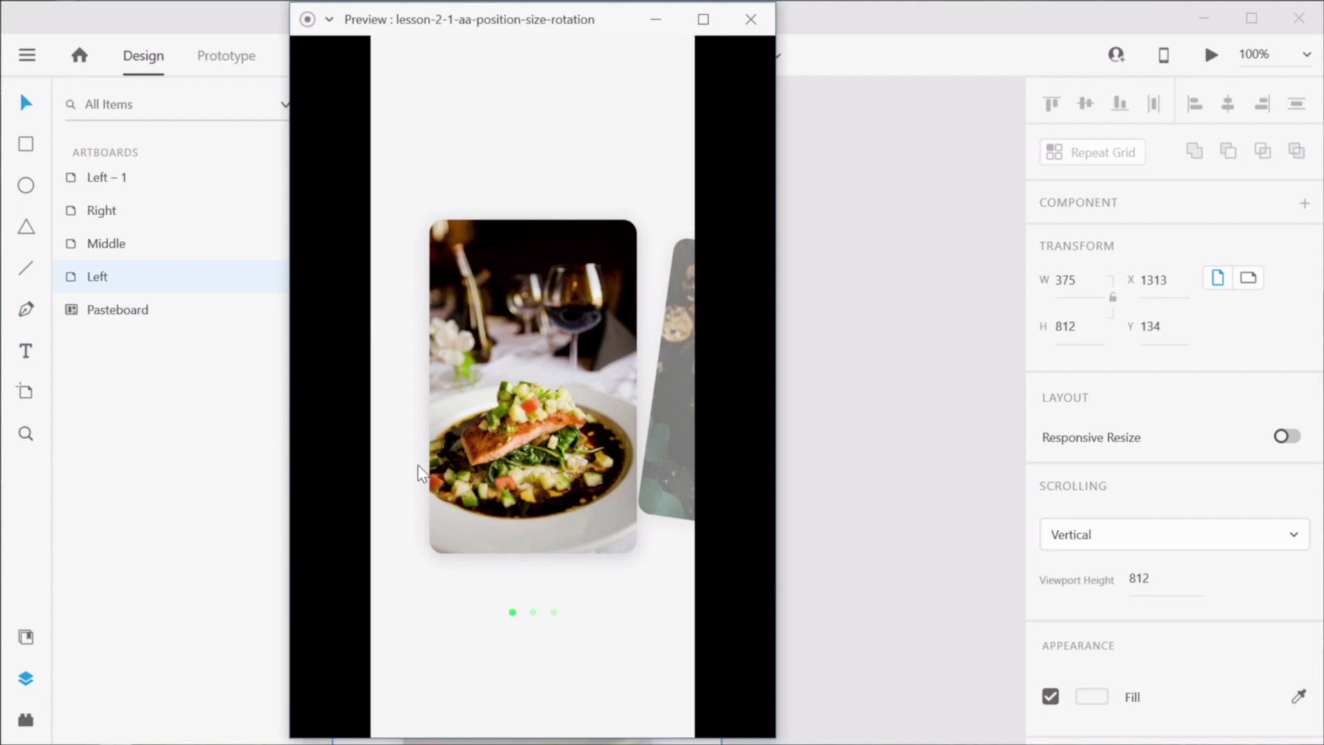
Step: Play through the three-photo carousel preview to see its card transitions and close the preview
click(663, 425)
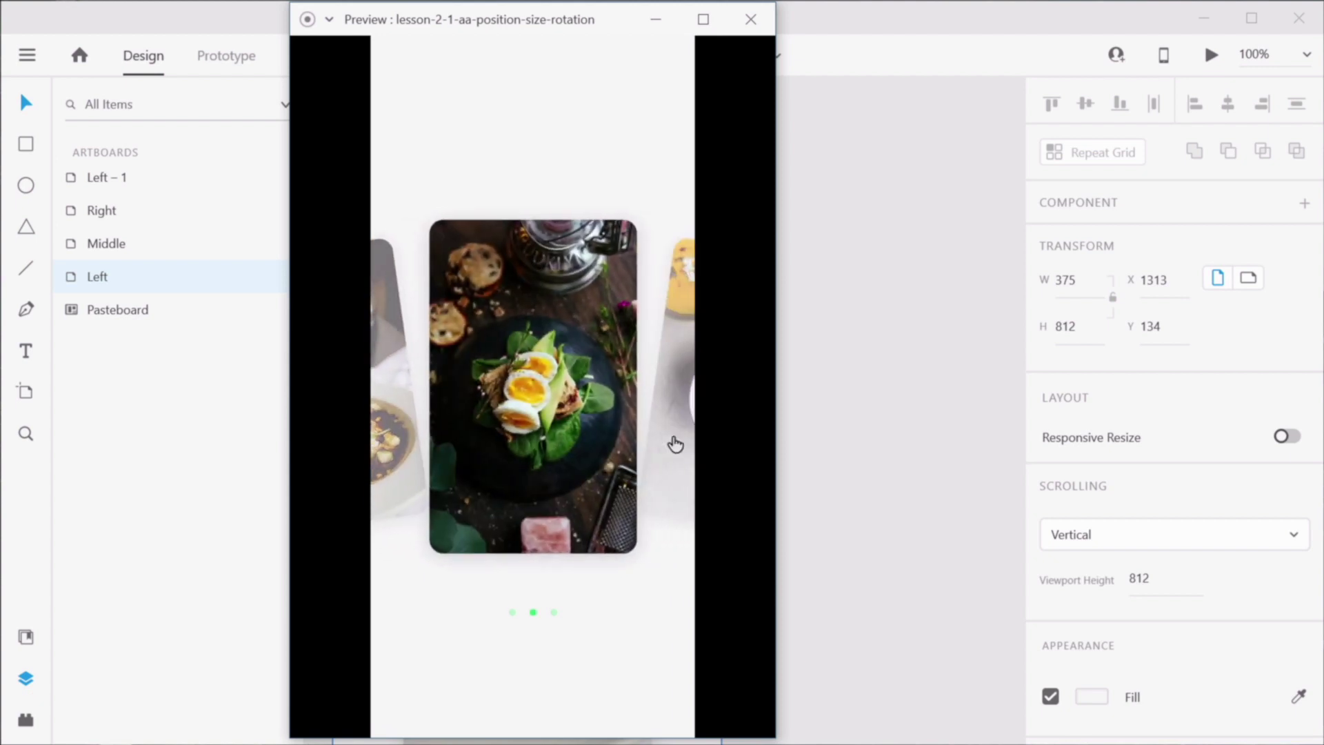
click(675, 445)
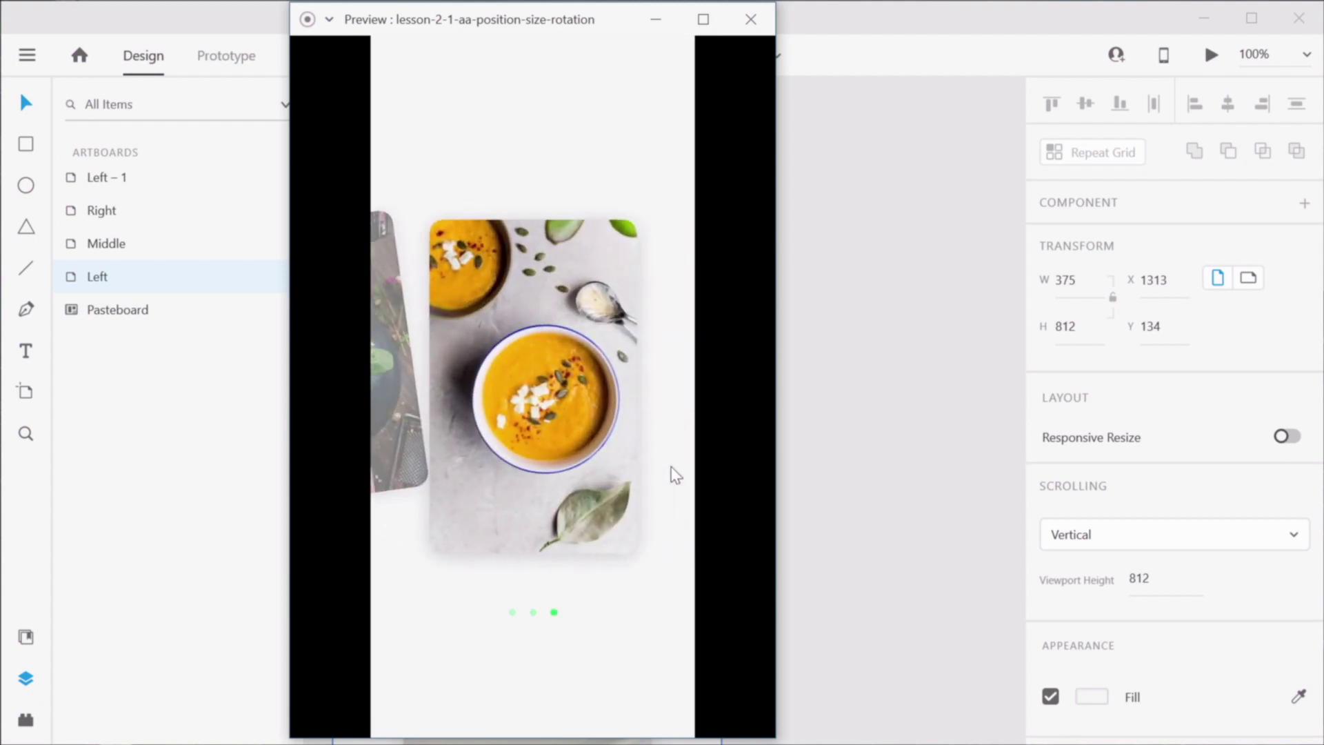
click(752, 19)
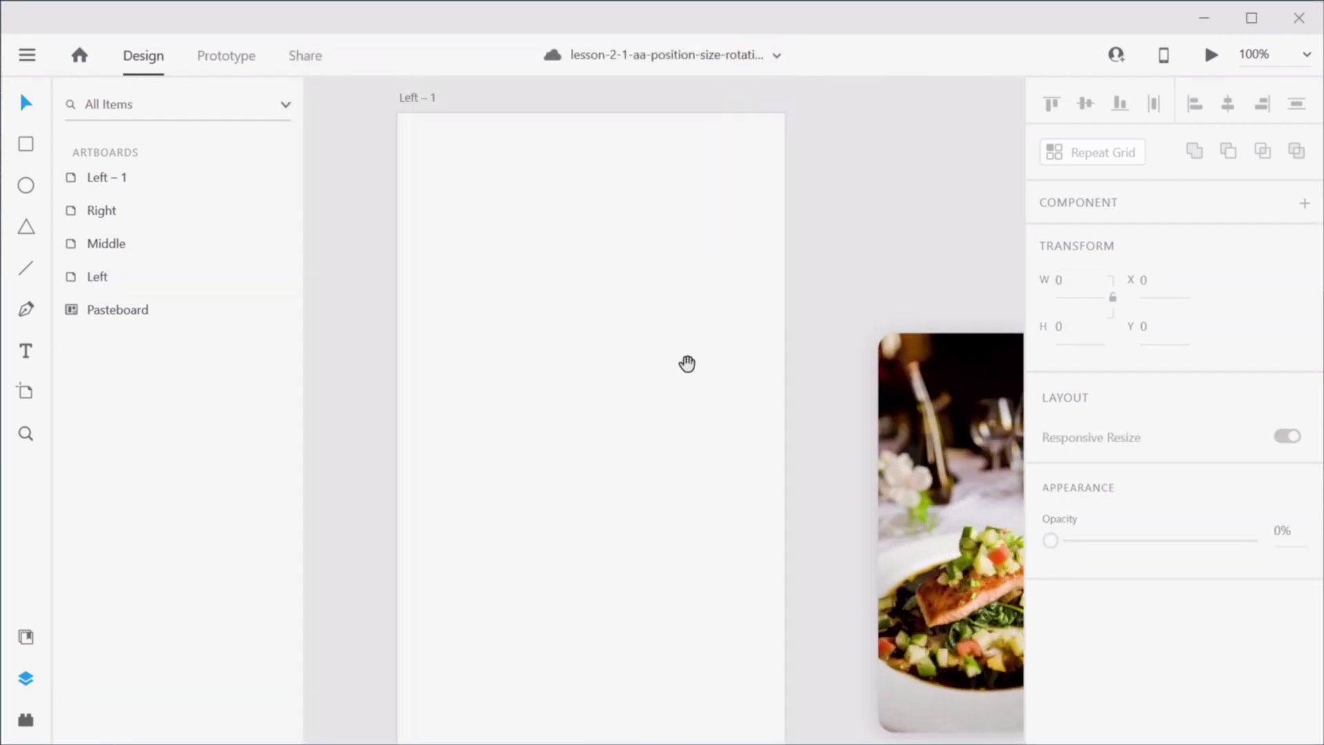
Step: Examine the three food photos on the pasteboard beside the blank Left – 1 artboard
scroll(718, 320, down, 5)
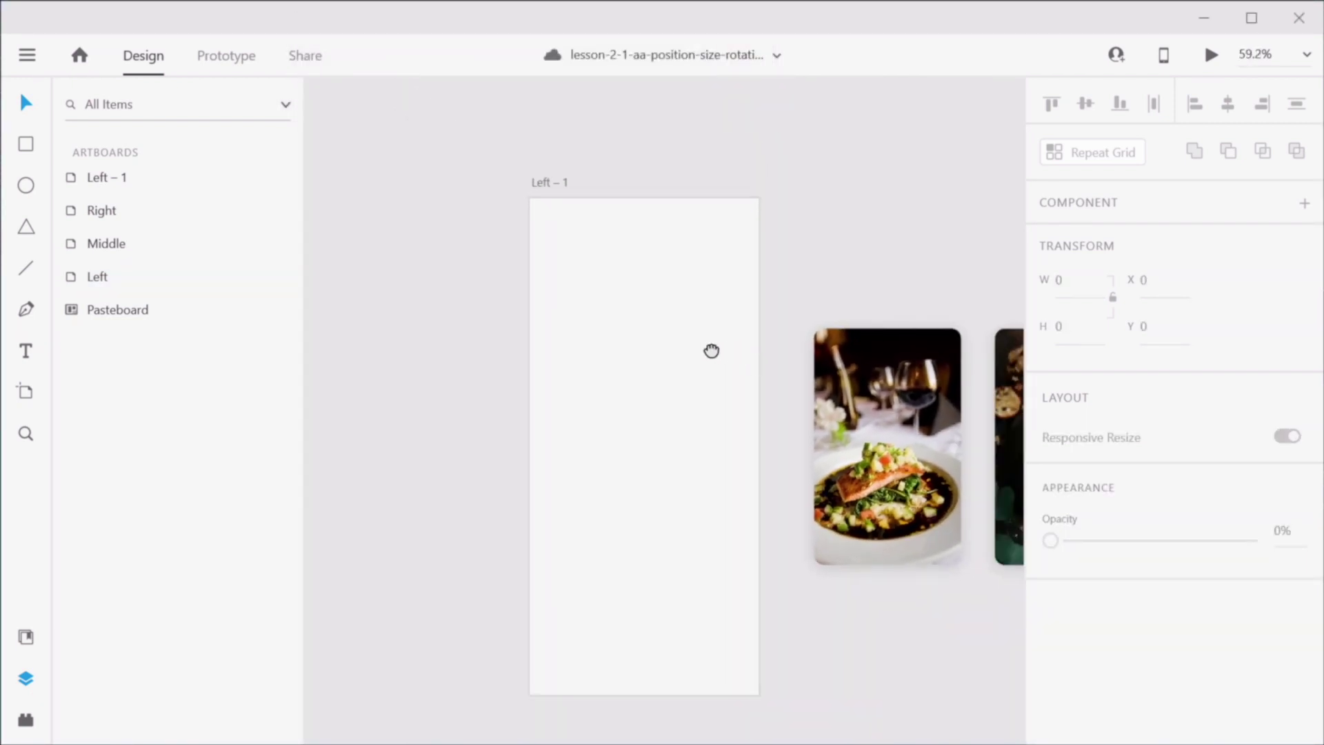
drag(709, 349, 549, 308)
click(717, 383)
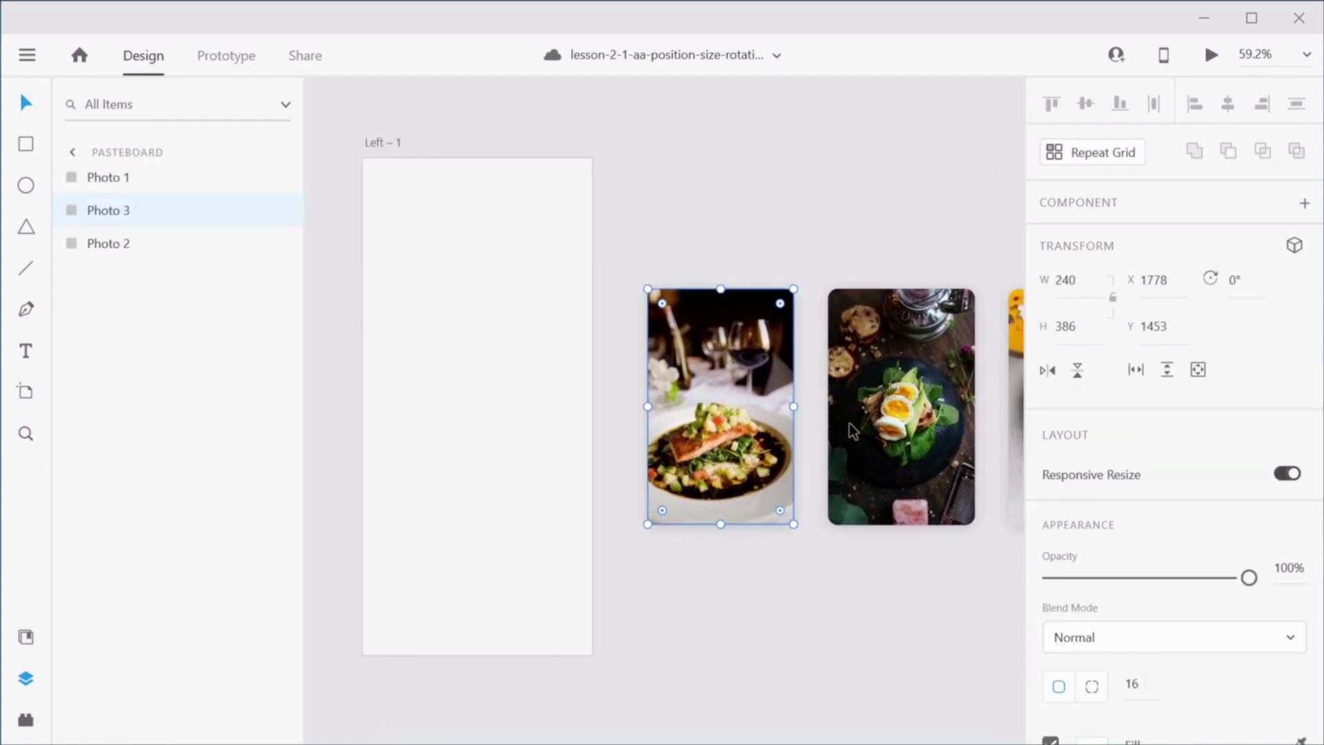
click(950, 438)
click(933, 246)
drag(933, 245, 786, 260)
click(904, 368)
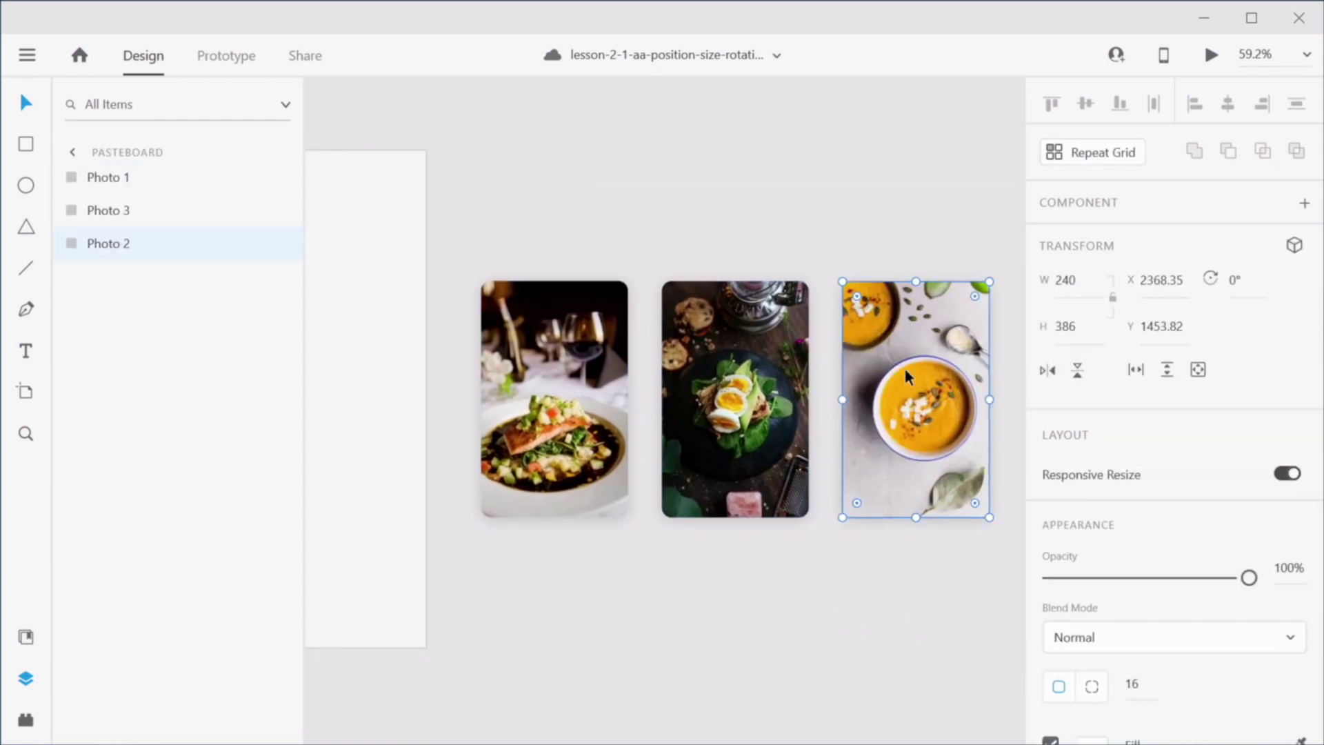
click(814, 249)
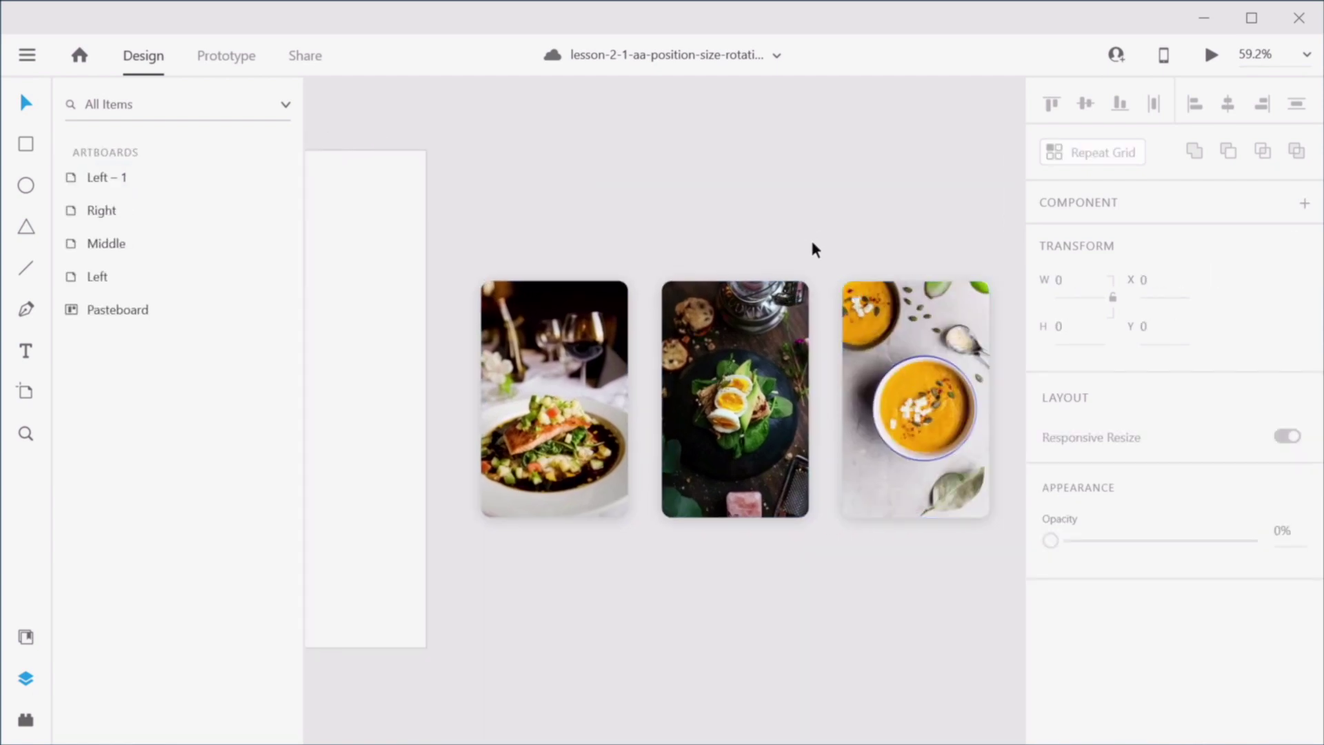
click(531, 369)
click(724, 360)
click(907, 357)
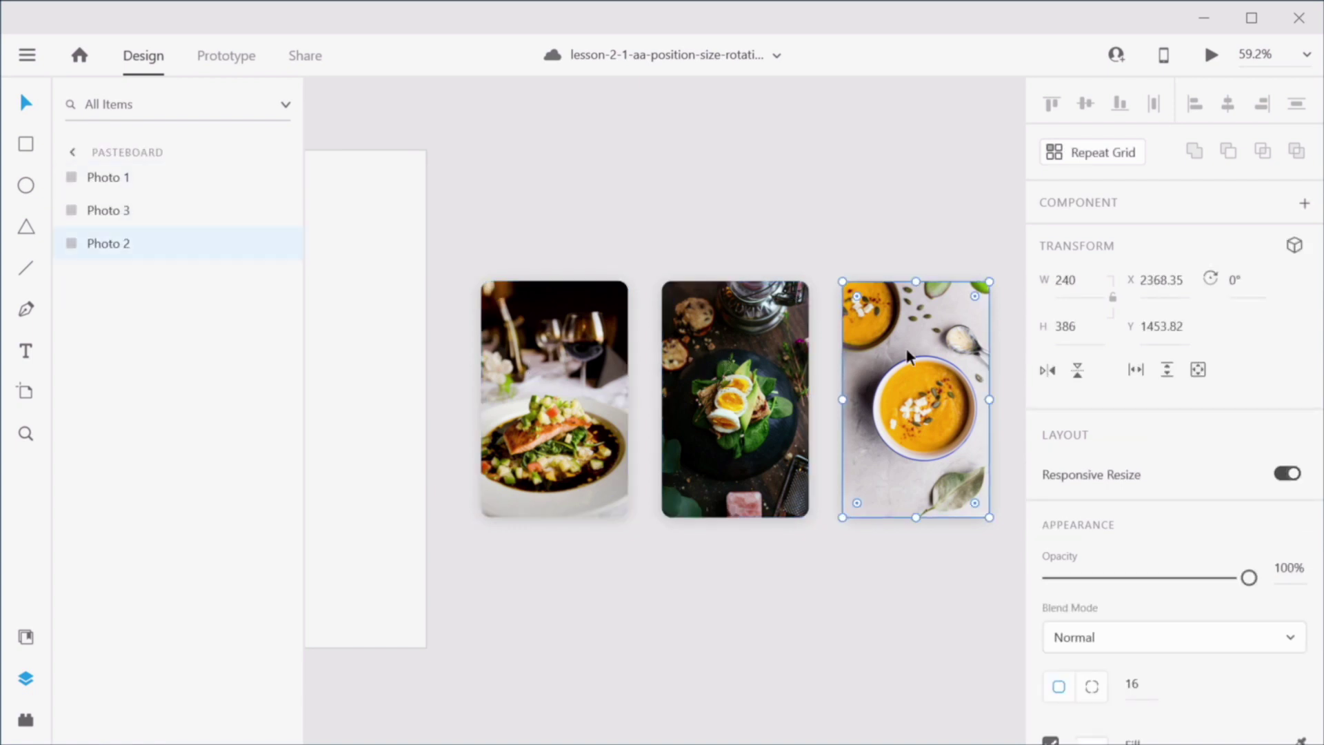
click(737, 360)
click(603, 366)
click(753, 260)
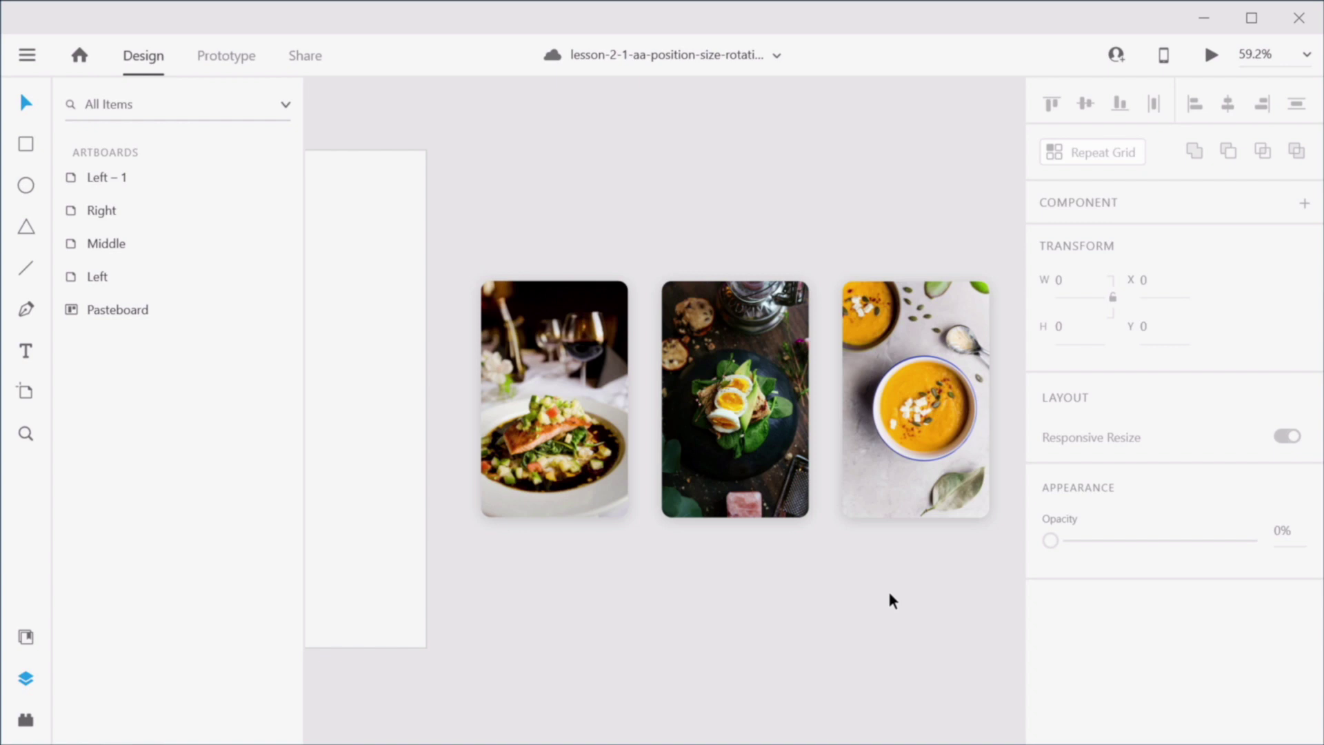
Step: Place the salmon photo centred on the Left – 1 artboard and the egg salad photo overlapping the artboard's right edge
key(space)
drag(512, 170, 879, 182)
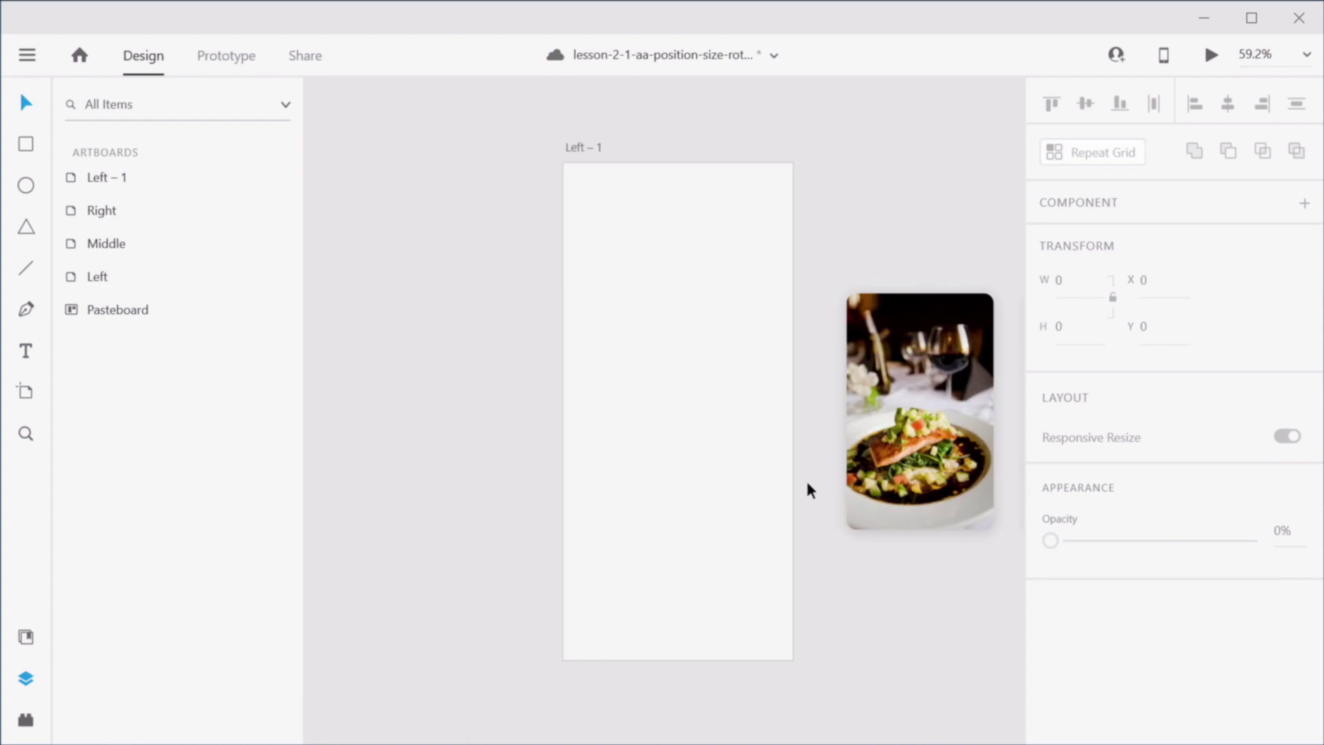
drag(926, 390, 684, 384)
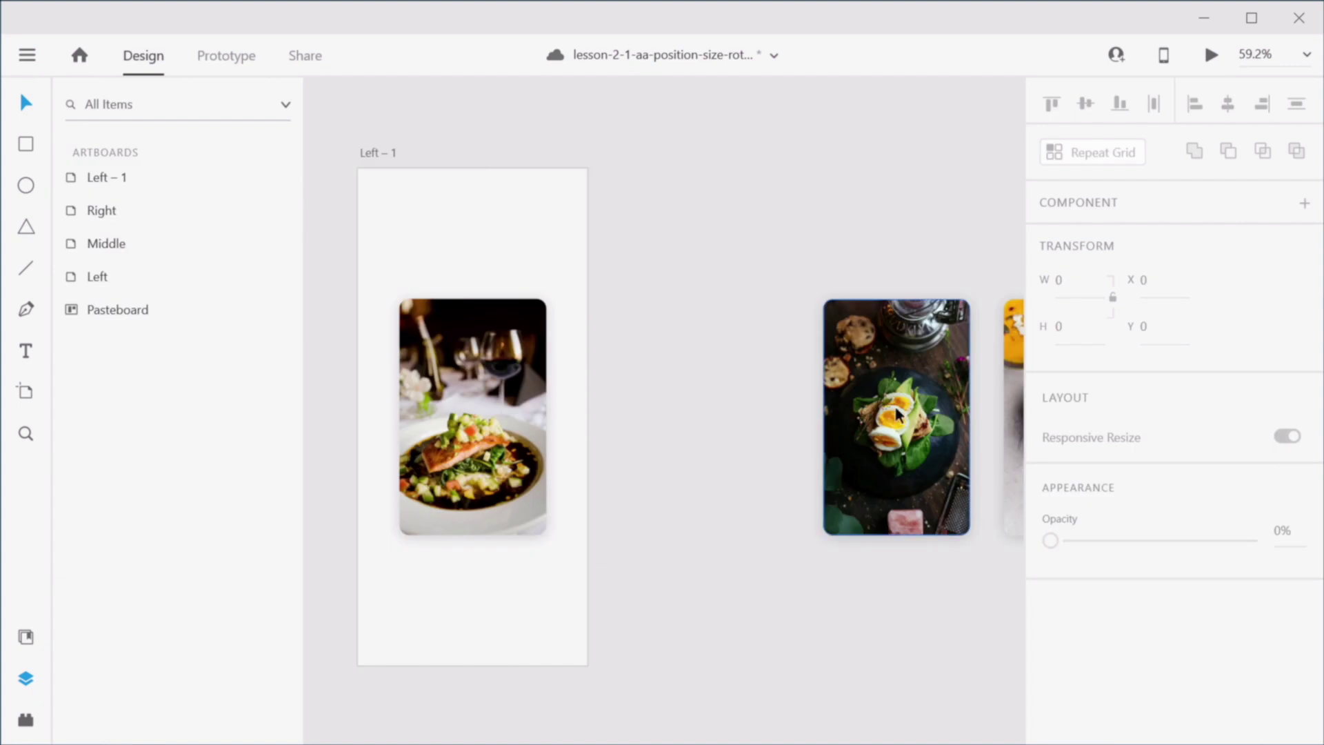
drag(890, 408, 859, 415)
click(836, 398)
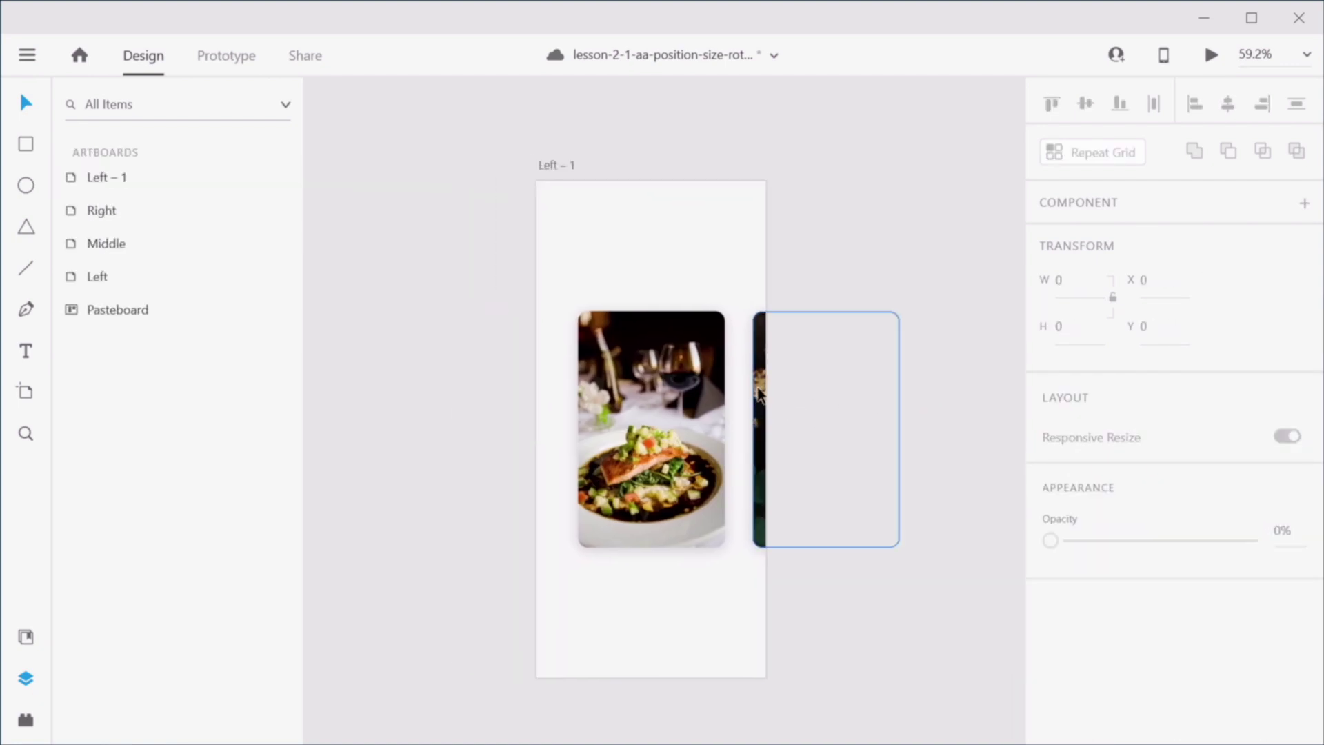
Step: Rotate the egg salad photo 8° and scale it proportionally to 200 × 322
click(758, 395)
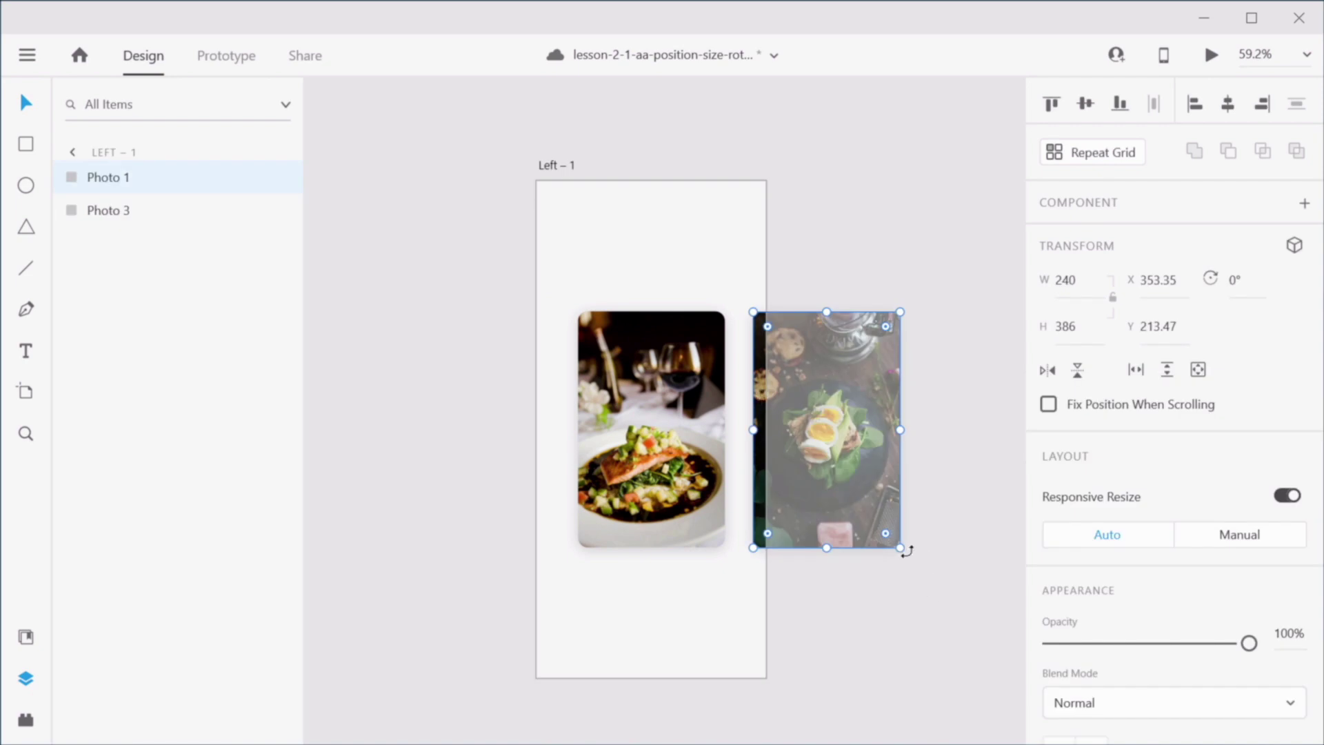
drag(906, 550, 896, 556)
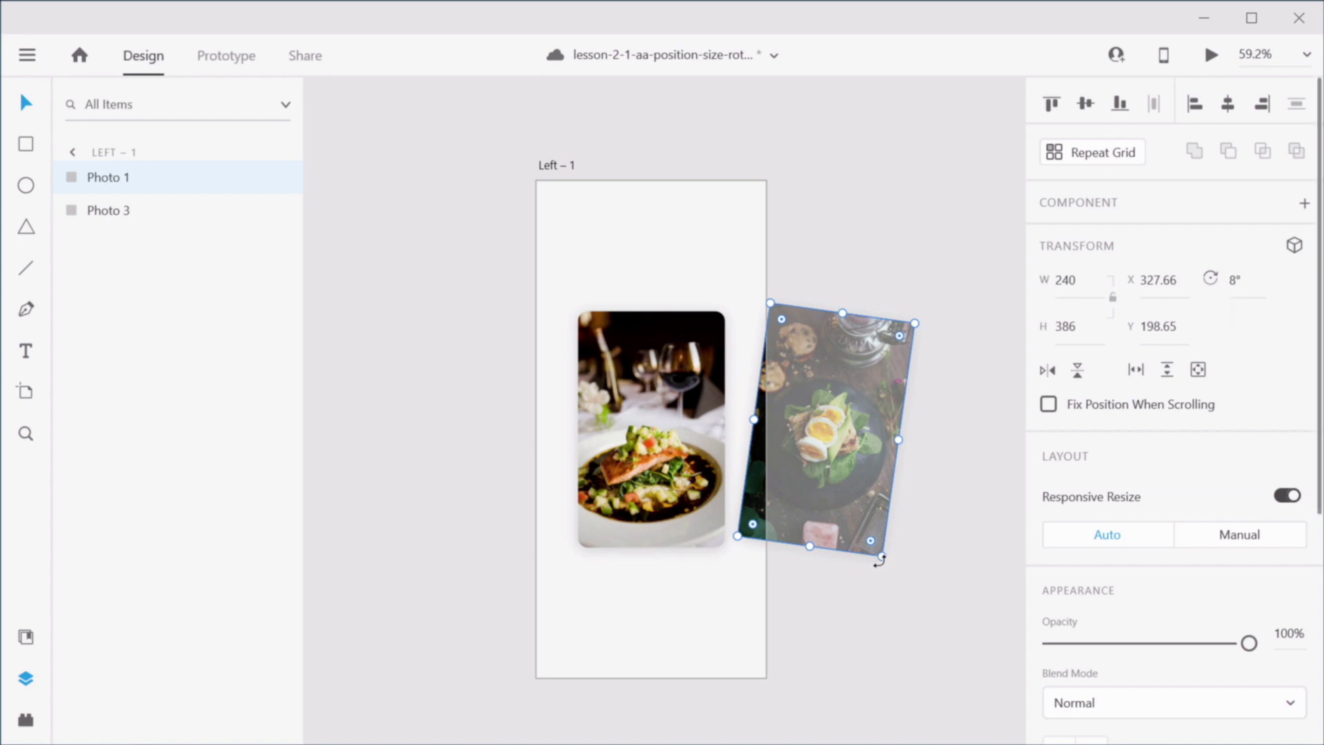
drag(881, 557, 859, 545)
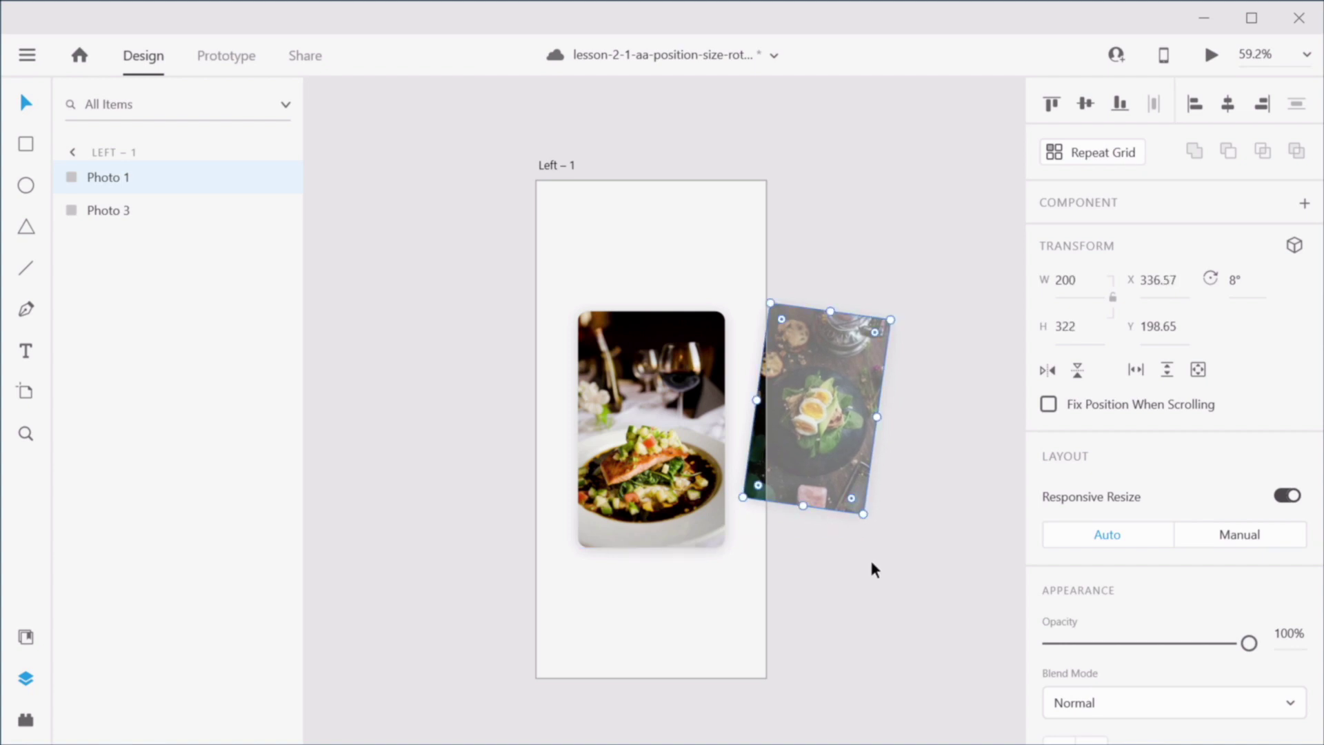
Step: Set the egg salad photo's opacity to 50% and reposition it vertically centred, closer to the salmon photo, at about X 308, Y 233
click(1086, 105)
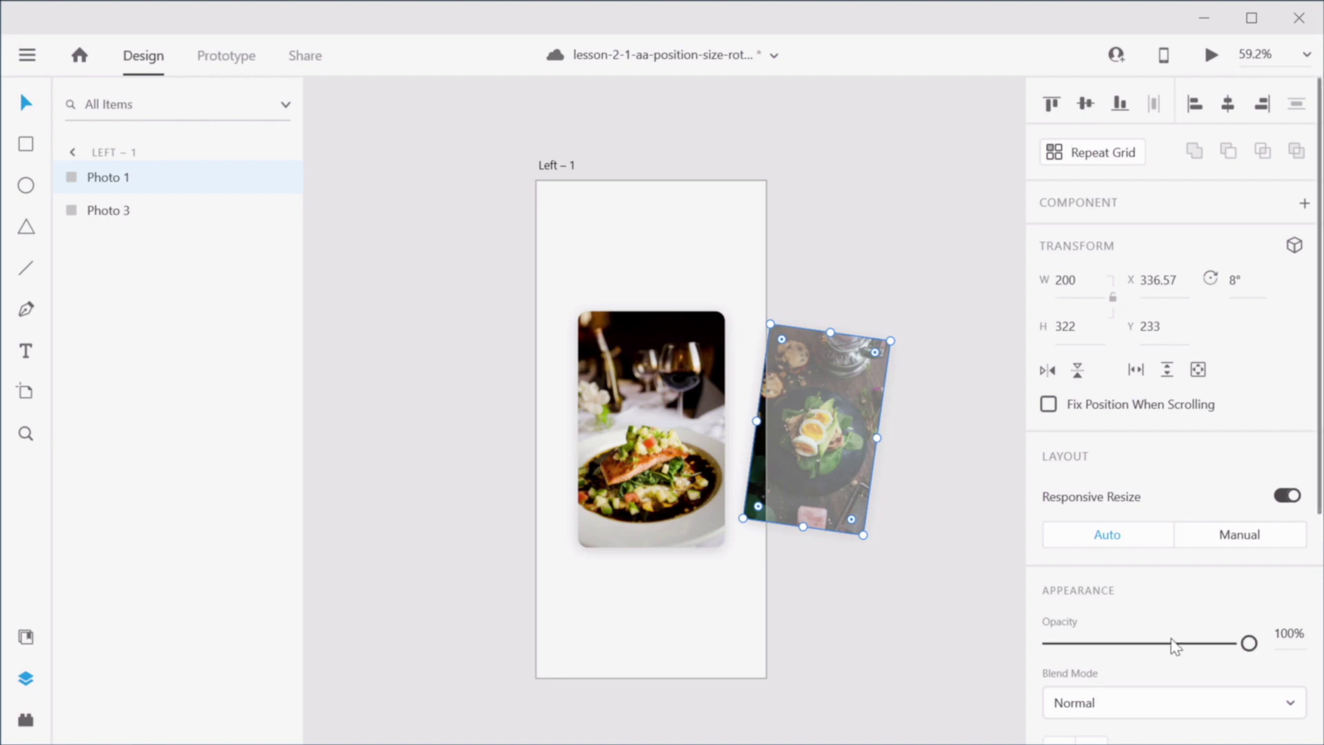
mouse_move(1173, 642)
mouse_down()
mouse_move(1137, 642)
mouse_move(1151, 642)
mouse_up()
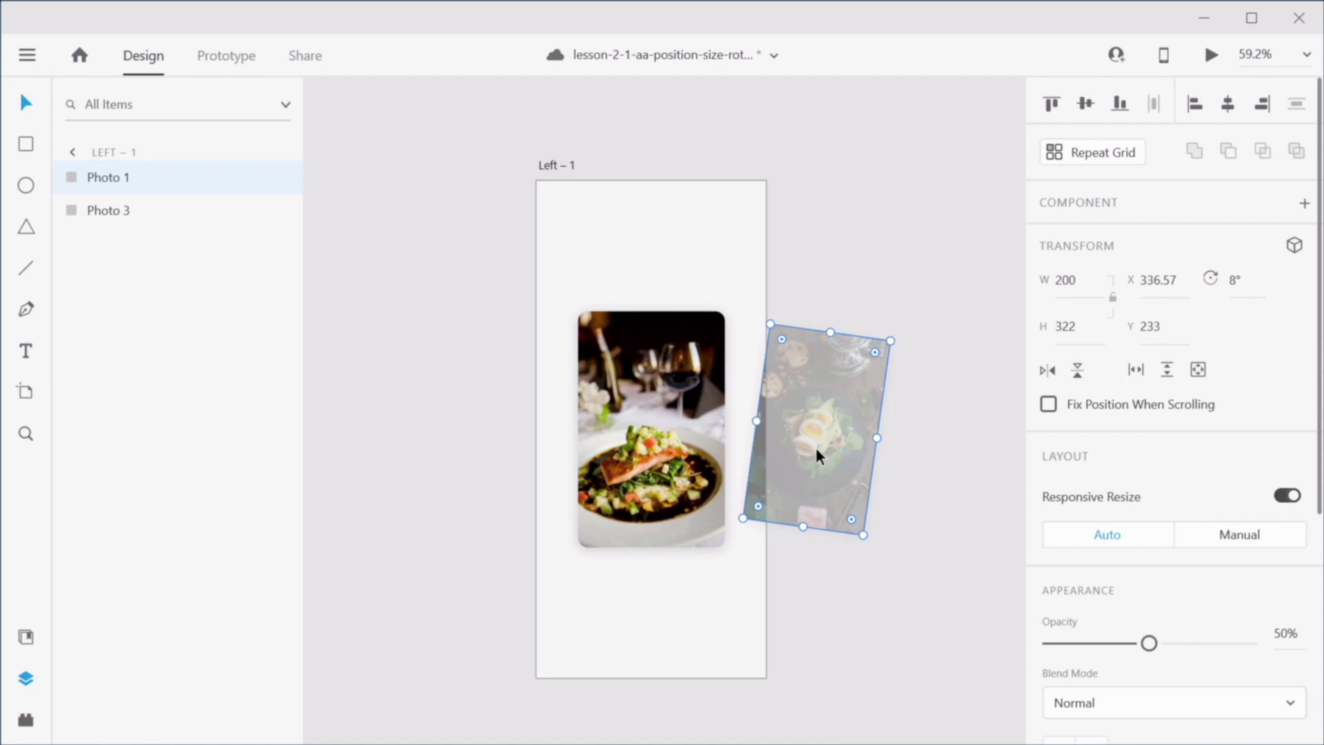
drag(813, 444, 800, 455)
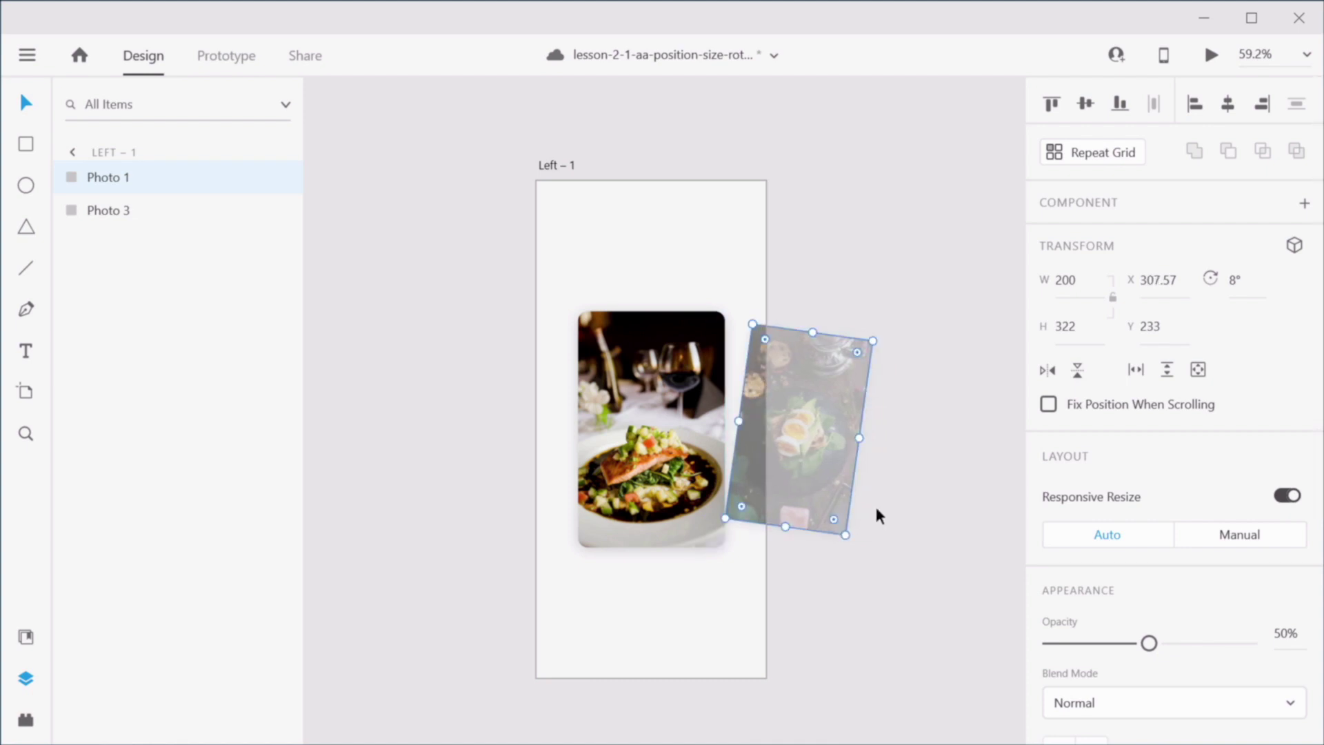
Step: Move the soup photo on the pasteboard closer to the artboard and set its rotation to 8°
click(927, 578)
drag(937, 544, 689, 514)
click(995, 408)
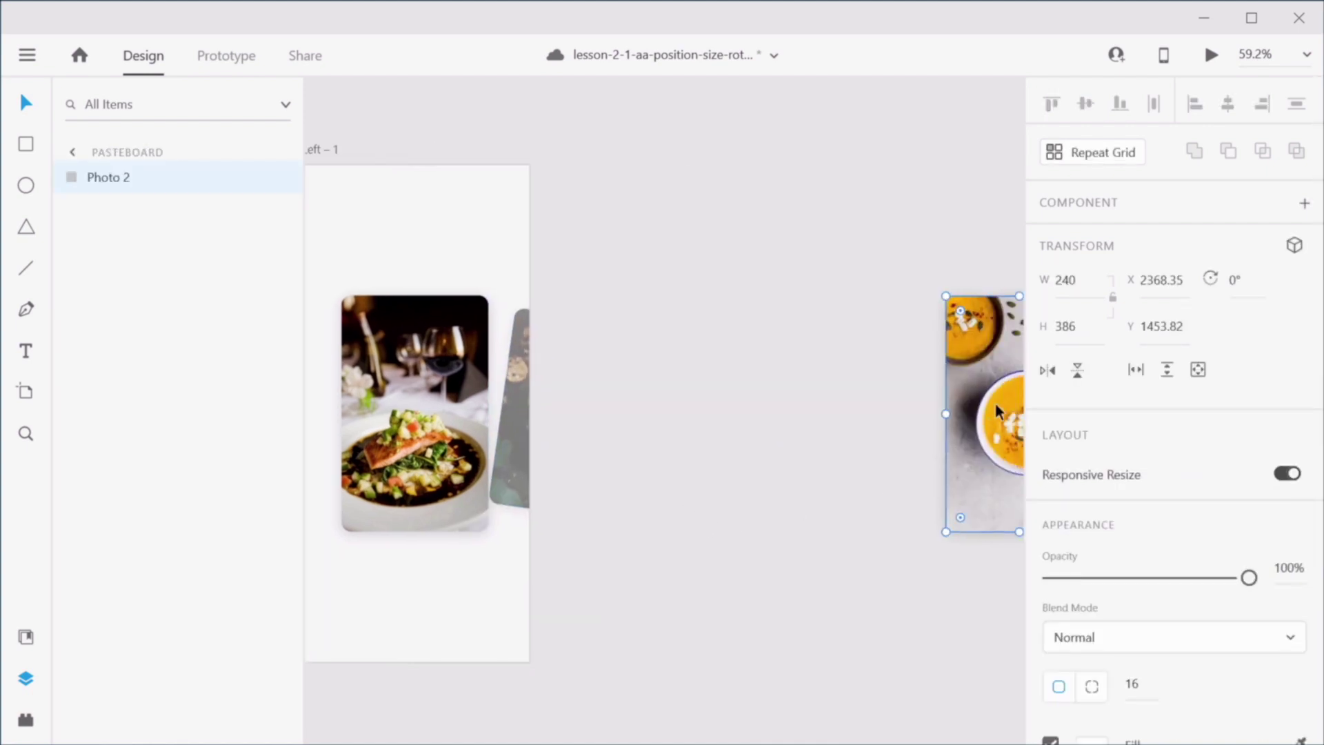
drag(998, 425, 683, 424)
click(1234, 280)
text(8)
key(Tab)
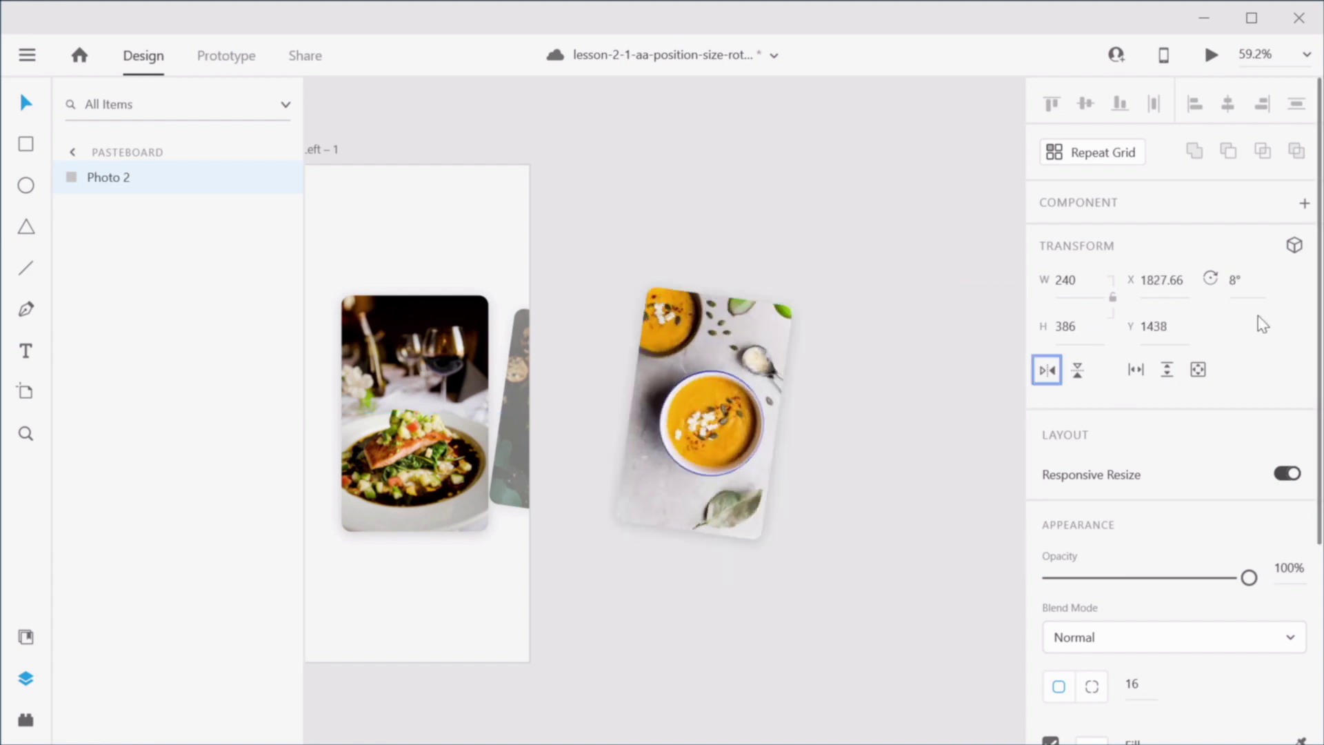
Step: Scale the soup photo to a height of 322 with its aspect ratio locked and set its opacity to 50%
click(1112, 298)
click(1067, 327)
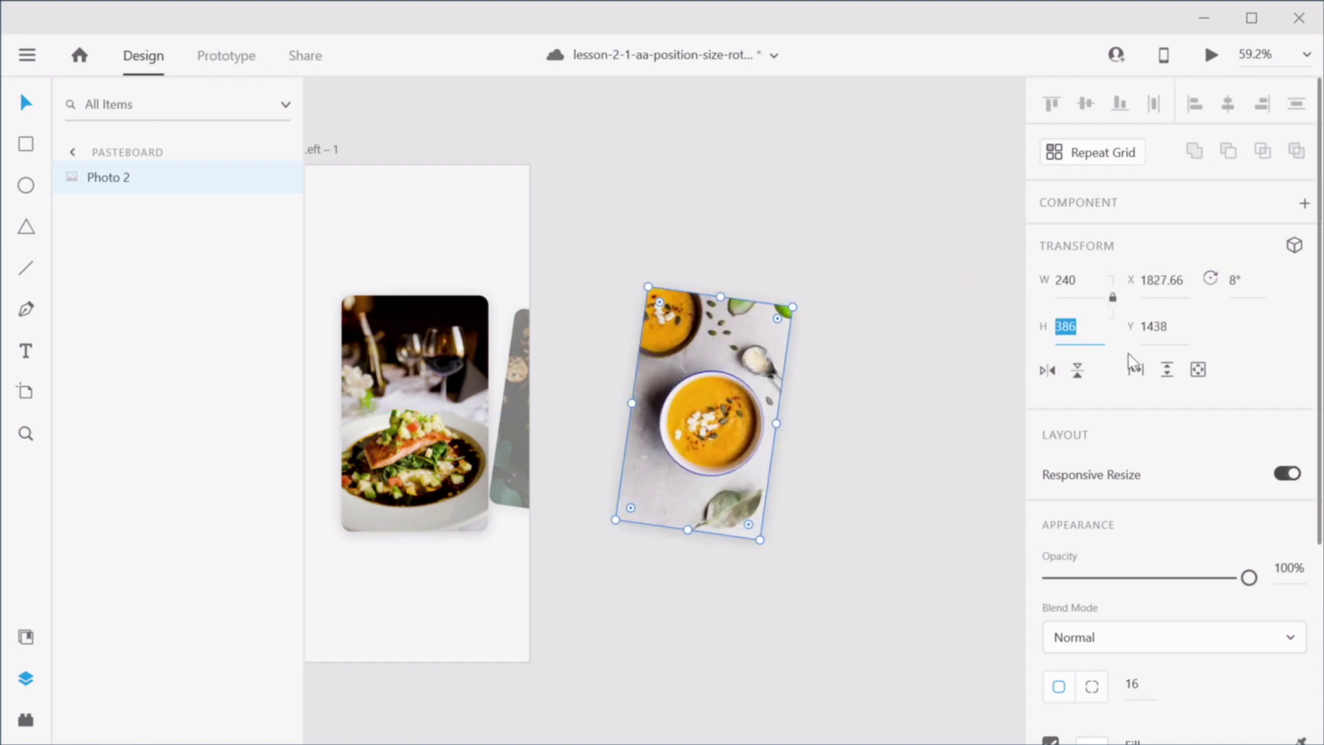
text(322)
key(Return)
drag(1196, 577, 1151, 586)
click(775, 590)
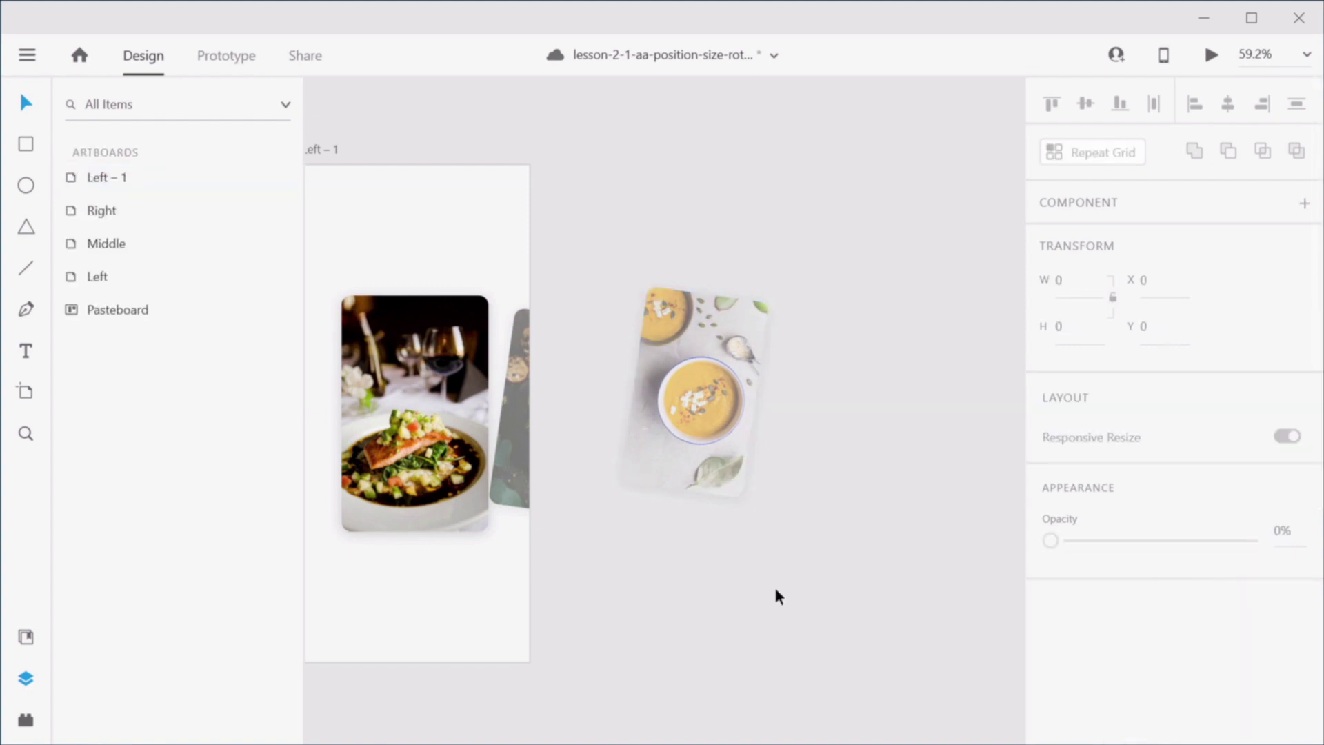
Step: Group the salmon, egg salad and soup photos
key(space)
drag(566, 480, 704, 490)
click(858, 378)
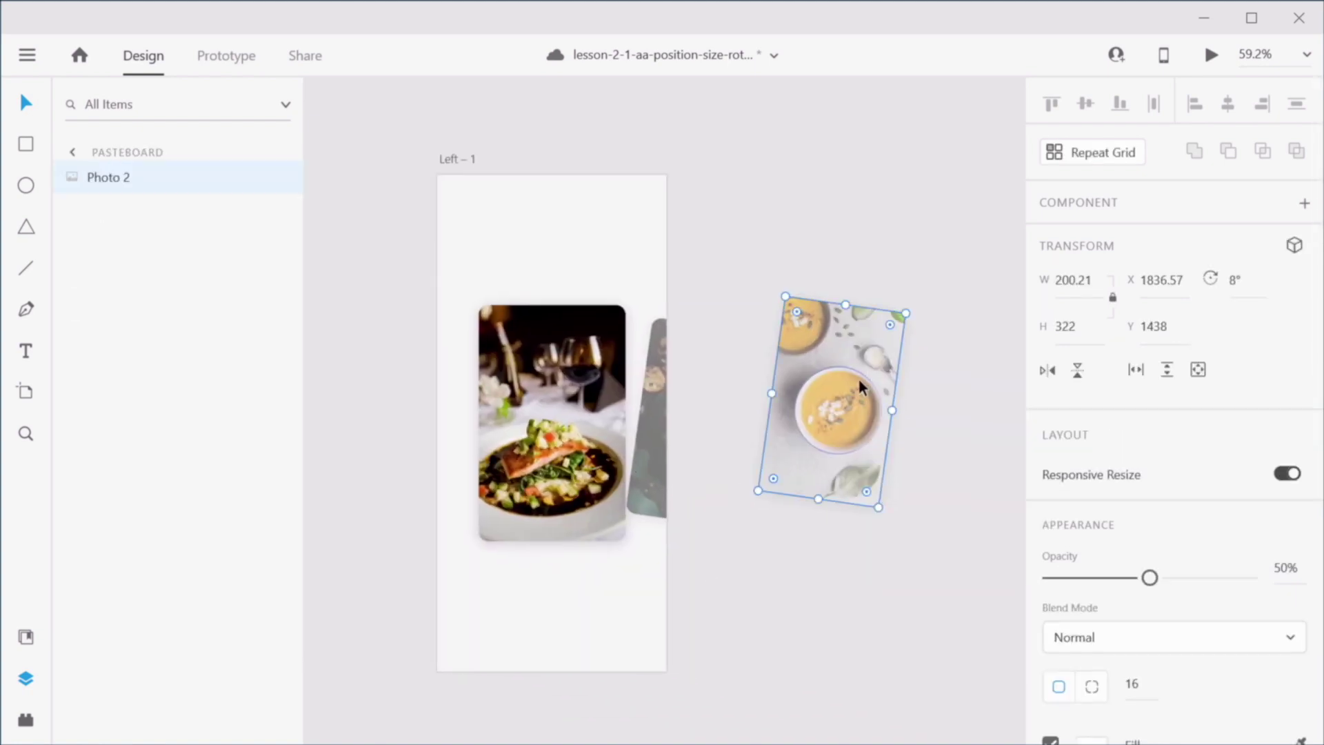
click(581, 472)
shift+click(647, 462)
shift+click(841, 461)
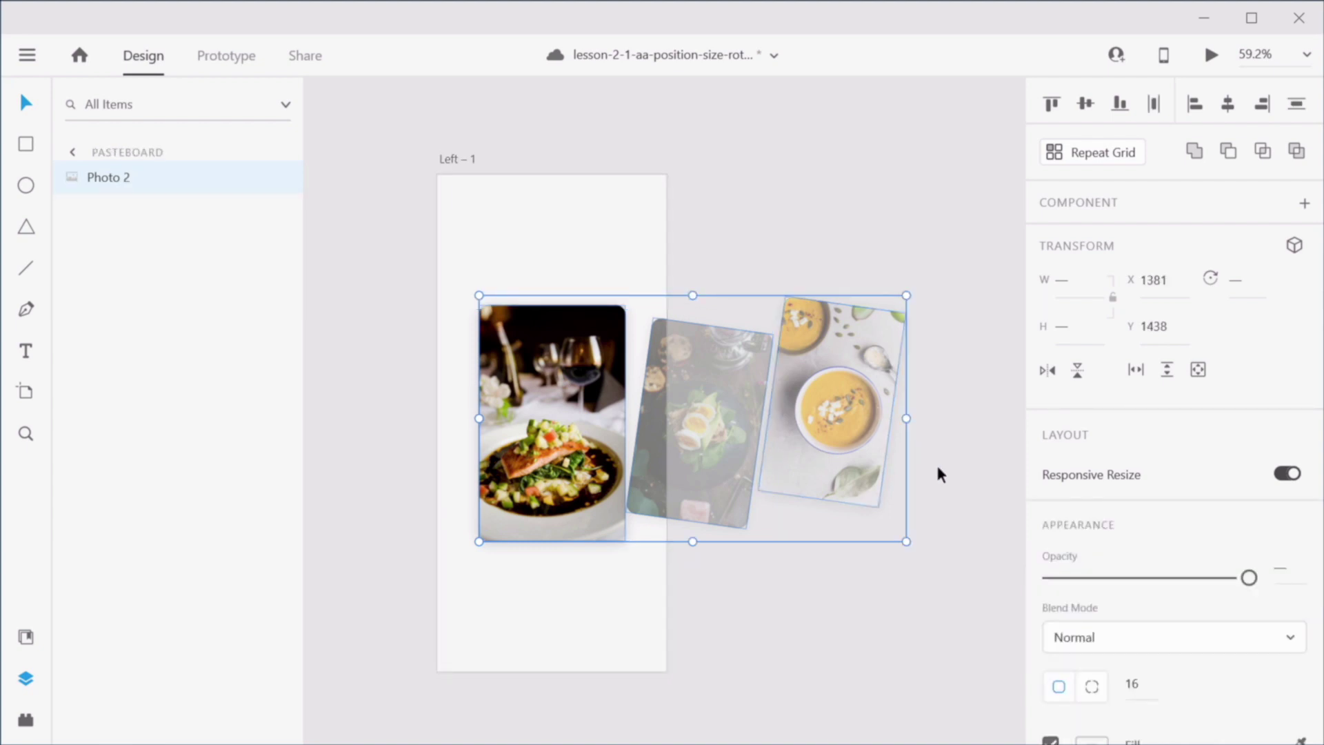
key(ctrl+g)
Step: Move the soup photo down inside the group so it lines up with the egg salad photo
double_click(812, 402)
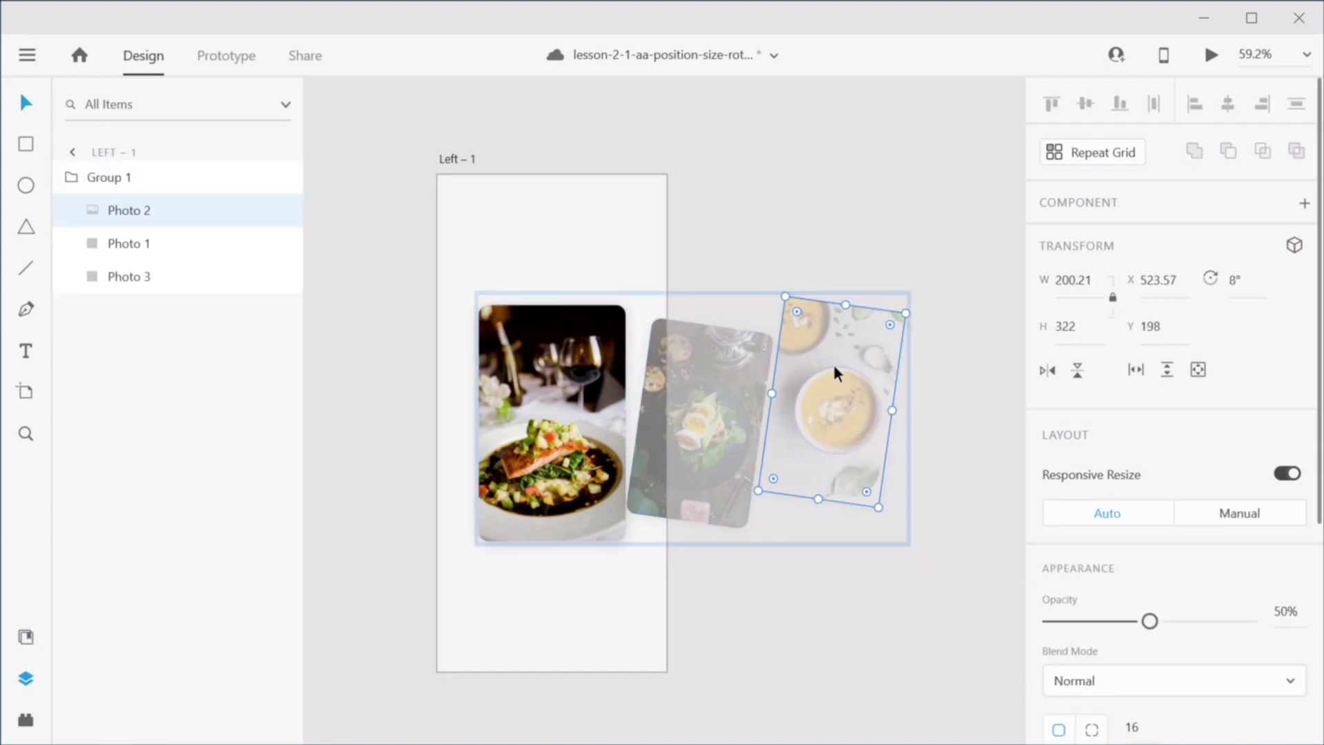
drag(833, 368, 834, 386)
click(710, 424)
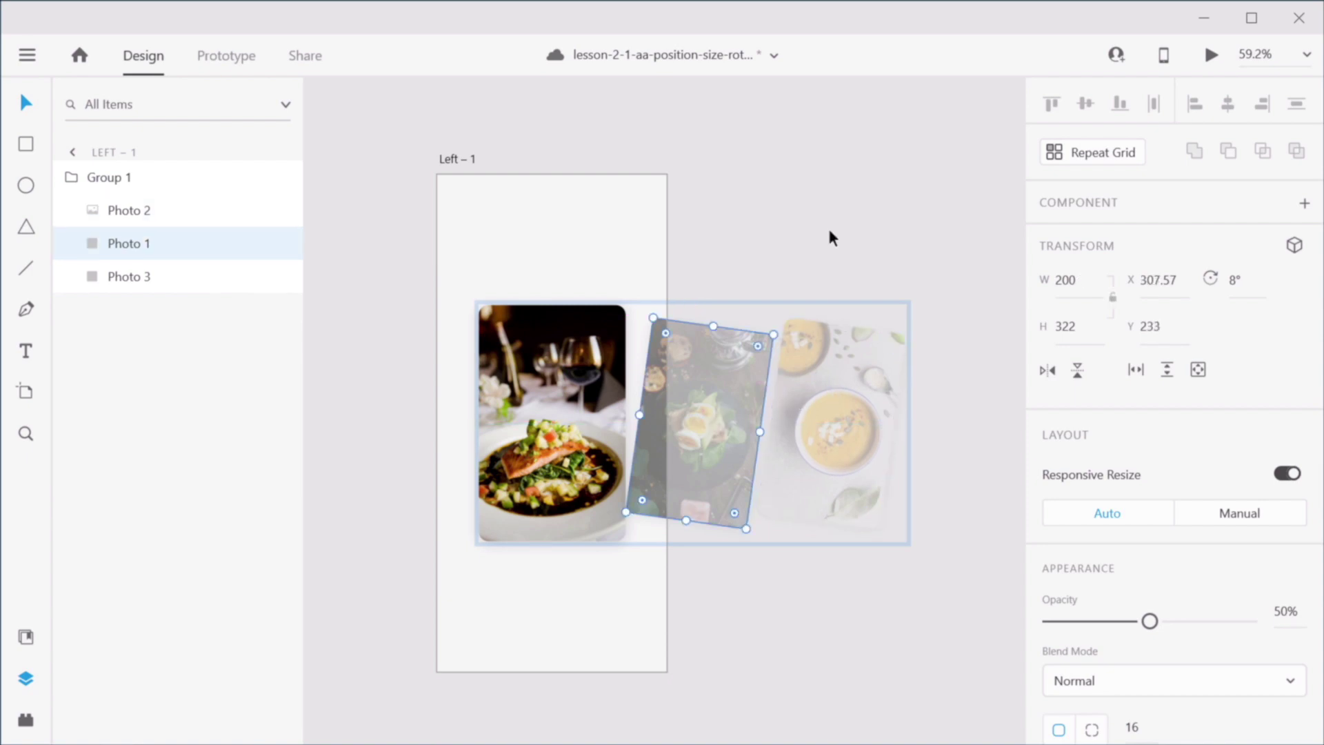
click(852, 259)
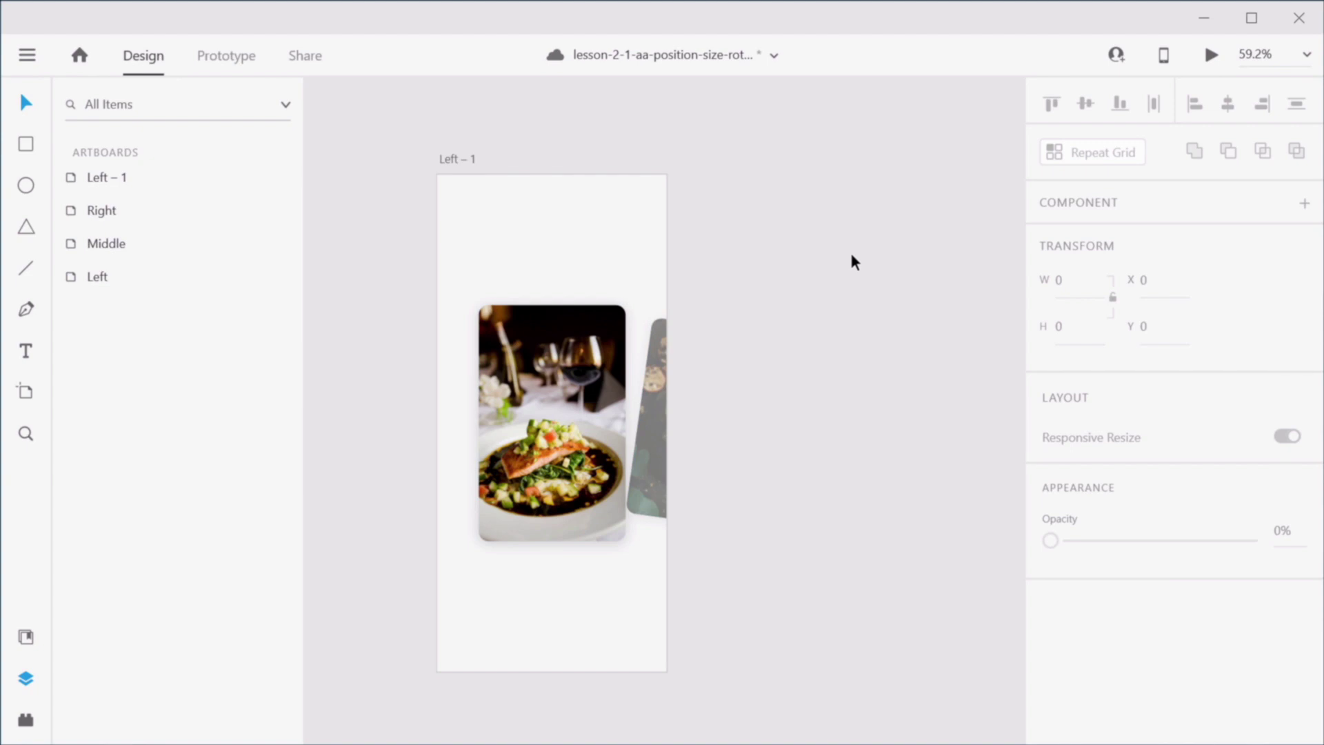
Step: Draw an 8 × 8 circle on the artboard below the salmon photo
scroll(733, 465, up, 3)
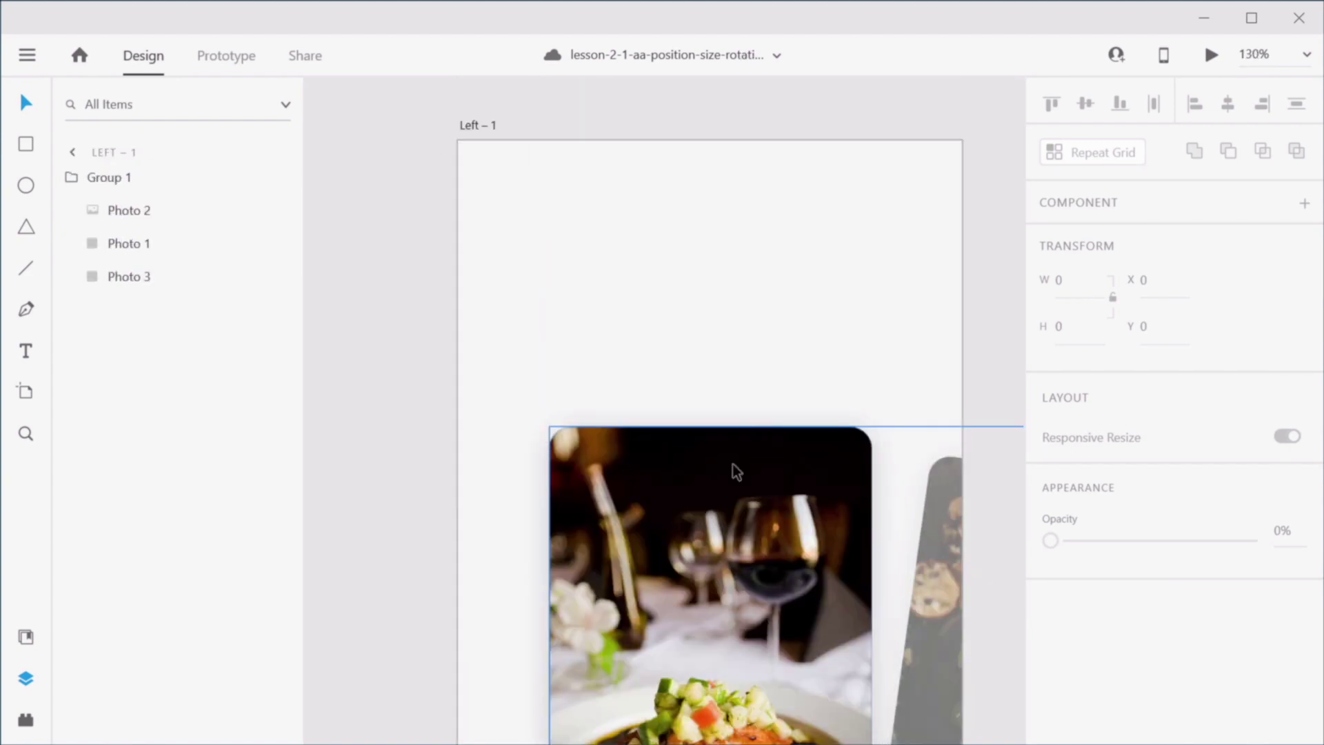
scroll(732, 464, down, 2)
scroll(732, 465, down, 5)
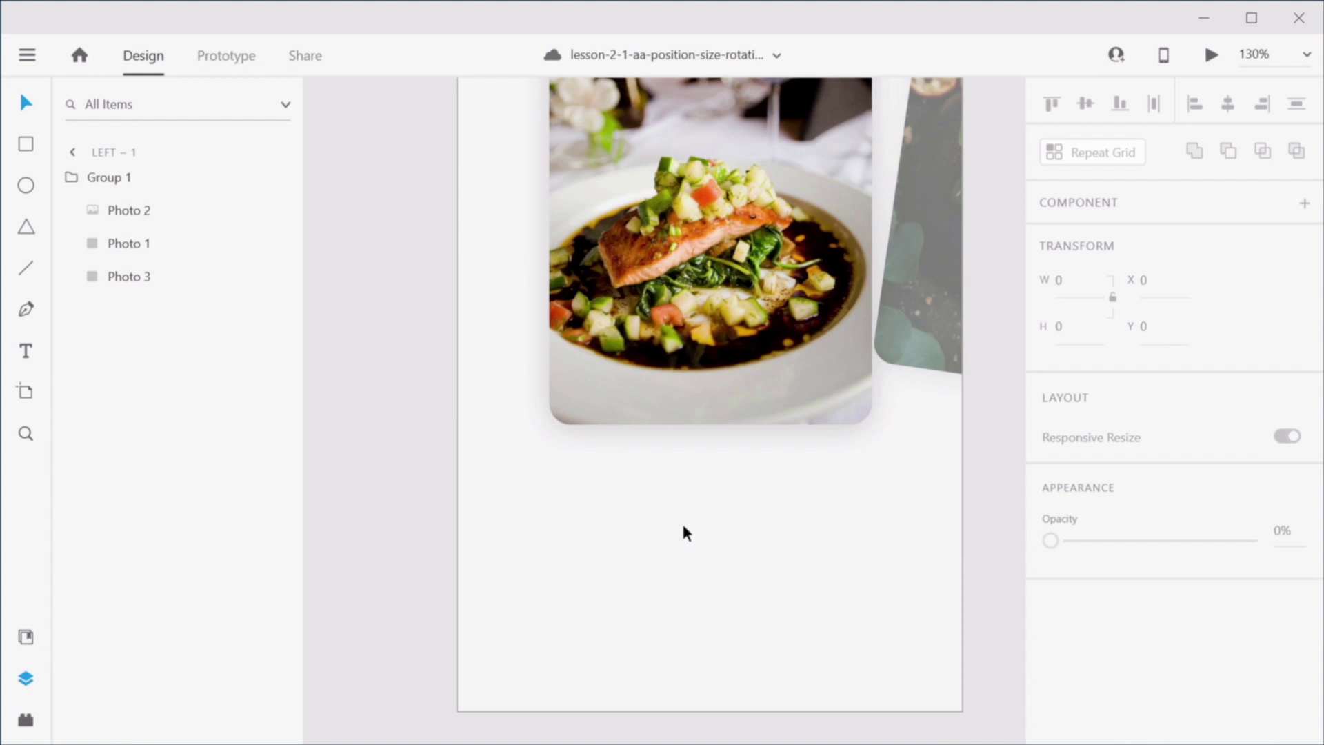
click(25, 184)
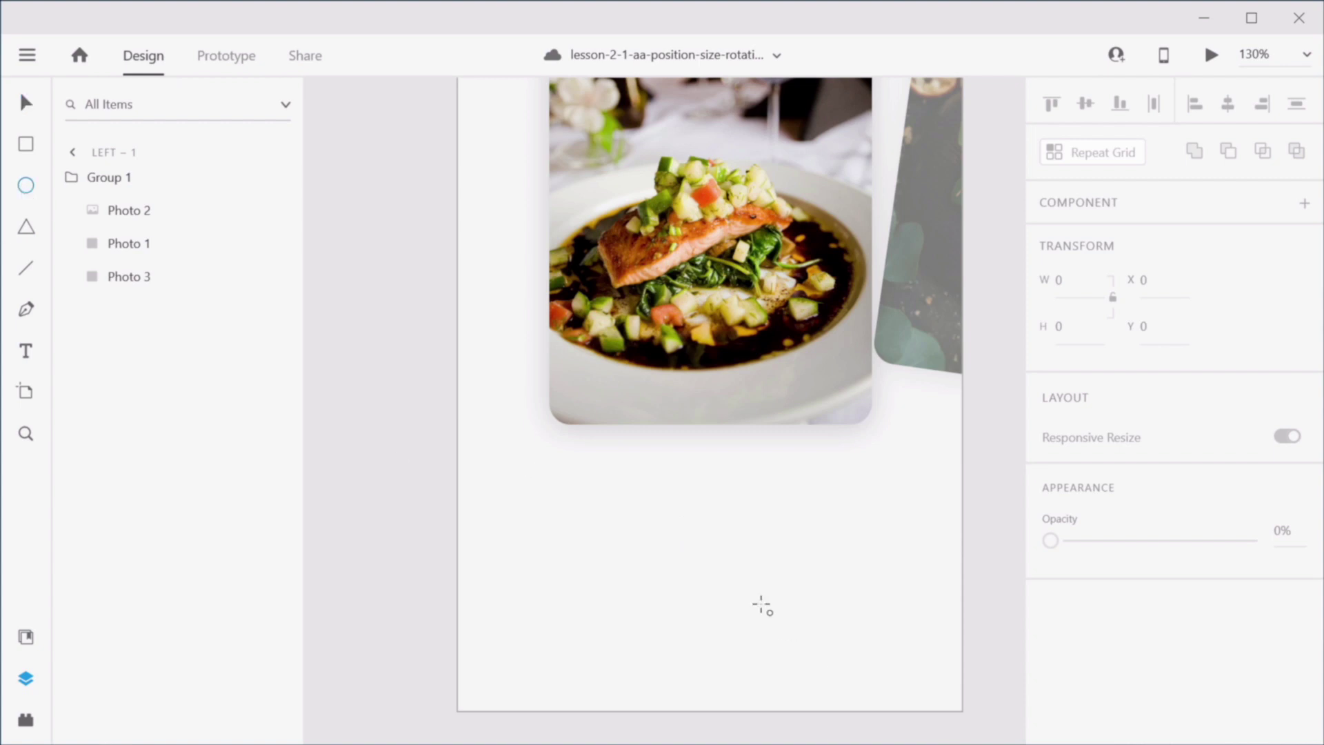
click(654, 507)
drag(659, 513, 657, 512)
Step: Remove the small circle's border and fill it with the colour #1DD760
scroll(1111, 473, down, 5)
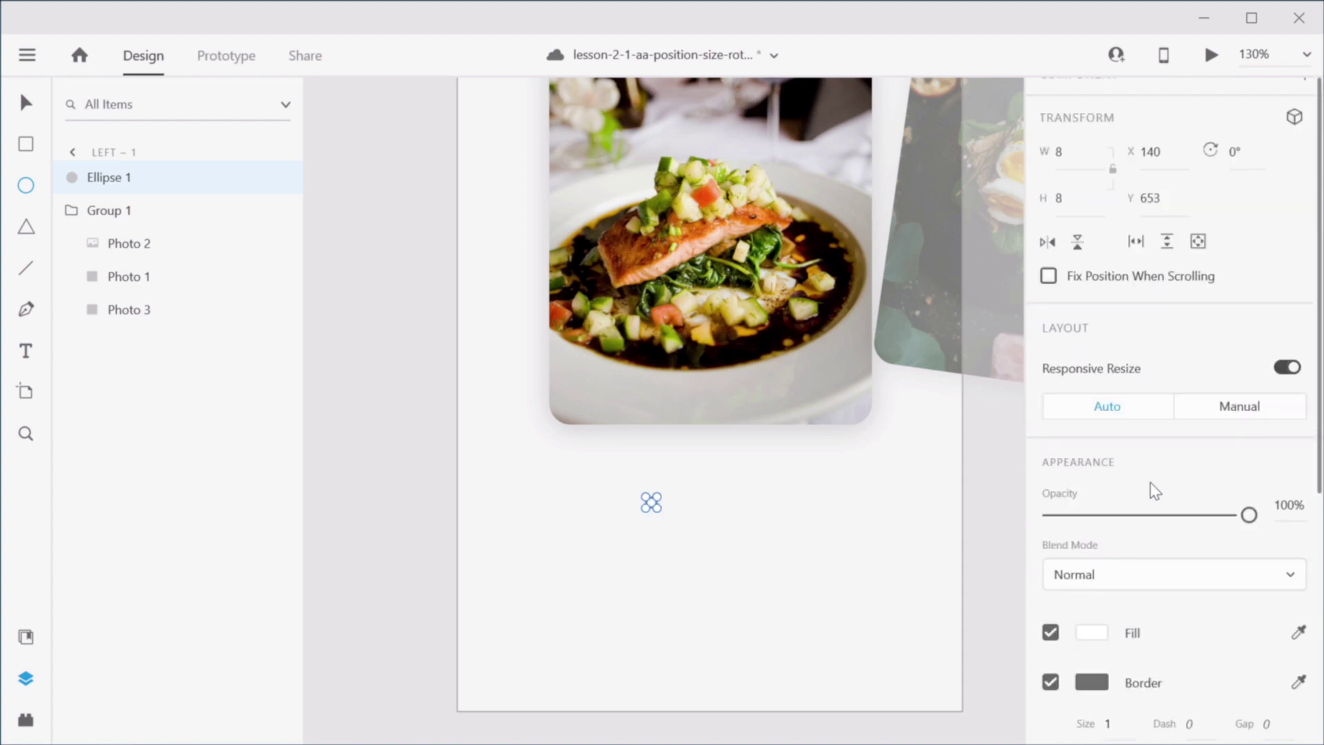
click(1050, 407)
click(1091, 509)
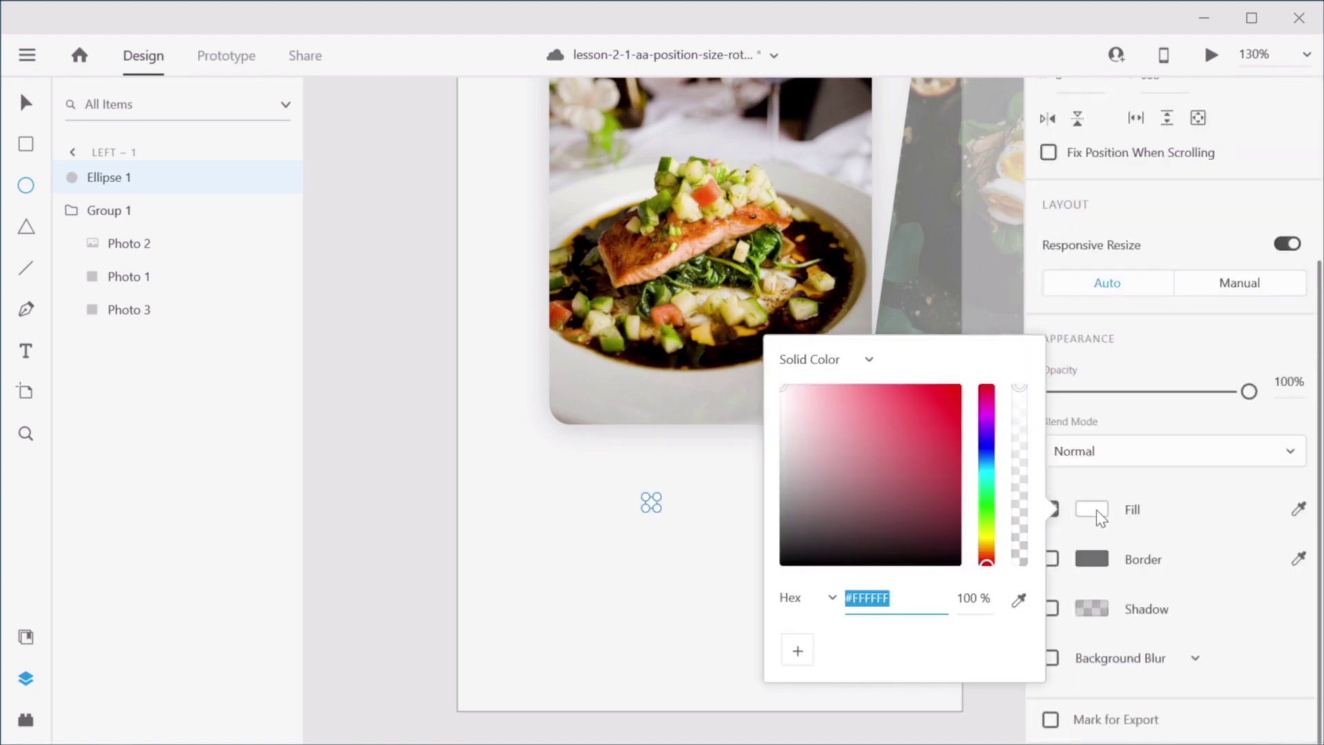
text(#1DD760)
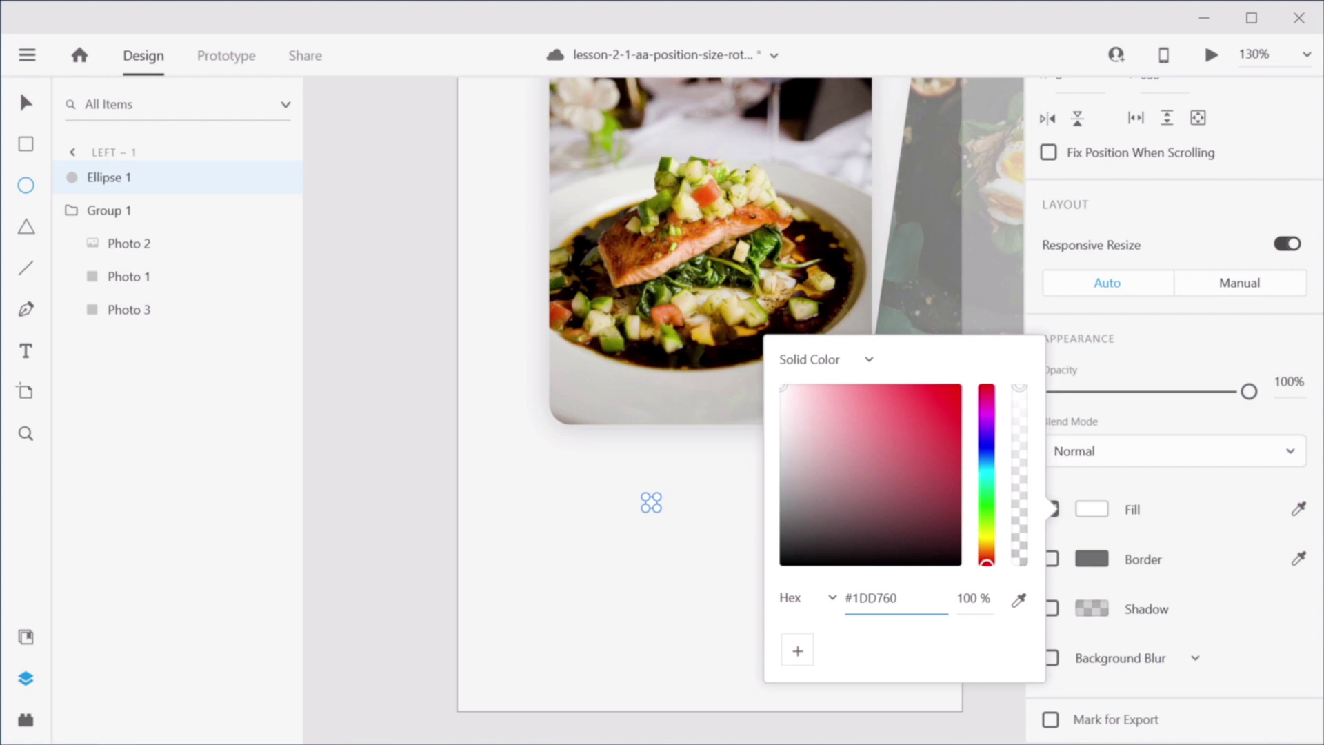
key(Tab)
Step: Duplicate the green dot with a 16 px gap to its right and set the copy's opacity to 30%
key(v)
drag(676, 493, 657, 531)
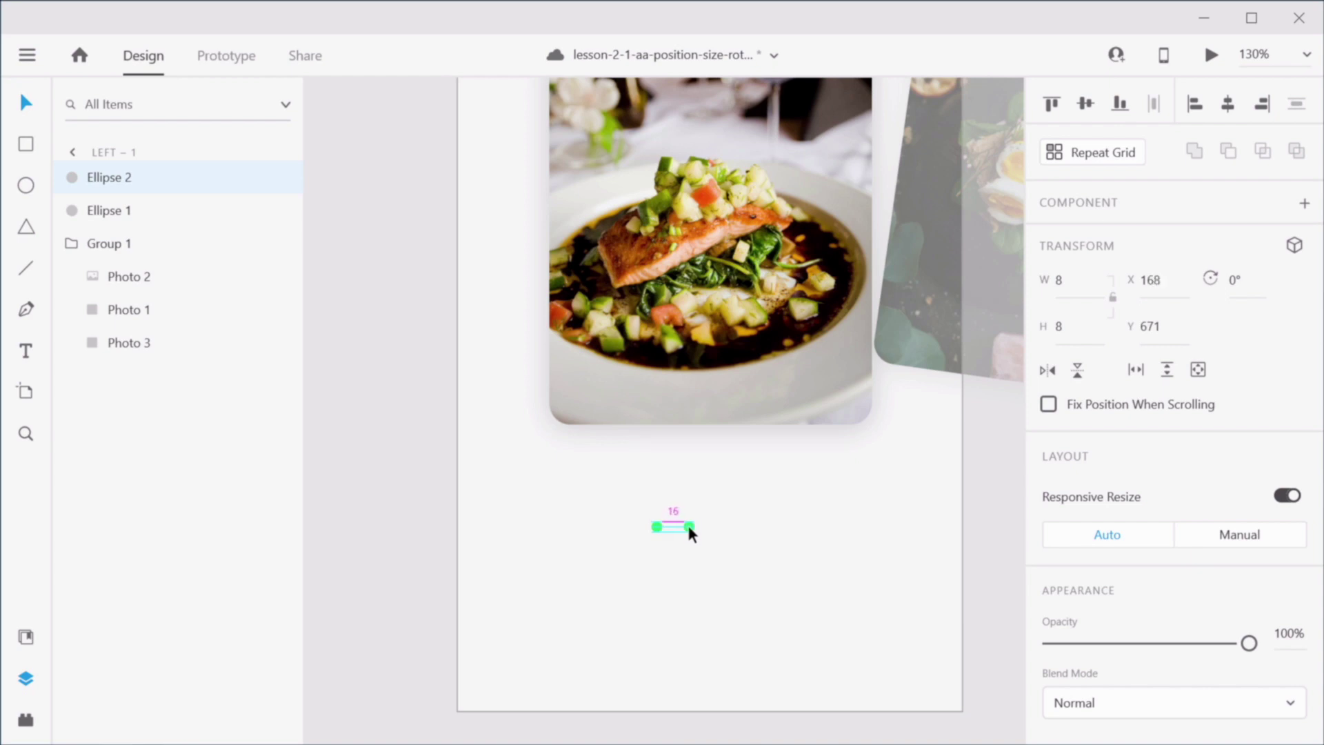
drag(1248, 643, 1109, 642)
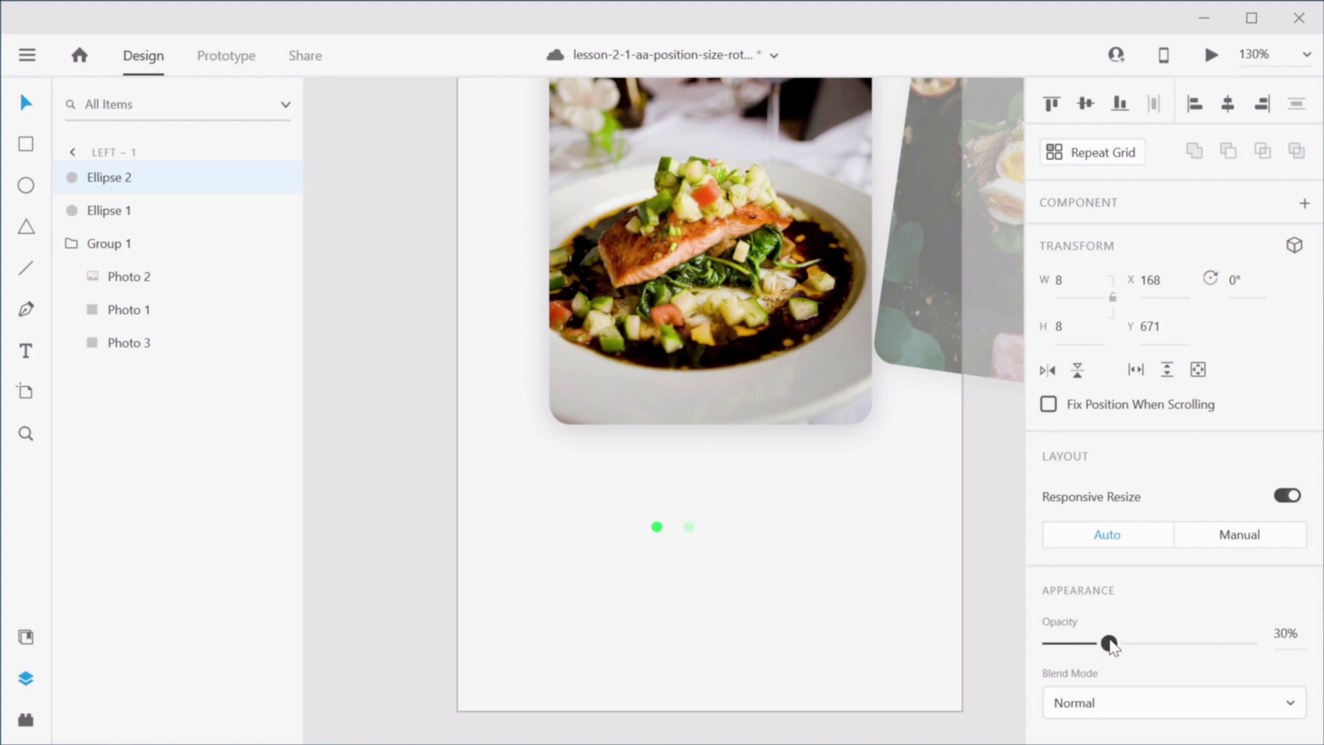
Step: Duplicate the faded dot to its right with the same spacing and group the three dots
key(ctrl+d)
drag(689, 528, 646, 587)
key(ctrl+g)
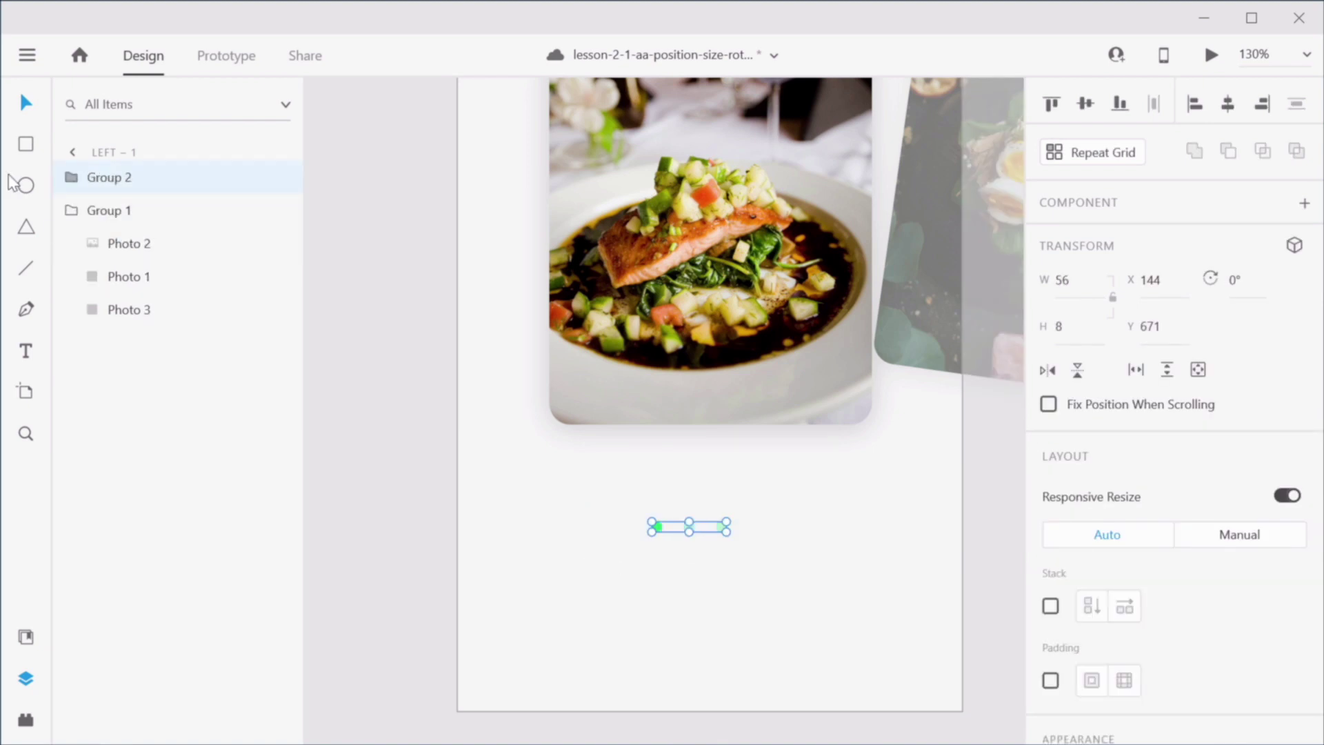
Step: Rename the dots' group as Pagination and collapse it in the layer list
double_click(132, 181)
text(Pagination)
key(Return)
click(73, 179)
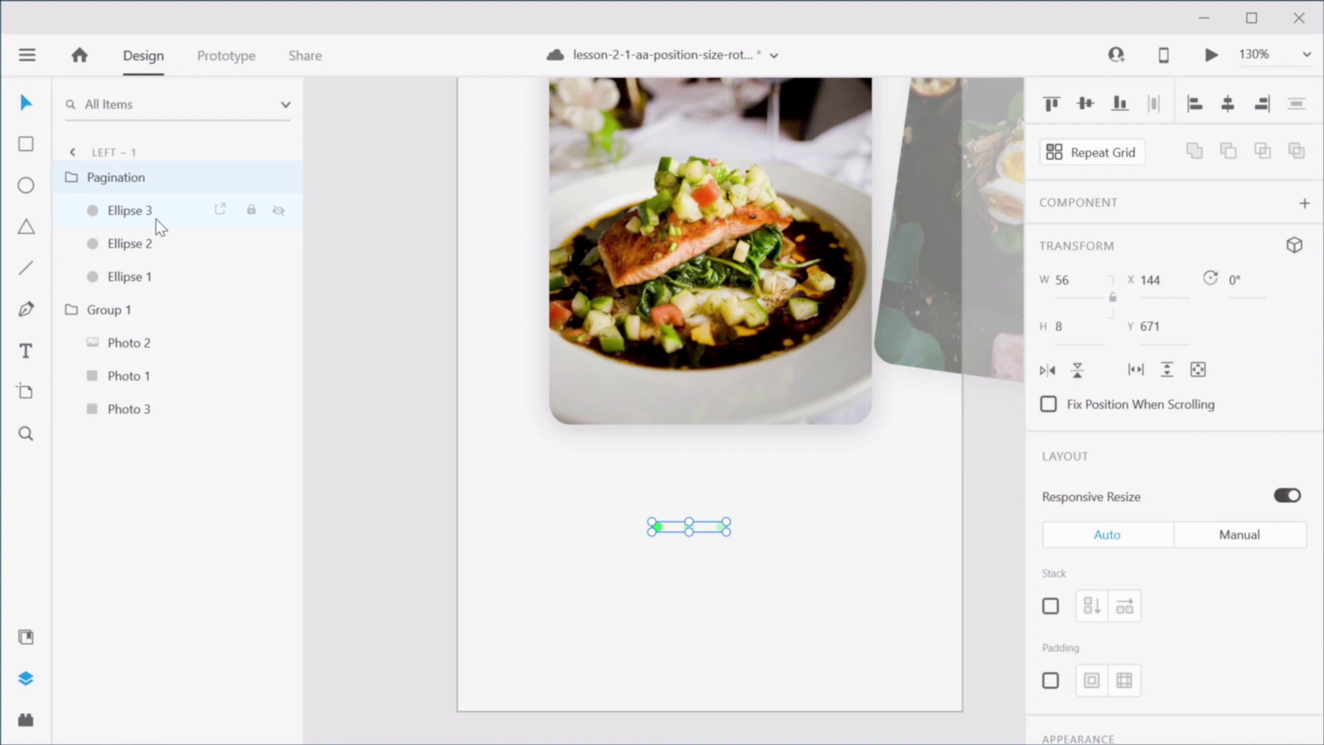
Step: Rename the group holding the three photos as Carousel
double_click(109, 210)
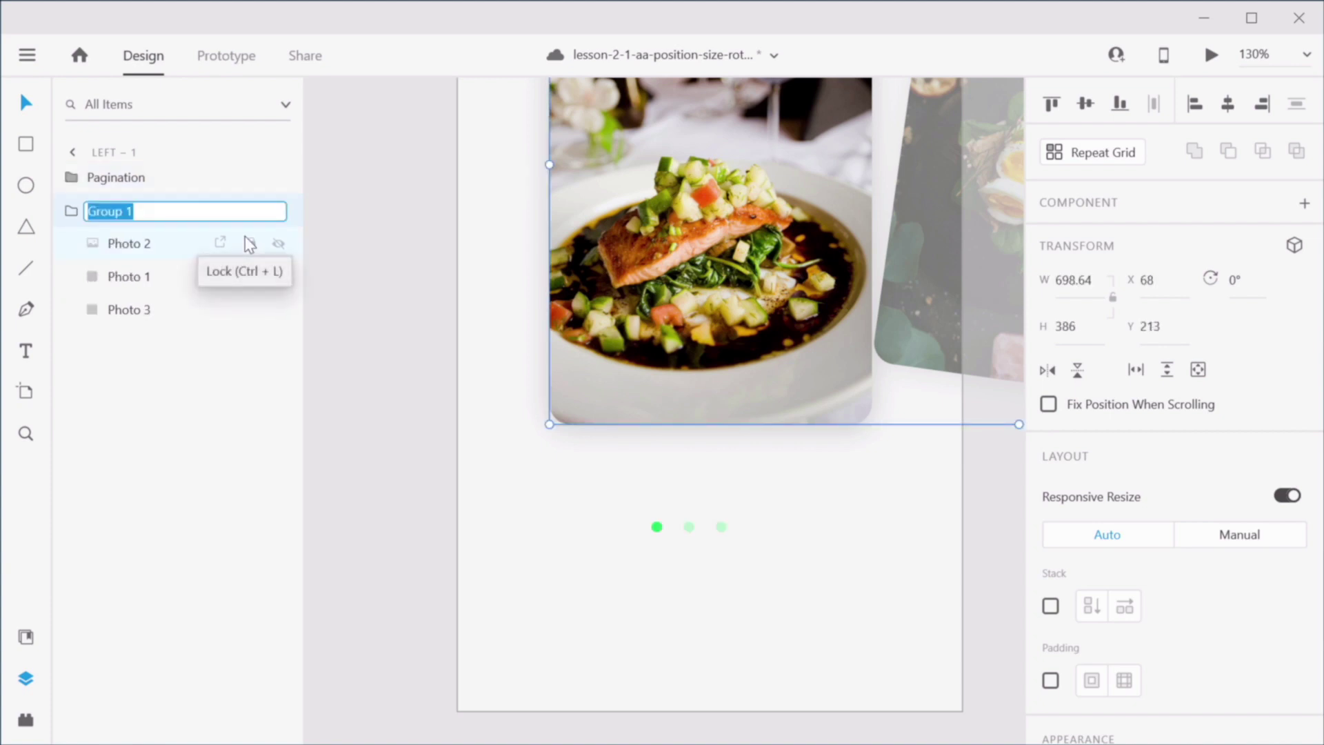
text(C)
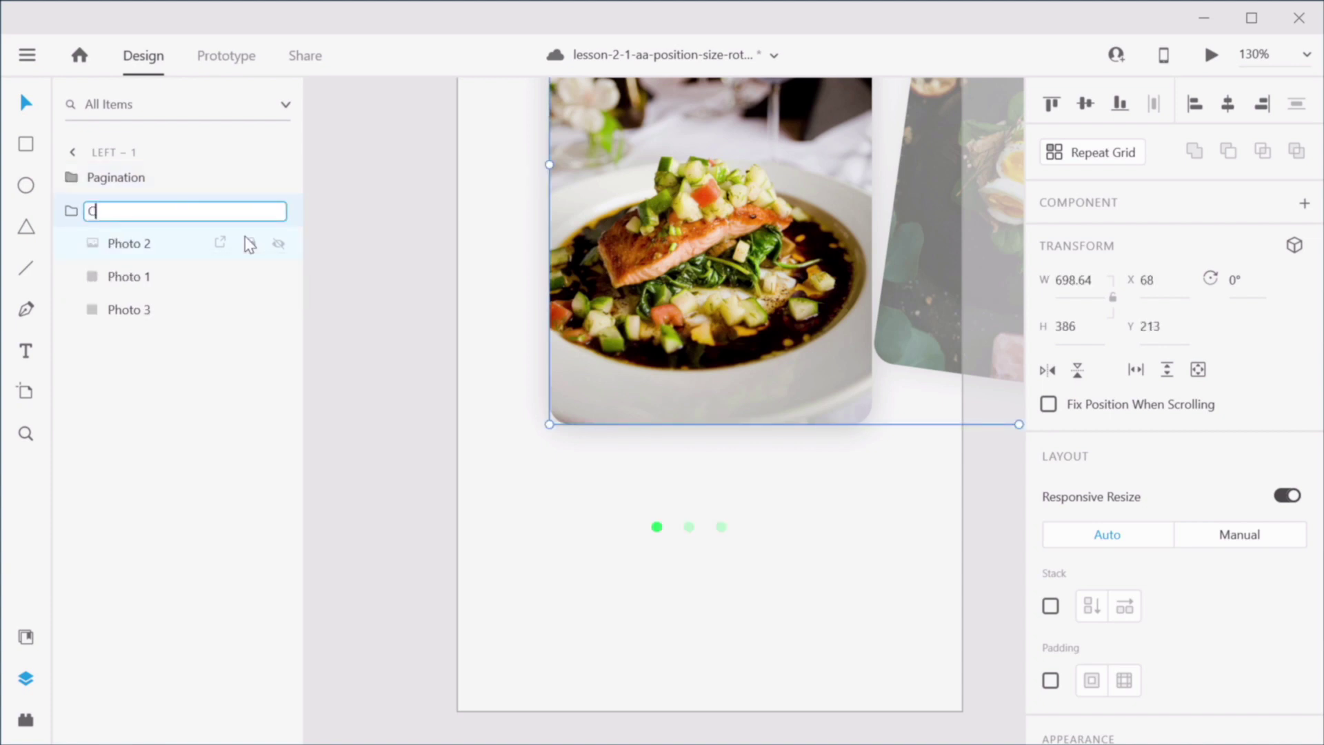
text(arousel\)
key(Return)
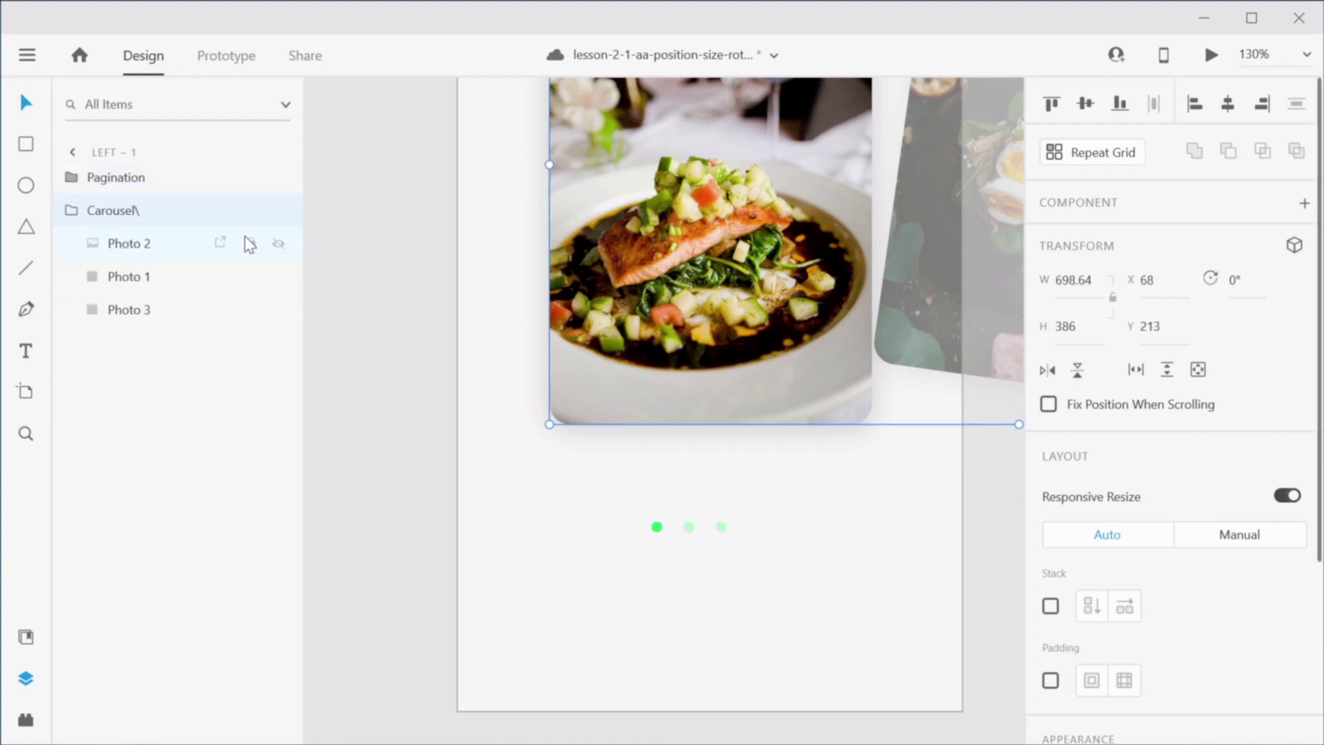
double_click(135, 212)
click(156, 212)
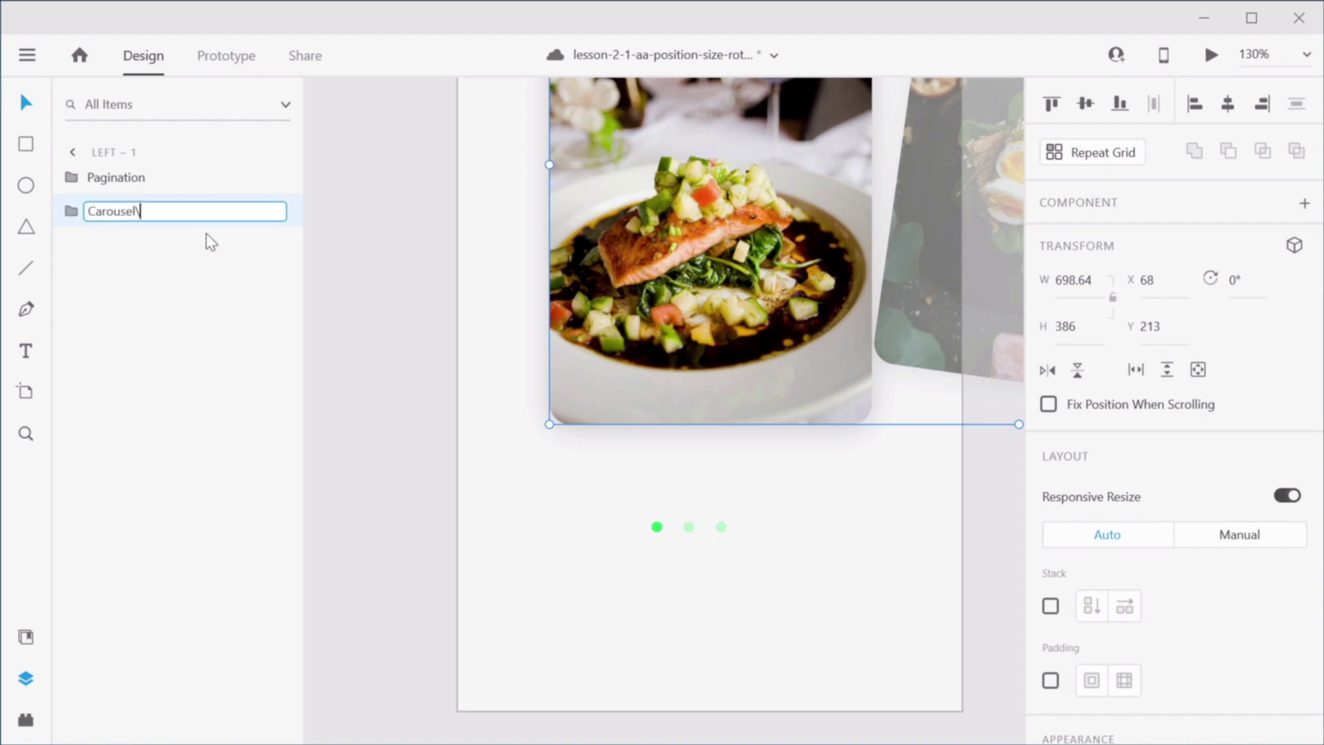
key(Return)
click(73, 211)
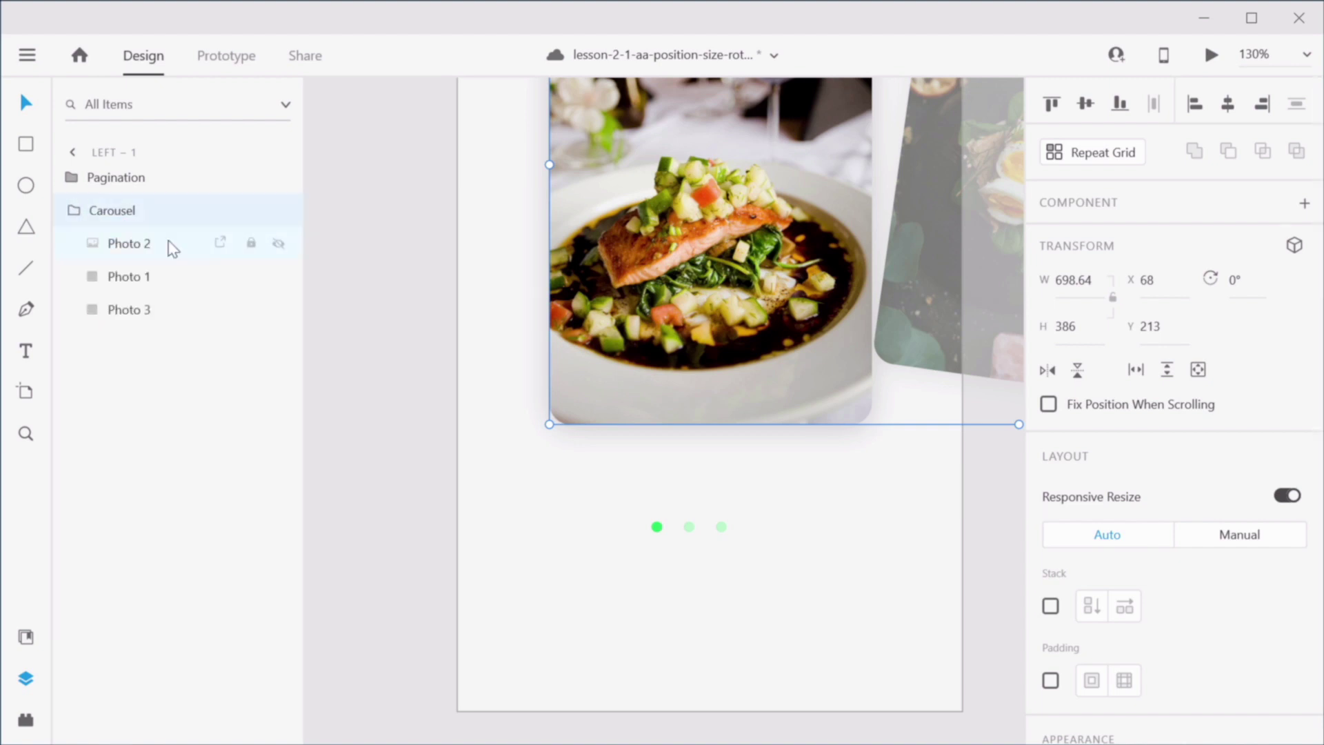
Step: Duplicate the finished Left – 1 artboard twice
scroll(866, 472, up, 3)
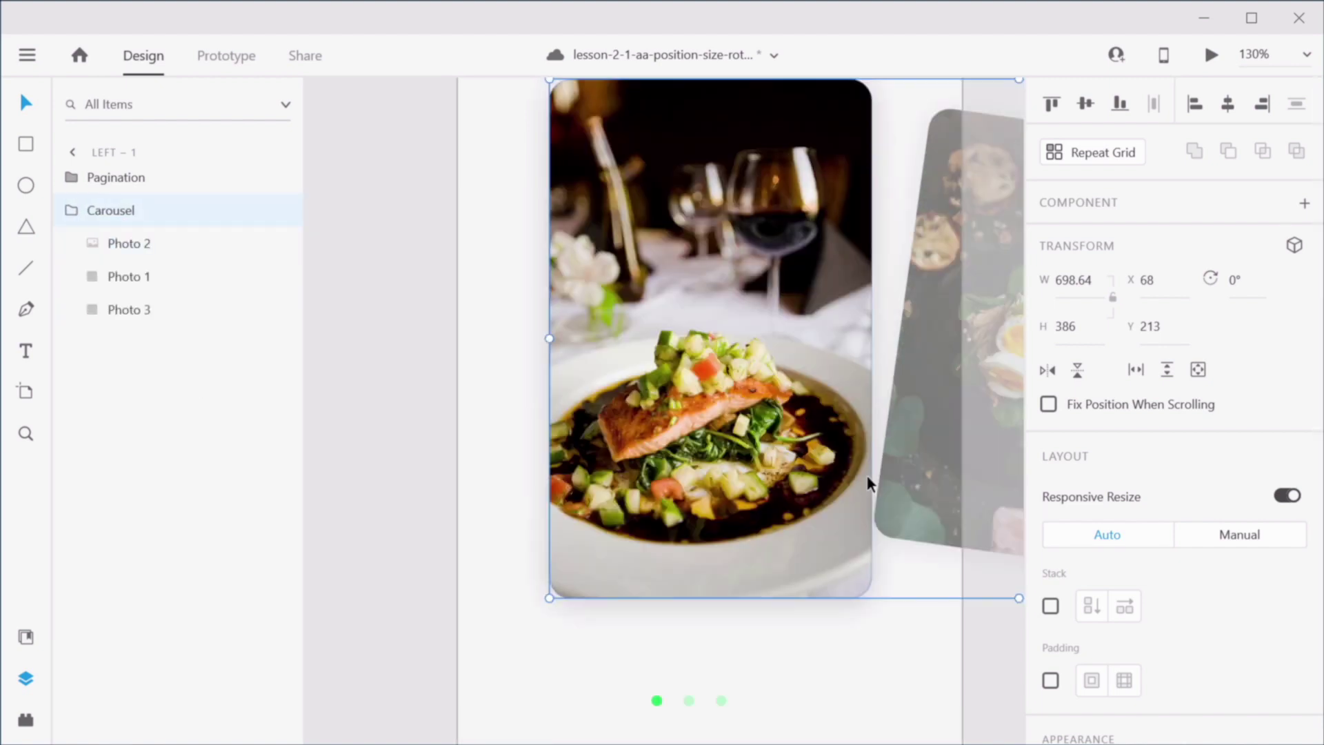
scroll(854, 482, down, 5)
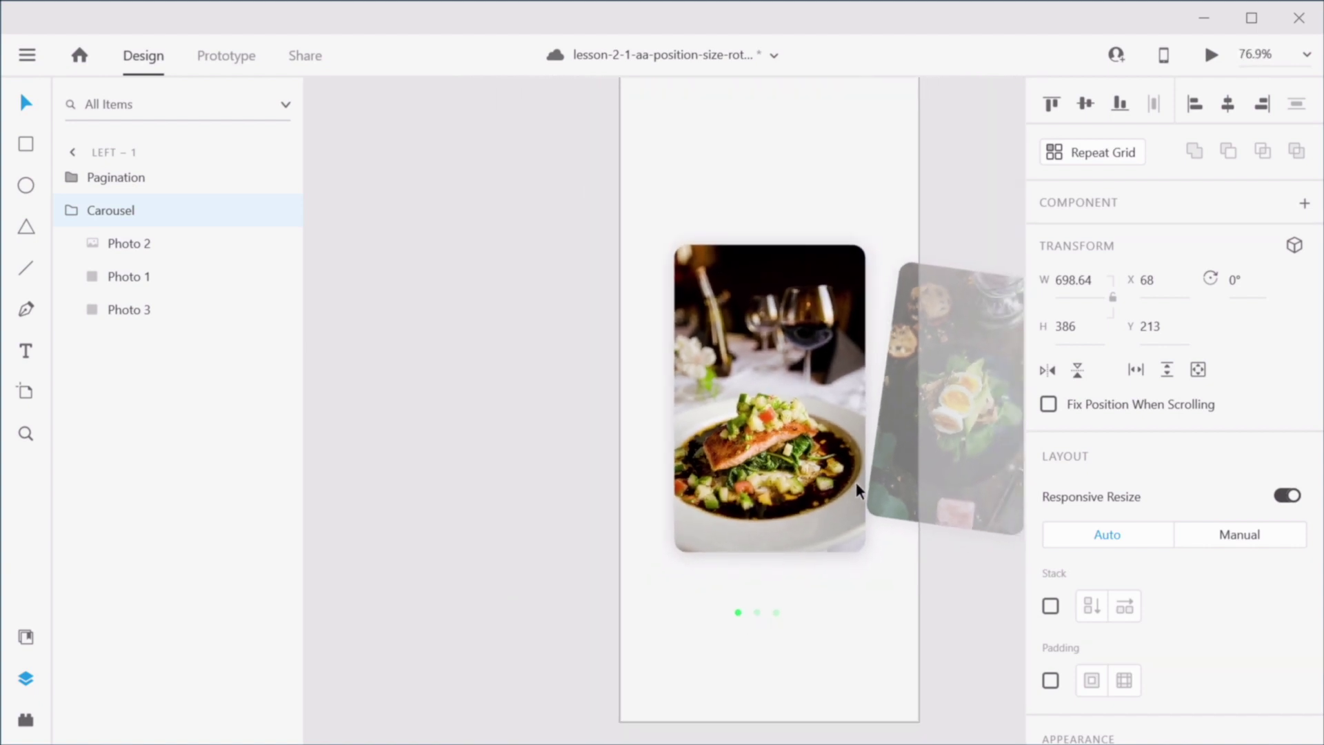
drag(819, 415, 671, 424)
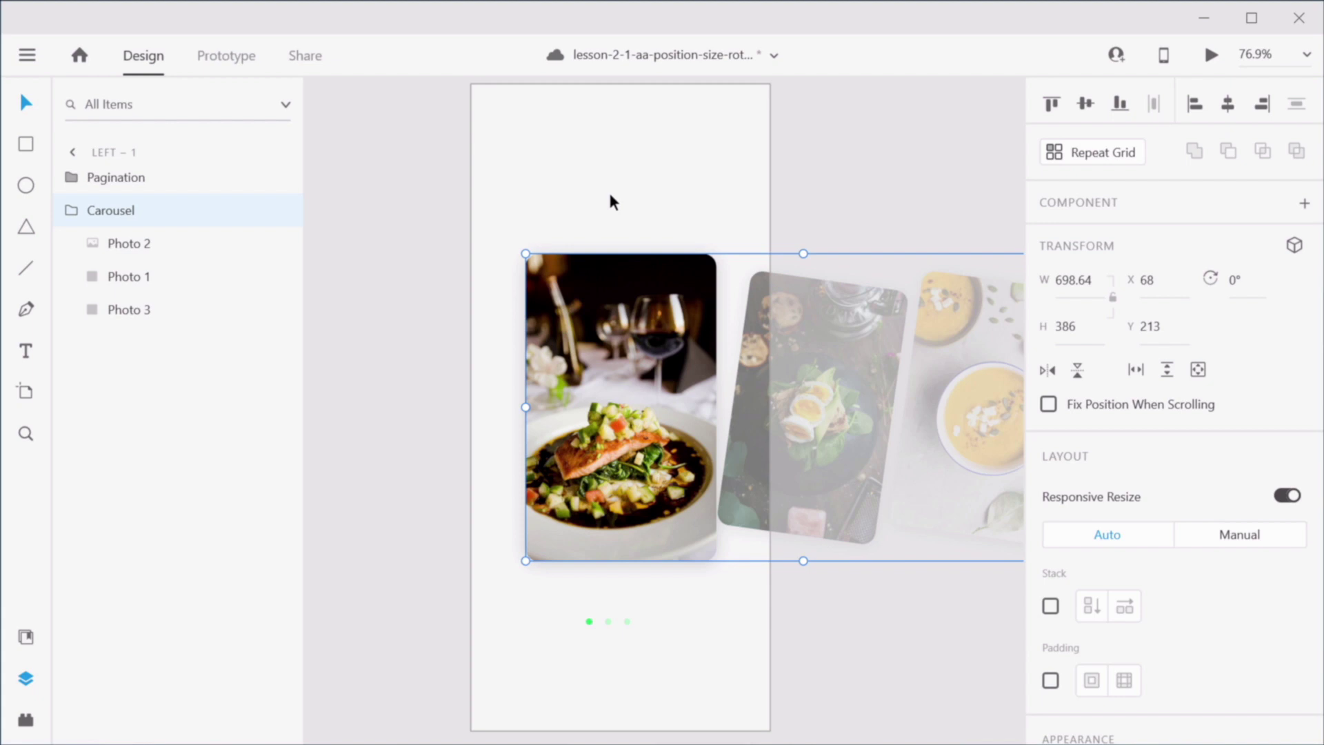
click(612, 225)
scroll(574, 198, up, 1)
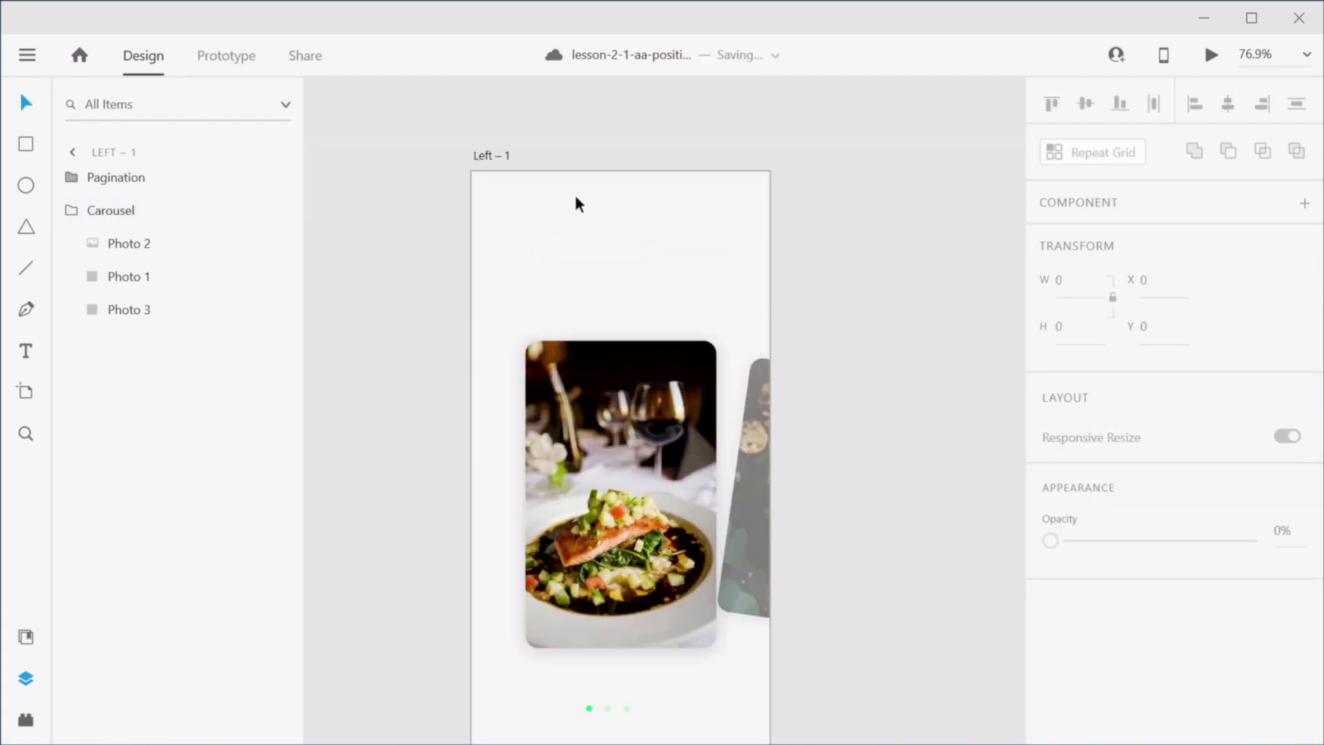
scroll(575, 198, down, 1)
scroll(575, 198, up, 1)
click(491, 157)
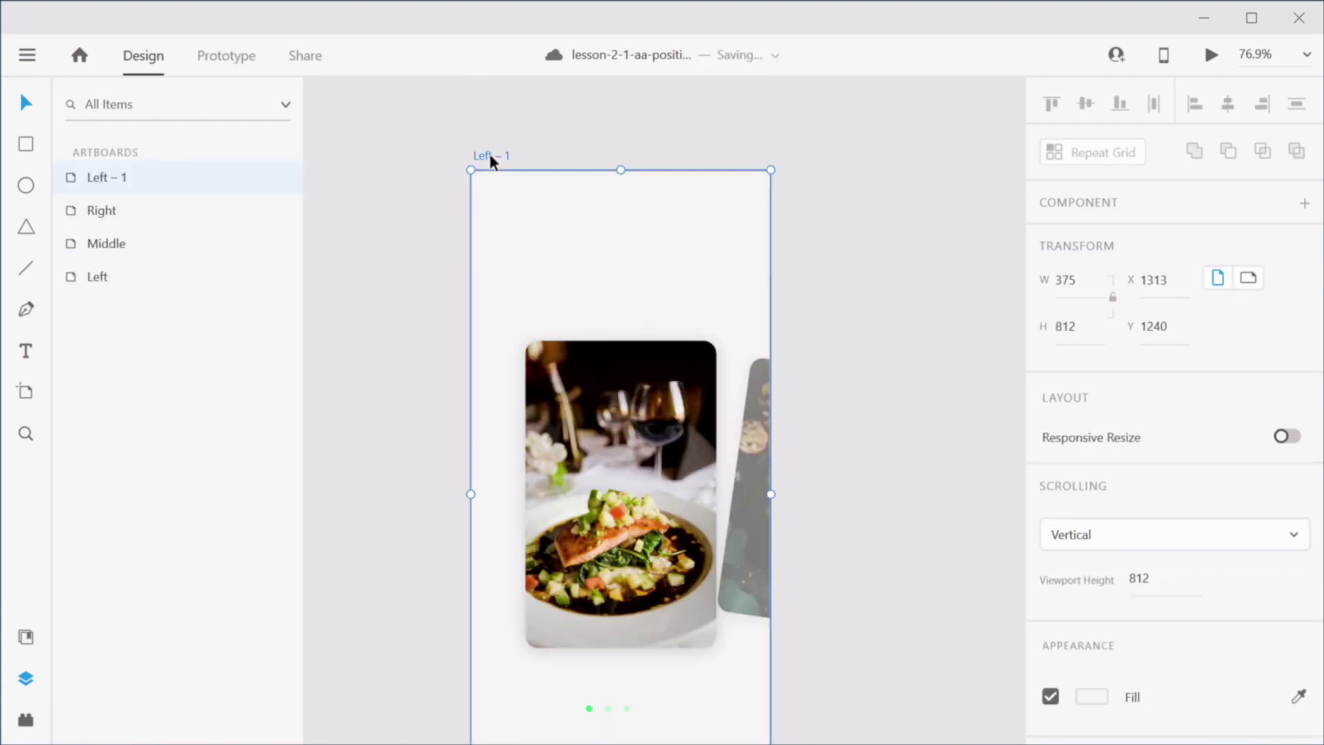
key(ctrl+d)
key(ctrl+d)
click(898, 300)
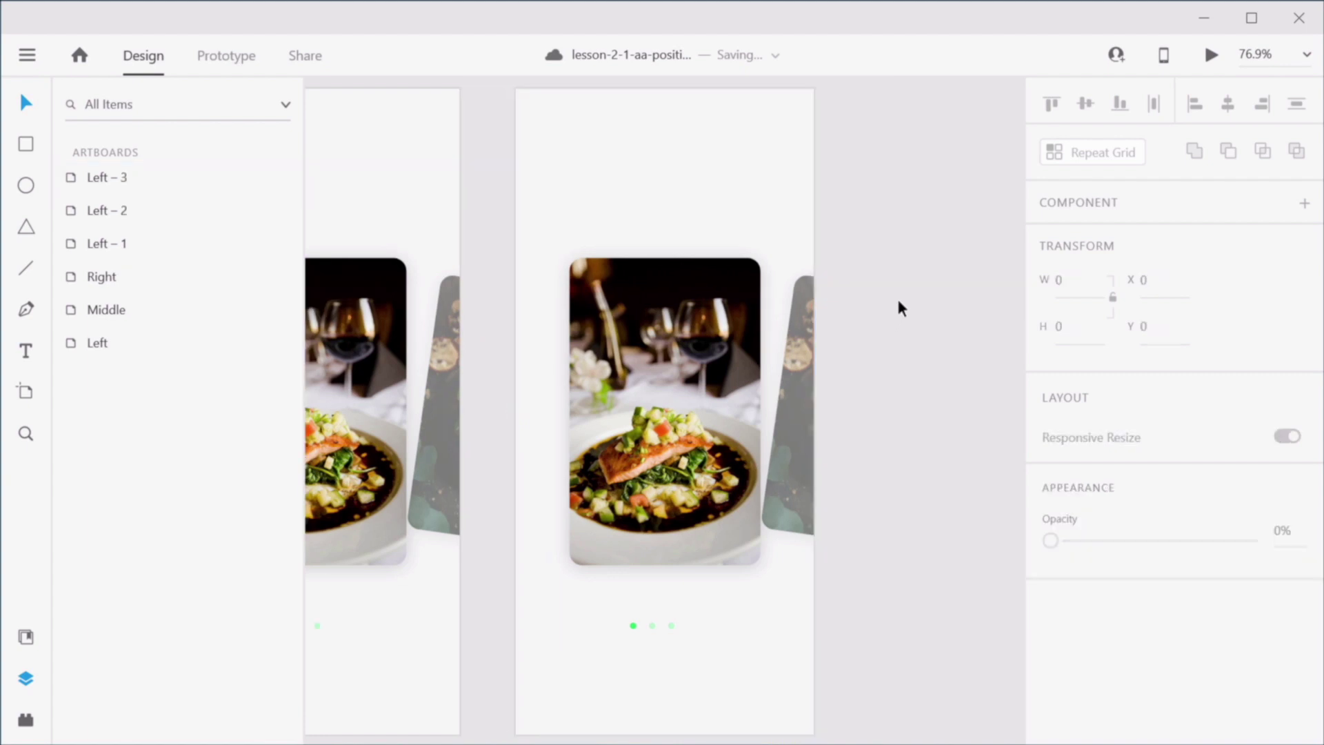
Step: Rotate the salmon photo inside the carousel on the Left – 2 artboard to -8°
scroll(898, 300, left, 5)
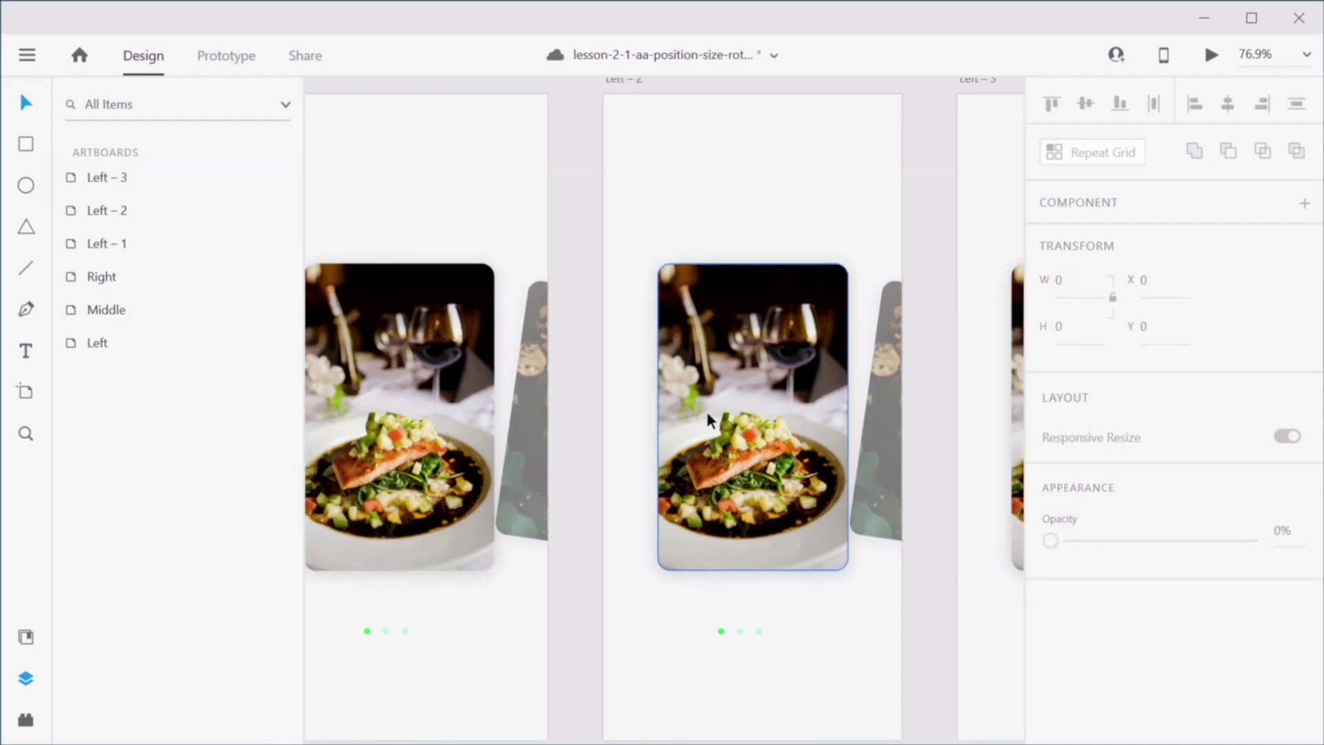
scroll(706, 411, up, 2)
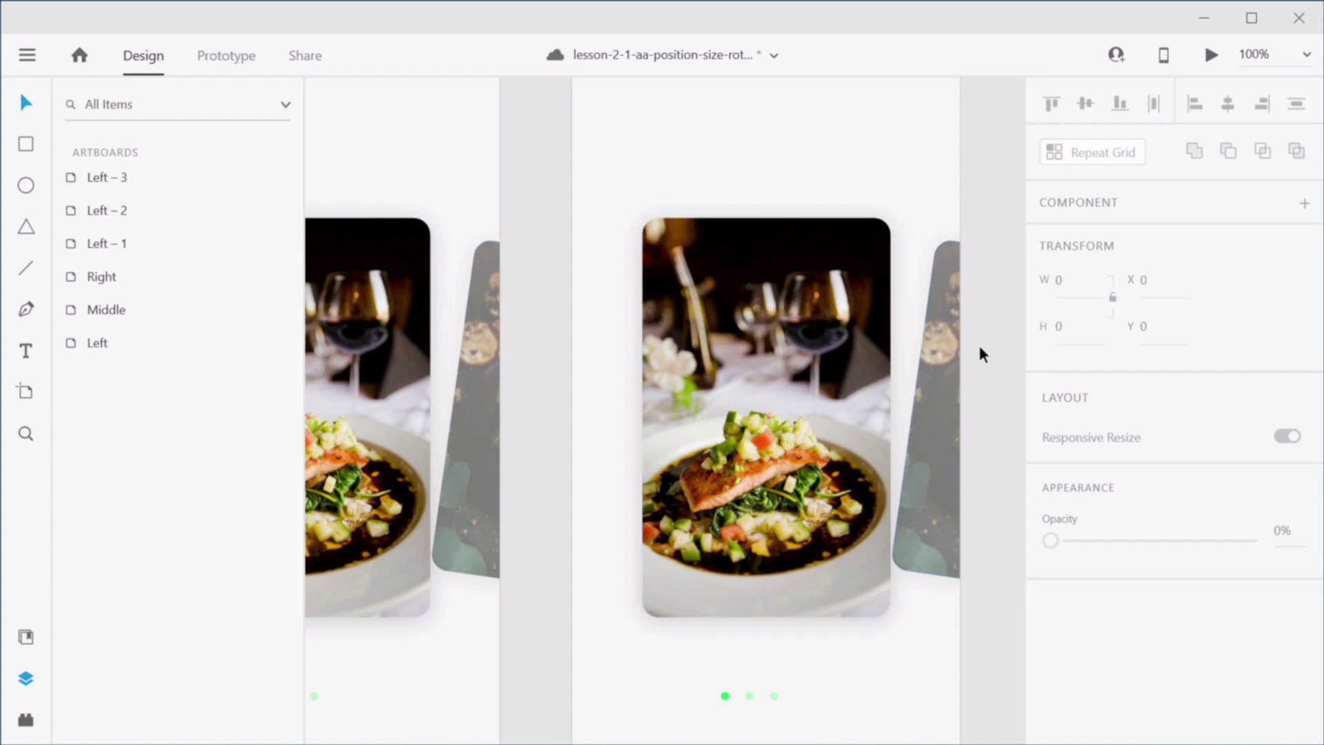
click(741, 337)
double_click(762, 416)
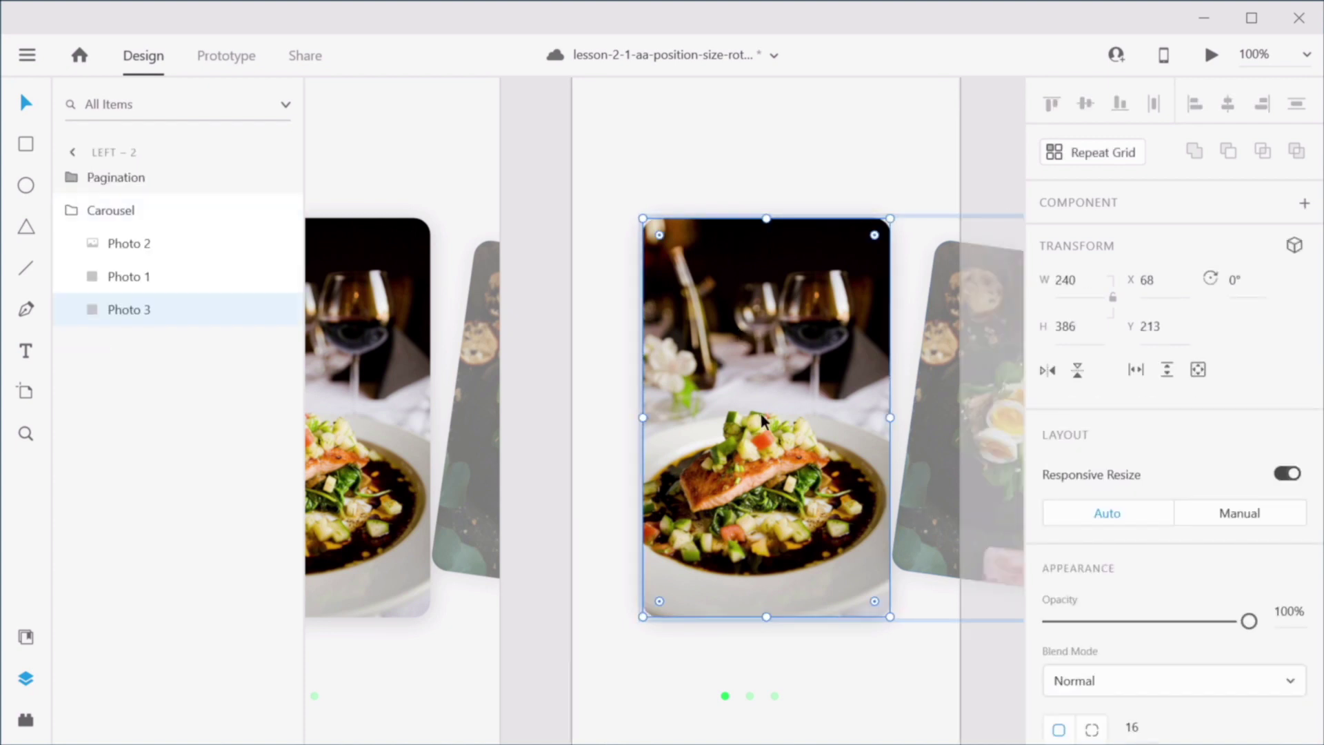
click(1241, 280)
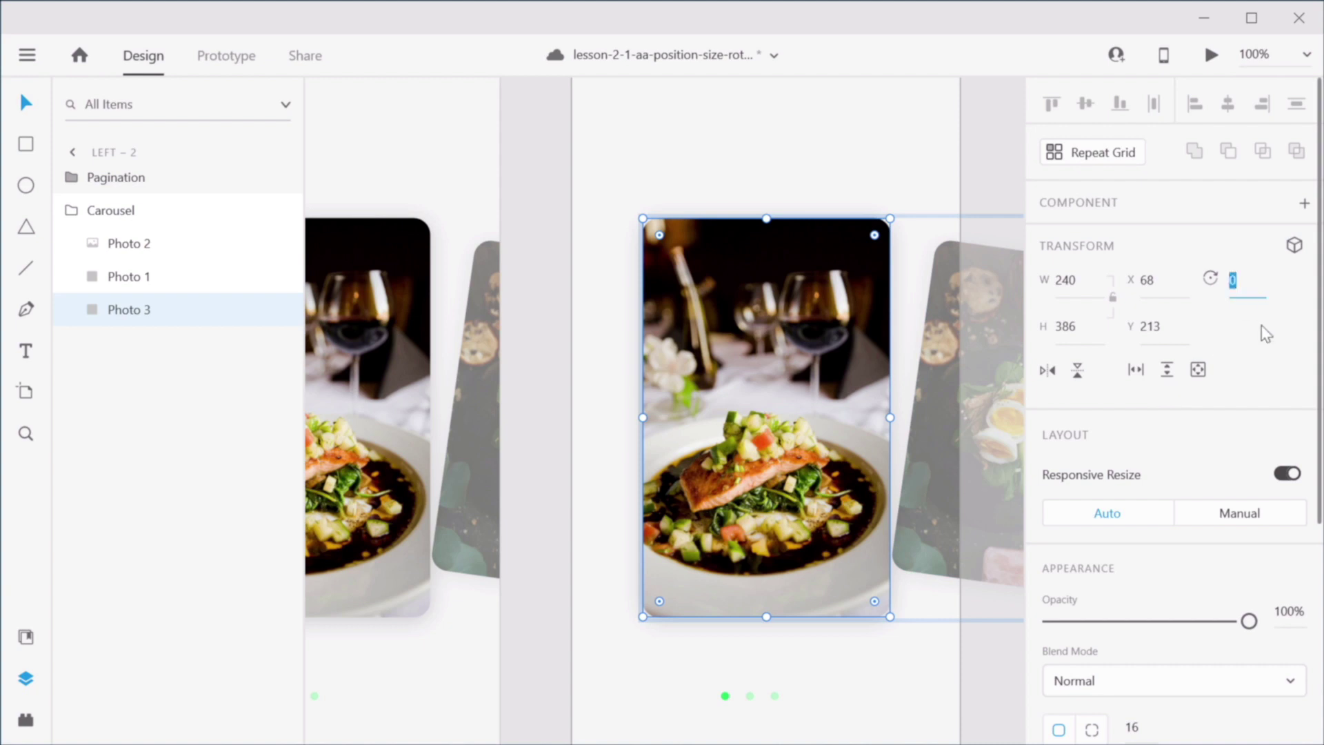
text(-8)
key(Return)
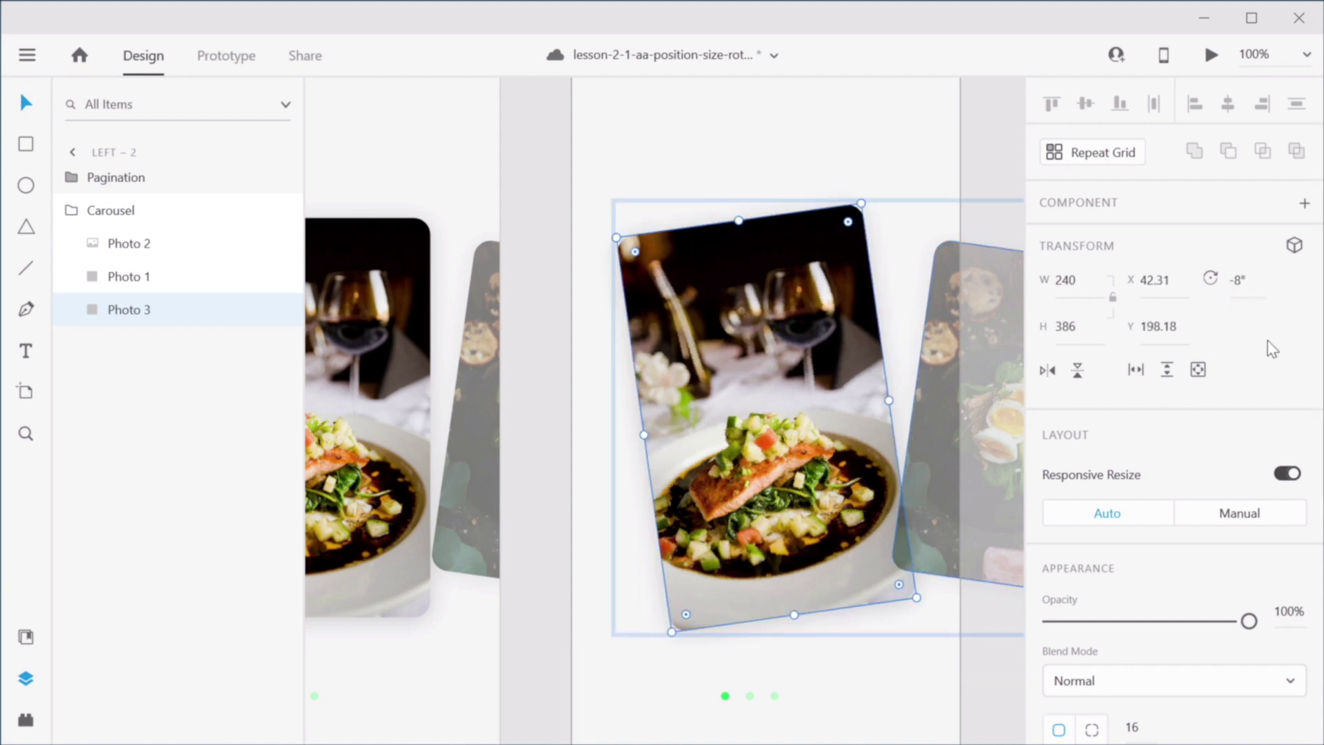
Step: Lock the salmon photo's aspect ratio and set its height to 322
click(1065, 326)
click(1112, 298)
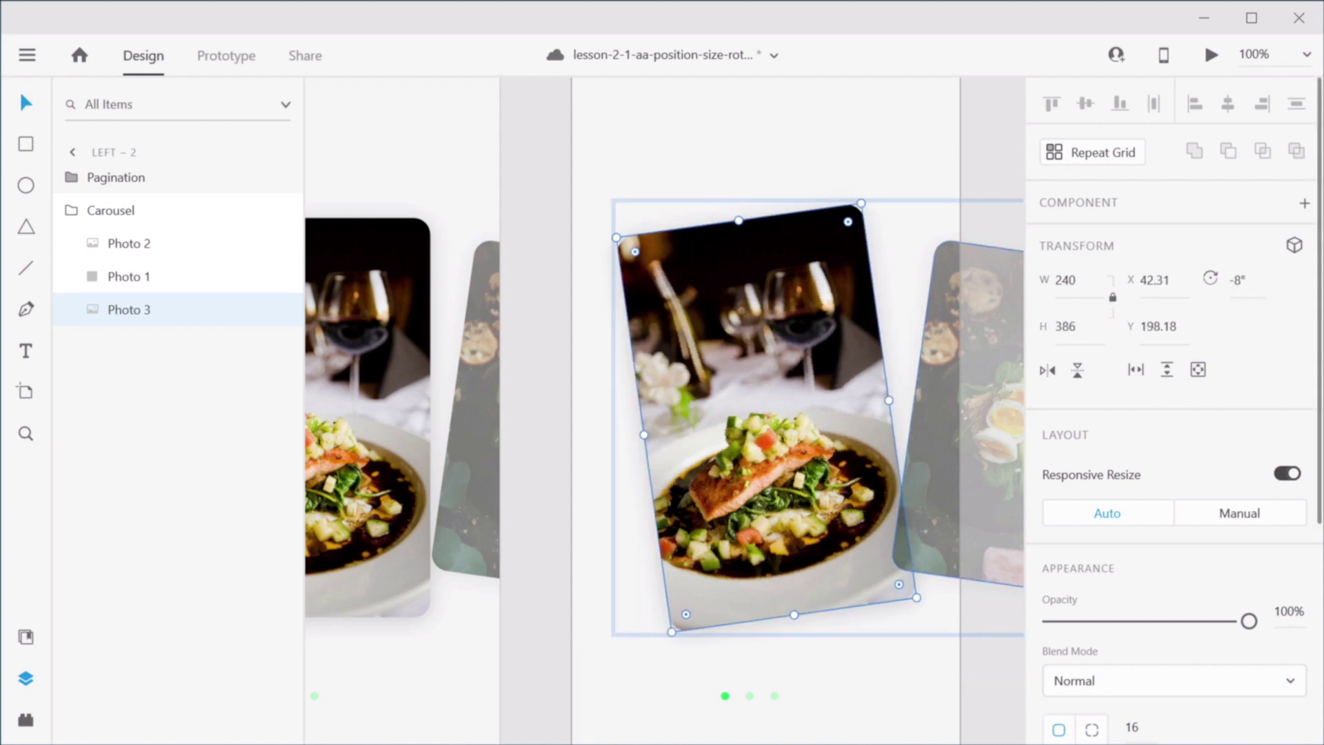
click(1065, 326)
text(322)
key(Return)
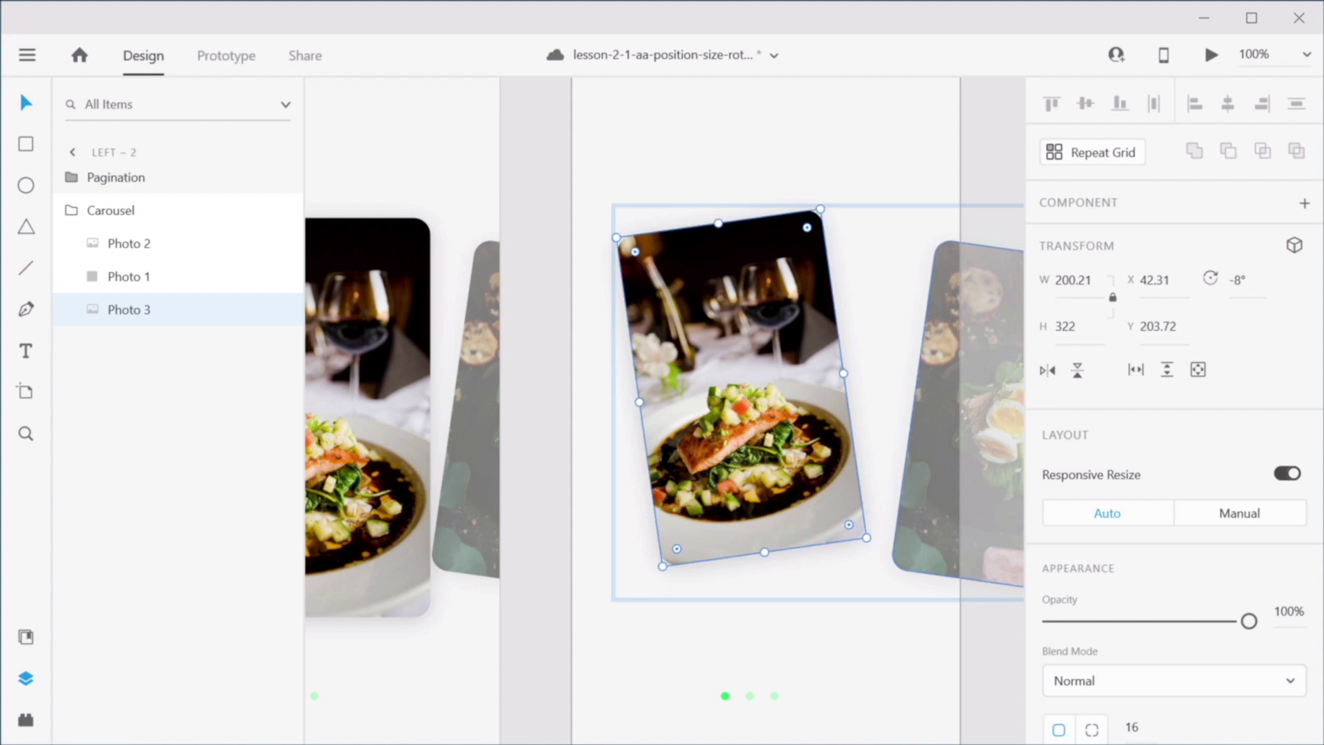
Step: Set the salmon photo's opacity to 50% and move it down level with the top of the egg salad photo
drag(1249, 620, 1152, 624)
click(926, 453)
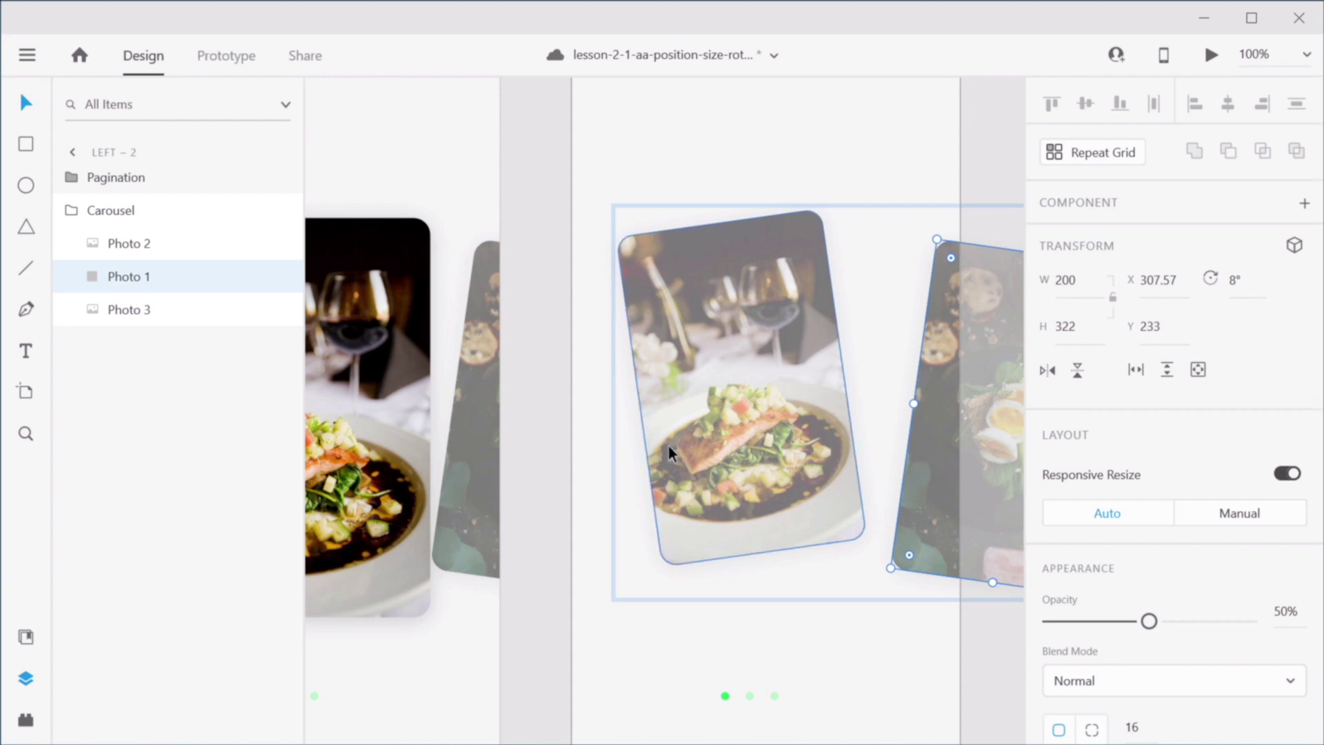
click(743, 375)
drag(746, 345, 751, 378)
Step: Set the egg salad photo's rotation to 0° and its height to 386
click(956, 462)
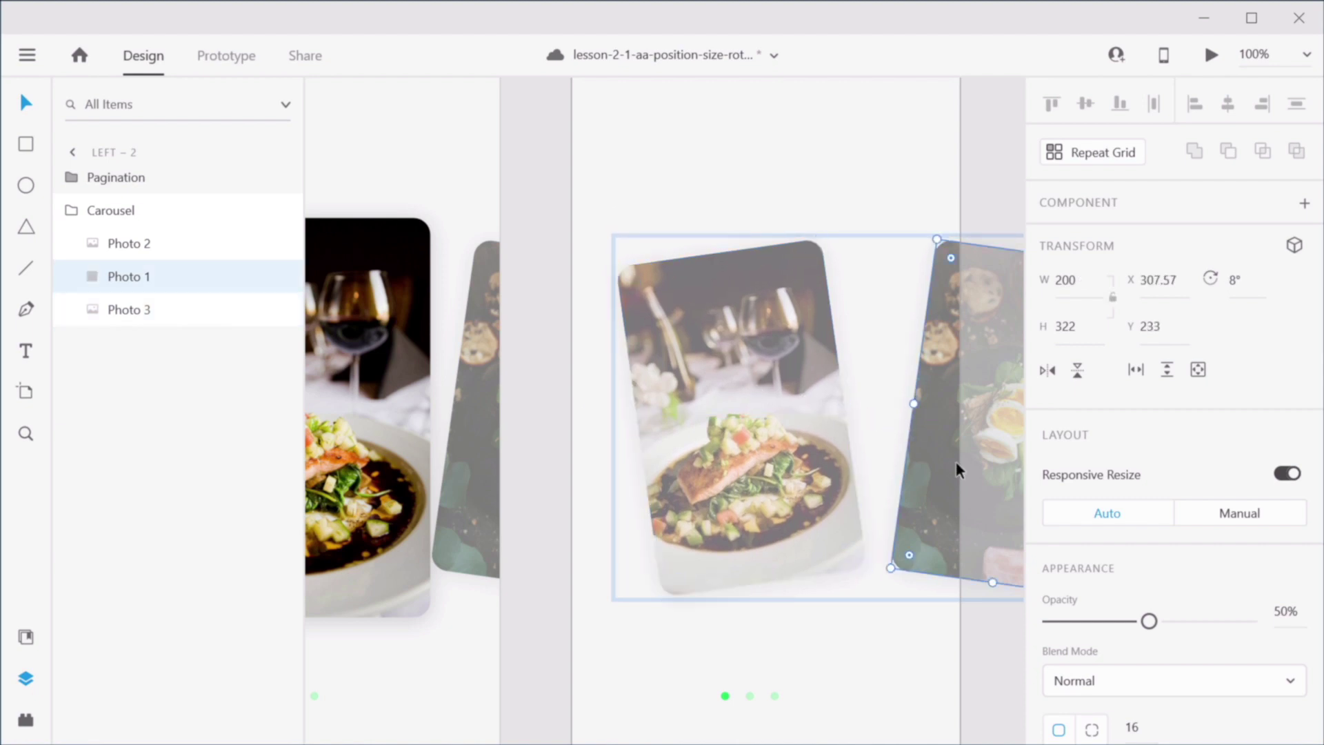
click(1235, 279)
text(0)
key(Return)
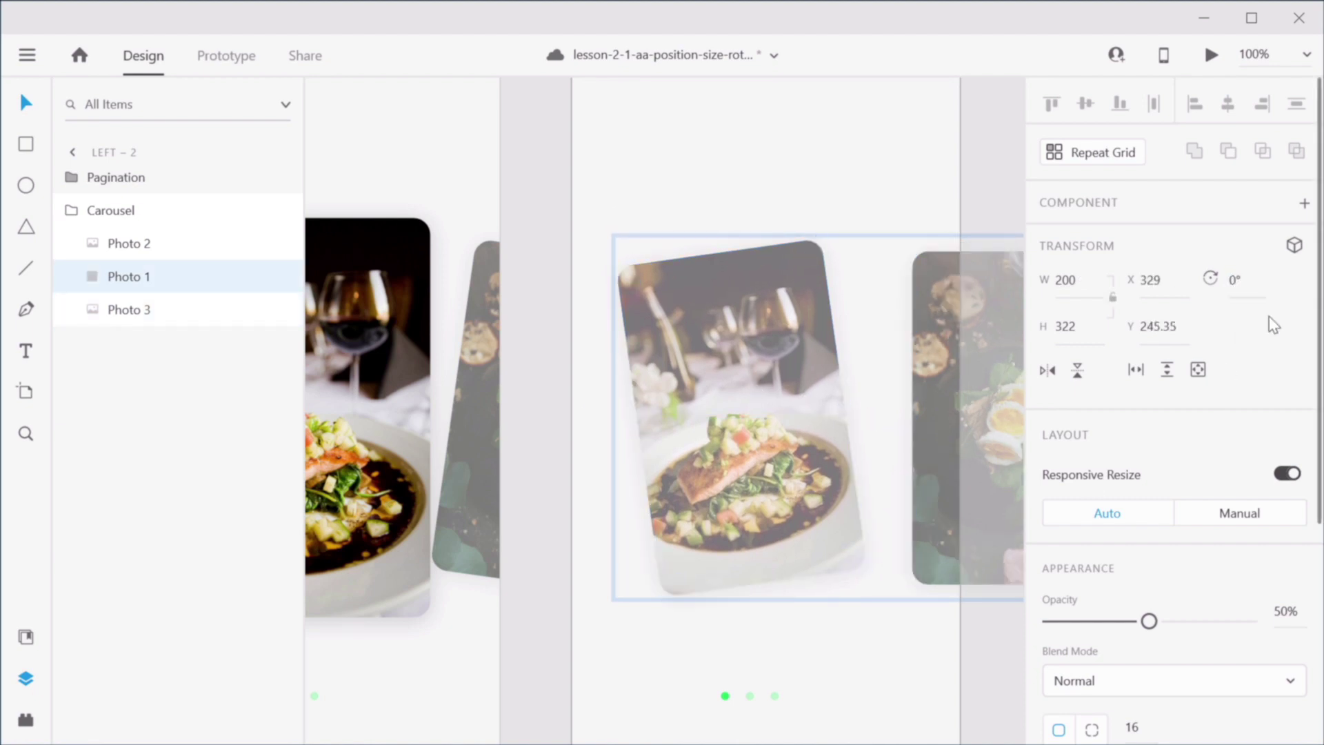
click(1101, 344)
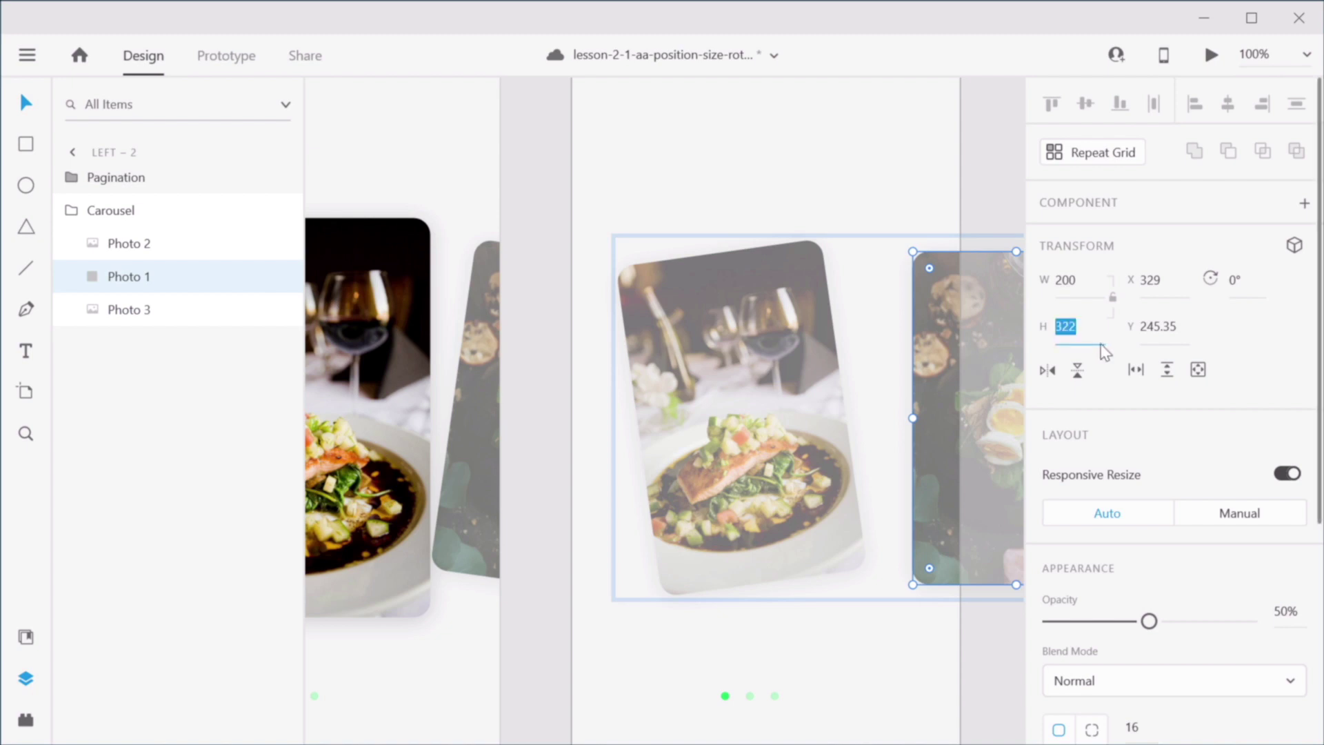
text(386)
key(Return)
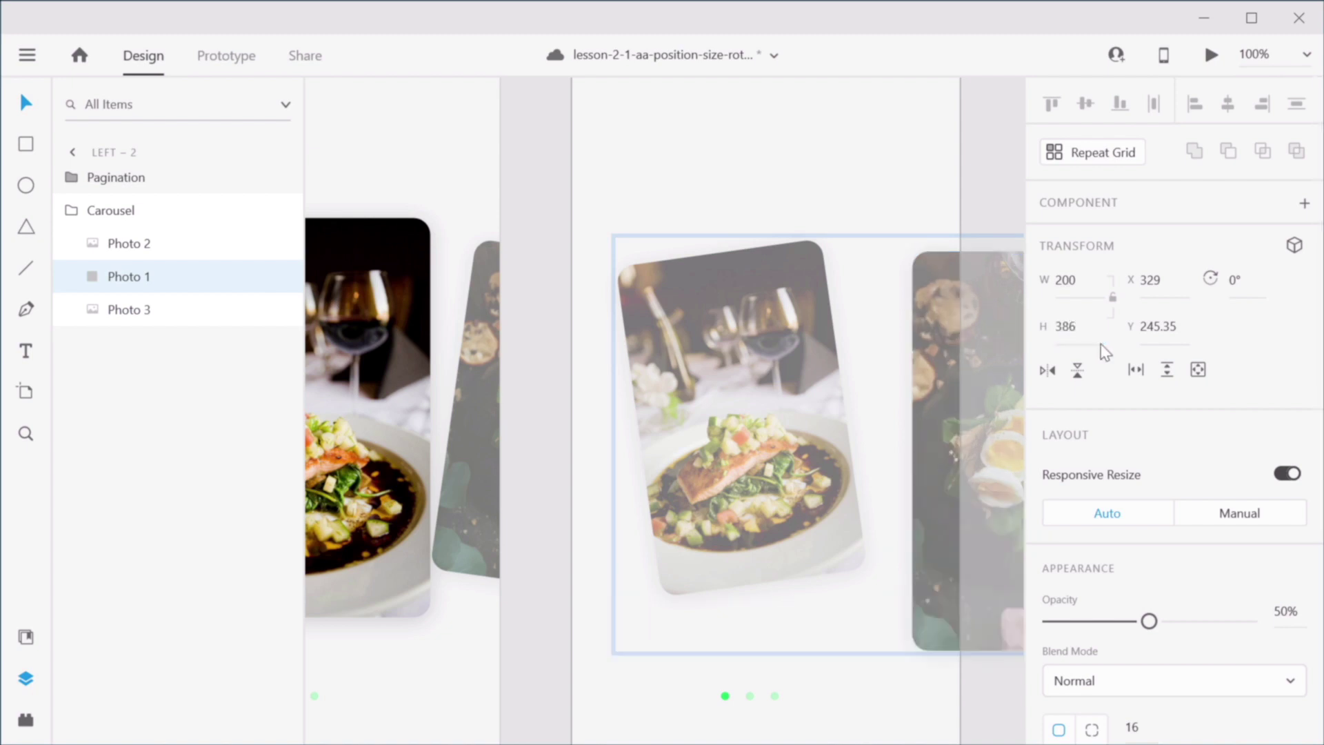
Step: Set the egg salad photo's opacity to 100%, raising it to Y 232.35 and lowering the salmon photo to Y 251.72
key(0)
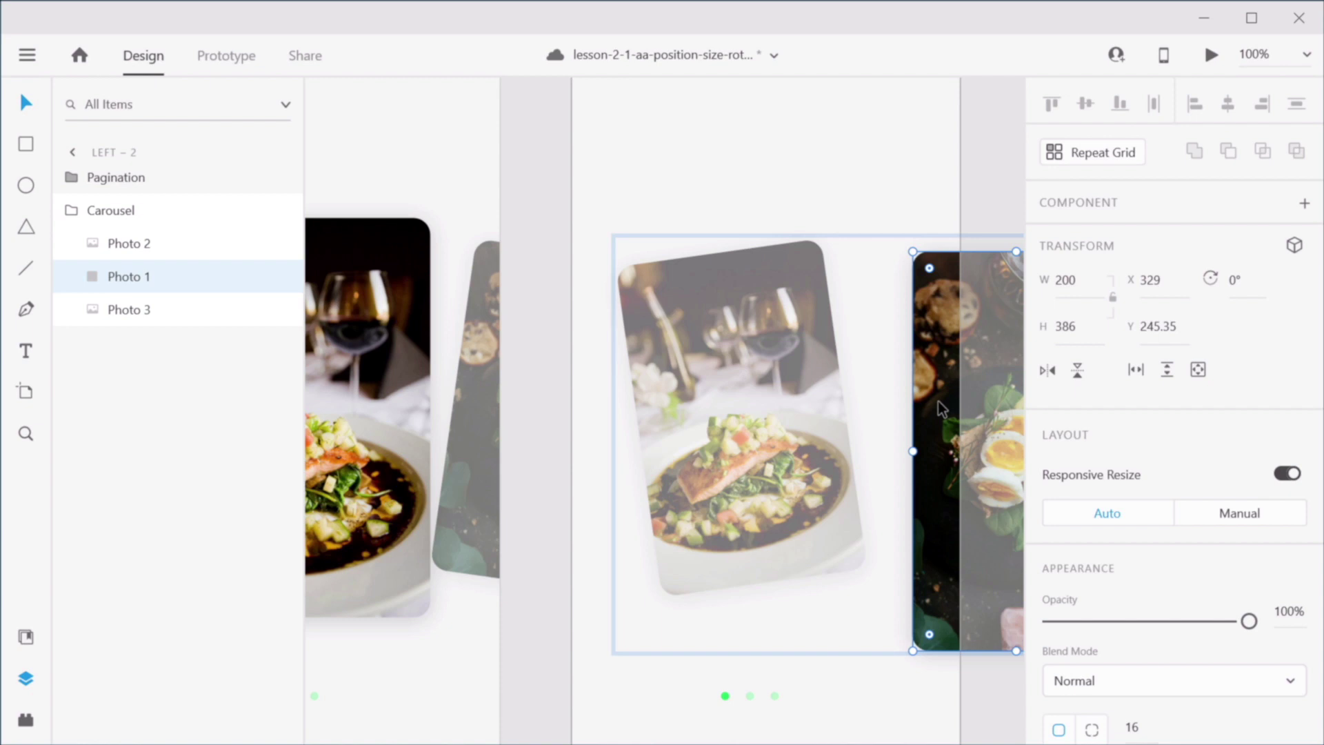
drag(937, 402, 937, 389)
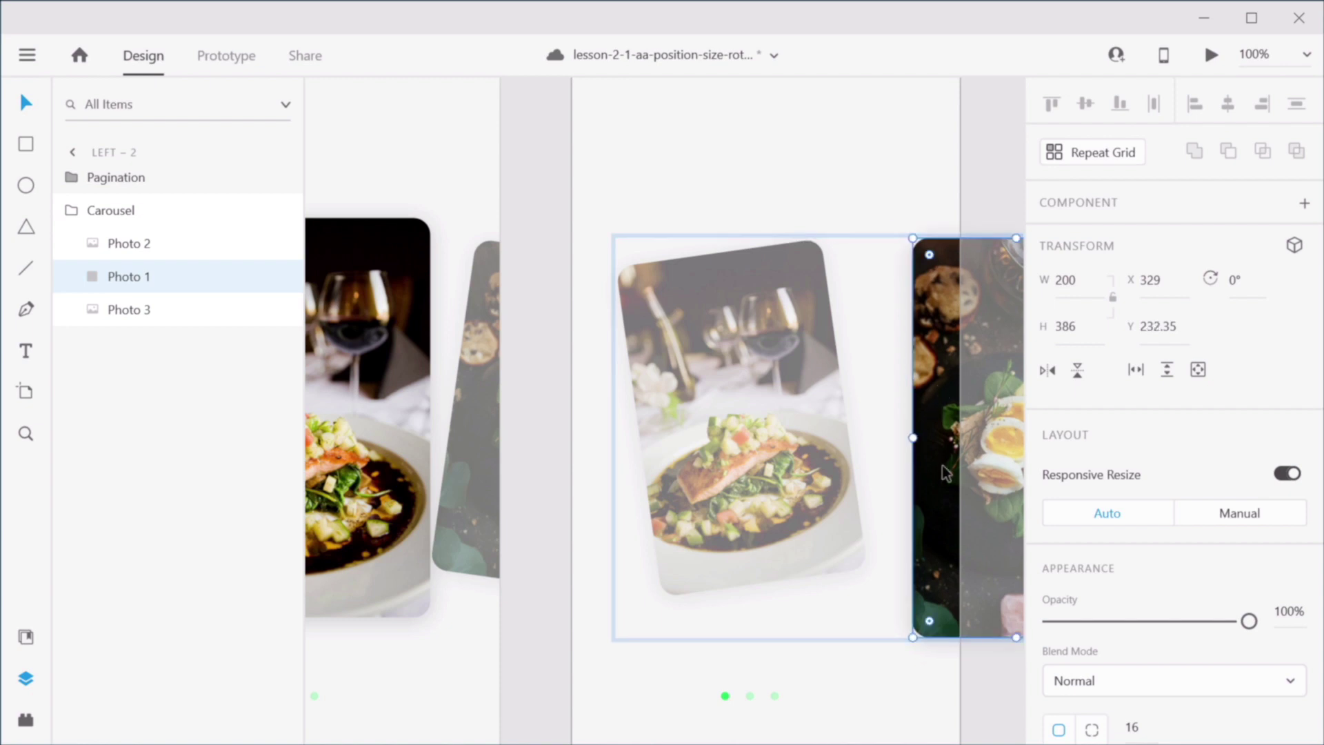
click(724, 365)
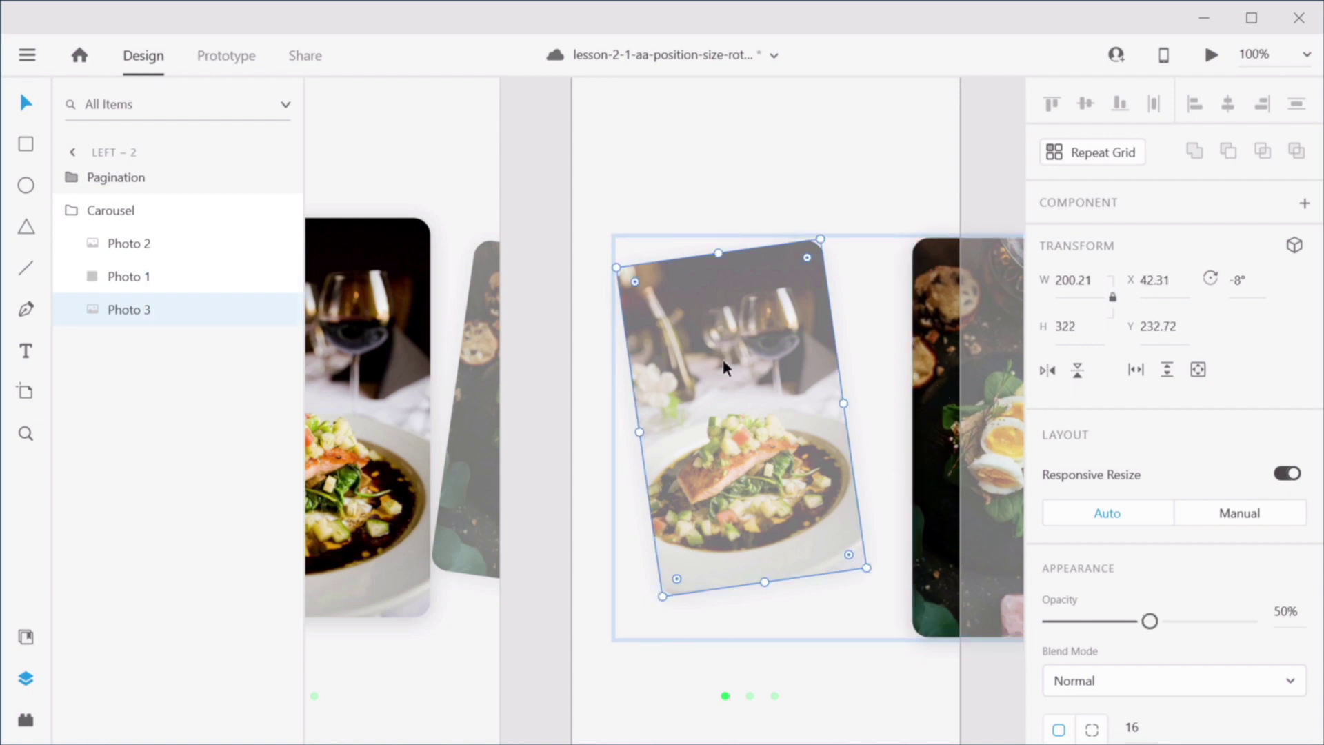
drag(748, 392, 747, 409)
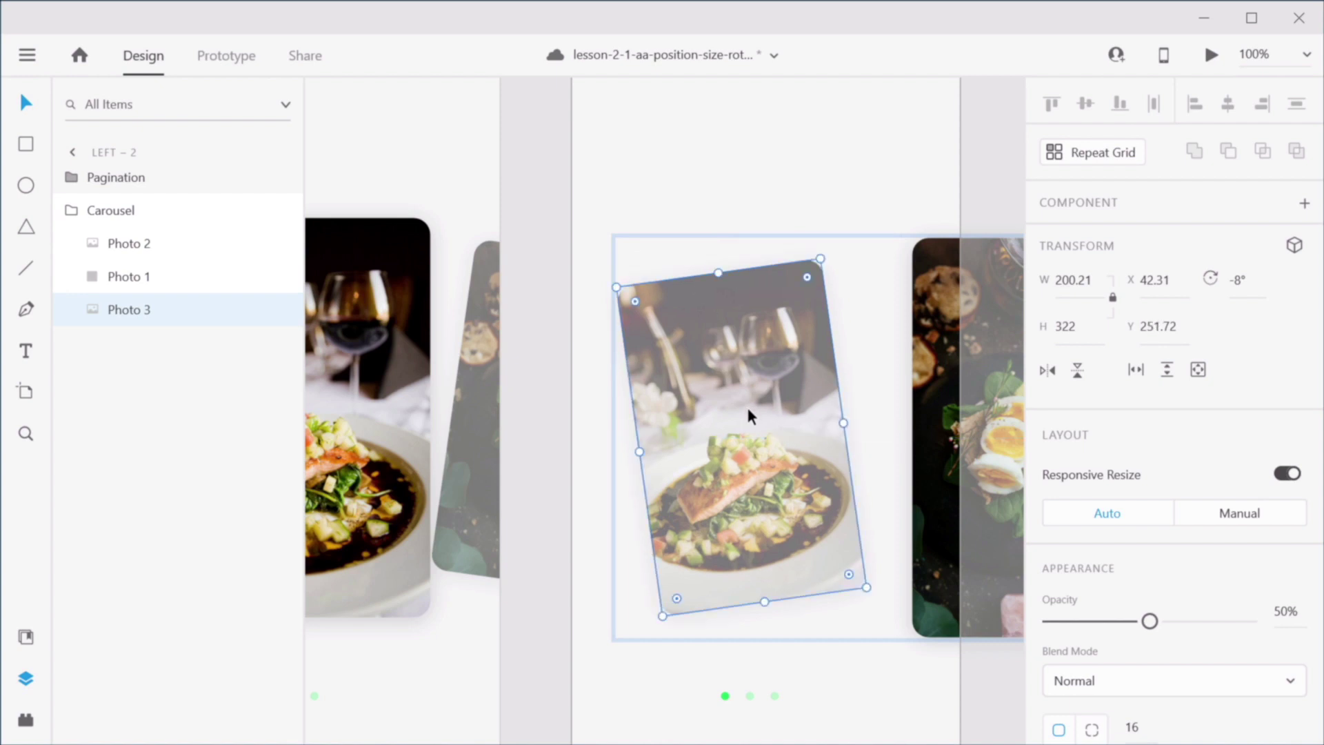
Step: Move the Carousel group left to X -206.69 so the egg salad photo sits in the middle of the artboard
click(892, 188)
key(space)
drag(832, 226, 796, 221)
drag(684, 235, 919, 240)
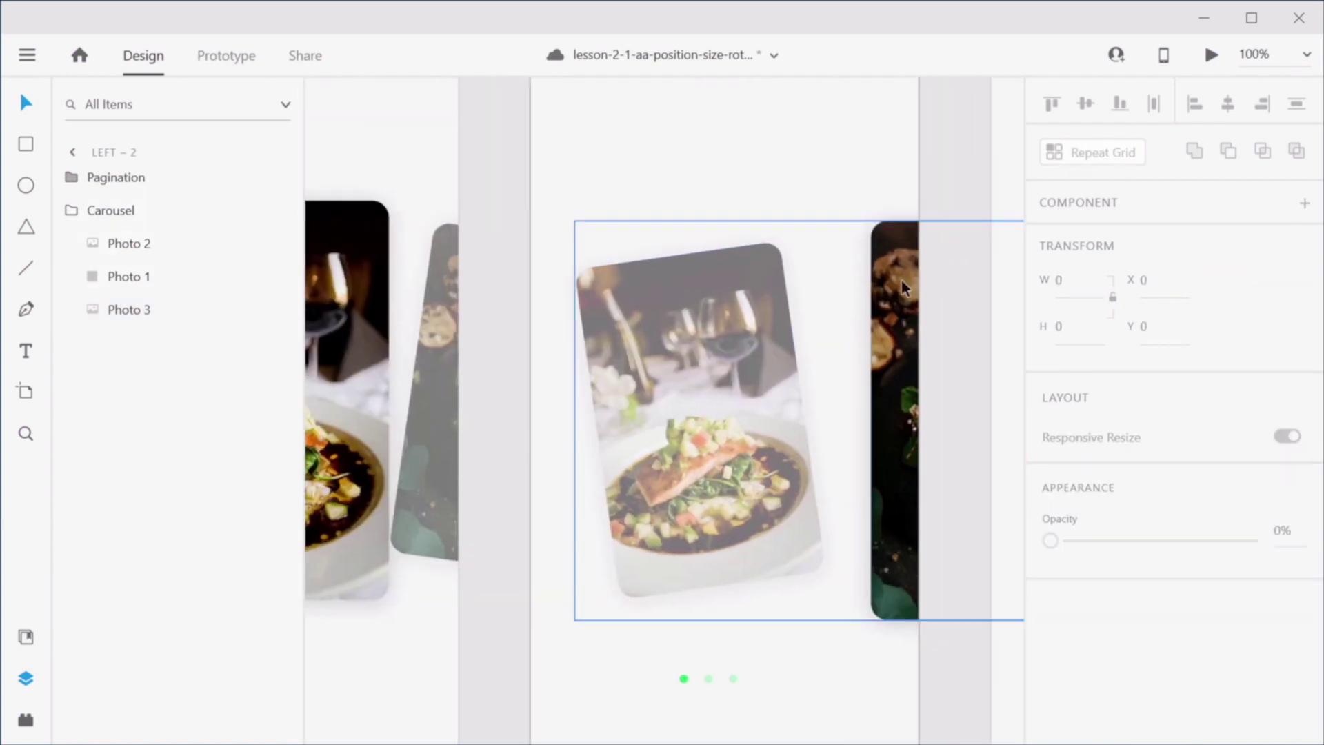
click(885, 350)
drag(905, 319, 649, 315)
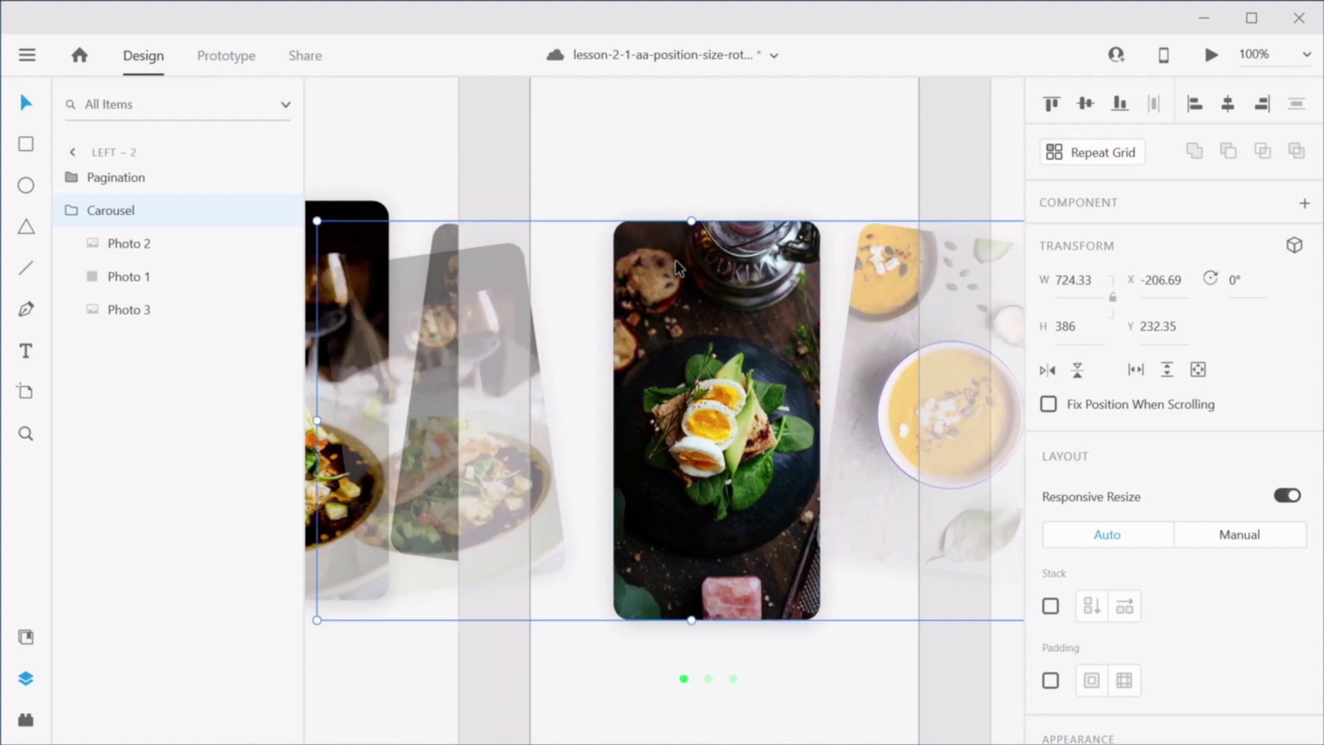
Step: Select all three photos inside the Carousel group and align them to their vertical middle
double_click(872, 373)
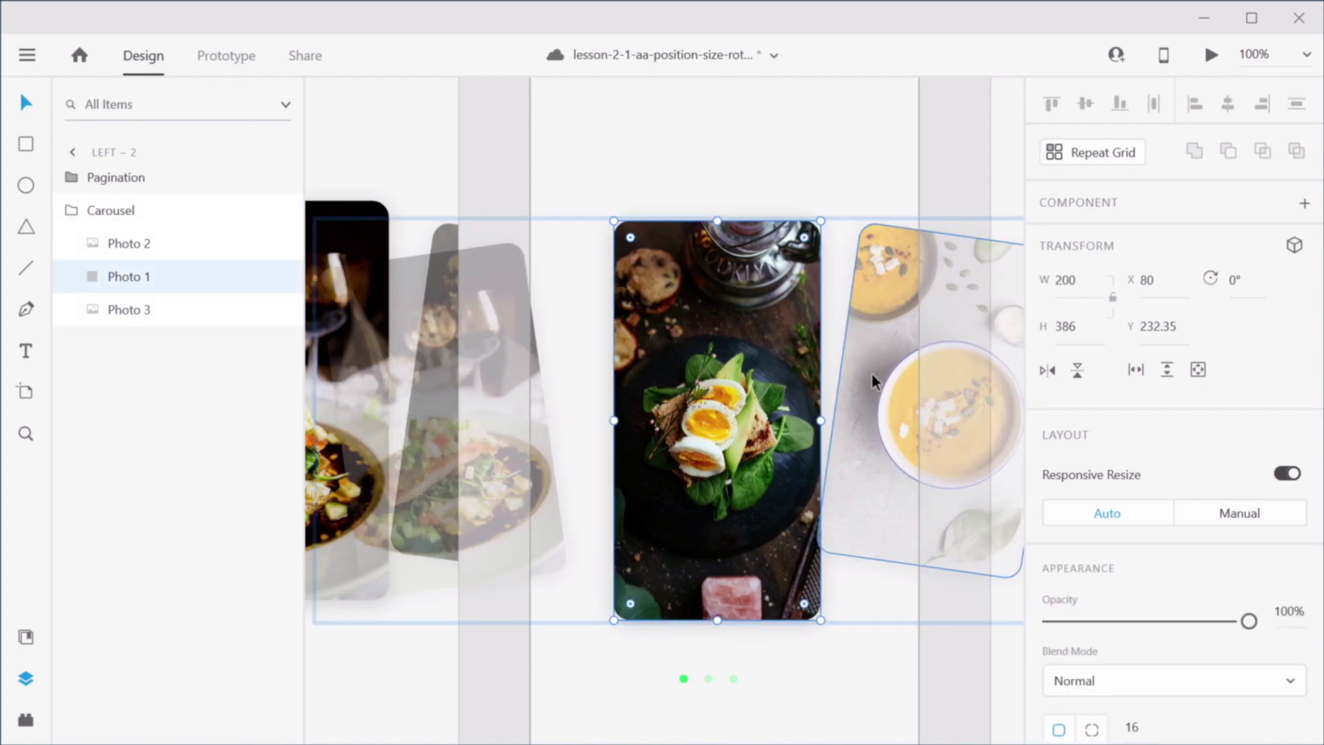
shift+click(665, 437)
shift+click(547, 510)
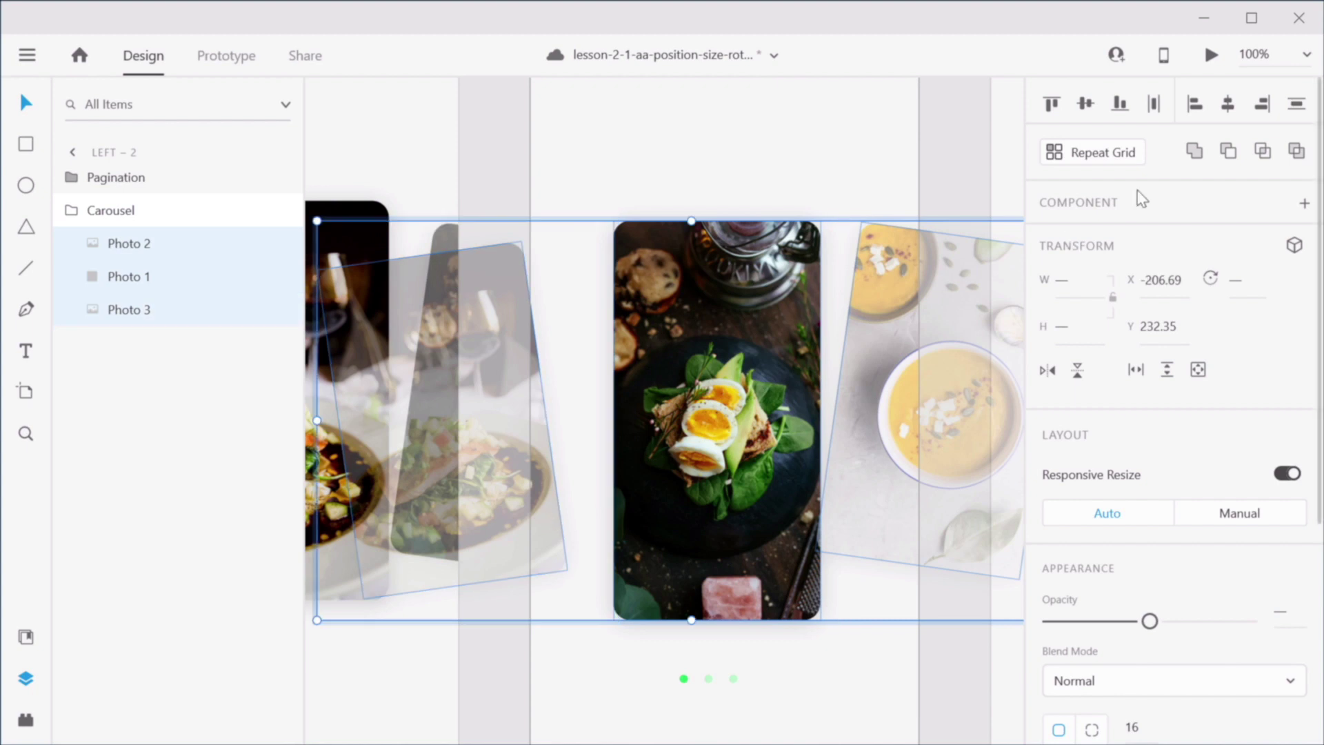
click(1085, 105)
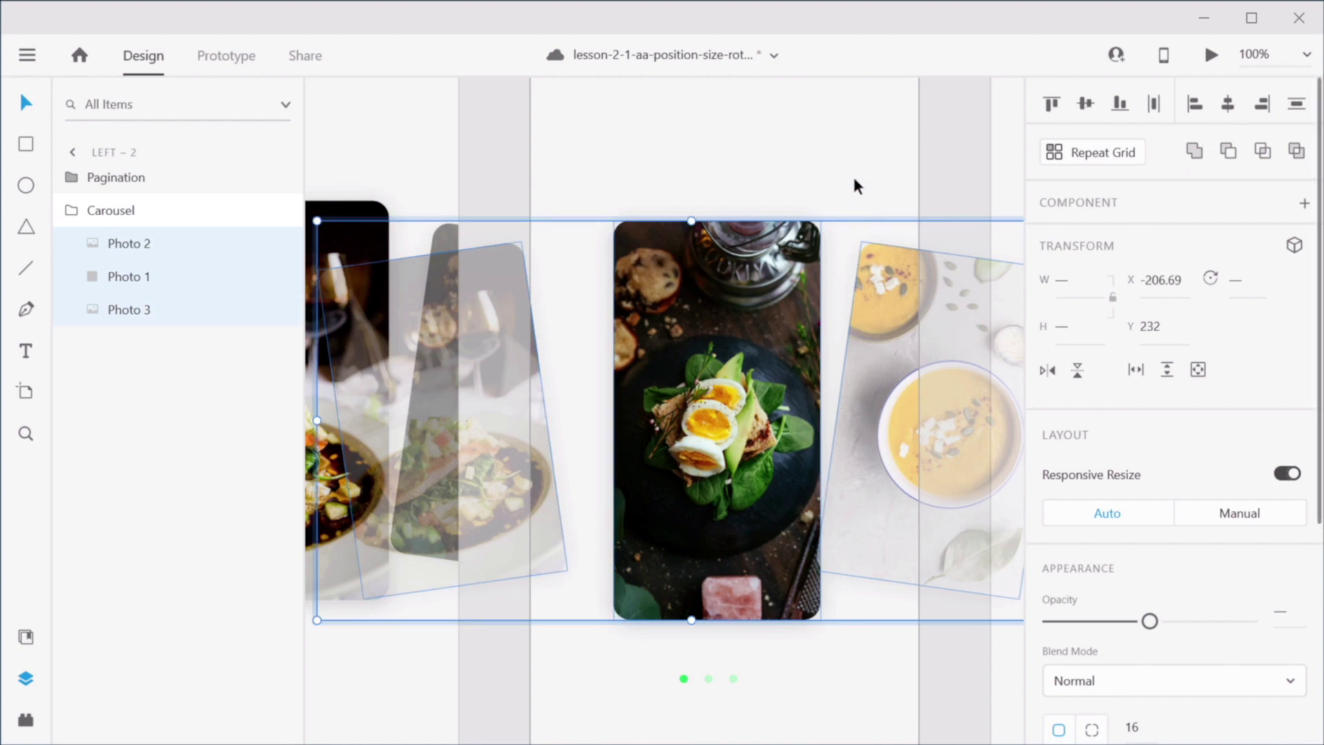
Step: Move the soup photo to X 279.57 and shift the salmon photo closer to the egg salad photo
click(848, 155)
click(858, 441)
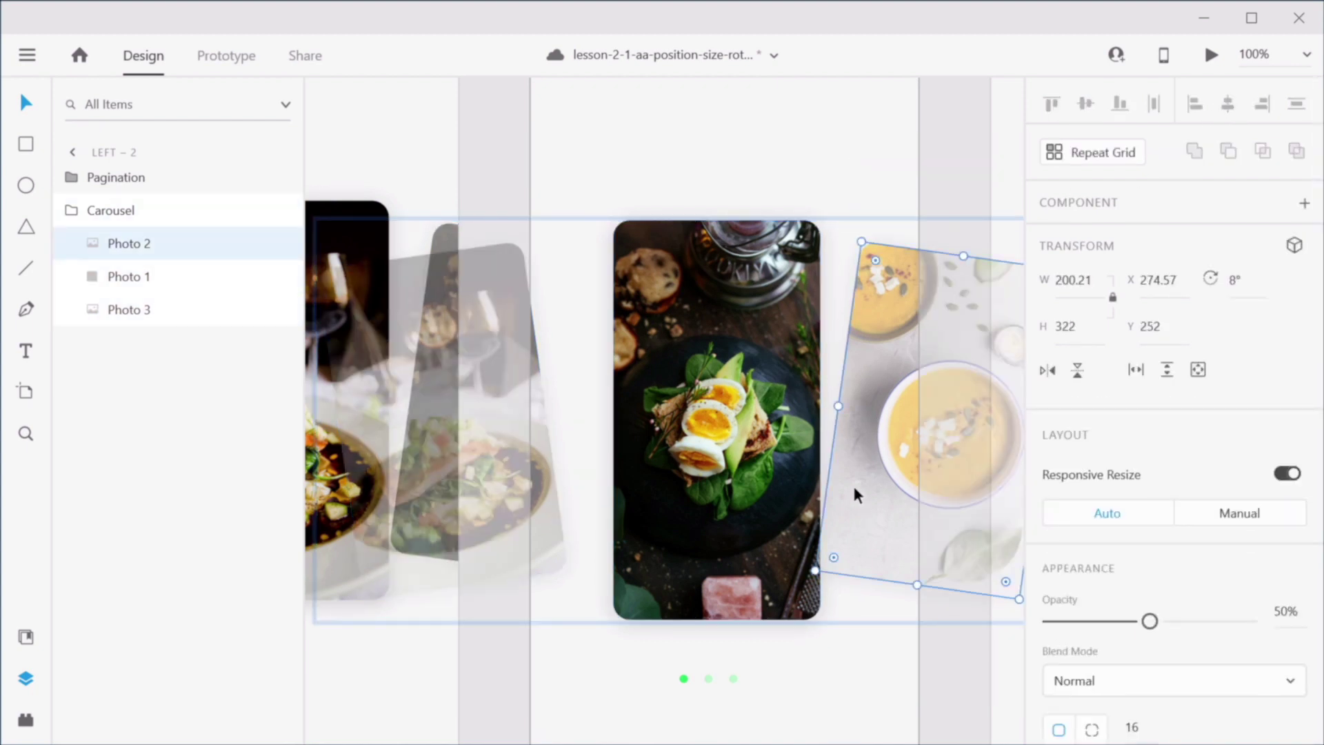
drag(853, 488, 858, 487)
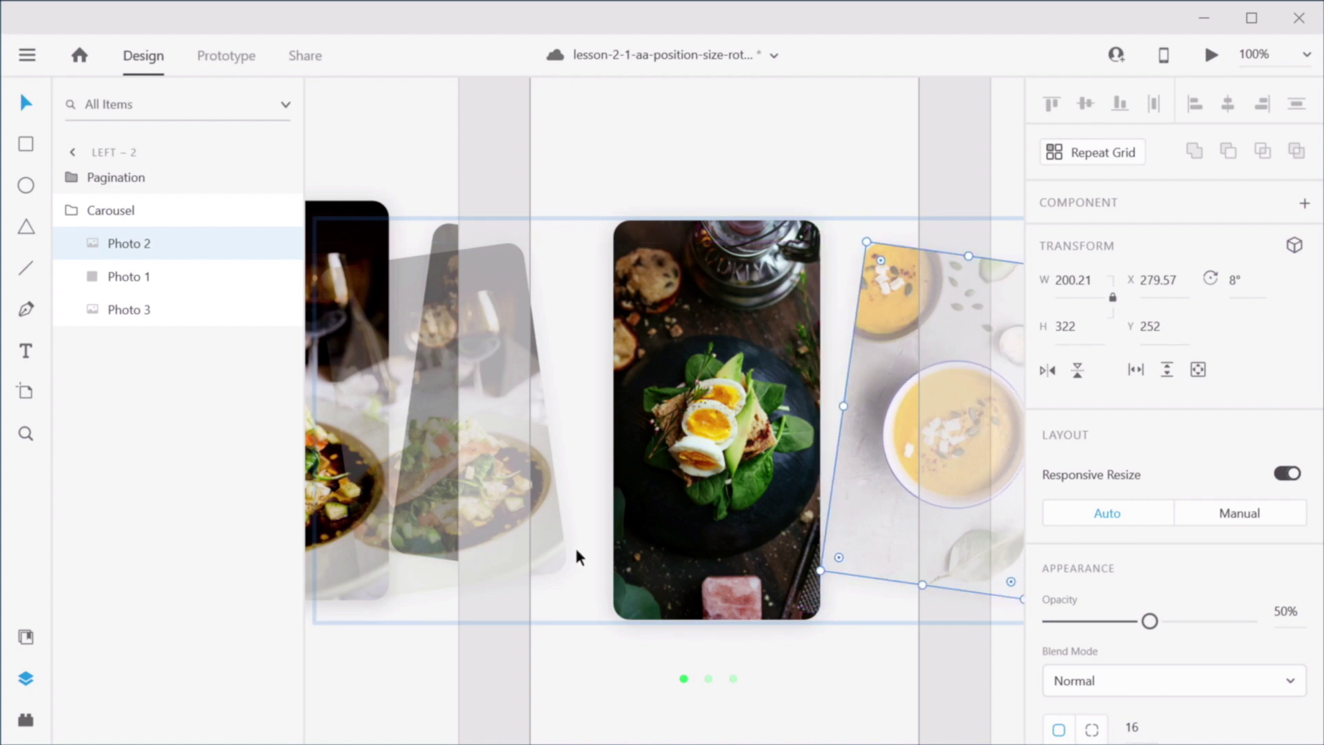
click(552, 538)
drag(544, 541, 585, 515)
Step: Center the Carousel group and the Pagination group horizontally on the Left – 2 artboard
click(877, 149)
click(786, 269)
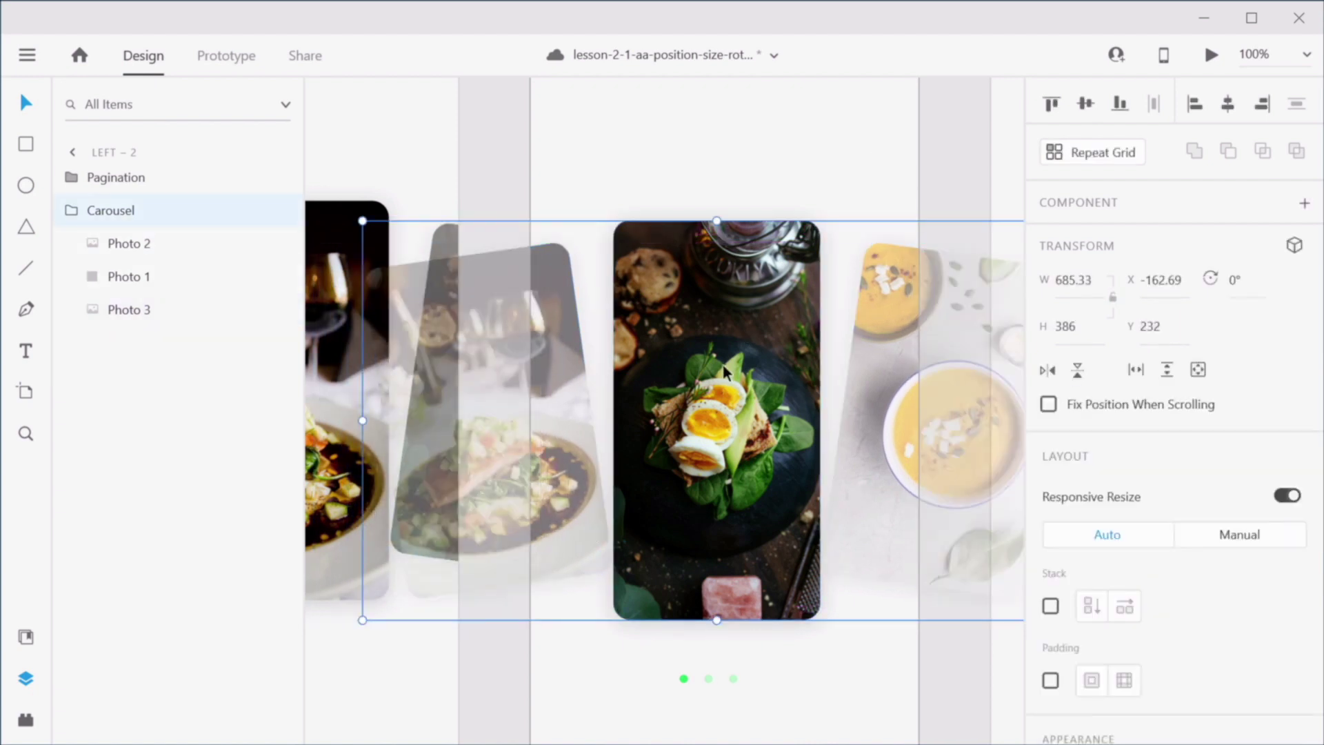
click(1225, 107)
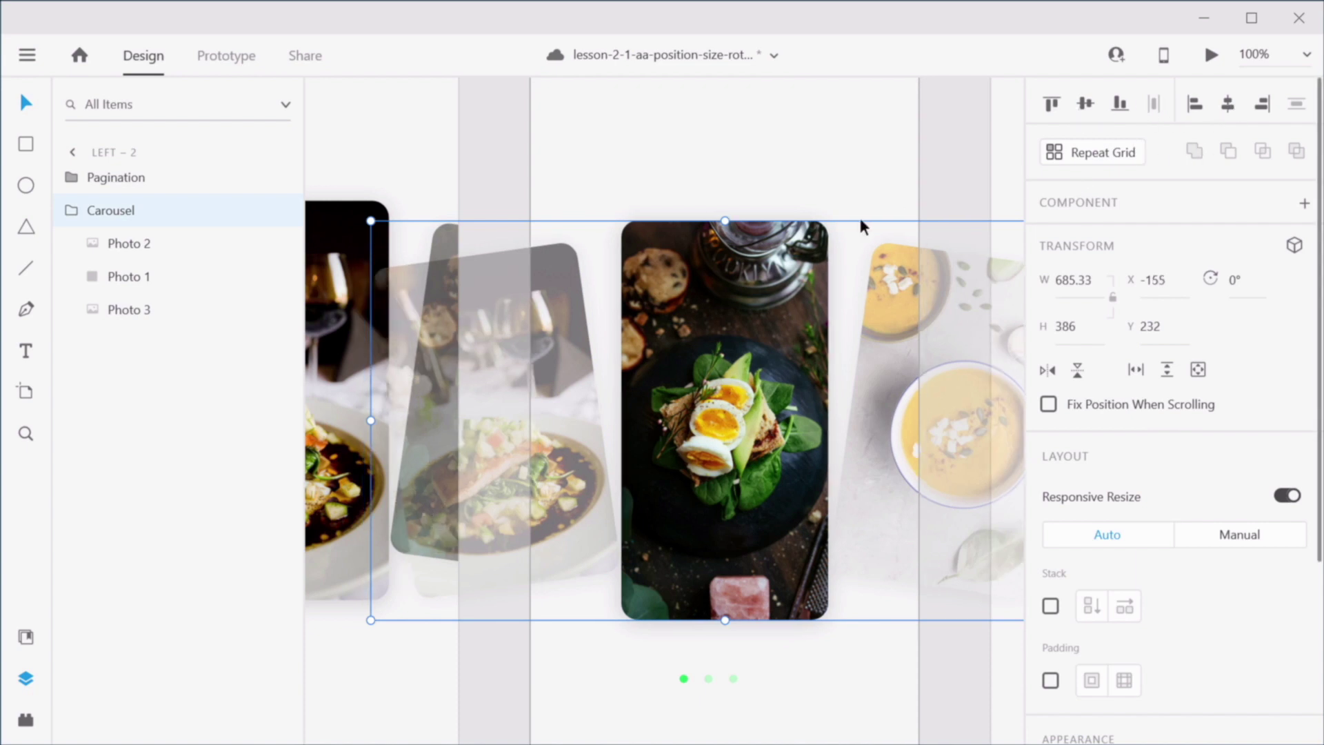
click(830, 138)
click(700, 681)
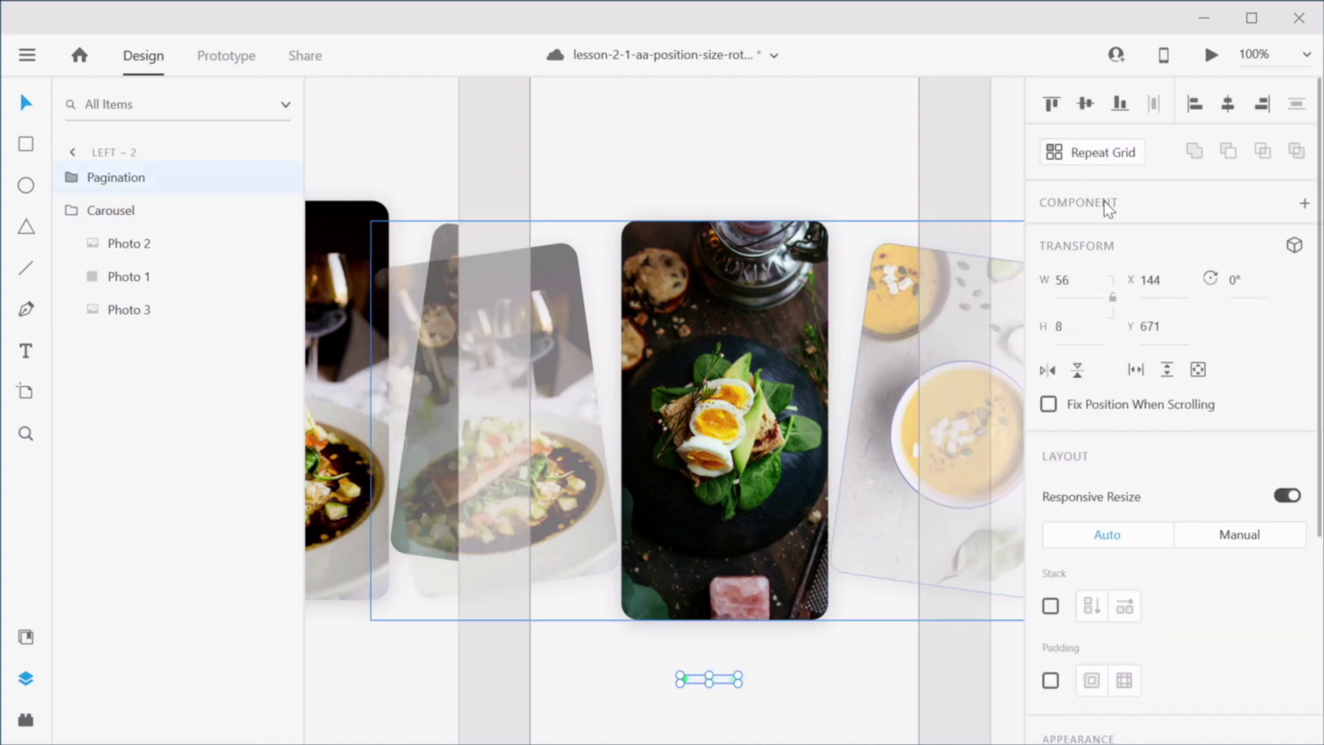
click(1227, 107)
click(882, 157)
Step: Center the Pagination group horizontally on the Left – 1 artboard and nudge it to Y 672
drag(443, 668, 799, 418)
click(627, 430)
click(1227, 103)
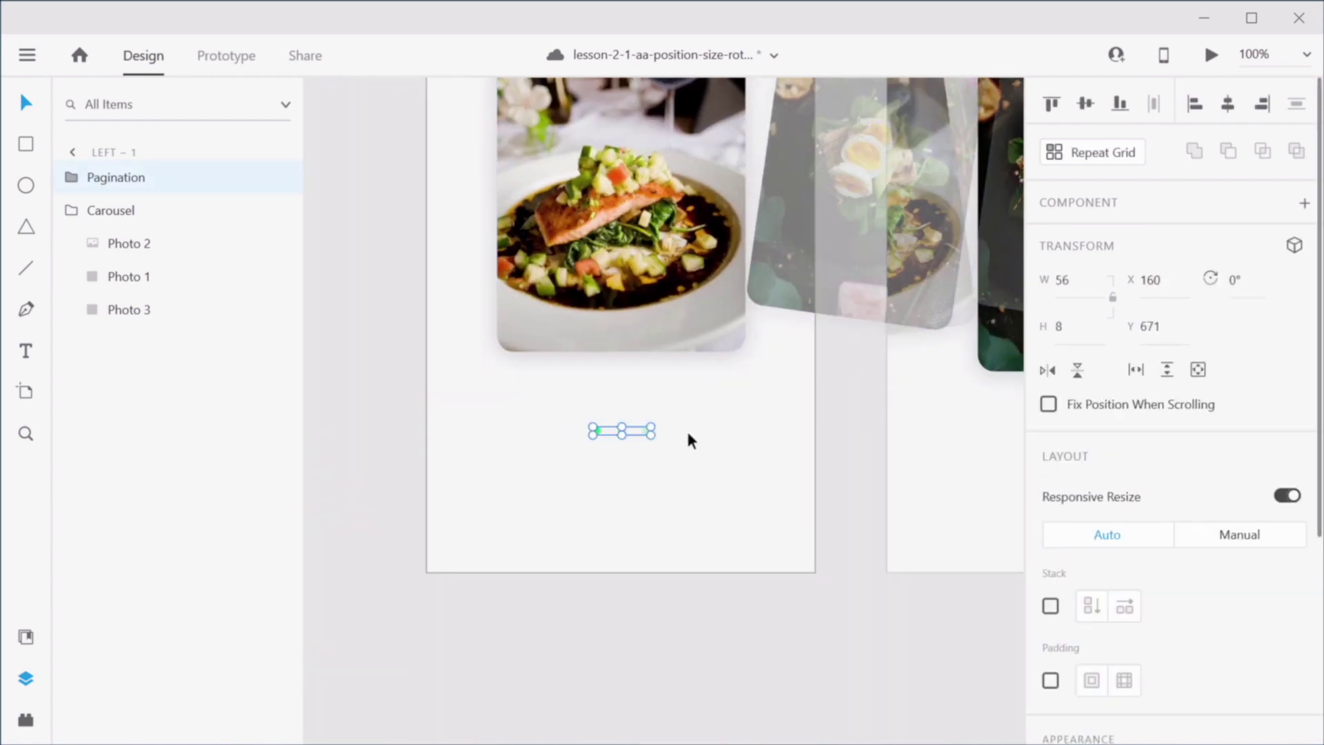
key(Up)
key(Up)
key(Up)
key(Up)
key(Up)
key(Up)
key(Up)
key(Up)
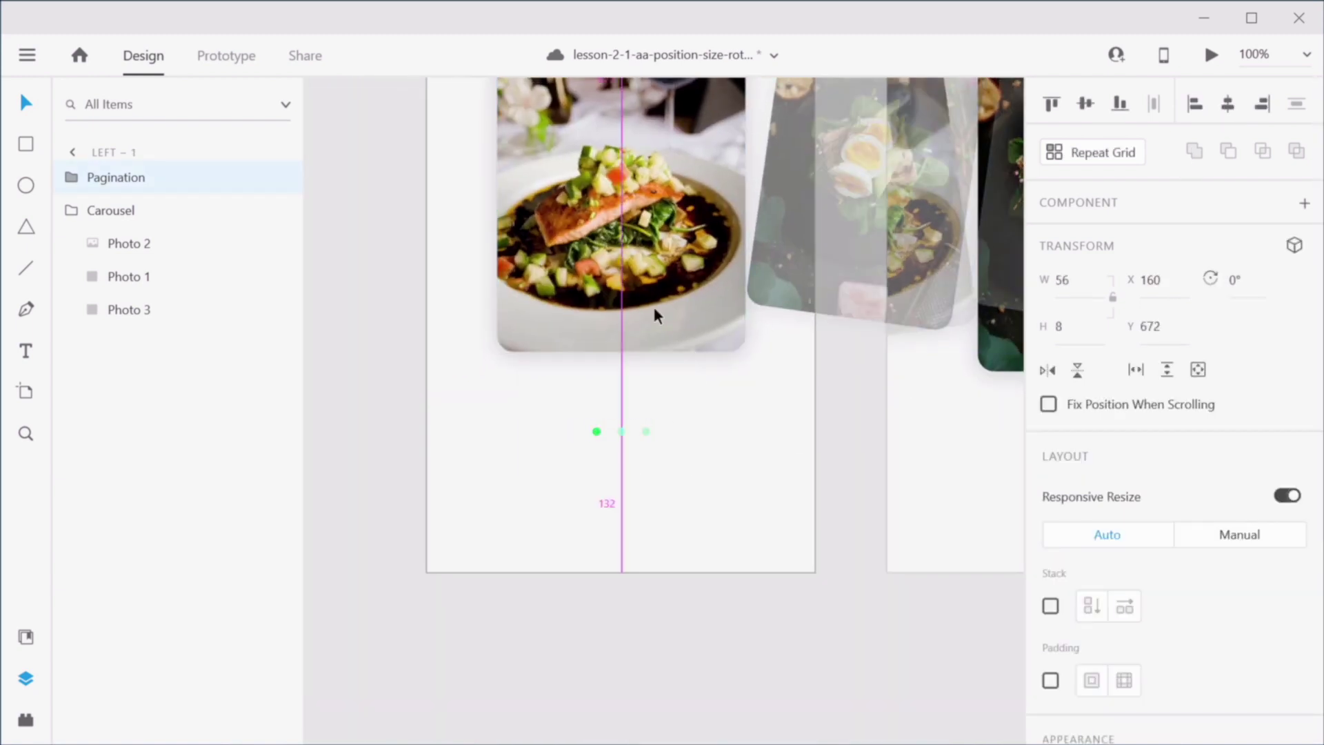
click(700, 510)
Step: Lower the Left – 2 artboard's Pagination group to Y 682, 64 below the egg salad photo
drag(787, 461, 469, 517)
click(764, 487)
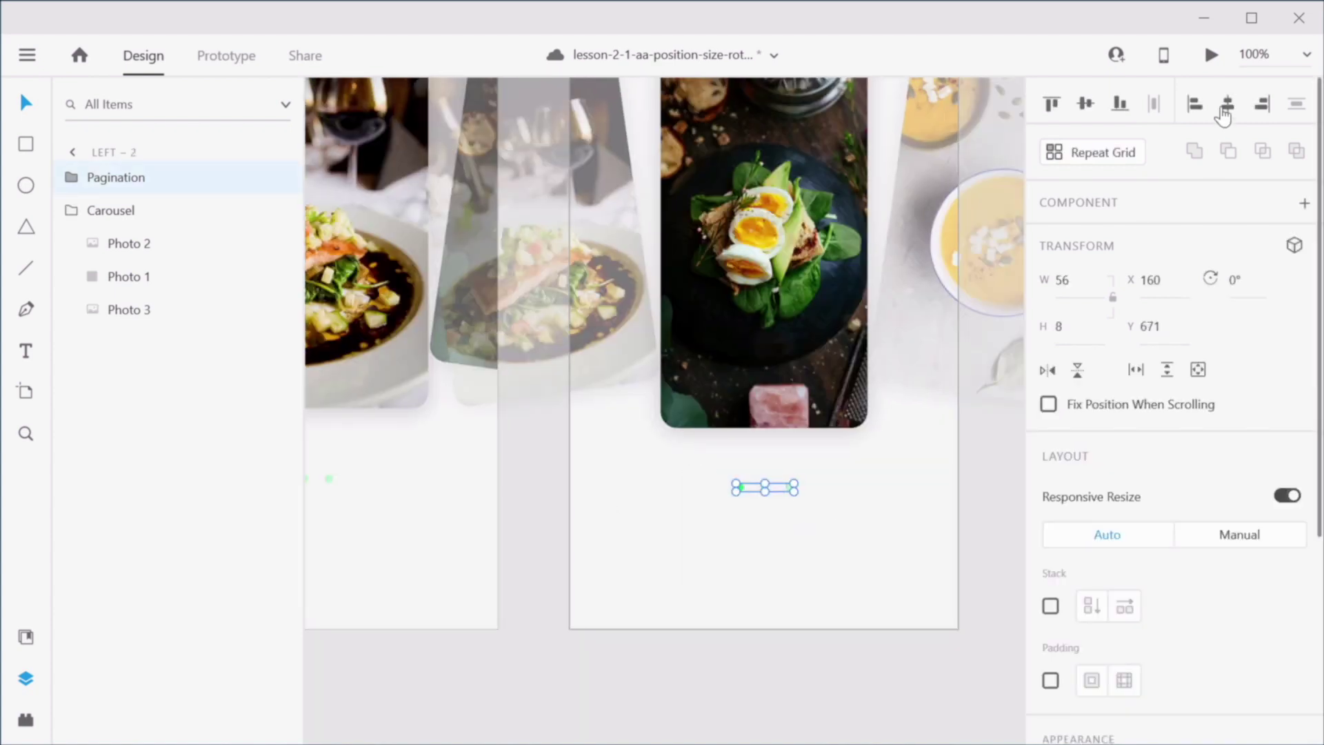
key(shift+Down)
key(Down)
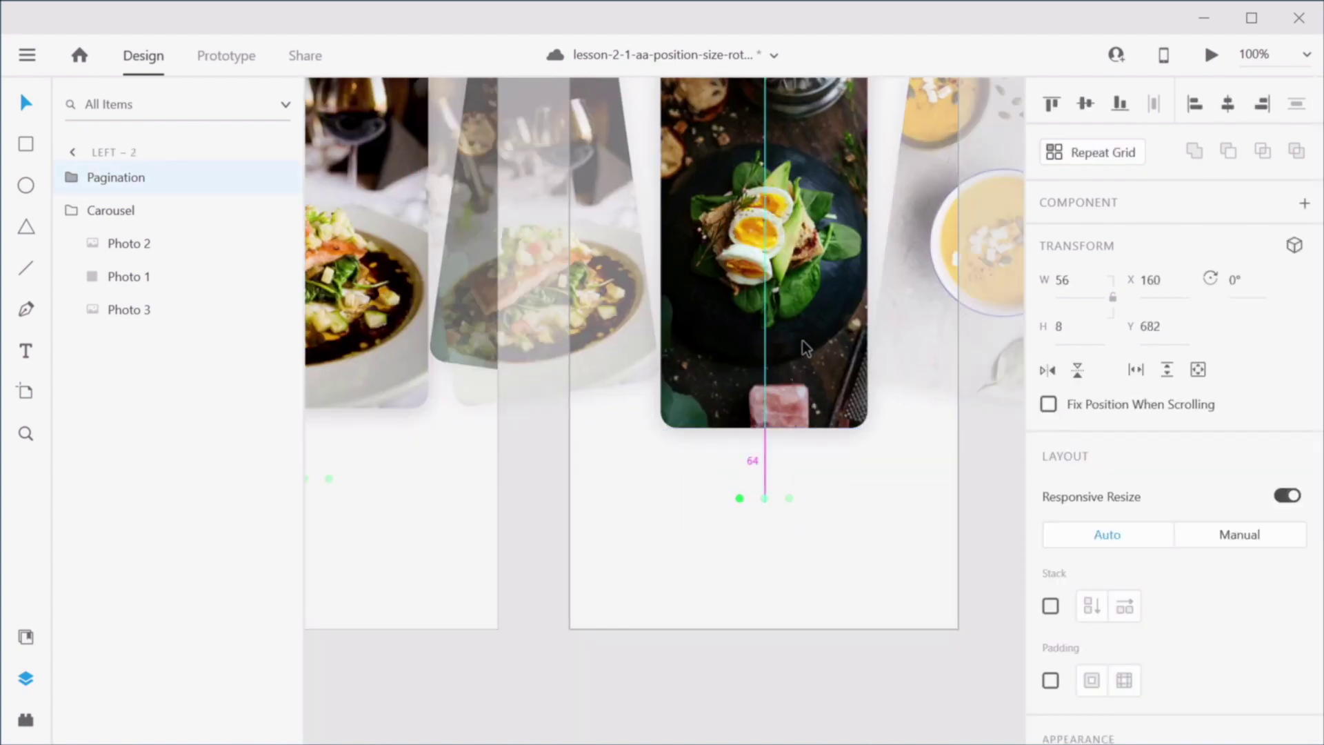
click(824, 582)
Step: Duplicate the Left – 2 artboard
scroll(824, 579, up, 3)
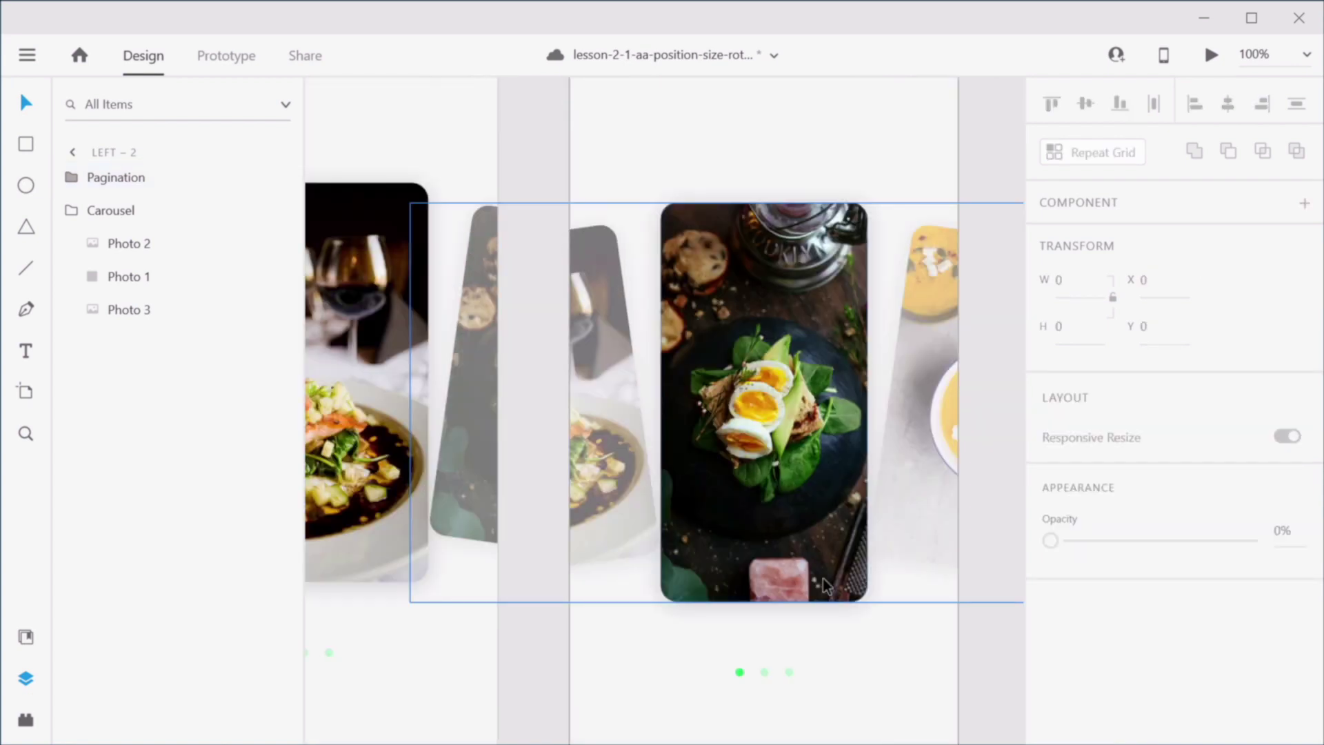
key(space)
drag(643, 425, 701, 372)
drag(925, 373, 770, 594)
drag(688, 402, 584, 278)
drag(682, 333, 591, 315)
drag(730, 369, 704, 428)
click(715, 132)
key(Delete)
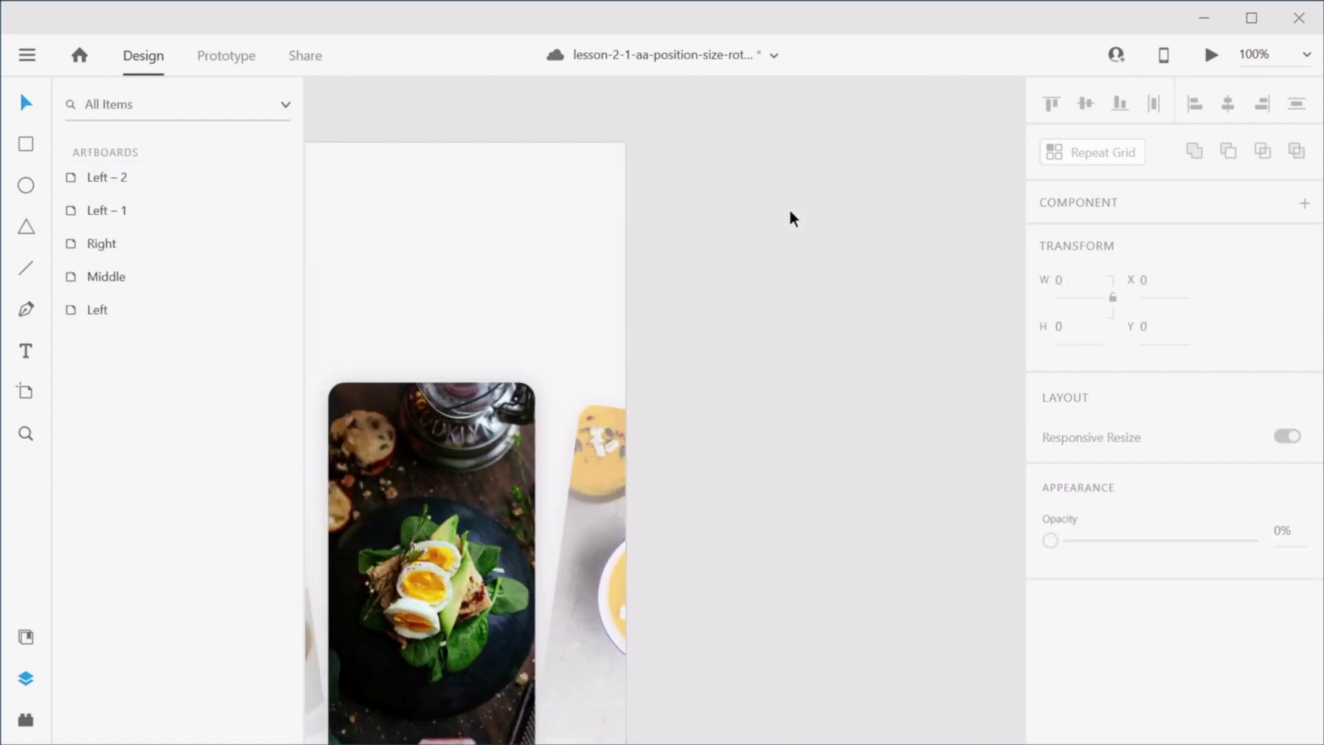
key(space)
drag(354, 176, 656, 157)
click(551, 114)
key(ctrl+d)
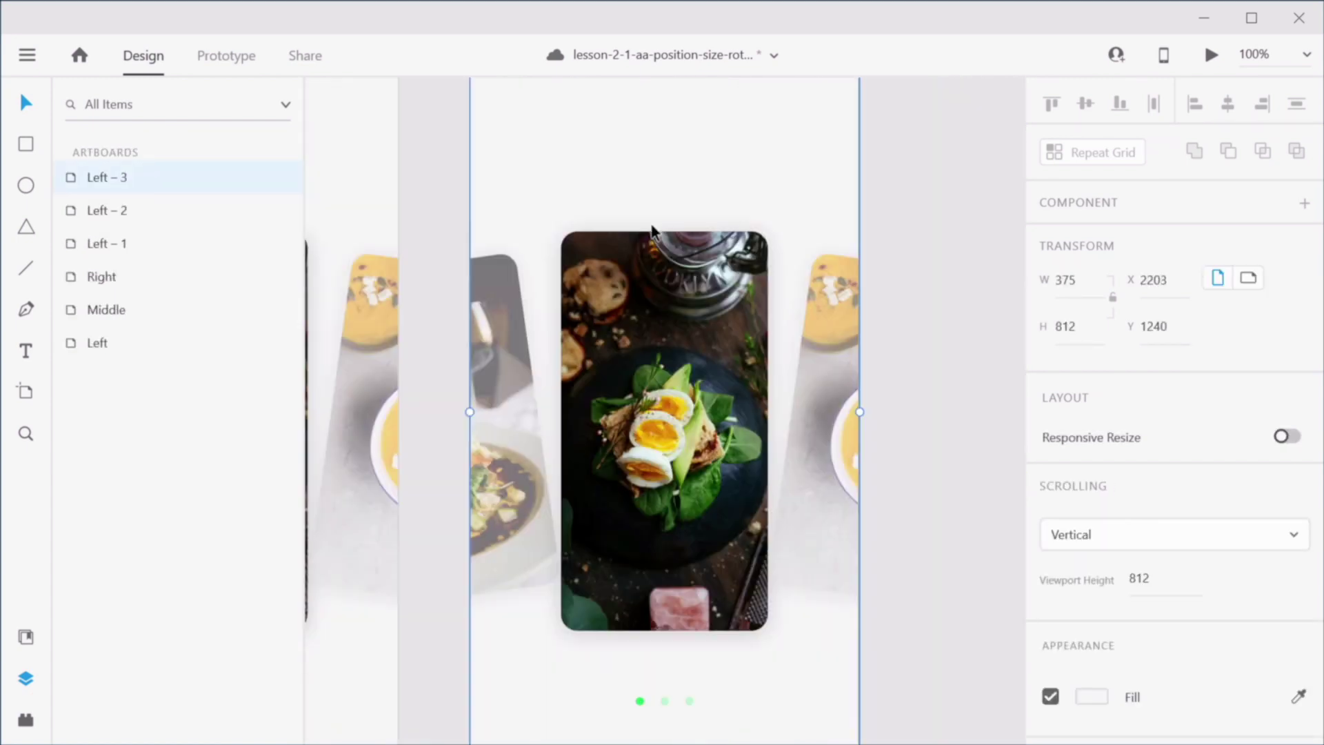
Step: Set the egg salad photo's opacity to 50% and its rotation to -8° on the Left – 3 artboard
click(925, 292)
scroll(924, 292, left, 3)
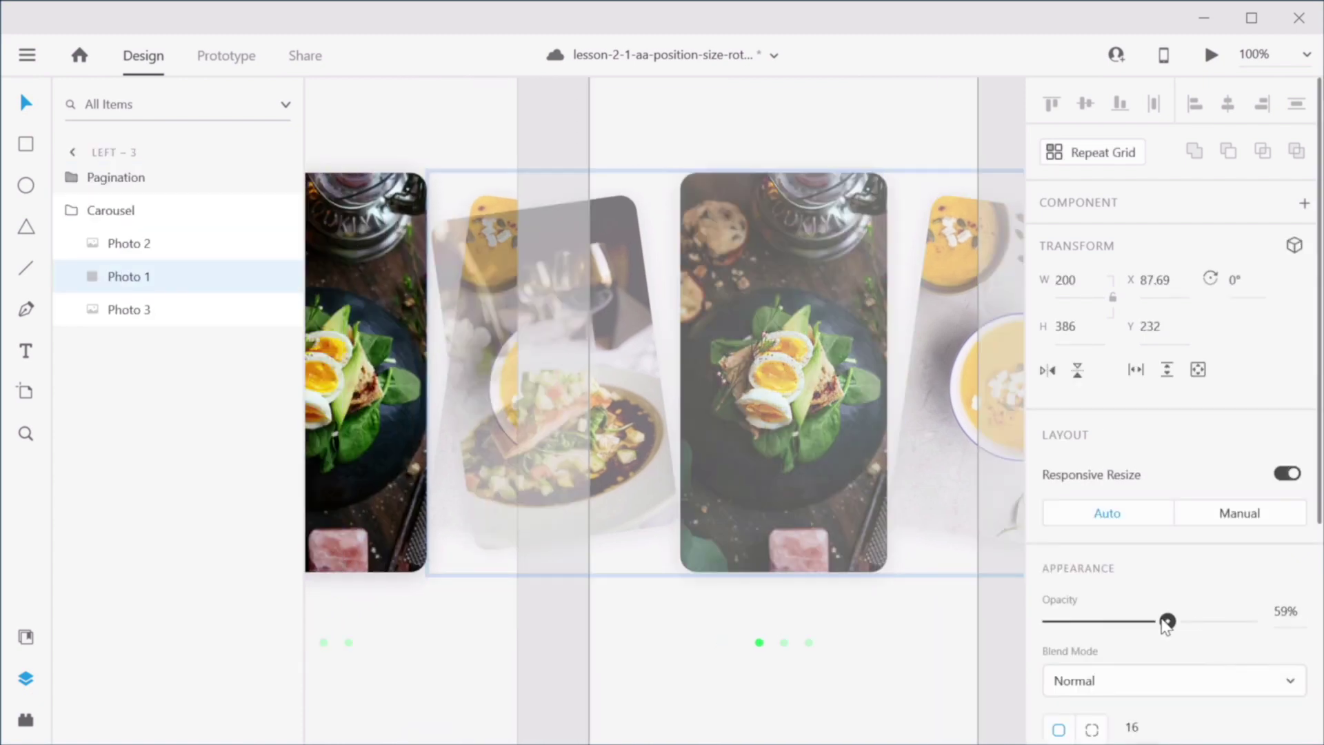
mouse_move(1167, 618)
mouse_down()
mouse_move(1135, 624)
mouse_move(1150, 627)
mouse_up()
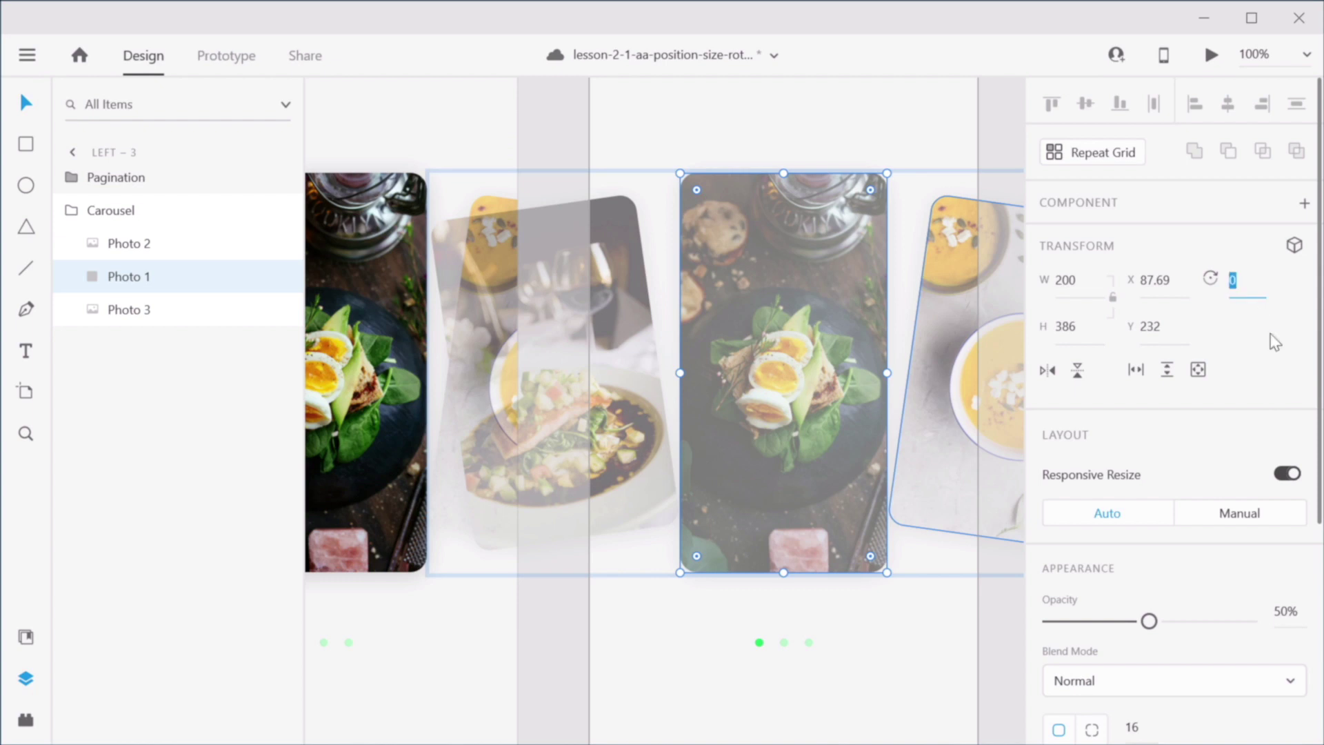
text(8)
key(Return)
Step: Set the egg salad photo's height to 322
click(1110, 330)
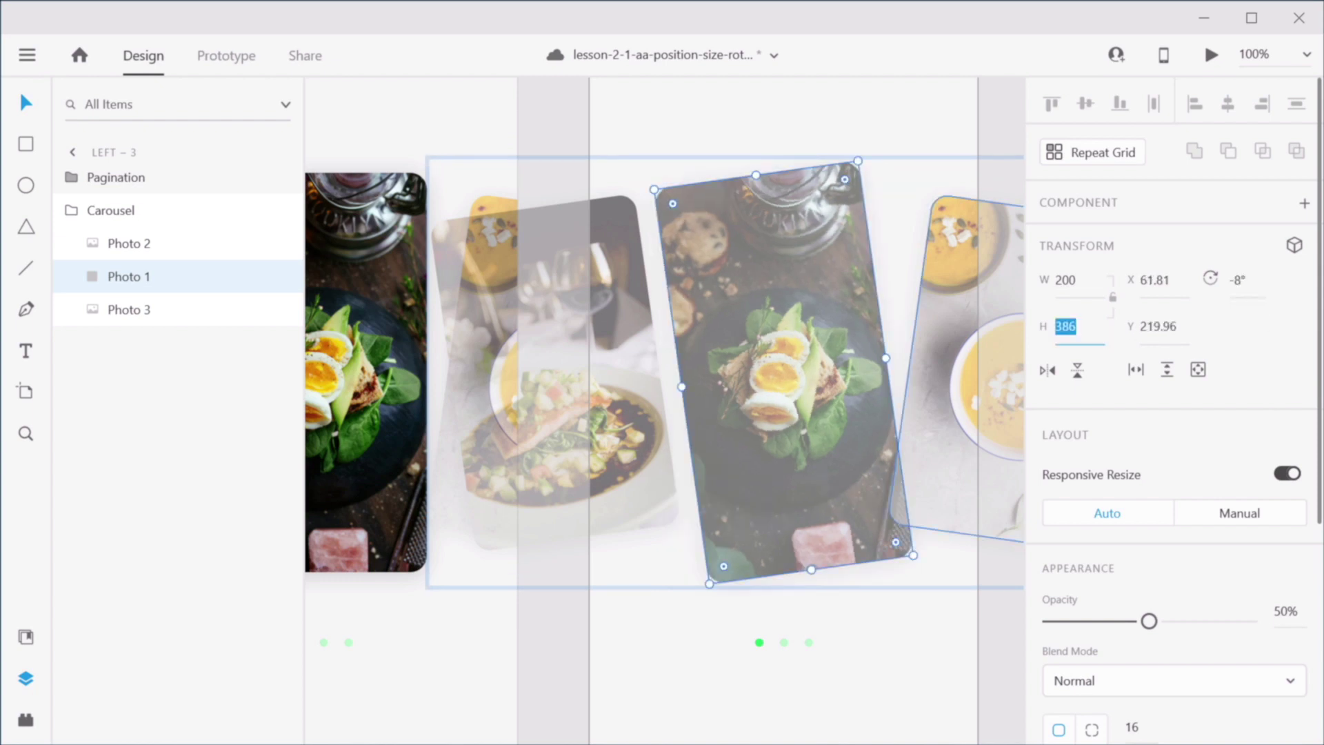
text(322)
key(Return)
Step: Set the soup photo's rotation to 0° and its height to 386 on the Left – 3 artboard
click(950, 381)
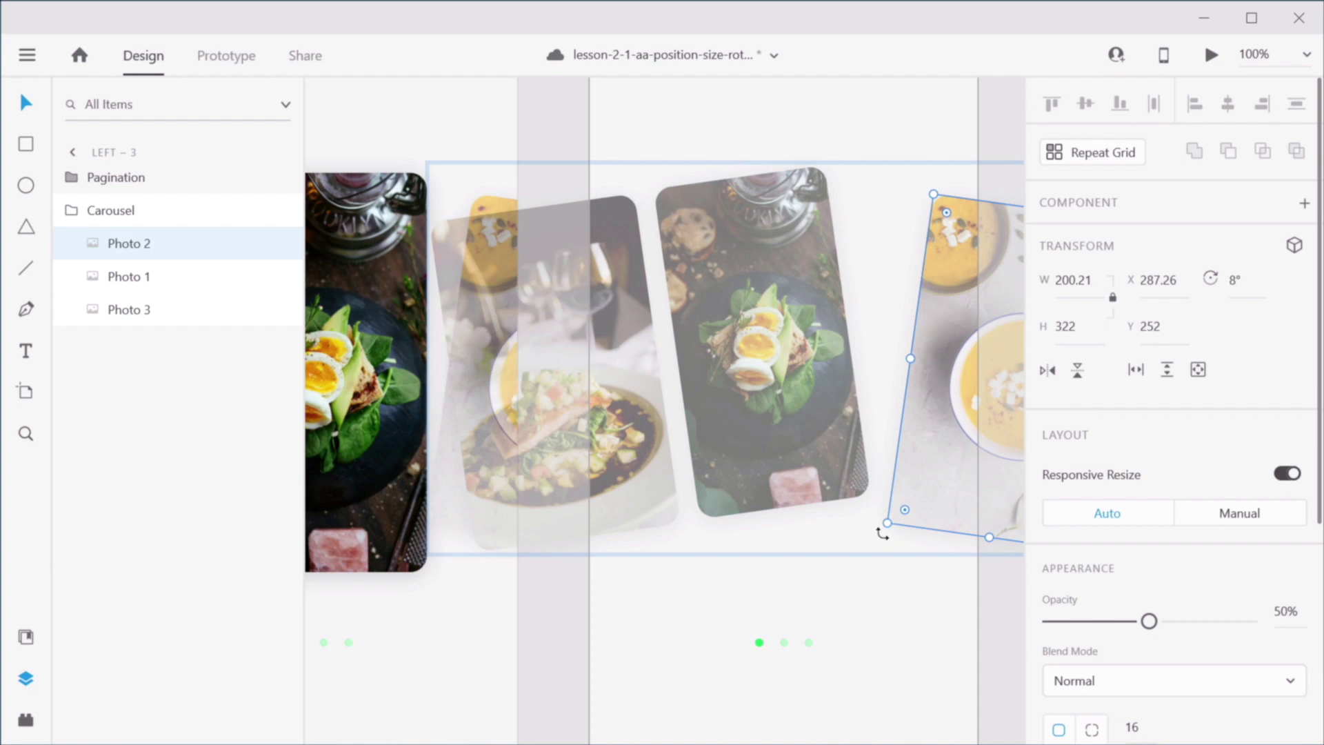
drag(883, 532, 898, 553)
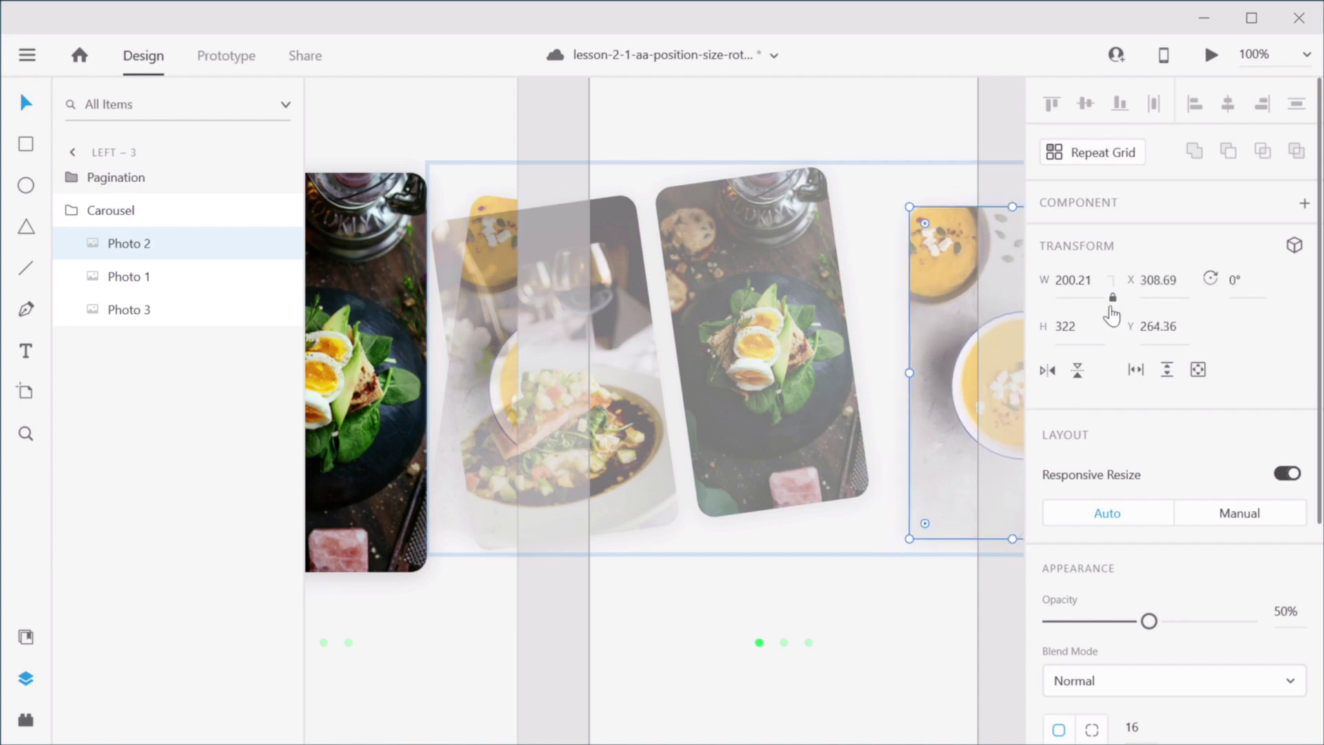
click(1076, 327)
text(386)
key(Return)
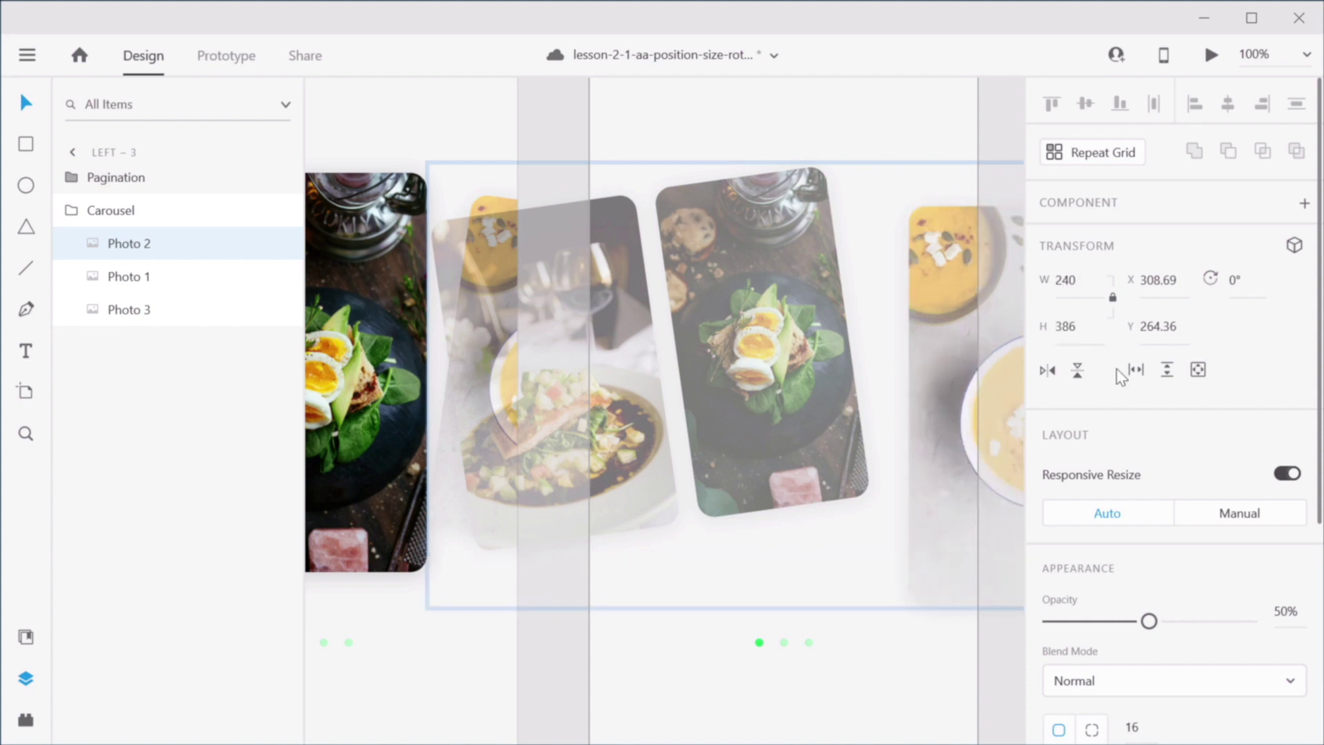
Step: Set the soup photo's opacity to 100% and move it to X 289.69, Y 224.36
drag(1148, 621, 1313, 634)
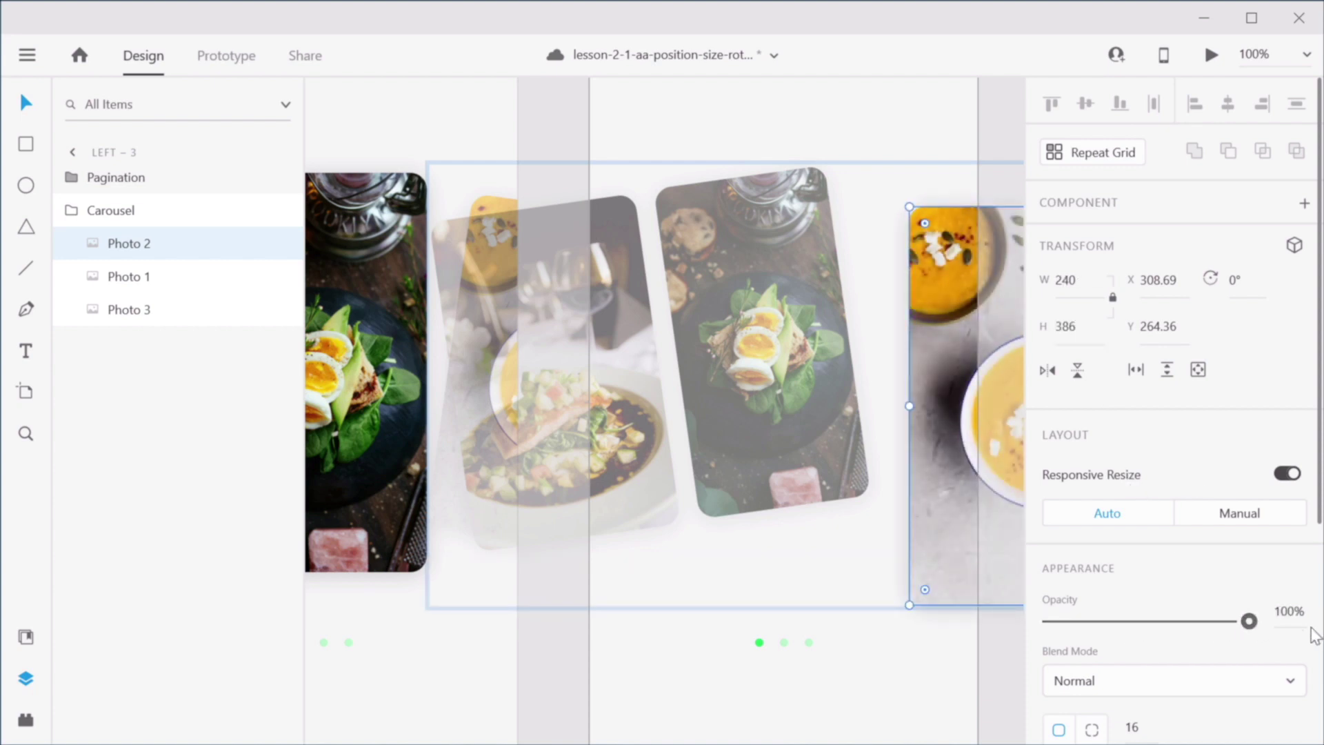
drag(975, 373, 932, 301)
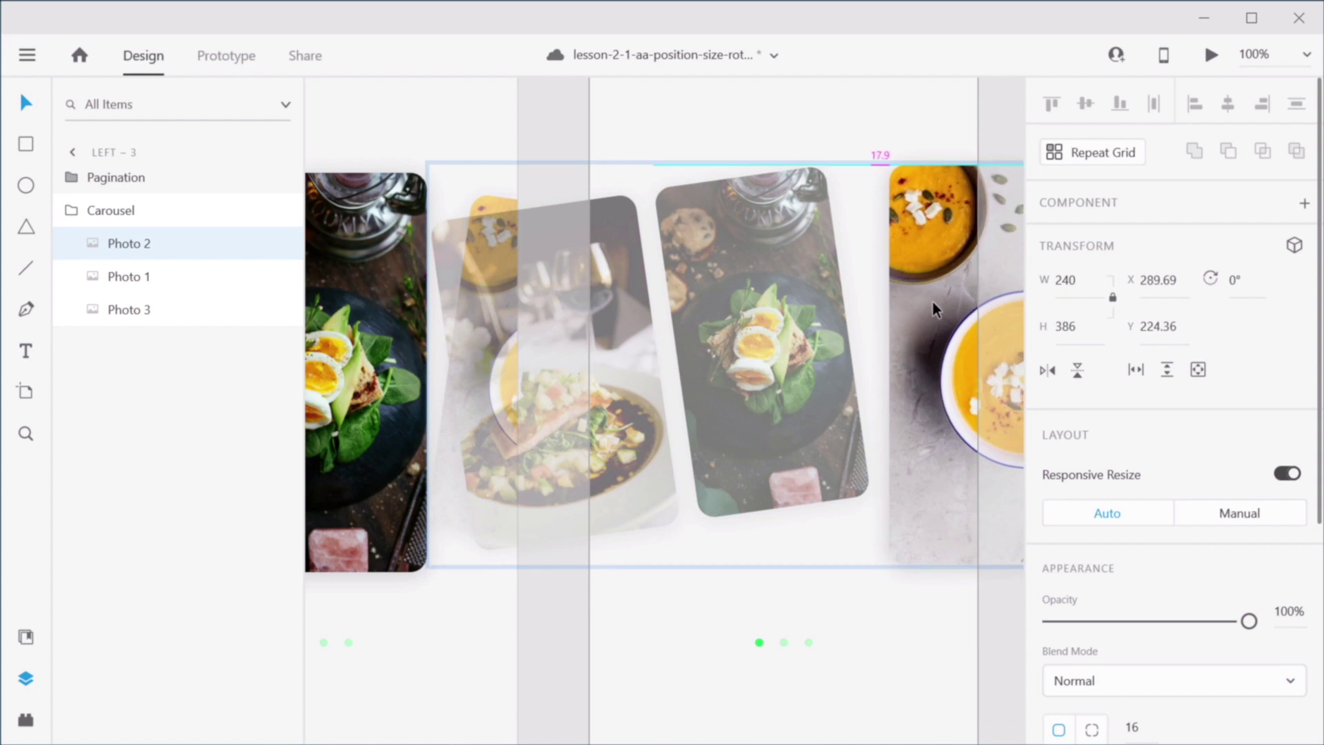
Step: Select all three photos in the Left – 3 artboard's Carousel group and align them to their vertical middle
shift+click(780, 313)
shift+click(632, 344)
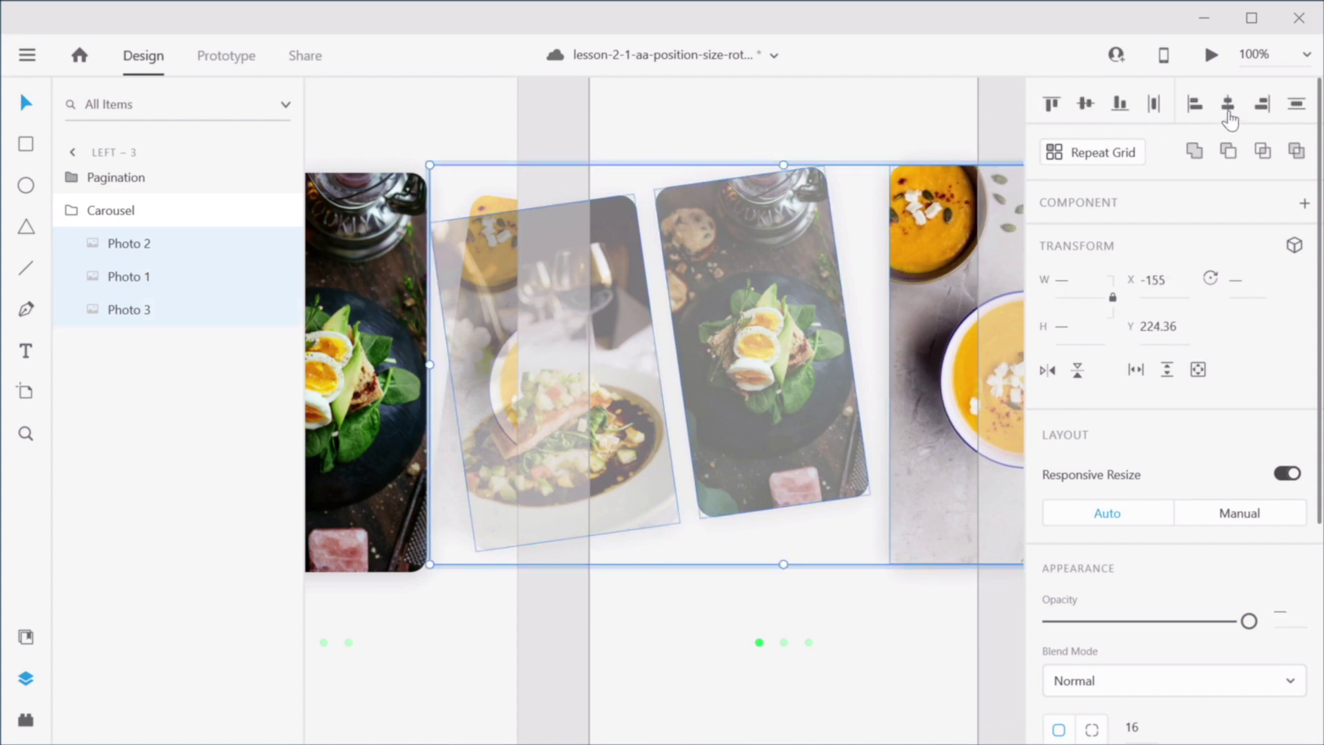
click(1086, 107)
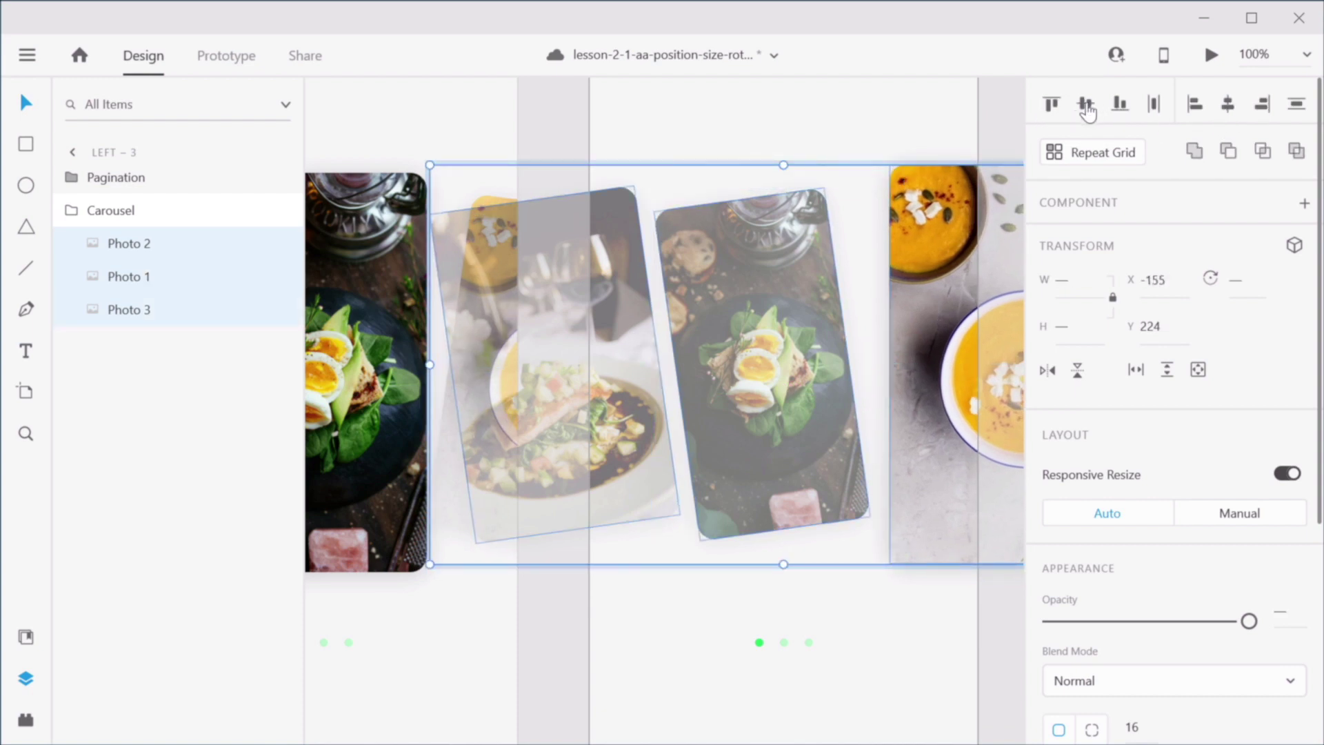
click(917, 118)
Step: Move the egg salad and salmon photos together to the right, closer to the soup photo
click(754, 342)
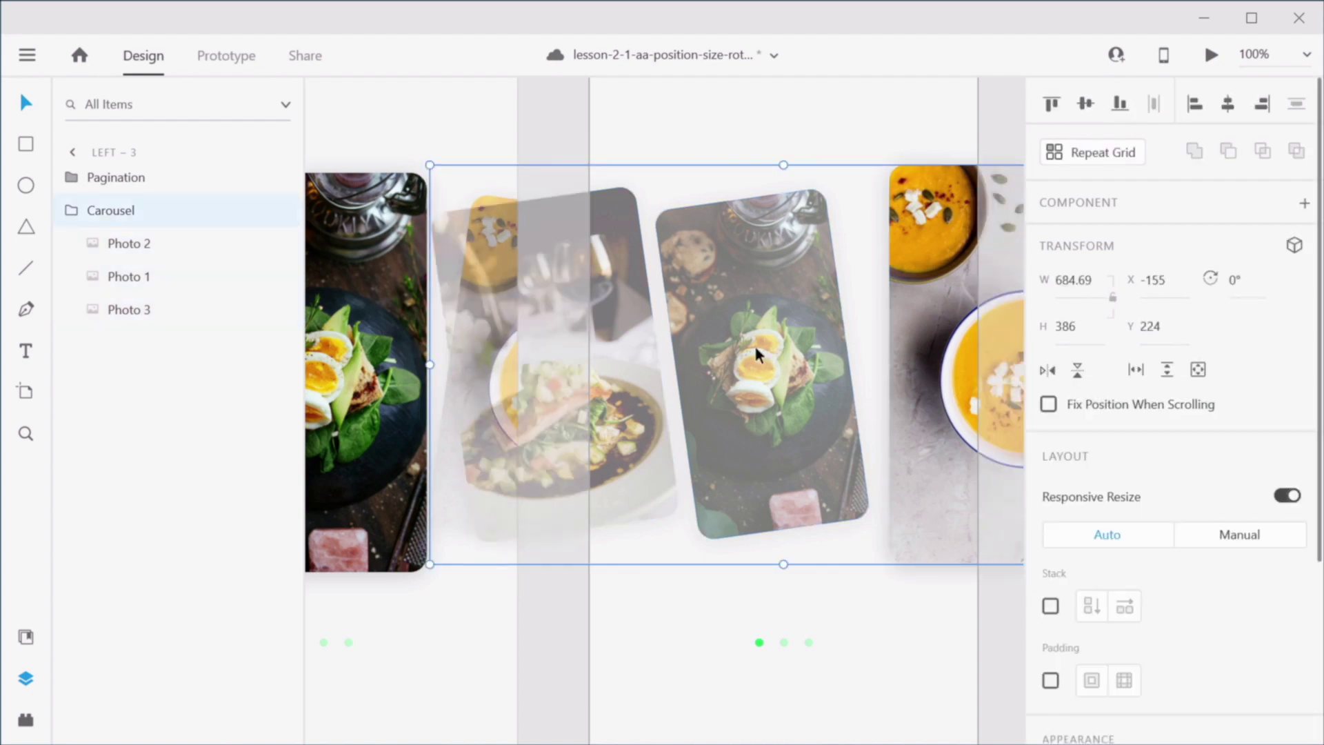
click(752, 345)
shift+click(613, 407)
drag(767, 372, 786, 372)
click(914, 119)
Step: Move the Carousel group left so the soup photo sits in the middle of the Left – 3 artboard
click(938, 307)
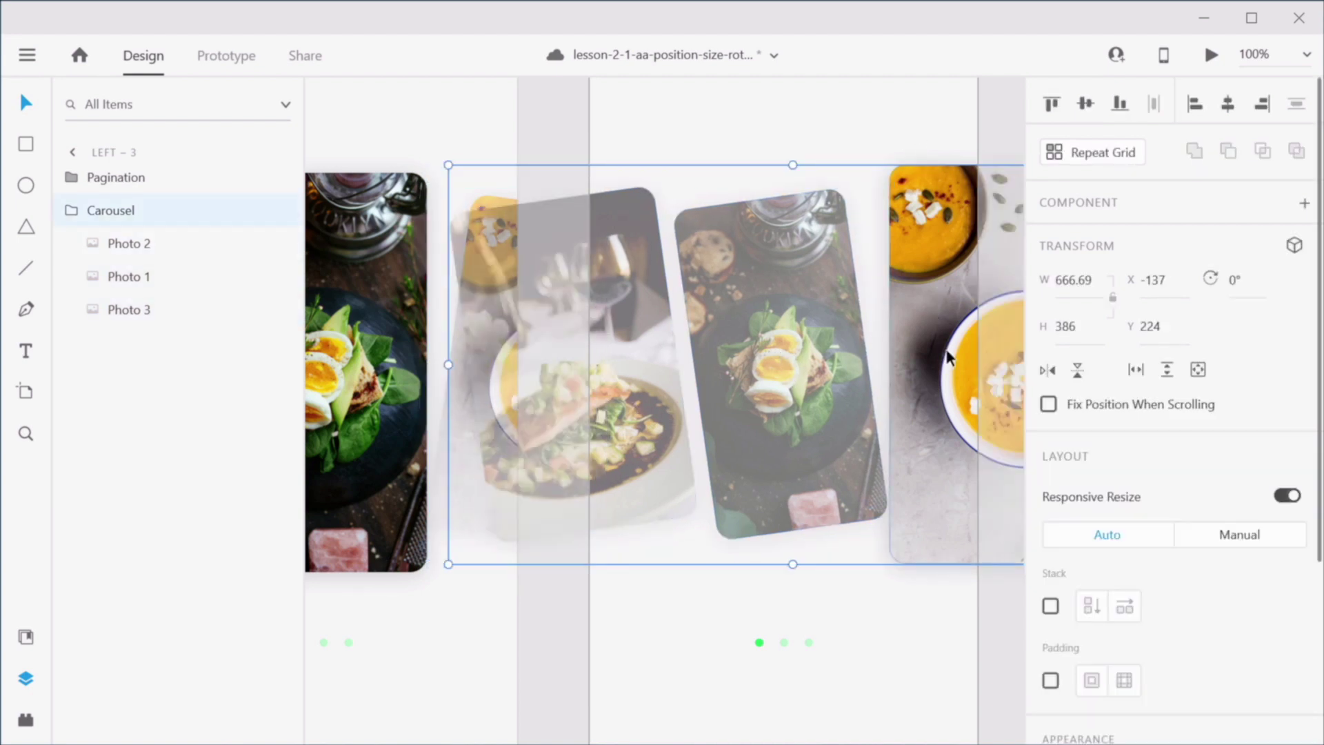
drag(950, 334, 714, 328)
drag(714, 328, 720, 328)
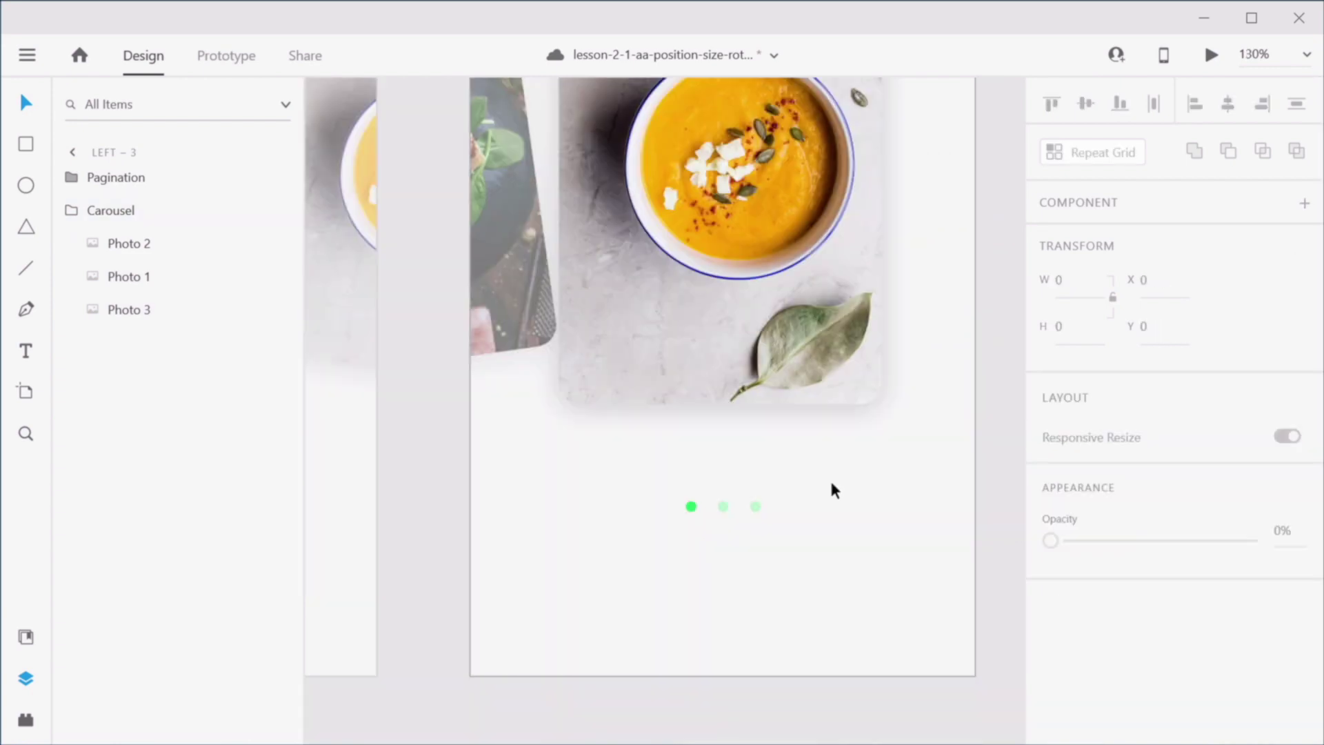
Step: On the Left – 2 artboard, set the first pagination dot's opacity to 30% and the second dot's to 100%
scroll(833, 484, up, 7)
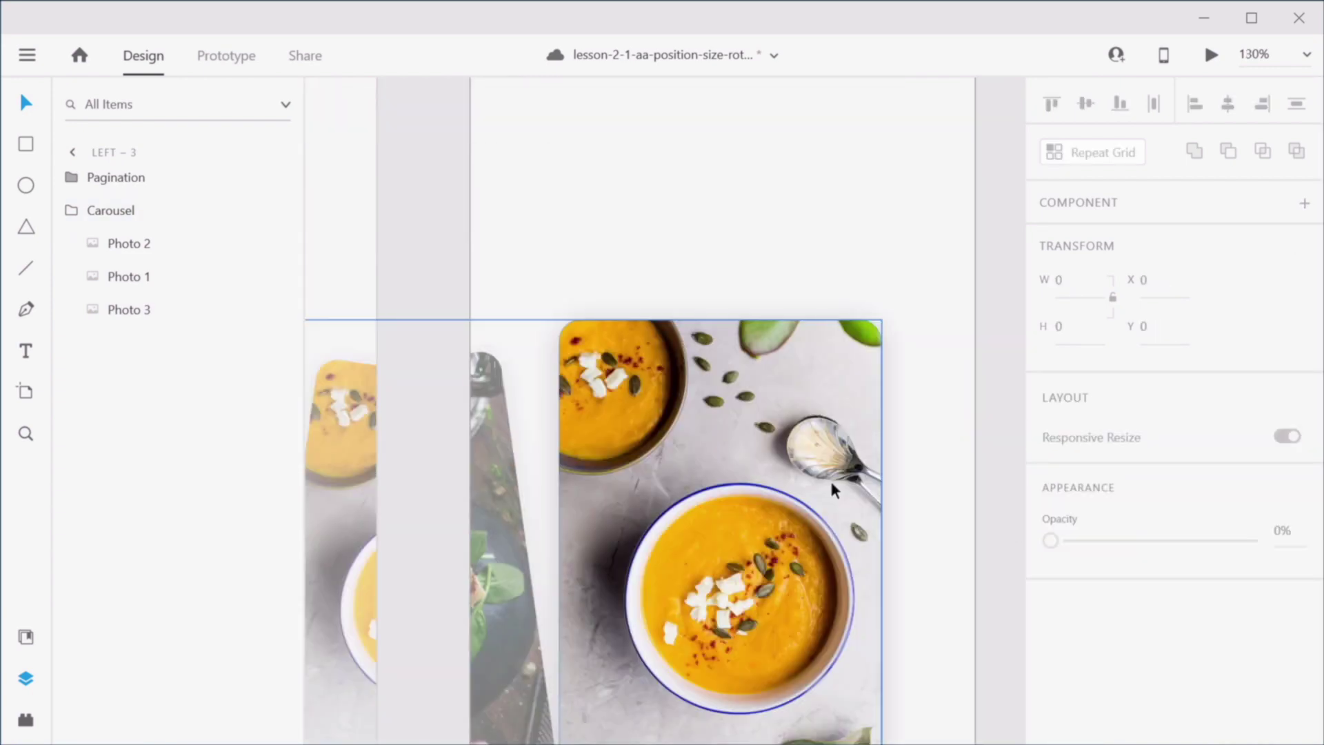
scroll(833, 486, down, 7)
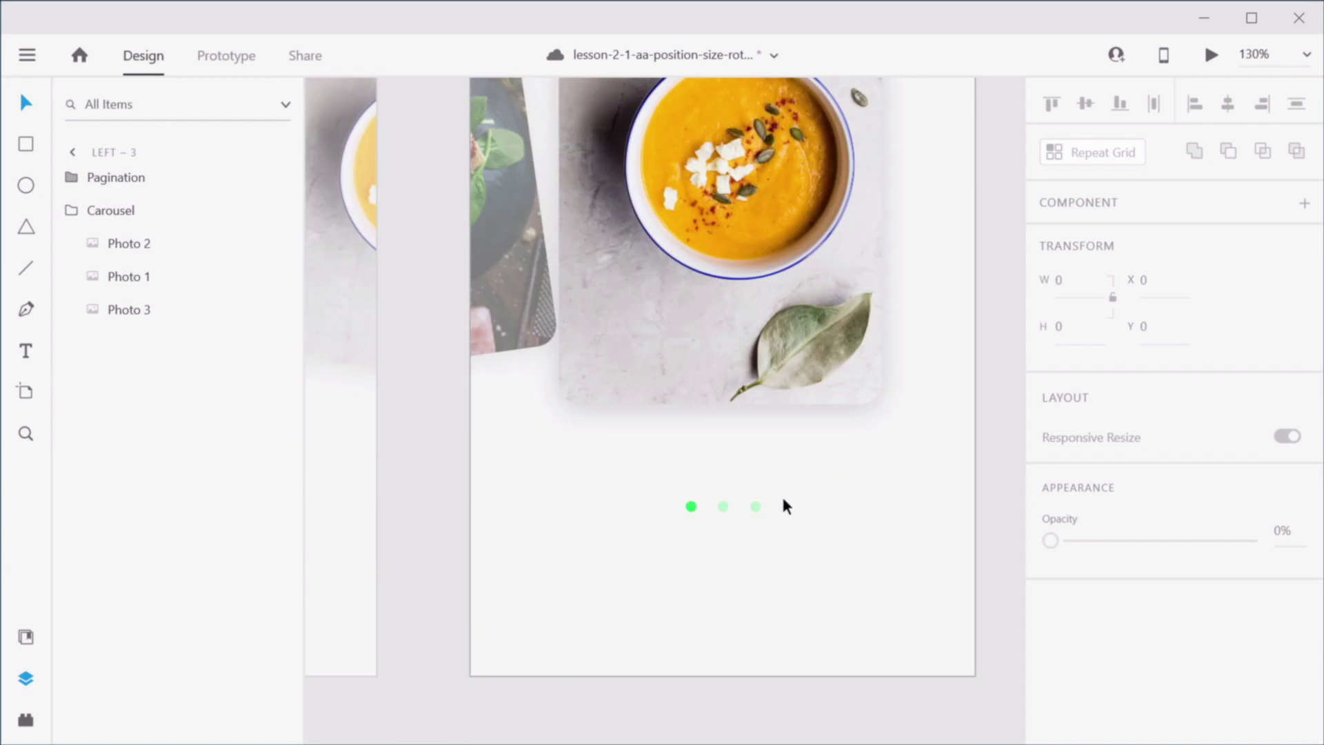
drag(580, 491, 894, 479)
drag(451, 496, 889, 475)
drag(576, 482, 1007, 511)
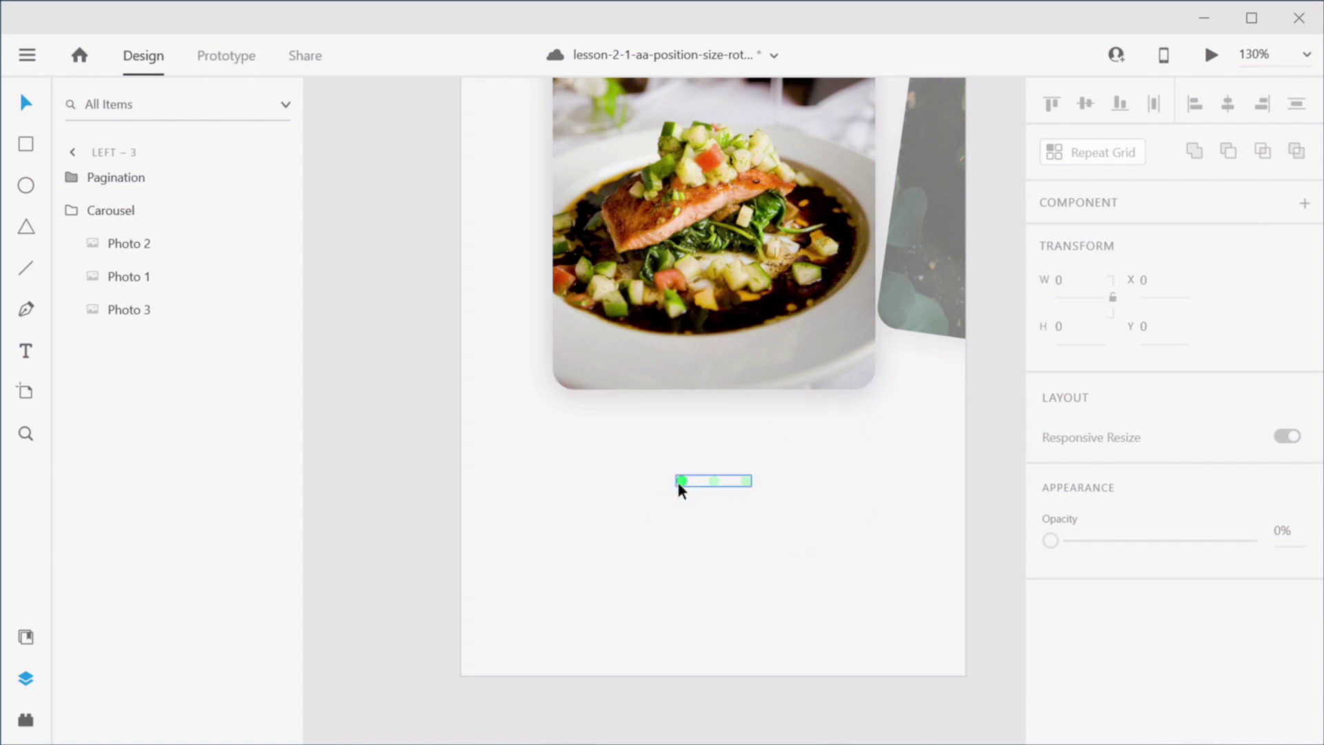
drag(800, 486, 456, 483)
drag(783, 455, 449, 501)
double_click(601, 525)
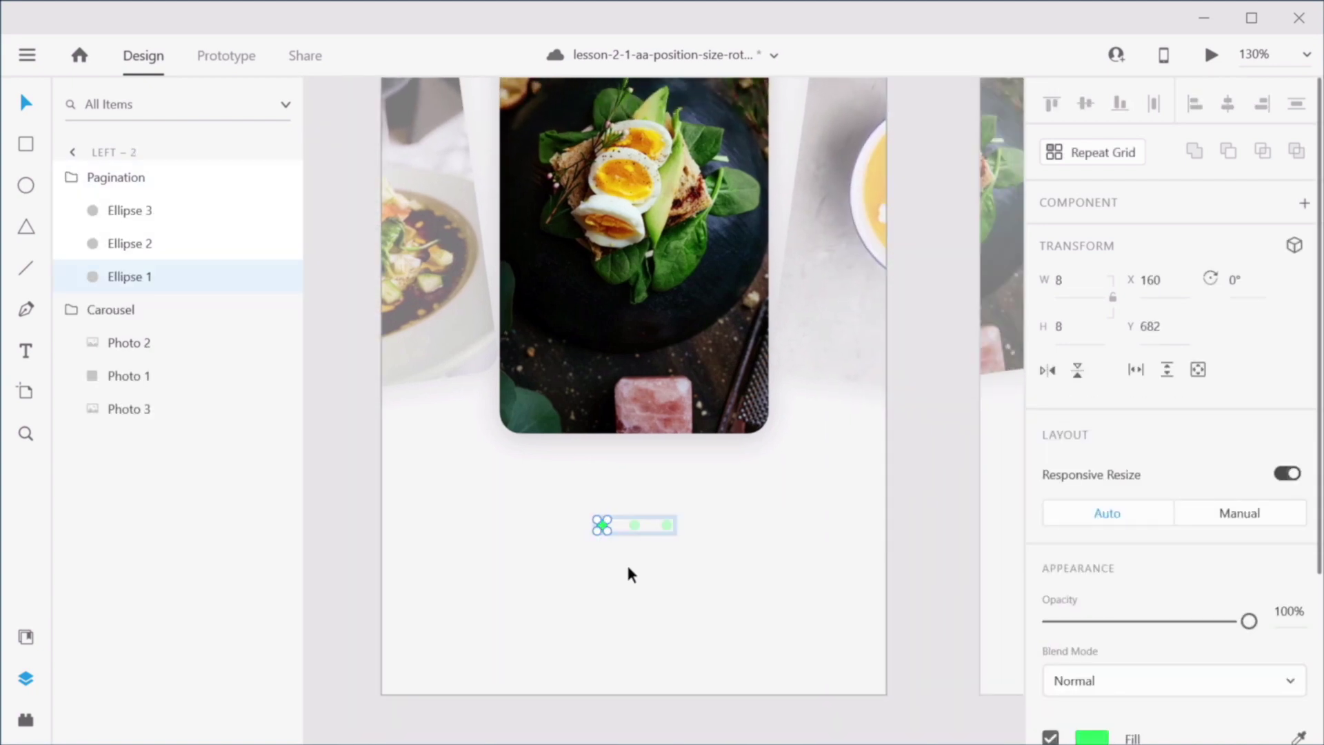
drag(1157, 628, 1109, 621)
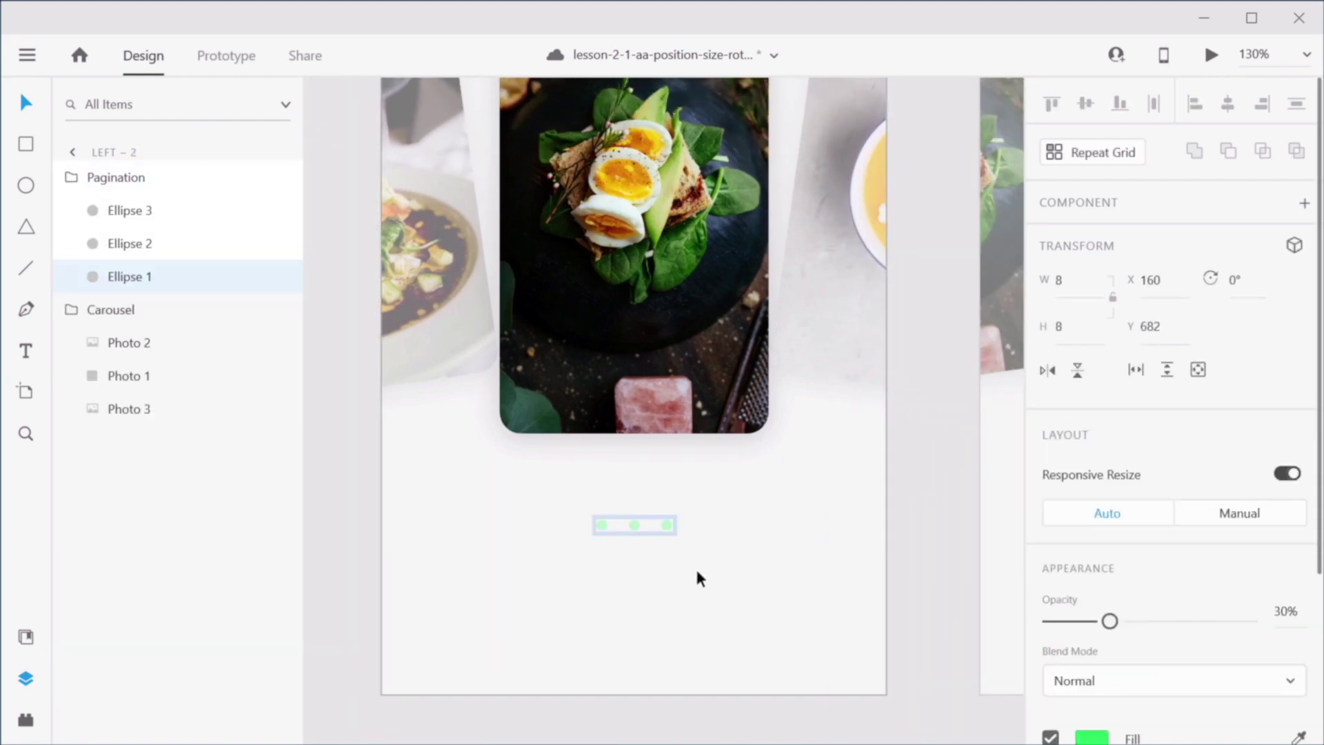
click(634, 524)
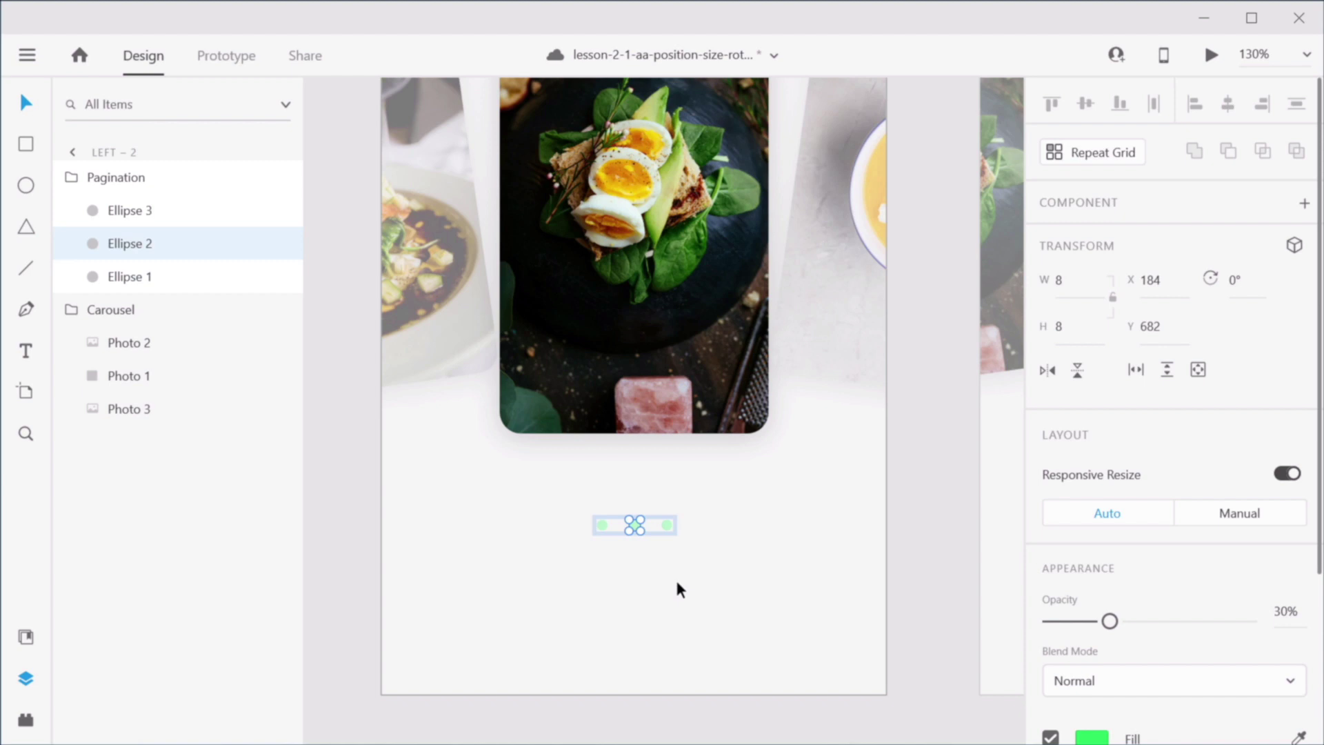
click(761, 583)
Step: On the Left – 3 artboard, set the first pagination dot's opacity to 30% and the third dot's to 100%
drag(819, 546, 398, 538)
drag(761, 536, 678, 531)
double_click(668, 528)
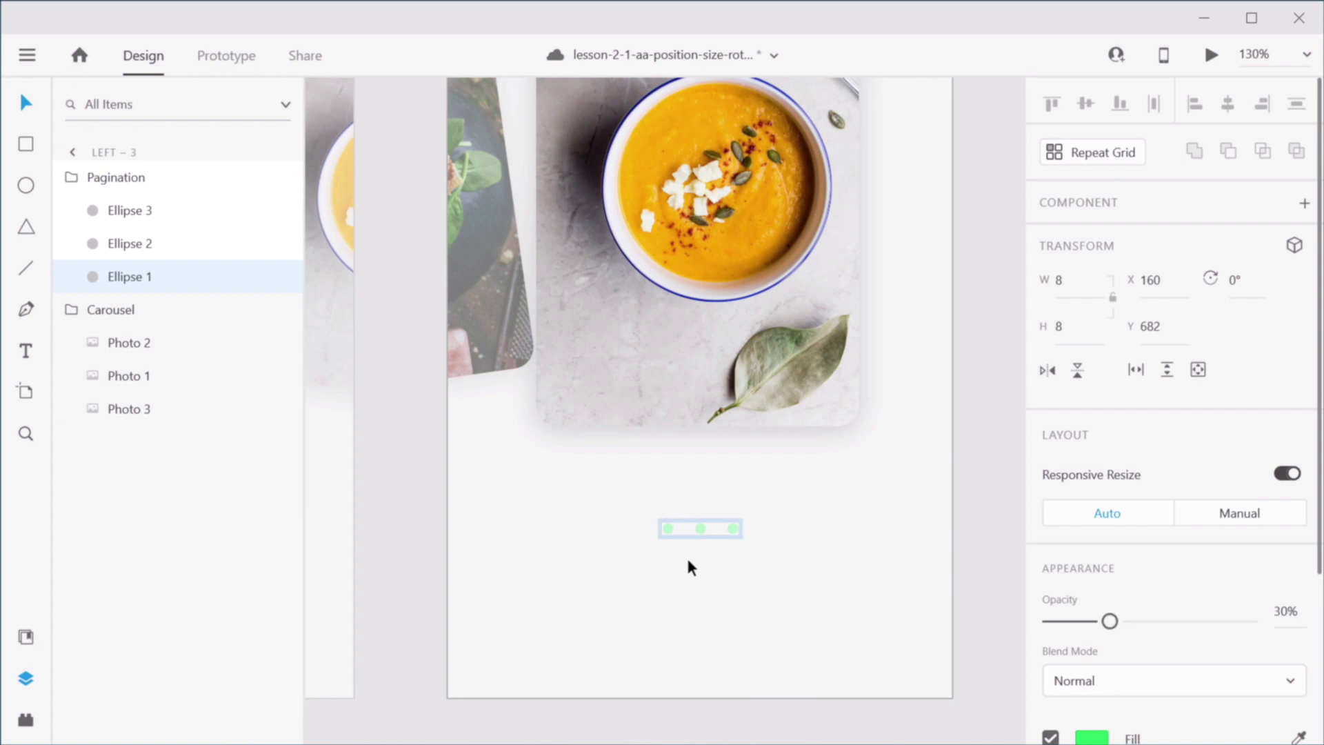
click(732, 528)
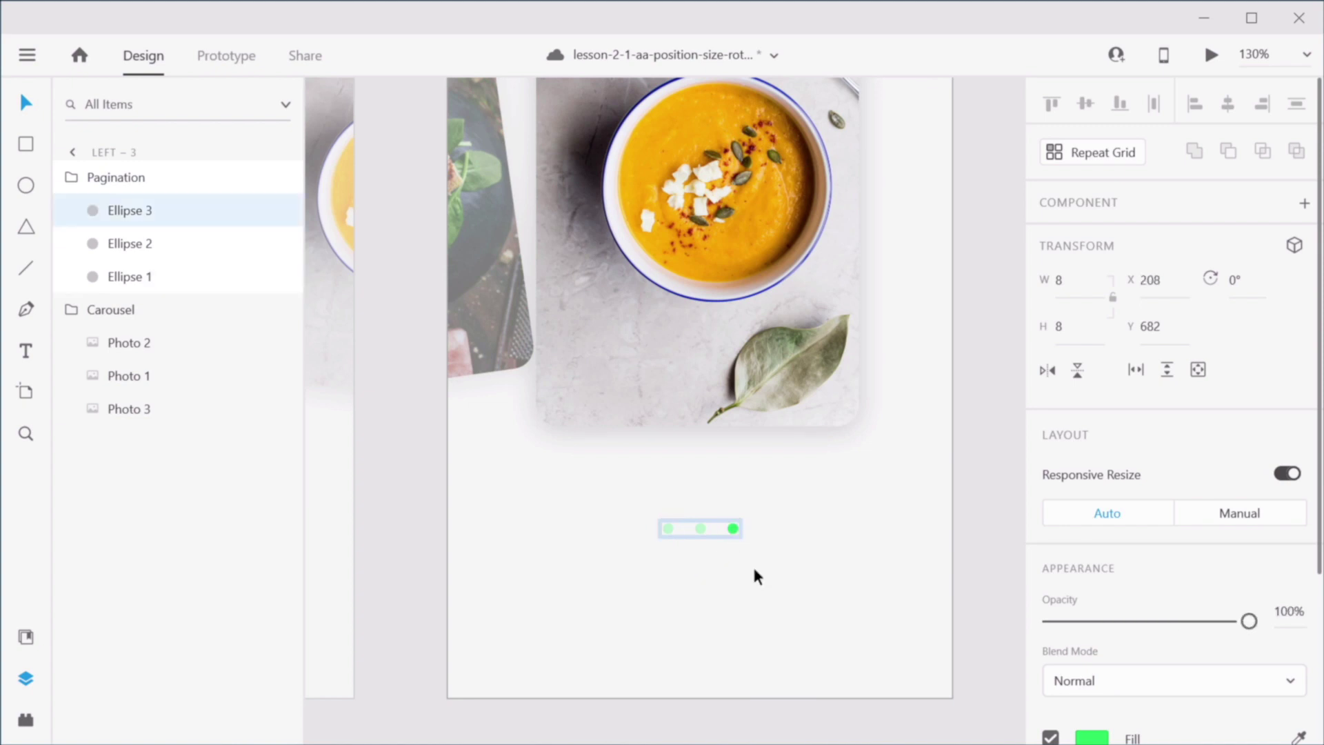
click(807, 586)
Step: Bring the Left – 1, Left – 2 and Left – 3 artboards into view together to compare their layouts
scroll(808, 593, down, 1)
scroll(805, 588, down, 5)
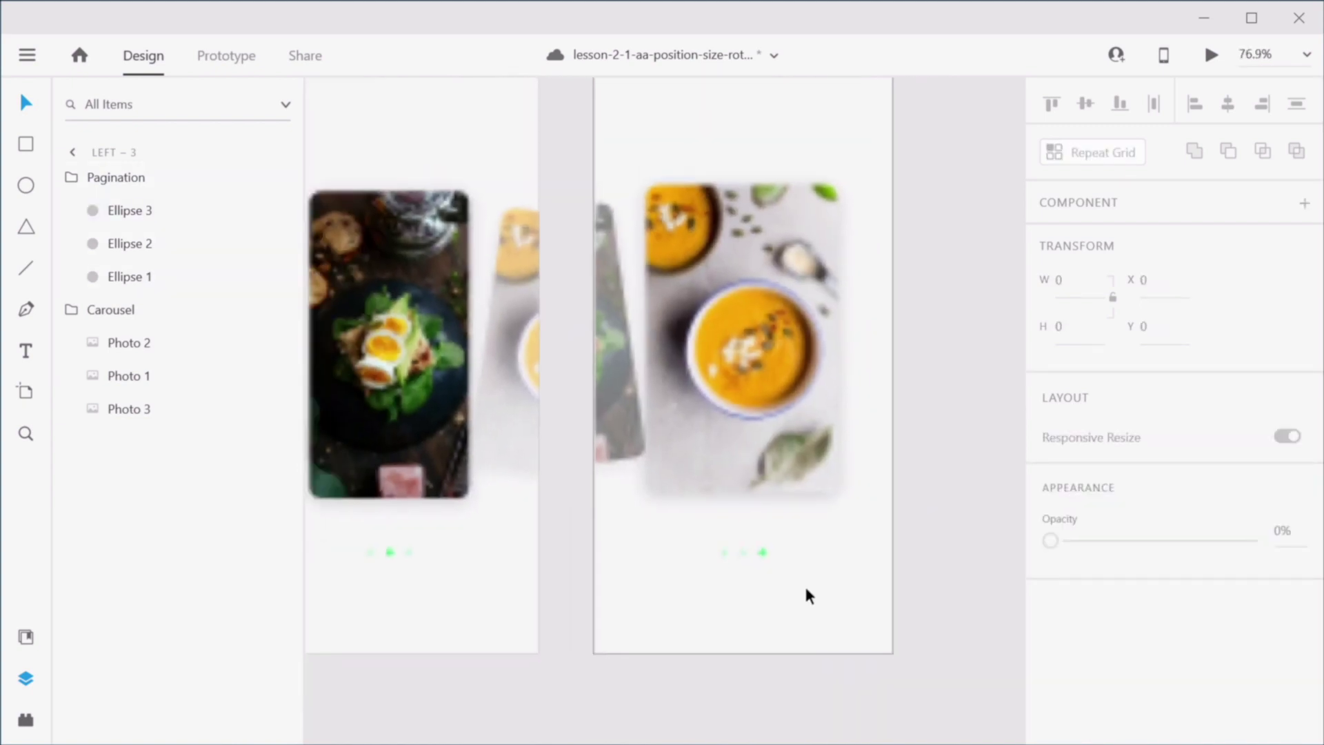
drag(698, 417, 921, 542)
drag(564, 429, 684, 405)
scroll(725, 445, down, 3)
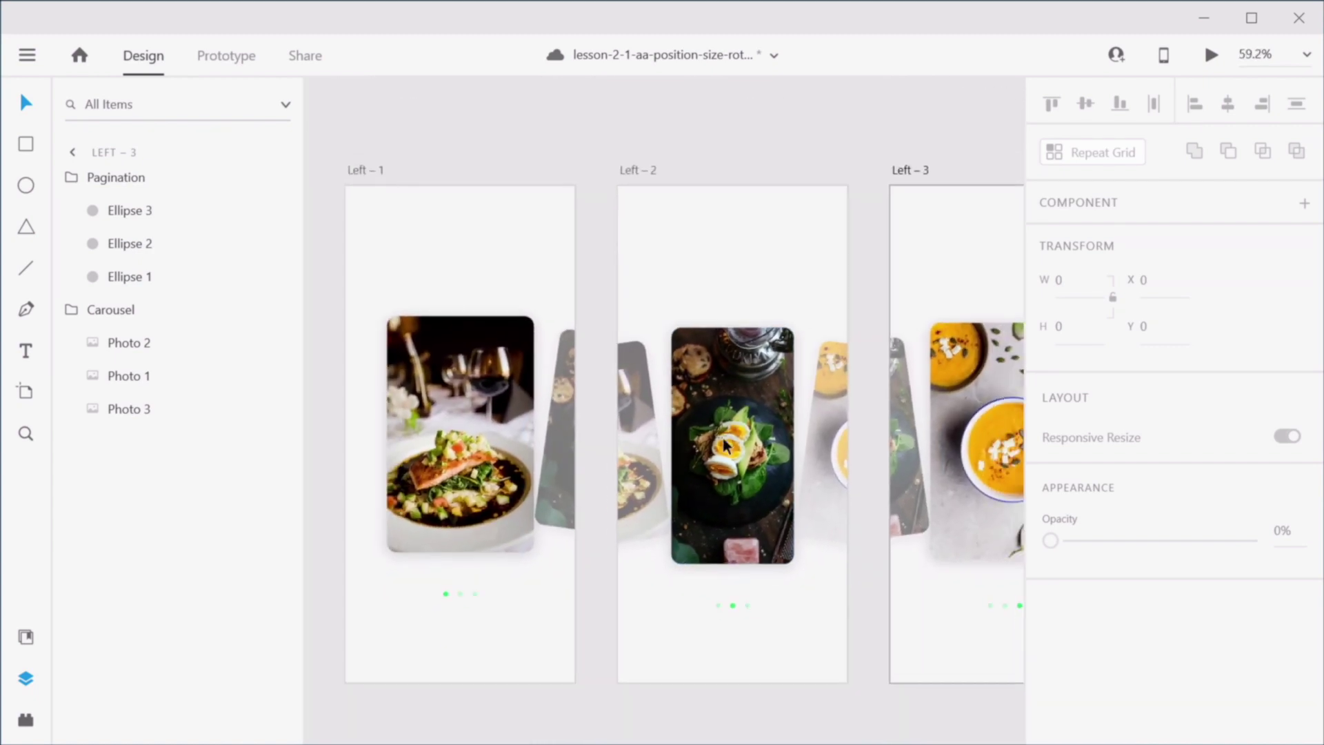
Step: Switch to Prototype mode to wire up the Left – 1, Left – 2 and Left – 3 artboards
scroll(797, 449, right, 1)
scroll(798, 449, down, 1)
scroll(802, 455, down, 3)
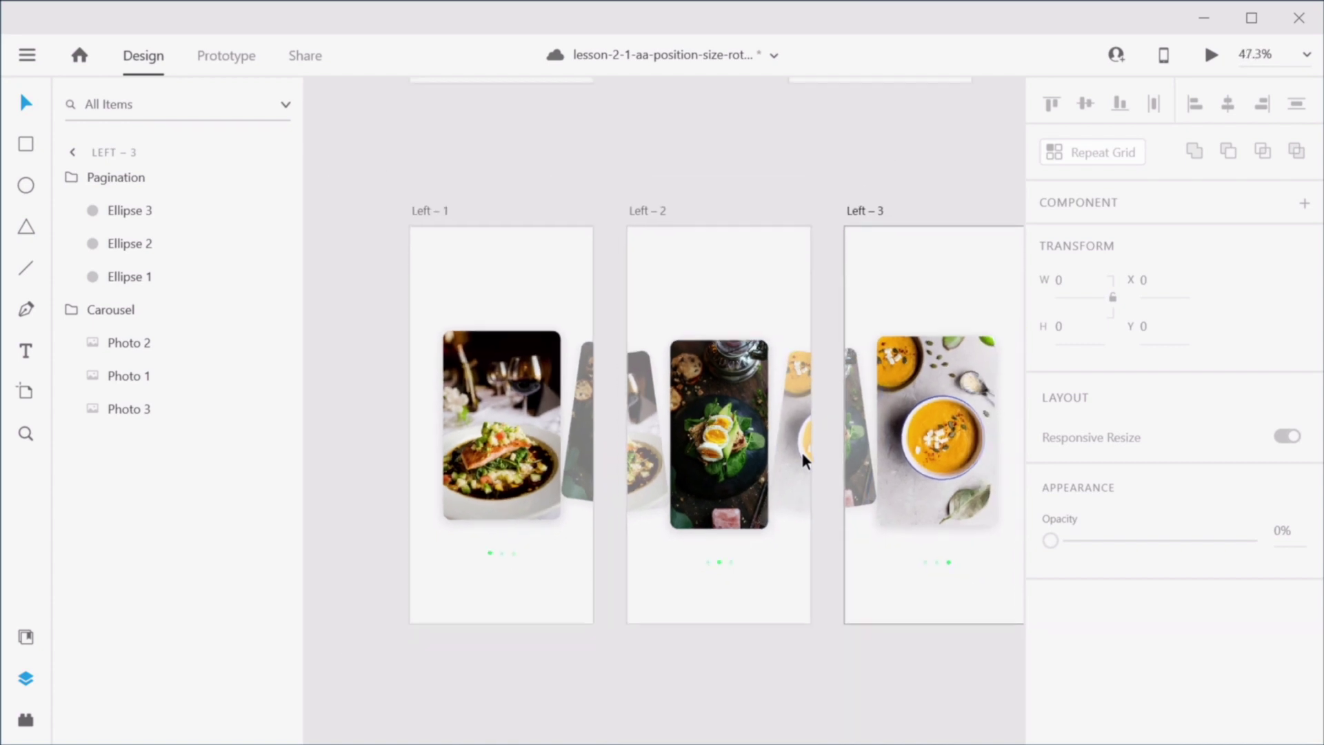
drag(784, 436, 727, 476)
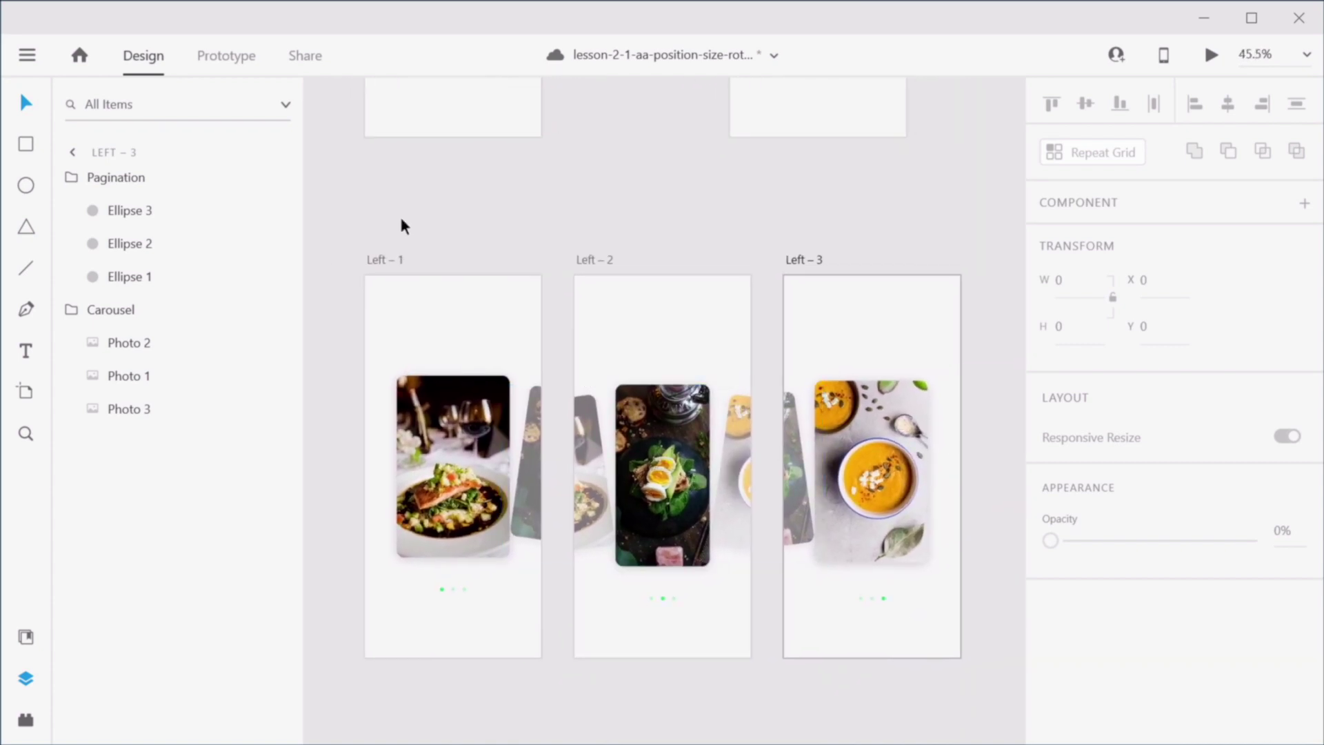
click(224, 53)
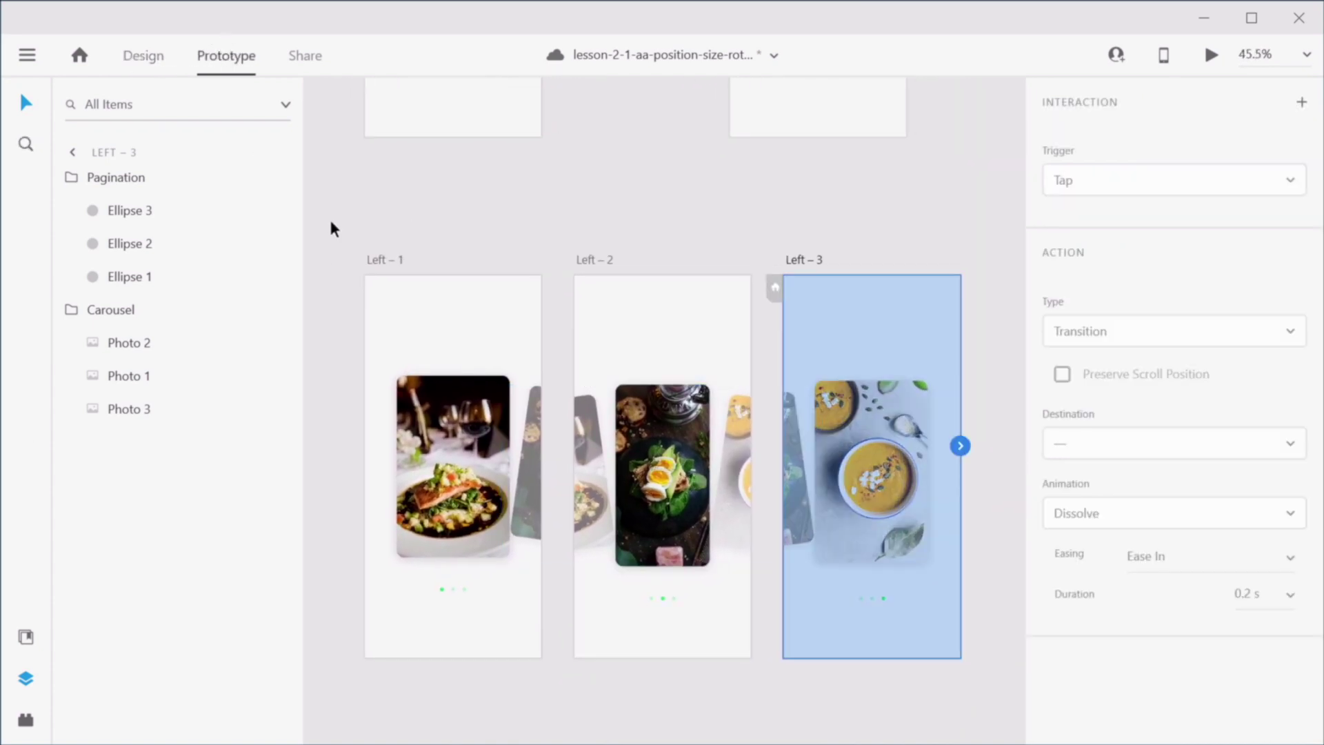
Step: Link Photo 1 inside the Left – 1 artboard's Carousel group to the Left – 2 artboard on tap
click(599, 230)
click(462, 449)
click(462, 449)
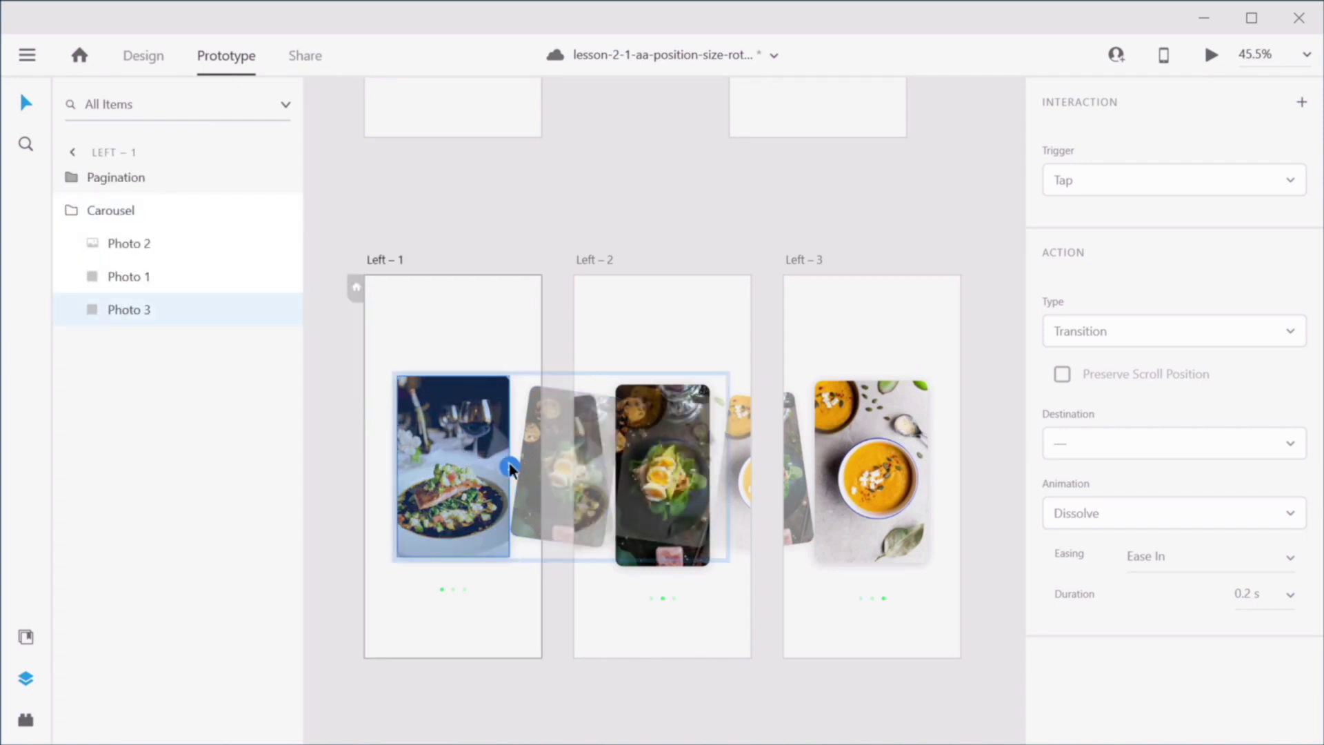
drag(510, 468, 676, 324)
click(535, 473)
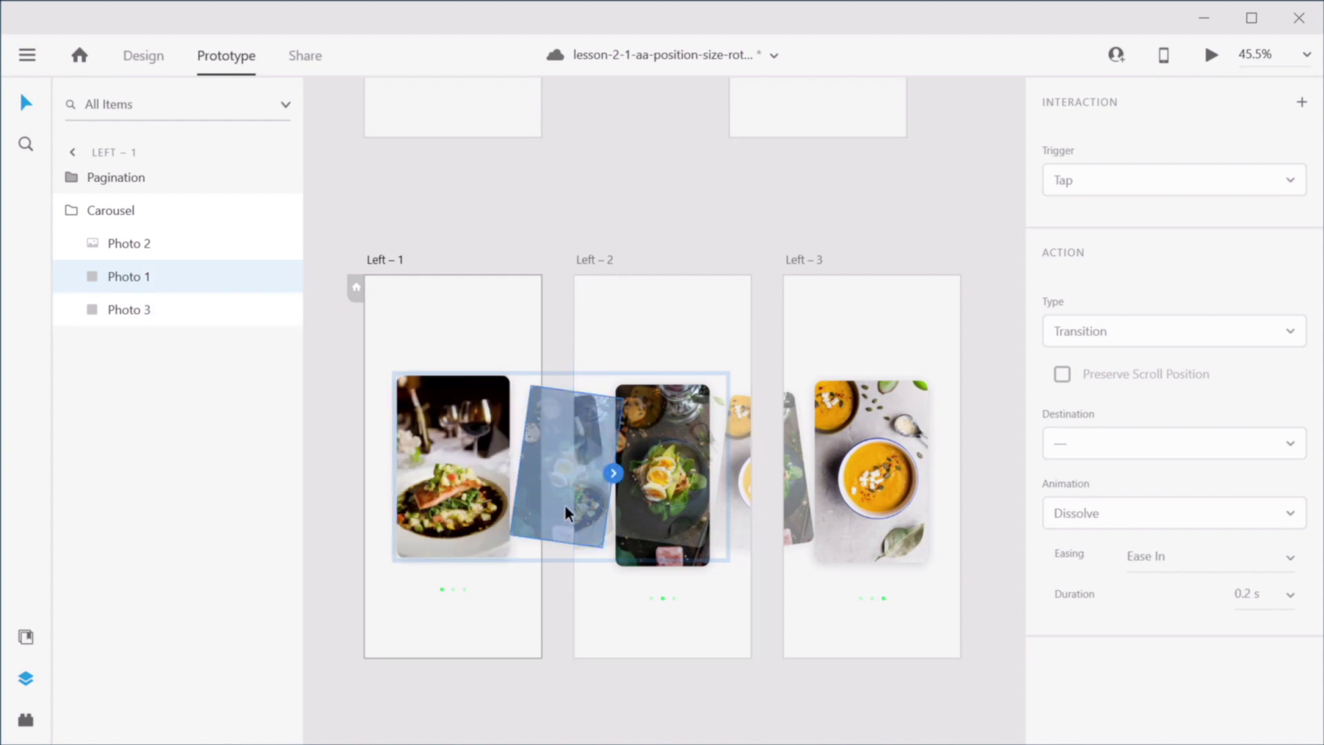
drag(612, 475, 685, 332)
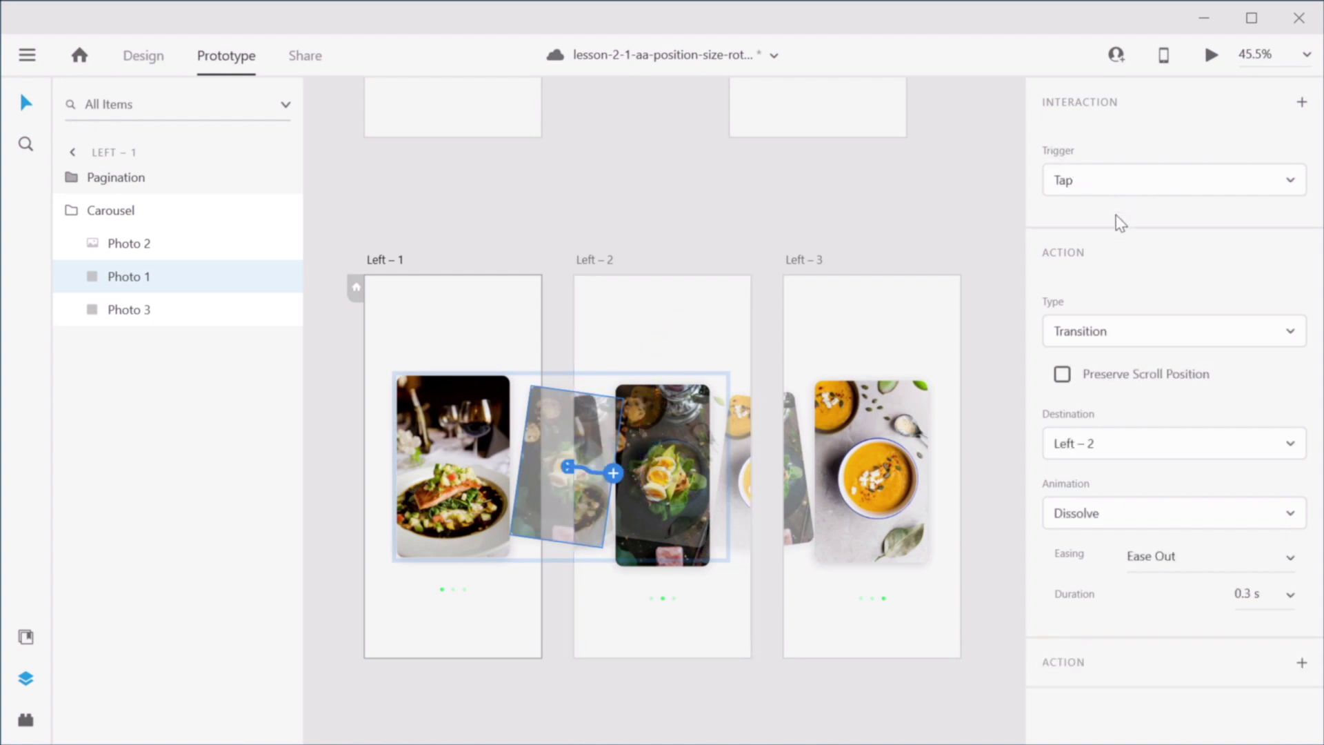
Step: Set the Photo 1 interaction to Auto-Animate with Ease In-Out easing and a 0.4 s duration
click(1110, 335)
click(1117, 331)
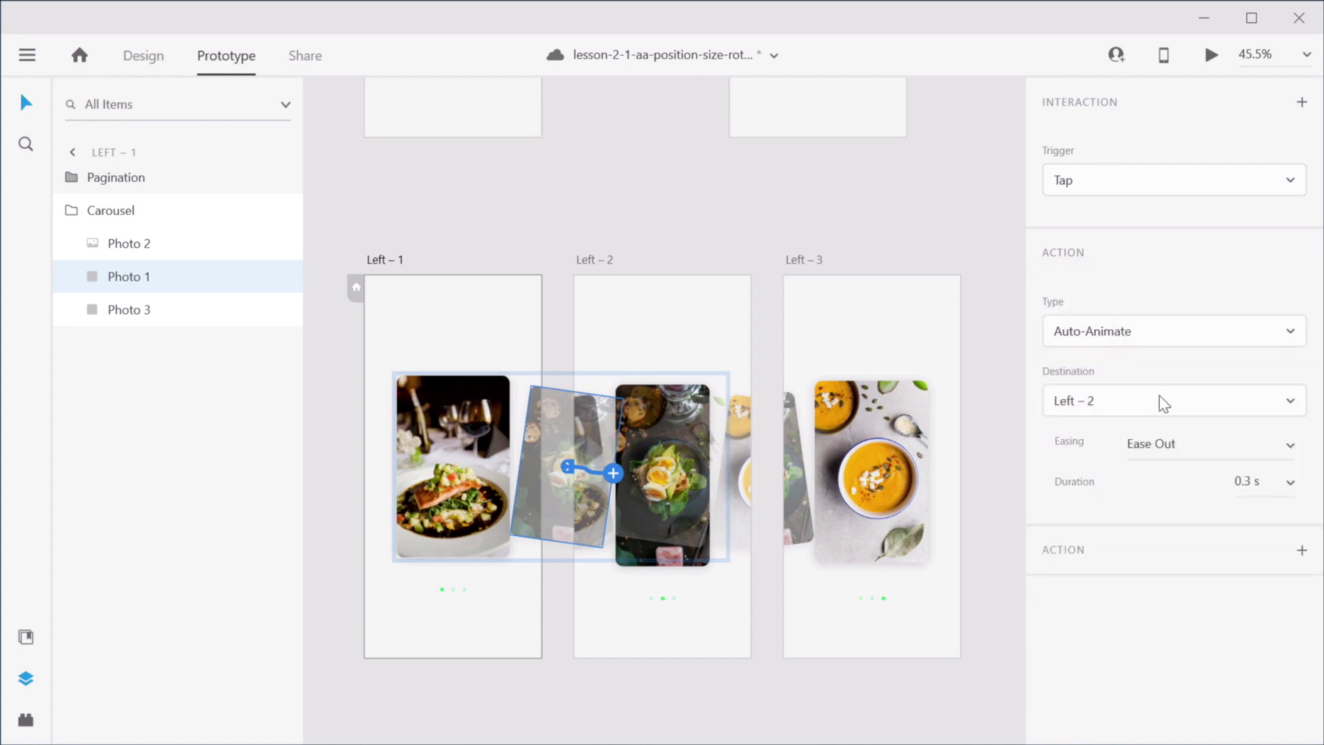
click(1292, 453)
click(1226, 535)
click(1289, 483)
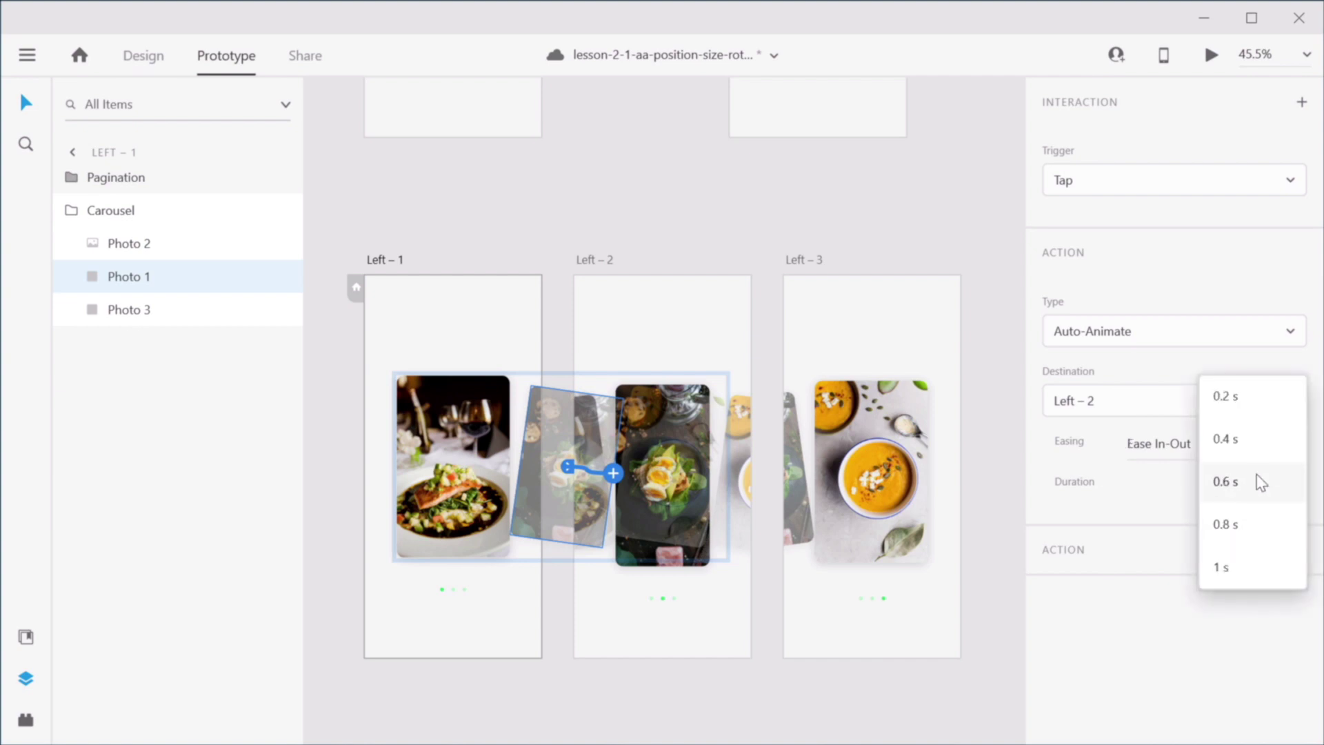
click(1258, 443)
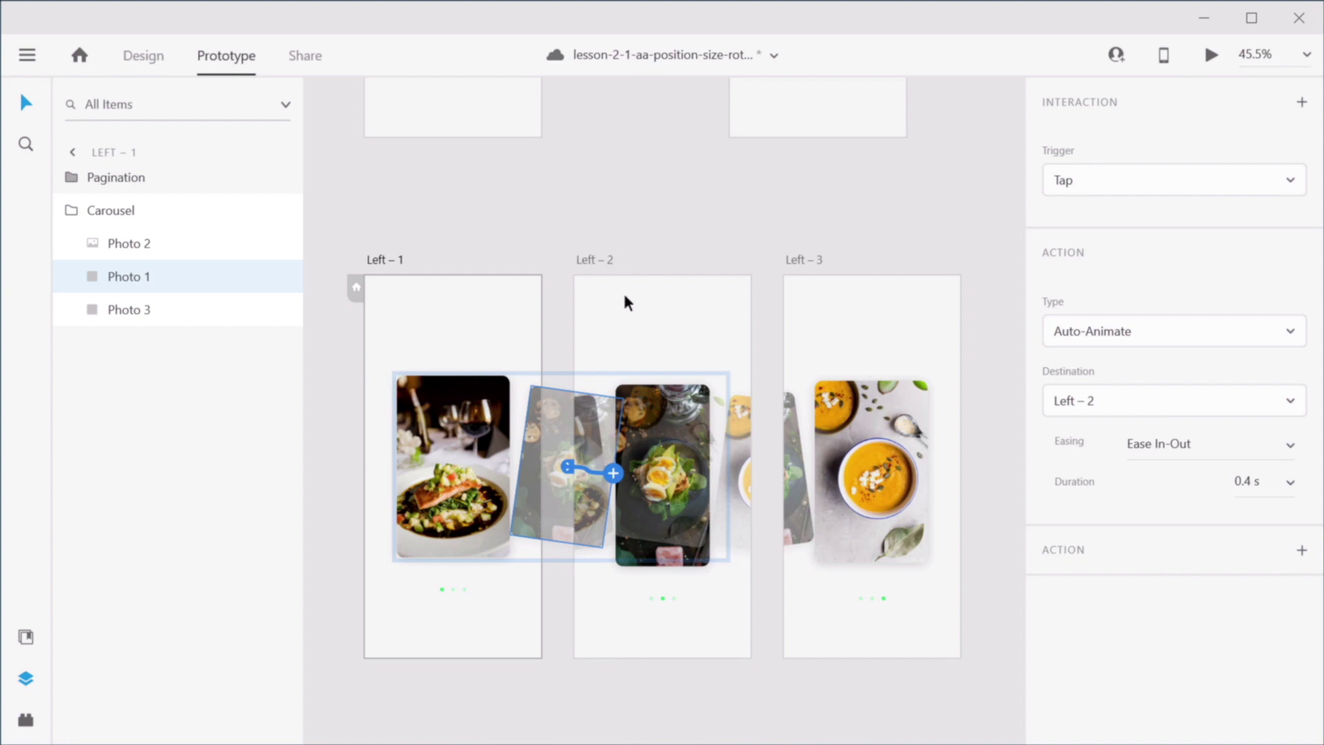
Step: On the Left – 2 artboard, link Photo 3 to Left – 1 and Photo 2 to Left – 3 with tap-triggered Auto-Animate
click(623, 291)
click(592, 436)
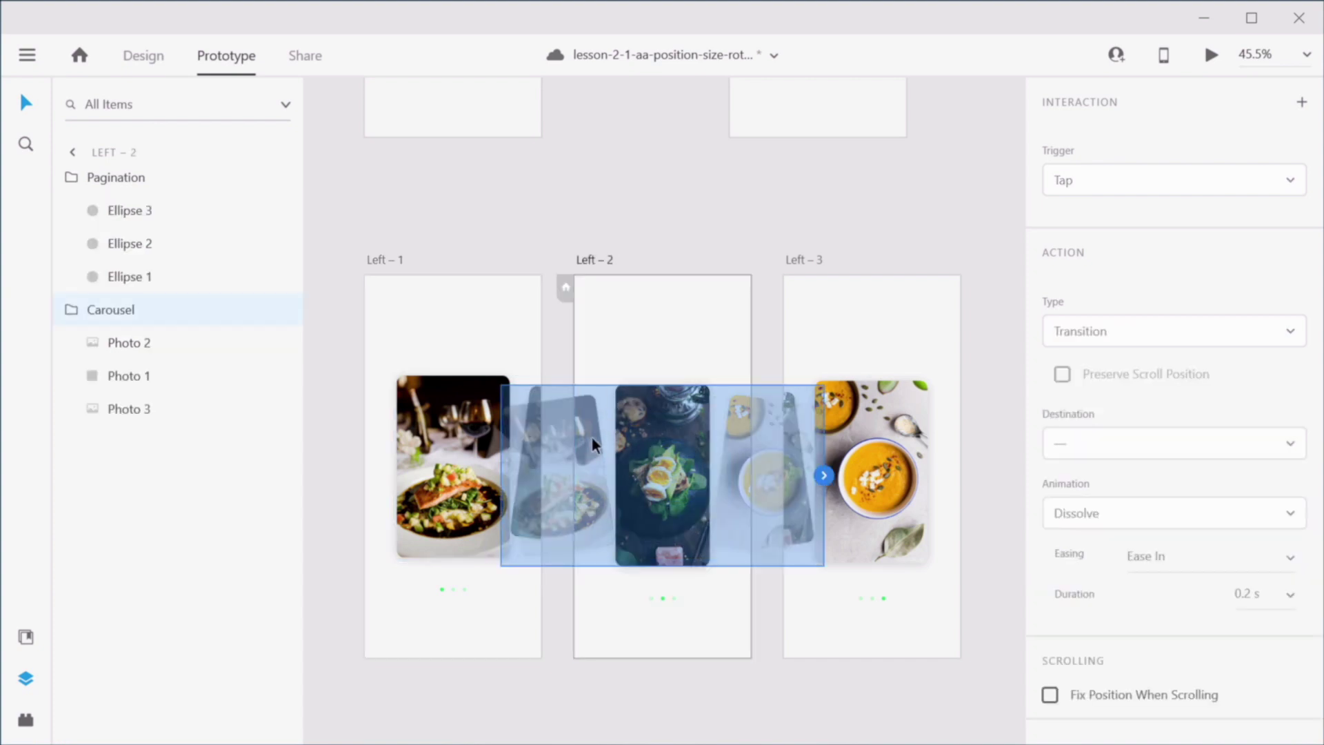
double_click(591, 452)
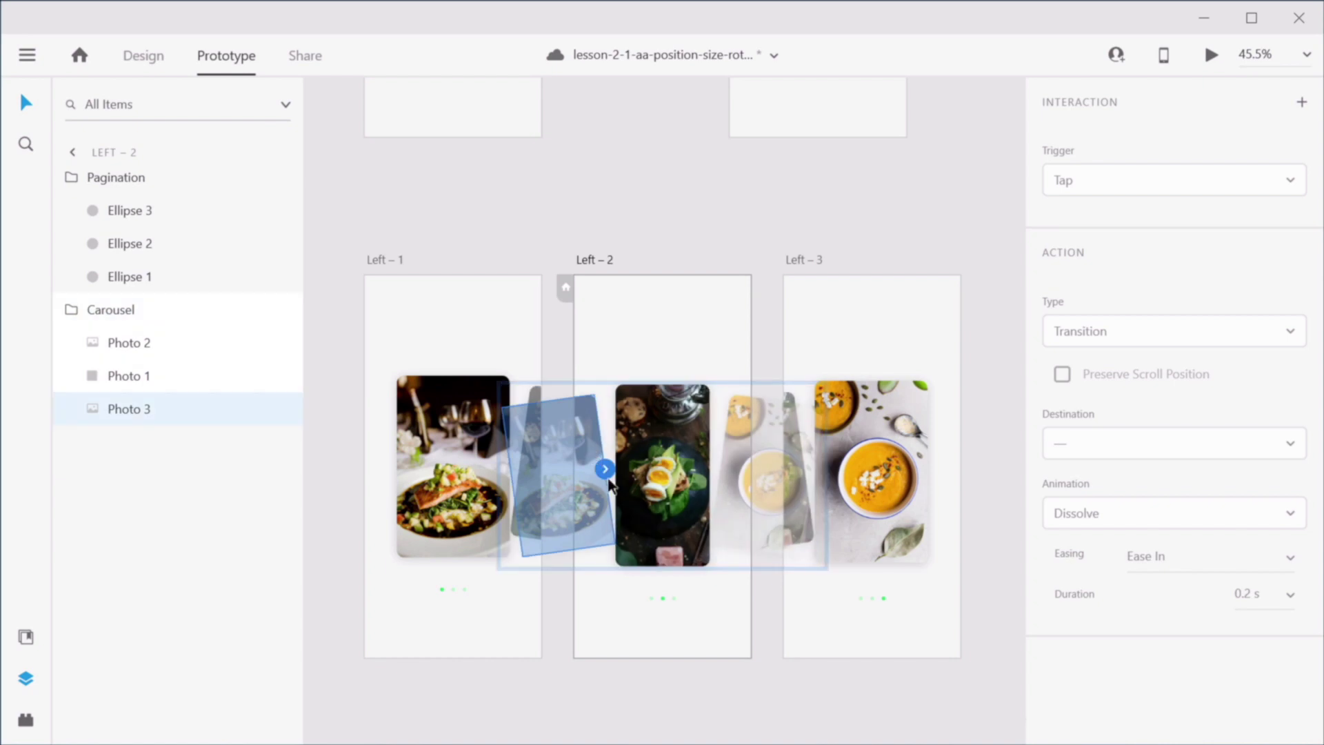
drag(605, 471, 452, 324)
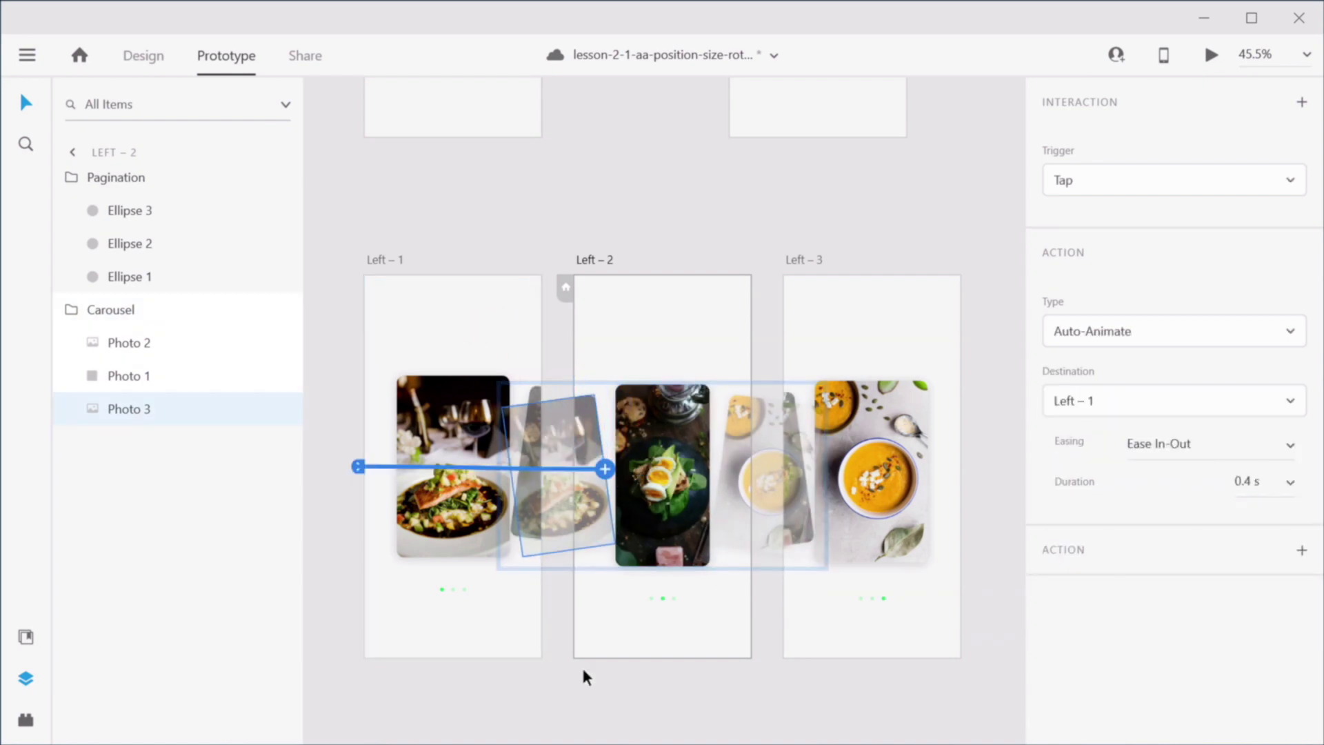
click(727, 477)
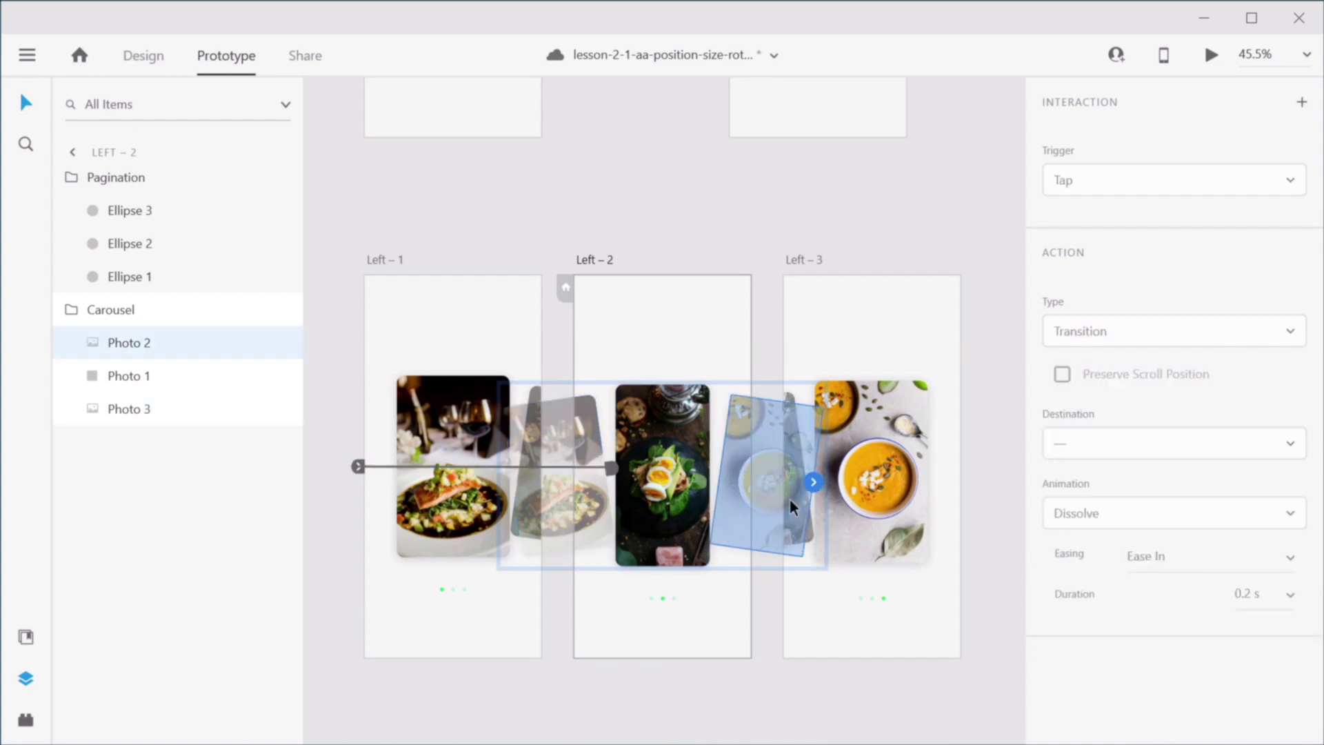
drag(813, 485, 925, 483)
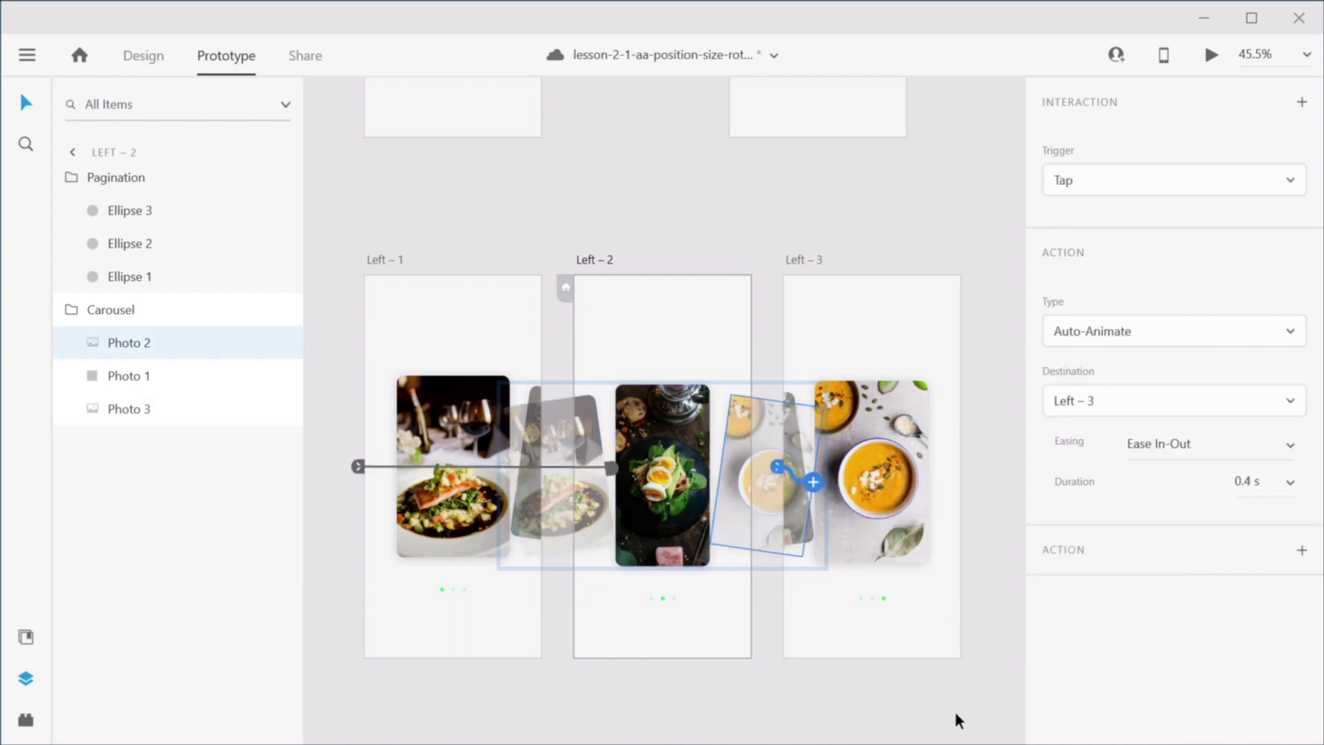
Step: Spread out the artboards horizontally, moving Left – 2 and Left – 3 away from Left – 1 and Left – 3 farther from Left – 2
click(797, 260)
shift+click(581, 262)
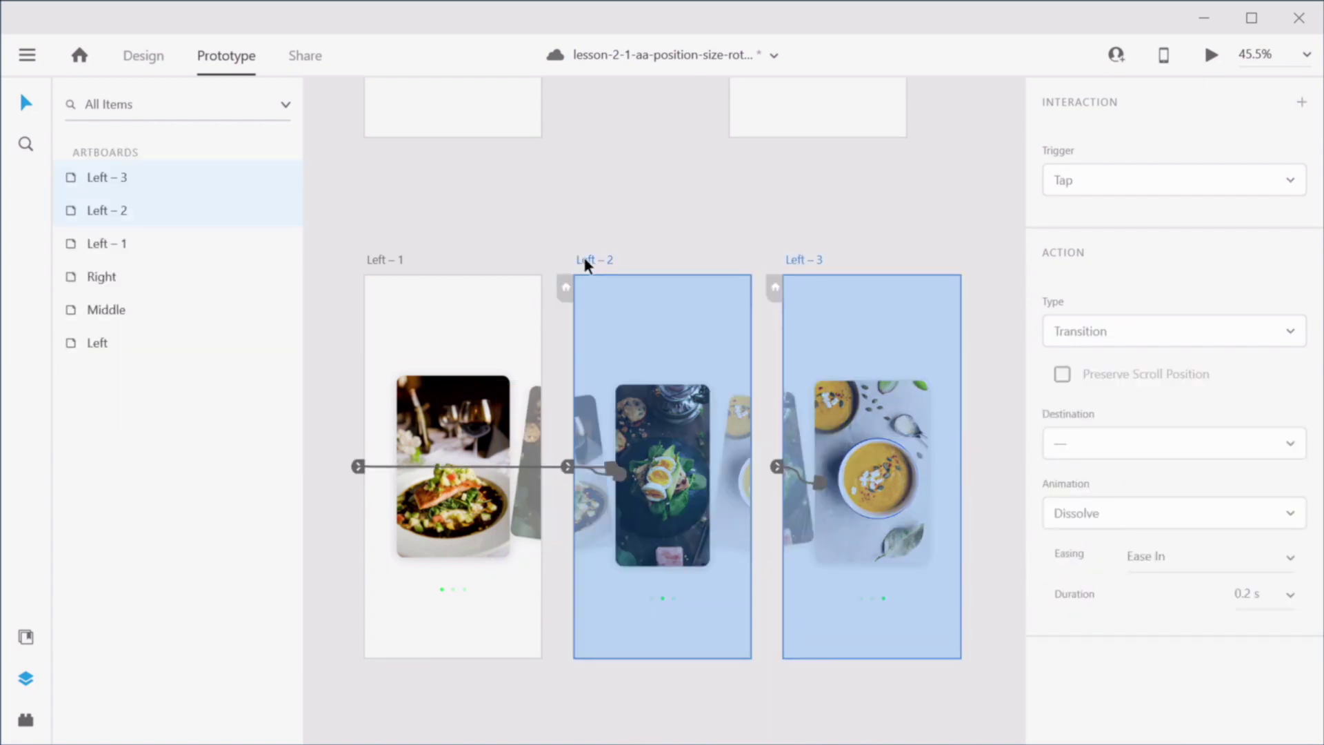
drag(584, 262, 768, 260)
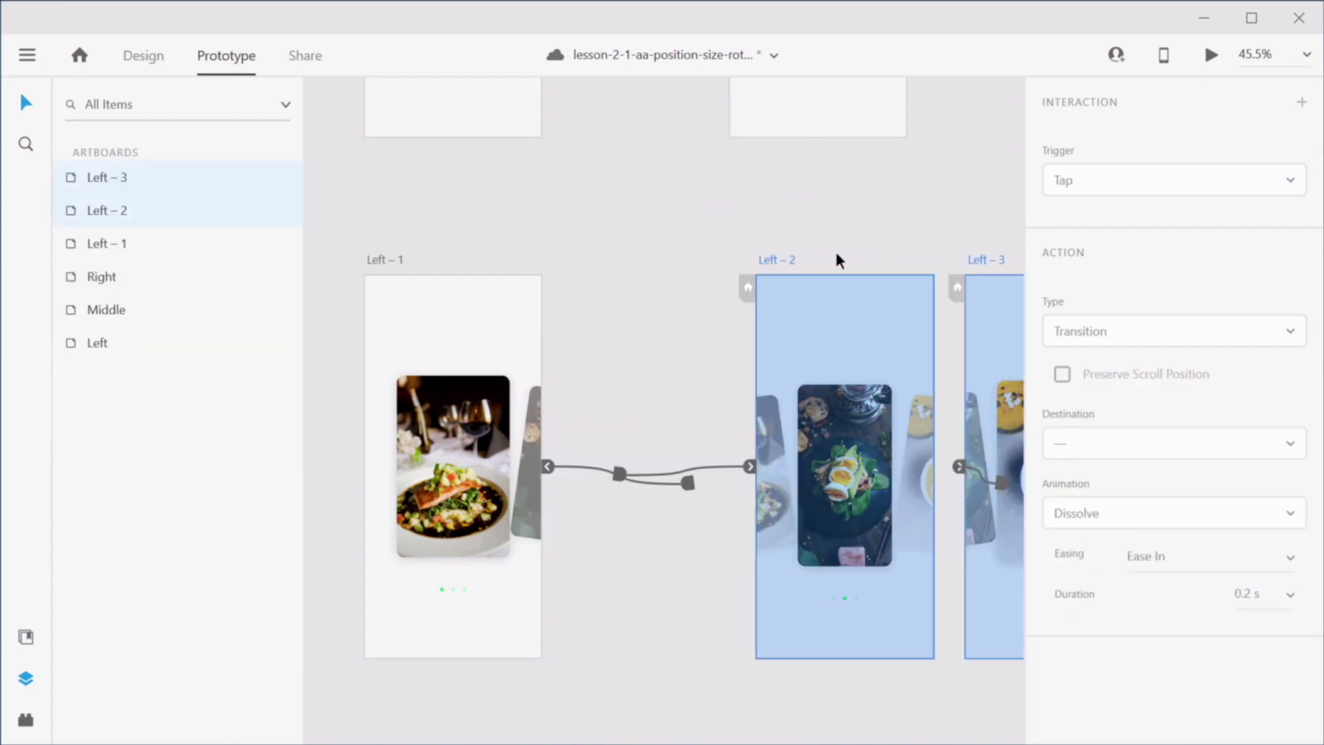
click(924, 242)
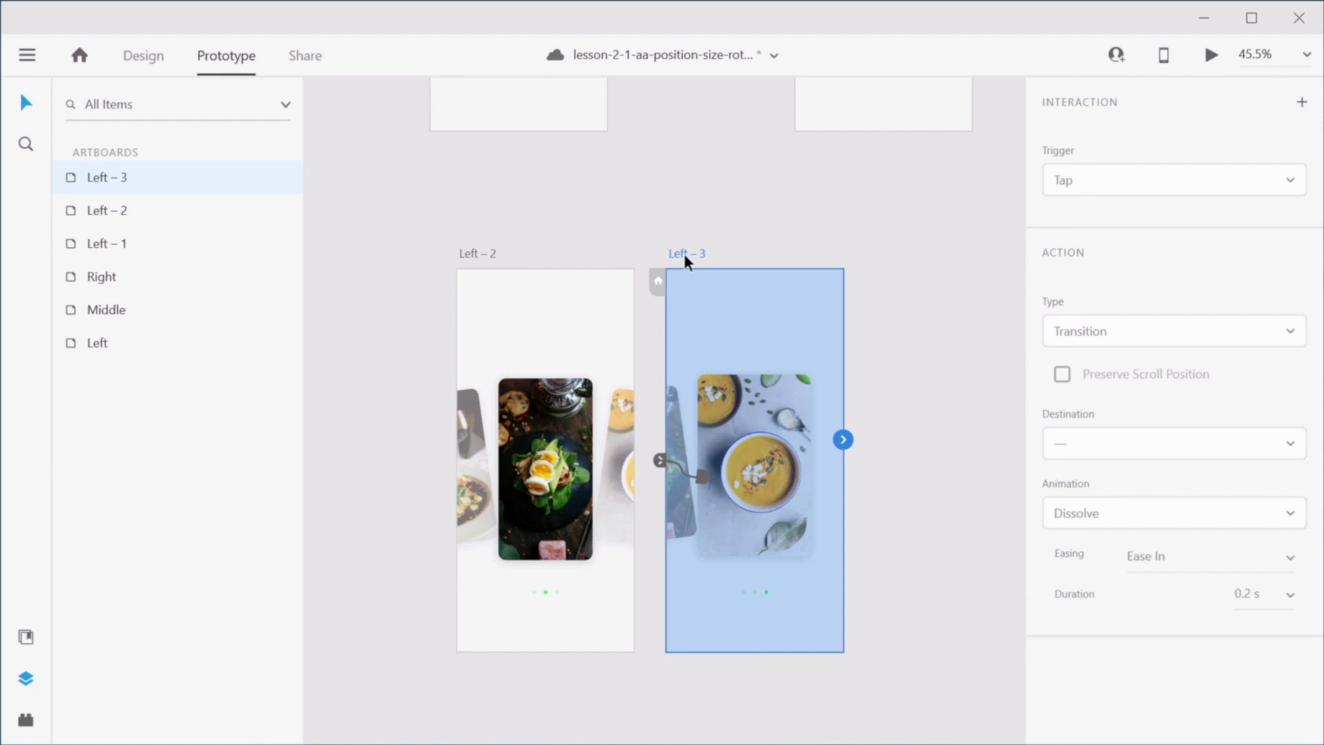
drag(686, 255, 896, 253)
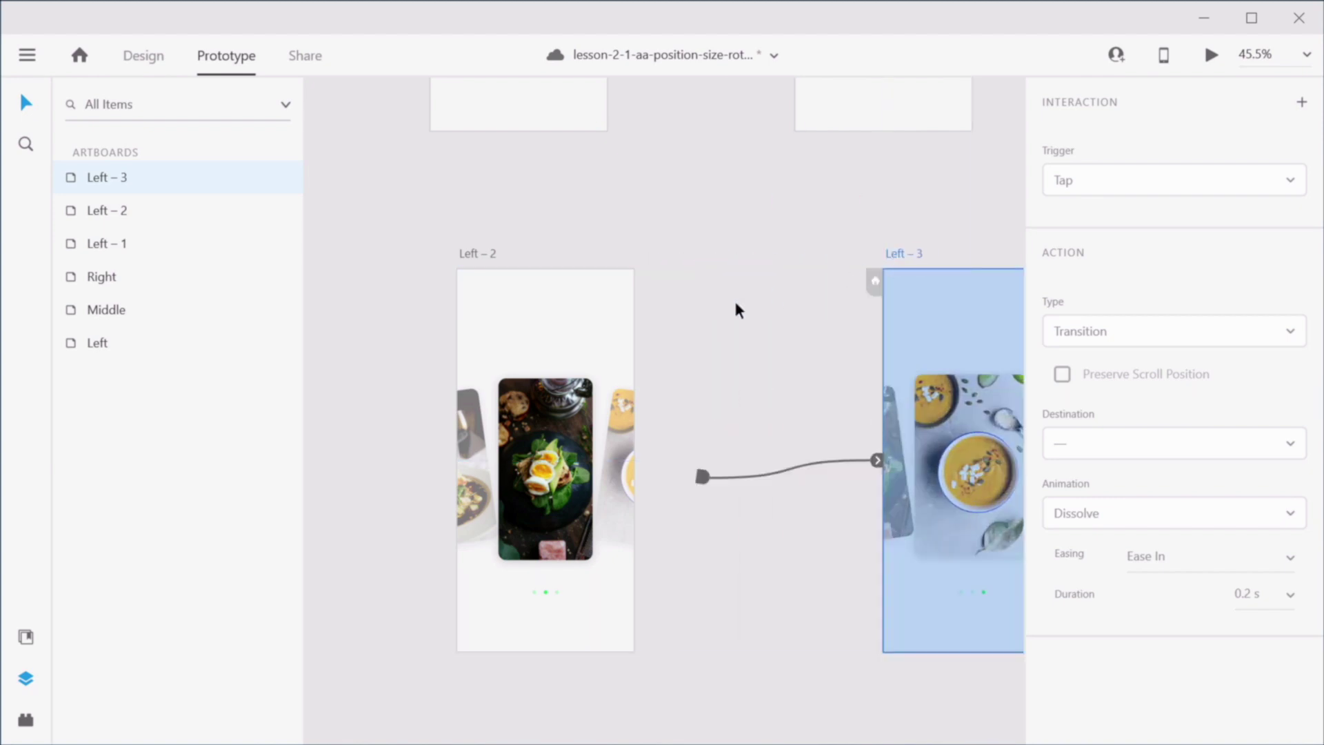
Step: Link Photo 1 inside the Left – 3 artboard's Carousel group to Left – 2 with tap-triggered Auto-Animate
scroll(705, 326, down, 3)
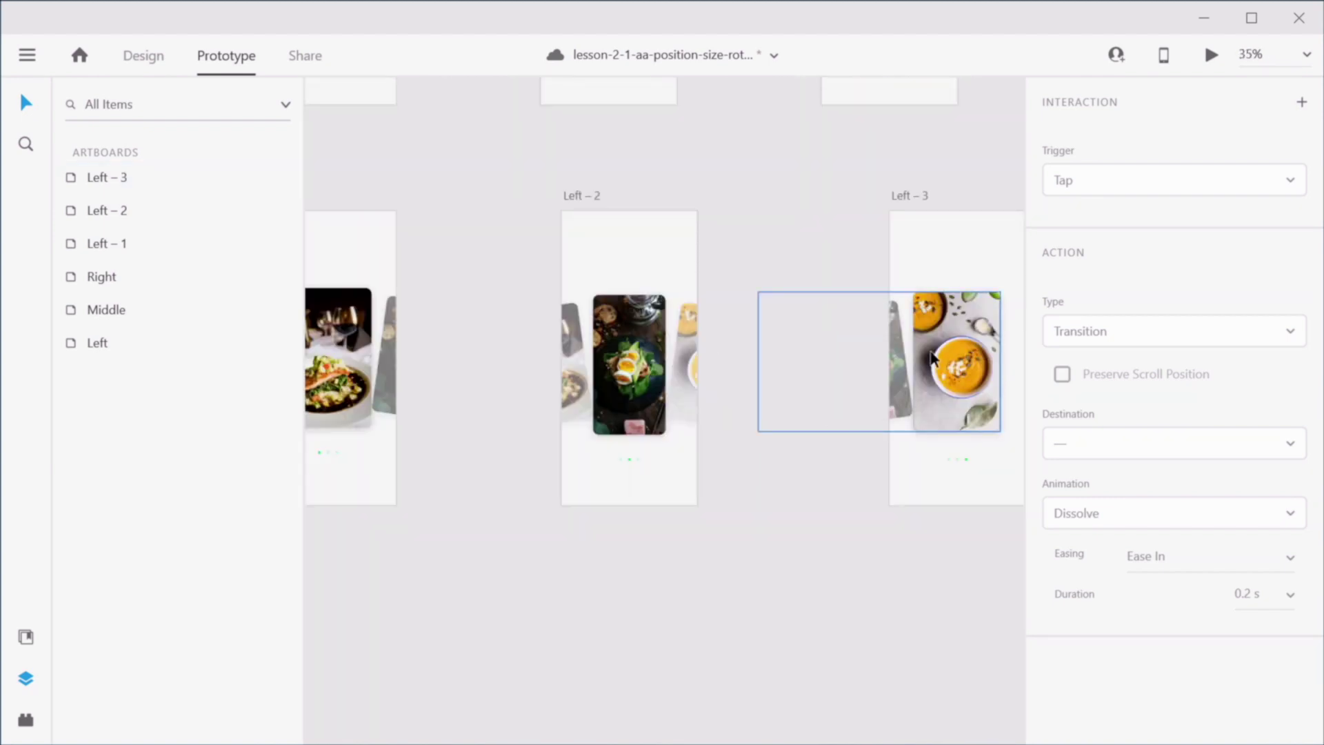
click(892, 374)
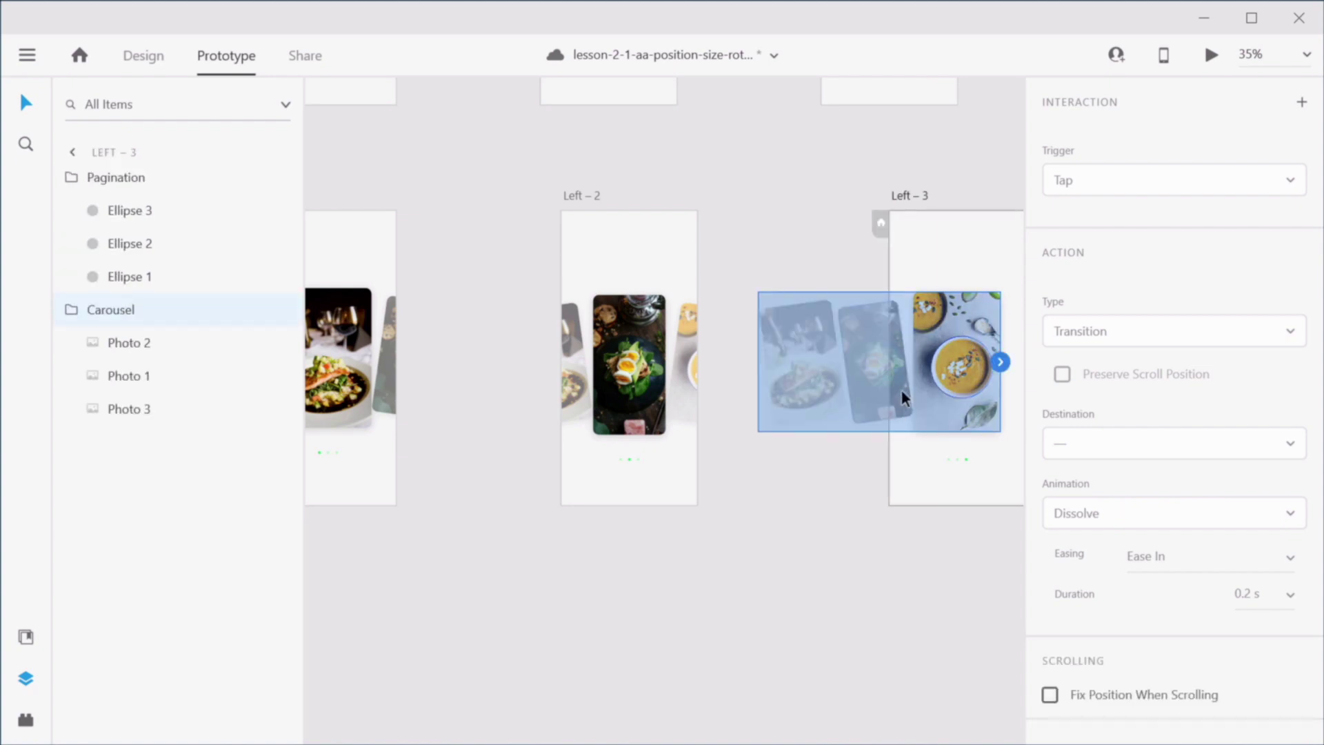
double_click(903, 393)
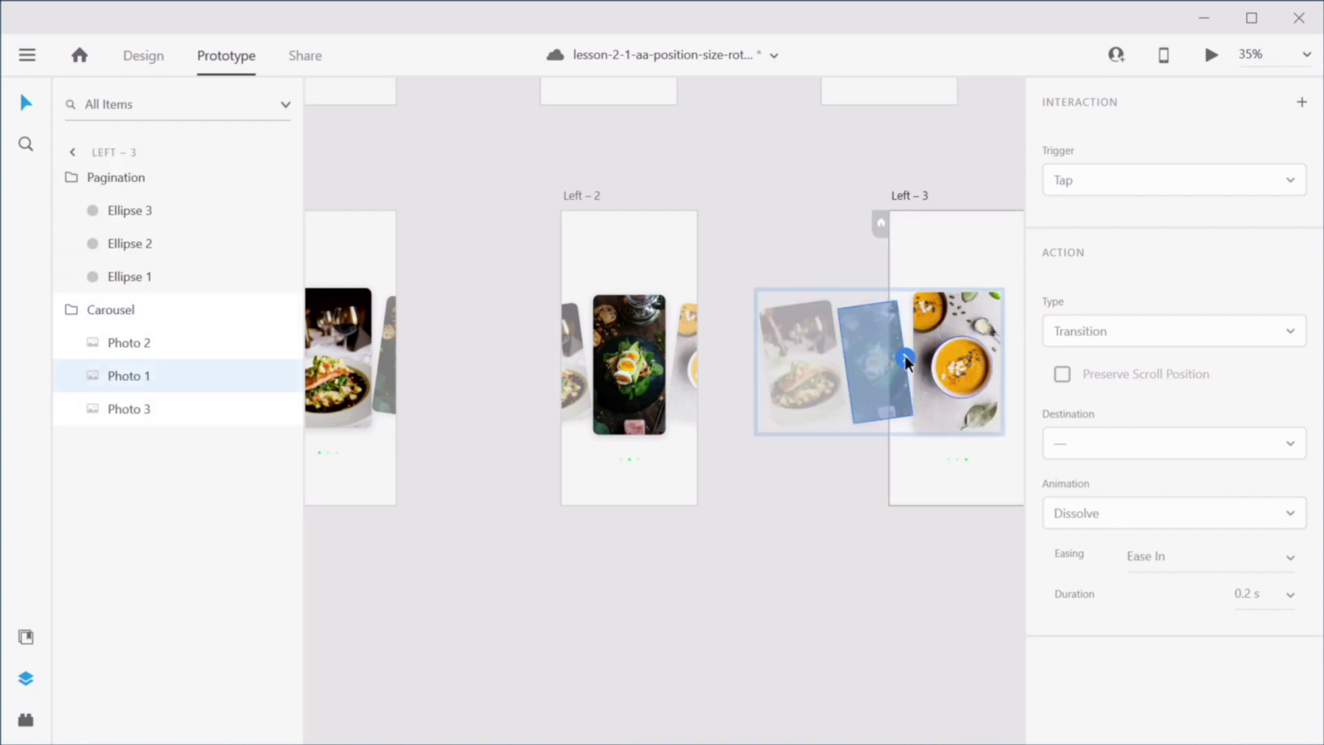
drag(941, 419, 637, 378)
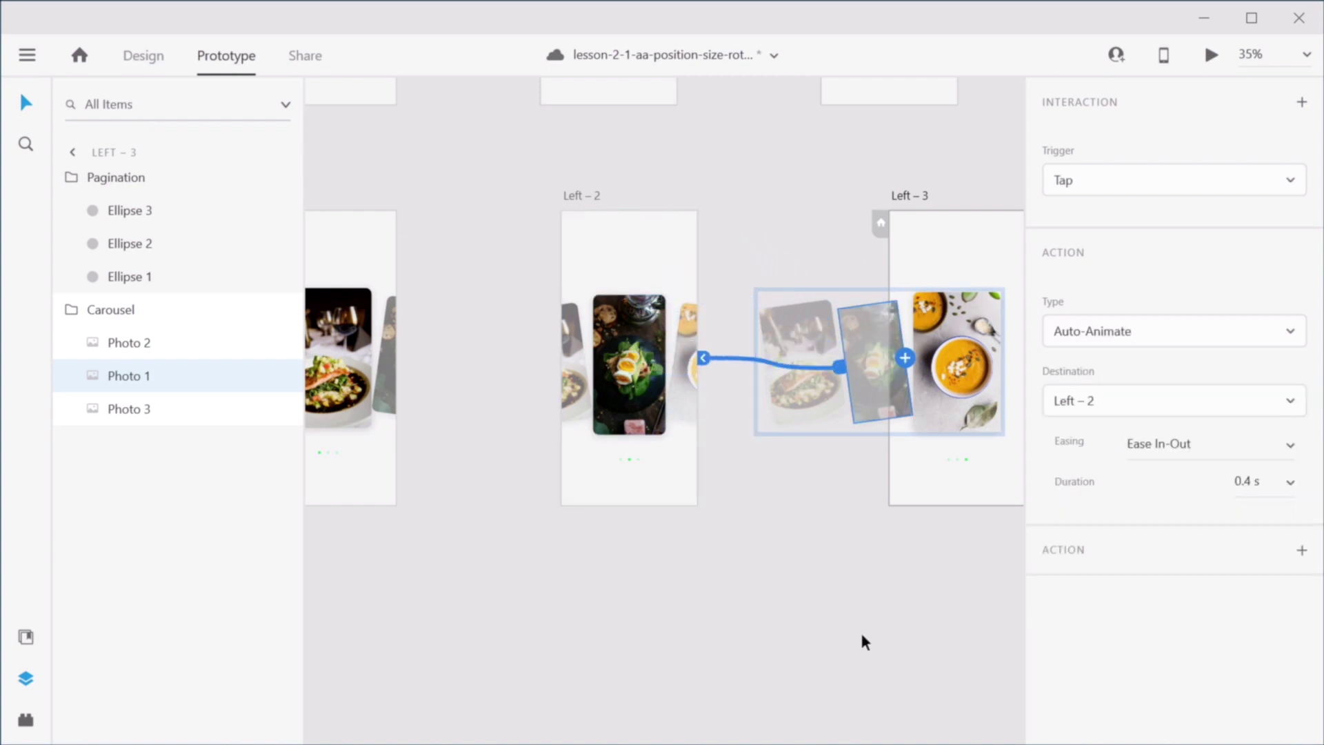
click(862, 641)
Step: Start the prototype preview from the Left – 1 artboard and move the preview window over the middle of the canvas
scroll(511, 295, left, 5)
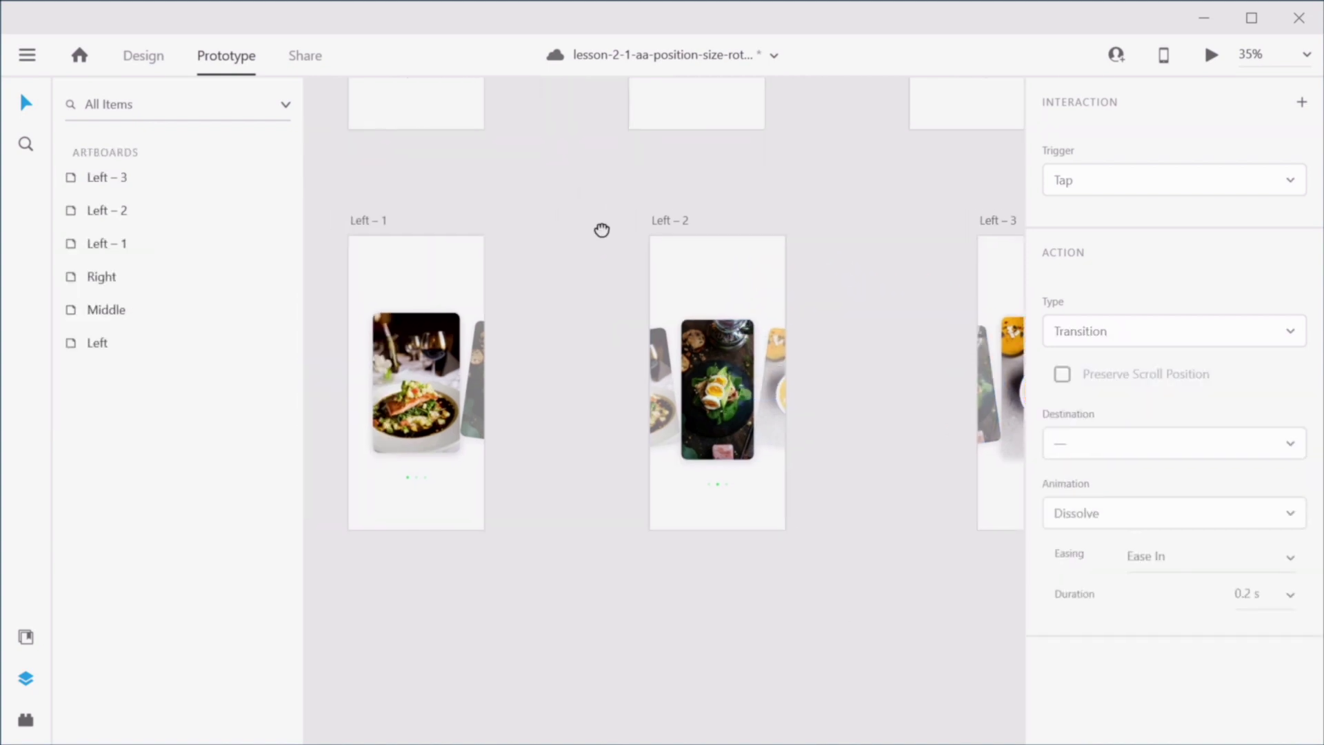
click(434, 233)
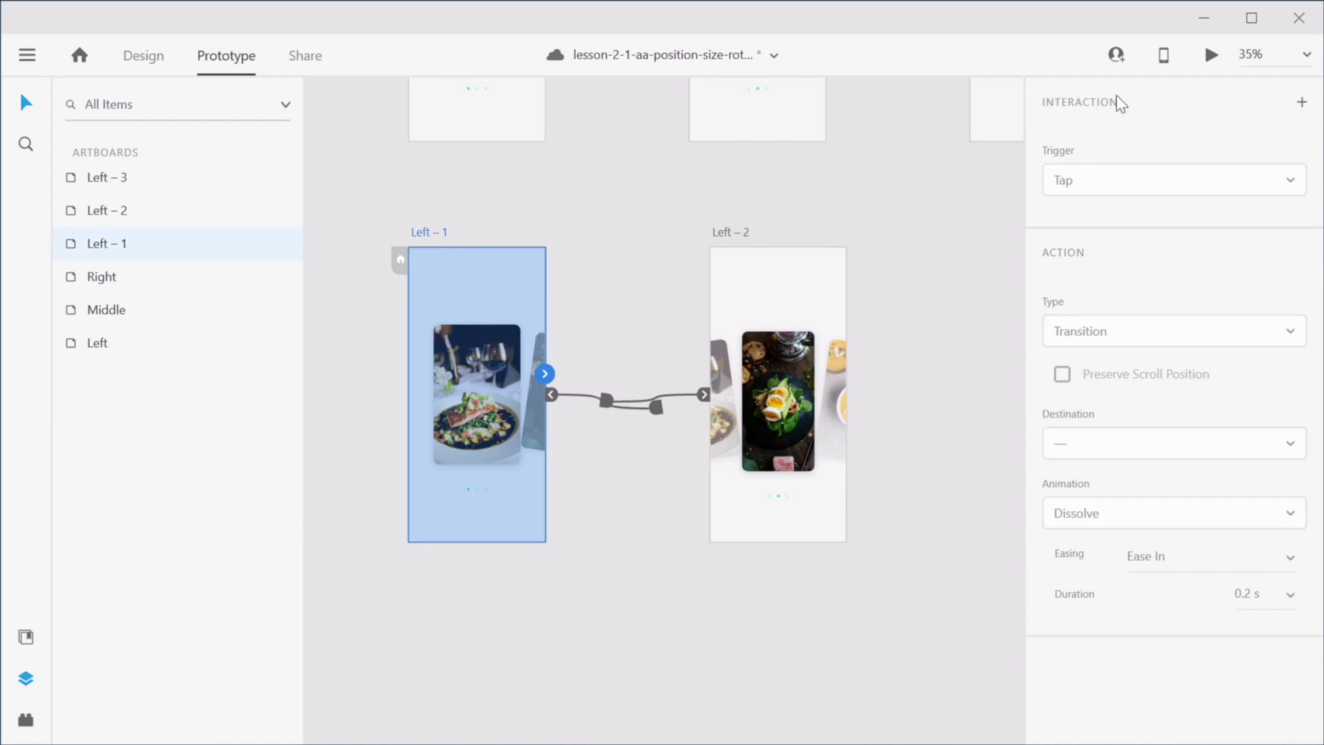
click(1216, 56)
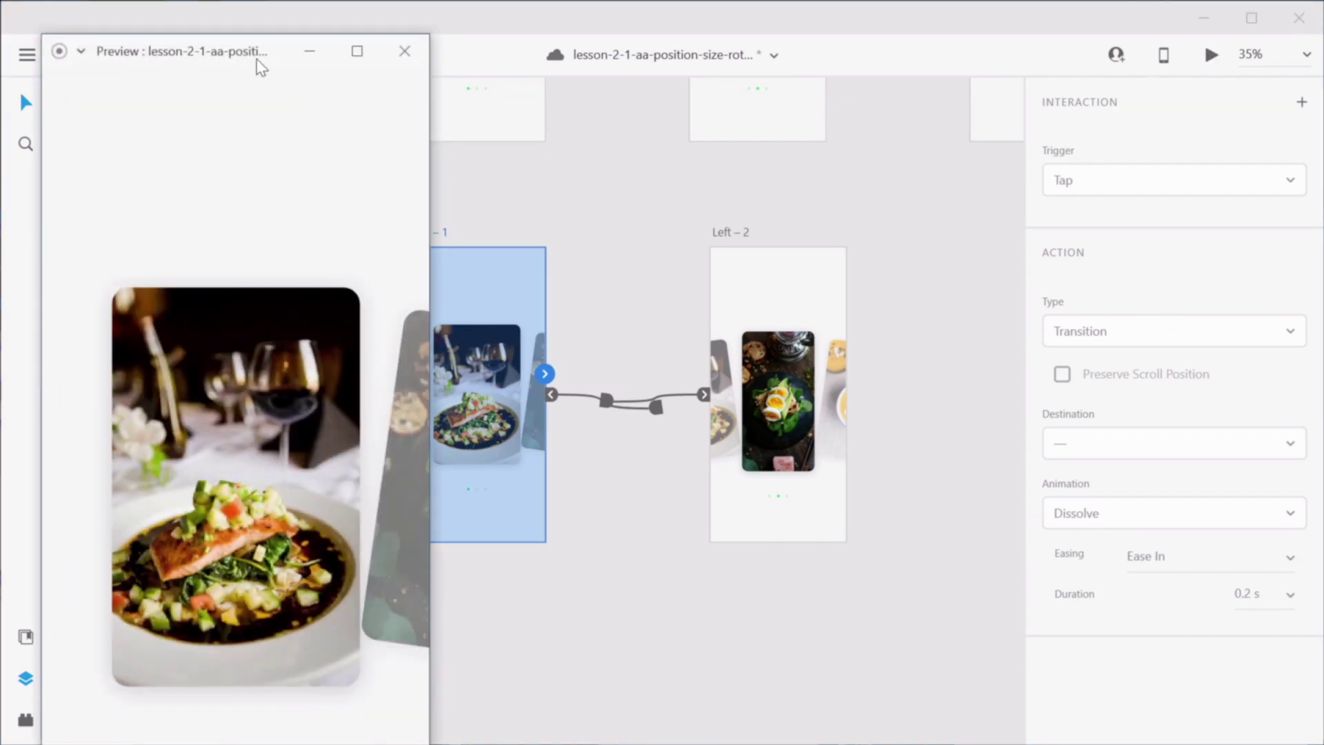
drag(253, 61, 607, 37)
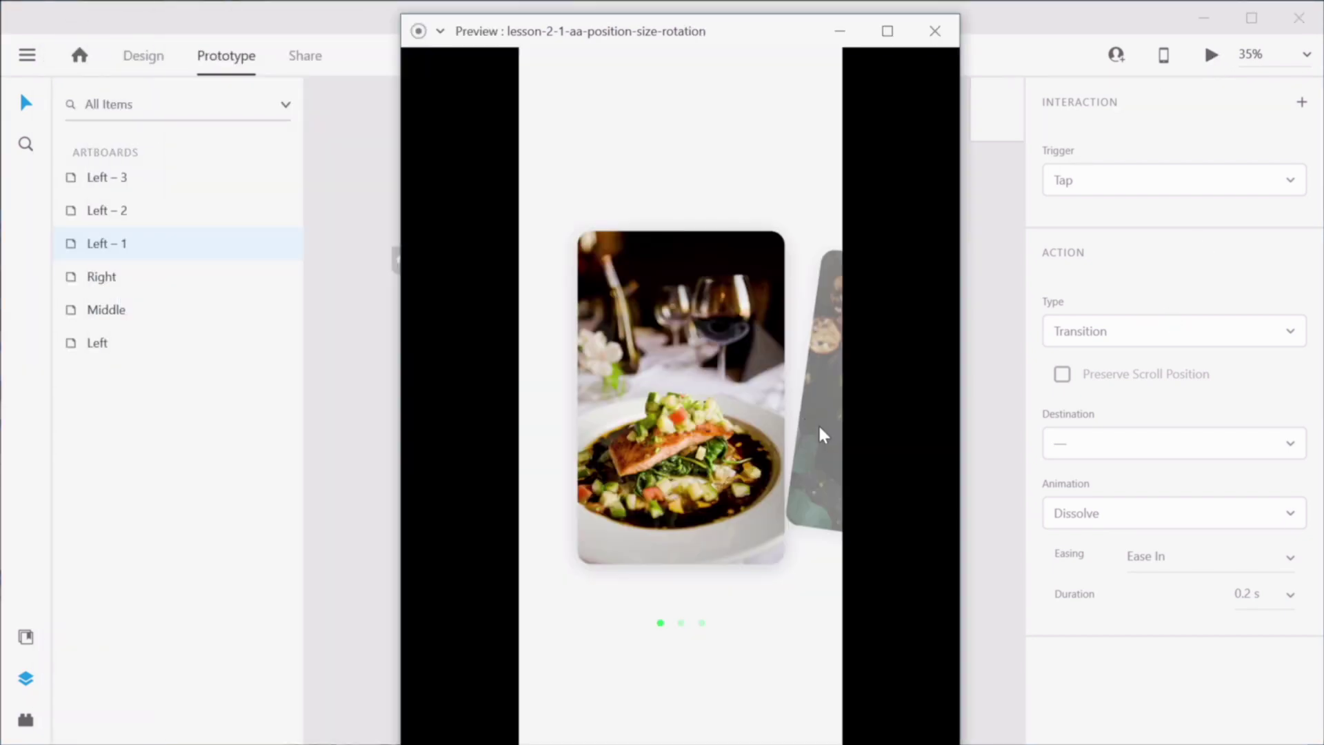
Step: Test the carousel in the preview by repeatedly tapping the side cards forward to the soup photo and back to the salmon photo
click(820, 428)
click(821, 431)
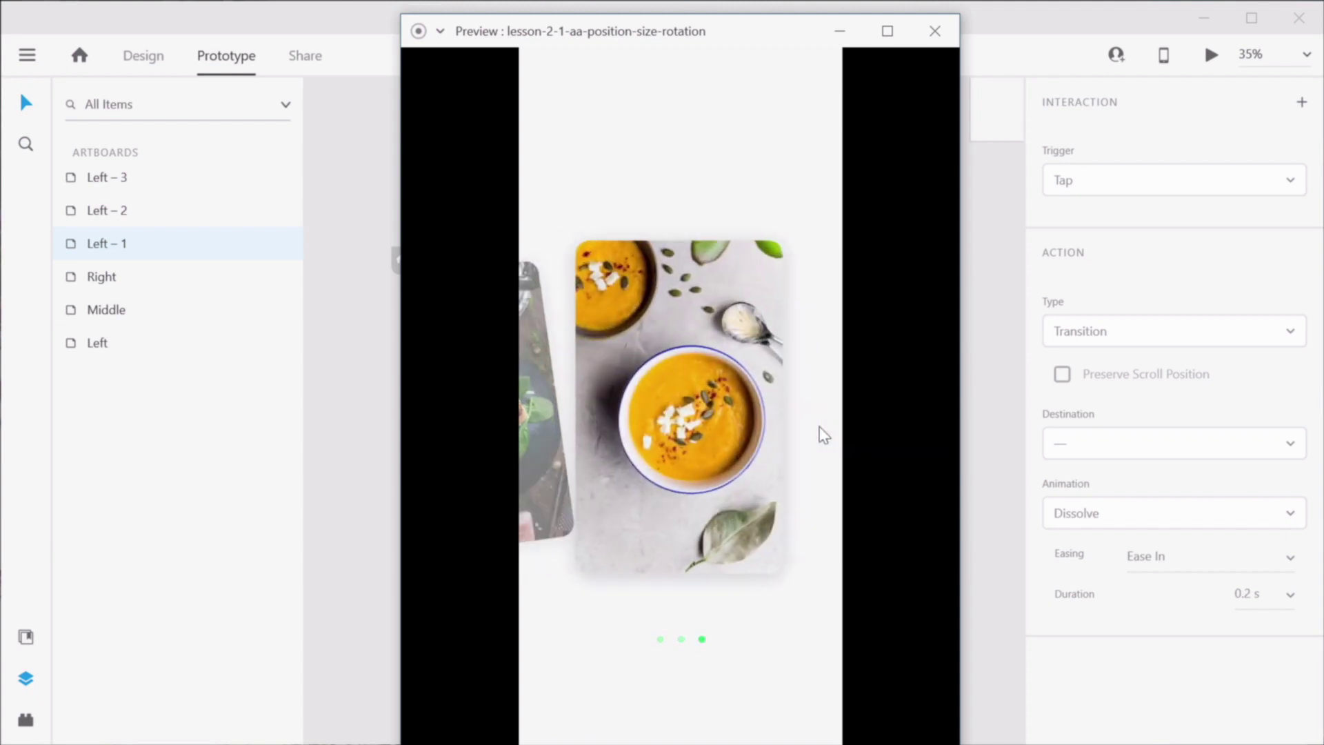
click(545, 457)
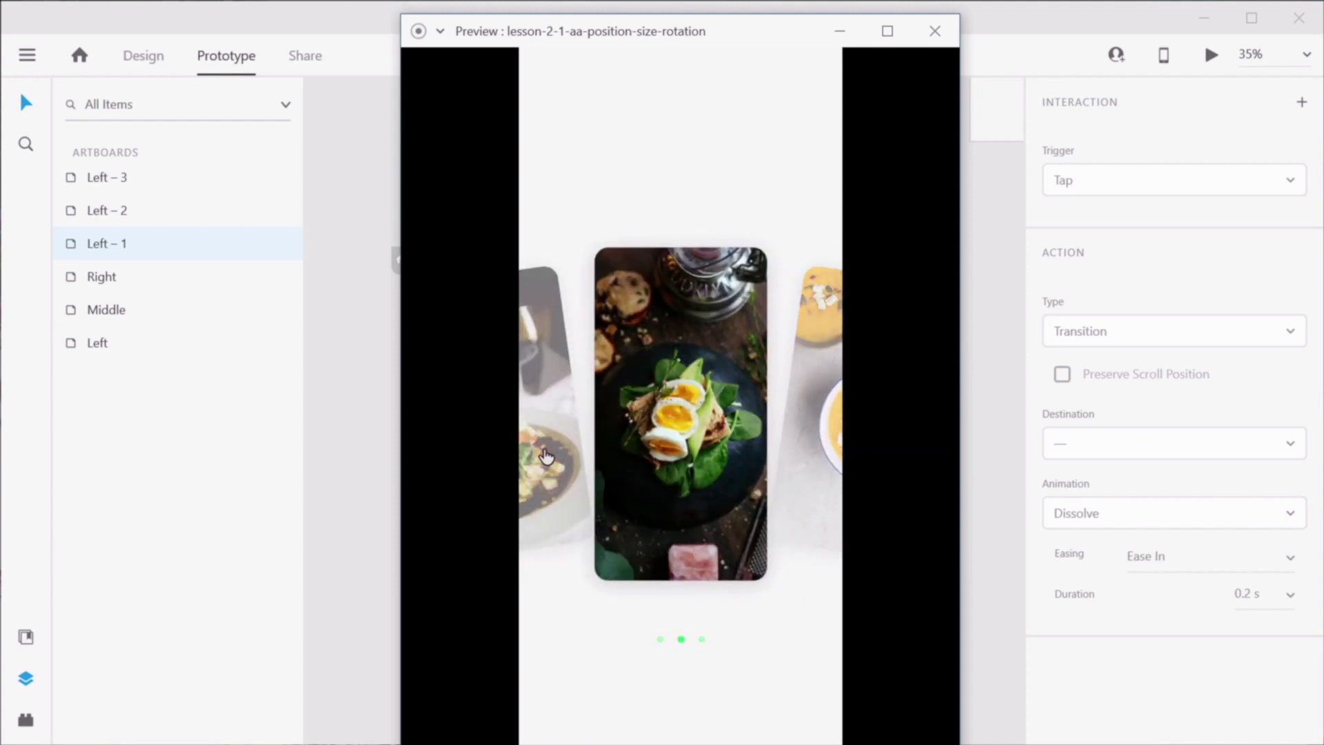
click(543, 449)
click(806, 439)
click(800, 459)
click(796, 468)
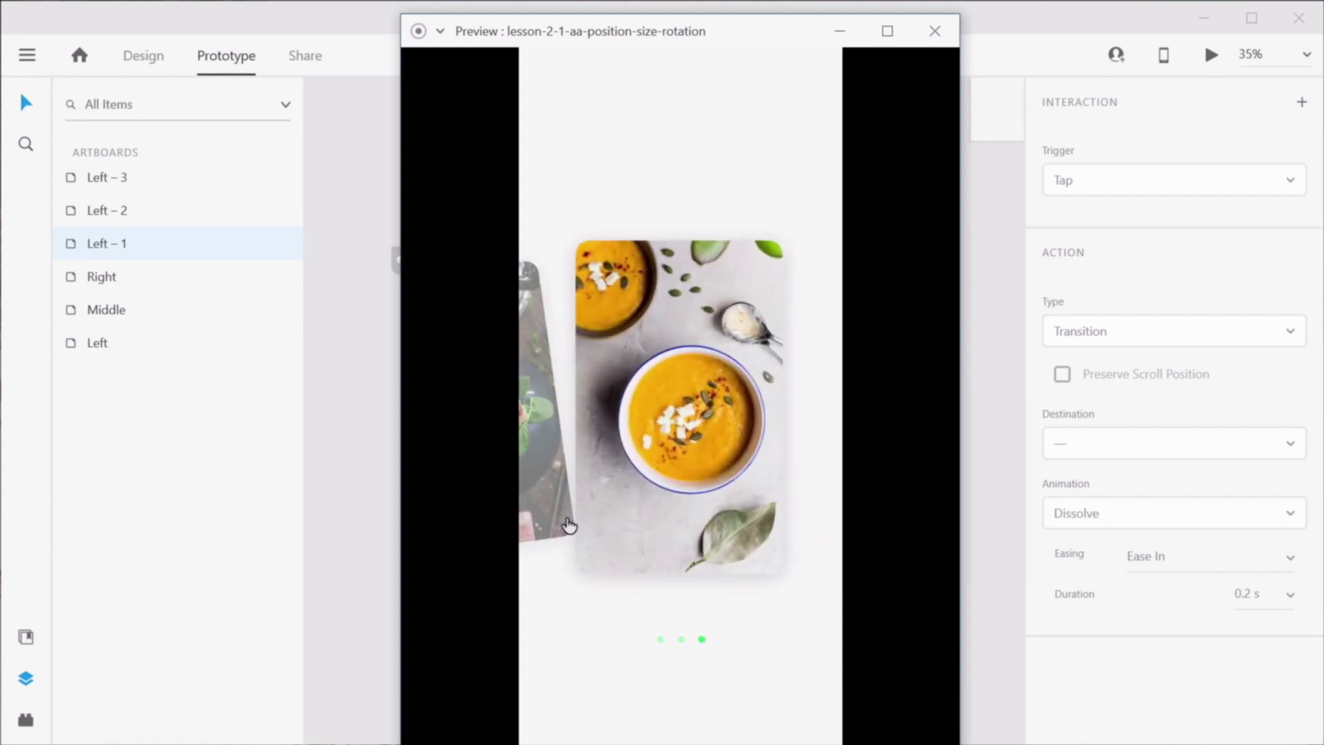
click(541, 465)
click(552, 446)
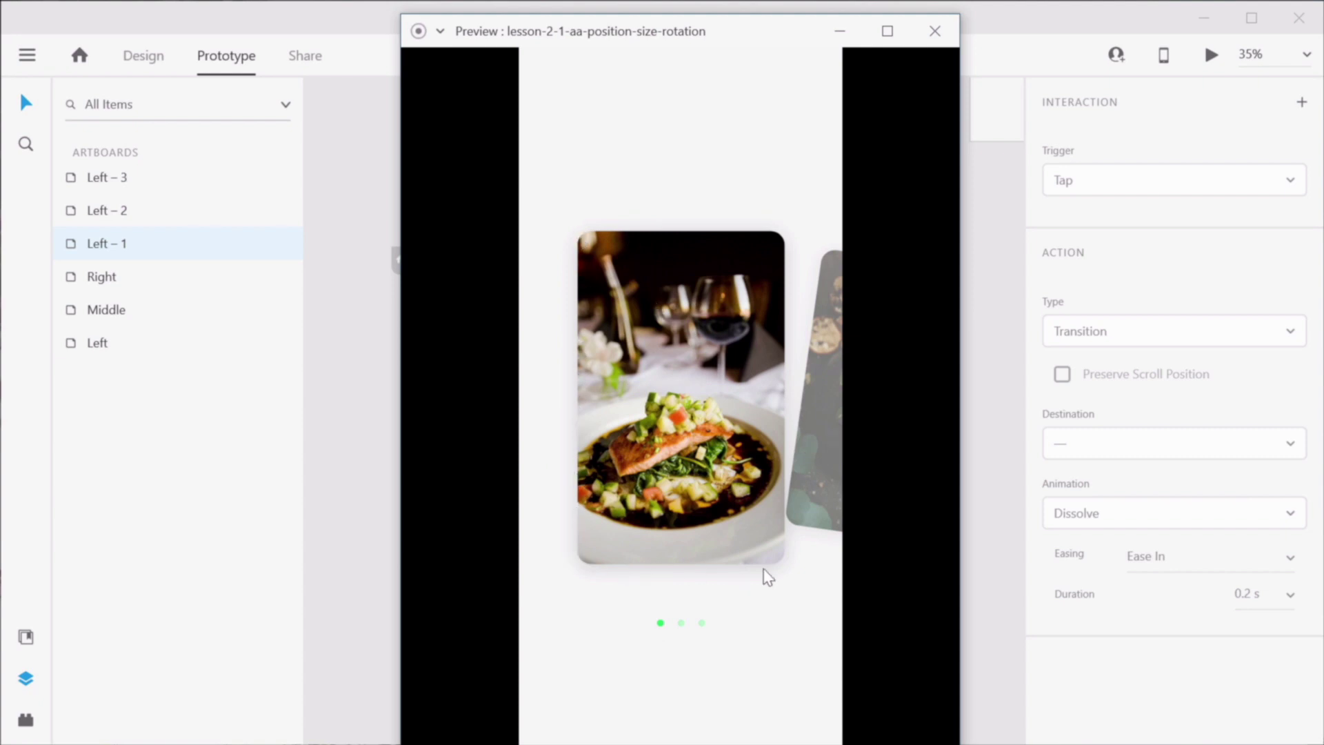
click(816, 455)
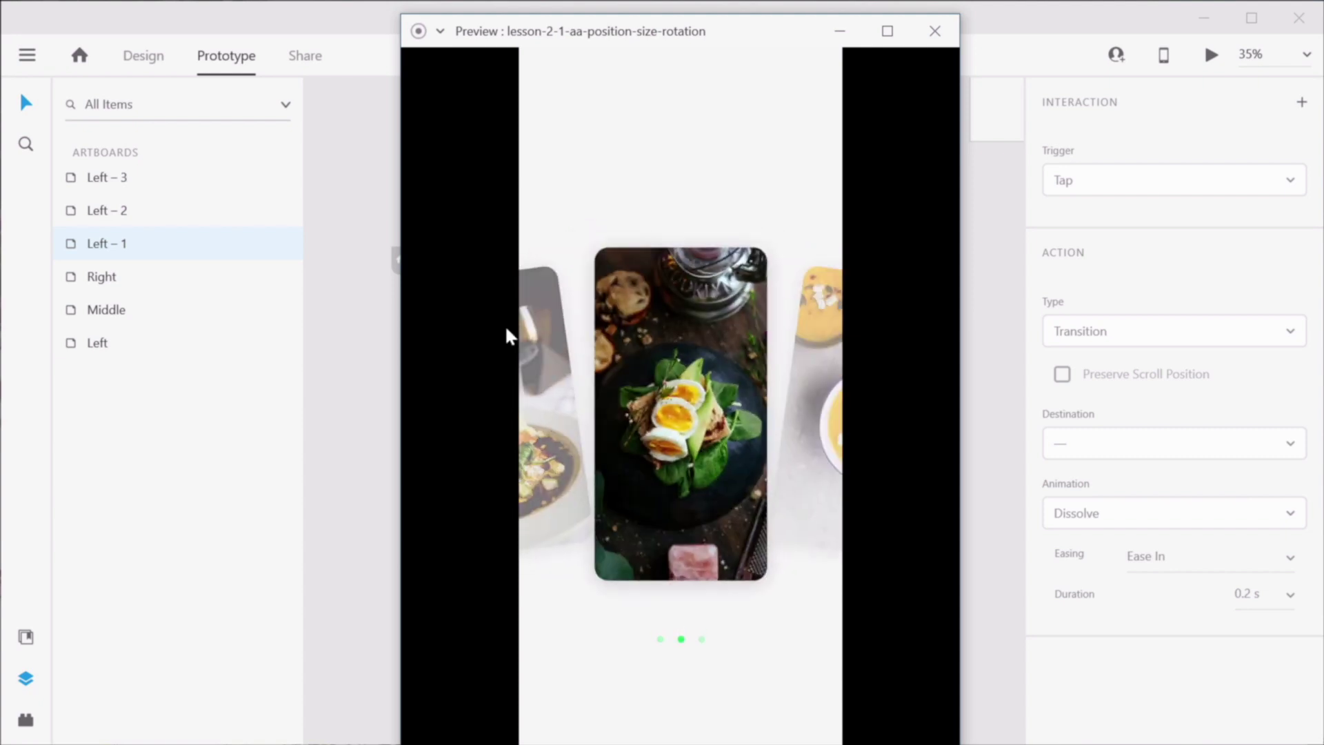
click(554, 434)
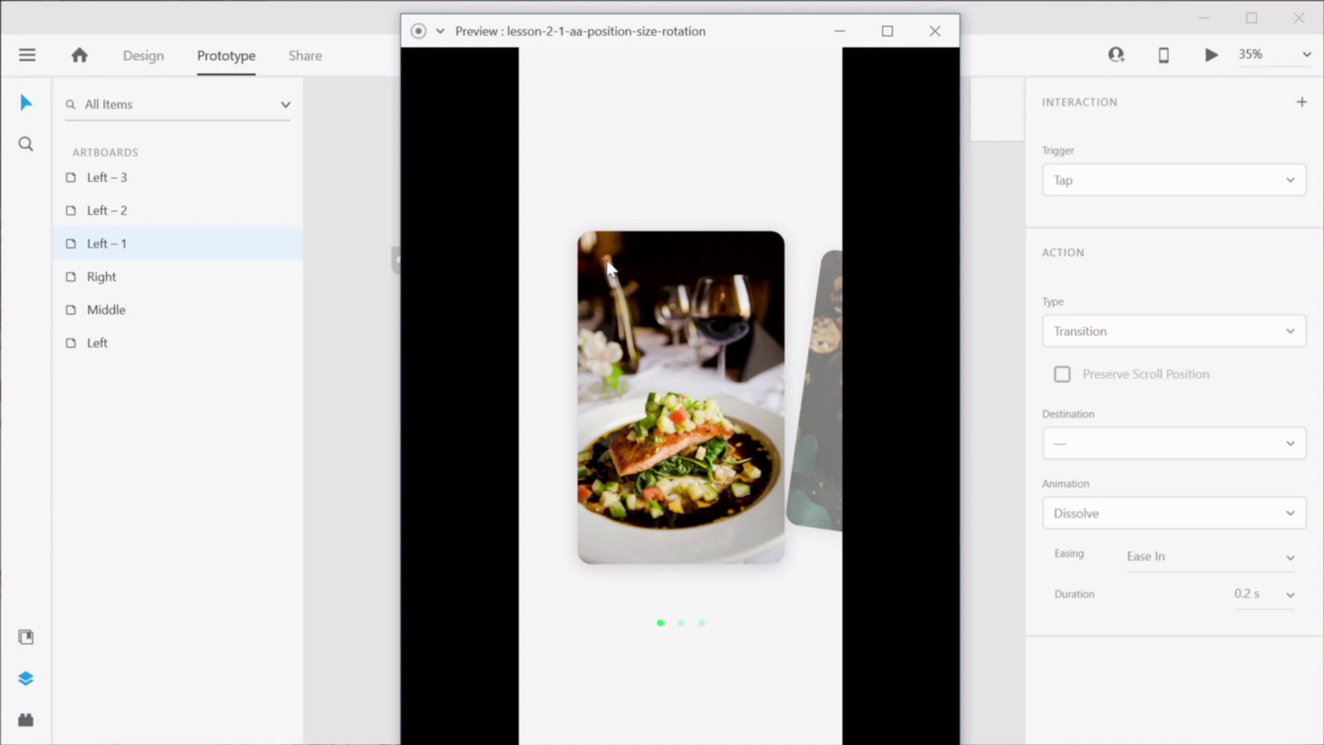
click(811, 403)
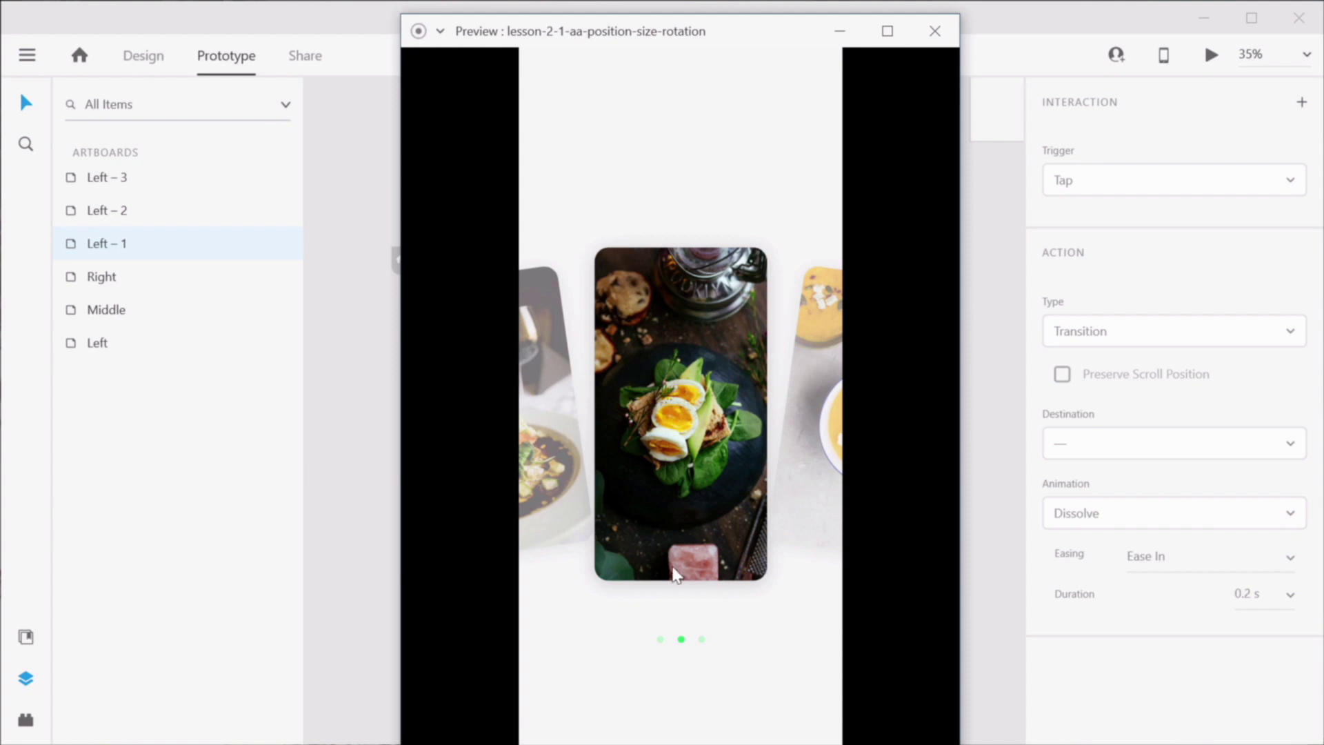
click(812, 452)
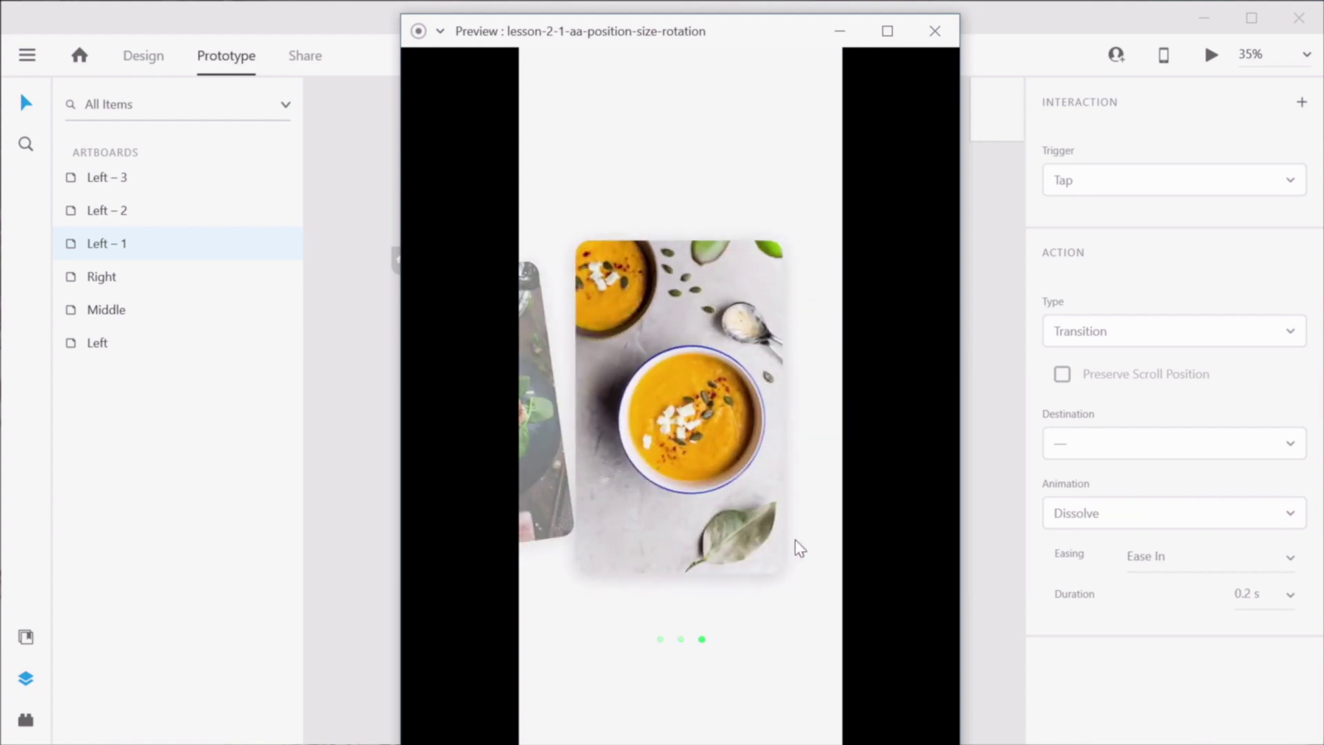
click(561, 525)
click(547, 469)
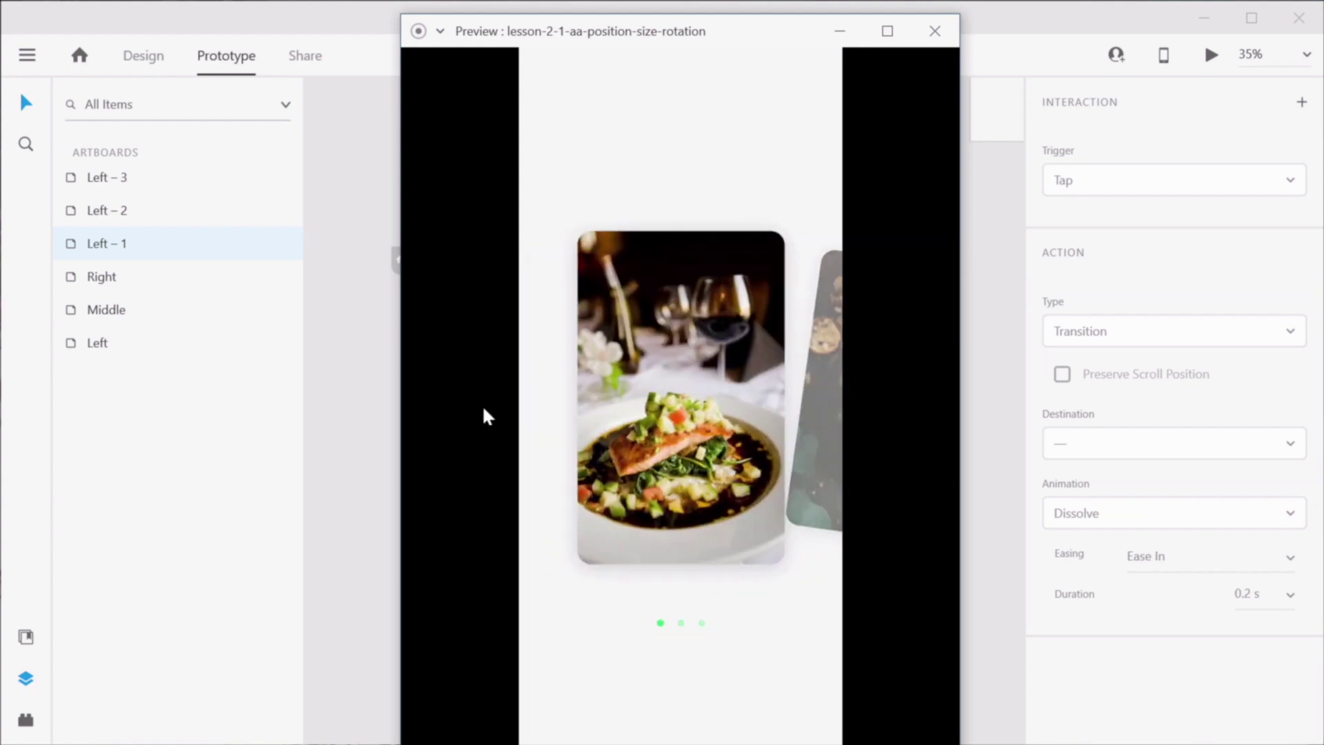
Step: Tap the side card once more in the carousel preview, close the preview window and return to the canvas
click(806, 448)
click(558, 517)
click(934, 31)
click(584, 535)
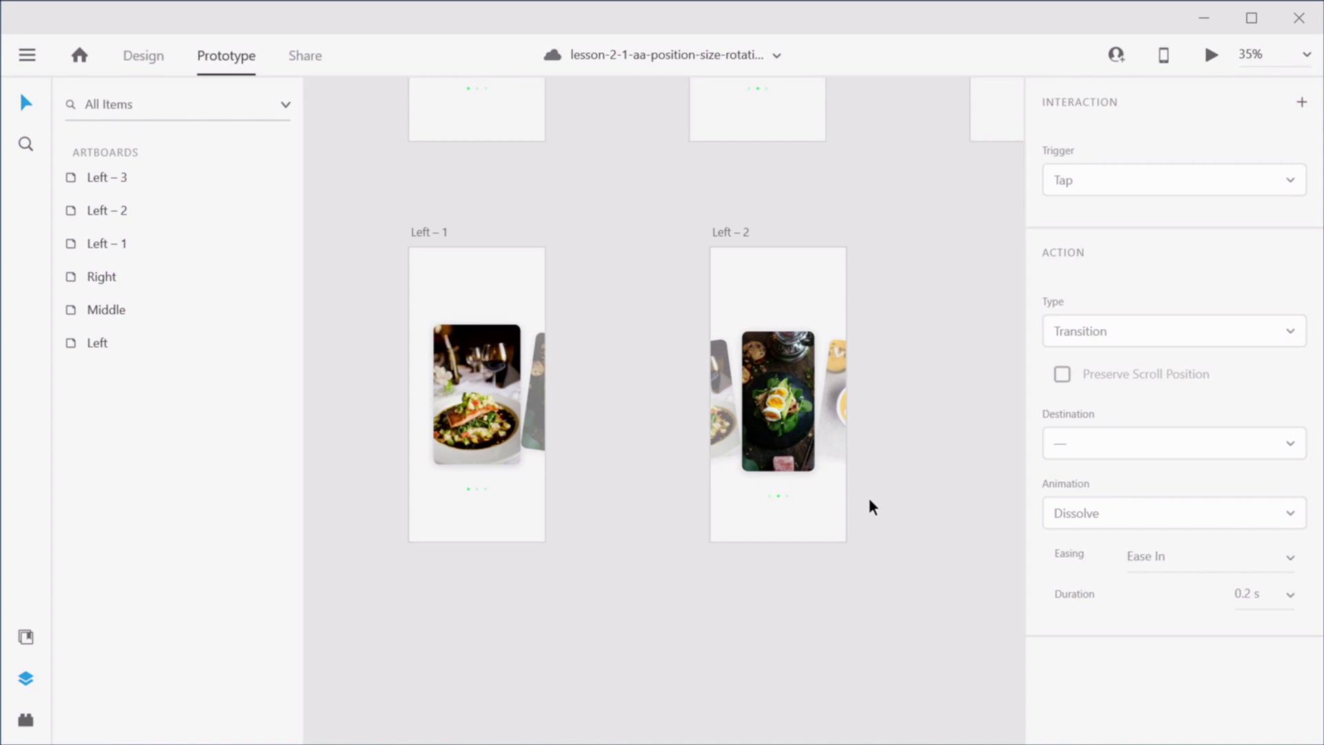
Step: Examine the three pagination dots beneath the salmon card on the Left – 1 artboard up close
scroll(501, 371, up, 5)
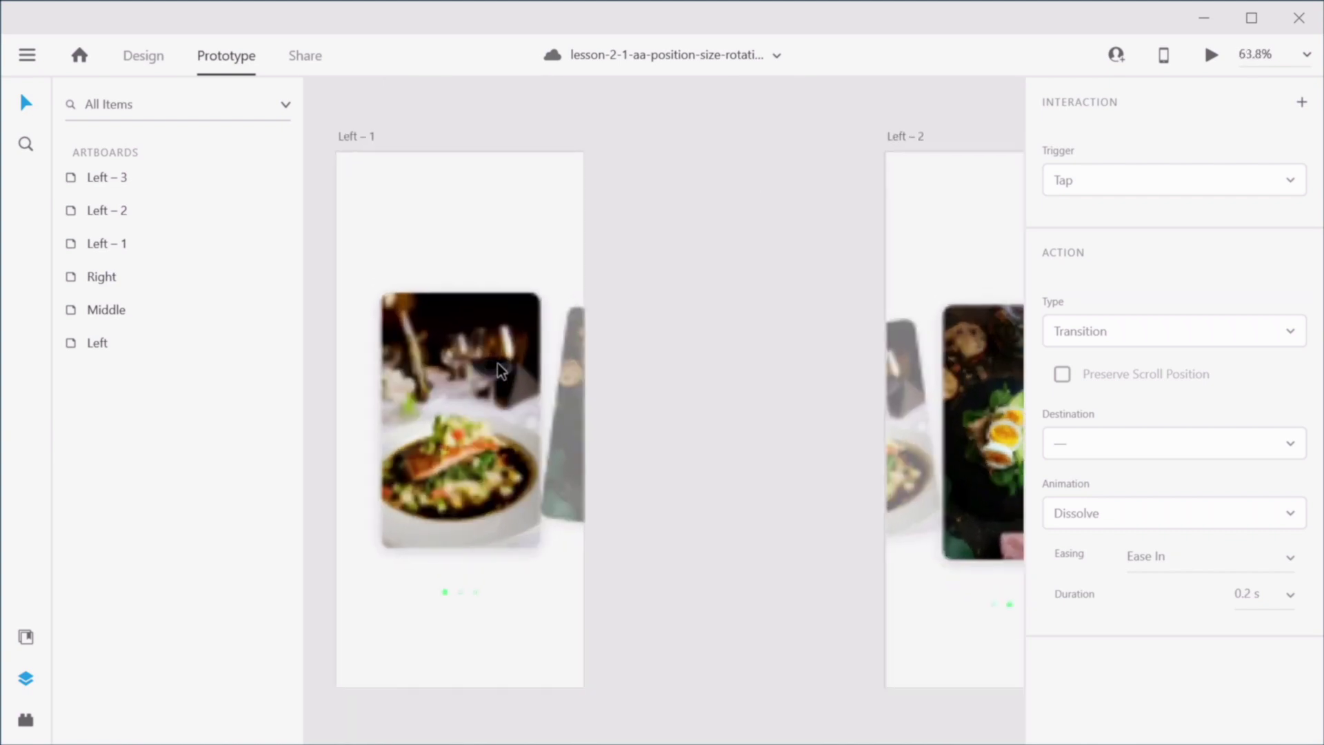
scroll(501, 371, up, 1)
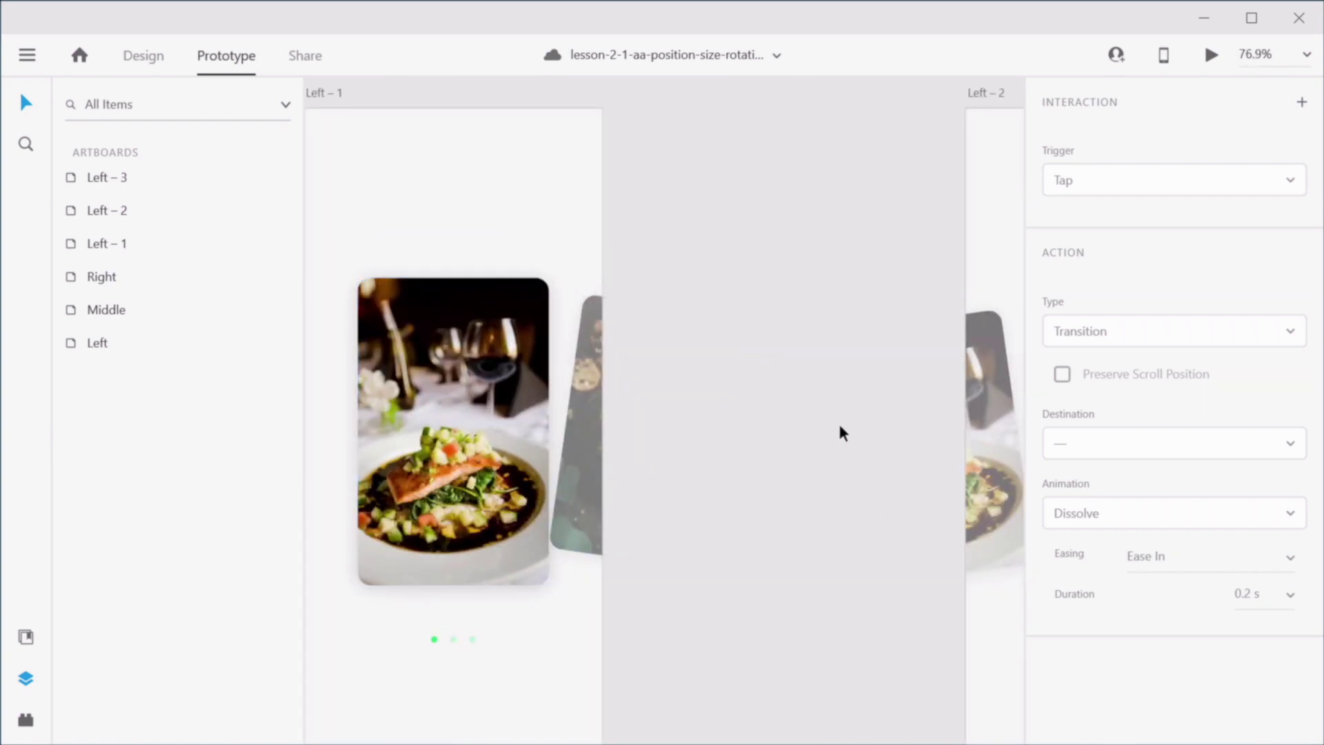
drag(610, 539, 838, 365)
scroll(643, 447, up, 2)
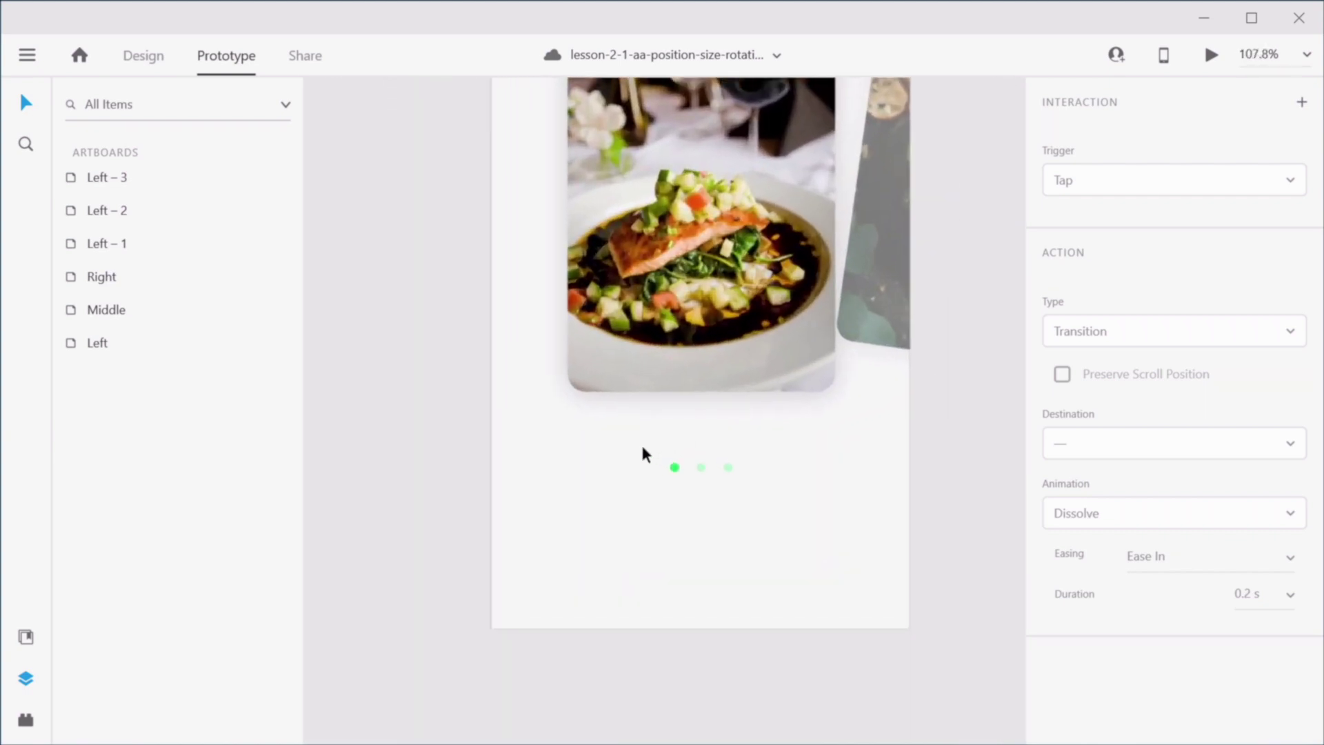
scroll(642, 451, up, 3)
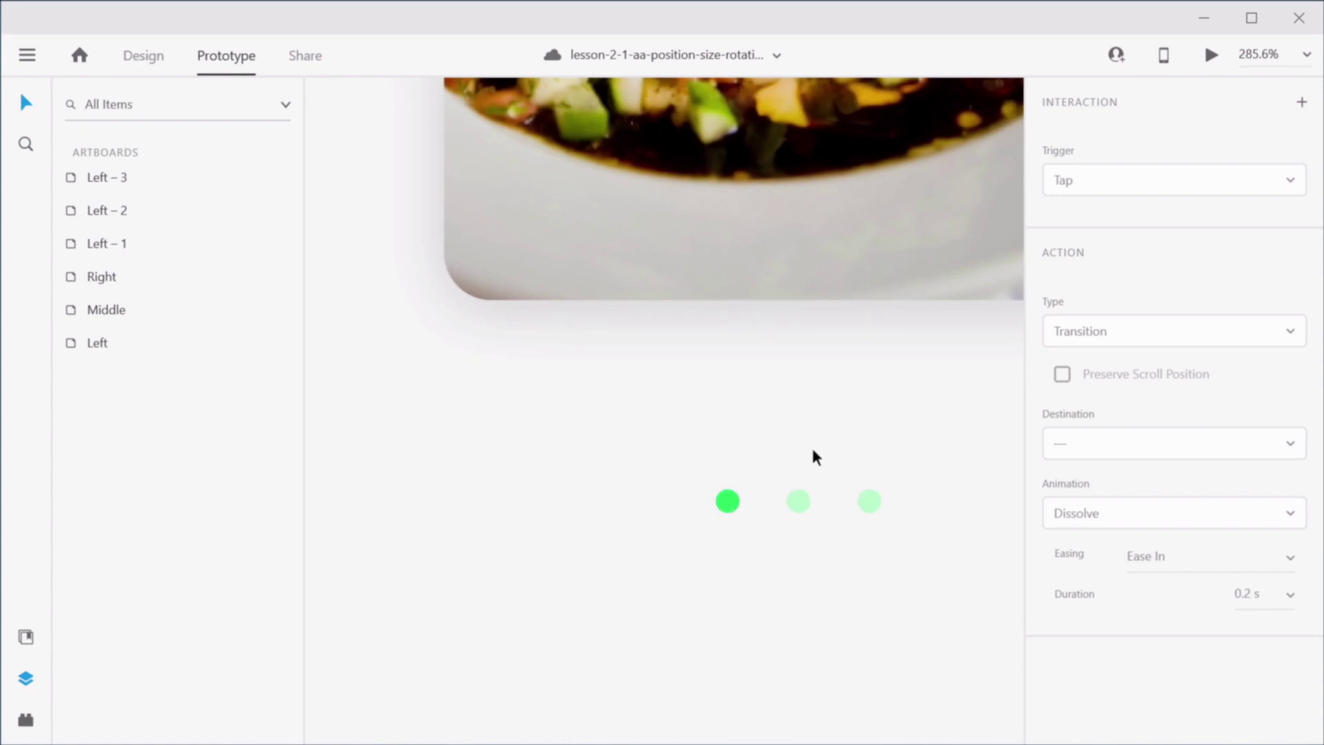
scroll(807, 452, down, 3)
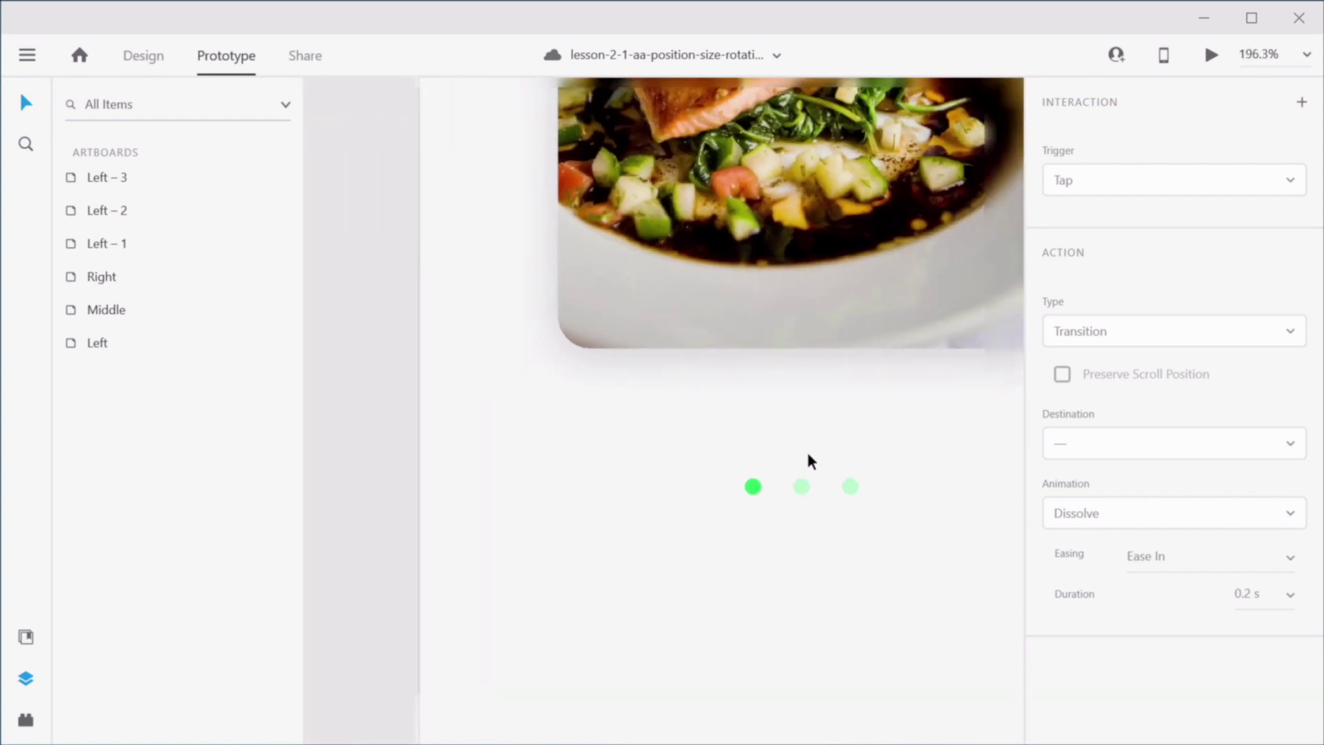
drag(880, 314, 657, 597)
scroll(793, 455, down, 2)
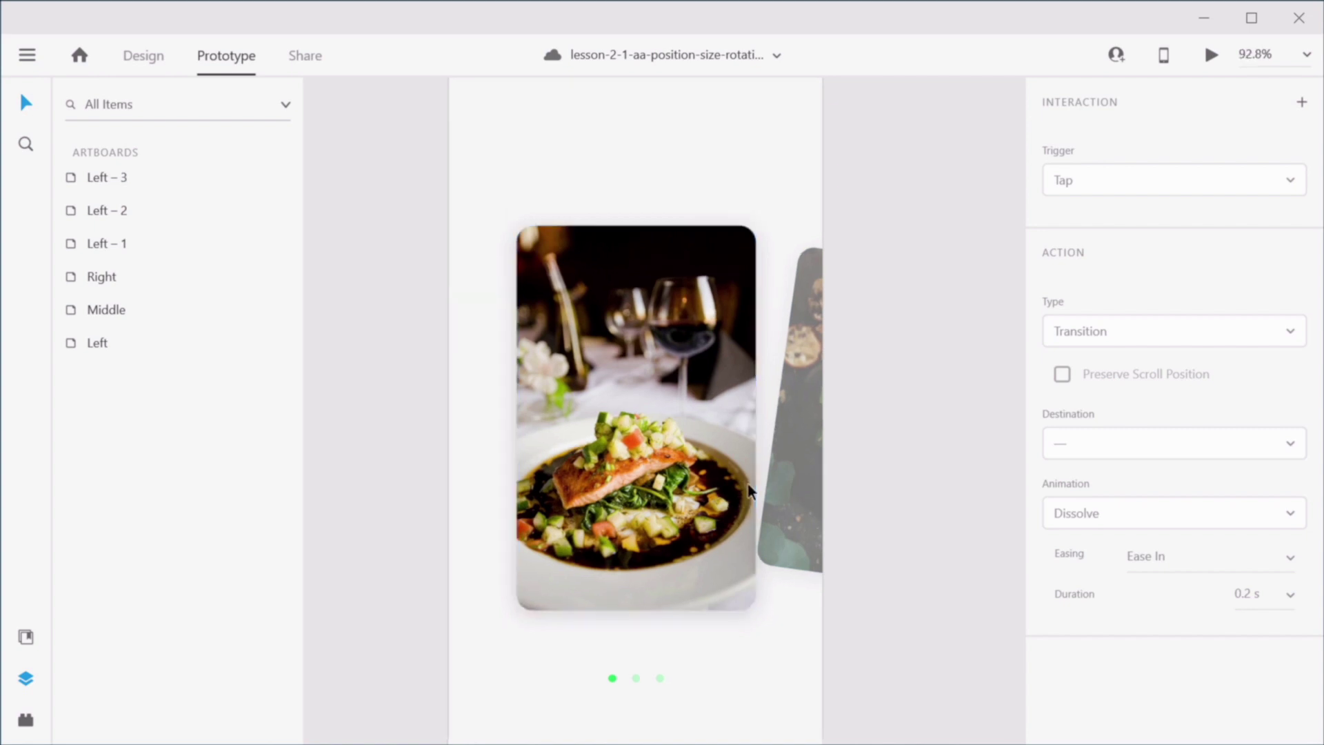
Step: Switch to design mode and check the dimensions of the salmon card, Photo 3, in Left – 1 for comparison with Left – 2's centre card
scroll(810, 514, down, 2)
drag(807, 503, 511, 420)
drag(816, 440, 662, 440)
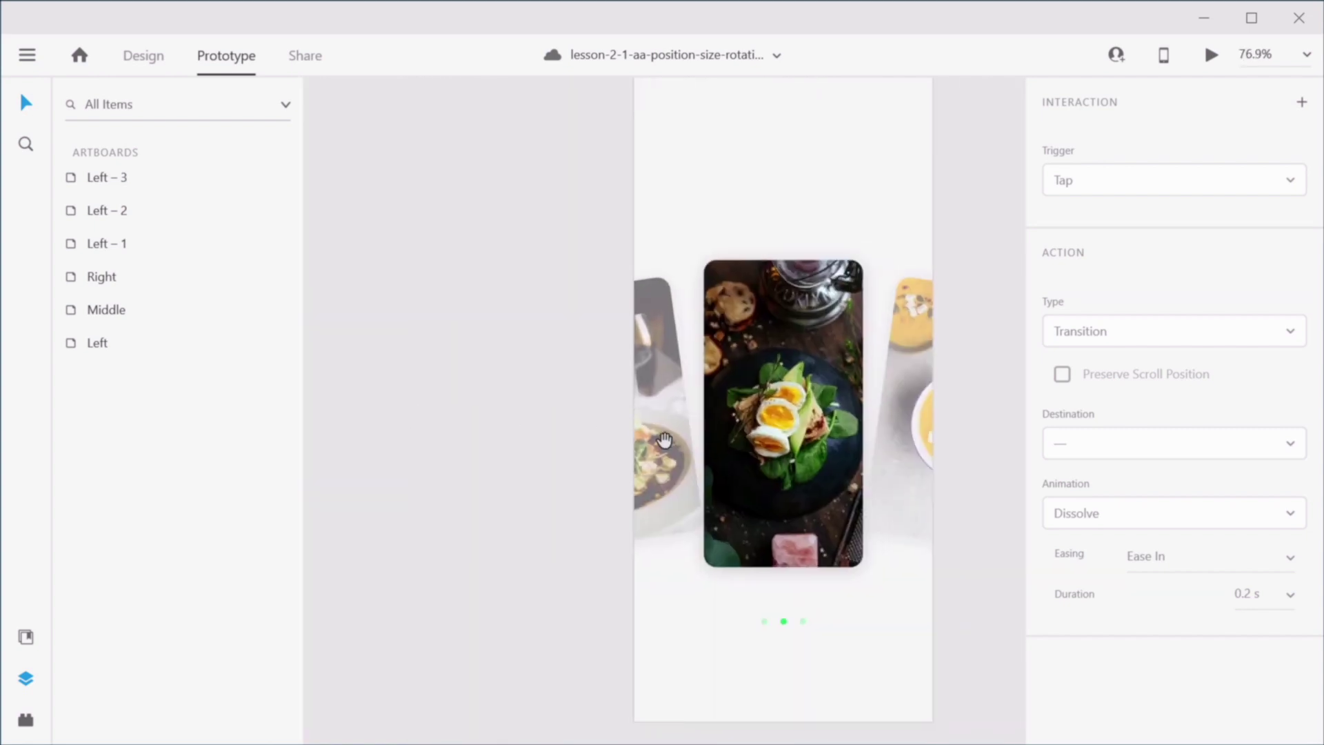
double_click(799, 445)
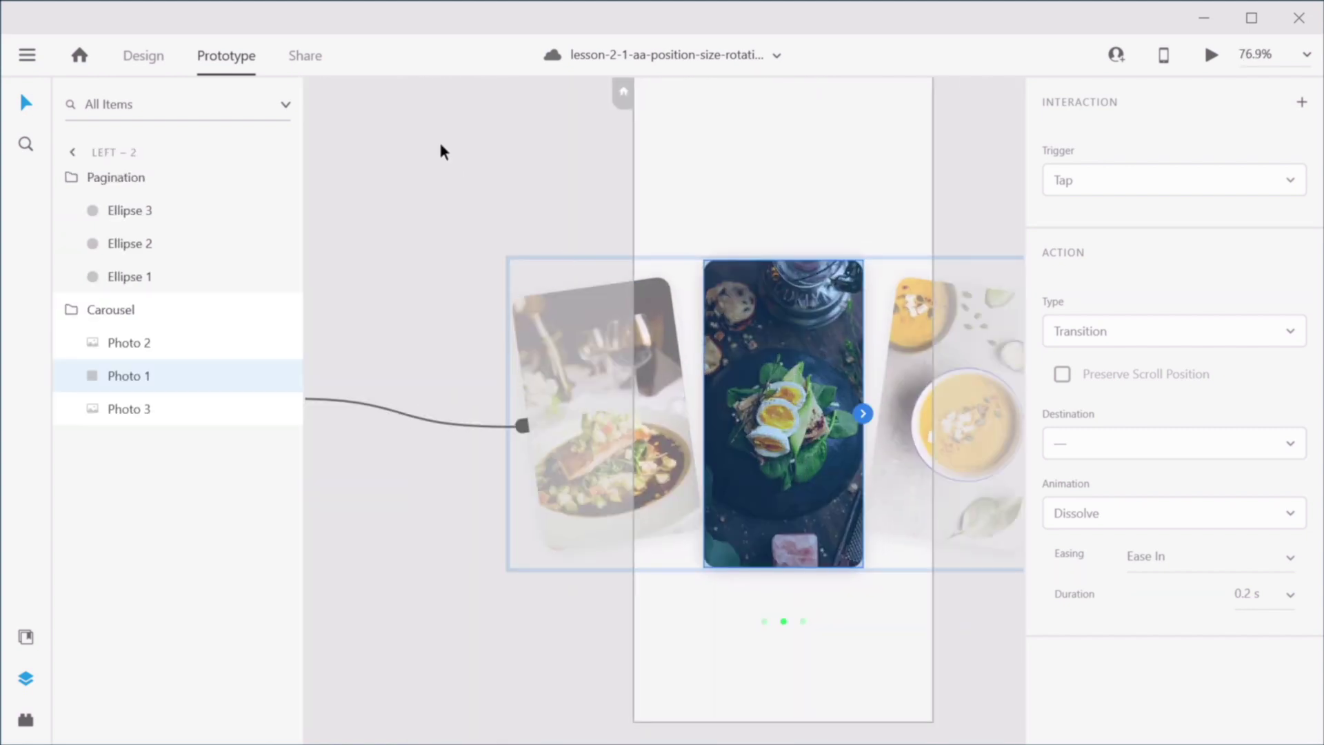
click(145, 56)
drag(467, 396, 720, 413)
ctrl+click(640, 401)
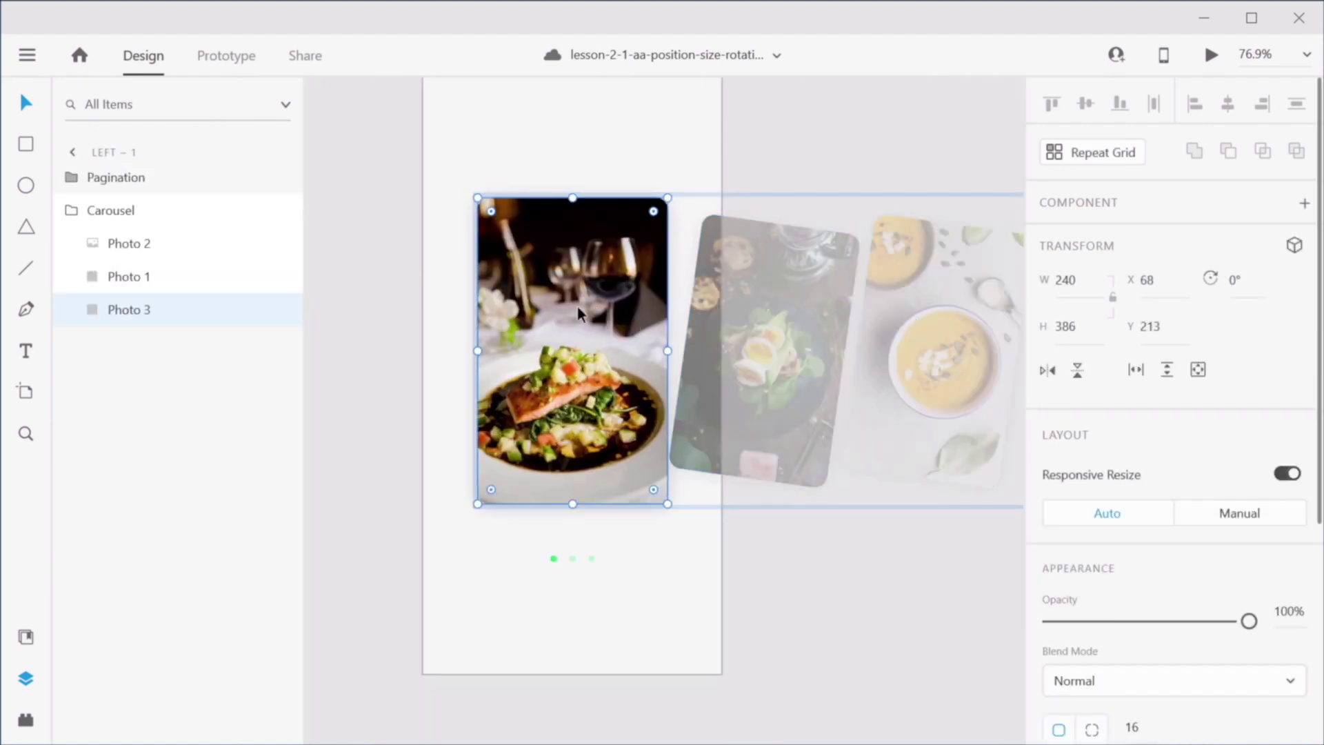
click(837, 597)
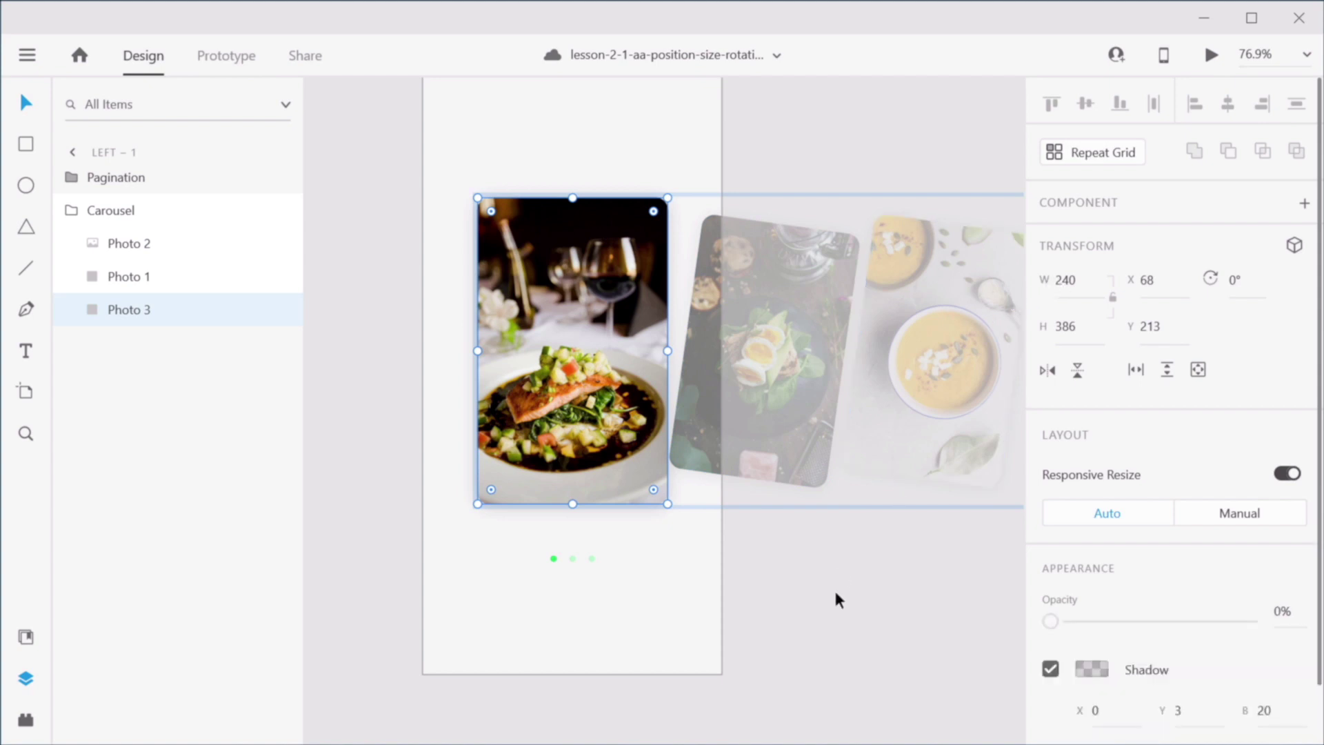
Step: Set the width of the centre card, Photo 1, in the Left – 2 artboard's Carousel group to 240
drag(783, 529, 301, 504)
double_click(765, 353)
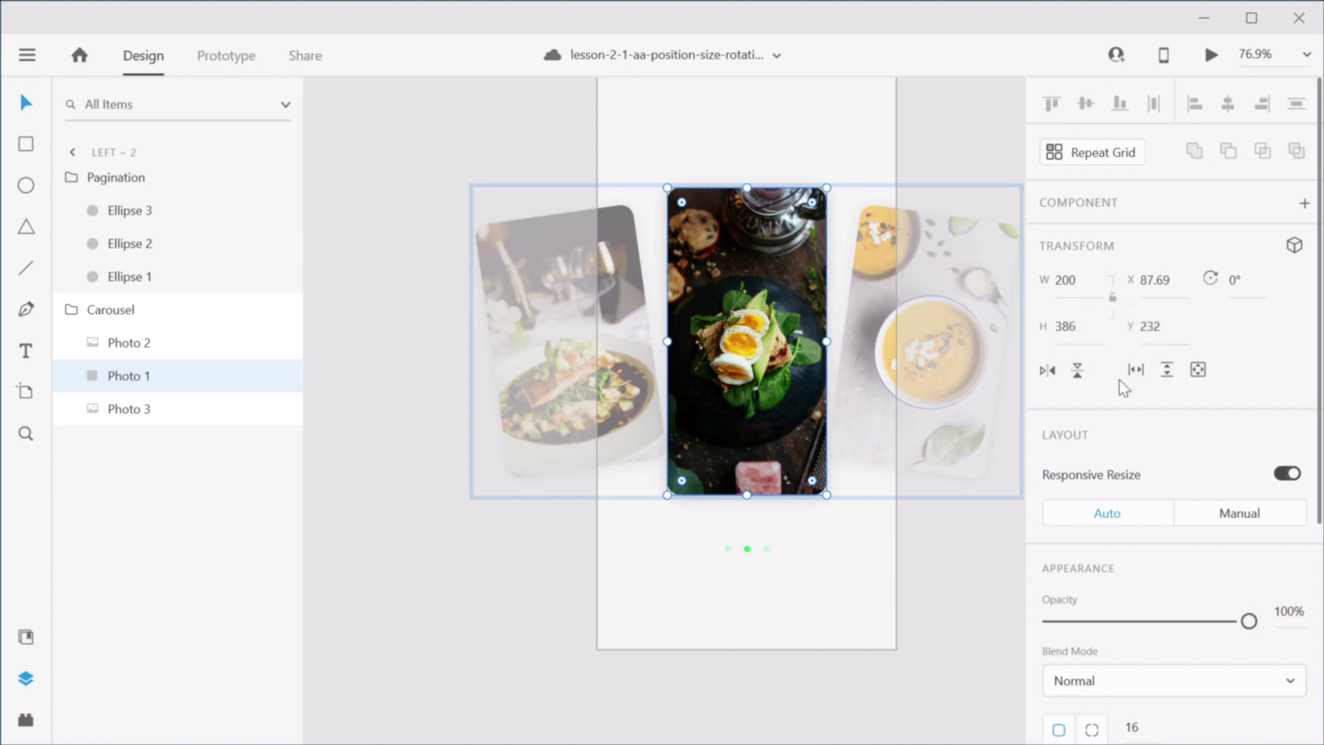
click(1069, 281)
double_click(1067, 280)
text(240)
key(Return)
click(690, 306)
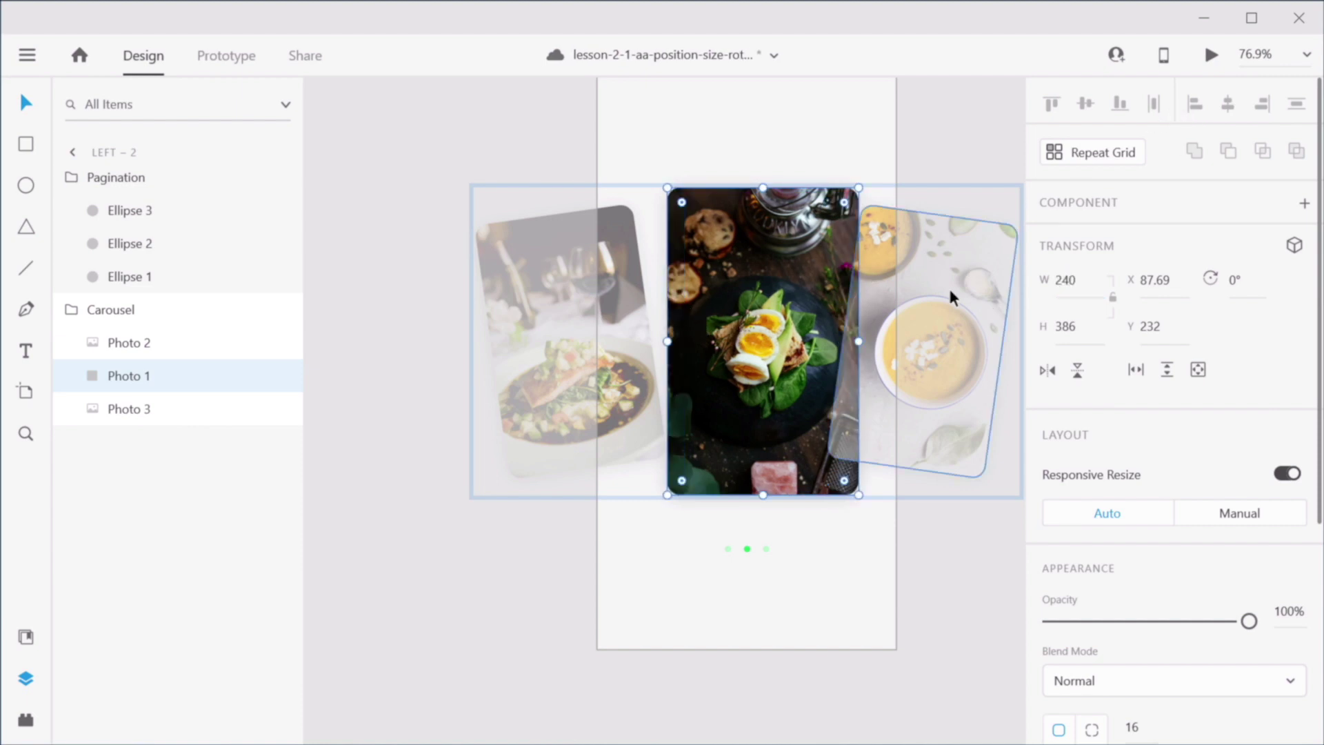
Step: Shift the soup card outward from Left – 2's centre card and centre the whole Carousel group horizontally on the artboard
click(896, 286)
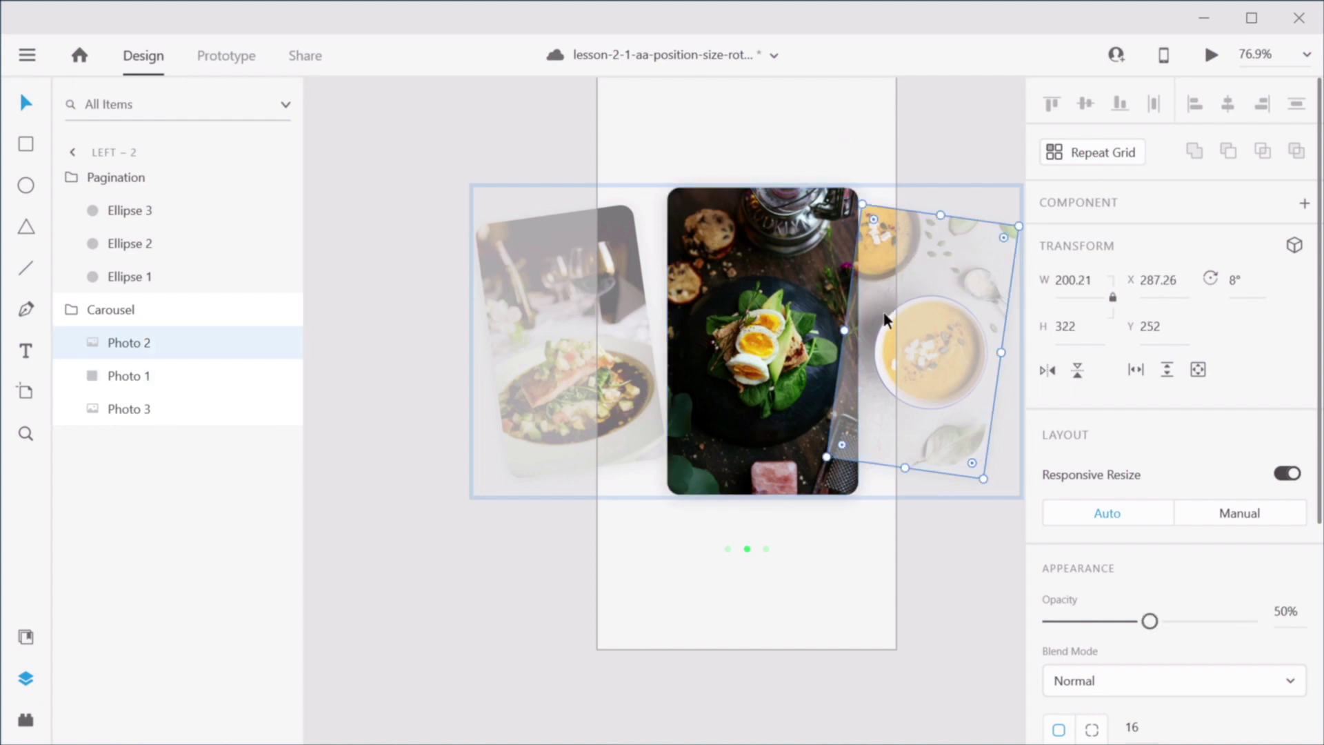
drag(888, 323, 914, 307)
click(616, 319)
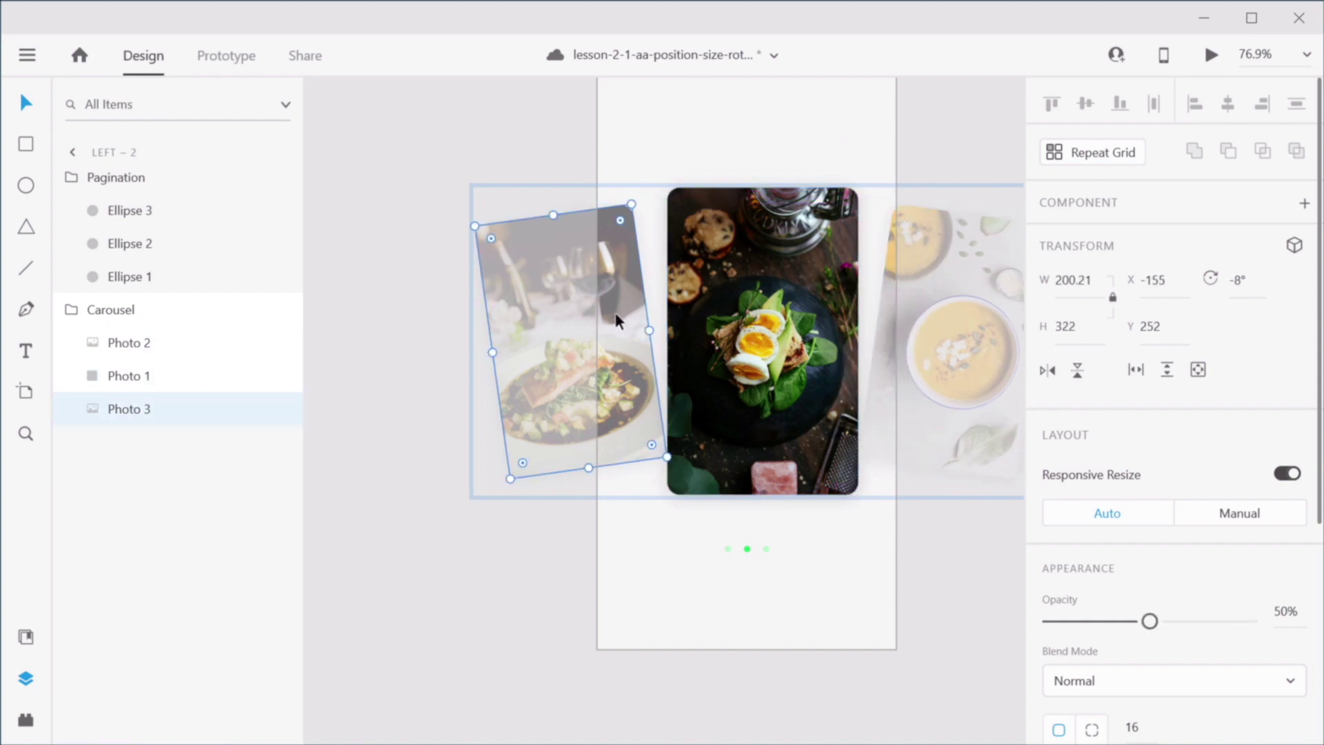
key(Escape)
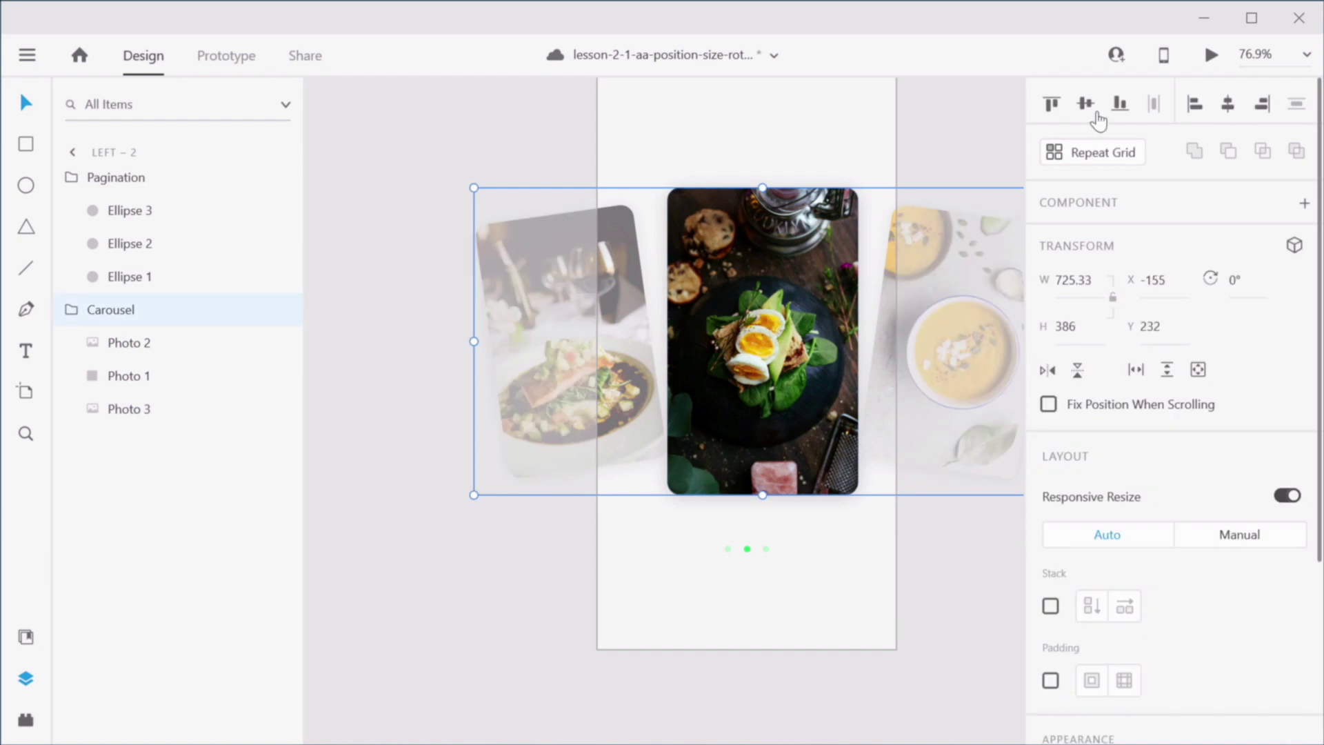
click(1227, 103)
click(885, 131)
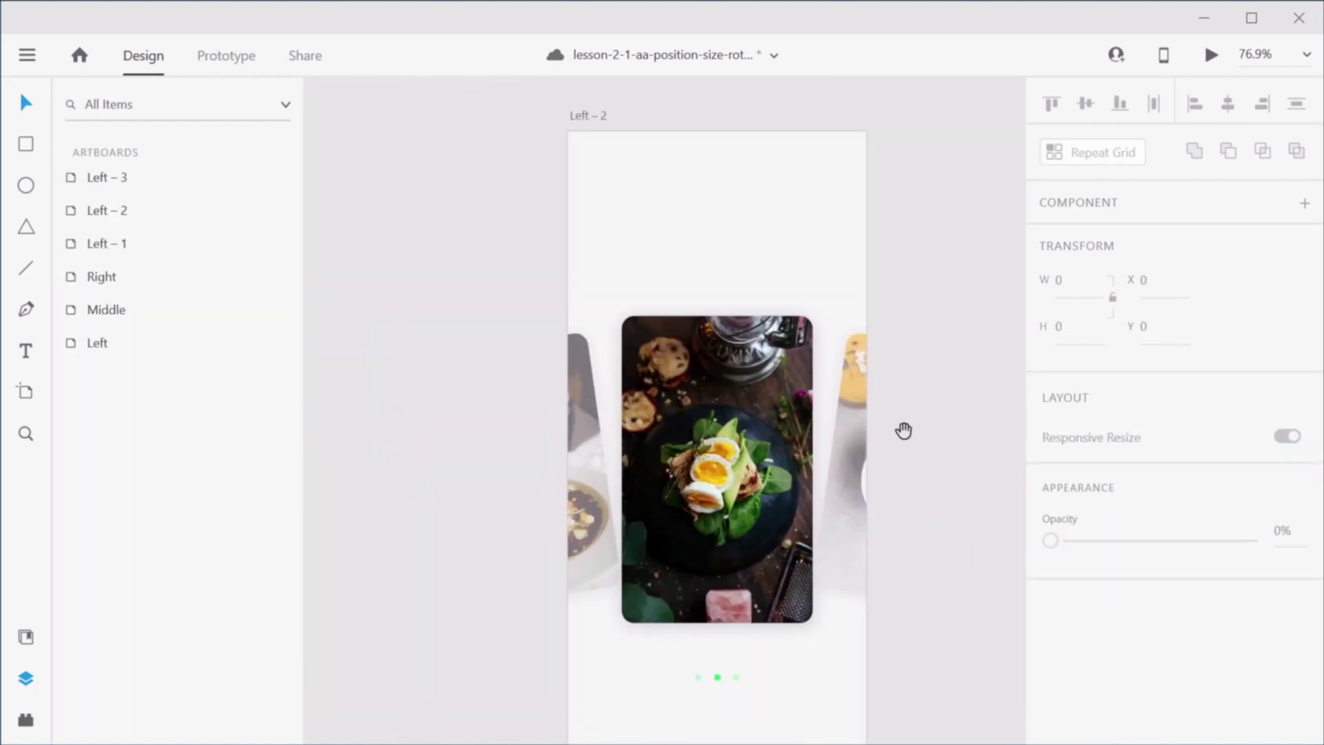
Step: In prototype mode, set the Auto-Animate duration of Left – 1's Photo 1 link to Left – 2 to 0.8 s
drag(730, 441, 822, 408)
click(257, 68)
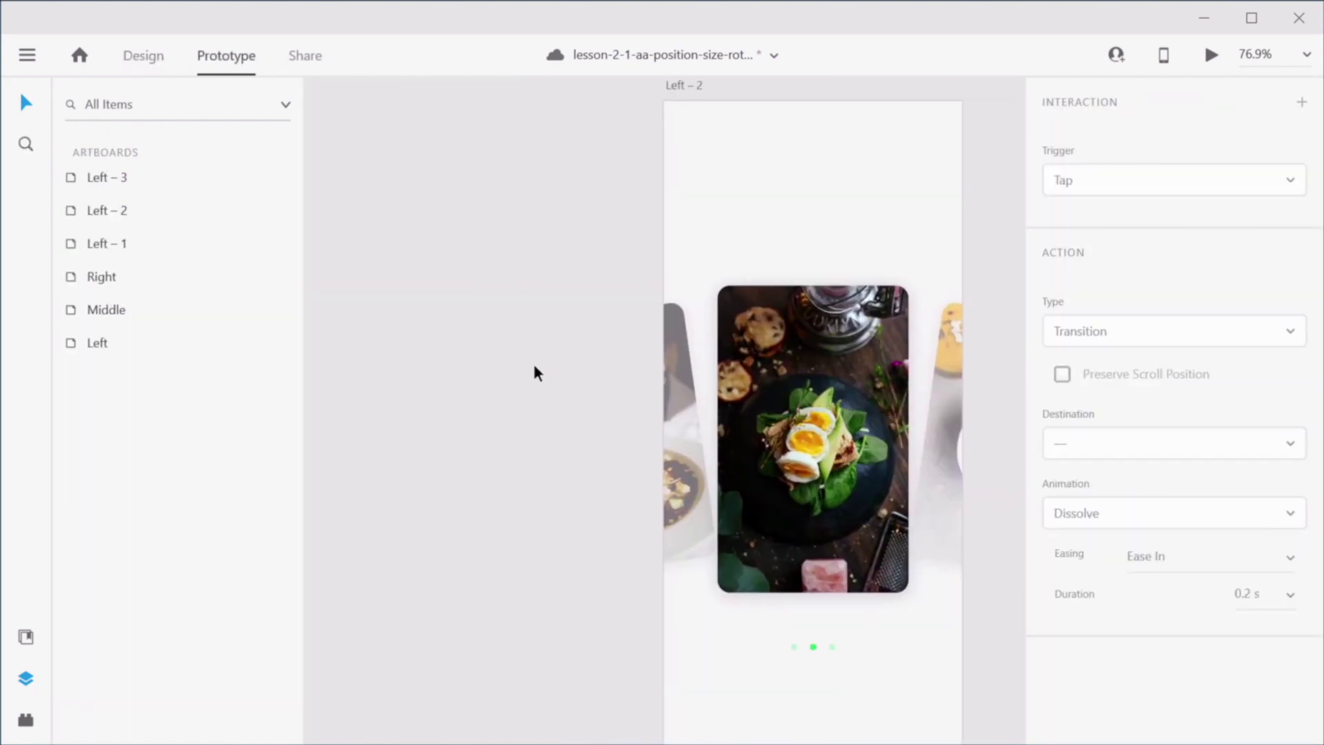
scroll(537, 373, down, 5)
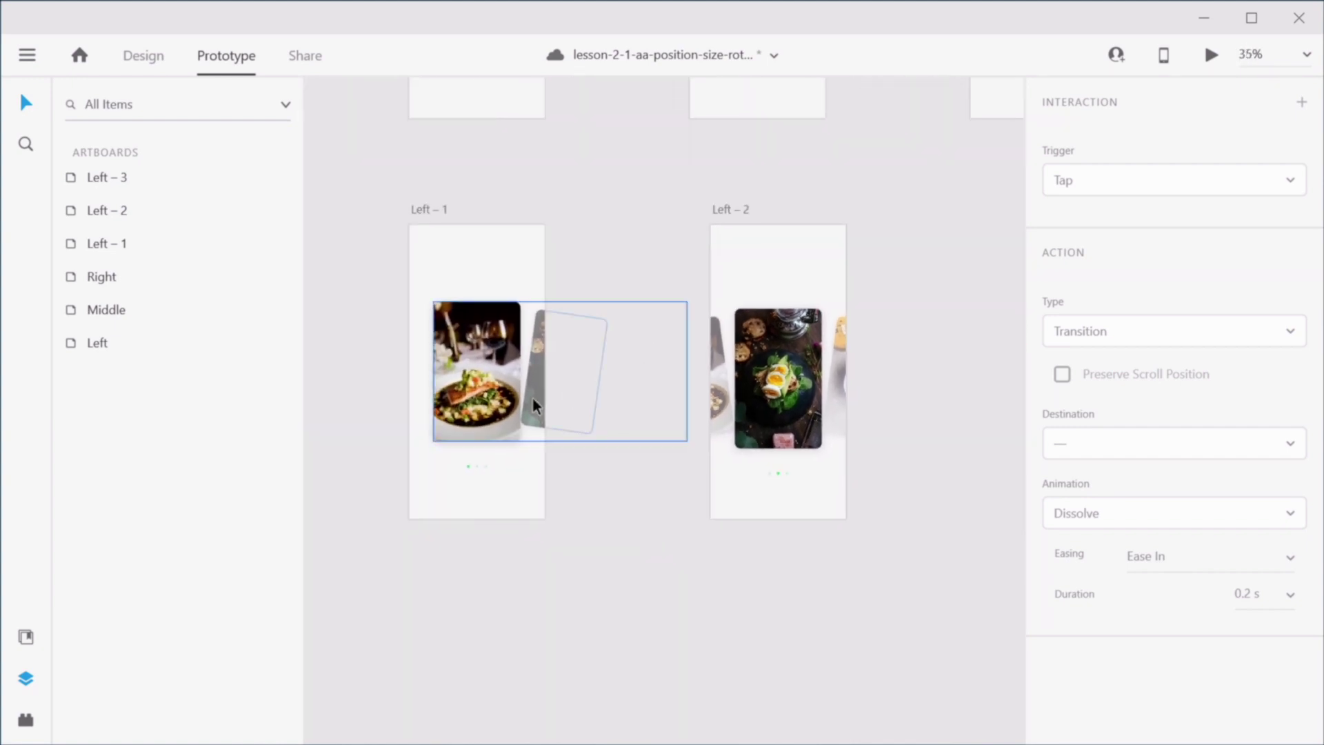
click(532, 396)
click(607, 383)
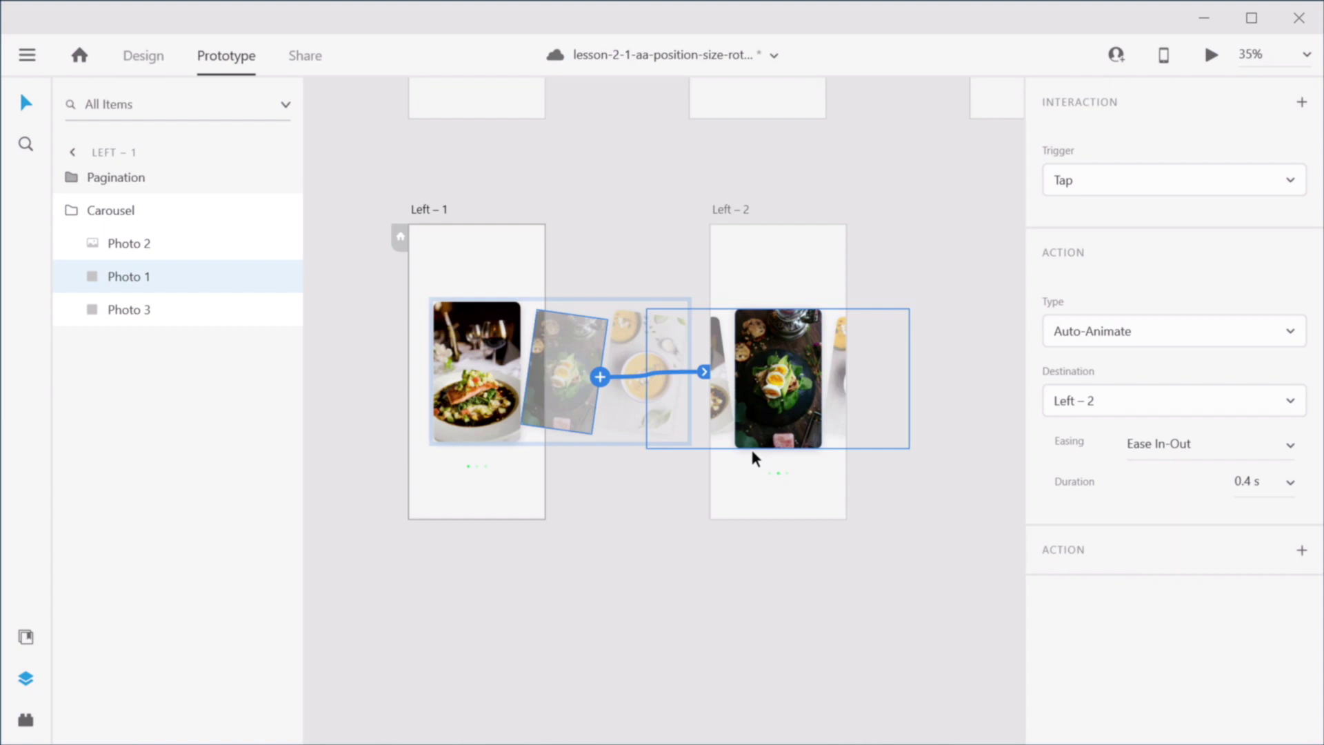
click(1290, 482)
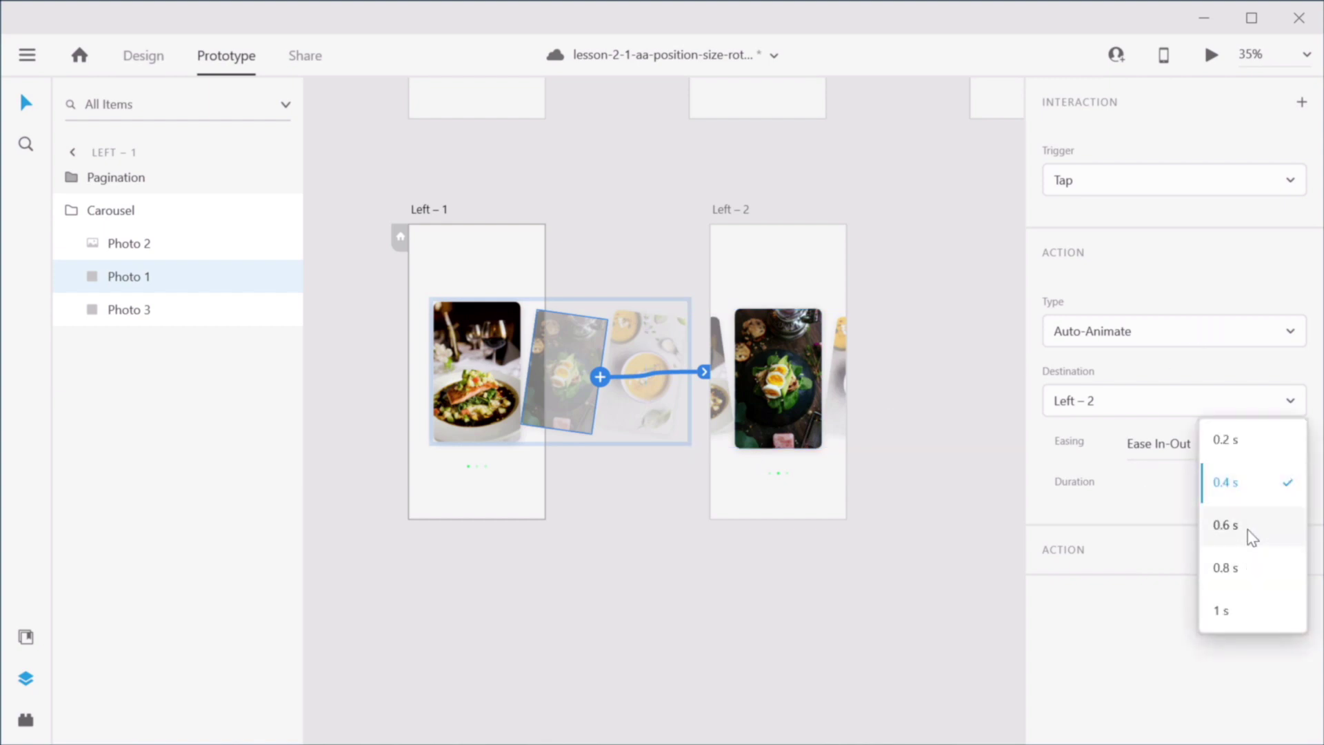
click(1244, 573)
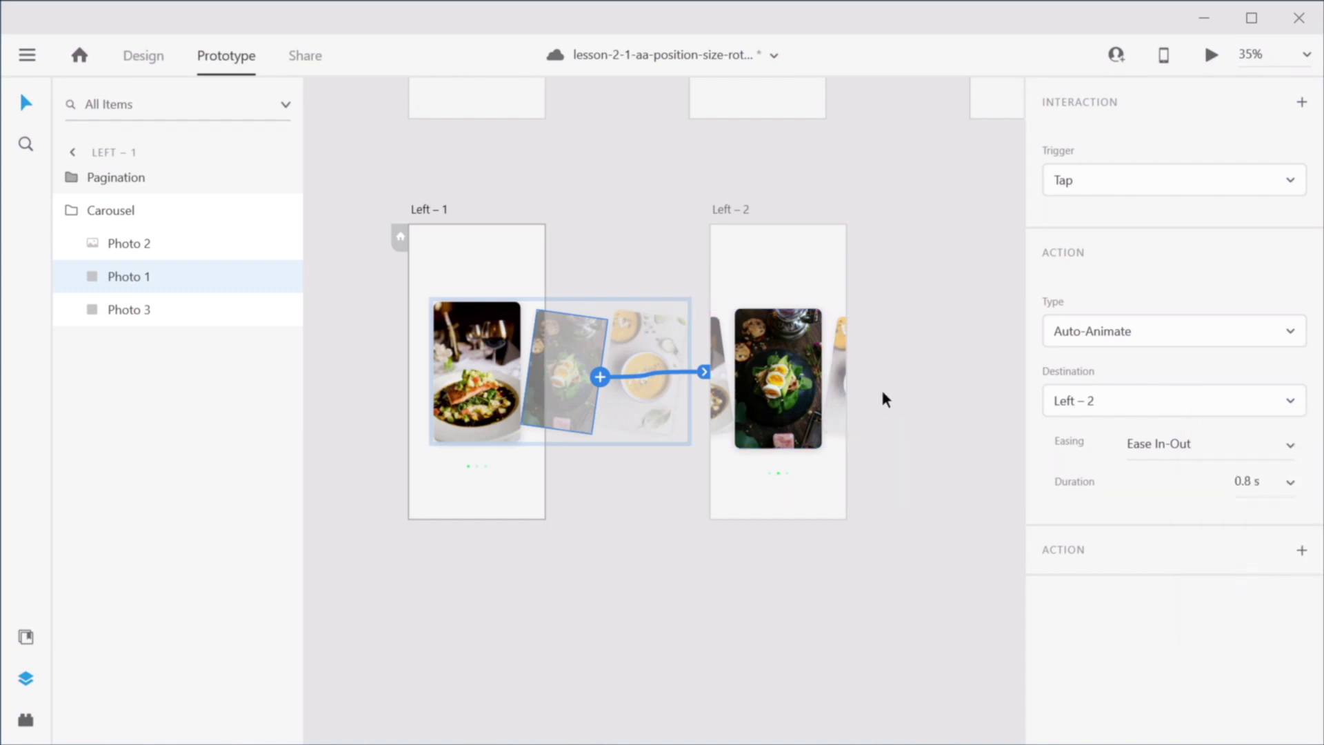
Step: Select both side-card links in Left – 2's Carousel group together and set their Auto-Animate duration to 0.8 s
click(719, 403)
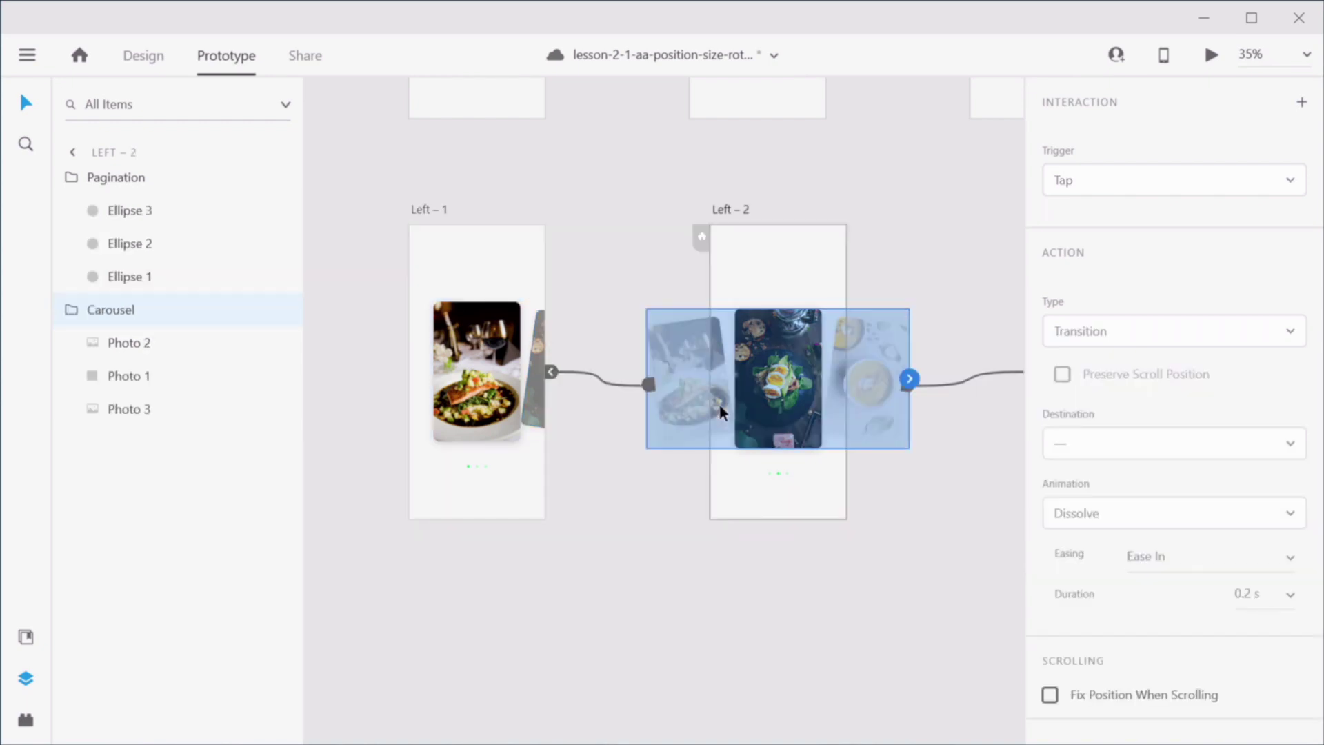
double_click(648, 389)
click(906, 386)
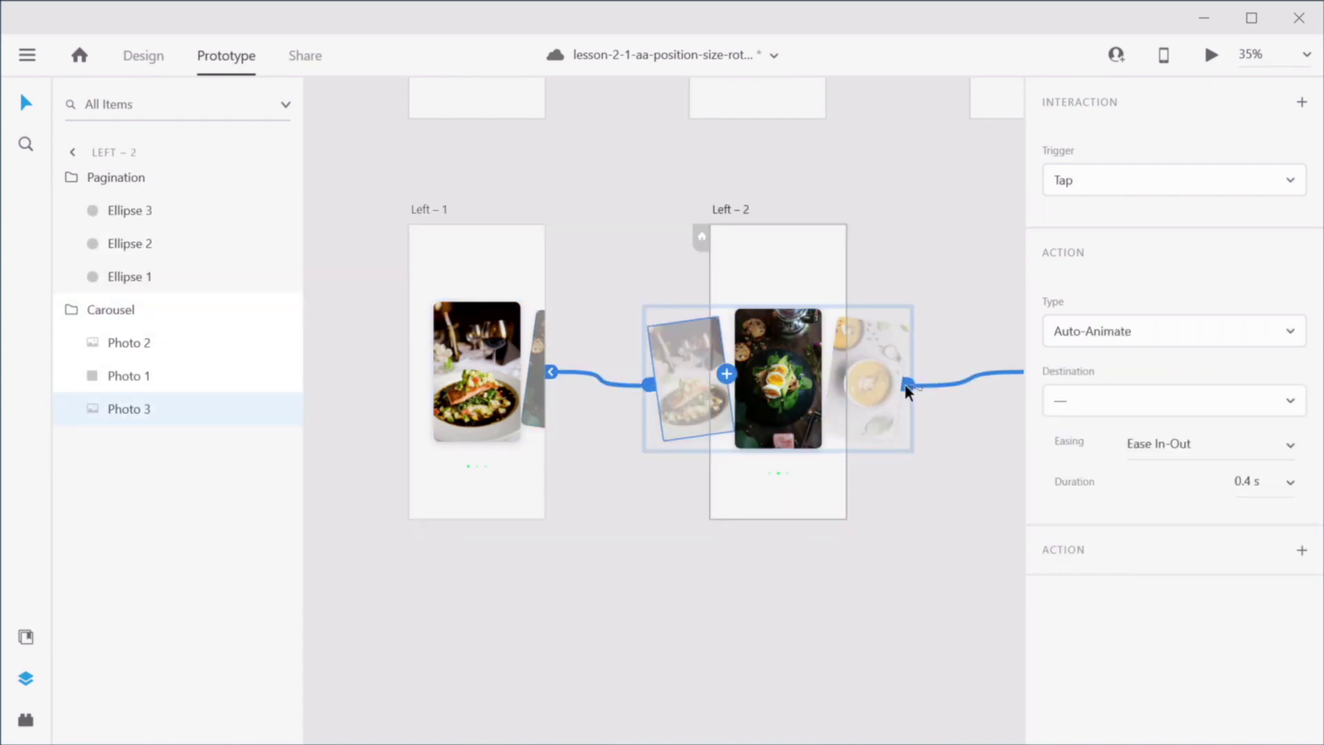
click(1246, 481)
click(1290, 483)
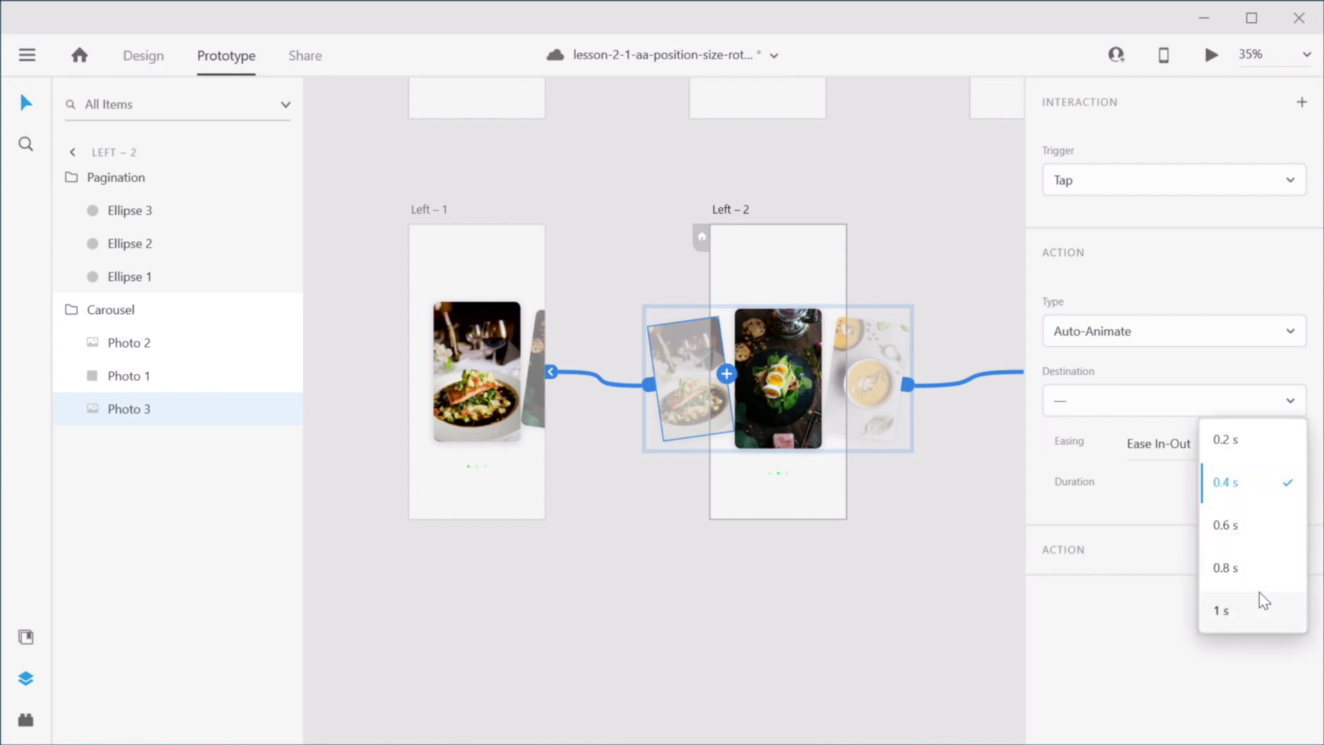
click(1241, 568)
click(939, 557)
Step: Set the Auto-Animate duration of Left – 3's Photo 1 link to Left – 2 to 0.8 s
drag(971, 506, 715, 503)
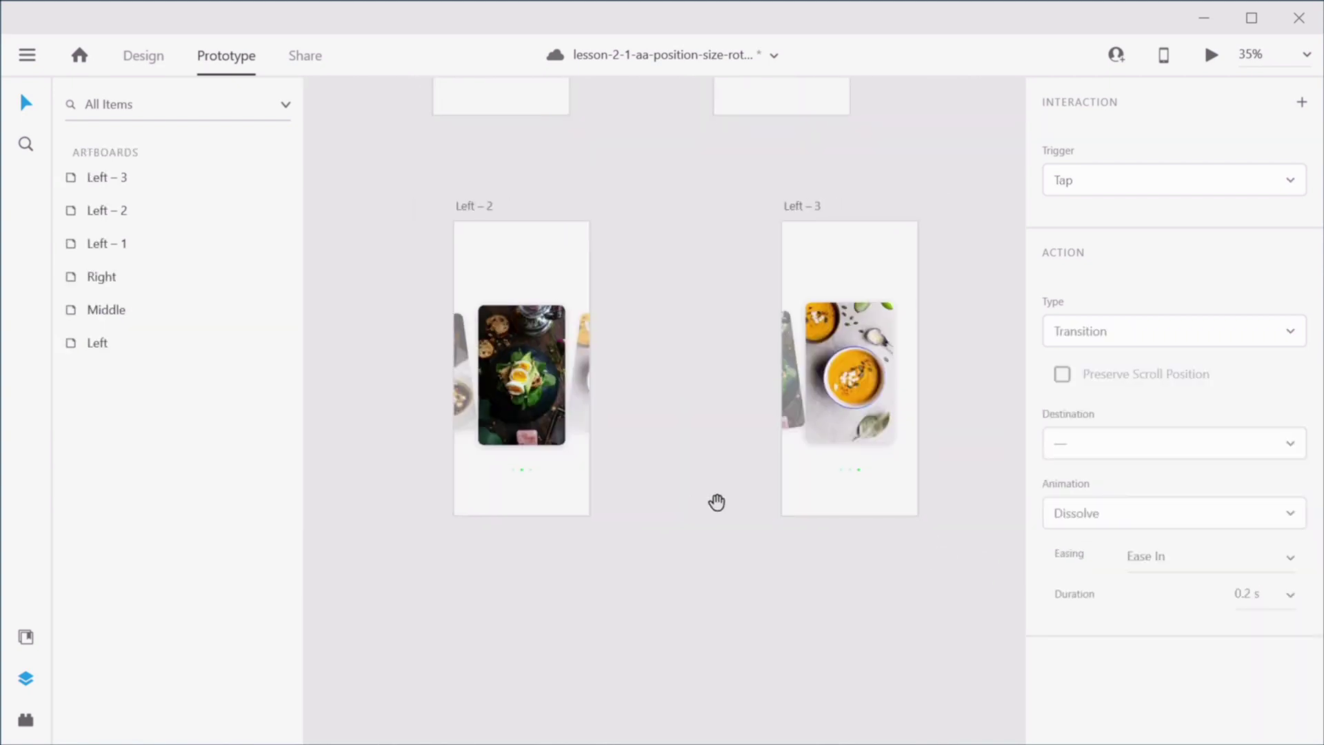
click(790, 399)
double_click(743, 390)
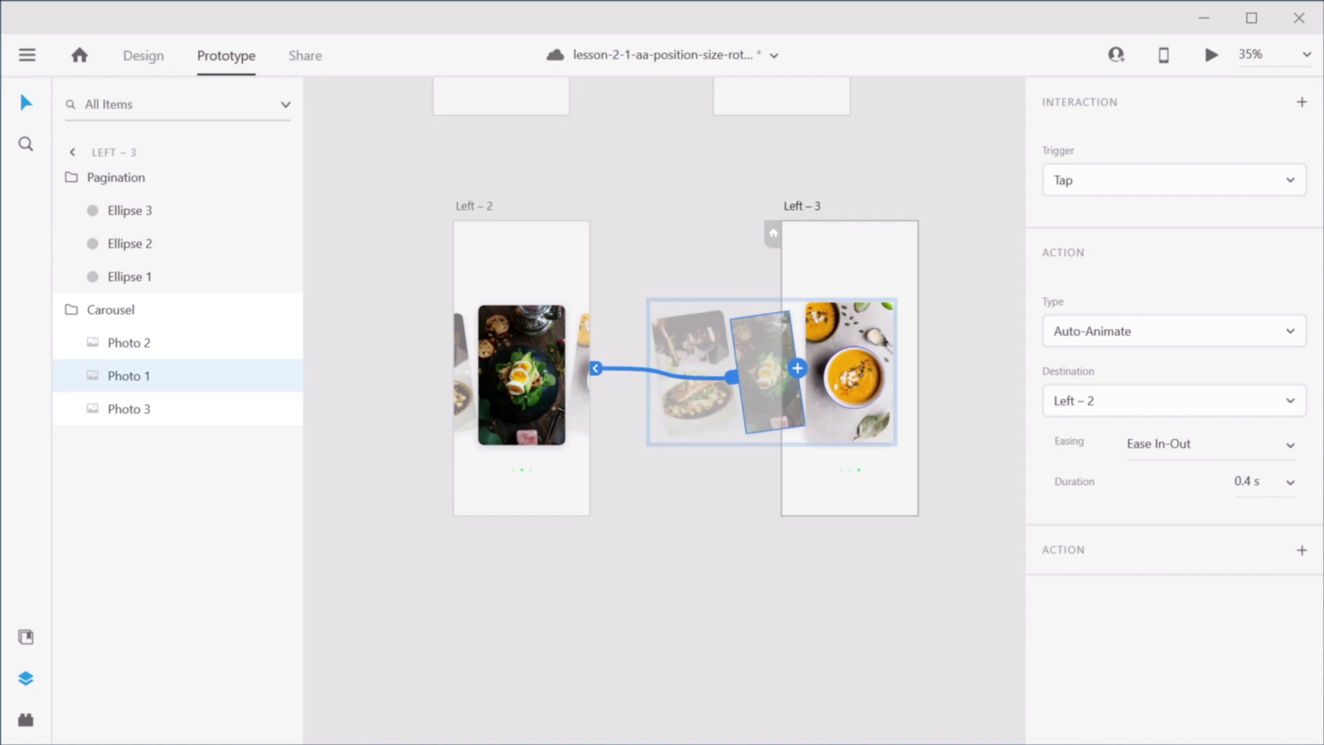
click(1290, 480)
click(1267, 569)
click(901, 580)
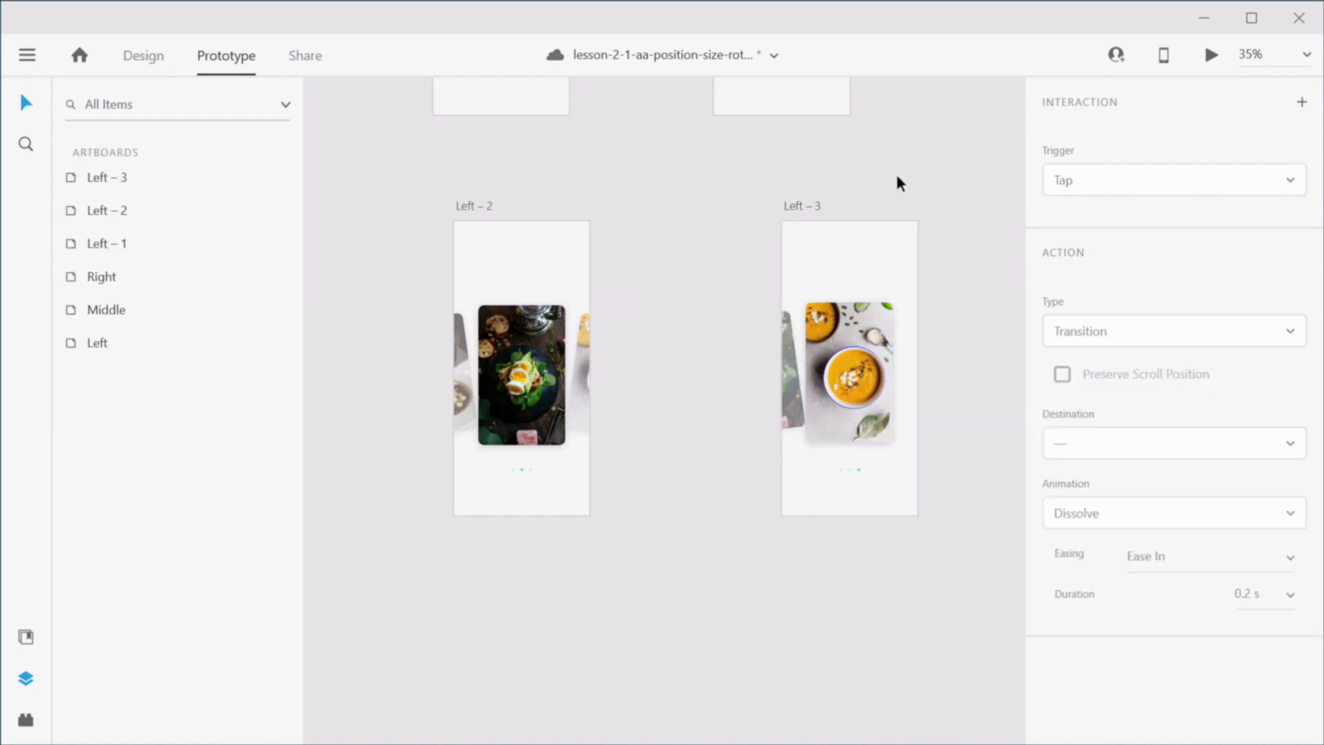
Step: Preview the prototype and test the 0.8 s transitions by tapping the side cards back and forth between the salmon and soup photos
key(ctrl+Return)
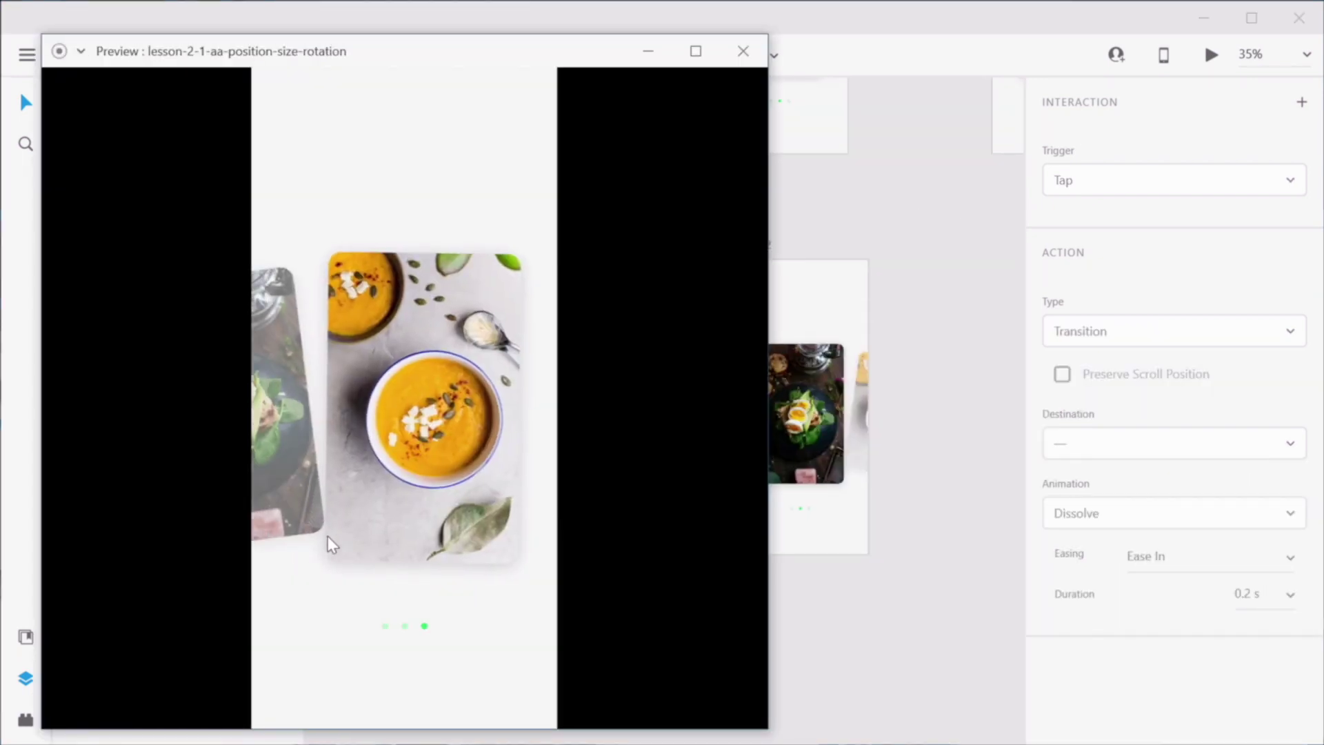
click(325, 534)
click(282, 529)
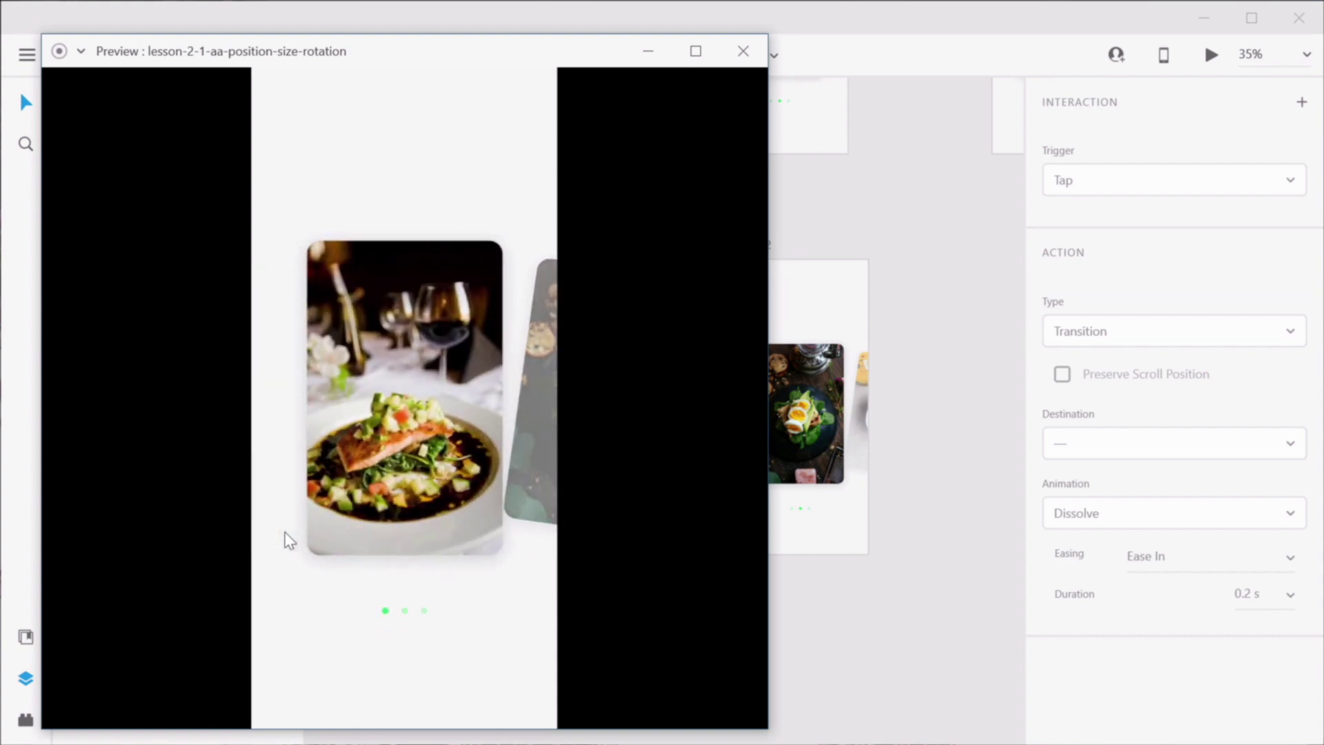
click(535, 467)
click(537, 468)
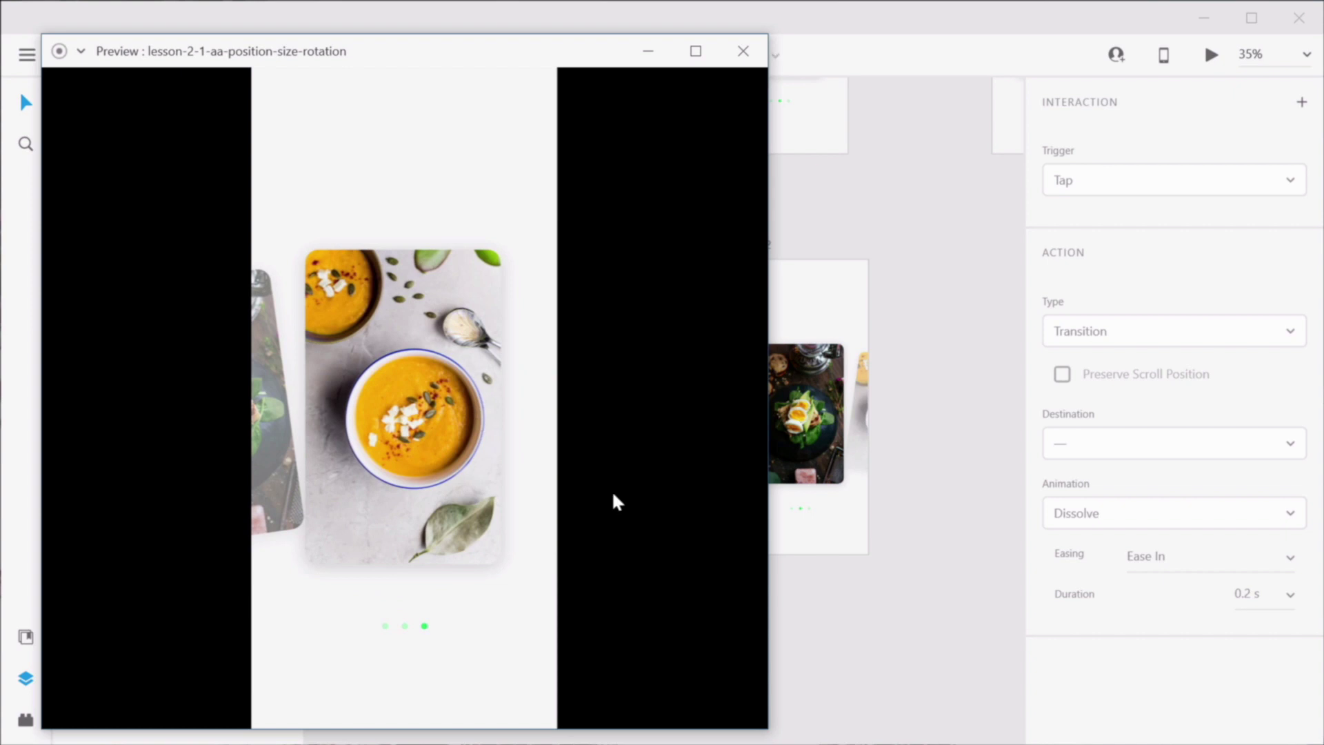
click(265, 469)
click(288, 513)
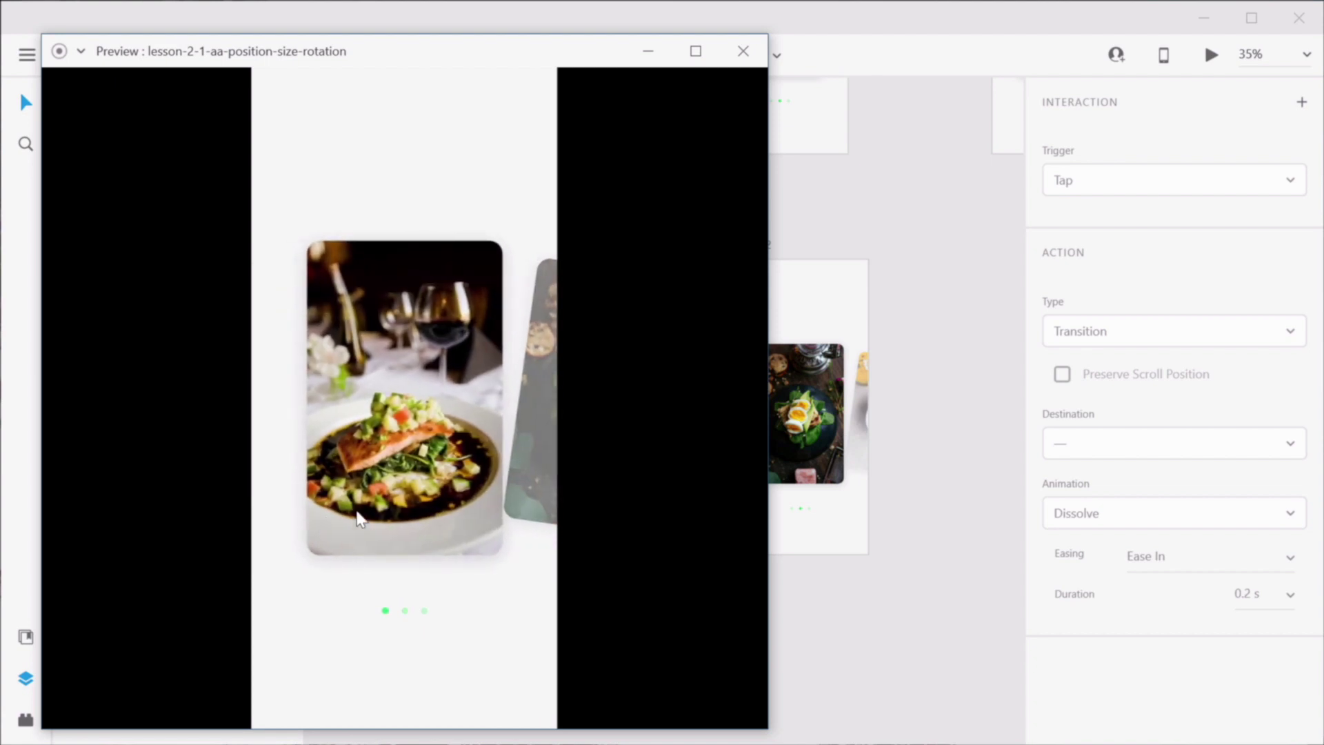
click(522, 453)
click(523, 463)
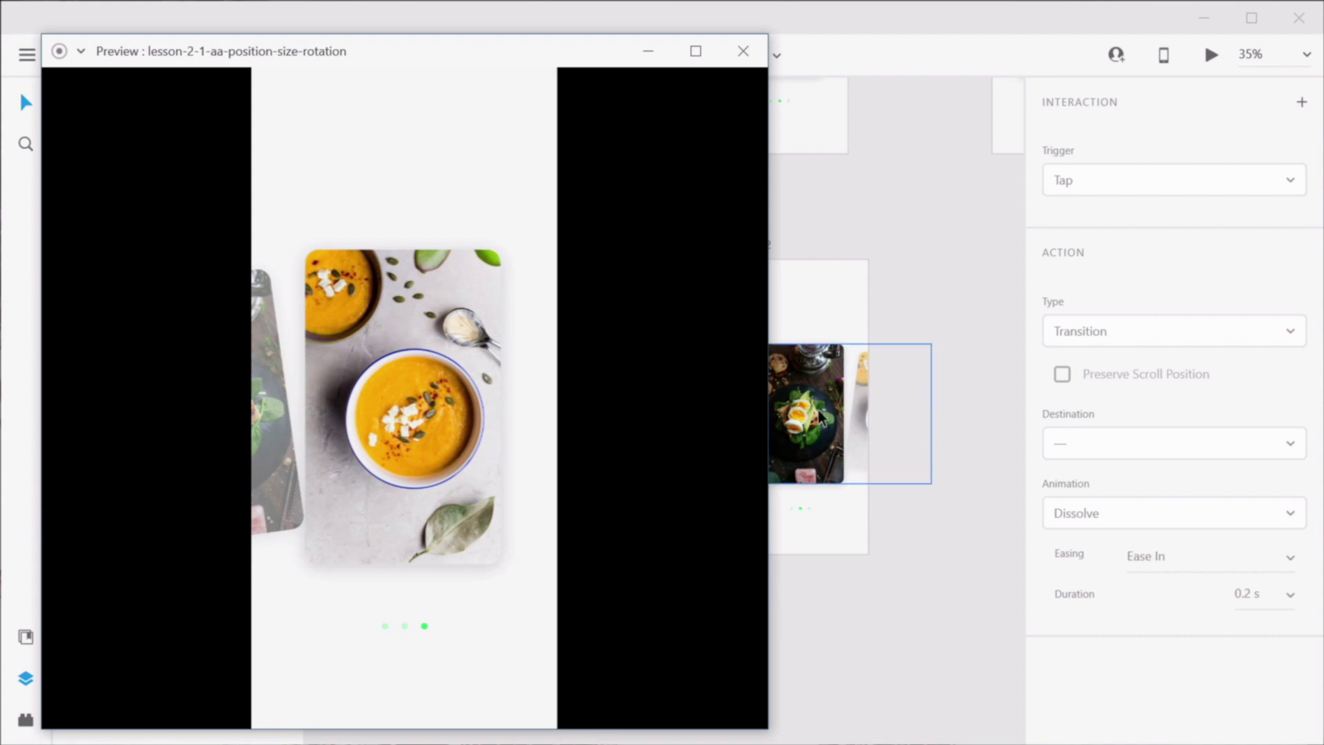
click(282, 445)
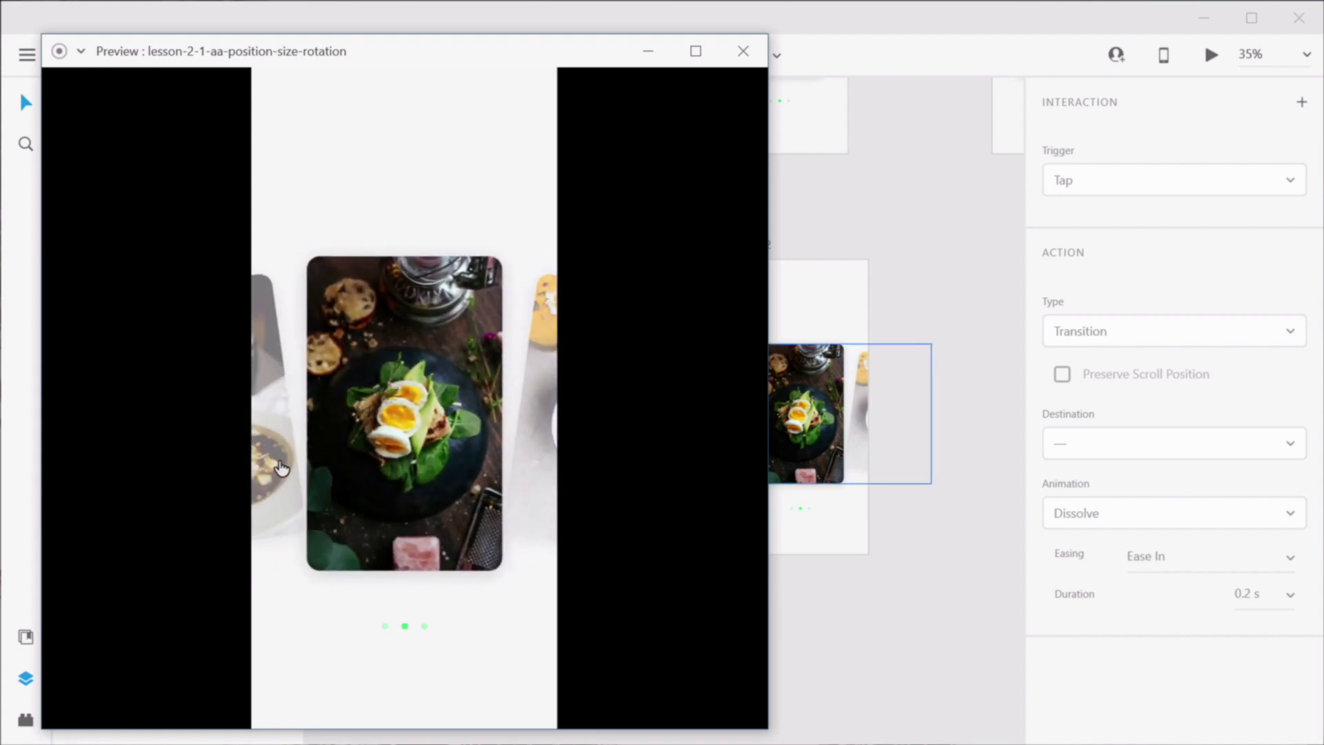
click(293, 507)
click(538, 449)
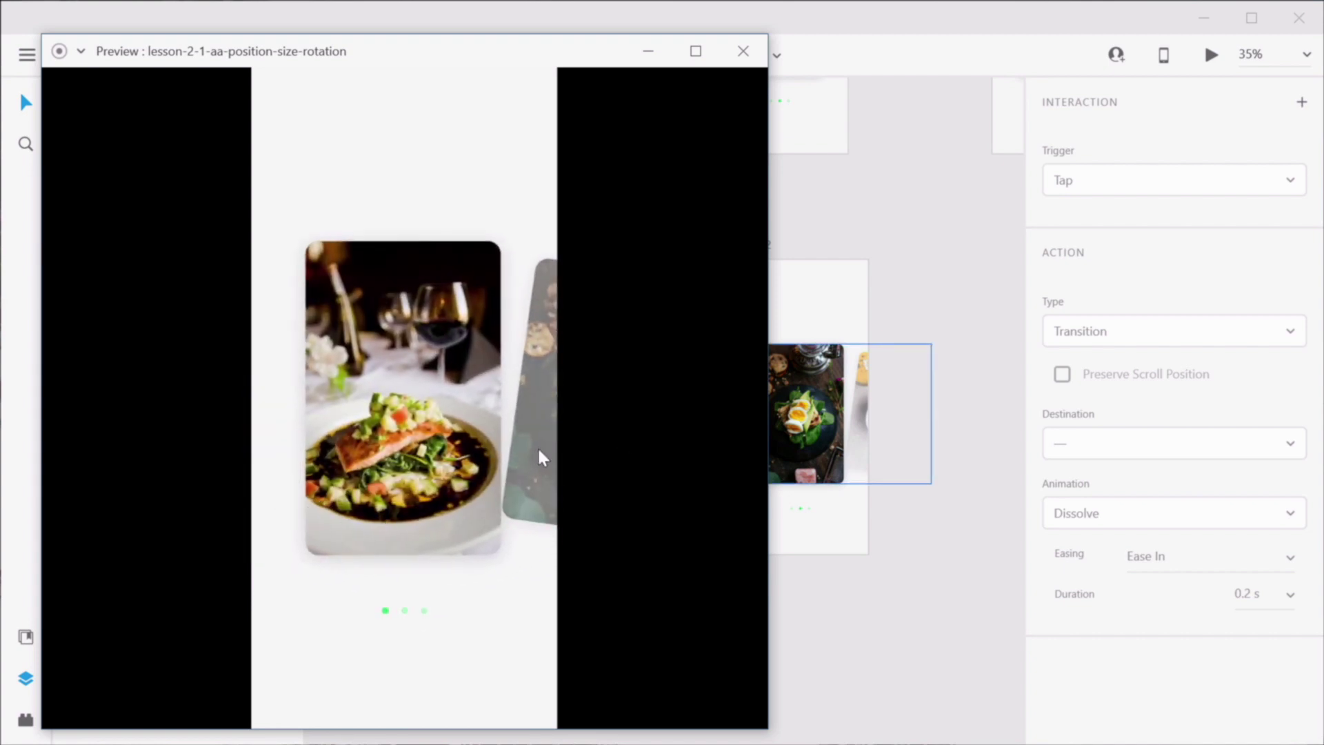
Step: Tap the side card in the carousel preview again to check the transition between the photos
click(533, 478)
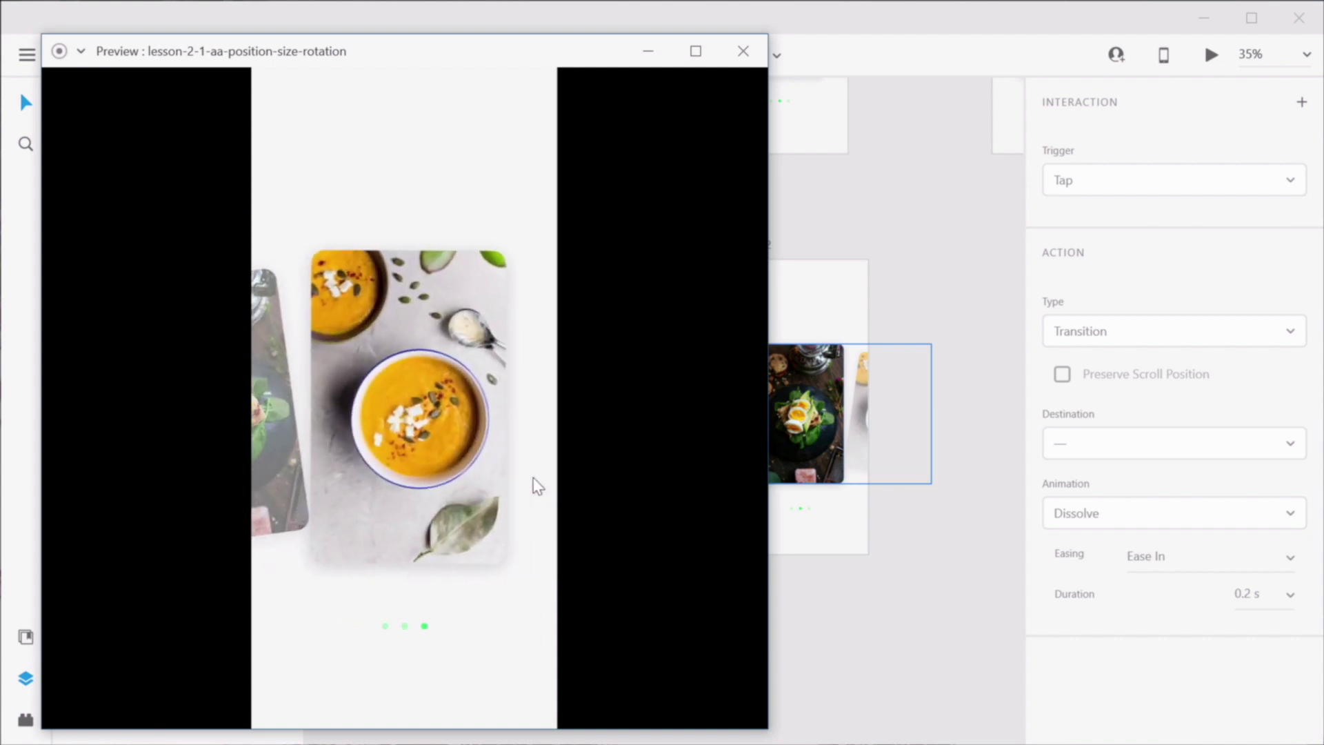
click(532, 480)
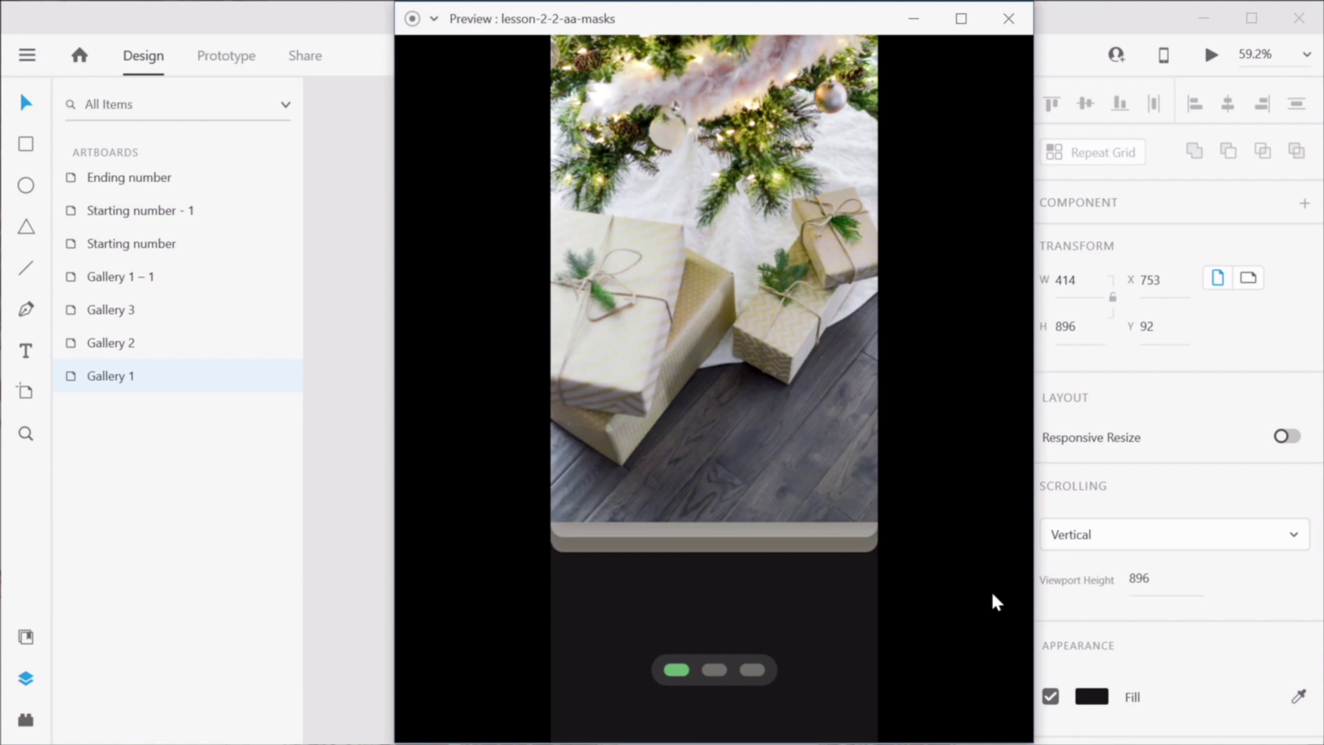
Step: Test the lesson-2-2-aa-masks gallery preview by switching back and forth among its three photos with the indicator pills
click(716, 672)
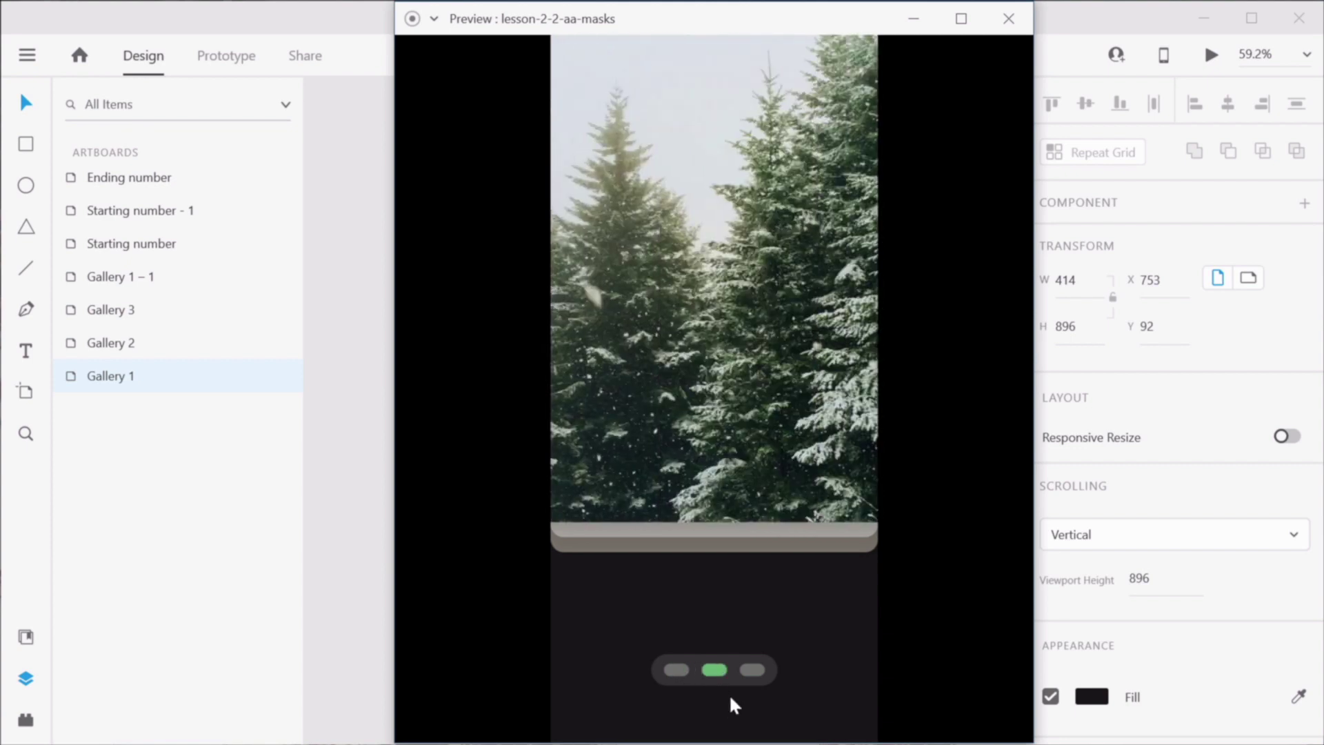
click(752, 670)
click(716, 671)
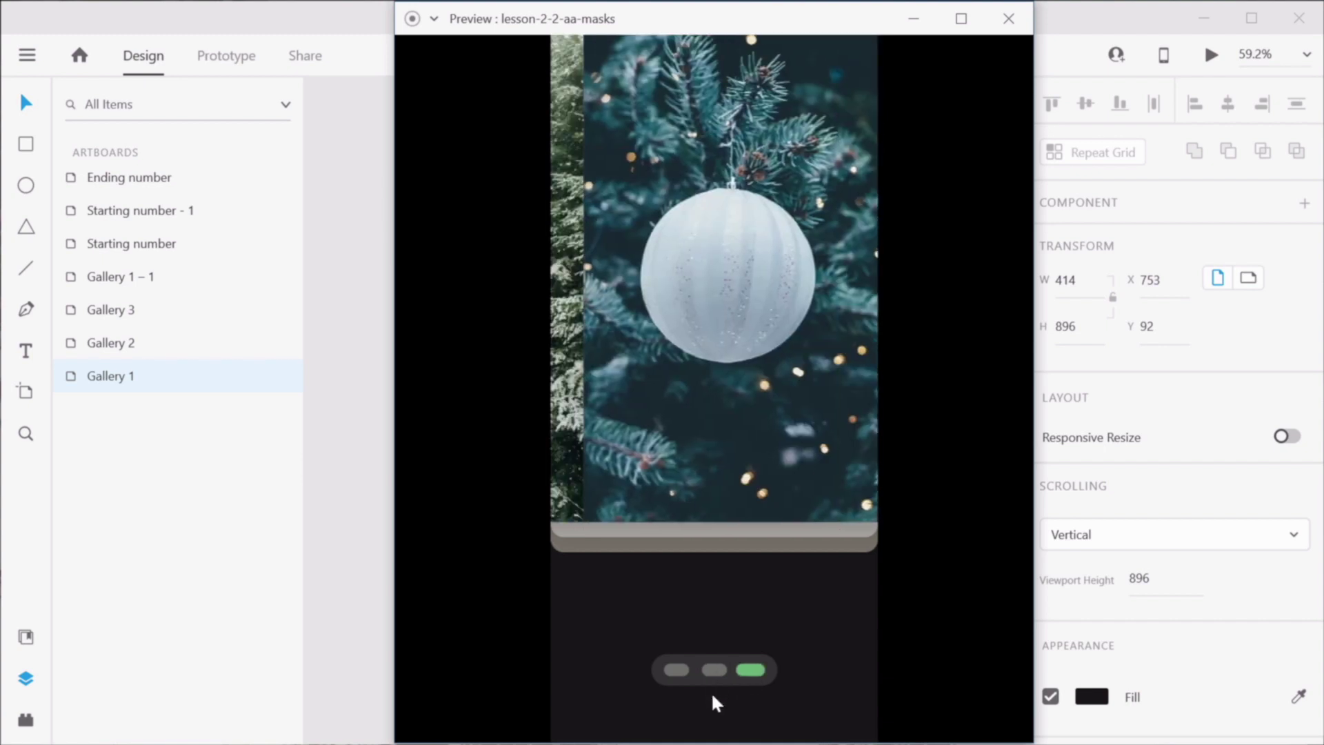
click(676, 672)
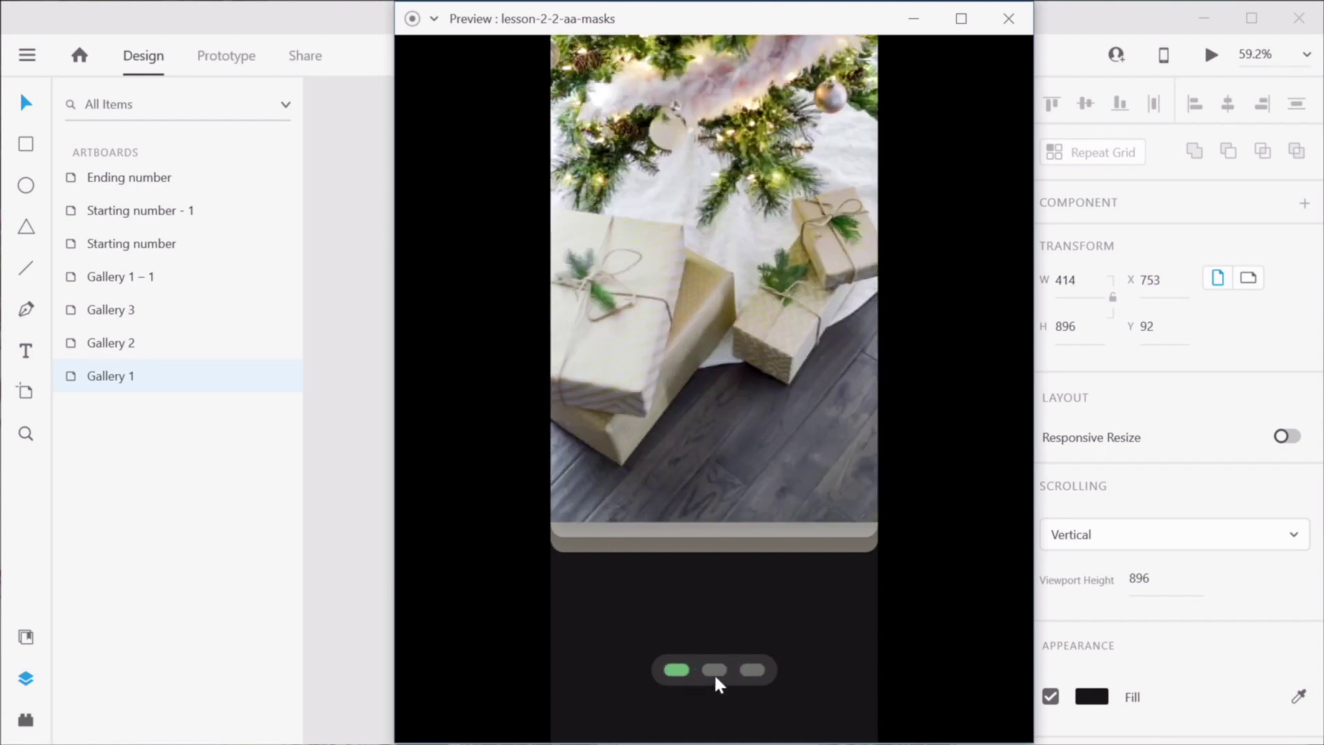
click(716, 677)
click(750, 681)
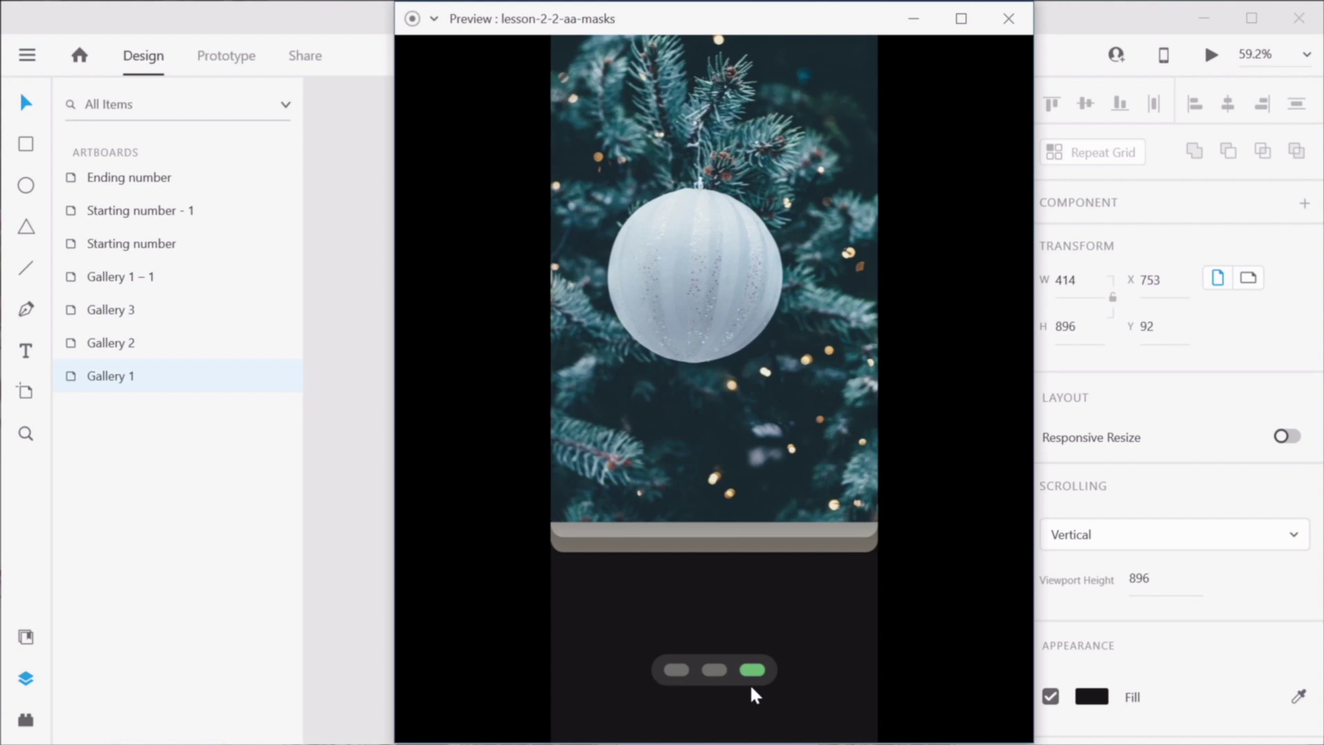
click(714, 669)
click(681, 672)
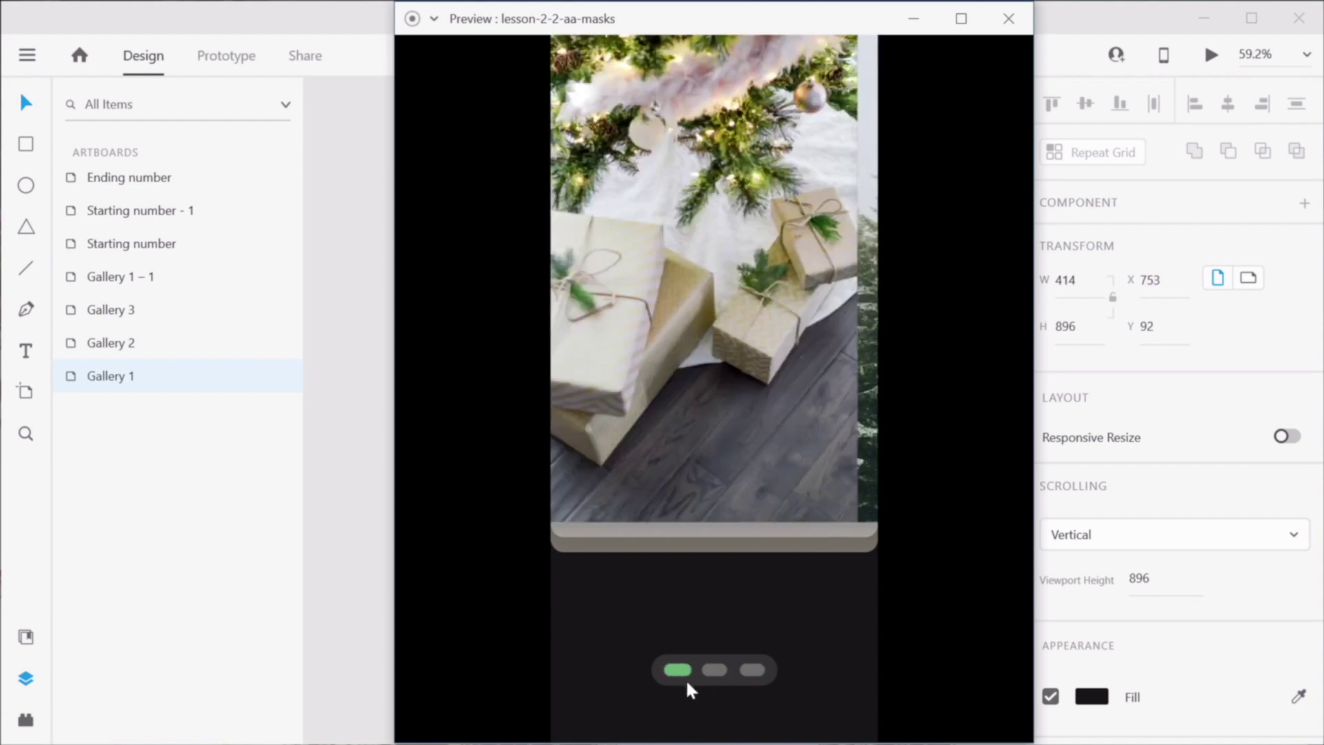
click(716, 677)
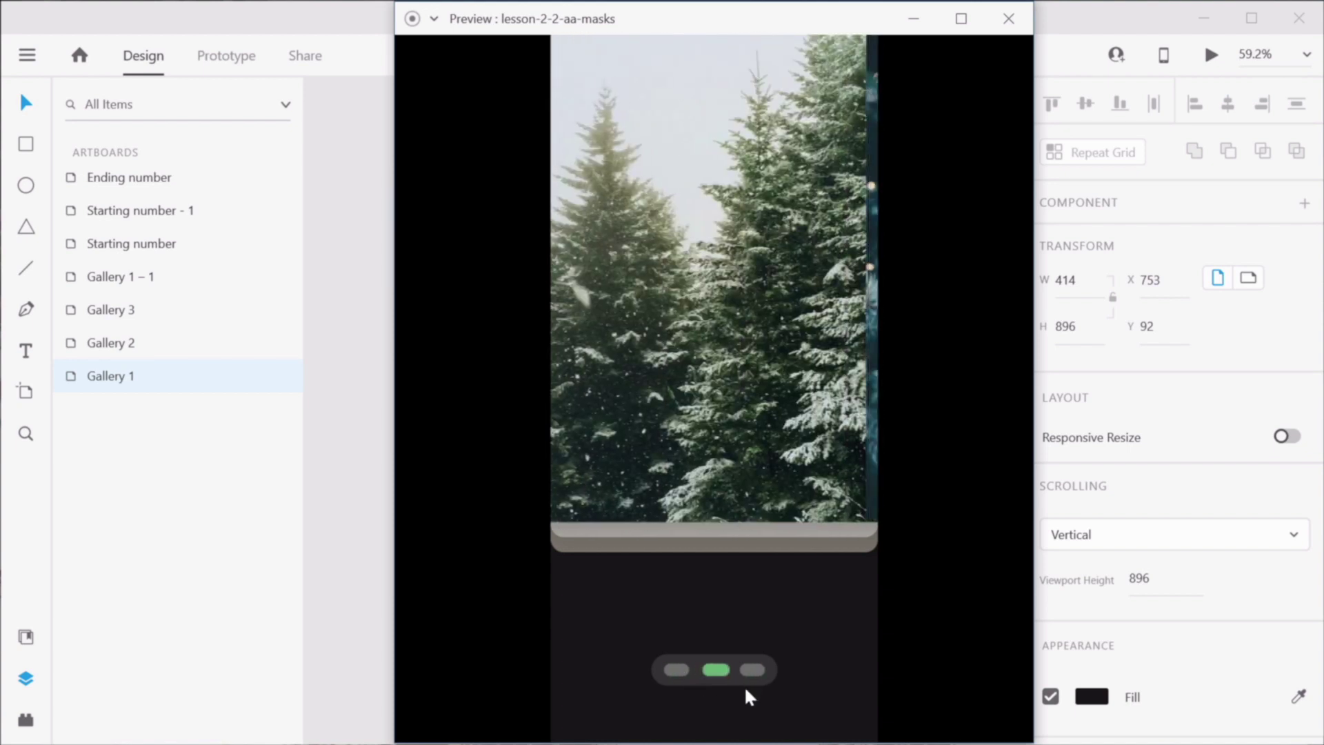
click(751, 672)
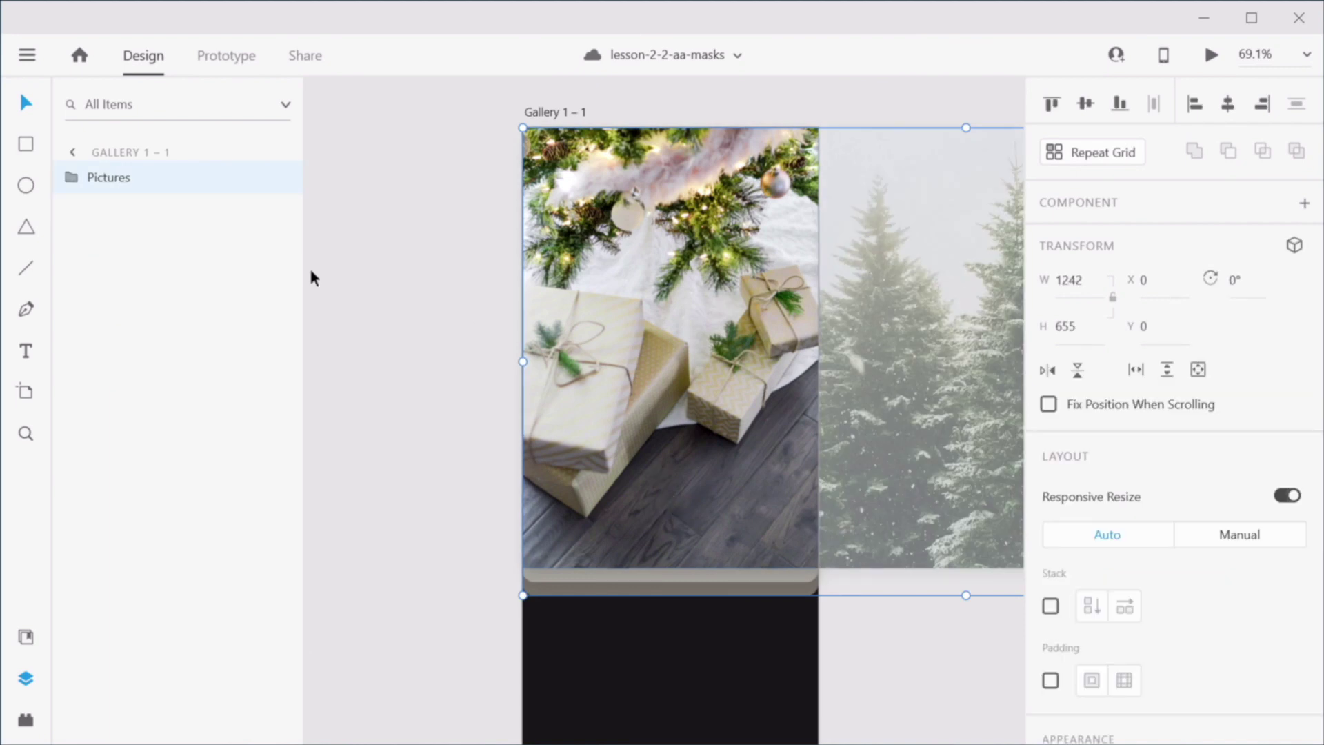
Step: Draw a rectangle about 183 × 43 in the dark area below the pictures on the Gallery 1 – 1 artboard
drag(910, 321, 886, 288)
scroll(636, 600, up, 4)
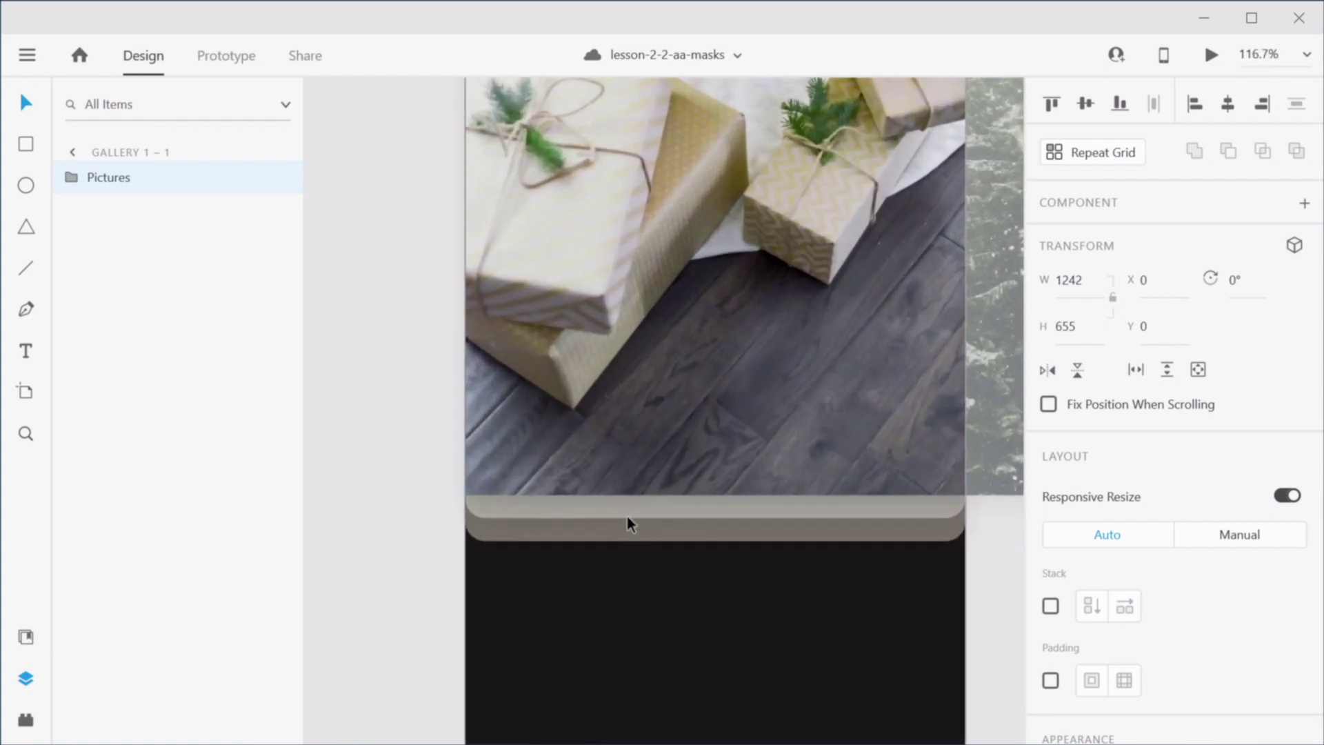
drag(732, 632, 747, 503)
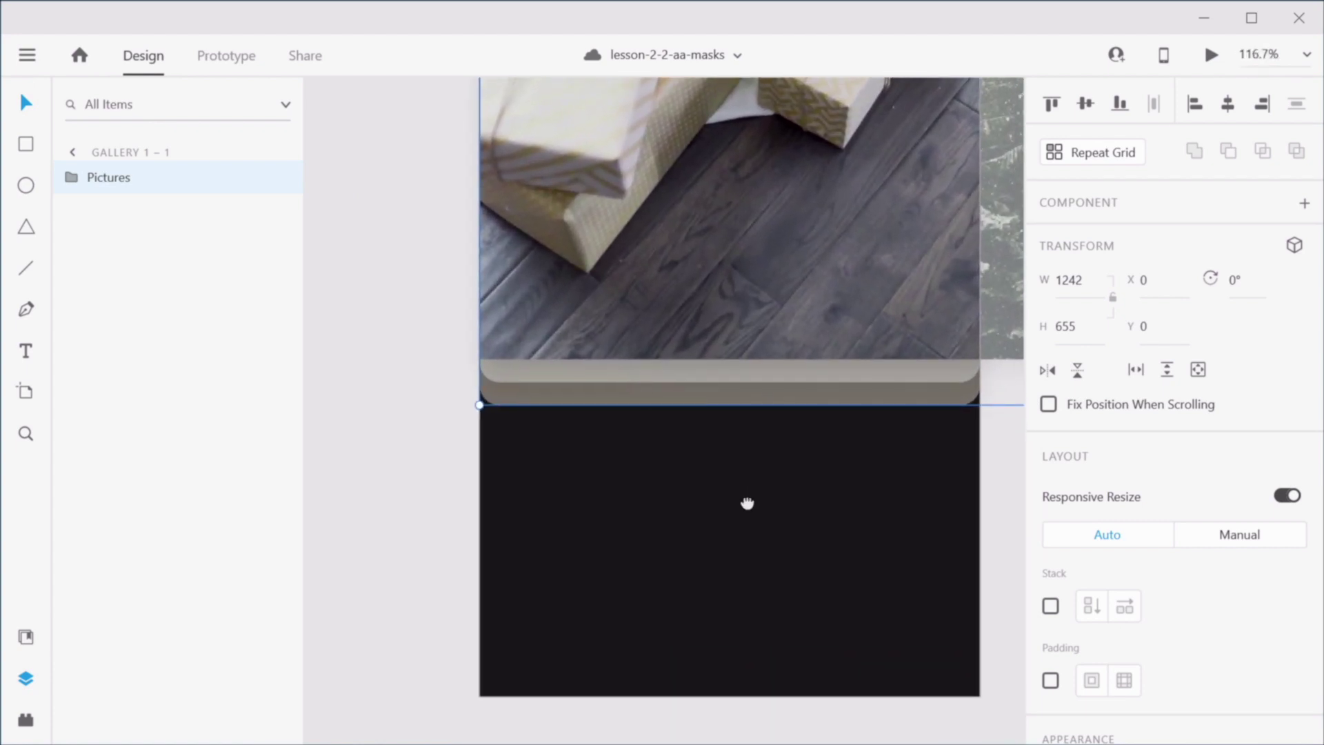
click(698, 571)
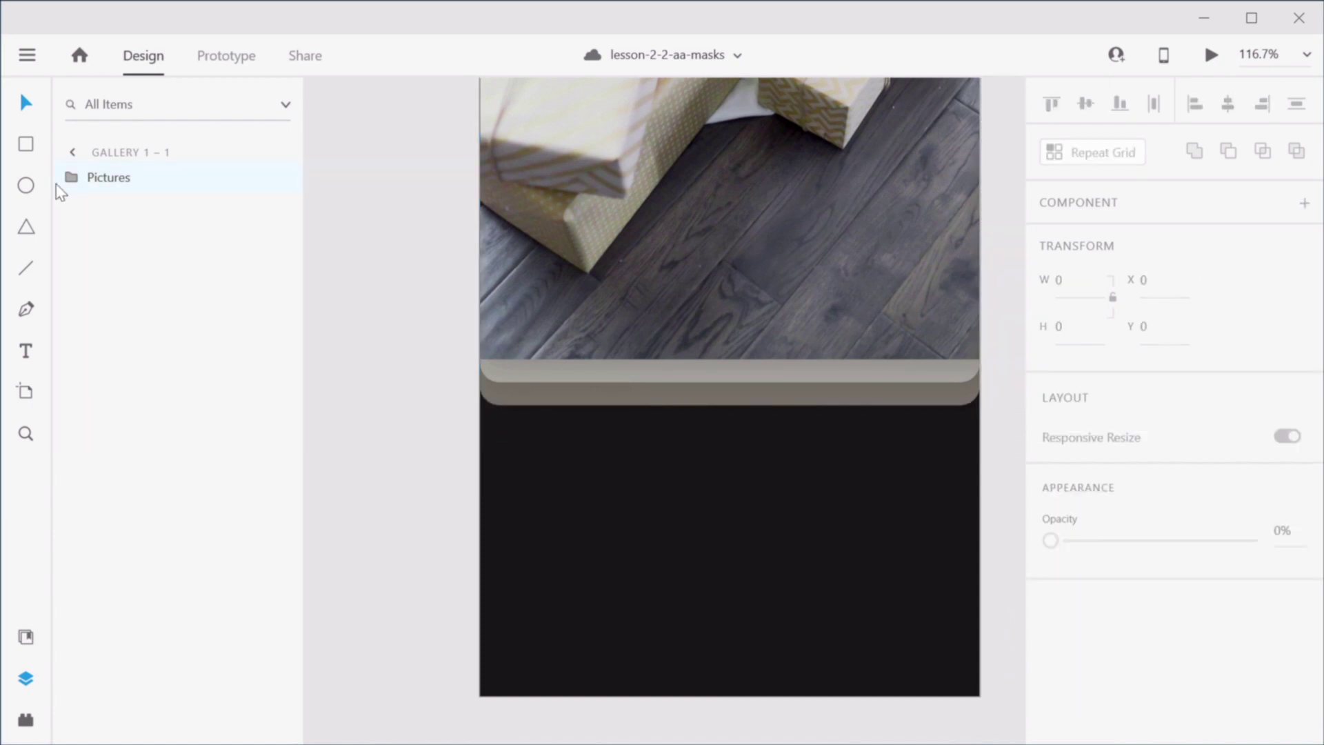
click(25, 144)
mouse_move(633, 513)
mouse_down()
mouse_move(839, 576)
mouse_move(852, 565)
mouse_up()
Step: Remove the new rectangle's border and fill it with #333333
scroll(1194, 611, down, 1)
scroll(1194, 611, down, 5)
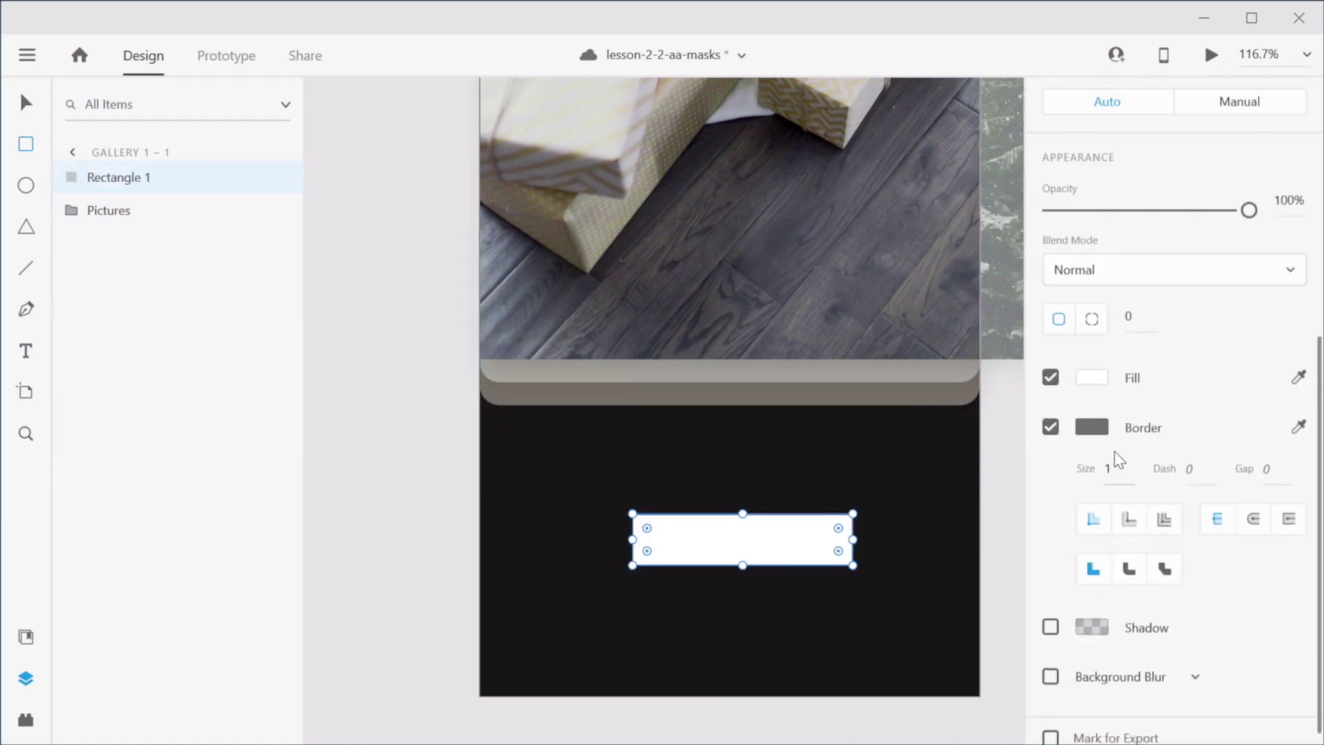
click(1049, 427)
click(1092, 510)
text(333333)
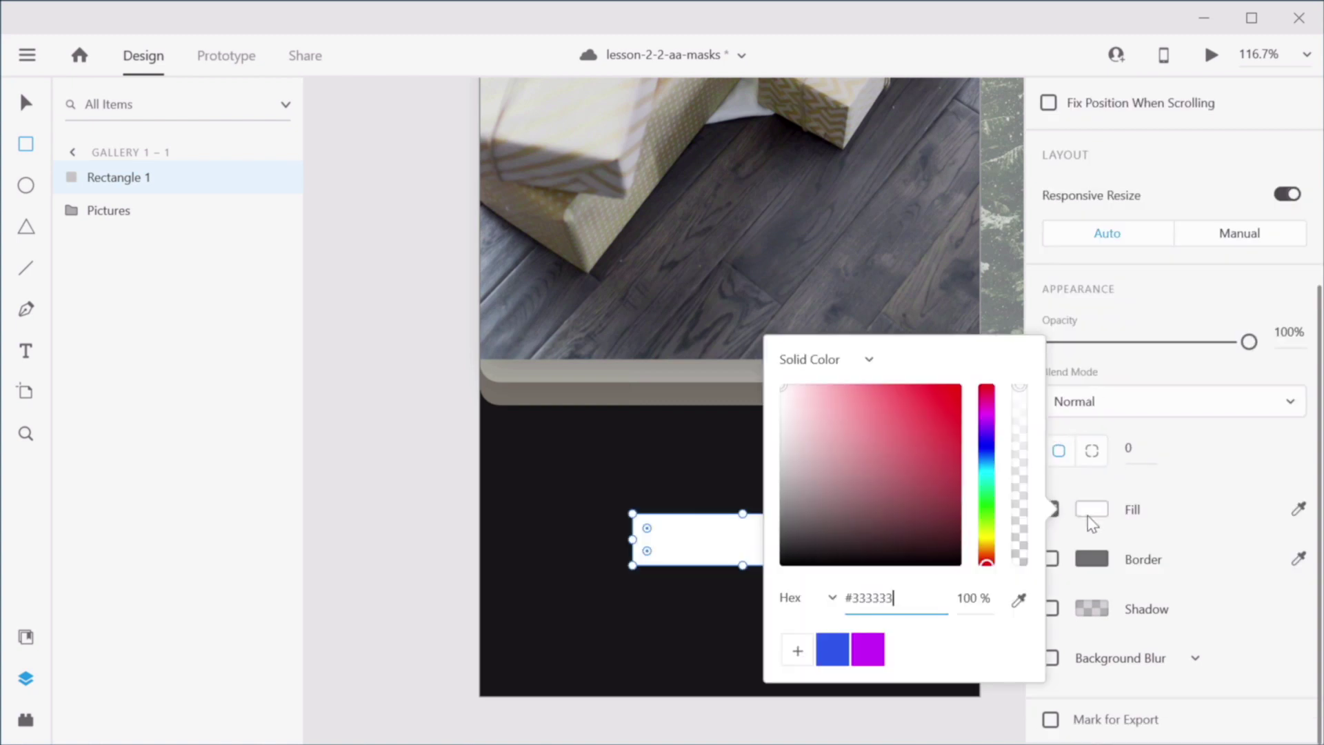
key(Tab)
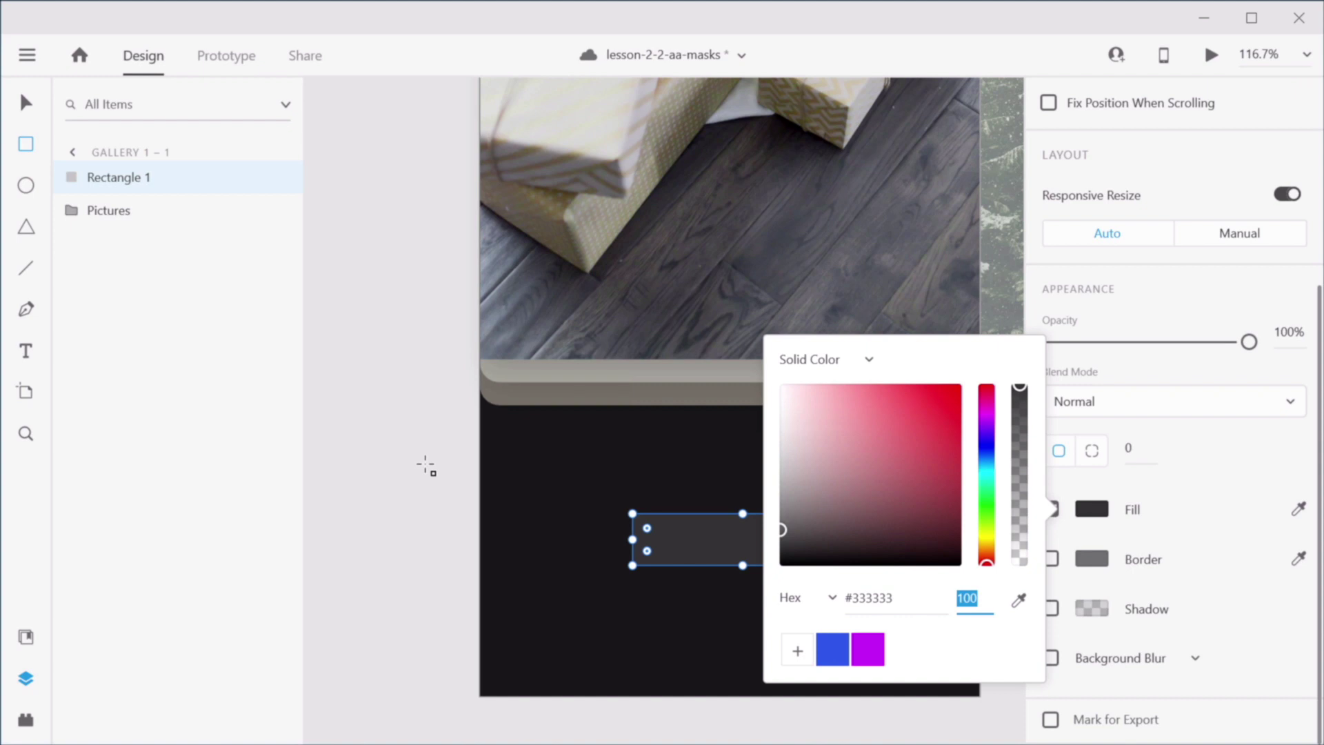
text(v)
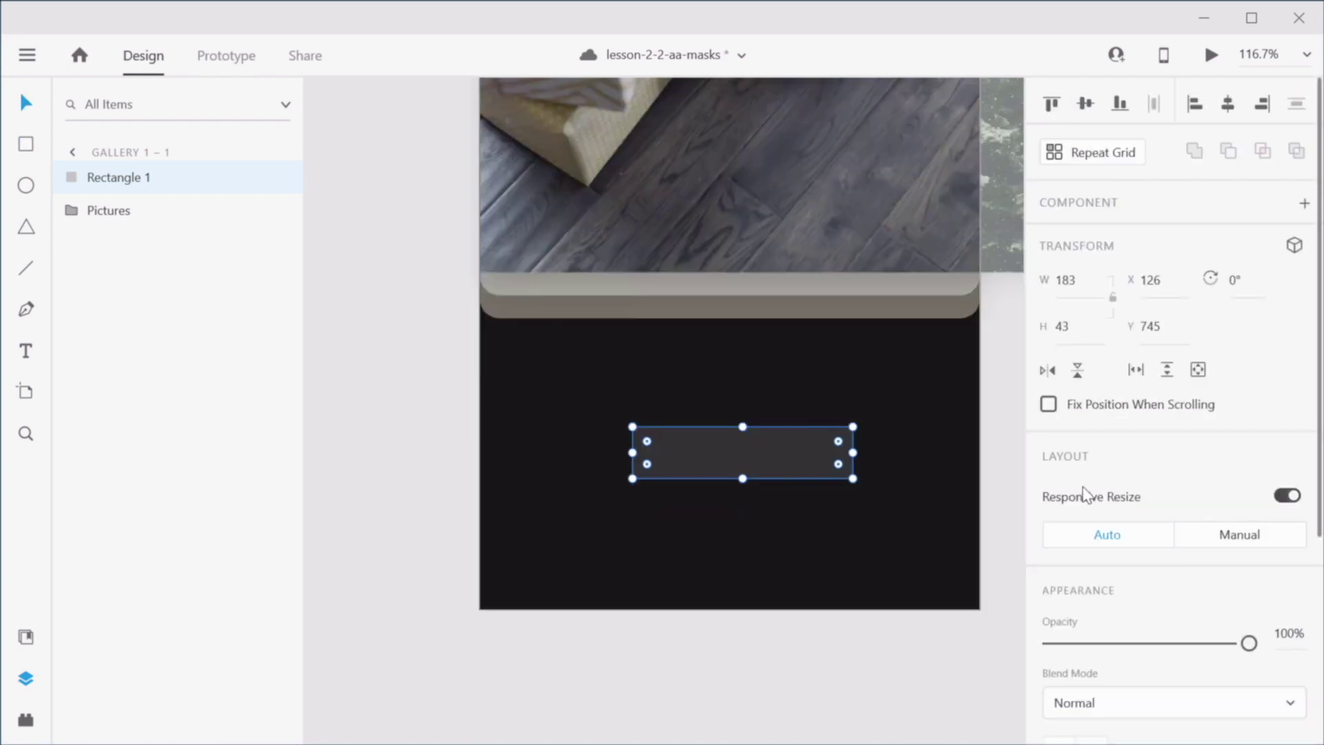
Step: Resize the rectangle to 160 × 40 and round its corners to a radius of 20
click(1077, 280)
text(160)
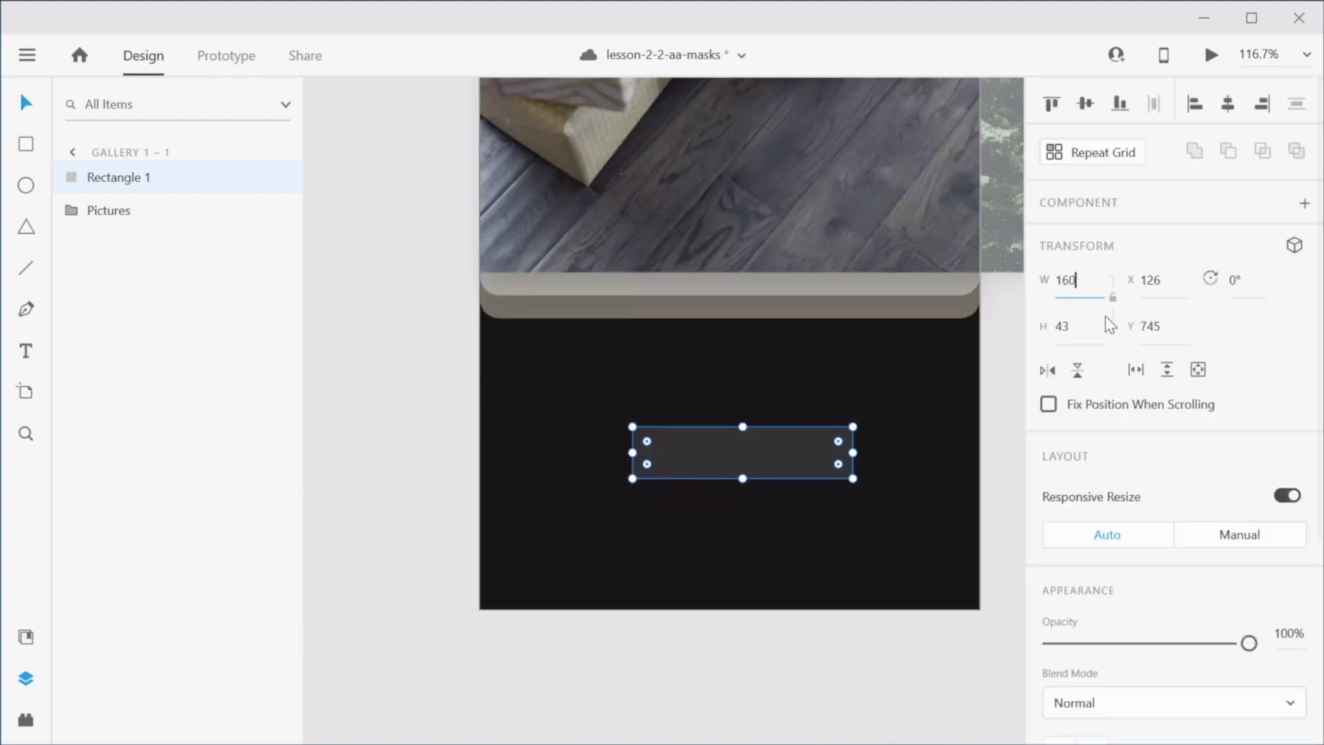
key(Tab)
text(40)
key(Tab)
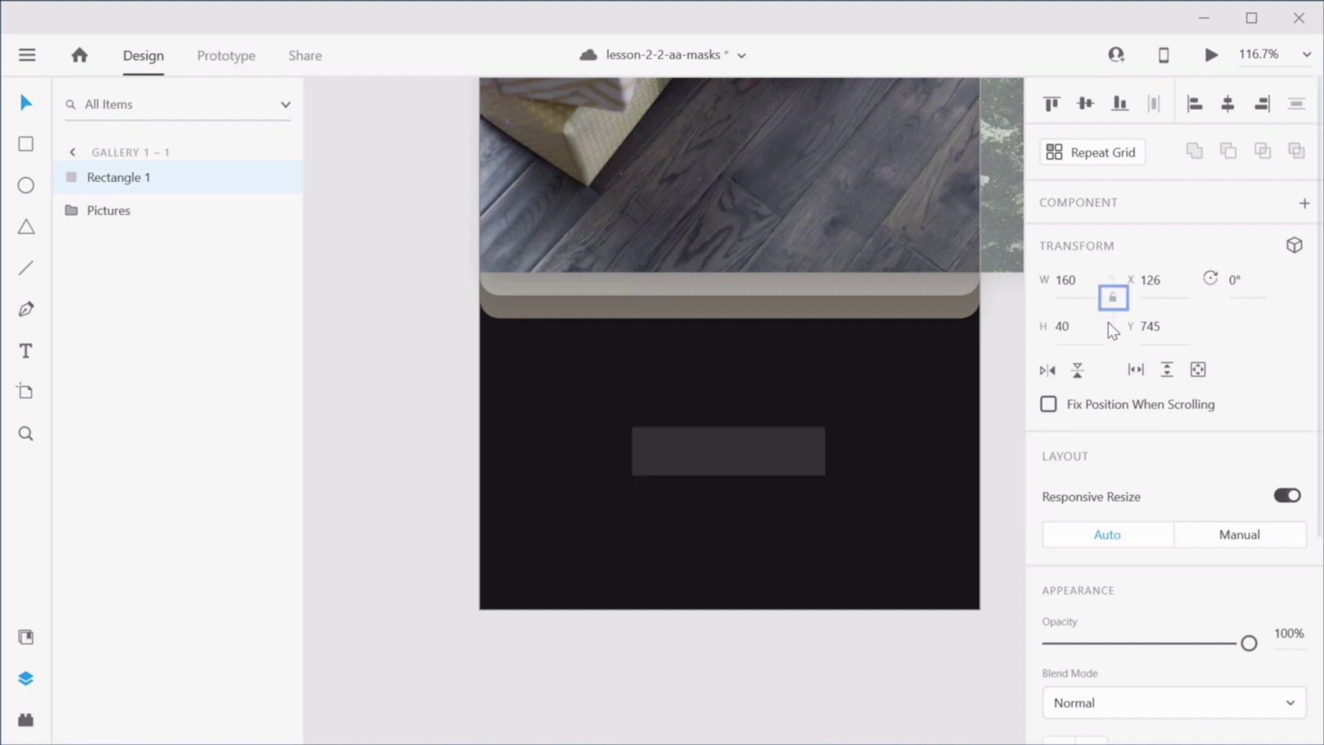
scroll(1234, 472, down, 5)
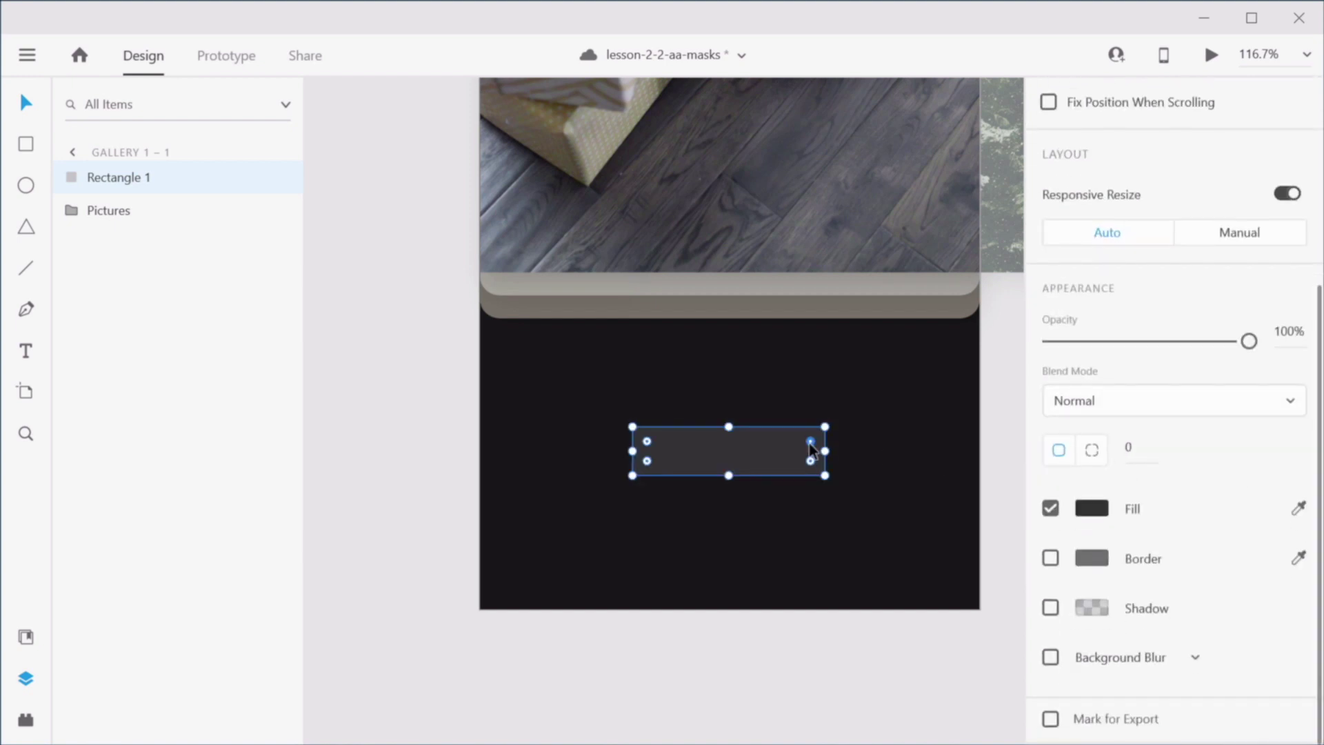
drag(811, 441, 762, 450)
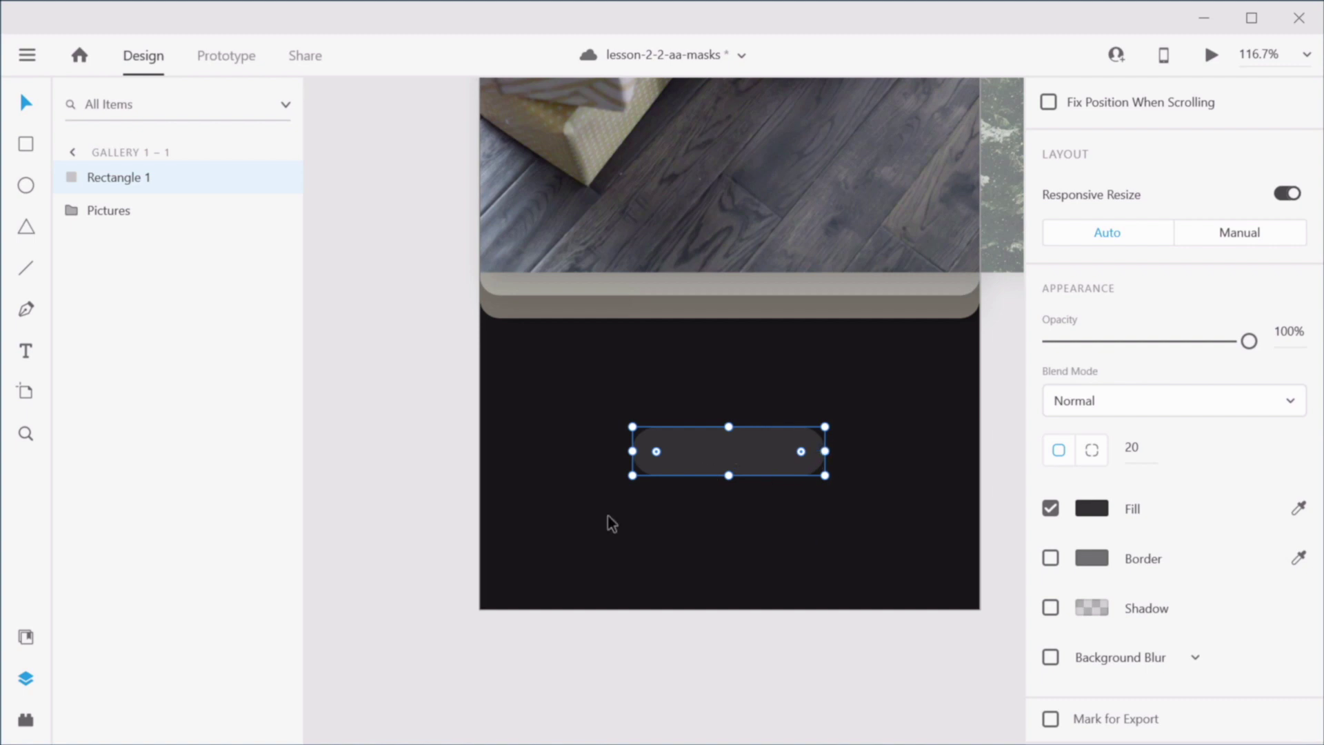
click(418, 496)
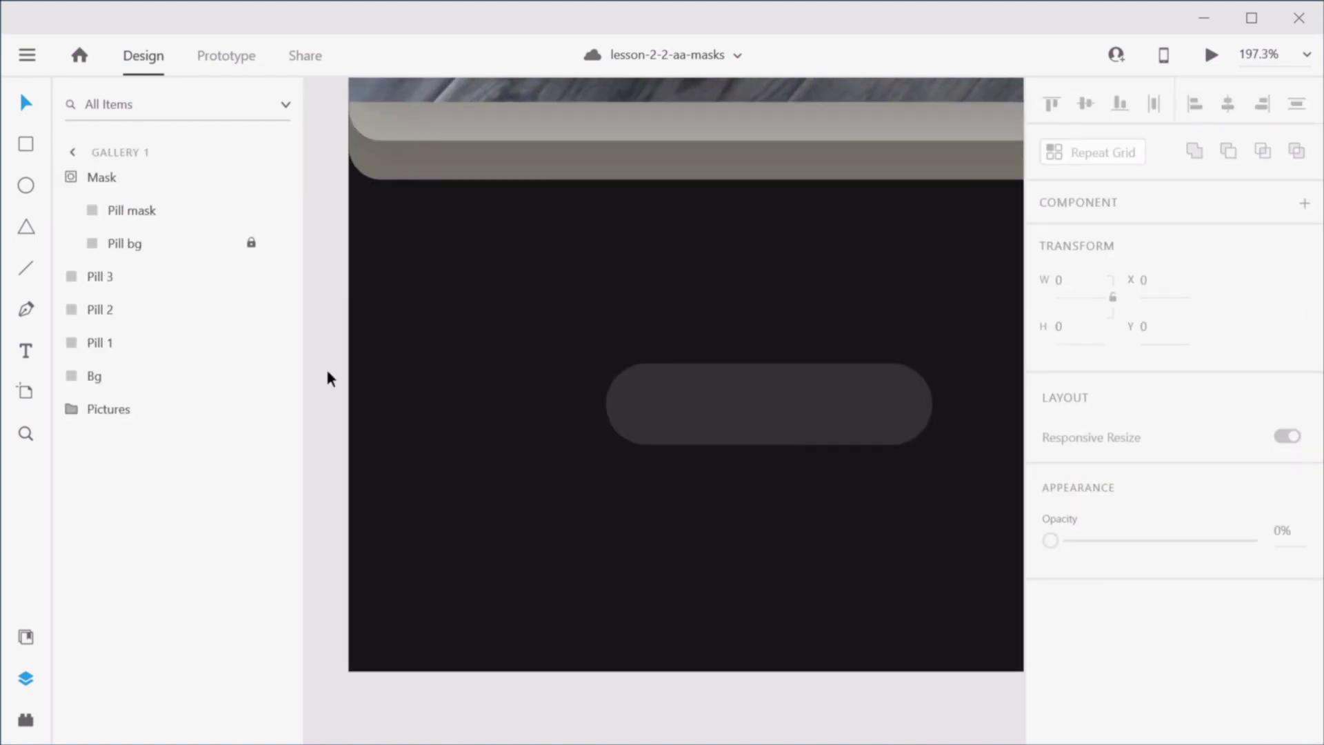
Step: Draw a small rectangle inside the left end of the dark pill and size it to 32 × 16
click(25, 144)
drag(648, 387, 721, 426)
click(1064, 281)
text(32)
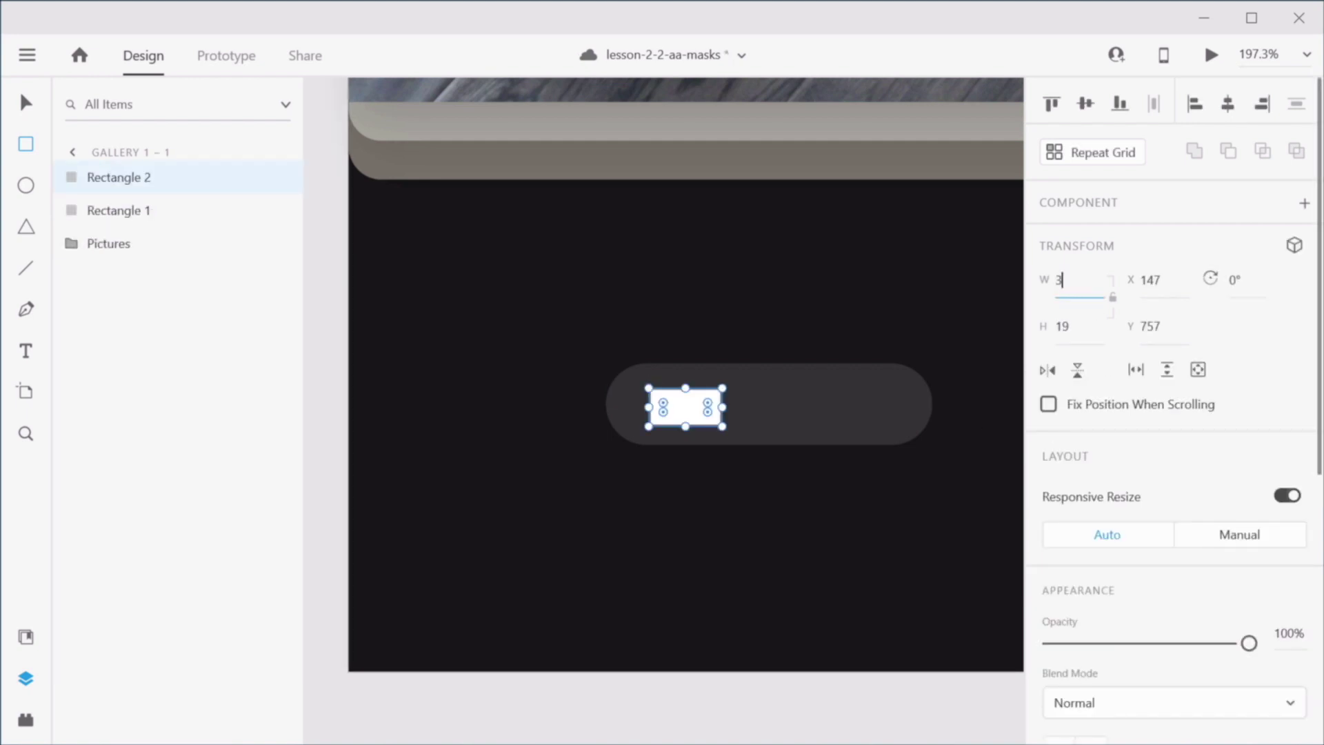
key(Tab)
text(16)
key(Return)
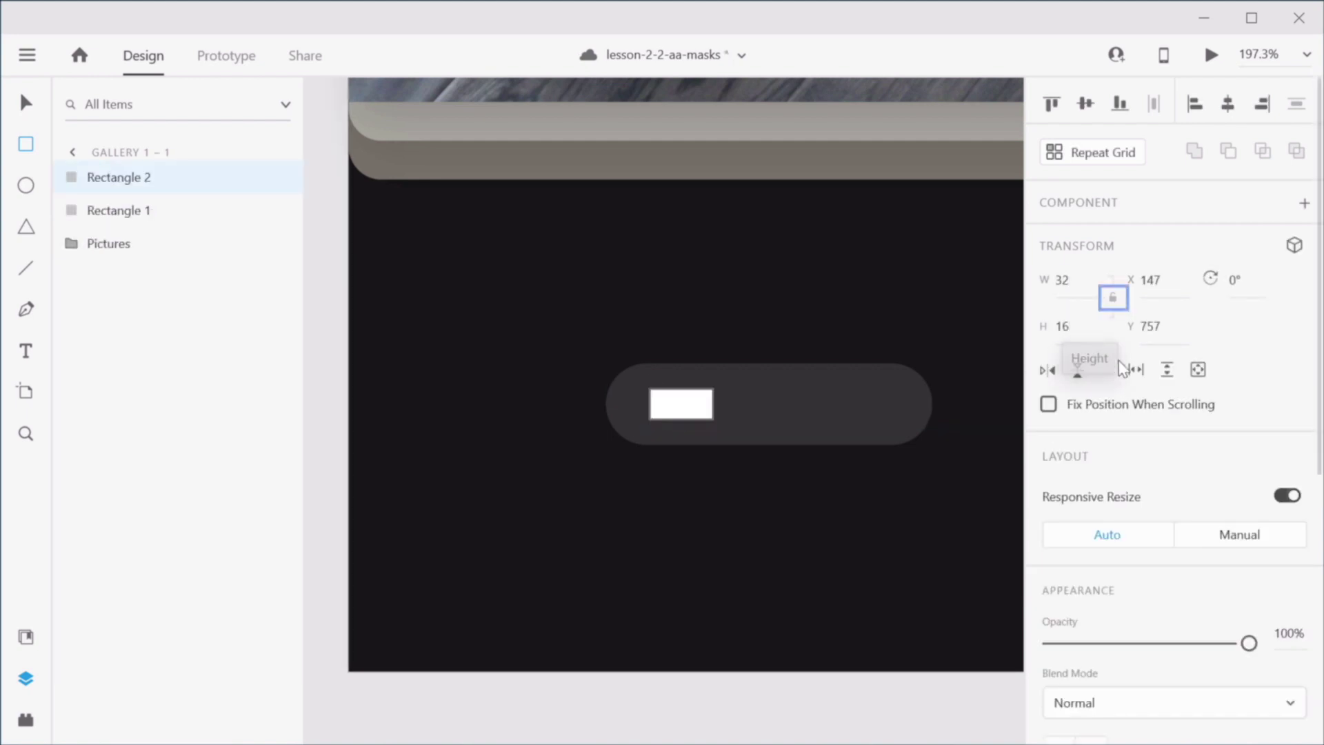
Step: Round the small rectangle's corners to a radius of 8, remove its border and fill it with #6C6F6D
scroll(1132, 428, down, 5)
drag(709, 405, 664, 404)
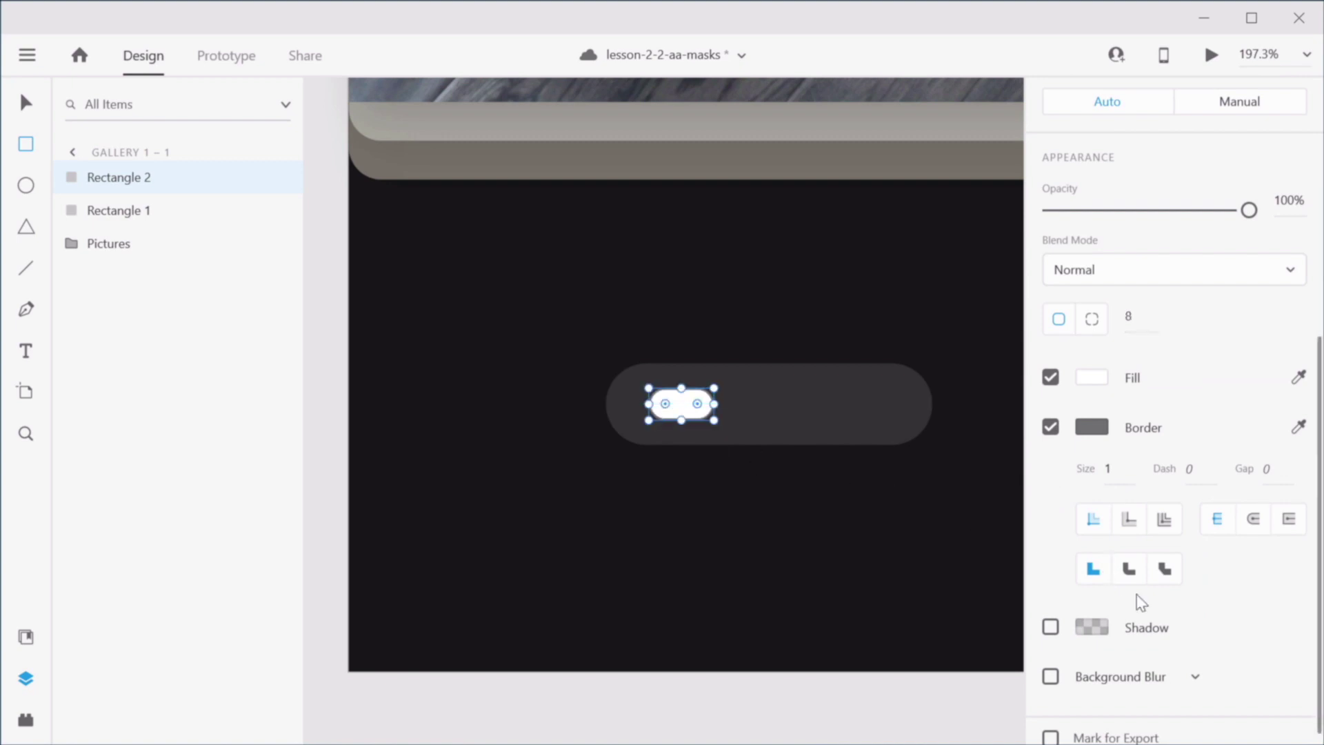
click(1050, 427)
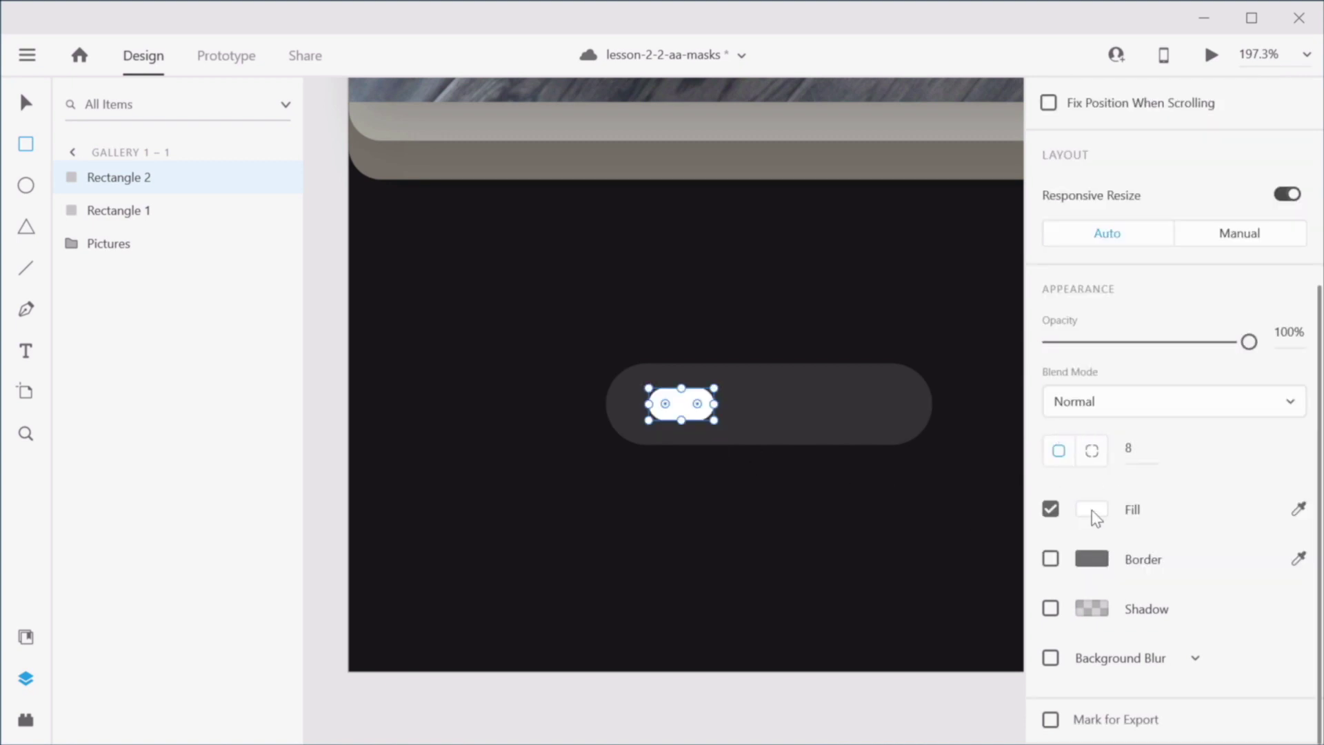
click(1091, 559)
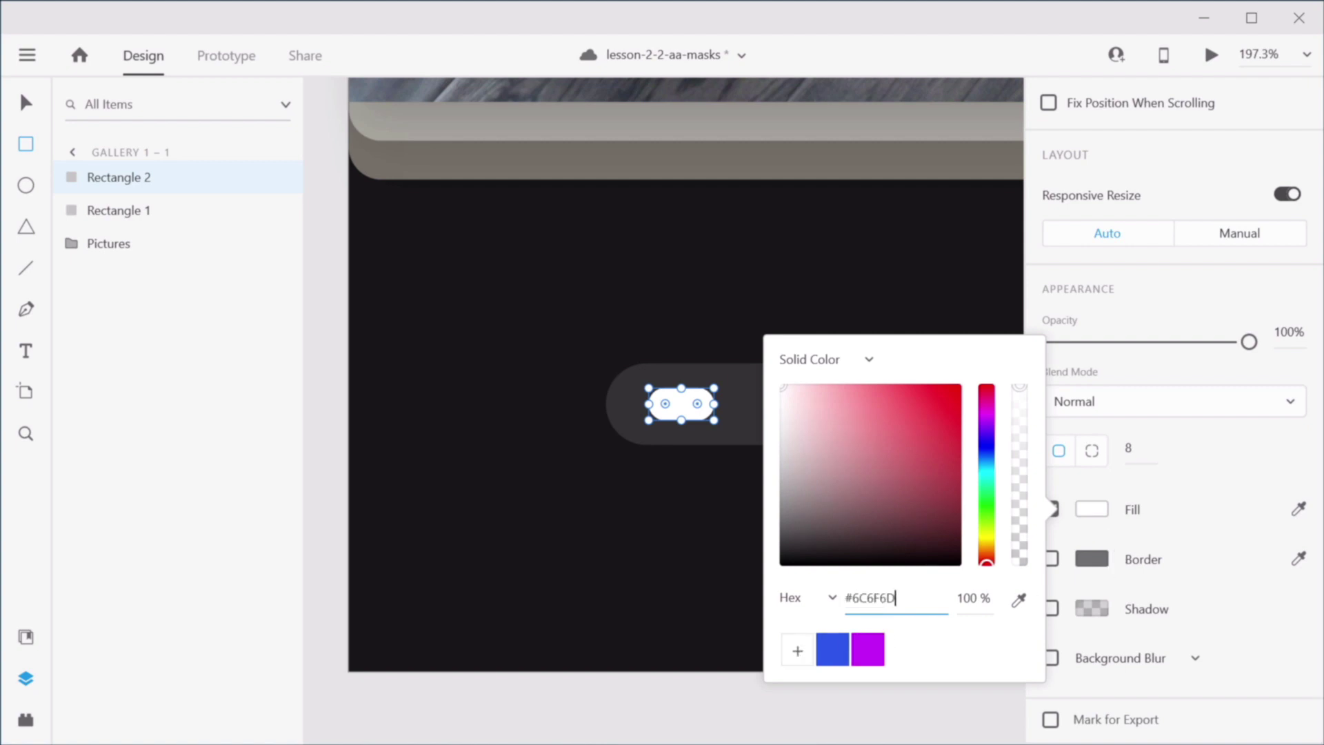
key(Tab)
Step: Move the small pill to 16 px from the left end of the dark pill, centred vertically within it
key(v)
drag(686, 410, 680, 410)
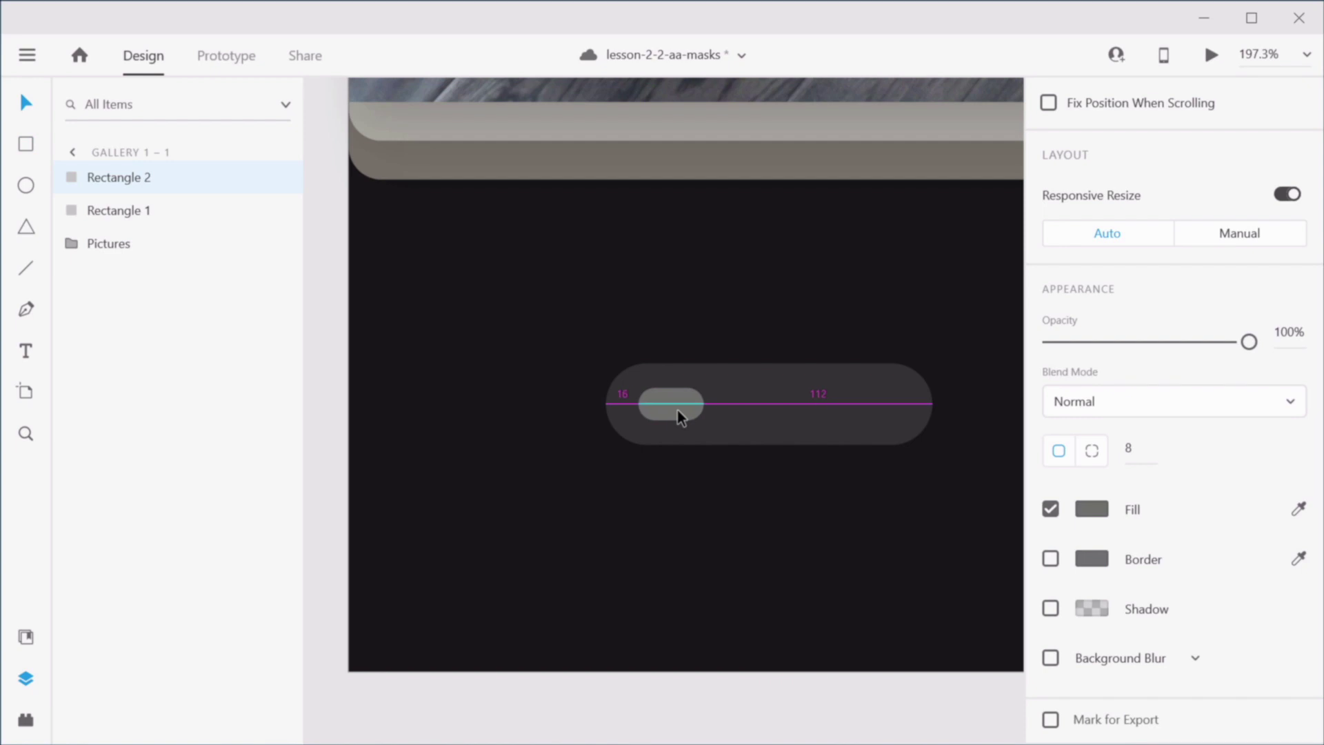
drag(677, 409, 677, 410)
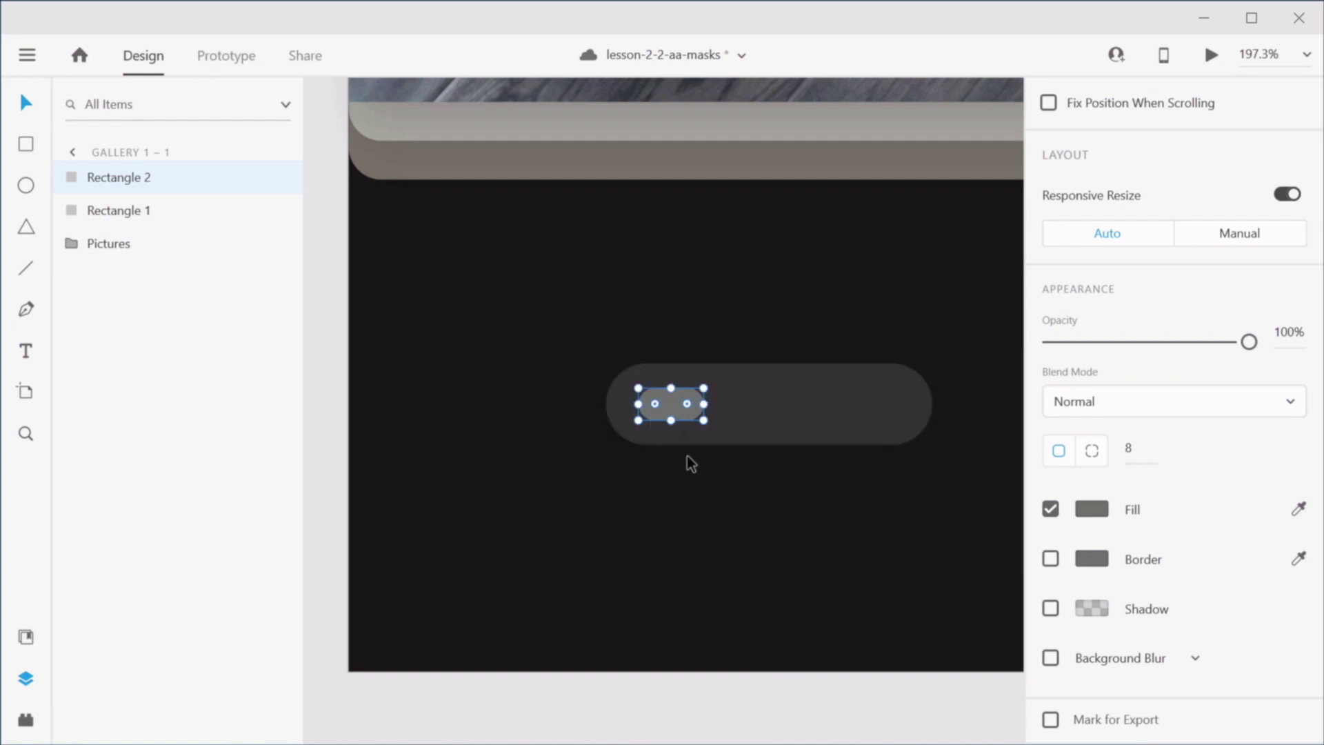
Step: Rename the small pill's layer to Dot 1 and the dark pill's layer to Slider bg
double_click(126, 178)
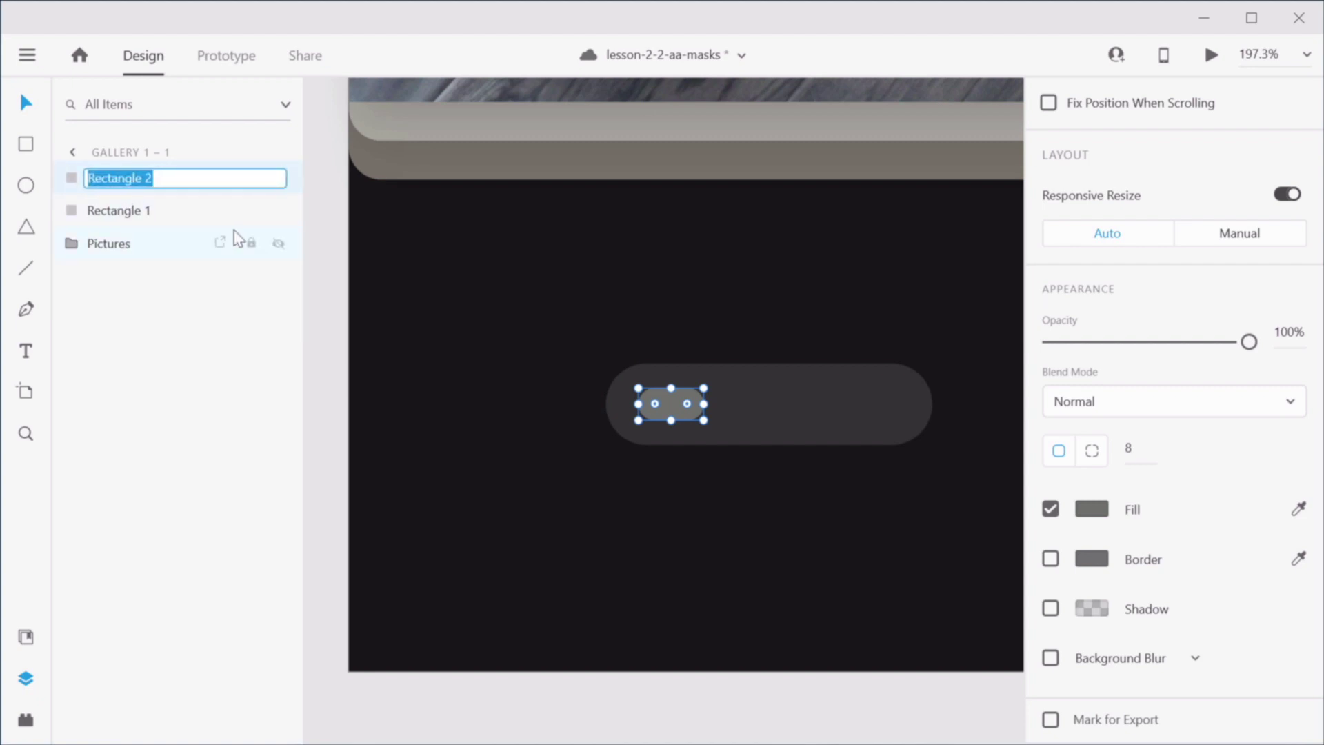
text(Dot 1)
key(Return)
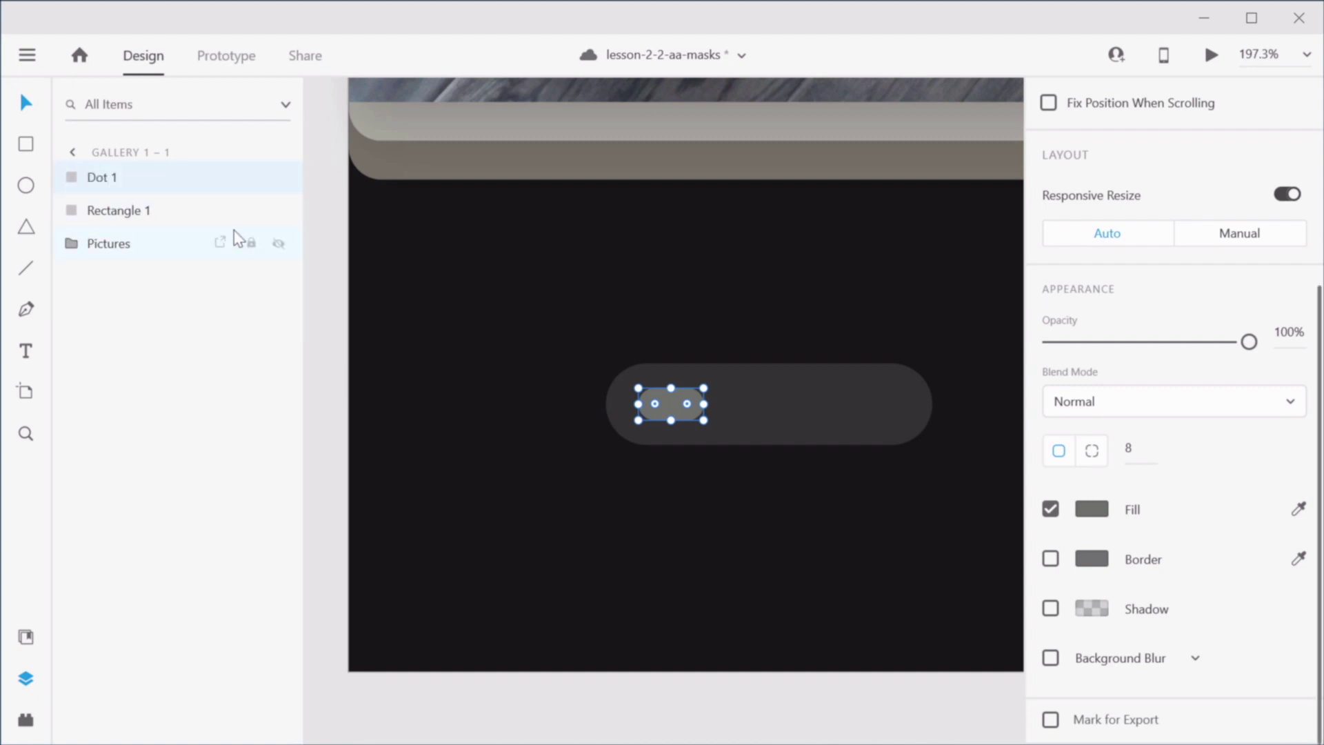
double_click(109, 211)
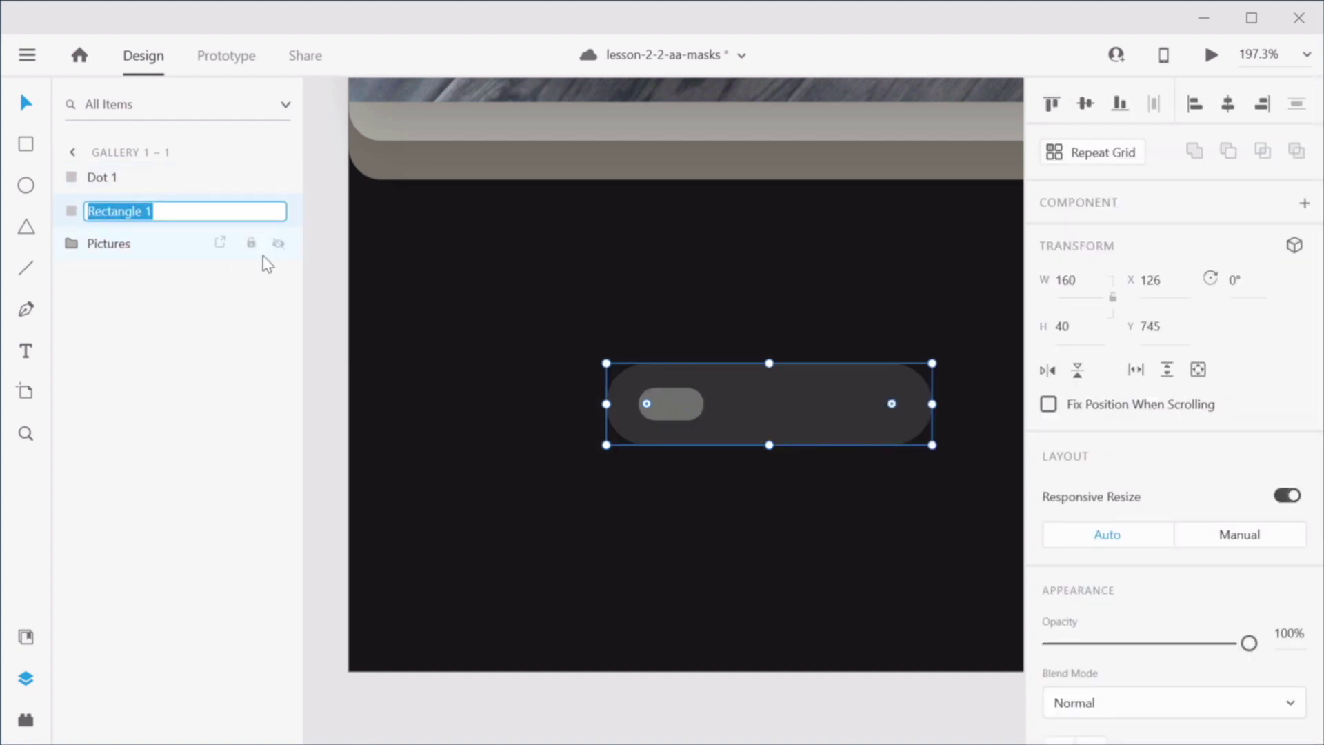
text(Slider bg)
key(Return)
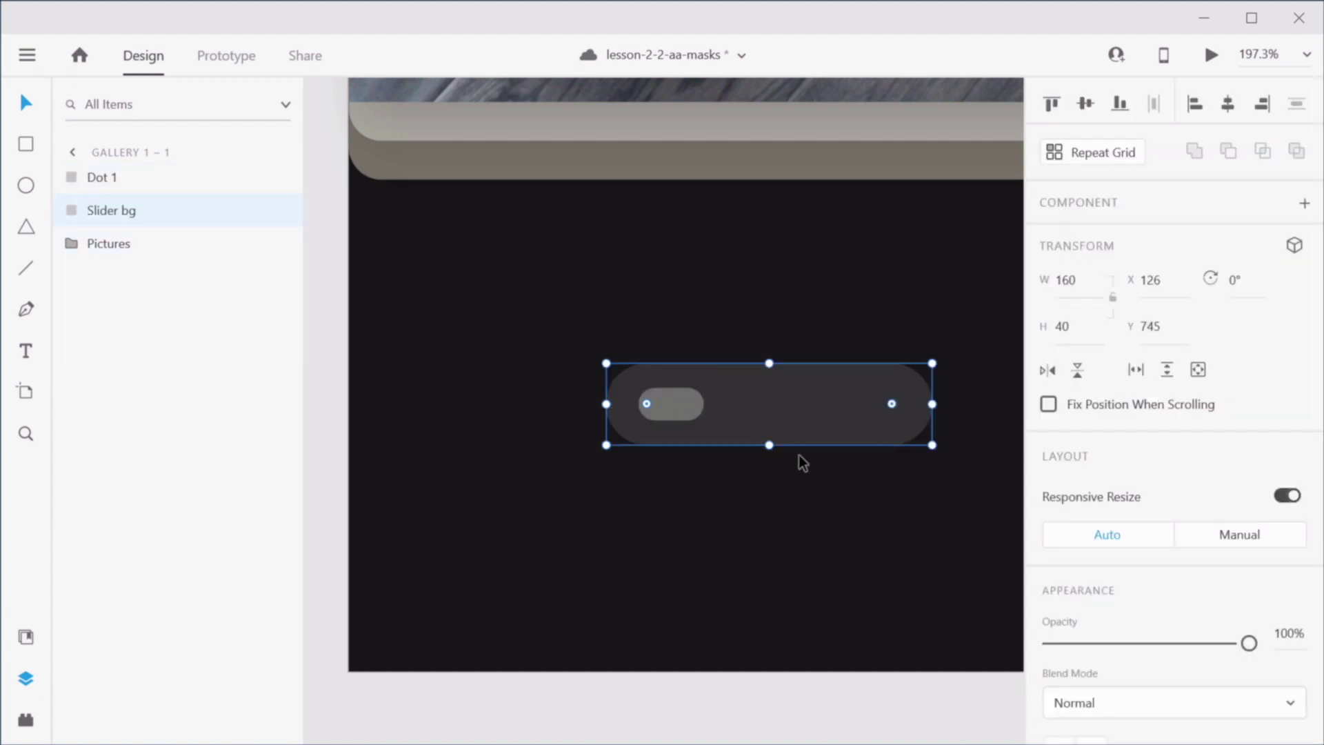
Step: Duplicate the Dot 1 pill twice, placing one copy at X 238 near the slider's right end and one near its middle
click(685, 417)
key(ctrl+d)
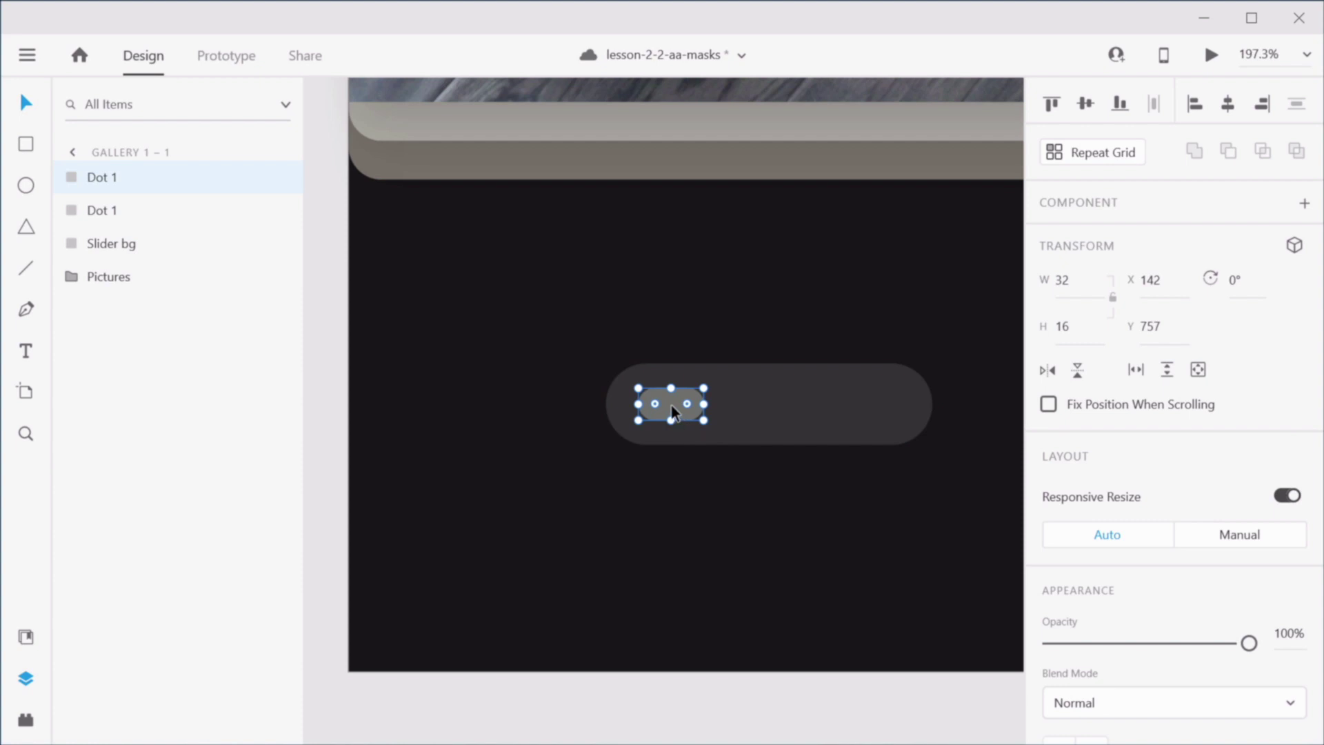
drag(672, 412, 865, 403)
key(ctrl+d)
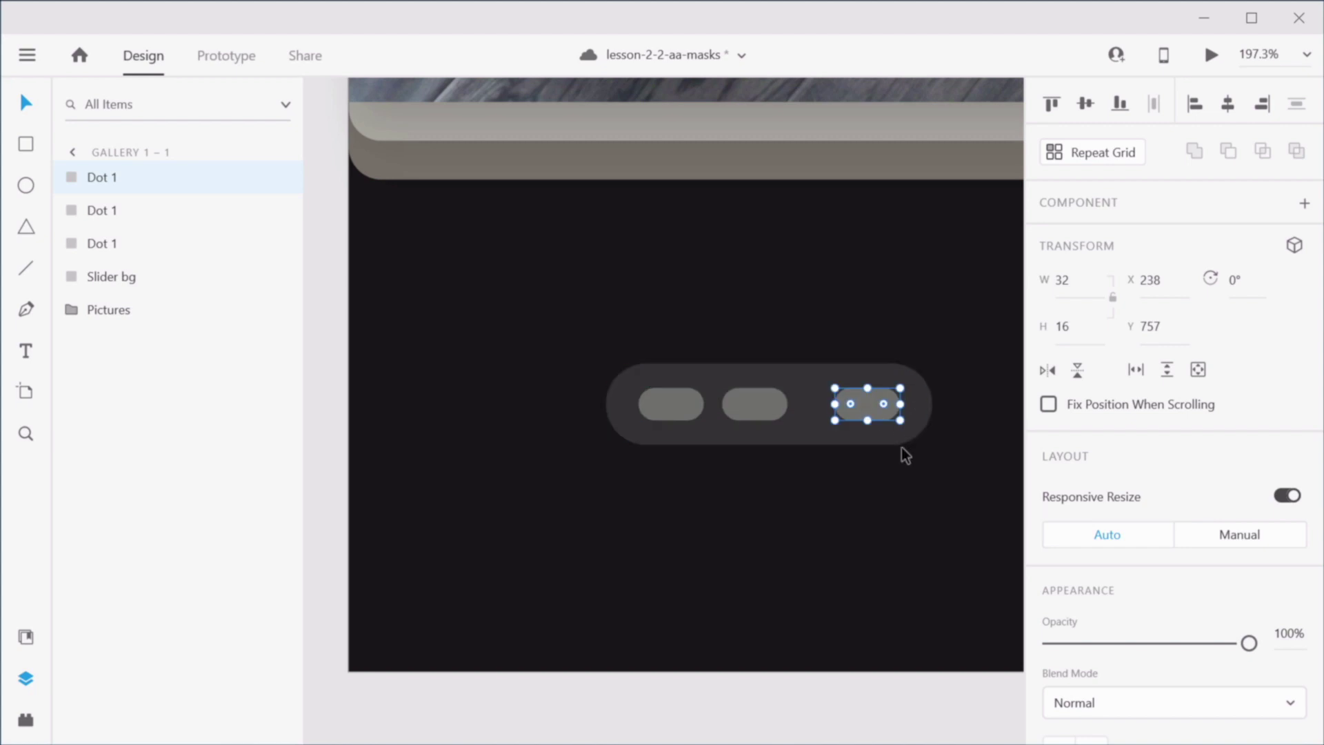
Step: Align the middle dot horizontally to the centre of Slider bg
click(727, 403)
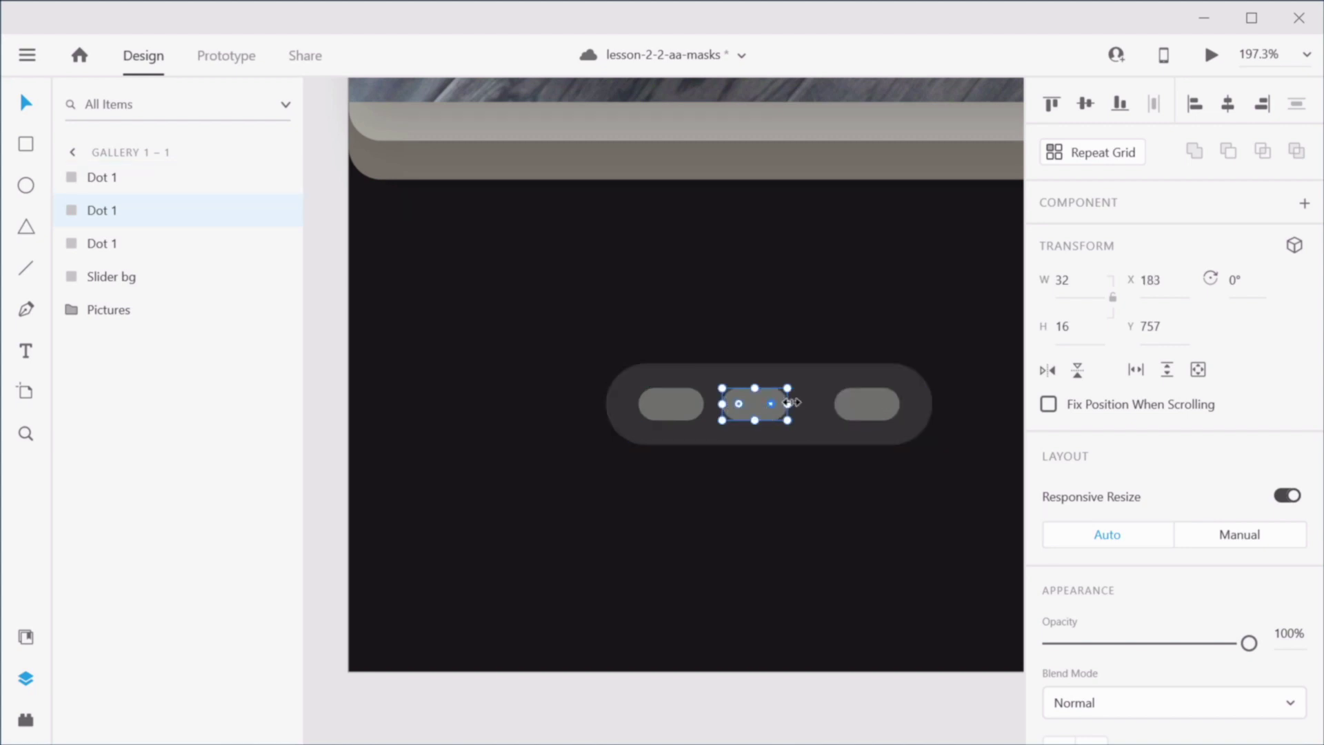
shift+click(816, 381)
click(1227, 104)
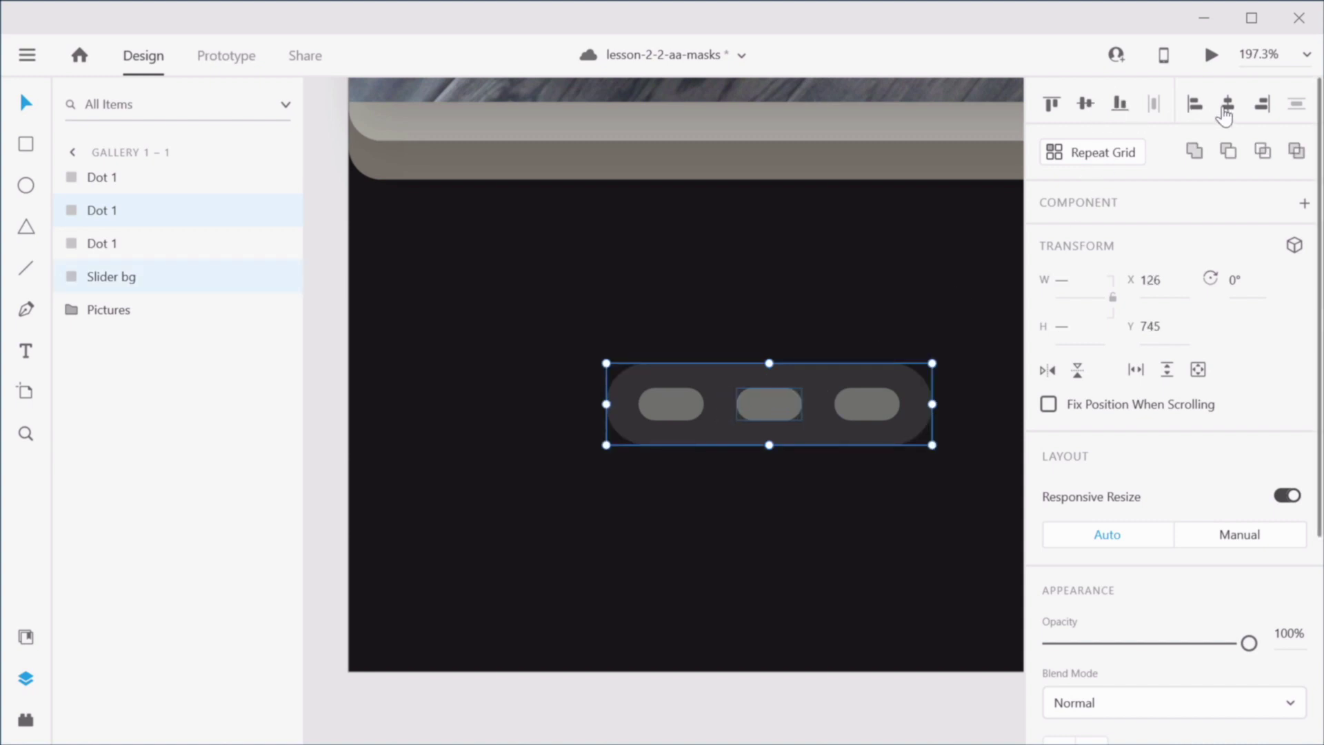
click(852, 265)
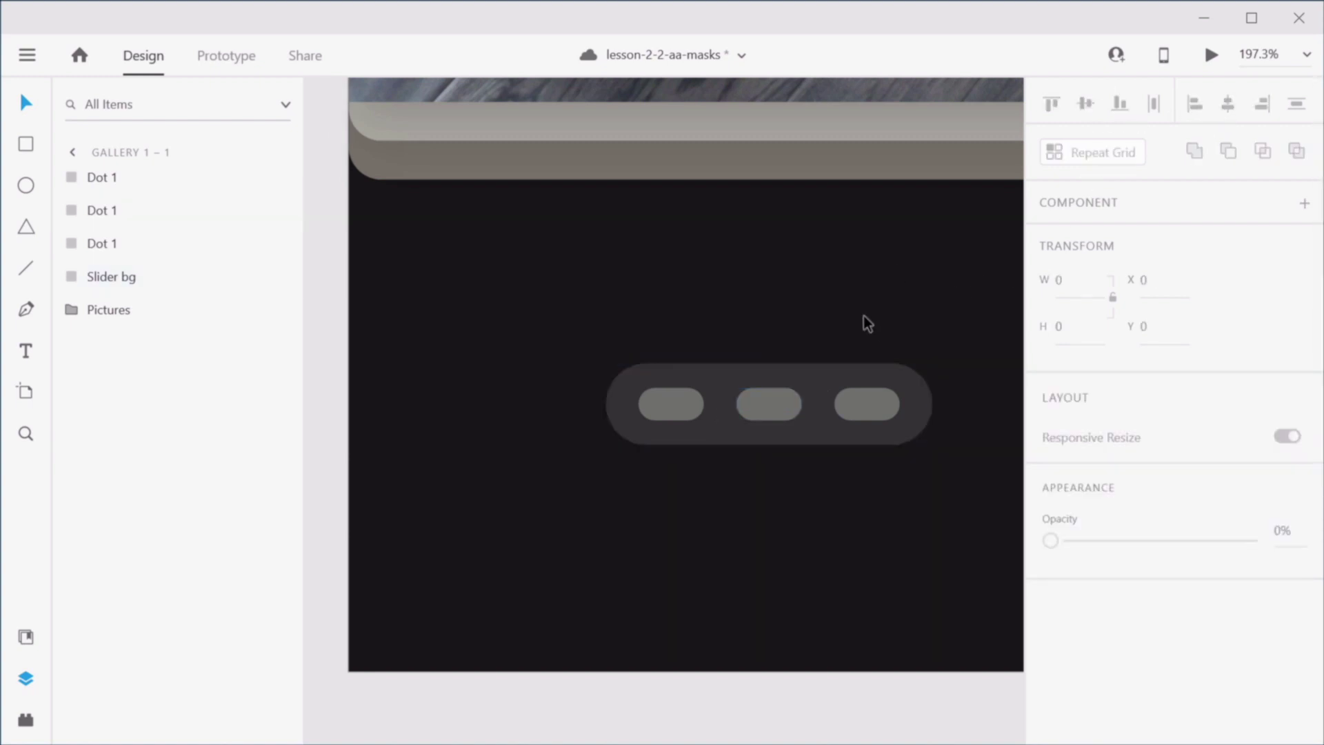
Step: Rename the middle dot's layer to Dot 2 and the right dot's layer to Dot 3
click(670, 407)
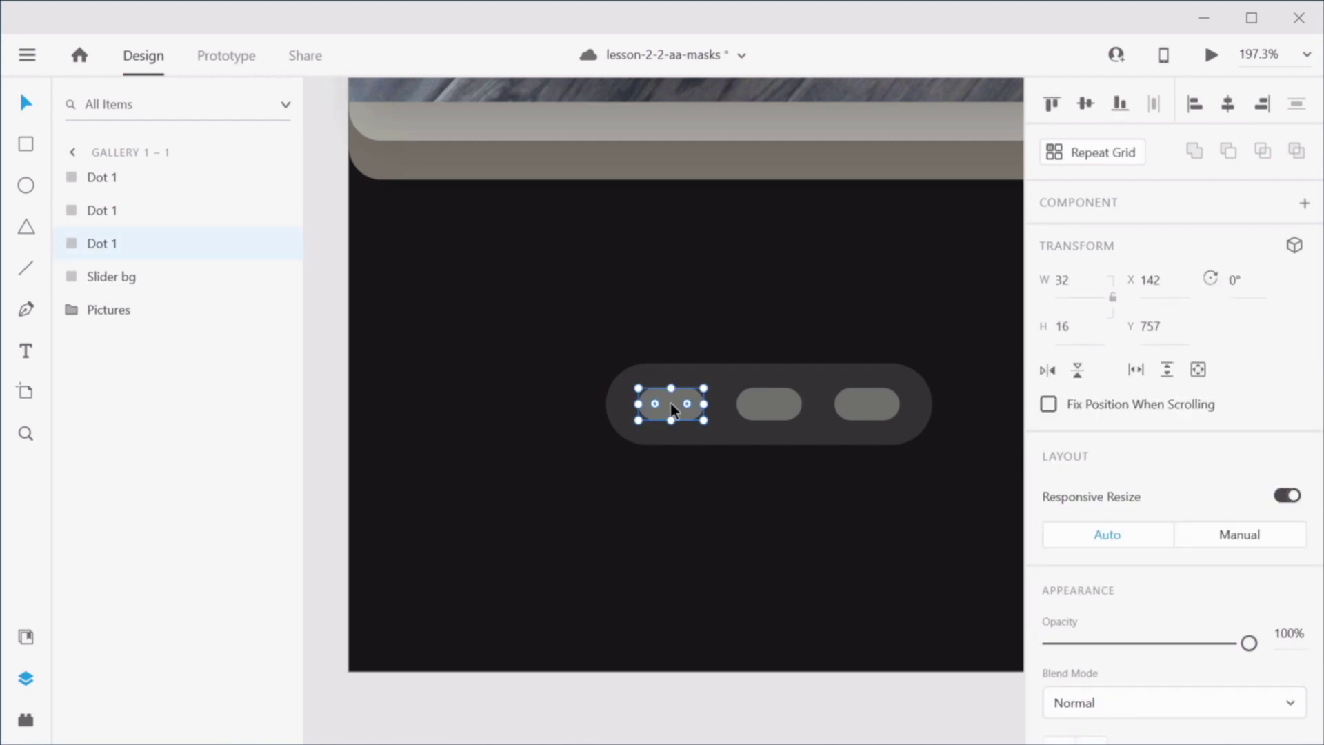
click(112, 212)
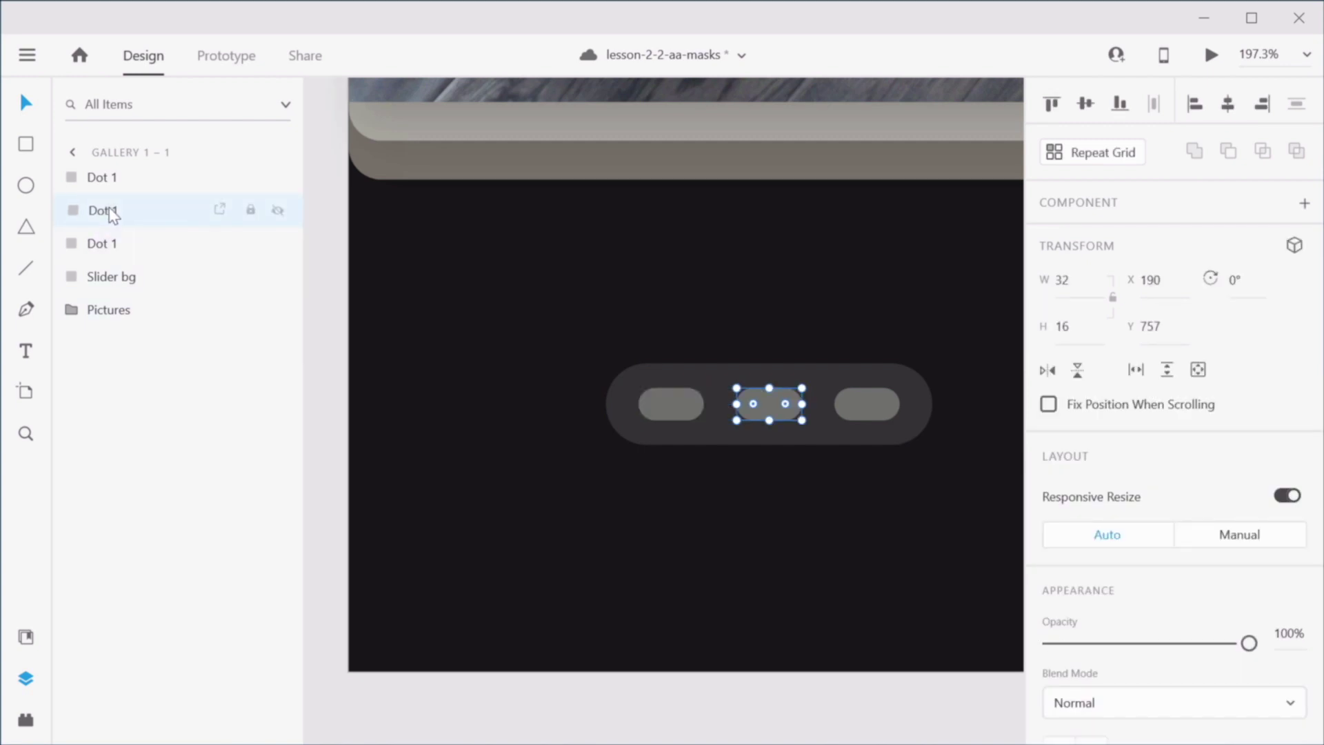
double_click(111, 212)
key(Right)
text(2)
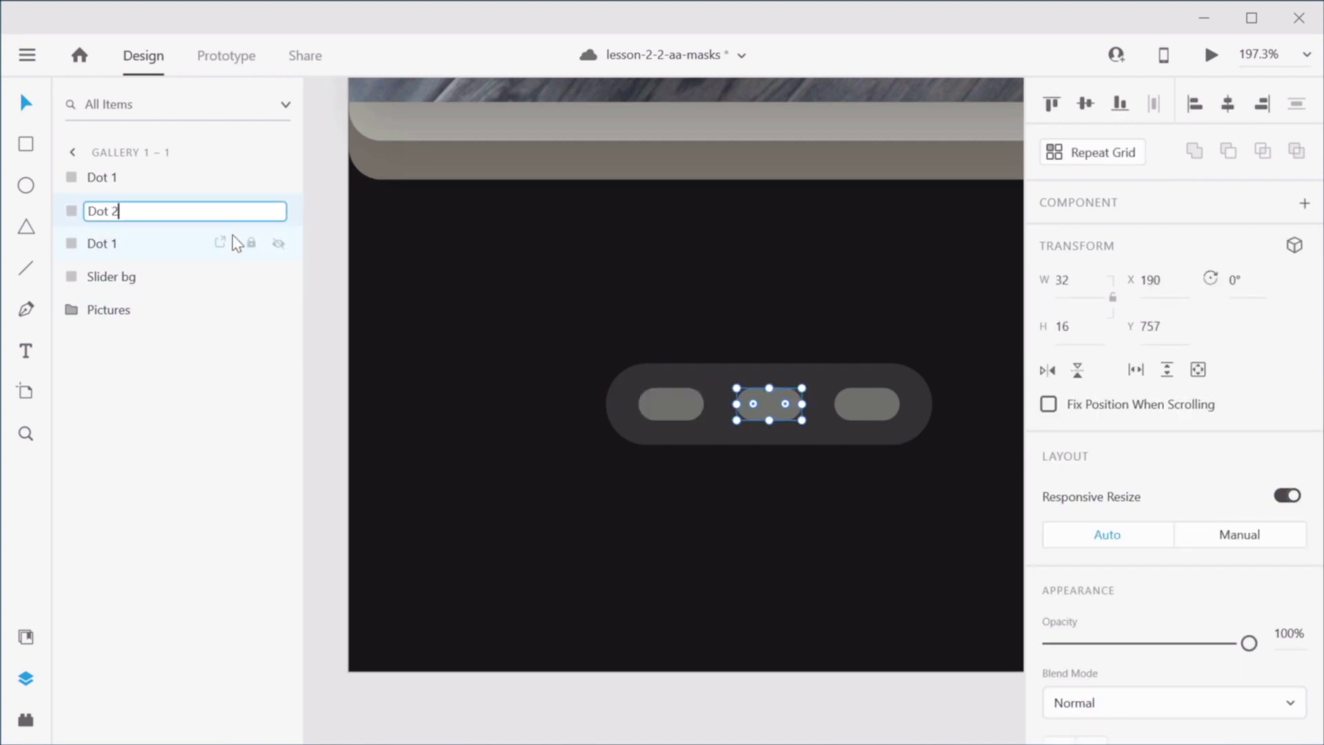
key(Tab)
key(Right)
key(BackSpace)
text(3)
key(Return)
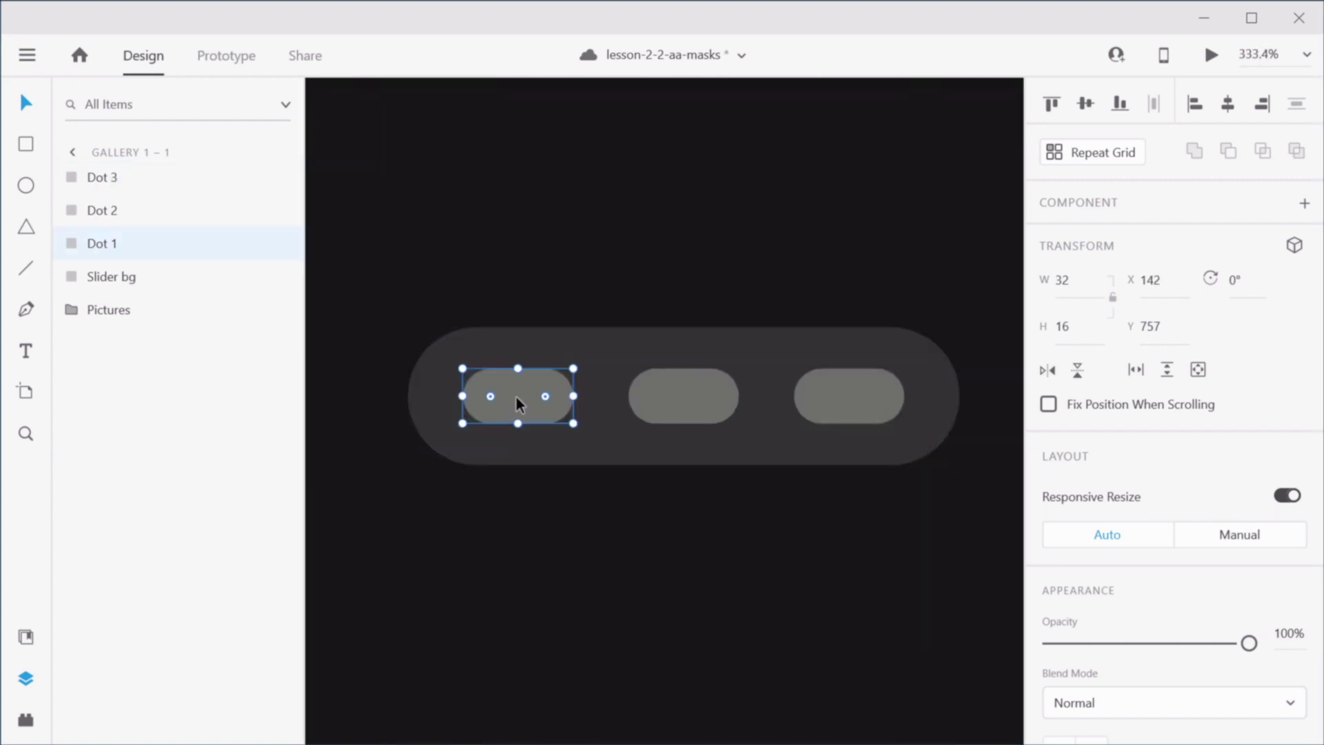
Step: Duplicate Dot 1, move the copy to the top of the layer stack and rename it Dot bg
key(ctrl+d)
drag(108, 244, 116, 176)
double_click(107, 183)
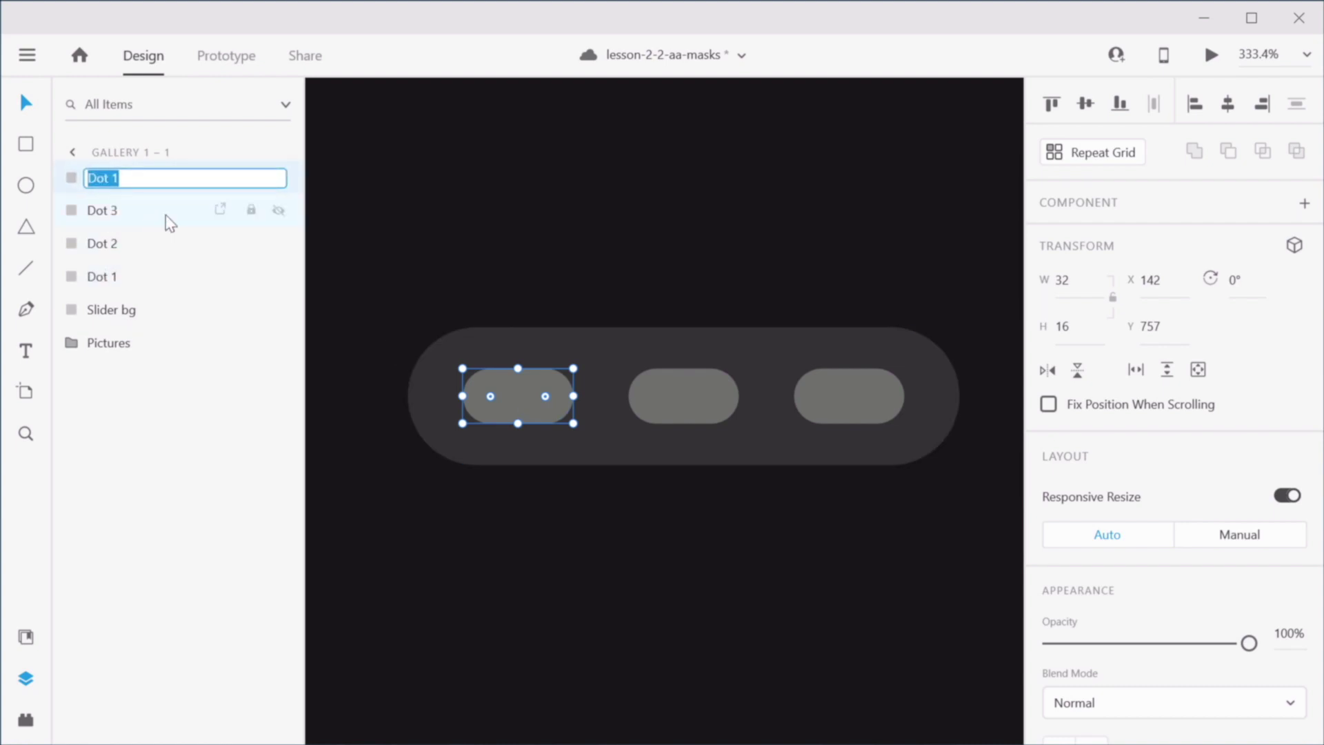
text(Dot bg)
key(Return)
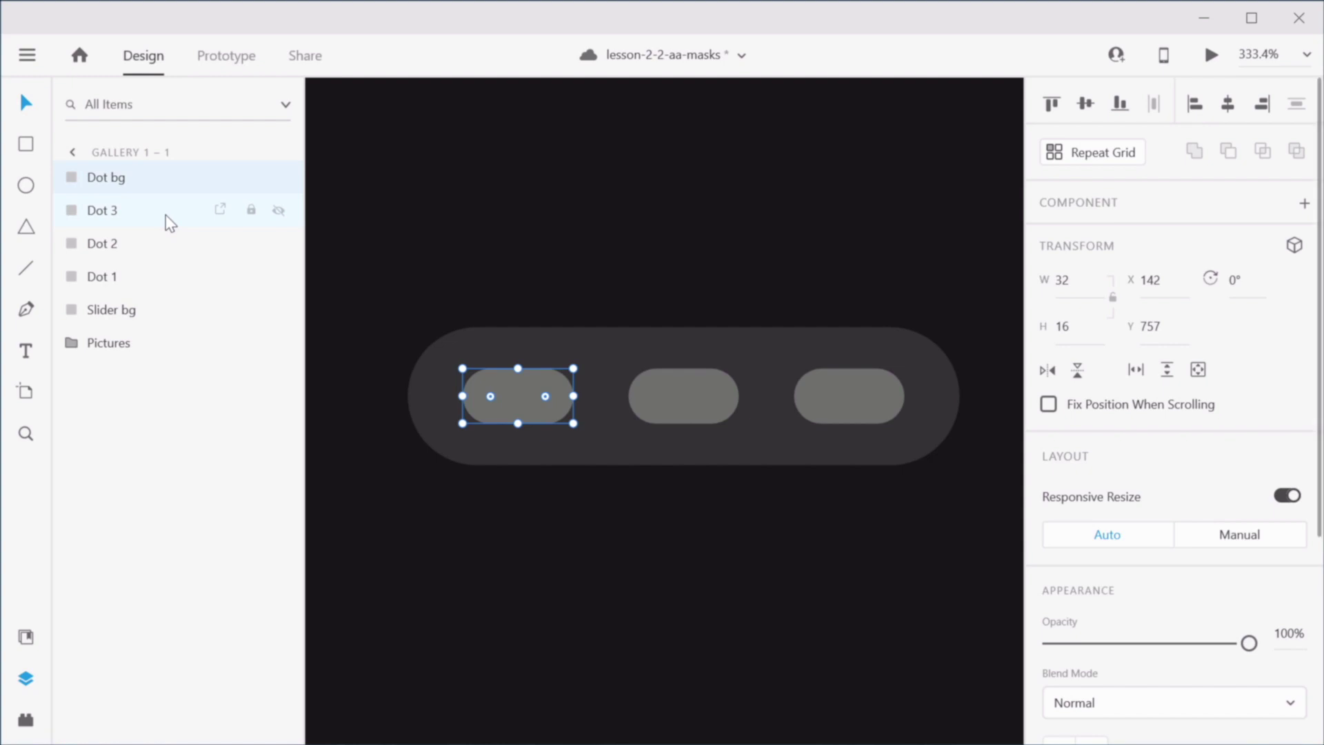
Step: Stretch Dot bg across all three dots to a width of 128 and fill it with #62A973
drag(574, 397, 908, 395)
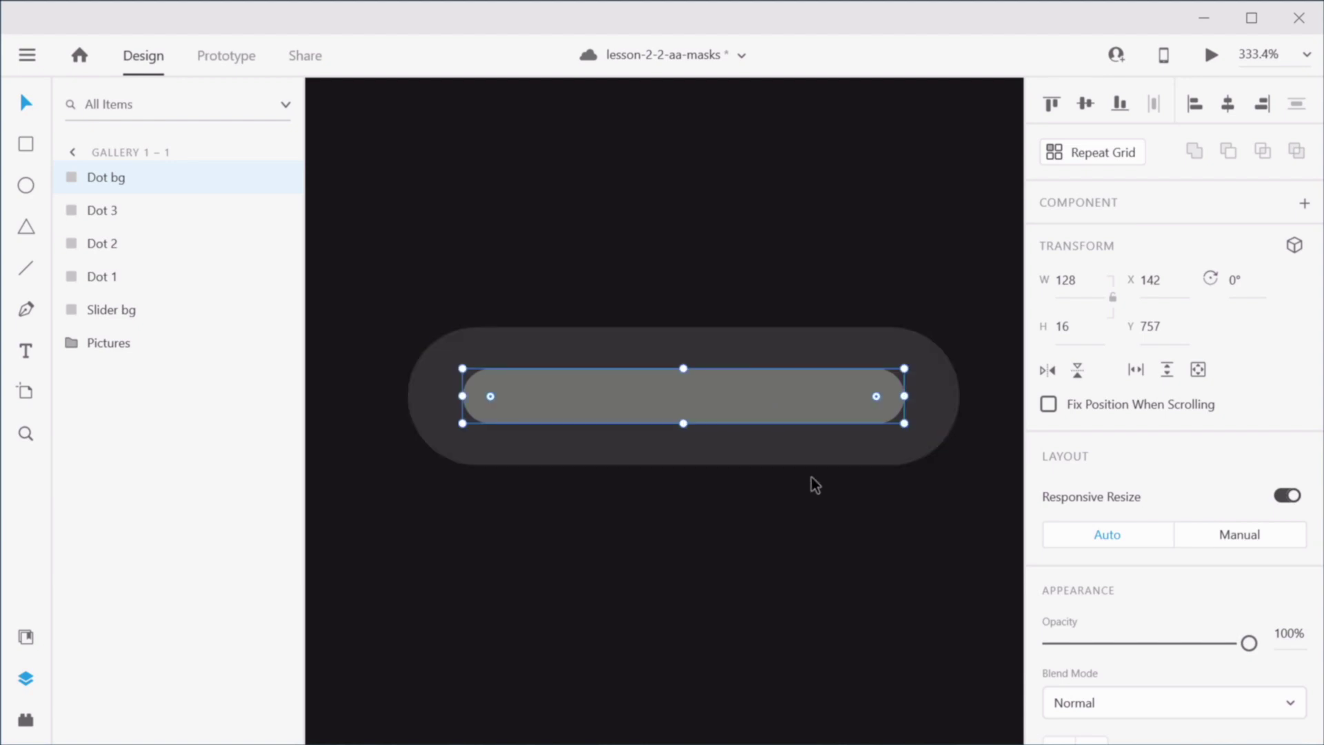
scroll(1172, 483, down, 4)
click(1092, 531)
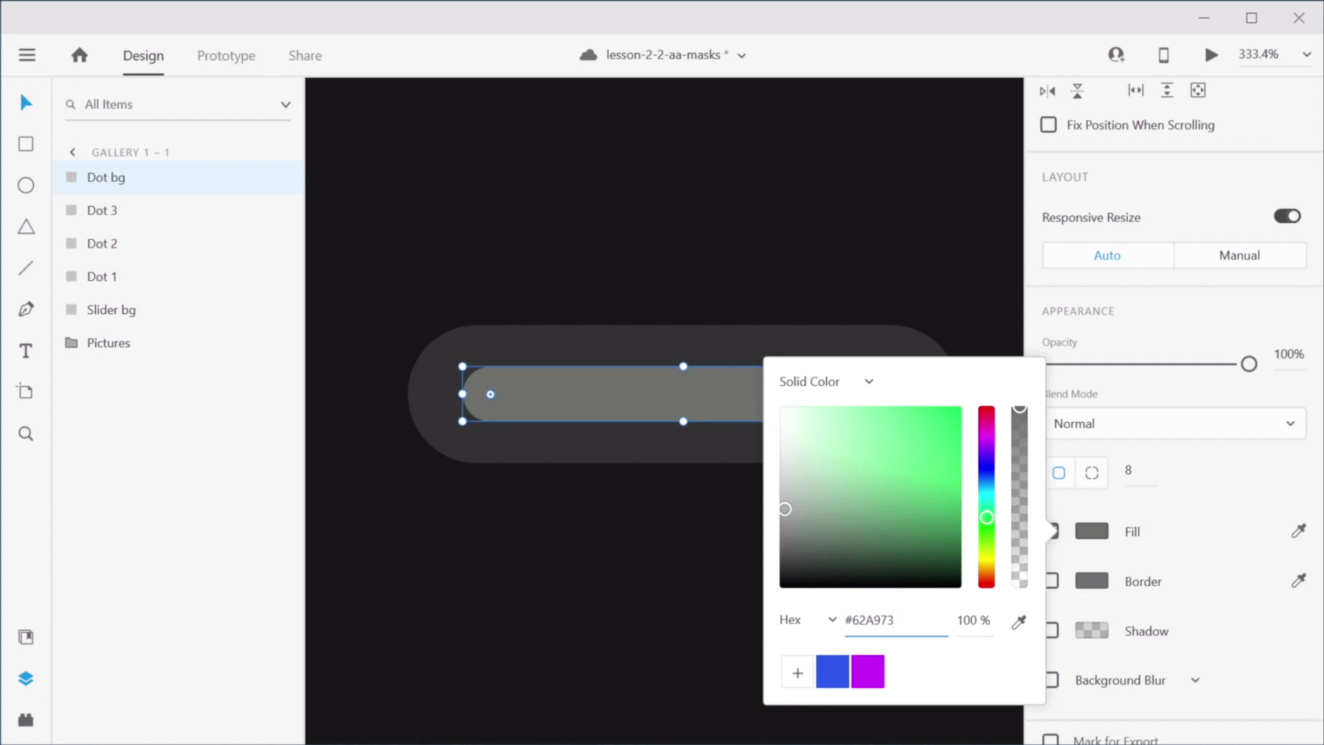
key(Tab)
click(669, 575)
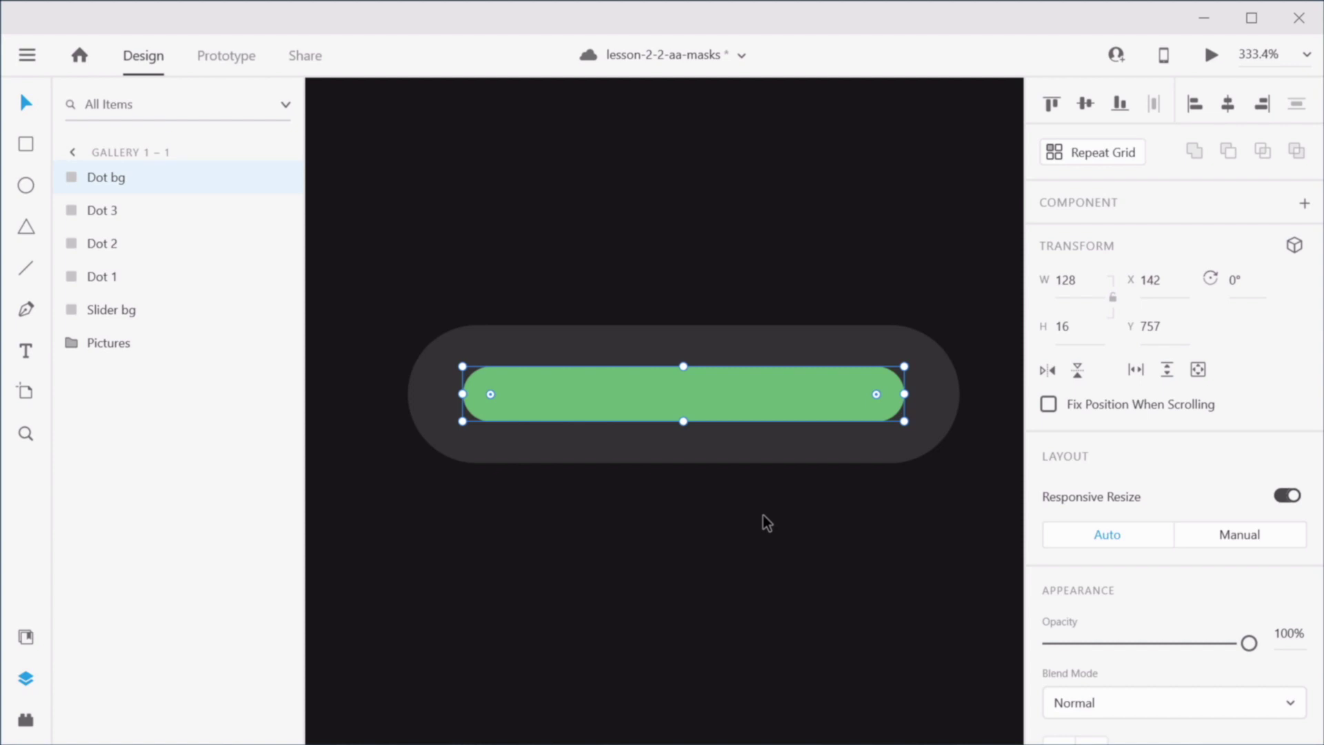
Step: Duplicate Dot bg and rename the upper copy Dot mask
key(ctrl+d)
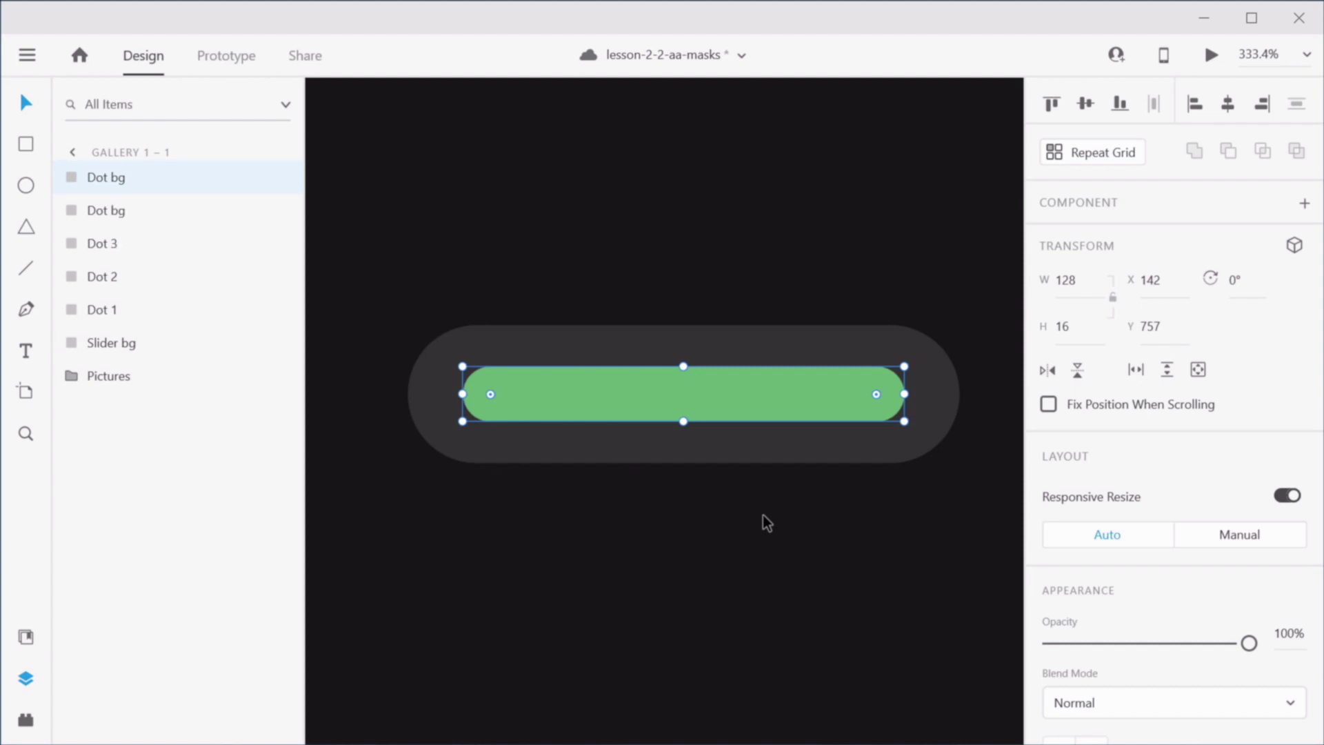
double_click(118, 178)
key(BackSpace)
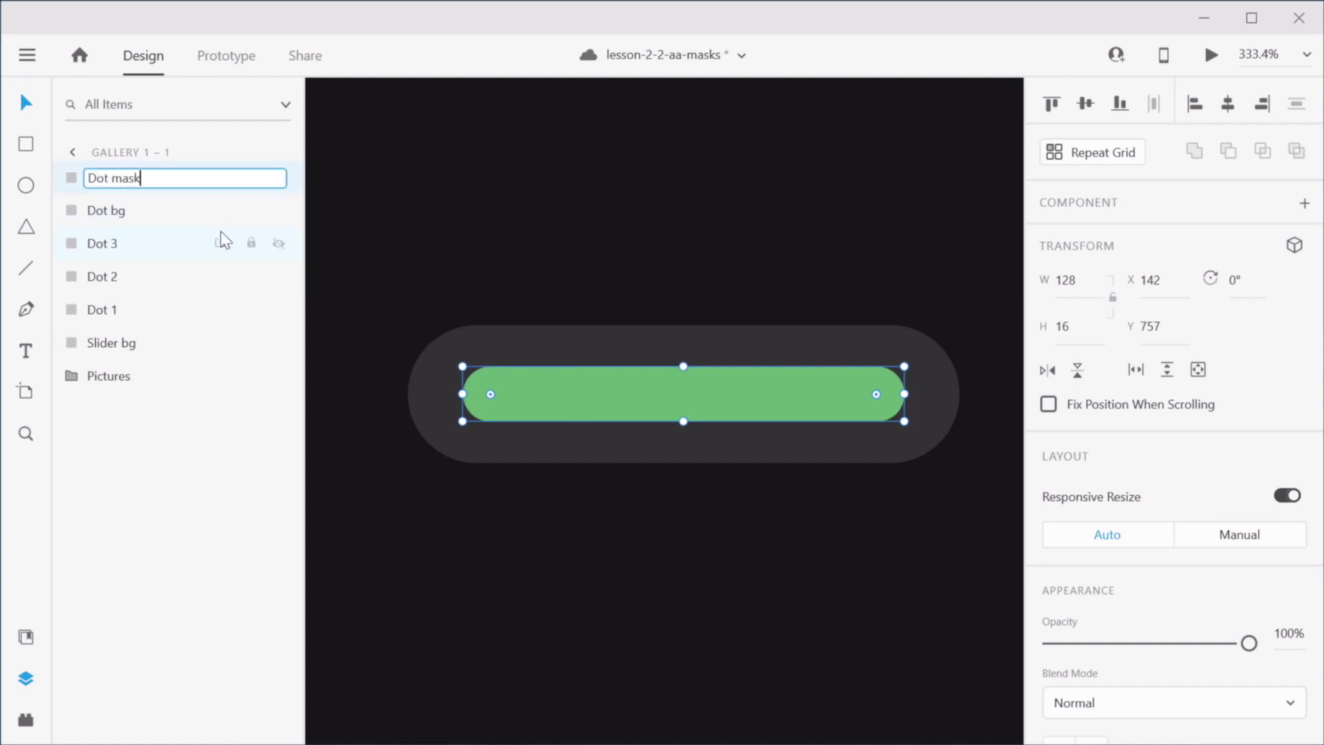
key(Return)
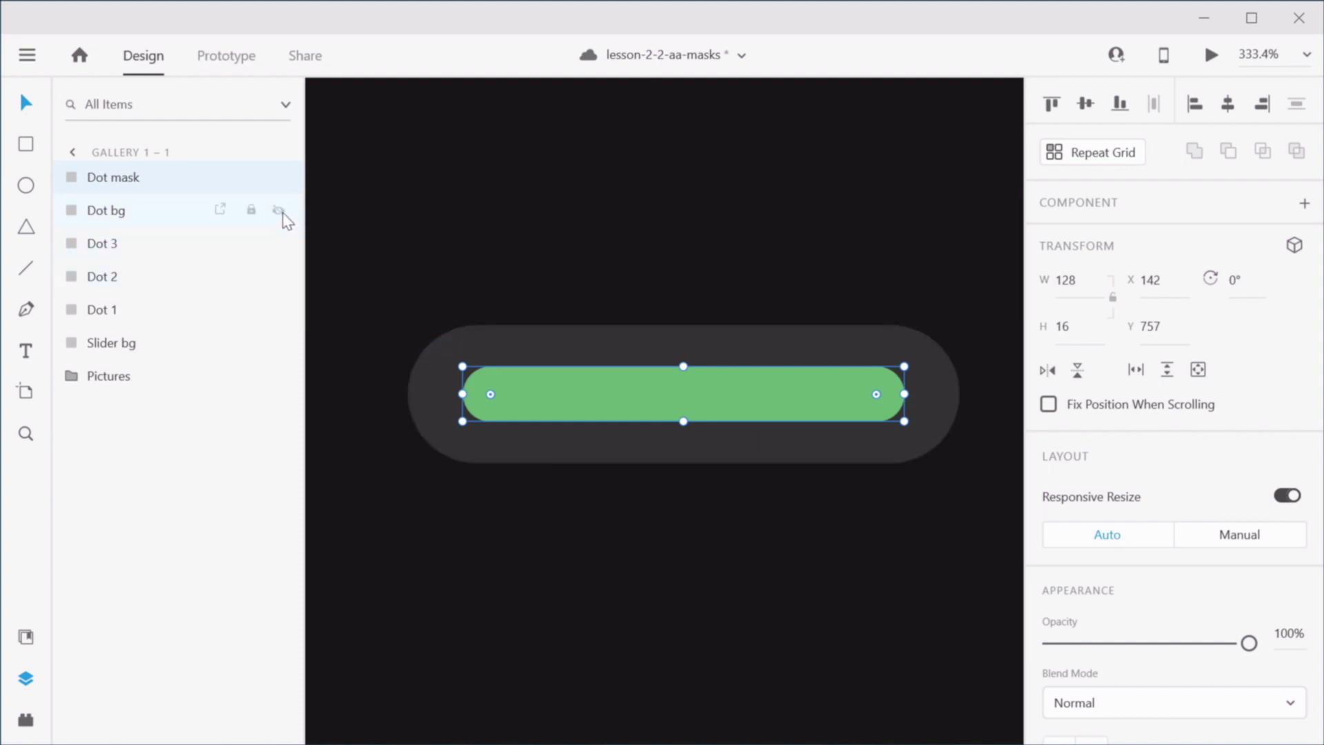
Step: With Dot bg hidden, shorten Dot mask from its right end to a width of 80 and fill it with #FF0000
click(278, 211)
drag(896, 391, 738, 394)
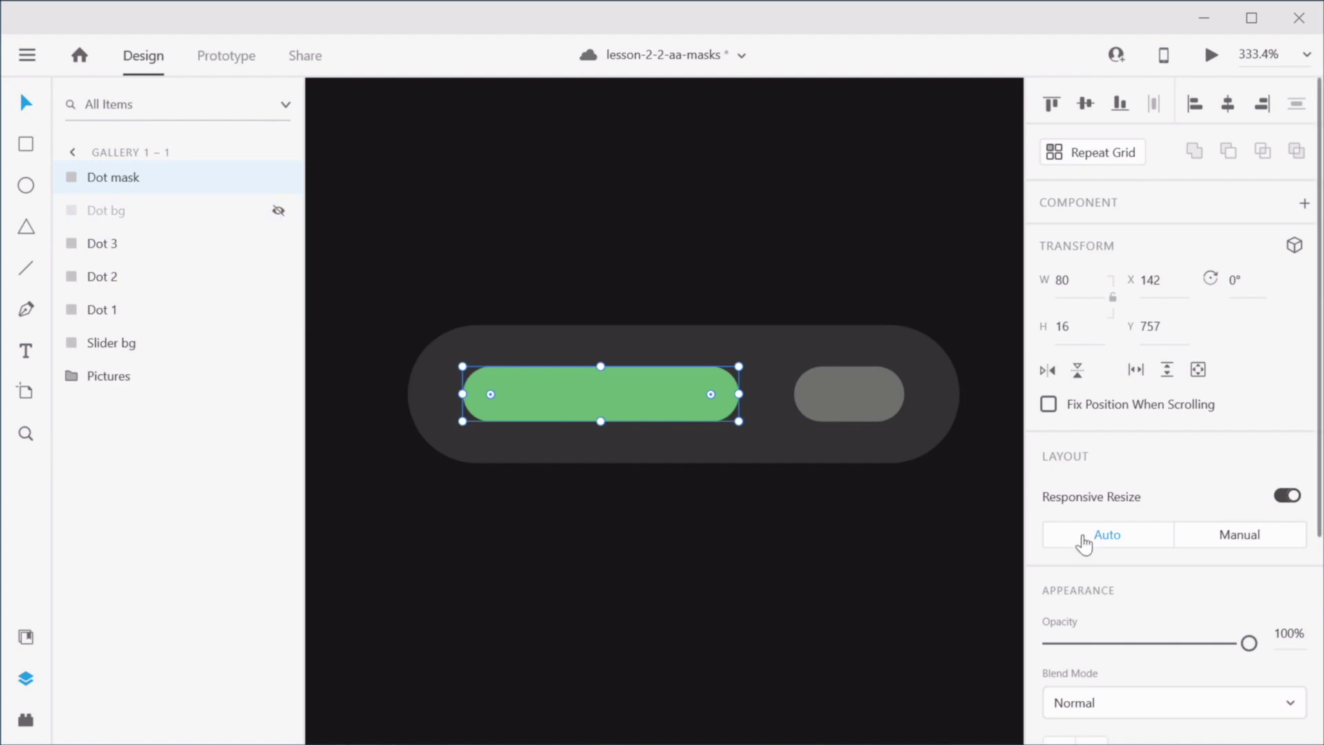
scroll(1138, 535, down, 4)
click(1091, 514)
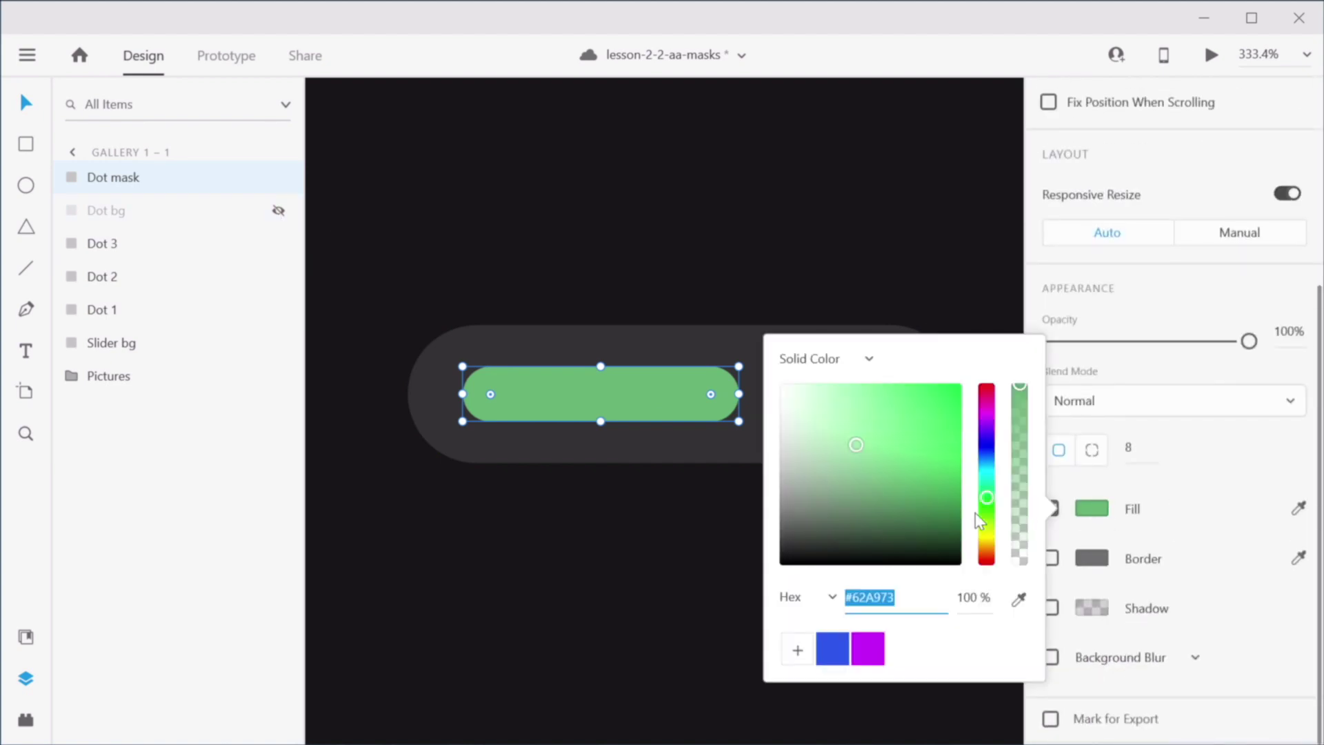
drag(986, 522, 987, 466)
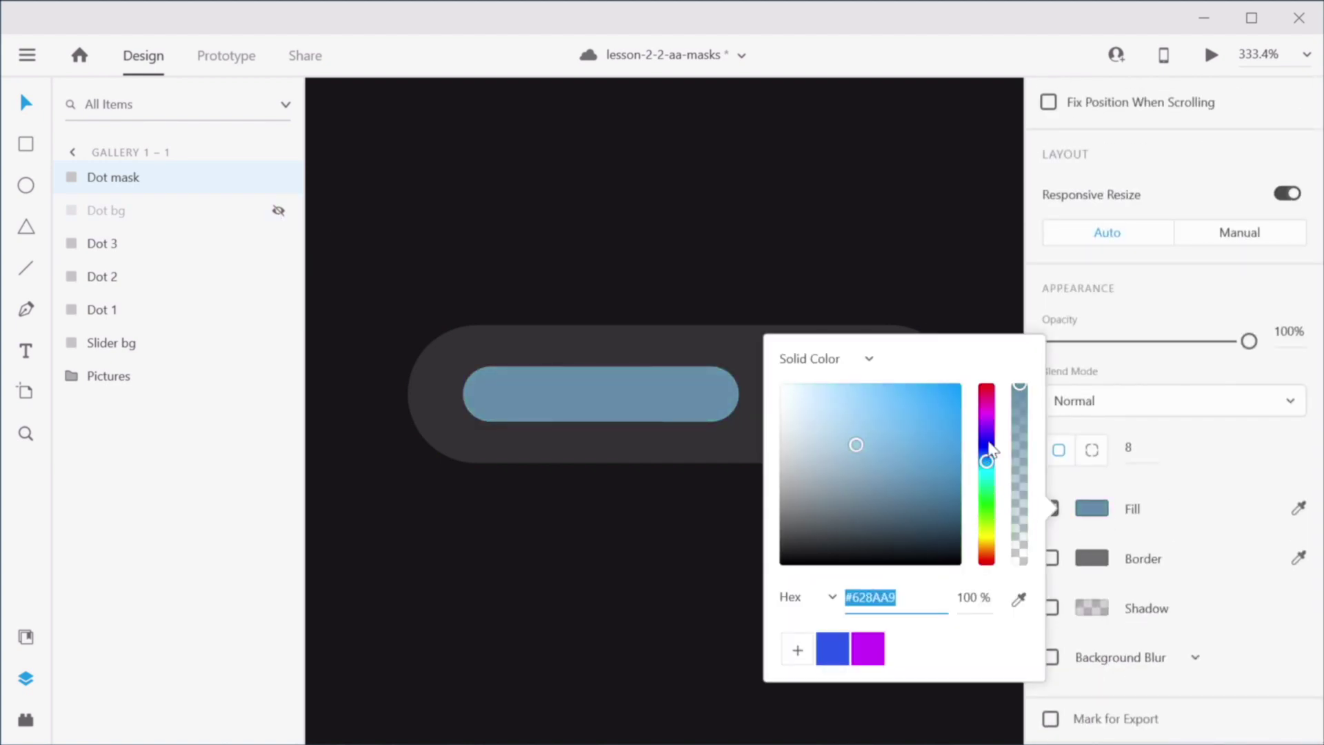
click(986, 387)
drag(935, 402, 986, 381)
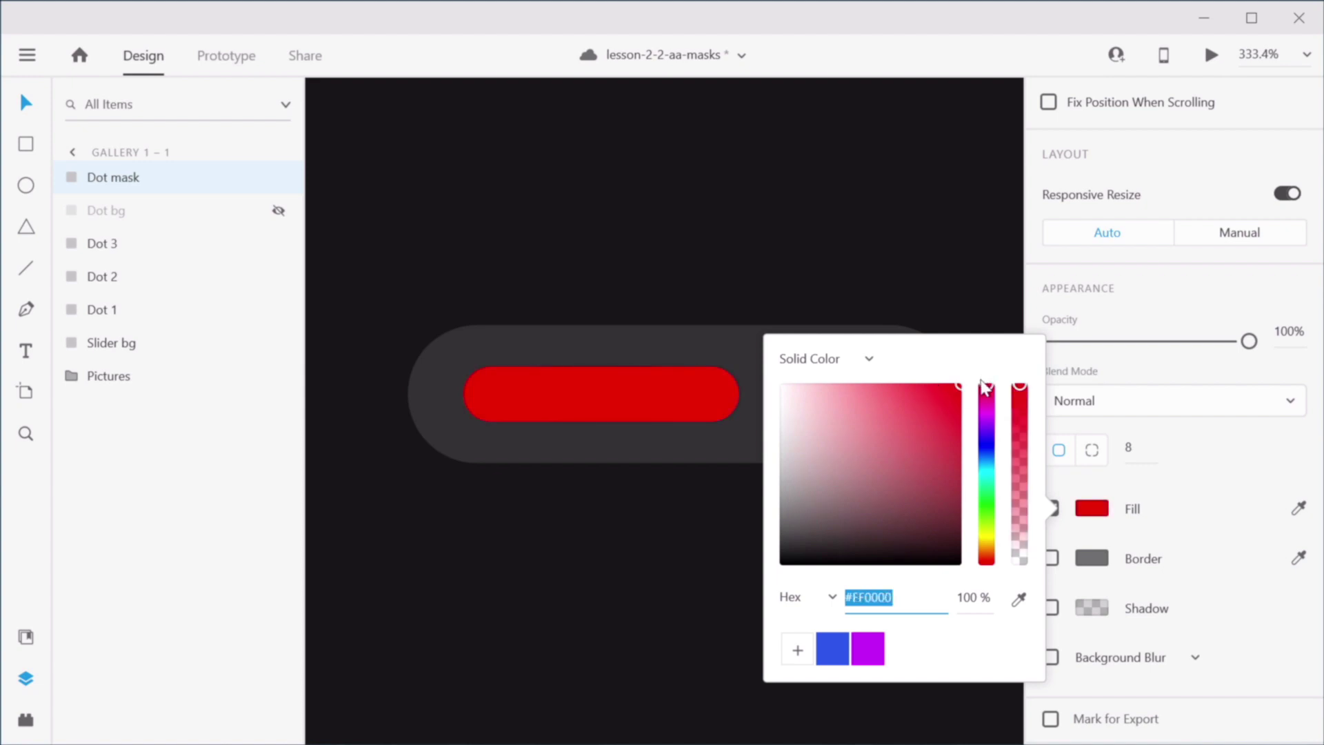
click(920, 283)
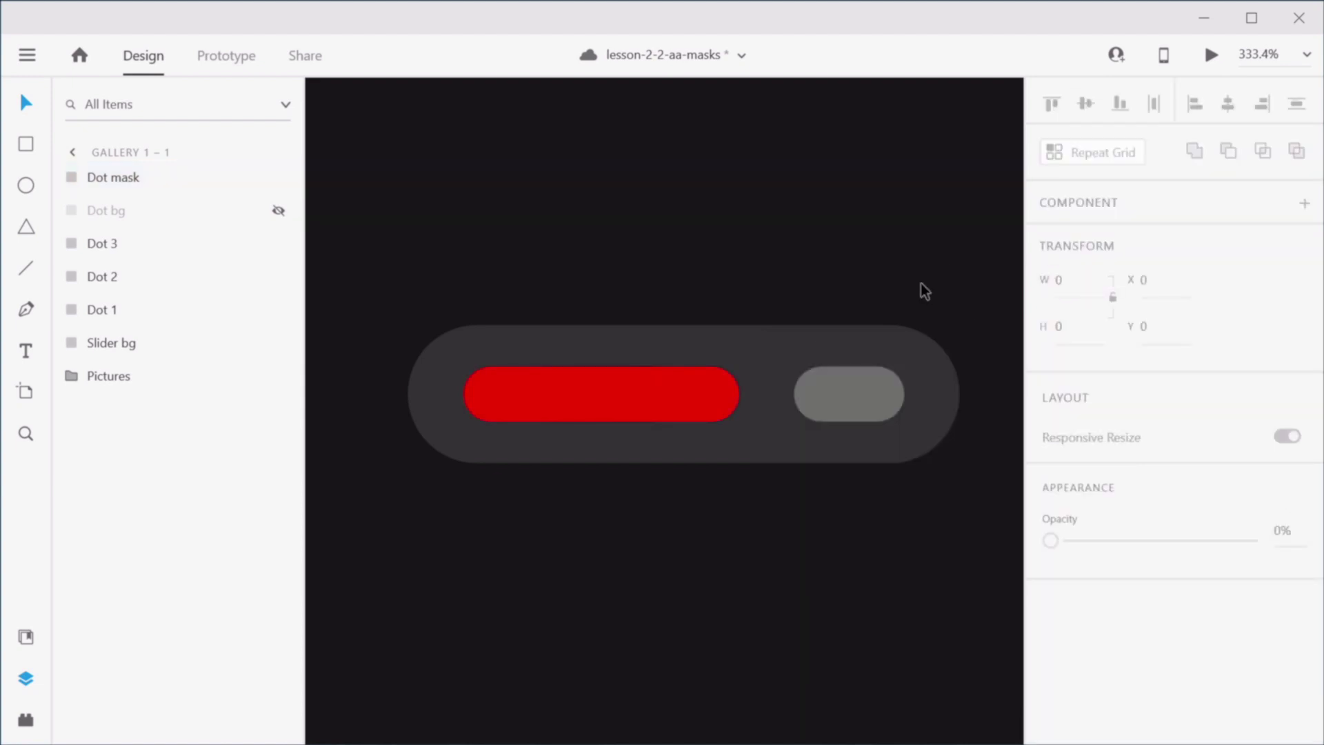
Step: Show Dot bg again and mask it with the Dot mask shape
click(279, 211)
click(128, 181)
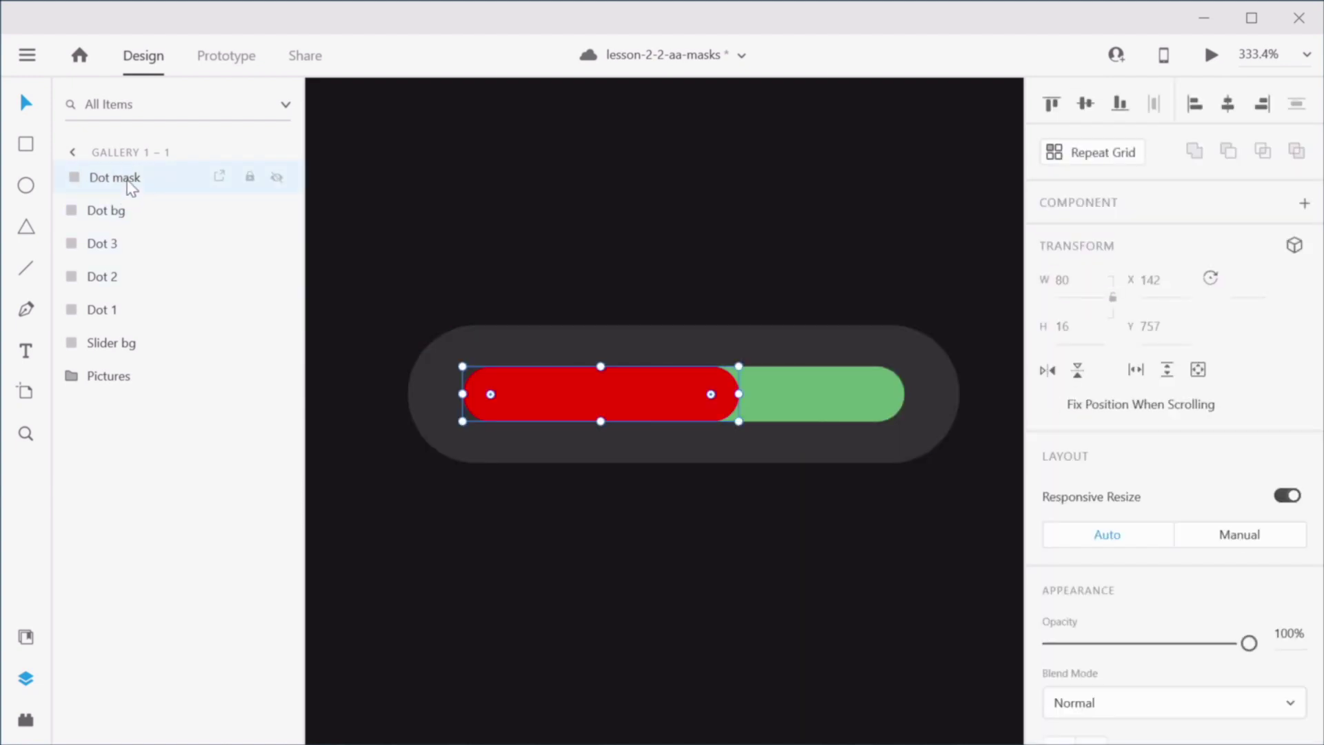
shift+click(130, 215)
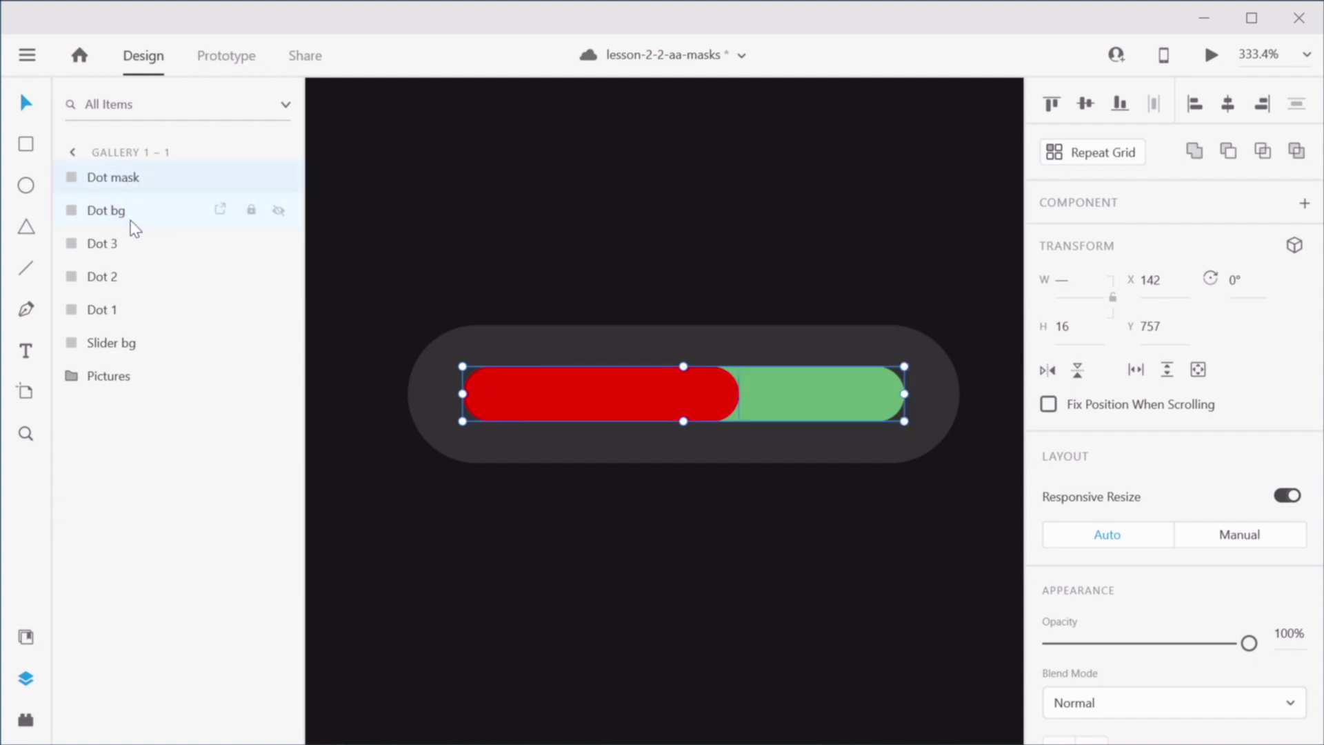
right_click(130, 182)
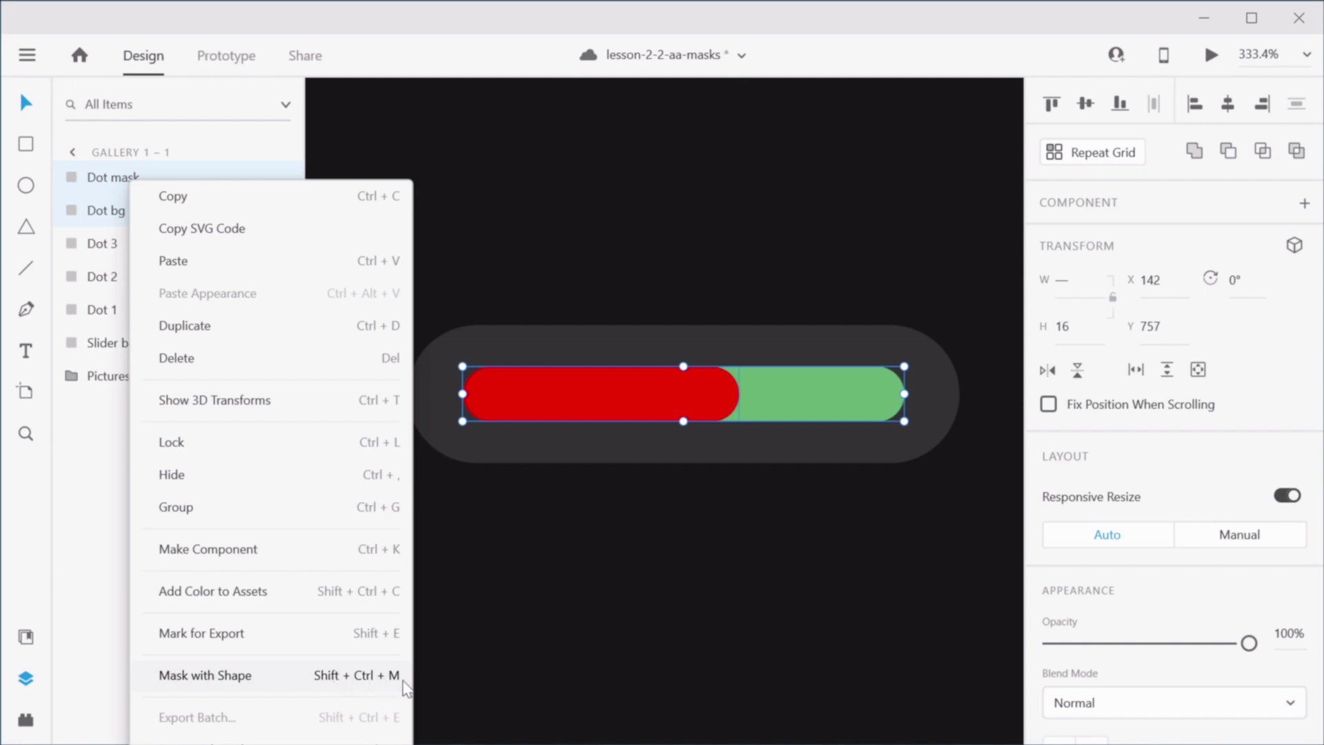
click(374, 674)
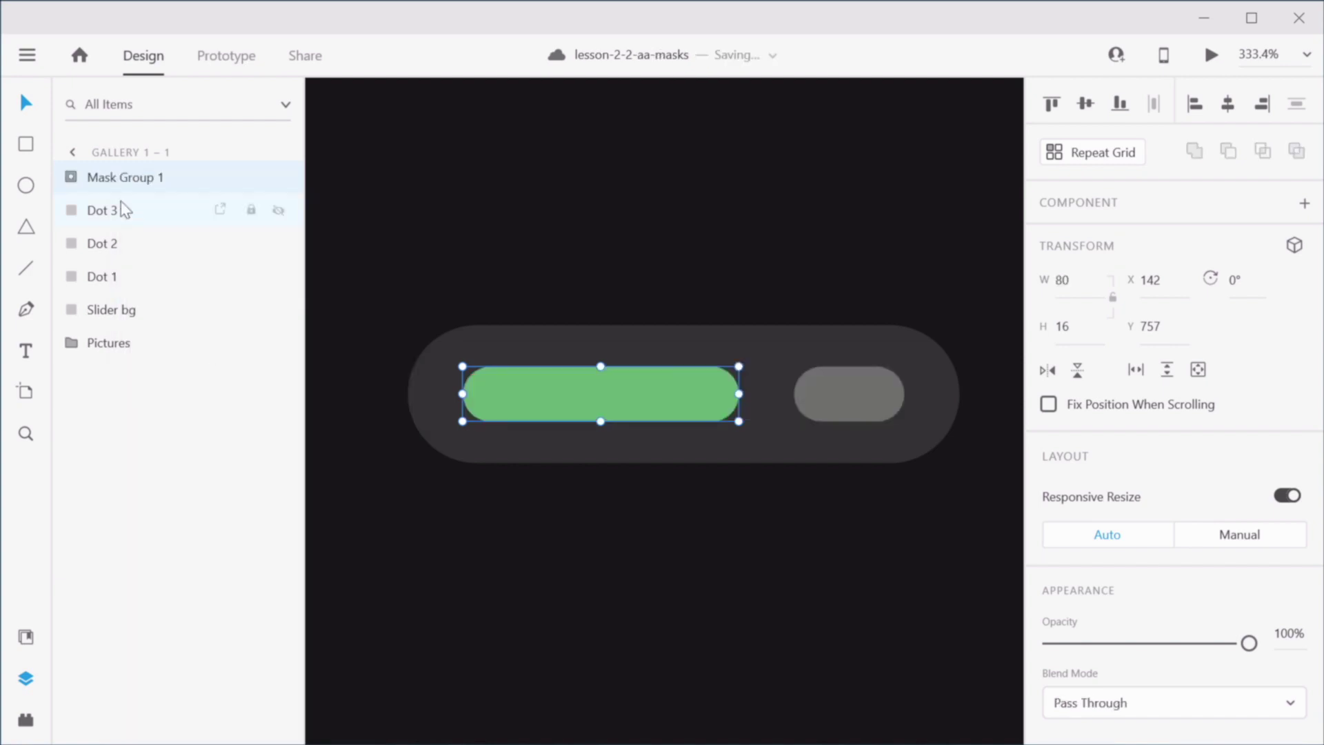
Step: Rename the new mask group to Mask
double_click(145, 185)
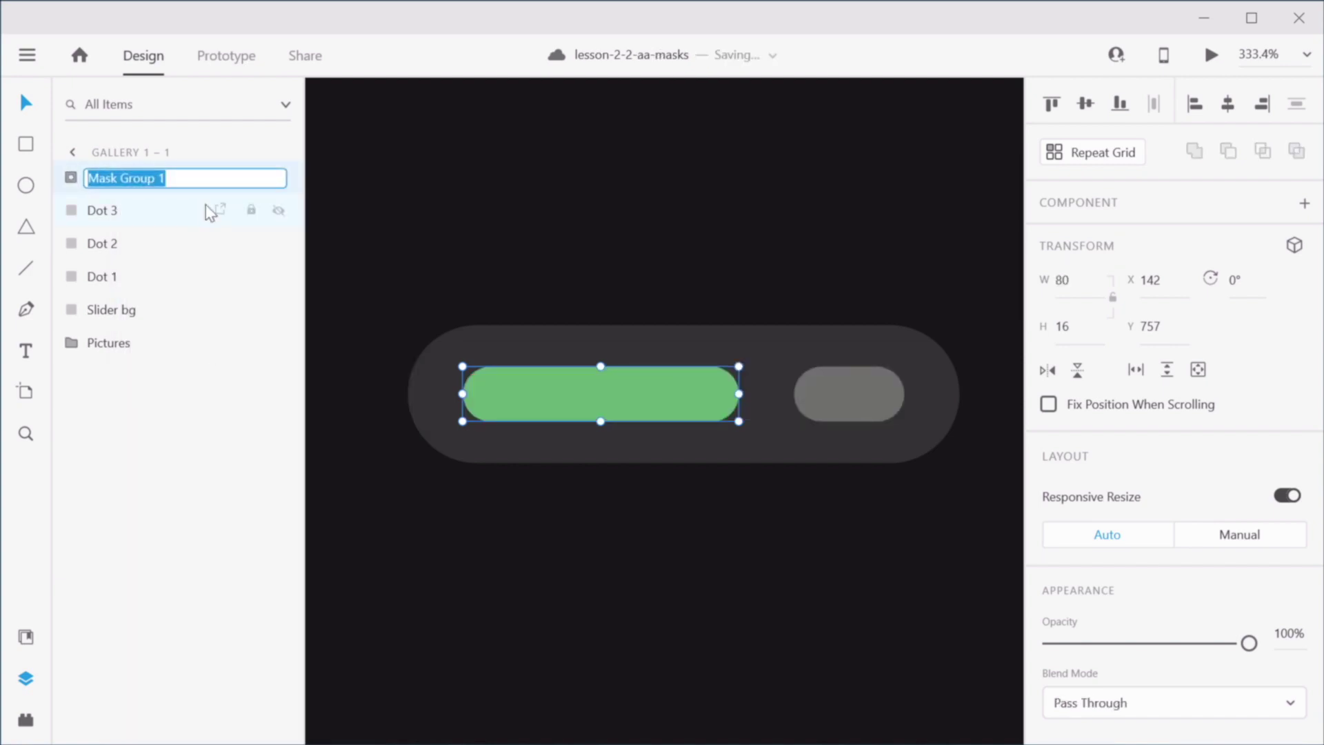
text(Mask)
key(Return)
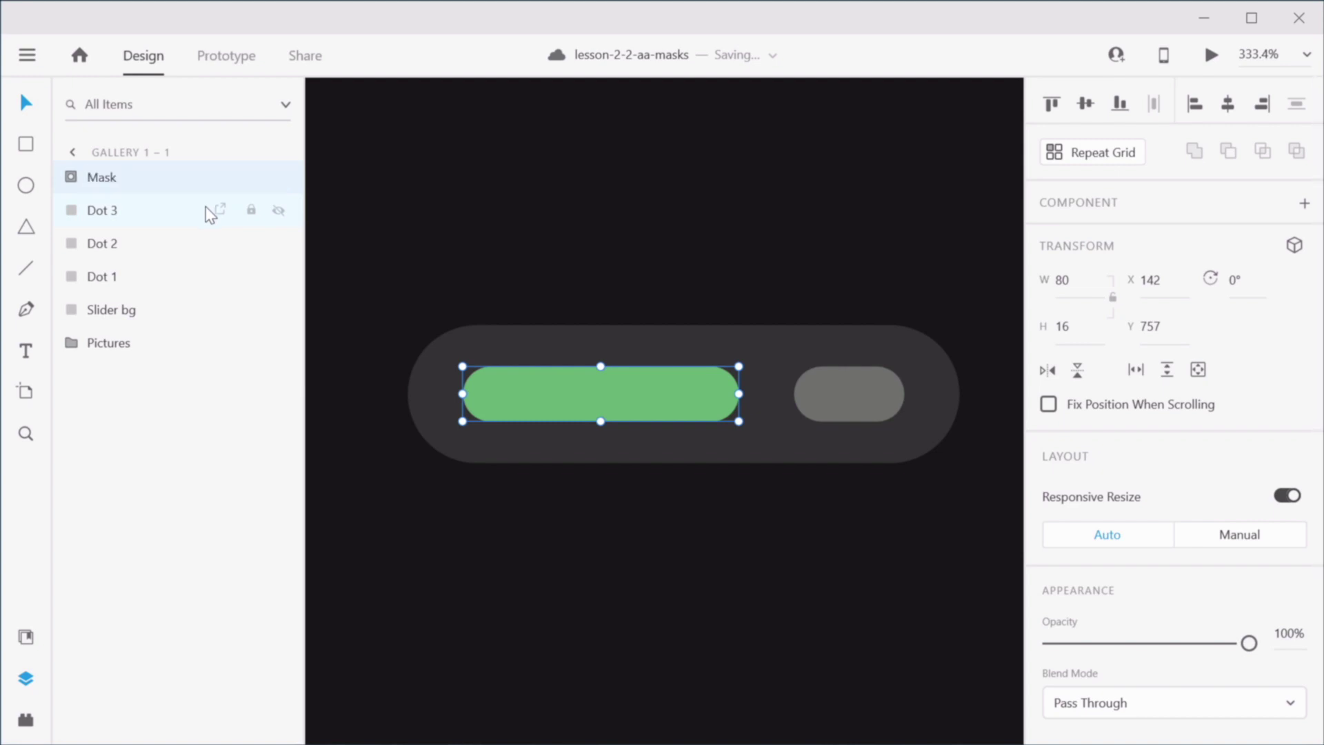
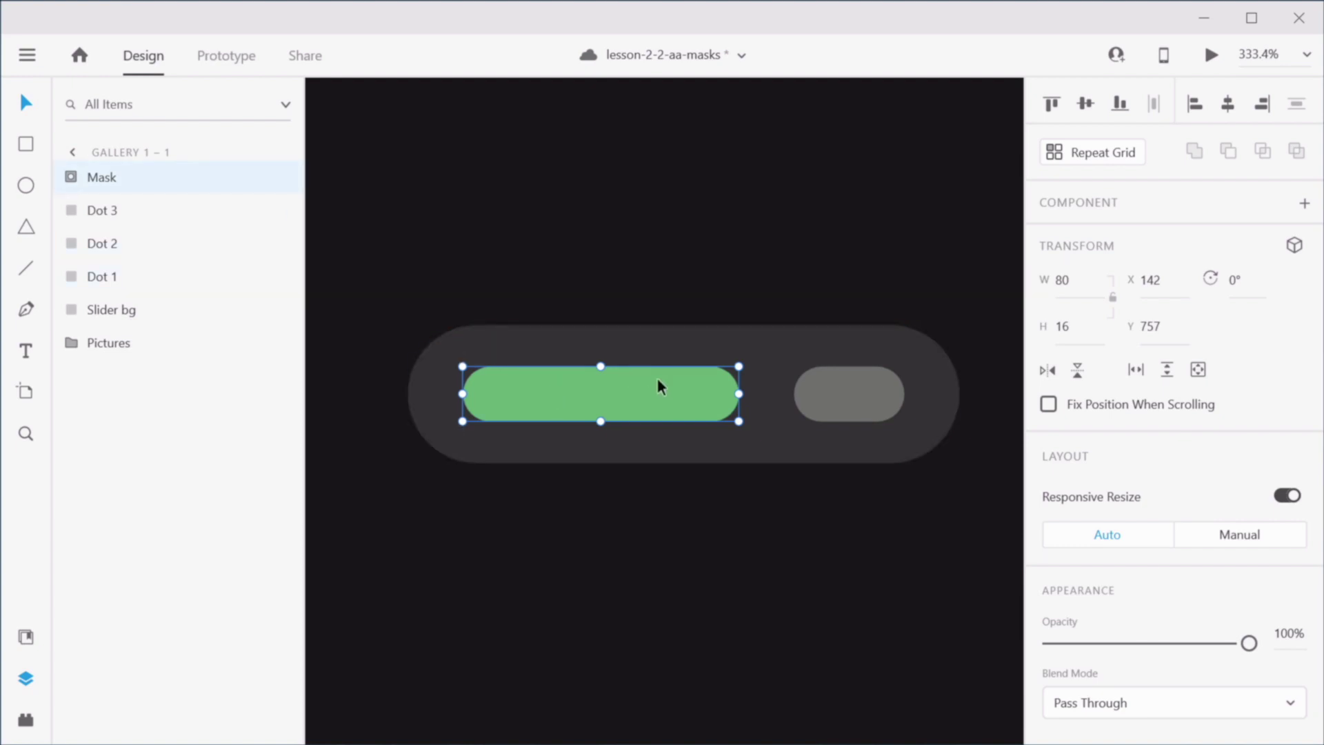
Step: Lock Dot bg inside the Mask group and nudge Dot mask left to X 94, matching its right end to Dot 1
click(70, 177)
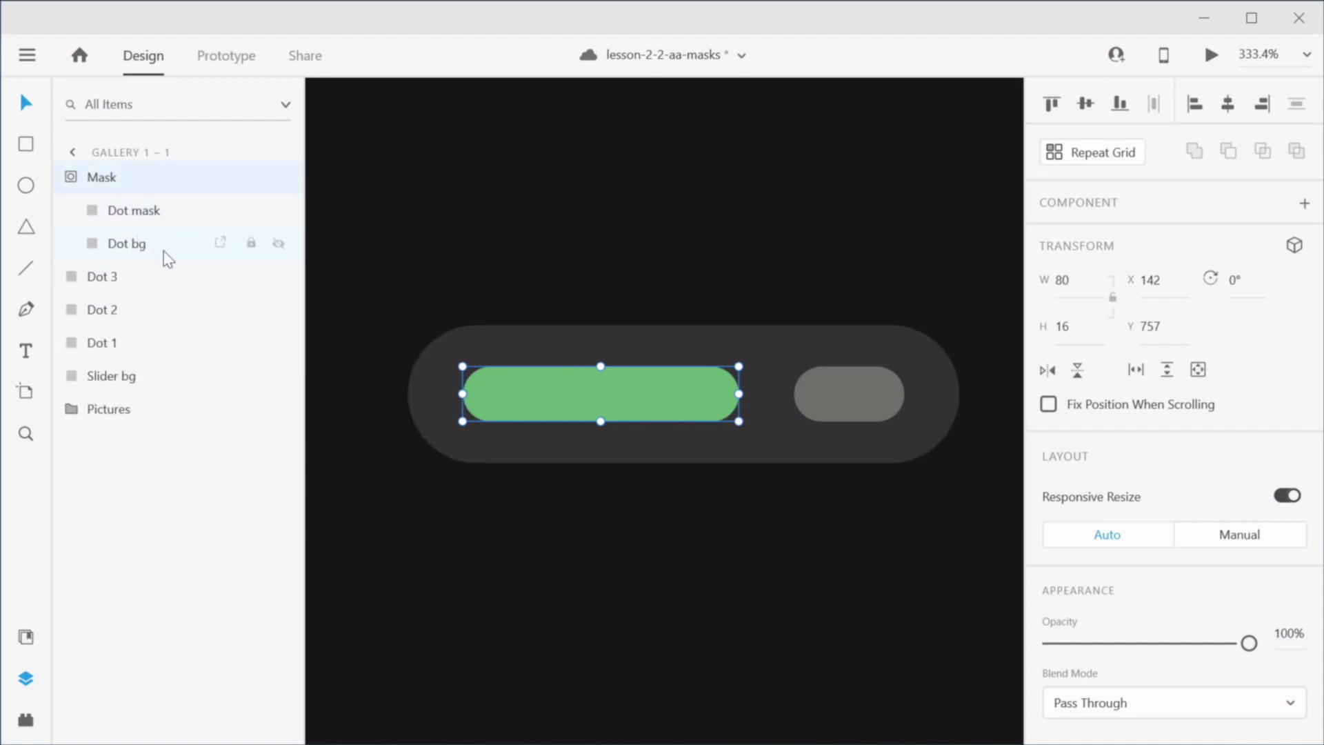
click(250, 243)
click(168, 213)
key(Left)
key(Left)
key(Left)
key(Left)
key(Left)
key(Left)
key(Left)
key(Left)
key(Left)
key(Left)
key(Left)
key(Left)
key(Left)
key(Left)
key(Left)
key(Left)
key(Left)
key(Left)
key(Left)
key(Left)
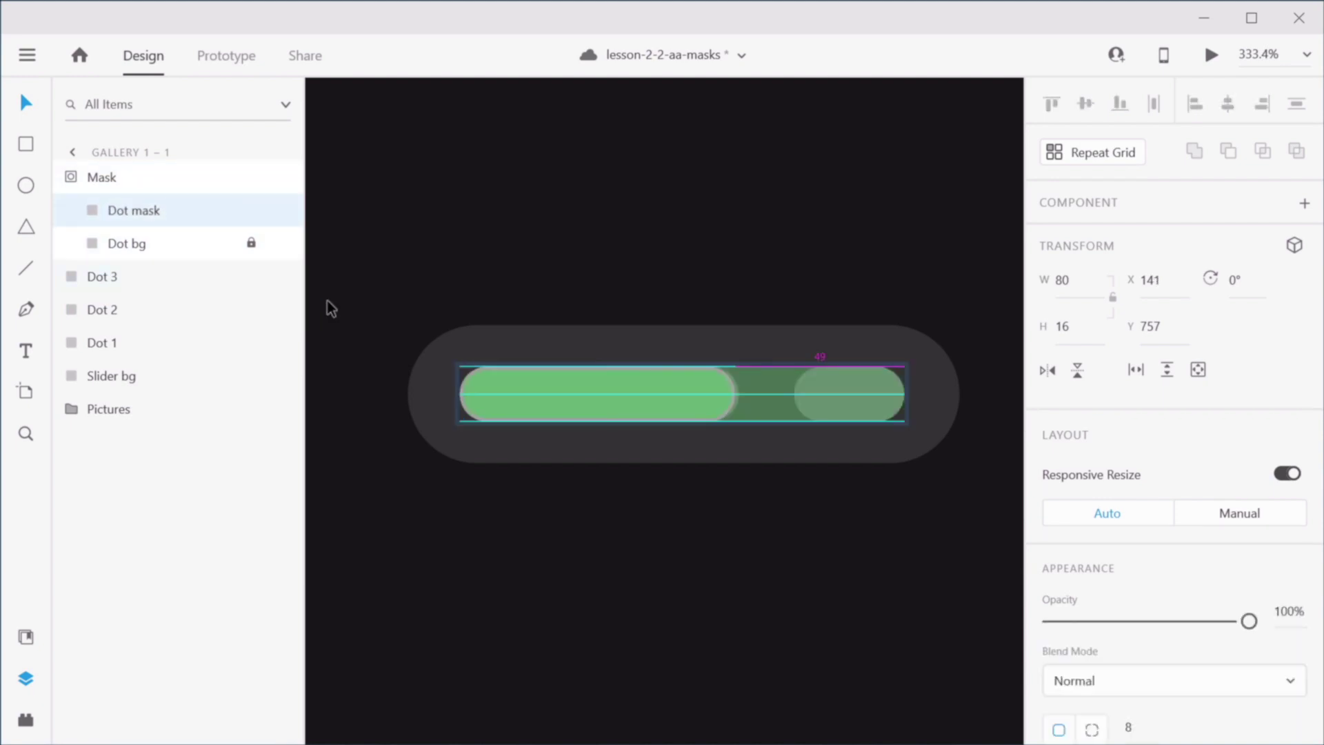
key(Left)
key(Left)
key(Left)
key(Left)
key(Left)
key(Left)
key(Left)
key(Left)
key(Left)
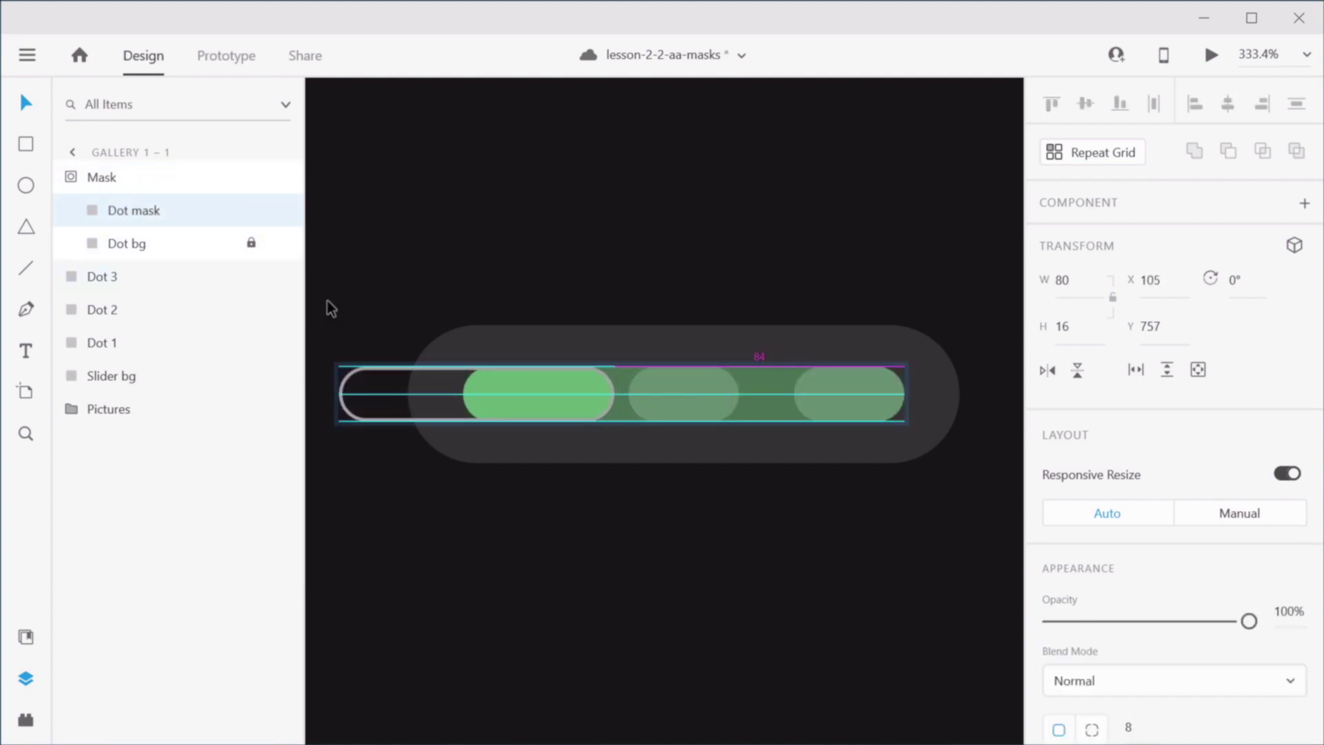
key(Left)
key(Left)
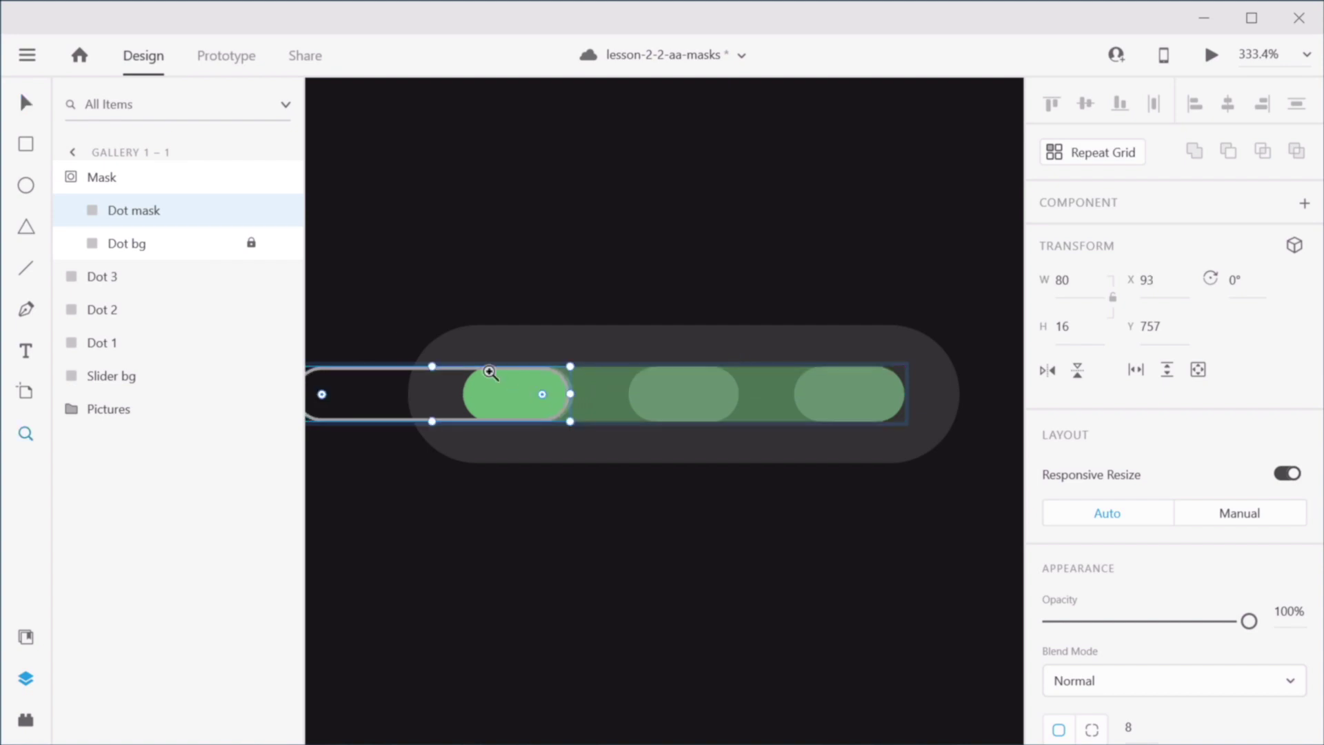
key(z)
drag(423, 324, 652, 477)
key(Right)
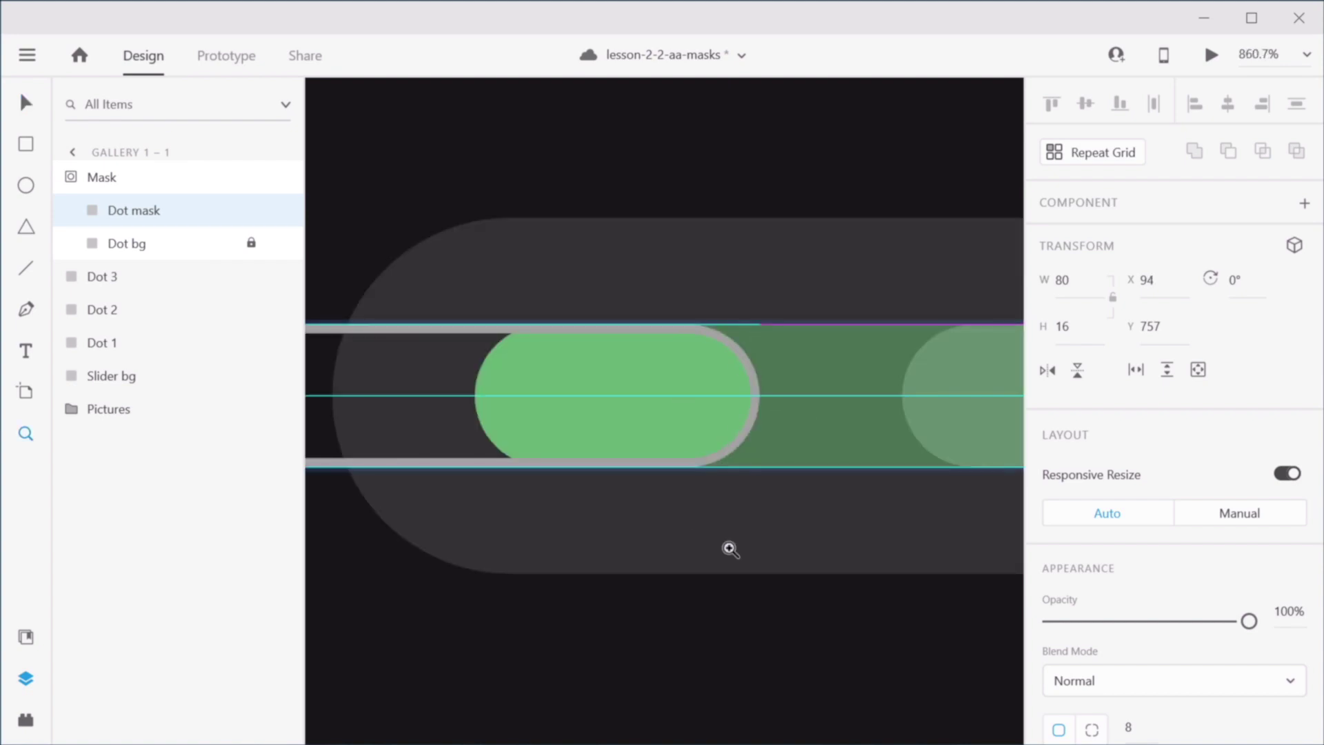
key(v)
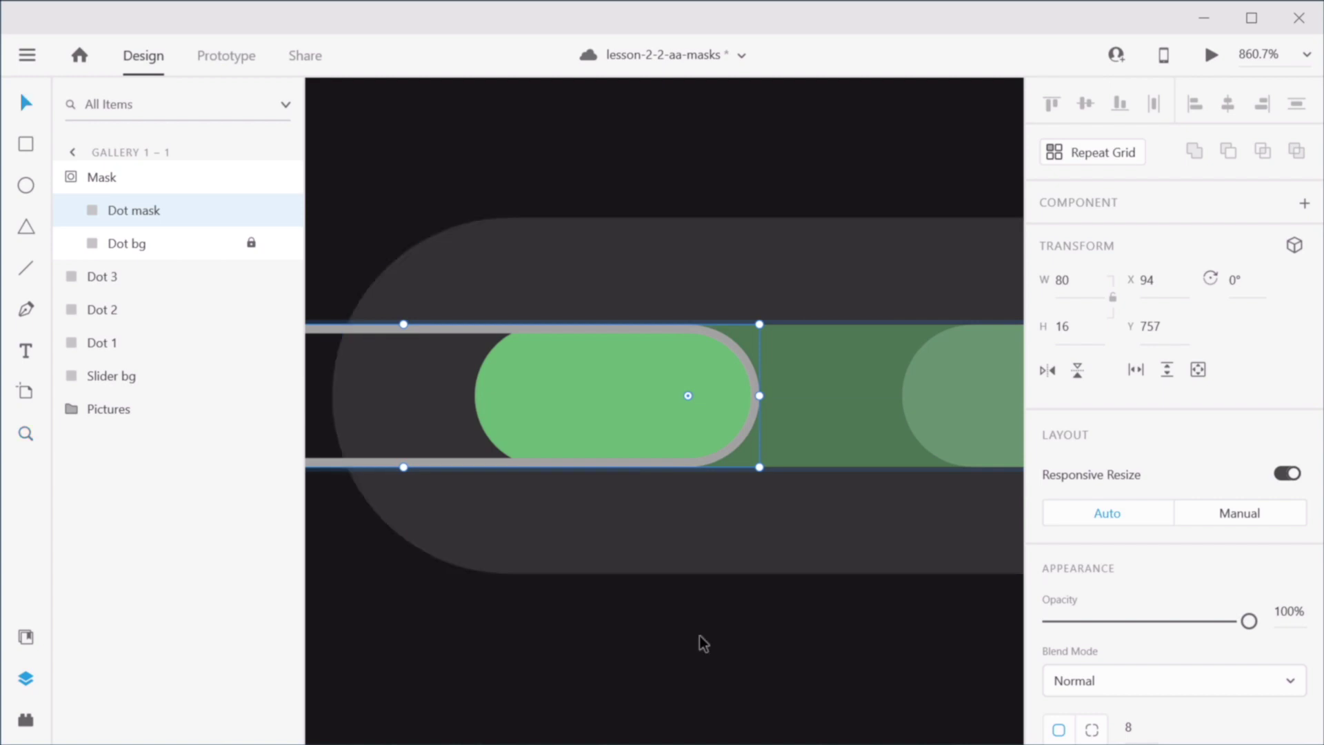
Step: Group the Mask, Dot 1, Dot 2, Dot 3 and Slider bg layers and name the group Pagination
click(699, 635)
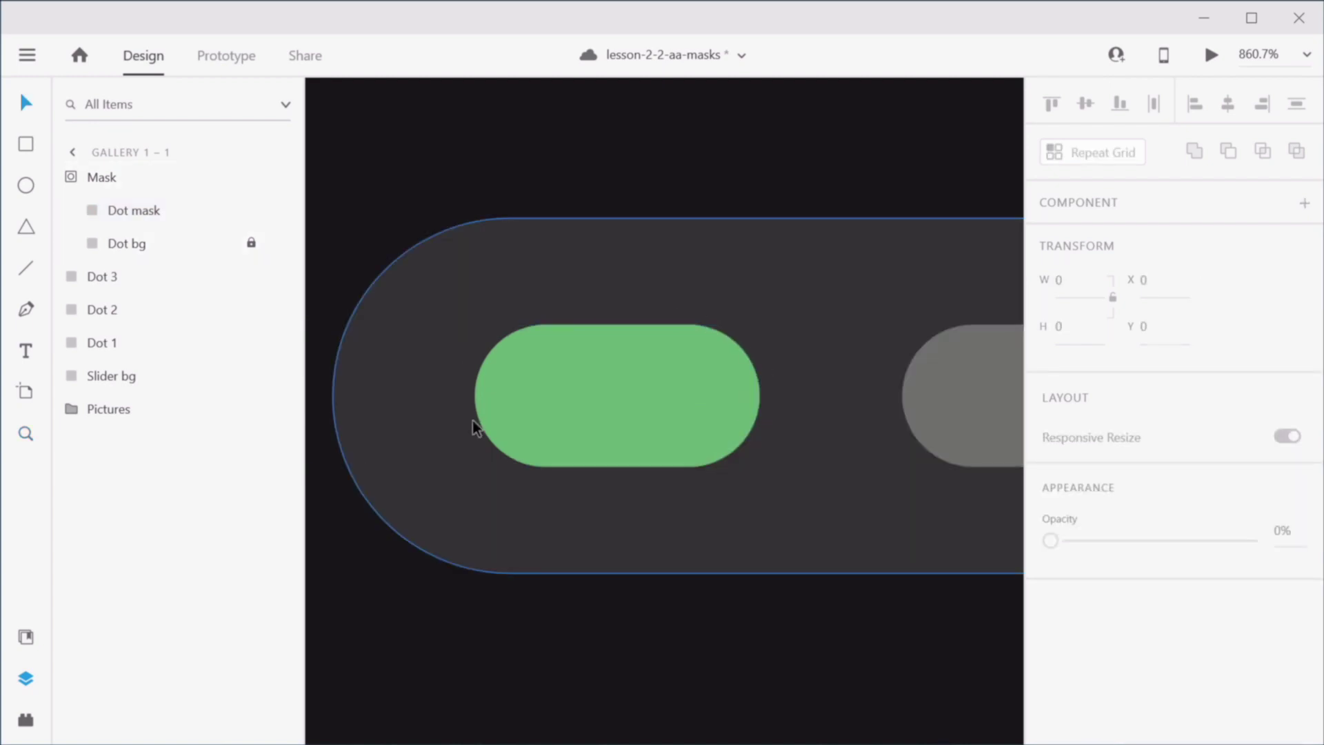
scroll(739, 449, down, 10)
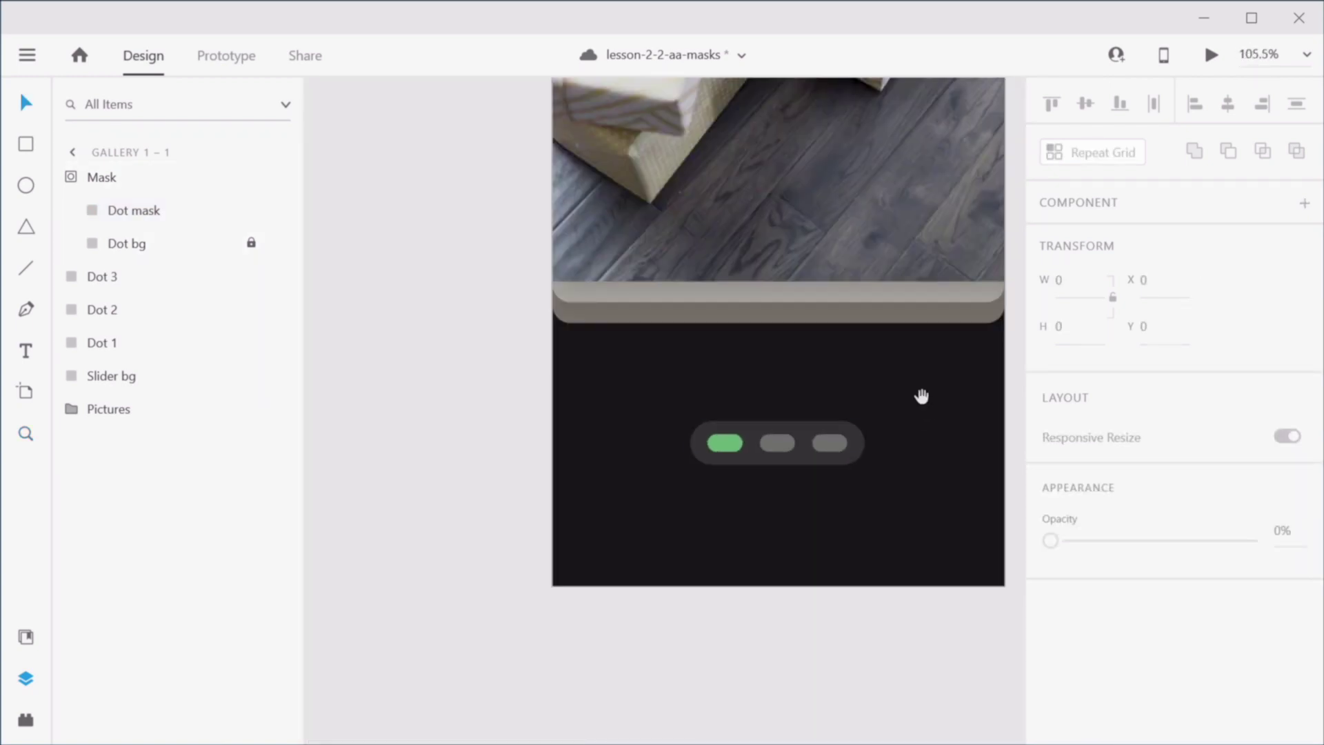
drag(922, 393, 541, 582)
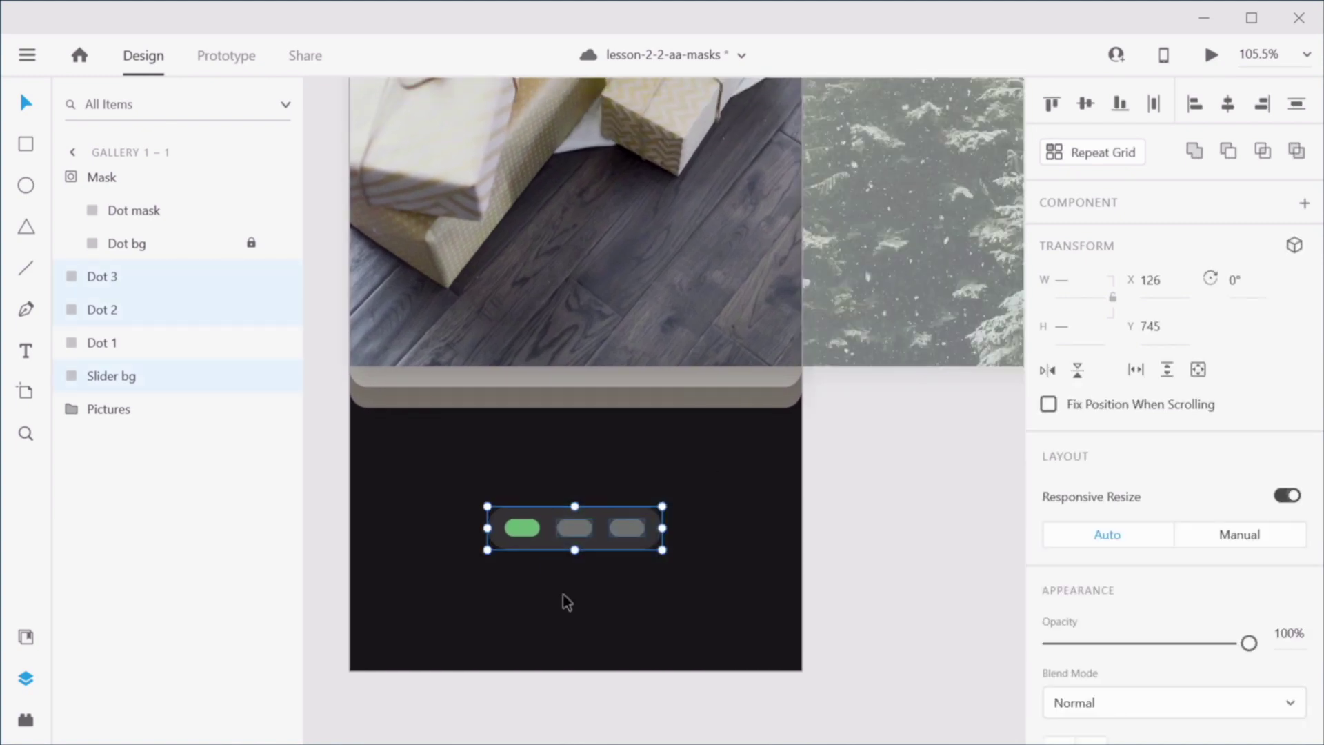
click(564, 594)
drag(715, 466, 409, 600)
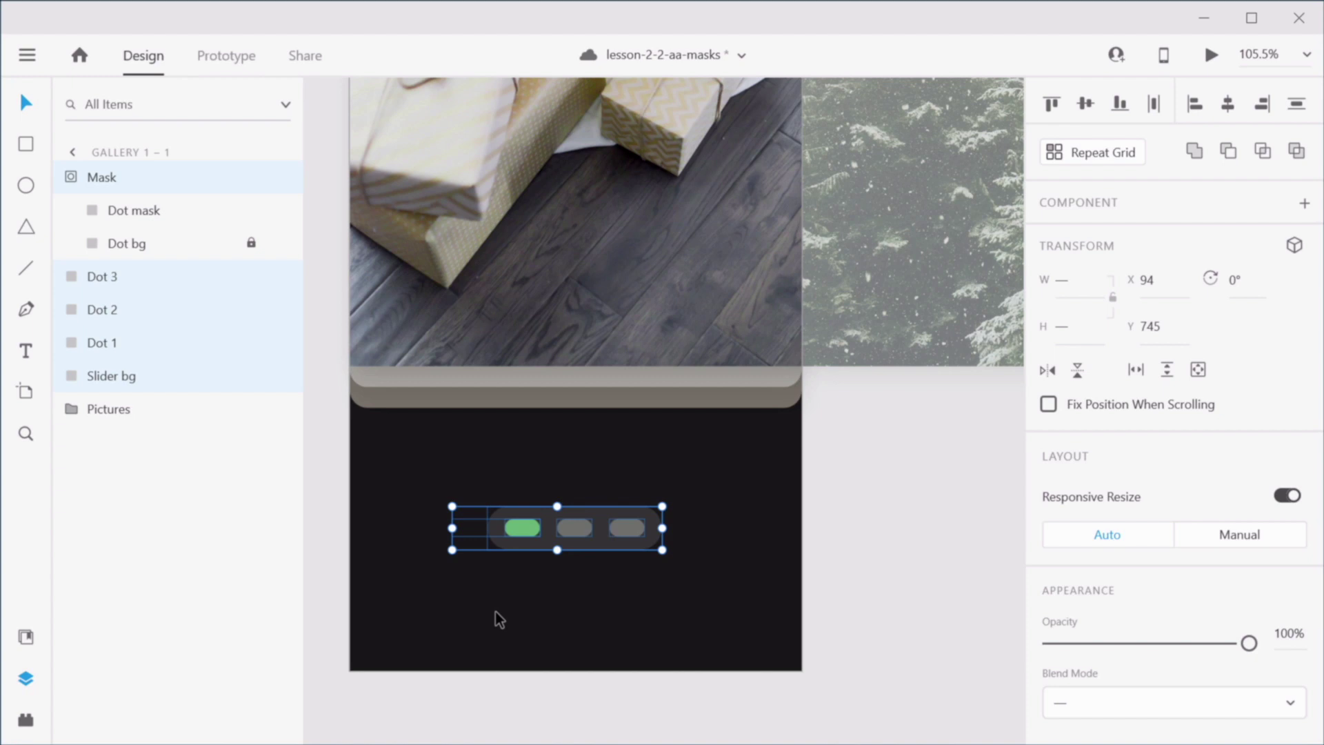
key(ctrl+g)
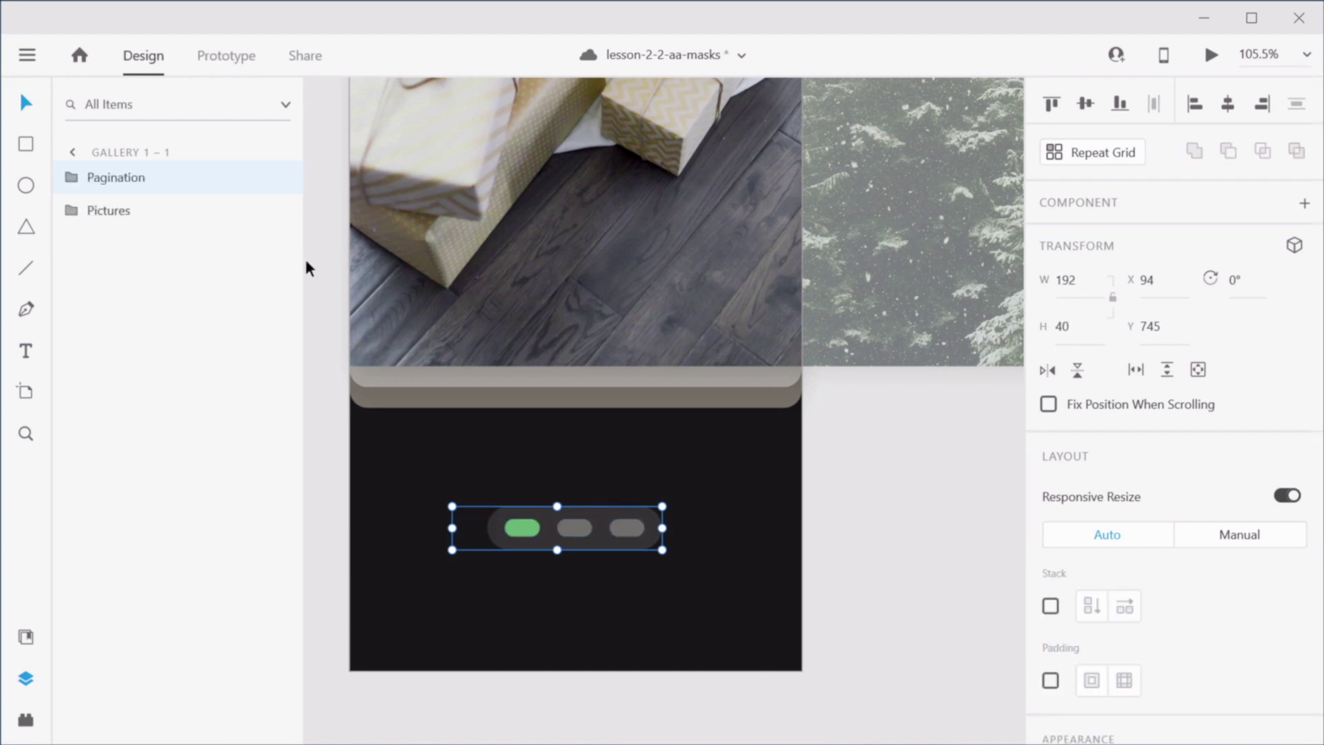
click(806, 471)
Step: Duplicate the Gallery 1 – 1 artboard twice
scroll(831, 440, down, 5)
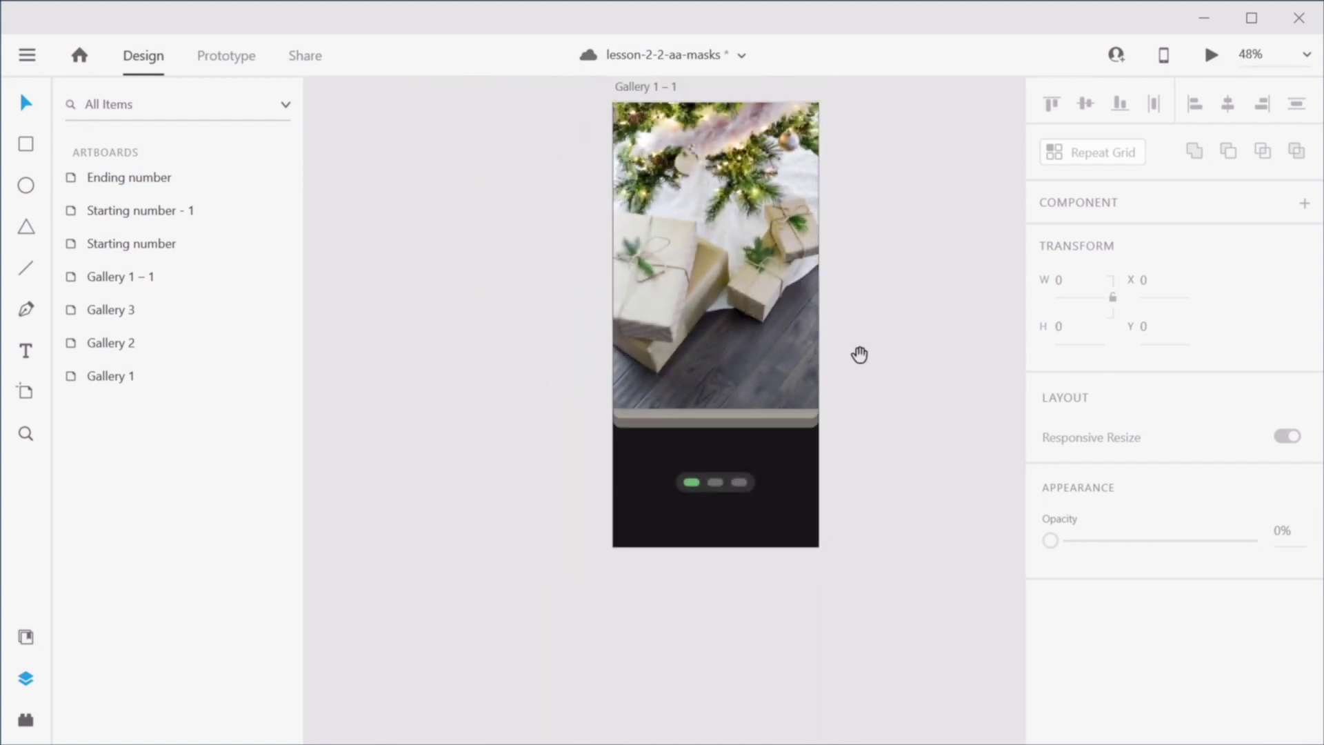
drag(859, 354, 641, 449)
click(419, 187)
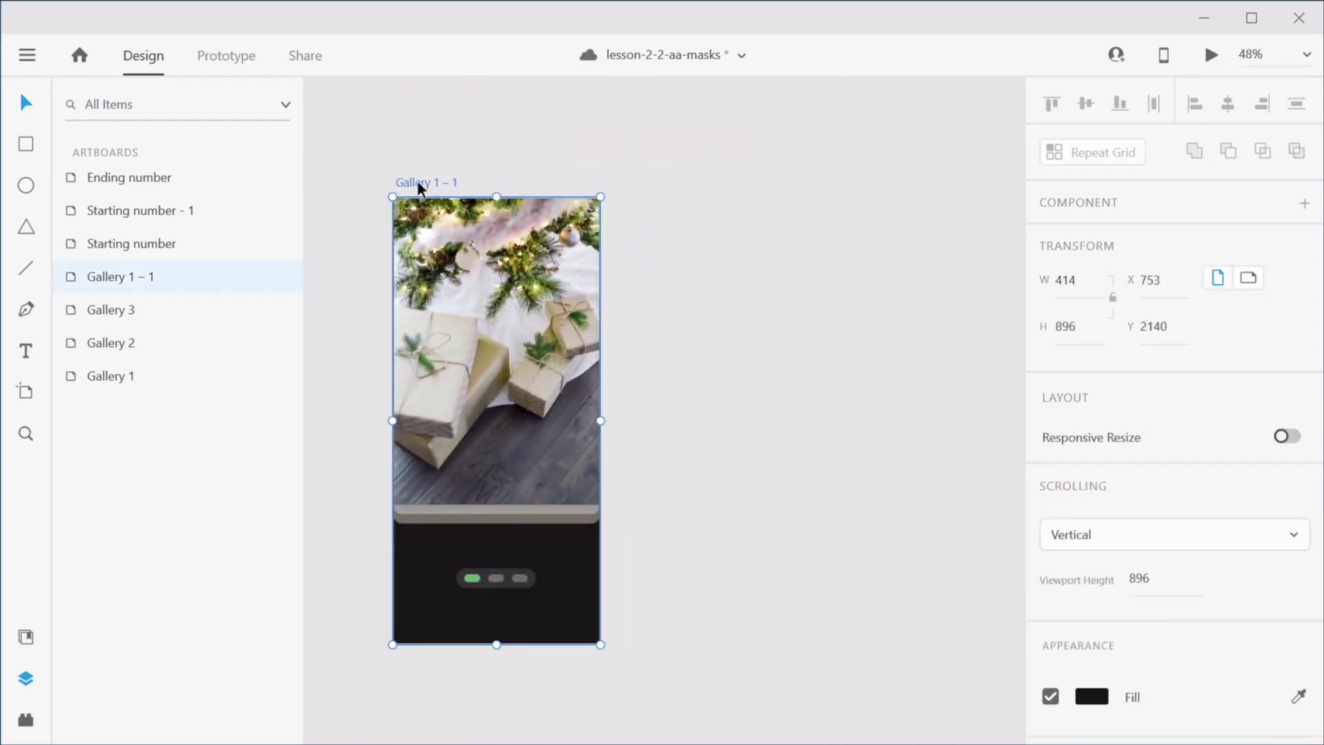
key(ctrl+d)
key(ctrl+d)
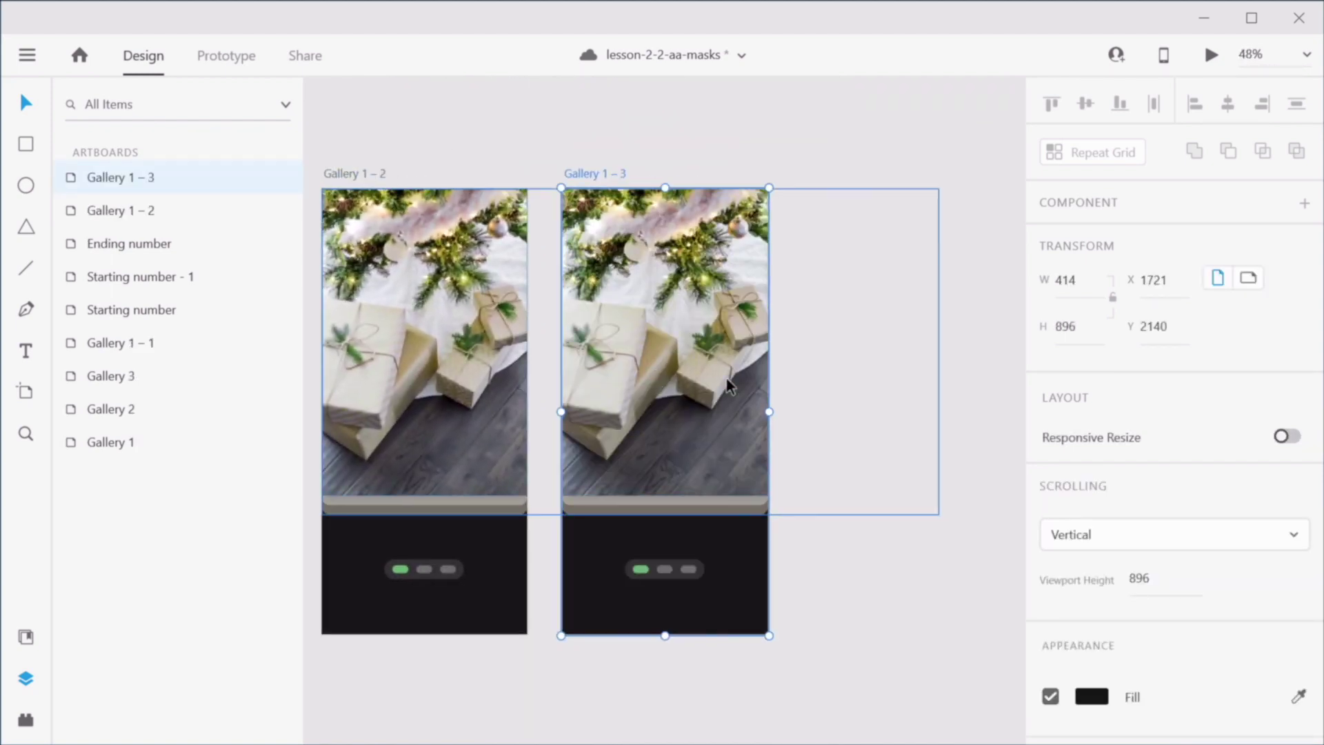
click(855, 579)
Step: In Gallery 1 – 2, shift pictures 1, 2 and 3 left together so picture 1 sits at X -414 and picture 2 fills the artboard
scroll(783, 531, left, 5)
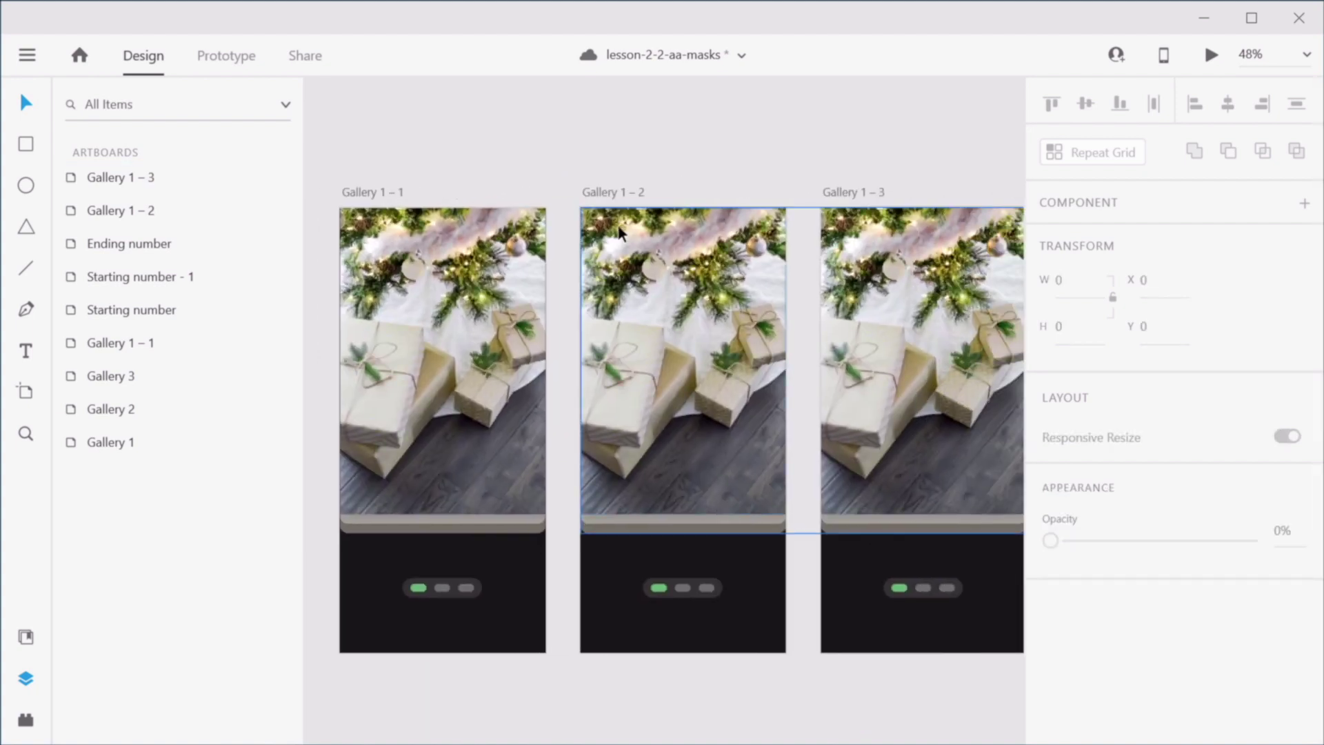
double_click(690, 360)
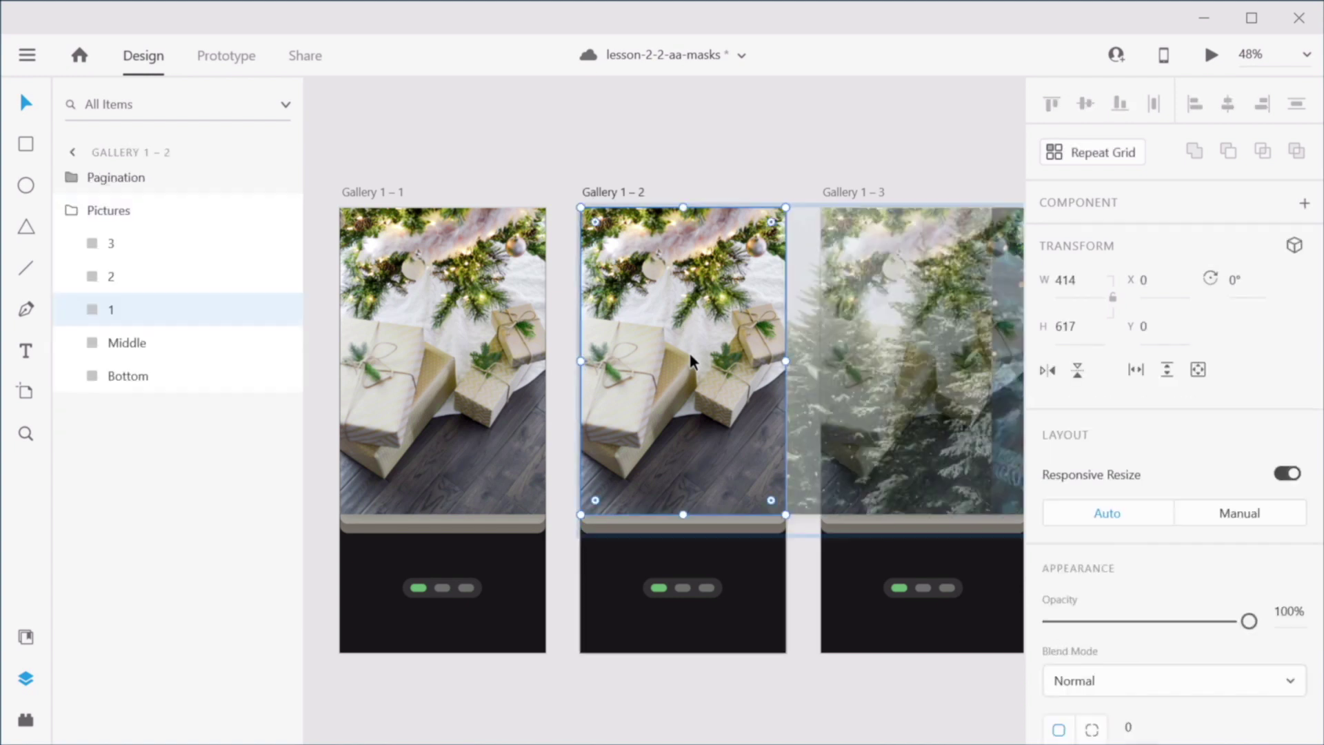
shift+click(800, 364)
shift+click(1008, 386)
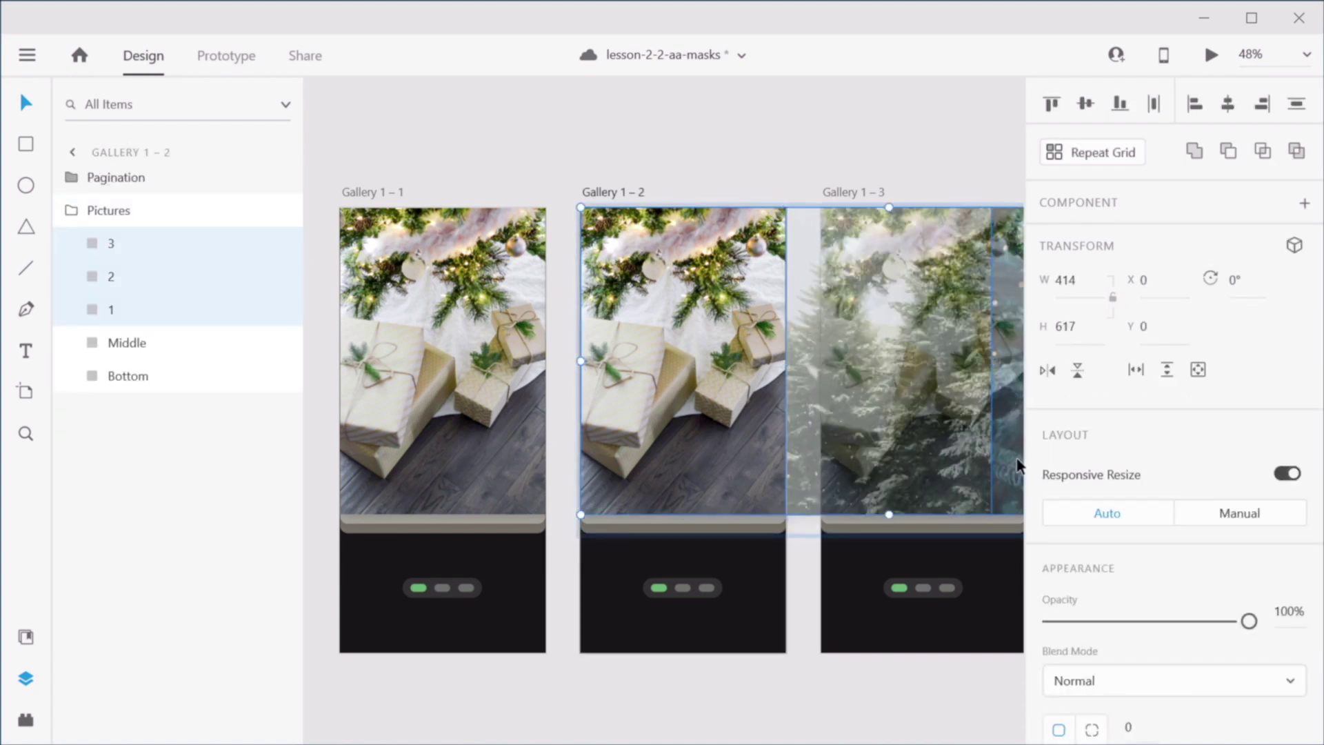
drag(801, 415, 597, 411)
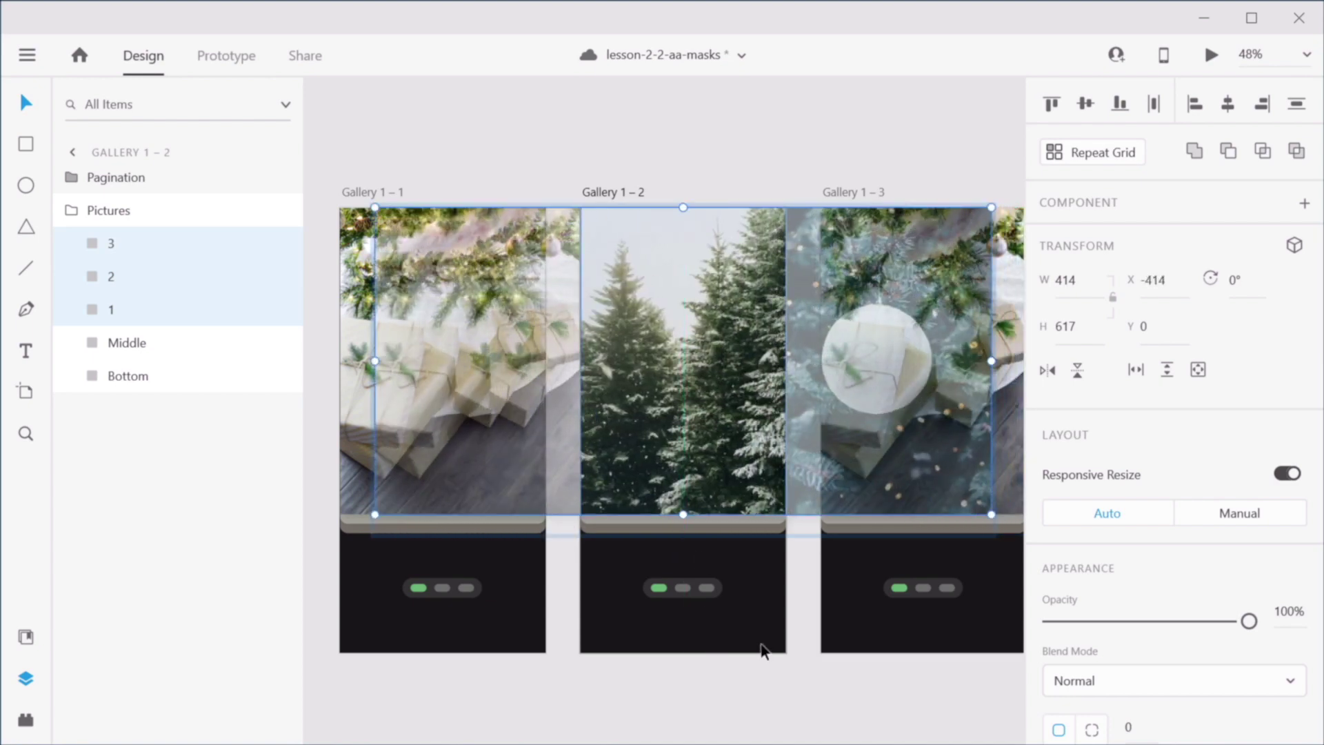
click(789, 574)
Step: In Gallery 1 – 2, open the Mask group inside Pagination and move Dot mask right to X 144
key(z)
drag(583, 537, 819, 635)
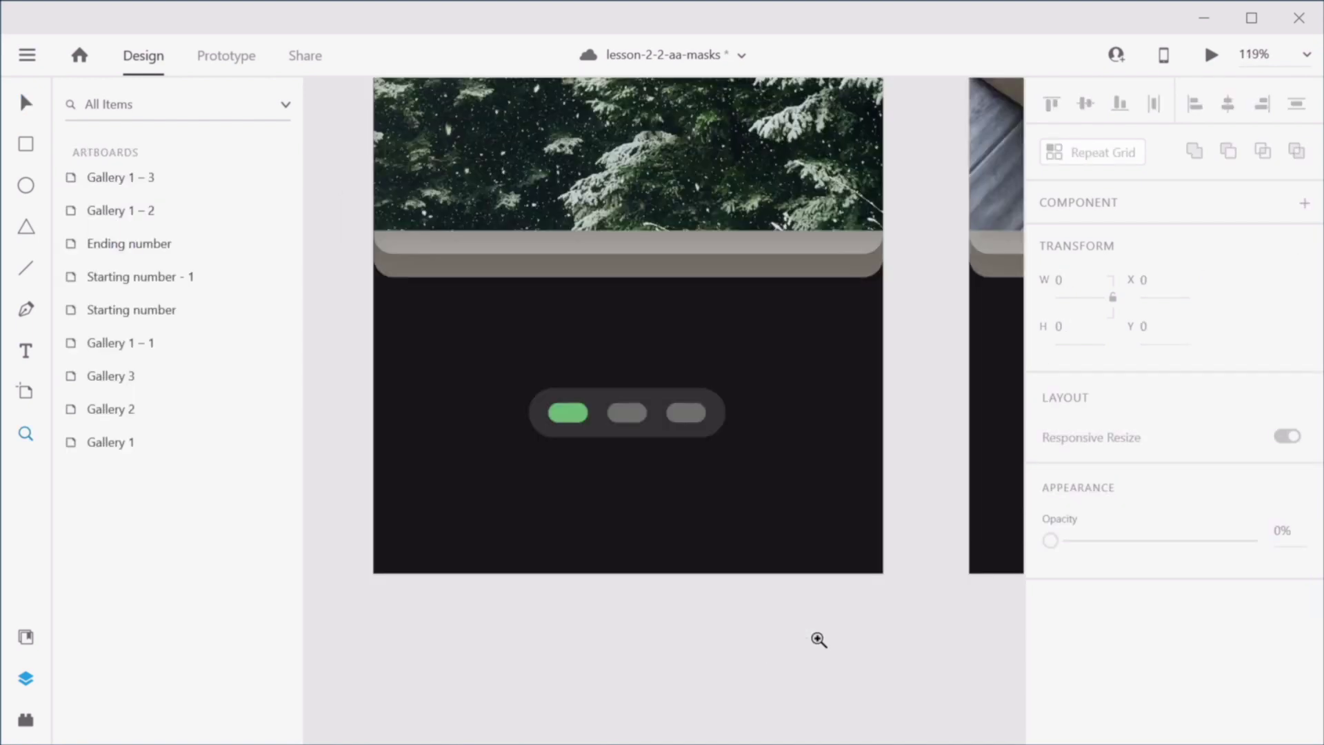
drag(475, 325, 777, 504)
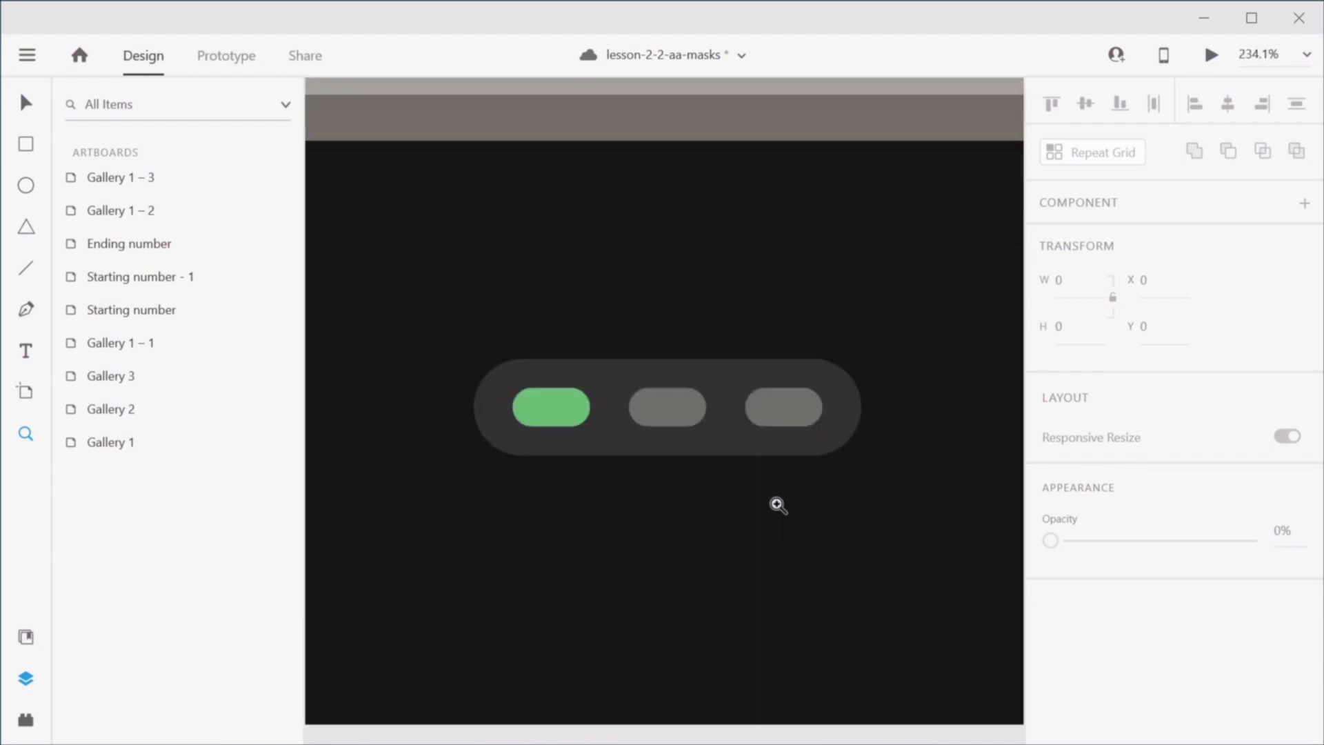
key(space)
mouse_move(686, 481)
mouse_down()
mouse_move(830, 511)
mouse_move(826, 541)
mouse_up()
key(v)
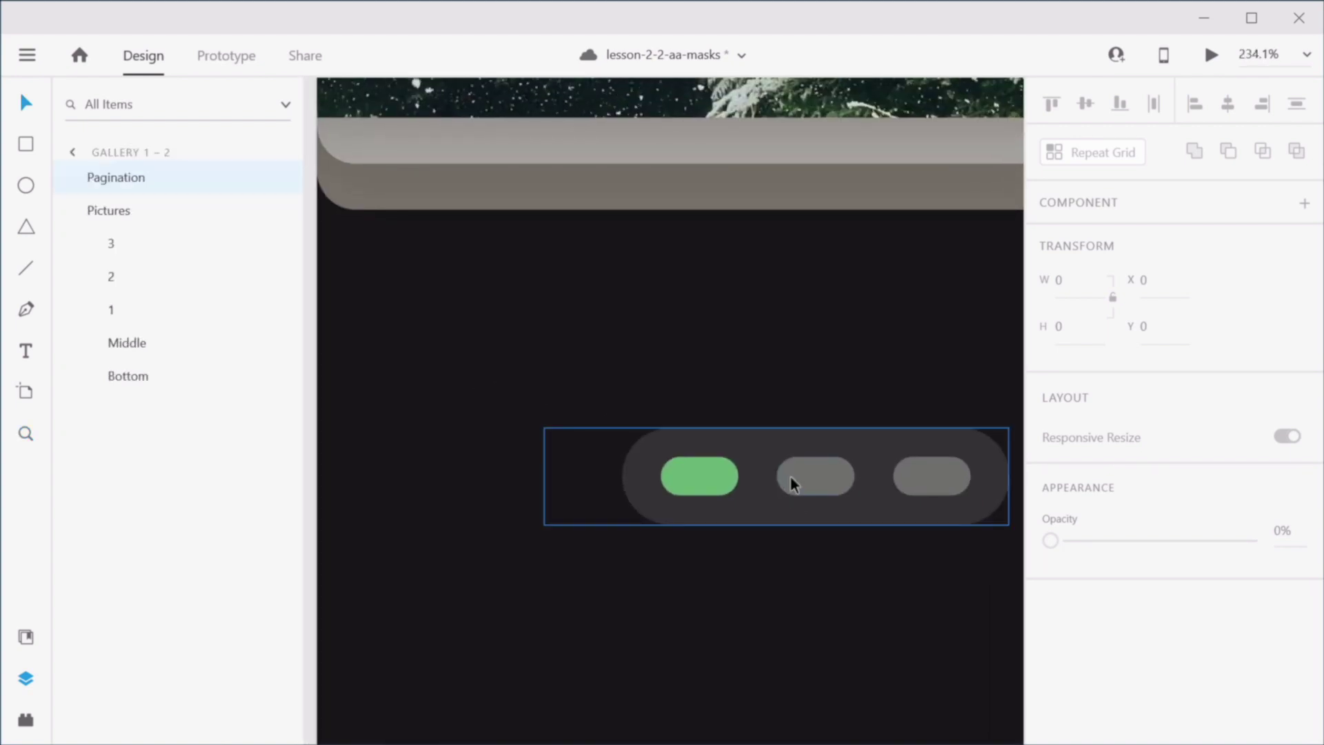
double_click(790, 477)
click(700, 487)
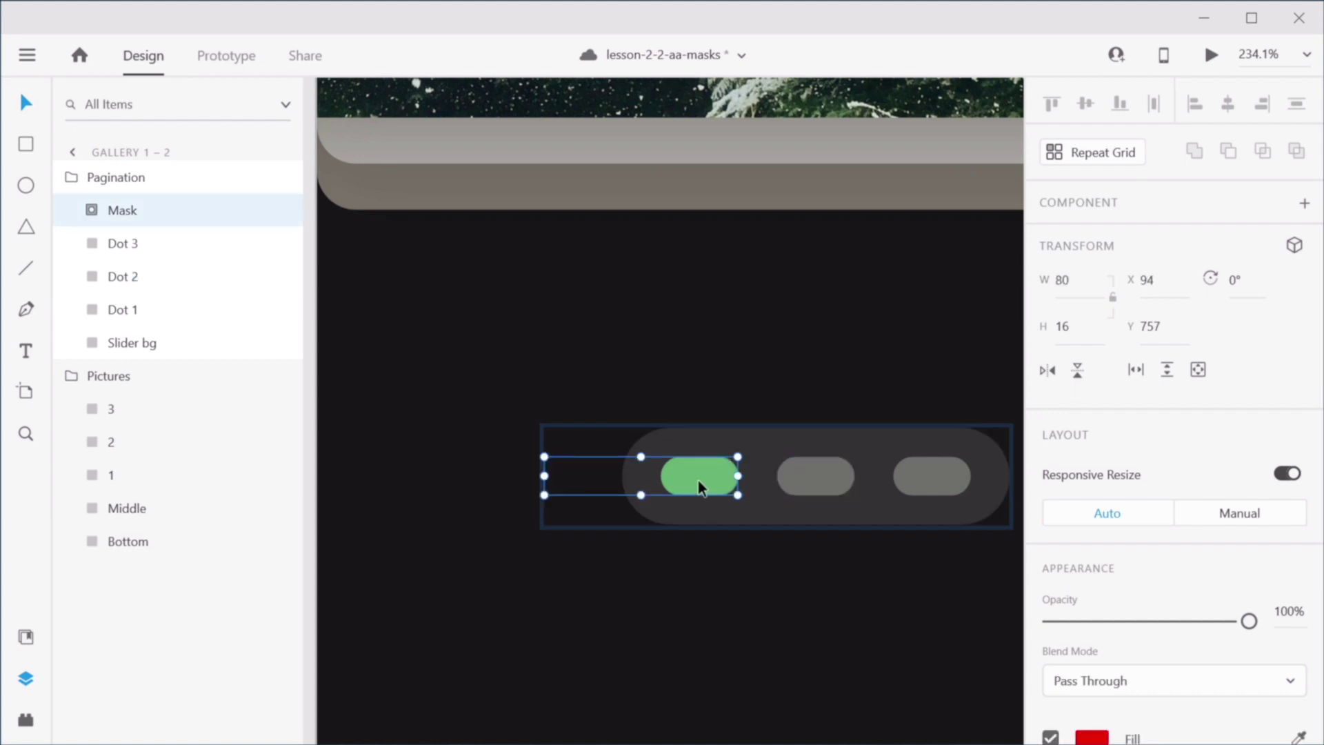
click(93, 210)
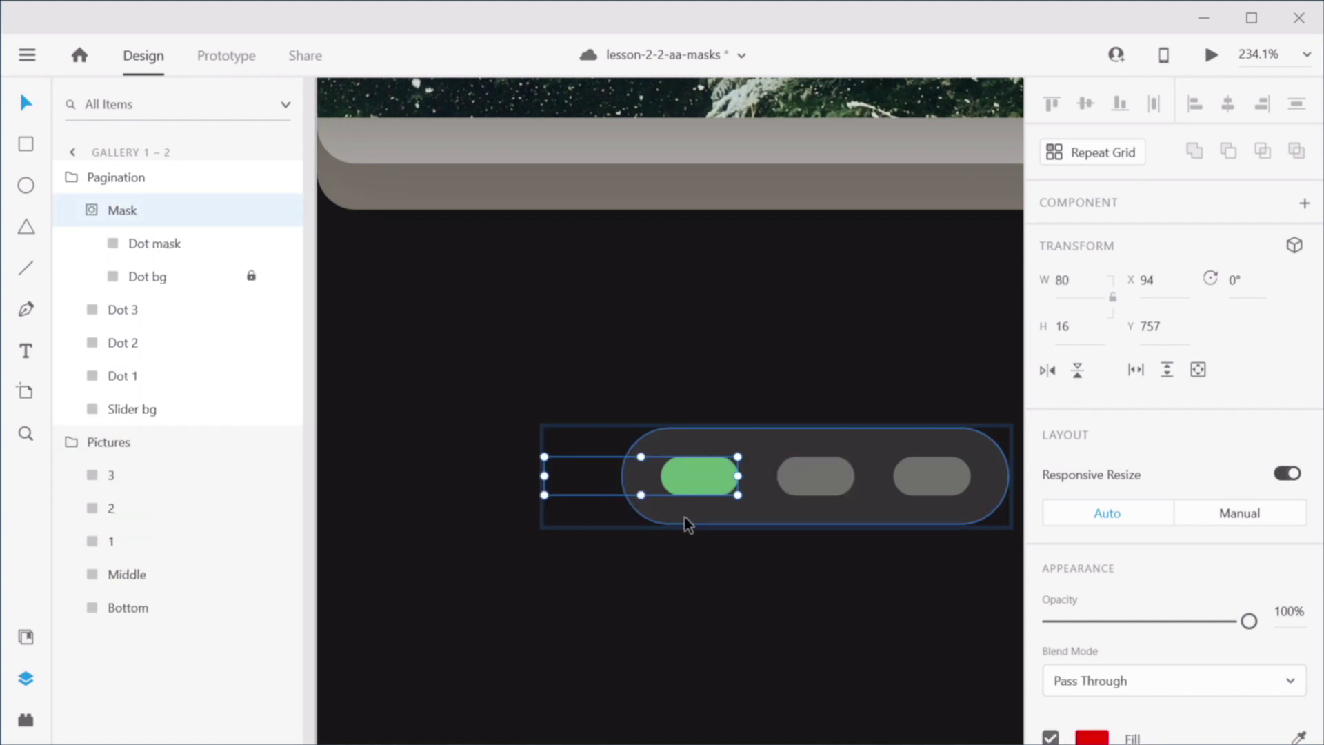
click(174, 249)
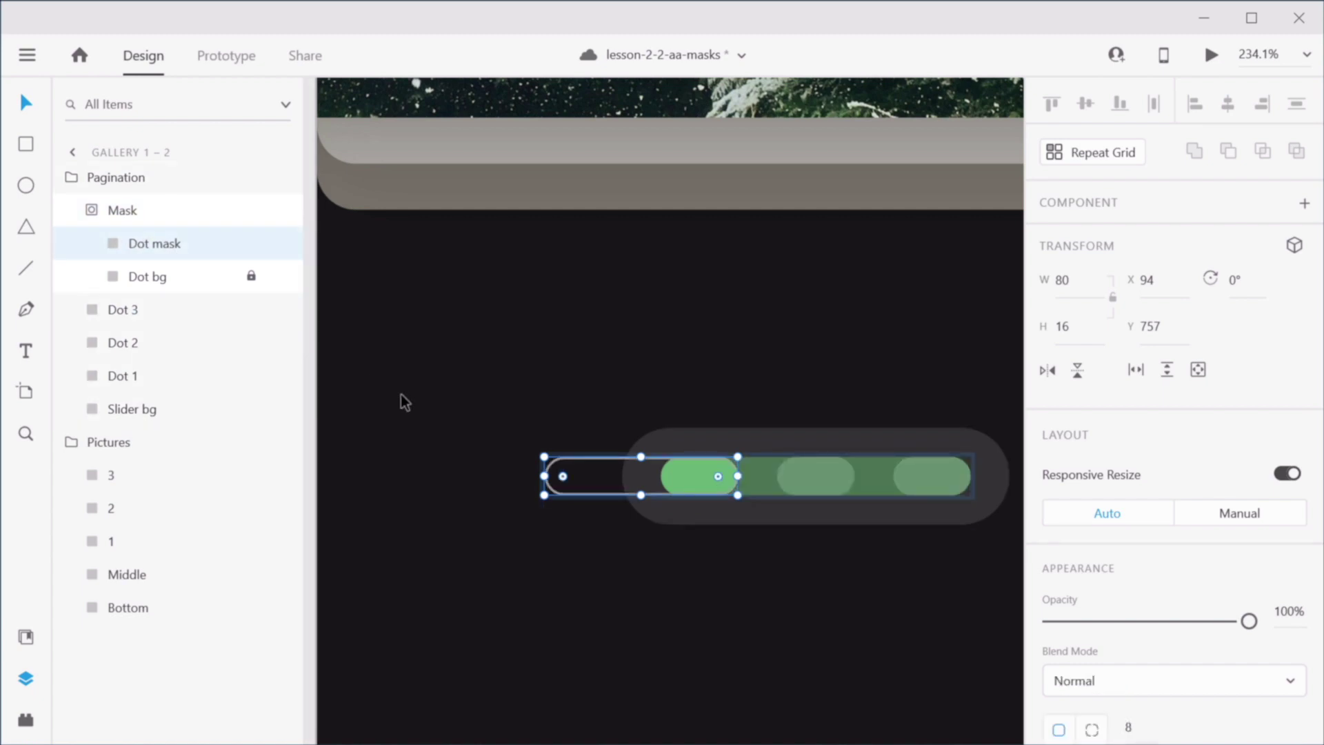
key(shift+Right)
key(shift+Right)
key(shift+Right)
key(shift+Right)
key(shift+Right)
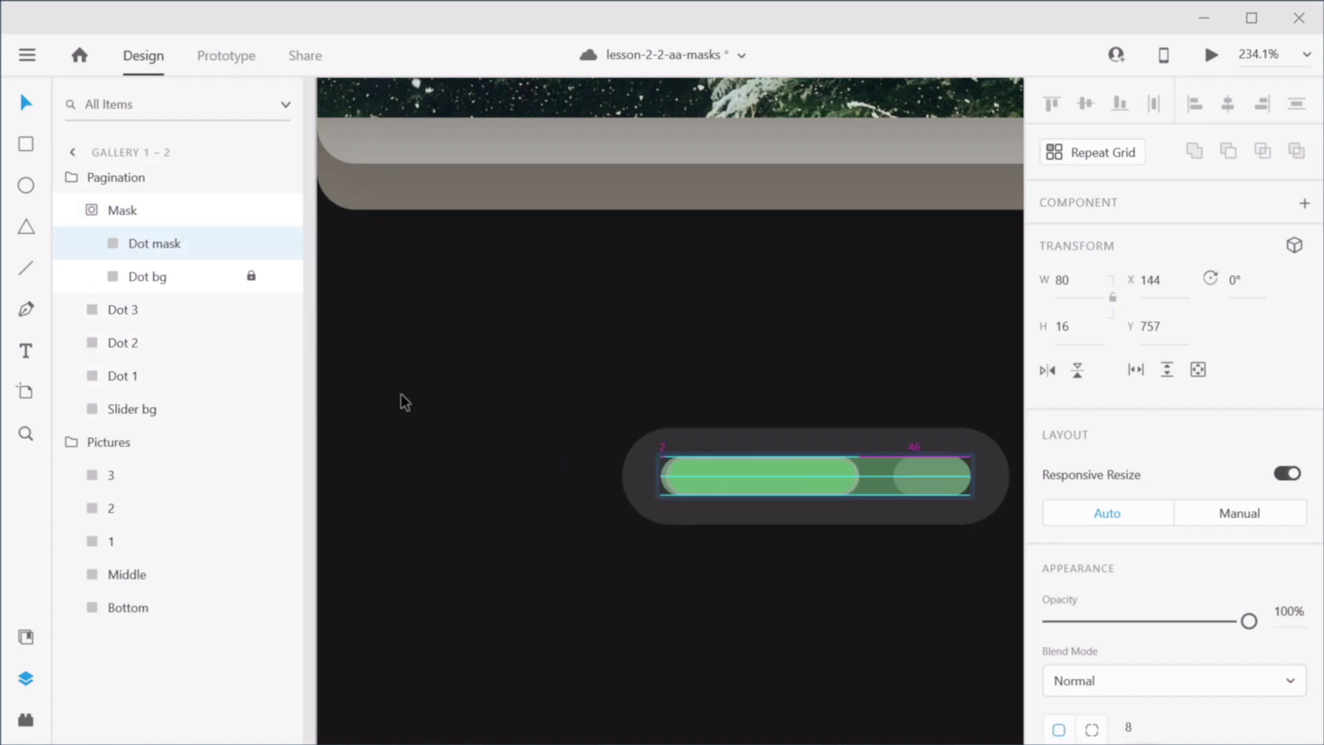
Step: Fine-tune Dot mask in Gallery 1 – 2 to X 142, matching its right end to Dot 2
key(z)
drag(659, 404, 944, 565)
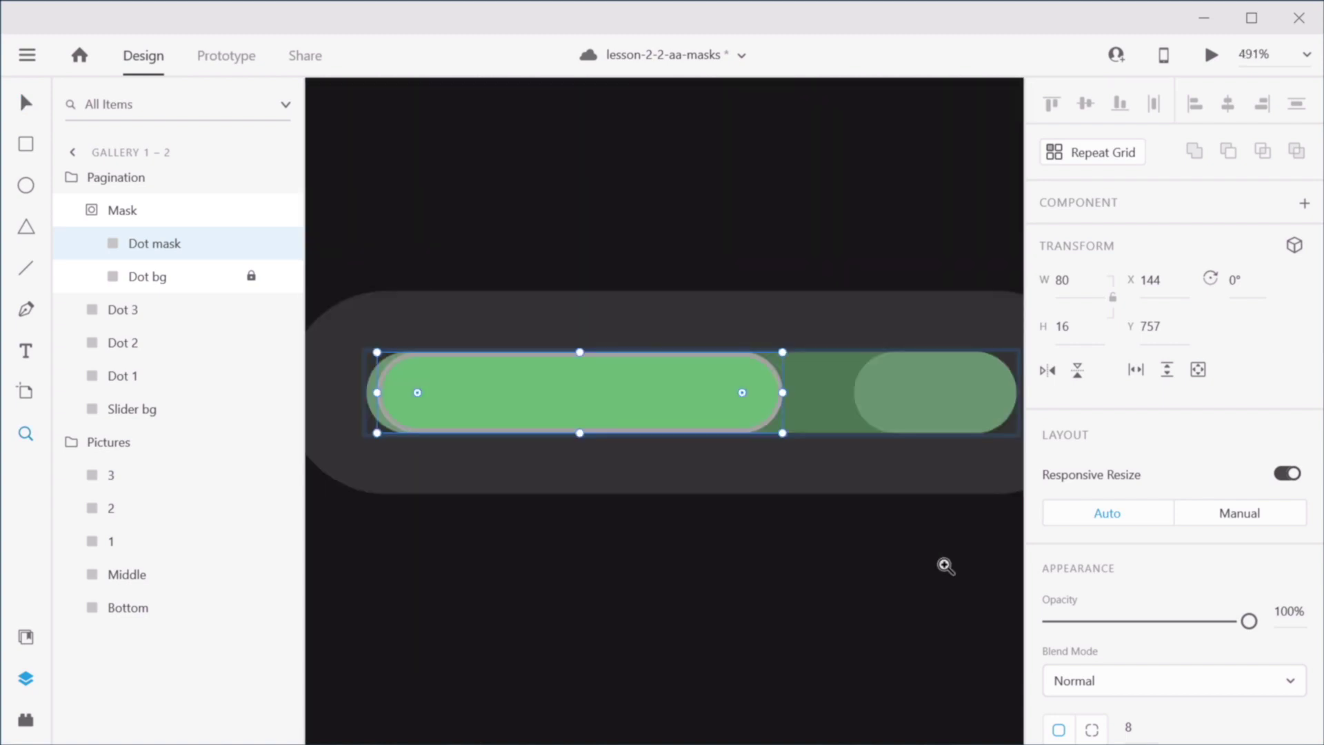
key(Left)
key(Left)
key(Left)
click(748, 379)
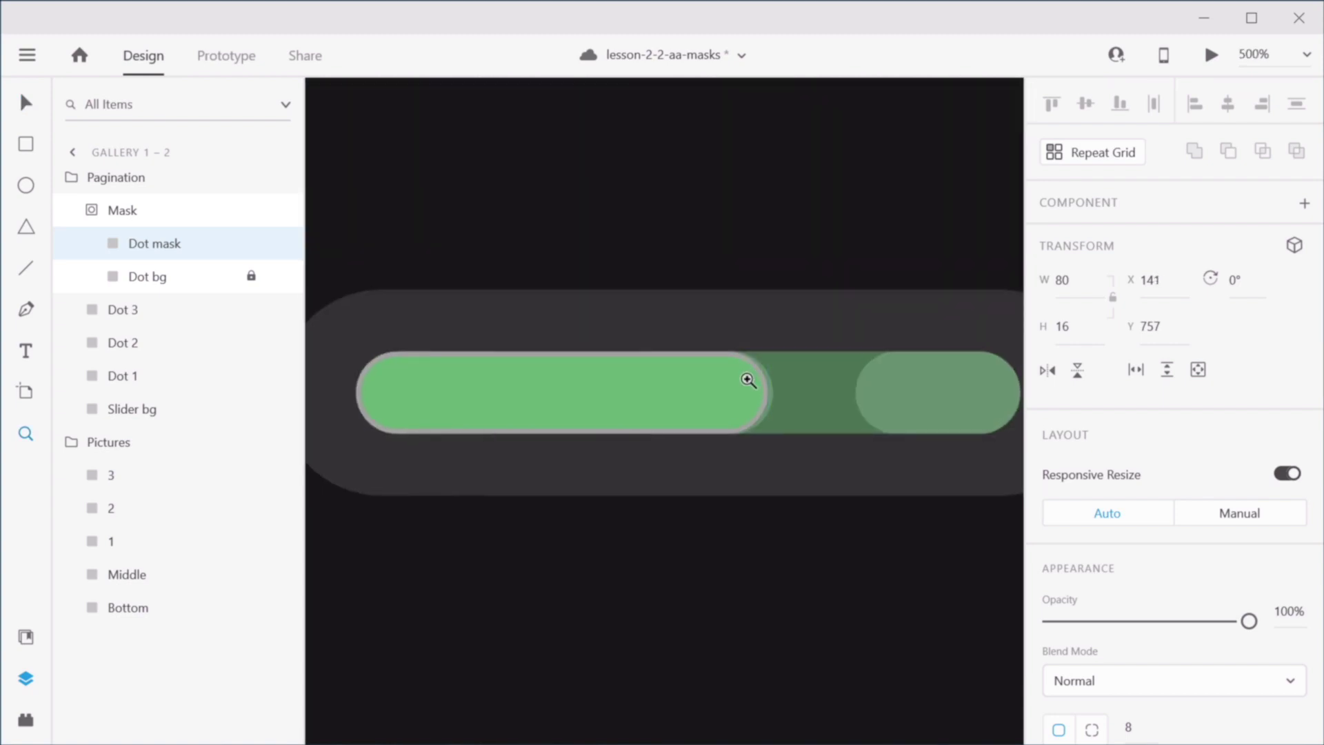
click(747, 393)
click(747, 394)
click(747, 393)
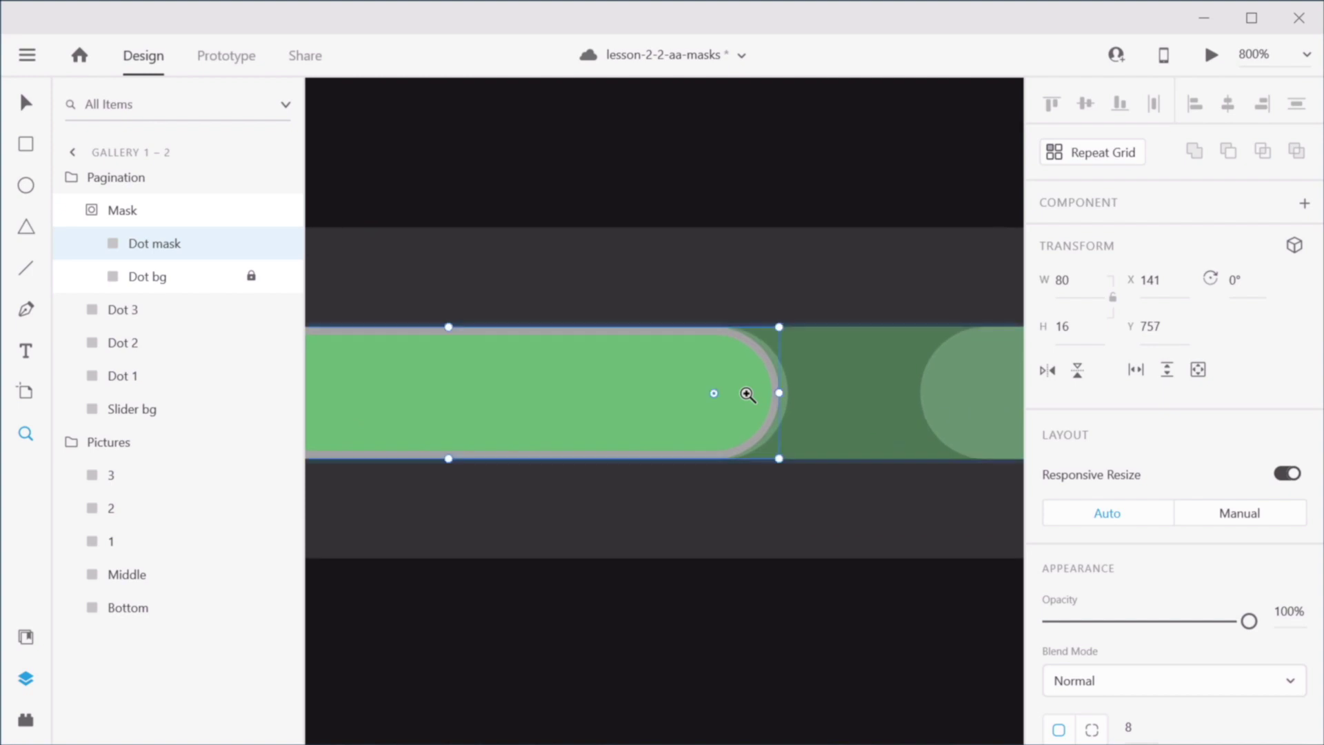
key(Right)
Step: Shorten Dot mask from its left end to a width of 32 at X 190 so it covers only Dot 2
drag(700, 407, 857, 468)
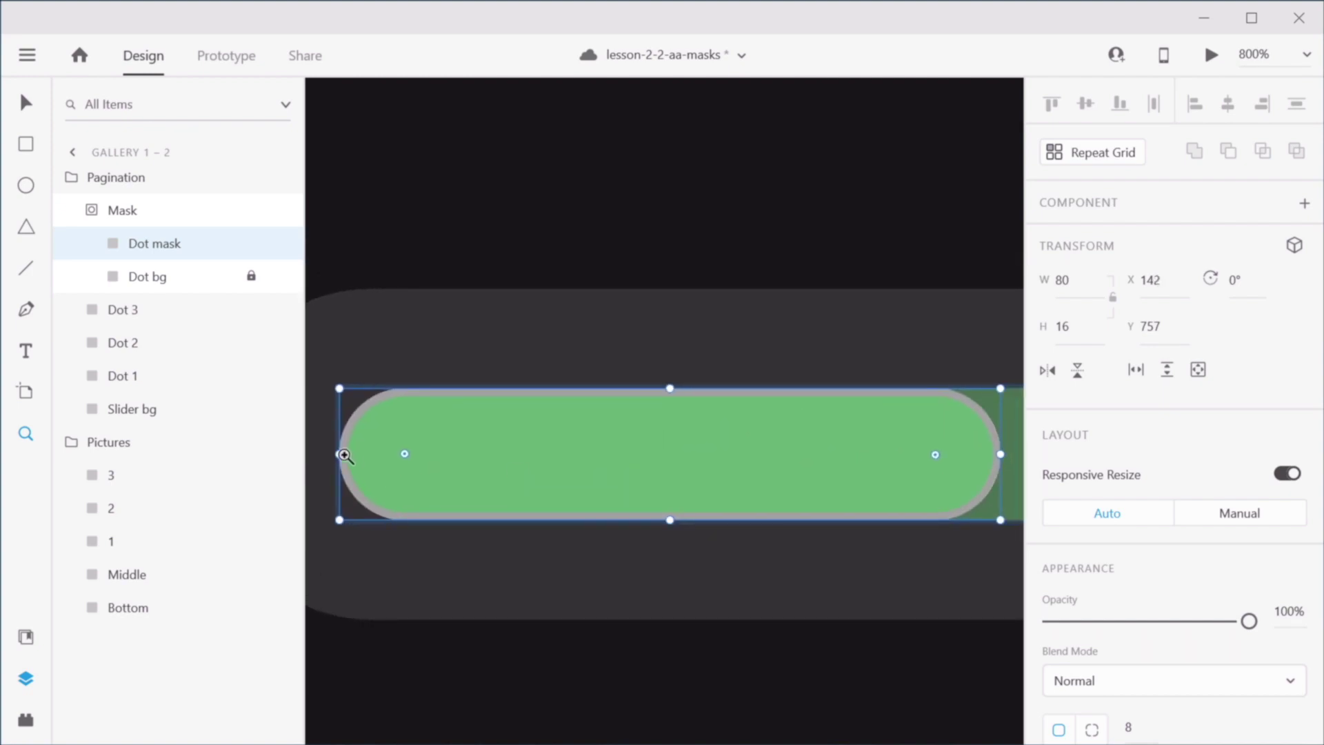
key(v)
drag(340, 453, 737, 463)
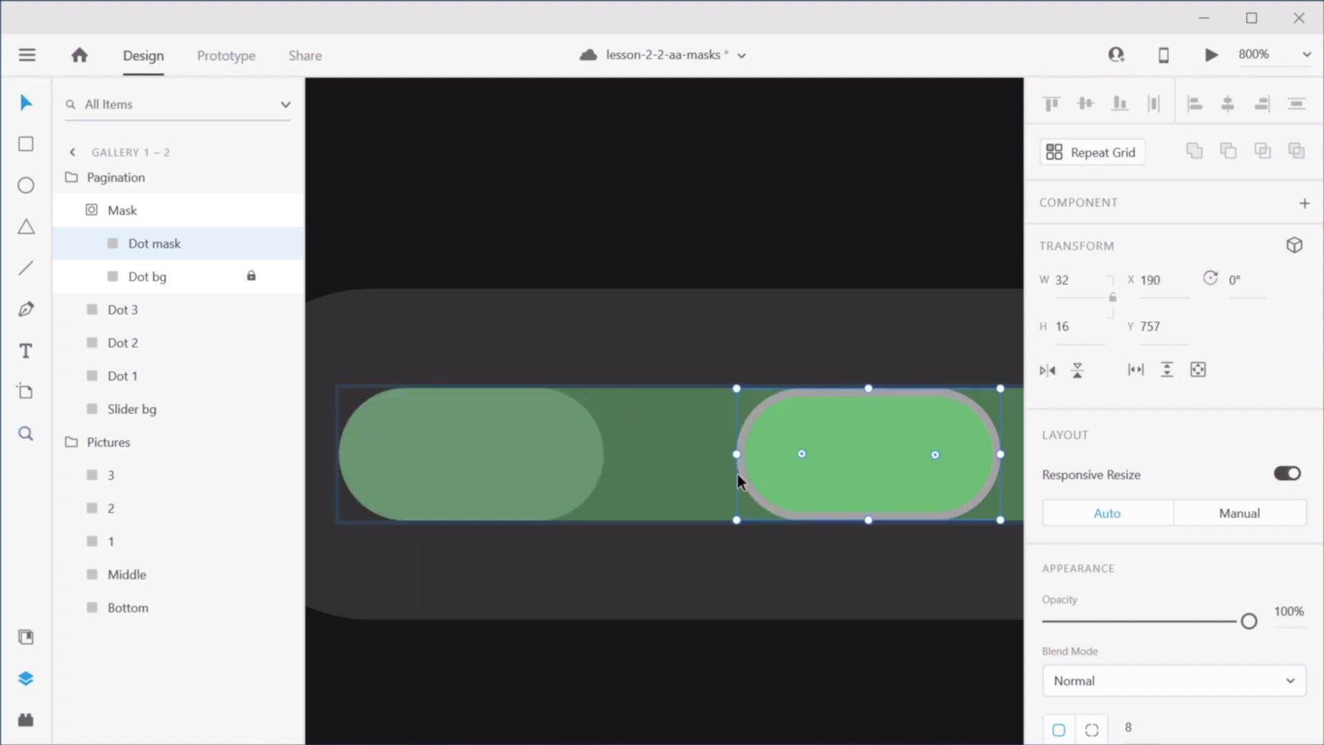
click(735, 244)
Step: In Gallery 1 – 3, shift pictures 1, 2 and 3 left together so picture 1 sits at X -828 and picture 3 fills the artboard
scroll(746, 271, down, 5)
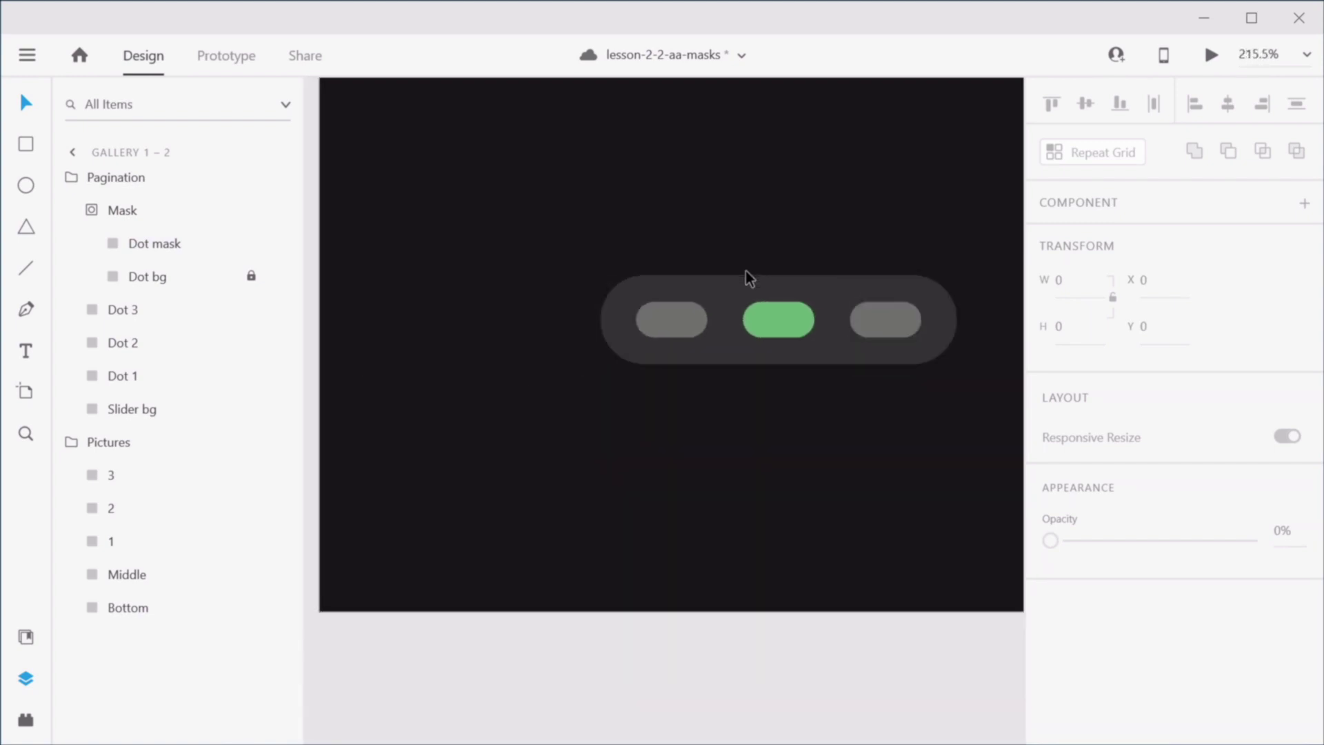
scroll(746, 270, down, 3)
drag(842, 251, 857, 651)
scroll(874, 447, down, 2)
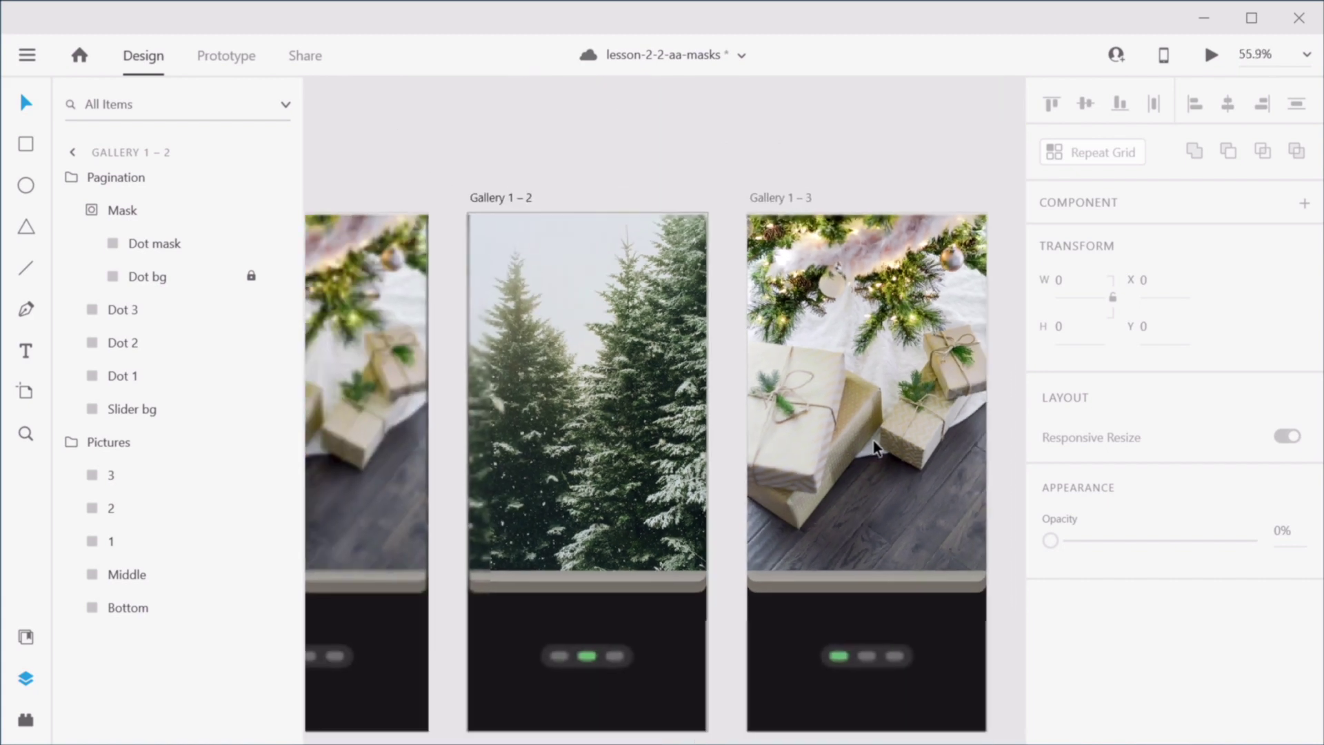
scroll(874, 447, down, 1)
drag(872, 473, 626, 437)
click(698, 308)
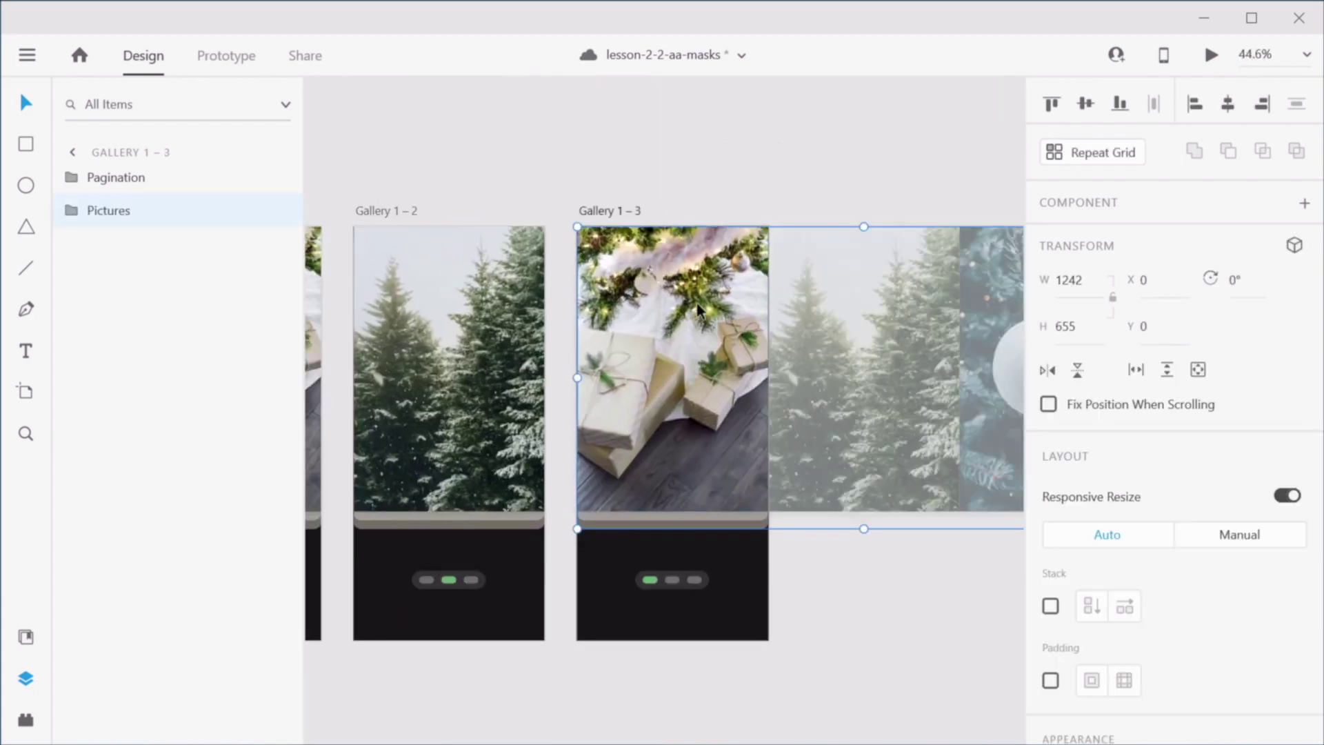
double_click(723, 353)
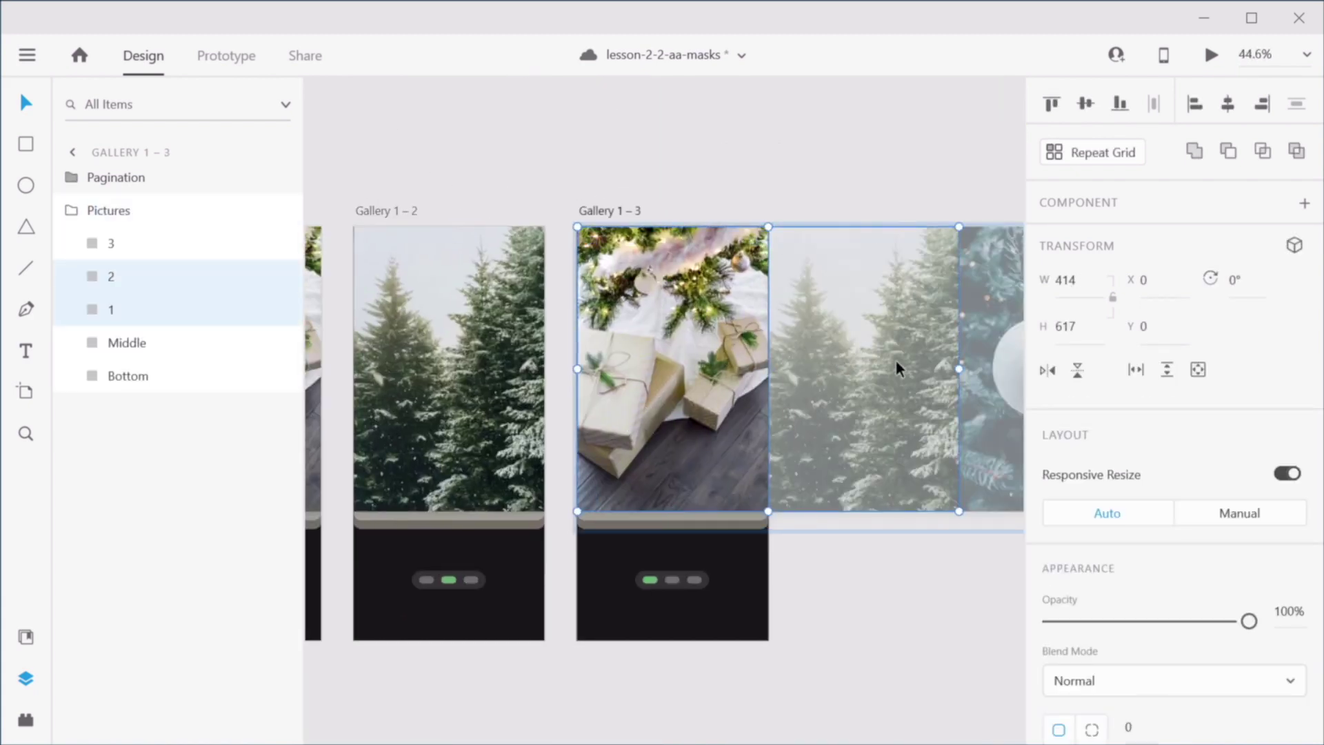
shift+click(988, 346)
drag(1007, 437, 626, 435)
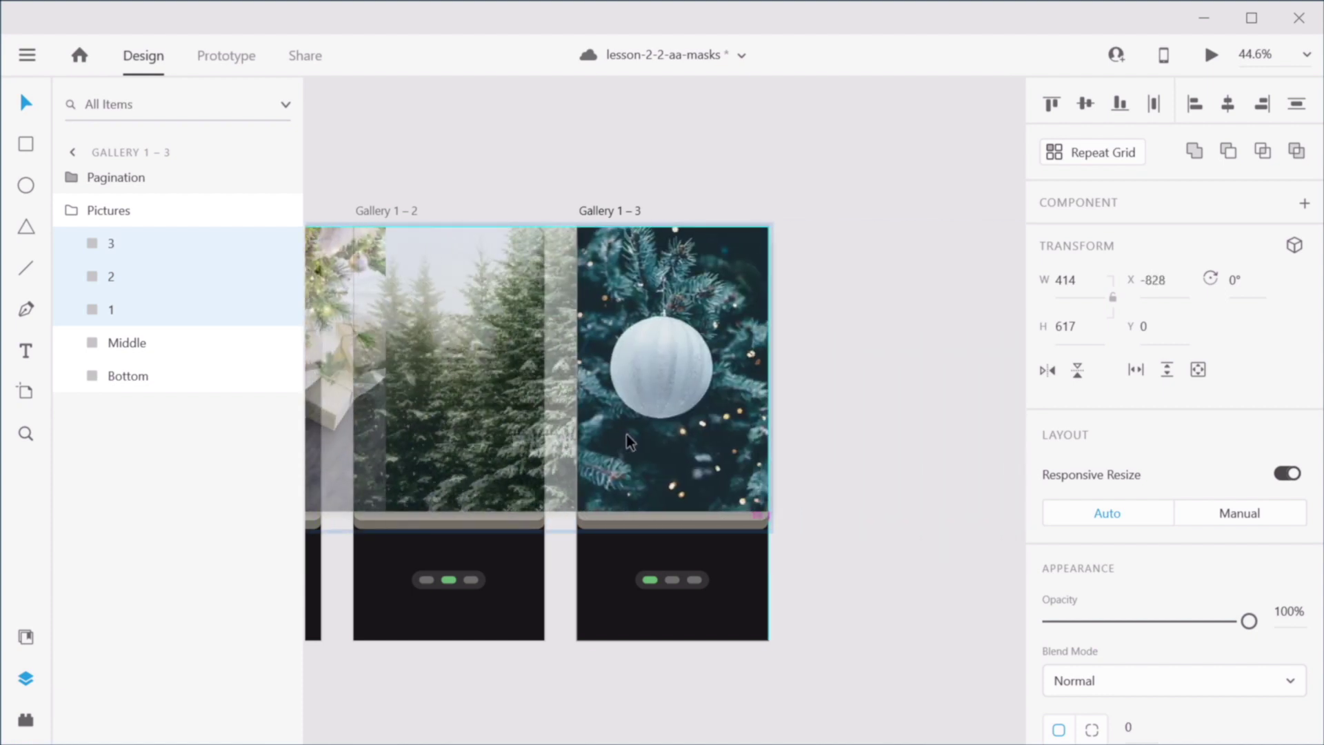
click(870, 492)
Step: In Gallery 1 – 3, open the Mask group inside Pagination and move Dot mask right to X 245, over Dot 3
key(z)
drag(599, 551, 728, 603)
key(v)
double_click(598, 422)
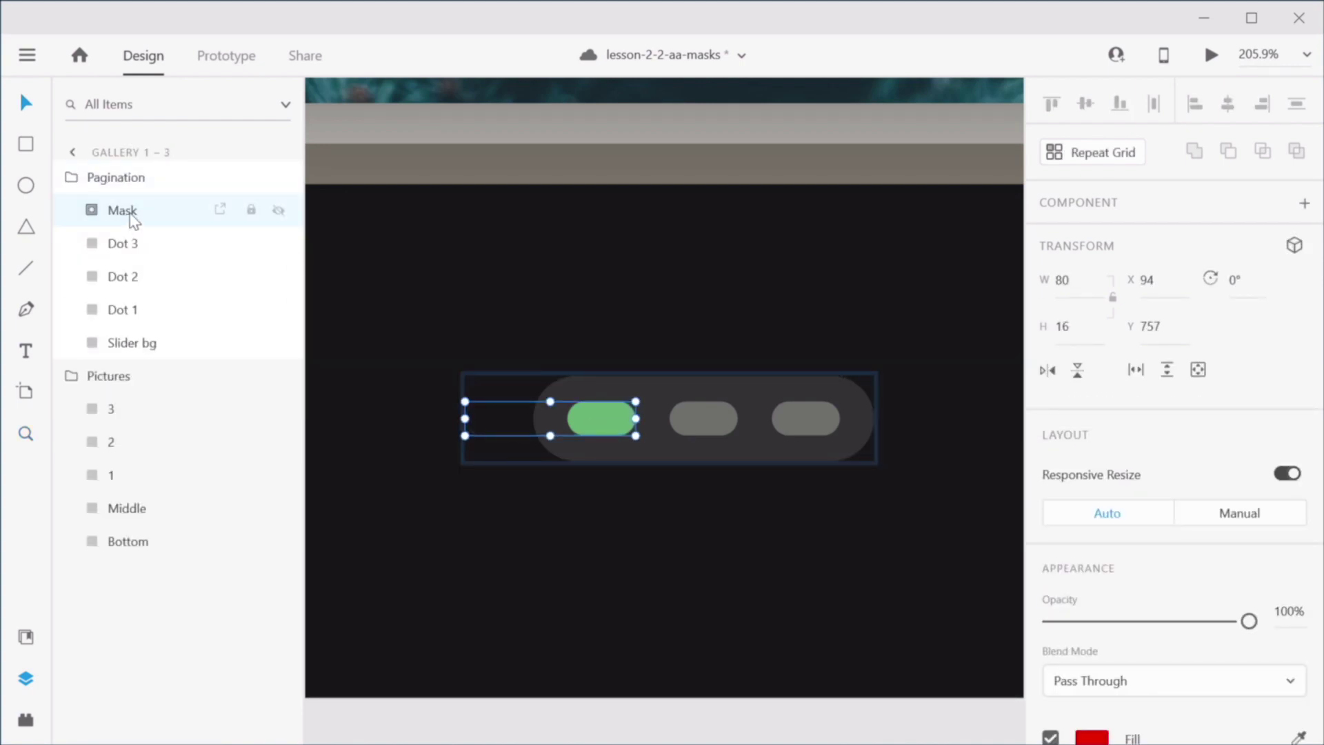
click(95, 212)
click(153, 255)
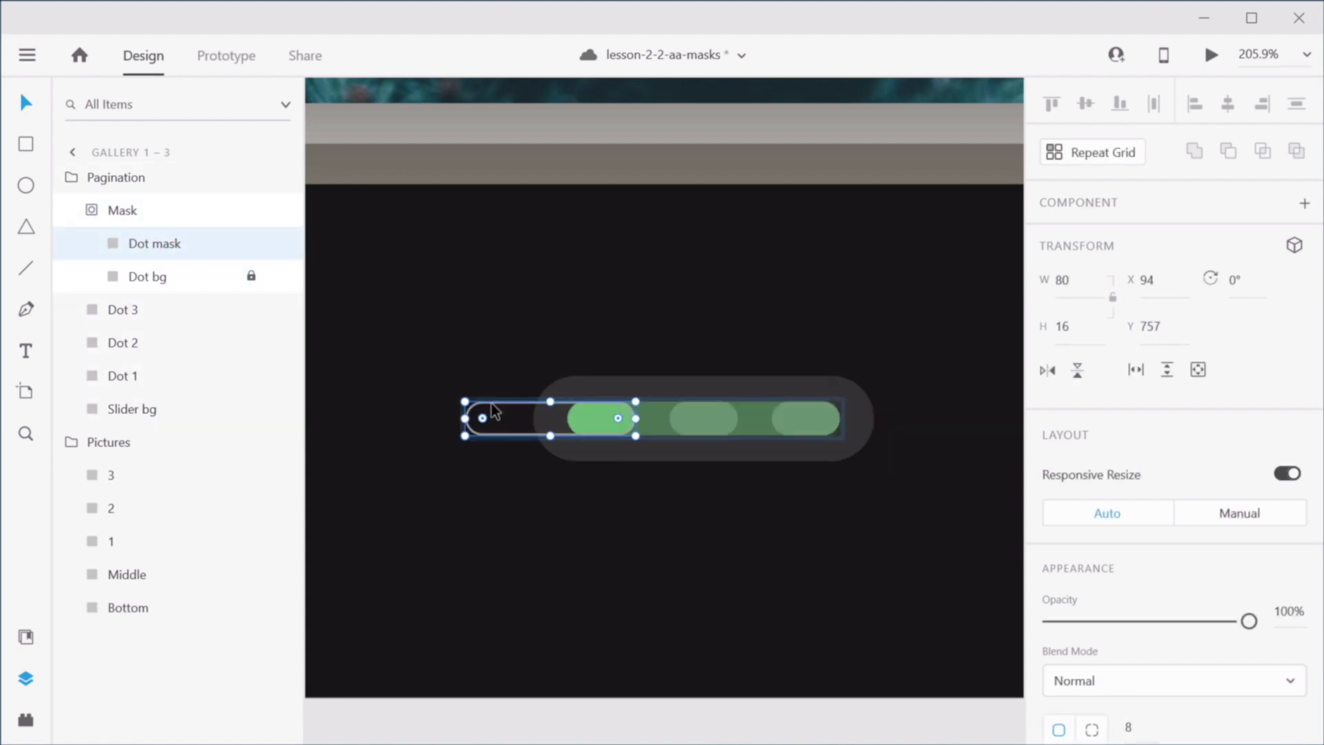
drag(491, 407, 819, 452)
Step: Nudge Dot mask in Gallery 1 – 3 left to X 238, matching its left end to Dot 3
key(z)
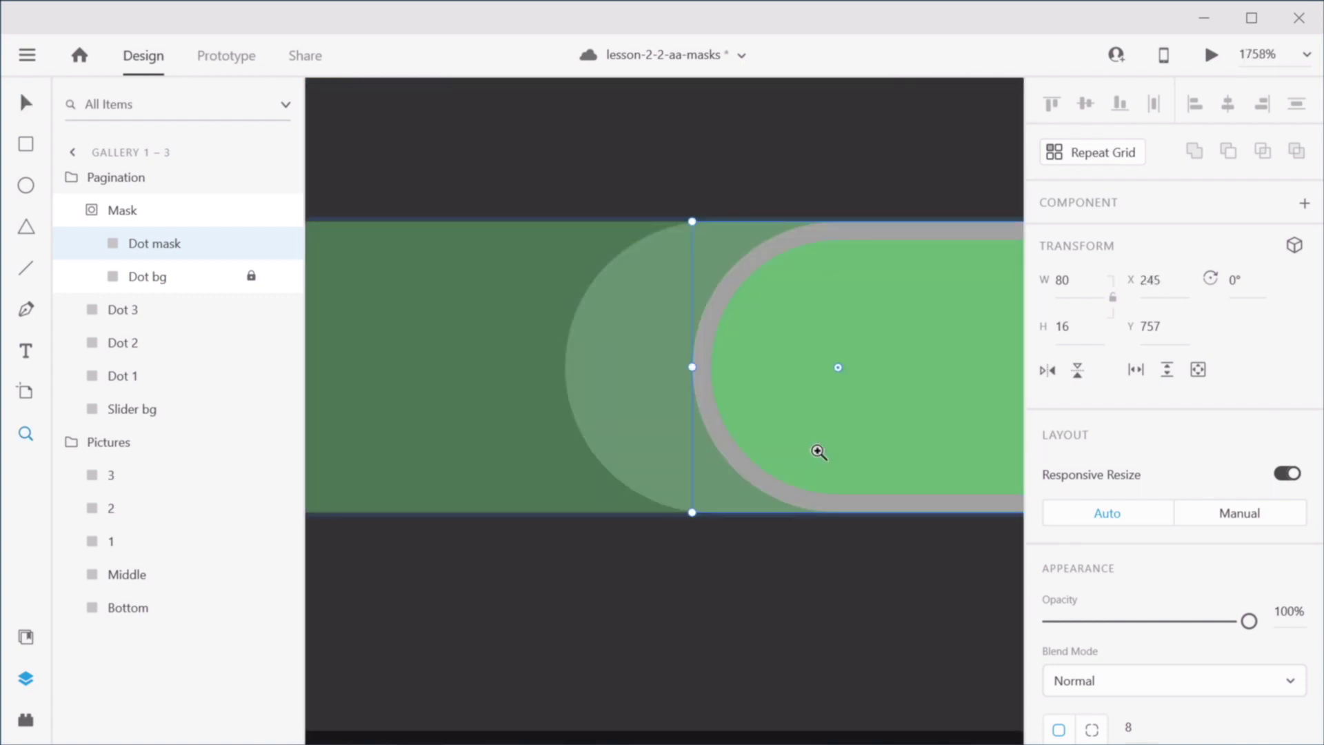
key(v)
key(Left)
key(Left)
key(Left)
key(Left)
key(Left)
key(Left)
key(Left)
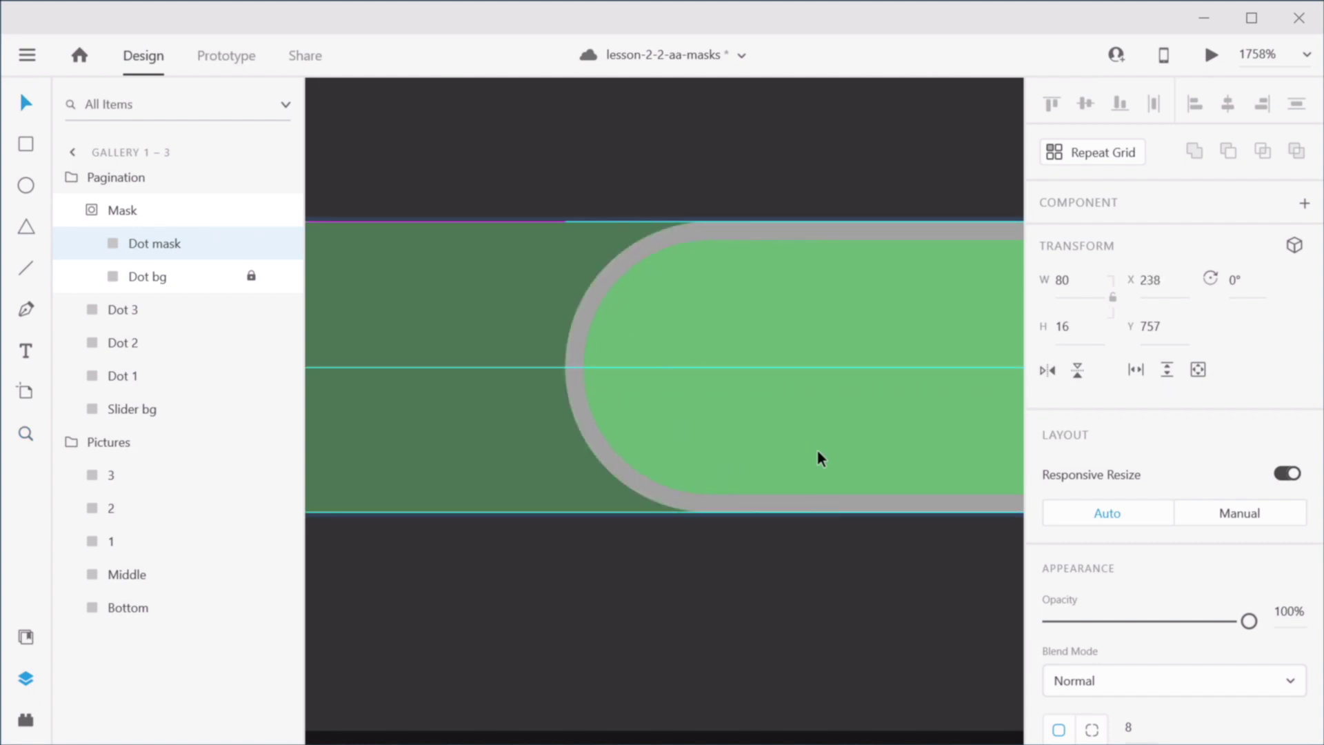
scroll(817, 448, down, 5)
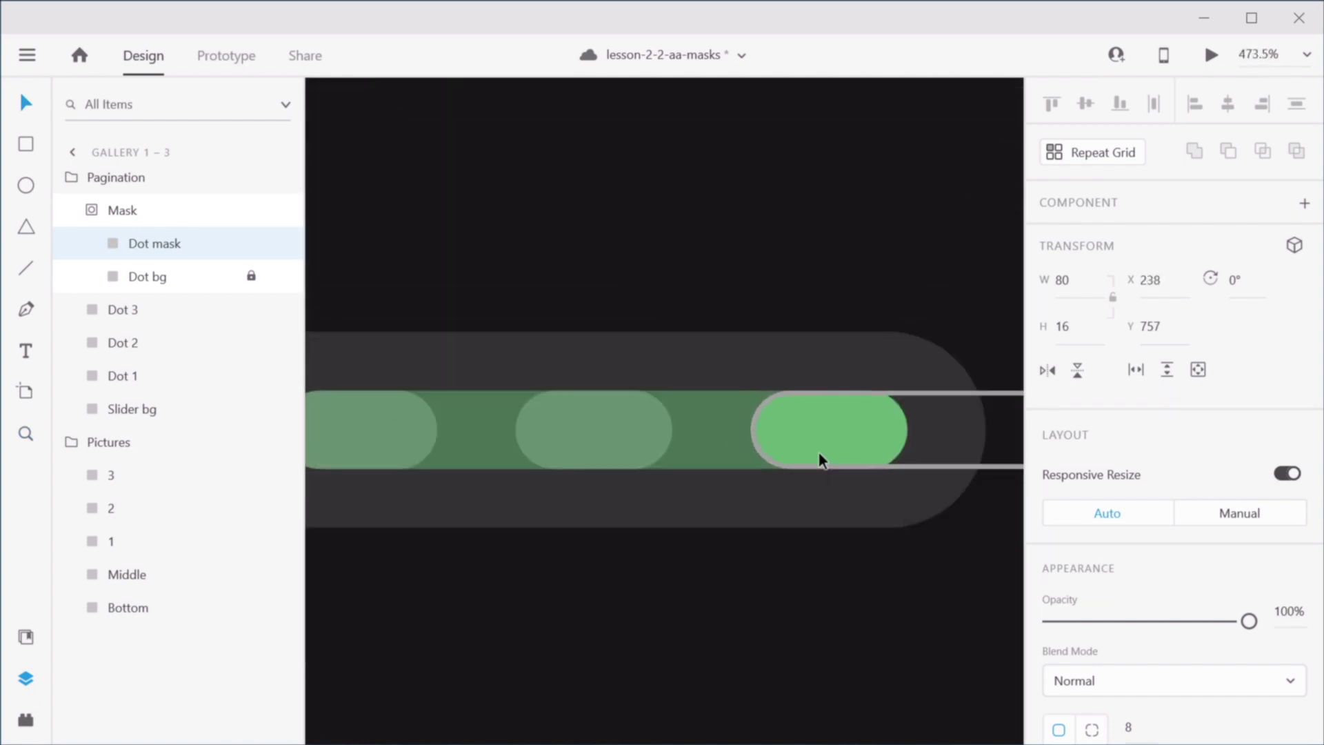
scroll(820, 458, down, 5)
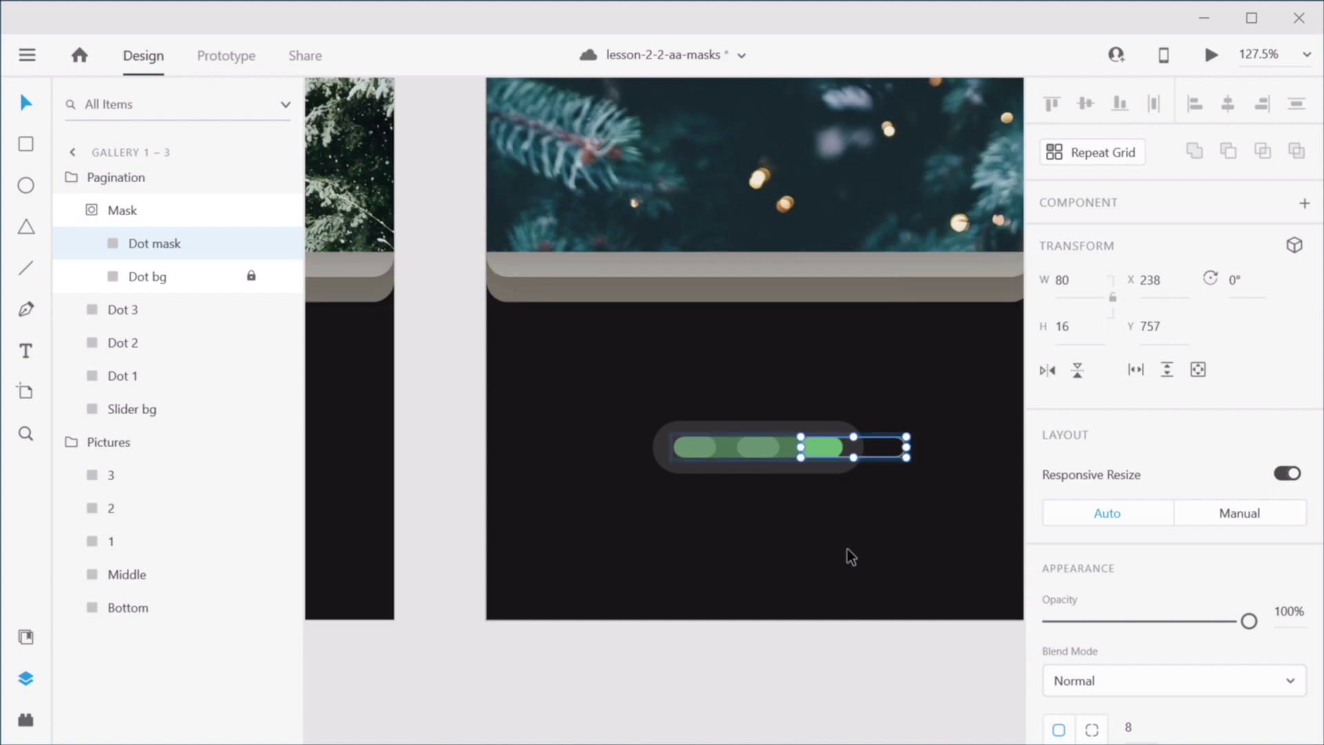
Step: In Prototype mode, link Dot 2 of the Gallery 1 – 1 pagination to the Gallery 1 – 2 artboard with a Tap trigger
click(817, 652)
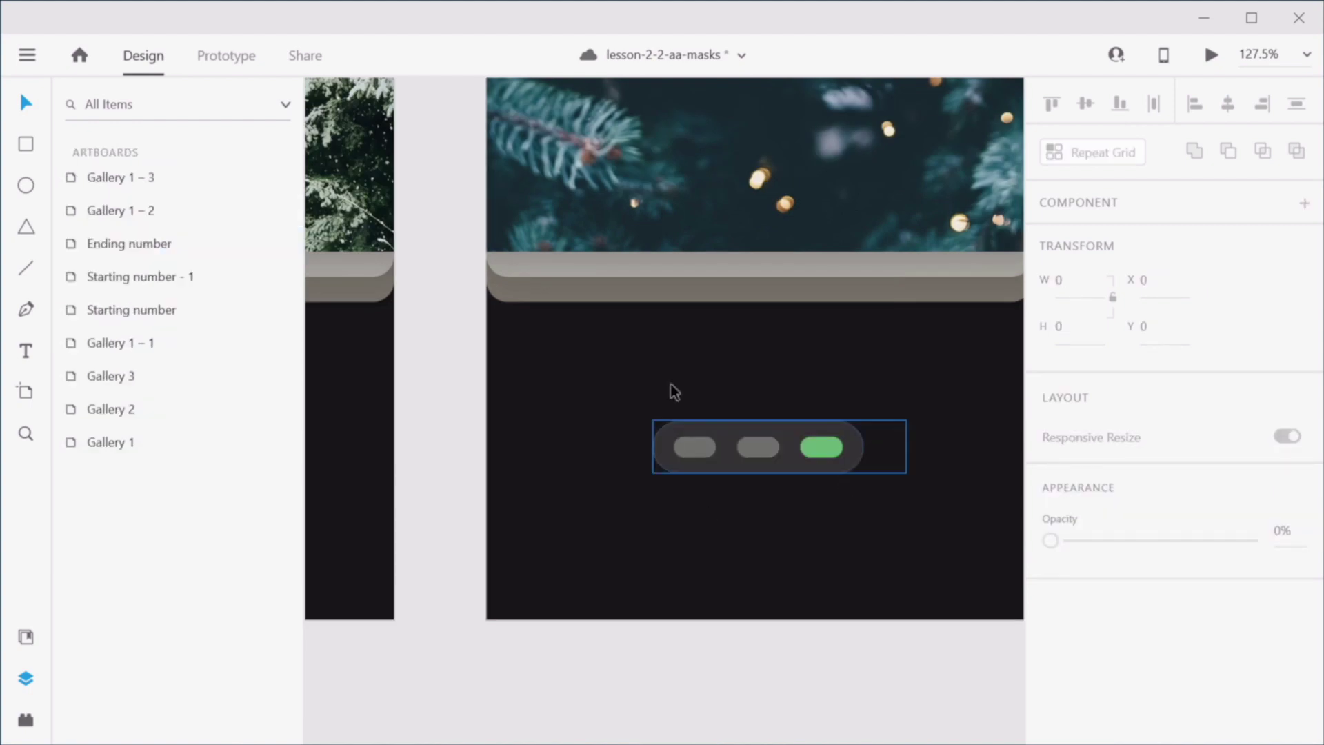
scroll(686, 370, down, 2)
scroll(684, 363, down, 3)
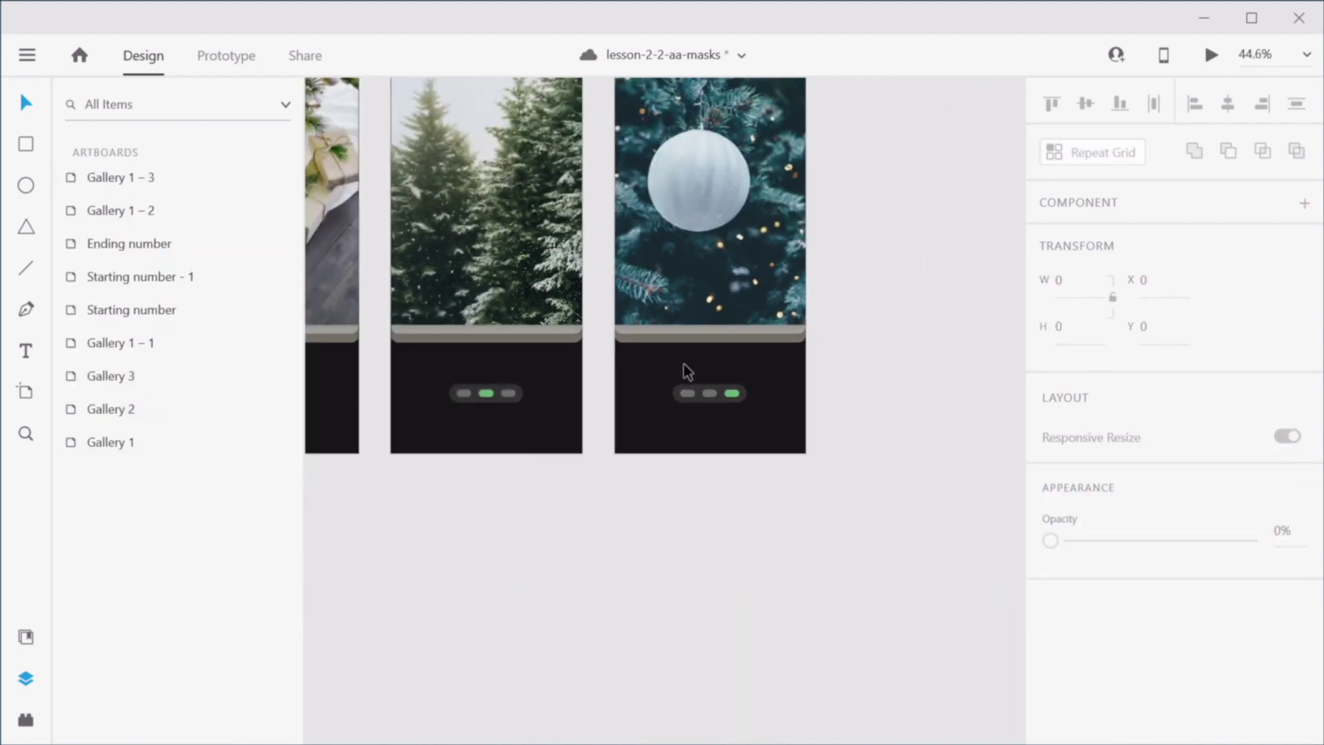
drag(528, 238, 718, 414)
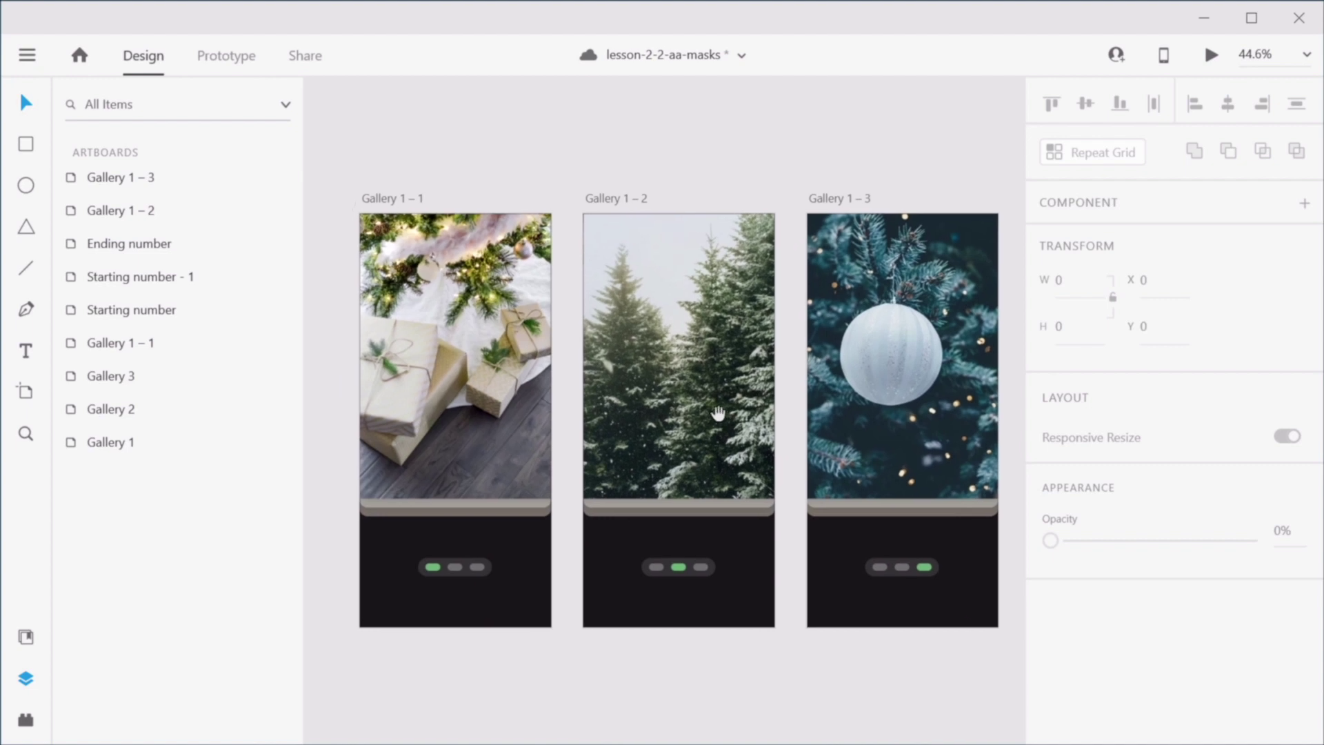
click(228, 60)
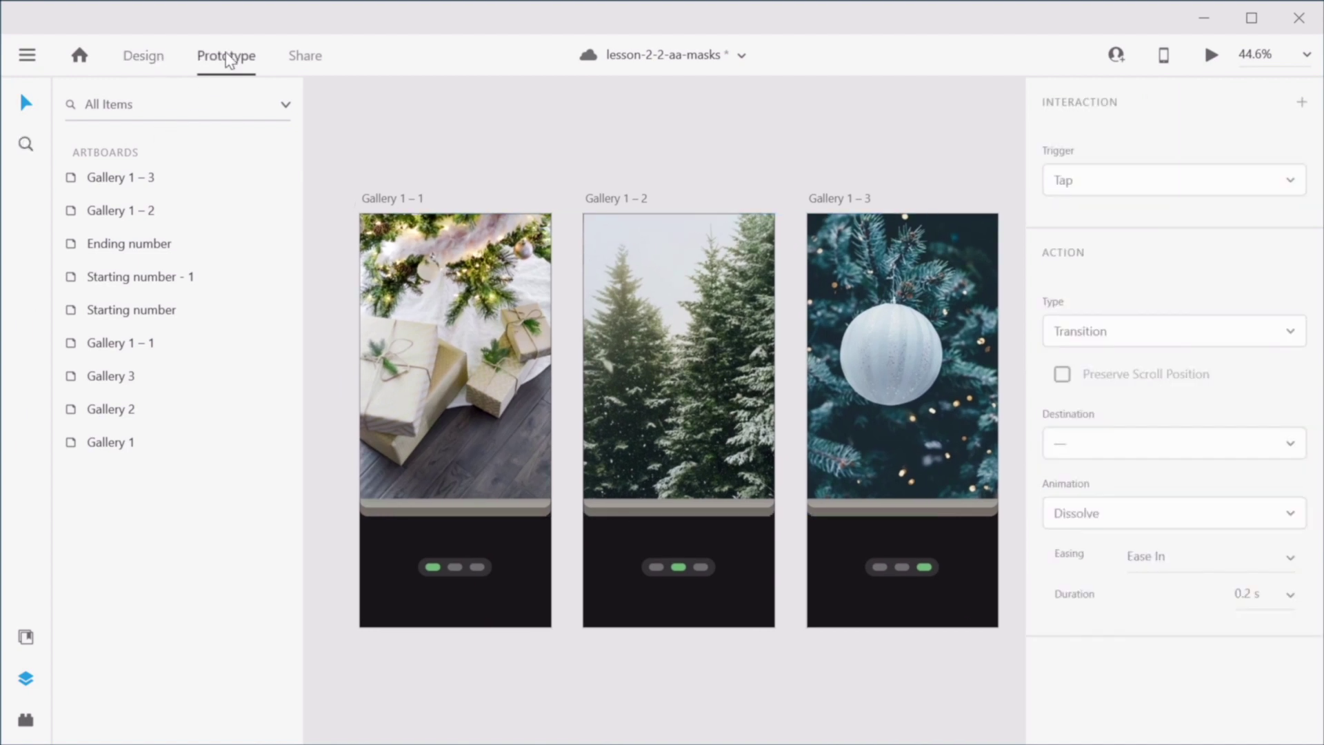
double_click(457, 566)
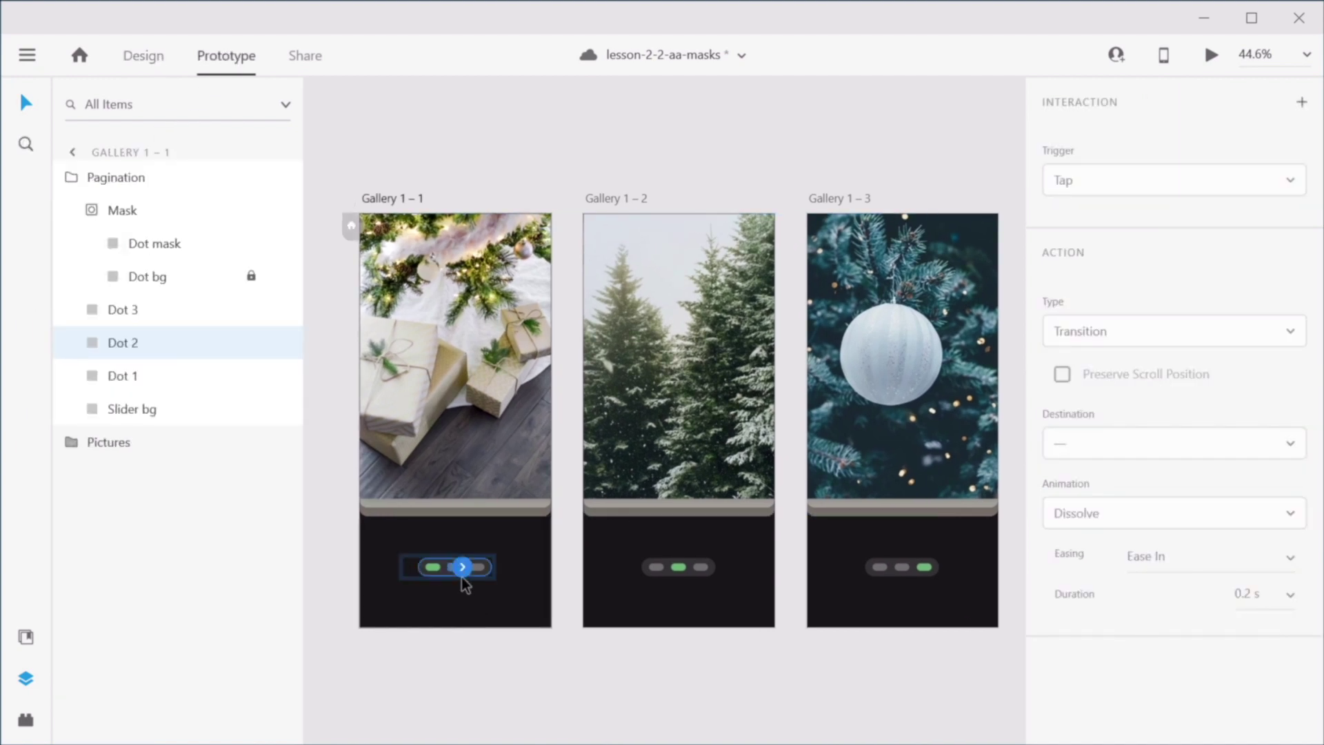
drag(462, 566, 697, 567)
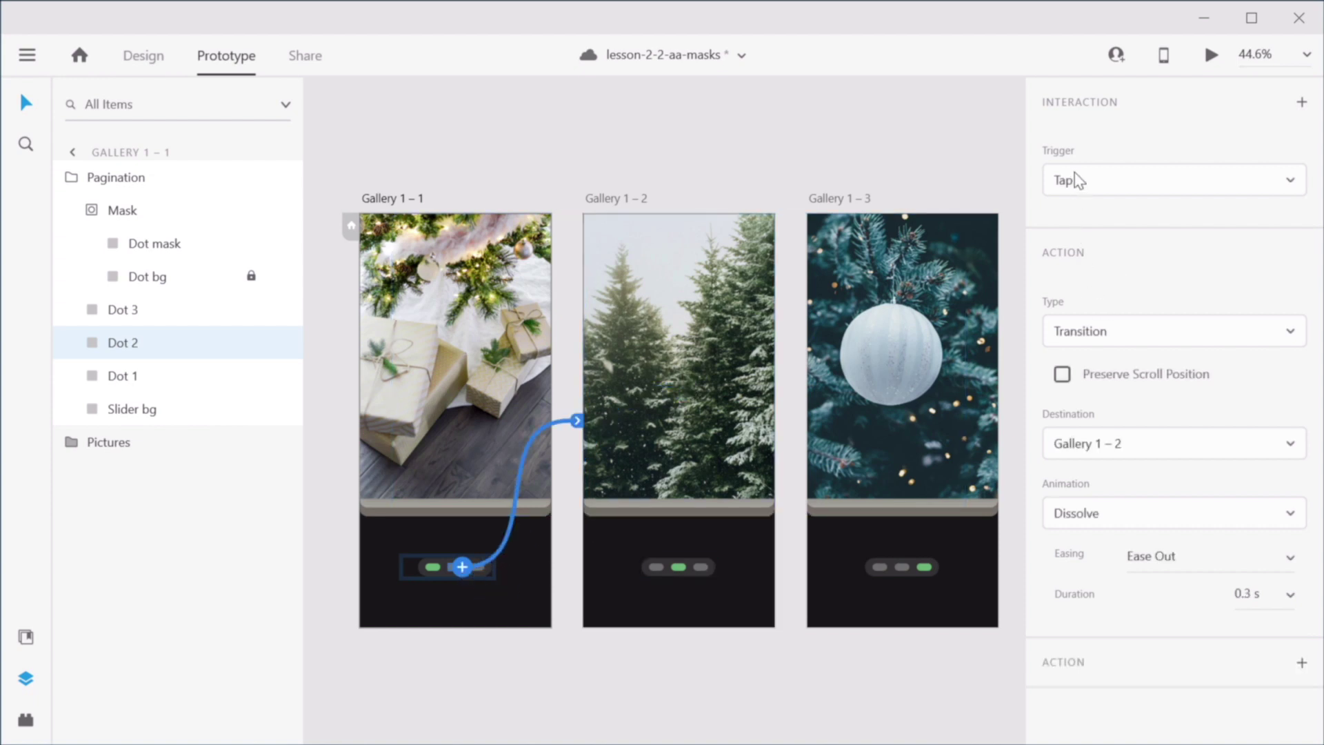
Step: Set the Dot 2 interaction to Auto-Animate with Ease In-Out easing and a duration of 0.4 s
click(1110, 332)
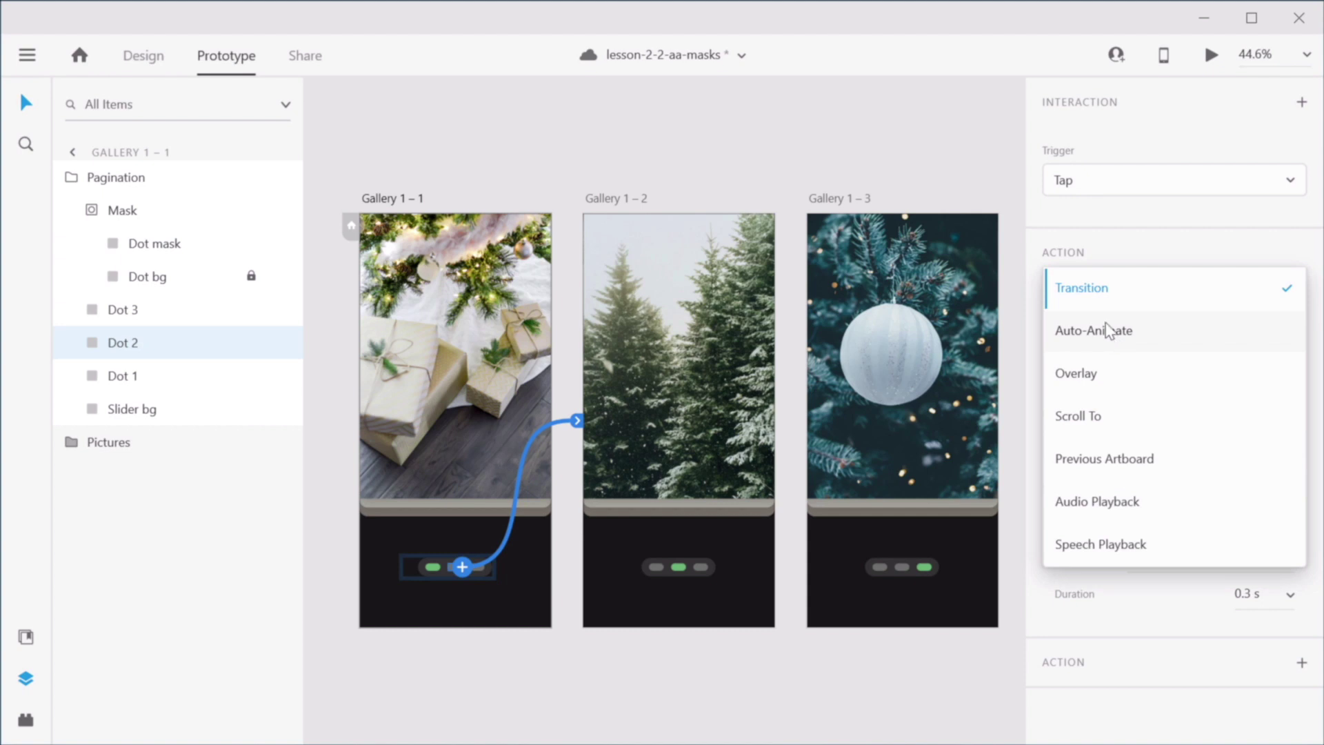
click(1107, 331)
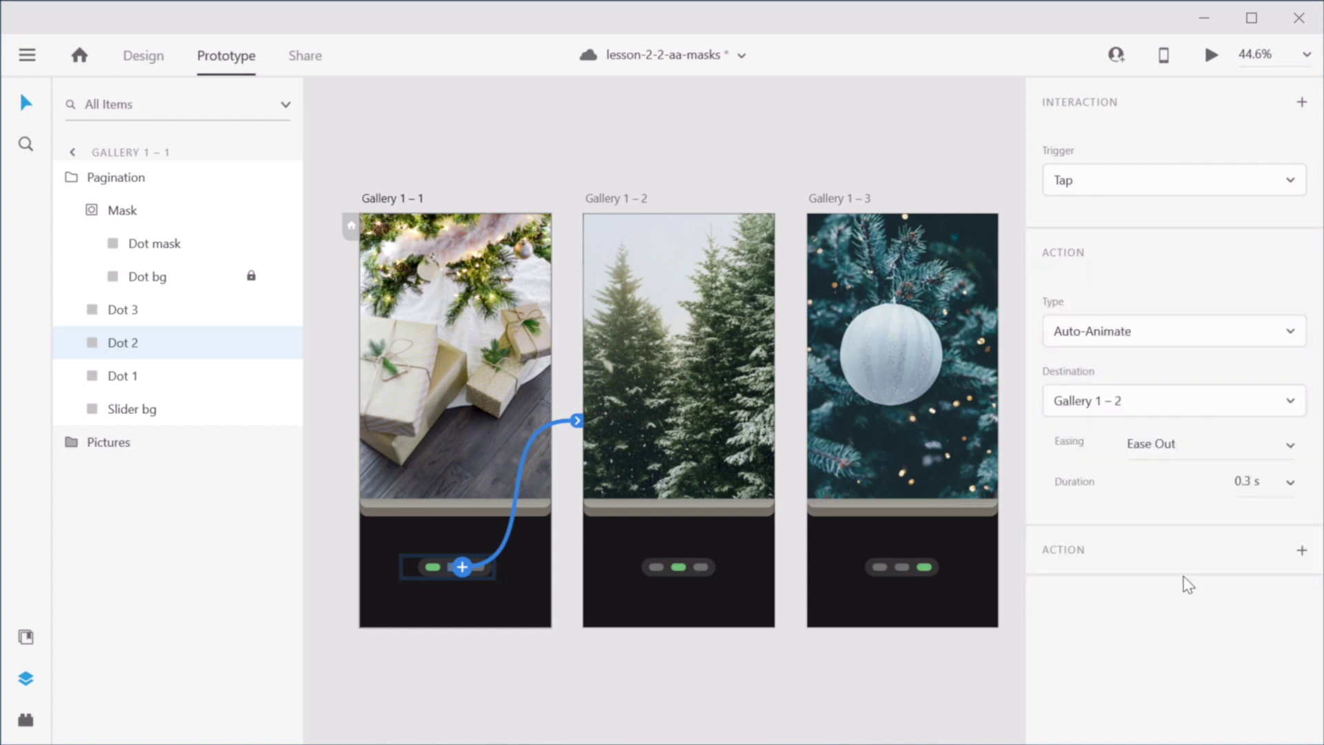
click(1291, 445)
click(1231, 526)
click(1290, 484)
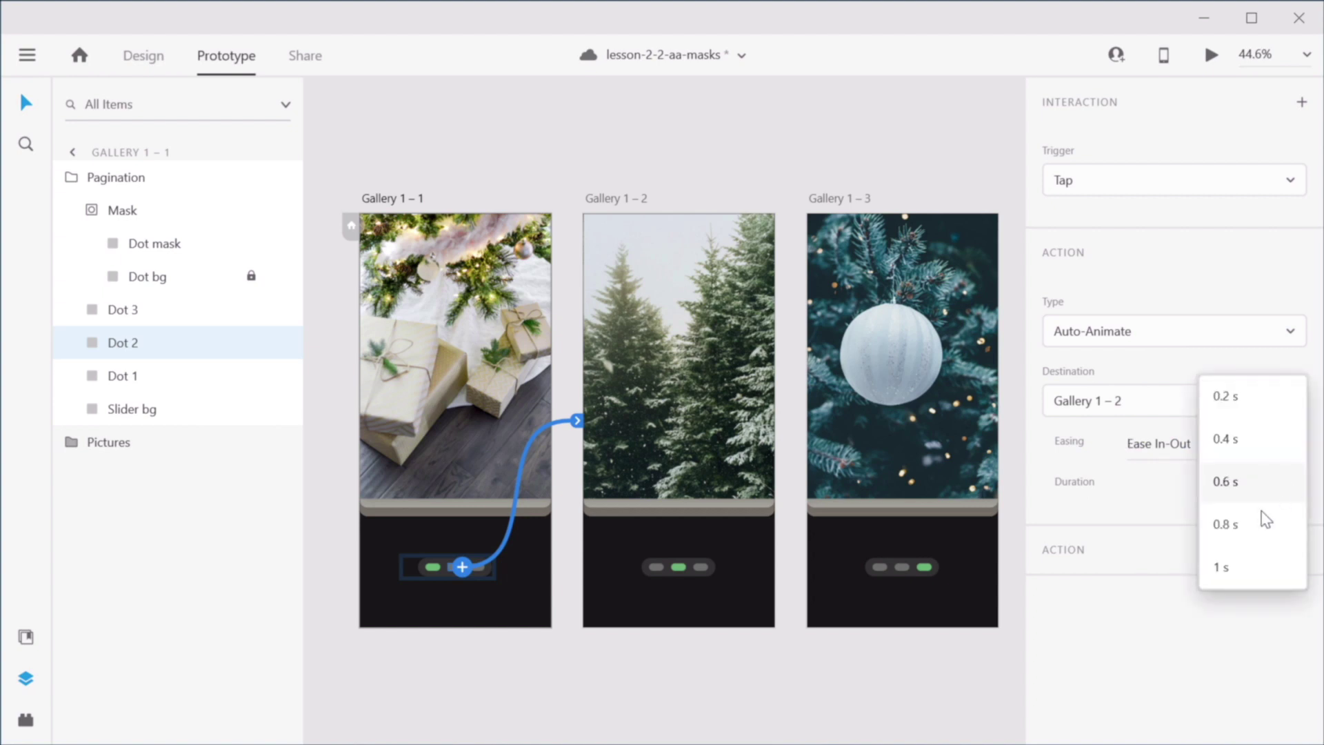
click(1246, 449)
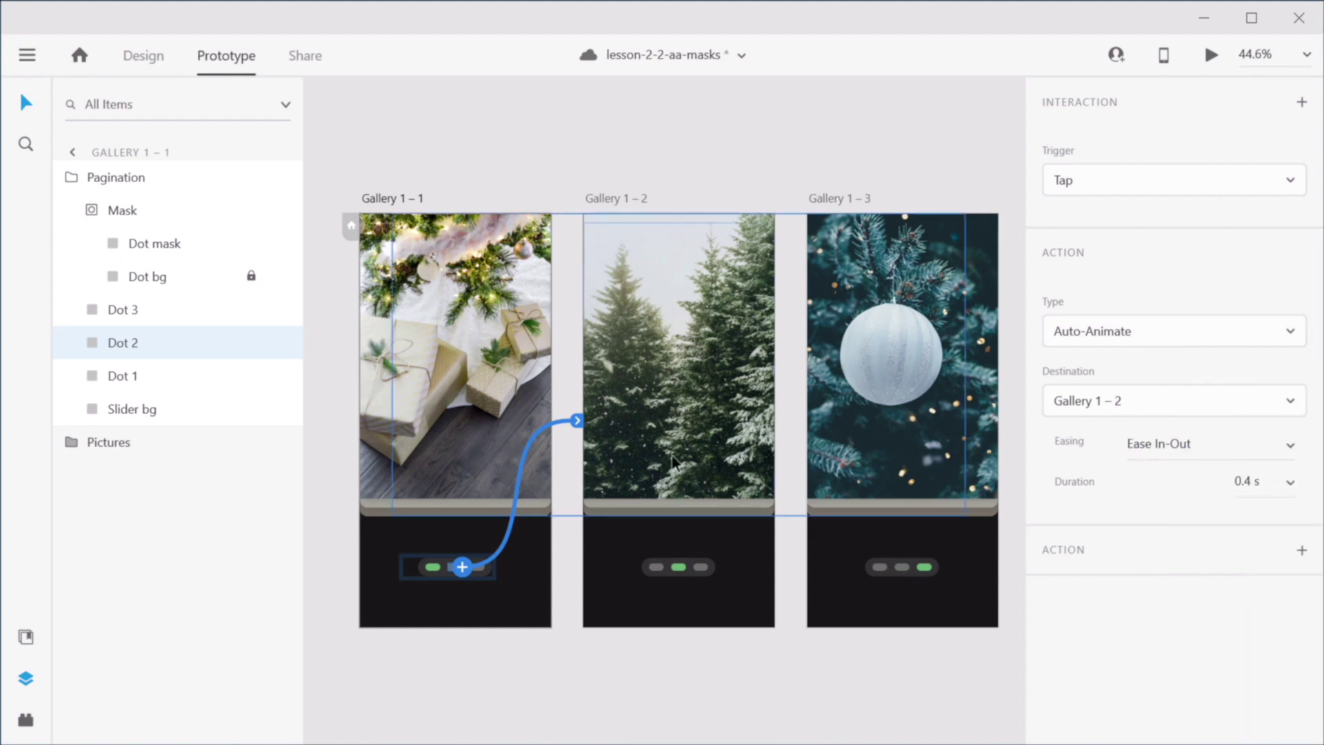
Step: In Gallery 1 – 2, link Dot 1 to Gallery 1 – 1 and Dot 3 to Gallery 1 – 3 with the same Auto-Animate settings
click(657, 568)
drag(663, 566, 463, 444)
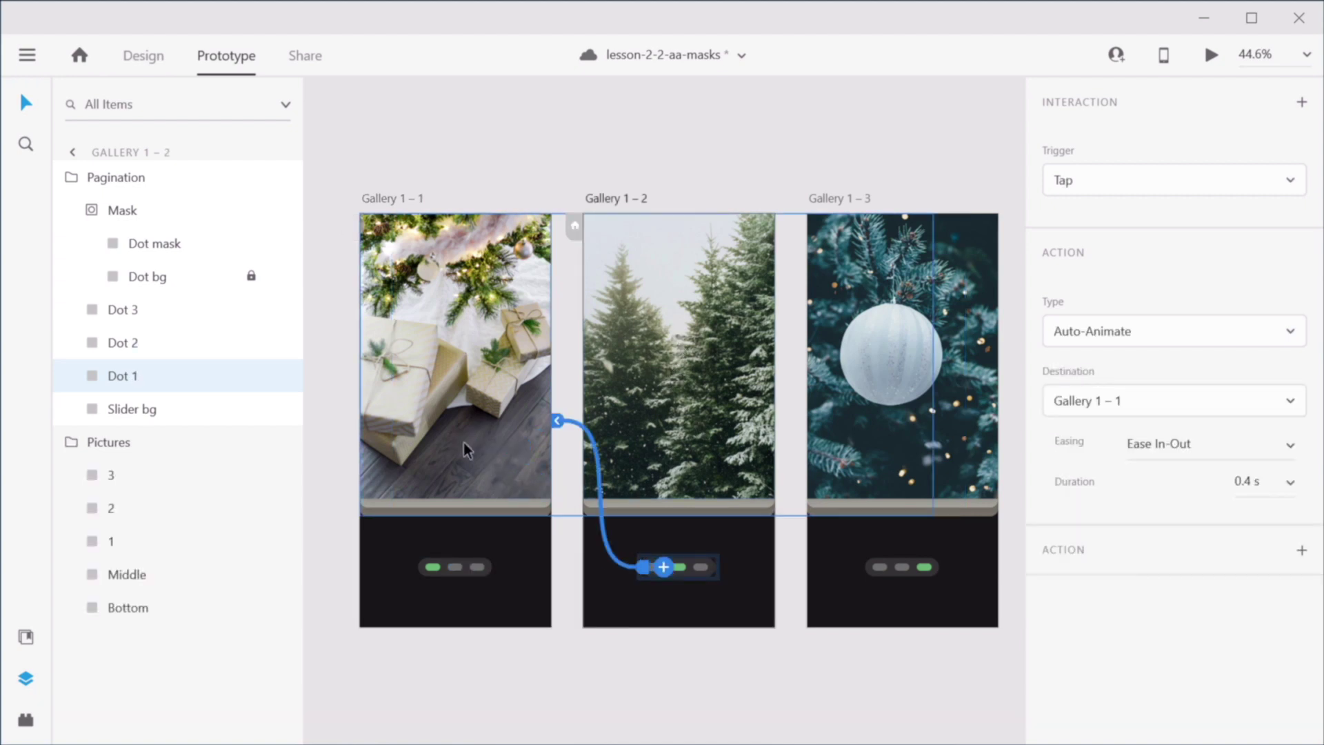
click(701, 569)
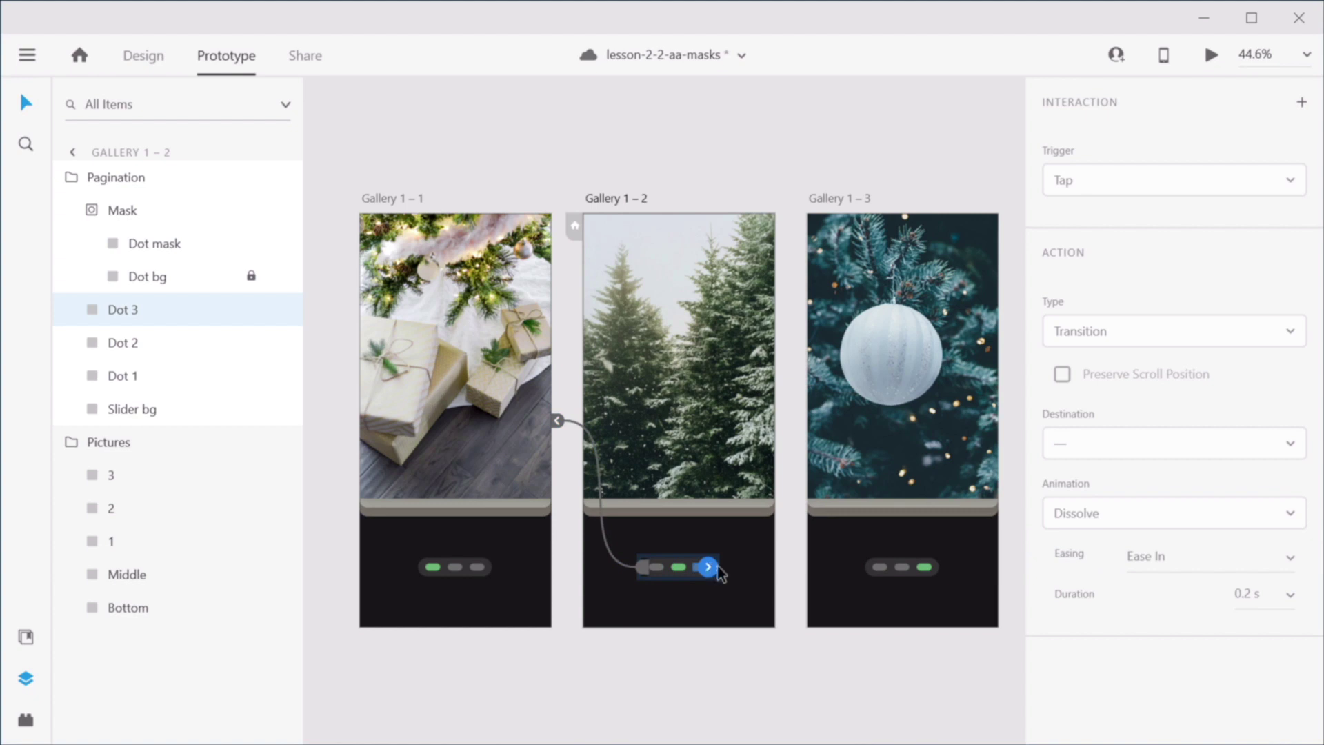
drag(708, 567, 891, 441)
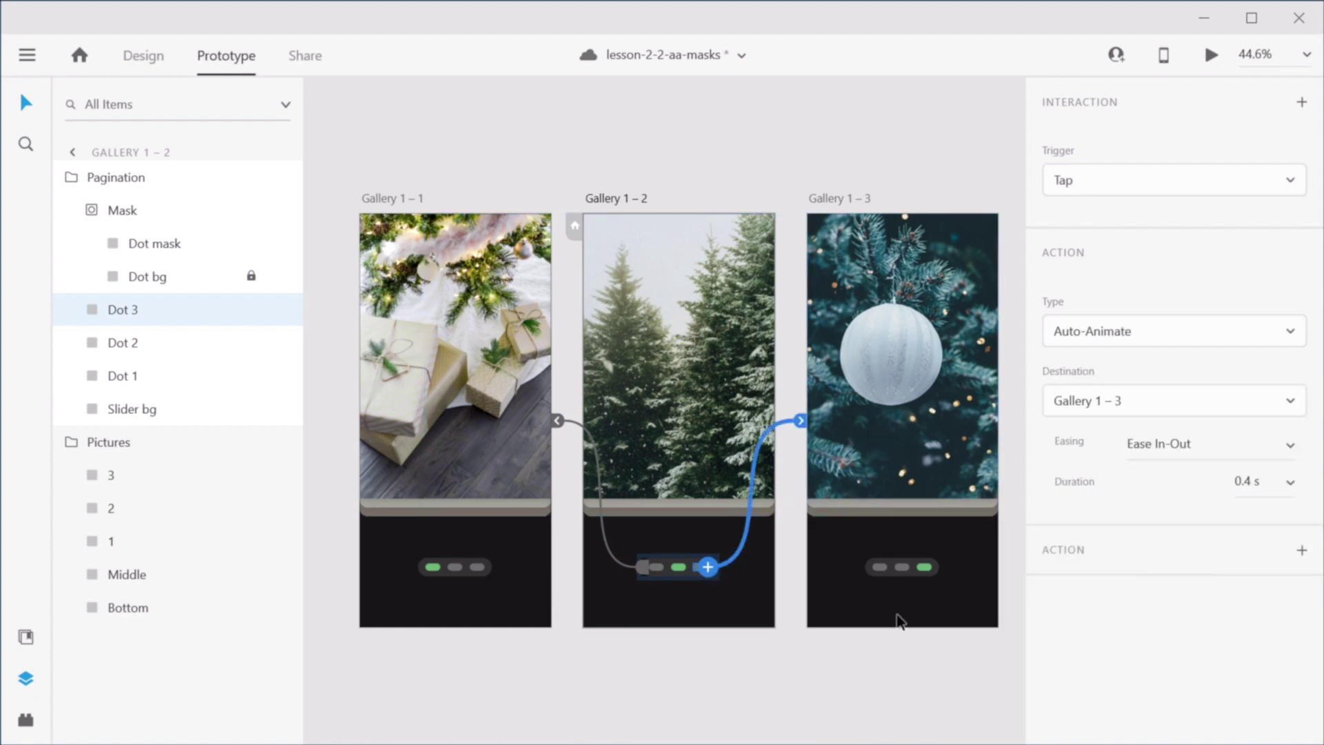
Step: In Gallery 1 – 3, link Dot 1 to Gallery 1 – 1 and Dot 2 to Gallery 1 – 2 with the same Auto-Animate settings
click(880, 568)
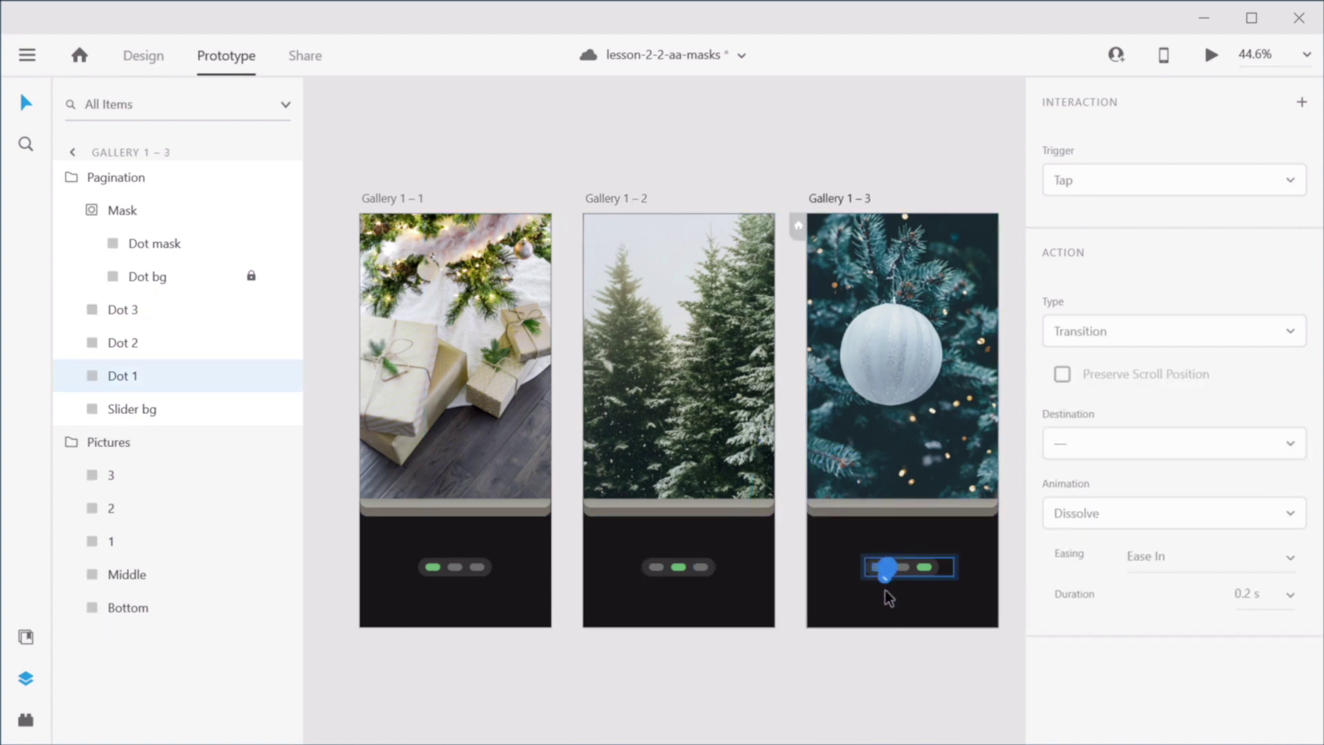
drag(887, 567, 441, 431)
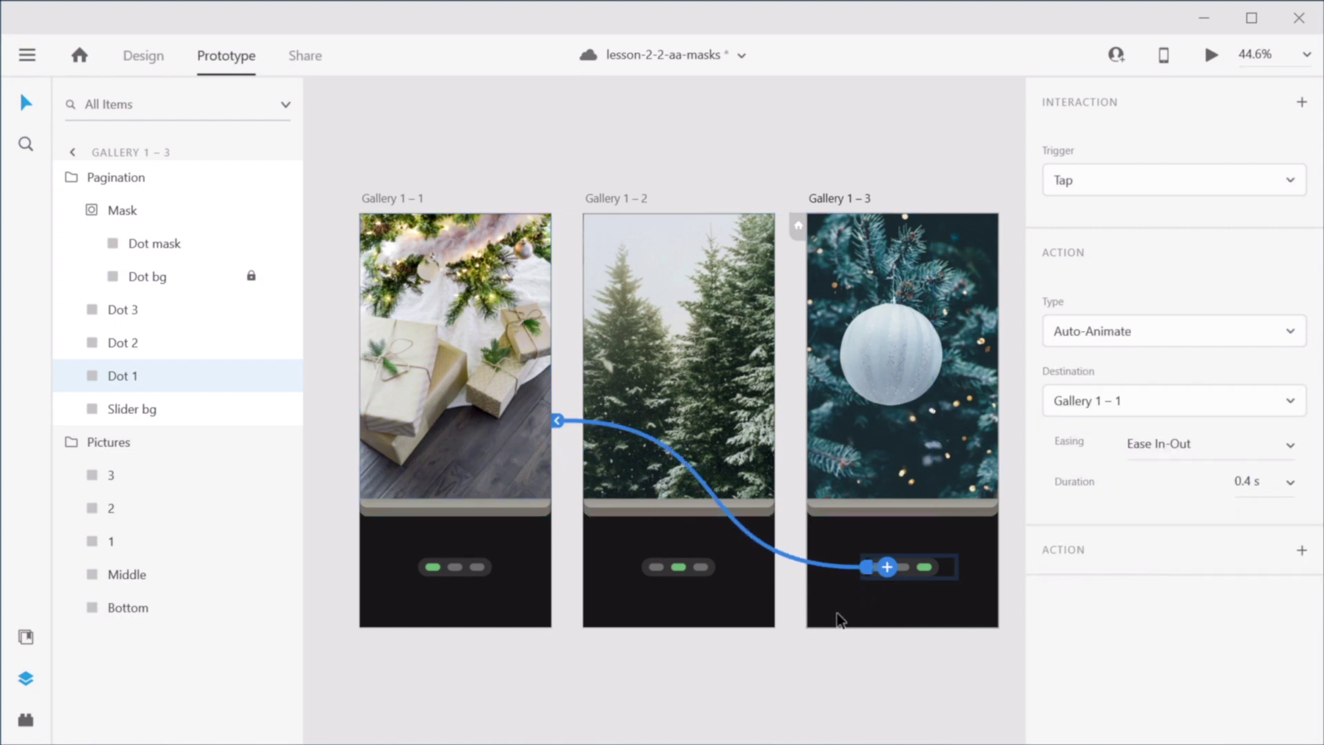
click(904, 569)
drag(911, 569, 662, 310)
click(779, 682)
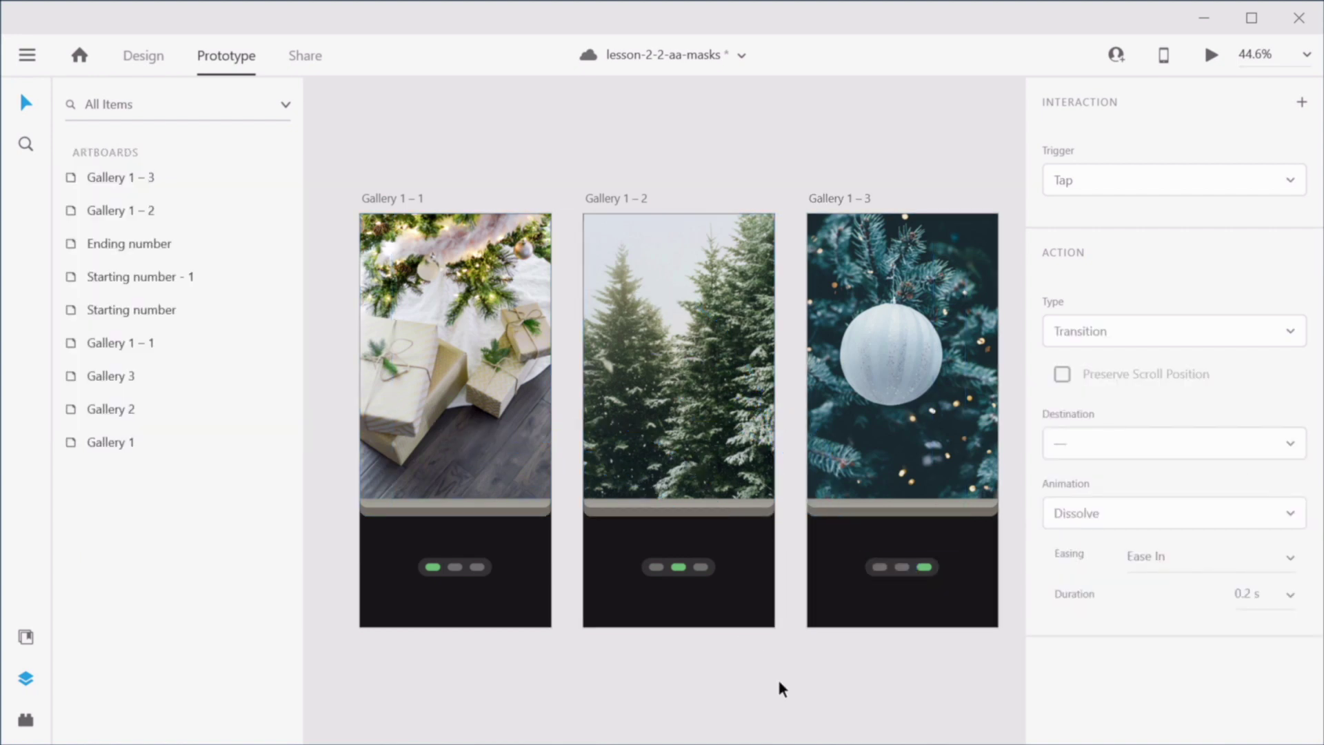
Step: Preview the prototype from Gallery 1 – 1 and use the slider dots to go forward to picture 3 and back
click(396, 199)
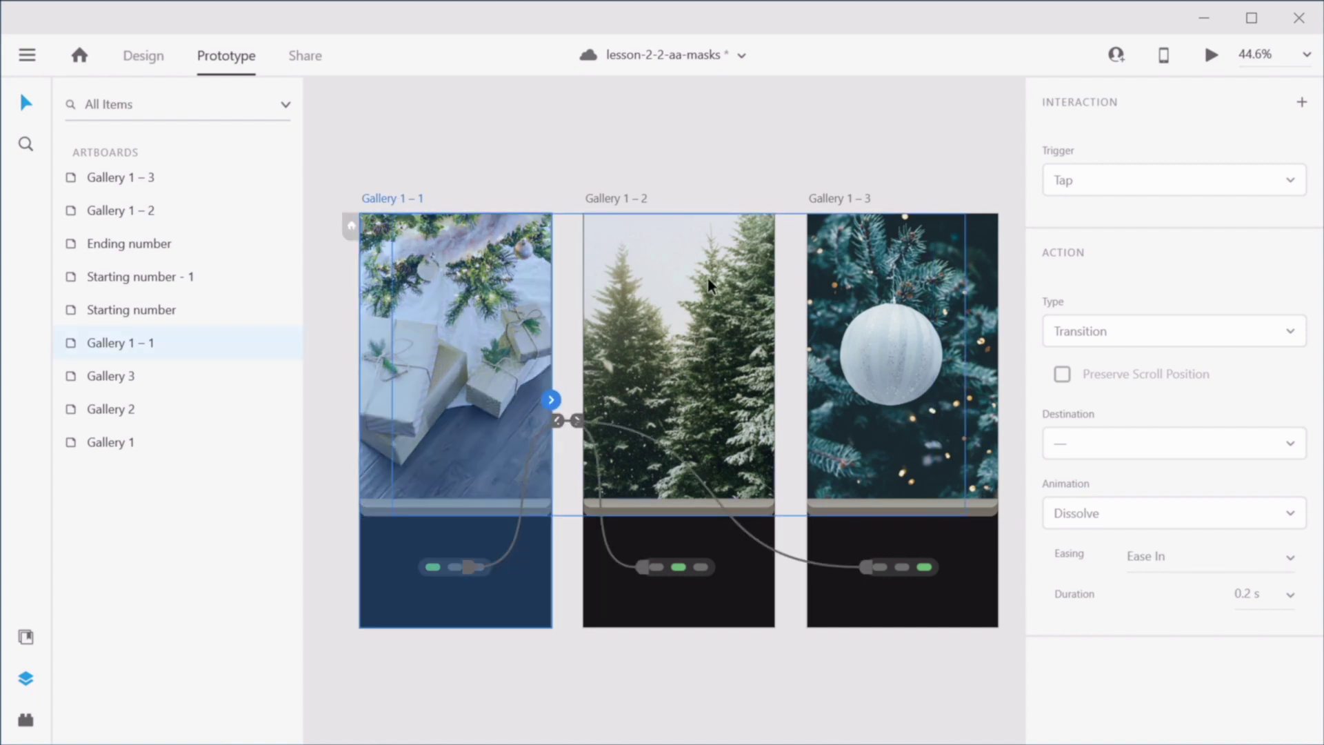
click(1211, 55)
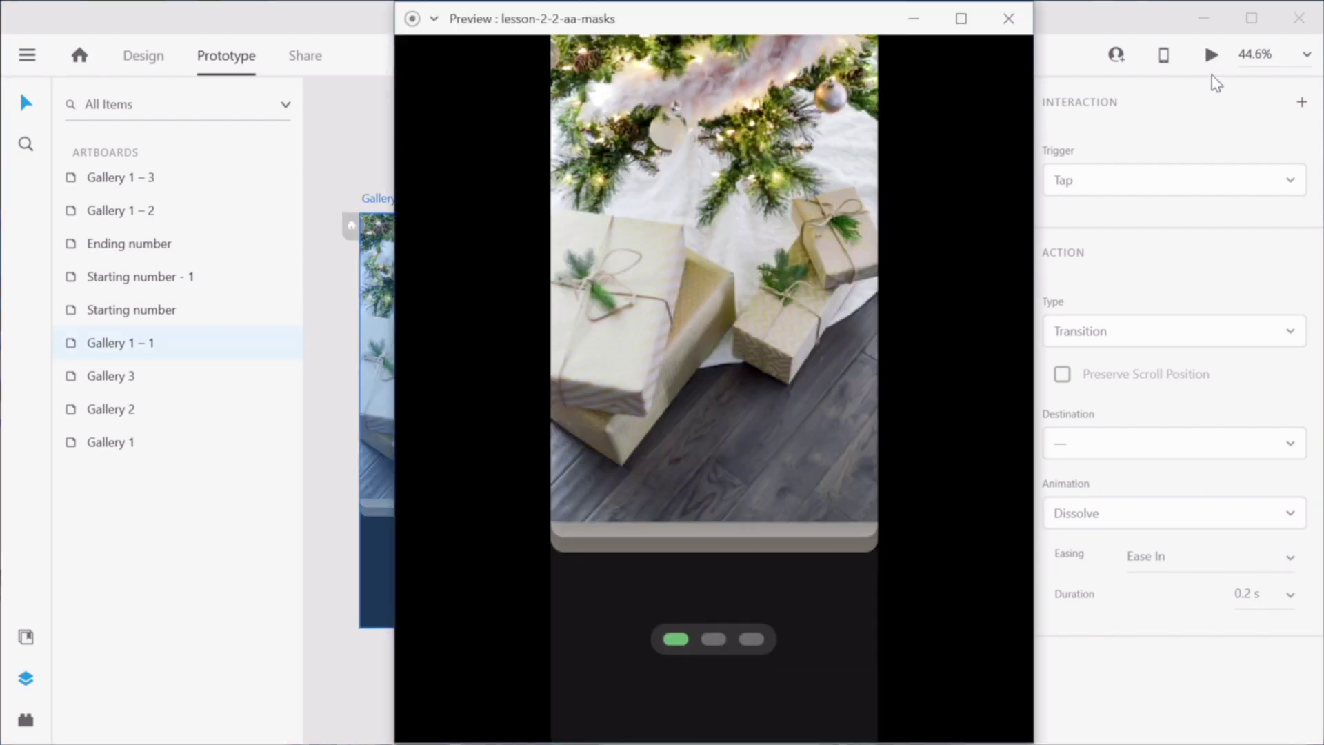
click(714, 639)
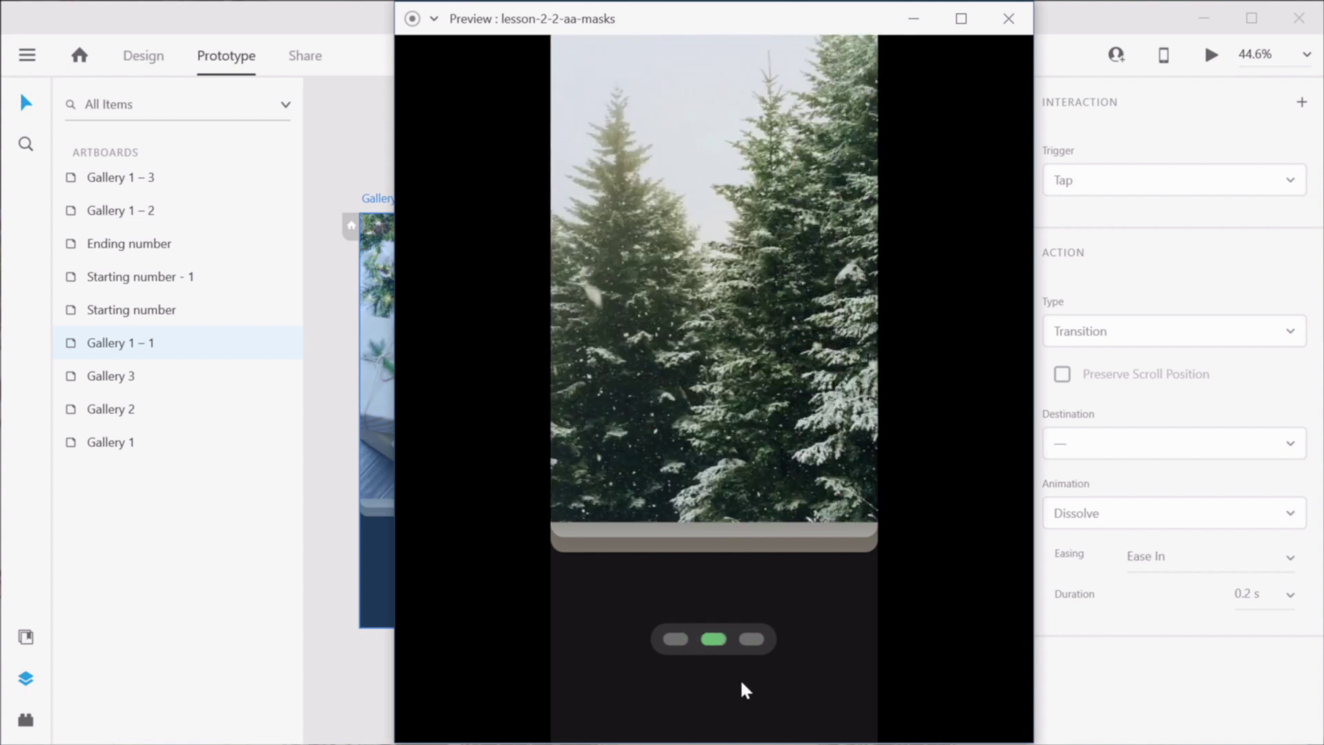
click(753, 641)
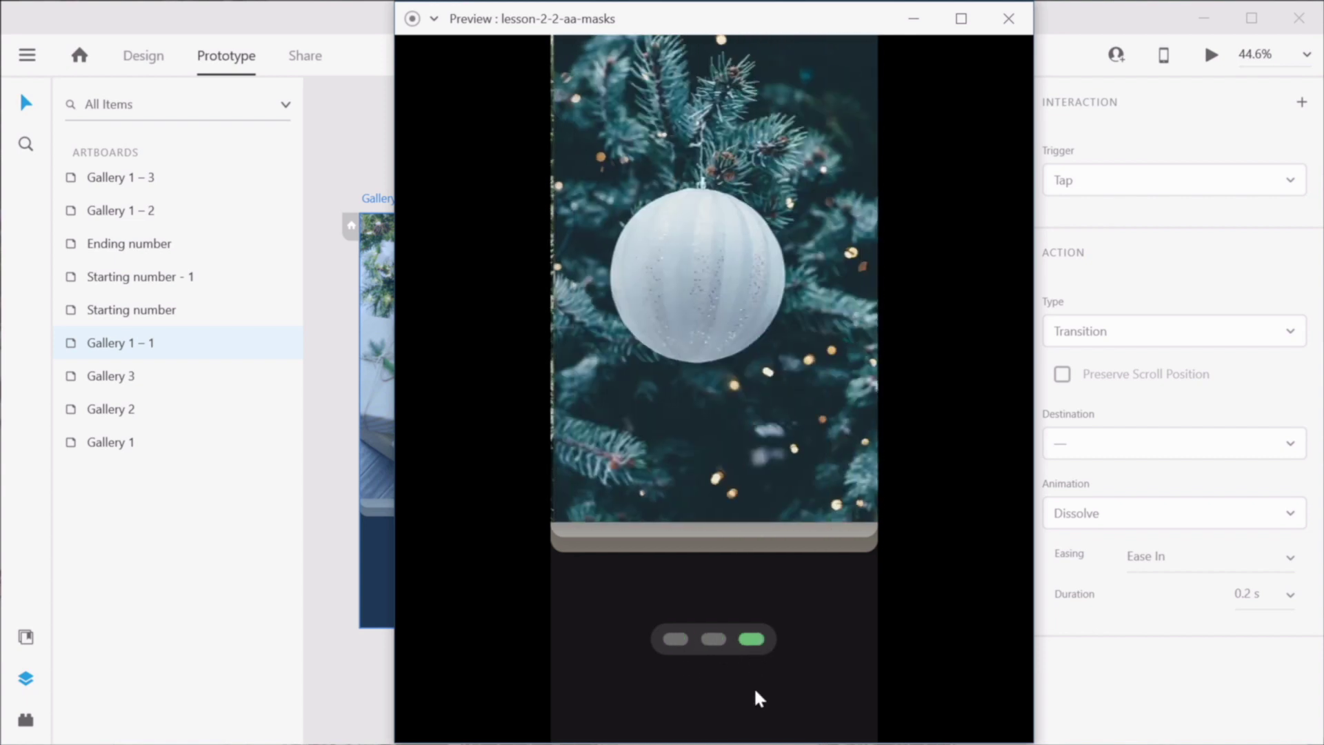
click(715, 652)
click(697, 667)
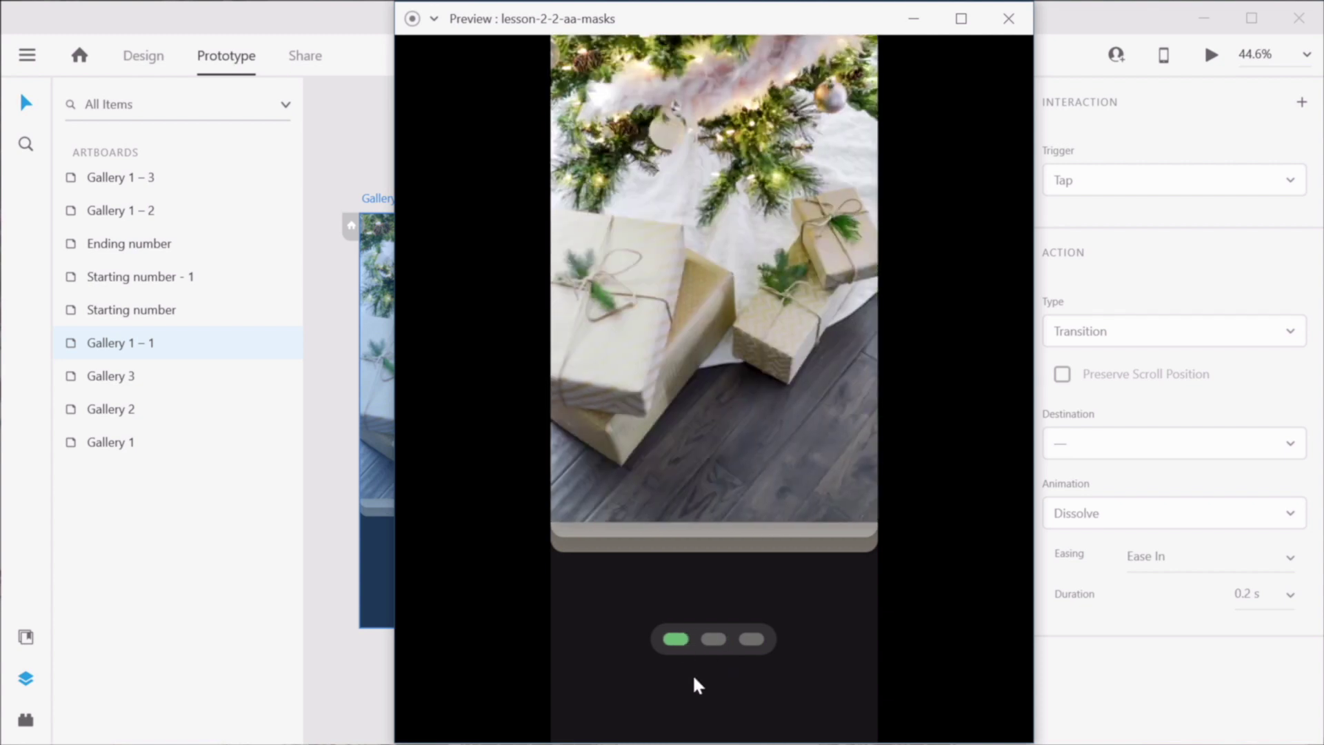
Step: Step through the slider dots in both directions twice more to check the masked green dot's animation, and leave the preview
click(723, 644)
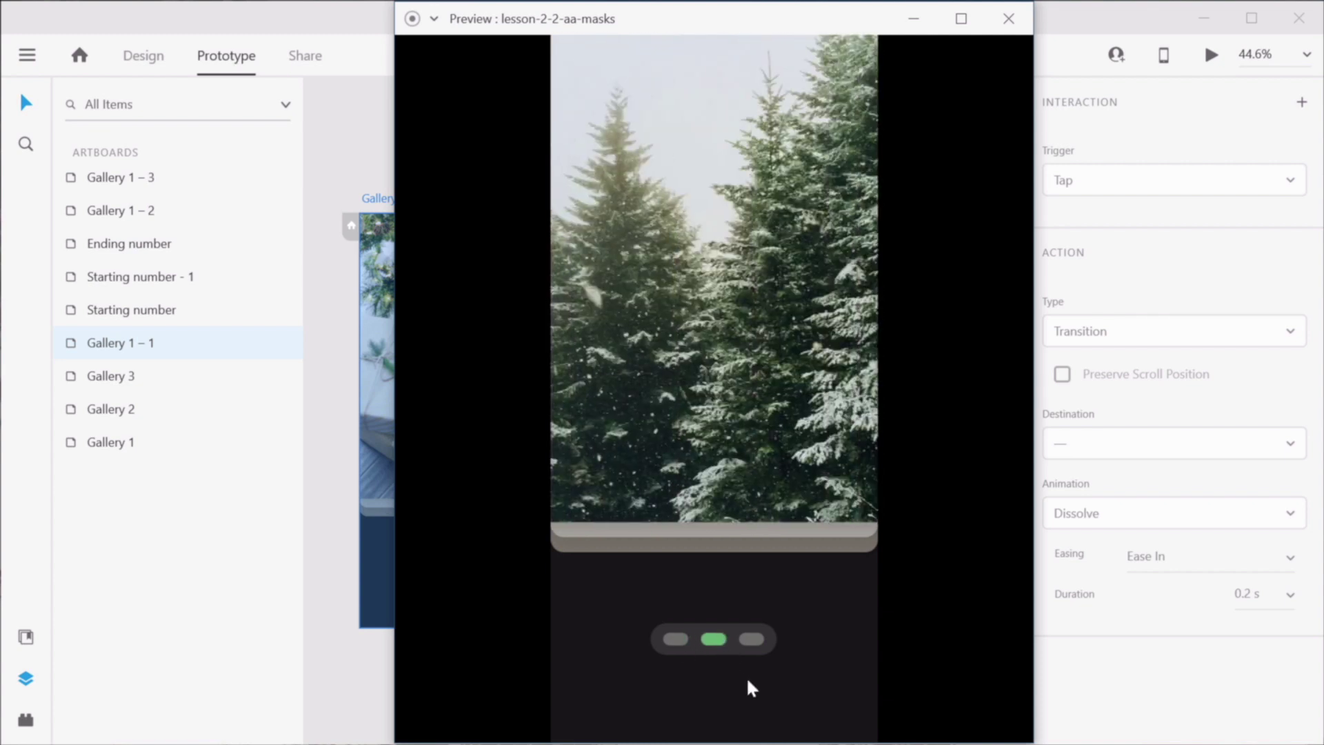
click(752, 641)
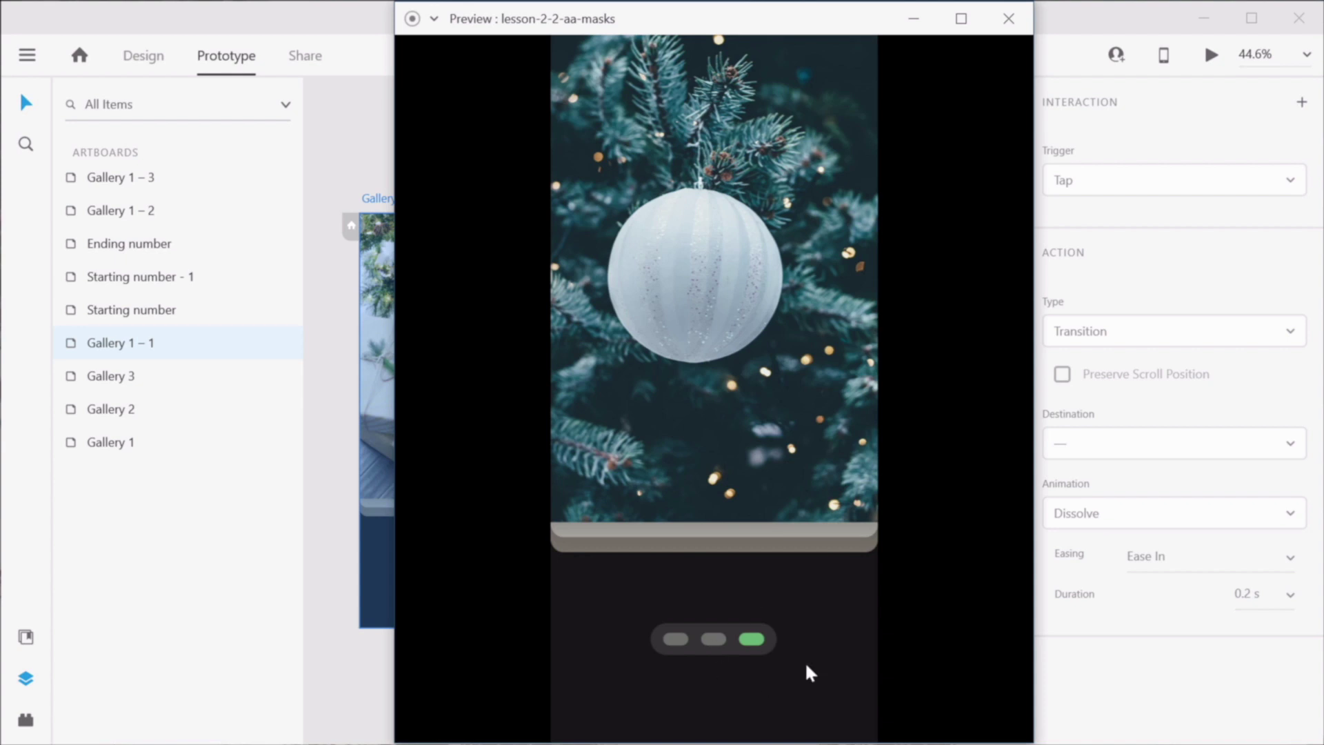
click(713, 644)
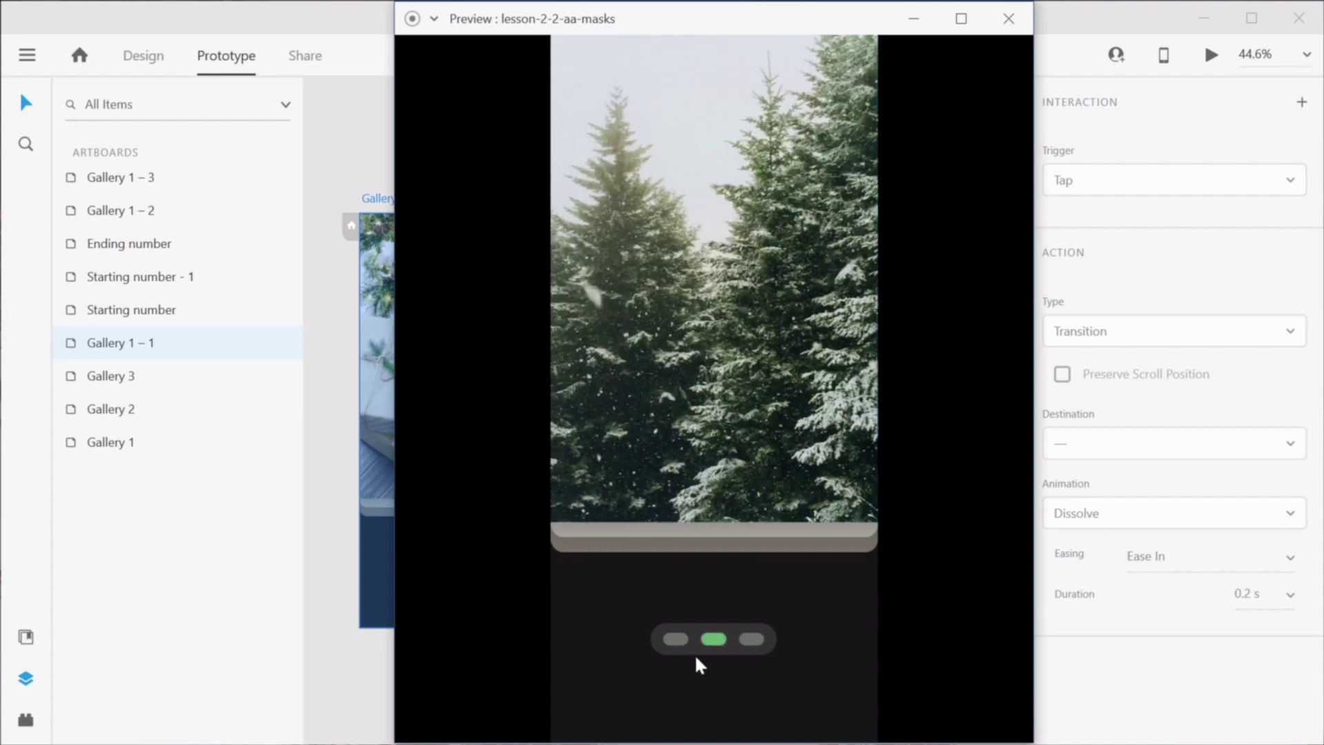
click(689, 674)
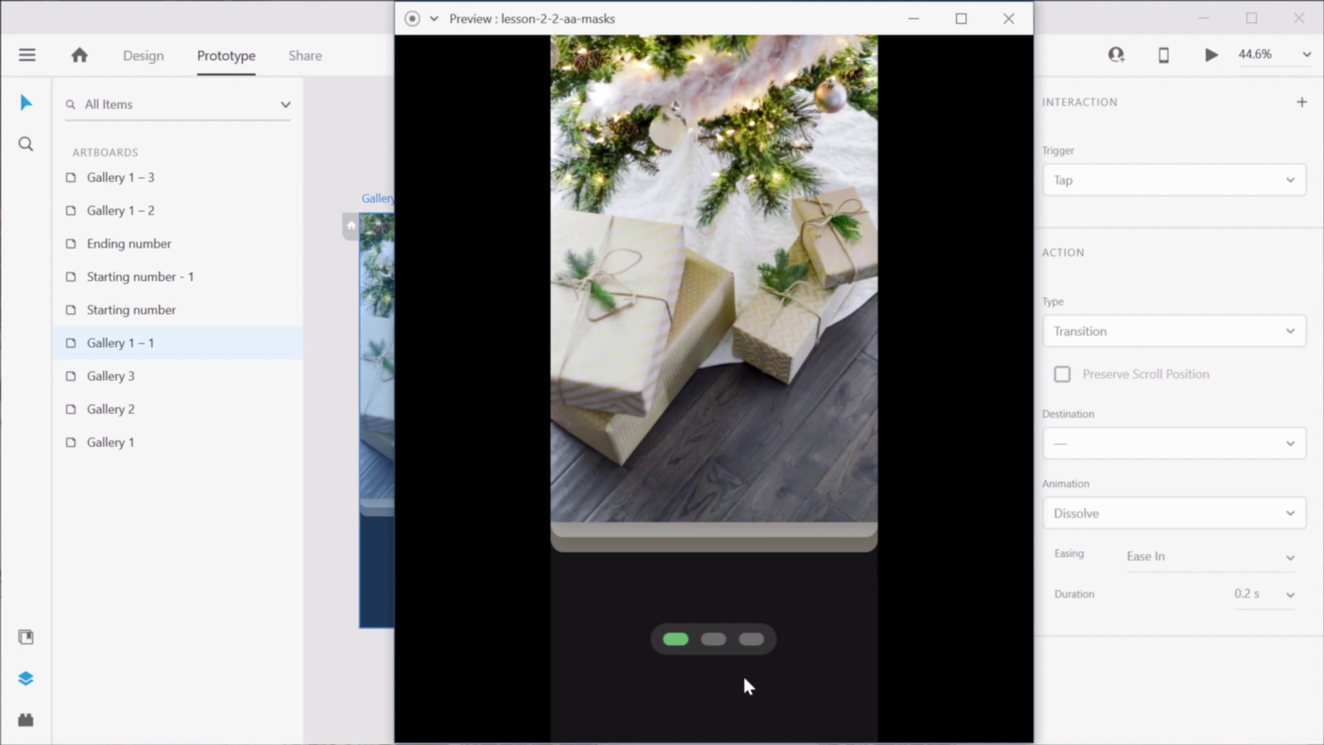
click(717, 643)
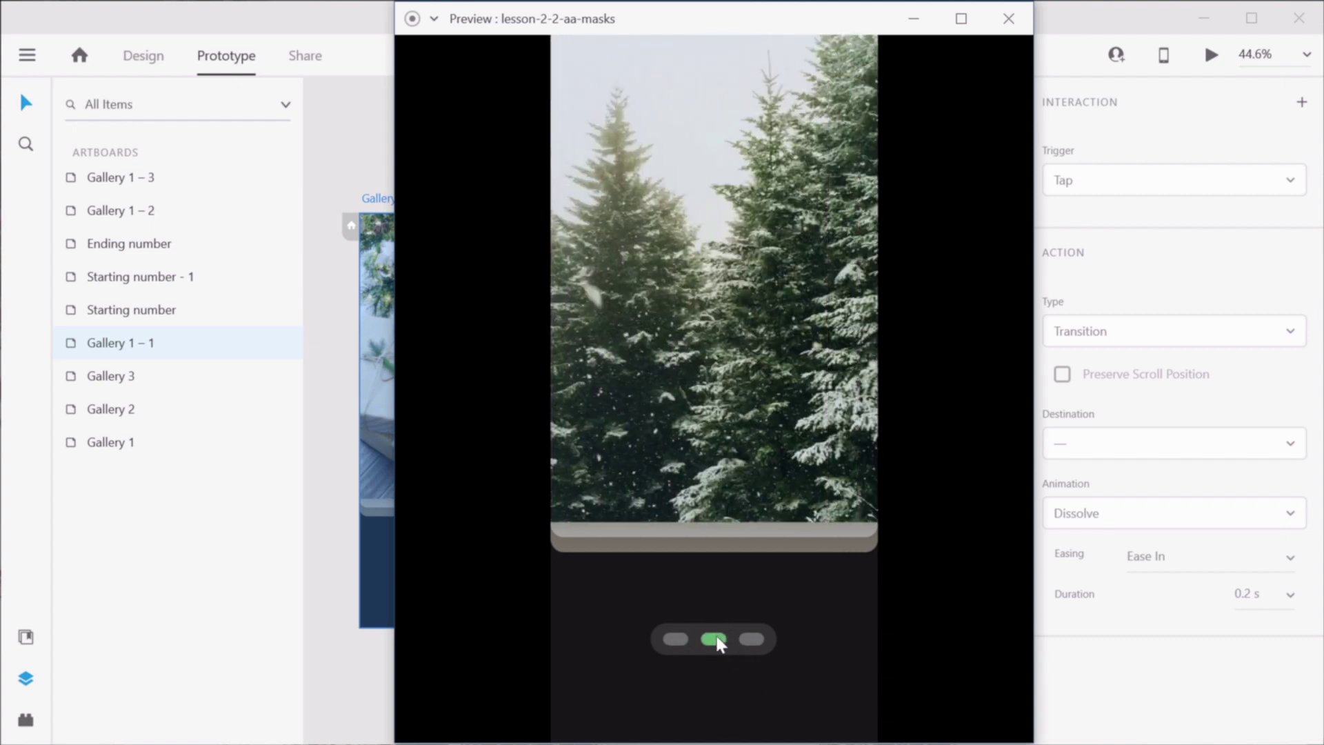
click(752, 641)
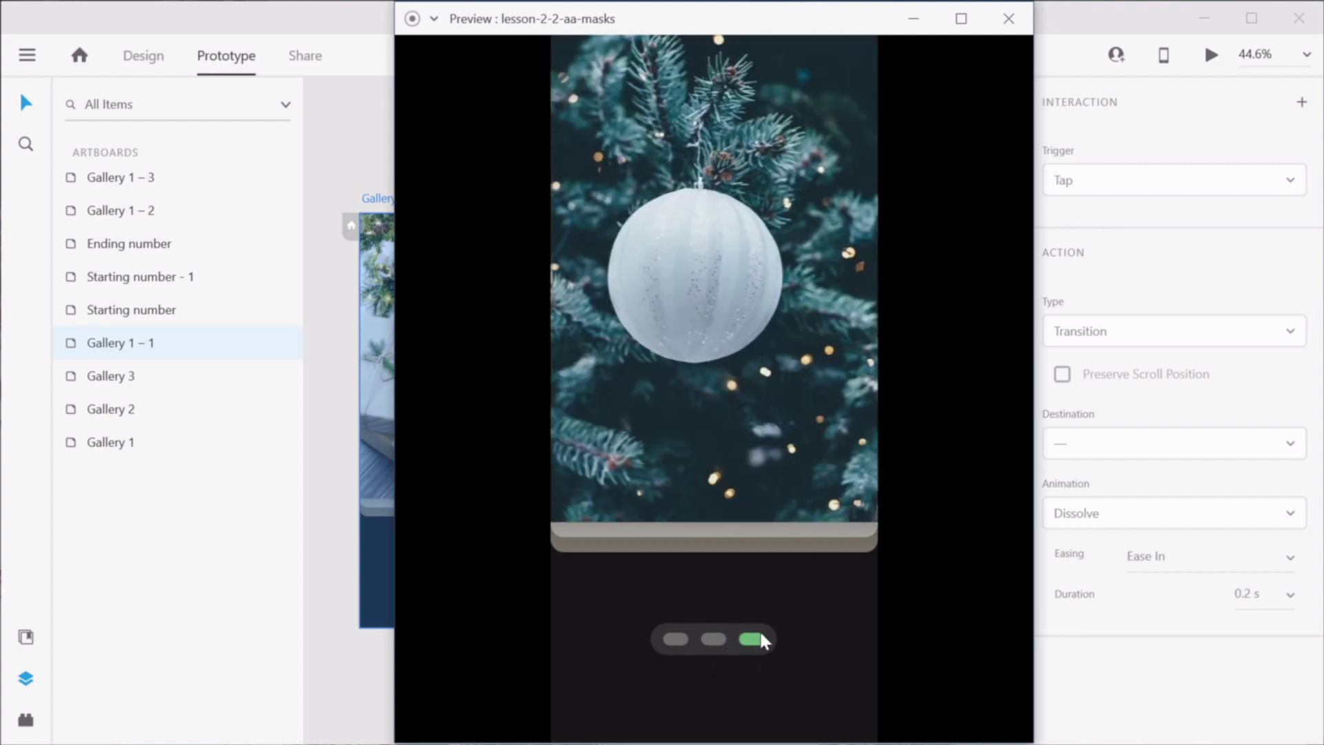
click(722, 642)
click(674, 641)
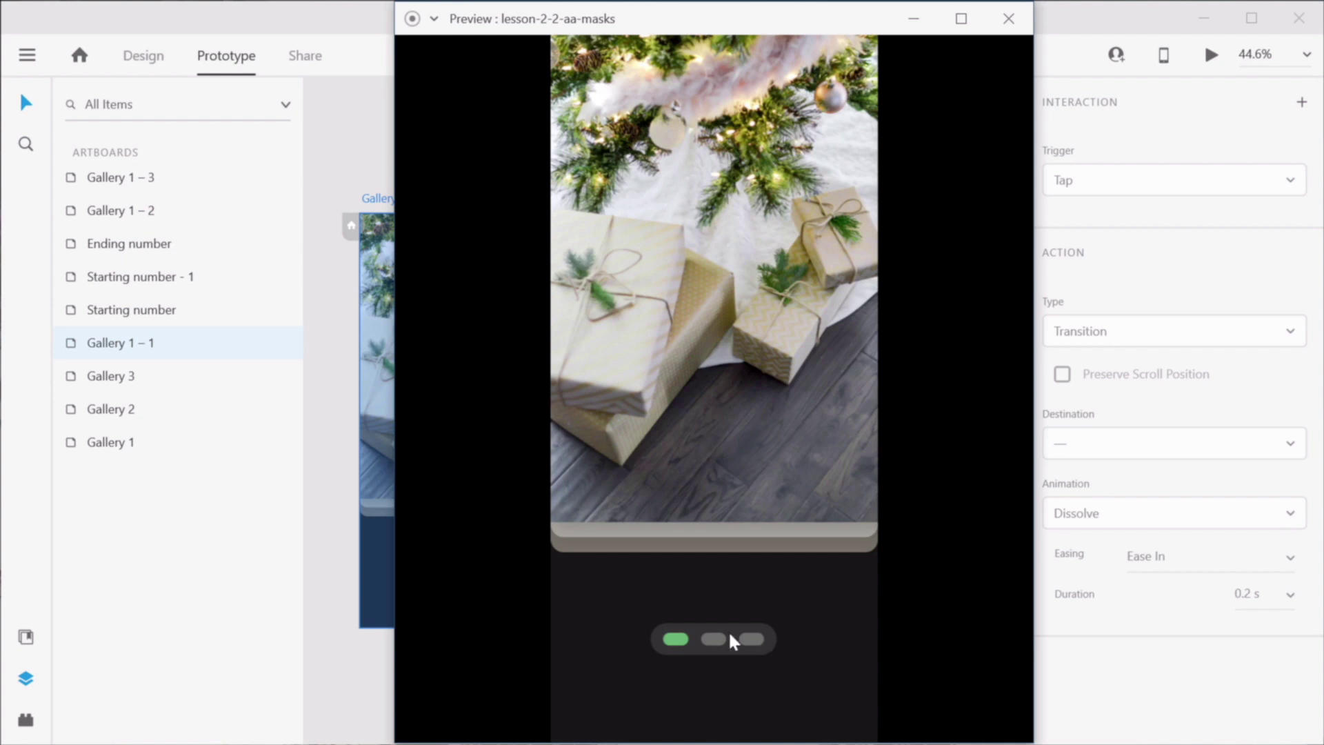
click(376, 660)
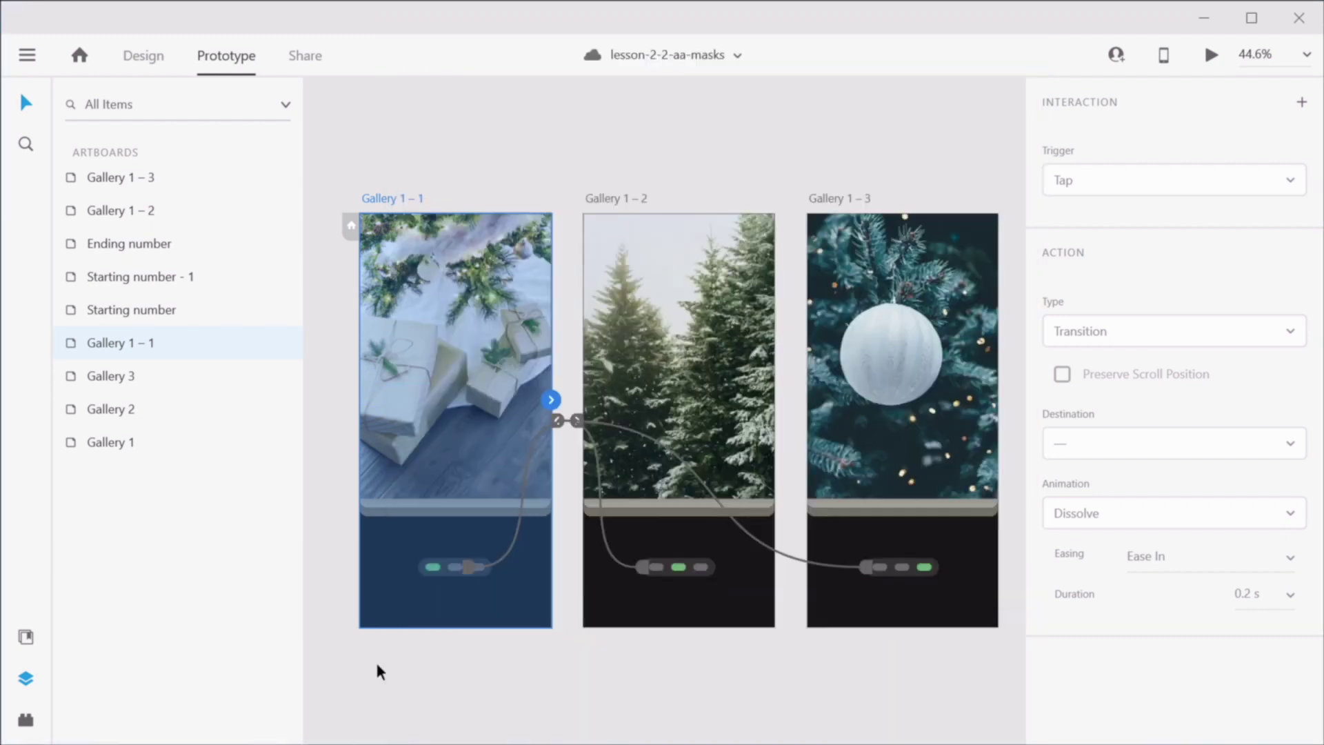
Step: In Gallery 1 – 1, link Dot 3 to the Gallery 1 – 3 artboard with Auto-Animate, Ease In-Out and 0.4 s
click(477, 565)
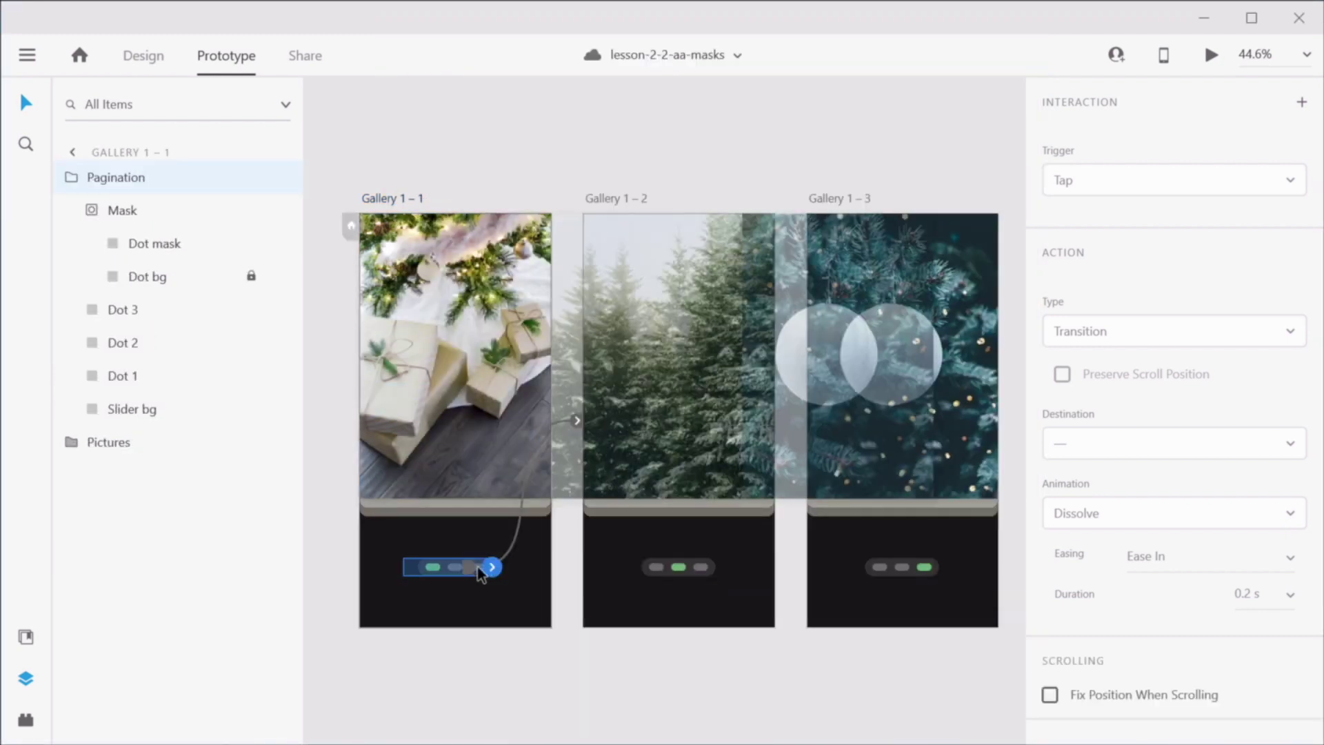
click(483, 602)
click(497, 649)
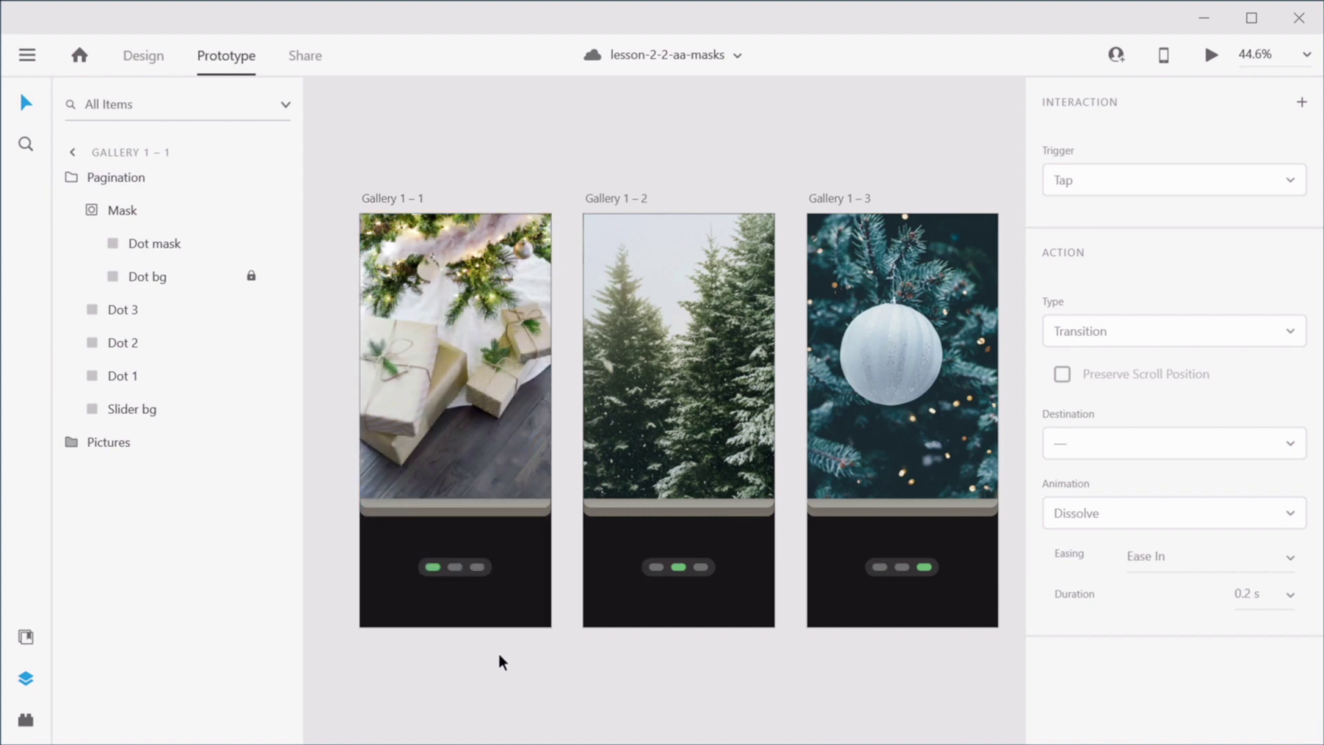
double_click(479, 568)
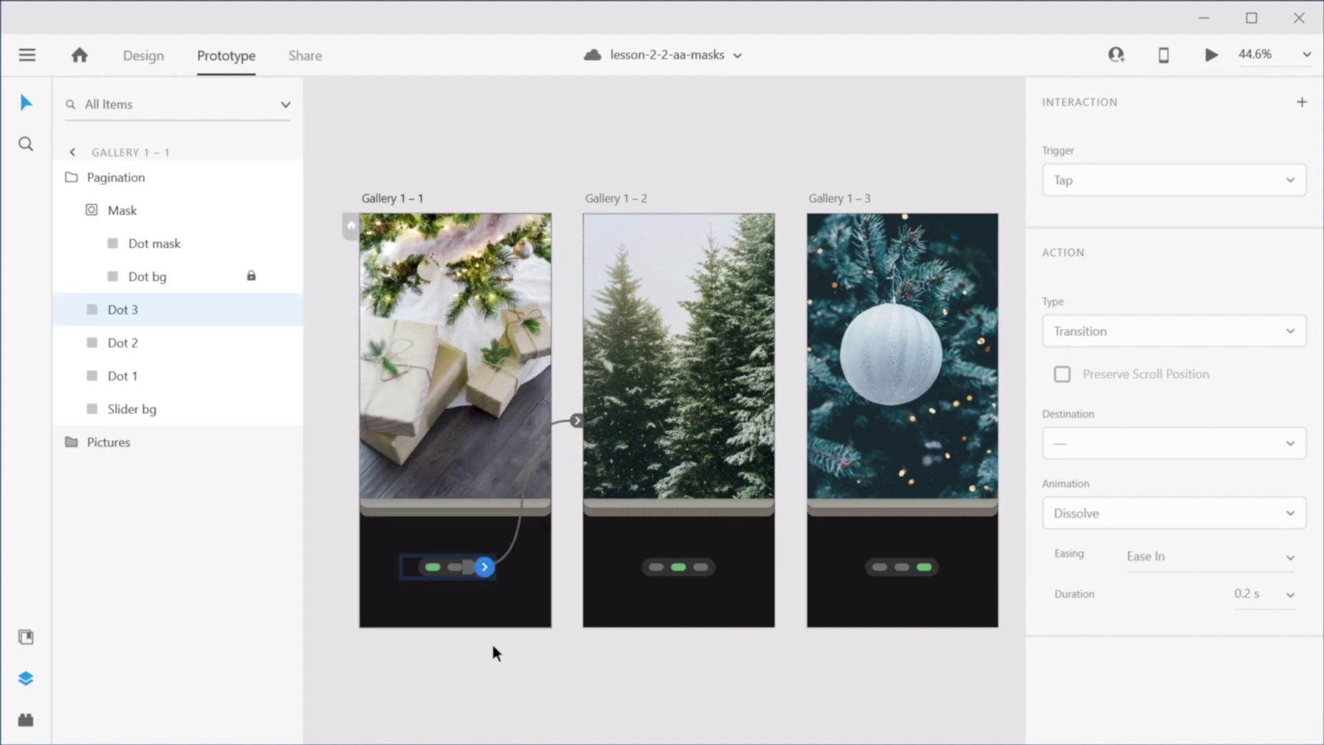
scroll(441, 557, up, 4)
scroll(563, 592, down, 3)
click(562, 590)
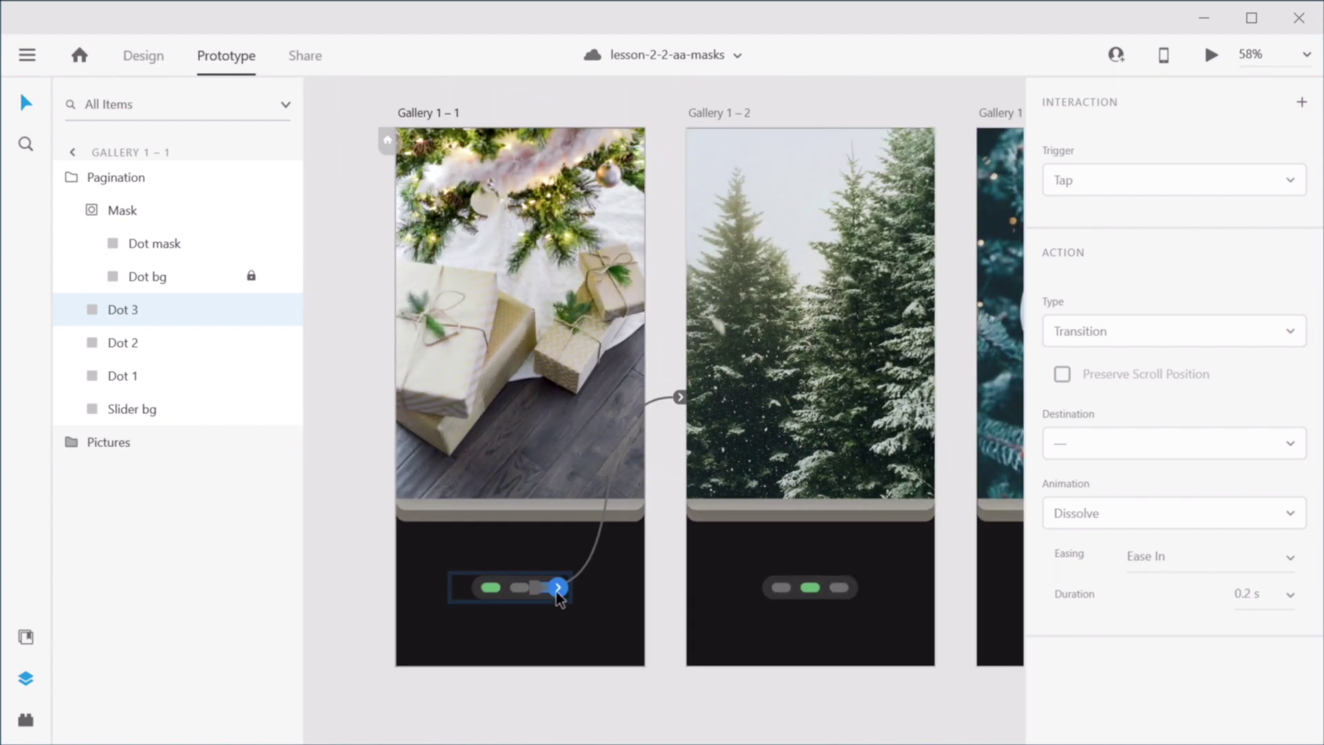
drag(558, 586, 1008, 458)
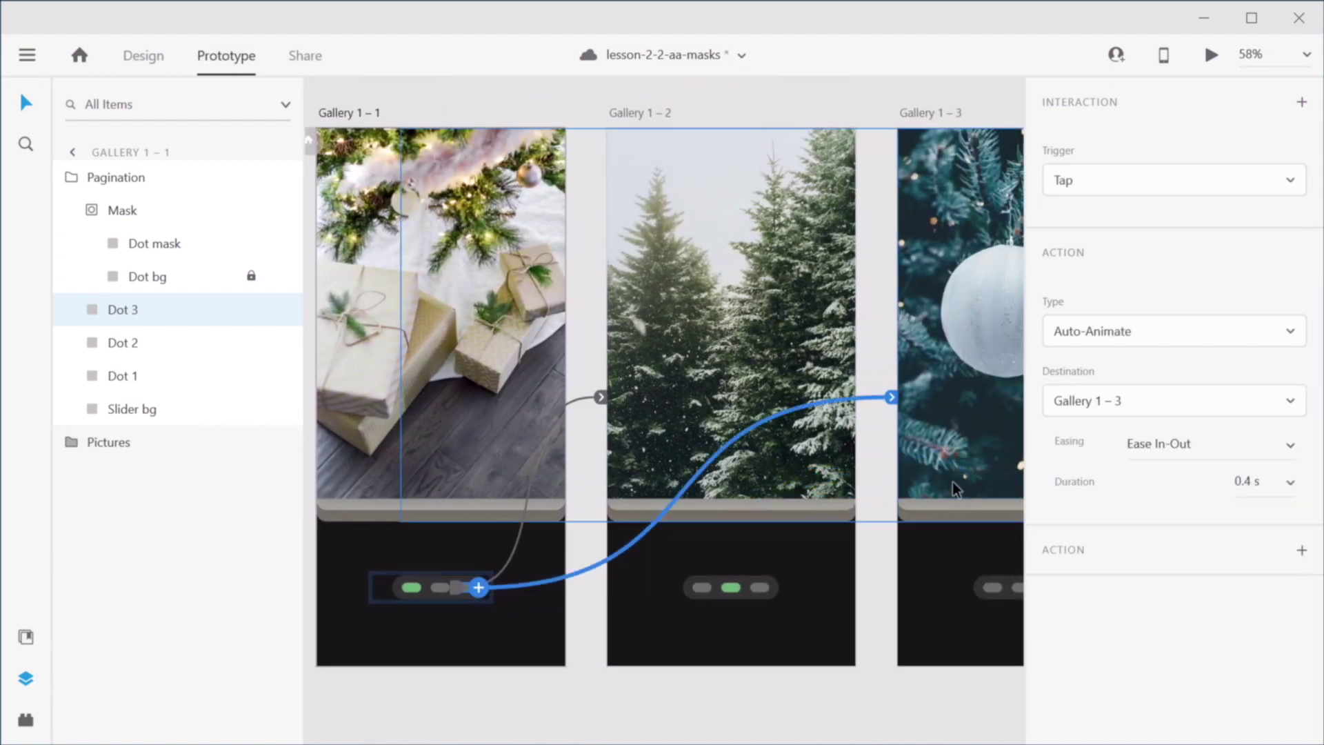
Step: Open the prototype preview again, starting from the Gallery 1 – 1 artboard
click(776, 686)
click(350, 115)
key(ctrl+Return)
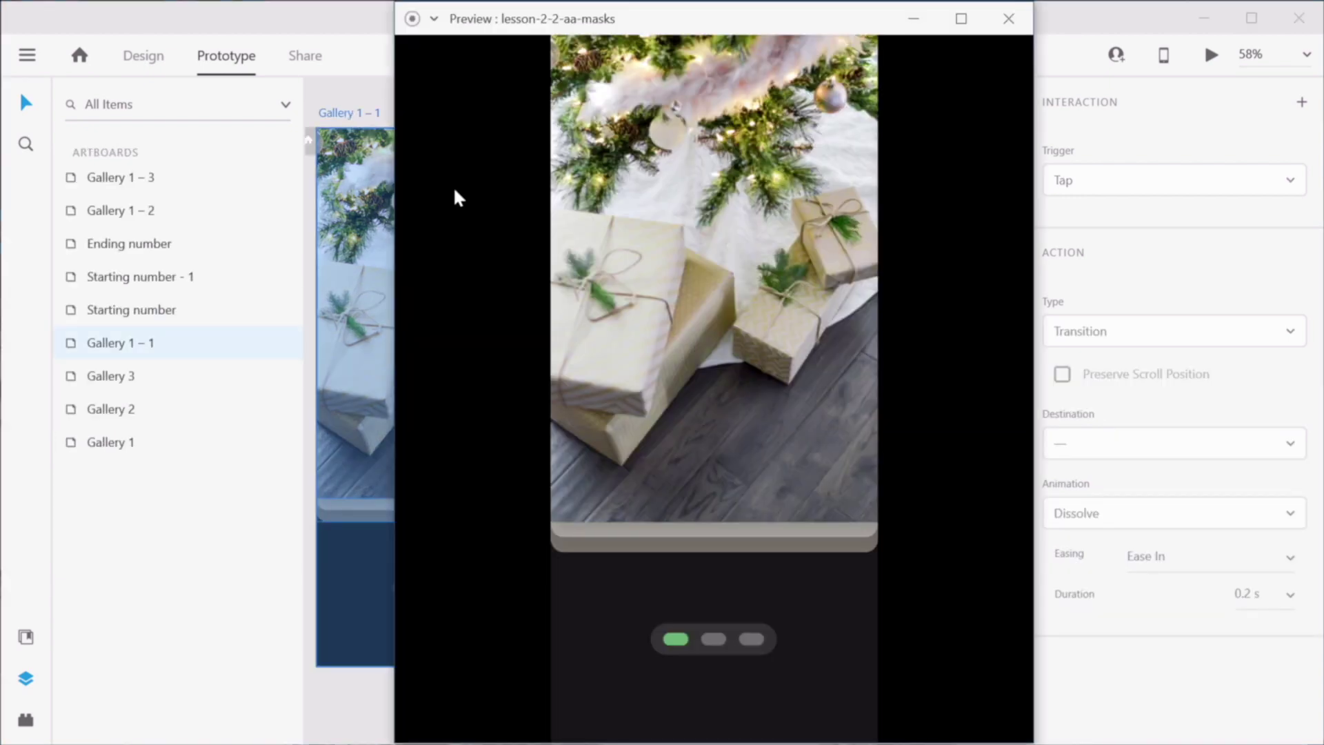
Step: Check in the preview that the slider dots jump between pictures 1 and 3 and step through picture 2, and leave the preview
click(753, 637)
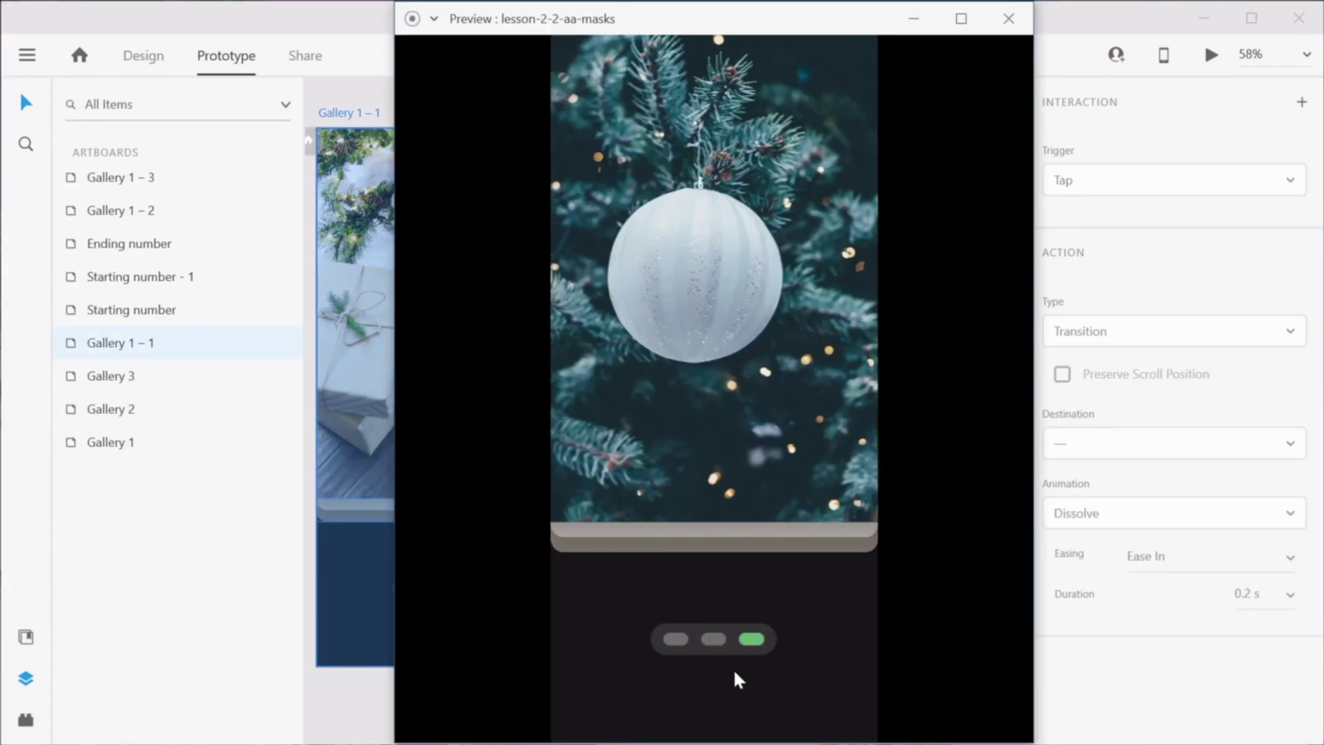
click(680, 639)
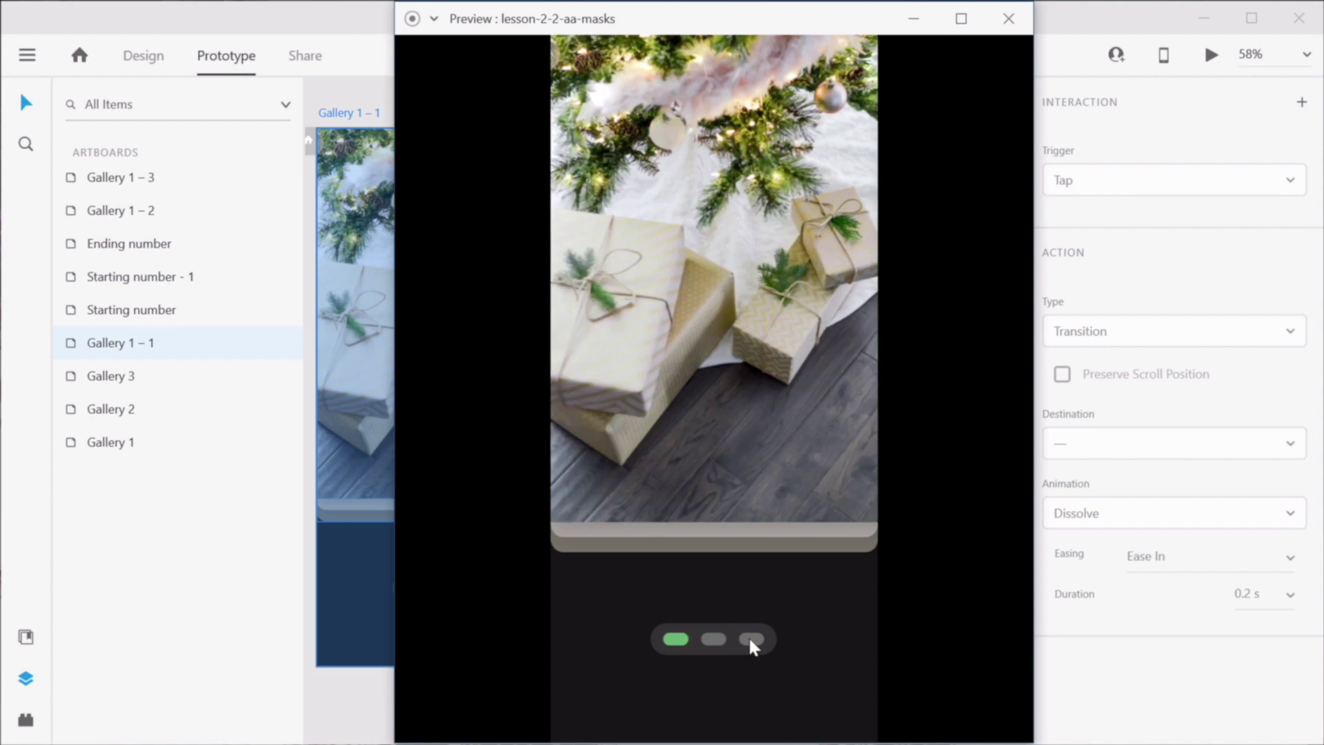
click(752, 640)
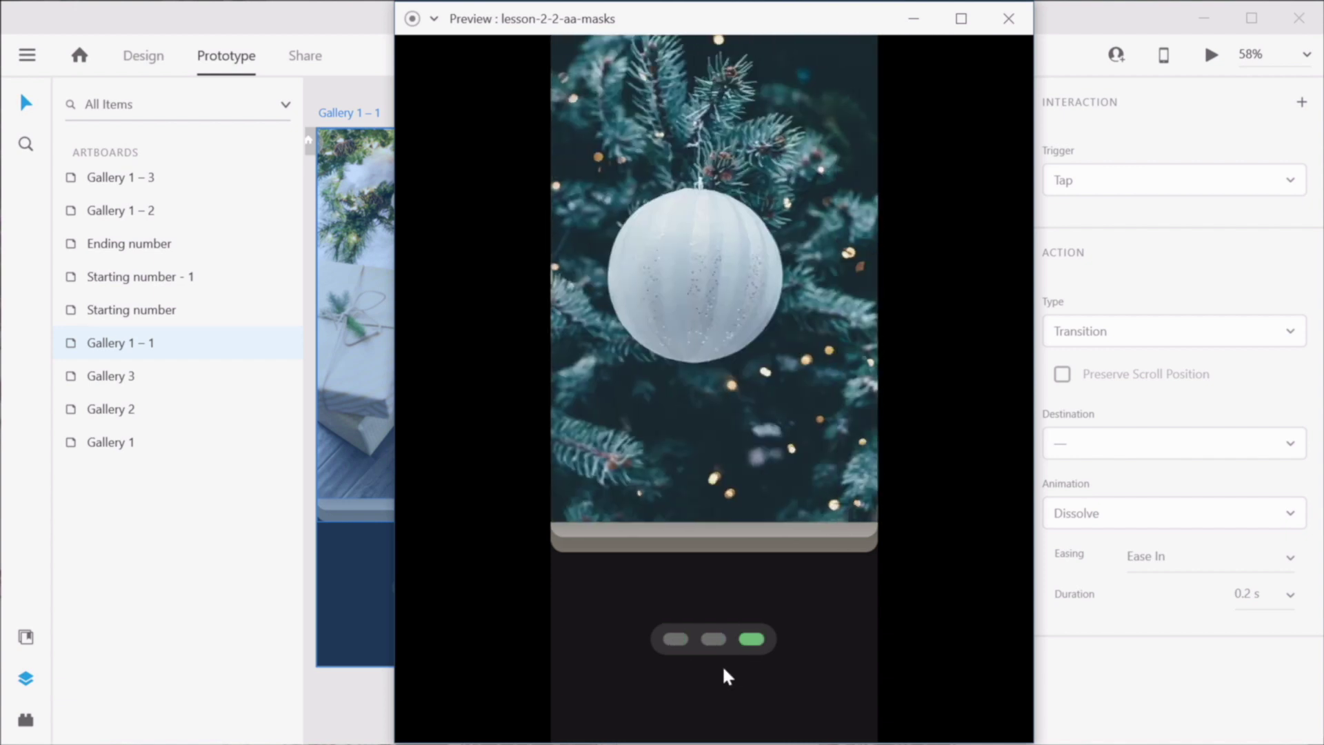
click(675, 641)
click(713, 639)
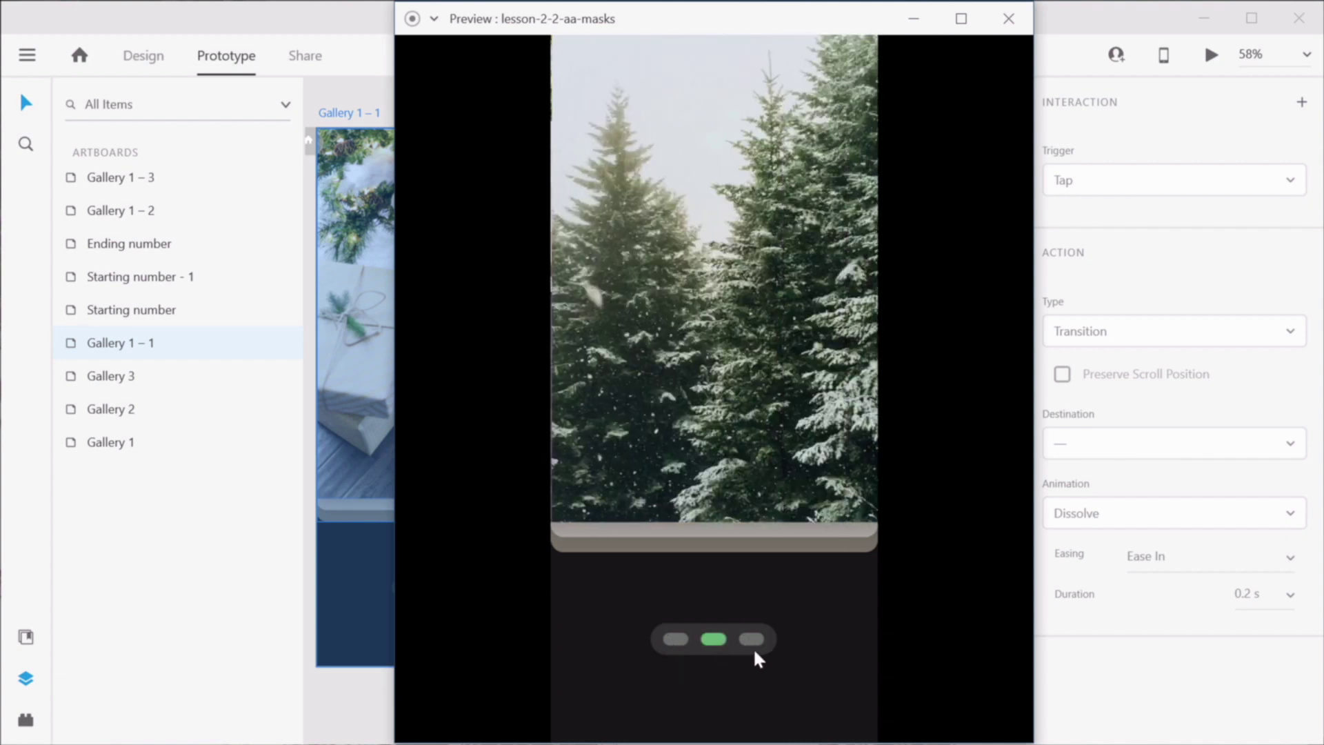
click(753, 641)
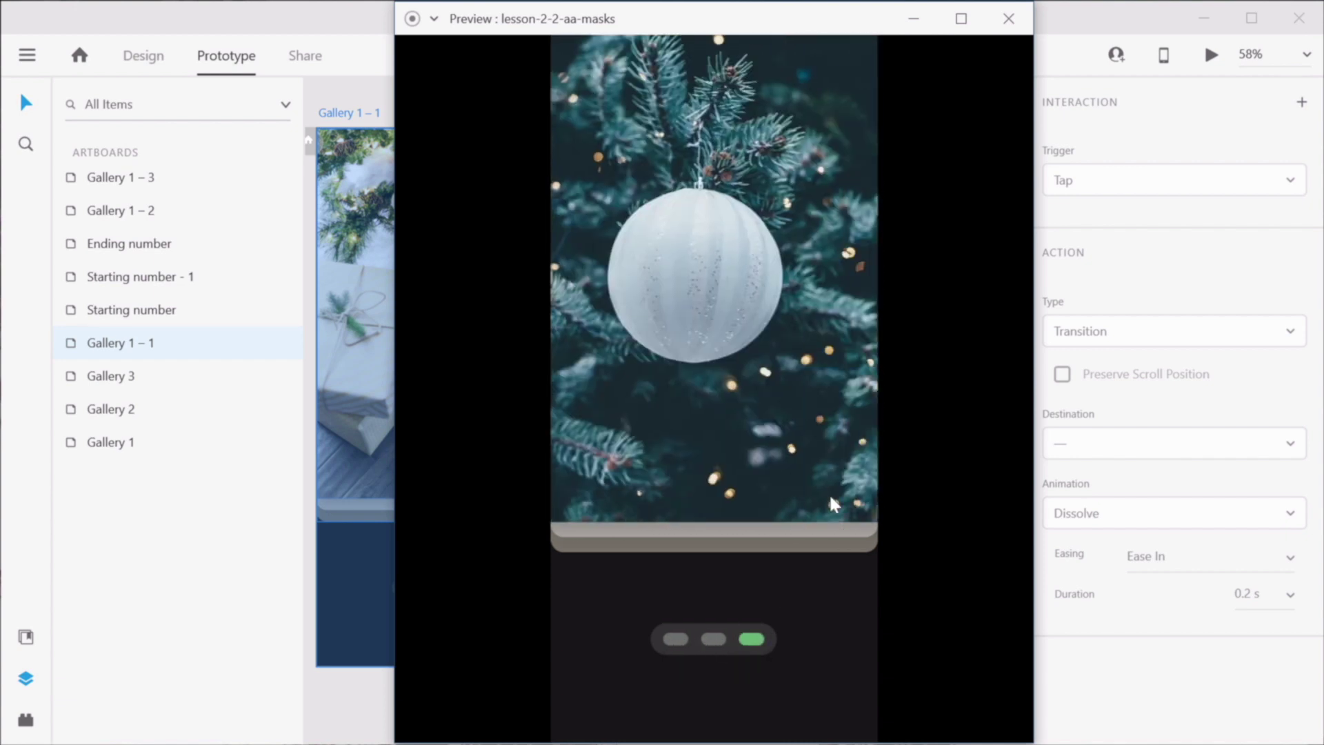
click(363, 689)
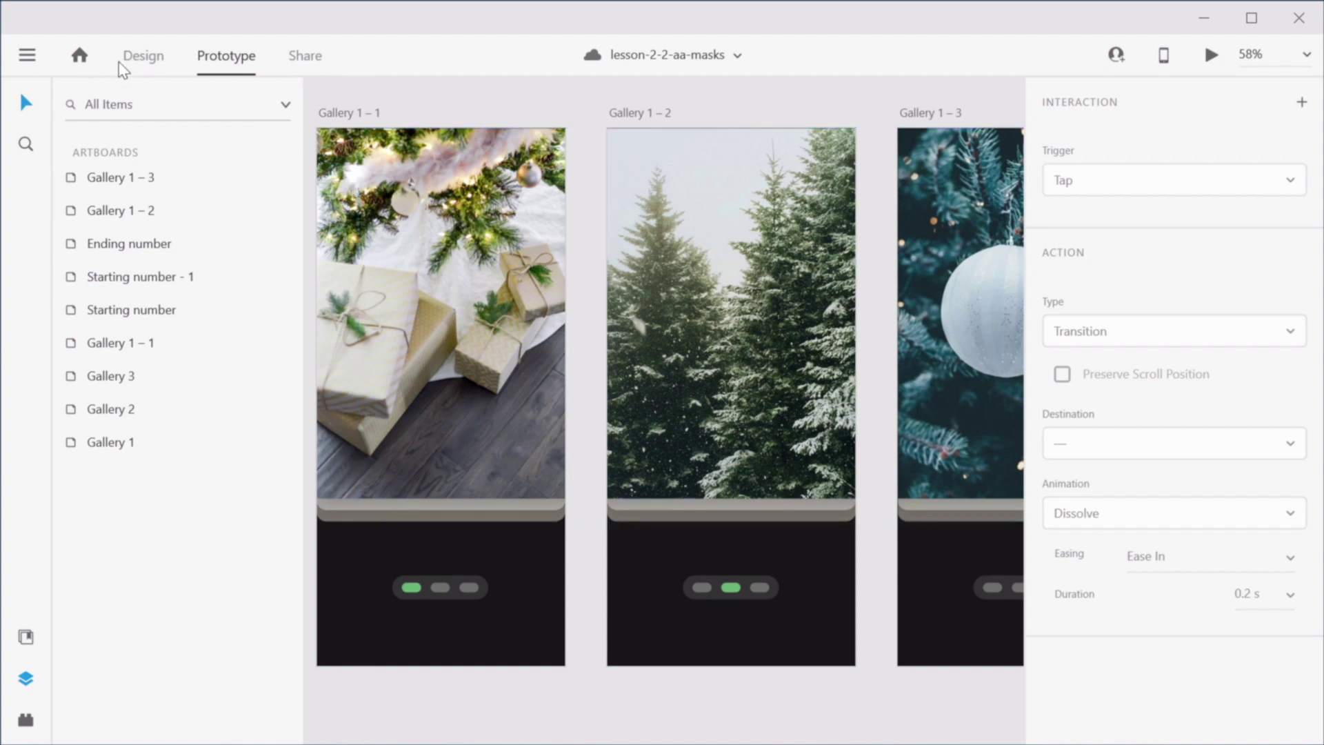
Step: Return to design mode and move the Starting number - 1 artboard straight down to Y 2140, level with the Gallery 1 artboards
click(143, 56)
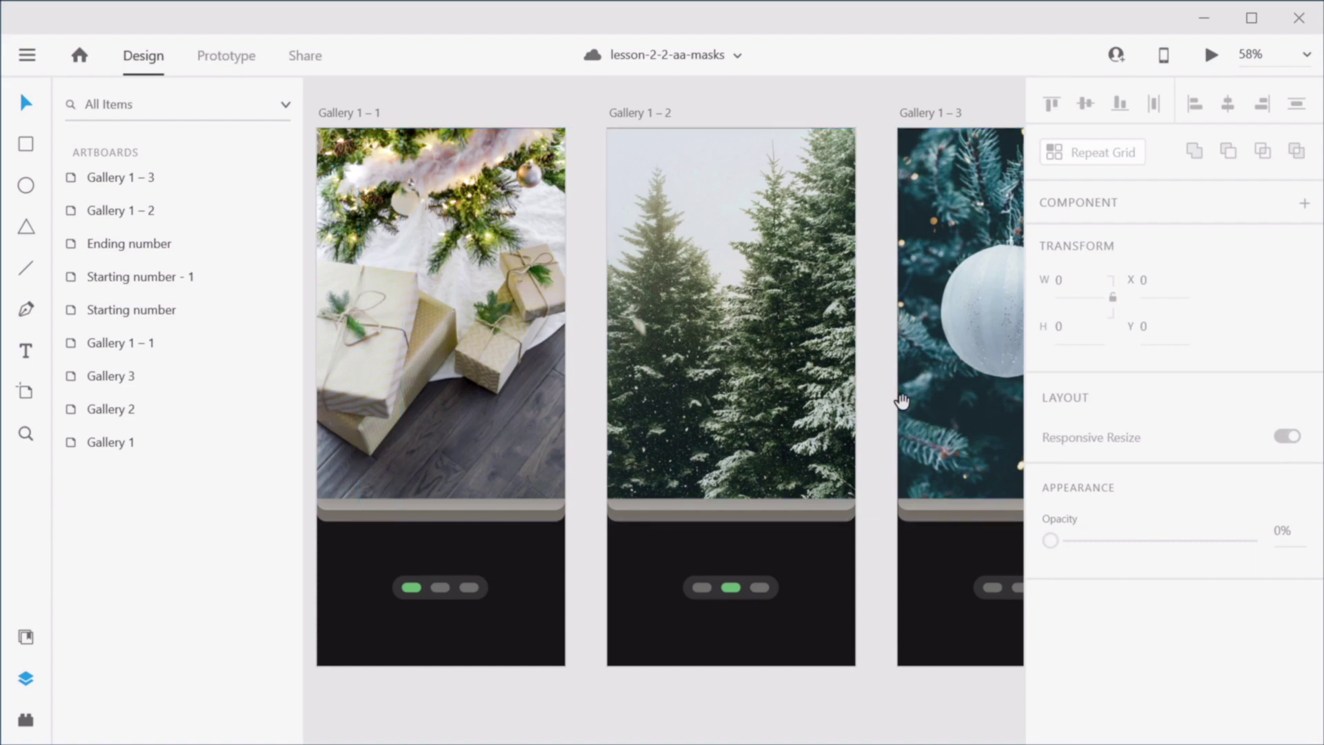
scroll(902, 401, right, 10)
scroll(756, 449, down, 3)
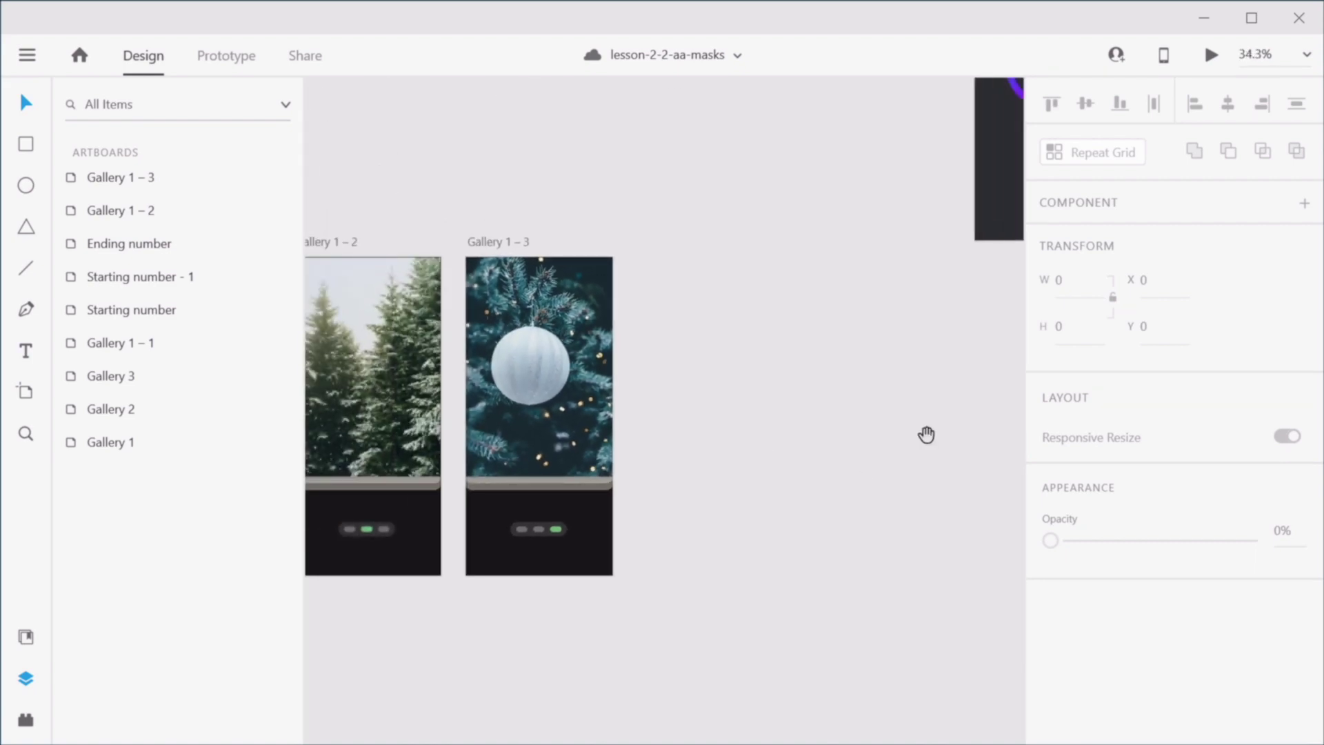
drag(926, 435, 540, 516)
drag(722, 367, 829, 541)
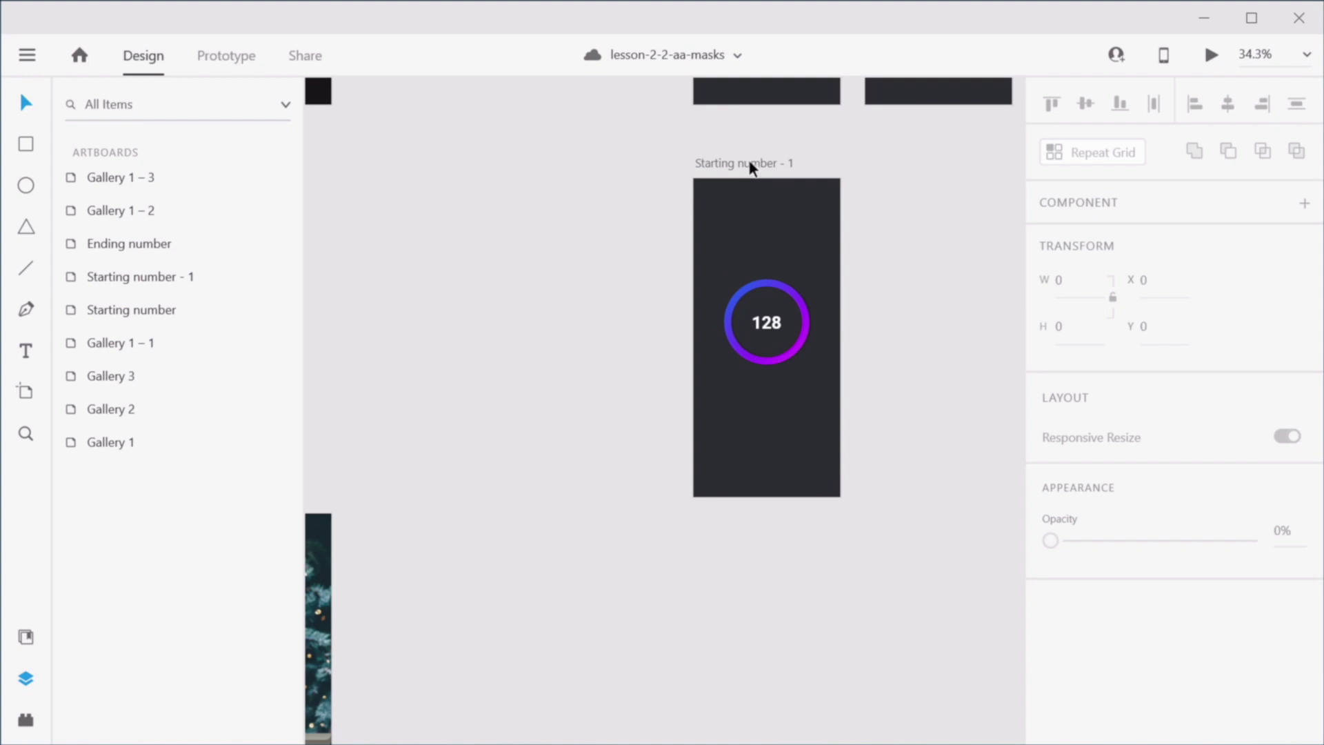
drag(751, 167, 756, 500)
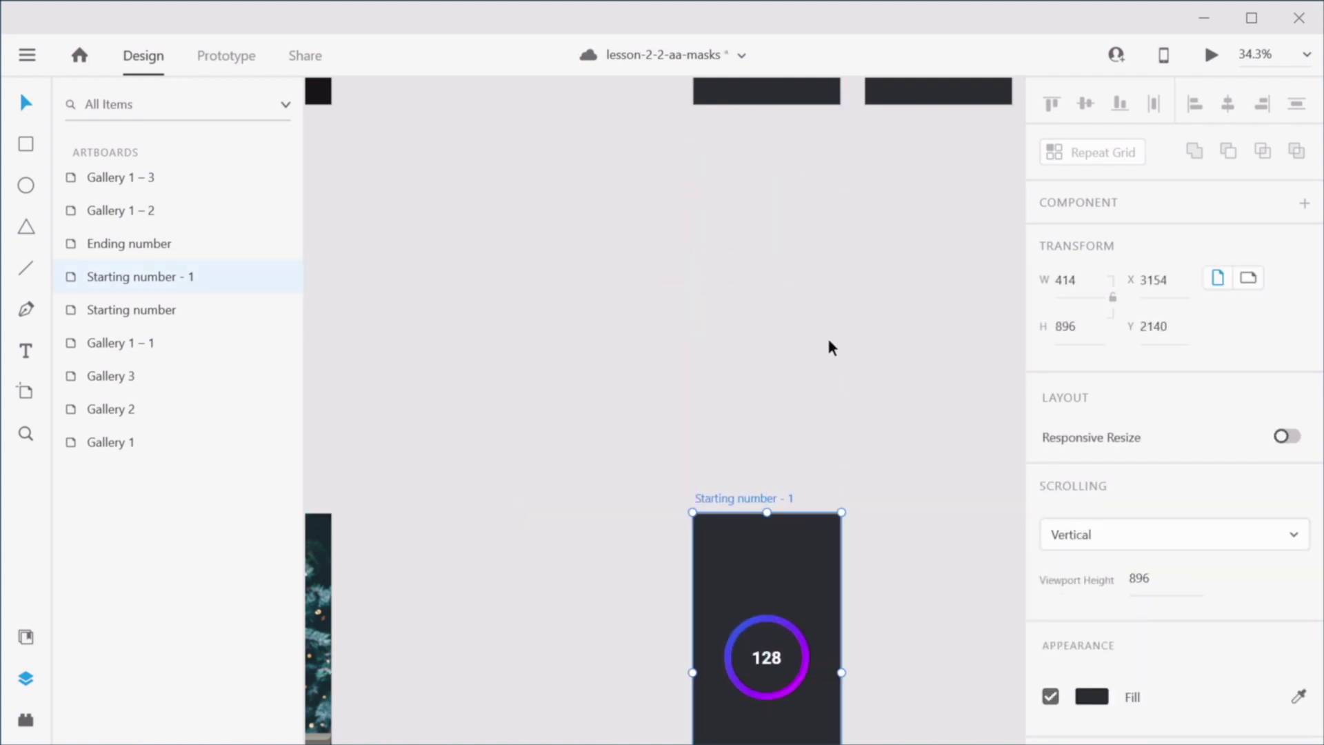
click(871, 443)
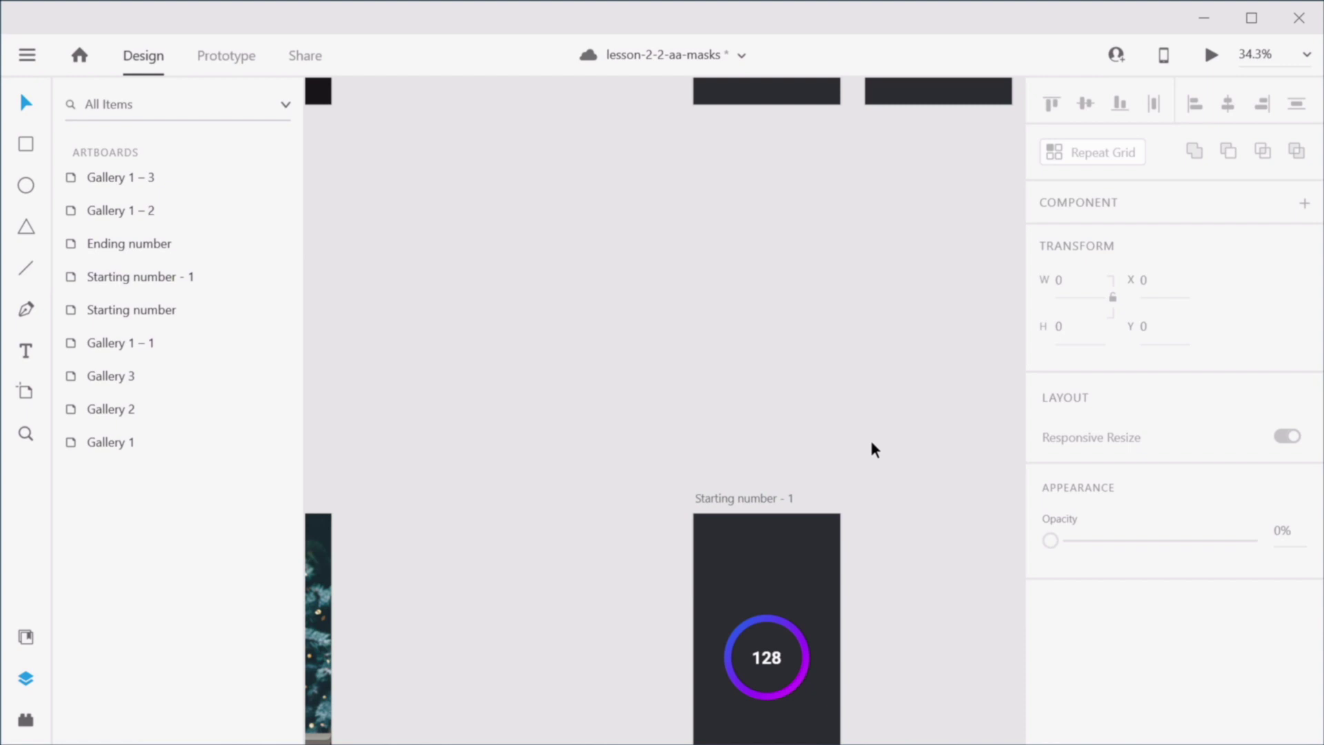
Step: Preview the finished number slider from the Starting number artboard, move its handle forward and back, and leave the preview
scroll(871, 443, up, 4)
drag(824, 355, 676, 460)
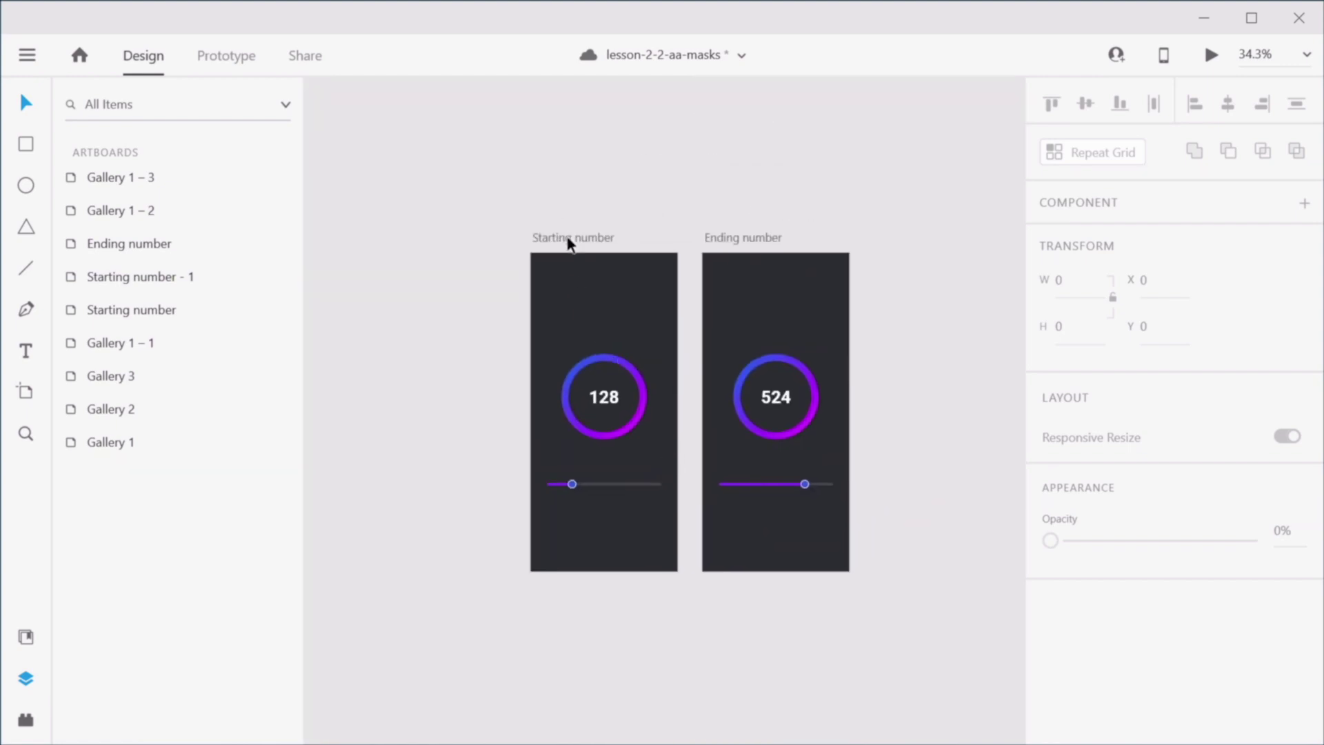
click(568, 238)
click(1214, 58)
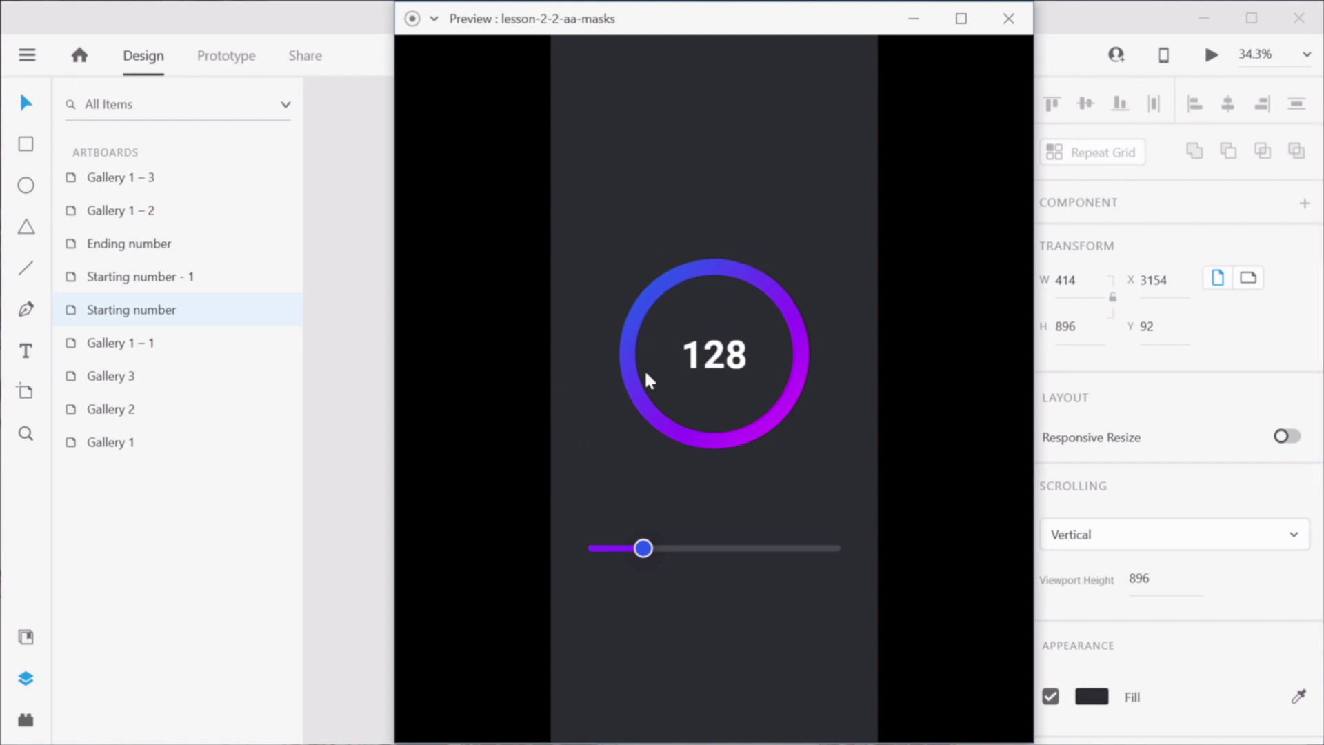
drag(643, 549, 877, 555)
drag(797, 551, 630, 544)
click(366, 309)
Step: Draw a rectangle about 294 × 47 below the number ring on the Starting number - 1 artboard
drag(764, 577, 866, 260)
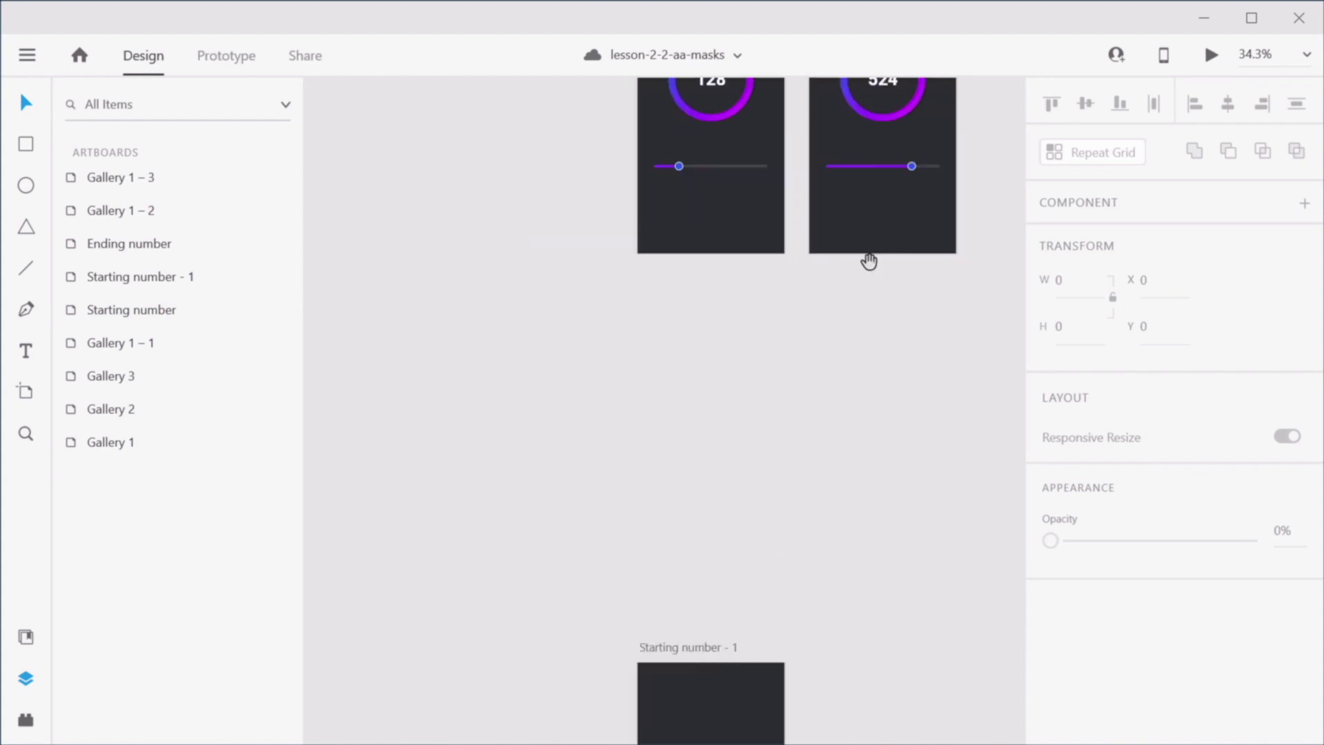
drag(852, 484, 862, 228)
drag(850, 461, 867, 317)
click(710, 243)
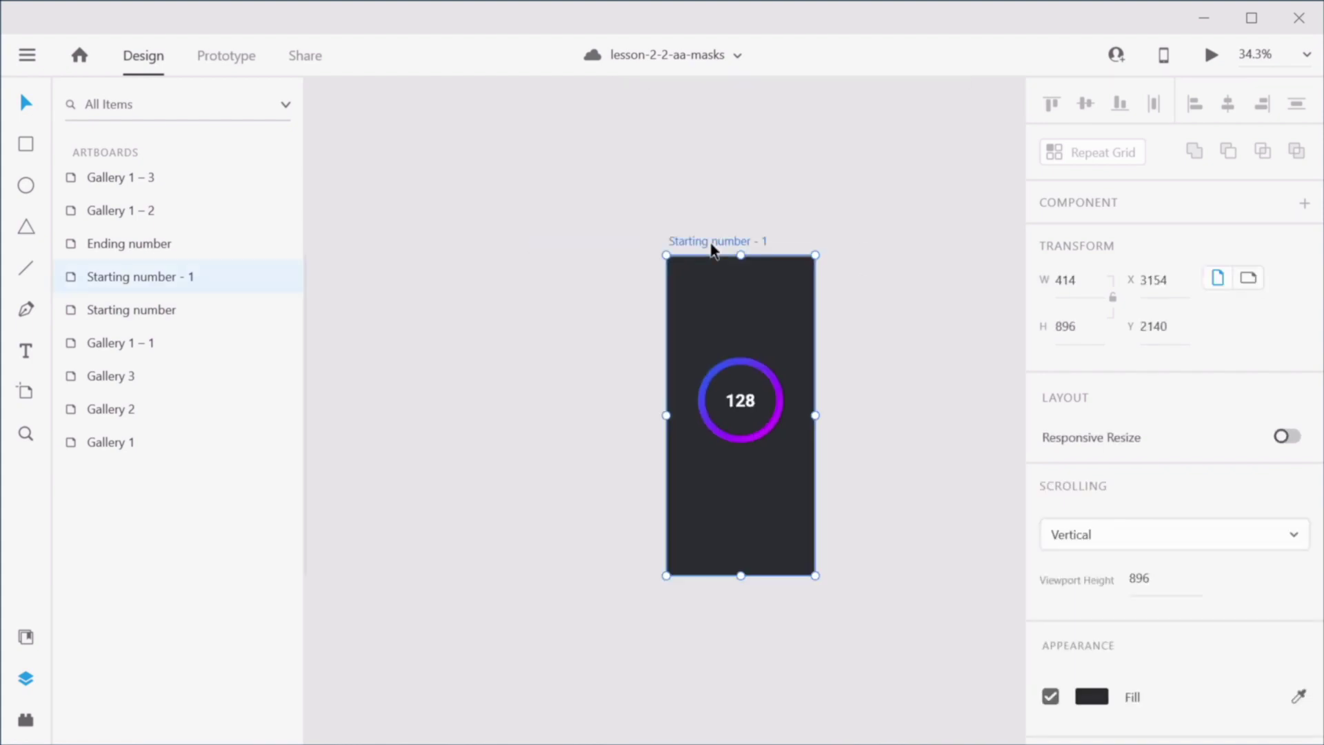
key(ctrl+1)
drag(674, 320, 492, 169)
click(363, 411)
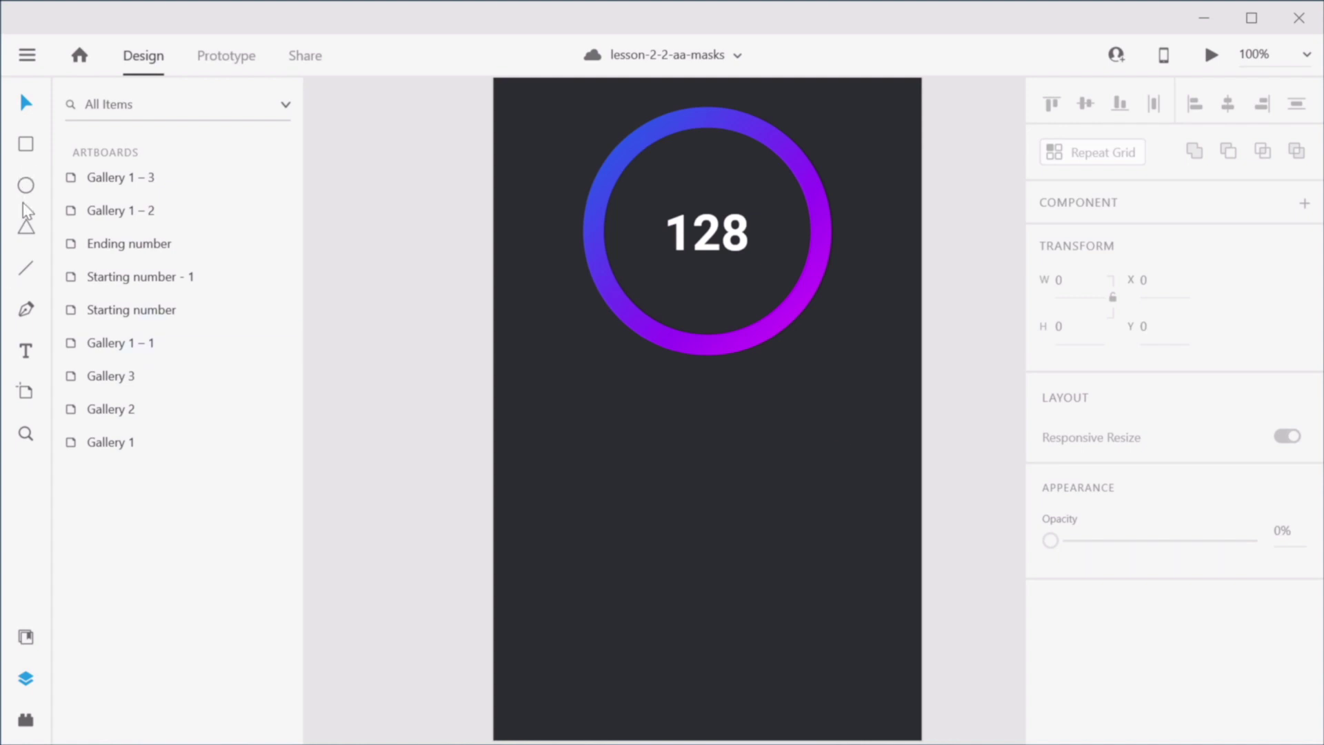
click(26, 144)
drag(567, 469, 870, 515)
Step: Set the new rectangle's width to 320 and its height to 8
click(1076, 280)
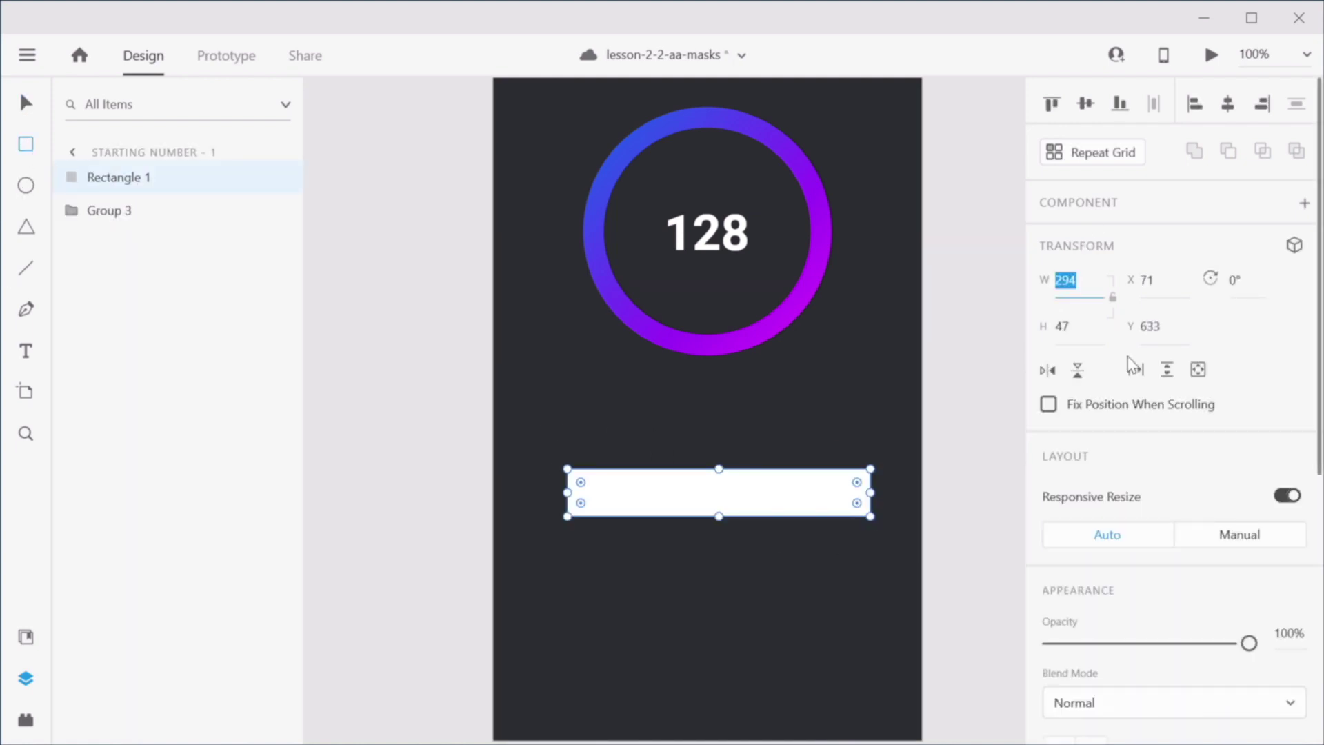
text(320)
key(Tab)
text(8)
key(Tab)
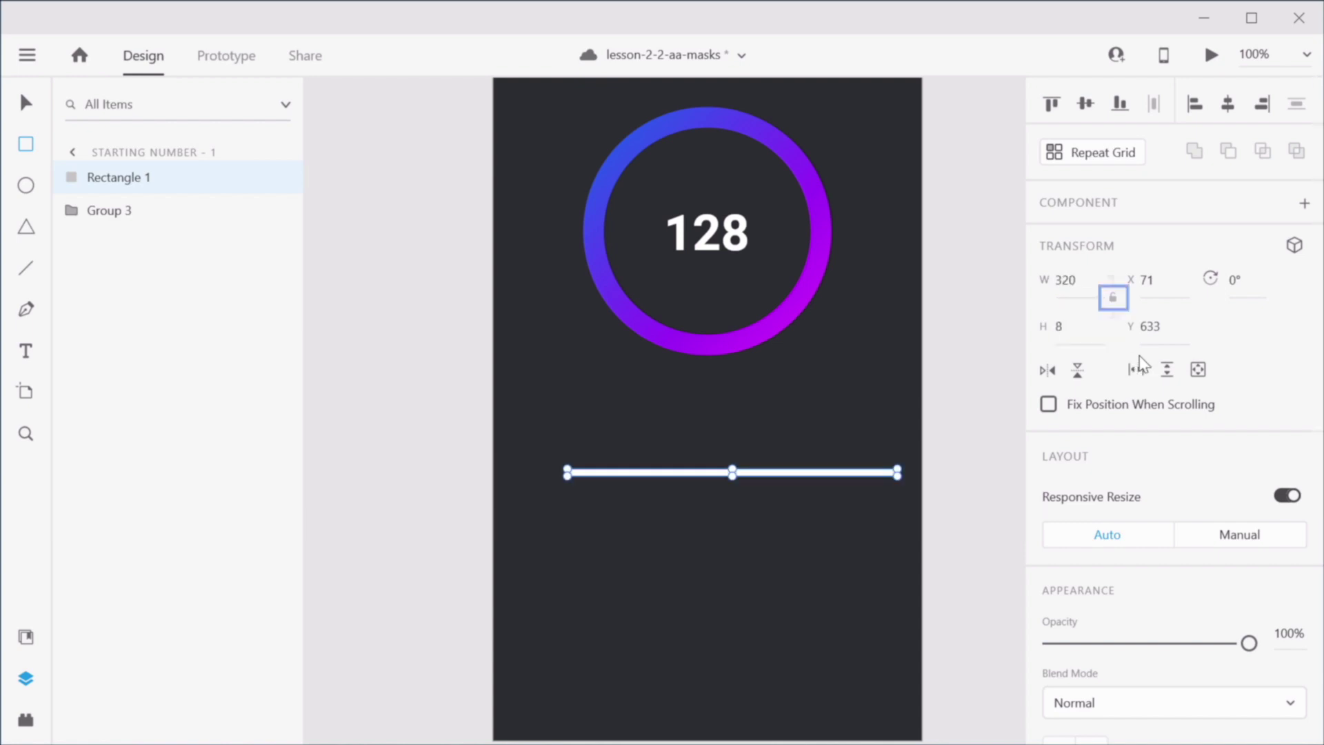
Step: Give the bar a #48494E fill, no border and a corner radius of 50
scroll(1153, 554, down, 5)
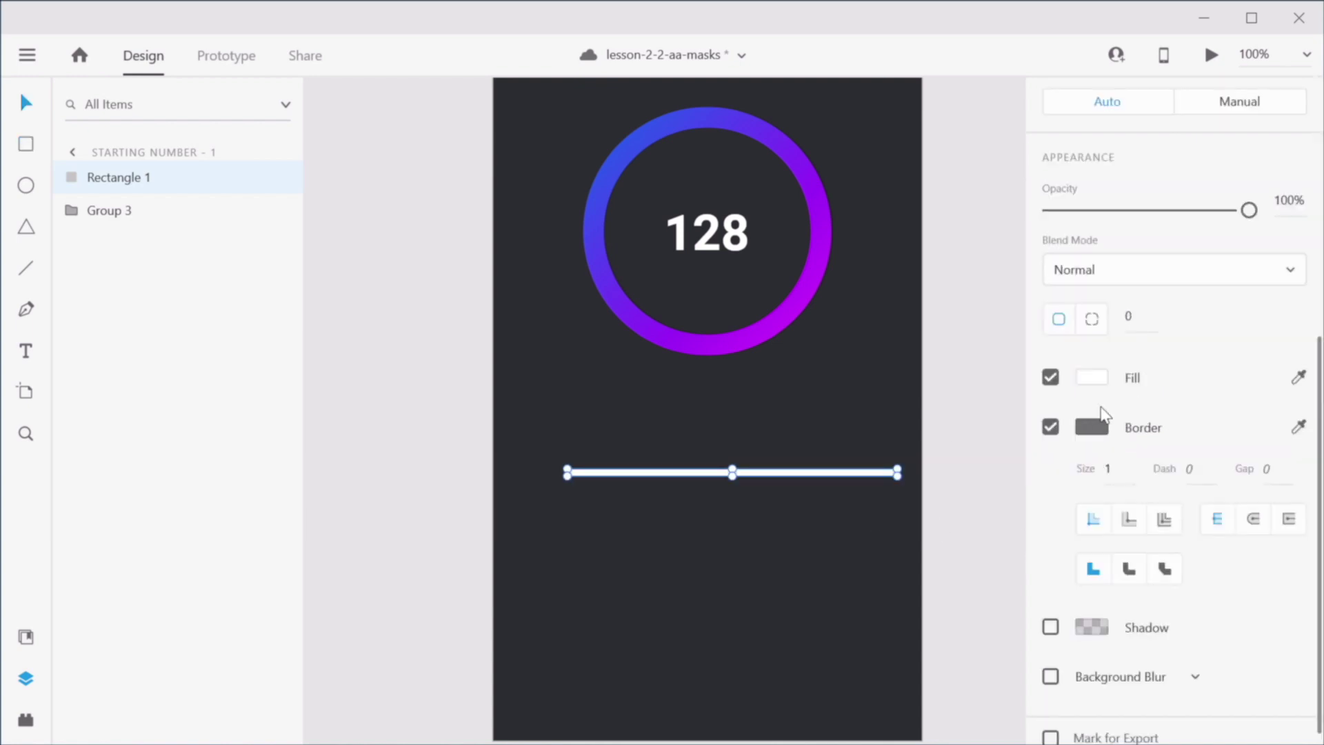
click(1092, 378)
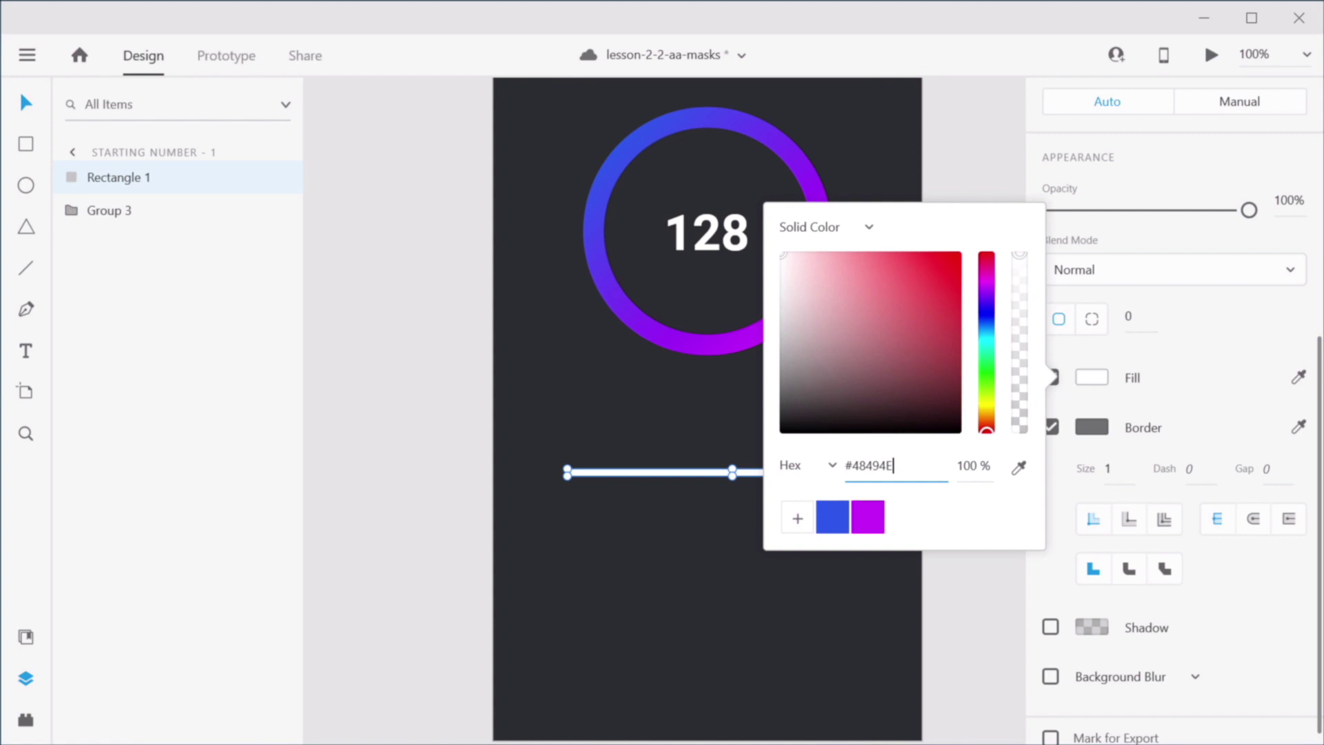
key(Tab)
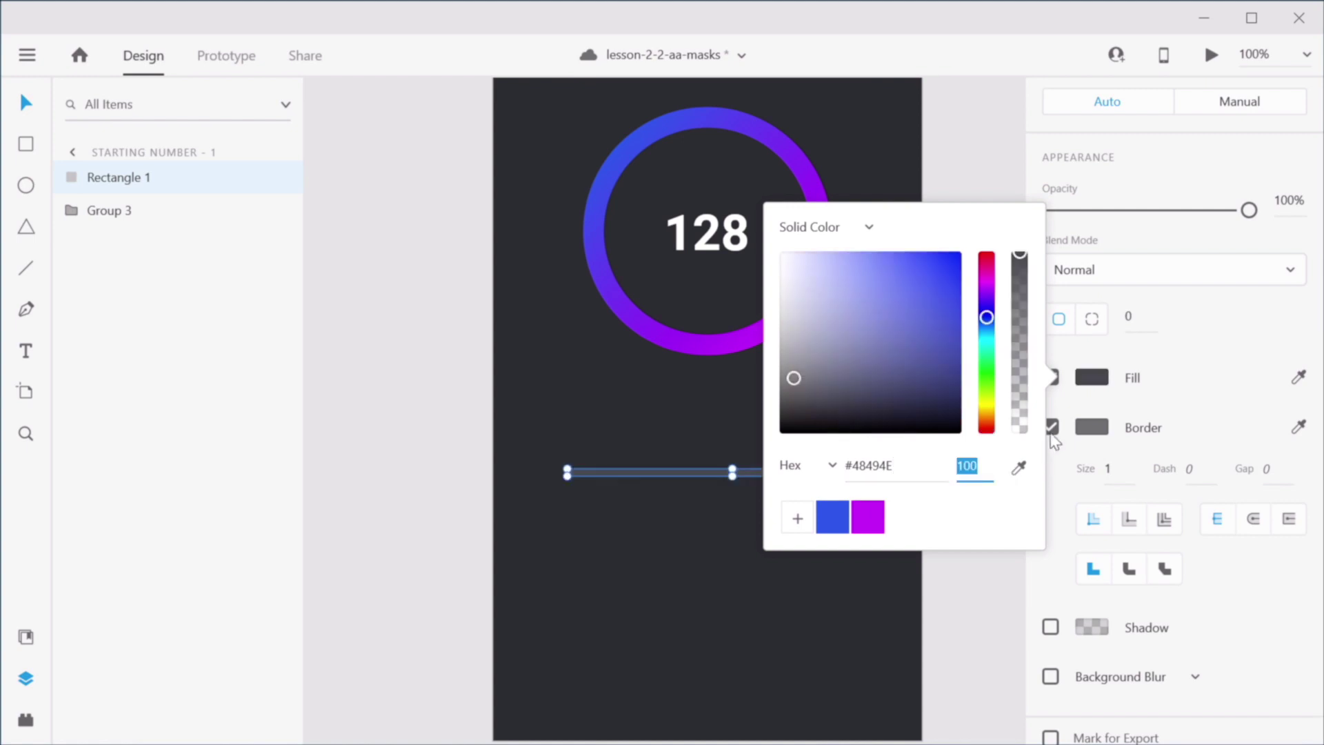
click(1051, 427)
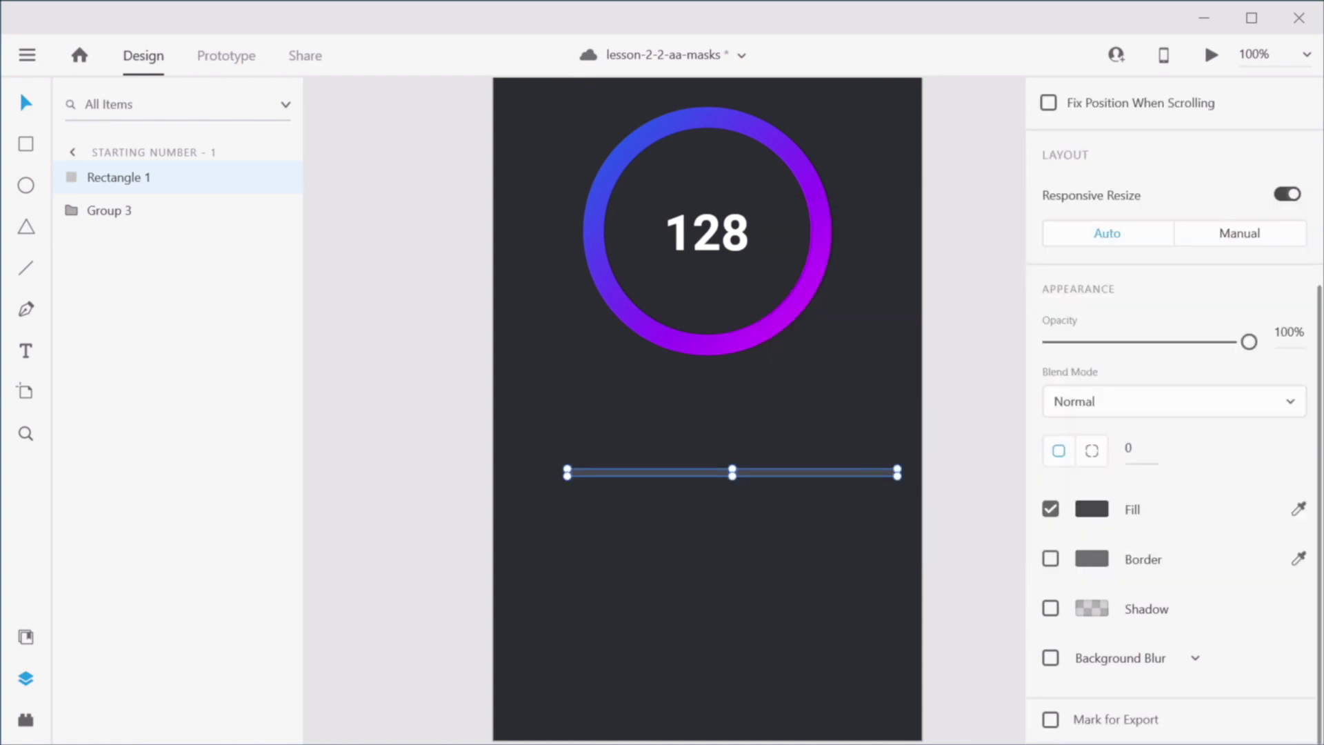
click(1129, 448)
text(50)
key(Return)
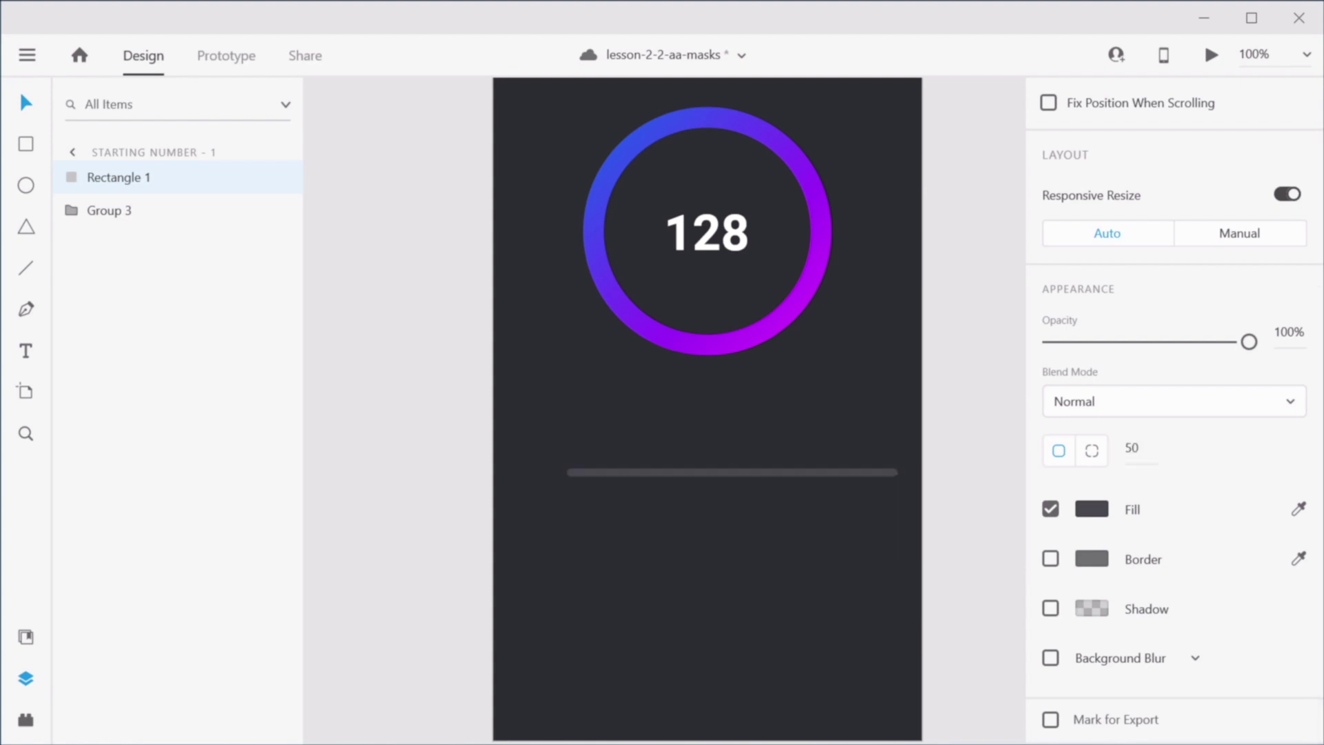
Step: Centre the bar horizontally on the artboard and place it below the number ring at about Y 660
scroll(1194, 207, up, 5)
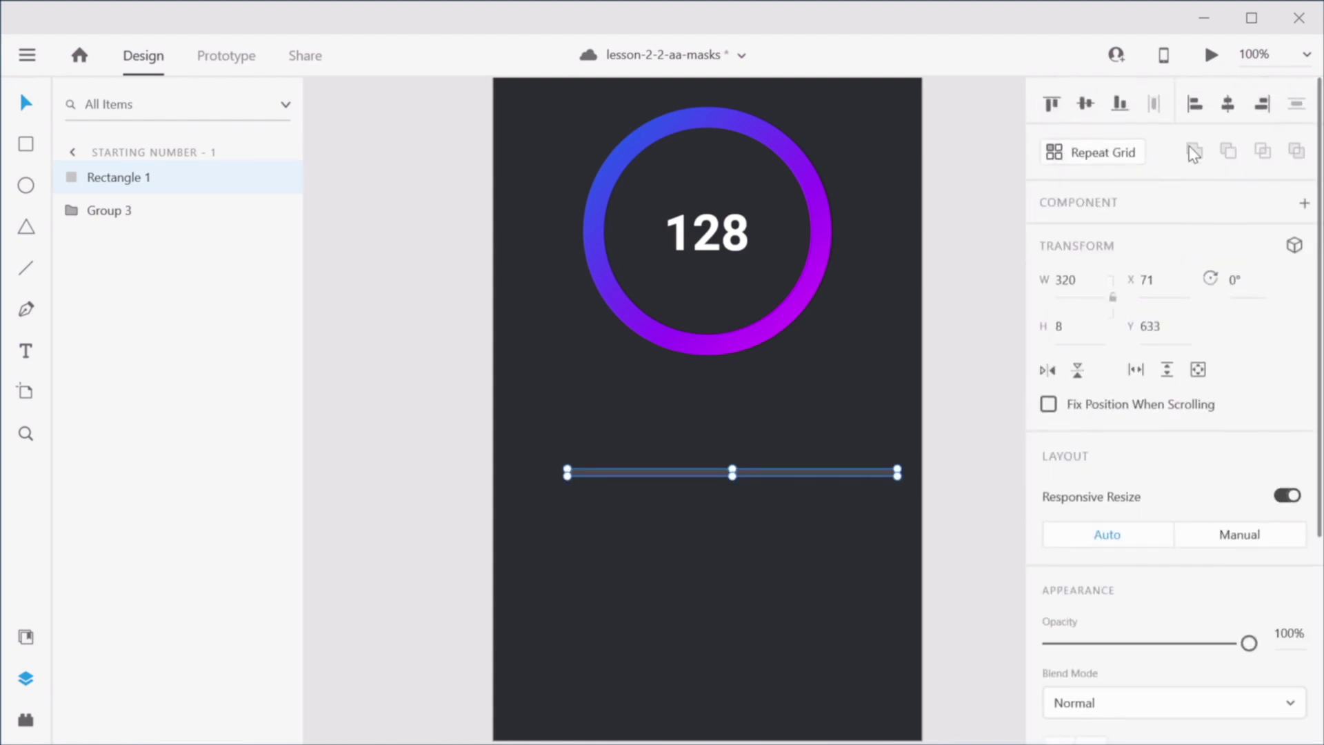
click(1085, 104)
click(1224, 106)
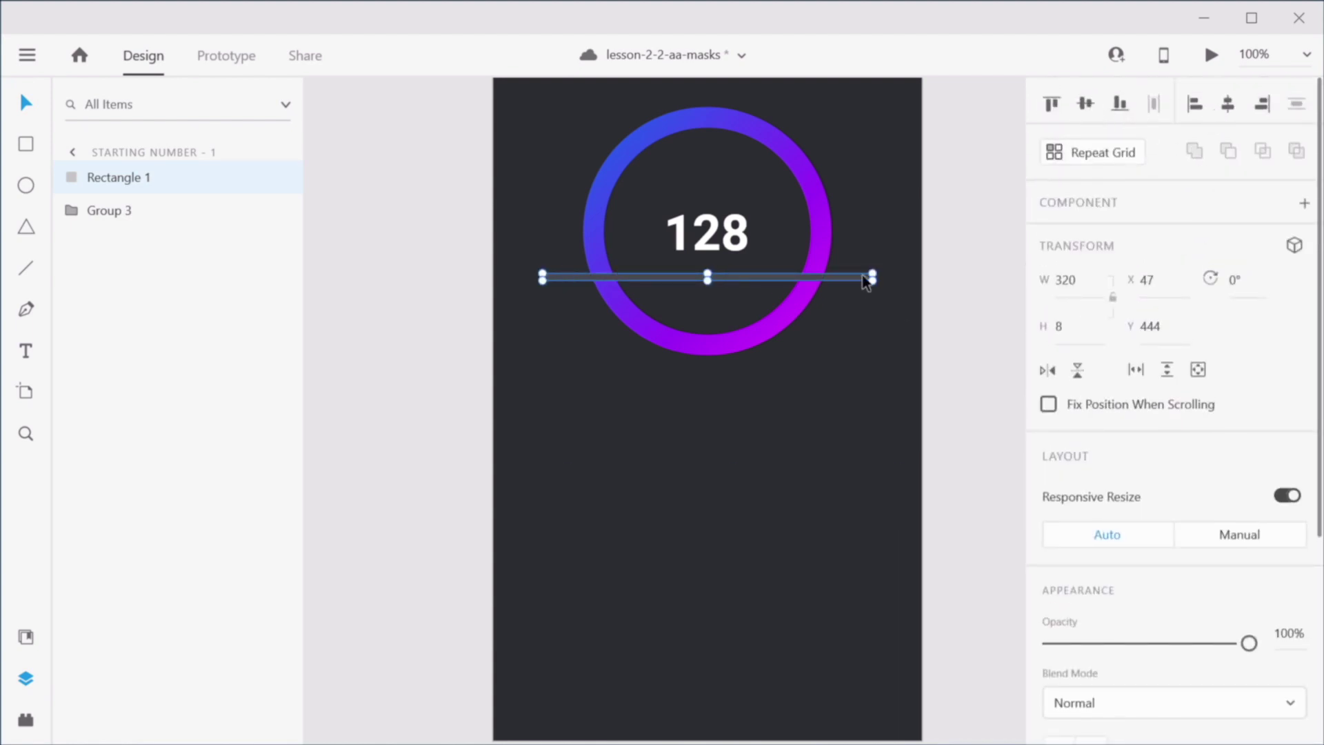
drag(854, 278, 867, 503)
click(945, 535)
Step: Duplicate the bar in place, then rename the original layer Base and the copy Active
scroll(648, 518, up, 5)
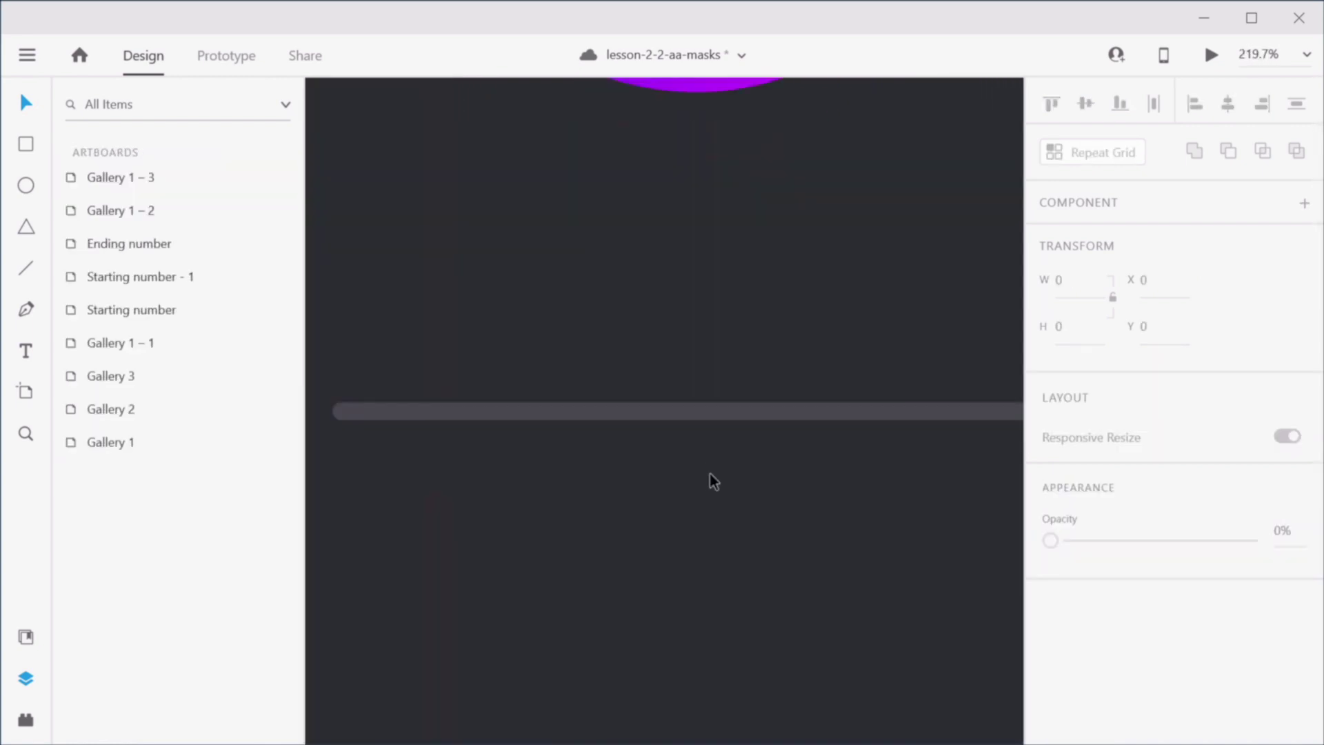
click(786, 427)
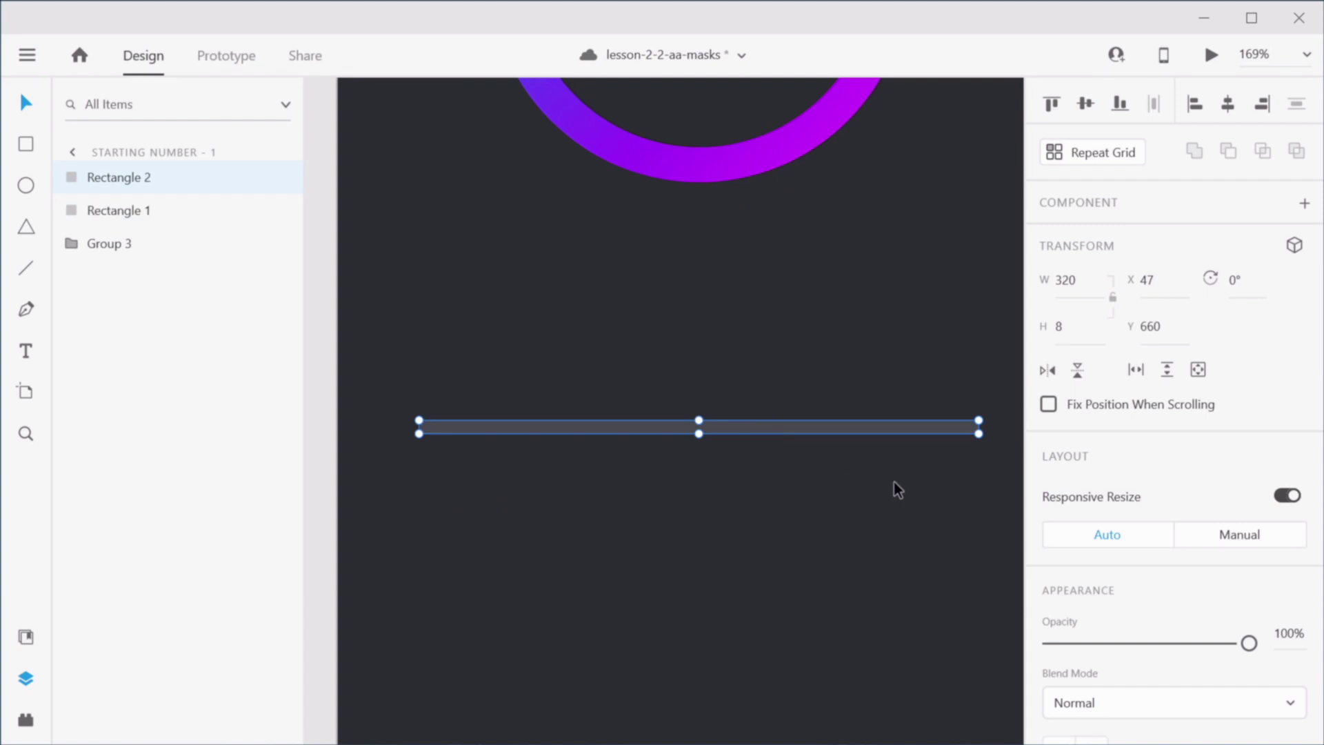
double_click(118, 214)
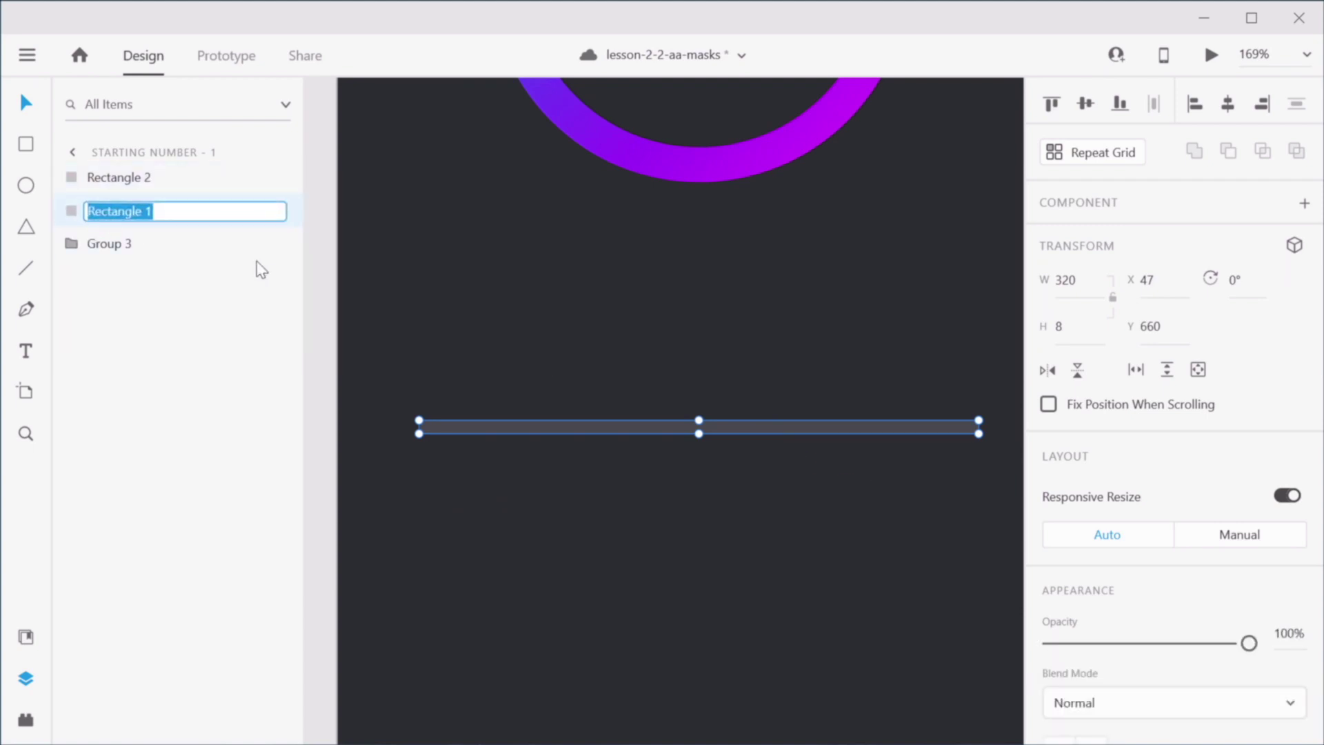
text(Base)
key(Return)
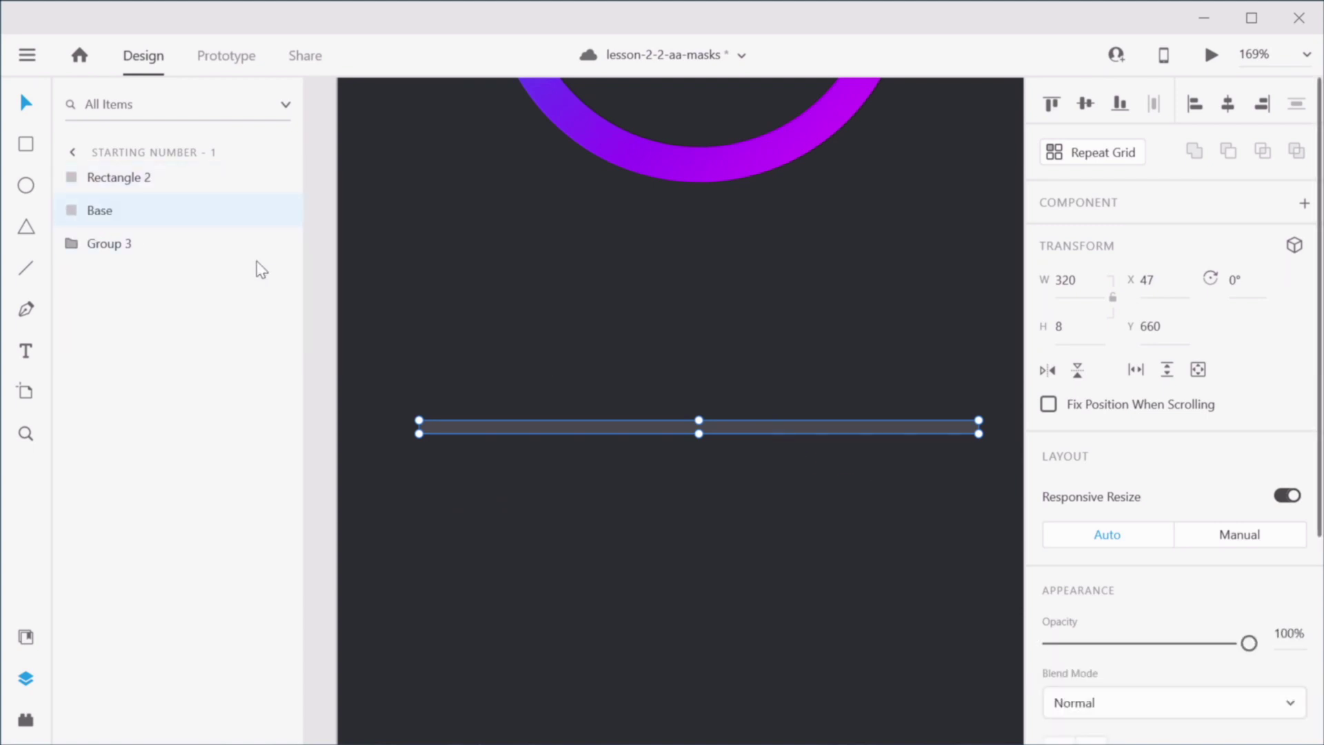
double_click(137, 181)
text(Active)
key(Return)
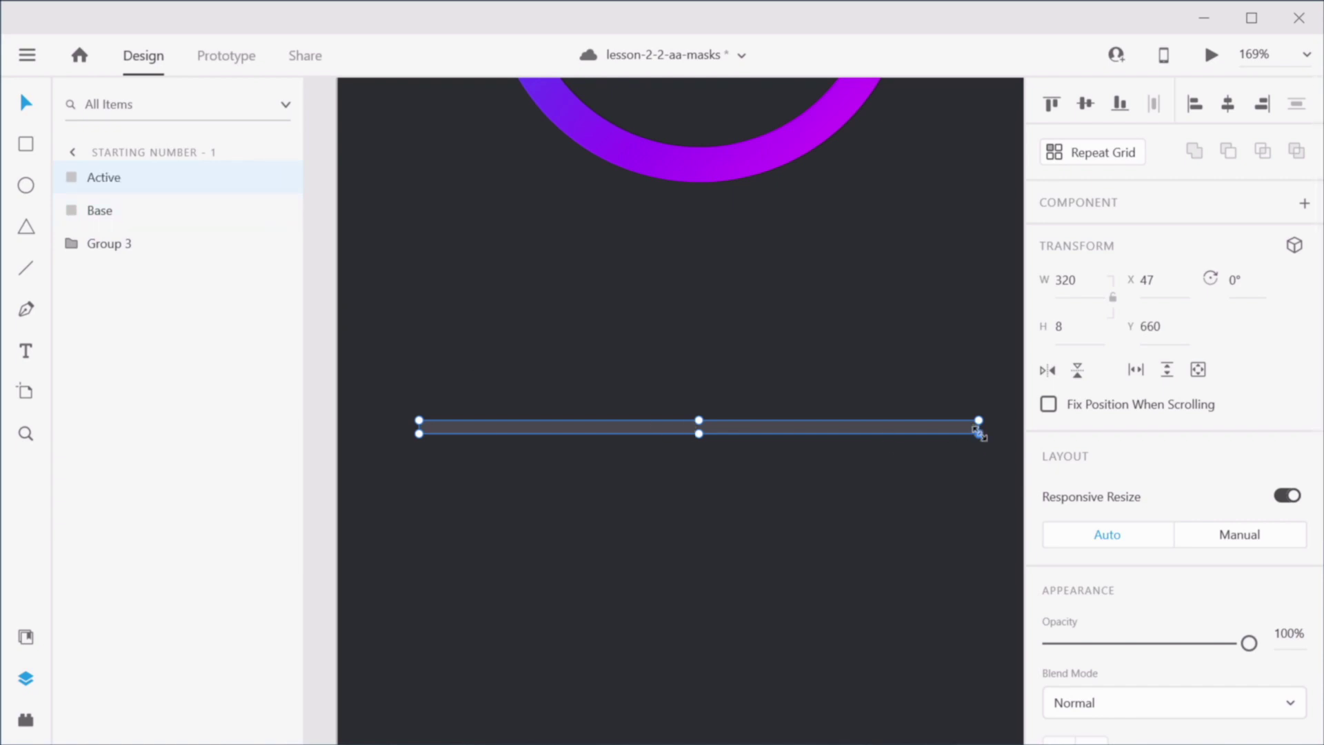
Step: Shorten the Active bar from its right end to about 107 wide and fill it with a purple sampled from the ring
ctrl+scroll(978, 429, up, 2)
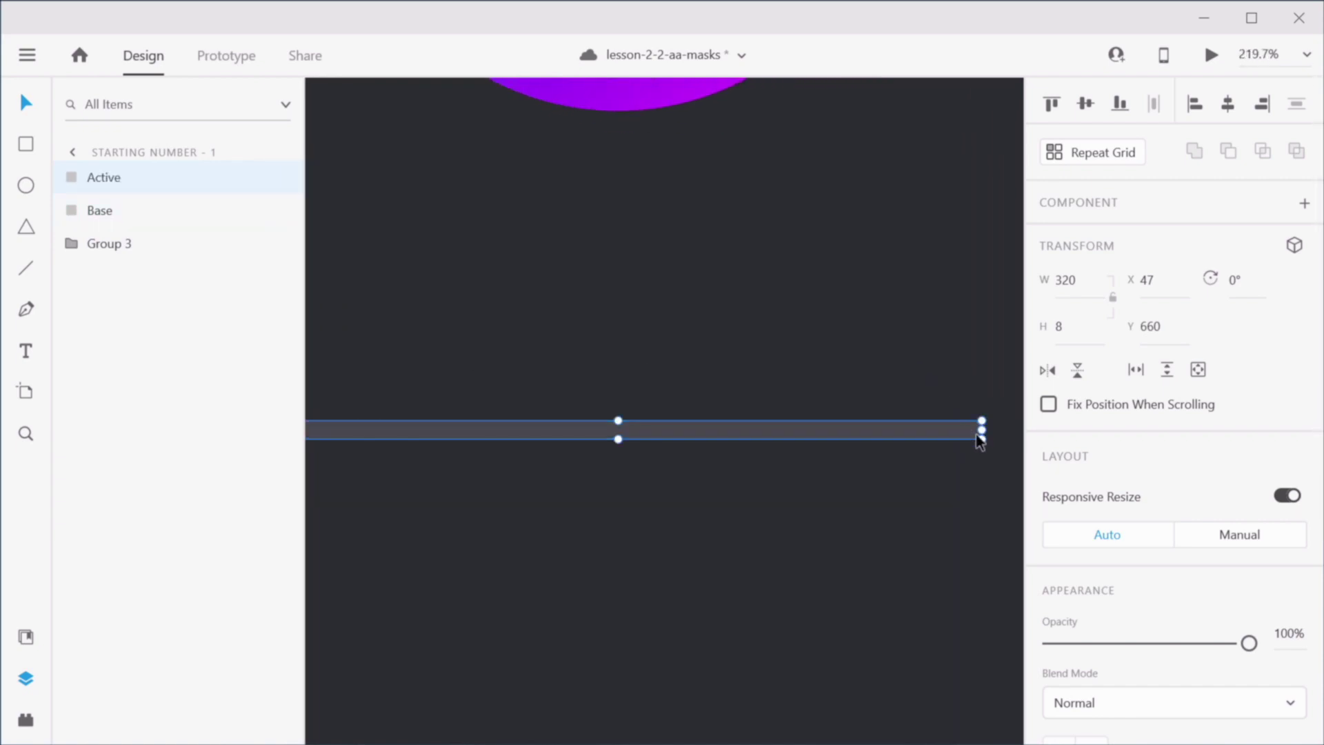
drag(981, 427, 494, 432)
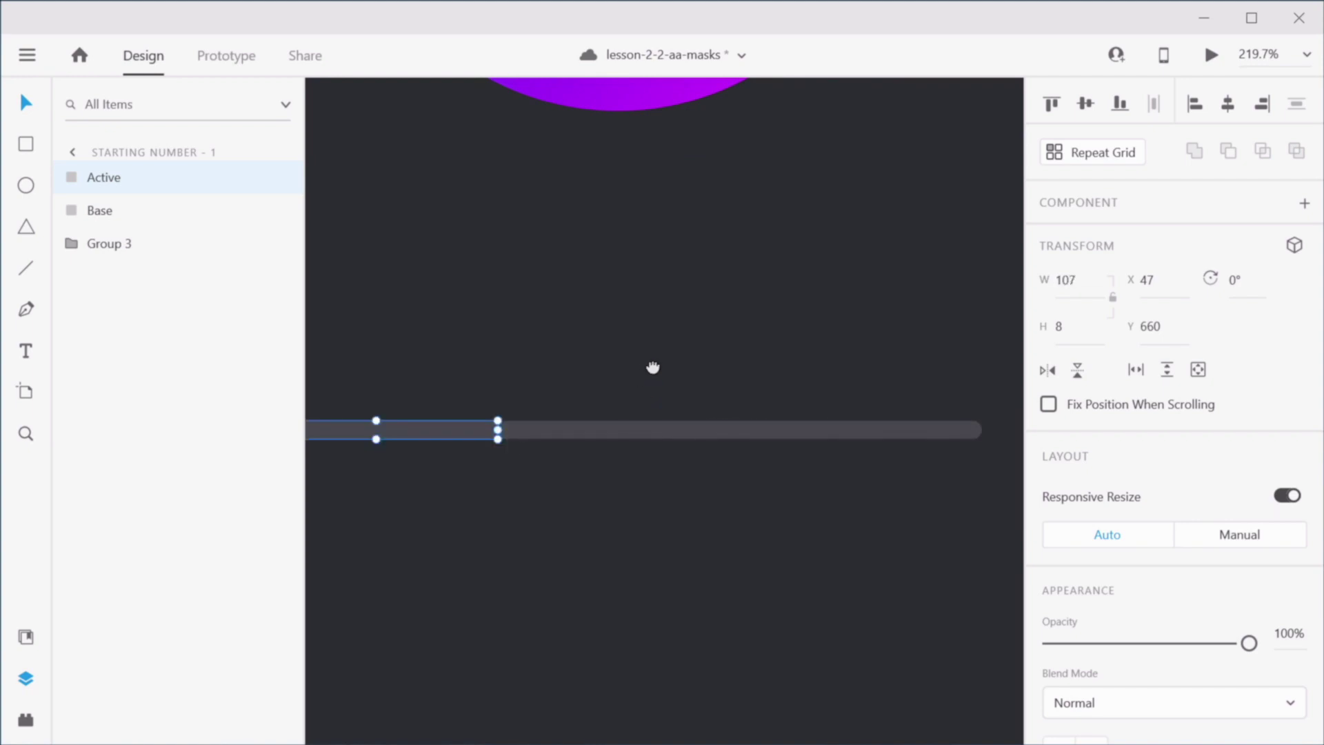
drag(652, 366, 818, 547)
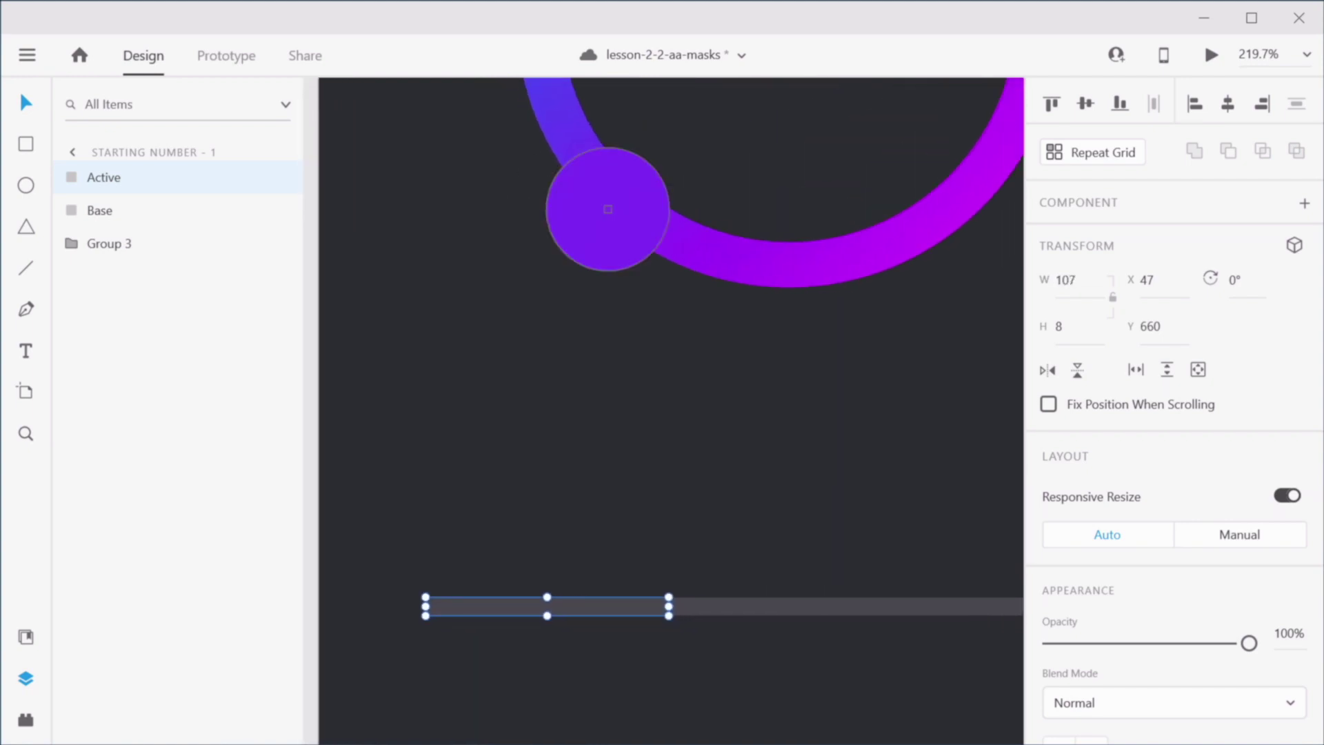
click(600, 159)
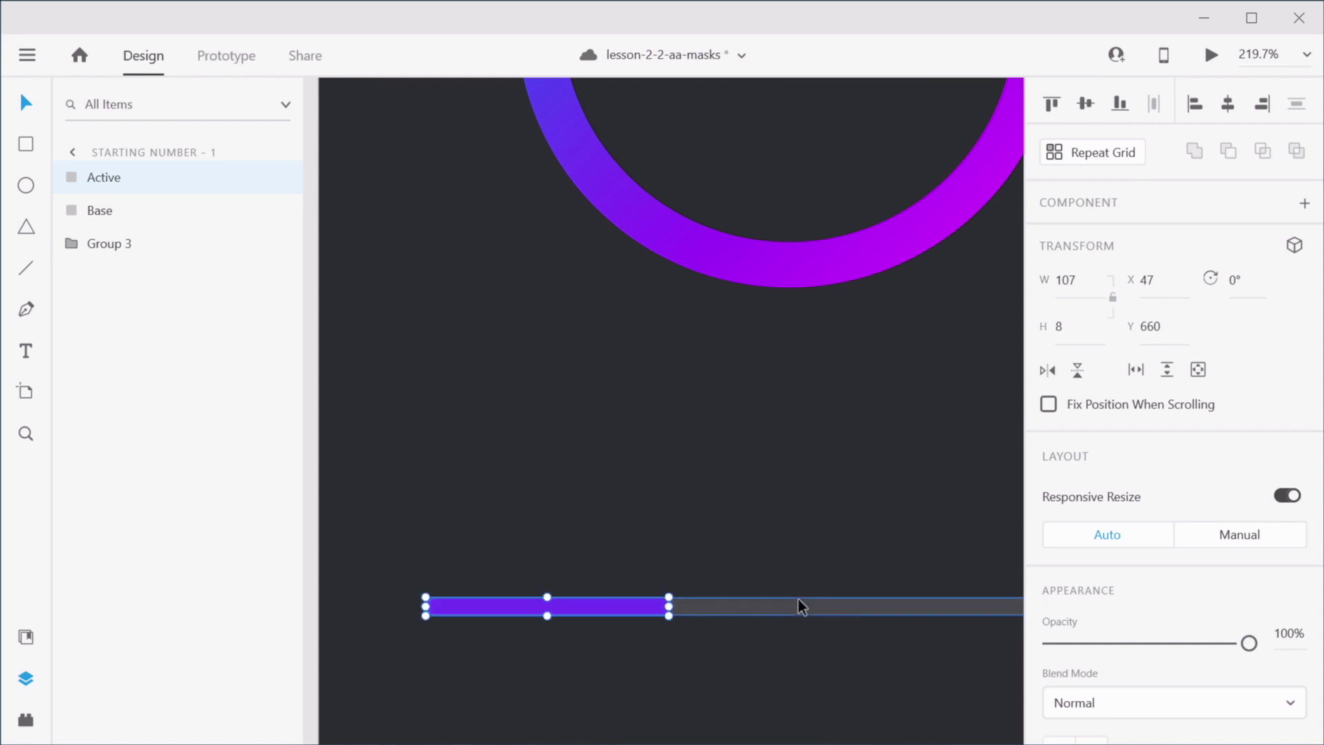
click(779, 502)
scroll(780, 503, down, 5)
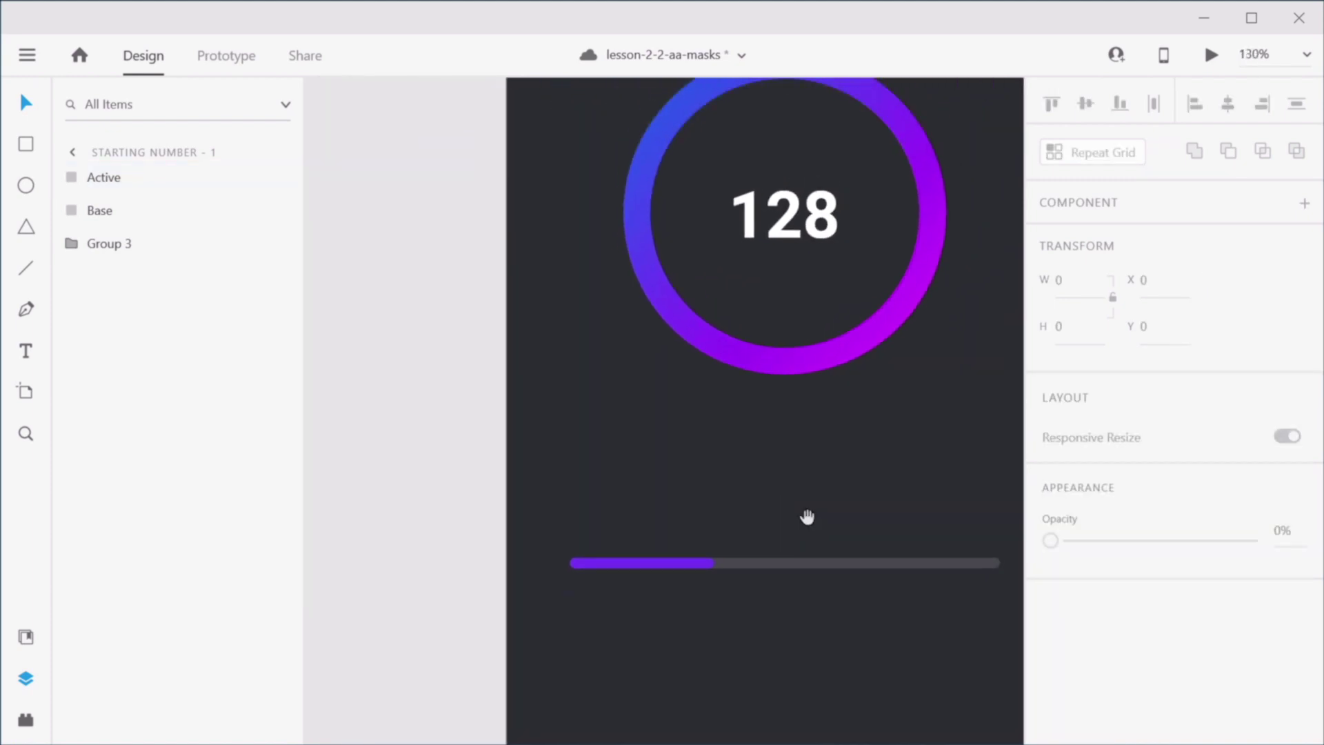
Step: Shorten the Active bar further from its right end to about a quarter of the Base bar's length
drag(806, 519, 725, 464)
click(620, 510)
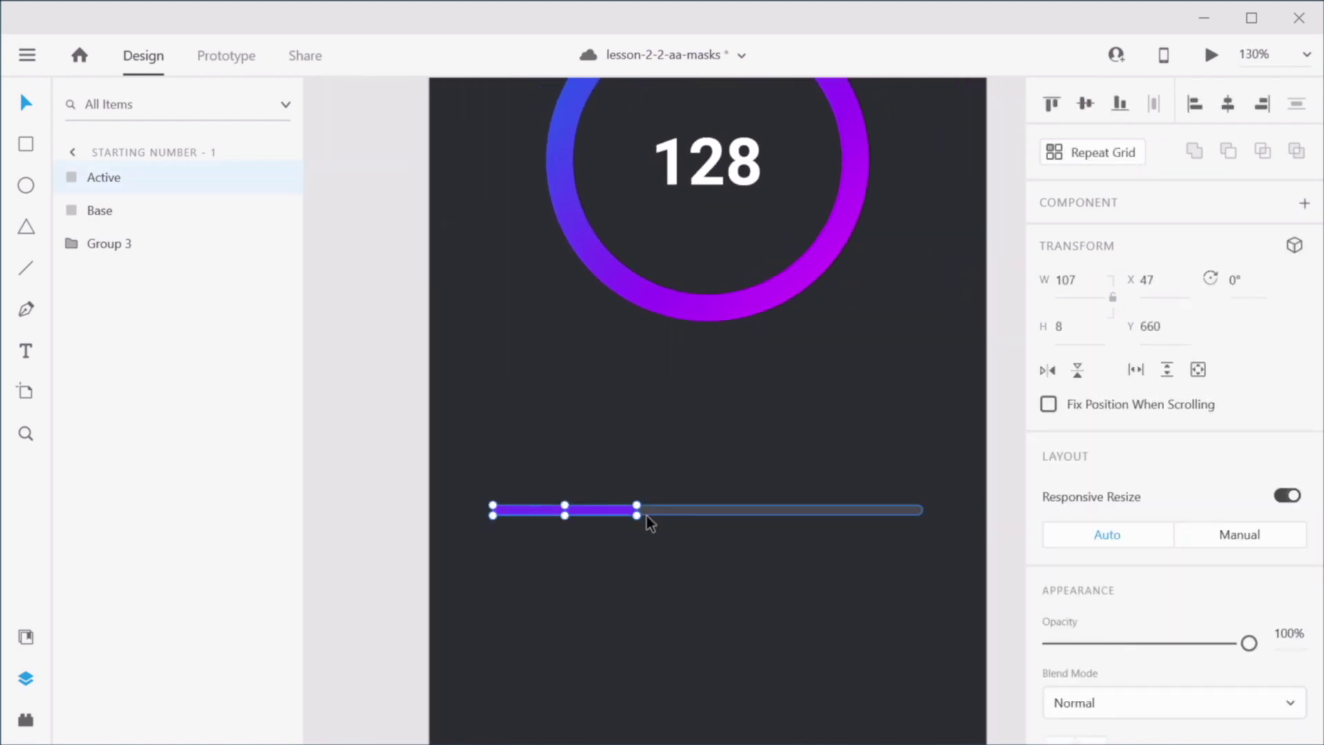
key(alt+shift+Left)
key(alt+shift+Left)
key(alt+shift+Left)
click(613, 625)
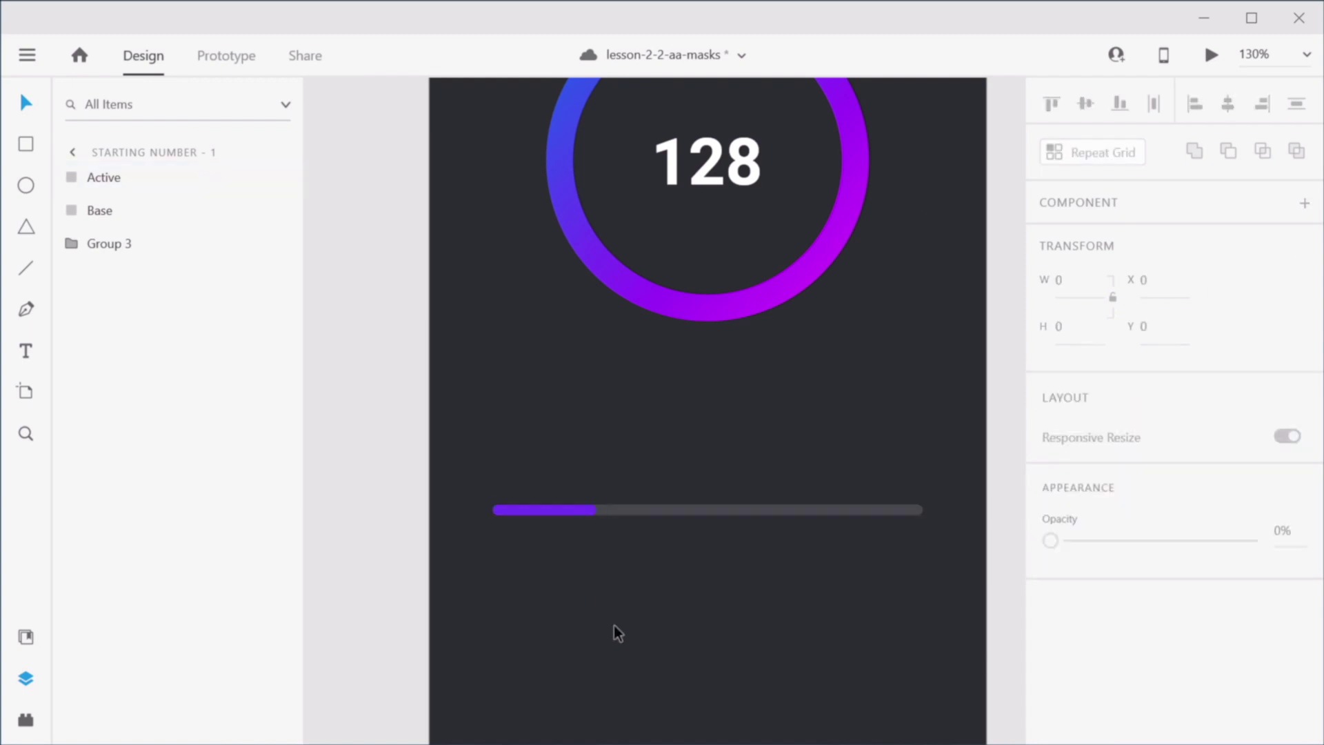
Step: Draw a 24 by 24 circle between the ring and the bar, and fill it with a magenta sampled from the ring
scroll(614, 624, down, 2)
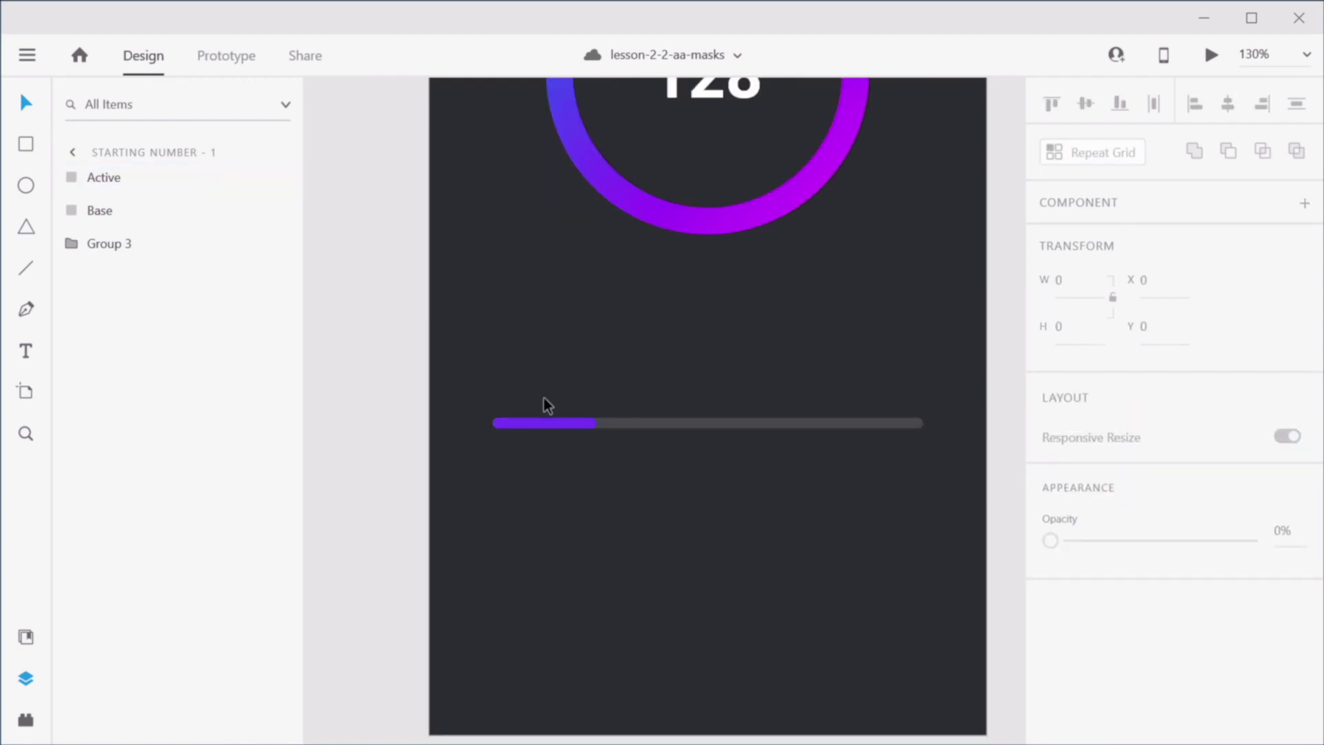
click(25, 185)
drag(626, 338, 654, 369)
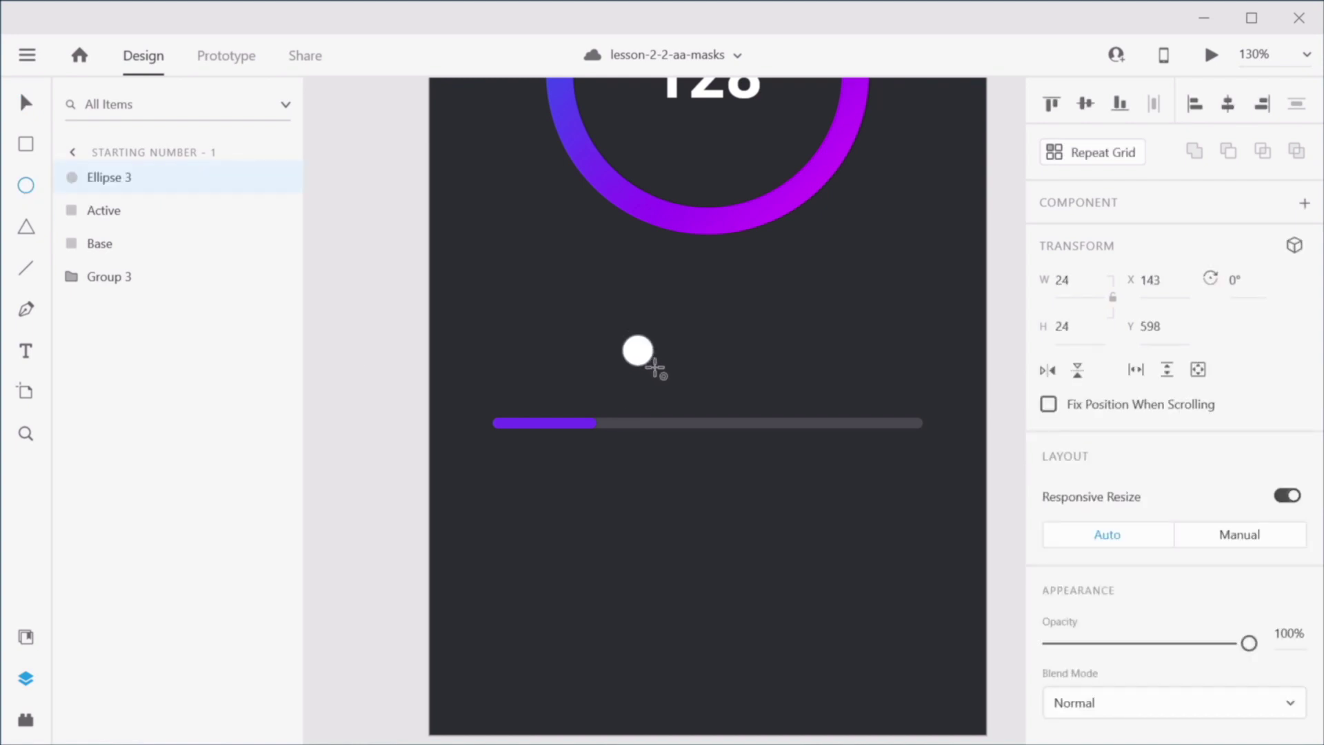
key(v)
scroll(1110, 455, down, 5)
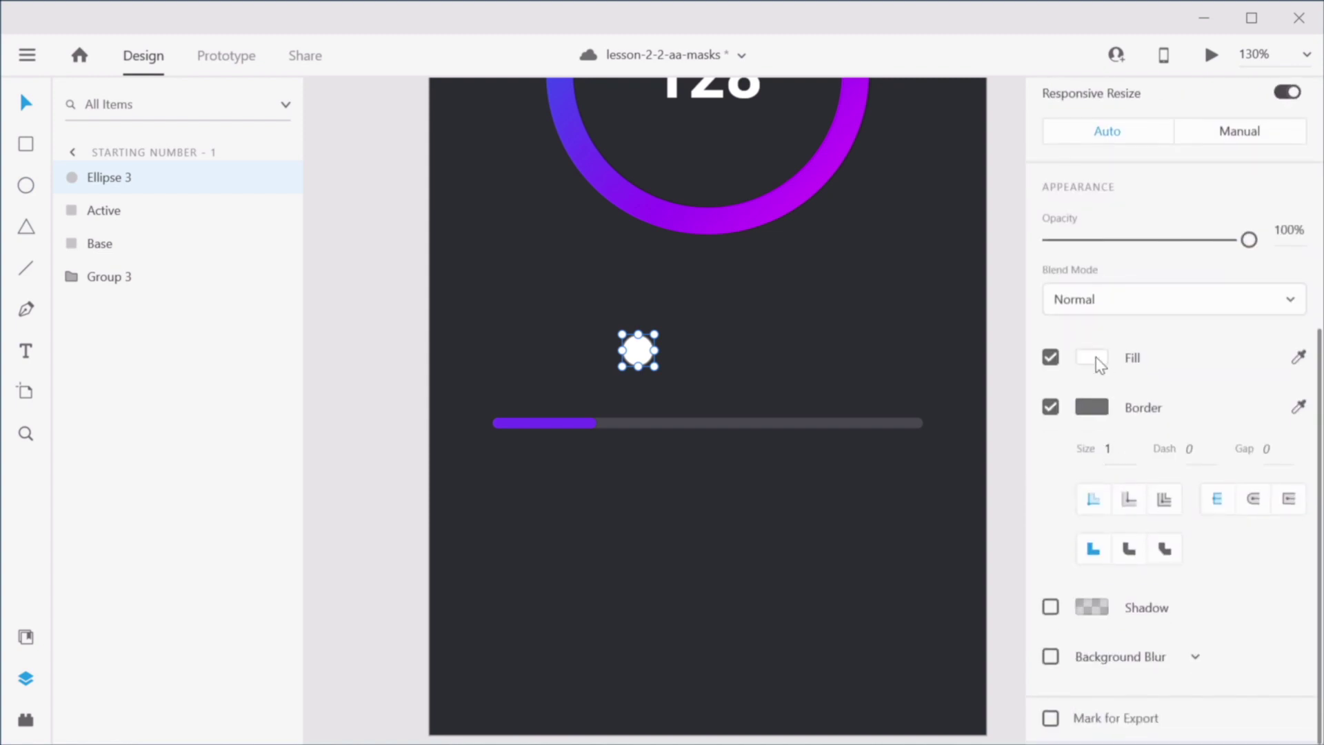
key(i)
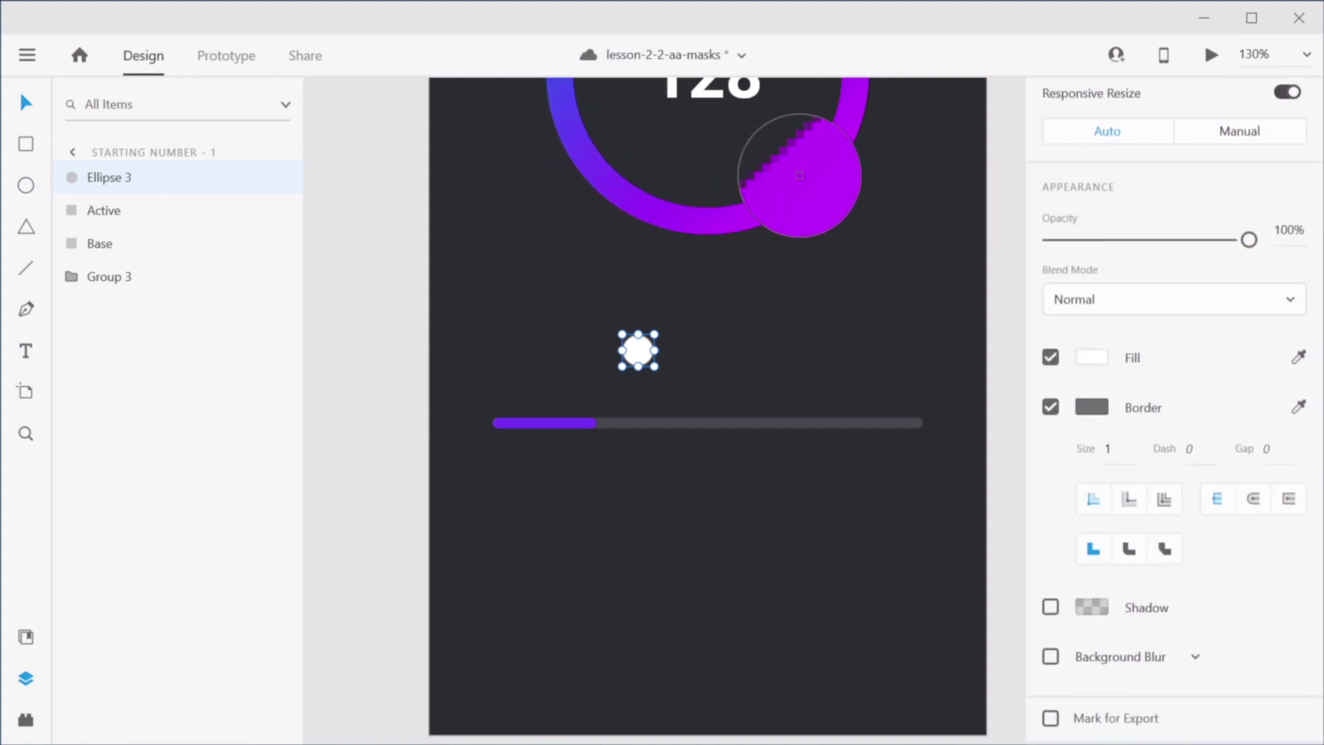
click(800, 175)
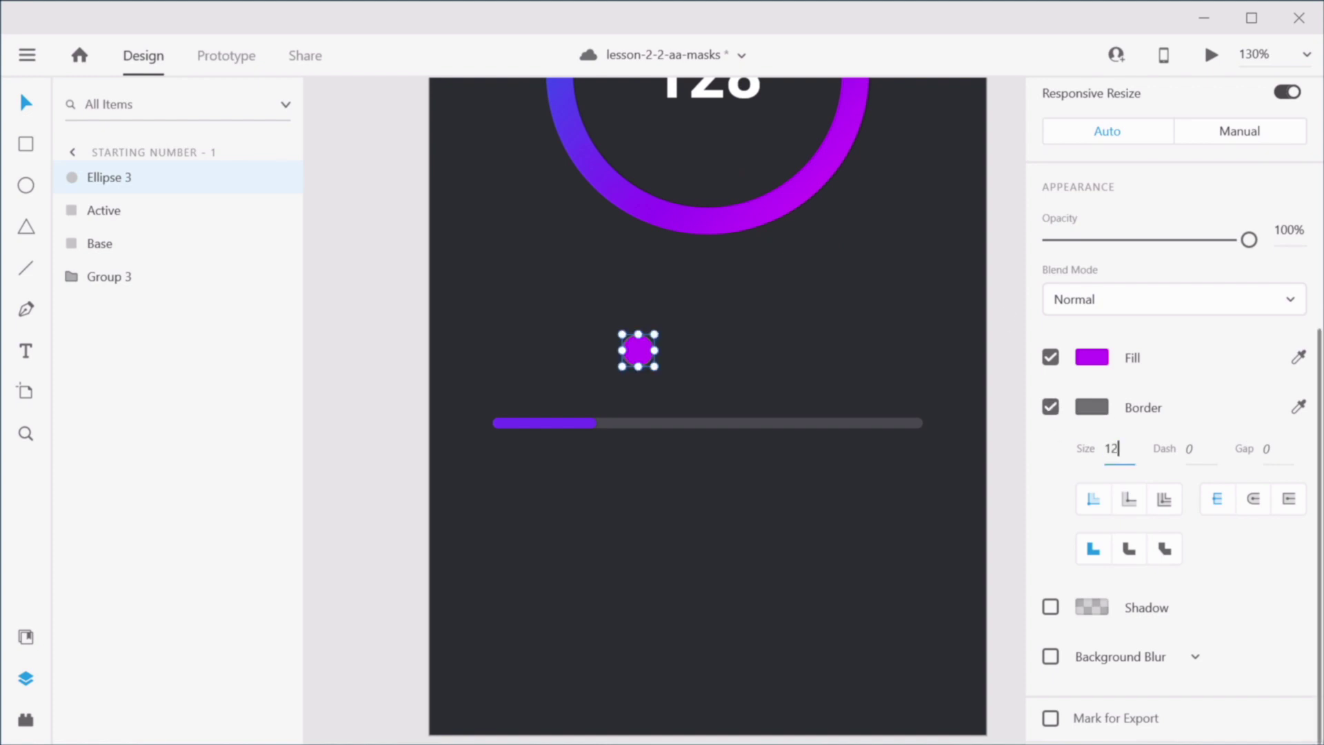
Step: Give the small circle a white #FFFFFF border of size 2
key(ctrl+a)
text(2)
key(Tab)
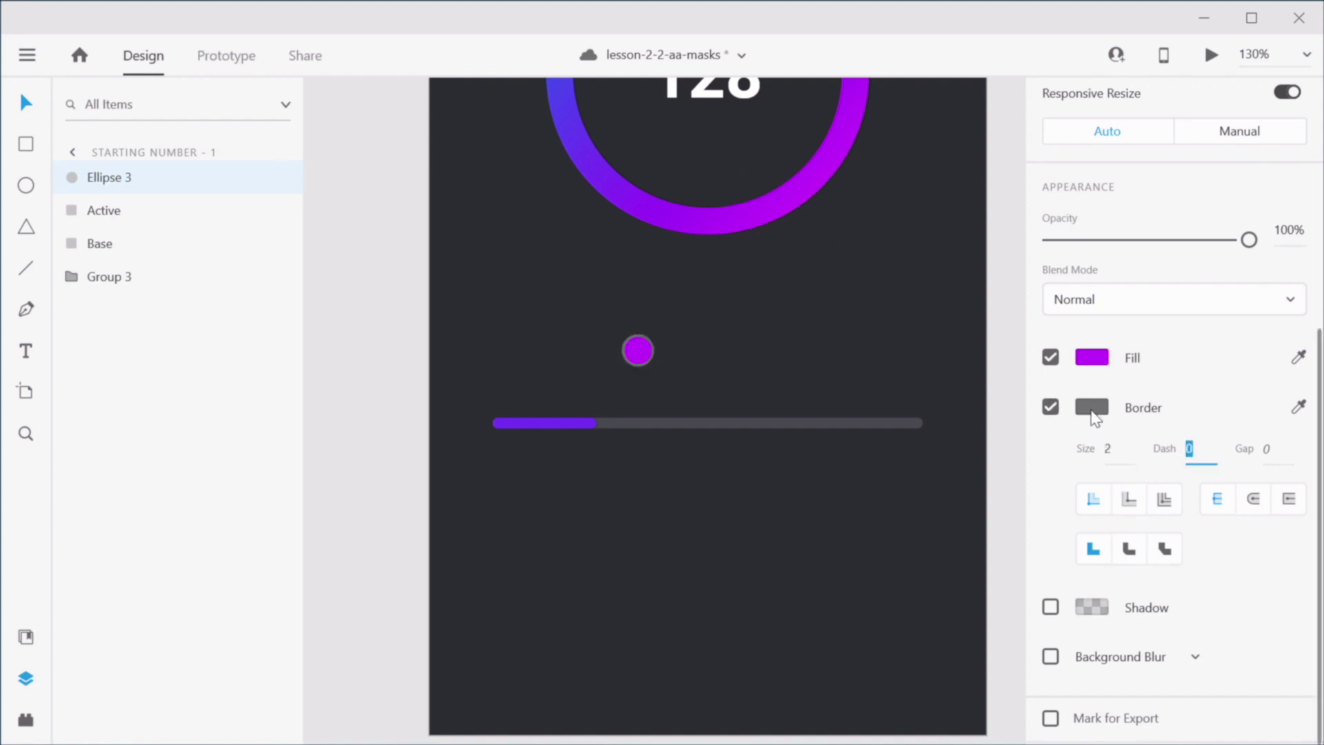
click(1091, 412)
drag(927, 378, 706, 213)
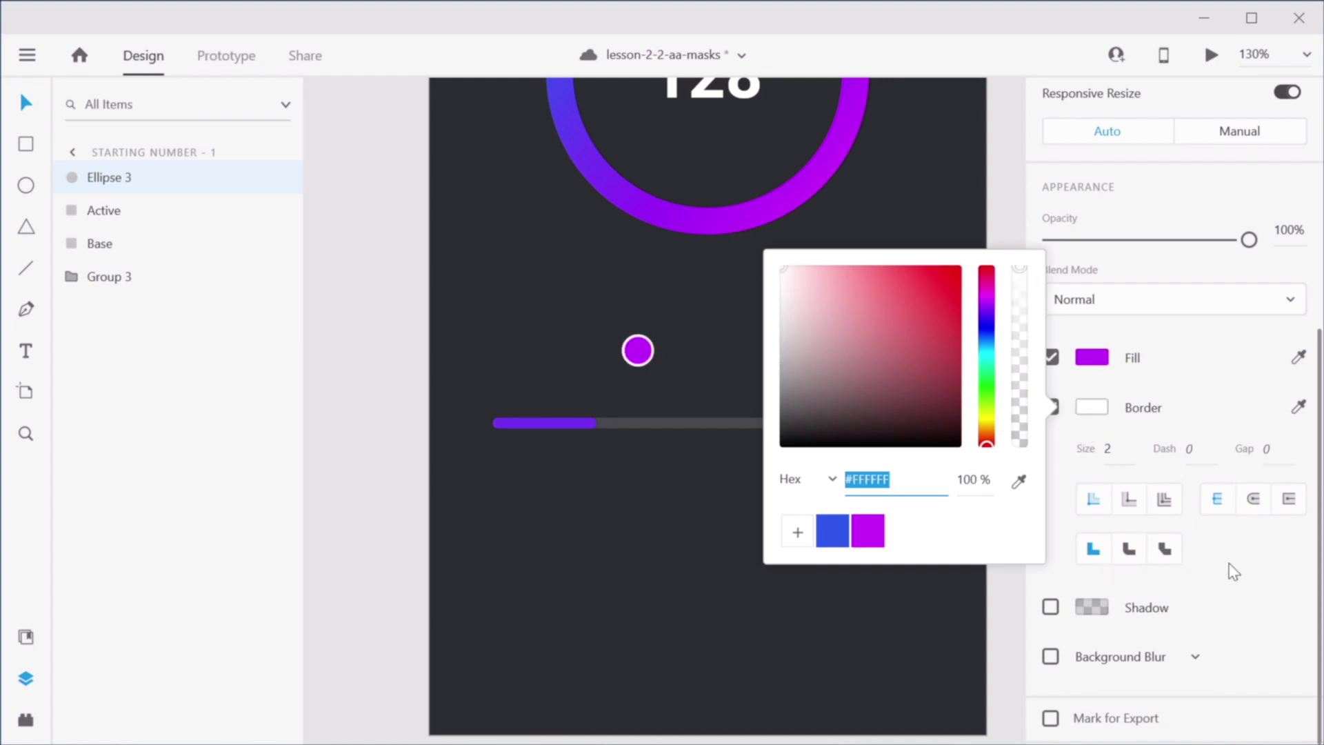
Step: Add a shadow to the small circle with X 3, Y 3 and a blur of 15
click(1050, 606)
click(1109, 650)
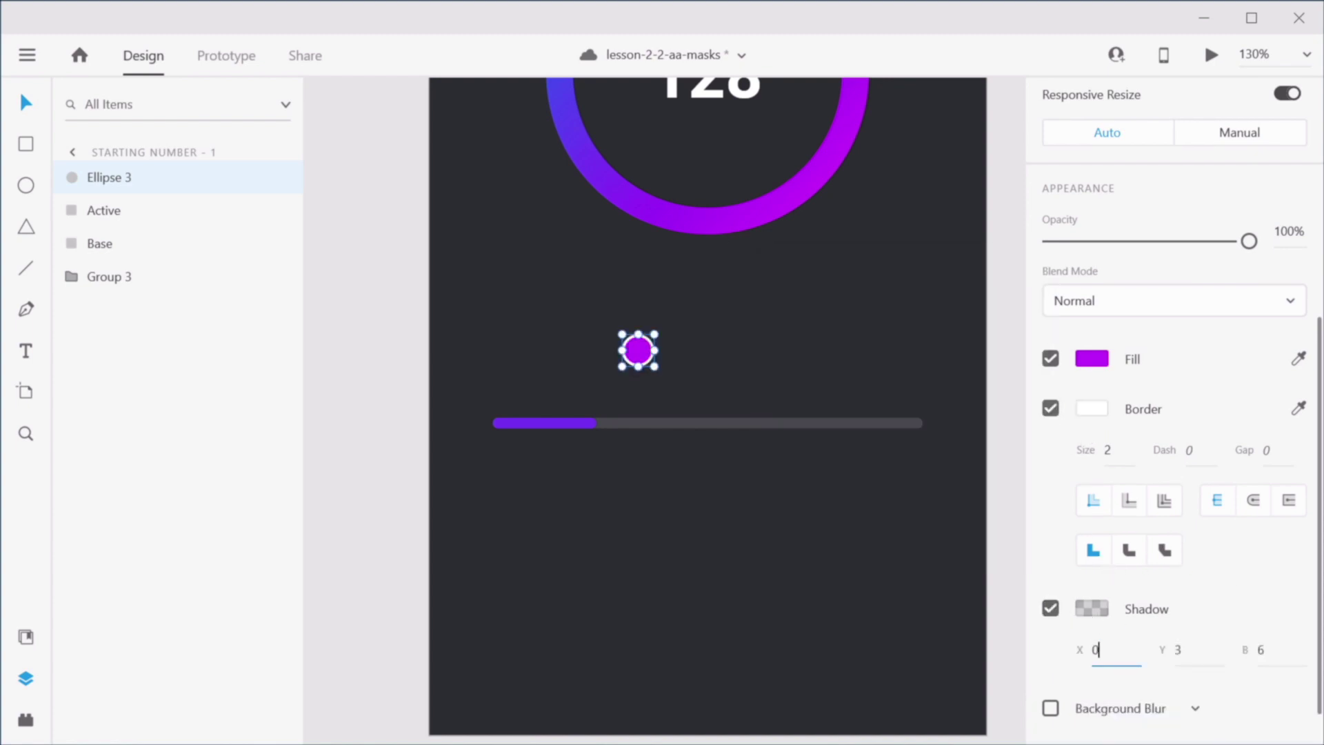
text(3)
key(Return)
key(Tab)
key(Tab)
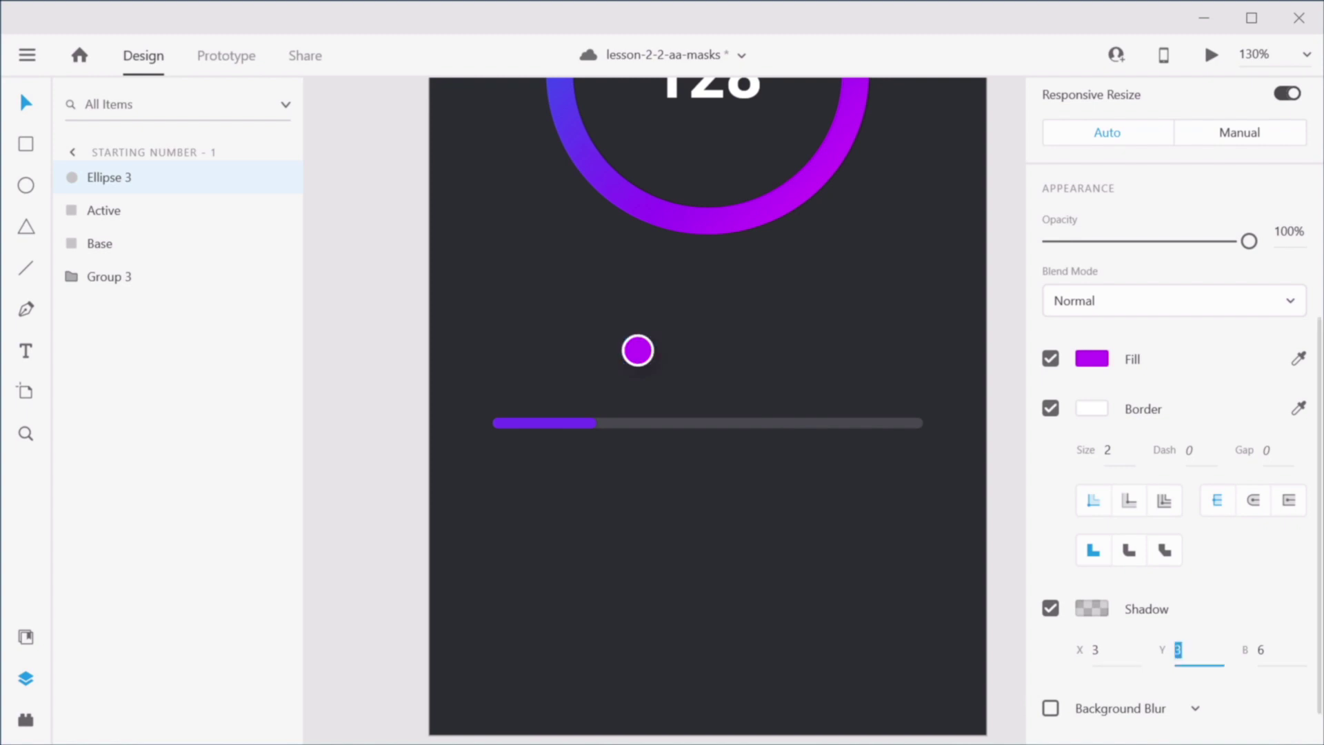
text(15)
key(Return)
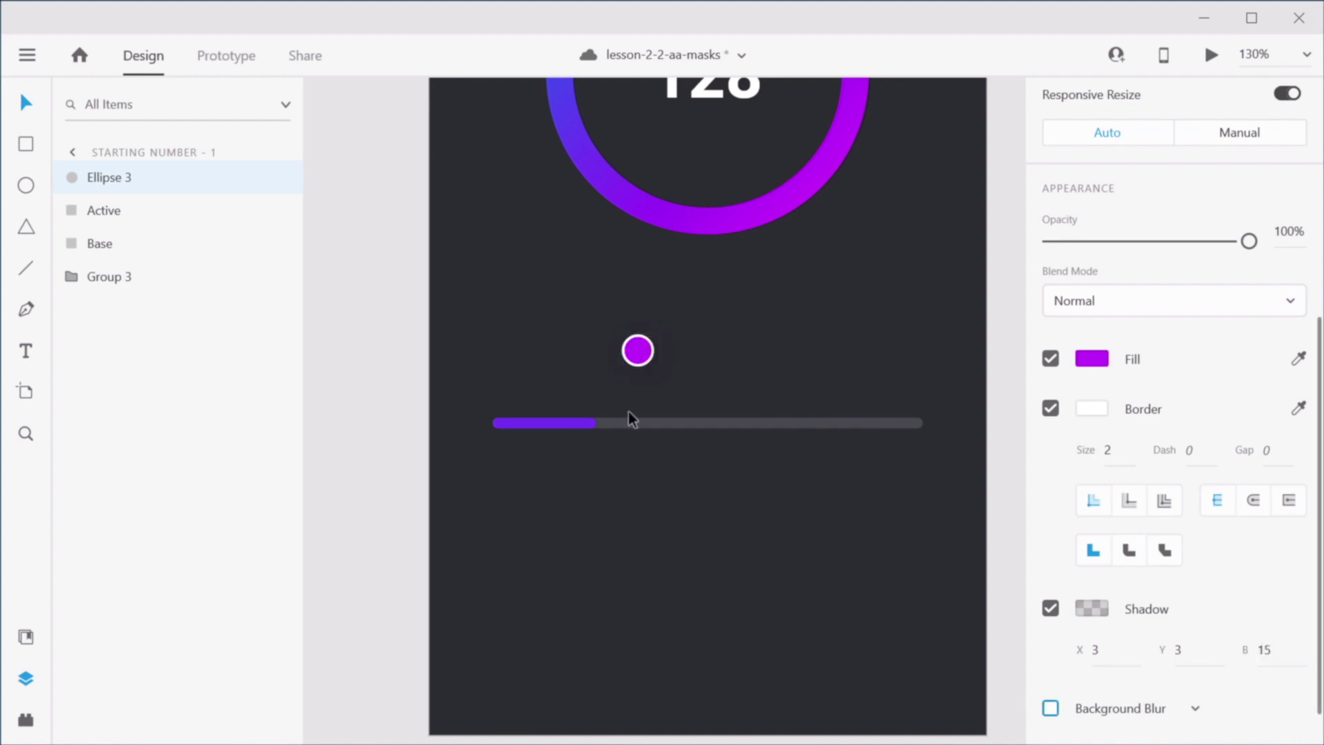
Step: Move the circle onto the right end of the Active bar, vertically centred on it, and rename its layer Dot
drag(639, 362, 602, 426)
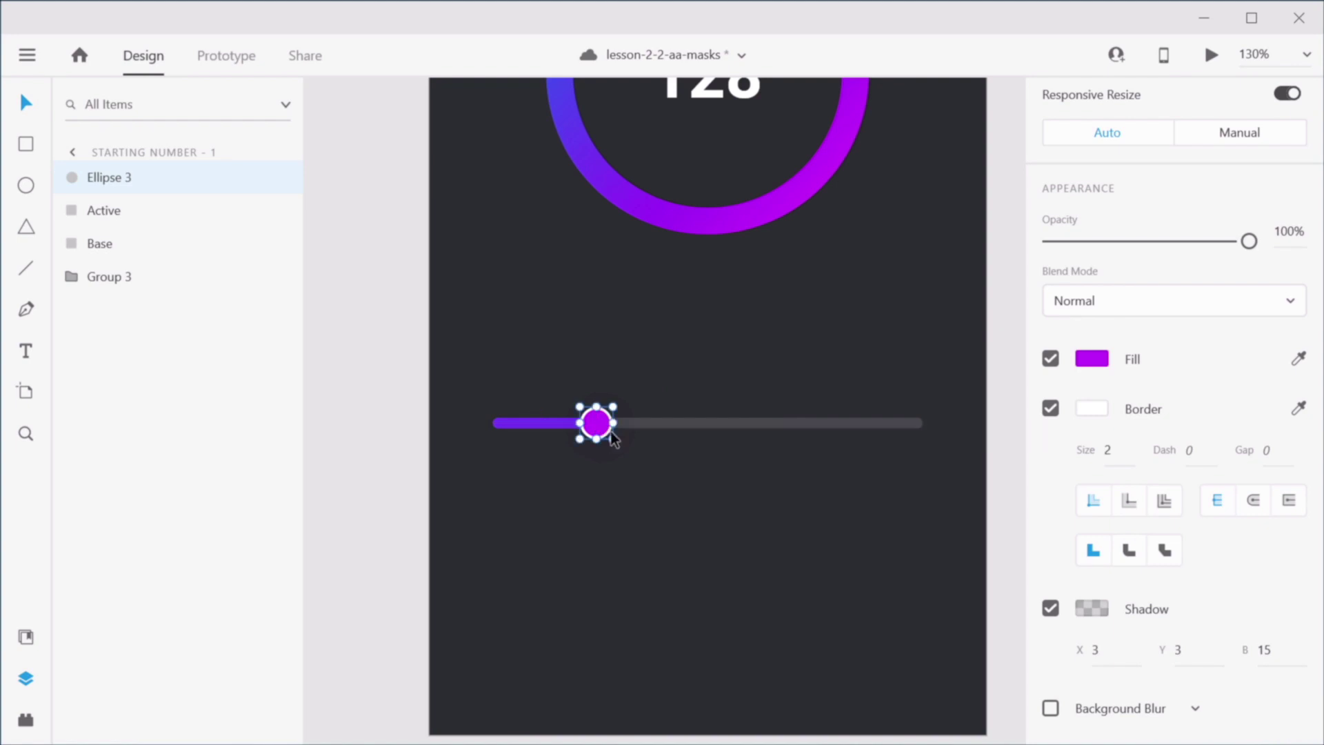
double_click(118, 178)
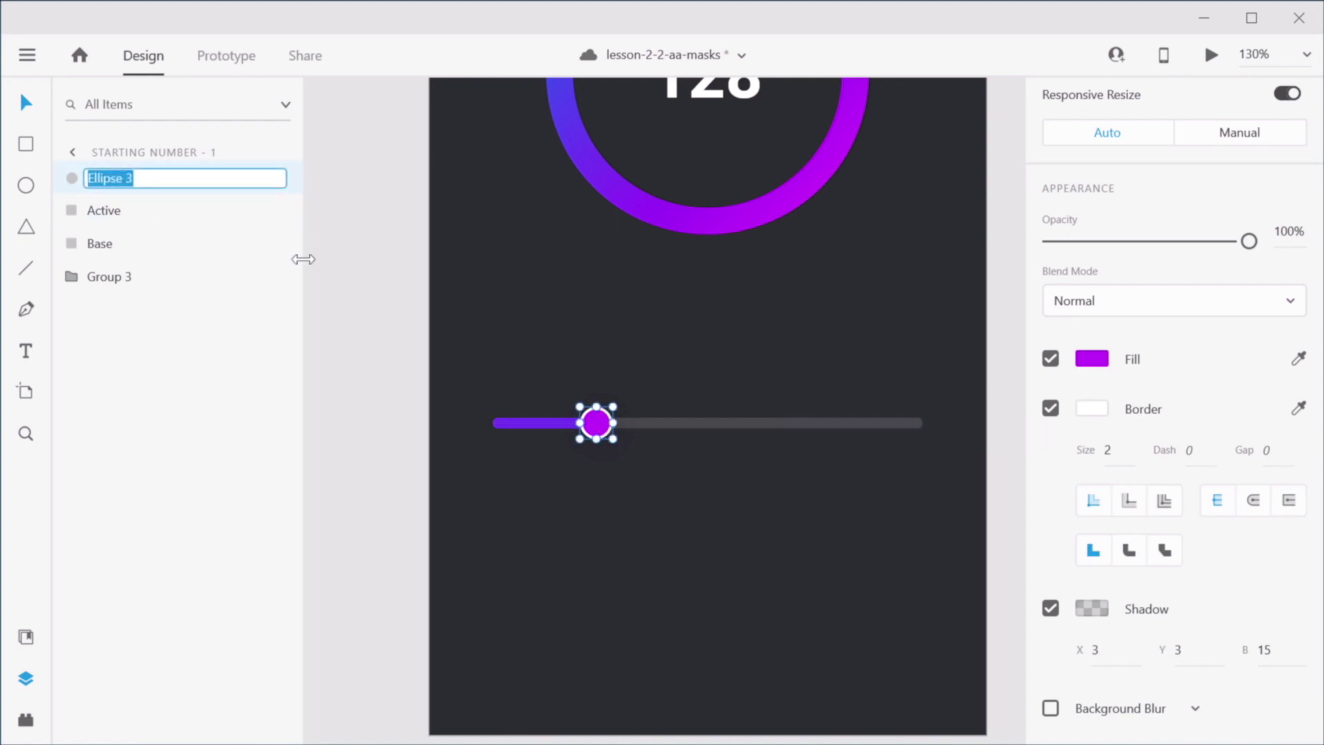
text(Dot)
key(Return)
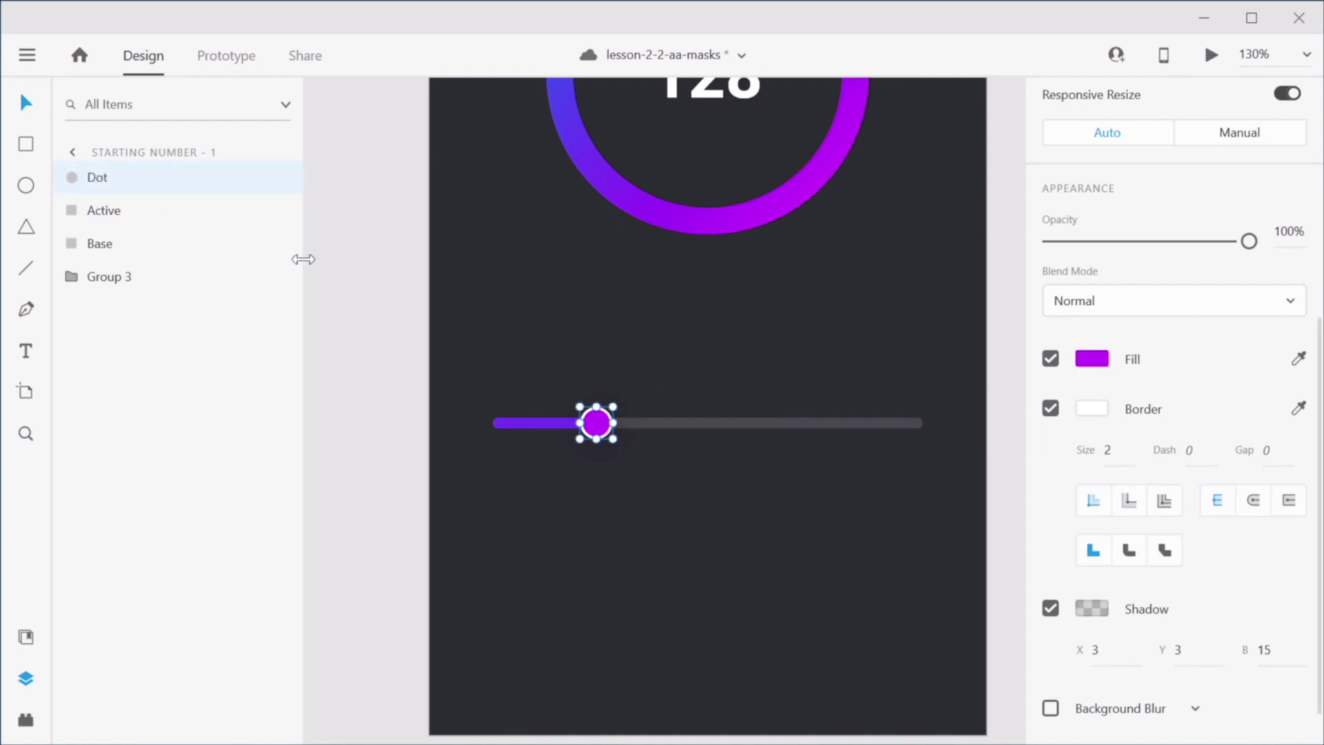
Step: Group the Dot, Active and Base layers and rename the group Slider
shift+click(166, 247)
key(ctrl+g)
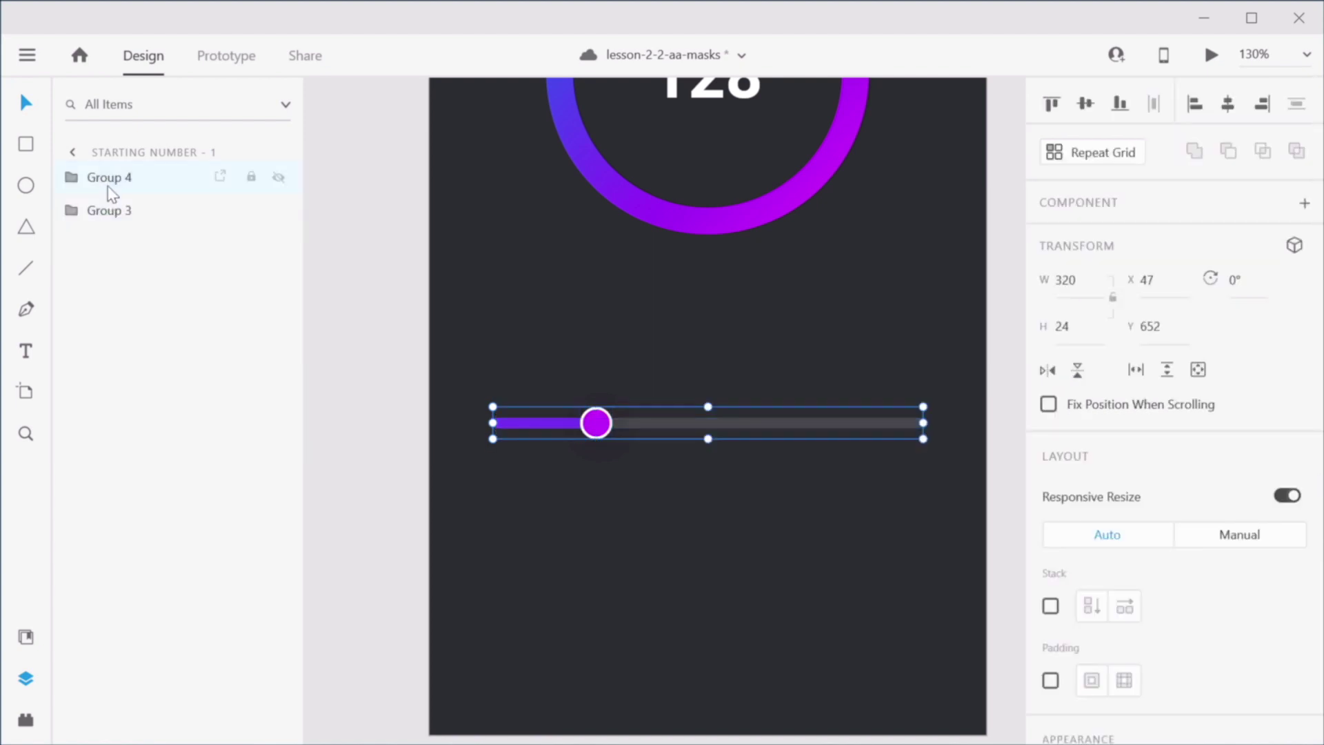
double_click(109, 181)
text(Slid)
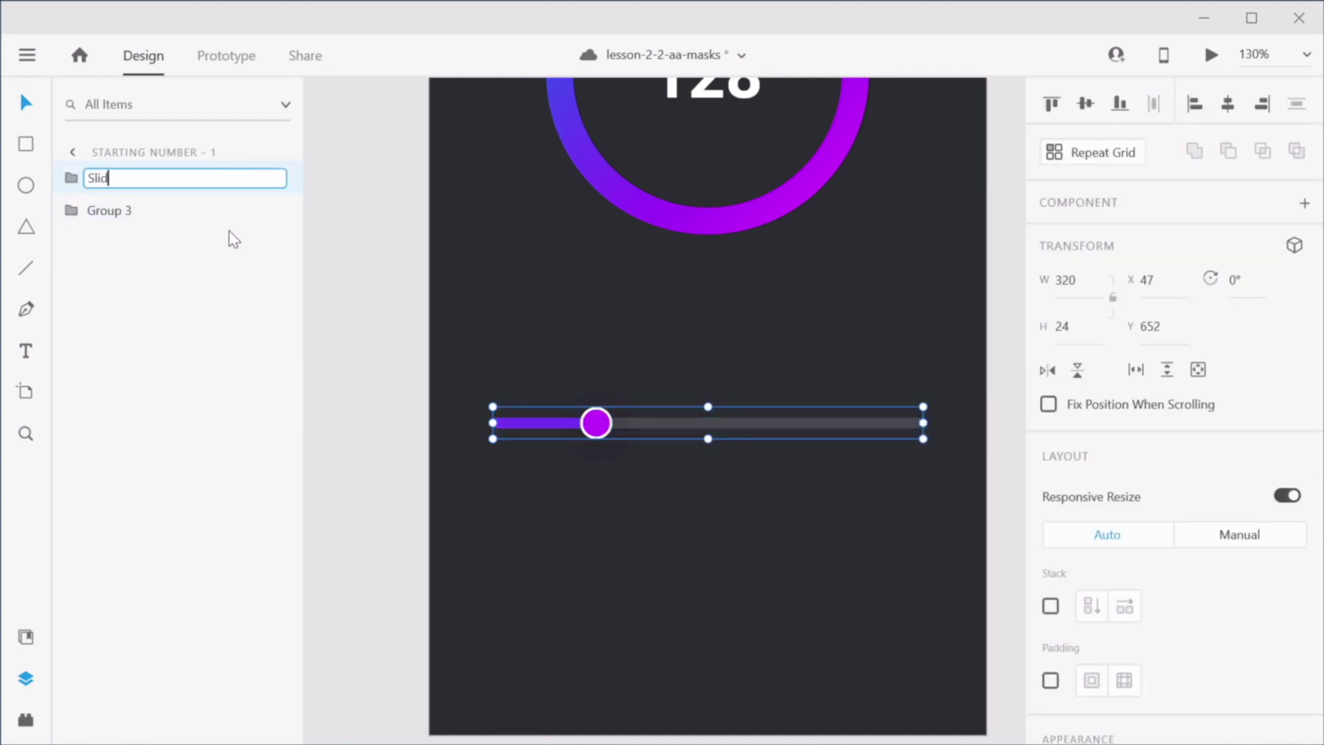
text(er)
key(Return)
click(762, 317)
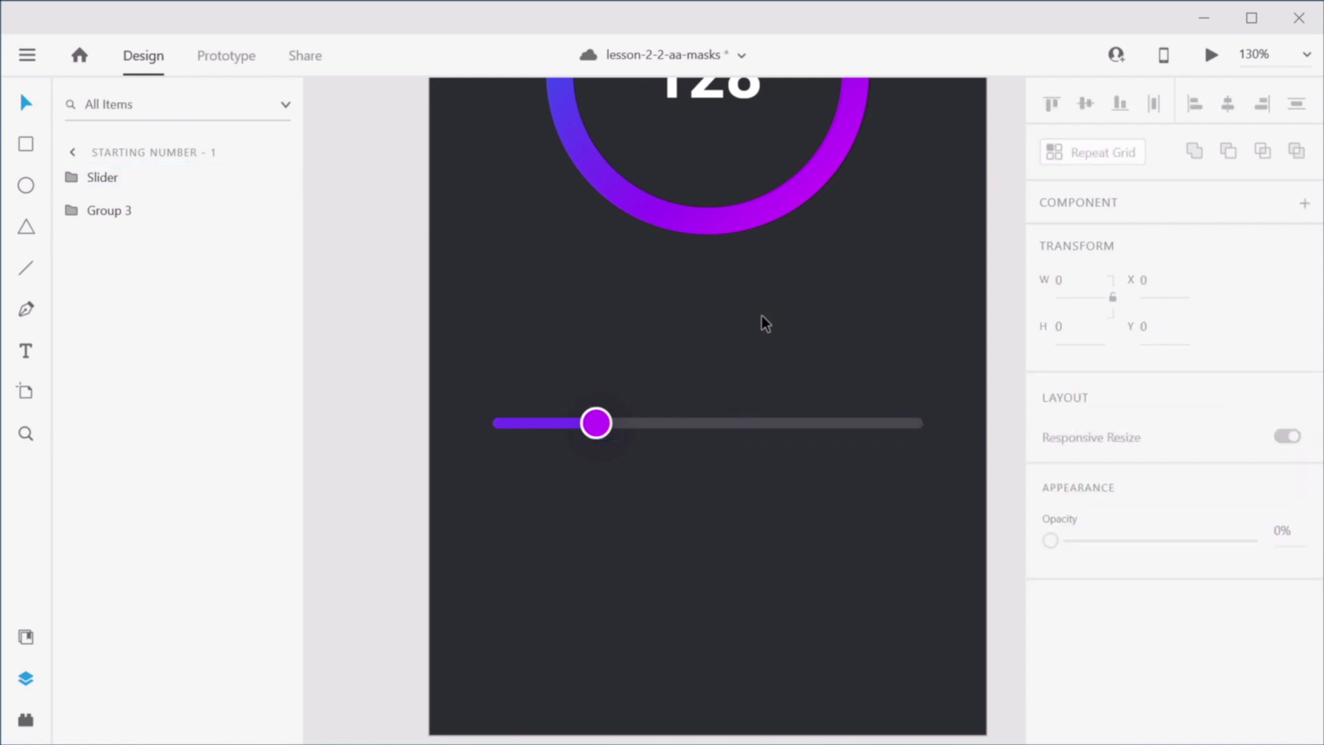
scroll(780, 405, up, 5)
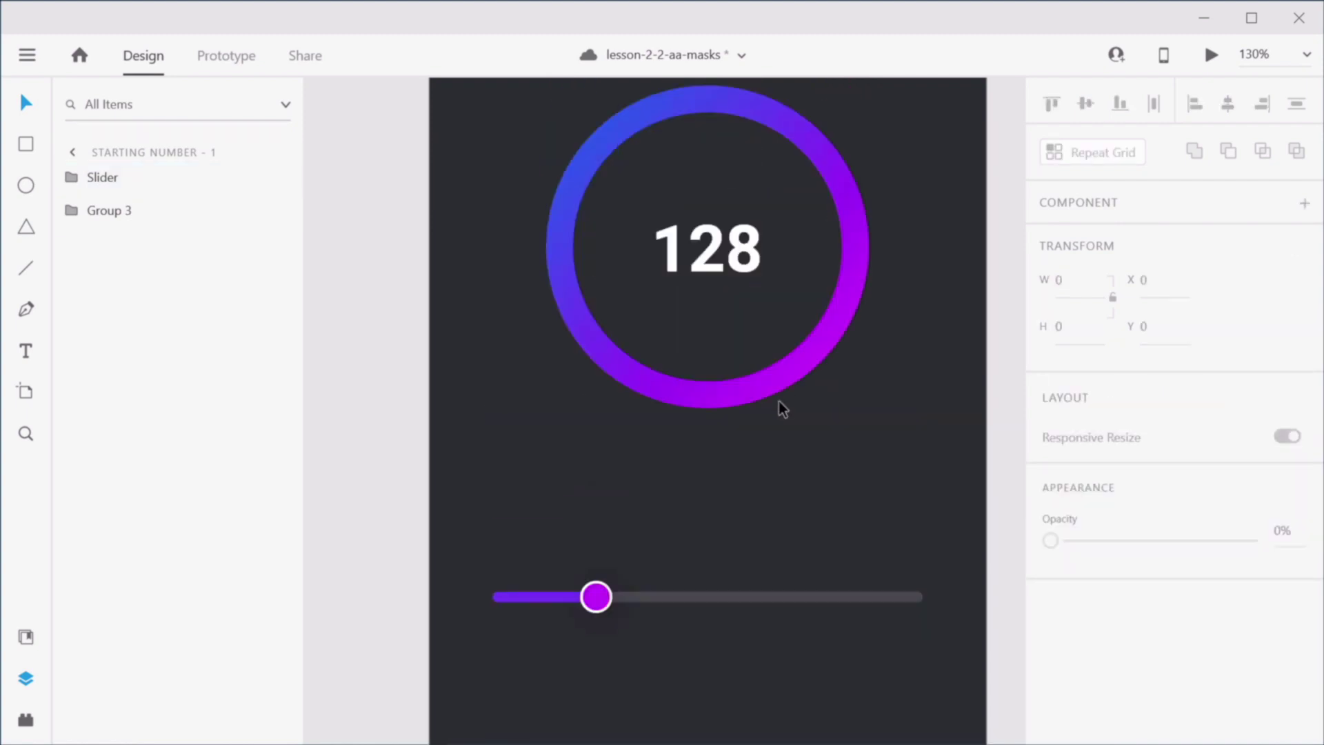
scroll(783, 408, down, 3)
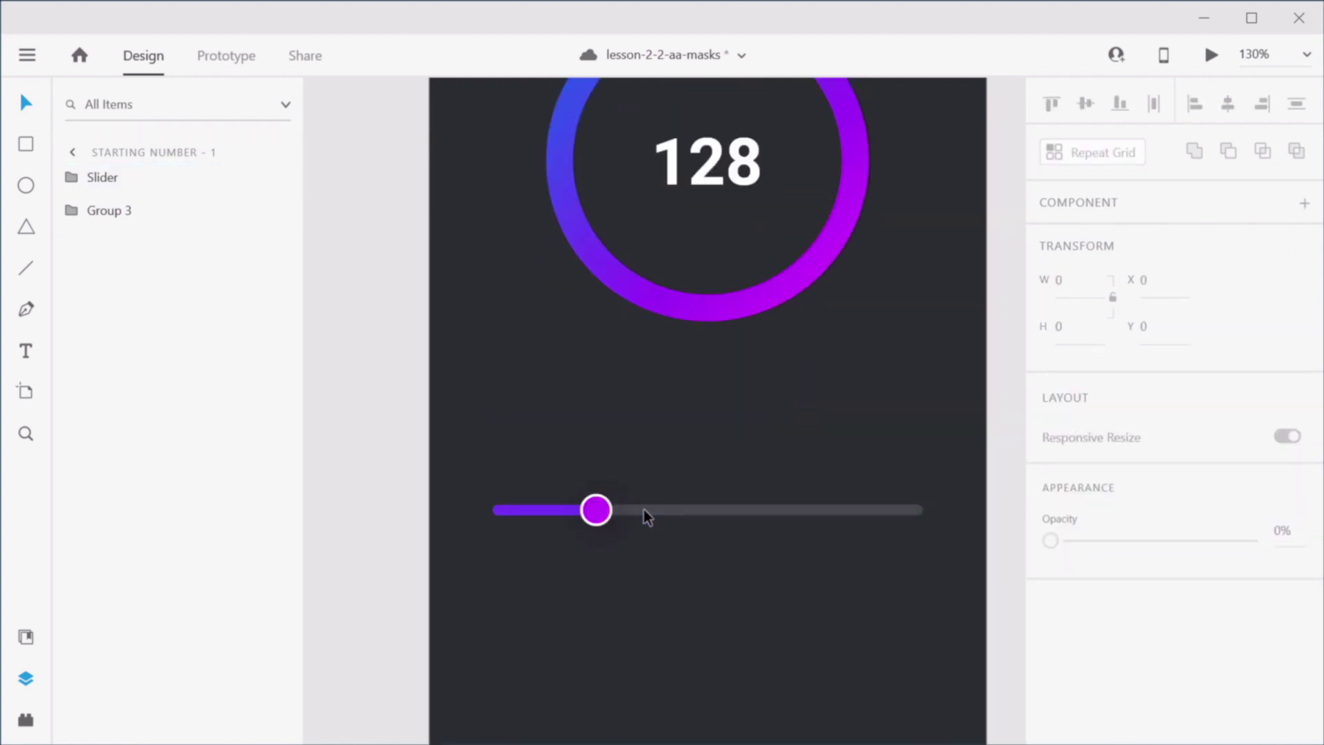
double_click(597, 511)
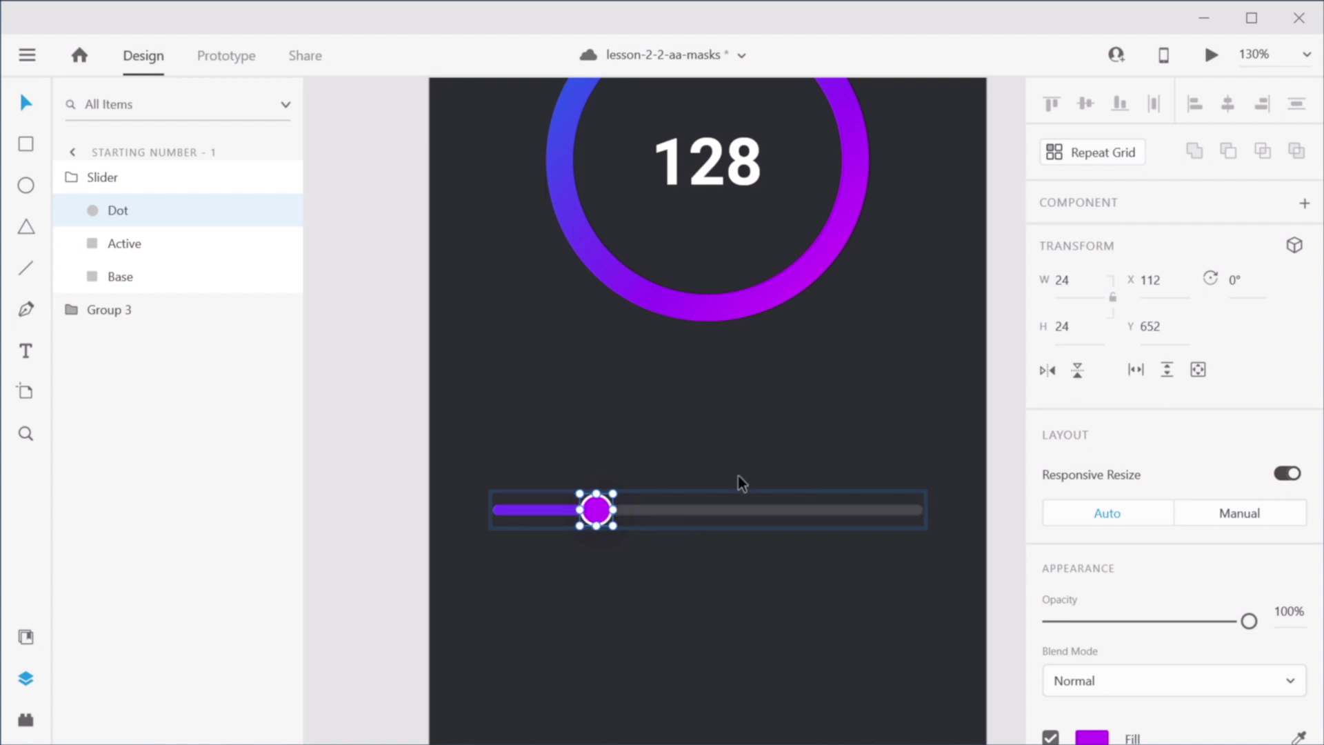
scroll(737, 474, up, 2)
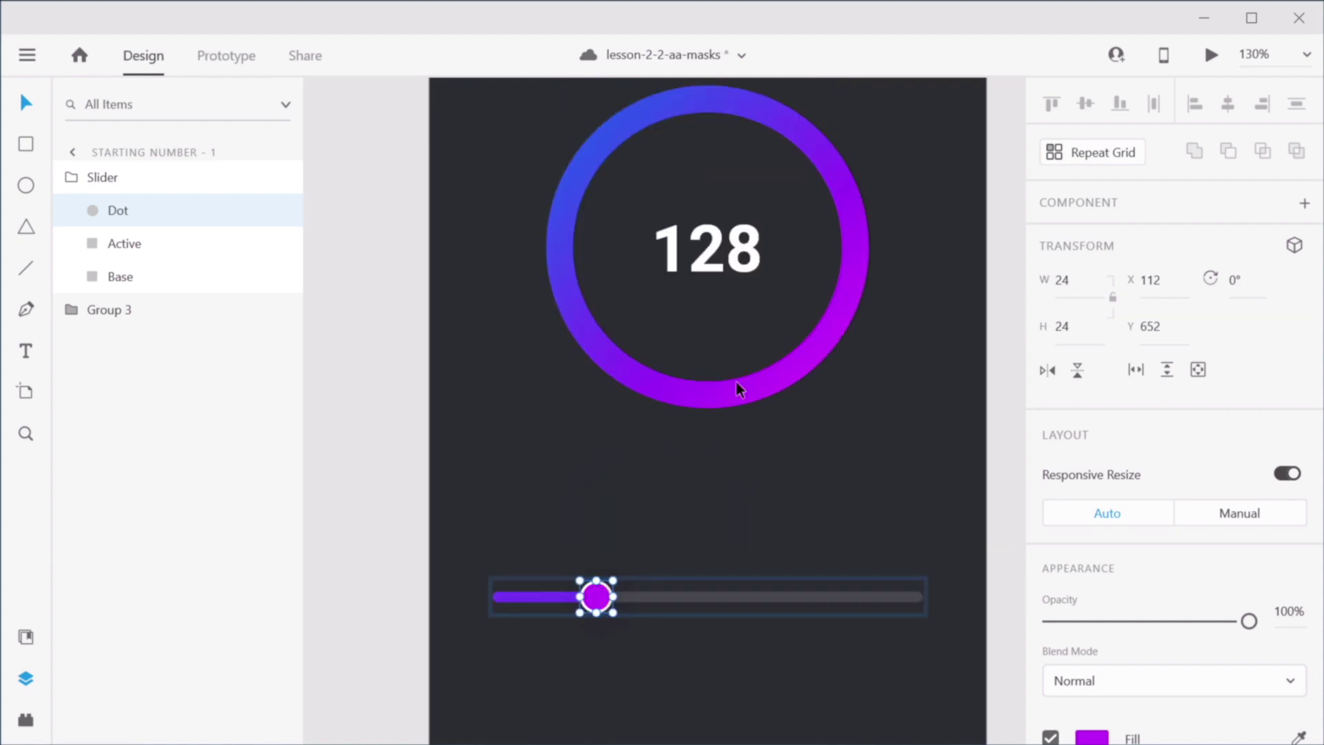
Step: Select the 128 text inside the number ring group
click(696, 255)
double_click(698, 254)
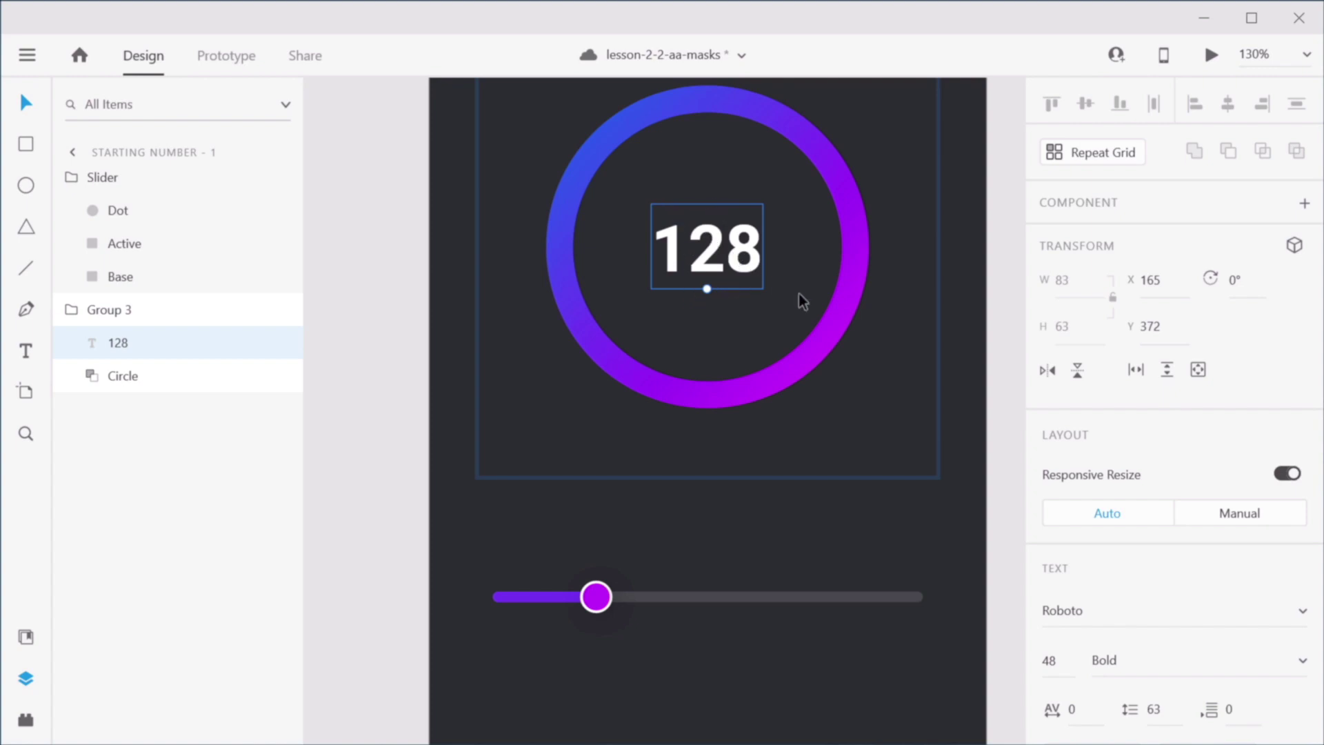
double_click(710, 252)
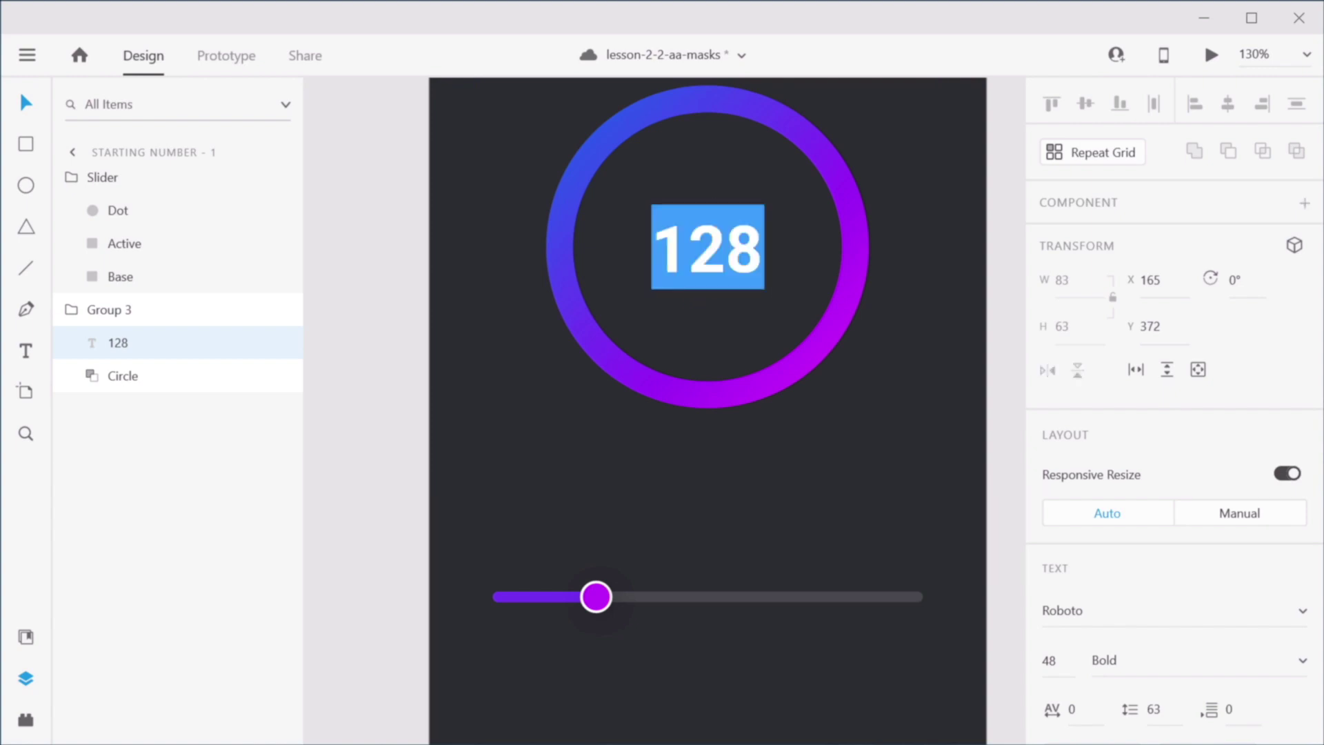
click(695, 252)
text(12)
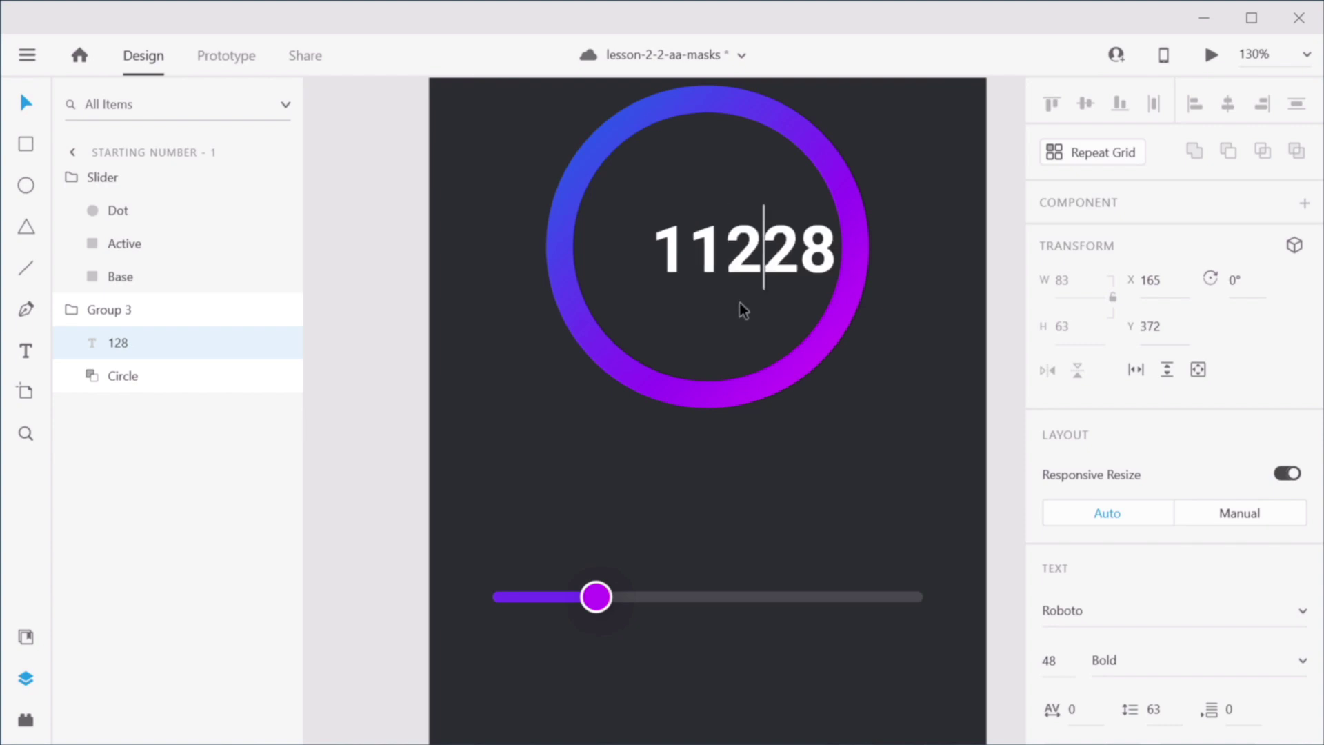
key(BackSpace)
key(BackSpace)
key(Right)
key(Right)
key(Escape)
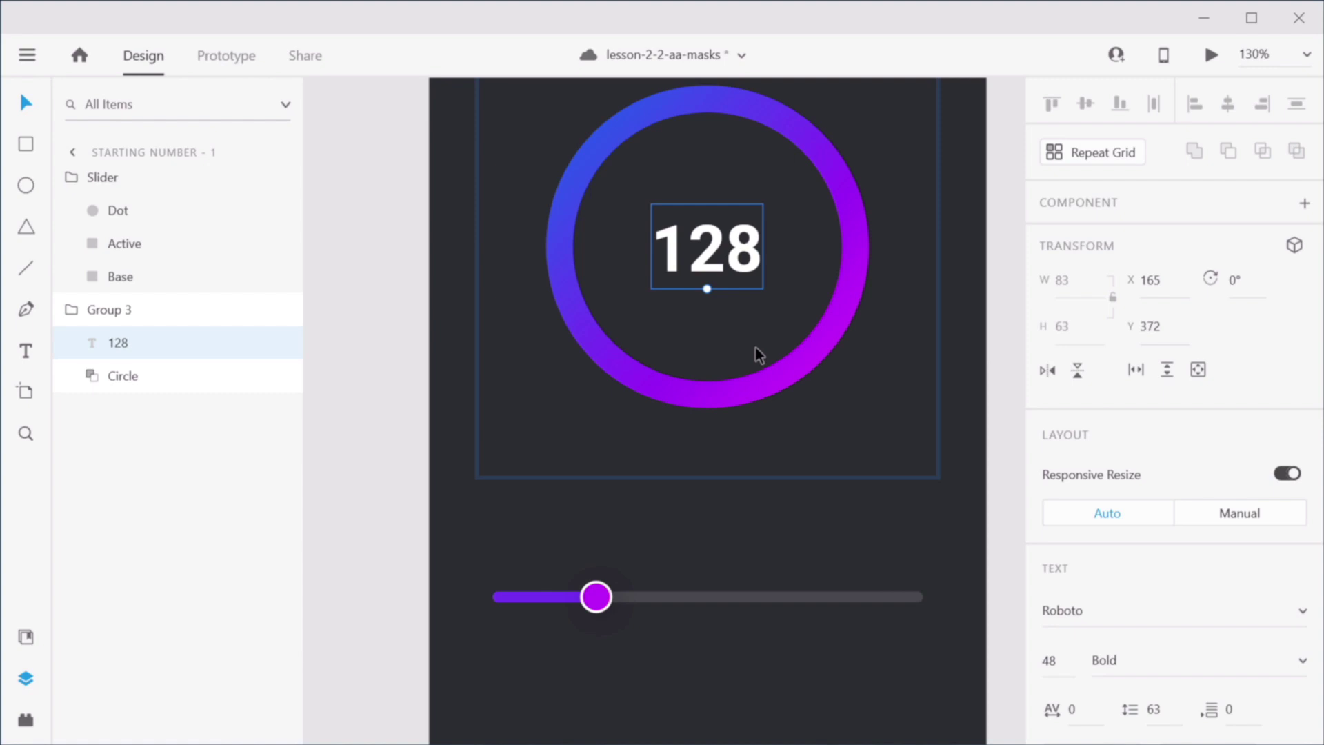
Step: Paste a copy of the 128 text and move it onto the empty pasteboard to the right of the artboard
scroll(756, 347, down, 2)
drag(828, 279, 558, 343)
click(806, 357)
key(ctrl+v)
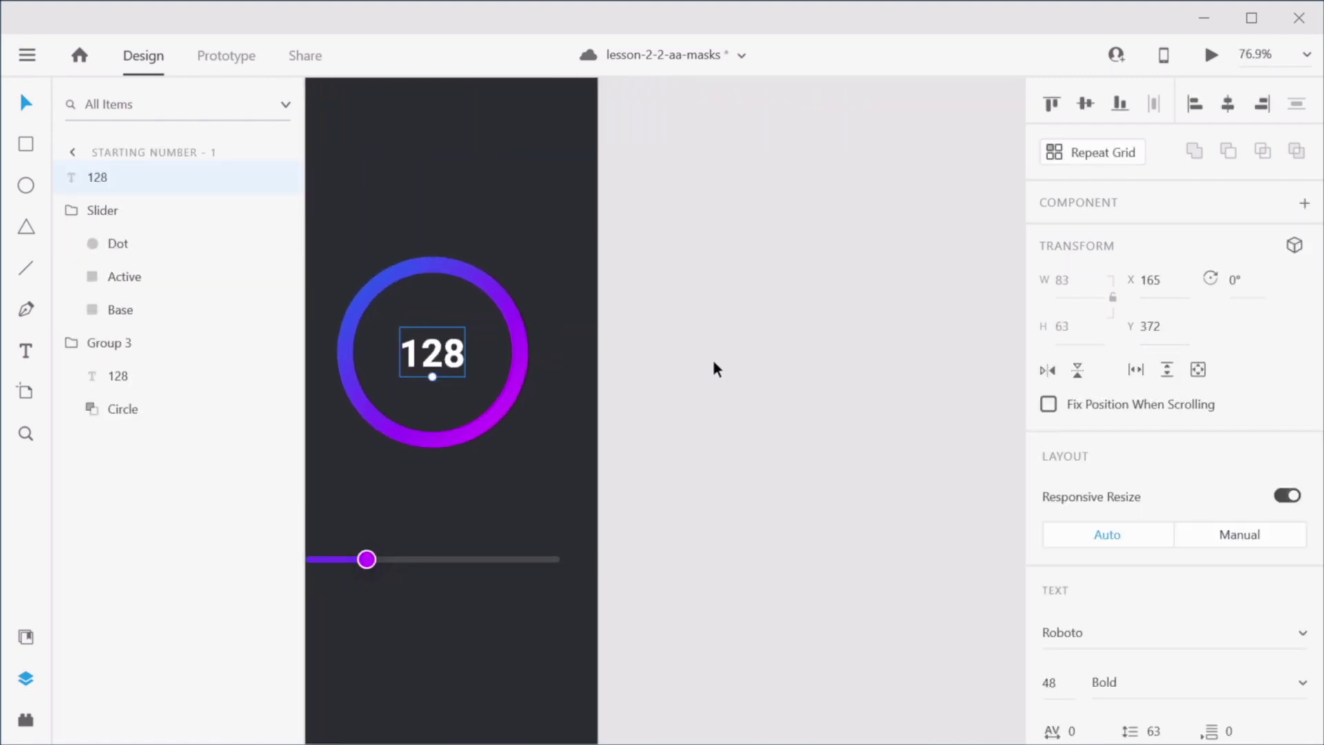
drag(444, 363, 788, 329)
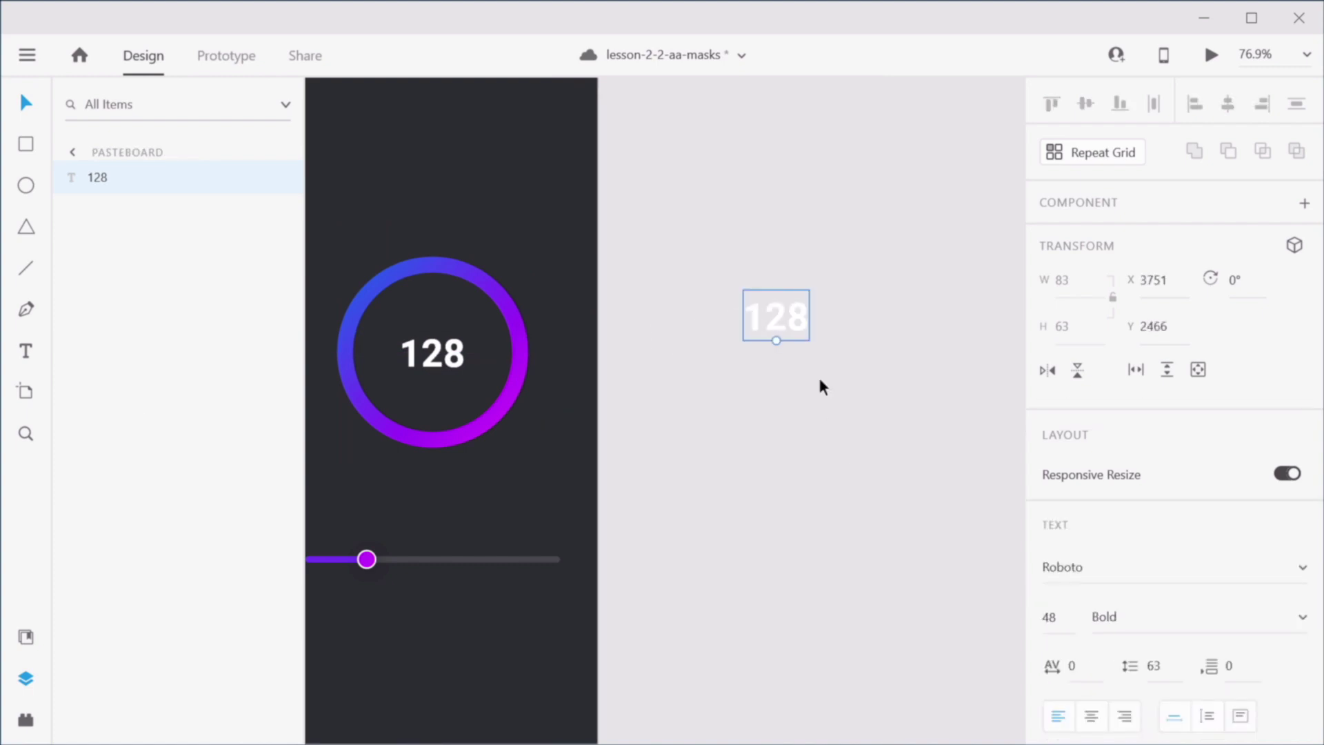
Step: Change the fill of the copied 128 text to the near-black #141414
scroll(818, 381, up, 1)
scroll(818, 378, up, 1)
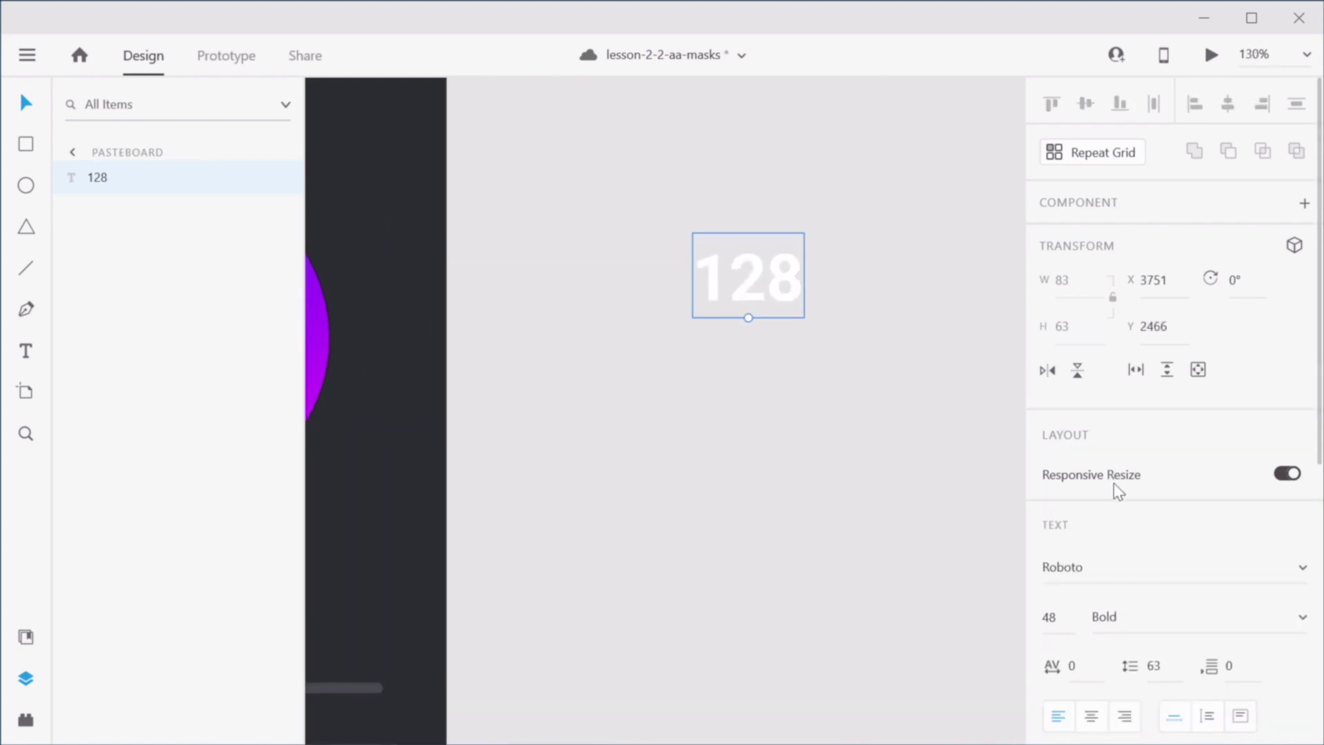
scroll(1099, 586, down, 5)
click(1089, 560)
drag(867, 472, 768, 593)
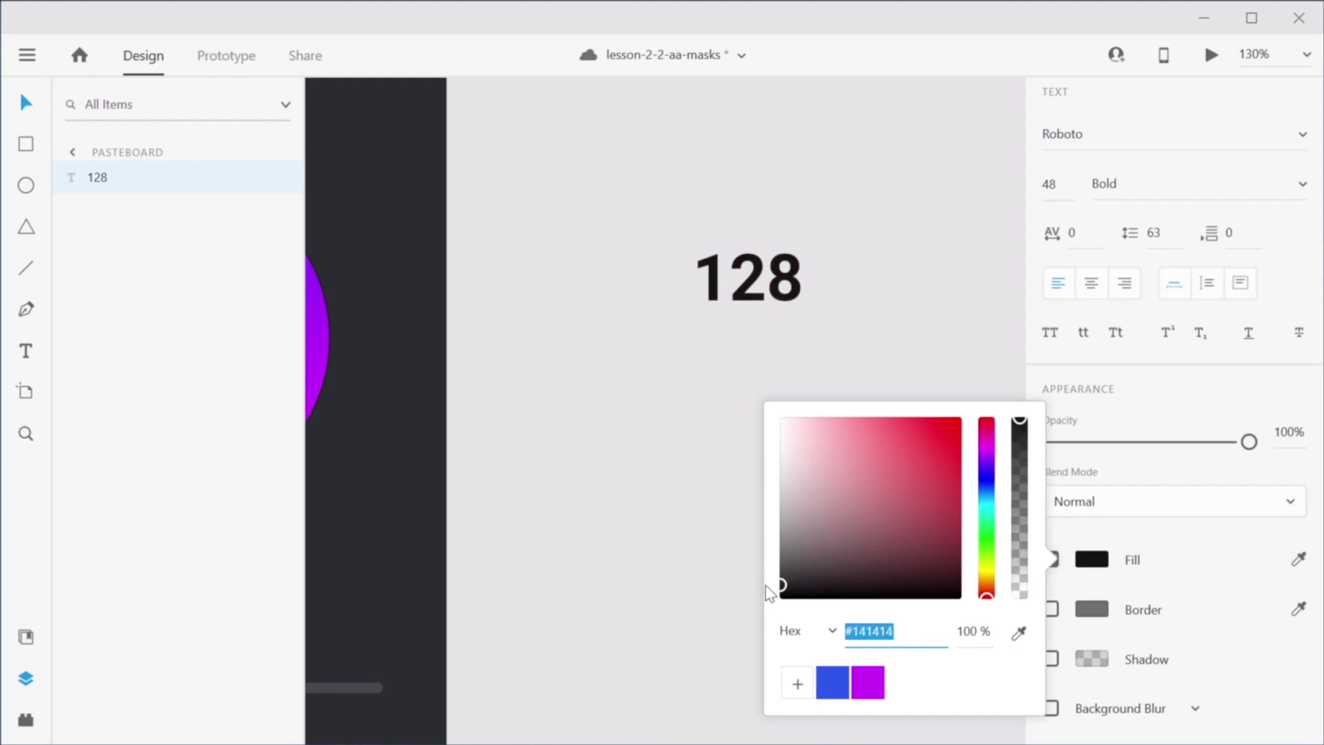
Step: Duplicate the 128 text directly below the original and change the copy to 1
click(864, 253)
click(756, 272)
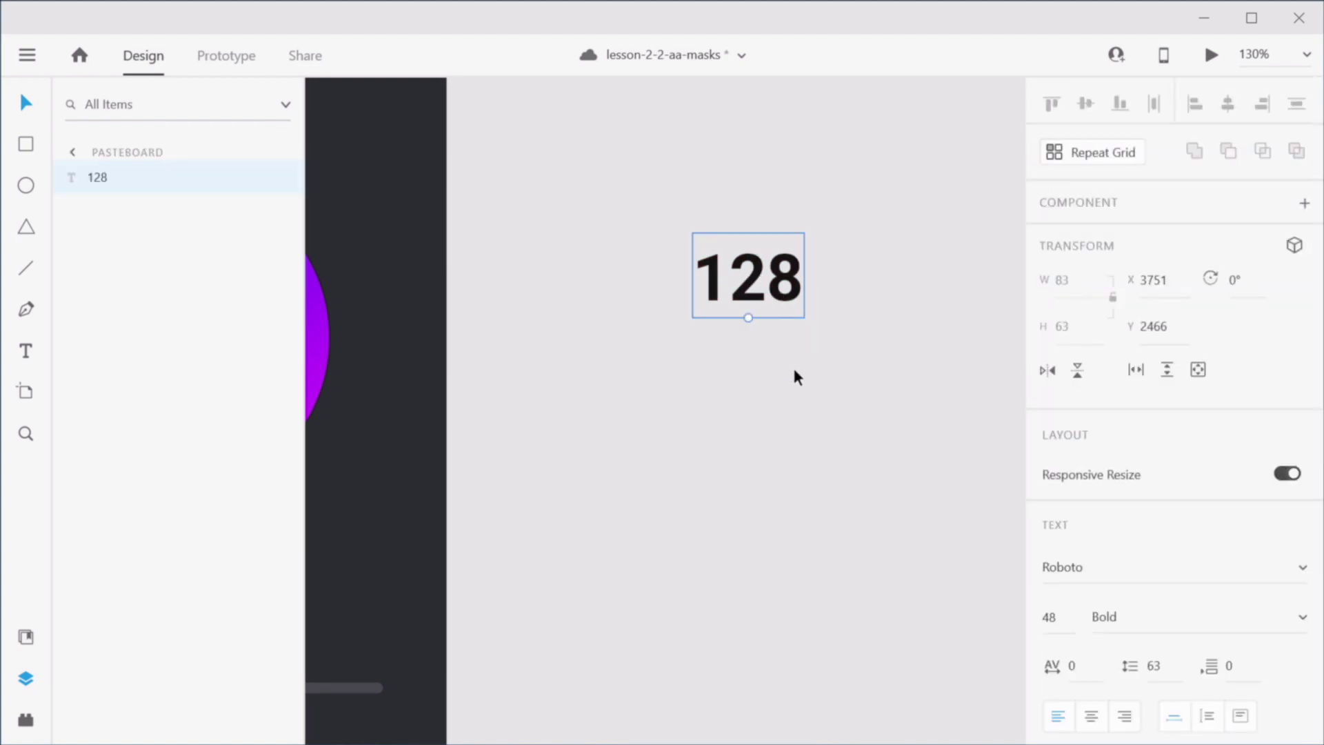
key(ctrl+d)
drag(756, 276, 762, 372)
double_click(761, 371)
text(1)
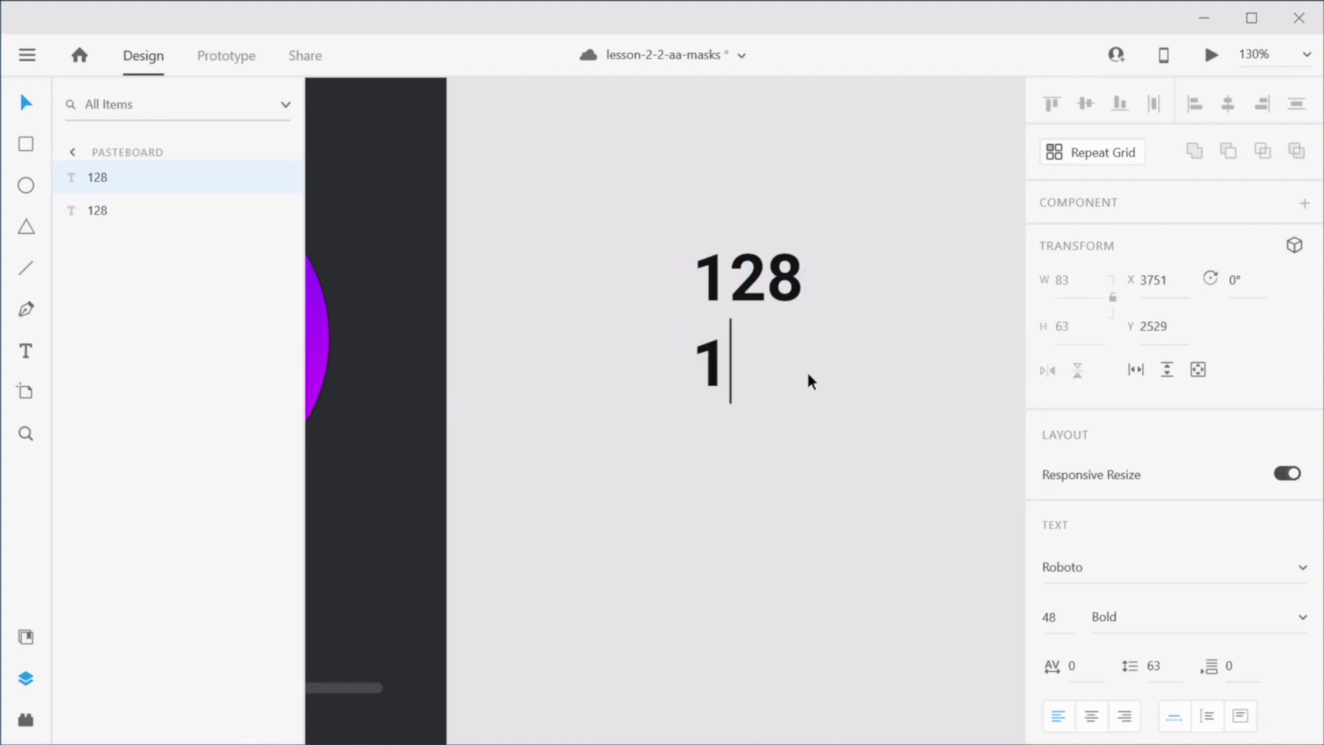
key(Escape)
Step: Duplicate the single digit 1, place the copy right beside it, and change it to 2
key(ctrl+d)
drag(725, 373, 789, 365)
double_click(751, 369)
text(2)
key(Escape)
Step: Duplicate the 2 as the last digit of the split number and change it to 8
key(ctrl+d)
double_click(788, 364)
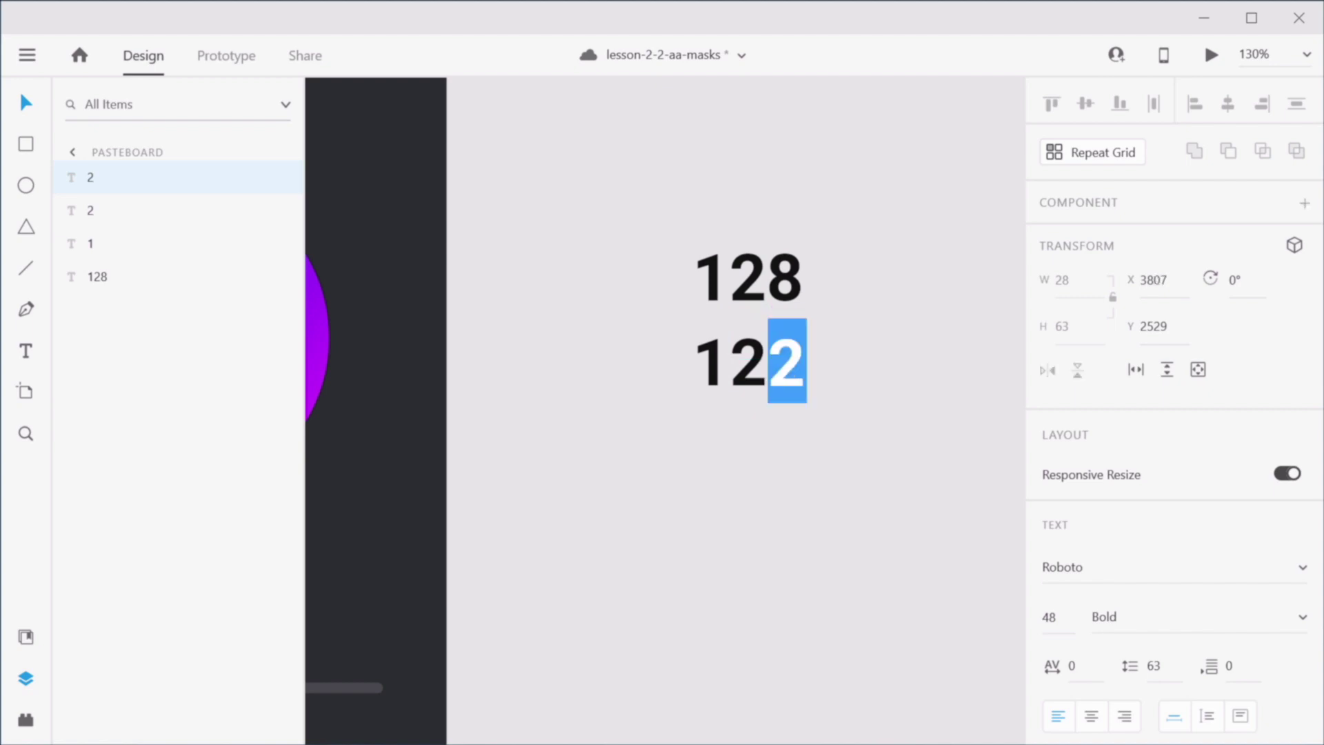
text(8)
click(629, 290)
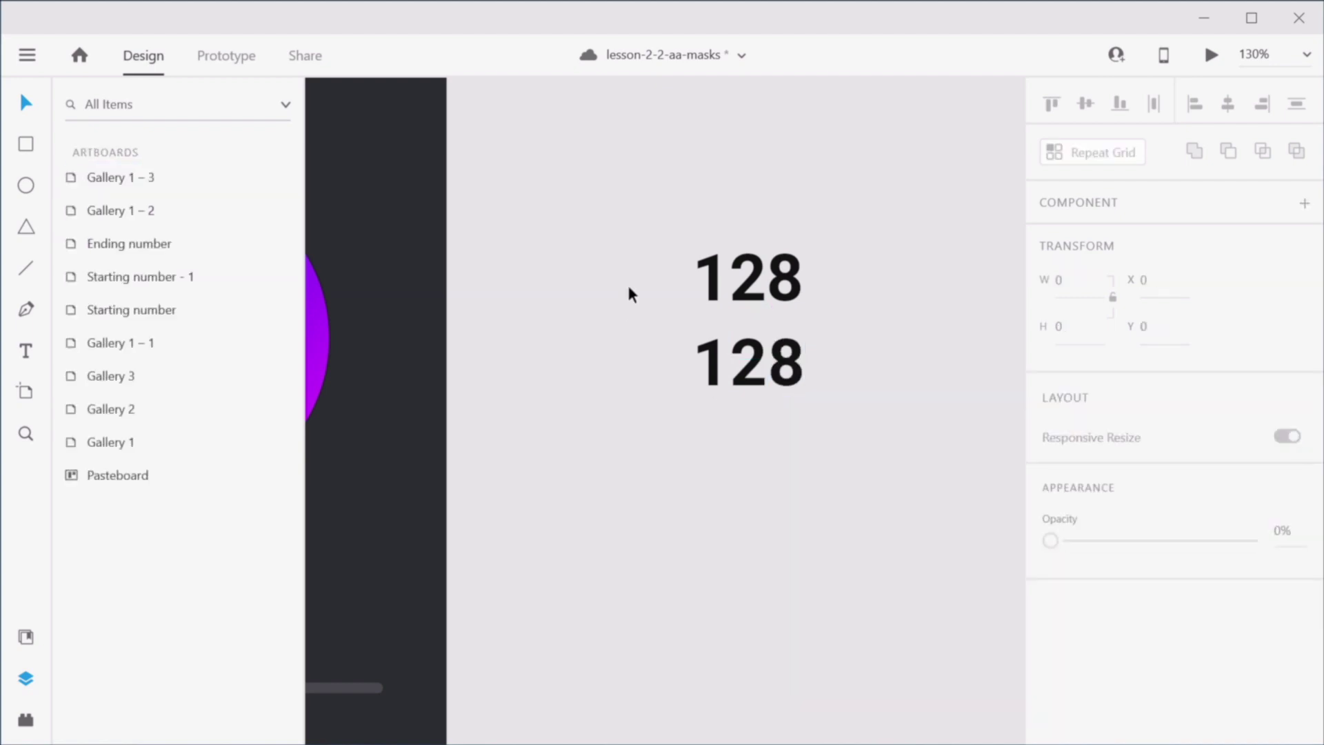
Step: Delete the original one-piece 128 text above the separate digits
drag(660, 240, 875, 295)
key(Delete)
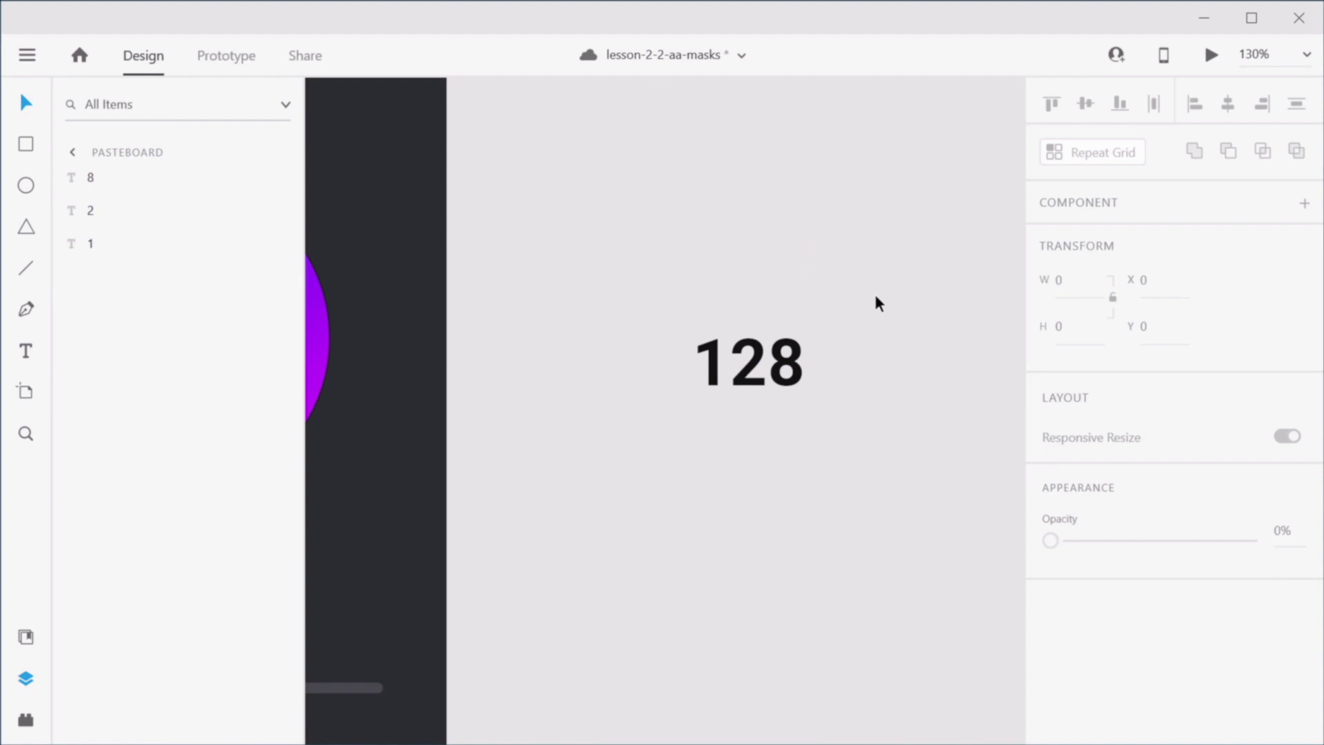
click(897, 317)
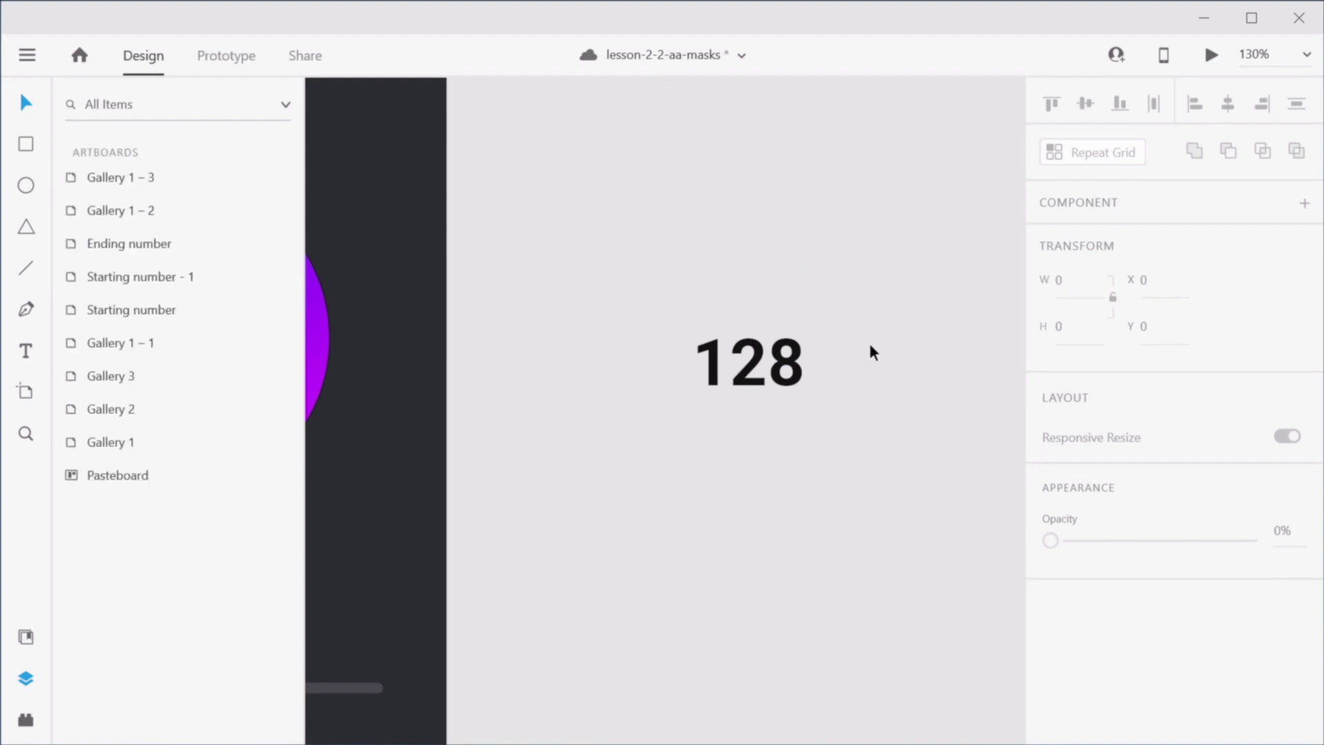
Step: Turn the digit 1 into a vertical repeat grid of five rows with no gap between them
scroll(870, 351, down, 3)
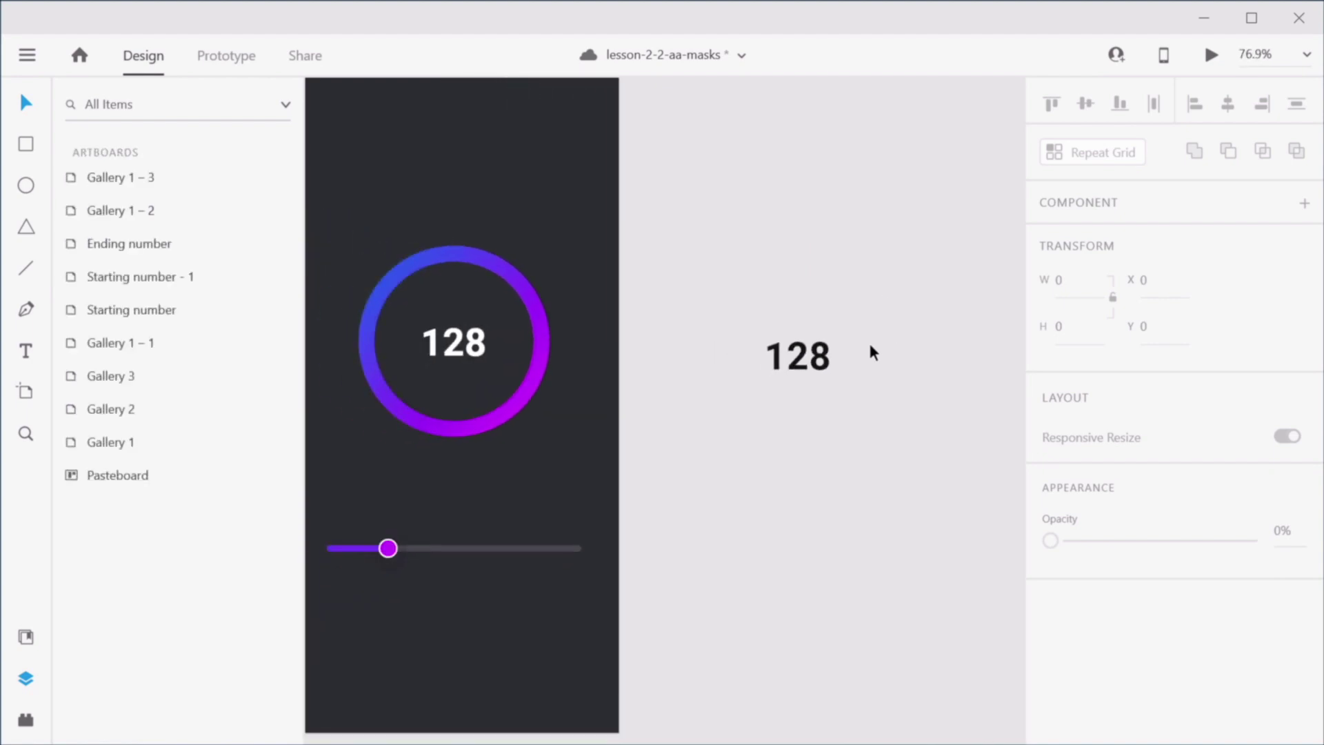
scroll(852, 250, down, 3)
drag(808, 306, 825, 573)
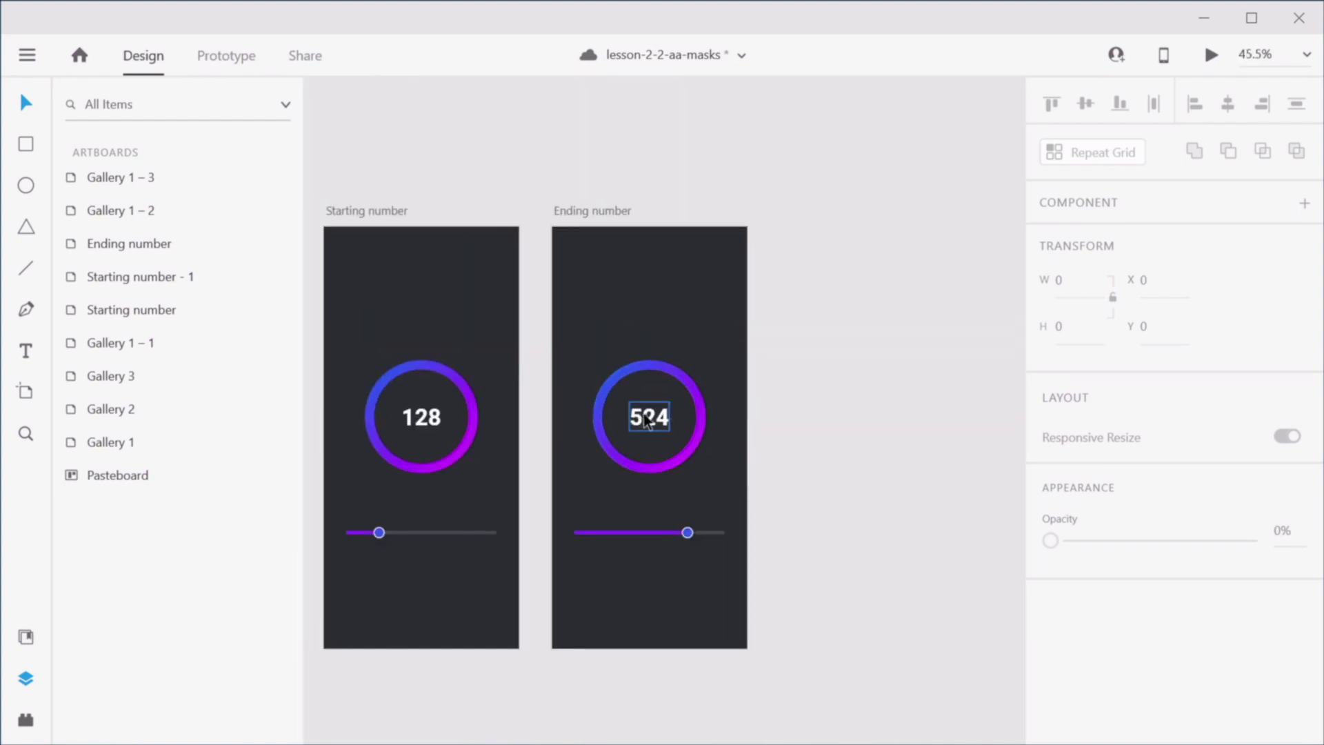
scroll(832, 535, down, 11)
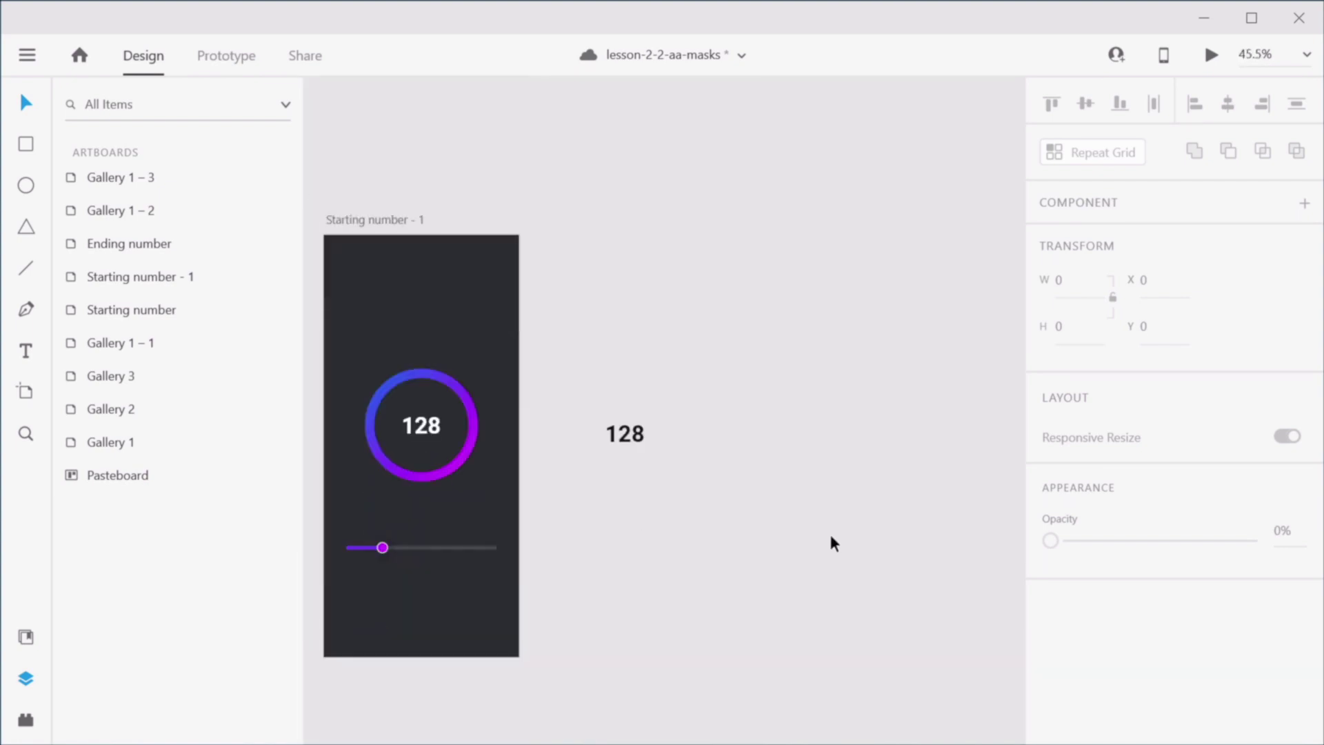
key(z)
drag(583, 355, 724, 538)
drag(731, 531, 912, 382)
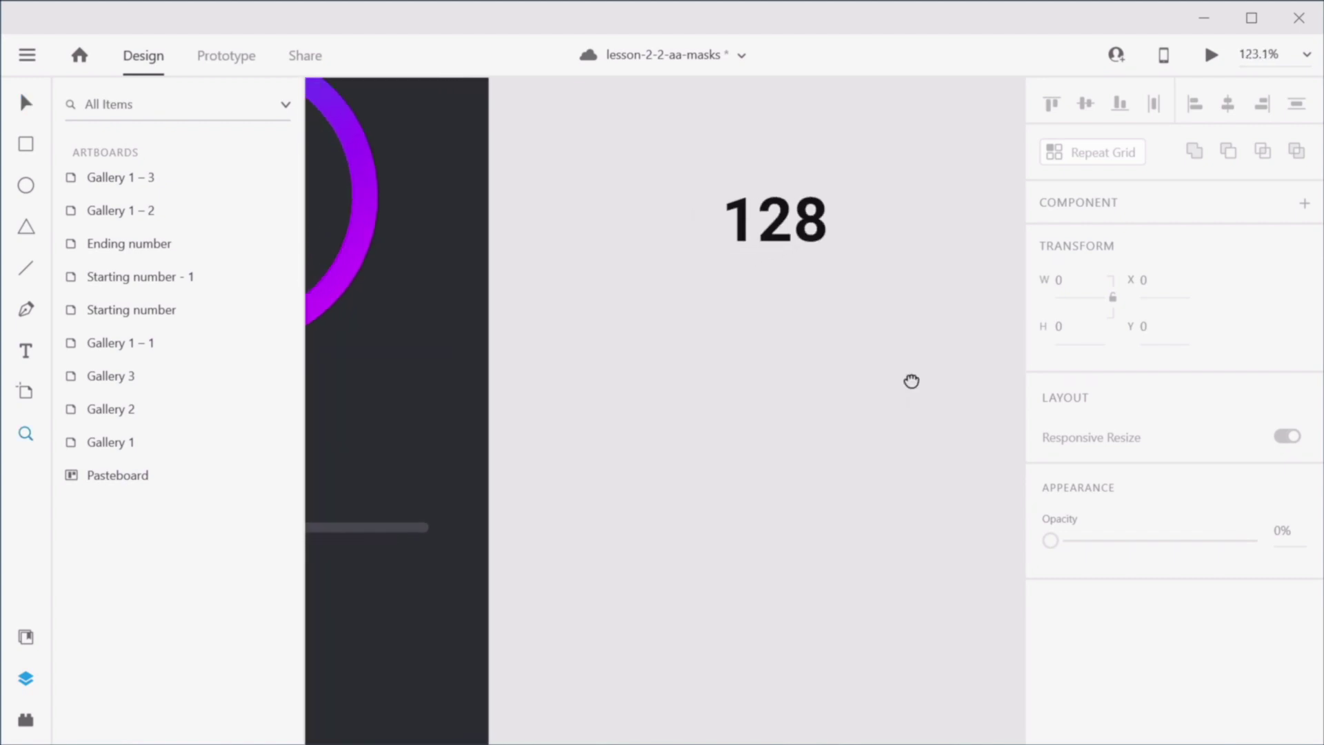
key(v)
click(743, 242)
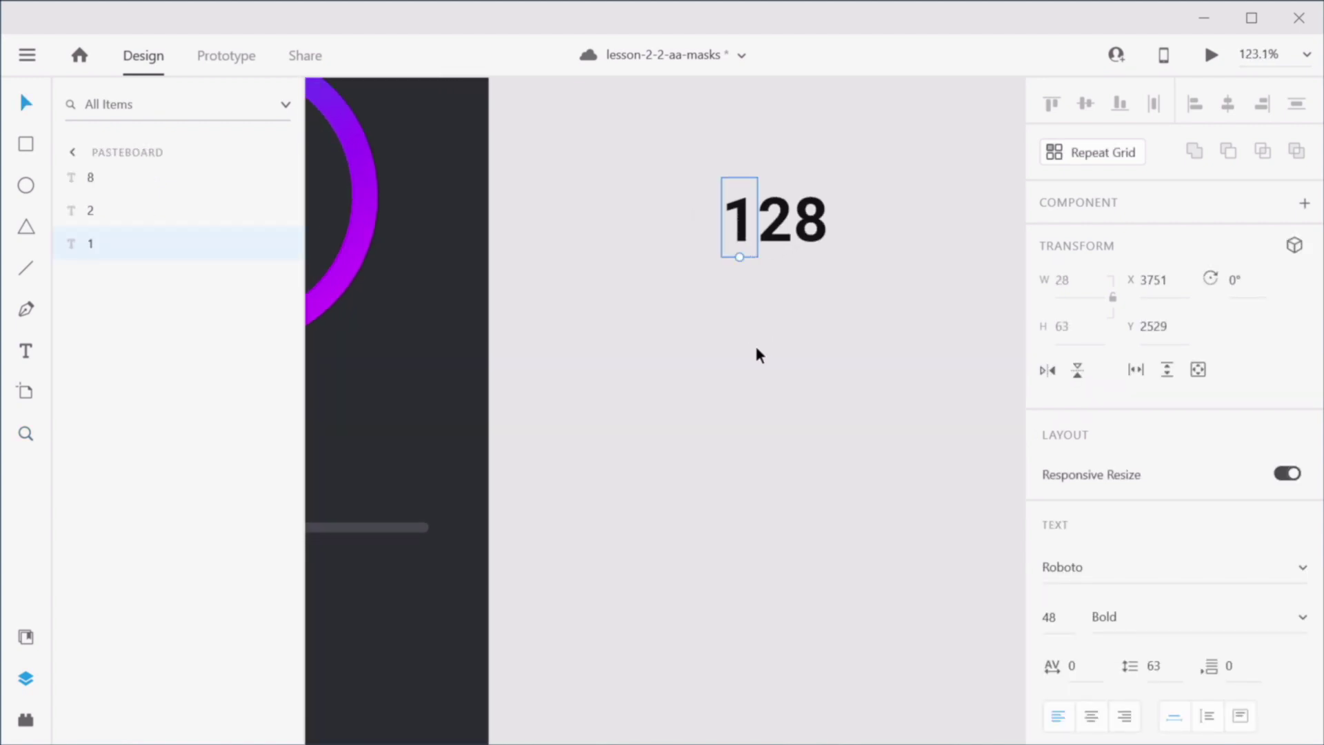
click(1095, 153)
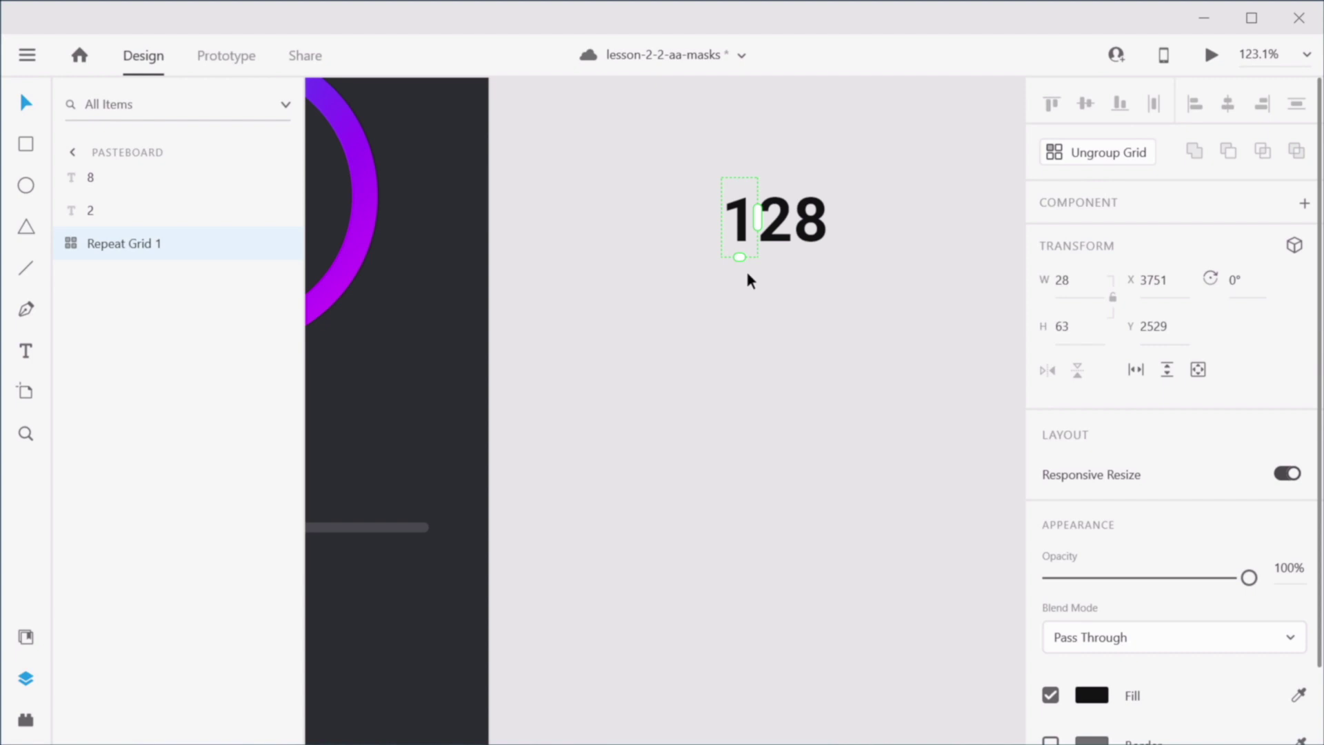
drag(739, 256, 750, 679)
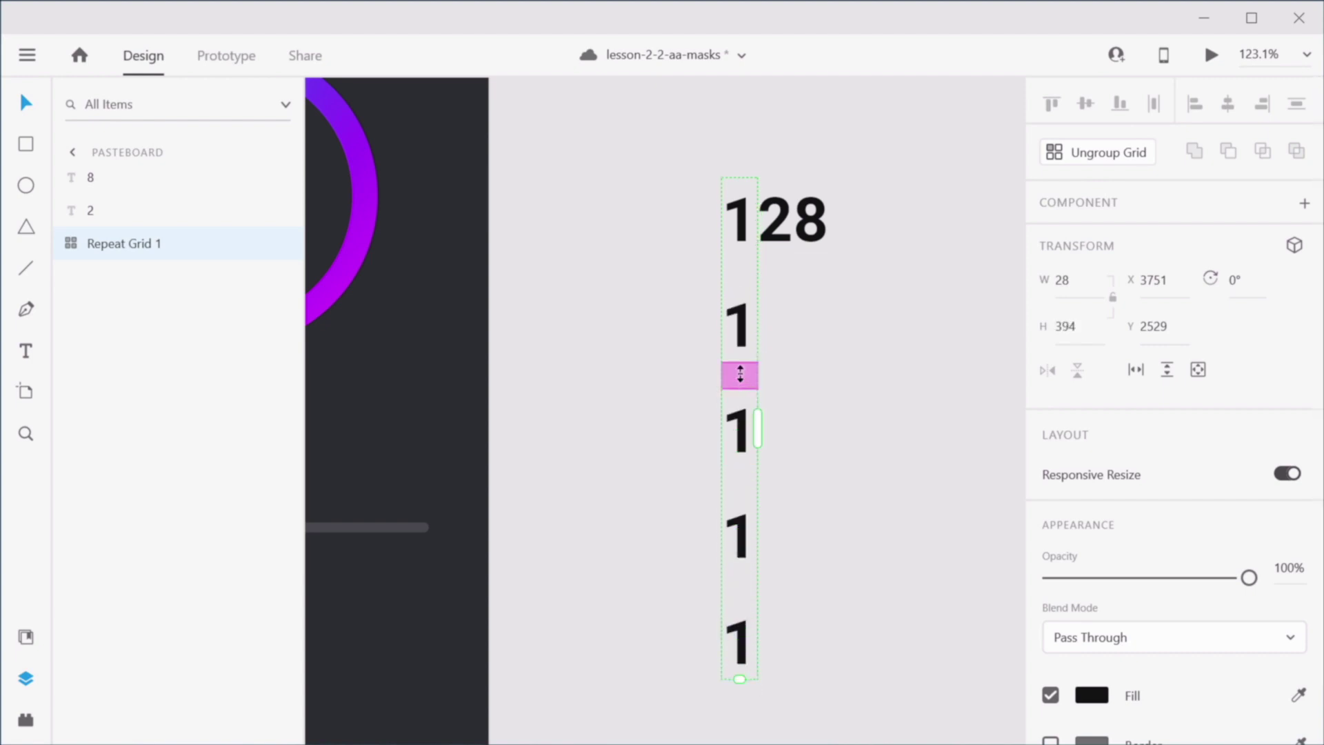
drag(745, 378, 743, 321)
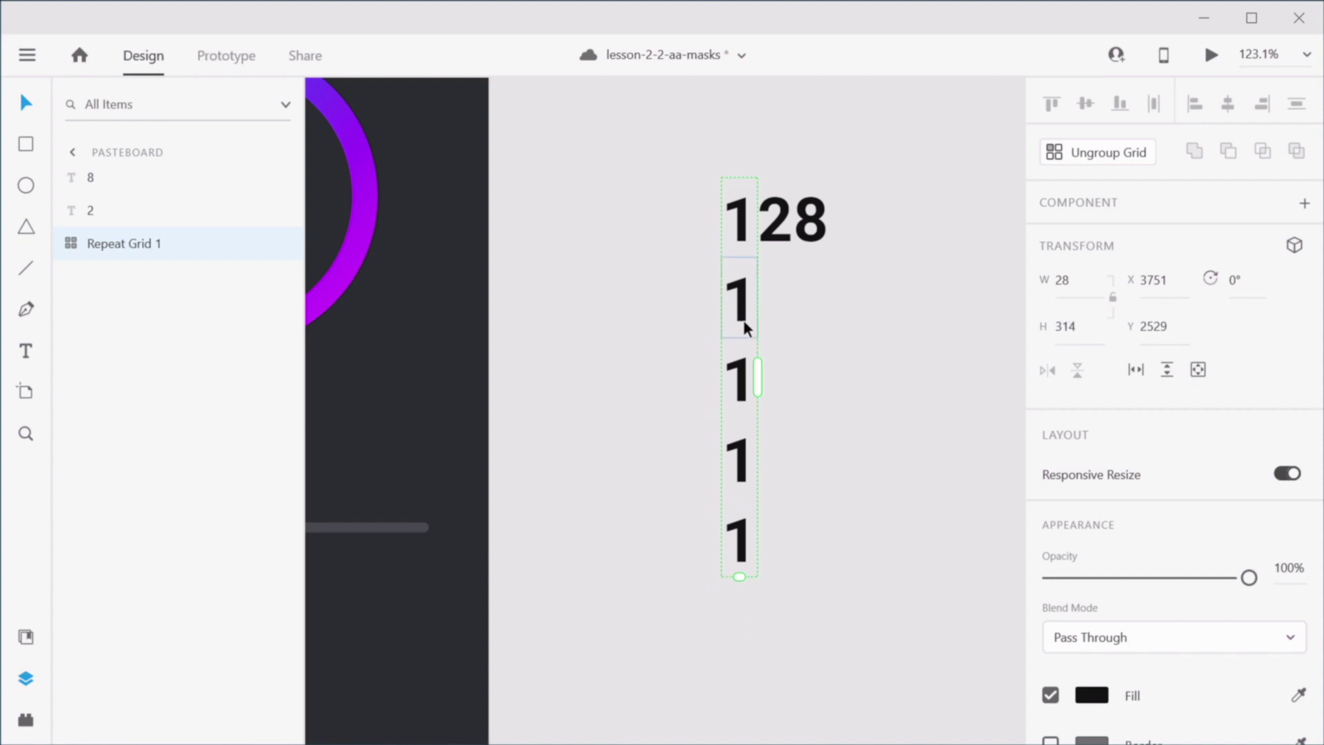
Step: Change the second and third digits of the first column to 2 and 3
double_click(743, 303)
double_click(740, 298)
text(2)
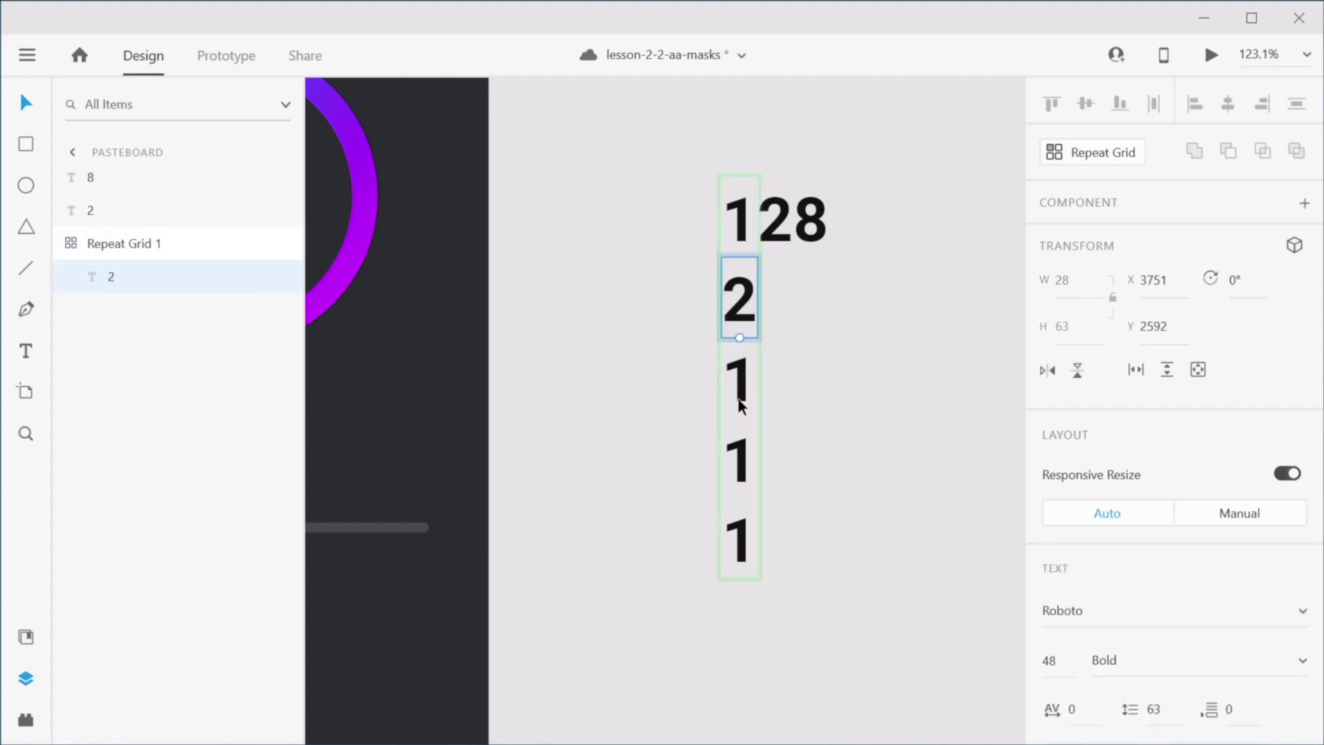
click(739, 406)
double_click(738, 384)
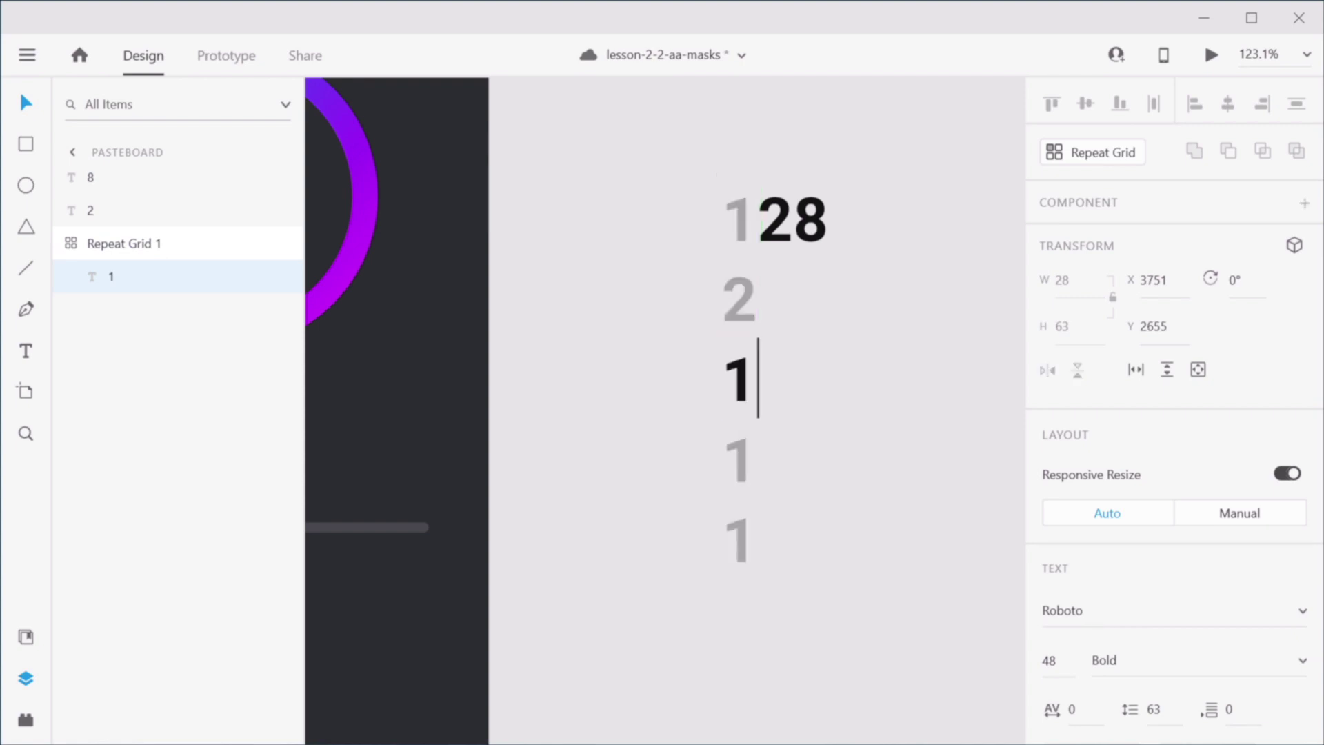
text(3)
Step: Change the fourth and fifth digits of the first column to 4 and 5, and save the document
double_click(741, 455)
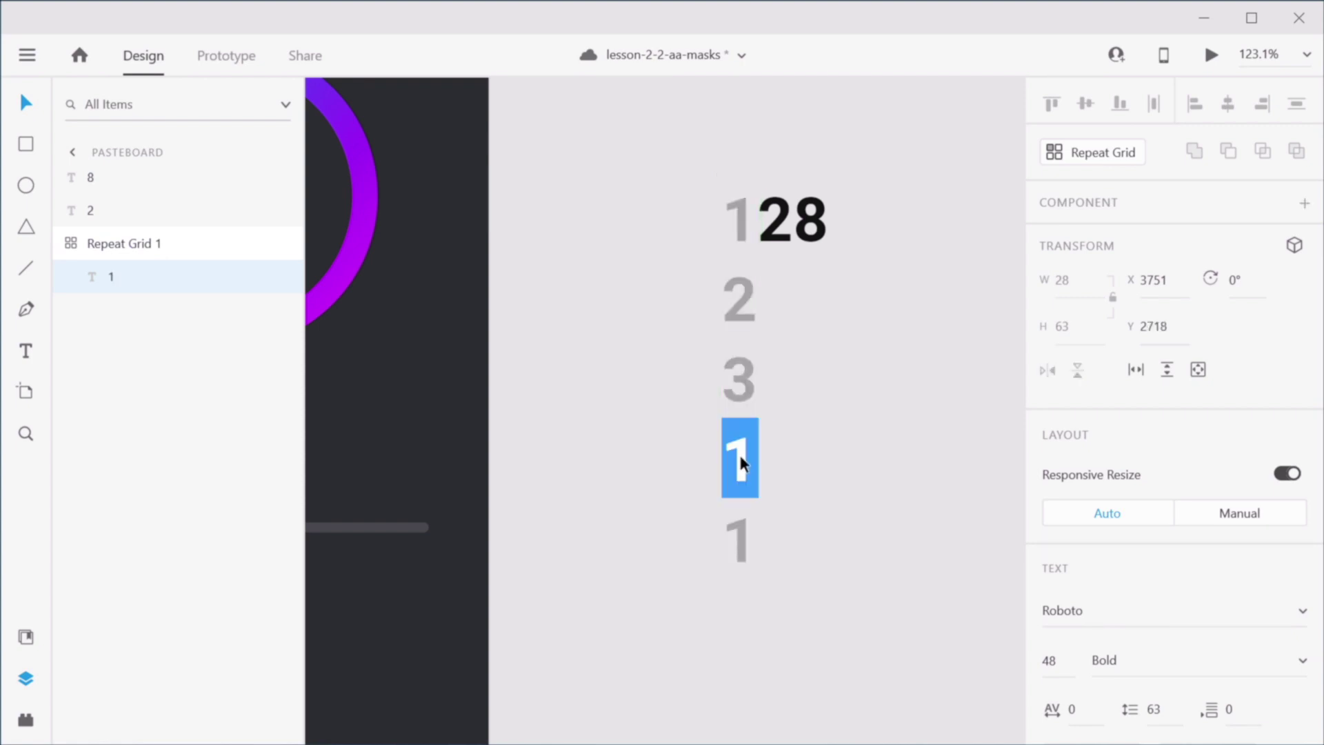
text(4)
key(Escape)
click(737, 534)
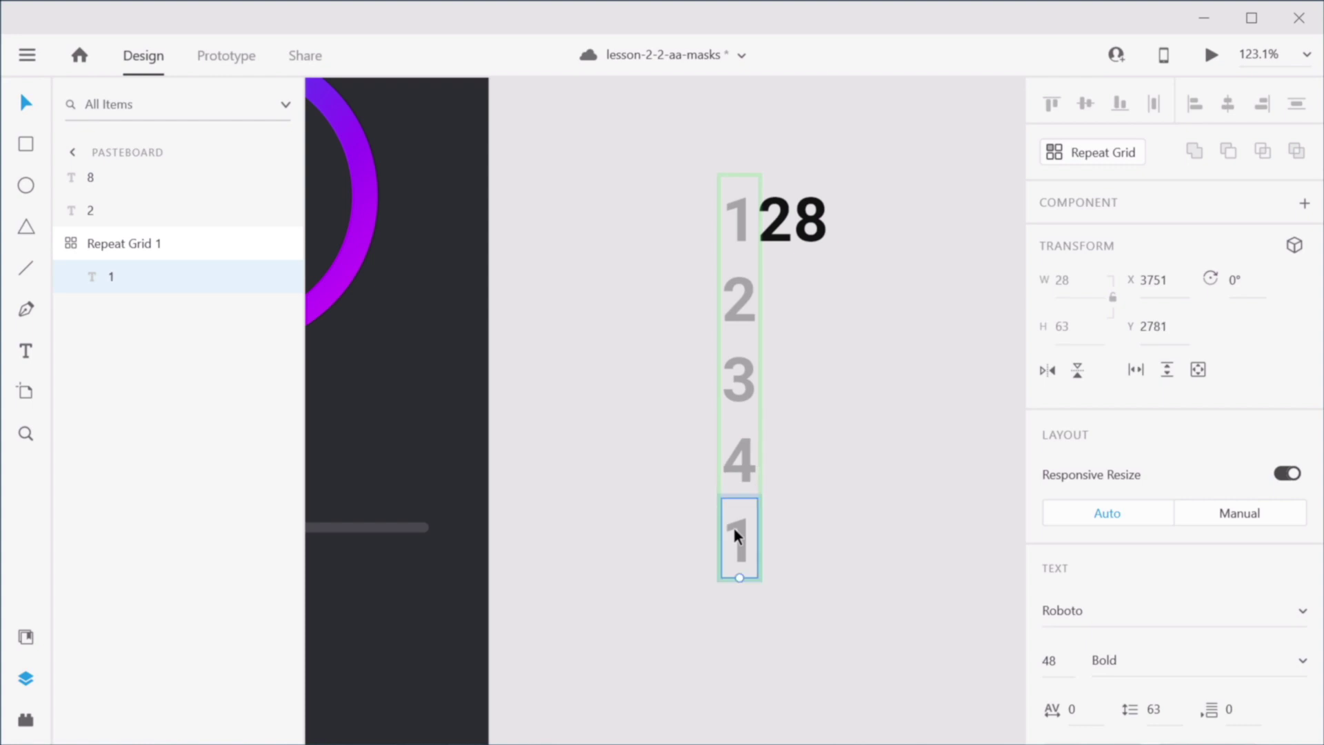
double_click(736, 534)
text(5)
key(Escape)
click(742, 225)
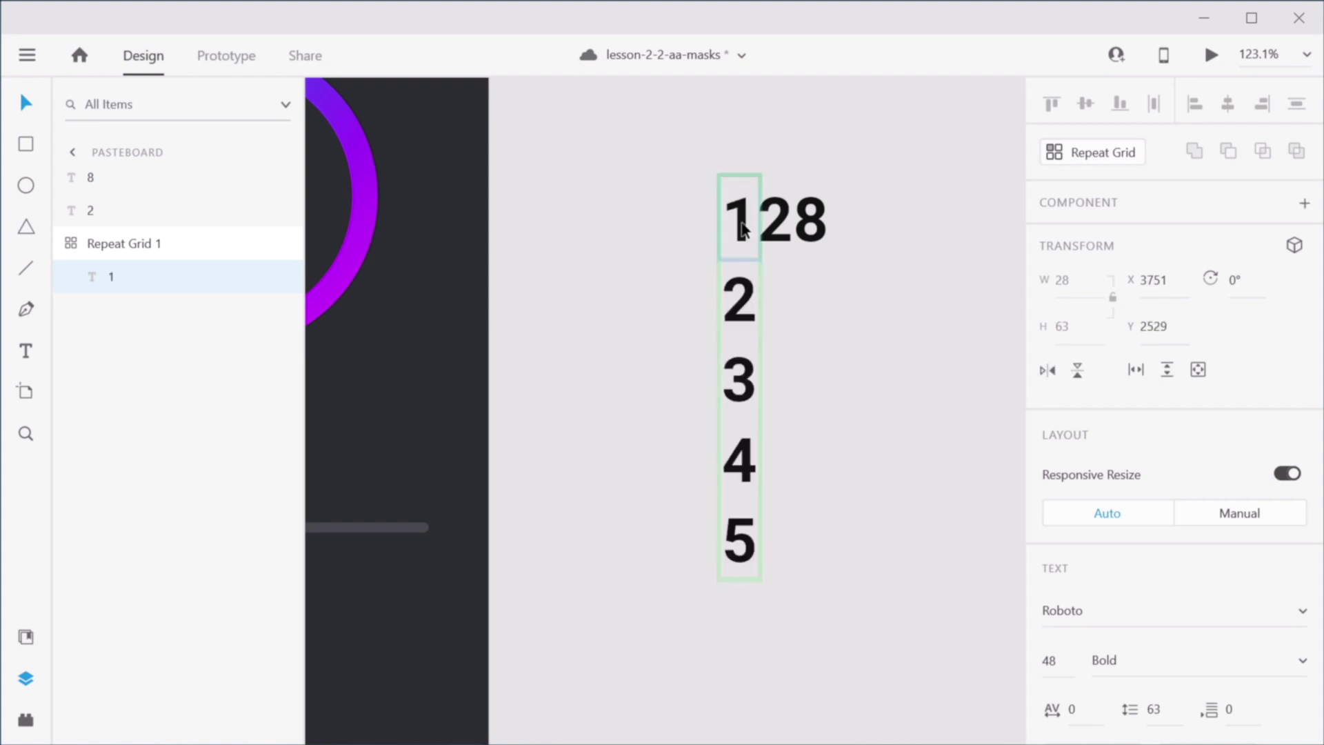
click(820, 337)
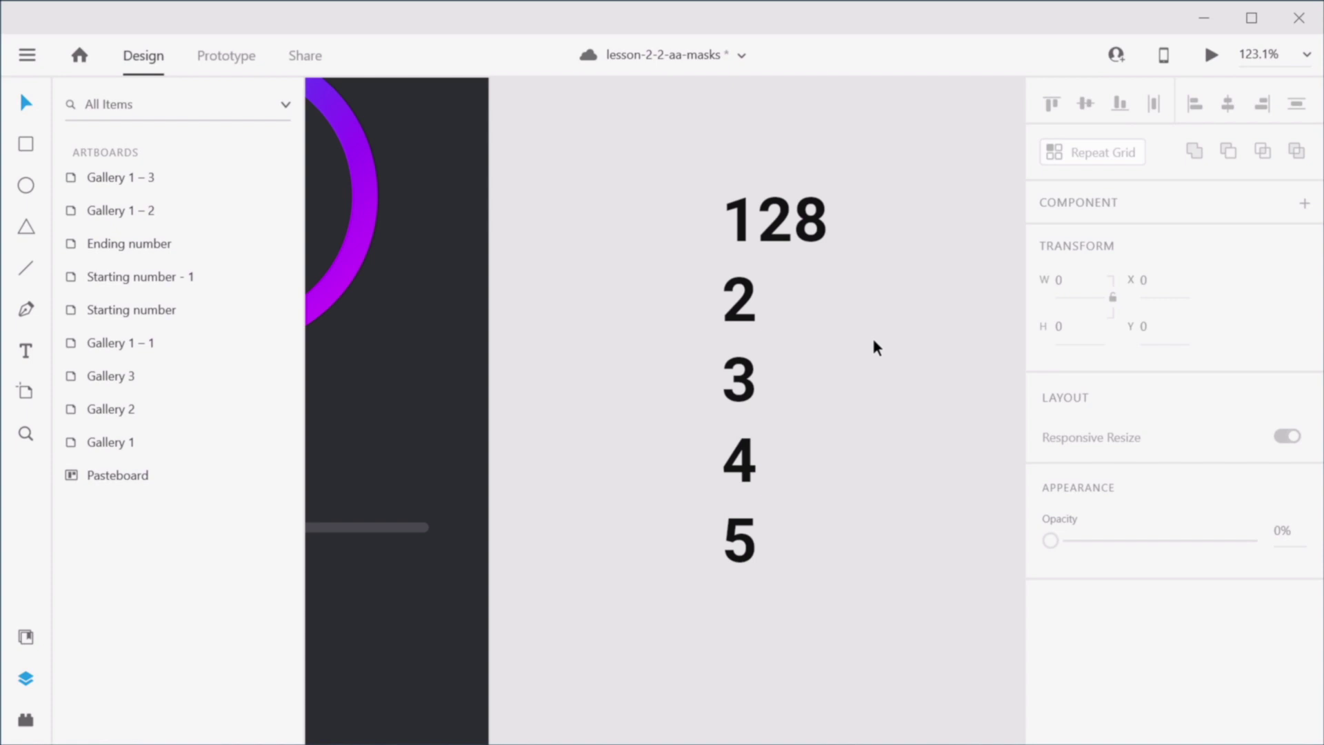
key(ctrl+s)
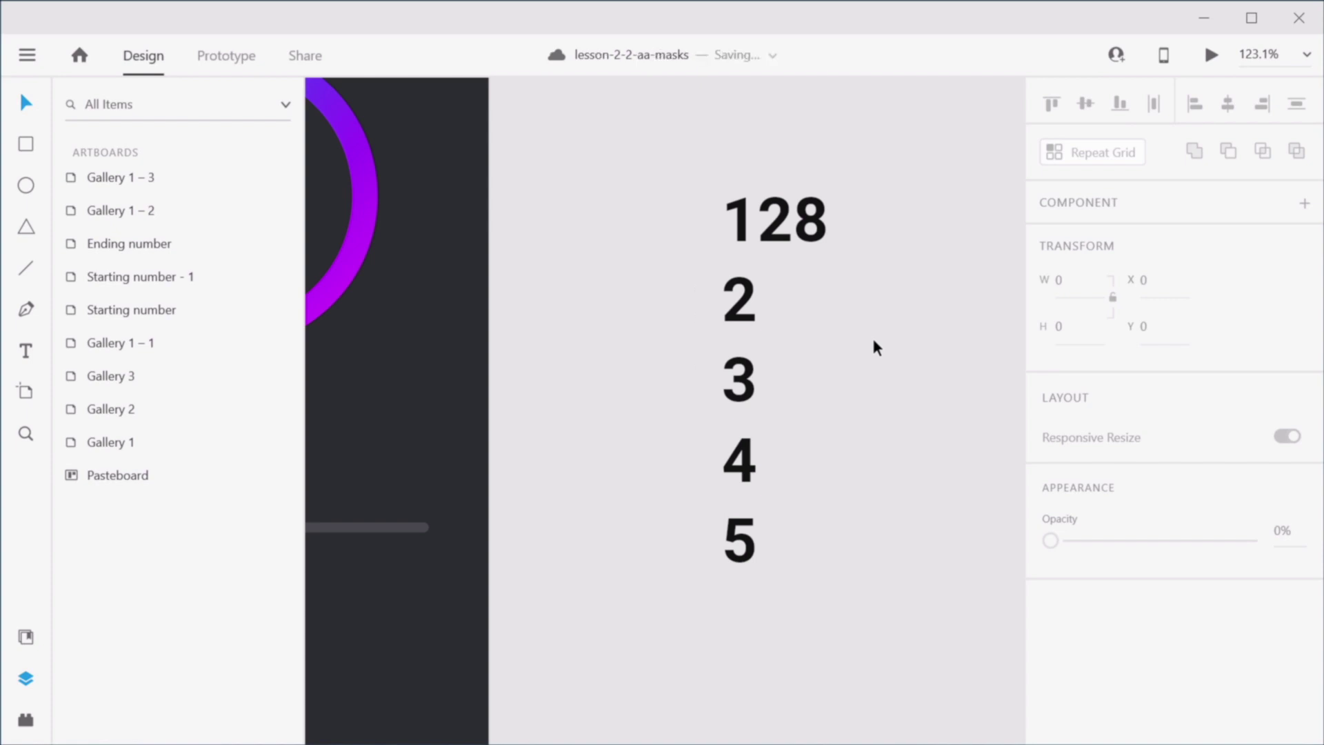
click(741, 549)
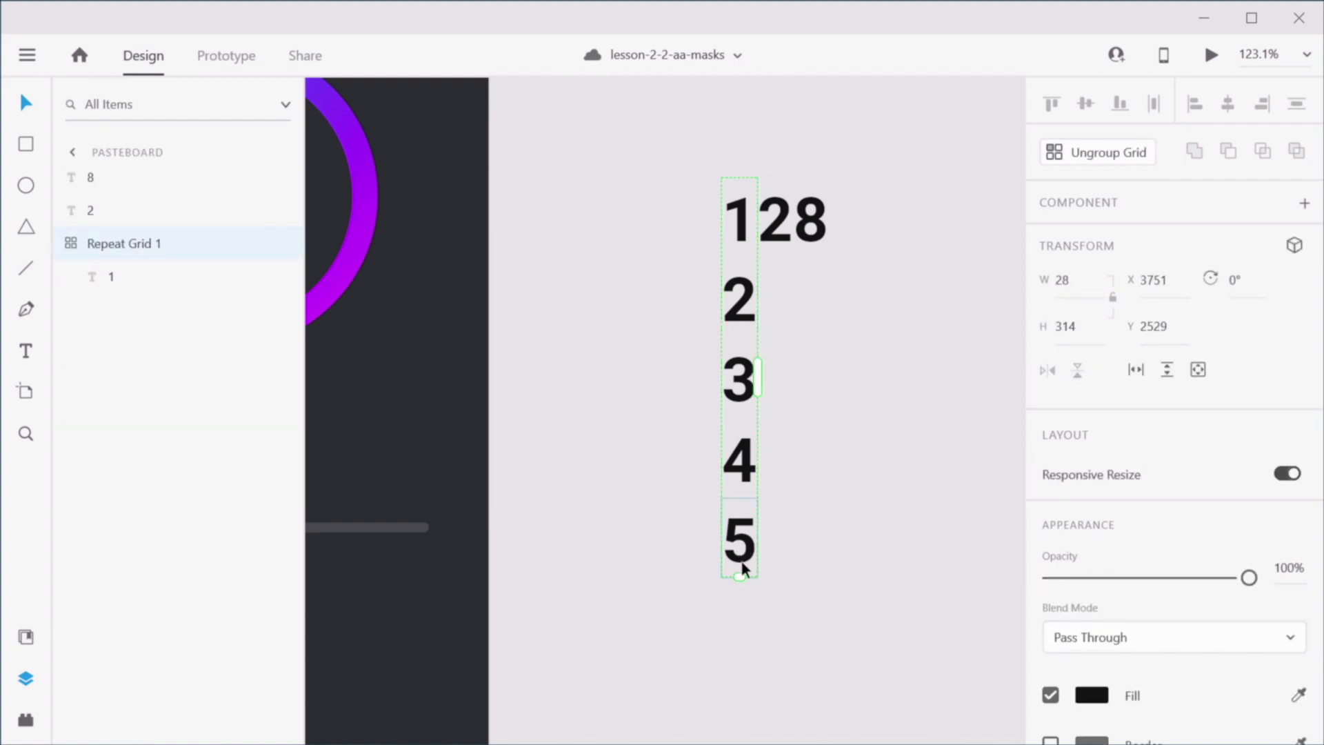
drag(743, 562, 782, 560)
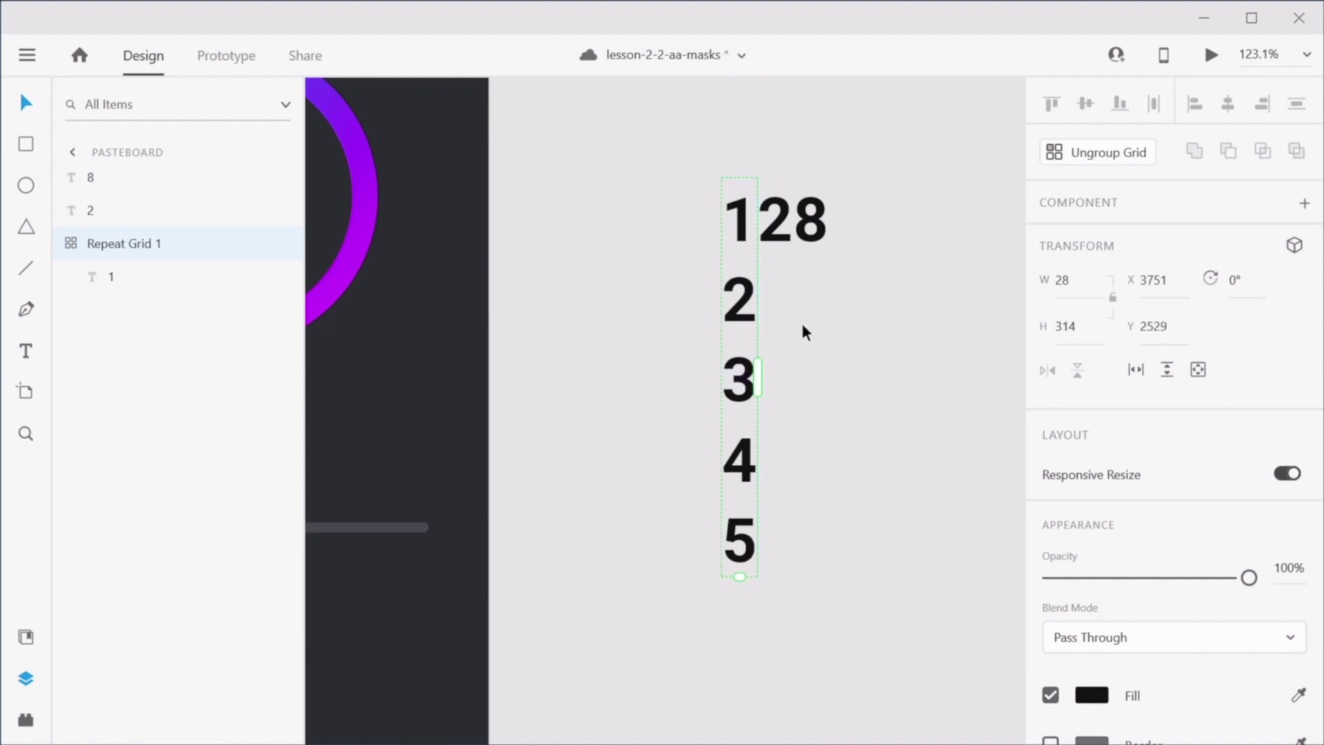
Step: Turn the middle digit 2 into a vertical repeat grid whose rows line up with the first column without gaps
click(787, 231)
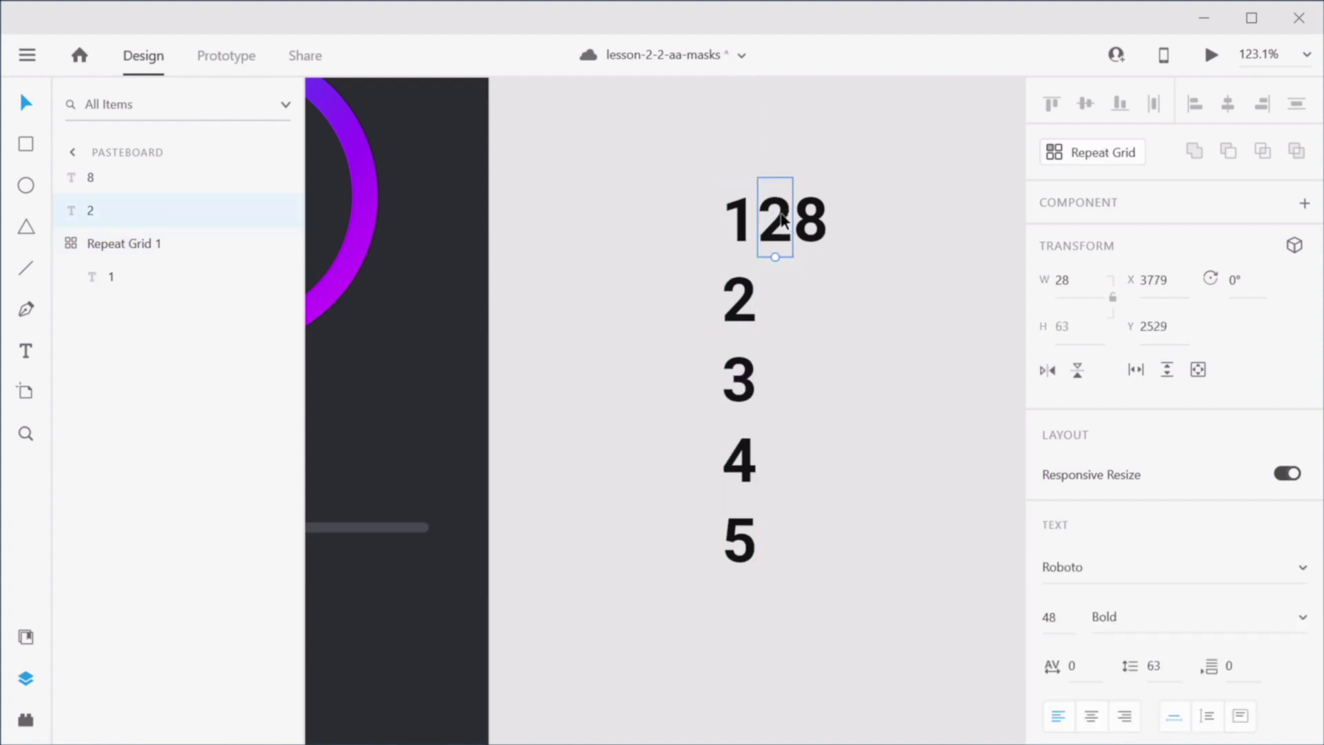
click(1097, 153)
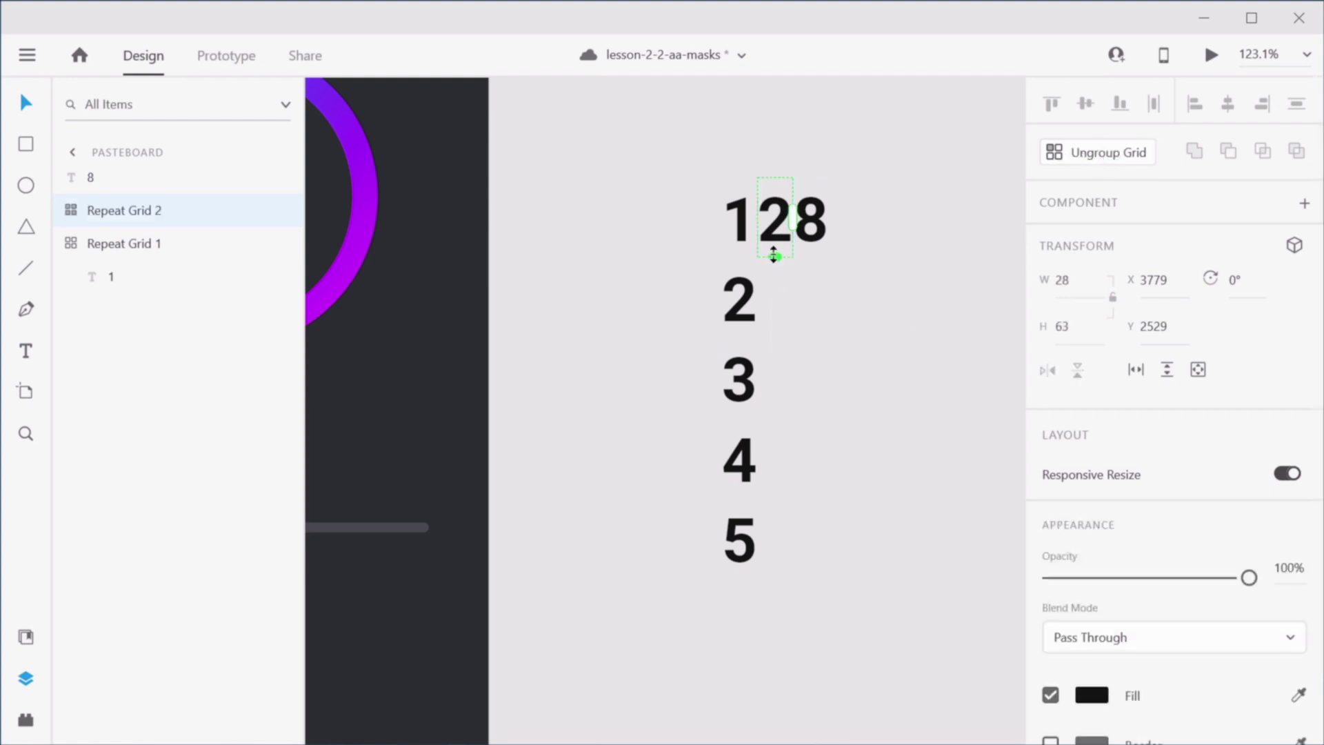
drag(774, 255, 817, 726)
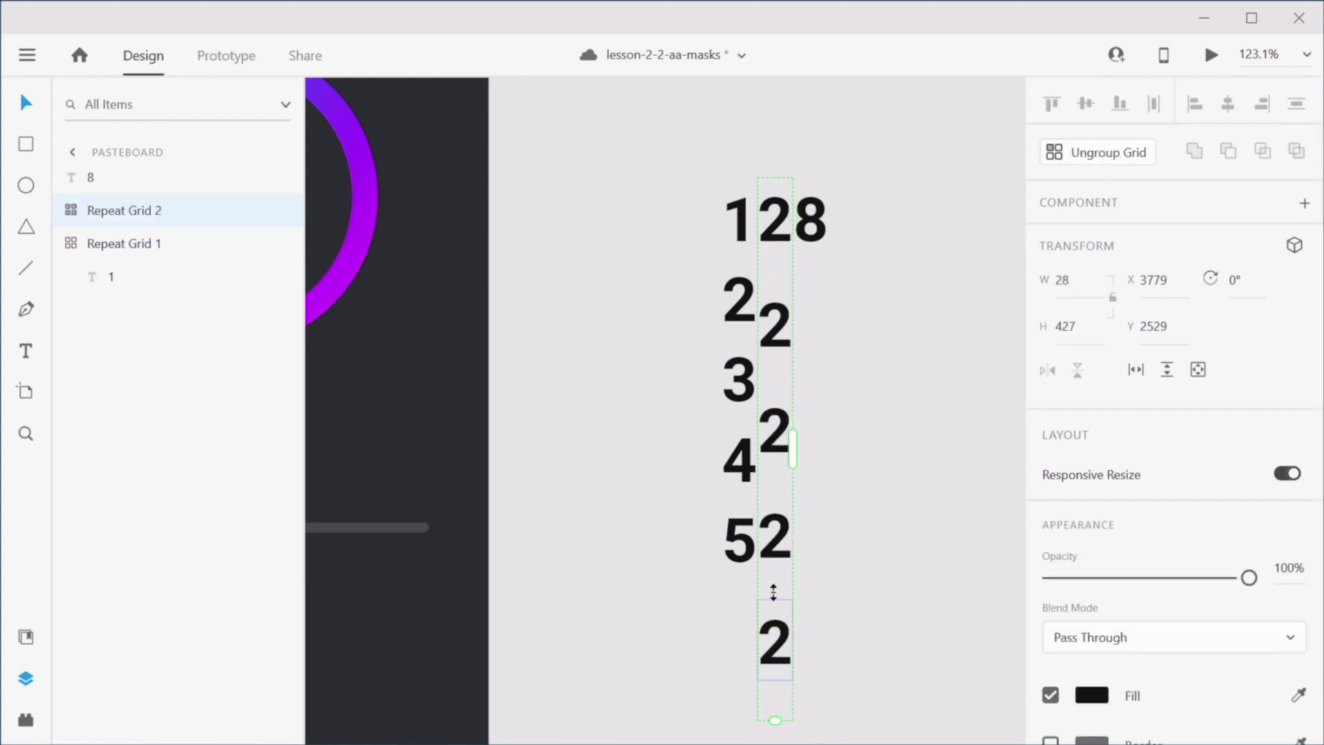
drag(774, 586, 786, 487)
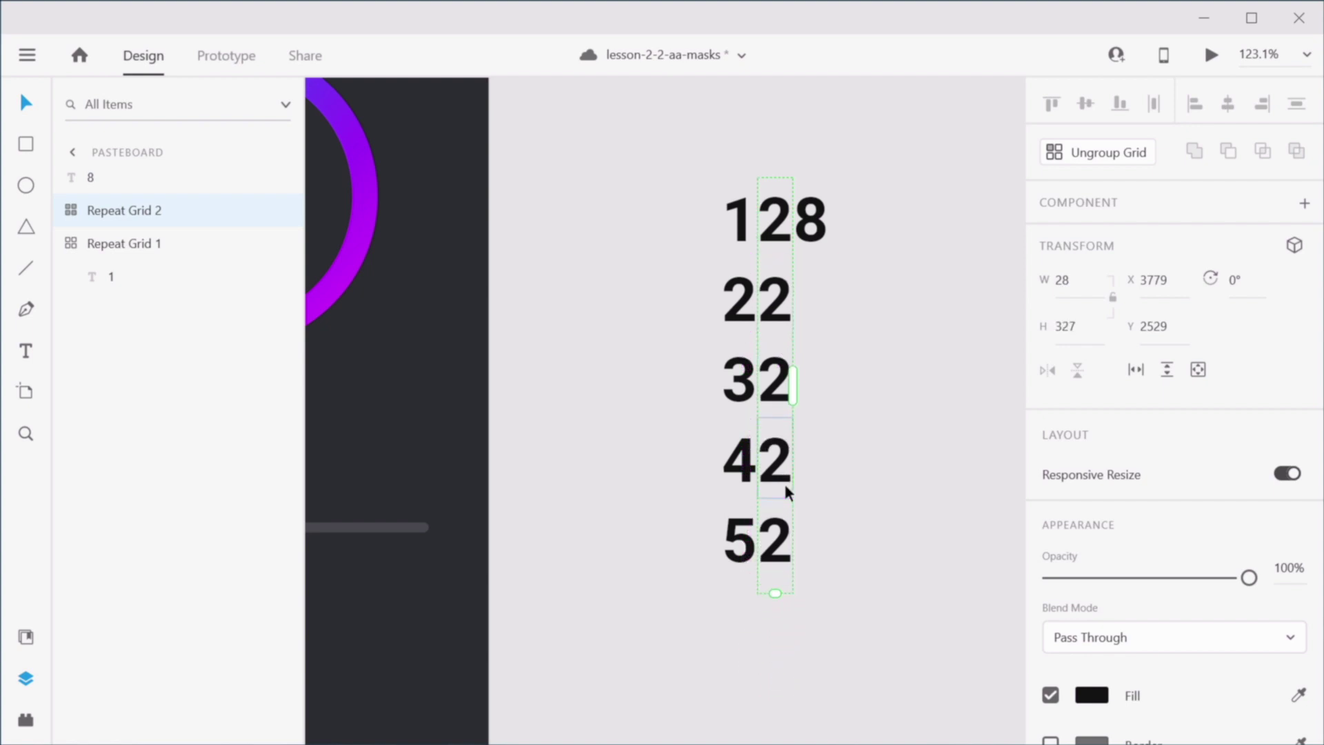
Step: Extend the middle column's repeat grid downward to a height of about 814
scroll(890, 522, down, 5)
drag(955, 624, 810, 385)
drag(666, 312, 691, 681)
scroll(757, 477, up, 5)
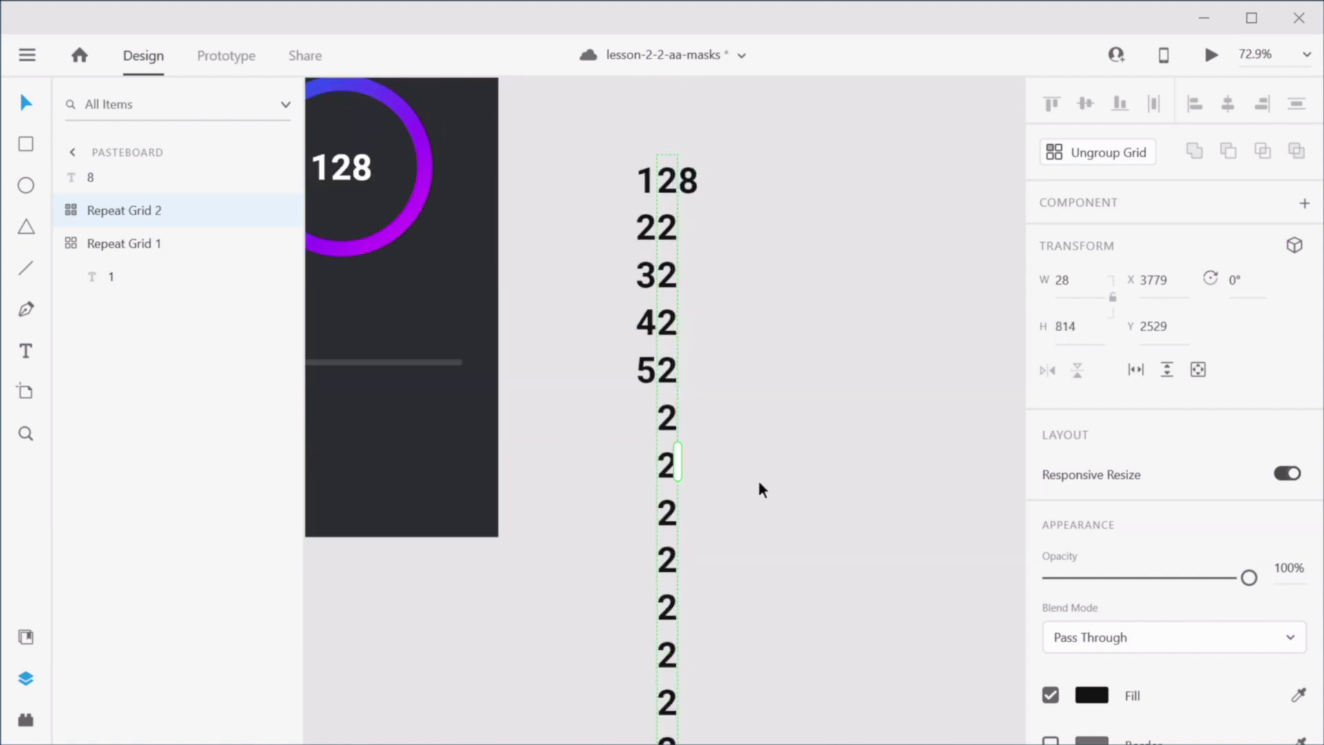
click(758, 473)
Step: Change the digits below the top 2 in the middle column to 3, 4, 5, 6, 7, 8 and 9
double_click(674, 321)
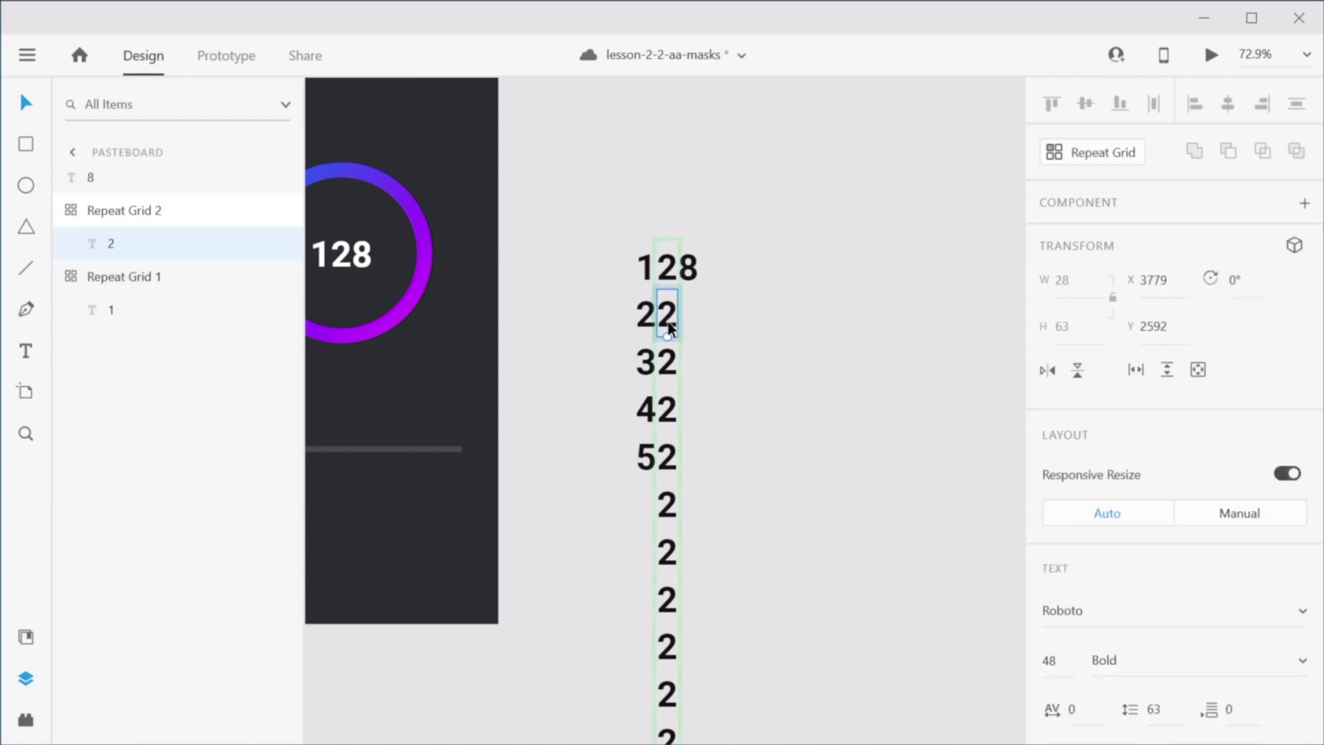
double_click(674, 320)
text(3)
double_click(666, 366)
text(4)
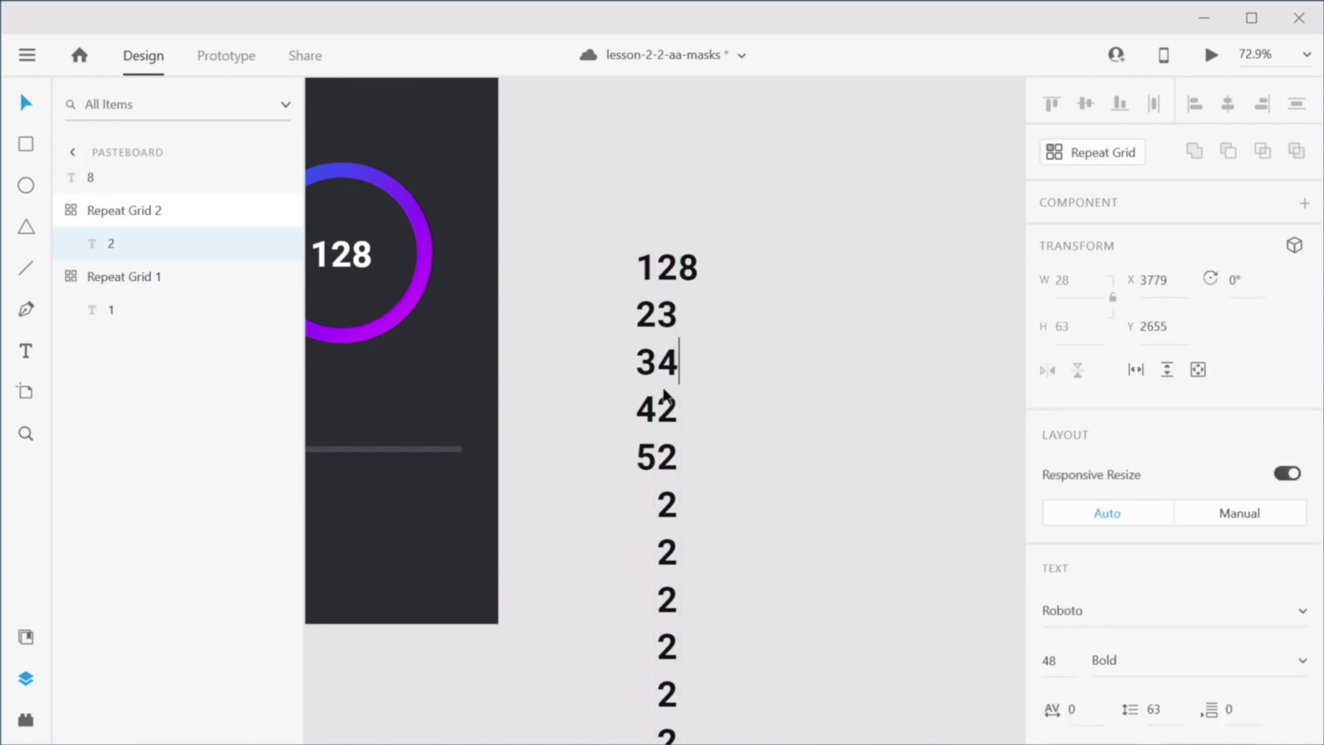
double_click(667, 411)
text(5)
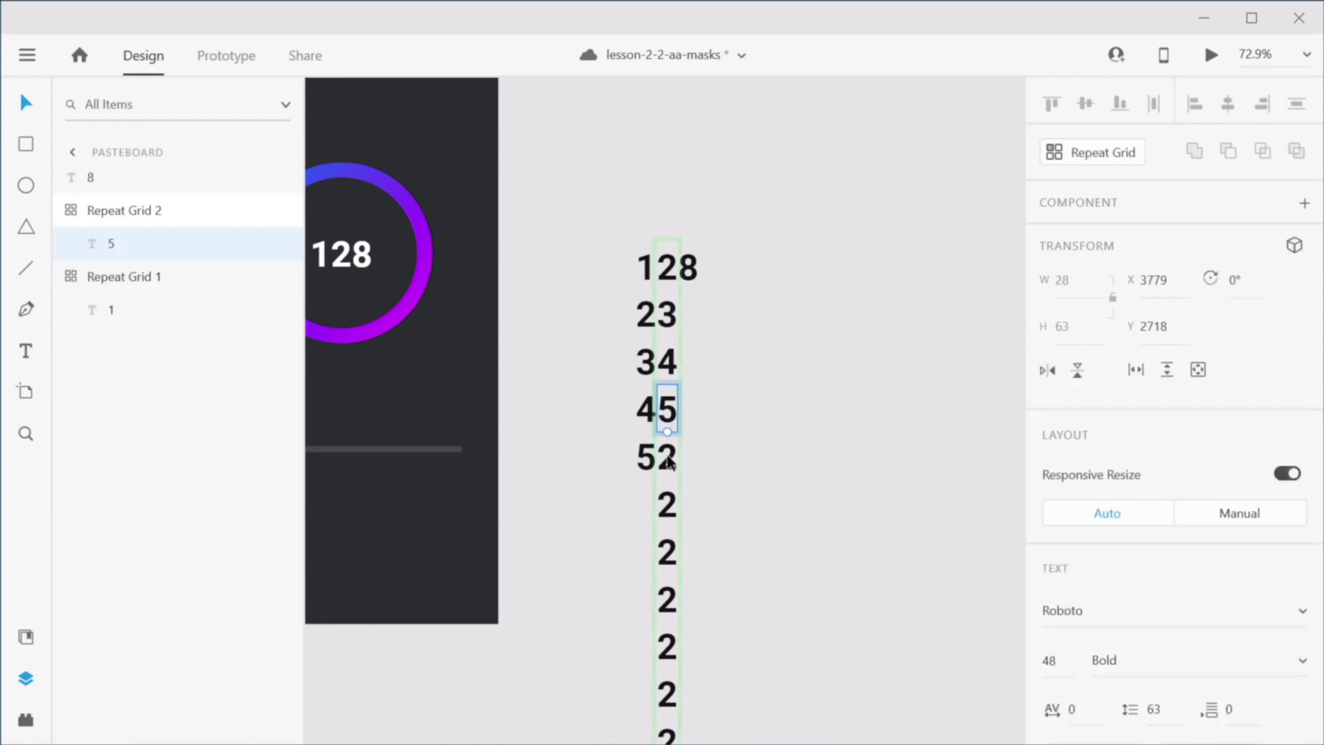
double_click(667, 457)
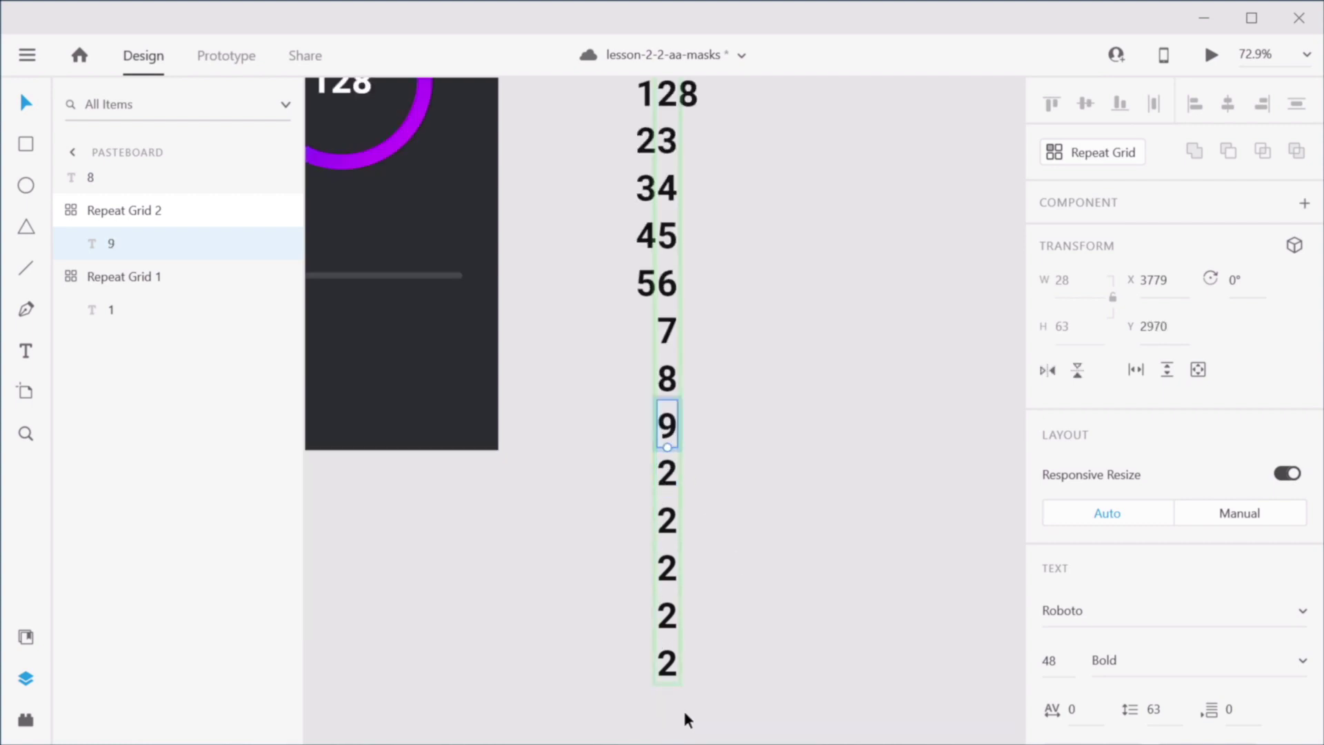
scroll(710, 641, up, 2)
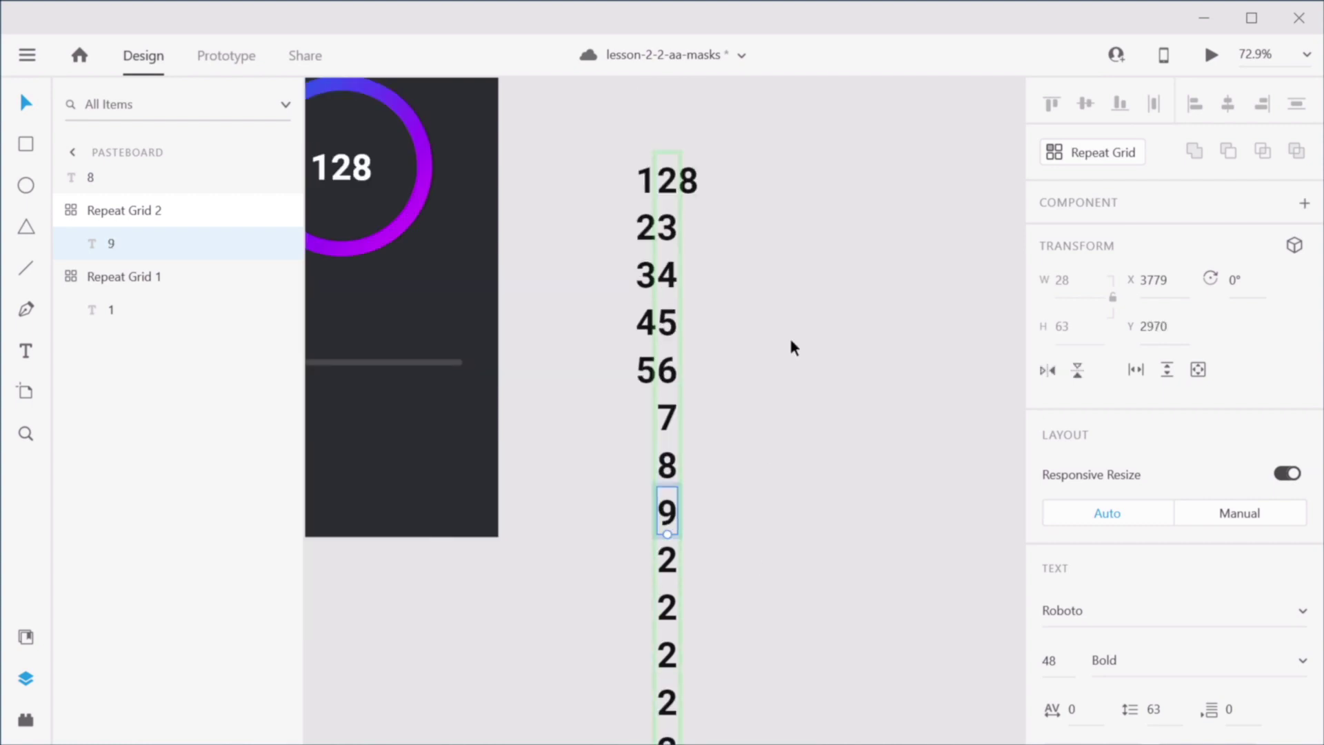
click(752, 307)
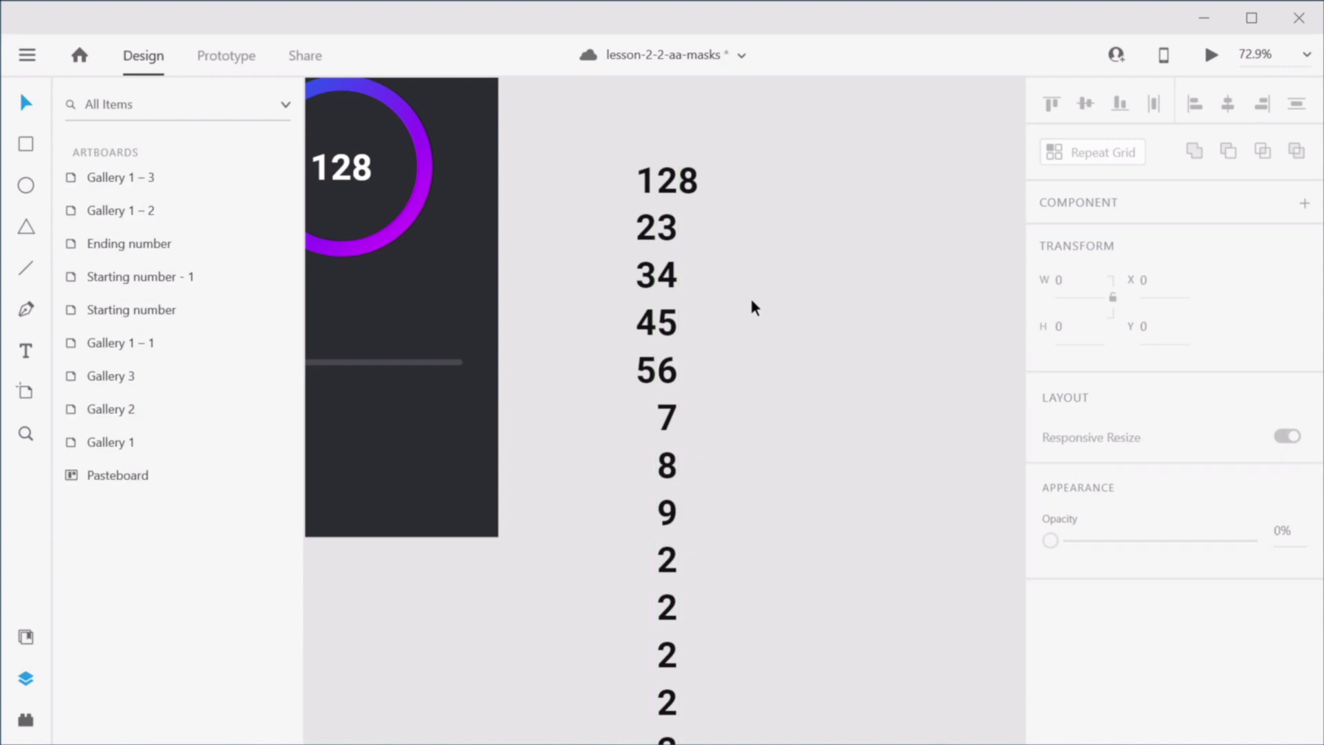
Step: Ungroup the first column's repeat grid into separate digits
click(649, 279)
click(1087, 169)
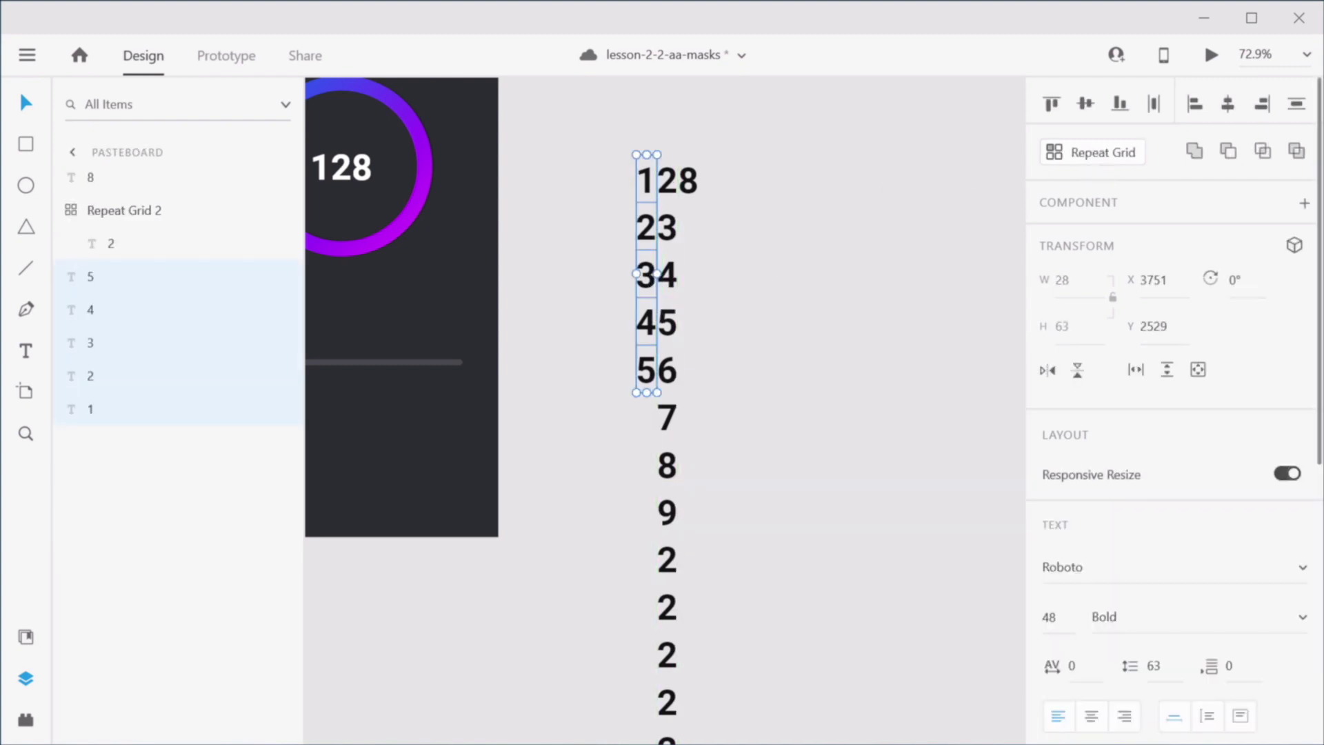
Step: Group the first column's digits 1 to 5 and name the group Col 1
key(ctrl+g)
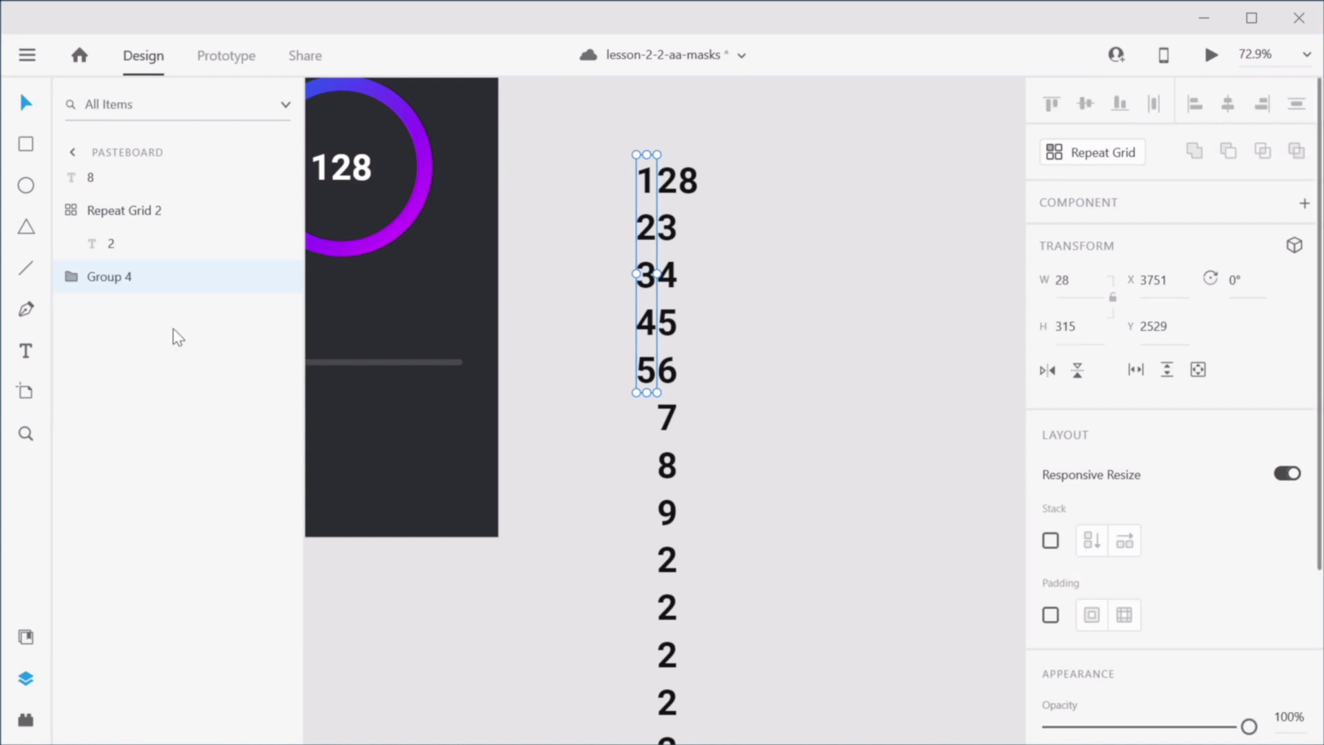
double_click(111, 275)
text(Col 1)
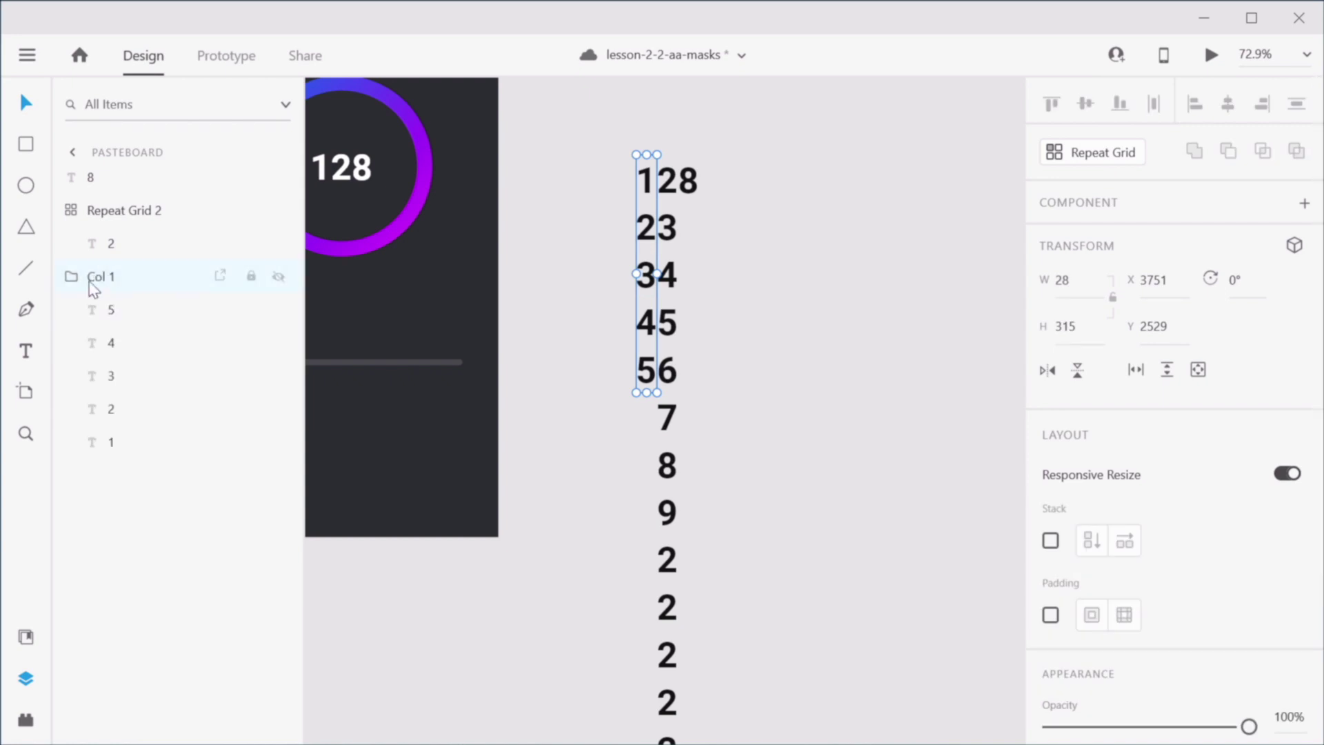
key(Return)
Step: Extend the middle column's repeat grid downward to a height of about 1134 and ungroup it into separate digits
click(667, 224)
scroll(776, 411, down, 6)
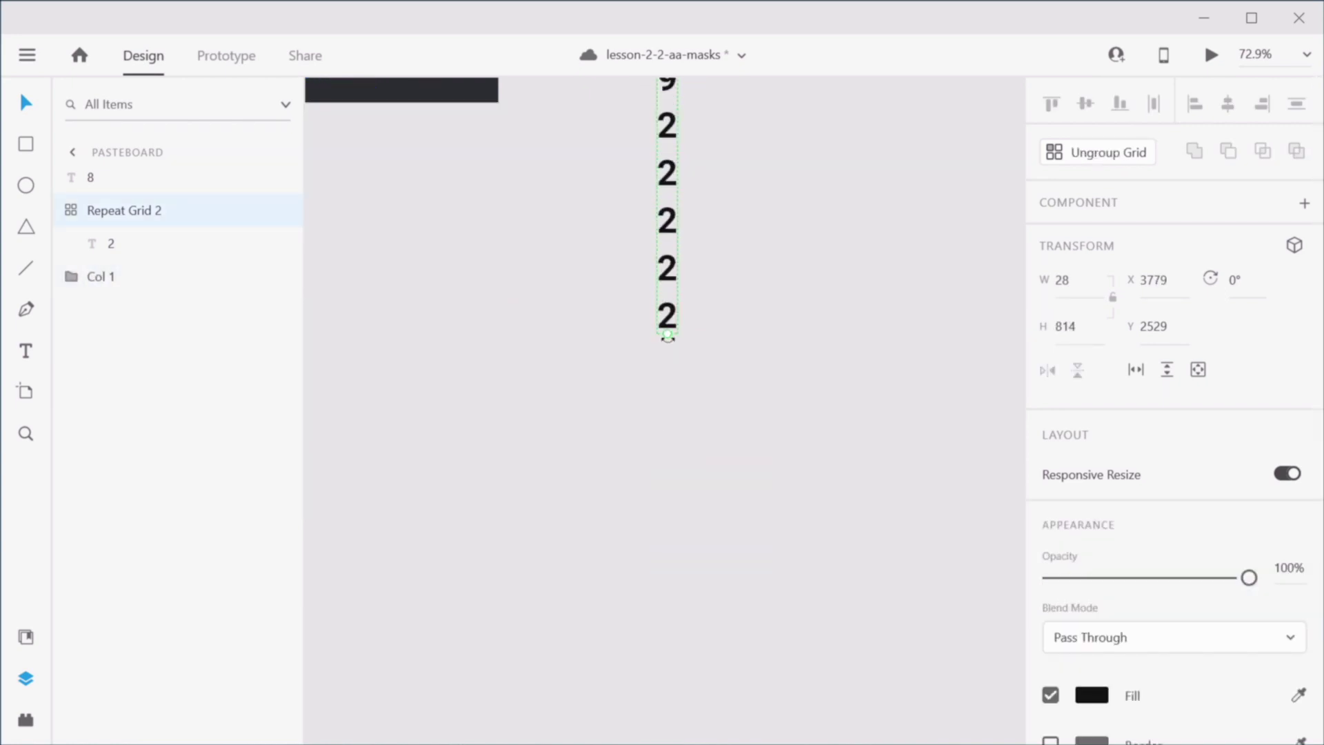
drag(668, 338, 703, 573)
scroll(910, 319, up, 3)
click(1107, 157)
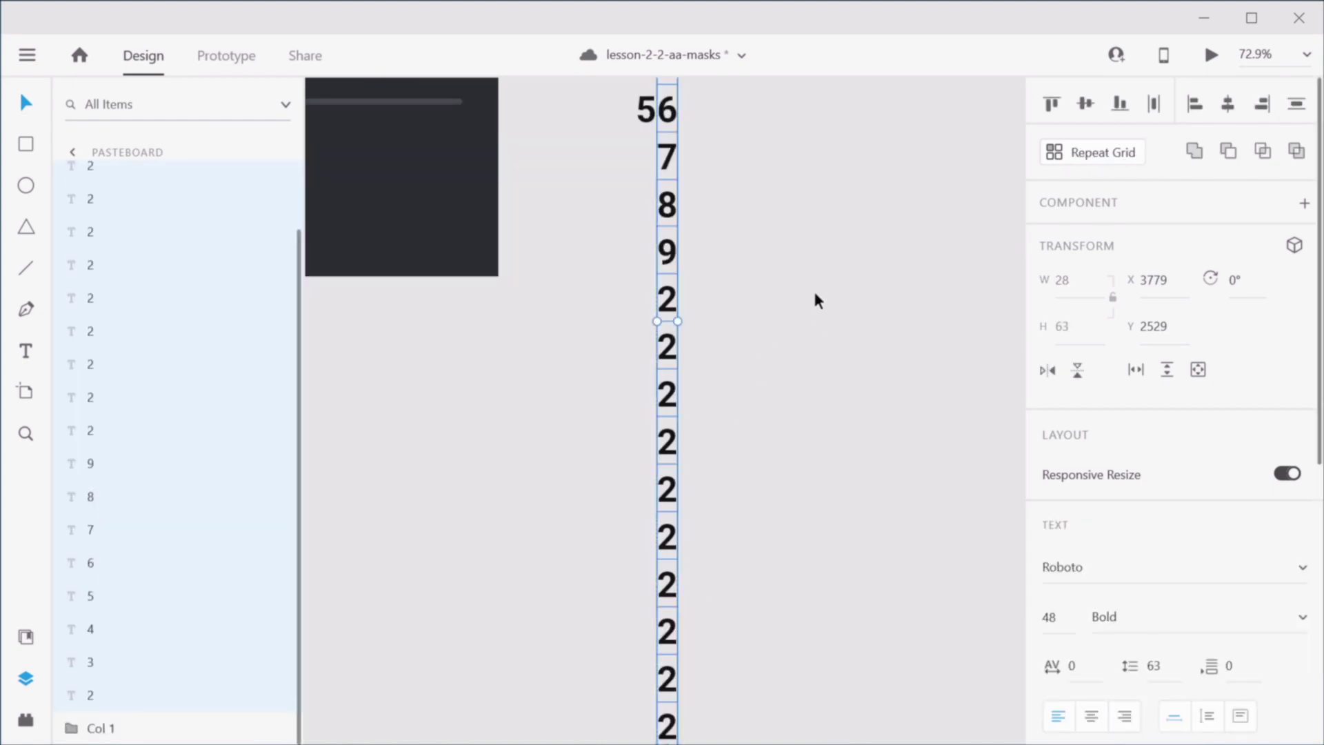
Step: Group the middle column's digits and name the group Col 2
key(ctrl+g)
double_click(119, 213)
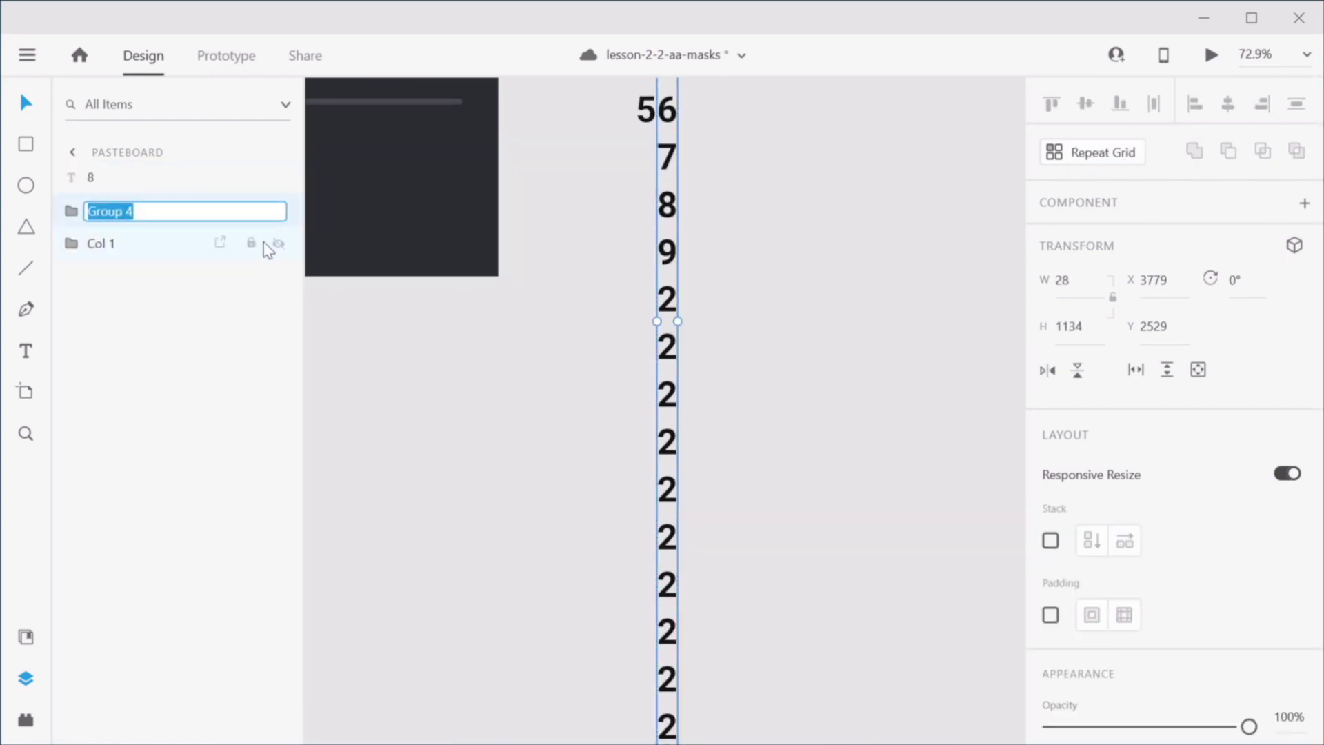
text(Col 2)
key(Return)
scroll(813, 312, up, 4)
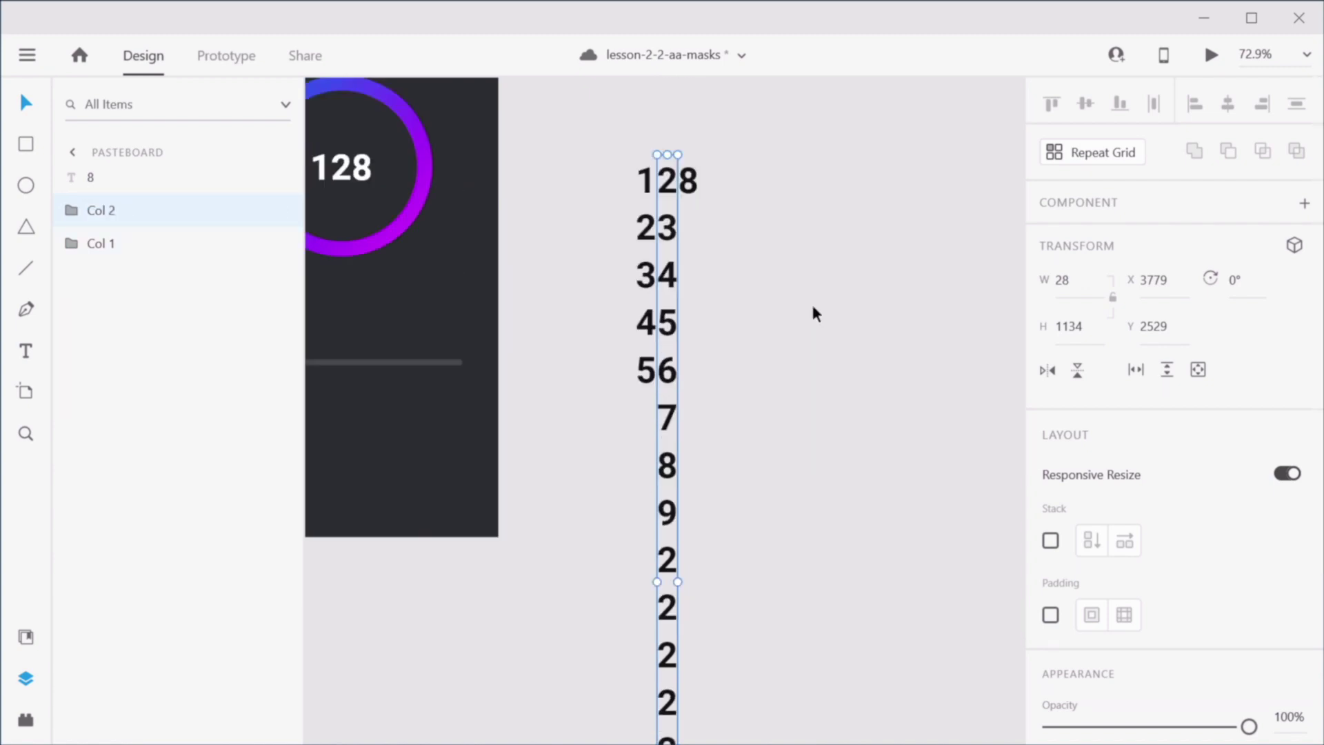
Step: Change the repeated 2s below the 9 in Col 2 so they run 0, 1, 2, 3, 4, 5, 6, 7, 8, 9
scroll(742, 435, down, 3)
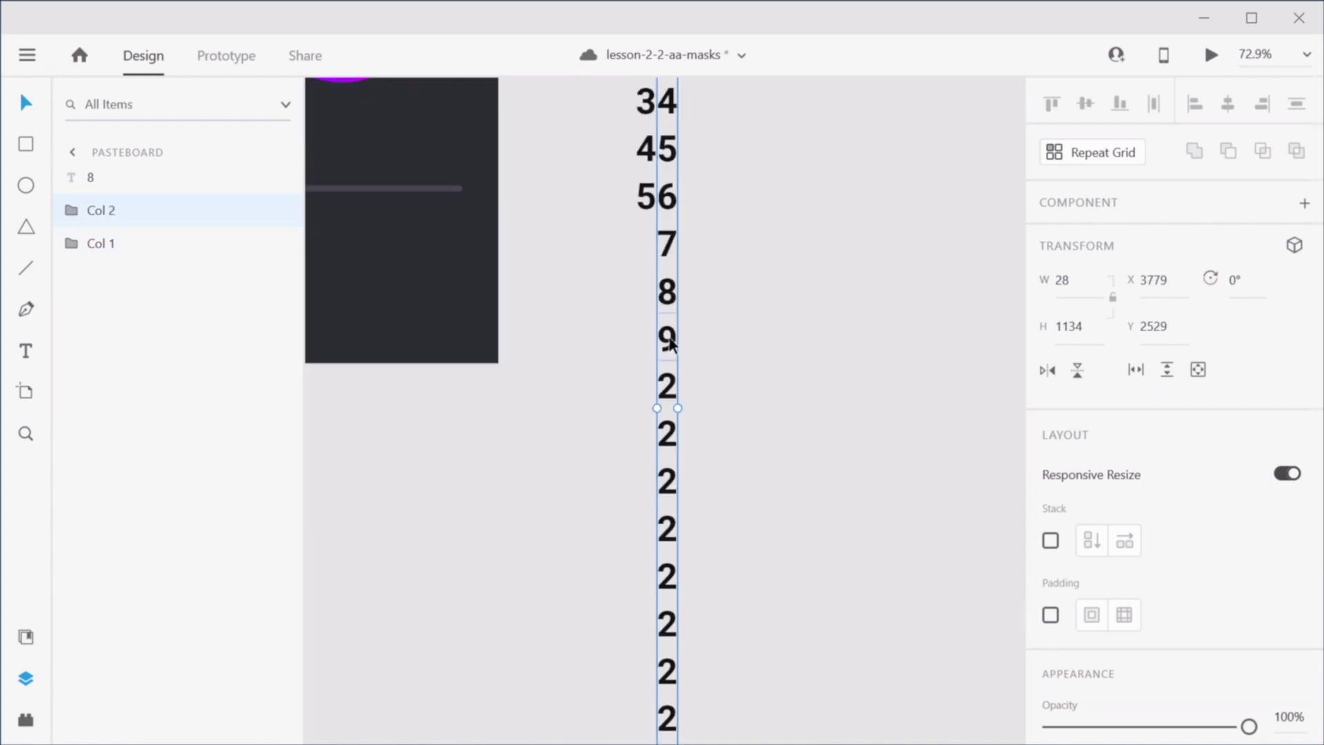
double_click(667, 393)
double_click(670, 396)
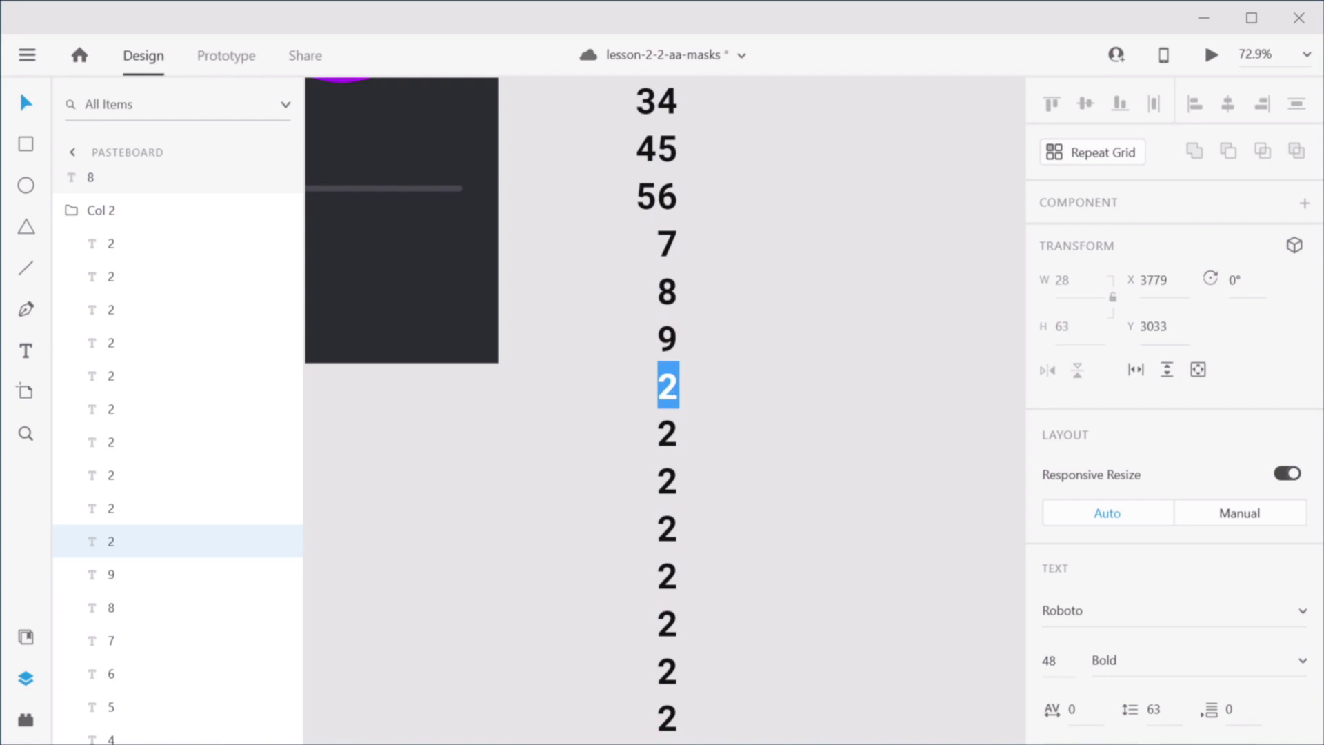
text(0)
click(667, 433)
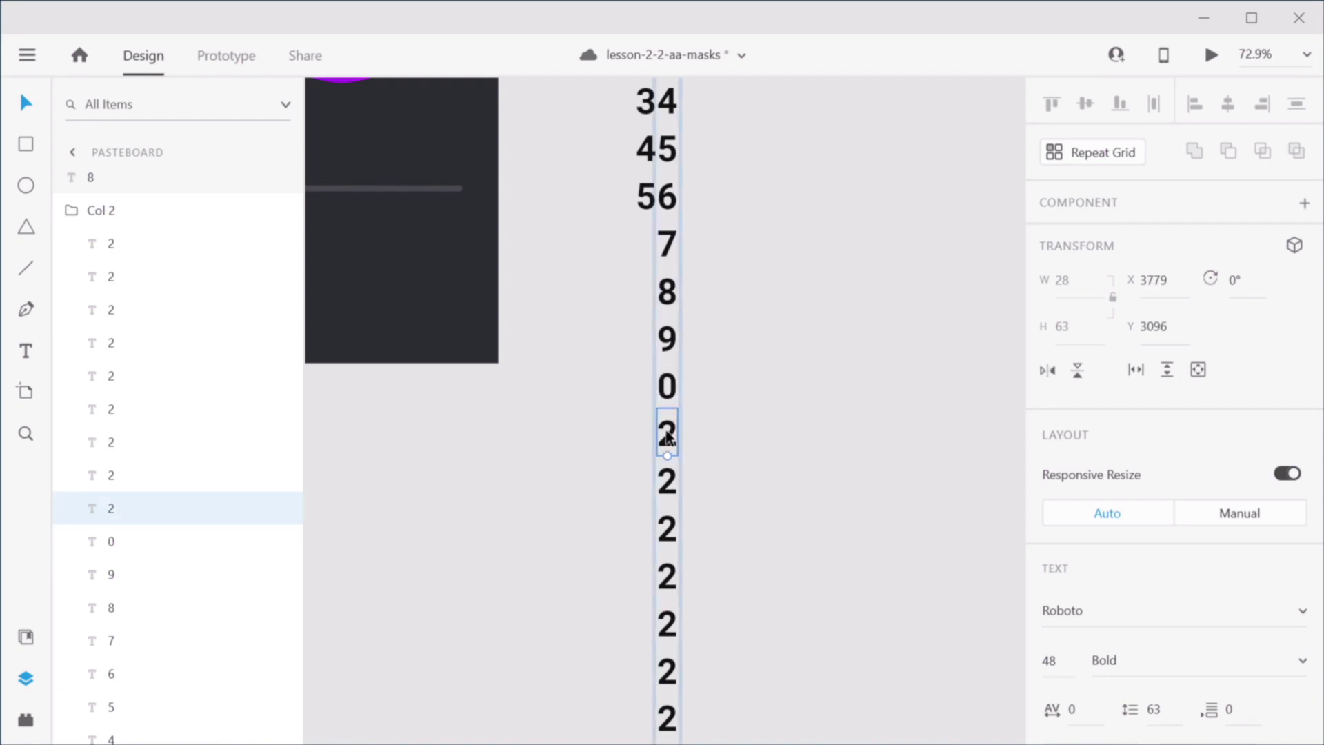
double_click(666, 435)
text(1)
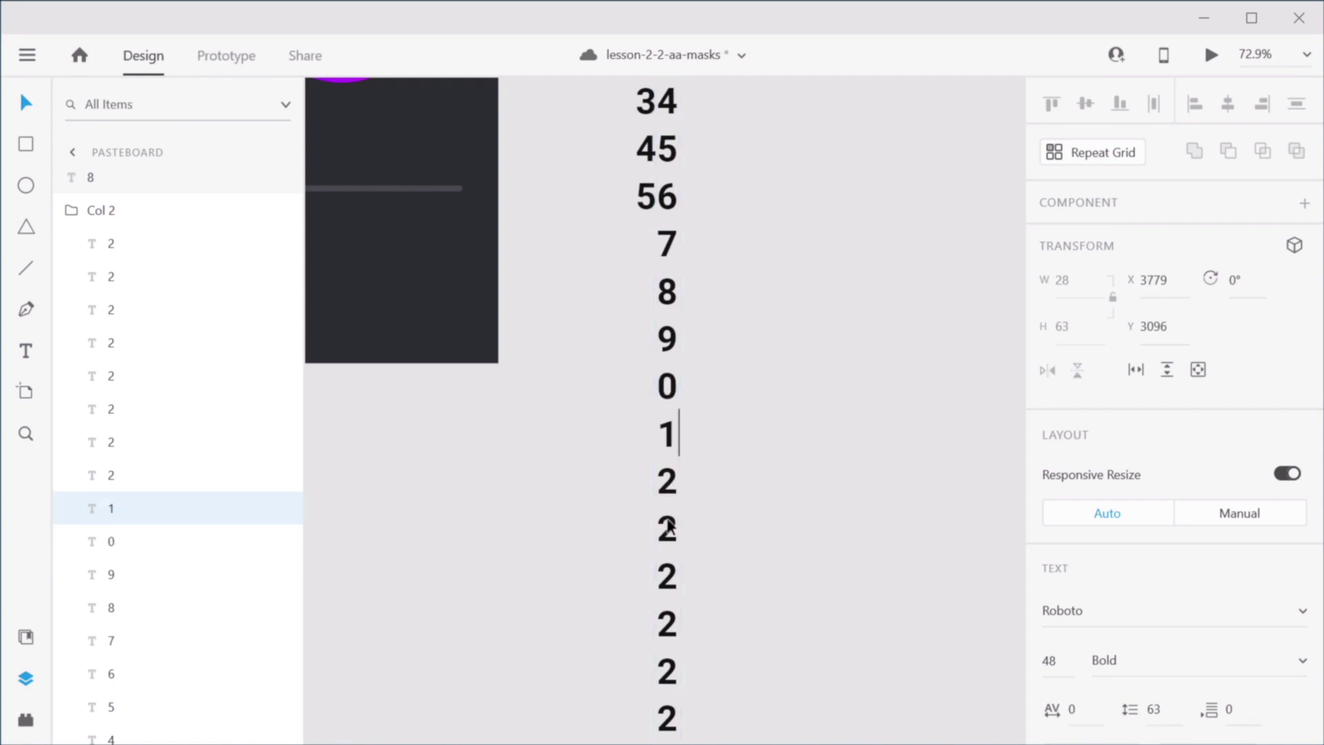
double_click(667, 528)
text(3)
double_click(667, 576)
text(4)
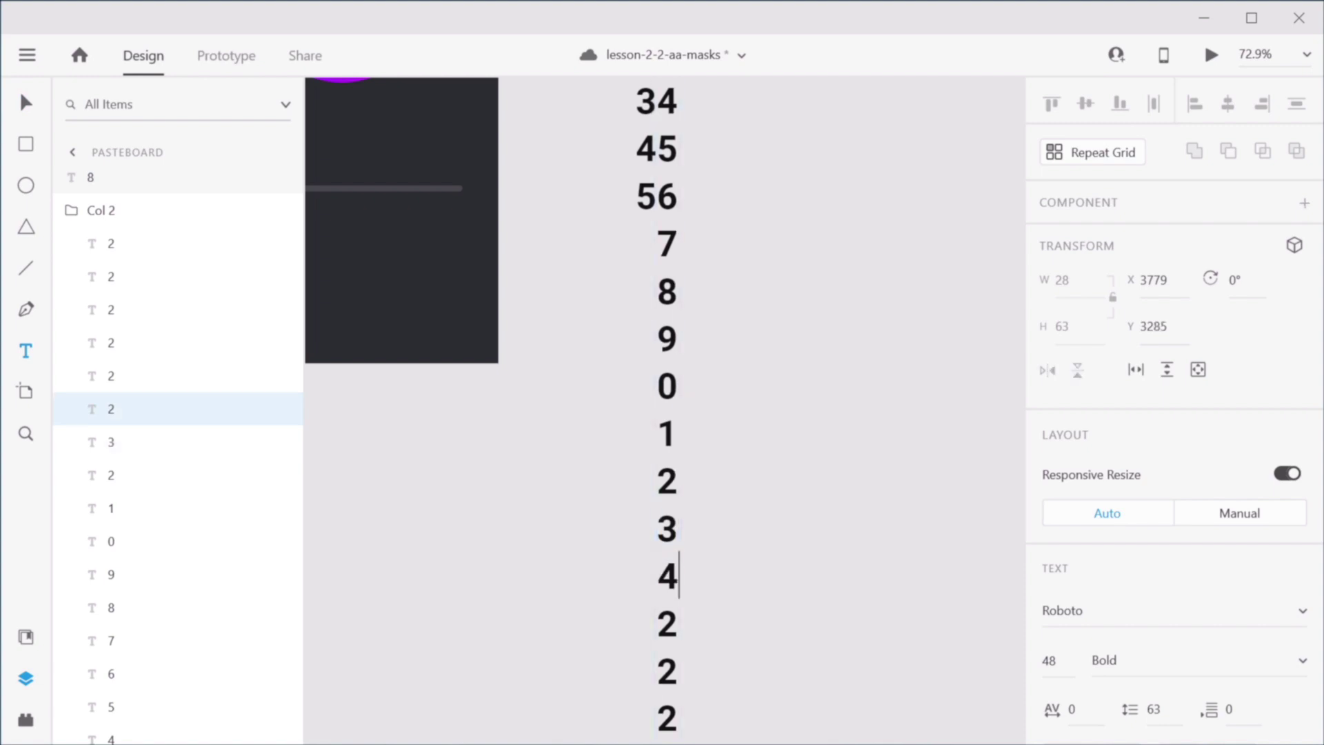
double_click(666, 623)
text(5)
key(Escape)
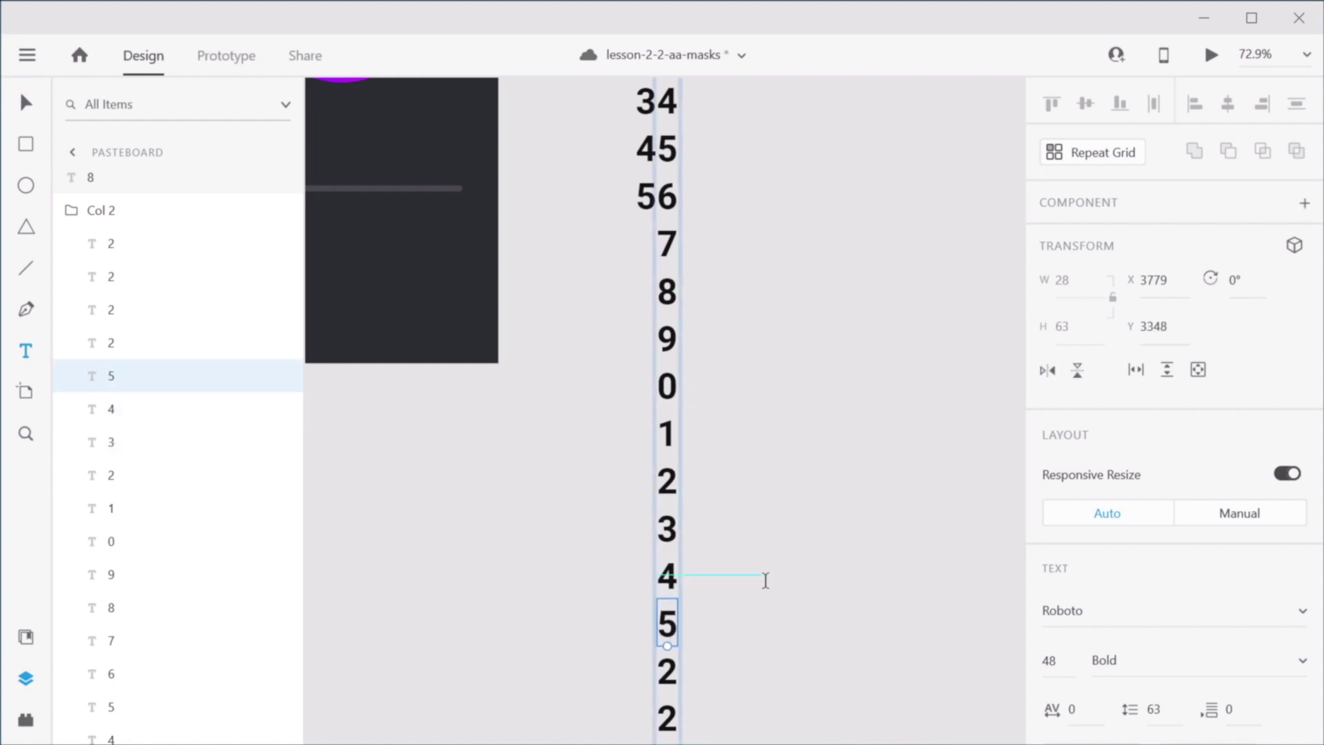
scroll(771, 609, down, 5)
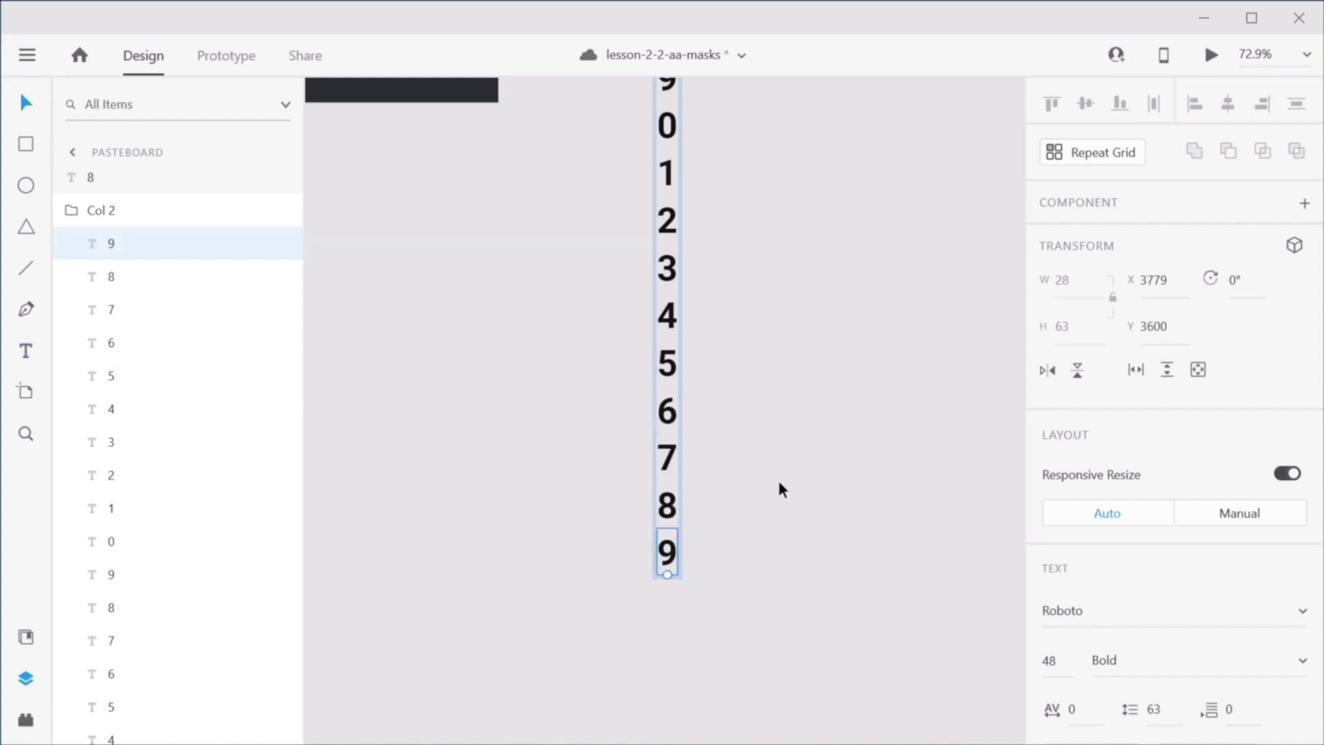
click(768, 484)
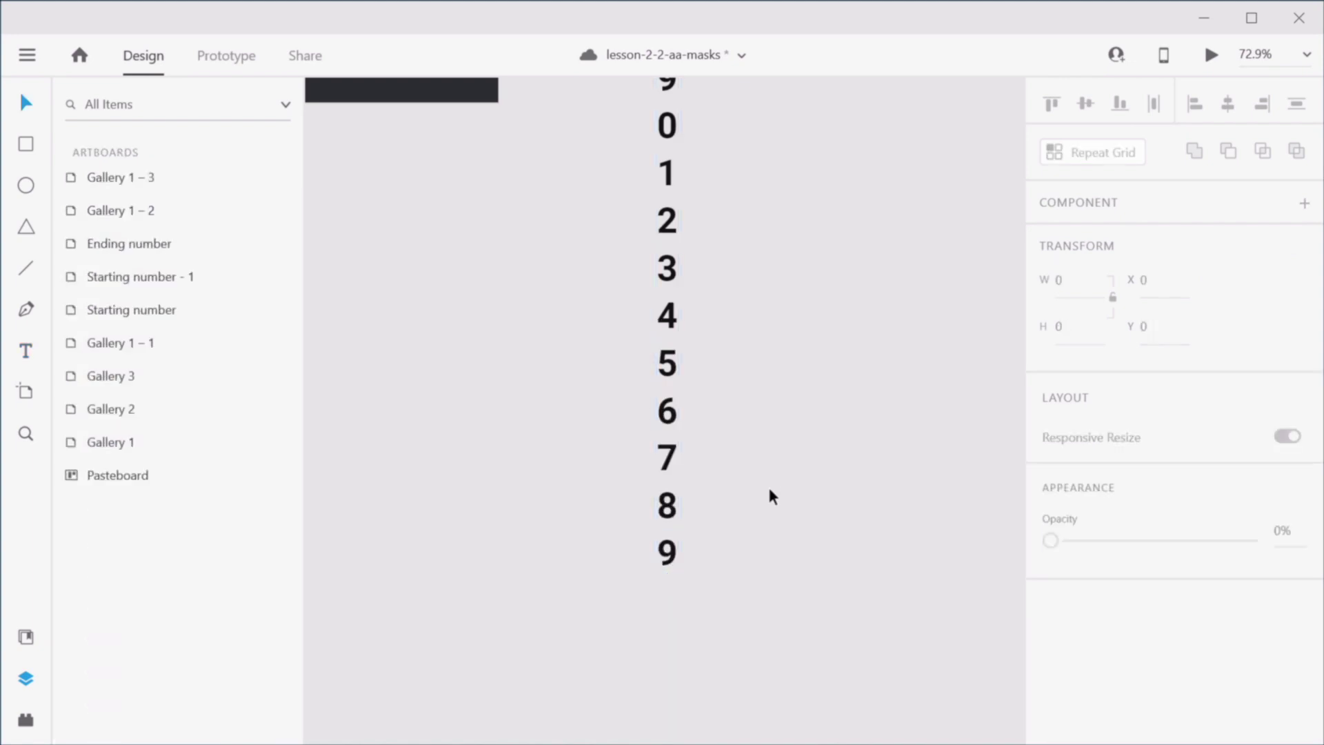
Step: Check the middle digit of the number on the Ending number artboard against the digit column
scroll(770, 502, up, 10)
scroll(770, 505, down, 5)
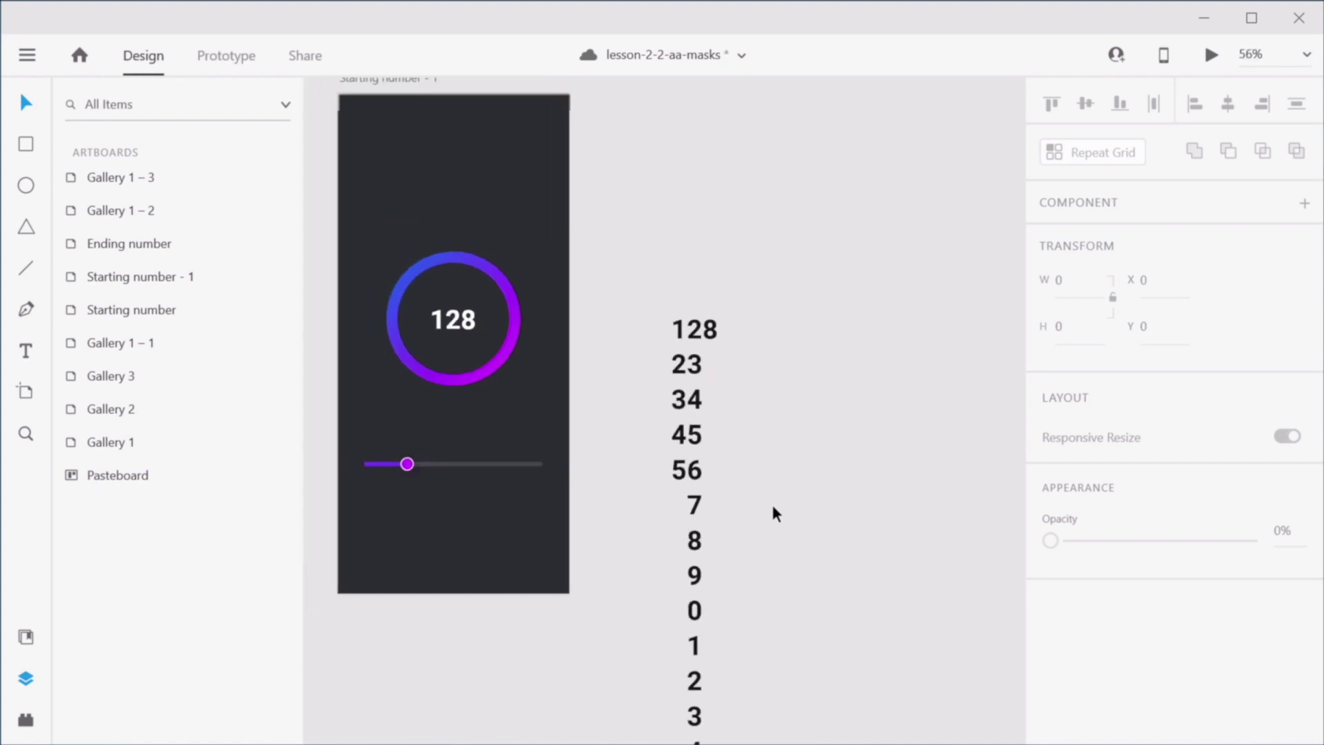
drag(813, 250, 704, 727)
drag(759, 321, 804, 461)
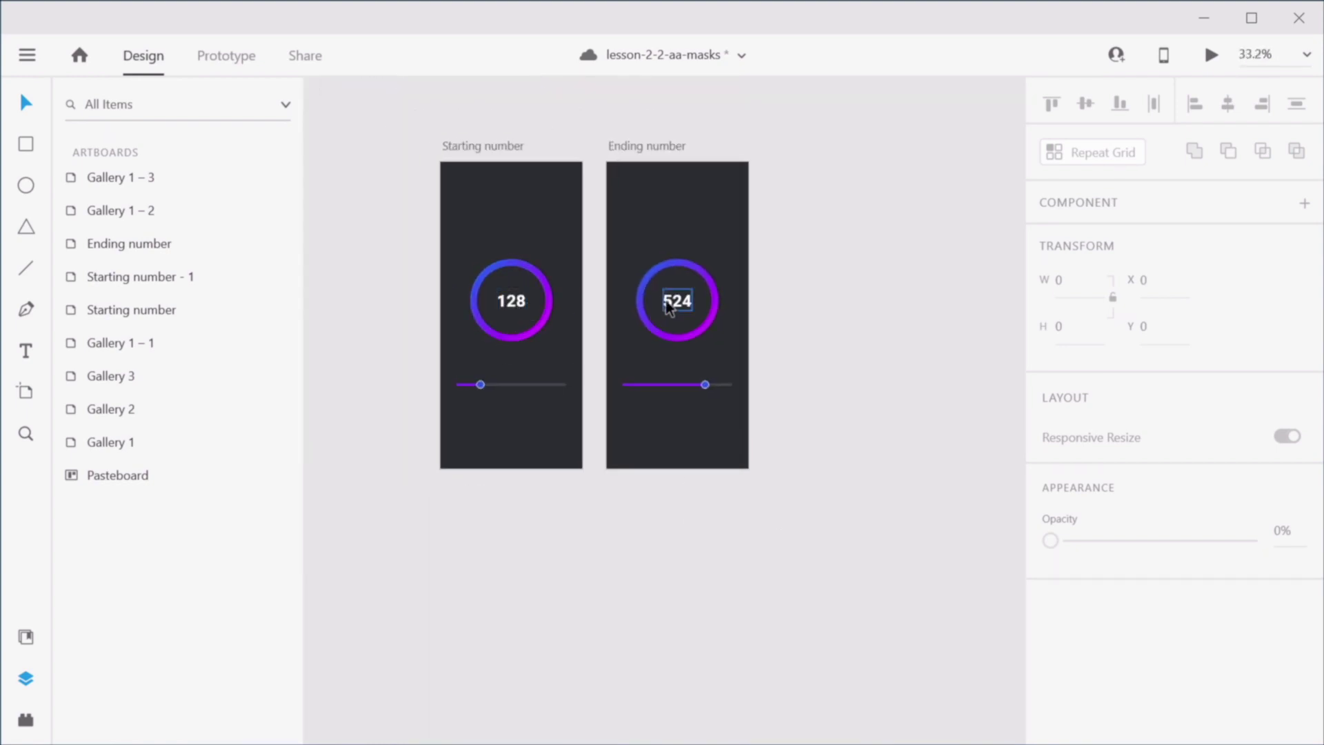
scroll(679, 303, up, 5)
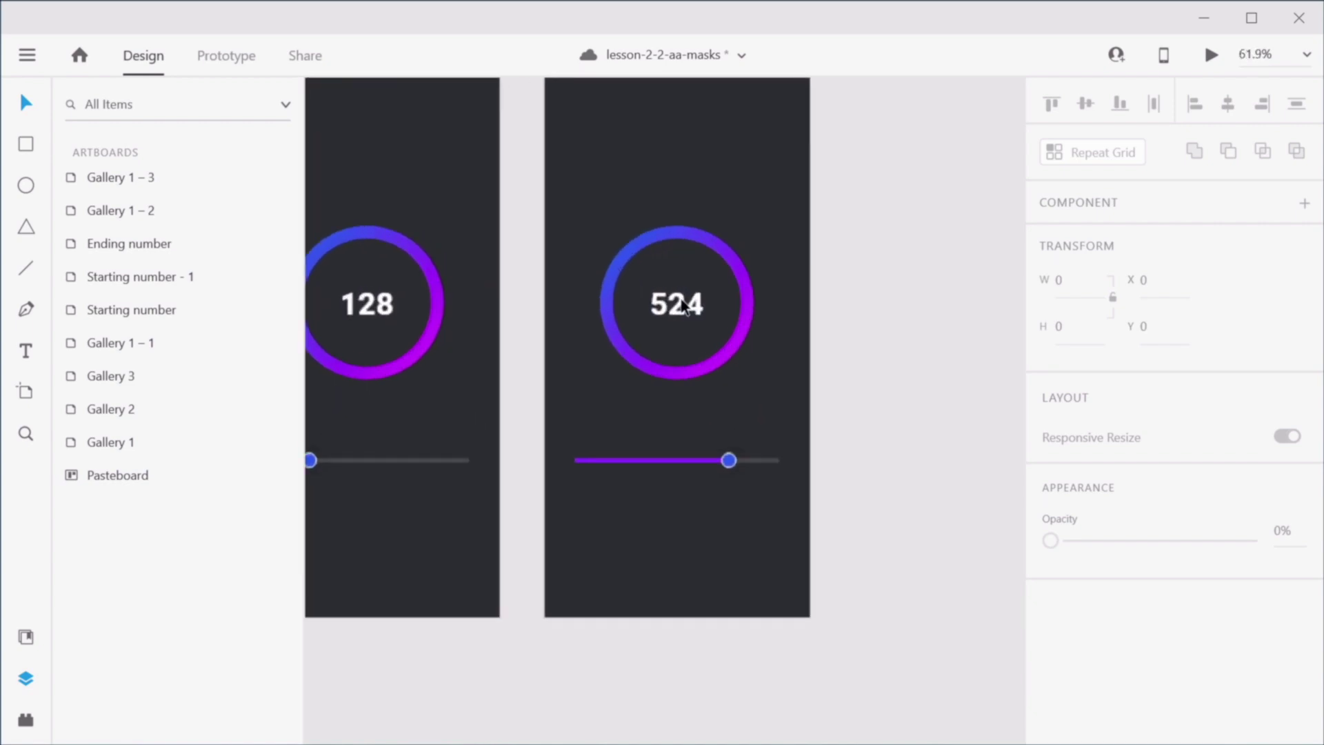
scroll(791, 500, down, 10)
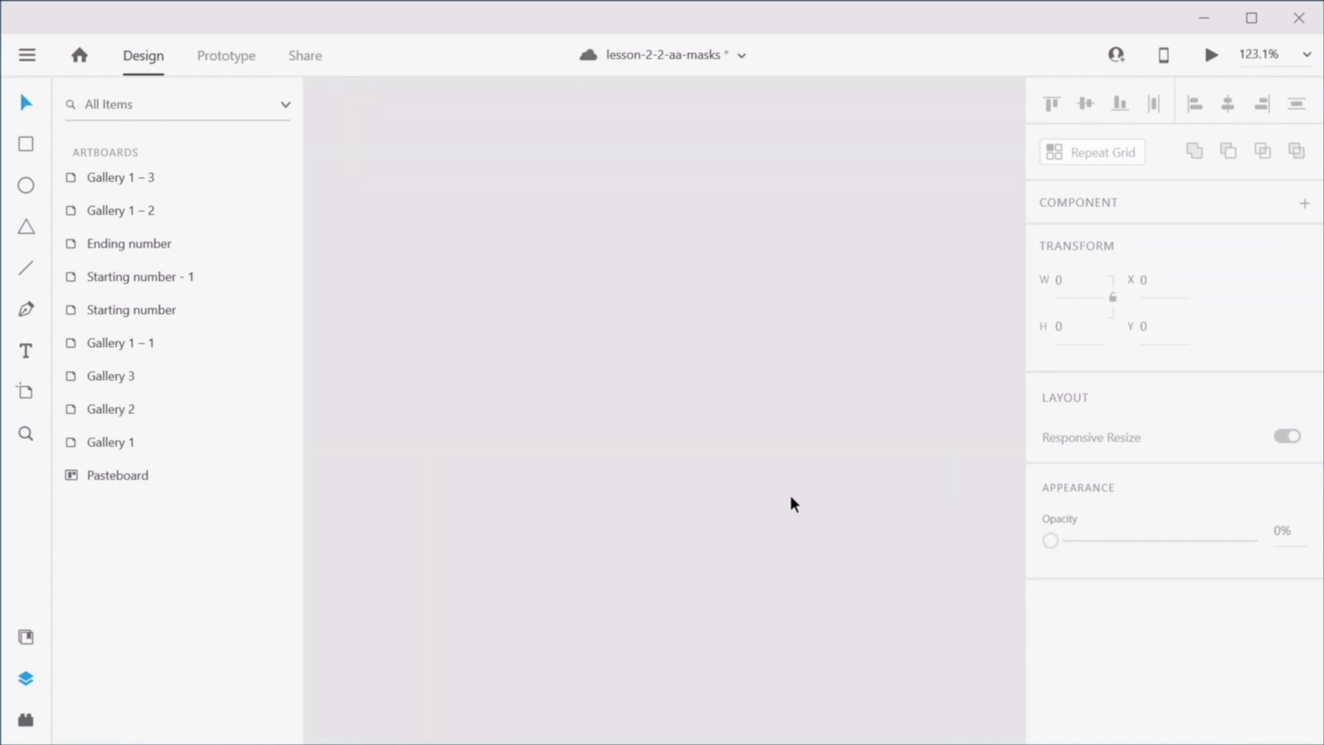
Step: Duplicate the final 7, 8 and 9 in Col 2 and place the copies directly below the last 9
scroll(729, 497, down, 3)
double_click(701, 318)
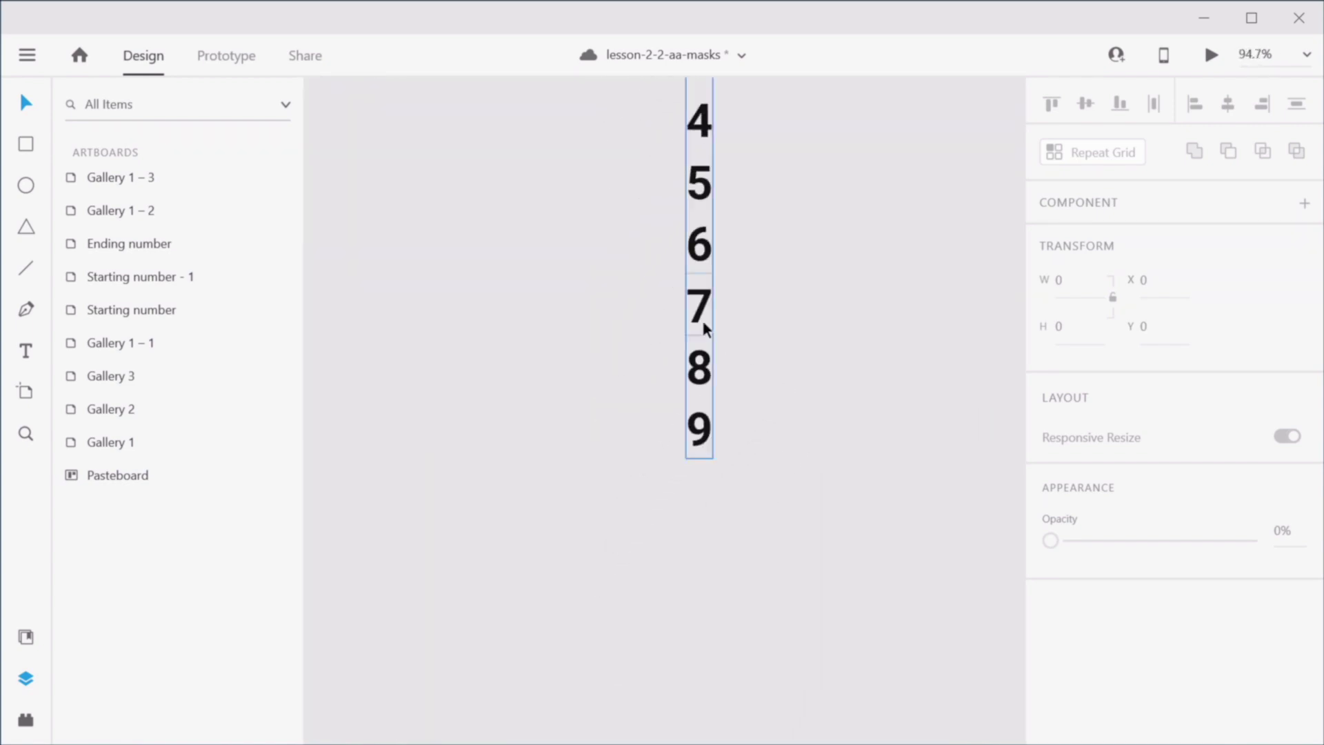
shift+click(700, 365)
shift+click(700, 427)
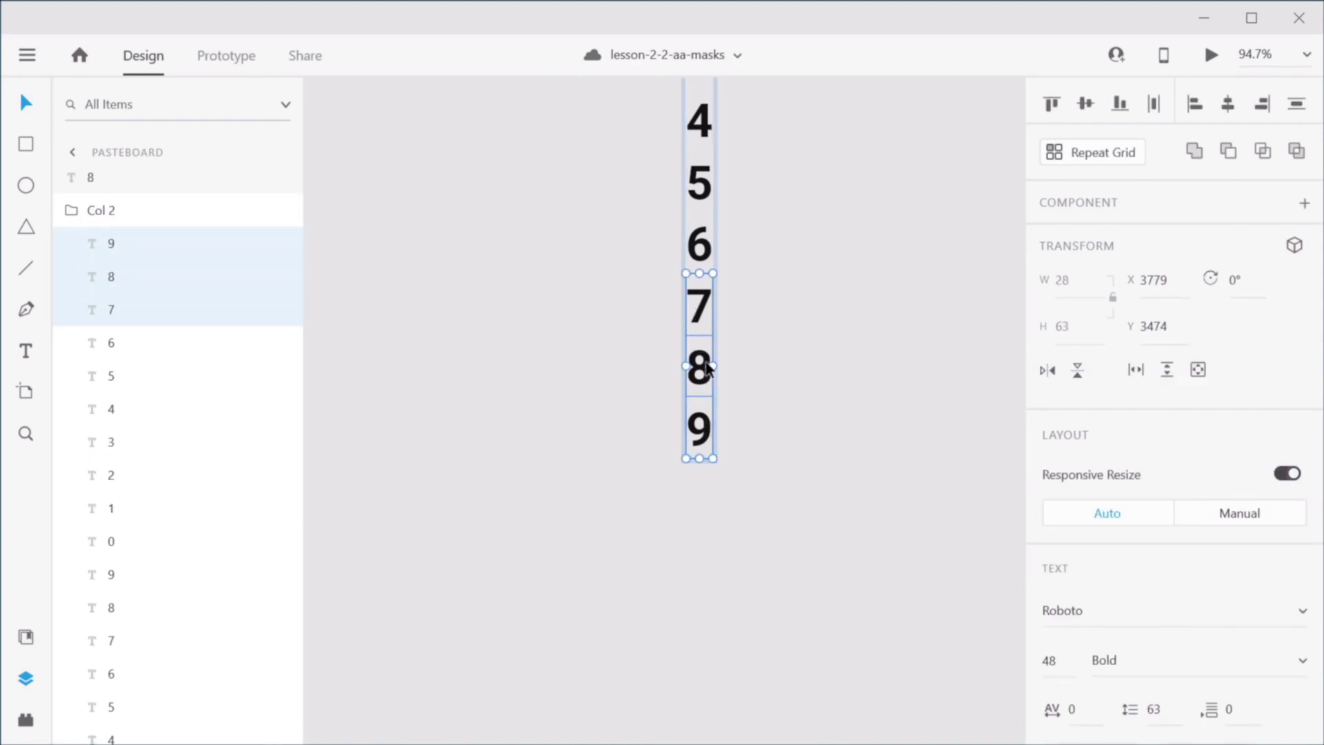
key(ctrl+d)
drag(705, 362, 713, 537)
Step: Change the three copied digits at the end of Col 2 to 0, 1 and 2
double_click(701, 495)
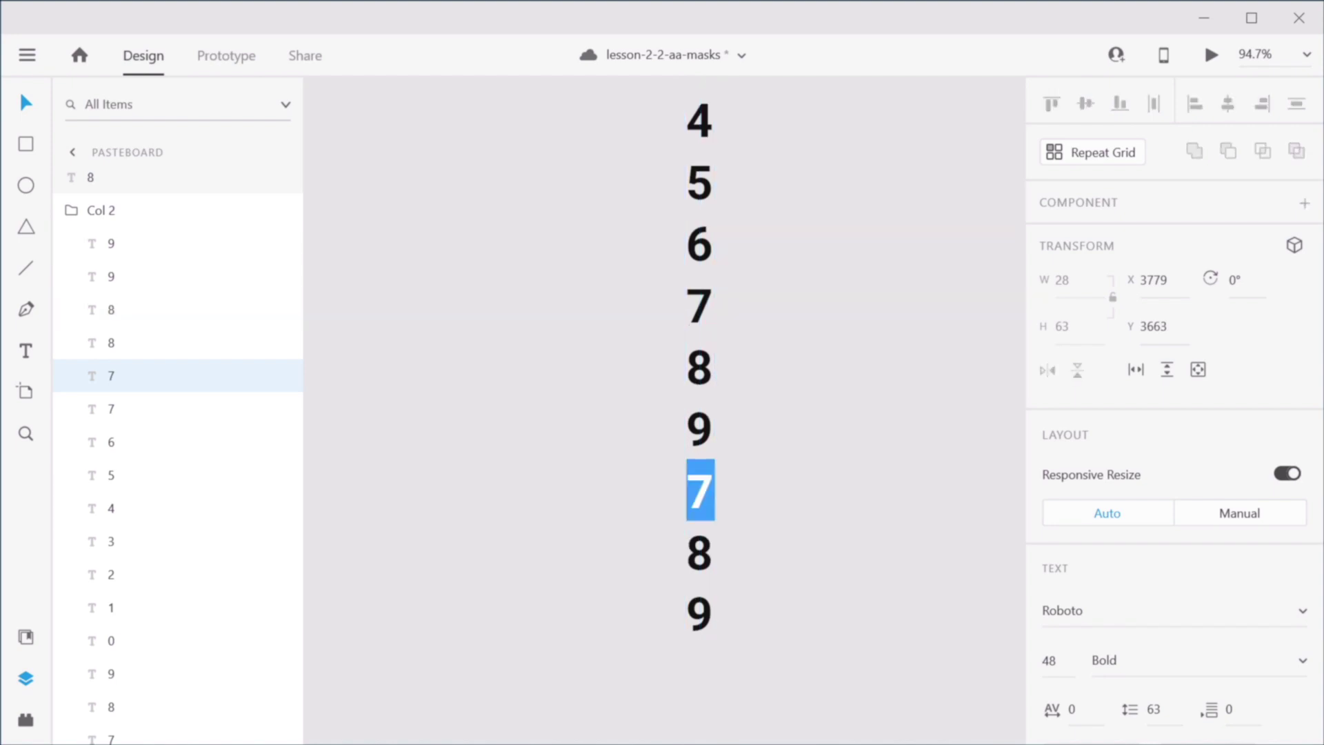
text(0)
click(697, 556)
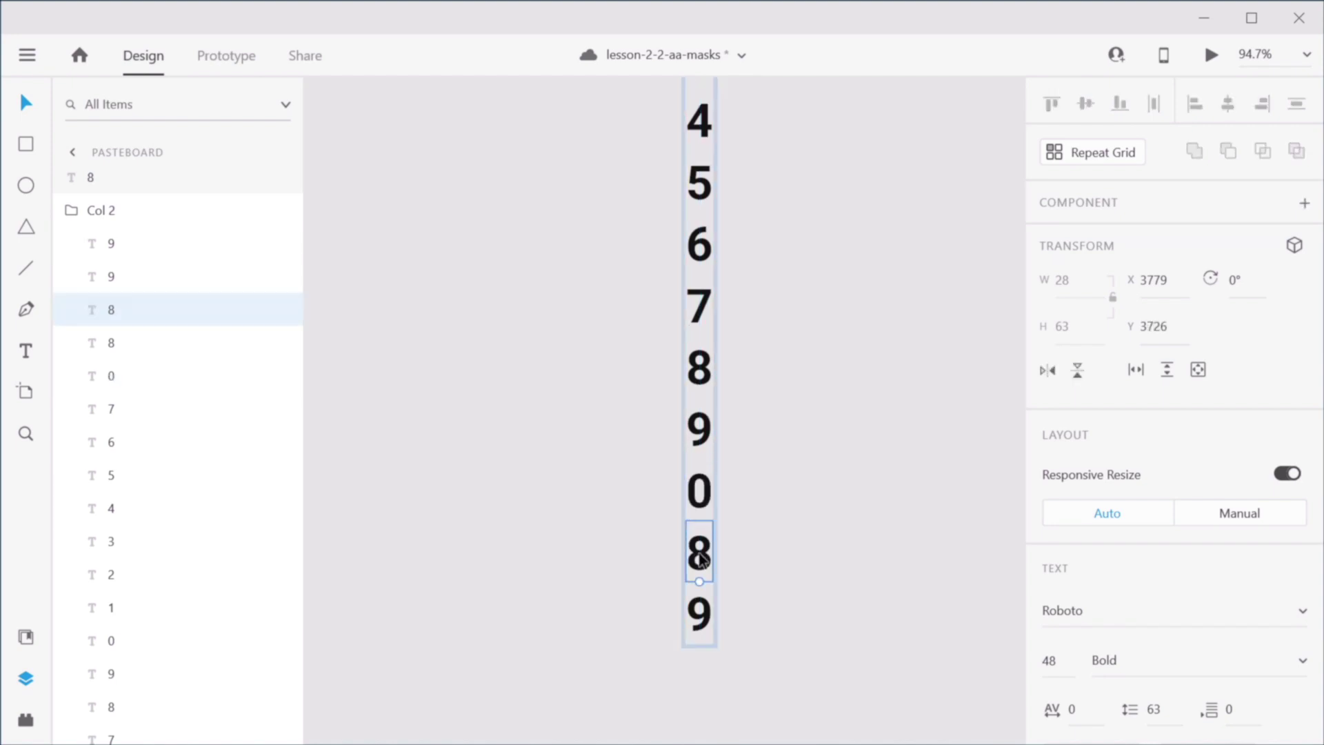
double_click(699, 555)
text(1)
double_click(701, 612)
text(2)
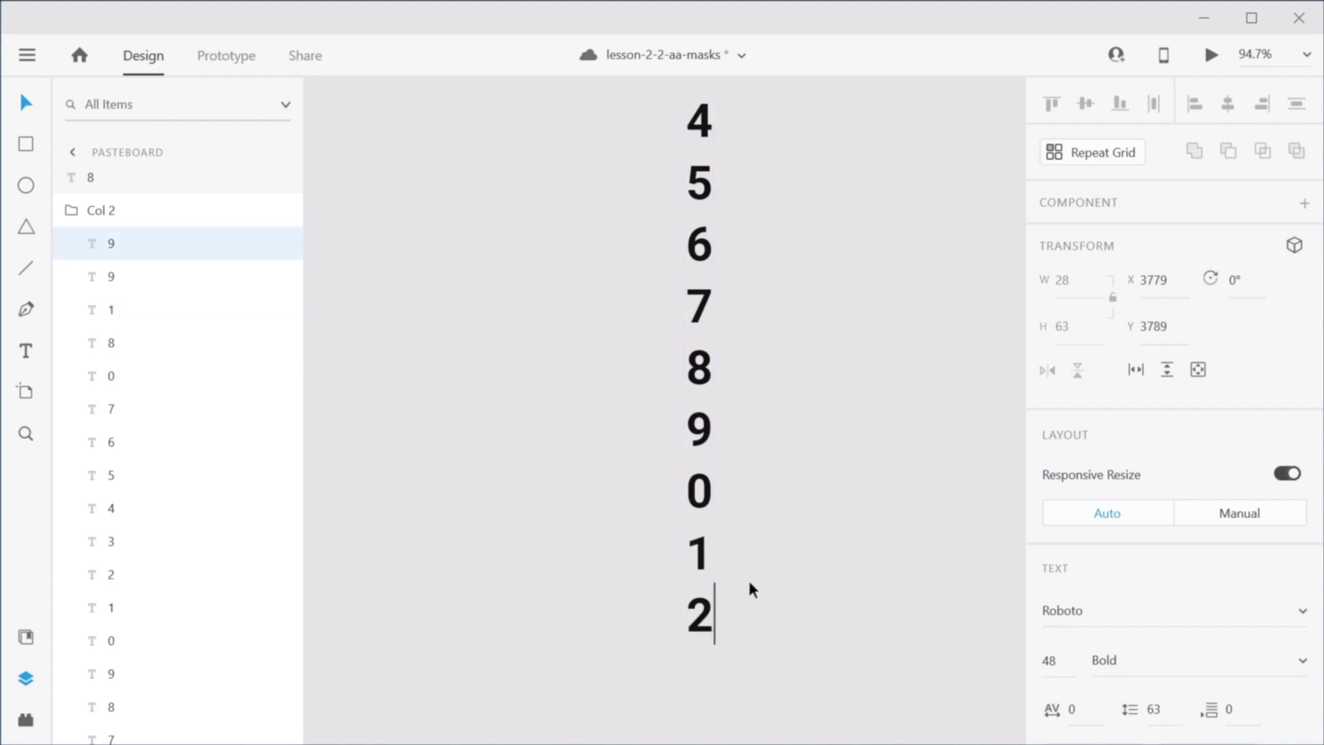
click(782, 552)
click(789, 598)
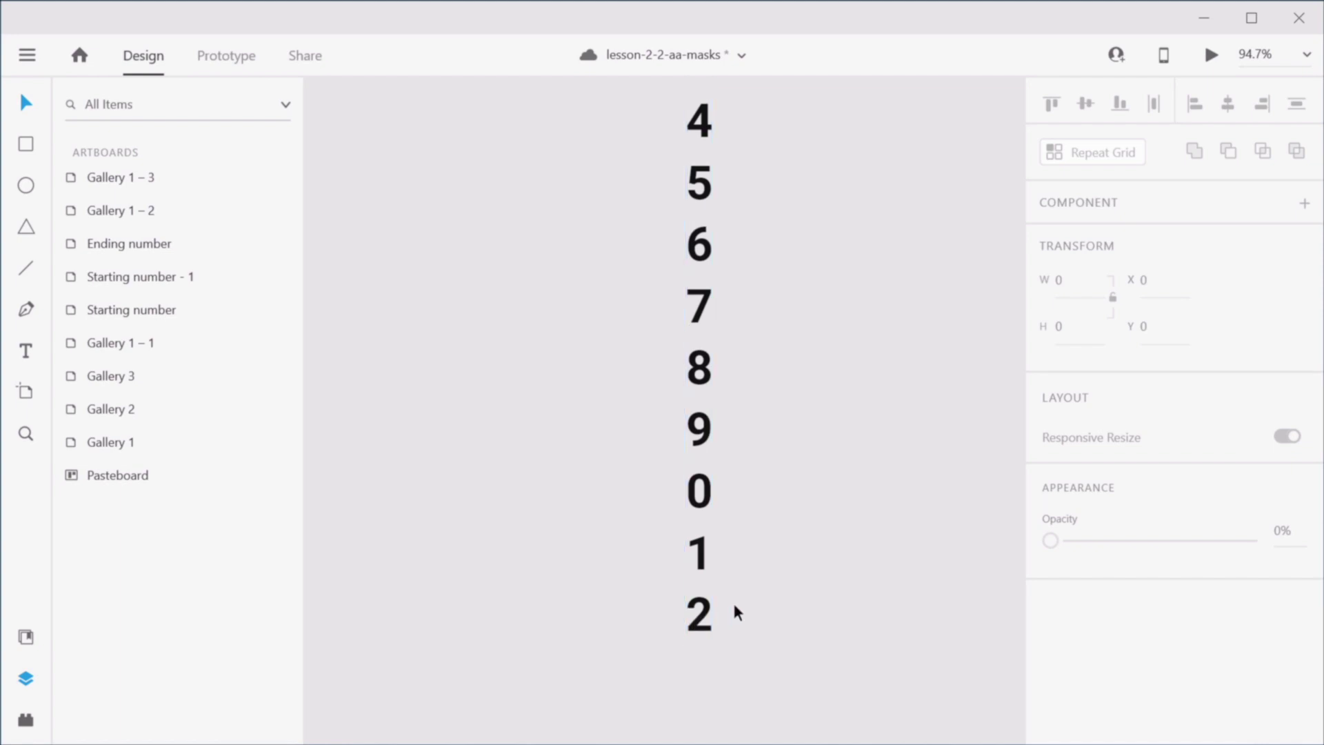
Step: Save the document with the extended digit columns
scroll(809, 458, down, 6)
drag(824, 228, 693, 447)
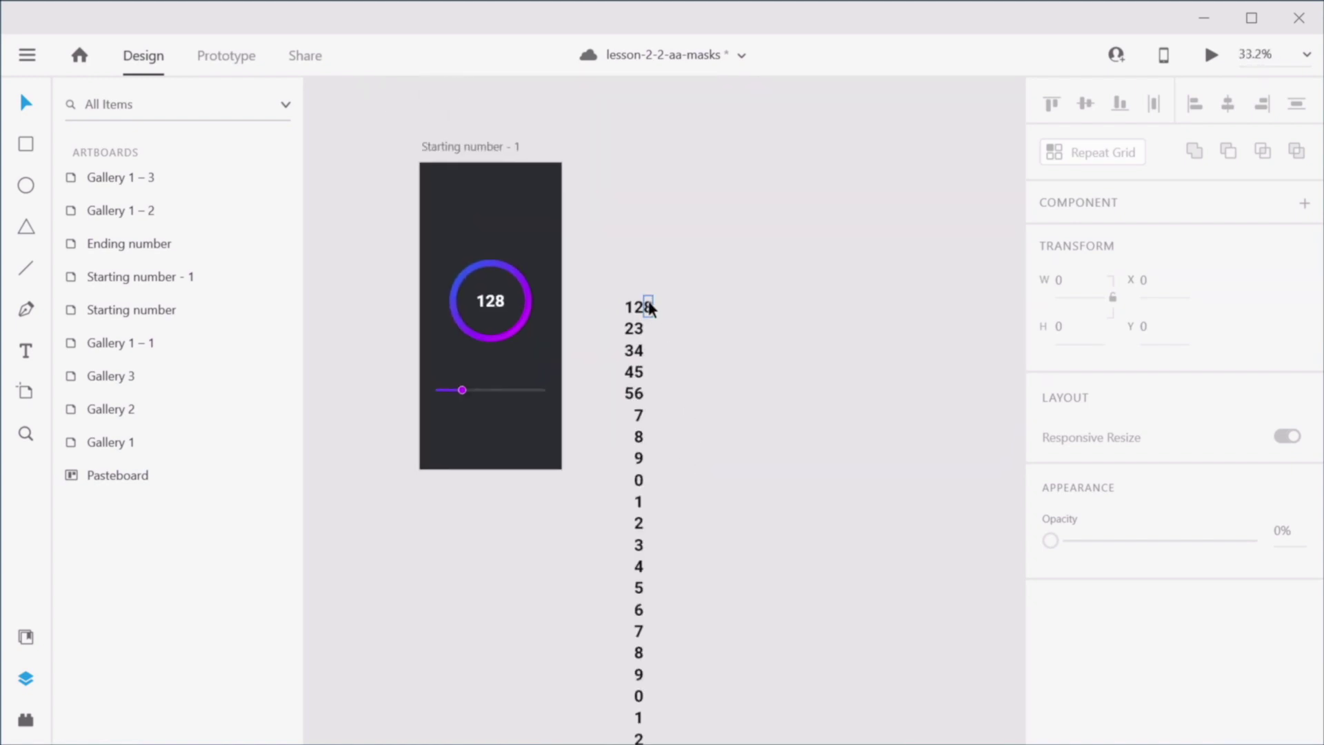
key(ctrl+s)
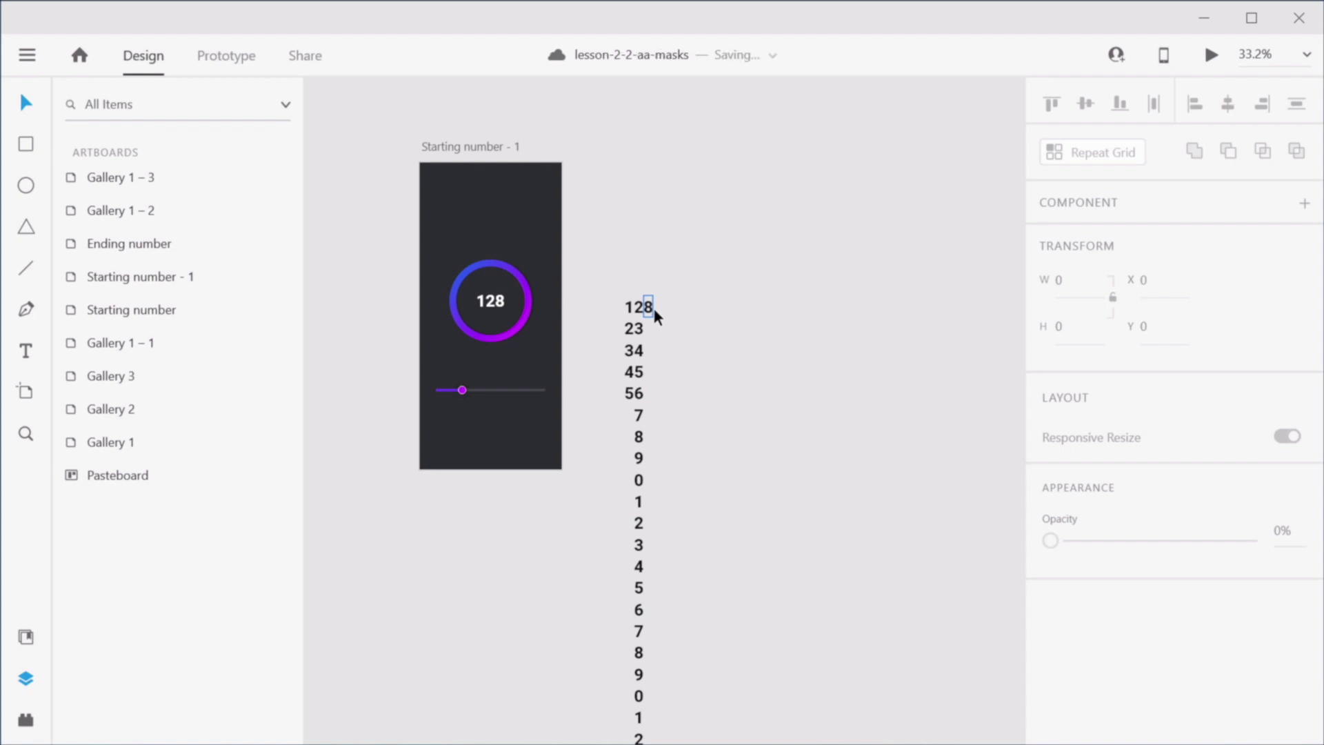
Step: Delete the standalone 8 and place a duplicate of Col 2 in its spot, flush beside the middle column
click(652, 307)
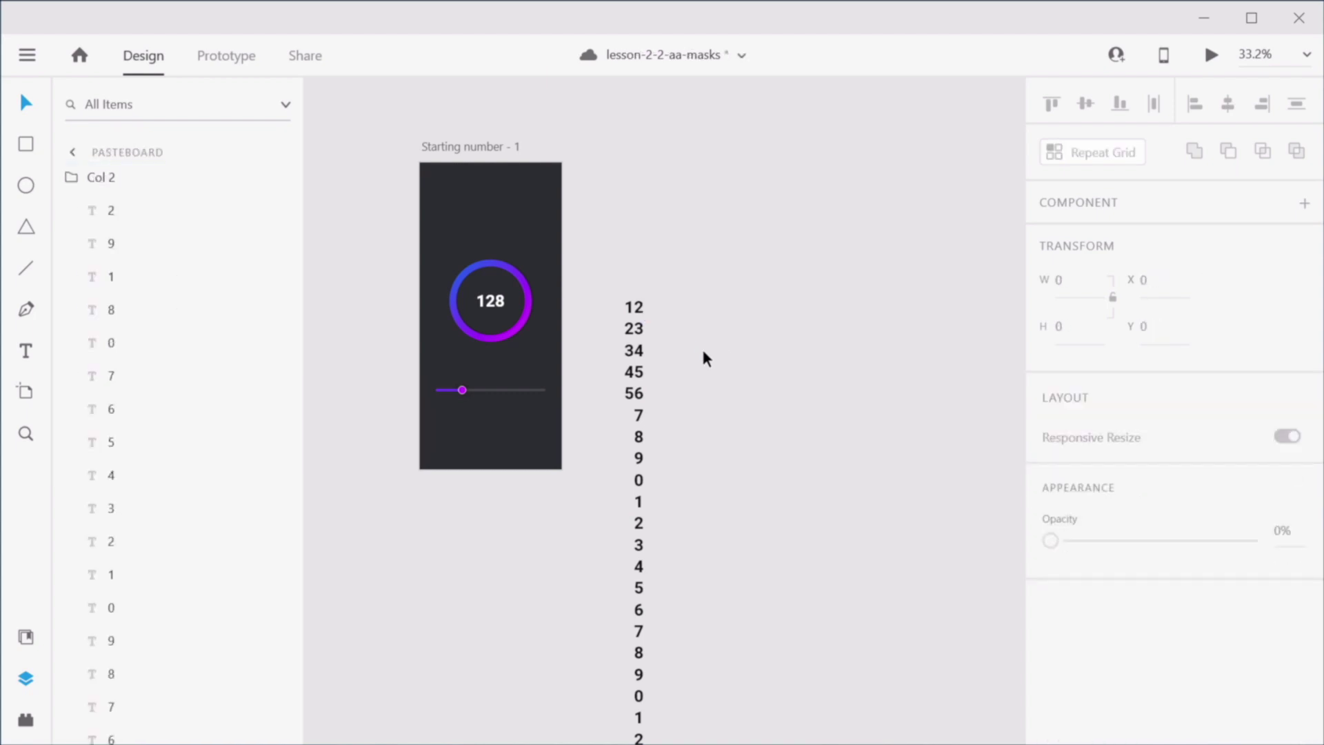
click(641, 348)
drag(641, 345, 652, 329)
key(z)
drag(613, 278, 712, 358)
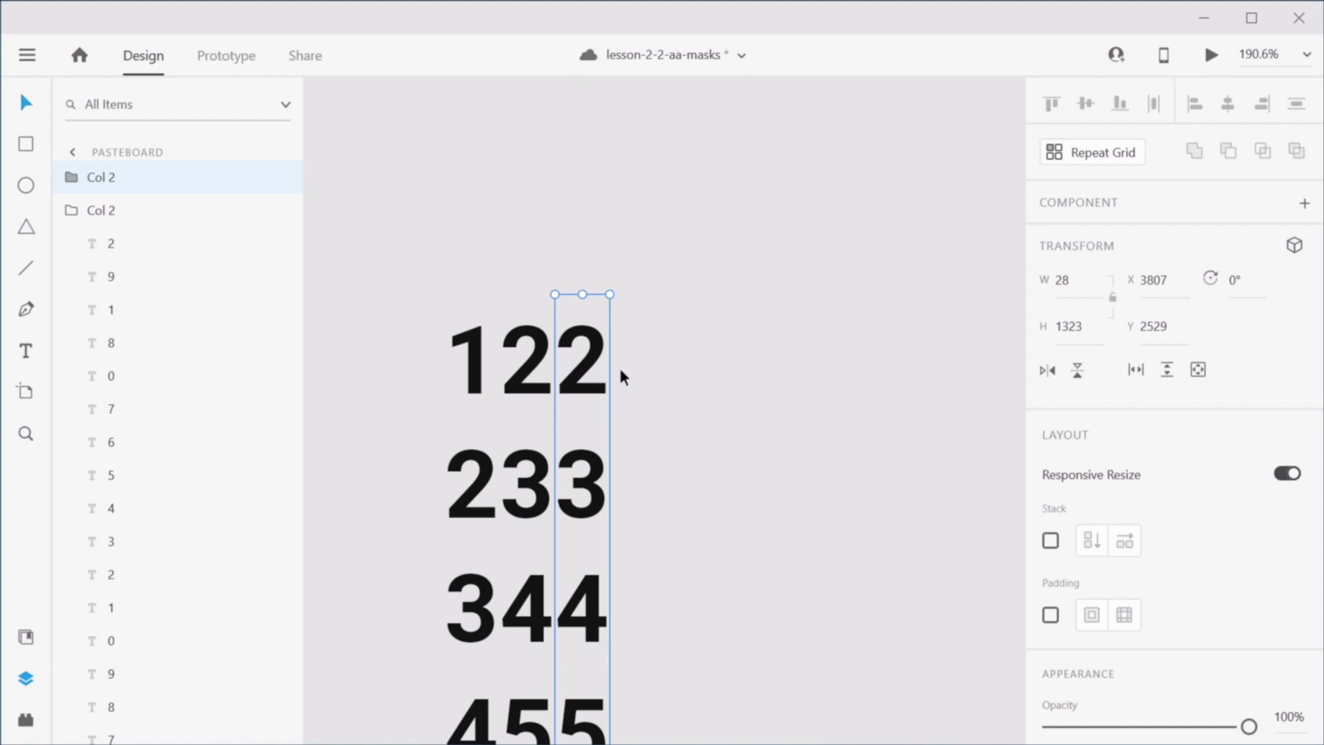
scroll(644, 354, down, 2)
scroll(668, 346, down, 1)
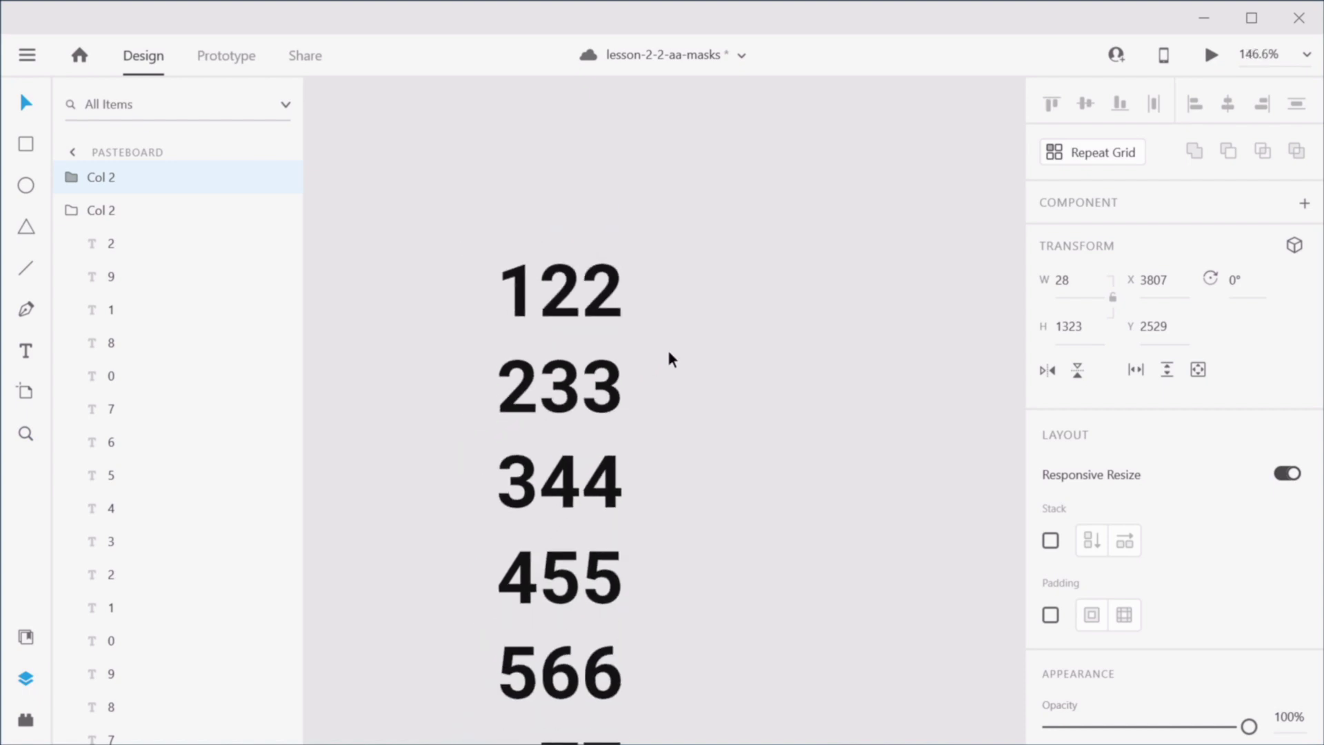
Step: Move the duplicated third column up to about Y 2170 so its first 8 sits near the top row
scroll(668, 346, down, 1)
drag(703, 417, 786, 419)
drag(729, 733, 724, 312)
scroll(796, 427, up, 6)
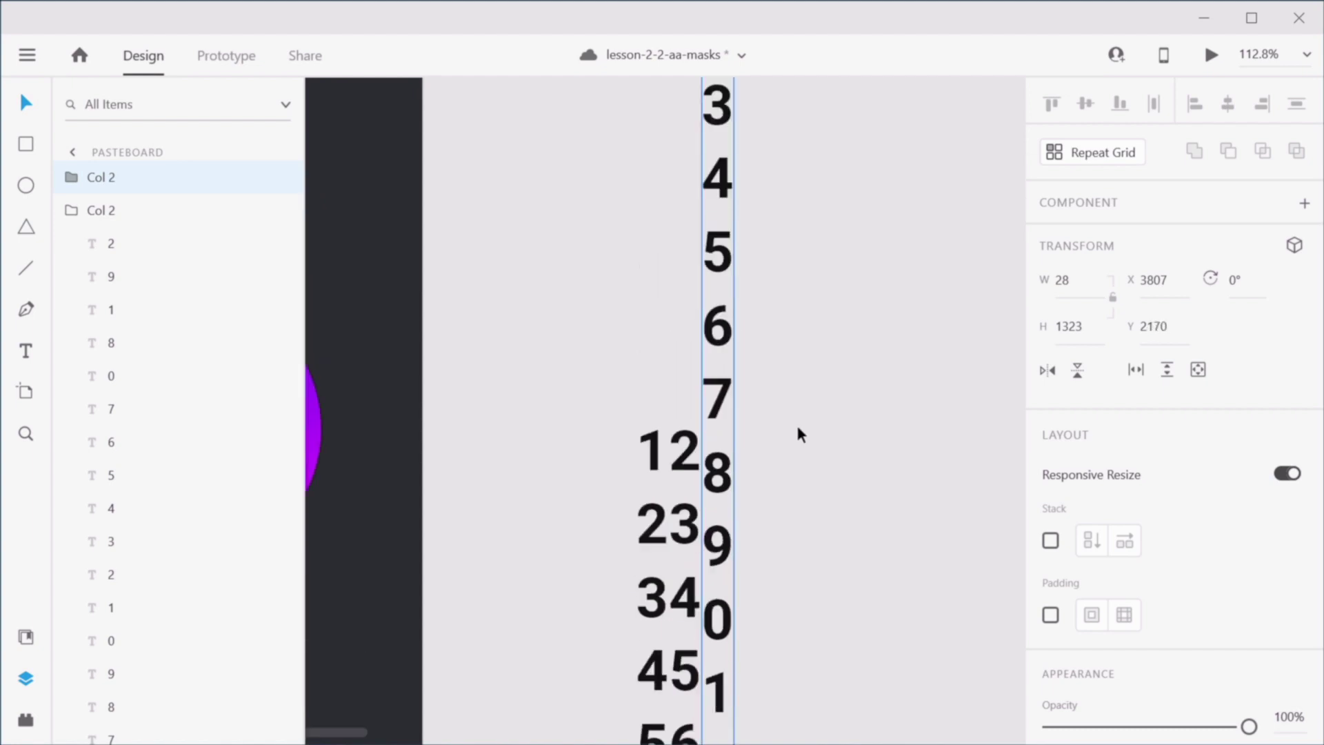
Step: Delete the digits 2, 3, 4, 5, 6 and 7 above the first 8 in the third column
double_click(717, 298)
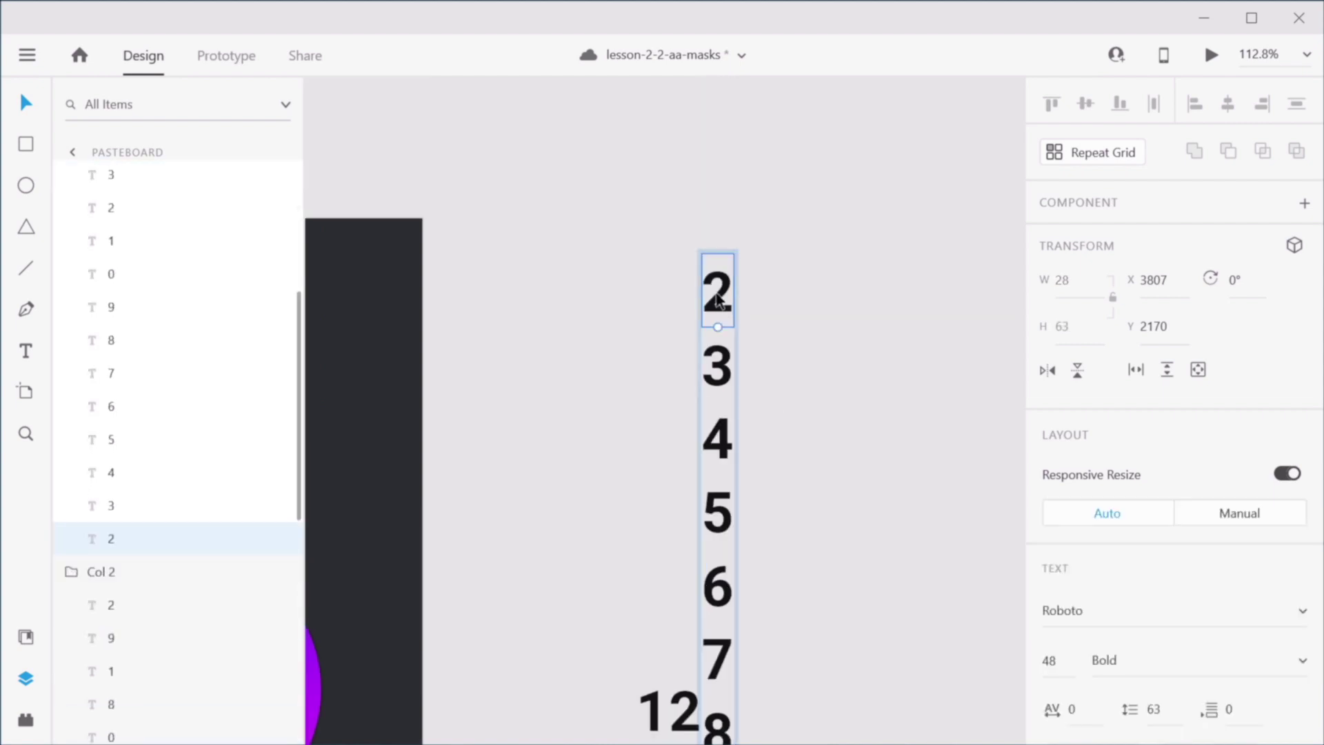
shift+click(720, 369)
shift+click(723, 444)
shift+click(725, 518)
shift+click(728, 589)
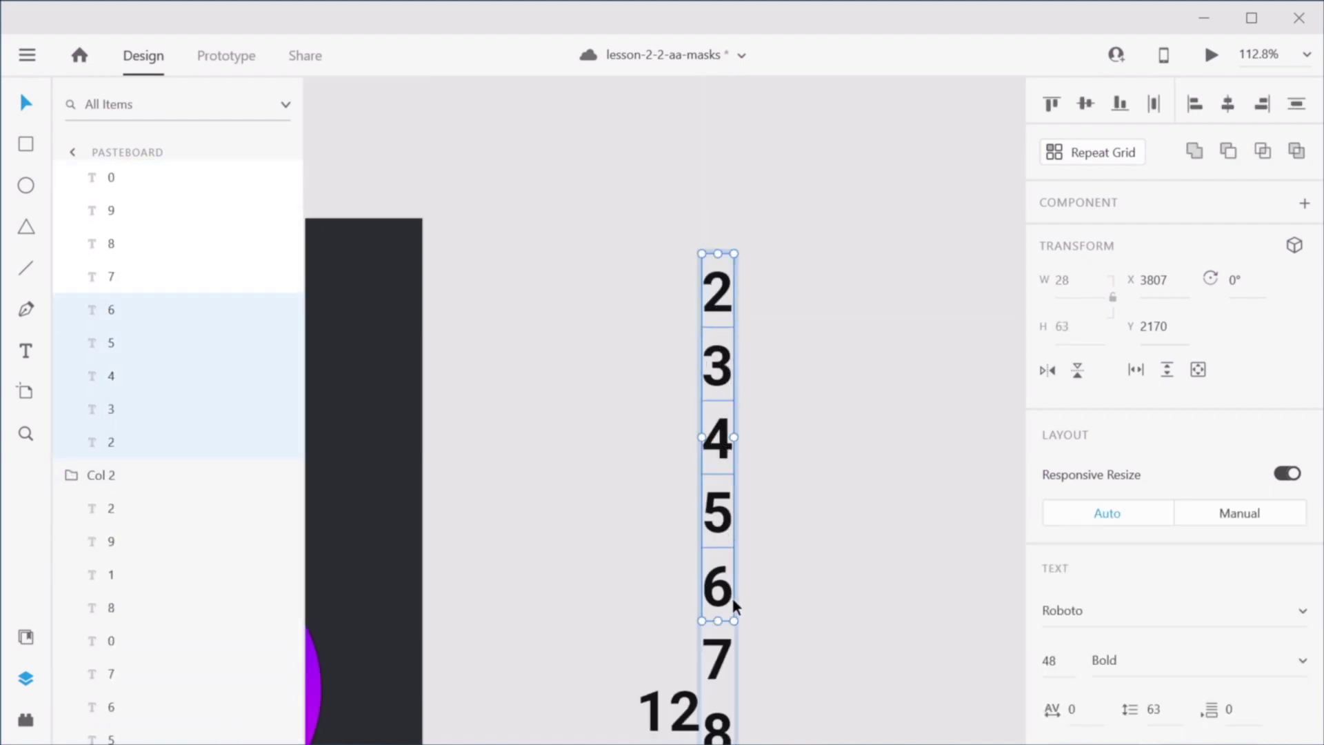
shift+click(722, 664)
key(Delete)
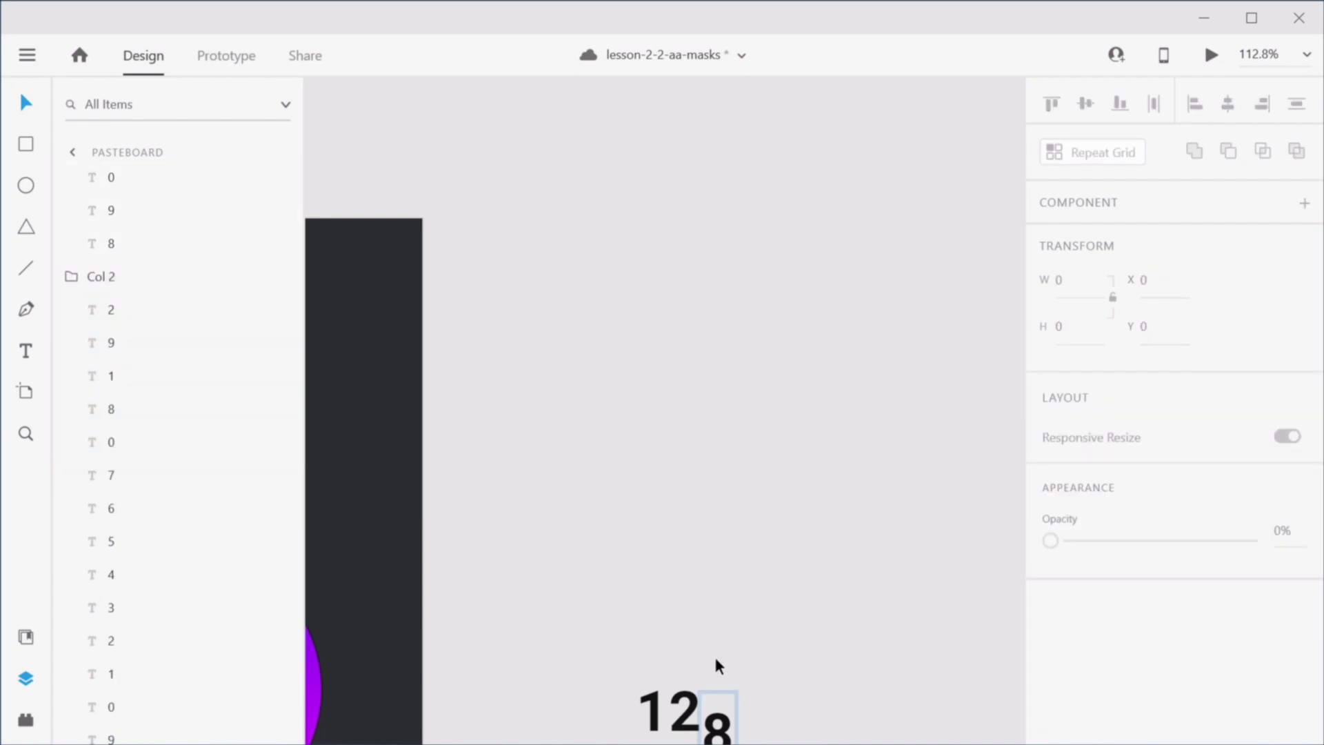
Step: Move the third column to Y 2529 so its 8 lines up with the top row's 1 and 2
scroll(717, 648, down, 4)
click(717, 472)
click(836, 496)
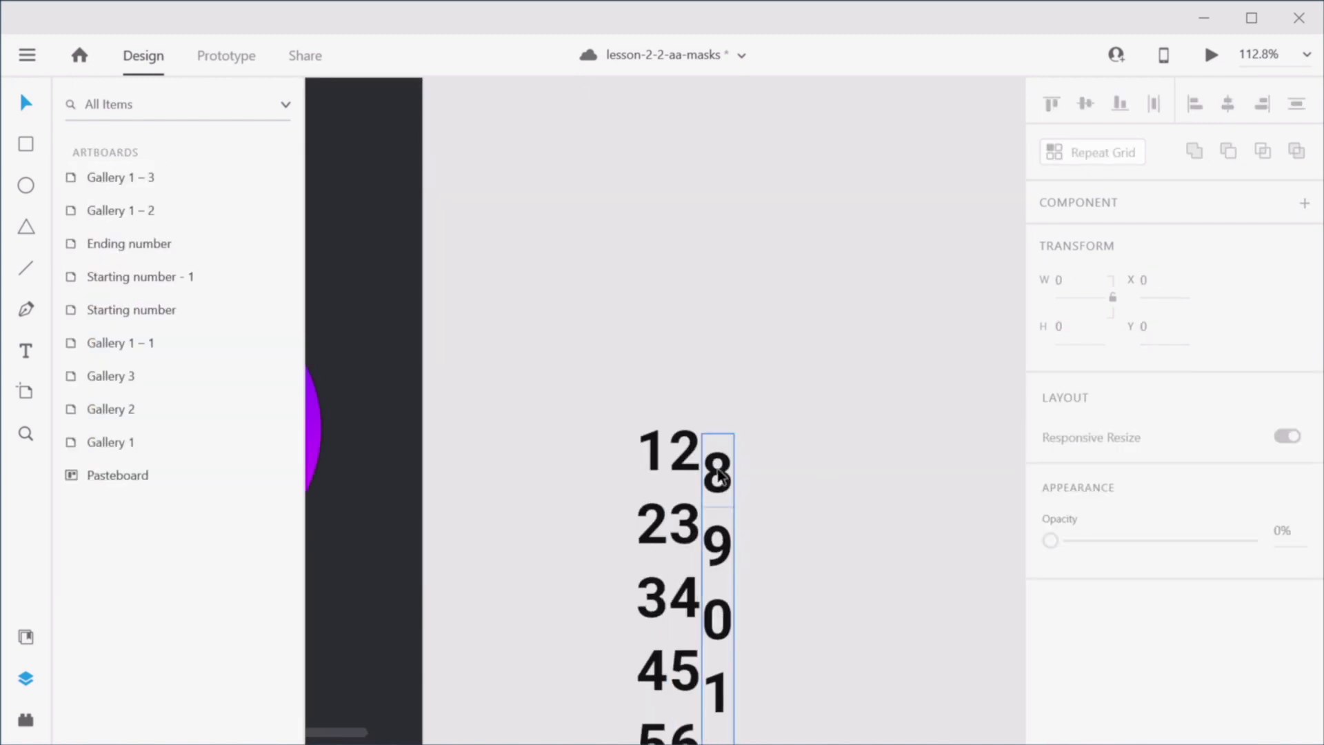
click(723, 481)
drag(723, 481, 723, 464)
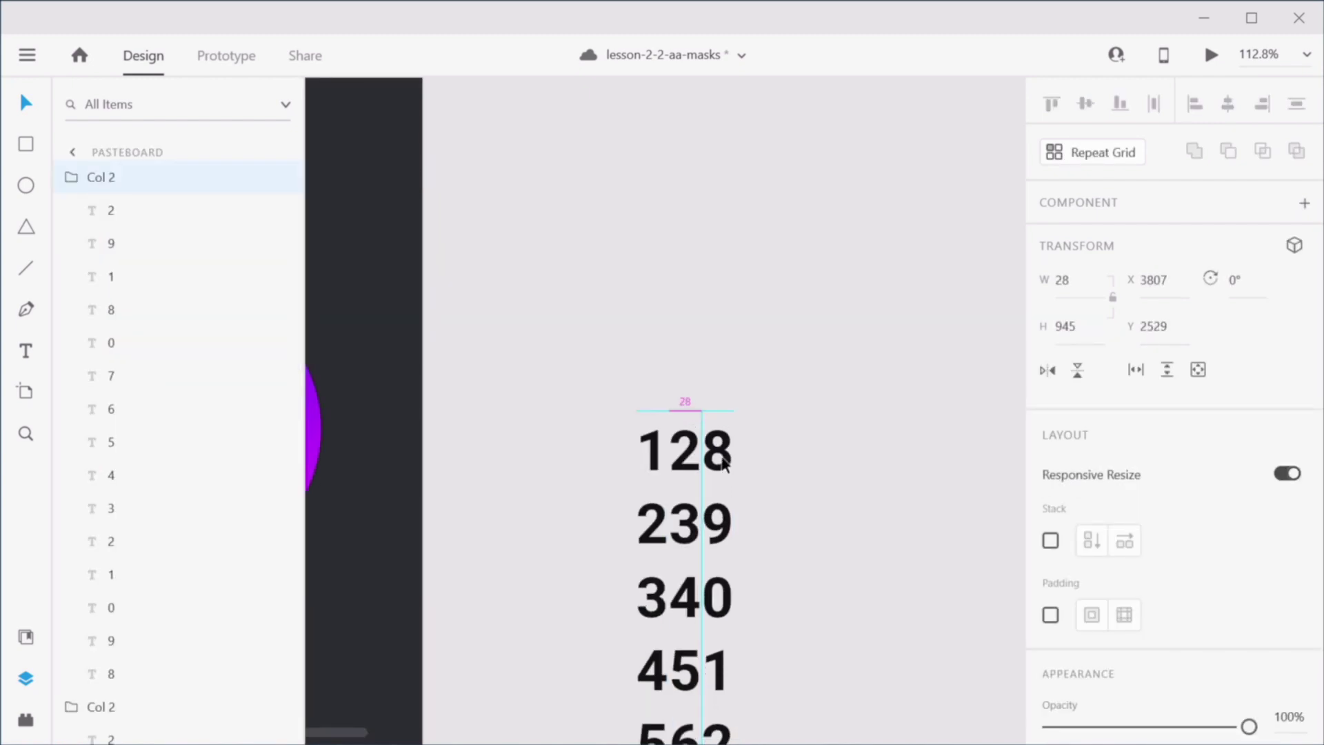
Step: Compare the three digit columns with the numbers on the starting and ending artboards and check where each column ends
click(853, 544)
scroll(845, 387, down, 4)
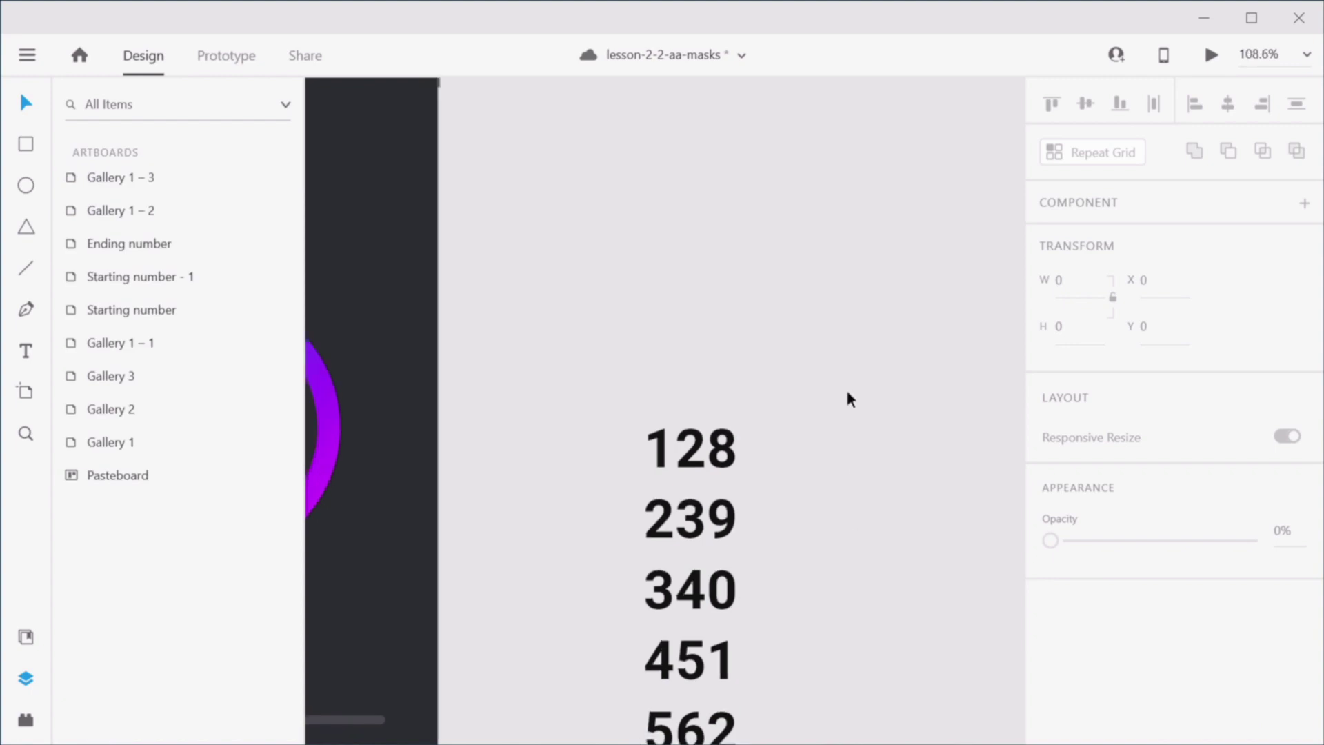
scroll(847, 393, down, 1)
scroll(908, 375, up, 2)
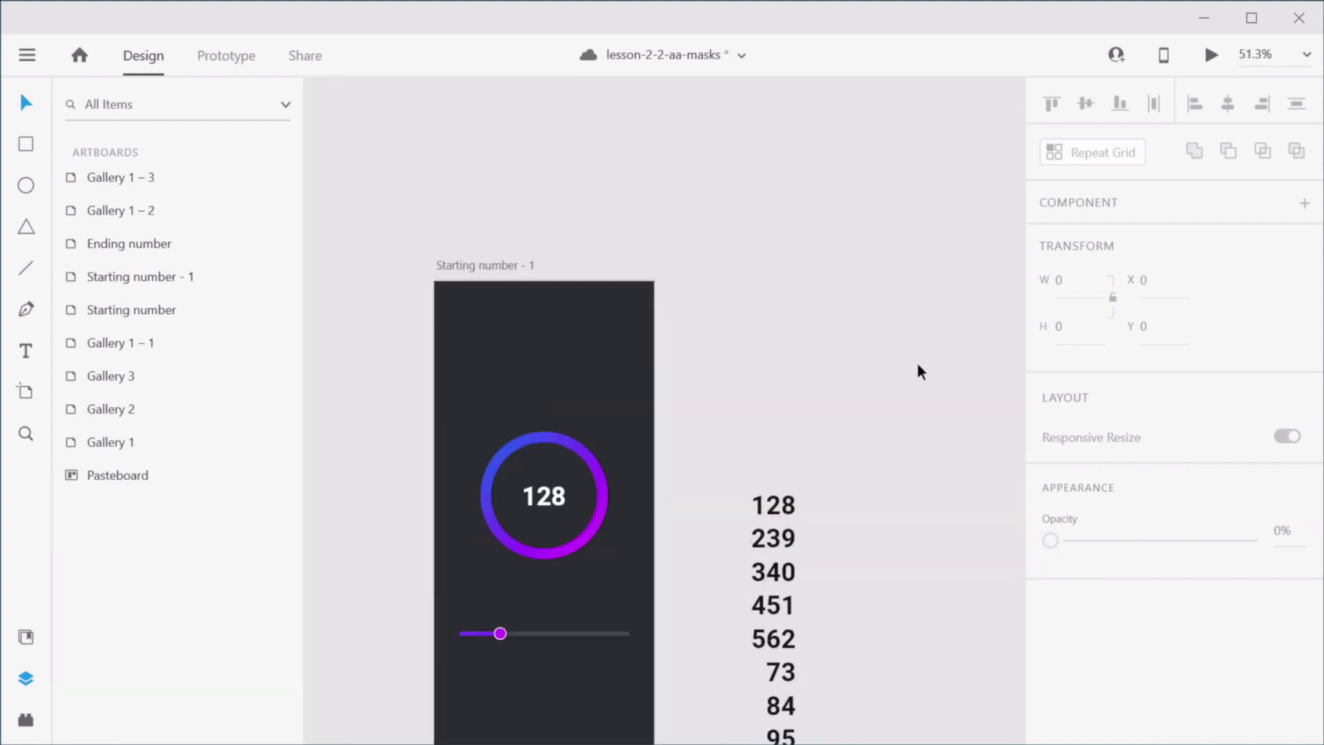
scroll(916, 365, down, 4)
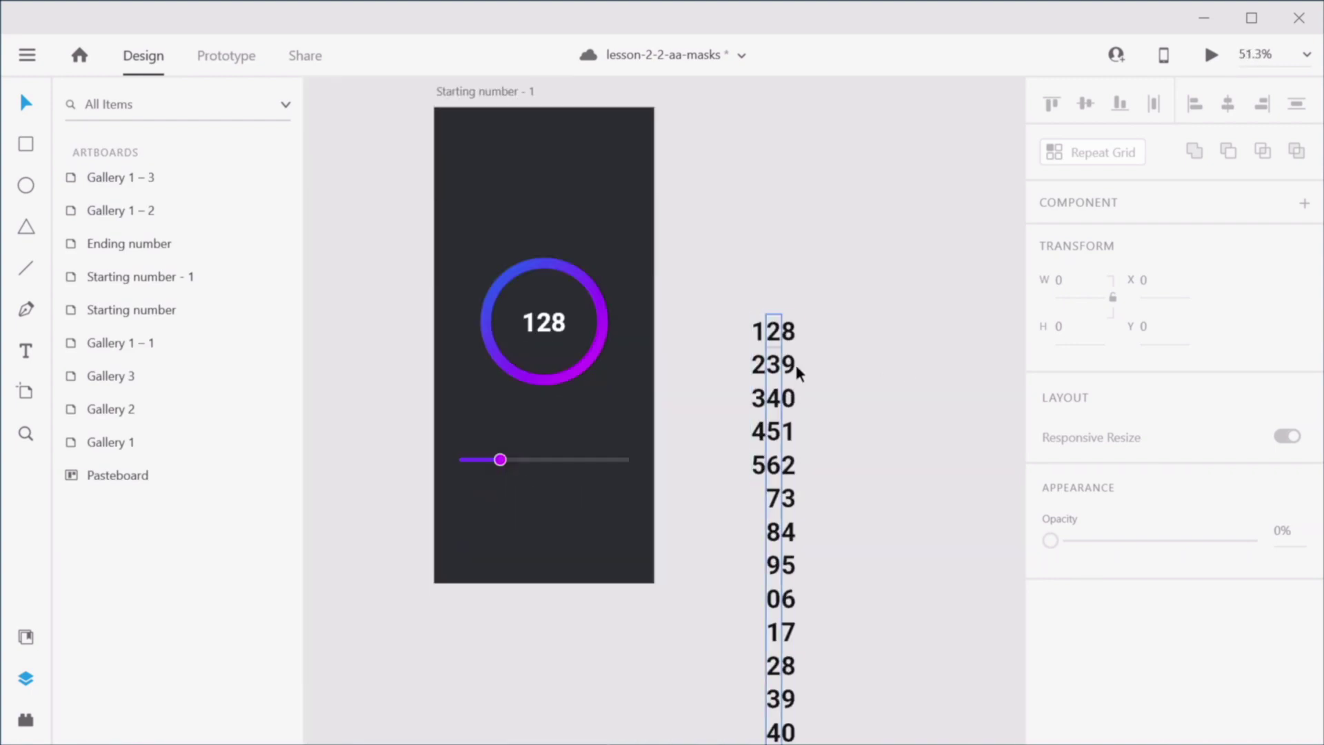
scroll(965, 407, up, 6)
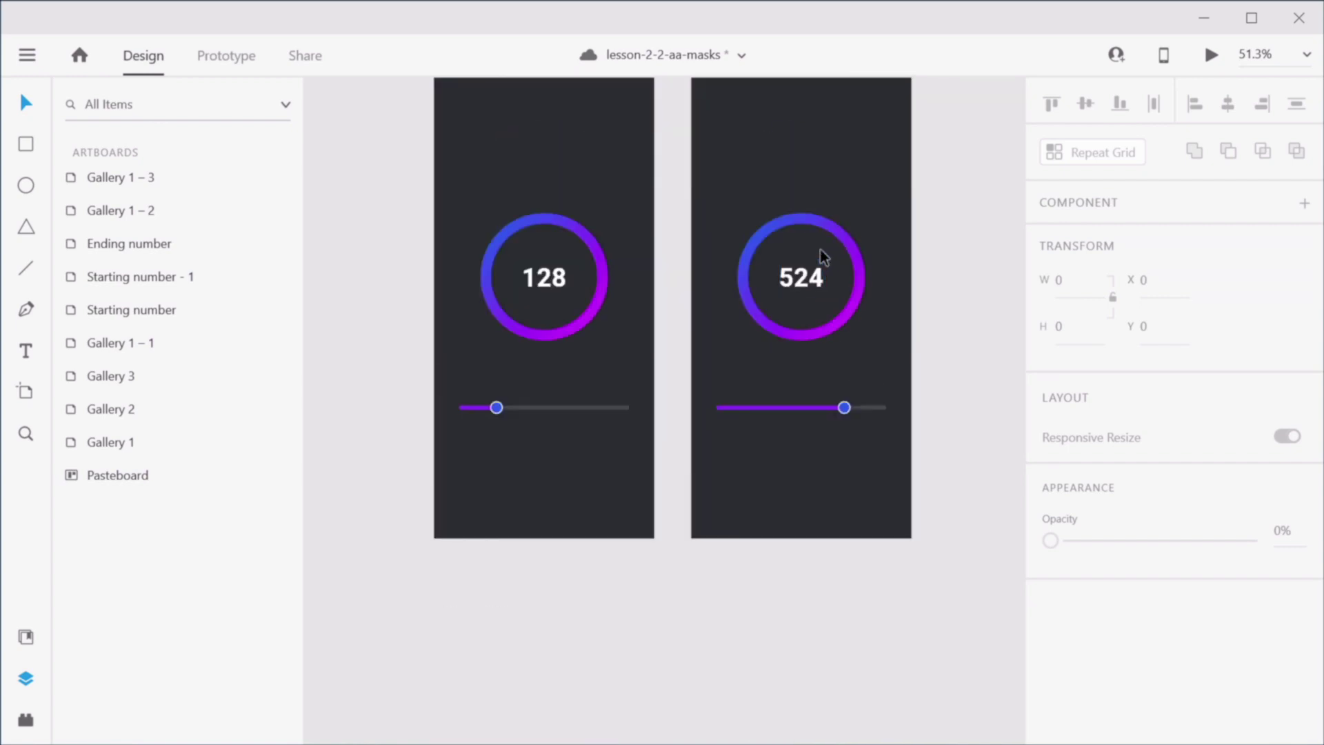
scroll(813, 557, down, 20)
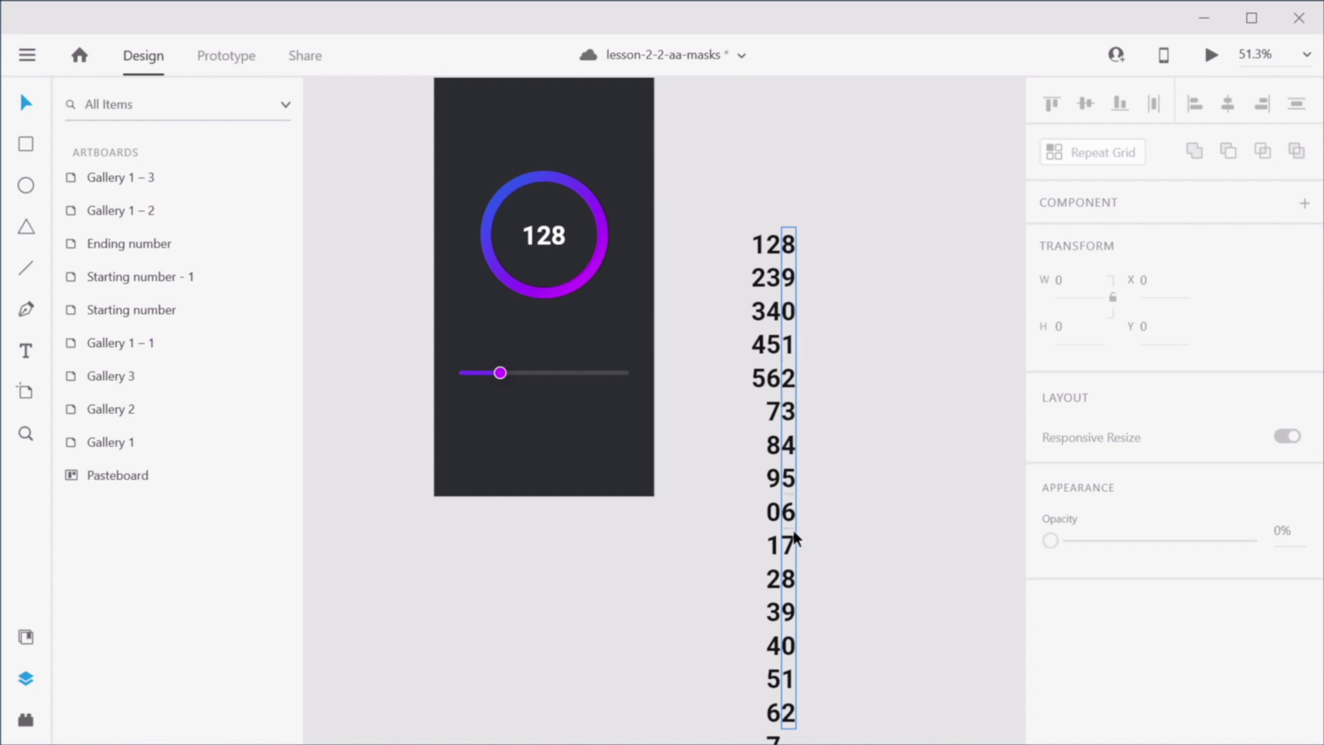
scroll(869, 520, down, 5)
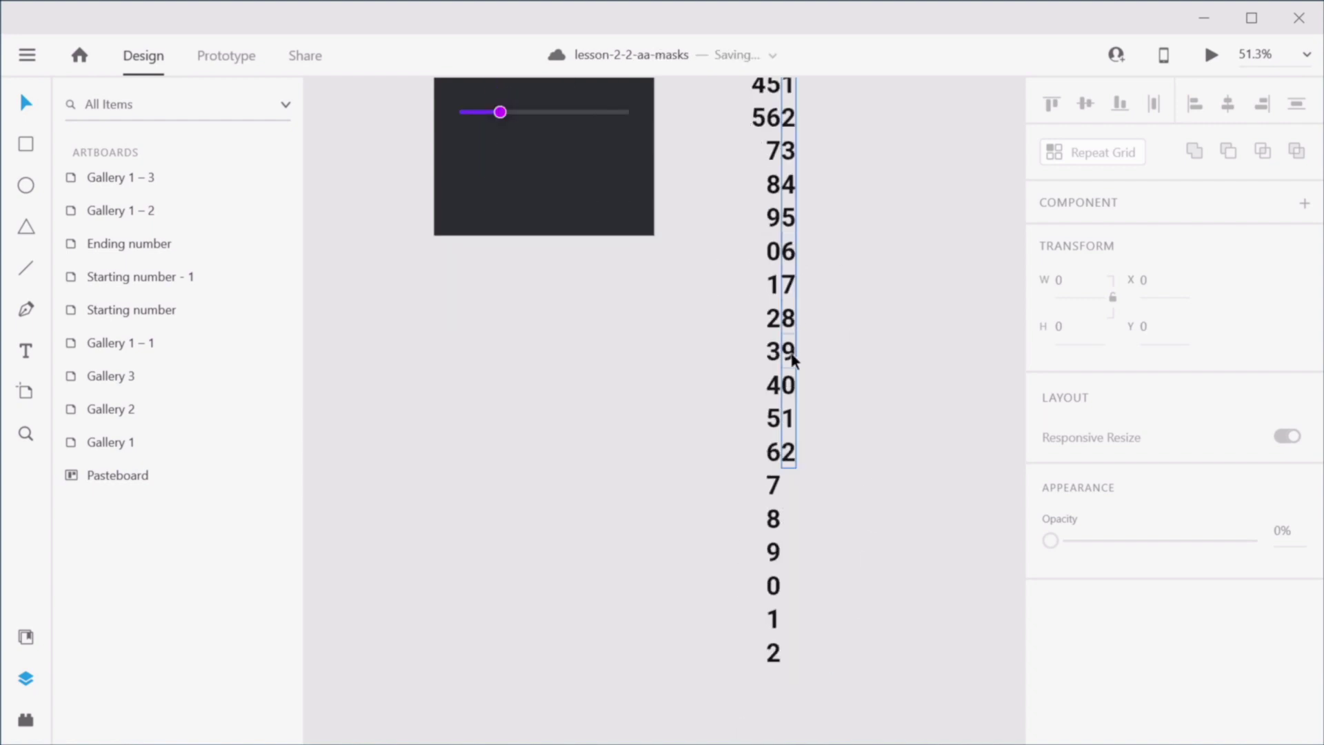
Step: Delete the last three digits 0, 1 and 2 at the lower end of the third column
double_click(788, 384)
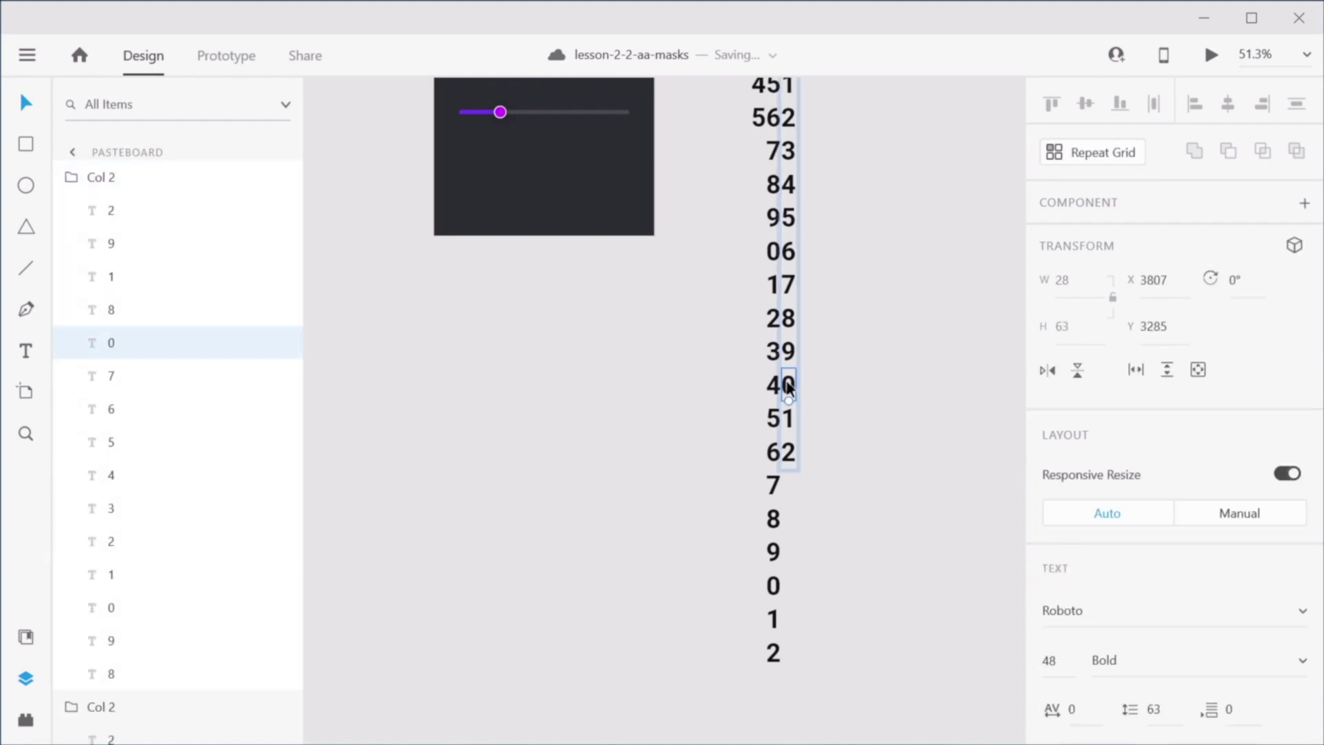
shift+click(788, 418)
shift+click(788, 453)
key(Delete)
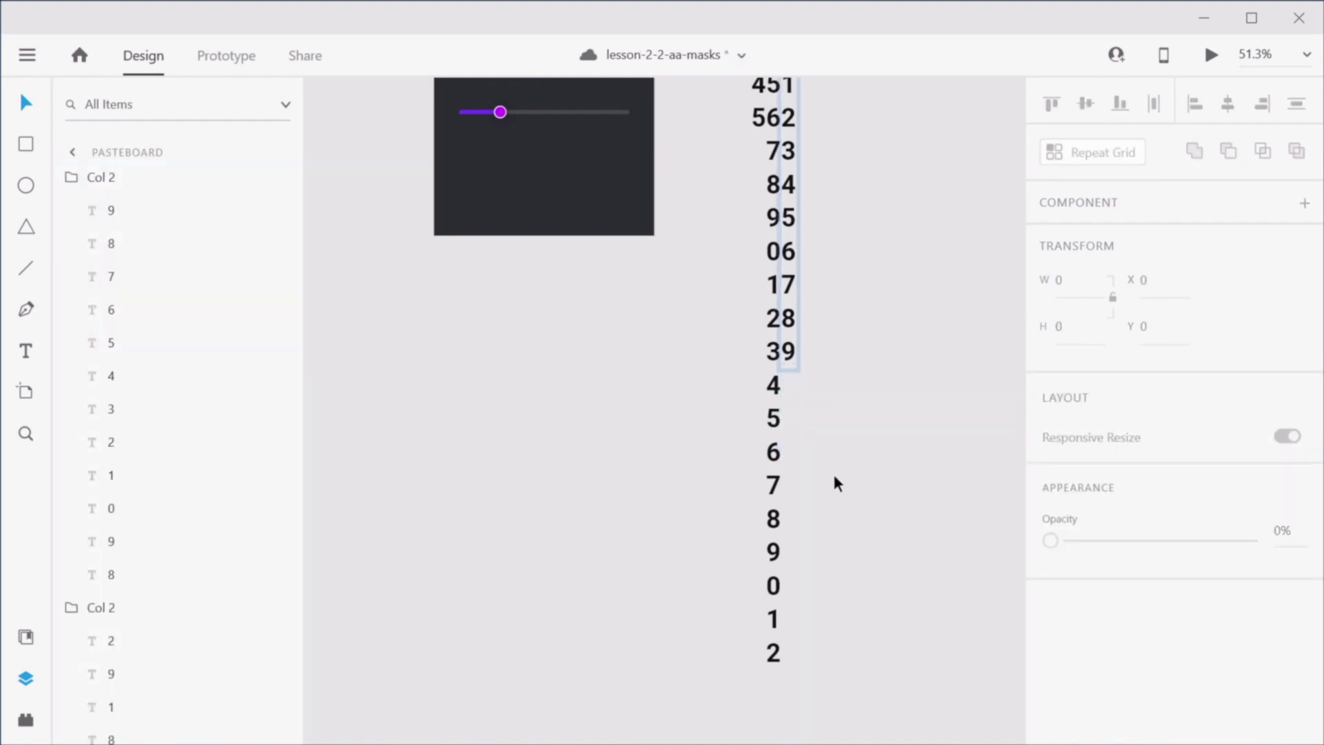
scroll(811, 236, up, 3)
click(799, 193)
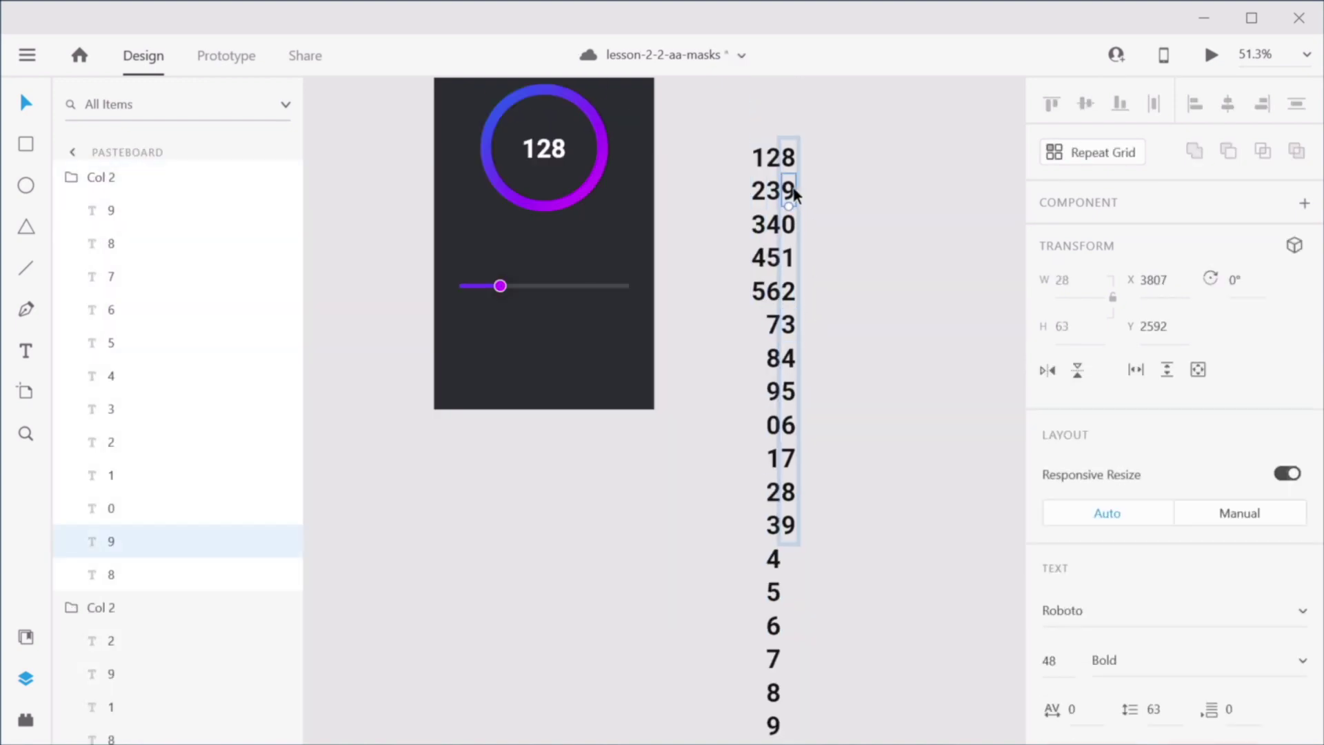
drag(825, 191, 793, 535)
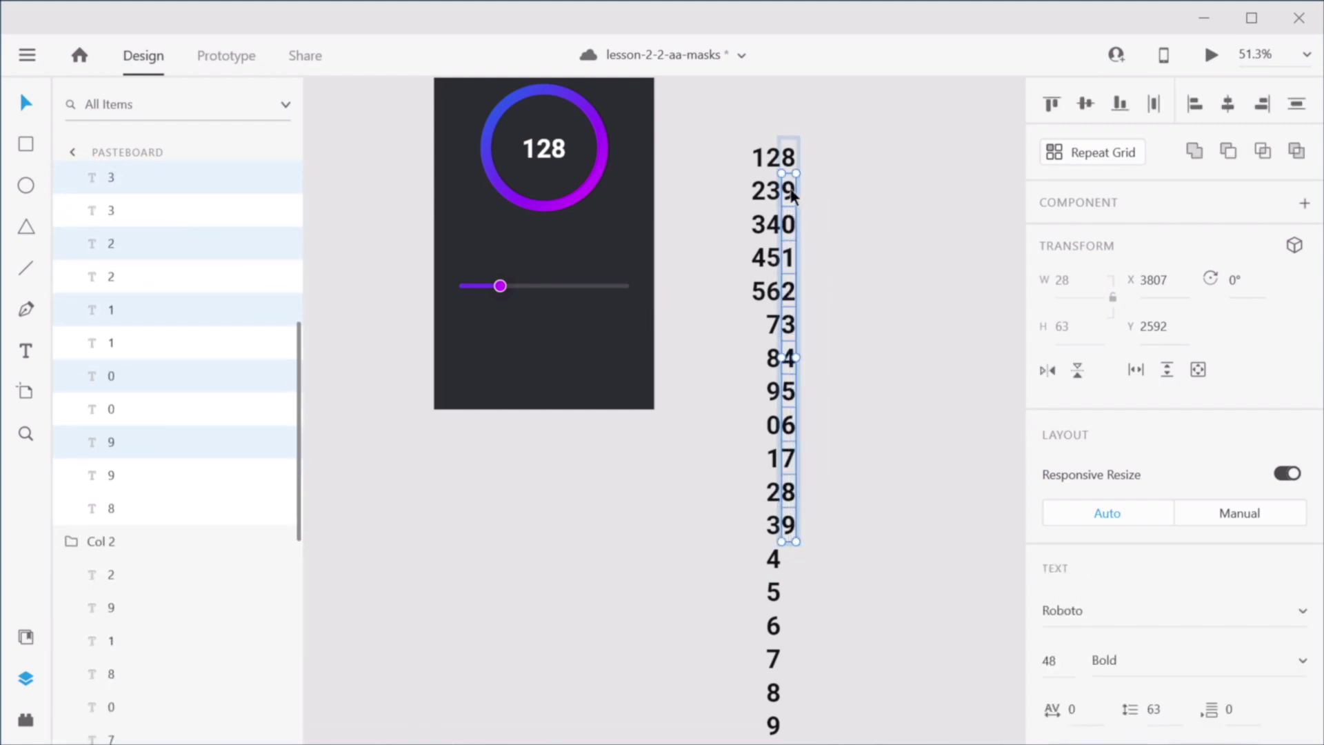
drag(792, 195, 796, 565)
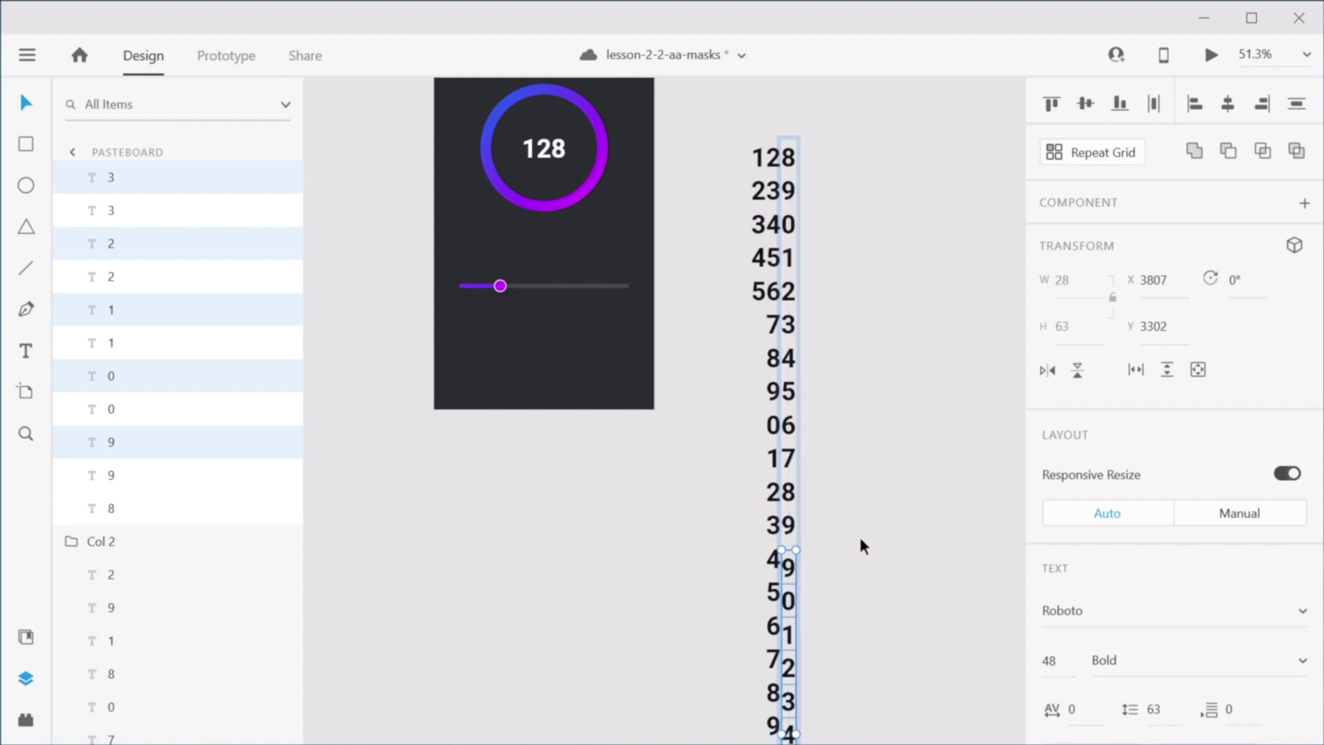
click(858, 544)
Step: Duplicate the third column's digits 0 through 9 and place the copy directly below the column's last 9 at Y 3285
drag(819, 218, 789, 548)
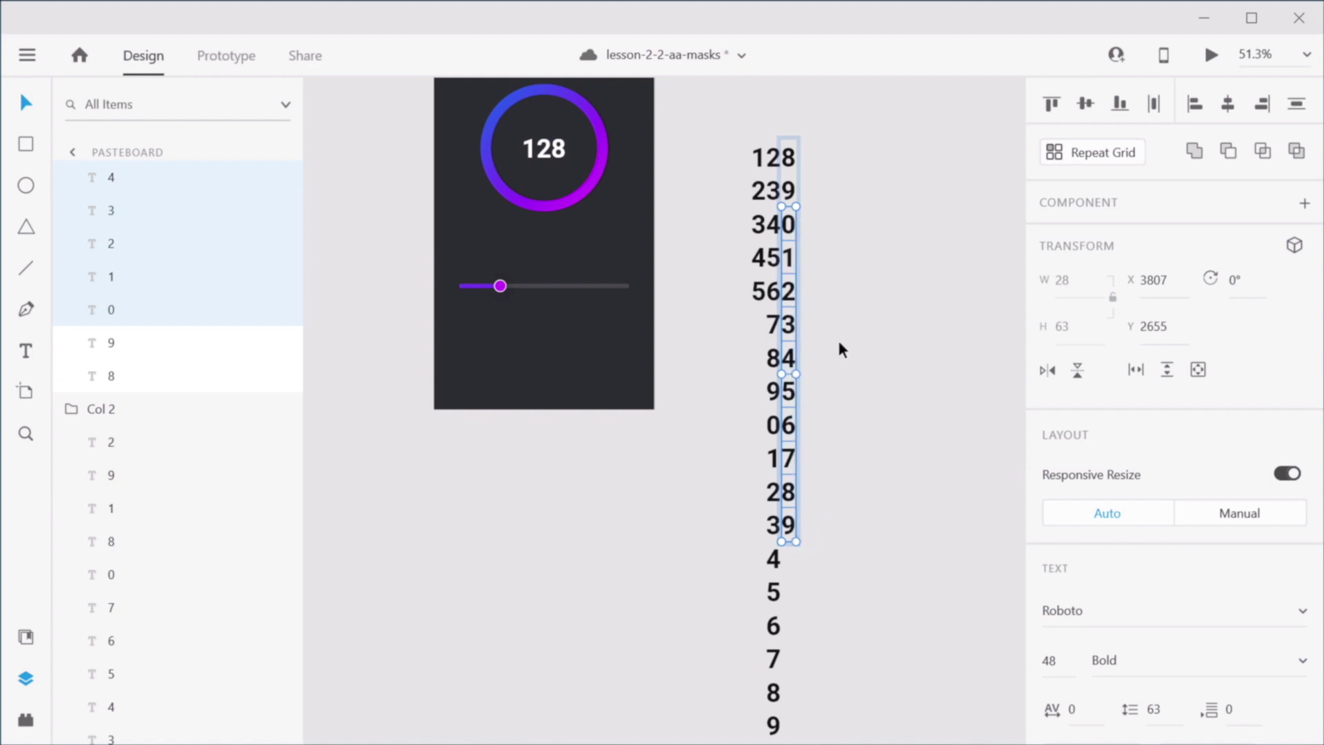
key(ctrl+d)
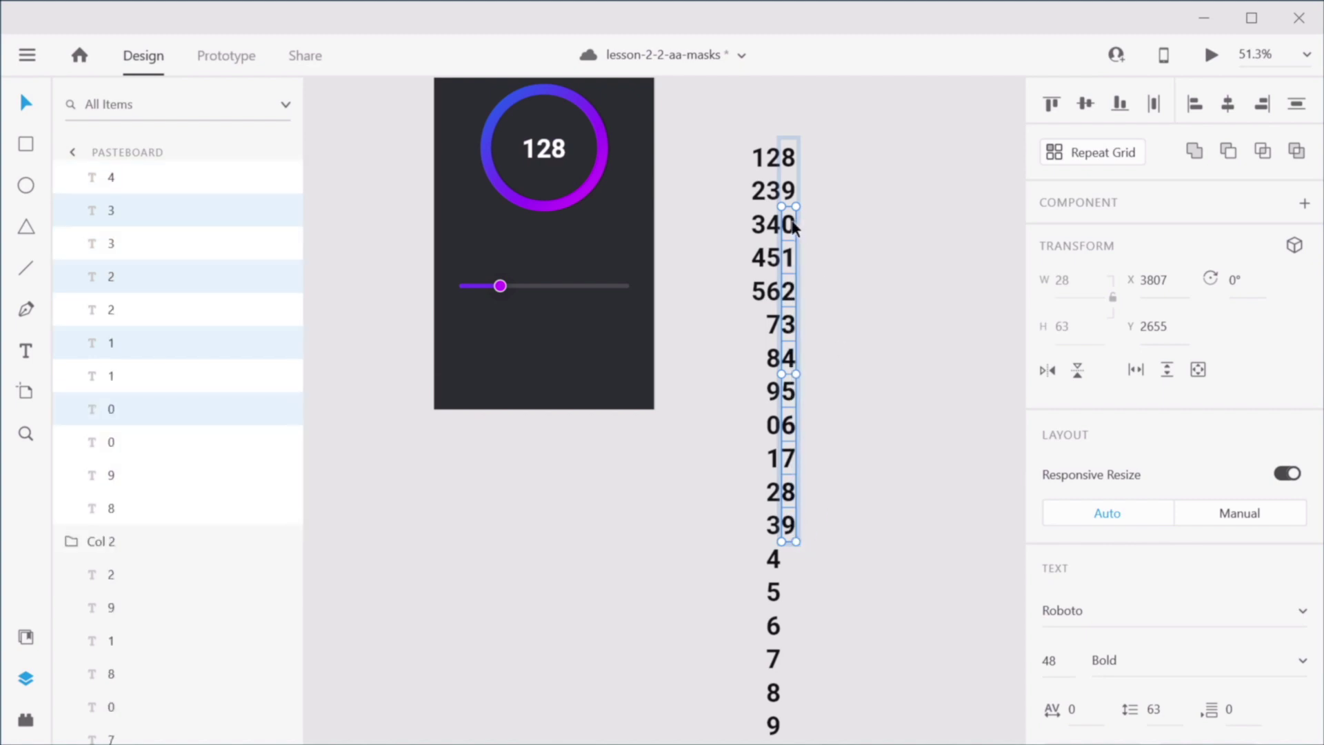
drag(793, 226, 807, 556)
scroll(833, 526, down, 6)
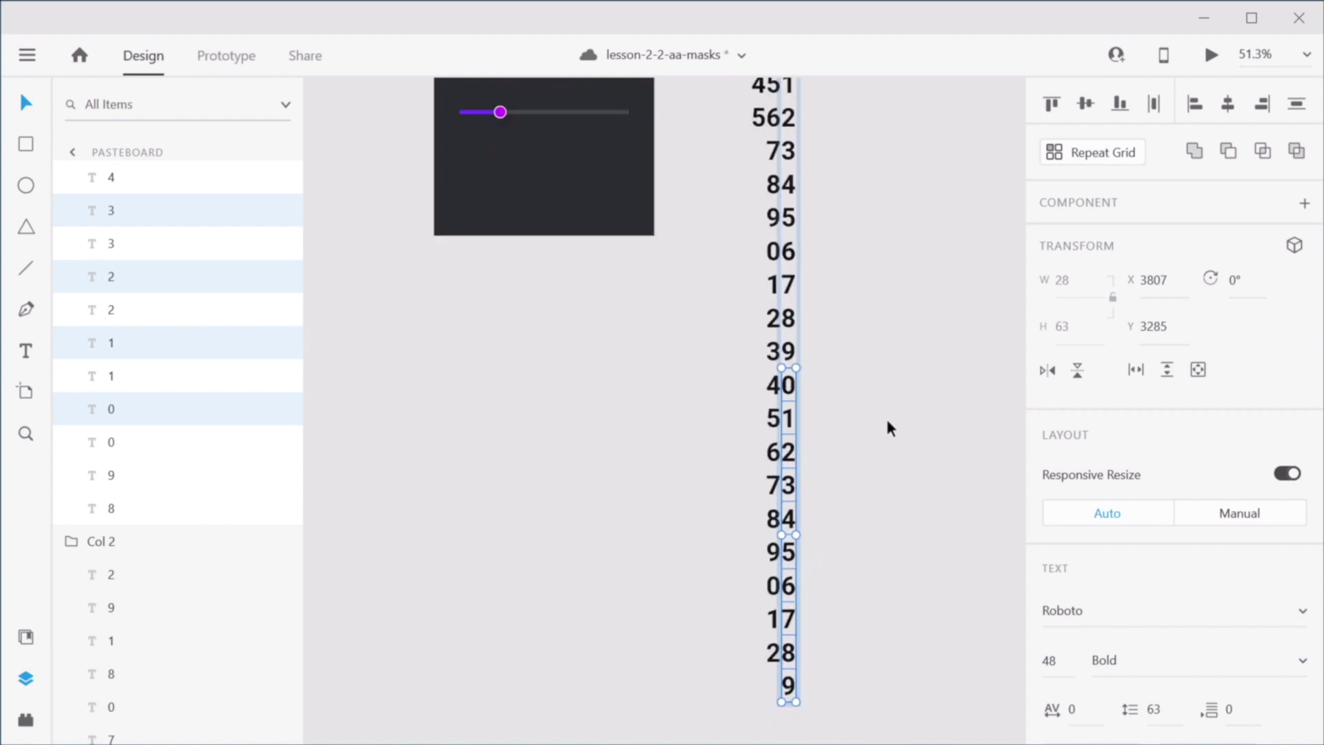
Step: Duplicate the copied 0 through 9 run again and place it directly below the previous copy at Y 3915
key(ctrl+d)
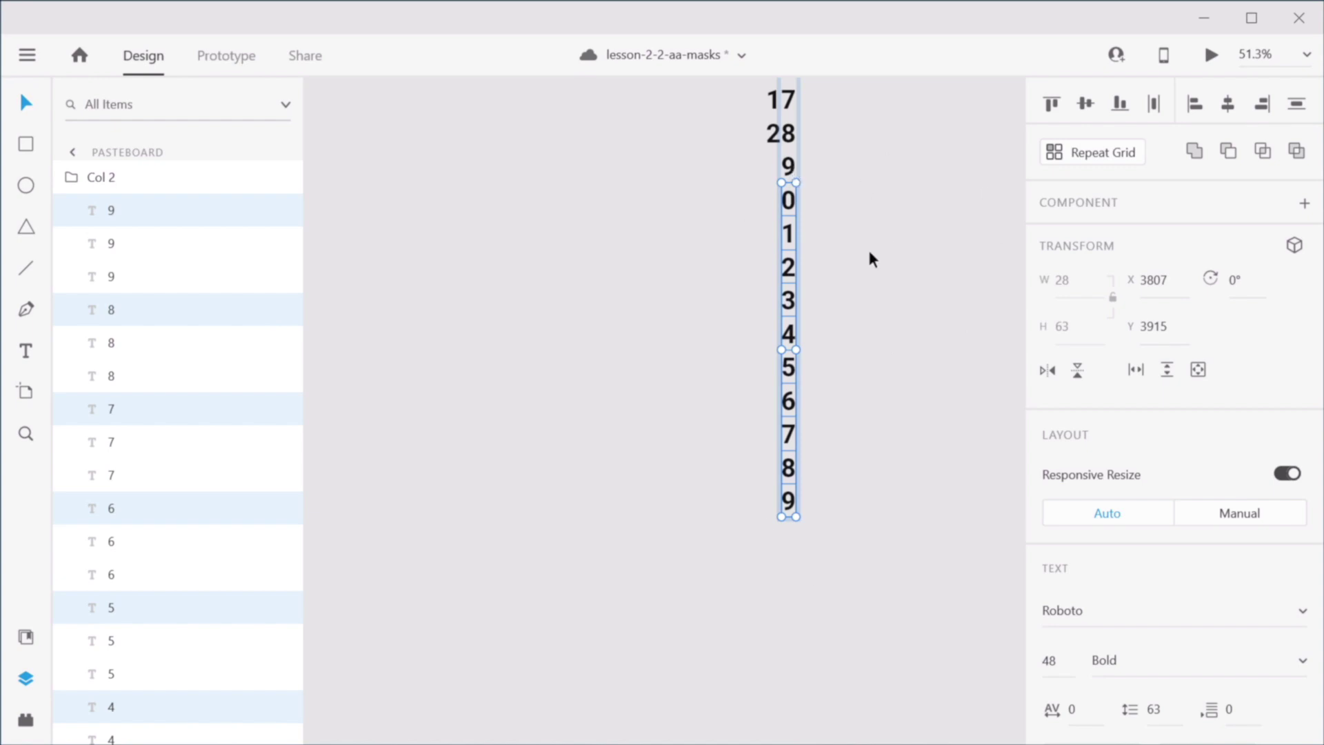
scroll(850, 292, up, 1)
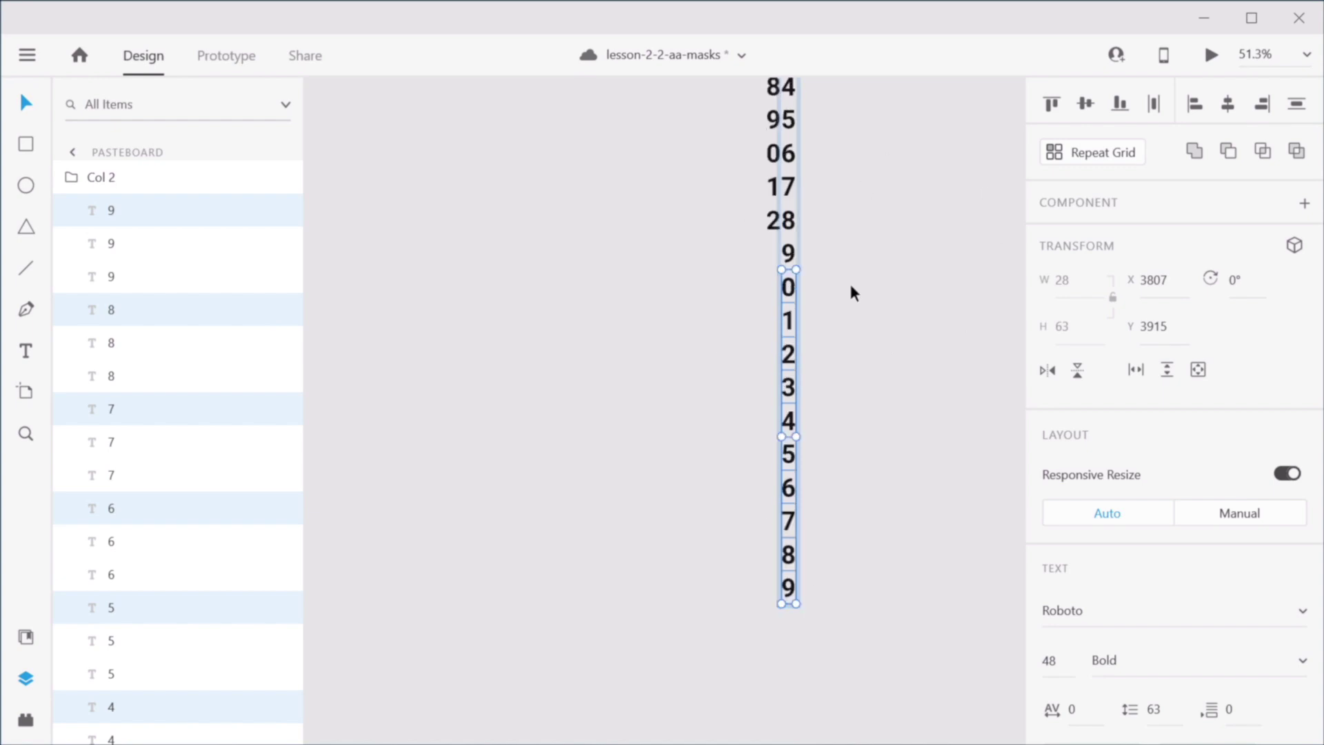
click(870, 386)
scroll(871, 387, down, 1)
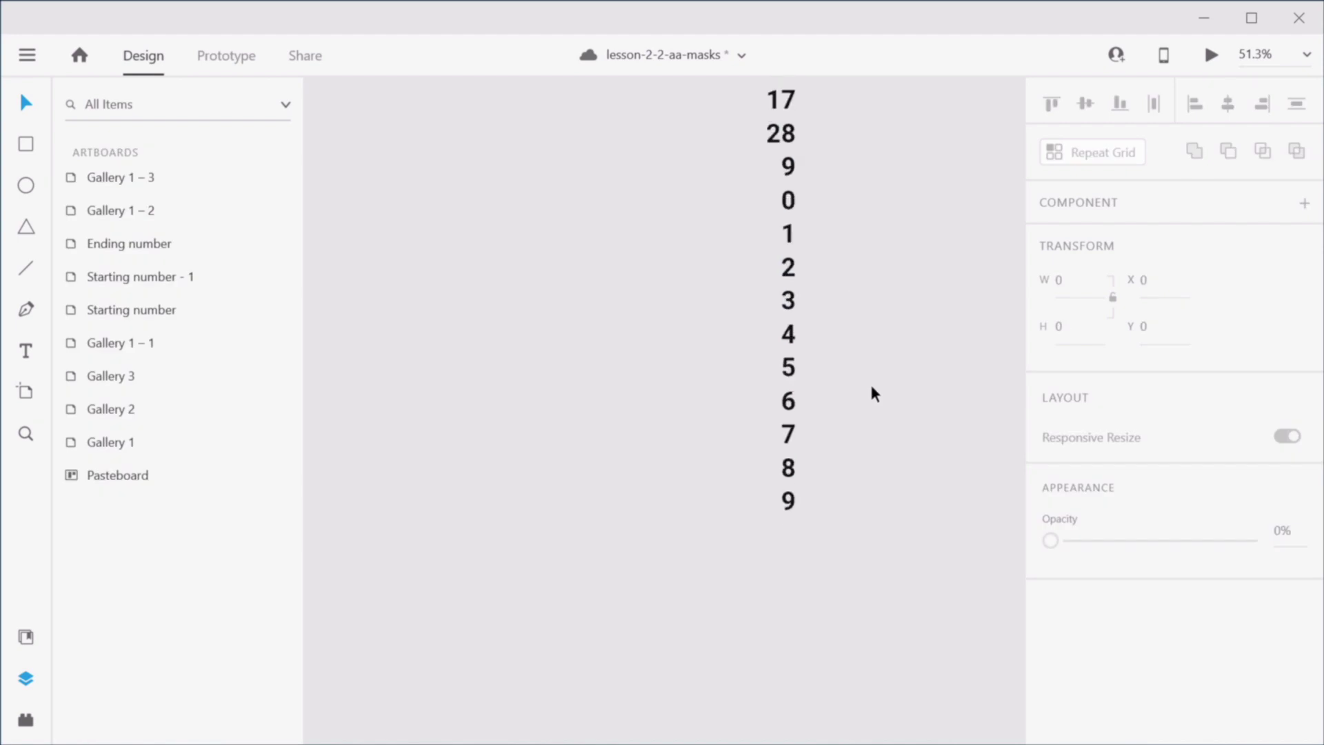
Step: Duplicate the digits 0 through 4 from the last run and place the copy directly below the column's final 9
double_click(788, 201)
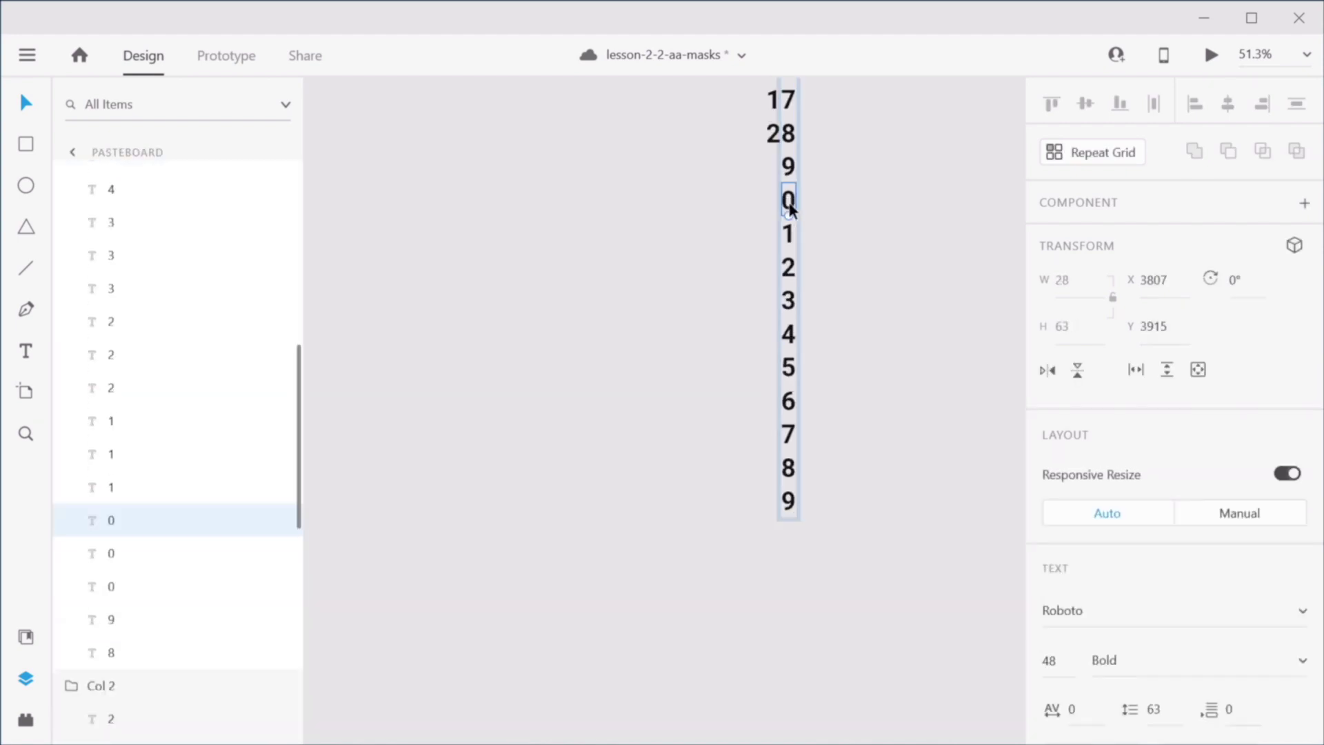
drag(817, 195, 788, 338)
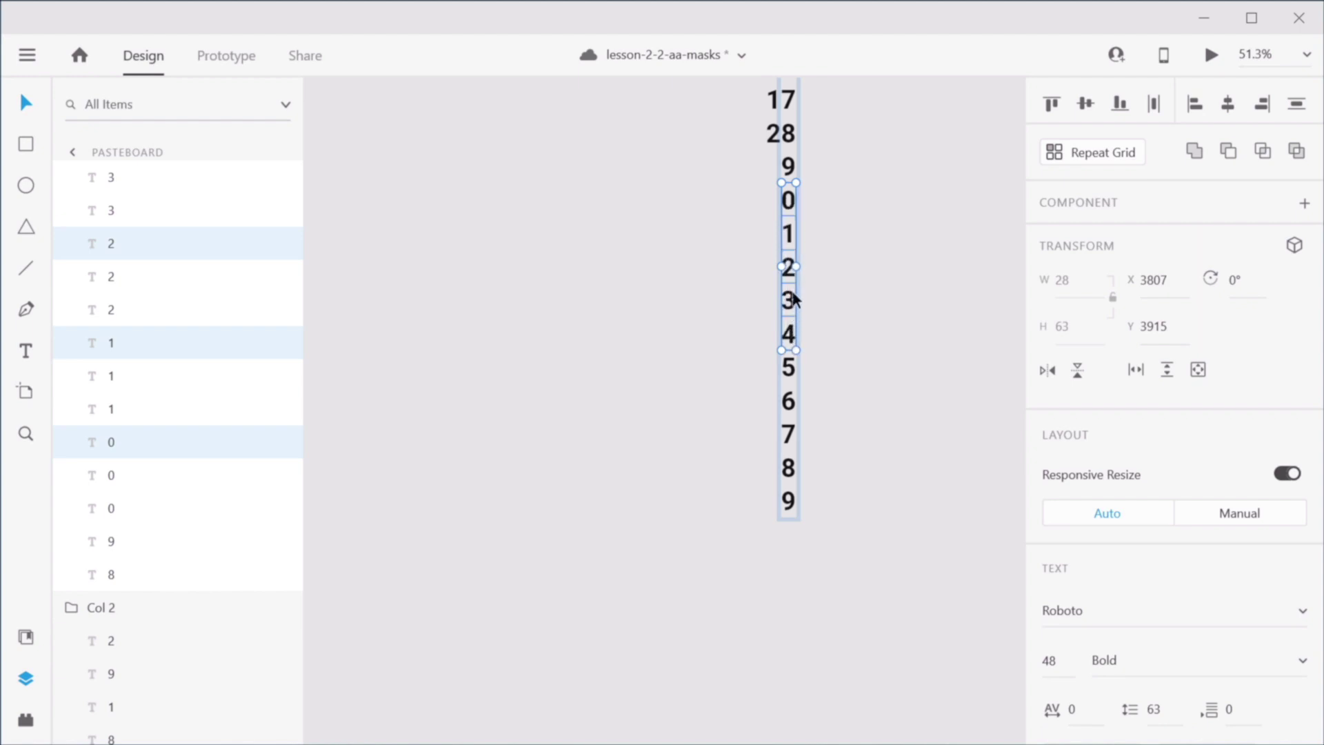
drag(788, 208, 791, 543)
click(883, 414)
scroll(864, 288, up, 3)
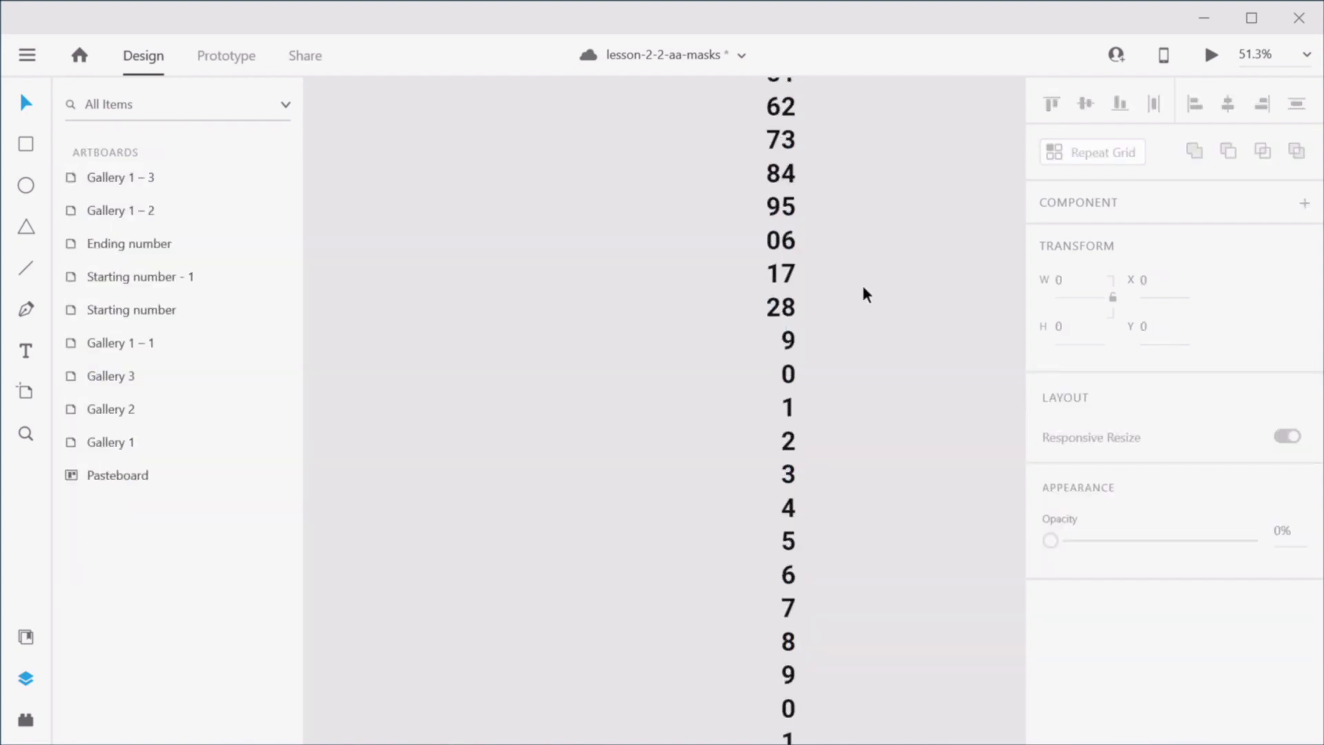
Step: Rename the third digit column's group as Col 3
scroll(862, 290, up, 10)
click(791, 261)
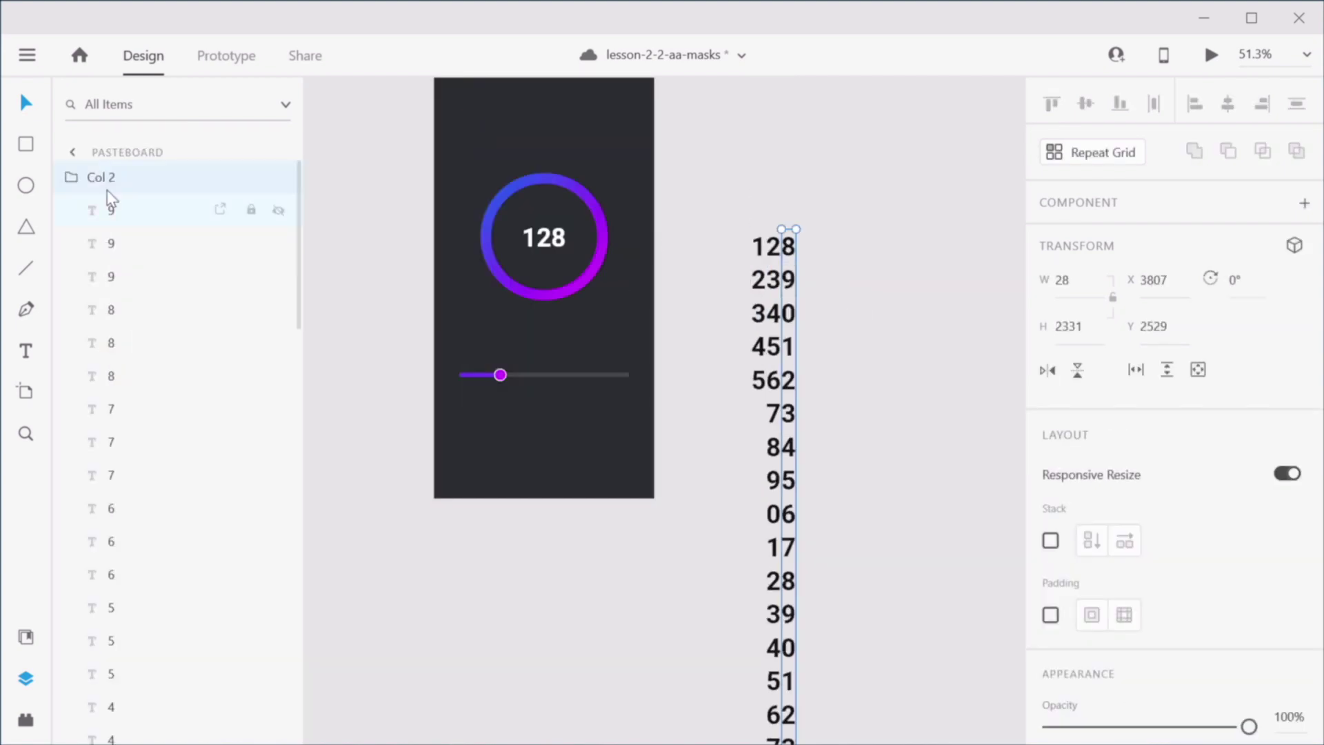
double_click(102, 178)
key(Right)
key(BackSpace)
text(3)
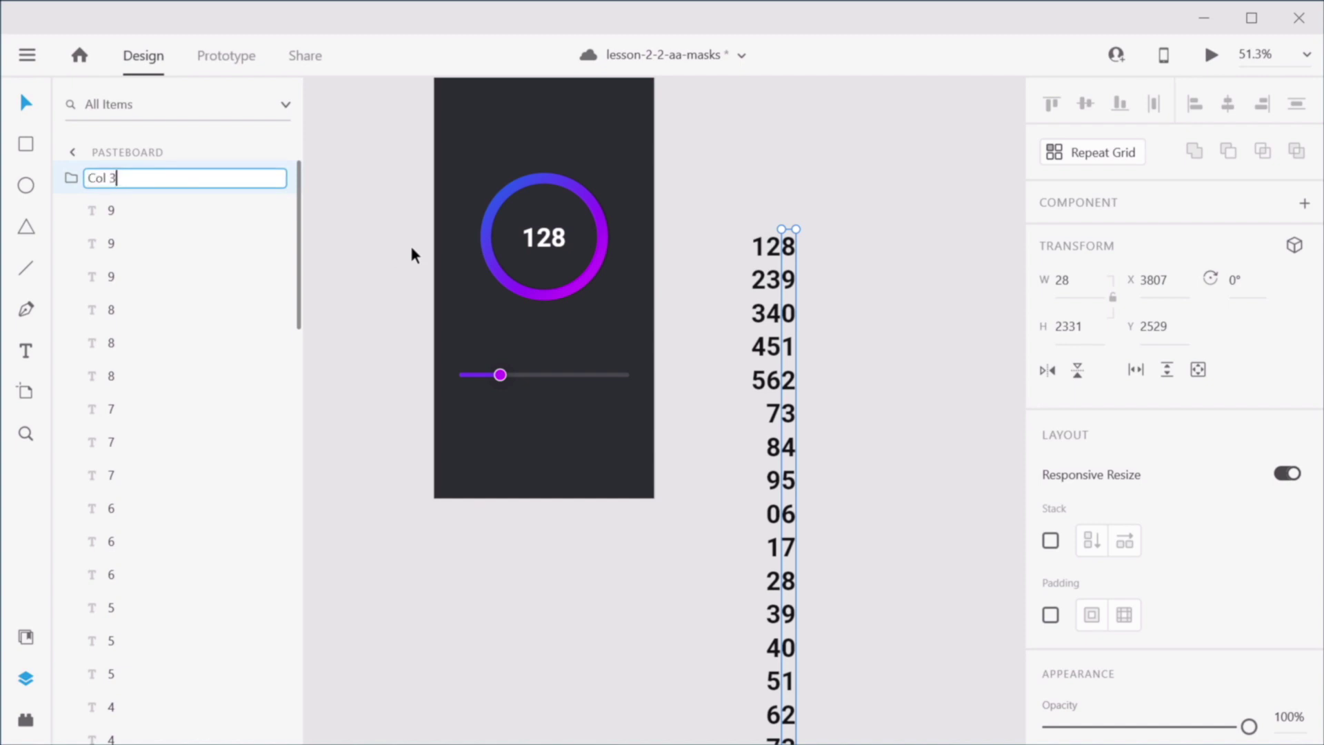
key(Return)
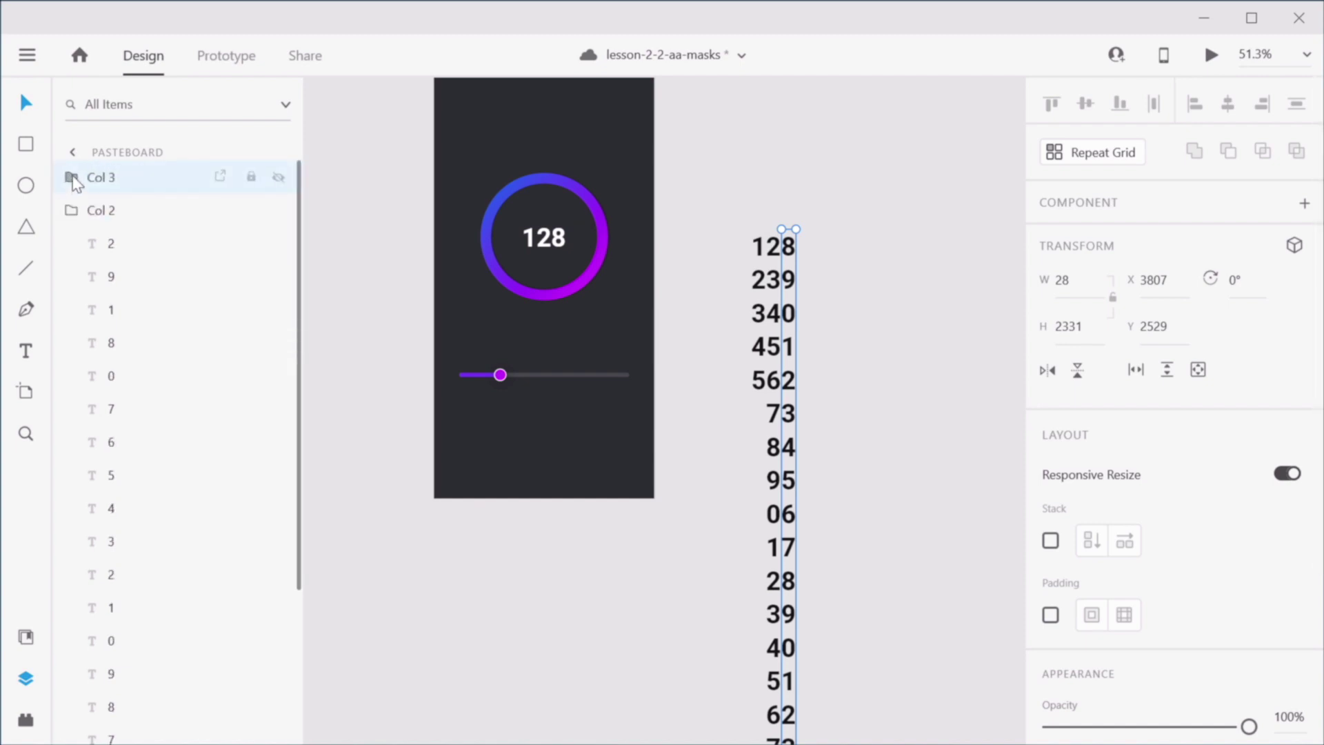
Step: Group the three digit columns together and name the new group Number
click(879, 225)
key(z)
drag(721, 198, 909, 534)
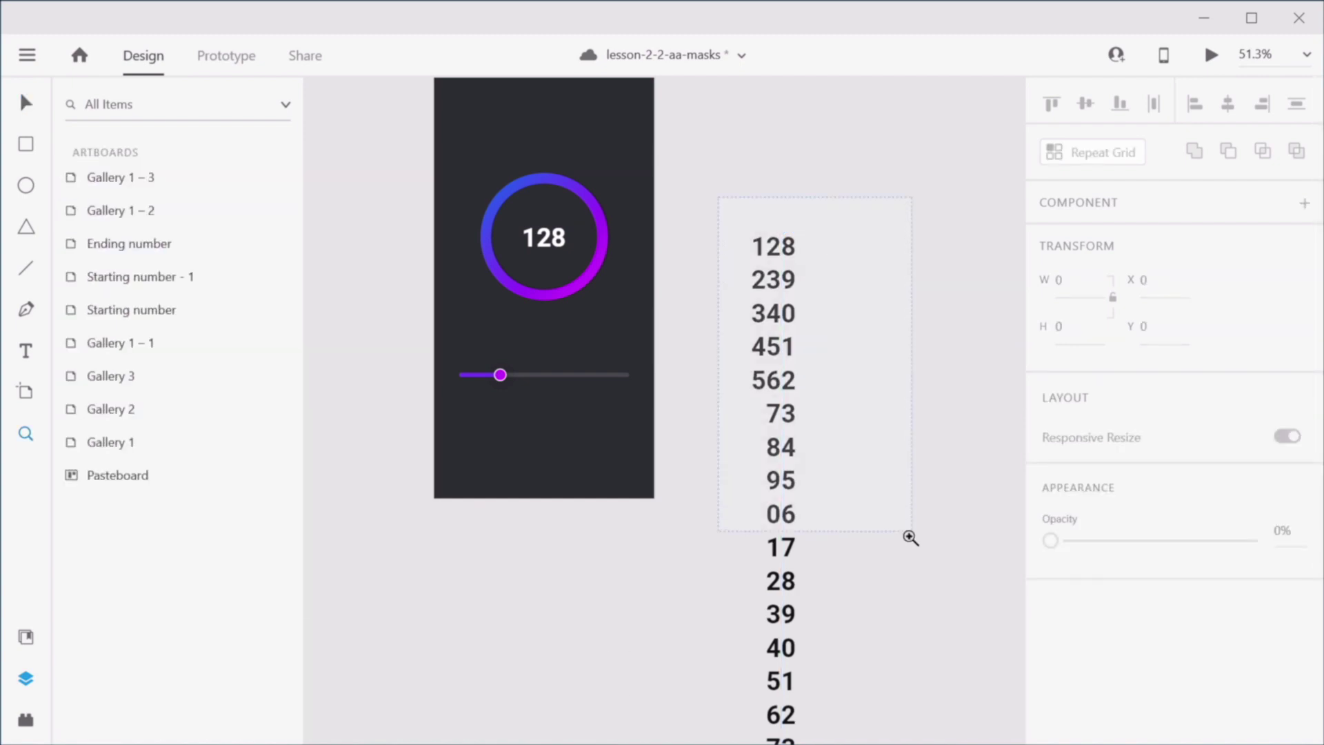
key(space)
drag(665, 287, 864, 423)
scroll(809, 379, up, 3)
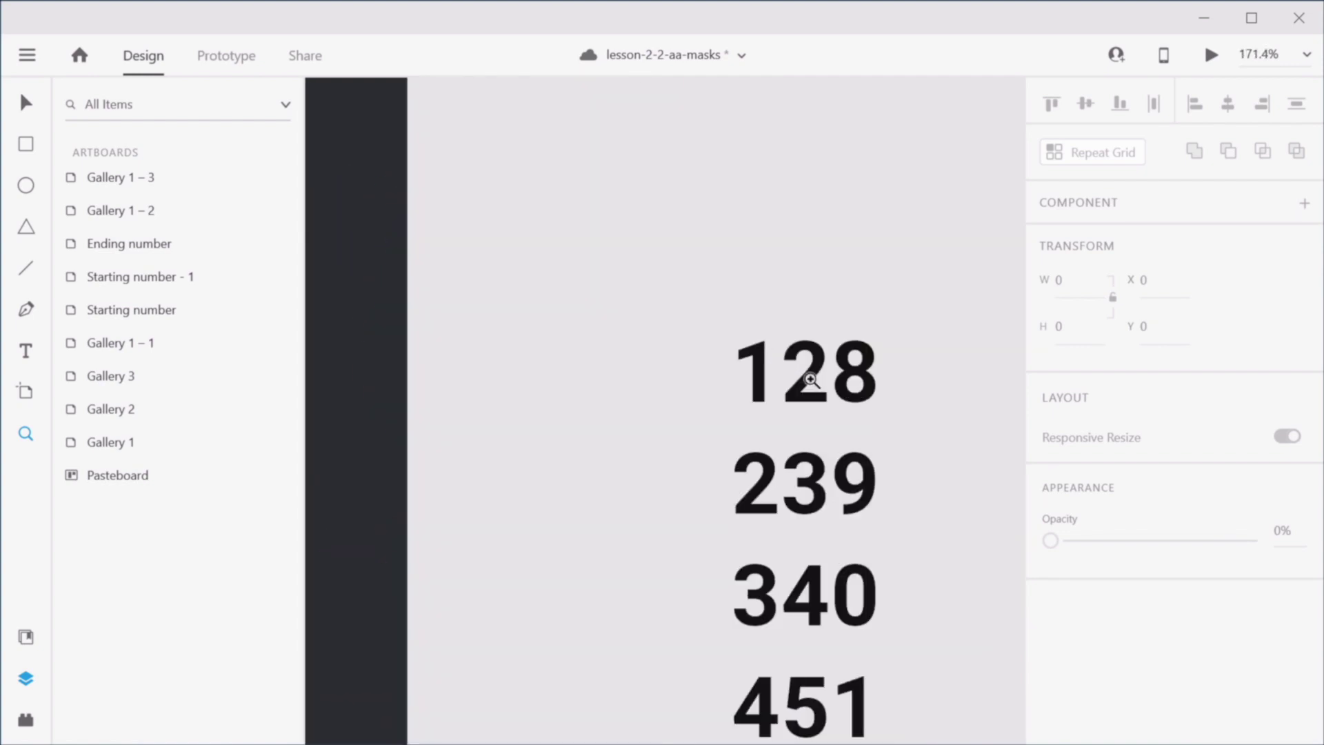
key(v)
drag(682, 278, 894, 483)
key(ctrl+g)
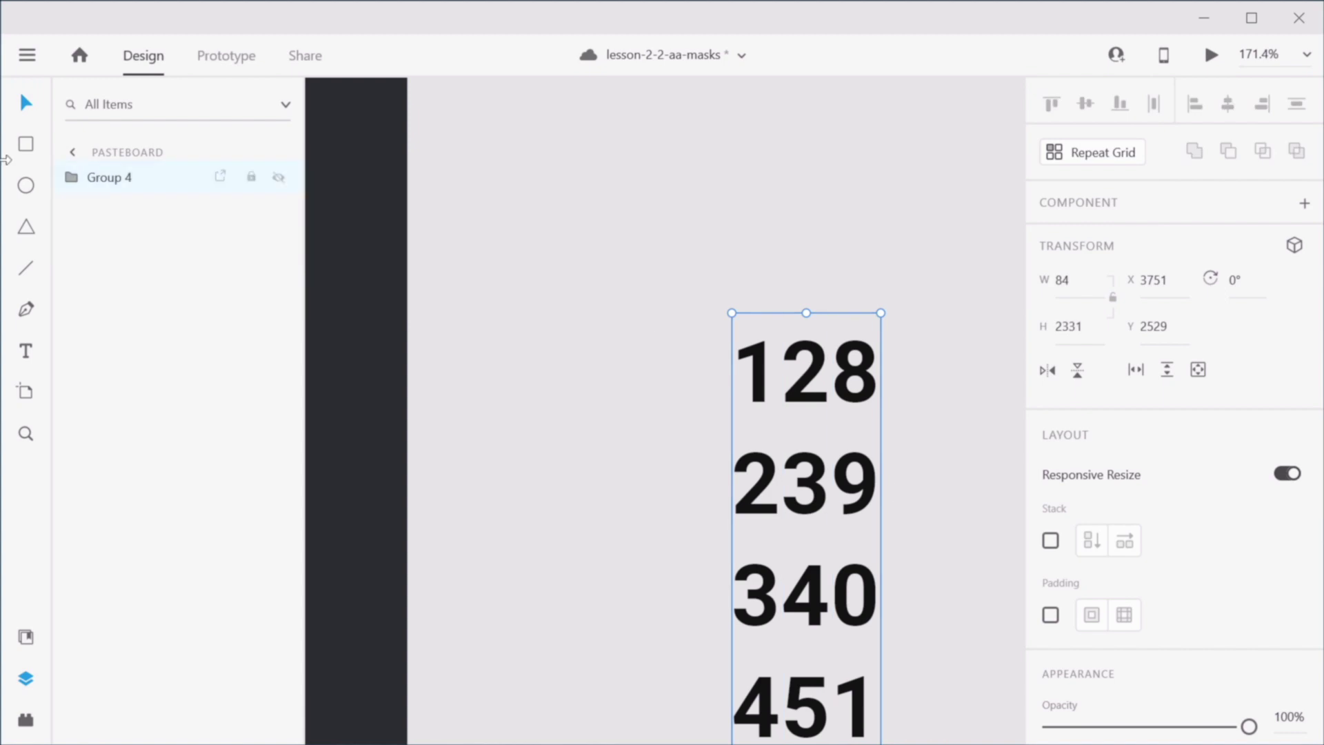
double_click(117, 178)
text(Number)
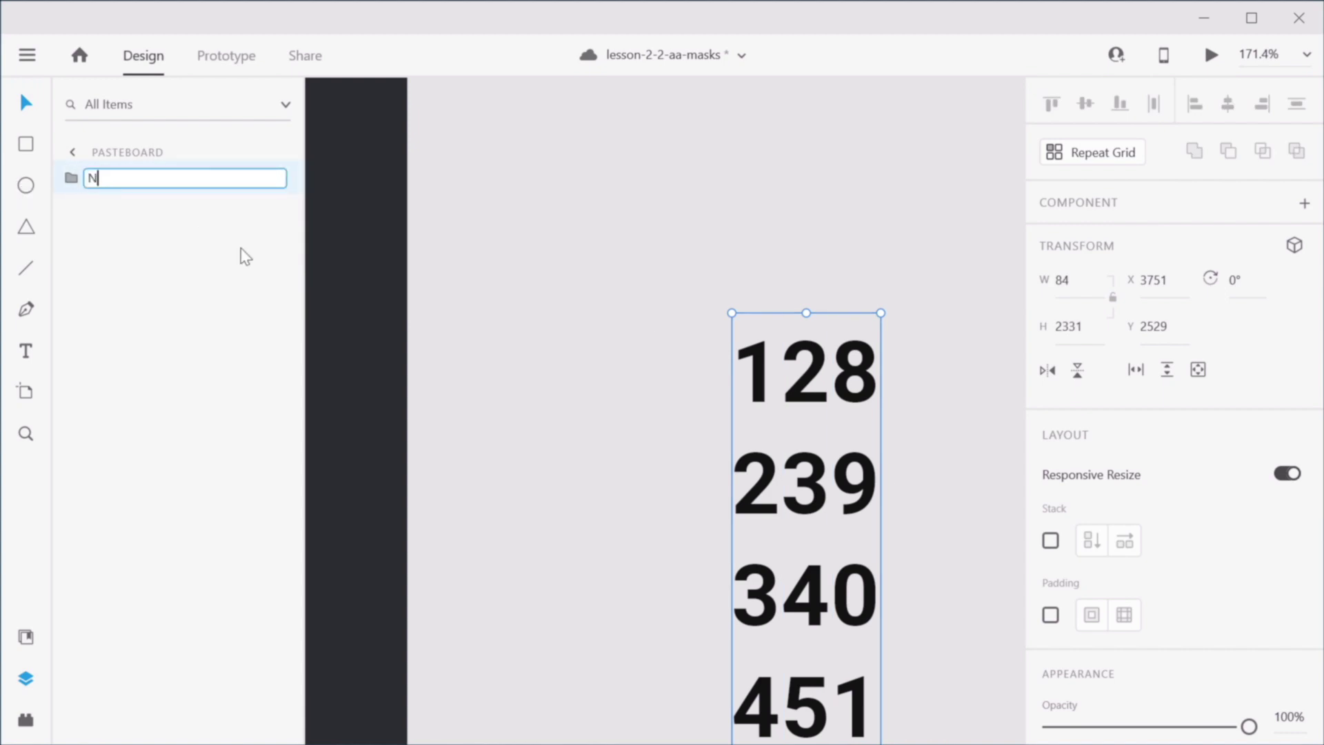
key(Return)
Step: Draw an 84 × 59 rectangle over the top row 128, flush with the Number group's upper and side edges
click(26, 145)
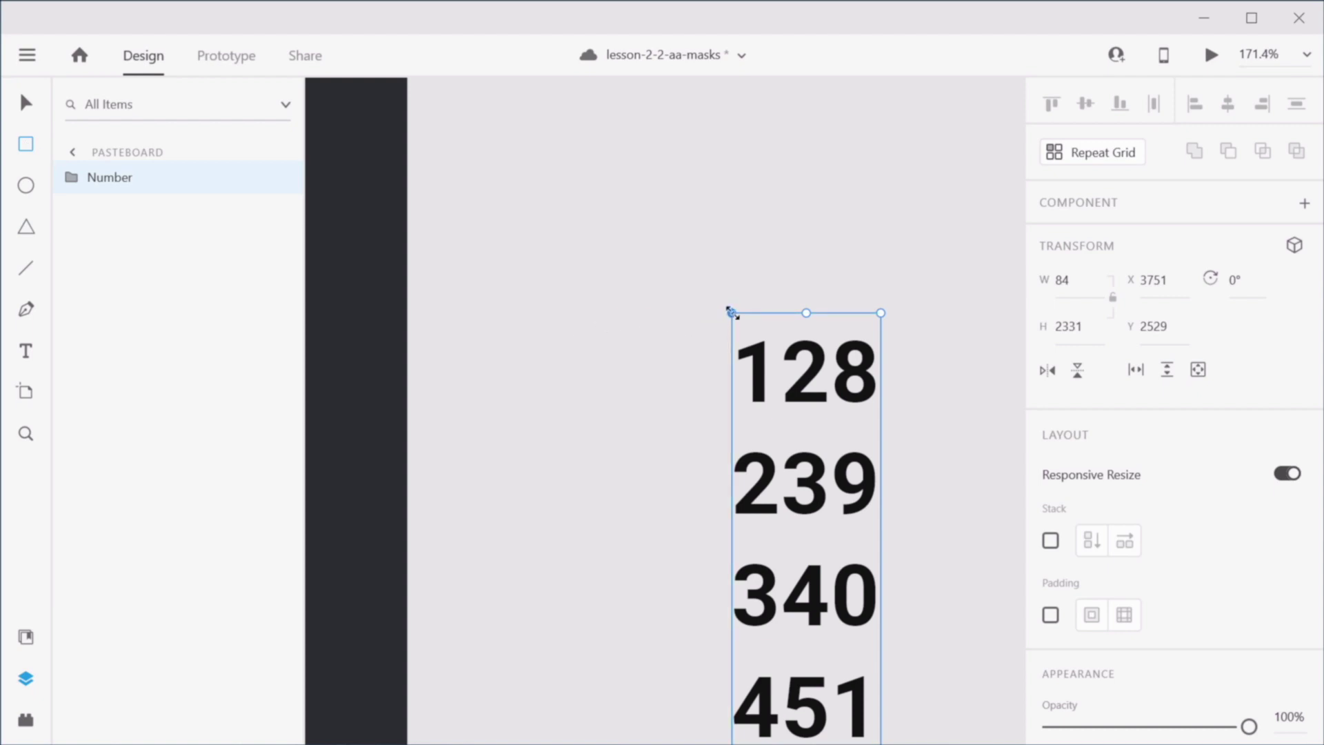
mouse_move(733, 417)
mouse_down()
mouse_move(848, 325)
mouse_move(896, 313)
mouse_move(881, 314)
mouse_up()
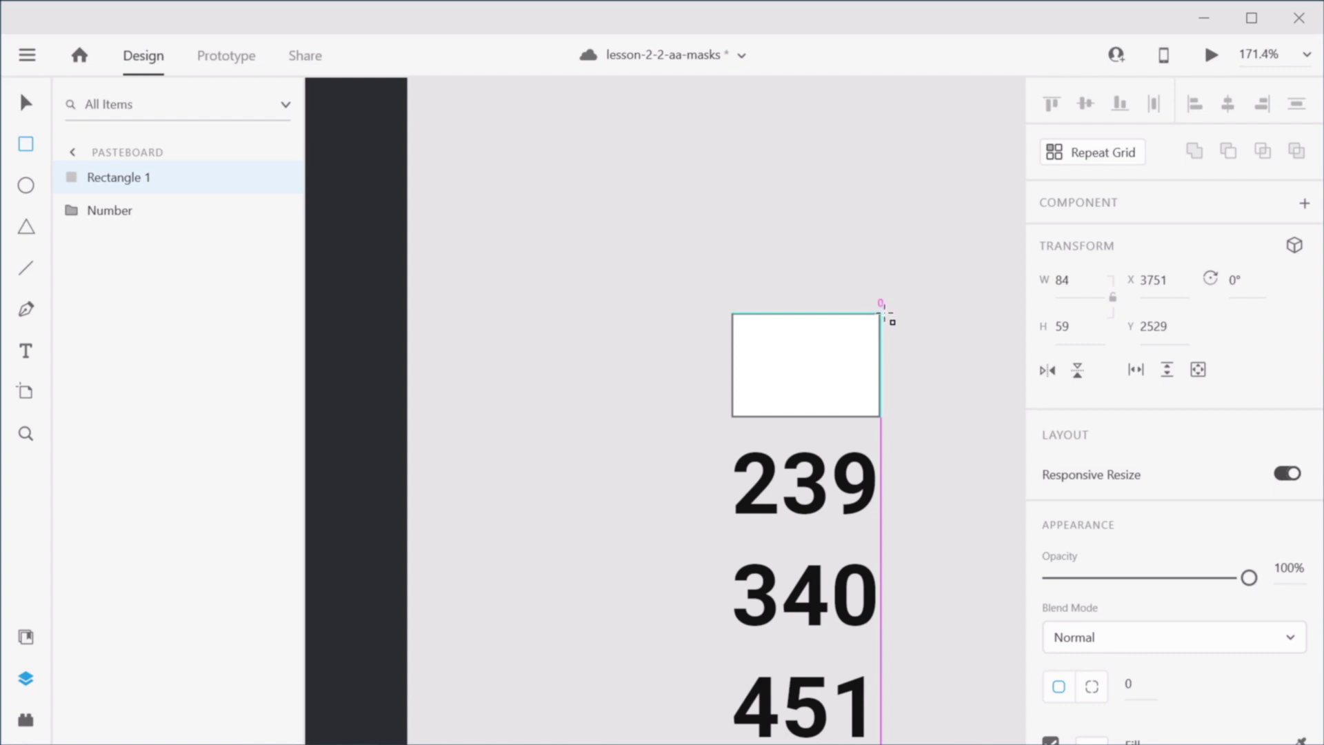
drag(884, 314, 882, 314)
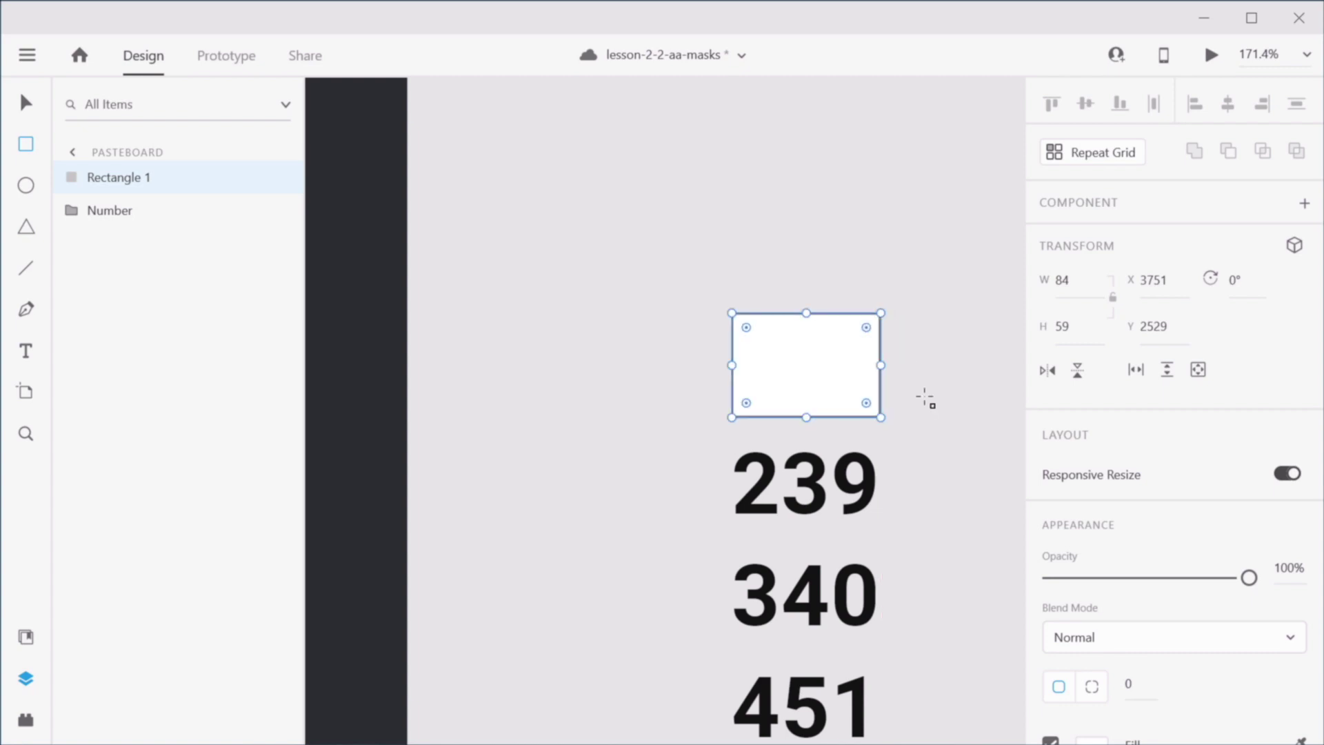
click(925, 398)
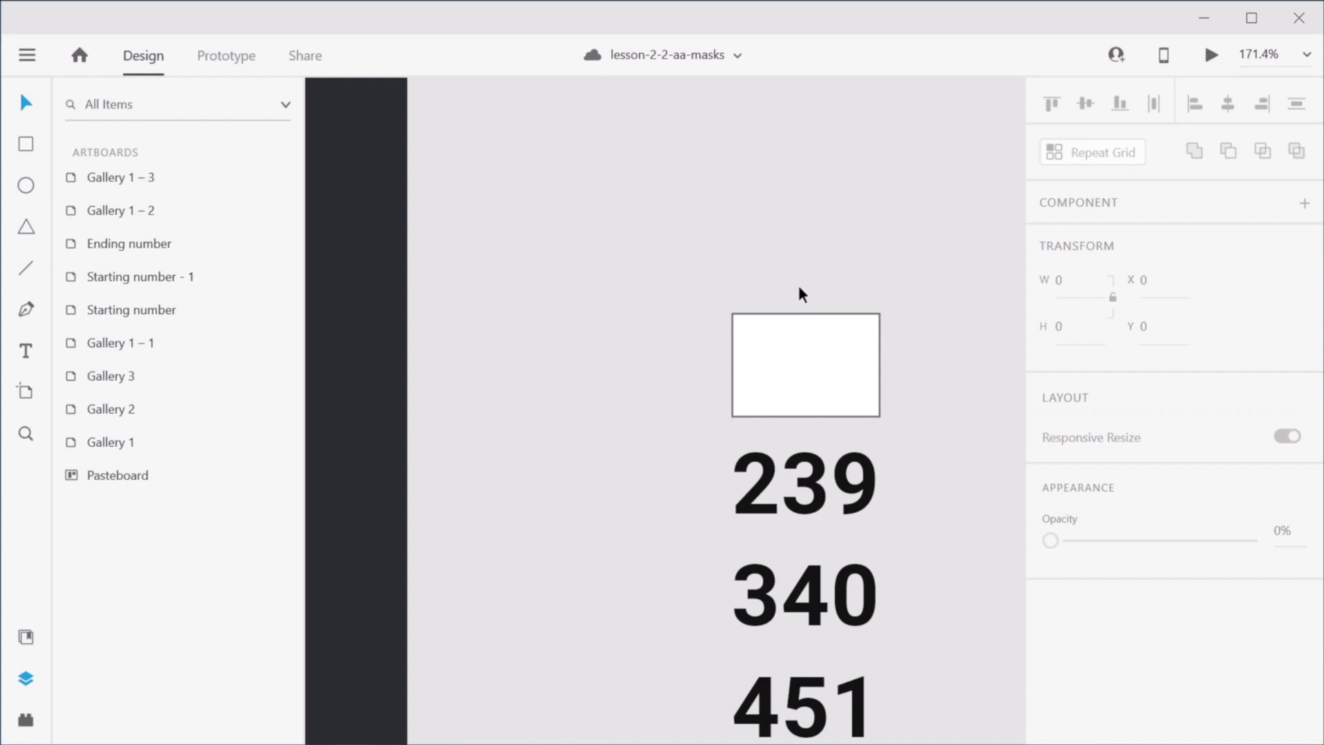
Step: Name the rectangle Number mask and use it to mask the Number group with Mask with Shape
click(798, 369)
shift+click(155, 214)
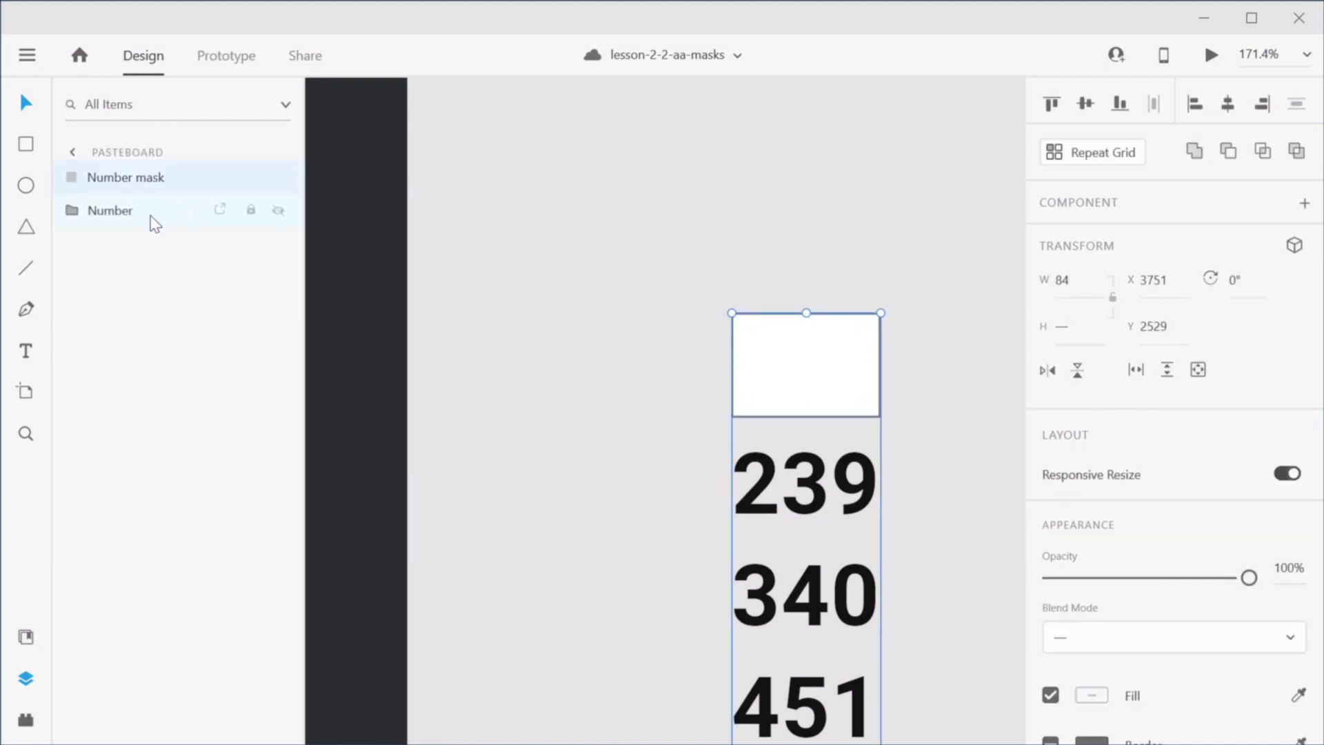
right_click(167, 180)
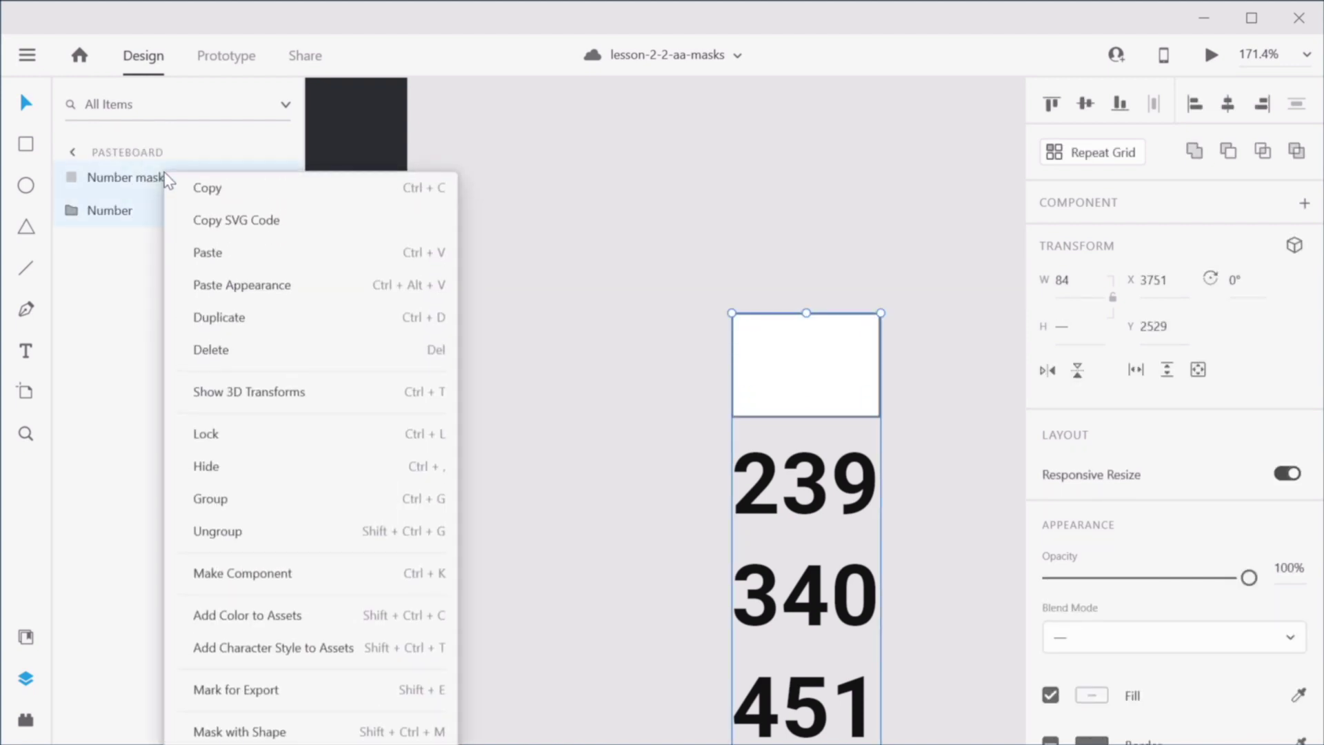
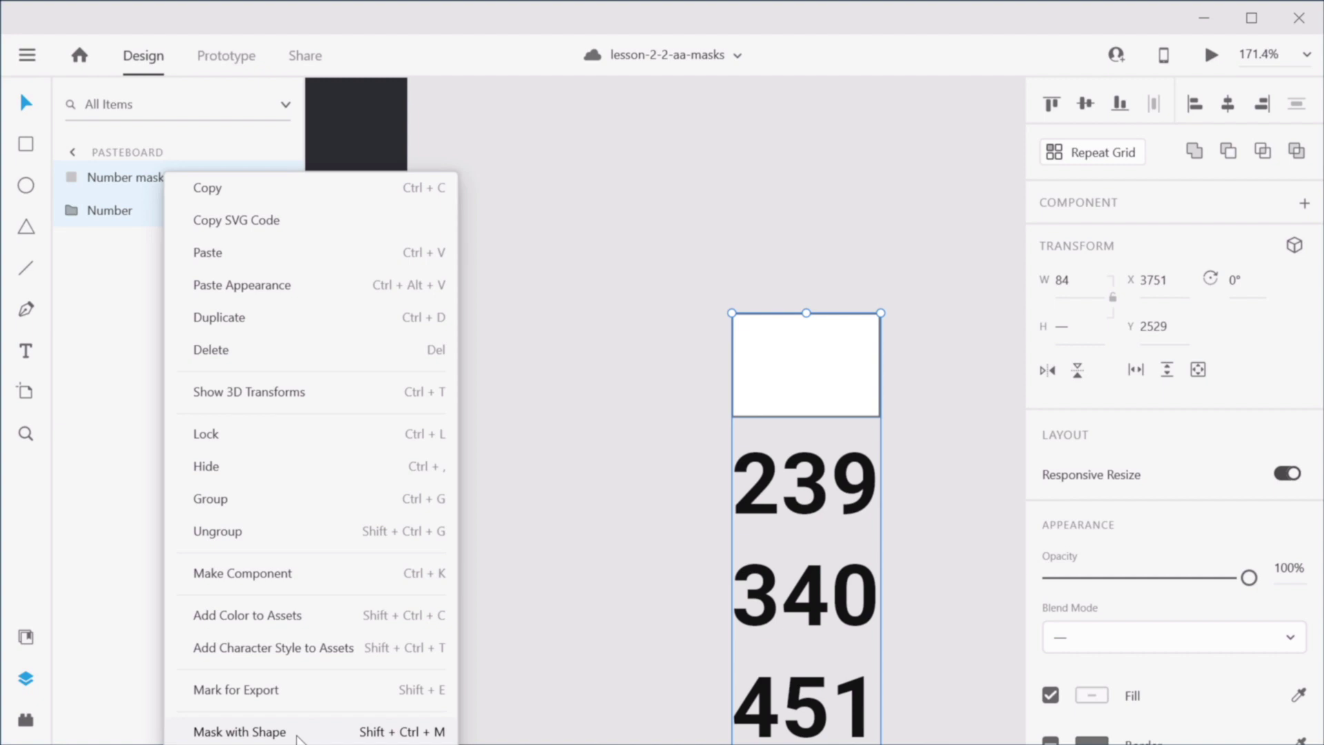
click(240, 731)
click(865, 490)
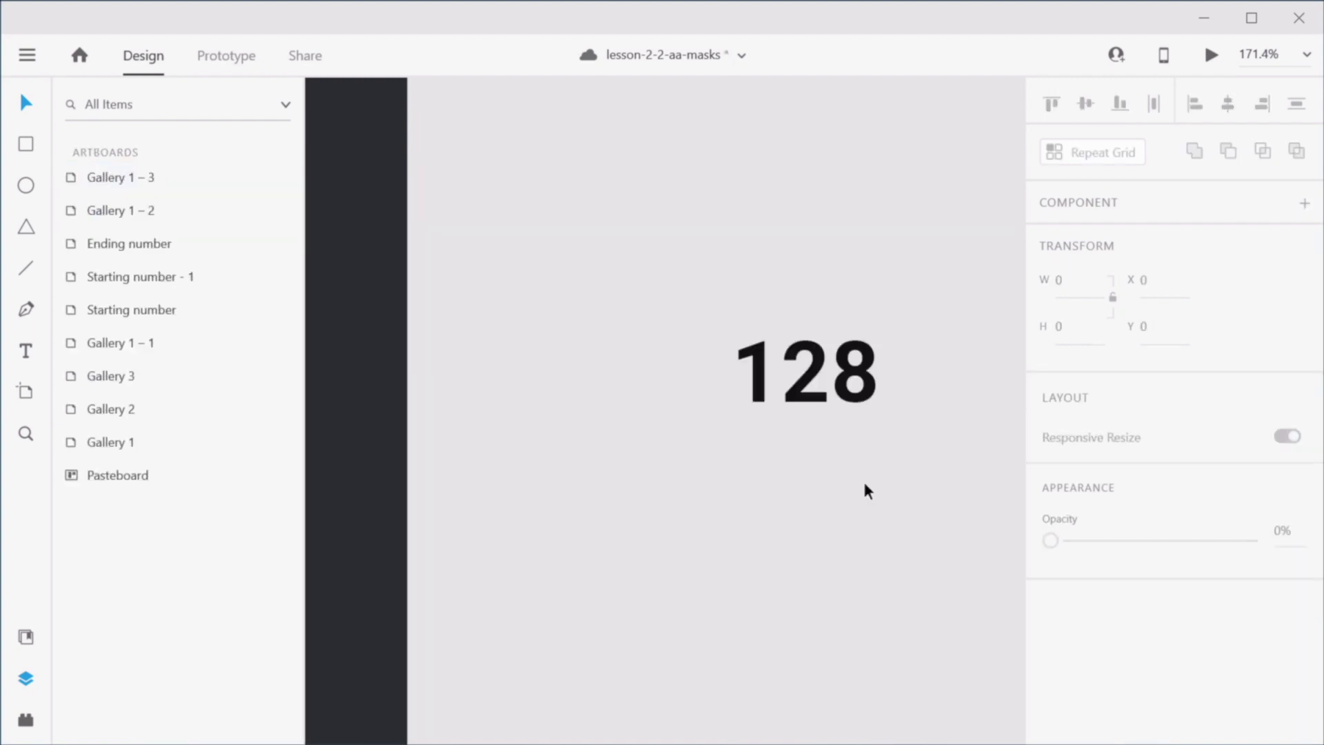
Step: Cut the masked 128 from the pasteboard and paste it into the ring's group on the Starting number - 1 artboard
click(814, 392)
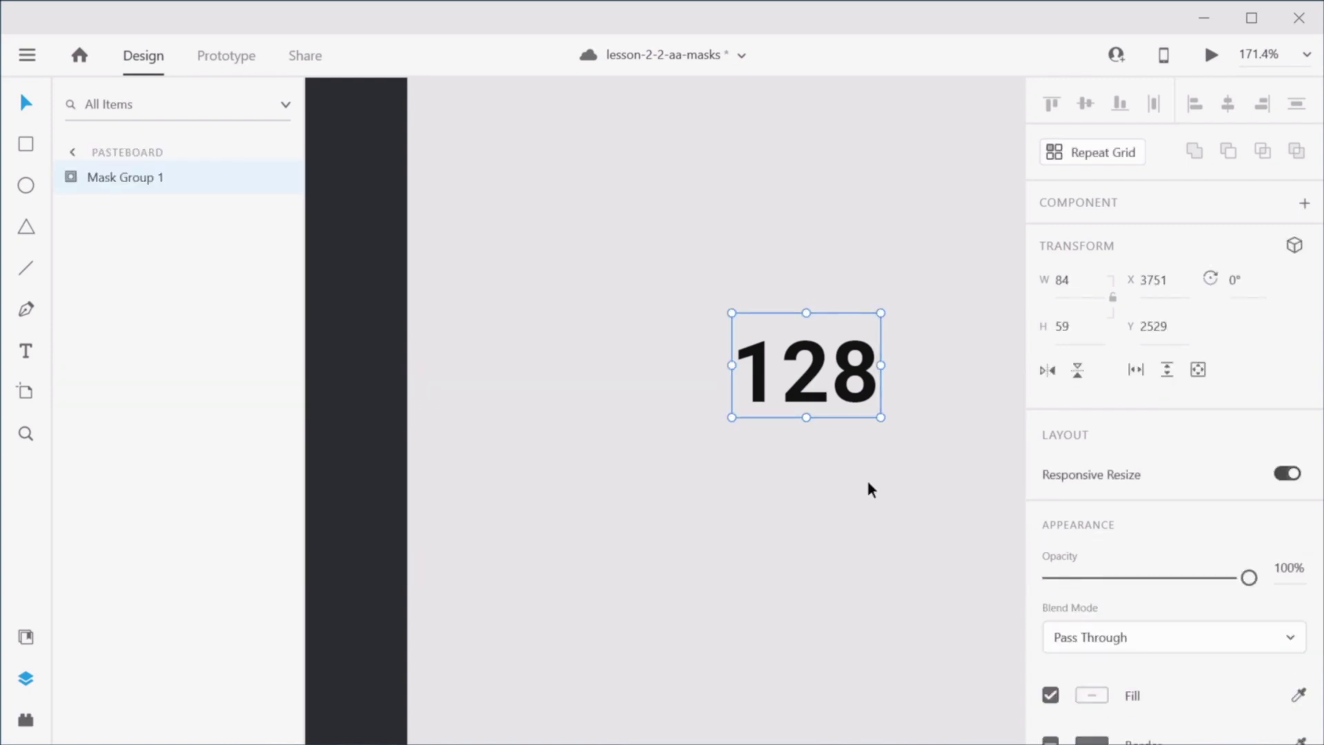
key(Delete)
scroll(763, 438, down, 5)
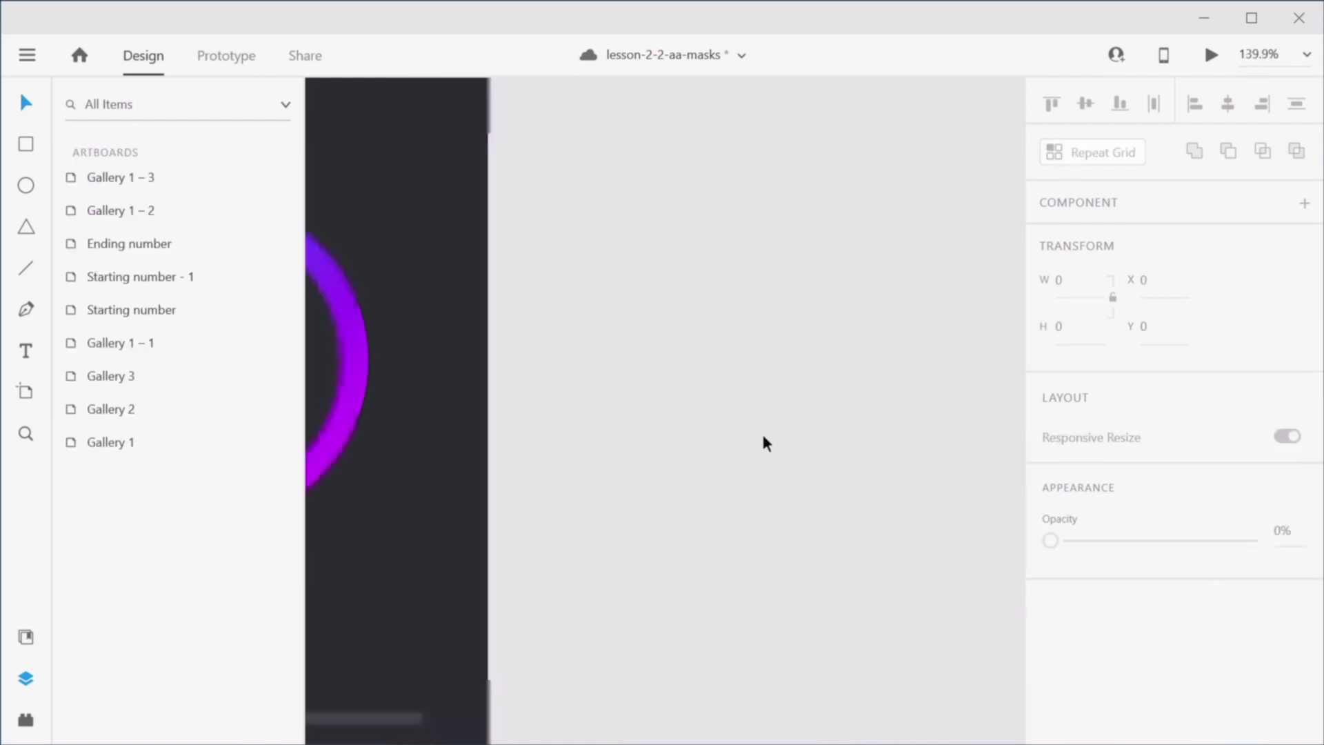
drag(518, 443, 777, 447)
key(z)
drag(646, 318, 888, 488)
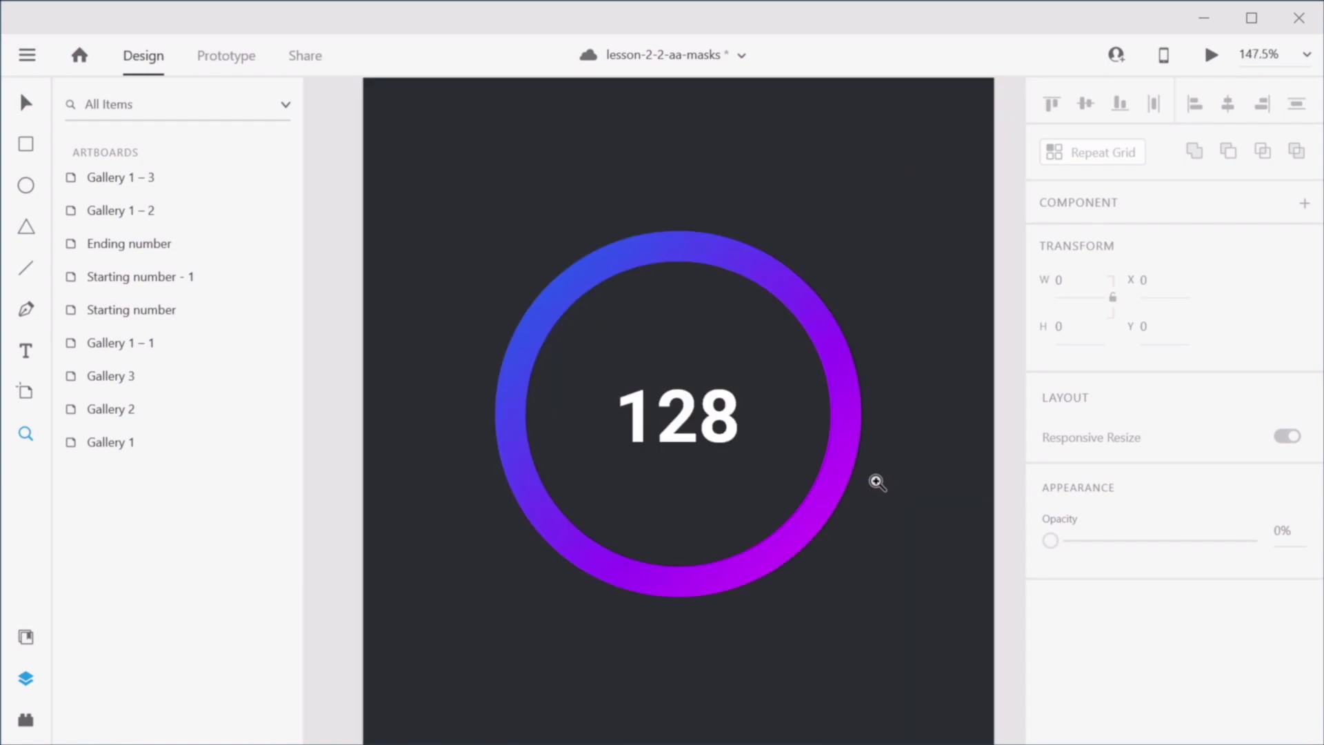
key(v)
click(682, 425)
double_click(682, 425)
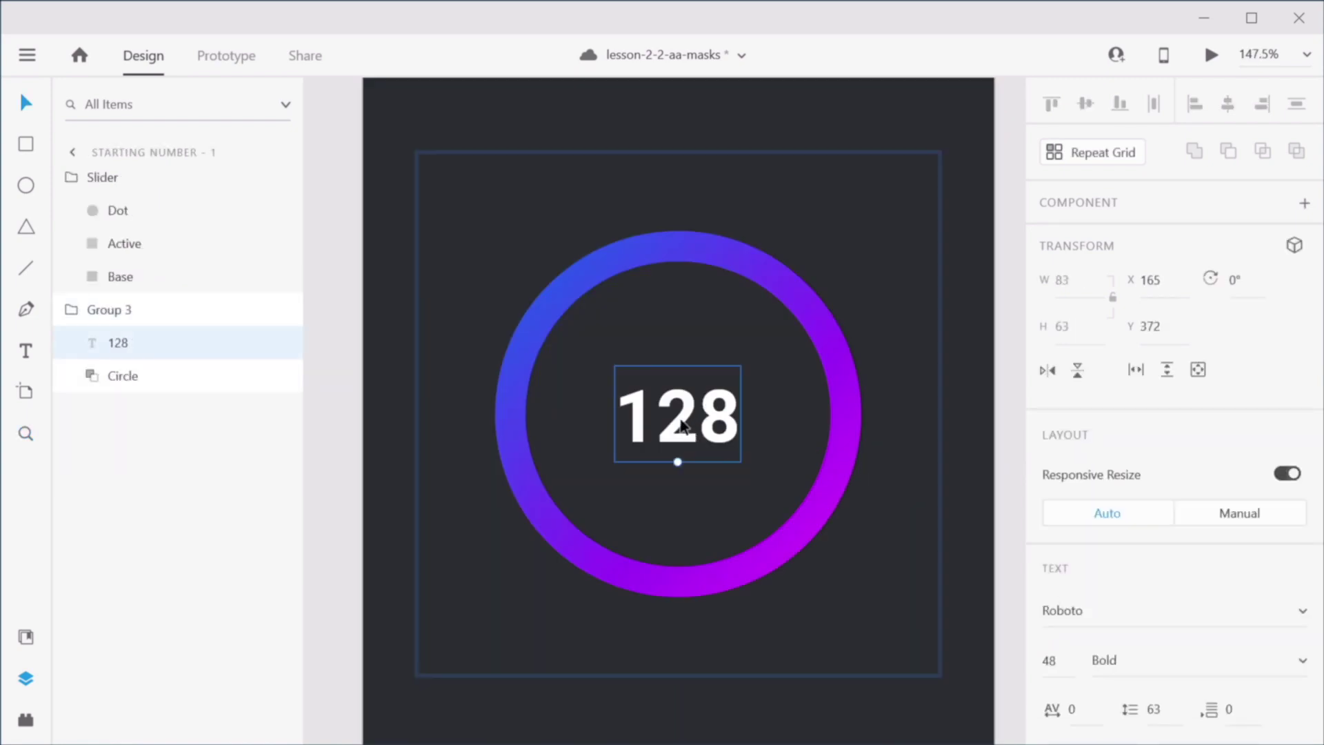
key(ctrl+shift+m)
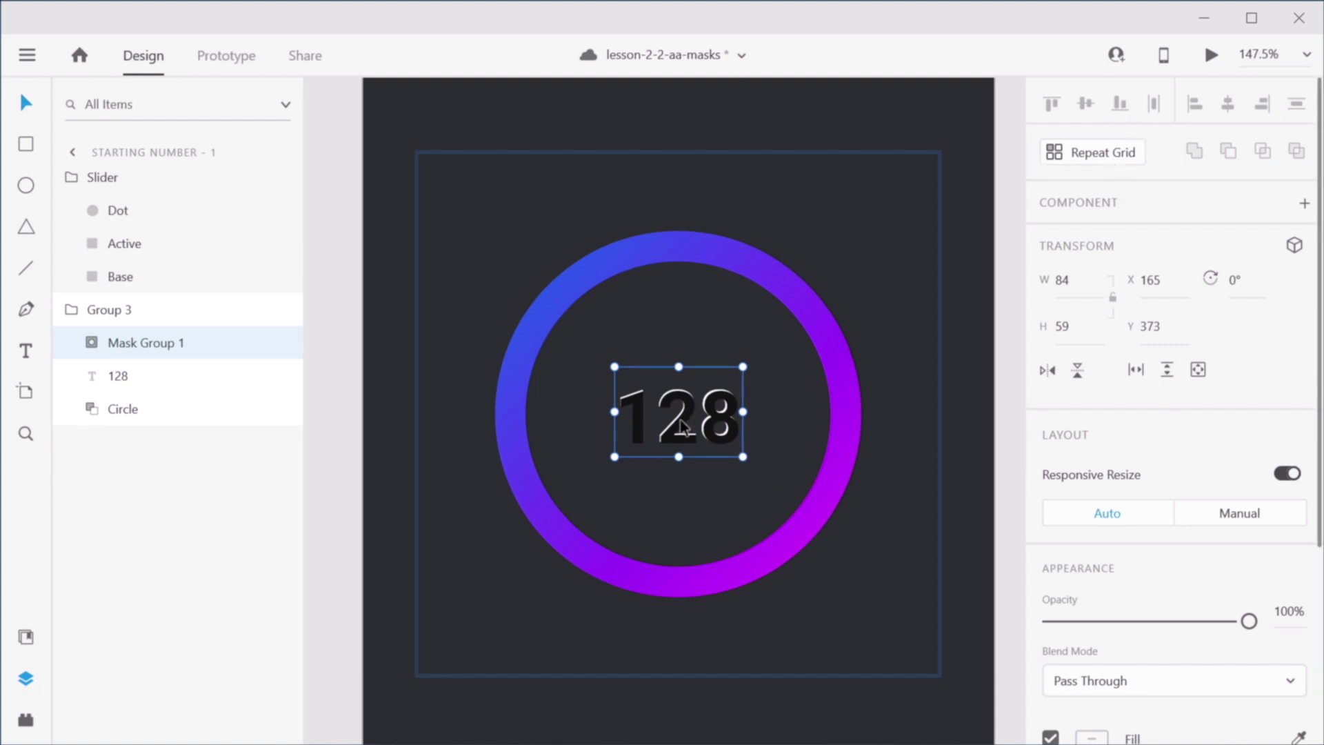
Step: Align the pasted mask group with the old 128 text at Y 372 and delete that text
drag(682, 422, 683, 422)
click(168, 377)
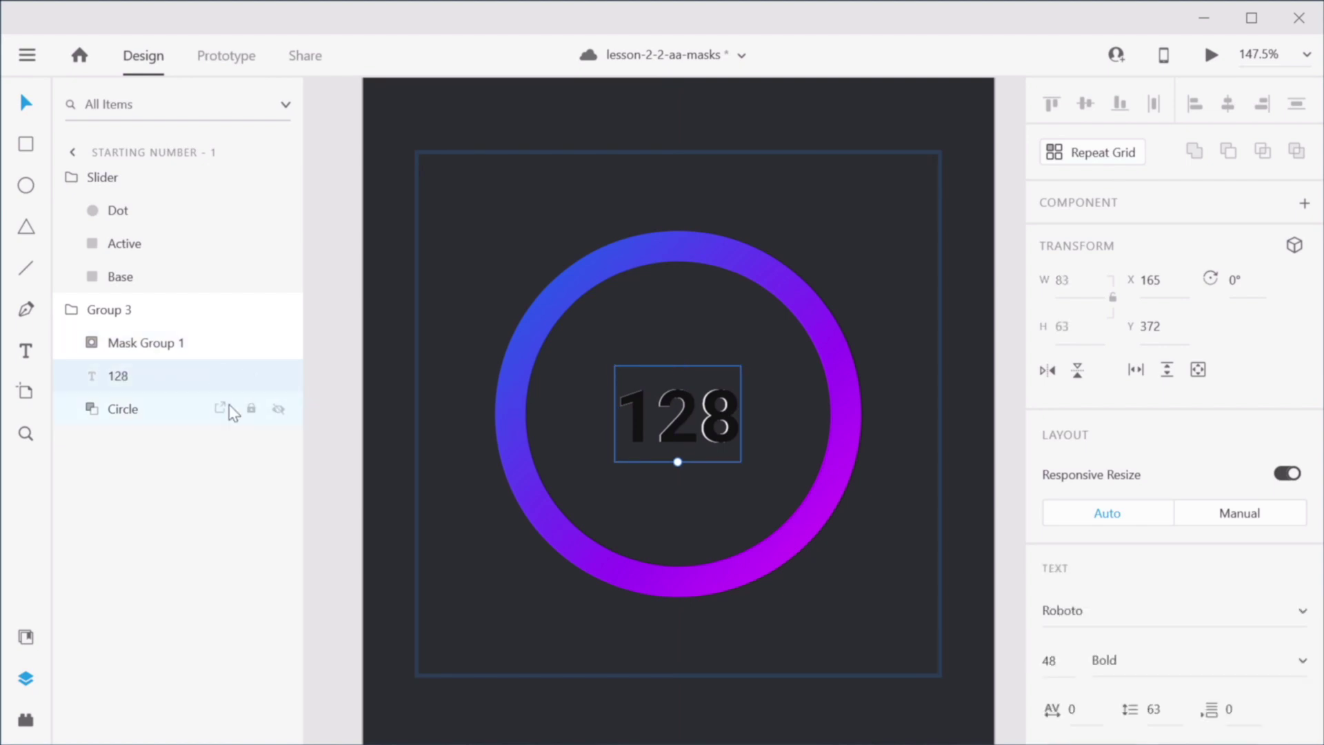
key(Escape)
Step: Rename the pasted mask group as Mask and set its digits' fill to white, #FFFFFF
double_click(175, 343)
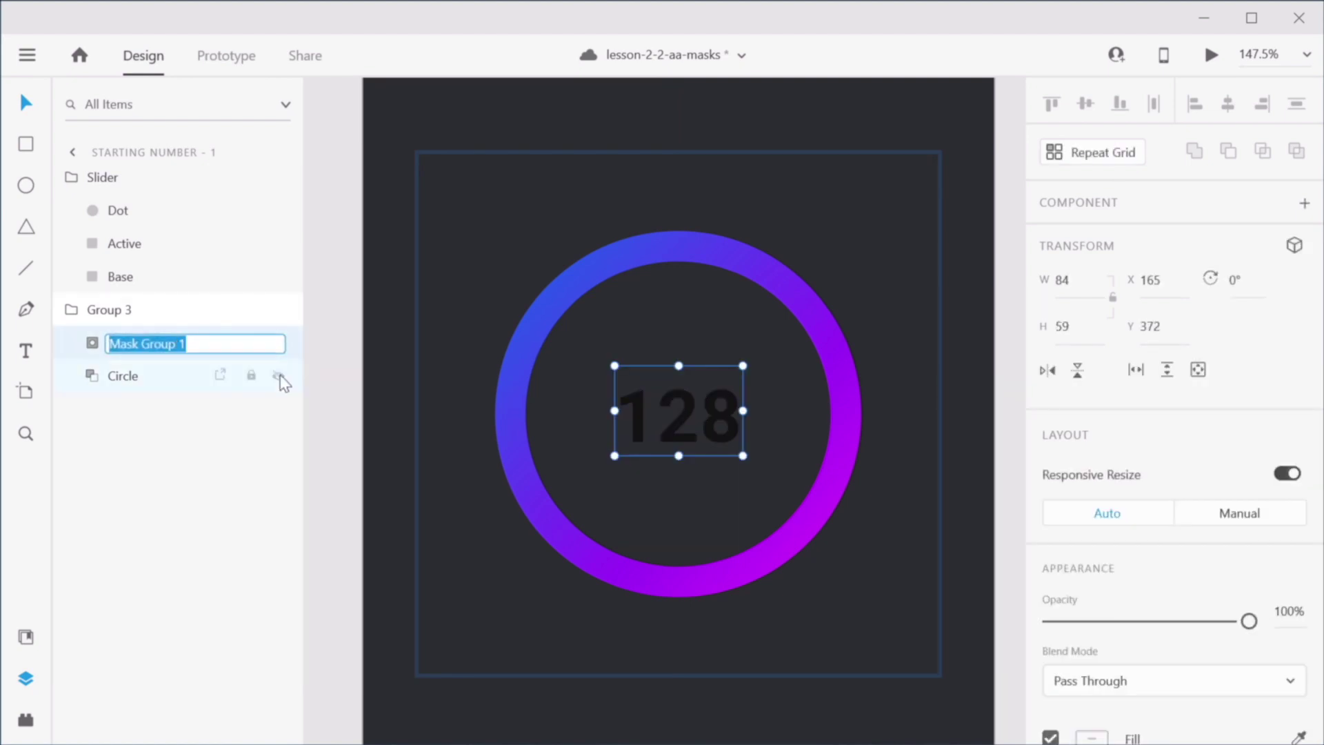
text(Mask)
key(Return)
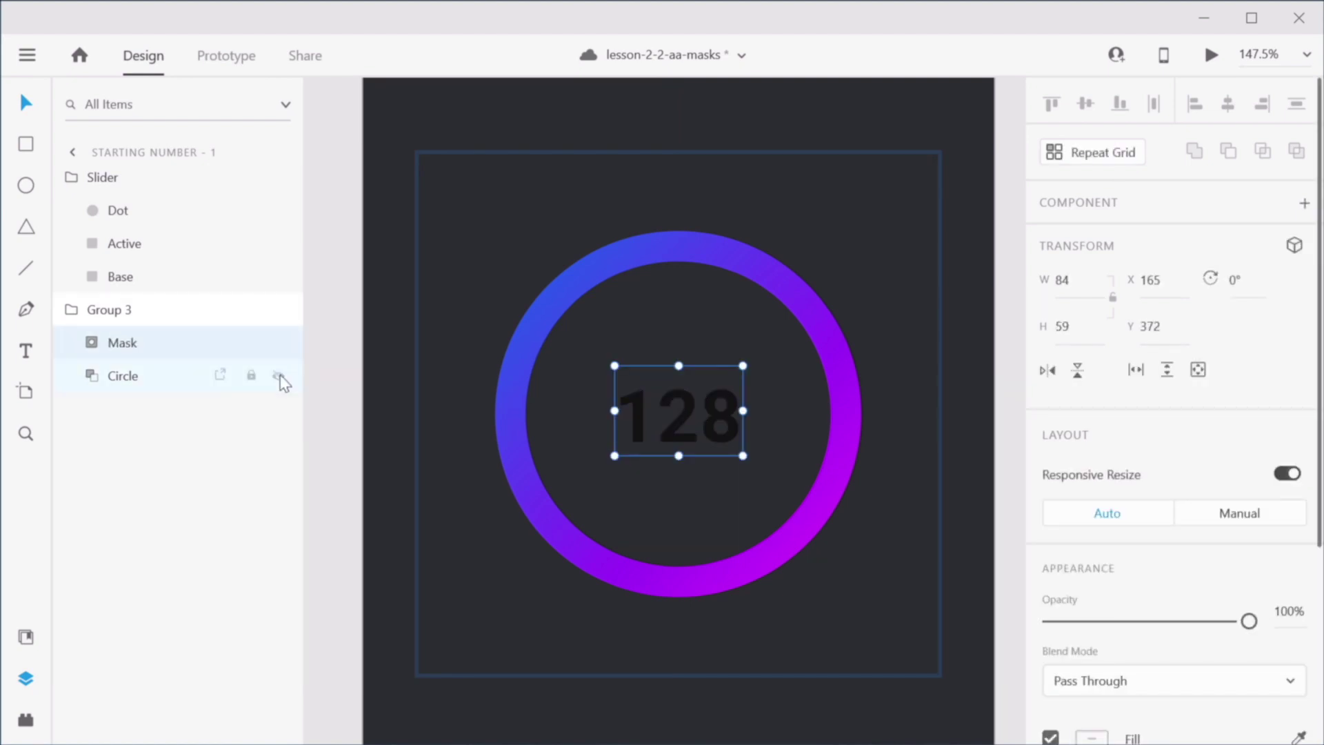
scroll(1138, 476, down, 4)
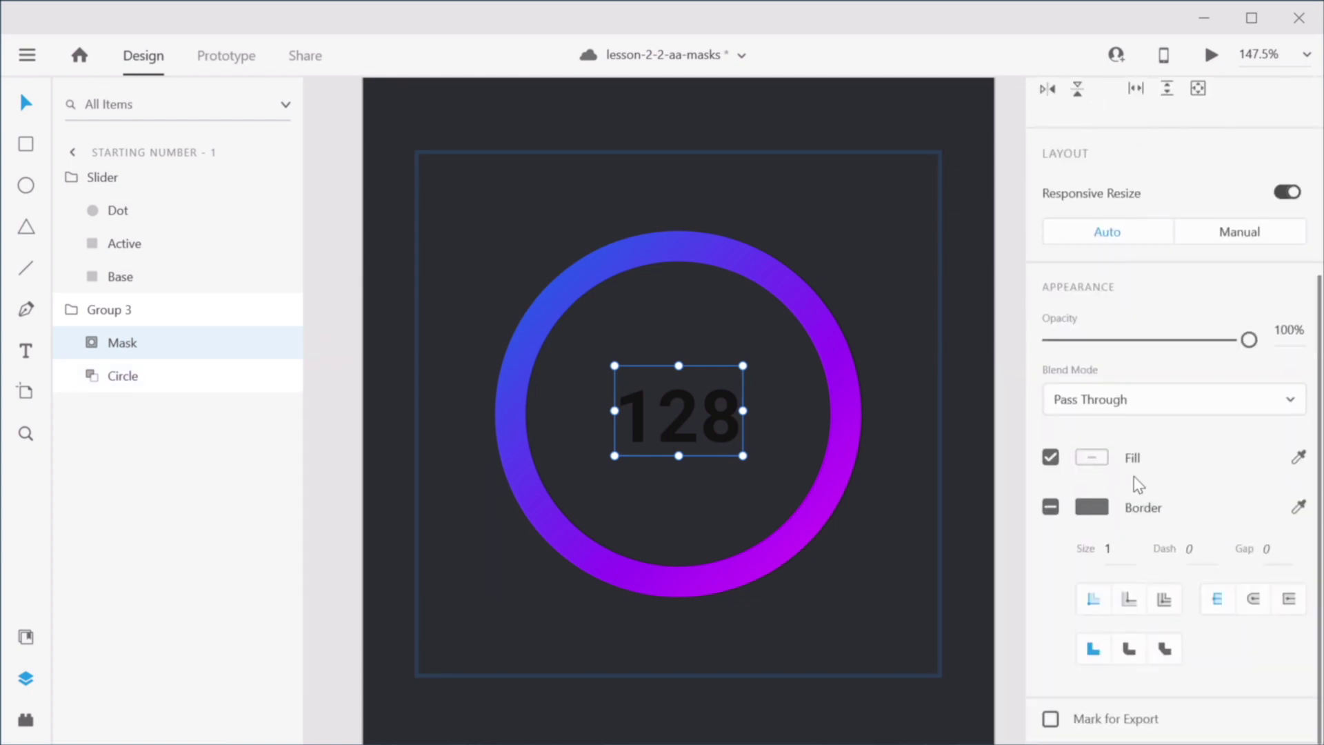
click(1091, 457)
drag(908, 457, 685, 242)
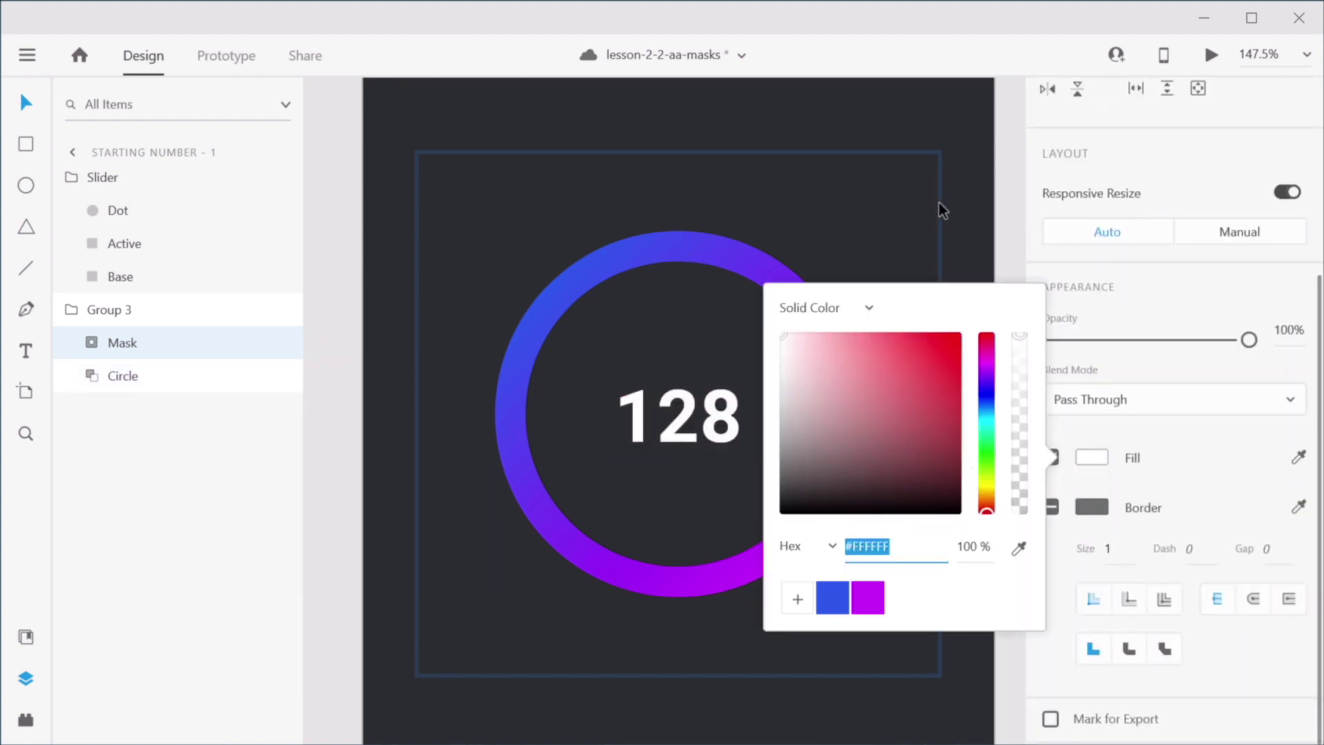
click(1004, 178)
Step: Duplicate the Starting number - 1 artboard
scroll(771, 353, down, 5)
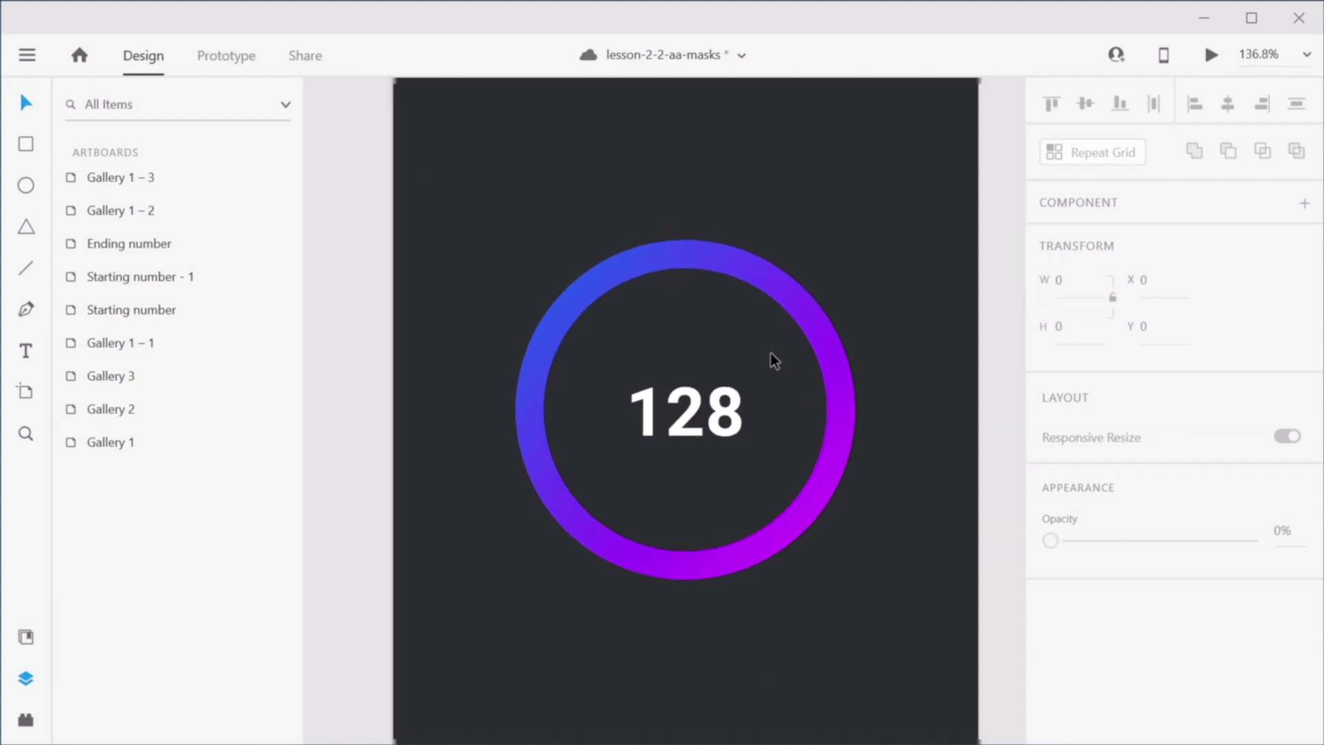
drag(771, 353, 634, 302)
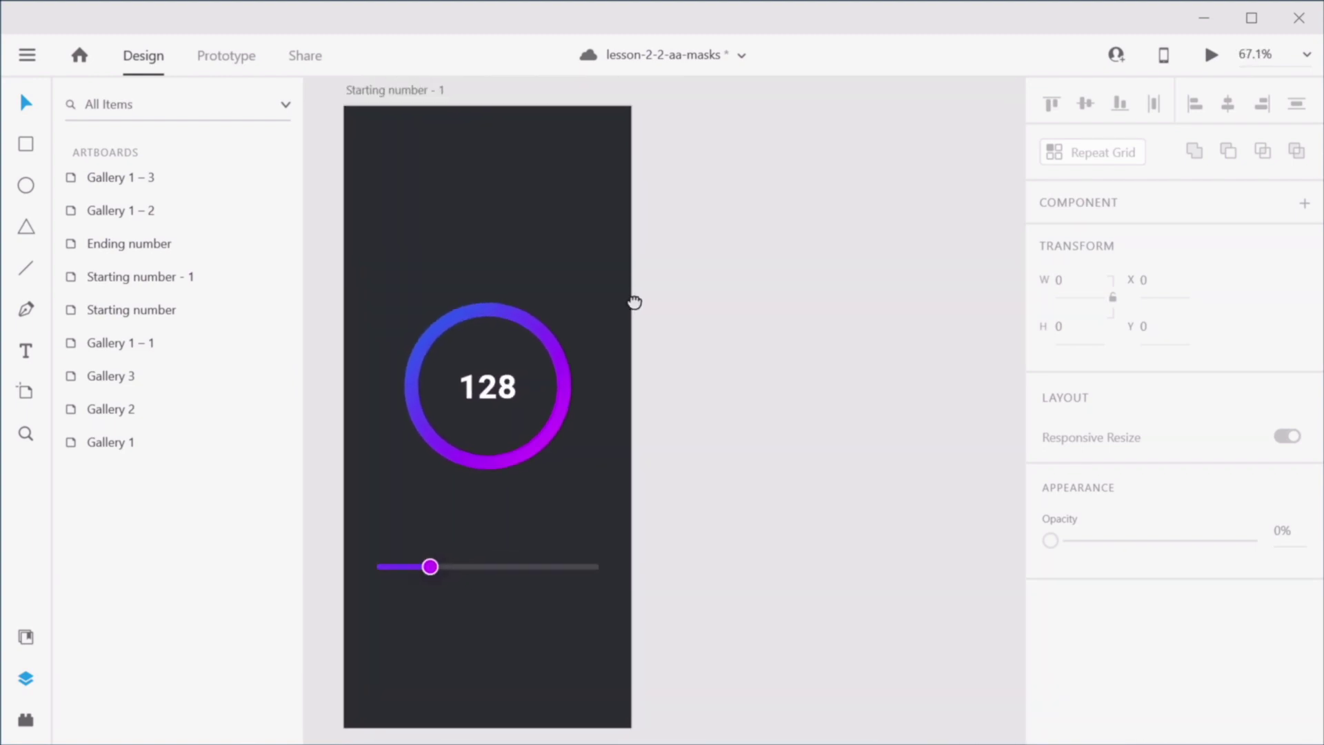
click(402, 92)
key(ctrl+d)
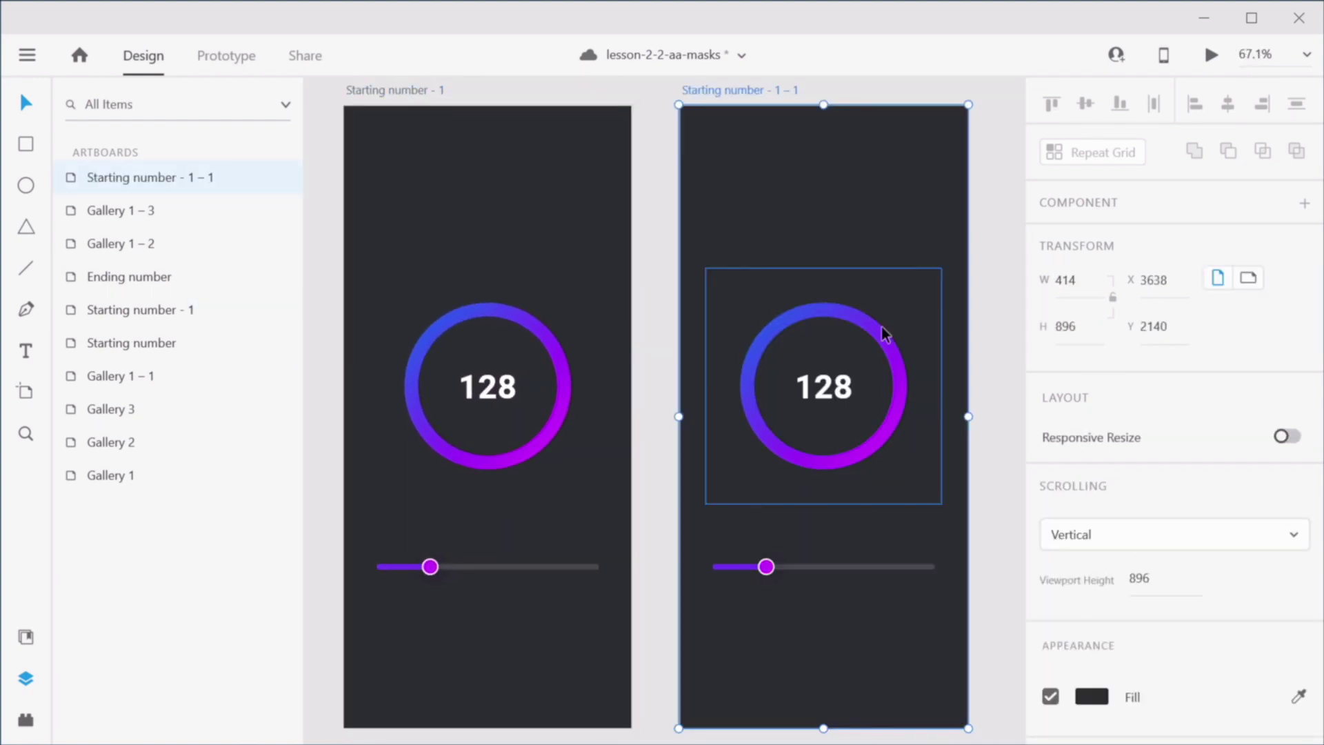
Step: On the duplicate artboard, extend the slider's Active bar to about three quarters of the track and move the Dot to its end at X 270
double_click(767, 569)
drag(768, 570, 803, 566)
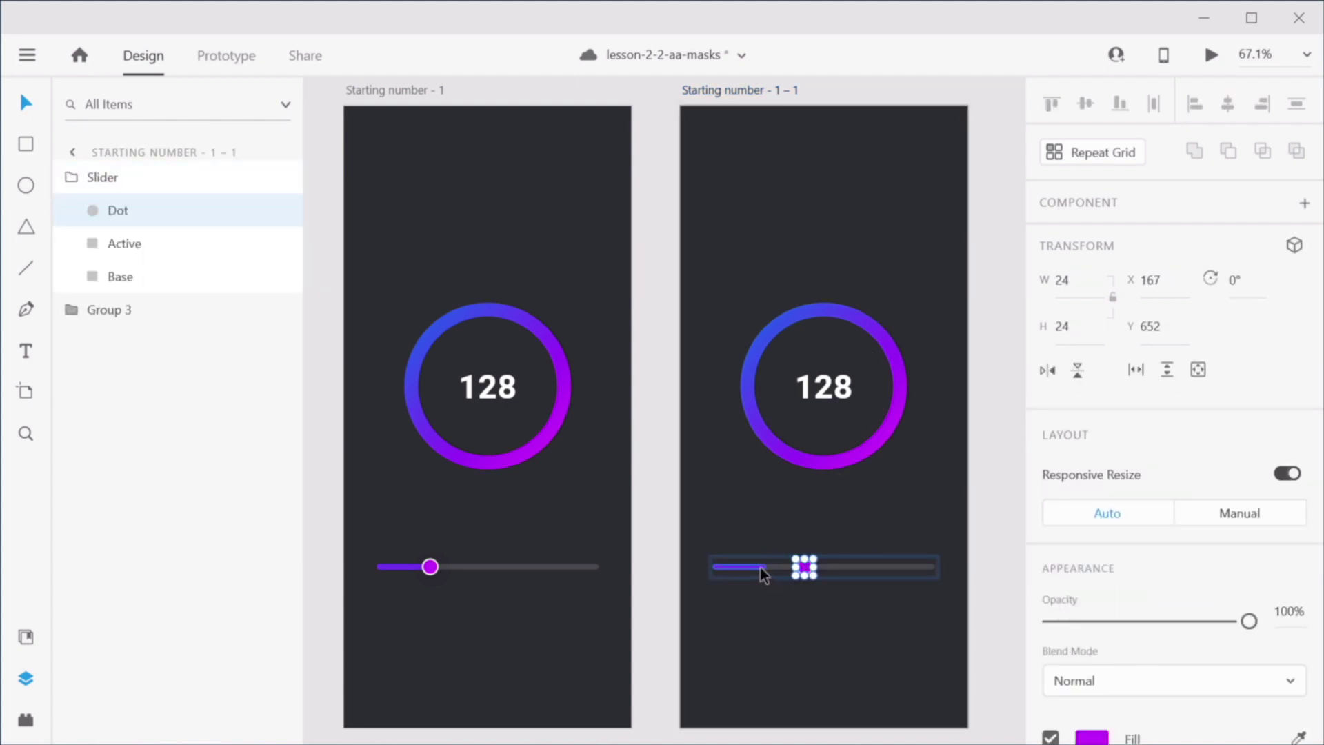
scroll(762, 568, up, 5)
scroll(788, 584, up, 5)
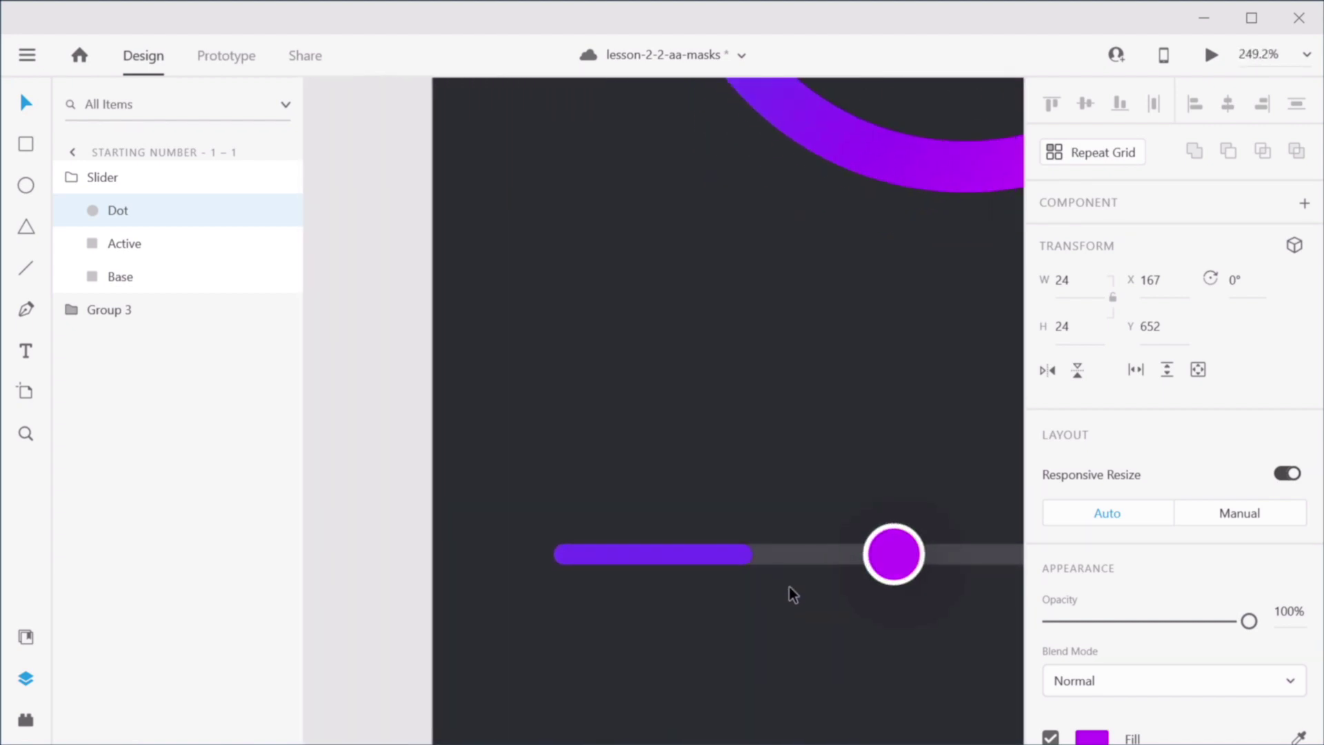
click(482, 442)
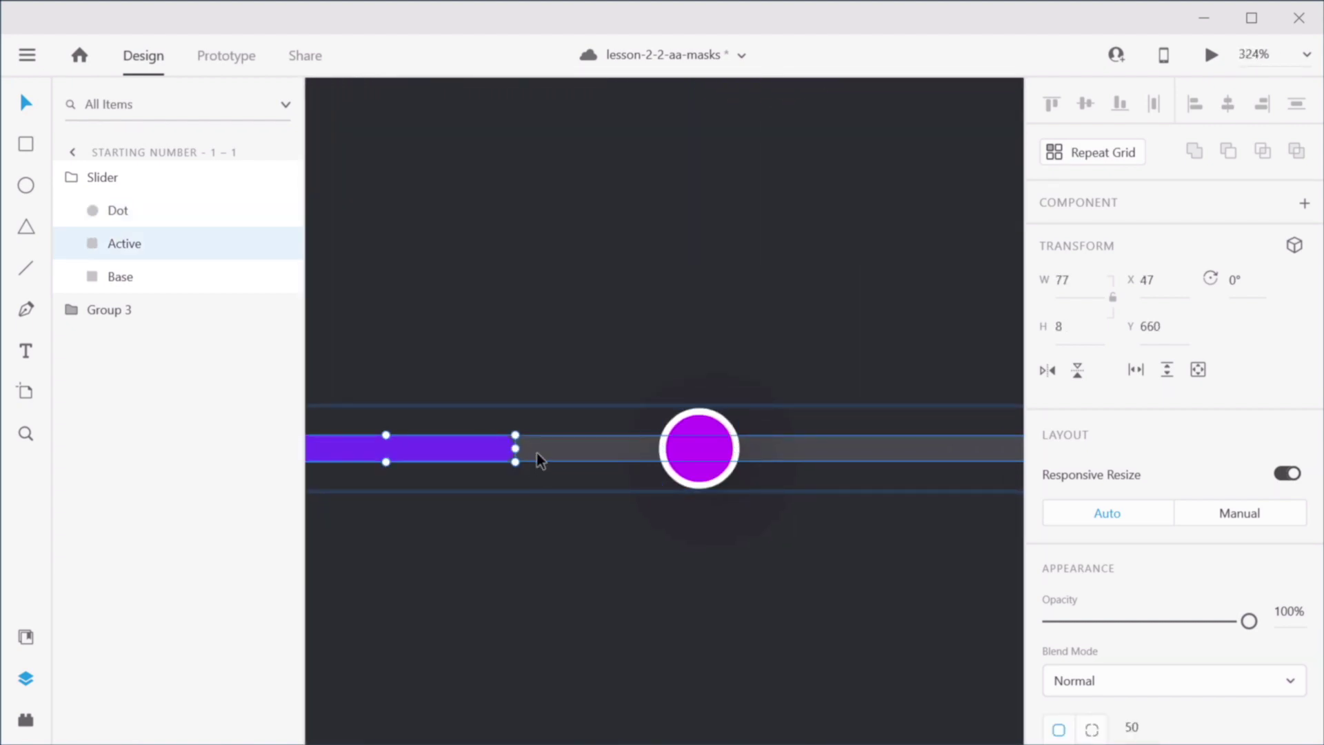
drag(516, 448, 981, 460)
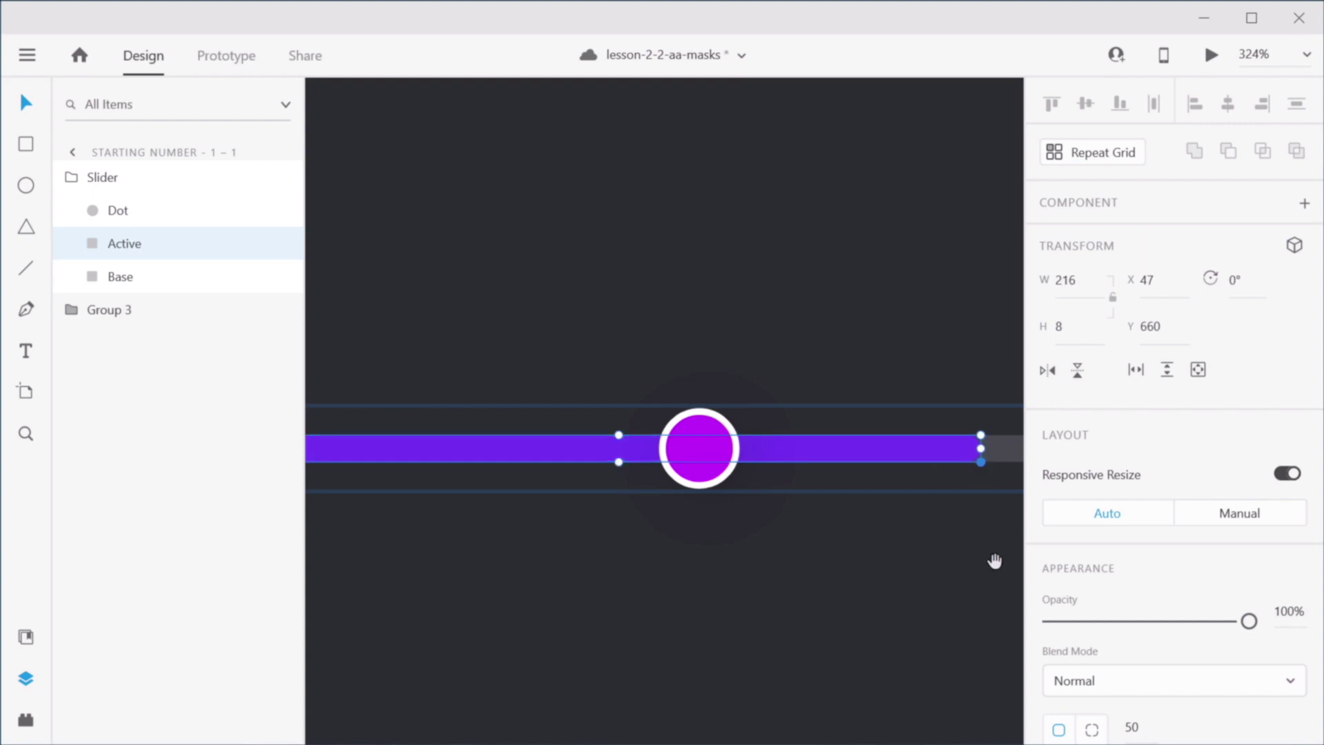
drag(985, 584, 658, 565)
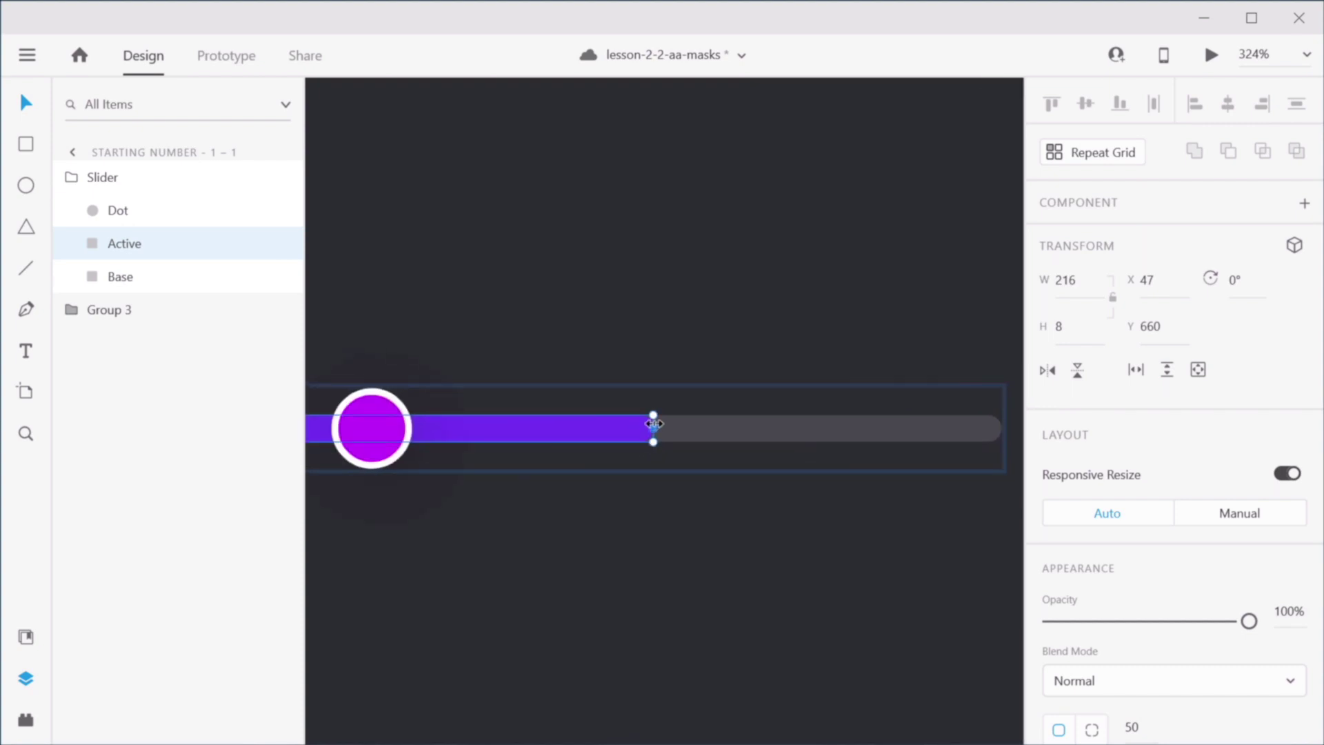
drag(651, 430, 717, 435)
click(373, 426)
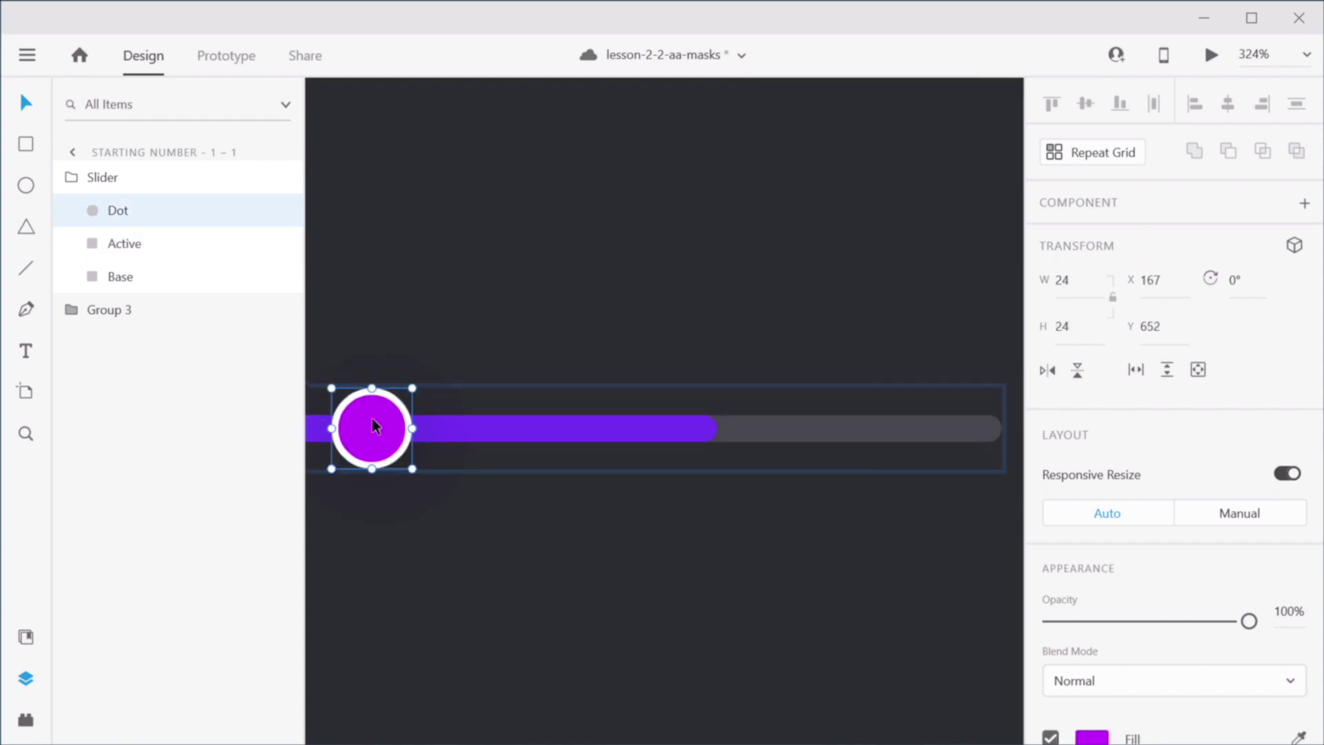
drag(372, 430, 718, 428)
Step: Inside the duplicate's masked Number group, move Col 1 up to Y 115 so the digit 5 sits in the mask
scroll(745, 572, down, 5)
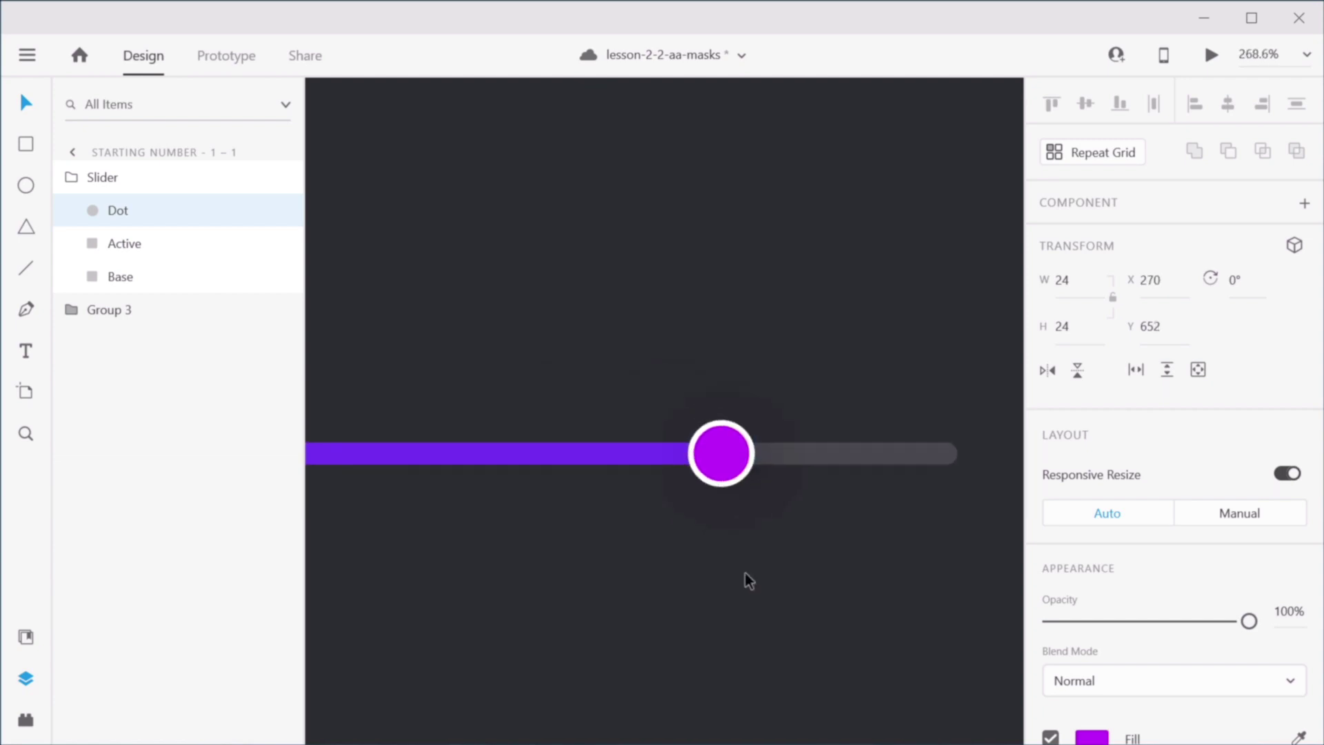
drag(623, 334, 804, 476)
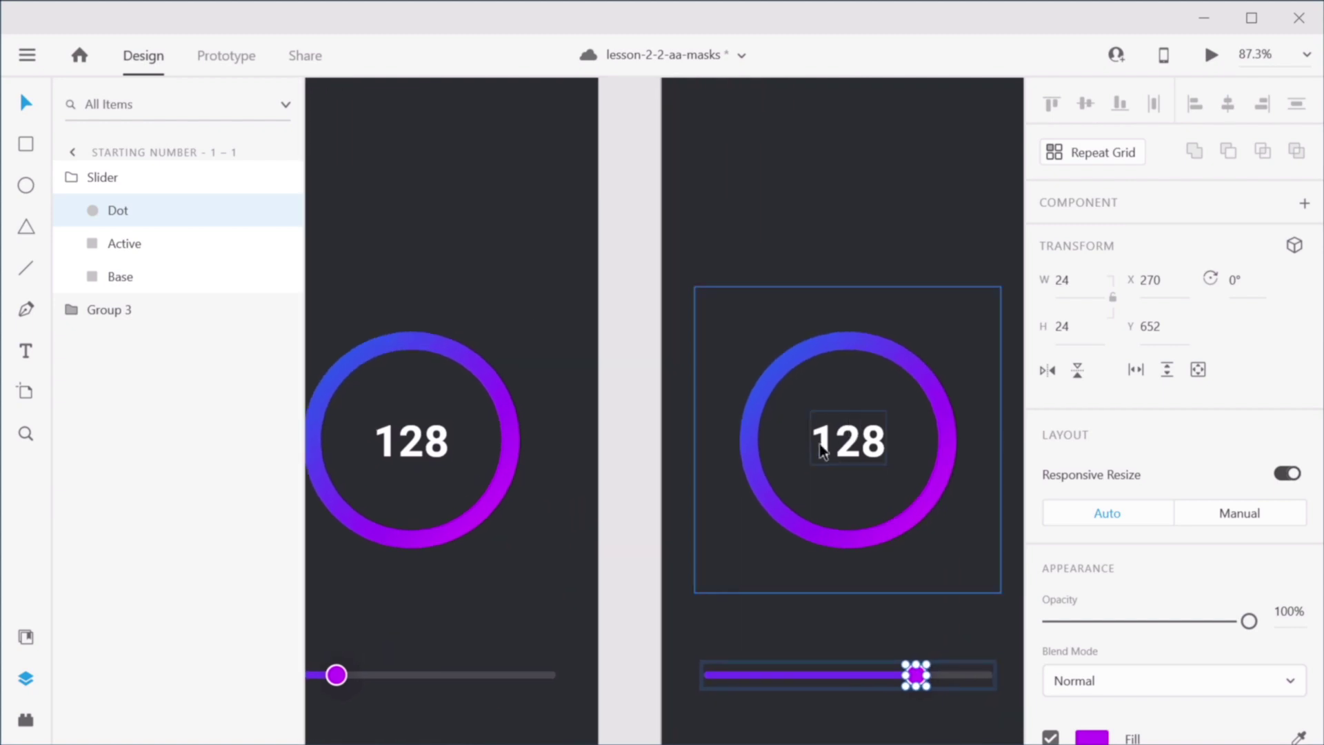
click(822, 444)
double_click(823, 449)
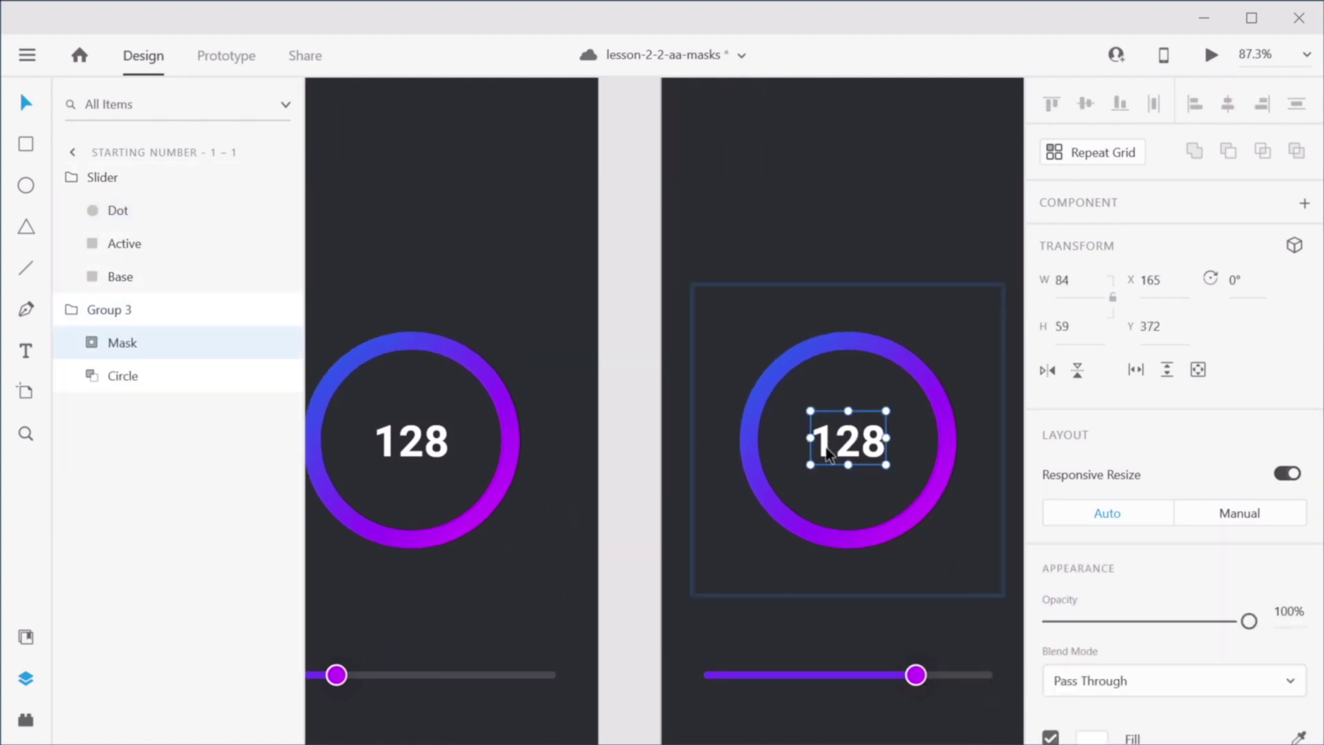
double_click(828, 455)
click(825, 505)
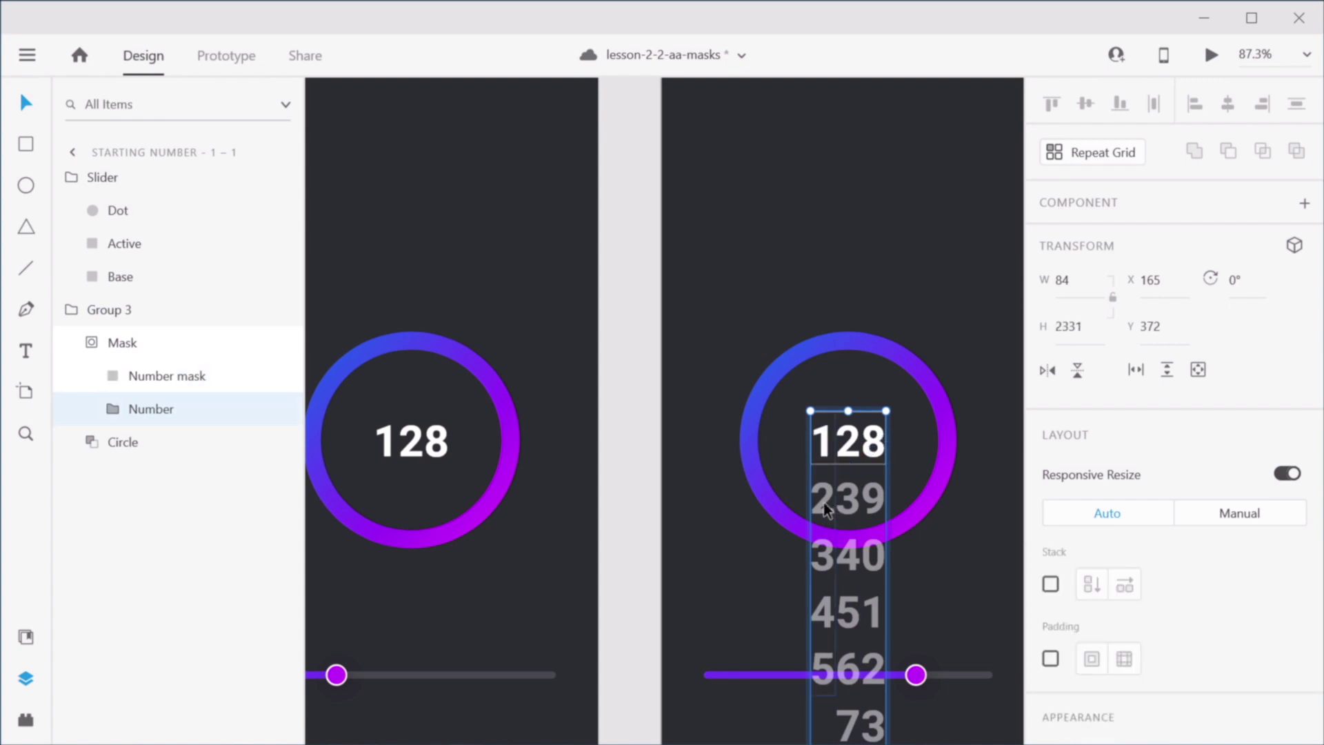
double_click(826, 511)
drag(825, 514, 815, 280)
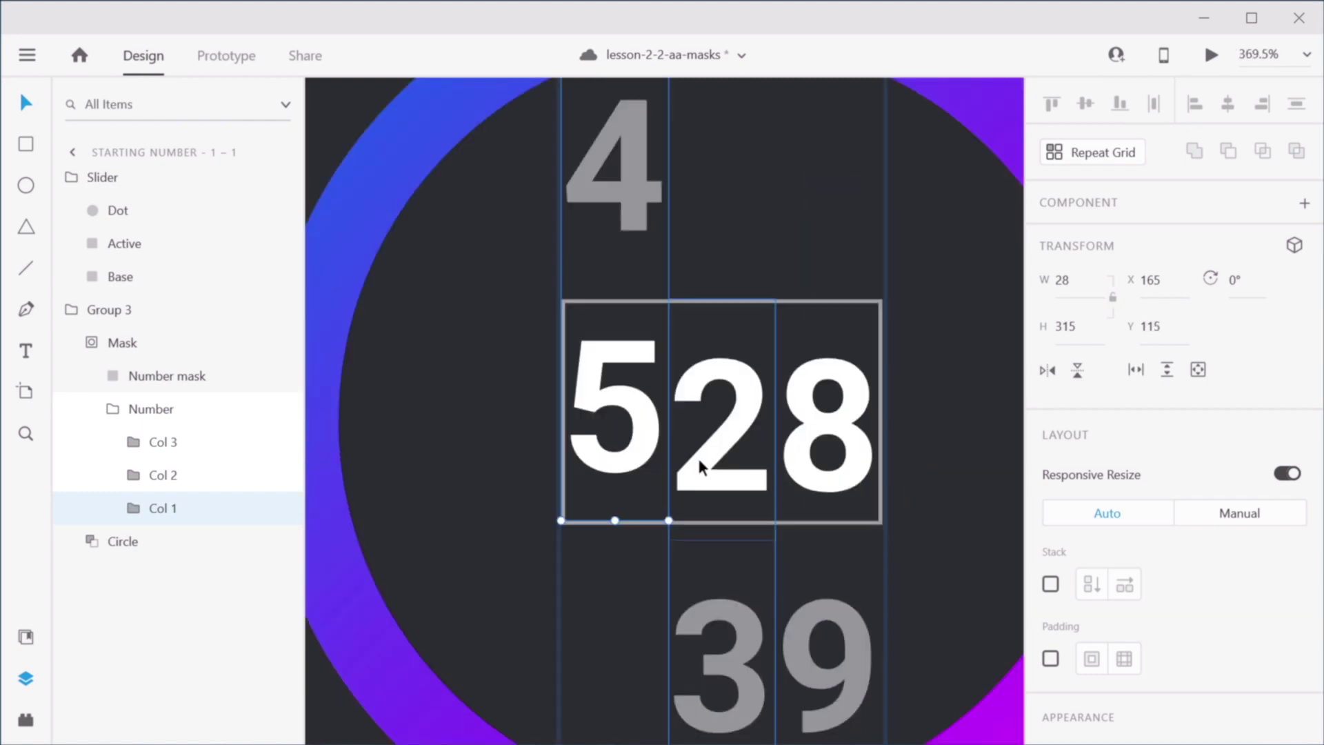
Step: Move Col 2 up to Y -893 so its last digit 2 sits in the mask, level with the 5
click(698, 462)
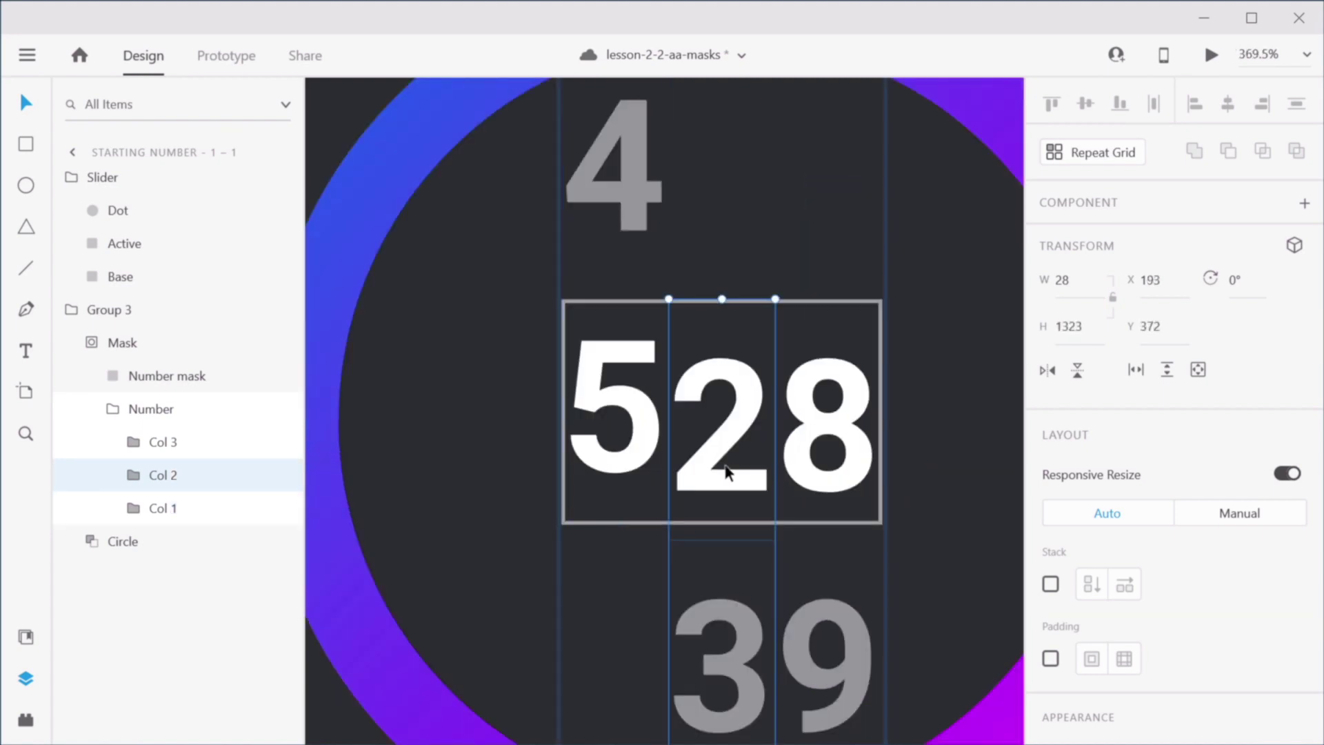
key(shift+Up)
key(shift+Up)
key(shift+Up)
key(shift+Up)
key(shift+Up)
key(shift+Up)
key(shift+Up)
key(shift+Up)
key(shift+Up)
key(shift+Up)
key(shift+Up)
key(shift+Up)
key(shift+Up)
key(shift+Up)
key(shift+Up)
key(shift+Up)
key(shift+Up)
key(shift+Up)
key(shift+Up)
key(shift+Up)
key(shift+Up)
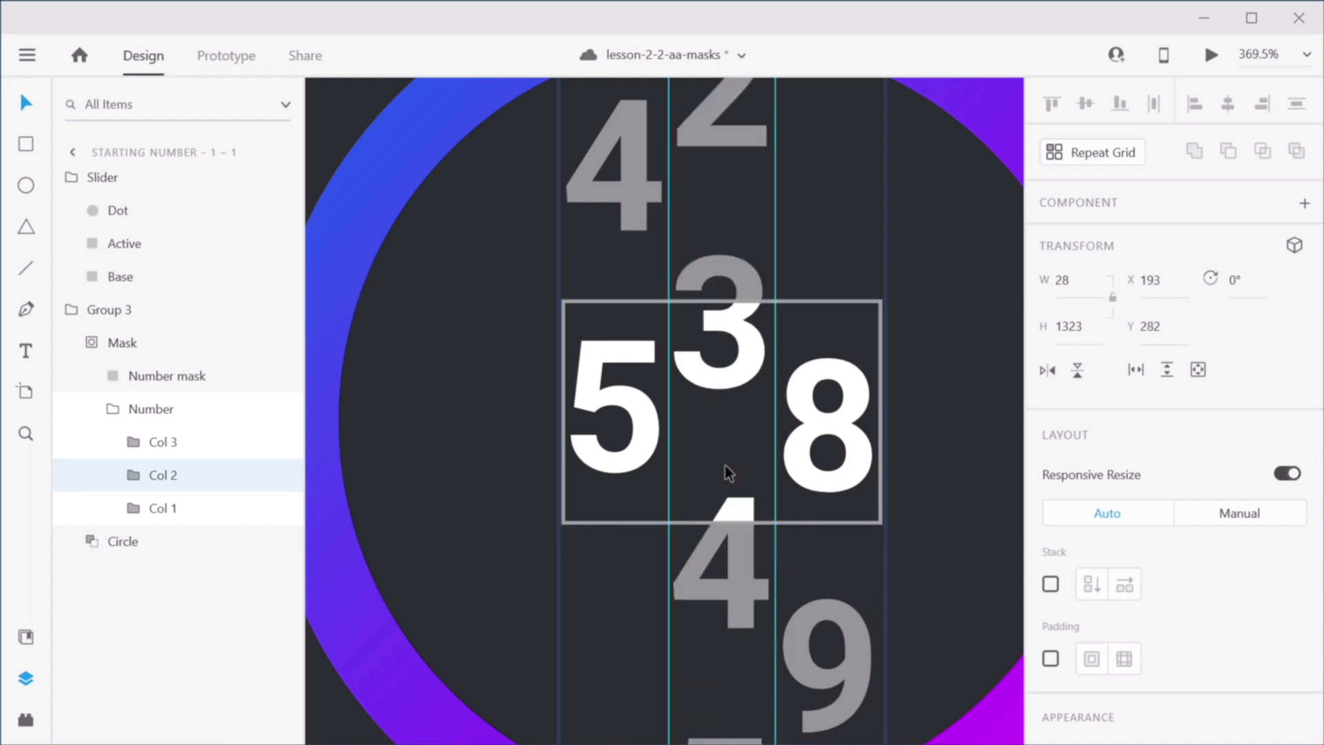
key(shift+Up)
key(shift+Up)
key(shift+Up)
key(shift+Up)
key(shift+Up)
key(shift+Up)
key(shift+Up)
key(shift+Up)
key(shift+Up)
key(shift+Up)
key(shift+Up)
key(shift+Up)
key(shift+Up)
key(shift+Up)
key(shift+Up)
key(shift+Up)
key(shift+Up)
key(shift+Up)
key(shift+Up)
key(shift+Up)
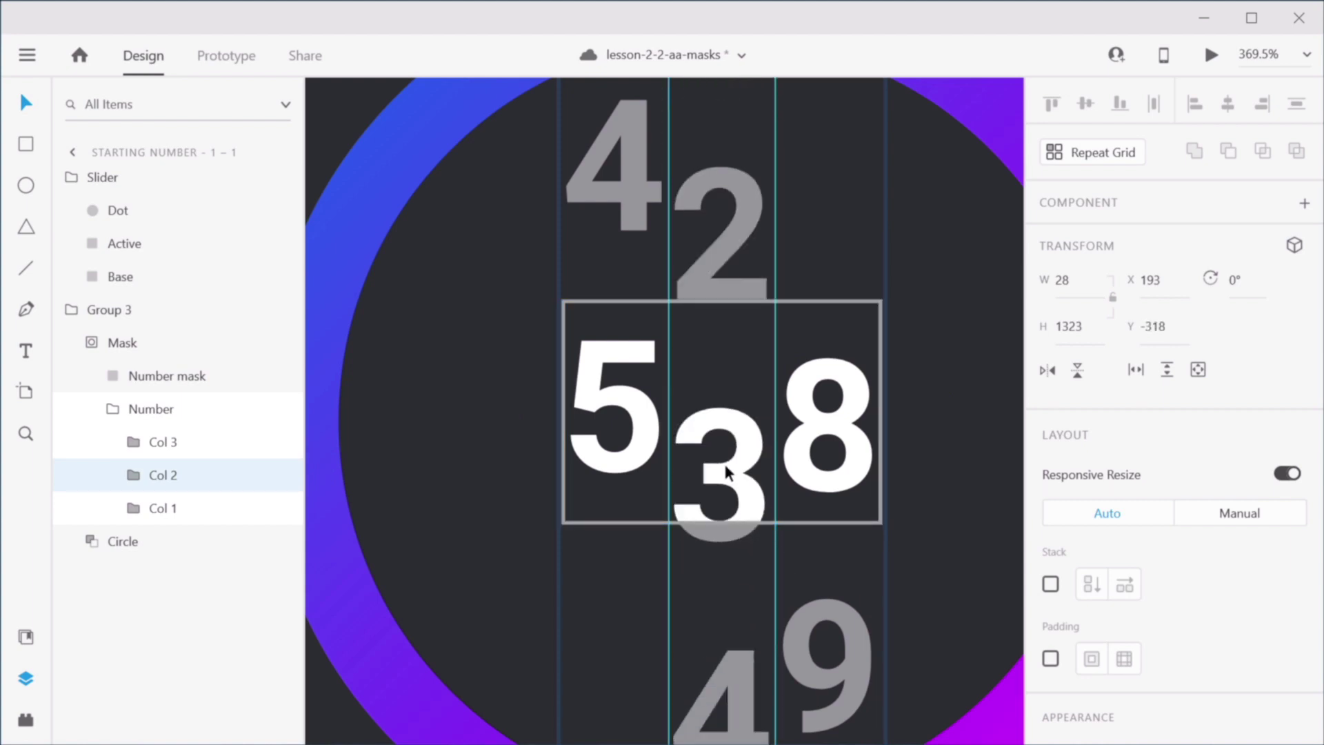
key(shift+Up)
key(shift+Up)
key(shift+Up)
key(shift+Up)
key(shift+Up)
key(shift+Up)
key(shift+Up)
key(shift+Up)
key(shift+Up)
key(shift+Up)
key(shift+Up)
key(shift+Up)
key(shift+Up)
key(shift+Up)
key(shift+Up)
key(shift+Up)
key(shift+Up)
key(shift+Up)
key(shift+Up)
key(shift+Up)
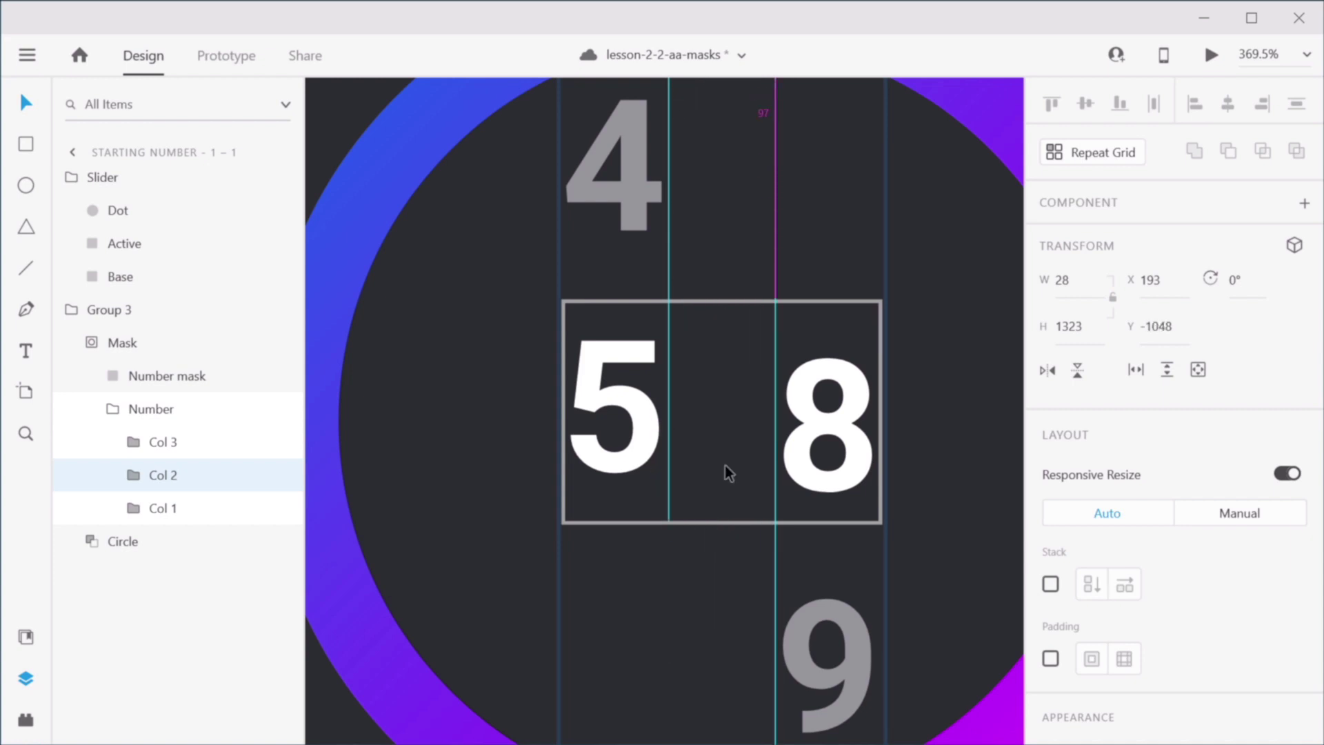
key(shift+Down)
key(shift+Down)
key(shift+Down)
key(shift+Down)
key(shift+Down)
key(shift+Down)
key(shift+Down)
key(shift+Down)
key(shift+Down)
key(shift+Down)
key(shift+Down)
key(shift+Down)
key(shift+Down)
key(shift+Down)
key(shift+Down)
key(shift+Down)
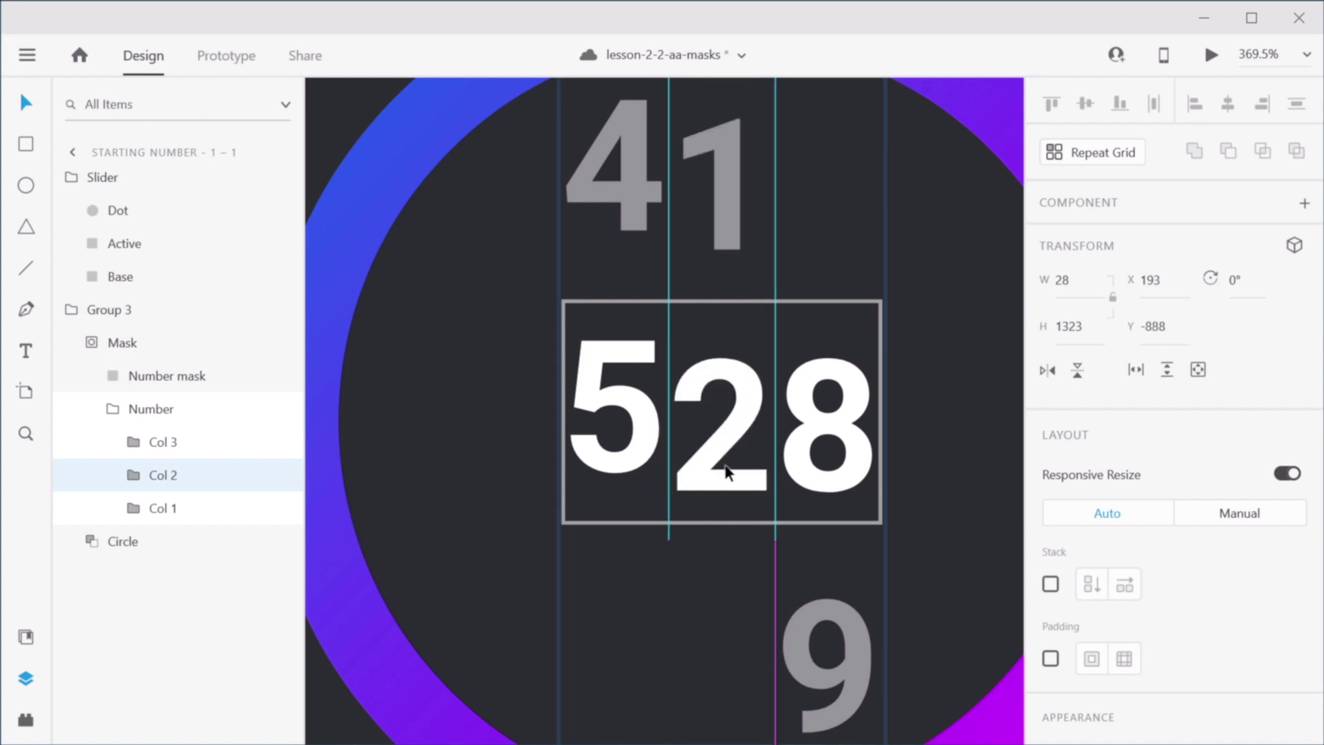
key(Up)
key(Up)
key(Up)
key(Up)
key(Up)
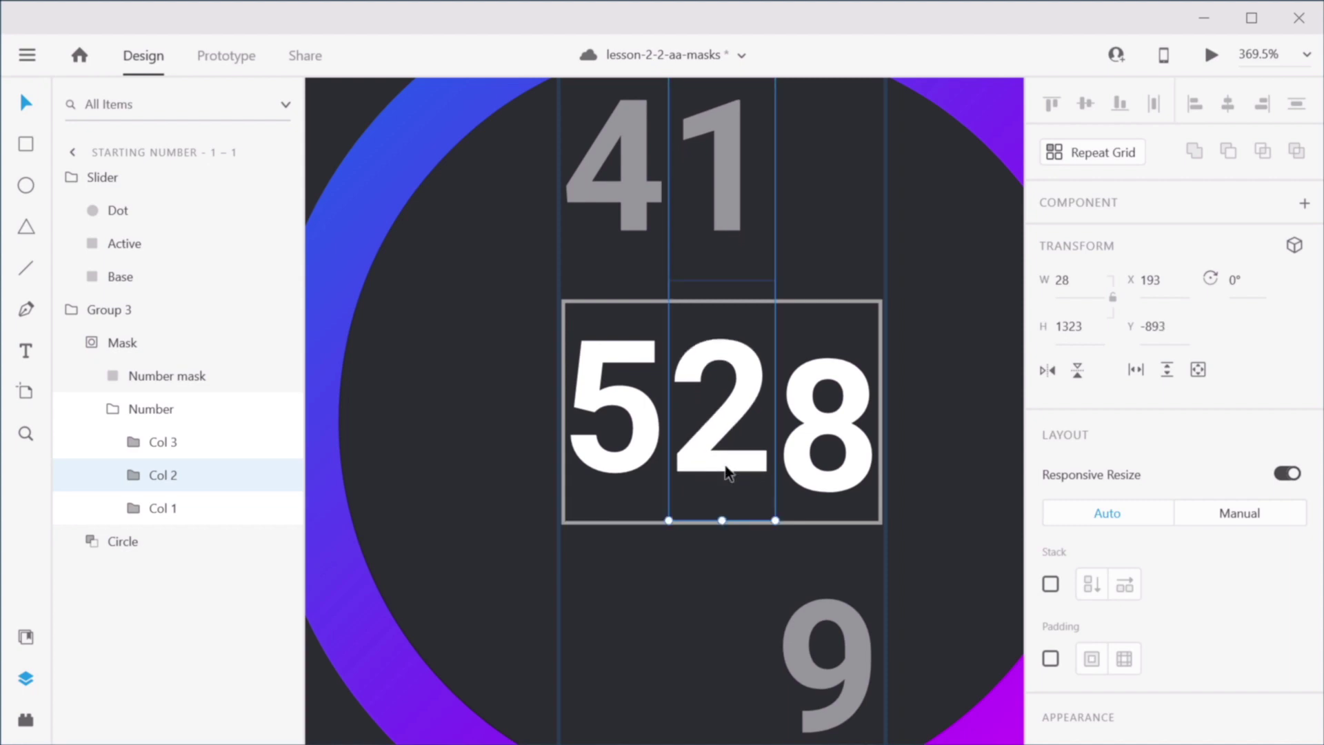
Step: Move Col 3 up to Y -1901 so its last digit 4 sits in the mask, level with the 5 and 2
click(854, 482)
key(shift+Up)
key(shift+Up)
key(shift+Up)
key(shift+Up)
key(shift+Up)
key(shift+Up)
key(shift+Up)
key(shift+Up)
key(shift+Up)
key(shift+Up)
key(shift+Up)
key(shift+Up)
key(shift+Up)
key(shift+Up)
key(shift+Up)
key(shift+Up)
key(shift+Up)
key(shift+Up)
key(shift+Up)
key(shift+Up)
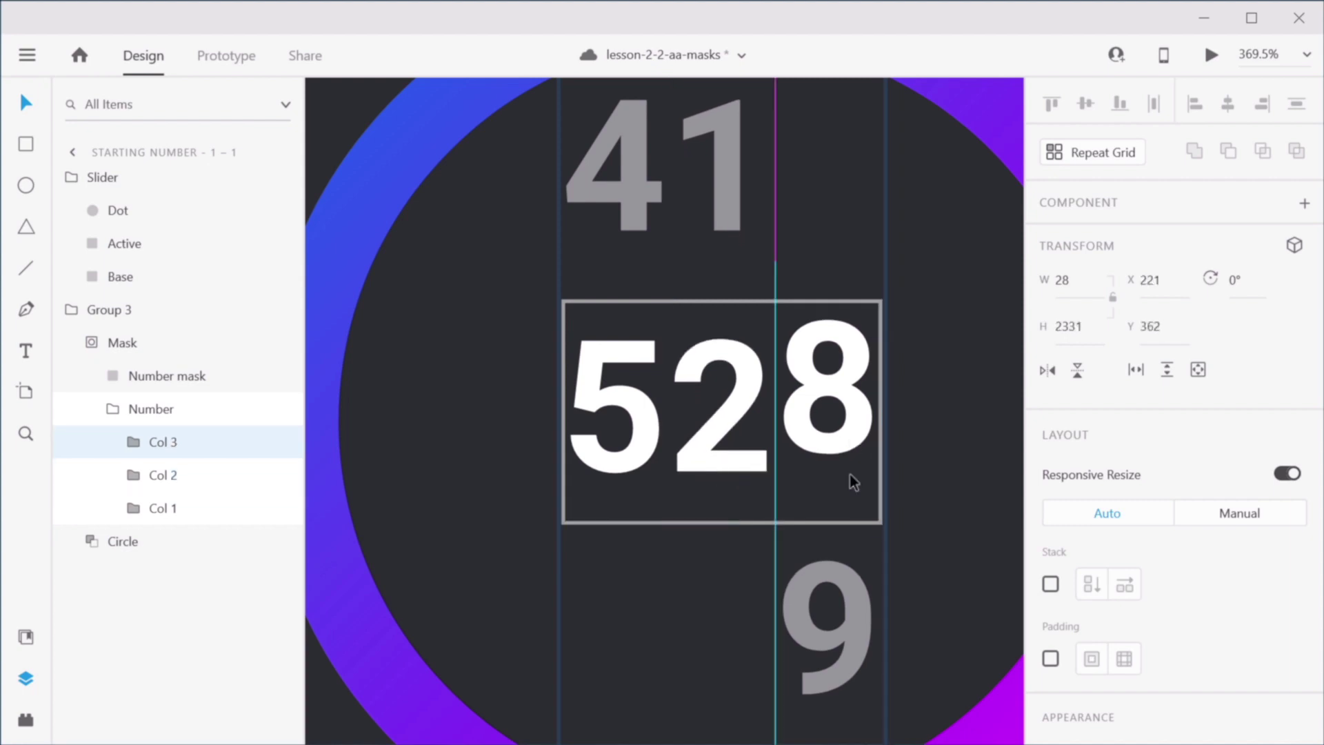
key(shift+Up)
key(shift+Up)
key(shift+Up)
key(shift+Up)
key(shift+Up)
key(shift+Up)
key(shift+Up)
key(shift+Up)
key(shift+Up)
key(shift+Up)
key(shift+Up)
key(shift+Up)
key(shift+Up)
key(shift+Up)
key(shift+Up)
key(shift+Up)
key(shift+Up)
key(shift+Up)
key(shift+Up)
key(shift+Up)
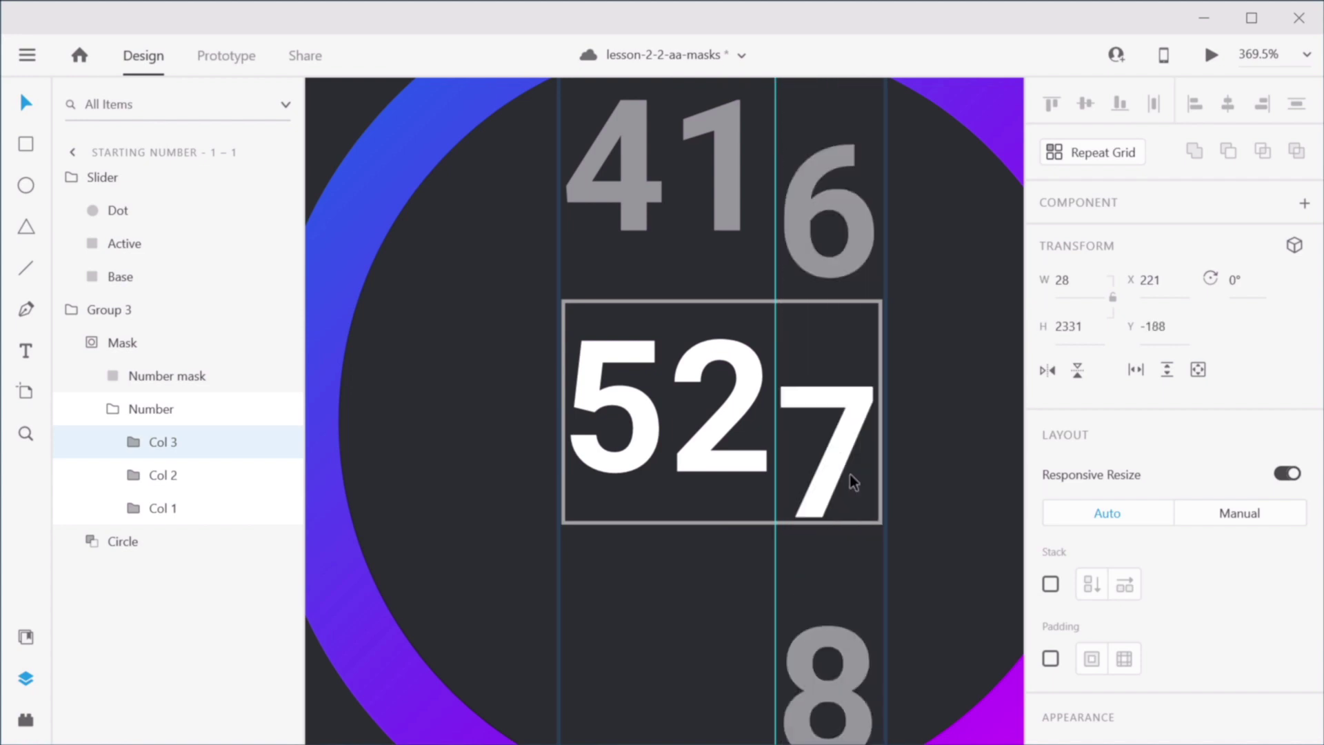
key(shift+Up)
key(shift+Up)
key(shift+Up)
key(shift+Up)
key(shift+Up)
key(shift+Up)
key(shift+Up)
key(shift+Up)
key(shift+Up)
key(shift+Up)
key(shift+Up)
key(shift+Up)
key(shift+Up)
key(shift+Up)
key(shift+Up)
key(shift+Up)
key(shift+Up)
key(shift+Up)
key(shift+Up)
key(shift+Up)
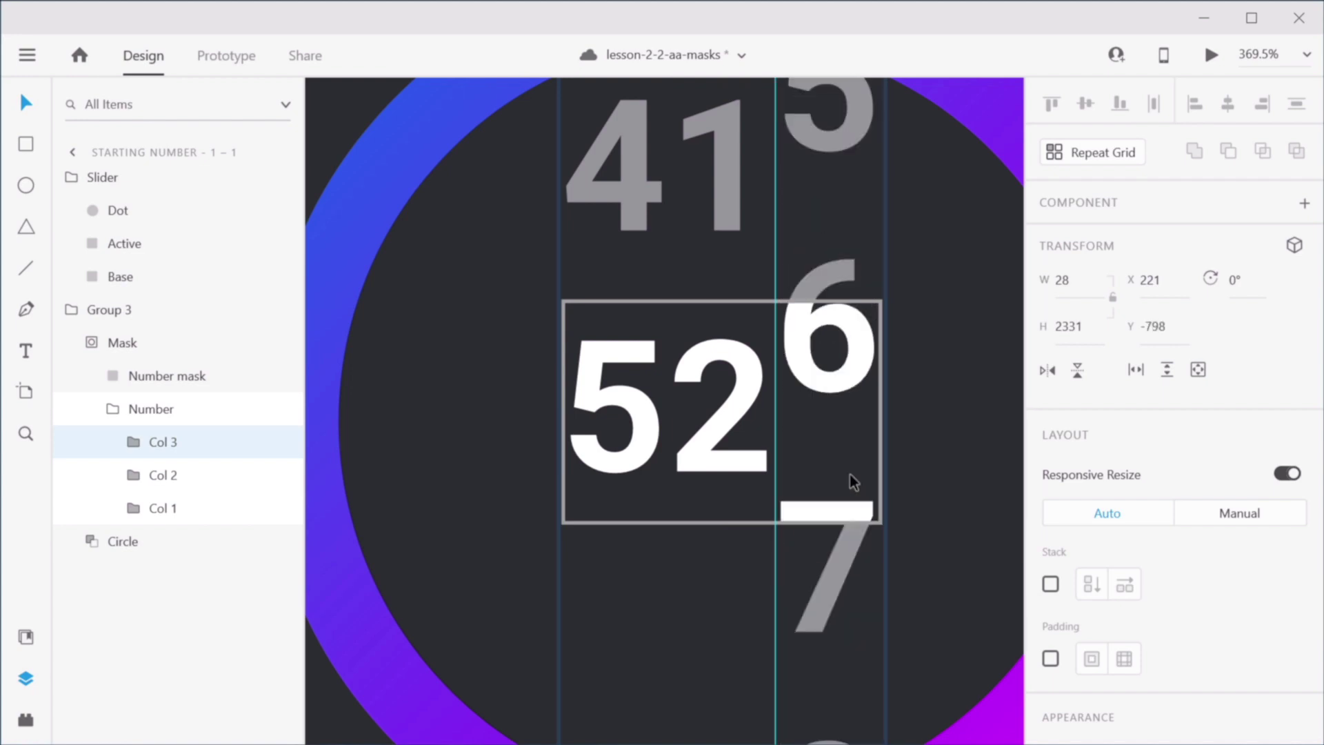
key(shift+Up)
key(shift+Up)
key(shift+Up)
key(shift+Up)
key(shift+Up)
key(shift+Up)
key(shift+Up)
key(shift+Up)
key(shift+Up)
key(shift+Up)
key(shift+Up)
key(shift+Up)
key(shift+Up)
key(shift+Up)
key(shift+Up)
key(shift+Up)
key(shift+Up)
key(shift+Up)
key(shift+Up)
key(shift+Up)
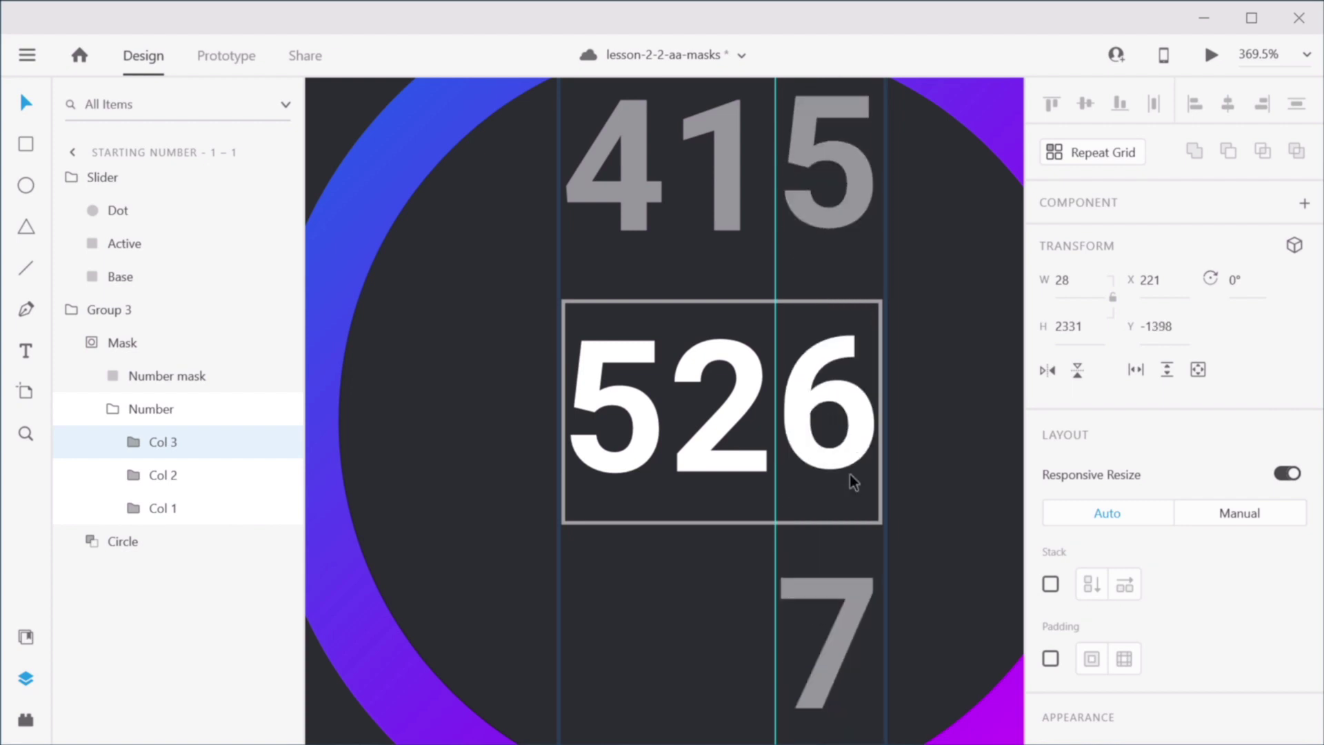
key(shift+Up)
key(shift+Up)
key(shift+Up)
key(shift+Up)
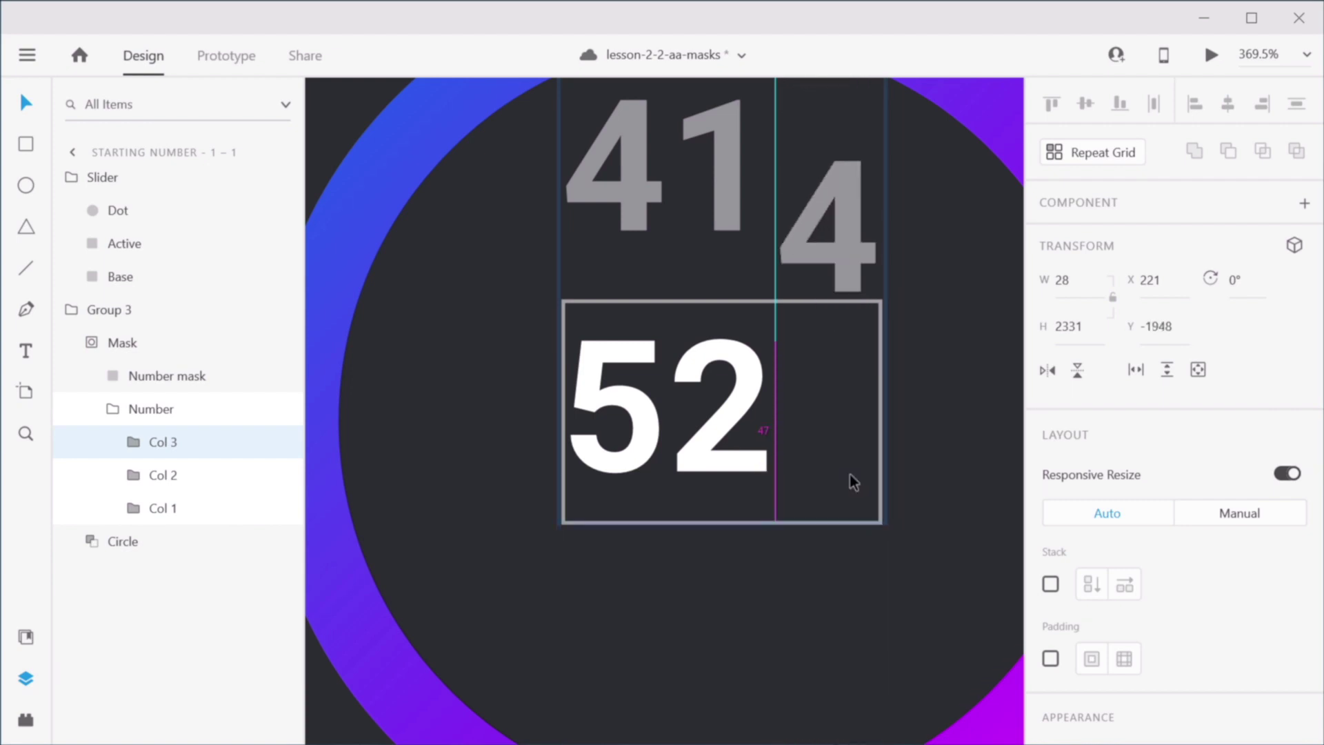
key(Up)
key(Up)
key(Up)
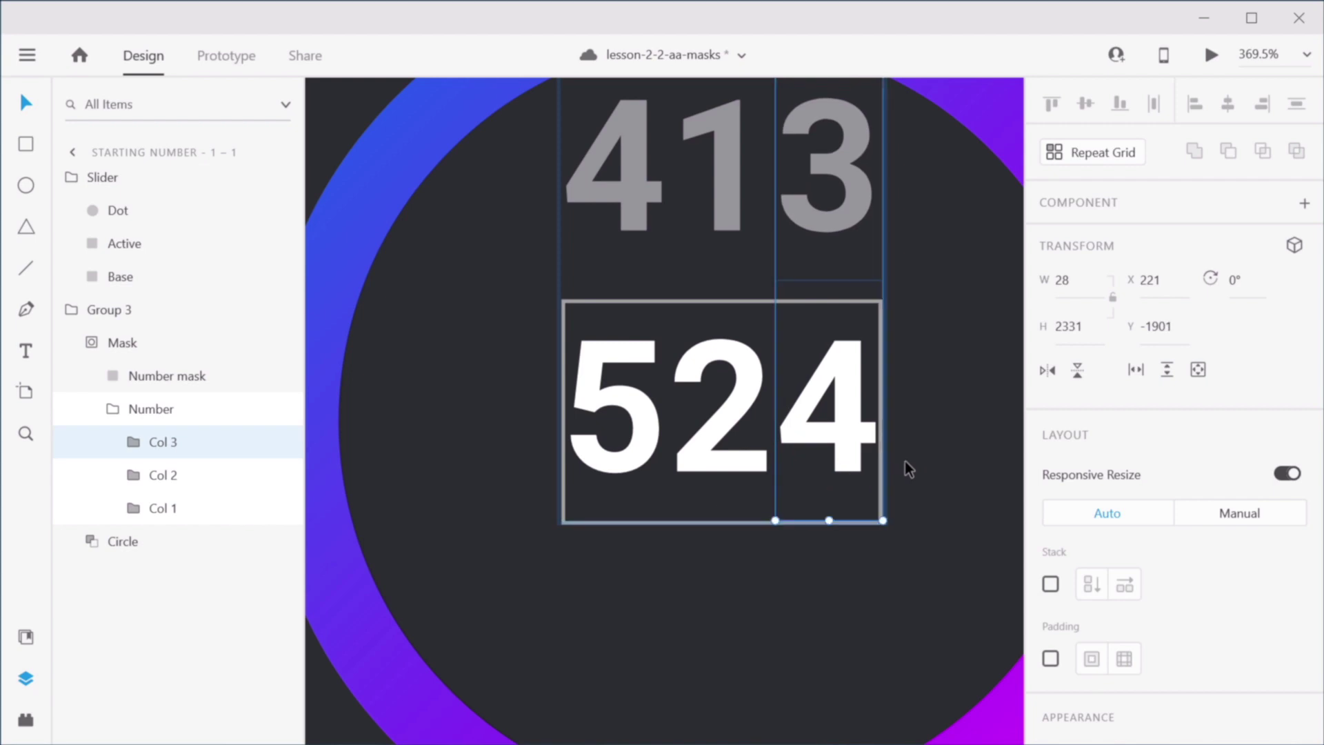
Step: In Prototype mode, link the slider's Dot on Starting number - 1 to the Starting number - 1 – 1 artboard with Auto-Animate
click(943, 520)
scroll(943, 520, down, 8)
drag(733, 449, 810, 513)
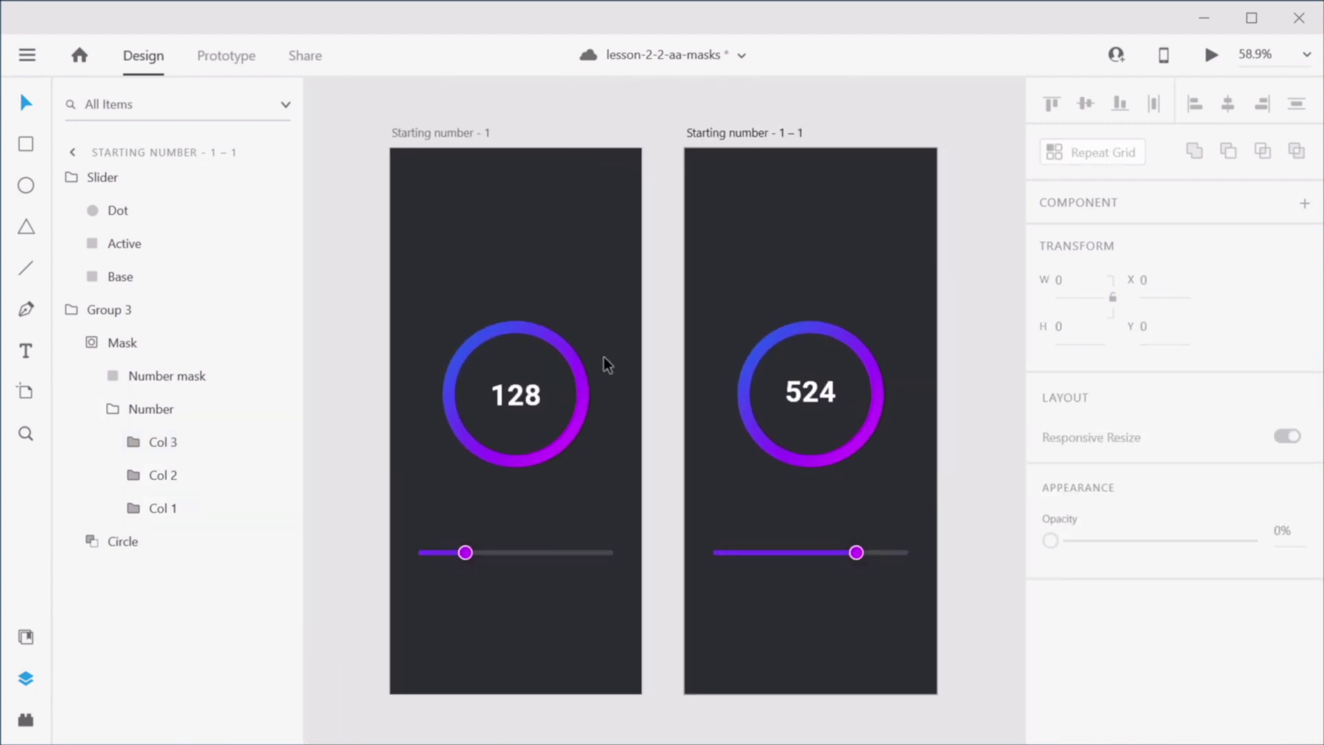
click(233, 61)
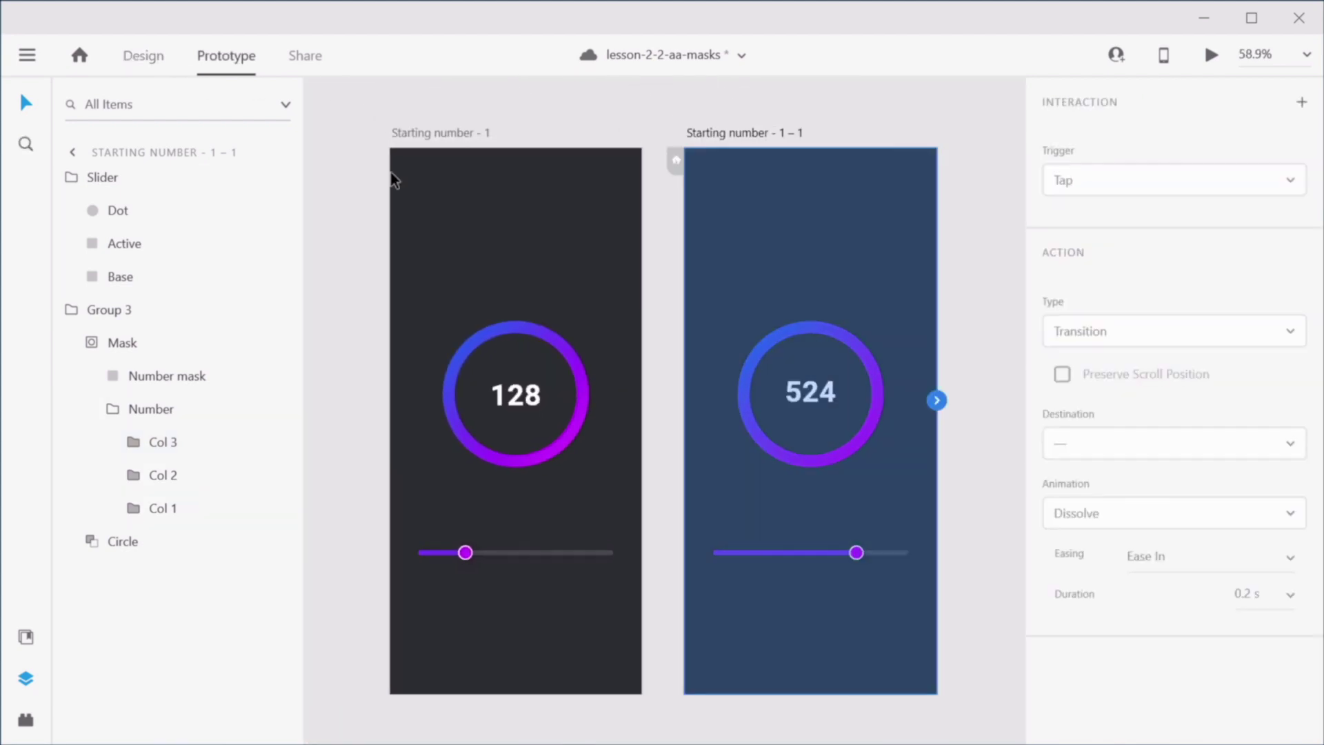
click(451, 133)
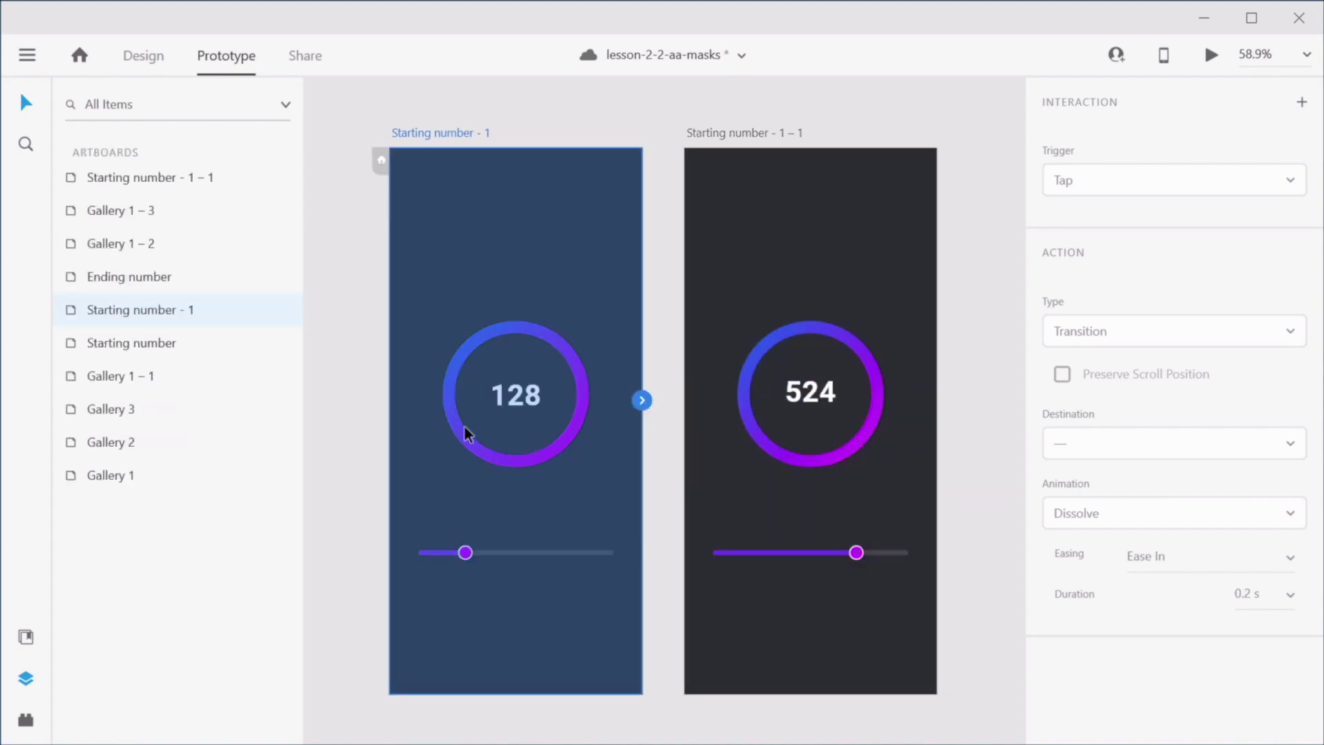
double_click(467, 553)
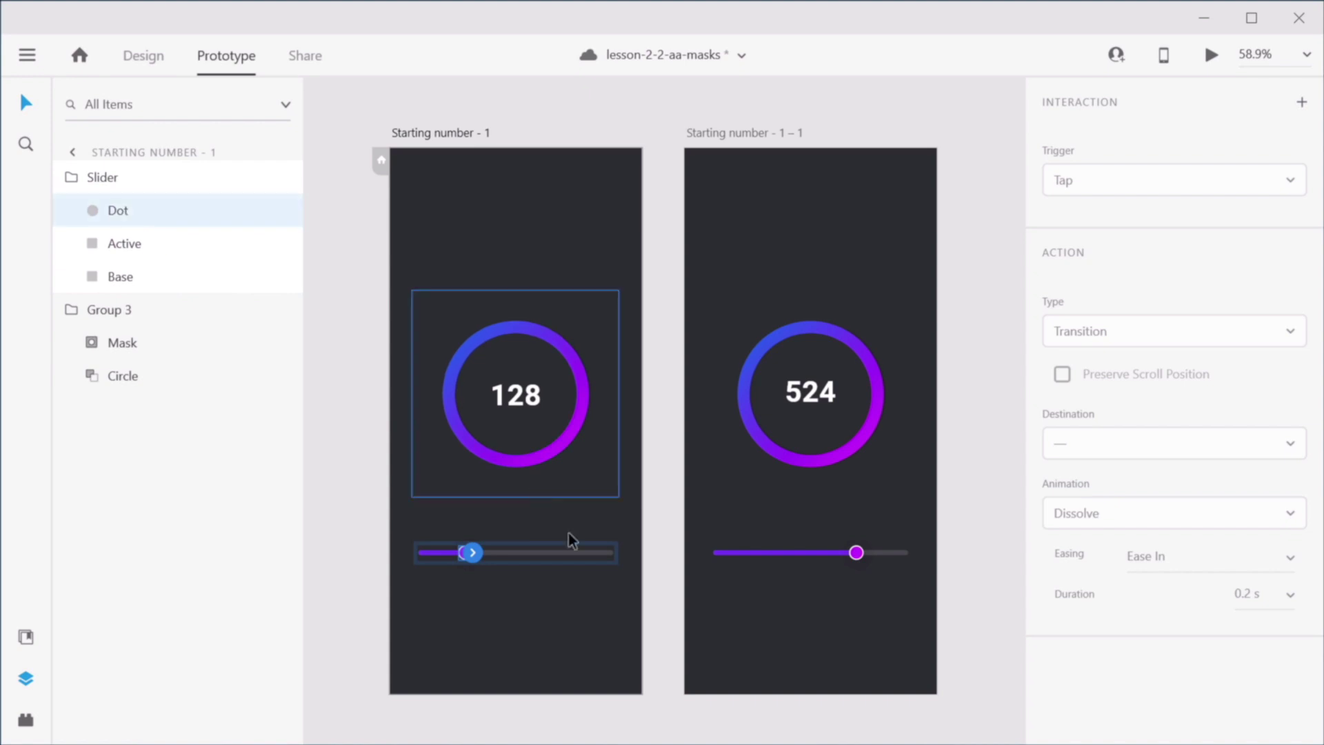
drag(501, 571, 822, 469)
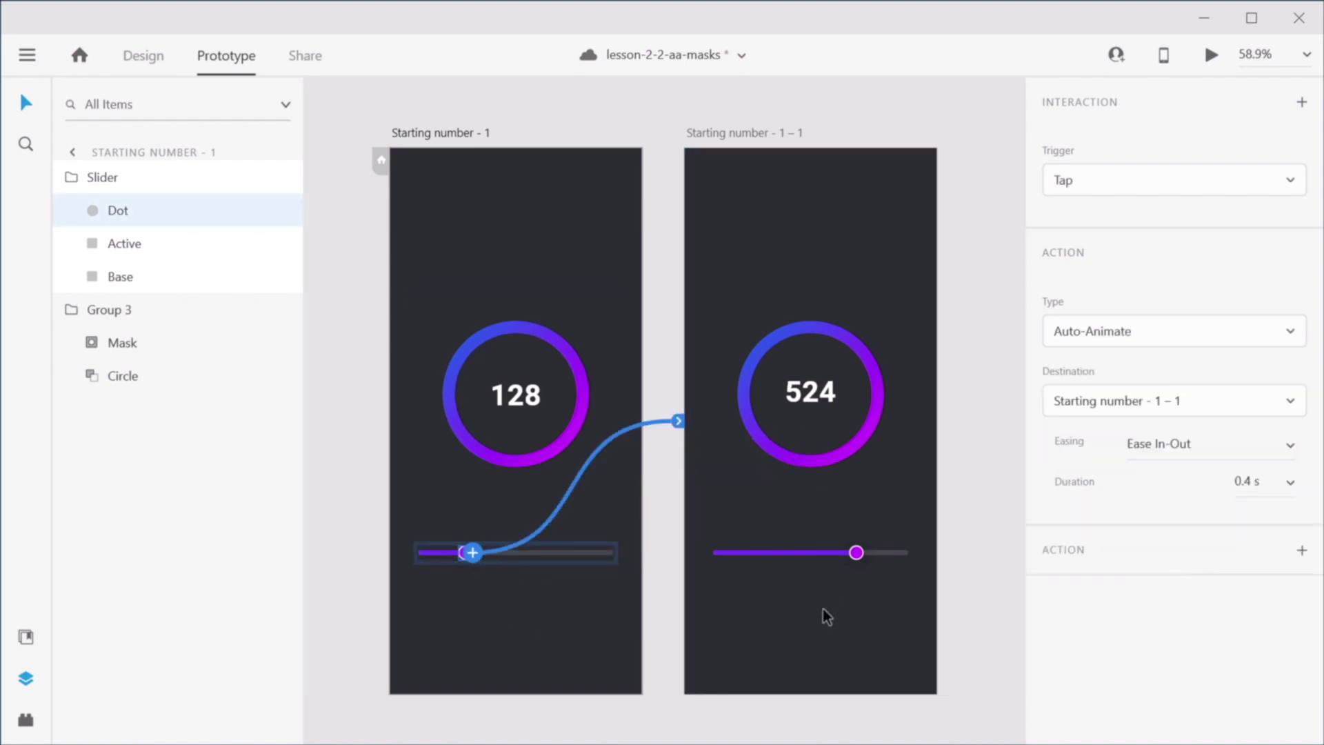
Step: Set the interaction's trigger to Drag with easing None, and link the Dot on Starting number - 1 – 1 back to Starting number - 1 with Drag and Auto-Animate
click(1107, 185)
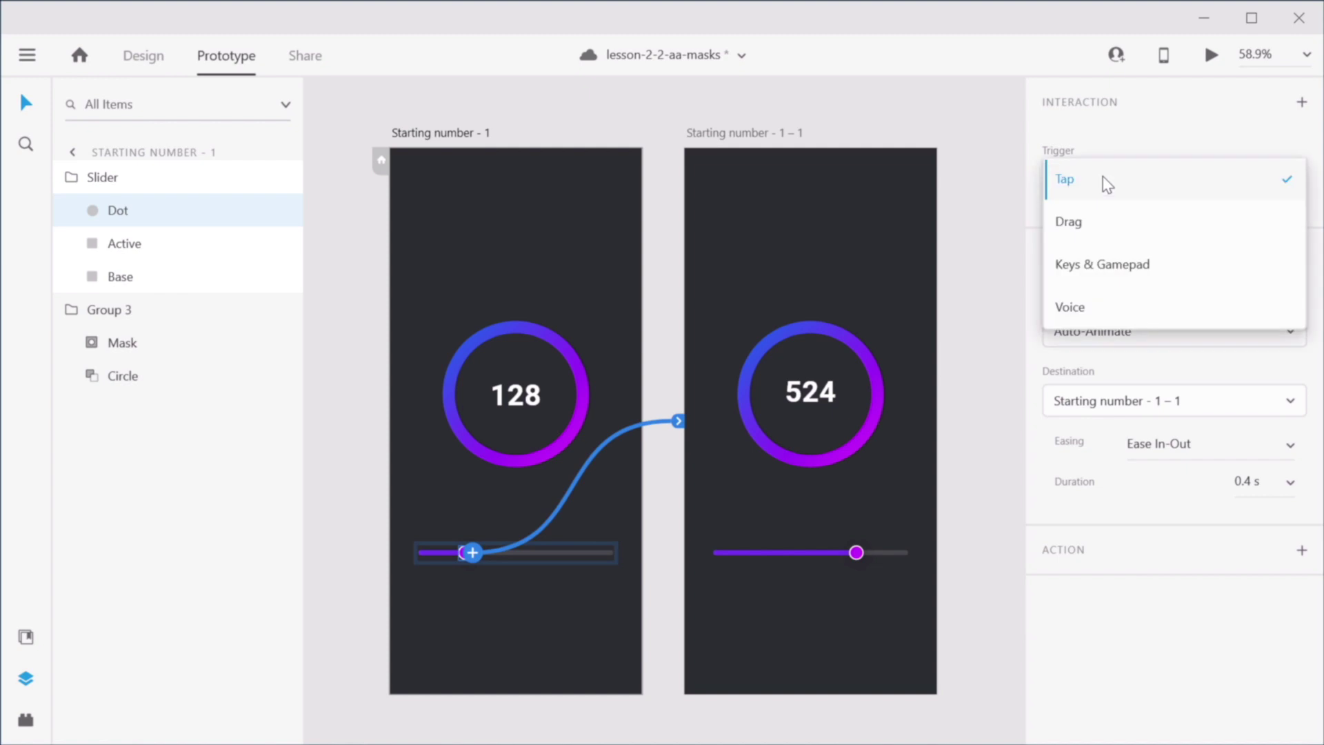
click(1100, 226)
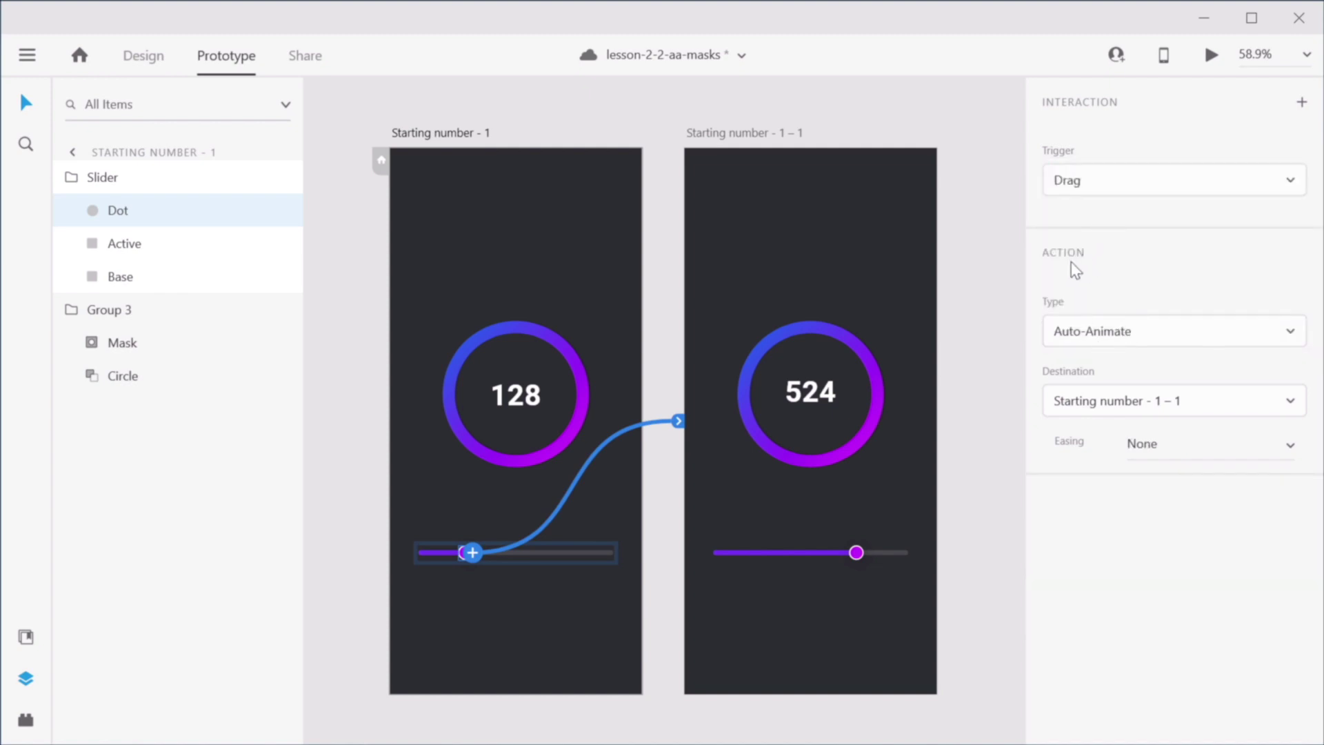
click(1292, 449)
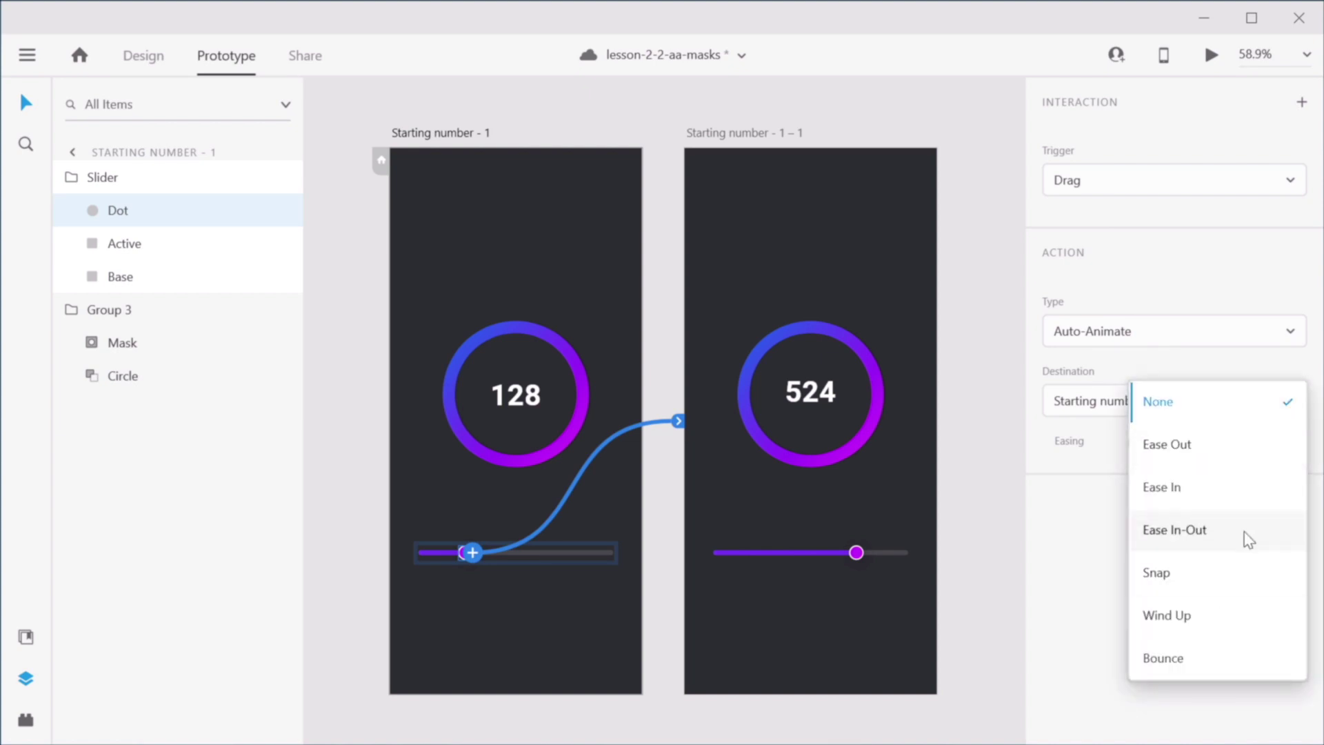
click(1049, 551)
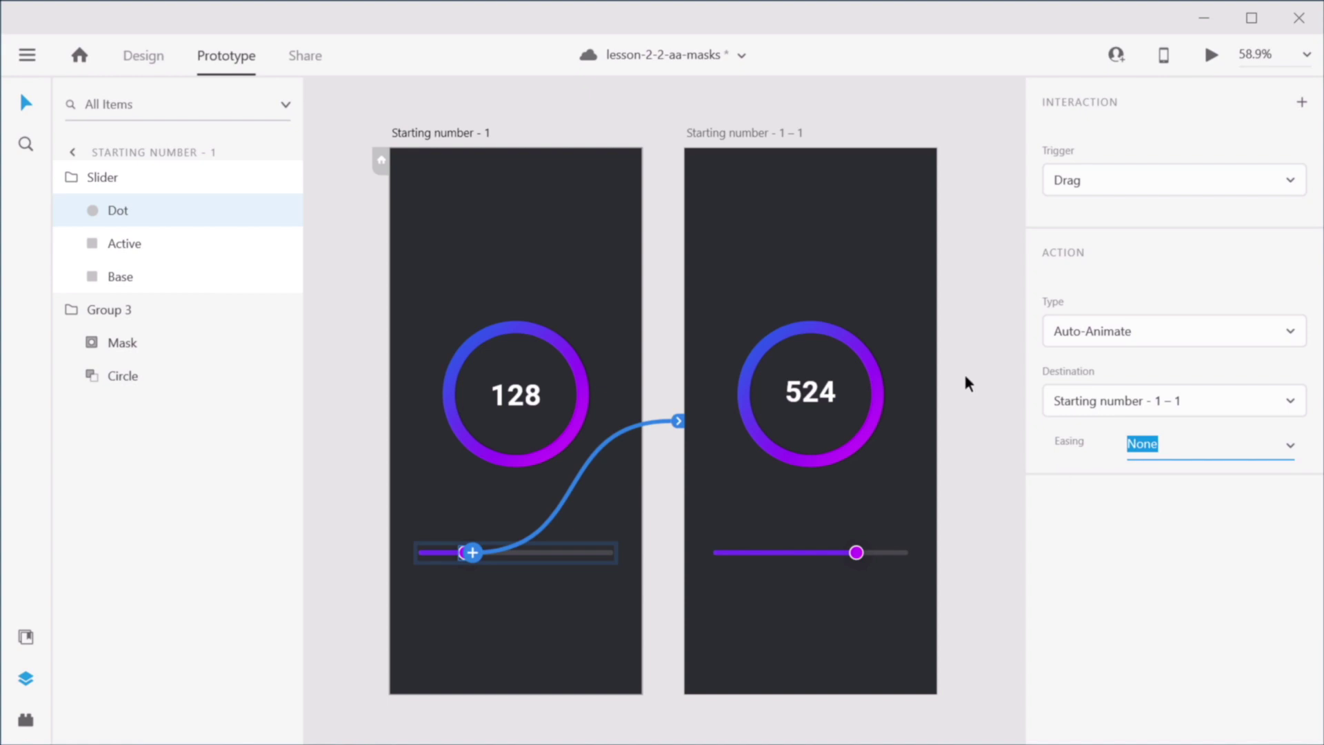
click(858, 553)
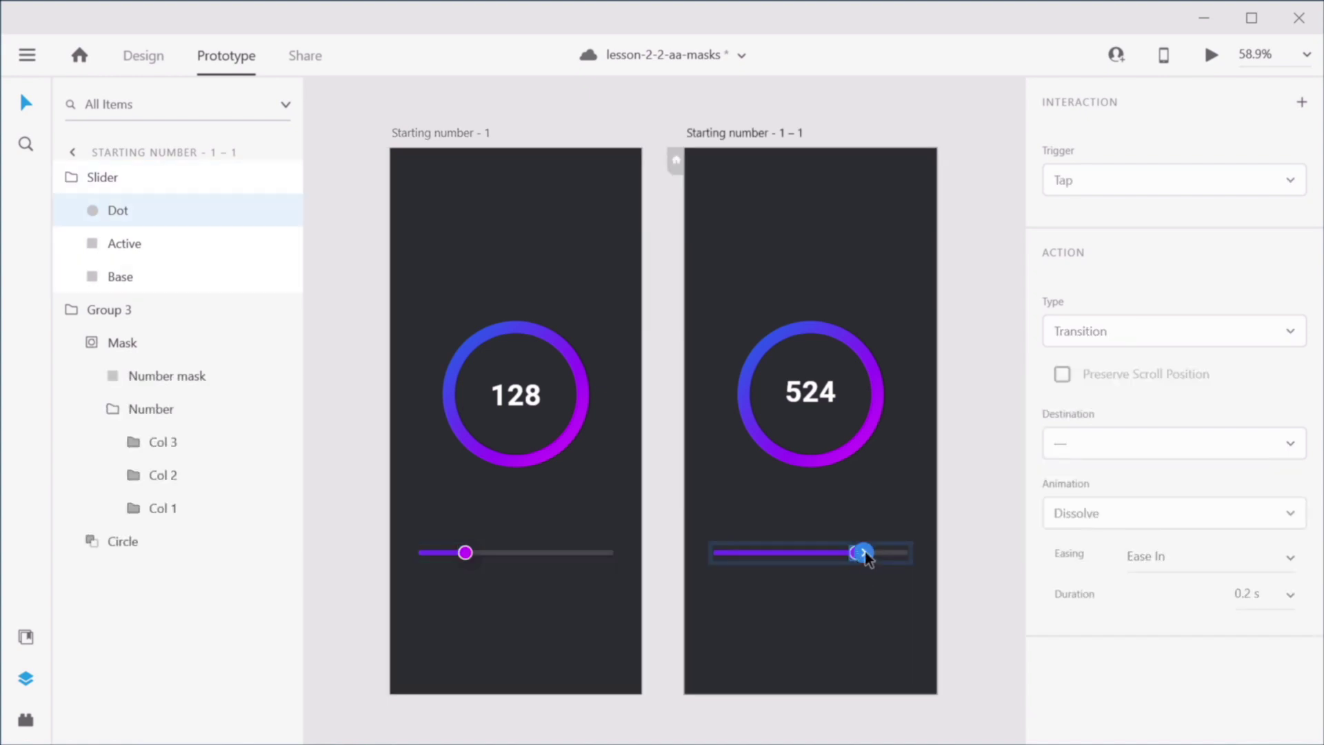
drag(865, 553, 524, 386)
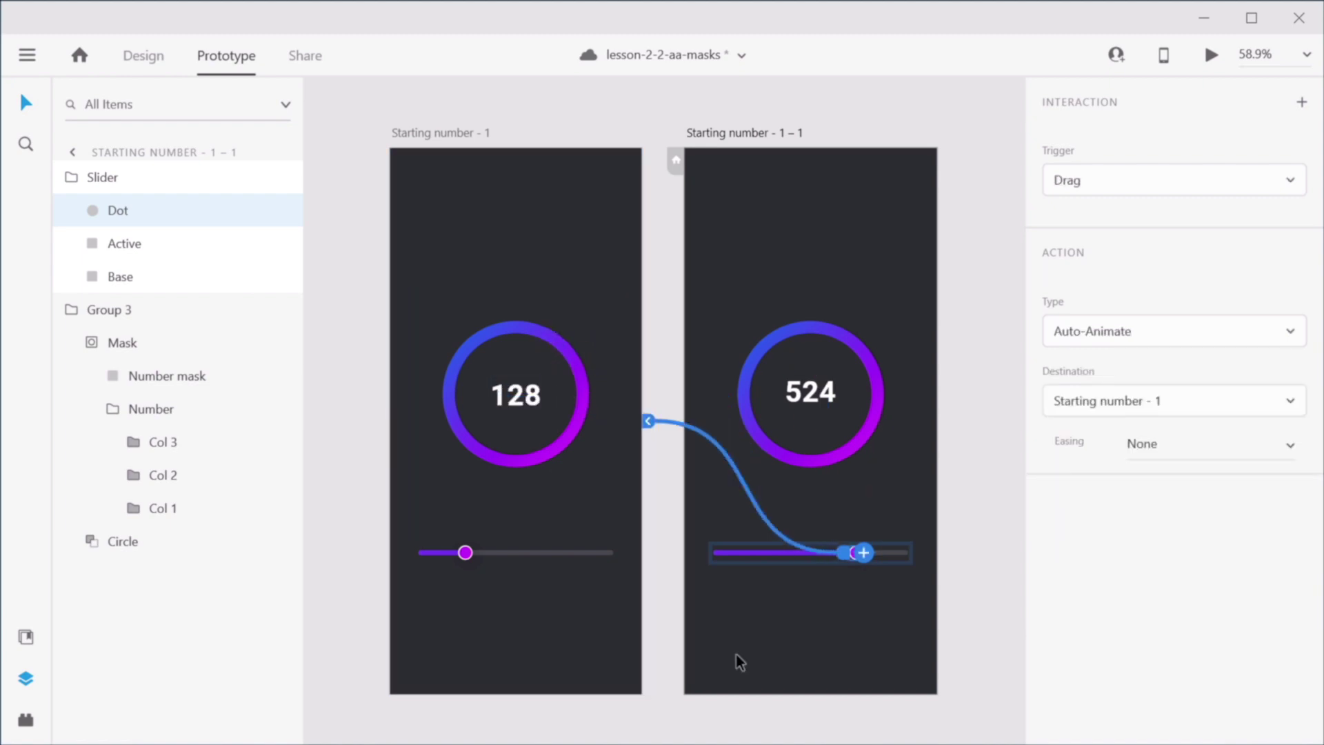
Step: Preview the prototype from Starting number - 1 and test sliding the Dot along its track
click(447, 138)
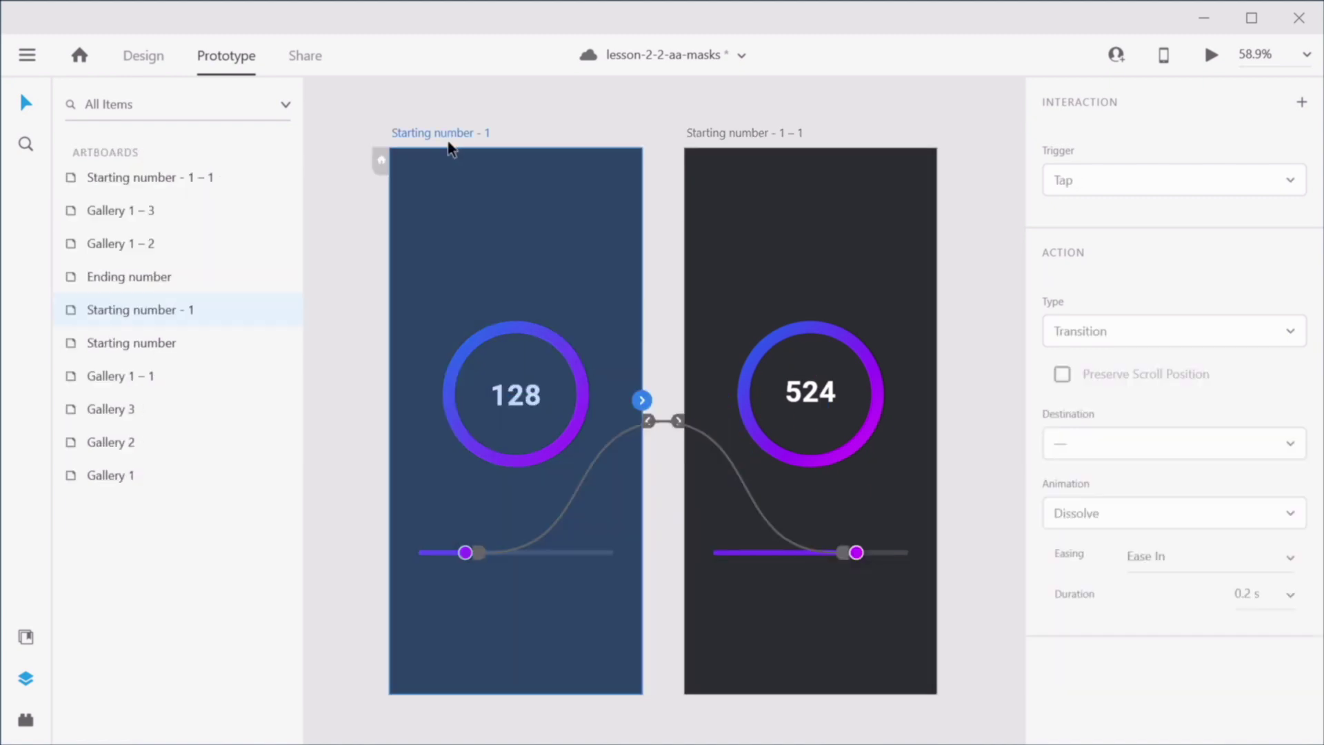
click(1211, 55)
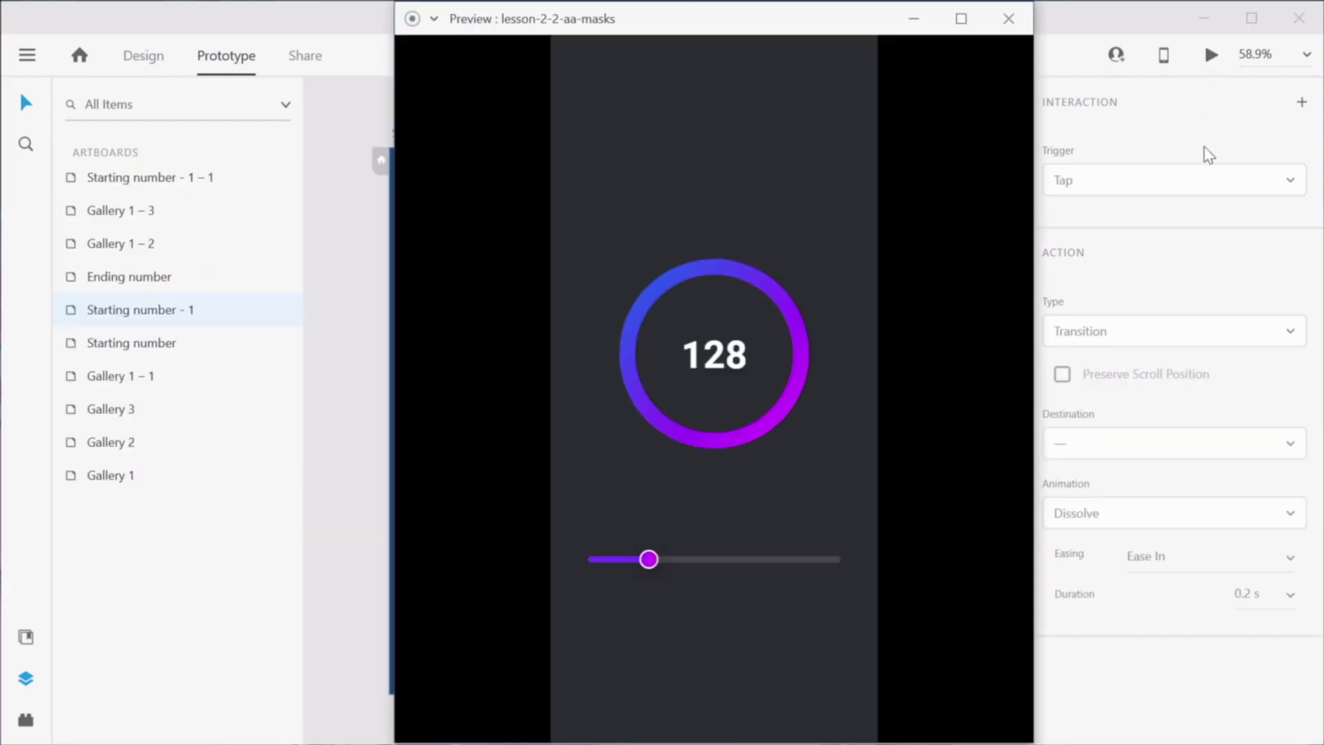
drag(650, 560, 809, 560)
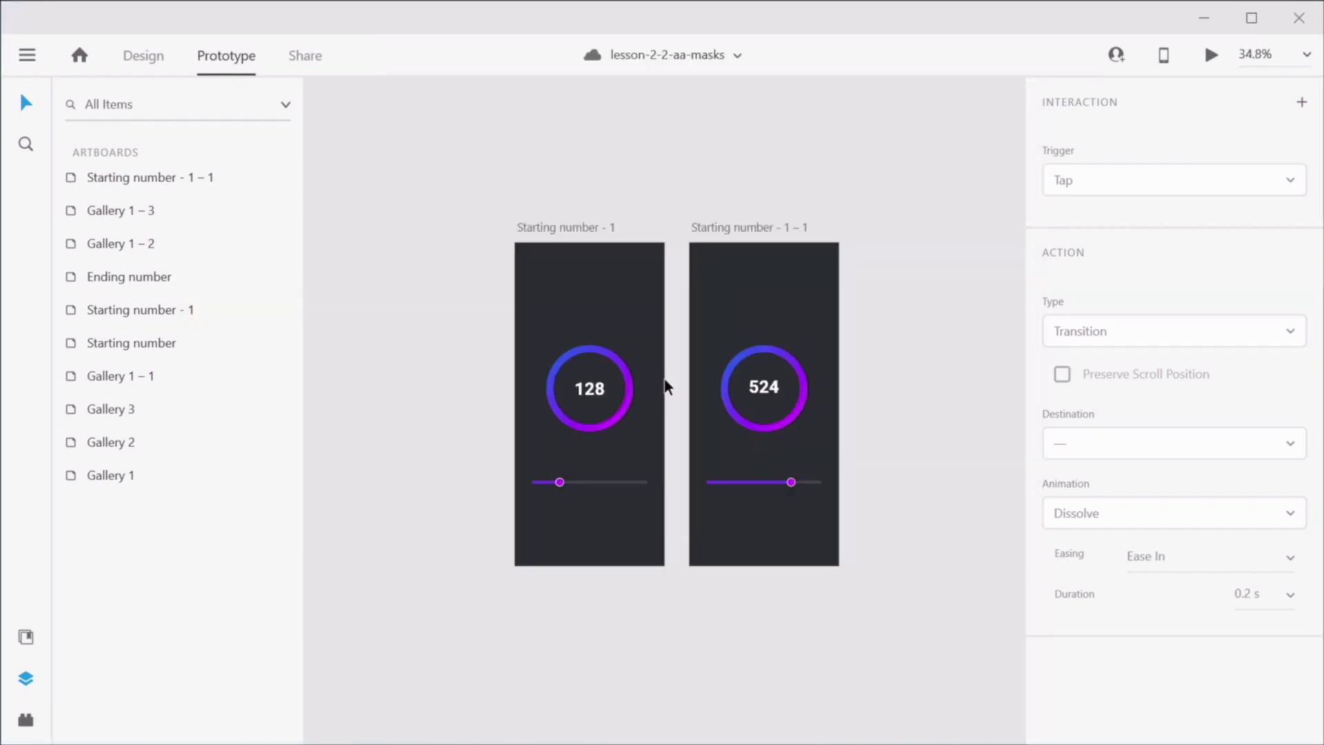
scroll(667, 375, up, 1)
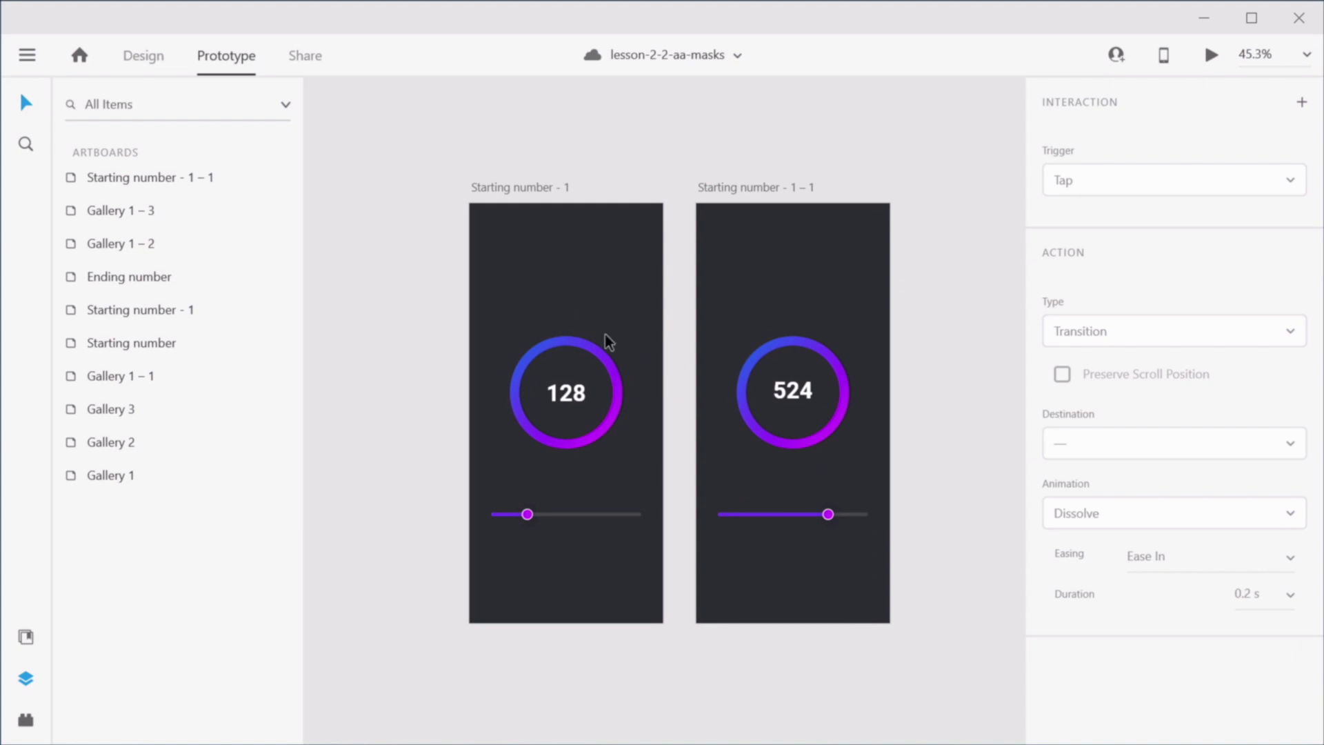
drag(414, 319, 719, 372)
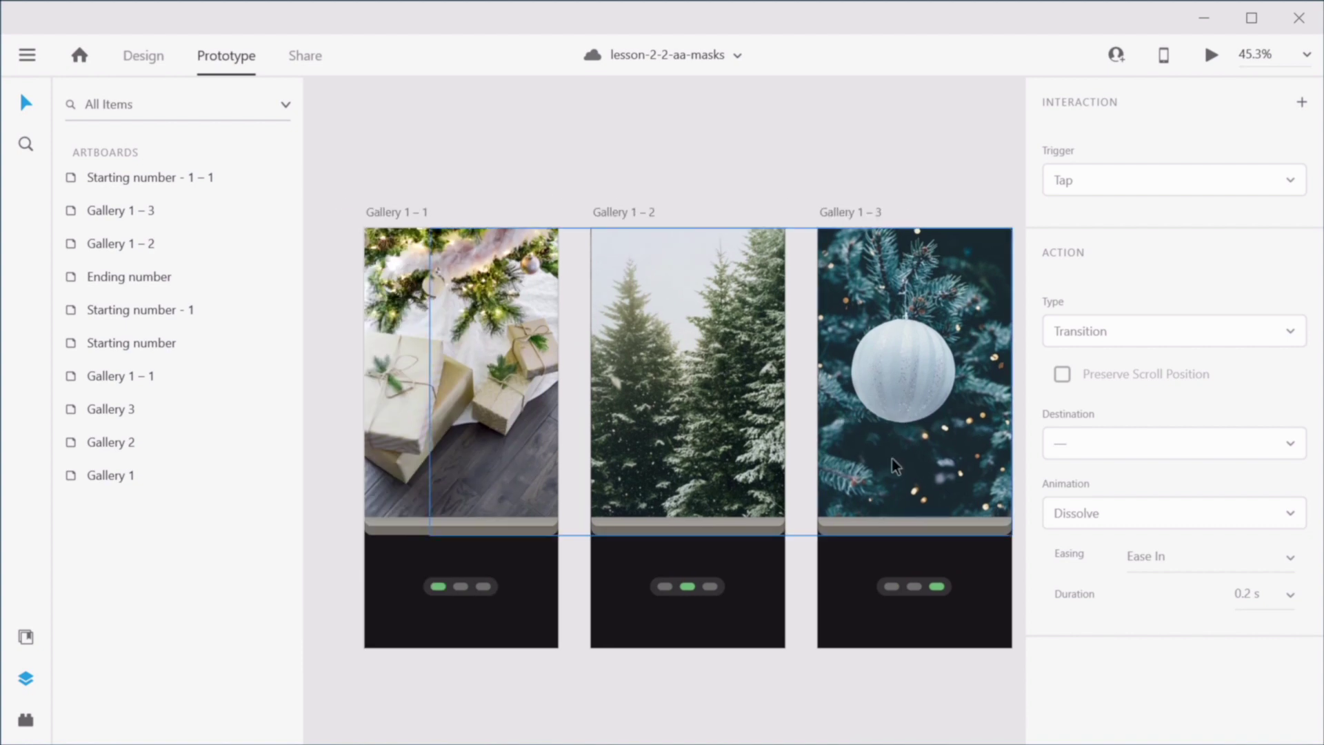
drag(805, 398, 786, 403)
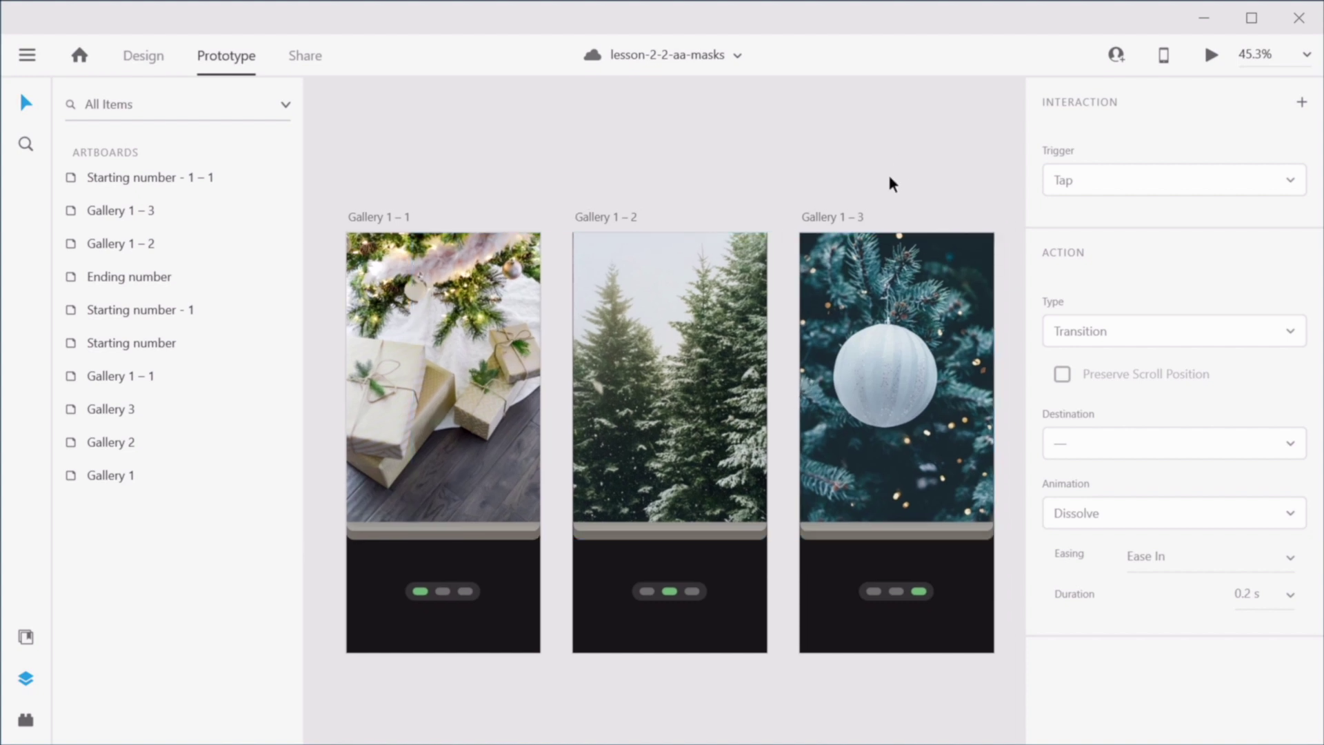
click(143, 56)
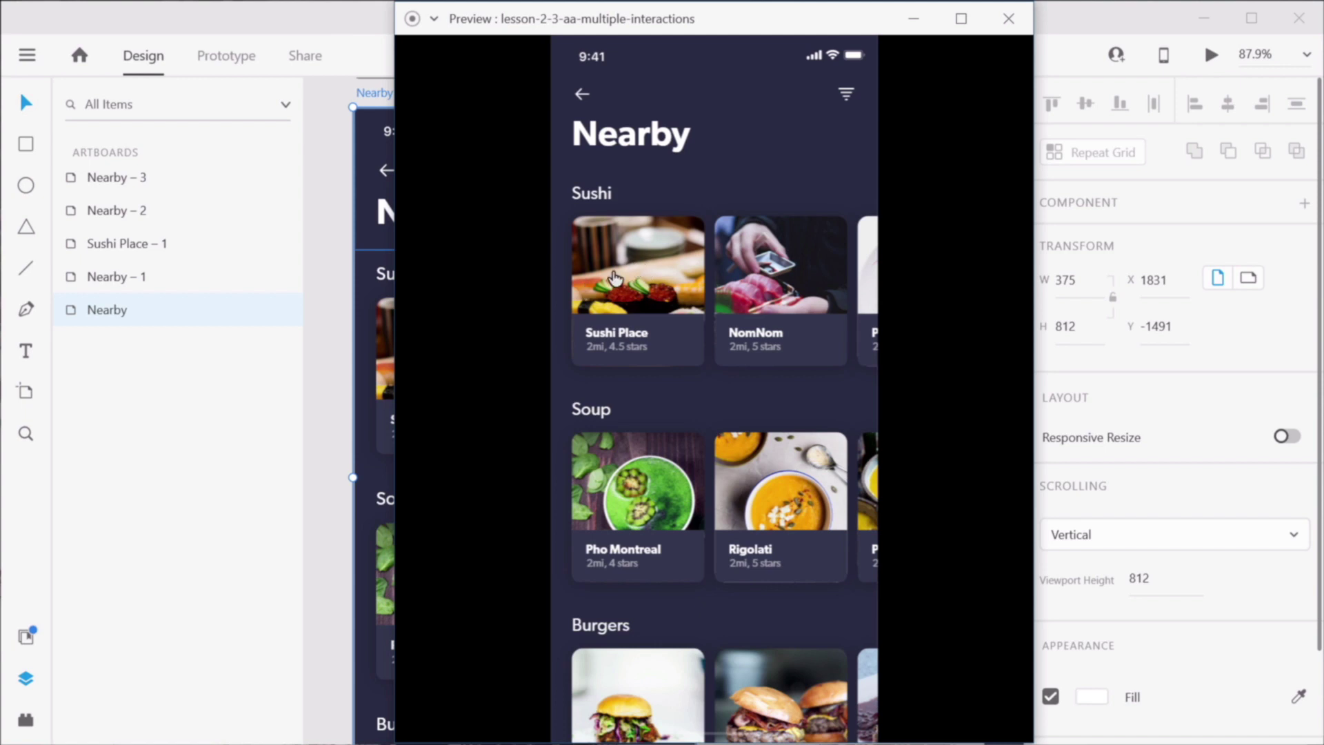
Step: In the lesson-2-3-aa-multiple-interactions preview, swipe the Sushi row sideways and back, open the Sushi Place card and return to Nearby
drag(671, 268, 552, 313)
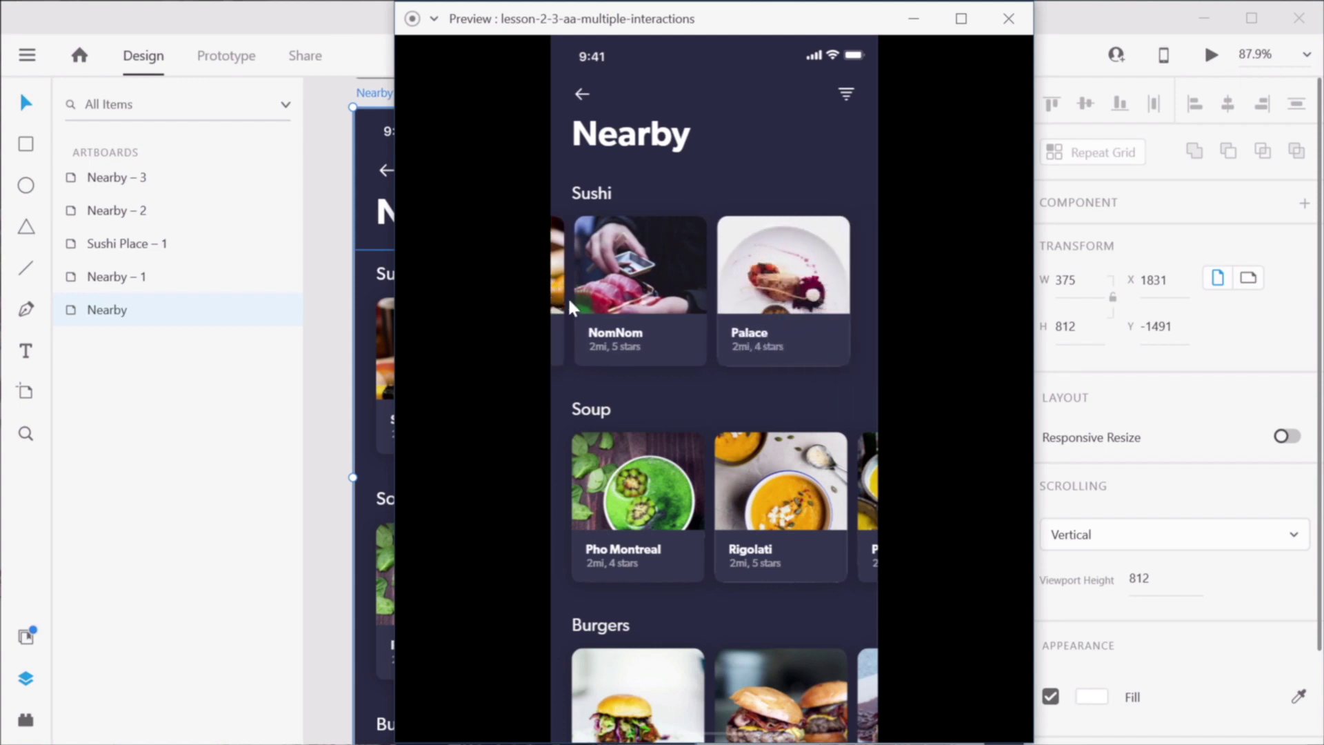
drag(605, 255, 771, 293)
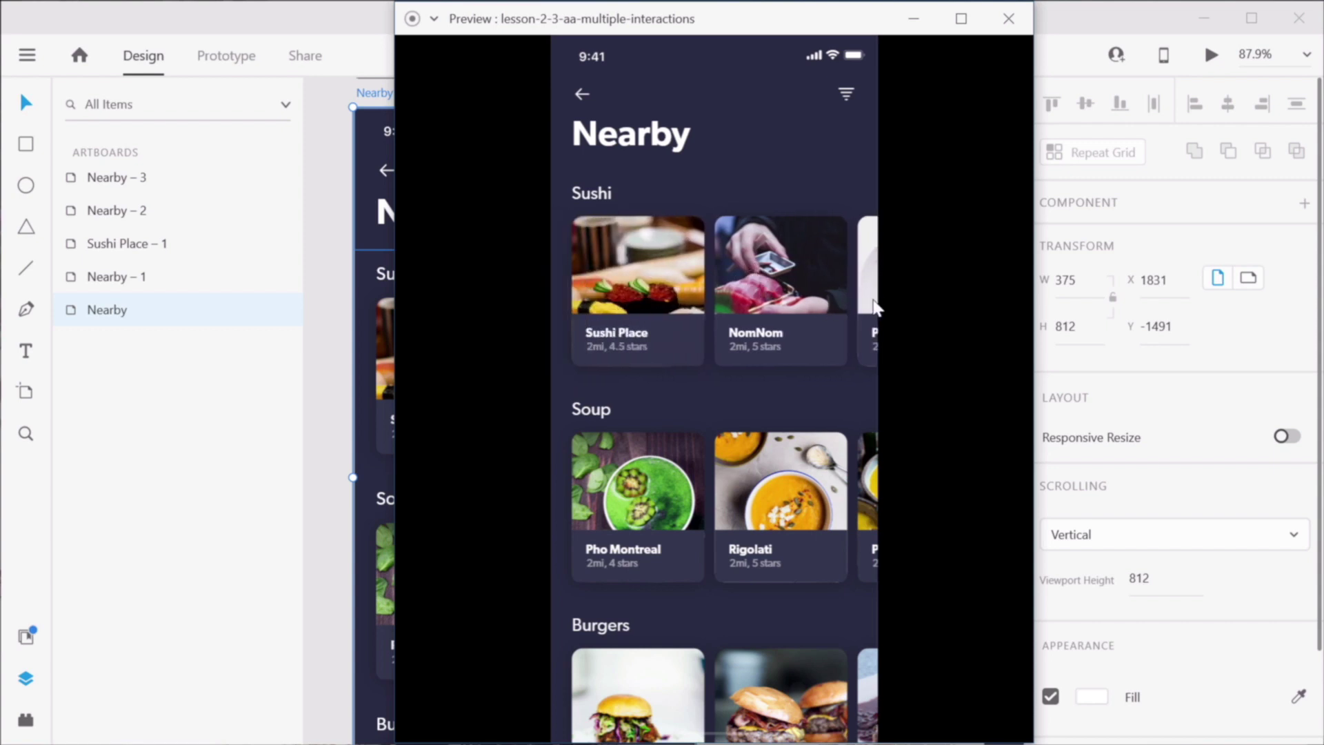
drag(689, 296, 724, 314)
click(637, 268)
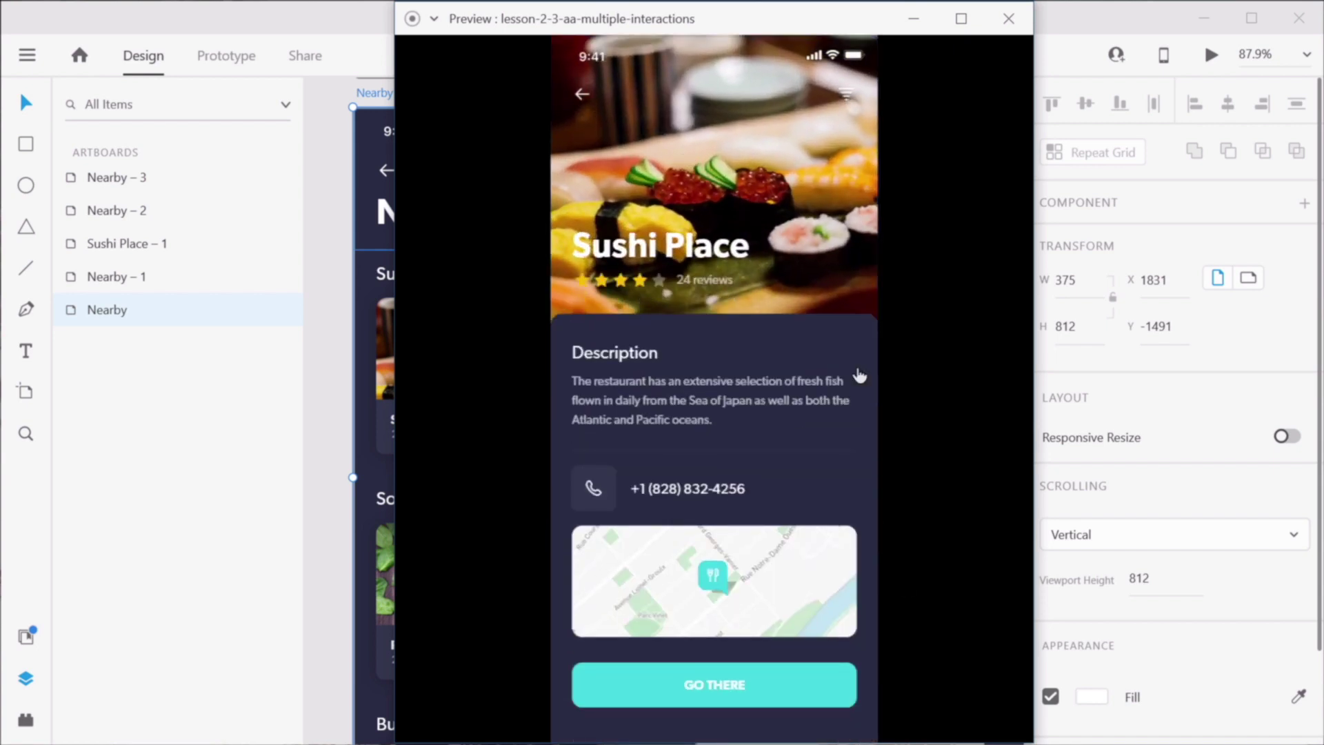
click(590, 108)
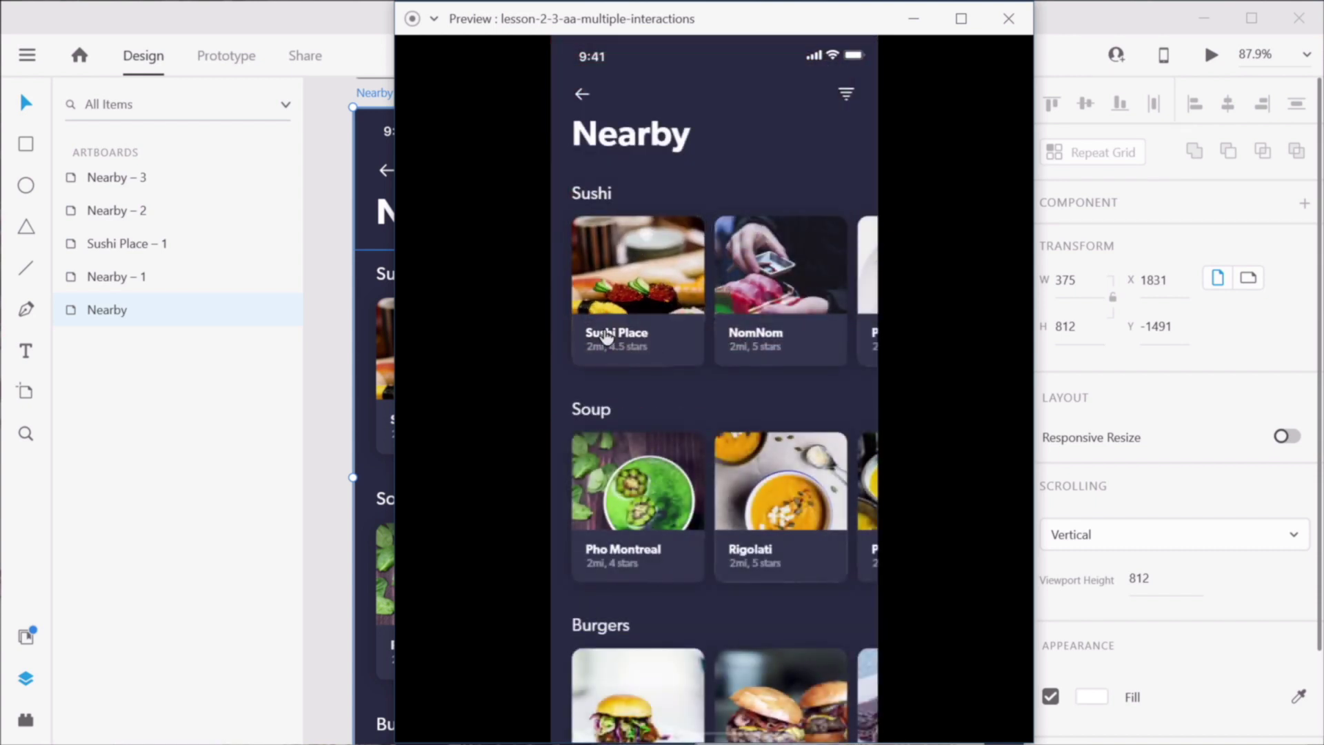
Step: On the Nearby – 1 artboard, ungroup the content group and ungroup the sections repeat grid inside it
click(329, 343)
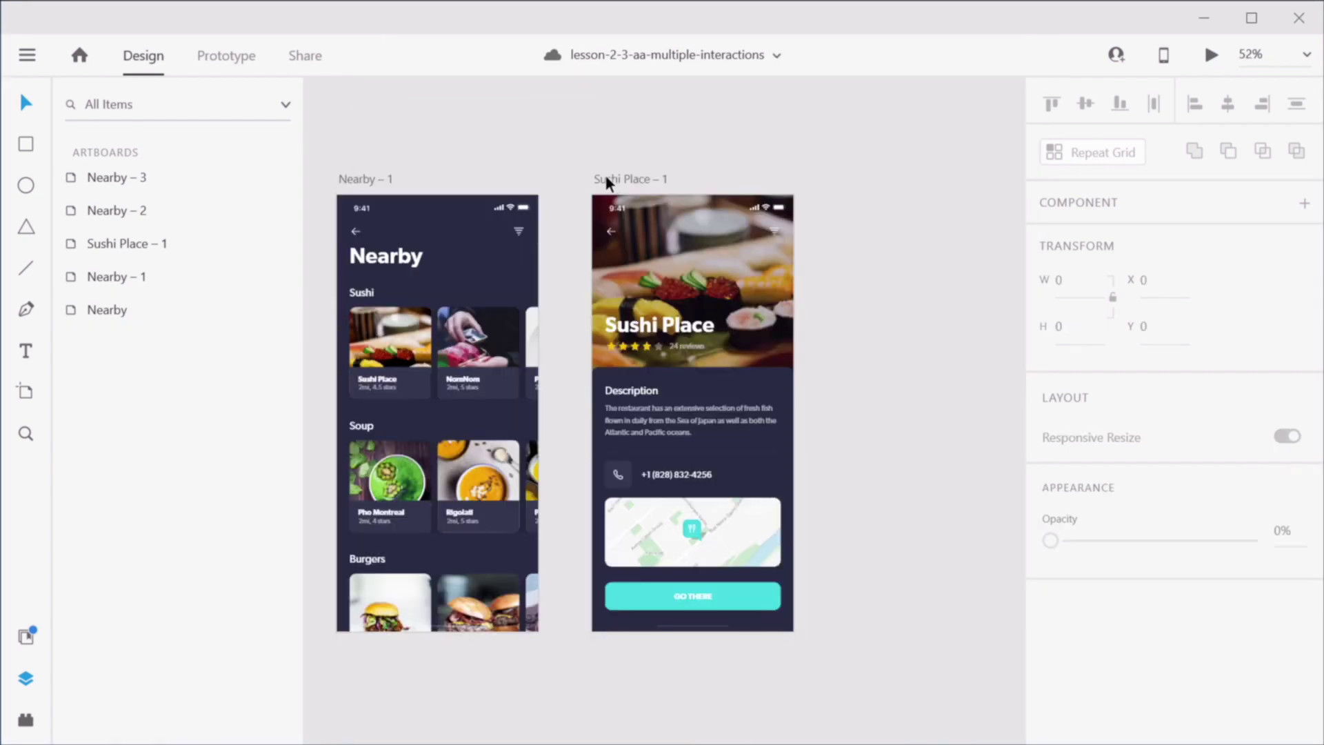
drag(606, 178, 638, 561)
drag(638, 564, 610, 565)
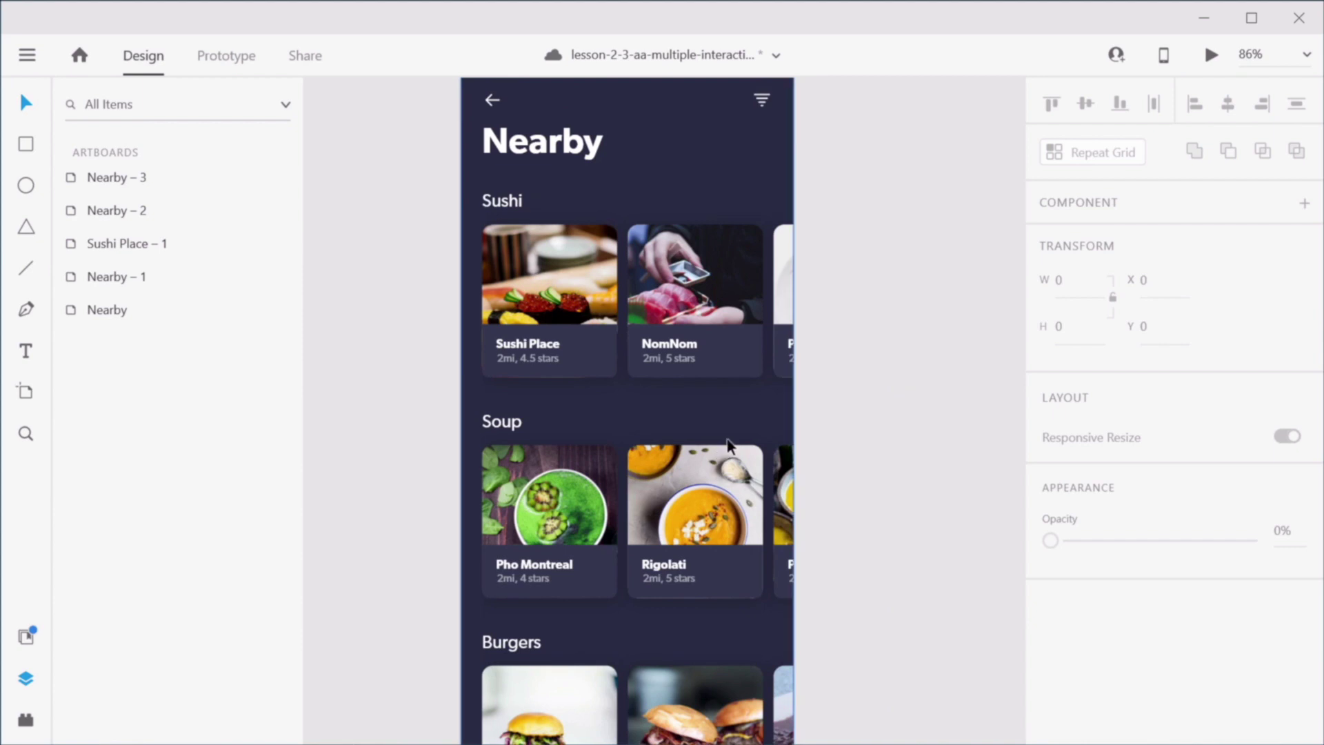
scroll(727, 442, down, 2)
click(549, 264)
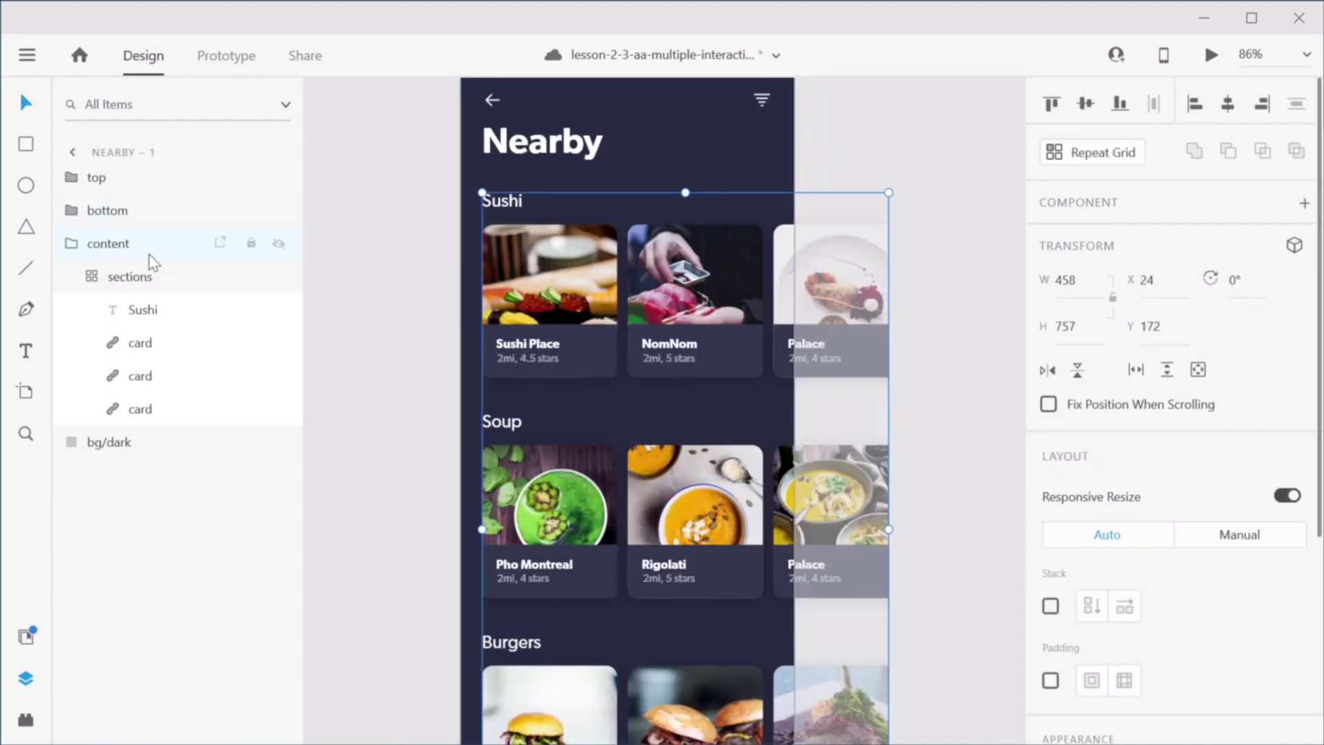
right_click(540, 266)
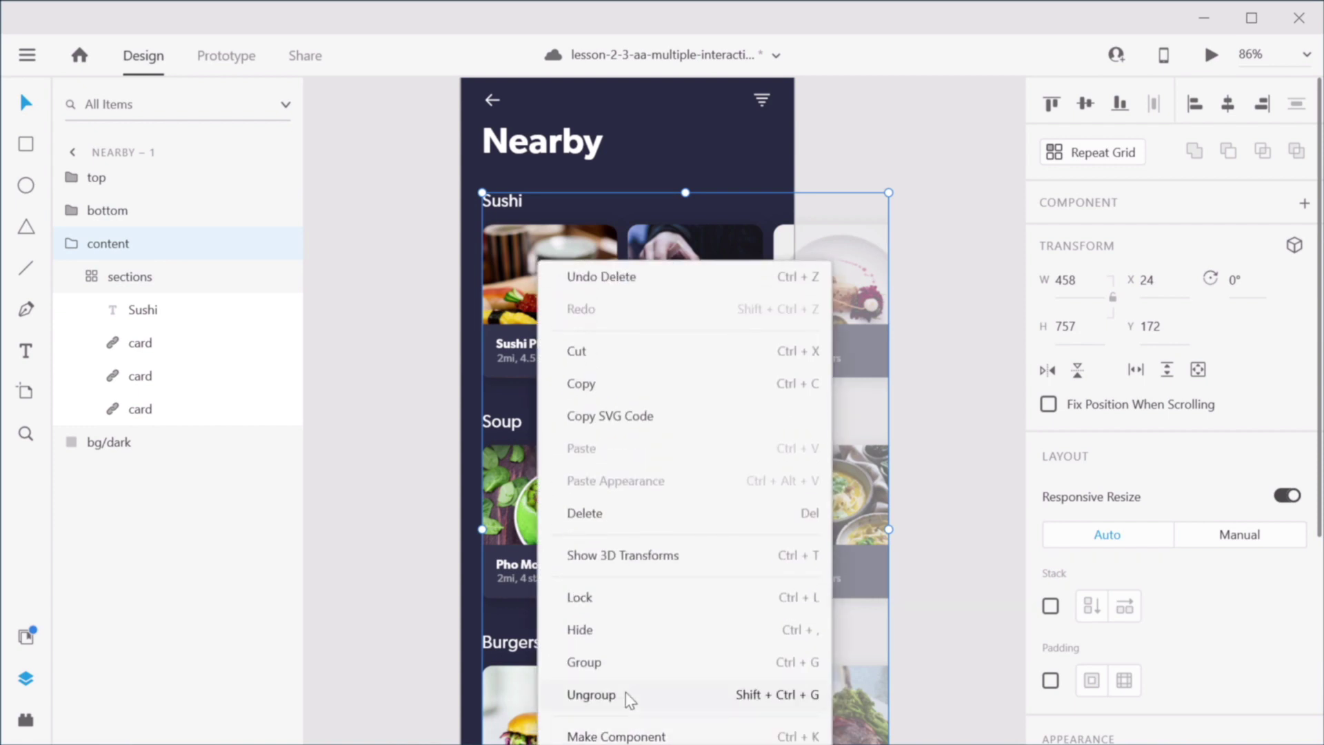
click(626, 693)
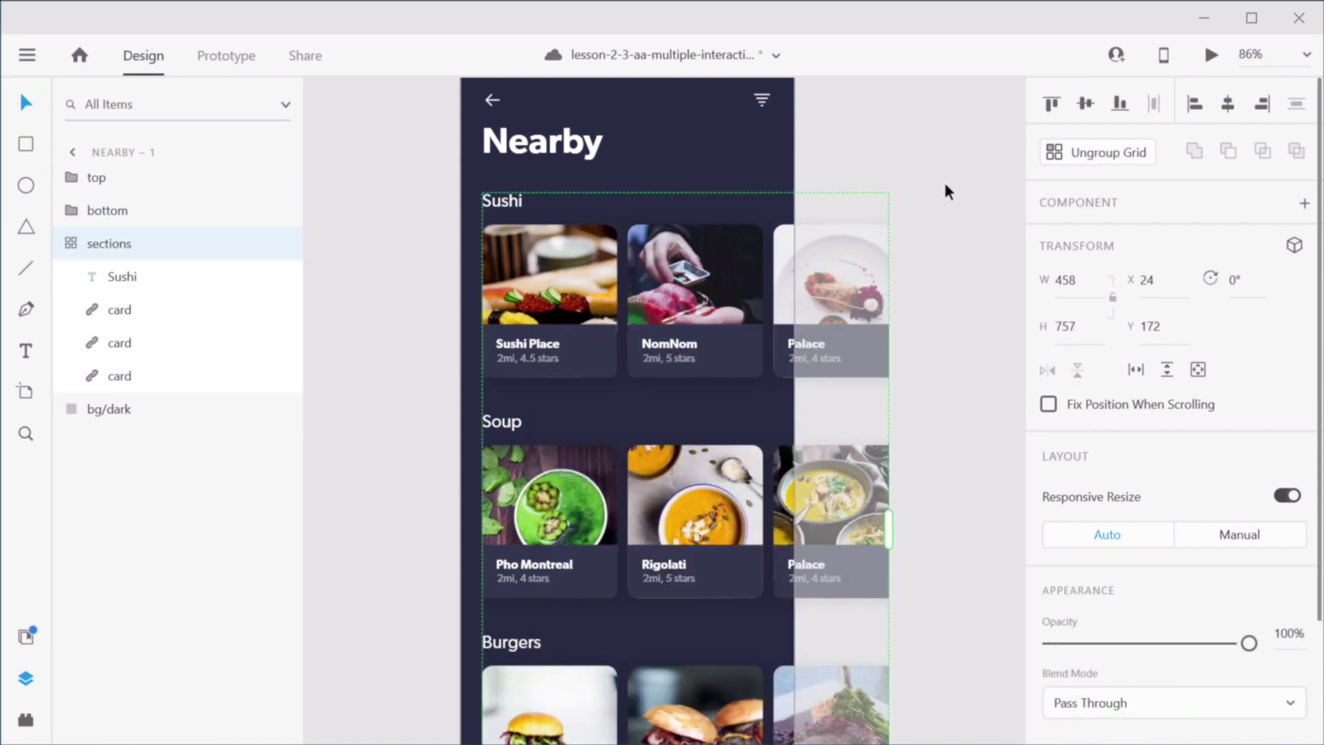
click(1120, 155)
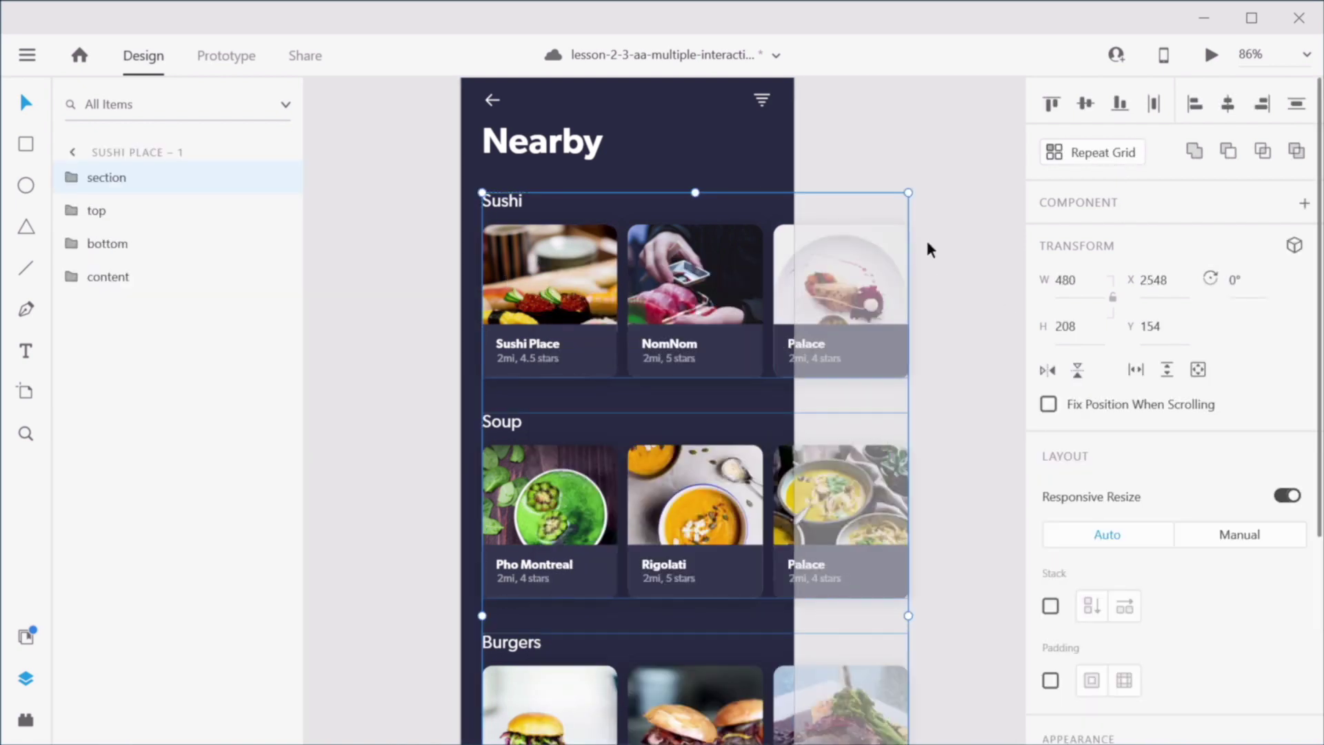
Step: On the Nearby – 1 artboard, rename the section group holding the Burgers cards as burgers
click(958, 262)
click(577, 267)
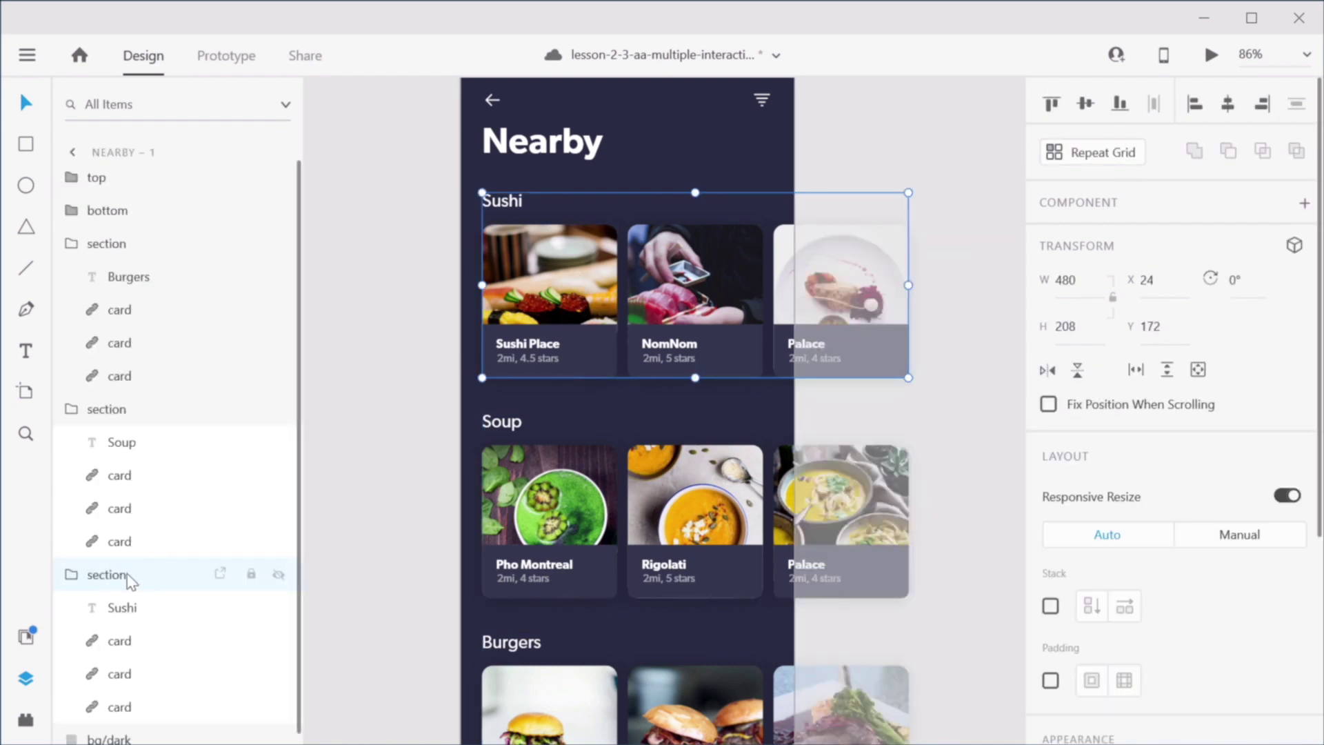
click(71, 574)
click(71, 409)
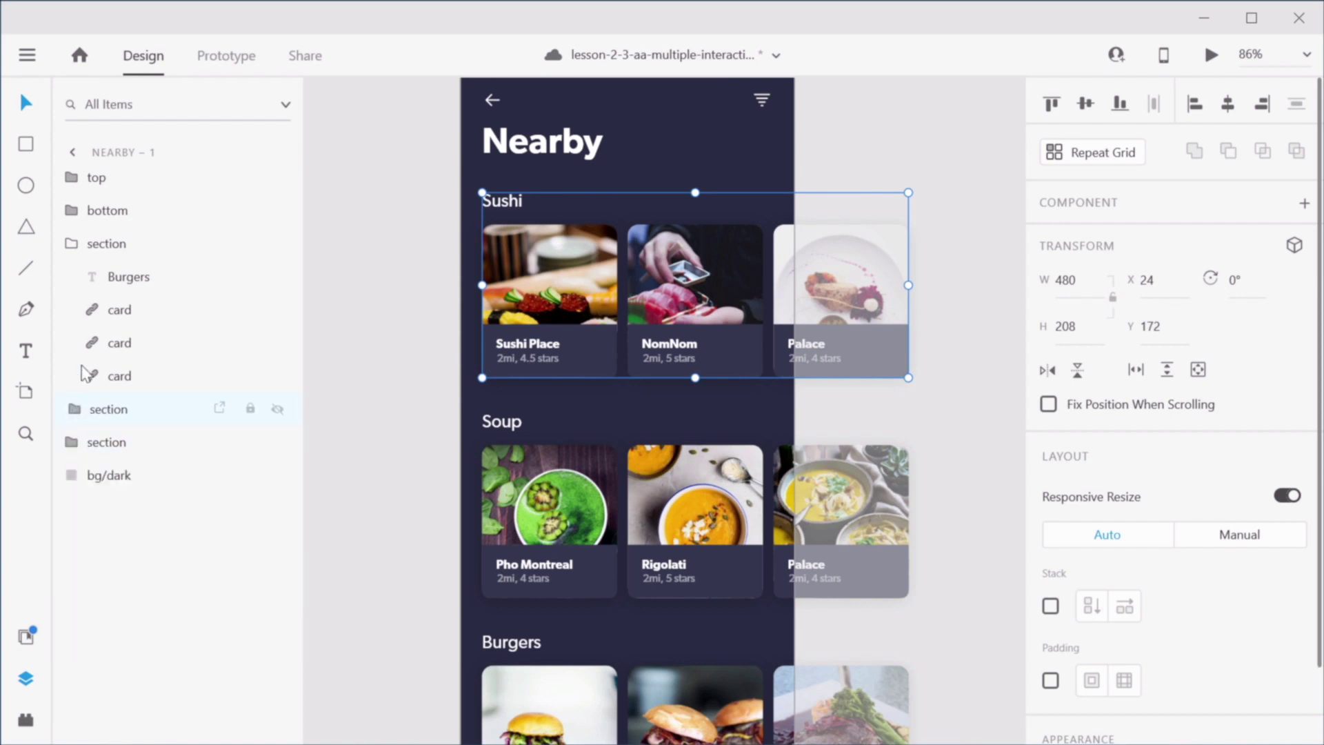
click(77, 249)
double_click(111, 245)
text(burgers)
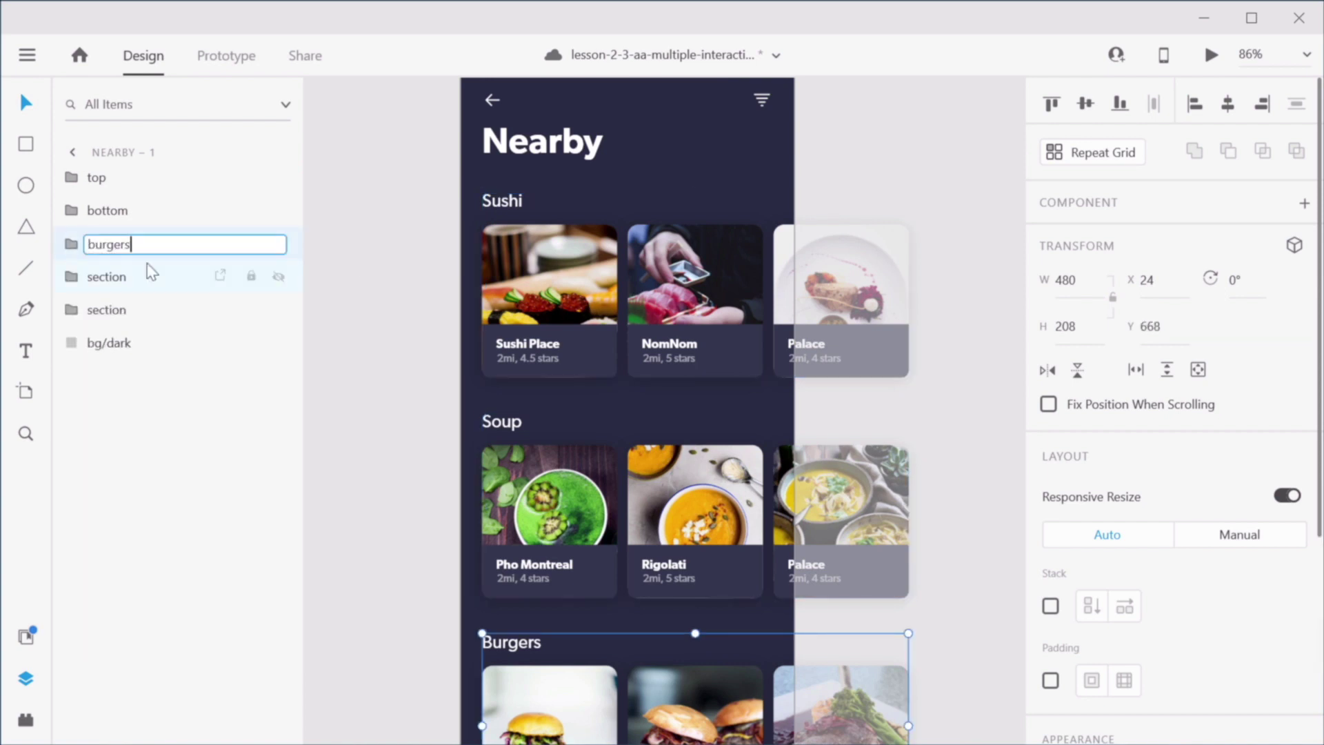
Step: Rename the section groups holding the Soup and Sushi cards as soup and sushi
key(Tab)
text(s)
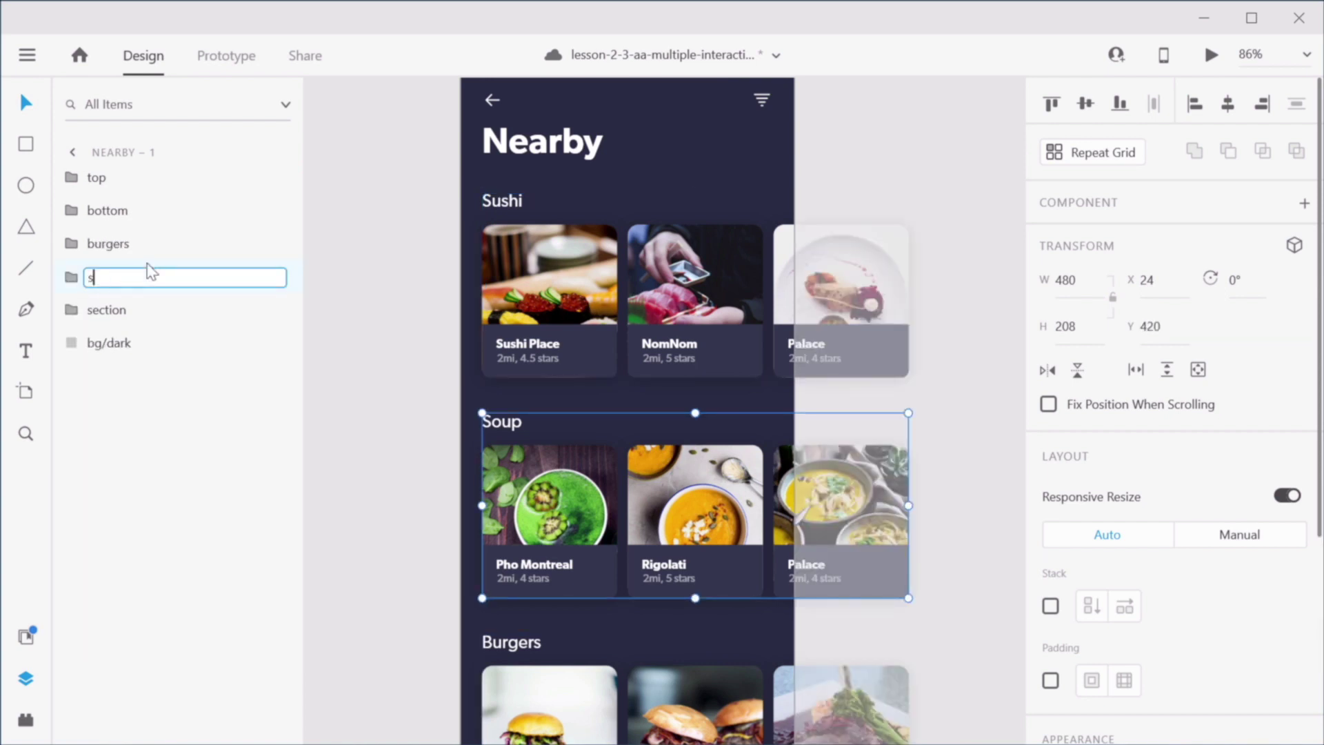
key(Tab)
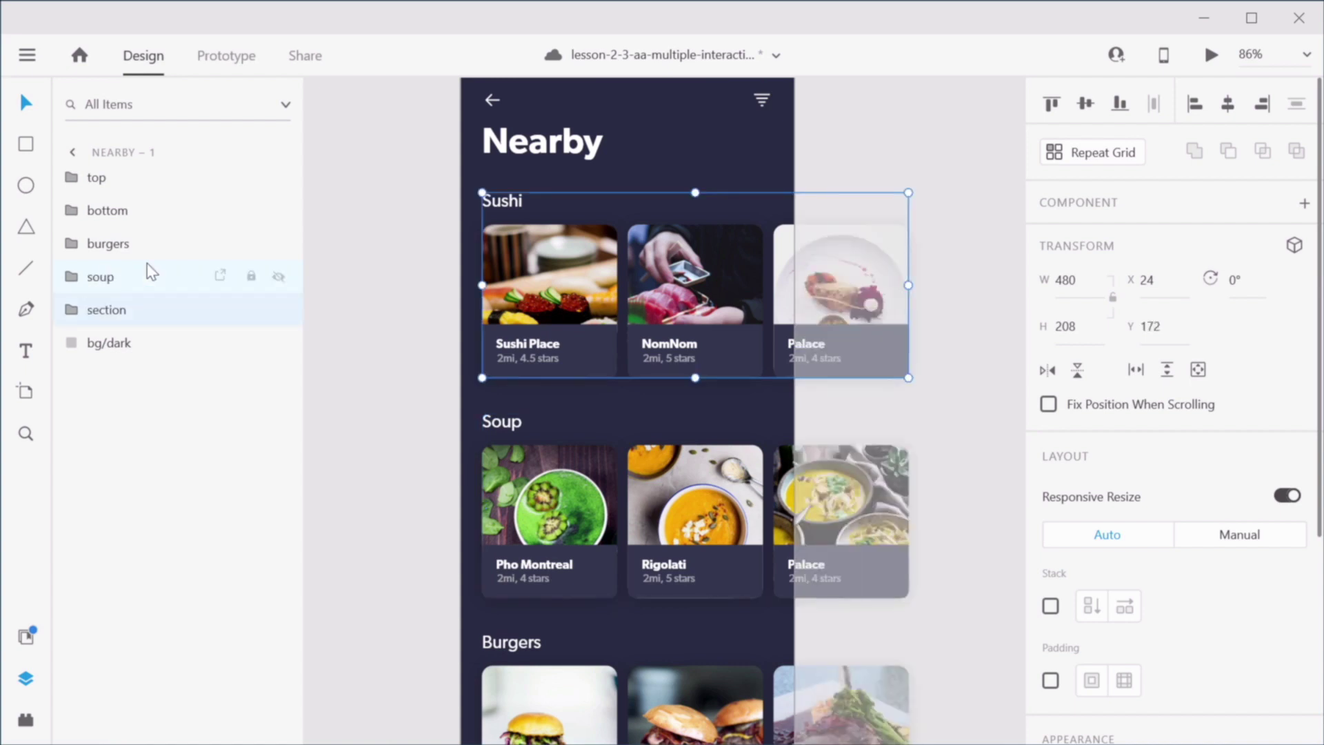
double_click(107, 310)
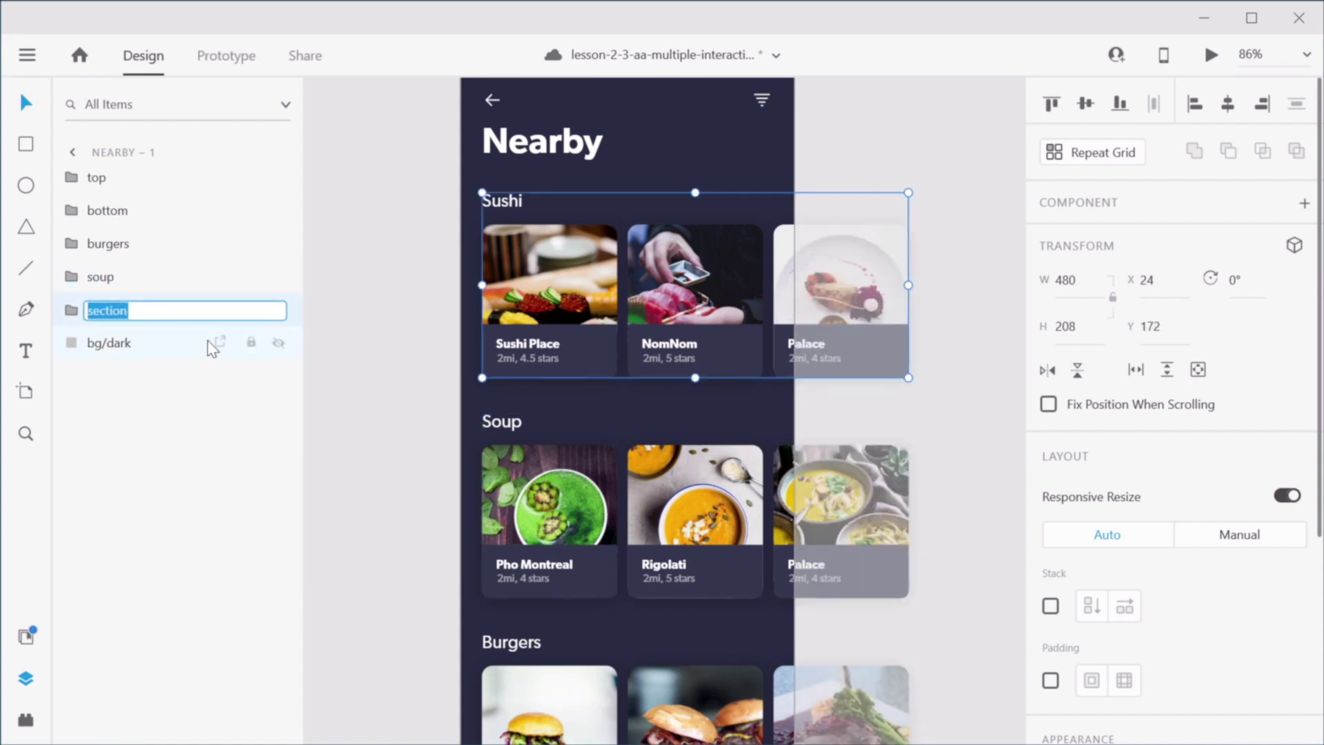
text(sushi)
key(Return)
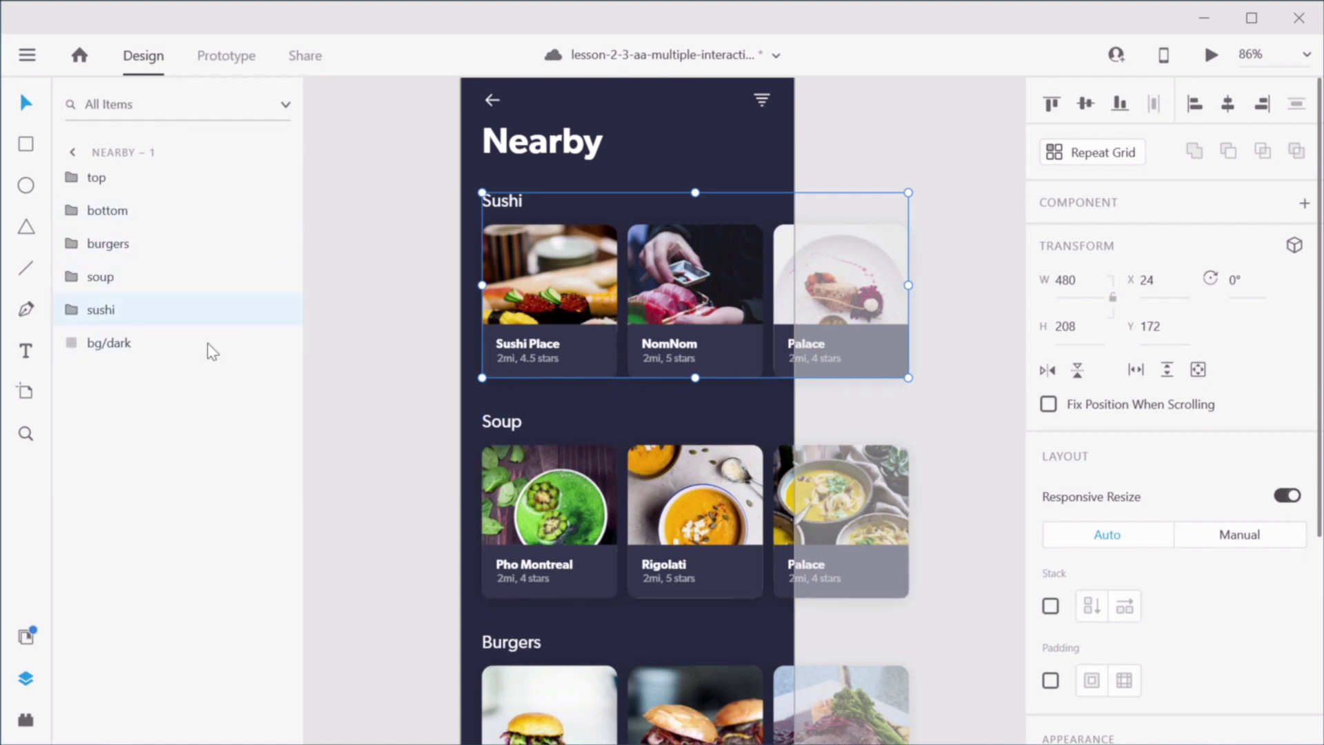
Step: Group the three cards inside the sushi group and name the new group Sushi slider
click(75, 310)
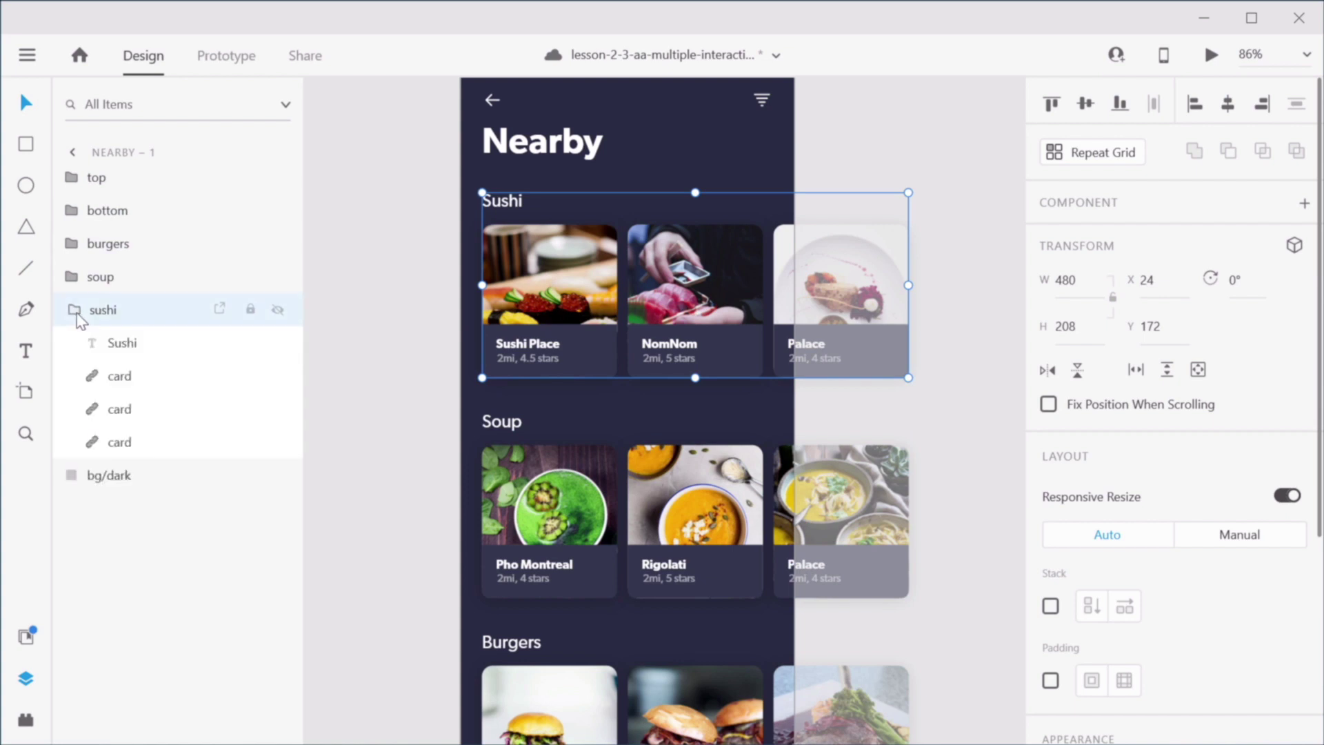
click(73, 278)
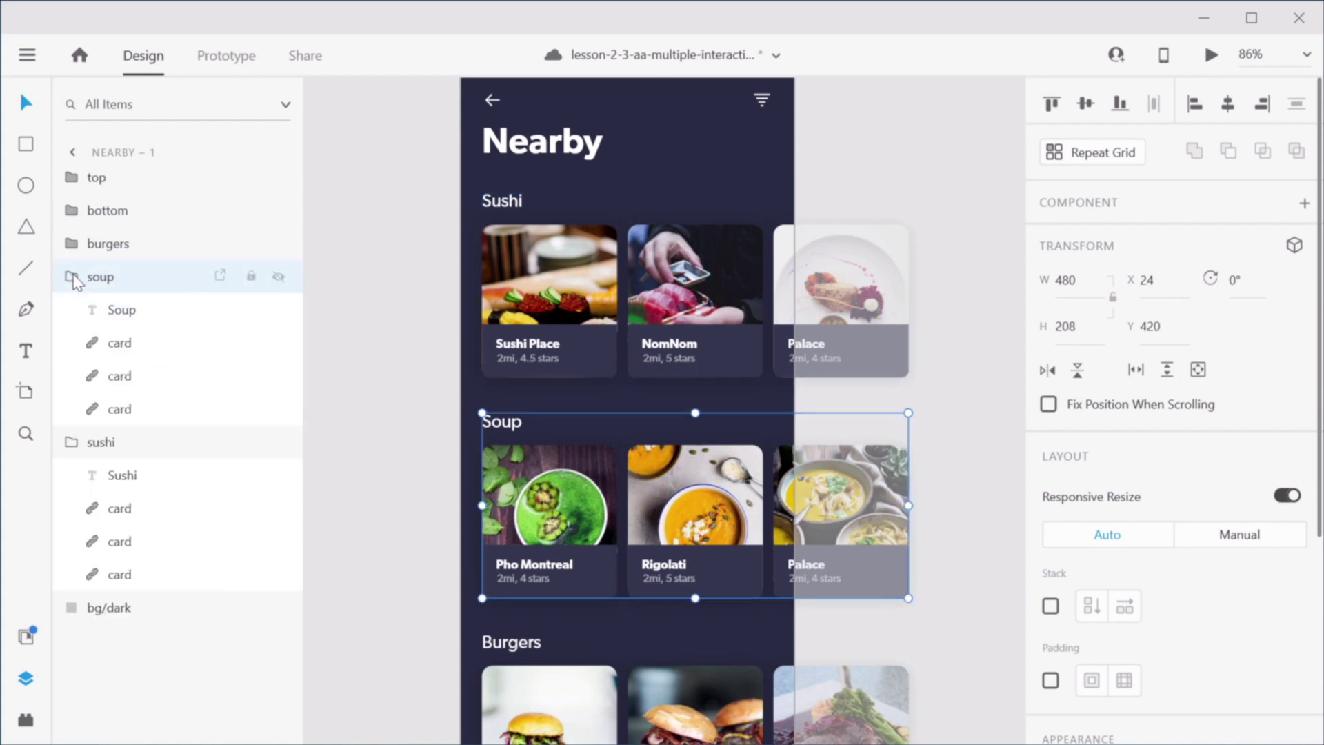
click(74, 278)
click(72, 245)
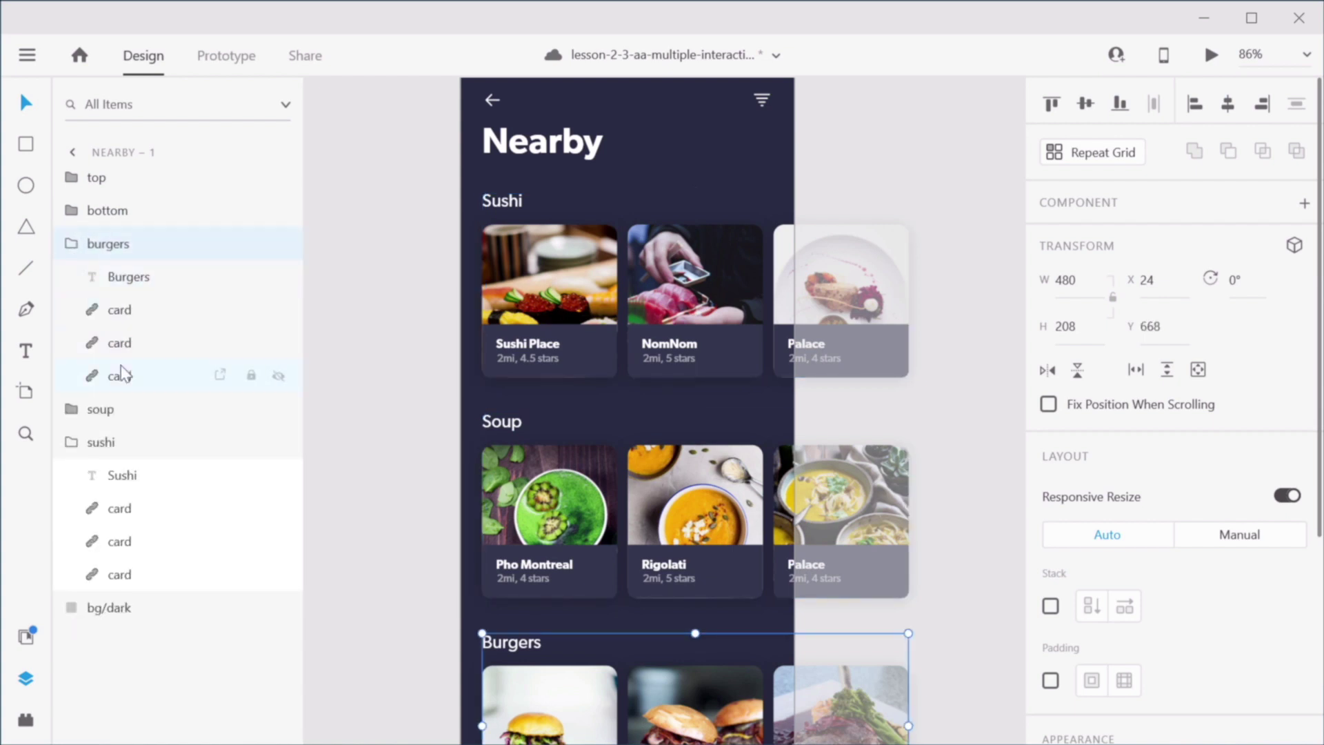
click(125, 519)
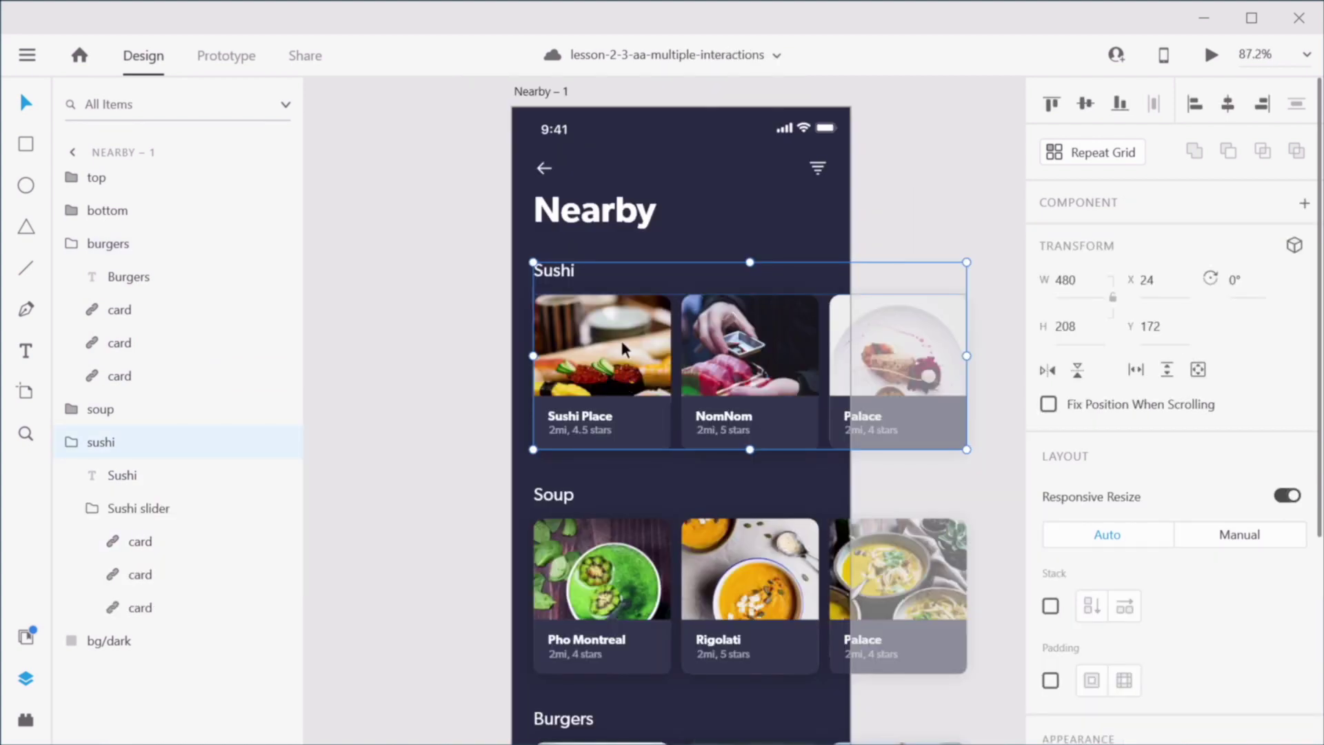
Step: Unlink the Sushi Place, NomNom and Palace cards in the Sushi slider from their component
double_click(638, 397)
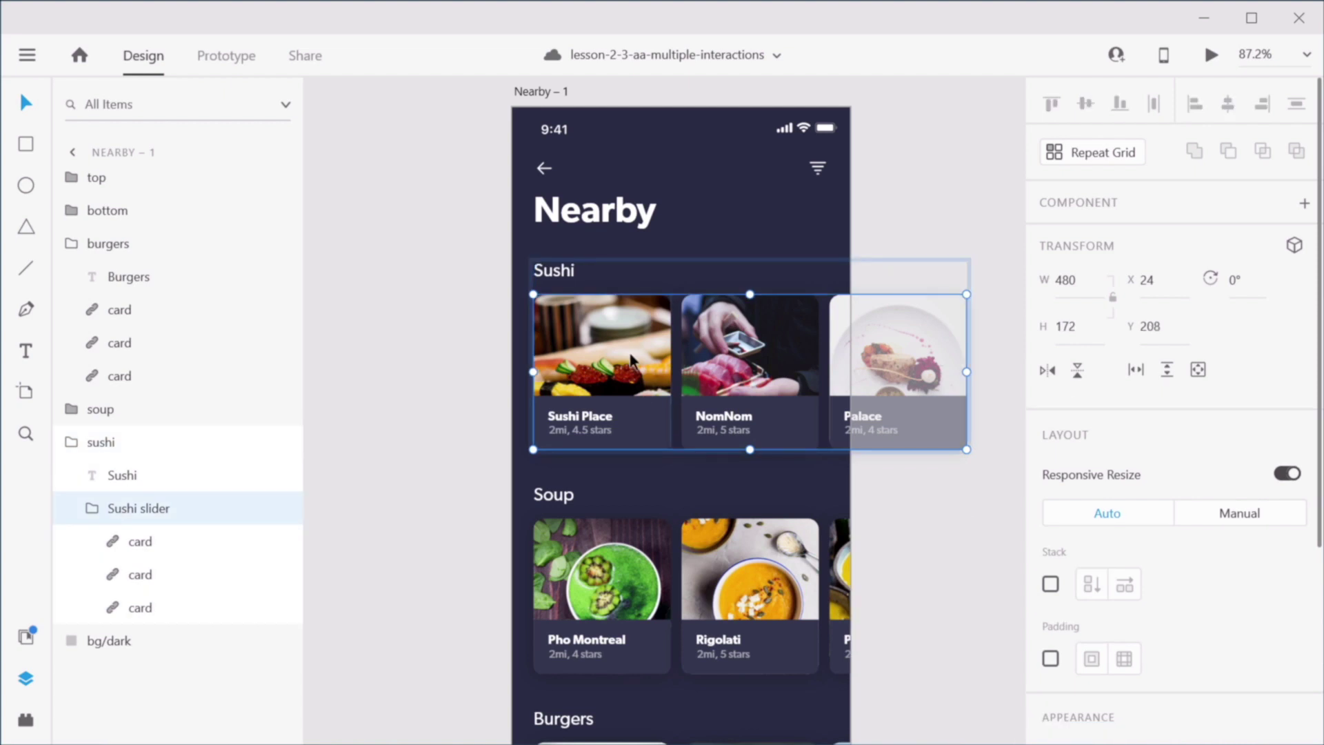
double_click(632, 358)
right_click(629, 368)
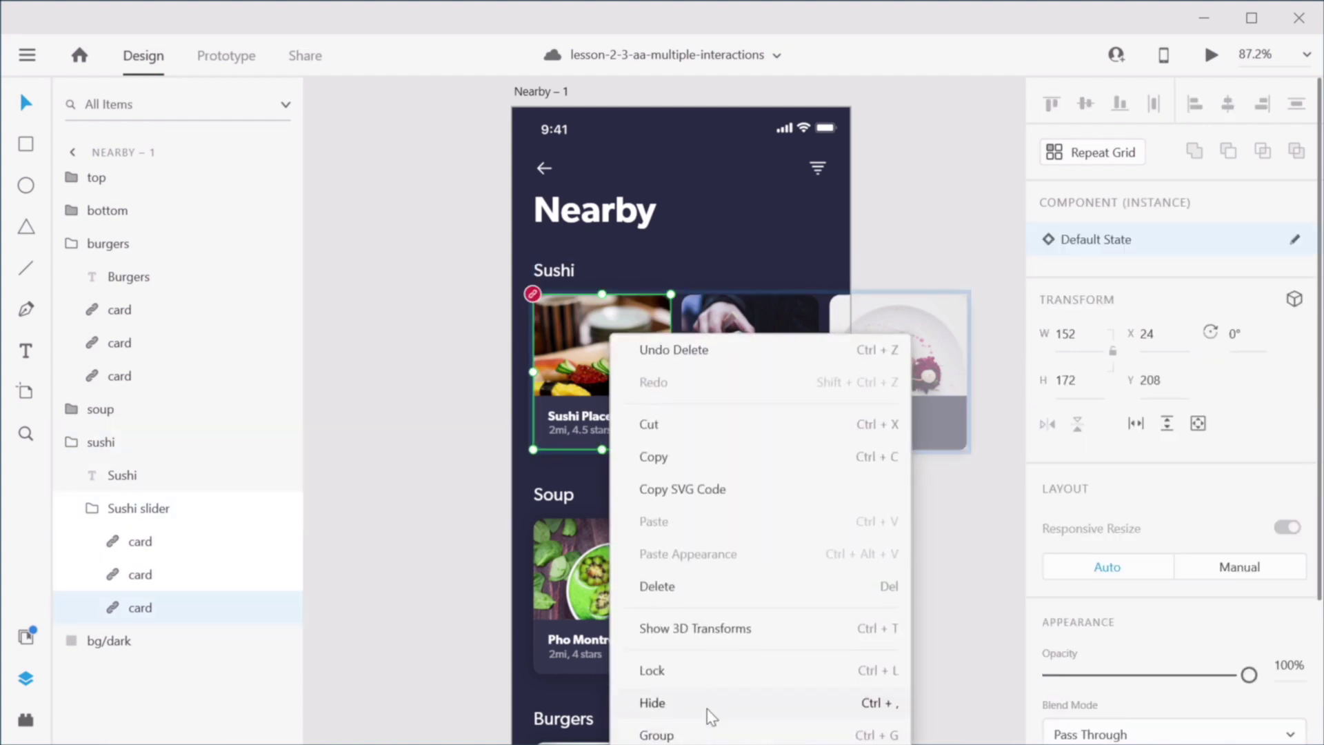
key(ctrl+shift+g)
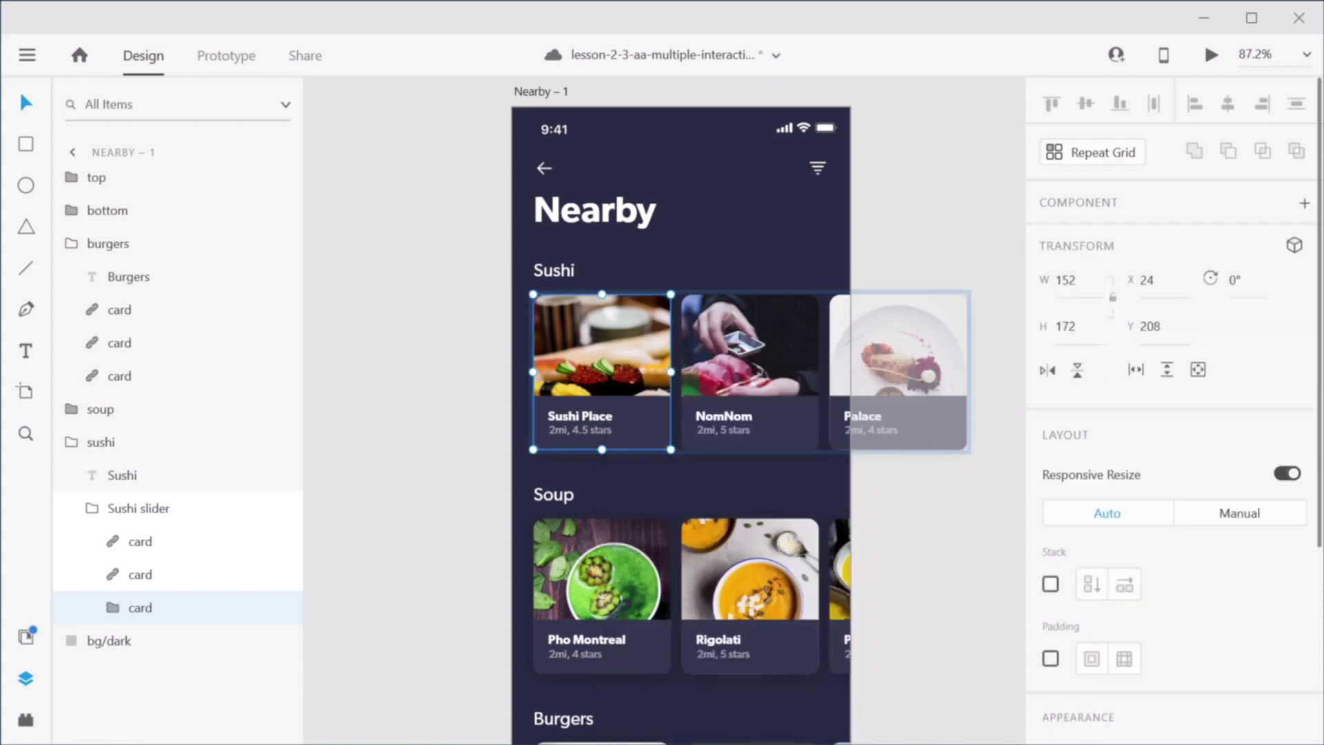
right_click(747, 359)
key(ctrl+shift+g)
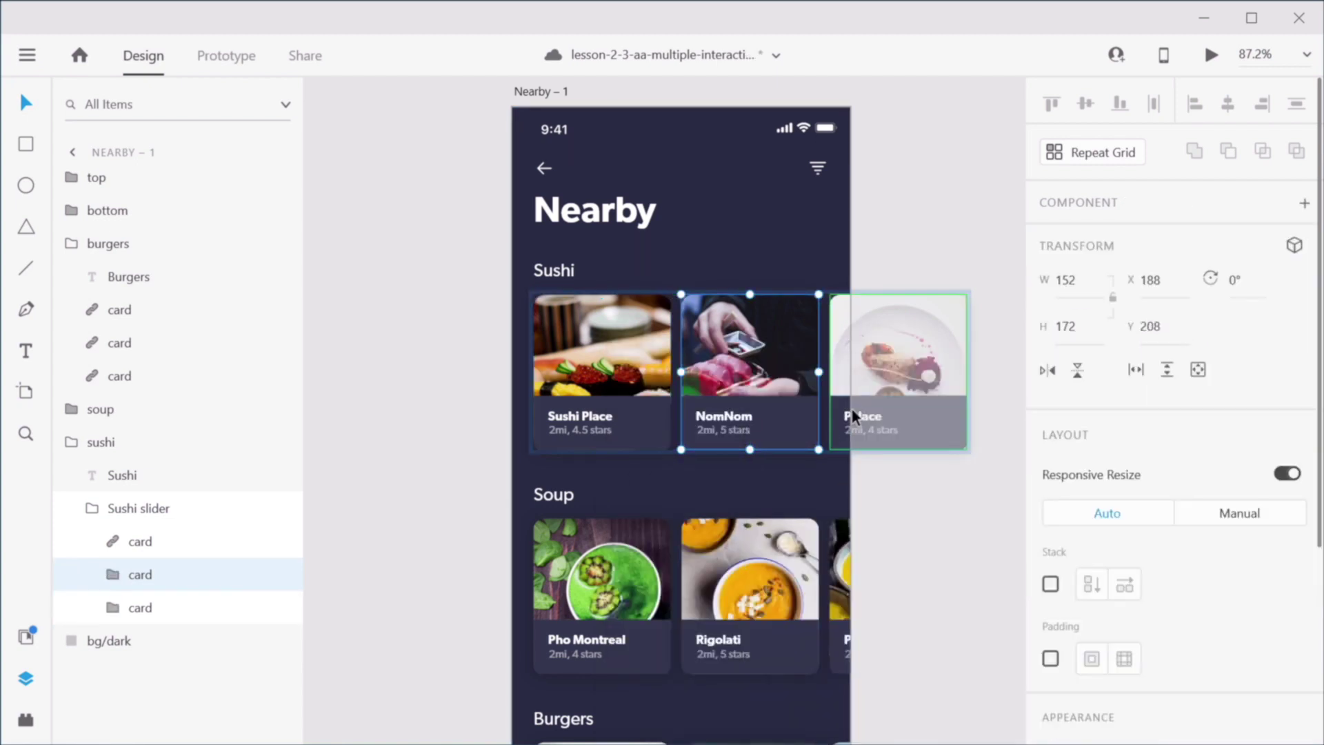
right_click(841, 335)
key(ctrl+shift+g)
right_click(618, 559)
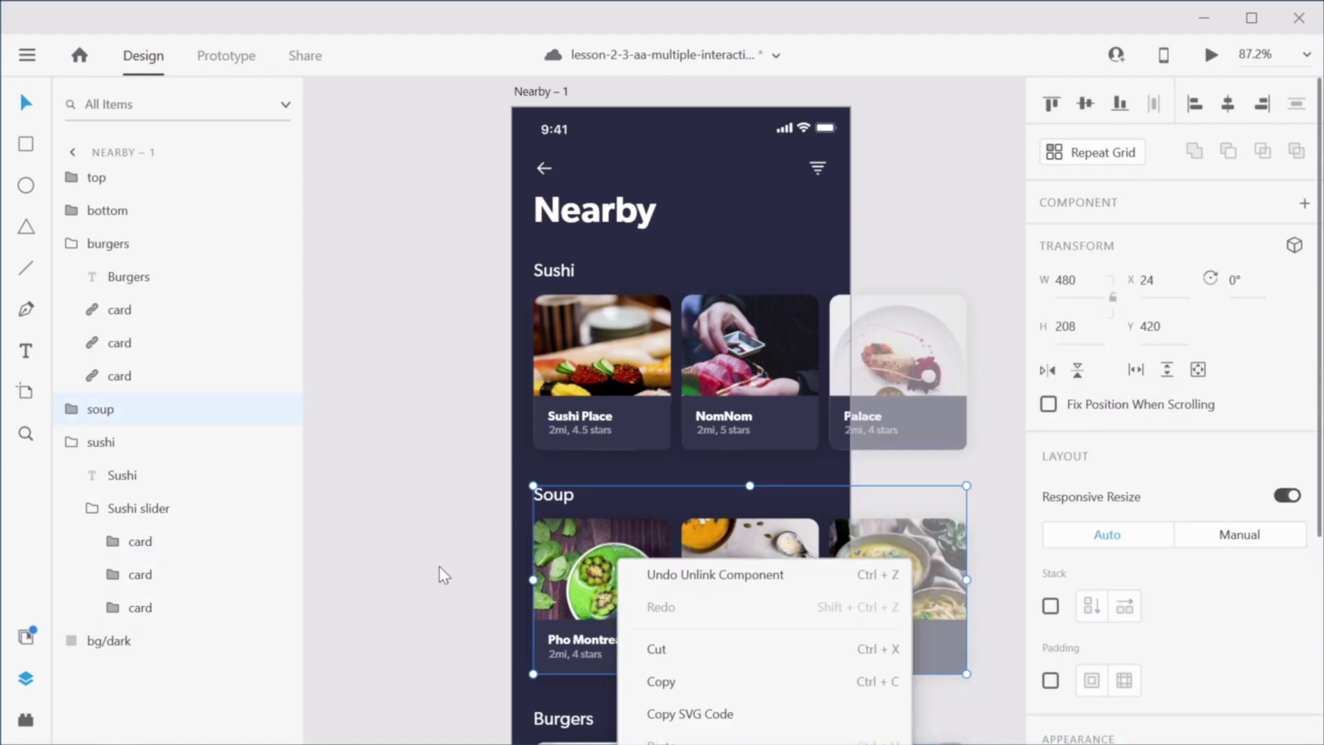
key(Escape)
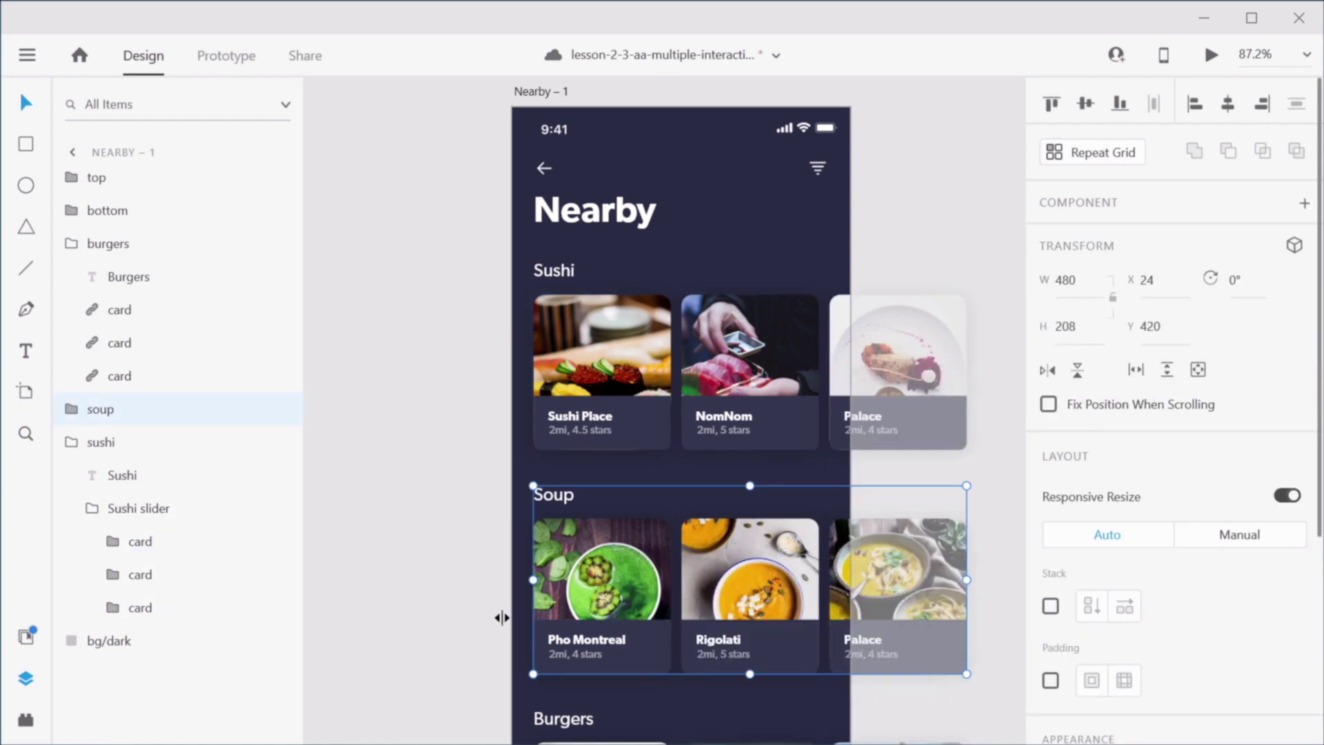
click(431, 486)
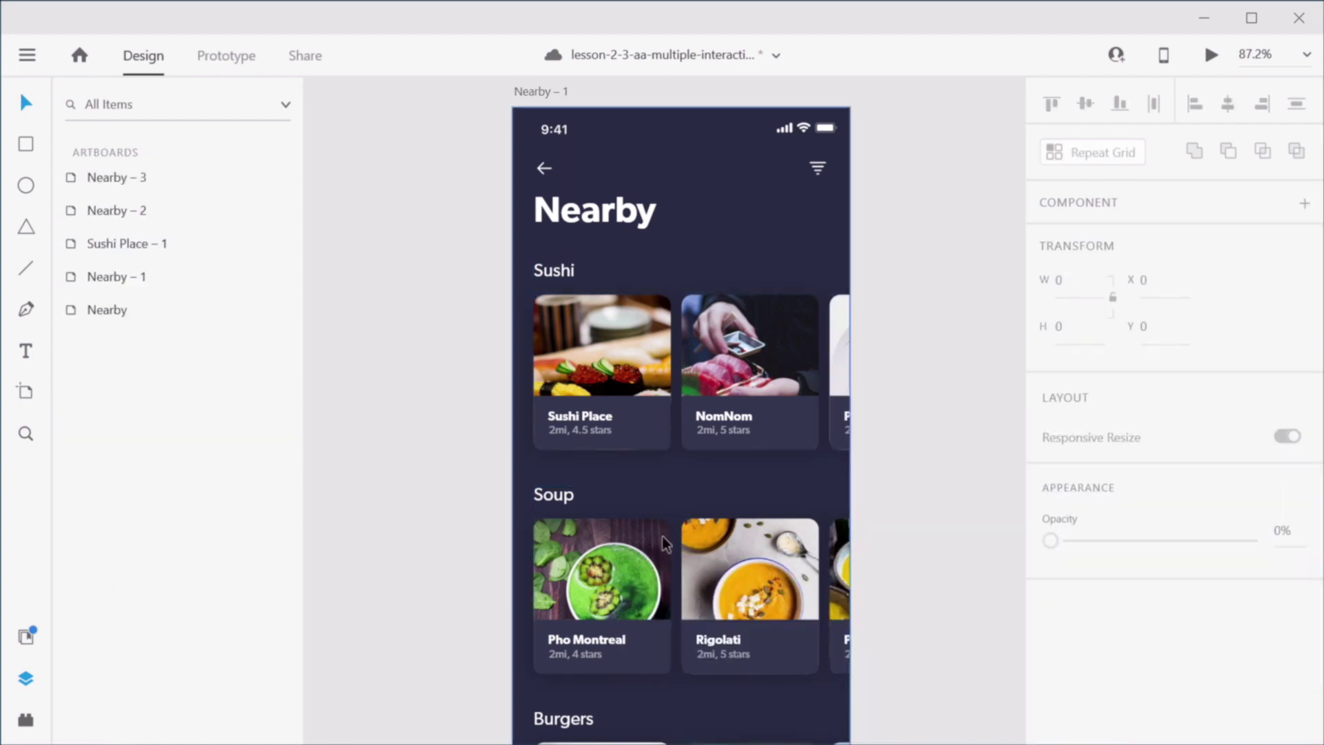
click(652, 572)
key(Escape)
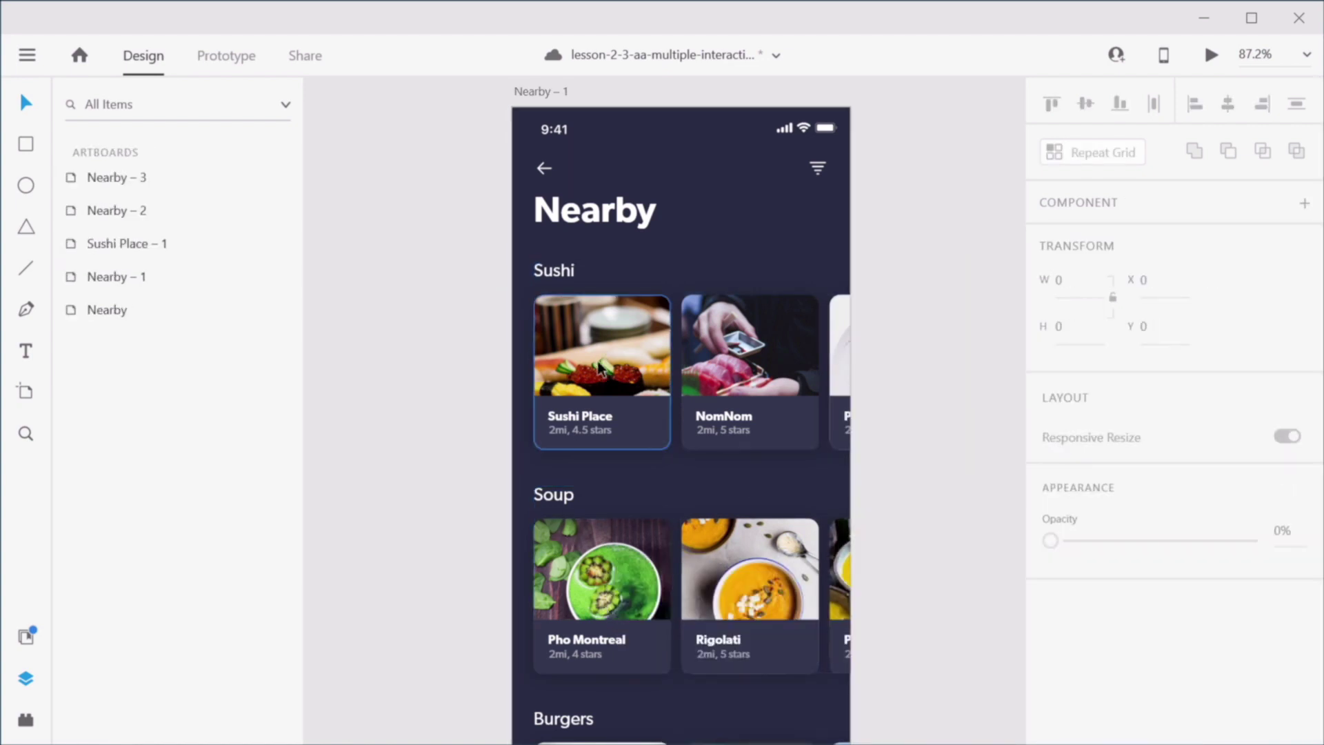
Step: Rename the bg image layer inside the Sushi Place card as sushi-picture
ctrl+click(591, 342)
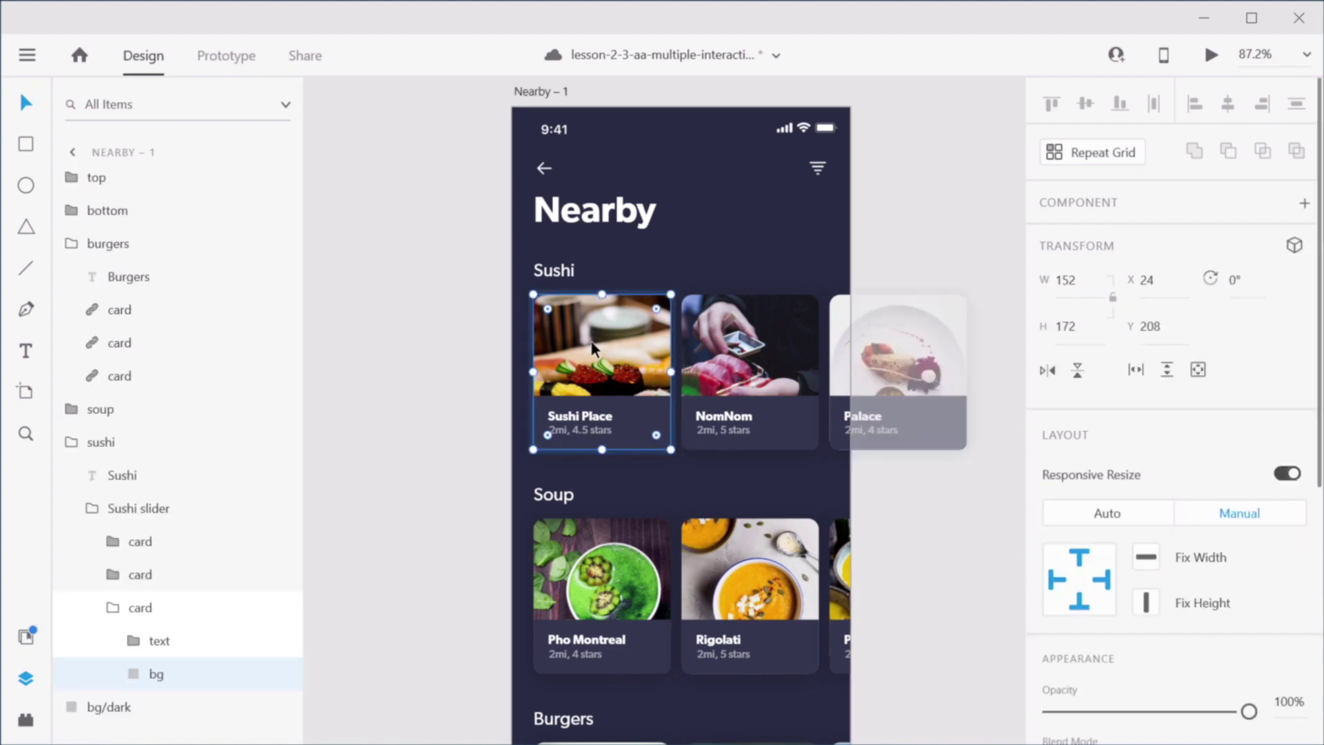
double_click(157, 676)
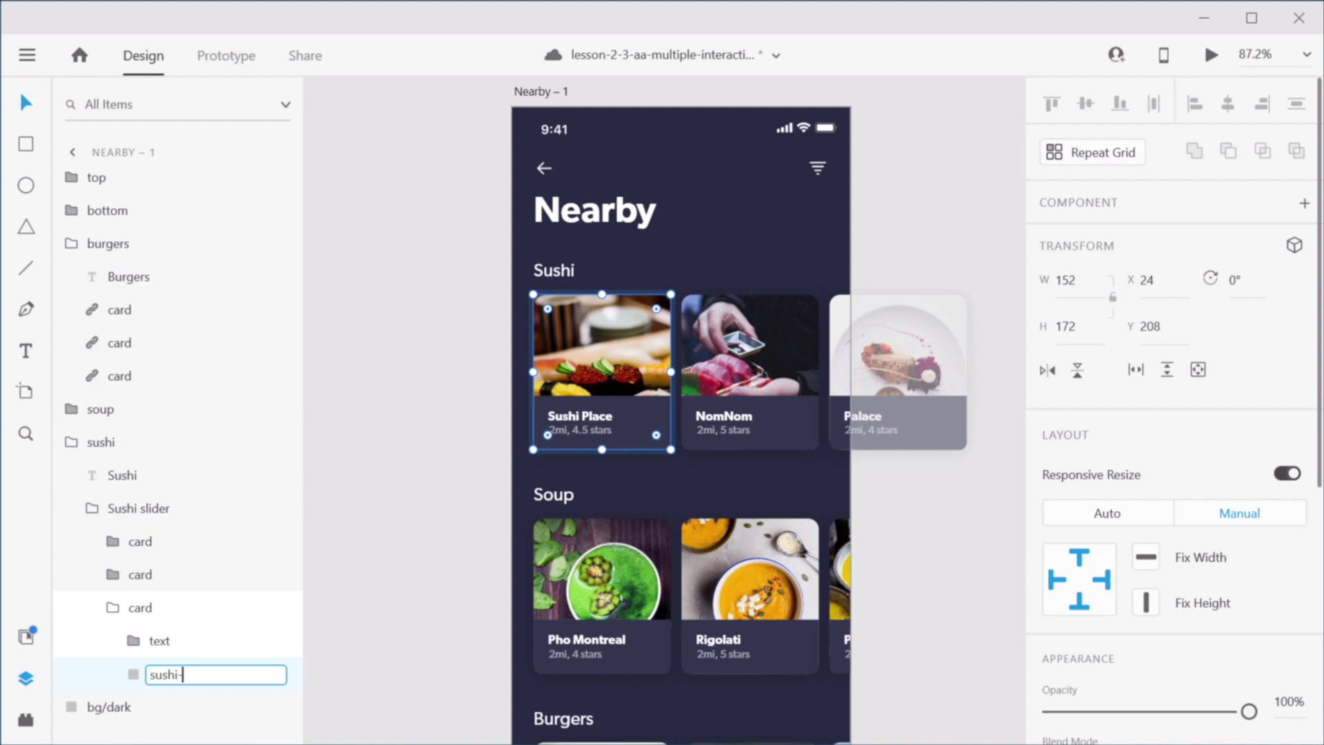
key(Return)
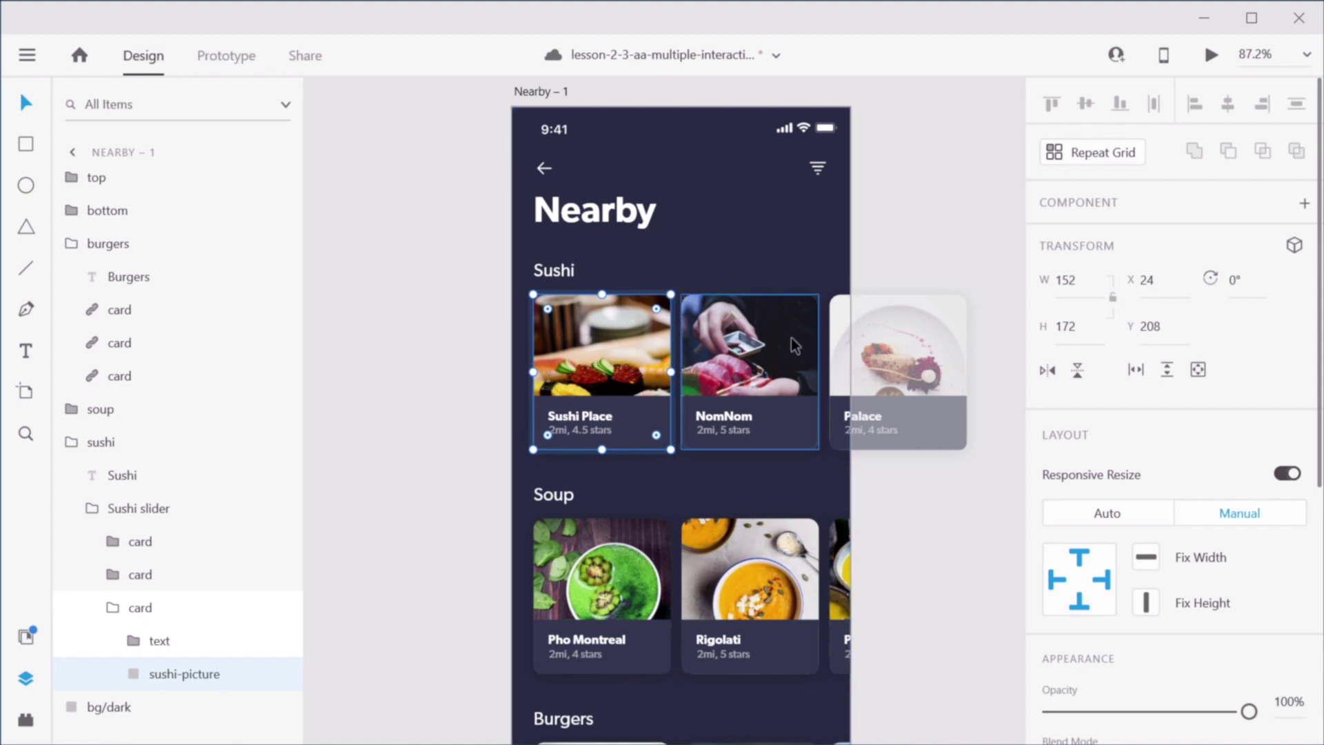
Step: Duplicate the whole Nearby – 1 artboard
click(763, 487)
drag(762, 487, 614, 512)
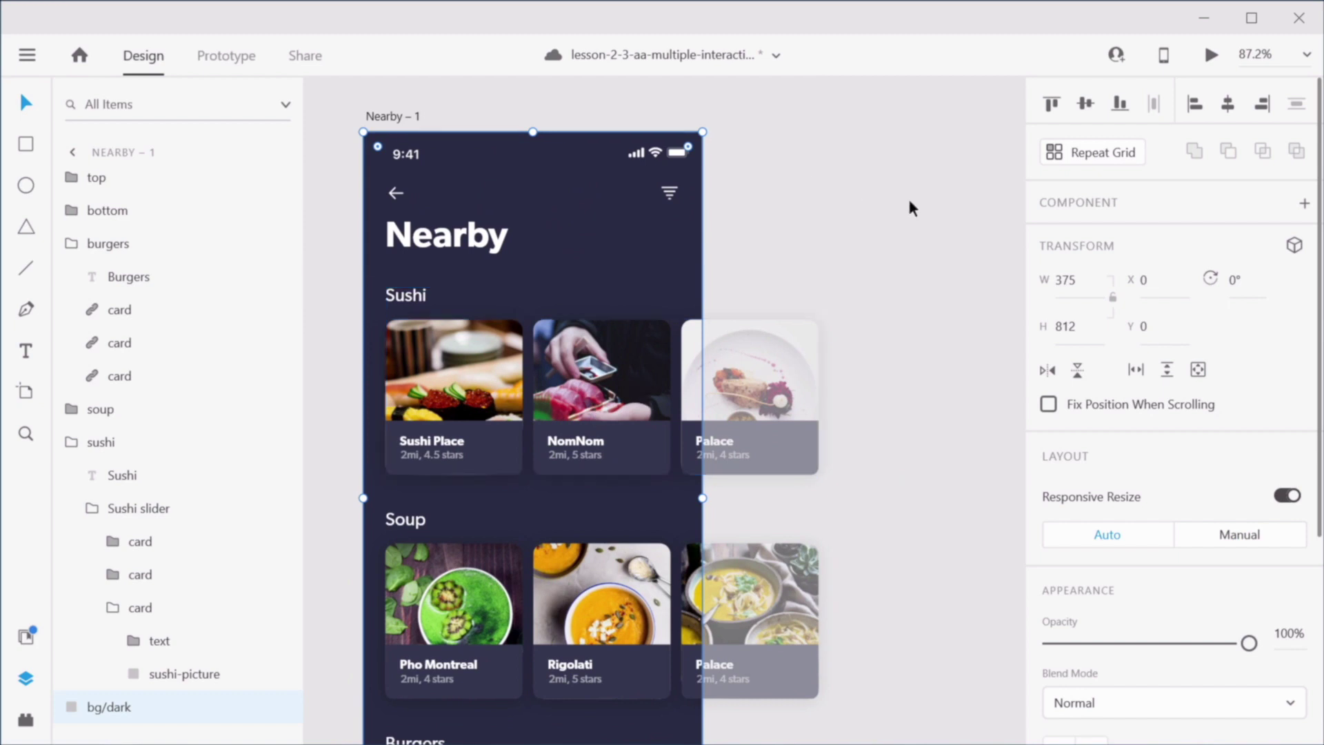
drag(903, 457, 870, 460)
click(348, 121)
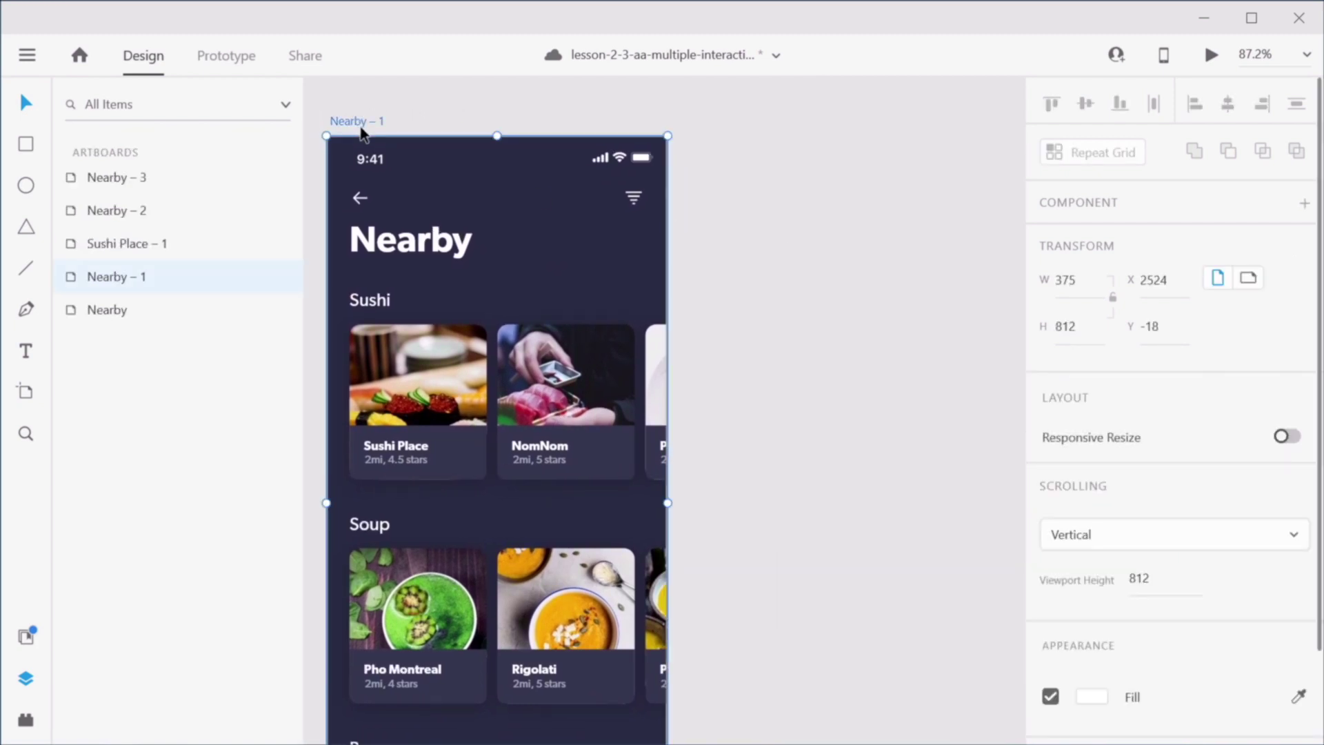
key(ctrl+d)
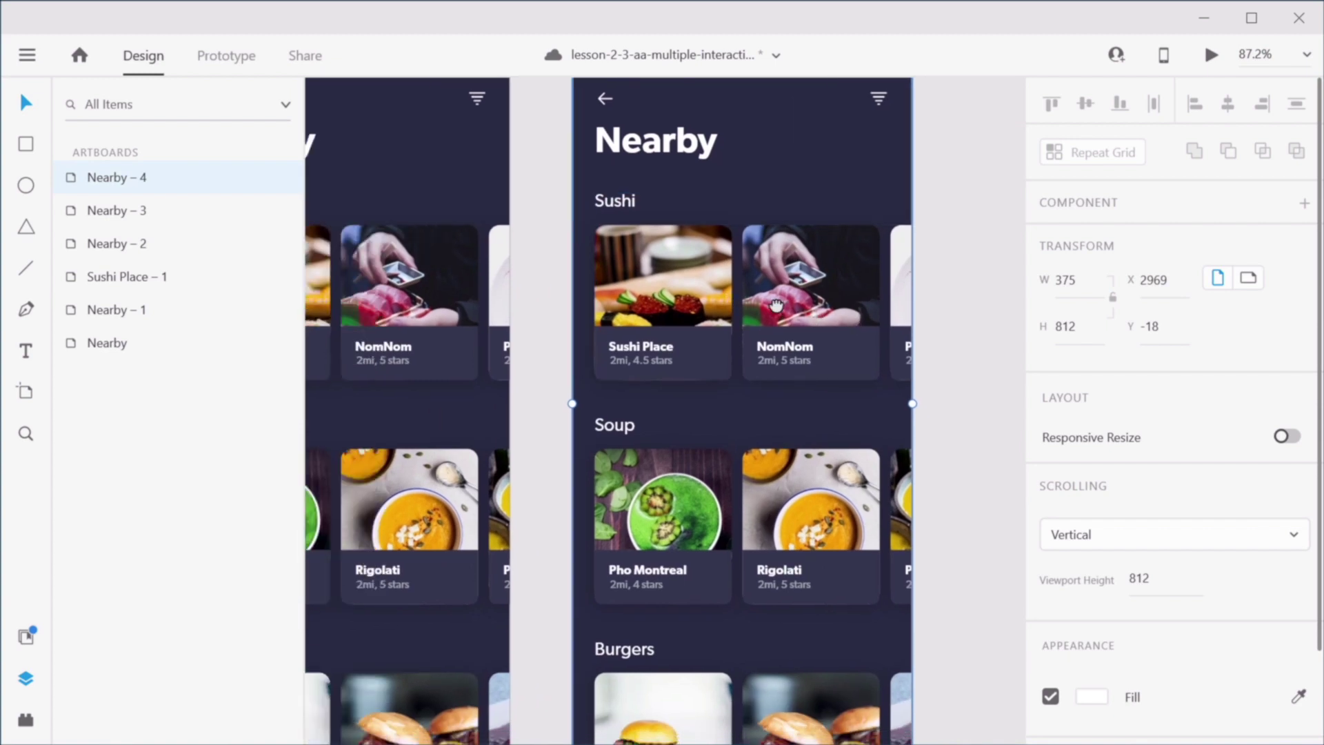
Step: On the Nearby – 4 artboard, shift the Sushi slider left by one card so NomNom aligns with the Sushi heading
scroll(813, 262, left, 5)
double_click(779, 324)
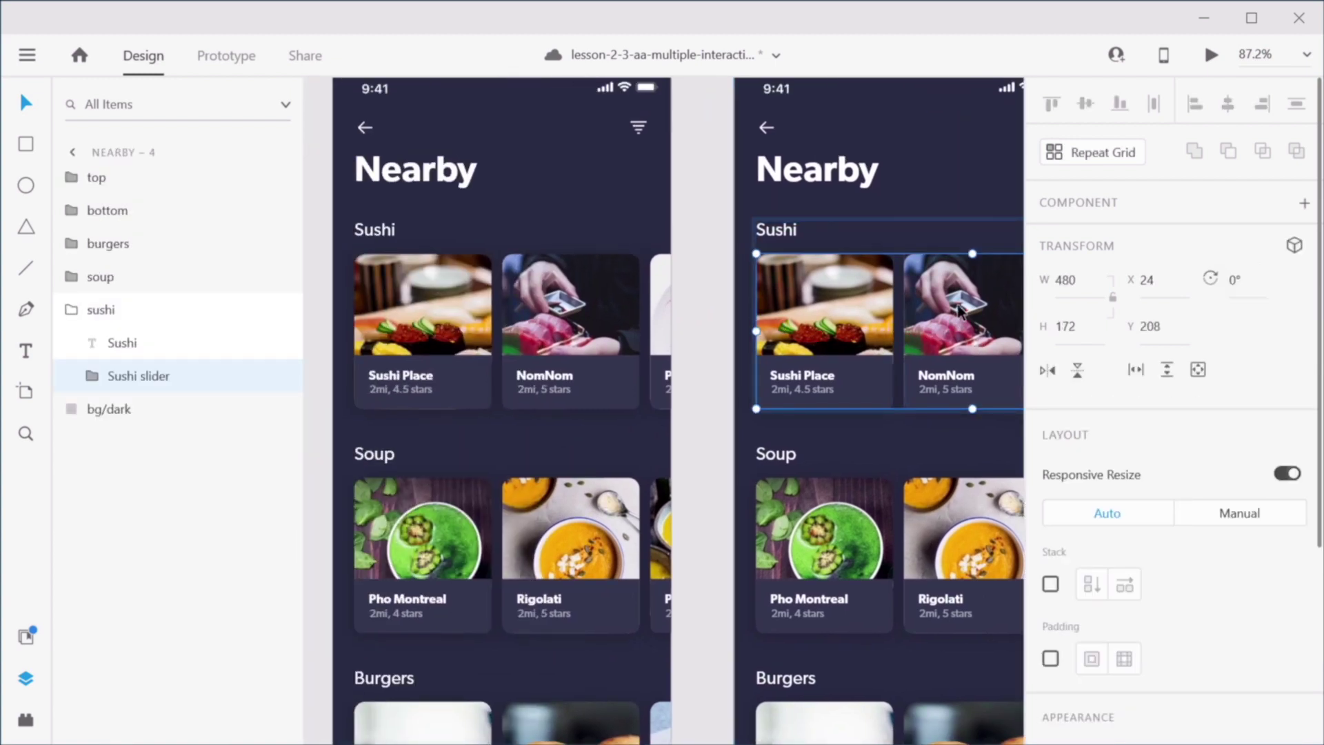
drag(965, 309, 835, 306)
click(693, 171)
scroll(706, 197, up, 3)
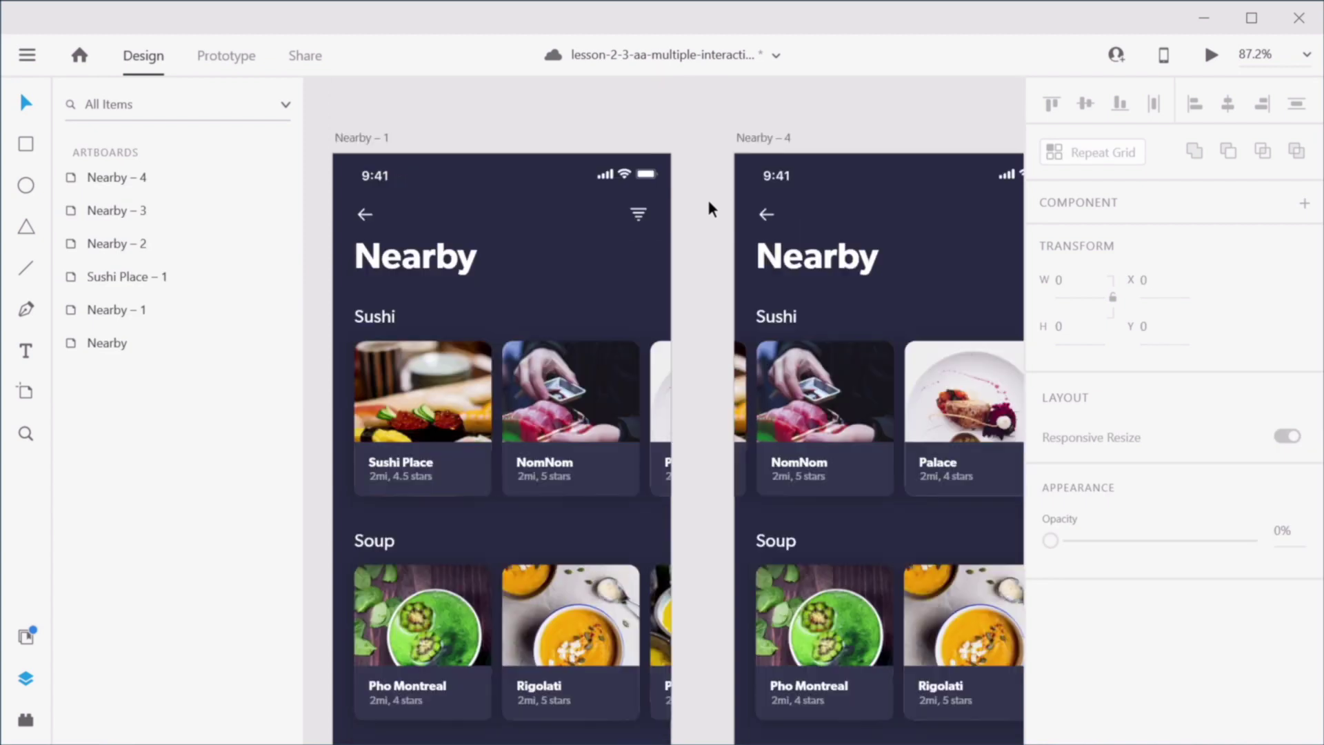
Step: In Prototype mode, link the Sushi Place card on Nearby – 1 to Nearby – 4 with a Drag trigger, Auto-Animate and easing None
click(227, 56)
click(426, 392)
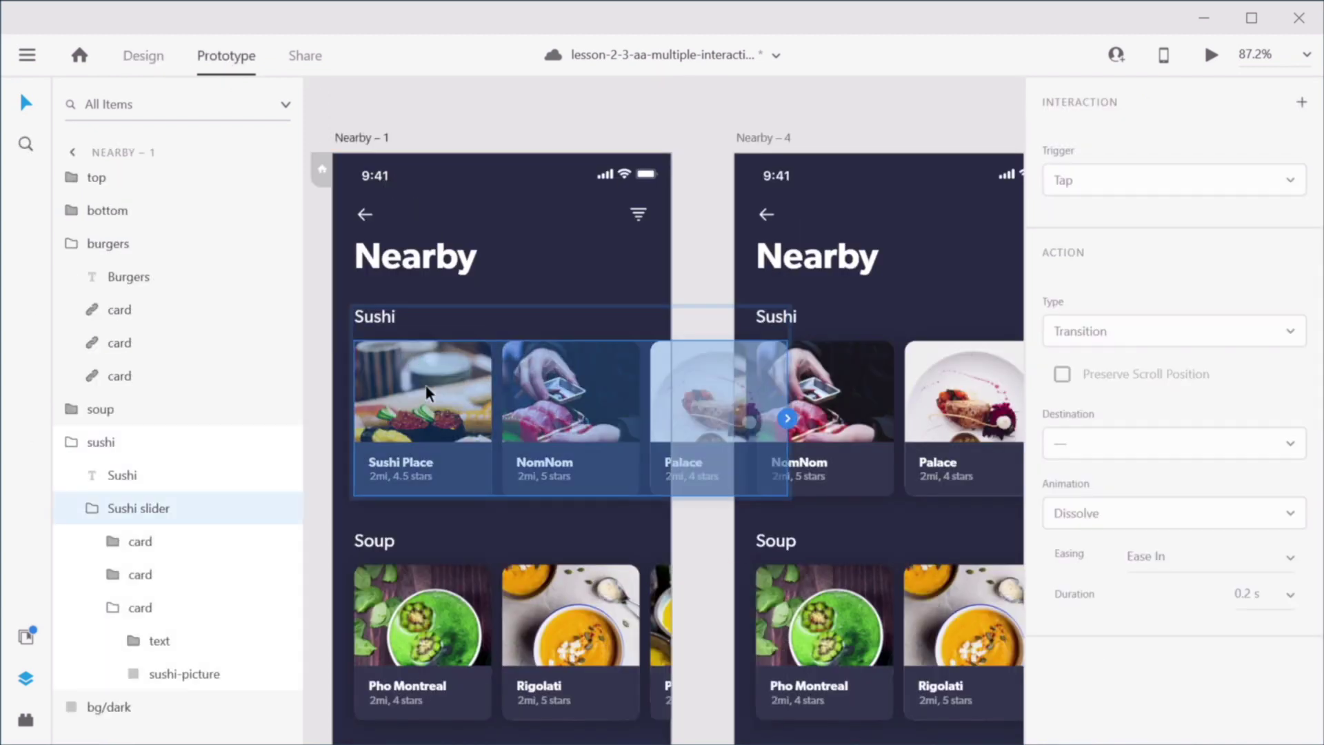
double_click(426, 392)
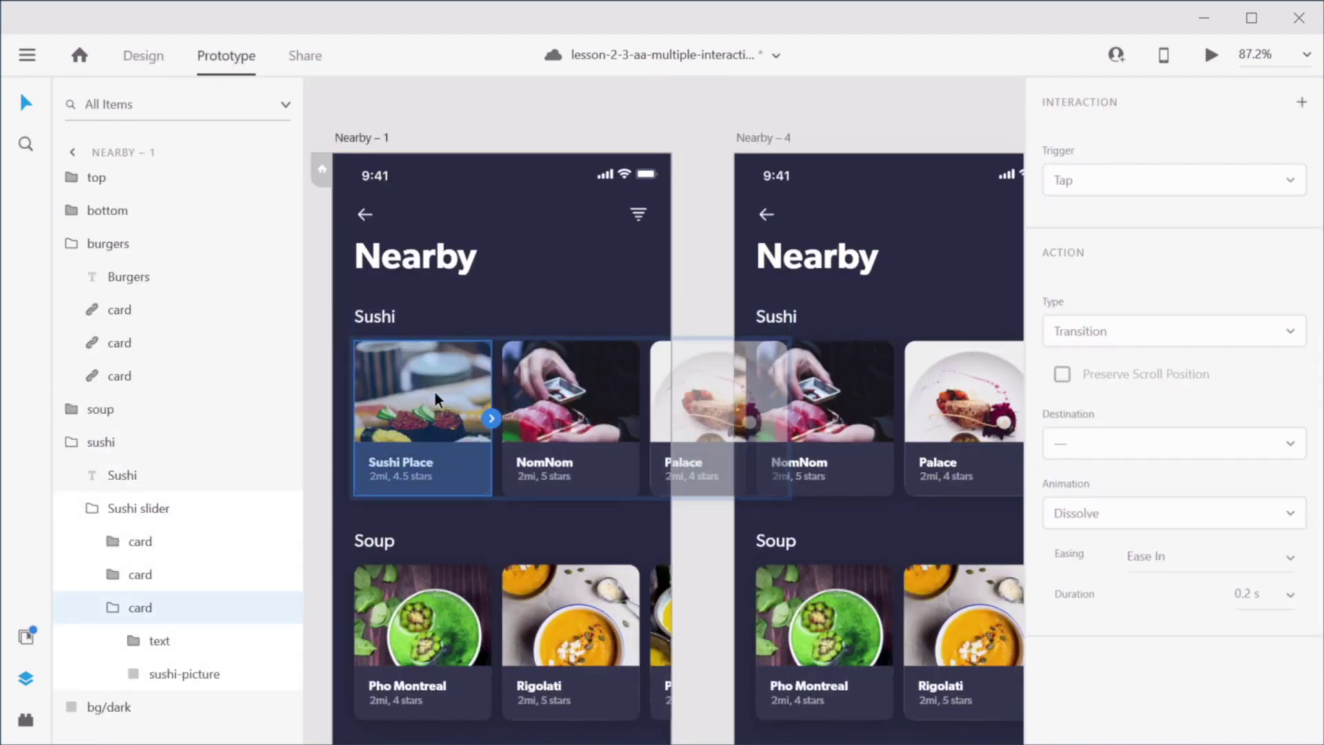
drag(491, 417, 882, 359)
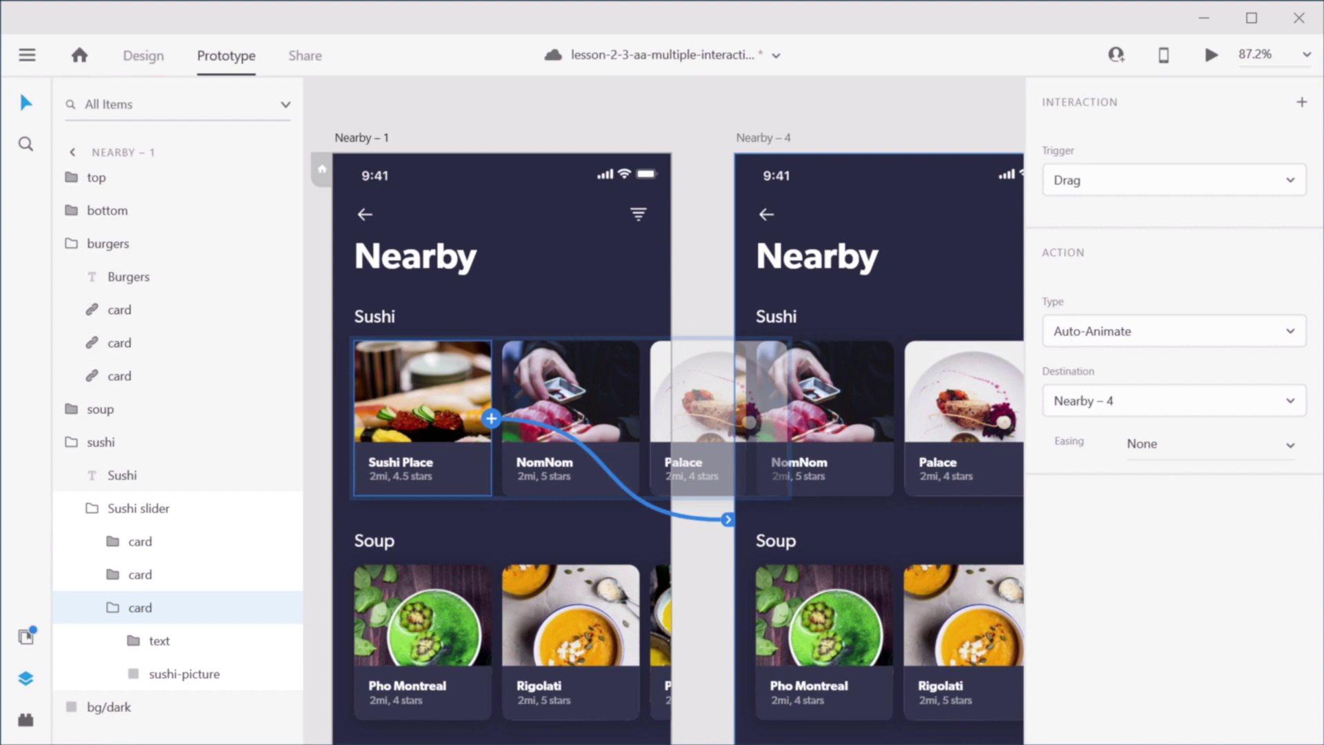
Step: Link the NomNom card on Nearby – 4 back to Nearby – 1 with a Drag trigger, Auto-Animate and easing None
double_click(848, 391)
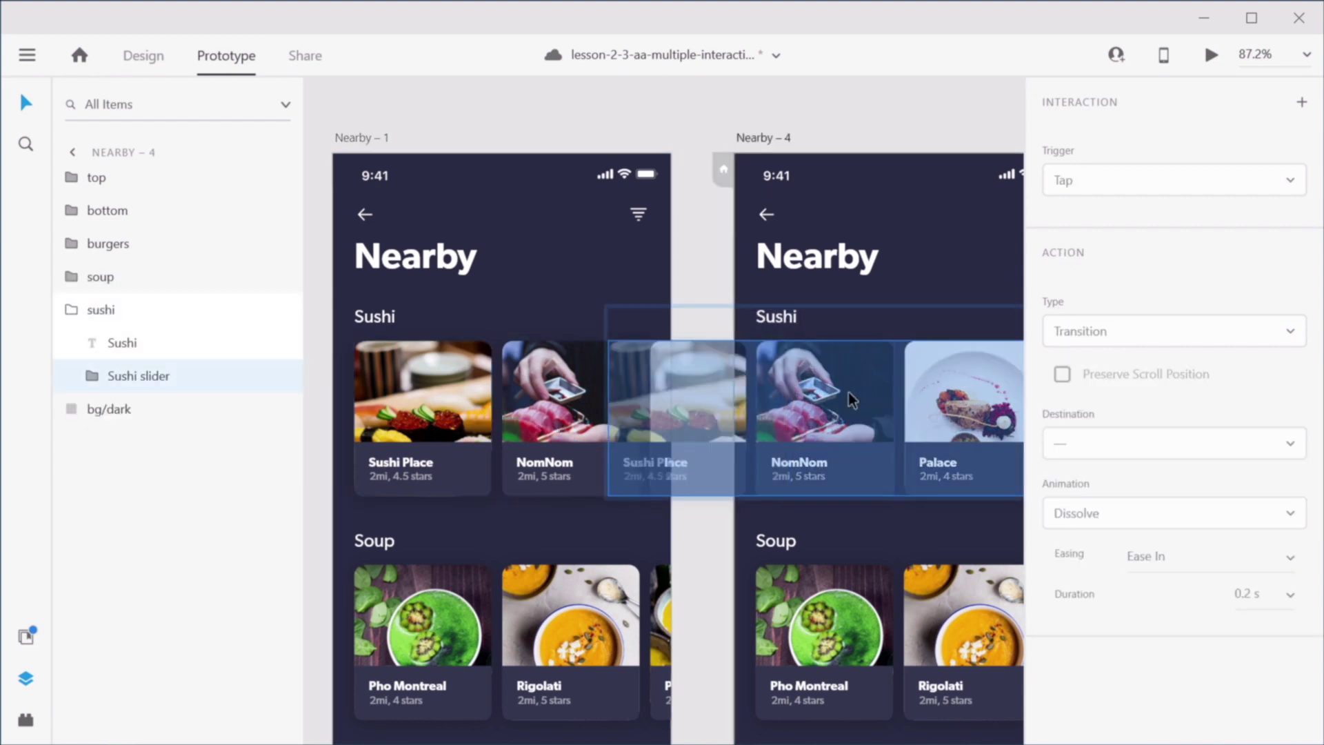
double_click(848, 392)
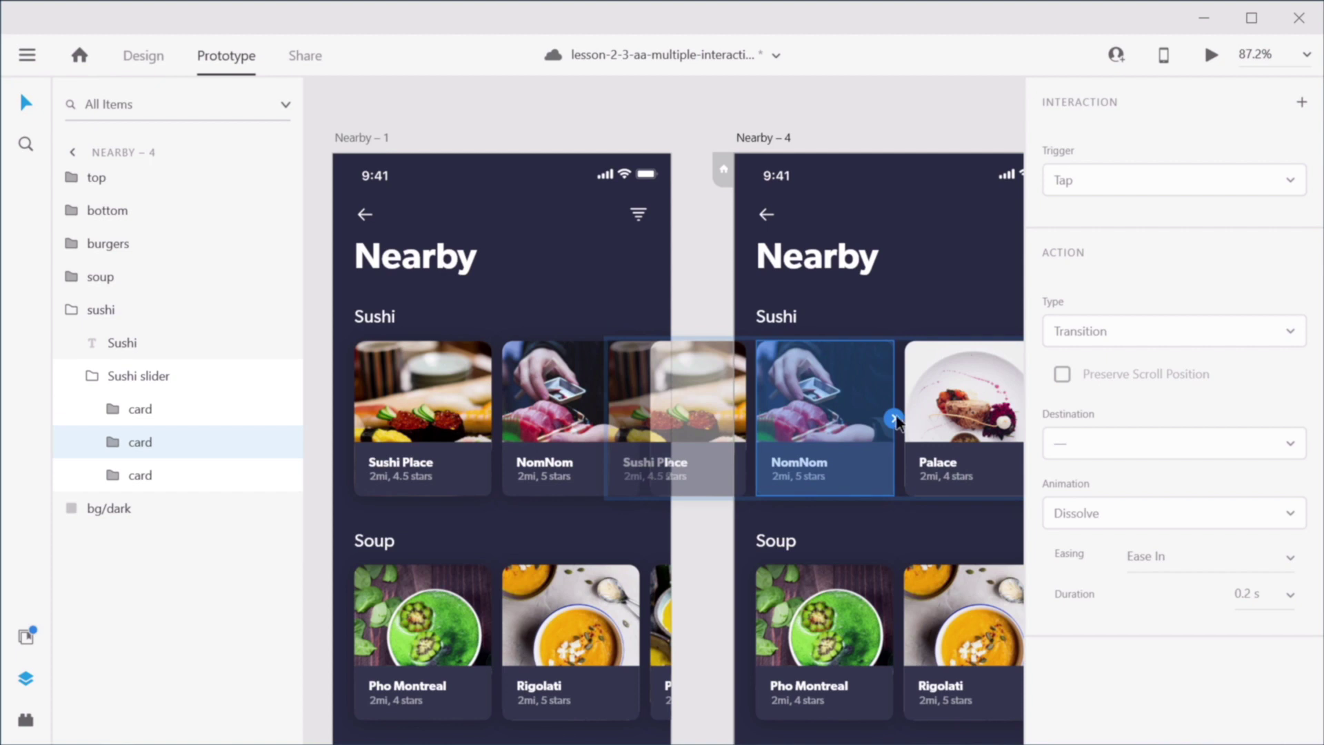
drag(893, 417, 481, 262)
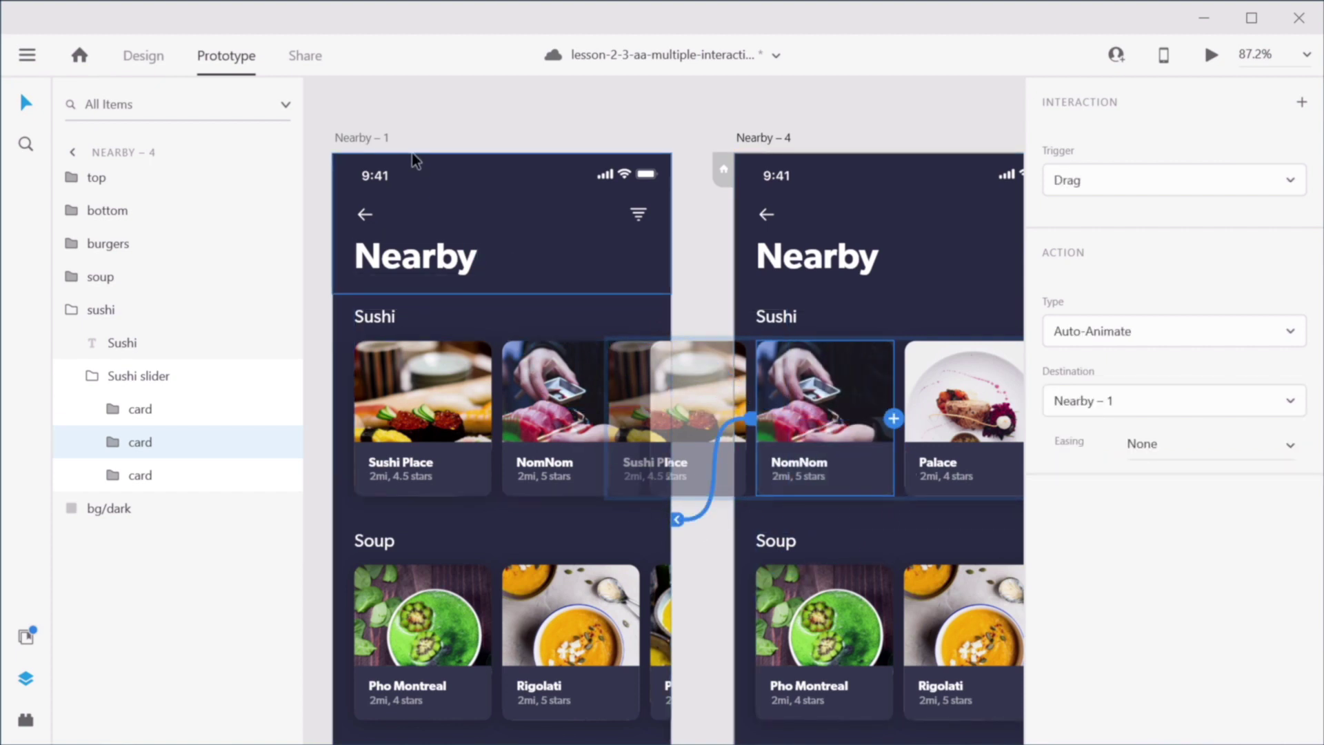
Step: Preview the prototype from Nearby – 1 and swipe the Sushi row left and back to test the drag interaction
click(342, 138)
click(1211, 55)
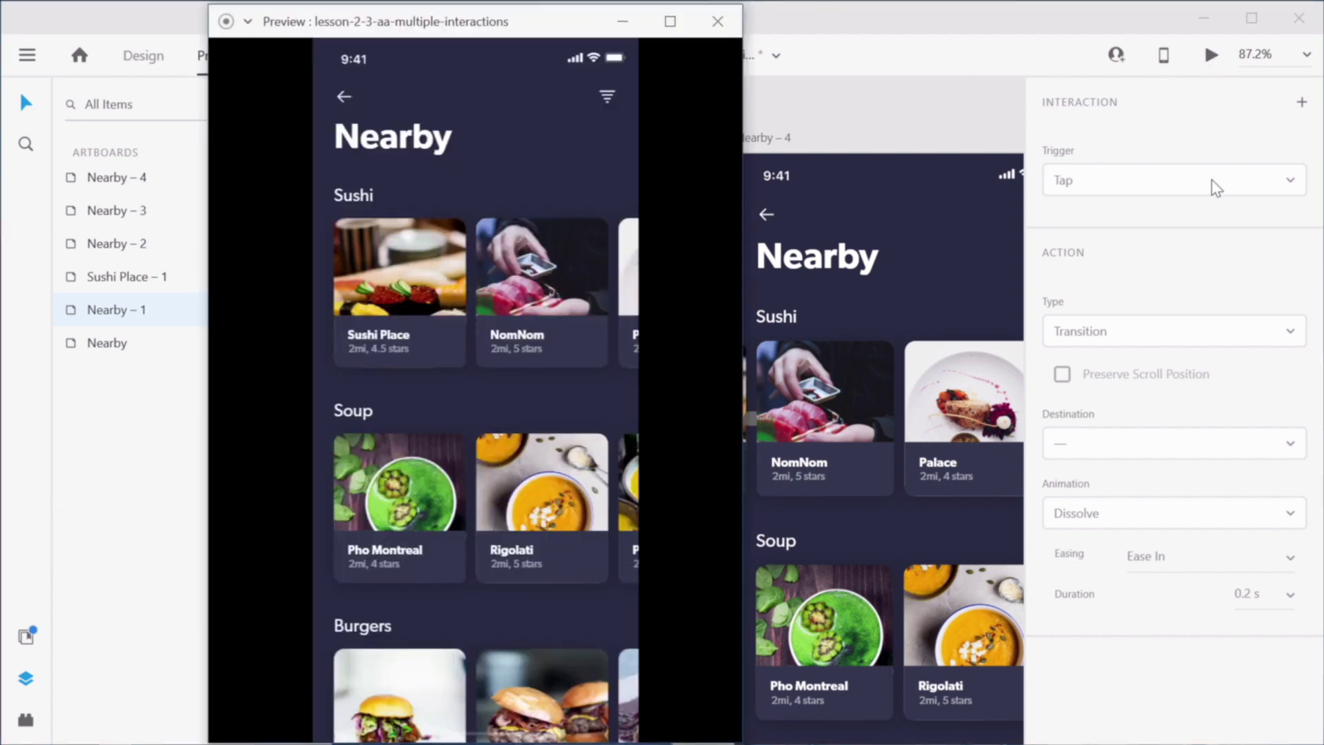
drag(433, 269, 269, 411)
drag(372, 297, 594, 321)
drag(463, 302, 211, 324)
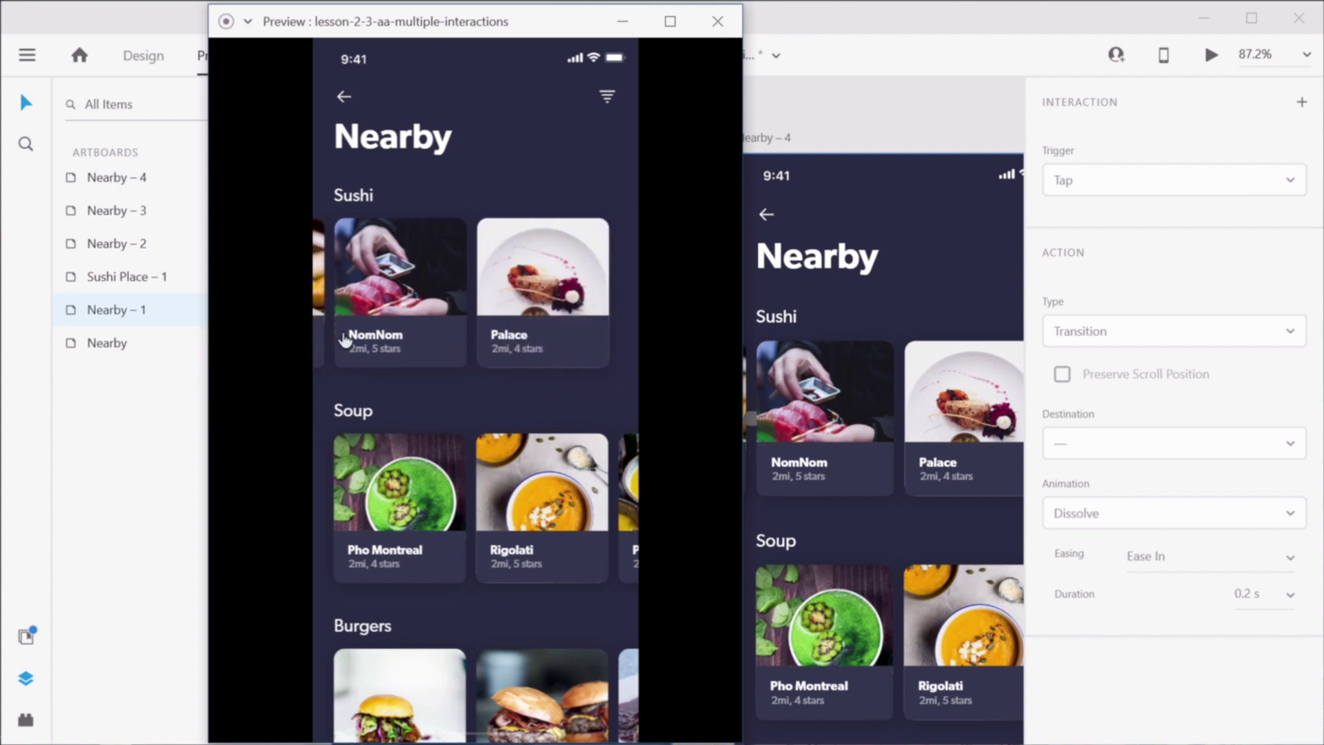
Step: Swipe the Sushi row back in the preview, then close it and examine the Sushi Place – 1 artboard as the tap destination
drag(384, 276, 674, 398)
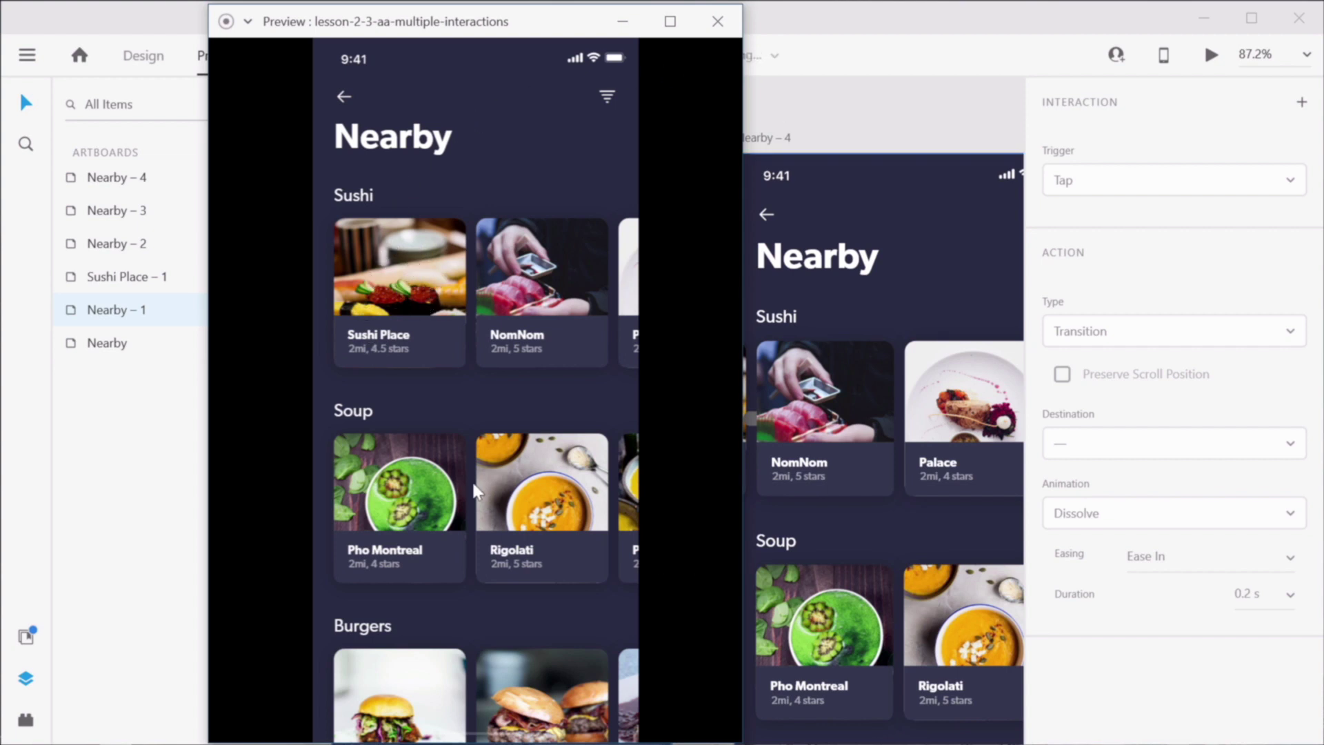
click(870, 110)
scroll(738, 459, down, 10)
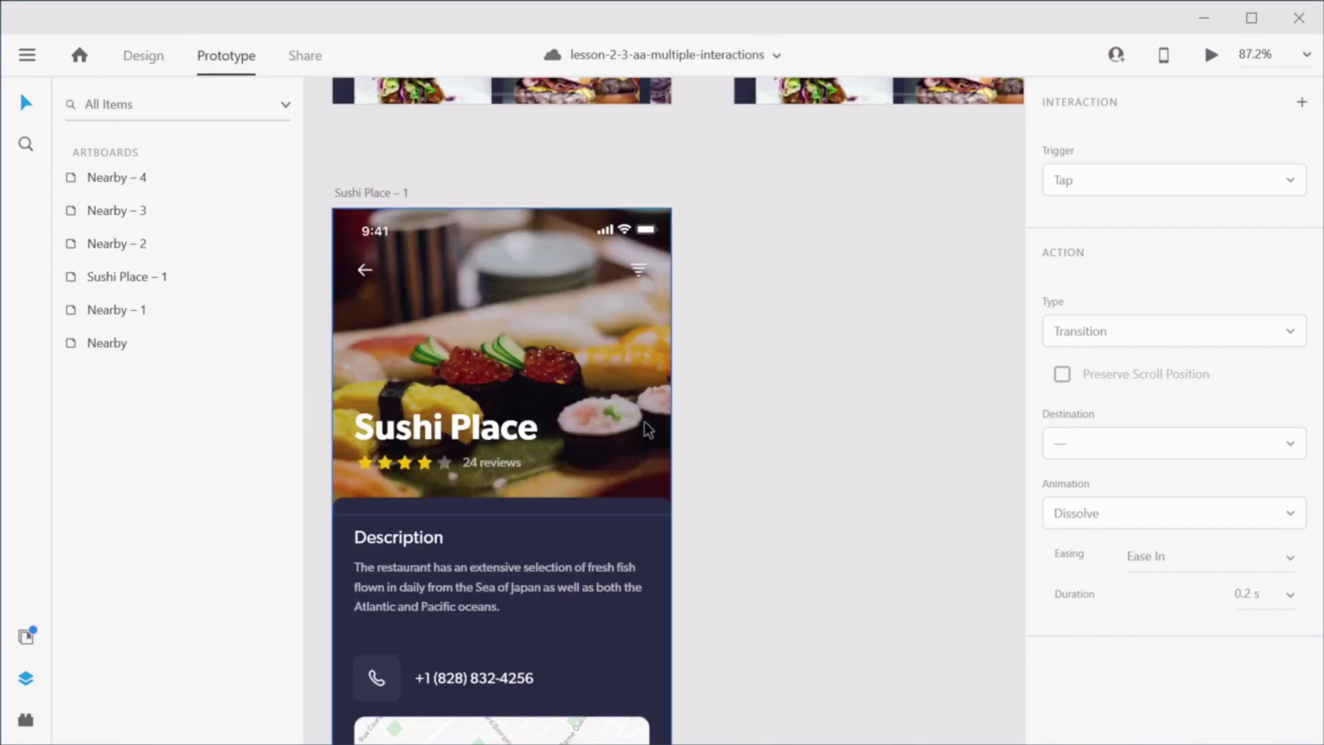
scroll(648, 429, up, 10)
scroll(655, 420, left, 5)
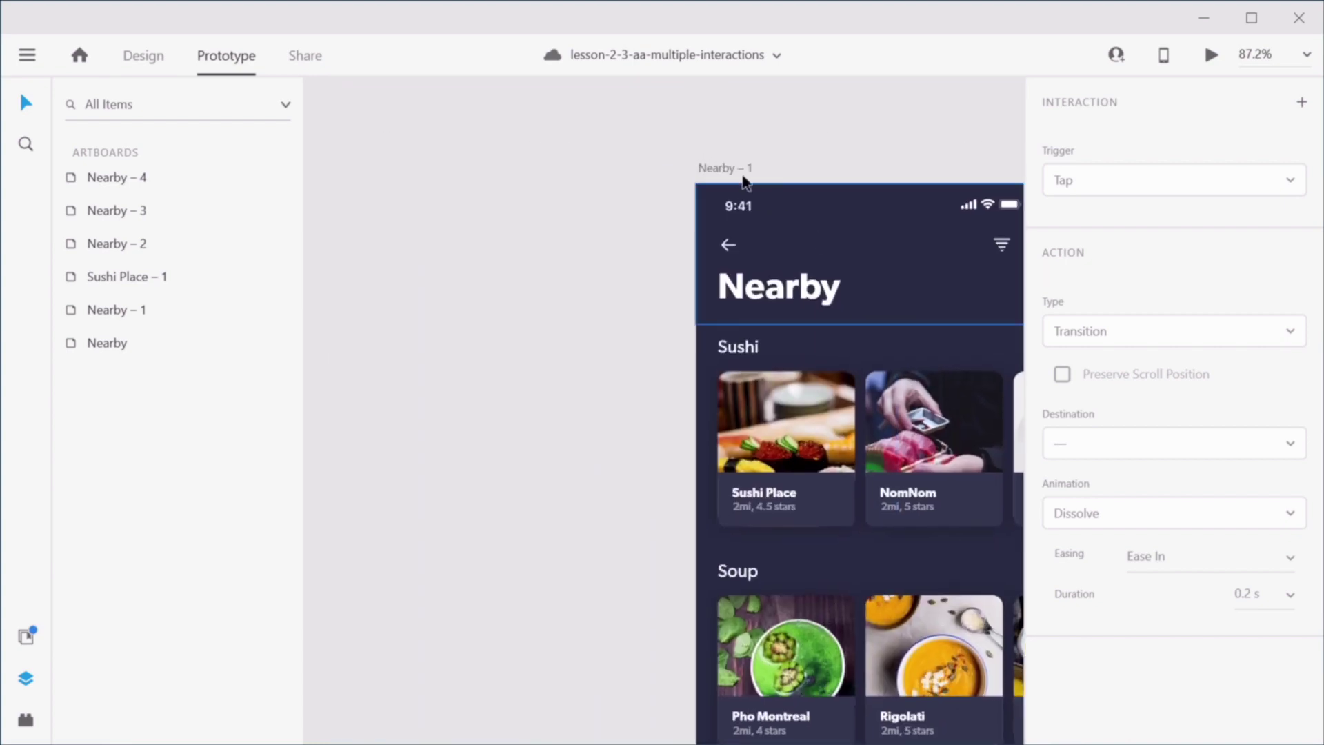
Step: Switch to Design mode and duplicate the Nearby – 1 artboard into the empty space to its left
click(724, 168)
key(alt+1)
drag(722, 165, 579, 166)
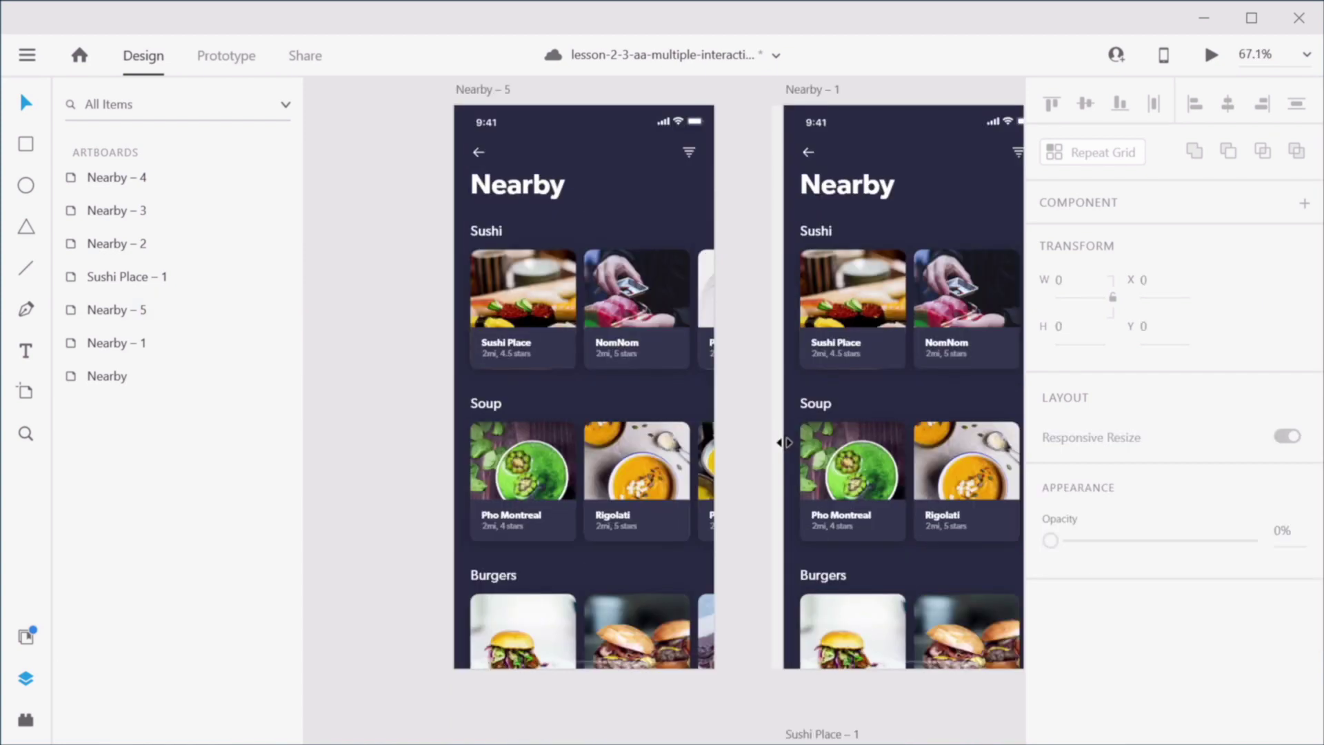
Step: Set the opacity of the soup and burgers groups on the Nearby – 5 artboard to 0%
scroll(779, 443, down, 1)
click(621, 374)
shift+click(625, 522)
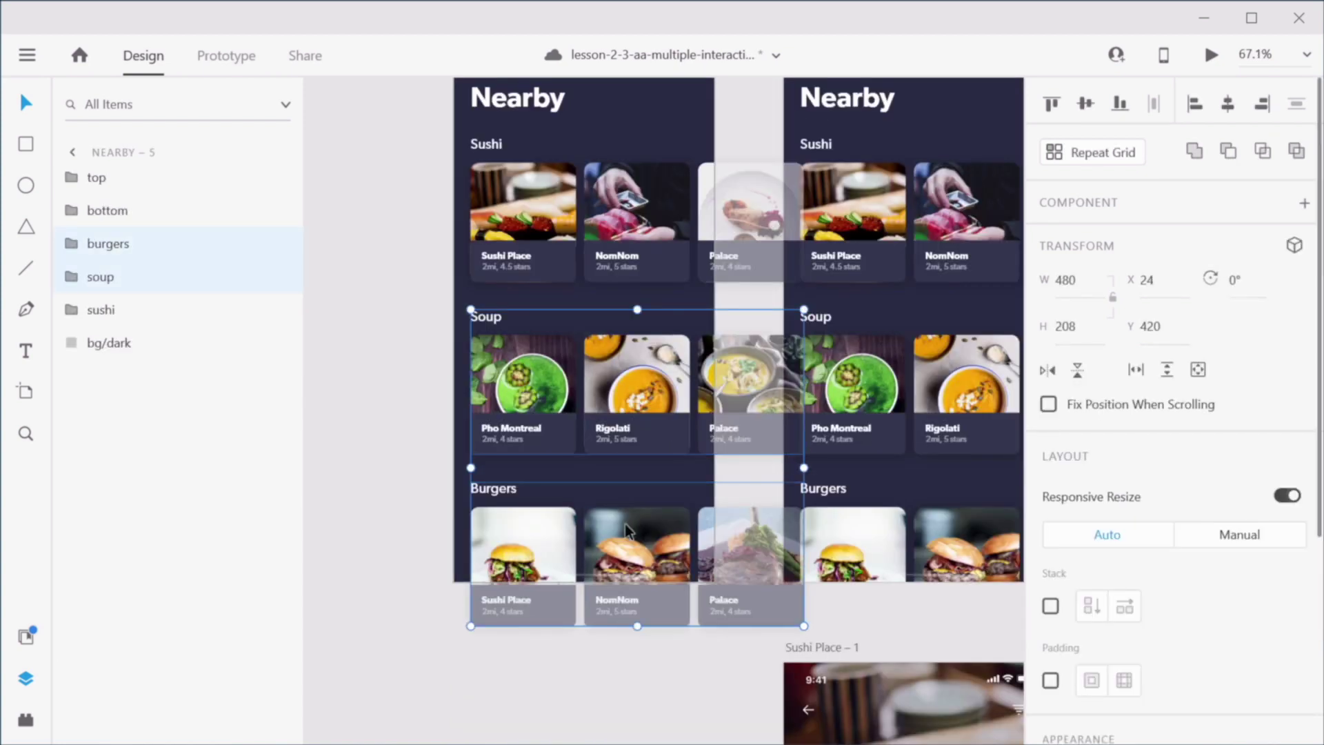
scroll(1100, 443, down, 5)
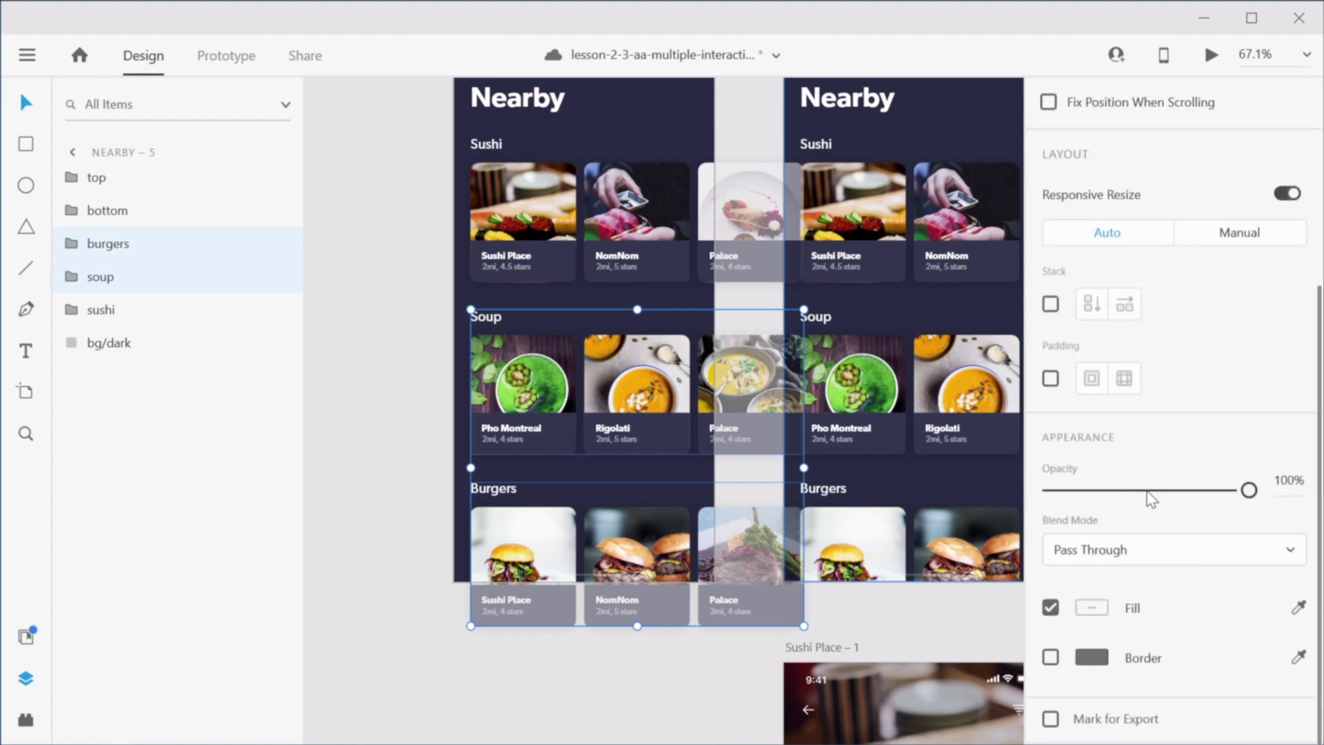
drag(1247, 488, 993, 493)
click(380, 426)
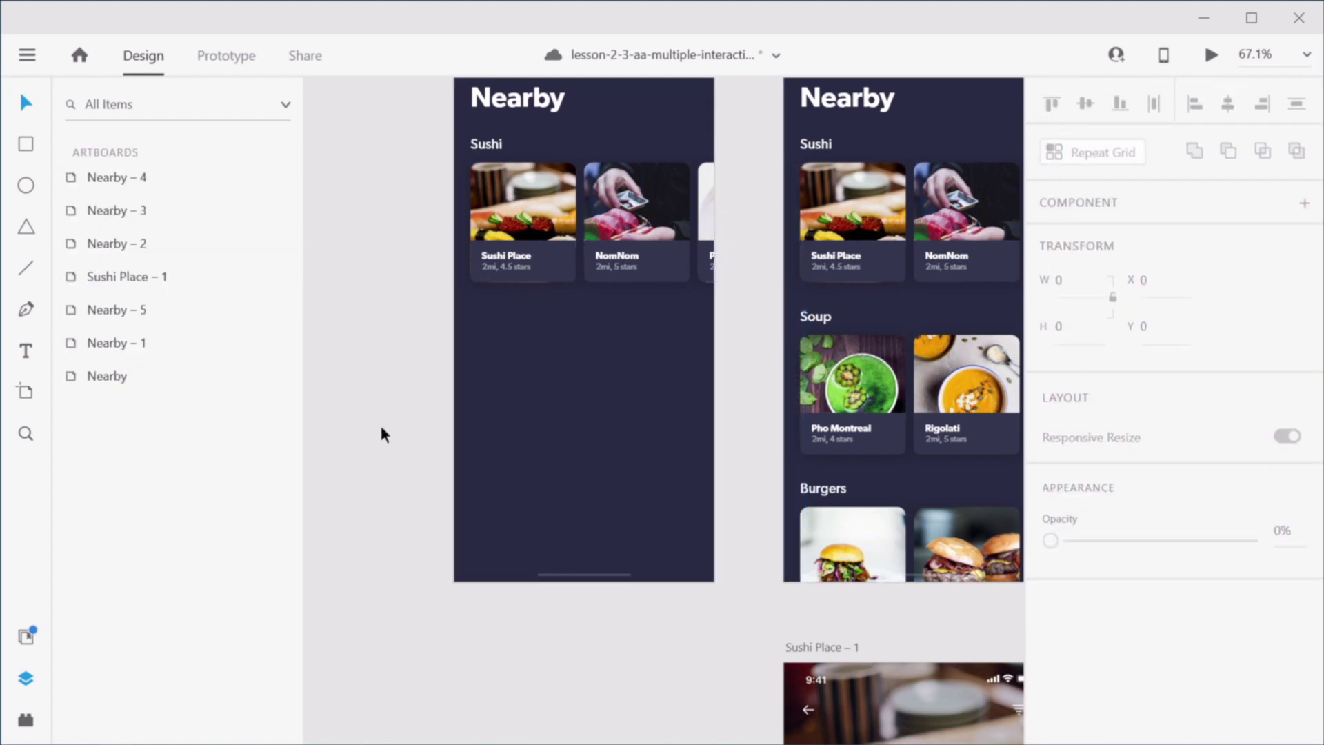
Step: Set the opacity of the Nearby title on the Nearby – 5 artboard to 0%
ctrl+click(521, 206)
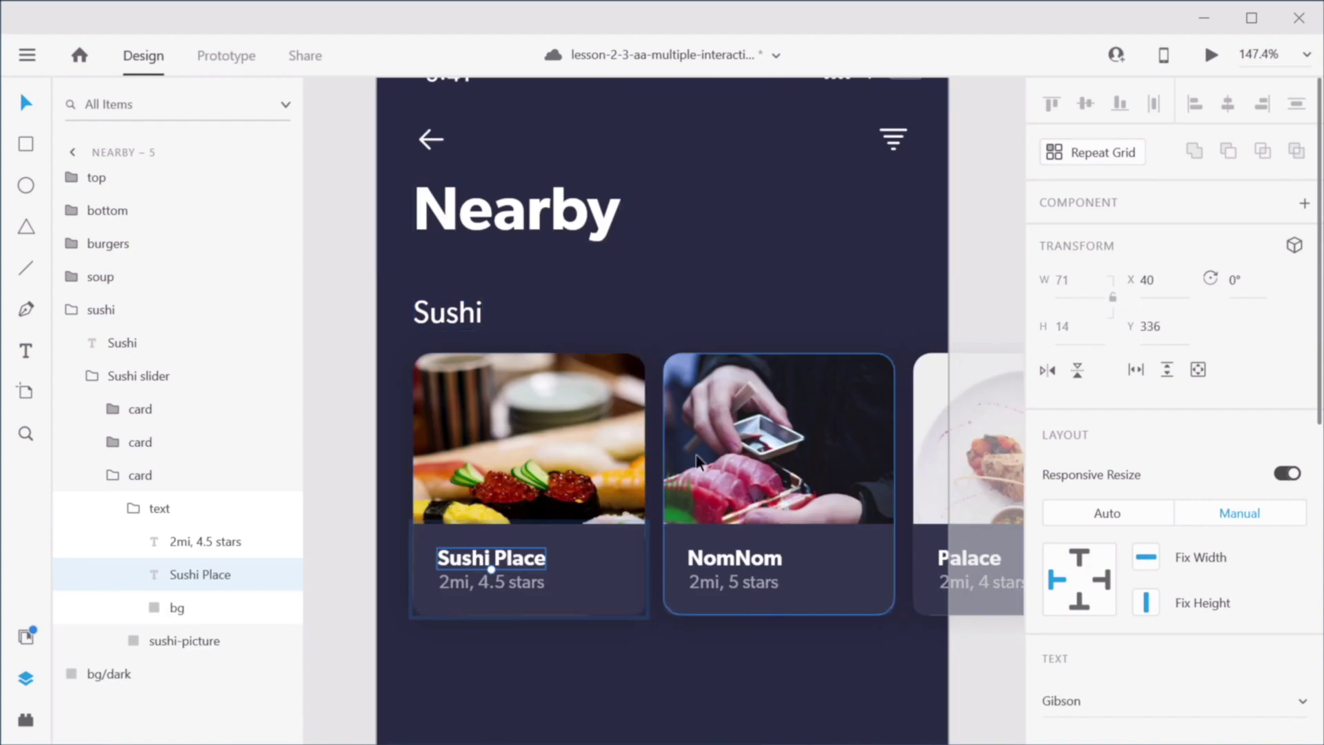
scroll(698, 461, down, 1)
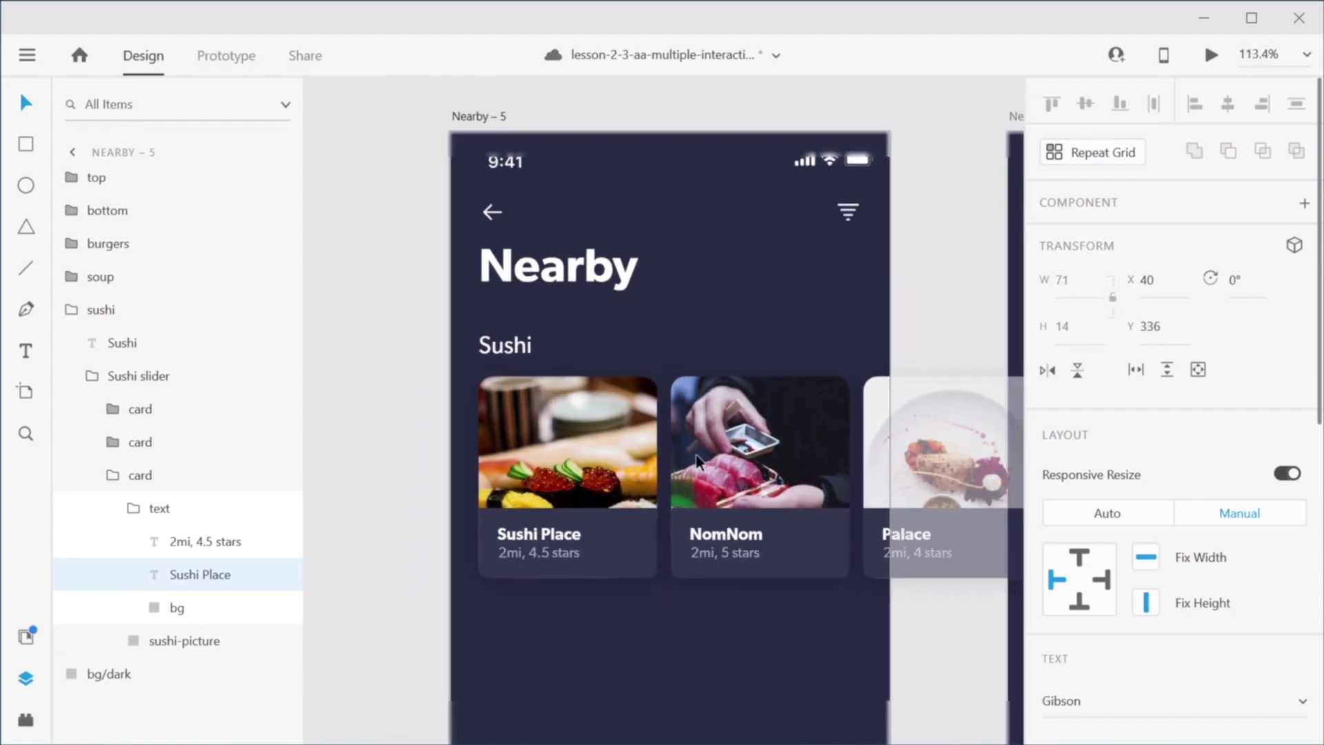
scroll(698, 461, down, 1)
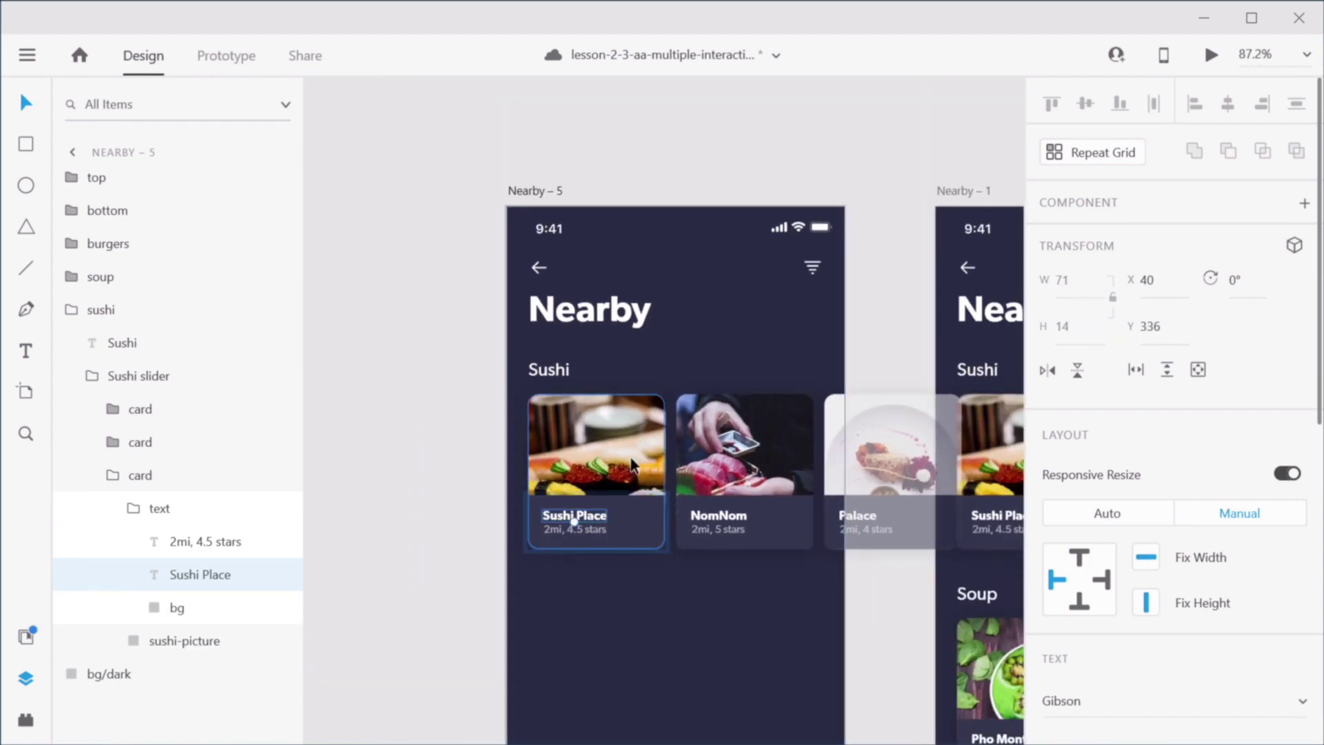
click(593, 484)
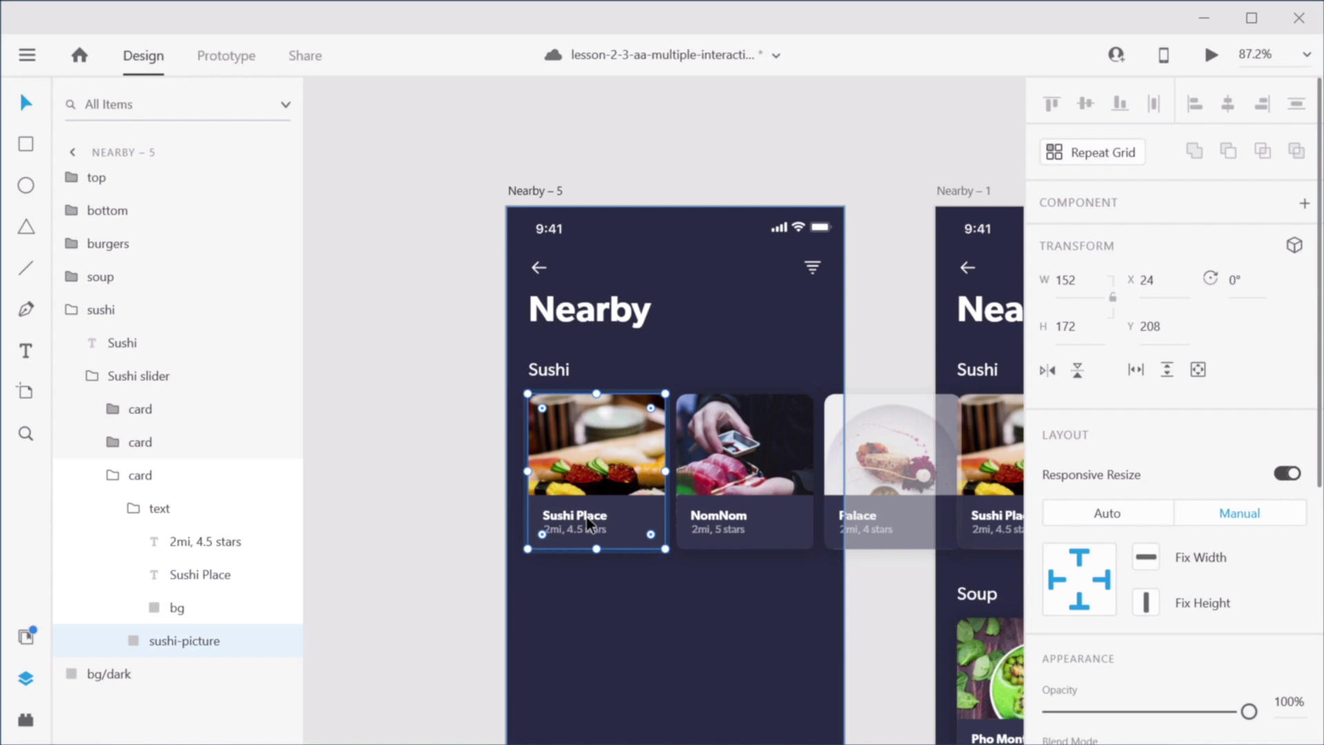
click(591, 304)
scroll(1172, 576, down, 5)
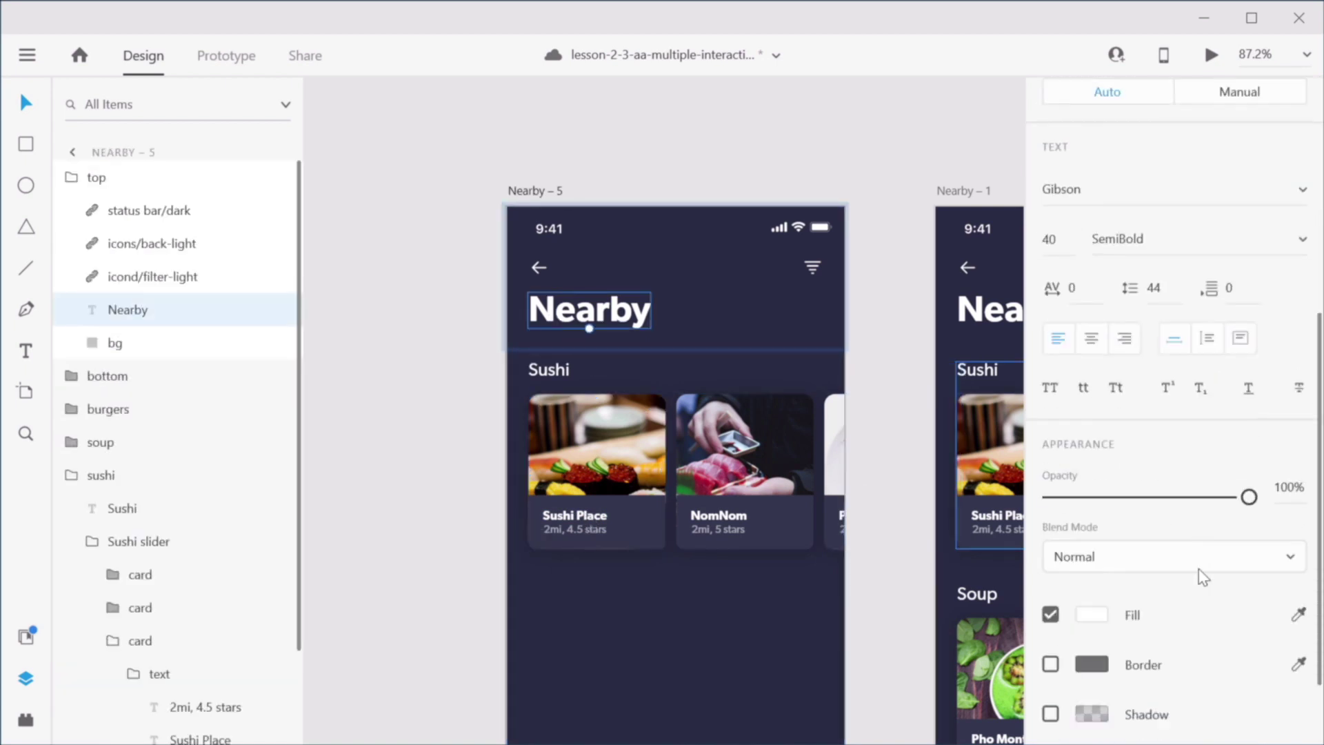
drag(1248, 391, 1050, 390)
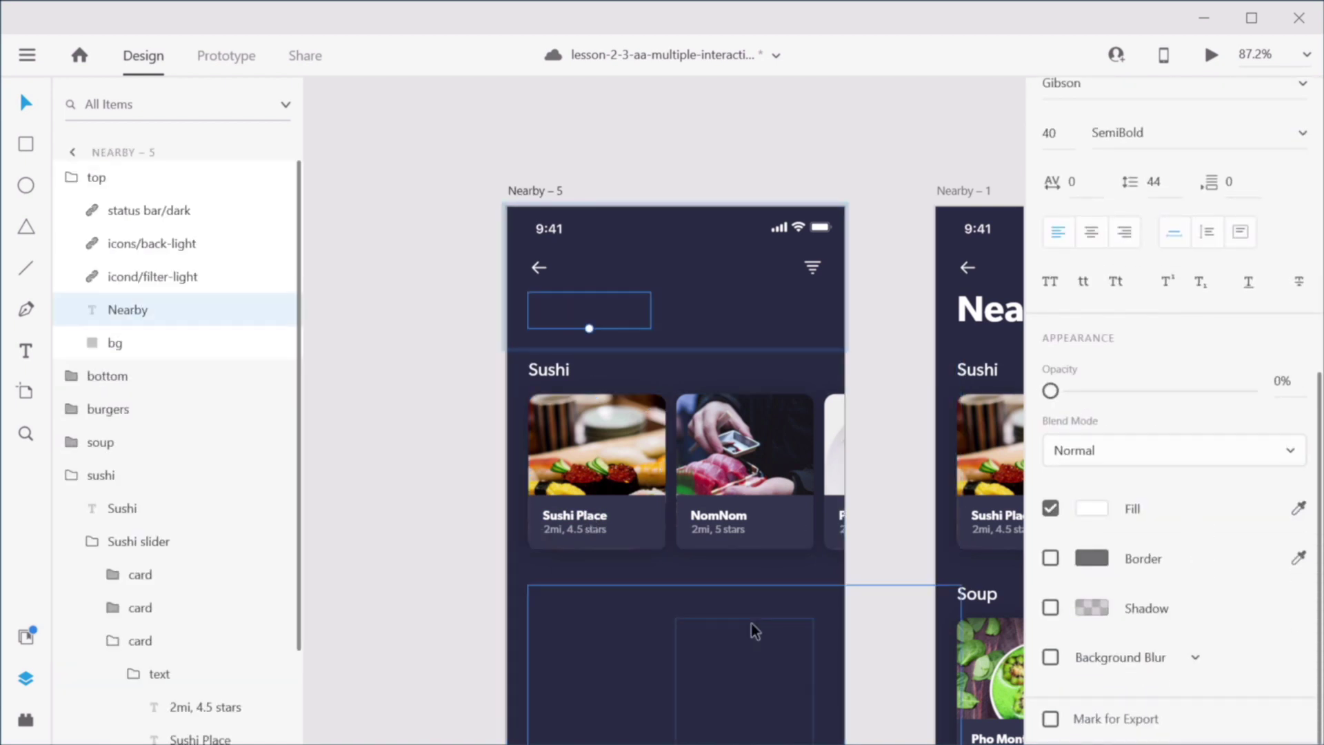
Step: Set the NomNom and Palace cards in the Sushi slider on Nearby – 5 to 0% opacity
click(744, 451)
double_click(743, 452)
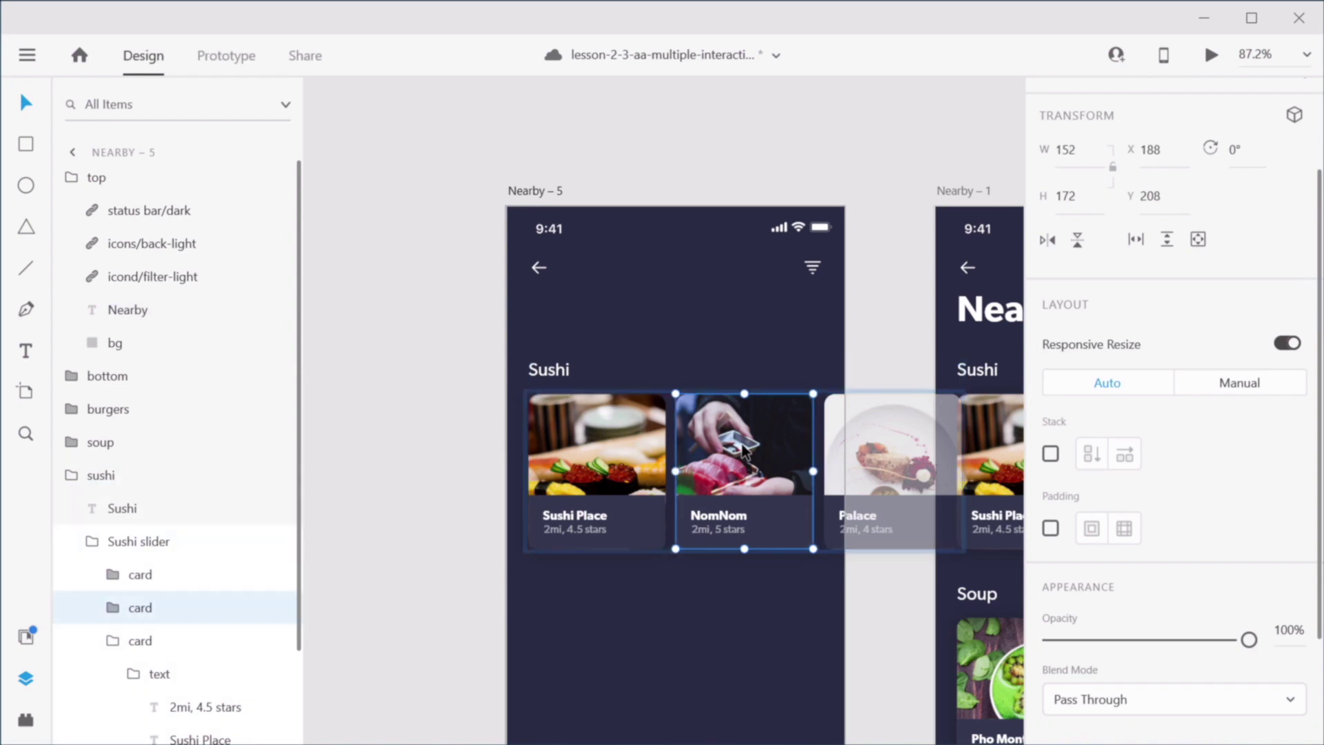
drag(1249, 640, 1050, 639)
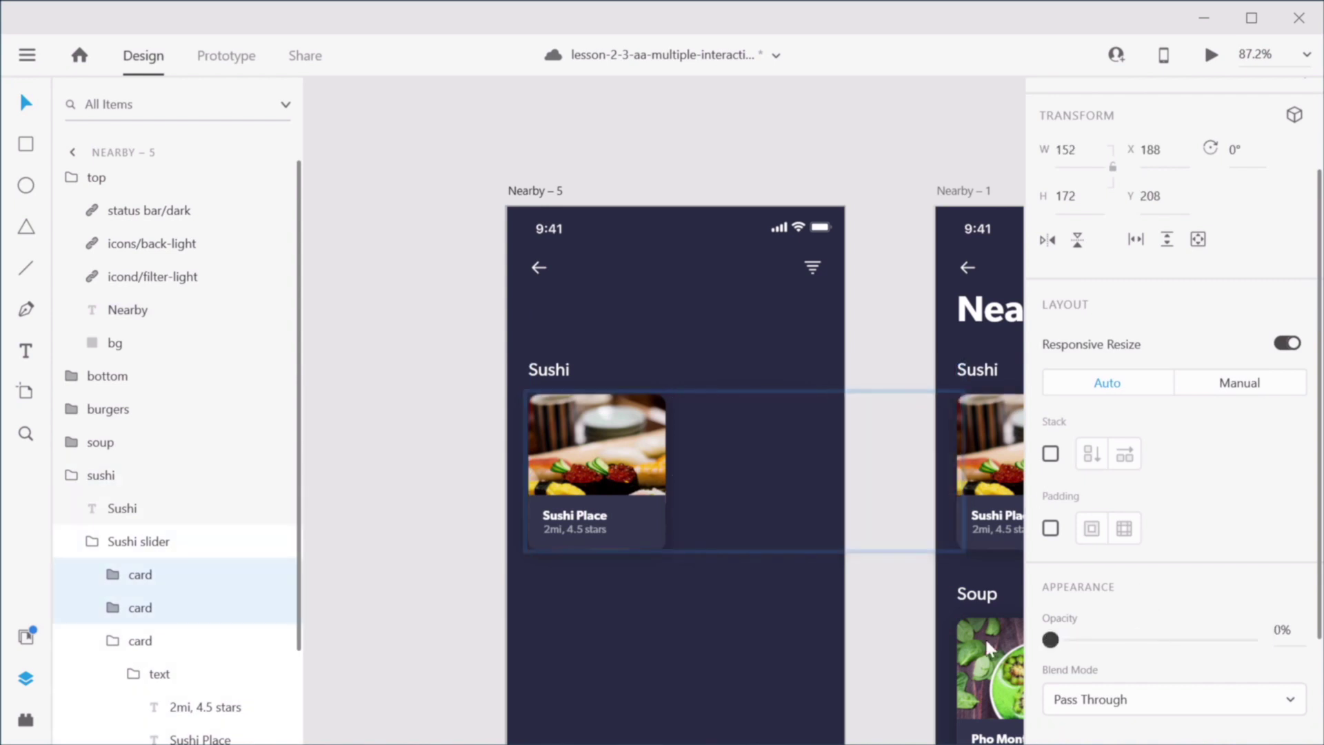
Step: Set the Sushi Place card's "2mi, 4.5 stars" text and bg rectangle, plus the Sushi heading on Nearby – 5, to 0% opacity
ctrl+scroll(441, 482, up, 5)
ctrl+click(736, 586)
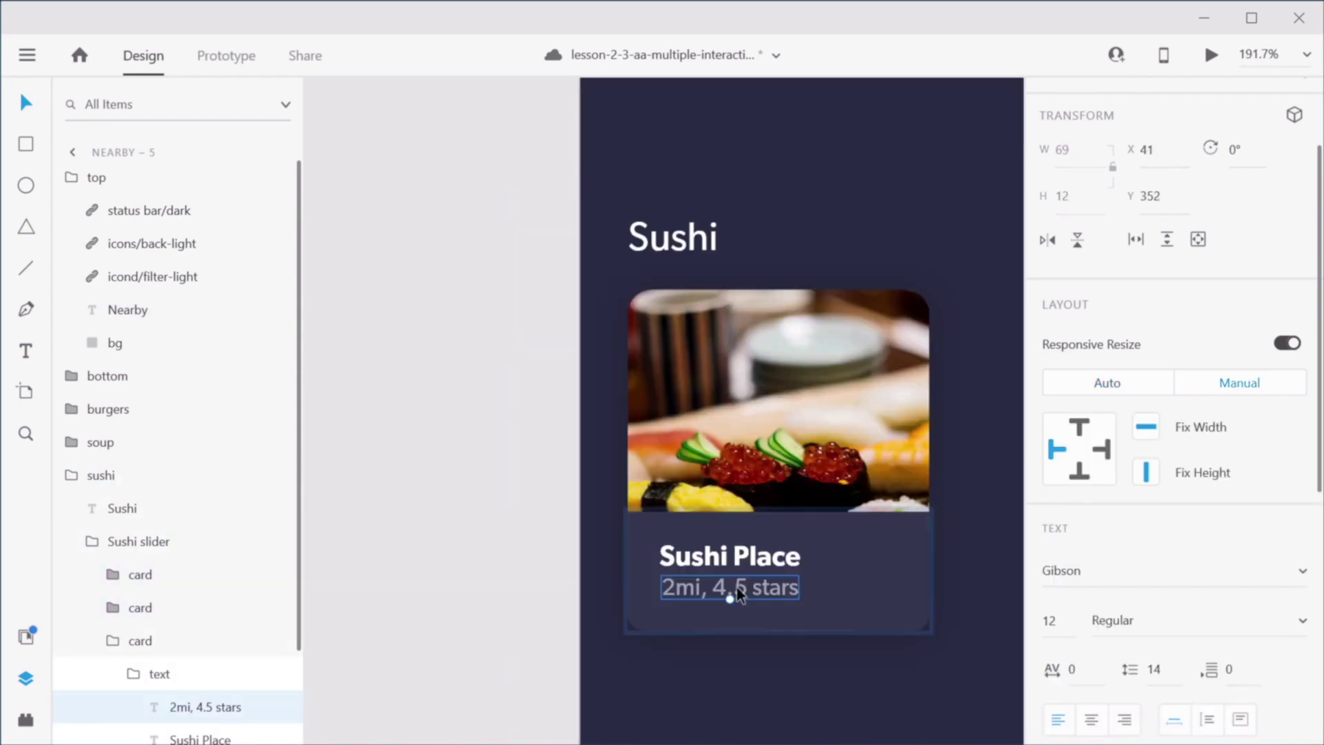
scroll(1165, 592, down, 5)
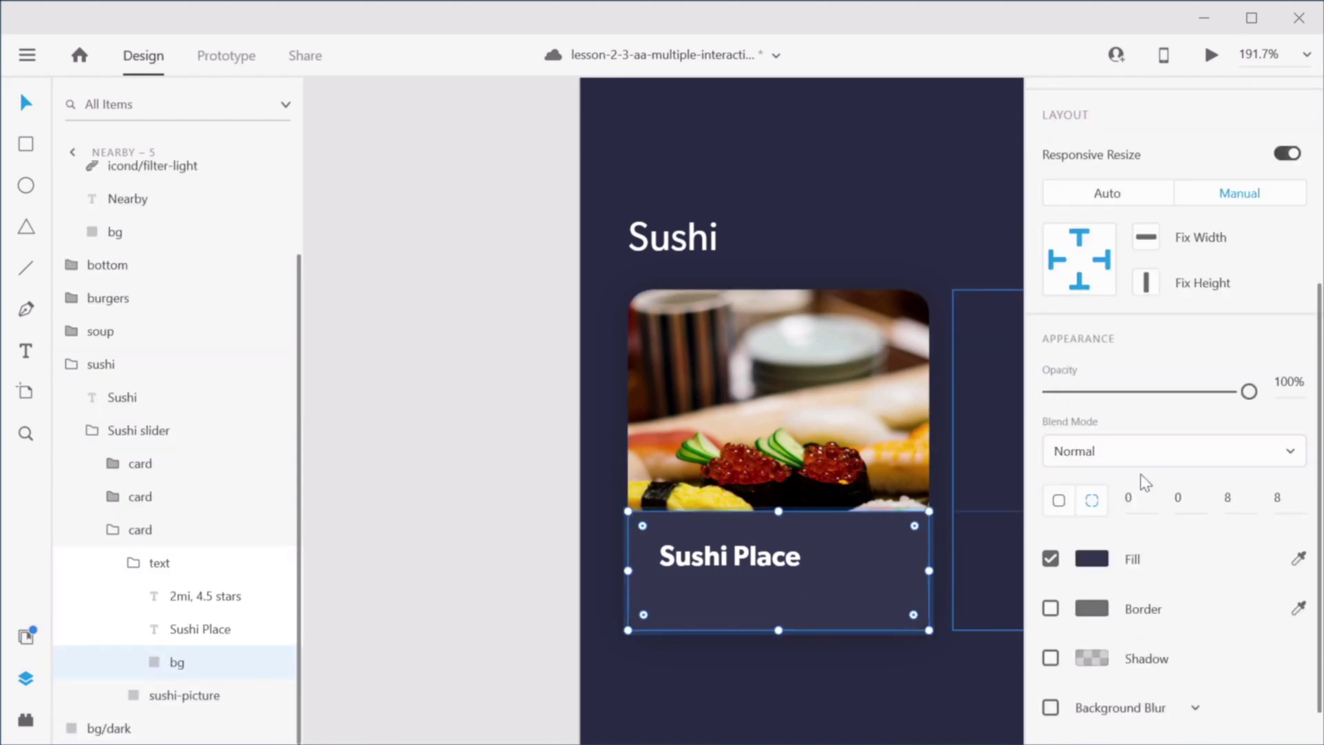
drag(1165, 393, 881, 389)
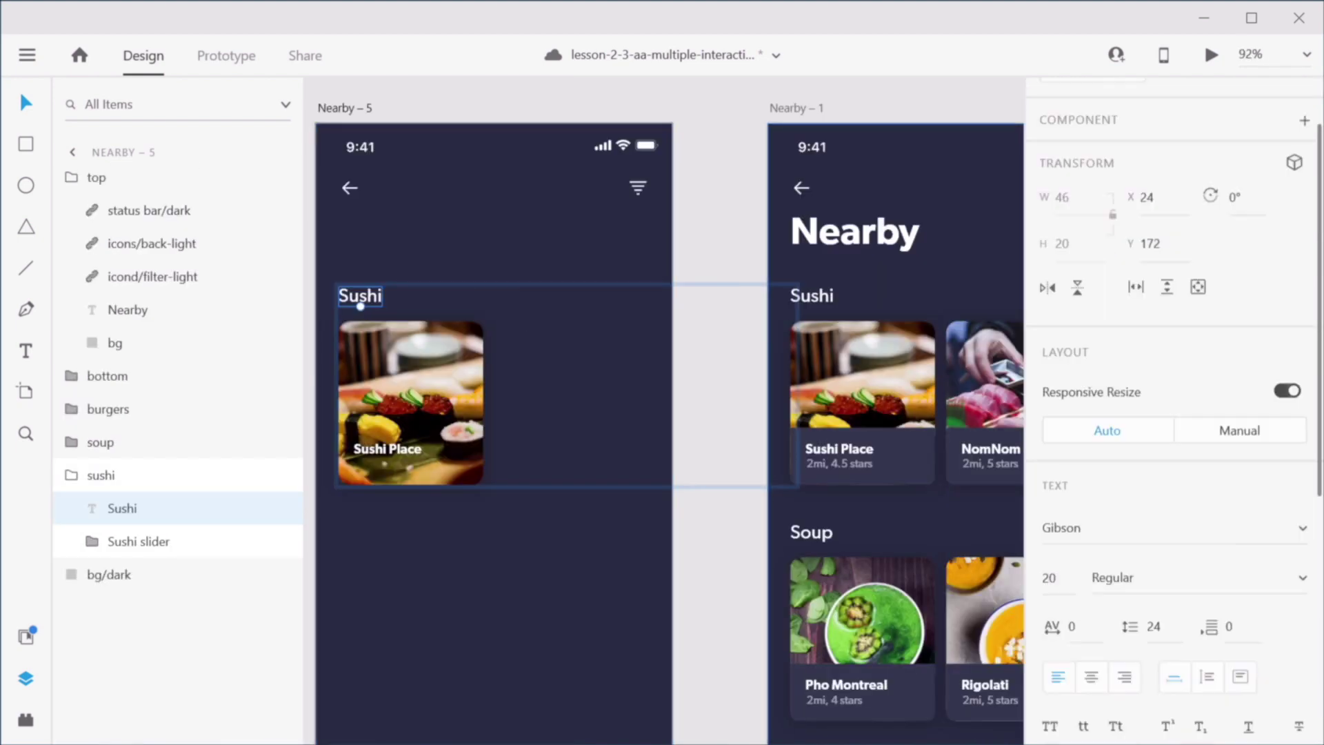
scroll(1177, 531, down, 5)
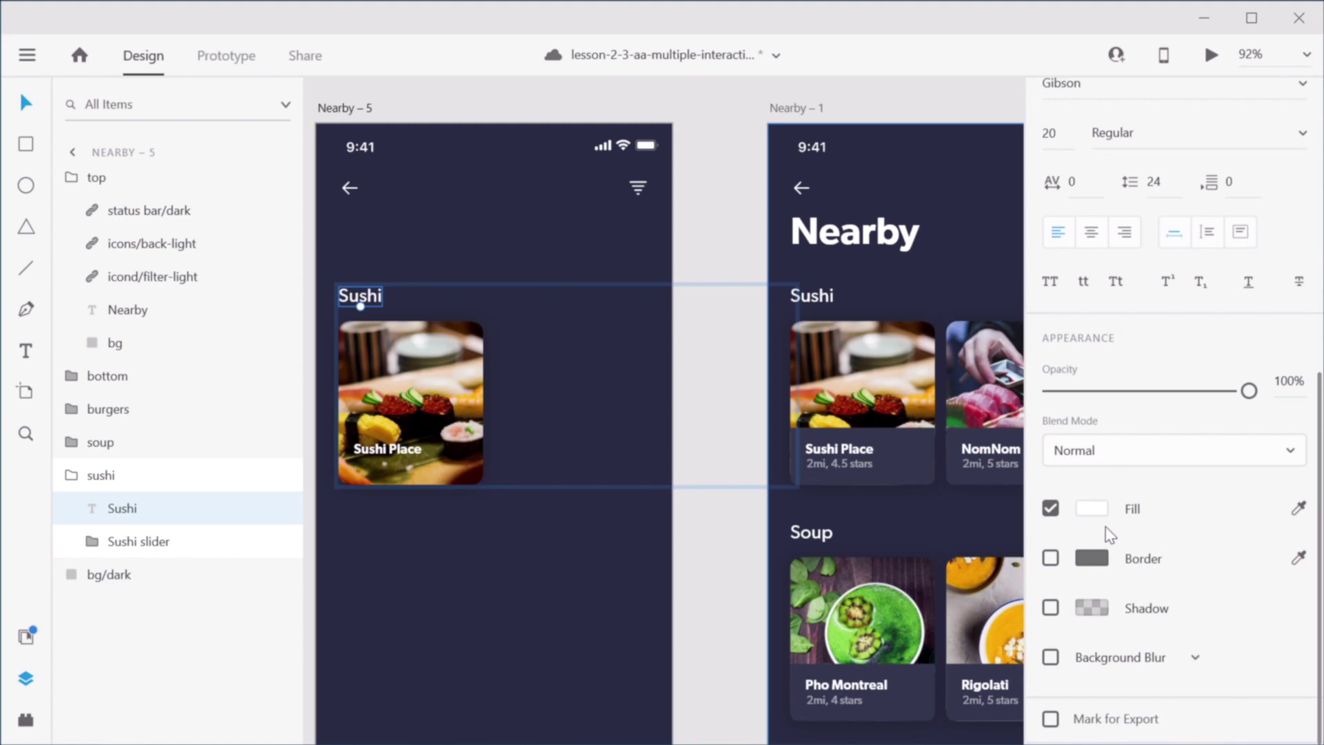
drag(1249, 390, 1046, 389)
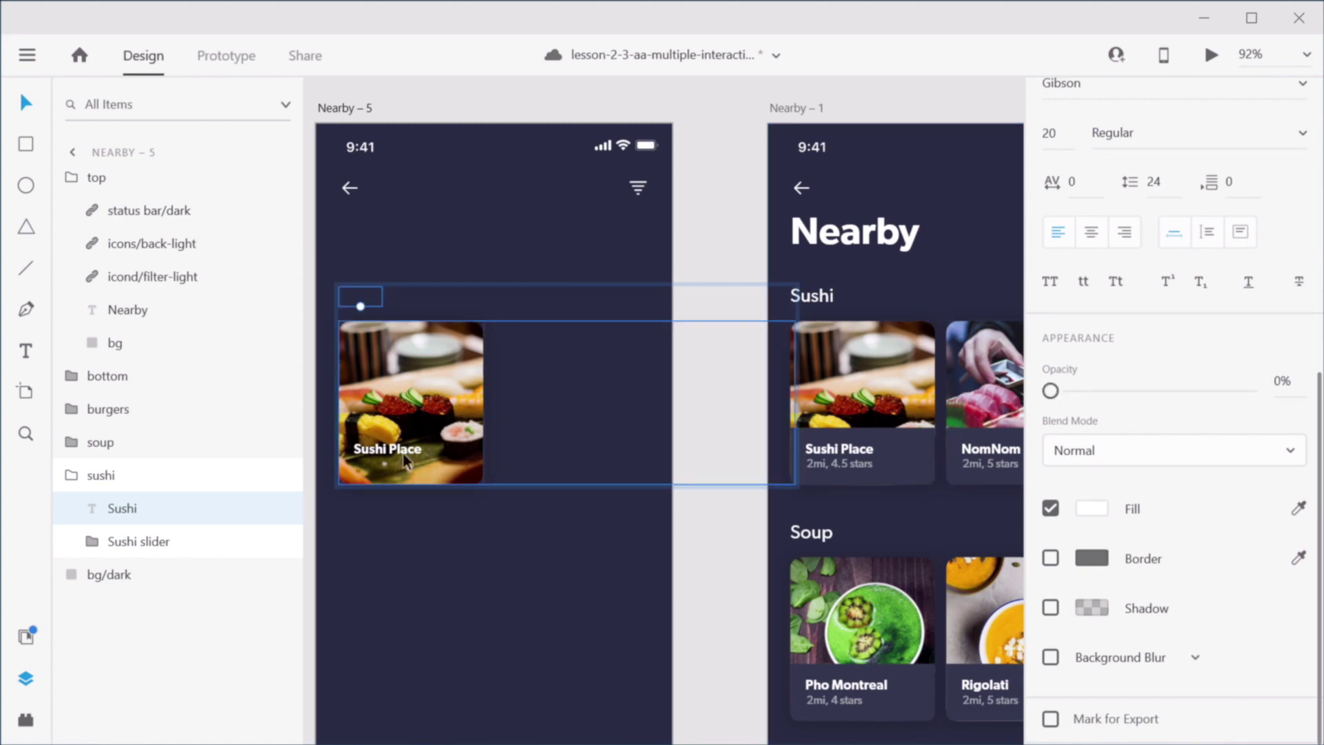
Step: Place sushi-picture at the upper-left corner of Nearby – 5 (X 0, Y 0) and resize it to 375 × 340
click(697, 245)
drag(424, 391, 444, 213)
ctrl+click(469, 406)
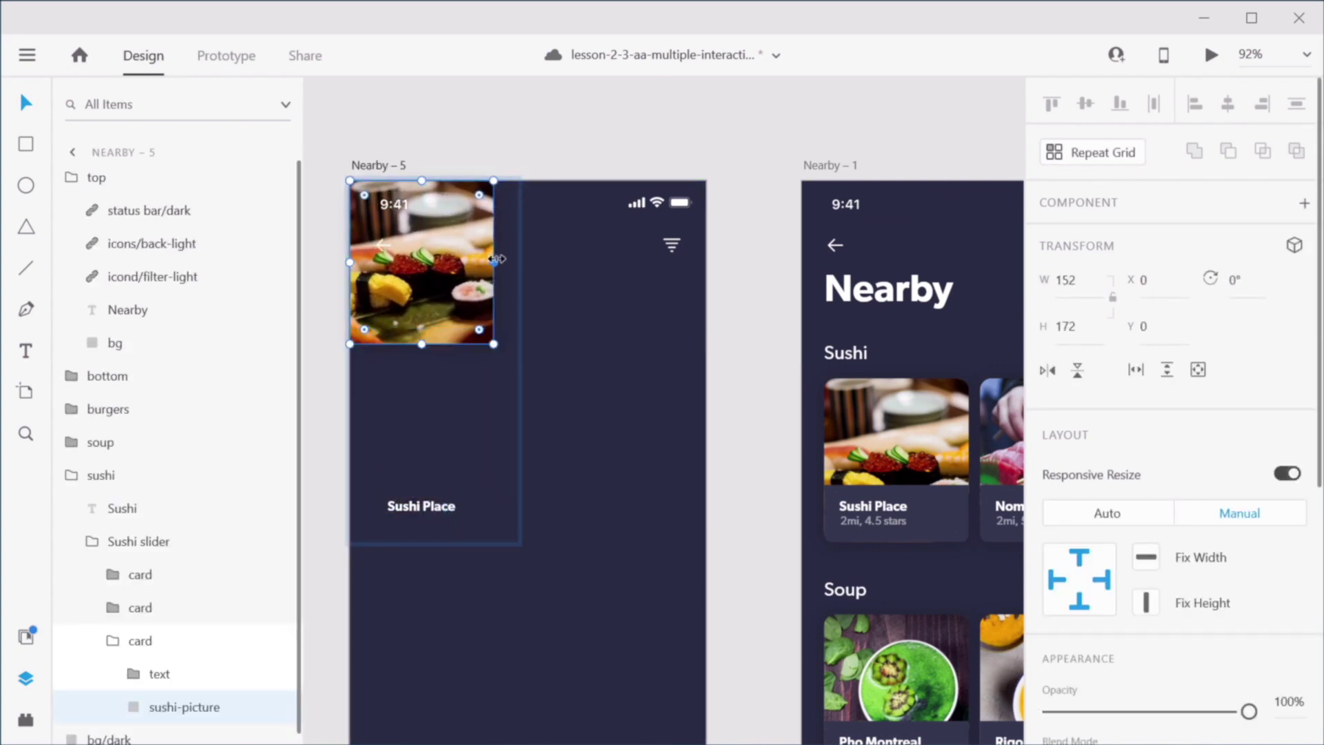
drag(496, 259, 703, 263)
drag(519, 344, 549, 504)
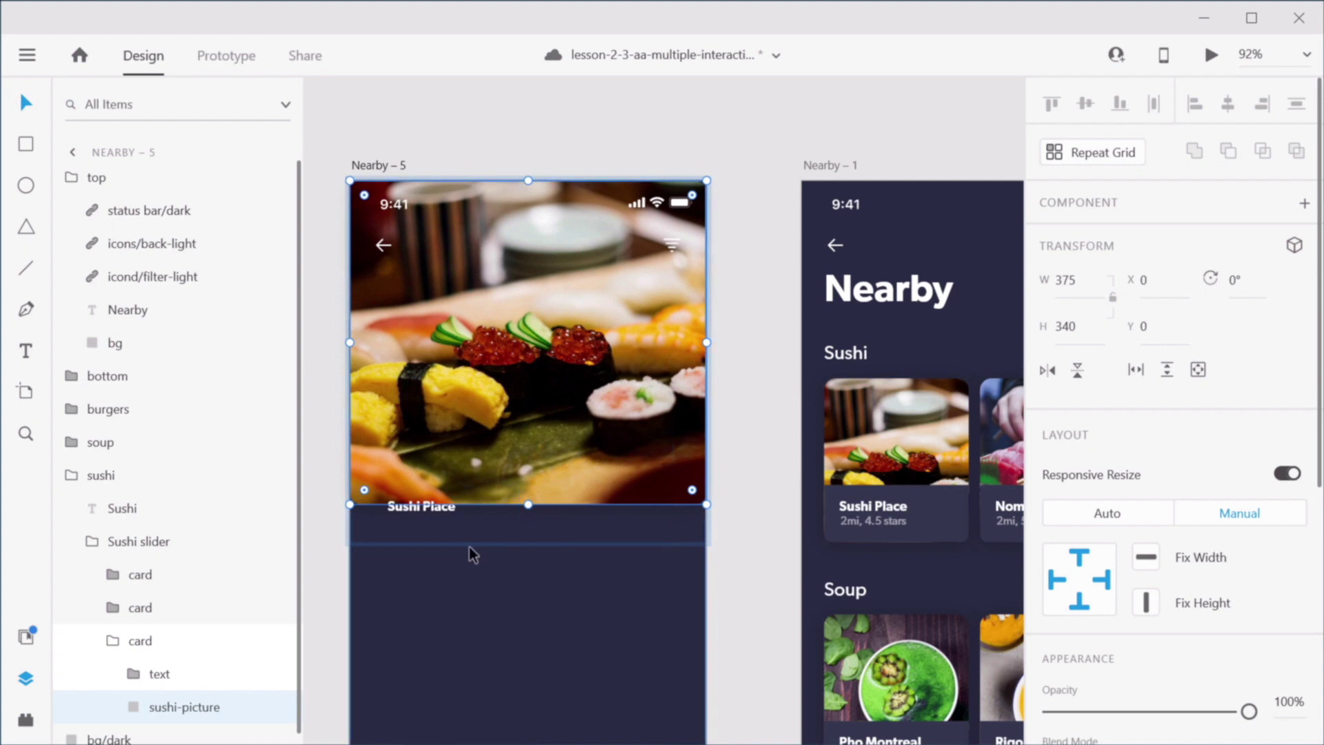
Step: Move the small Sushi Place text up onto the picture and replace it with the large Sushi Place title copied from Sushi Place – 1
double_click(432, 511)
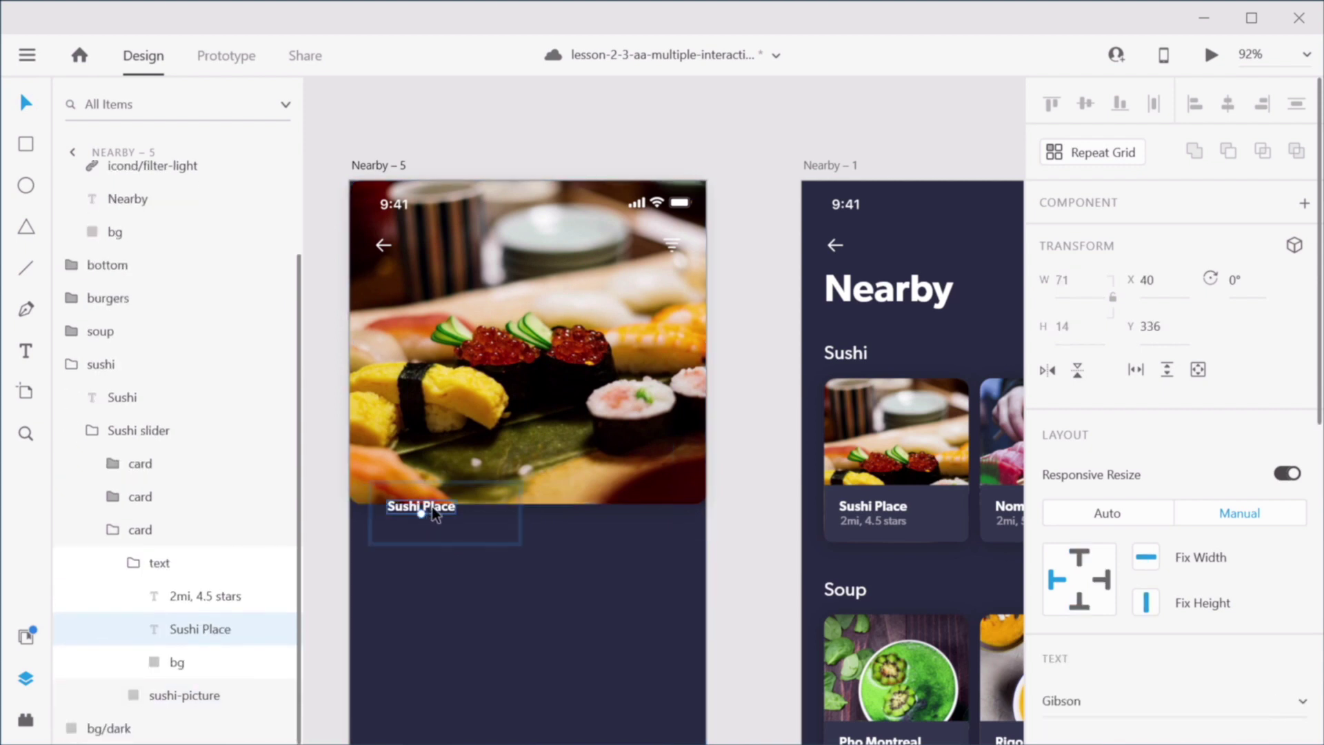
drag(444, 513, 476, 419)
scroll(560, 455, down, 10)
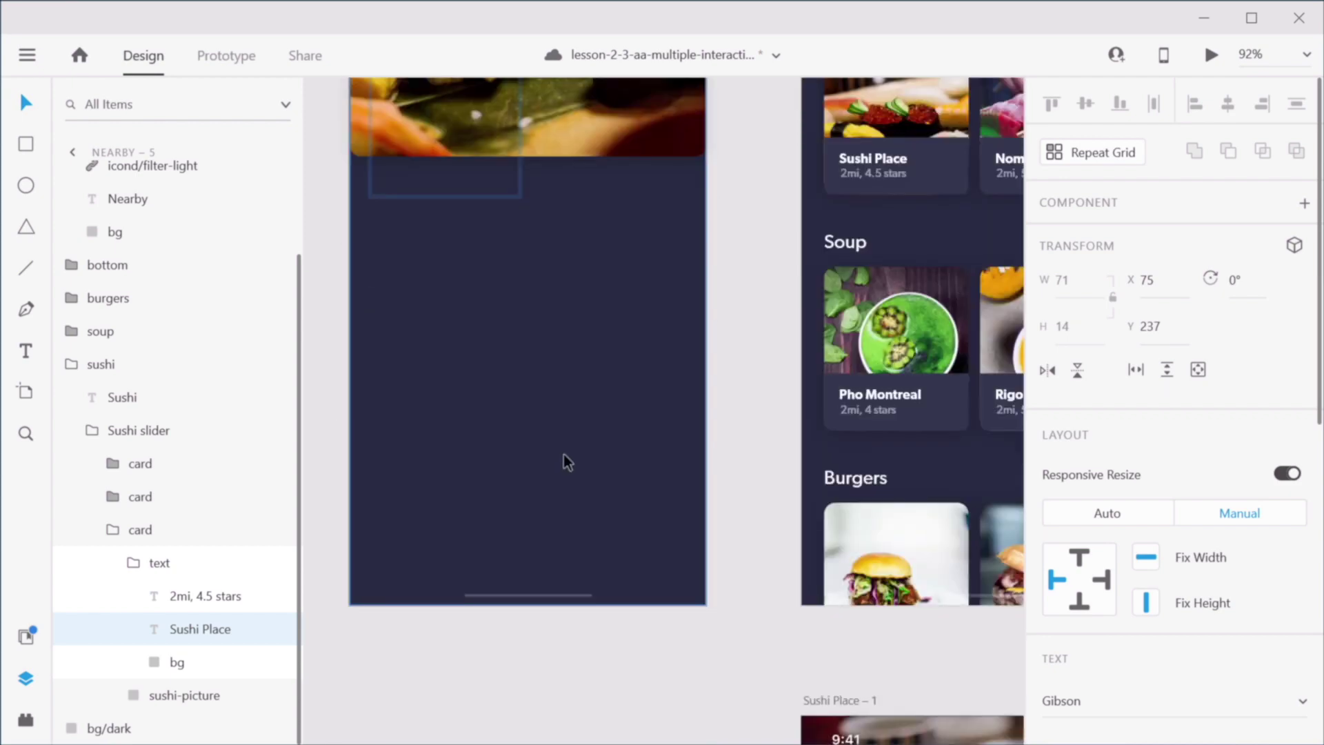
scroll(628, 460, down, 2)
scroll(628, 461, right, 3)
ctrl+click(730, 469)
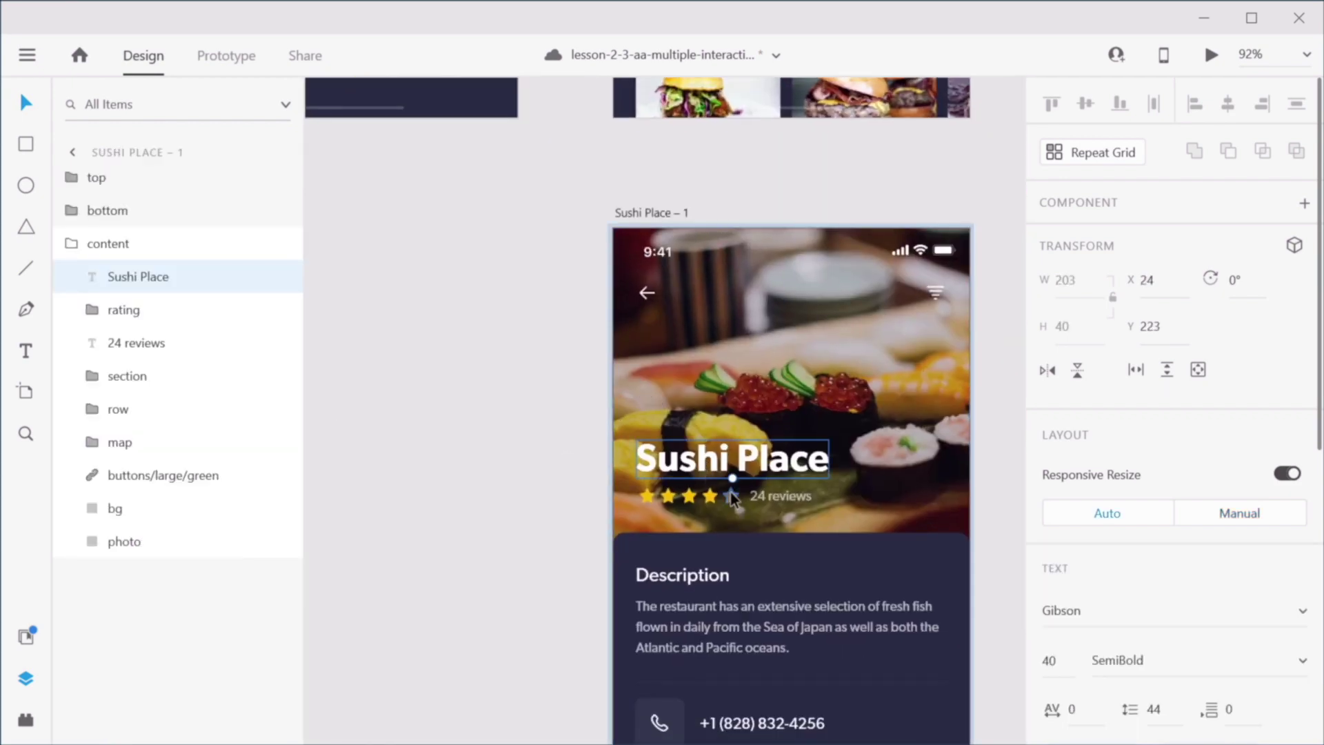
scroll(729, 491, up, 12)
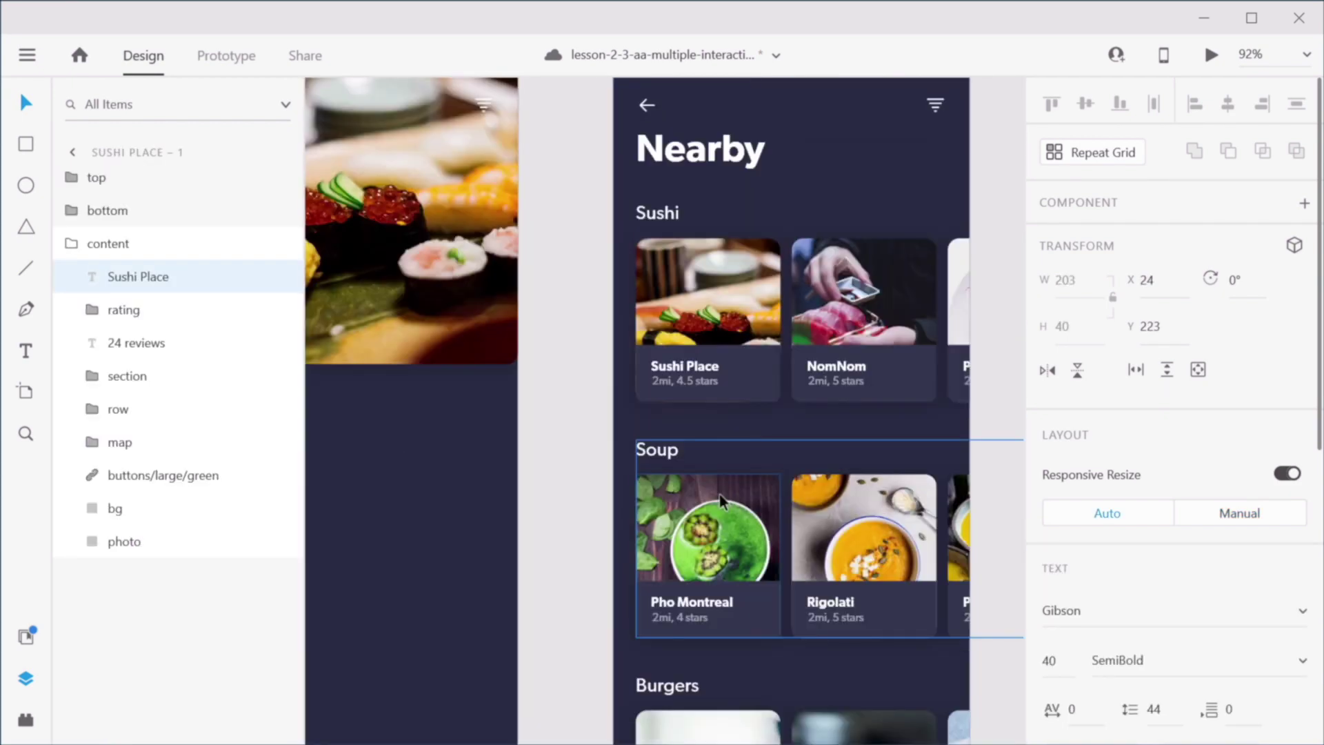
drag(360, 310, 704, 386)
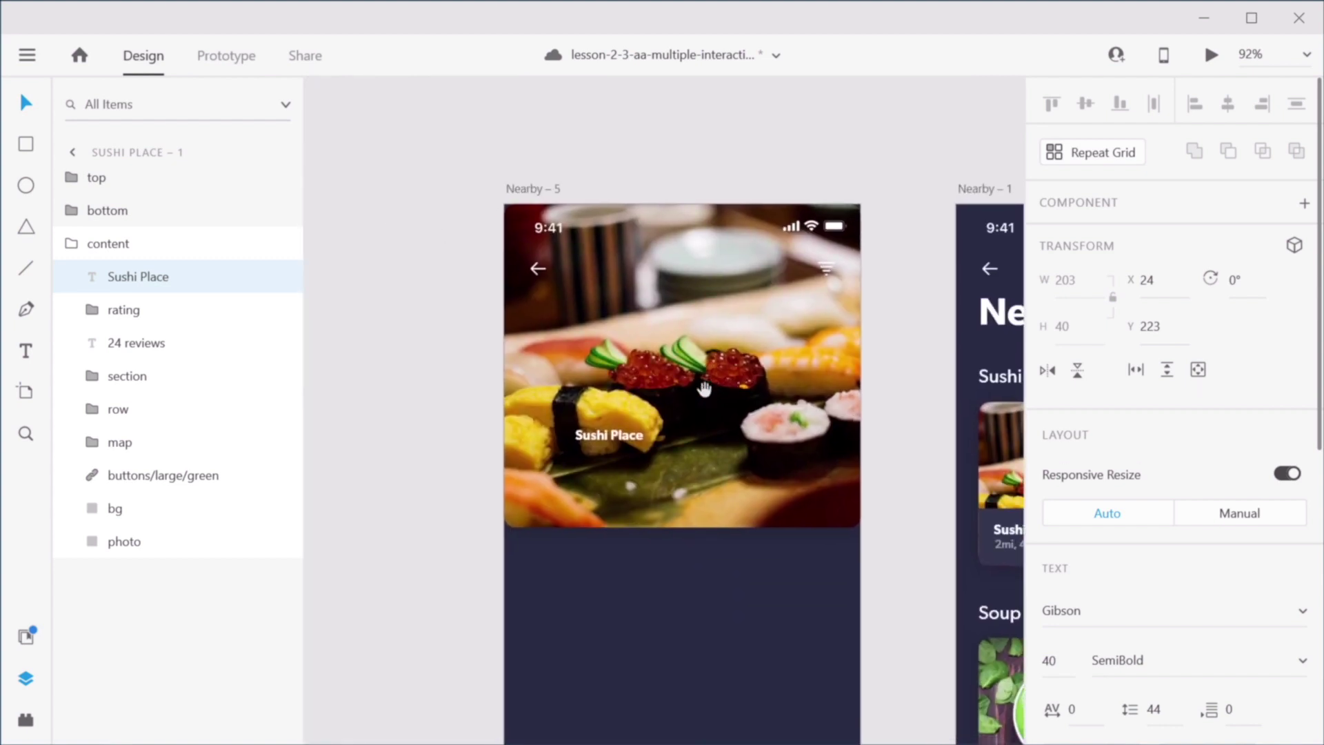
ctrl+click(618, 439)
key(ctrl+v)
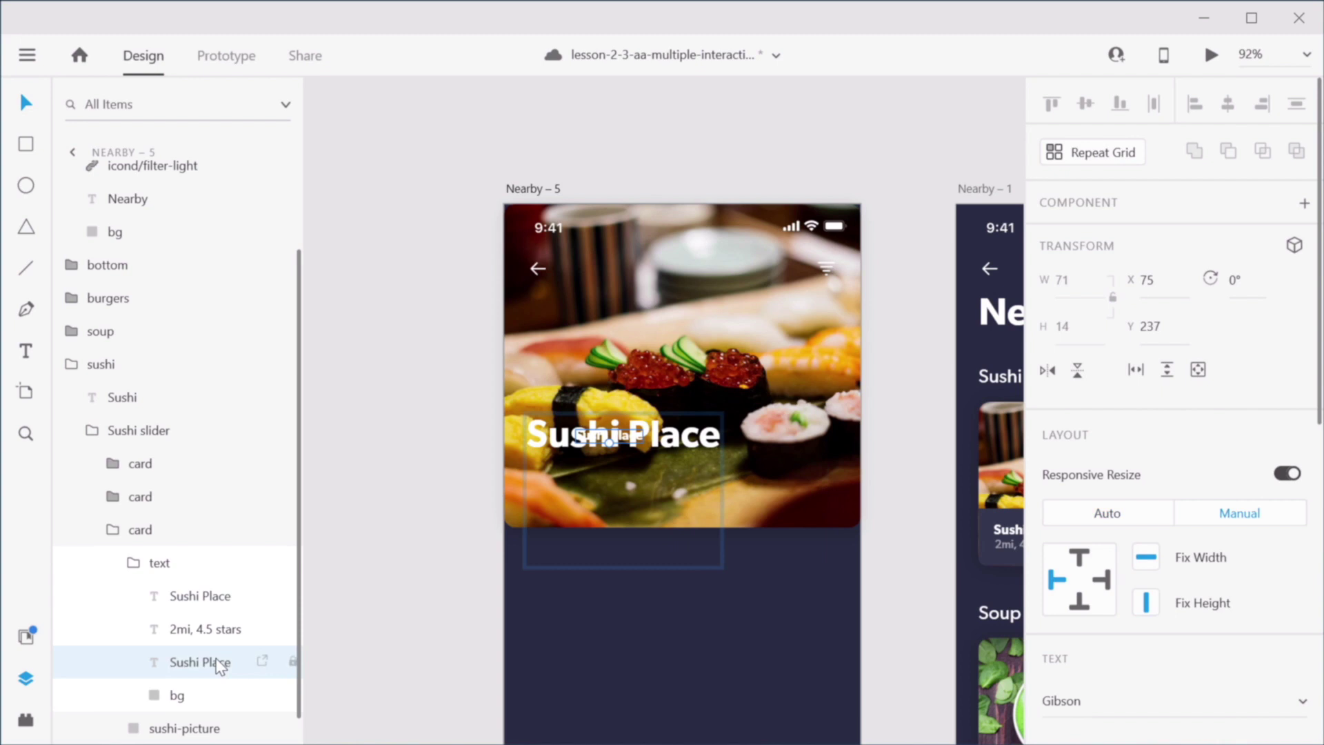
key(Delete)
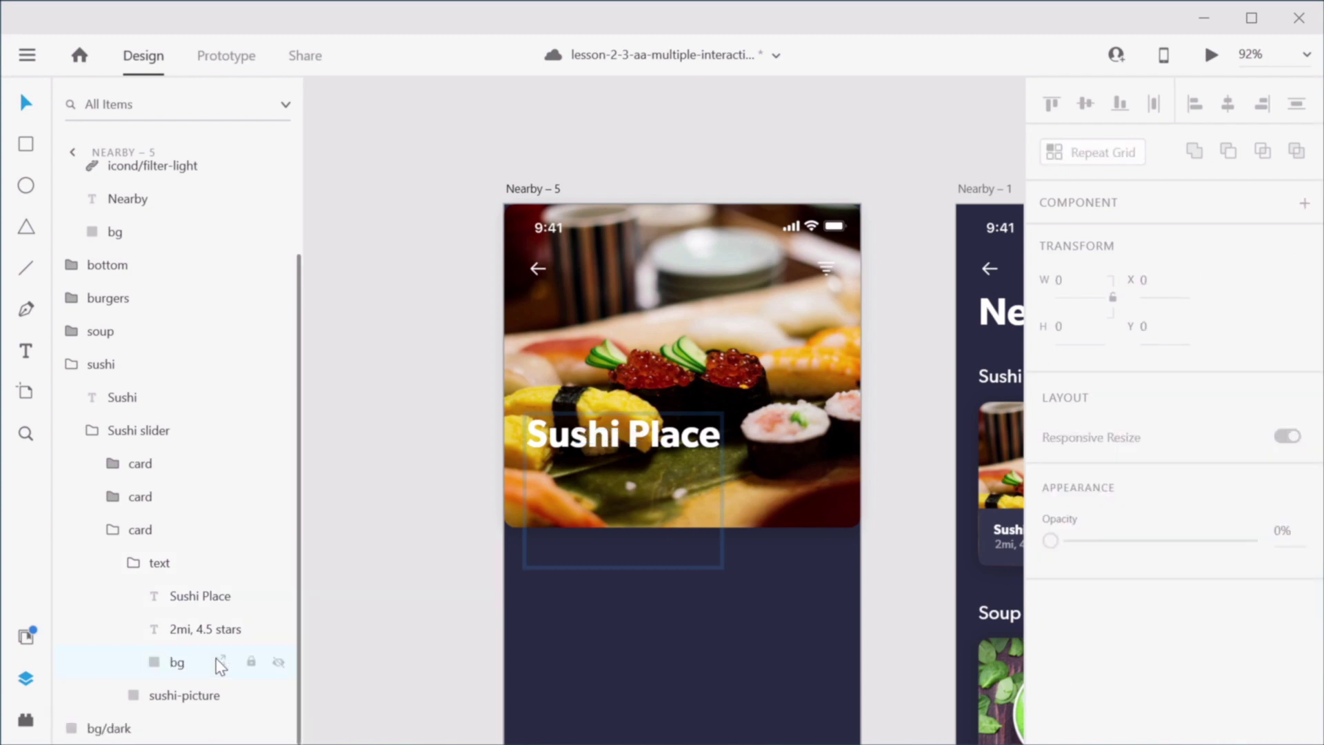
click(924, 395)
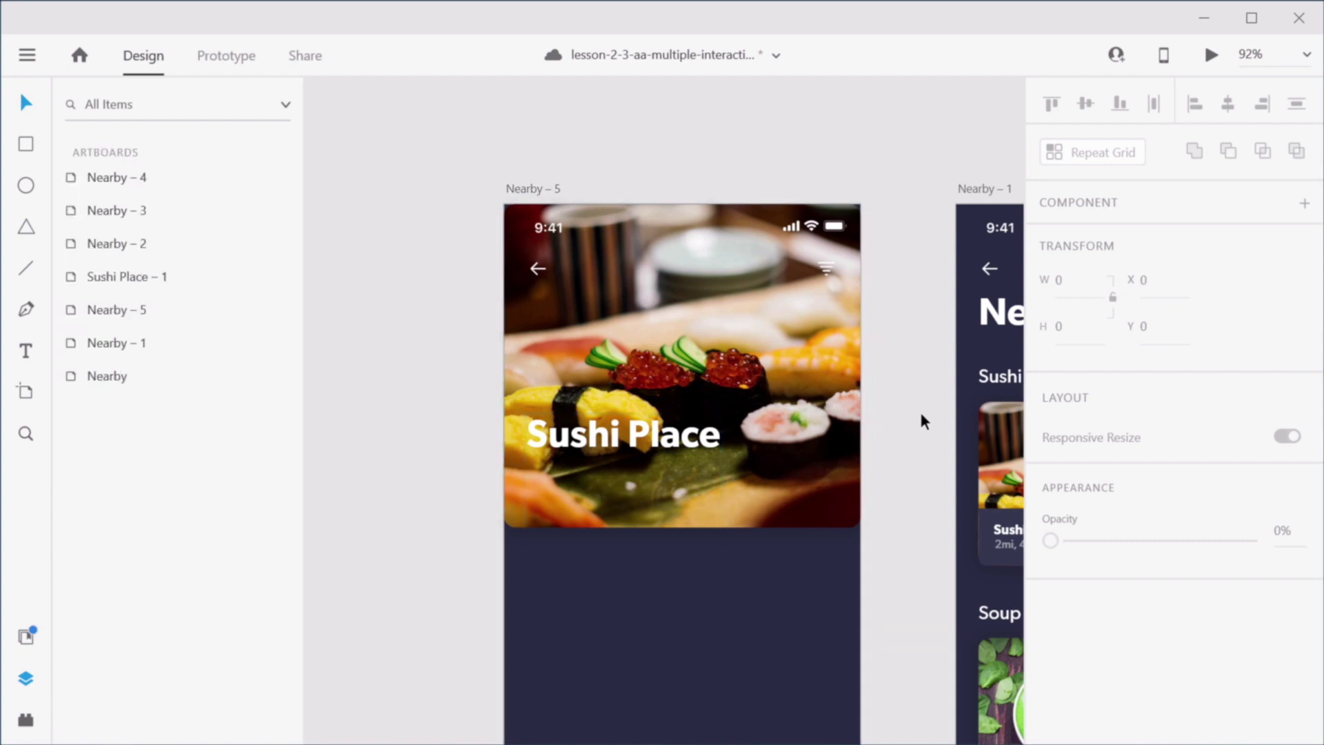
Step: In Prototype mode, add a second interaction linking the Sushi Place card on Nearby – 1 to Nearby – 5 with a Tap trigger and Auto-Animate
drag(907, 377, 779, 343)
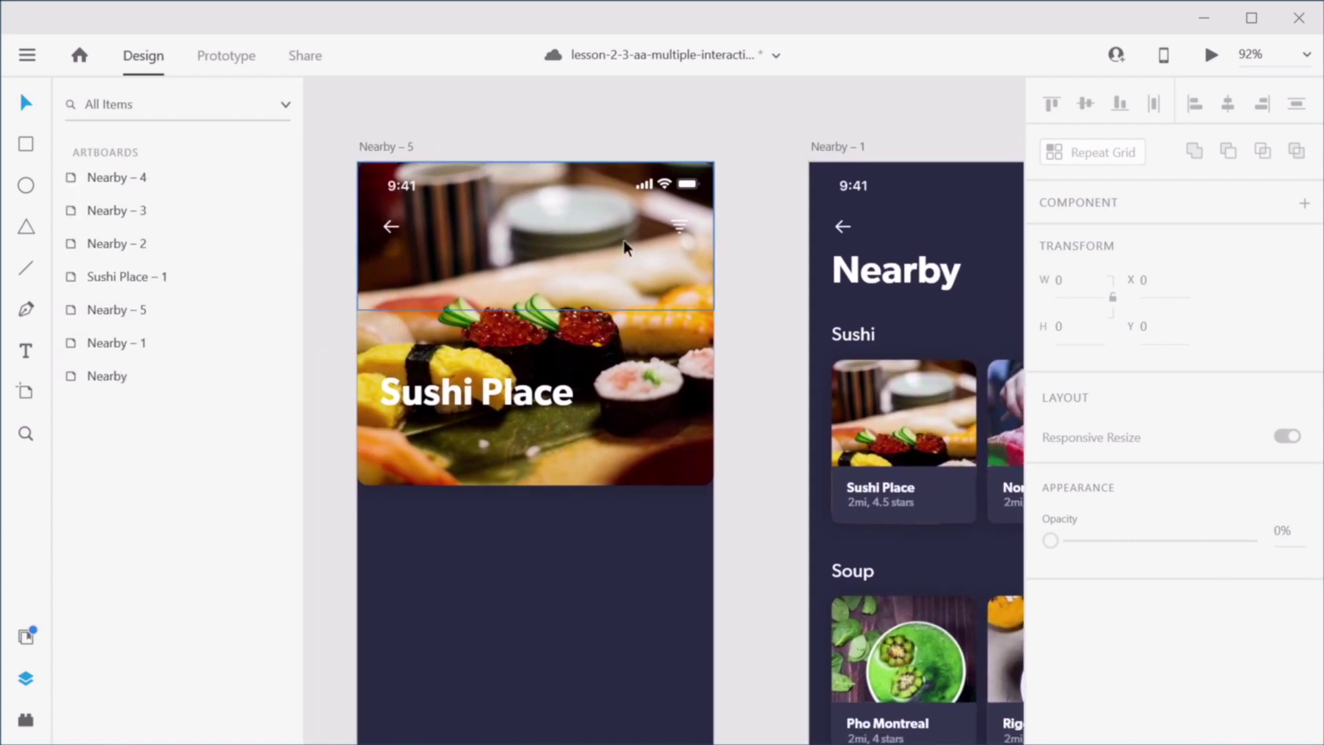
click(250, 63)
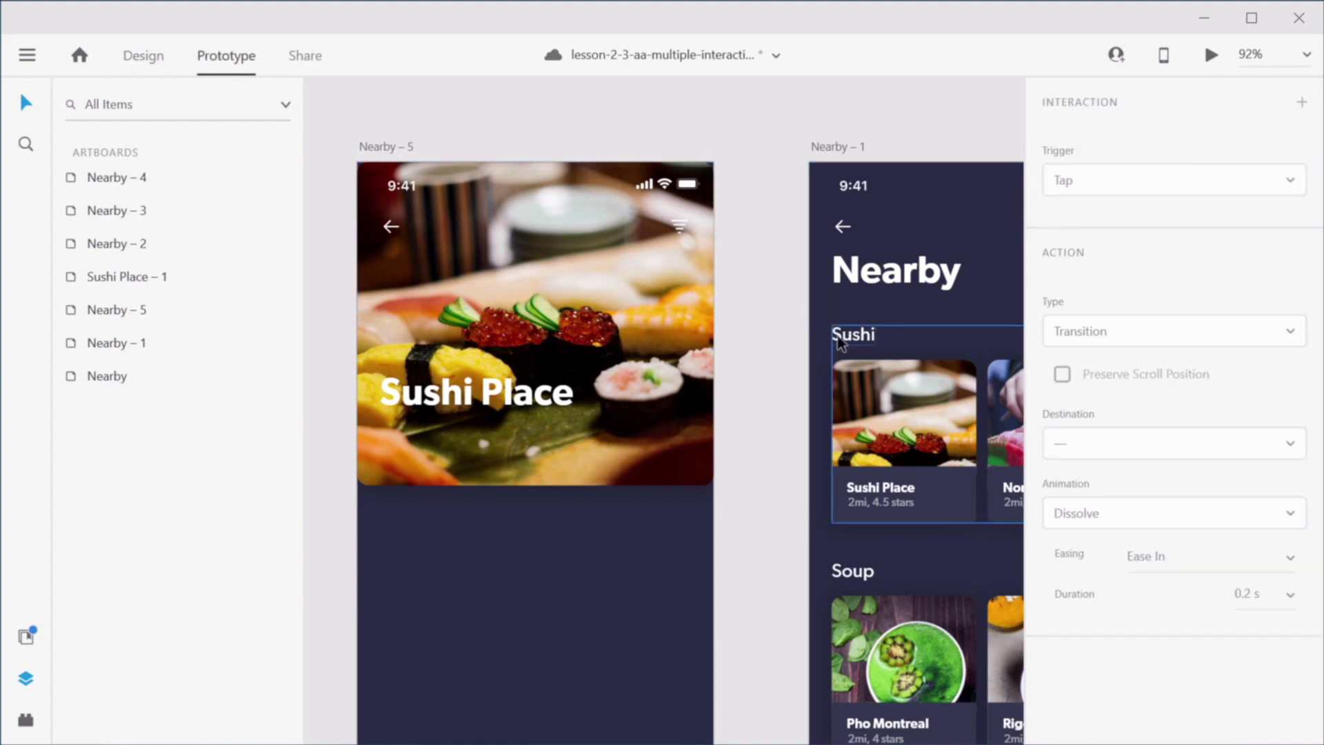
double_click(879, 411)
double_click(879, 412)
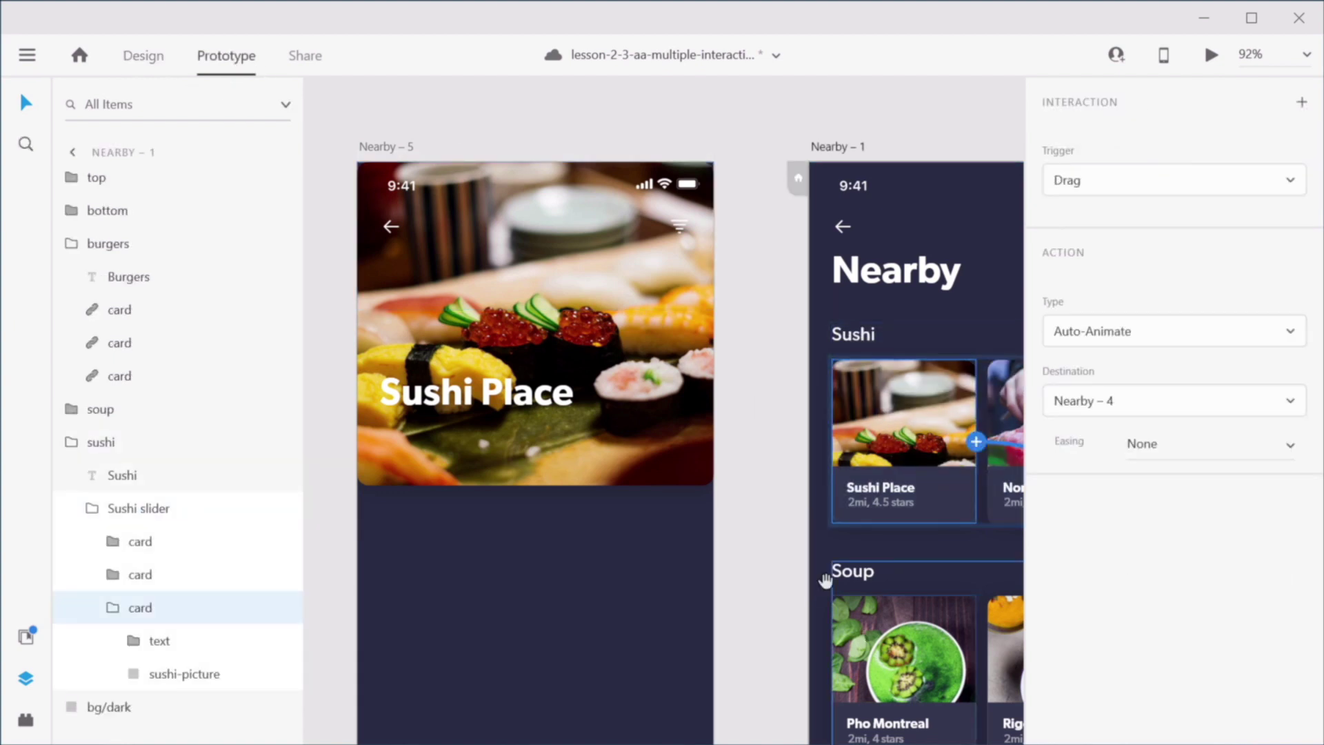
drag(736, 483, 609, 451)
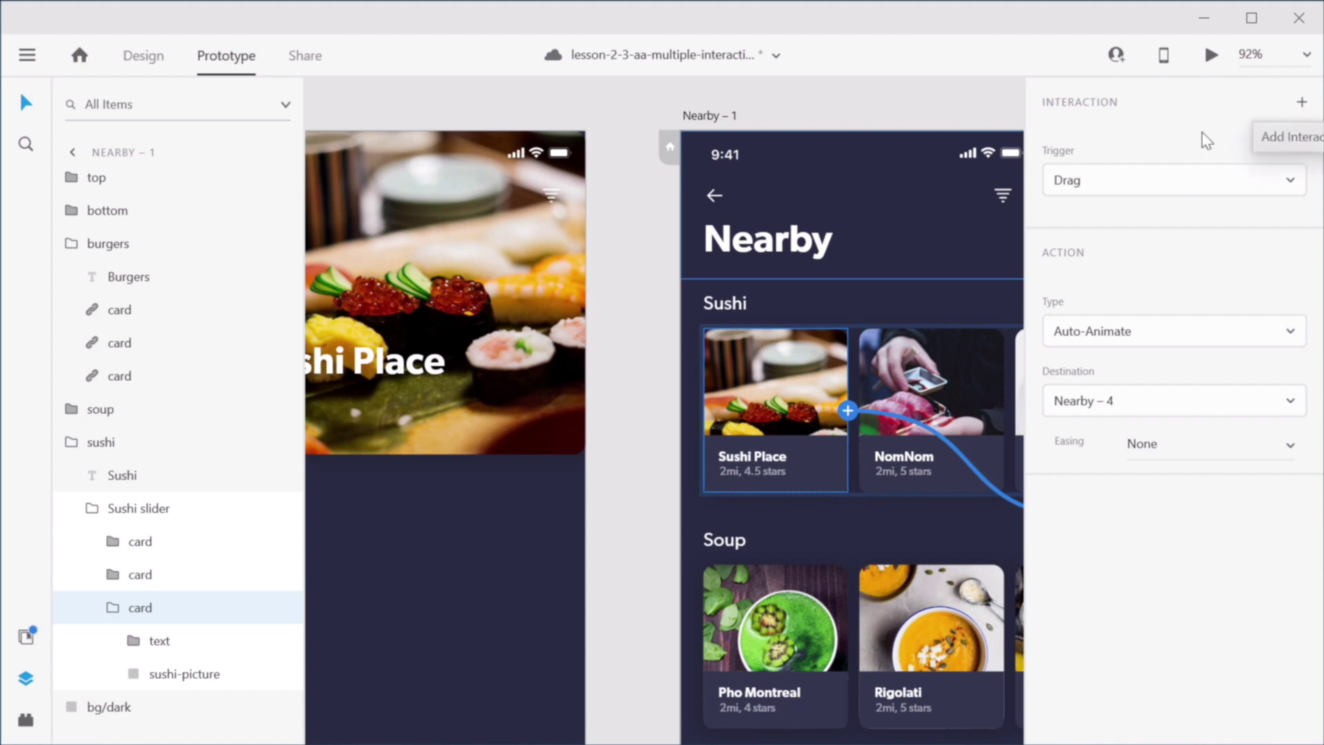
drag(848, 410, 546, 560)
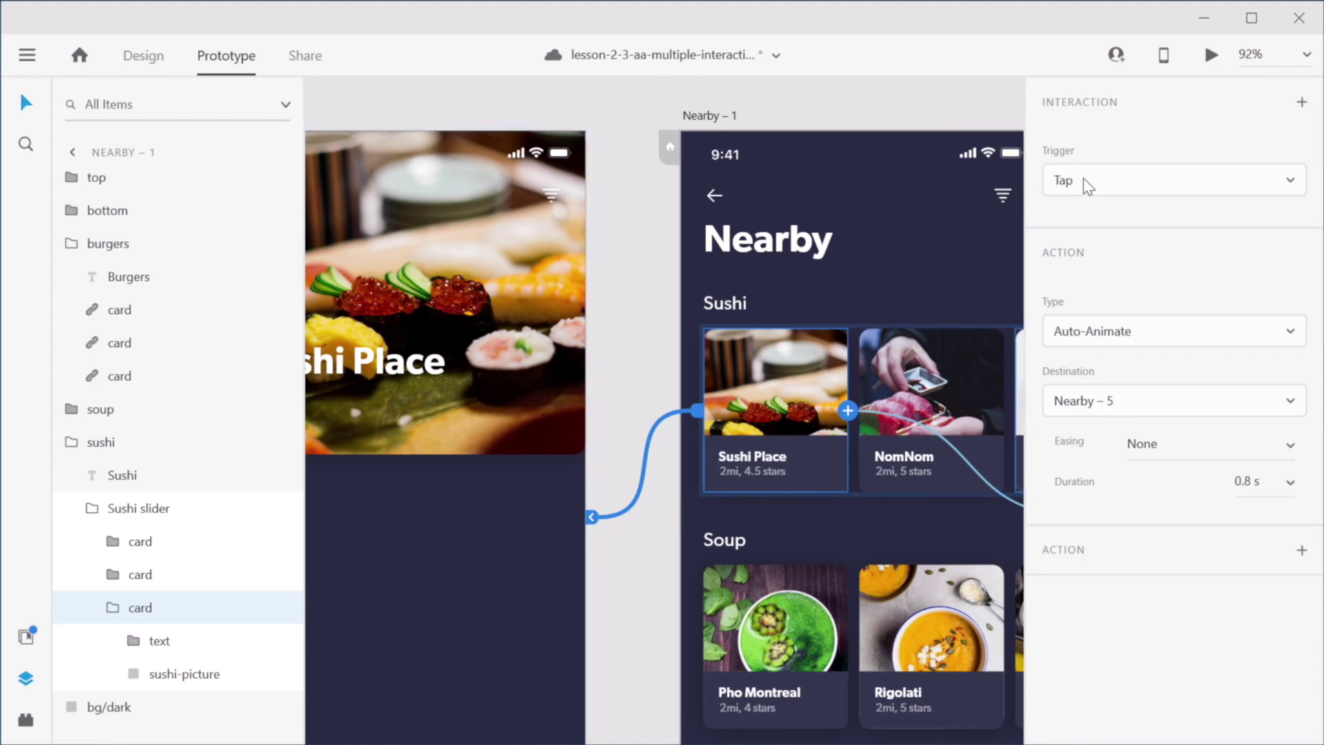
Step: Set the easing of the Sushi Place card's tap interaction to Ease In-Out
click(1287, 444)
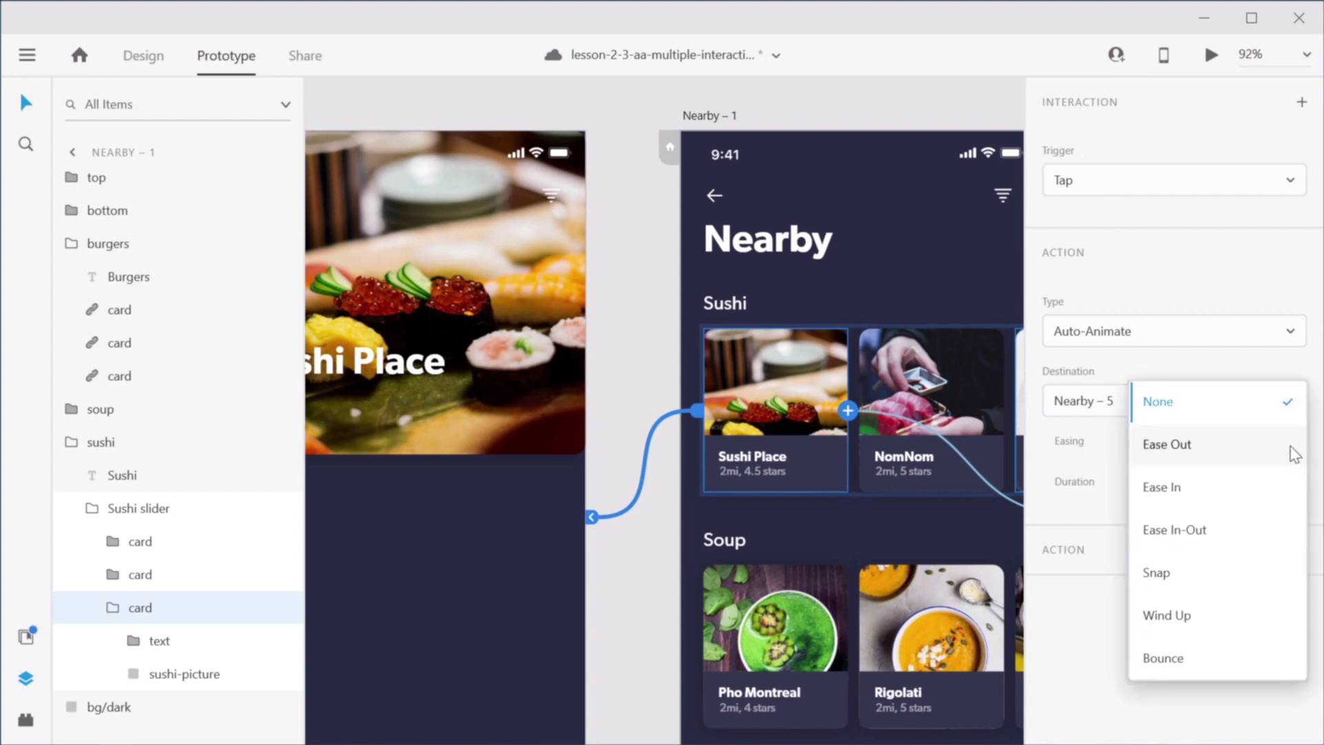
click(1205, 534)
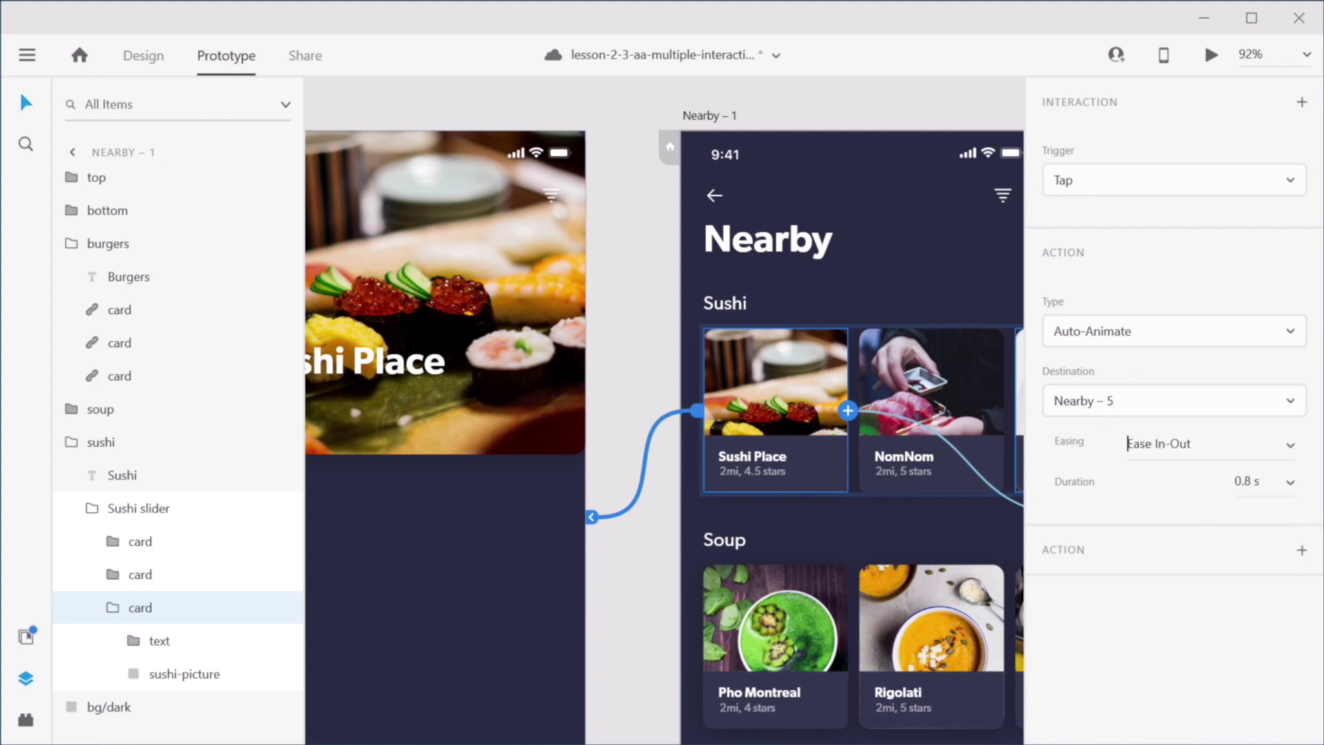
Step: Preview the prototype from Nearby – 1, testing the swipe on the Sushi row and the tap on the Sushi Place card
click(719, 119)
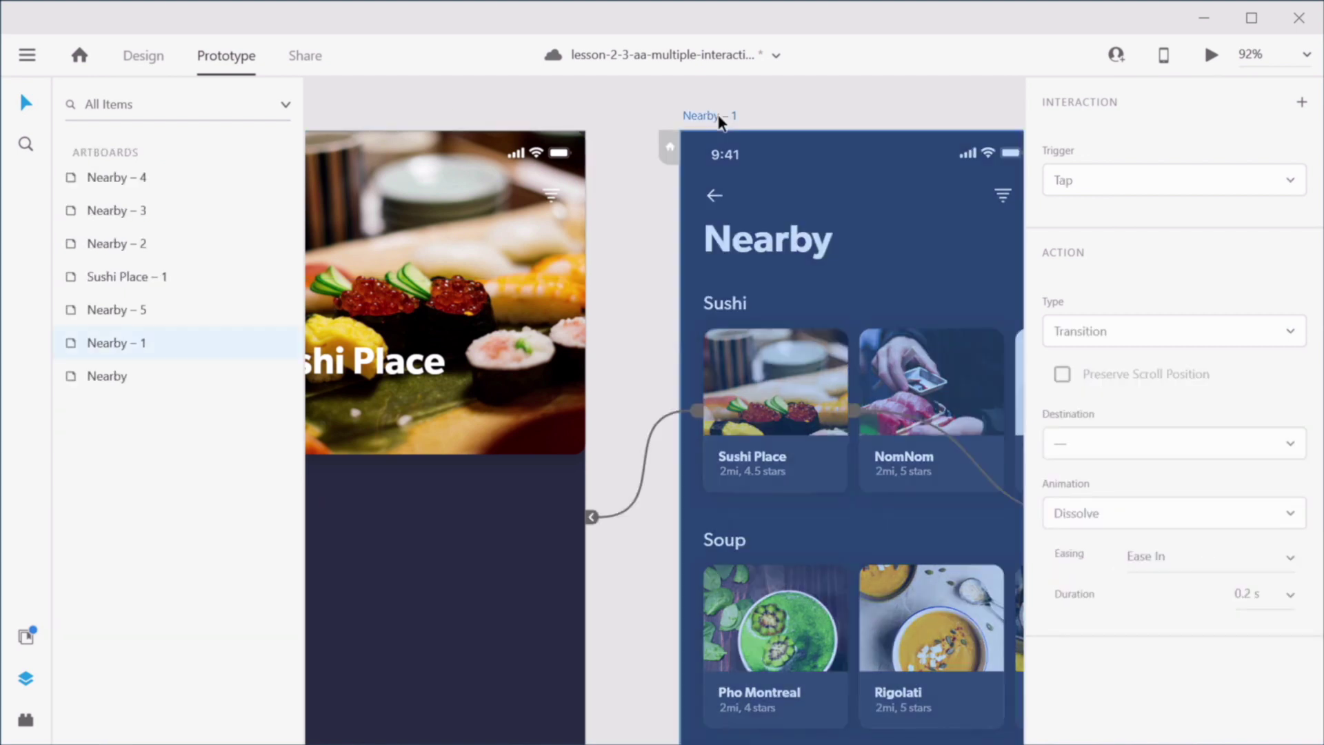
click(1211, 57)
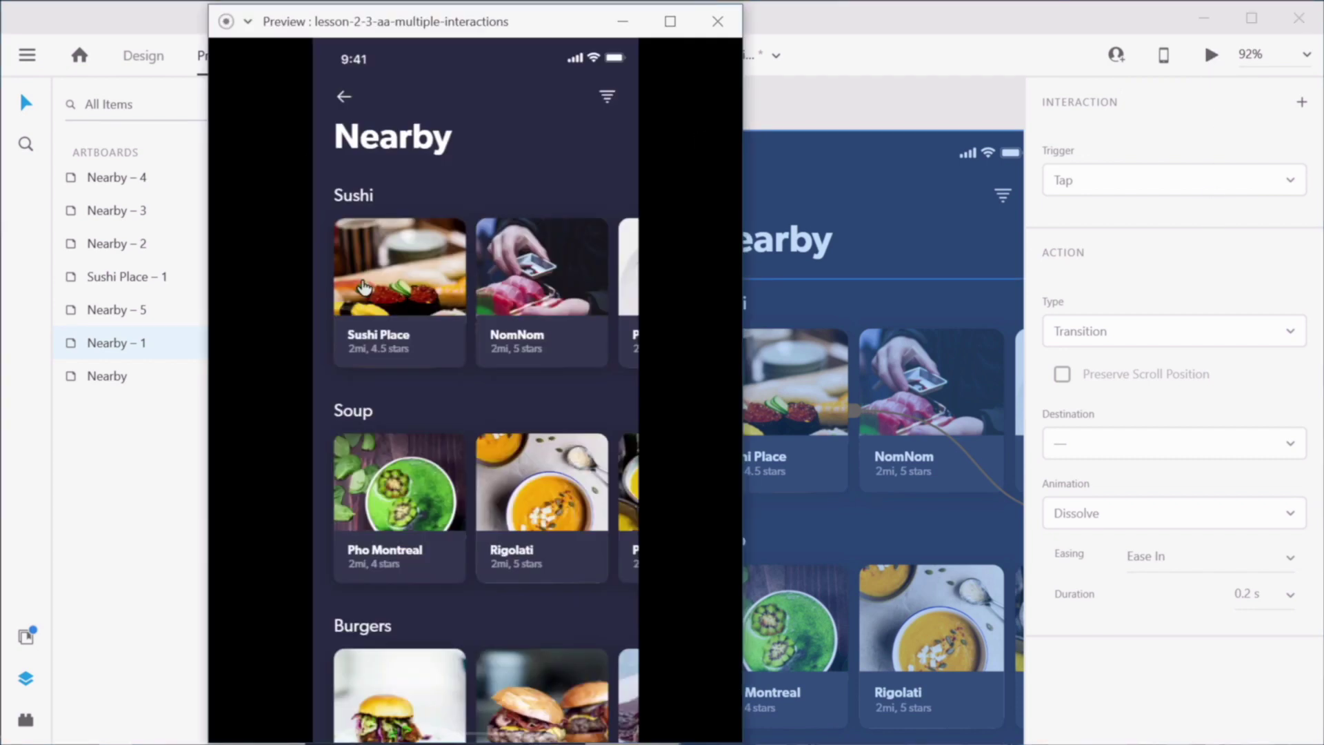
drag(461, 270, 230, 351)
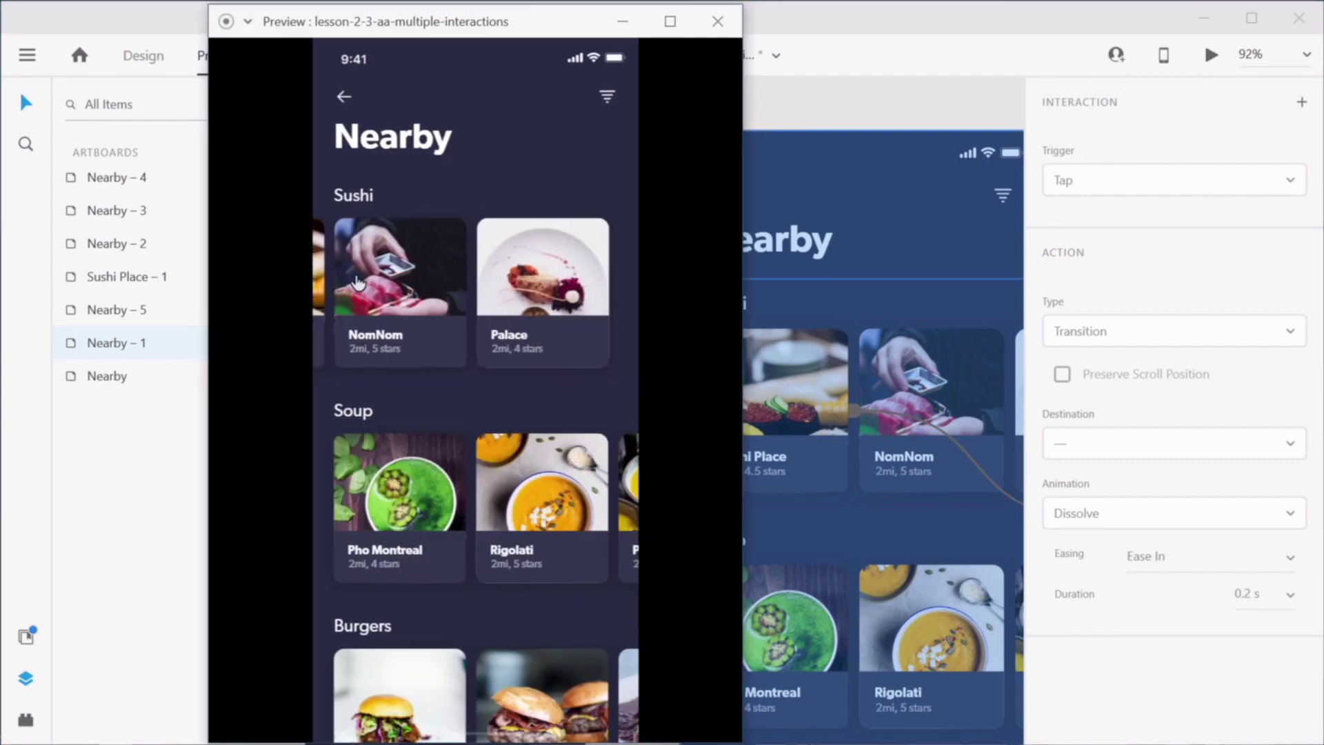
drag(358, 282, 532, 290)
drag(429, 282, 316, 348)
drag(382, 268, 722, 419)
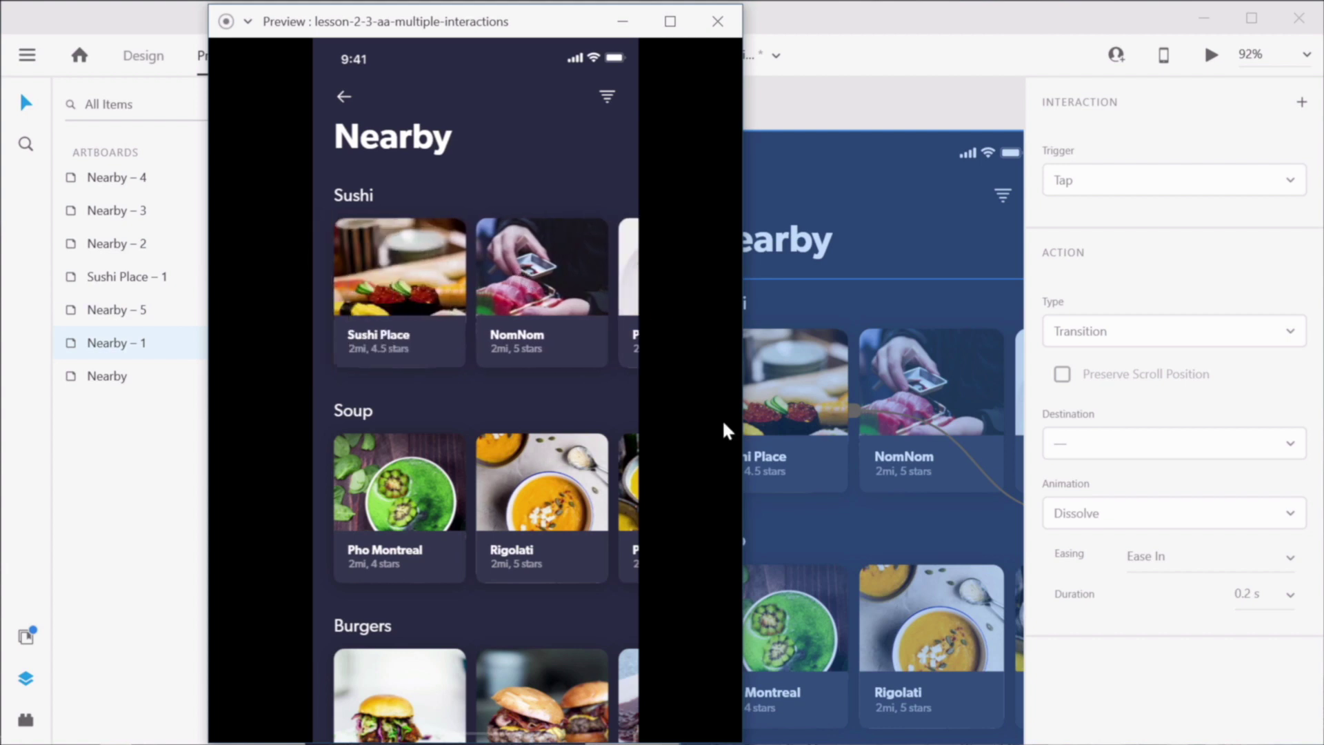
click(403, 270)
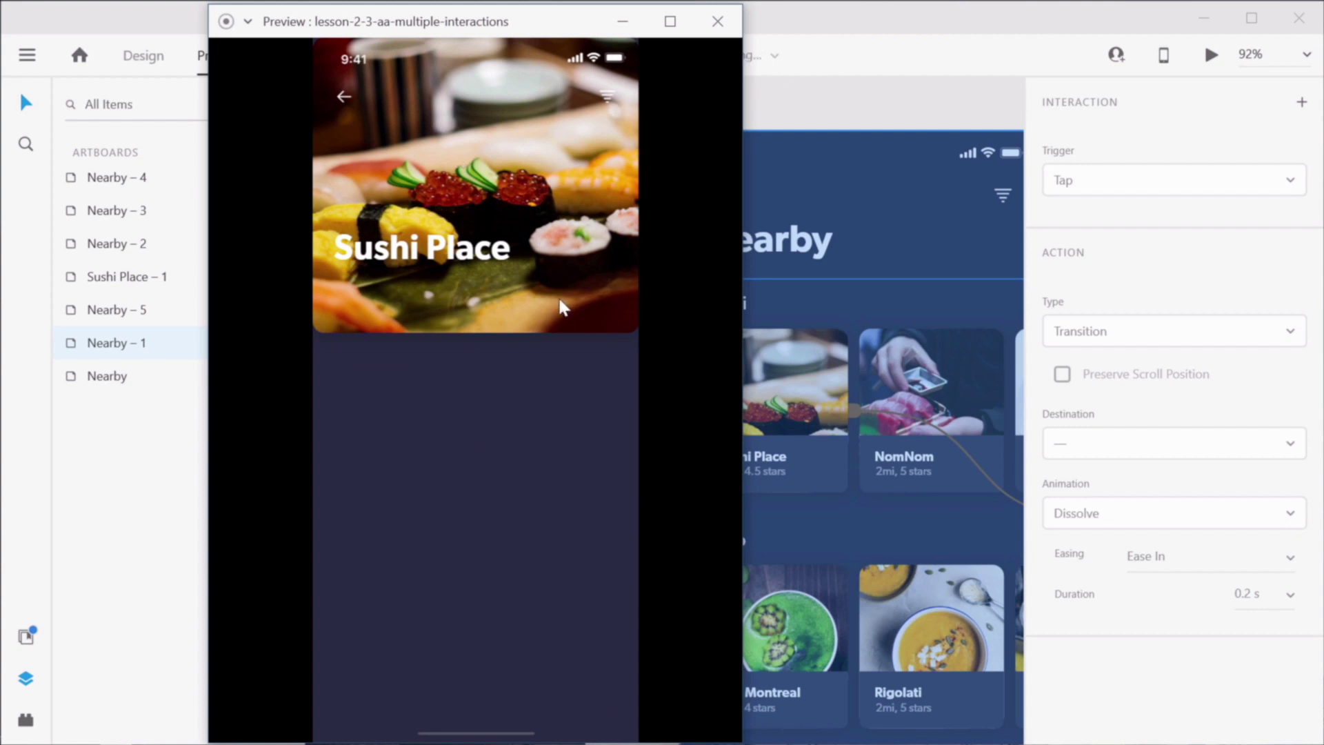
click(807, 91)
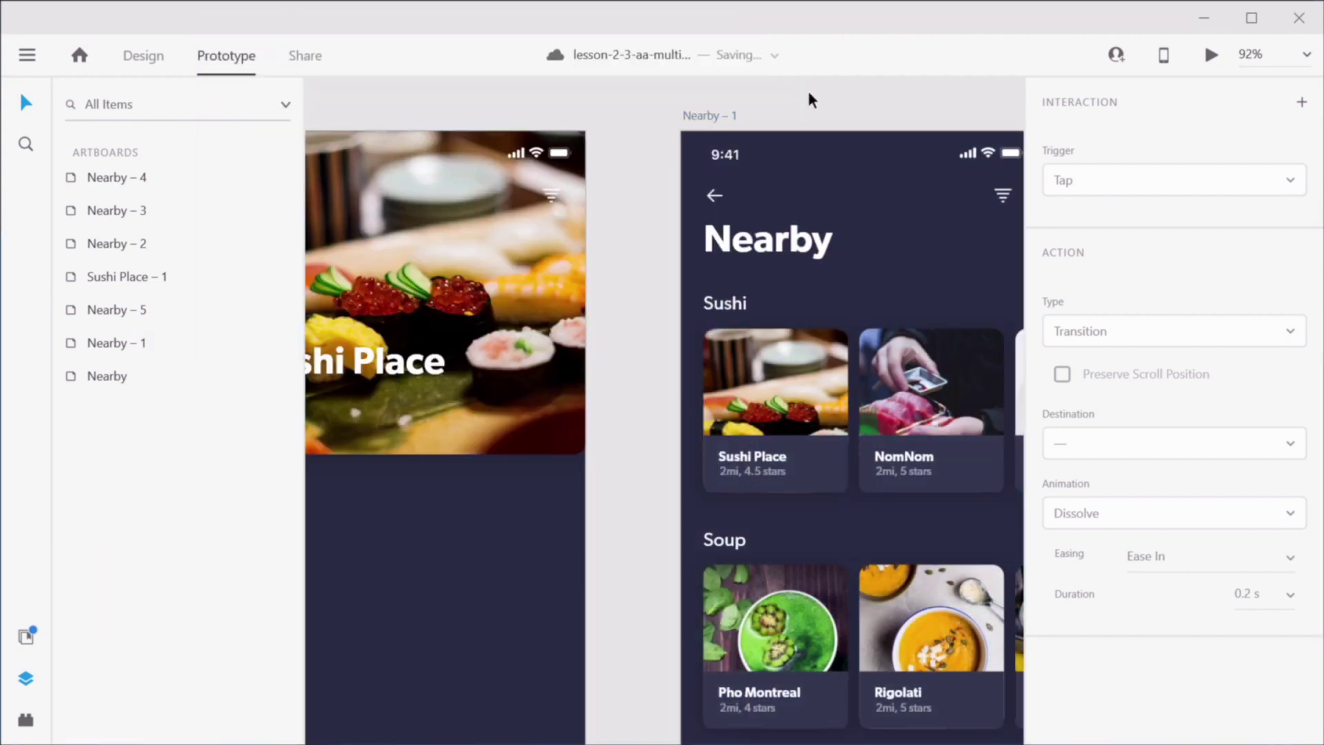
Step: Link the back arrow icon on Nearby – 5 to Nearby – 1 with a Tap trigger, Auto-Animate, Ease In-Out and 0.8 s
drag(513, 320, 795, 339)
click(544, 216)
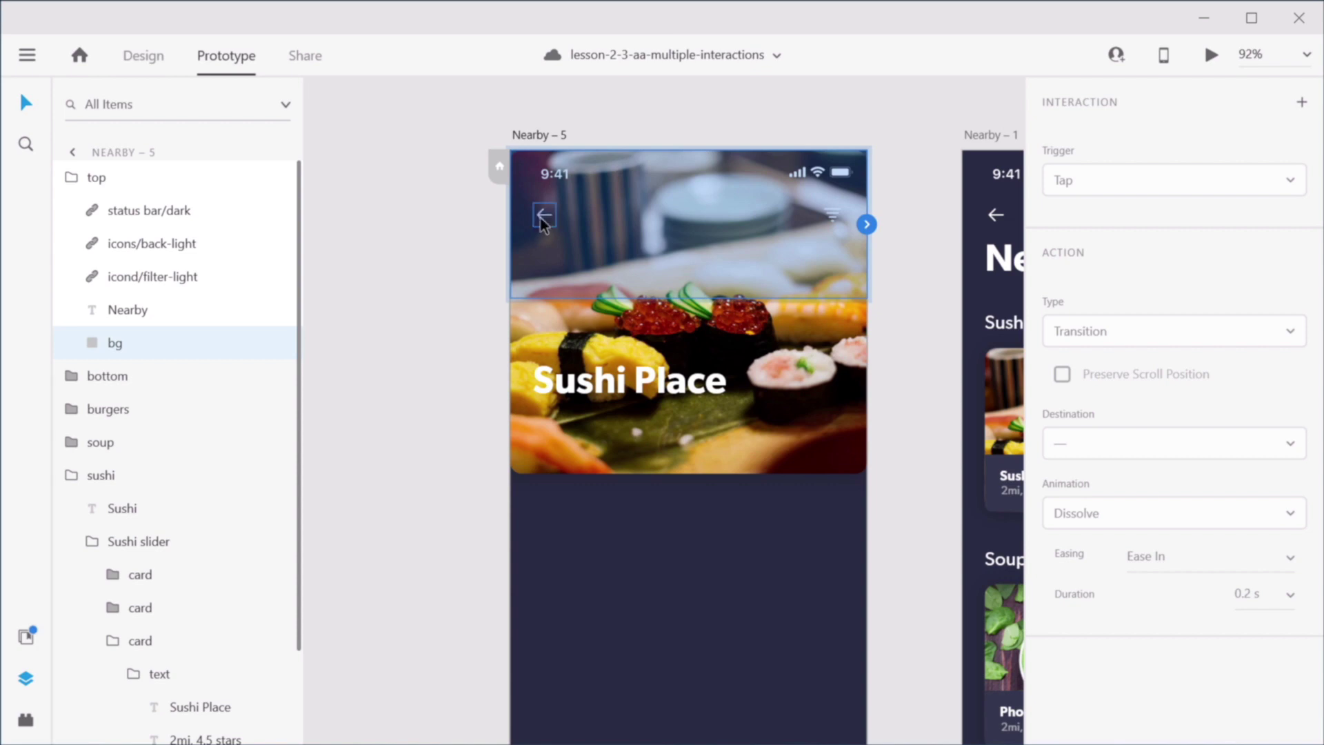
double_click(541, 216)
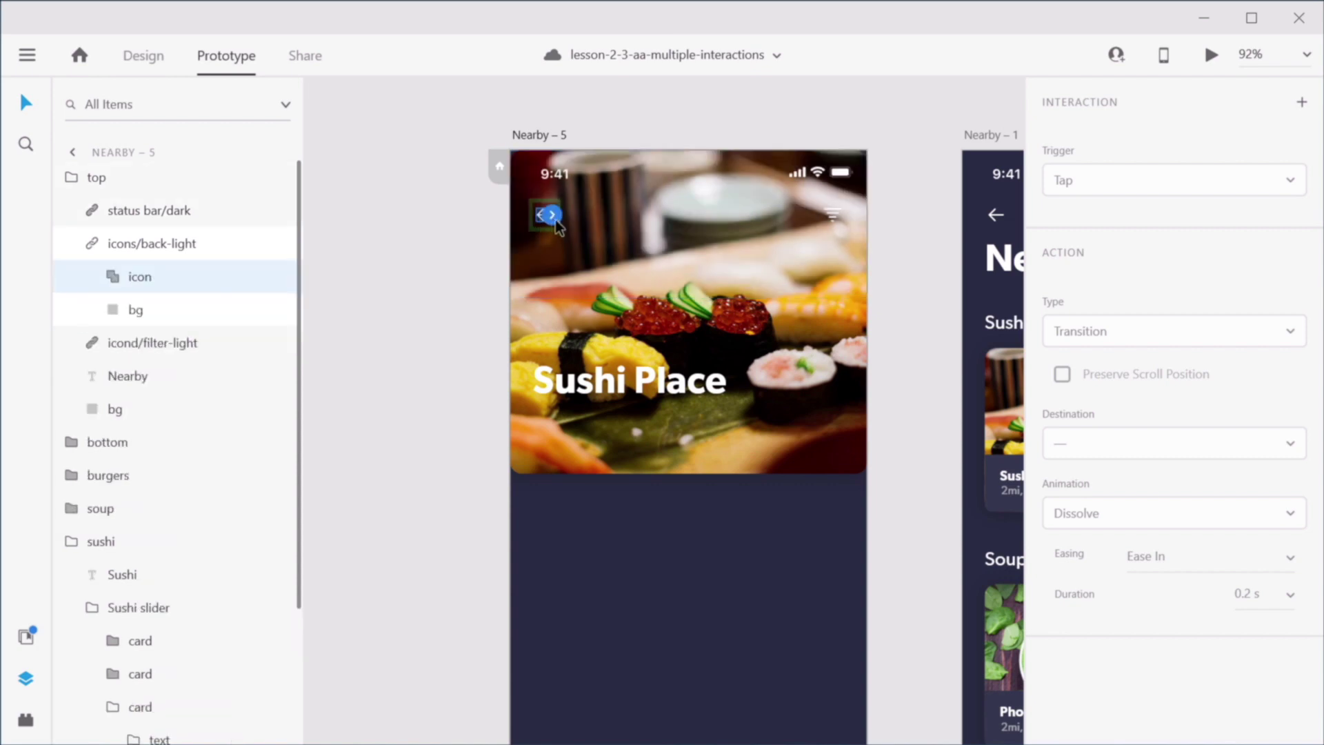
drag(552, 215, 932, 386)
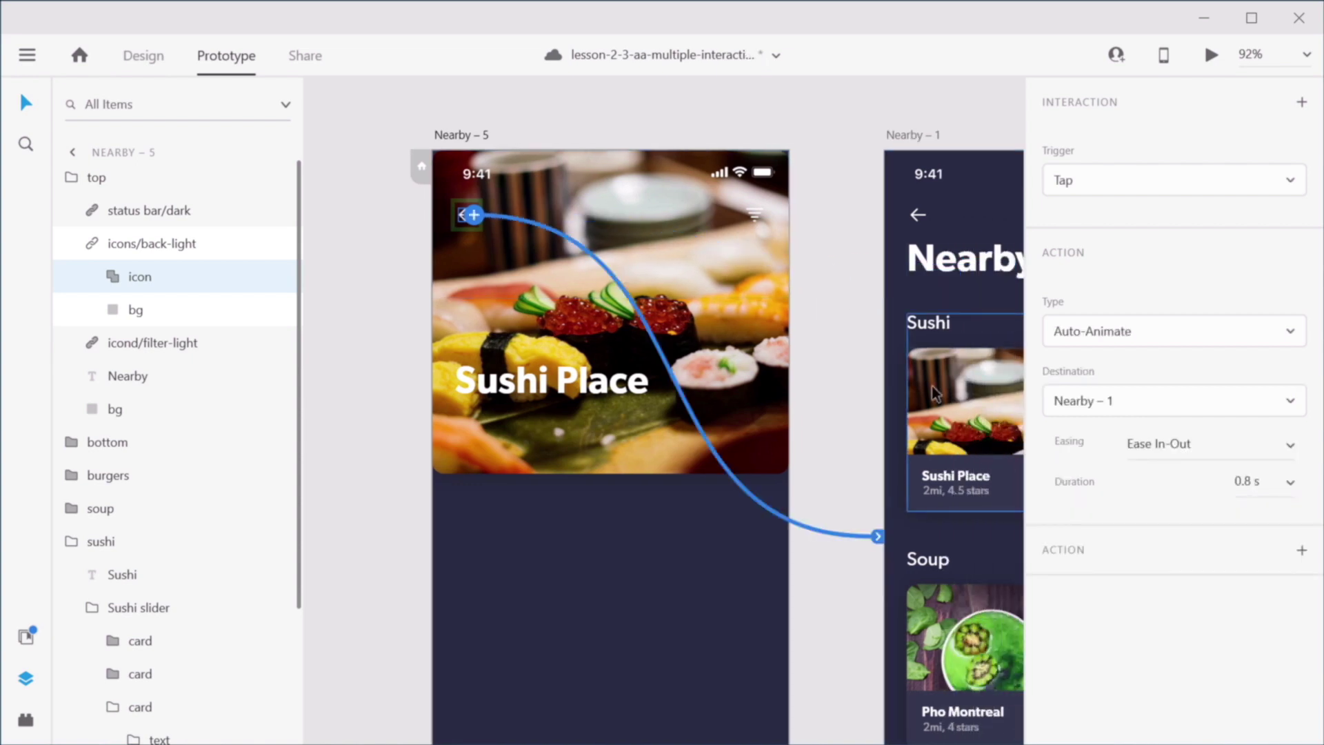
click(841, 391)
Step: In Design mode, group the star rating and the 24 reviews text on Sushi Place – 1 and name the group Reviews
click(158, 61)
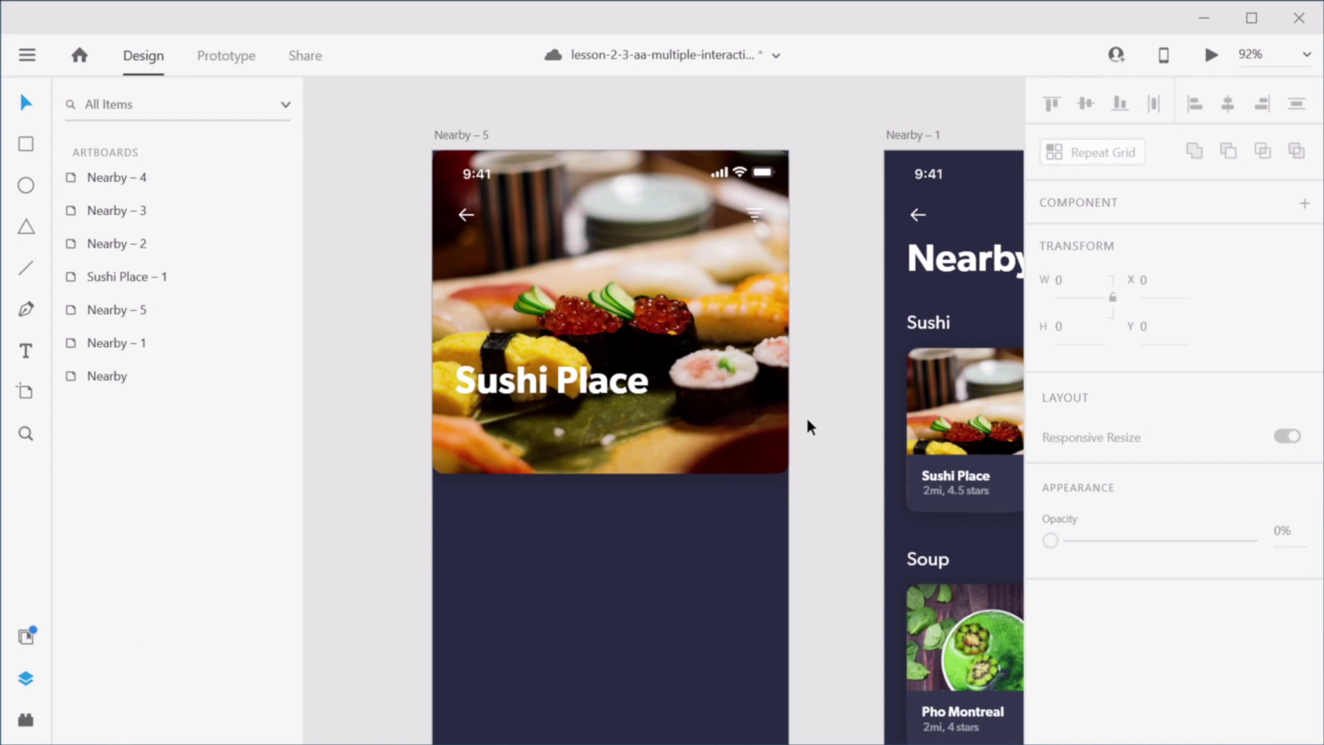
scroll(805, 415, down, 5)
drag(806, 558, 662, 251)
key(z)
drag(649, 391, 868, 593)
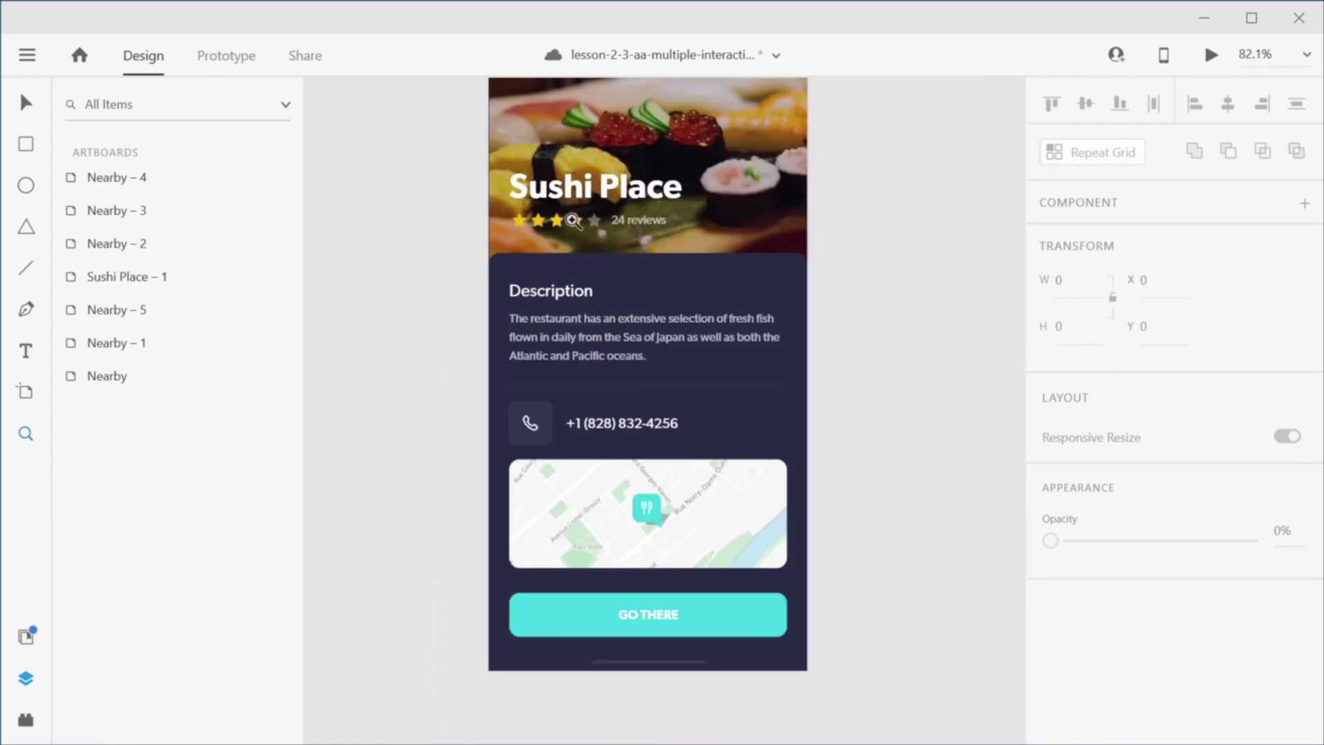
key(v)
click(564, 292)
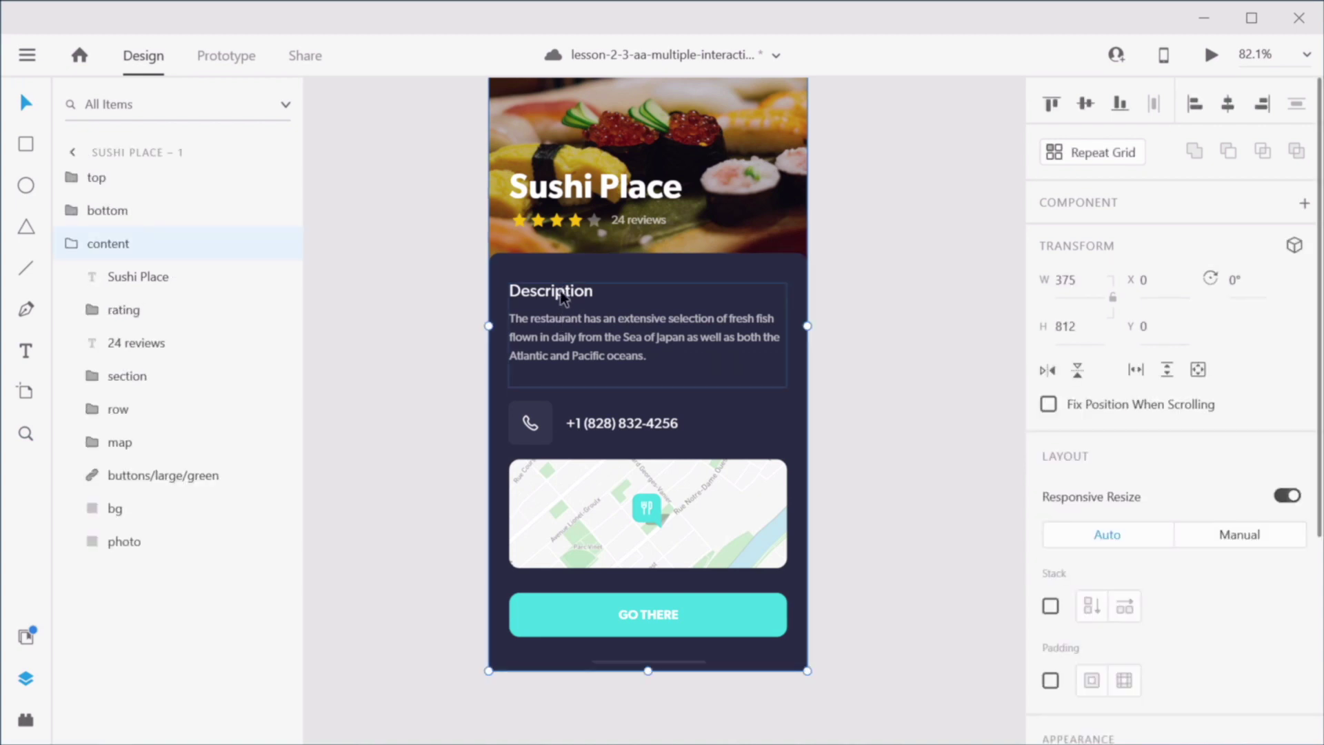
scroll(409, 267, up, 2)
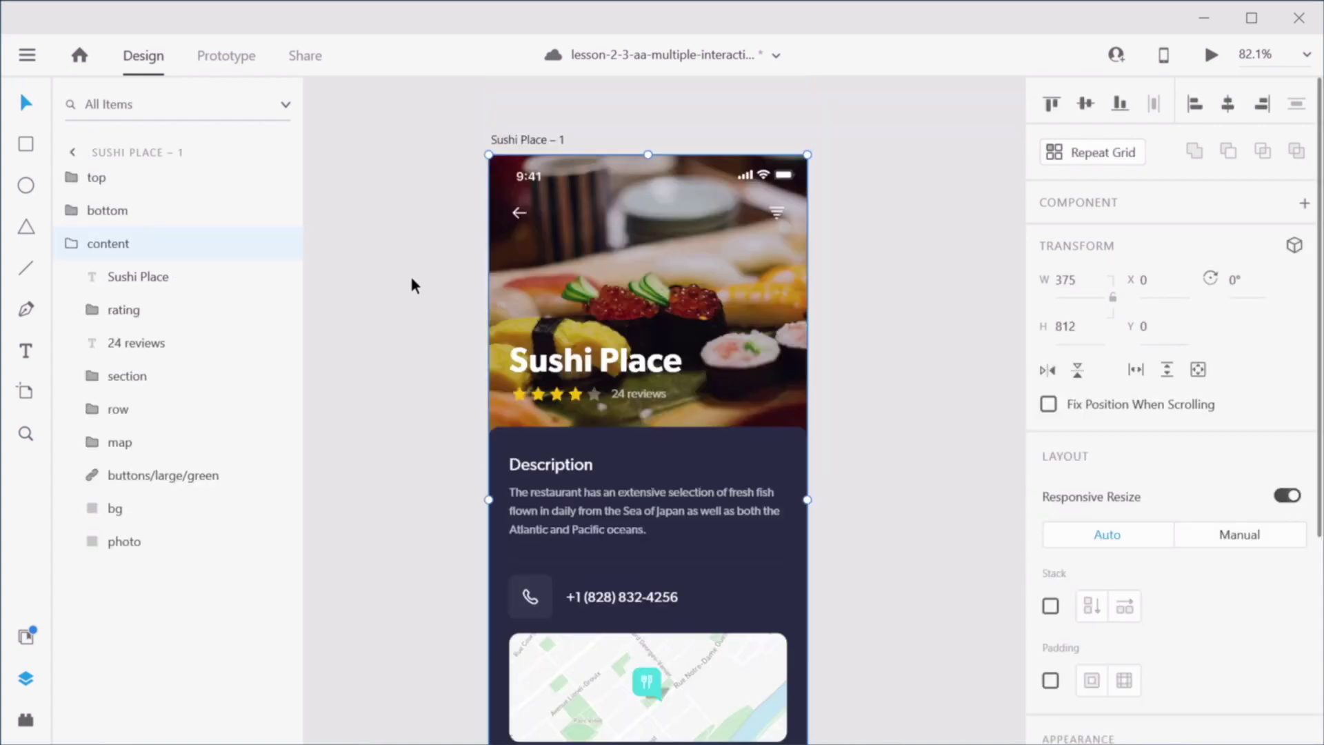
click(409, 275)
drag(419, 326, 574, 216)
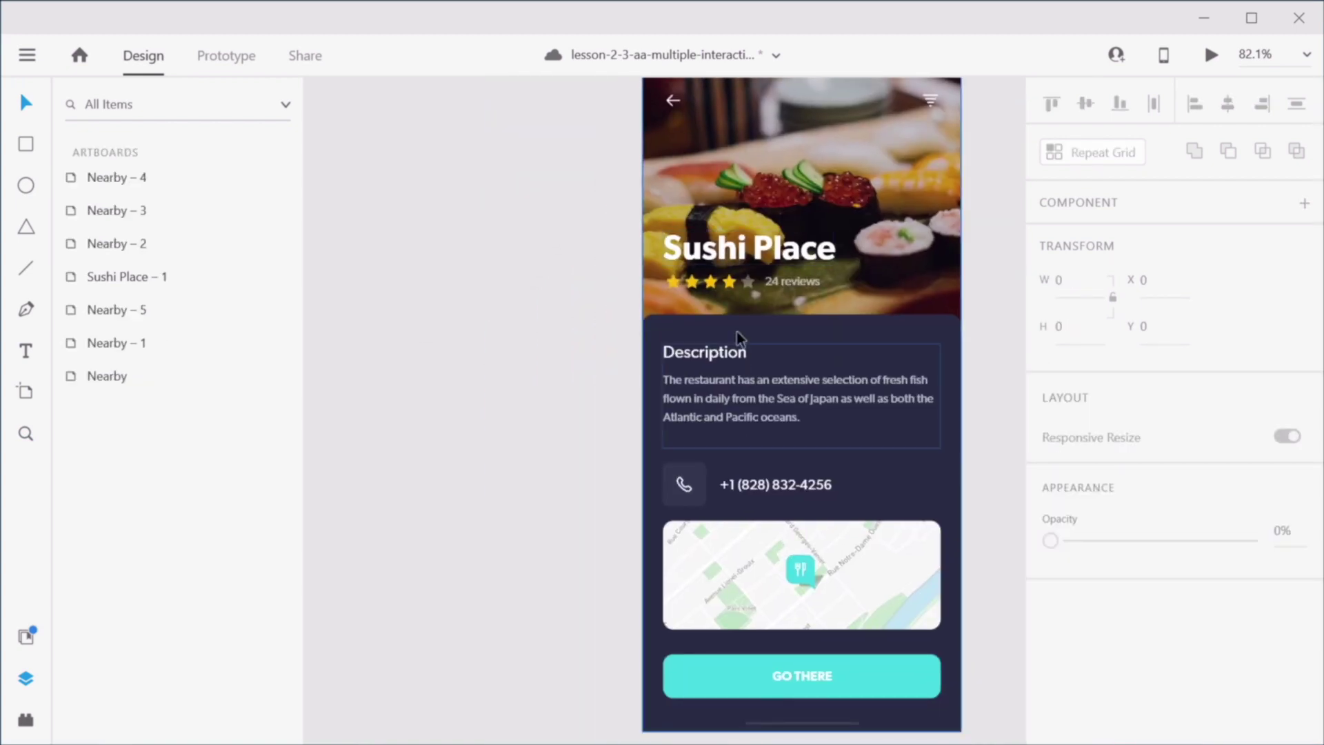
double_click(708, 289)
click(708, 290)
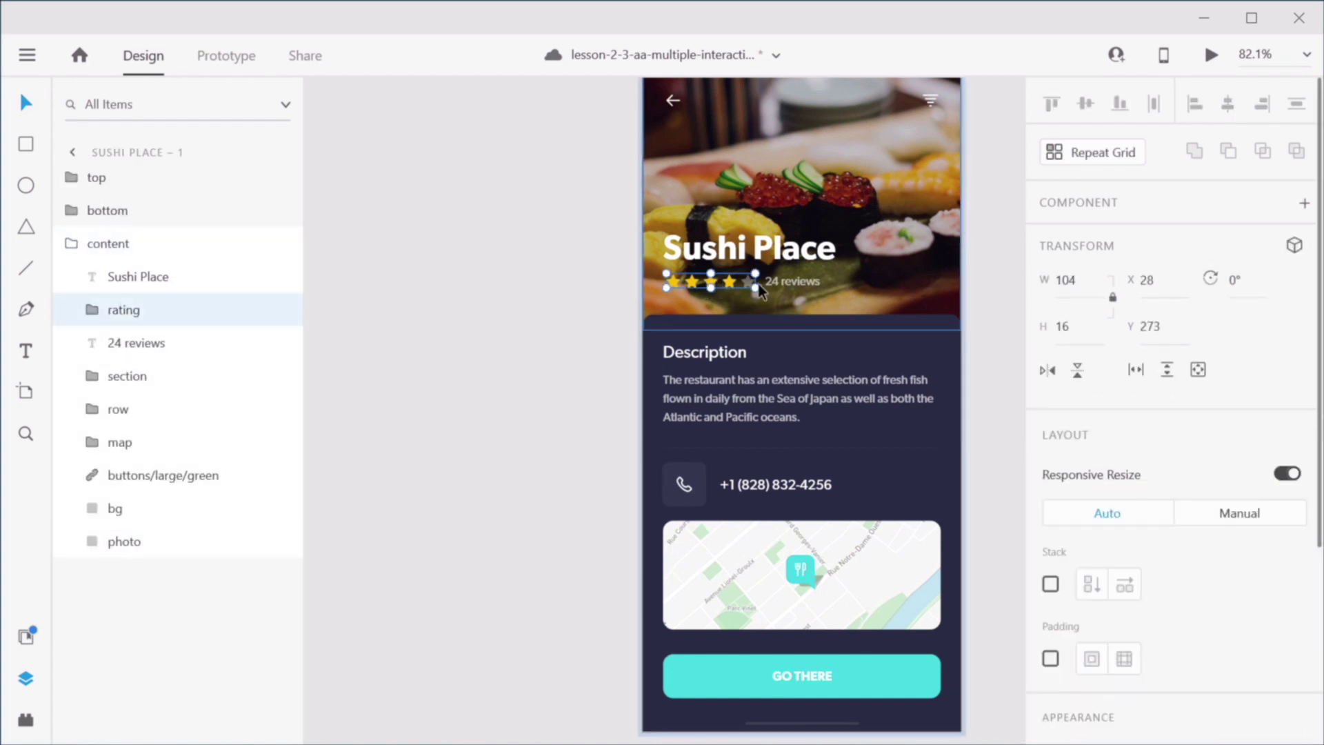
shift+click(791, 280)
key(ctrl+g)
double_click(148, 312)
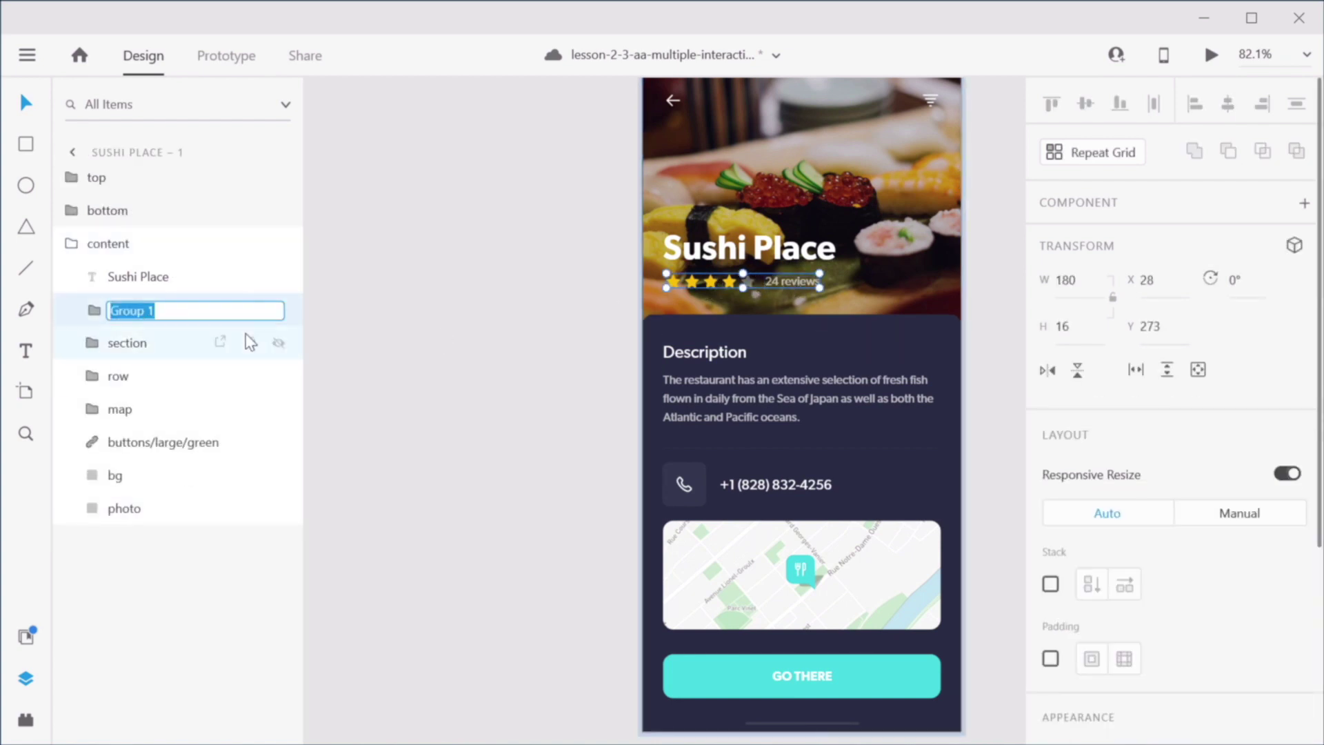
text(Reviews)
key(Return)
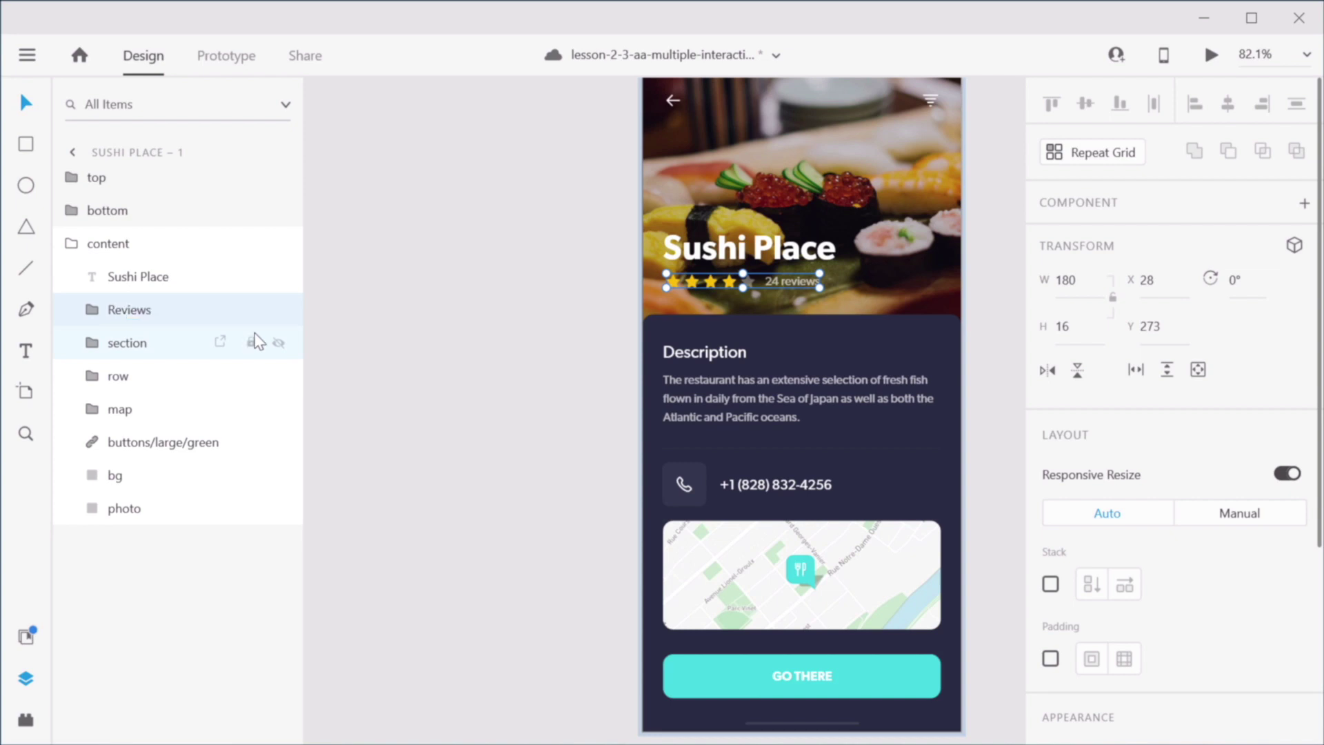
Step: Group the bg, section, row, map and GO THERE button on Sushi Place – 1 and name the group Description
click(738, 328)
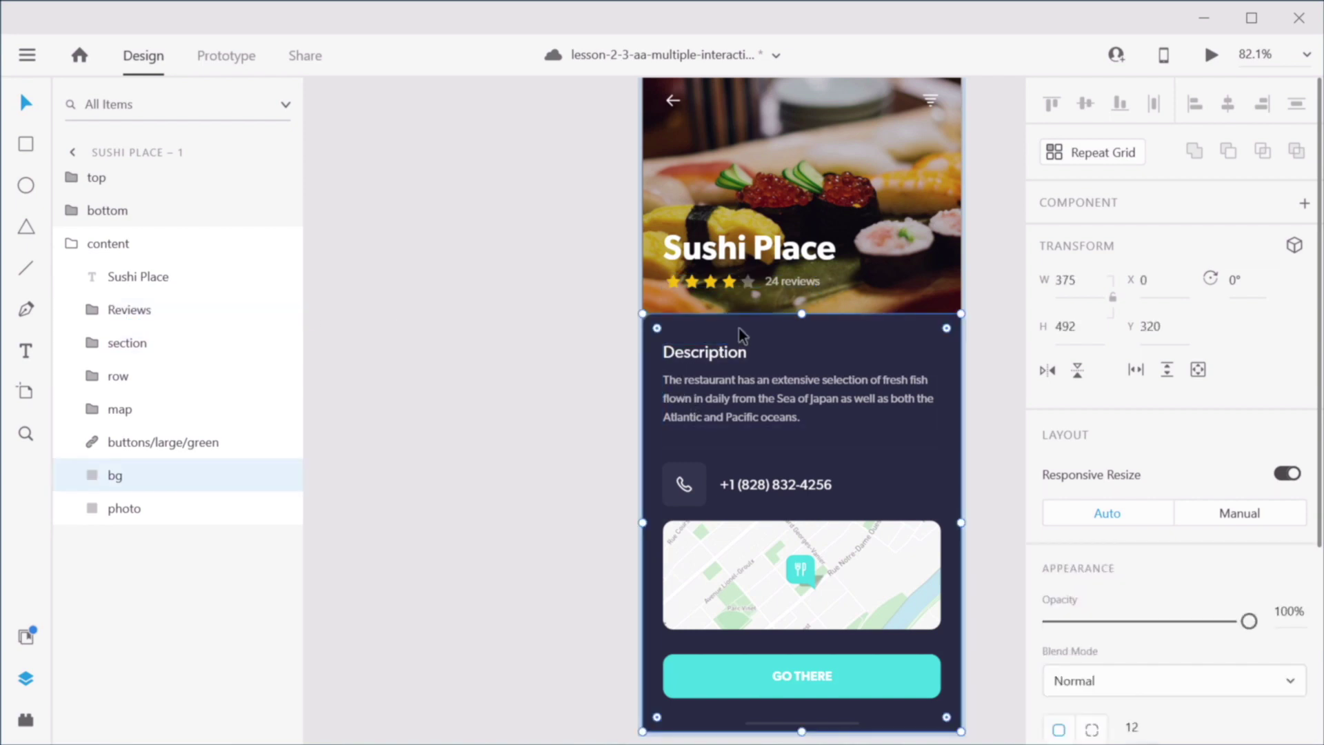
shift+click(724, 366)
shift+click(696, 490)
shift+click(750, 591)
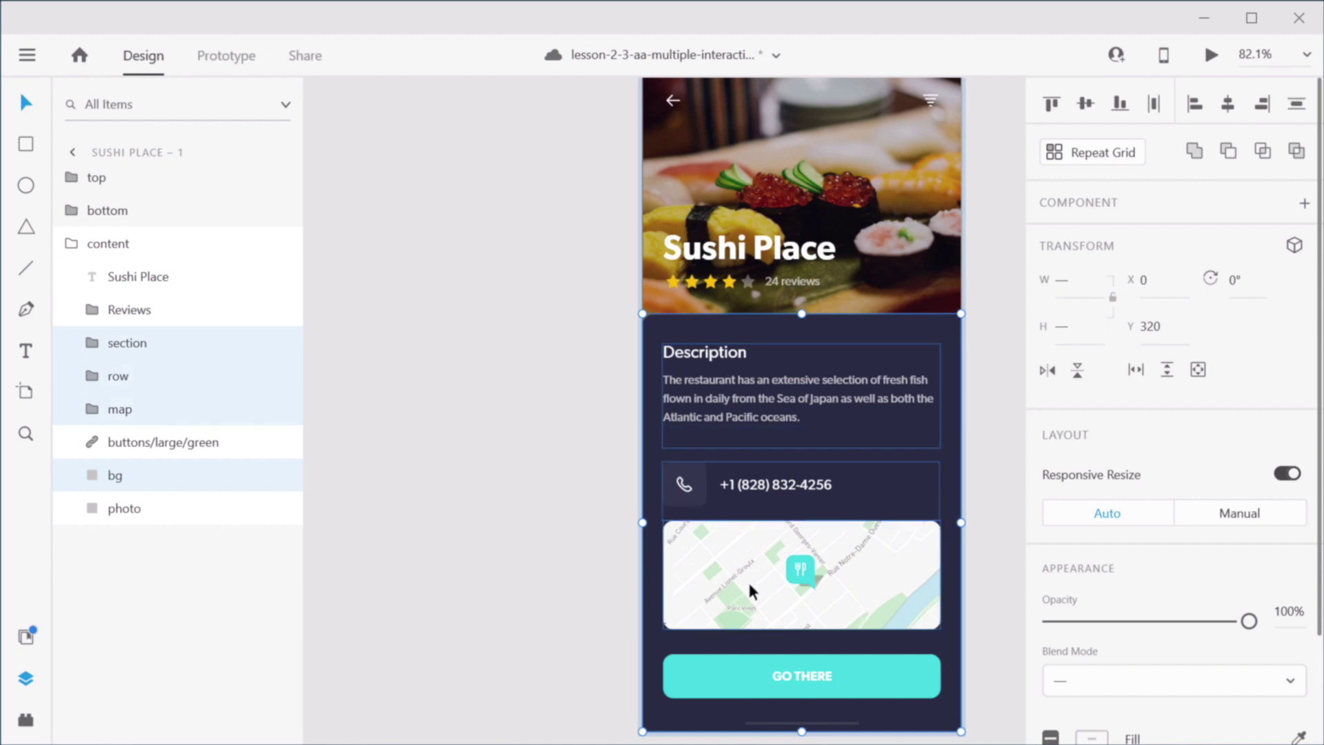
shift+click(752, 679)
key(ctrl+g)
double_click(131, 344)
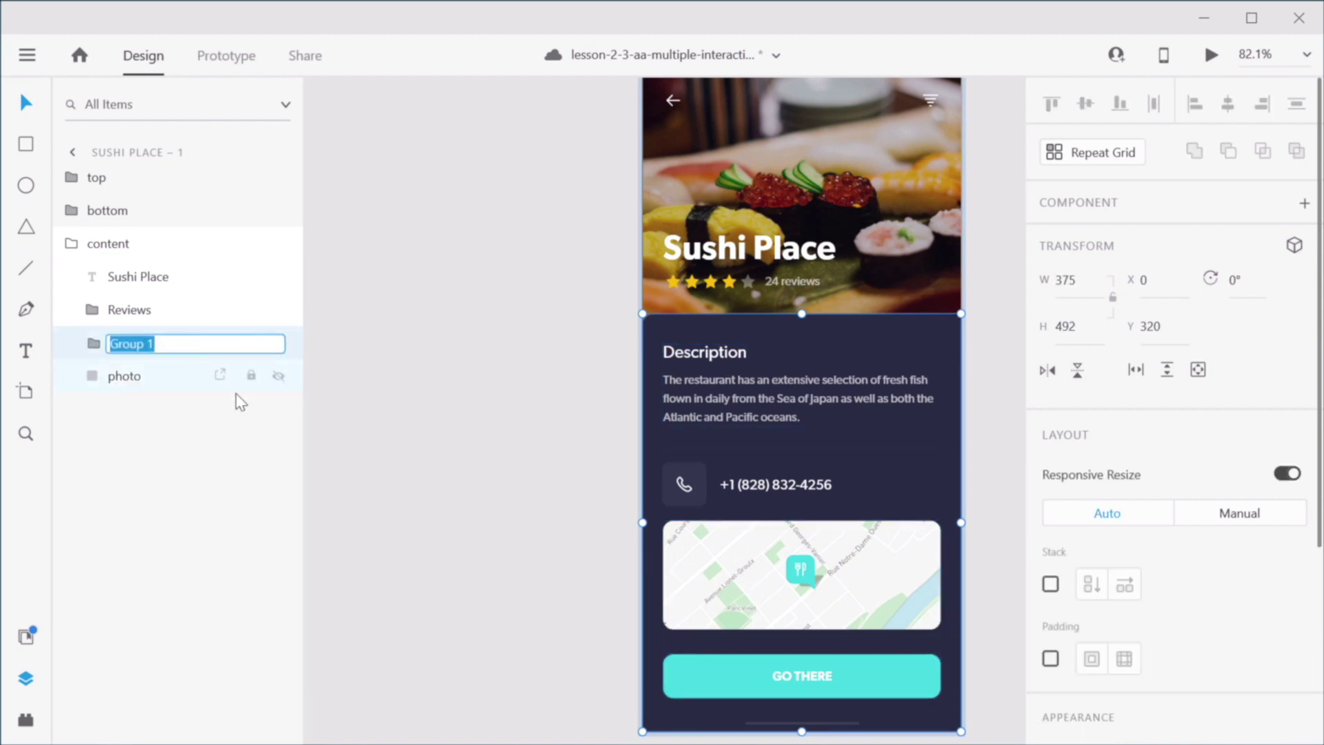
text(Description)
key(Return)
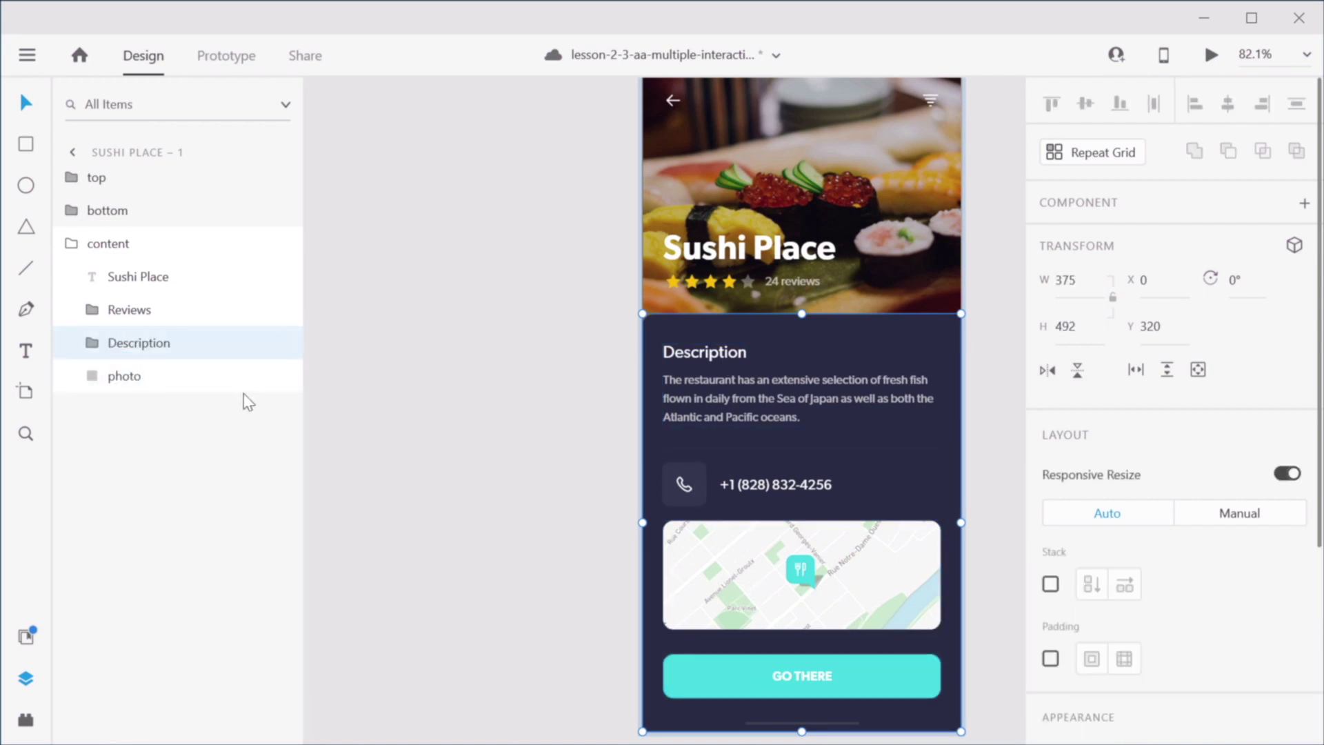
Step: Copy the Reviews and Description groups from Sushi Place – 1 and paste them into Nearby – 5
shift+click(714, 286)
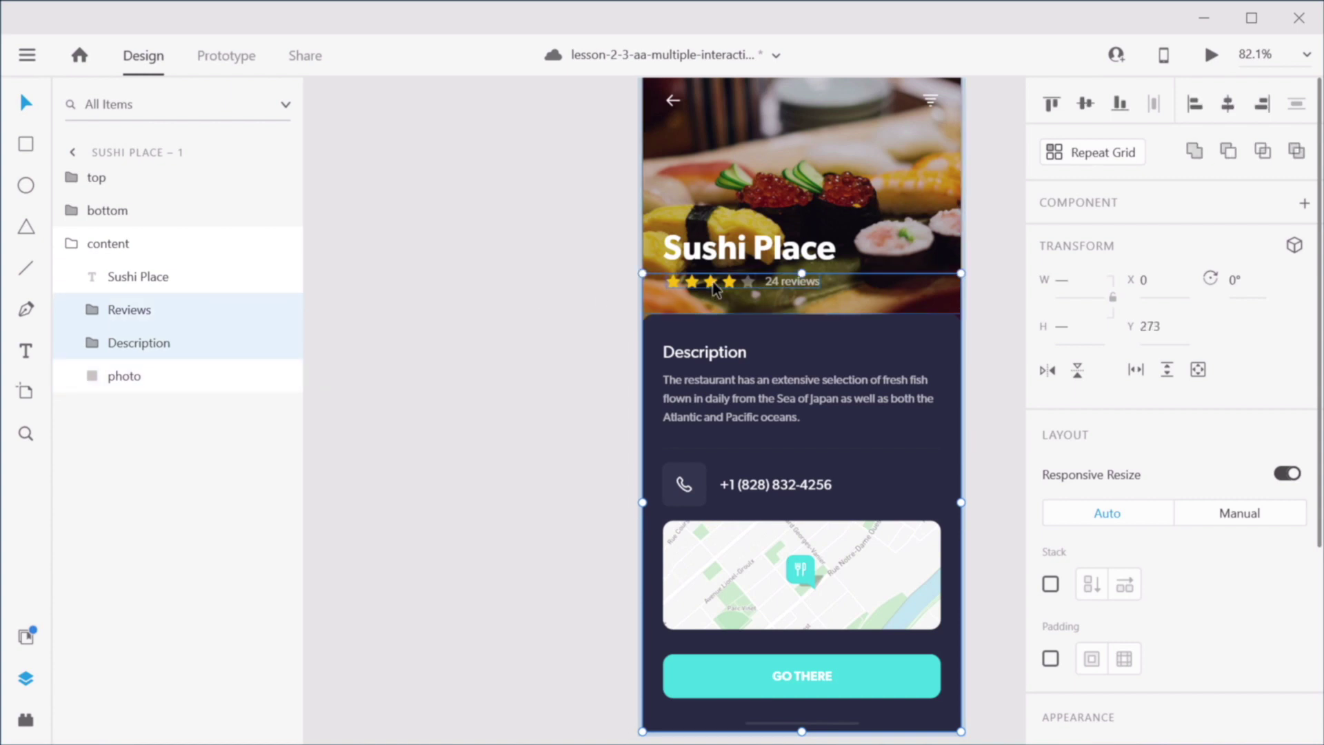
scroll(526, 353, up, 10)
drag(453, 251, 698, 373)
click(505, 138)
key(ctrl+v)
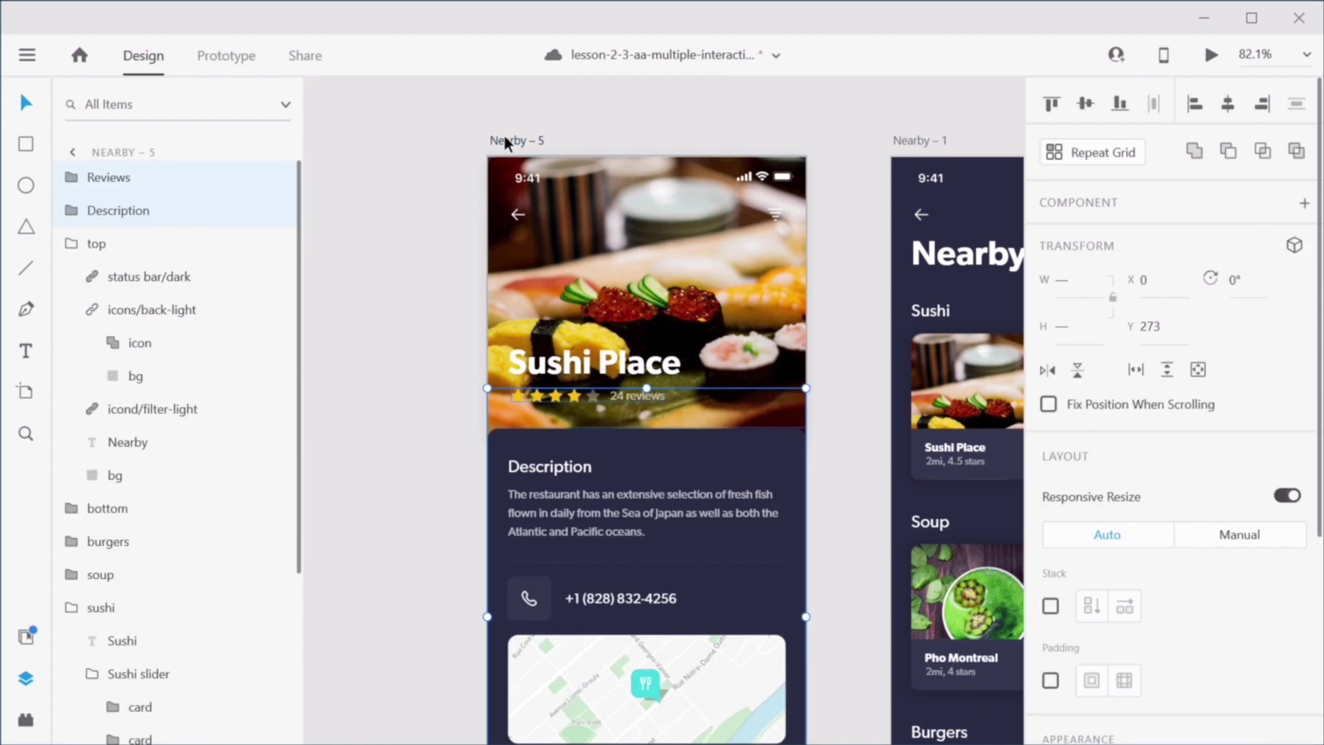
click(417, 426)
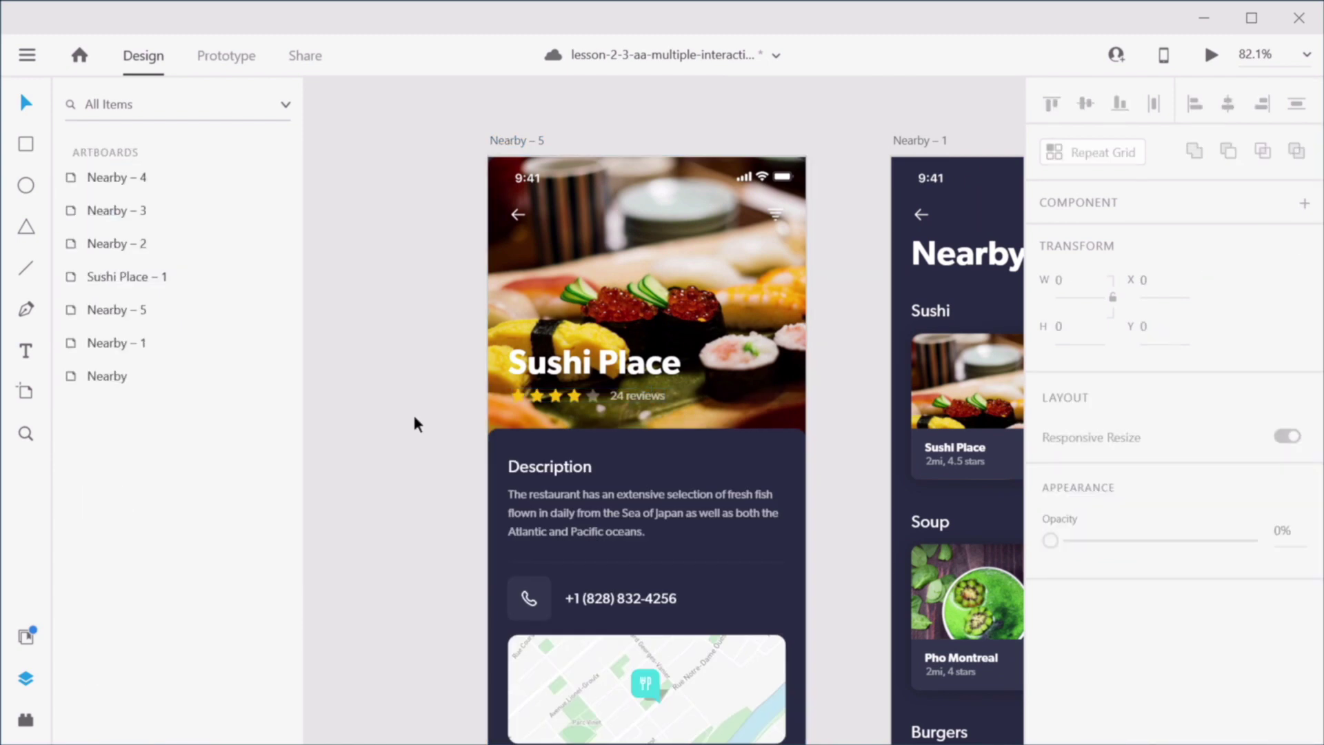
Step: Move the Sushi Place – 1 artboard straight down to Y 1786 to make room beneath Nearby – 1
drag(493, 527, 358, 428)
scroll(618, 434, down, 3)
scroll(618, 434, down, 1)
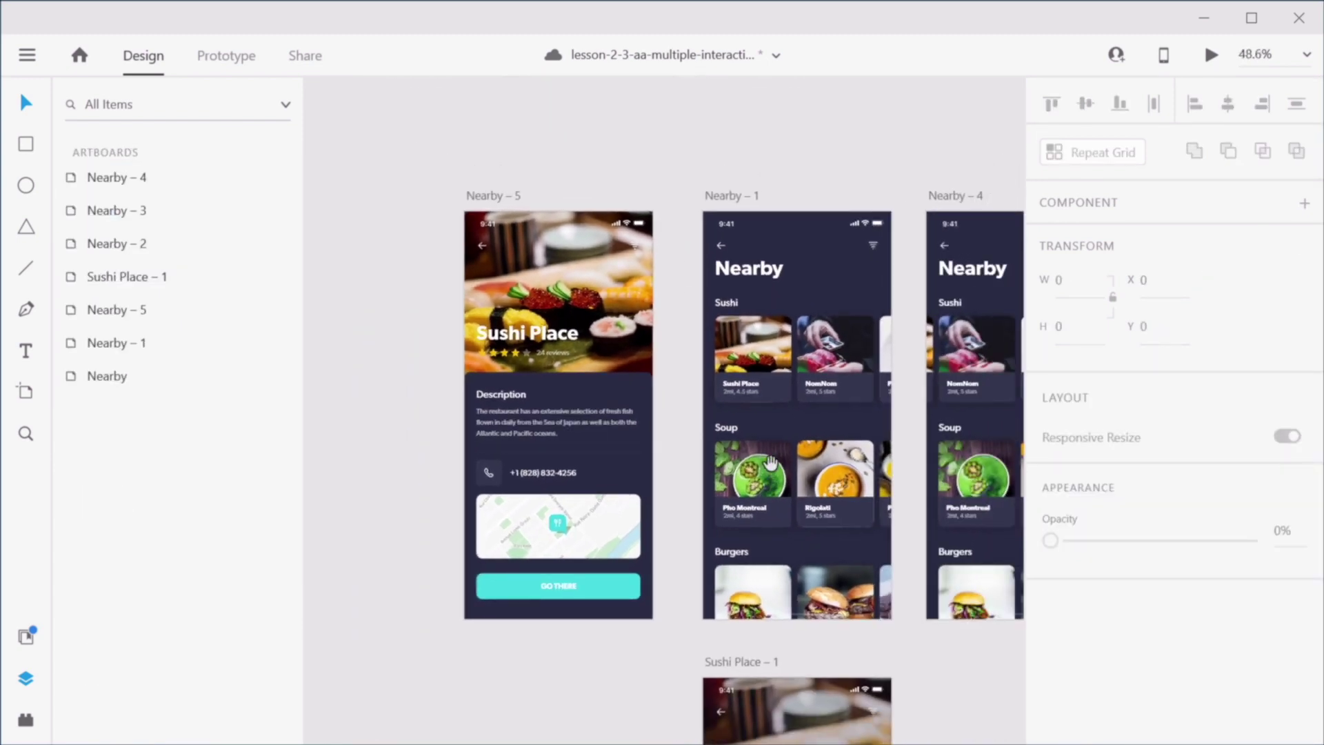
drag(770, 464, 526, 178)
drag(505, 376, 520, 426)
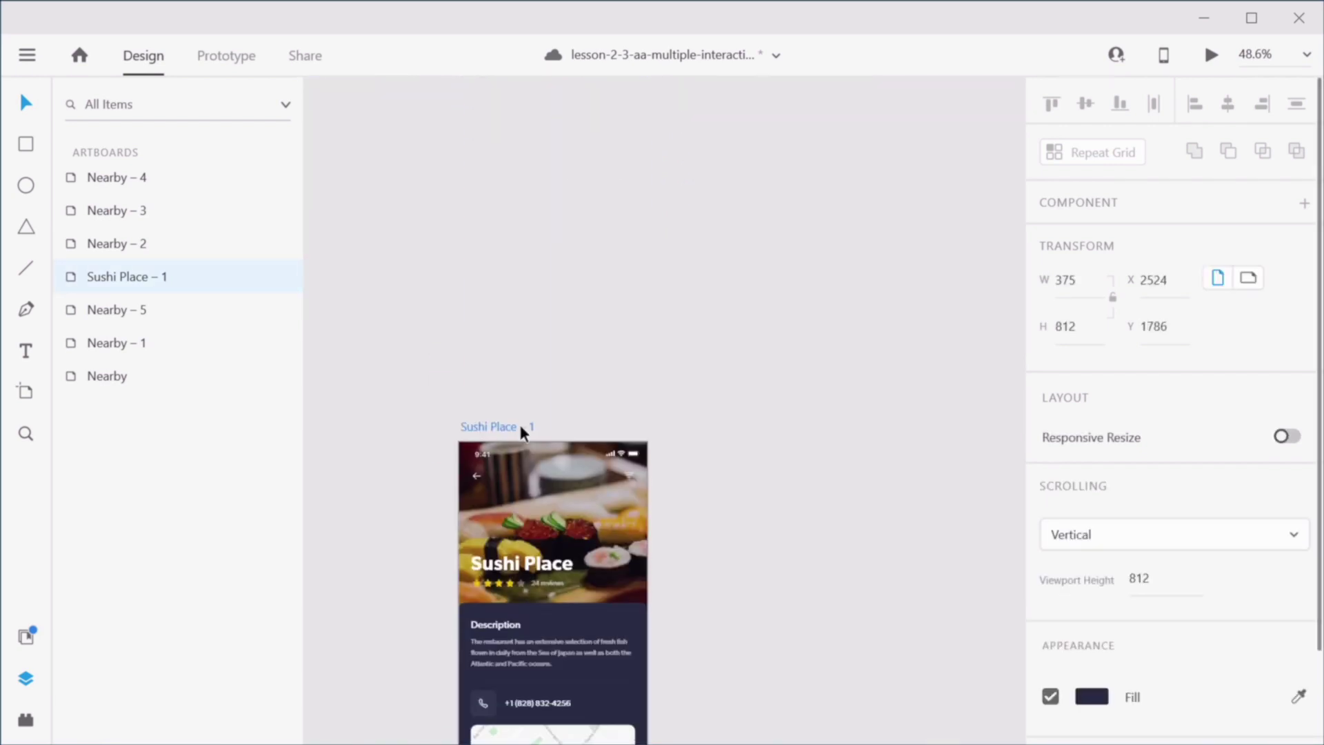
Step: Paste the Reviews and Description groups into Nearby – 1 and move them straight down below the artboard to Y 958
scroll(583, 222, up, 8)
drag(594, 303, 713, 206)
click(605, 119)
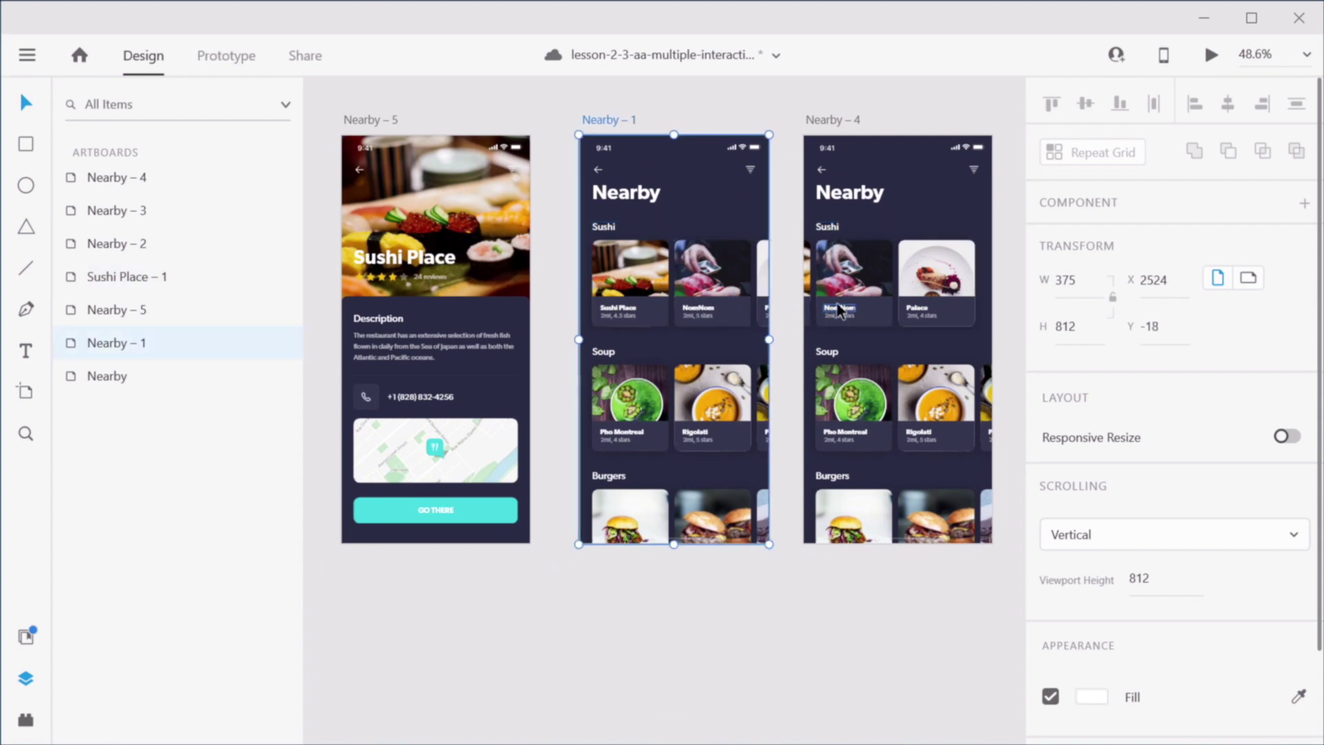
key(ctrl+v)
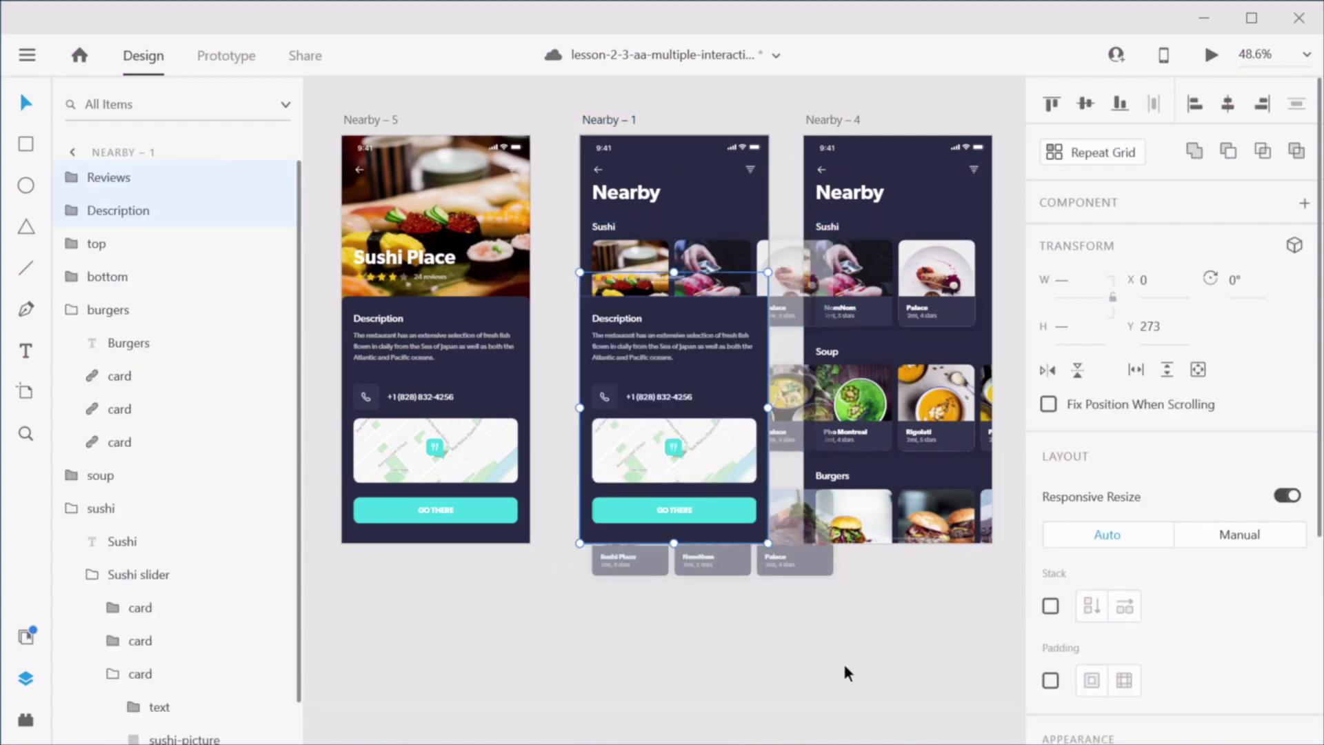
drag(677, 306, 692, 650)
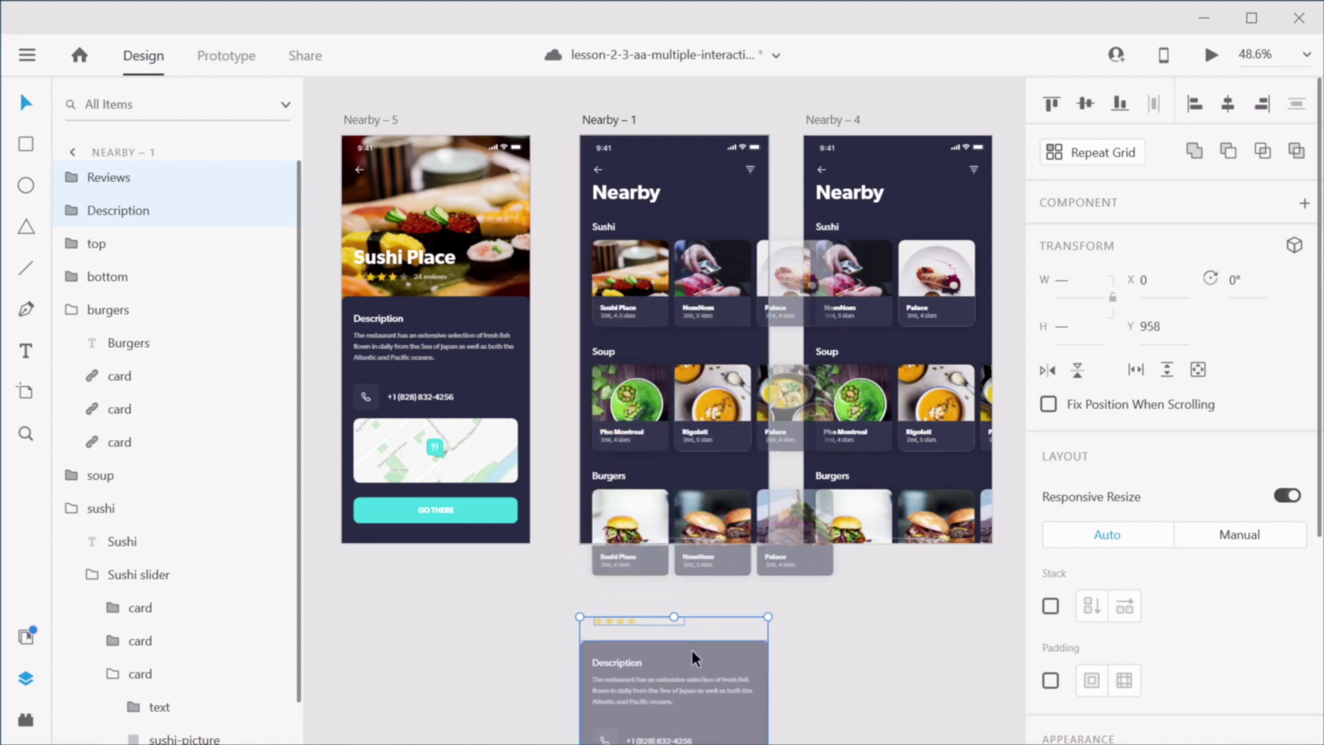
Step: Move the Reviews and Description groups further below Nearby – 1 to Y 1076, keeping them within that artboard's layers
scroll(734, 498, down, 3)
scroll(733, 498, down, 2)
drag(734, 498, 728, 464)
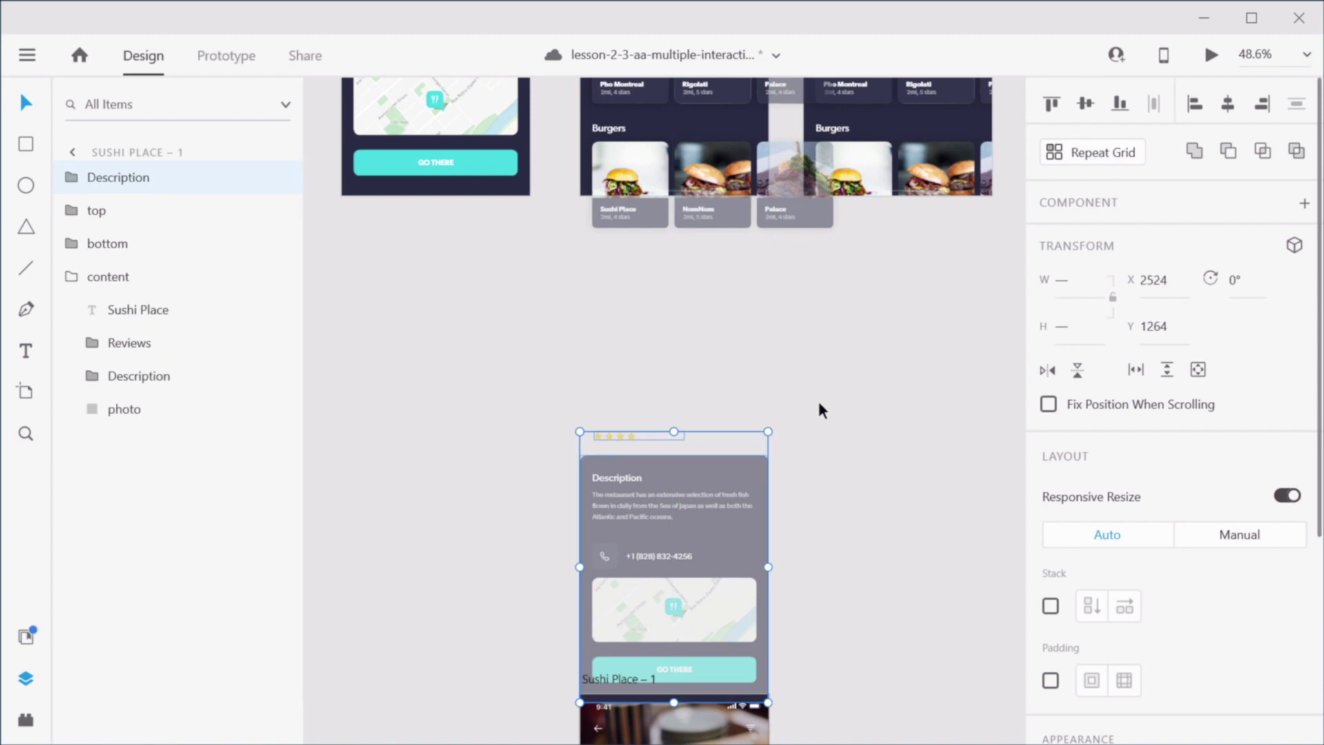
key(ctrl+z)
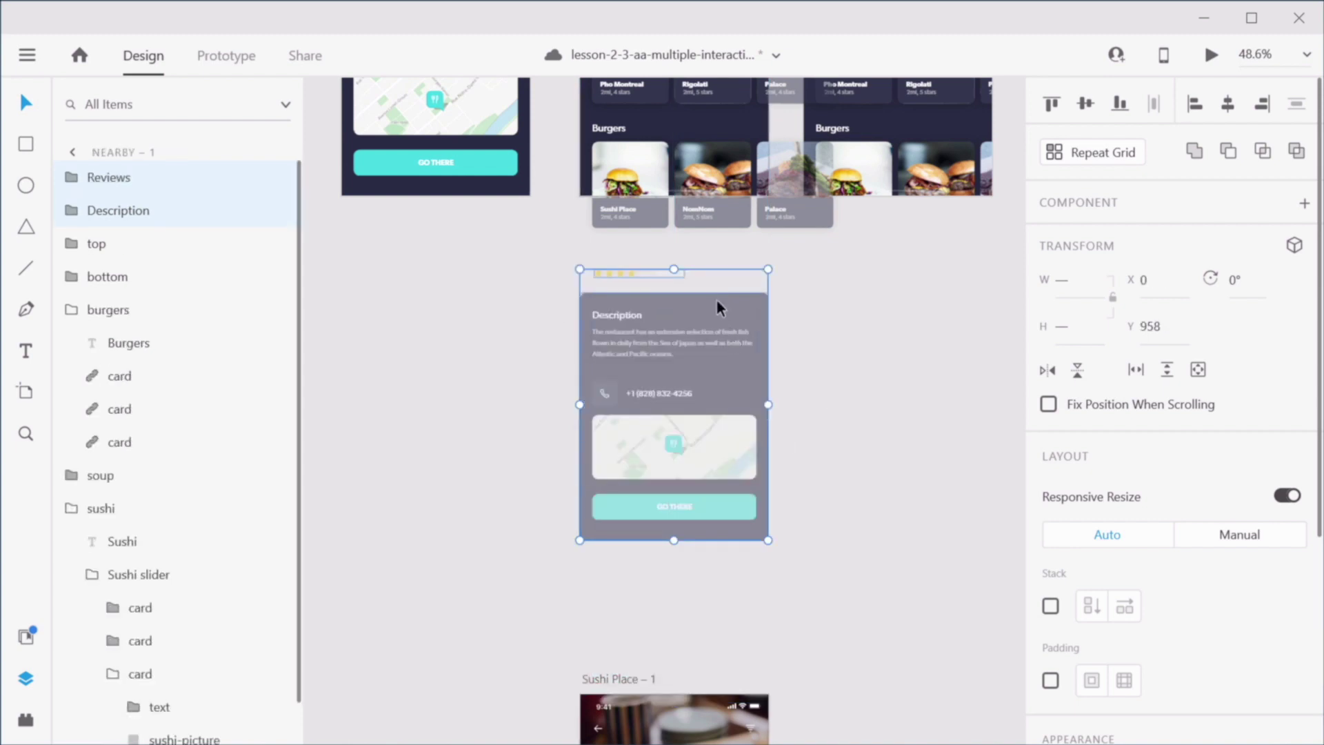
drag(717, 302, 723, 357)
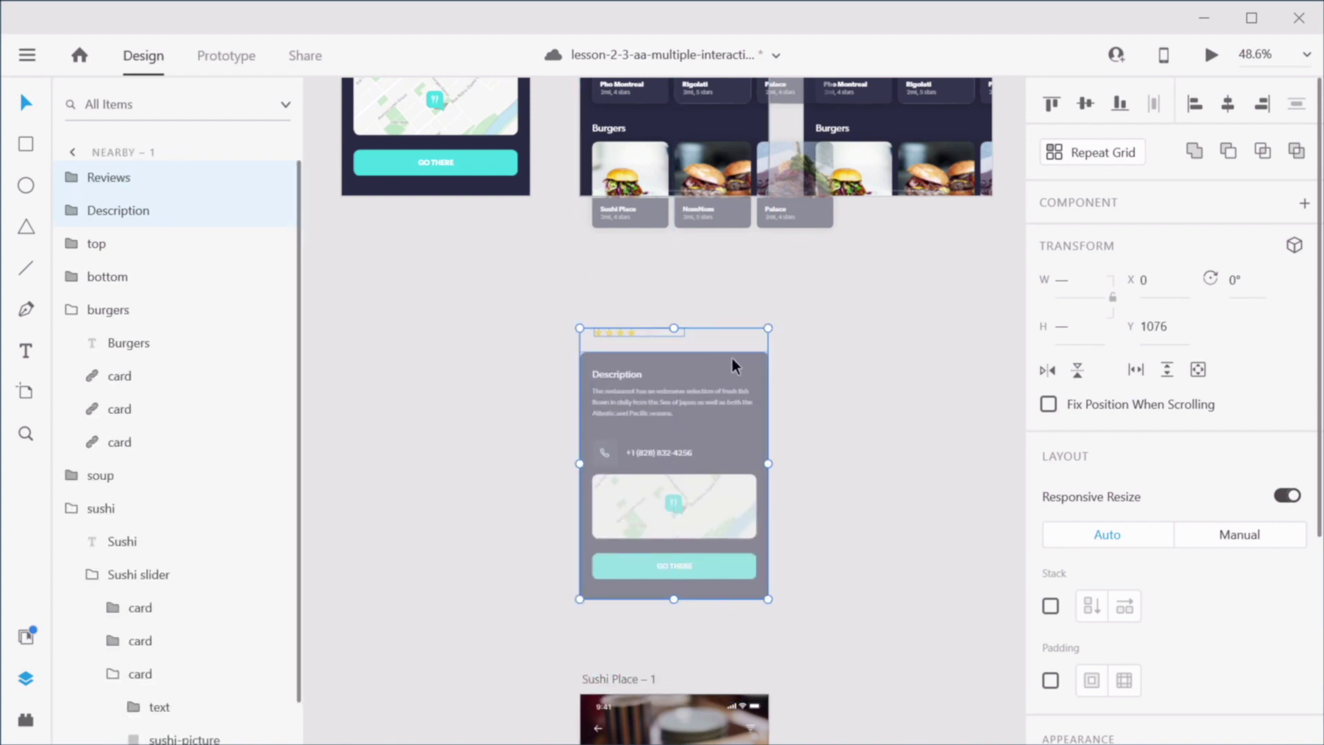
scroll(848, 337, up, 1)
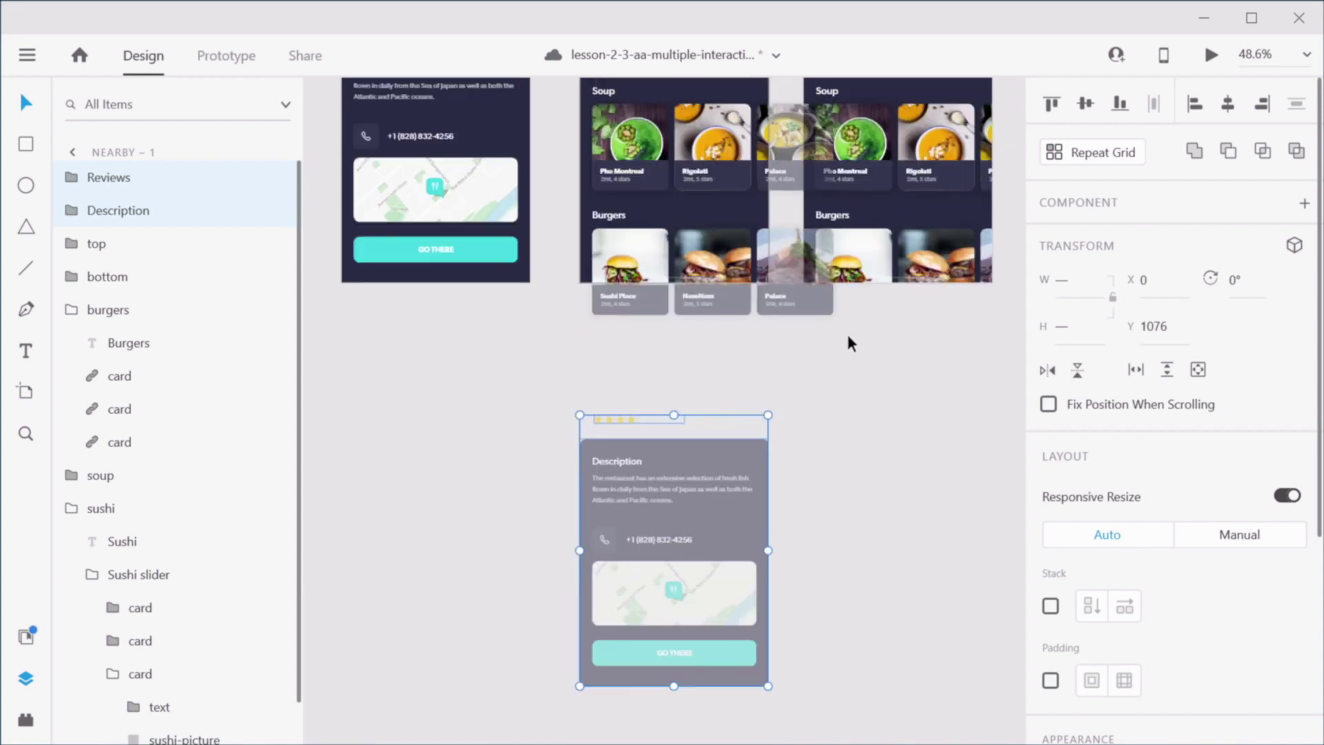
Step: Preview the prototype from the Nearby – 1 artboard and open the Sushi Place card to check its expansion
click(862, 415)
scroll(624, 510, up, 4)
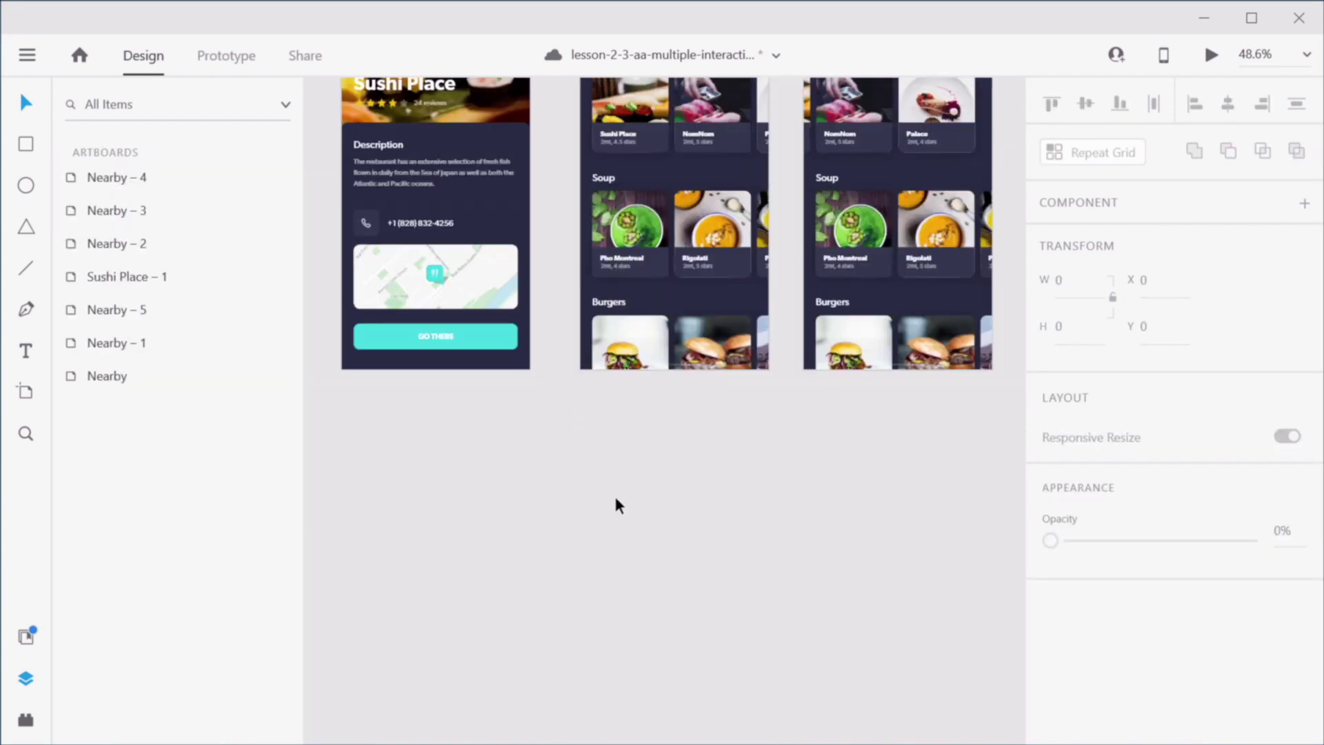
click(609, 204)
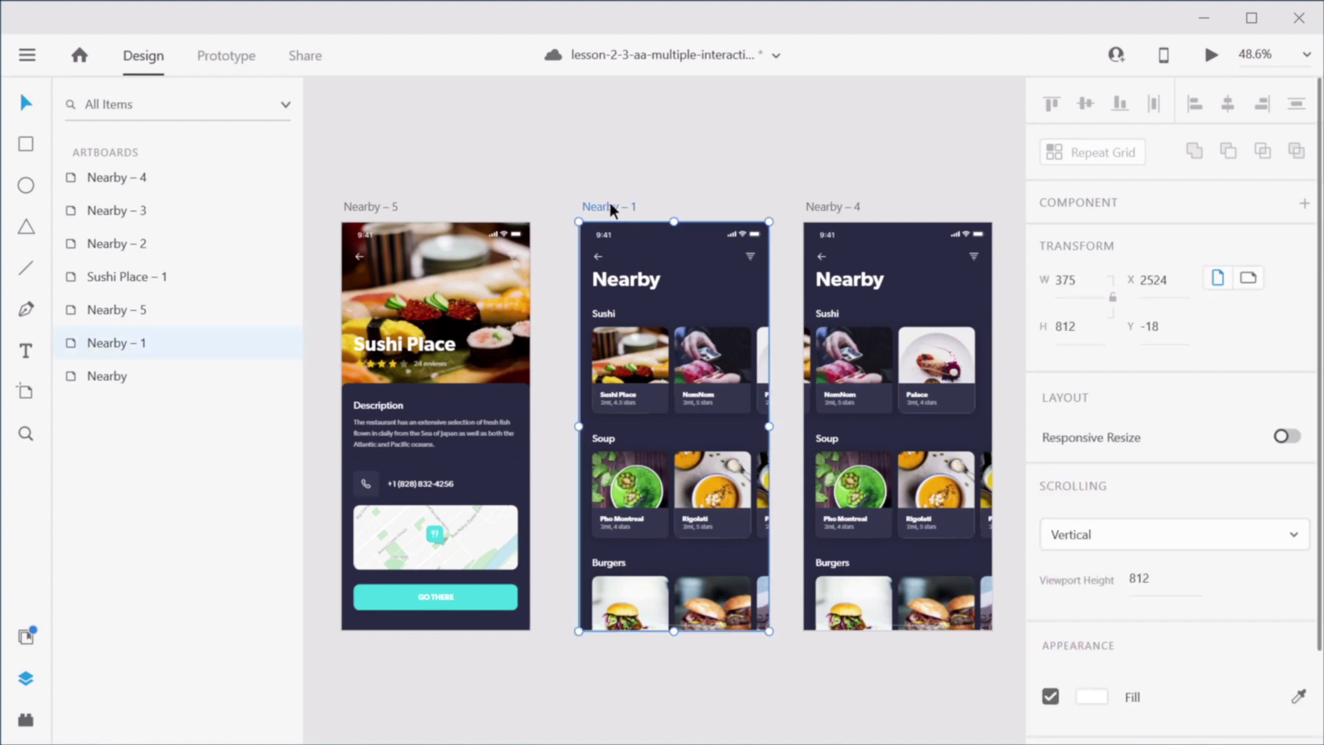
click(1210, 57)
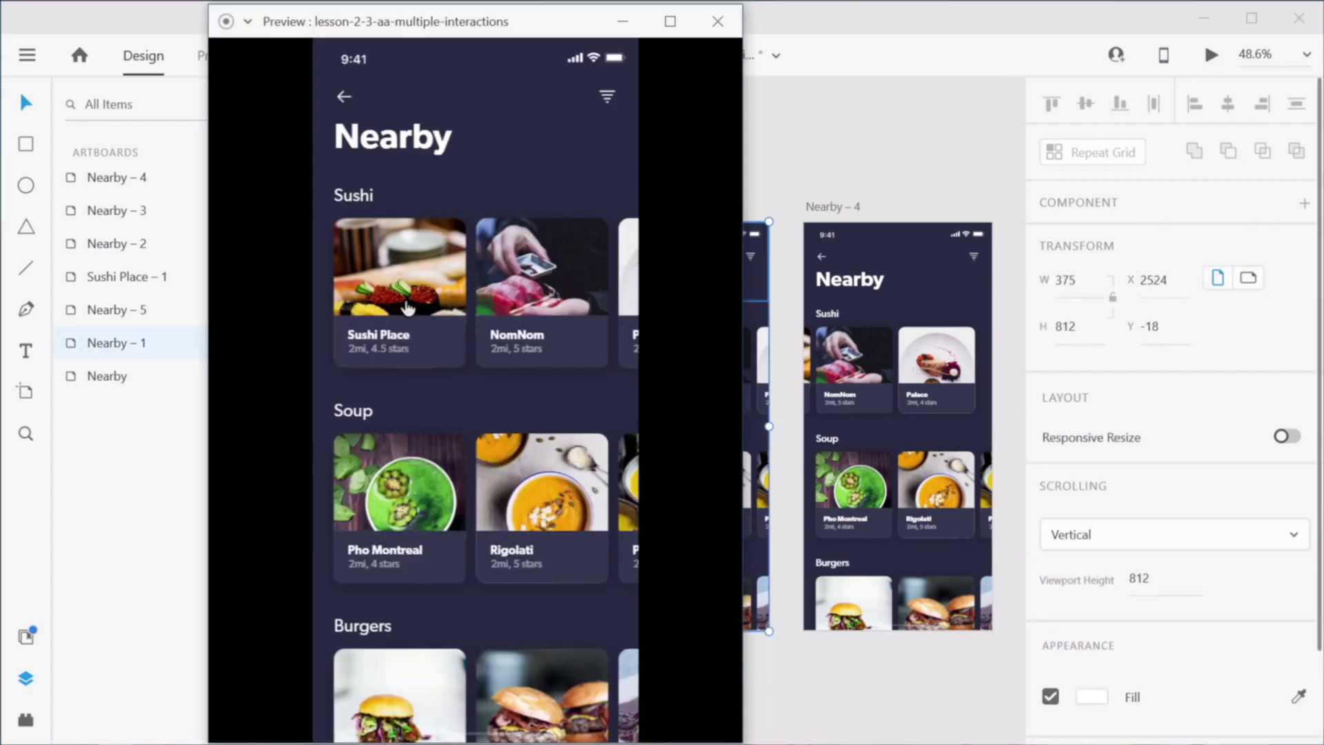
click(397, 274)
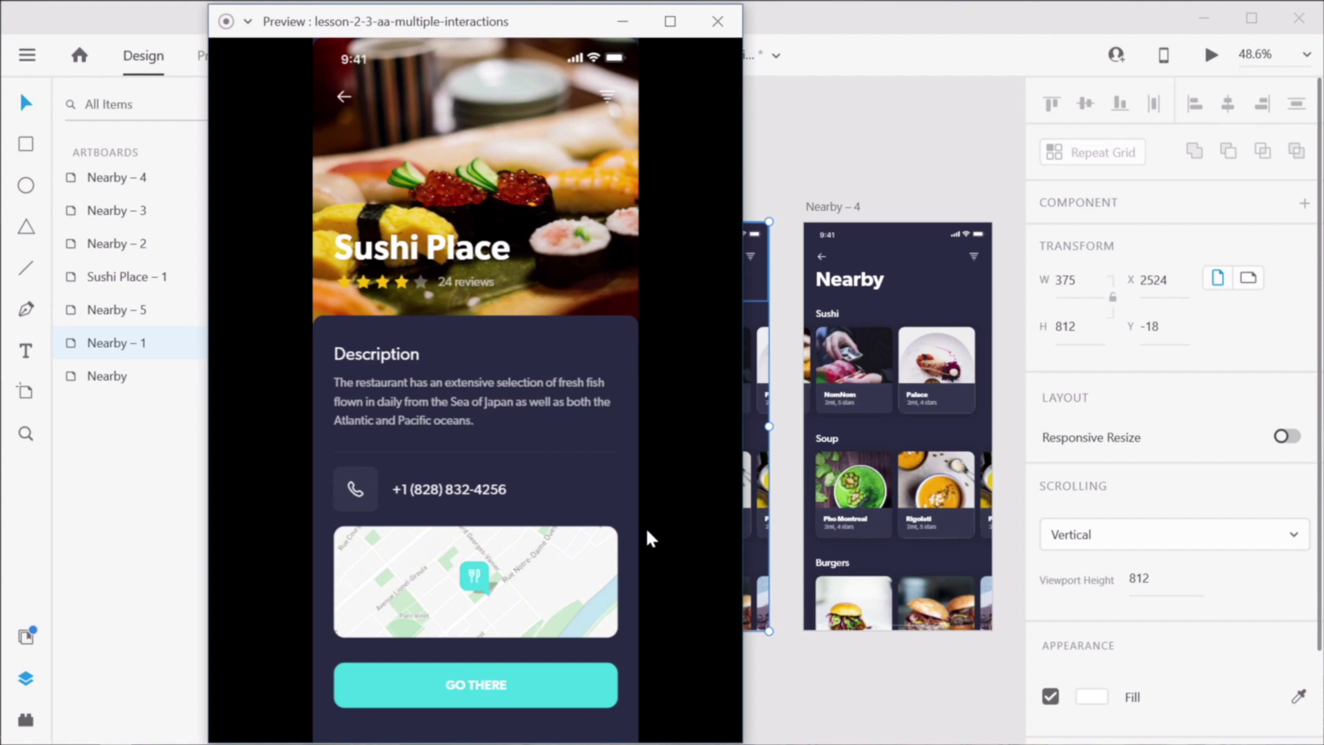
Step: Lower the opacity of the Reviews and Description groups beneath Nearby – 1 toward zero
click(834, 138)
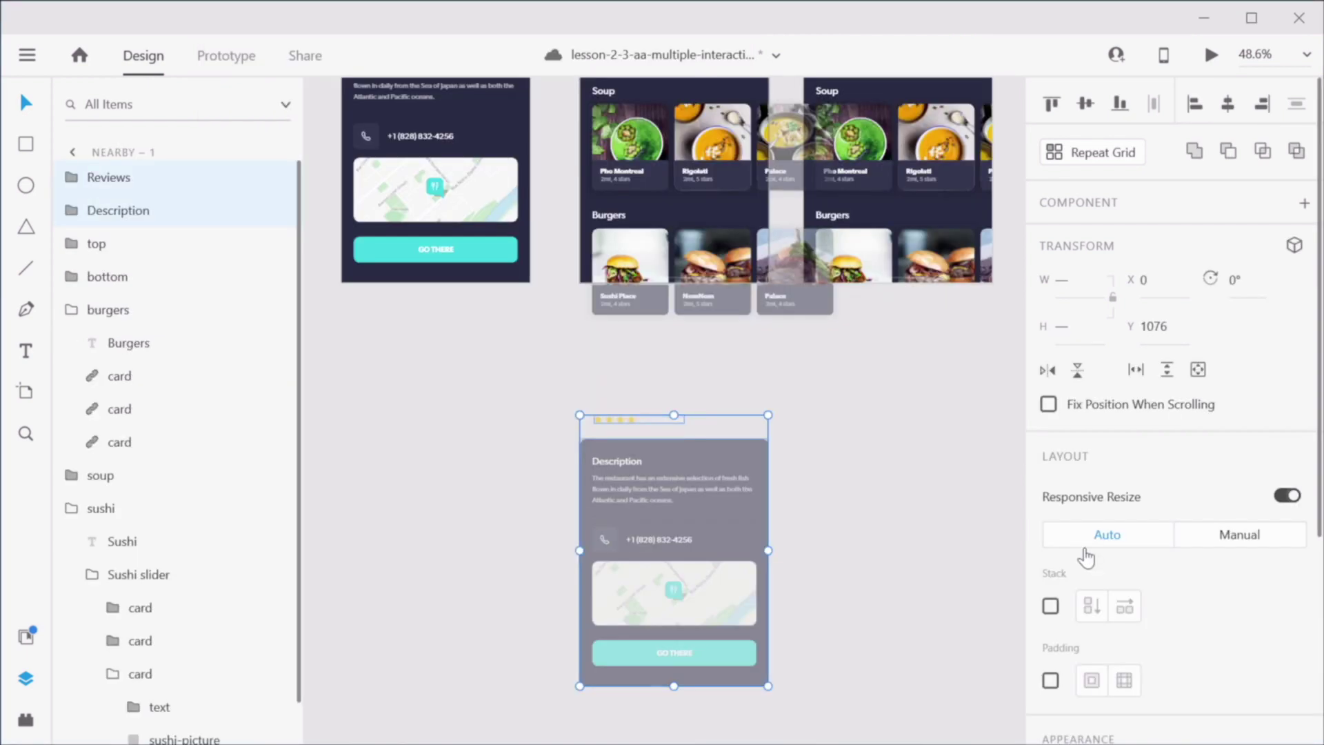
scroll(1083, 552, down, 5)
drag(1249, 490, 1071, 491)
click(898, 449)
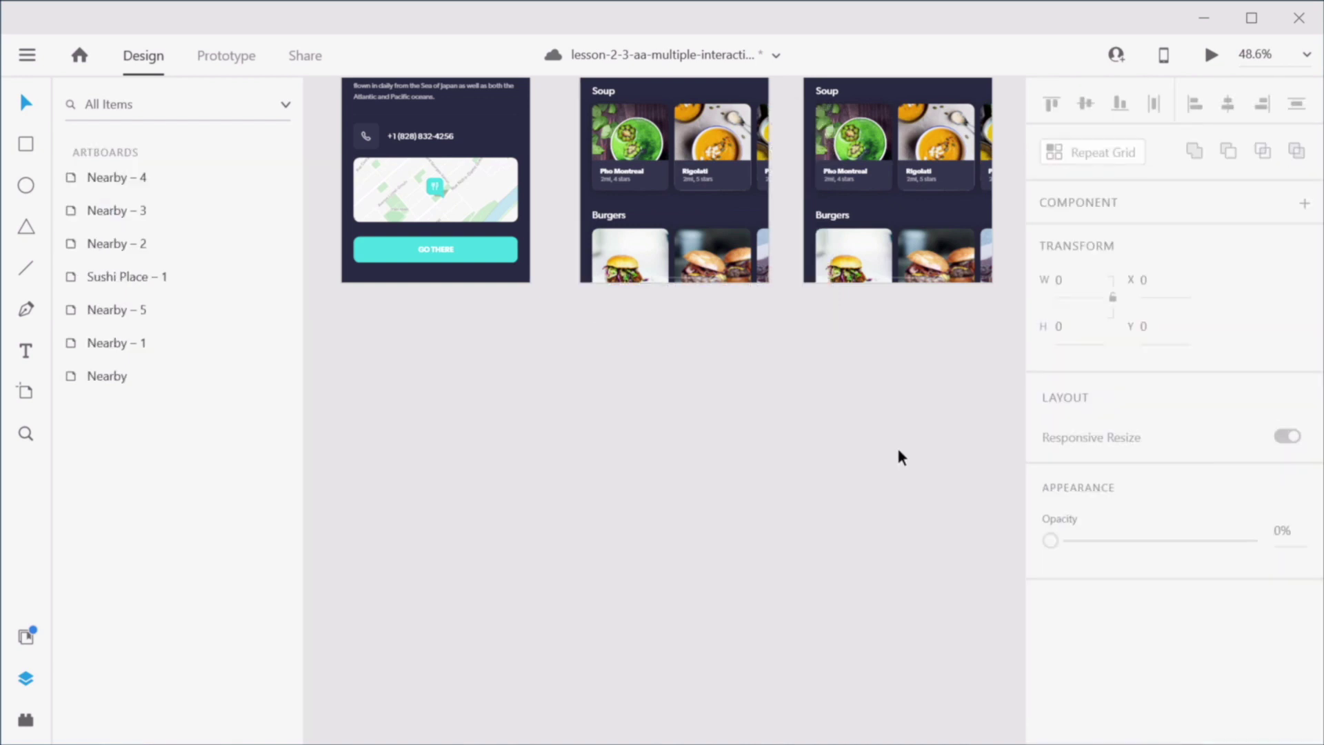
Step: Preview the prototype from Nearby – 1 again, expand the Sushi Place card and return to the Nearby screen
scroll(793, 448, up, 4)
click(597, 123)
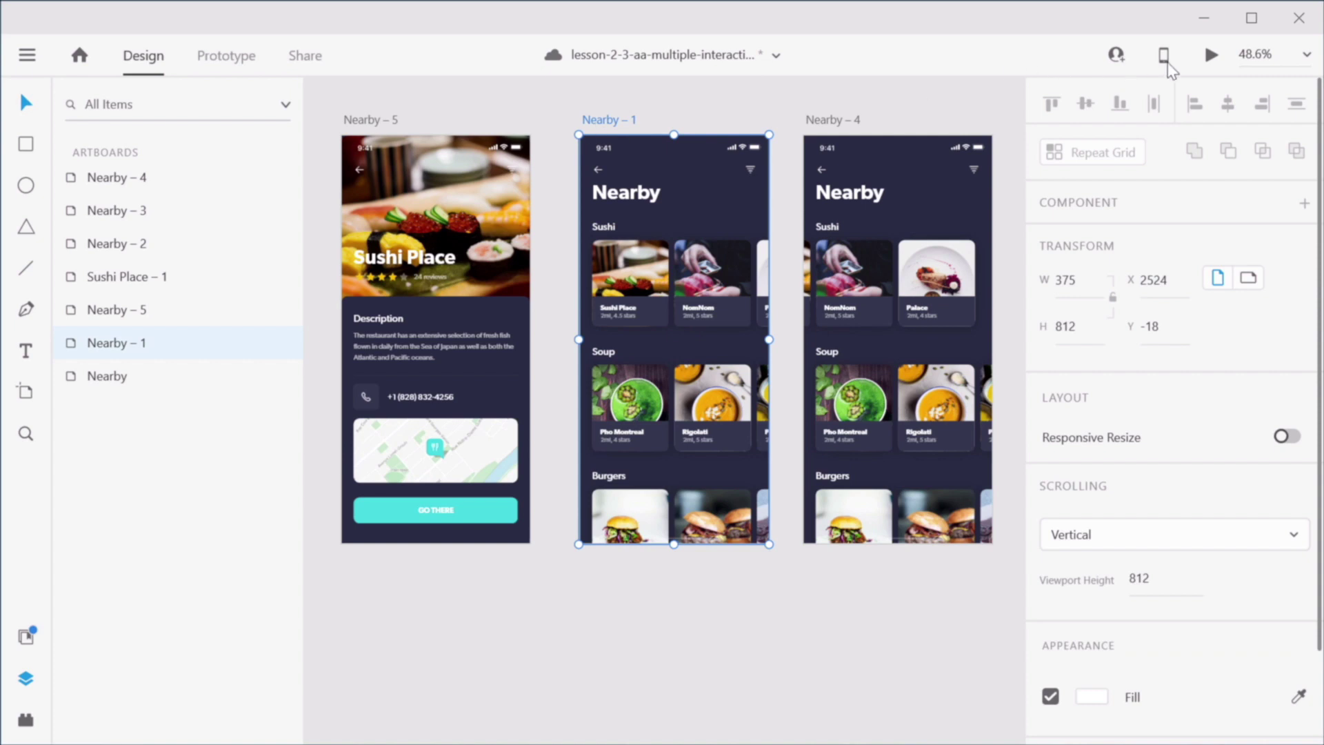
click(1212, 55)
click(397, 265)
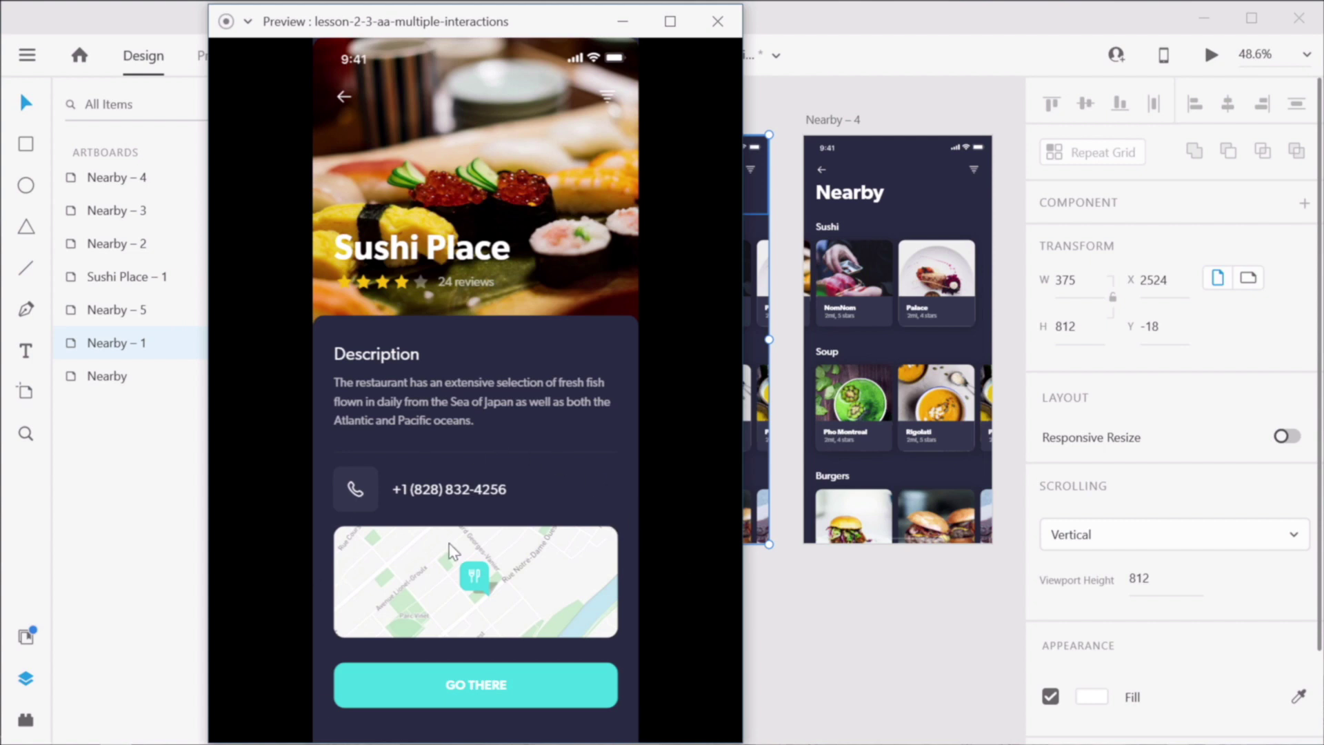
click(363, 134)
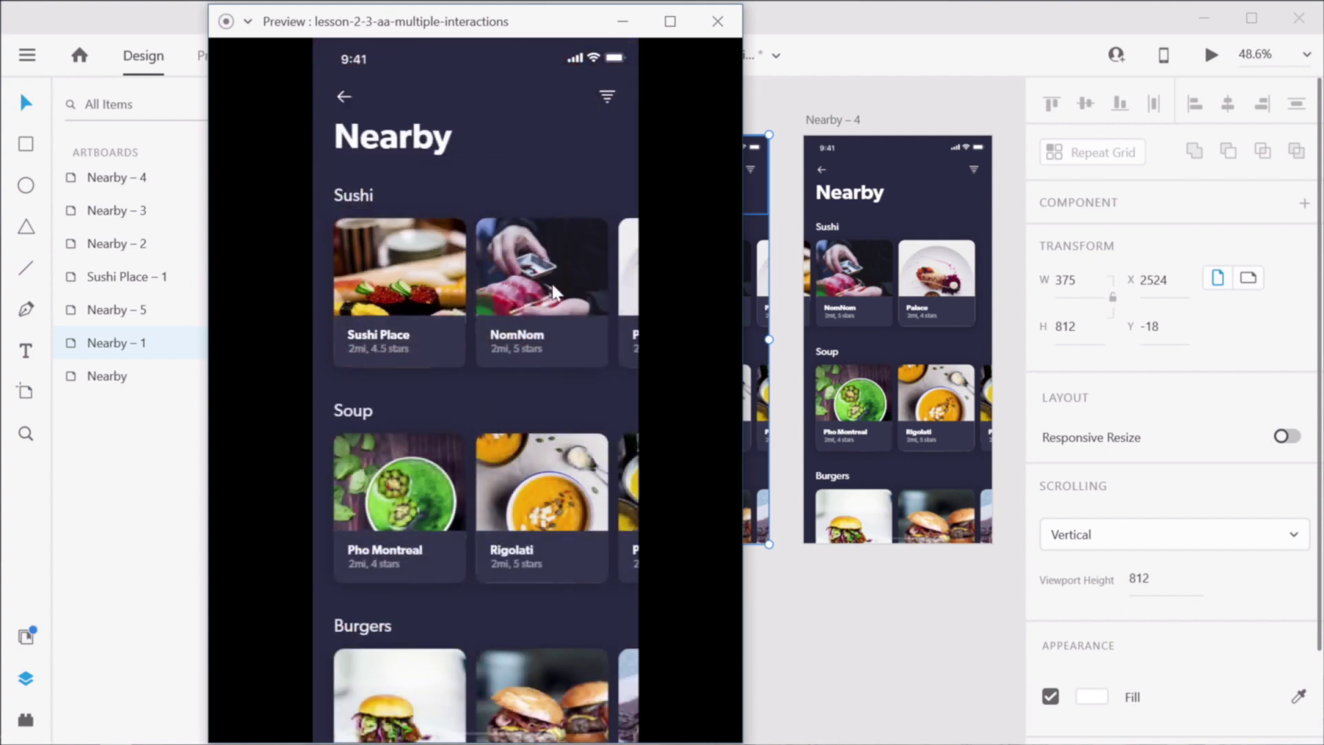
Step: Test swiping the Sushi row forward and back twice in the preview, and open the Sushi Place page and go back
drag(442, 282, 190, 488)
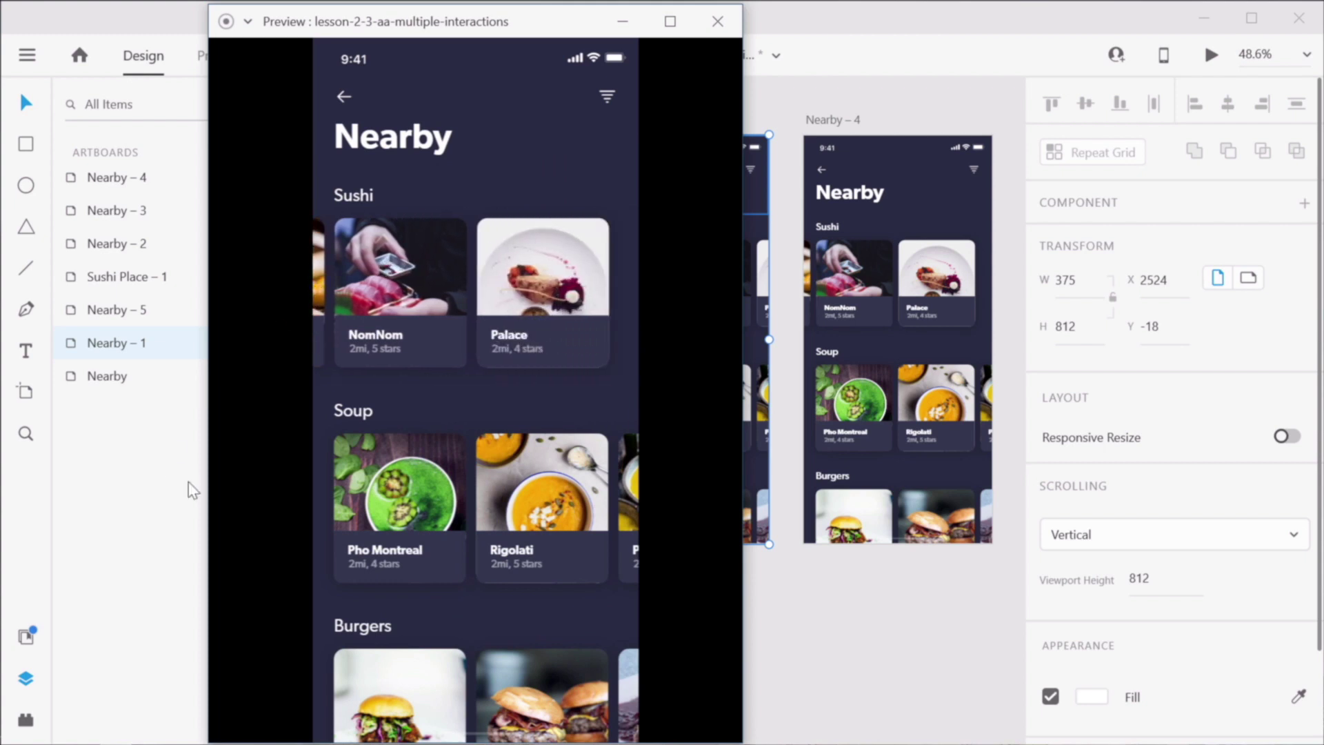
drag(363, 273, 582, 314)
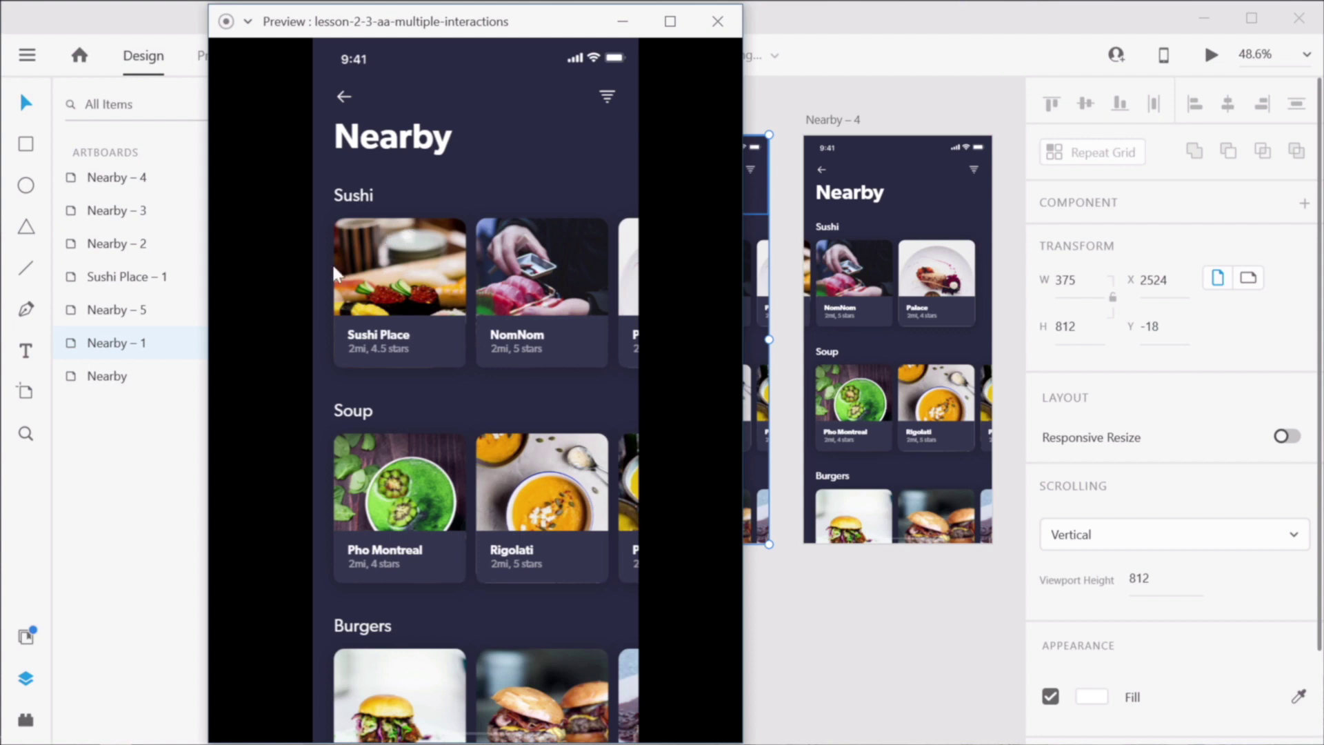
drag(434, 276, 250, 295)
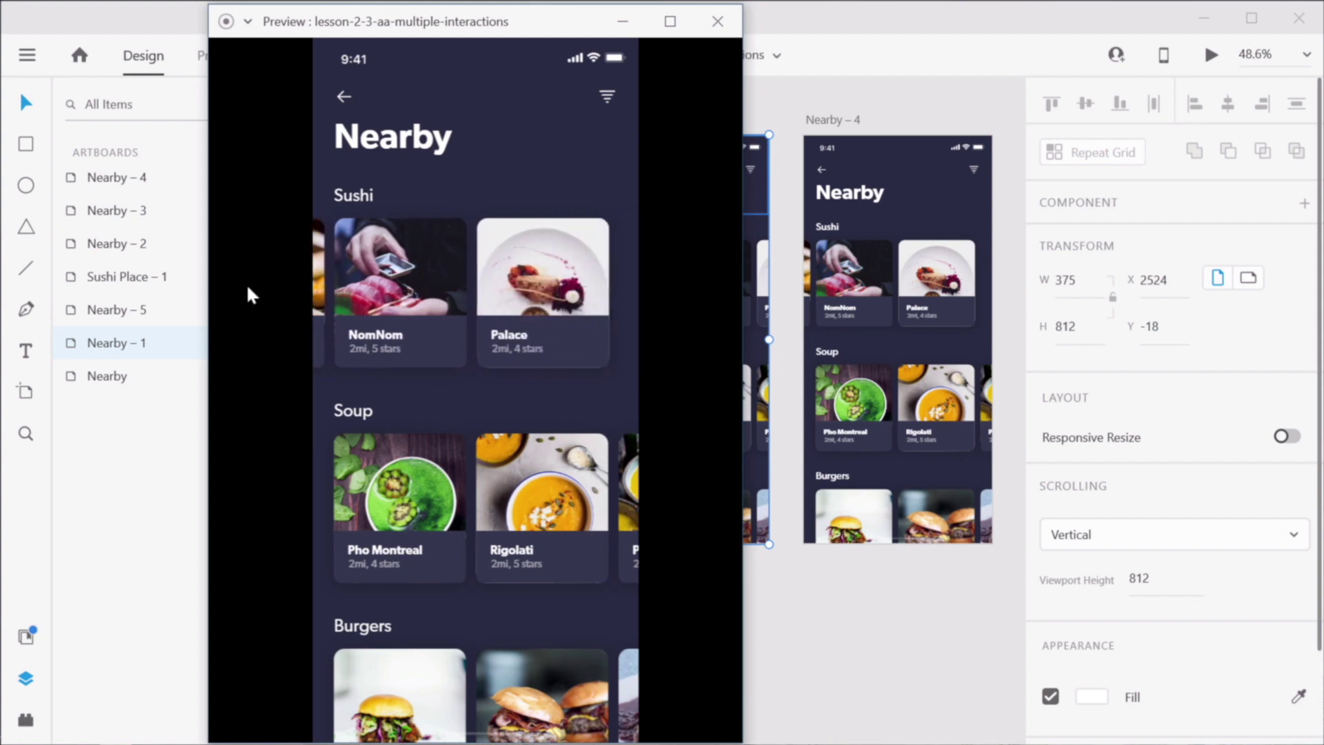
drag(347, 259, 497, 297)
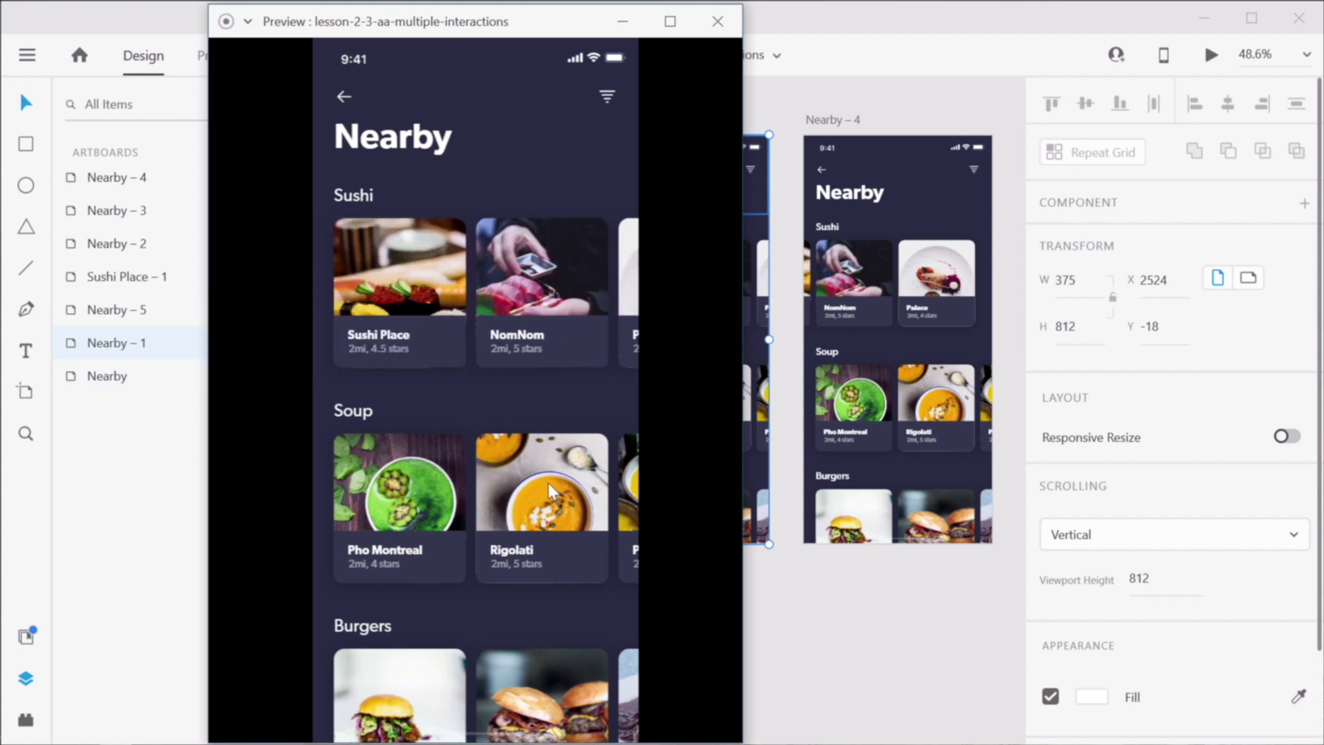
click(410, 271)
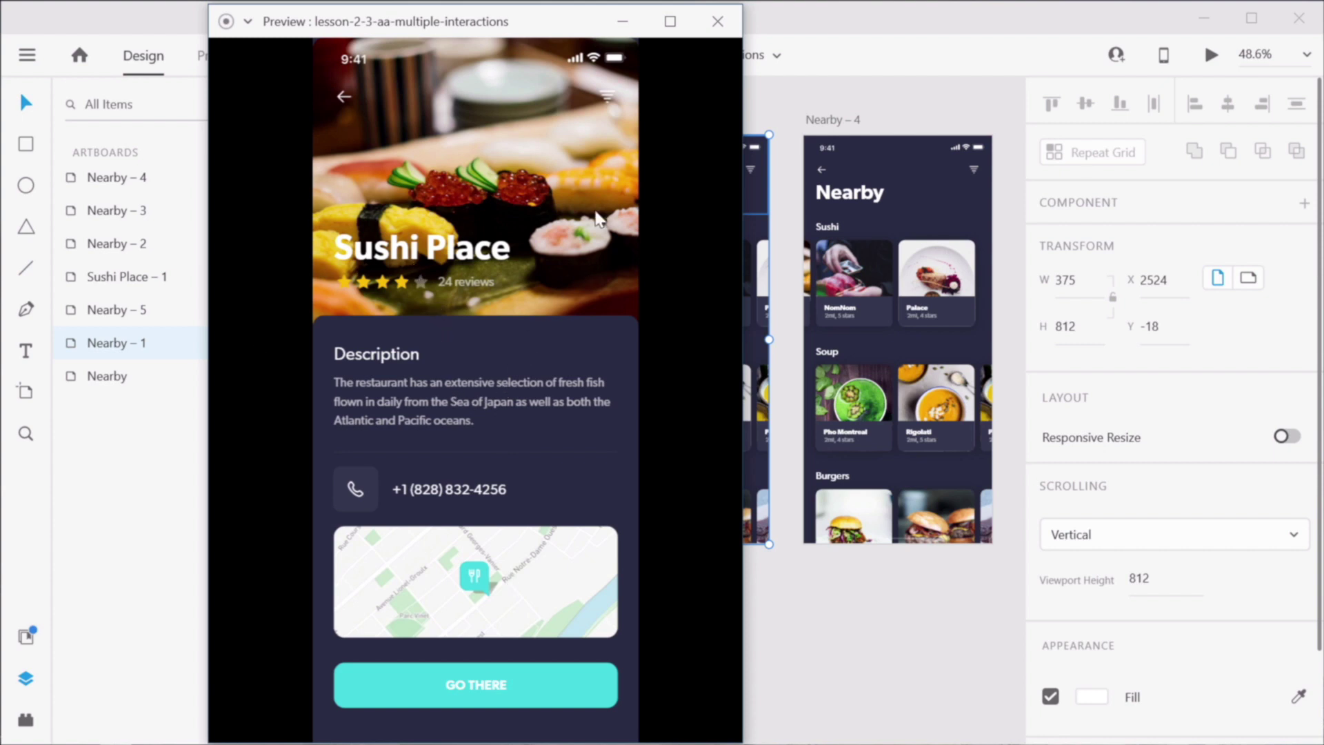
click(342, 96)
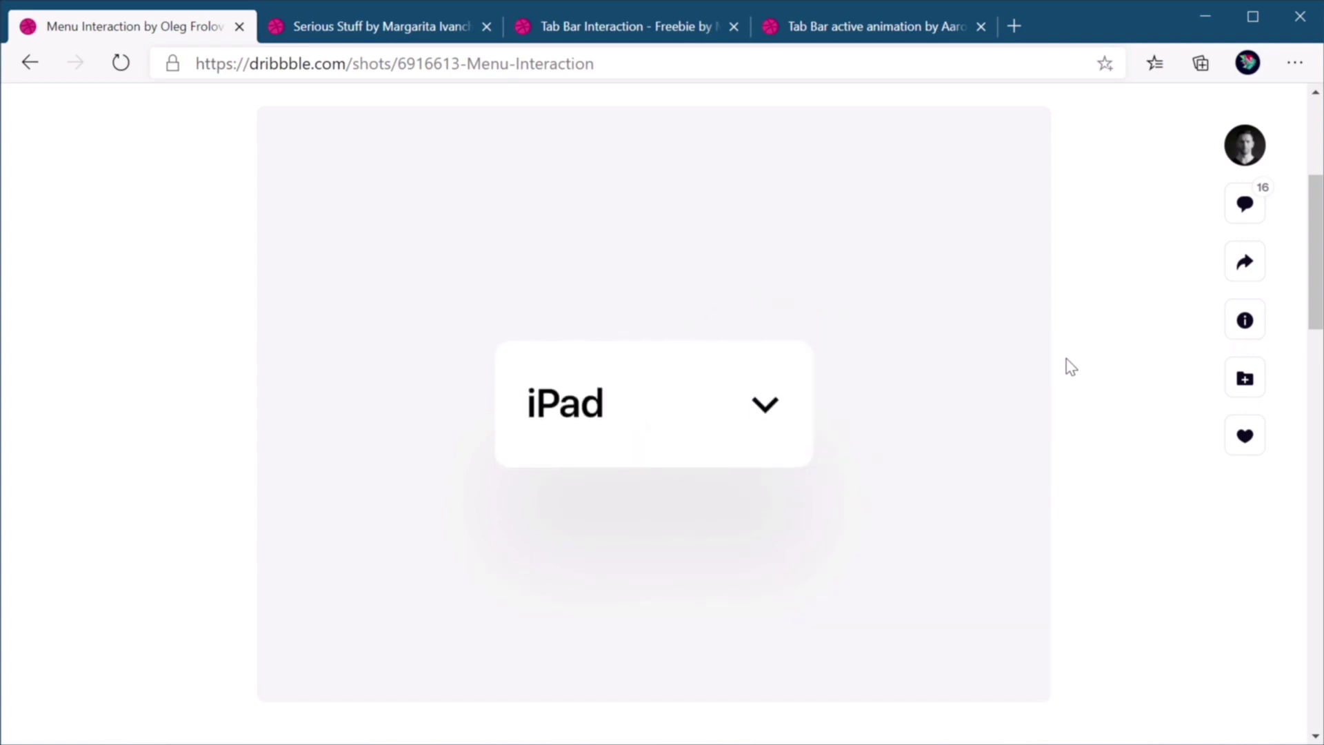
Step: Examine the Dribbble shots Menu Interaction, Serious Stuff, Tab Bar Interaction and Tab Bar active animation in the browser
mouse_move(313, 257)
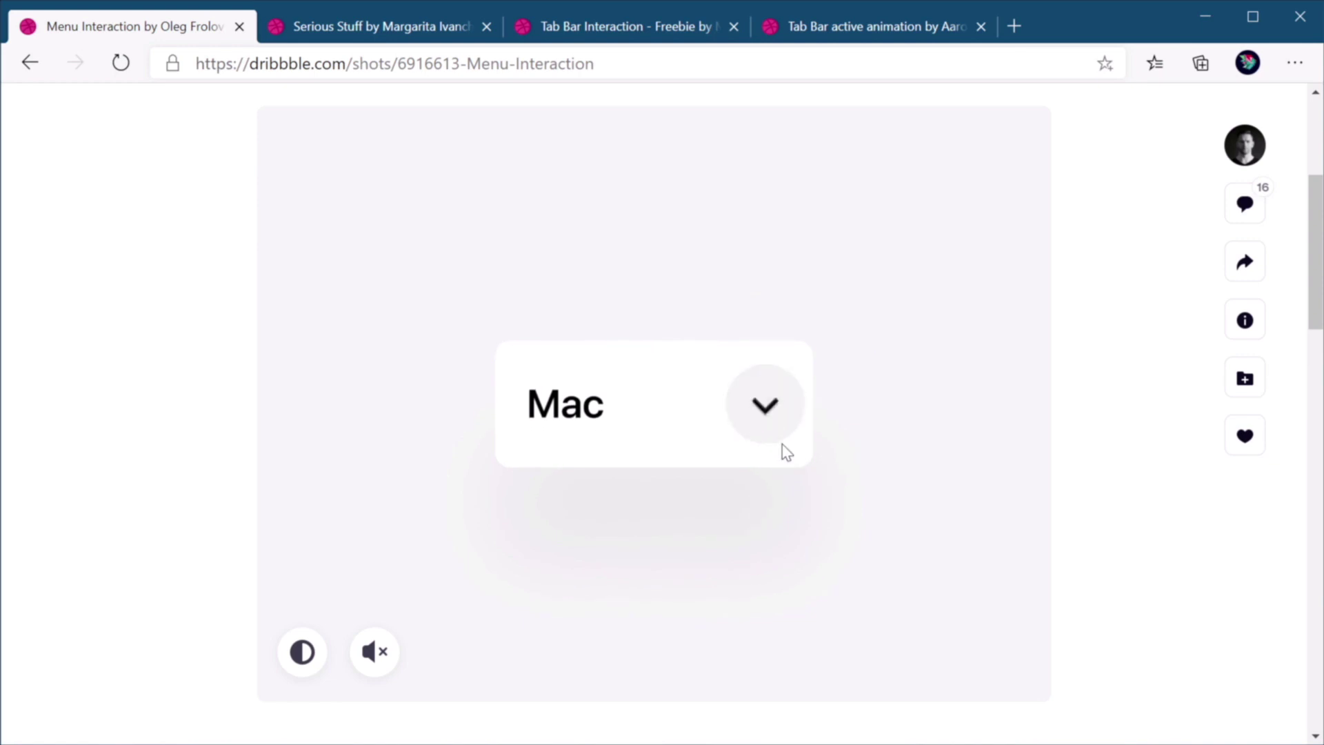
click(380, 29)
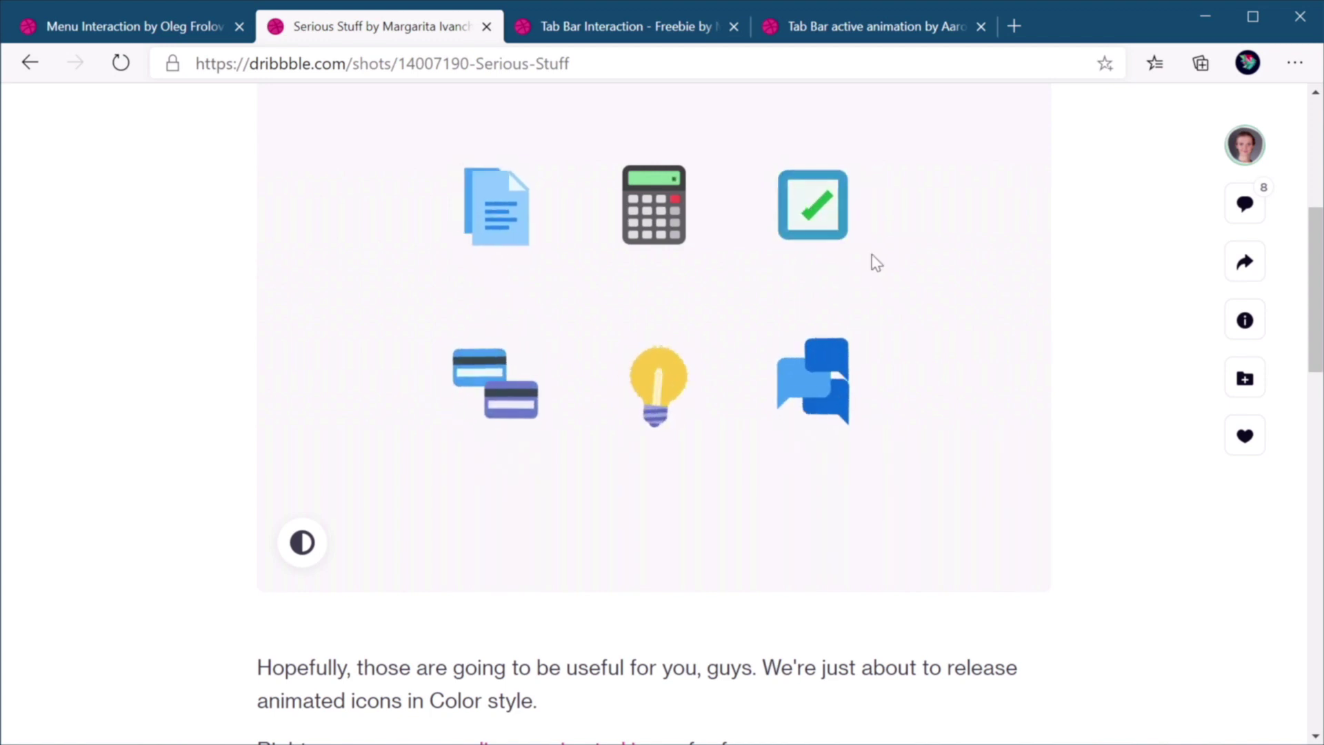
click(674, 30)
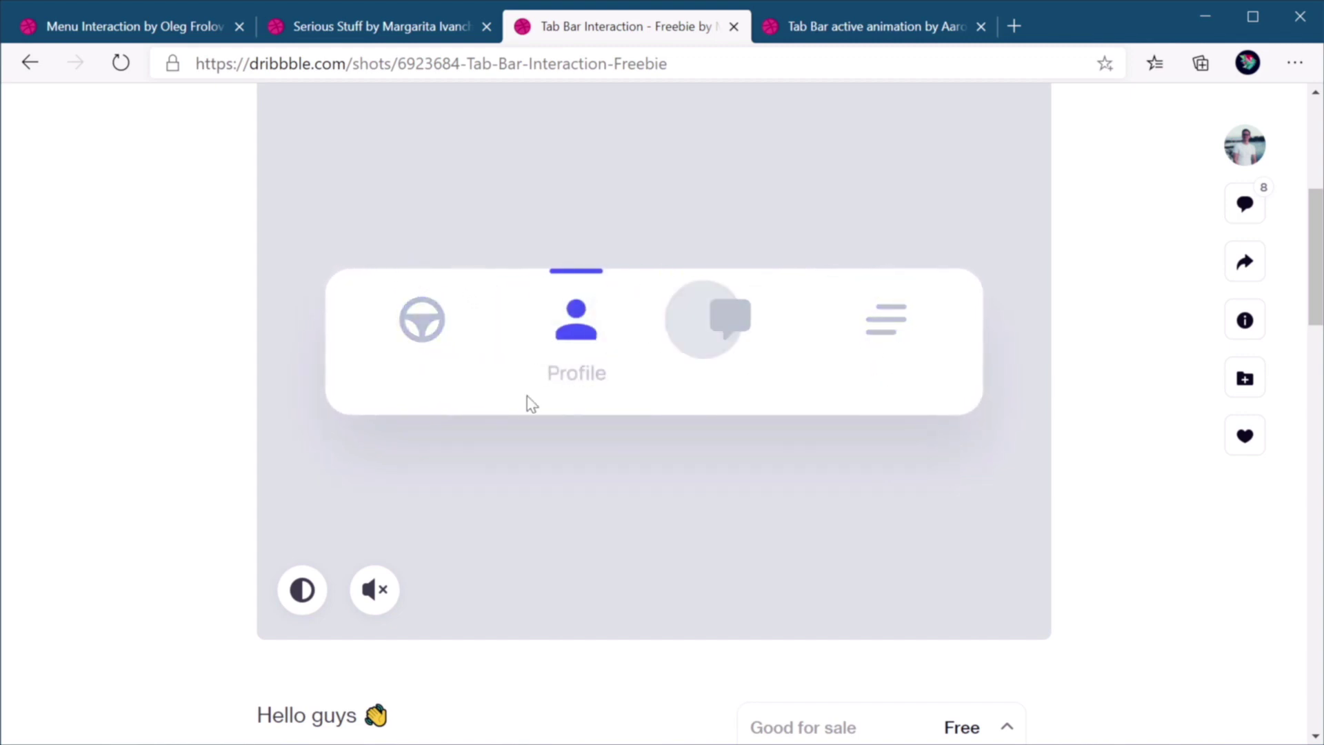
click(933, 28)
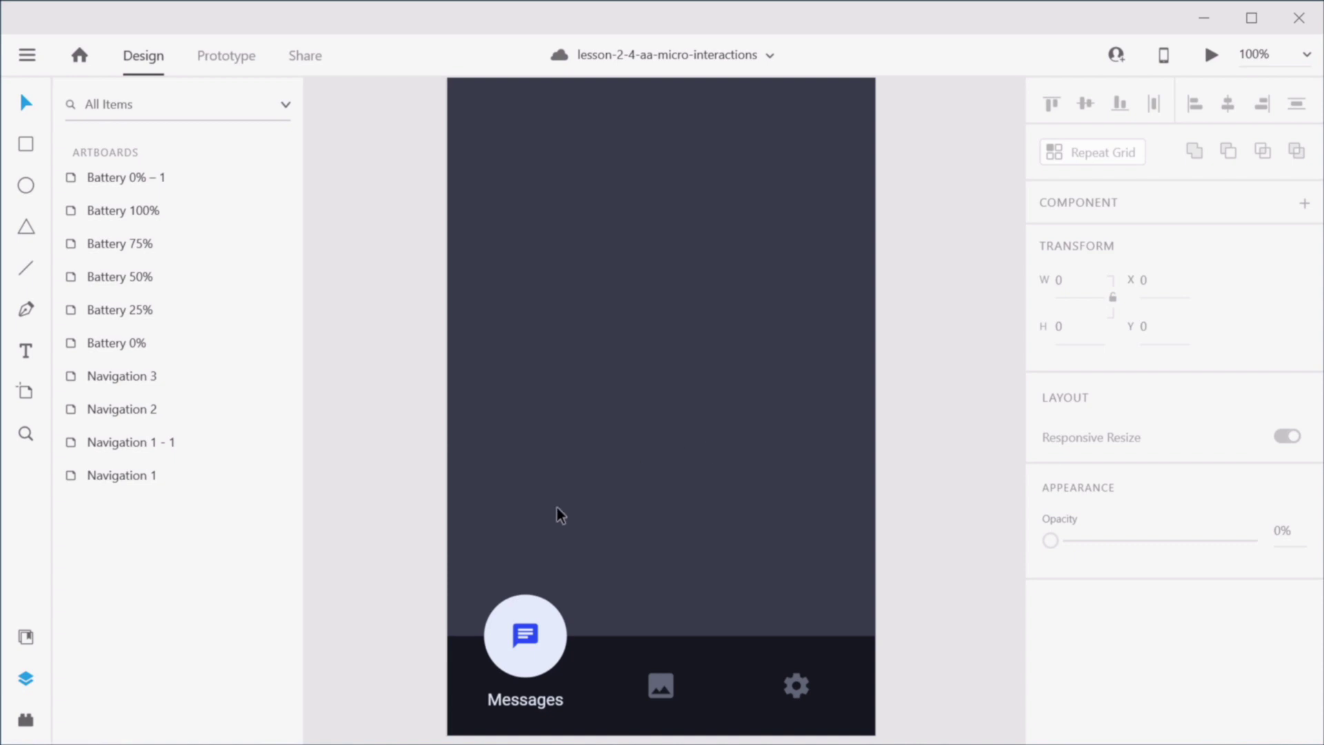
Step: Inspect the chat icon and navigation tray of Navigation 1 - 1 in lesson-2-4-aa-micro-interactions in Adobe XD
click(526, 645)
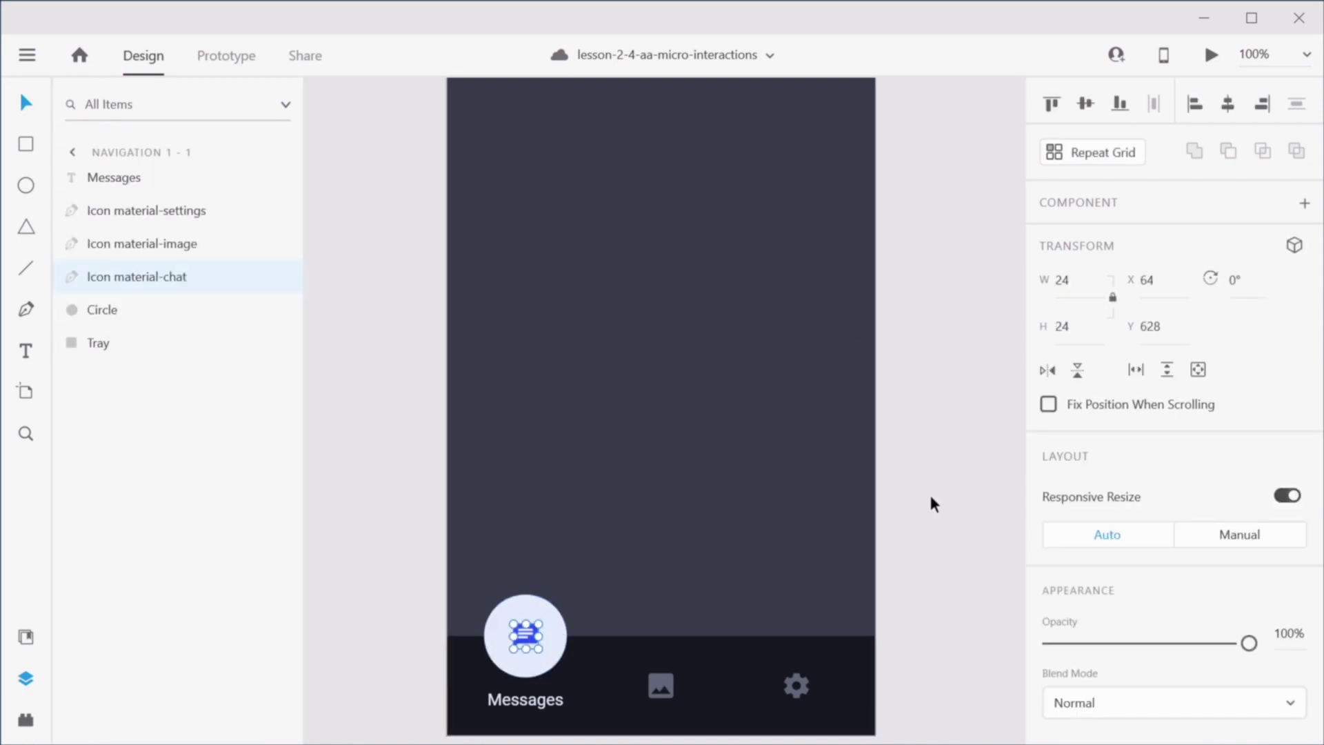
click(364, 299)
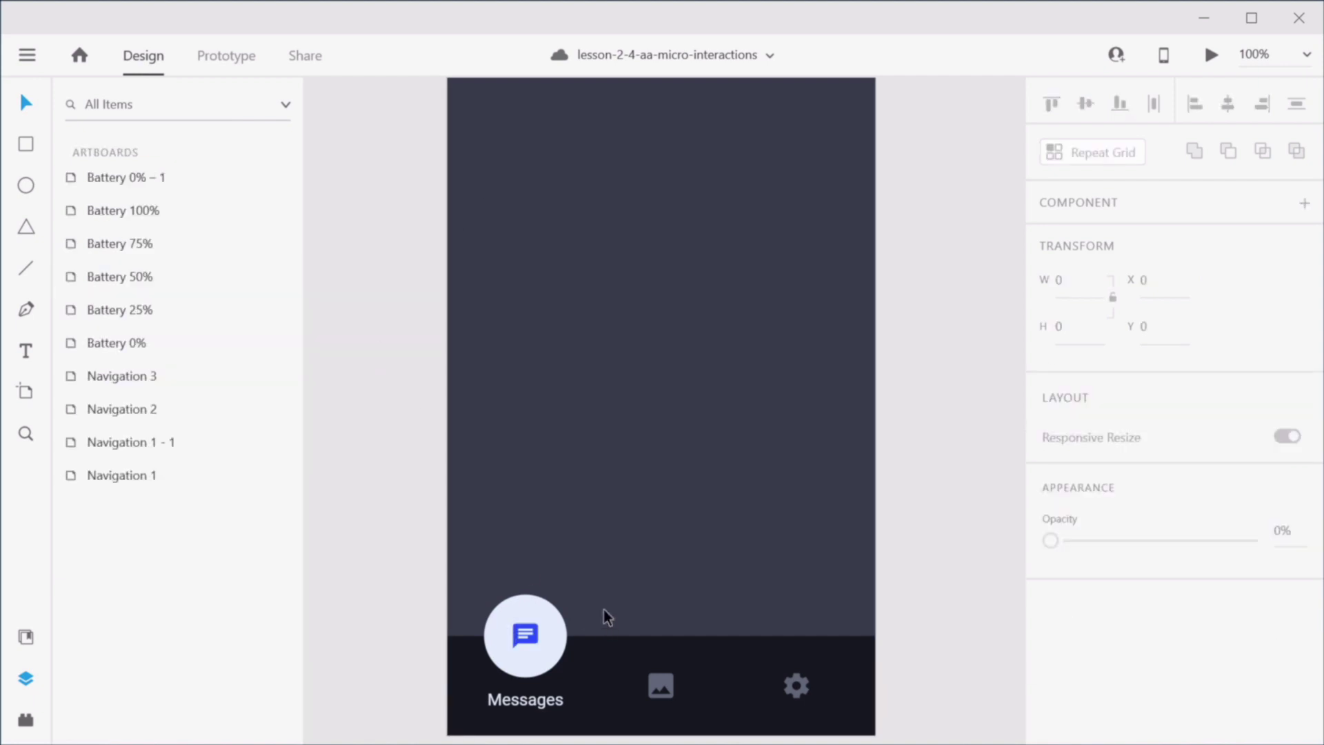
scroll(641, 507, up, 2)
scroll(639, 507, down, 2)
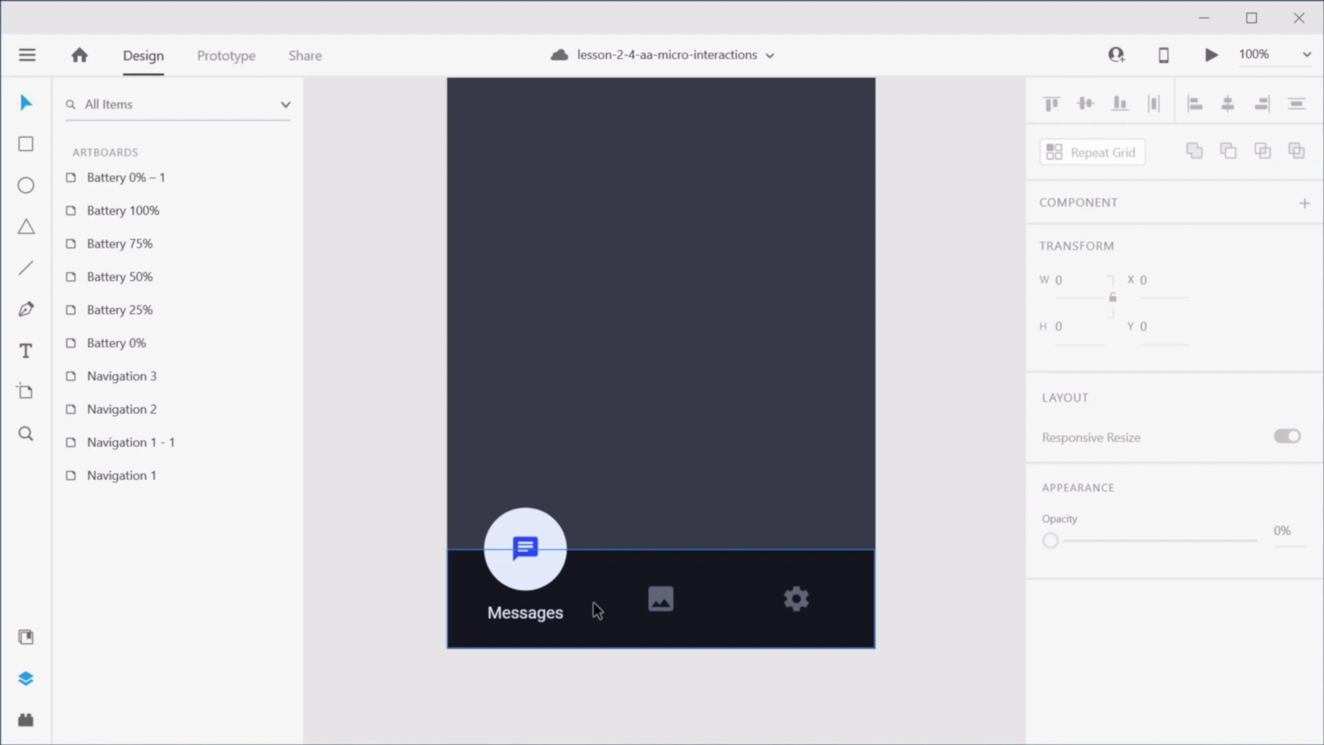
Step: Try moving the white circle over to the image icon, check the Dribbble tab bar reference, and undo the move
click(526, 583)
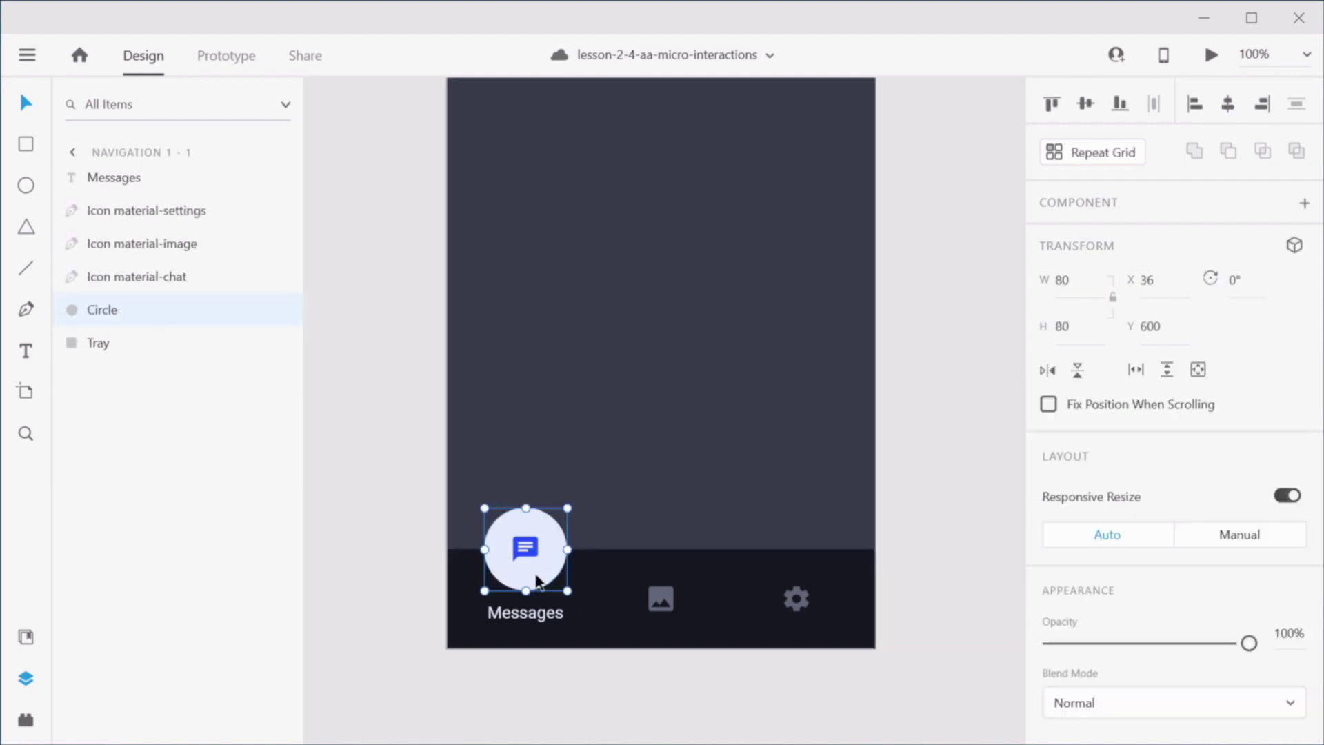
drag(525, 579, 662, 574)
key(alt+Tab)
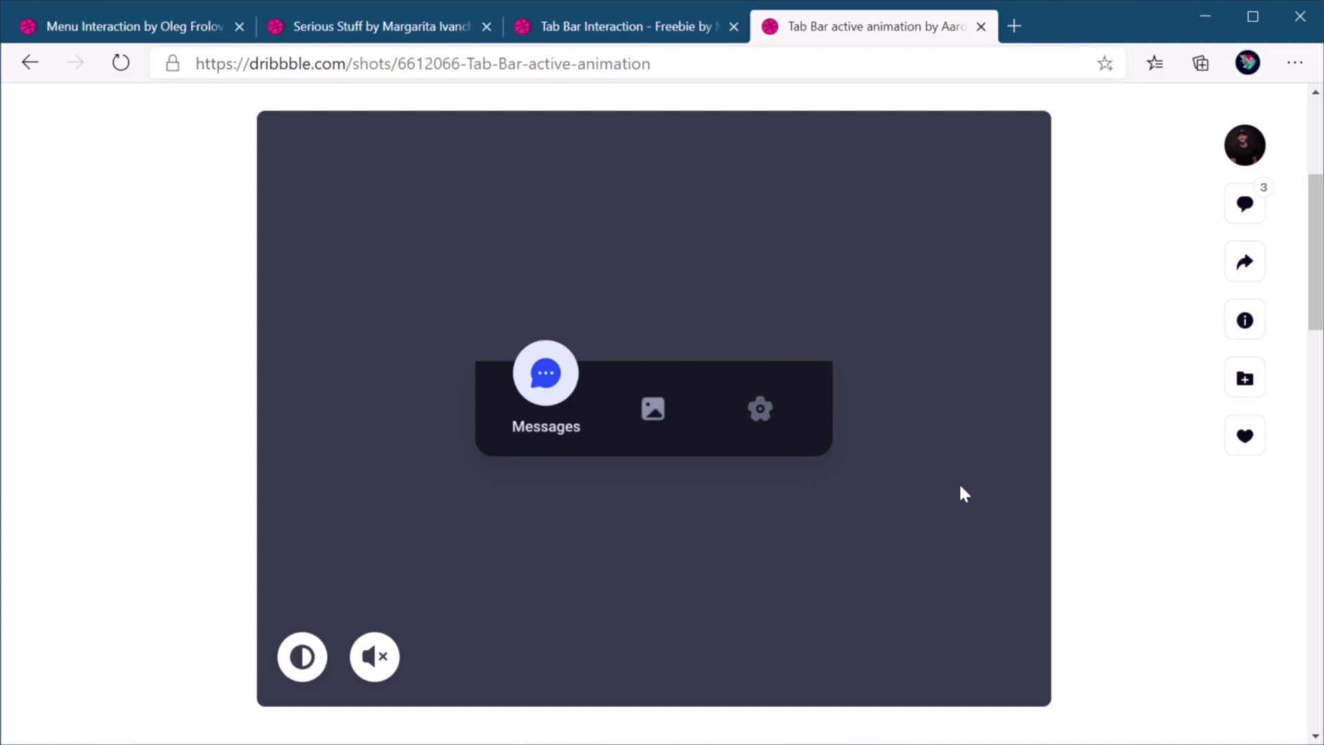
key(alt+Tab)
key(ctrl+z)
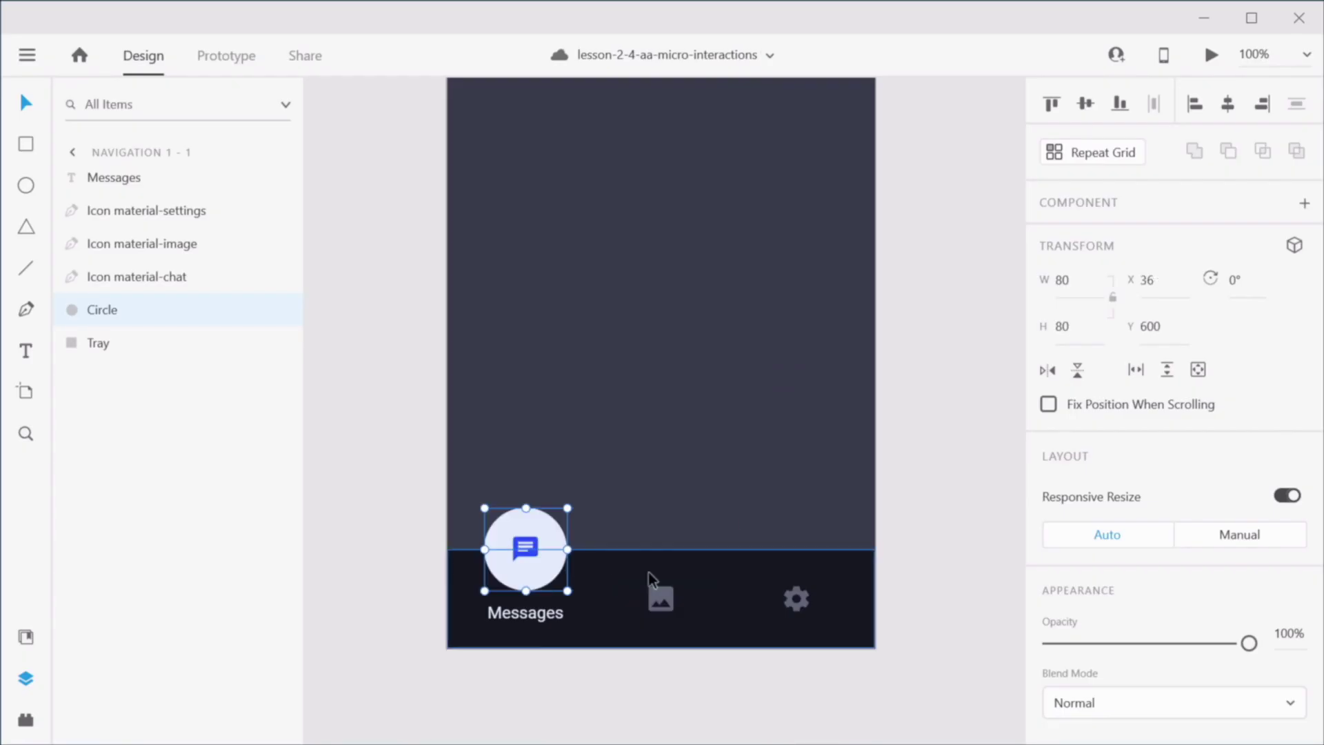
Step: Check the Messages label, try raising the image icon above the tray's edge, and undo that move
click(525, 619)
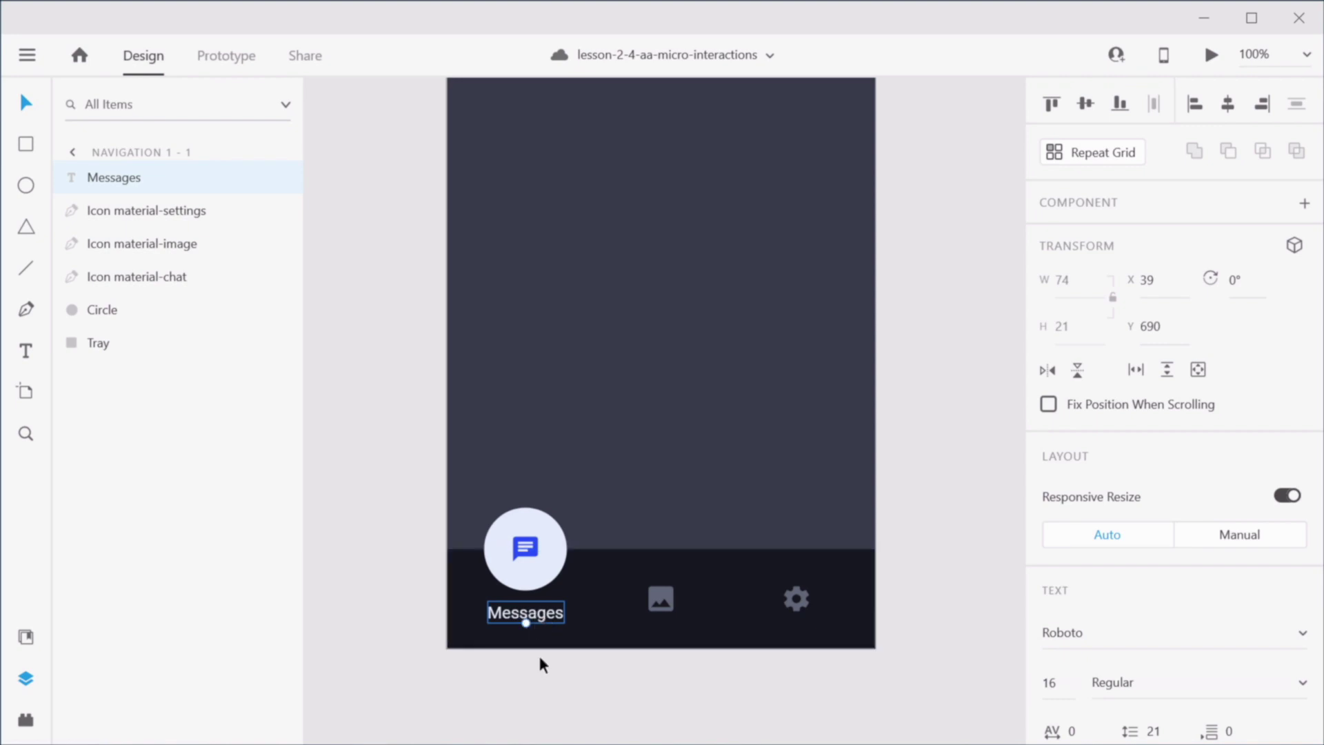
click(661, 597)
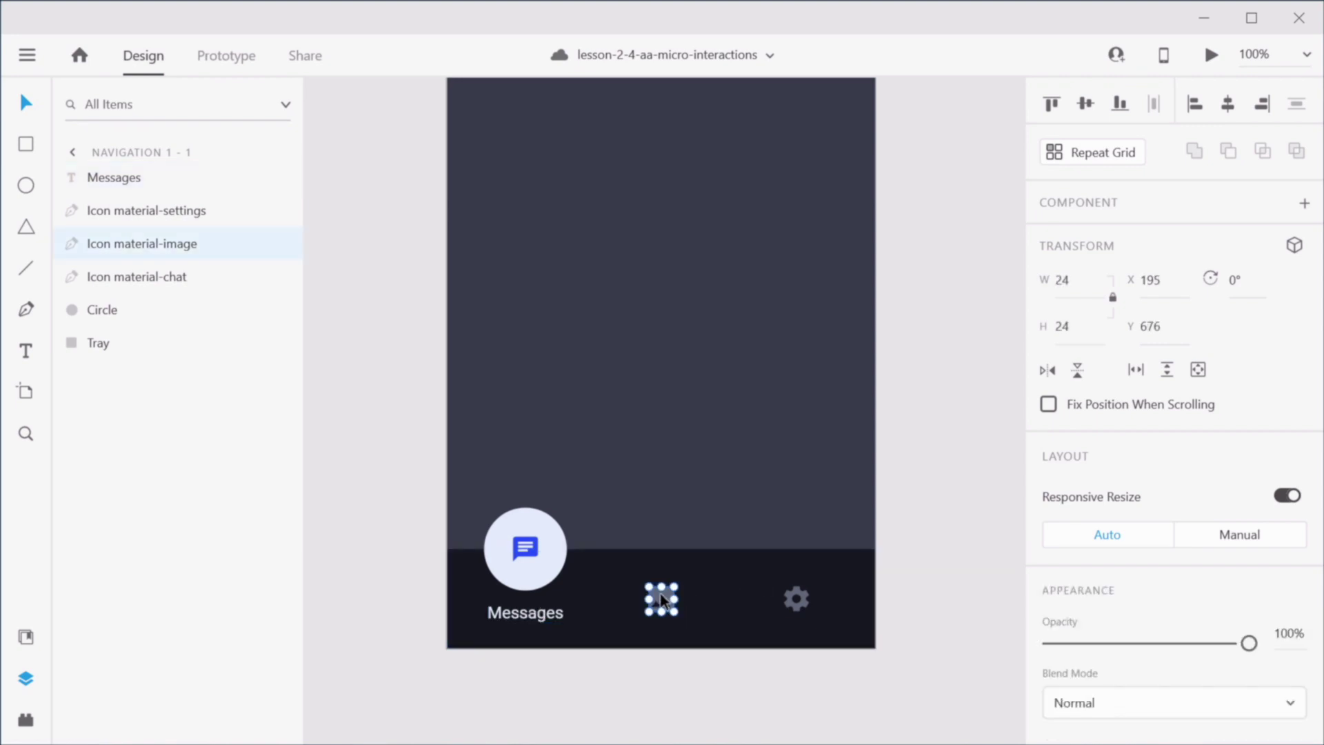
drag(661, 597, 657, 541)
key(ctrl+z)
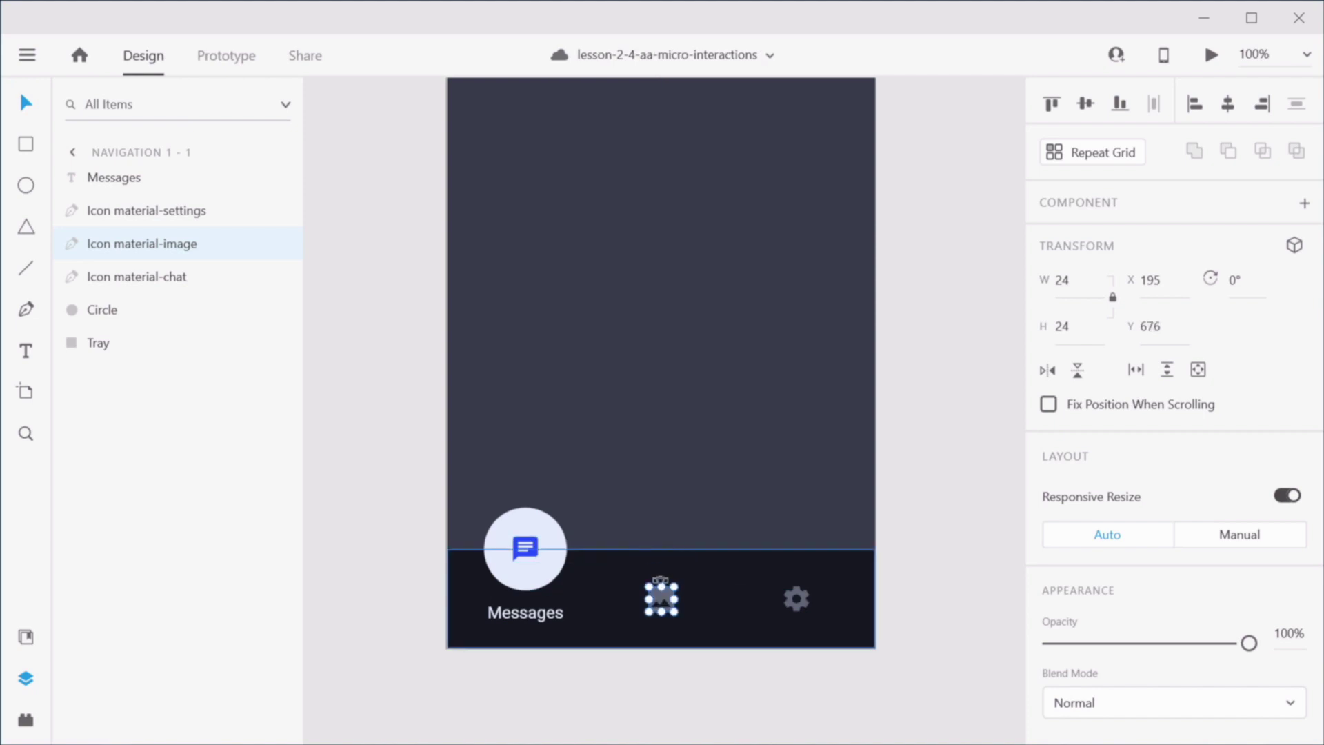
click(930, 585)
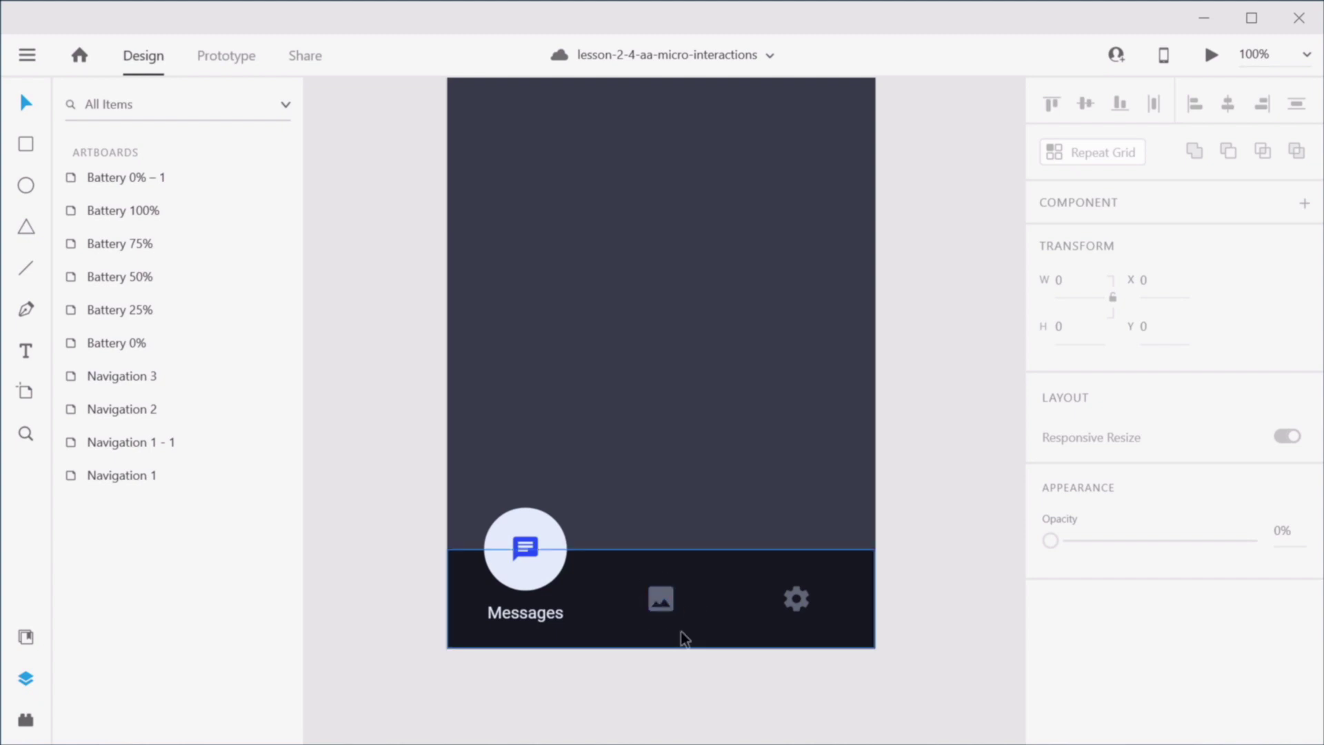
Step: Compare the tray's image icon with the Tab Bar active animation shot in the browser and return to Adobe XD
click(663, 598)
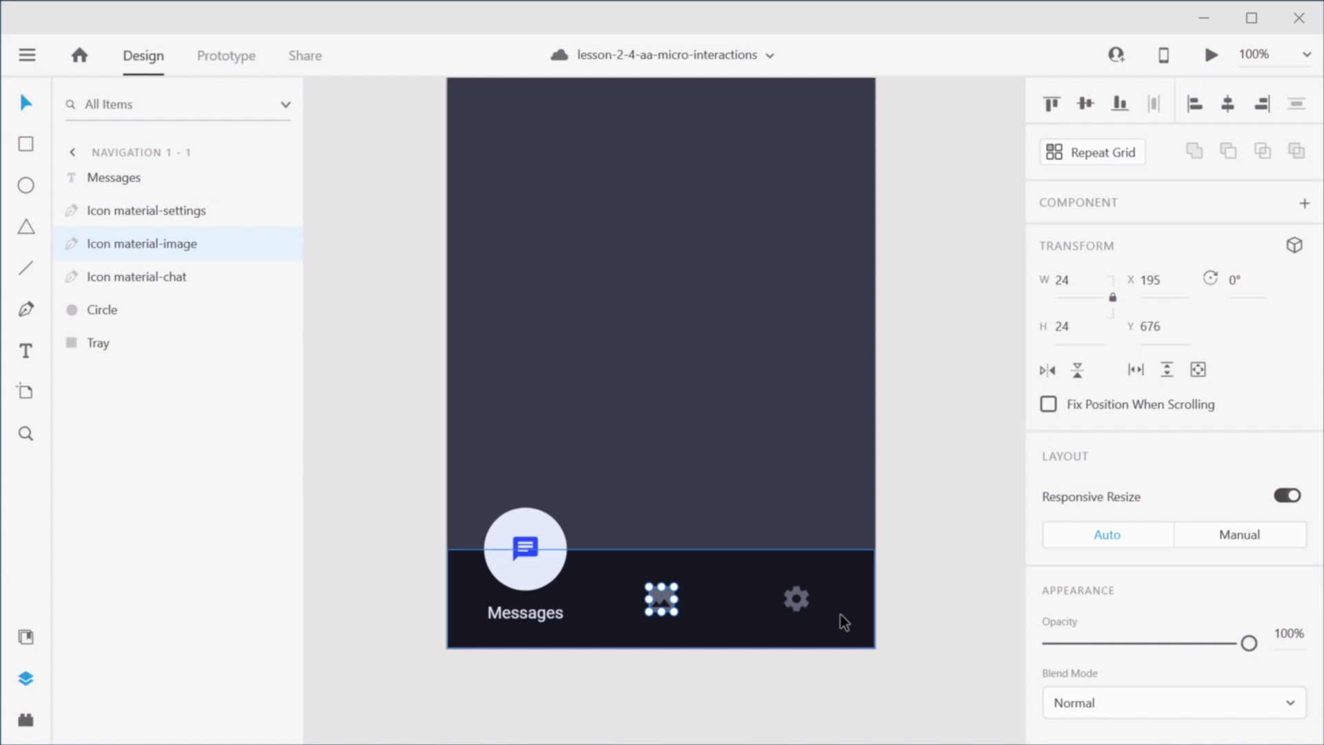
key(alt+Tab)
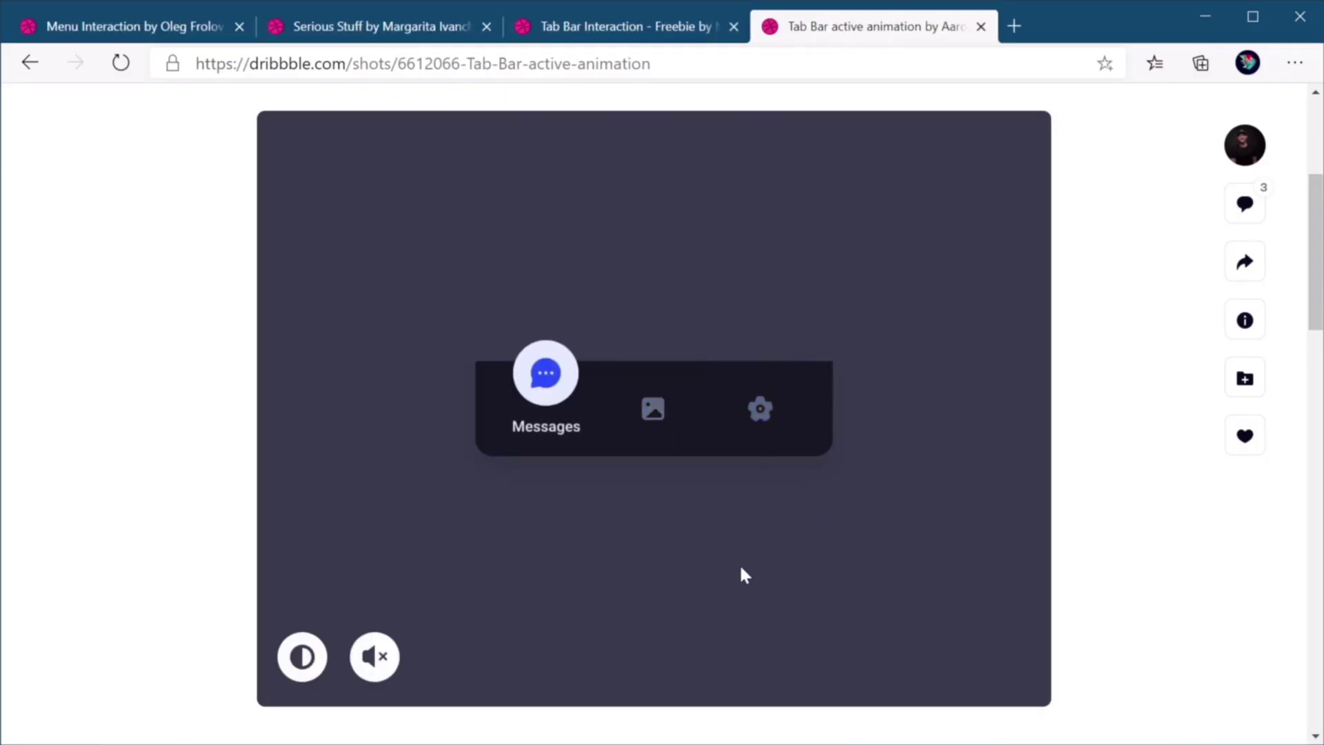
key(alt+Tab)
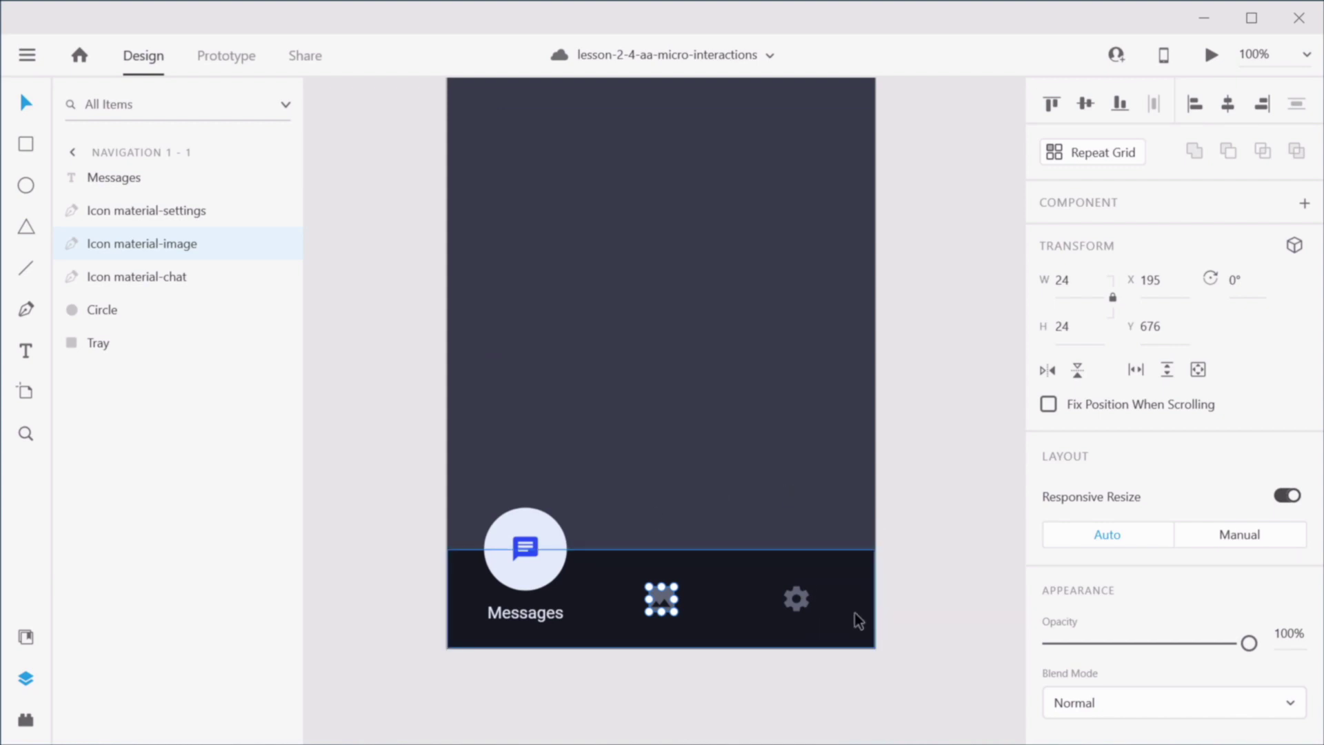
click(898, 614)
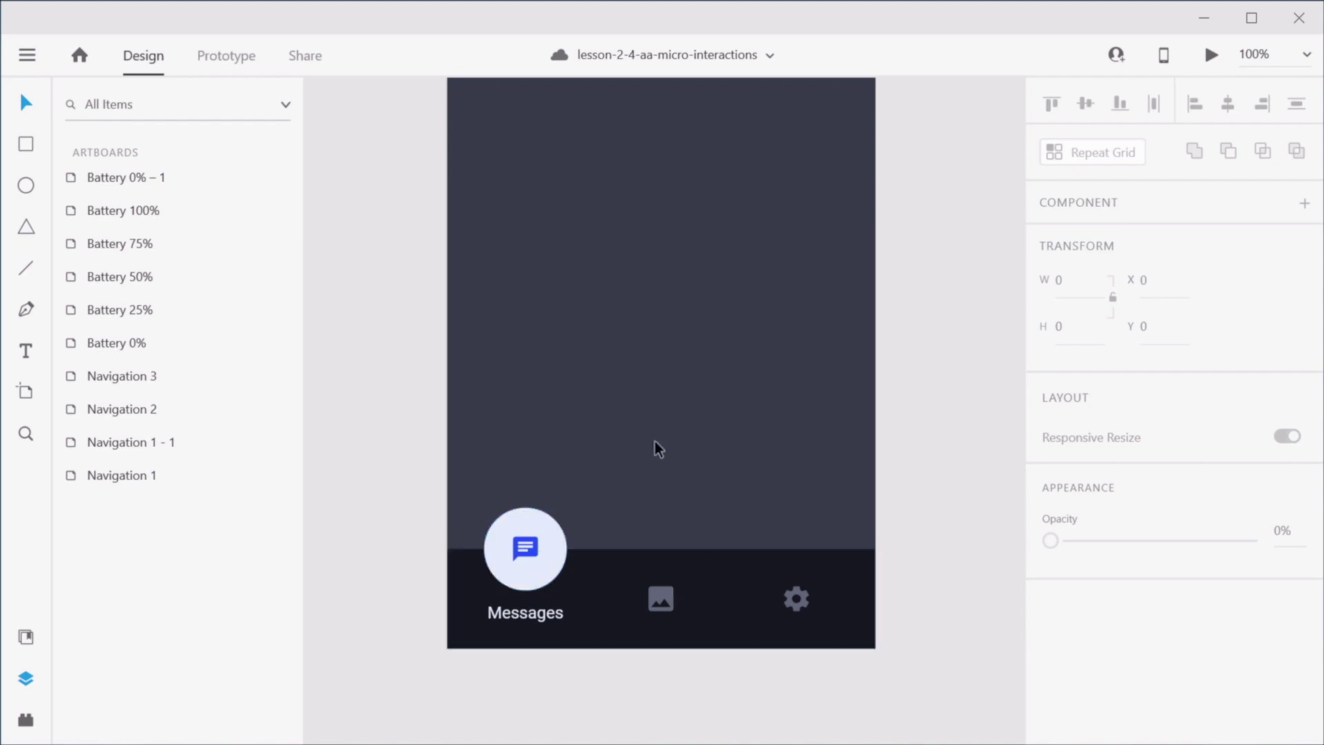
Step: Draw a borderless rectangle about 41 by 39 over the chat icon in the white circle
key(z)
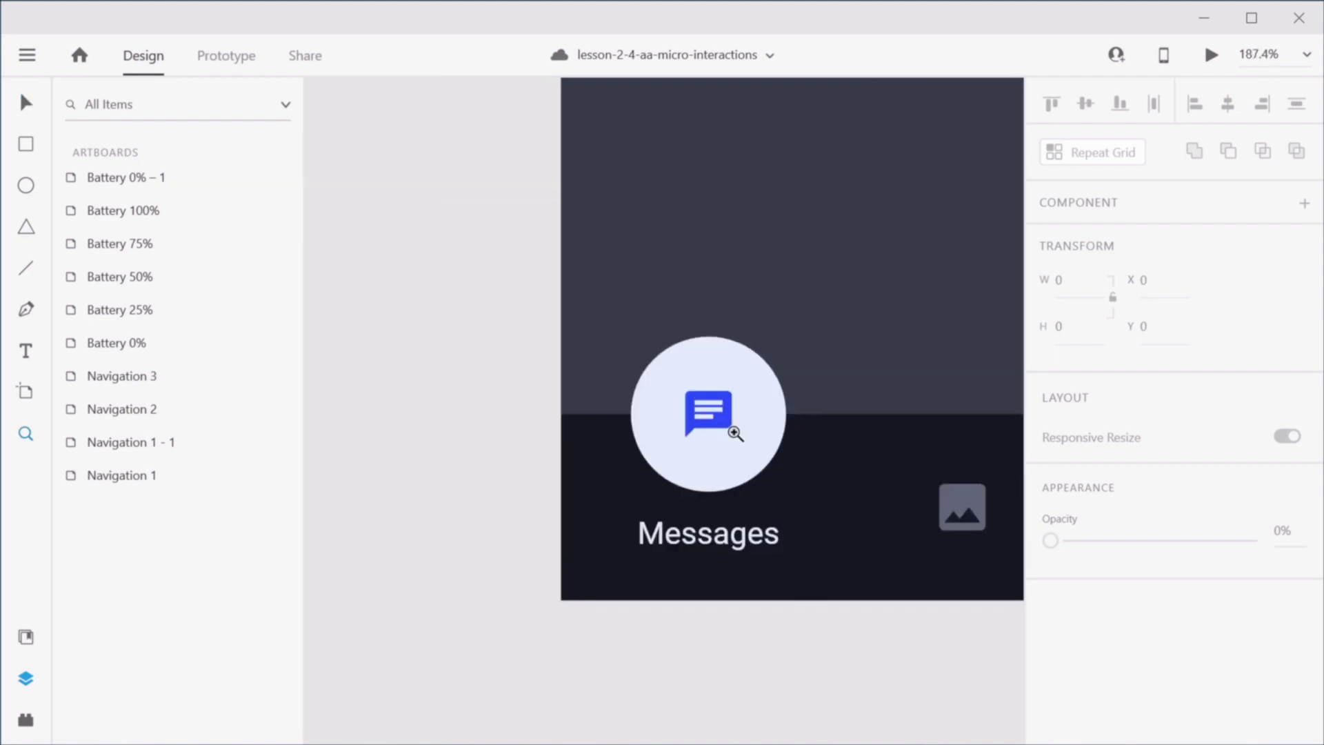
drag(570, 310, 840, 524)
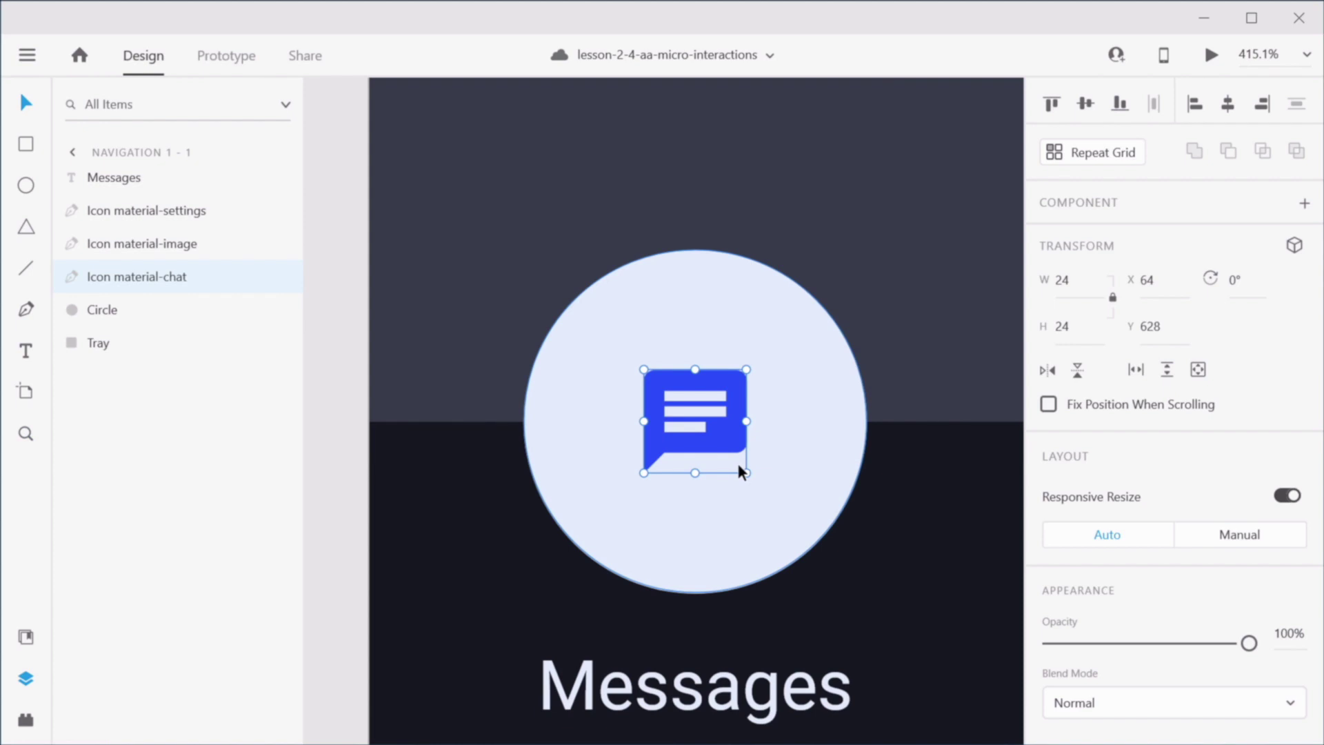
key(r)
drag(614, 341, 791, 509)
scroll(1055, 507, down, 6)
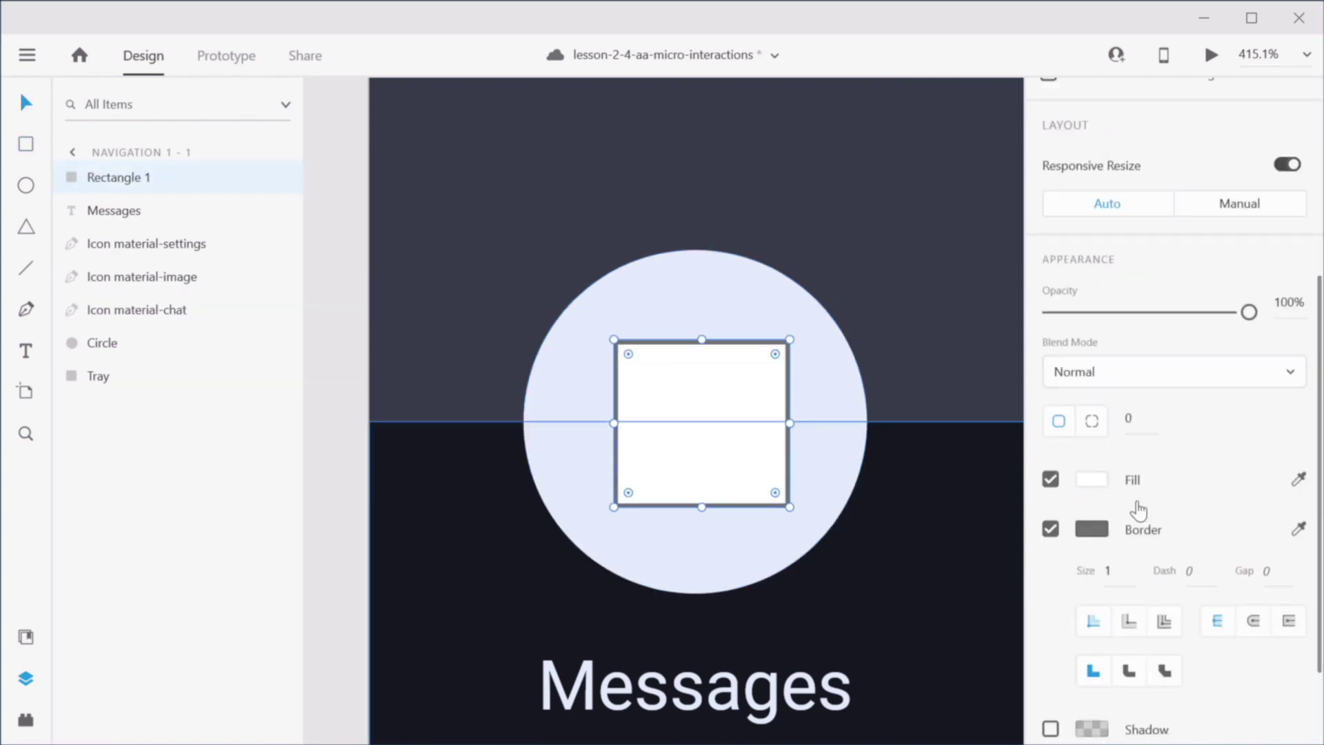
click(1048, 429)
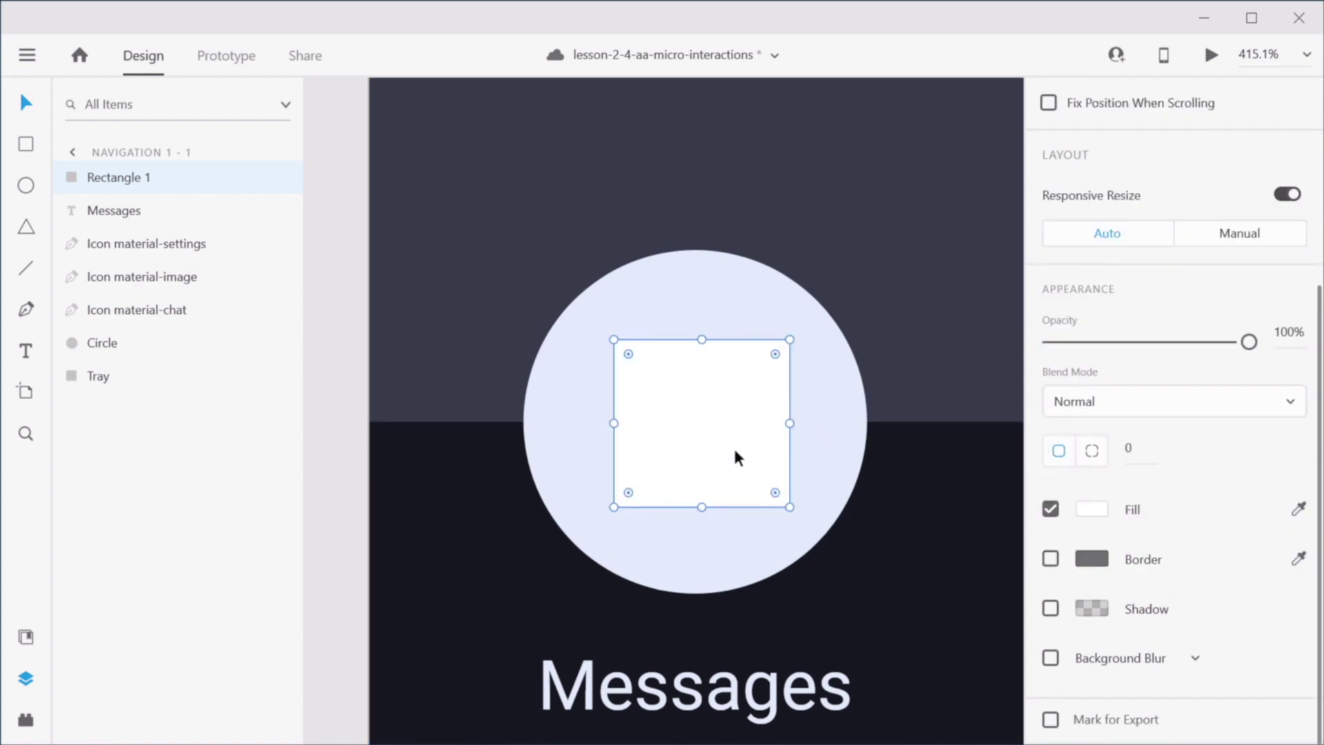
Step: Duplicate the rectangle and place the copy directly below the original, edge to edge
key(ctrl+d)
drag(735, 458, 734, 527)
drag(882, 572, 612, 357)
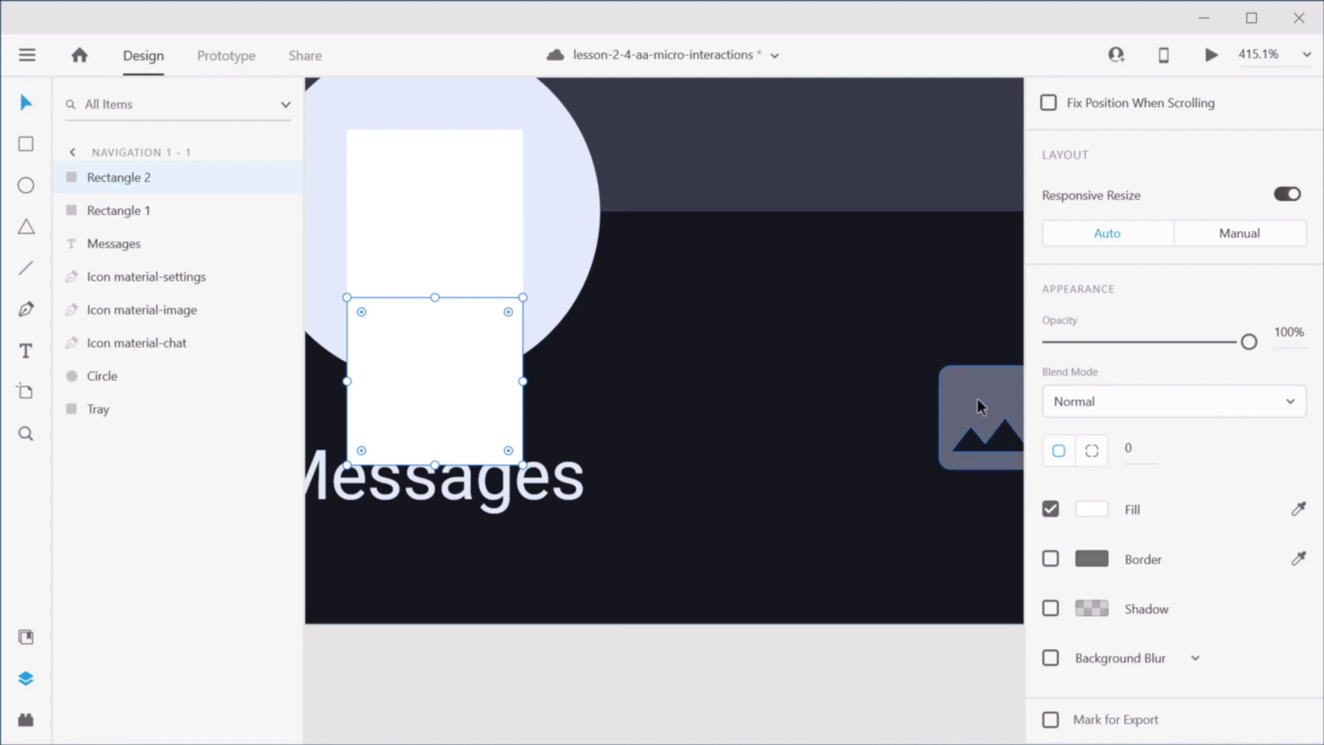
scroll(759, 407, up, 2)
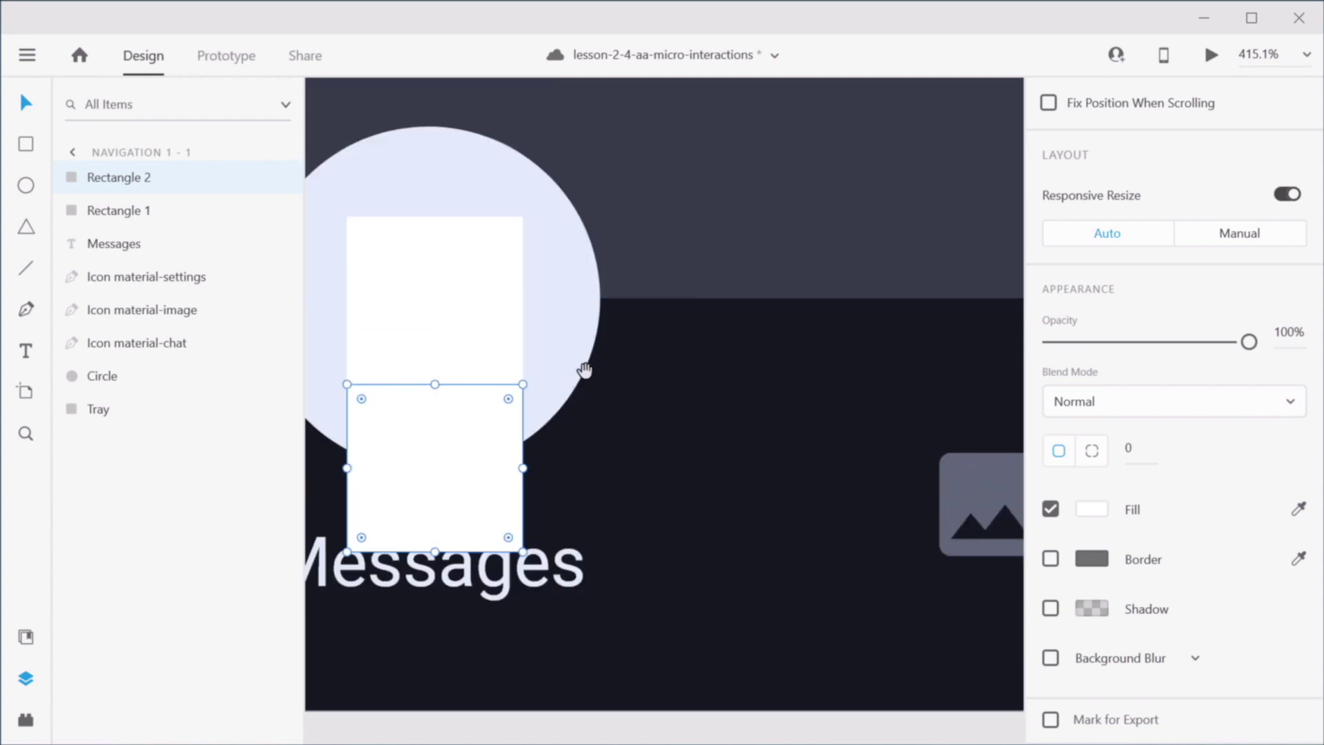
drag(584, 370, 812, 434)
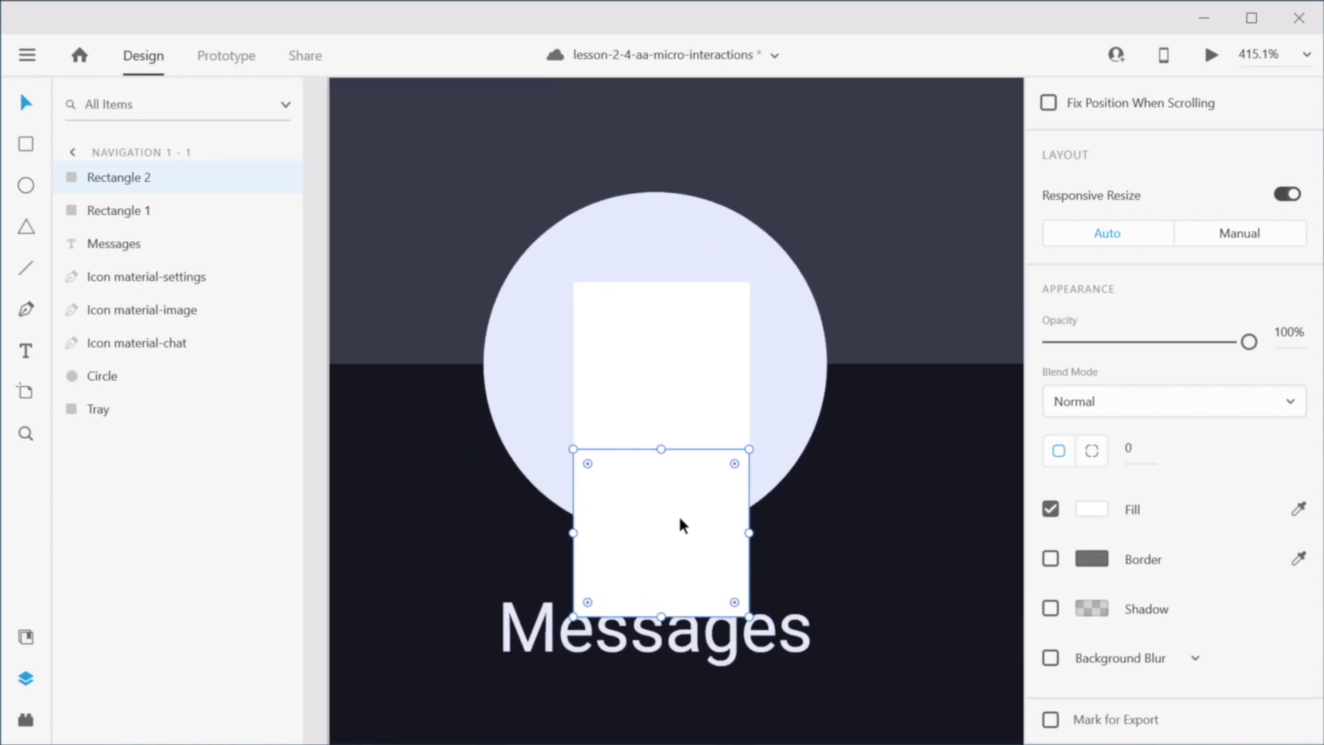
Step: Rename the lower rectangle gray bg and the upper one blue bg, and move both layers beneath the chat icon
double_click(116, 178)
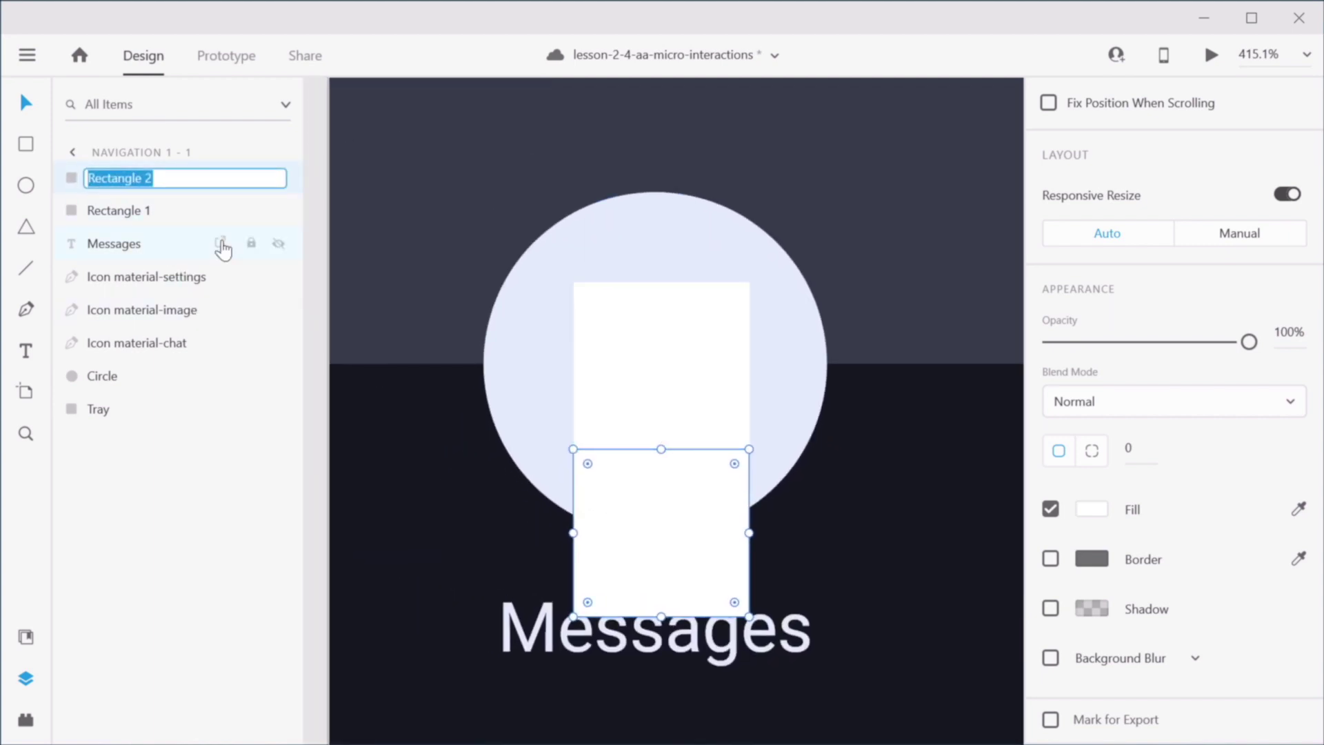
text(gray bg)
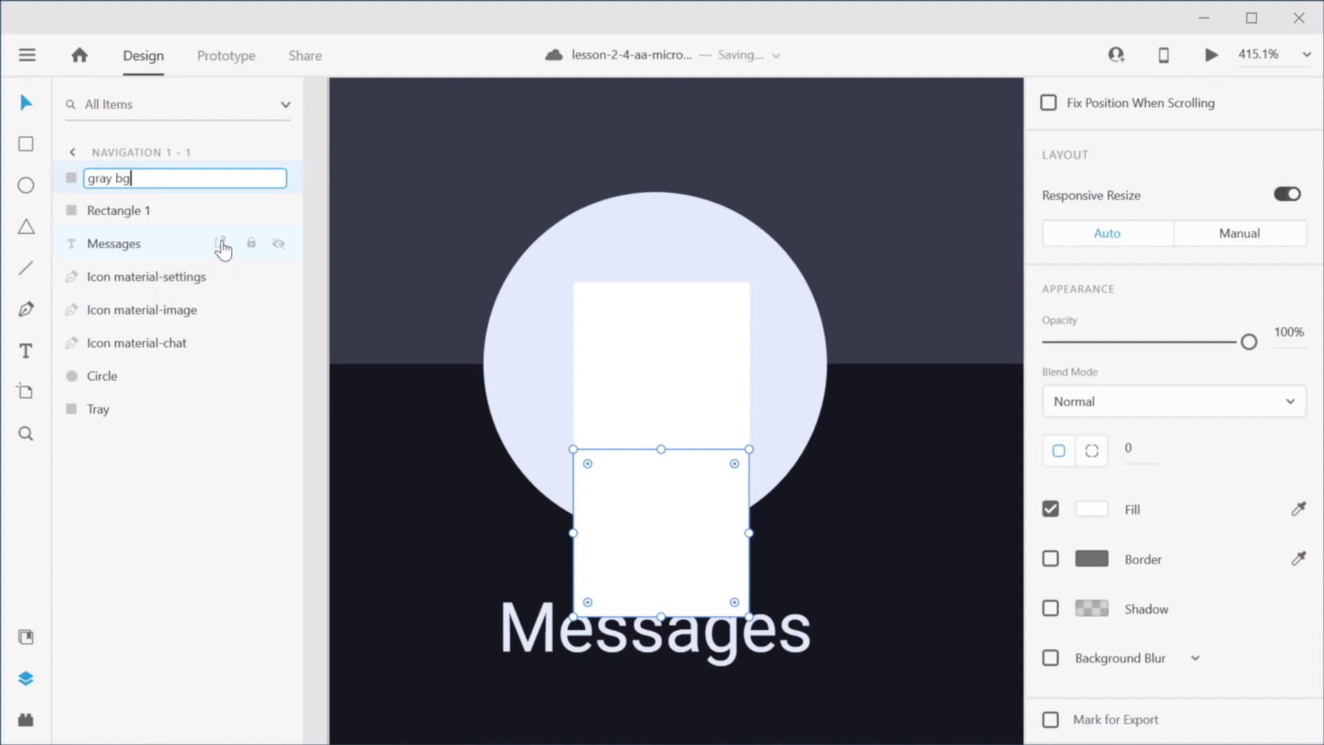
key(Return)
double_click(133, 211)
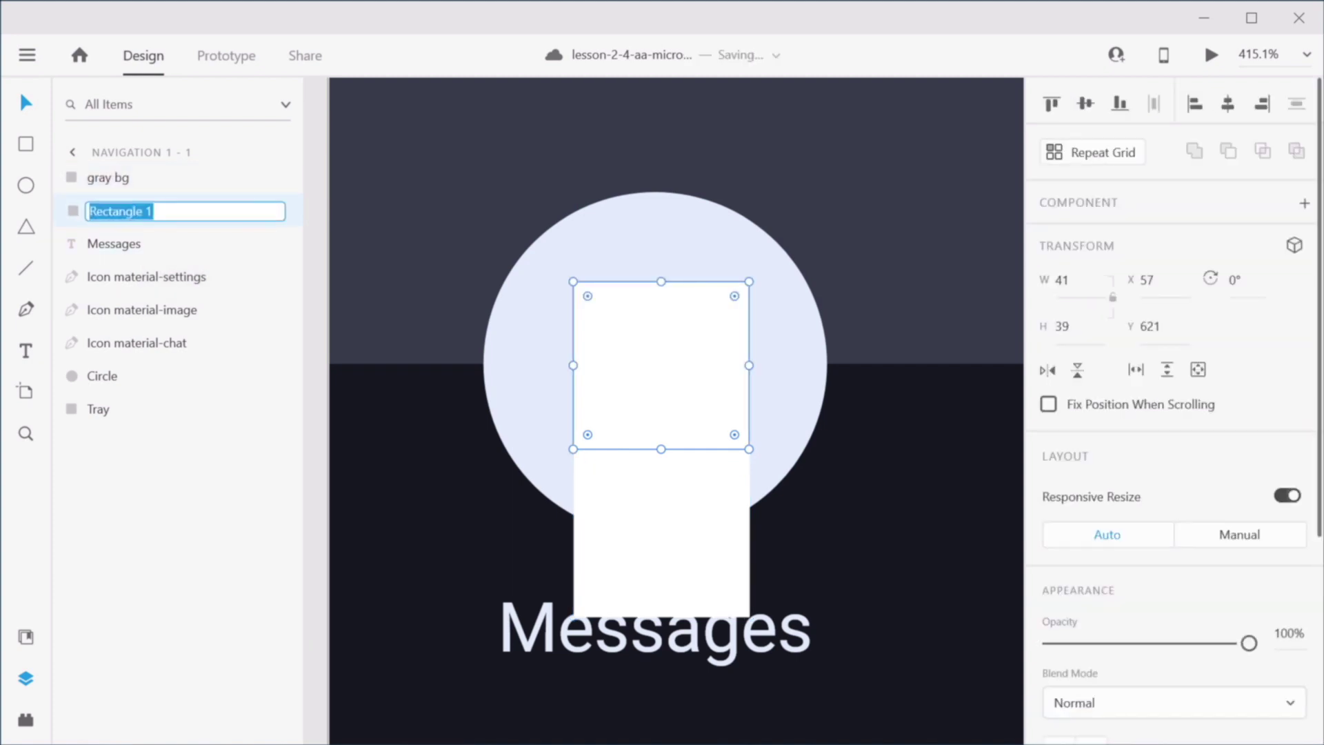
text(blue bg)
key(Return)
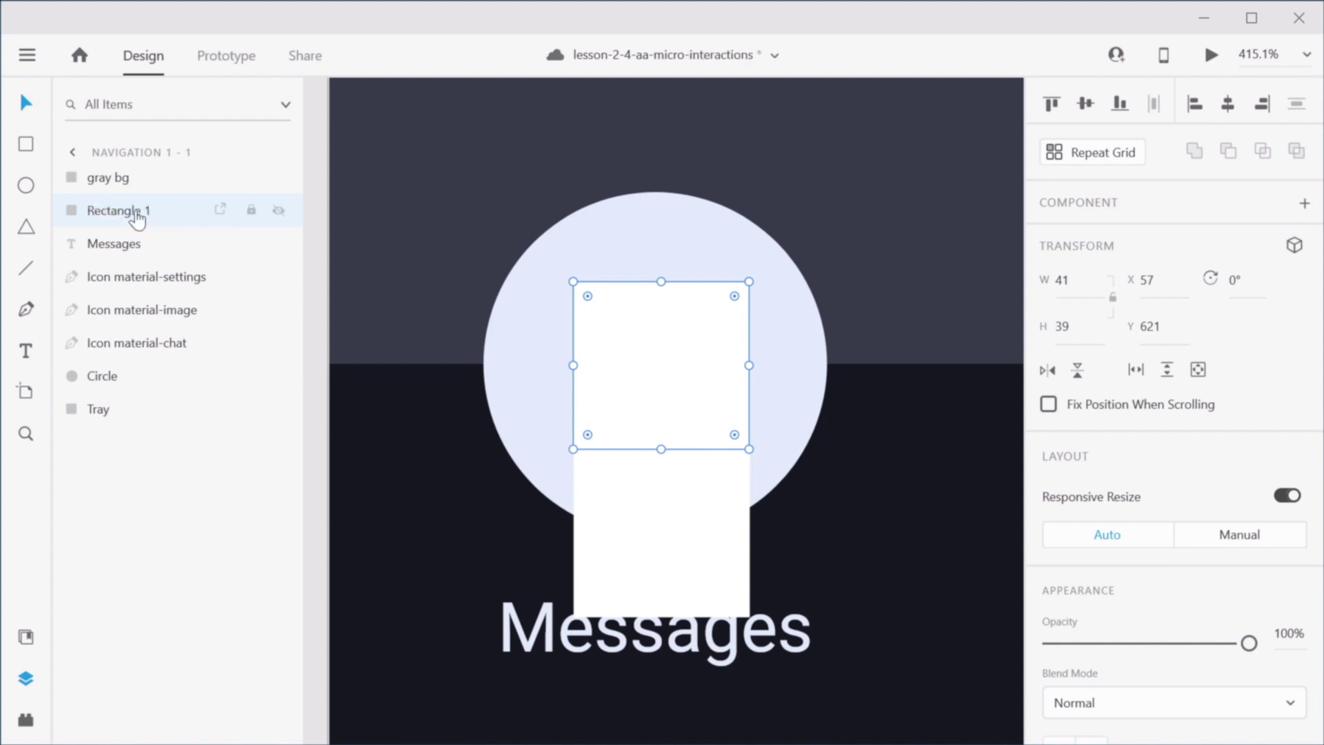
shift+click(118, 210)
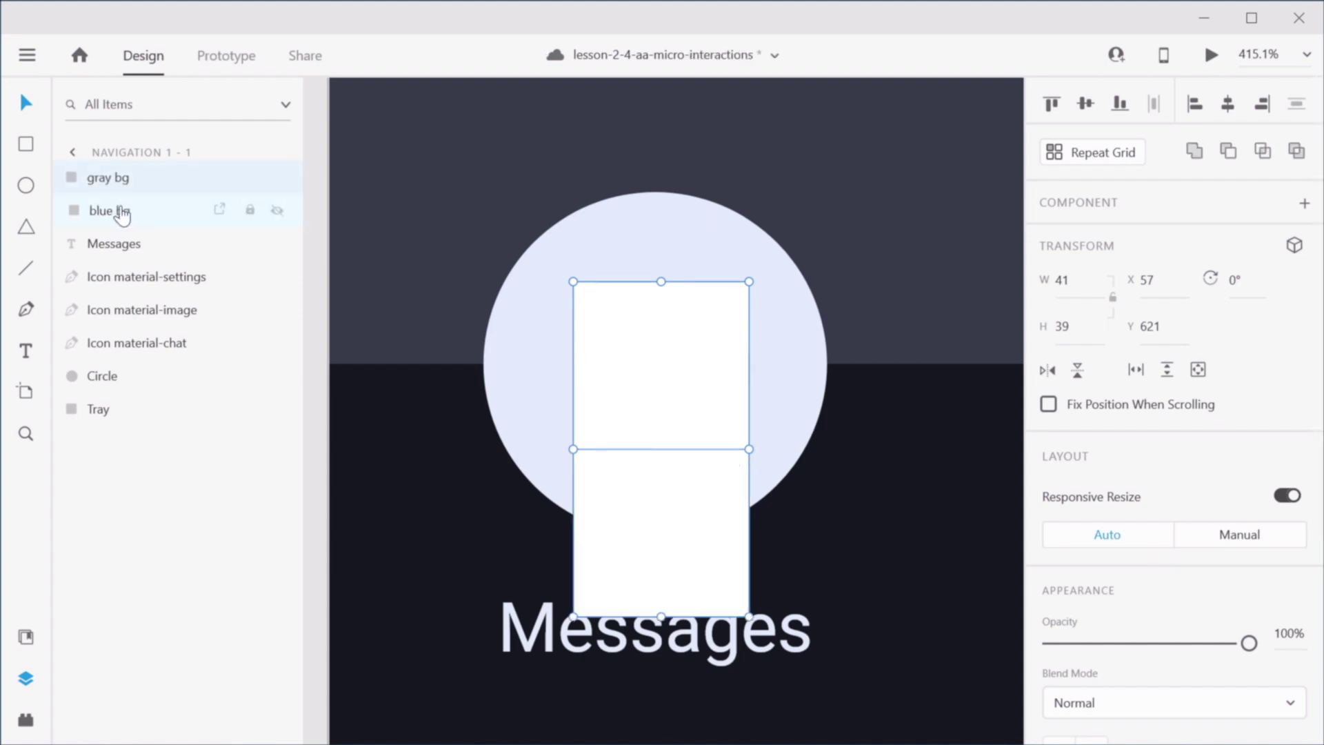
drag(118, 211, 124, 360)
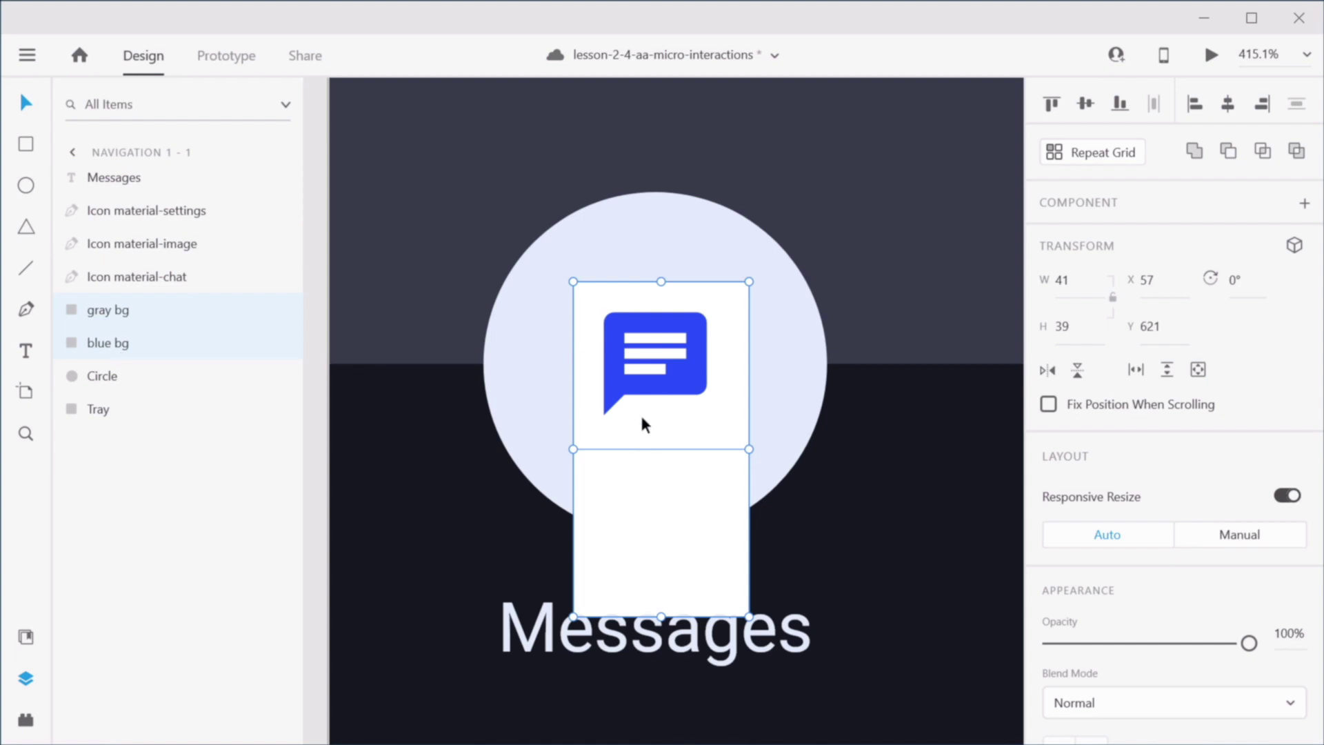
Step: Copy the chat icon's fill colour #2454FF and apply it to the blue bg rectangle
click(677, 375)
scroll(1089, 537, down, 4)
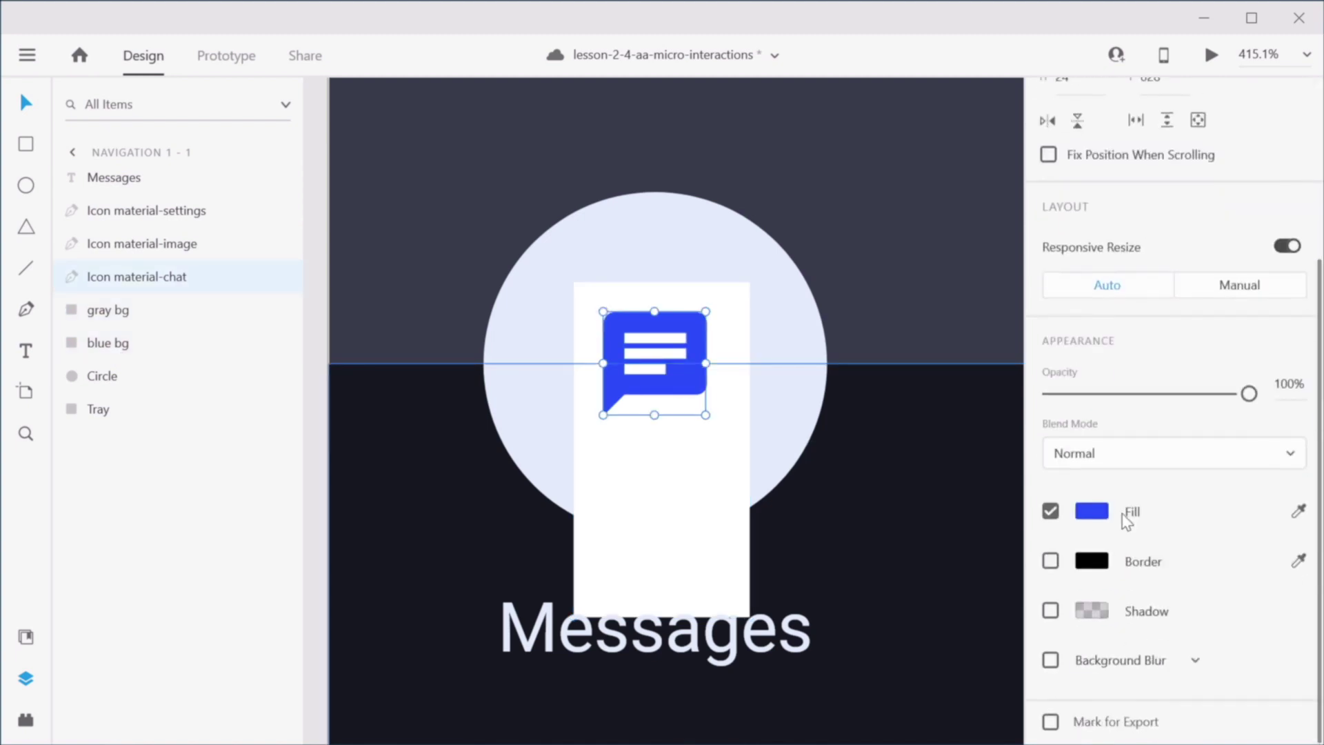
click(1096, 509)
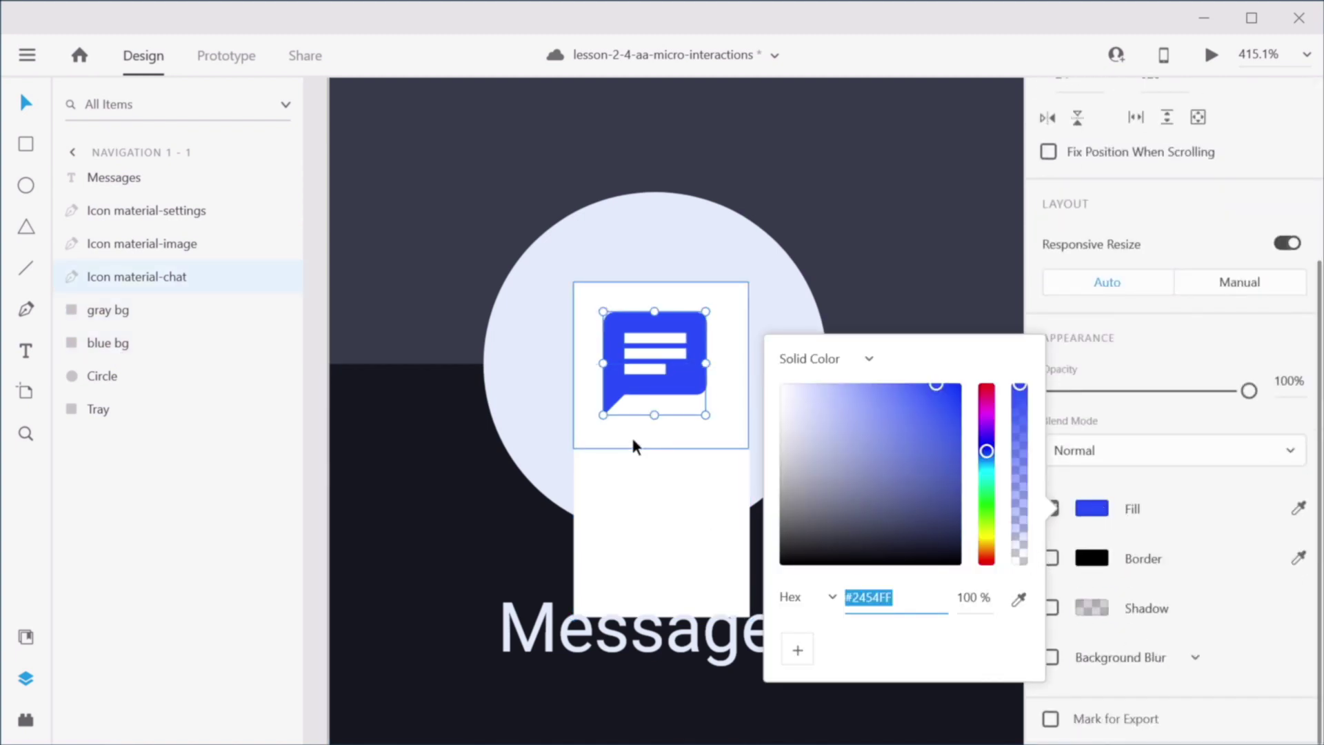
click(635, 442)
click(1099, 561)
key(Tab)
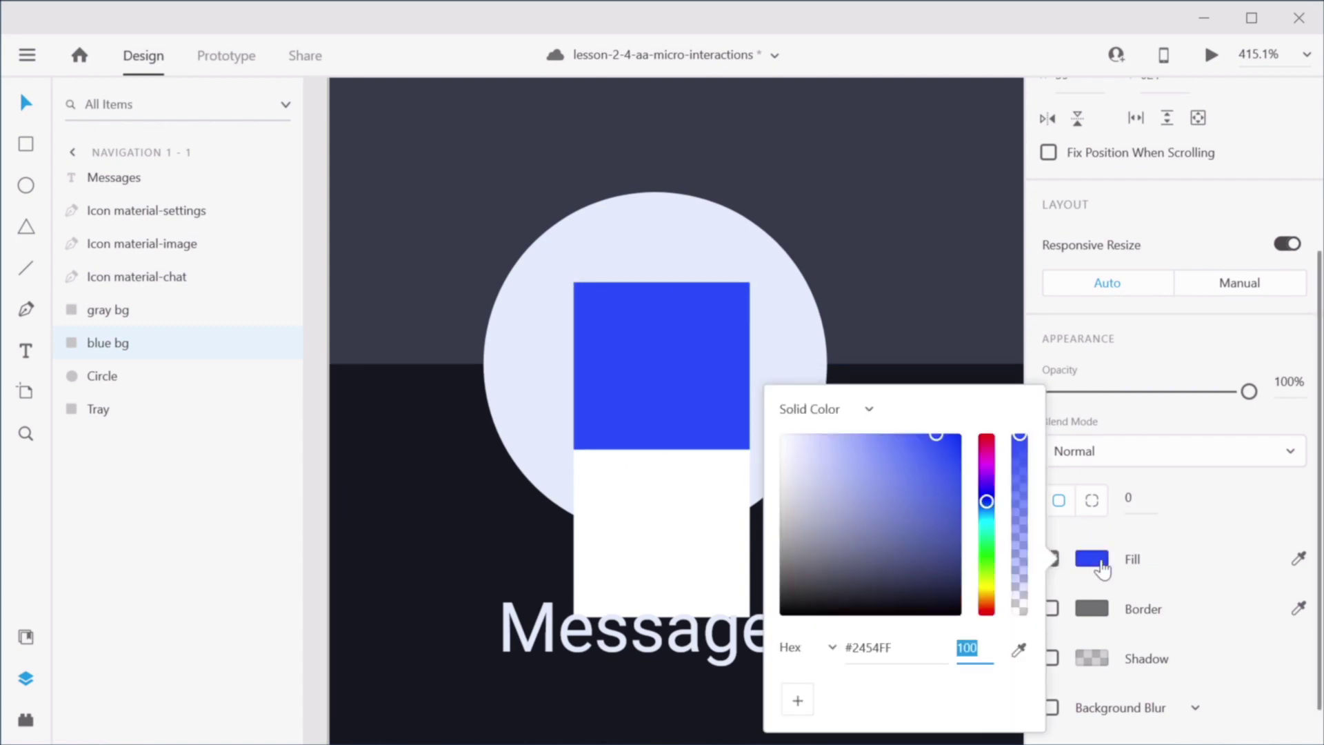
Step: Change the chat icon's fill to red #FF0008 so it stands out from the blue bg rectangle
click(674, 374)
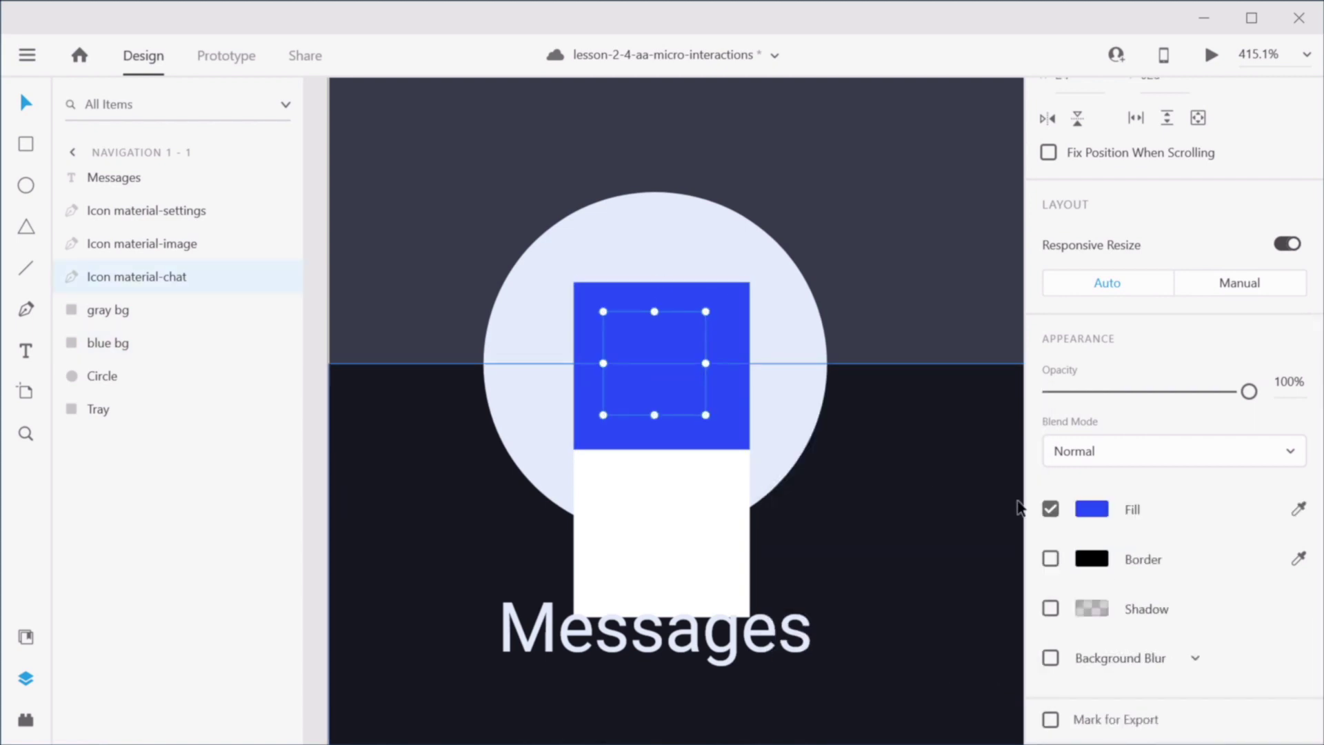
click(1091, 508)
click(986, 403)
drag(985, 397, 968, 378)
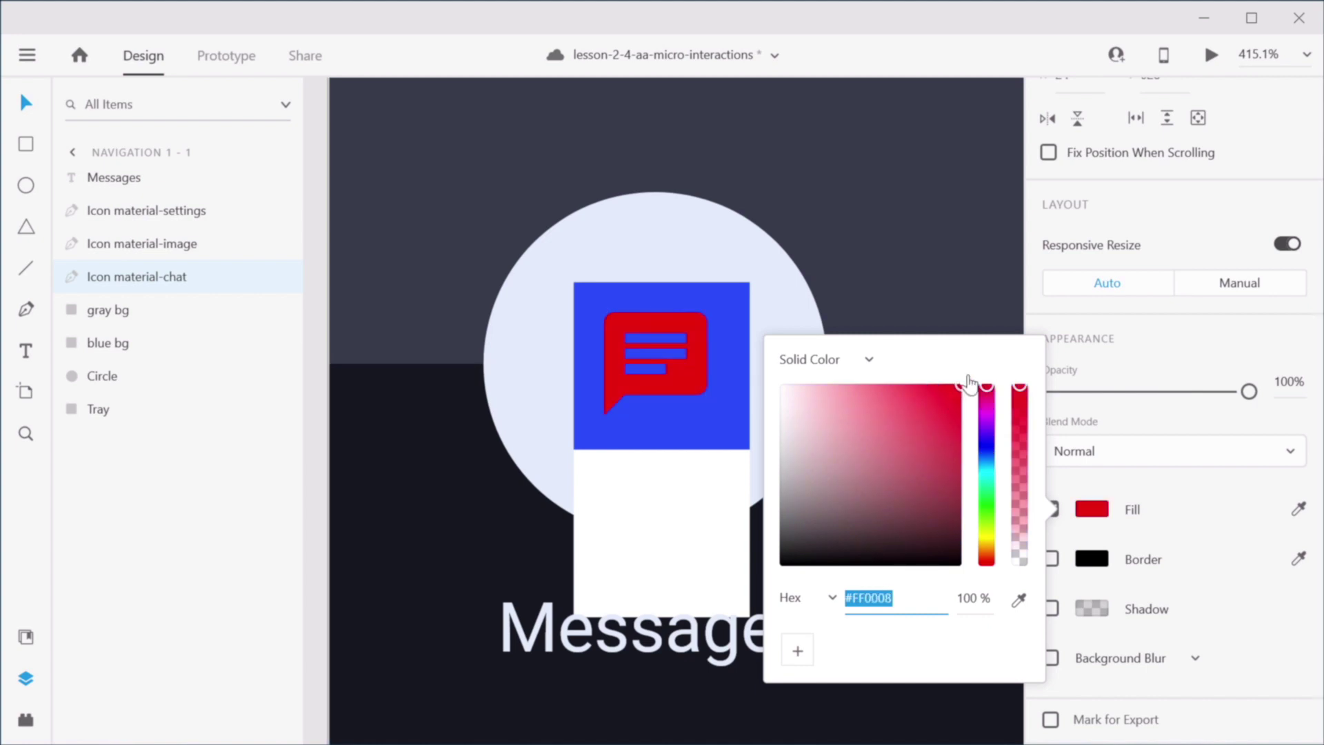
click(919, 260)
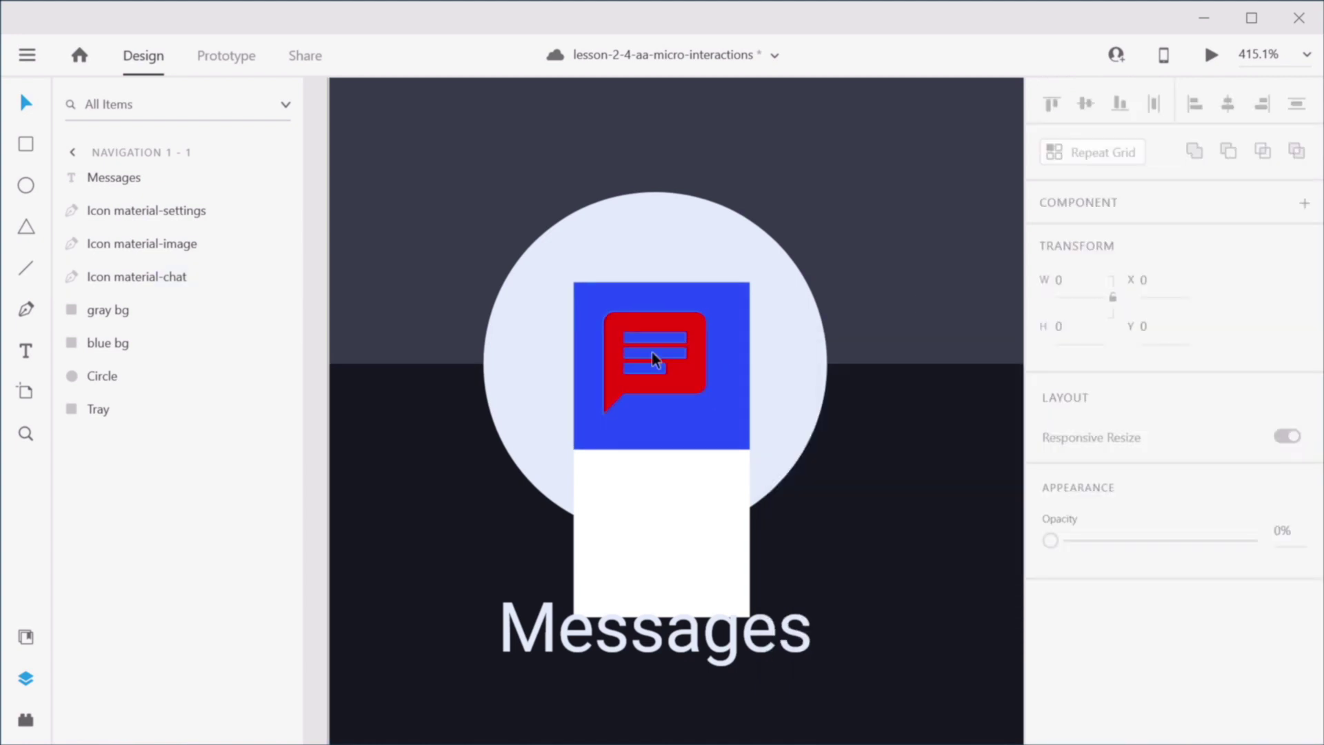
Step: Copy the image icon's fill colour #5F6777 and apply it to the gray bg rectangle
drag(783, 495, 614, 421)
click(997, 446)
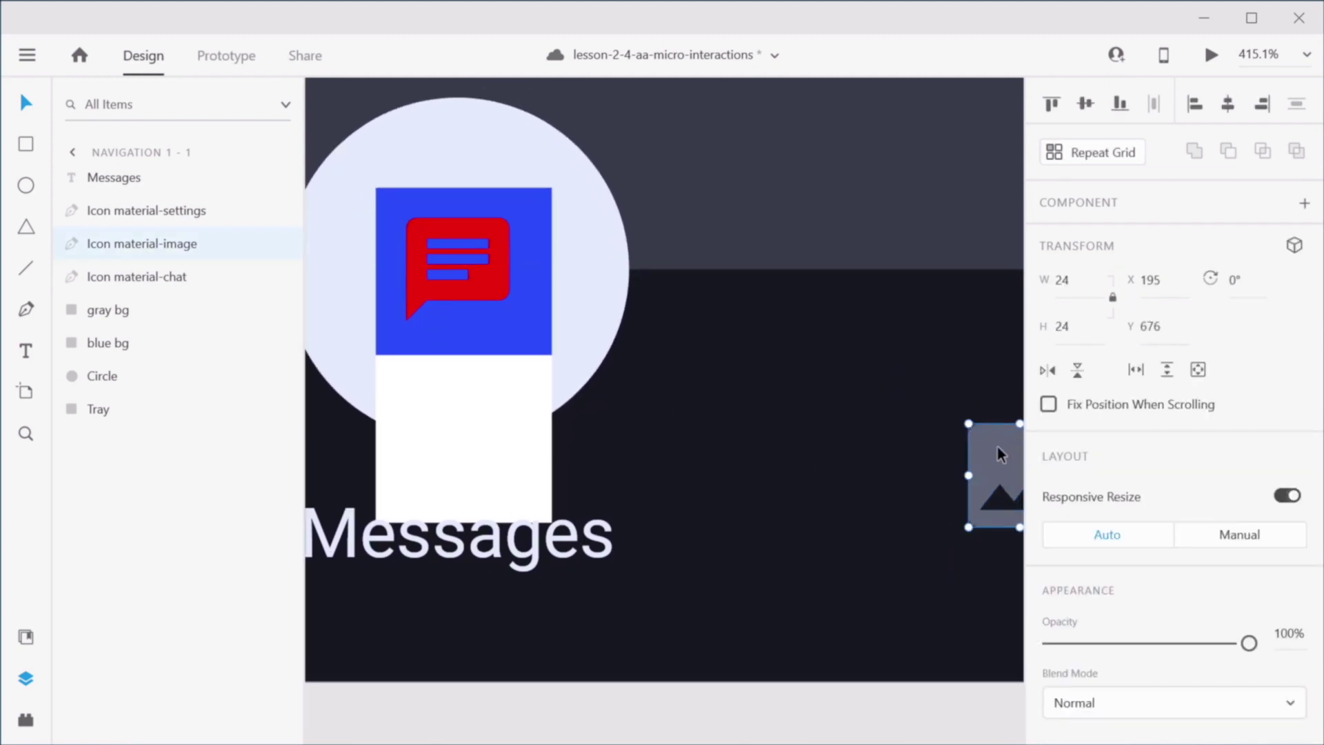
scroll(1110, 588, down, 3)
click(1091, 509)
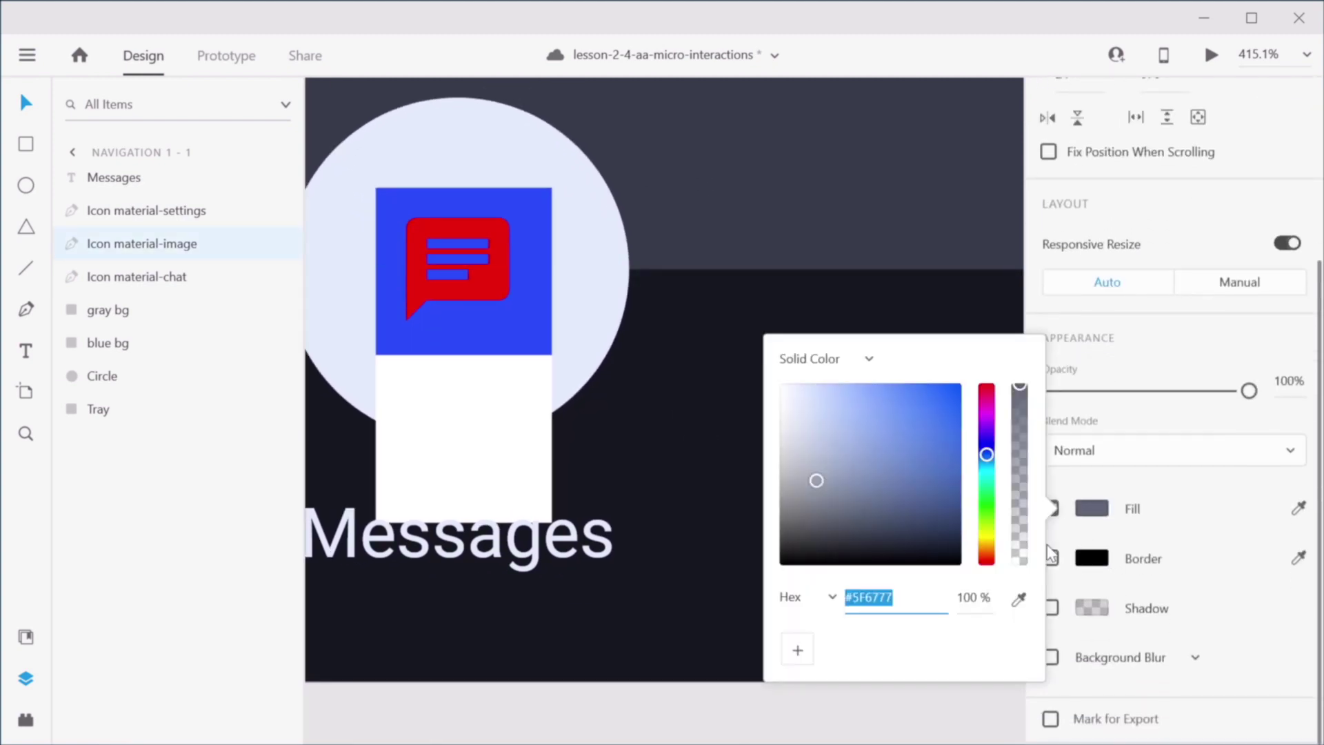
click(468, 438)
click(1092, 561)
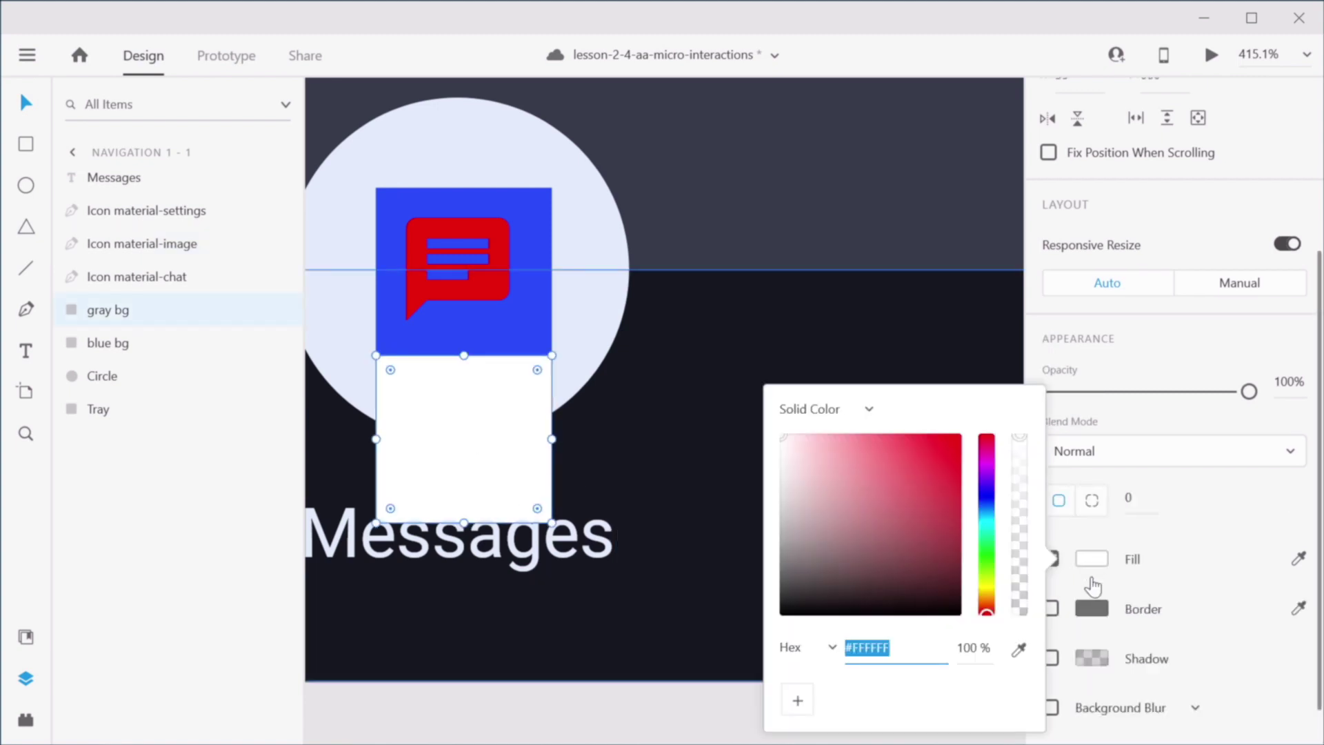
text(#5F6777)
key(Tab)
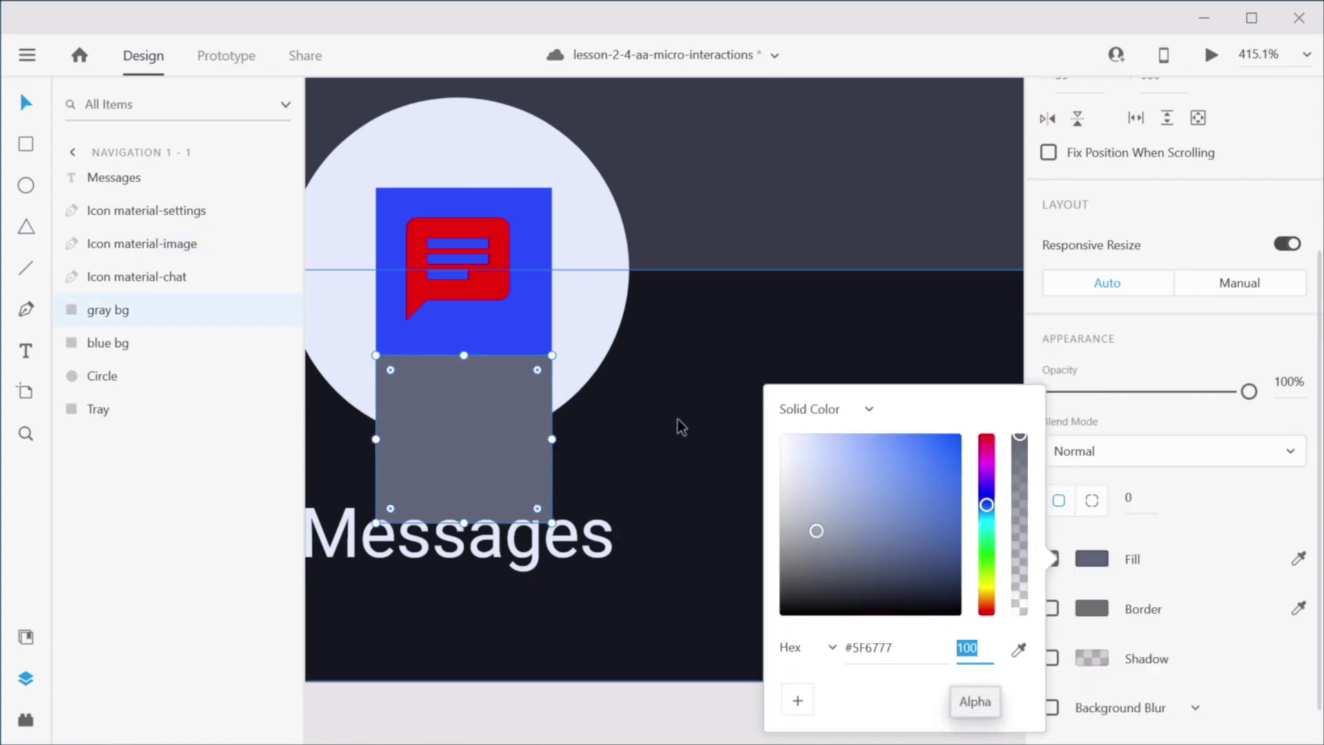
Step: Mask the gray bg and blue bg rectangles with the chat icon's shape and name the mask group mask-messages
click(441, 293)
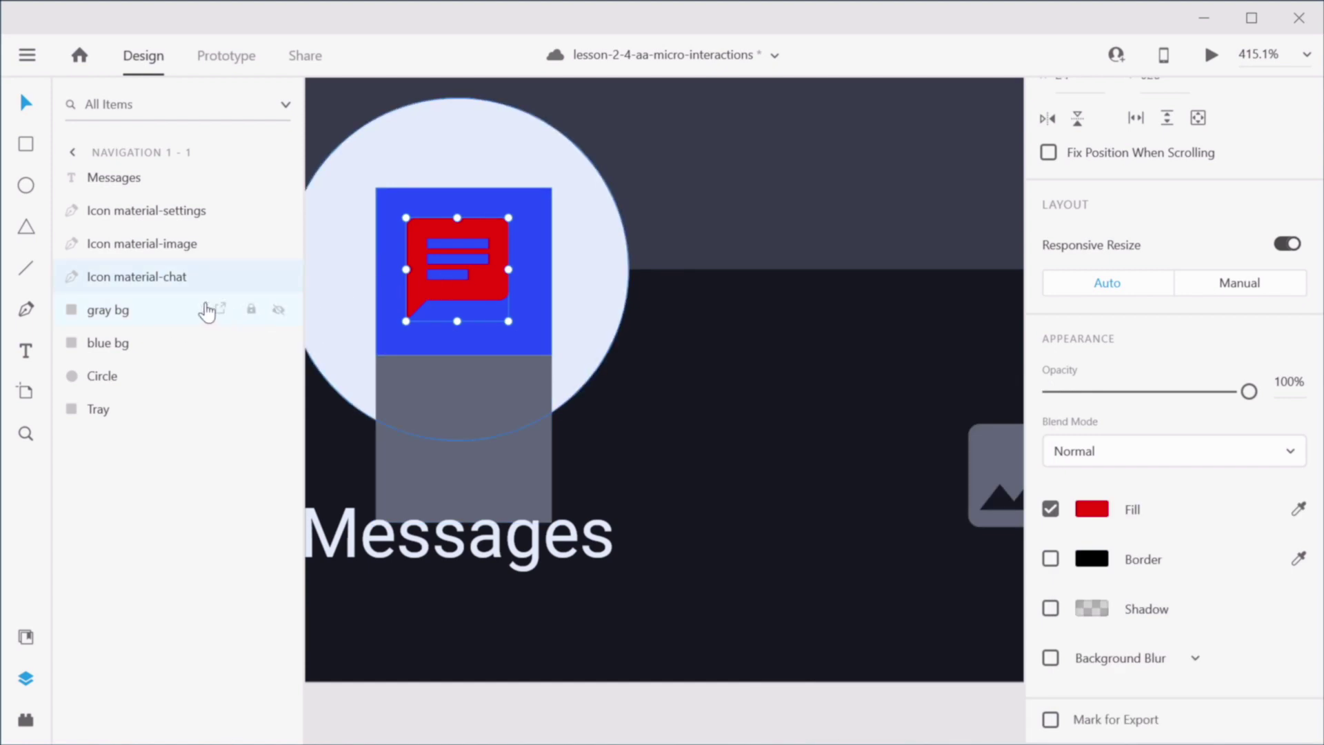
shift+click(128, 348)
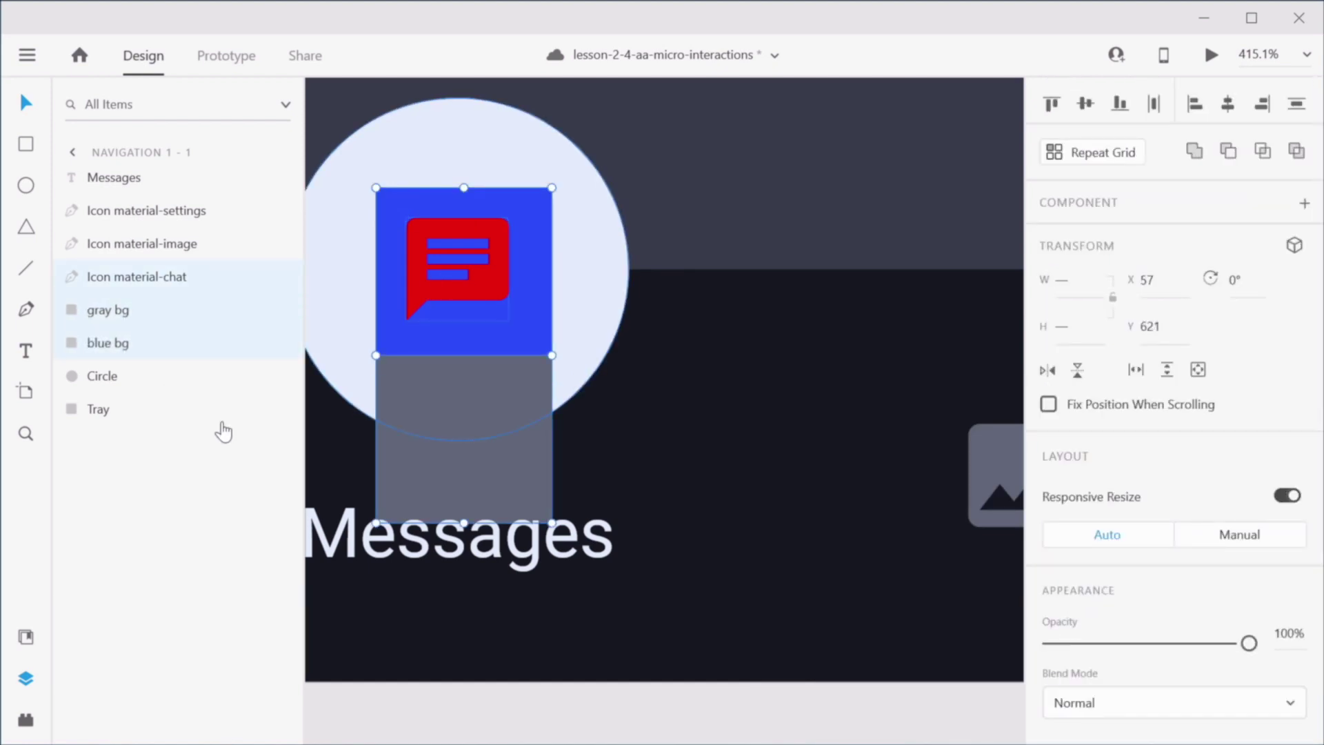
right_click(127, 312)
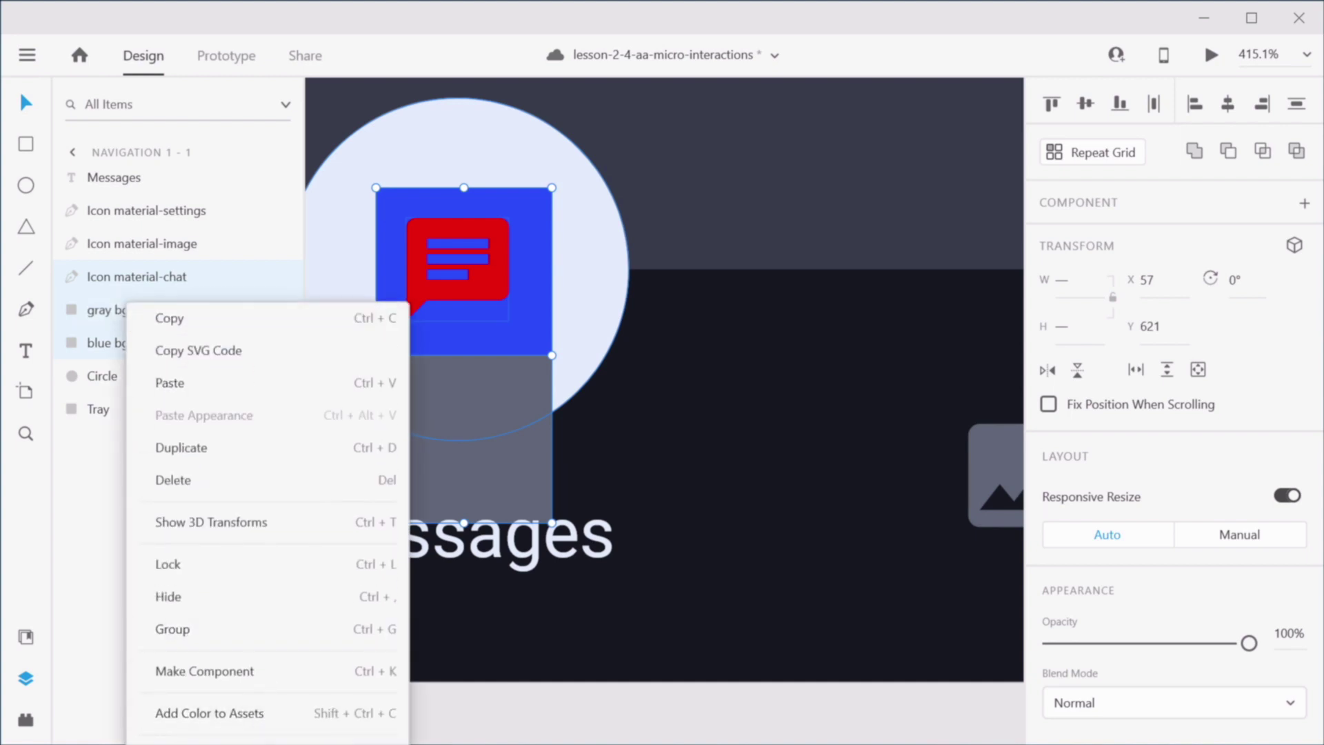
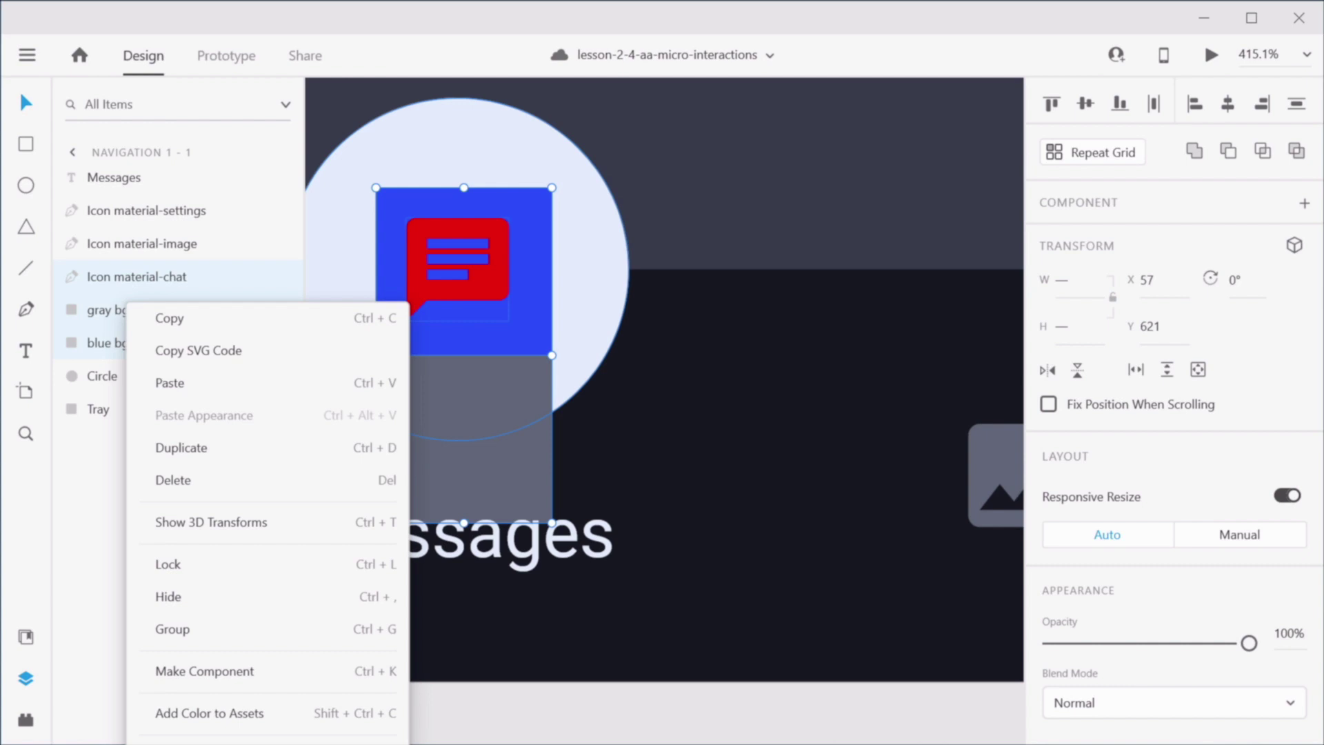
key(ctrl+shift+m)
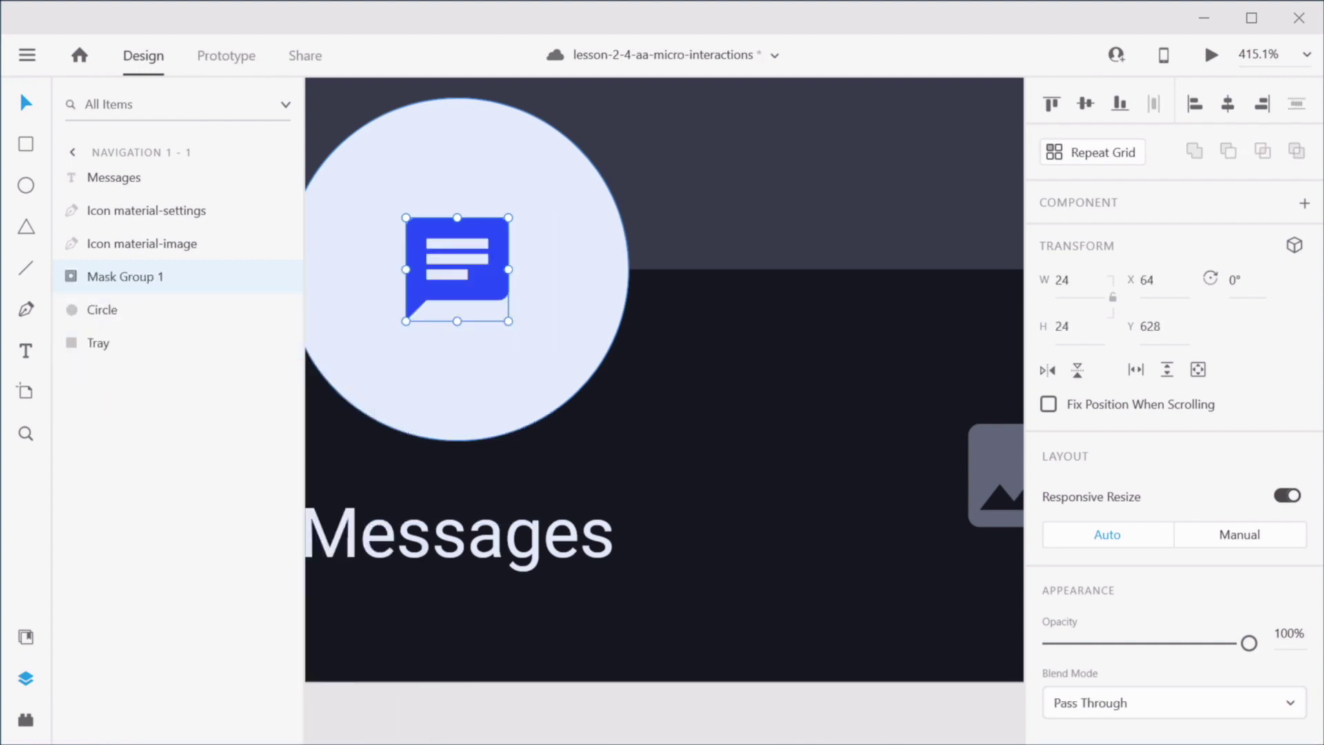
double_click(153, 276)
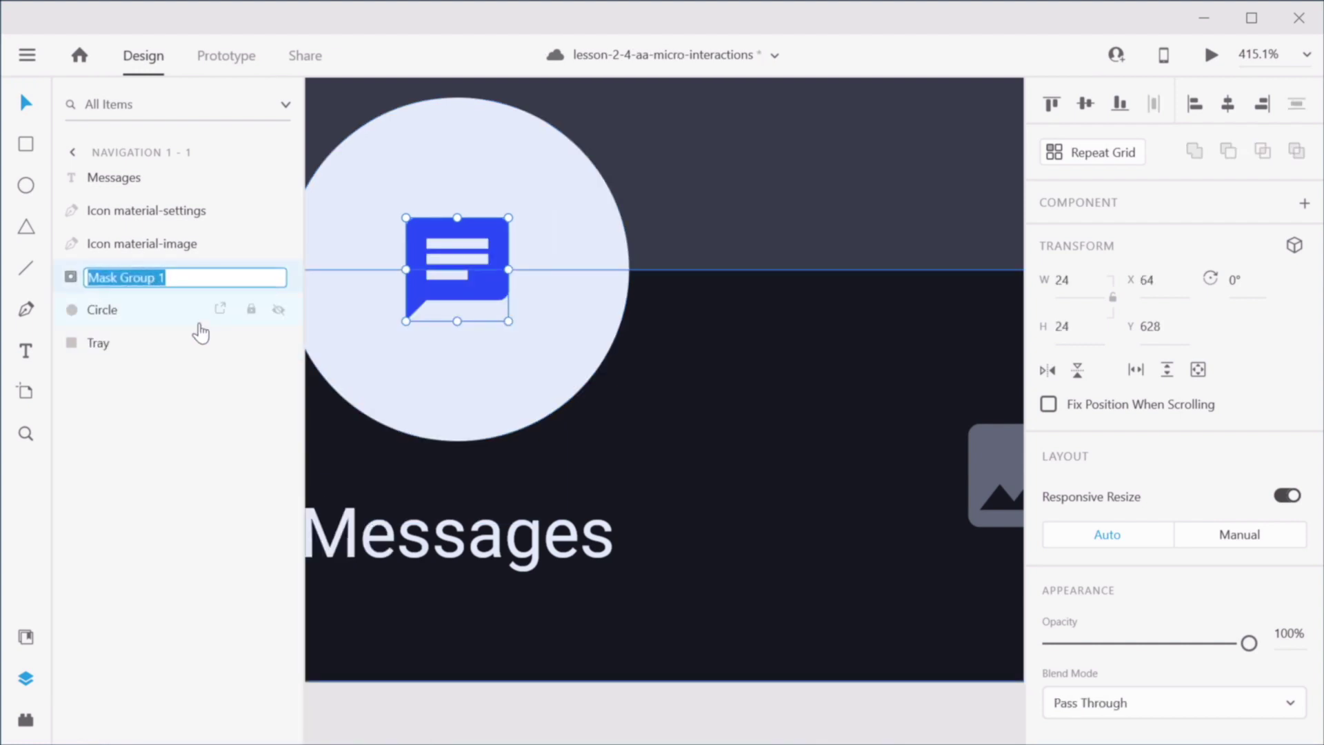
text(mask-me)
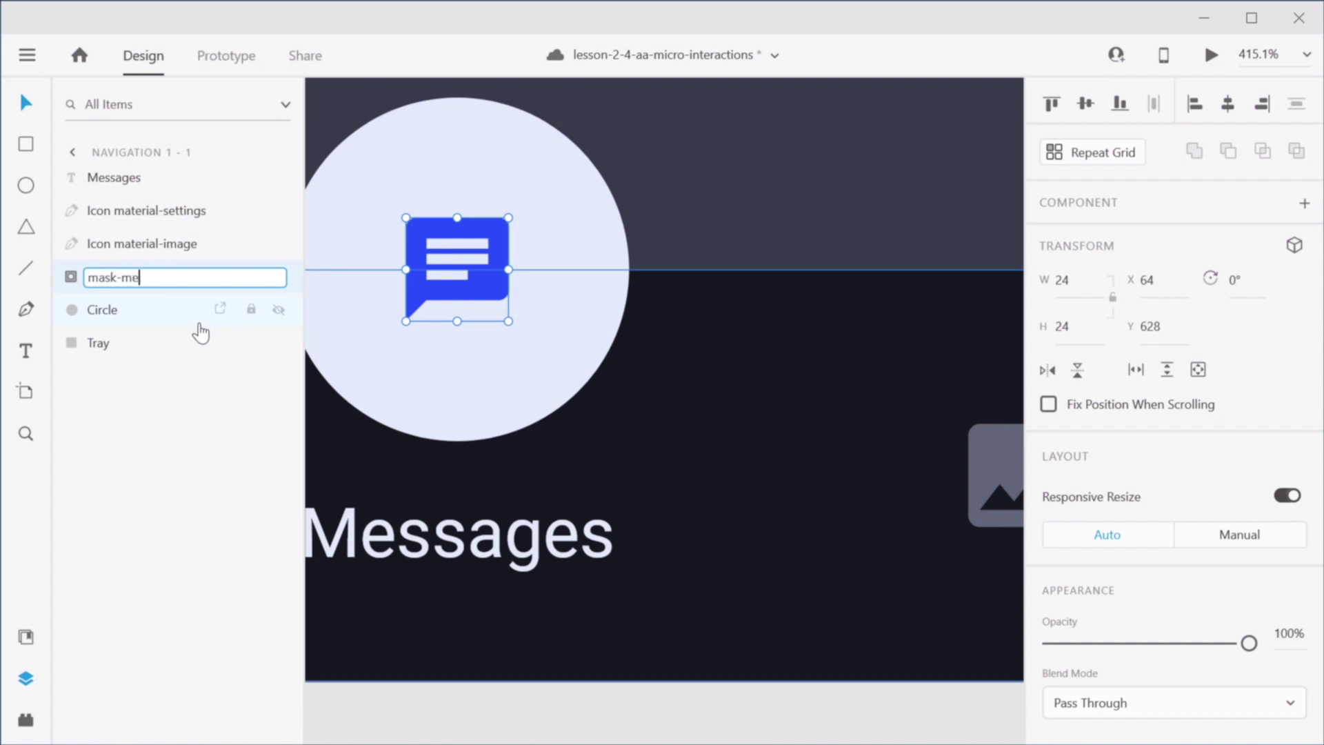
text(ssages)
key(Return)
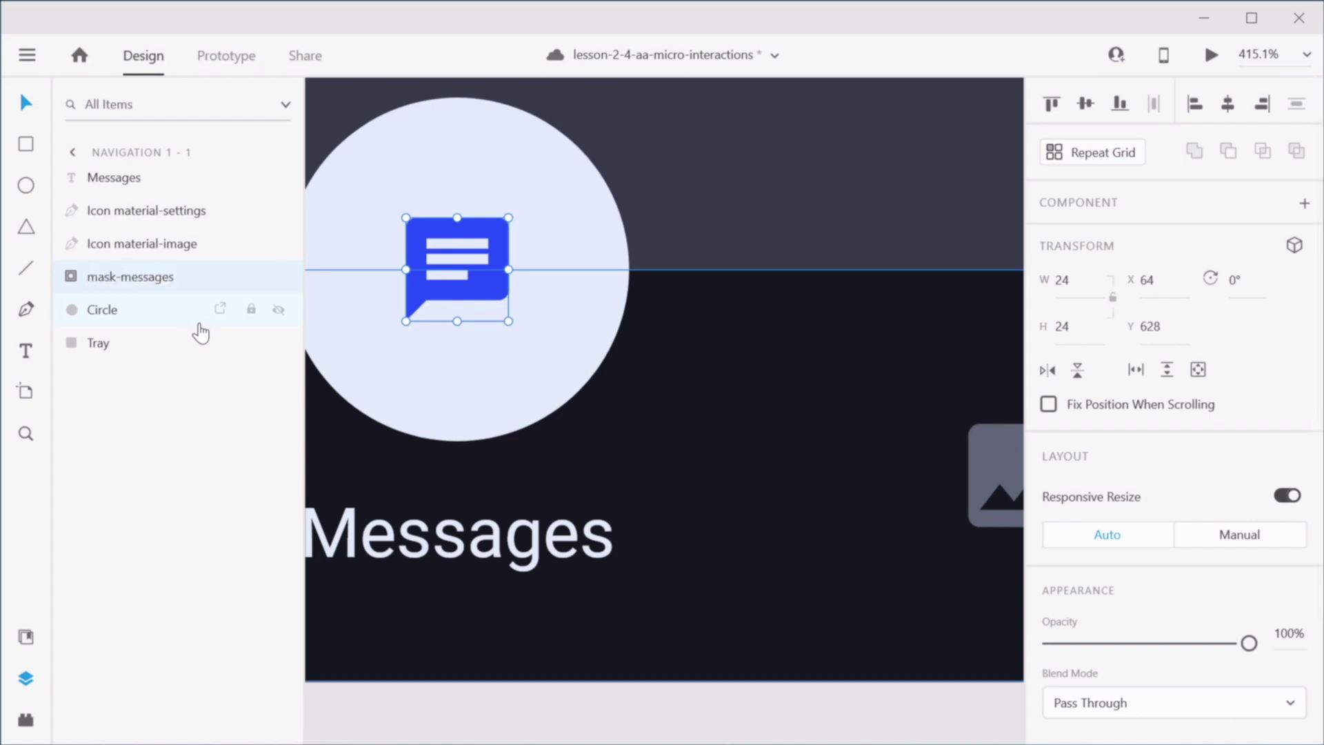
Step: Duplicate the mask-messages group and place the copy straight above the image icon at X 195, Y 628
scroll(663, 377, down, 2)
drag(796, 342, 620, 351)
key(ctrl+d)
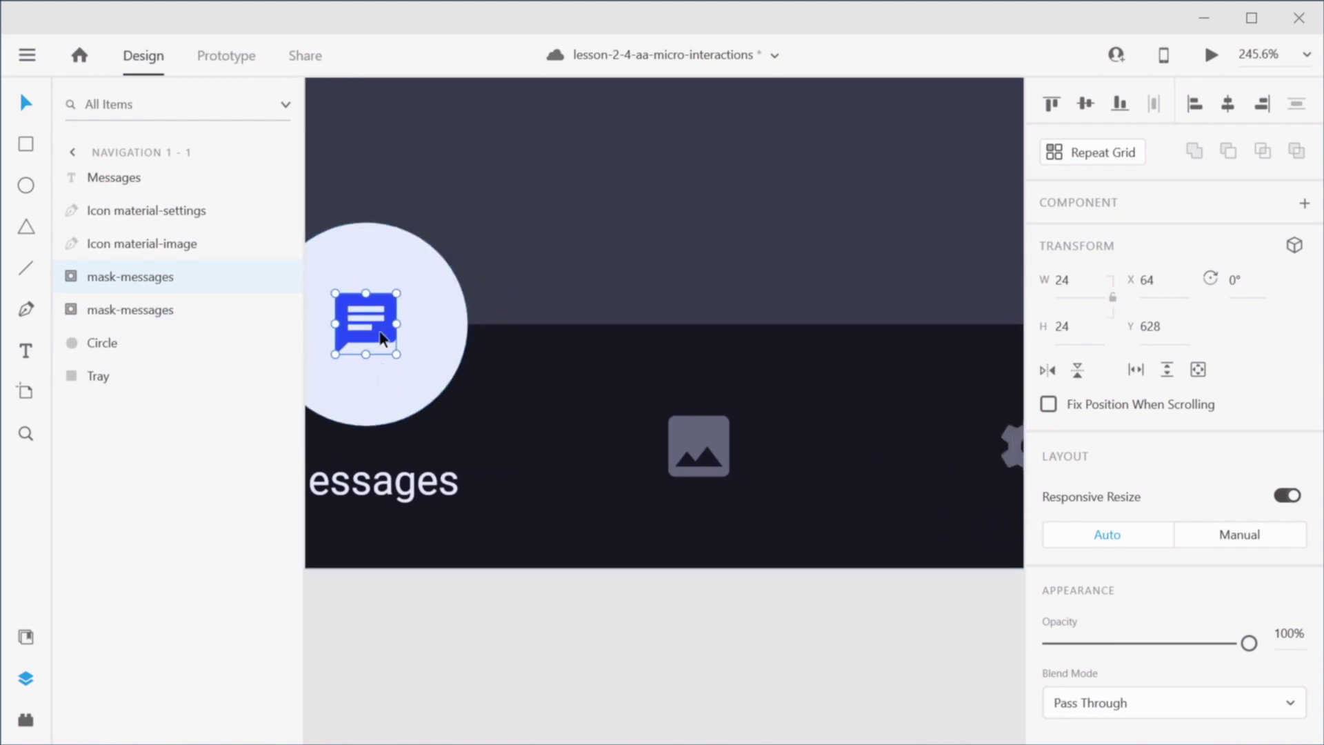
drag(381, 338, 712, 328)
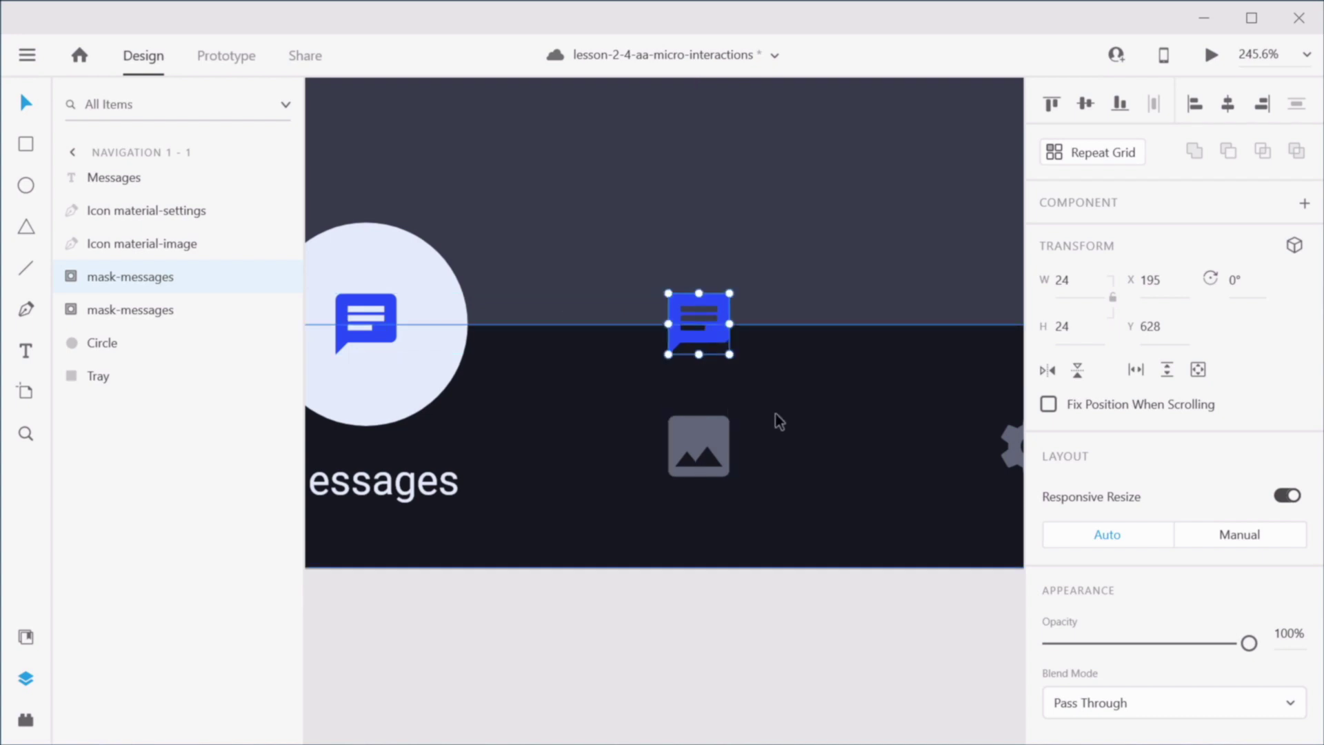
Step: Rename the duplicated mask group mask-images and expand it to show its layers
double_click(147, 279)
key(ctrl+c)
key(End)
key(shift+Left)
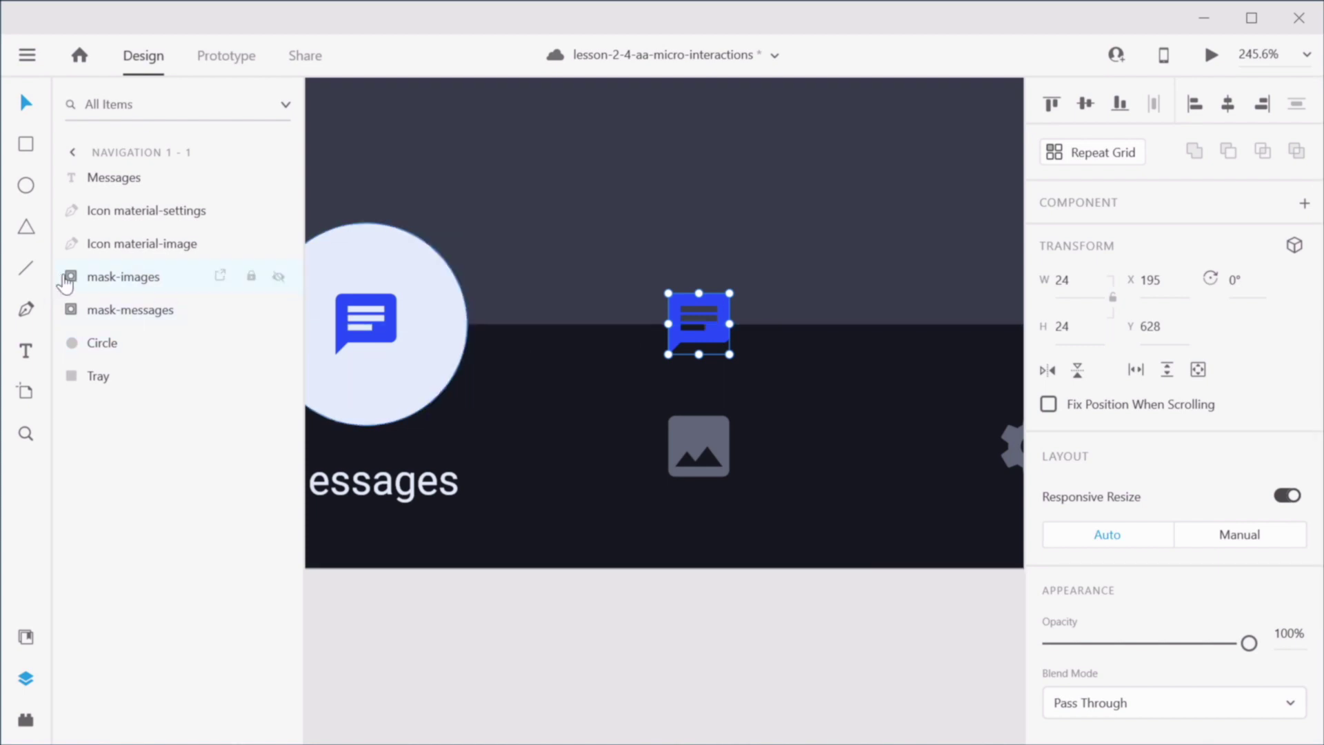
click(69, 277)
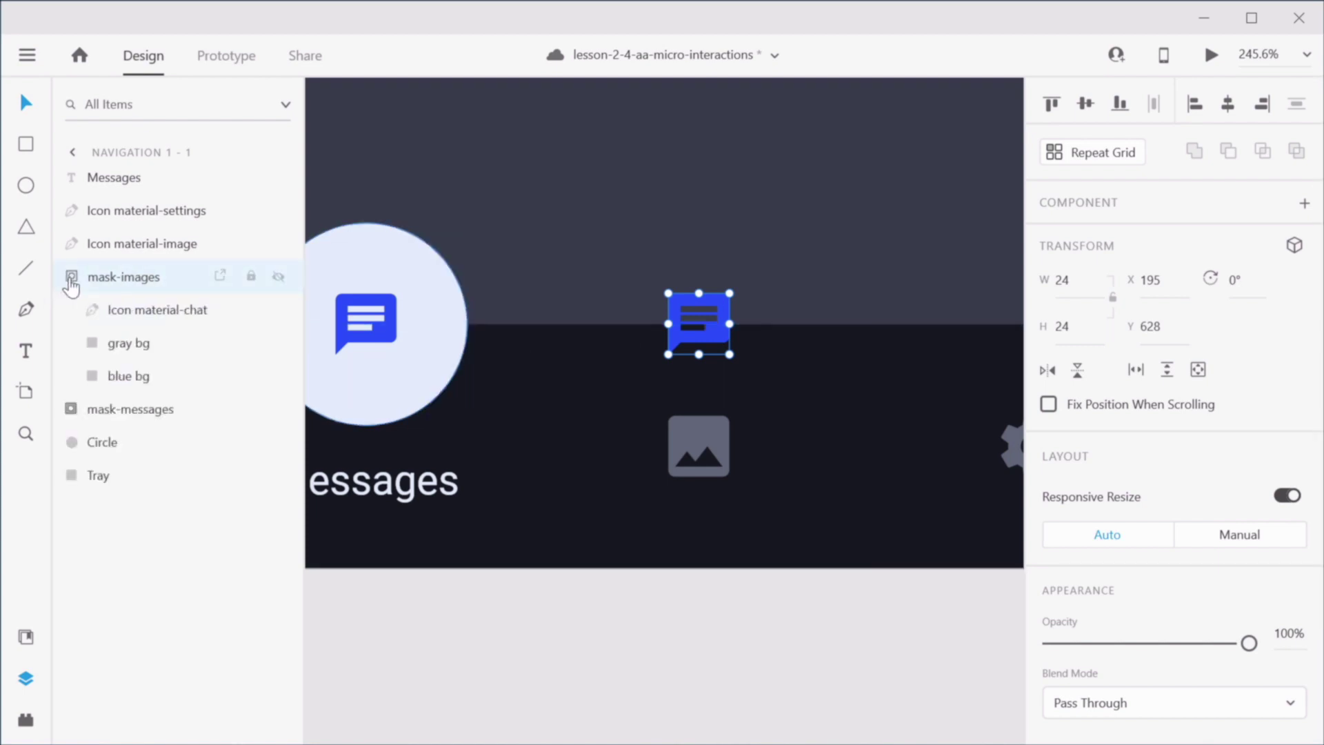
Step: Ungroup the mask-images mask group above the image icon and delete the chat icon it contained
click(704, 437)
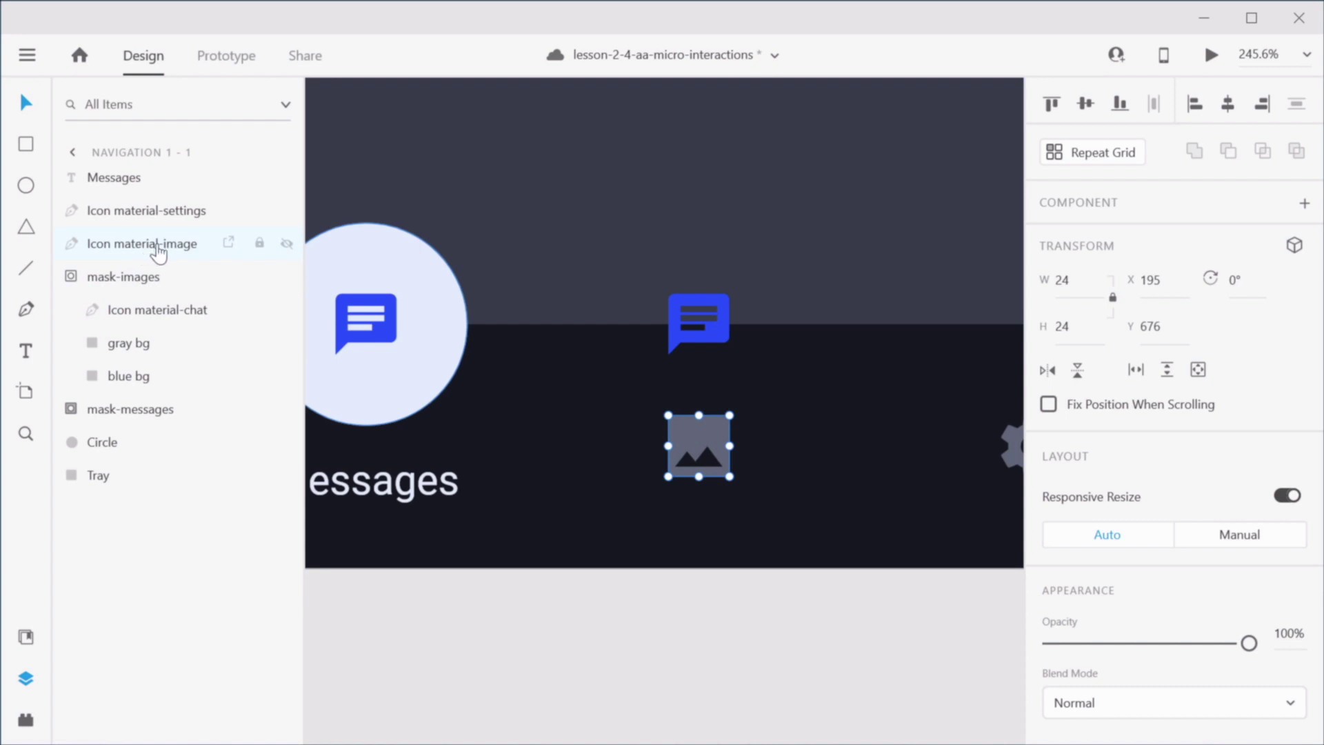
drag(155, 247, 155, 298)
click(154, 282)
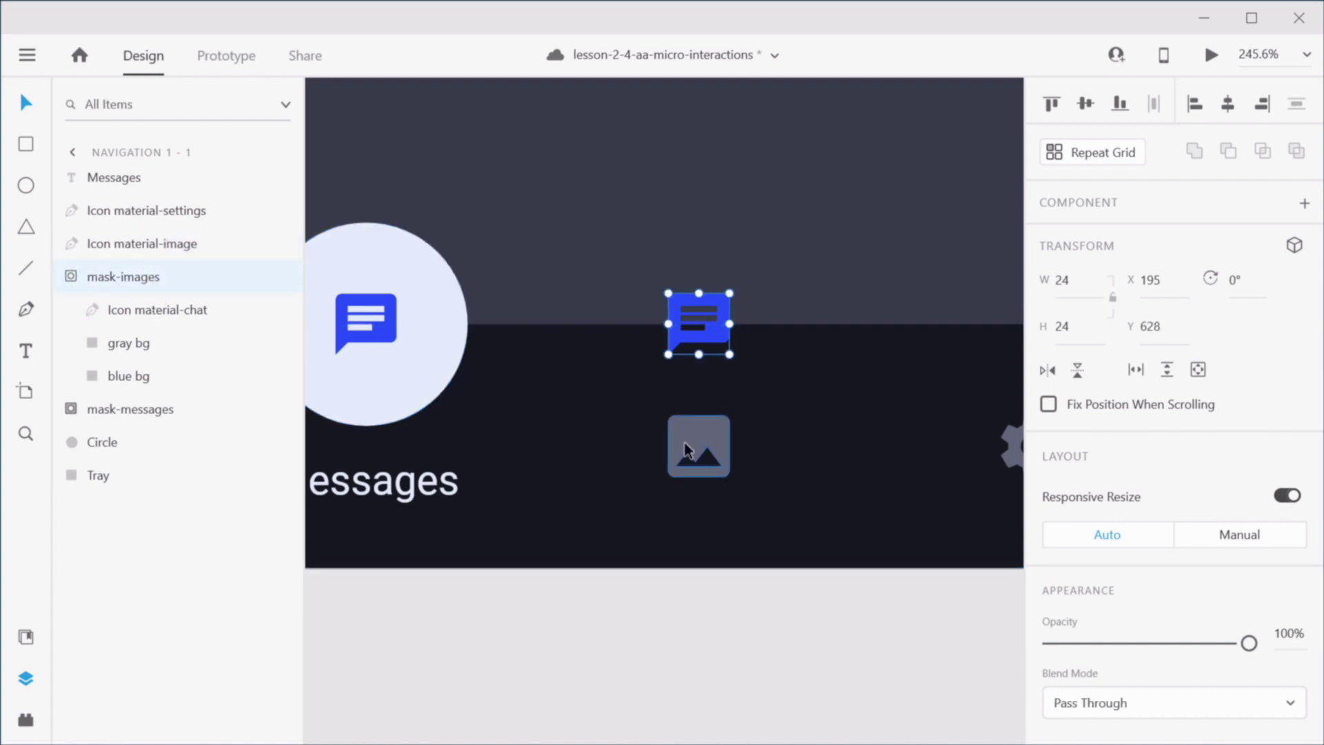
right_click(140, 285)
click(229, 668)
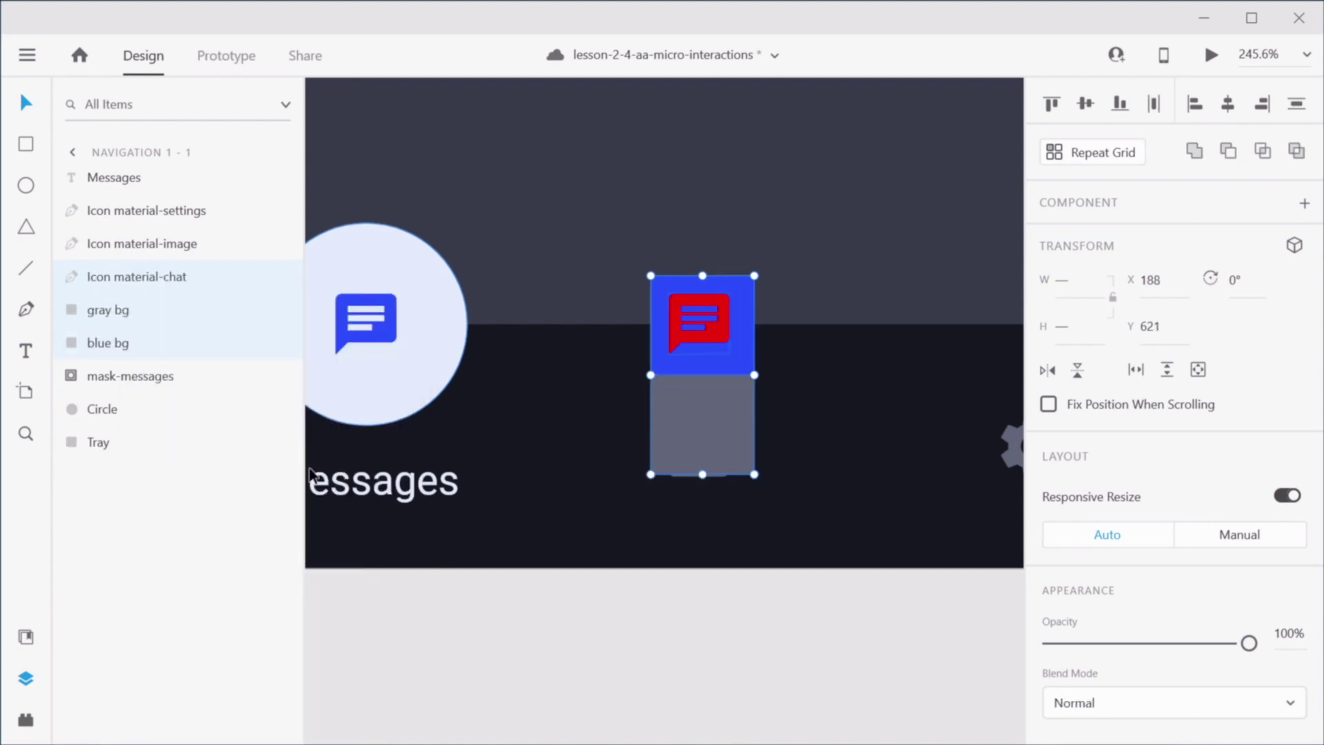
click(791, 349)
click(702, 335)
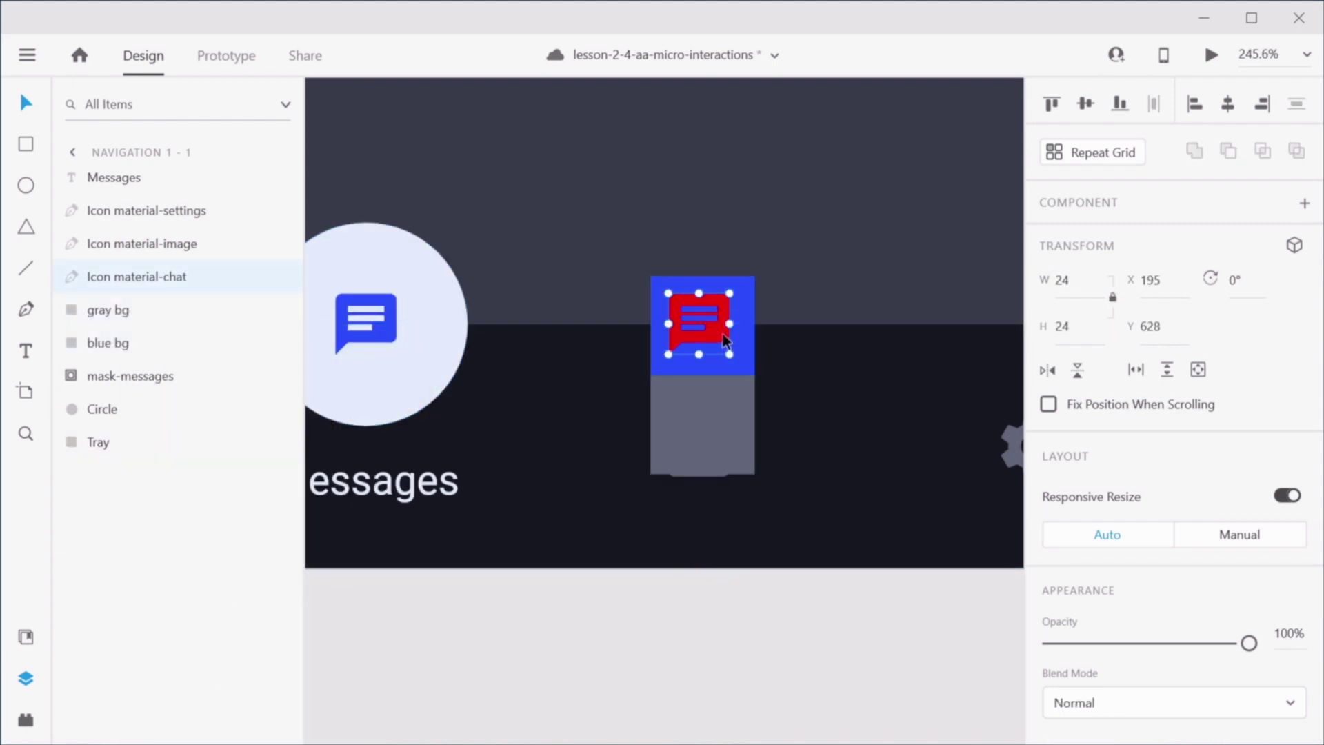
key(Delete)
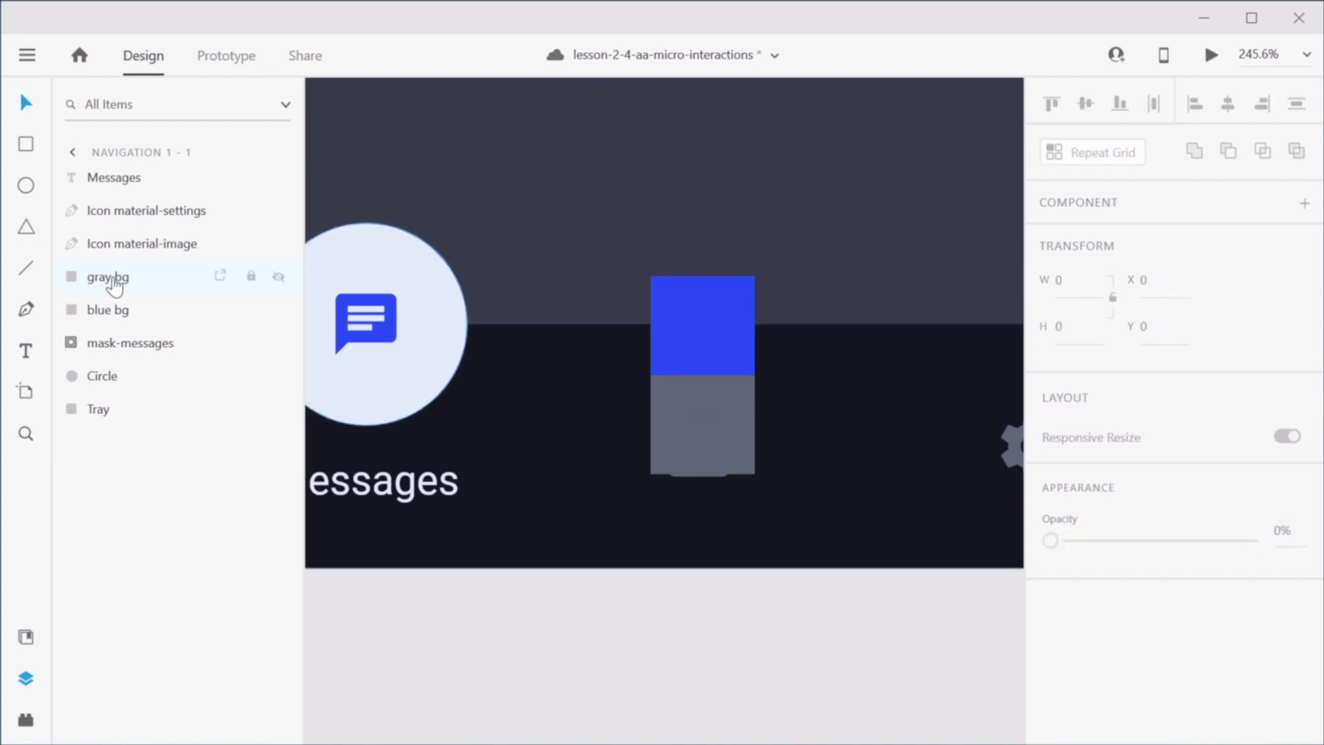
Step: Nudge the image icon and the settings icon up to Y 675
click(148, 254)
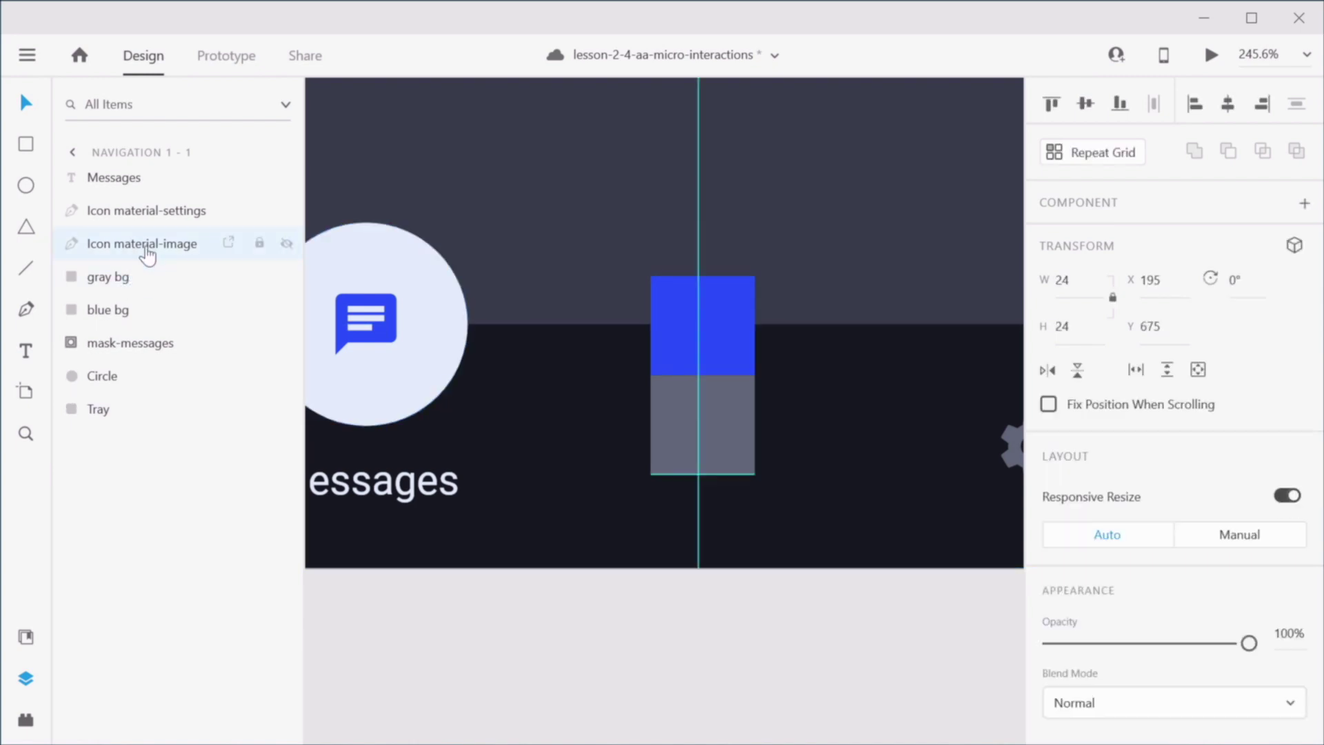
click(1002, 453)
key(Up)
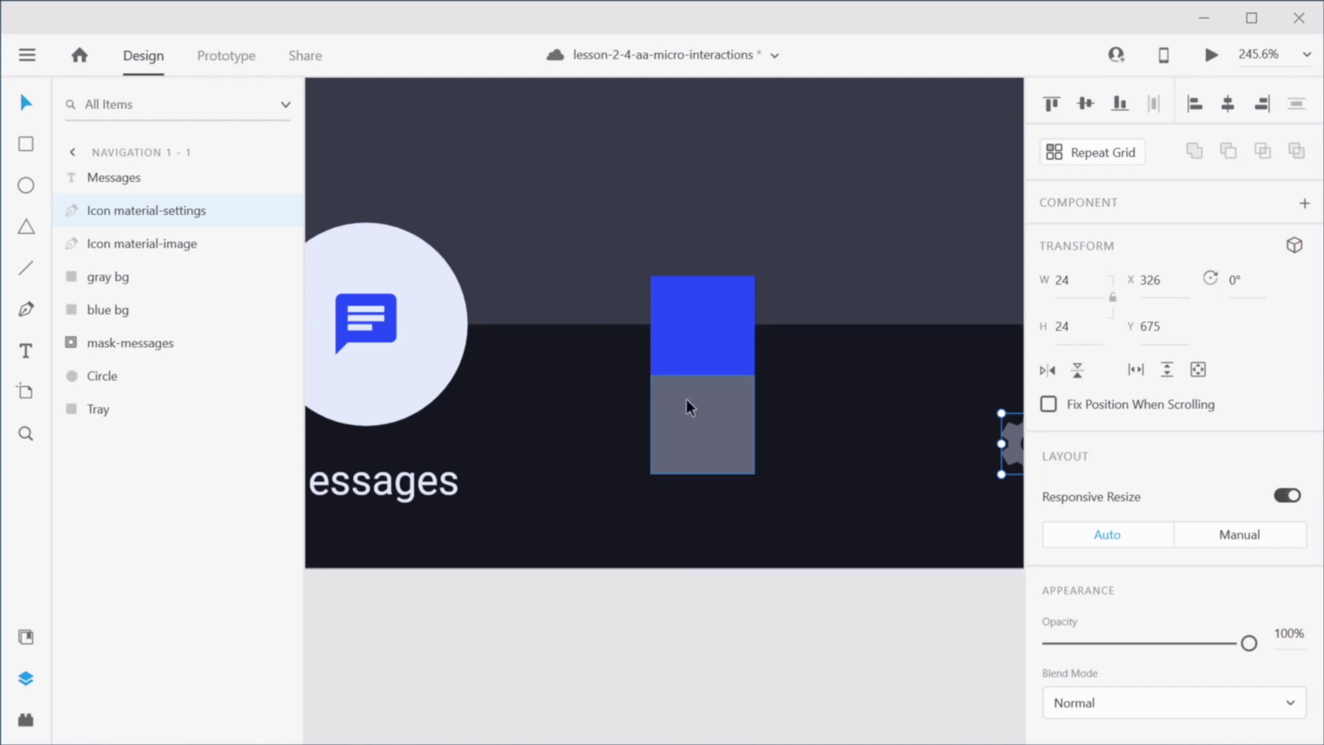
Step: Mask the gray bg and blue bg rectangles with the image icon's shape and name the mask group mask-messages
click(703, 441)
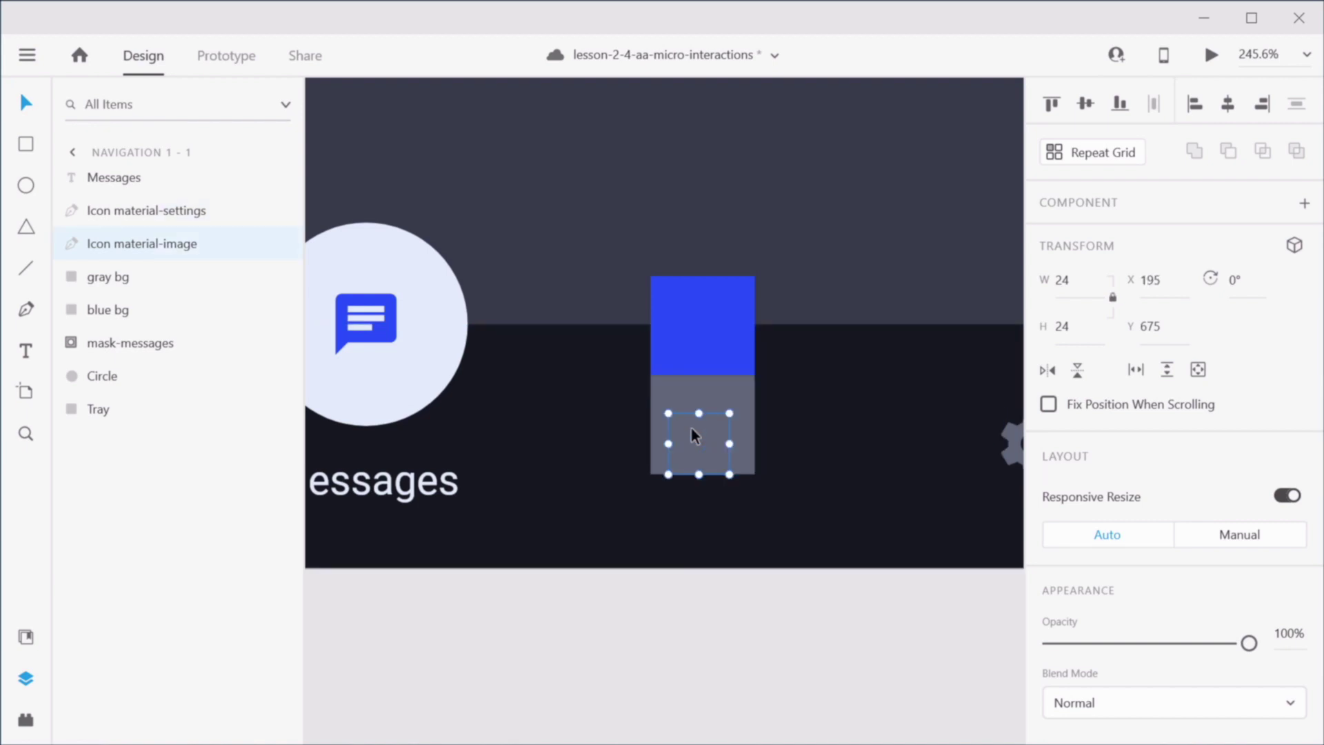
shift+click(110, 312)
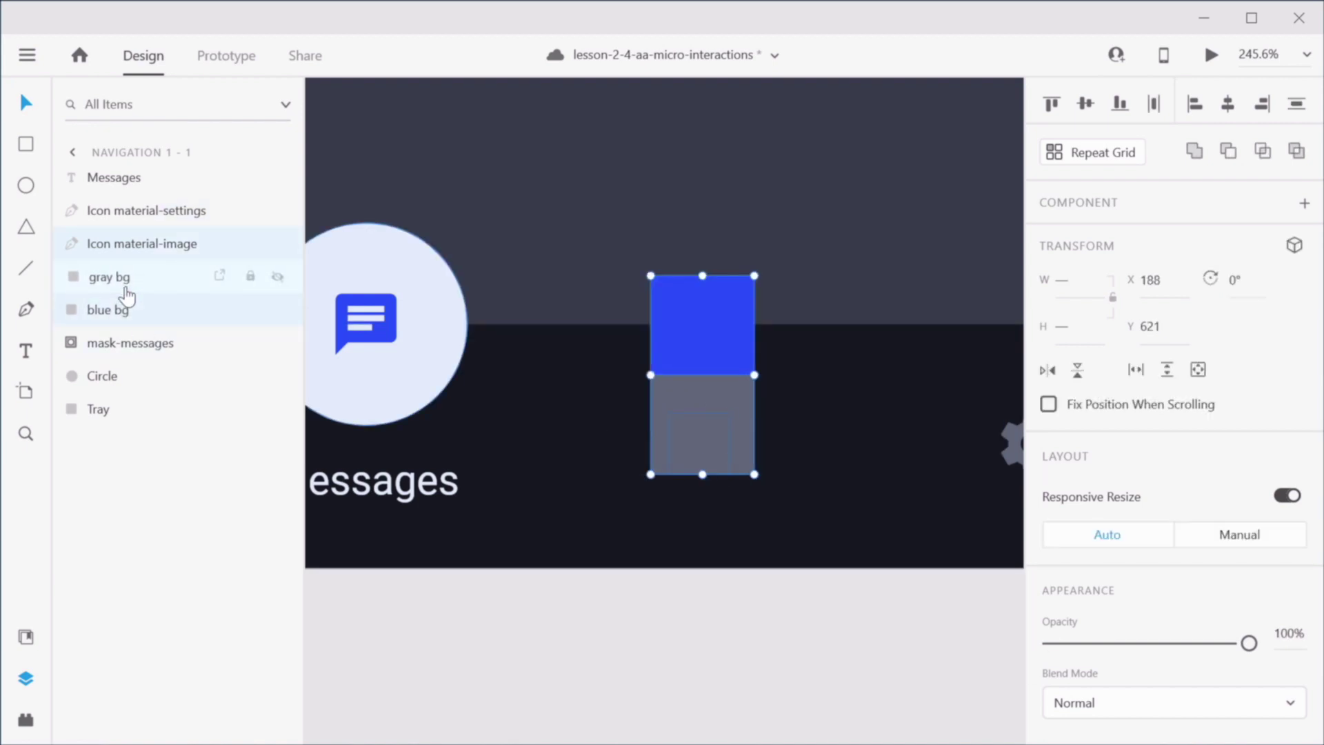
right_click(127, 297)
right_click(133, 251)
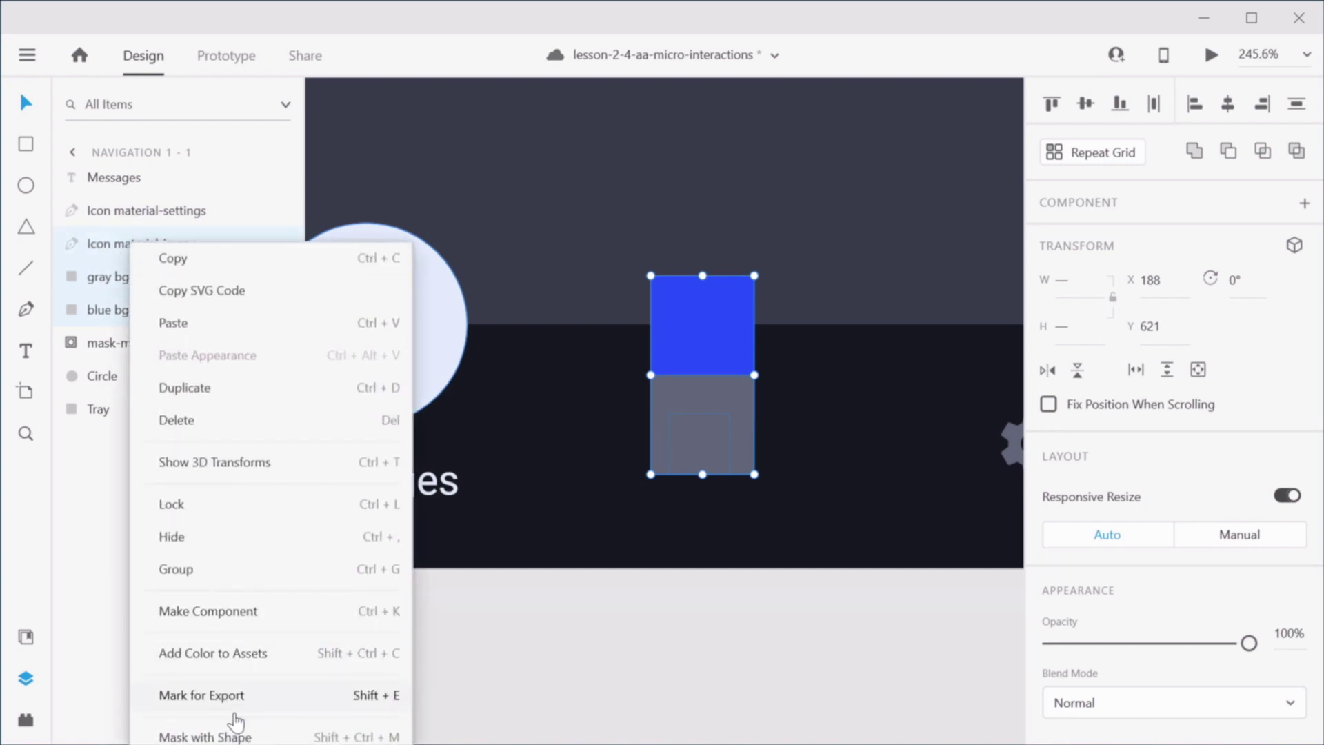
click(236, 737)
double_click(121, 244)
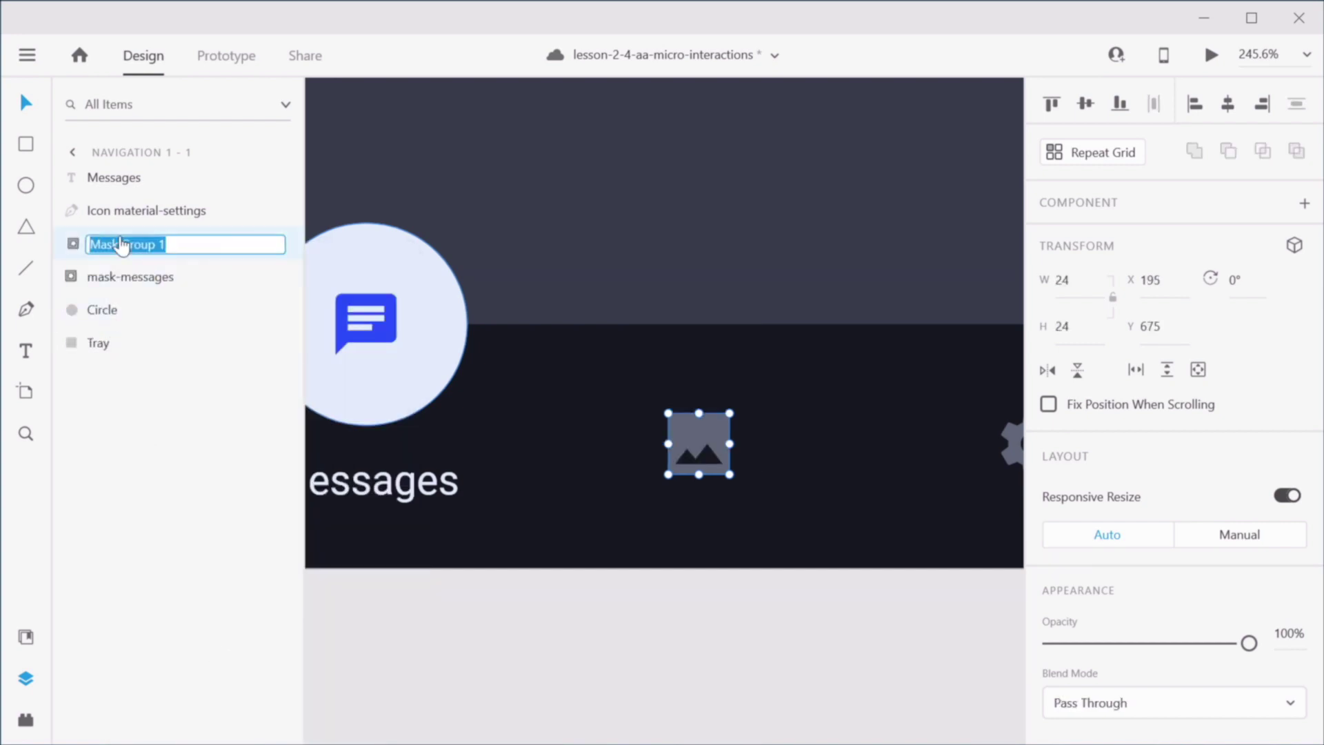
key(ctrl+v)
key(Return)
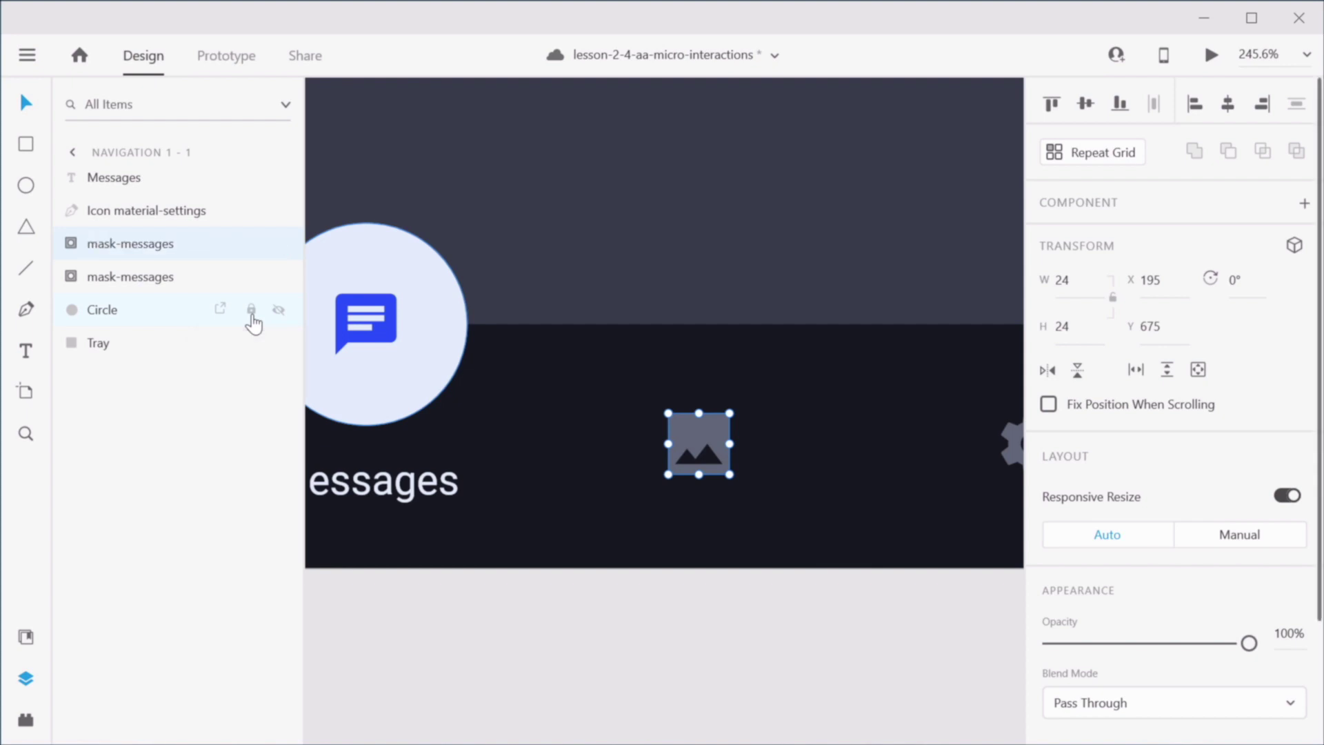
Step: Duplicate the image icon's mask group and place the copy over the settings icon at X 326, Y 675
drag(826, 591, 561, 562)
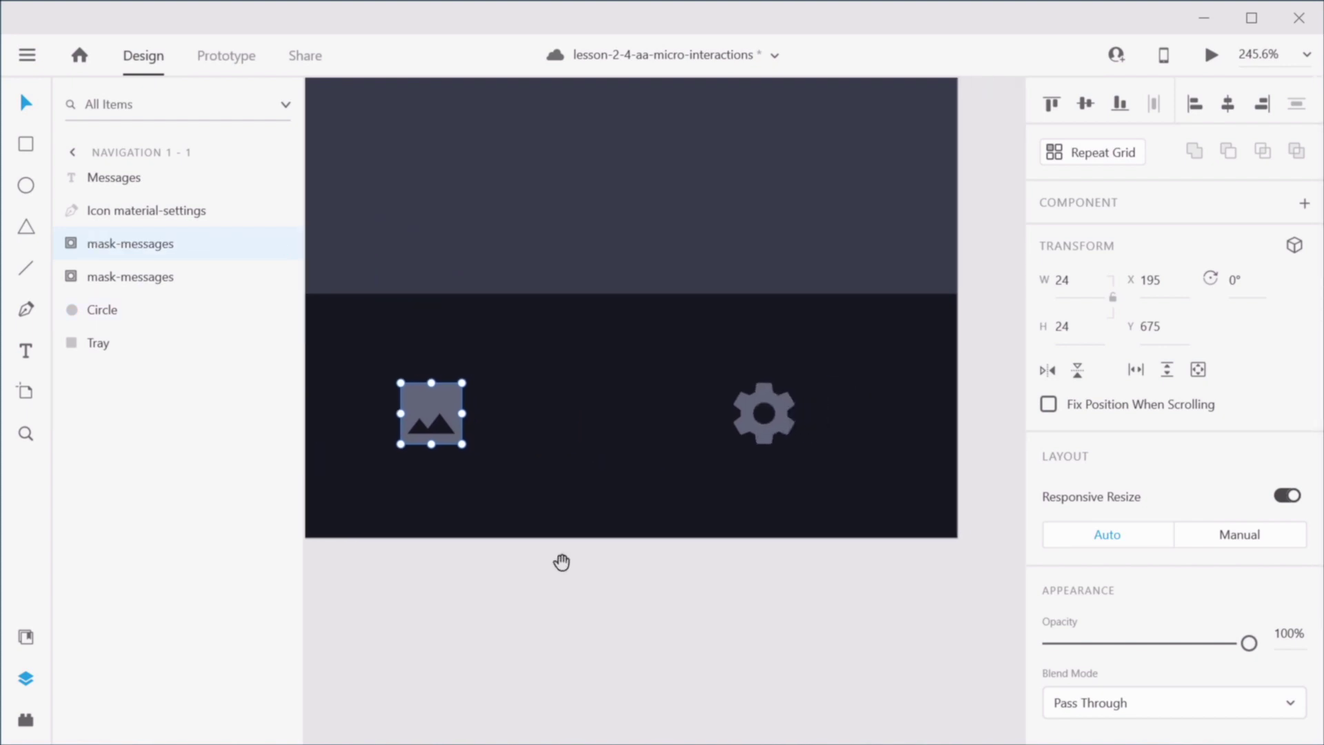
key(ctrl+d)
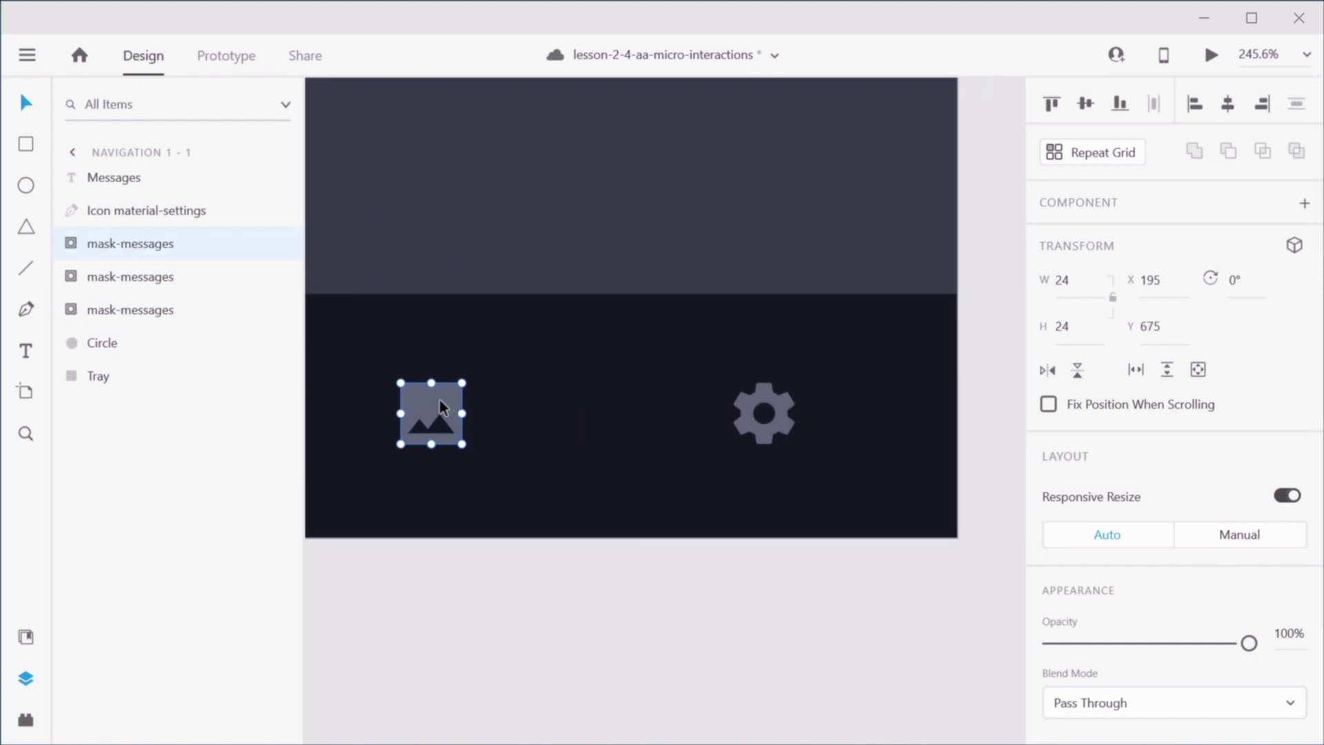
drag(440, 399, 771, 391)
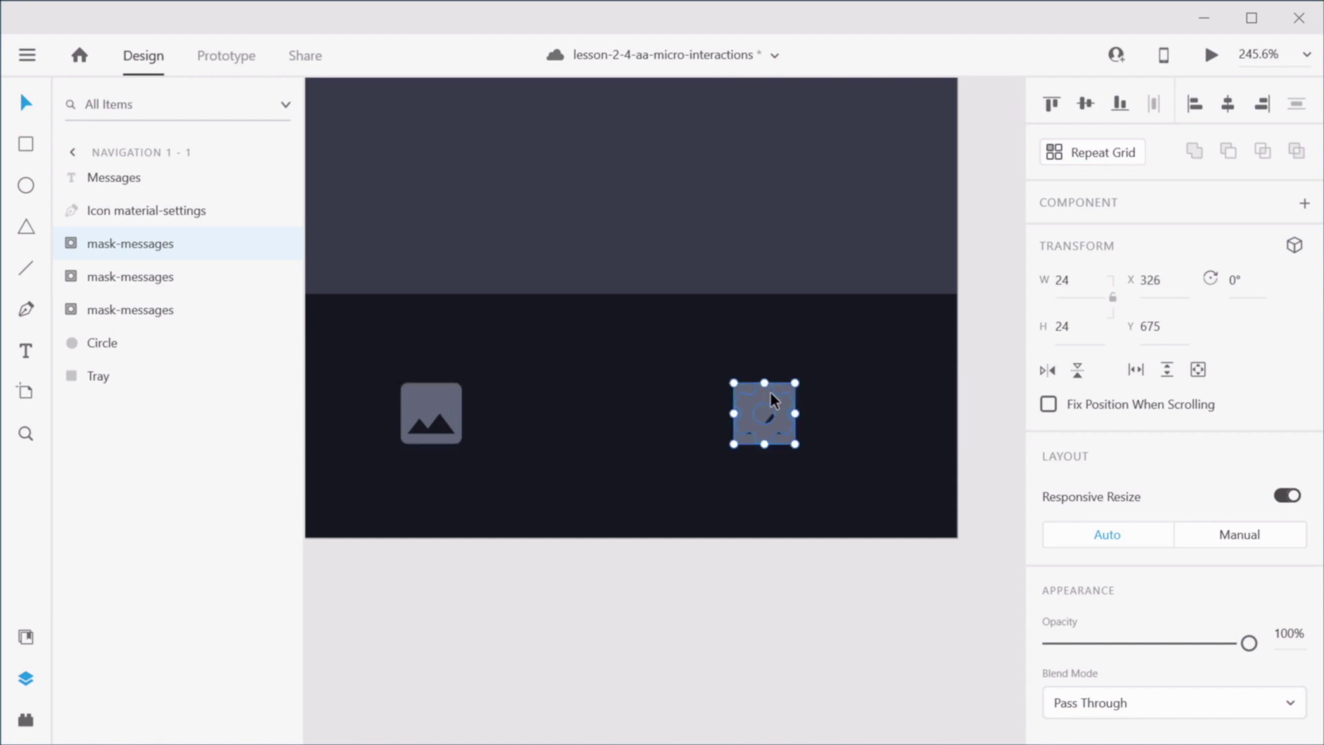
Step: Ungroup the mask copy over the settings icon and delete its image icon
right_click(153, 249)
click(222, 638)
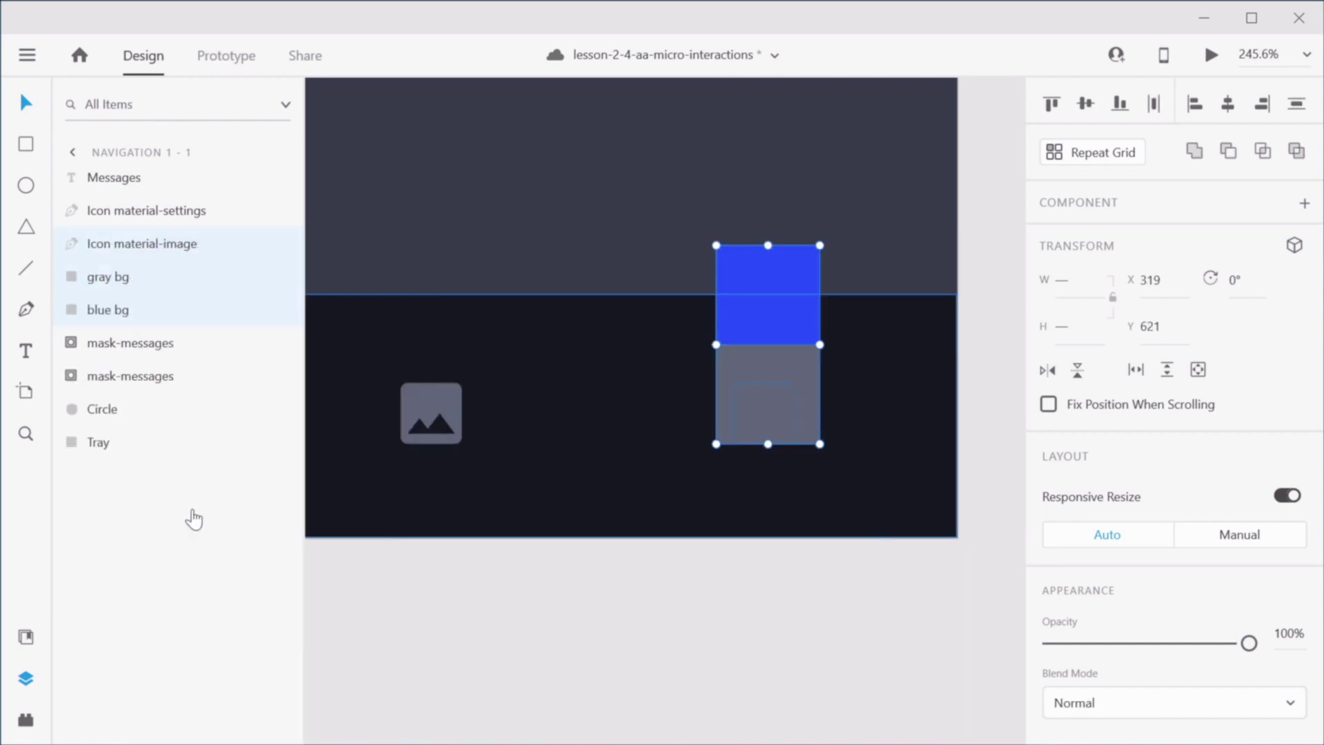
click(142, 245)
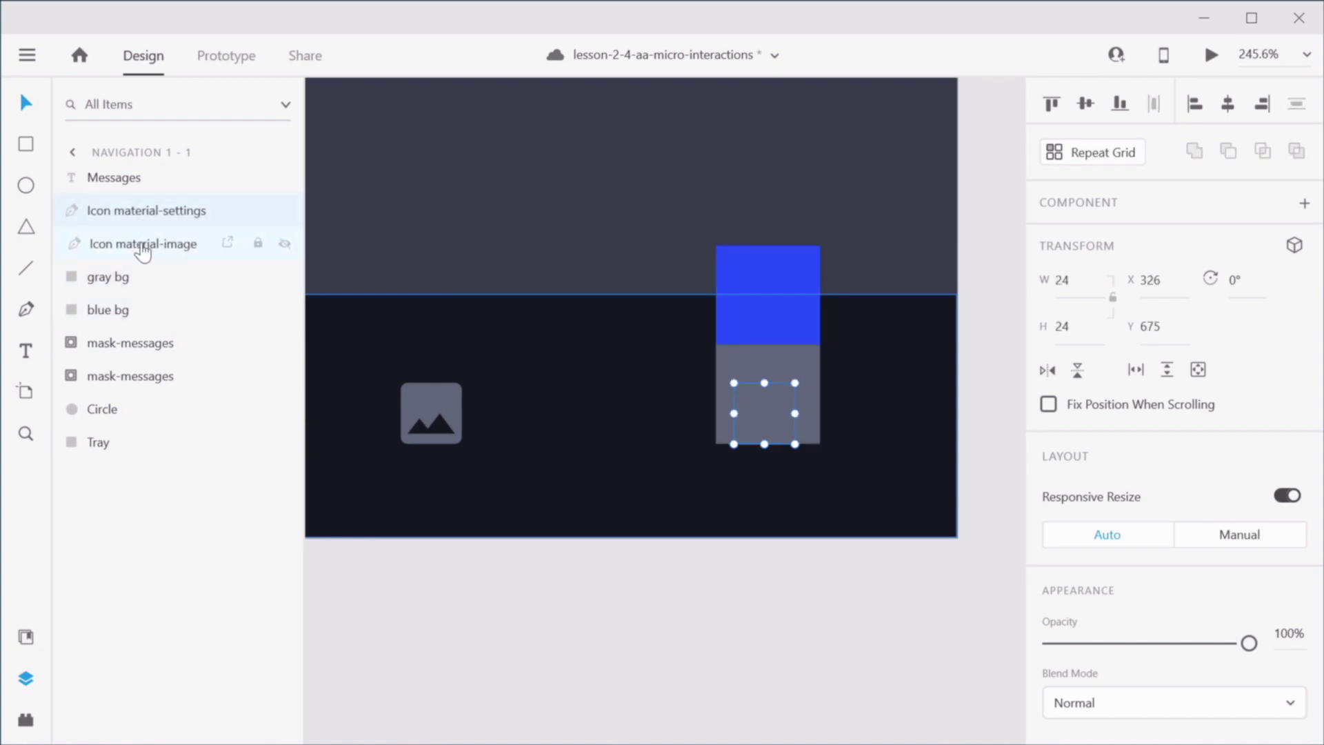
key(Delete)
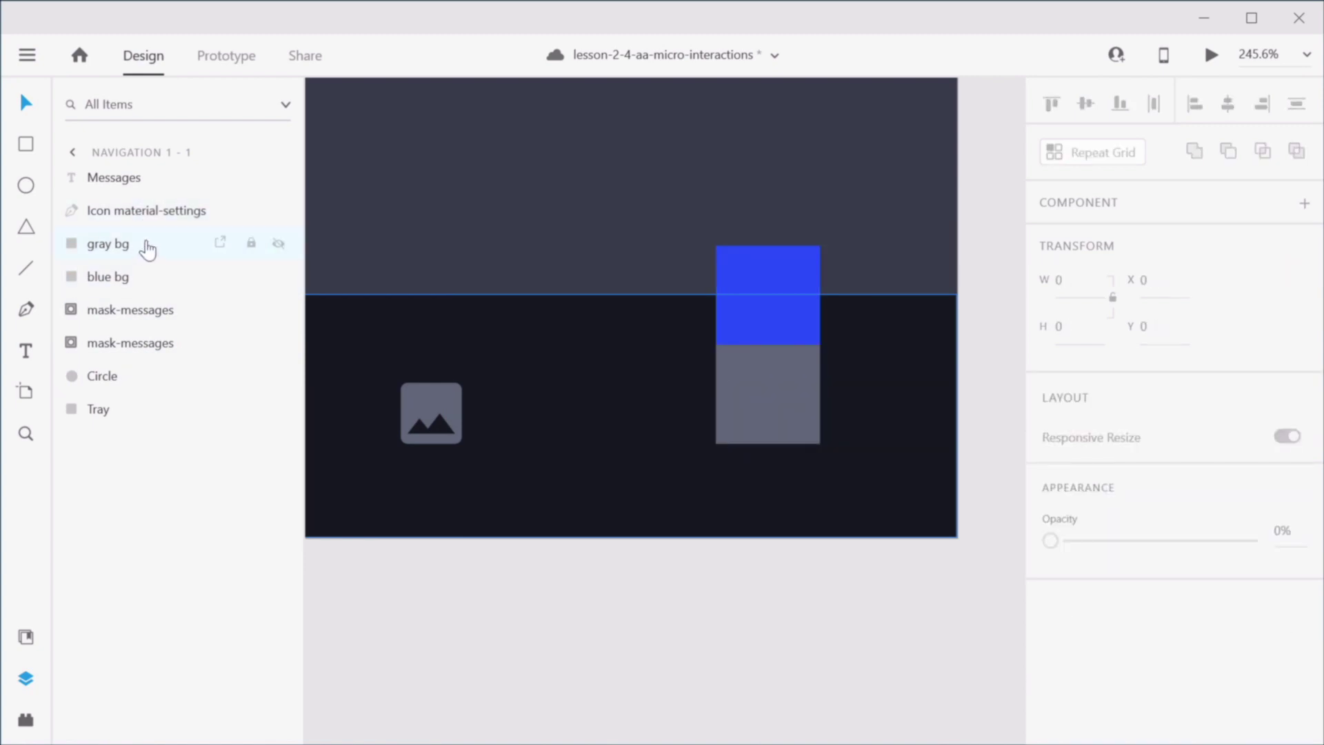
Step: Mask the gray bg and blue bg rectangles with the settings icon's shape and name the mask group mask-settings
click(142, 211)
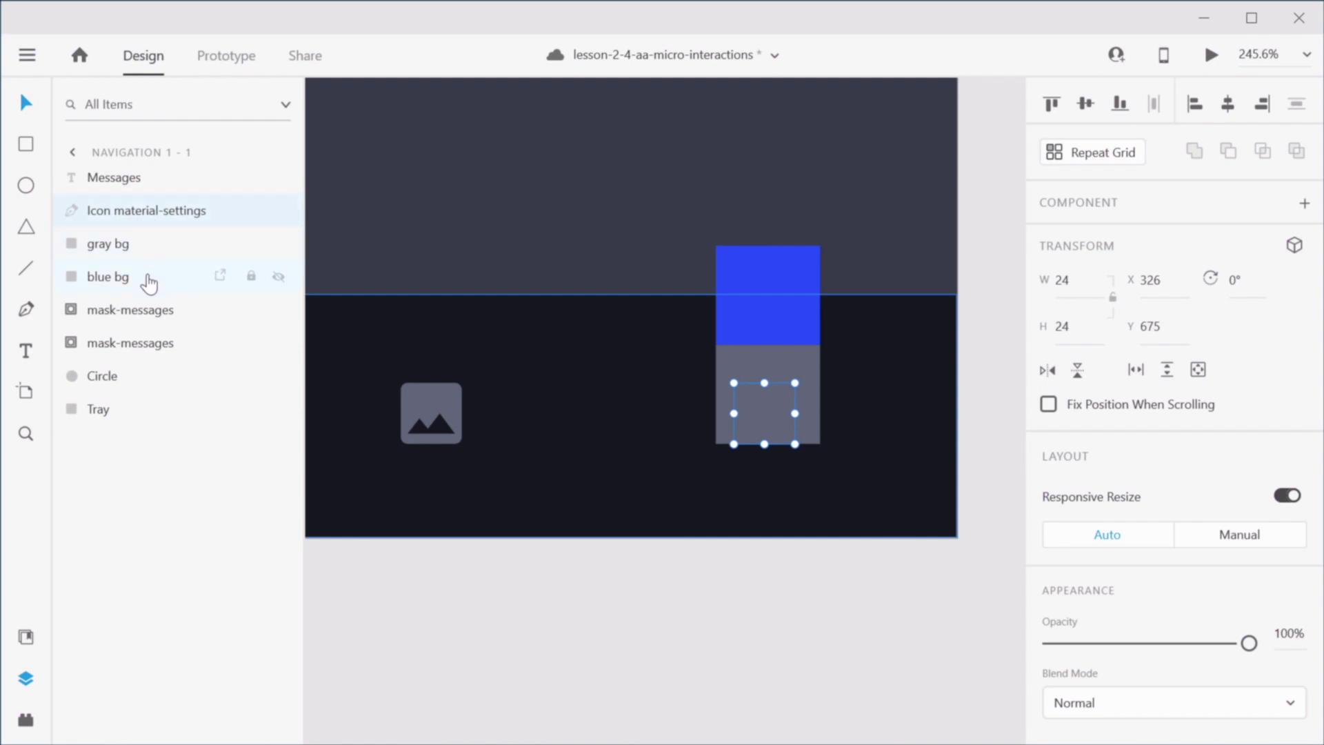
shift+click(148, 280)
right_click(148, 279)
right_click(140, 210)
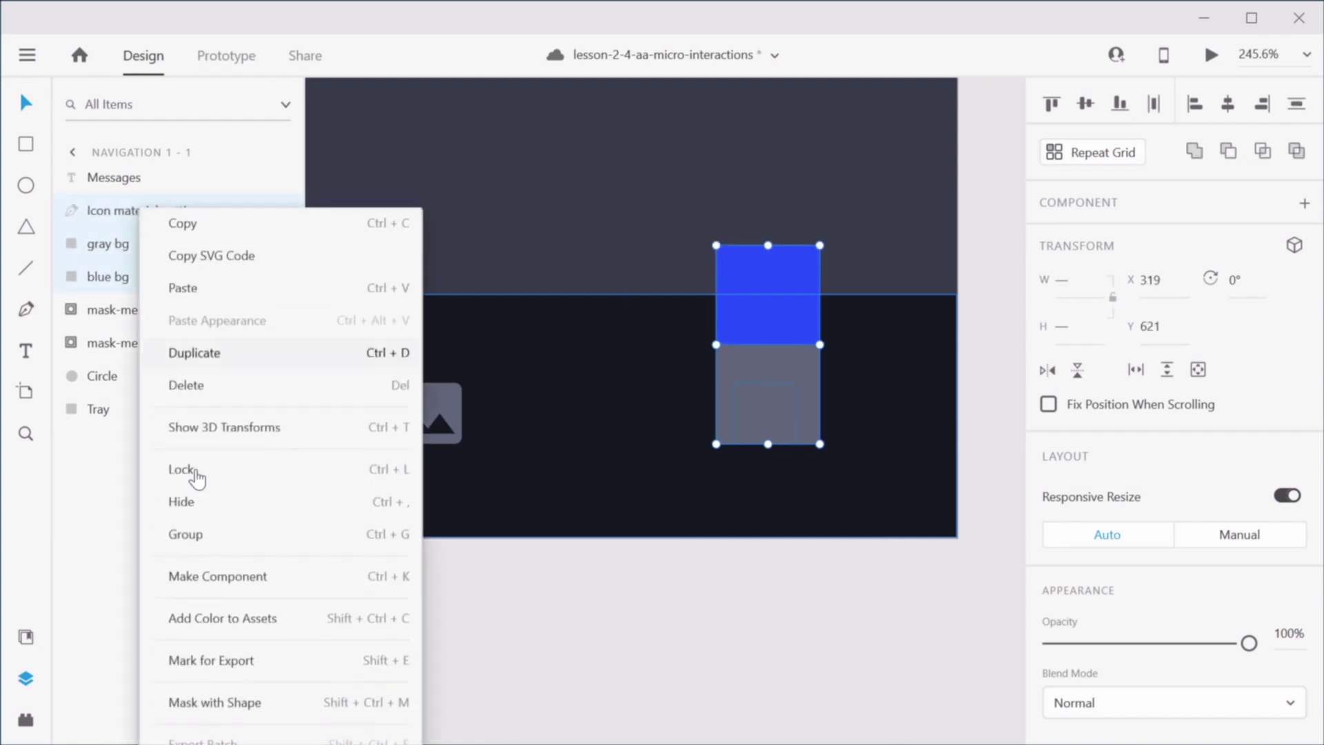
click(207, 702)
double_click(124, 211)
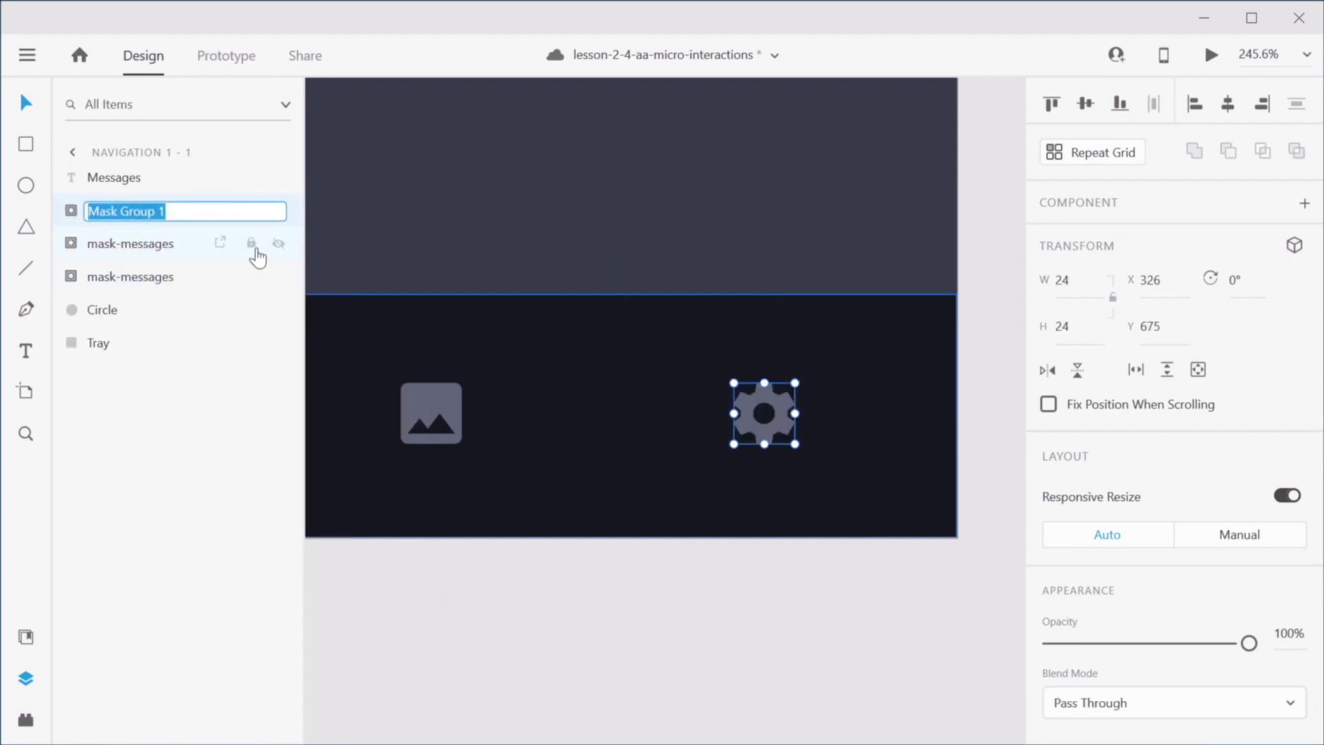
text(mask-s)
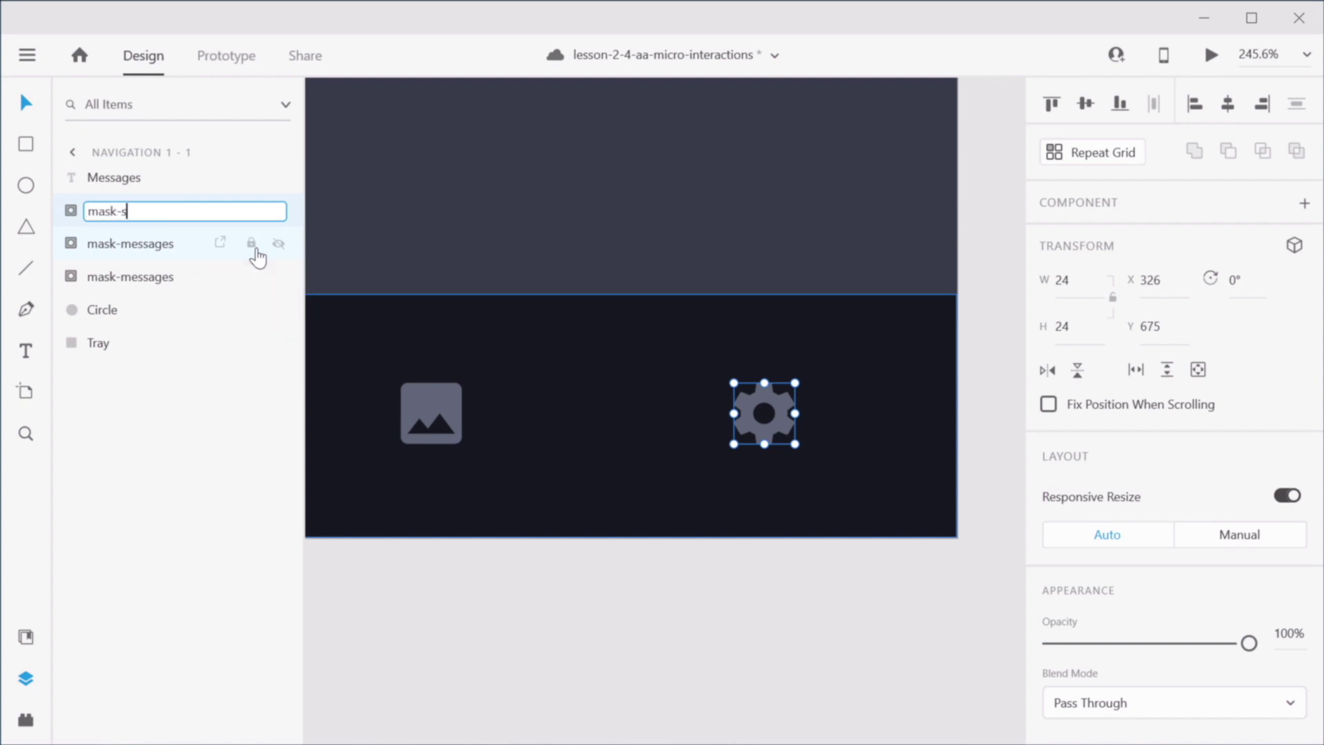
text(ettings)
key(Return)
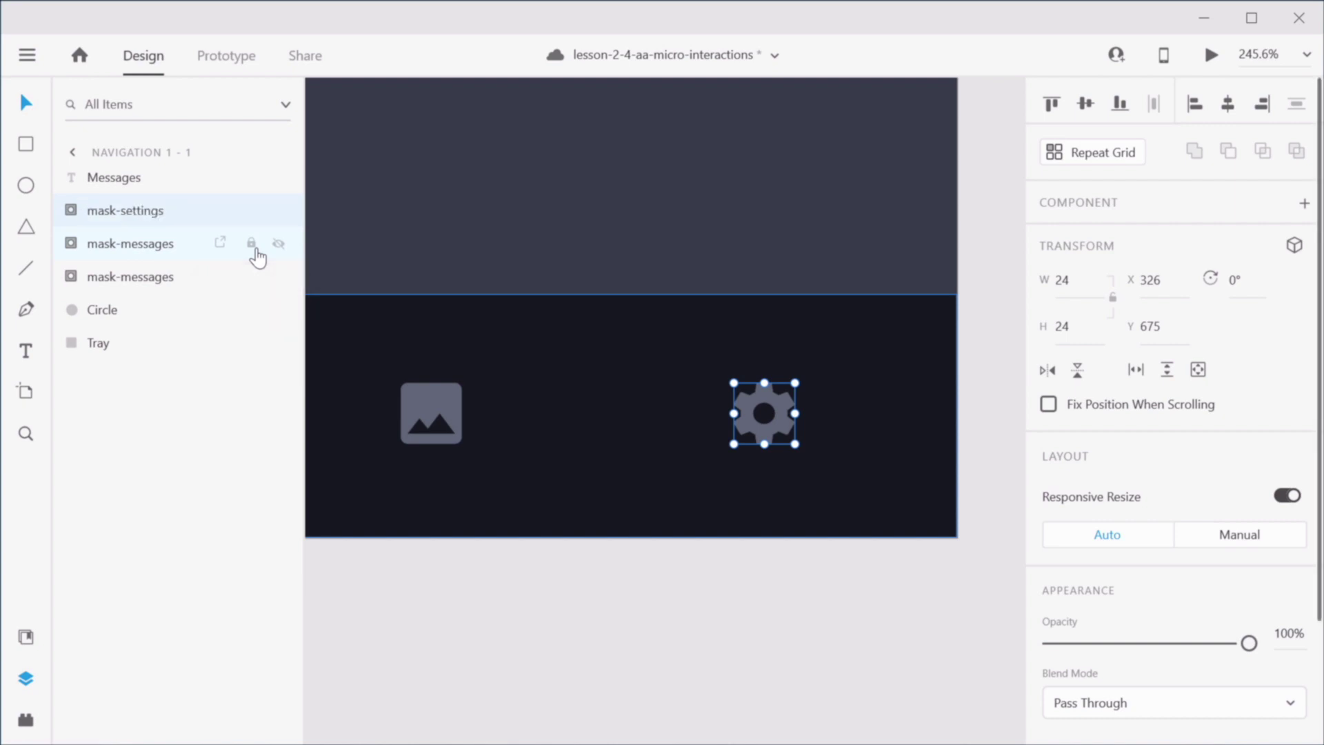
Step: Duplicate the Messages label, centre the copy under the image tab at Y 690 and change its text to Images
click(983, 391)
scroll(655, 380, down, 5)
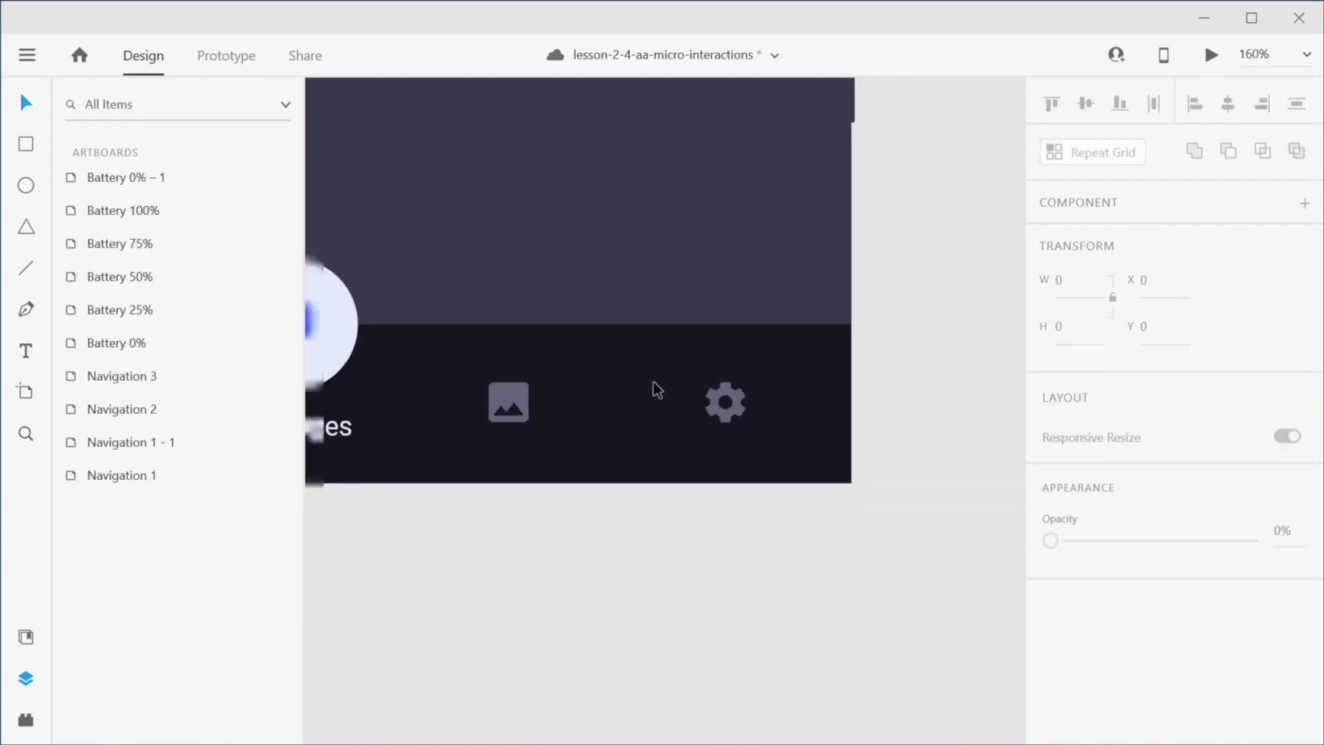
drag(563, 284, 635, 399)
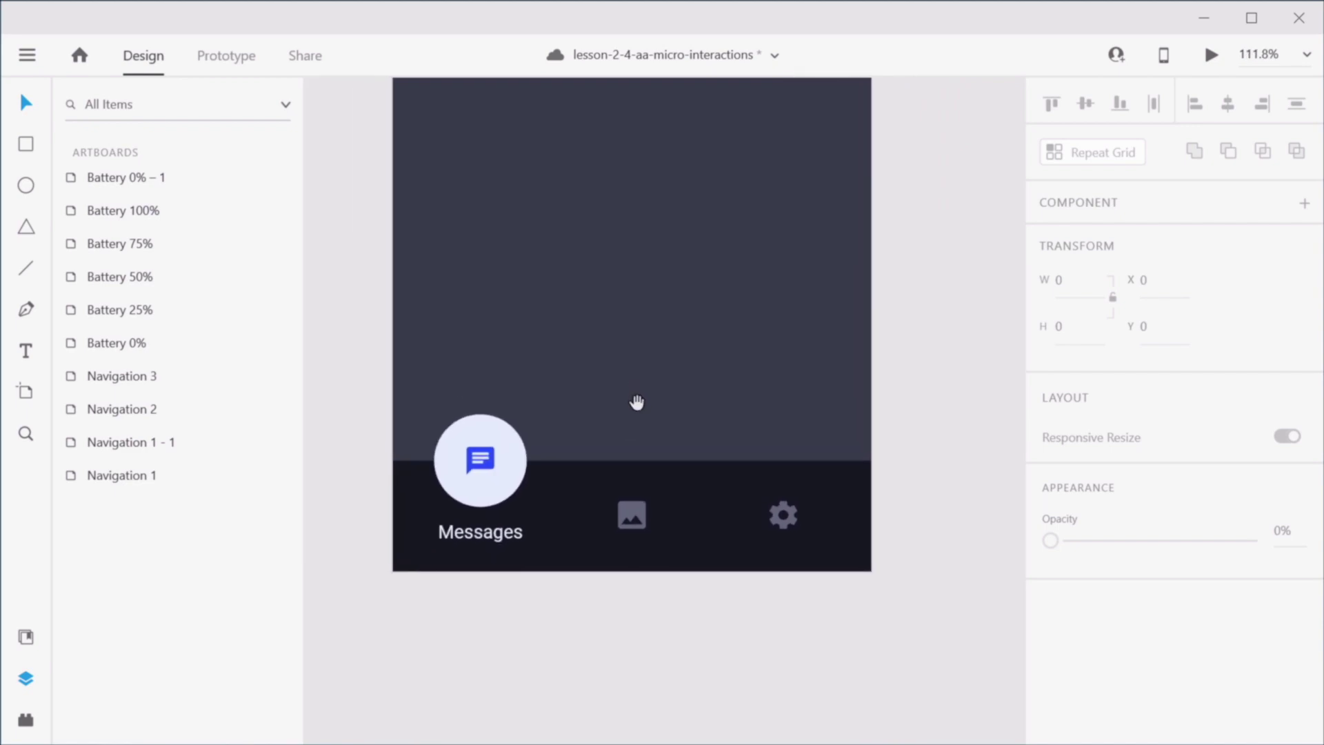
double_click(481, 535)
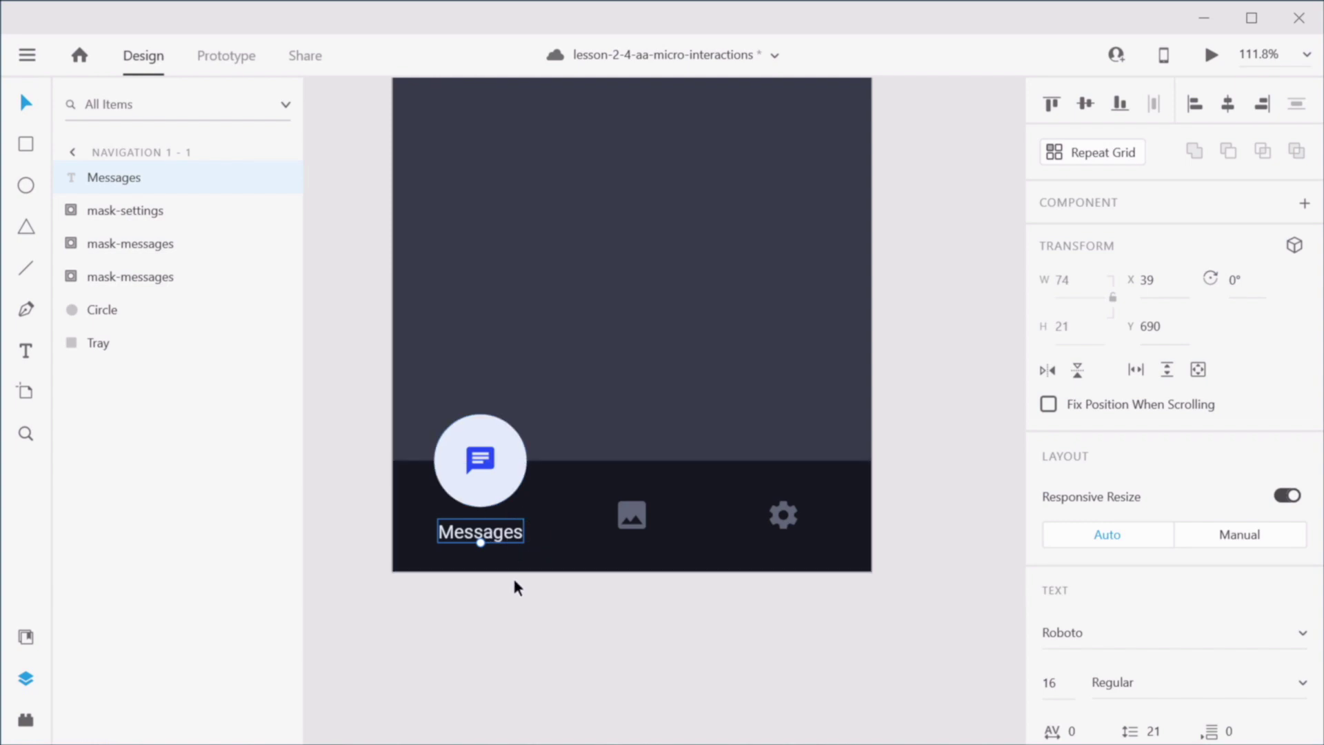
key(ctrl+d)
drag(490, 540, 638, 545)
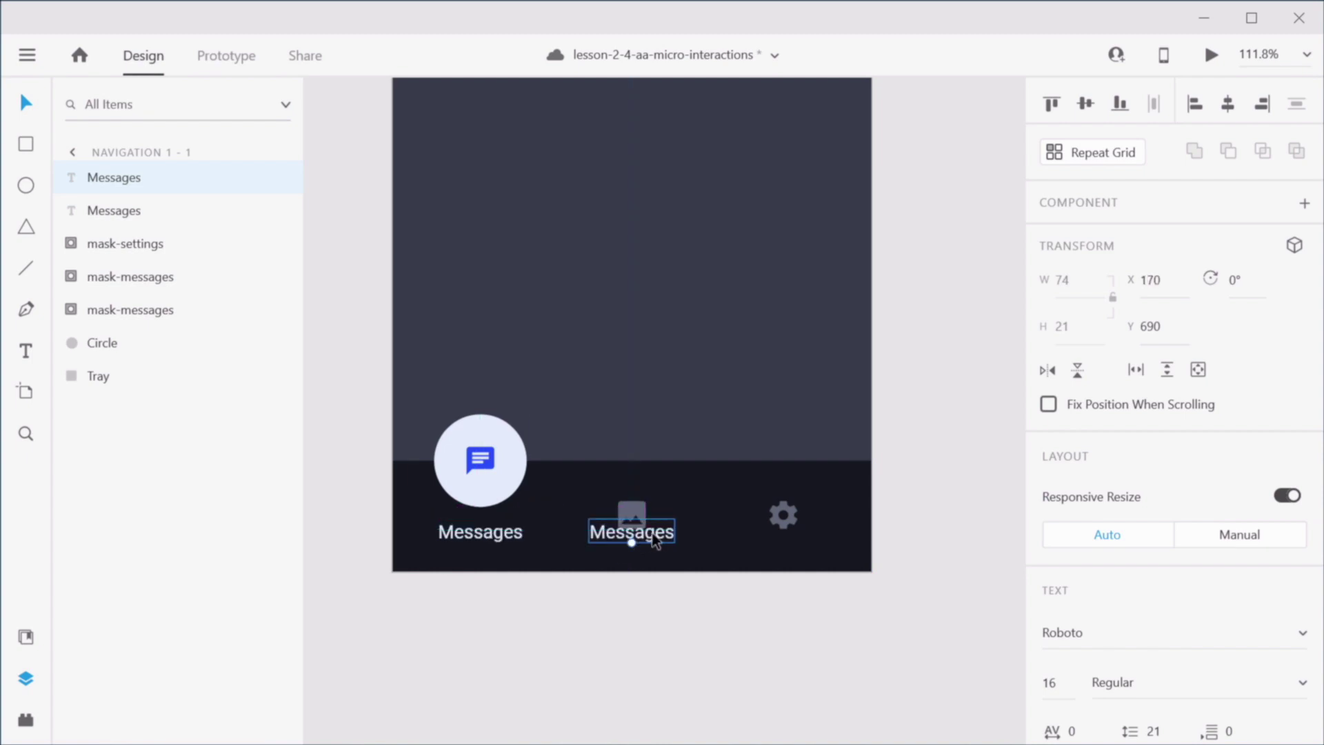
double_click(633, 533)
text(Images)
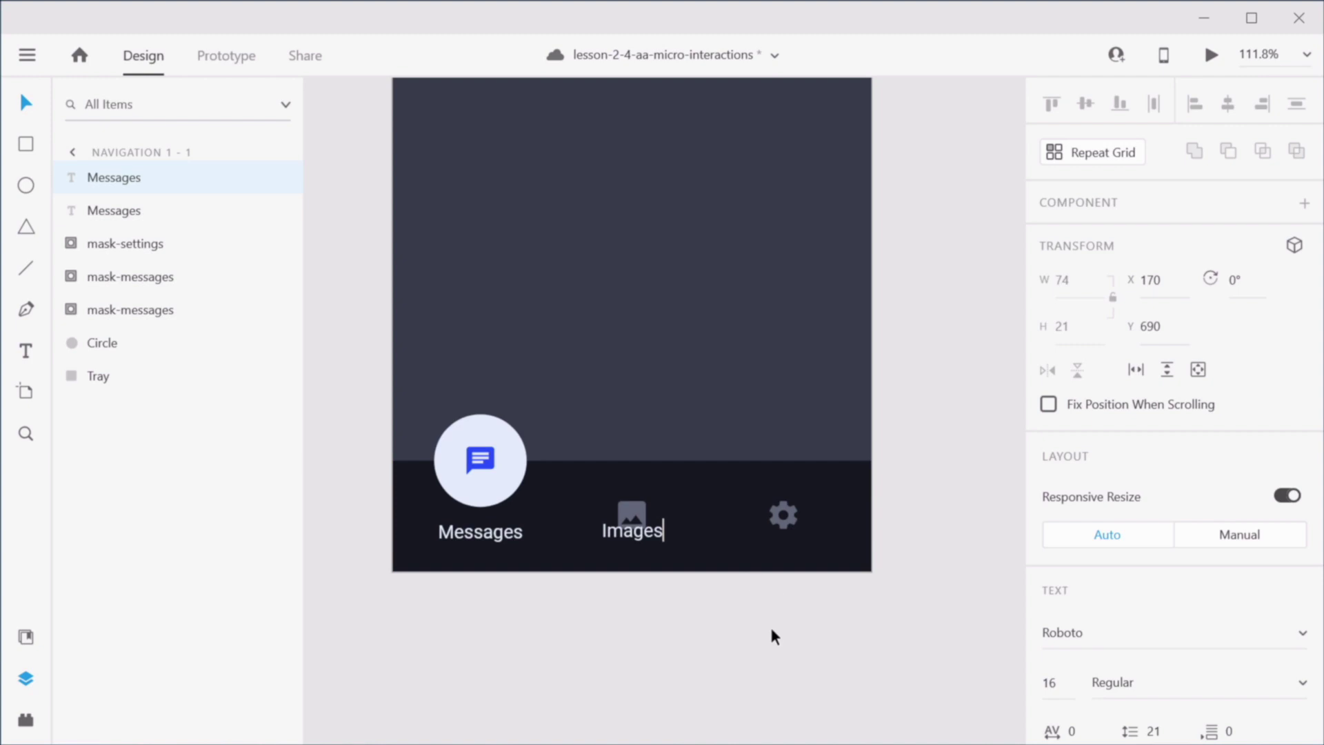
key(Escape)
Step: Duplicate the Images label, change the copy's text to Settings and align it horizontally with the settings icon
key(ctrl+d)
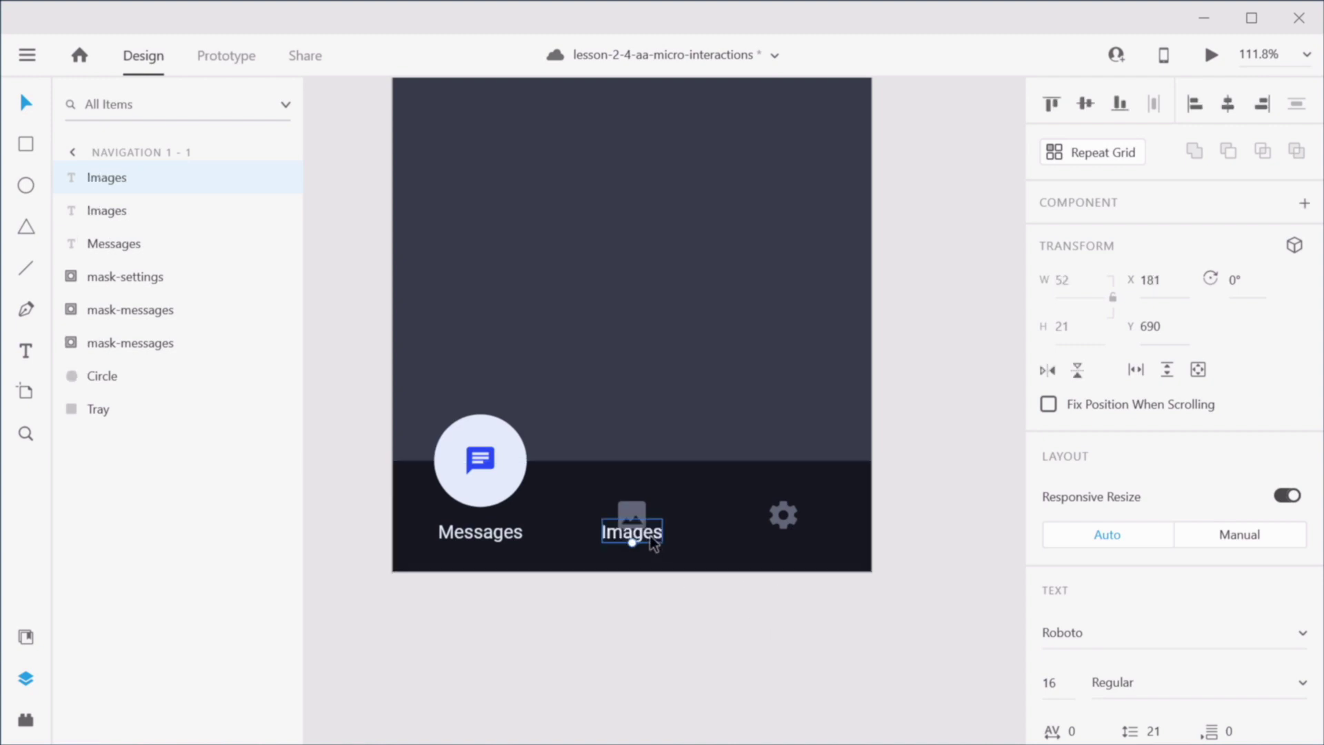
drag(650, 537, 792, 546)
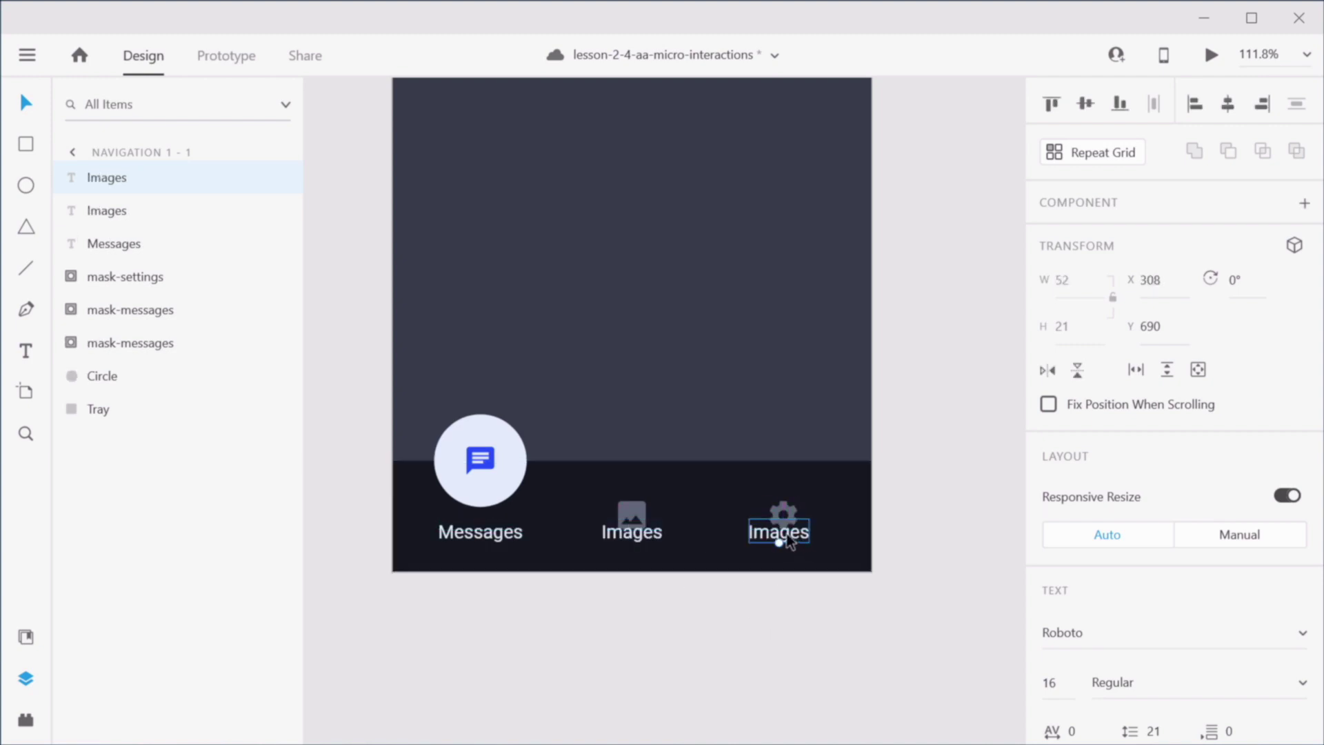
double_click(779, 534)
text(Settings)
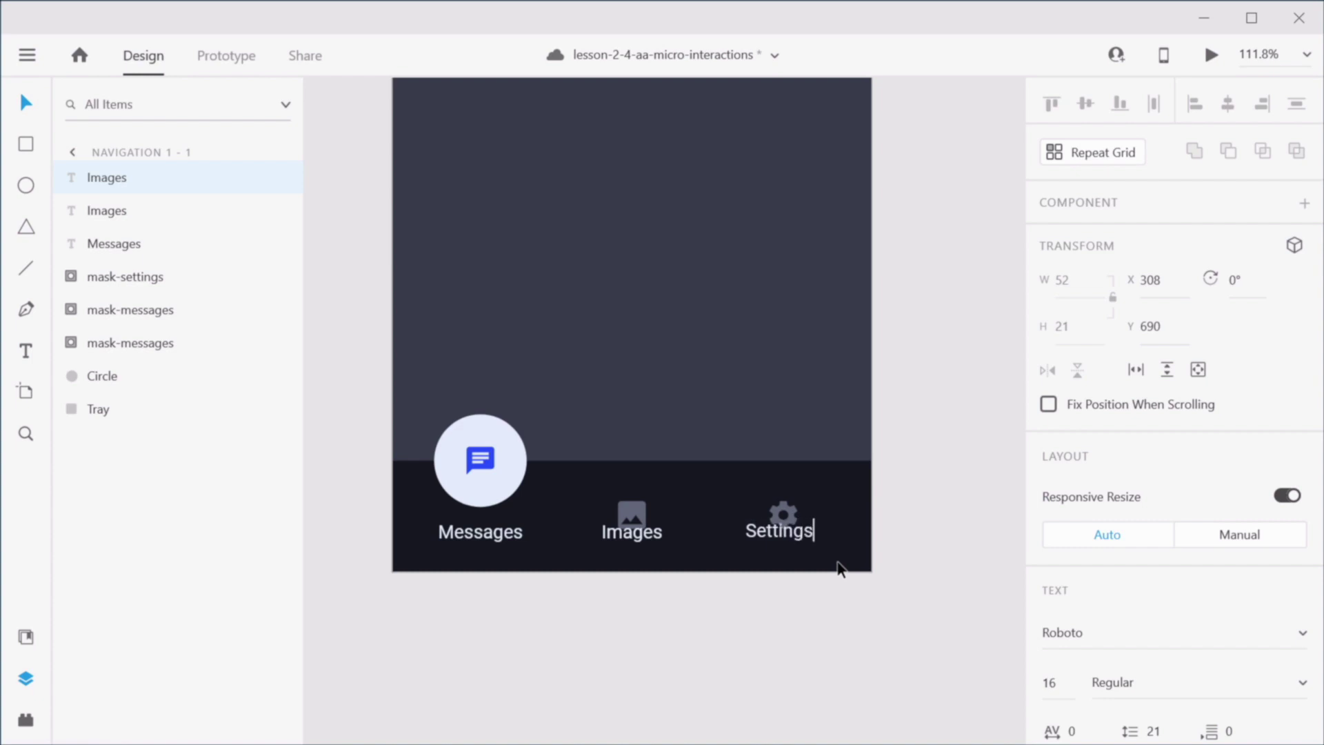
key(Escape)
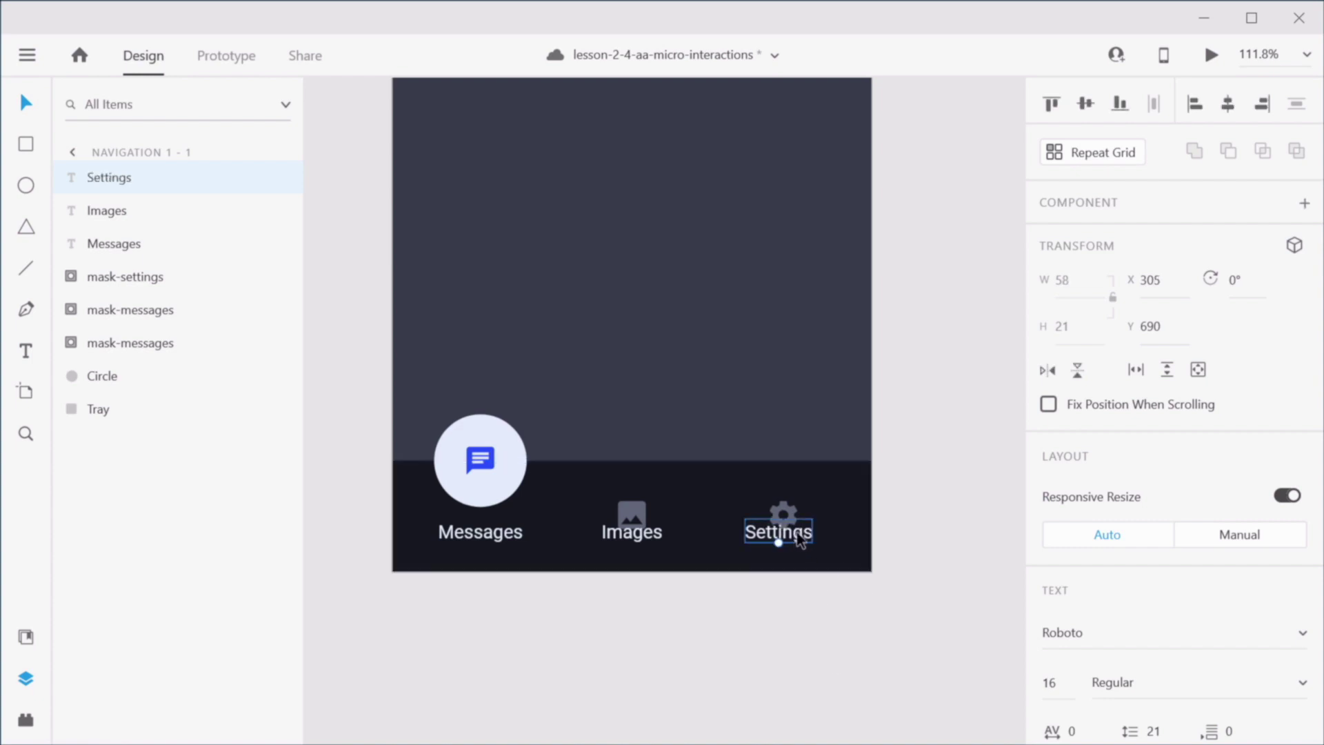
drag(800, 539, 804, 539)
Step: Duplicate the Navigation 1 - 1 artboard twice to the right of the original
scroll(798, 574, down, 5)
drag(839, 503, 696, 537)
click(851, 515)
click(446, 160)
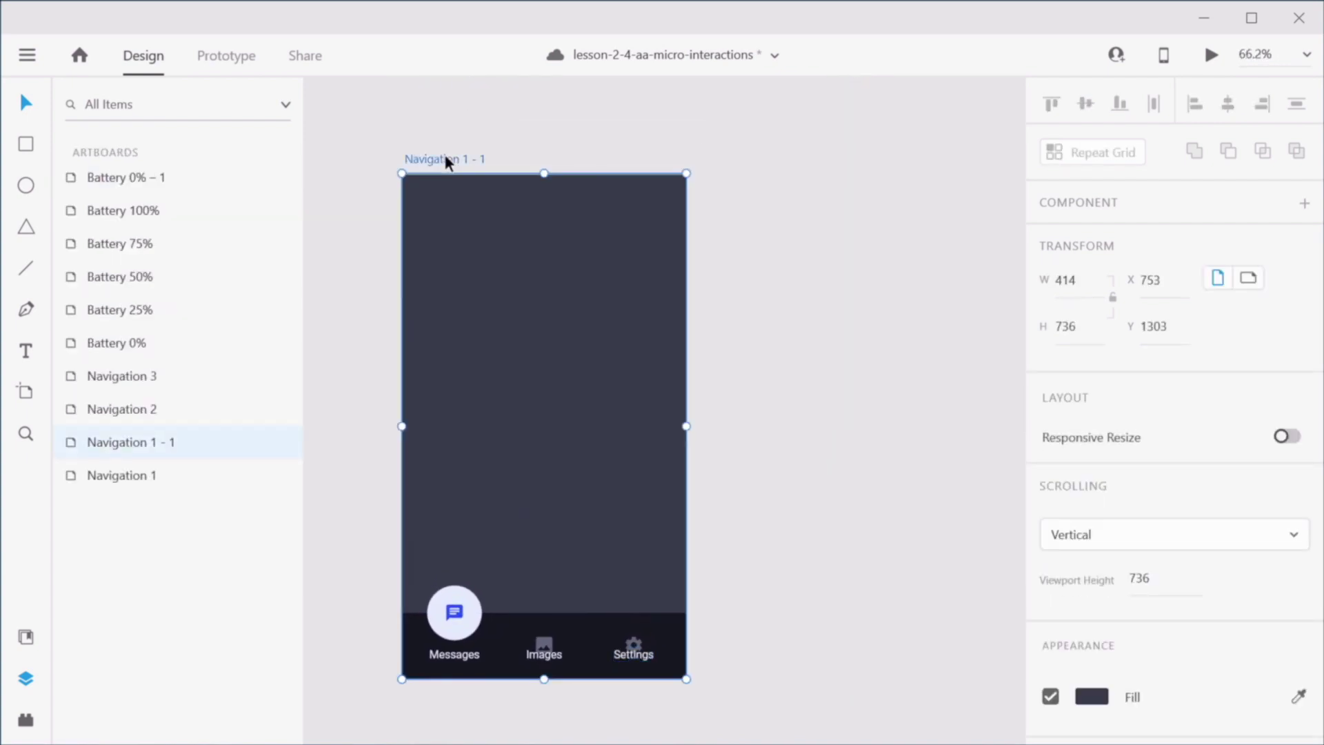
key(ctrl+d)
key(ctrl+d)
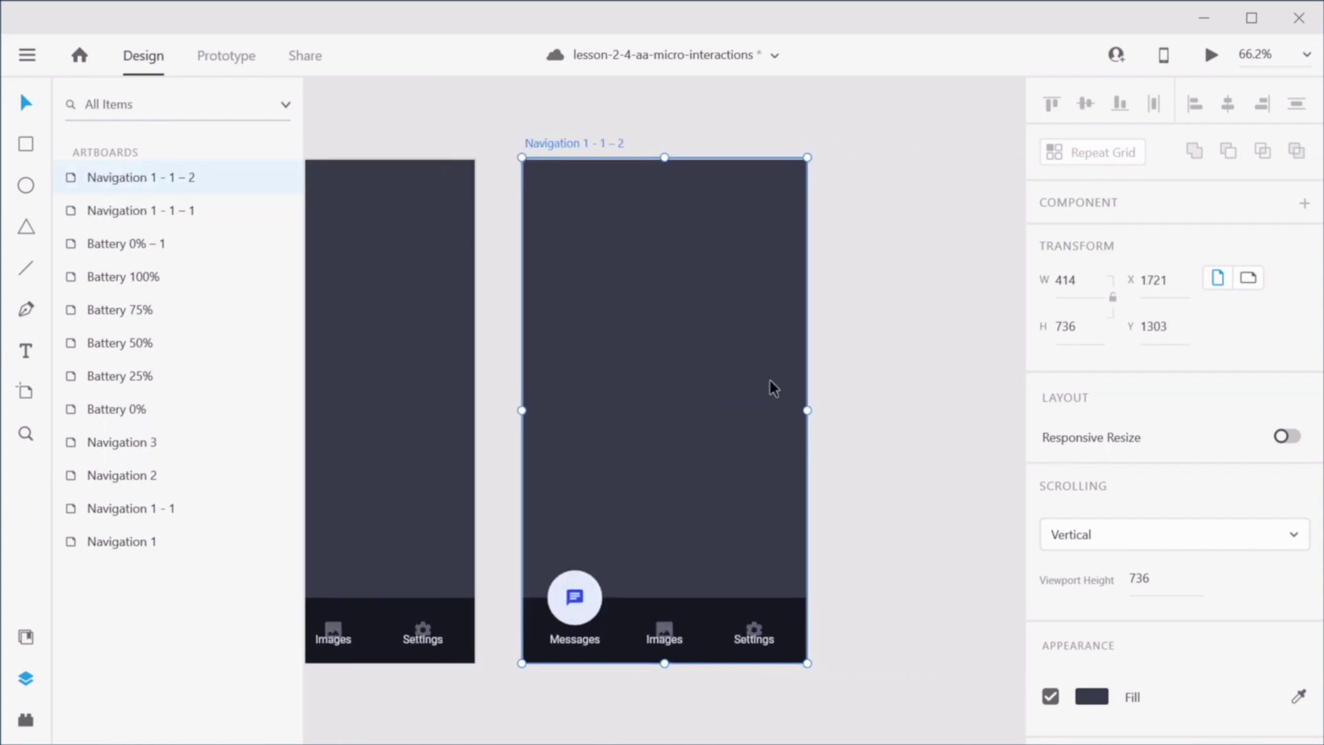
Step: On the Navigation 1 - 1 artboard, set the Images and Settings labels to 0% opacity and move them down to the tray's lower edge
click(932, 442)
key(z)
drag(517, 320, 823, 485)
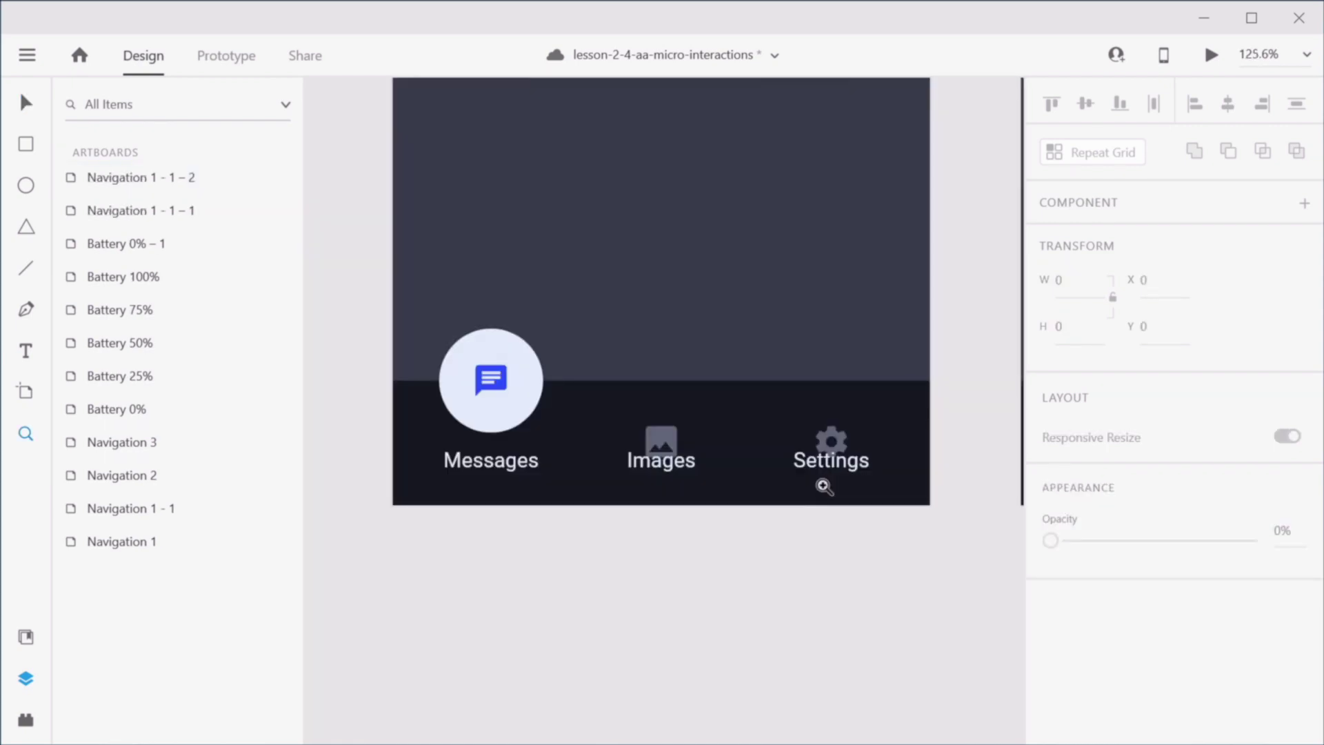
drag(623, 301, 649, 393)
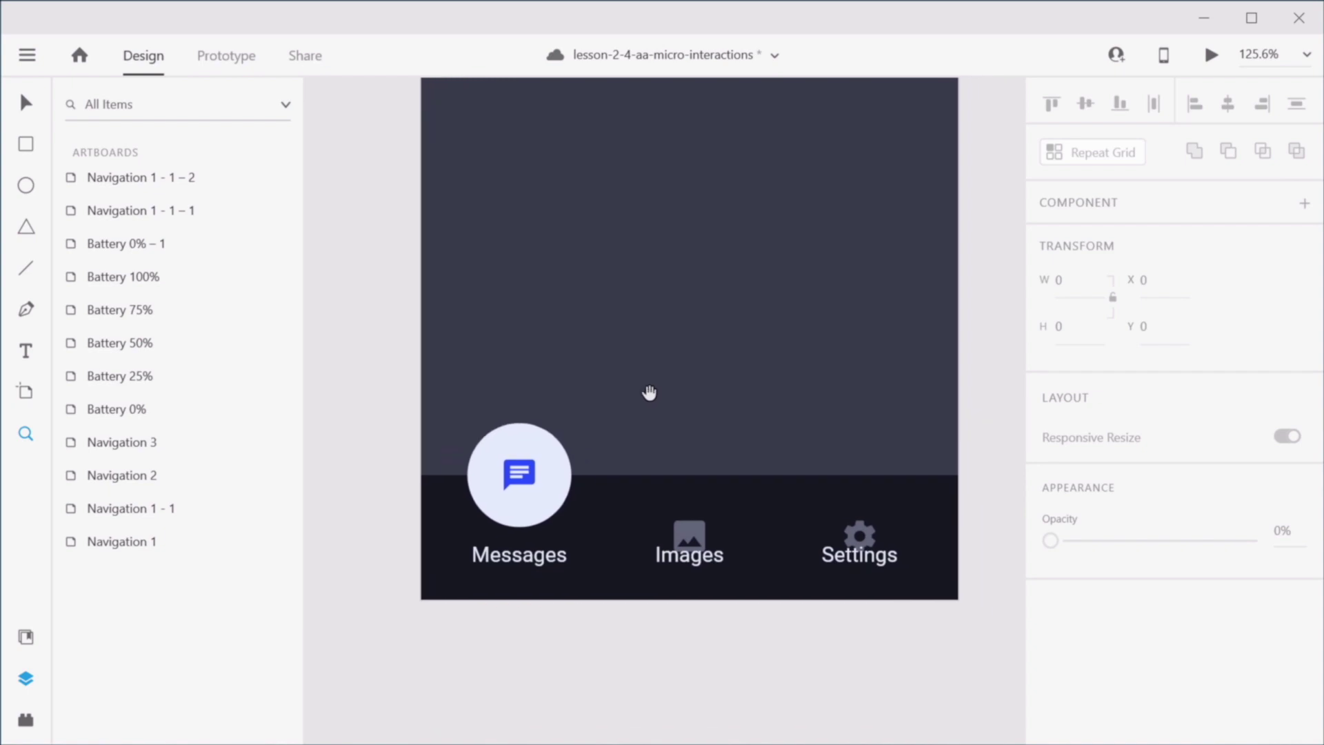
key(v)
click(688, 560)
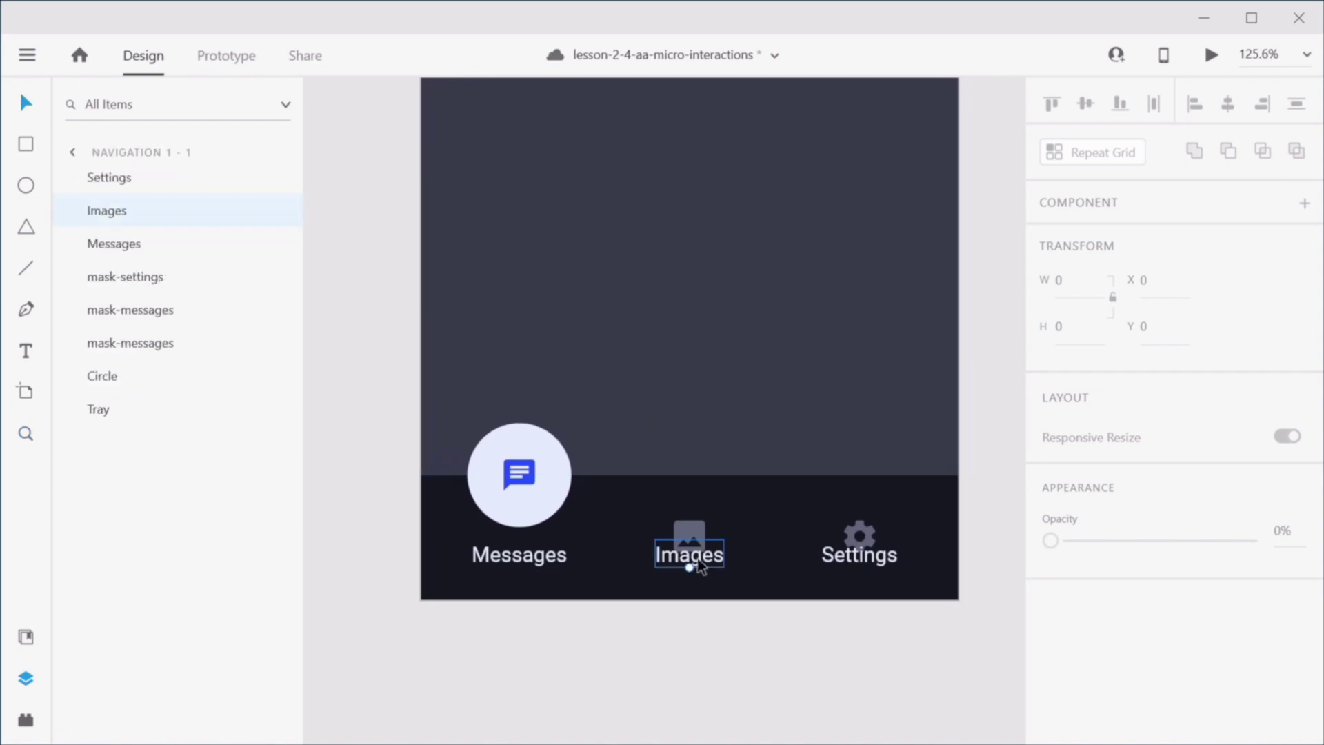
shift+click(832, 564)
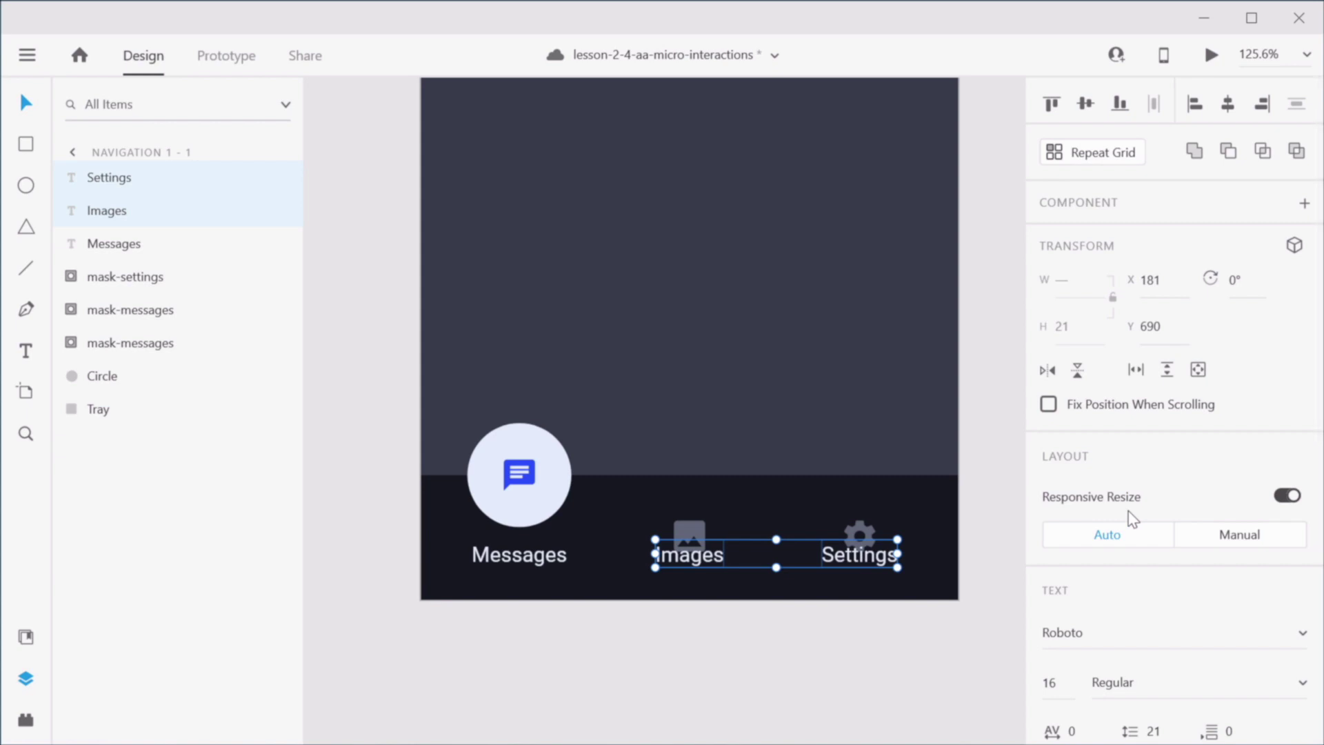
scroll(1131, 518, down, 8)
drag(1249, 390, 1048, 391)
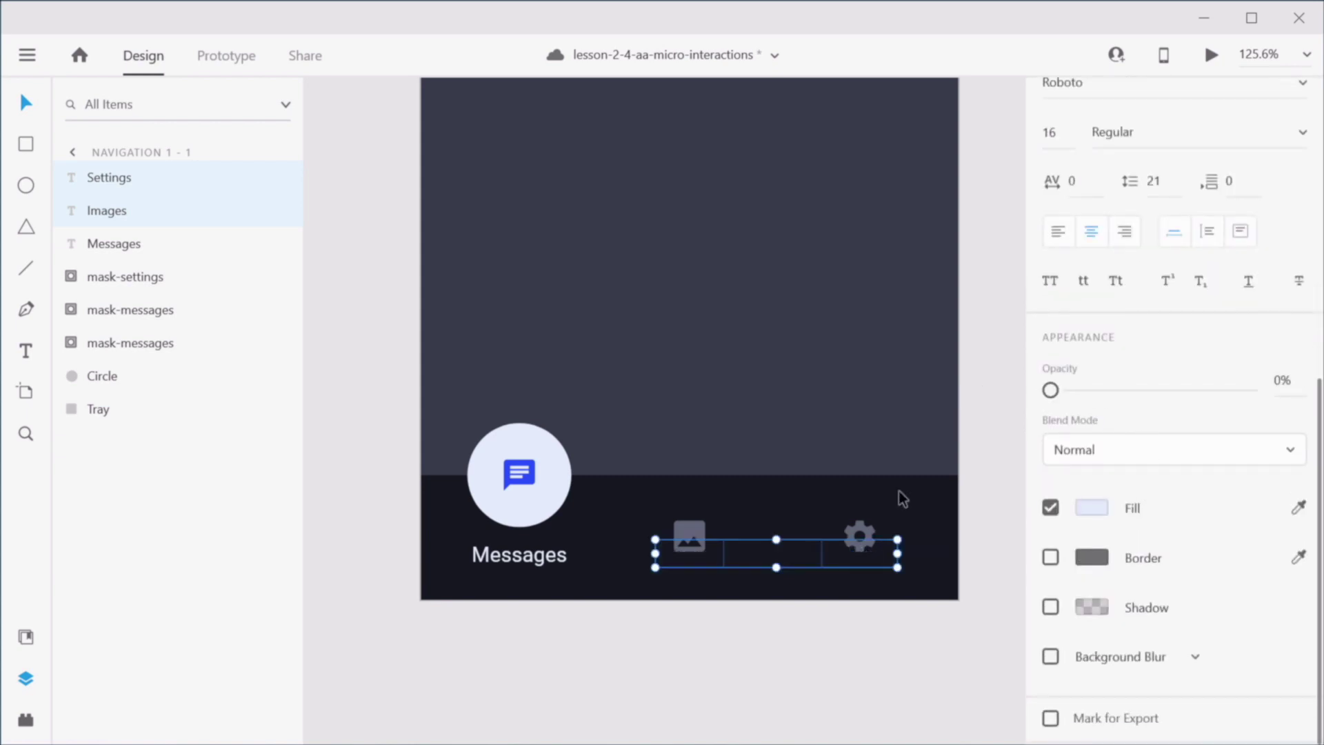
drag(842, 562, 834, 598)
click(860, 683)
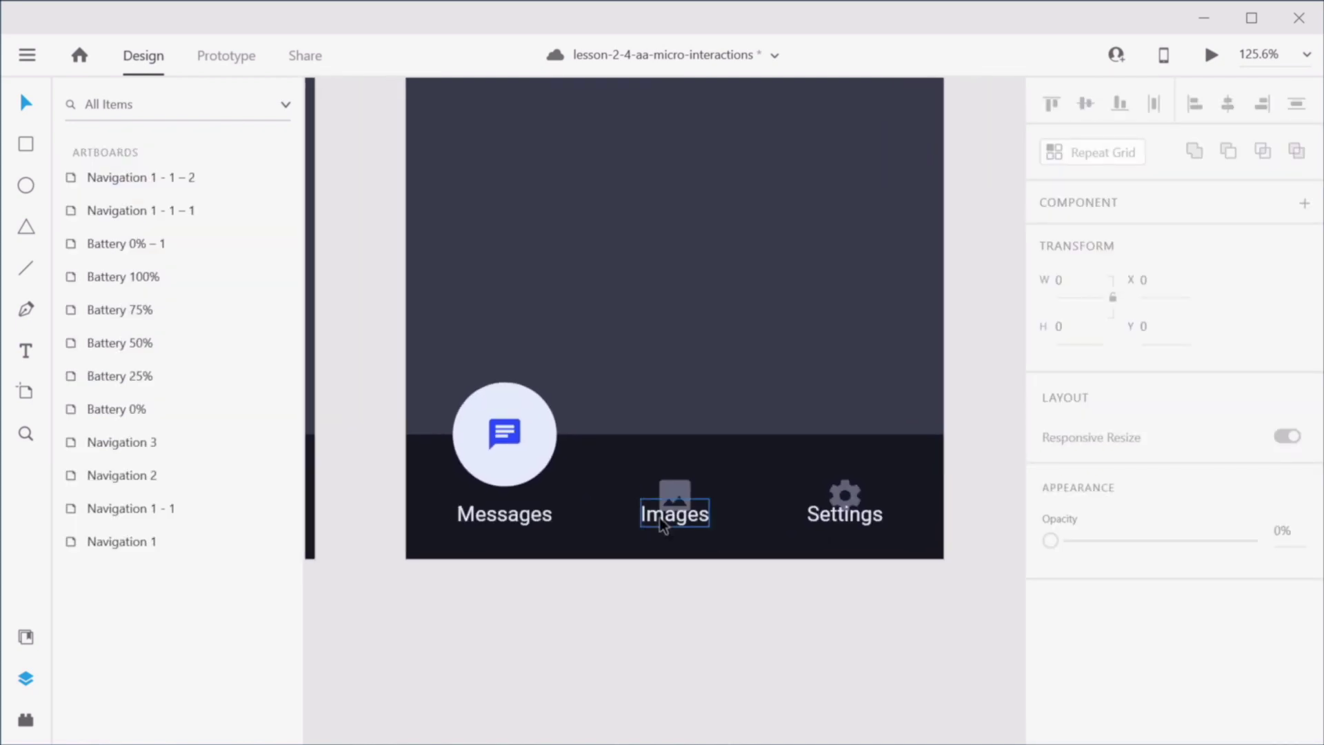
Step: On the Navigation 1 - 1 – 1 artboard, move the circle above the Images label and raise Icon material-image within its mask group into the circle
click(541, 454)
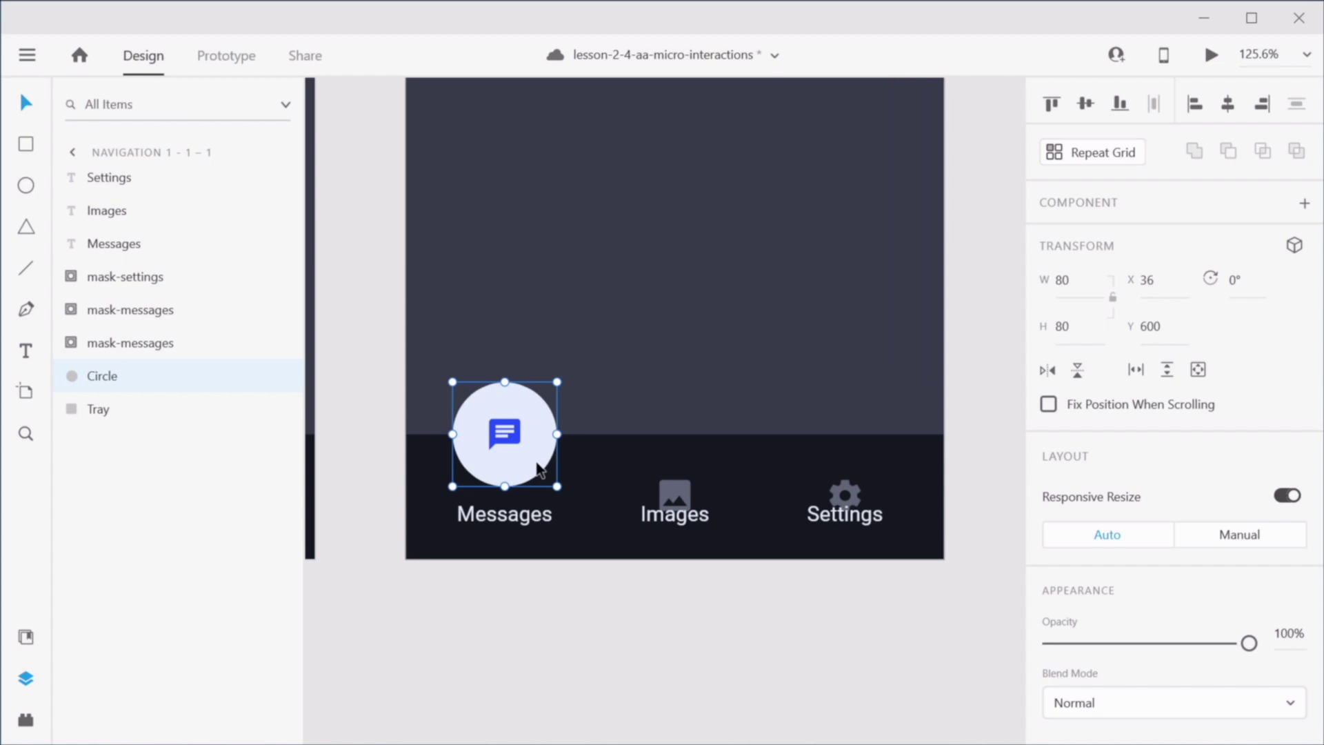
drag(540, 469, 710, 457)
click(689, 496)
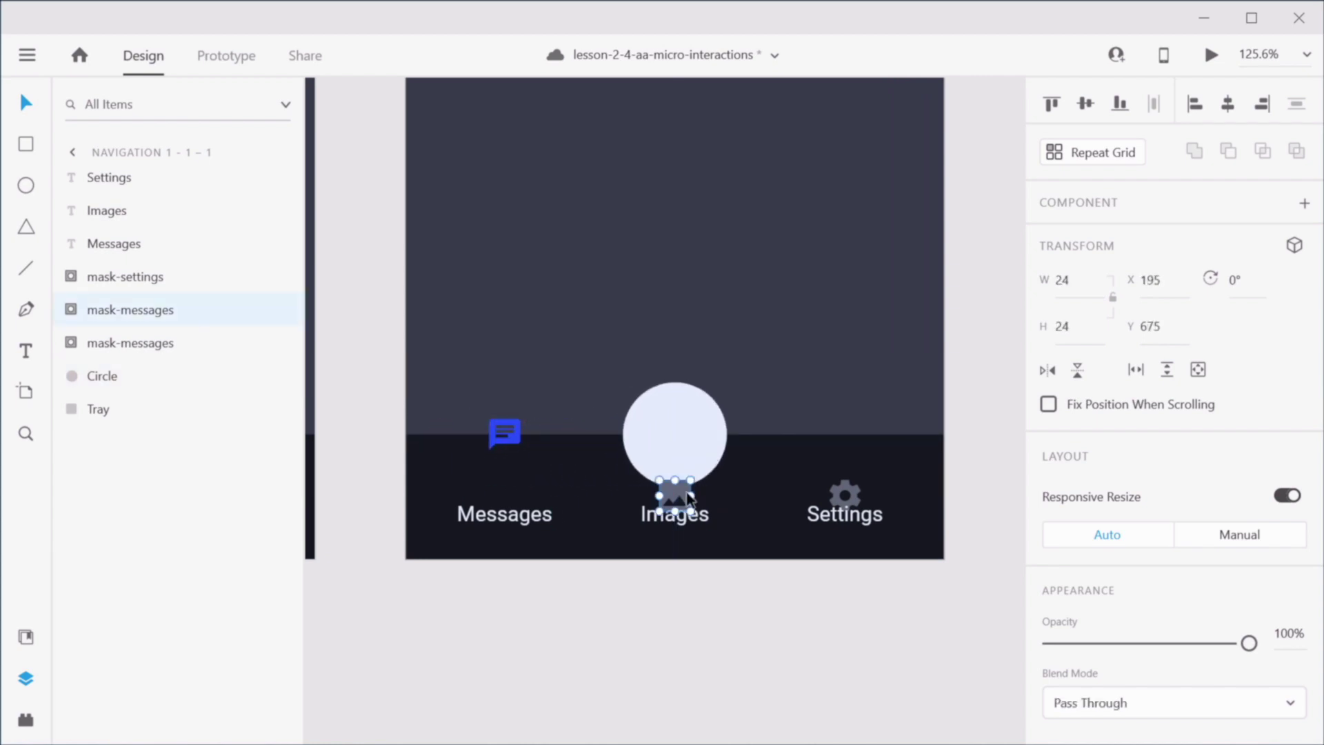
double_click(690, 497)
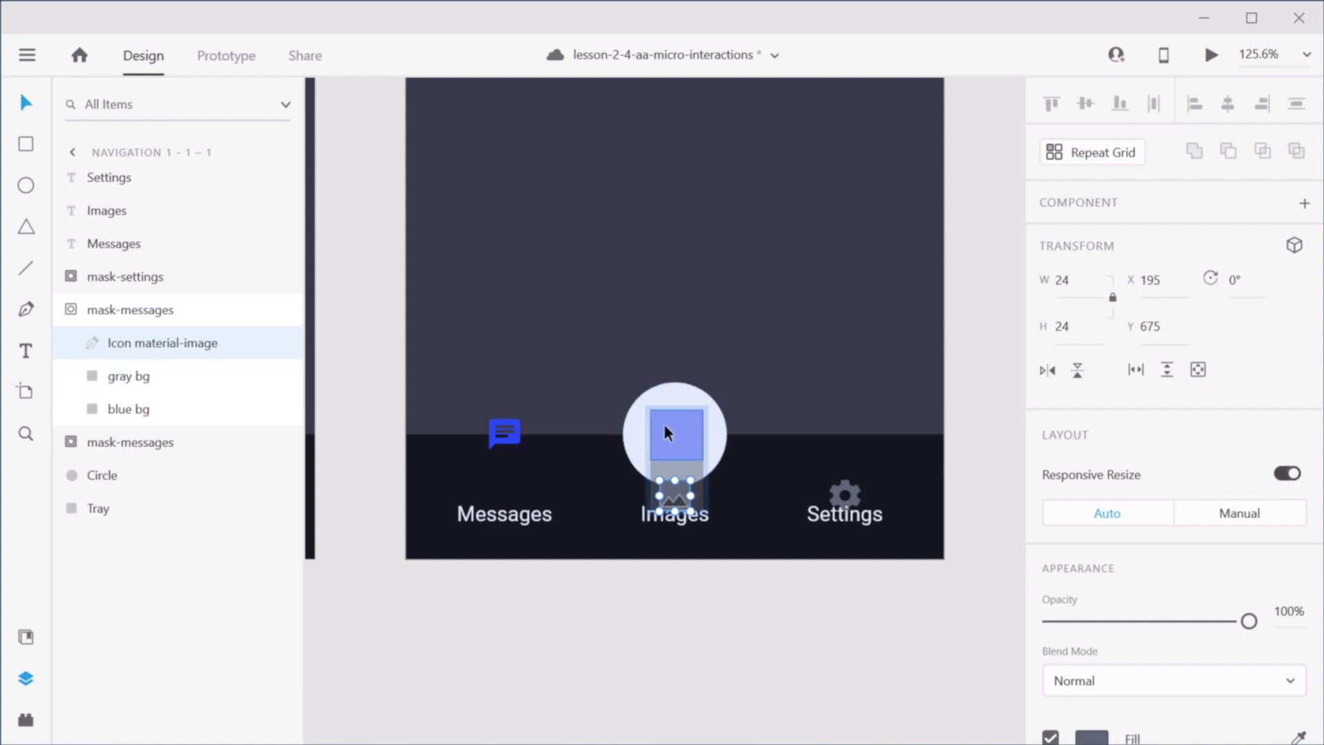
click(685, 493)
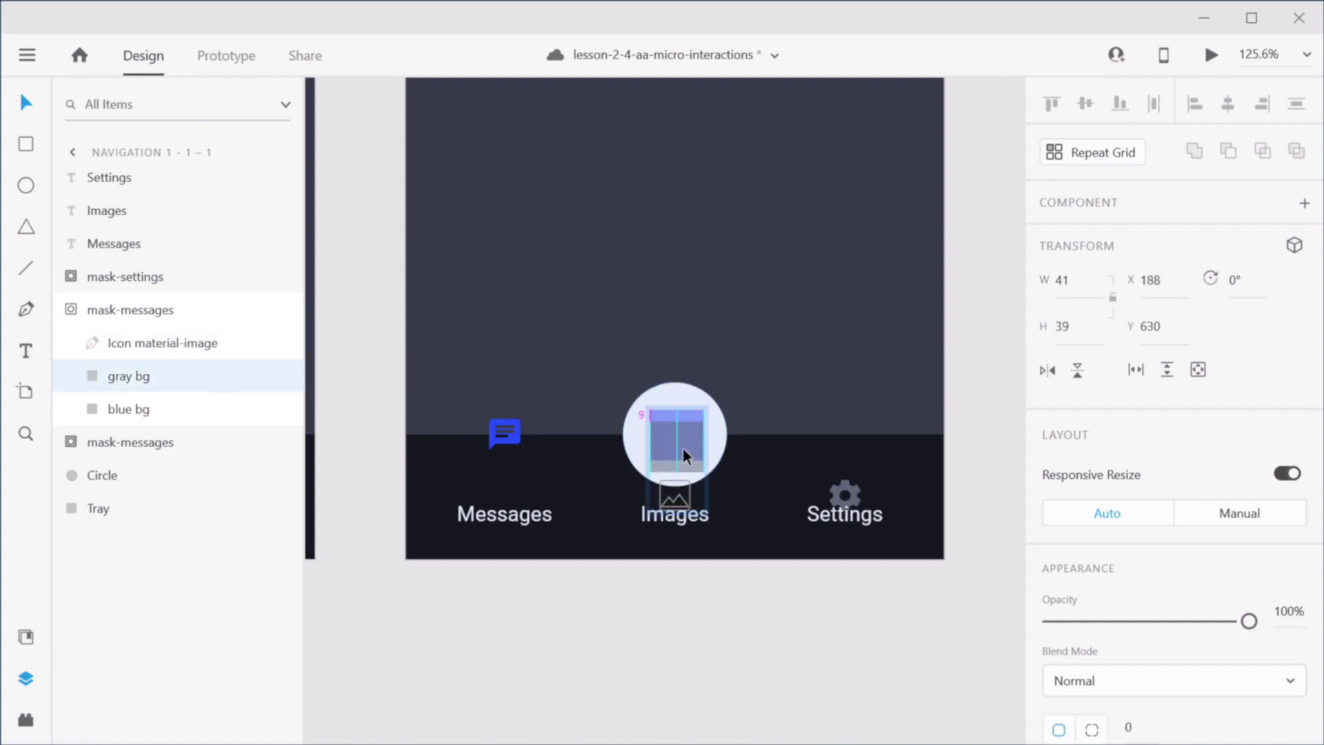
click(676, 482)
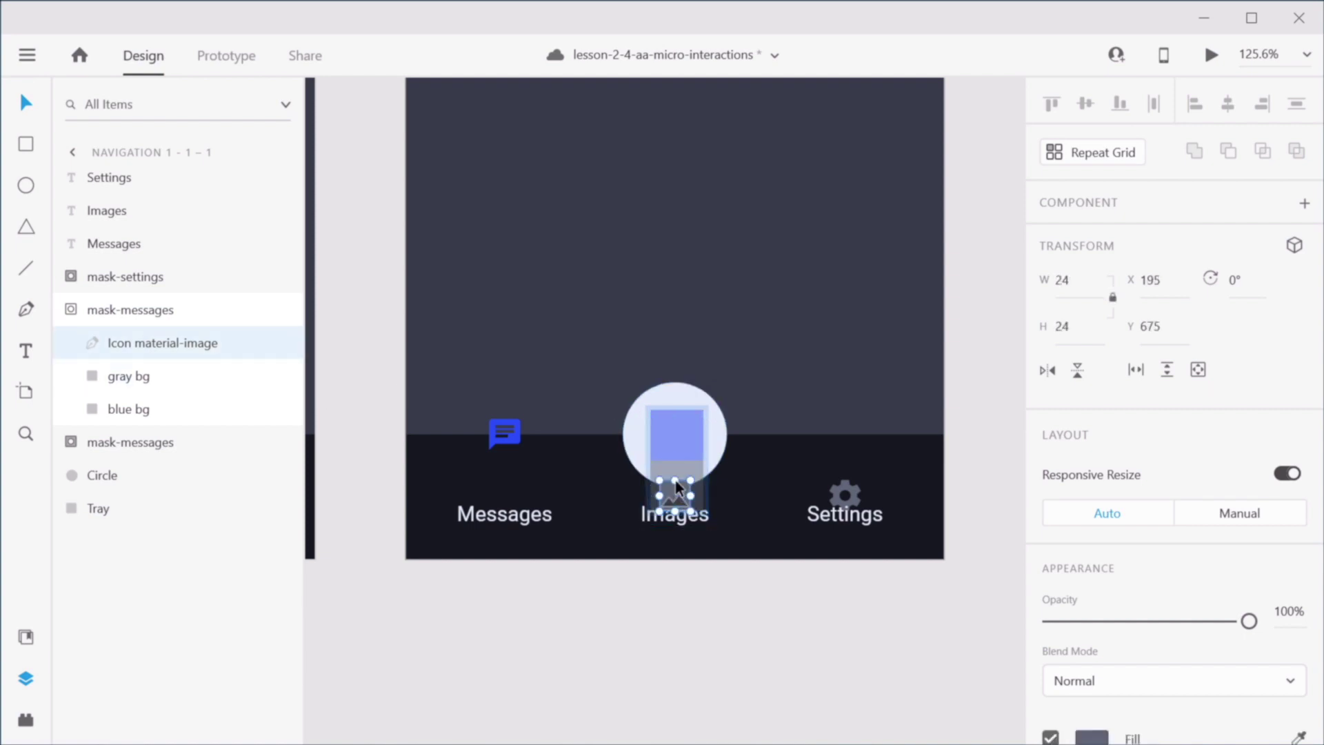
drag(676, 483, 676, 433)
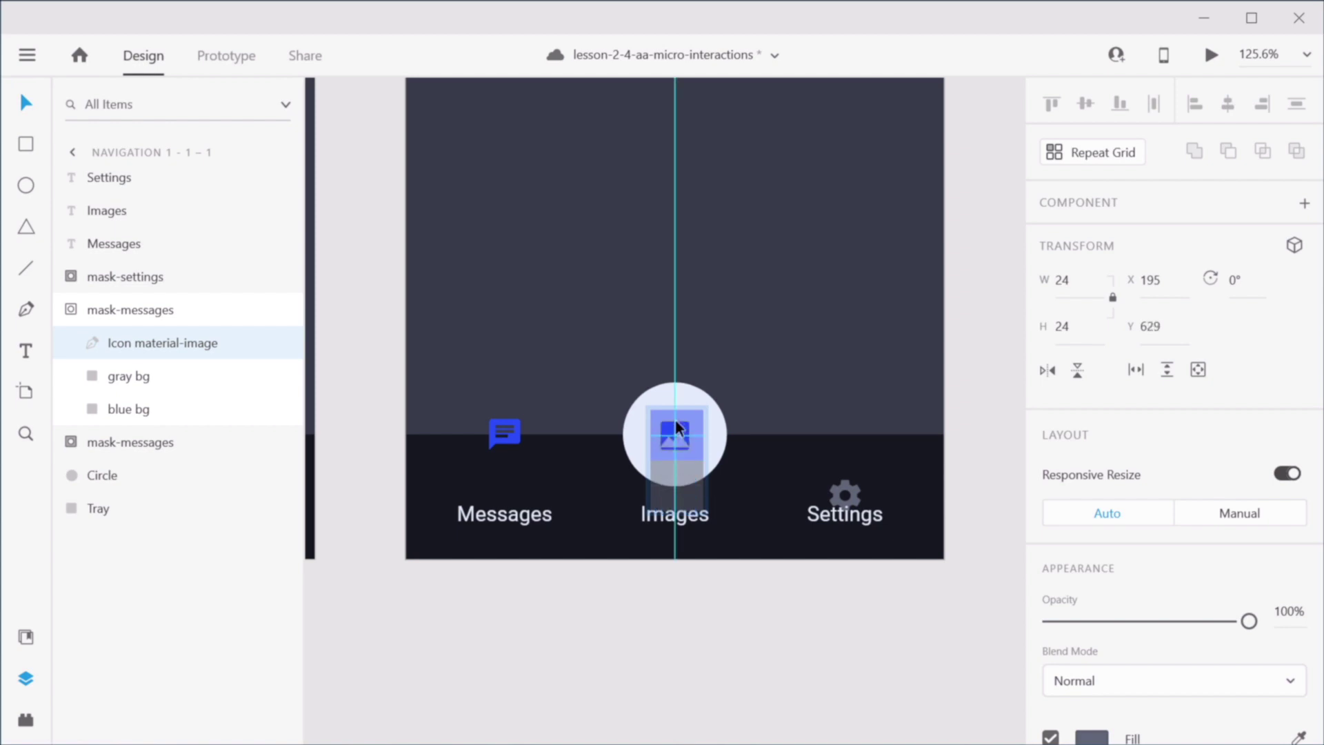
drag(676, 423, 675, 423)
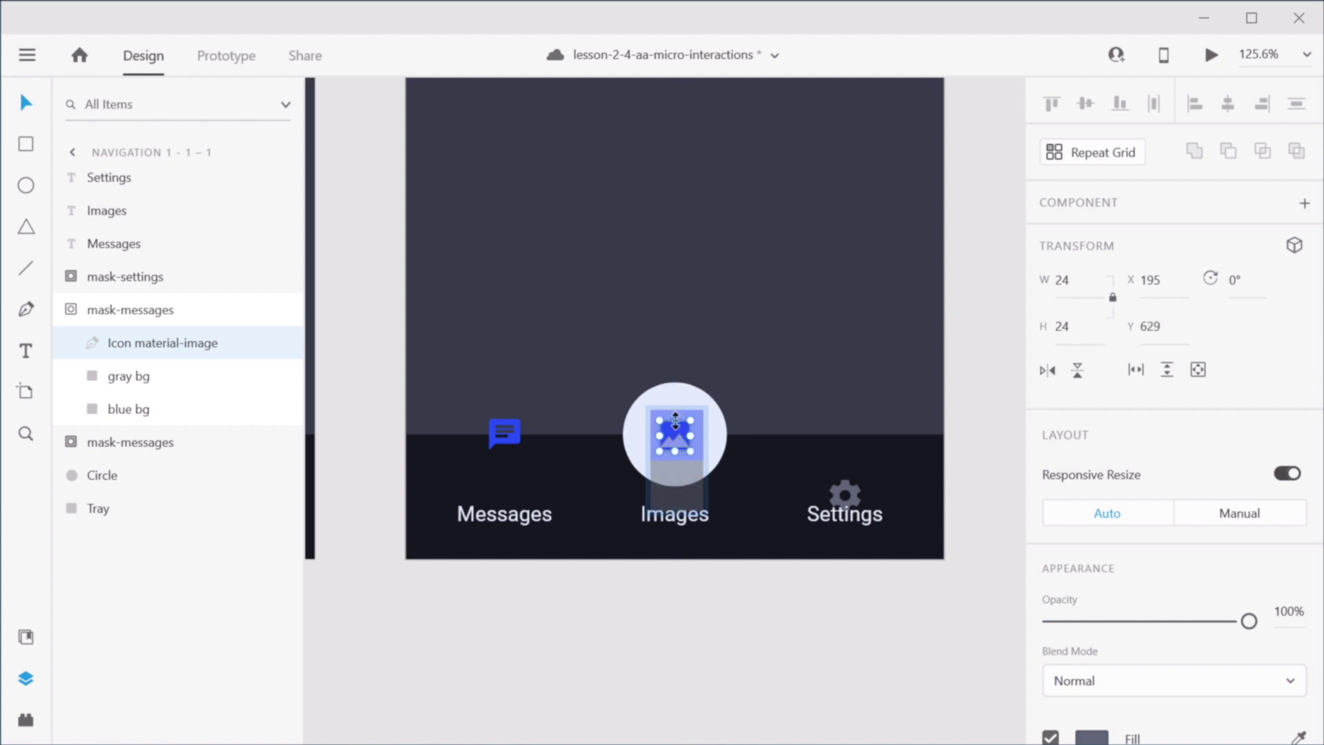
Step: Nudge the masked image icon up to Y 628 so that it aligns vertically with the chat icon
click(519, 438)
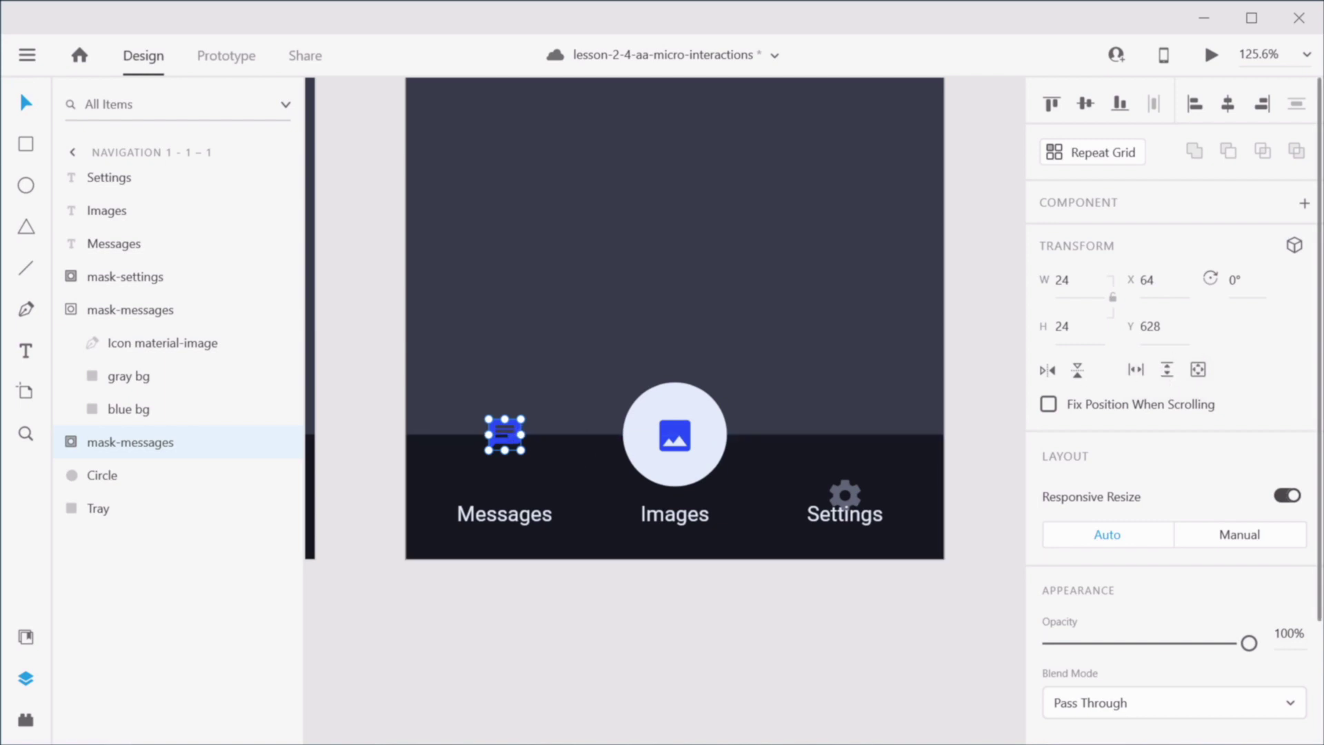
click(685, 434)
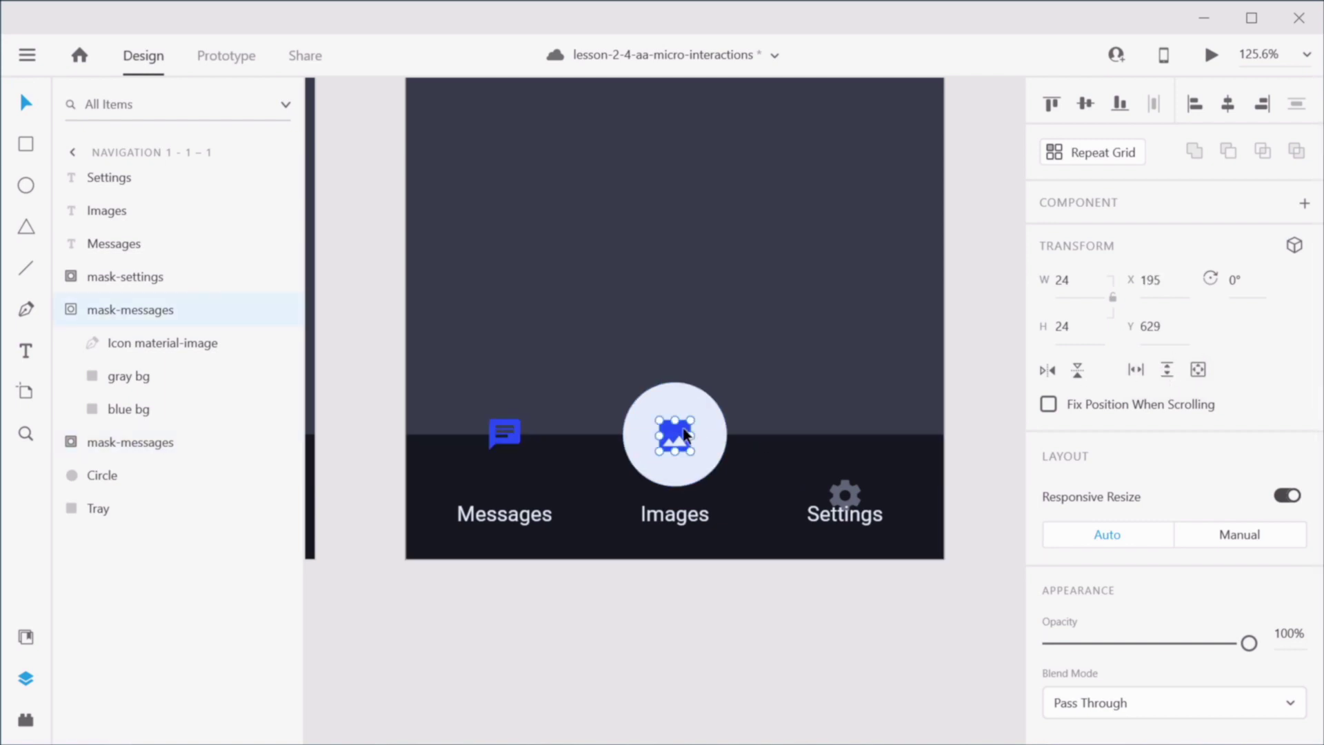
key(Up)
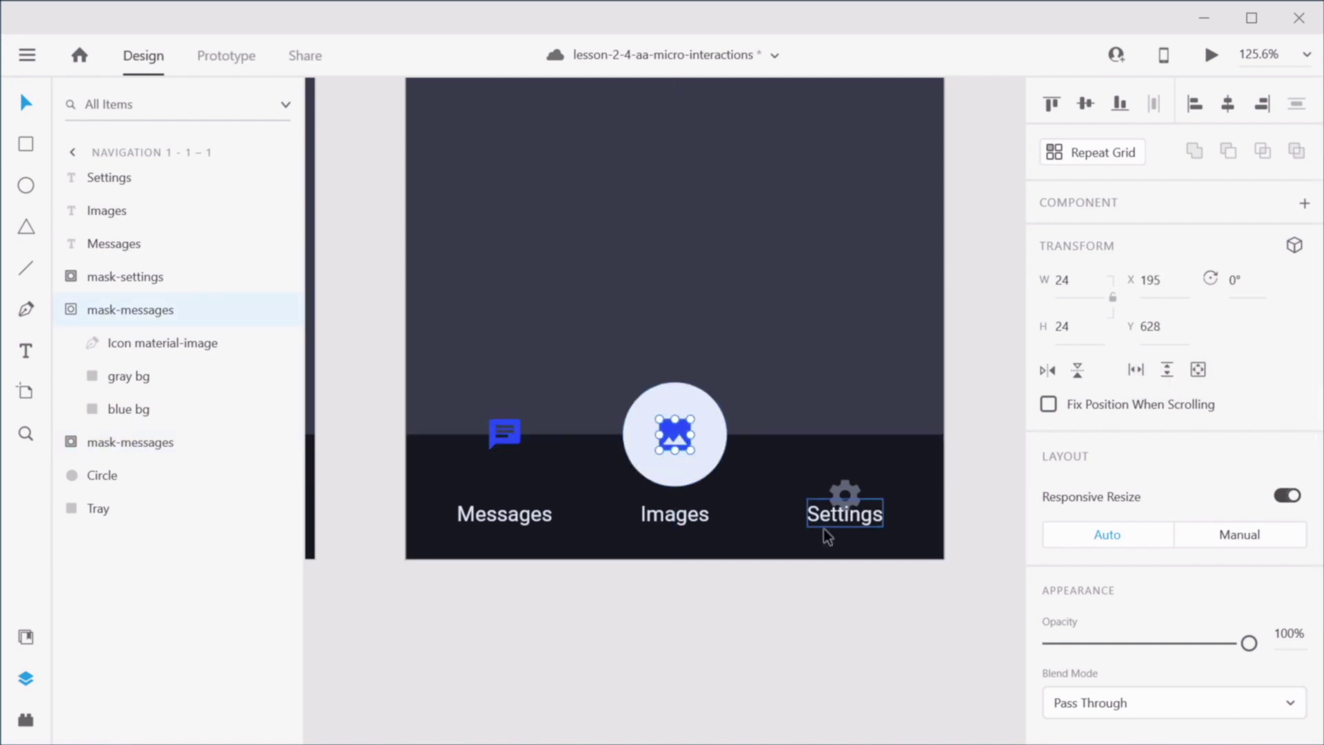
Step: Move the Messages and Settings labels down to the tray's lower edge and set their opacity to 0%
click(504, 522)
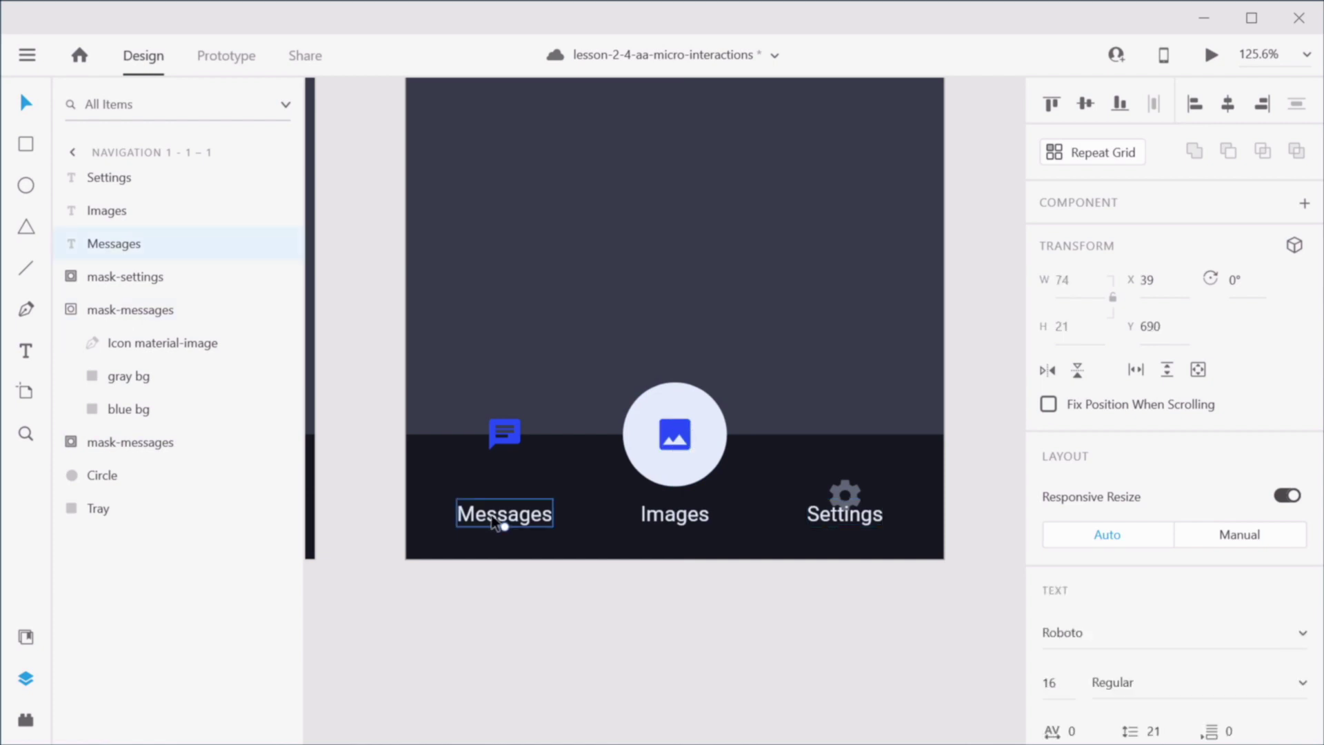
shift+click(817, 520)
scroll(1158, 552, down, 6)
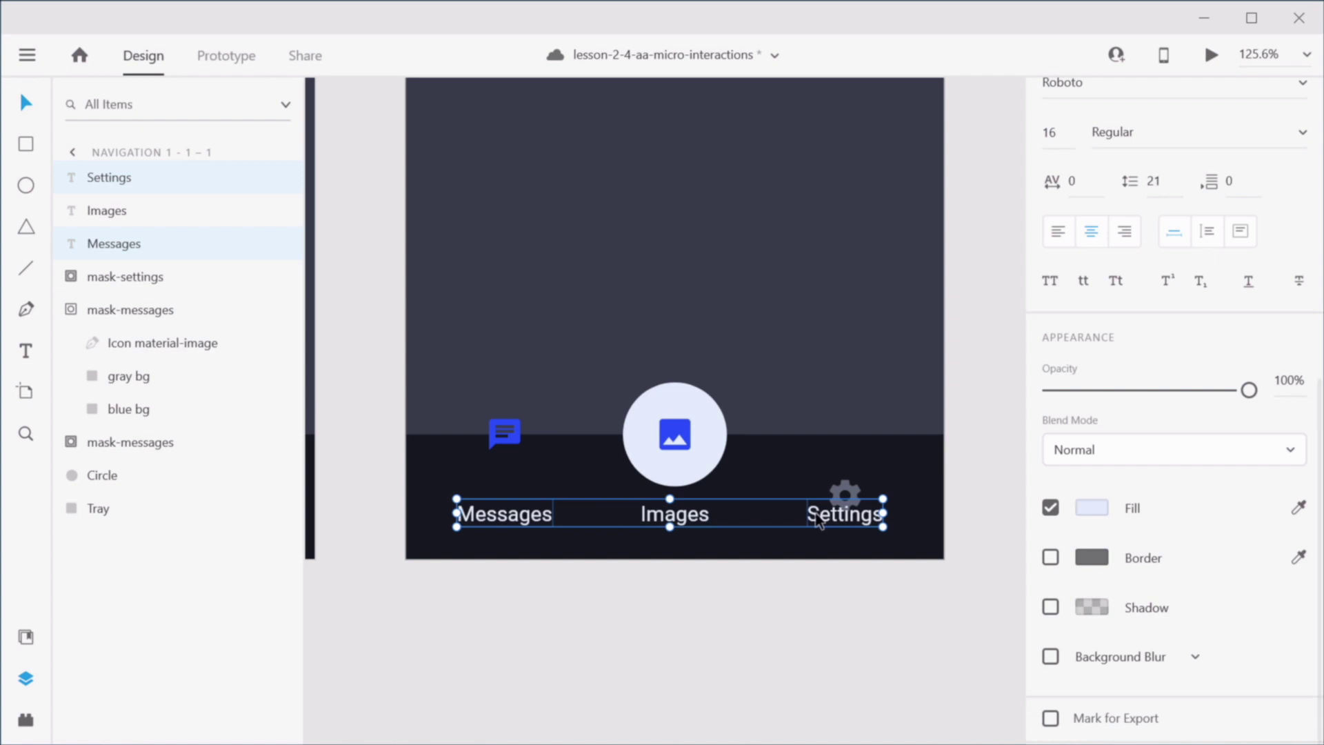
drag(819, 519, 820, 551)
drag(1091, 407, 1031, 395)
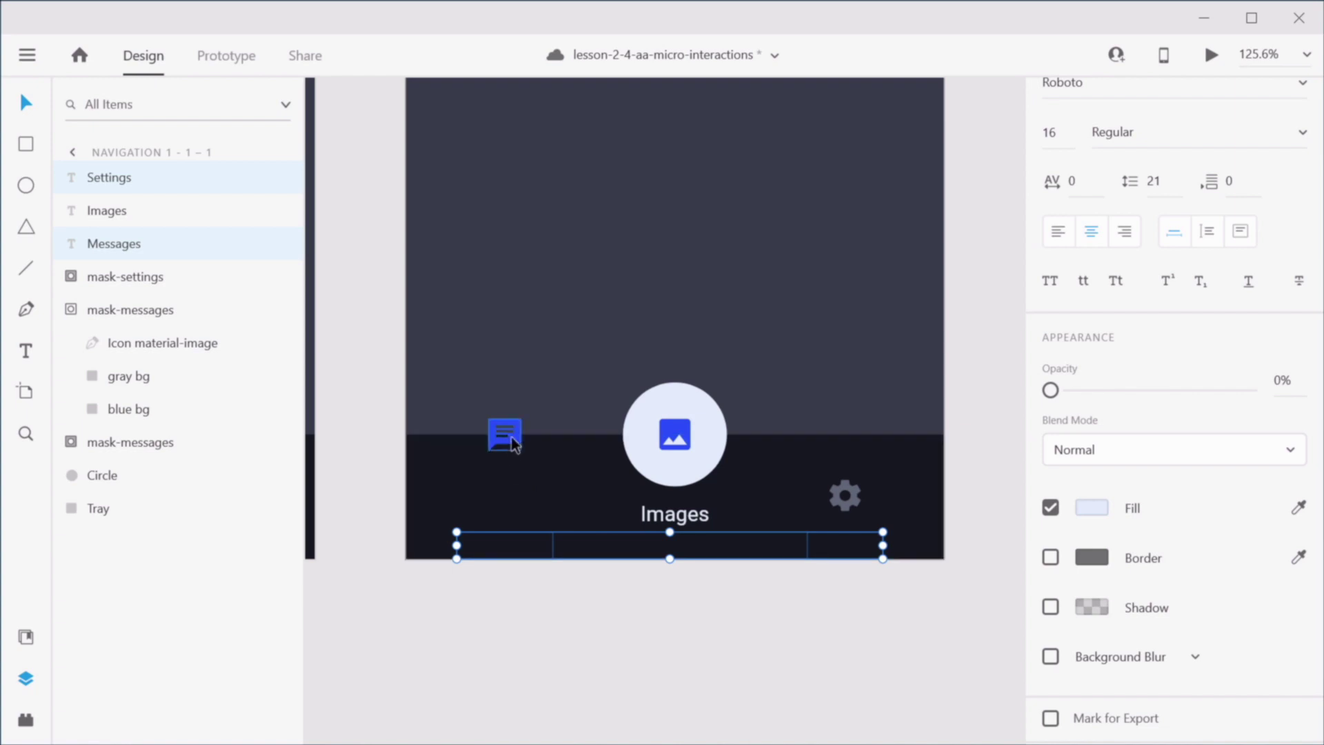
Step: Move Icon material-chat down within its mask group to Y 675, onto the gray background and level with the settings icon
click(839, 496)
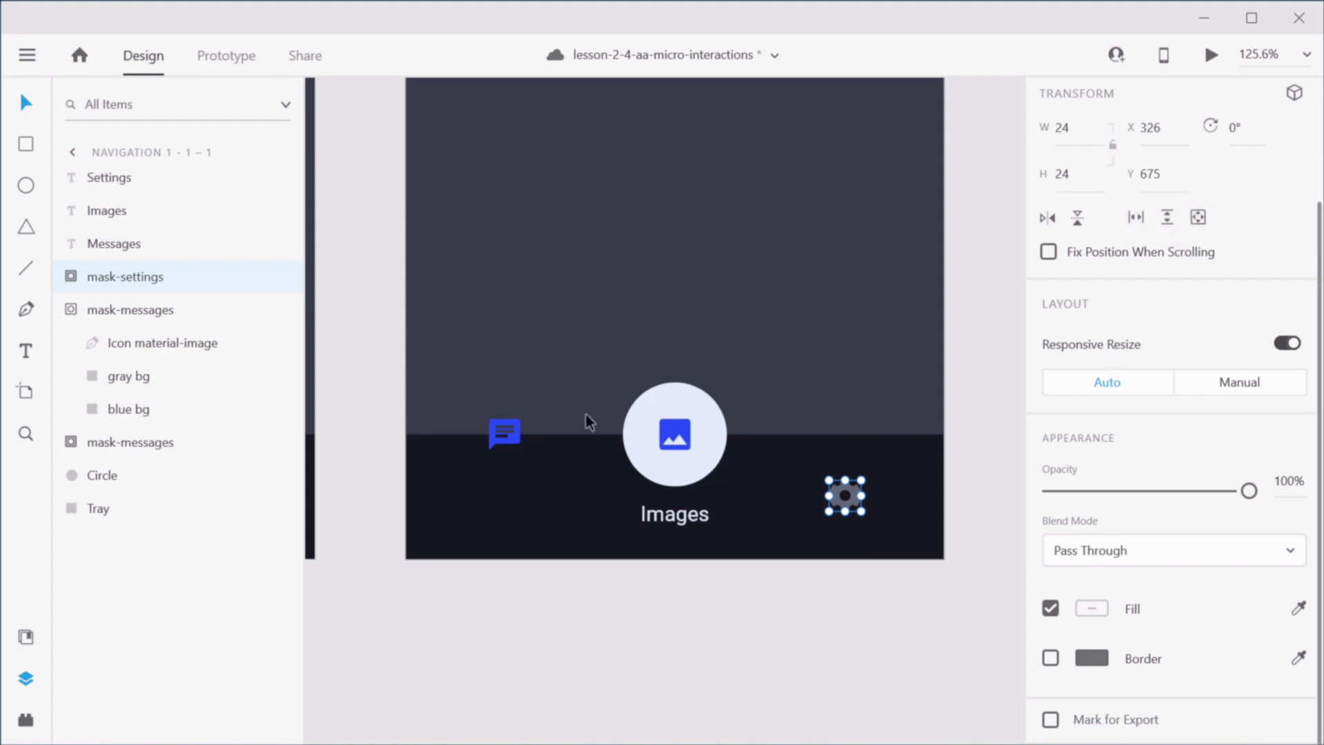
click(518, 441)
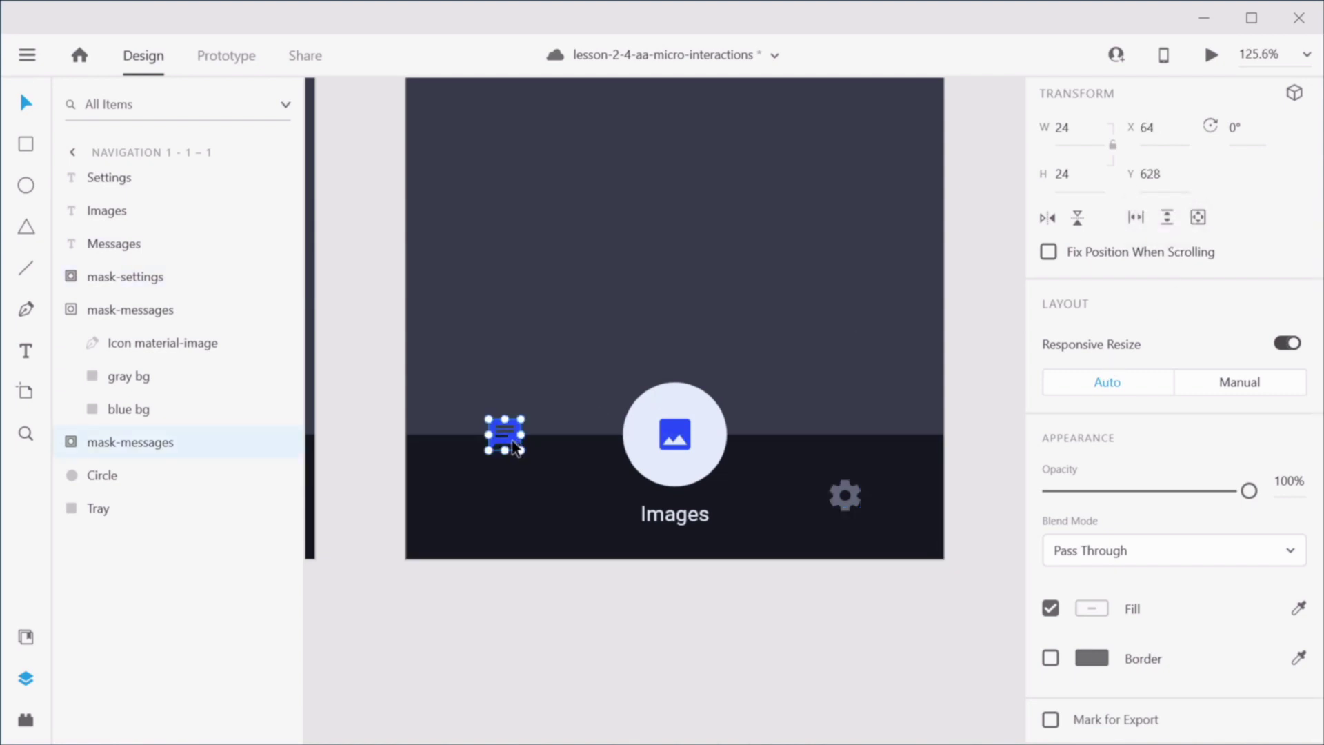
click(506, 437)
double_click(512, 441)
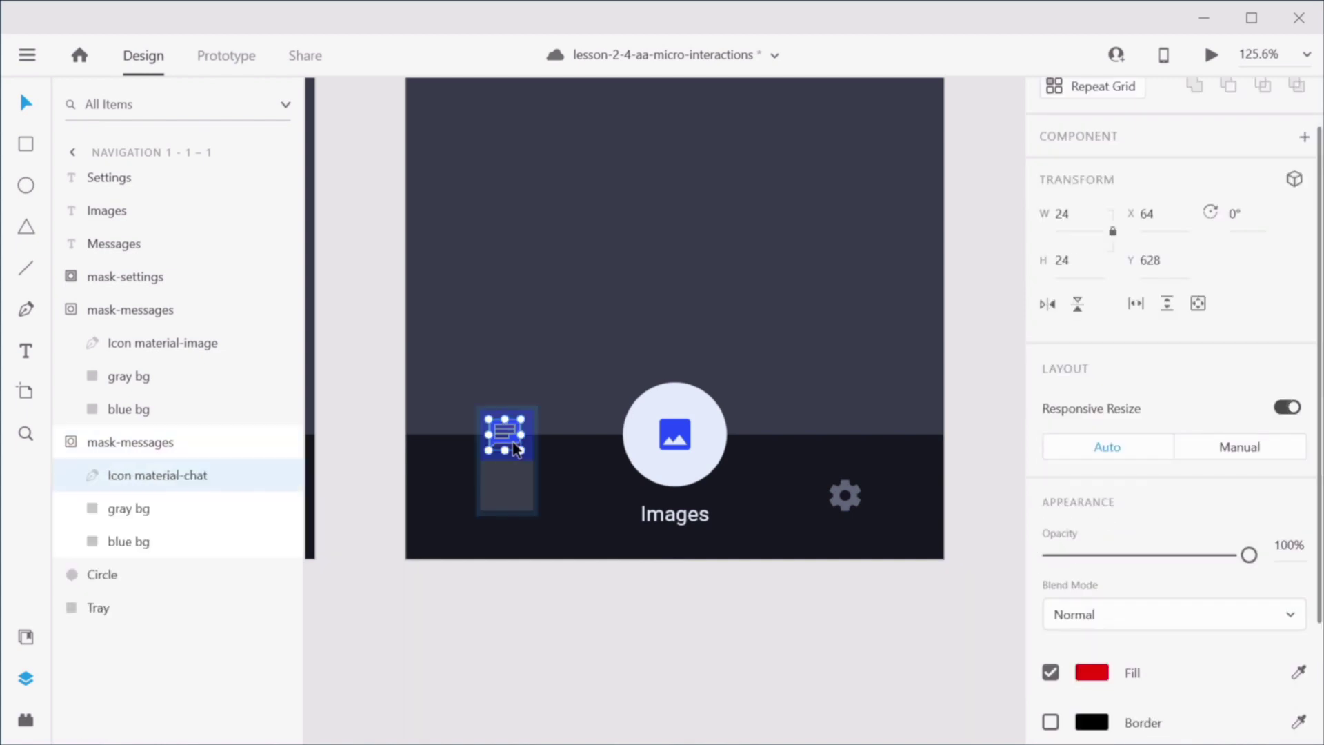
click(513, 444)
drag(514, 445, 513, 460)
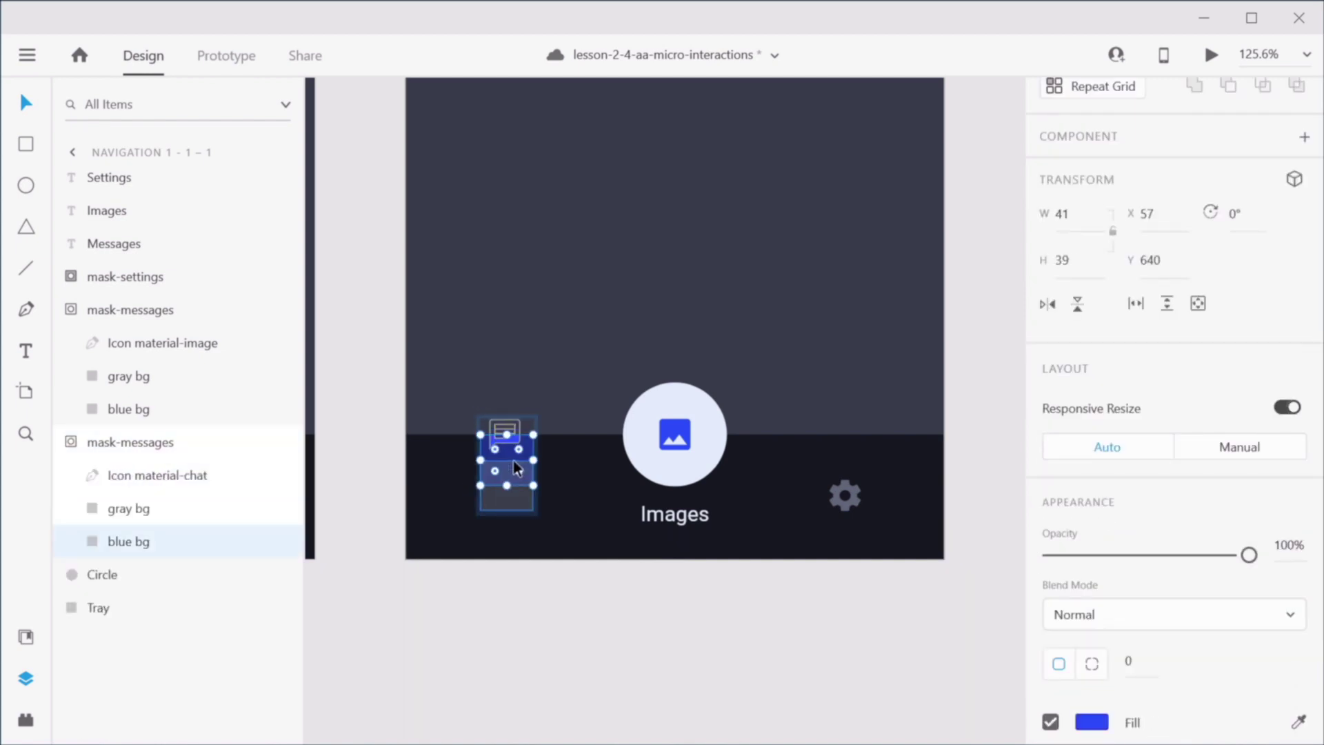
key(ctrl+z)
click(154, 480)
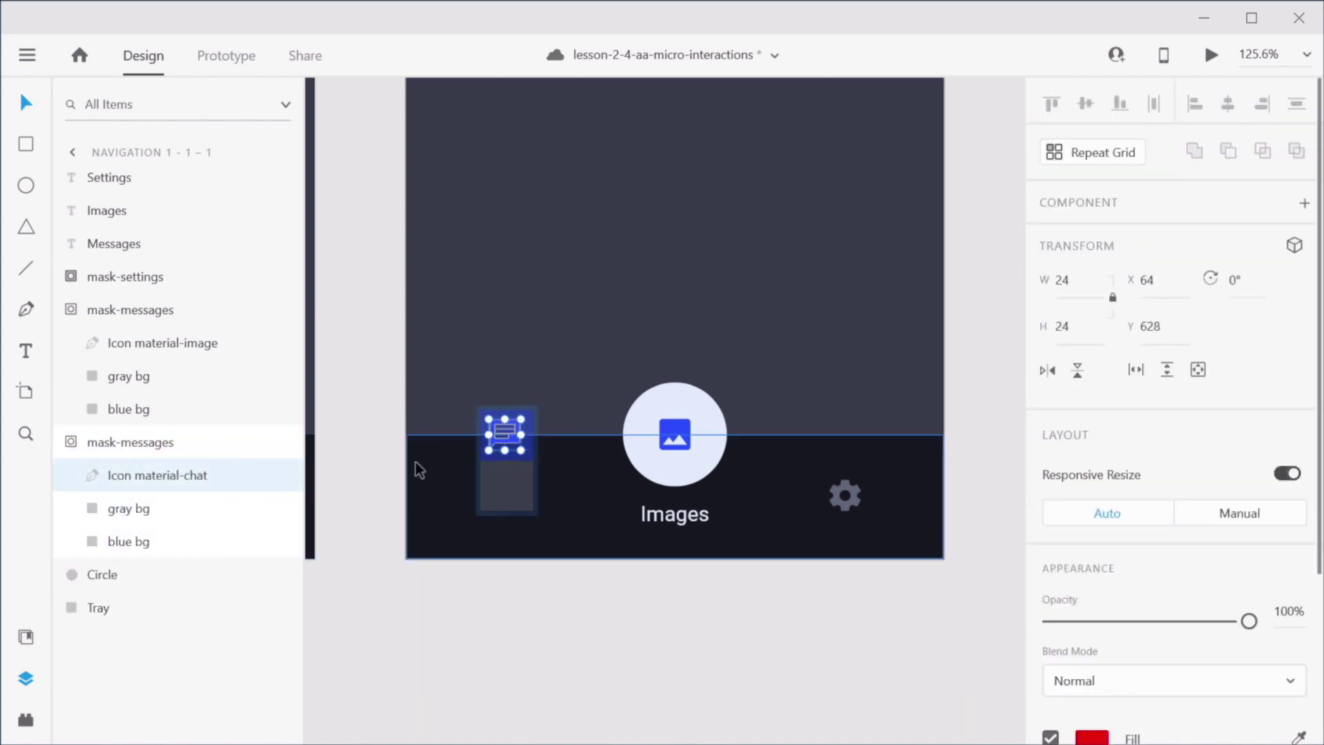
key(Down)
key(Down)
key(Down)
key(Down)
key(Down)
key(Down)
key(Down)
key(Down)
key(Down)
key(Down)
key(Down)
key(Down)
key(Down)
key(Down)
key(Down)
key(Down)
key(Down)
key(Down)
key(Down)
key(Down)
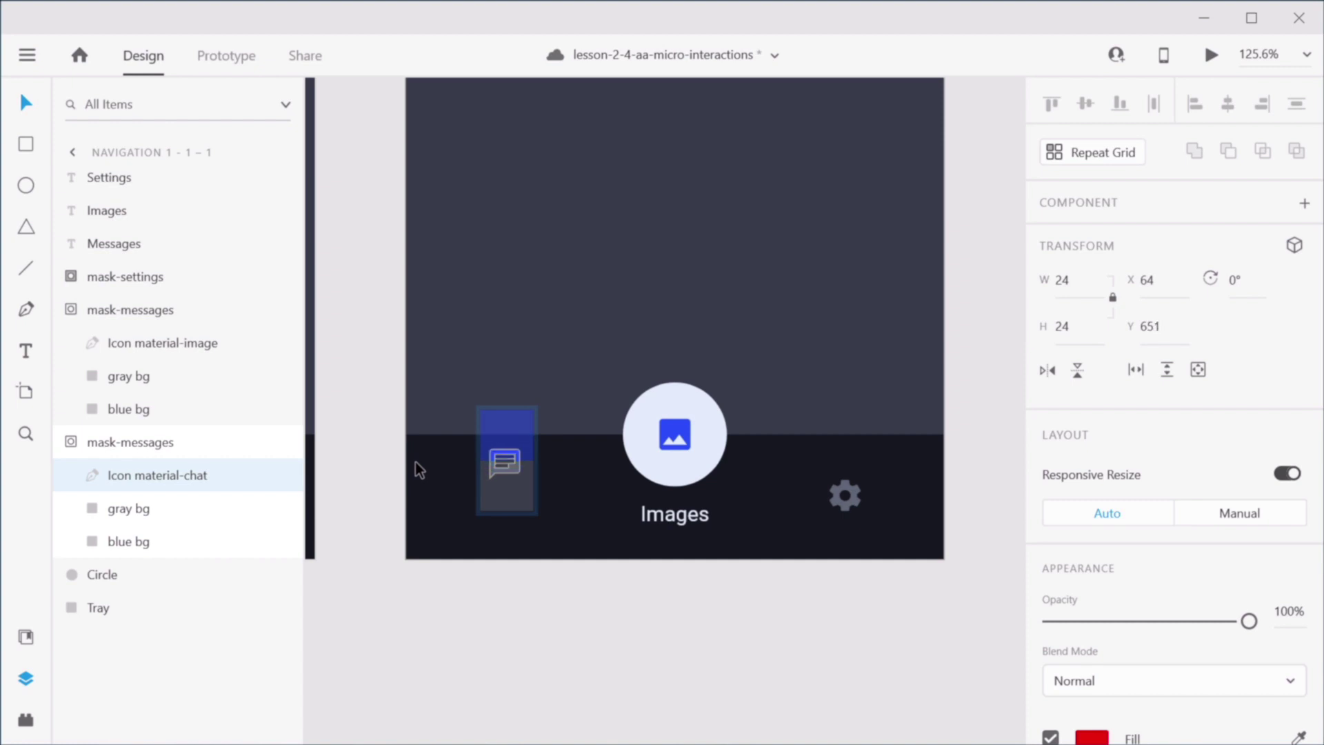
key(Down)
key(Down)
key(Down)
key(Down)
key(Down)
key(Down)
key(Down)
key(Down)
key(Down)
key(Down)
key(Down)
key(Down)
key(Down)
key(Down)
key(Down)
key(Down)
key(Down)
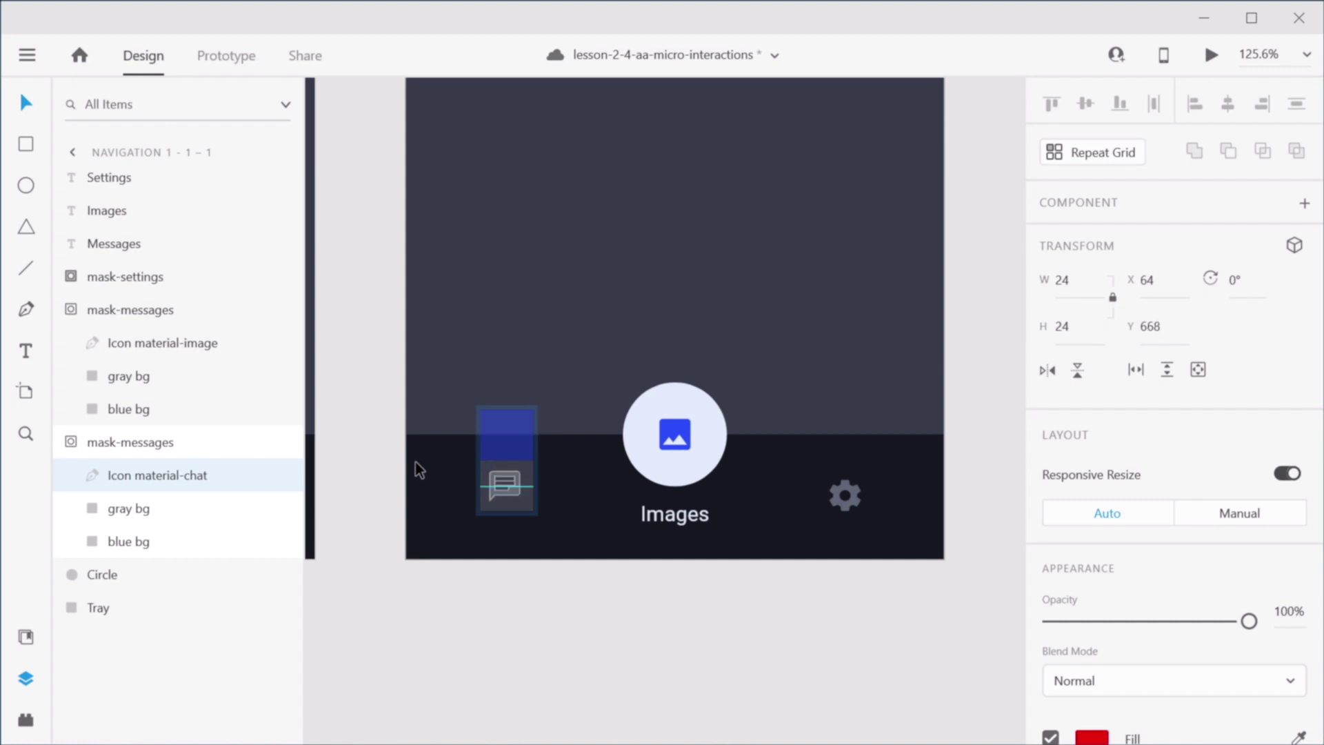
key(Down)
key(Down)
key(Down)
key(Down)
key(Down)
key(Down)
key(Down)
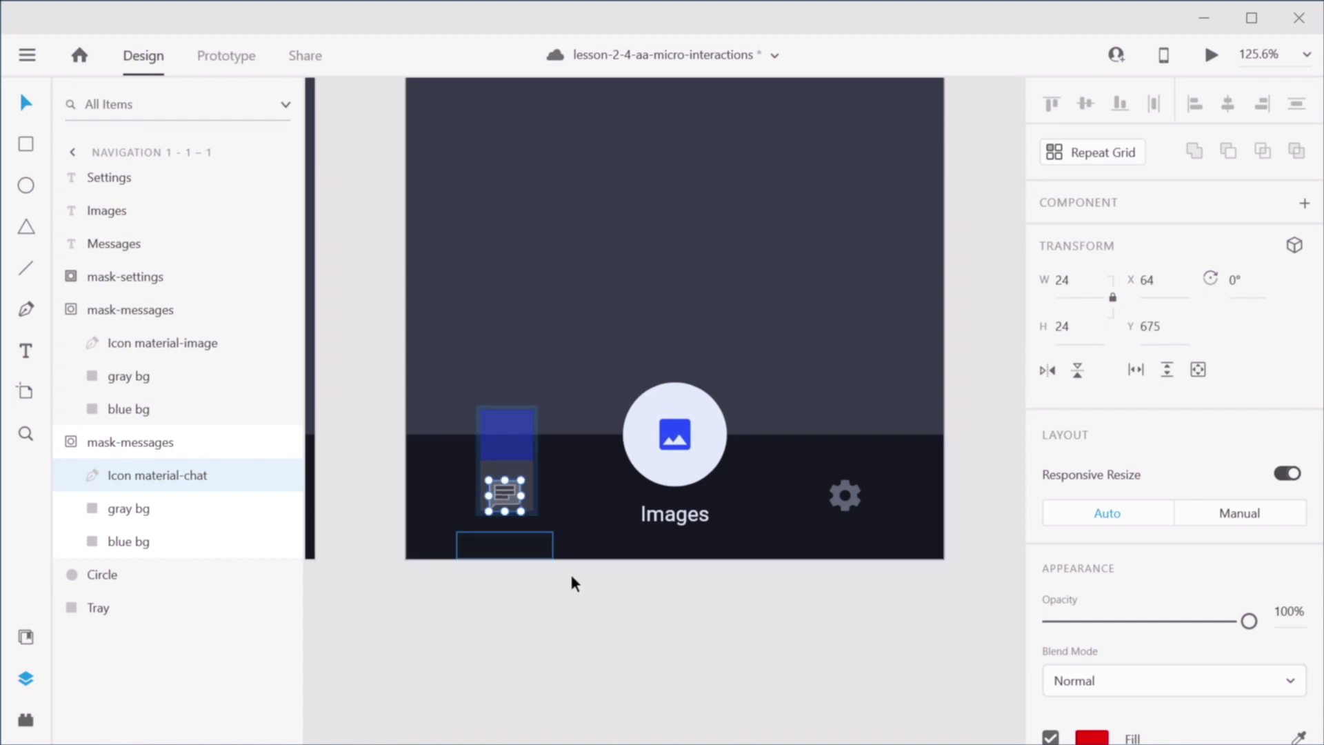
scroll(465, 477, up, 3)
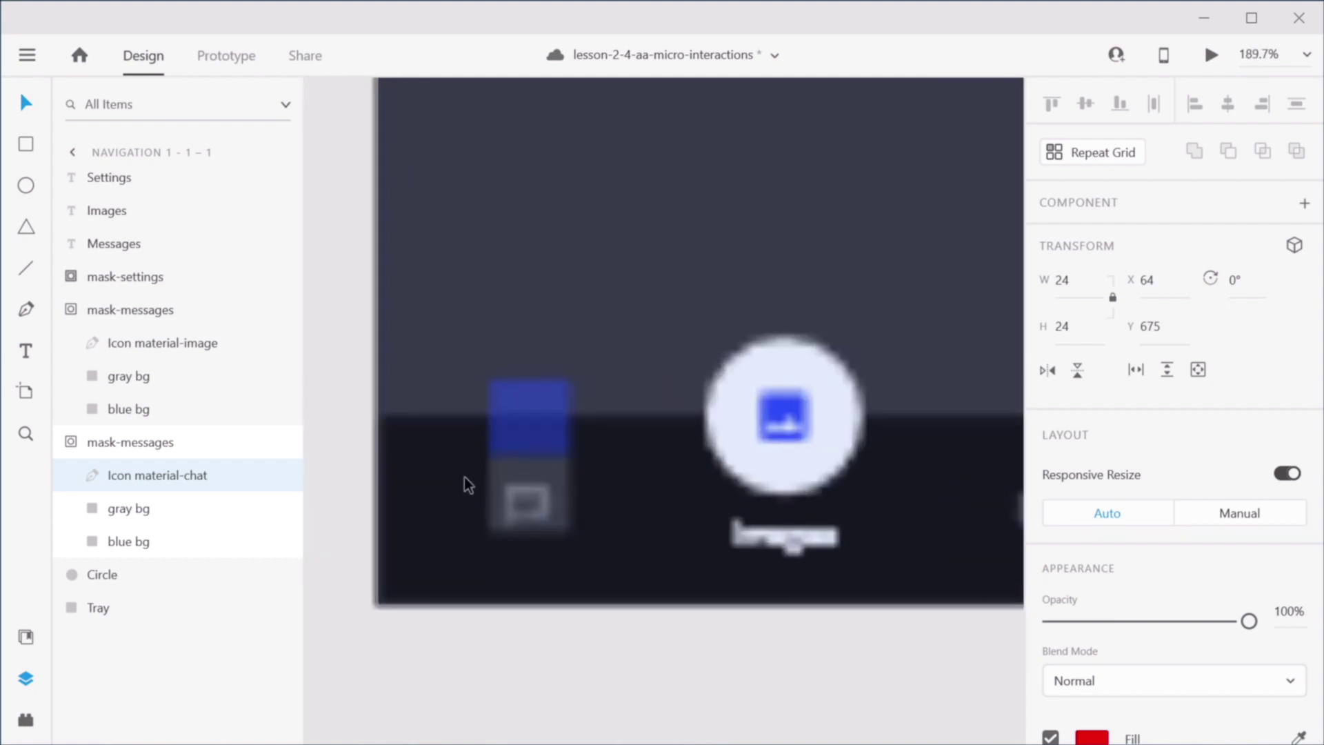
scroll(466, 480, up, 2)
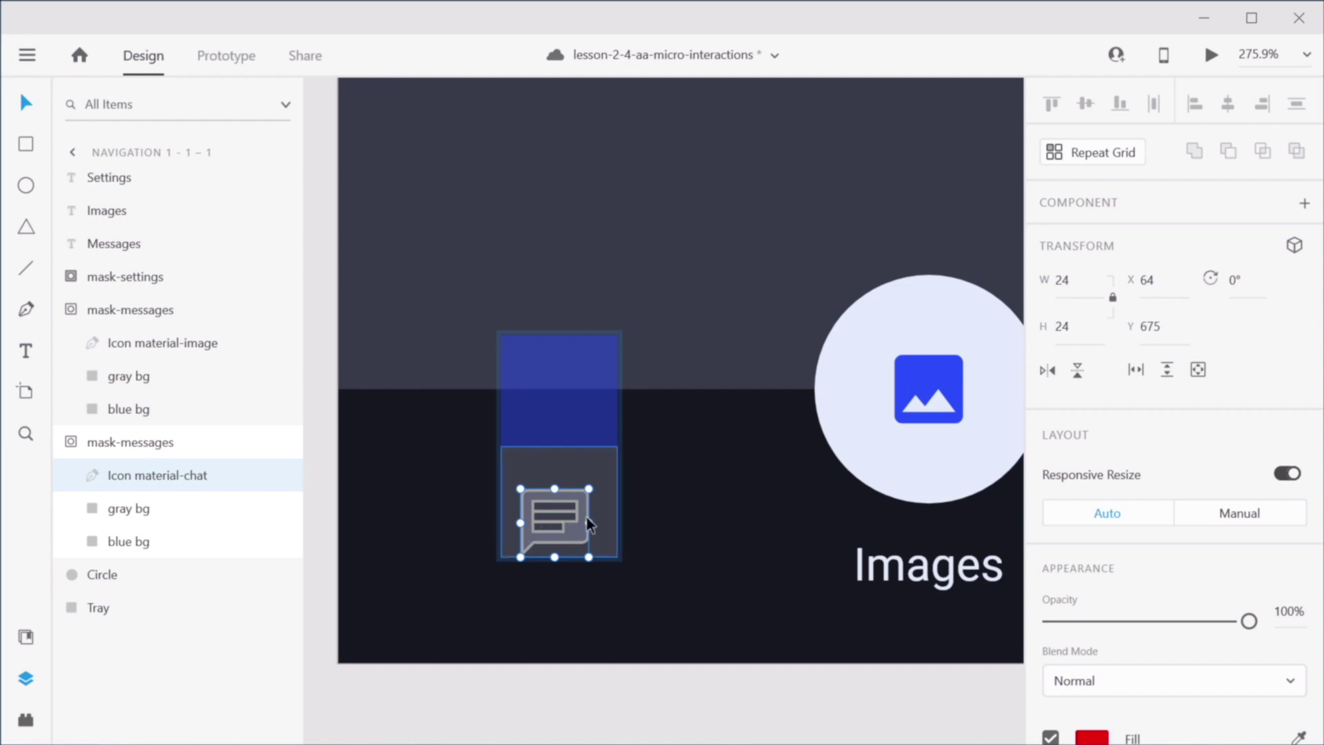
click(574, 533)
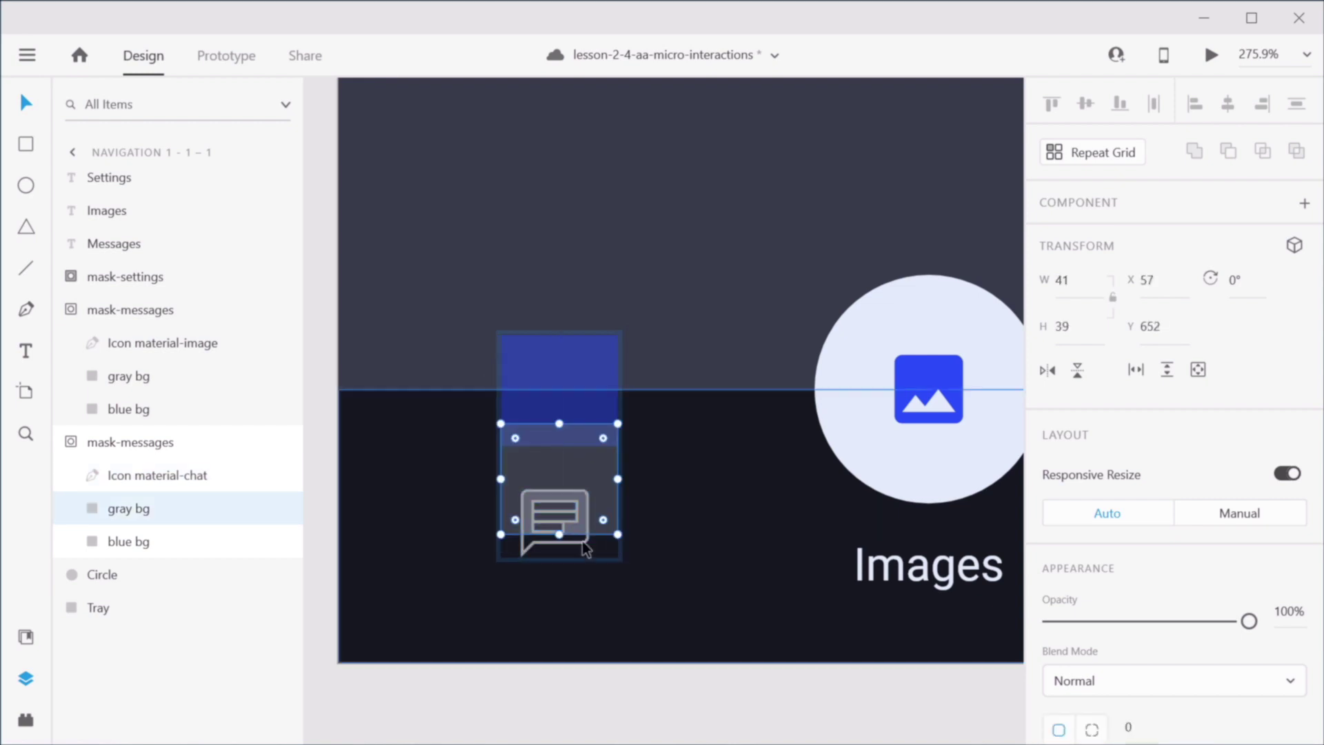
mouse_move(586, 522)
mouse_down()
mouse_move(585, 453)
mouse_move(585, 519)
mouse_up()
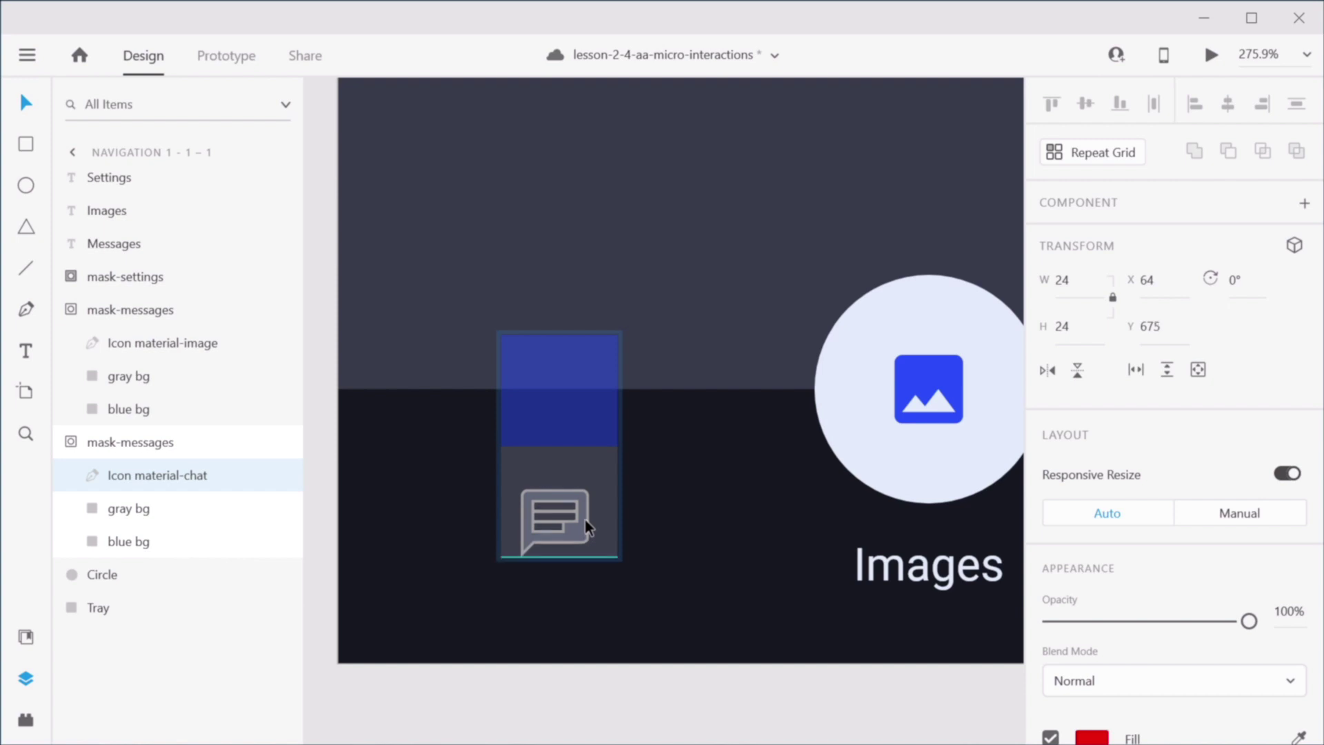
click(748, 679)
Step: On the Navigation 1 - 1 – 2 artboard, move the circle horizontally to X 298, above the Settings label
scroll(821, 526, down, 6)
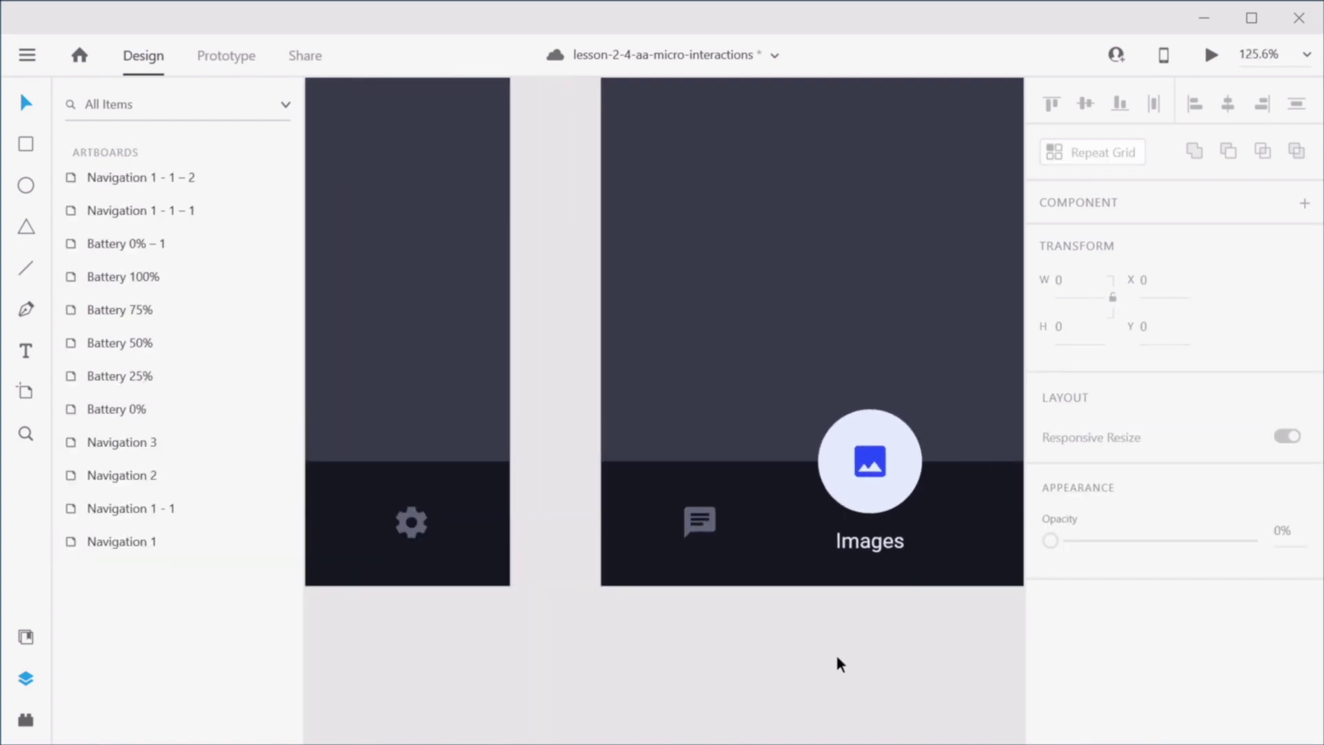
drag(872, 598, 606, 527)
scroll(708, 581, down, 2)
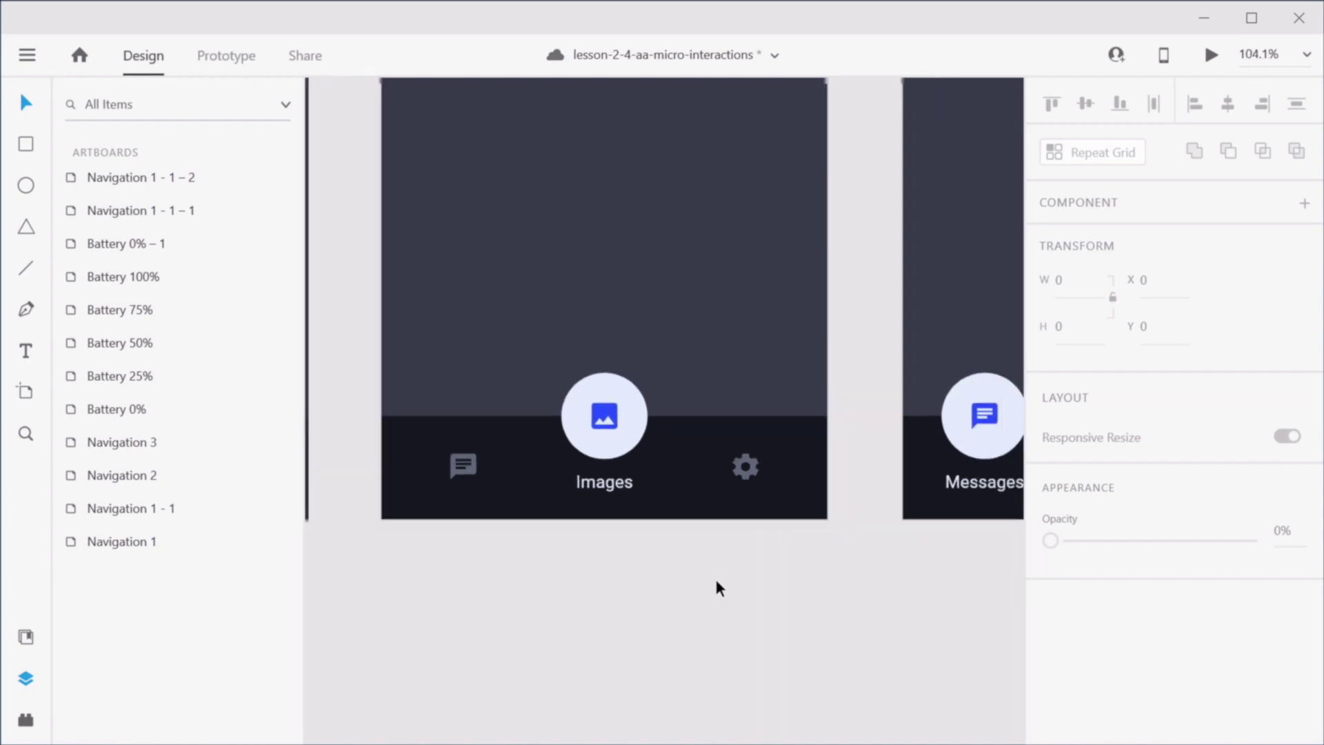
drag(876, 552, 570, 505)
drag(779, 522, 660, 570)
click(542, 455)
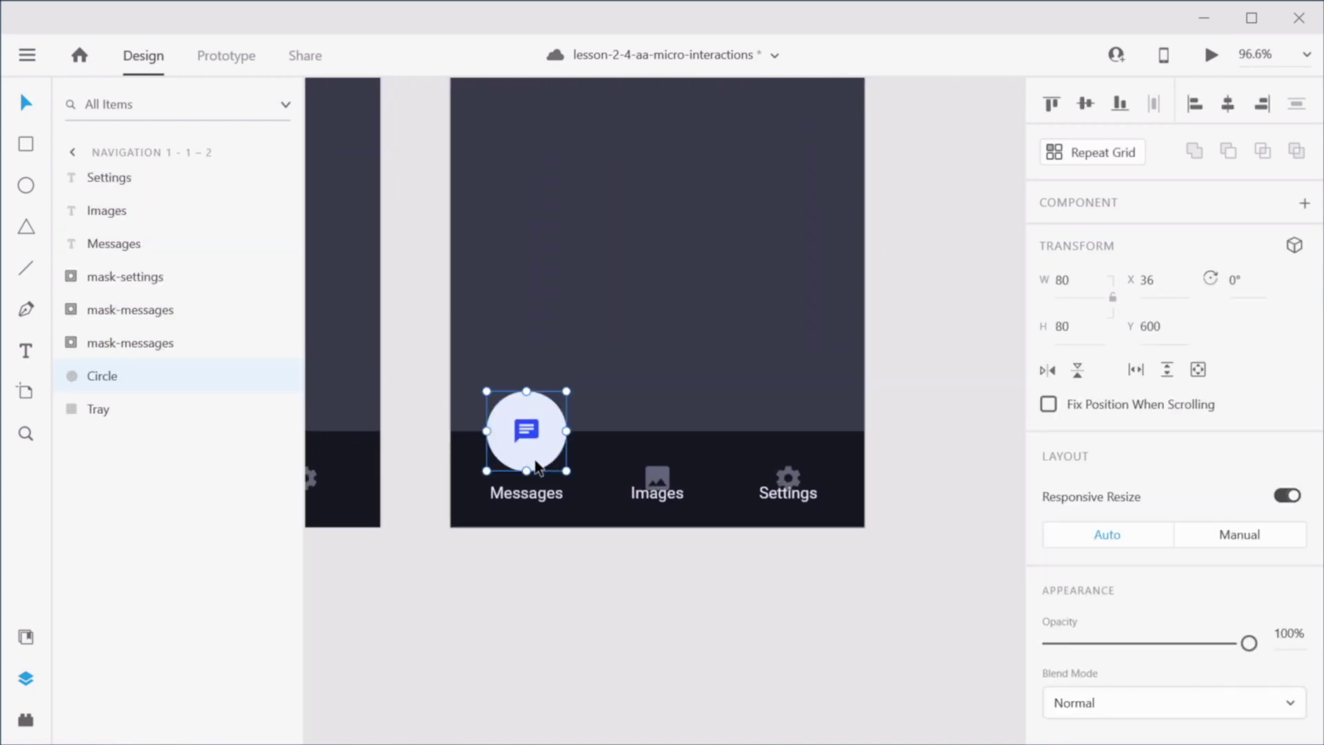
drag(538, 466, 792, 471)
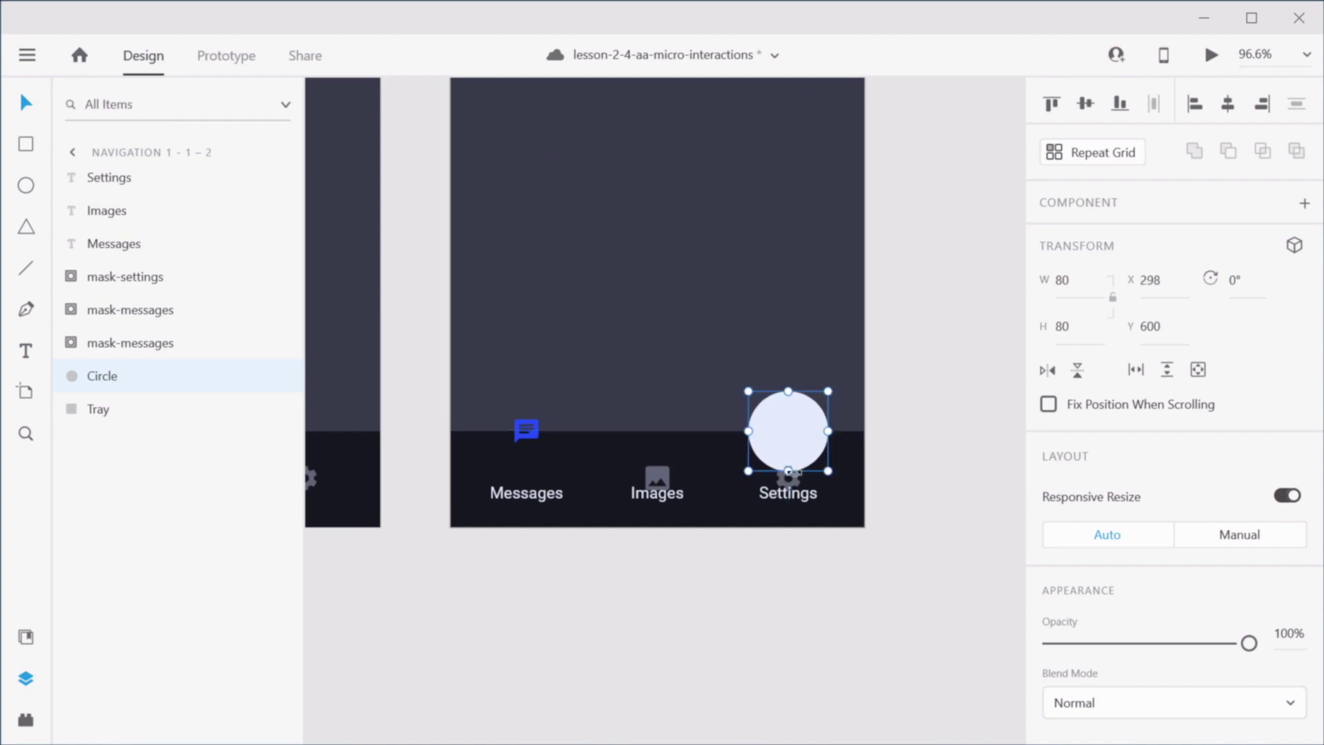
Step: Move the Images and Messages labels down to the tray's lower edge at Y 715 and set their opacity to 0%
click(656, 498)
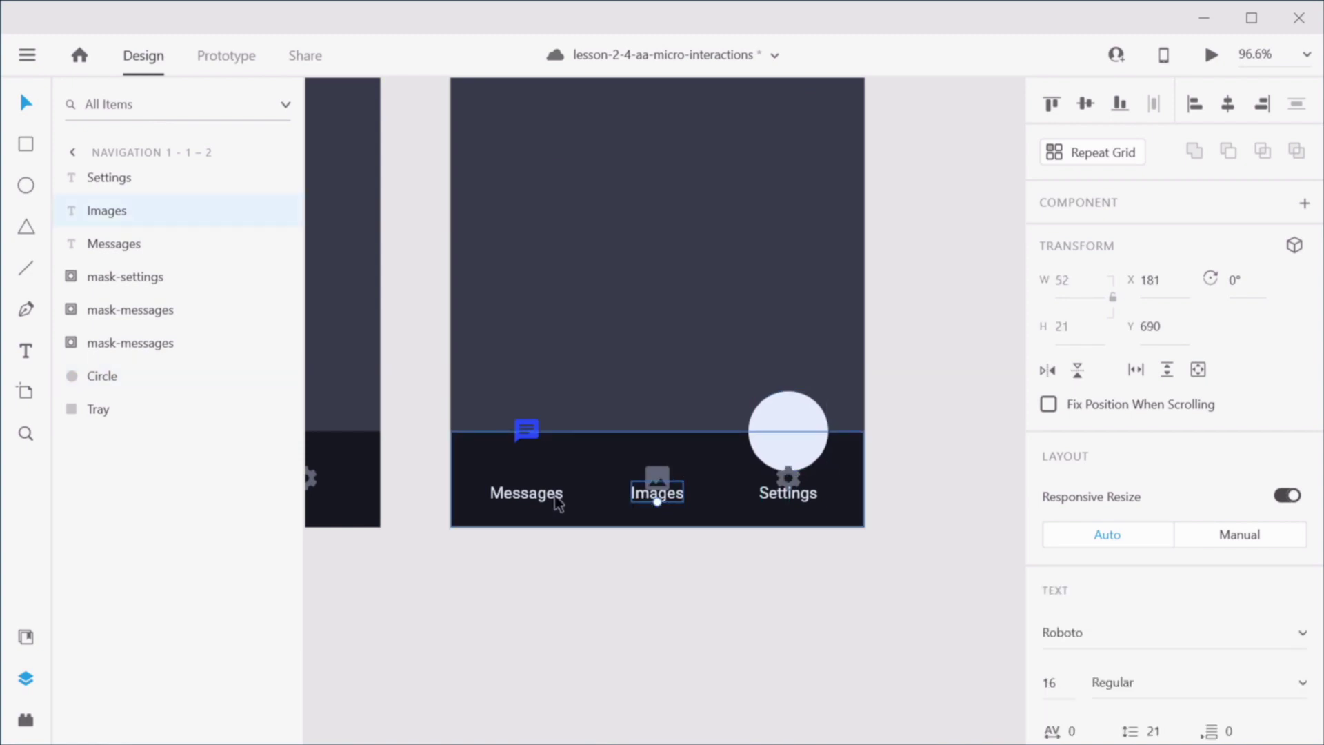
shift+click(559, 500)
drag(549, 502, 549, 526)
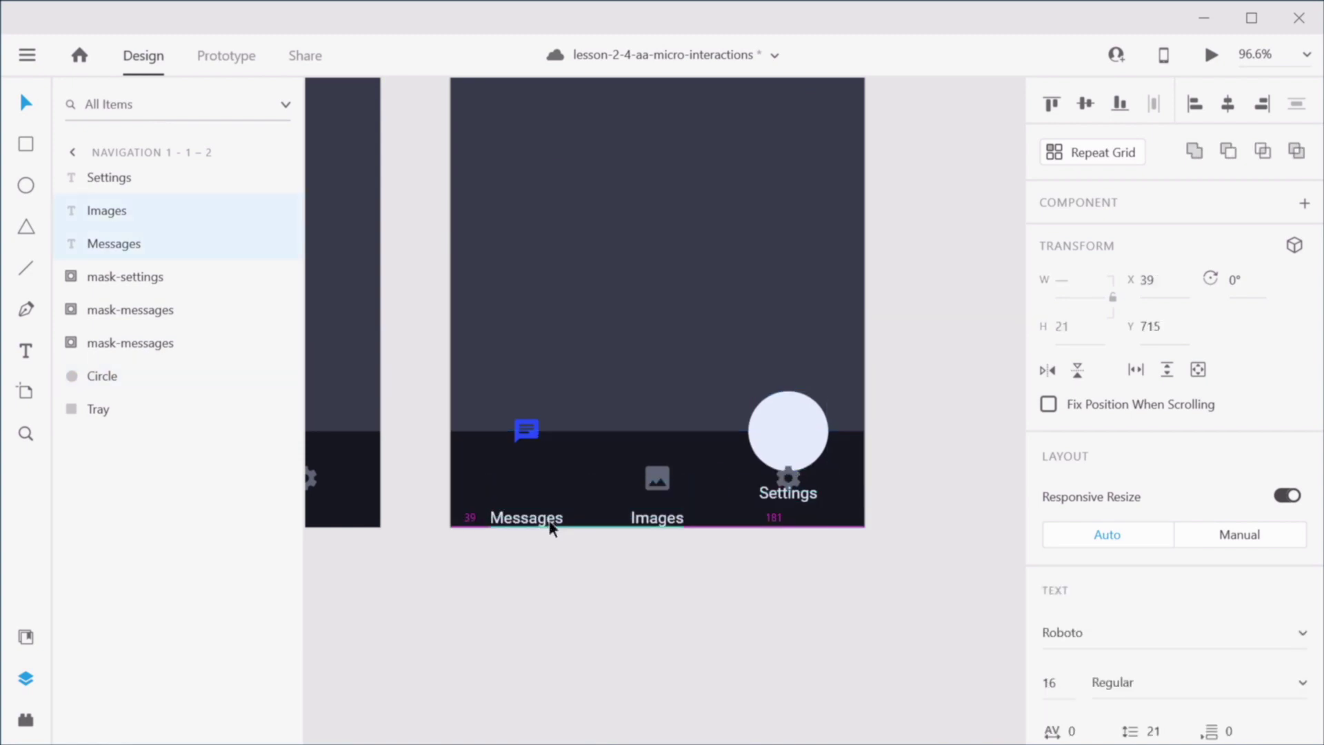
scroll(1124, 586, down, 5)
drag(1248, 508, 1046, 508)
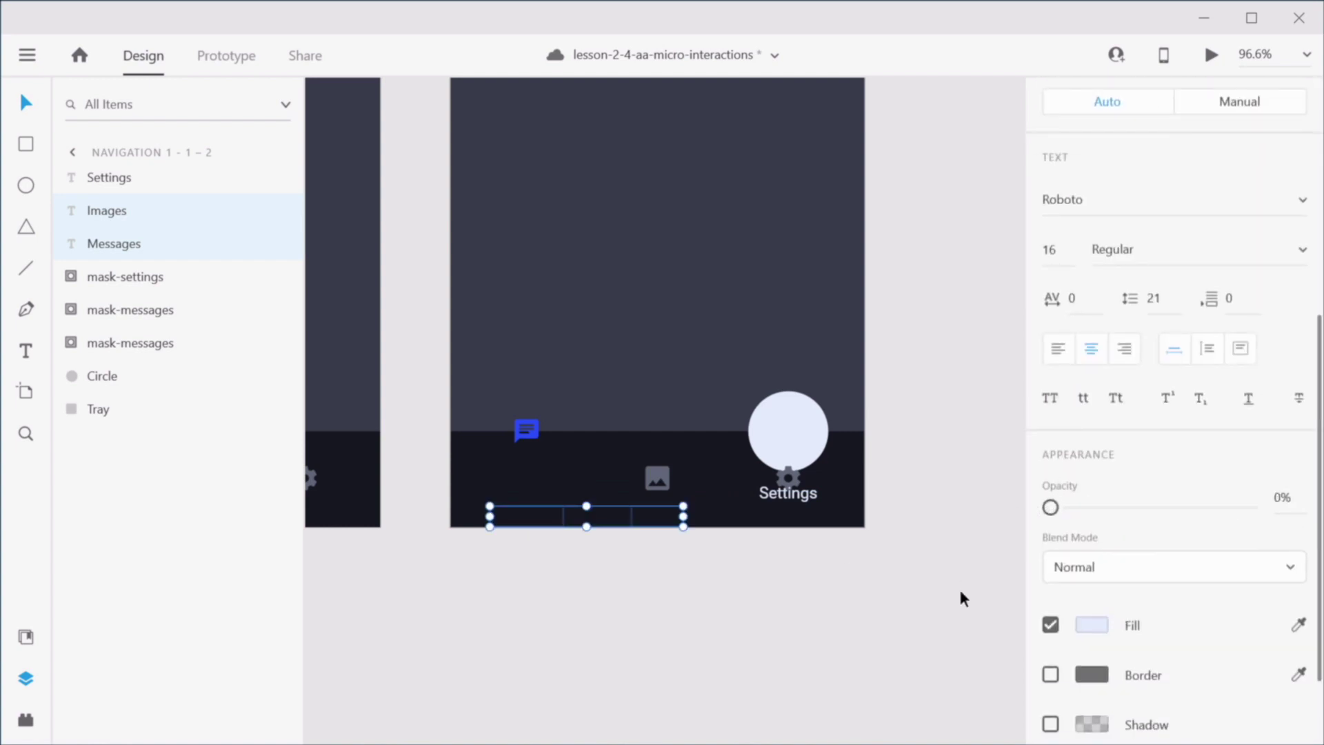
Step: Set the Y position of Icon material-chat within its mask group to 675, placing it on the gray background
click(531, 440)
click(531, 439)
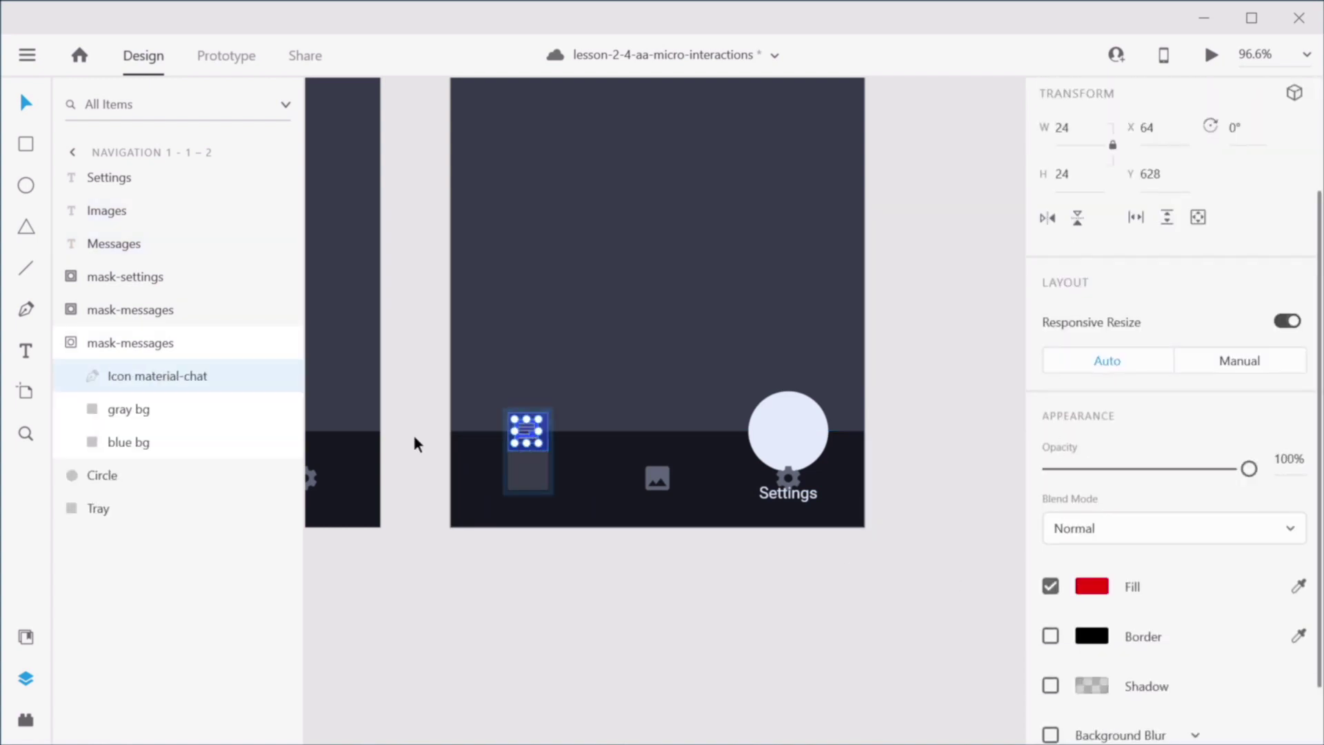
click(1150, 173)
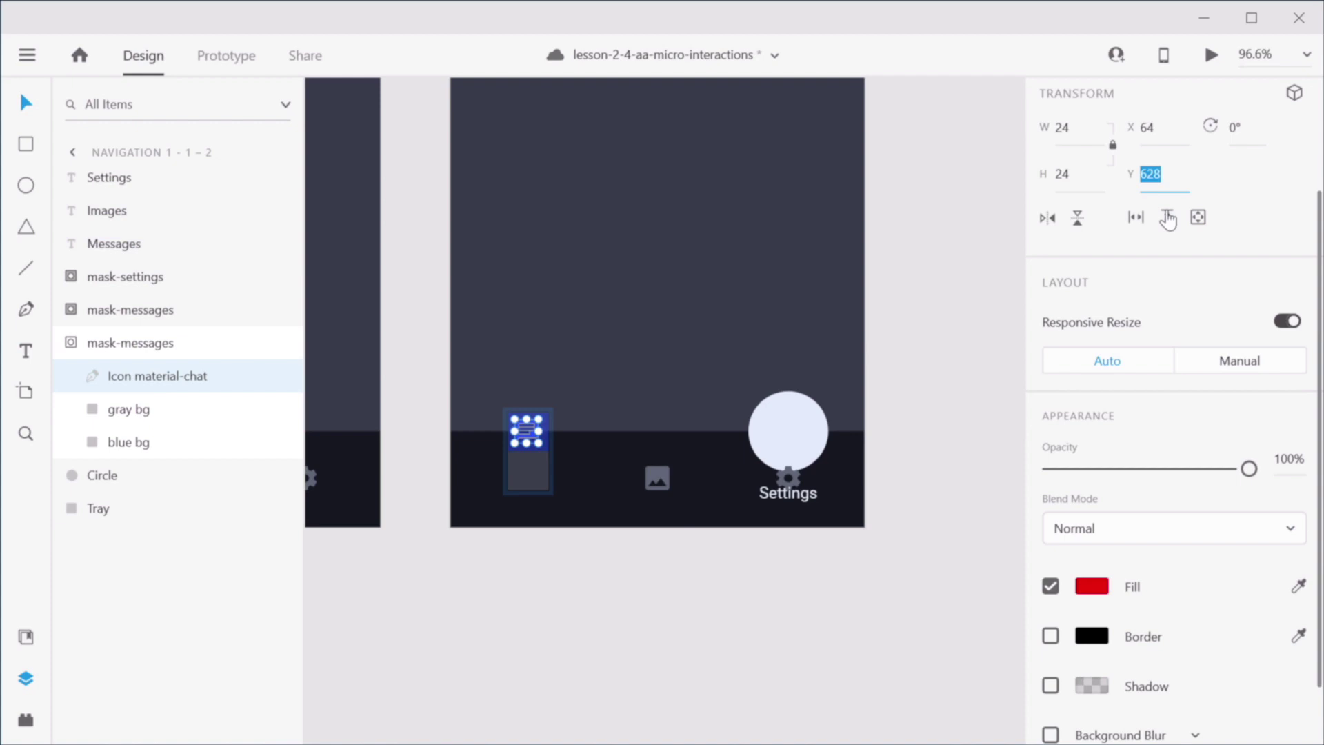
text(675)
key(Return)
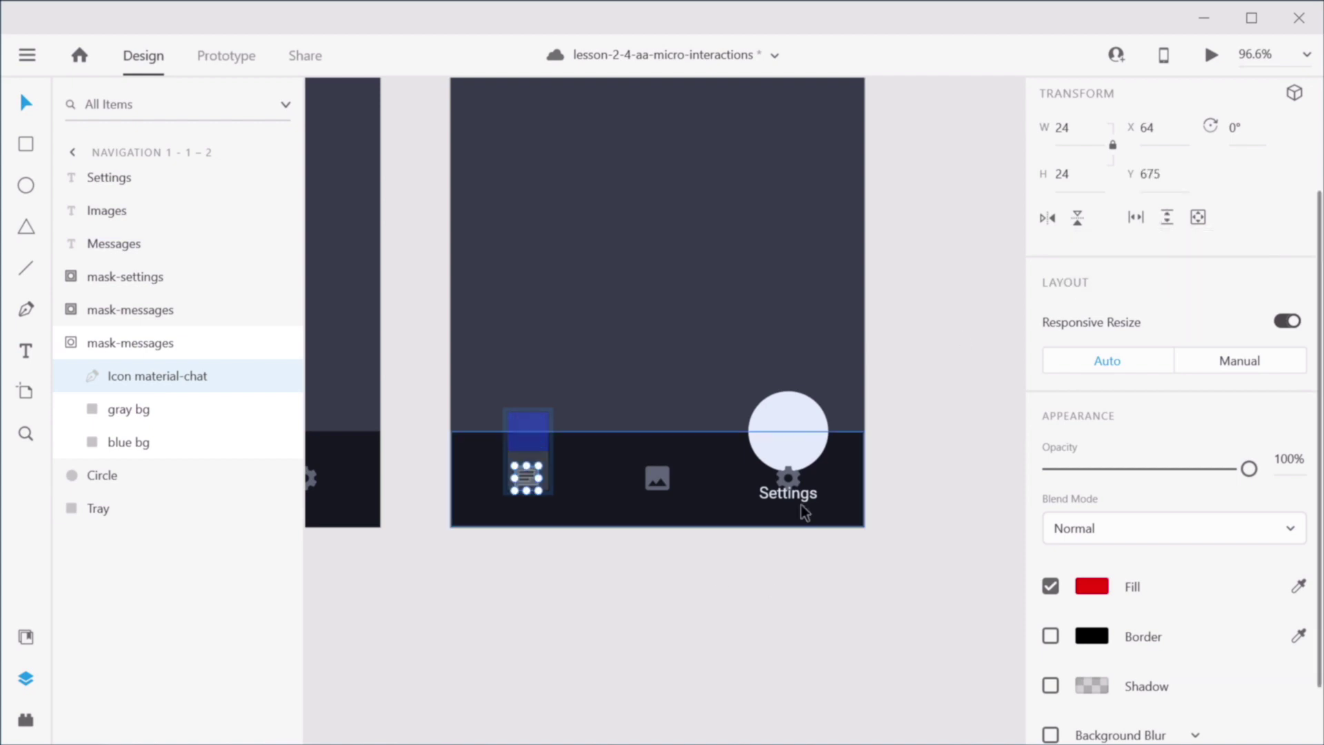
click(643, 617)
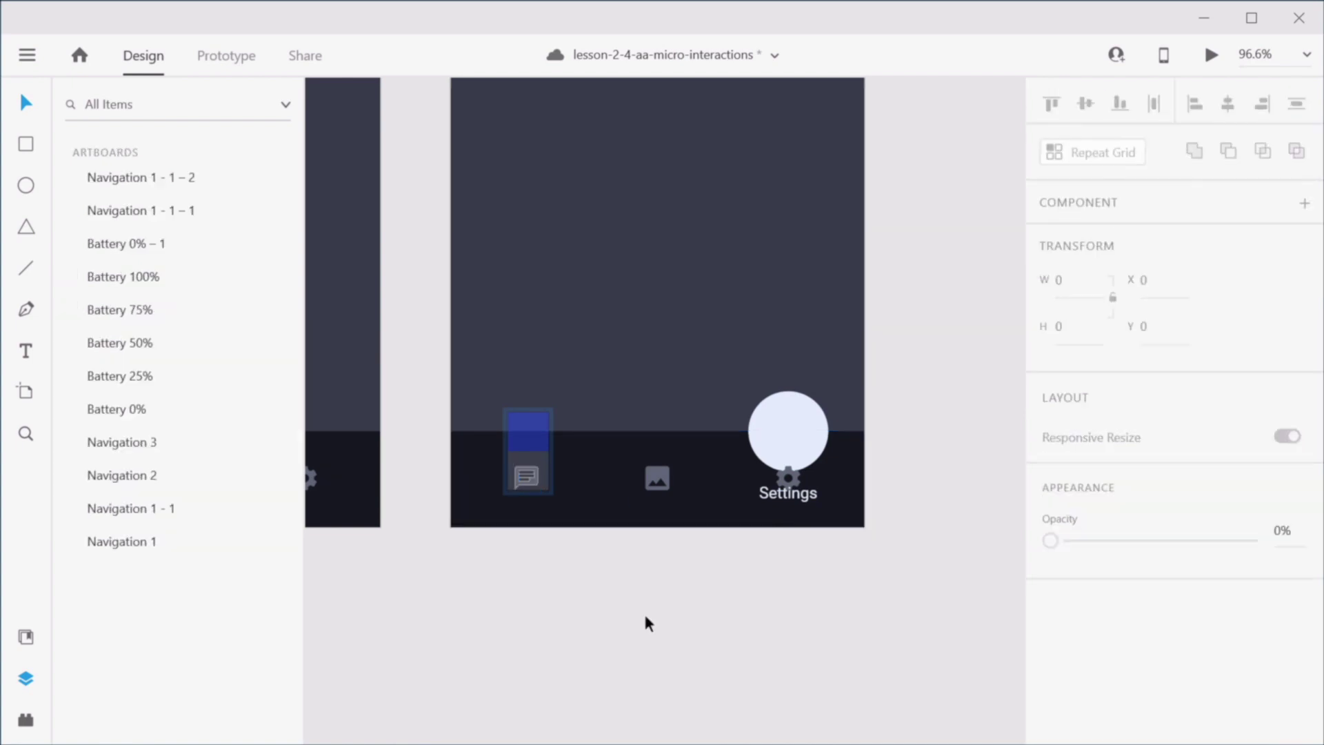
Step: Move Icon material-settings up within the mask-settings group, onto the blue background and centred in the circle
click(798, 481)
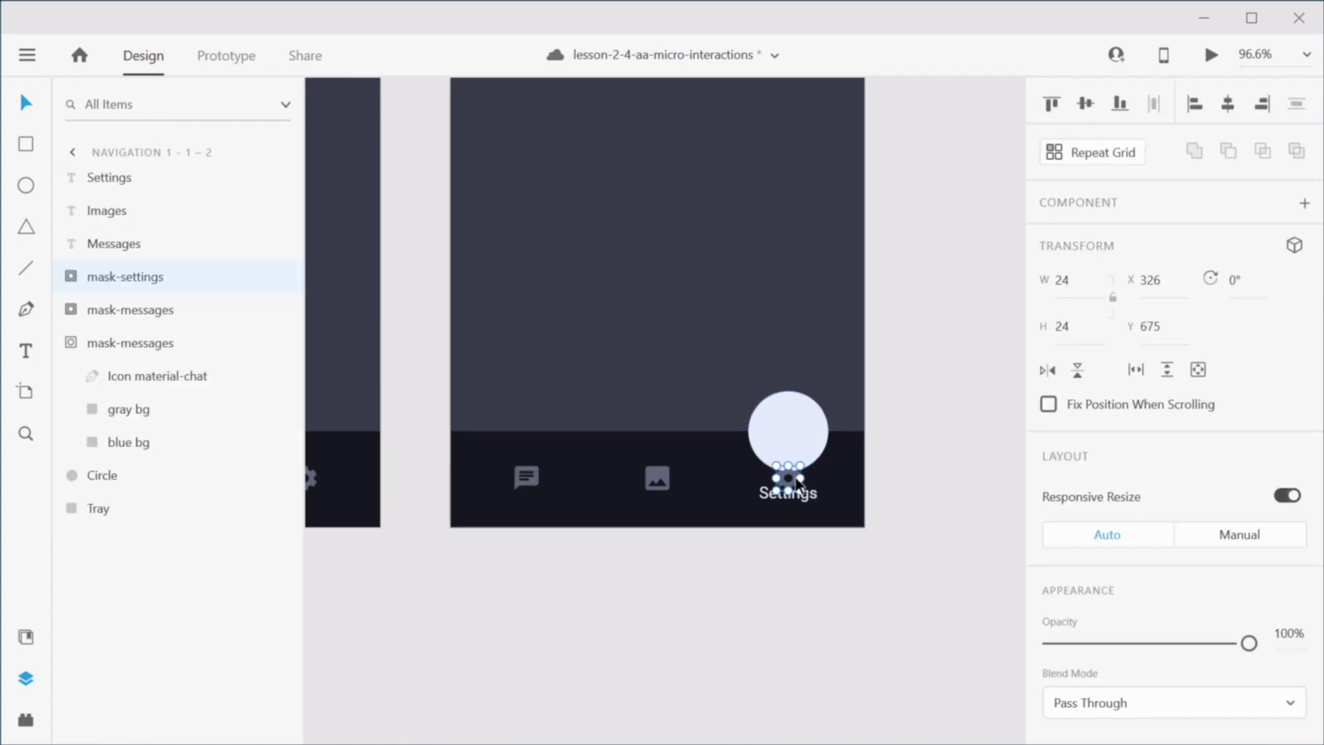
click(70, 277)
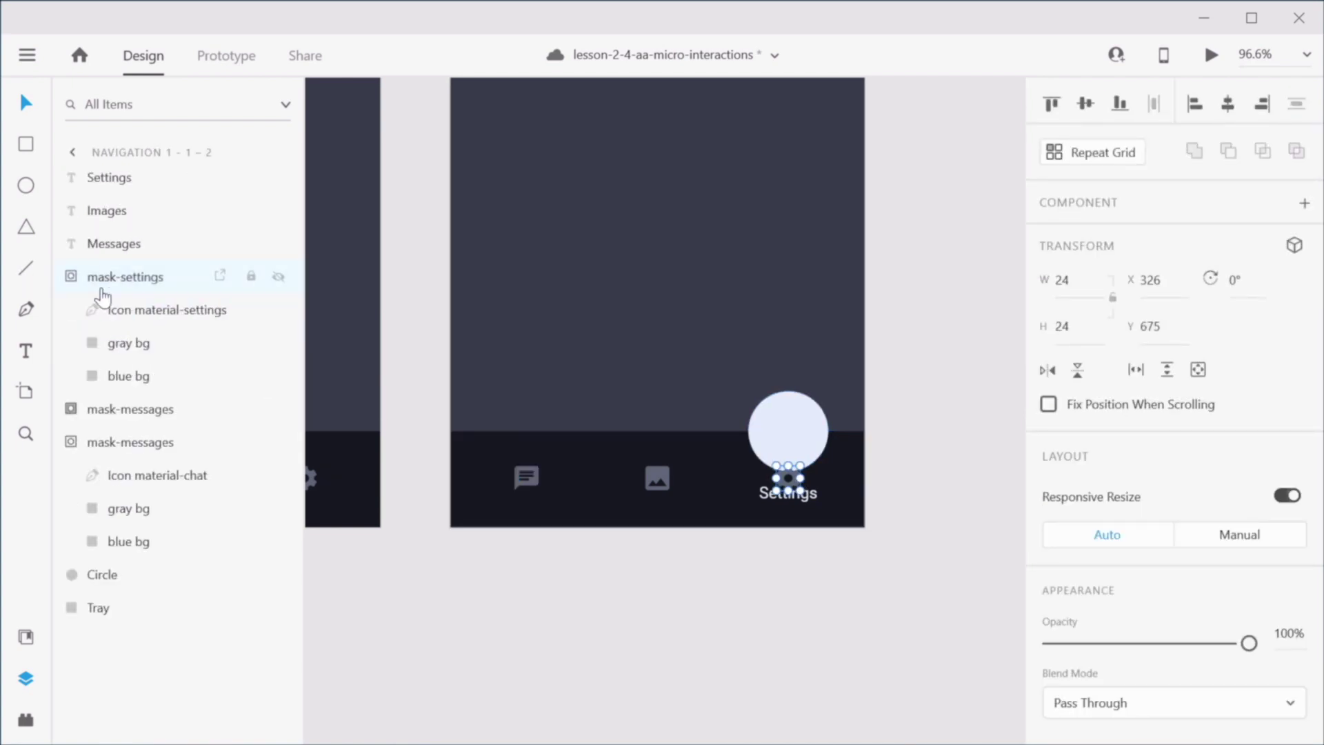
click(140, 317)
key(shift+Up)
key(shift+Up)
key(shift+Up)
key(shift+Up)
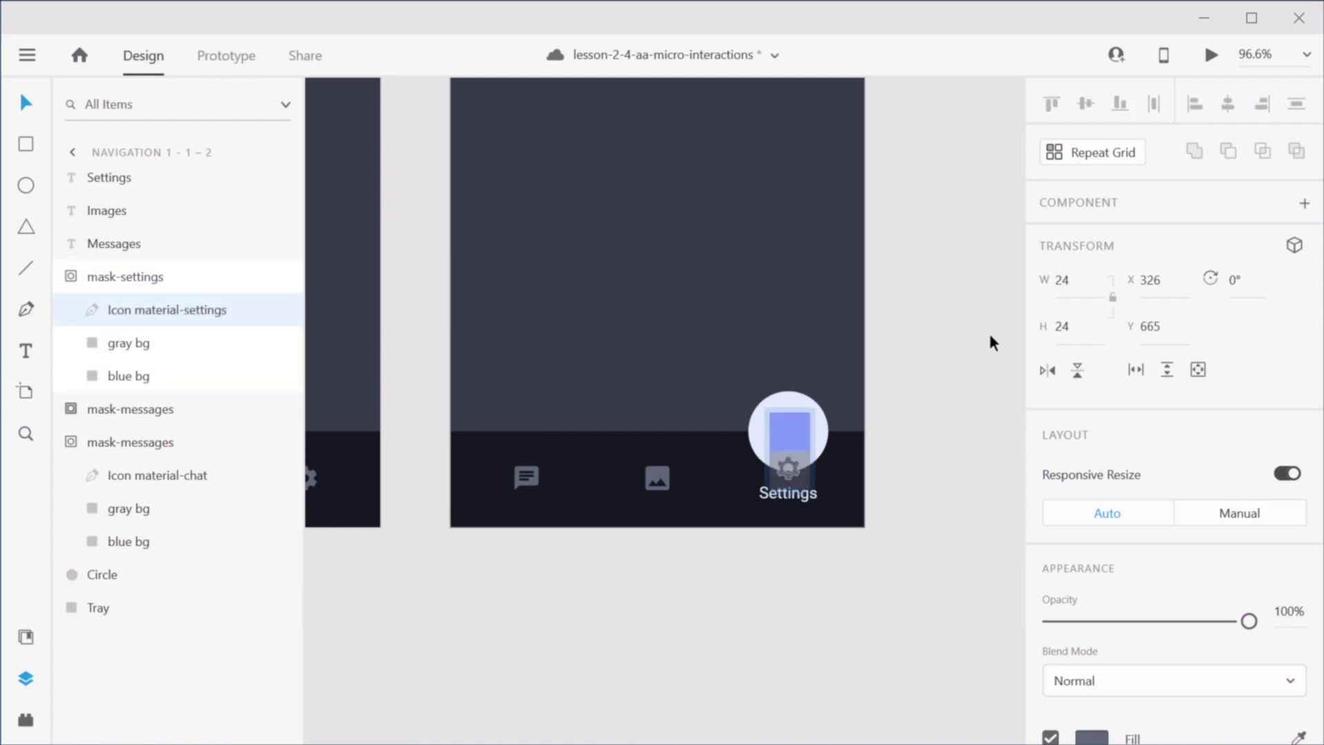
key(Up)
key(Up)
key(Up)
key(Up)
key(Up)
key(Up)
key(Up)
click(815, 619)
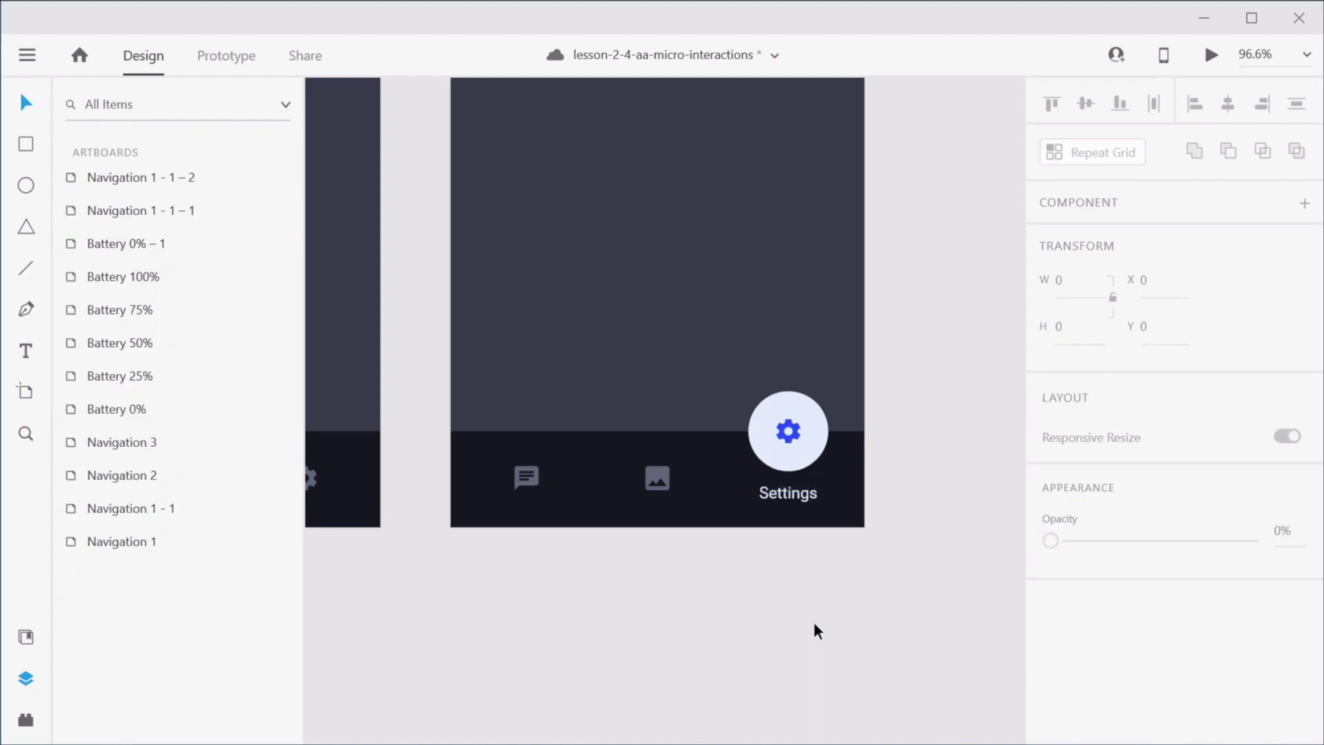
Step: In Prototype mode, link the image icon on Navigation 1 - 1 to the Navigation 1 - 1 – 1 artboard
scroll(814, 626, down, 4)
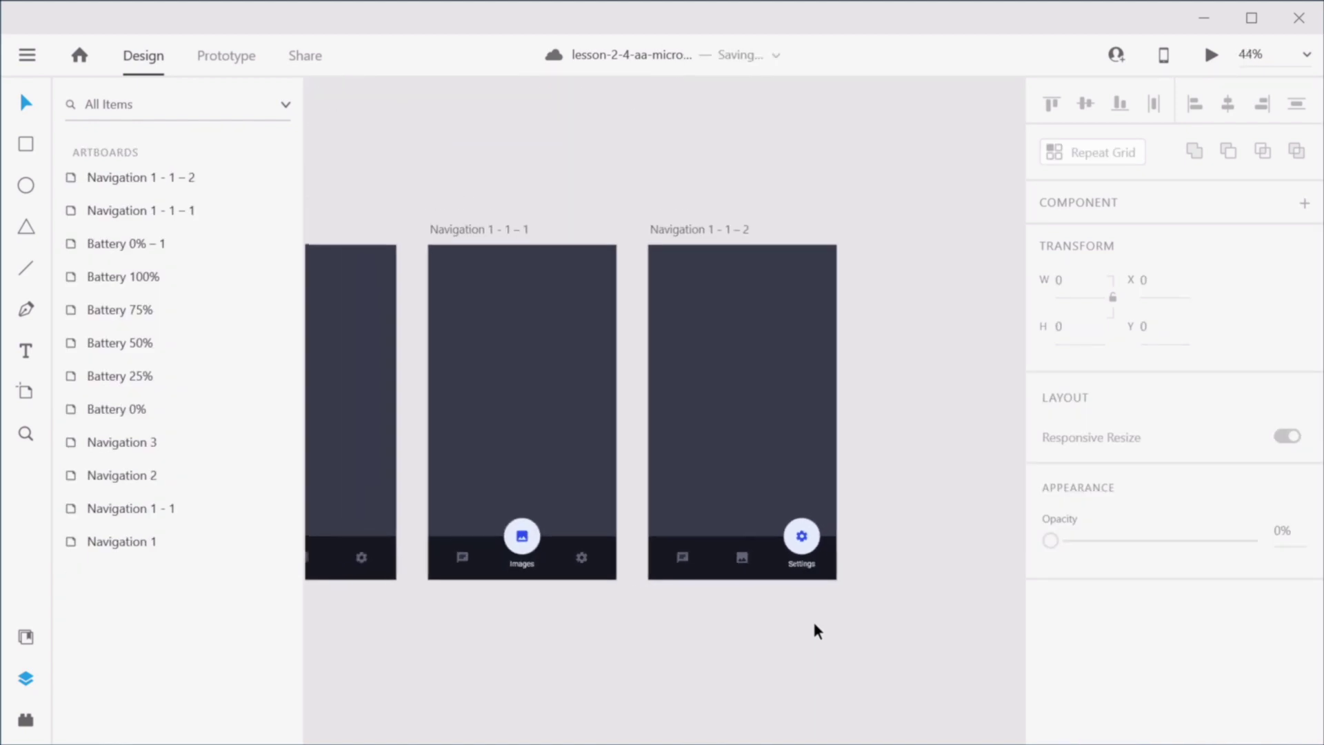
drag(597, 425, 741, 425)
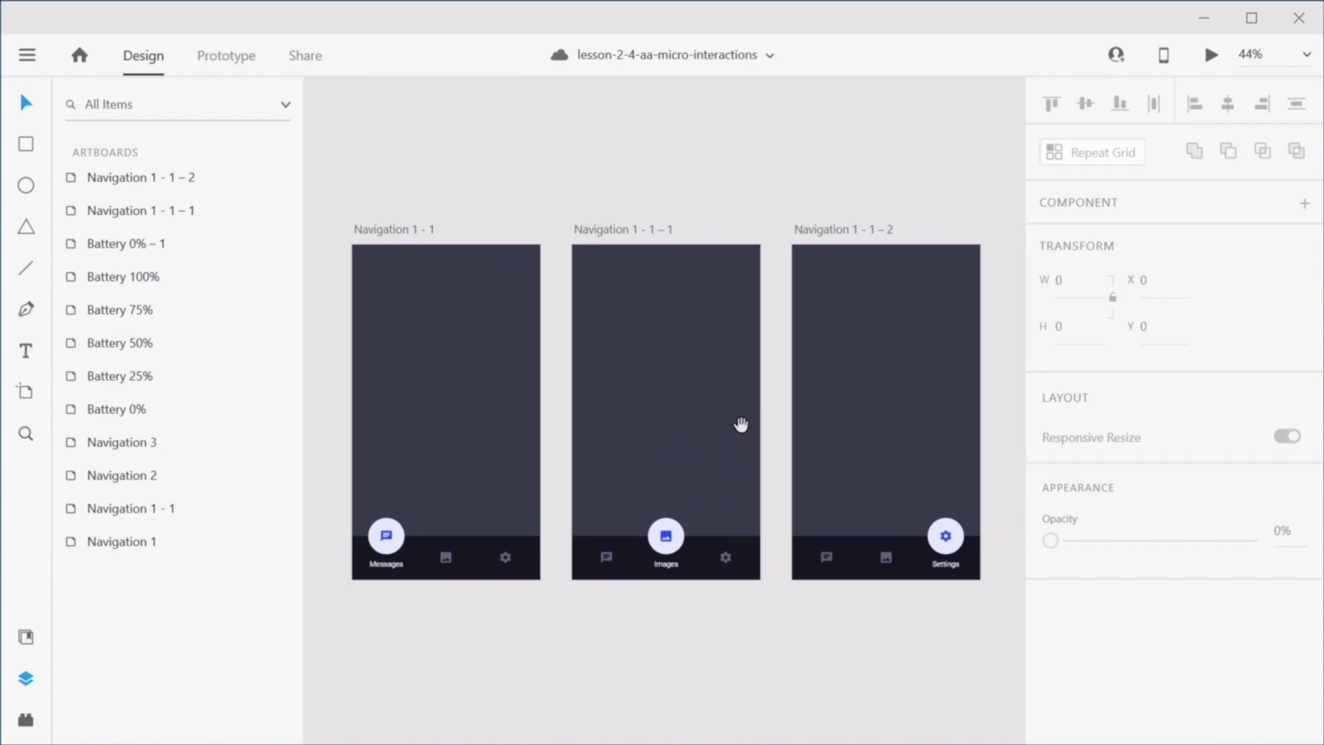
click(227, 56)
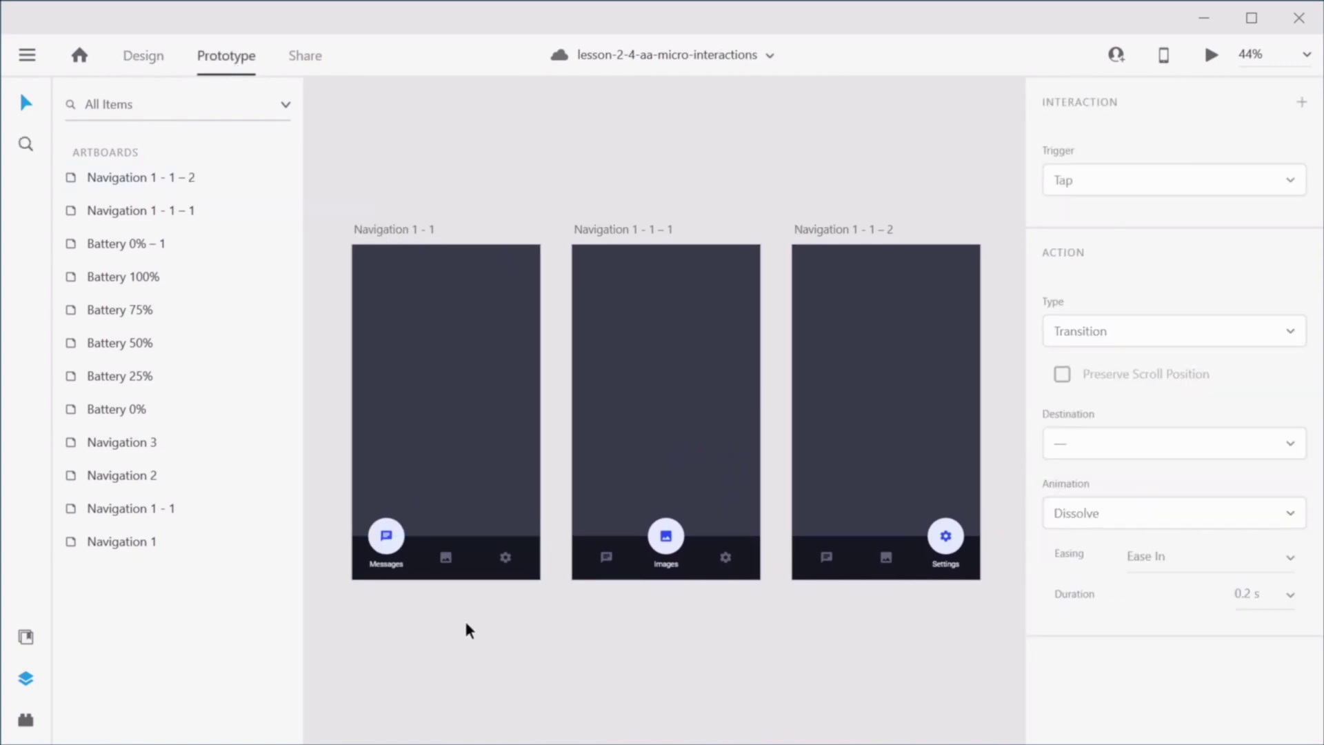
click(445, 557)
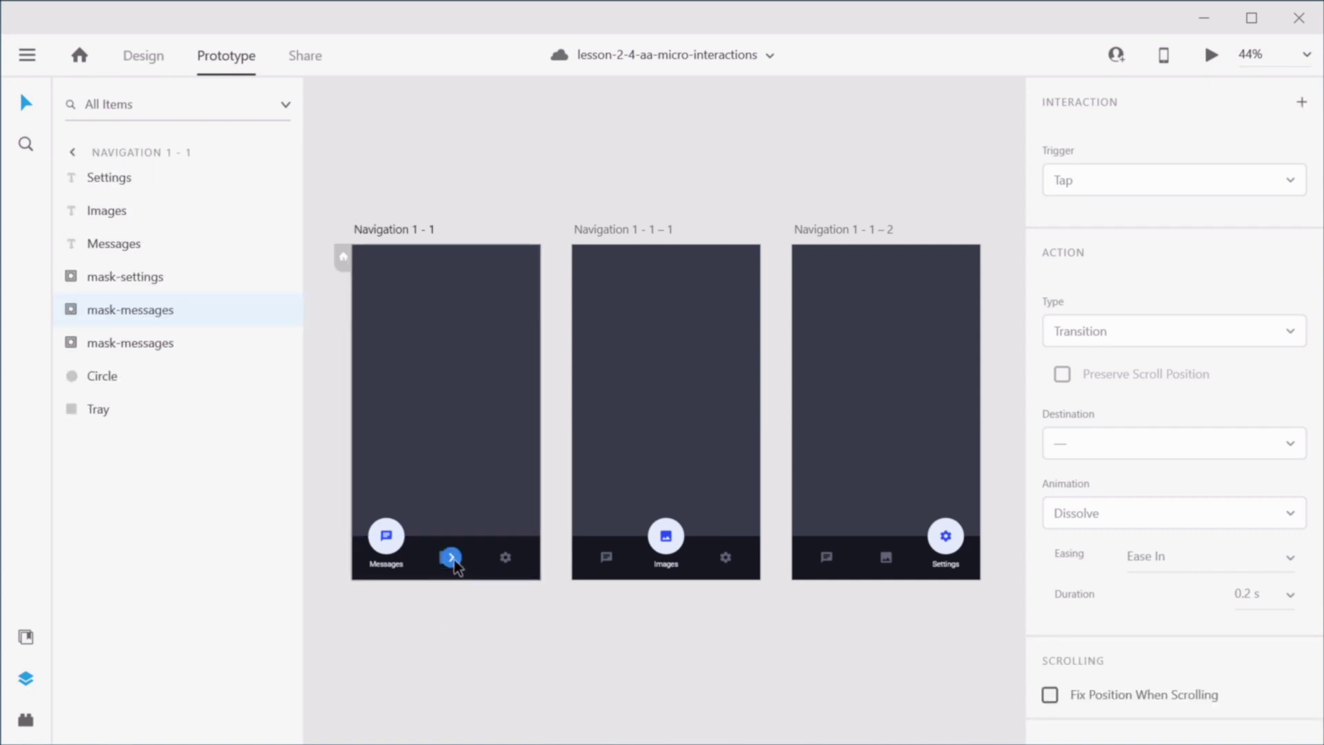
drag(451, 557, 679, 404)
drag(679, 400, 679, 402)
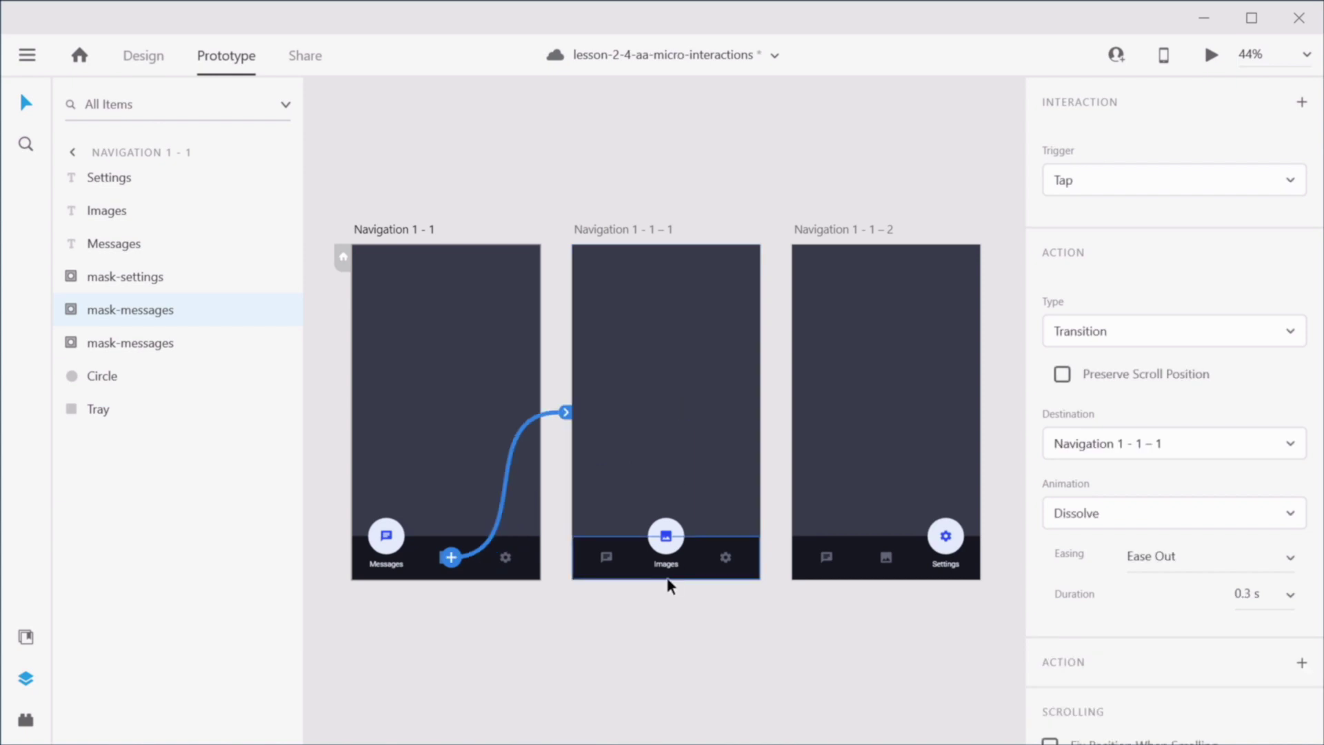
Step: Set the image icon's tap interaction to Auto-Animate with Ease In-Out easing and a 0.8 s duration
click(1117, 333)
click(1110, 335)
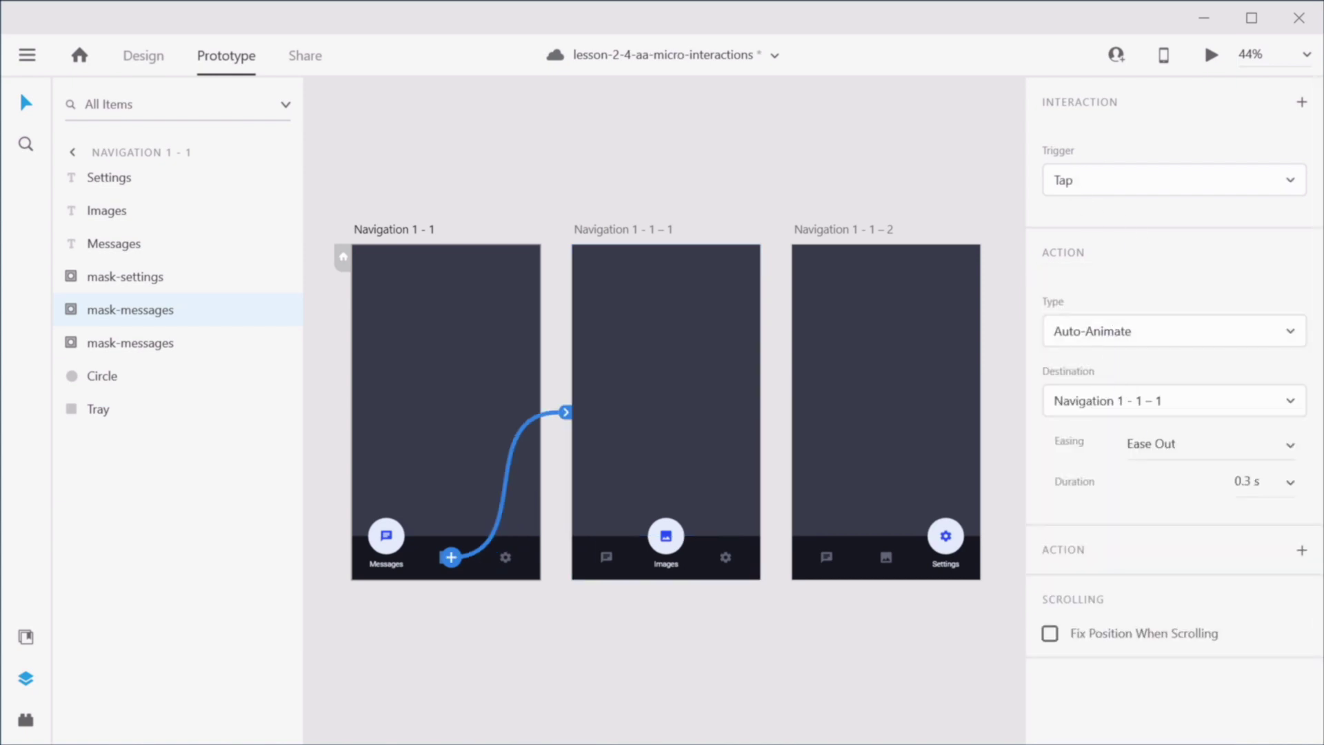
click(1286, 446)
click(1225, 534)
click(1289, 483)
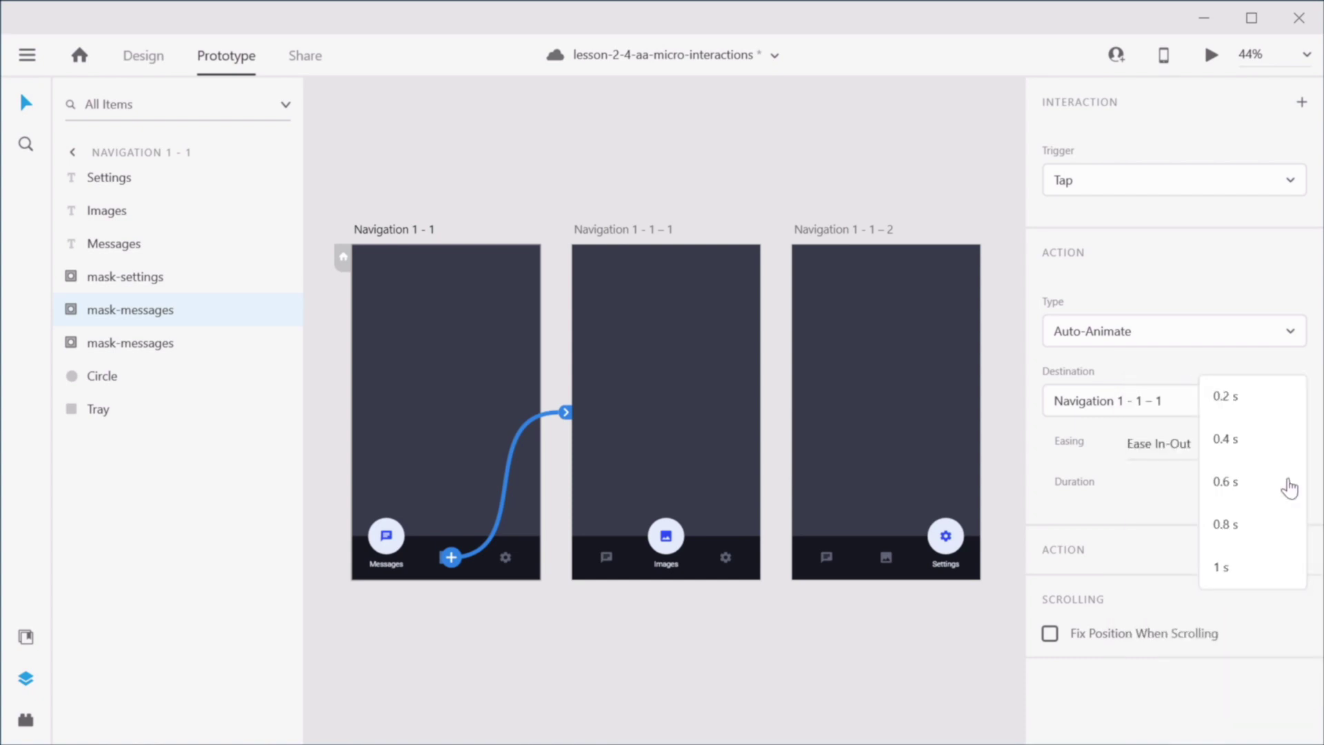
click(1253, 532)
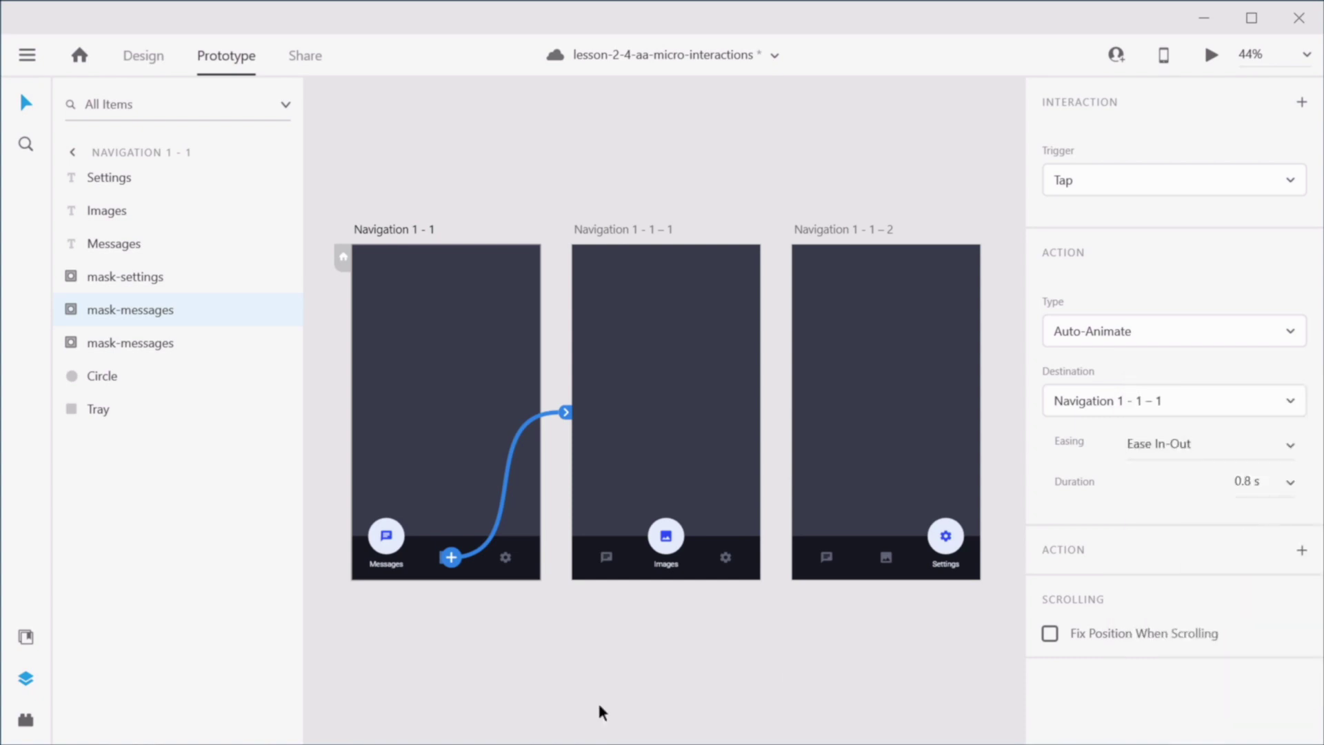
Step: Link the settings icon on Navigation 1 - 1 to the Navigation 1 - 1 – 2 artboard
click(510, 559)
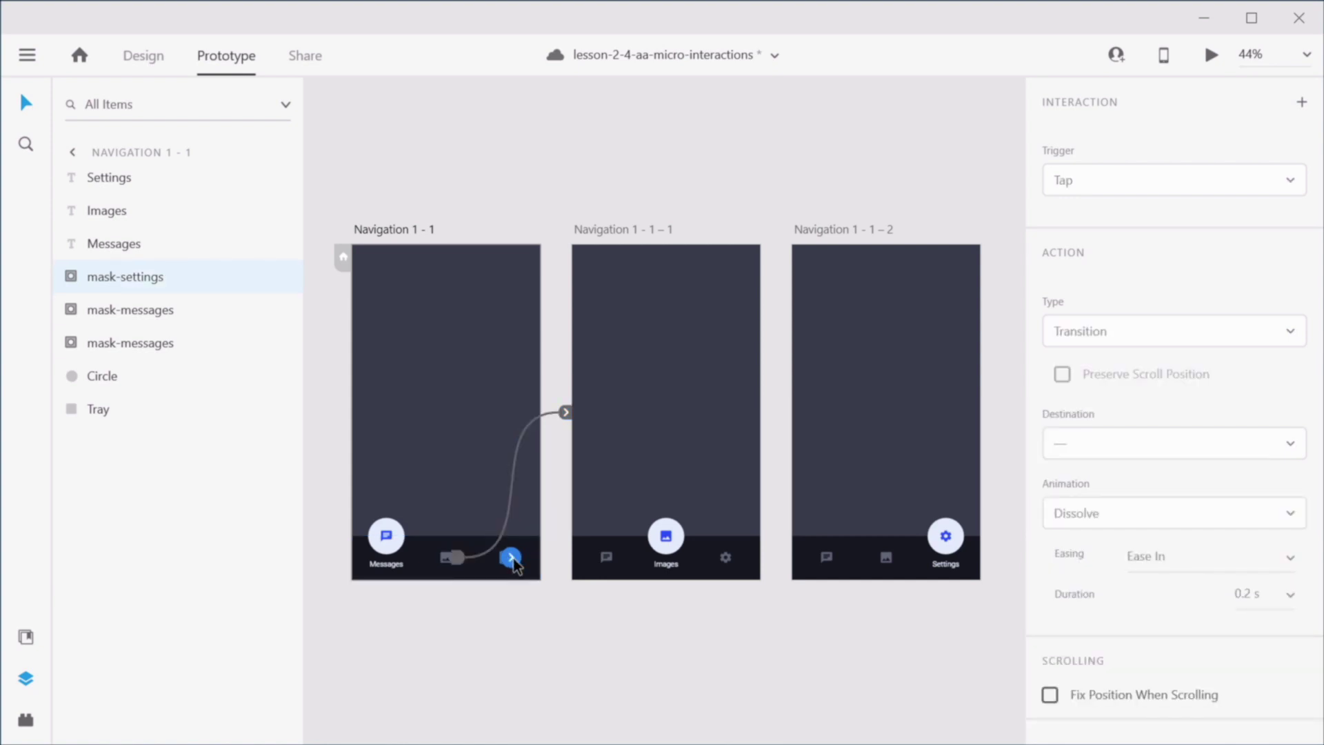
drag(512, 559, 942, 424)
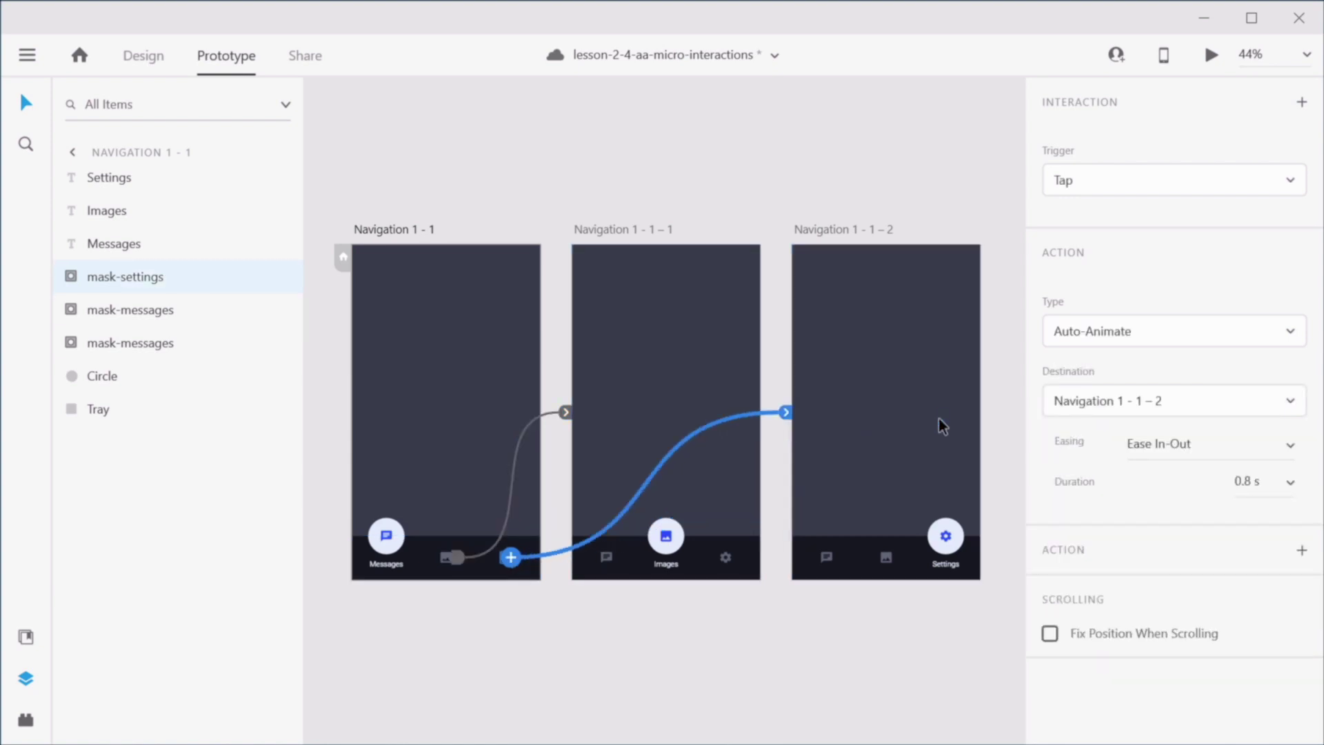
Step: On Navigation 1 - 1 – 1, link the chat icon to Navigation 1 - 1 and the settings icon to Navigation 1 - 1 – 2
click(610, 560)
drag(611, 560, 451, 414)
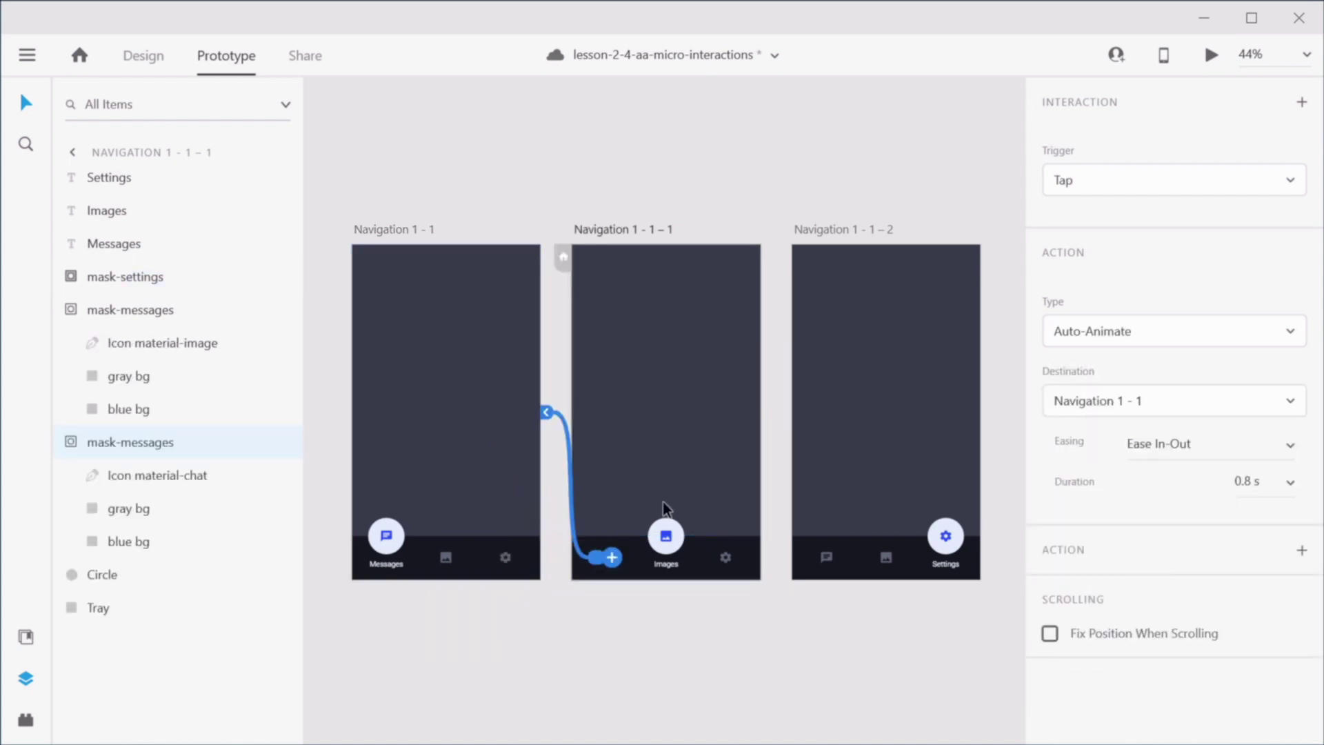
click(725, 558)
drag(730, 557, 870, 461)
Step: On Navigation 1 - 1 – 2, link the chat icon to Navigation 1 - 1 and the image icon to Navigation 1 - 1 – 1
click(826, 560)
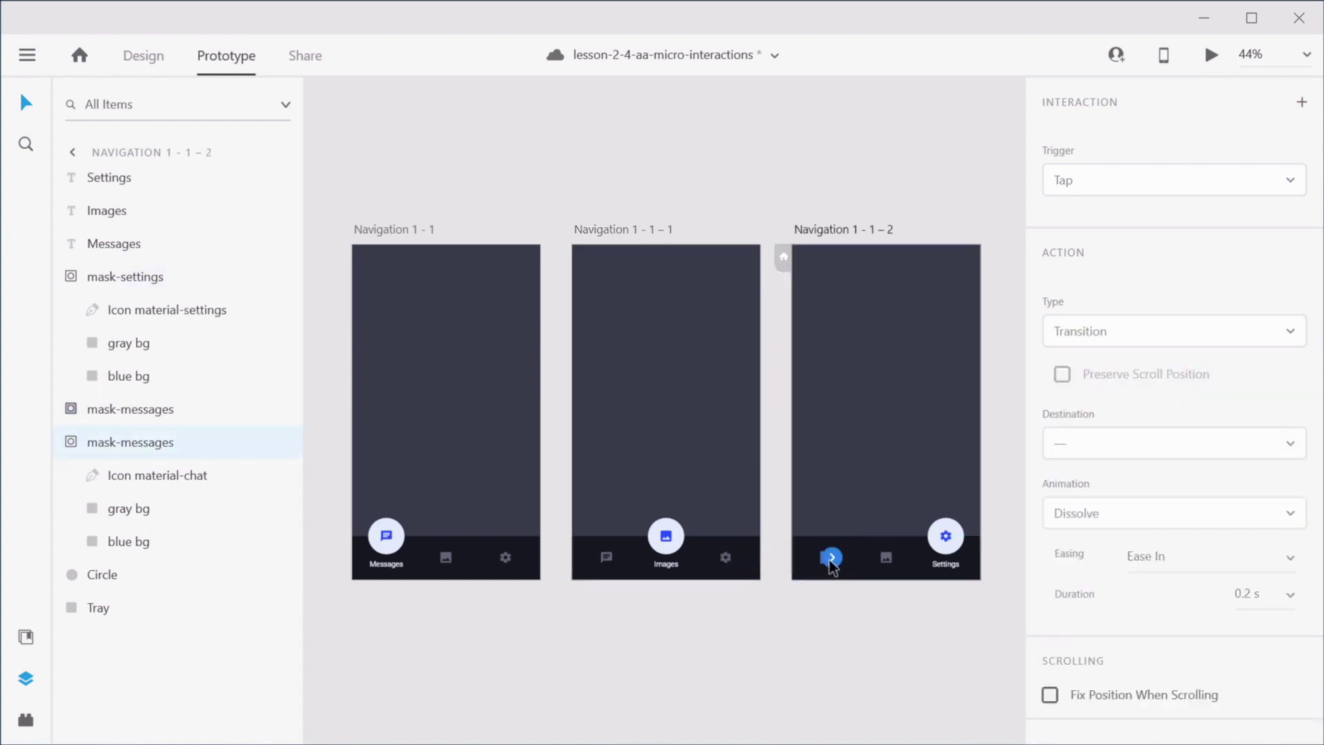
drag(830, 557, 468, 487)
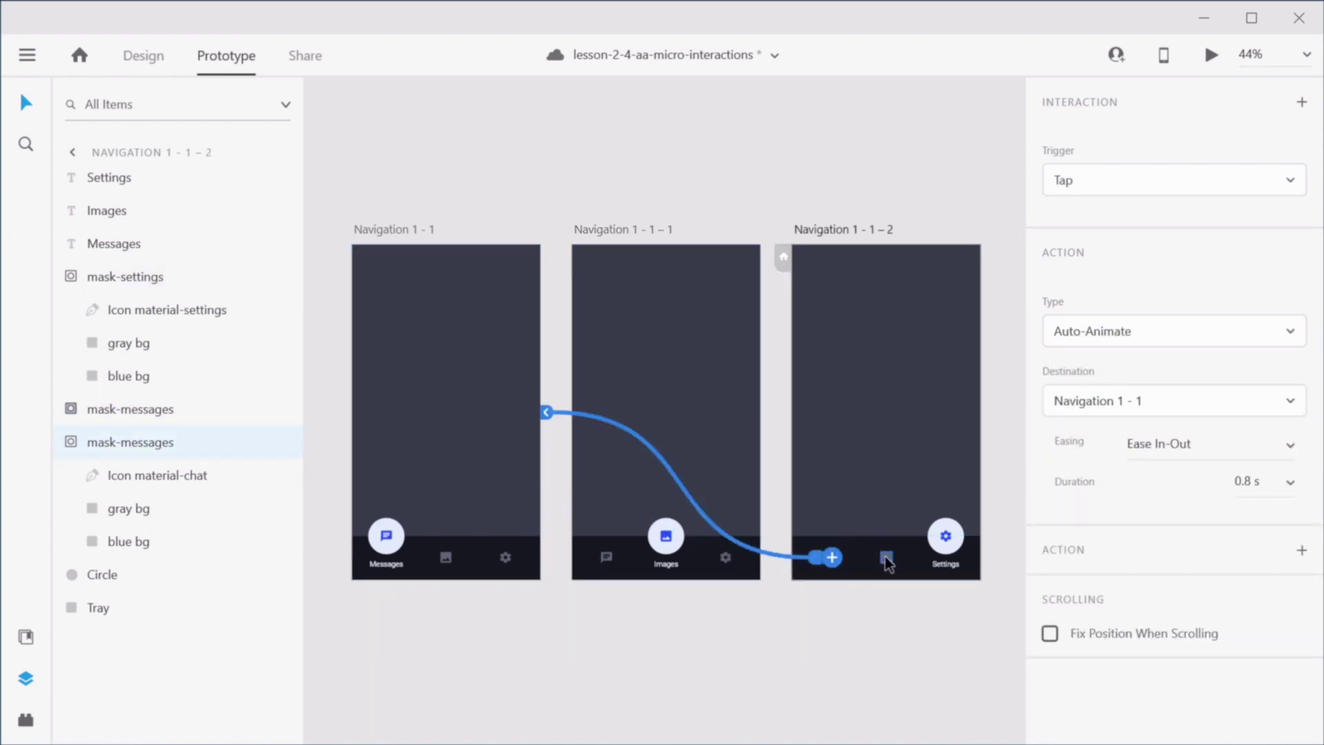
click(886, 557)
drag(891, 557, 722, 432)
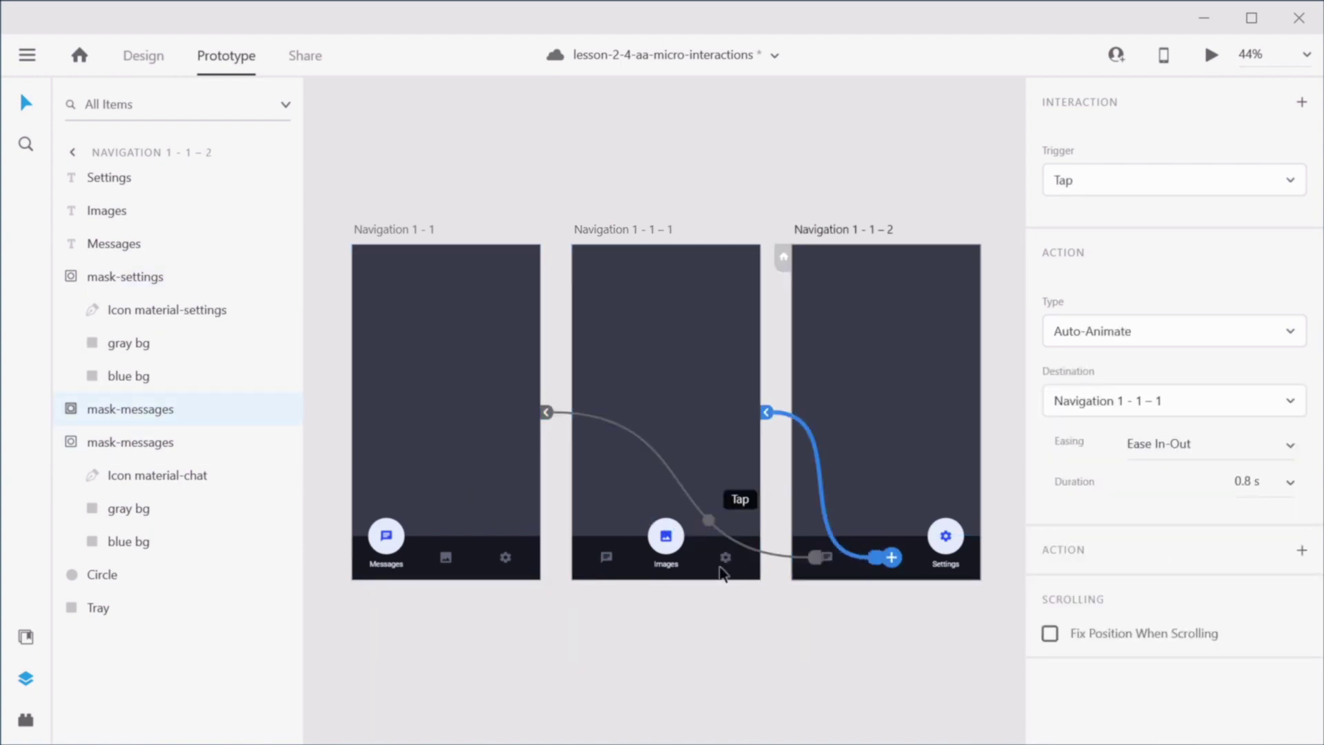
click(751, 662)
Step: Preview the prototype from Navigation 1 - 1, testing the Images, Settings and Messages transitions, and return to the canvas
click(403, 233)
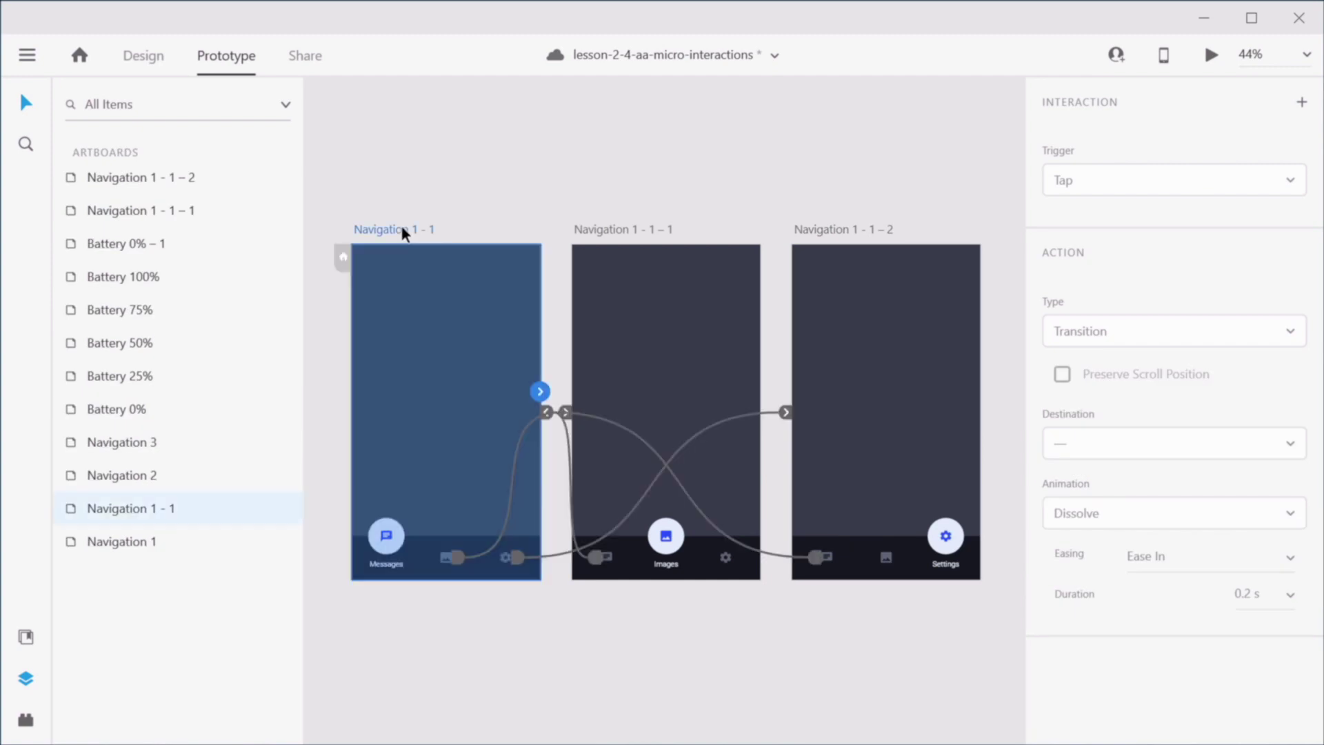
click(1212, 55)
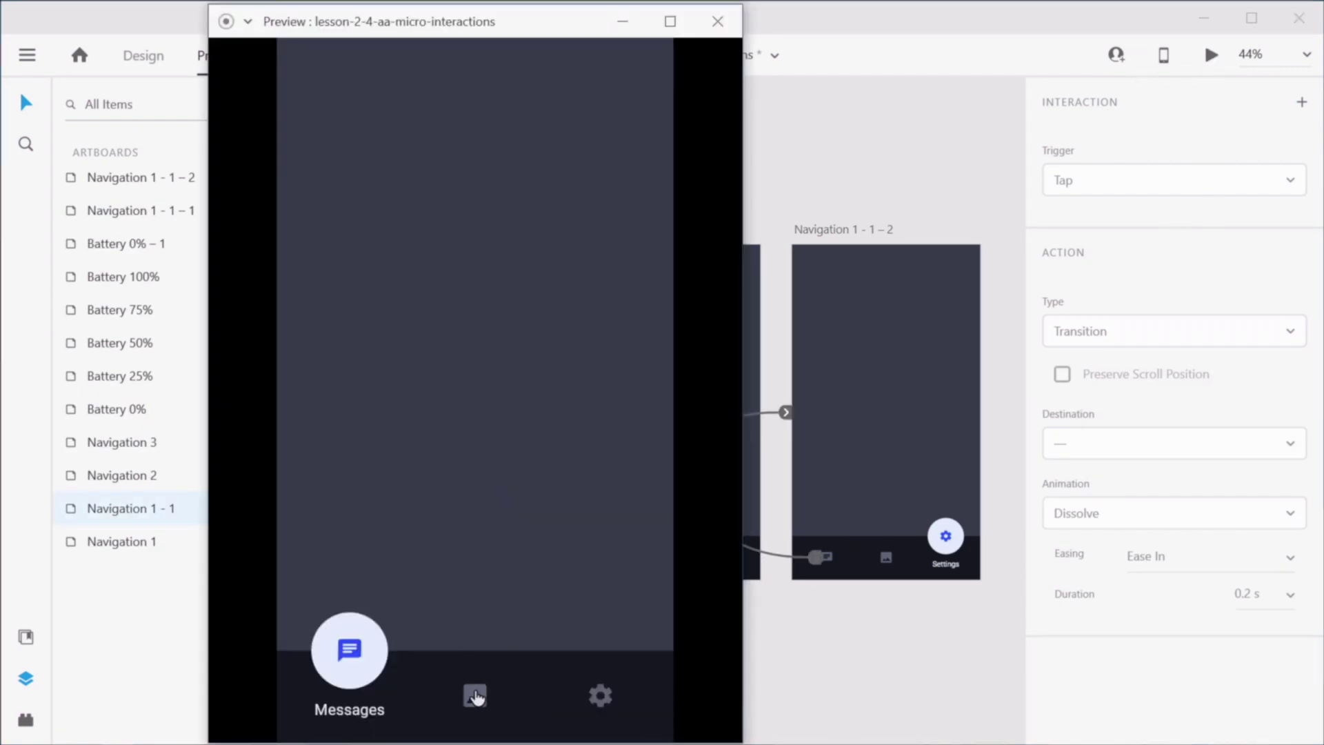
click(475, 696)
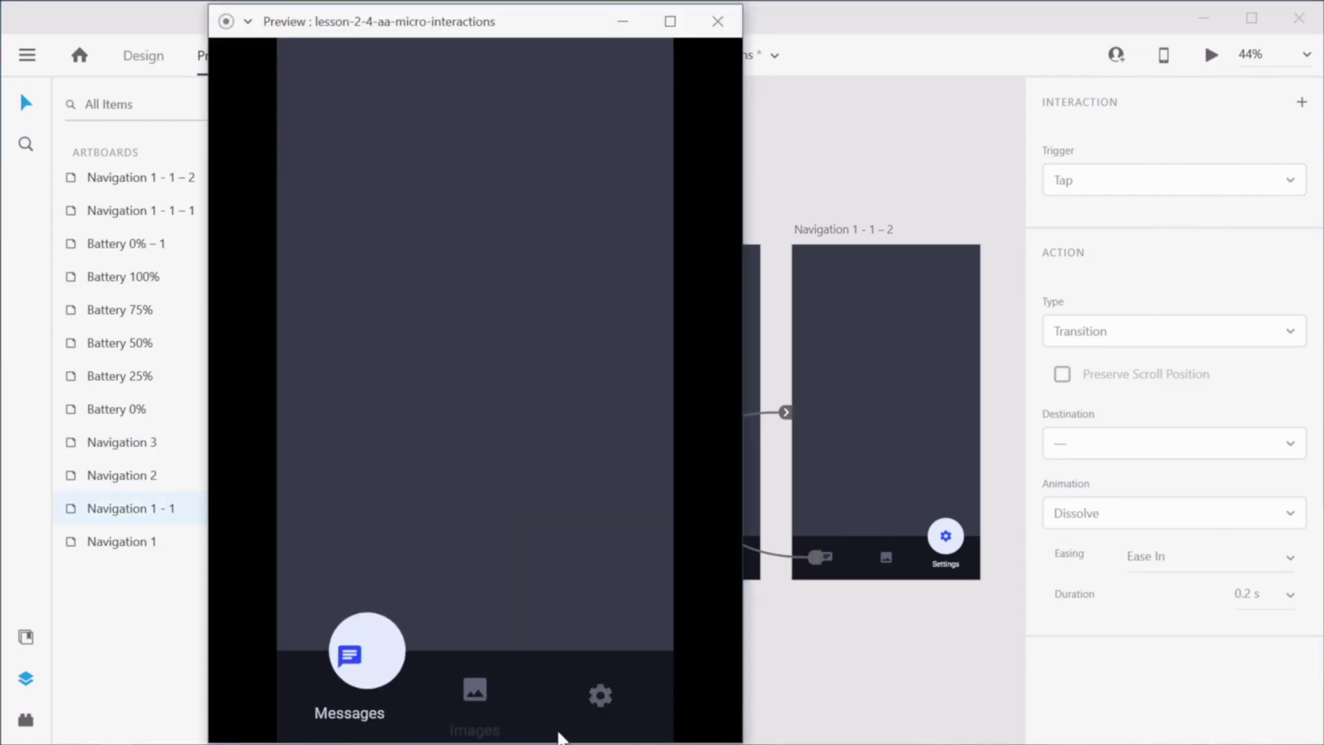
click(601, 704)
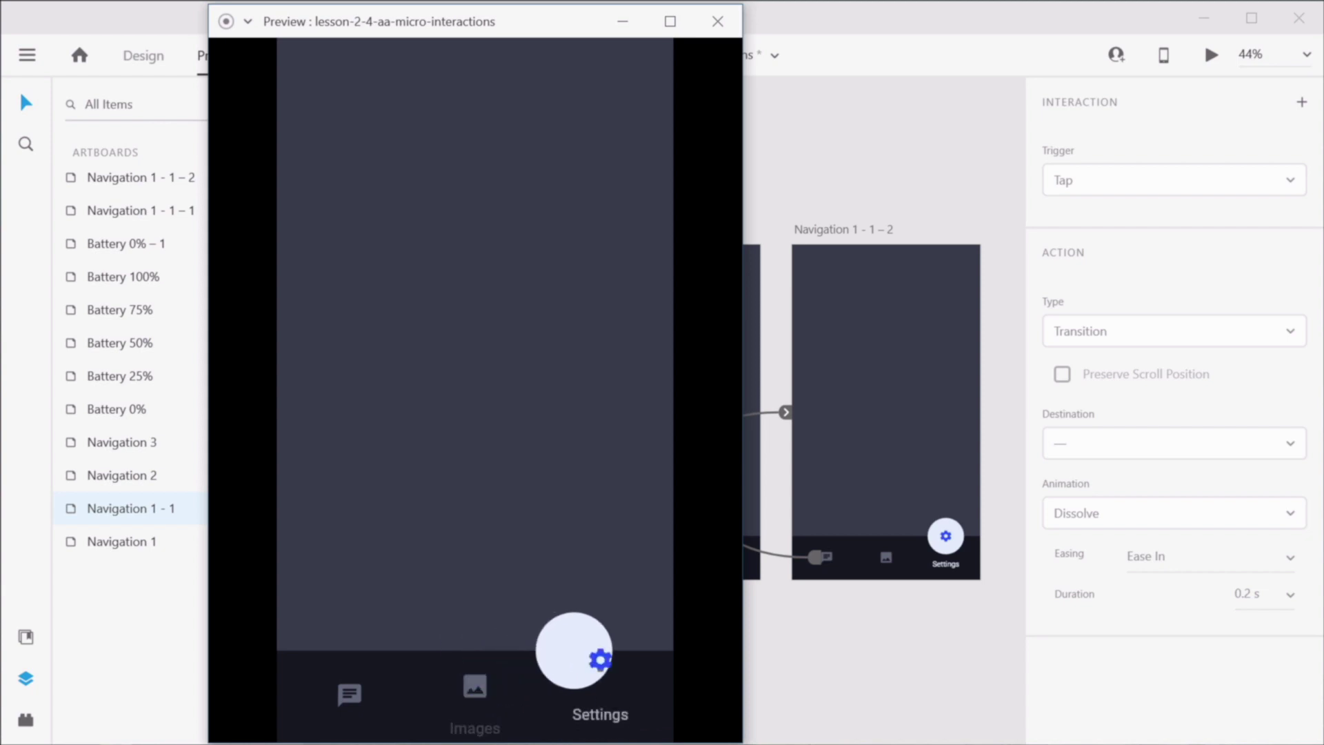
click(473, 698)
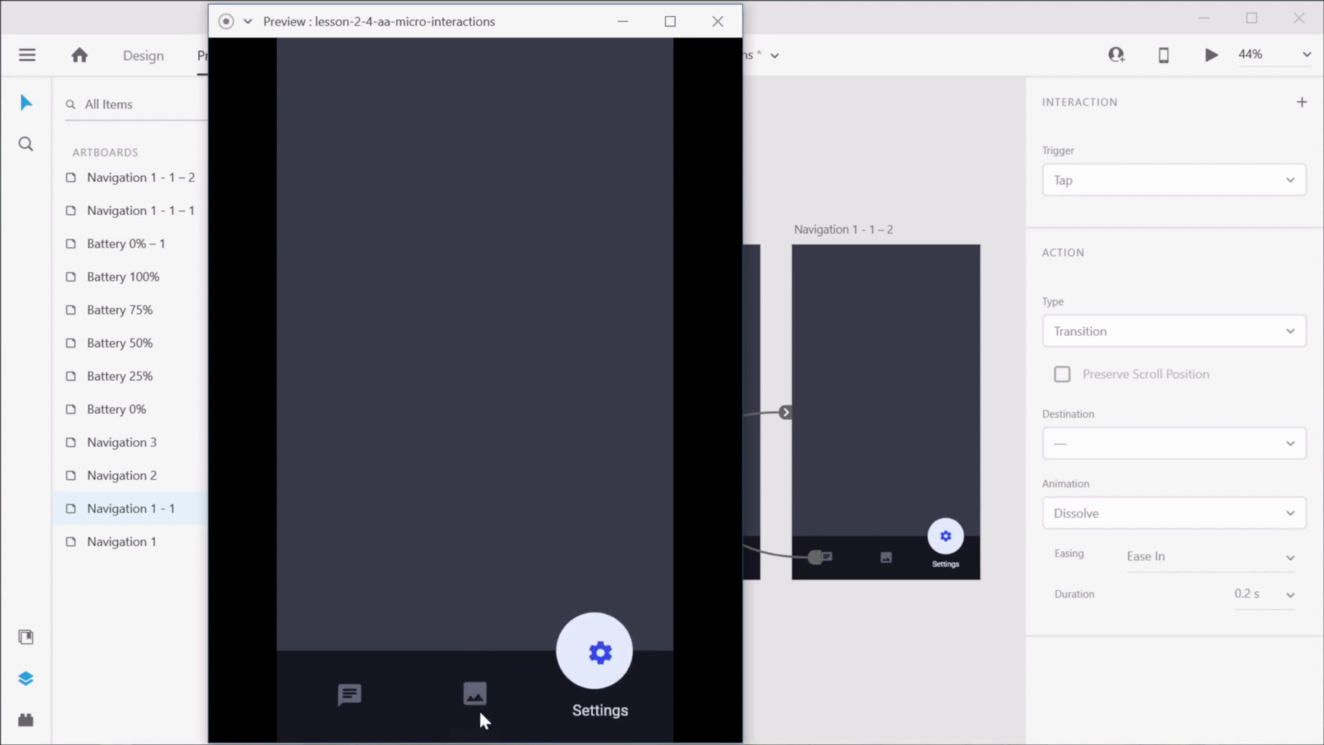
click(357, 697)
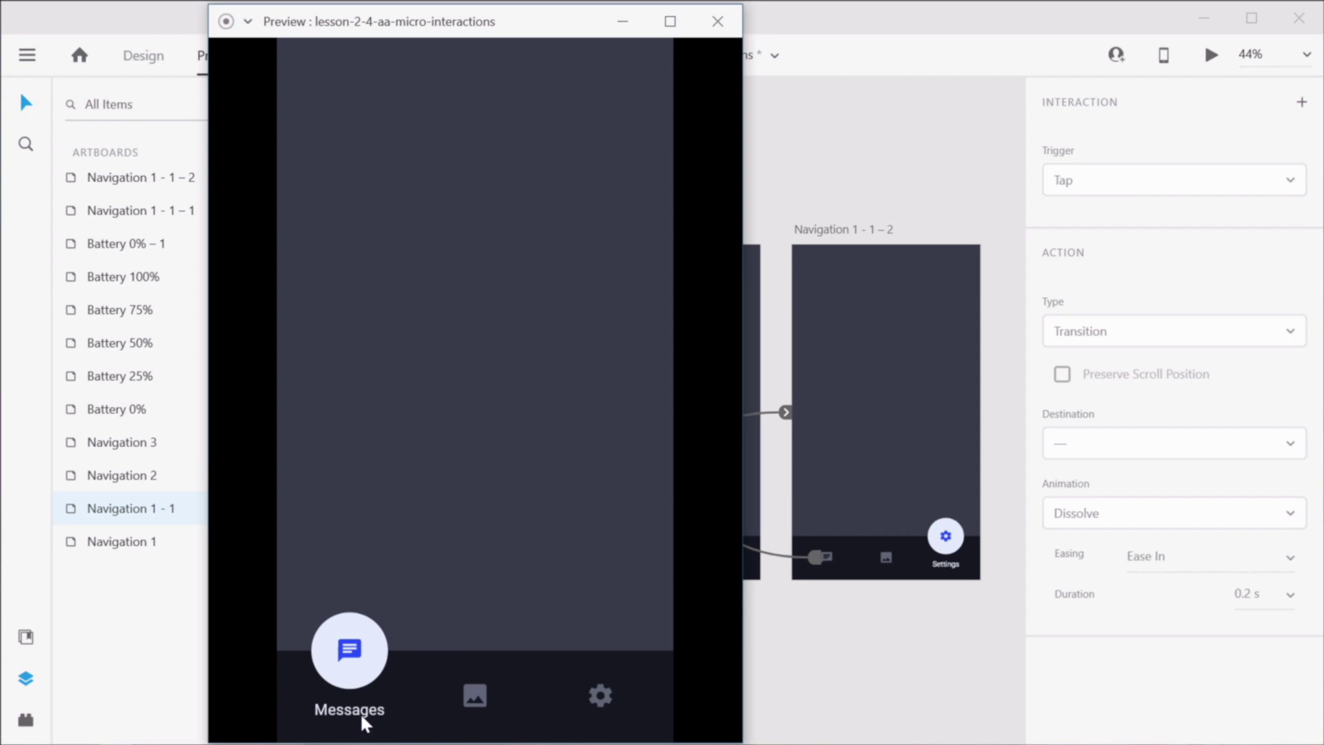
click(821, 203)
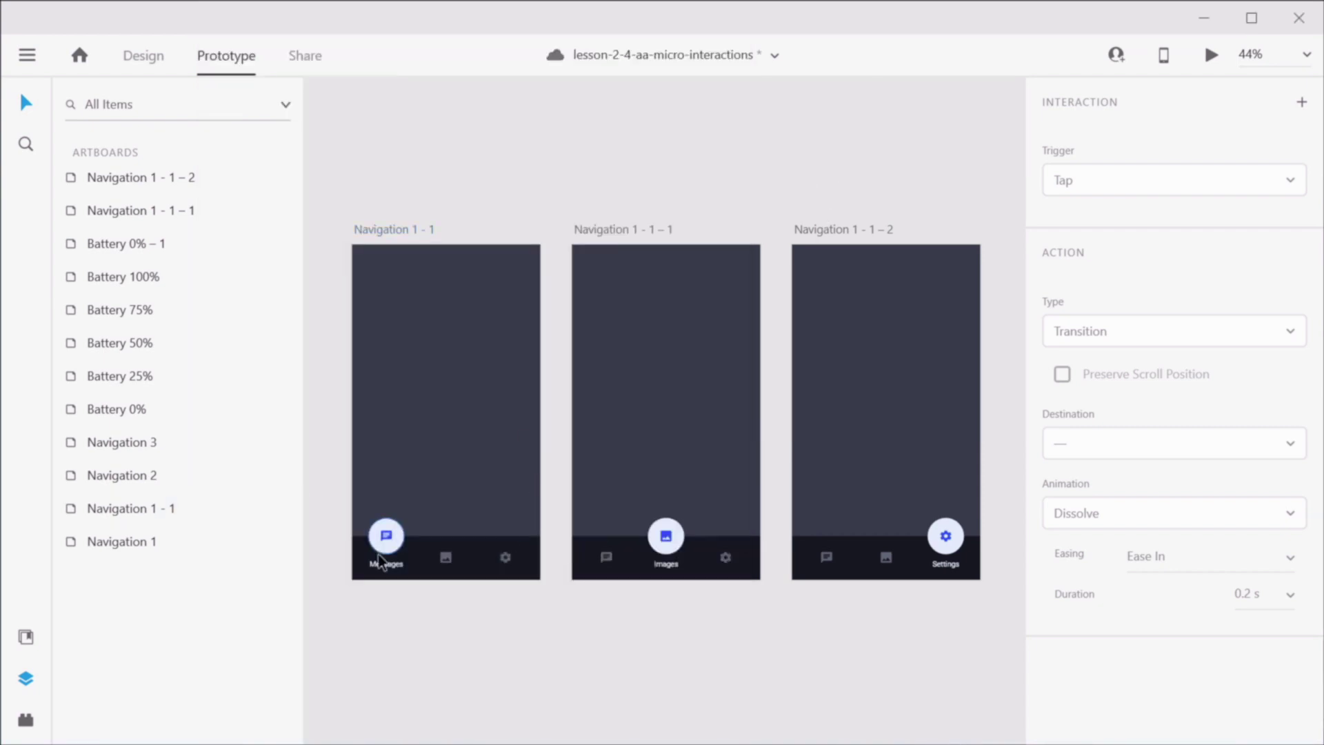
Step: Set the duration of both the image and settings icon interactions on Navigation 1 - 1 to 0.4 s
click(445, 557)
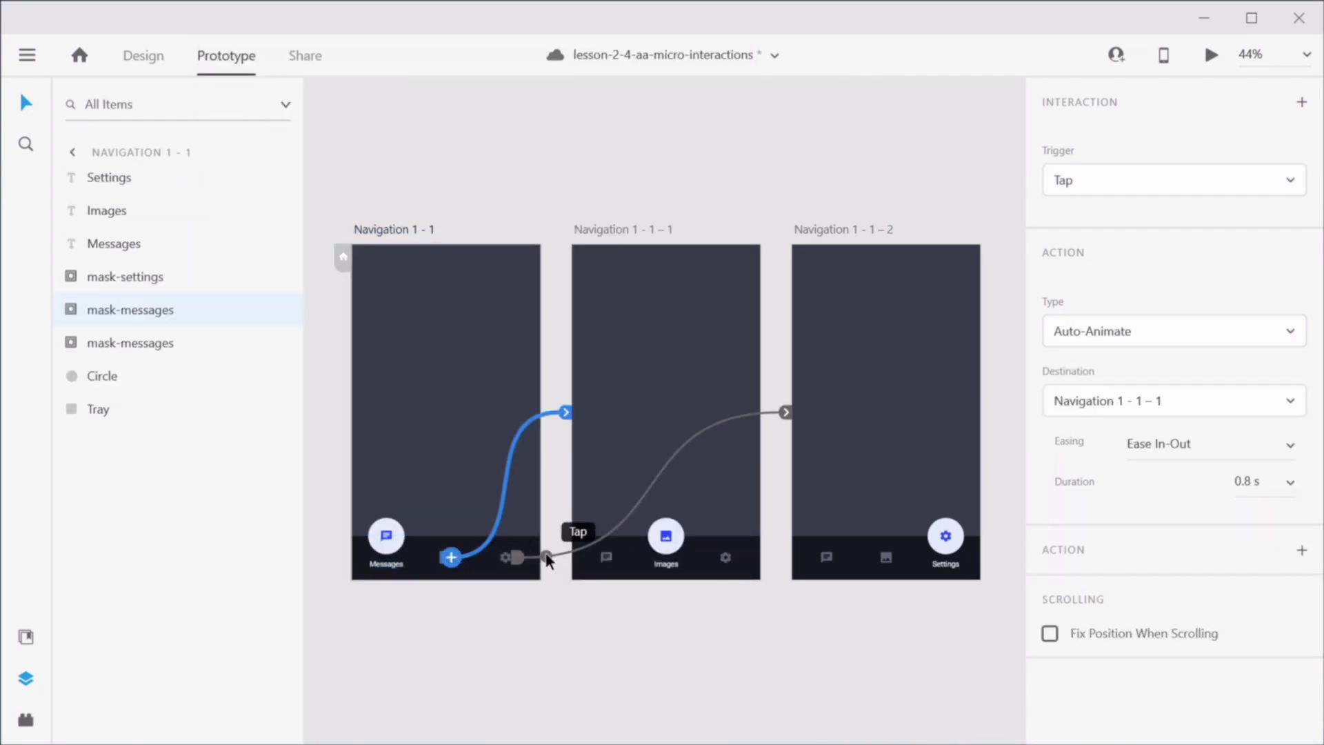
shift+click(546, 558)
click(1290, 493)
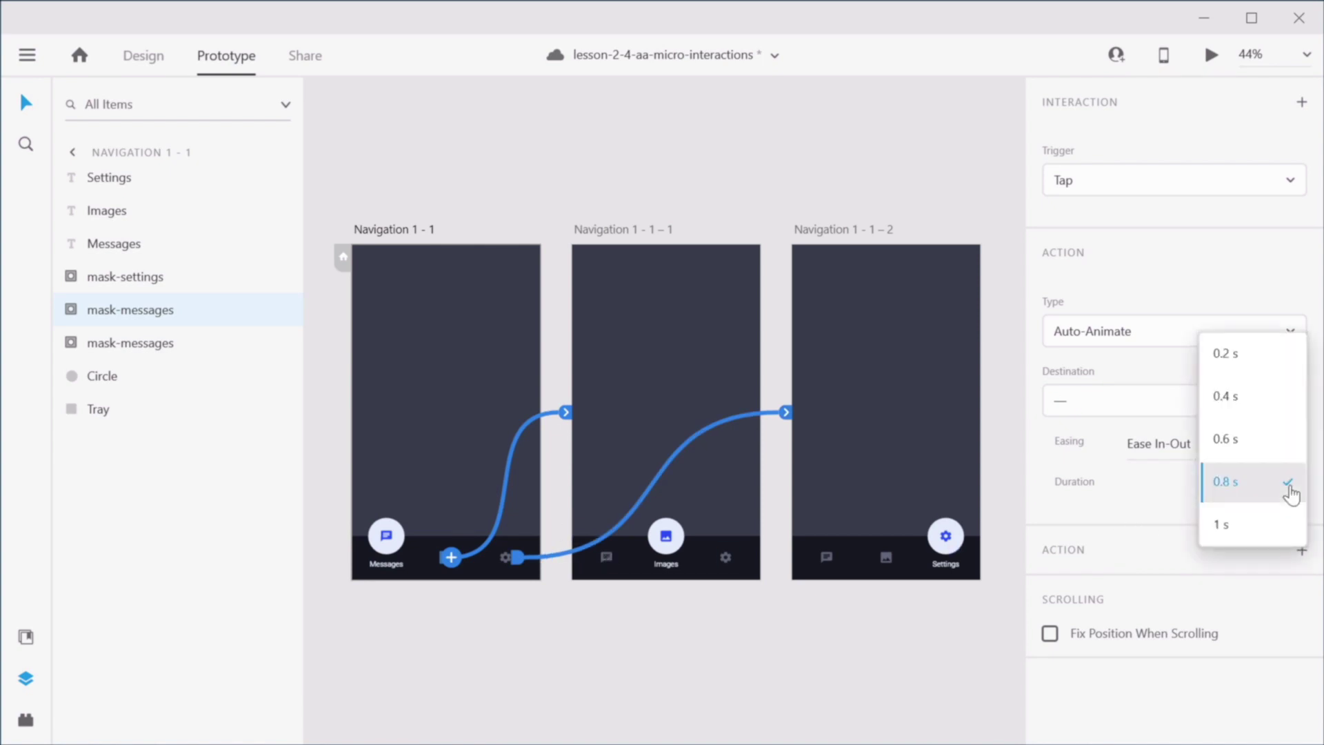
click(1239, 403)
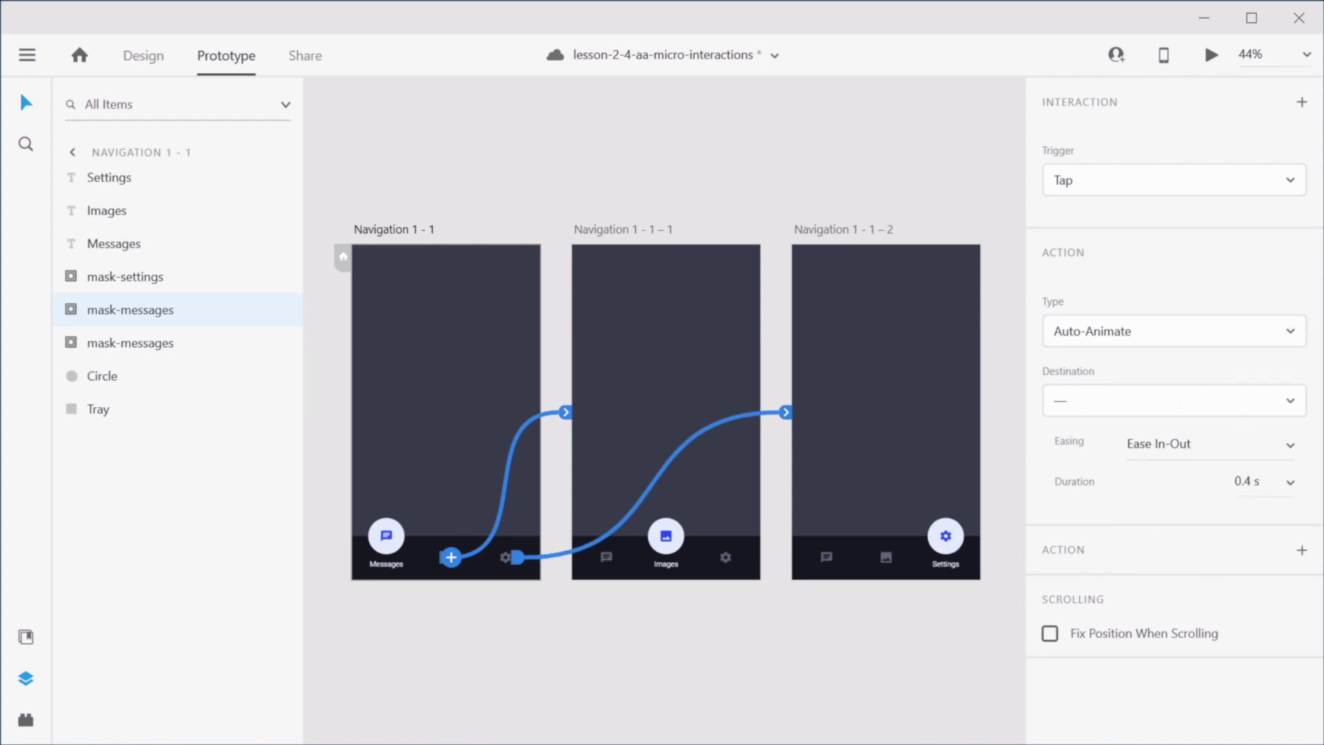
Step: Shorten the duration of both the chat and settings icon interactions on Navigation 1 - 1 – 1
click(606, 557)
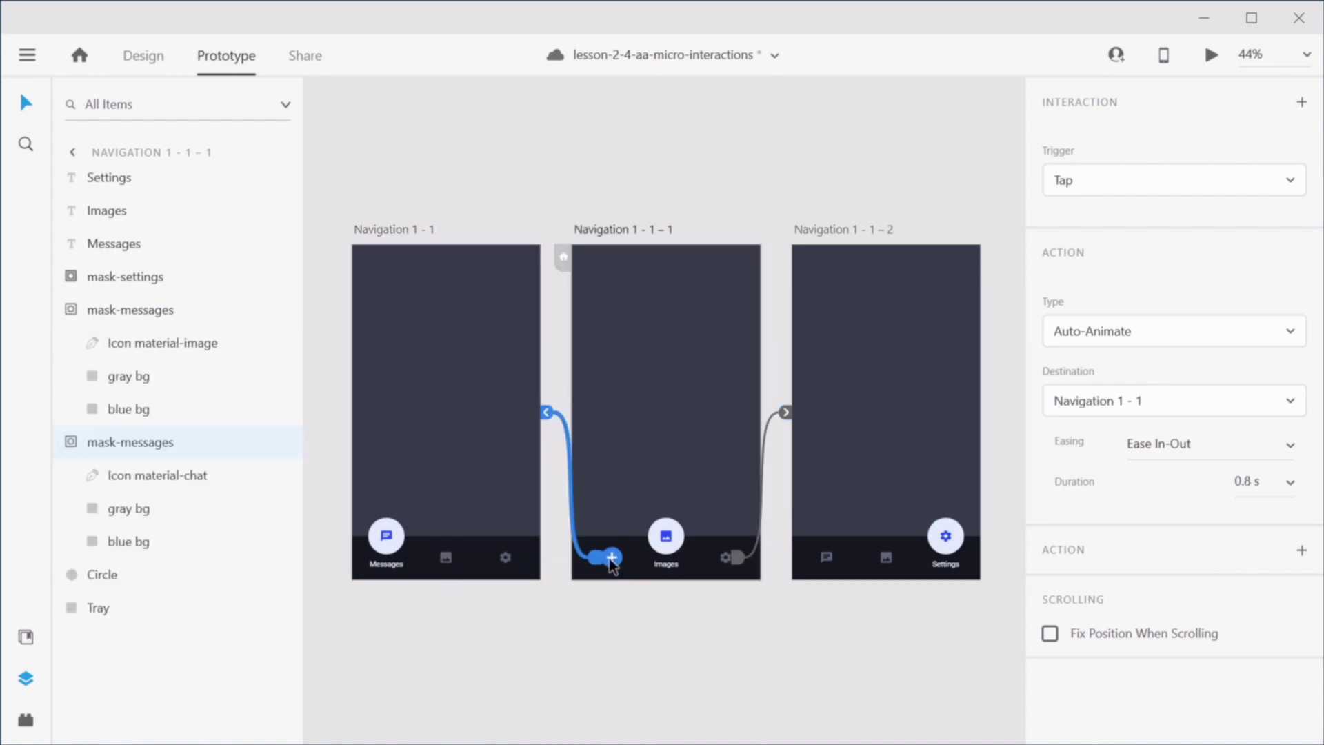
shift+click(736, 557)
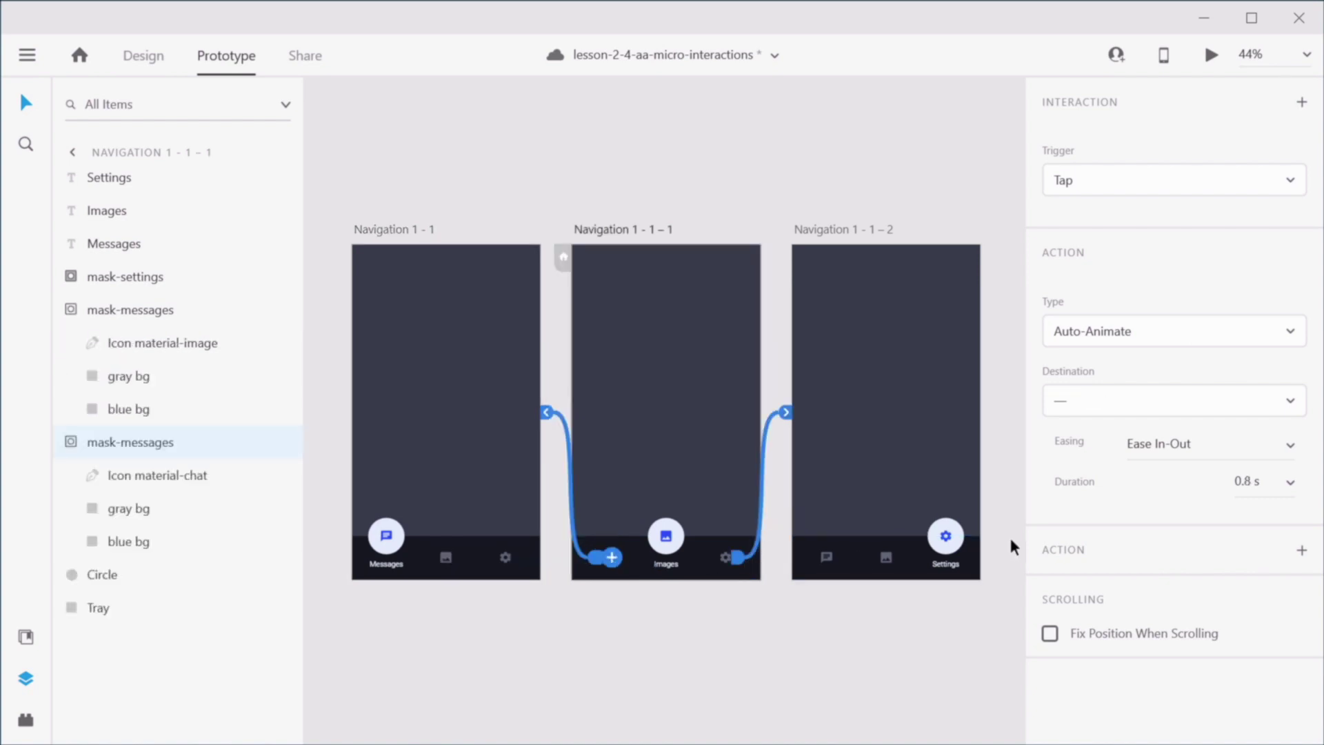
click(1289, 481)
click(1234, 394)
Step: Shorten the duration of both the chat and image icon interactions on Navigation 1 - 1 – 2
click(846, 551)
click(827, 557)
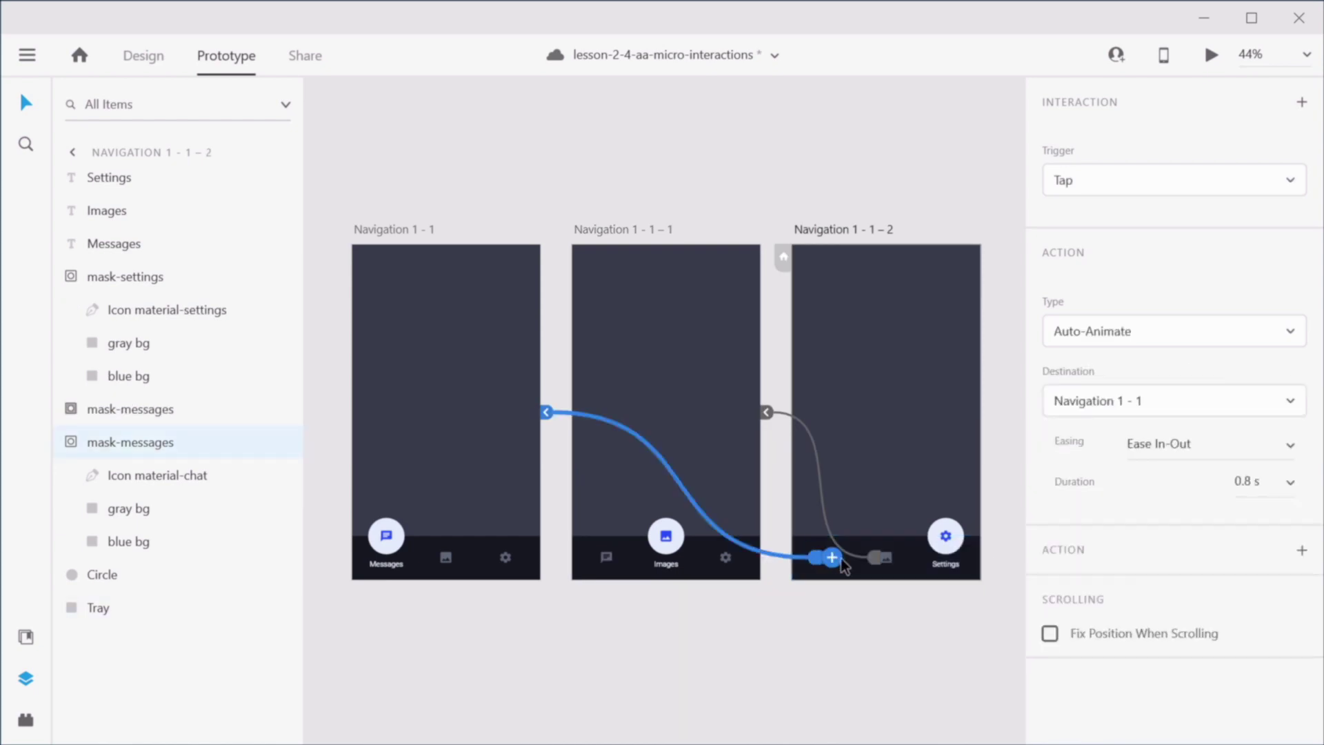
shift+click(871, 559)
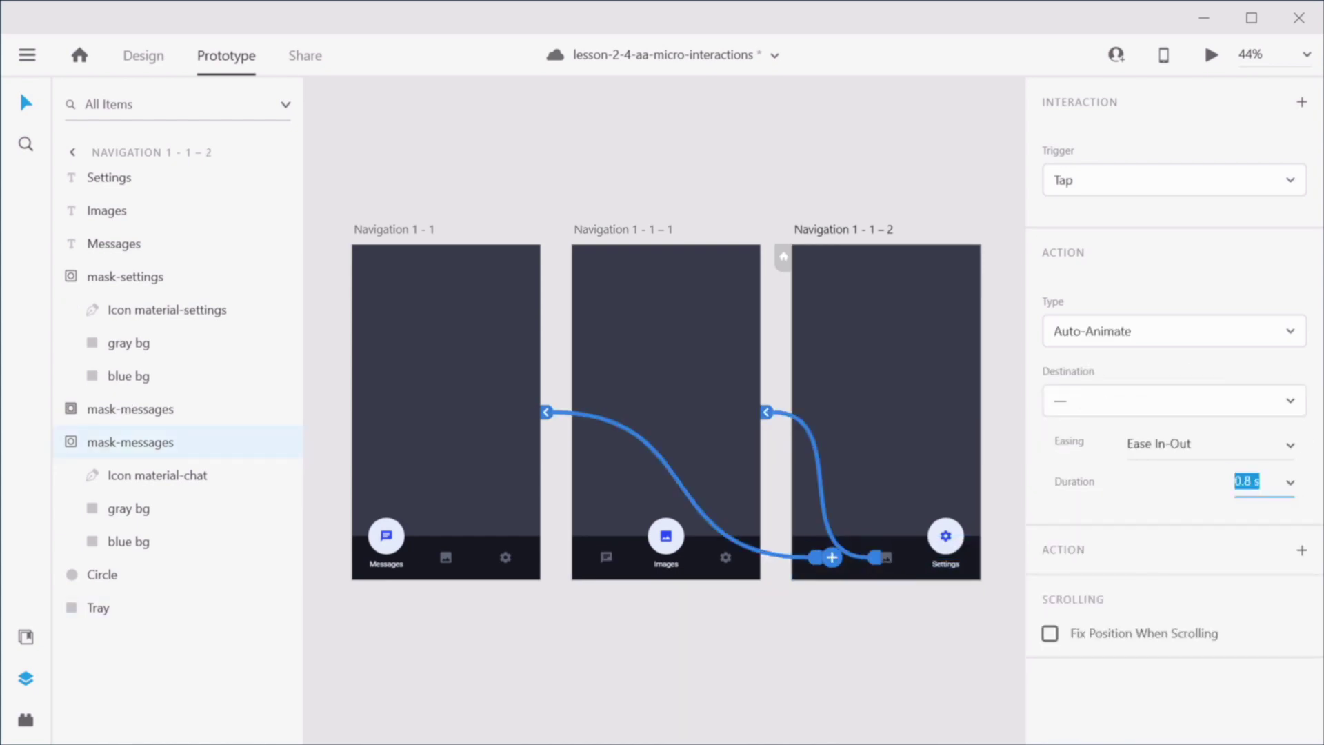
click(1286, 481)
click(1263, 443)
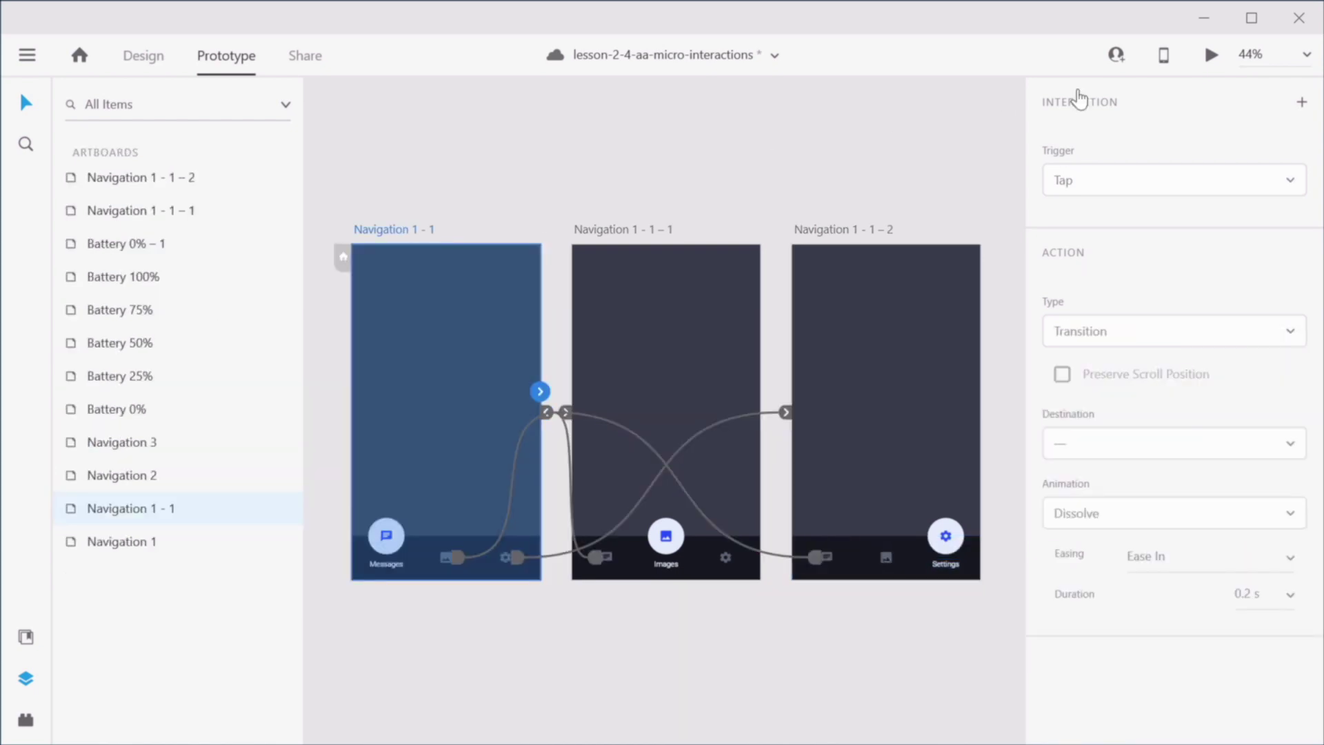
Step: Preview the prototype from Navigation 1 - 1 and test the Images, Settings and Messages transitions with the new durations
click(1212, 55)
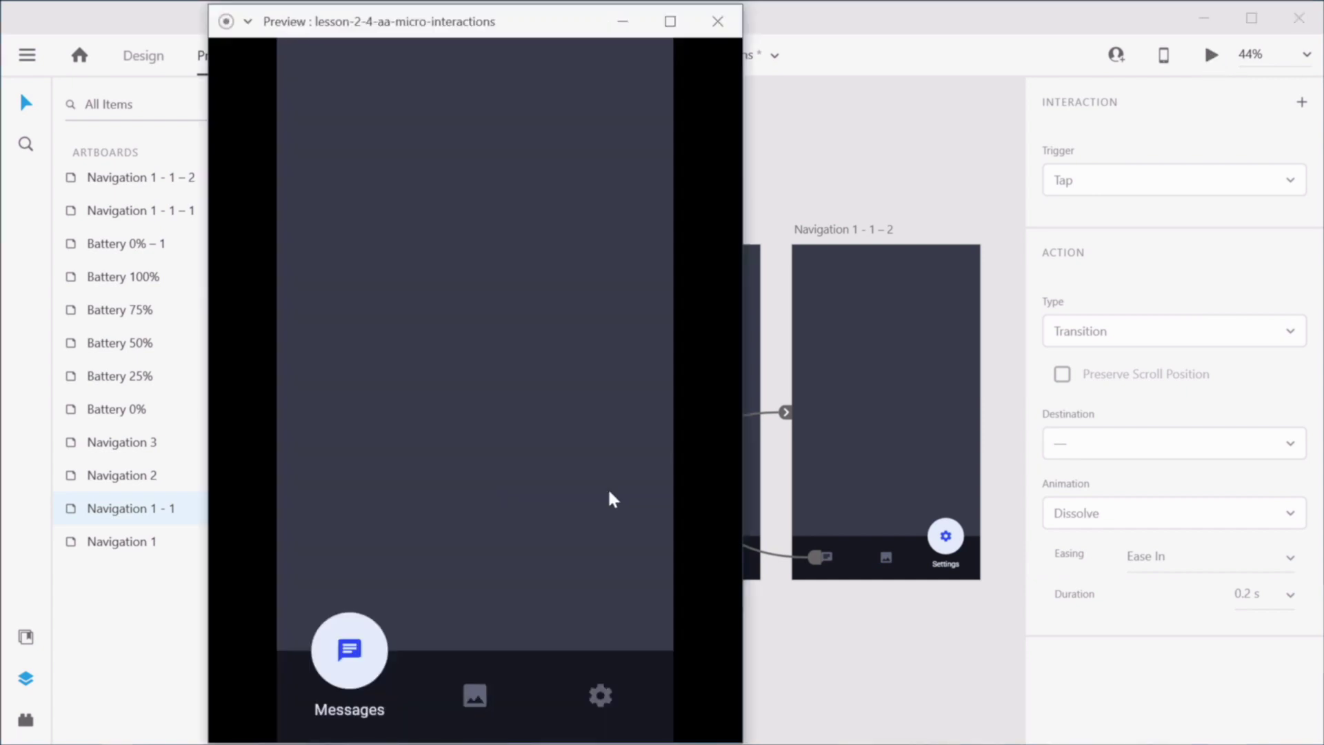
click(476, 696)
click(600, 695)
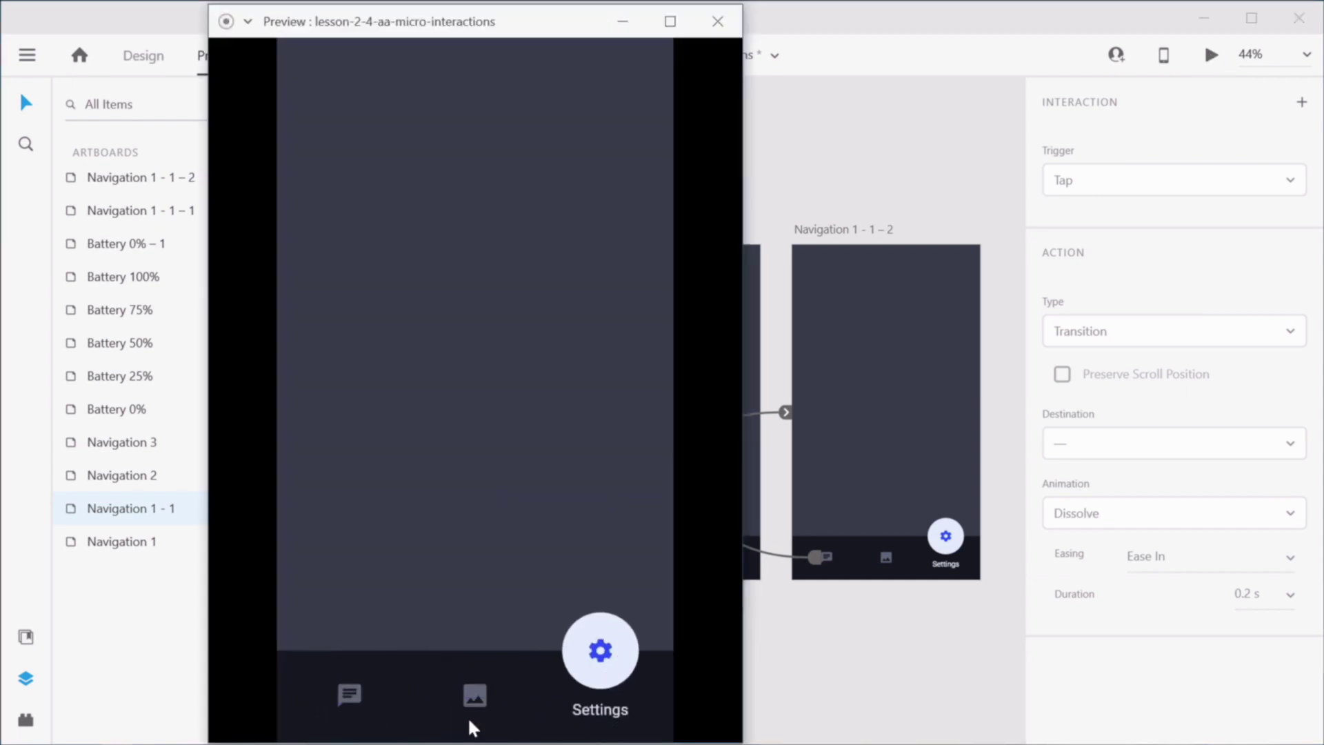
click(475, 691)
click(349, 695)
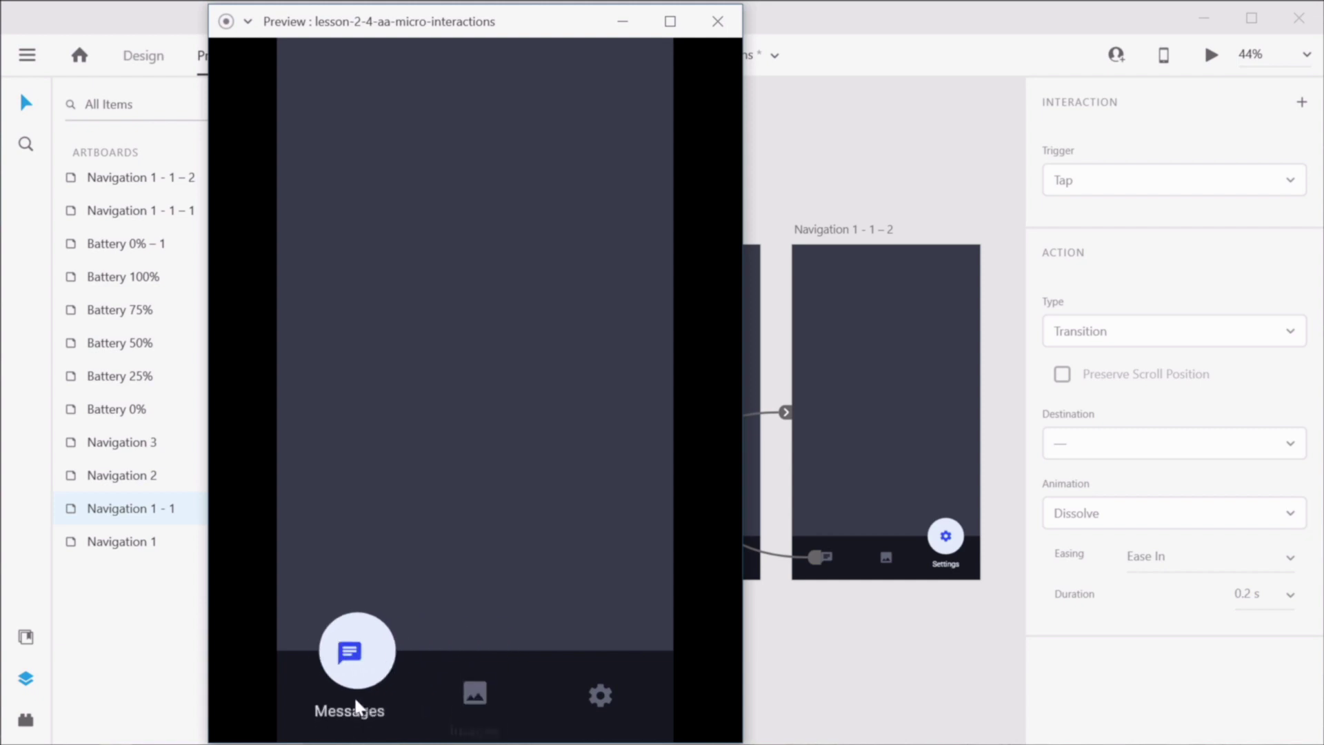
click(475, 694)
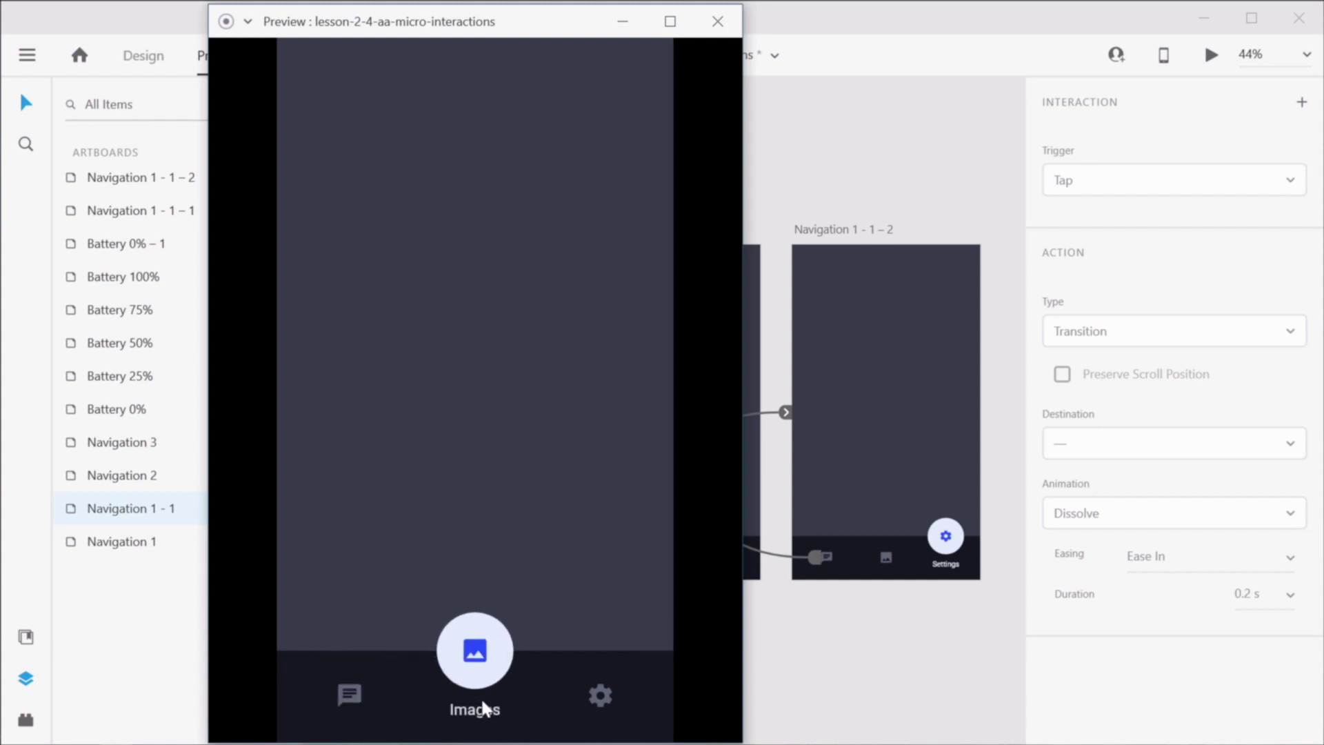
click(601, 695)
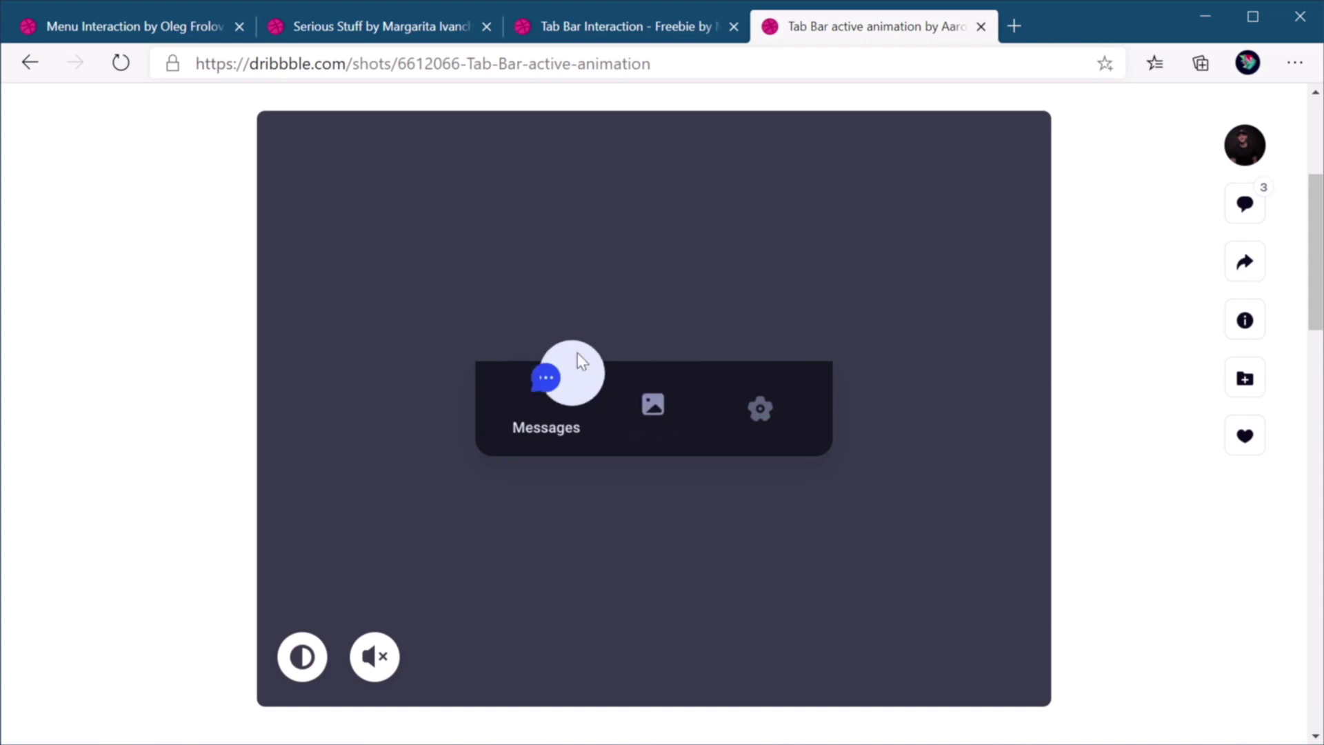
Step: Switch to the browser and examine the reference animation in the Dribbble shot Tab Bar active animation
scroll(508, 319, up, 5)
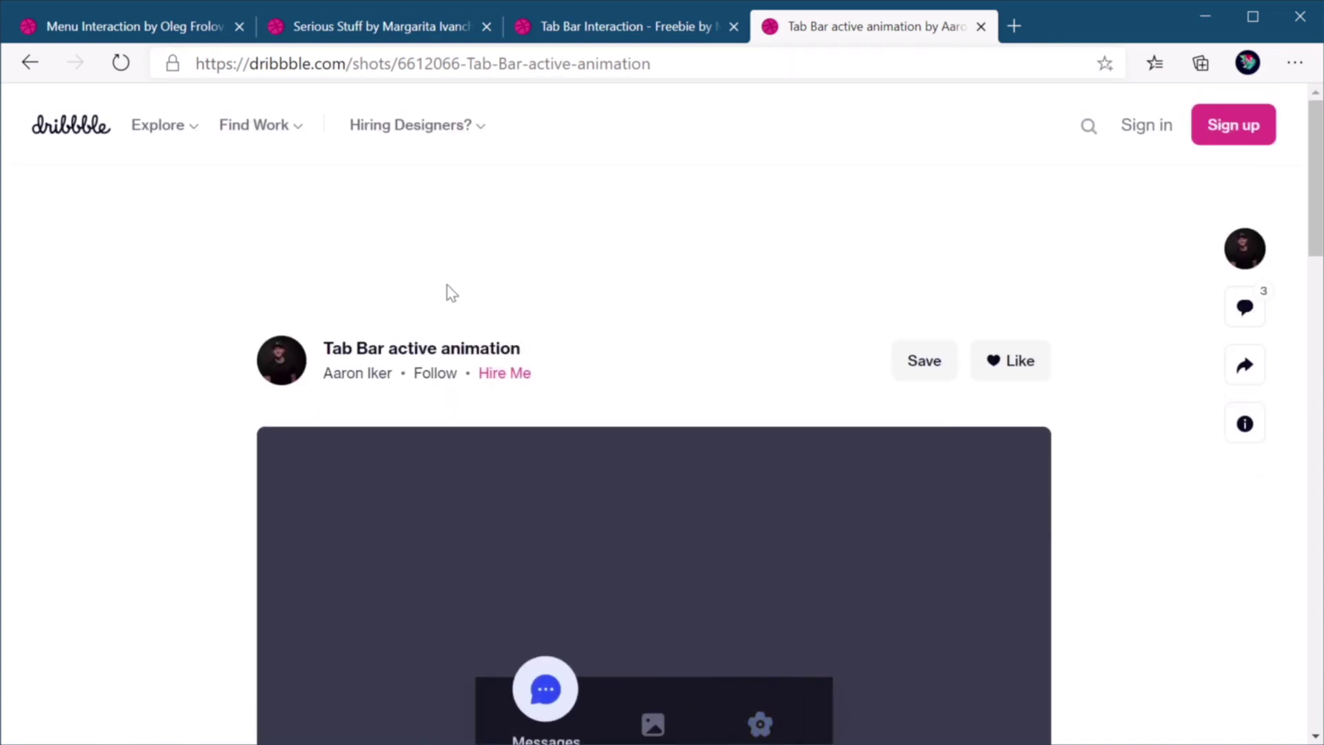
scroll(808, 530, down, 10)
scroll(804, 526, up, 5)
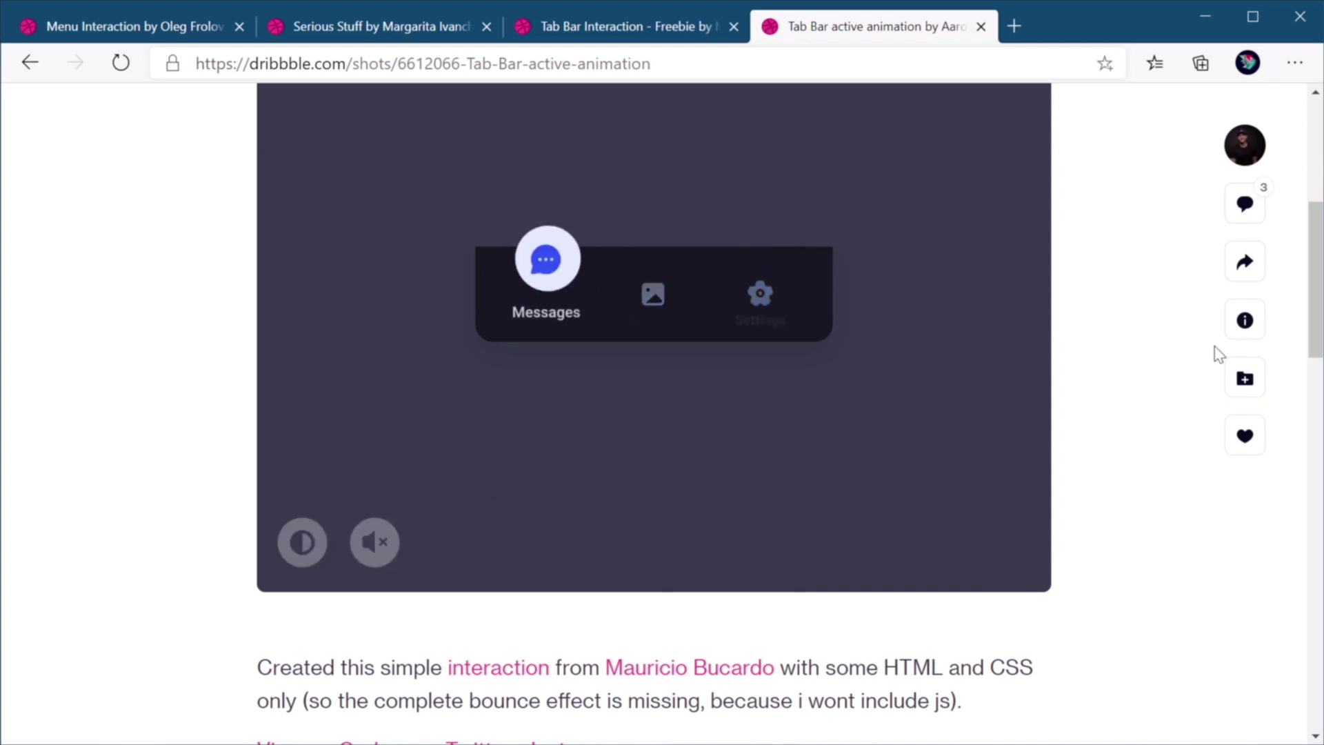
scroll(800, 379, up, 2)
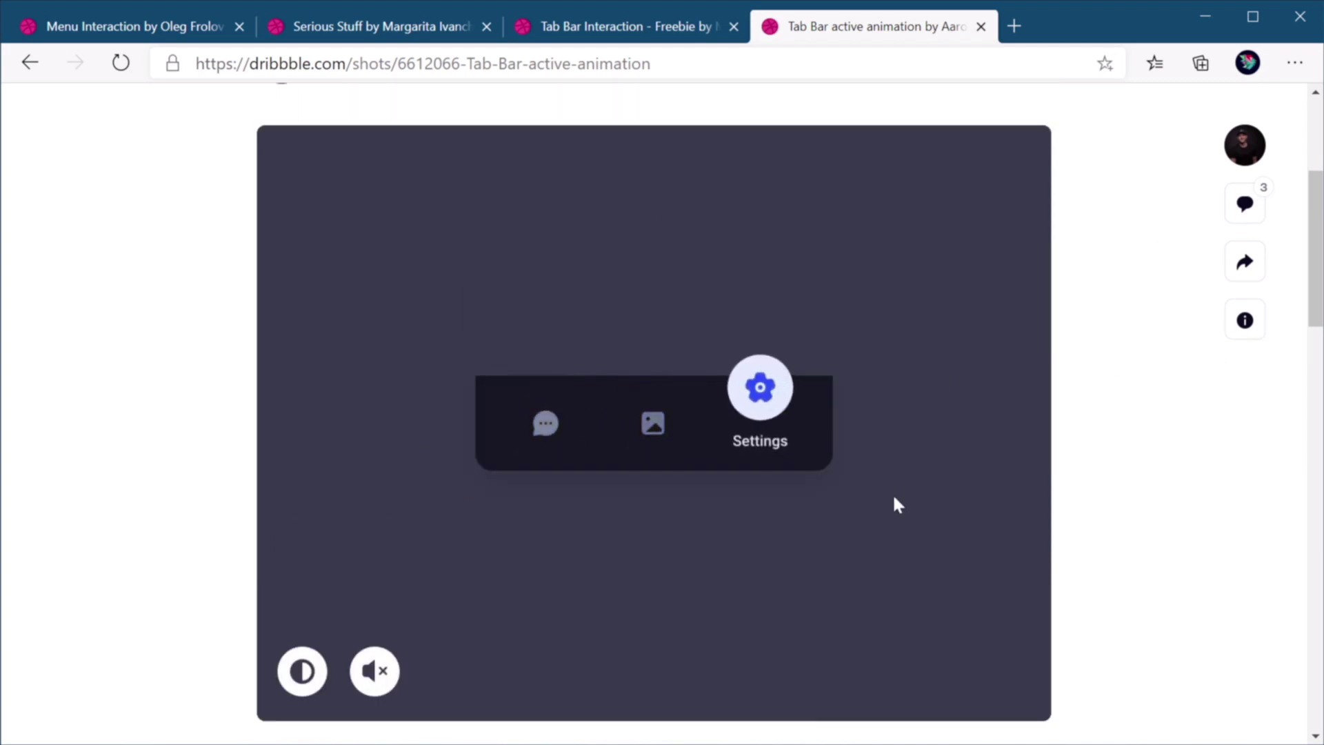
Step: Switch back to the prototype preview and cycle through Images, Messages and Settings to compare the transitions with the reference
key(alt+Tab)
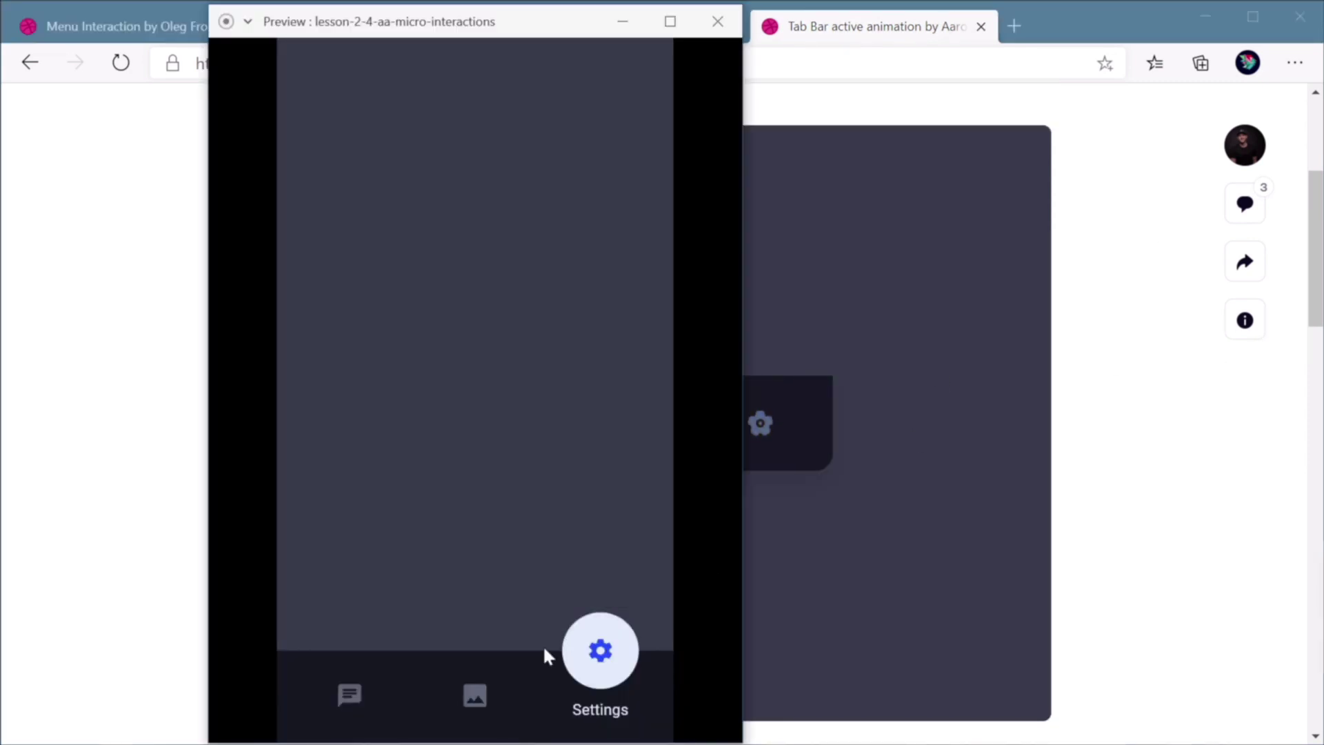
click(474, 698)
click(349, 696)
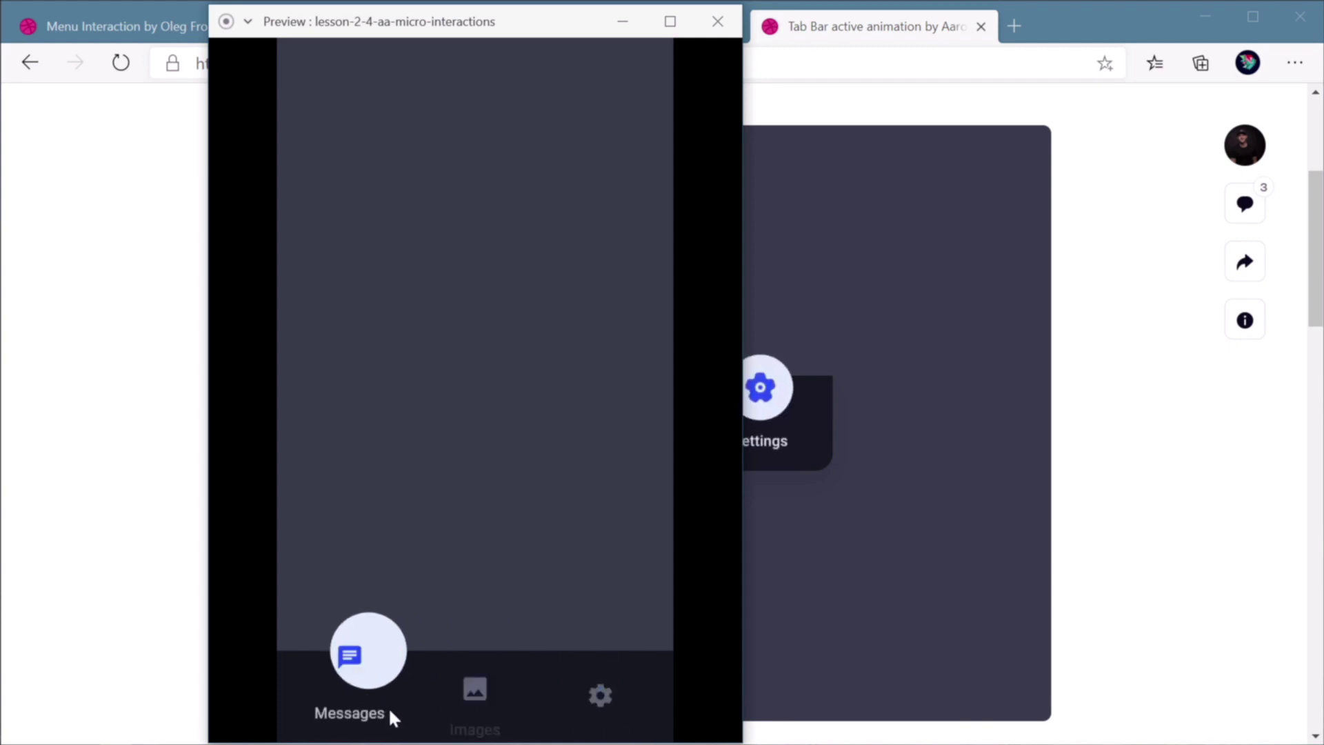
click(491, 700)
click(596, 698)
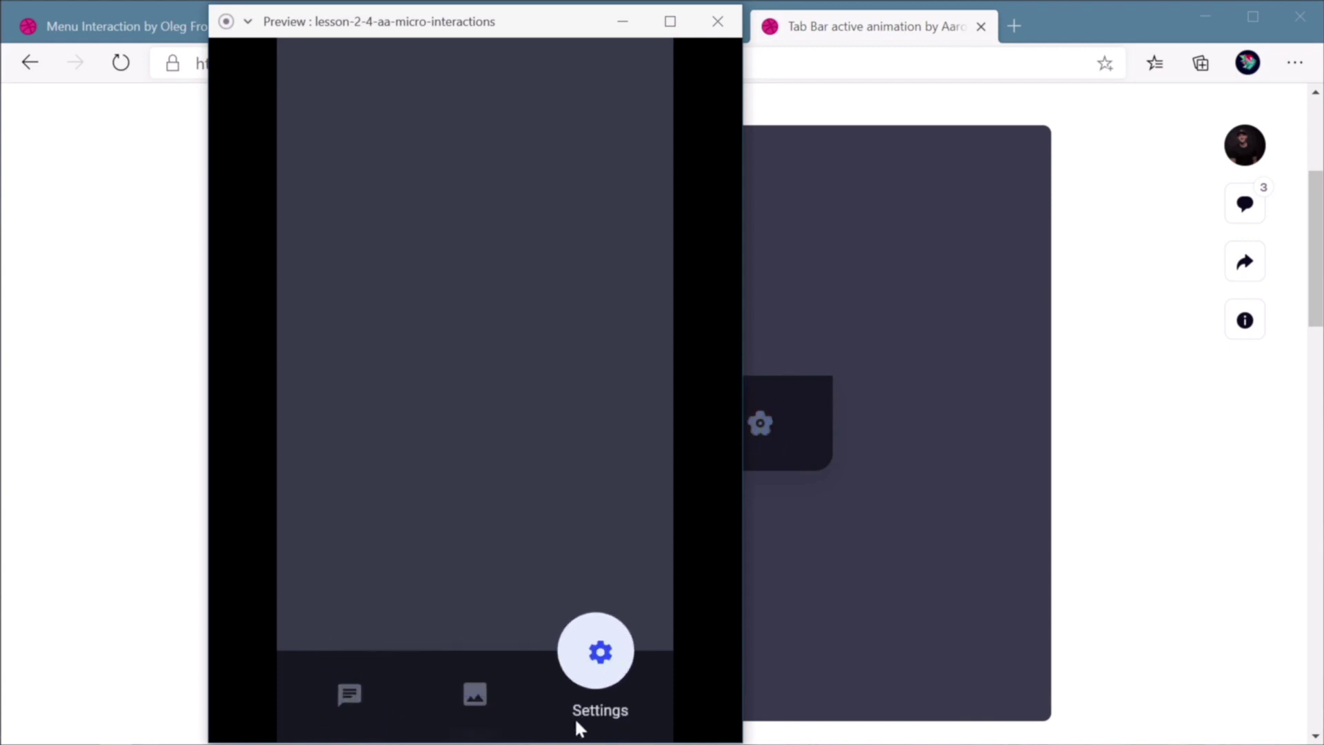
click(478, 698)
click(380, 714)
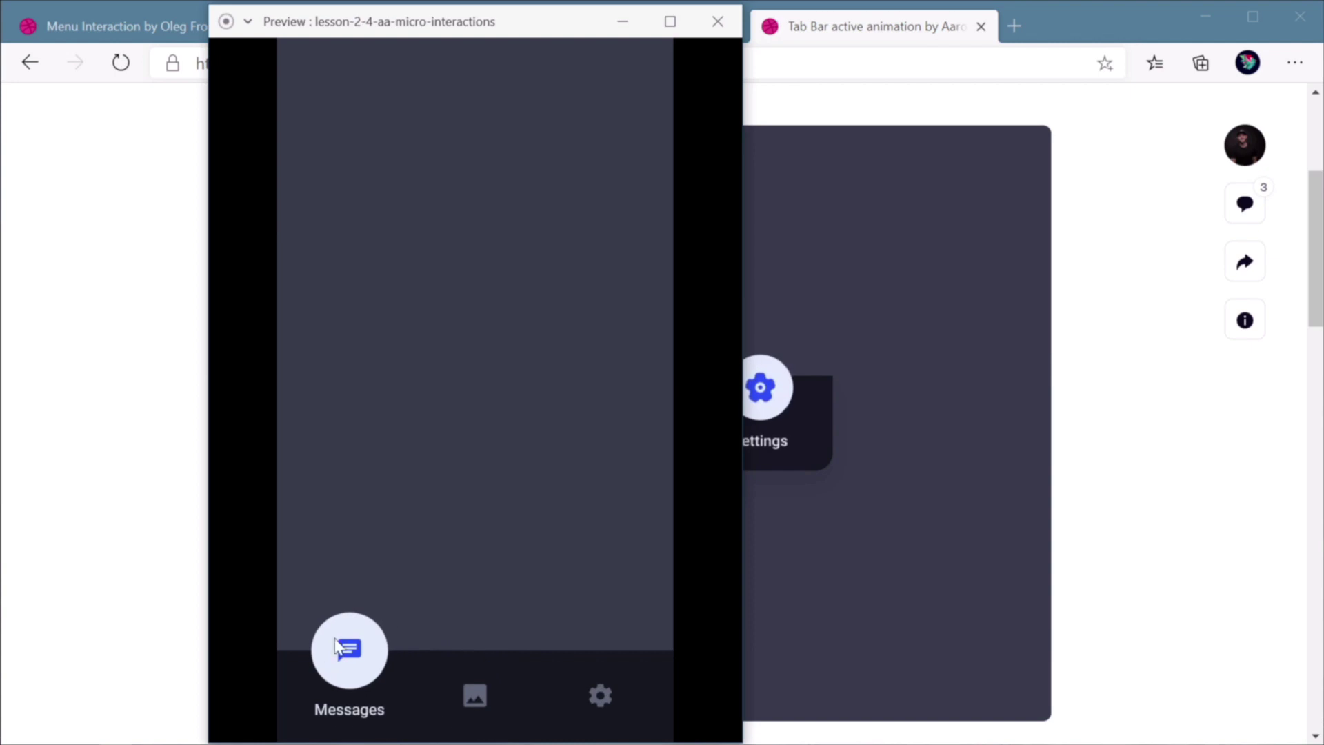
click(470, 701)
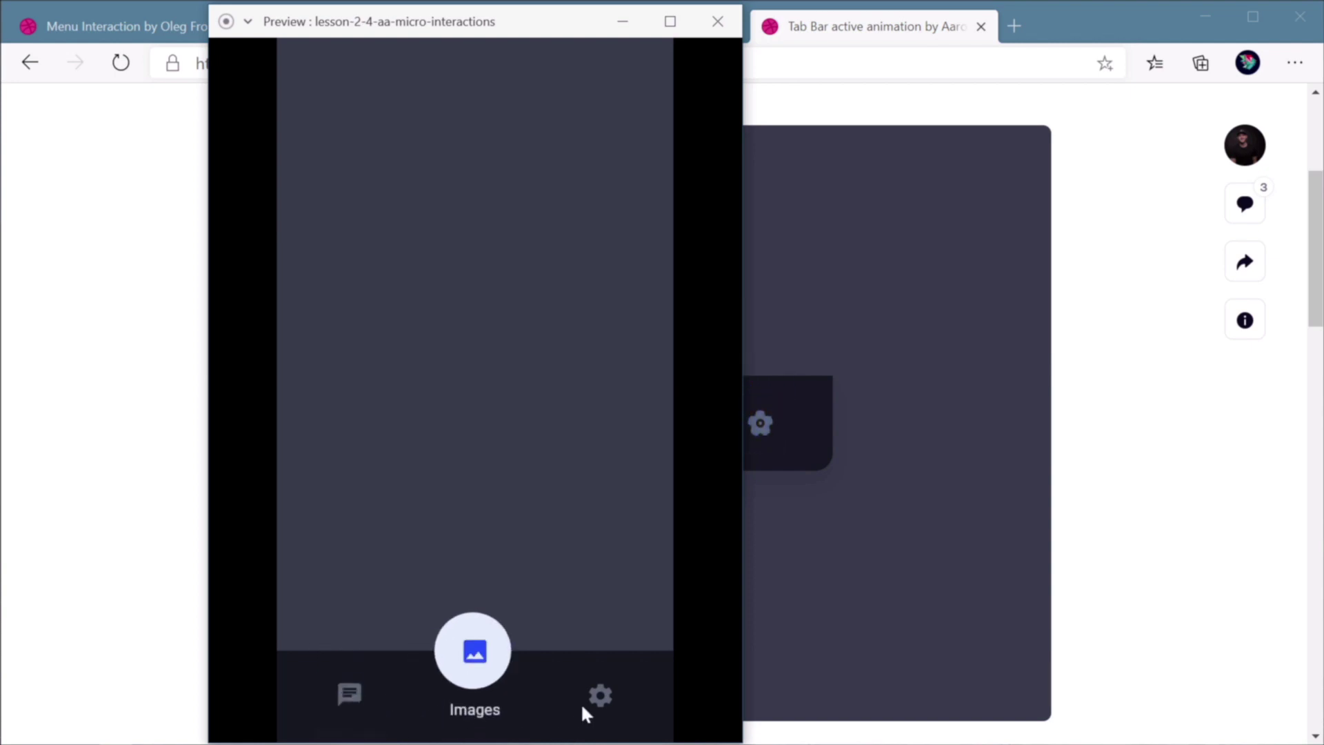
click(597, 697)
click(350, 695)
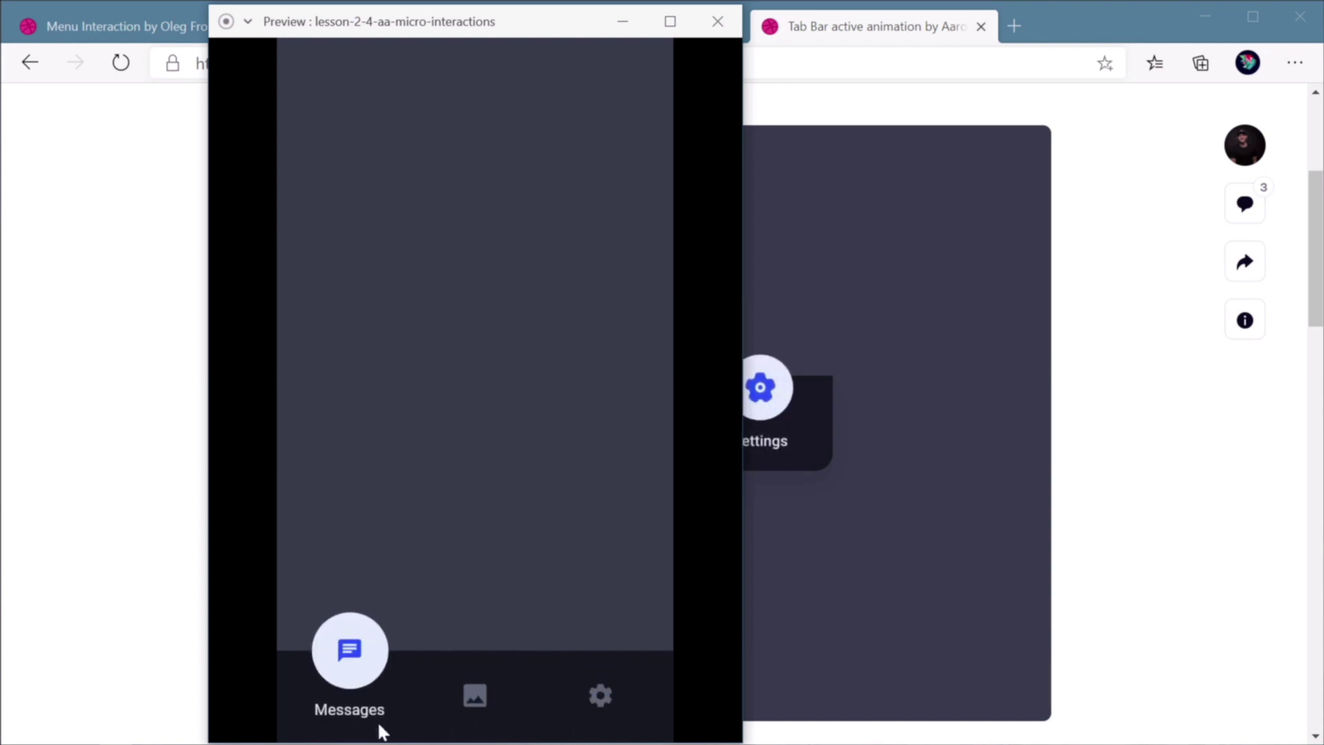
click(475, 695)
click(600, 698)
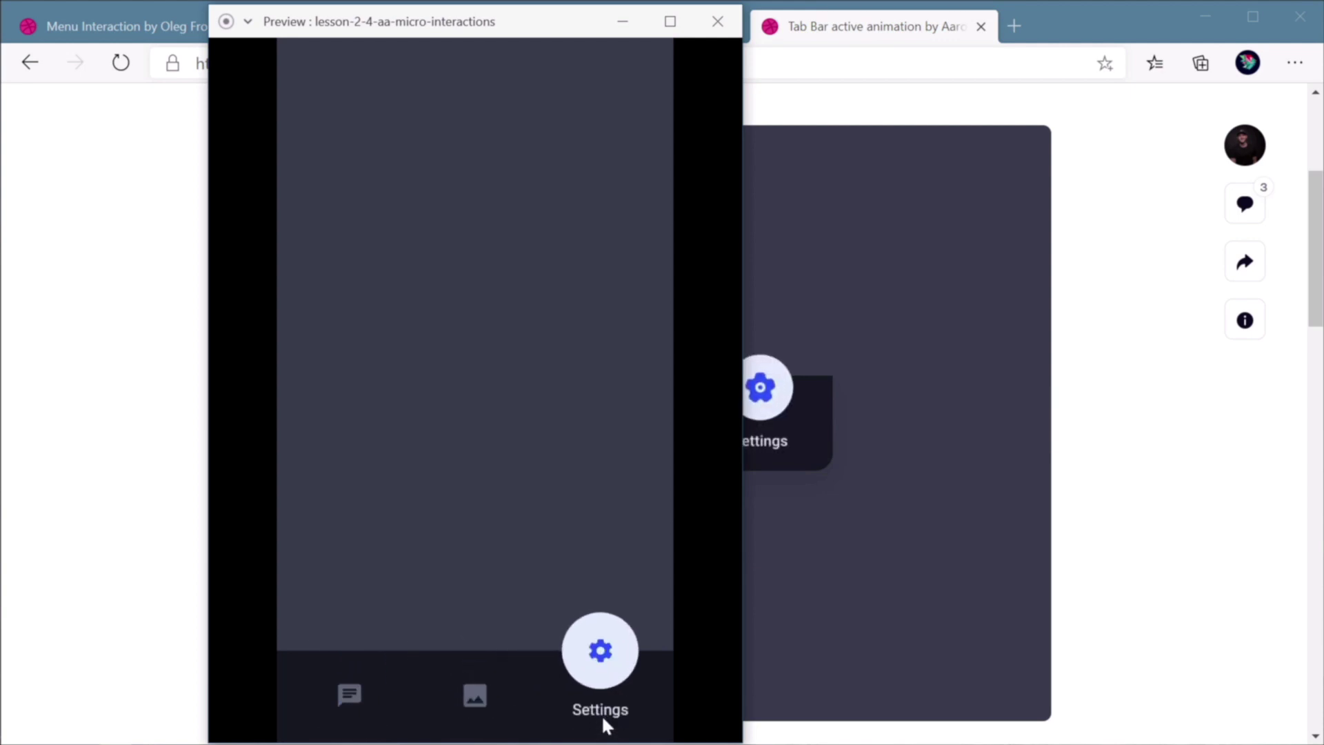
click(360, 714)
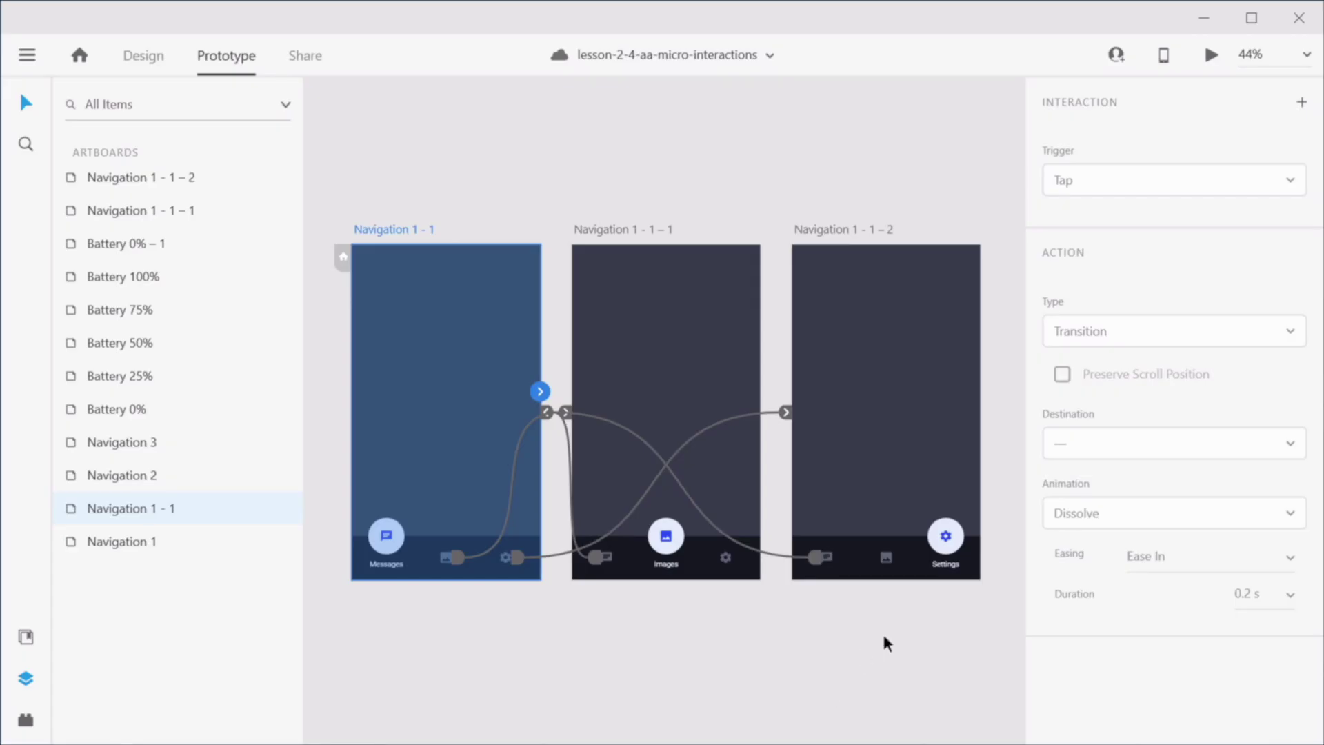
Step: Set the duration of the image icon's Auto-Animate interaction on Navigation 1 - 1 to 5 s
click(880, 648)
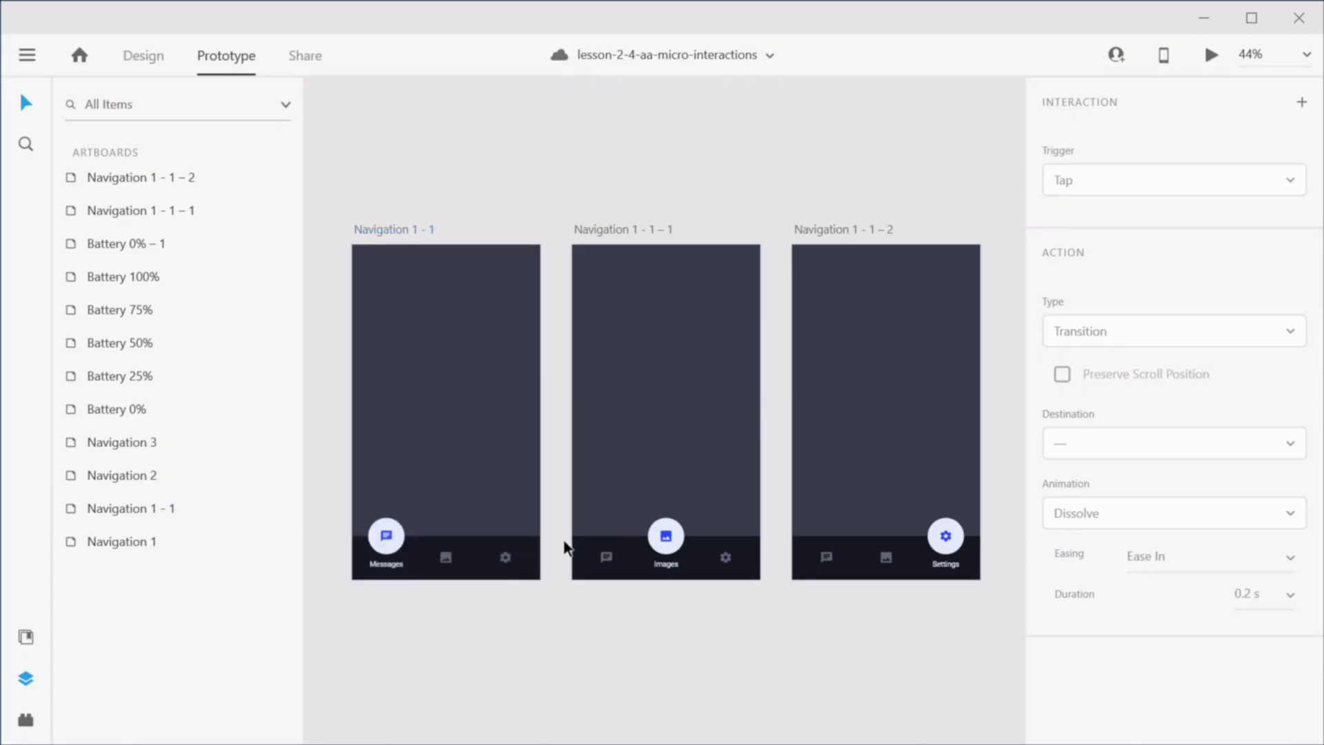
scroll(438, 535, up, 5)
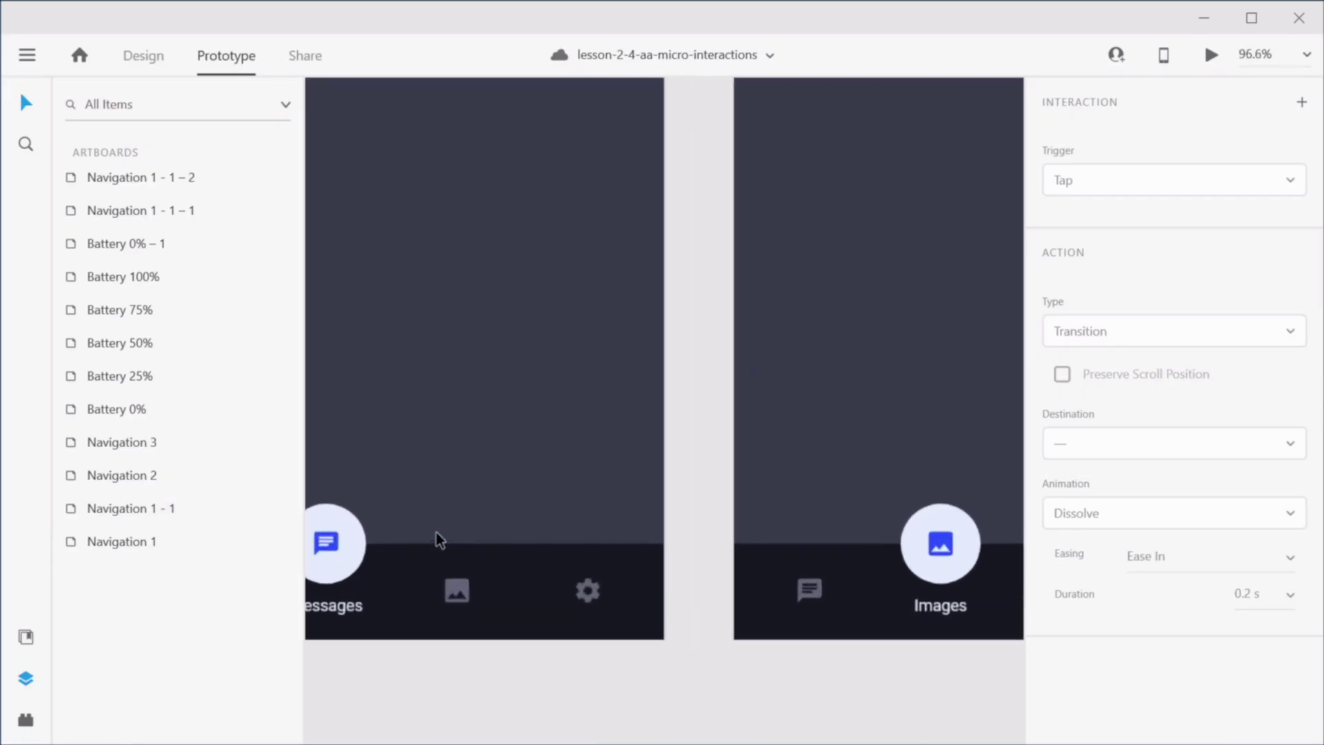
click(454, 489)
click(474, 590)
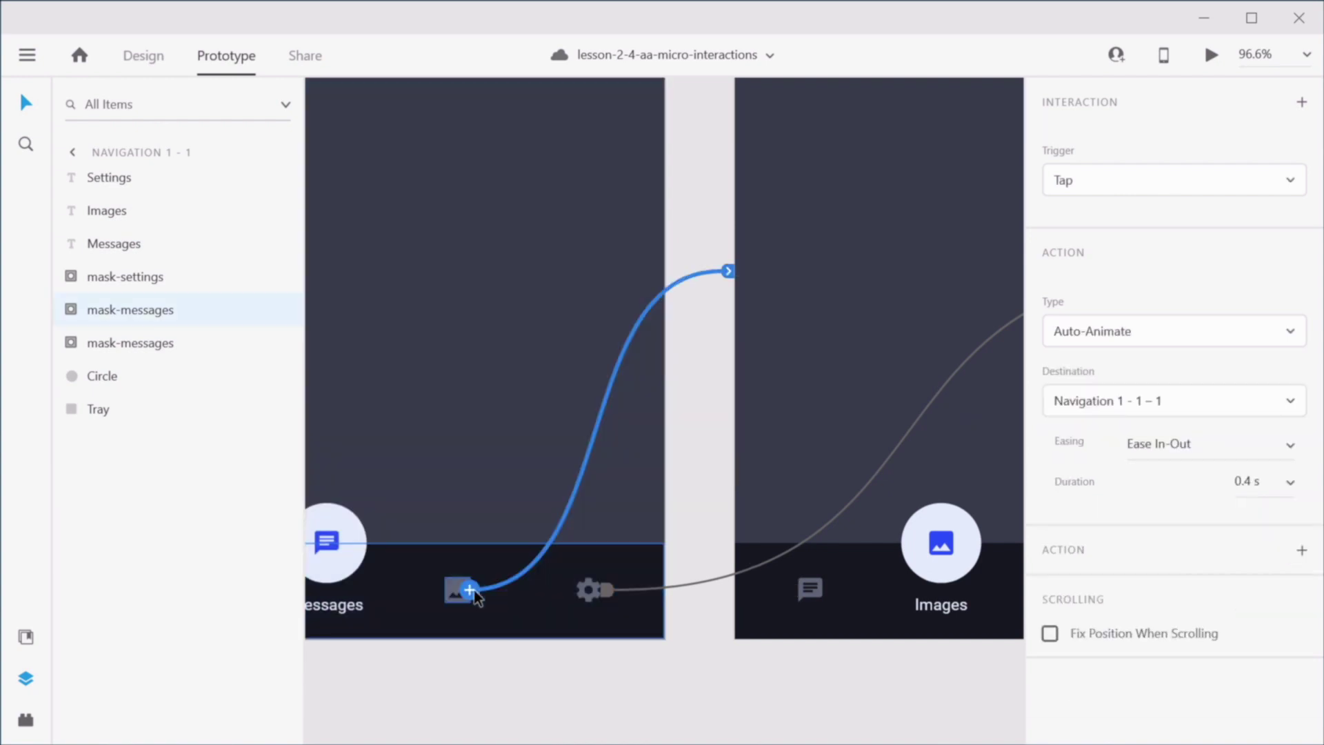
drag(1234, 481, 1270, 484)
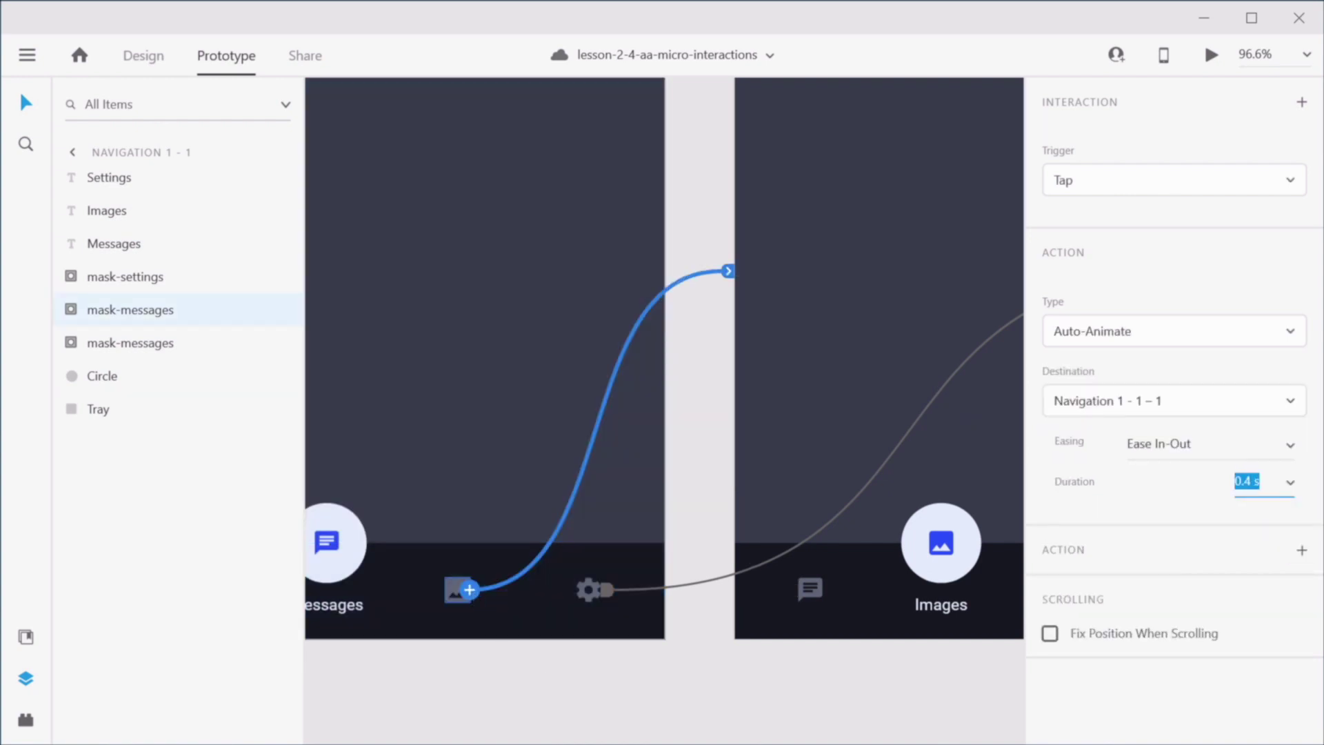
text(5)
key(Return)
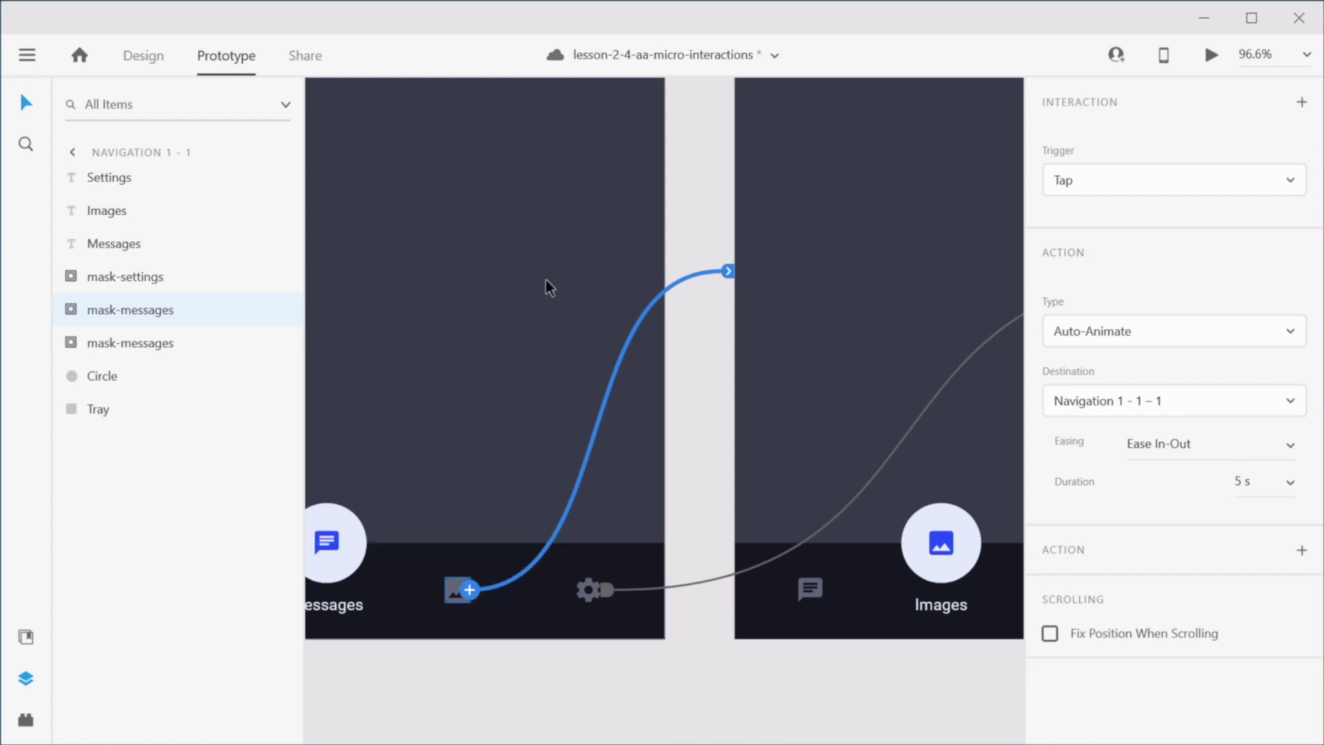
Step: Preview the prototype from Navigation 1 - 1 and play the slowed transition from Messages to Images
scroll(551, 284, up, 5)
scroll(726, 393, left, 2)
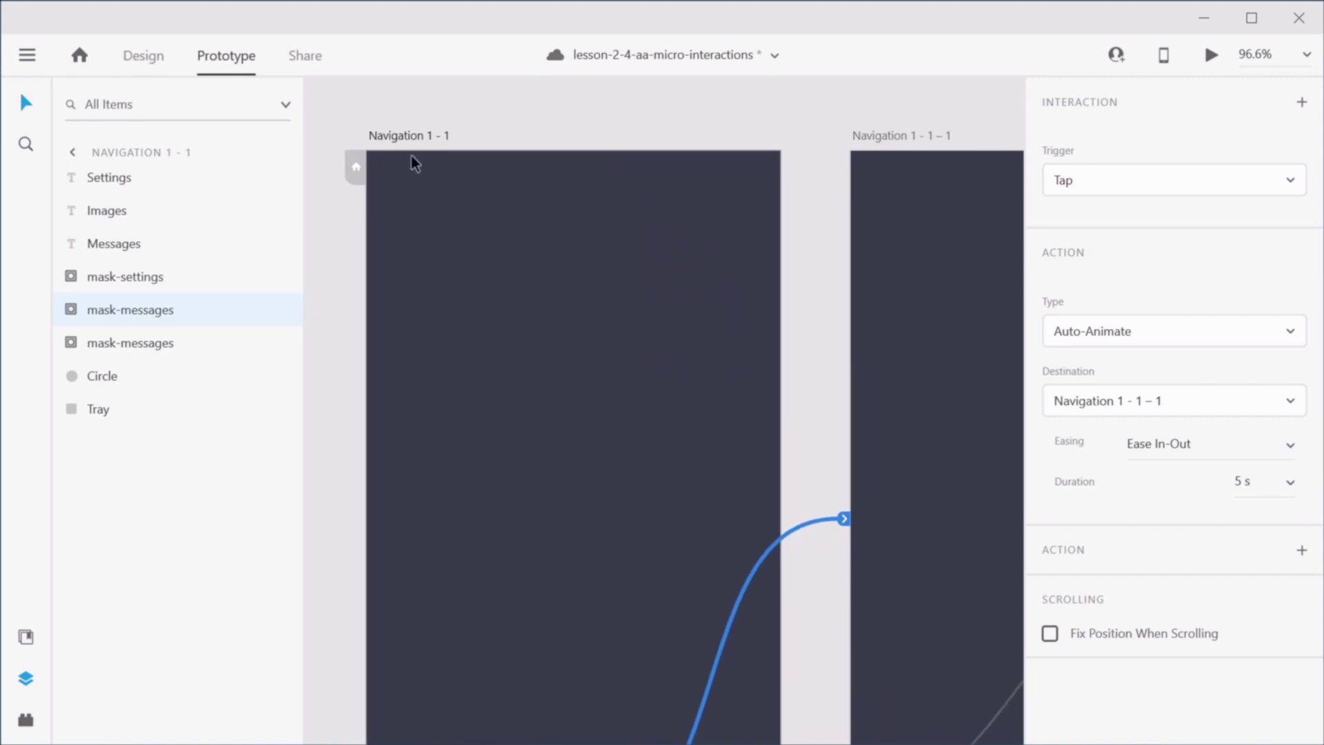
click(635, 140)
click(489, 153)
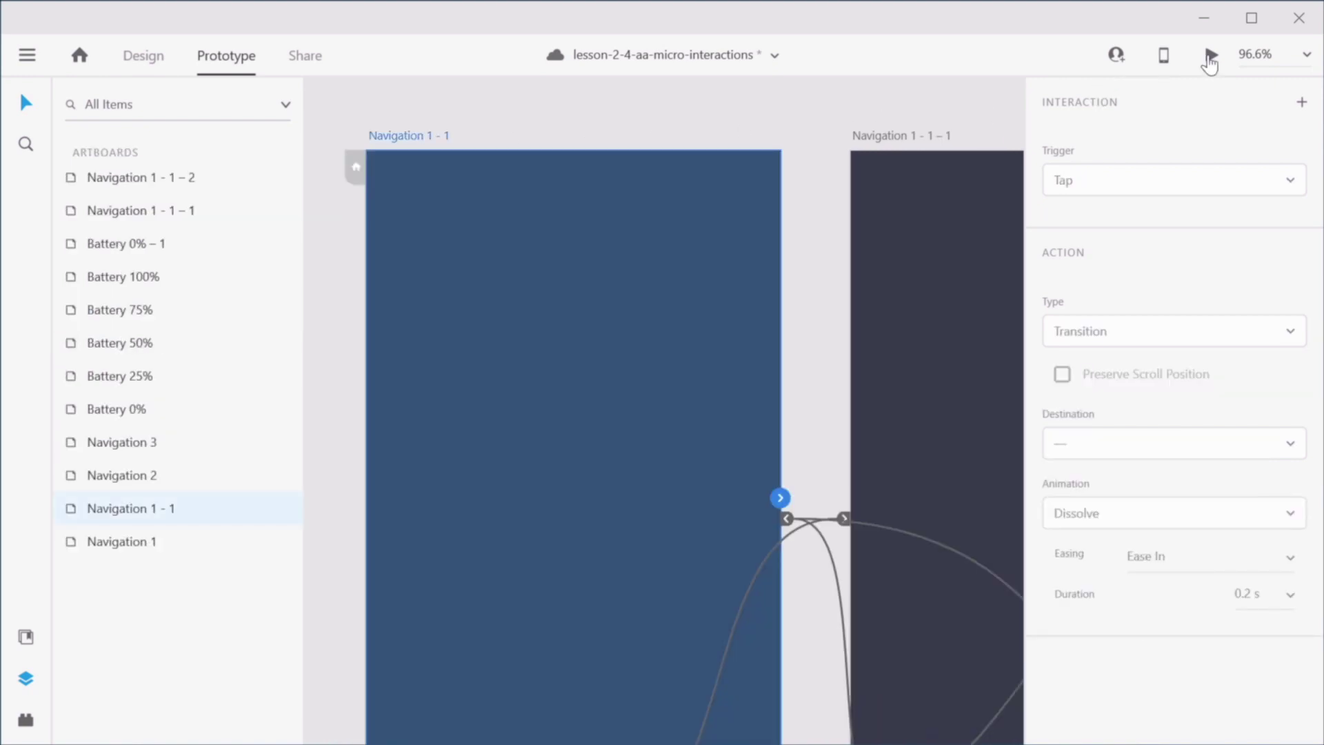
click(1211, 55)
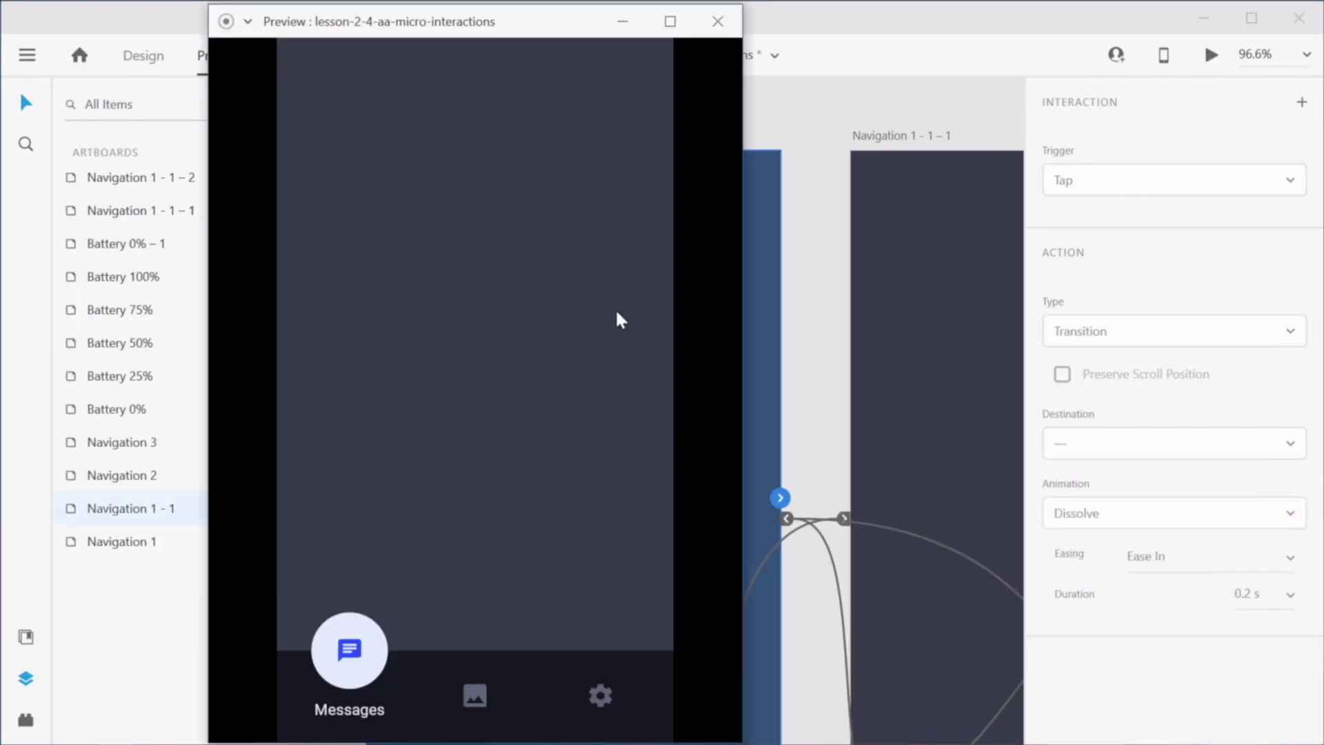
click(484, 689)
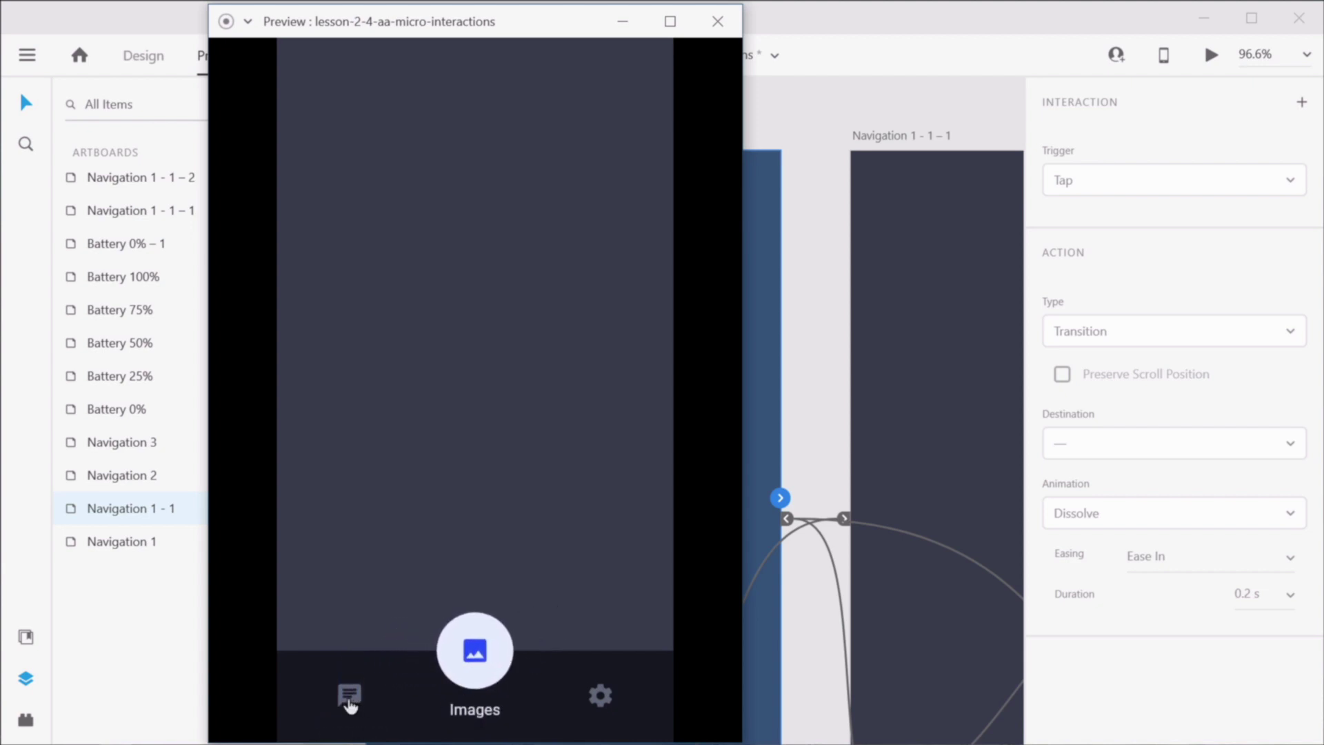
Step: Alternate between Messages and Images in the preview to examine how the circle, icons and labels animate
click(350, 696)
click(481, 696)
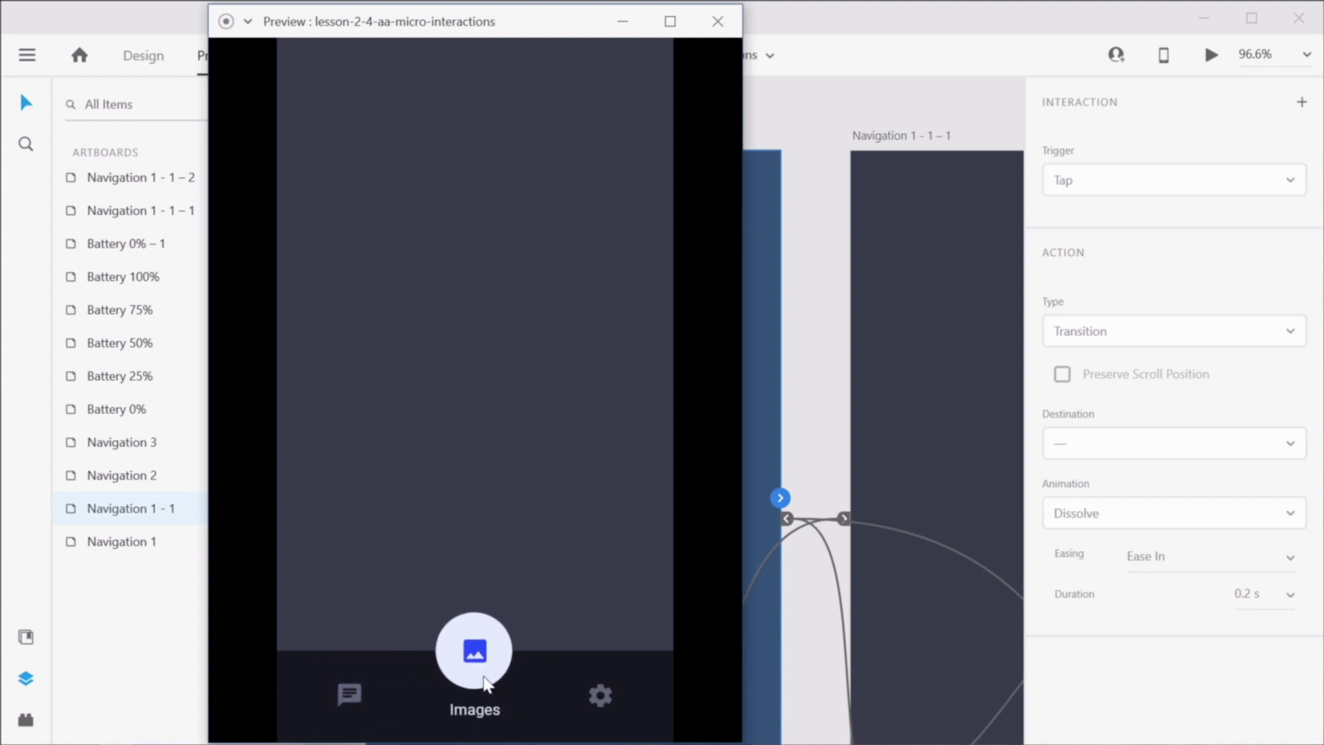
click(353, 696)
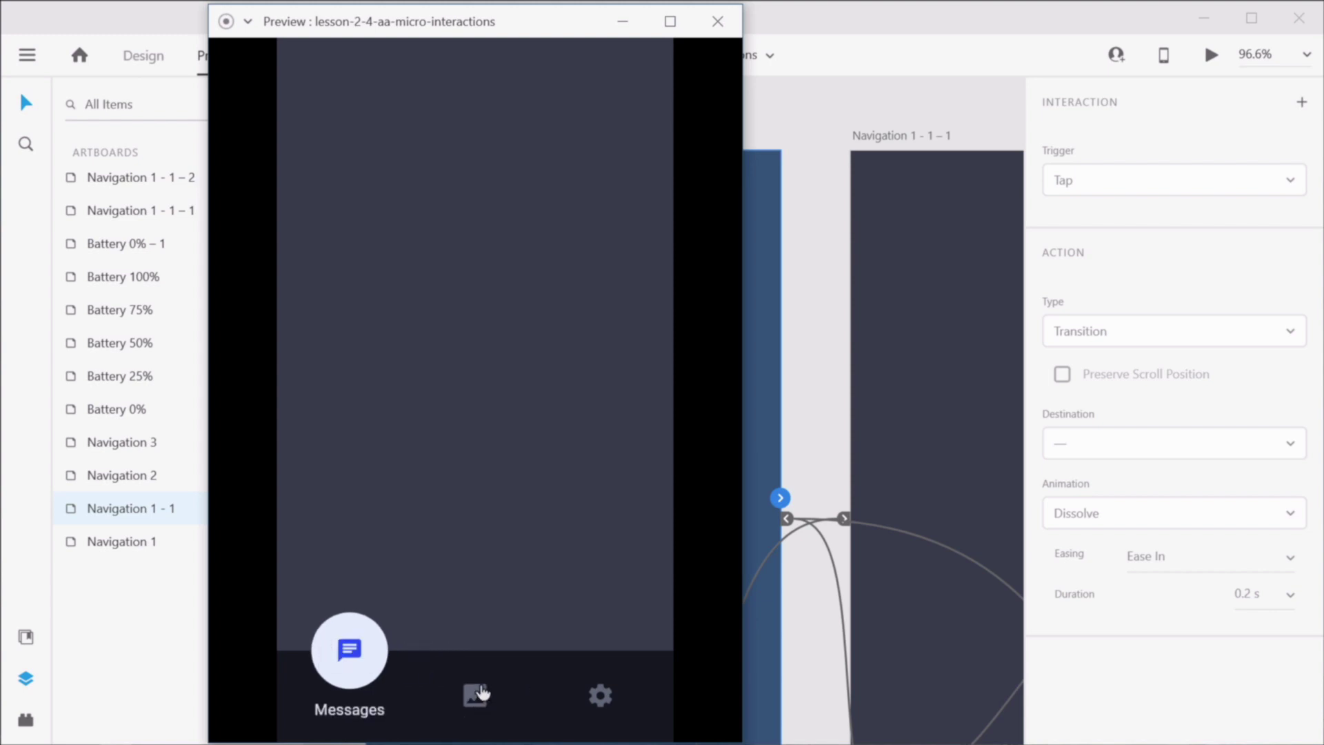
click(482, 692)
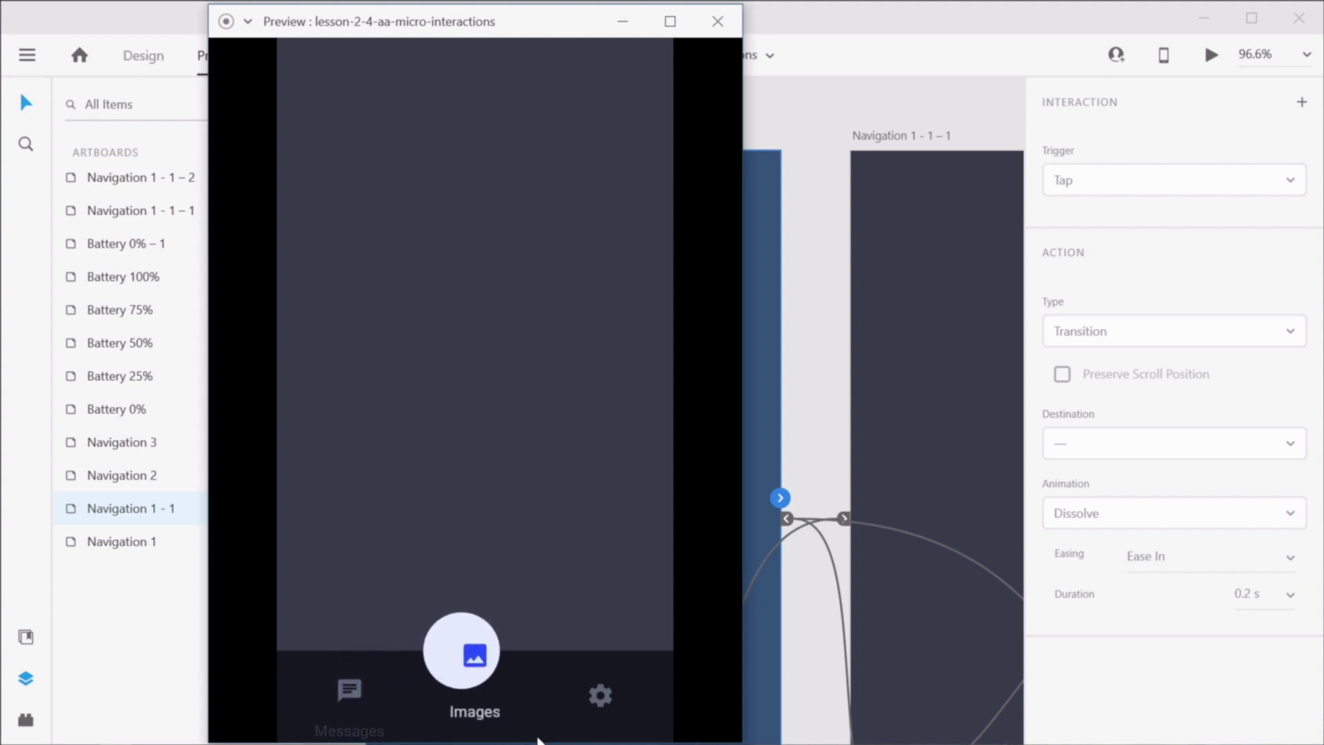
click(357, 706)
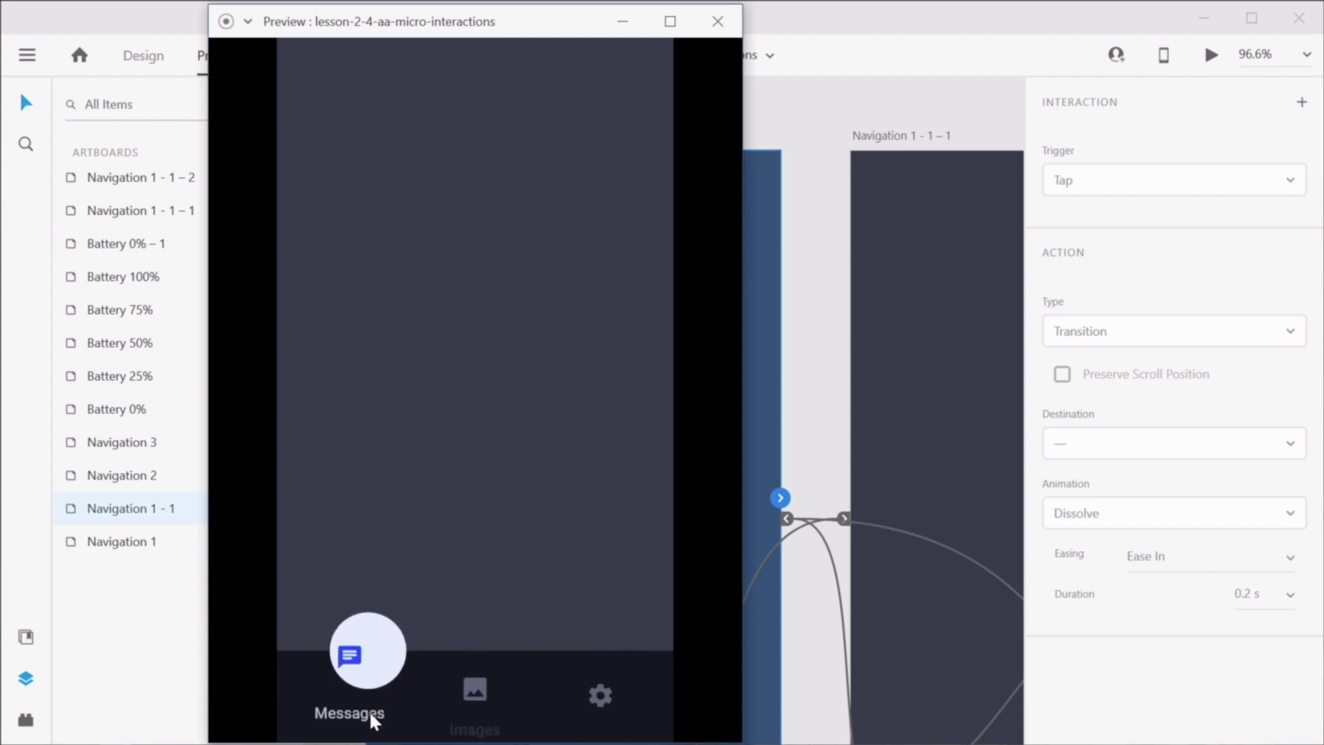
click(469, 688)
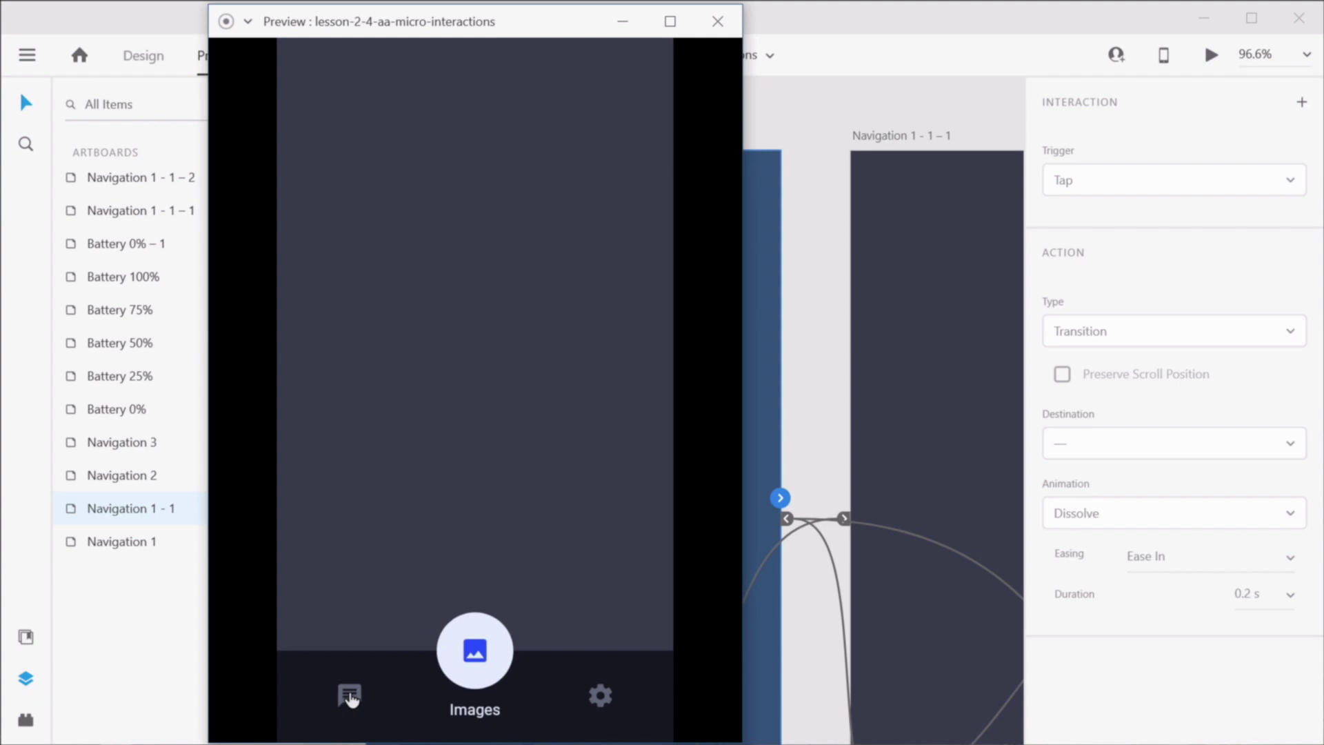
Step: Return to design mode and shrink the green level in the Battery 0% – 1 artboard to height 1 with 0% opacity
click(748, 168)
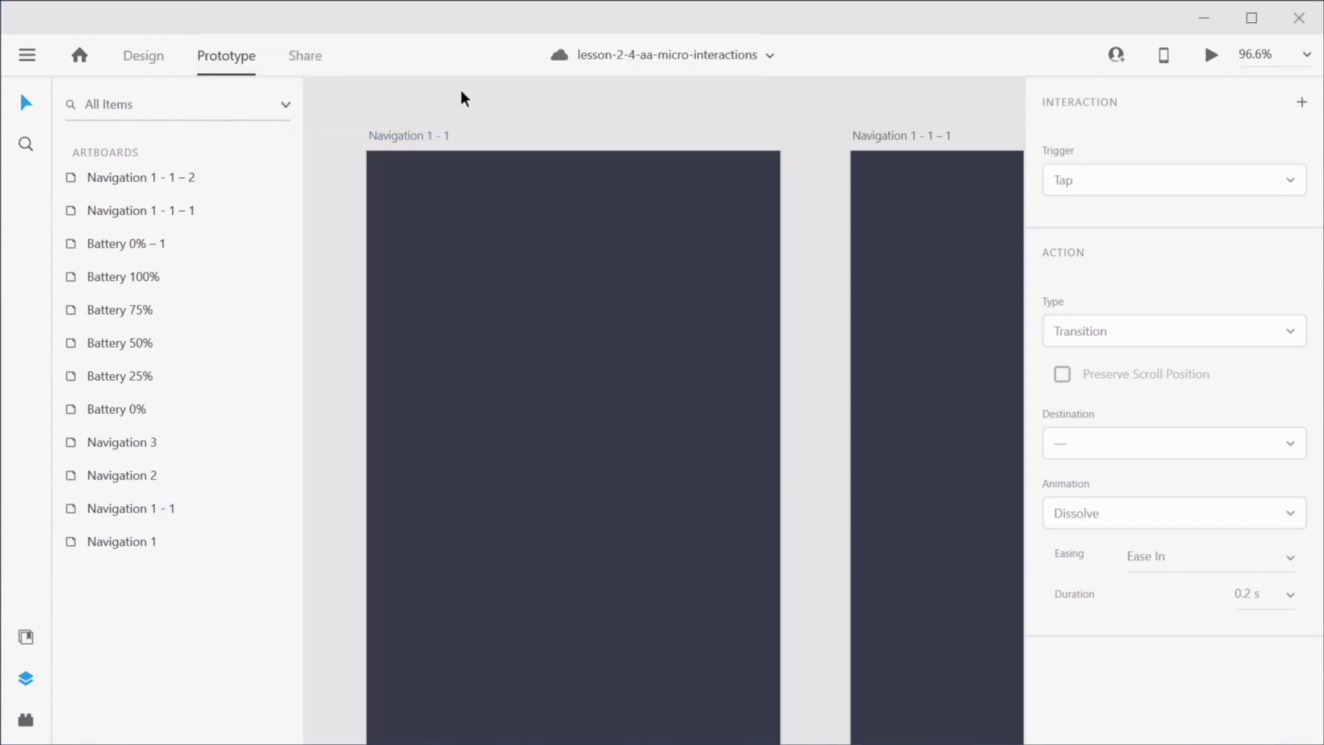
click(131, 66)
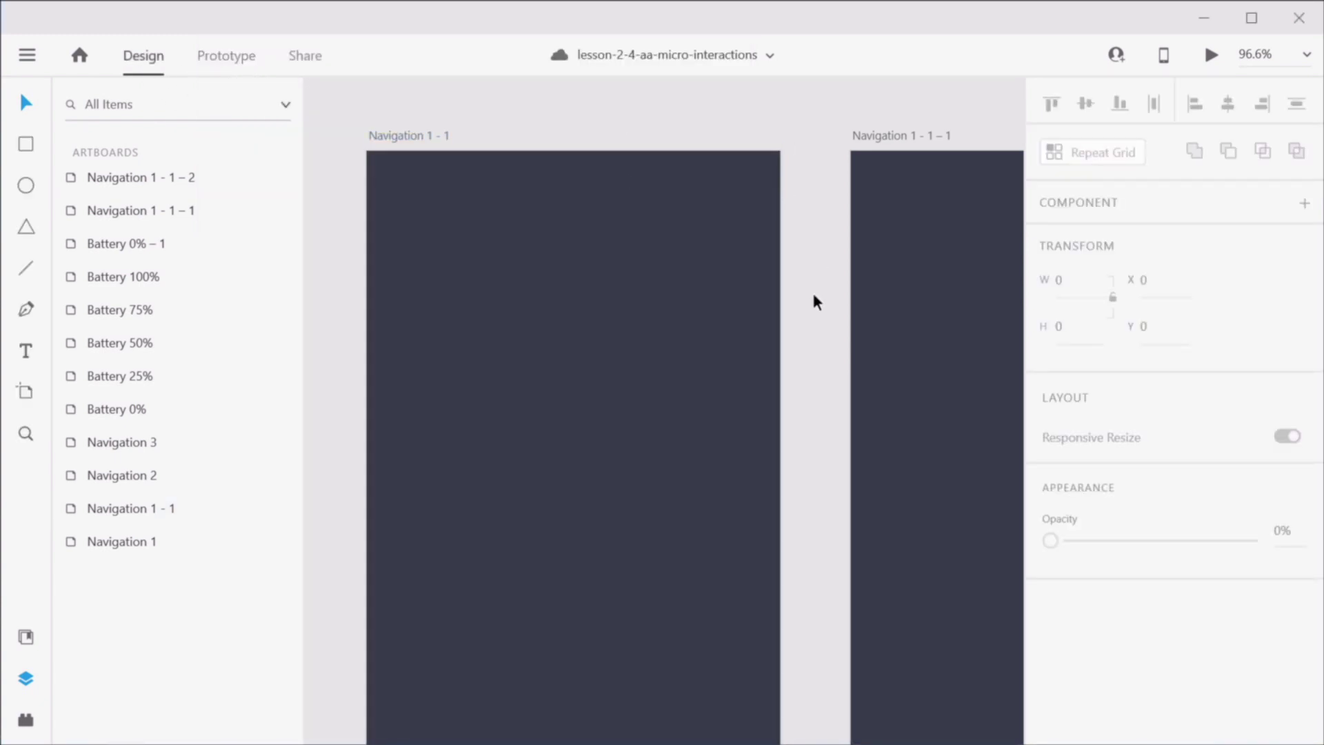
scroll(800, 412, down, 5)
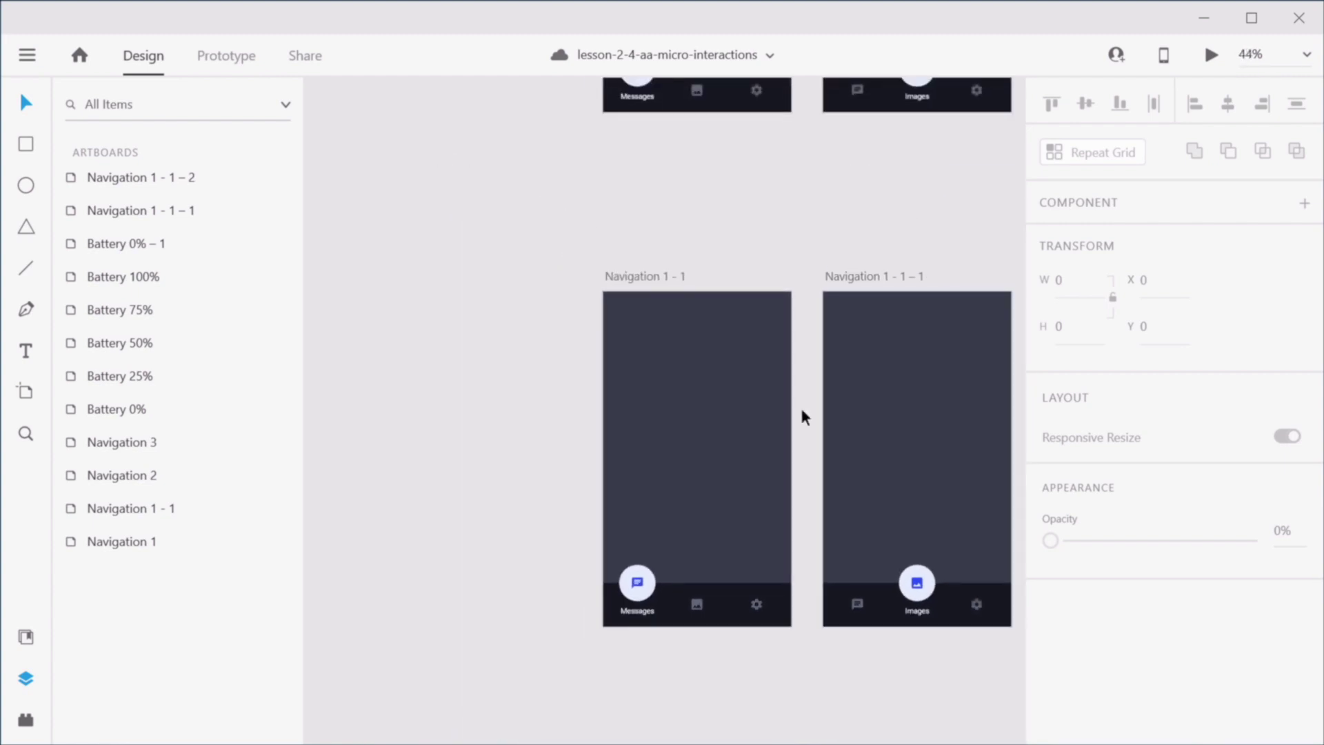
drag(802, 410, 604, 342)
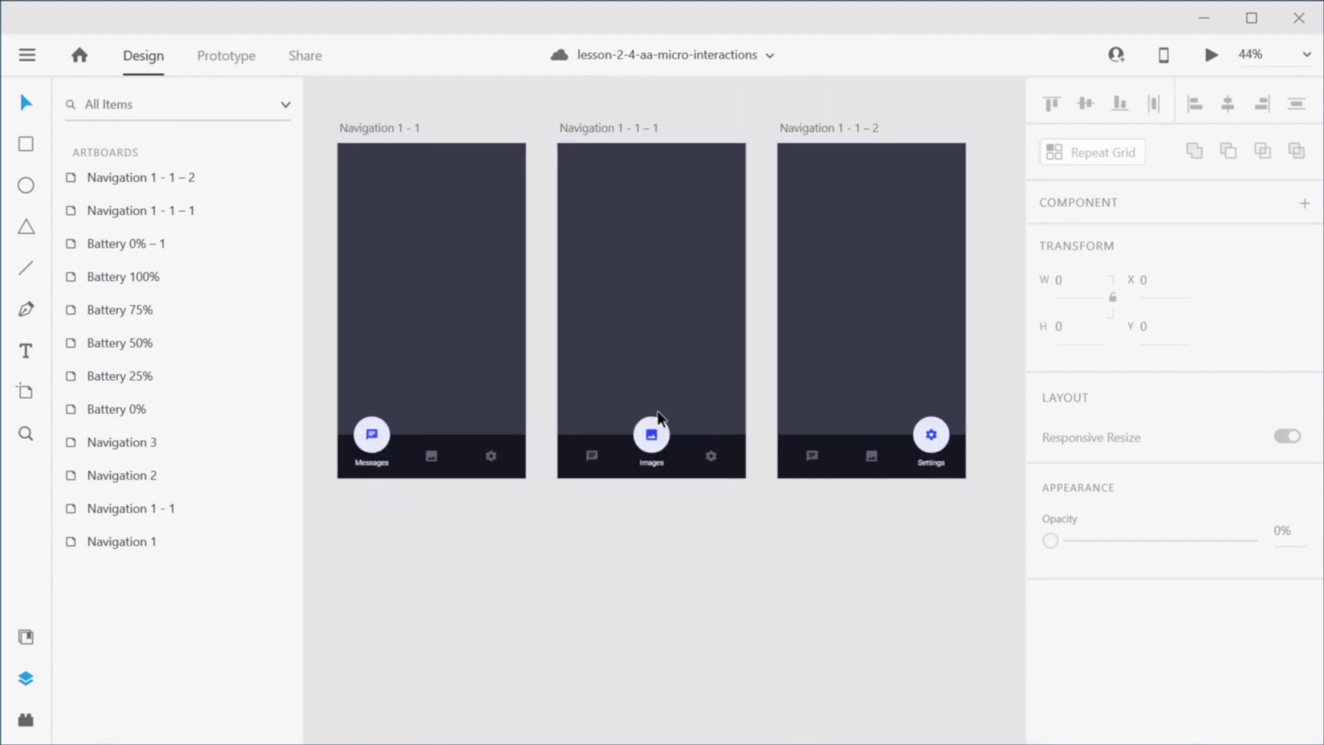
drag(894, 353, 511, 347)
drag(868, 371, 500, 486)
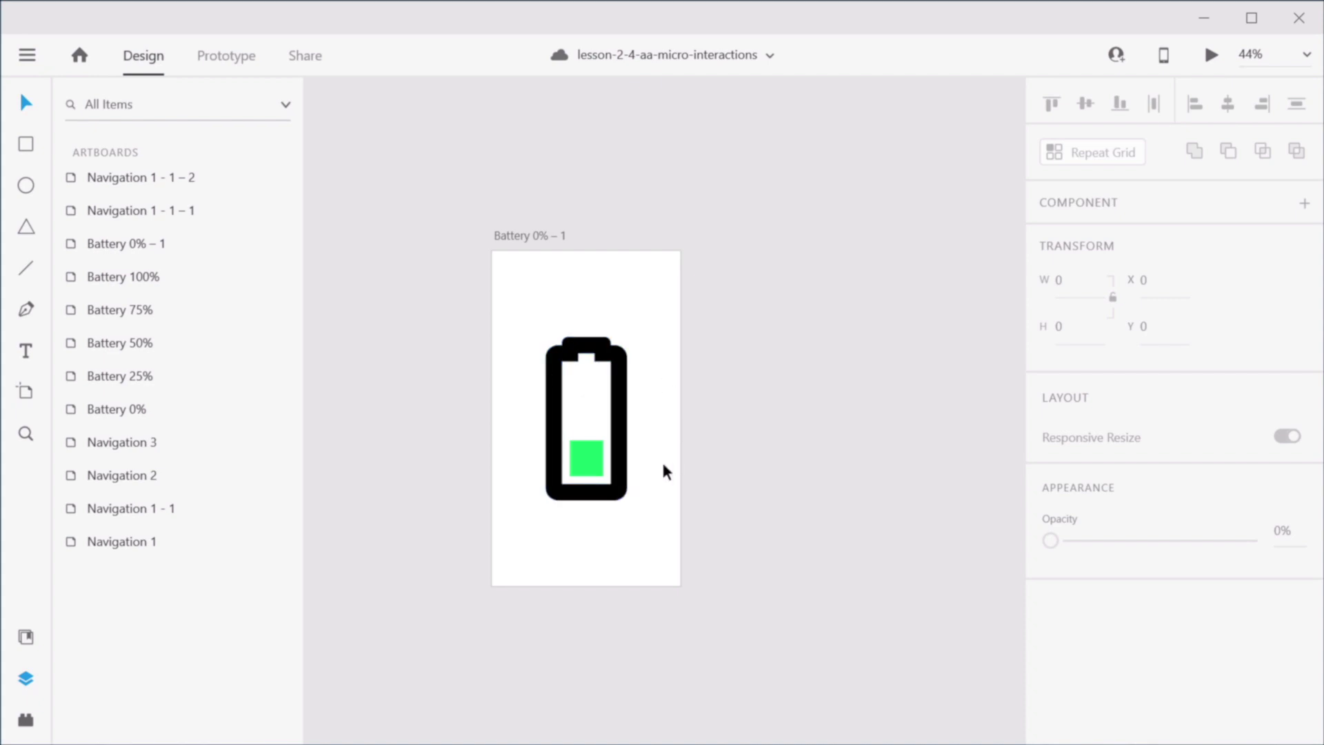
scroll(617, 414, up, 3)
drag(736, 467, 665, 377)
click(587, 385)
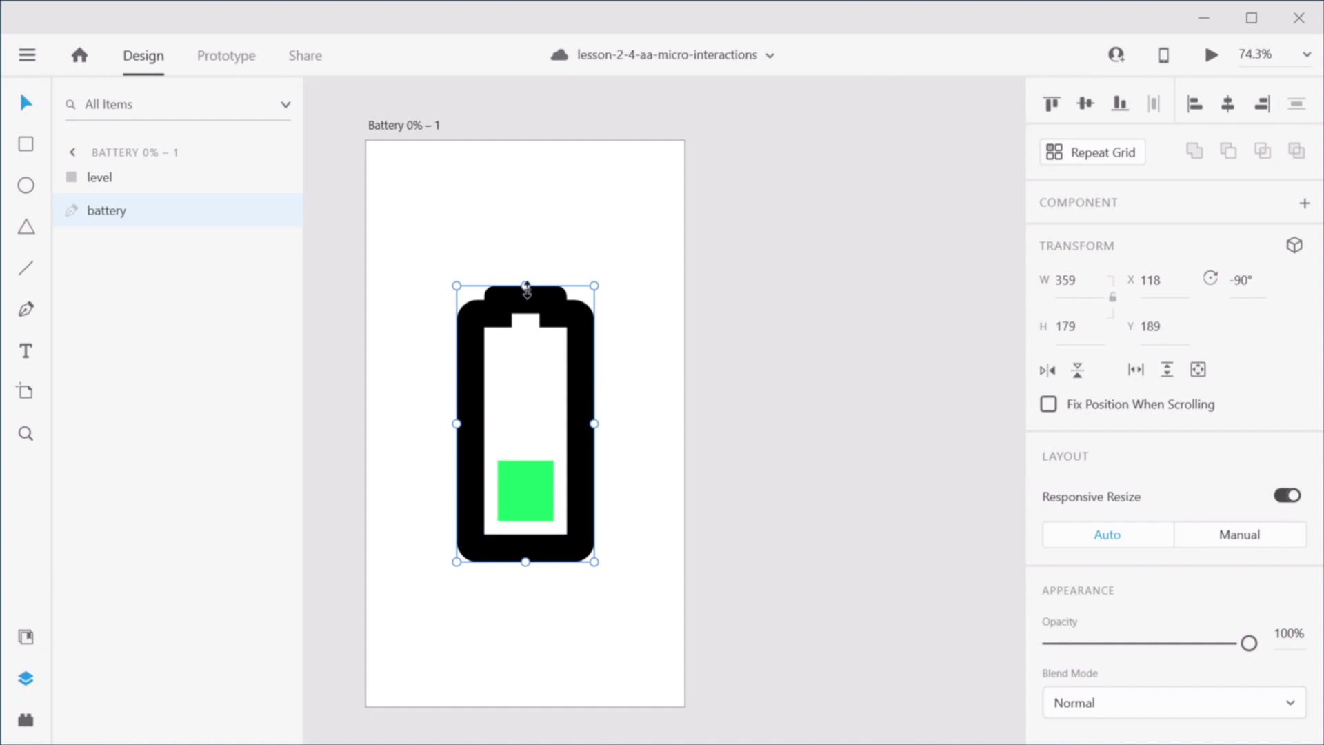
click(522, 491)
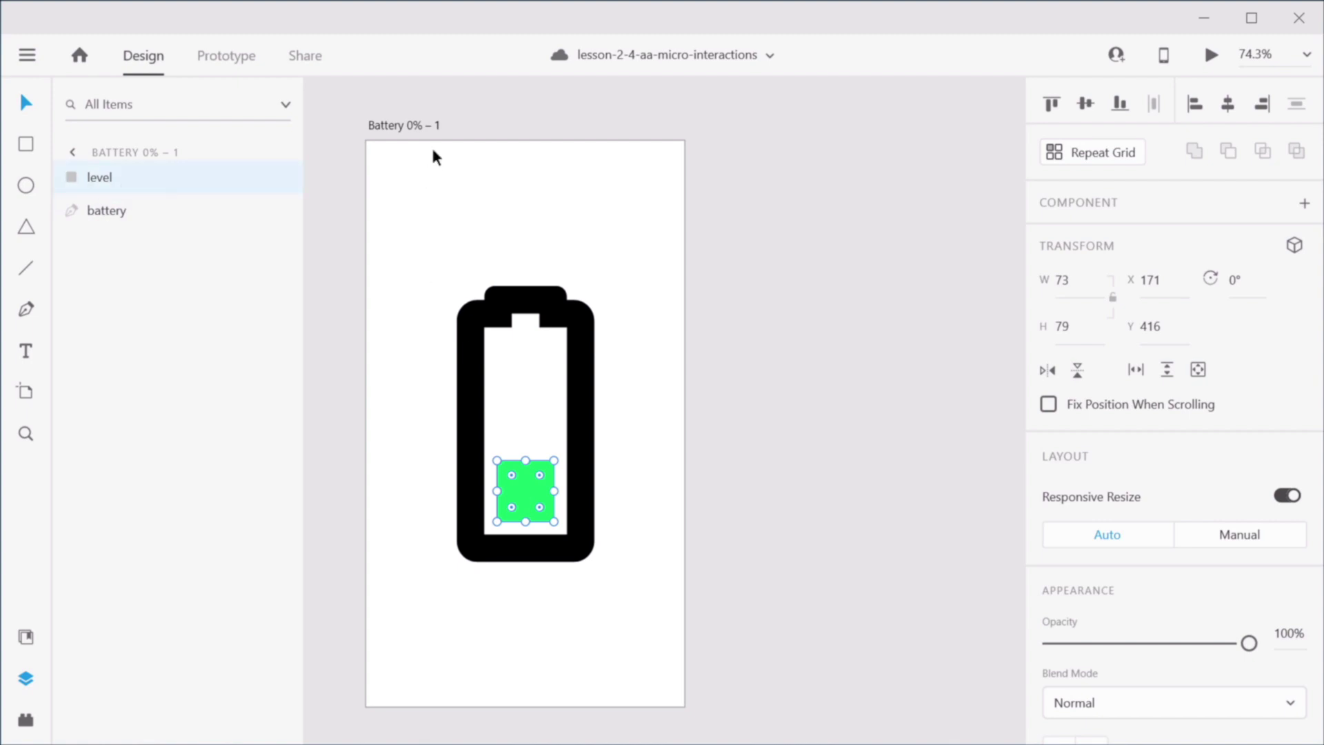
drag(524, 460, 527, 522)
drag(1108, 648, 925, 638)
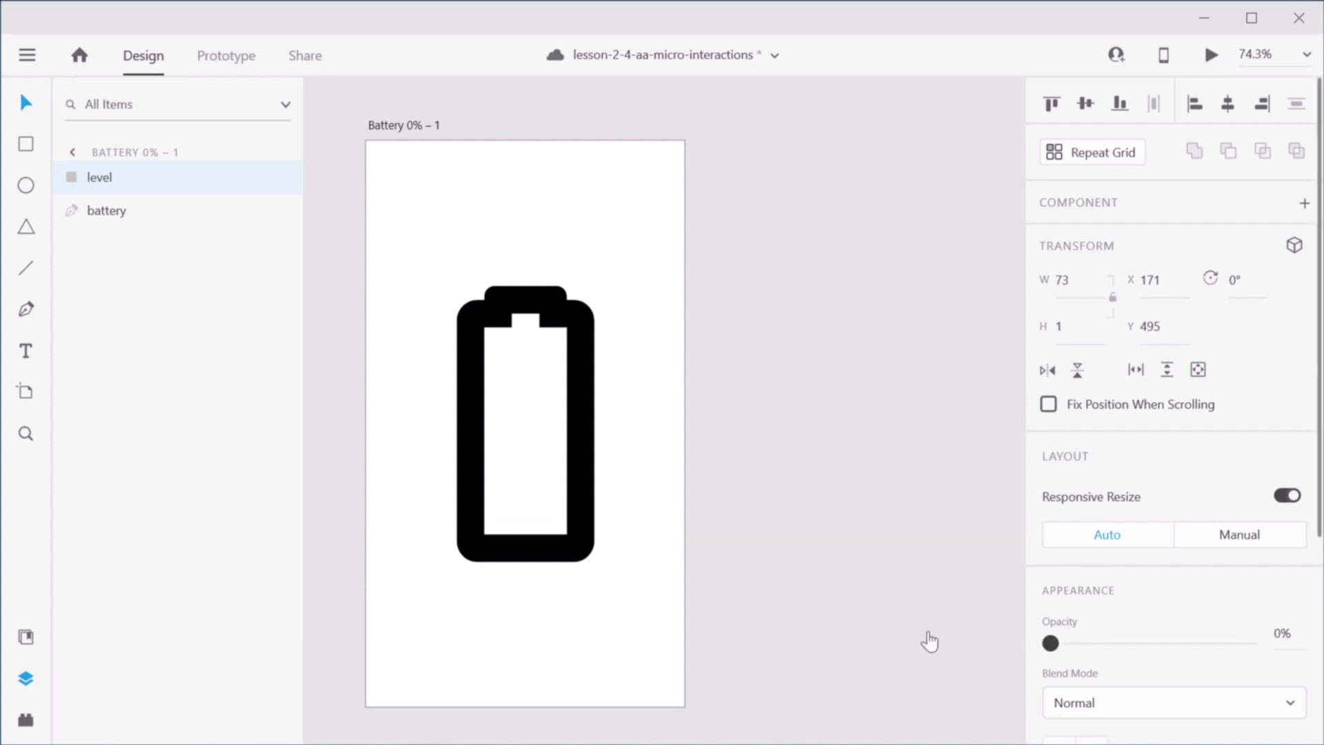
Step: Duplicate the Battery 0% – 1 artboard and rename the copy Battery 25%
click(407, 126)
key(ctrl+d)
double_click(549, 113)
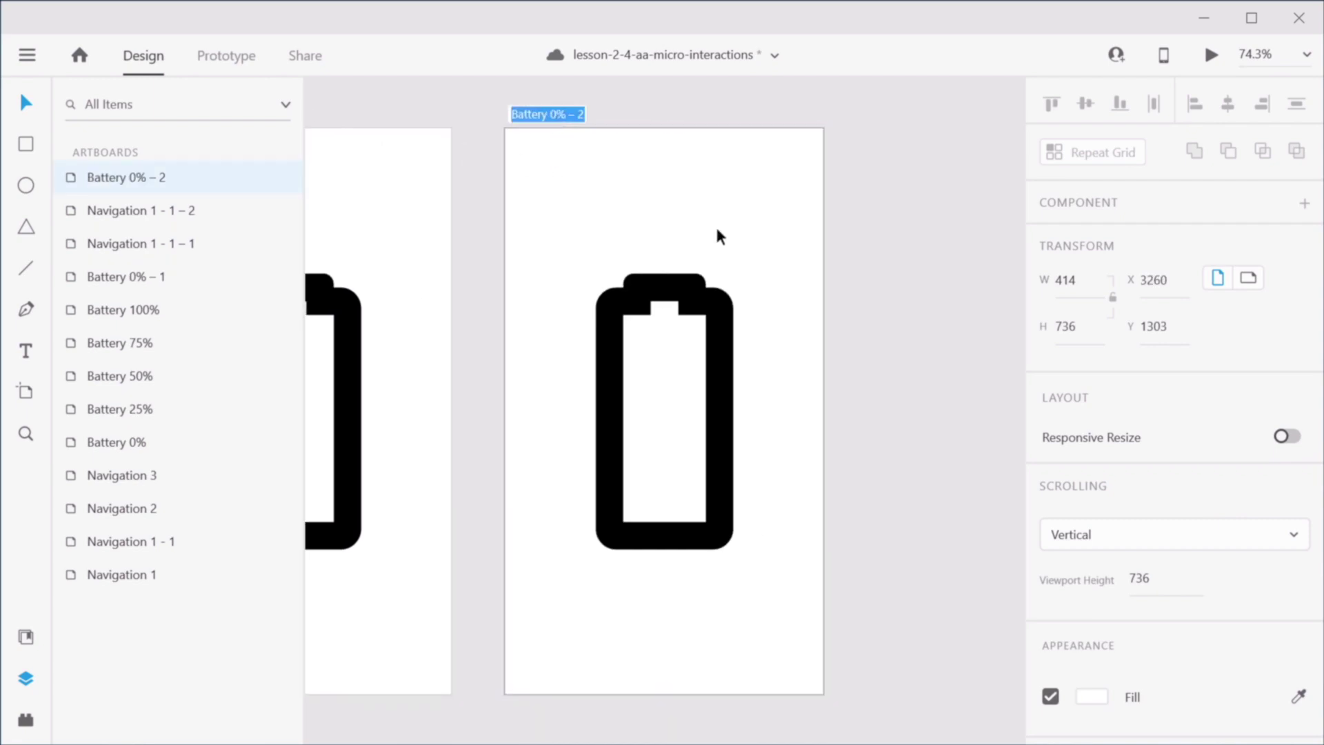
key(Right)
key(BackSpace)
key(BackSpace)
key(BackSpace)
key(BackSpace)
key(BackSpace)
key(BackSpace)
text(25%)
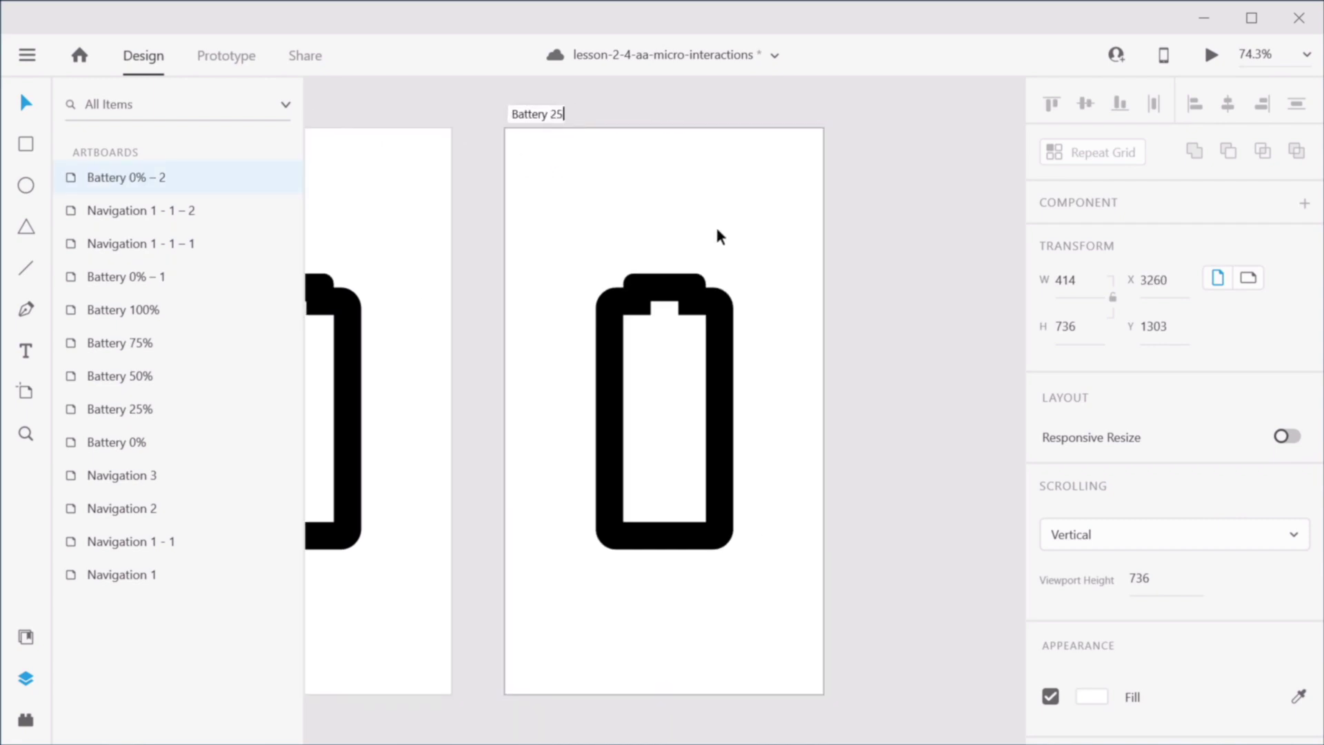
key(Return)
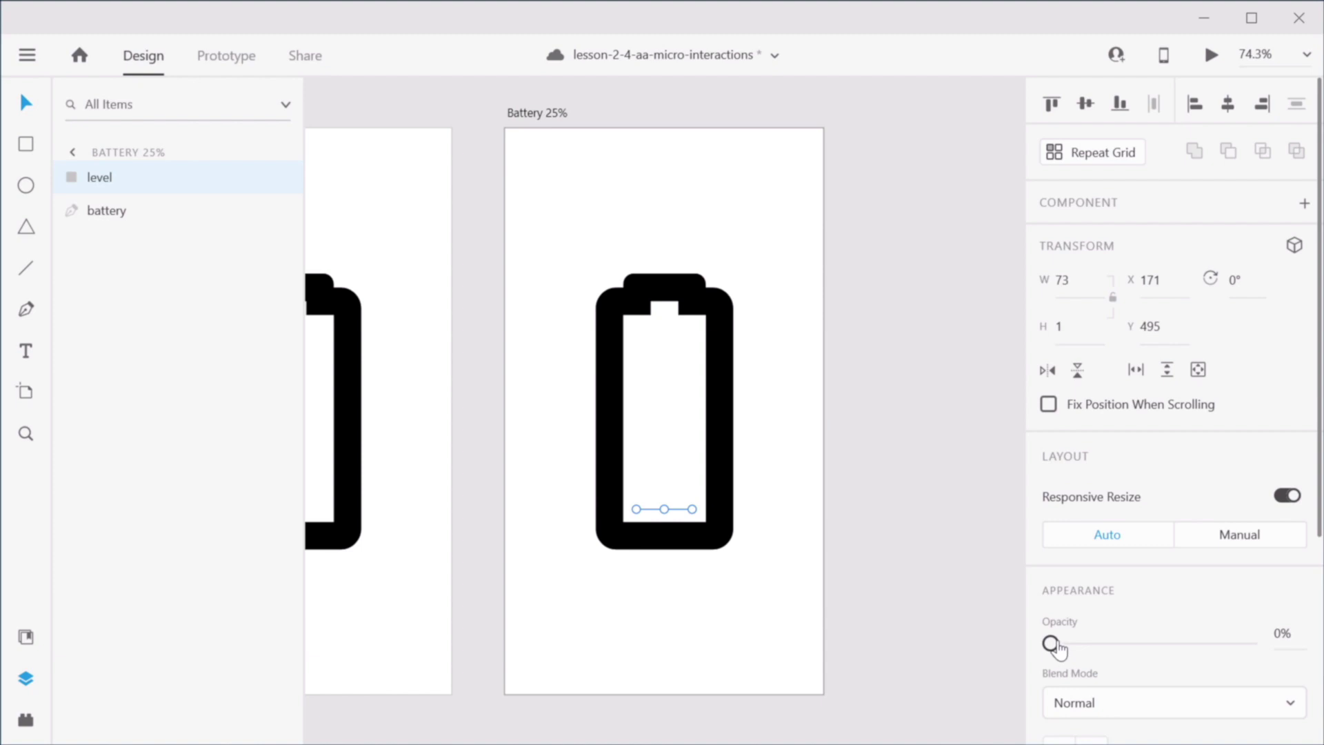
Step: Restore the level in the new Battery 25% artboard to 100% opacity and stretch it upward to about a quarter of the battery
drag(1049, 643, 1247, 644)
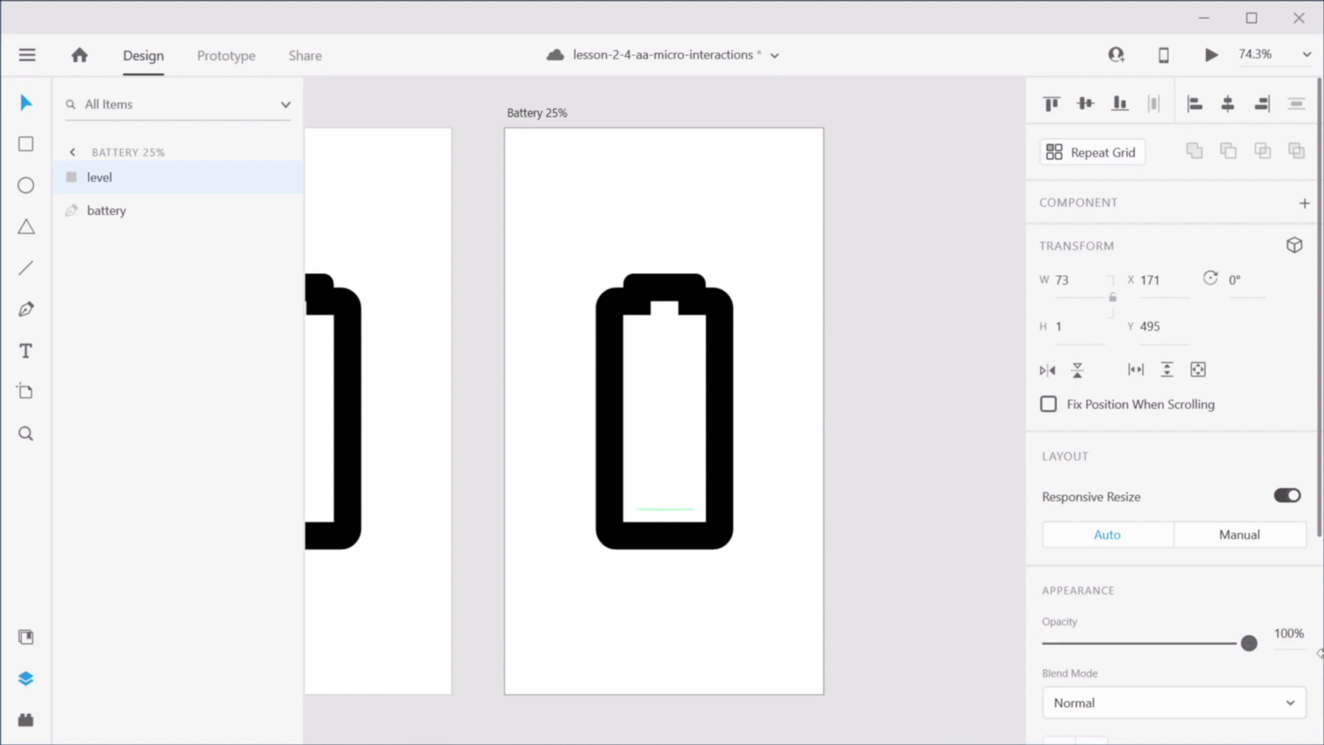
click(883, 327)
scroll(882, 359, down, 1)
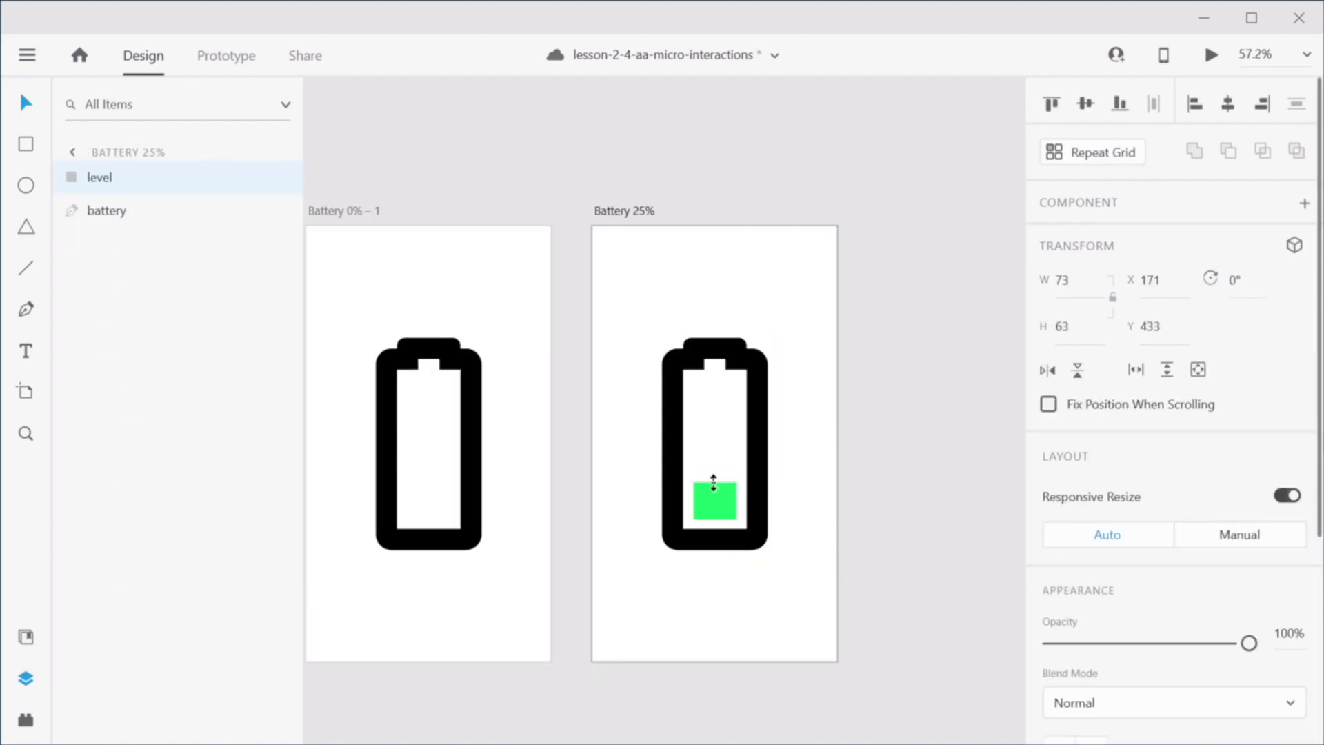
drag(713, 482, 715, 490)
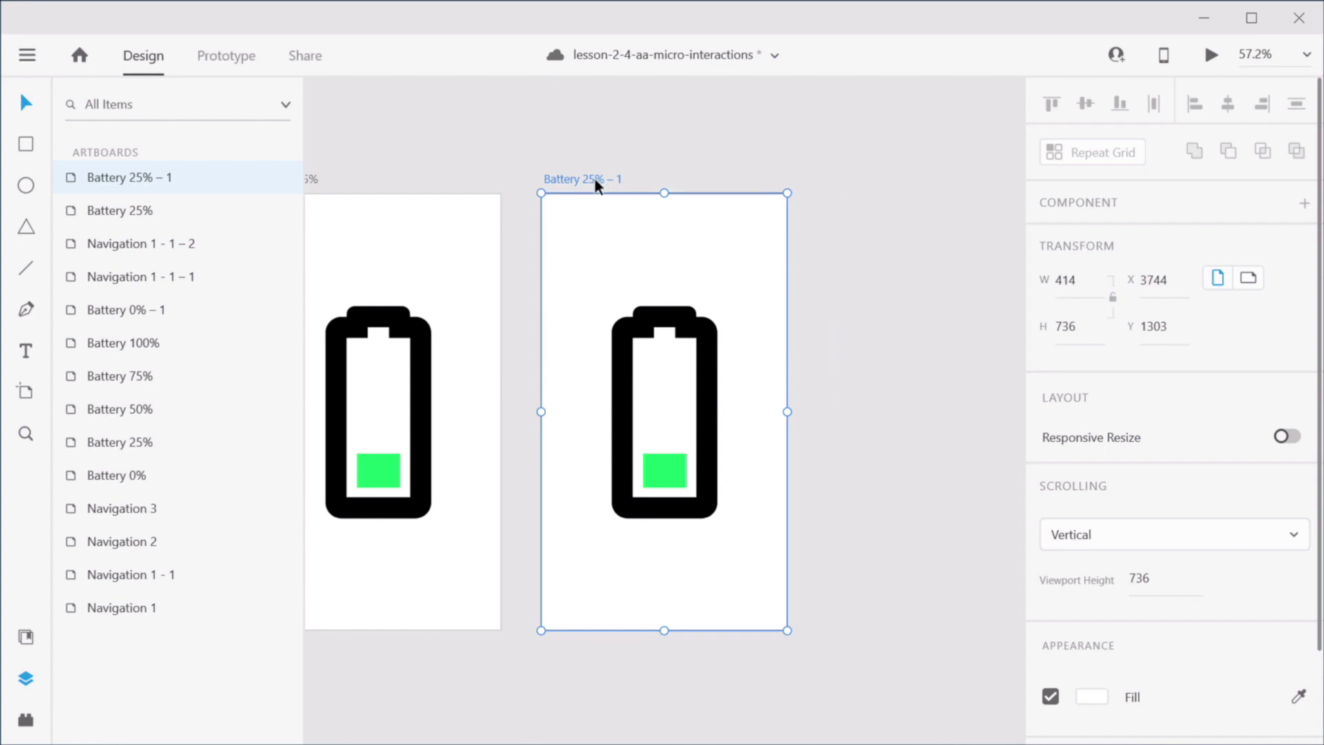
Step: Name the copy of the new Battery 25% artboard Battery 50% and raise its green level to about half of the battery
double_click(596, 179)
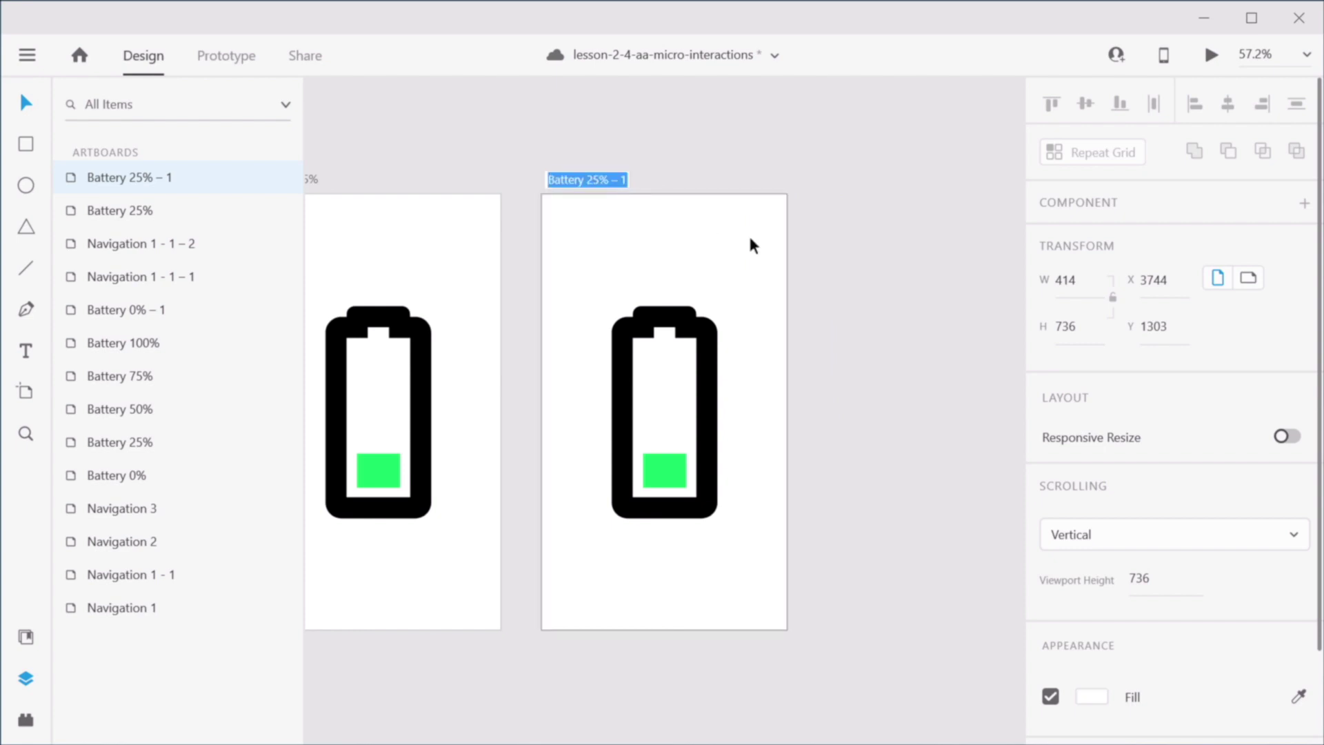
key(Right)
key(BackSpace)
key(BackSpace)
key(BackSpace)
key(BackSpace)
key(BackSpace)
key(BackSpace)
key(BackSpace)
key(BackSpace)
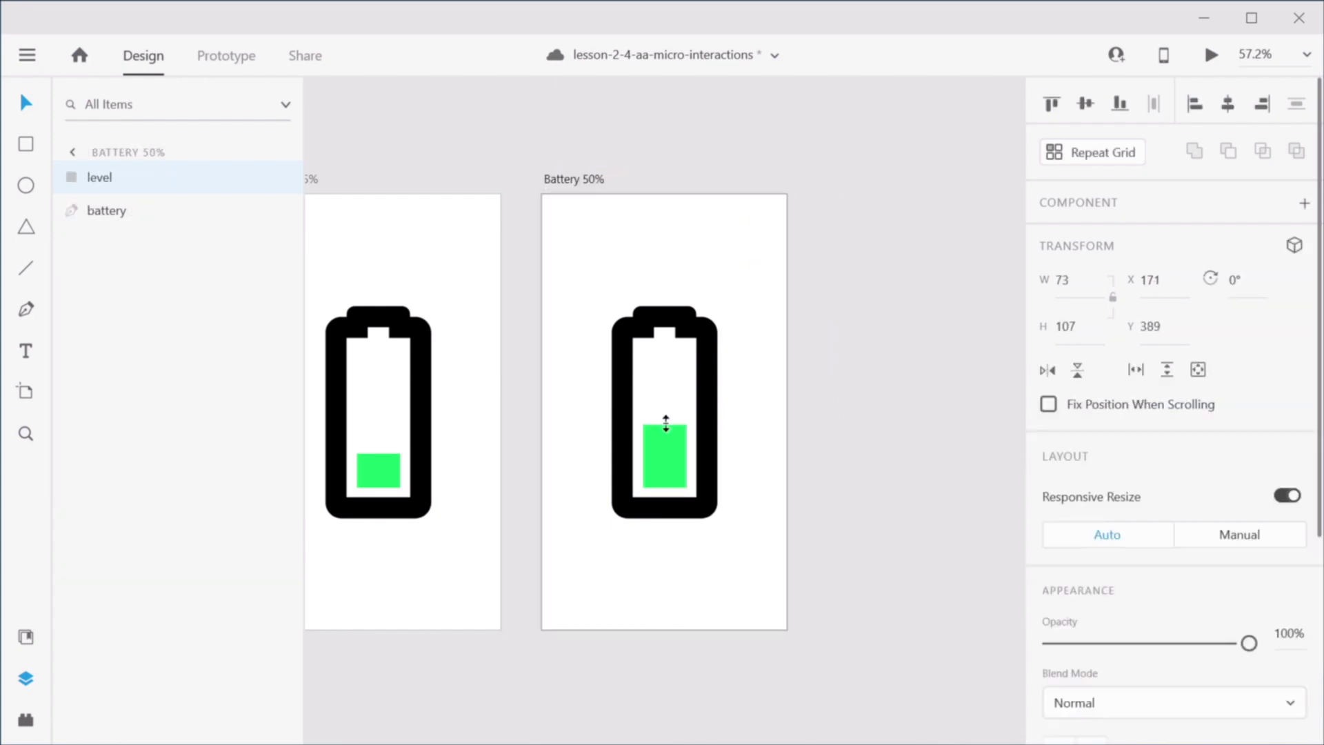
drag(667, 424, 668, 422)
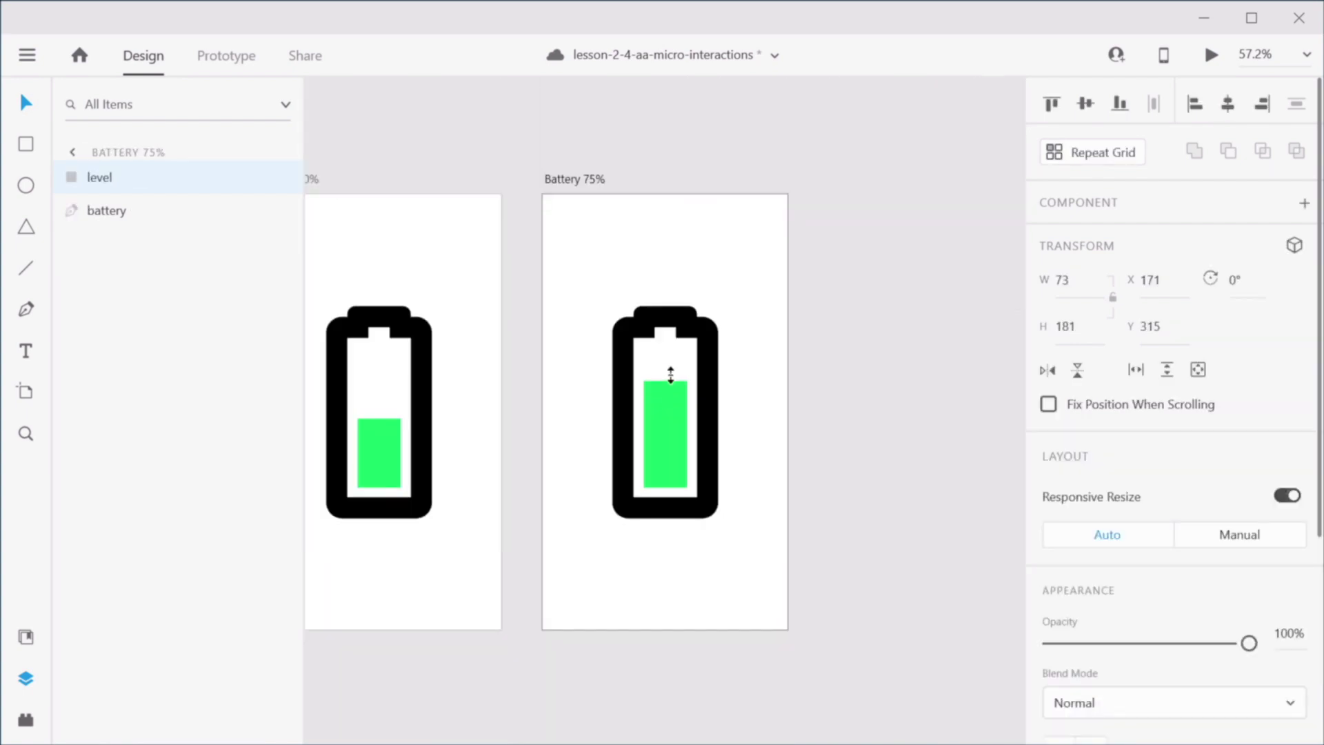
Step: Set the green level in the new Battery 75% artboard to a height of about 175, and duplicate that artboard as Battery 100%
mouse_move(669, 383)
mouse_down()
mouse_move(669, 366)
mouse_move(672, 384)
mouse_up()
click(808, 390)
click(583, 178)
key(ctrl+d)
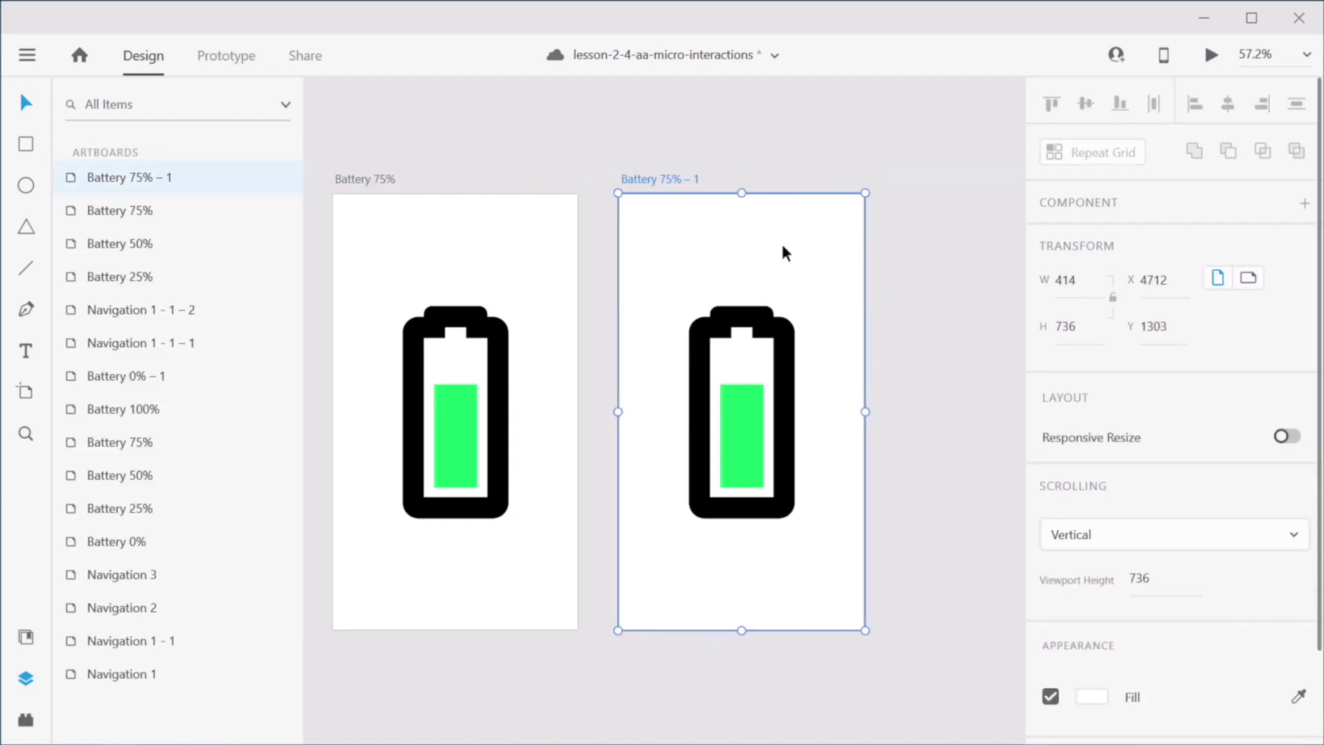
double_click(597, 177)
key(End)
key(BackSpace)
key(BackSpace)
key(BackSpace)
key(BackSpace)
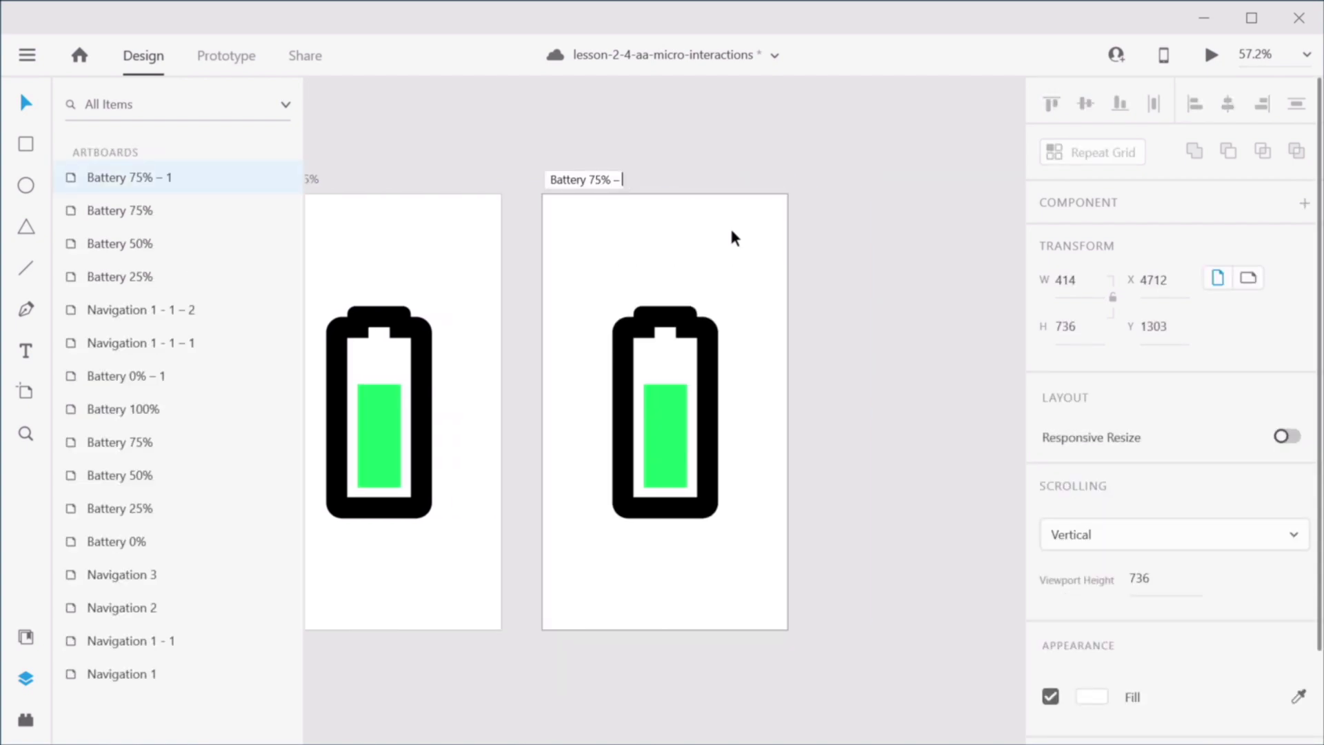
Step: Raise the green level in the new Battery 100% artboard to a height of about 225
click(668, 415)
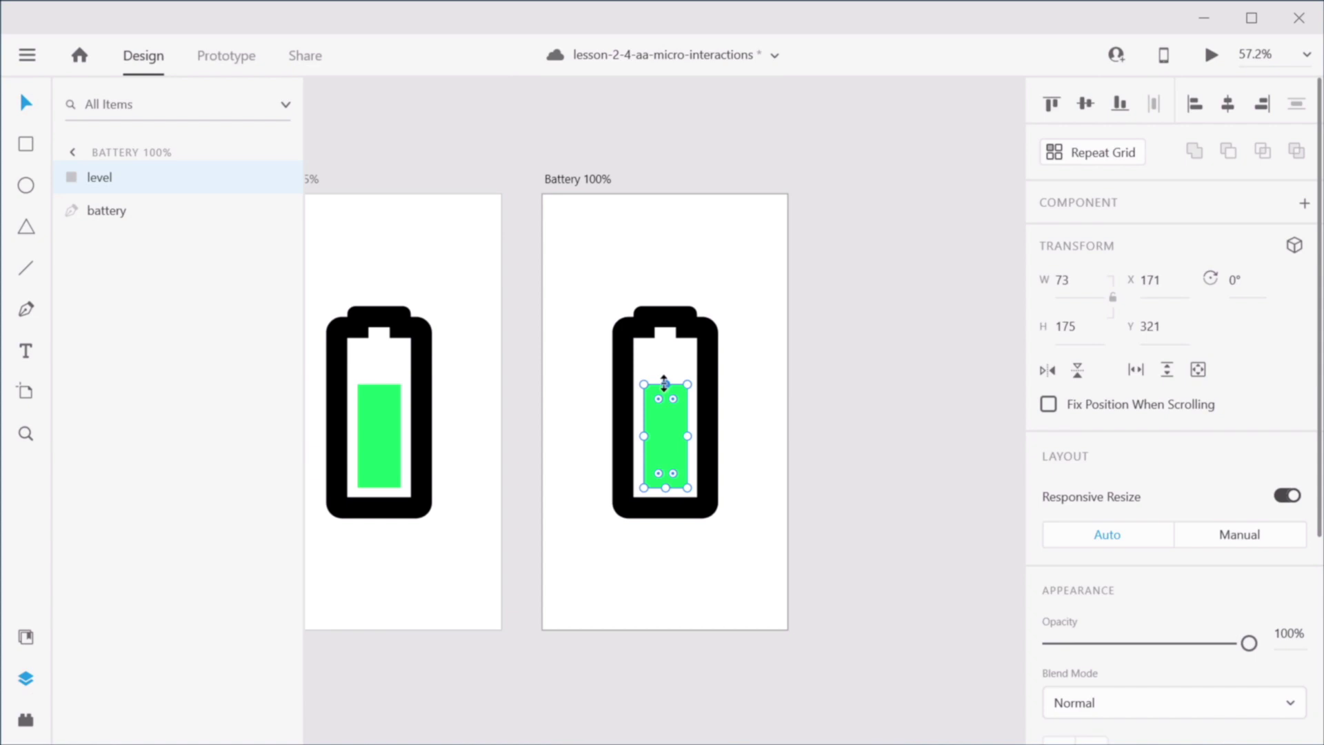
drag(665, 384, 665, 360)
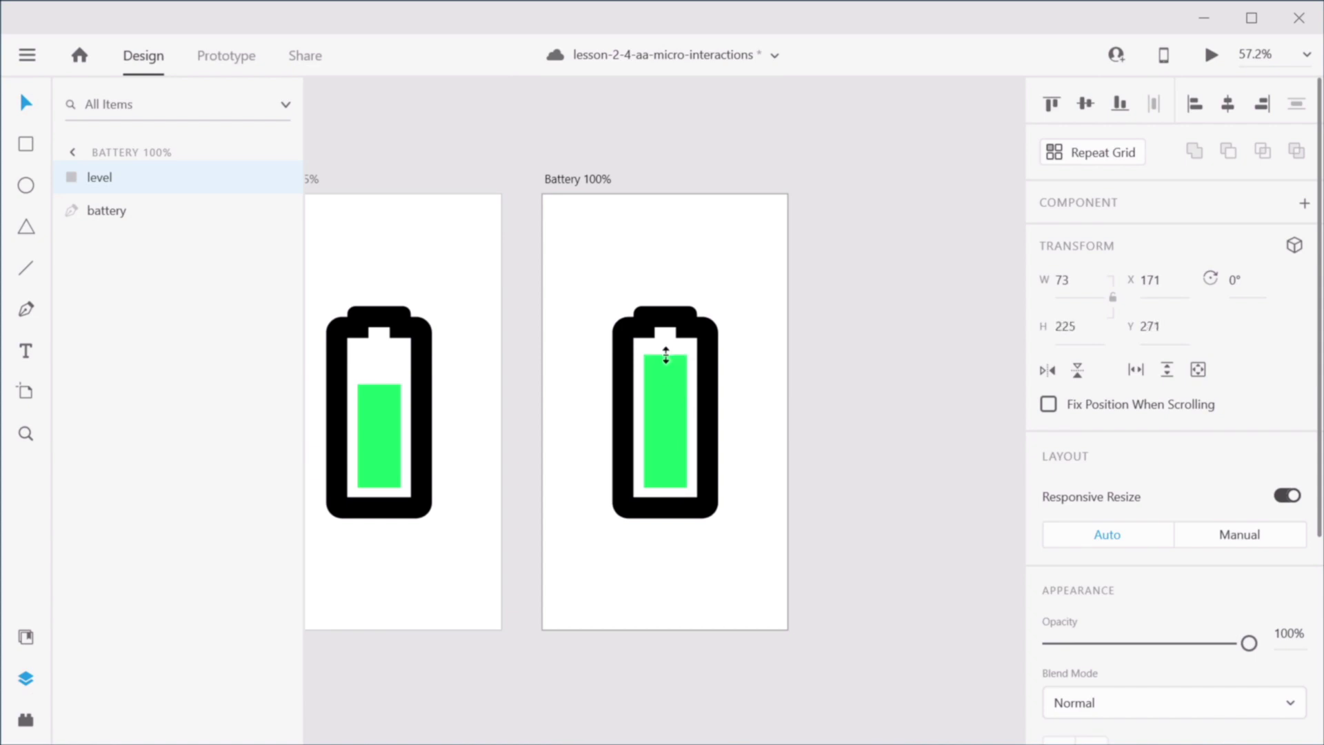
click(857, 361)
Step: Link the Battery 0% – 1 artboard to the new Battery 25% with a Time-triggered Auto-Animate transition lasting 0.2 s
scroll(857, 360, down, 5)
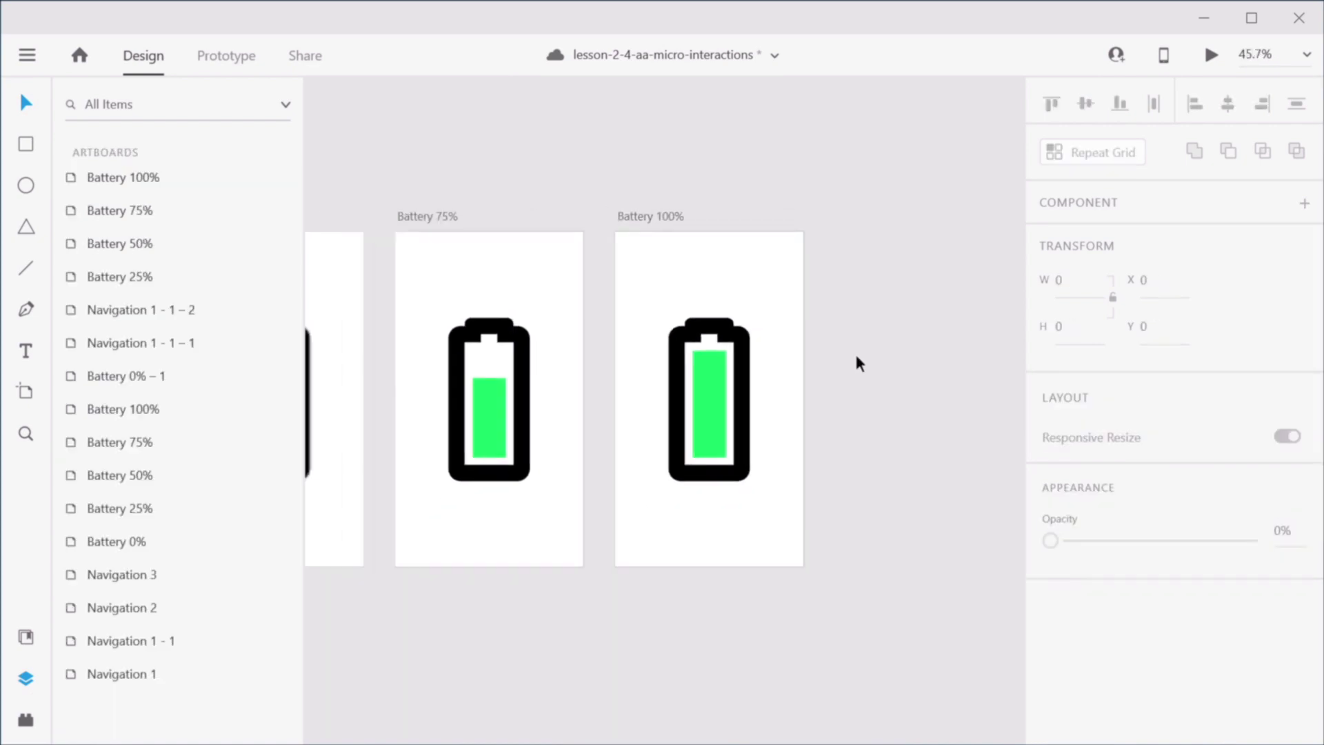
drag(553, 270, 689, 398)
scroll(721, 325, down, 3)
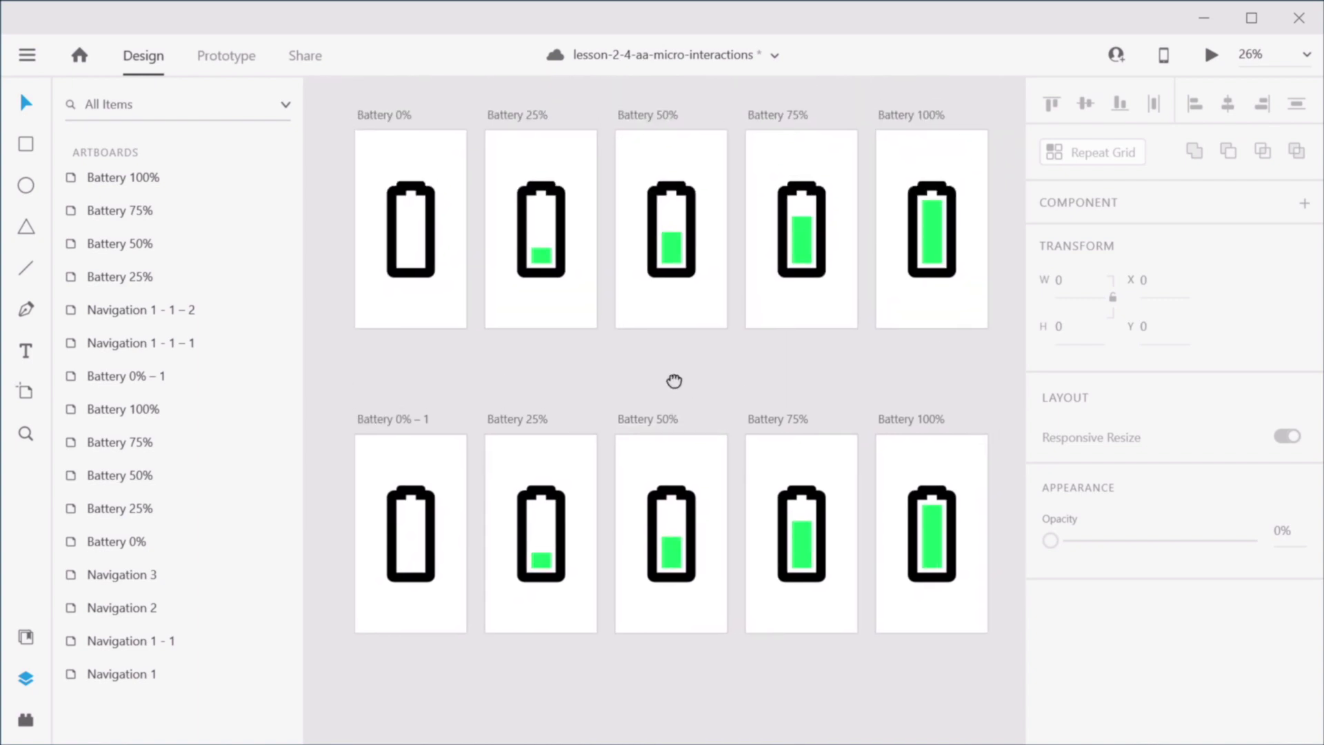
drag(674, 381, 652, 370)
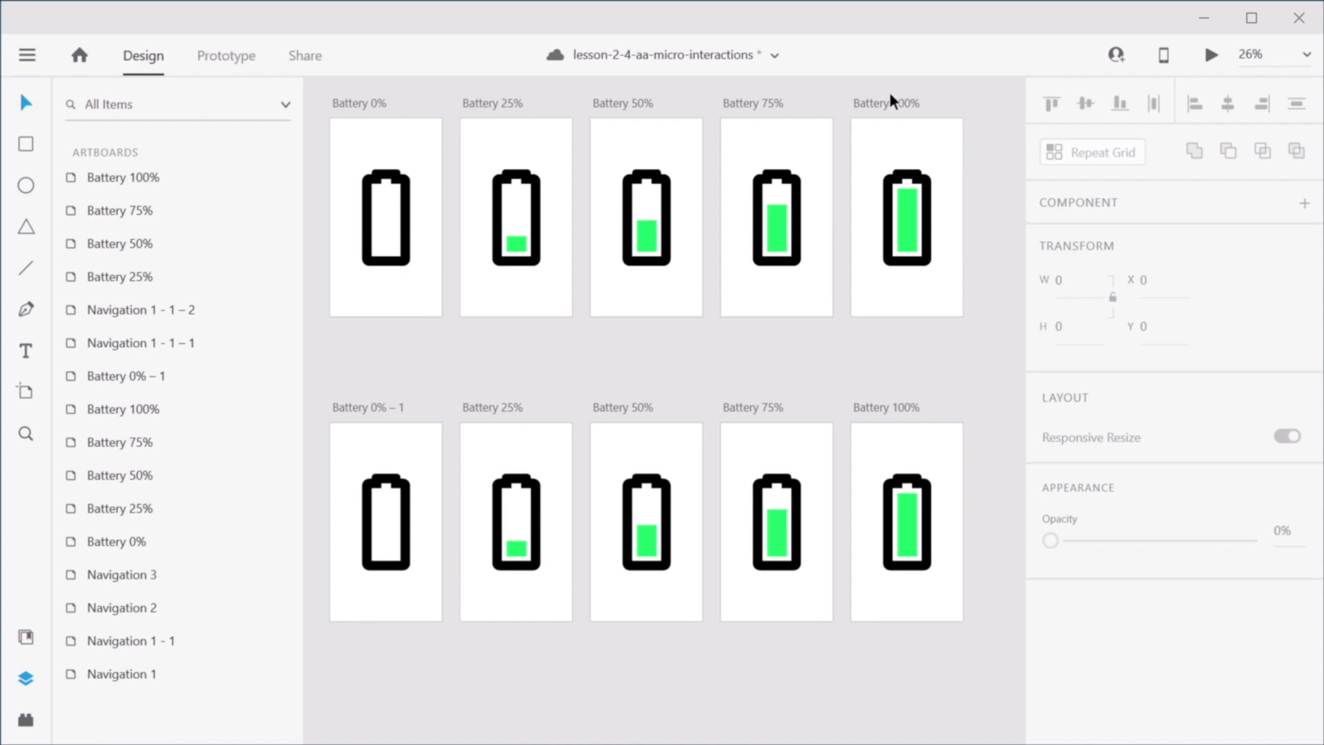
key(ctrl+Tab)
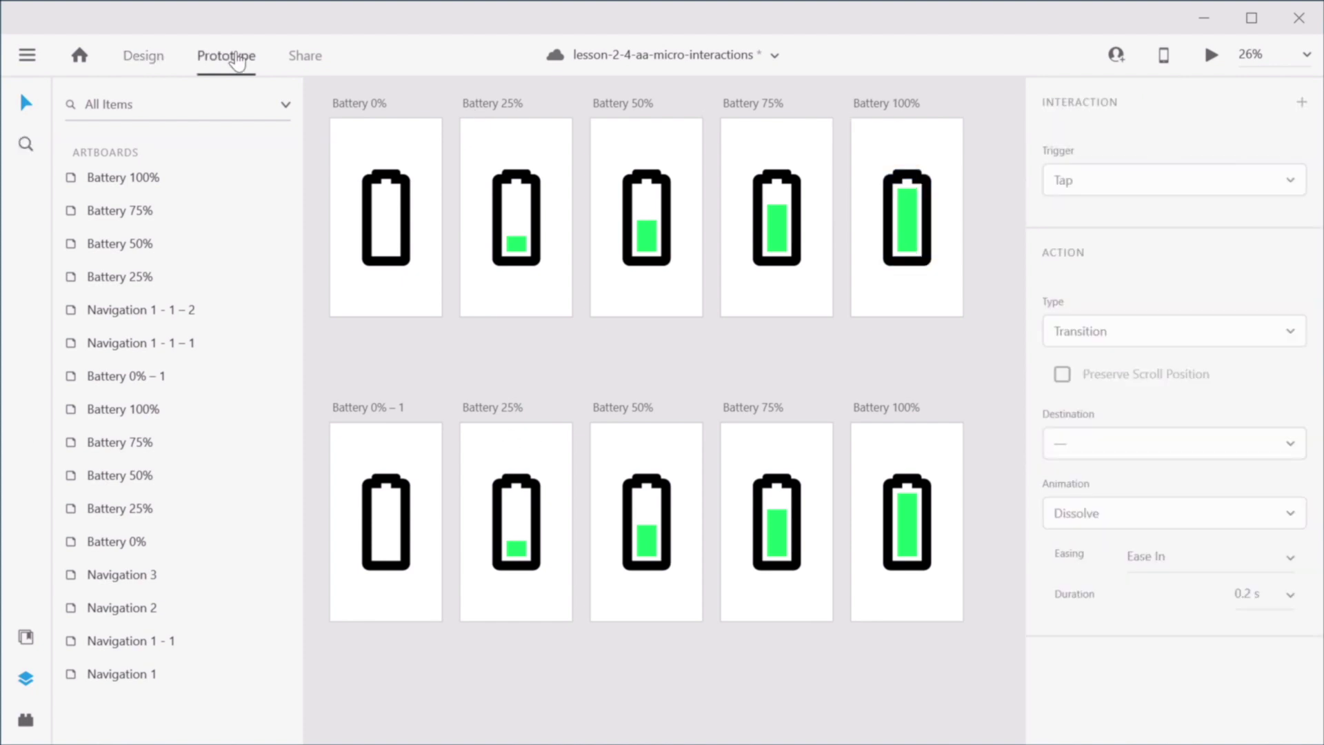
click(373, 407)
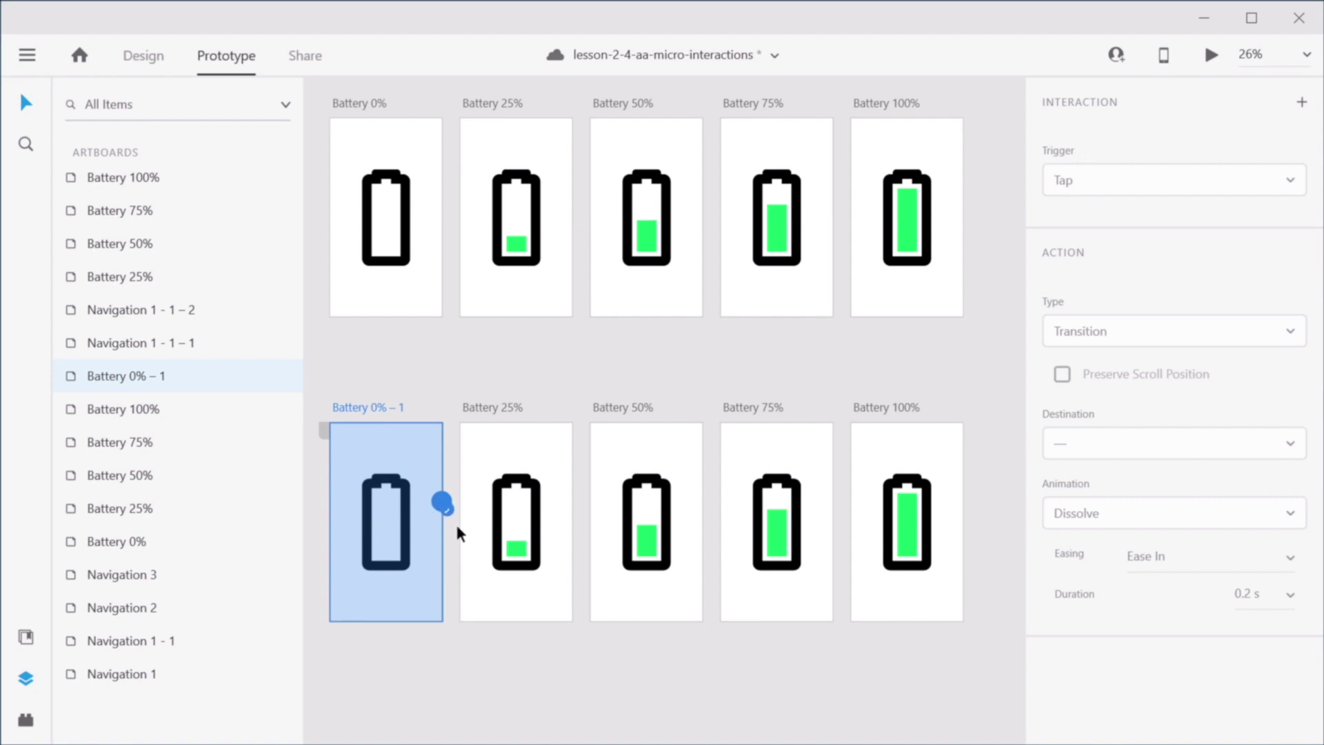
drag(441, 502, 543, 492)
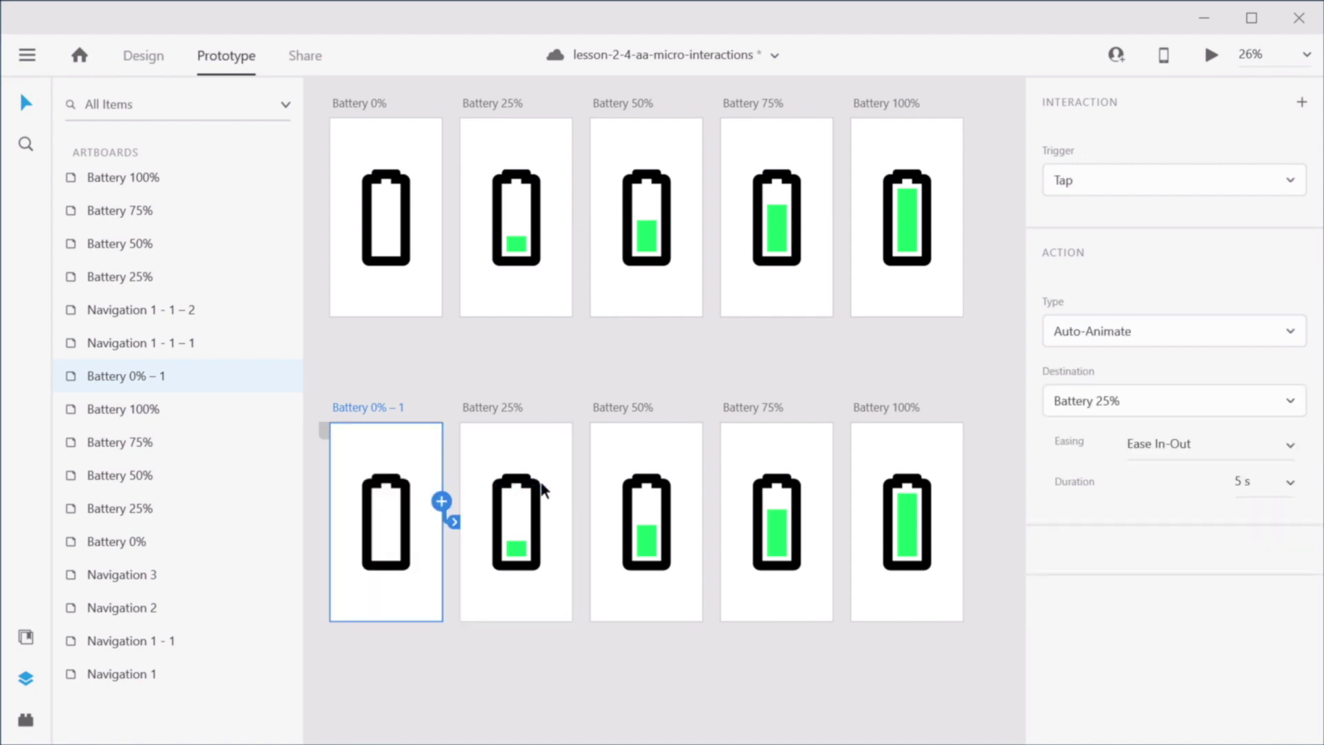
click(1100, 186)
click(1090, 268)
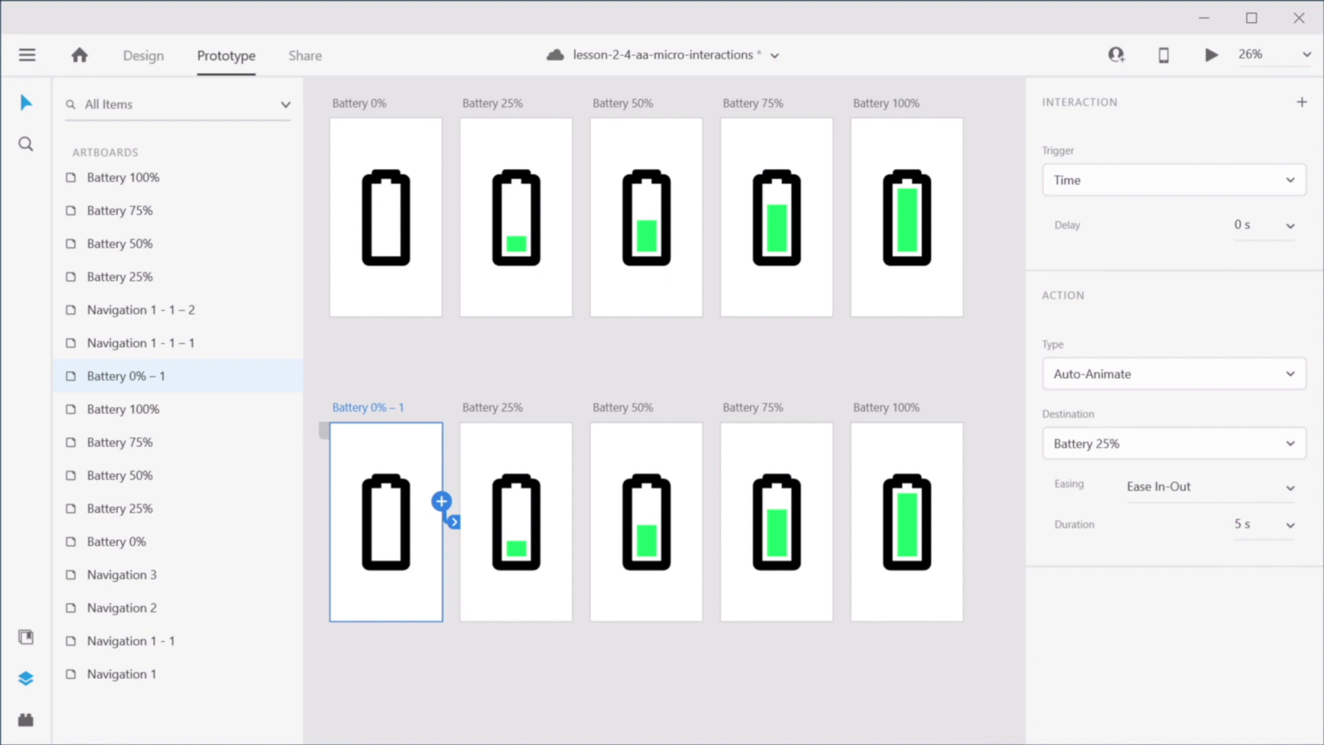
click(1288, 527)
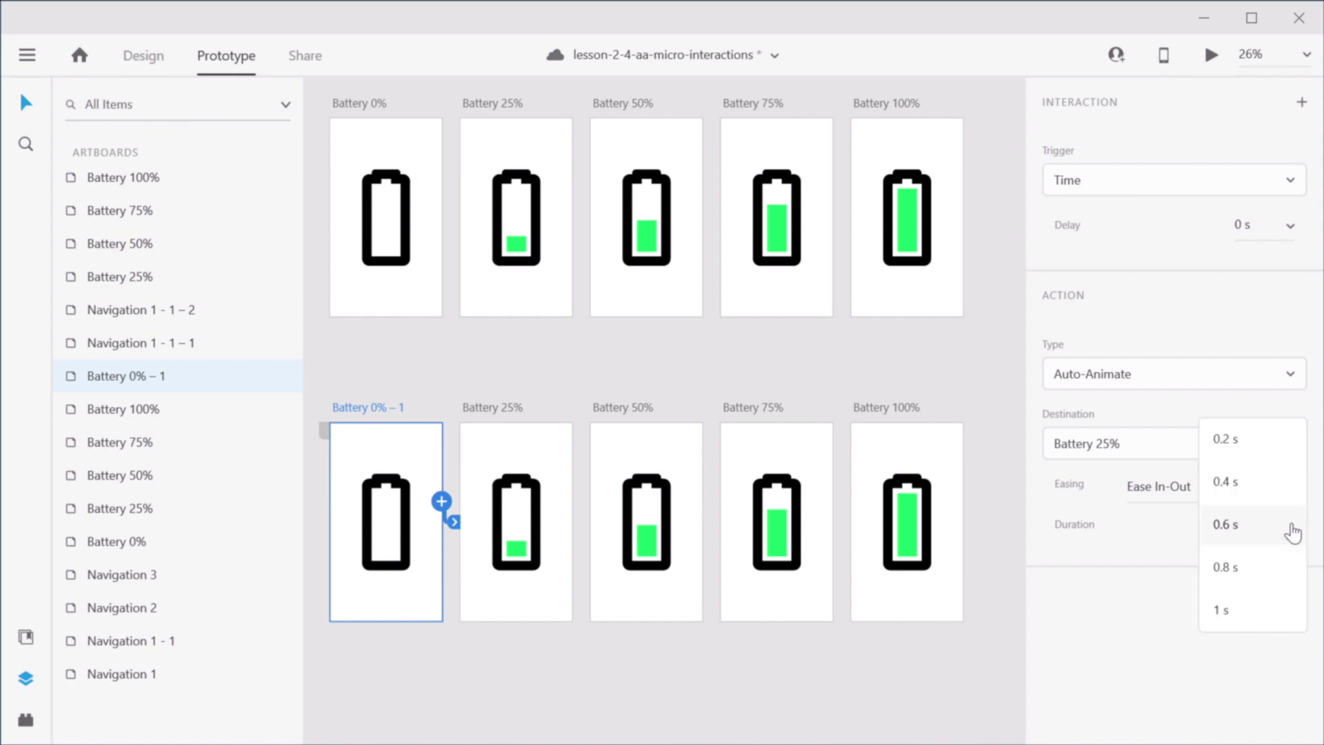
click(1234, 441)
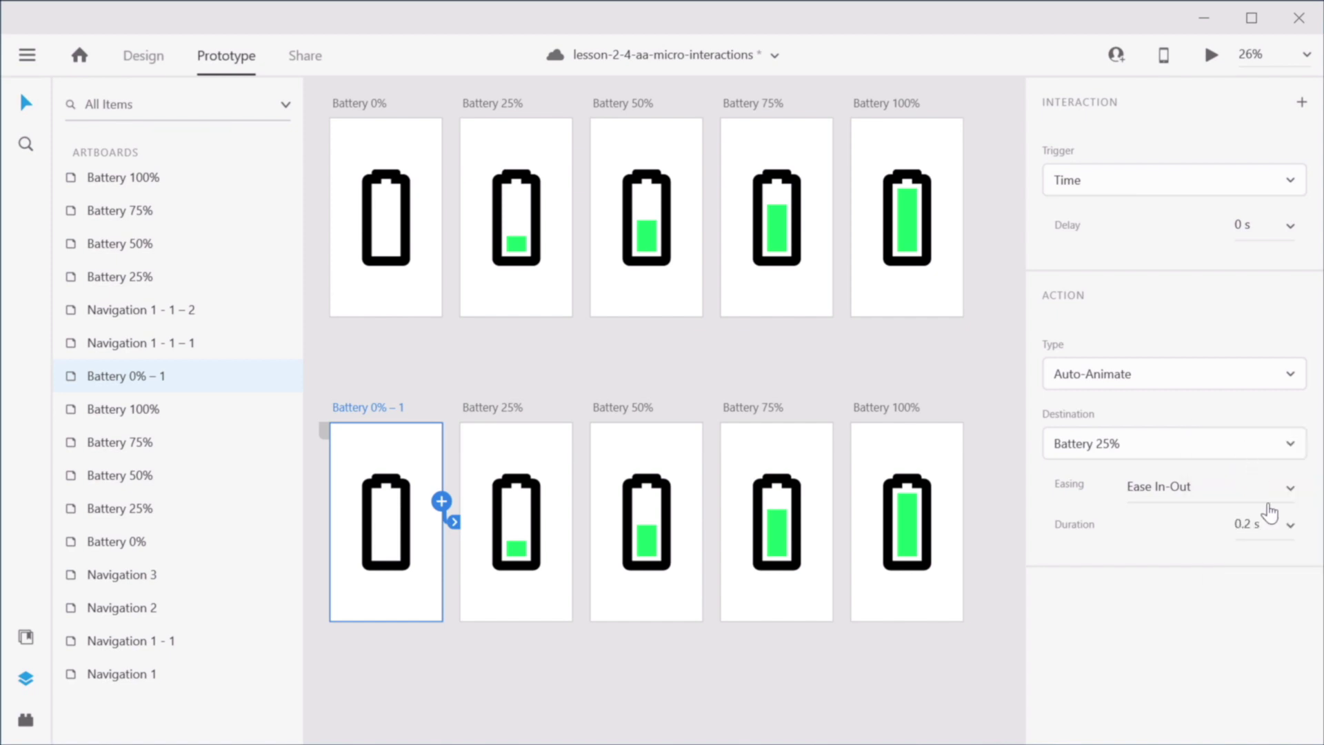
Step: Chain the new Battery 25%, 50%, 75% and 100% artboards in order, and link Battery 100% back to Battery 0% – 1
click(524, 448)
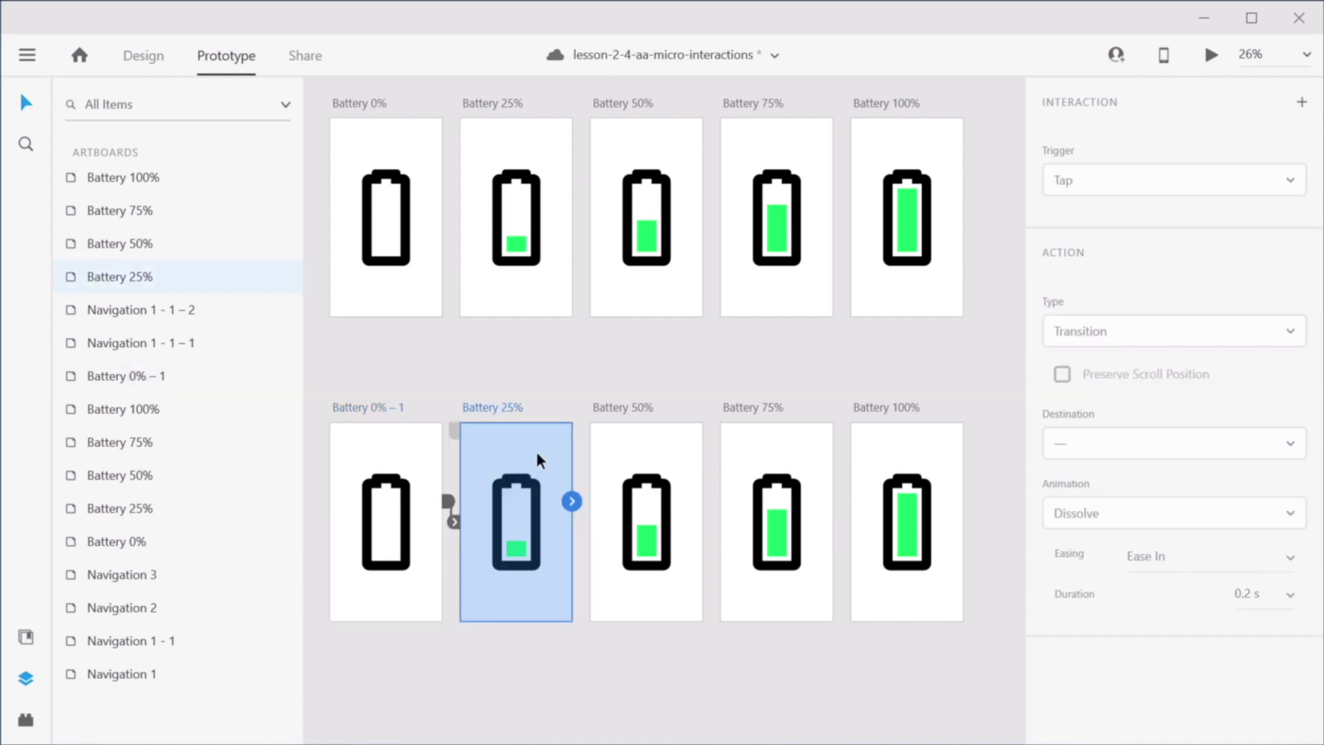
drag(572, 502, 887, 432)
click(629, 411)
click(822, 510)
click(911, 465)
drag(962, 502, 390, 516)
Step: Preview the looping charging animation from the Battery 0% – 1 artboard
click(360, 413)
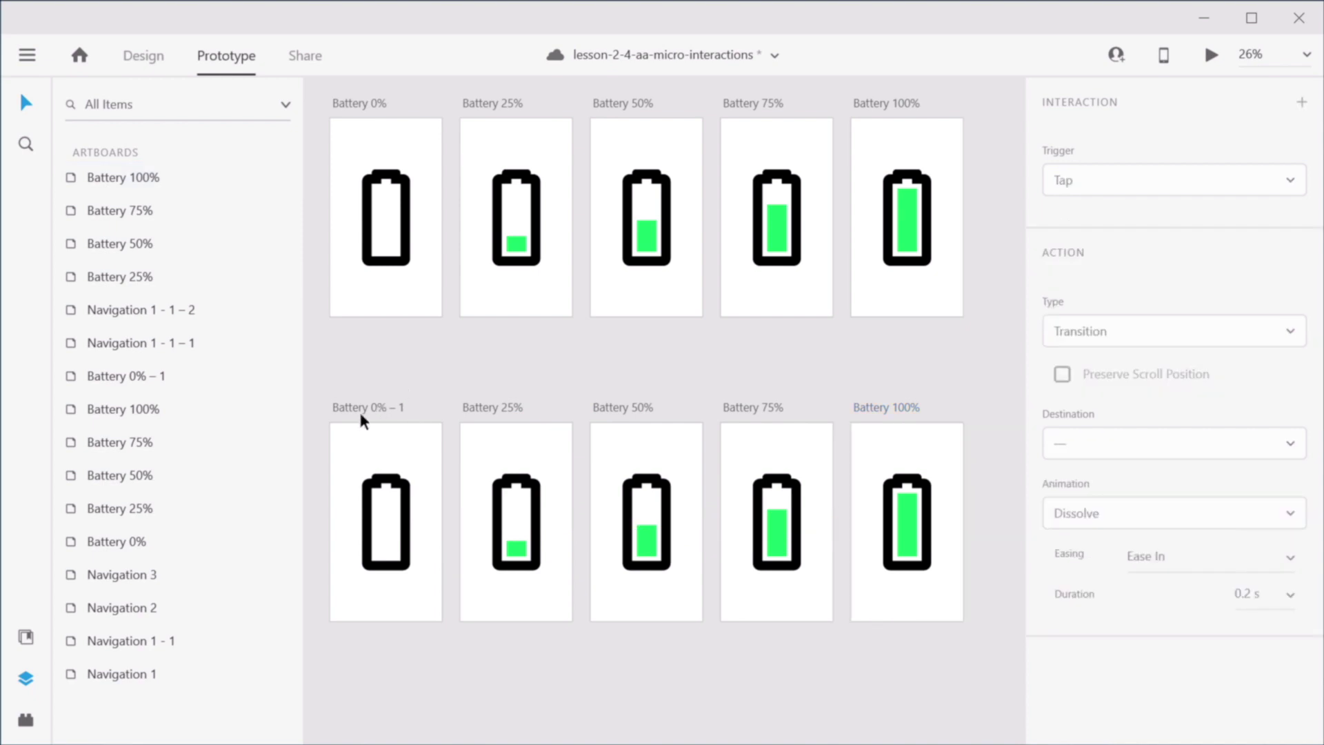
click(1214, 59)
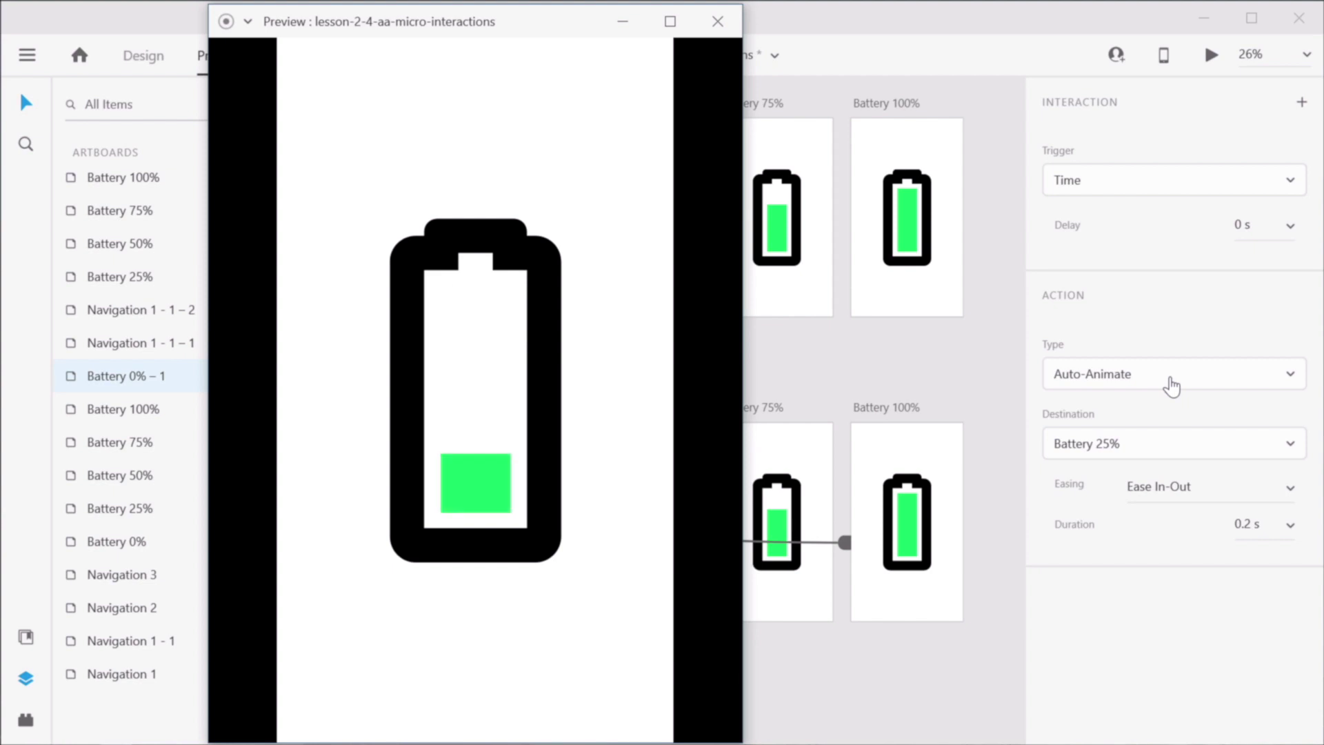
click(933, 342)
Step: Set the easing of the new Battery 100% artboard's transition back to Battery 0% – 1 to None
click(892, 411)
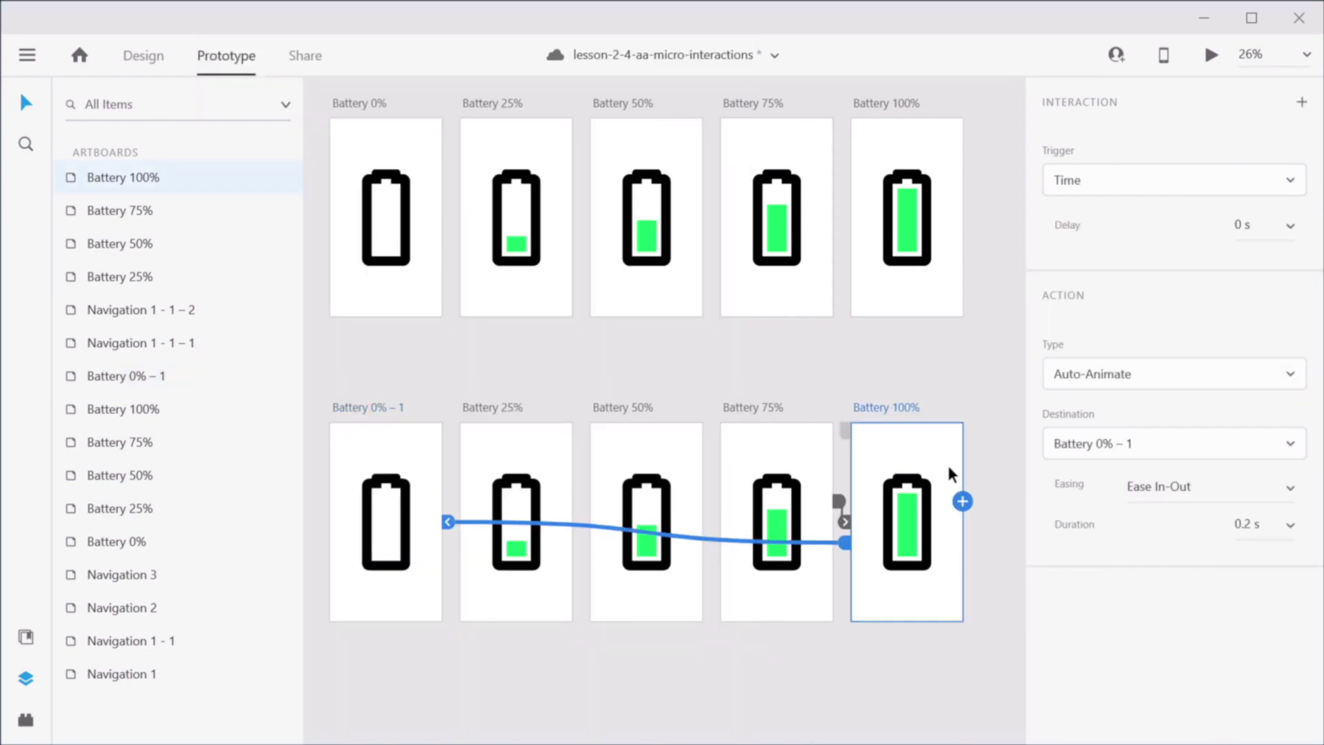
click(1290, 527)
click(1255, 537)
click(1289, 488)
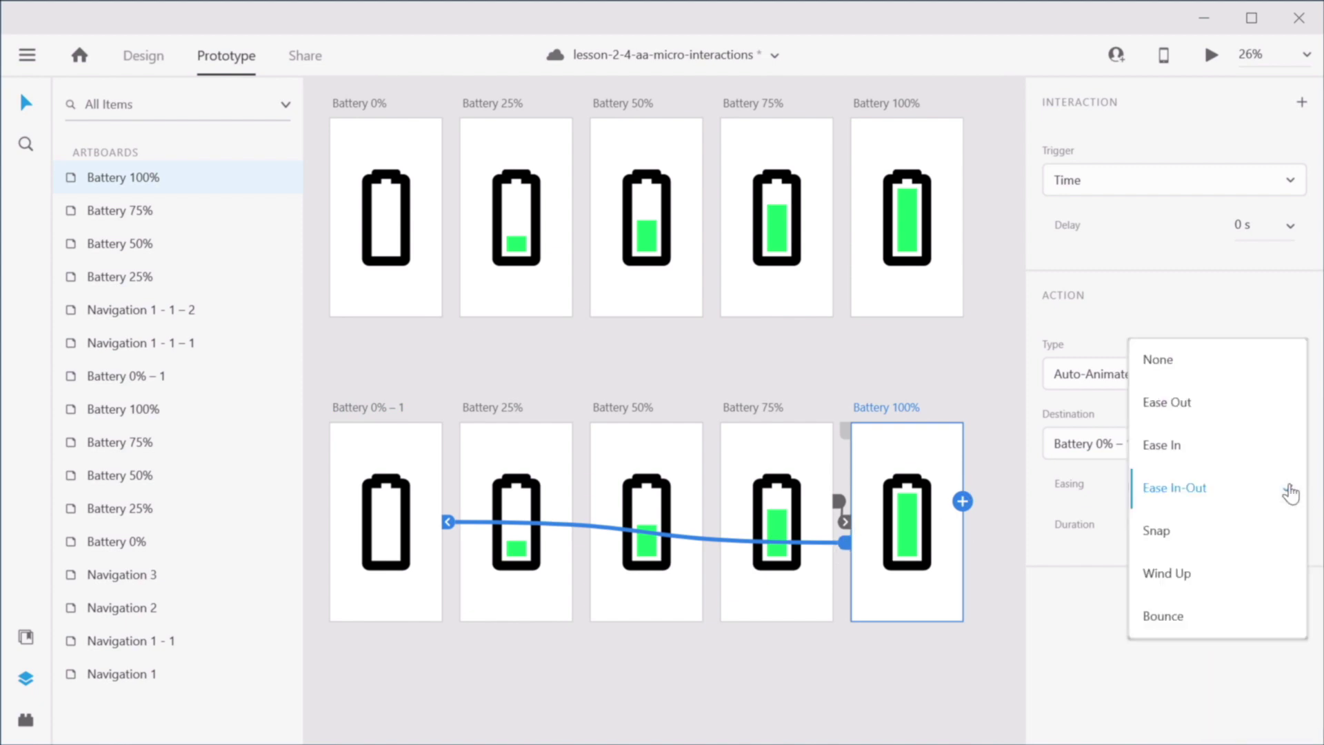
click(1144, 360)
click(969, 384)
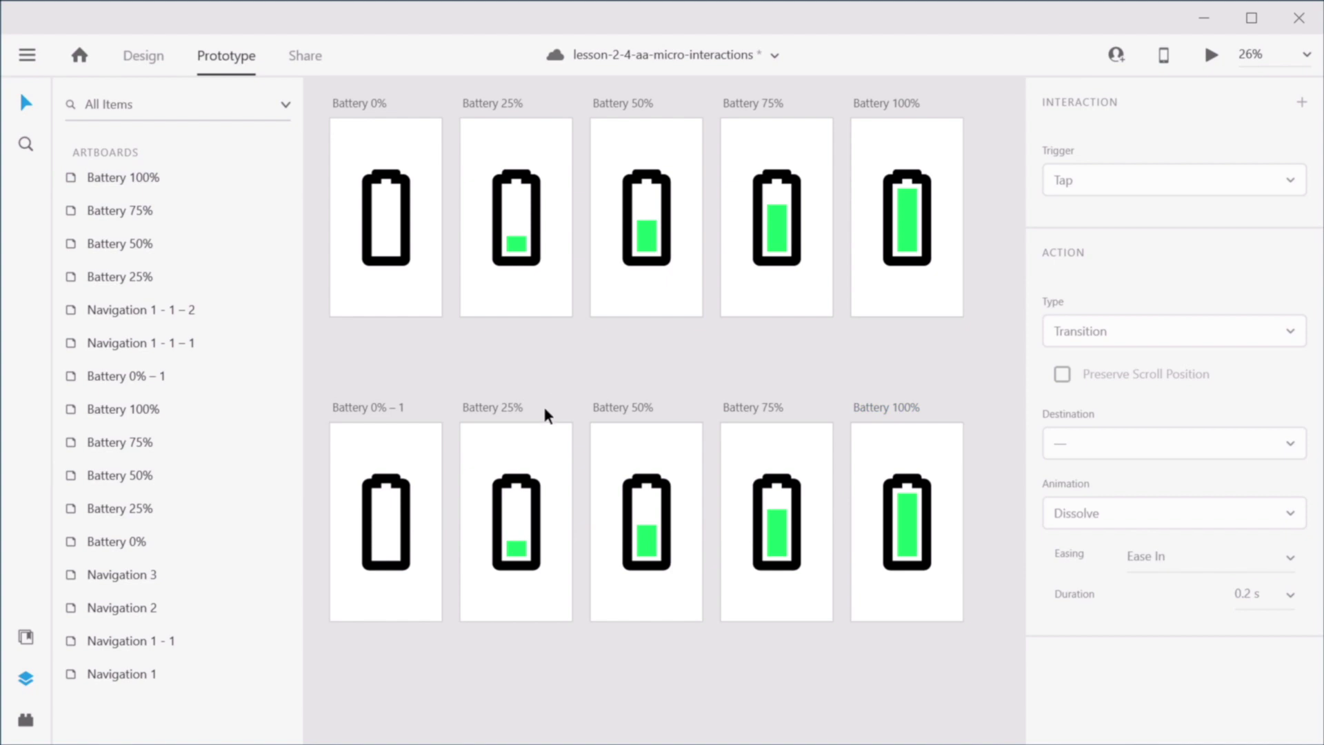
Step: Set the easing to None for all five linked battery artboards together, and preview the animation from Battery 0% – 1
click(358, 408)
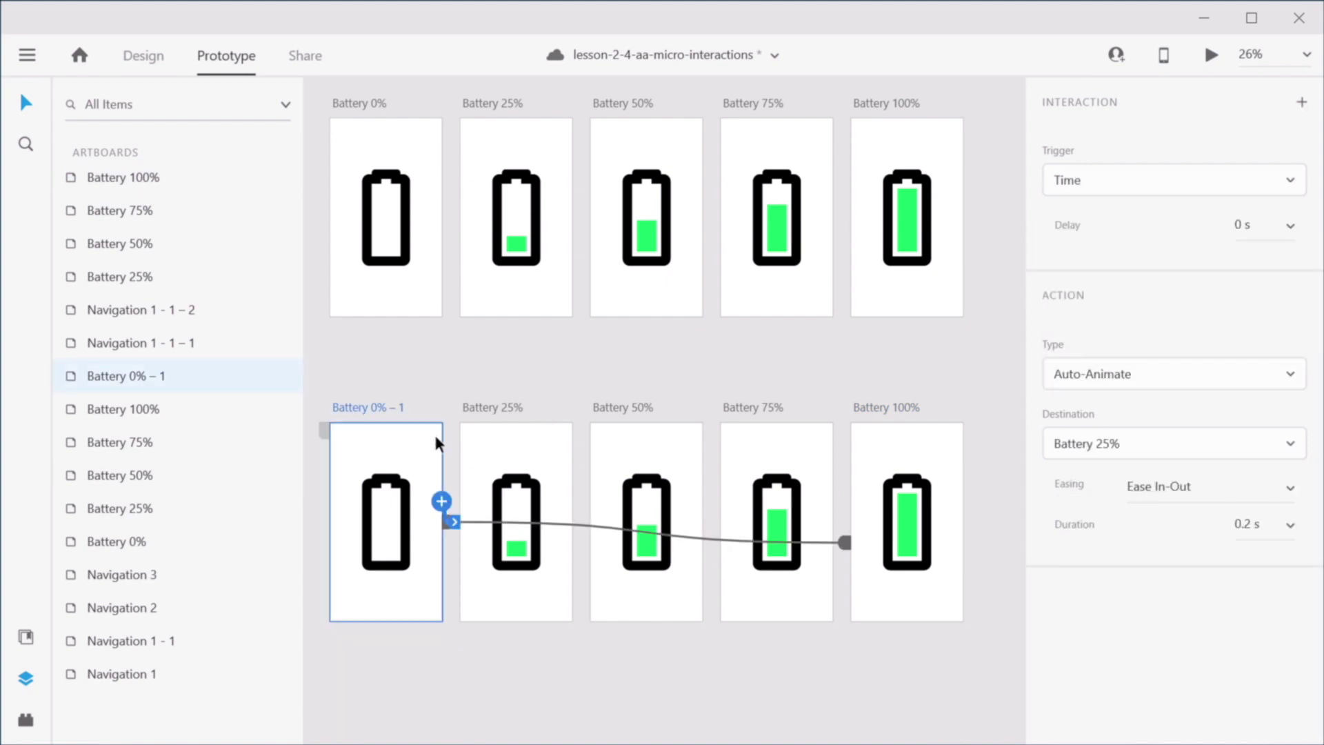
shift+click(515, 426)
shift+click(624, 412)
shift+click(772, 414)
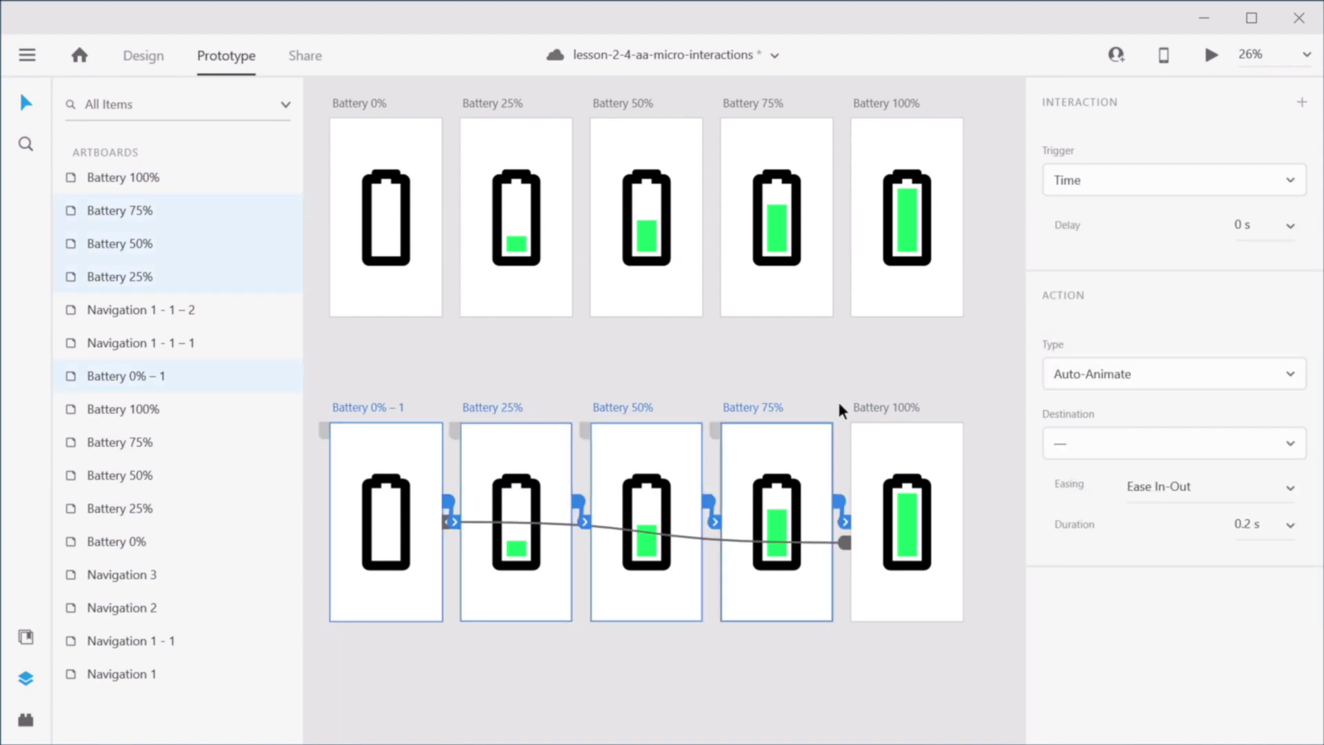
shift+click(883, 408)
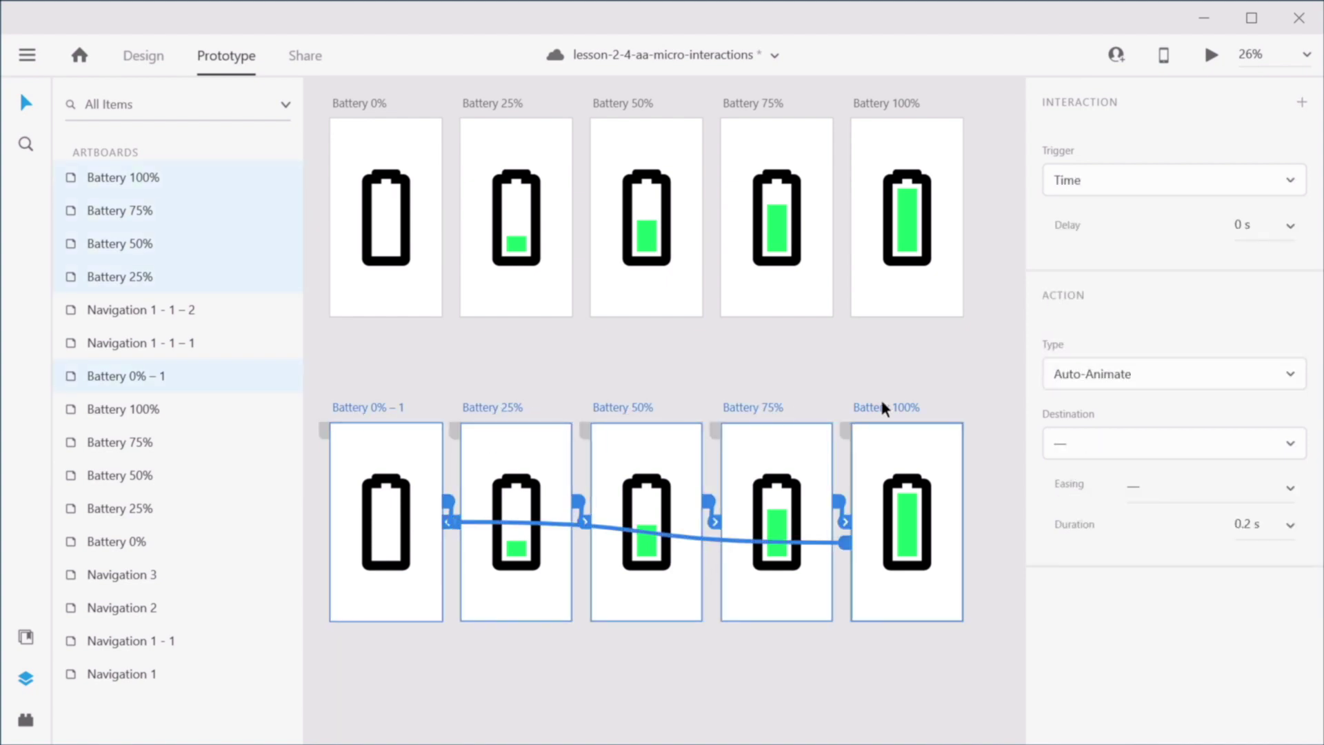
click(1285, 488)
click(1169, 364)
click(787, 365)
click(366, 408)
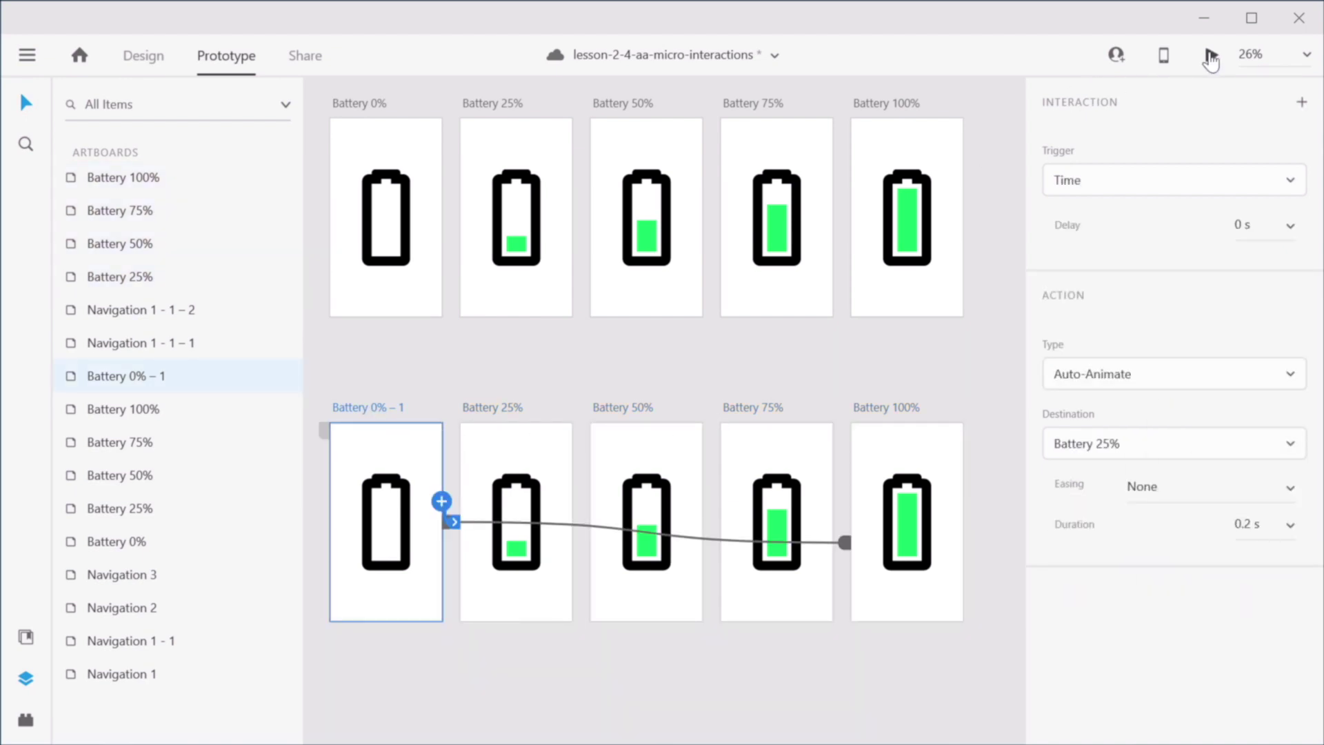
click(1211, 57)
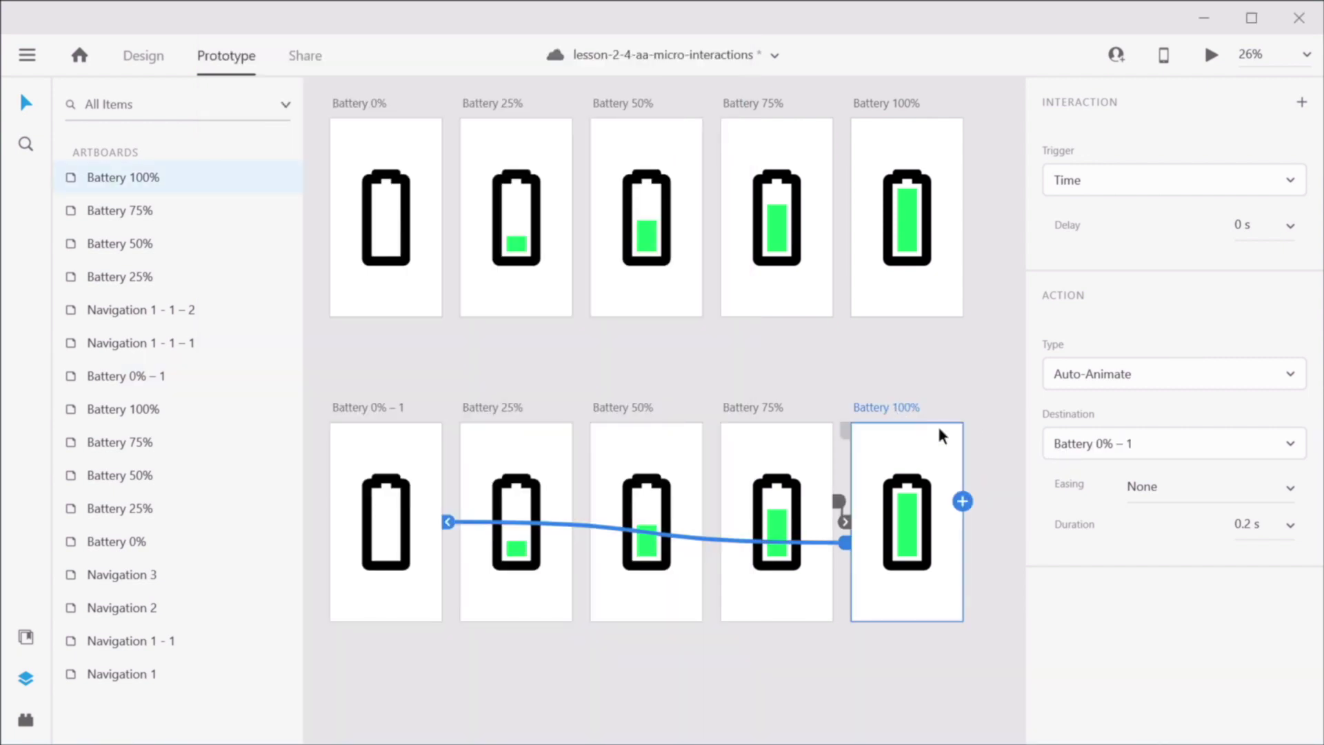
Step: Adjust the duration of the Battery 100% transition back to Battery 0% – 1, and preview the charging loop again
click(1292, 527)
click(1251, 530)
key(Return)
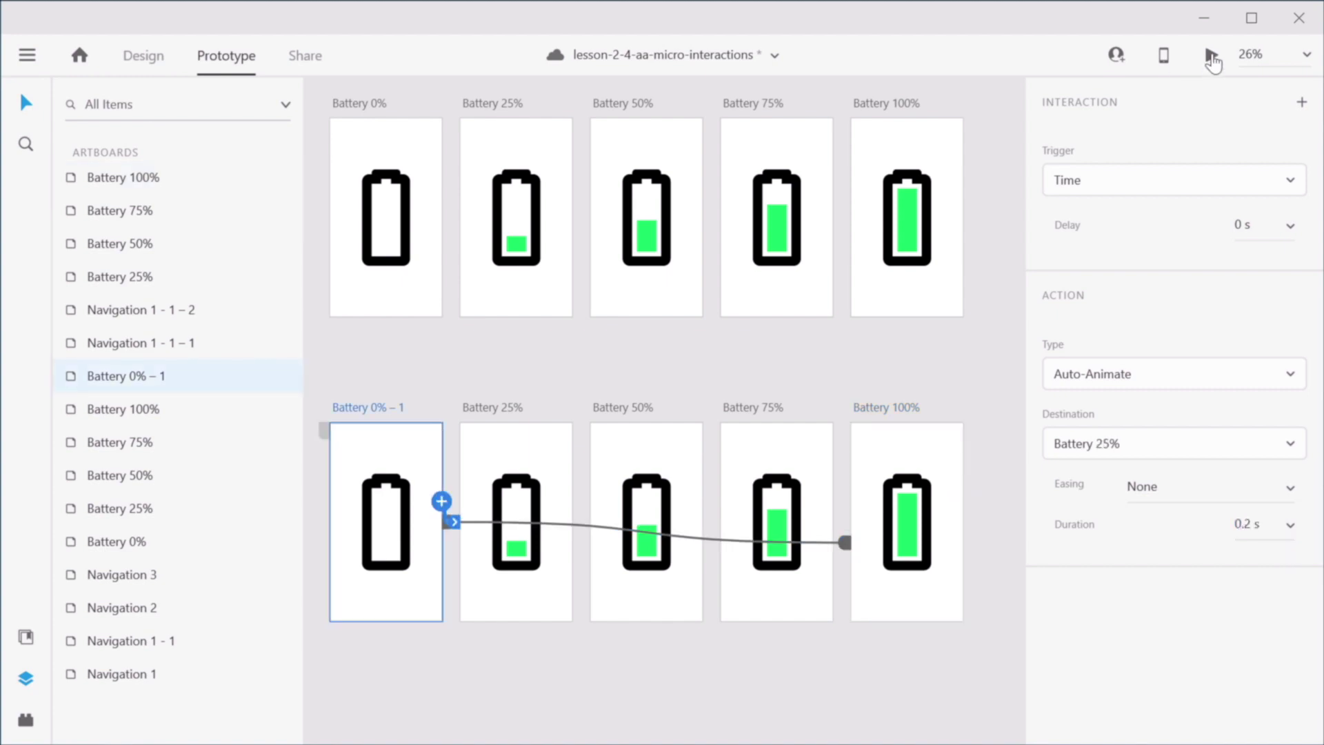
click(1211, 54)
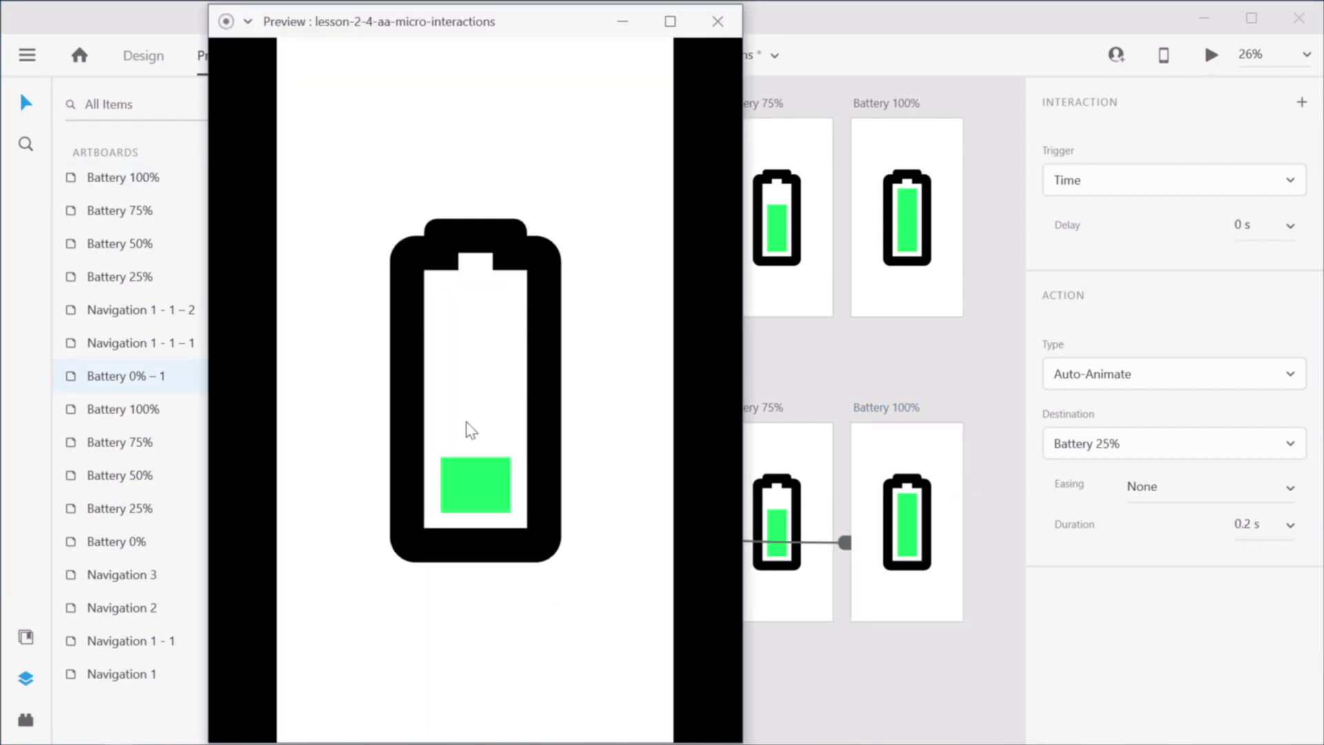
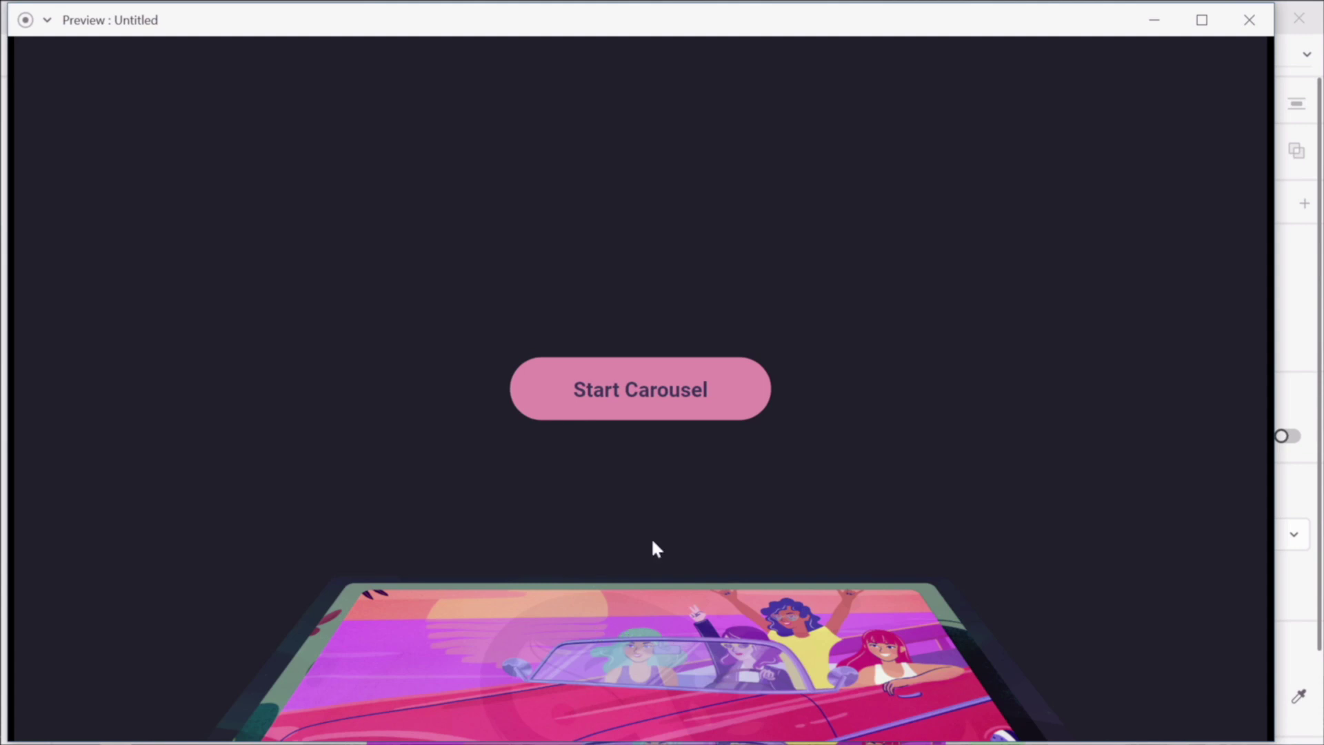
Step: Play through the finished 3D carousel preview from Start Carousel past all three images, and restart it
click(691, 397)
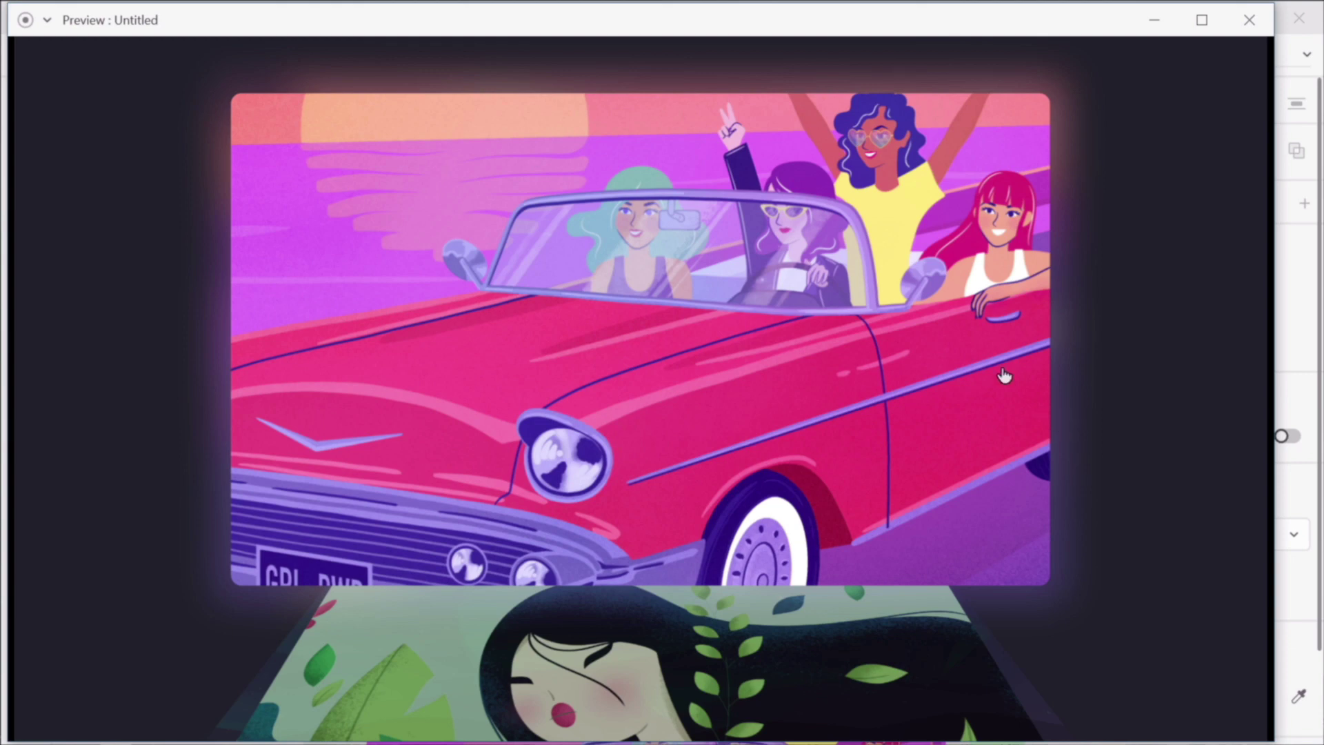
click(758, 409)
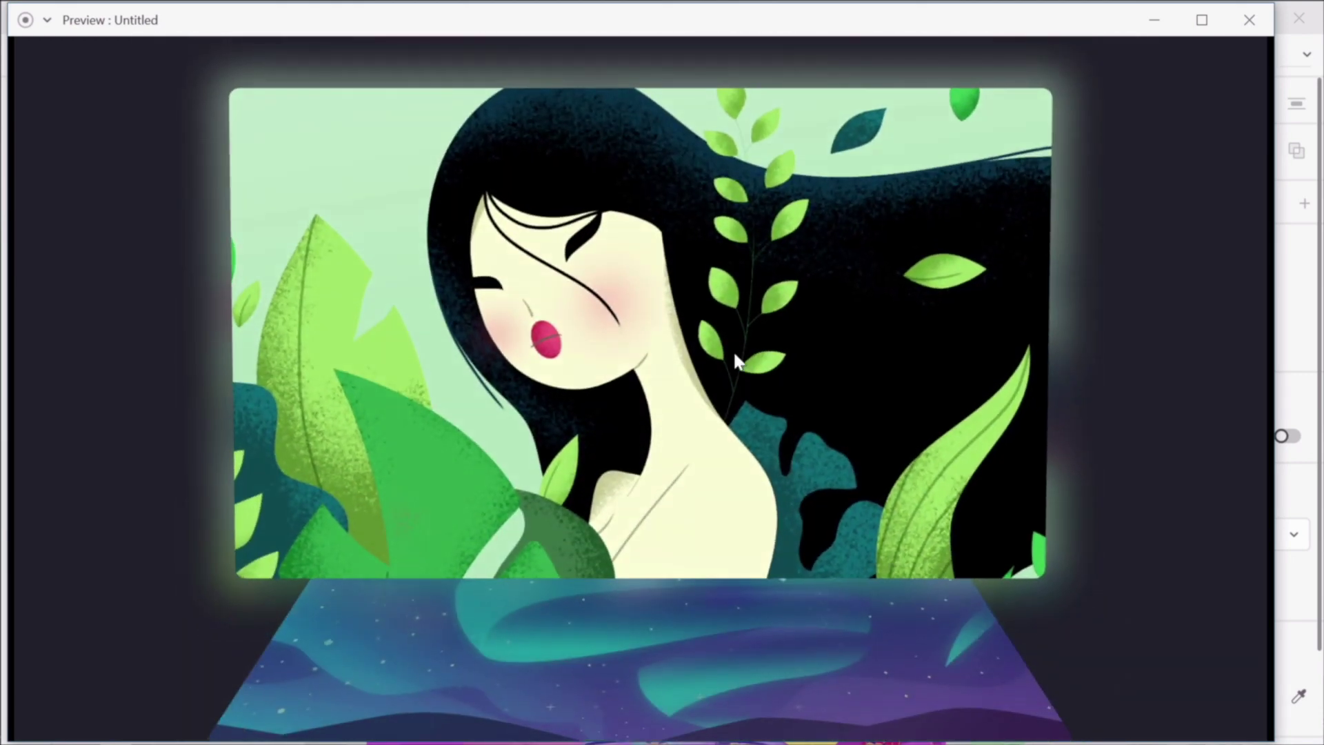
click(734, 350)
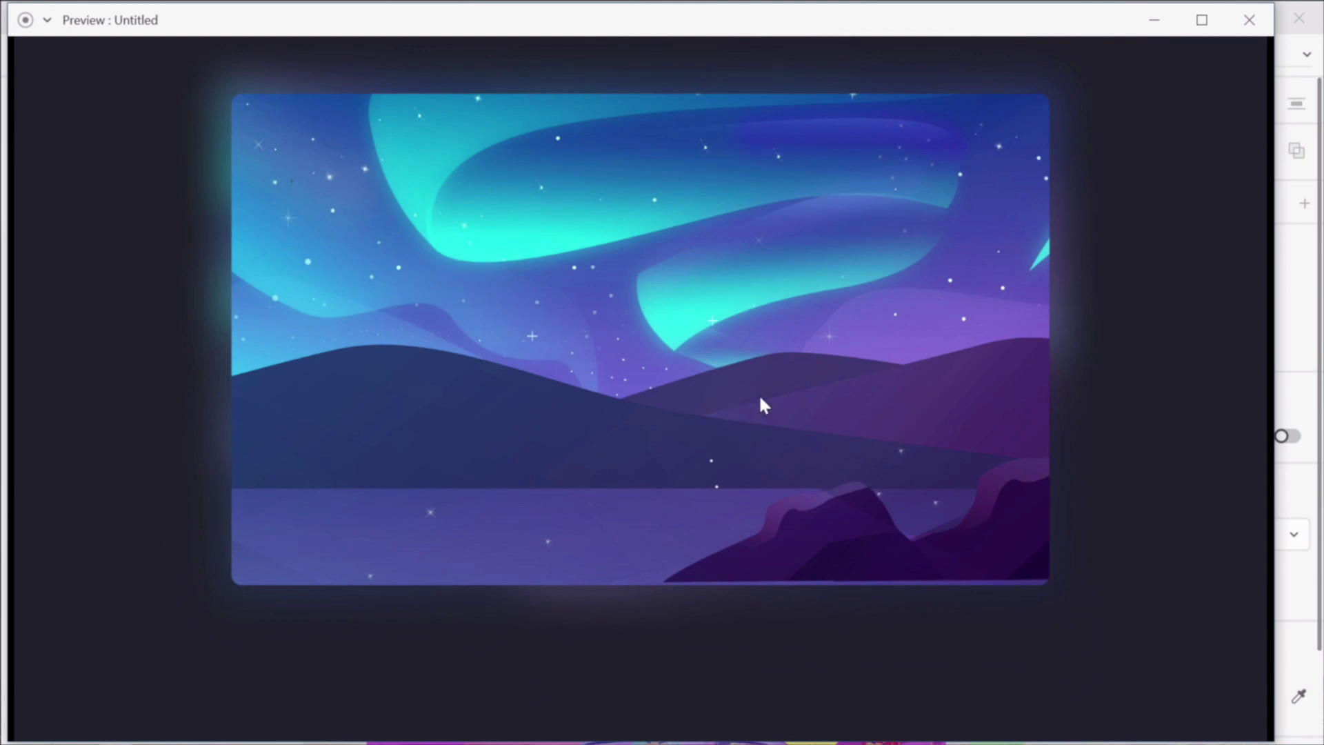
click(761, 398)
click(709, 399)
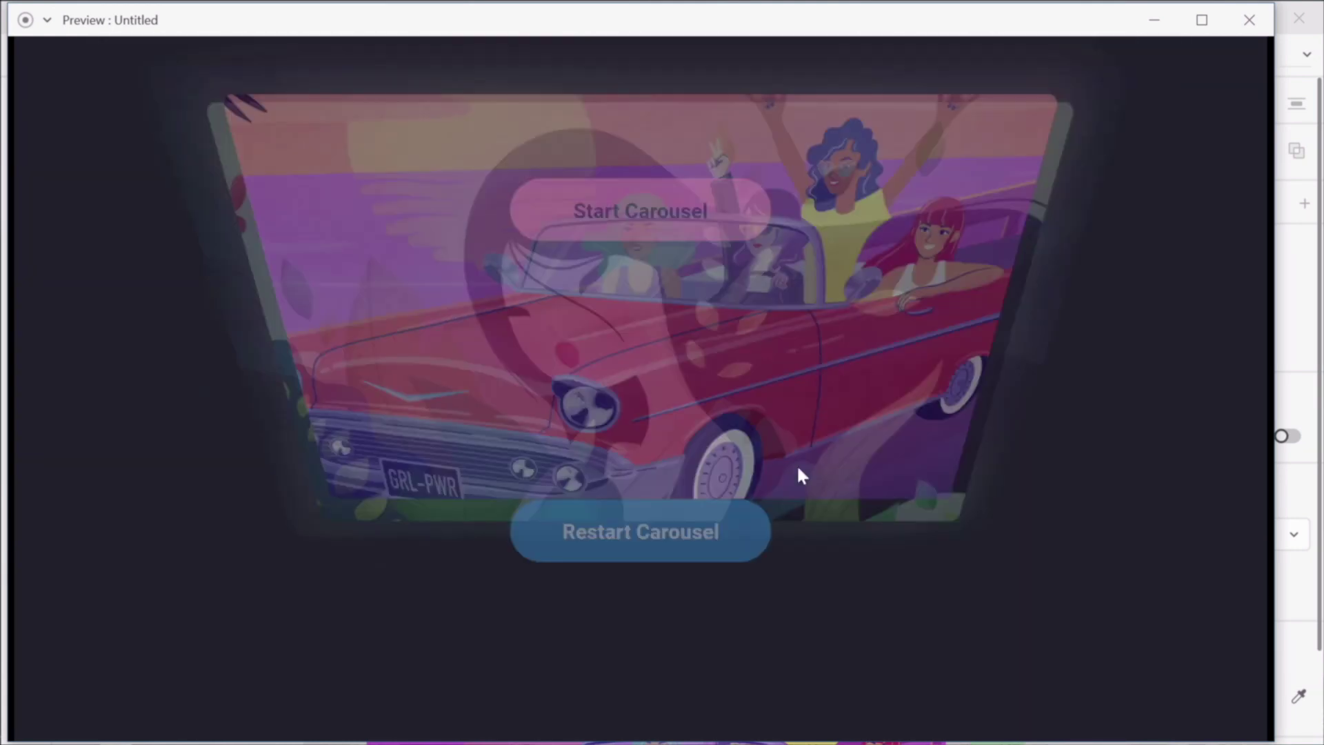
click(689, 396)
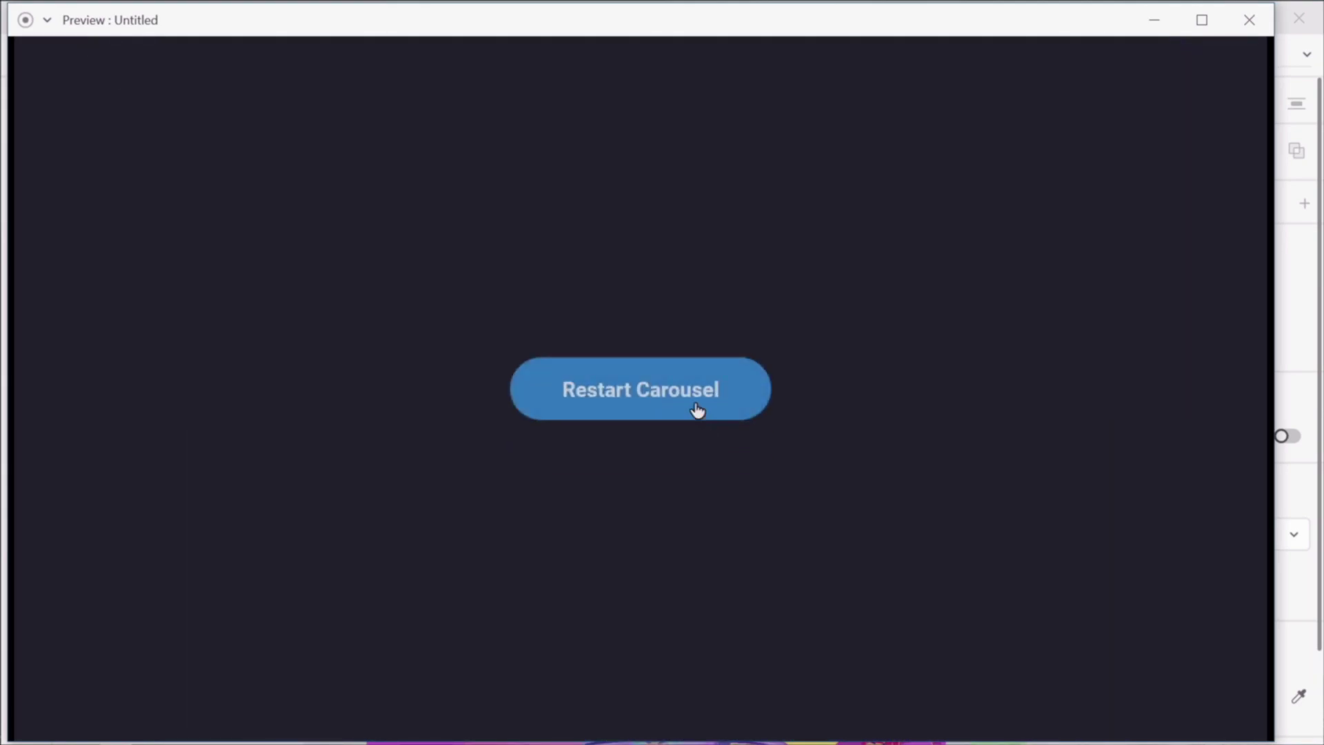
click(696, 409)
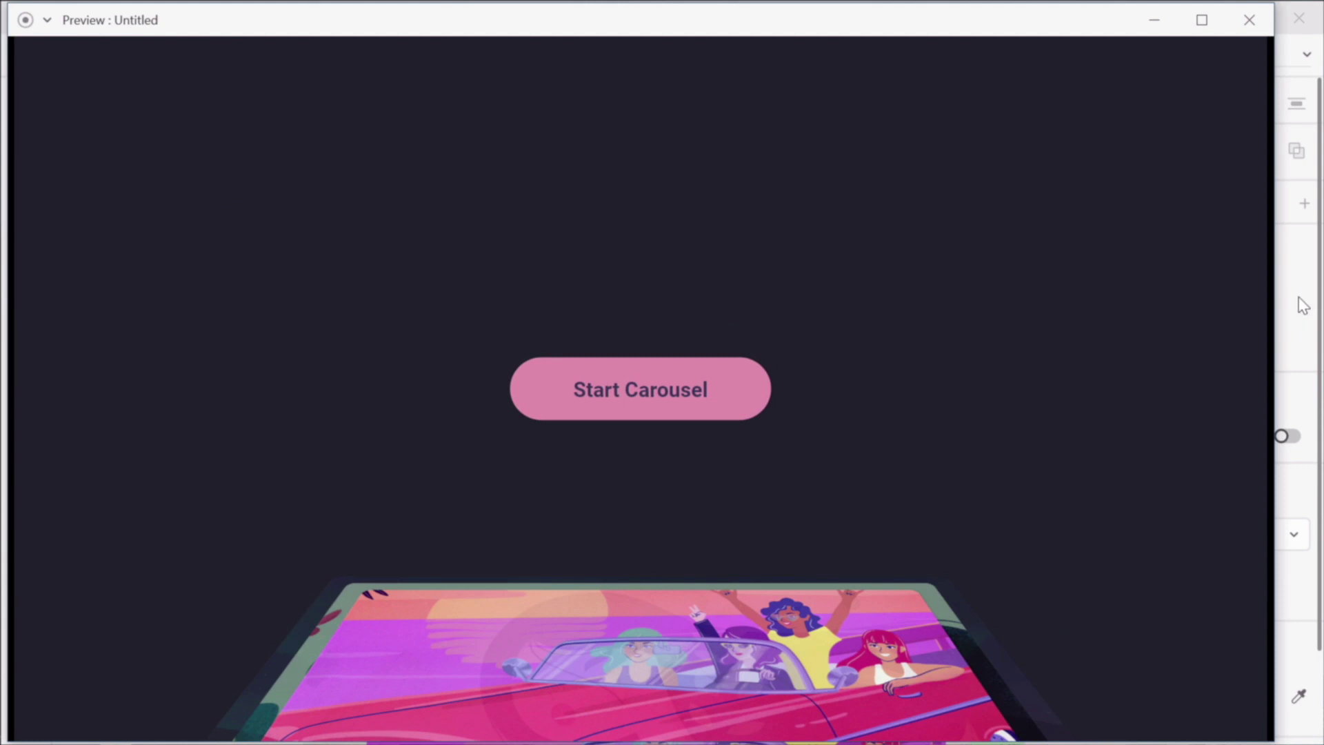
Step: Leave the preview and examine the car, woman and night-sky image groups on the pasteboard below the artboards
click(1303, 306)
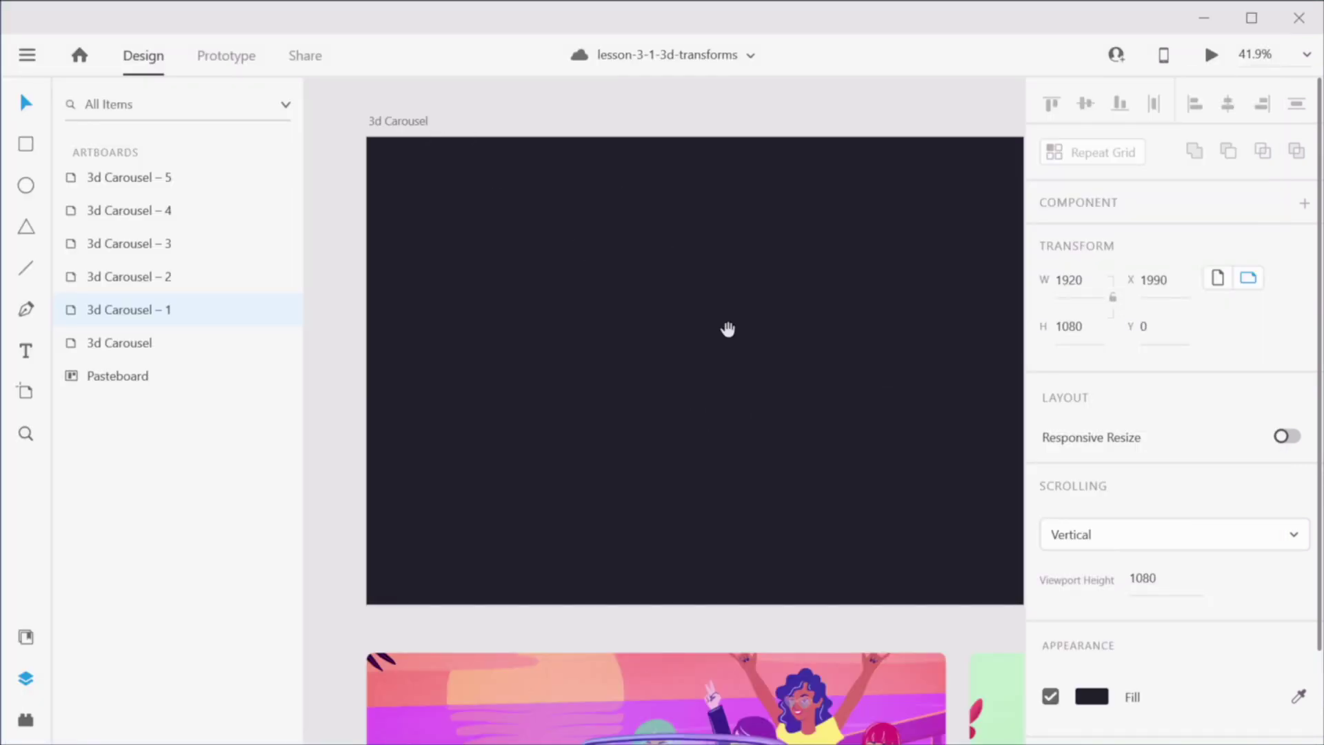
scroll(728, 329, down, 5)
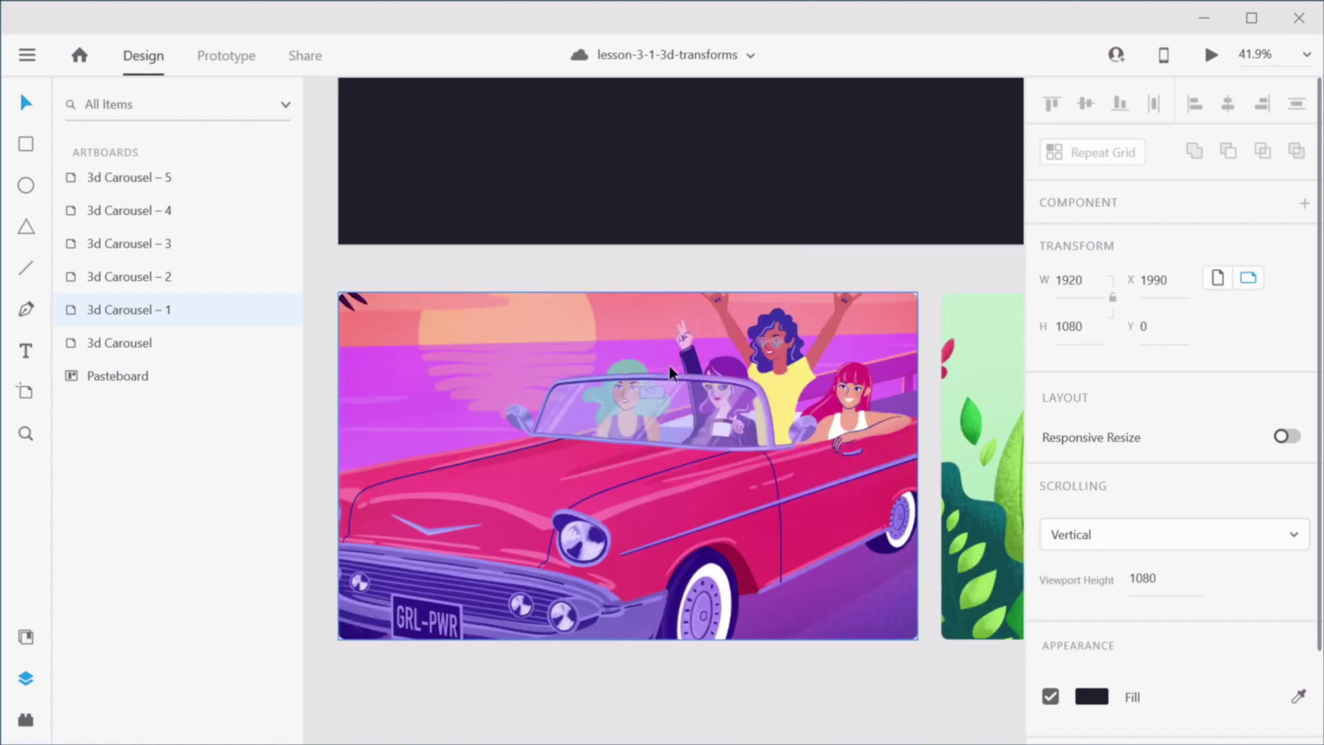
click(671, 371)
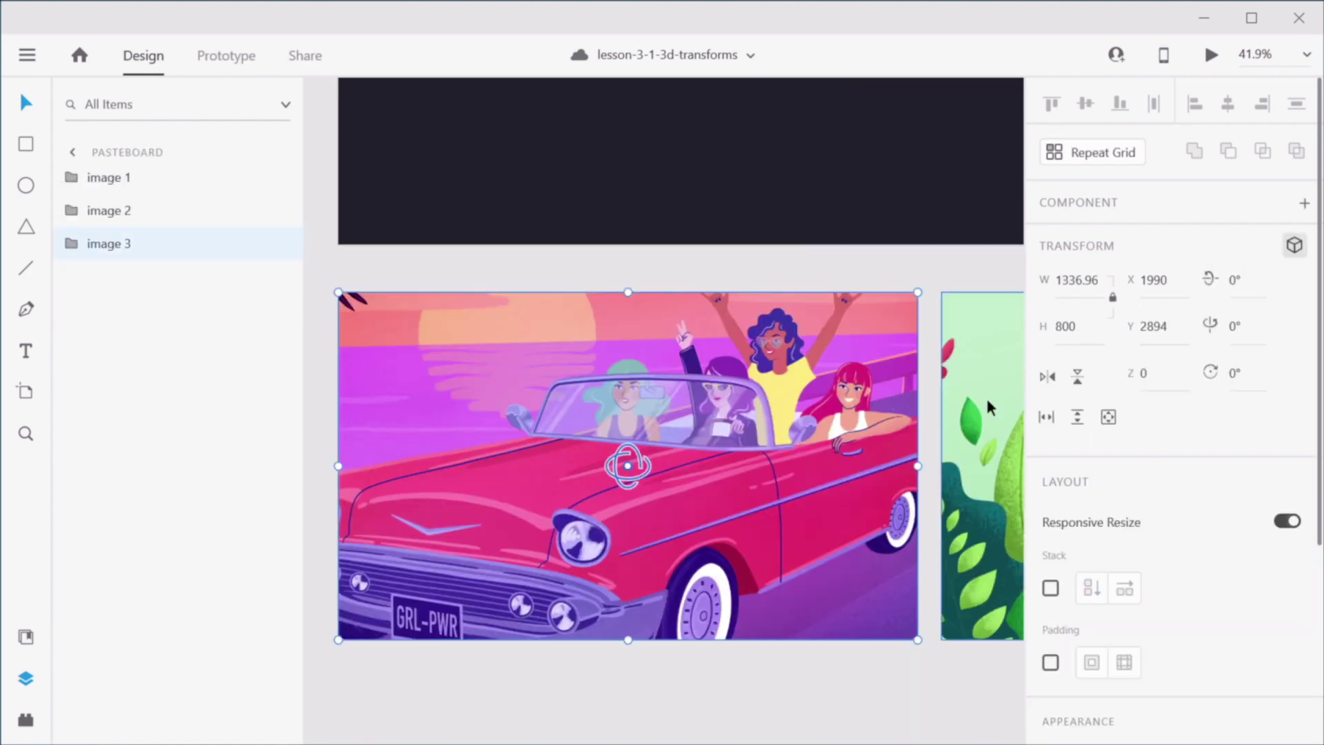
click(985, 405)
scroll(965, 400, right, 10)
click(924, 390)
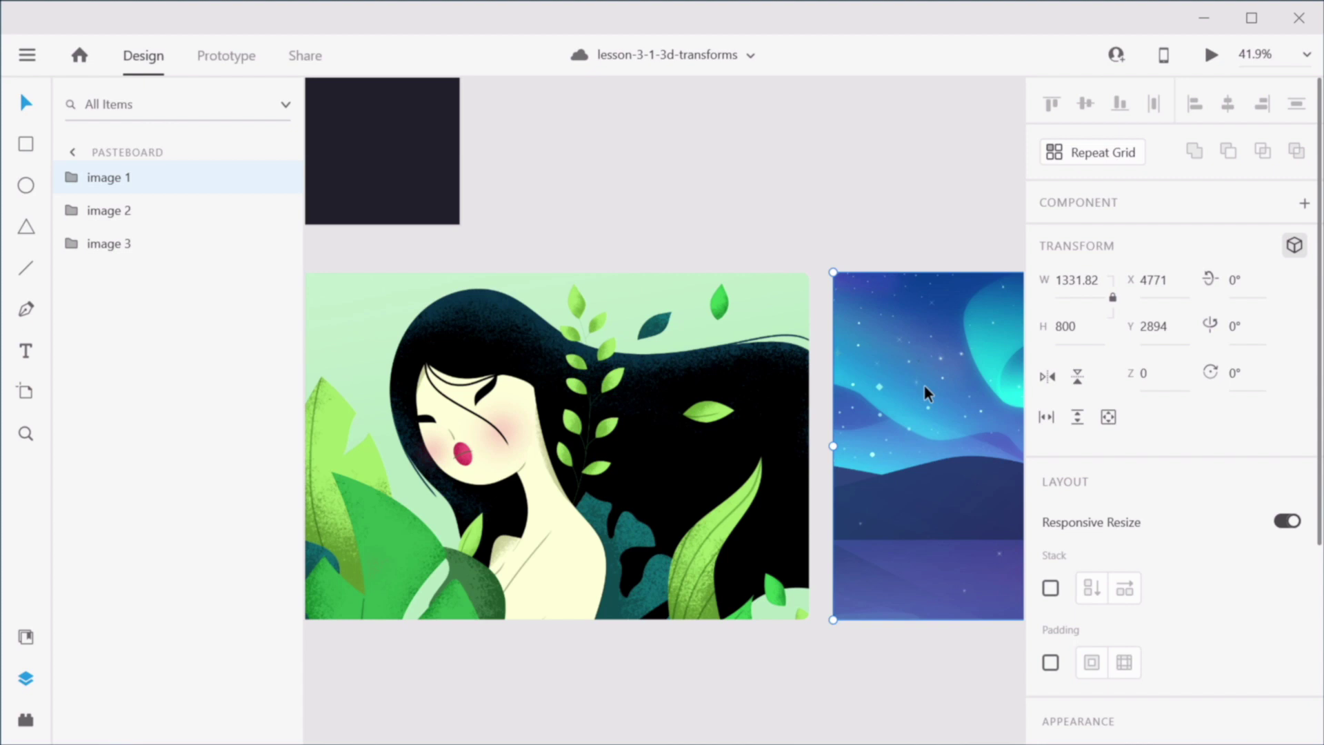
click(722, 216)
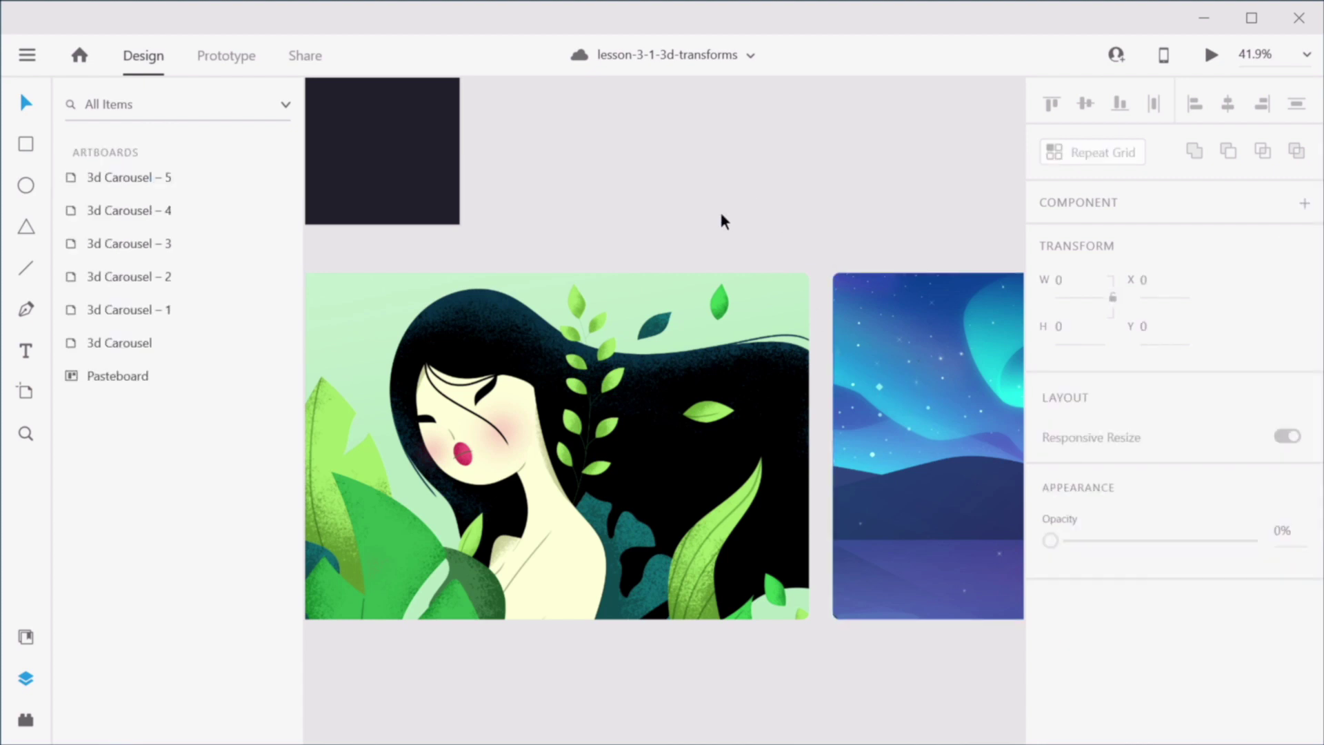
Step: Move the car, woman and night-sky images from the pasteboard to the 3d Carousel artboard, overlapping them downward from its centre
key(space)
drag(600, 192, 907, 304)
drag(754, 305, 889, 319)
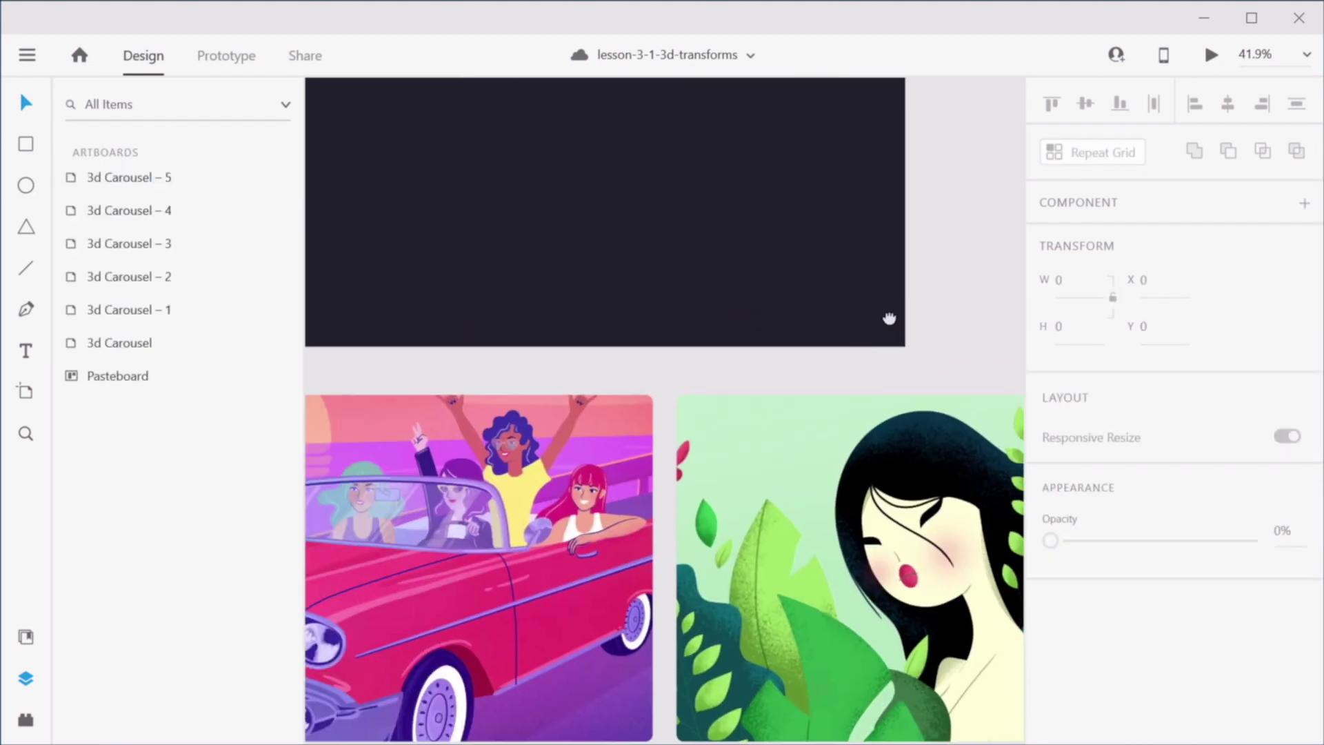
drag(669, 394, 925, 343)
click(679, 416)
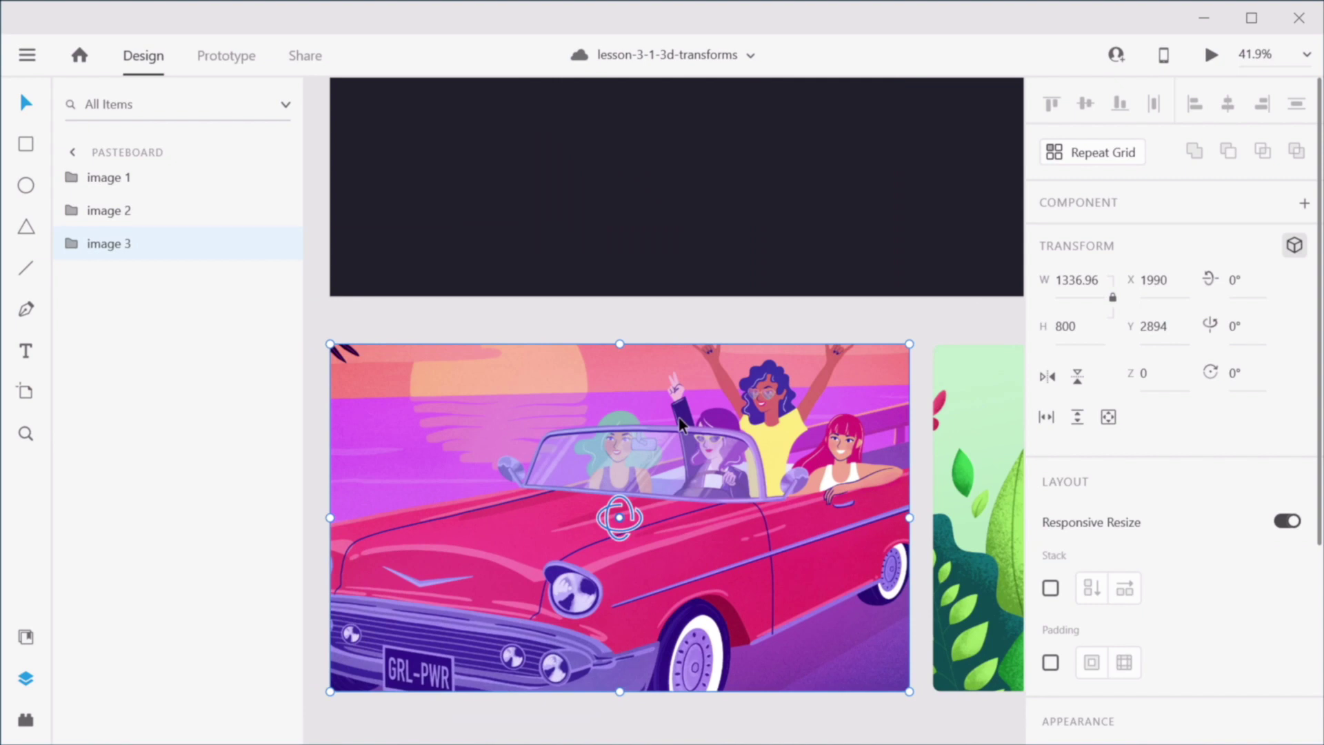
scroll(678, 416, down, 3)
drag(654, 564, 728, 365)
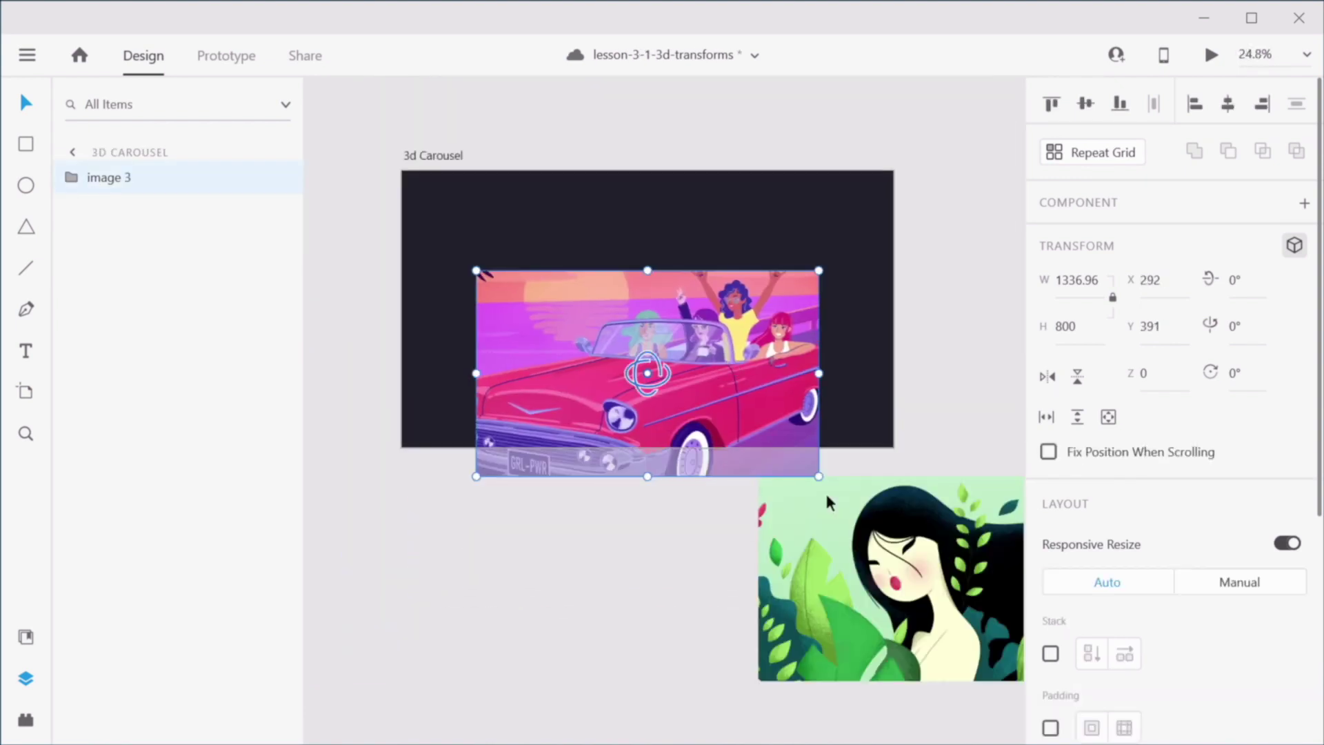
drag(825, 490, 542, 416)
scroll(790, 564, right, 3)
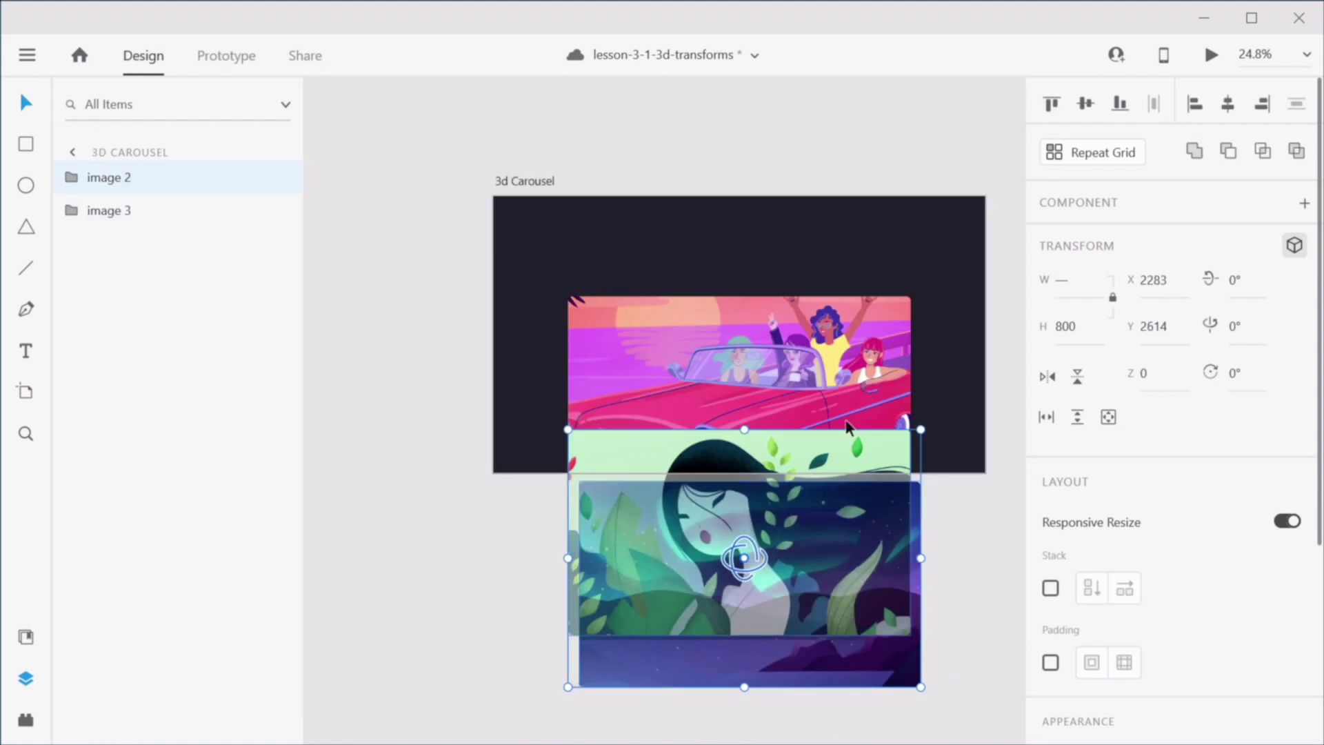
Step: Group the three carousel images and reorder them inside the group as image 3, image 2, image 1 from front to back
shift+click(862, 386)
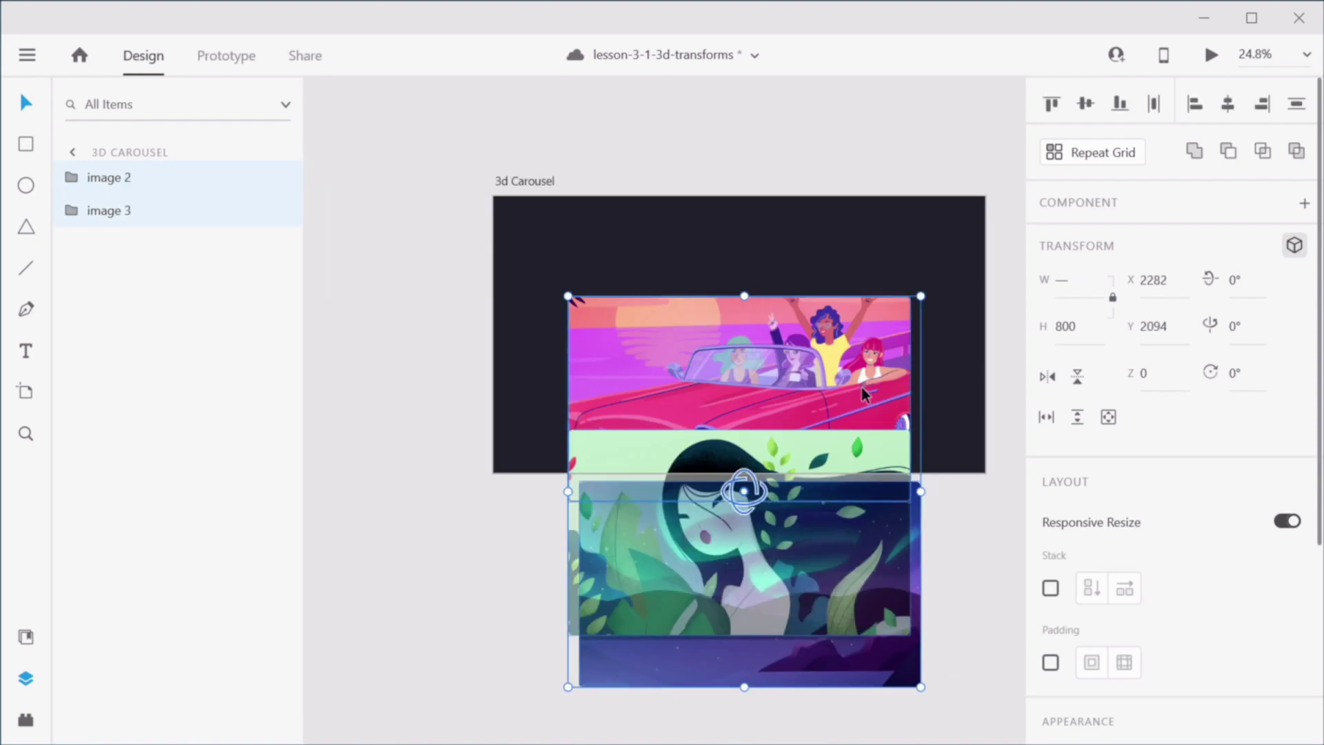
key(ctrl+g)
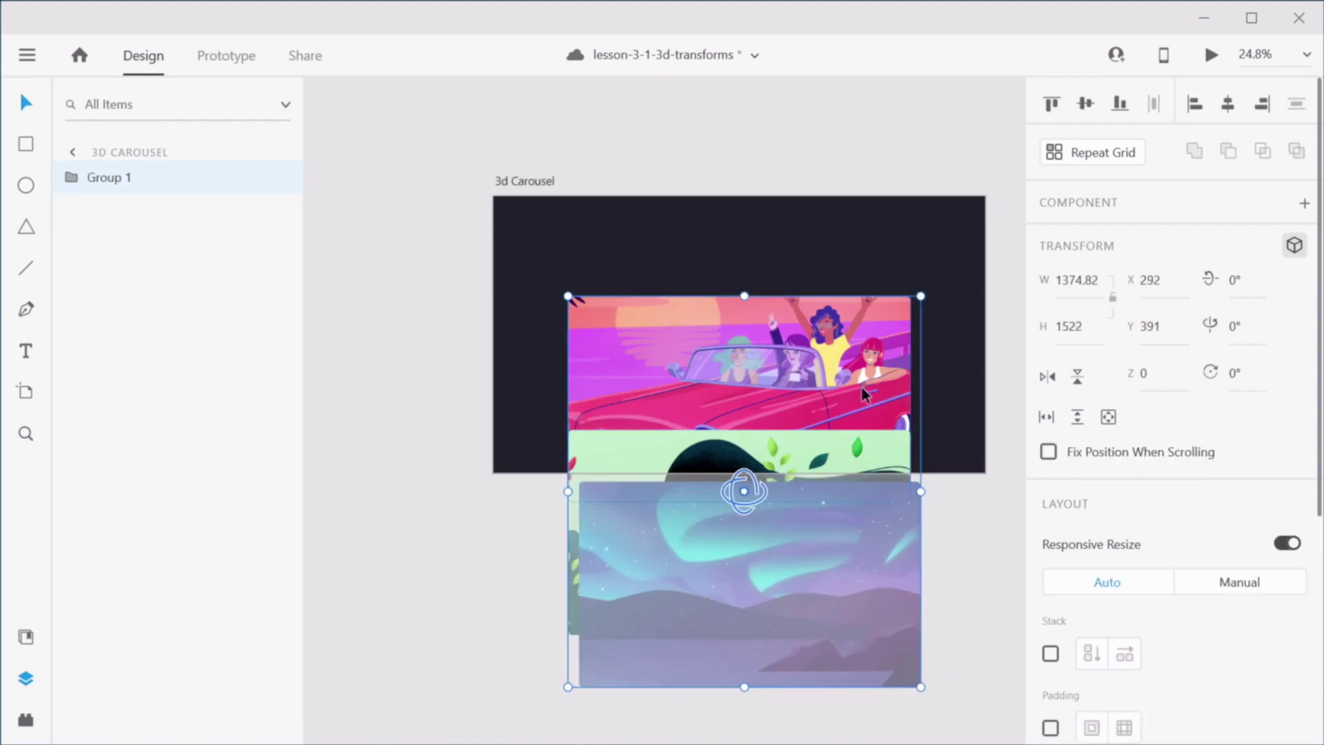
double_click(868, 450)
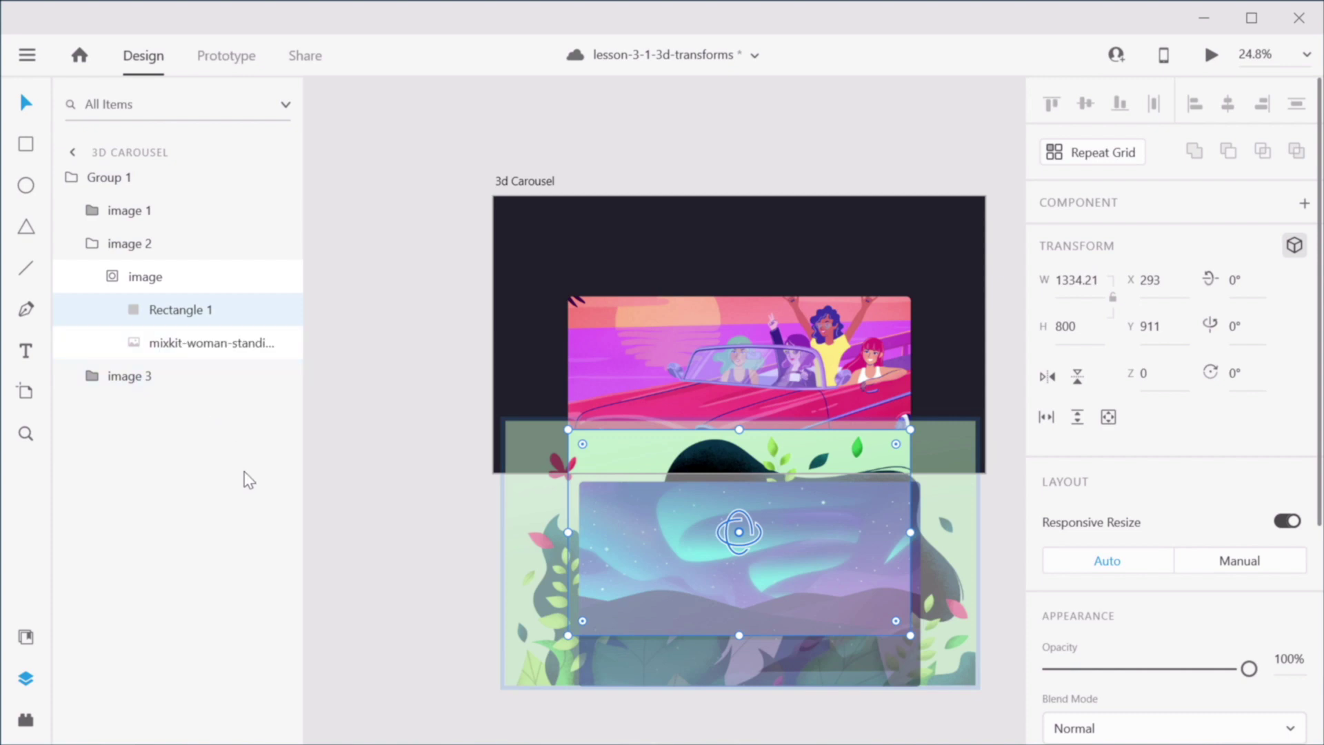
click(102, 250)
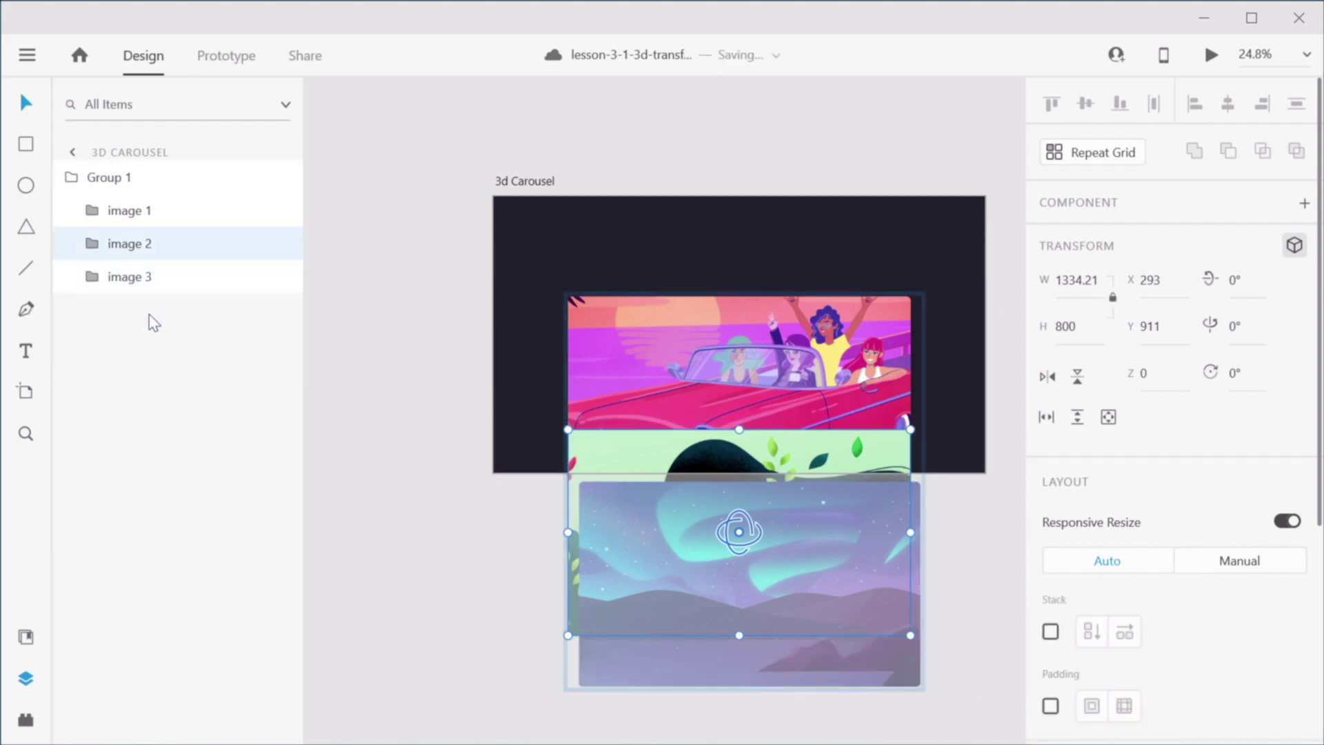
drag(138, 246, 149, 207)
drag(144, 279, 176, 204)
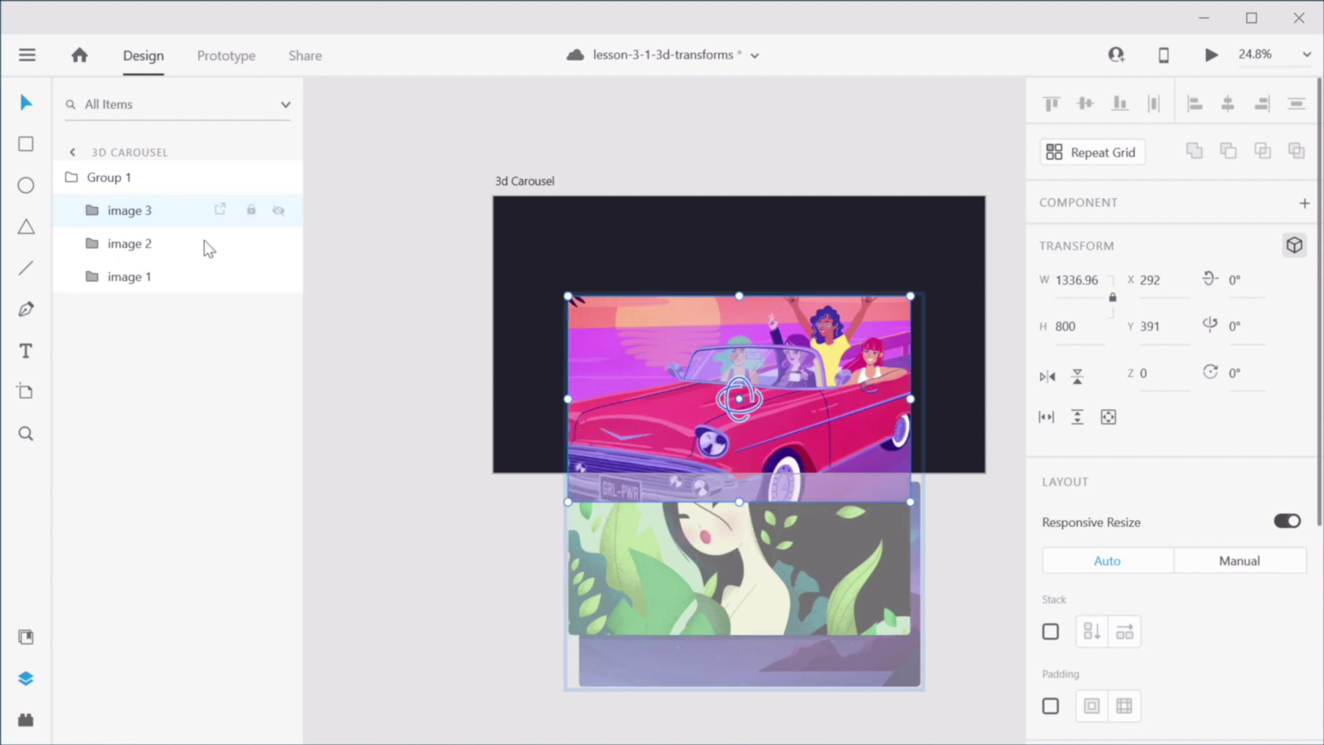
click(969, 523)
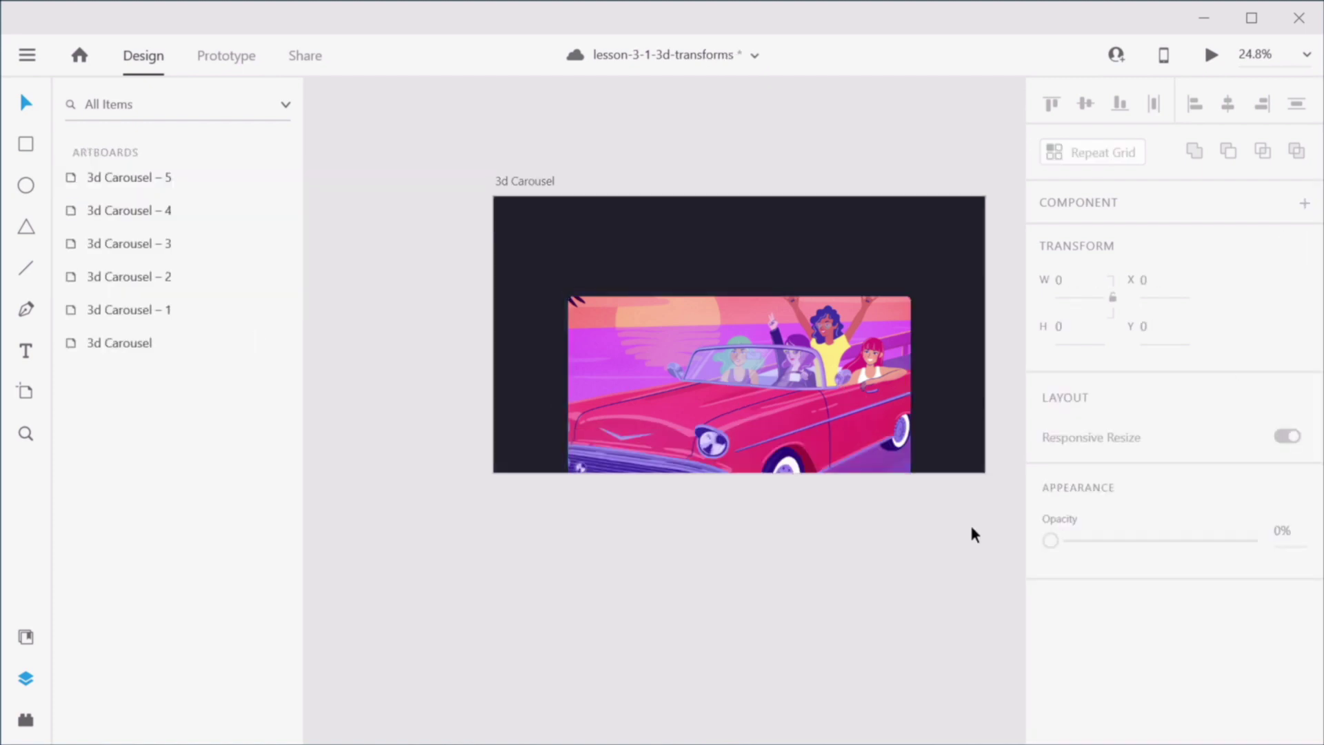
Step: Align images 3, 2 and 1 inside the group to a shared vertical middle and horizontal centre
click(758, 358)
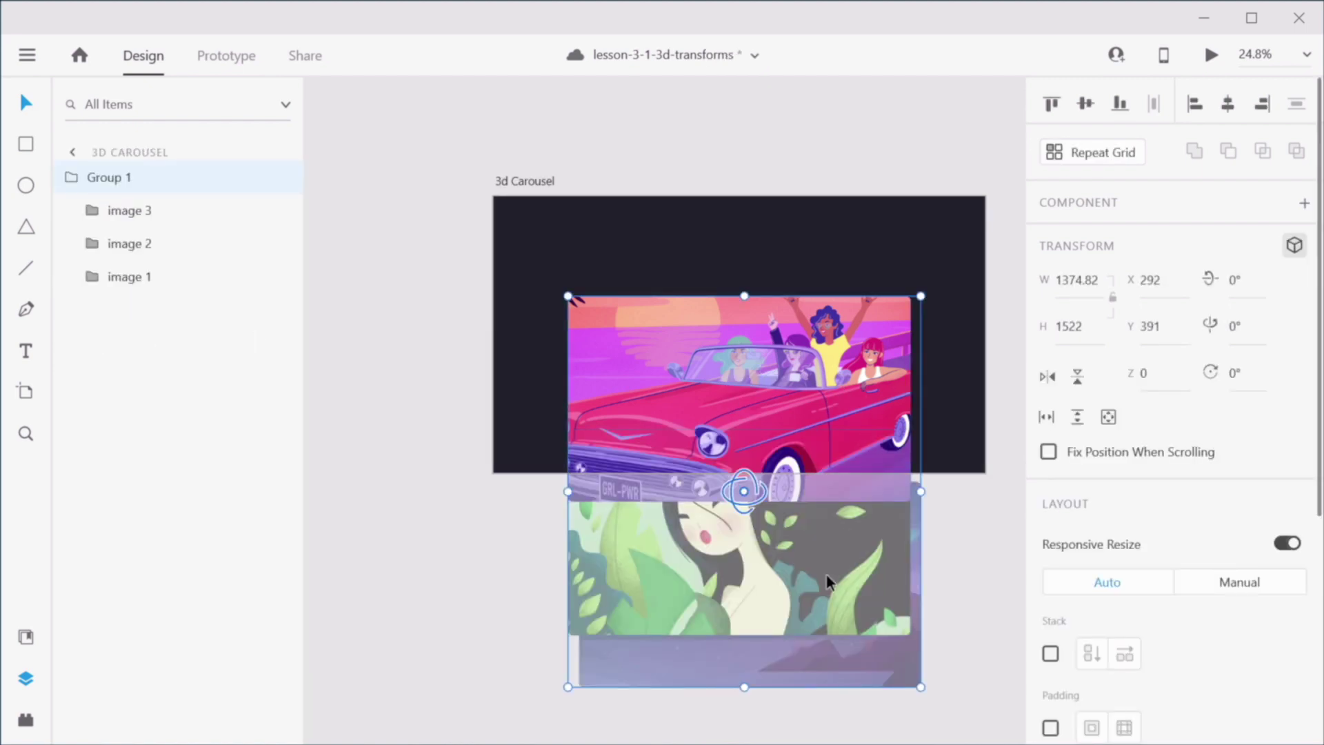
click(764, 579)
click(130, 211)
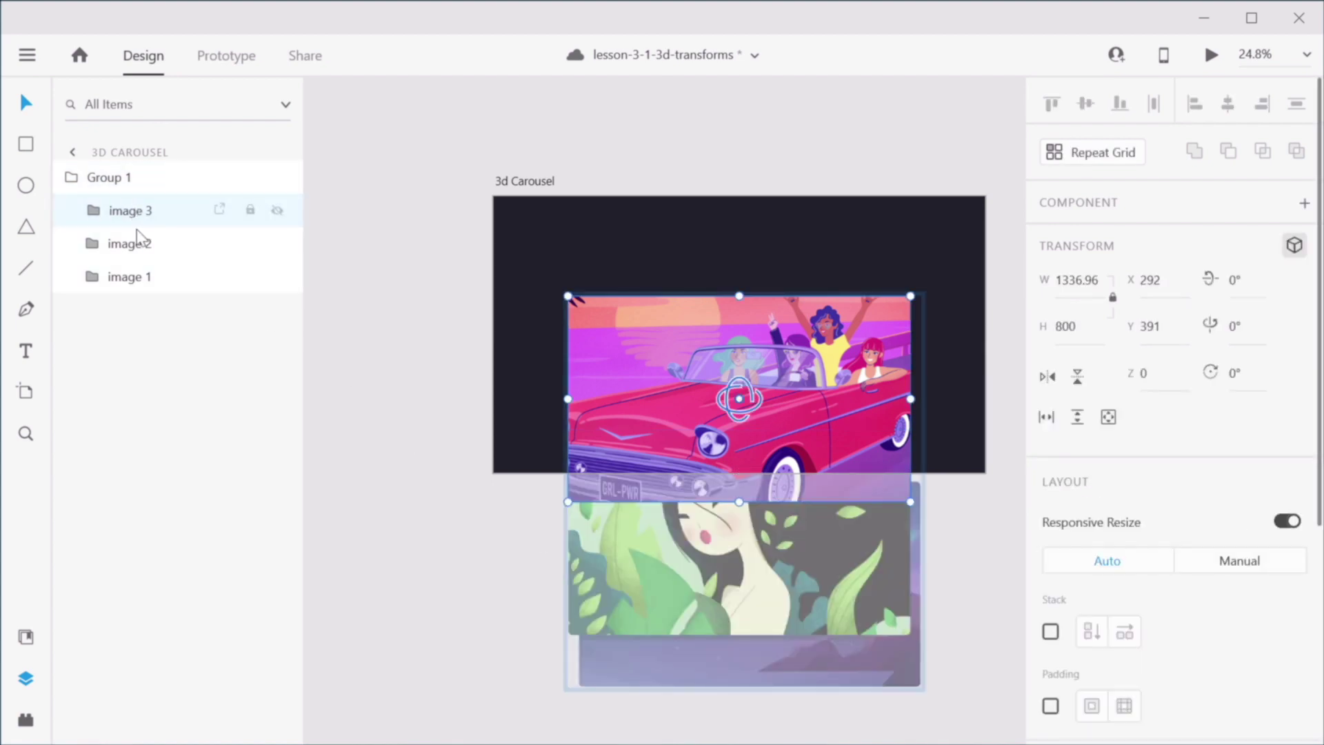
shift+click(133, 244)
shift+click(140, 281)
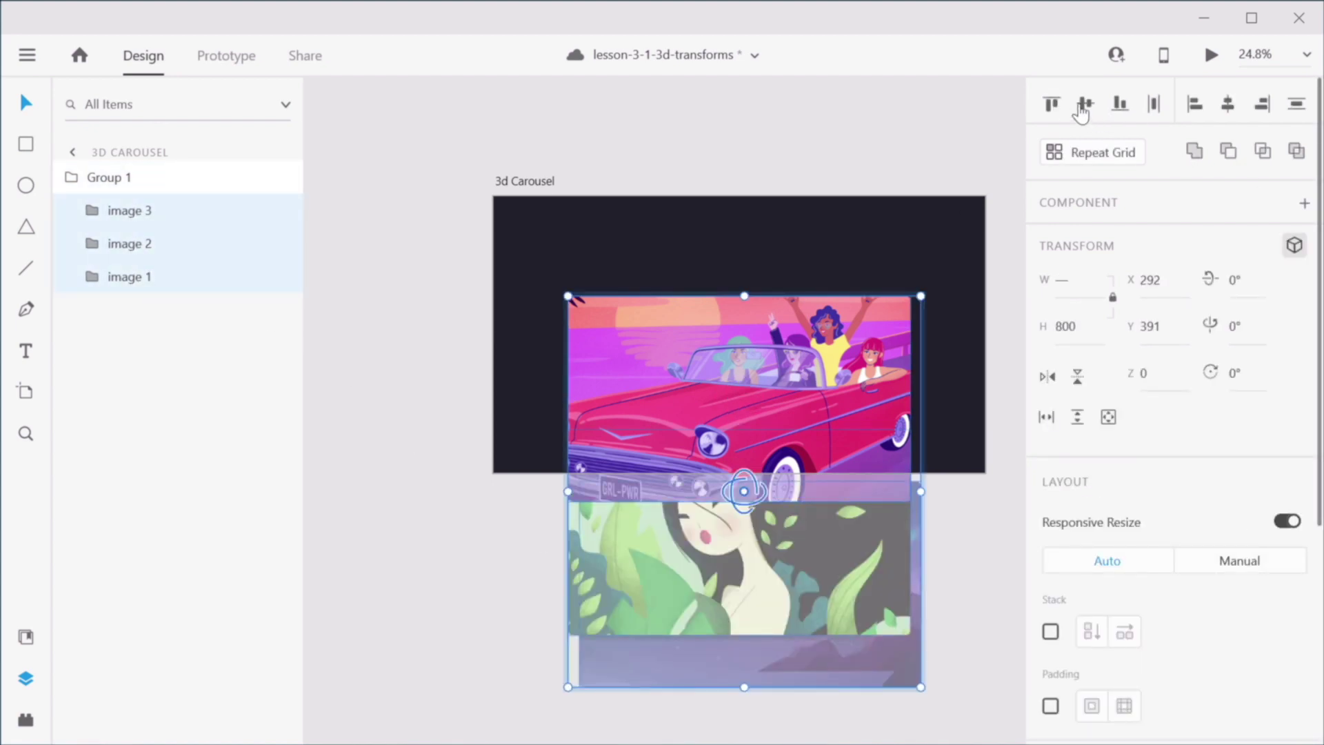
click(1084, 104)
click(1228, 105)
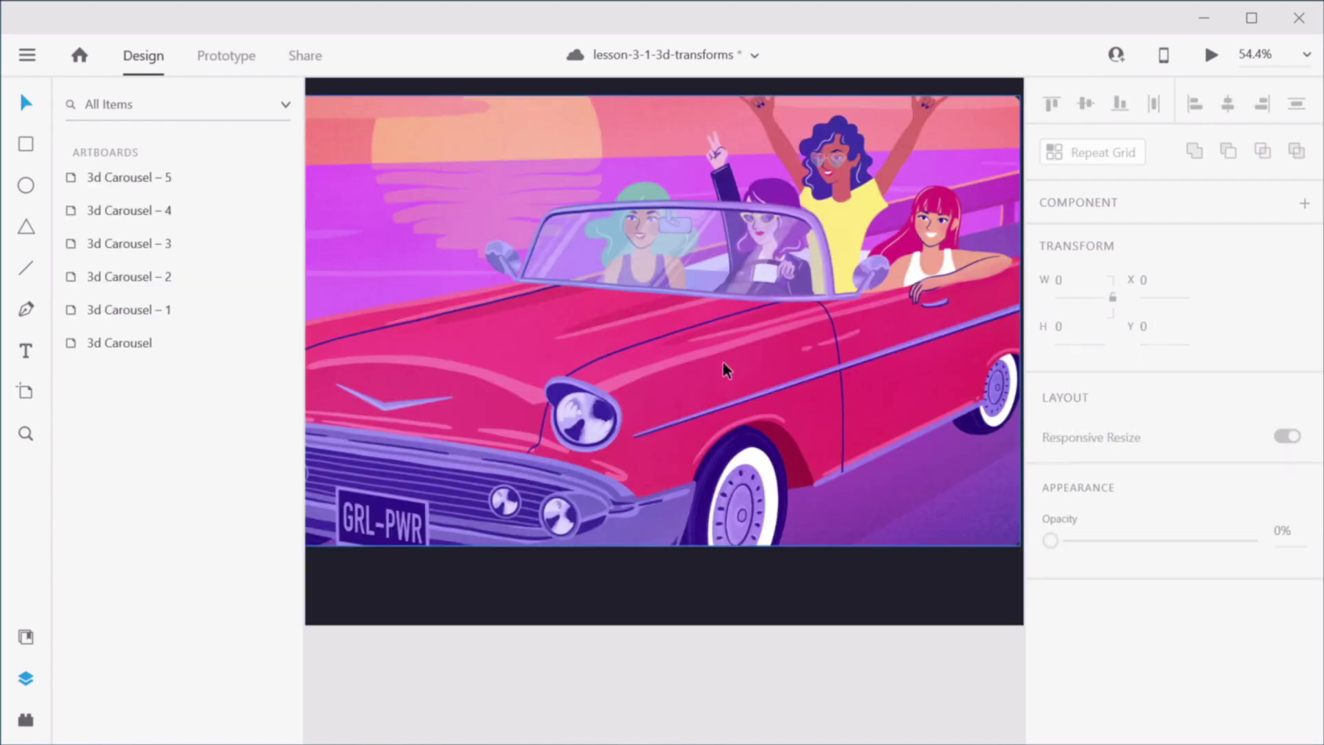
Step: Ungroup Group 1 so the three carousel images sit directly on the 3d Carousel artboard
scroll(724, 362, down, 3)
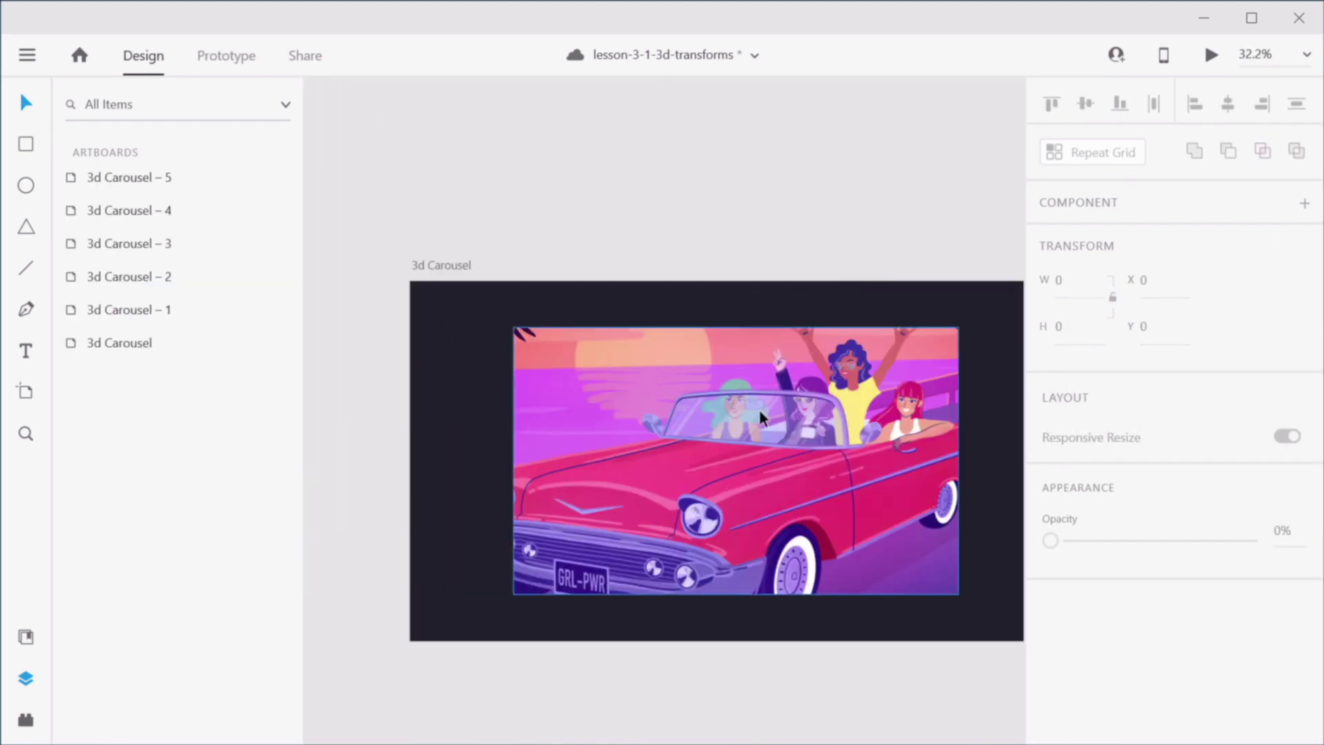
click(762, 417)
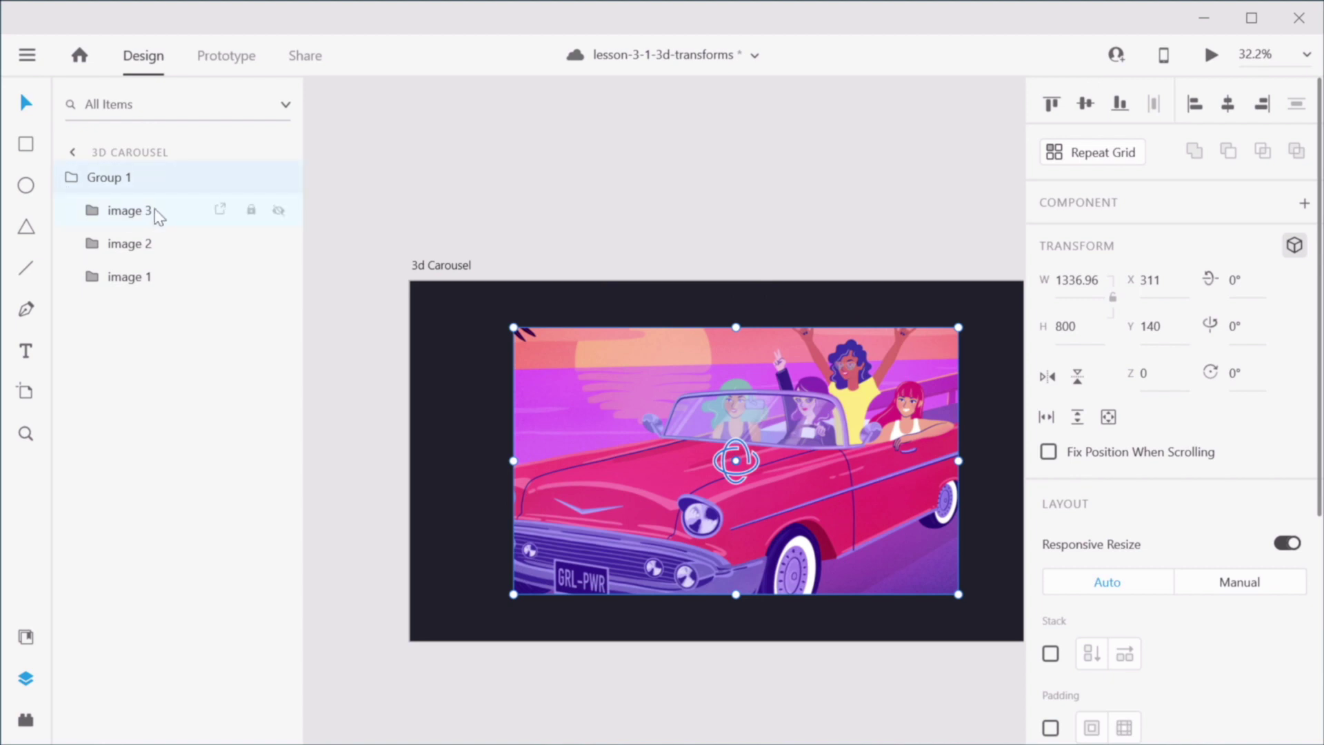
right_click(143, 181)
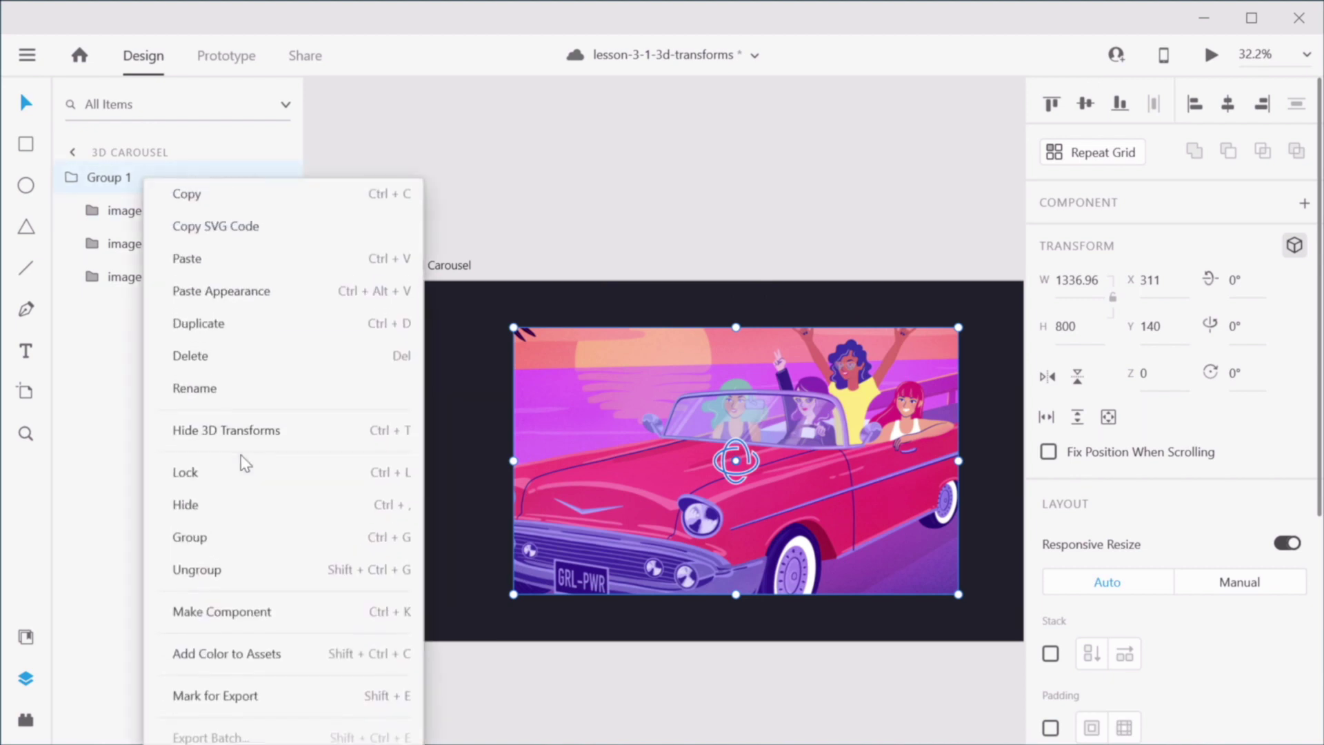
click(227, 574)
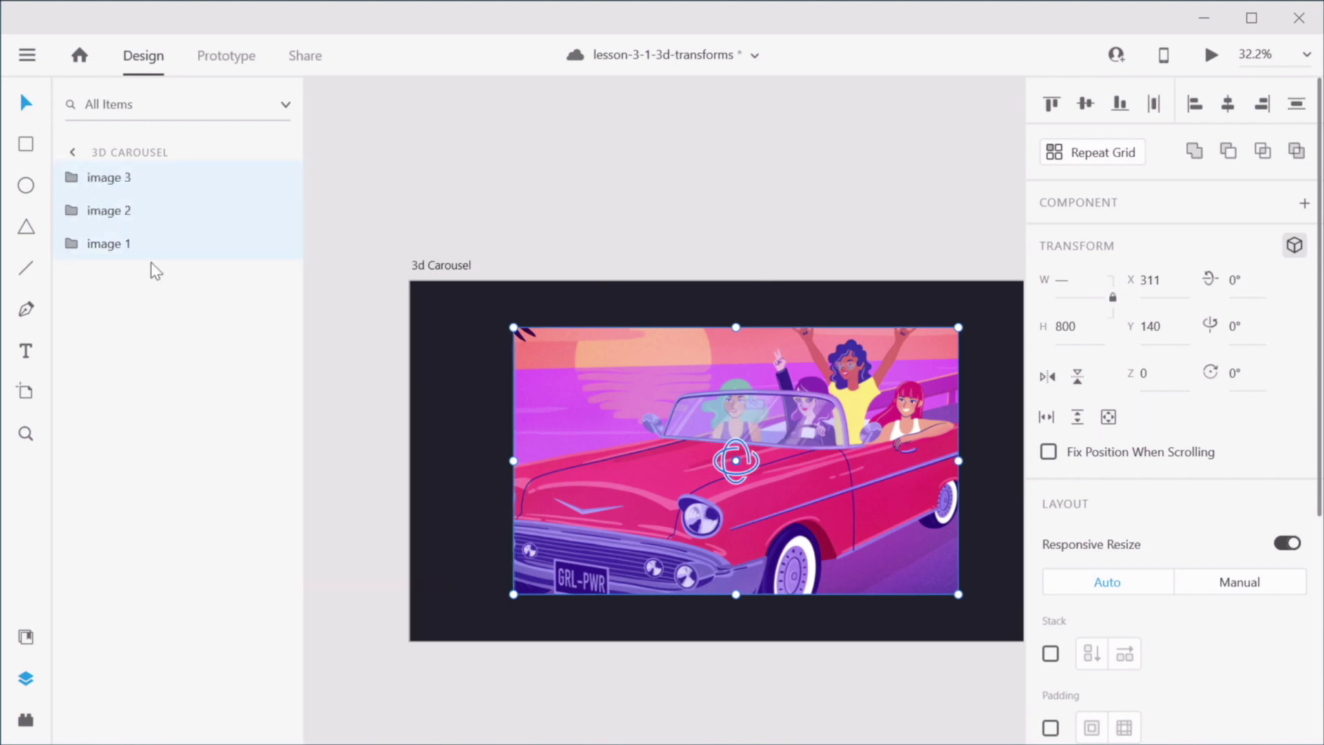
Step: Scale the car image (image 3) proportionally to a height of 700
click(150, 182)
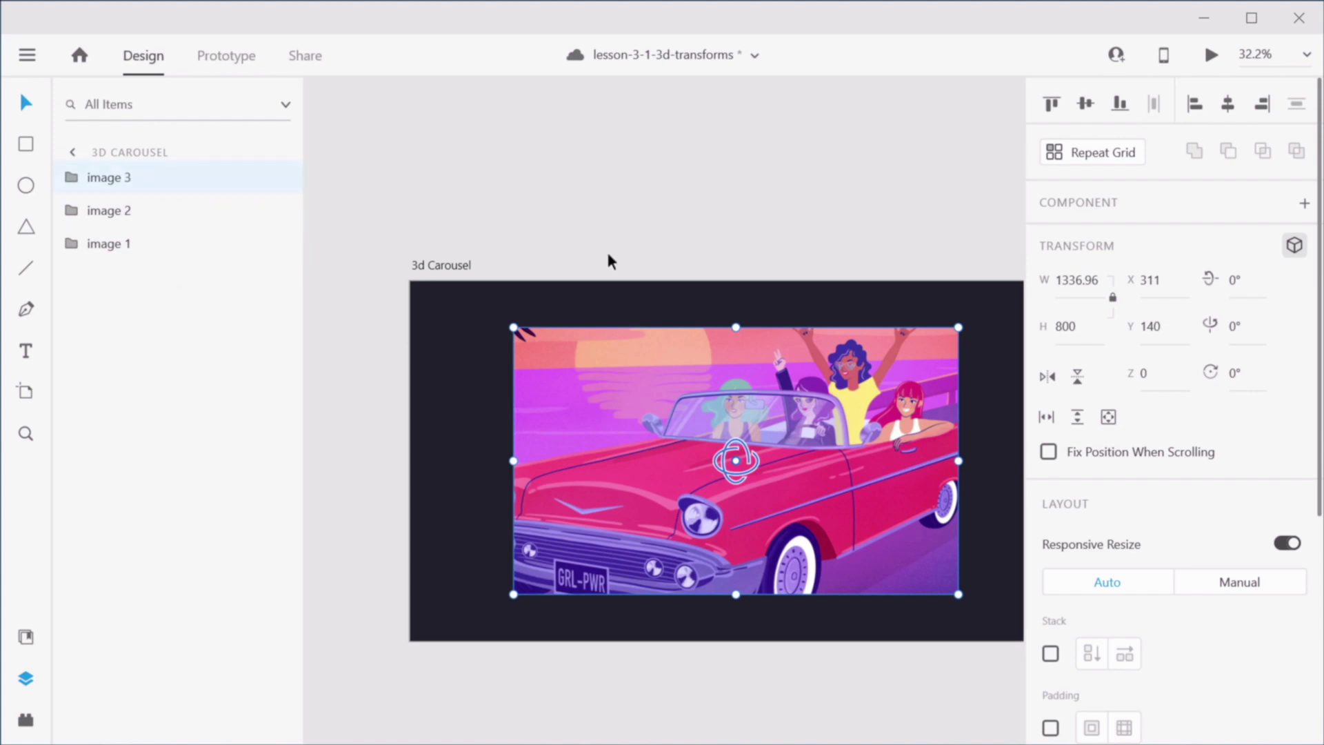
click(1065, 326)
text(700)
key(Tab)
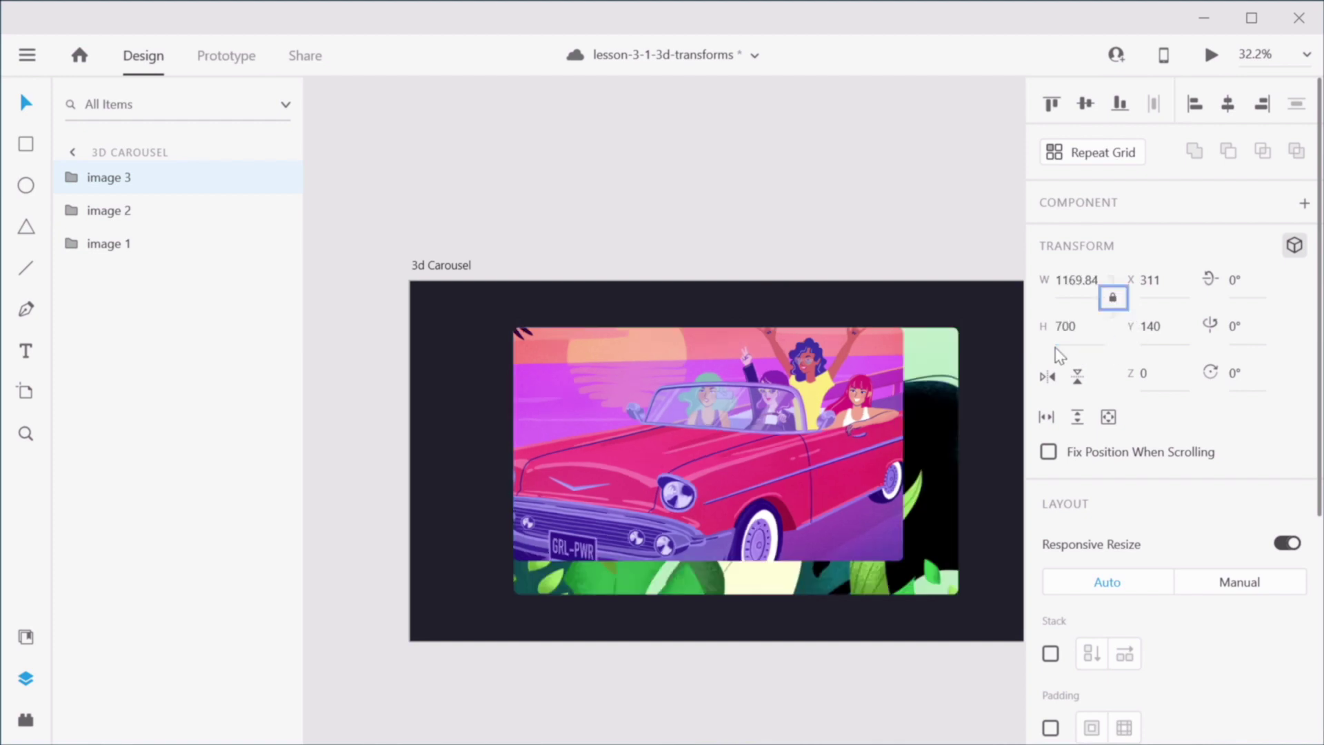
Step: Scale the woman image (image 2) proportionally to a height of 750 and centre the carousel images horizontally
click(940, 407)
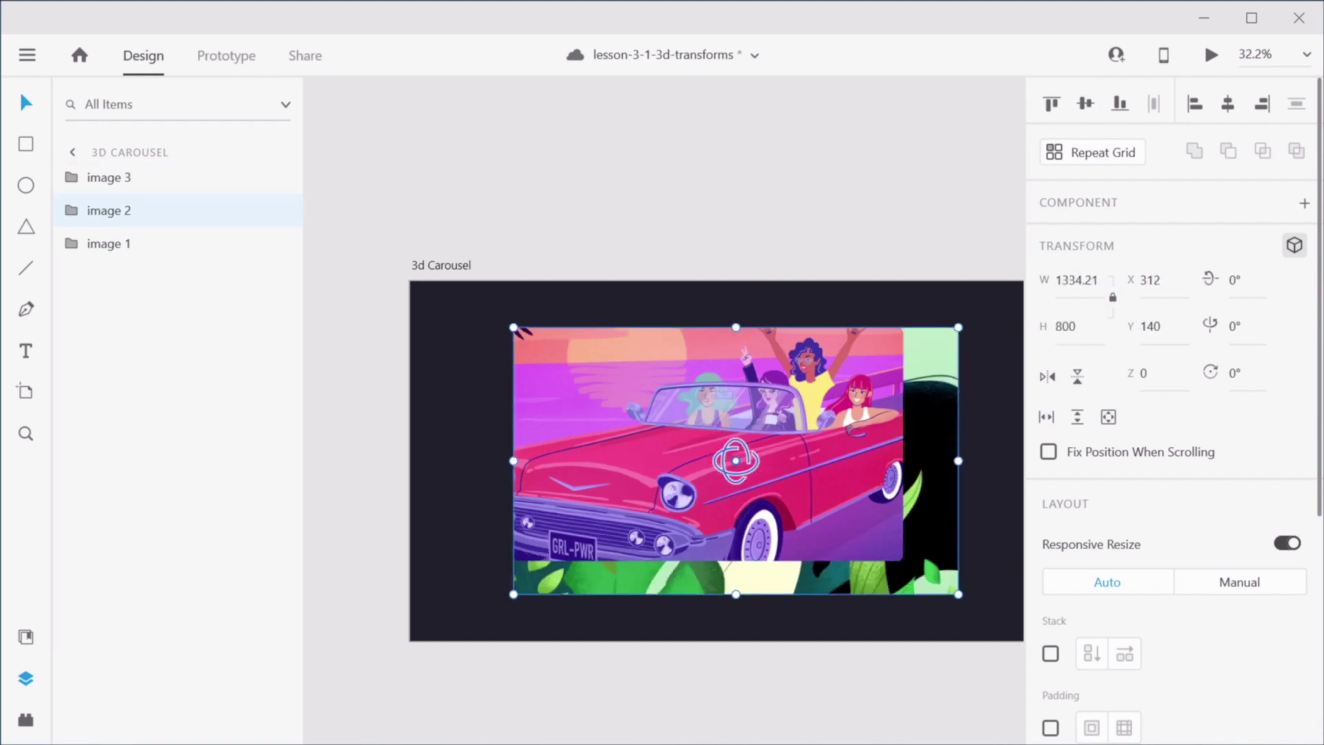
click(1066, 326)
text(750)
key(Return)
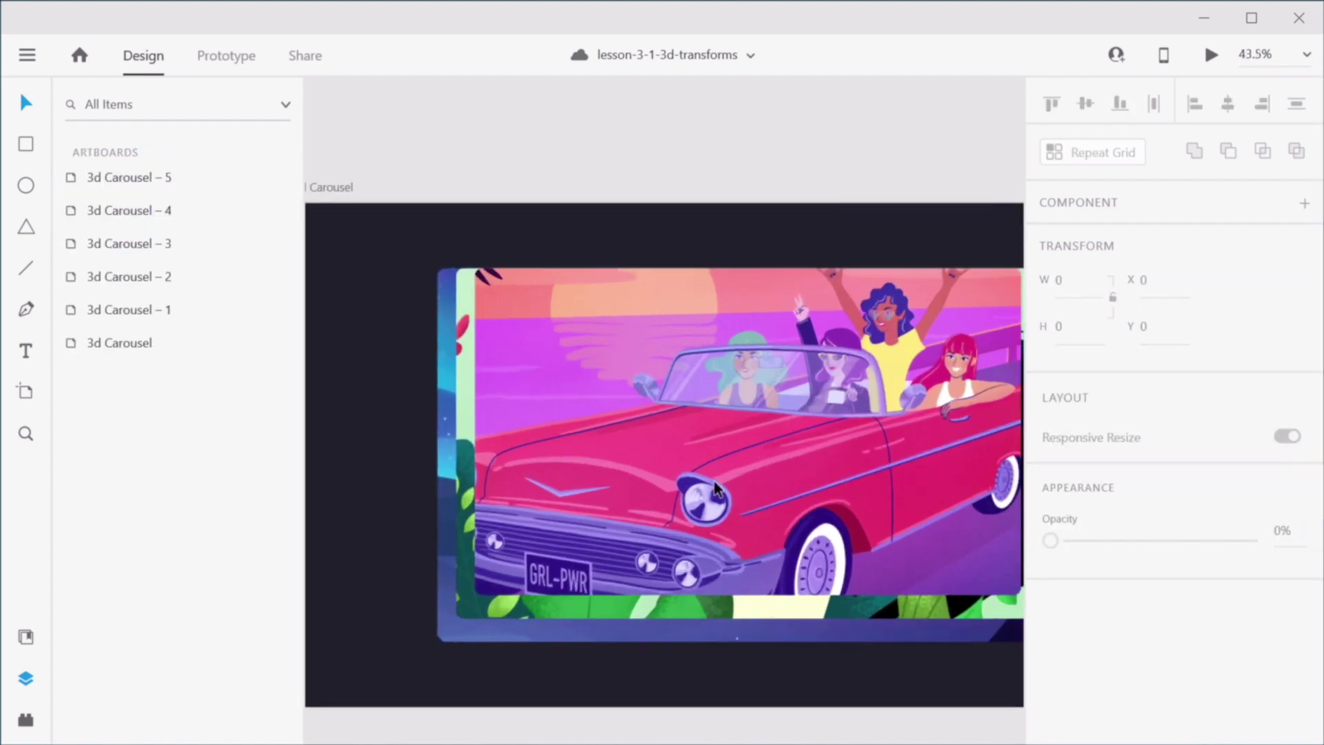
Step: Hide the image 1 and image 2 groups, leaving only the car image displayed
scroll(662, 372, up, 3)
drag(741, 548, 693, 531)
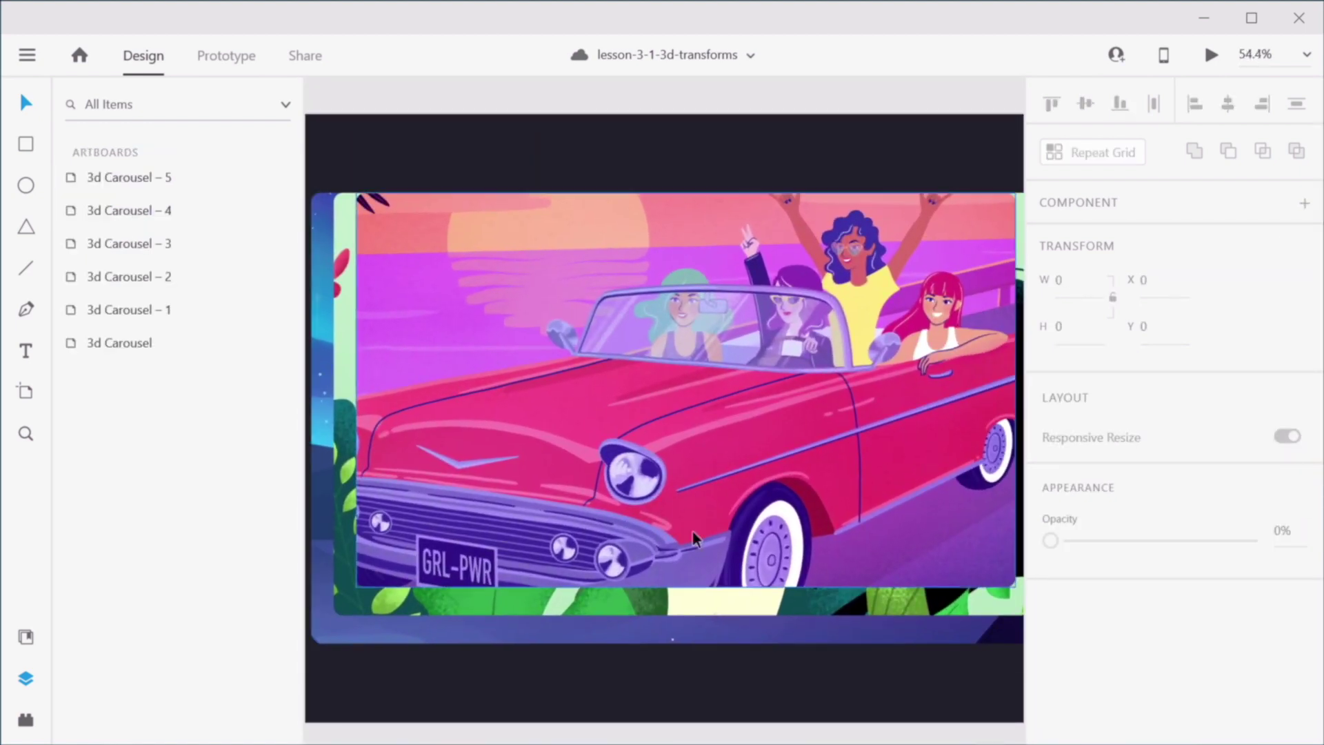
scroll(691, 538, down, 2)
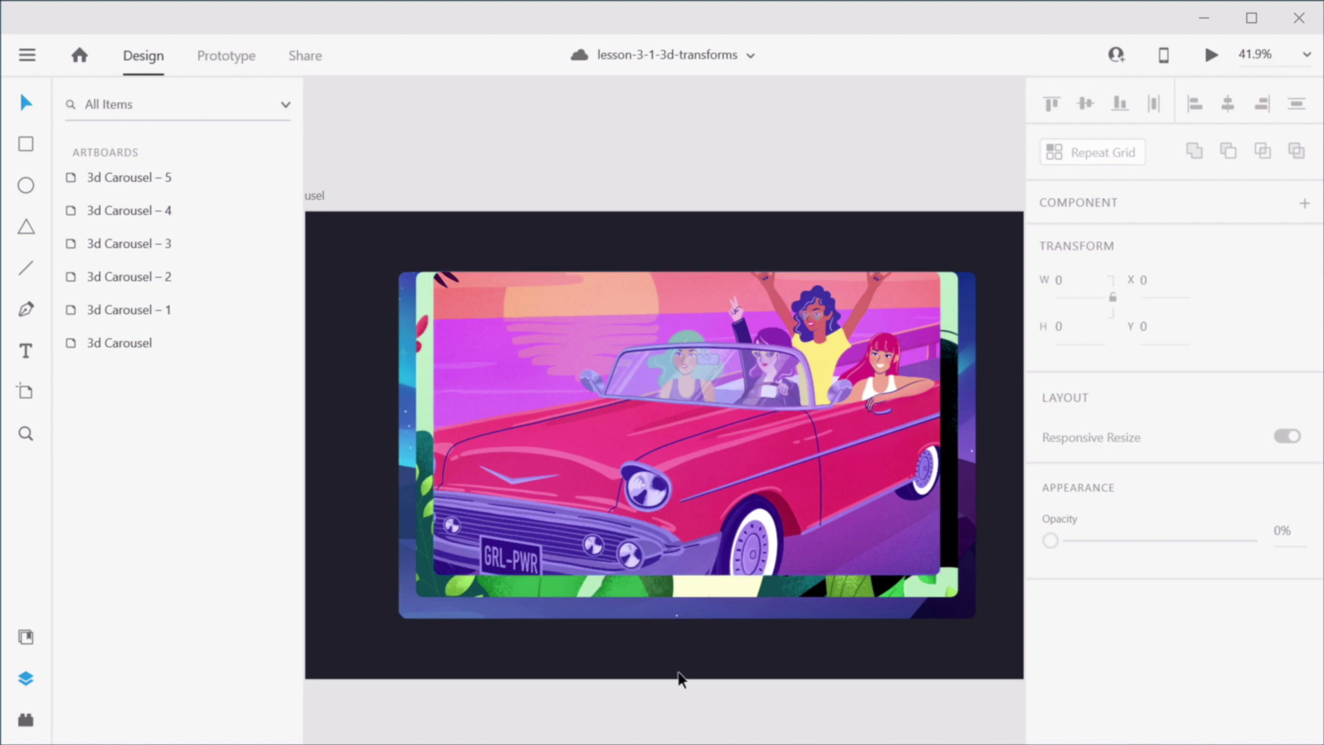
ctrl+click(619, 611)
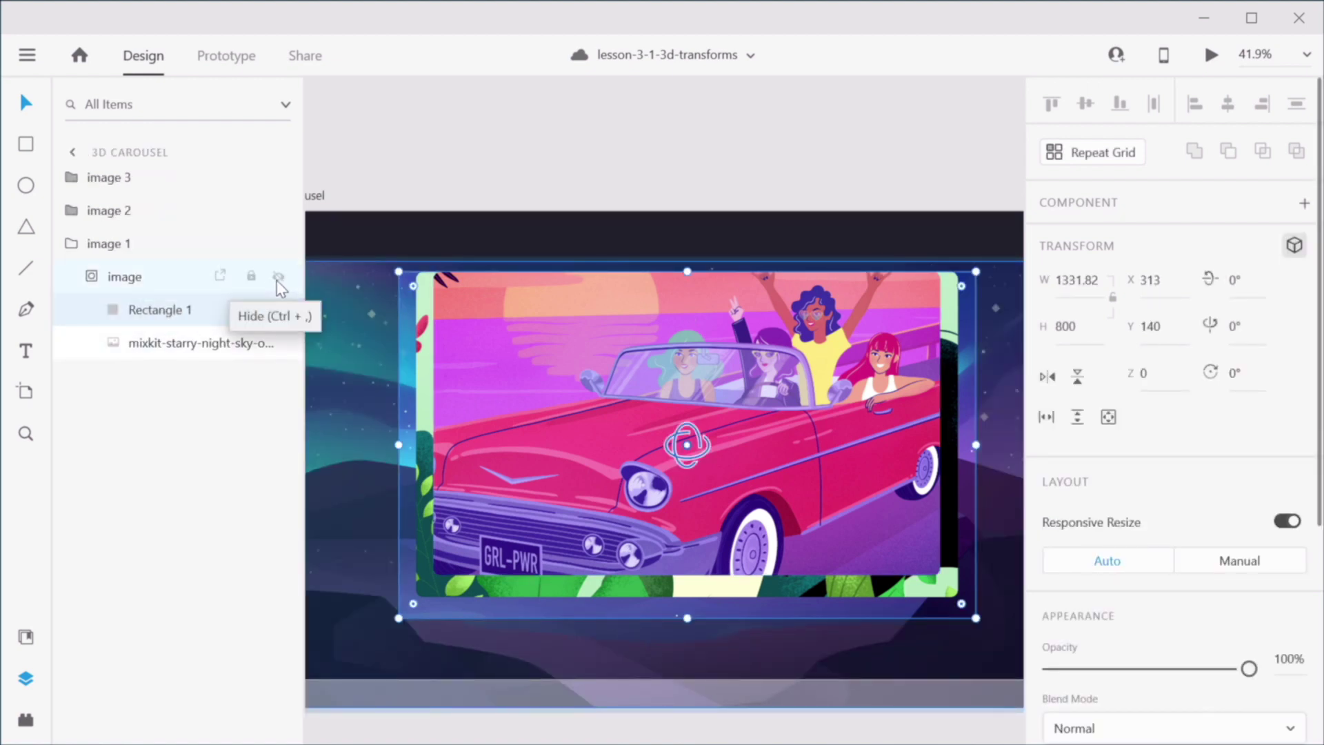
click(279, 243)
click(279, 210)
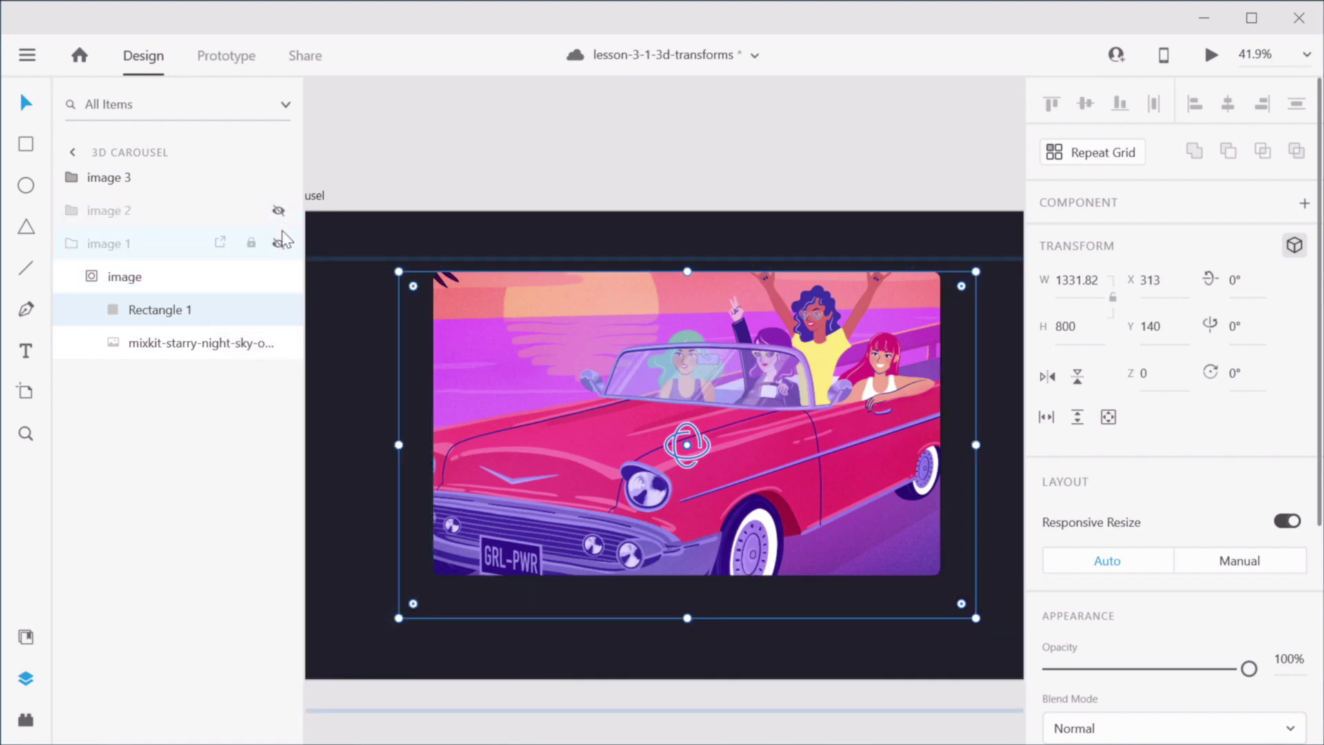
Step: Shift the car picture slightly inside image 3's mask and paste an unmasked copy of it above the image 3 group
double_click(827, 452)
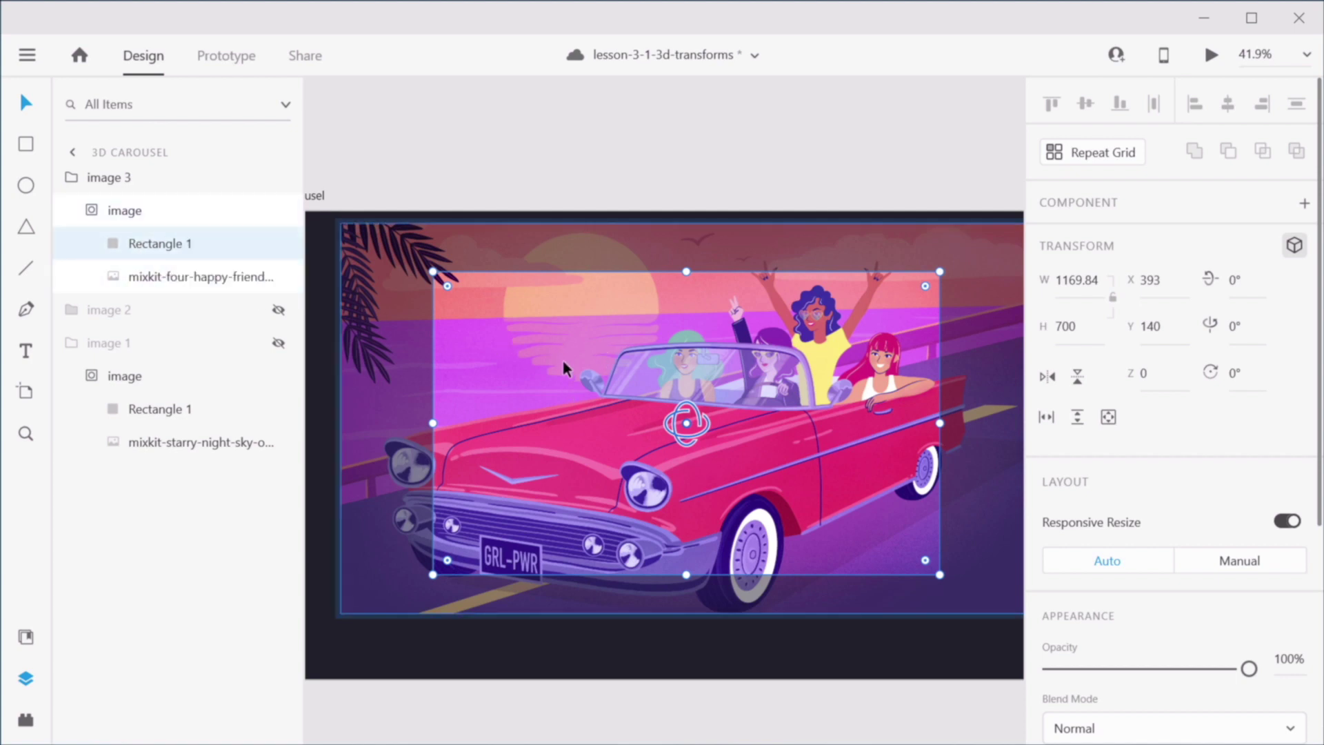
mouse_move(563, 362)
mouse_down()
mouse_move(582, 366)
mouse_move(567, 351)
mouse_up()
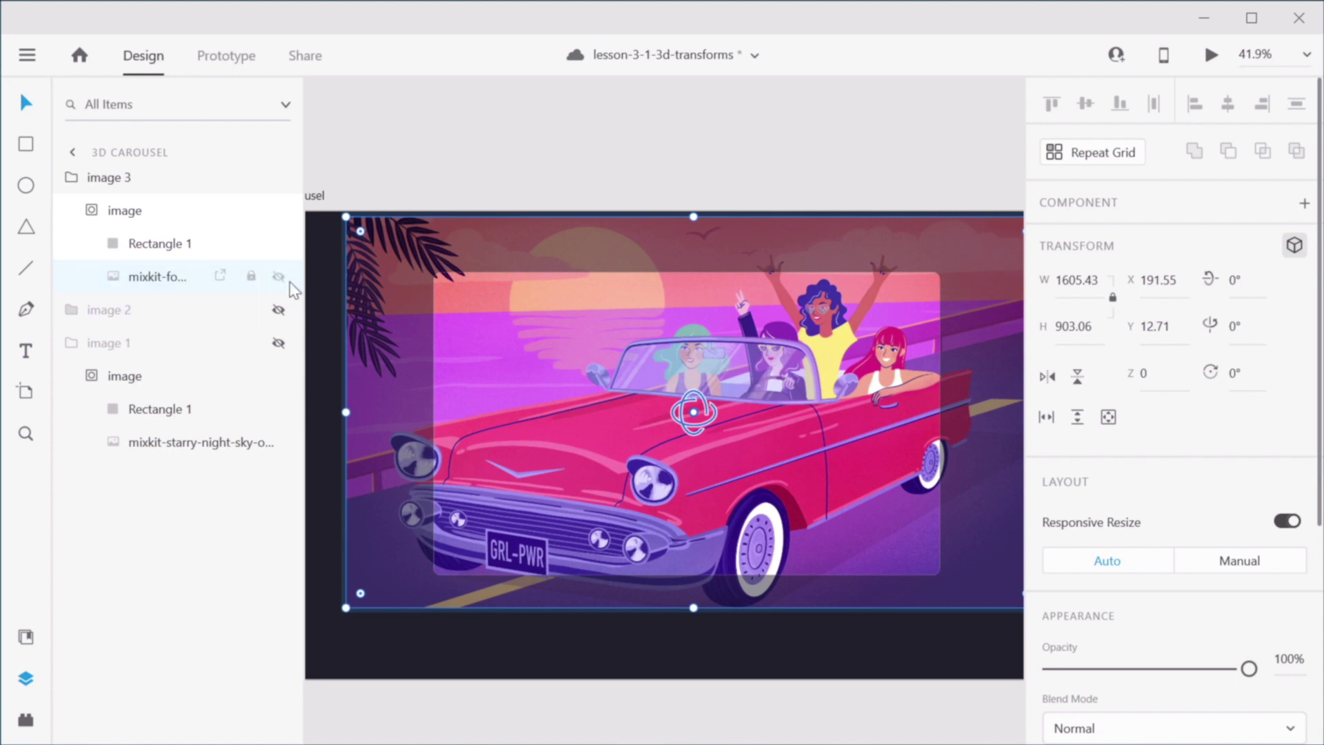
click(120, 175)
key(ctrl+v)
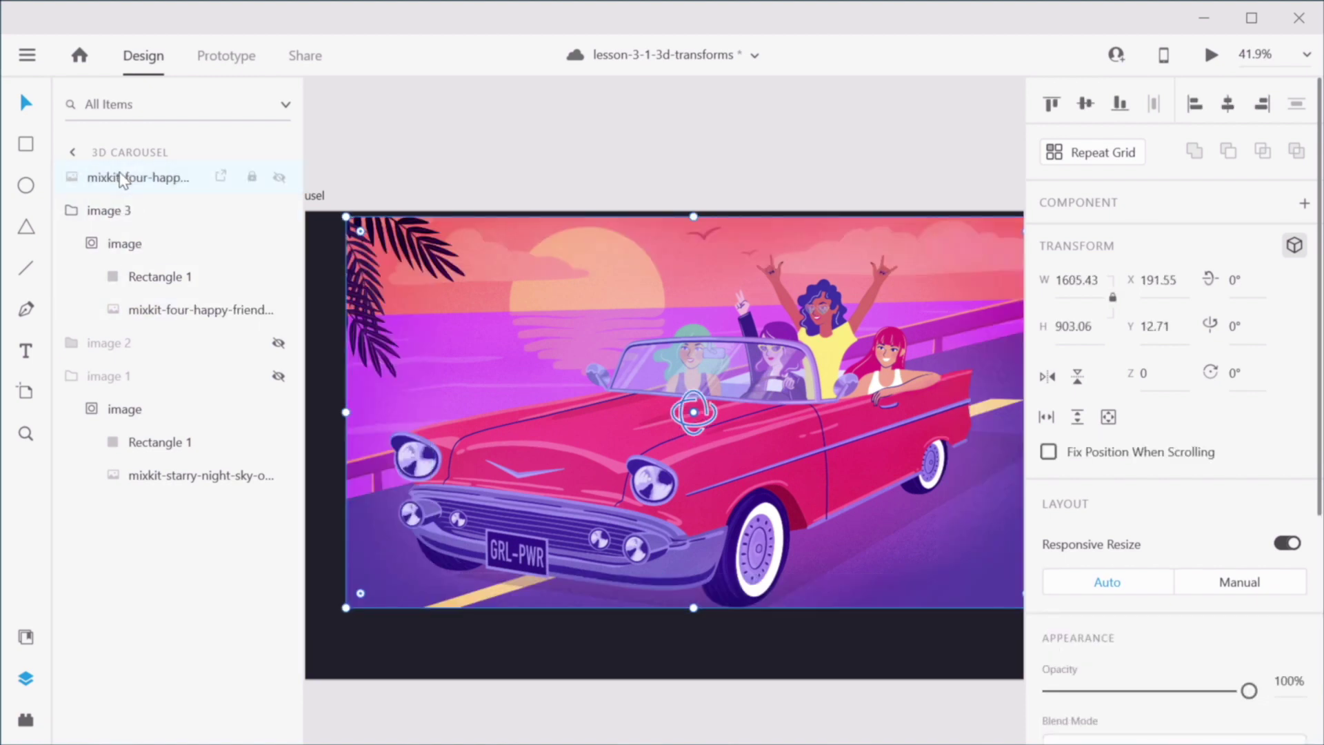
Step: Move and resize the pasted car picture to cover the image 3 frame exactly, at about 1170 × 700
drag(536, 278, 446, 273)
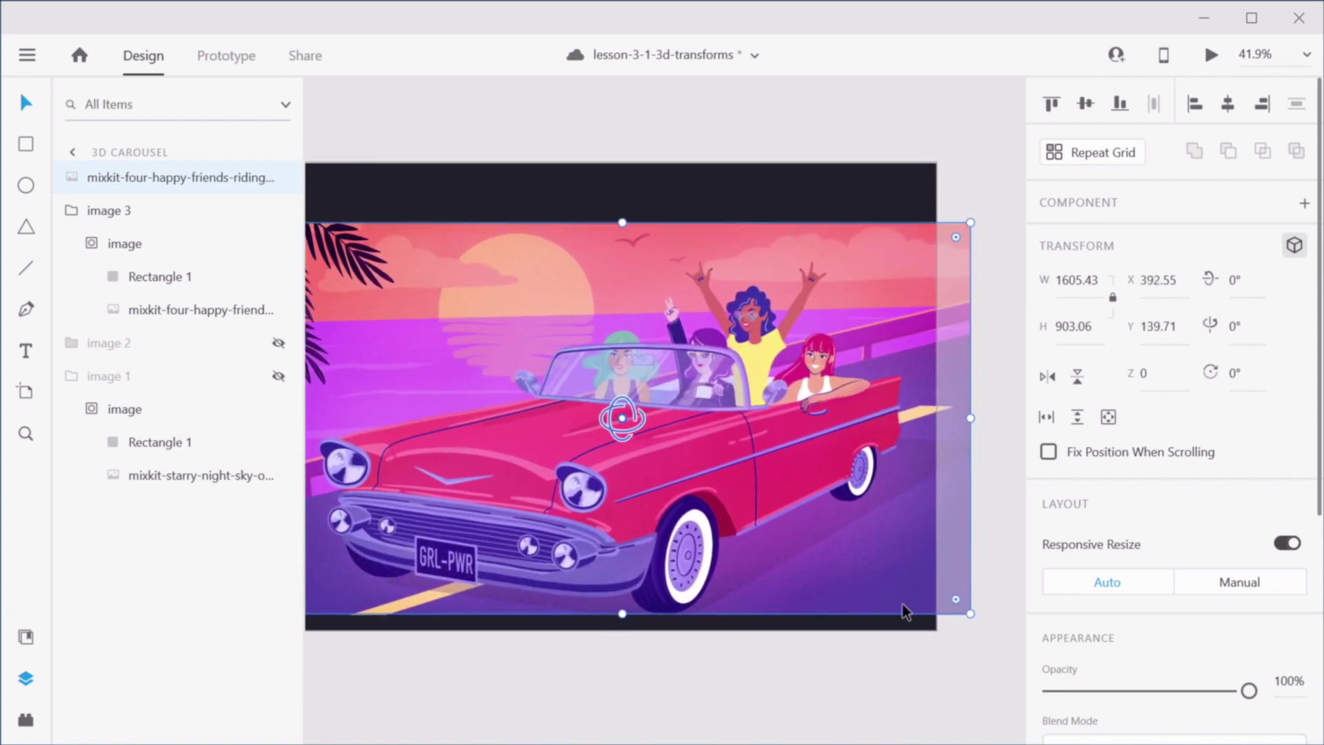
drag(971, 613, 757, 548)
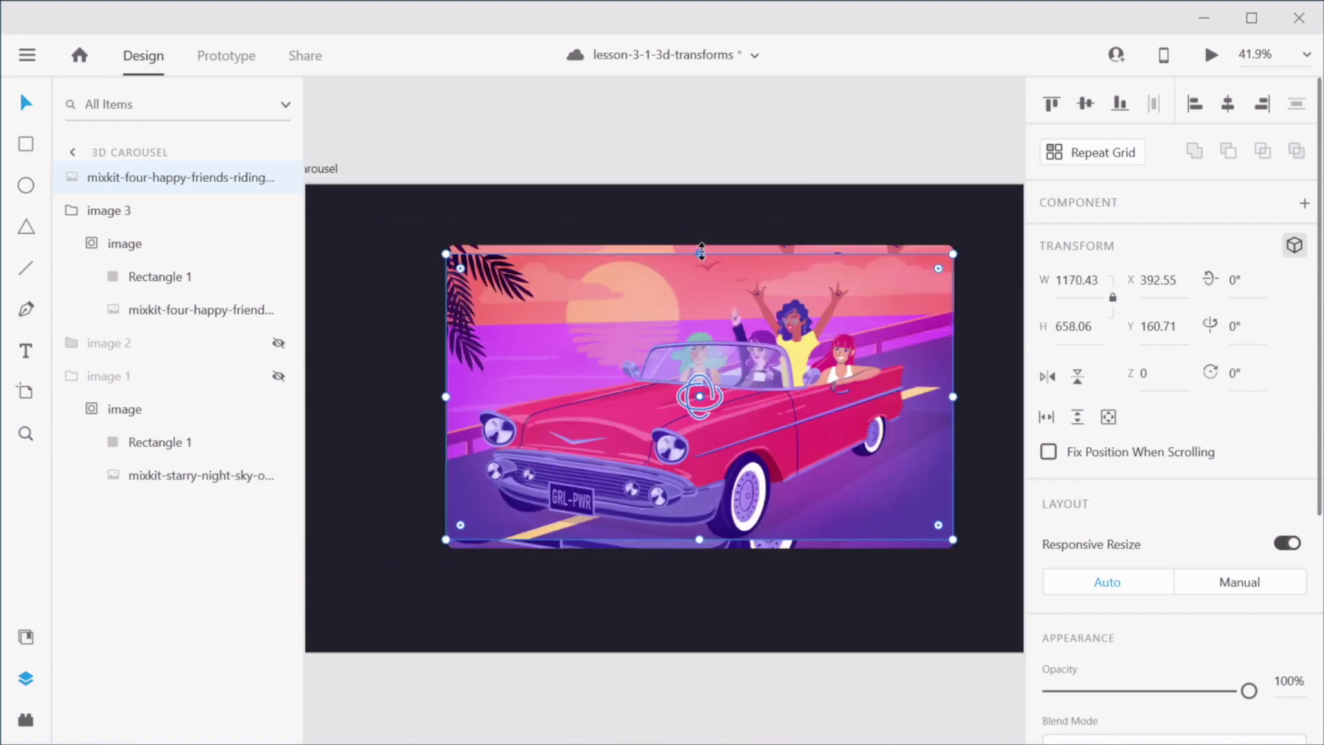
drag(701, 251, 699, 244)
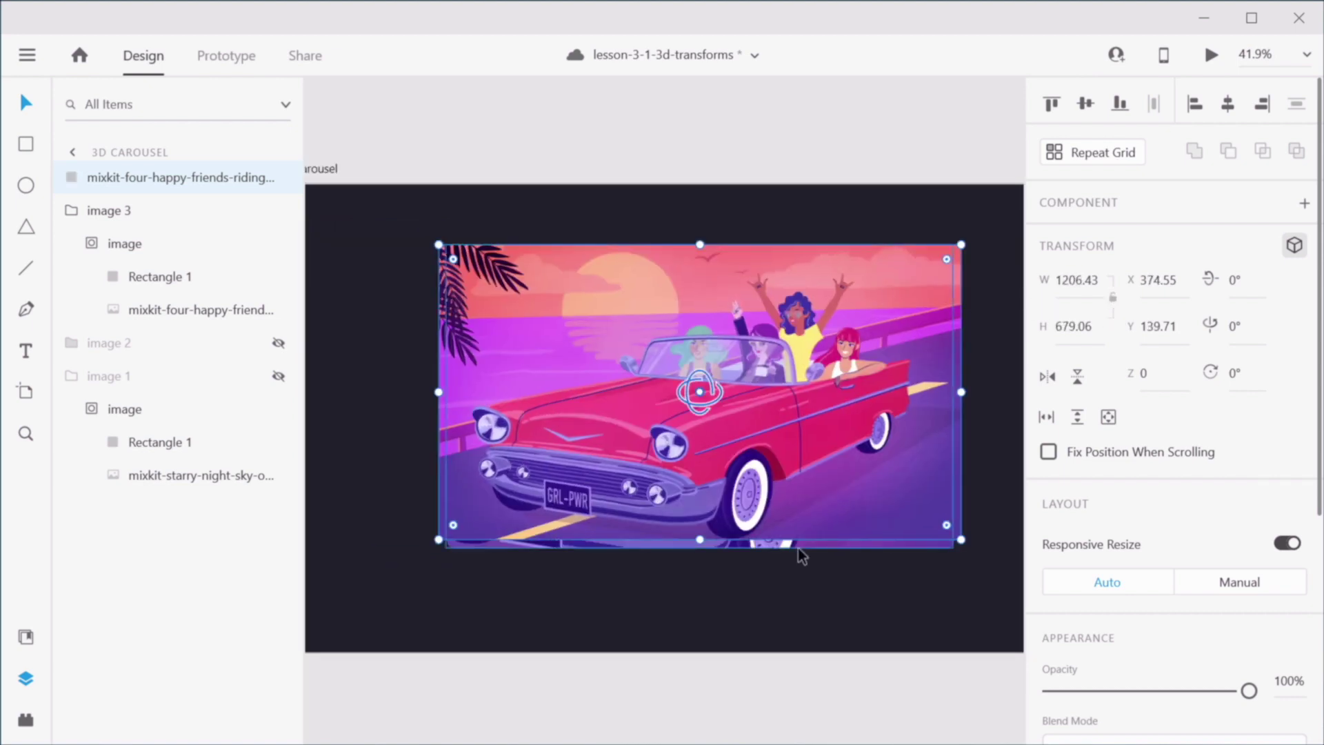
drag(700, 539, 699, 550)
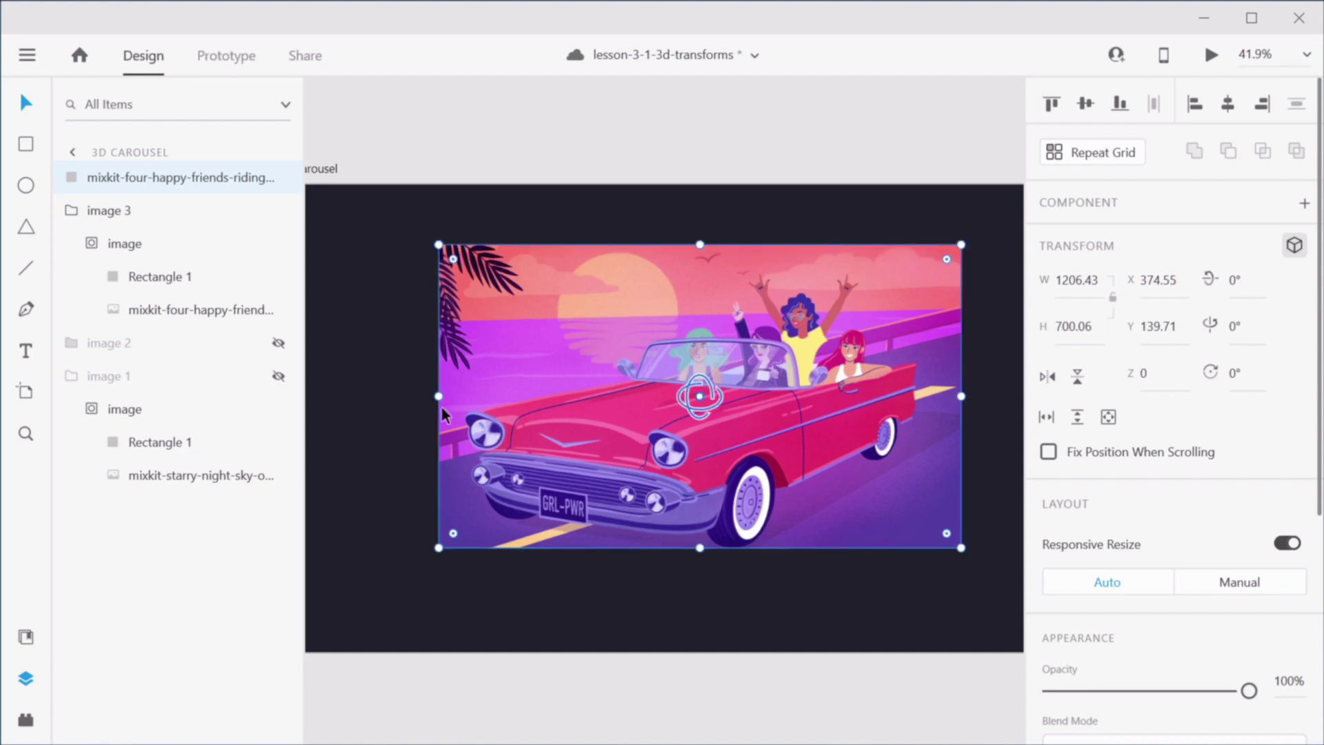
drag(439, 397, 447, 397)
mouse_move(961, 396)
mouse_down()
mouse_move(932, 395)
mouse_move(953, 396)
mouse_up()
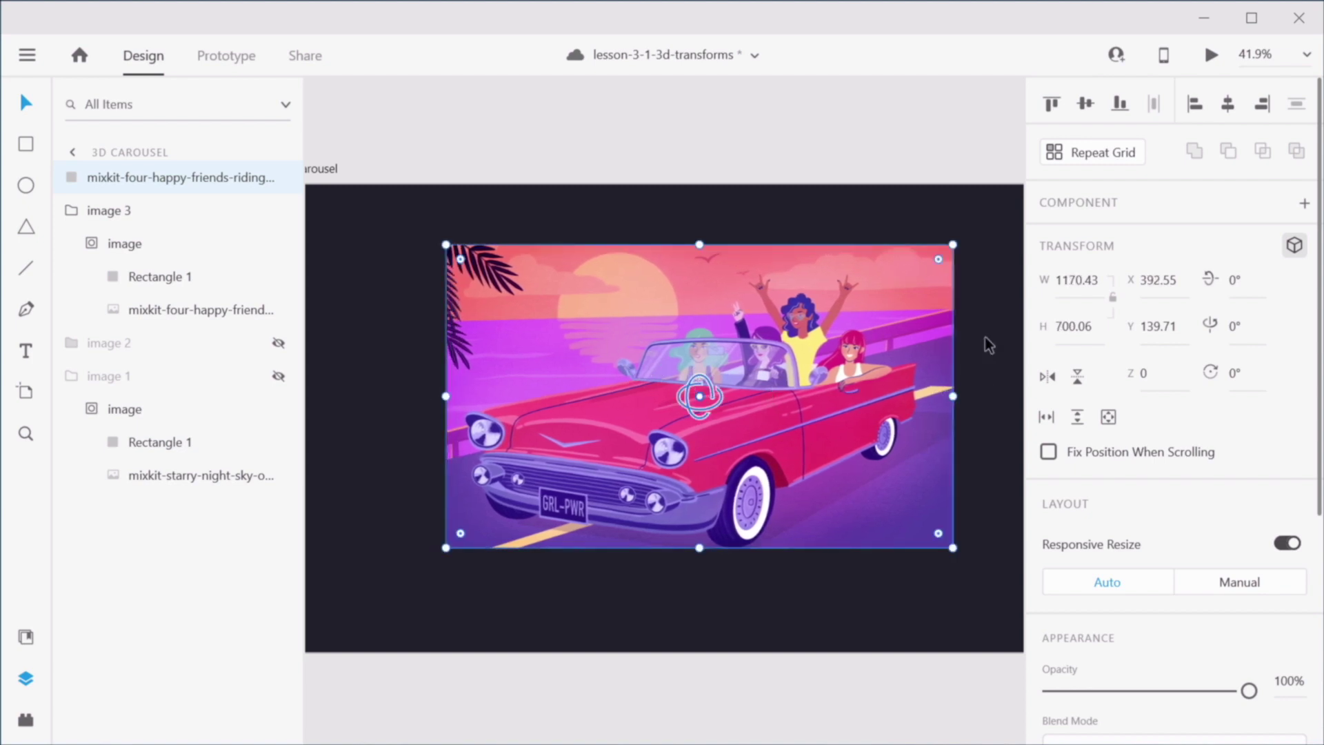
Step: Apply an Object Blur with an amount of 30 to the pasted car picture
scroll(1119, 451, down, 5)
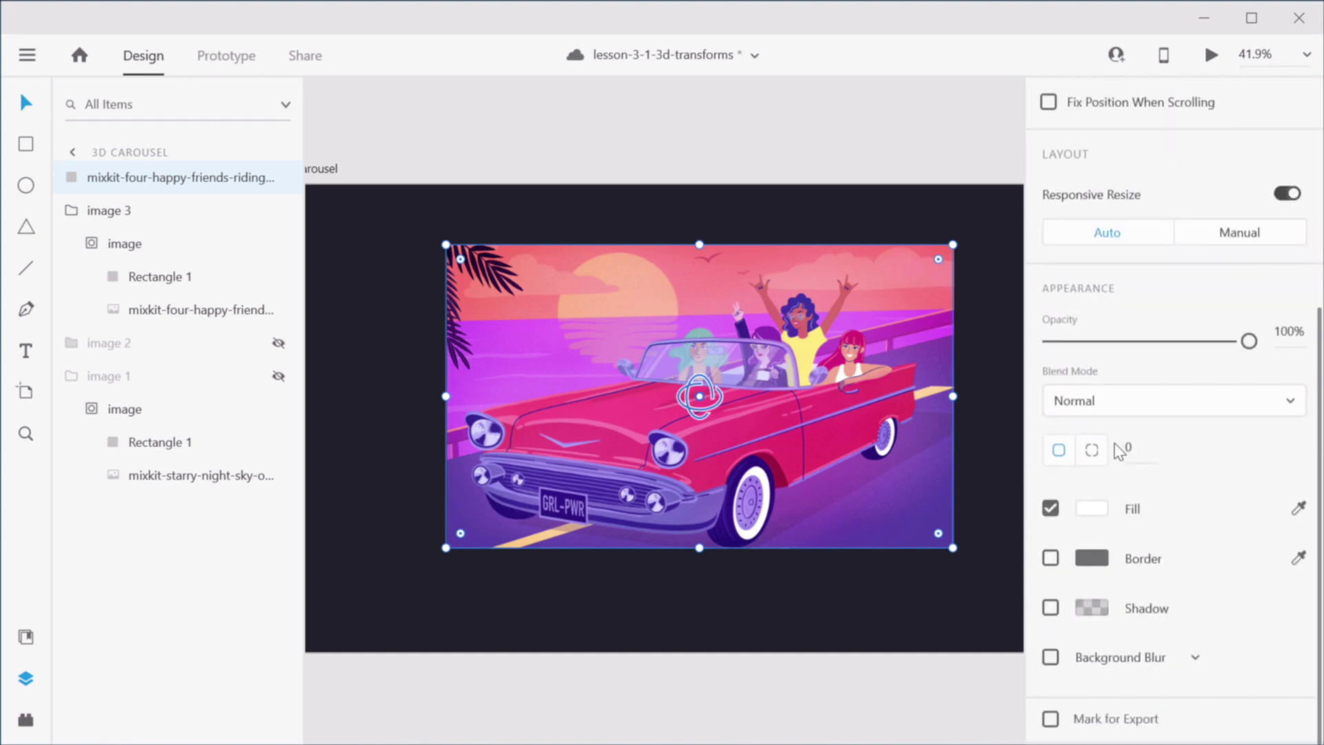
click(1051, 658)
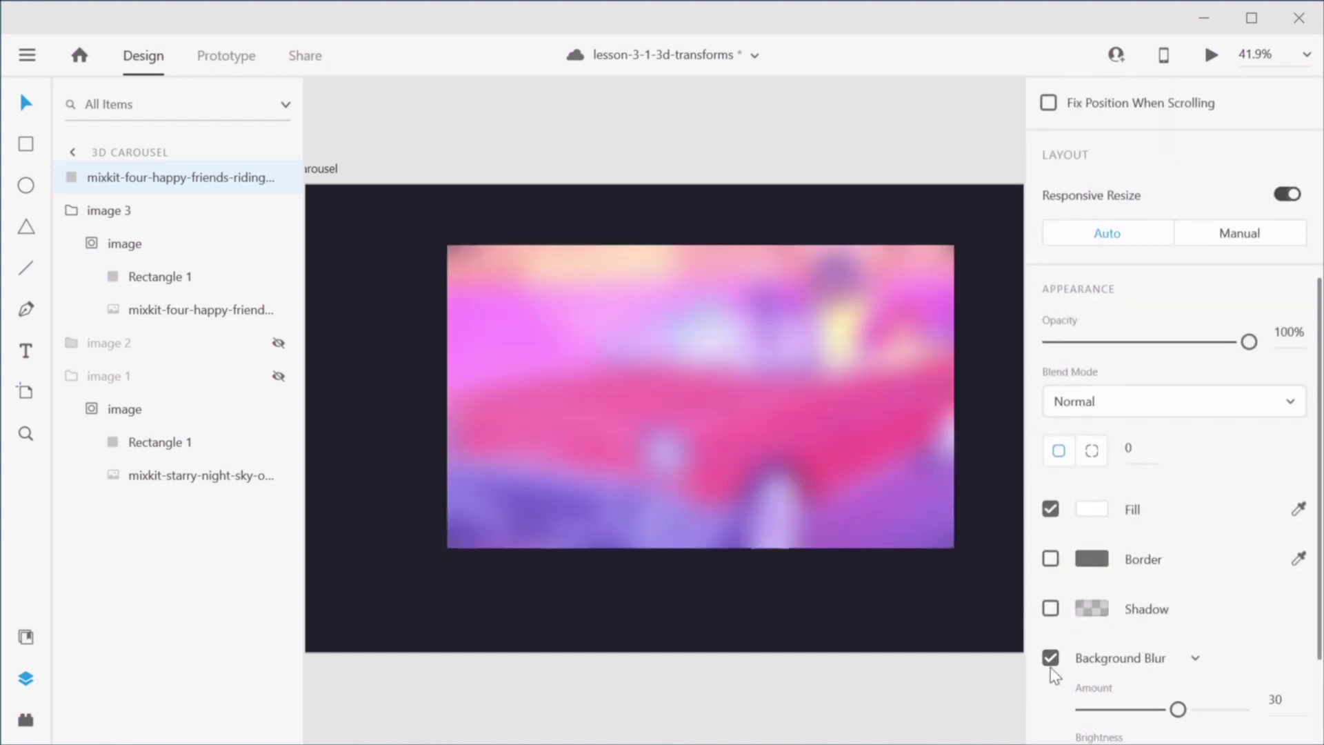
click(1148, 660)
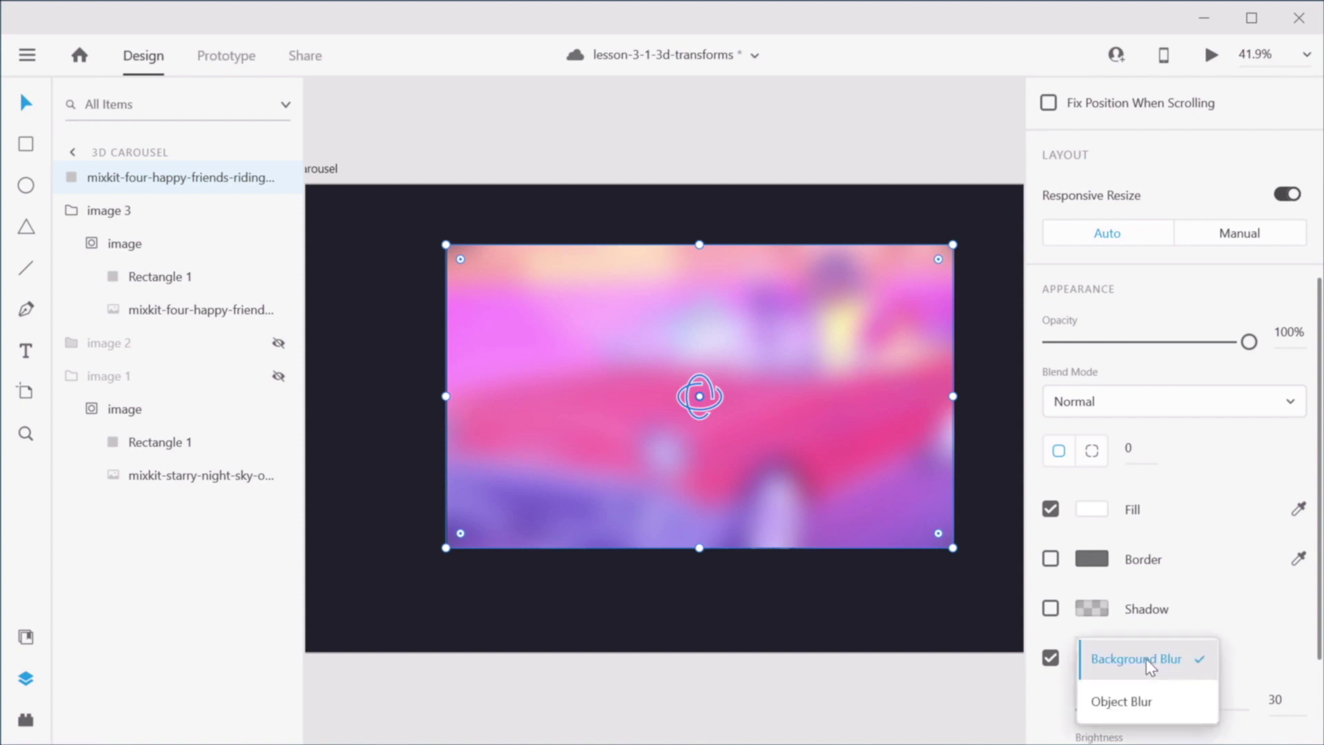
click(1137, 700)
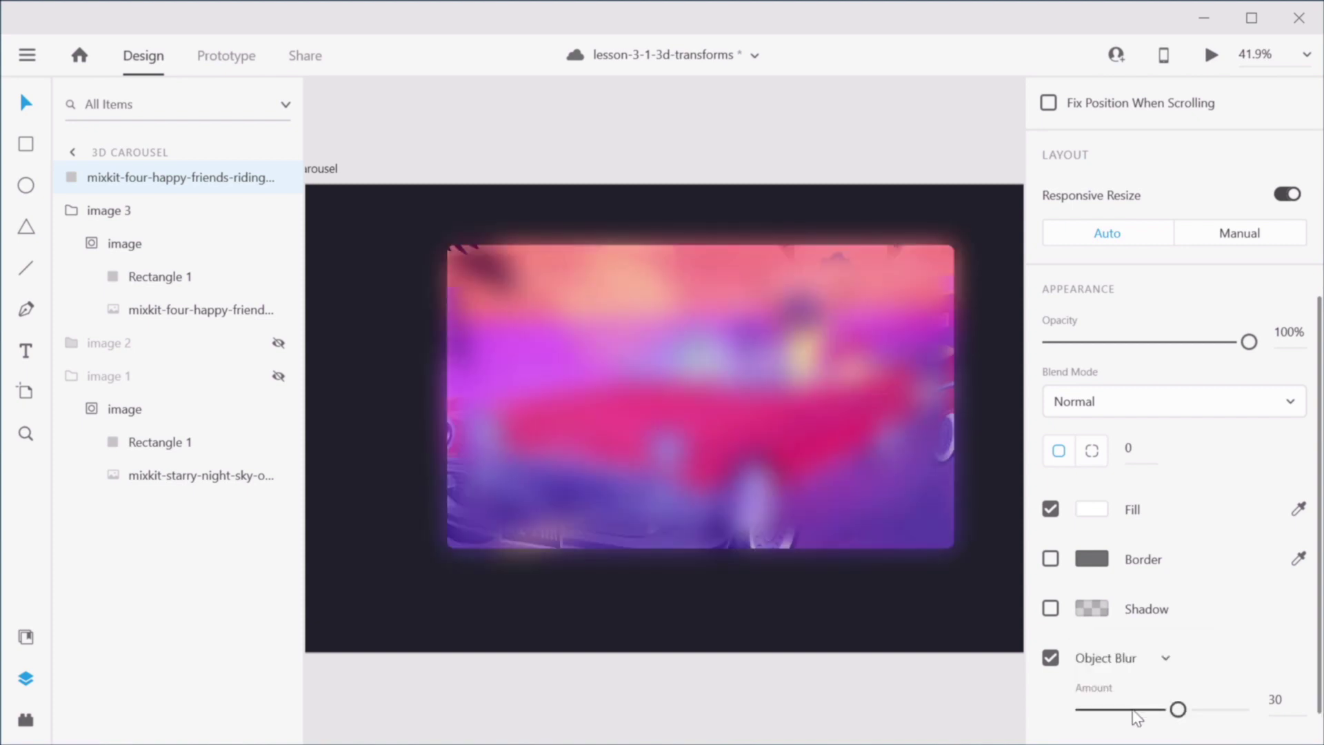
scroll(1158, 648, down, 1)
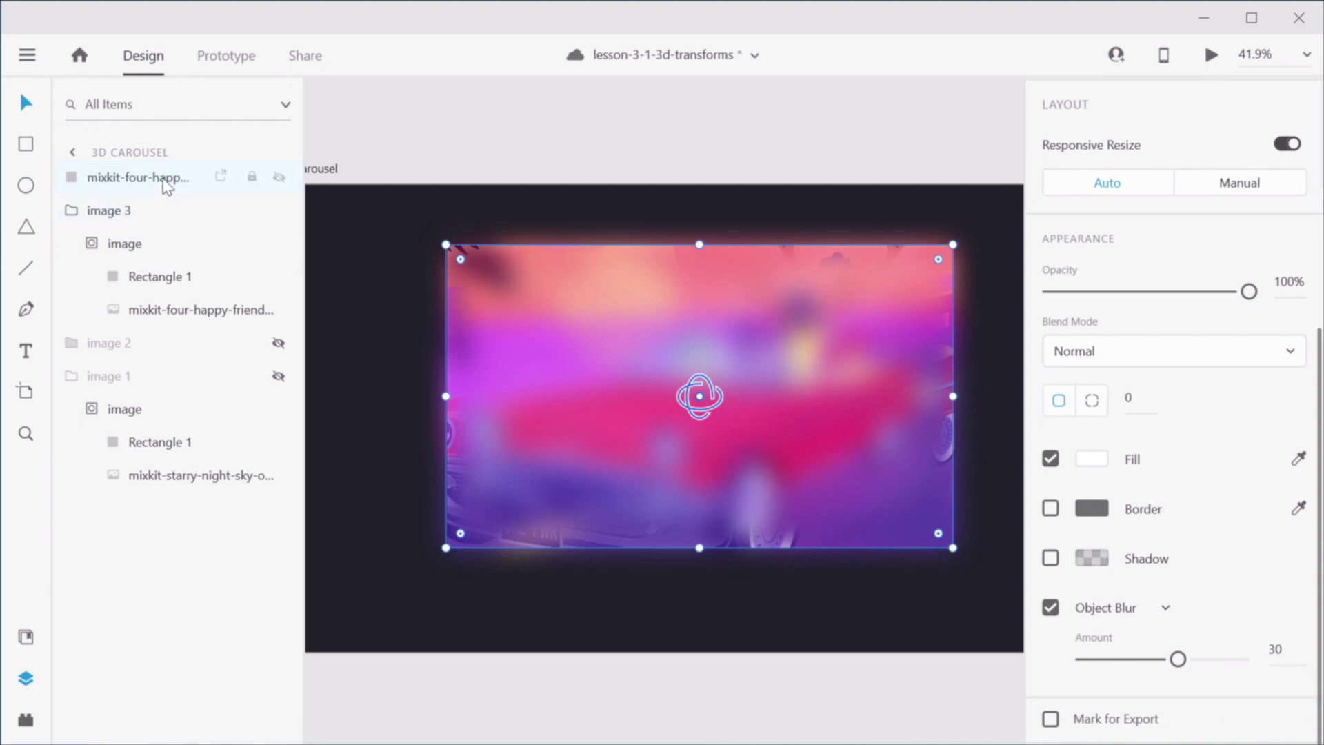
Step: Move the blurred car copy into the image 3 group behind the masked image and rename it shadow
drag(166, 185, 161, 223)
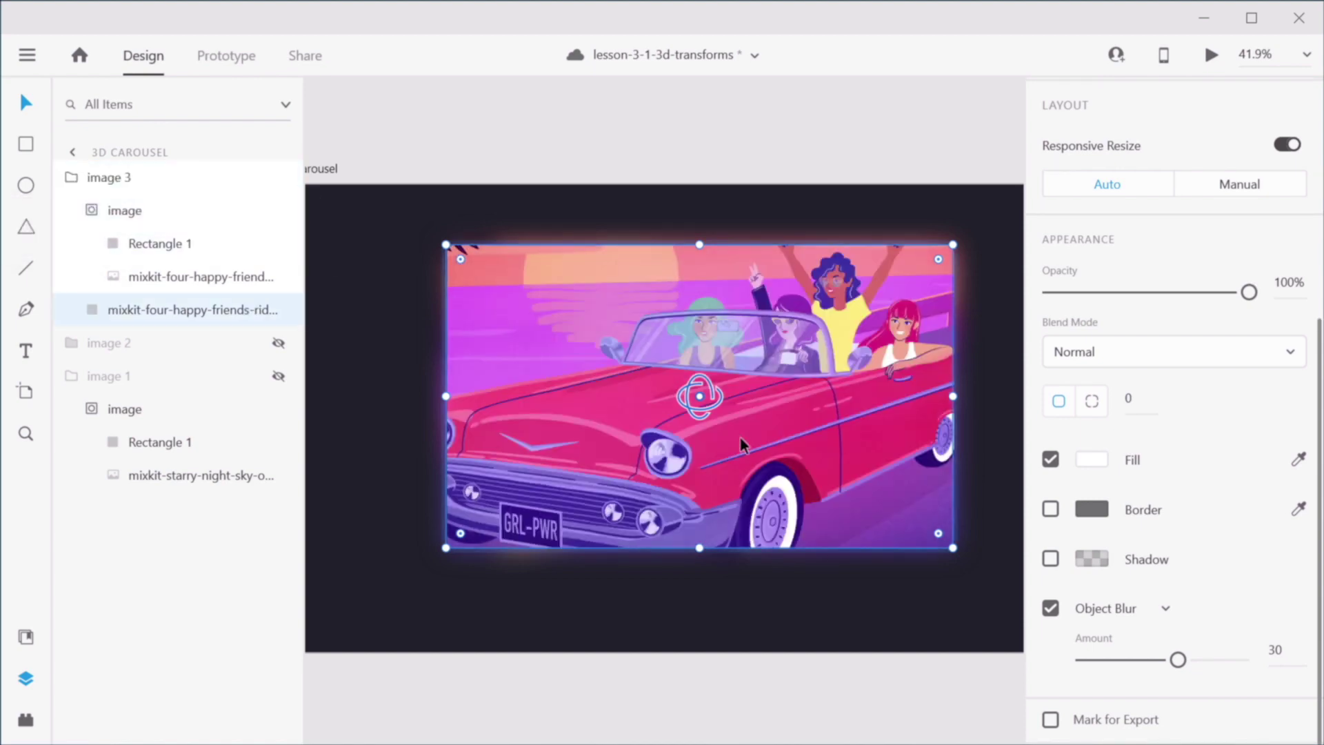
click(799, 714)
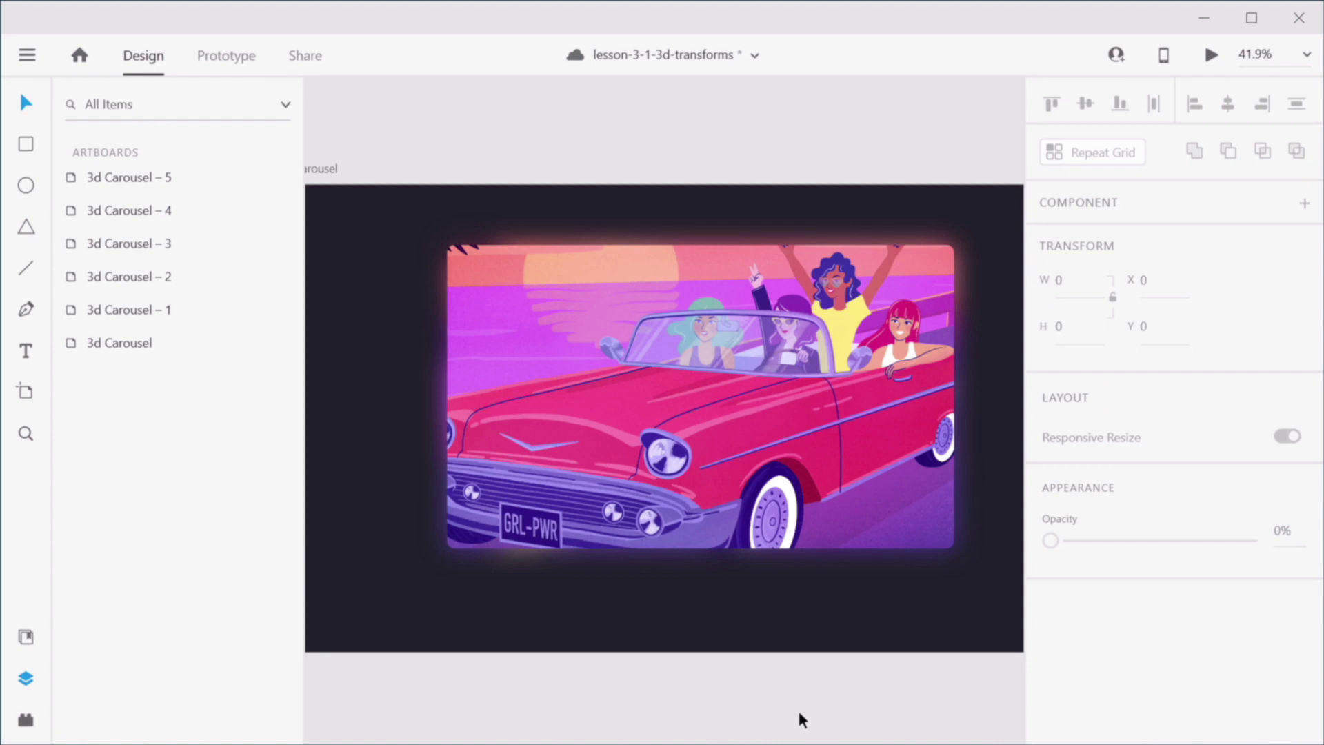
click(709, 280)
click(162, 314)
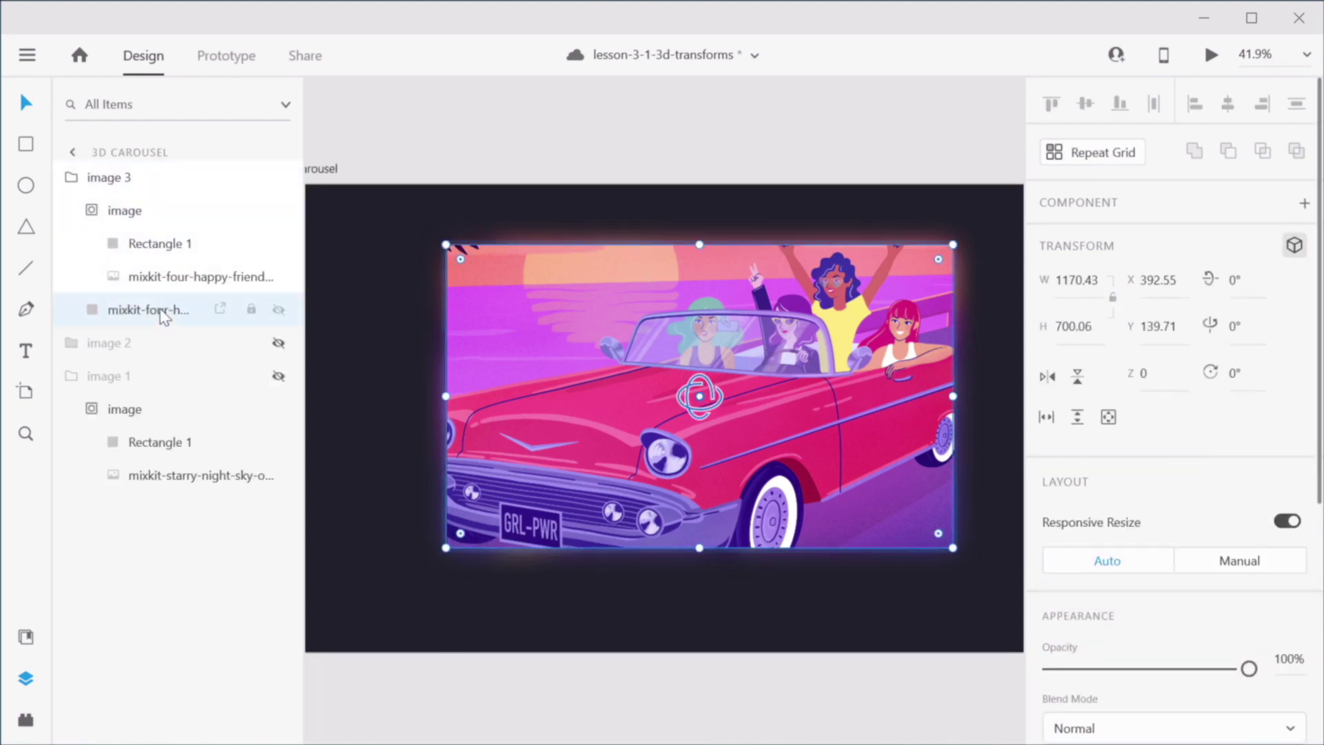
double_click(155, 311)
text(shadow)
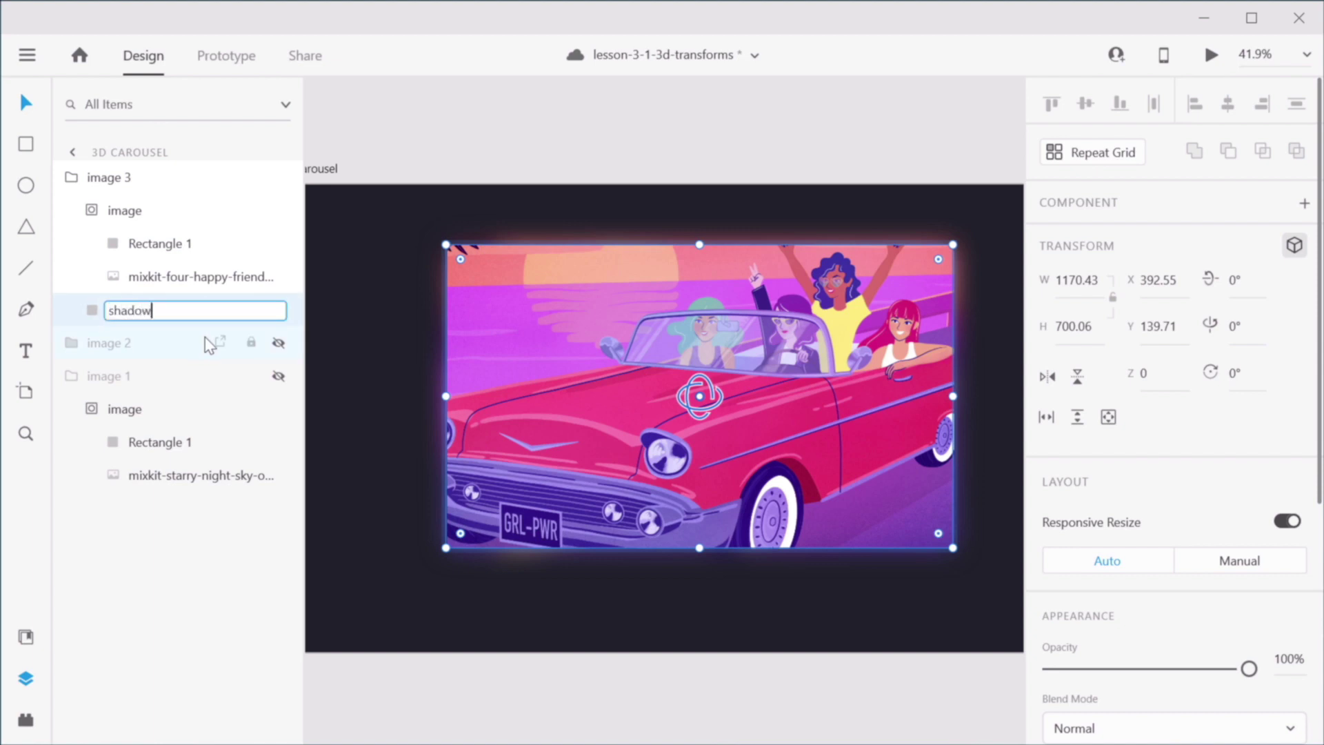
key(Return)
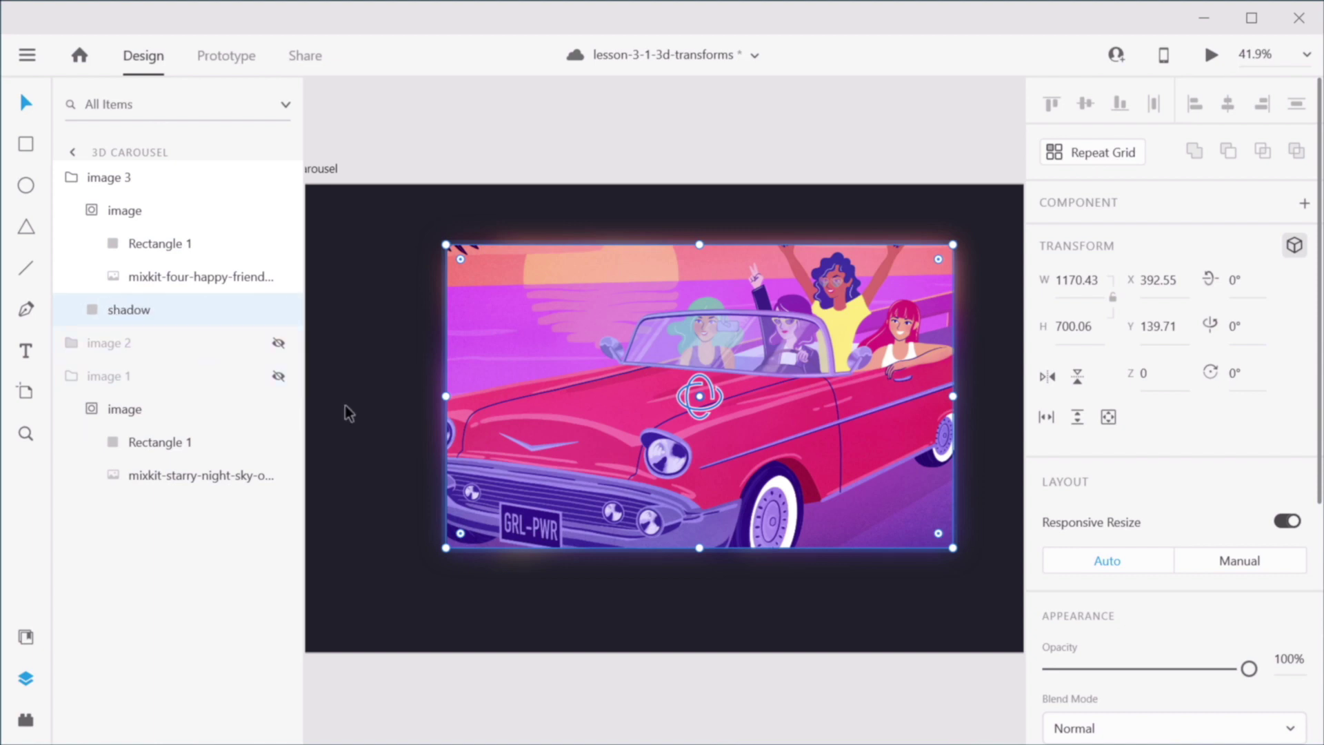
Step: Enlarge the blurred shadow behind image 3 beyond the masked frame on all sides, to about 1206 × 734
drag(698, 547, 701, 558)
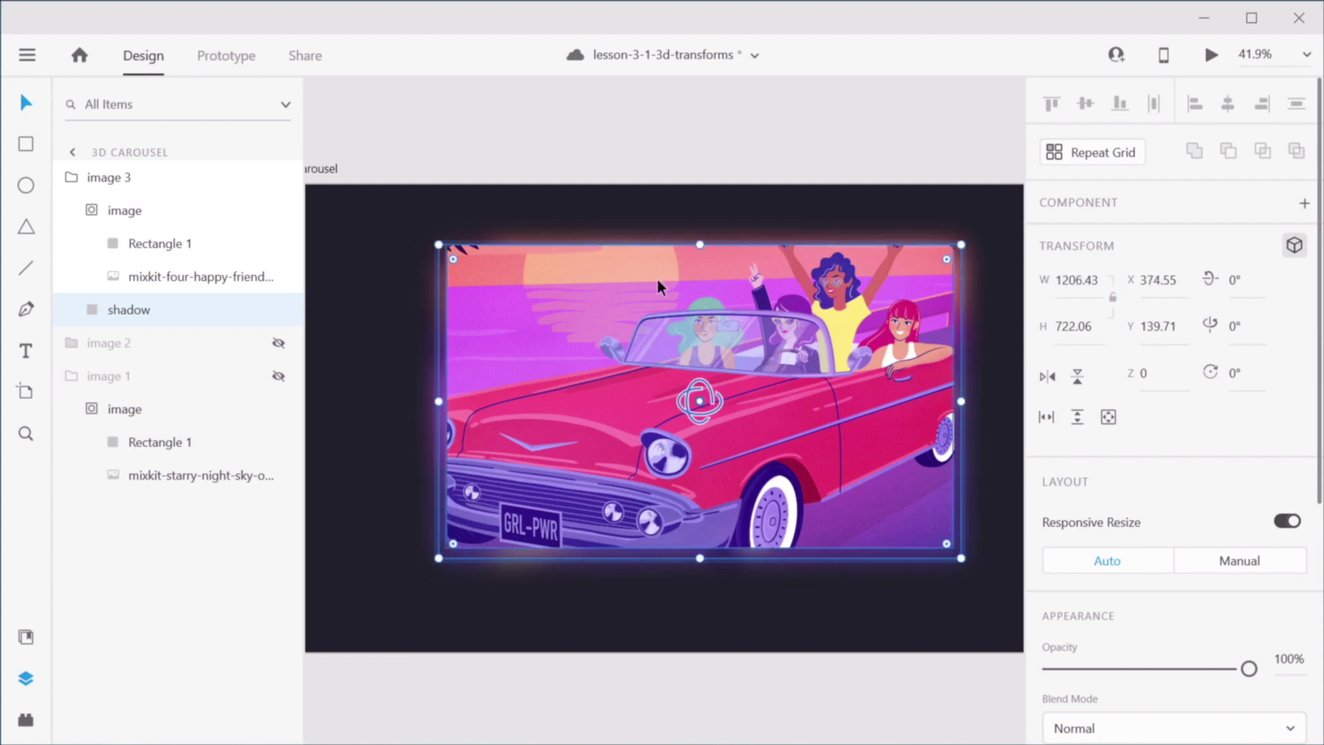
drag(701, 241, 701, 238)
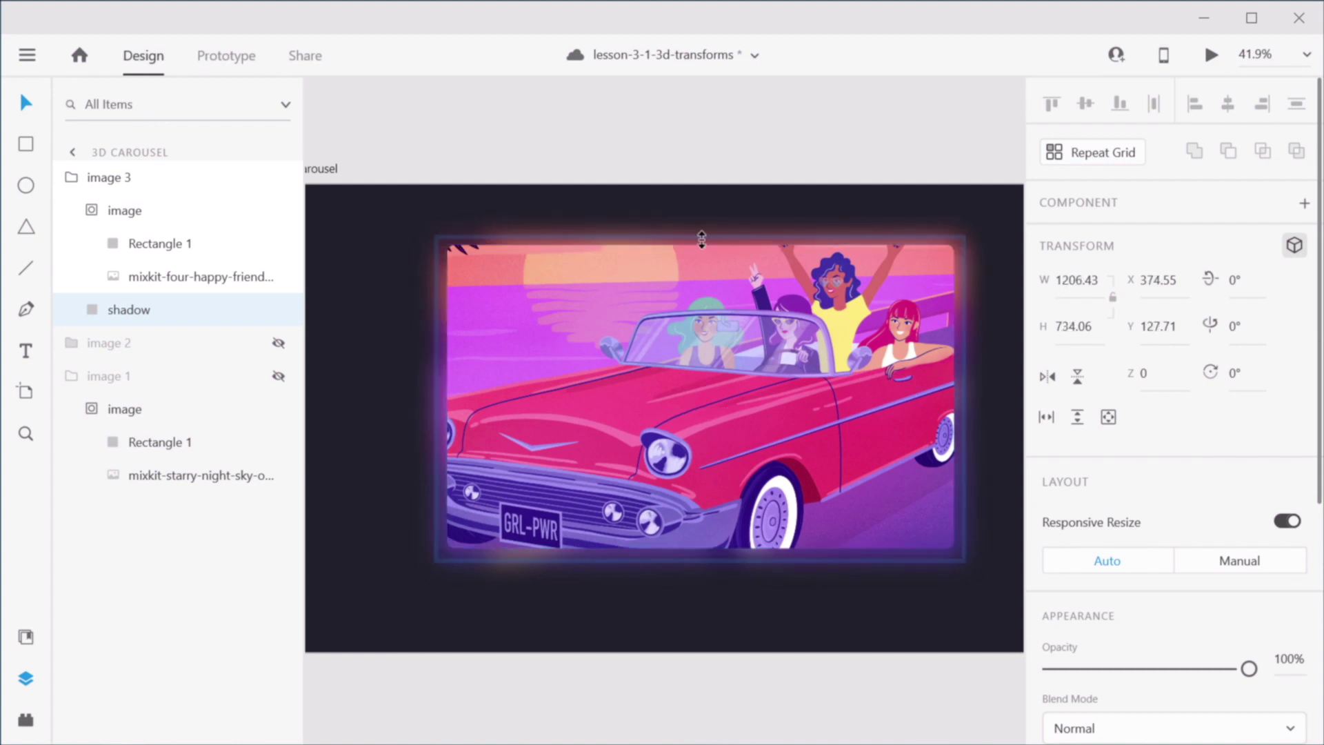
click(729, 126)
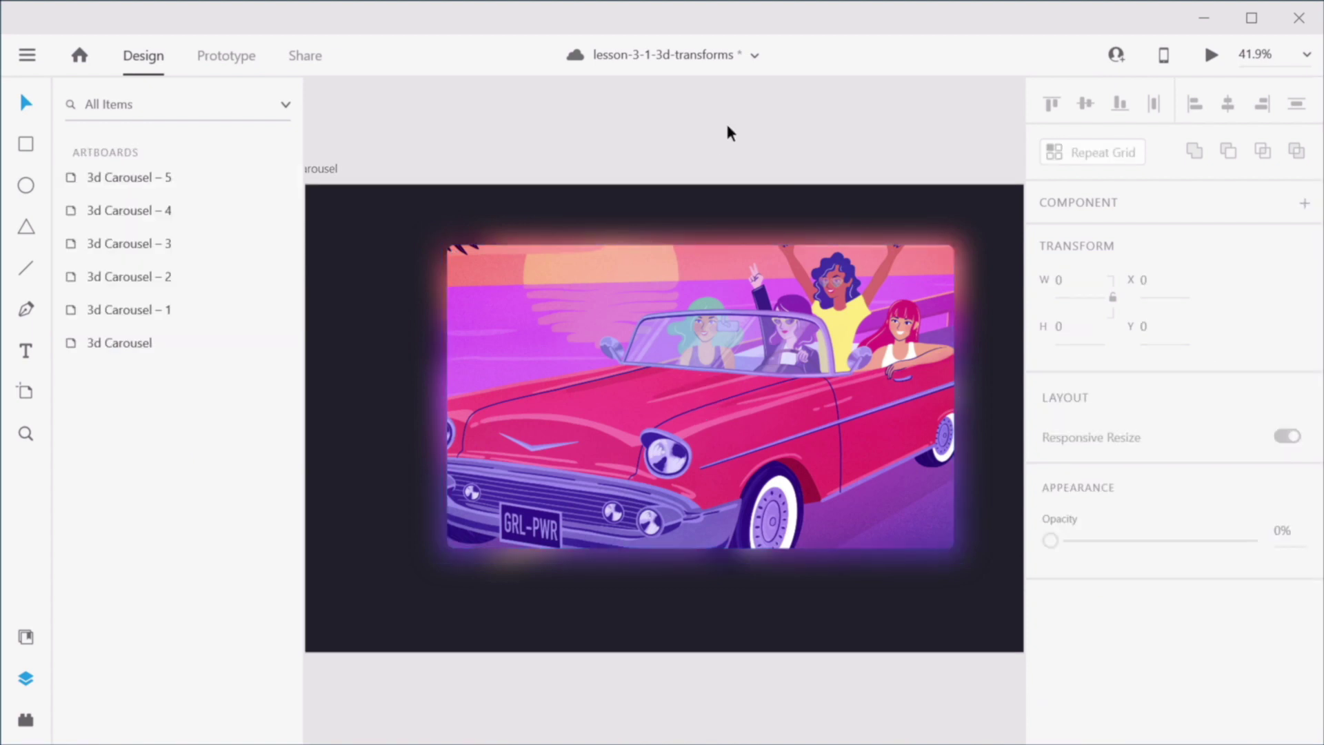
Step: Collapse and hide the image 3 group, and show the image 2 group
click(626, 341)
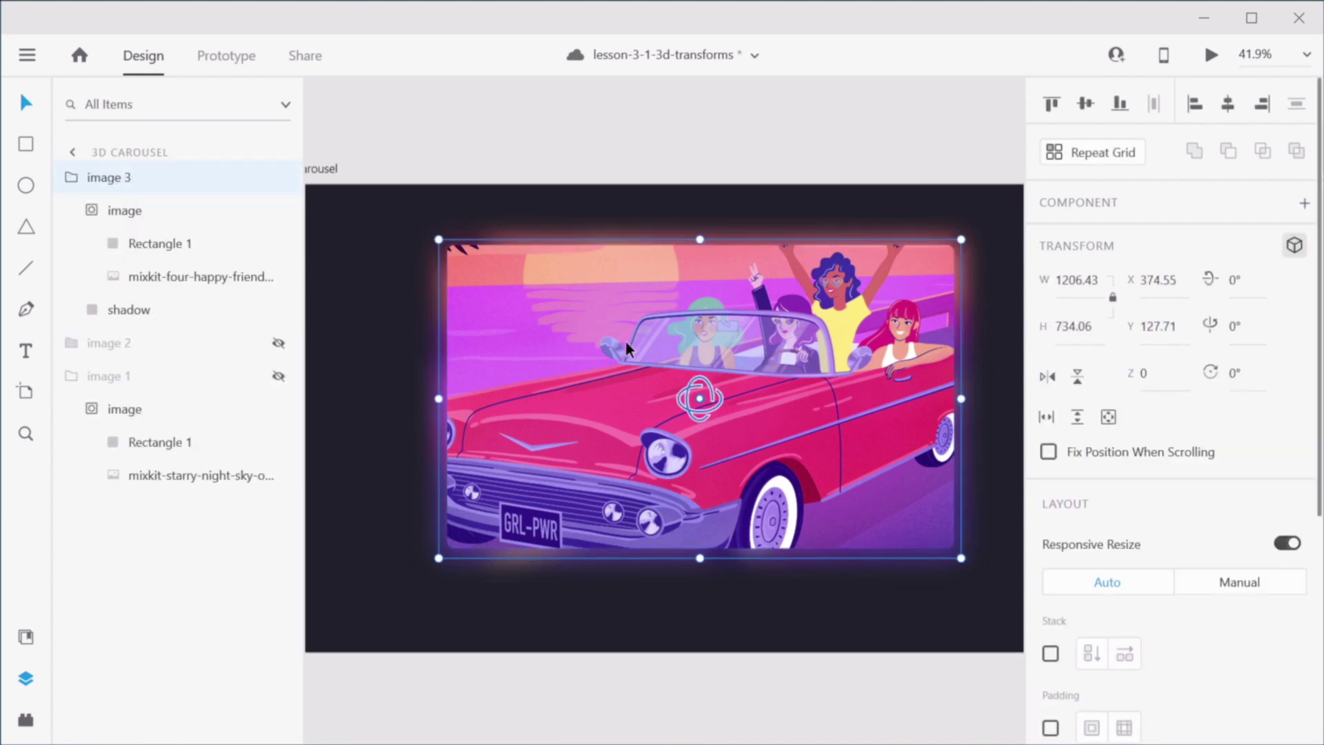
click(75, 179)
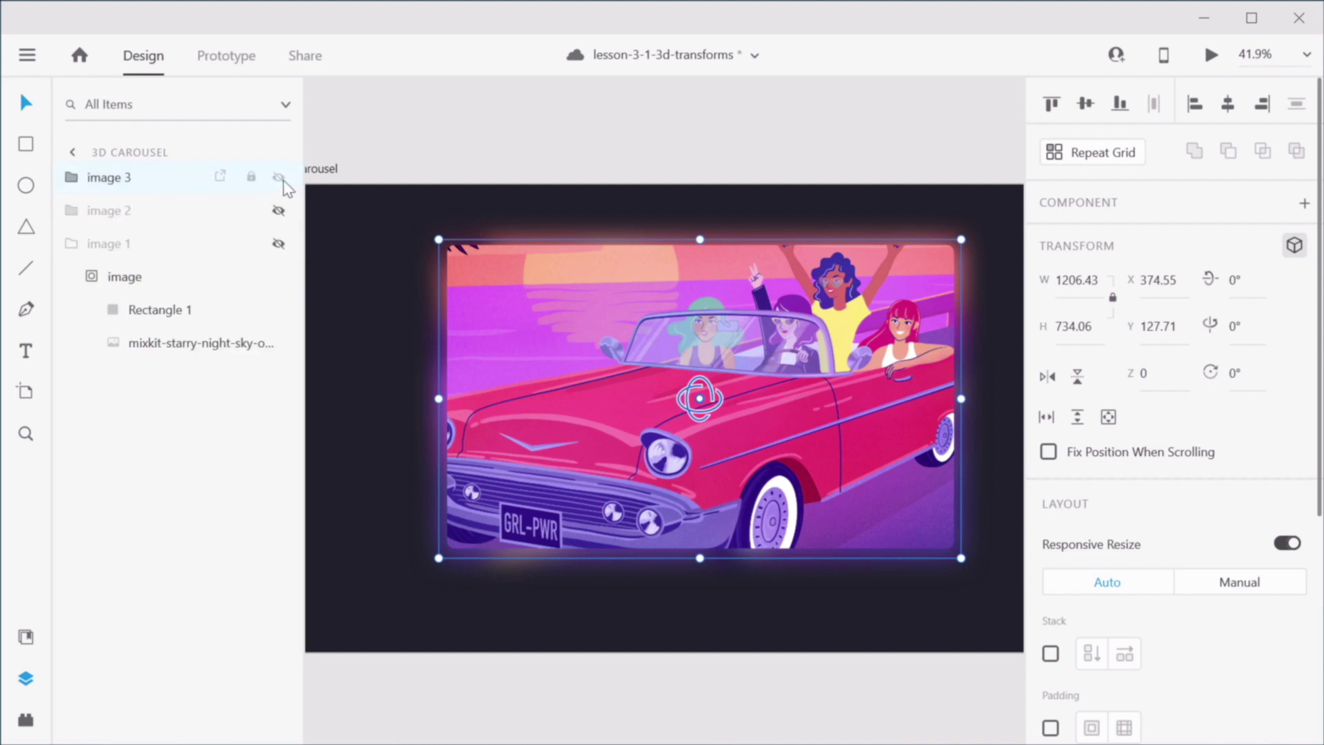
click(277, 178)
click(277, 212)
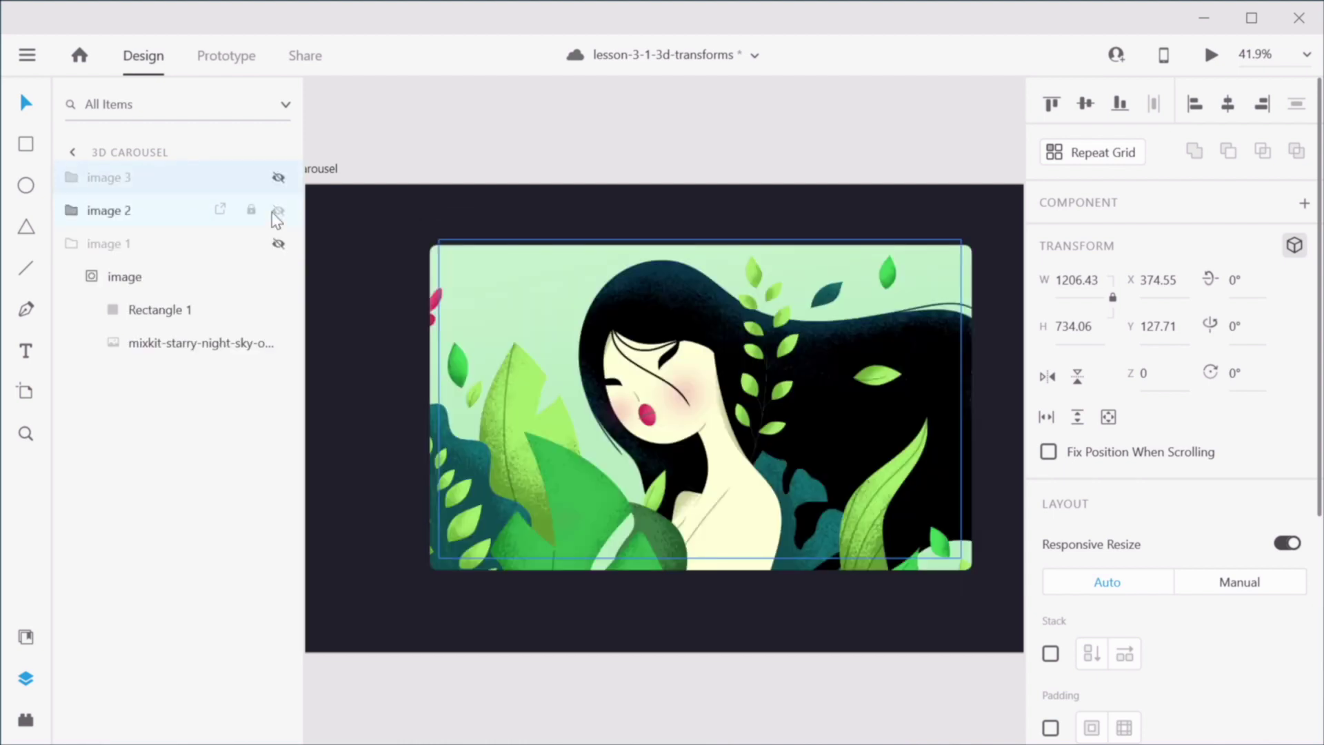
Step: Copy the woman picture from image 2's mask and paste an unmasked copy above the mask inside the image 2 group
click(1018, 331)
click(959, 316)
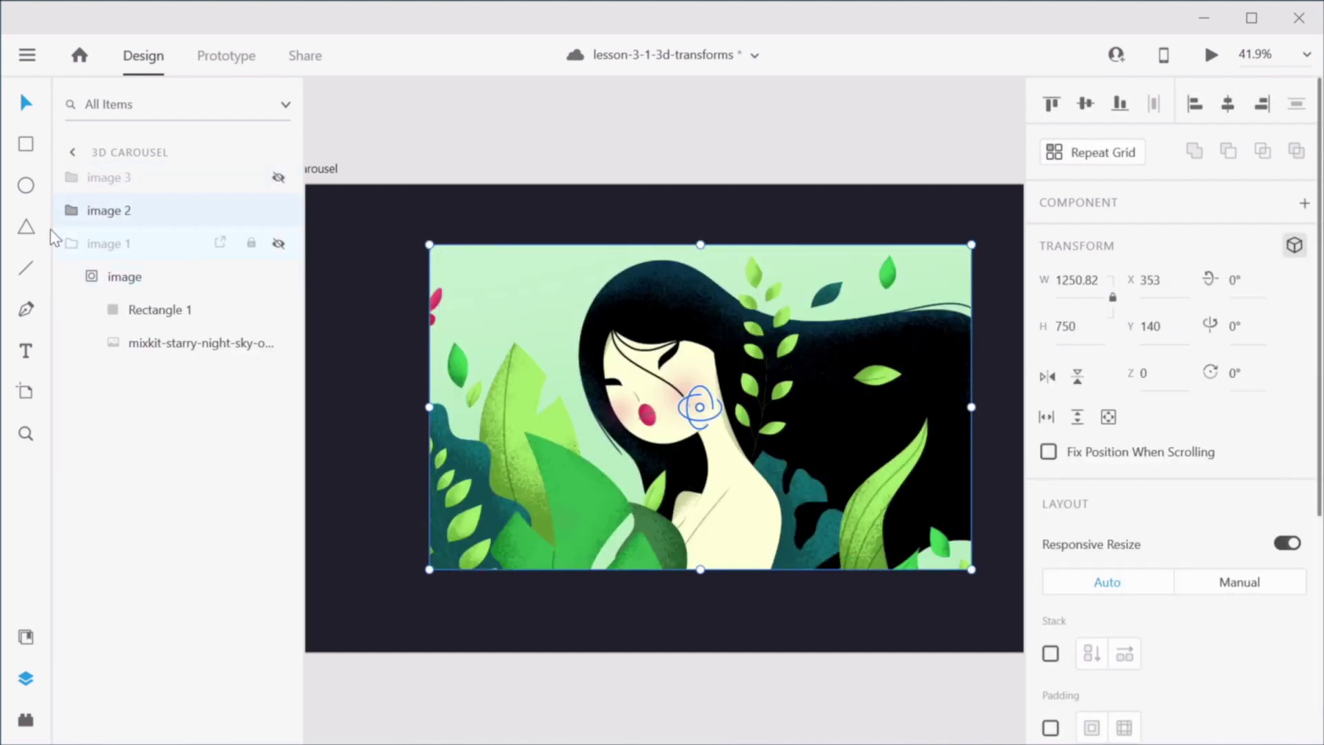
click(71, 211)
click(197, 317)
key(ctrl+c)
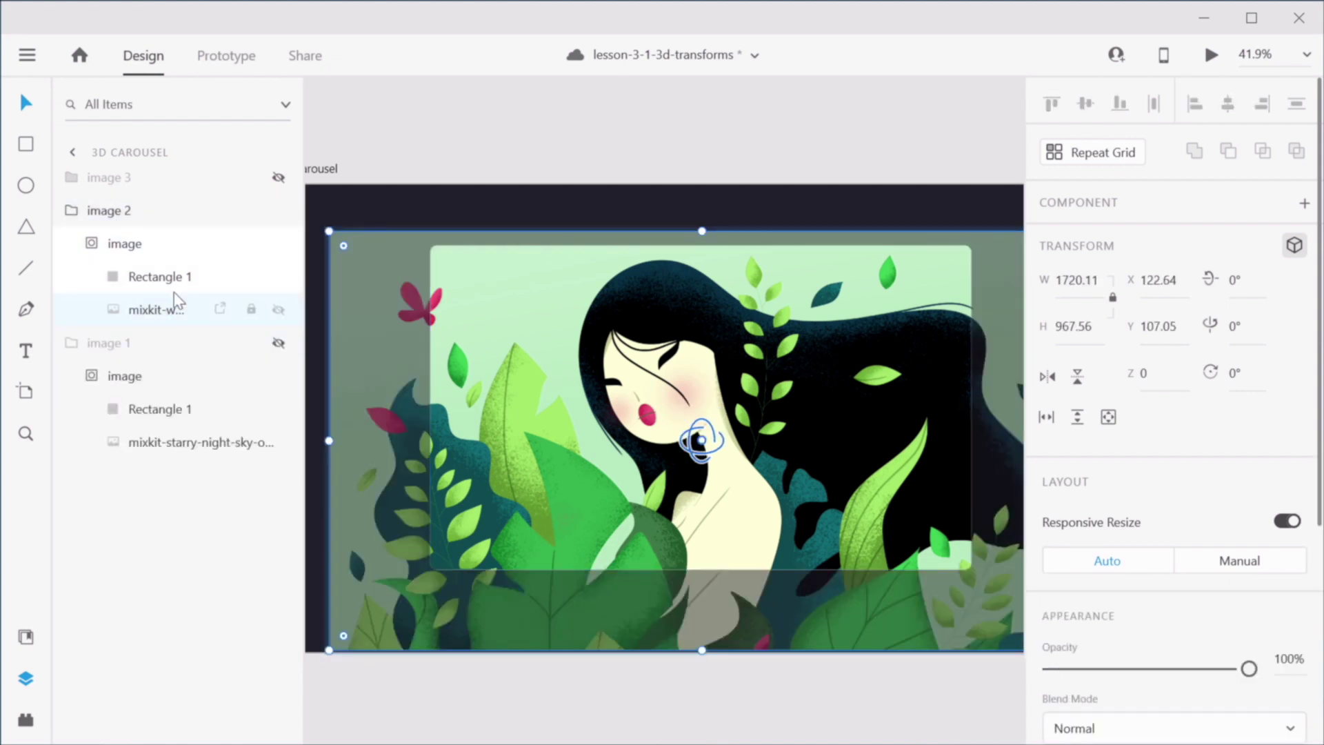
click(131, 216)
key(ctrl+v)
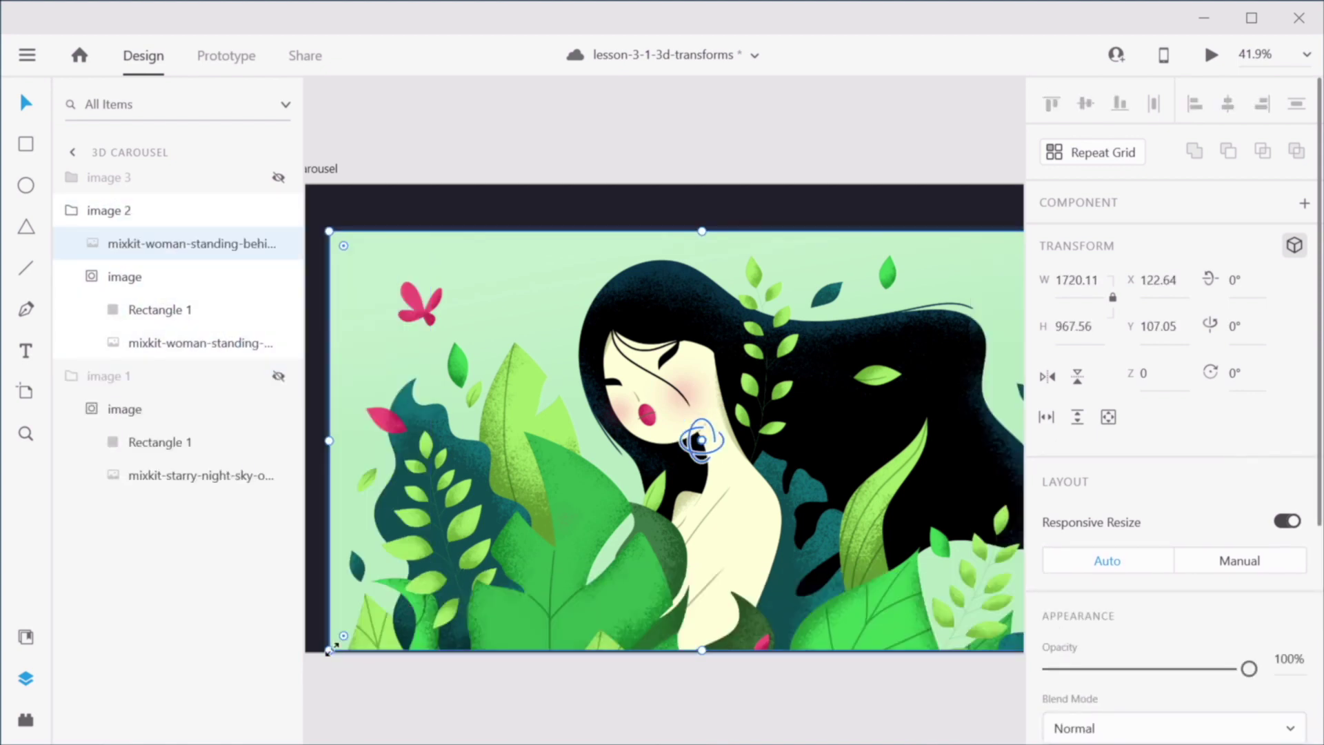
Step: Resize and move the pasted woman picture to cover the image 2 frame, at about 1251 × 750
drag(332, 649, 416, 562)
drag(672, 370, 624, 394)
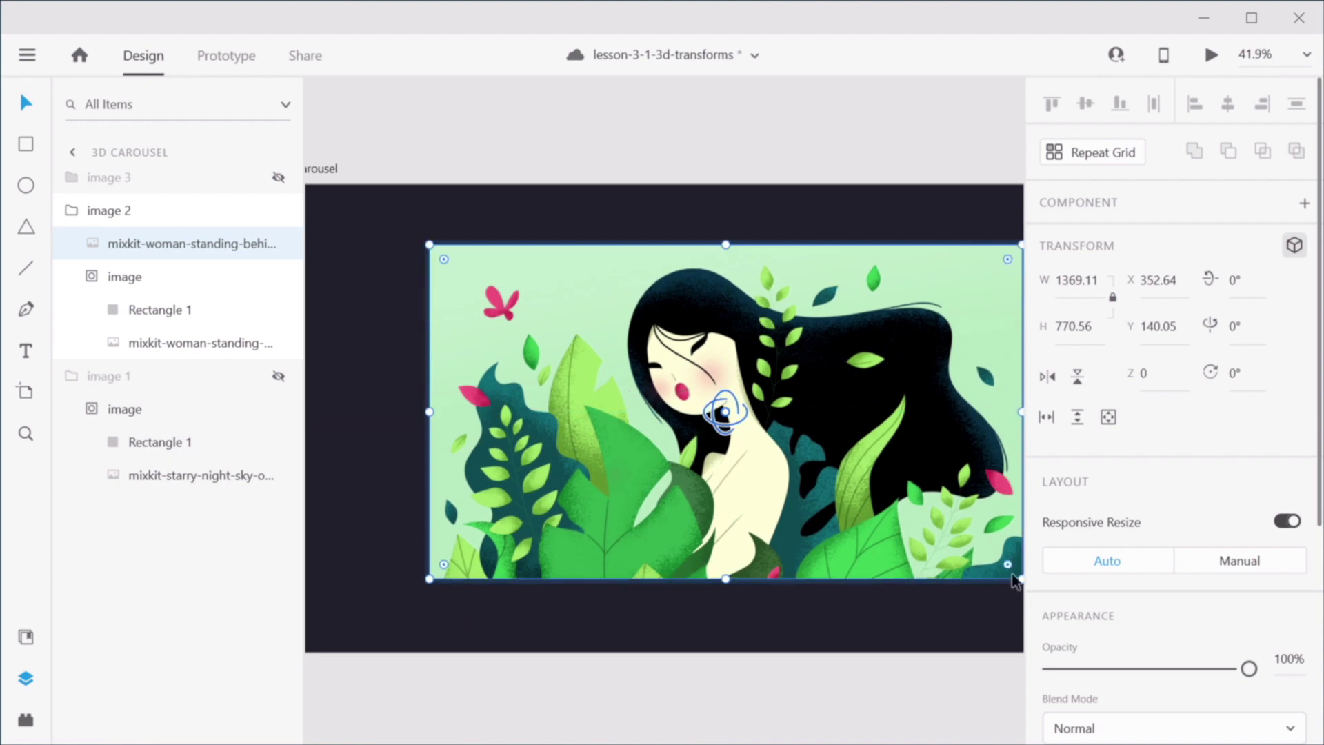
drag(1013, 581, 945, 588)
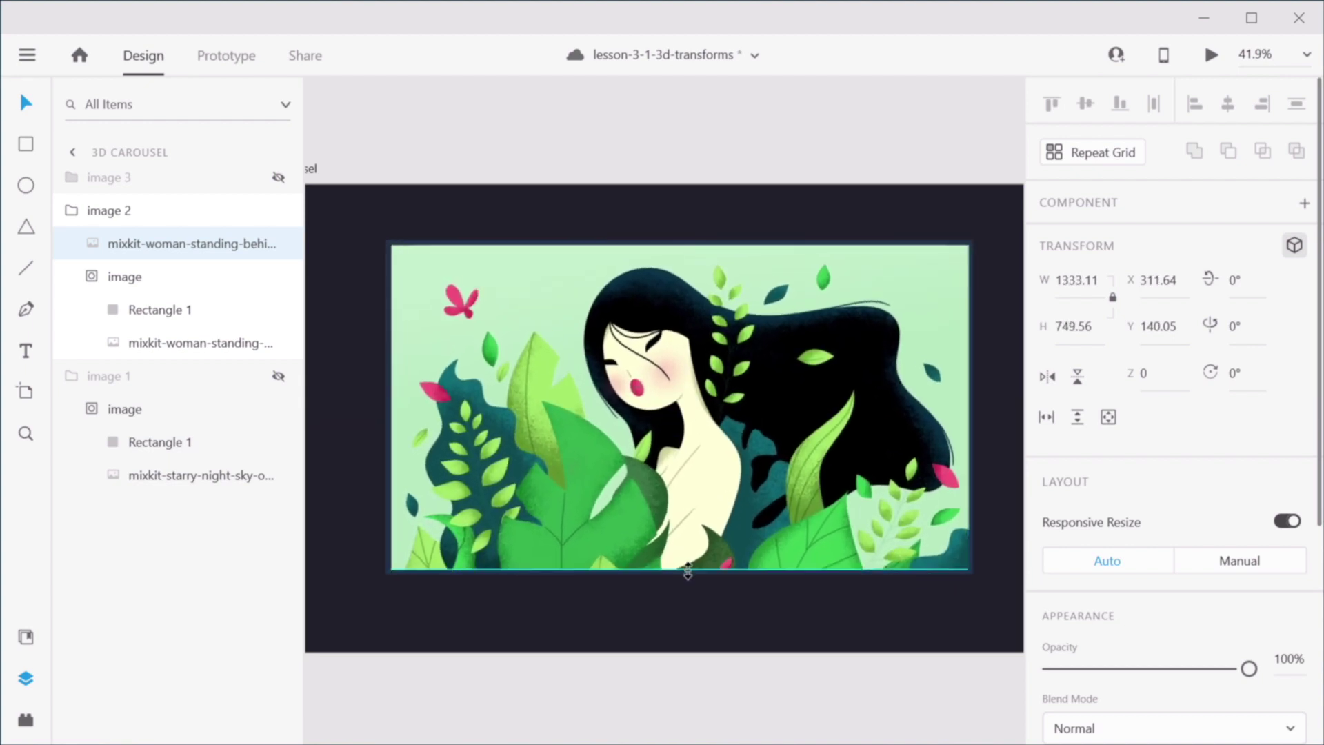
drag(965, 412, 948, 407)
drag(391, 409, 409, 409)
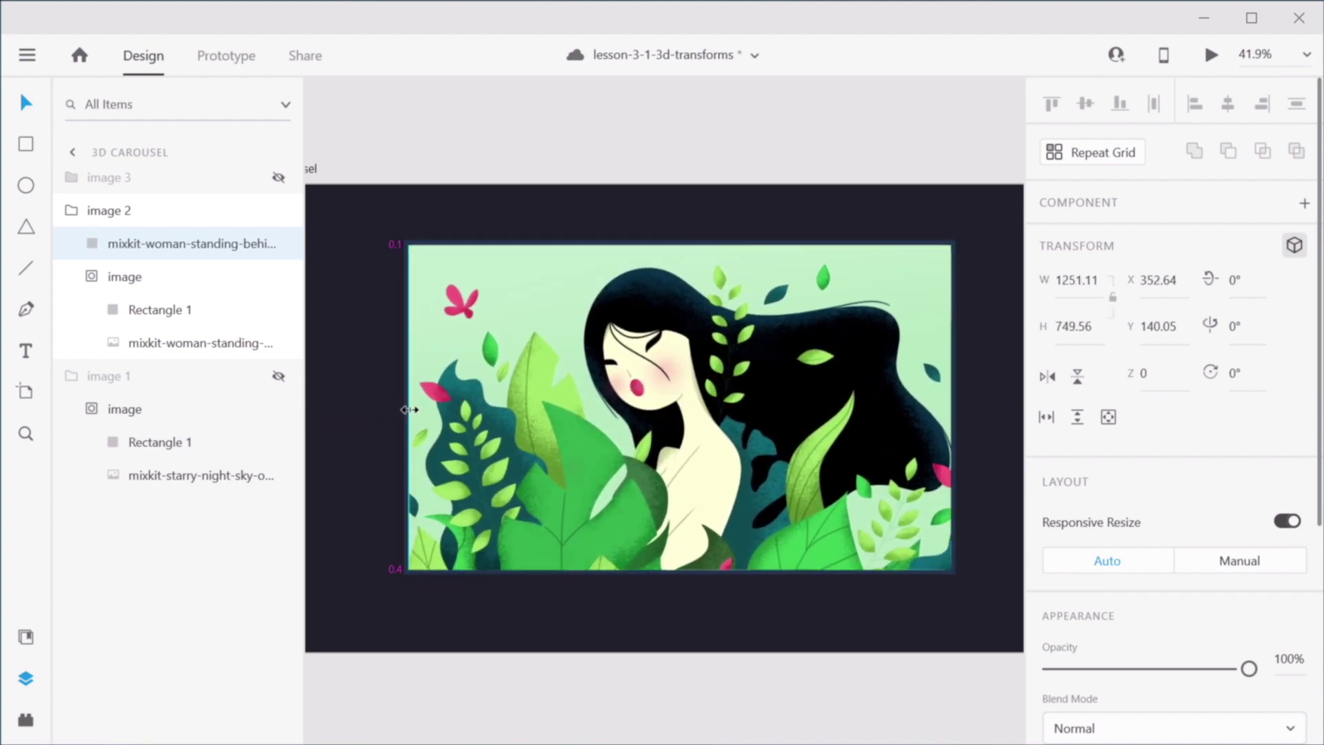
Step: Apply an Object Blur of 30 to the woman picture copy and place it behind the masked image in image 2
scroll(1191, 467, down, 5)
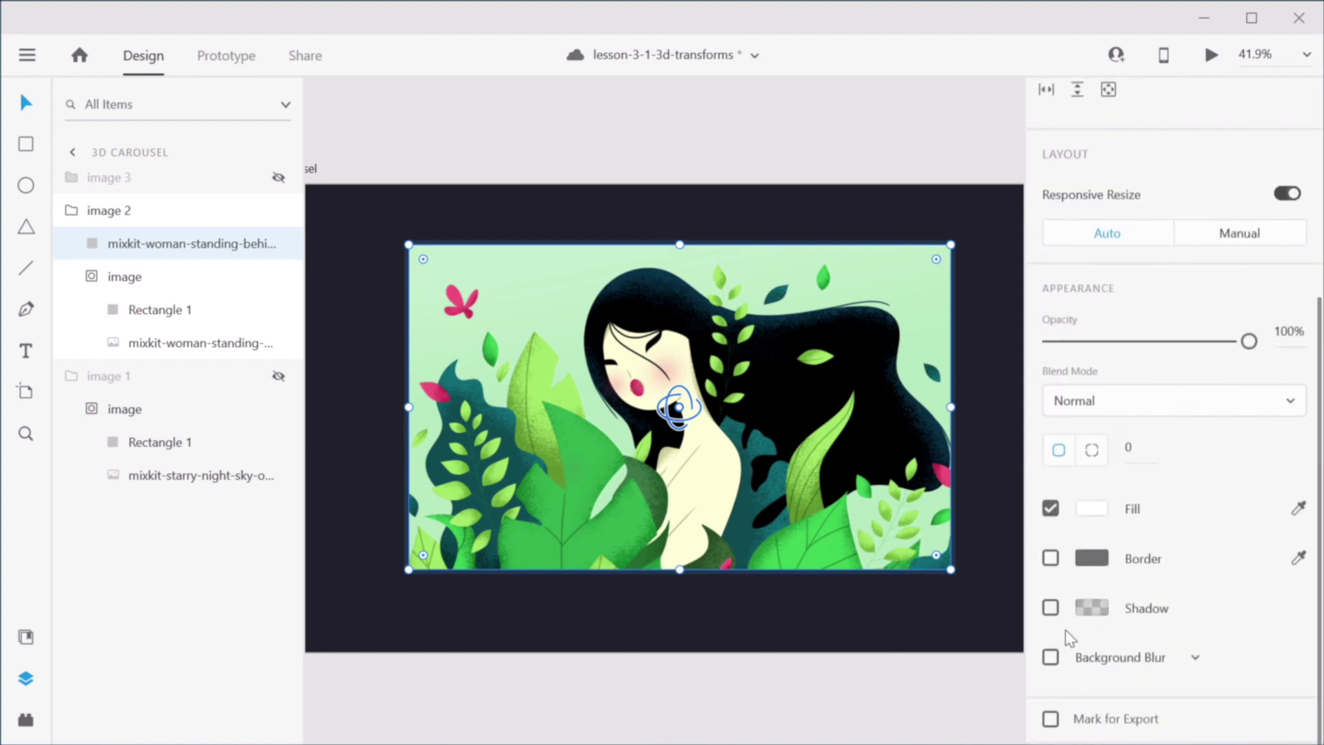
click(1050, 657)
click(1131, 664)
click(1119, 700)
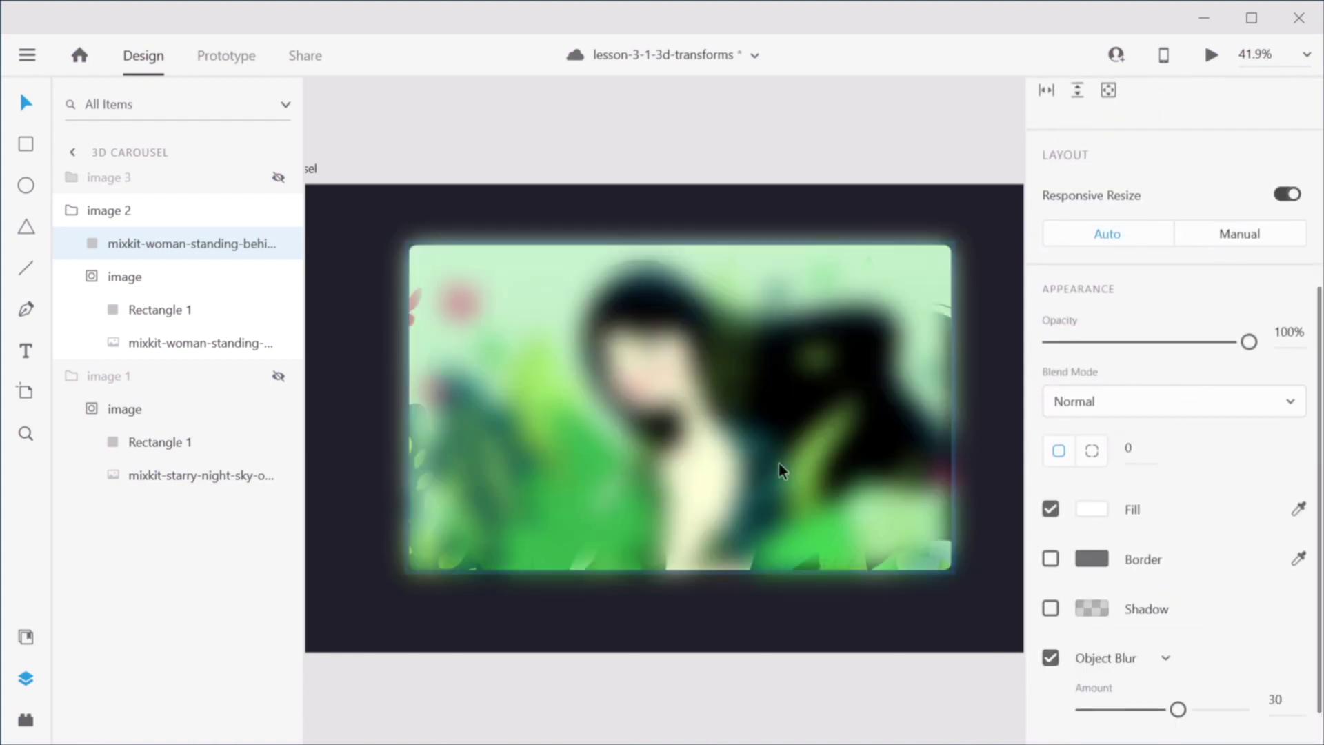
drag(169, 244, 168, 319)
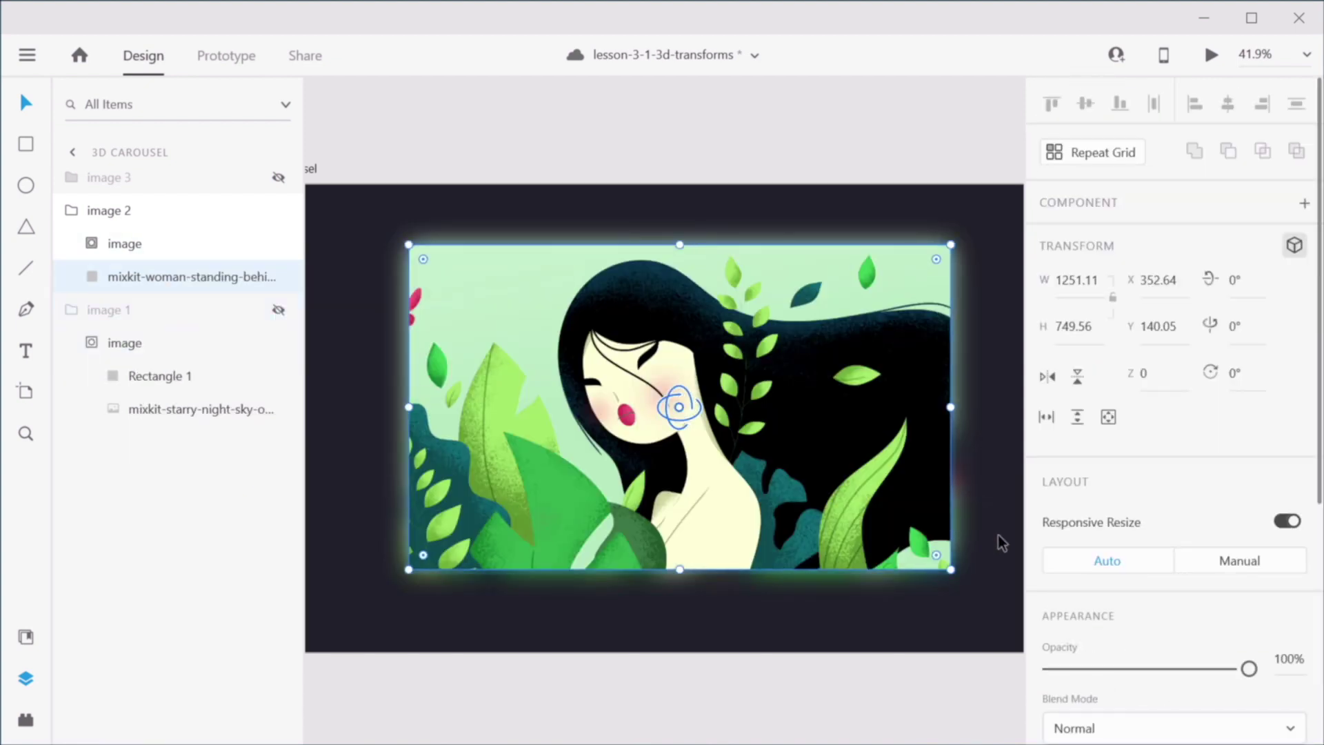
Step: Enlarge the blurred woman copy beyond the image 2 frame on all sides, to about 1287 × 784
drag(680, 570, 681, 579)
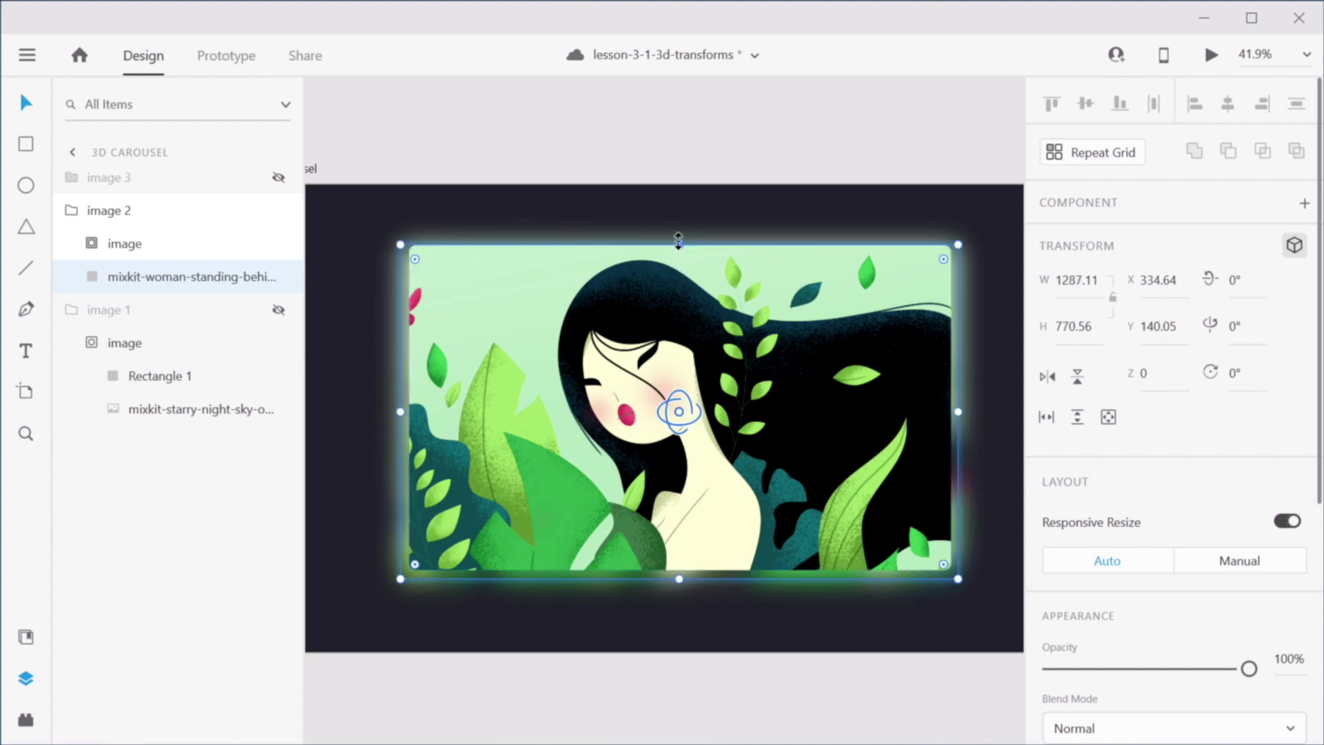
drag(678, 245, 678, 237)
click(747, 129)
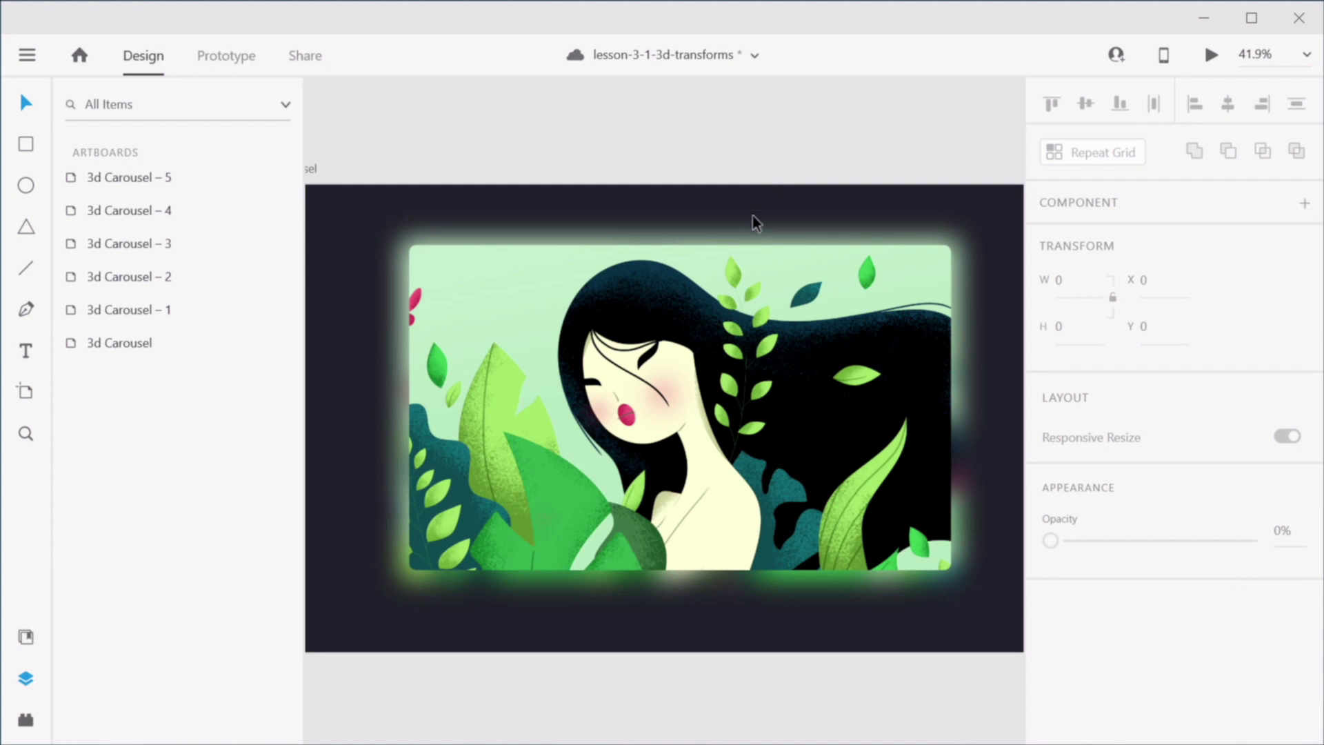
Step: Hide image 2, show image 1, and place an unmasked copy of the starry-night picture above the mask in image 1
click(672, 407)
click(279, 211)
click(279, 243)
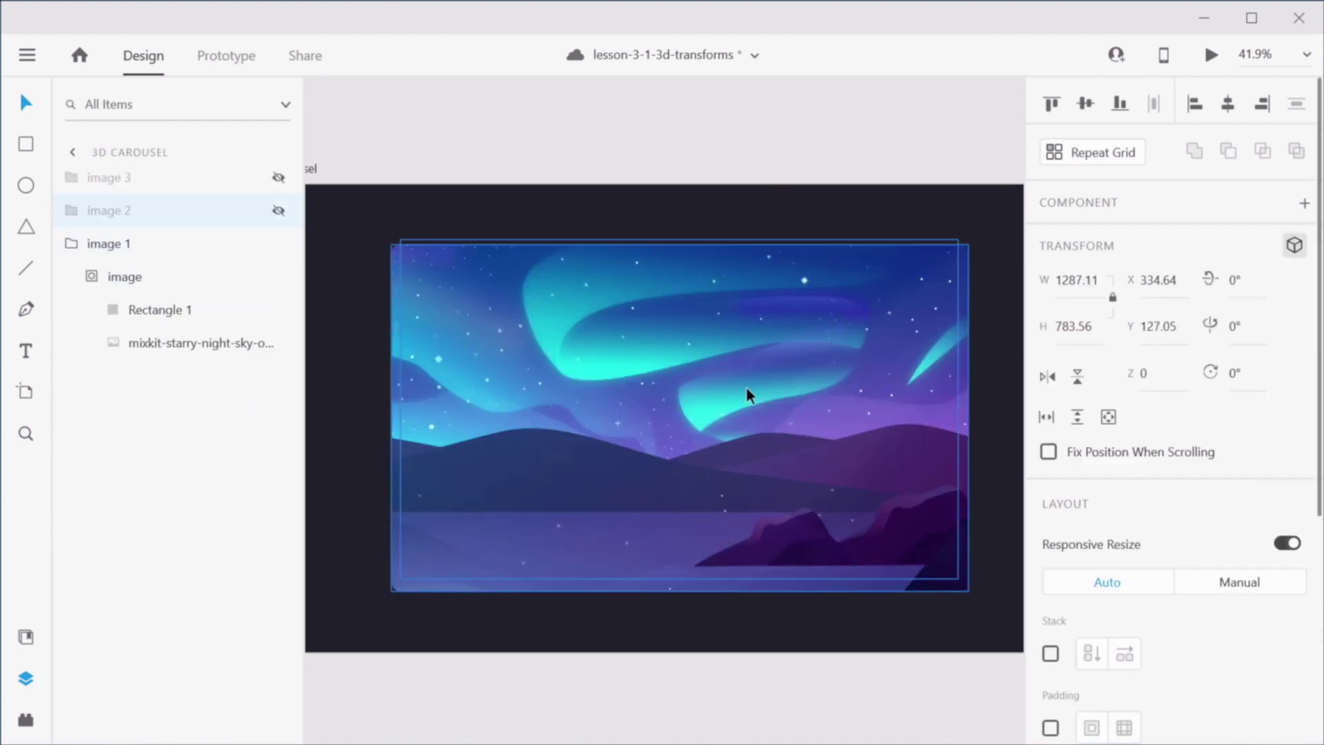
click(162, 351)
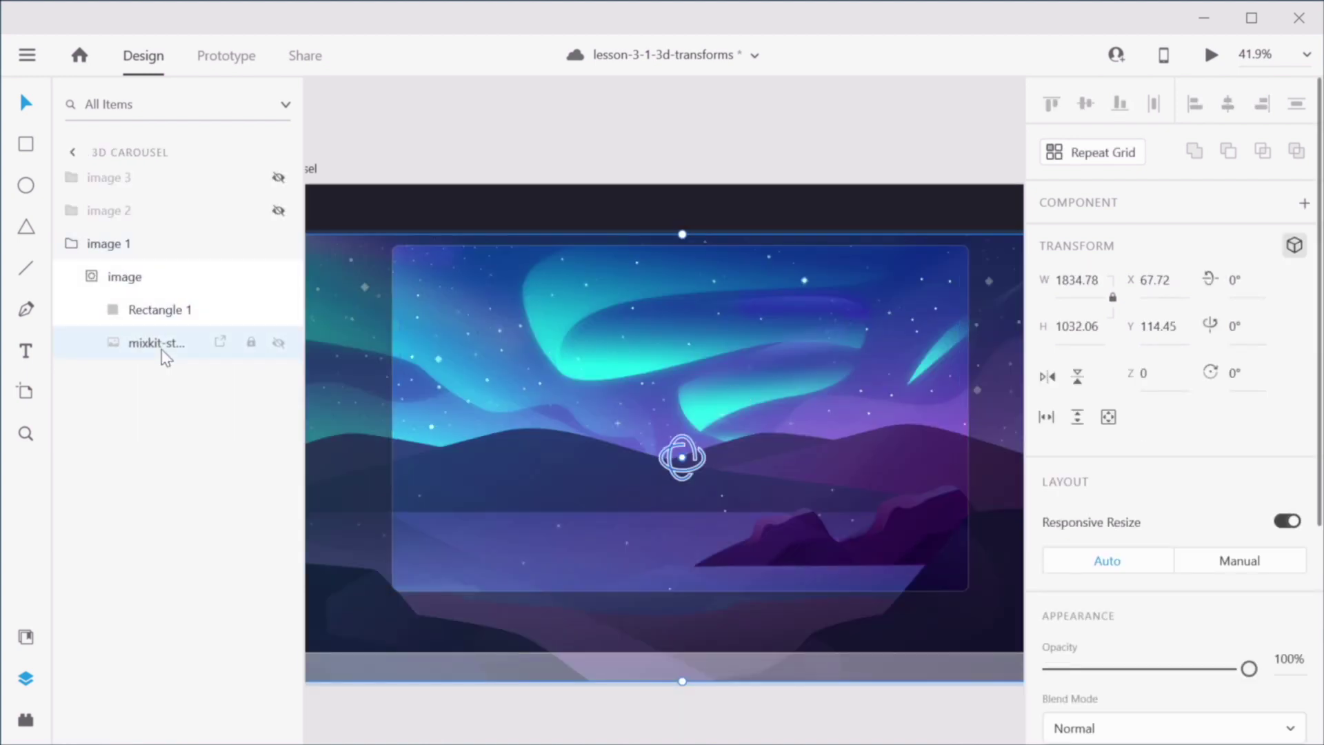
drag(163, 352, 127, 261)
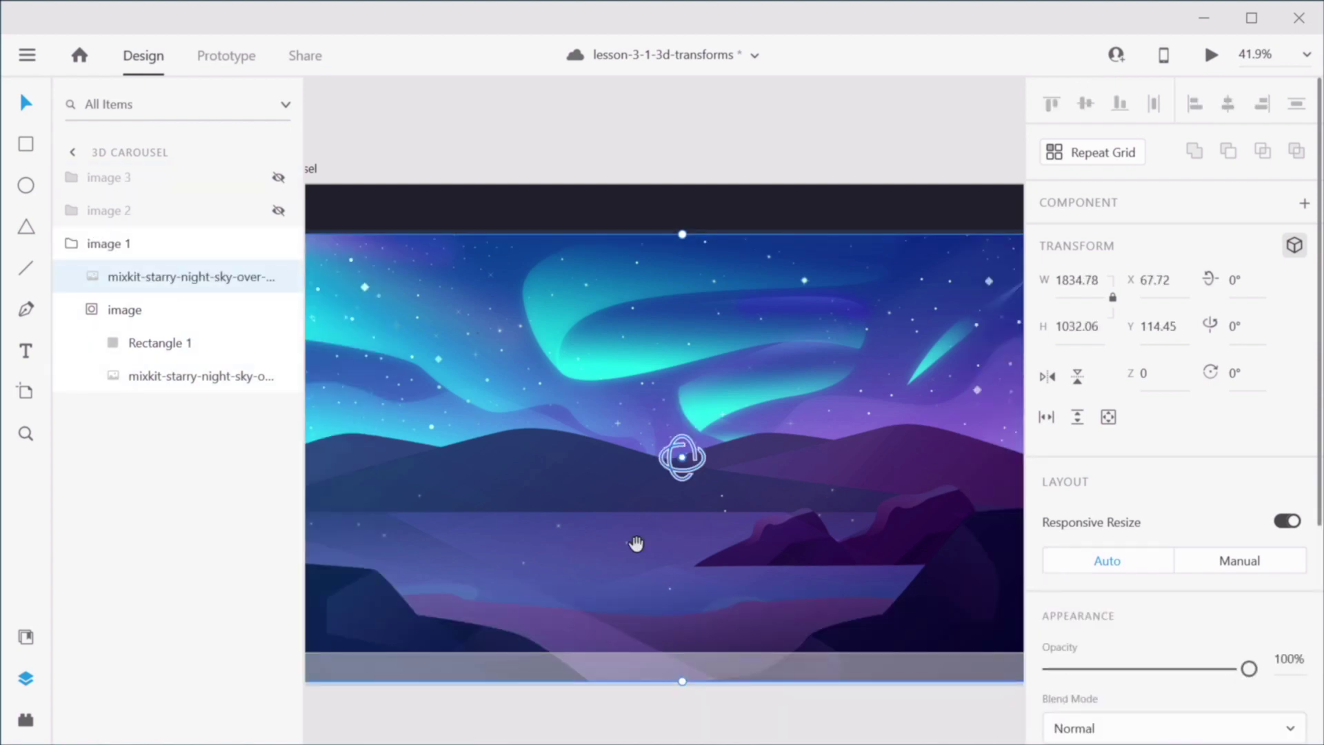
Step: Resize the starry-night copy to about 1394 × 834 with an Object Blur of 30, and send it behind the masked image
scroll(636, 544, down, 2)
scroll(1103, 552, down, 5)
click(1050, 657)
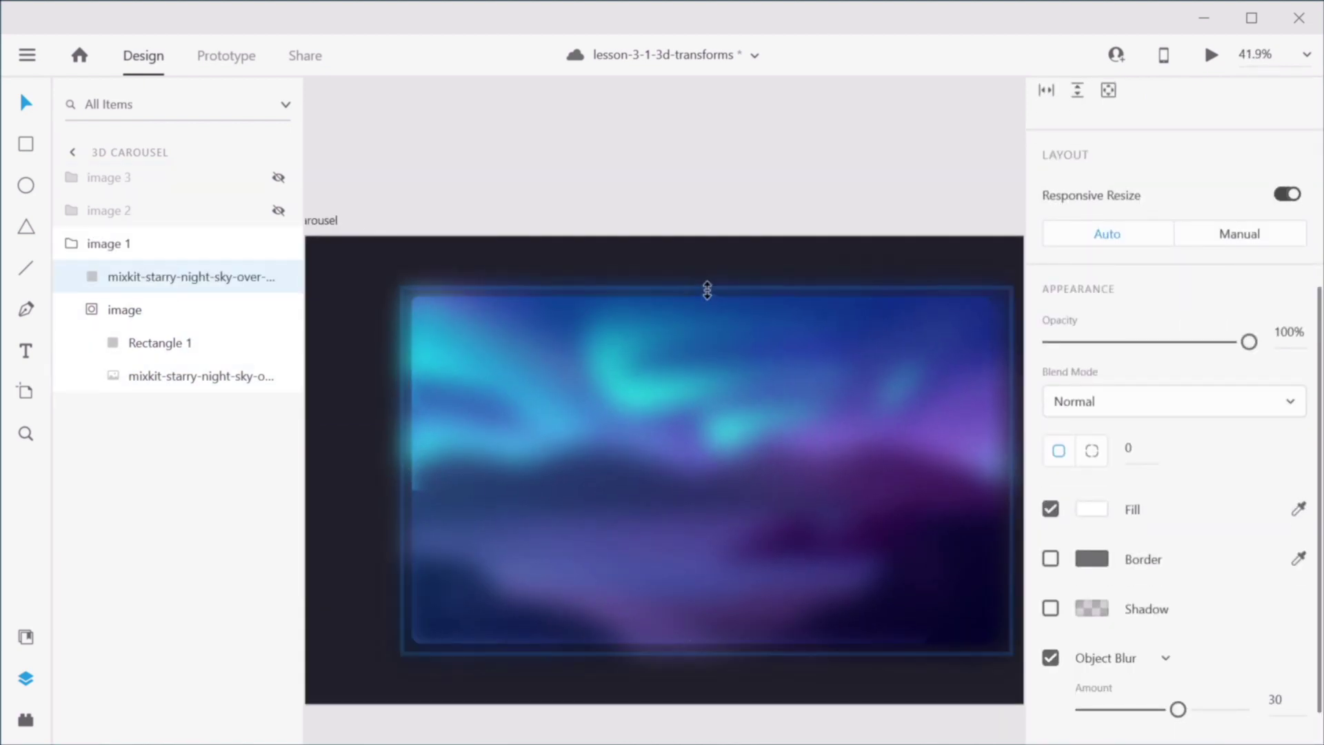
click(178, 280)
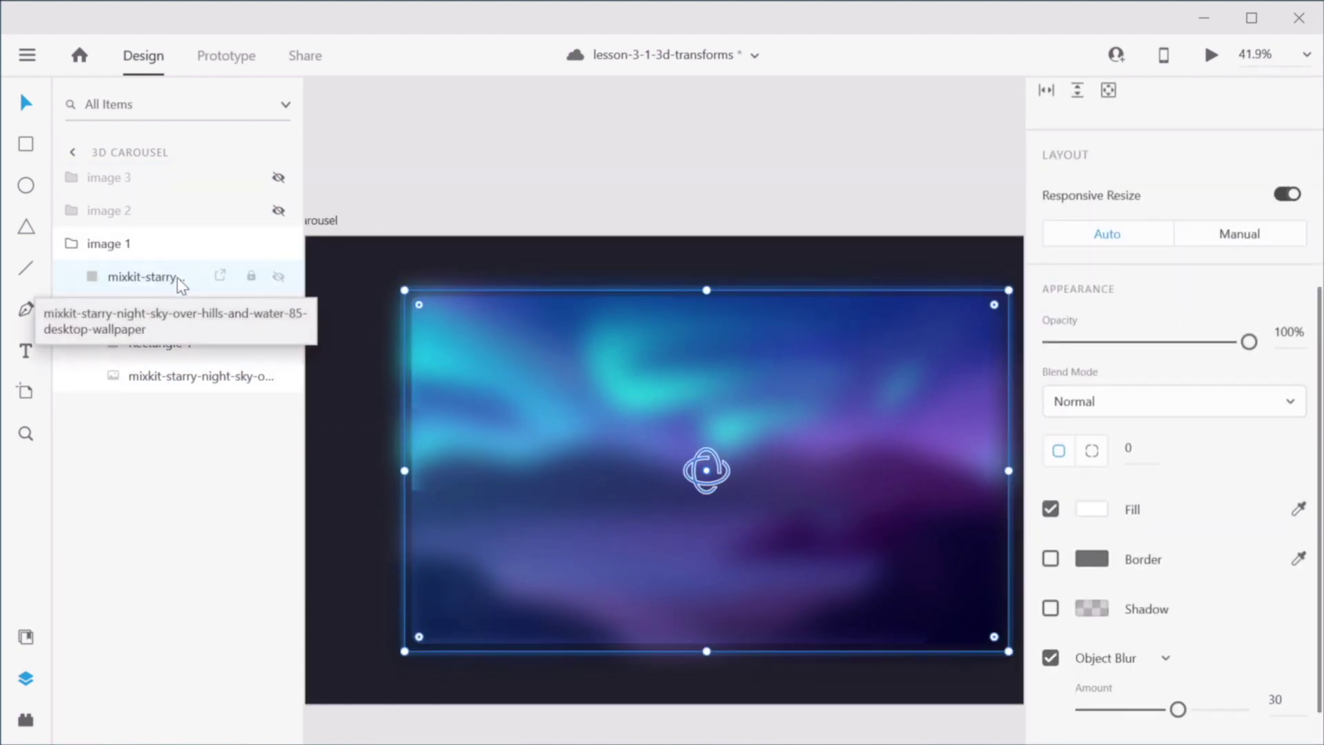
key(ctrl+[)
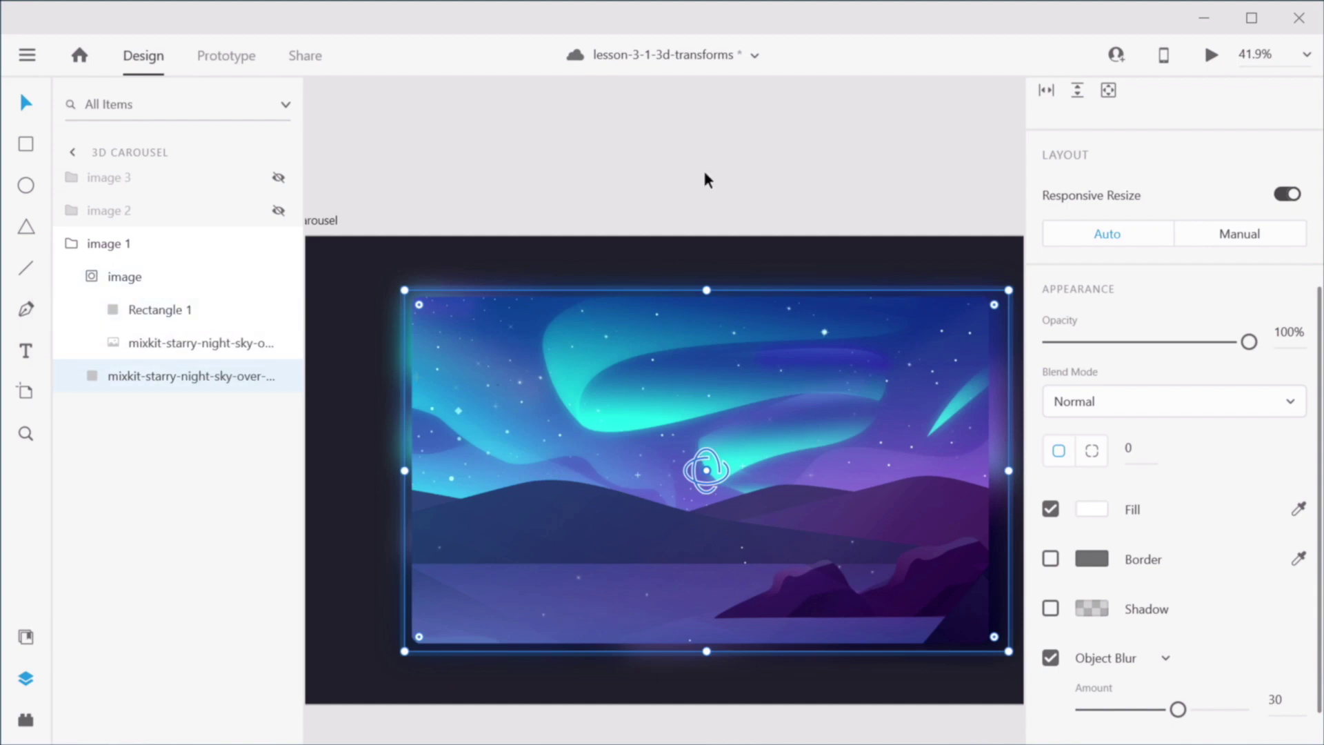
Step: Narrow the blurred starry-night copy to about 1365 wide so its glow extends evenly around image 1
click(812, 175)
drag(812, 175, 708, 138)
click(630, 408)
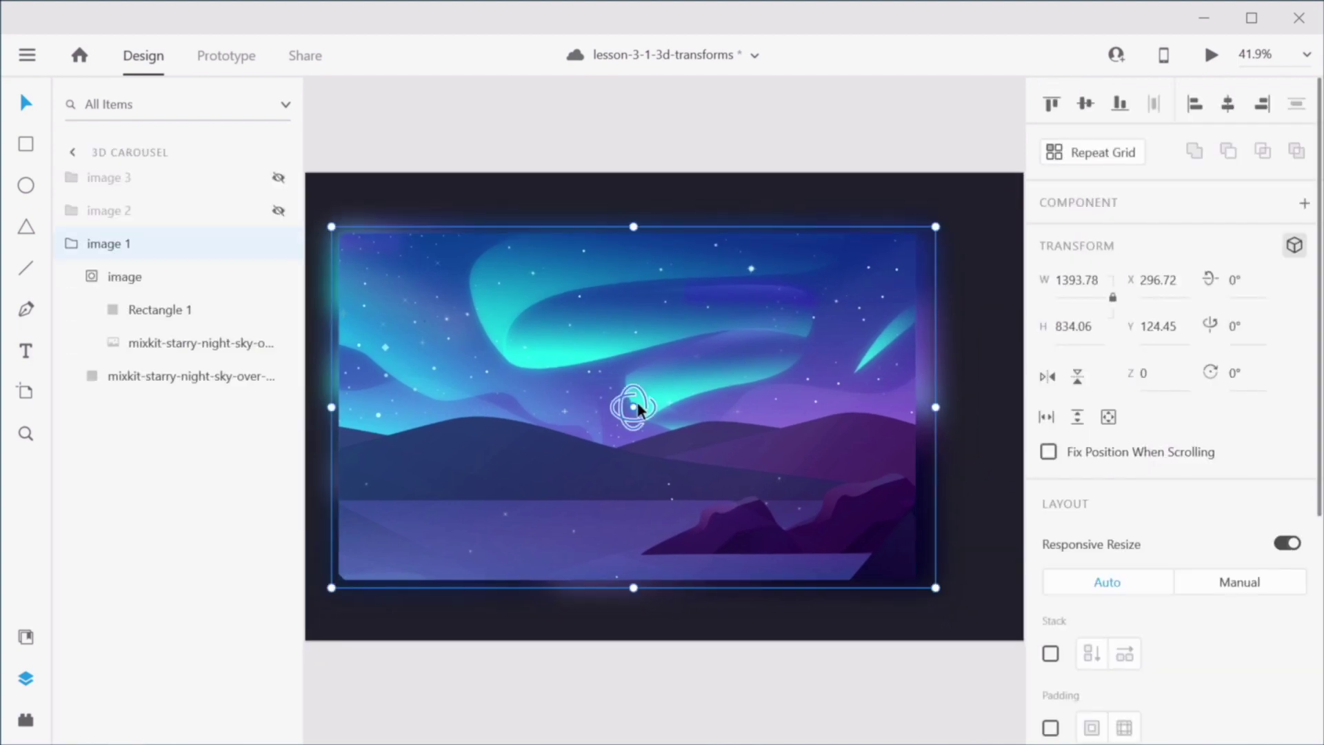
click(154, 379)
drag(936, 406, 923, 407)
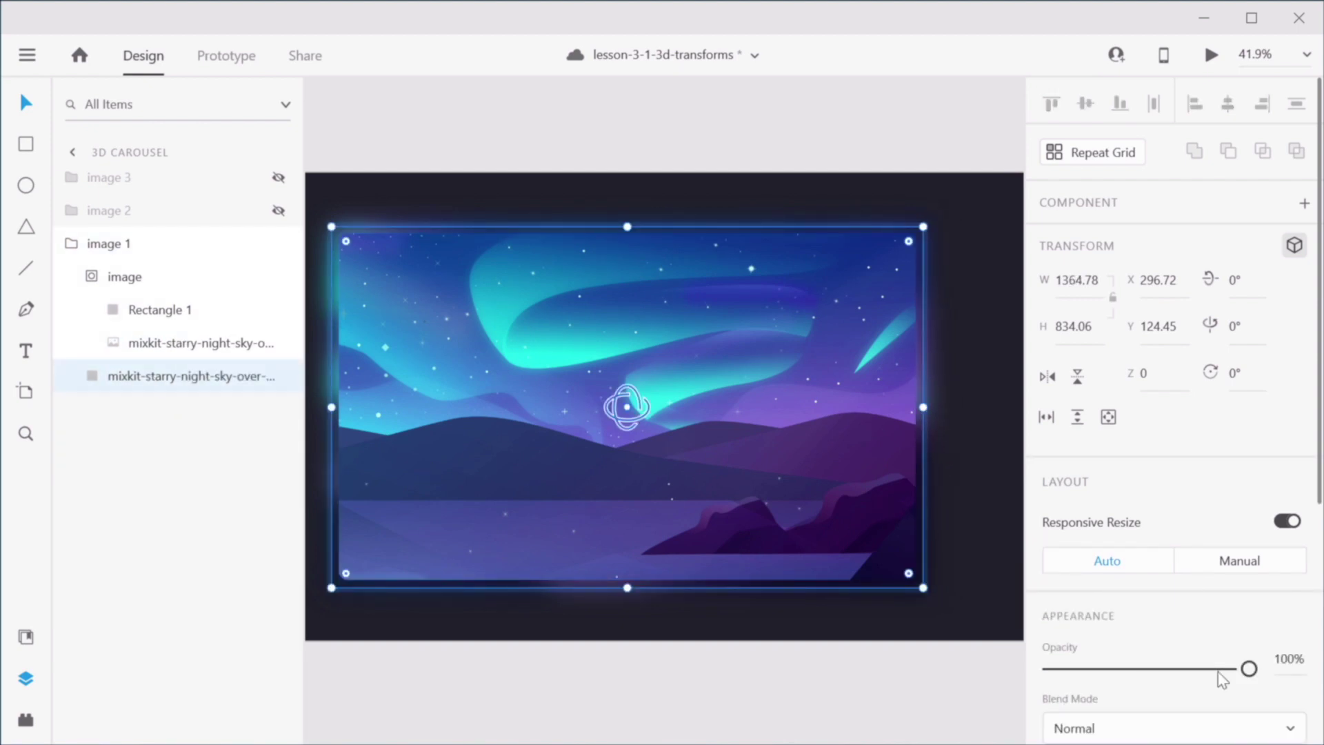
mouse_move(1249, 668)
mouse_down()
mouse_move(1164, 668)
mouse_move(1249, 675)
mouse_up()
click(748, 126)
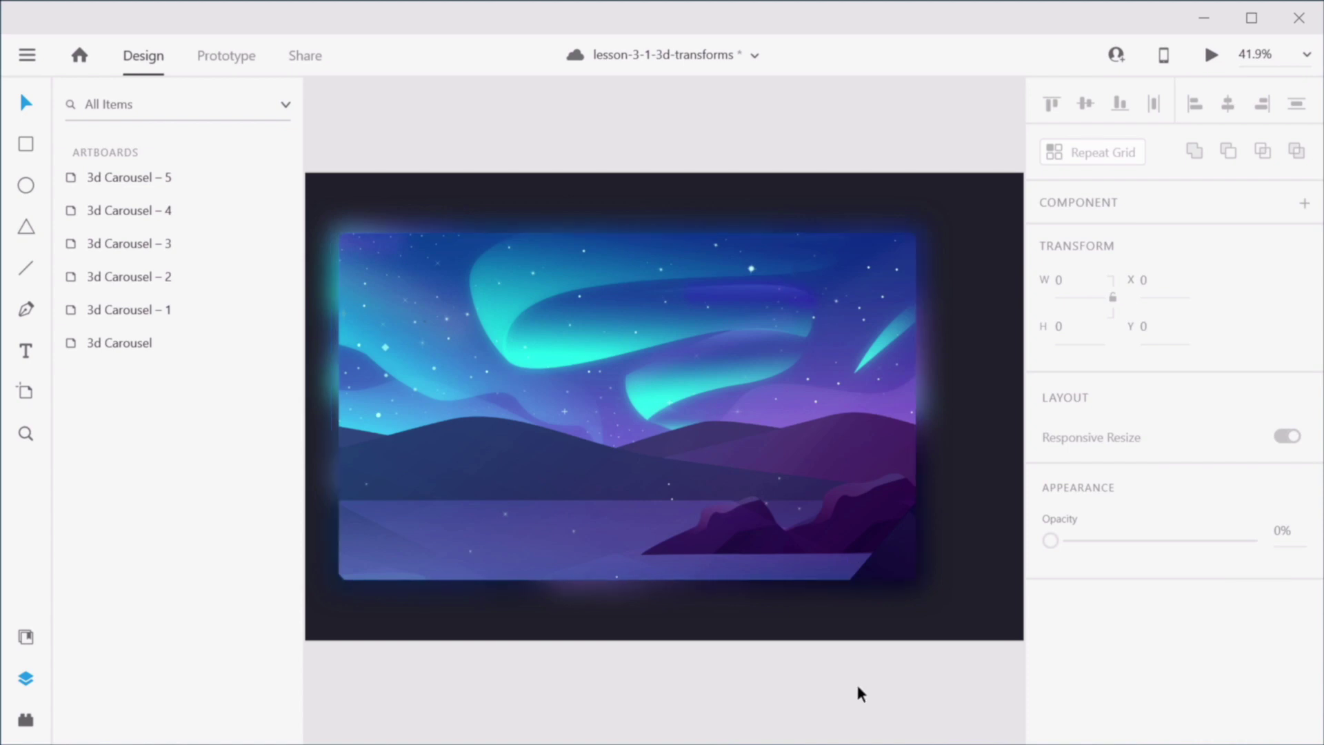
Step: Collapse the image 1 group and make the image 1, image 2 and image 3 groups all visible
scroll(632, 442, down, 2)
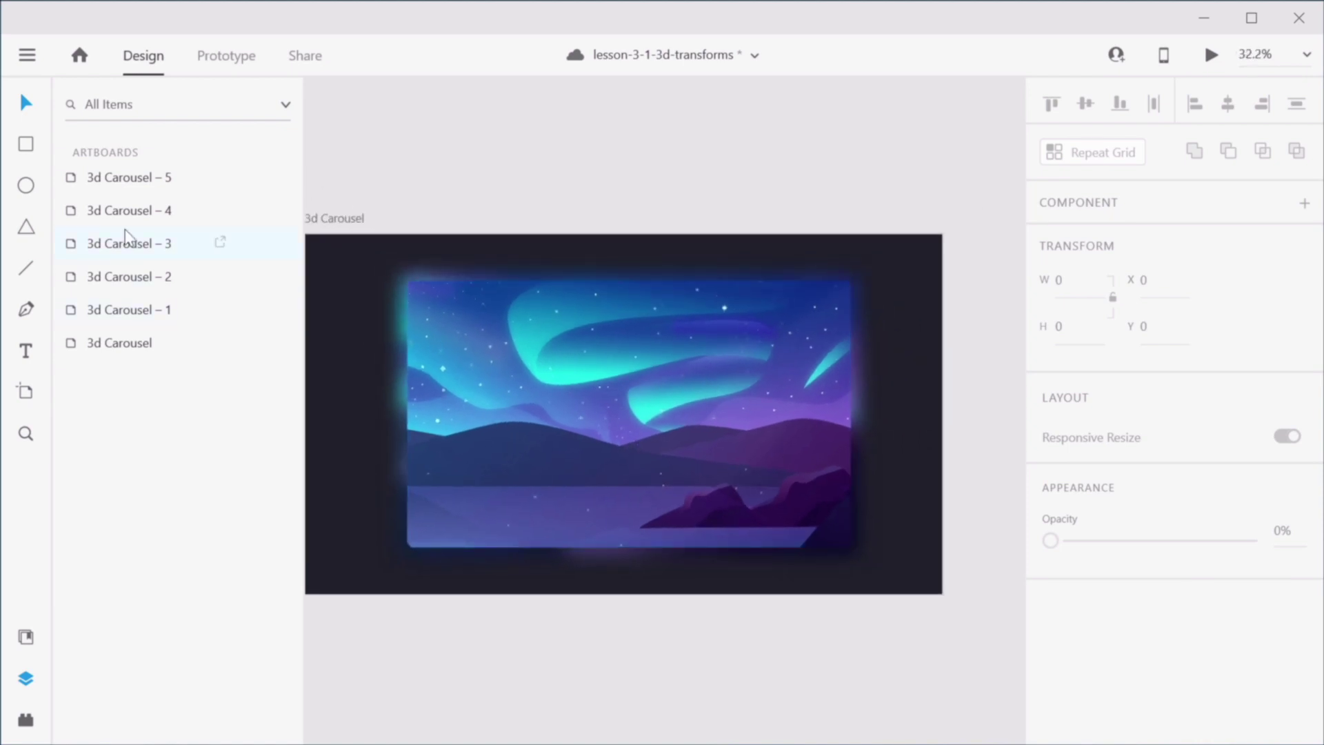
click(585, 321)
click(74, 246)
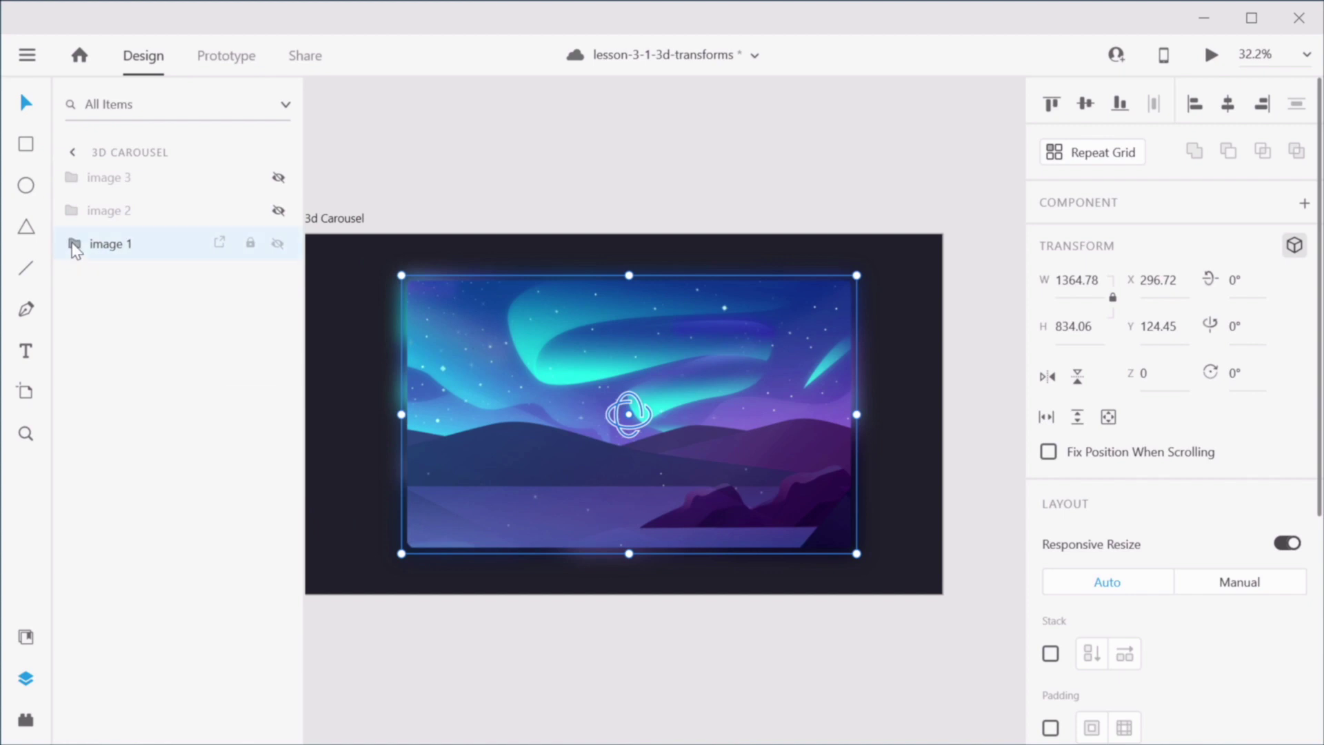
click(278, 244)
click(280, 210)
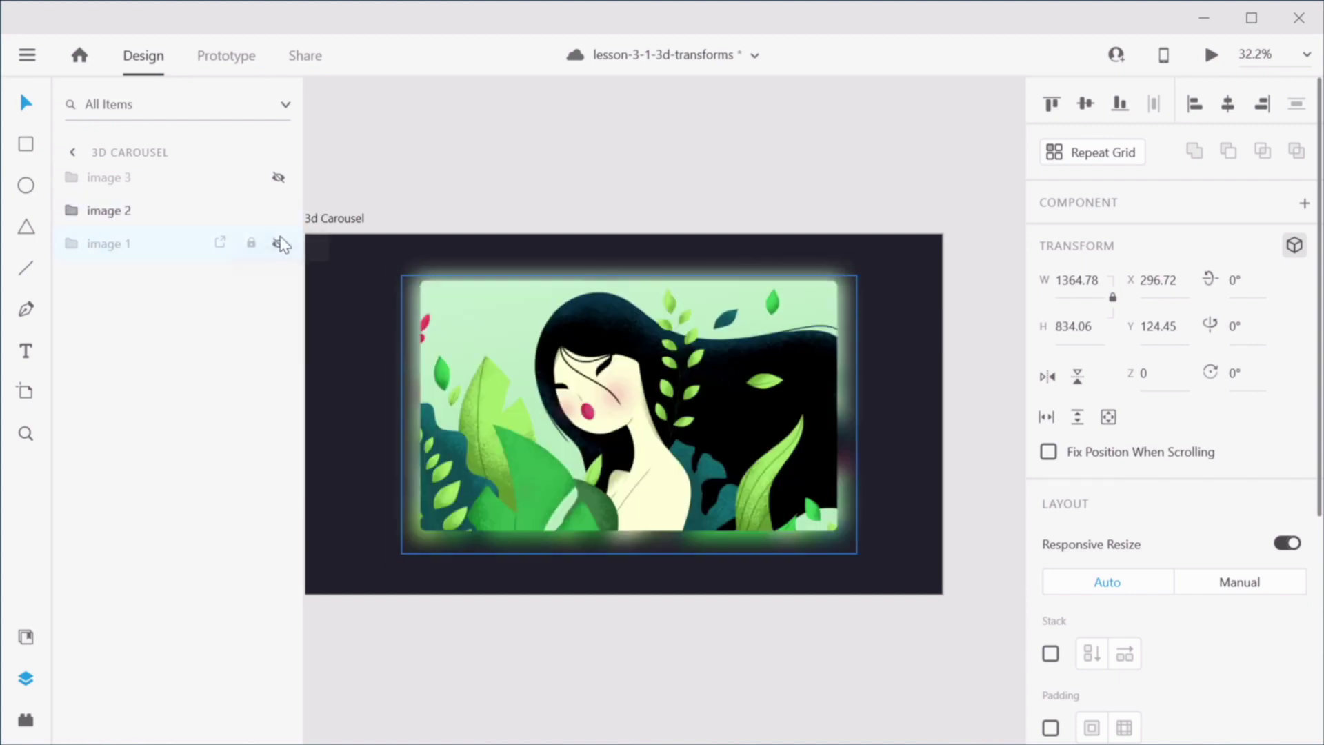
click(279, 244)
click(278, 177)
Step: Select all three image groups on the 3d Carousel artboard and align their vertical middles
click(883, 300)
drag(884, 299, 580, 489)
click(1085, 104)
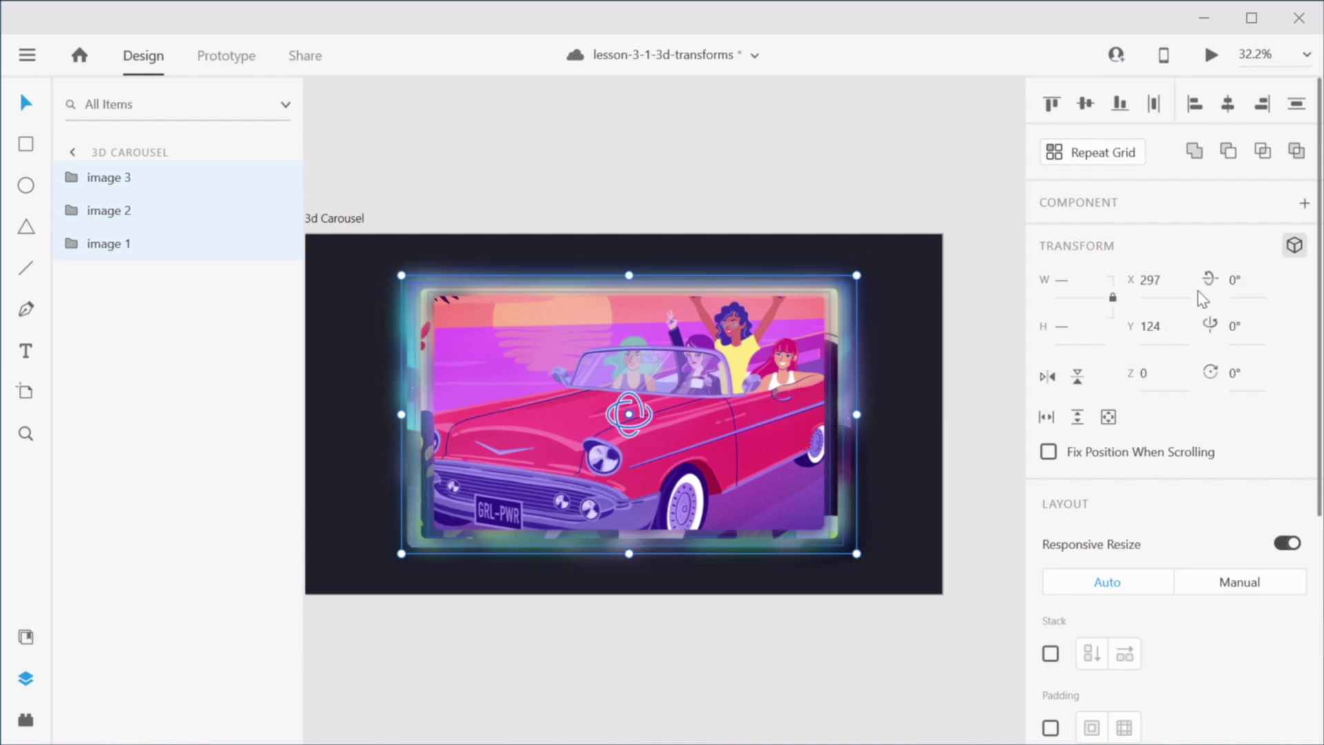
Step: Rotate the three image groups 45° around the X axis and move them down to about Y 632
click(1295, 252)
click(1295, 252)
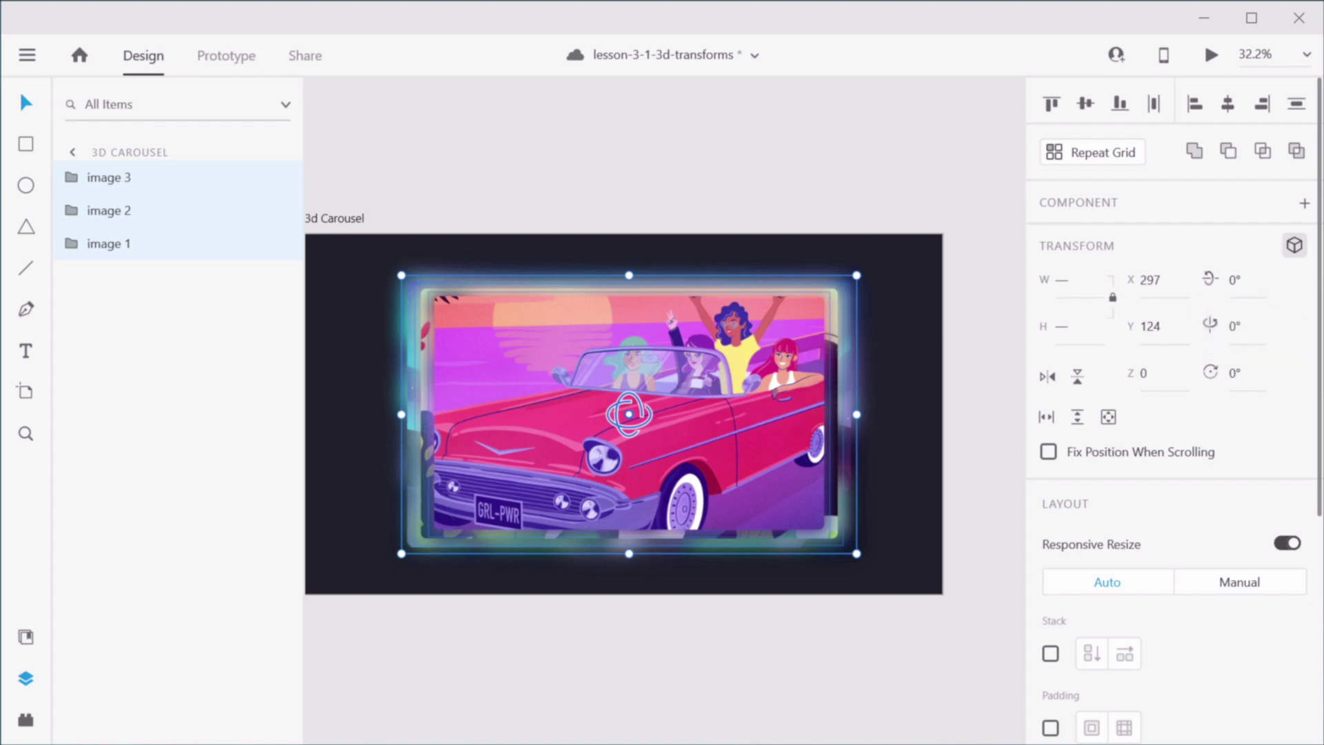
click(1237, 279)
text(45)
key(Return)
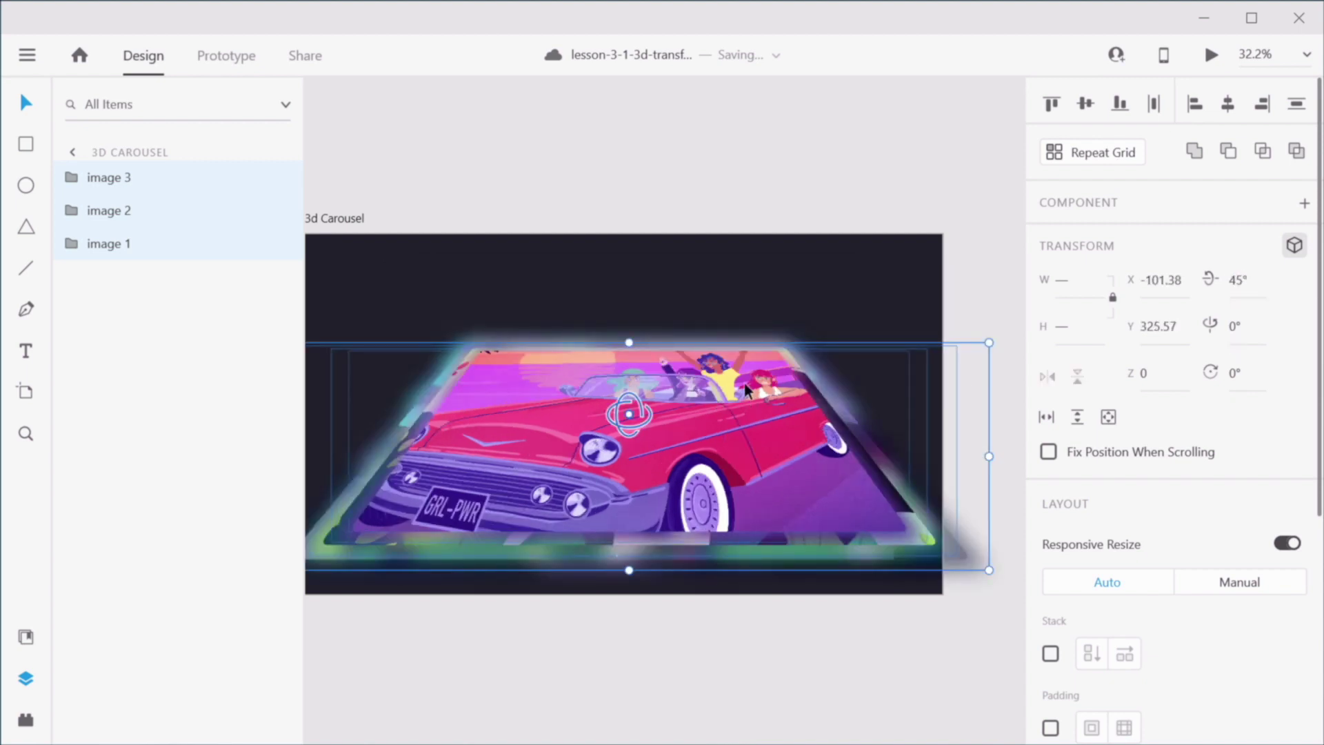
drag(745, 386, 759, 483)
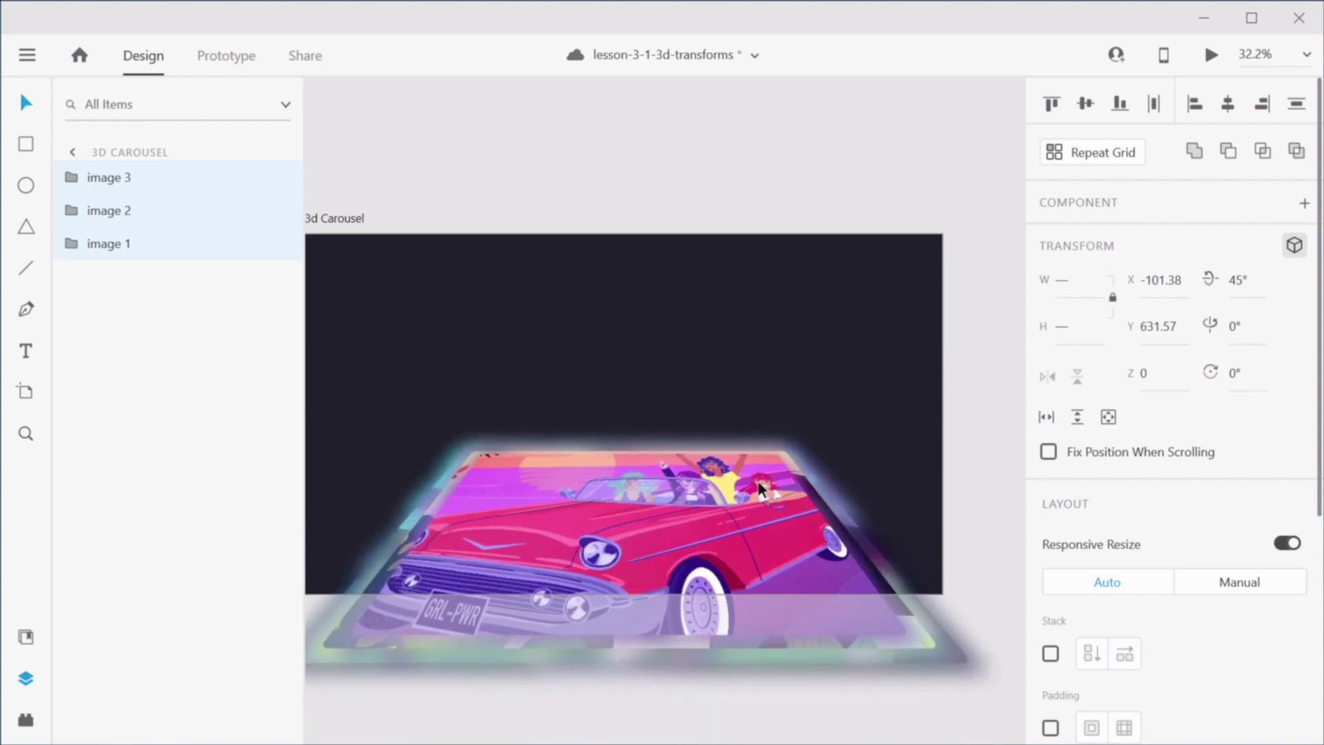
Step: Hide the shadow layers inside the image 3, image 2 and image 1 groups, collapse the groups and save the document
click(71, 180)
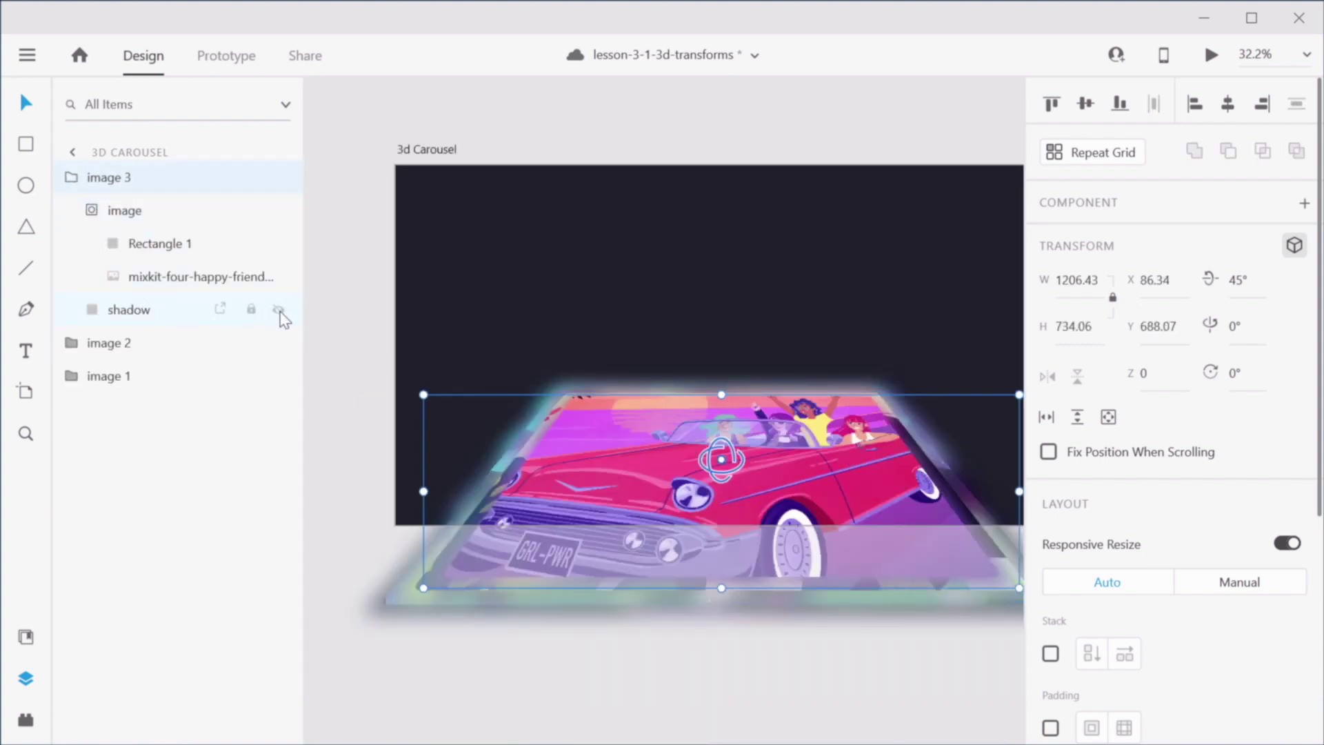
click(279, 310)
click(71, 344)
click(279, 409)
click(73, 445)
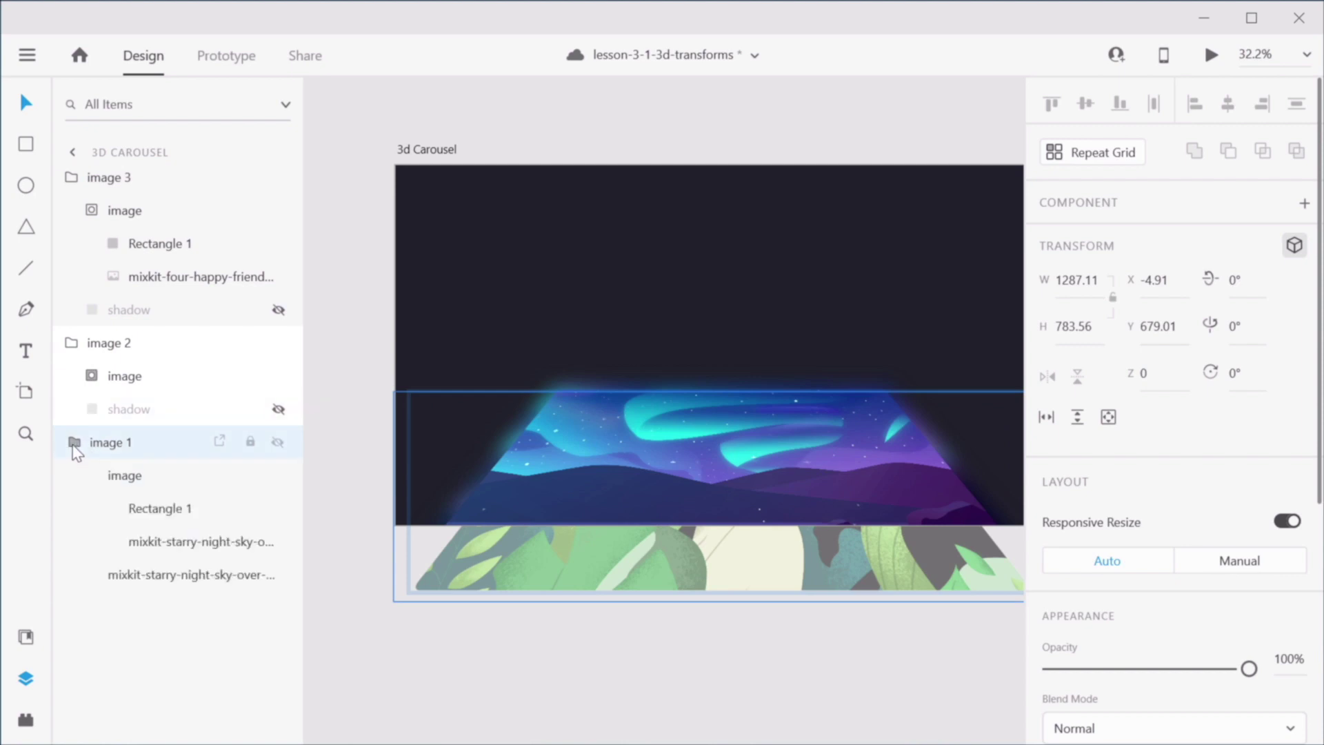
click(103, 475)
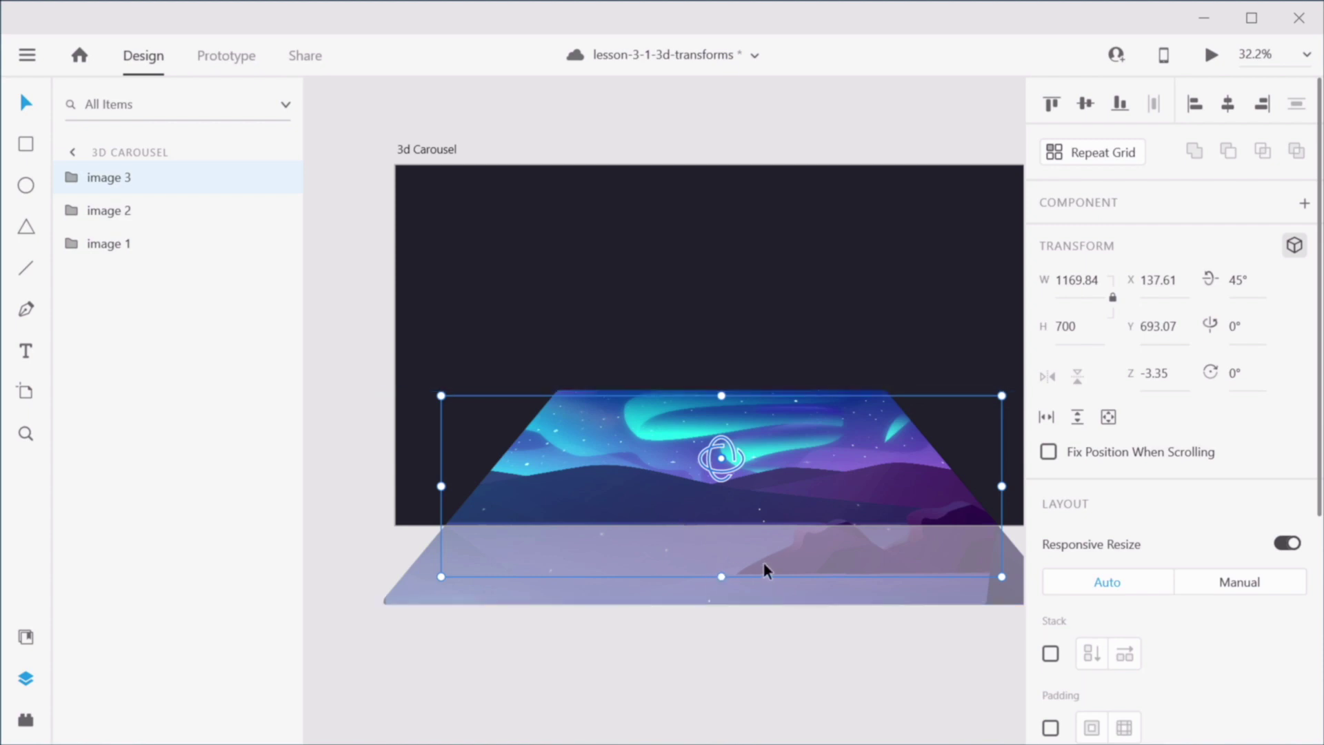
key(ctrl+s)
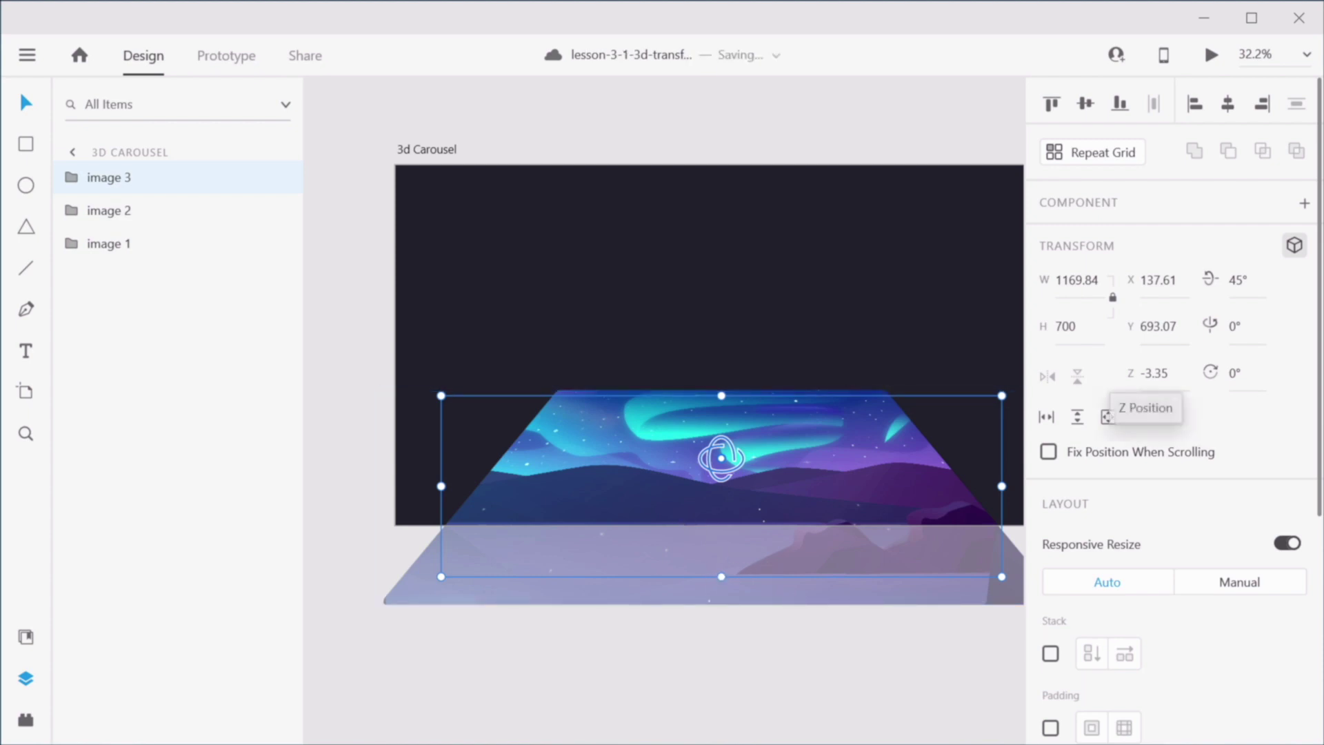
Step: Set the Z position of the image 3 group to 5
click(141, 212)
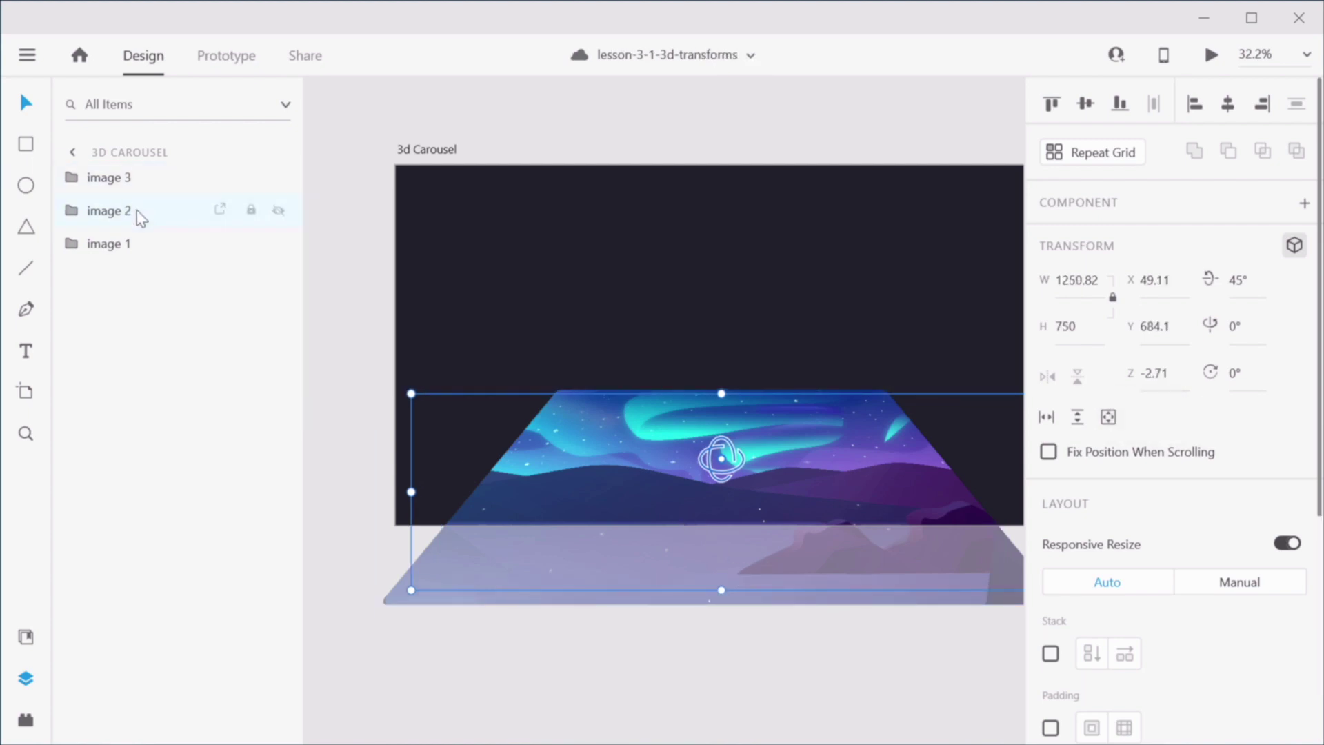
click(142, 248)
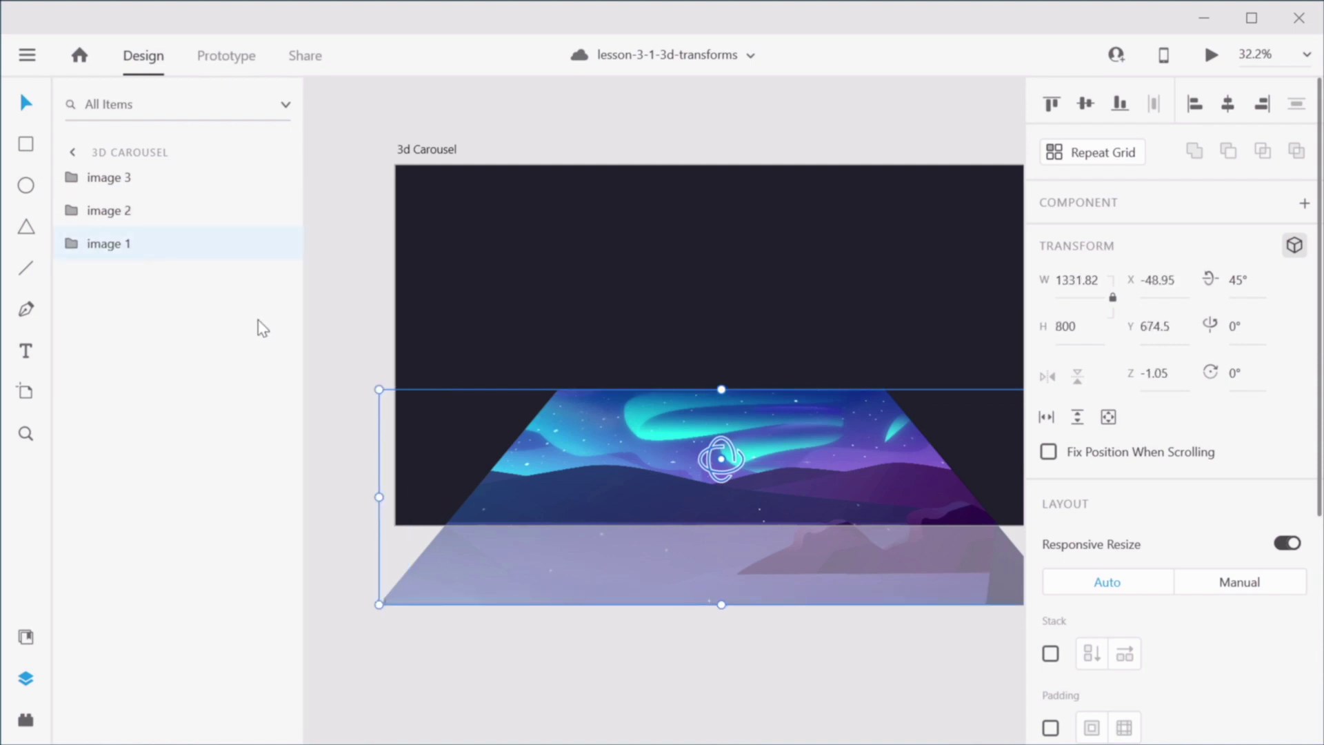
click(135, 182)
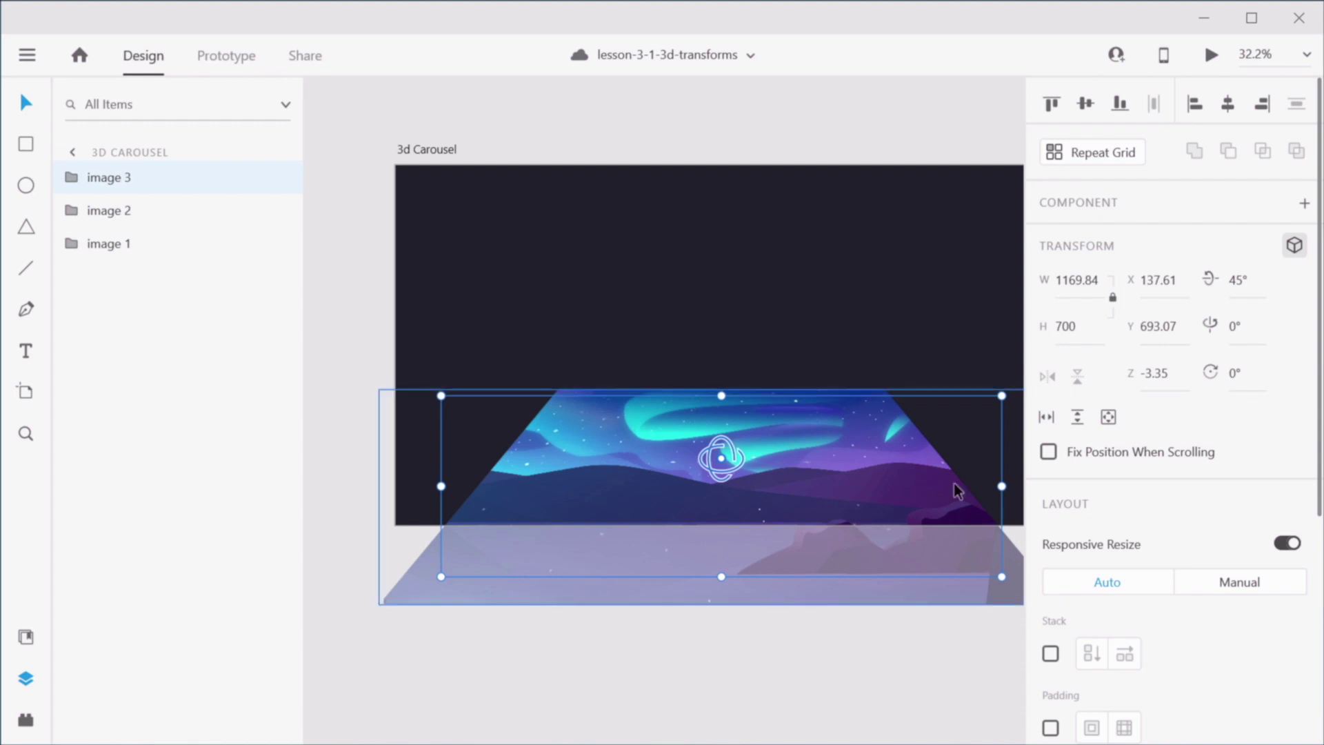
click(1168, 386)
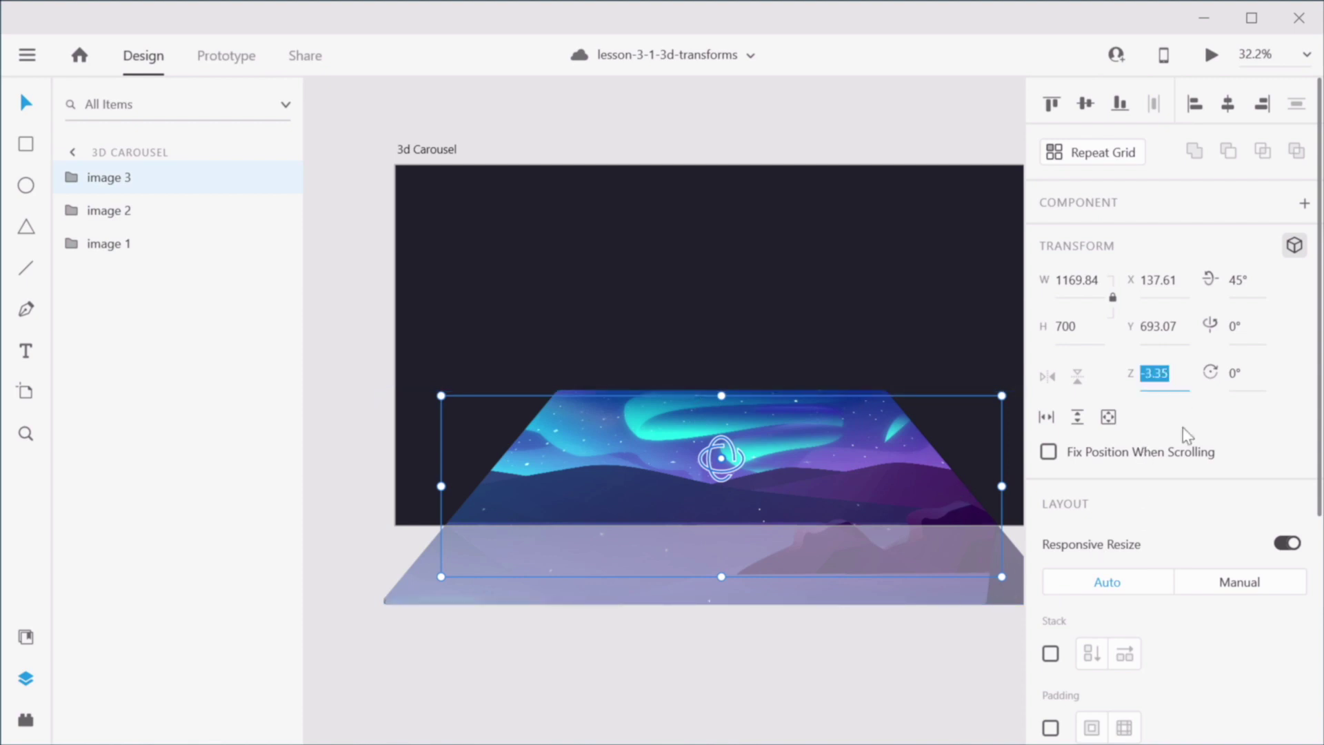
text(5)
key(Tab)
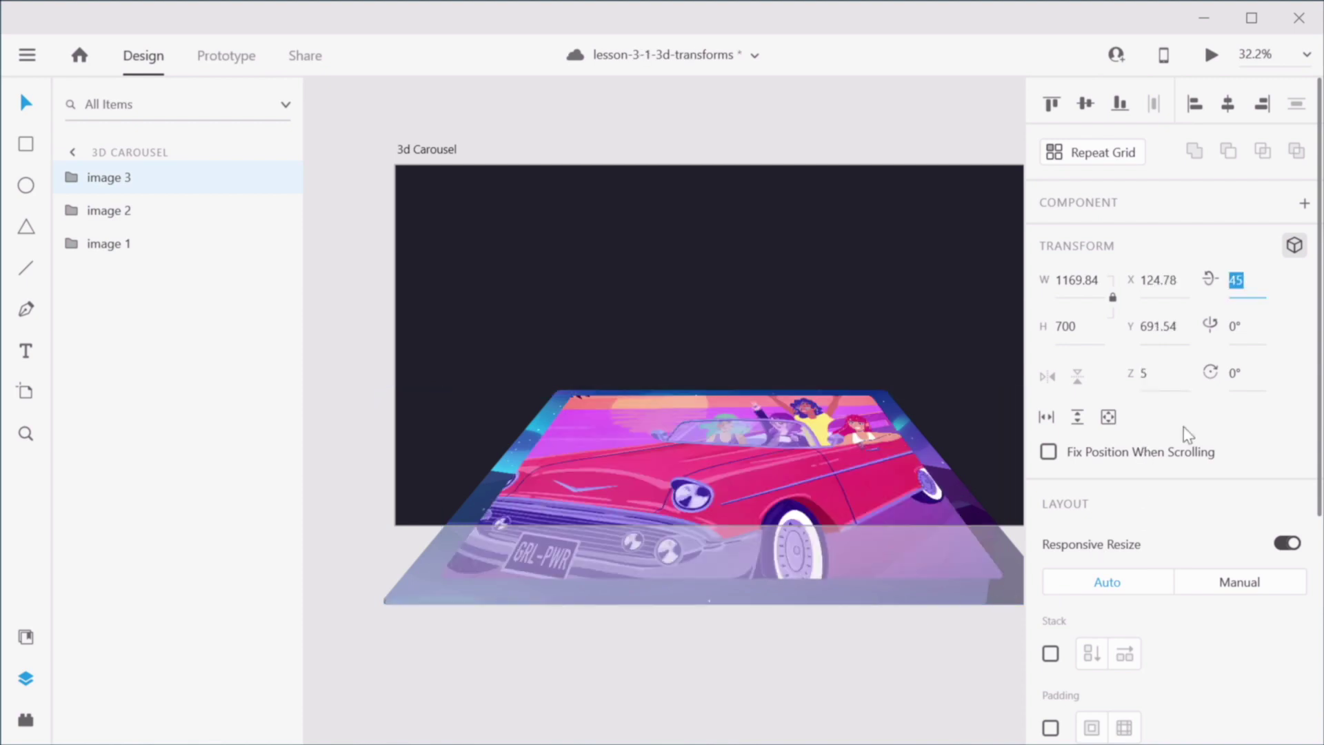
Step: Set the Z position of the image 2 group to 2
click(151, 211)
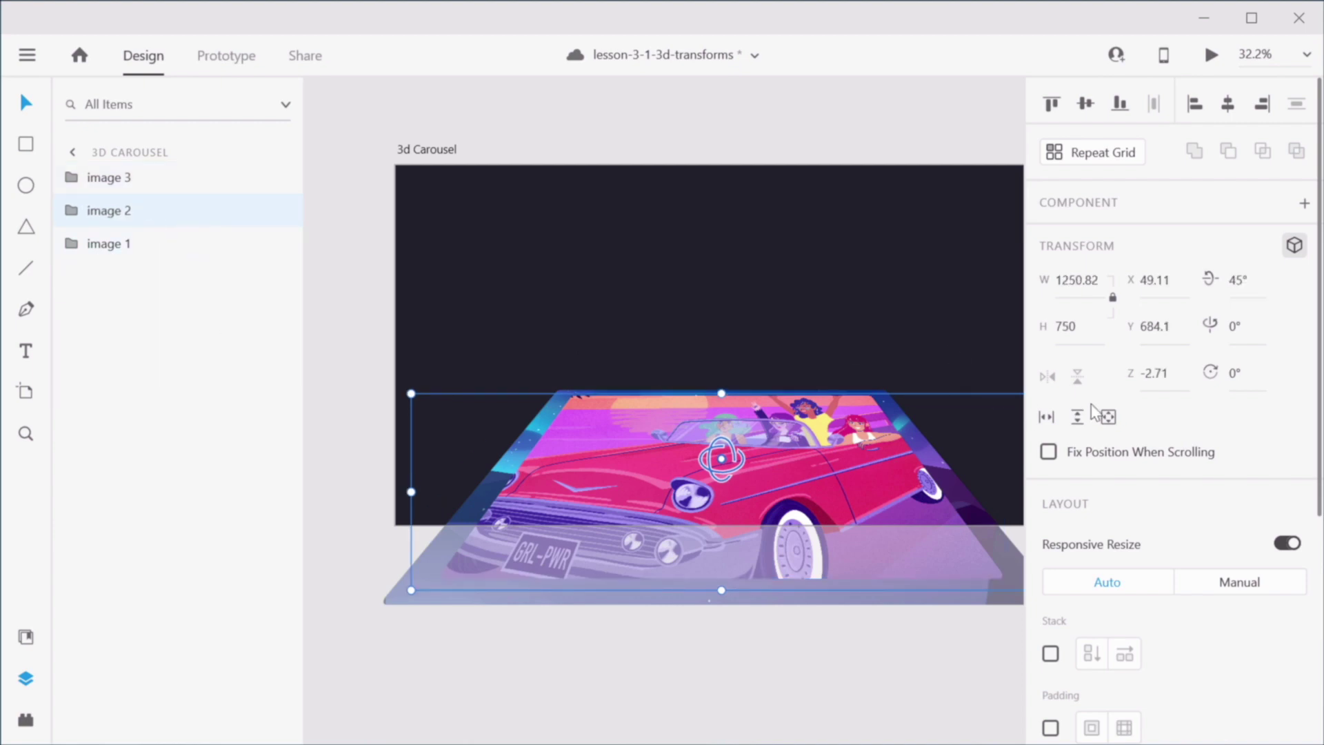
click(1164, 379)
text(2)
key(Tab)
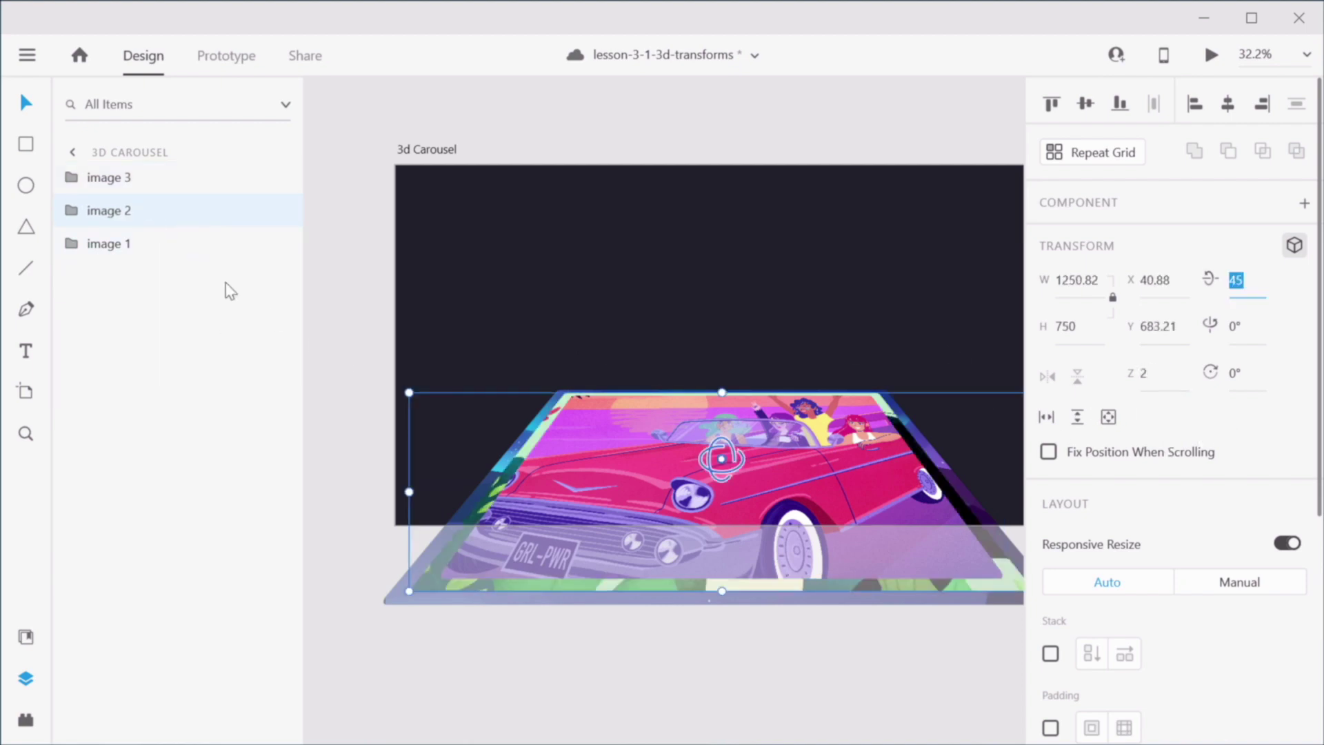
Step: Set the Z position of the image 1 group to 0 and deselect it
click(123, 243)
click(1155, 373)
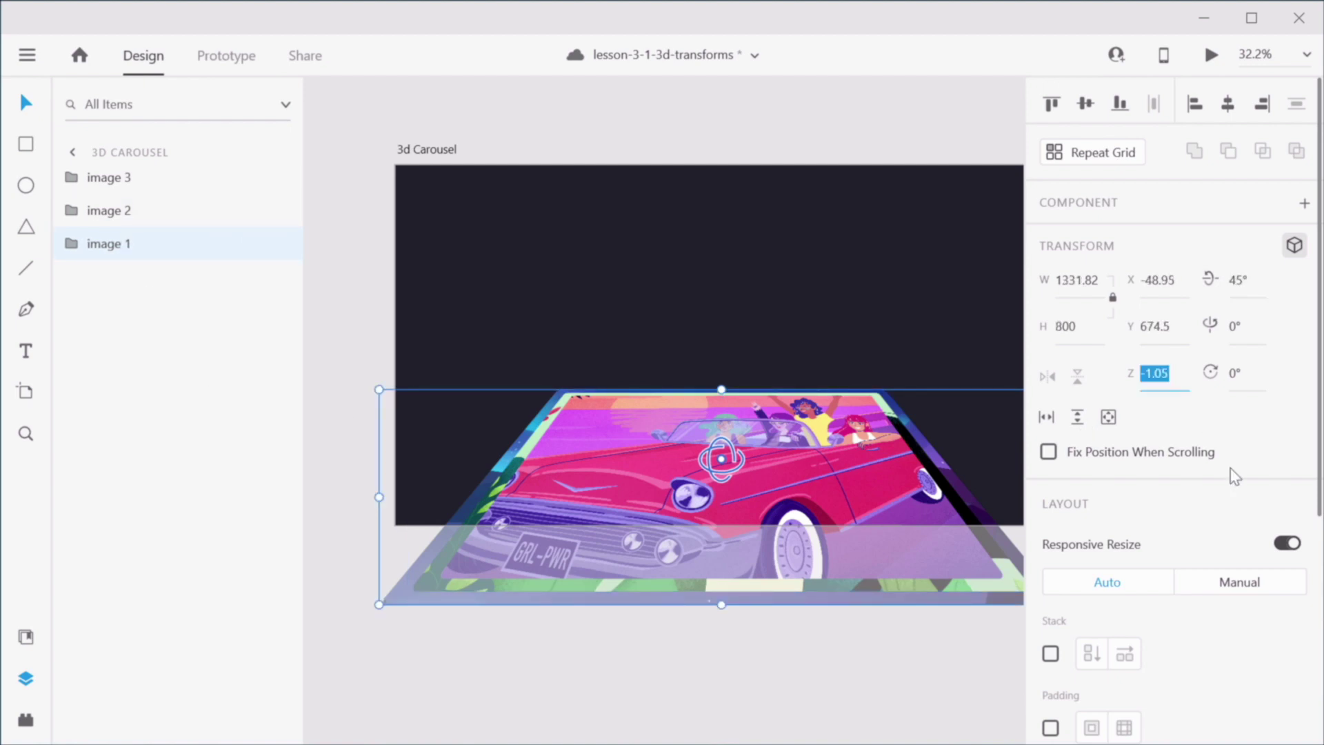
text(0)
key(Return)
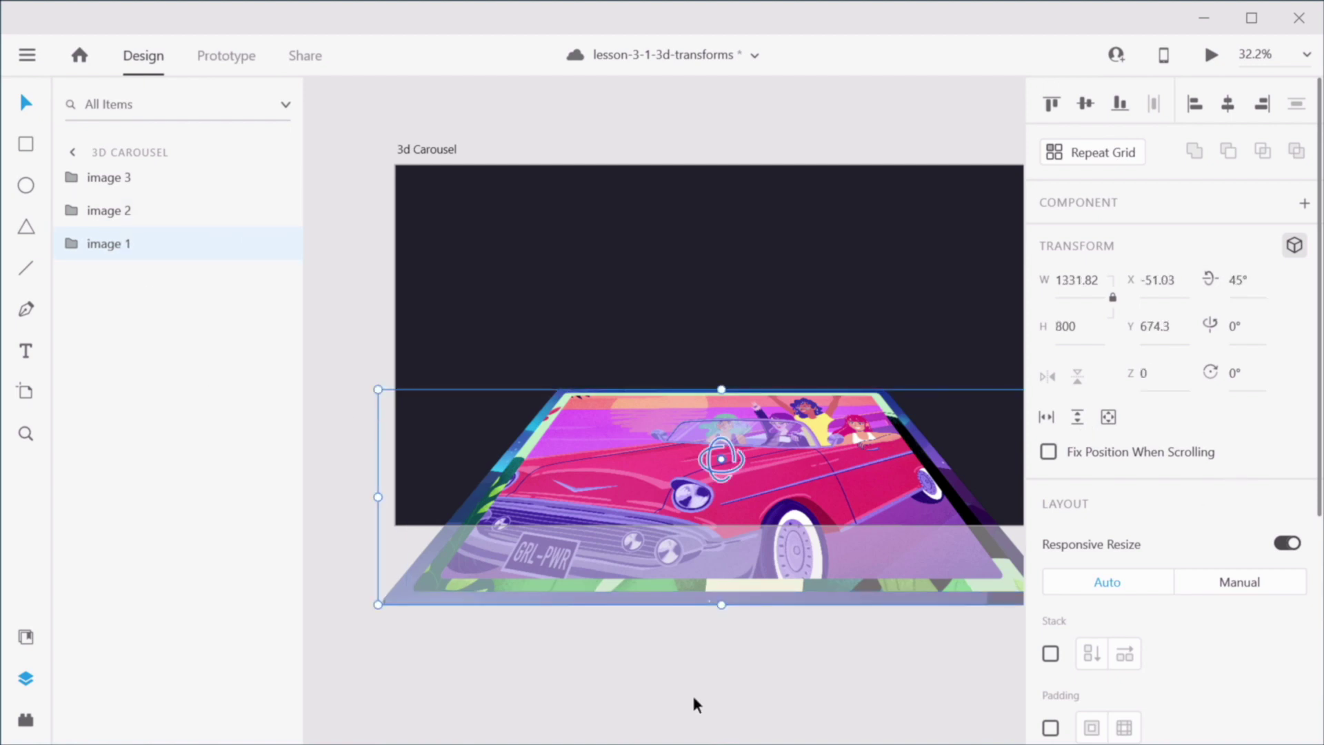
click(700, 648)
drag(786, 629, 717, 618)
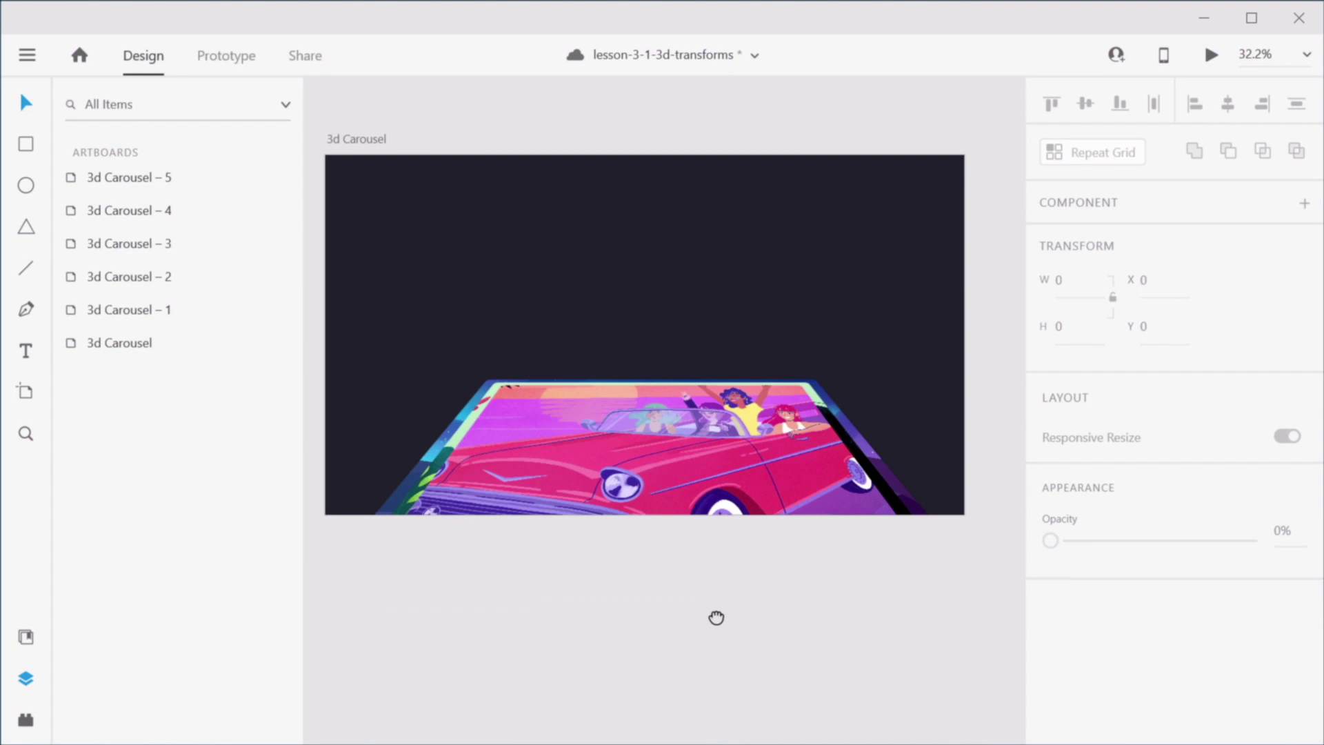
Step: Lower the opacity of the image 2 group to 50% and the image 1 group to 10%
click(648, 443)
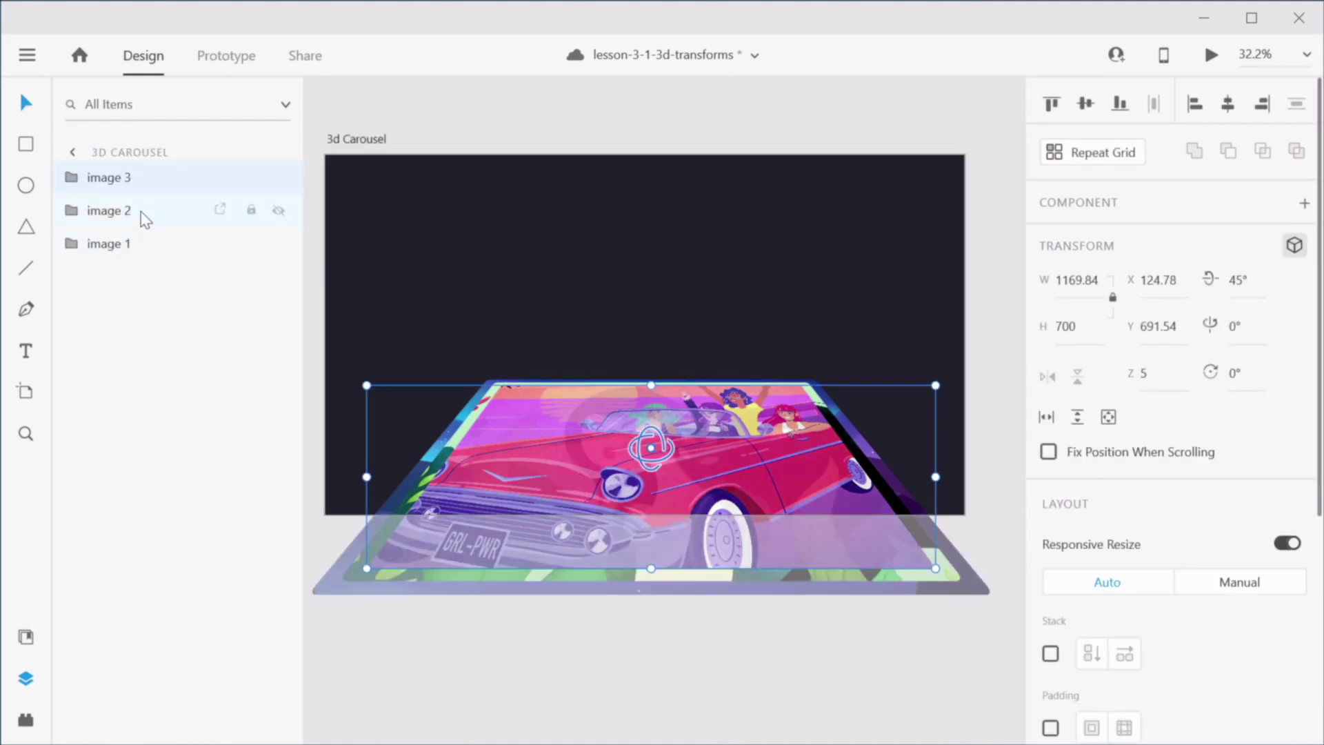
click(109, 211)
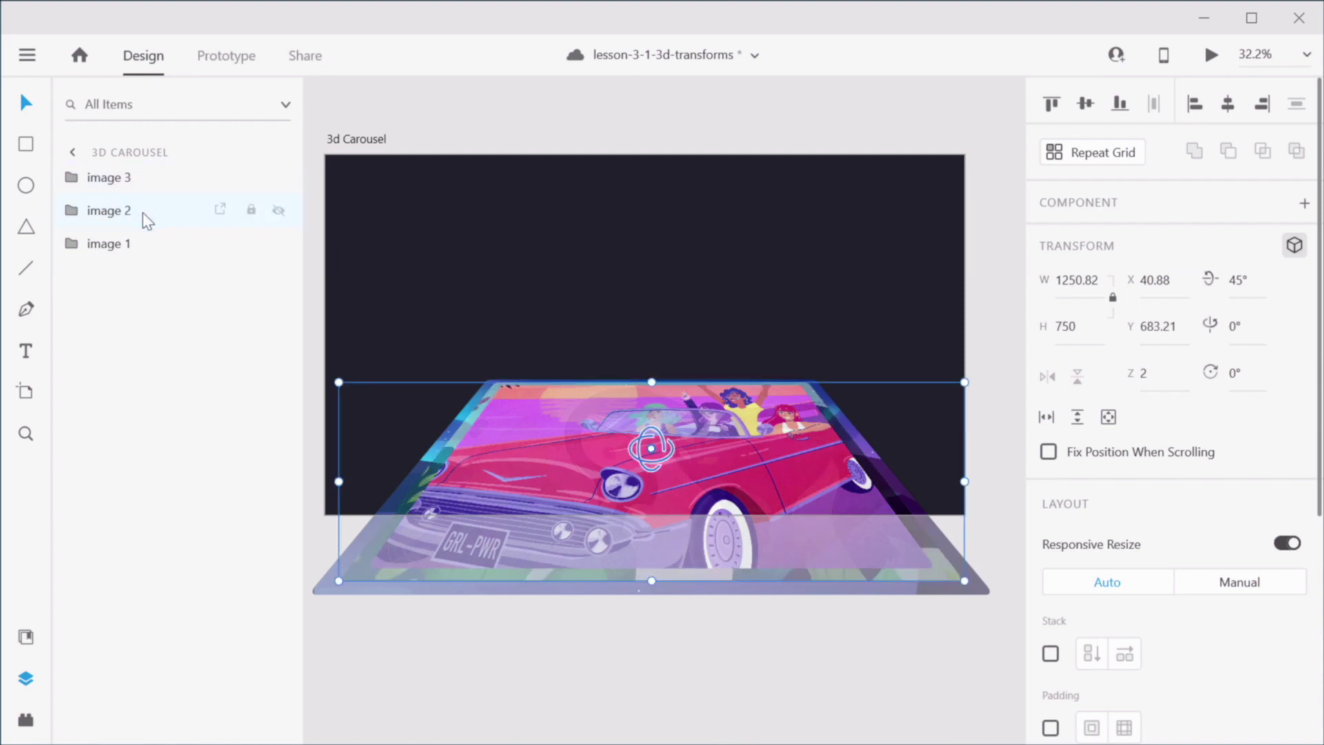
scroll(1152, 481, down, 5)
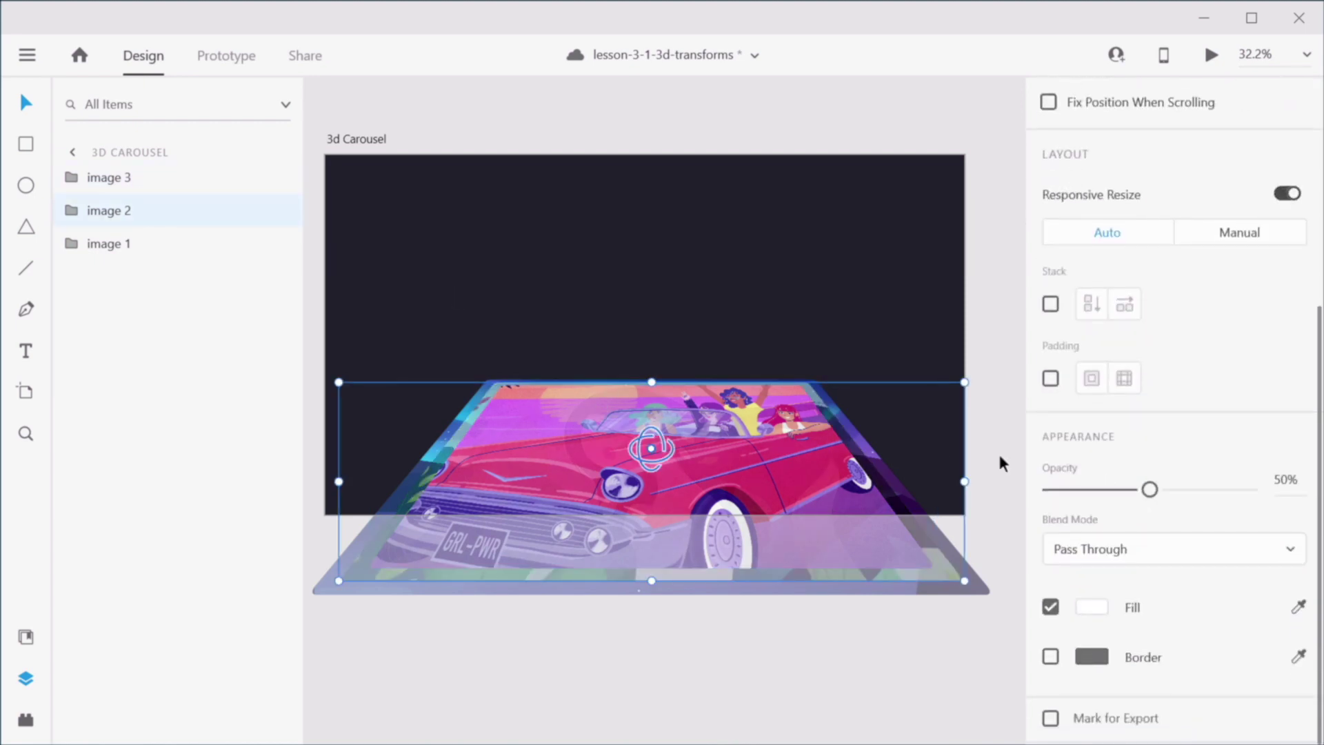
click(110, 246)
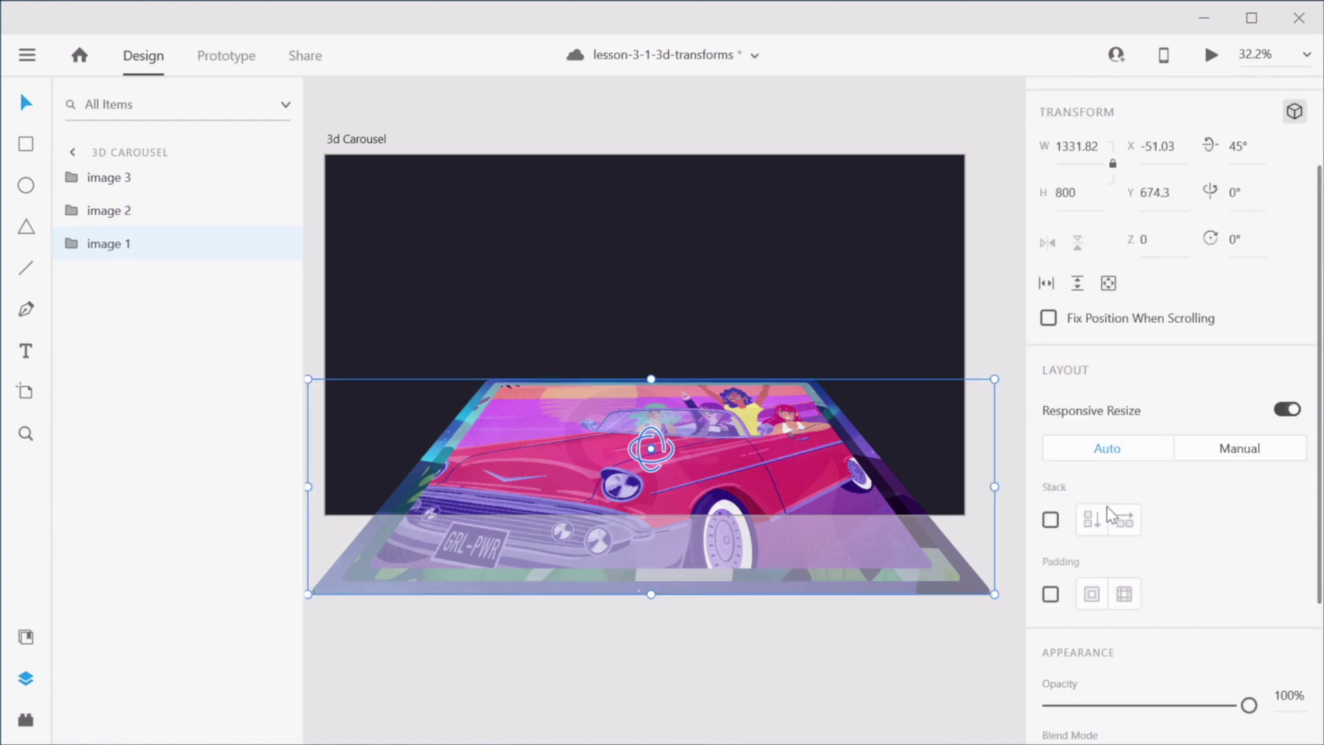
scroll(1107, 515, down, 3)
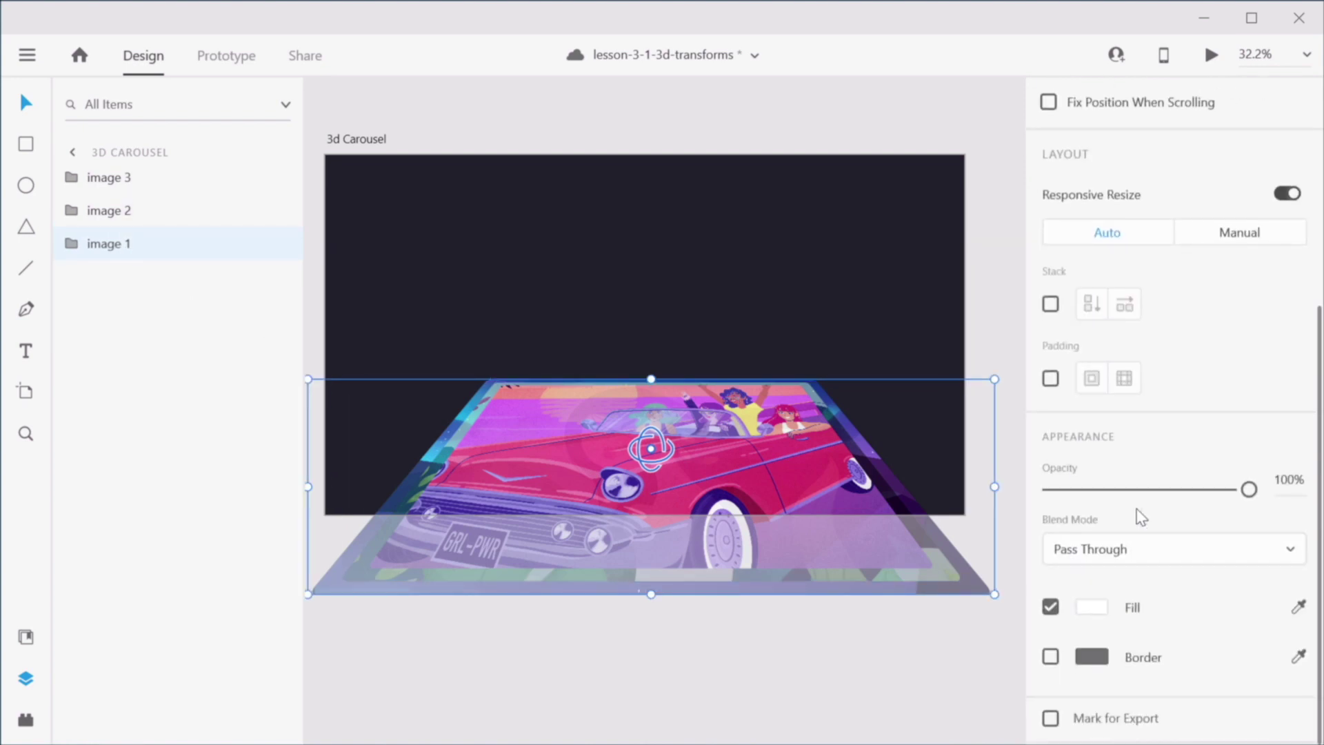
key(1)
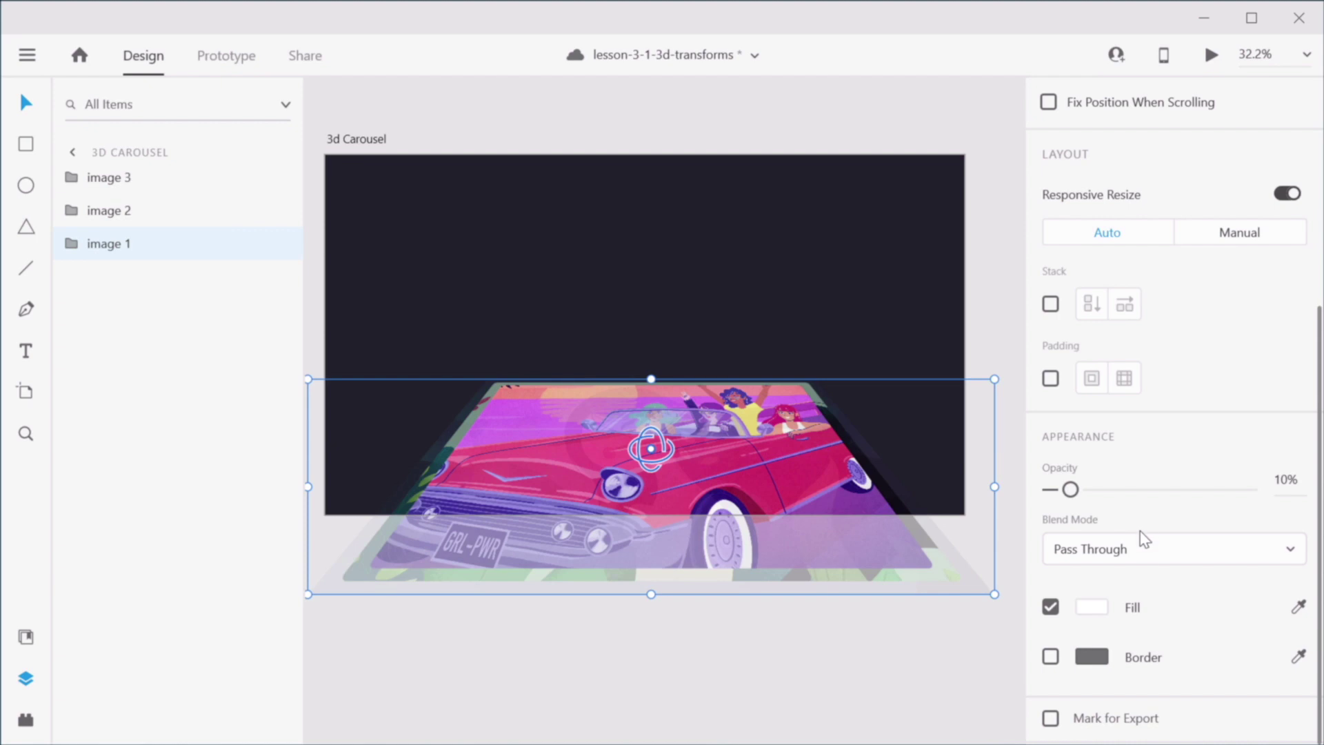
click(758, 662)
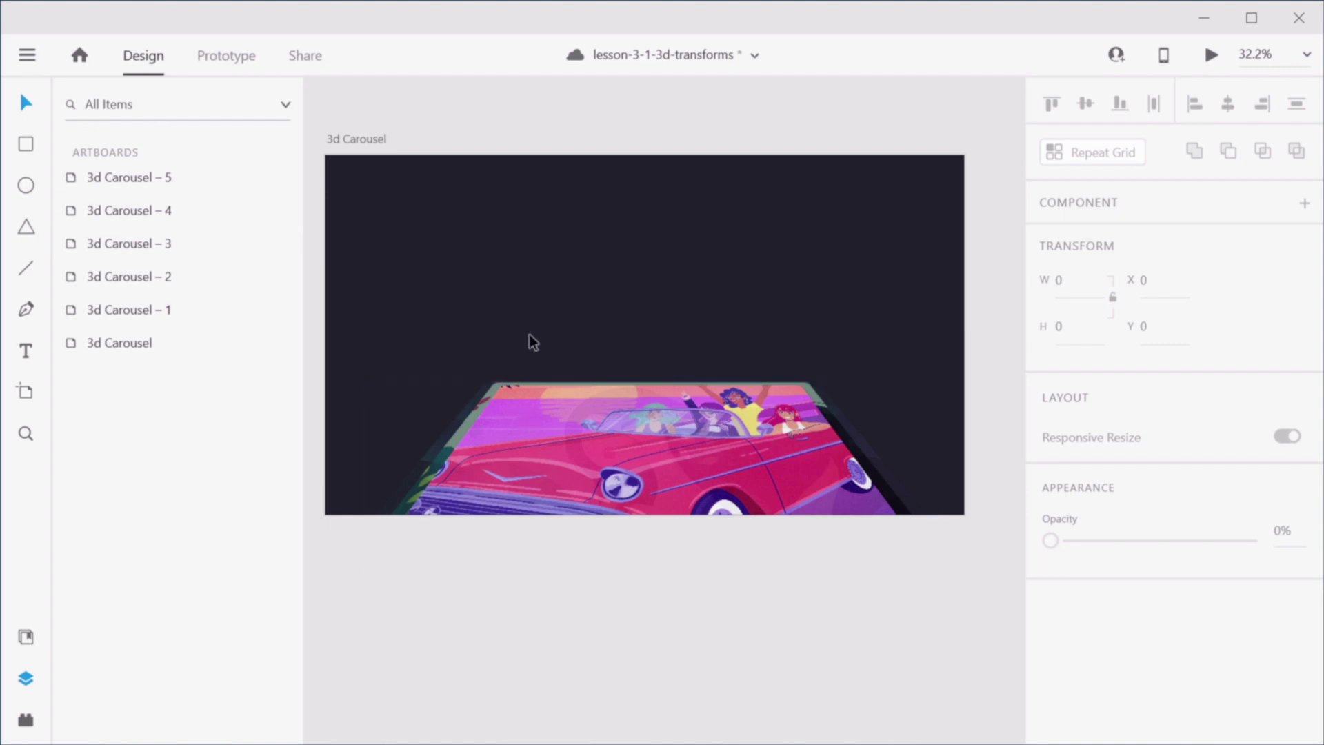
Step: Place the Start Carousel button horizontally centred above the images on the 3d Carousel artboard at Y 347, and turn off 3D transforms
scroll(528, 333, up, 3)
scroll(530, 338, down, 3)
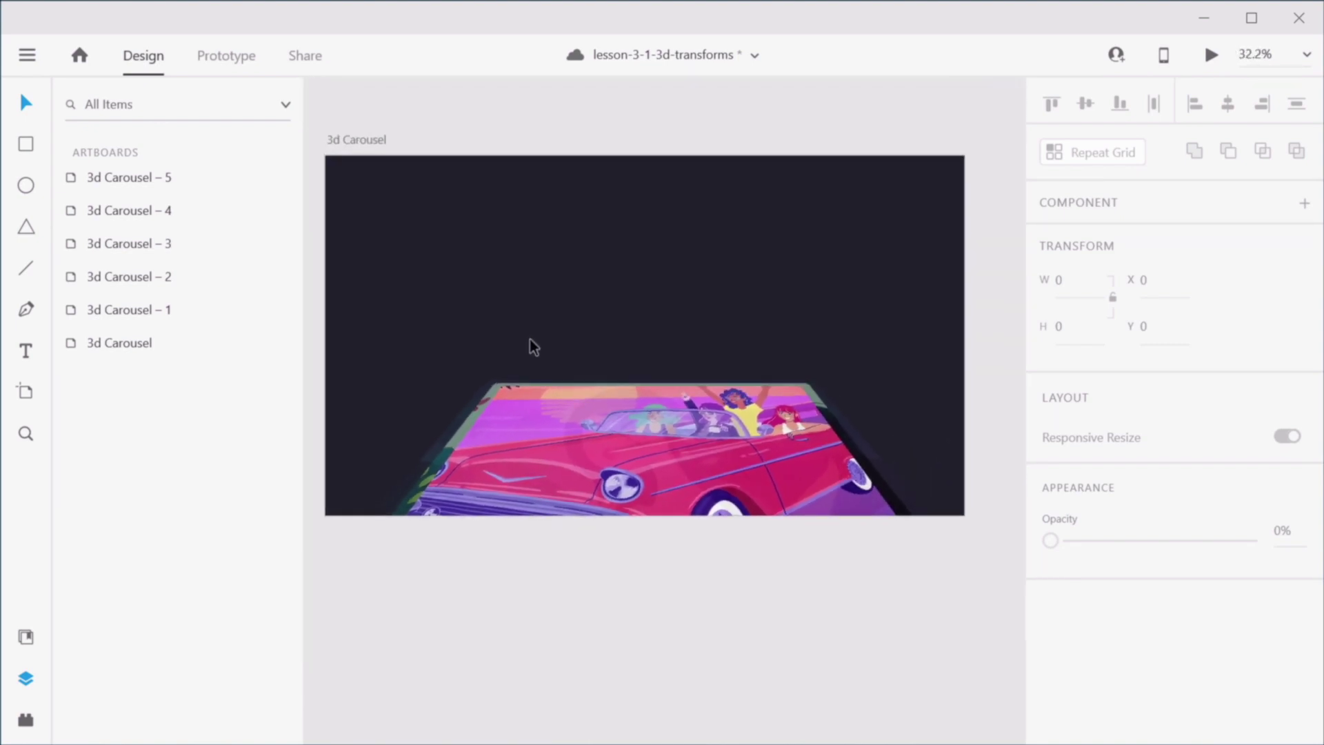
drag(547, 290, 566, 379)
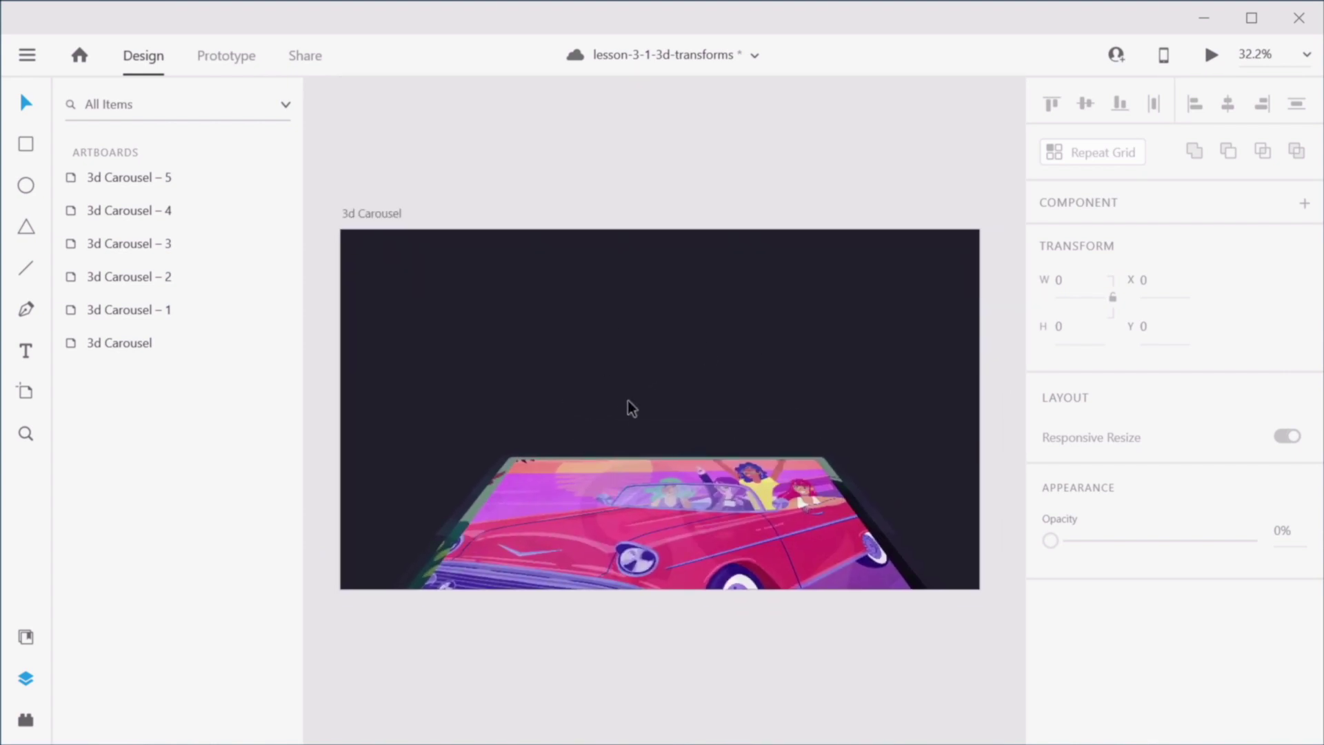
scroll(682, 388, up, 3)
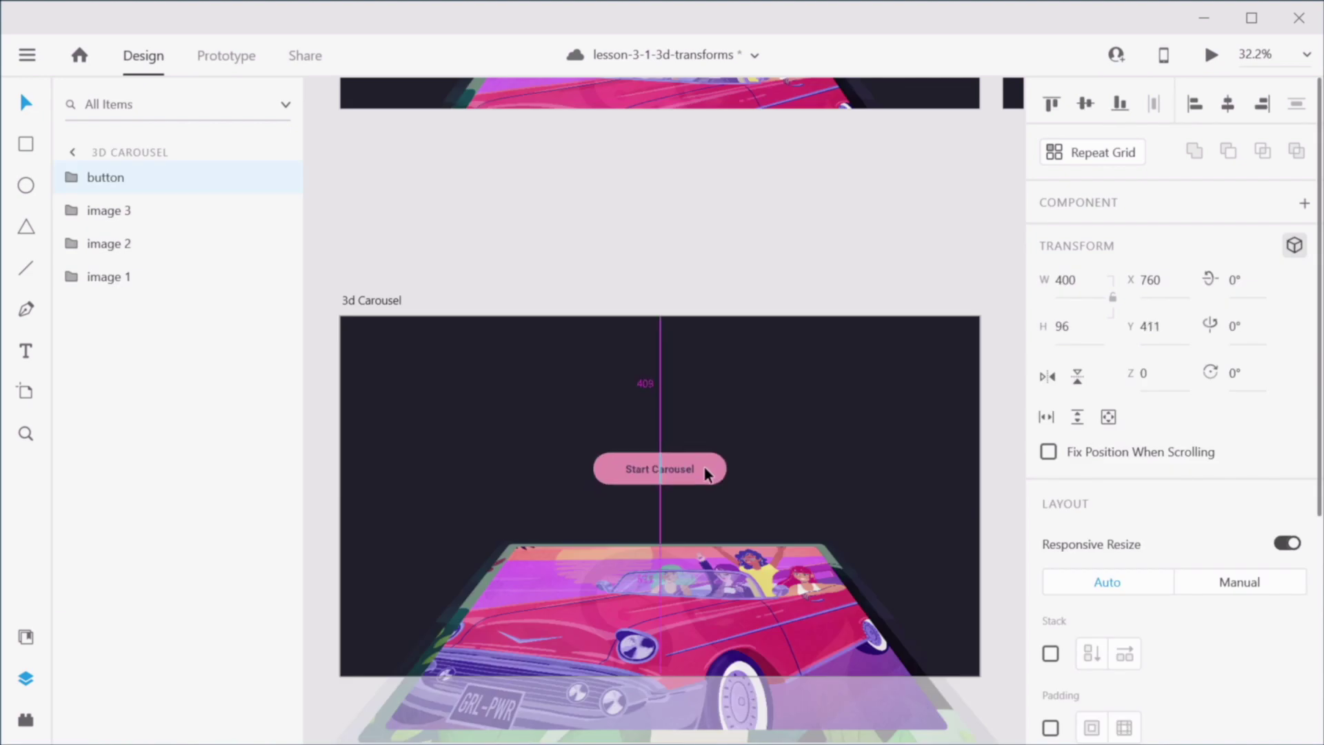
mouse_move(714, 477)
mouse_down()
mouse_move(712, 447)
mouse_move(714, 458)
mouse_up()
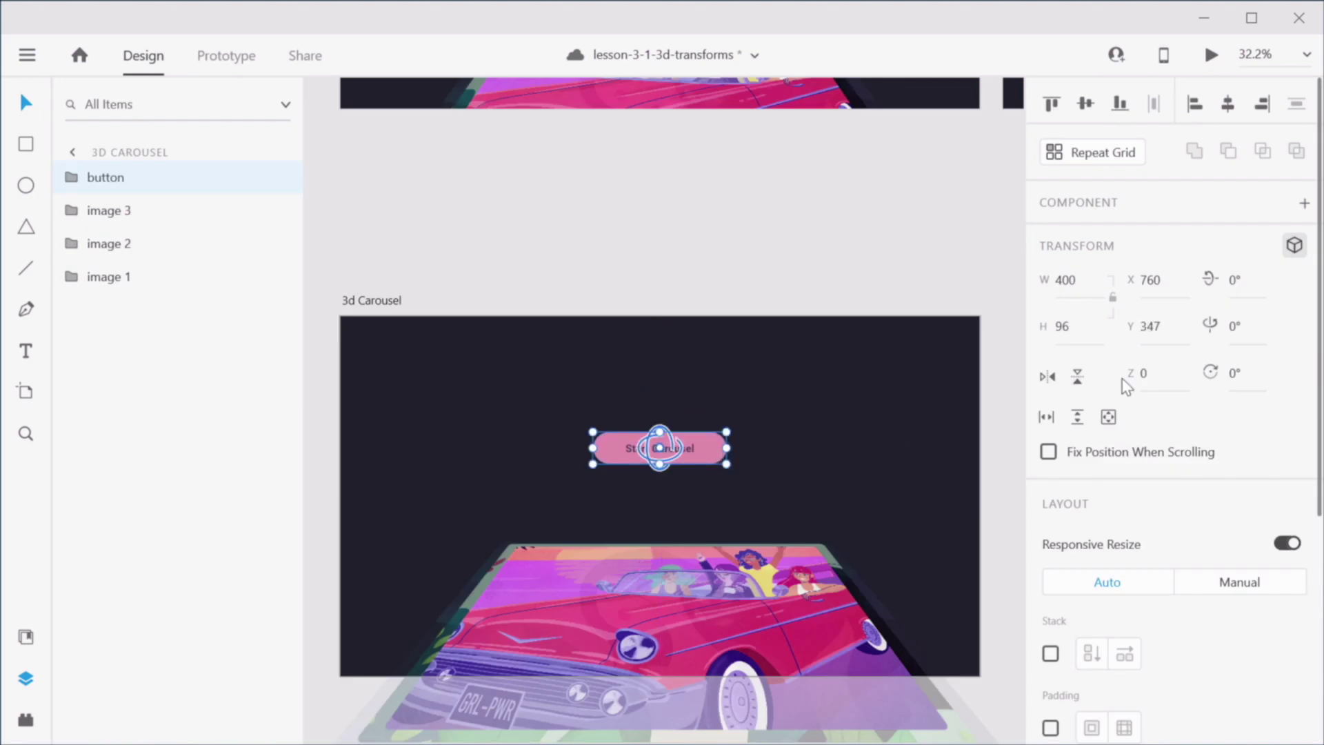
click(1294, 247)
click(704, 272)
scroll(568, 482, up, 3)
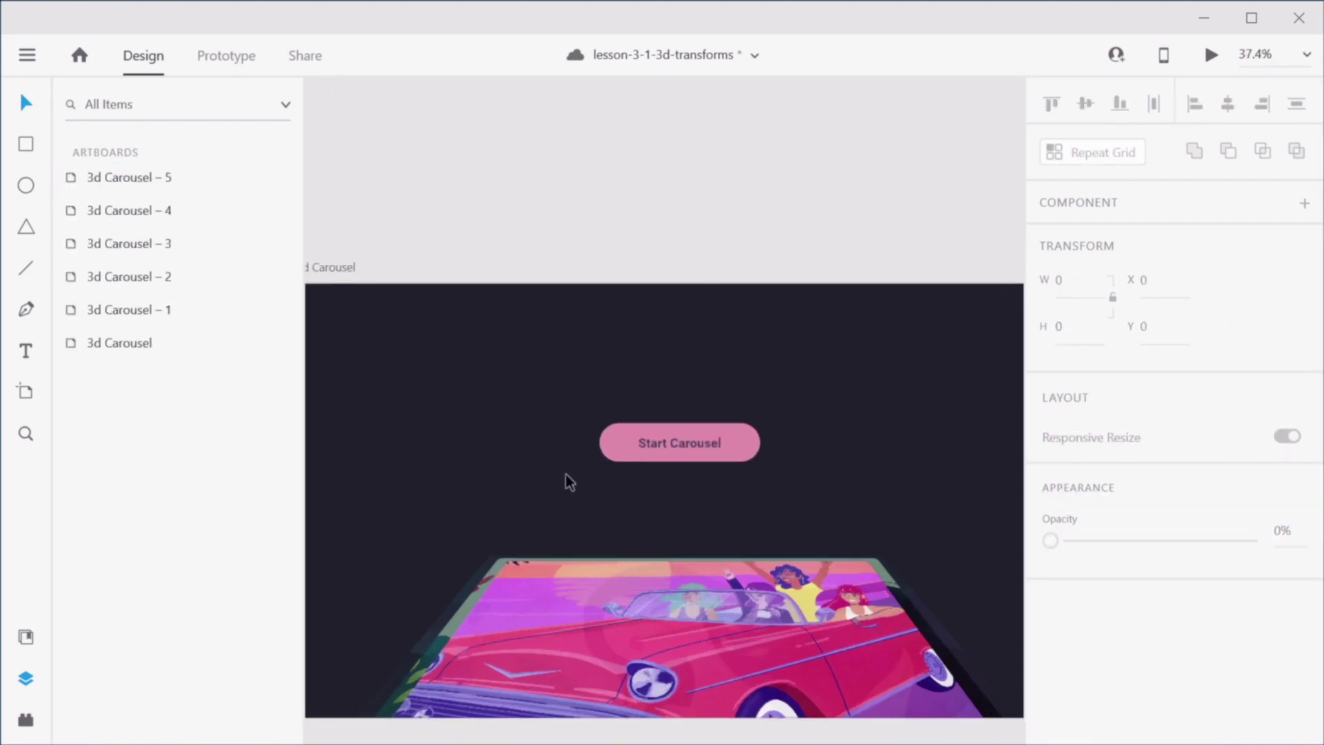
scroll(568, 482, down, 3)
drag(672, 483, 663, 406)
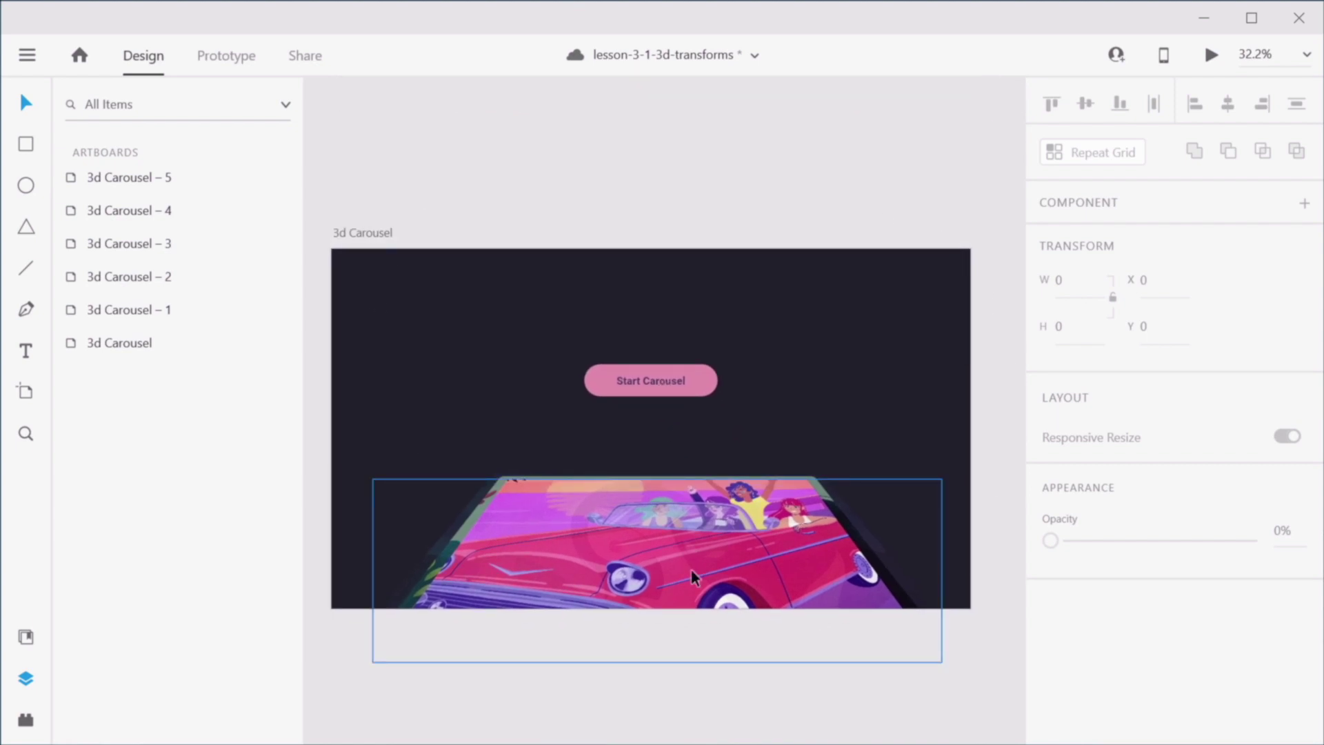
Step: Duplicate the 3d Carousel artboard that holds the Start Carousel button
scroll(691, 570, down, 1)
click(365, 200)
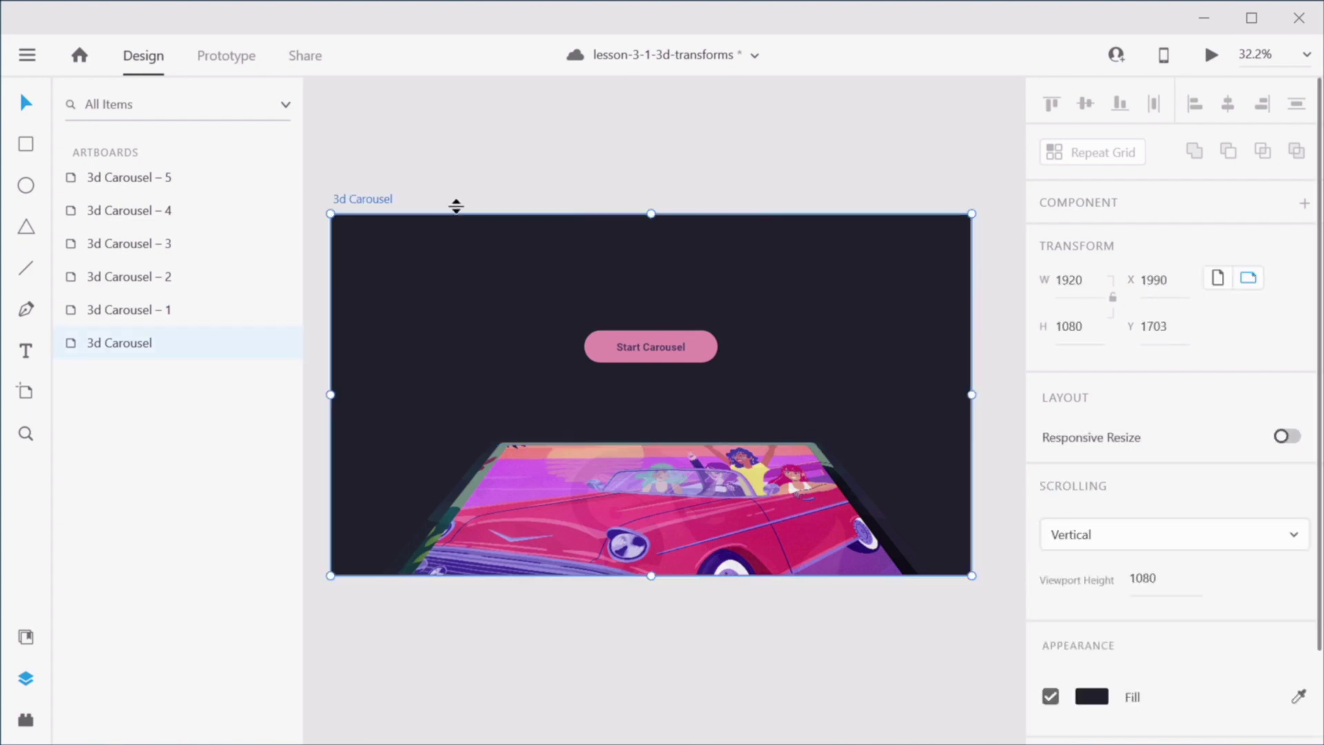
key(ctrl+d)
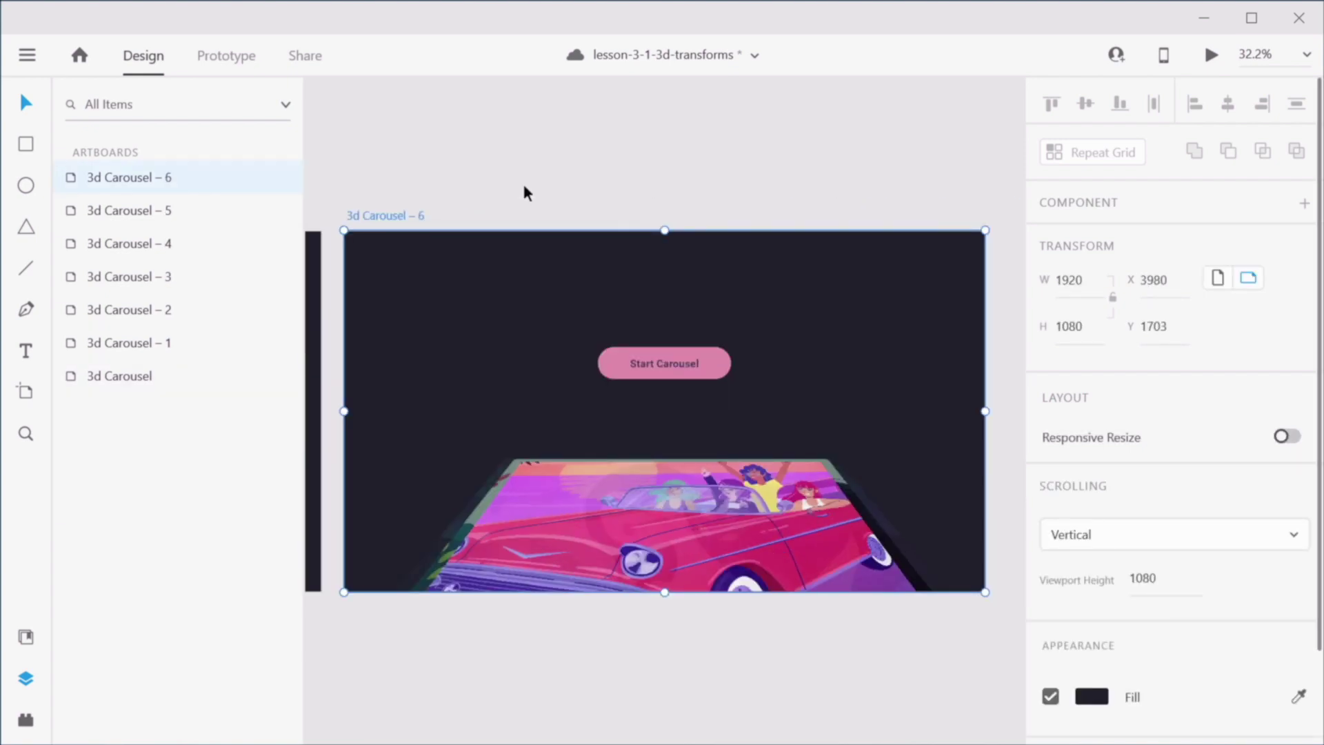
Step: On the duplicated artboard, move the Start Carousel button up to the artboard's upper edge and set its opacity to 0%
drag(704, 369, 703, 252)
scroll(1186, 508, down, 5)
drag(1183, 491, 988, 495)
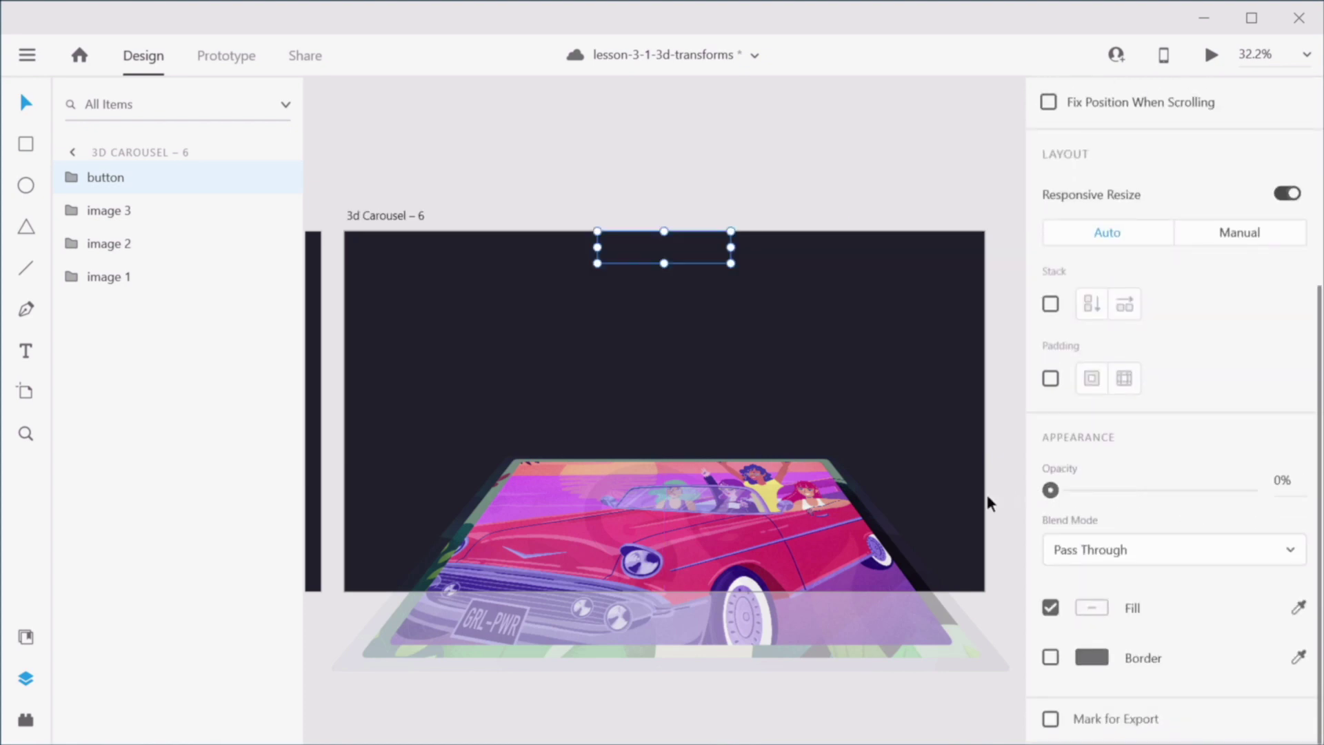
click(770, 197)
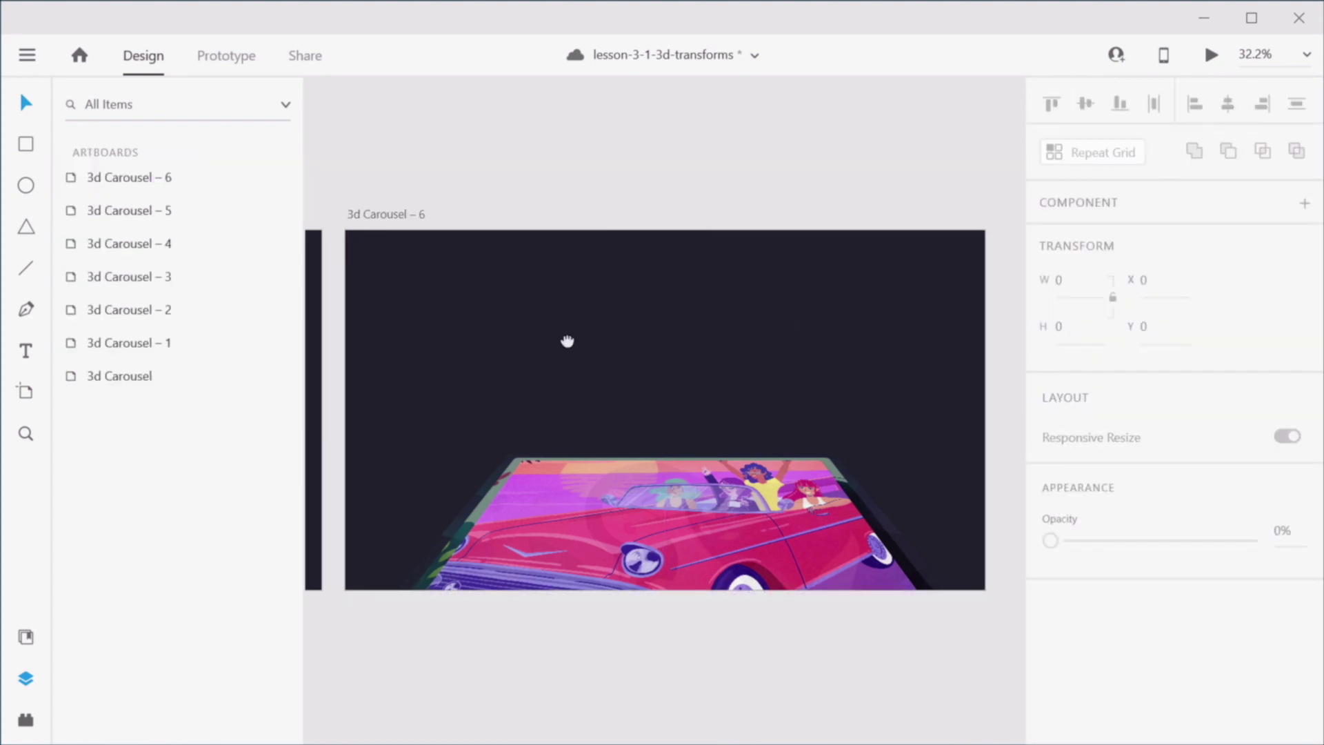
Step: Turn on 3D transforms for the image 3 group on the duplicated artboard and set its X-axis rotation to 0°
drag(567, 339, 621, 289)
double_click(674, 463)
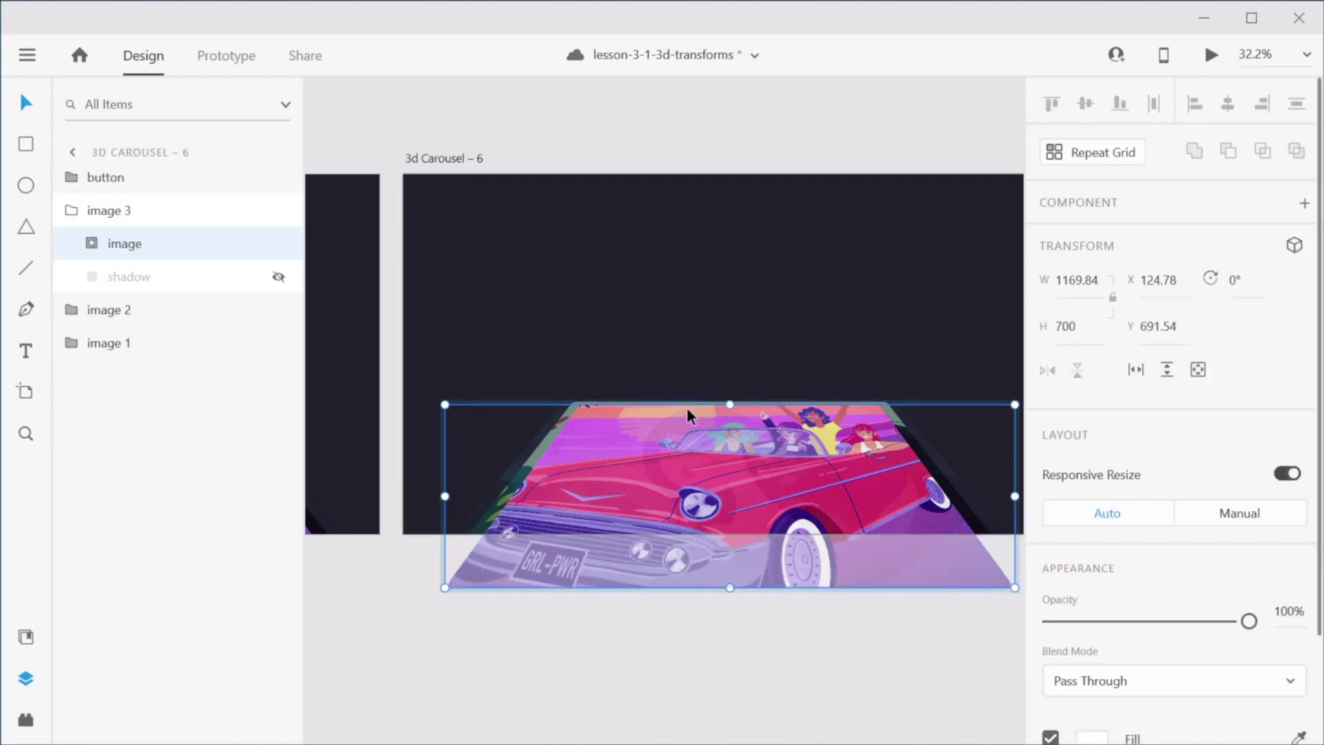
click(123, 212)
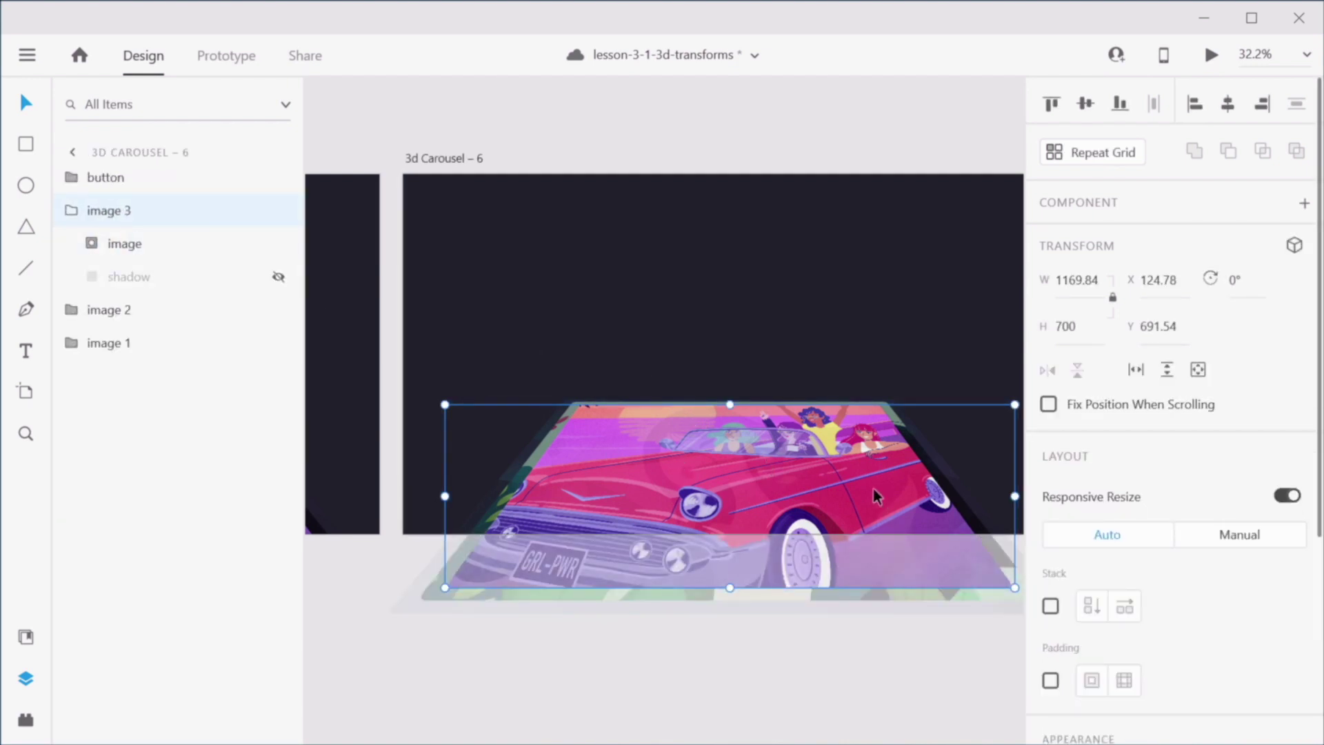
click(1294, 244)
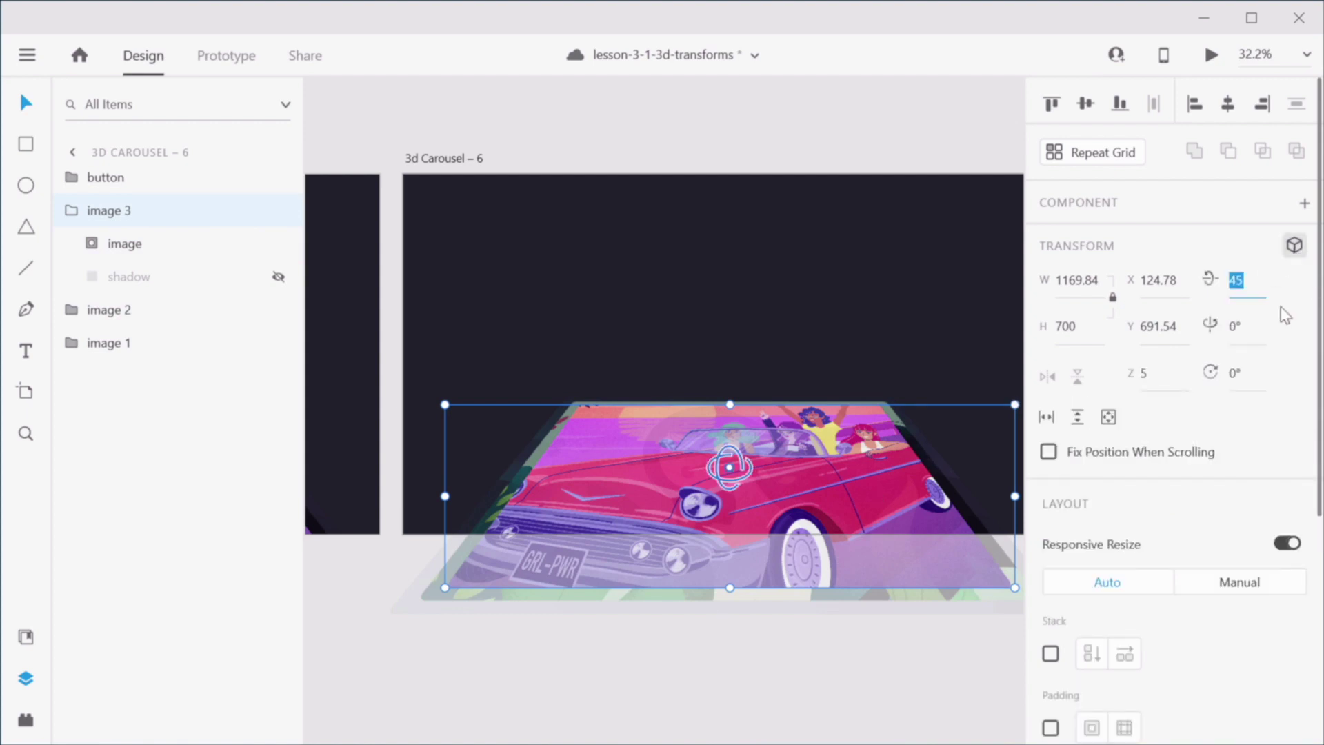
text(0)
key(Return)
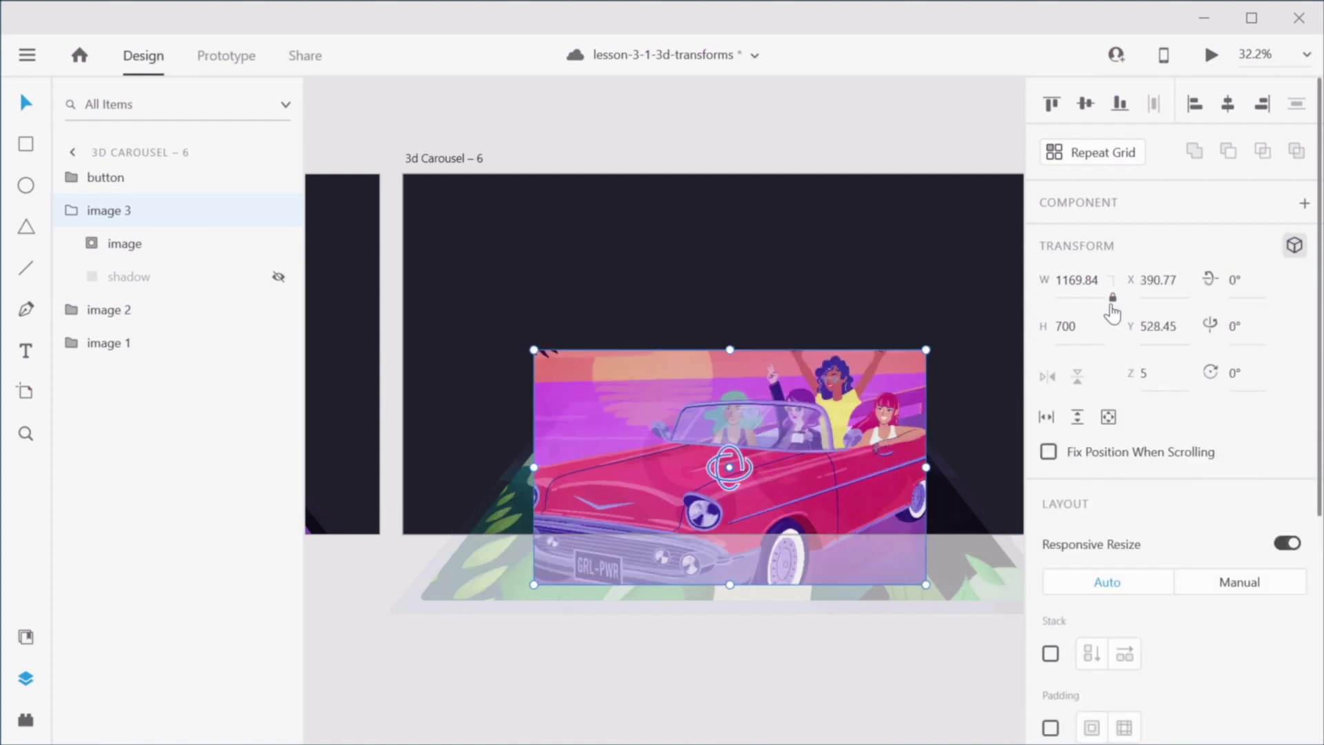
Step: Set the image 3 group's height to 800 with its proportions locked
click(1100, 326)
text(800)
key(Return)
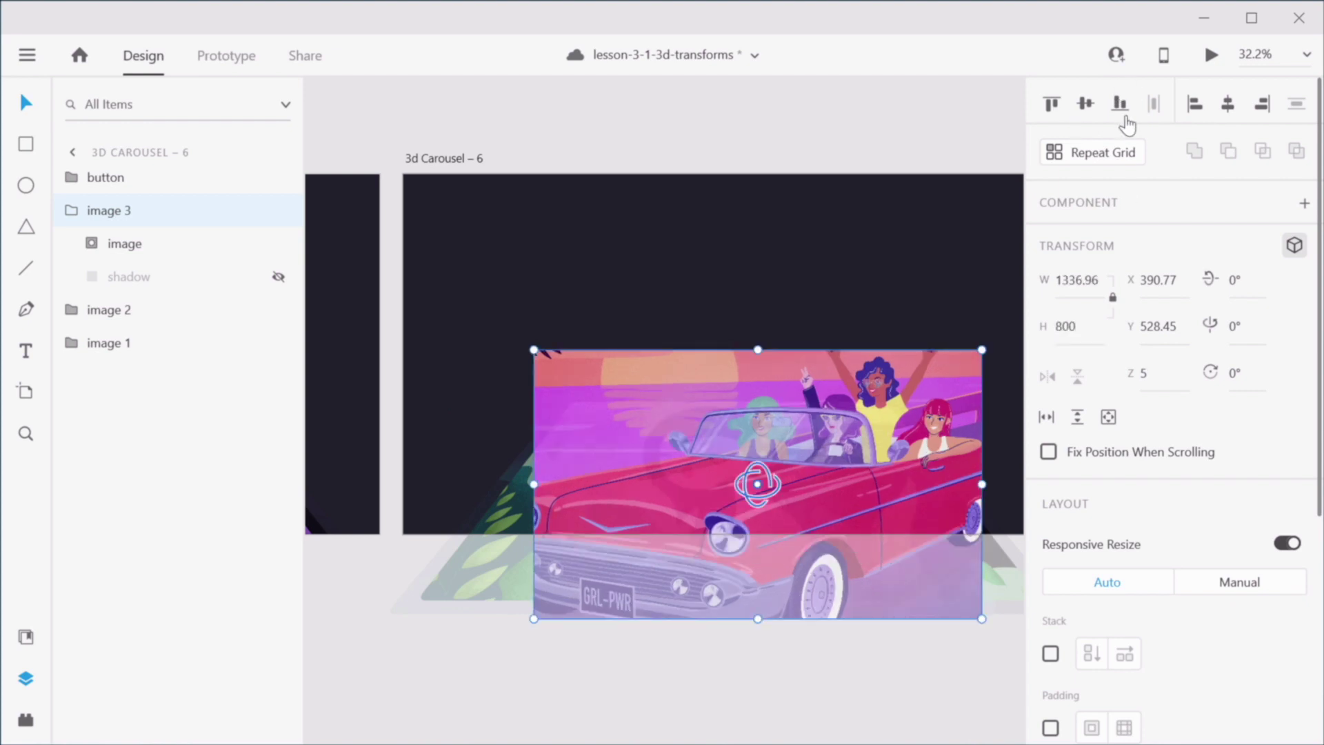
Step: Centre the image 3 group horizontally and vertically on the 3d Carousel – 6 artboard and make its shadow layer visible
click(1228, 104)
click(1085, 104)
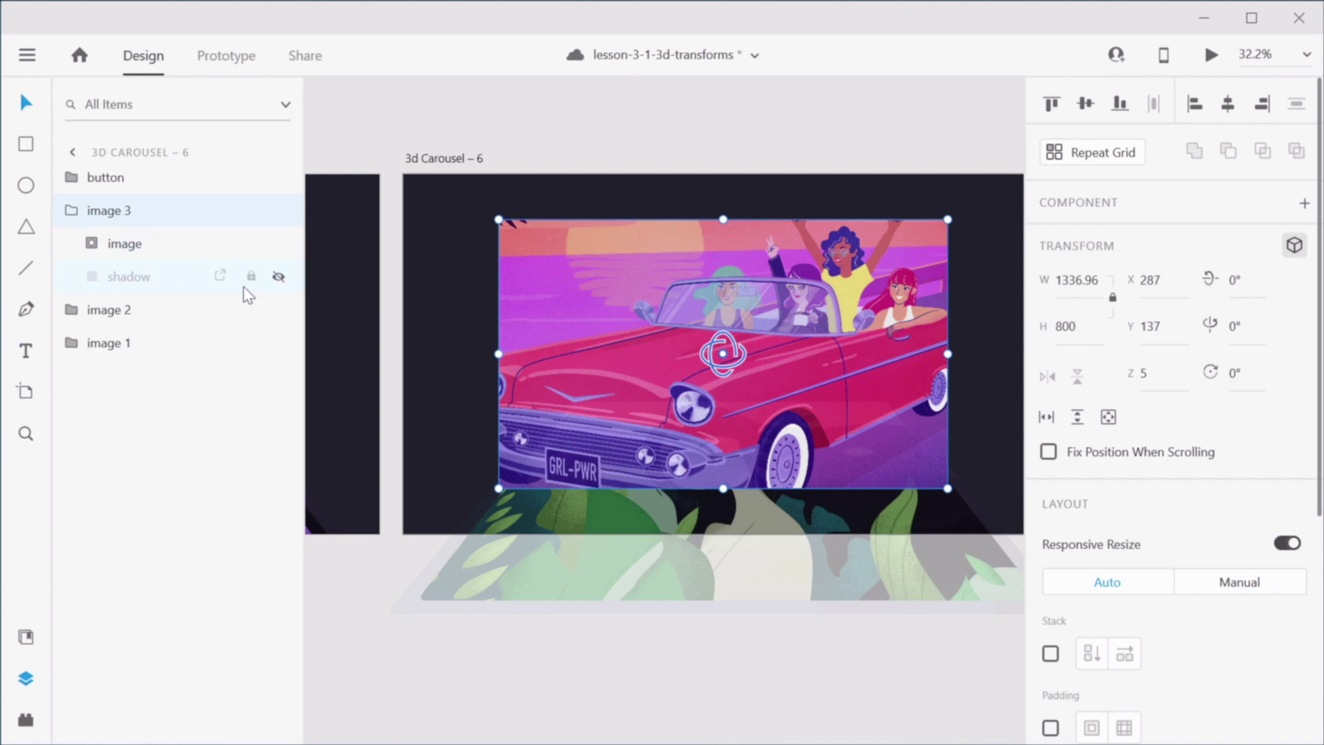
click(278, 276)
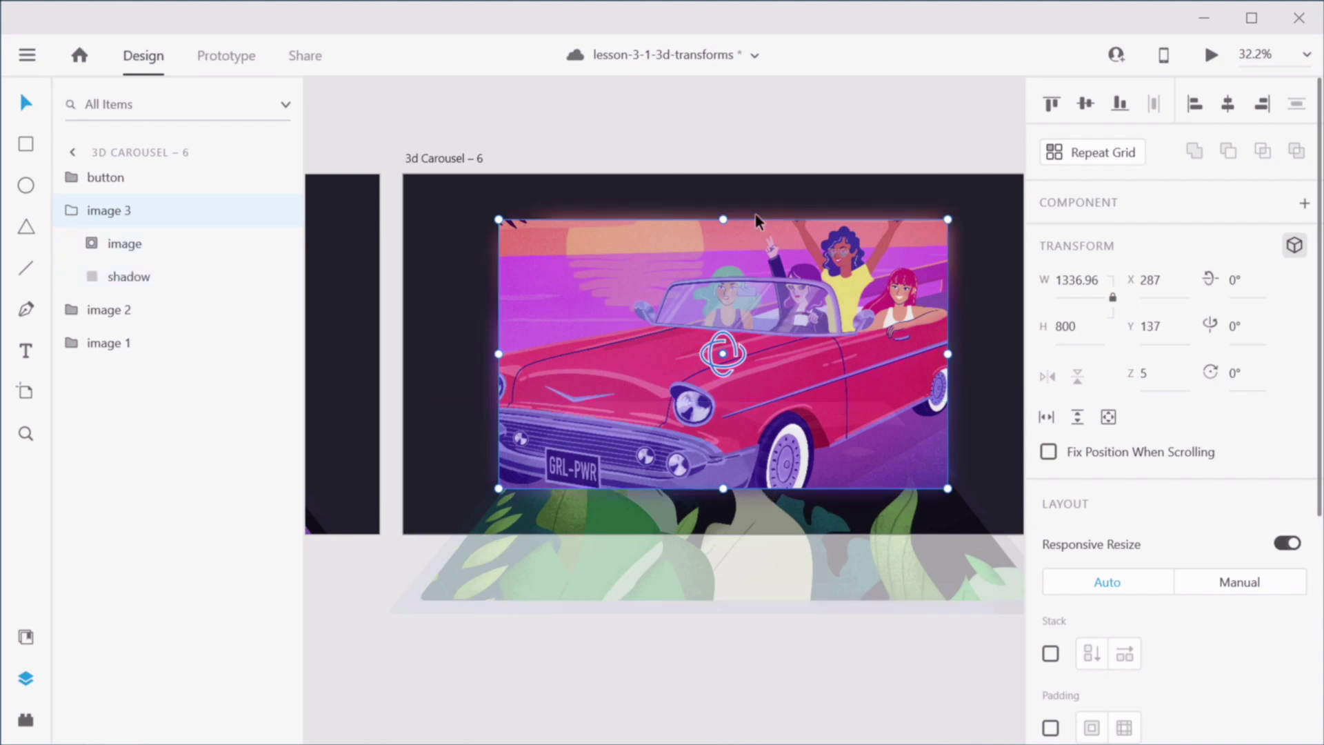
click(752, 143)
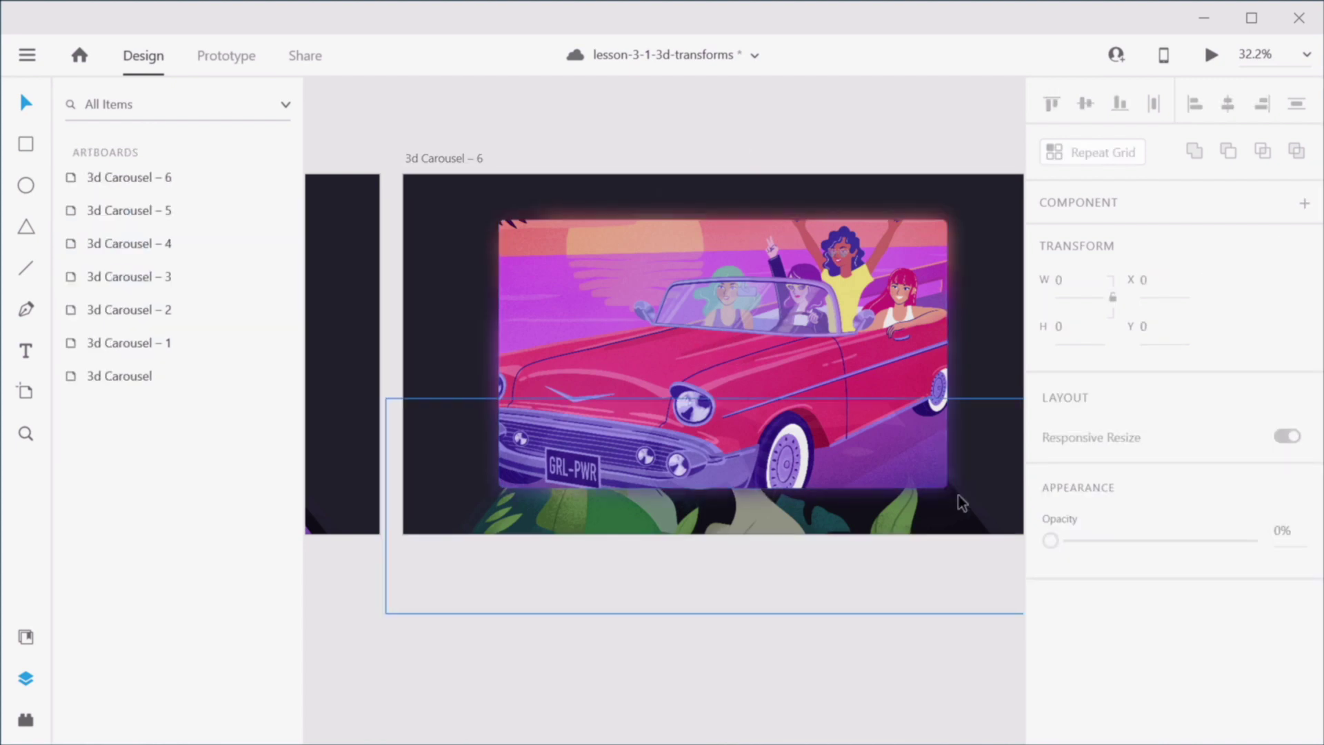
Step: Set the X-axis rotation of the image 2 group on the 3d Carousel – 6 artboard to 40°
click(883, 515)
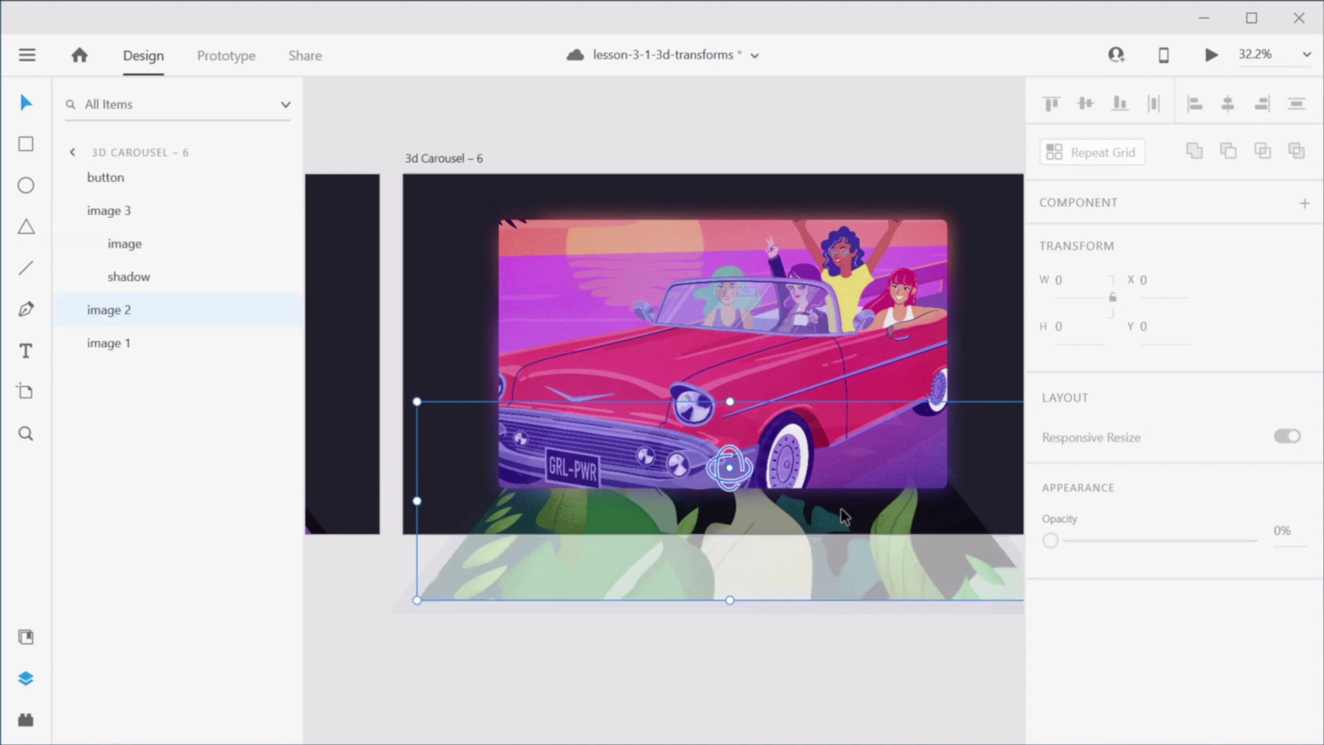
click(141, 312)
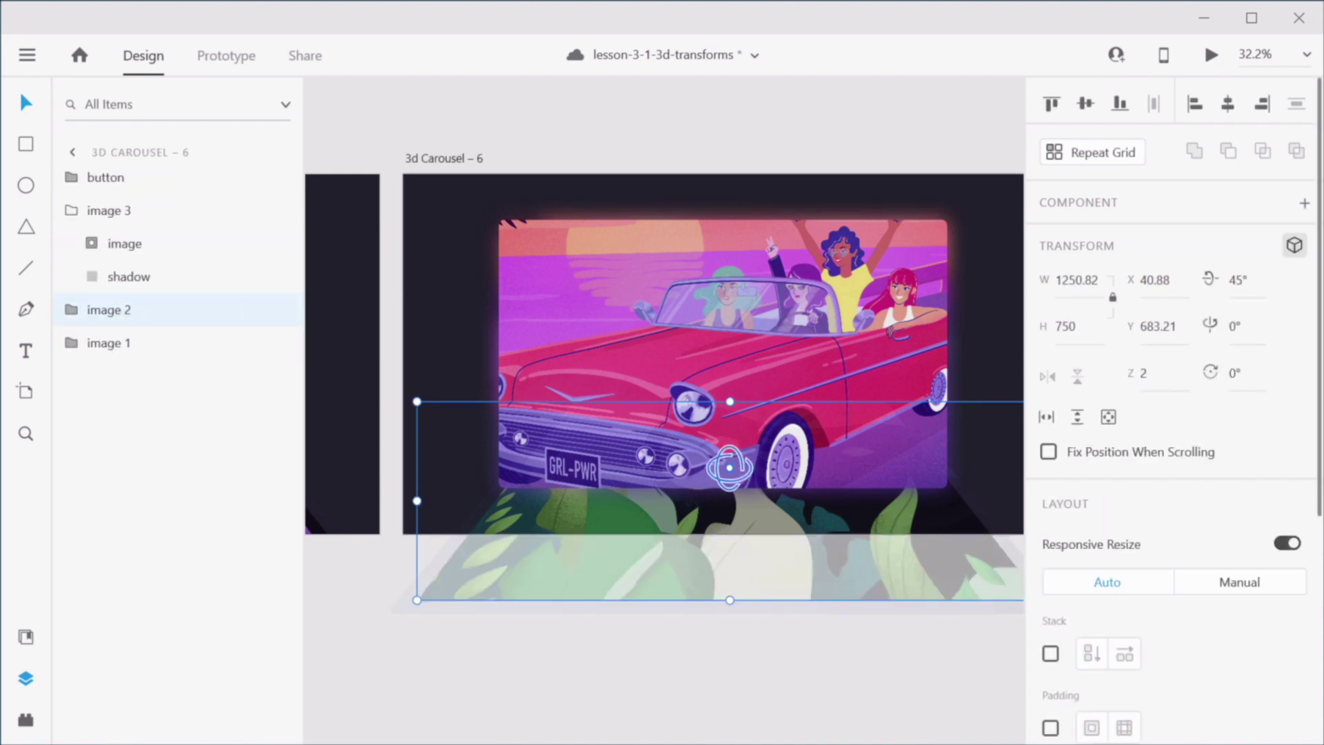
click(1237, 280)
text(0)
key(Return)
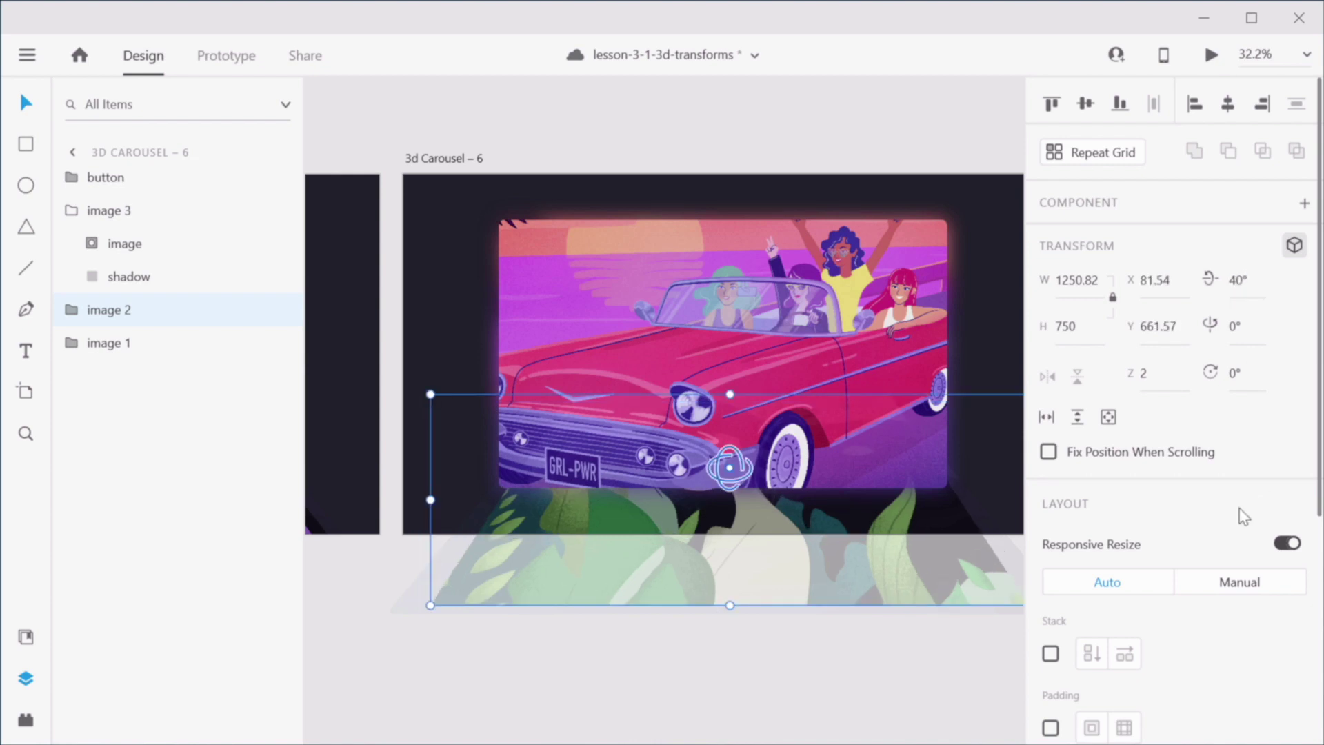
click(701, 132)
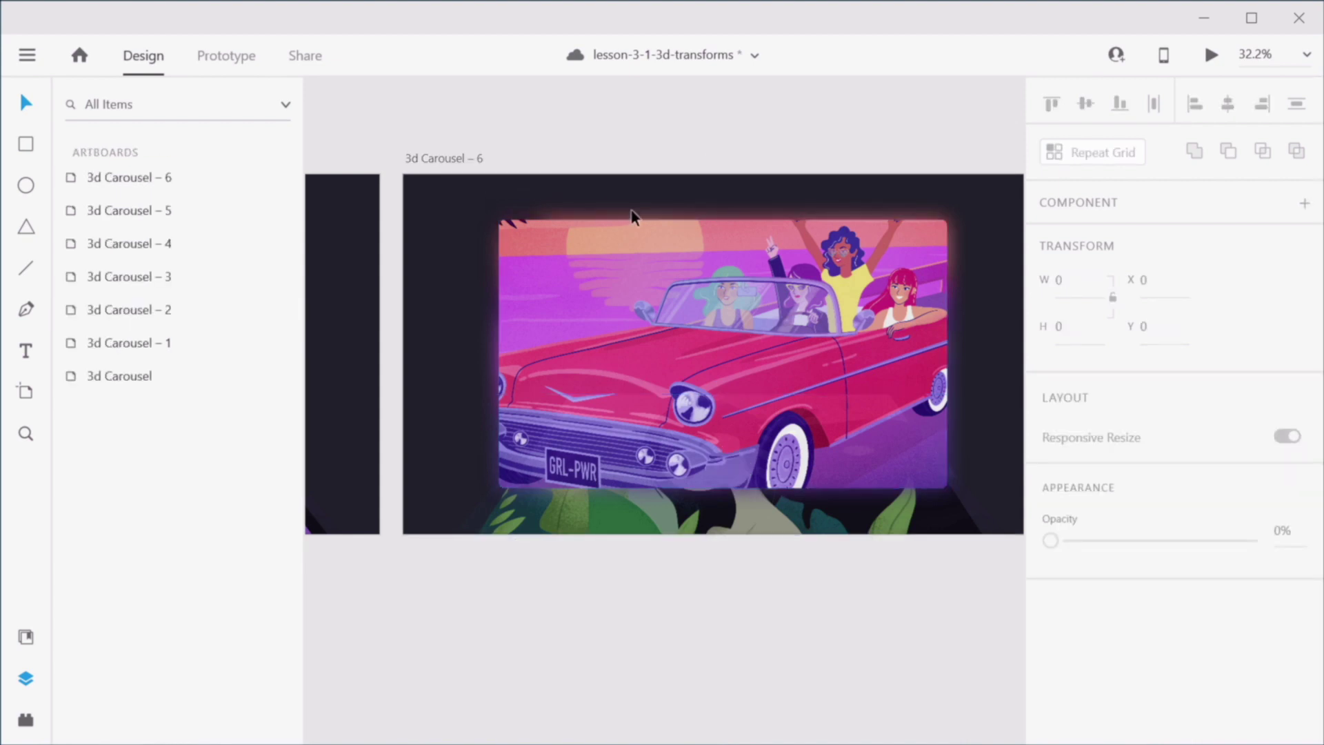
Step: Duplicate the 3d Carousel – 6 artboard and rotate the copy's image 3 group to -75° on the X axis
click(463, 160)
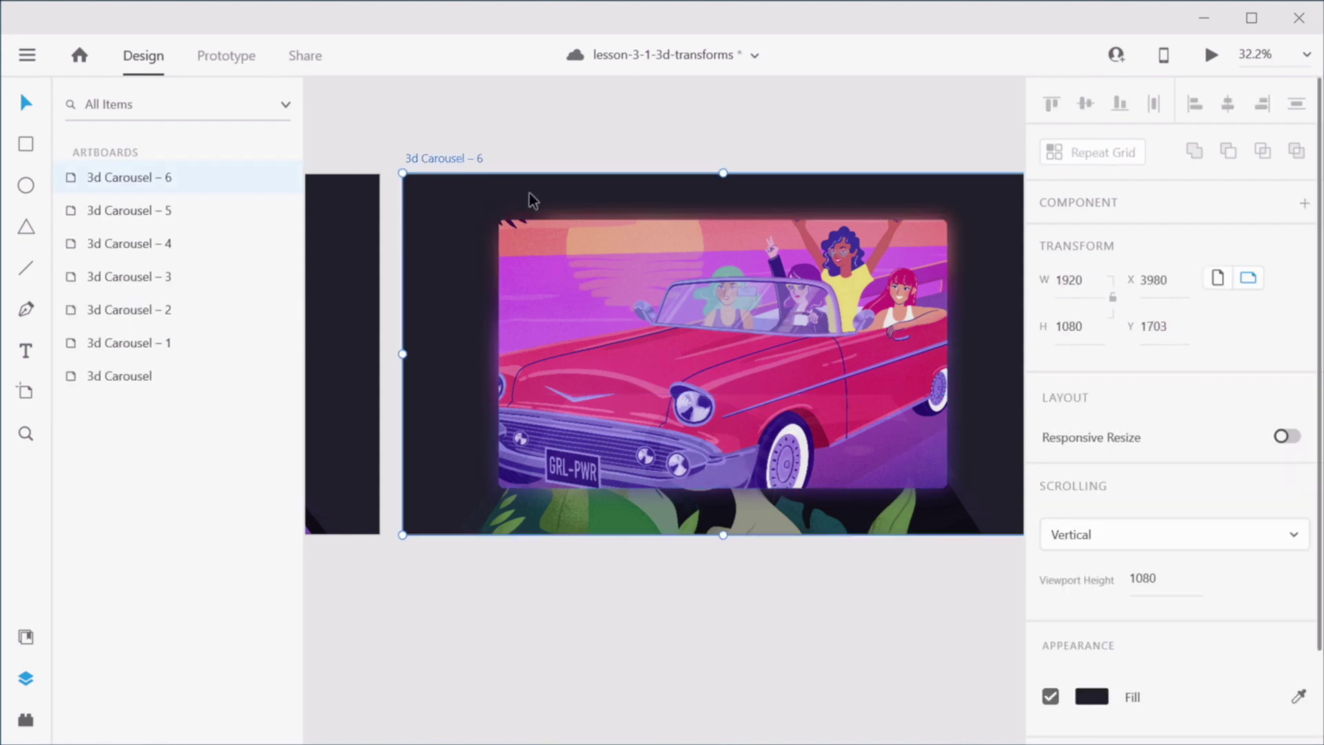
key(ctrl+d)
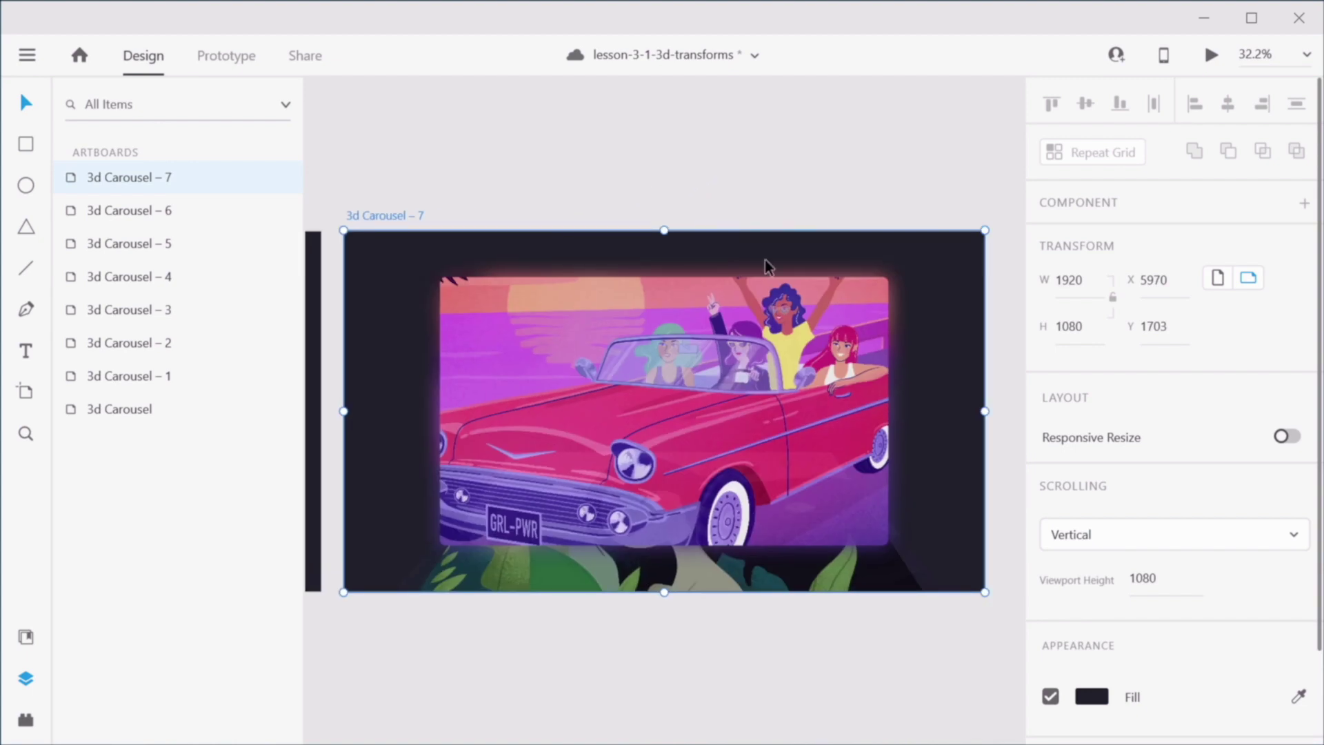
click(731, 357)
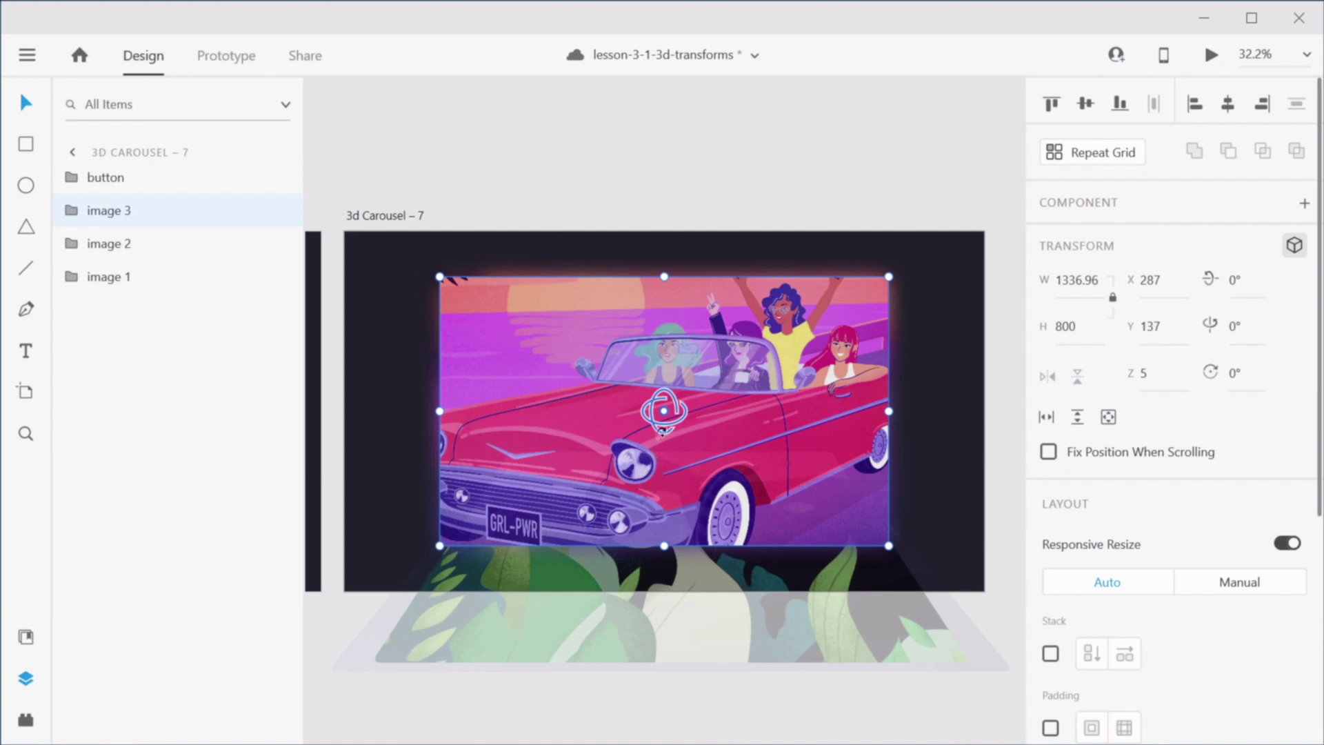
drag(665, 430, 671, 541)
Step: Move the tilted image 3 group up to the artboard's upper edge and set its opacity to 0%
drag(799, 405, 797, 286)
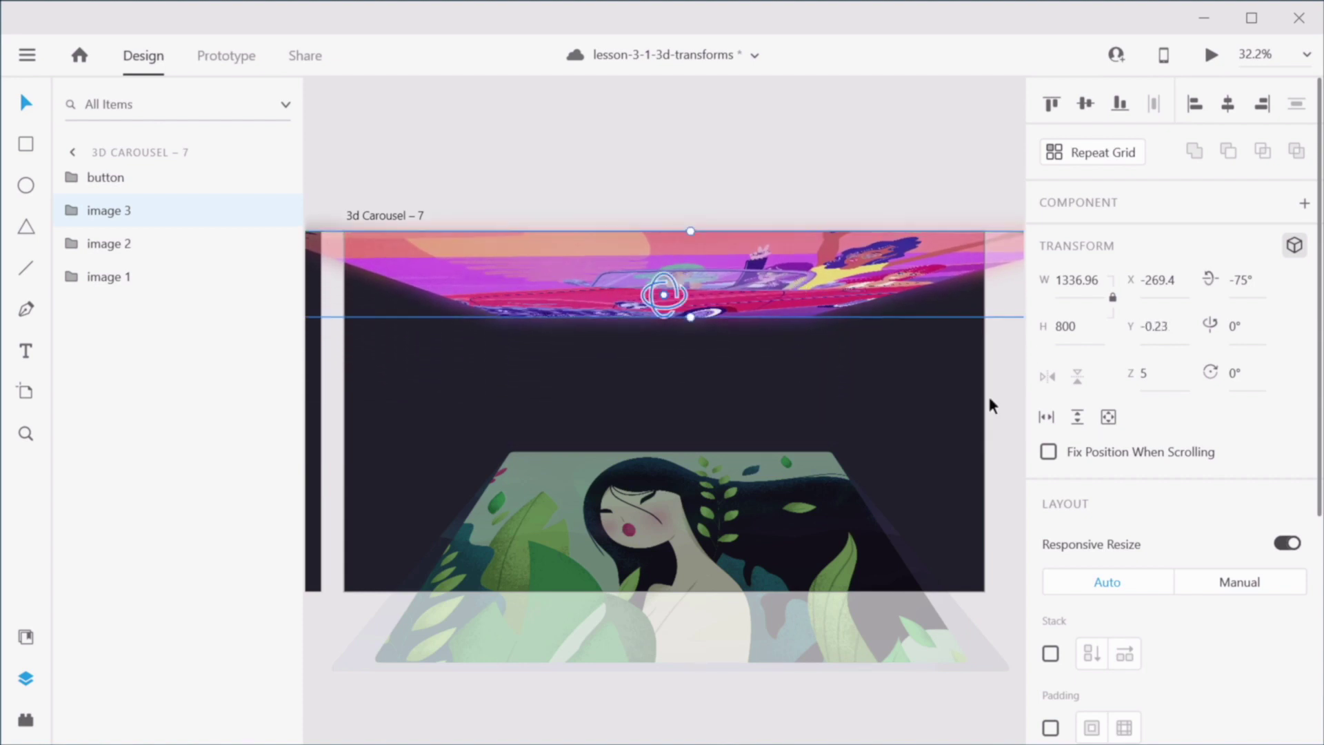
scroll(1185, 526, down, 5)
drag(1170, 496, 1028, 496)
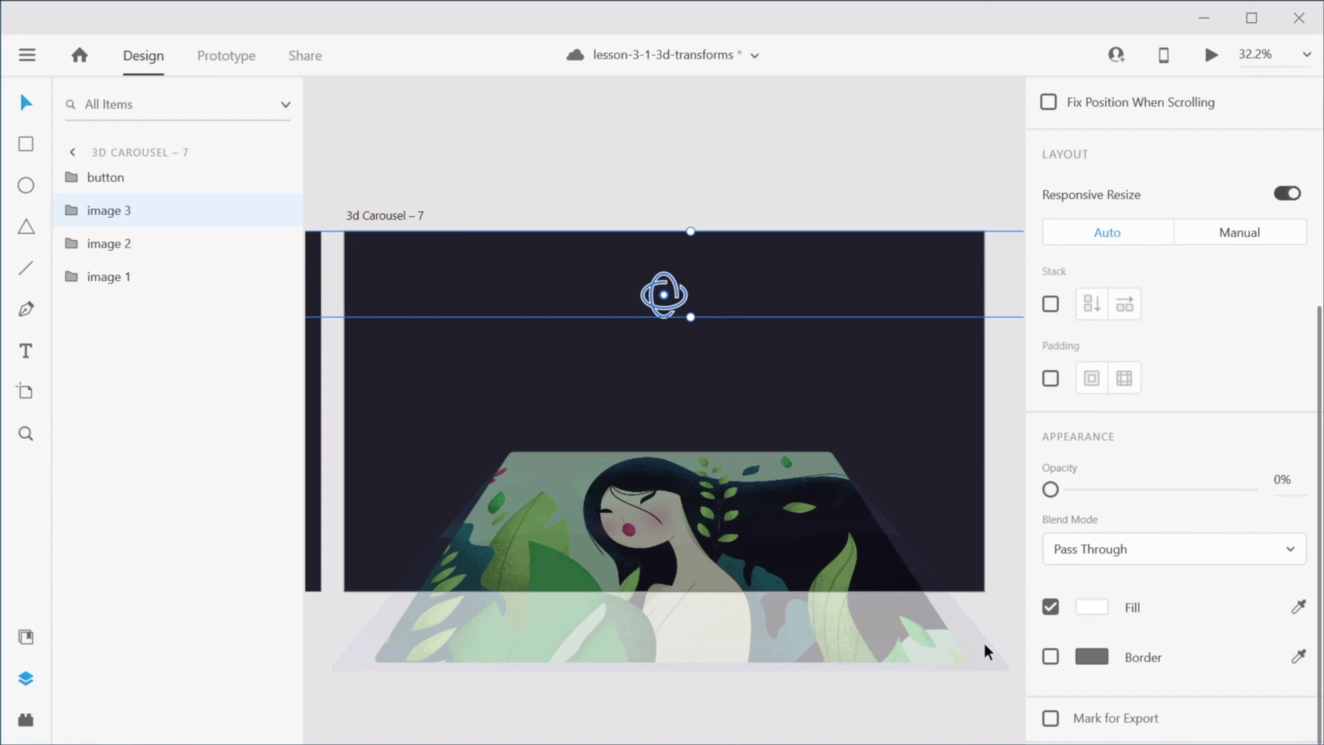
Step: Set the image 2 group on the 3d Carousel – 7 artboard to 100% opacity and 0° X-axis rotation
click(765, 507)
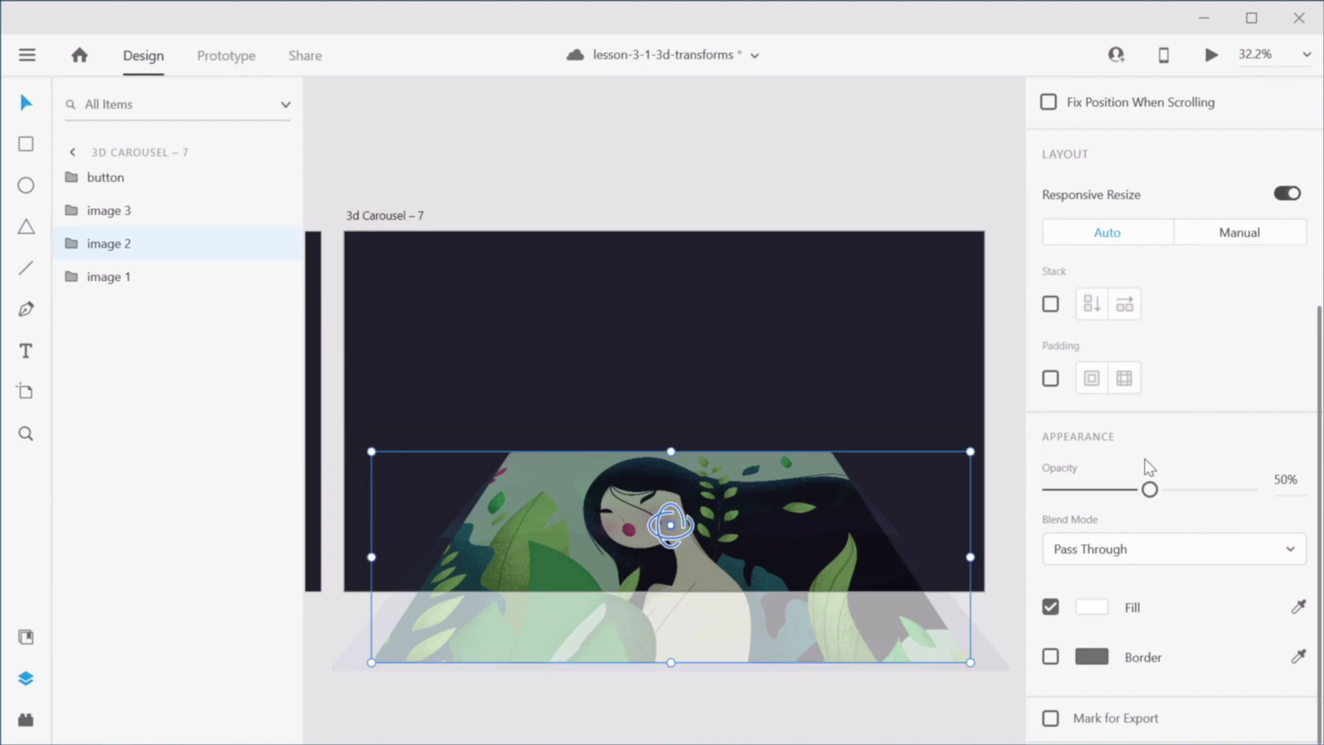
drag(1149, 490, 1274, 498)
scroll(1272, 493, up, 5)
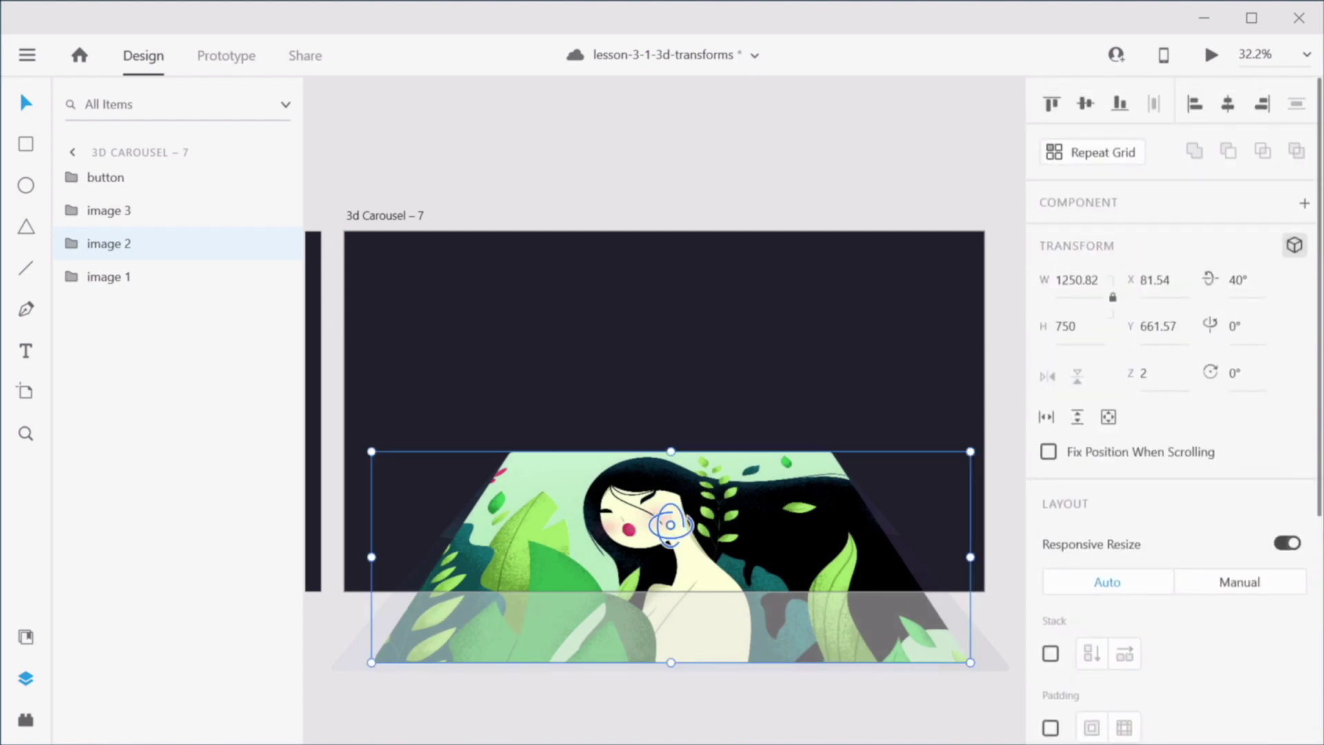
text(0)
key(Return)
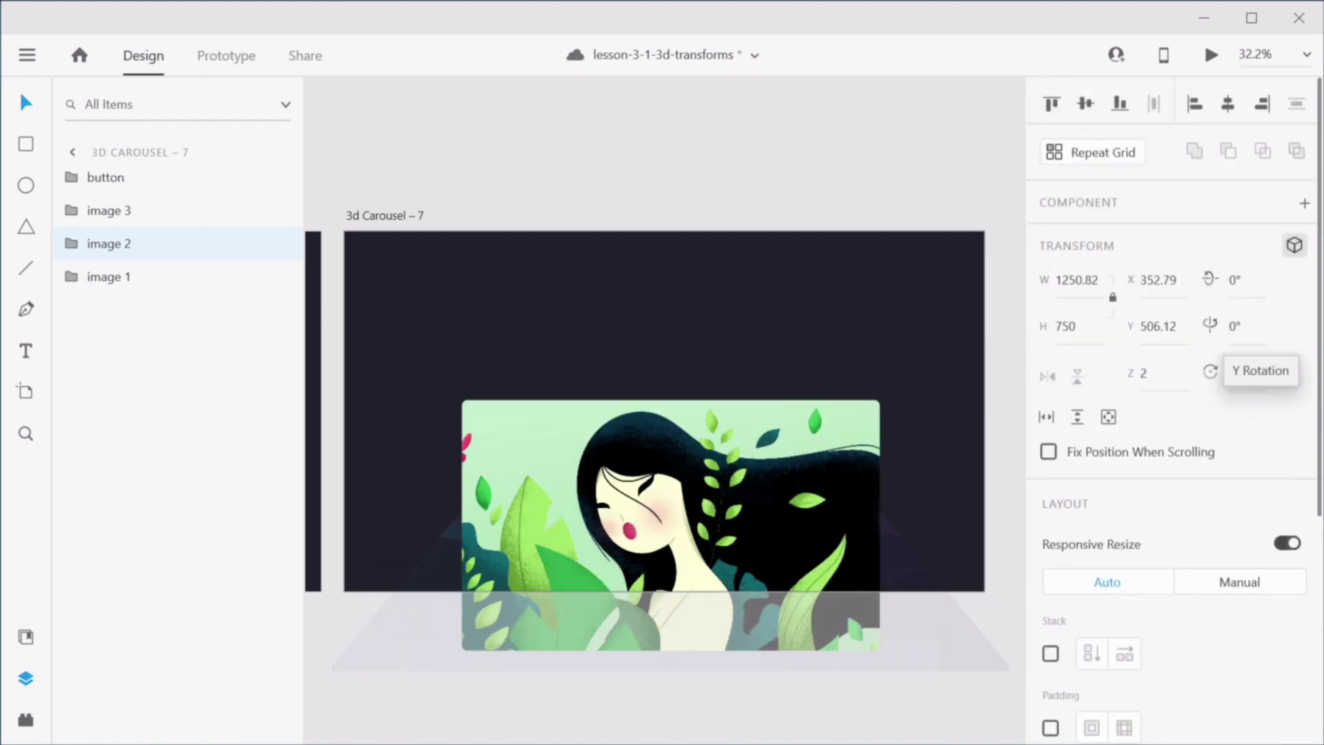
Step: Set the image 2 group's height to 800 and centre it vertically and horizontally on the artboard
click(1079, 326)
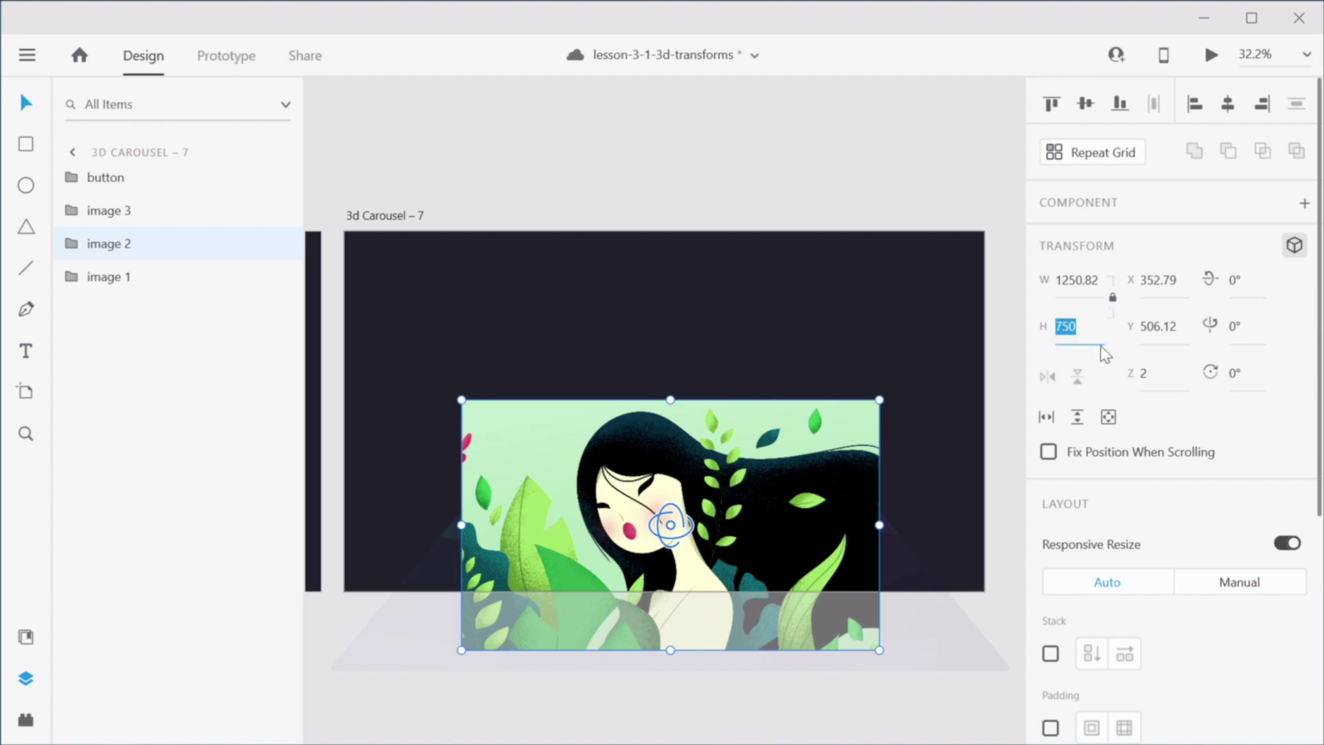
text(800)
key(Return)
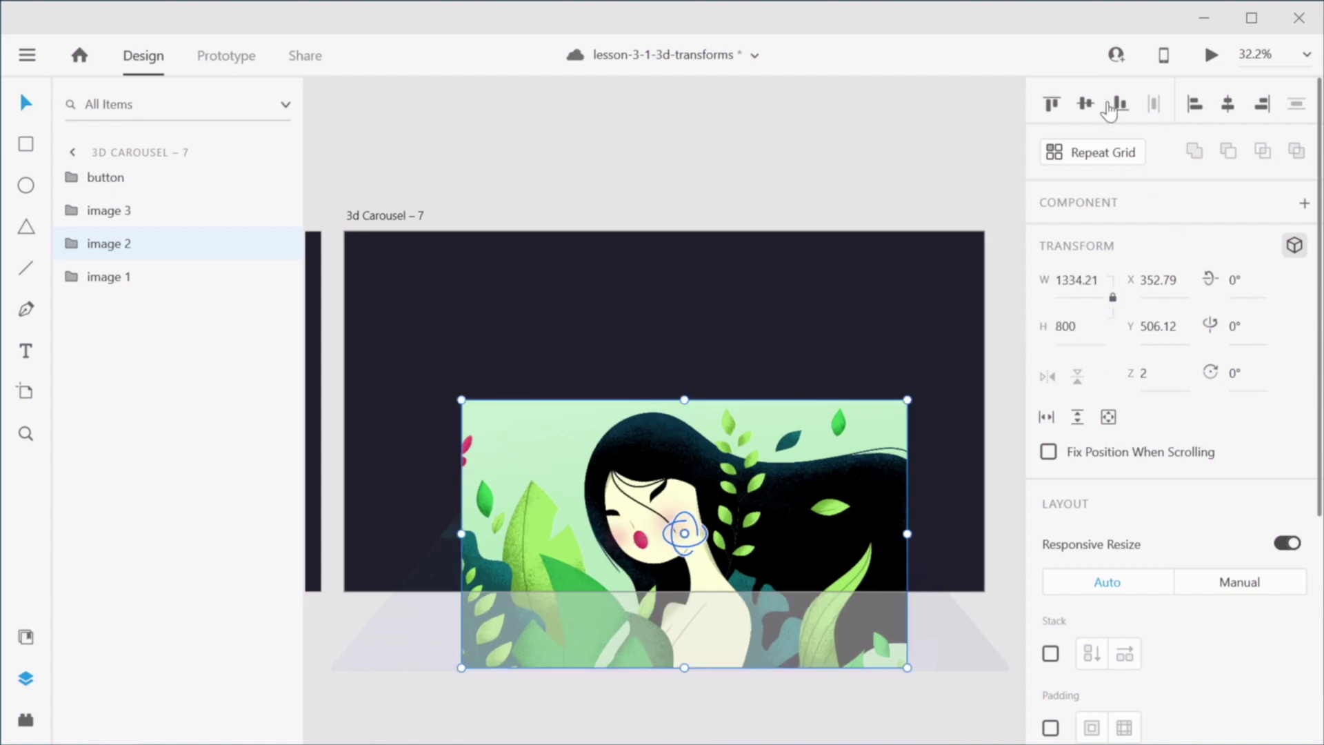
click(1084, 104)
click(1227, 104)
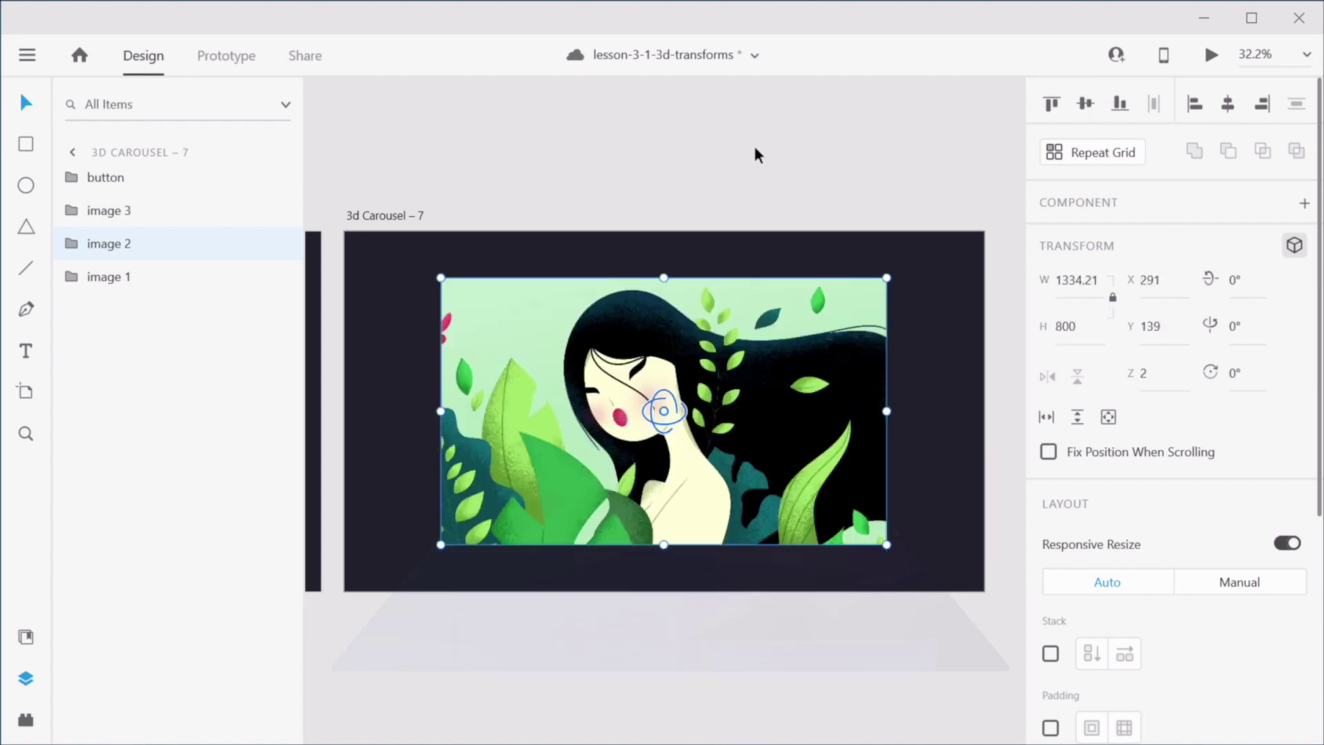
Step: Make the shadow layer inside the image 2 group visible
click(70, 246)
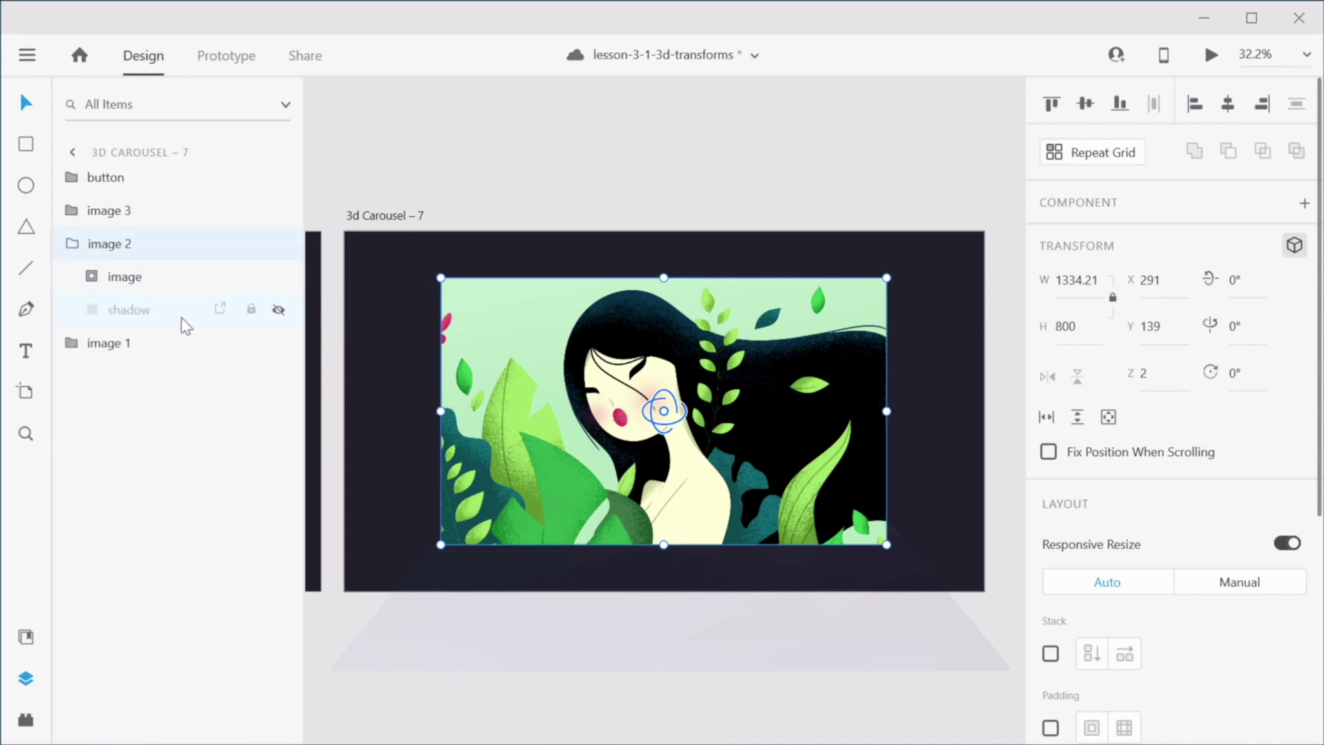
click(279, 311)
click(71, 246)
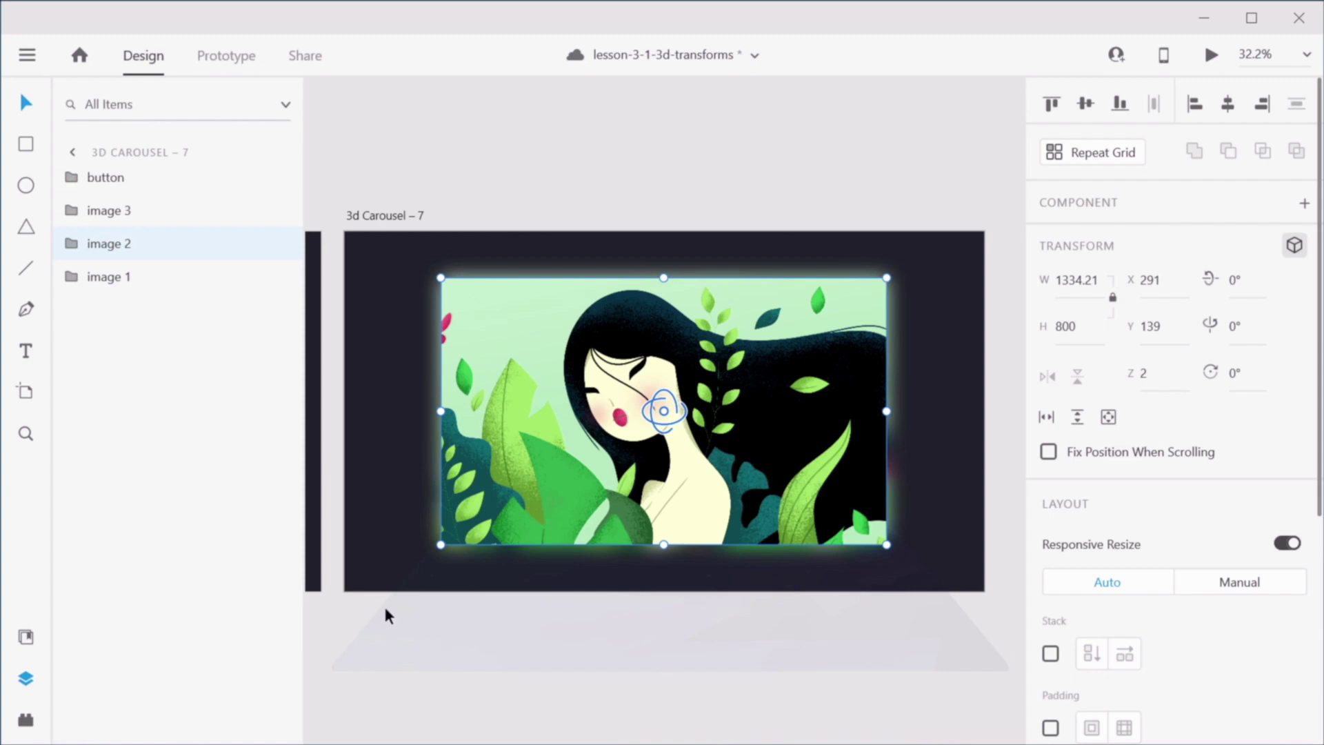
Step: Set the image 1 group on the 3d Carousel – 7 artboard to 50% opacity and 40° X-axis rotation
click(442, 586)
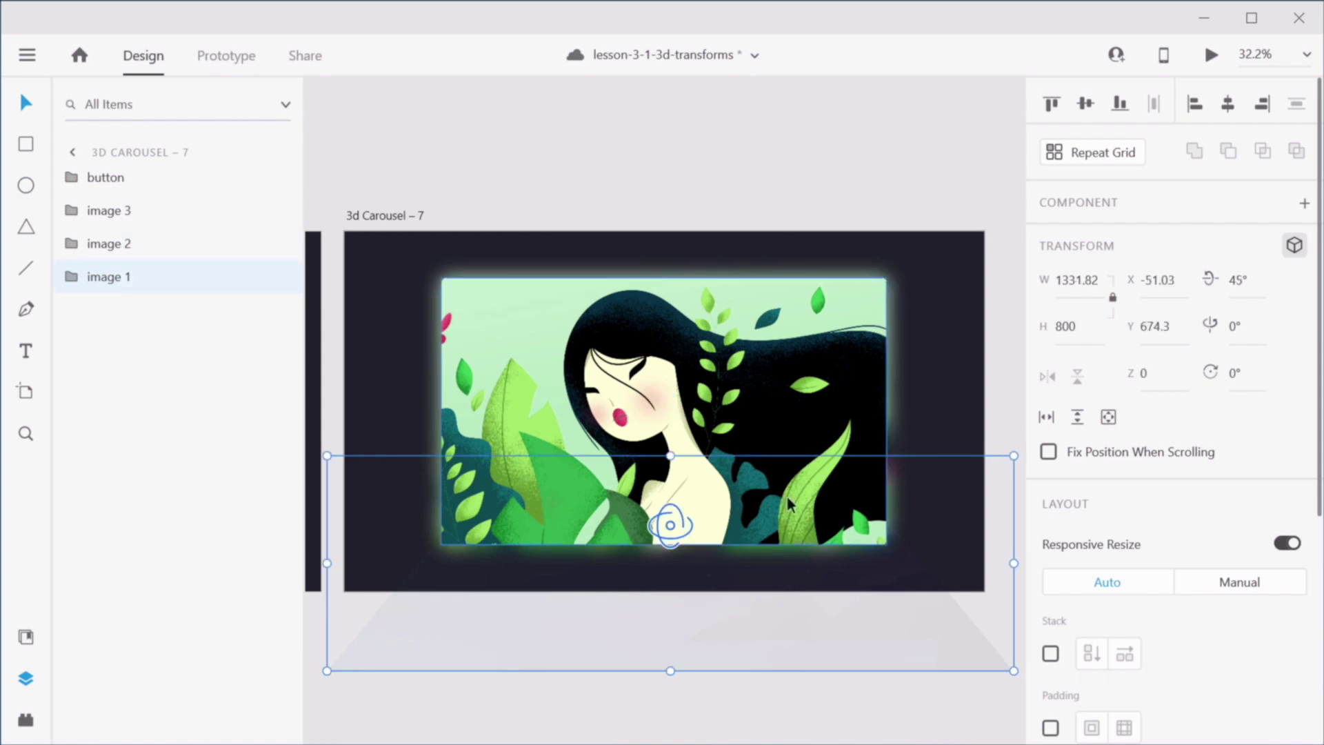
scroll(1163, 540, down, 3)
scroll(1163, 539, down, 3)
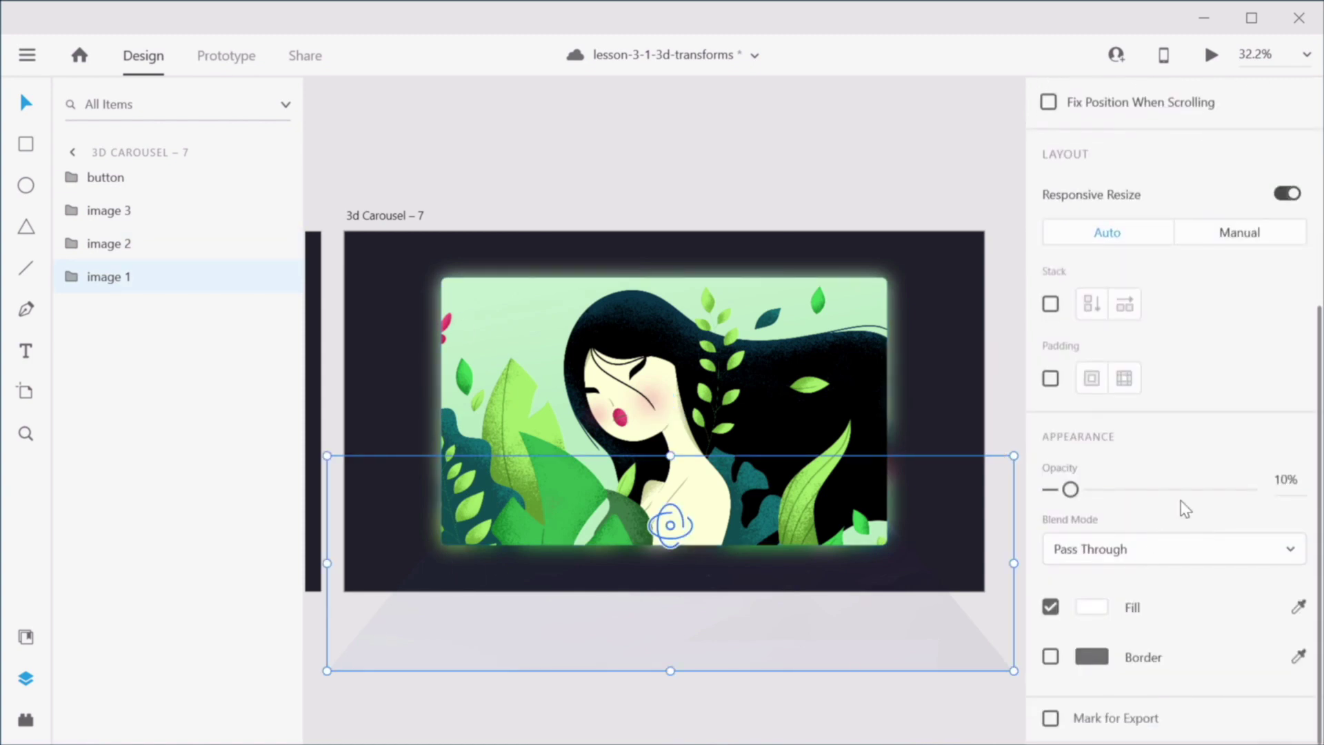
drag(1069, 489, 1155, 492)
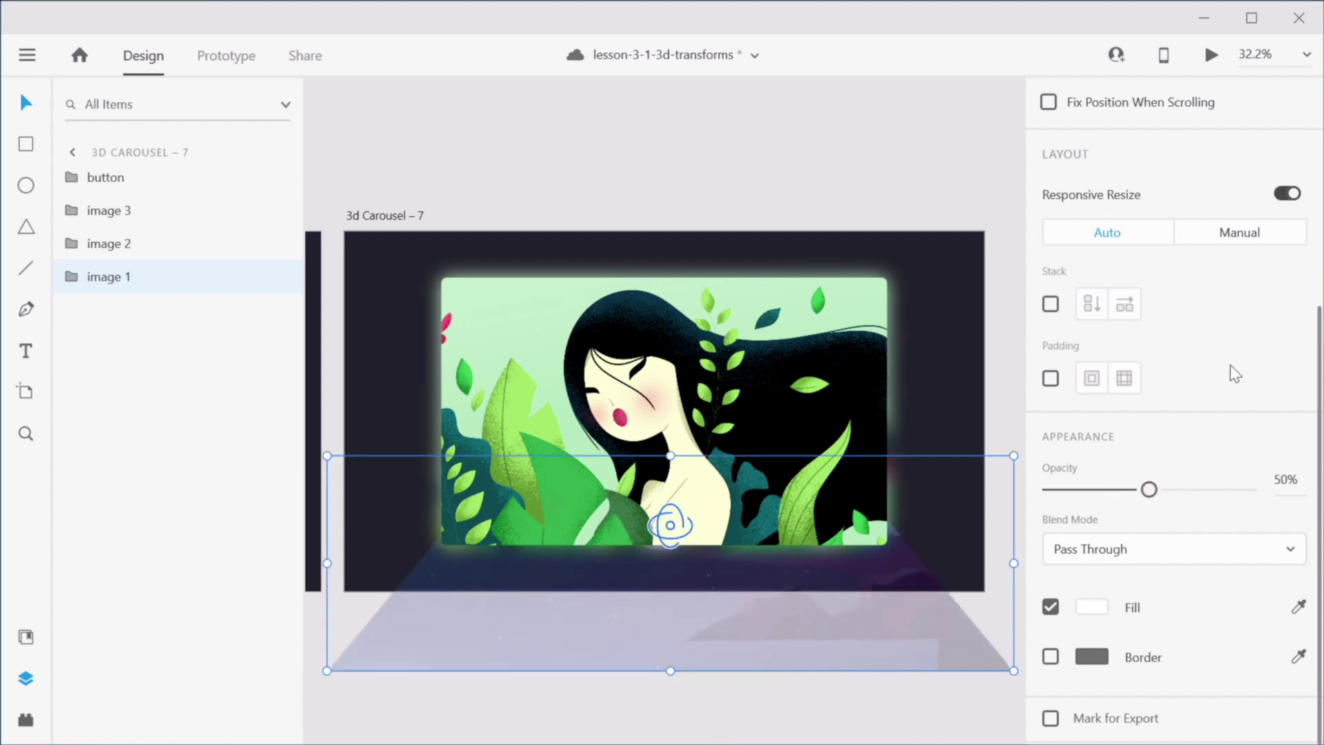
scroll(1172, 414, up, 5)
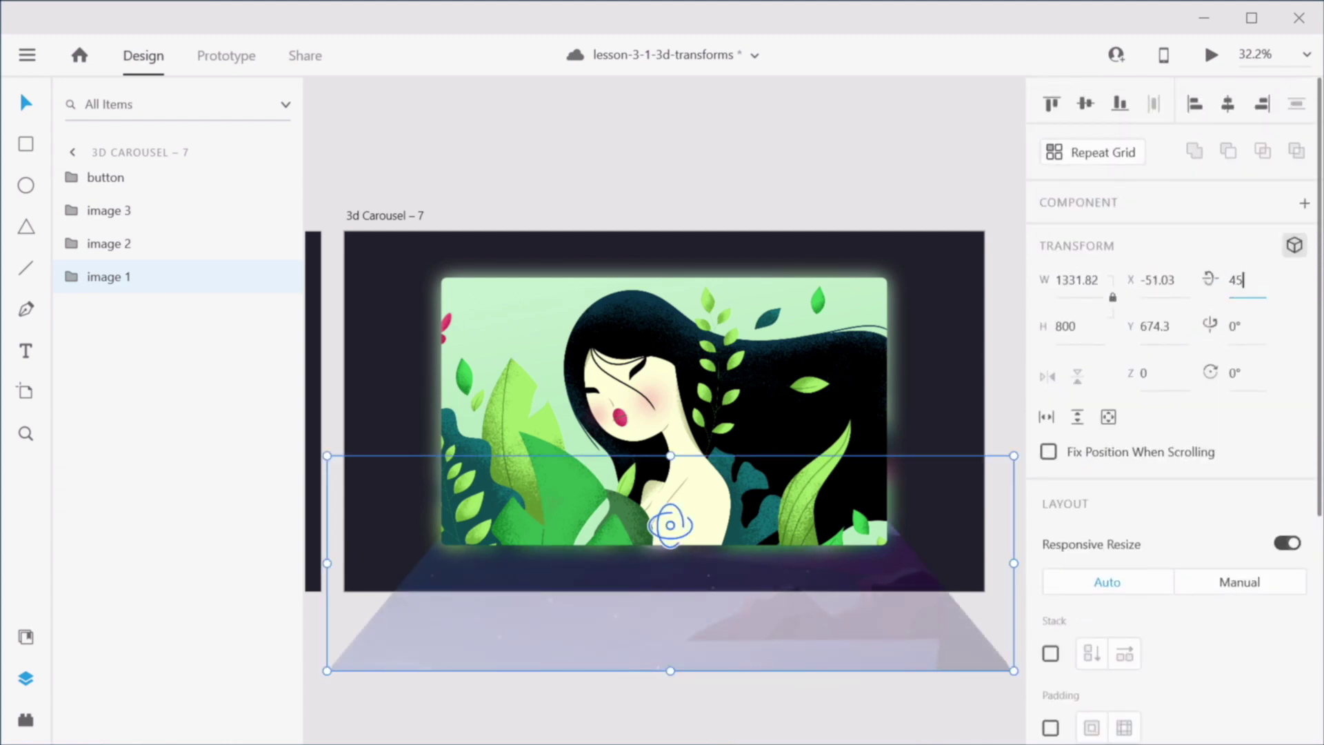
text(0)
key(Return)
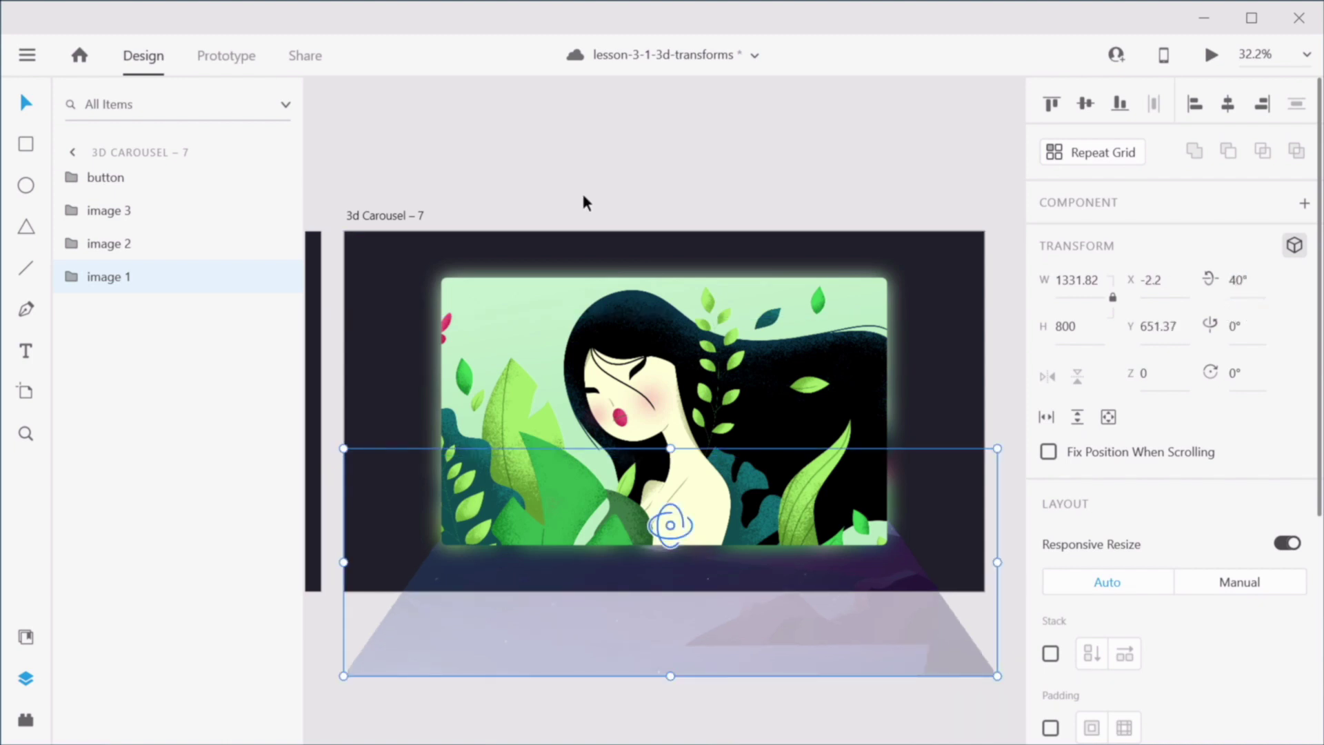
click(631, 167)
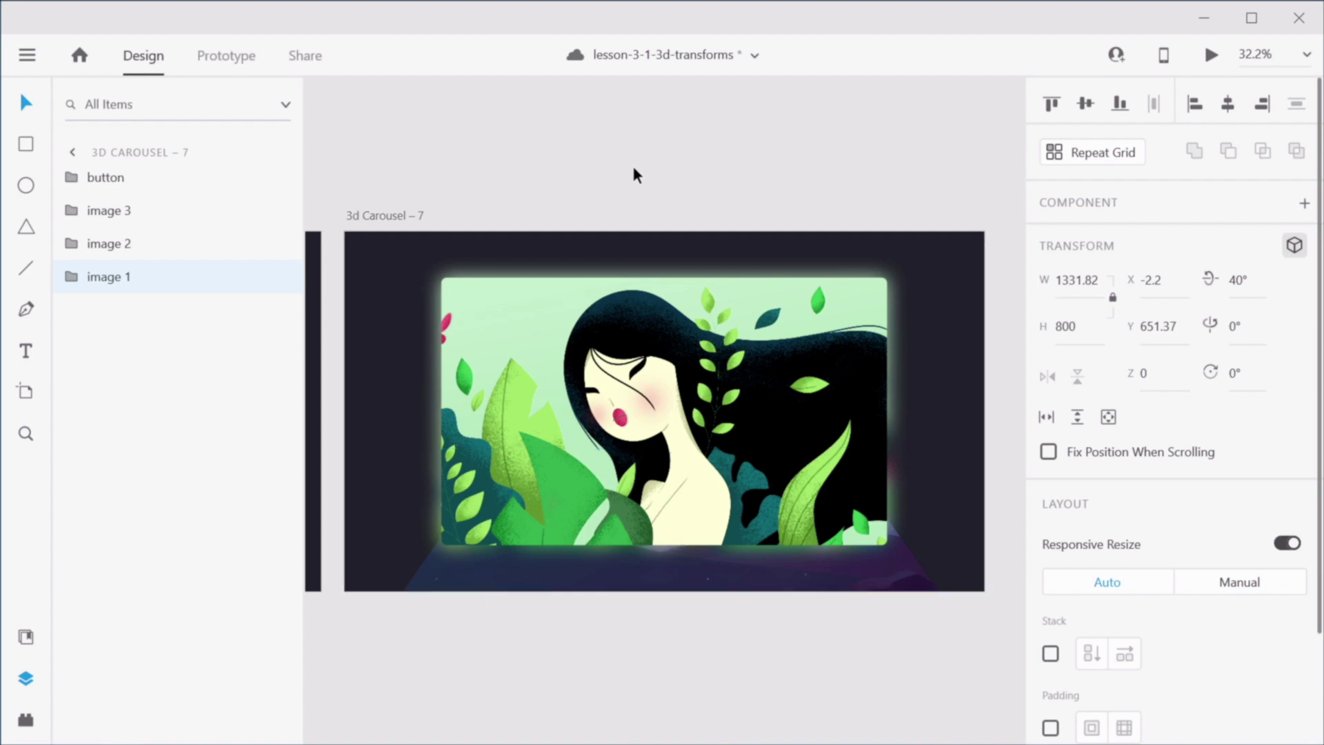
Step: Duplicate the 3d Carousel – 7 artboard and rotate the copy's image 2 group to -75° on the X axis
click(388, 219)
key(ctrl+d)
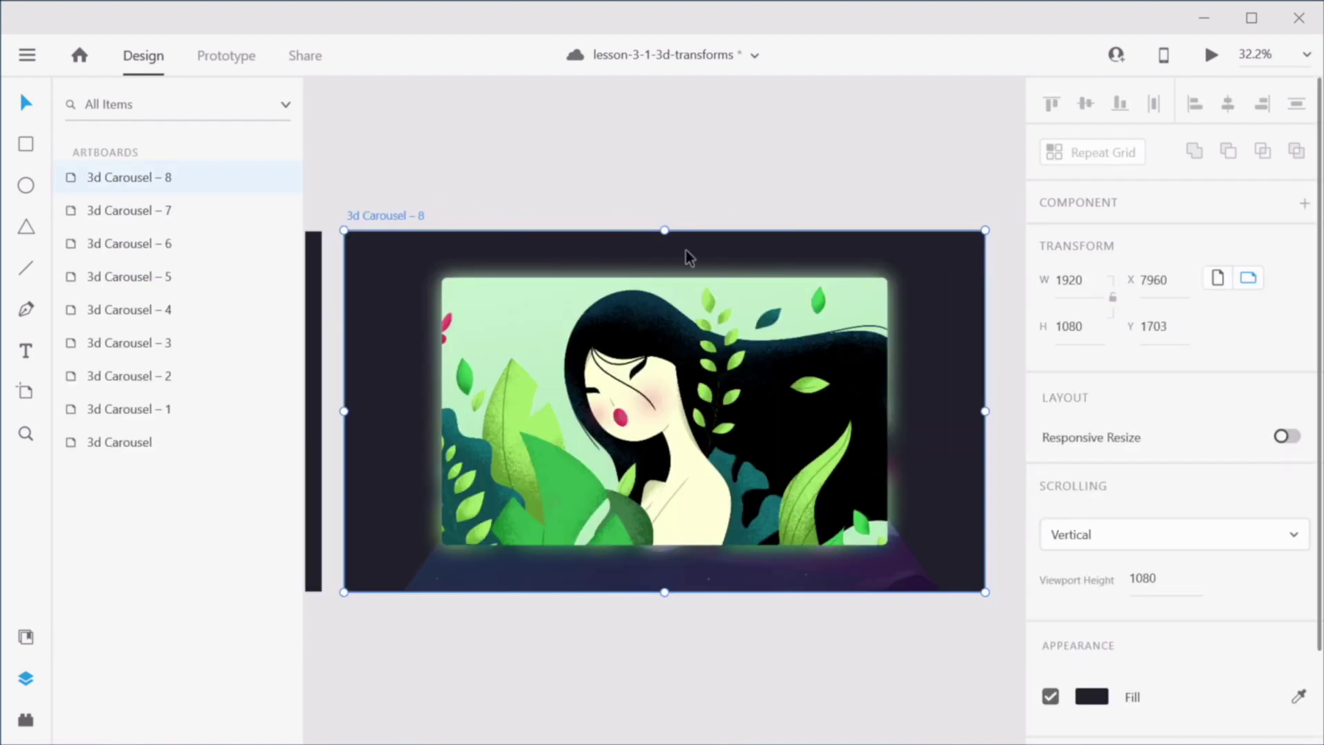
click(662, 406)
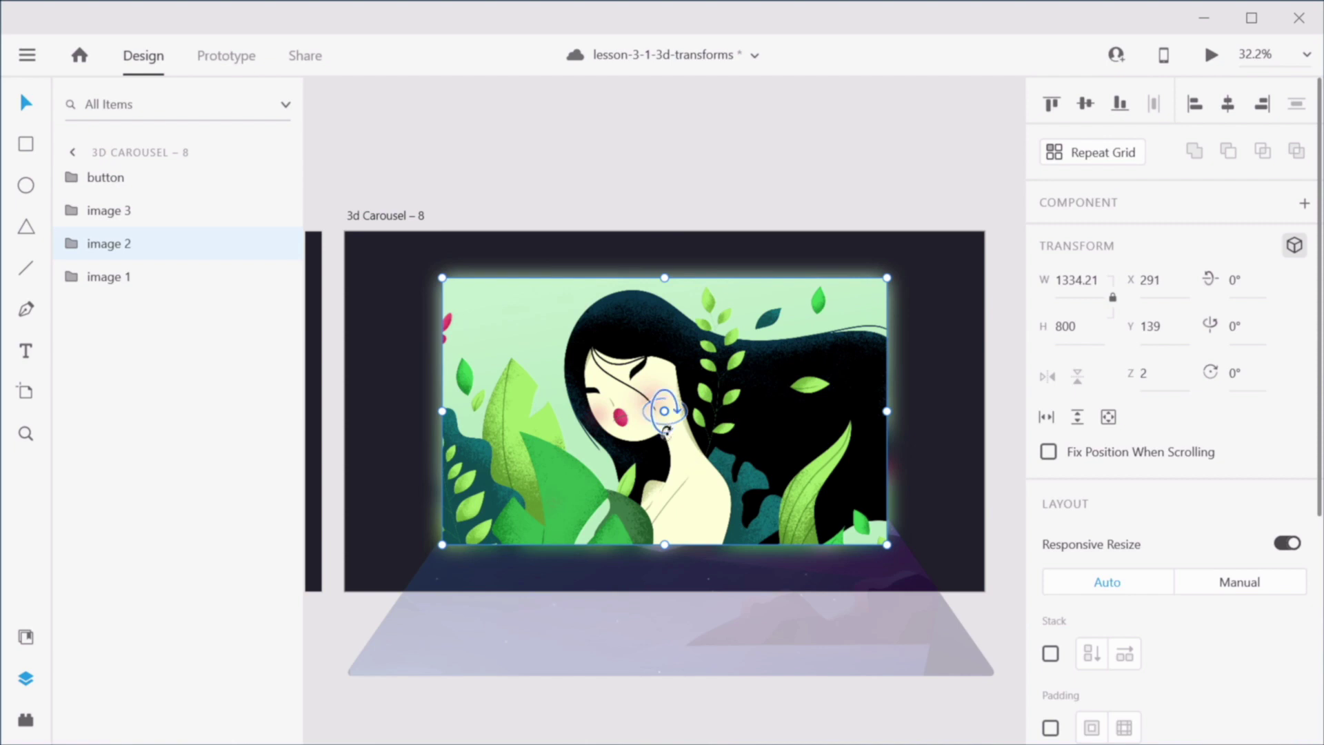
drag(666, 431, 674, 544)
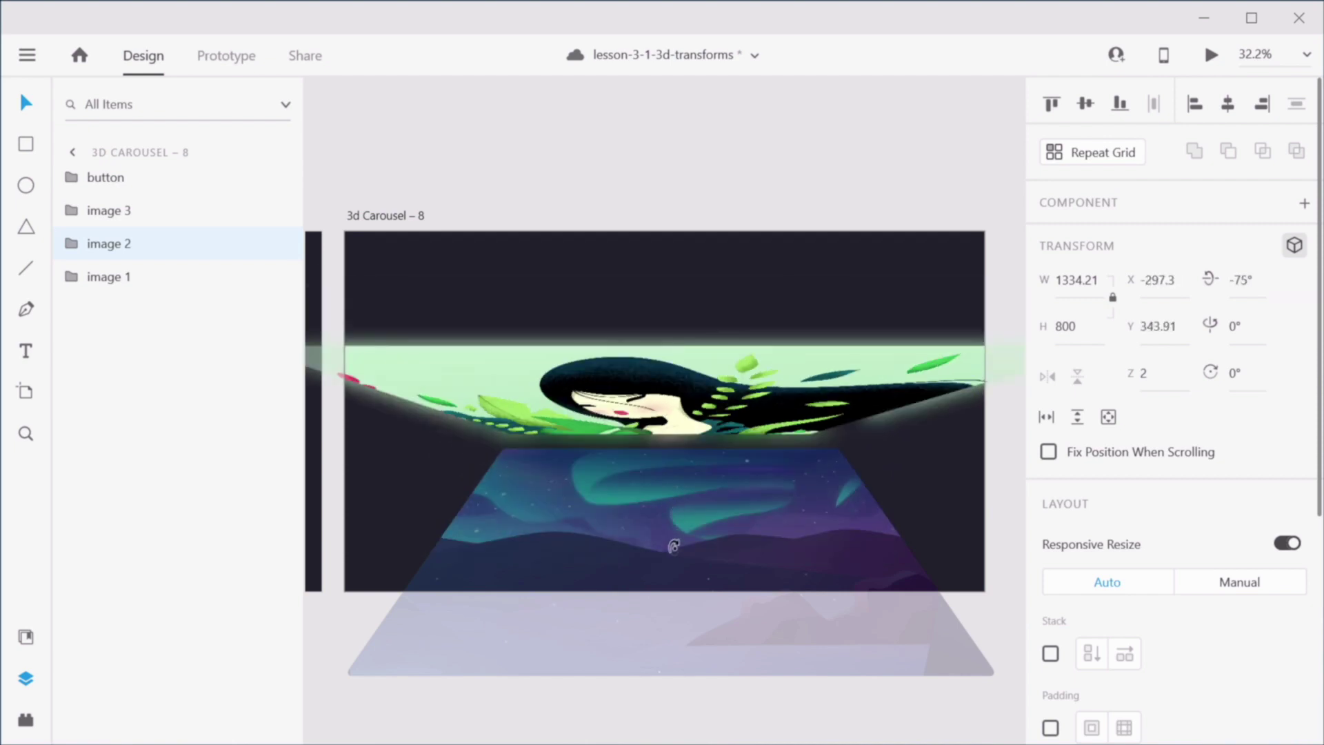
Step: Move the tilted image 2 group up to the artboard's upper edge and set its opacity to 0%
drag(759, 417, 759, 284)
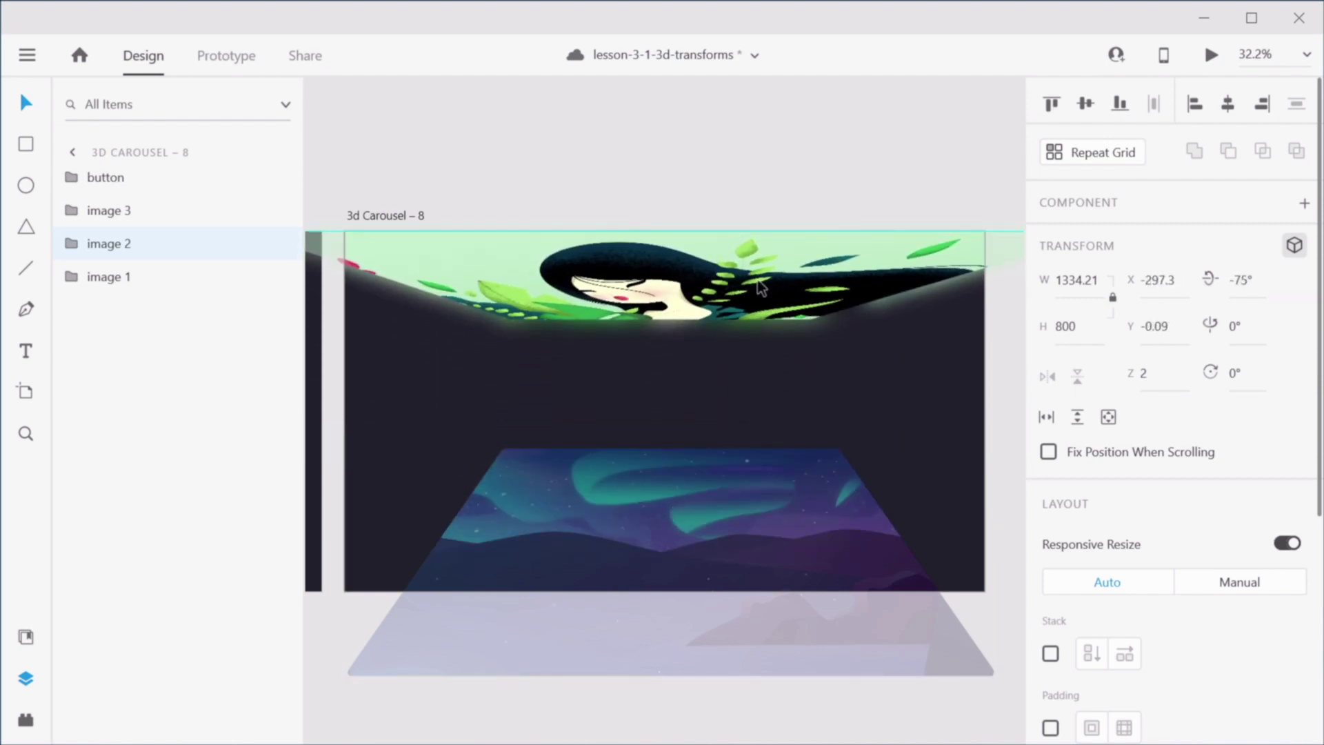
scroll(1164, 628, down, 5)
drag(1245, 488, 1012, 490)
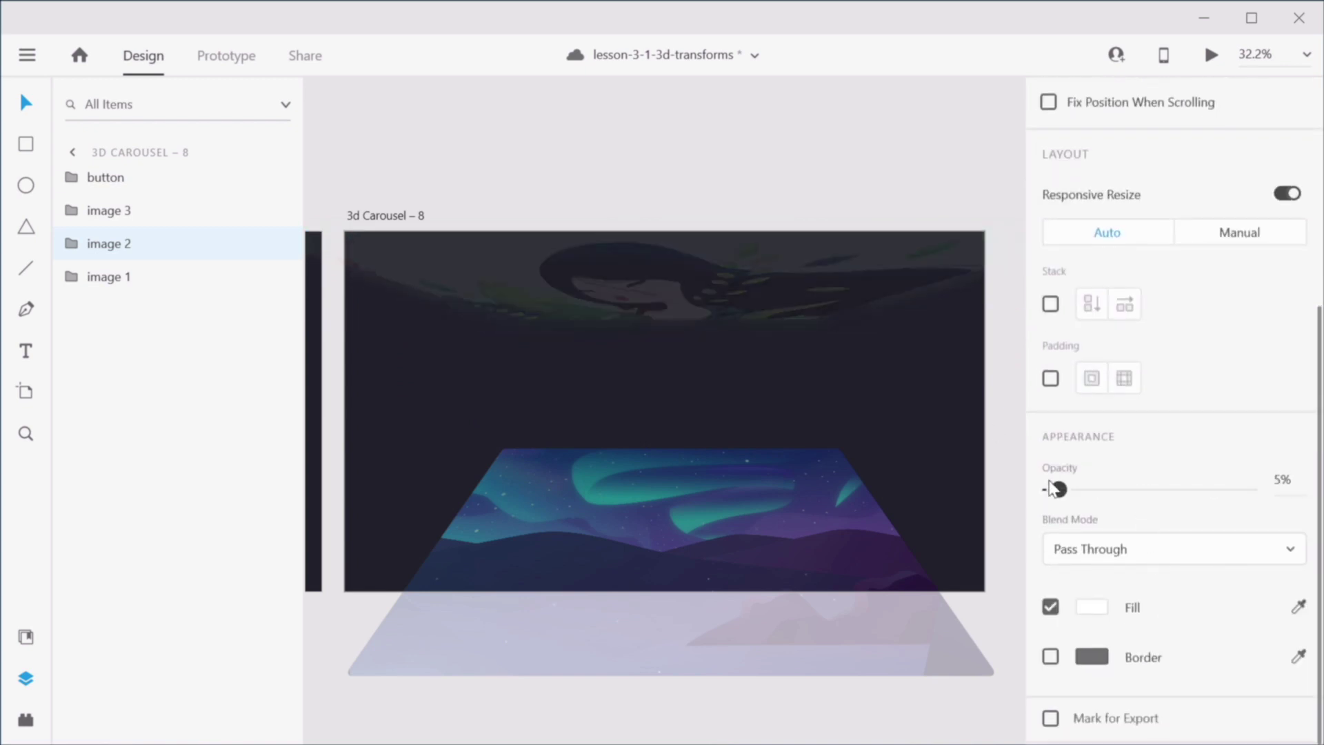
Step: Set the image 1 group on the 3d Carousel – 8 artboard to 100% opacity
click(625, 507)
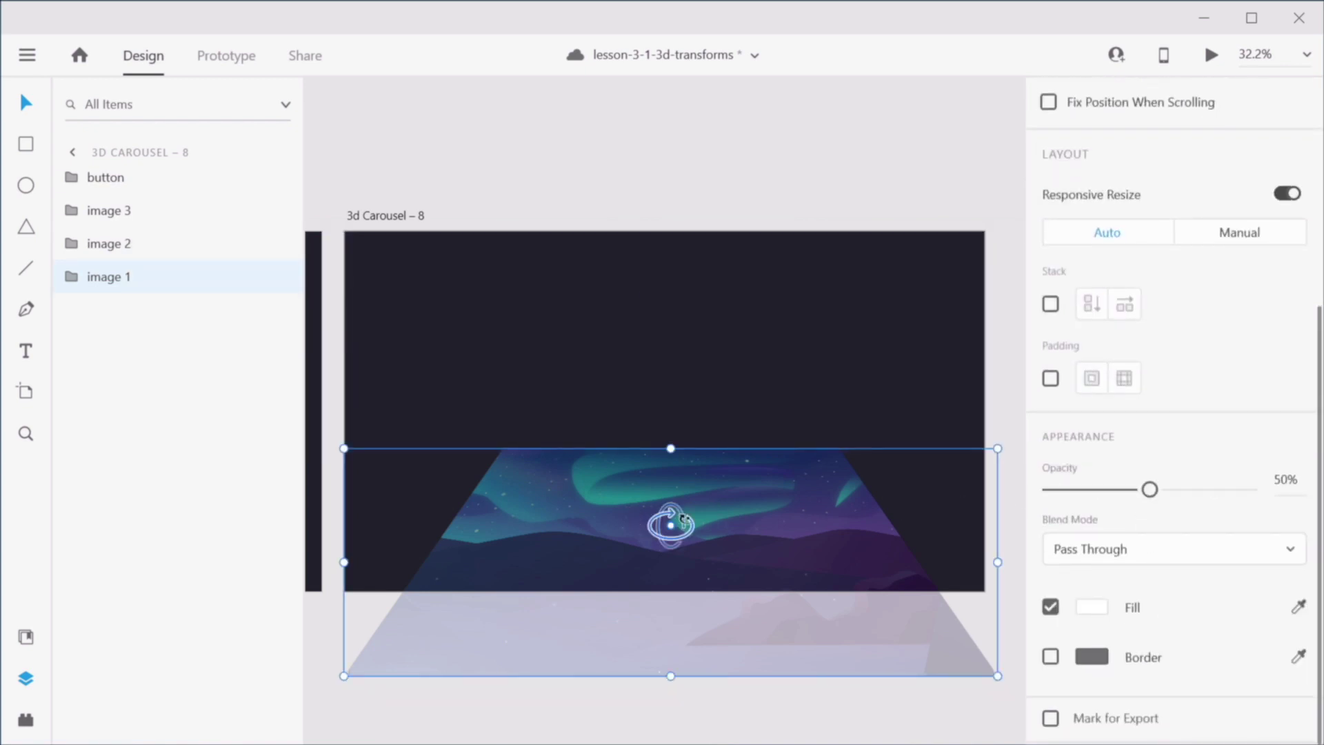
scroll(1221, 361, up, 2)
scroll(1172, 483, down, 2)
drag(1149, 487, 1247, 488)
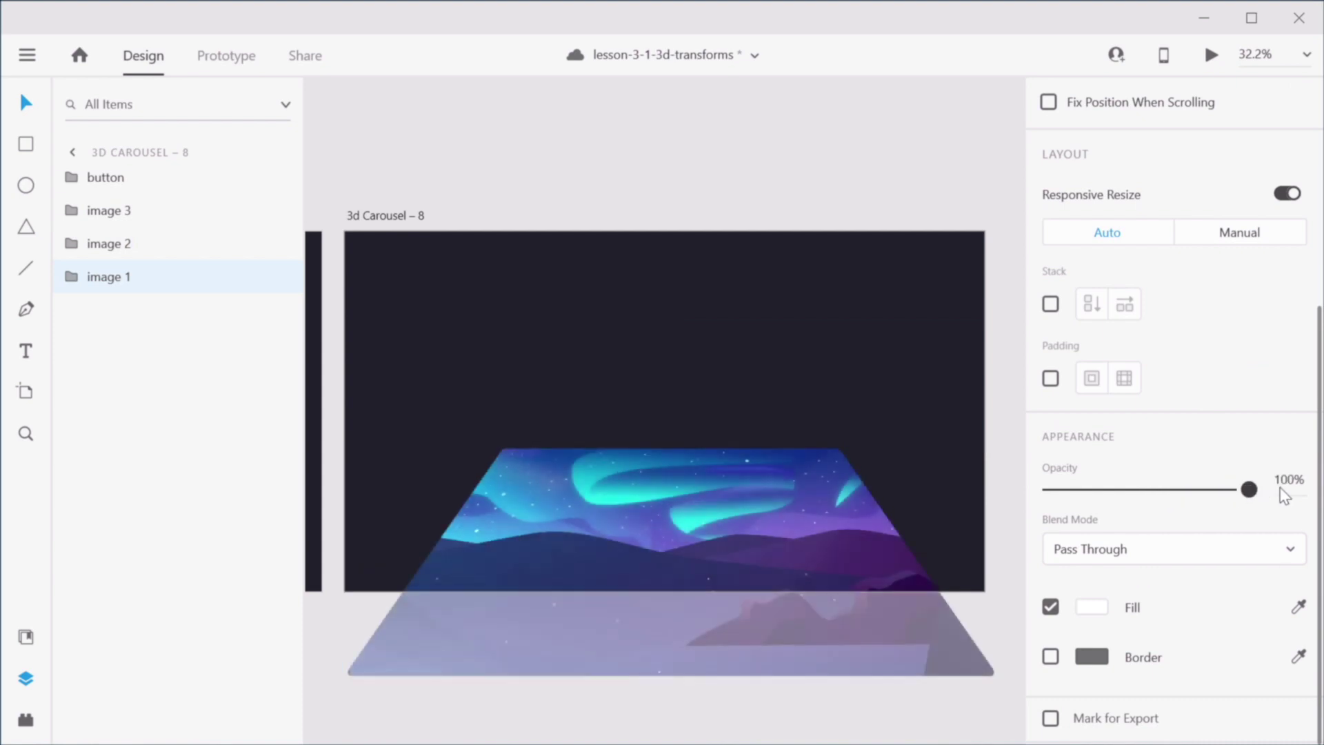
Step: Set the image 1 group's X-axis rotation to 0° and centre it vertically and horizontally on the artboard
scroll(1241, 490, up, 5)
click(1237, 280)
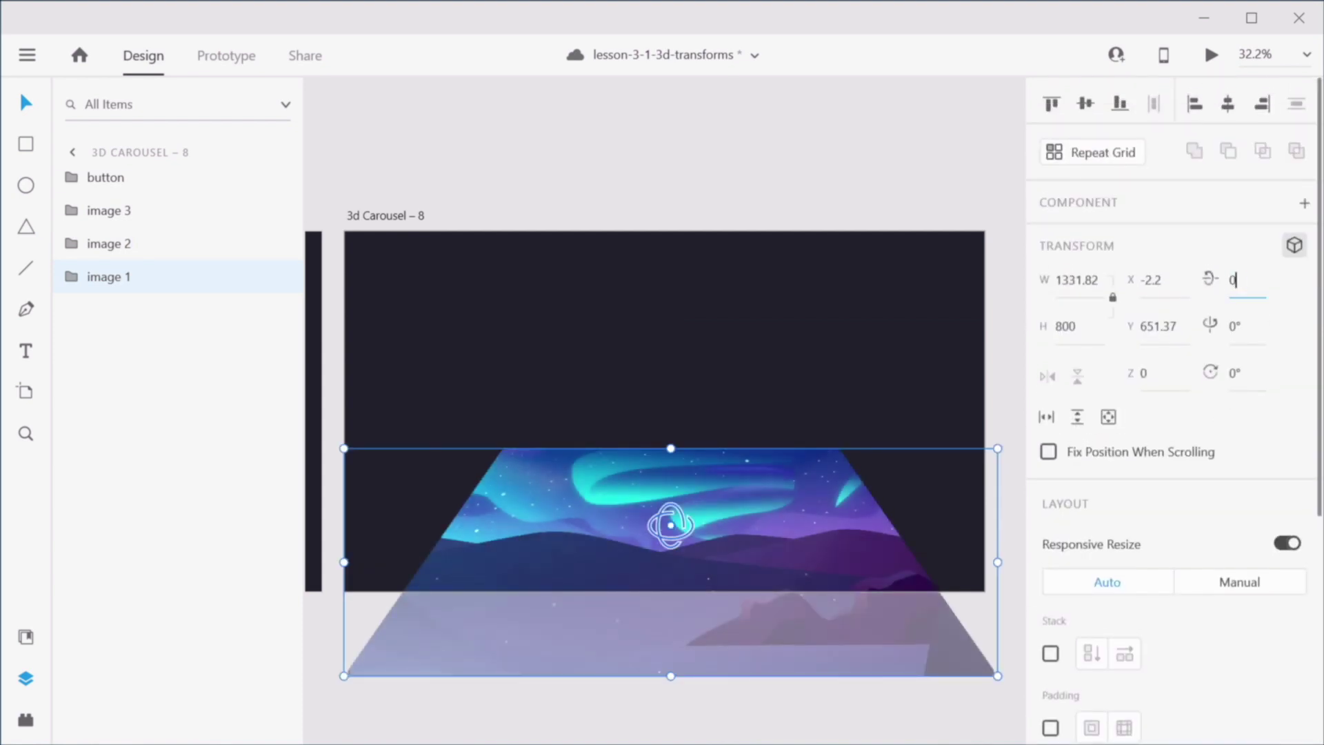
text(0)
key(Return)
click(1085, 103)
click(1227, 103)
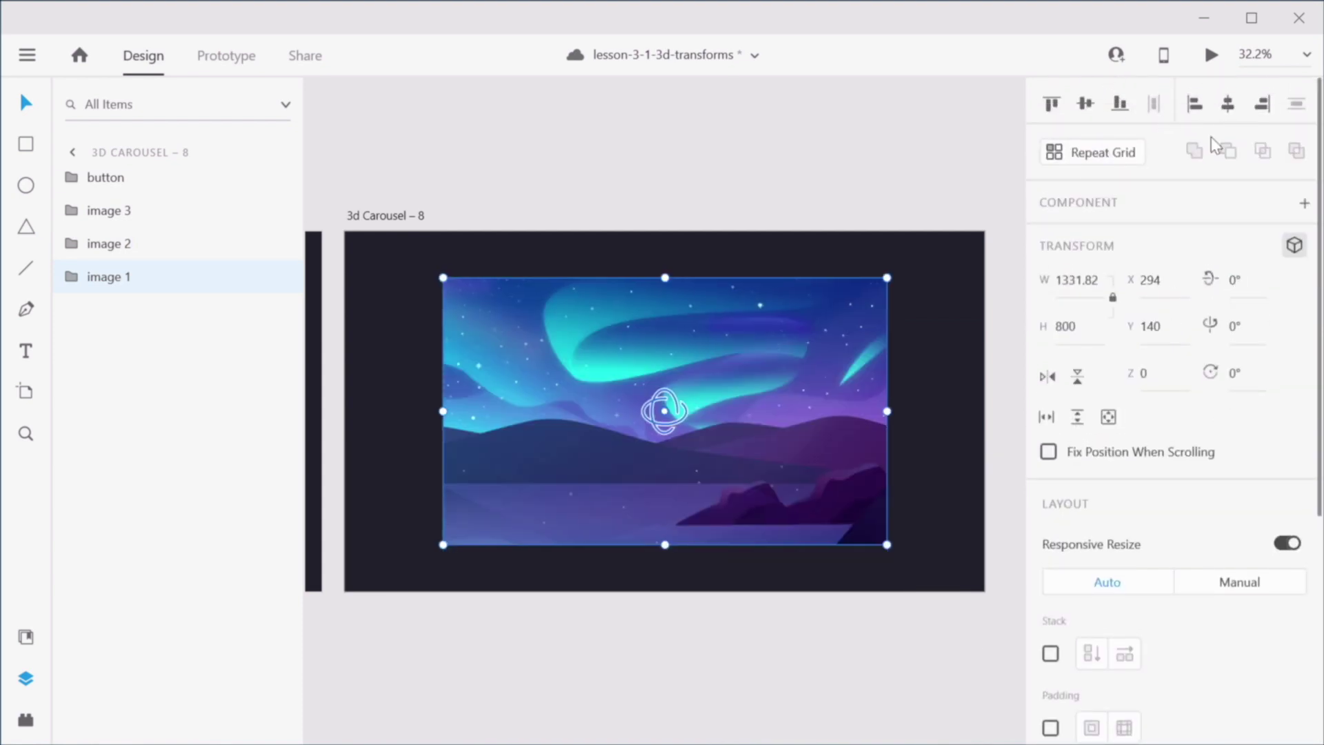
Step: Make the shadow layer inside the image 1 group visible
click(75, 278)
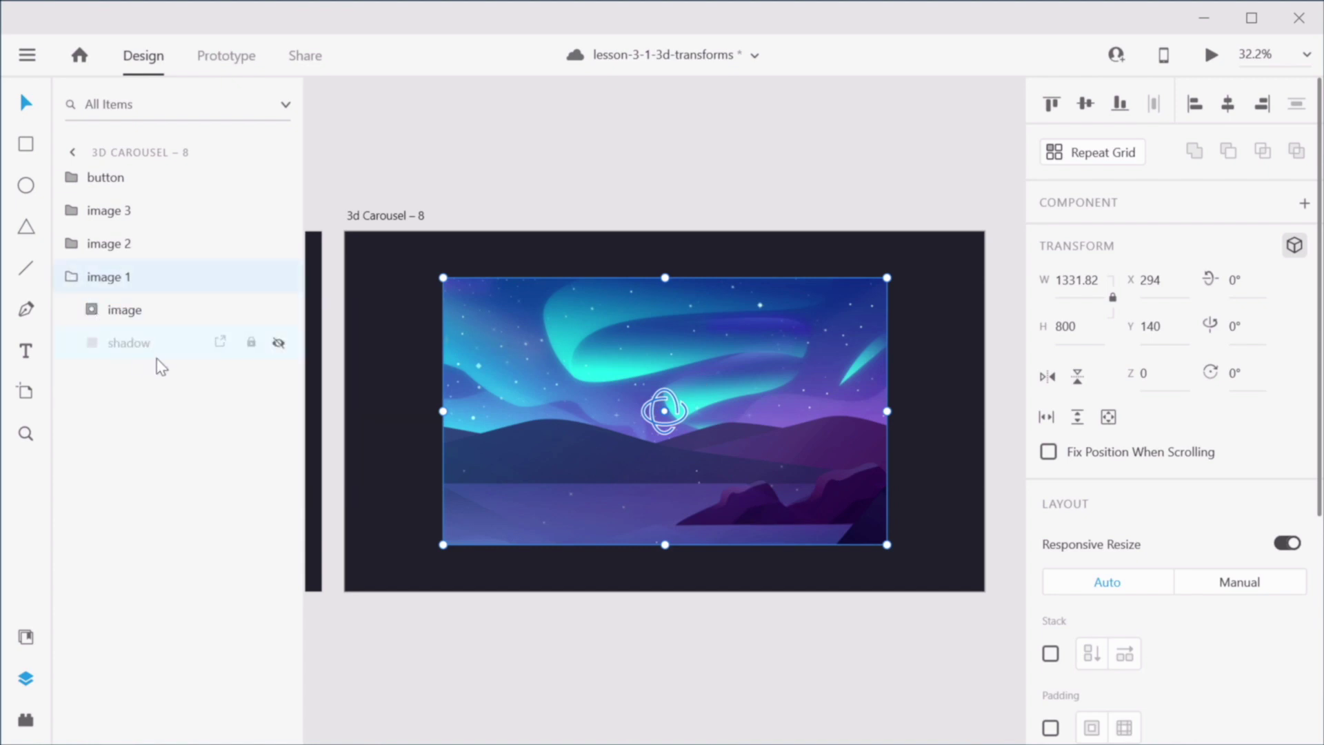
click(276, 344)
click(659, 202)
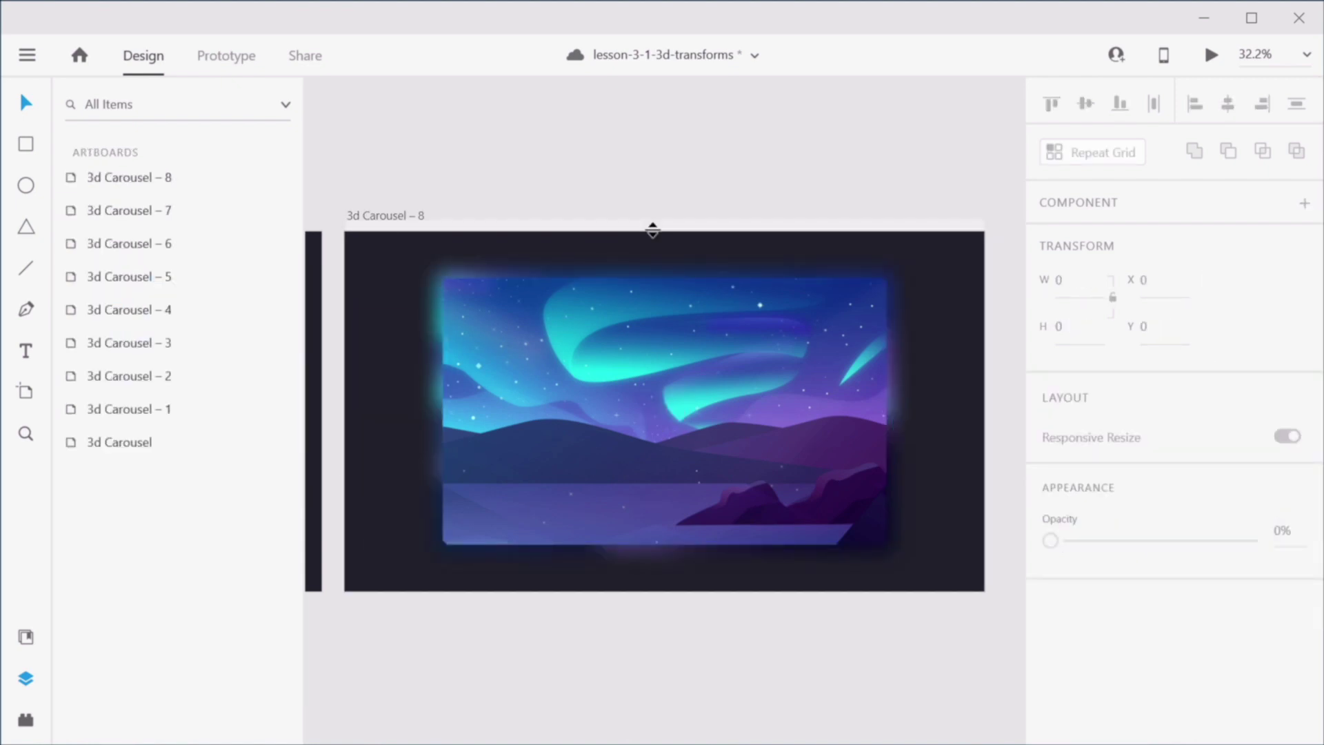
Step: Duplicate the 3d Carousel – 8 artboard and rotate the copy's image 1 group to -75° on the X axis
click(386, 215)
key(ctrl+d)
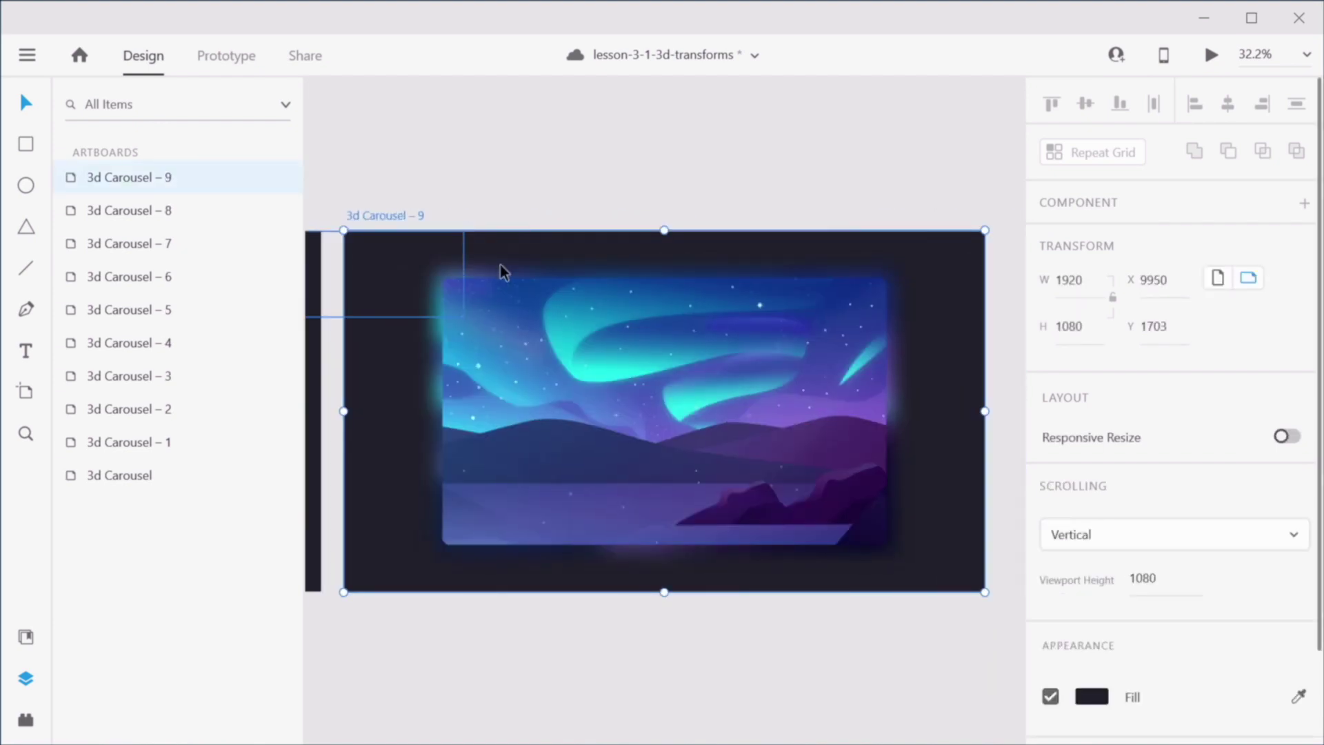
click(662, 406)
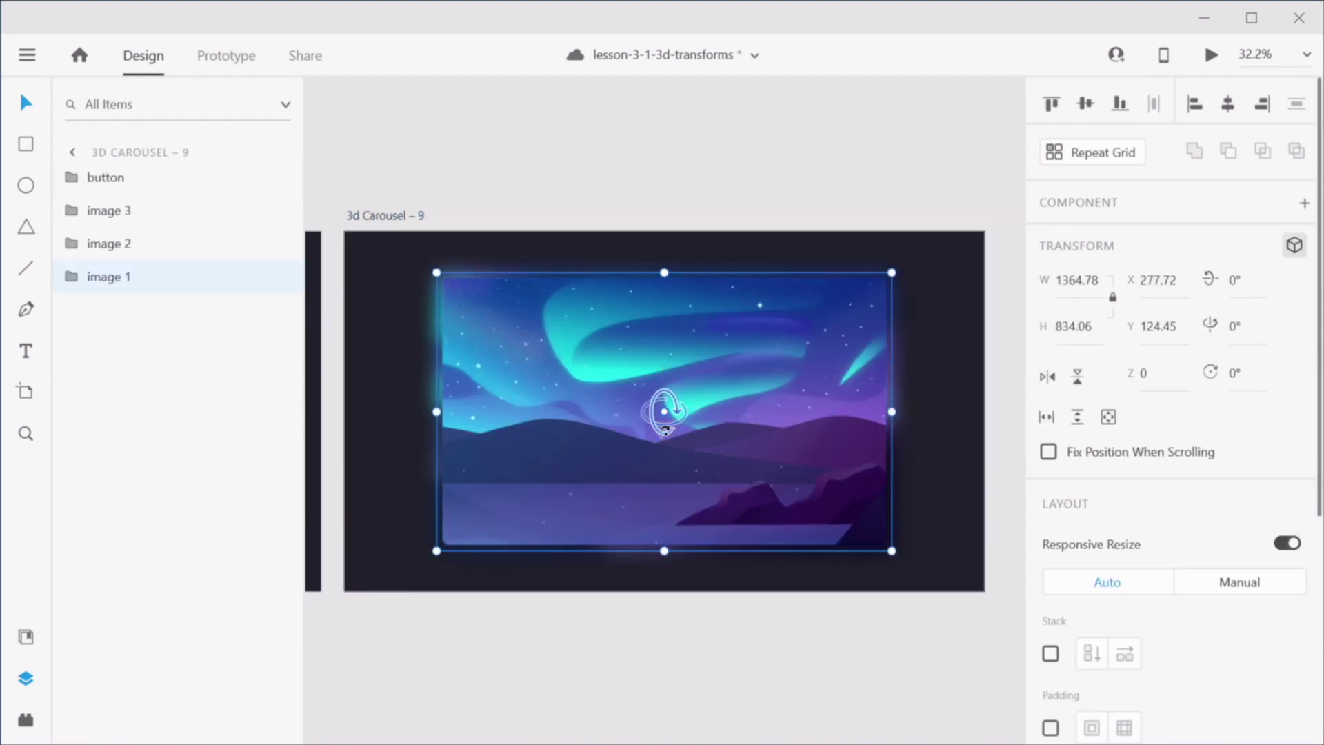
drag(672, 431, 676, 544)
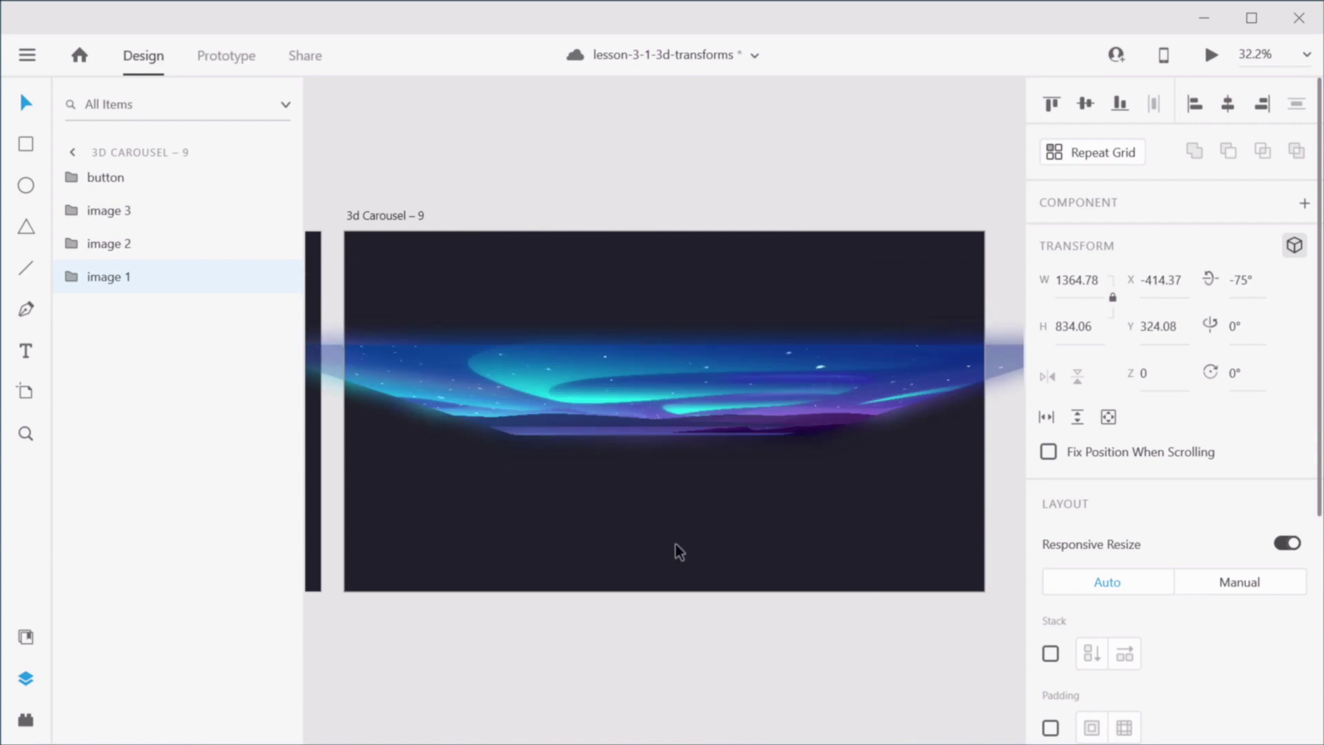
Step: Move the tilted image 1 group up to the artboard's upper edge and set its opacity to 0%
drag(767, 379, 763, 274)
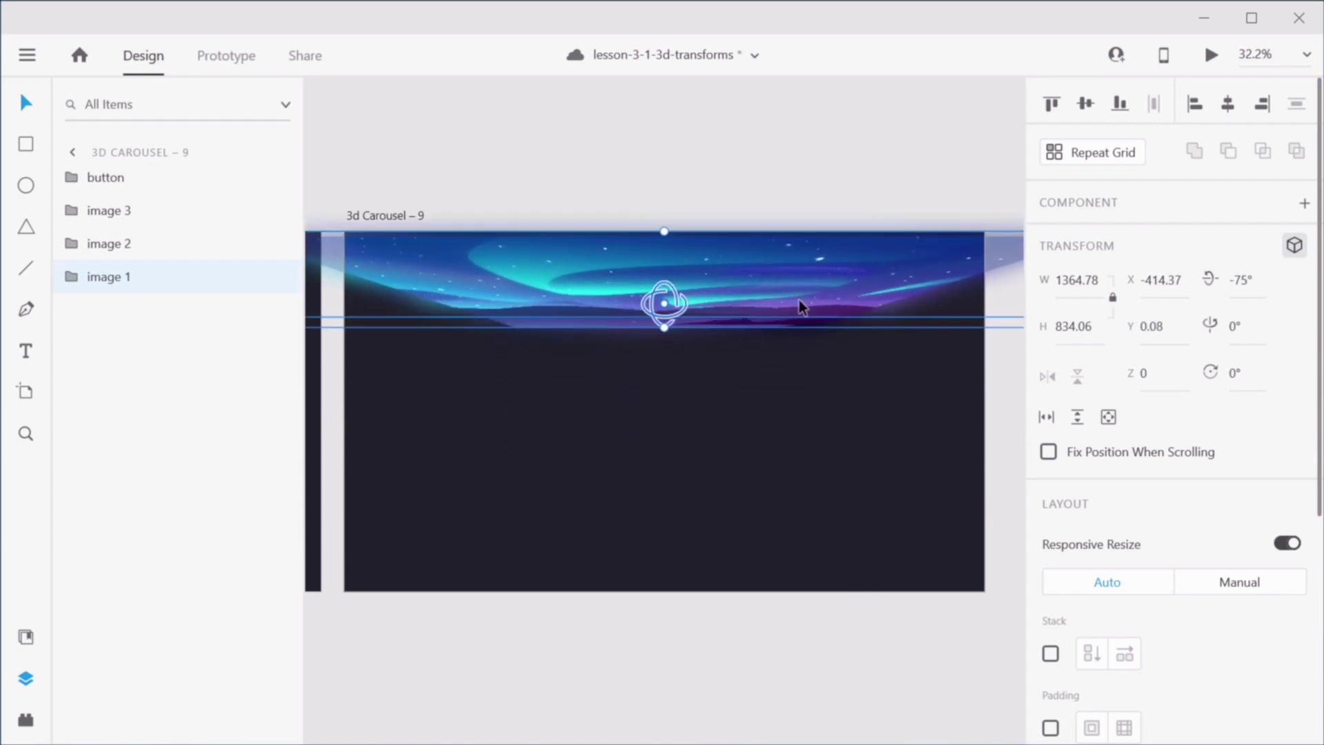
scroll(1158, 454, down, 5)
drag(1177, 490, 944, 519)
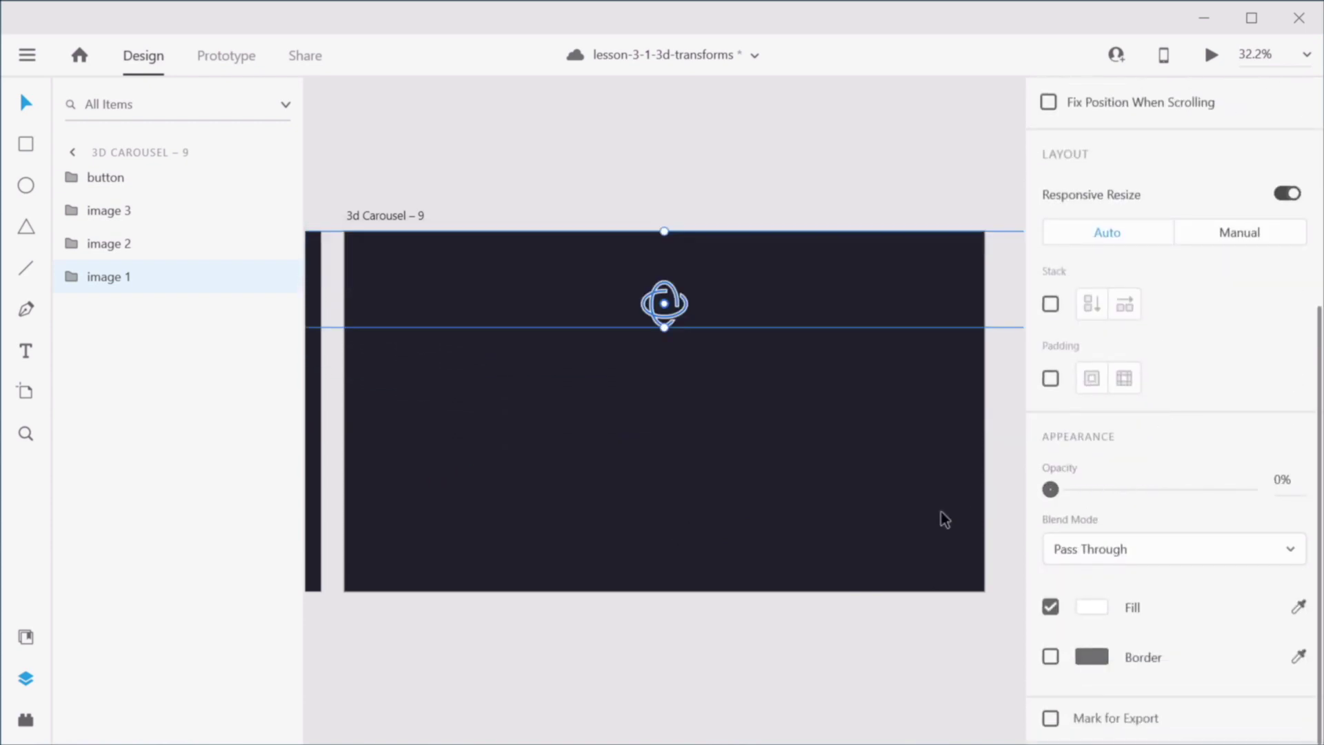
click(704, 152)
Step: Copy the Restart Carousel button from the 3d Carousel – 5 artboard onto 3d Carousel – 9
scroll(730, 221, up, 6)
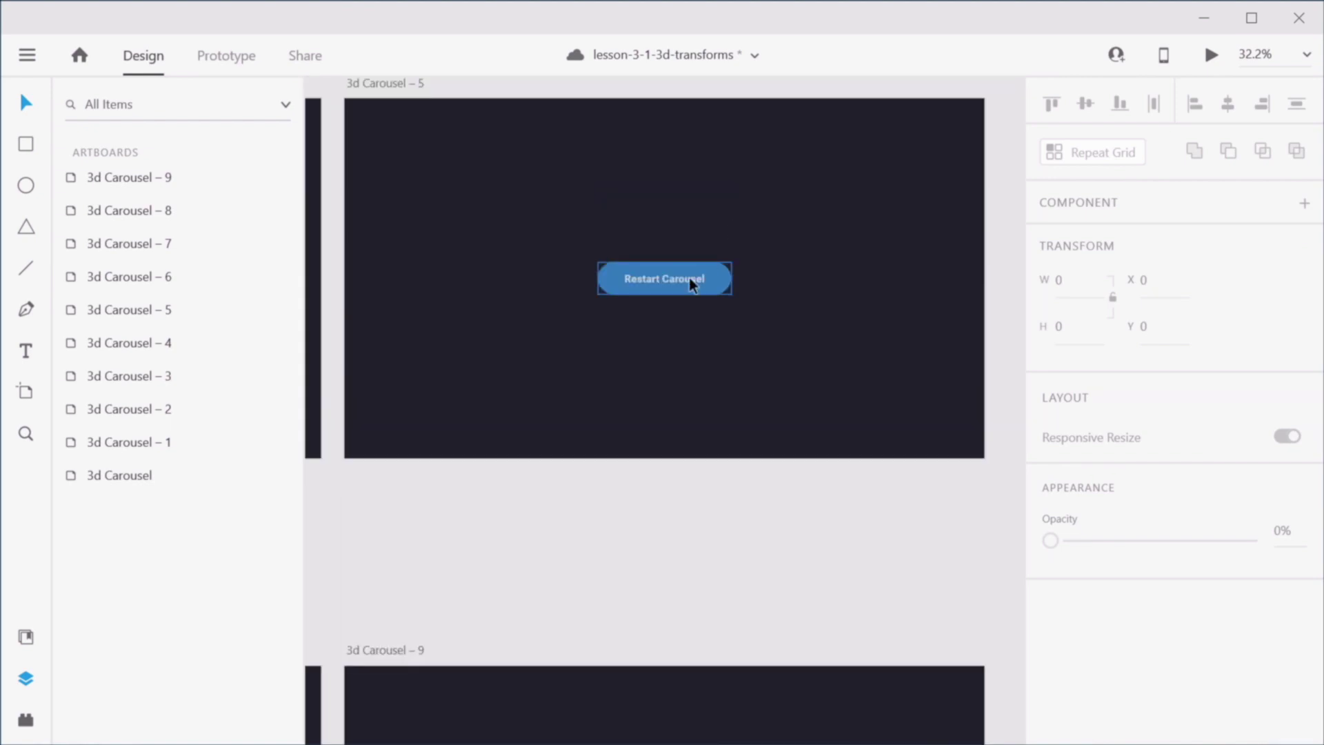
click(693, 282)
scroll(763, 312, down, 6)
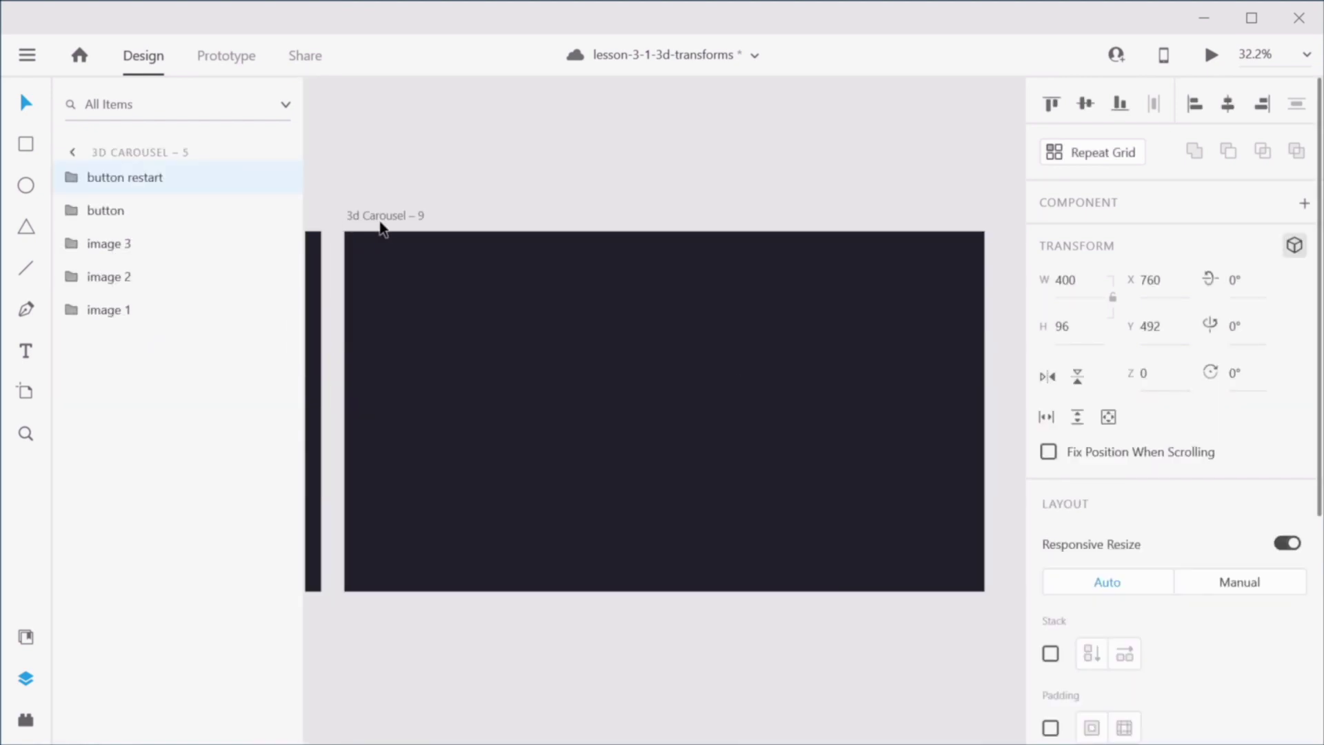
click(386, 217)
key(ctrl+v)
click(828, 181)
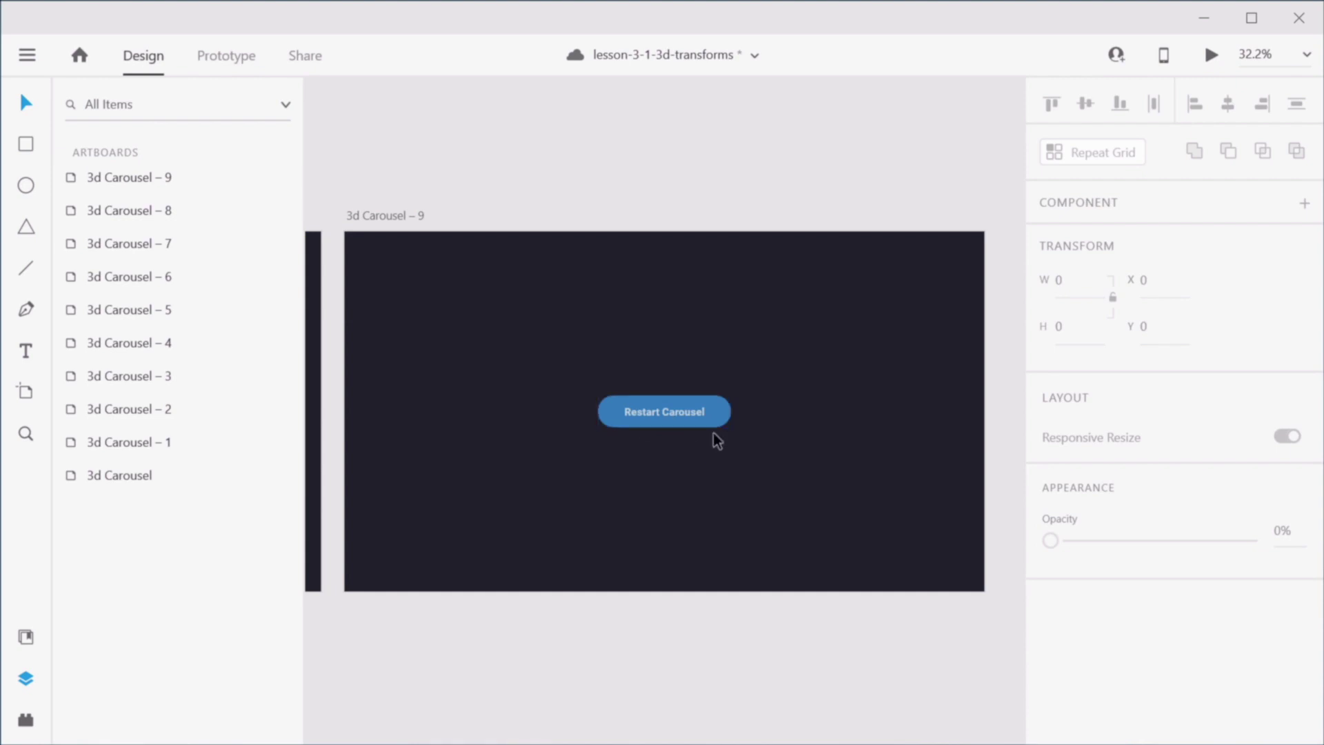
Step: Move the second row of five carousel artboards farther down, away from the Flow 1 row
scroll(686, 412, down, 5)
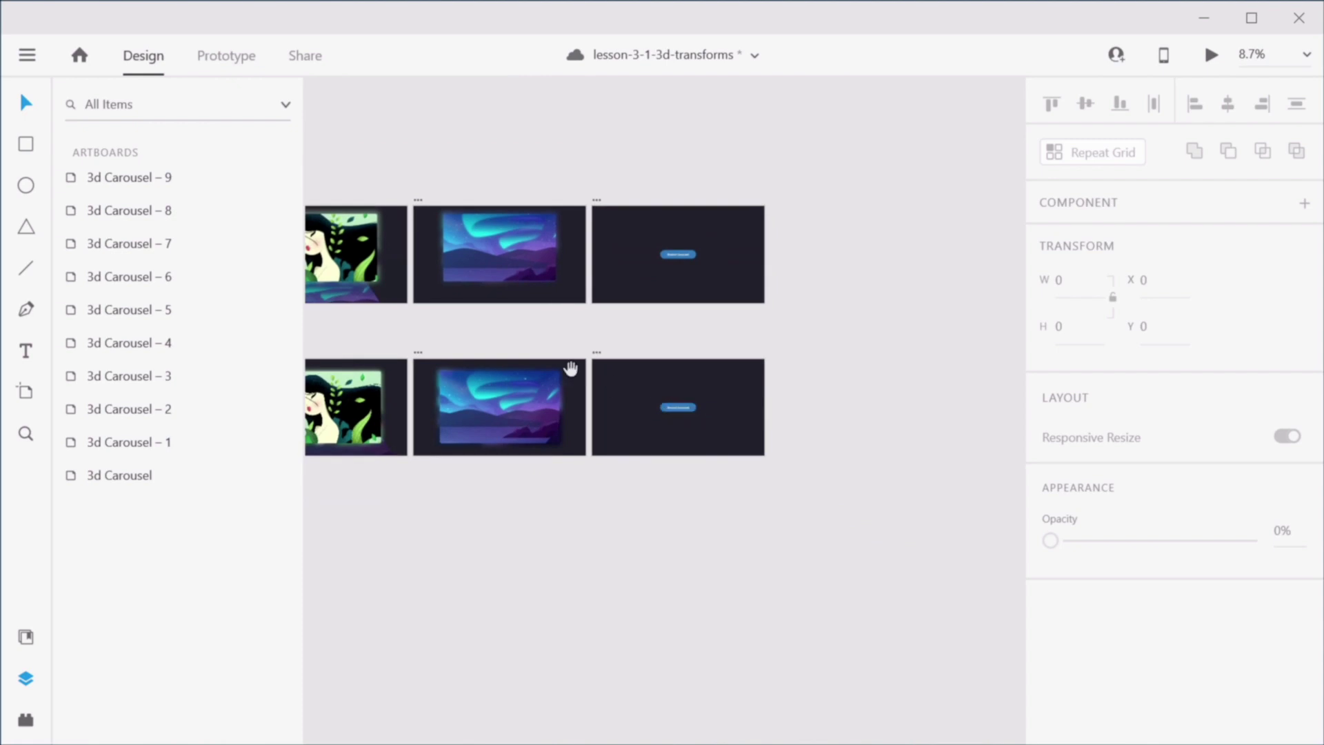
drag(570, 366, 915, 181)
scroll(570, 400, down, 2)
drag(346, 255, 971, 367)
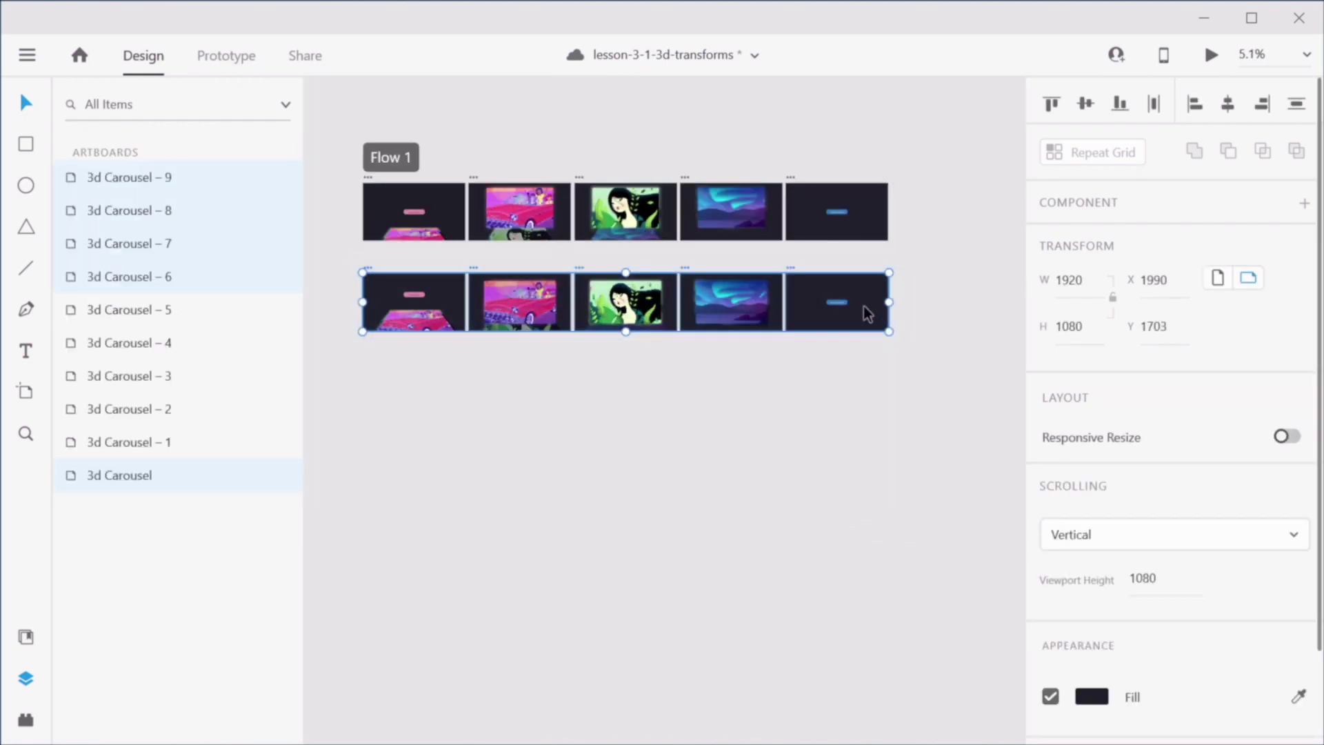
drag(863, 281, 876, 521)
click(786, 437)
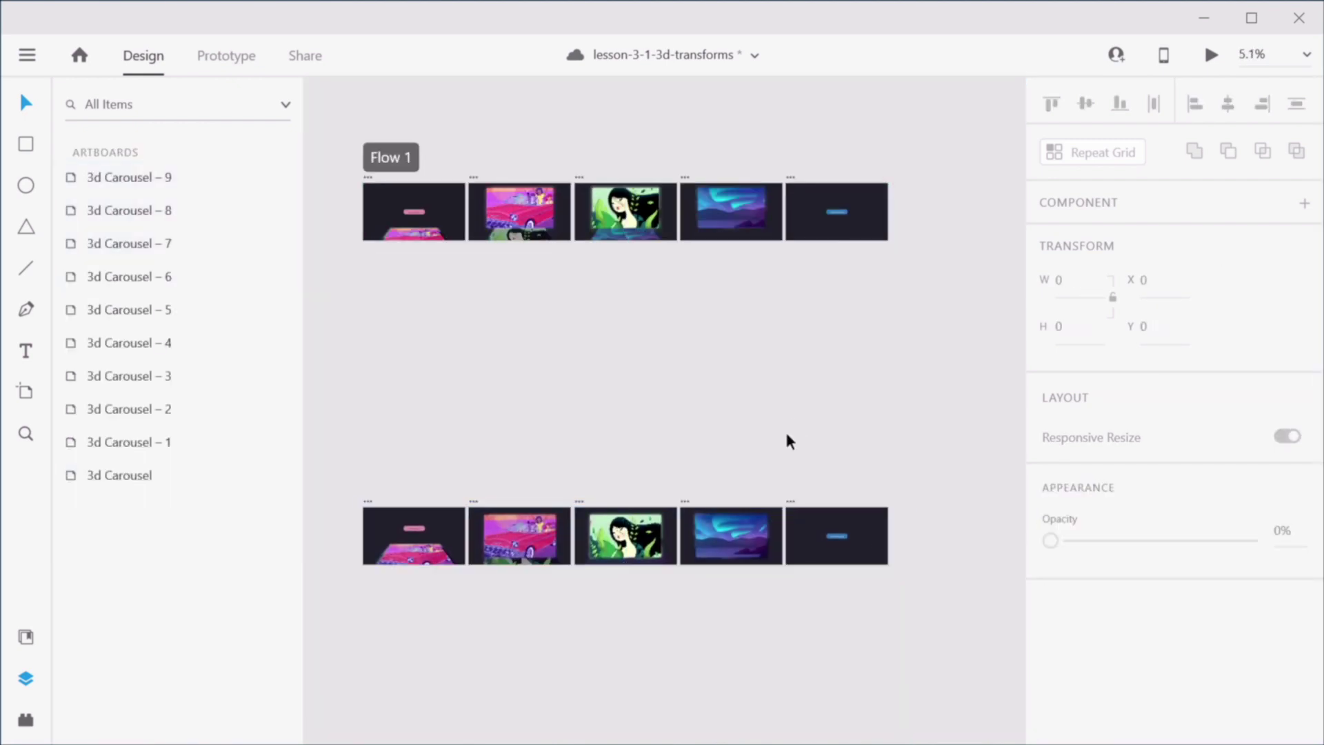
Step: Switch to prototyping and link the Start Carousel button on the 3d Carousel artboard to 3d Carousel – 6
drag(786, 437, 735, 246)
key(ctrl+0)
key(z)
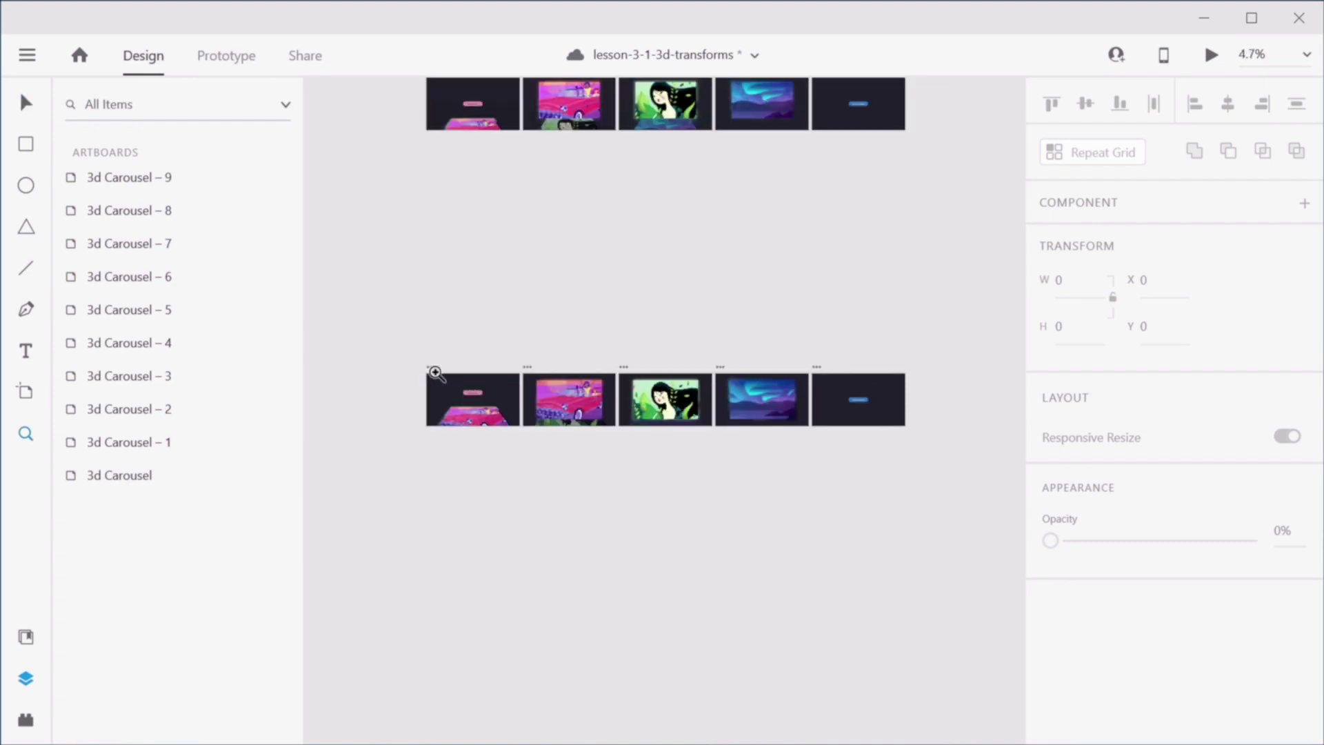
drag(431, 373, 874, 434)
drag(602, 352, 579, 345)
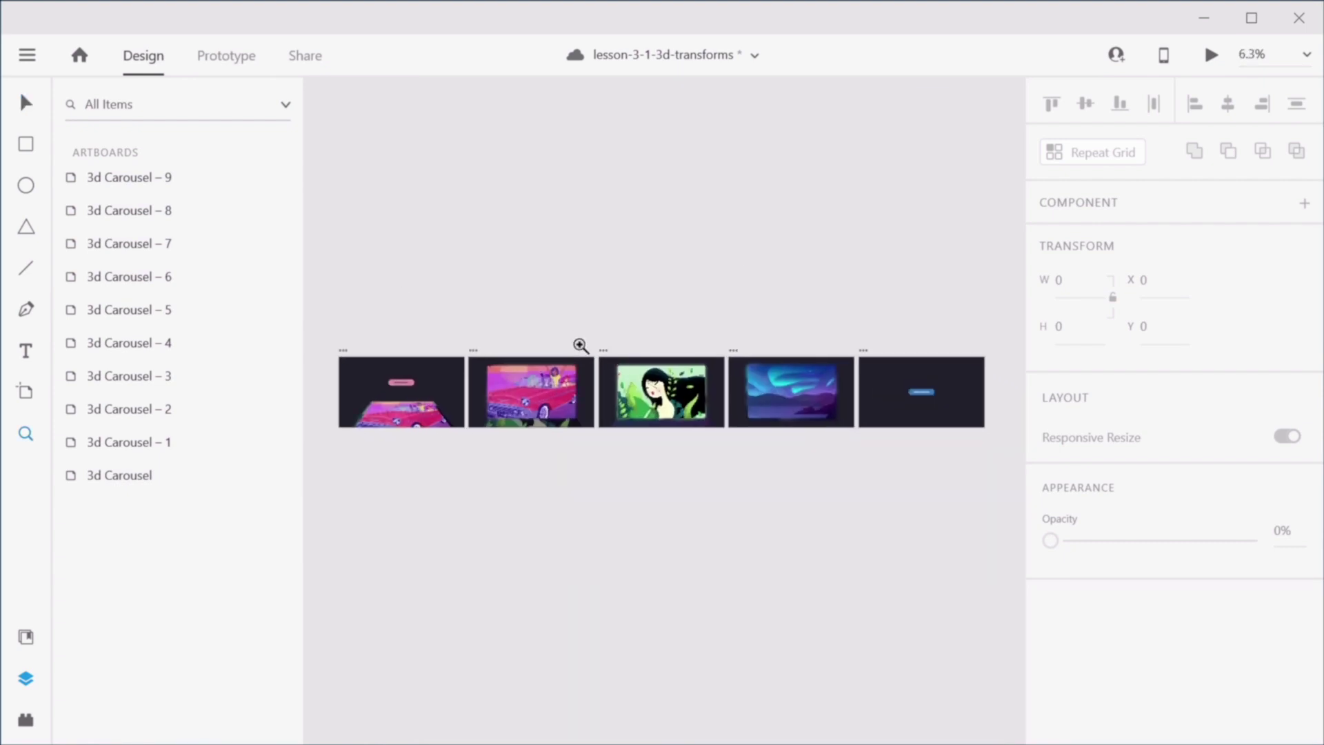
key(v)
click(225, 57)
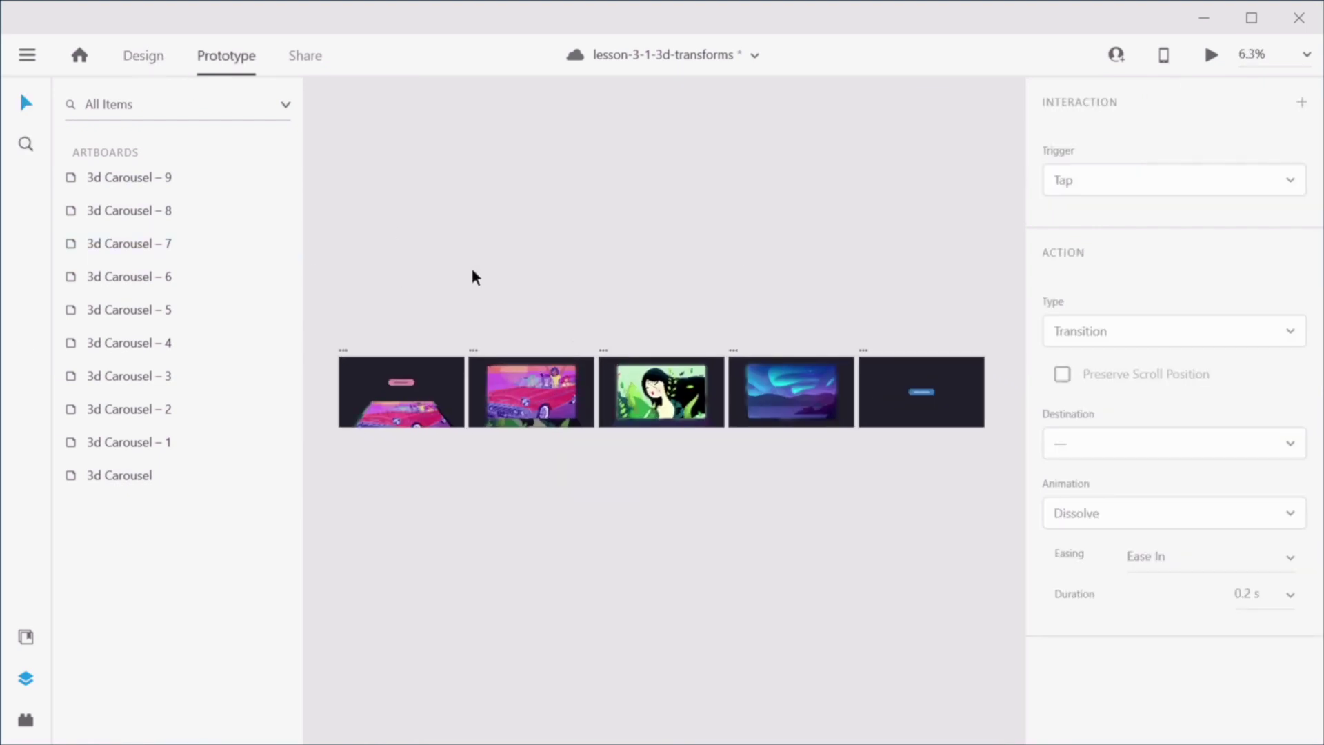
scroll(414, 378, up, 7)
drag(418, 374, 985, 312)
click(625, 363)
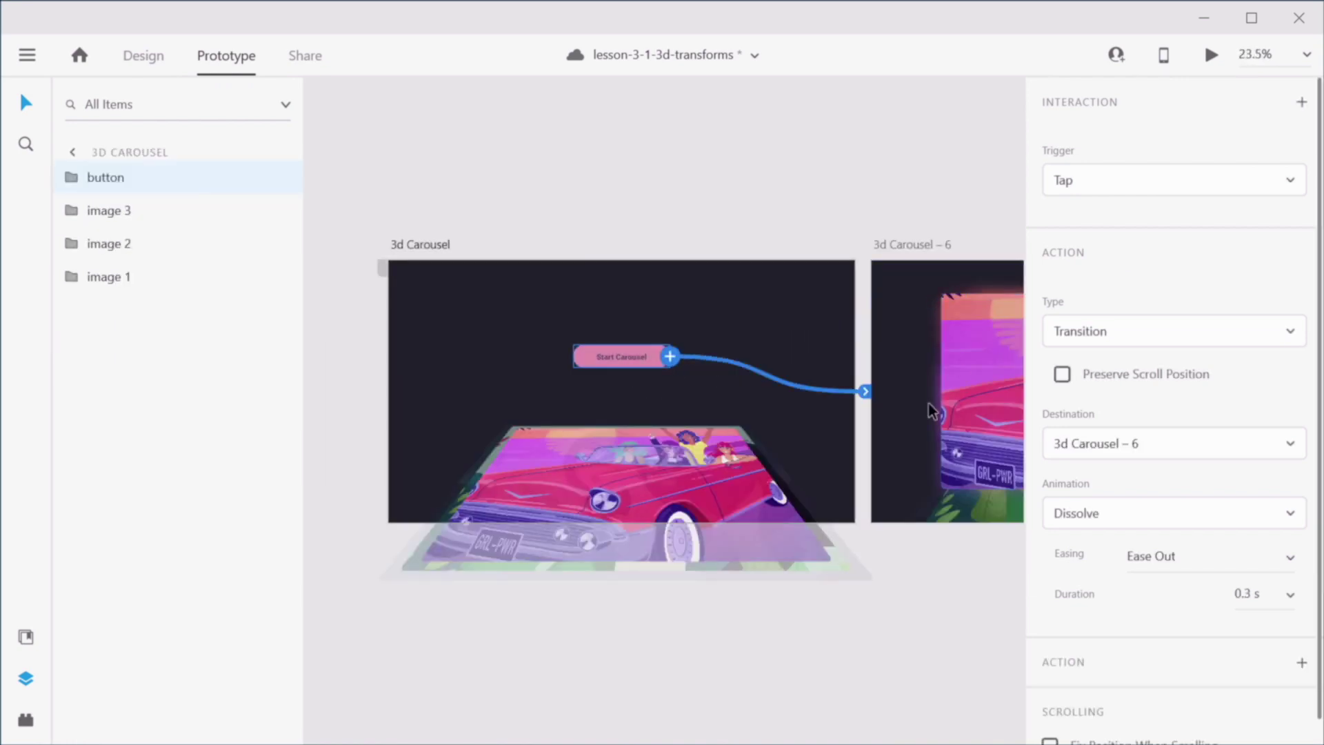
Step: Set the Start Carousel button's interaction to Auto-Animate with Ease In-Out easing and a 0.8 s duration
click(1113, 338)
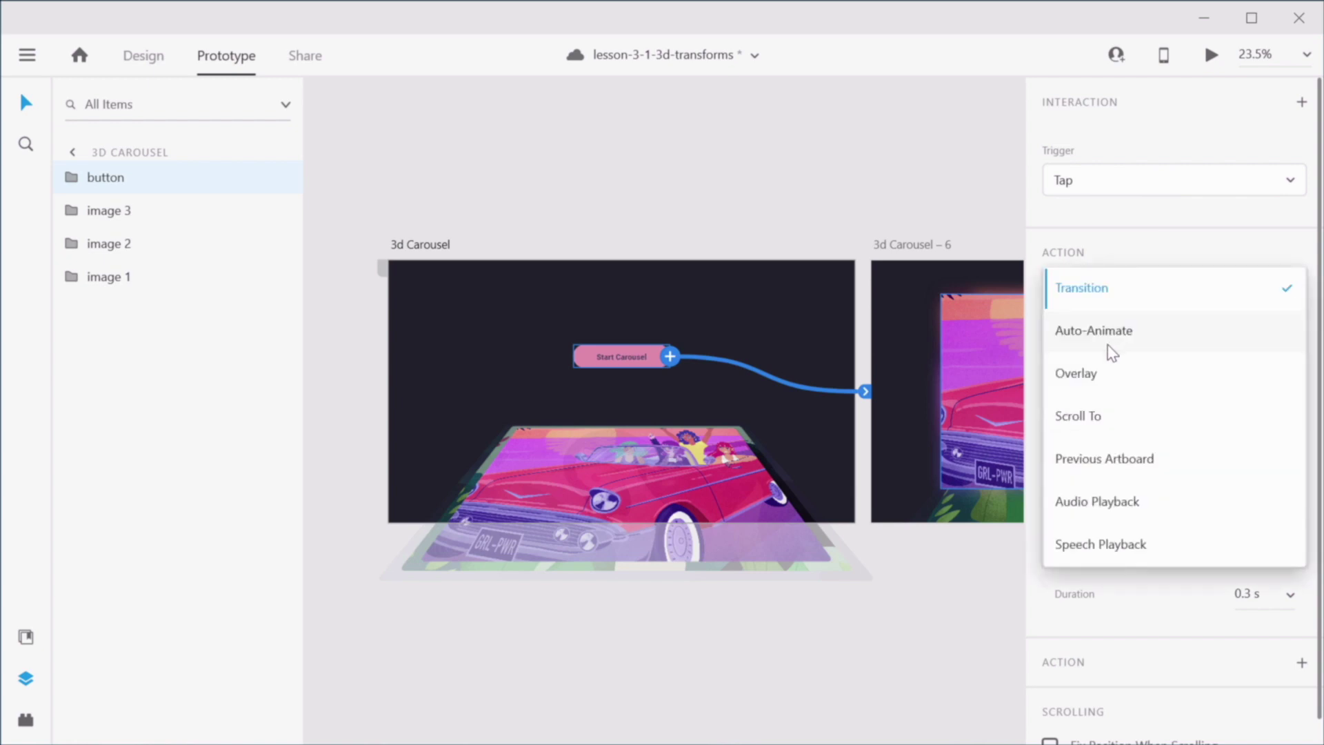
click(1110, 340)
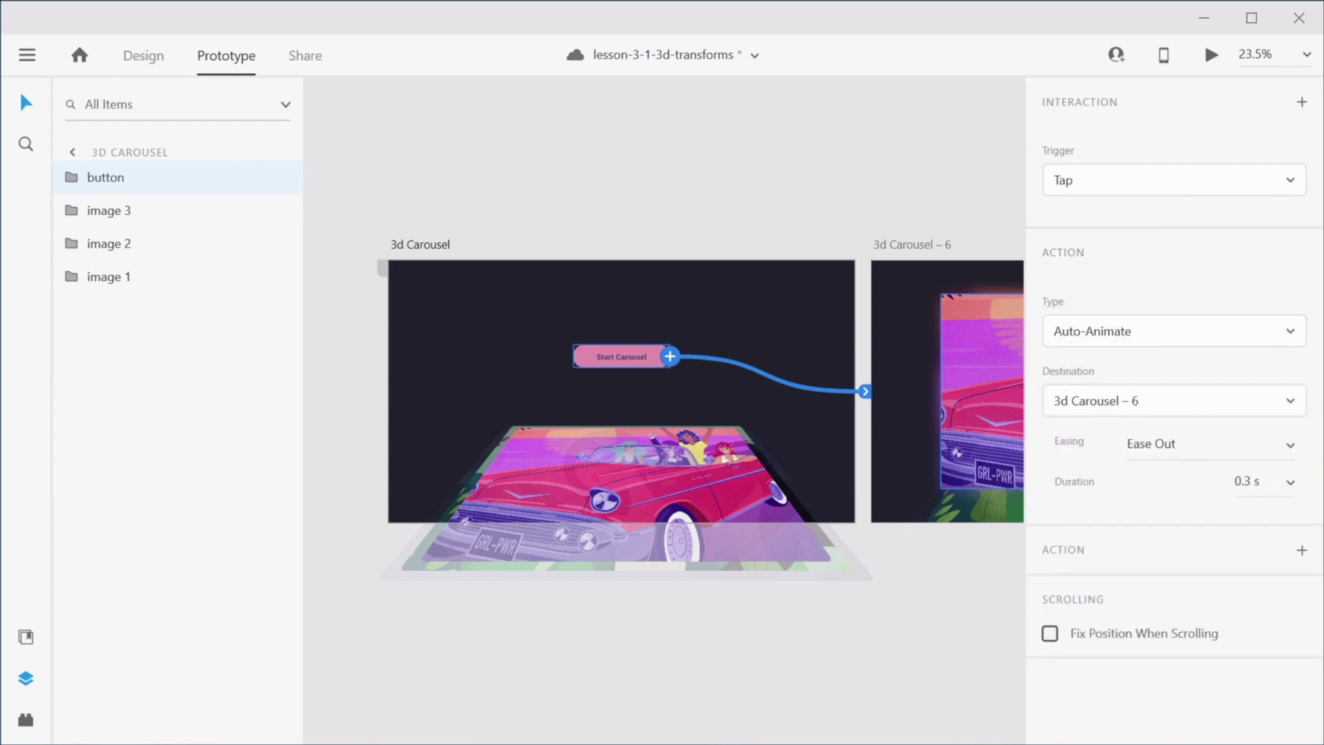
click(1290, 448)
click(1233, 529)
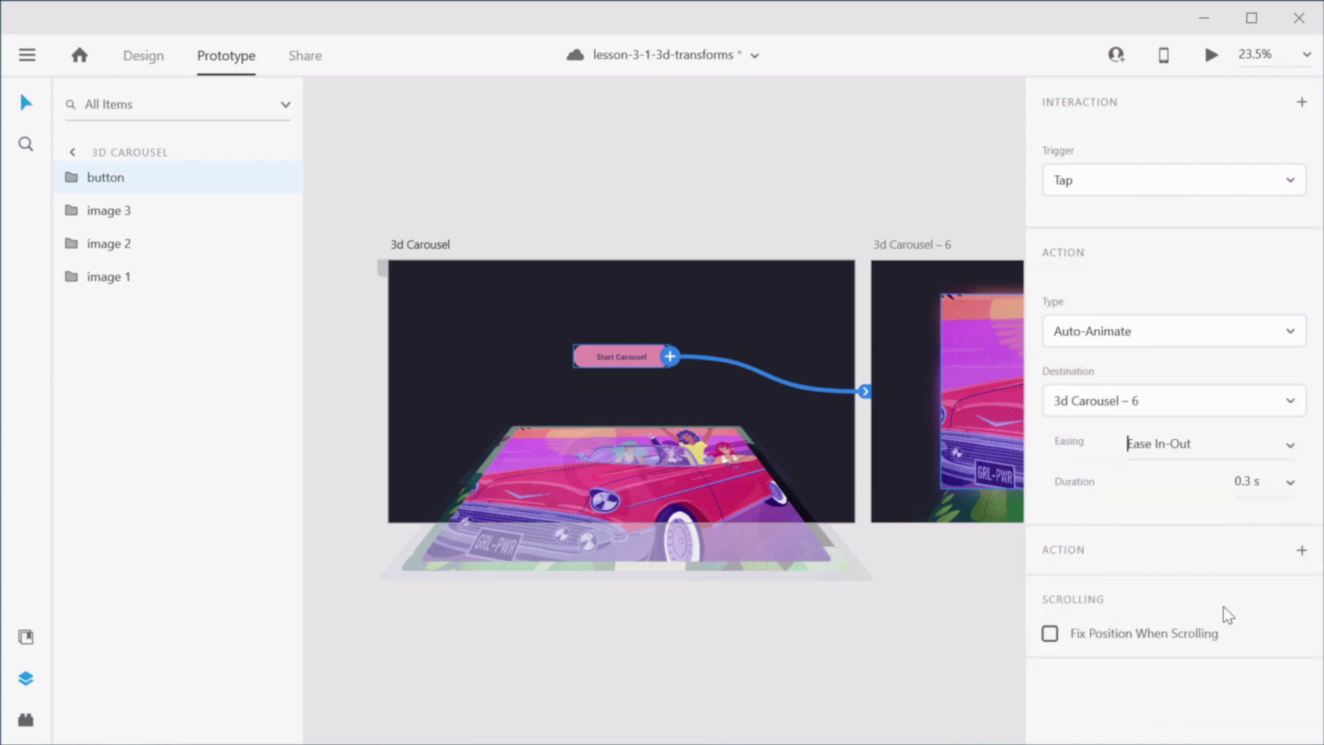
click(1290, 482)
click(1262, 533)
click(952, 216)
Step: Link the image 3 group on the 3d Carousel – 6 artboard to 3d Carousel – 7
drag(952, 216, 445, 181)
click(544, 337)
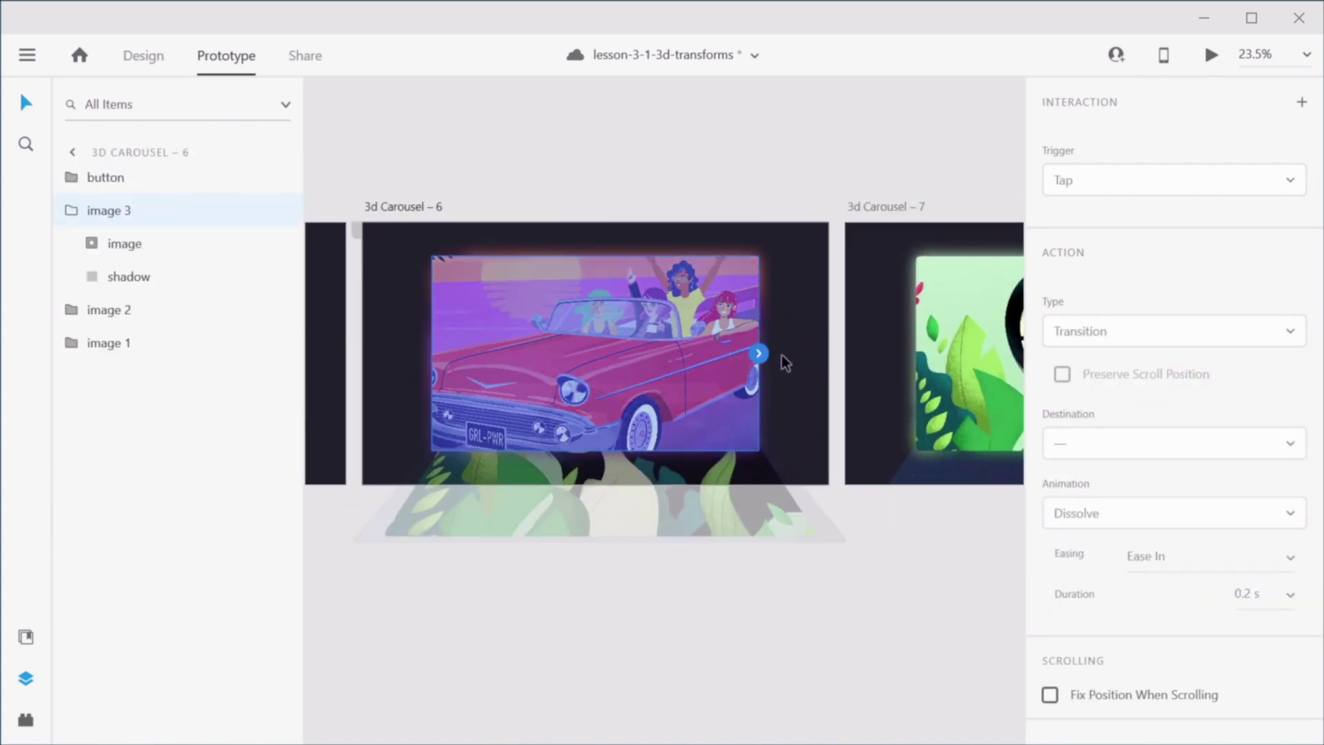
drag(759, 355, 903, 324)
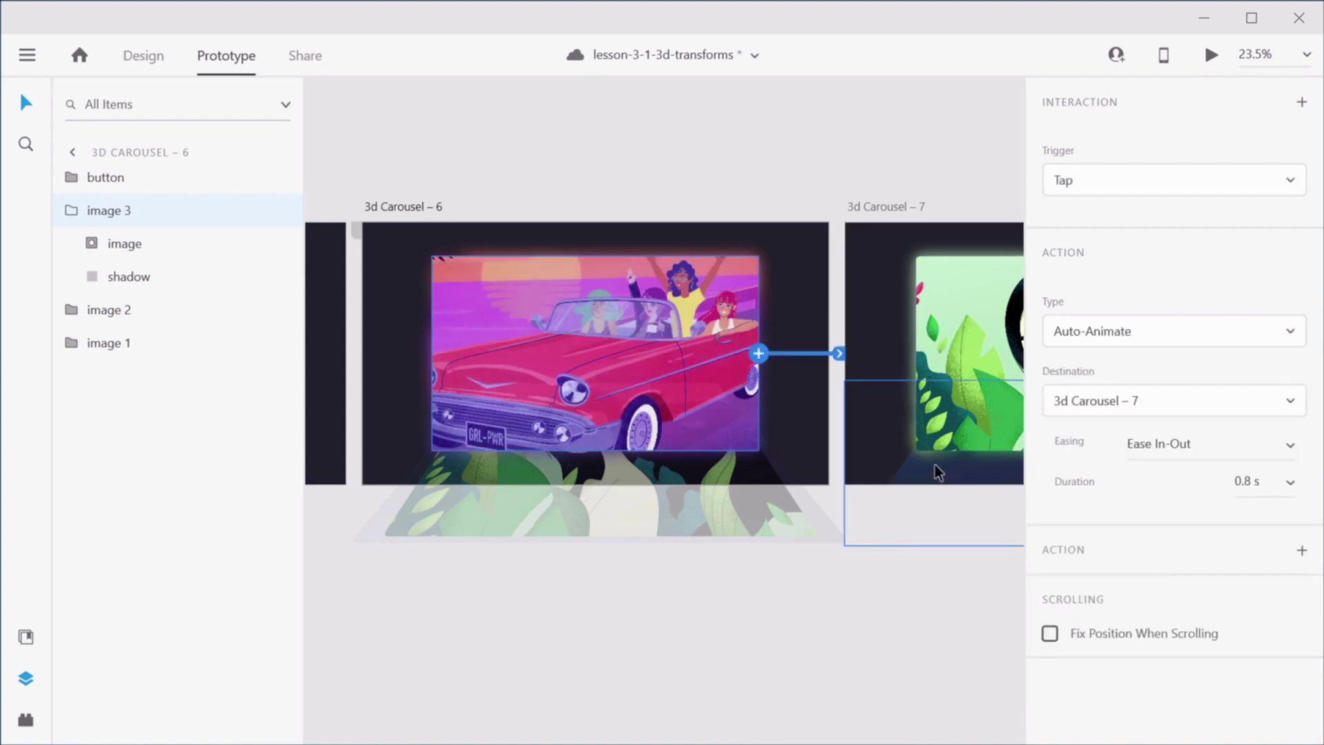
click(907, 166)
Step: Link the image 2 group on the 3d Carousel – 7 artboard to 3d Carousel – 8
drag(896, 196, 500, 186)
click(837, 342)
drag(848, 322, 993, 338)
click(907, 119)
Step: Link the image 1 group on the 3d Carousel – 8 artboard to 3d Carousel – 9
drag(915, 182, 342, 170)
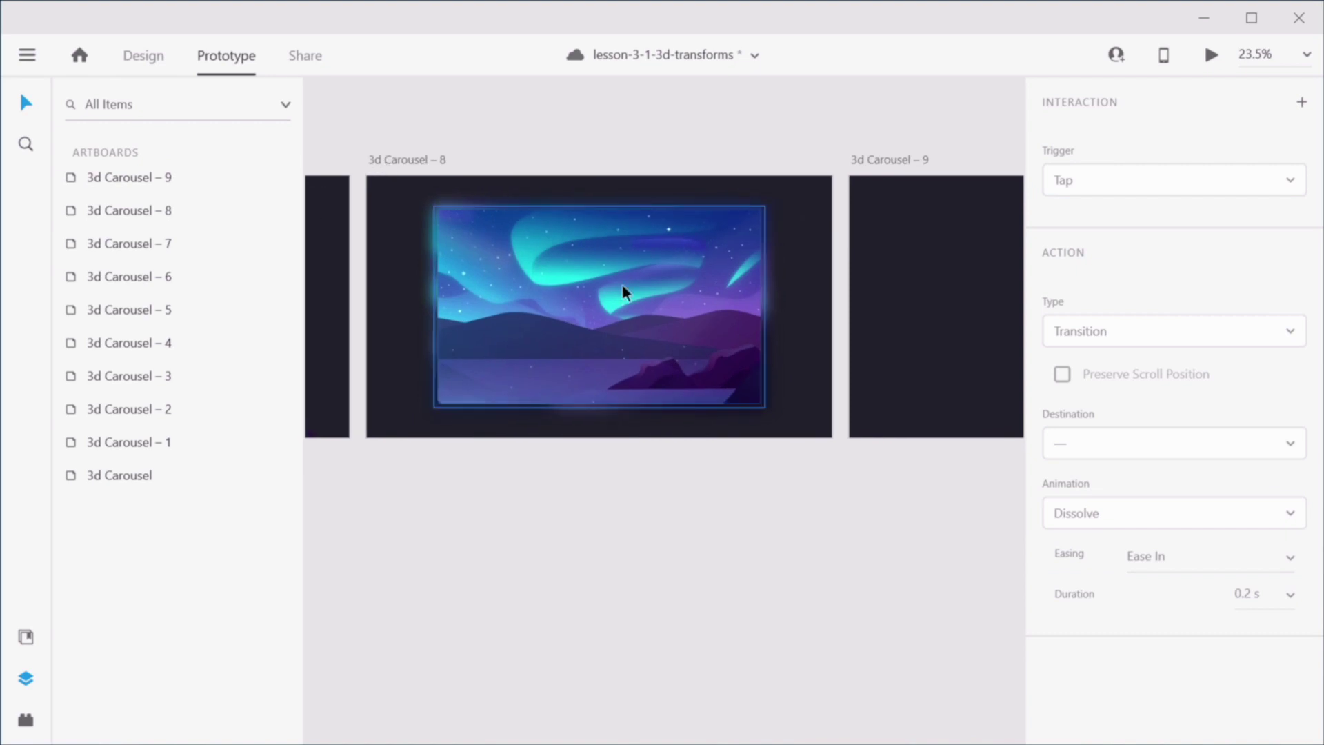
click(622, 286)
drag(779, 306, 975, 328)
click(954, 166)
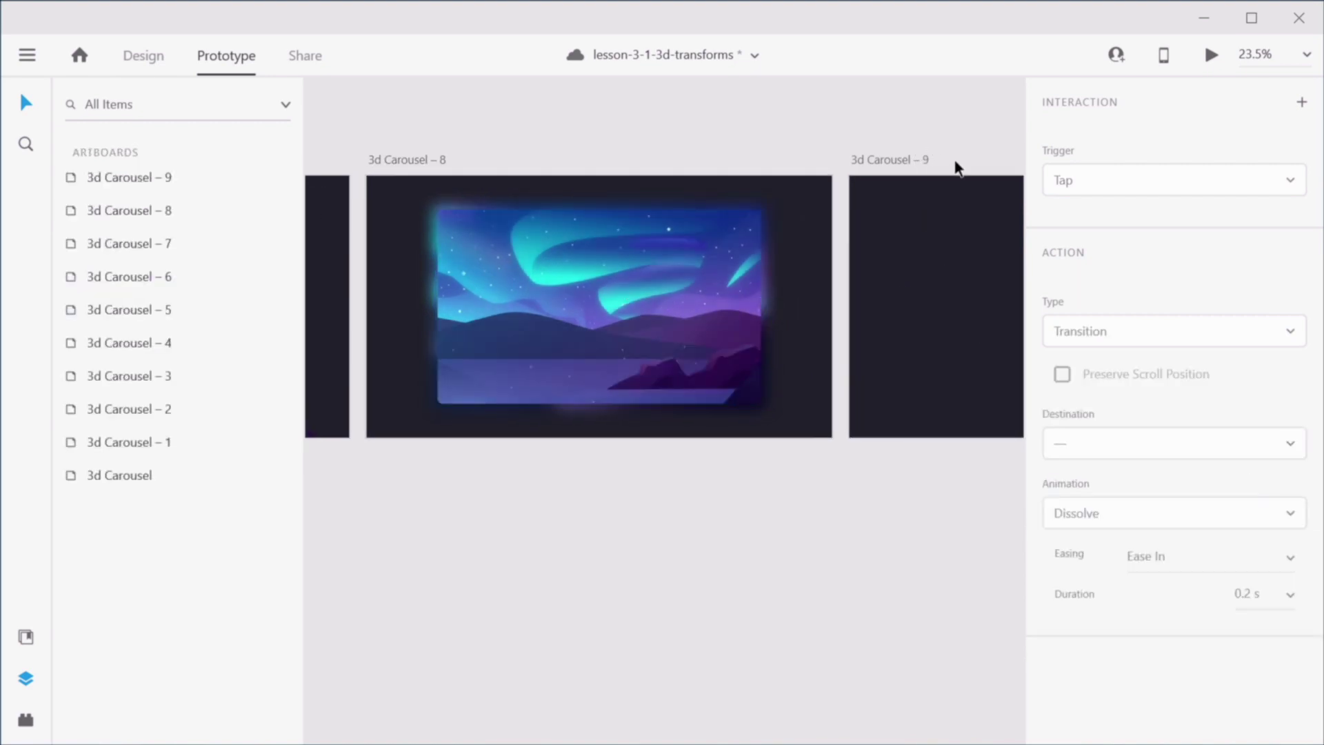
Step: Link the Restart Carousel button on the 3d Carousel – 9 artboard back to the 3d Carousel artboard
drag(954, 165, 644, 165)
click(745, 344)
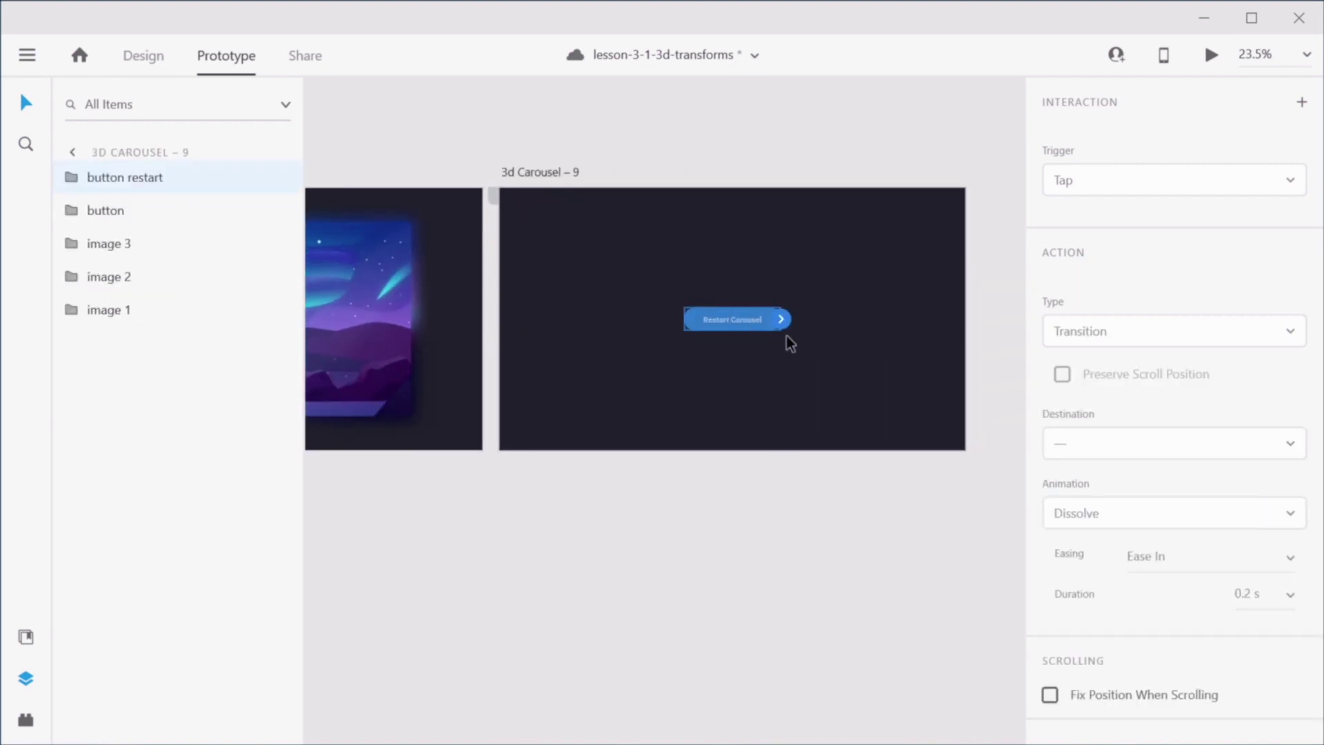
scroll(786, 337, down, 5)
scroll(813, 289, left, 3)
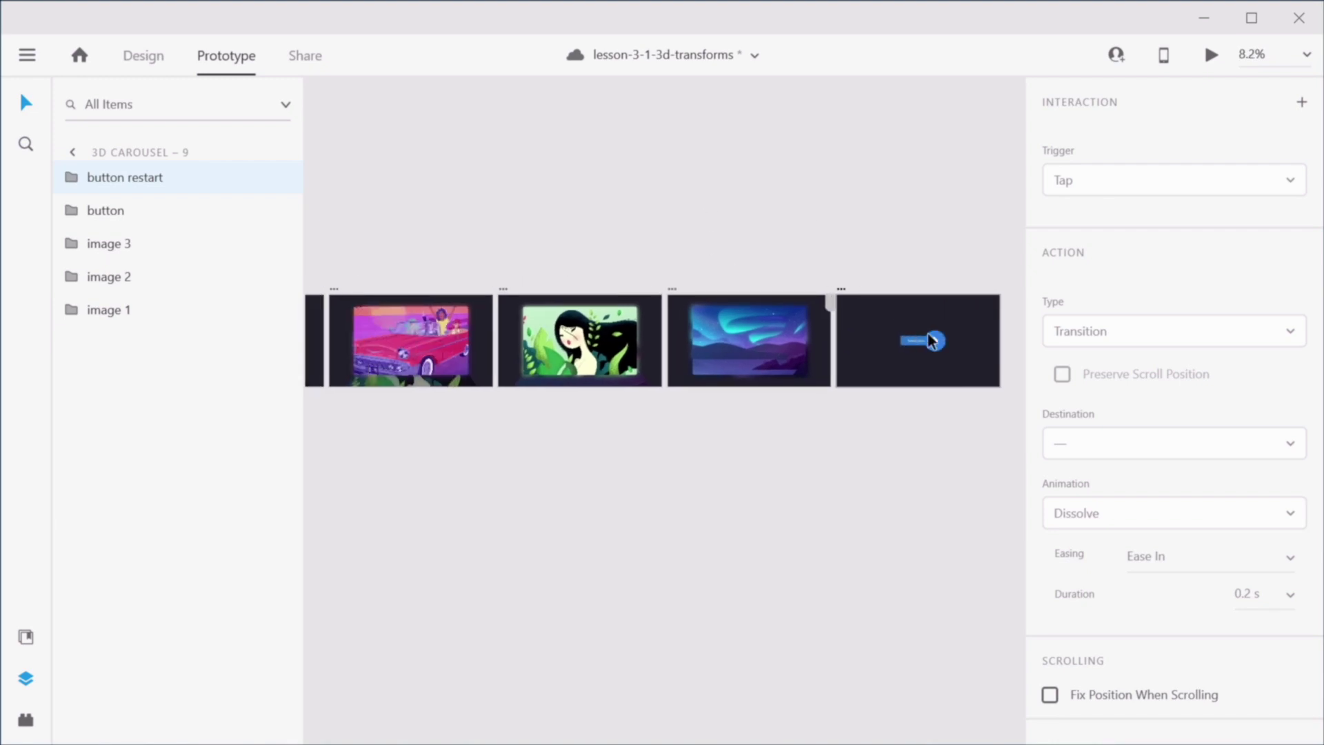
drag(684, 237, 683, 296)
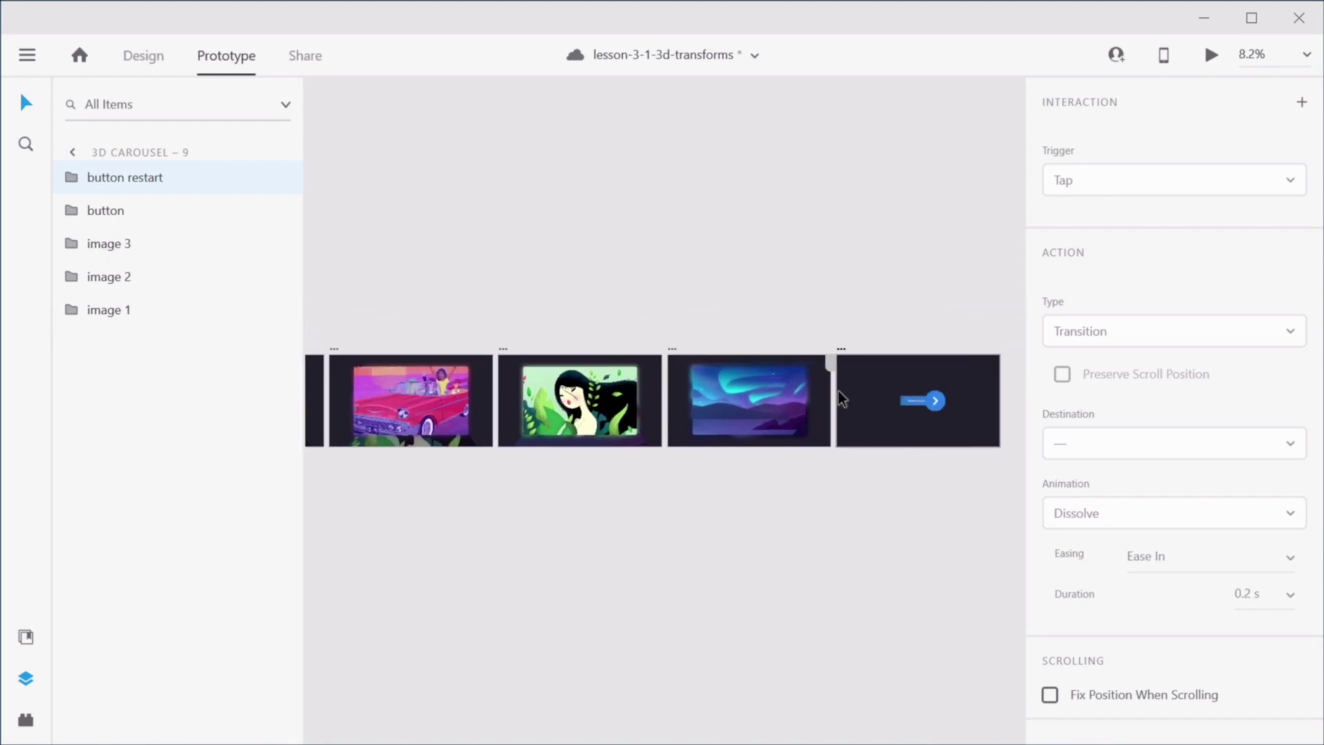
drag(936, 401, 452, 398)
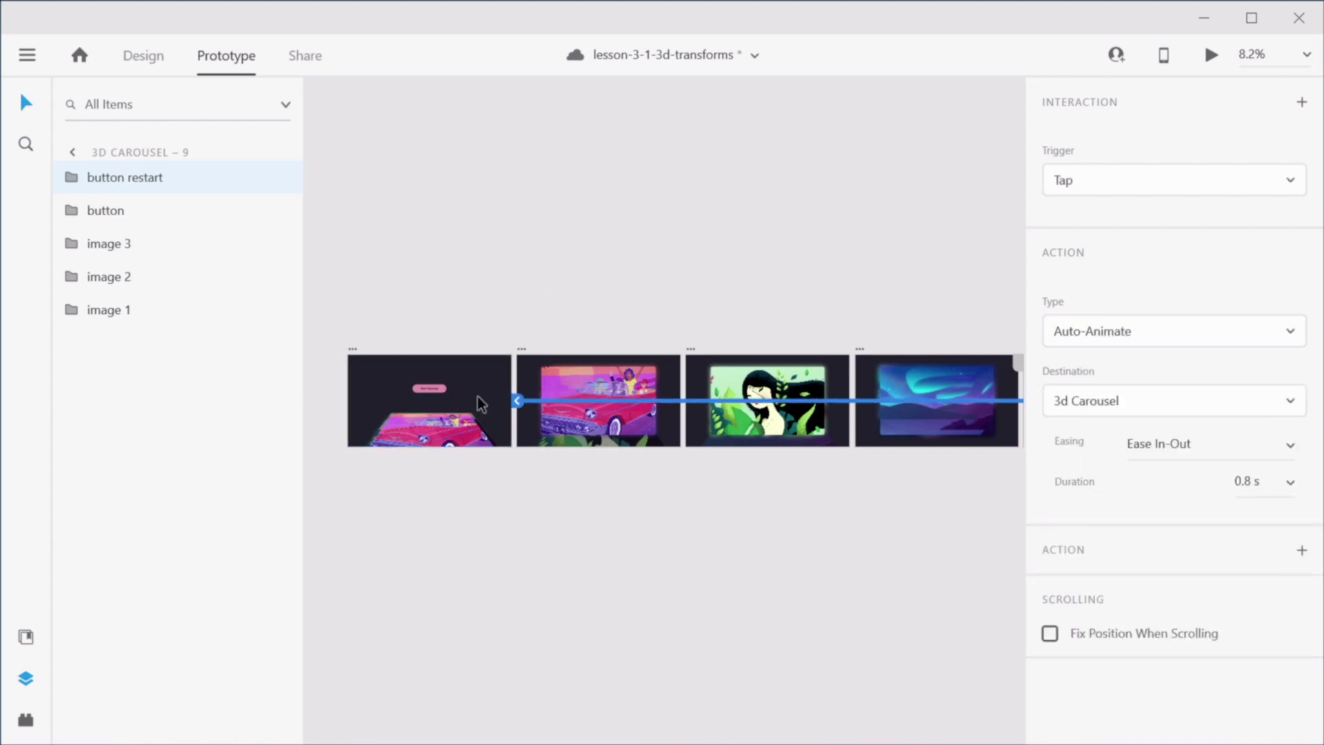
click(454, 287)
Step: Preview the prototype from the 3d Carousel artboard and start the carousel to check the first transition
click(353, 350)
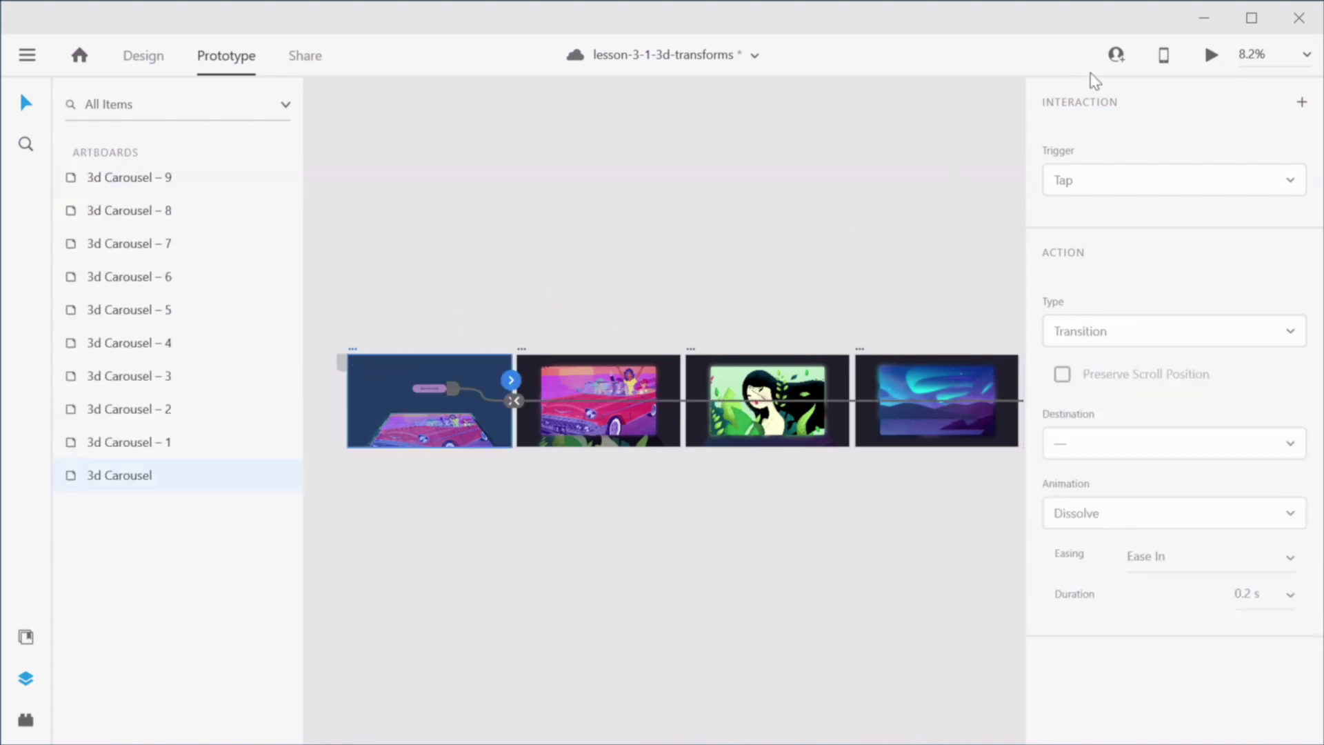
click(1212, 55)
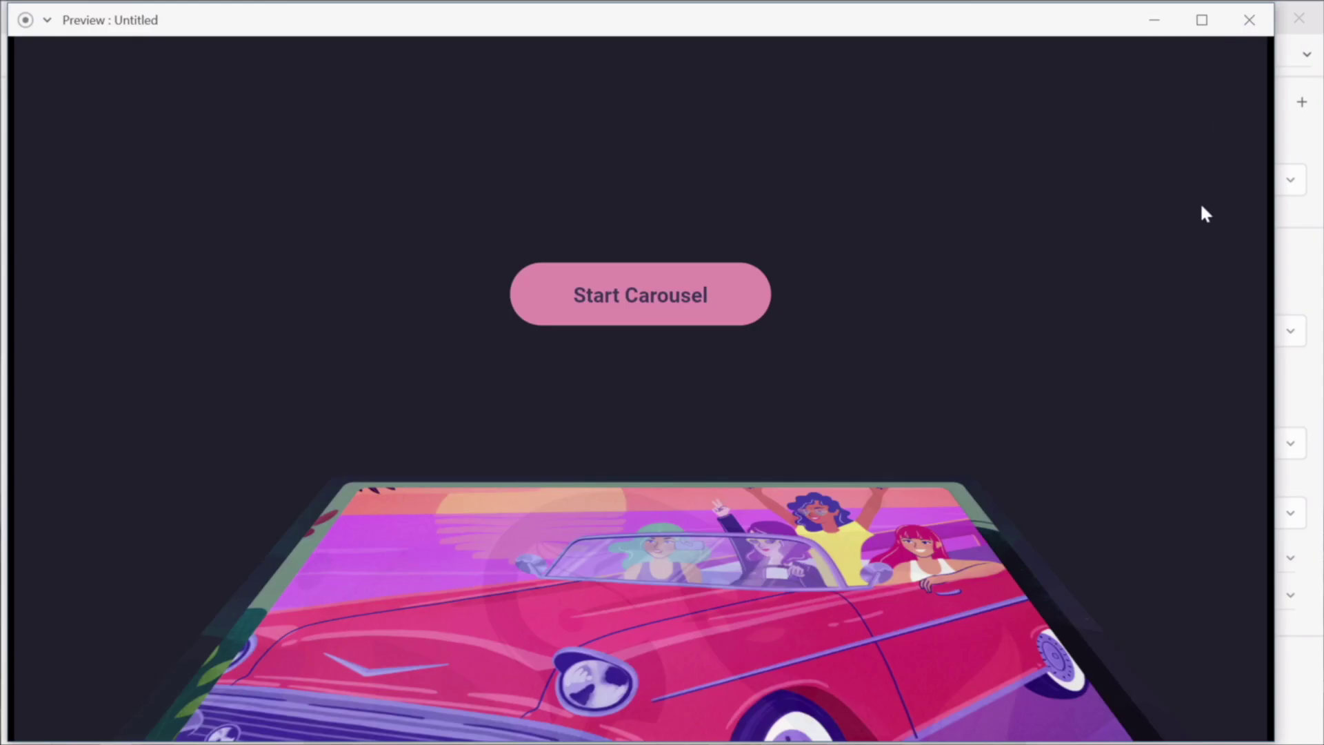
click(663, 299)
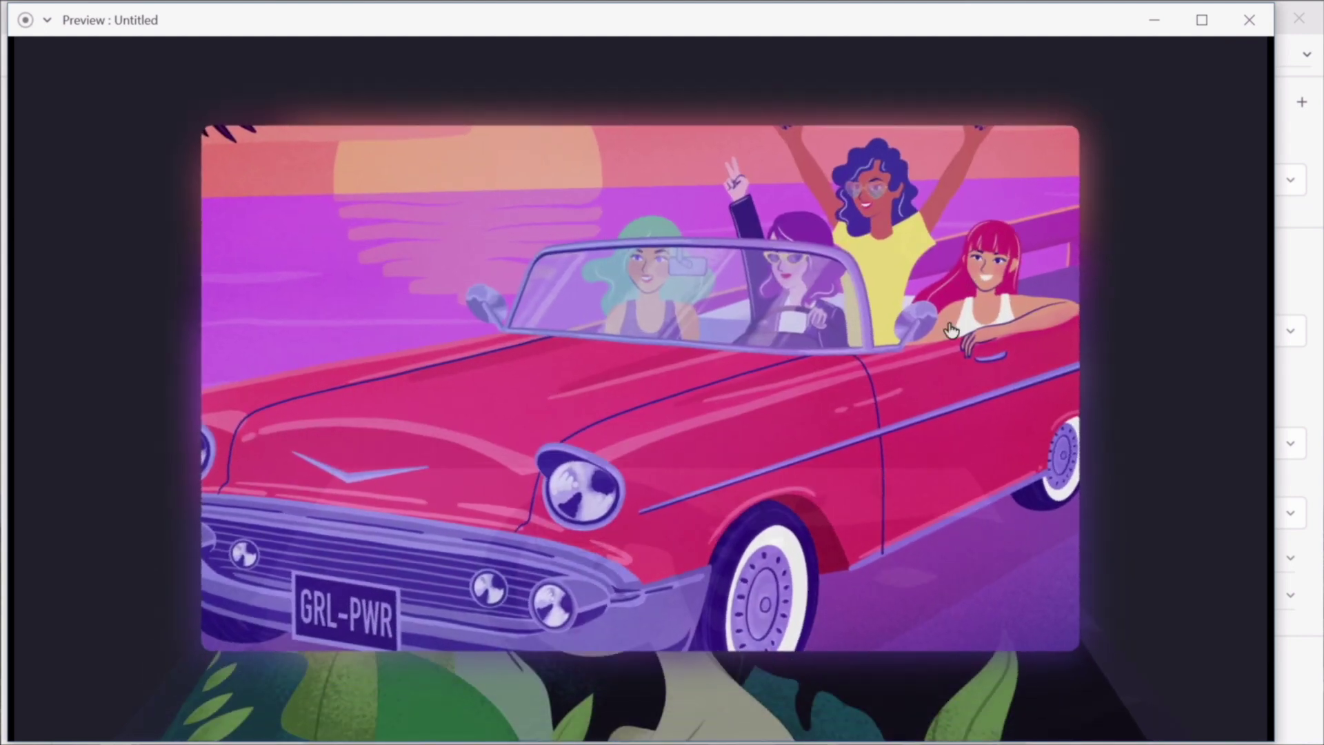
Step: Play the rest of the carousel in the preview, restart it, and replay the first transition
click(956, 342)
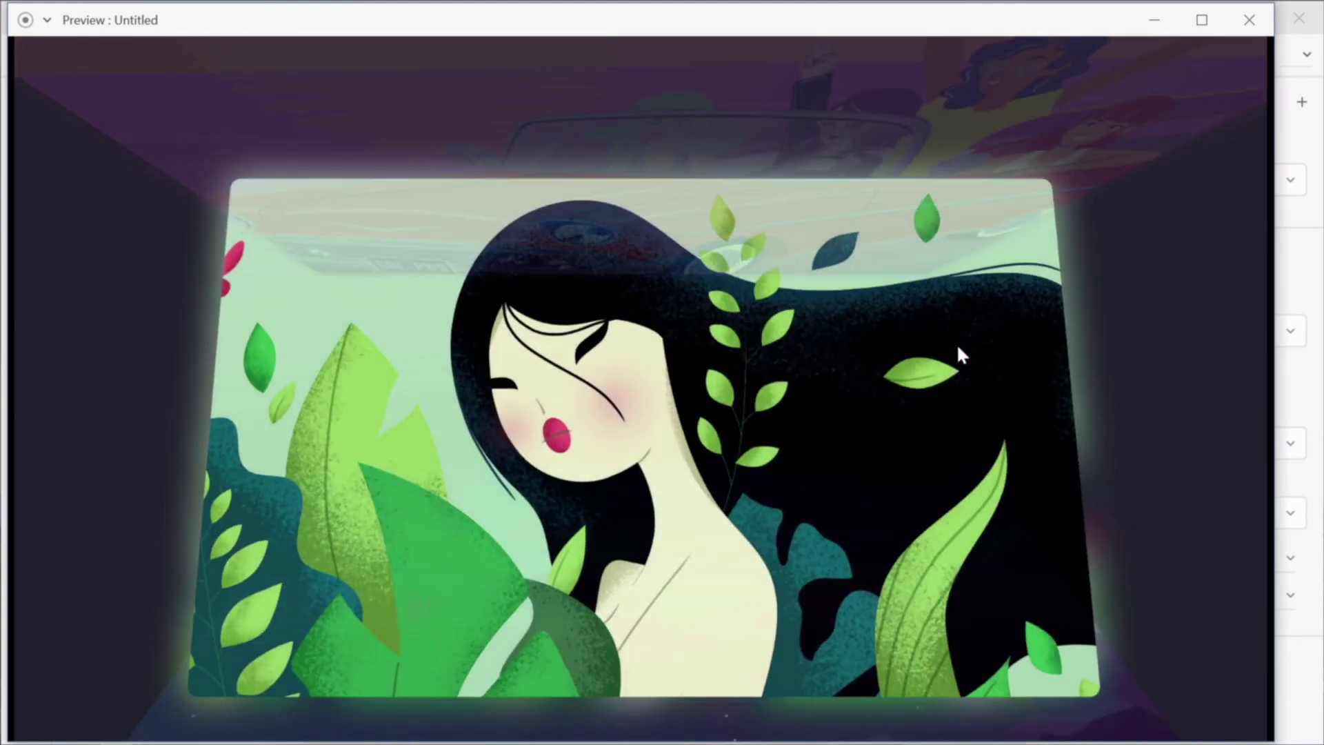
click(889, 370)
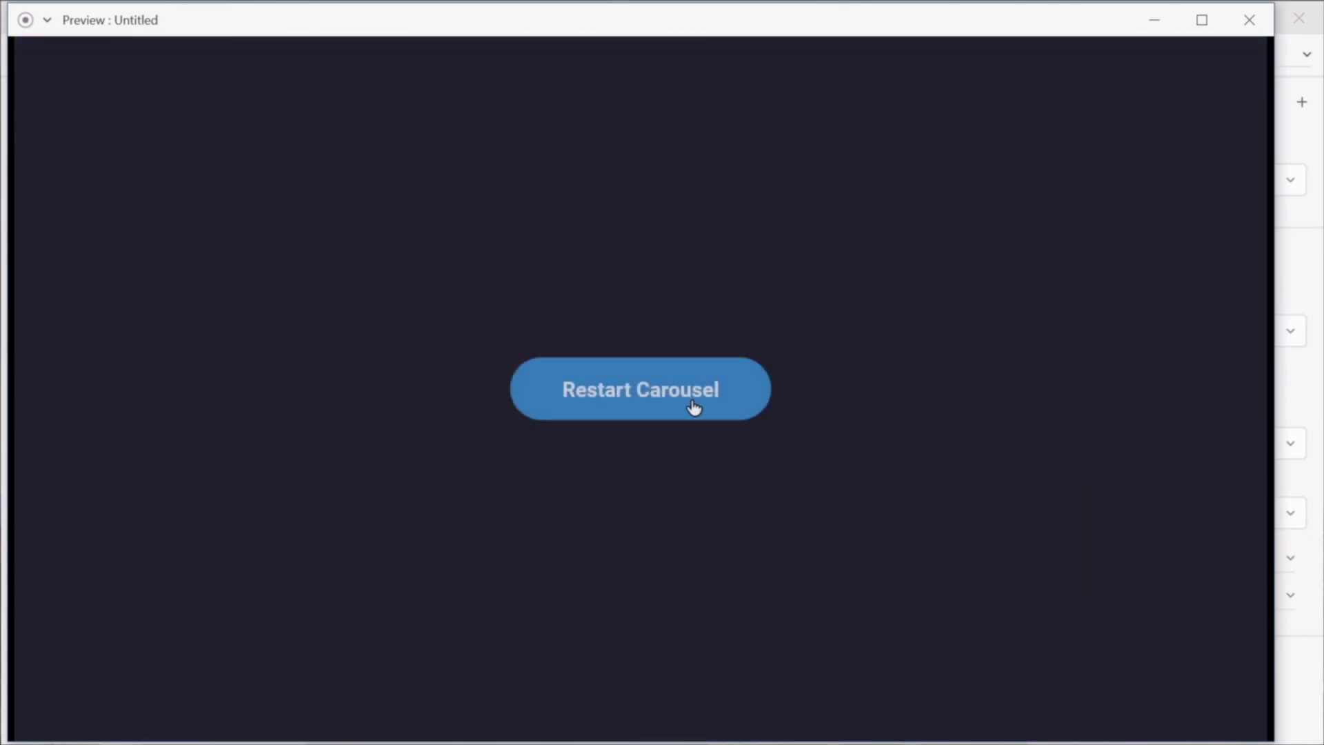
click(693, 408)
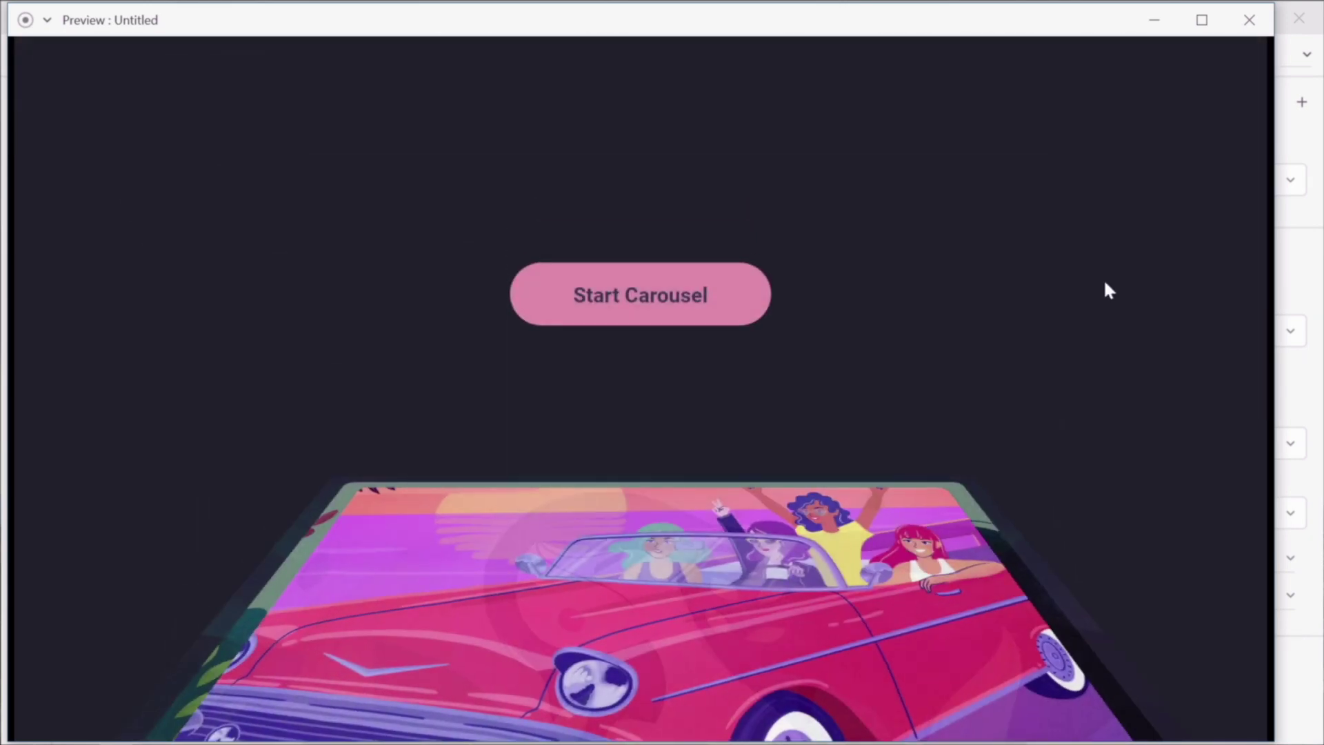
click(716, 296)
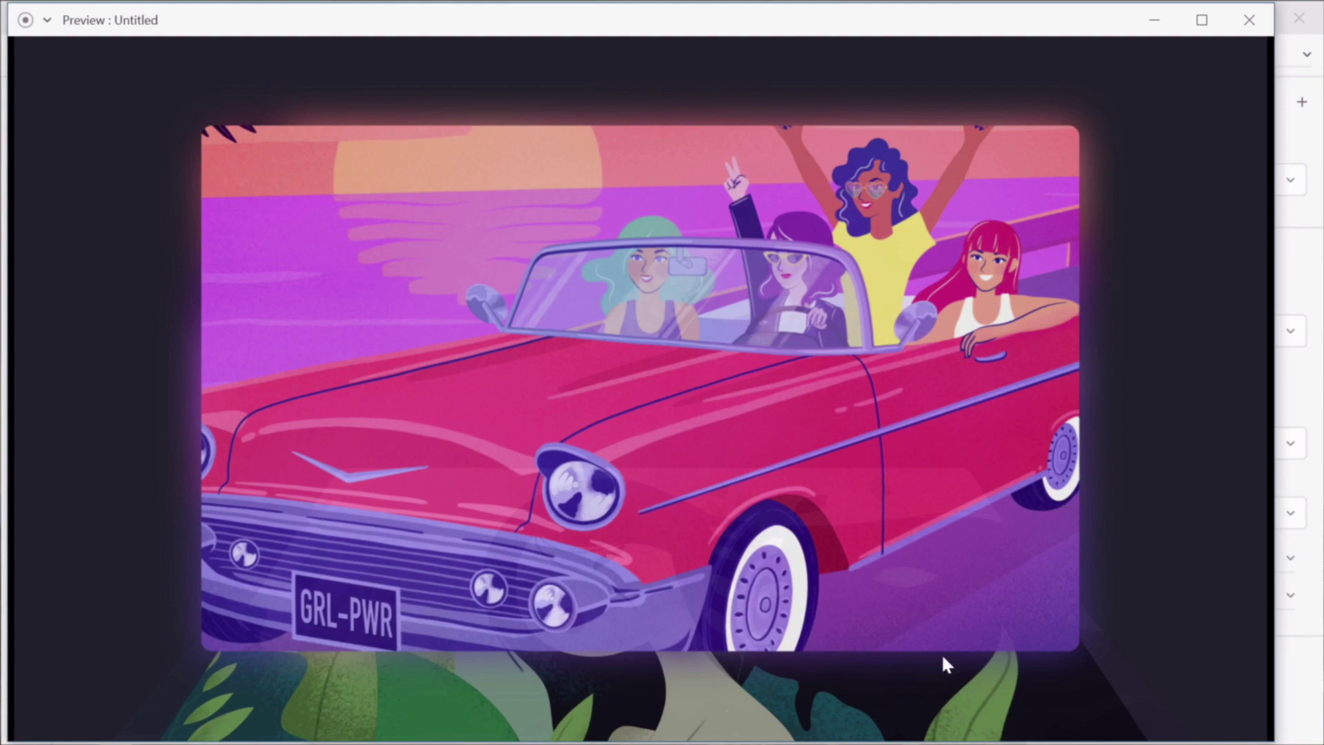
click(1305, 405)
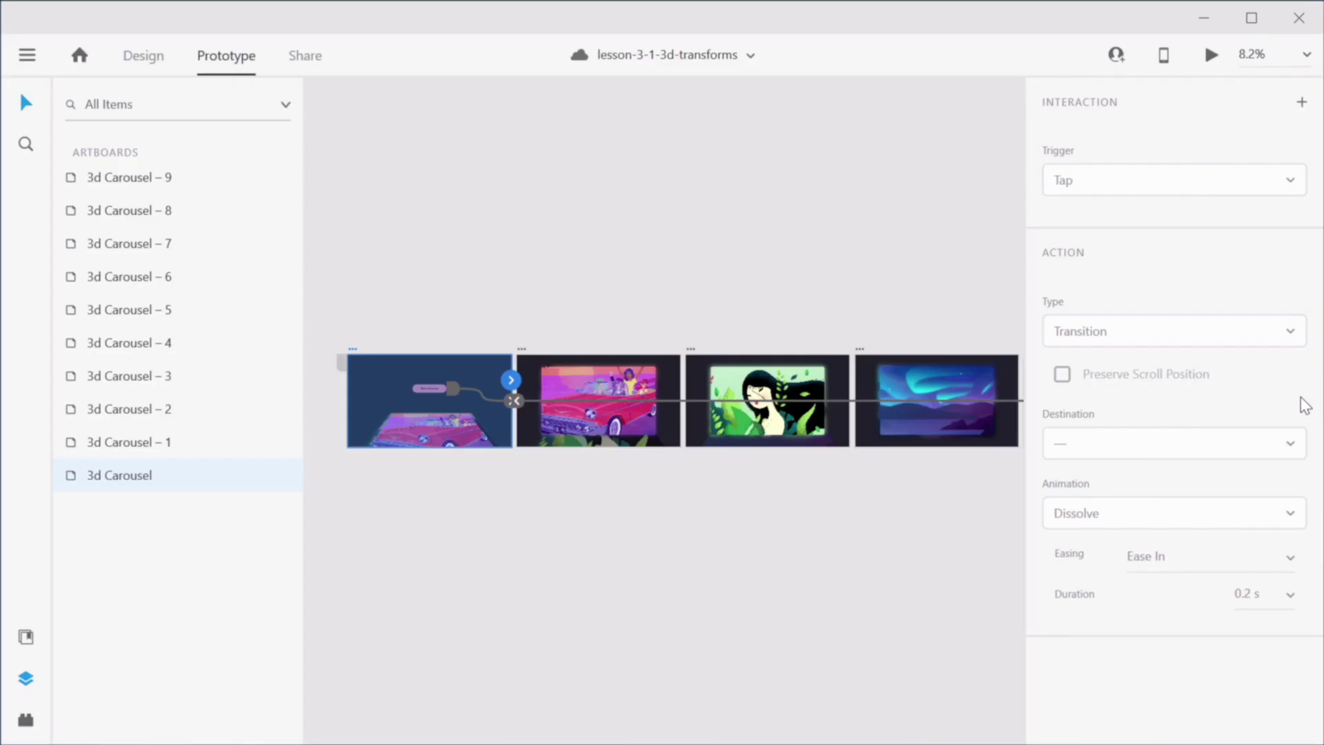
Step: Set the opacity of the image 3 group on the 3d Carousel – 6 artboard to 100%
click(535, 306)
key(z)
click(703, 465)
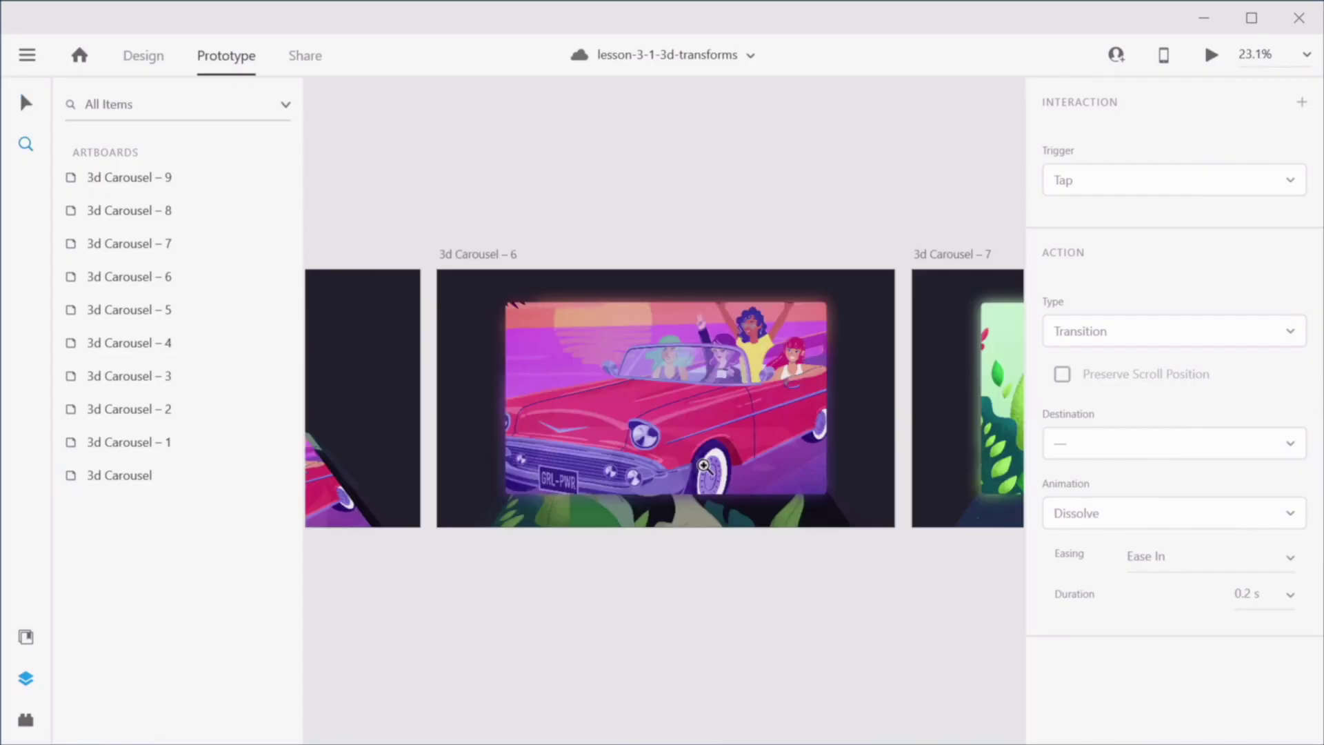
click(644, 365)
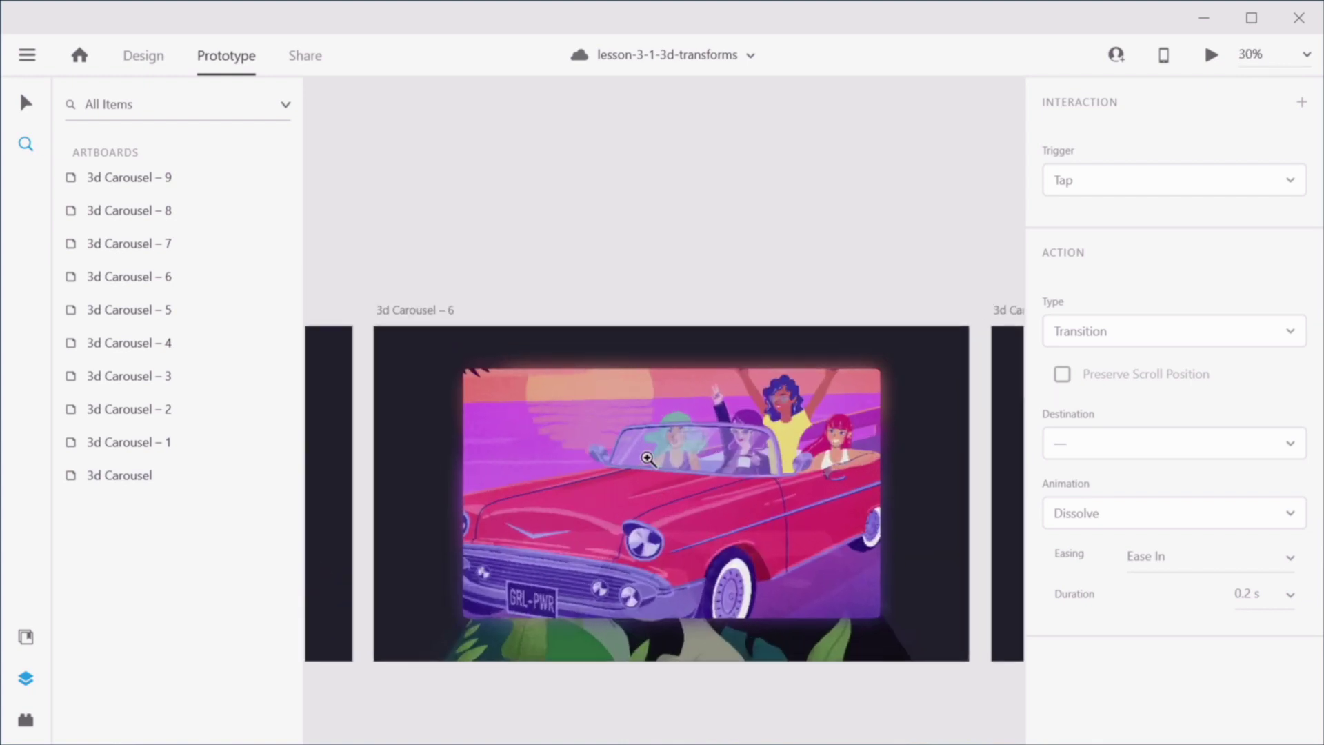
key(v)
click(668, 420)
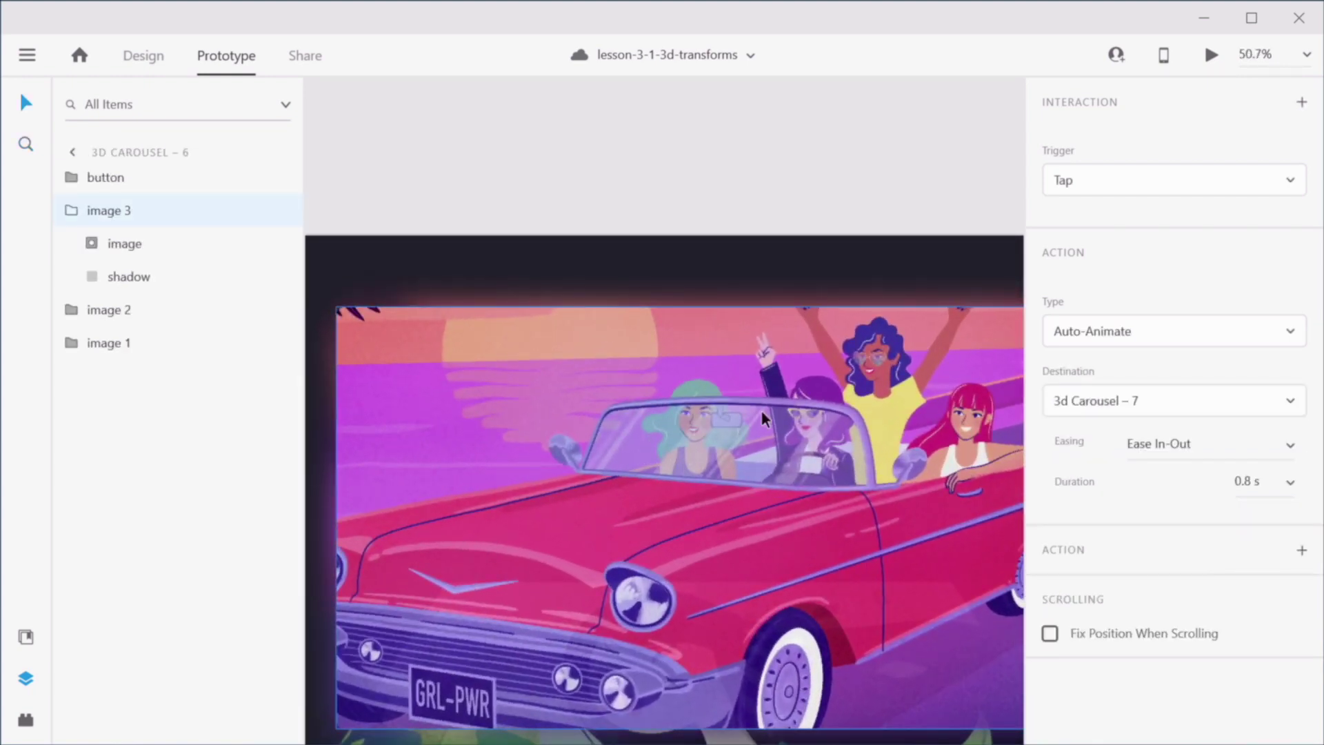
click(146, 55)
scroll(1186, 491, down, 5)
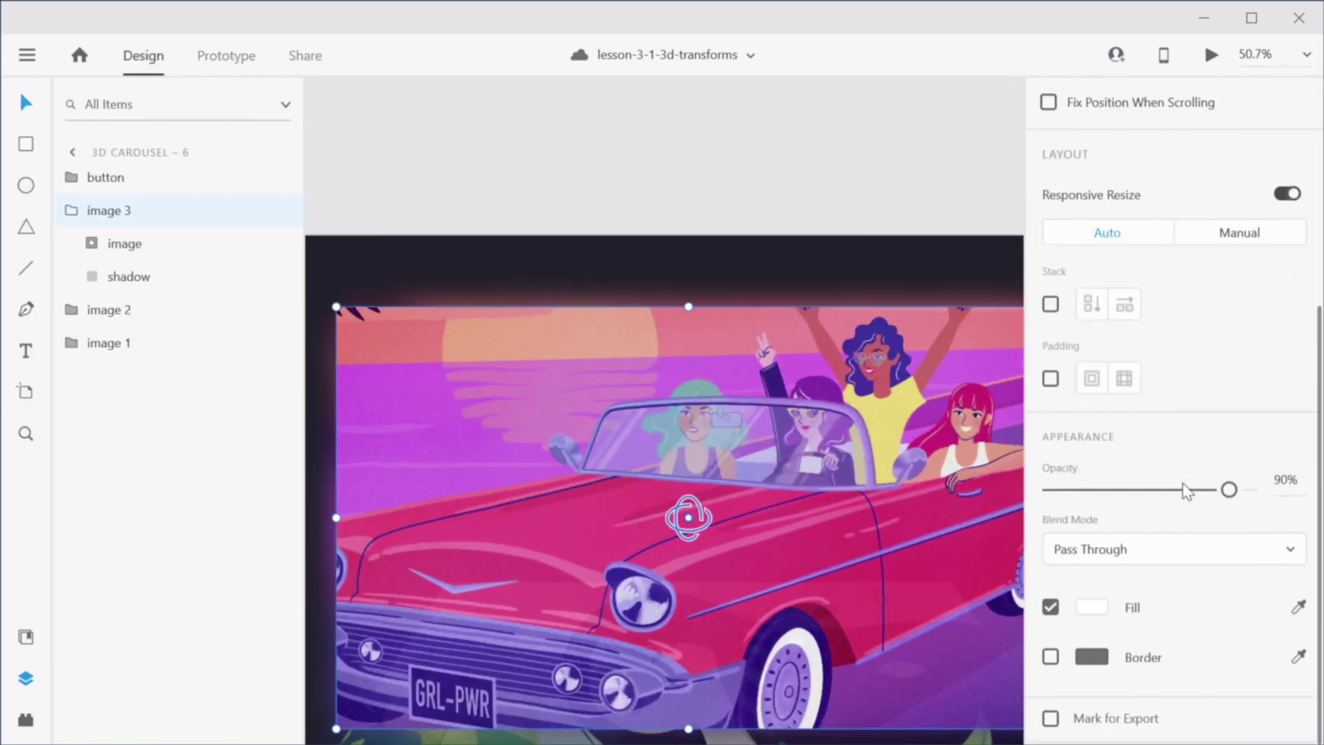
drag(1229, 489, 1260, 495)
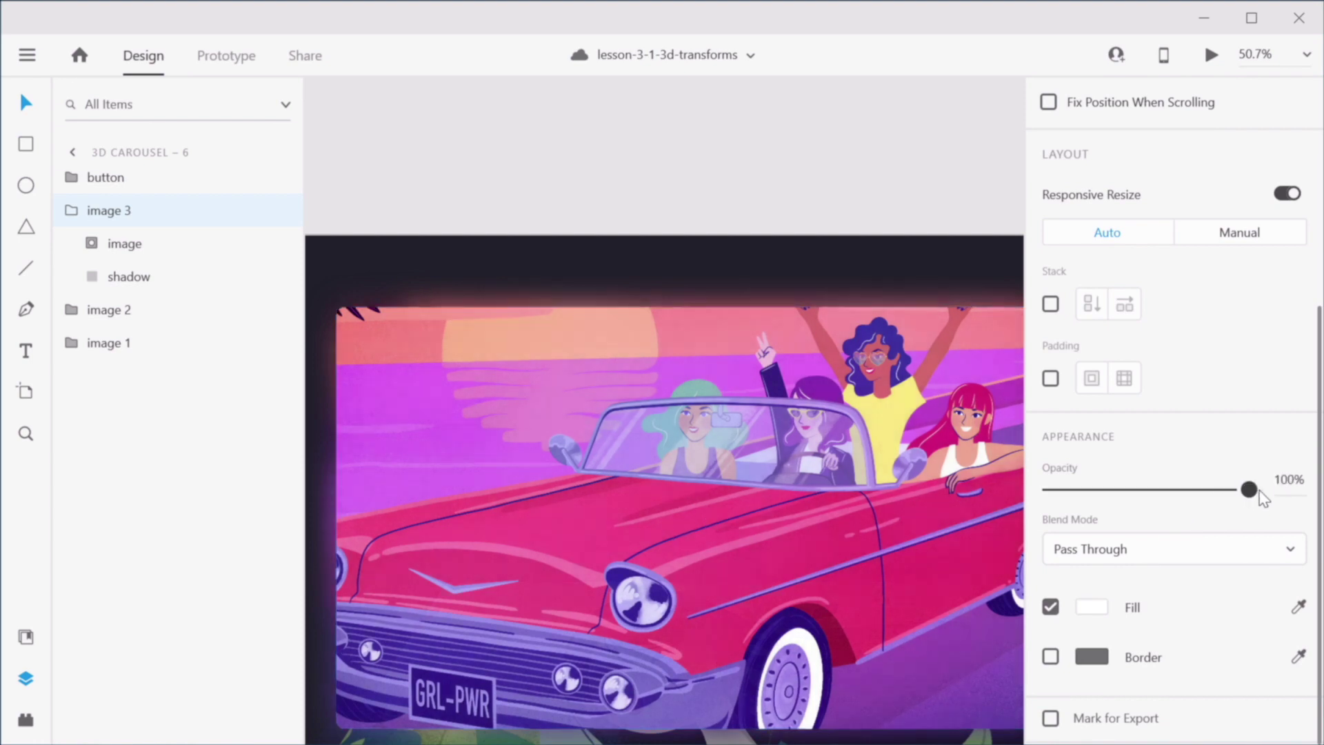
click(835, 207)
Step: Copy the Start Carousel button from the 3d Carousel artboard and paste it onto the 3d Carousel – 9 artboard
scroll(703, 427, down, 5)
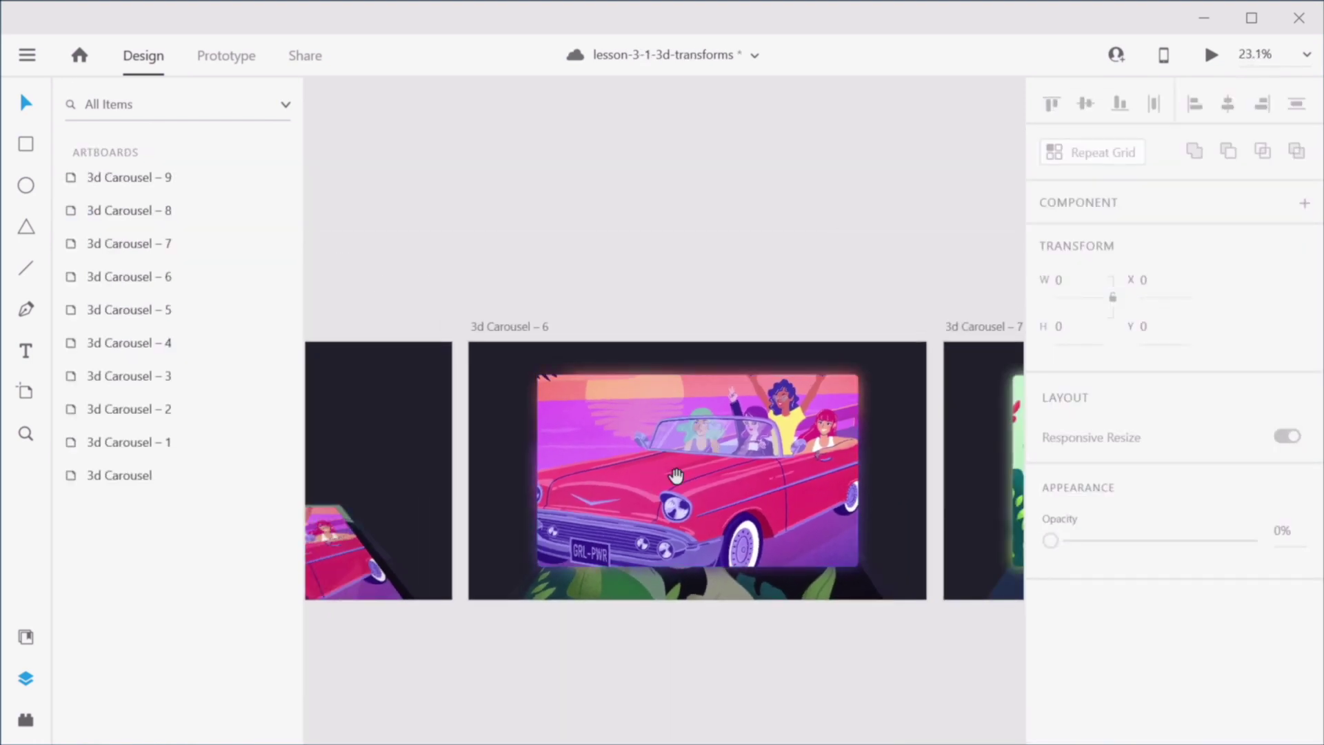
scroll(676, 476, right, 10)
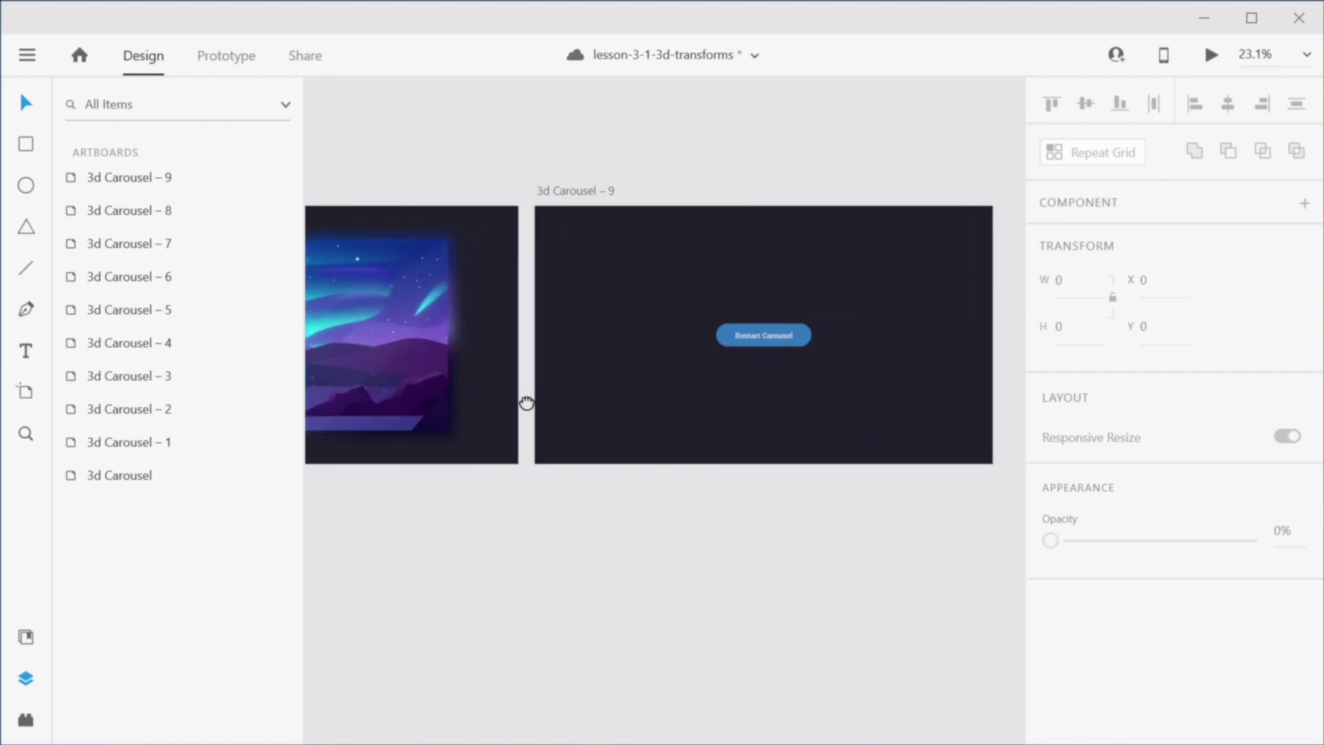
scroll(526, 403, left, 10)
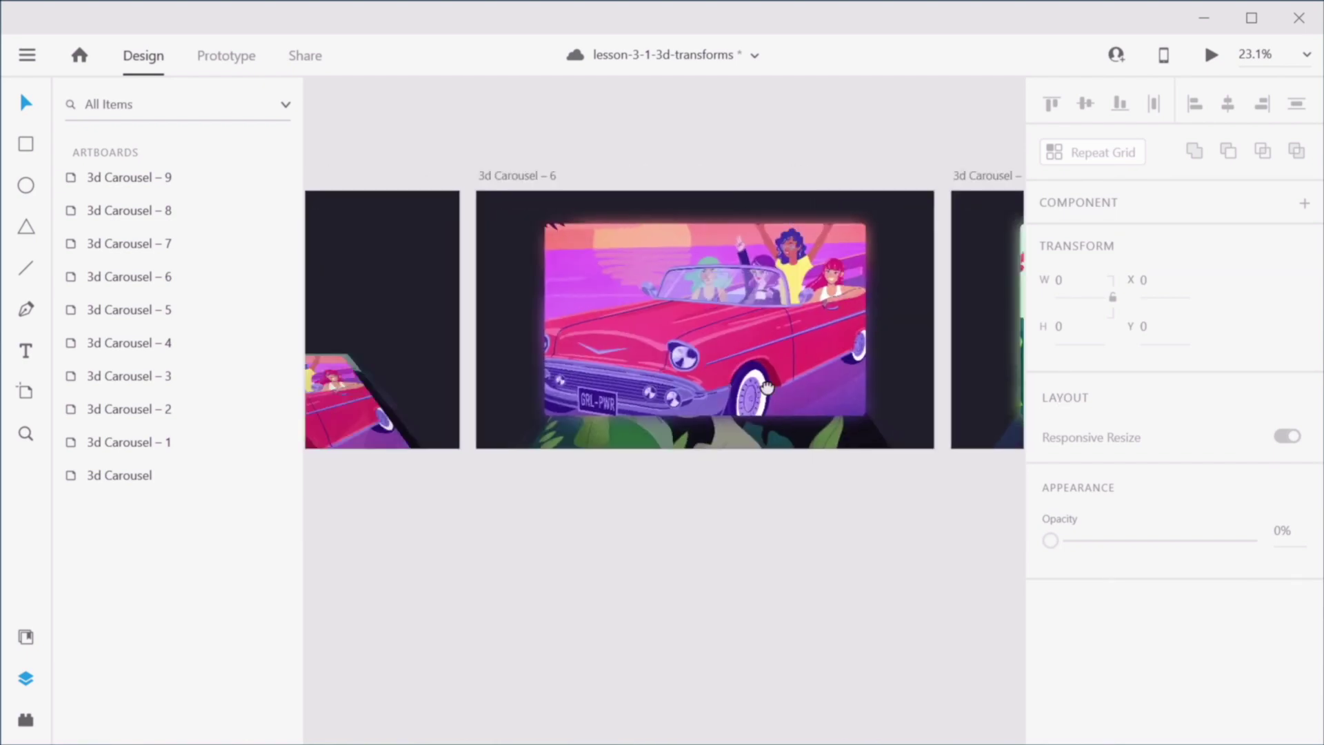
scroll(766, 387, left, 3)
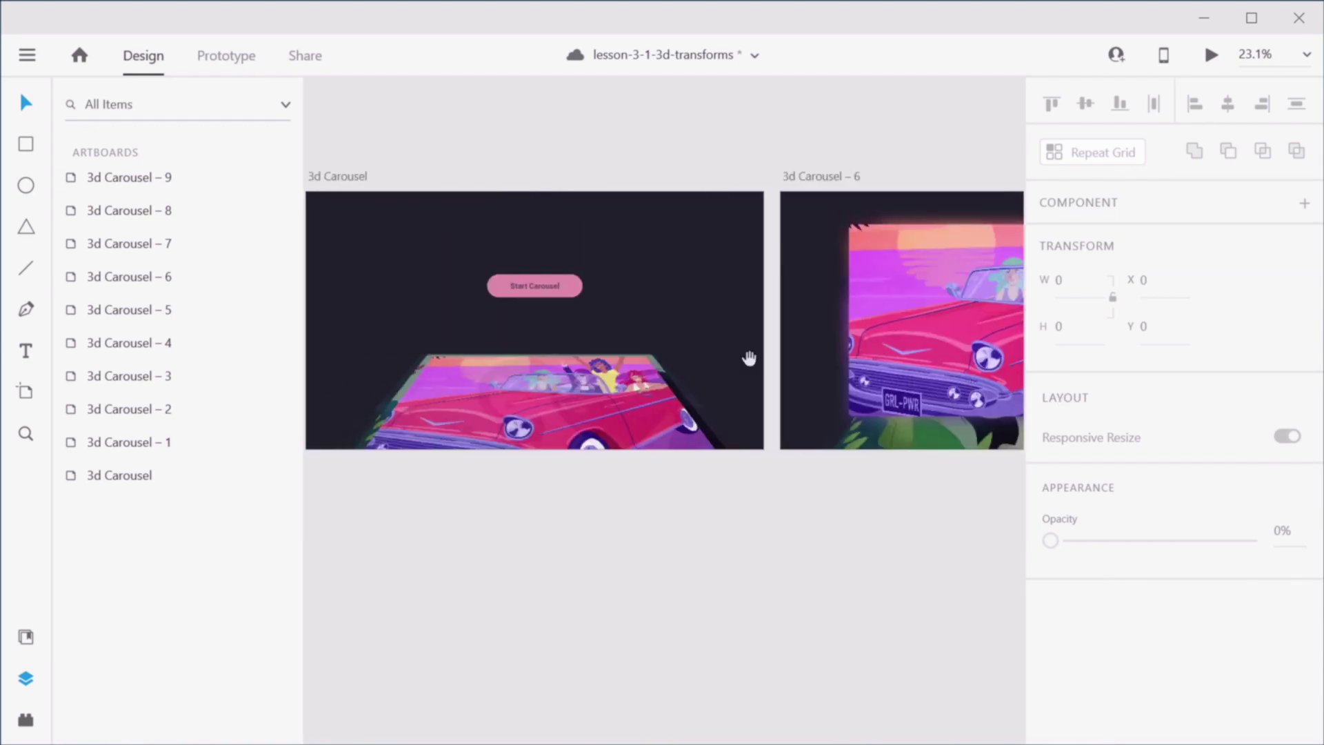
click(549, 293)
click(729, 127)
scroll(845, 298, right, 3)
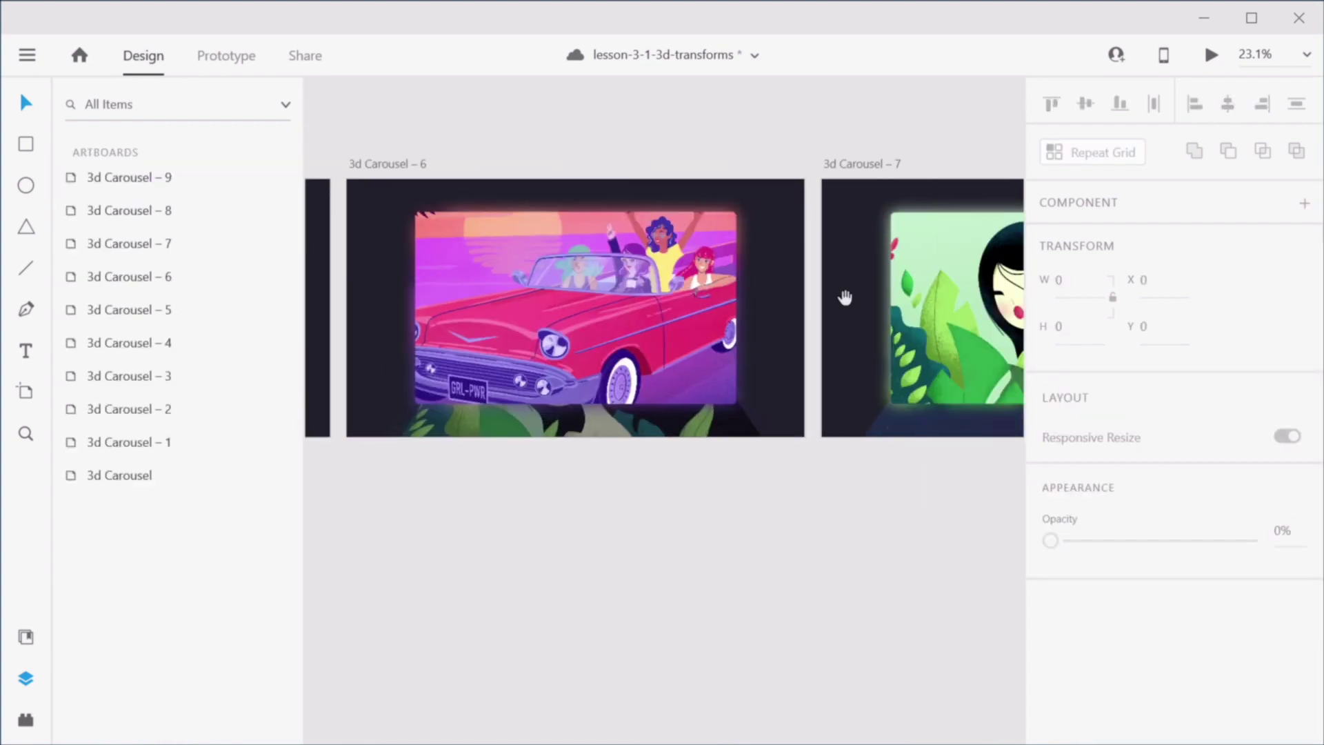
scroll(845, 298, right, 6)
click(482, 196)
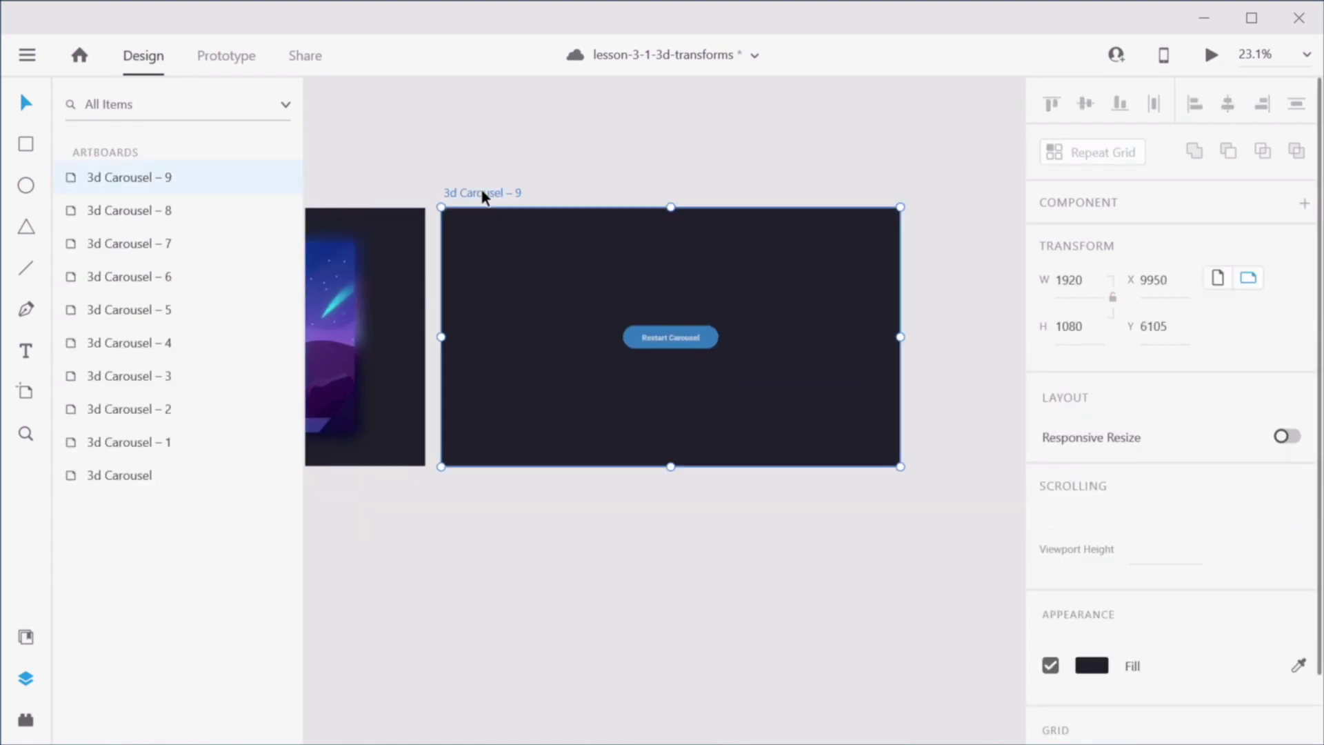
click(704, 242)
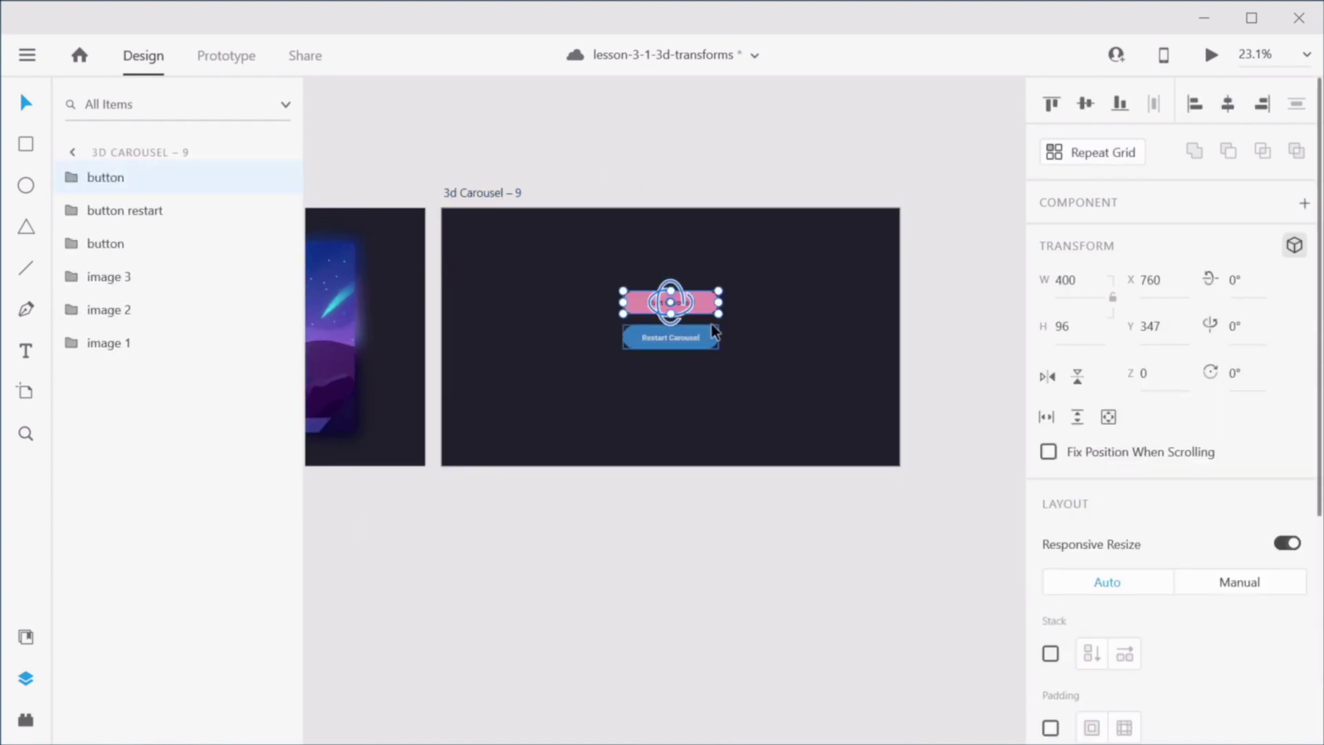
Step: Move the pasted Start Carousel button up to Y 0 on 3d Carousel – 9 and set its opacity to 0%
drag(700, 303, 698, 228)
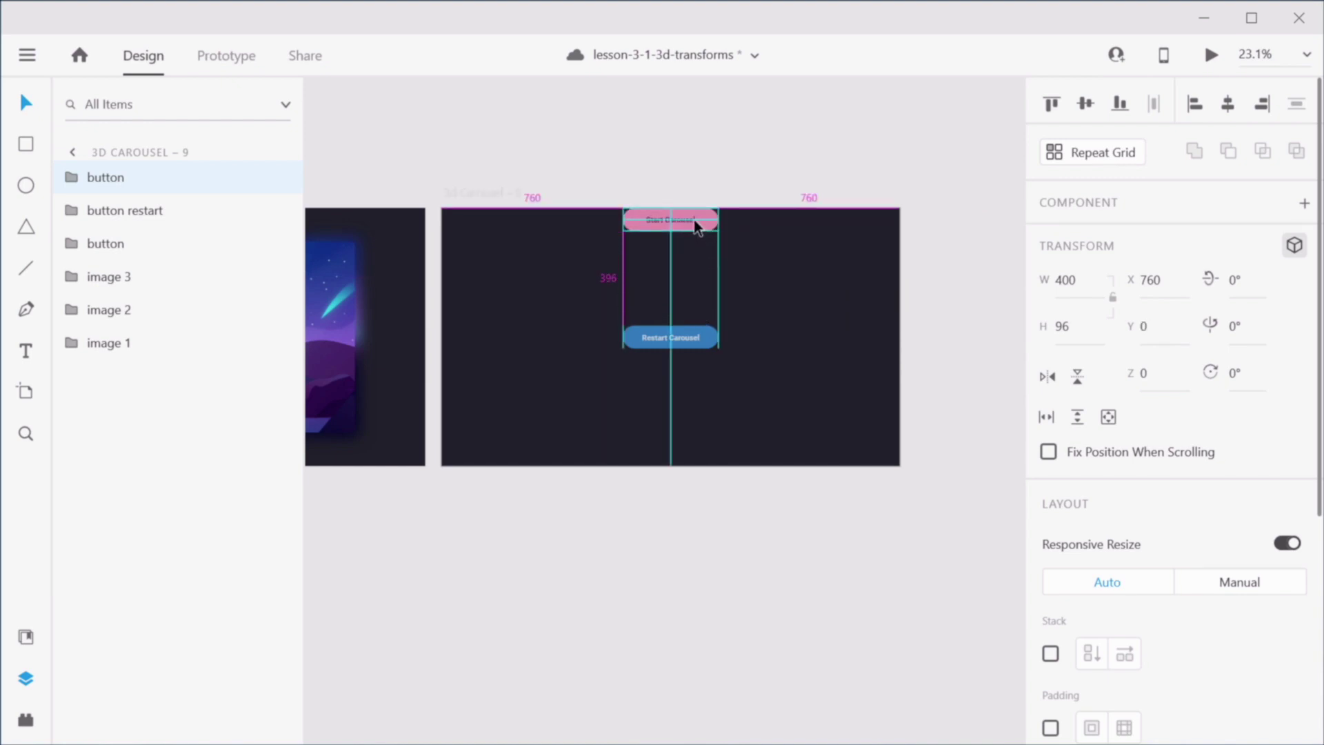
scroll(1140, 538, down, 5)
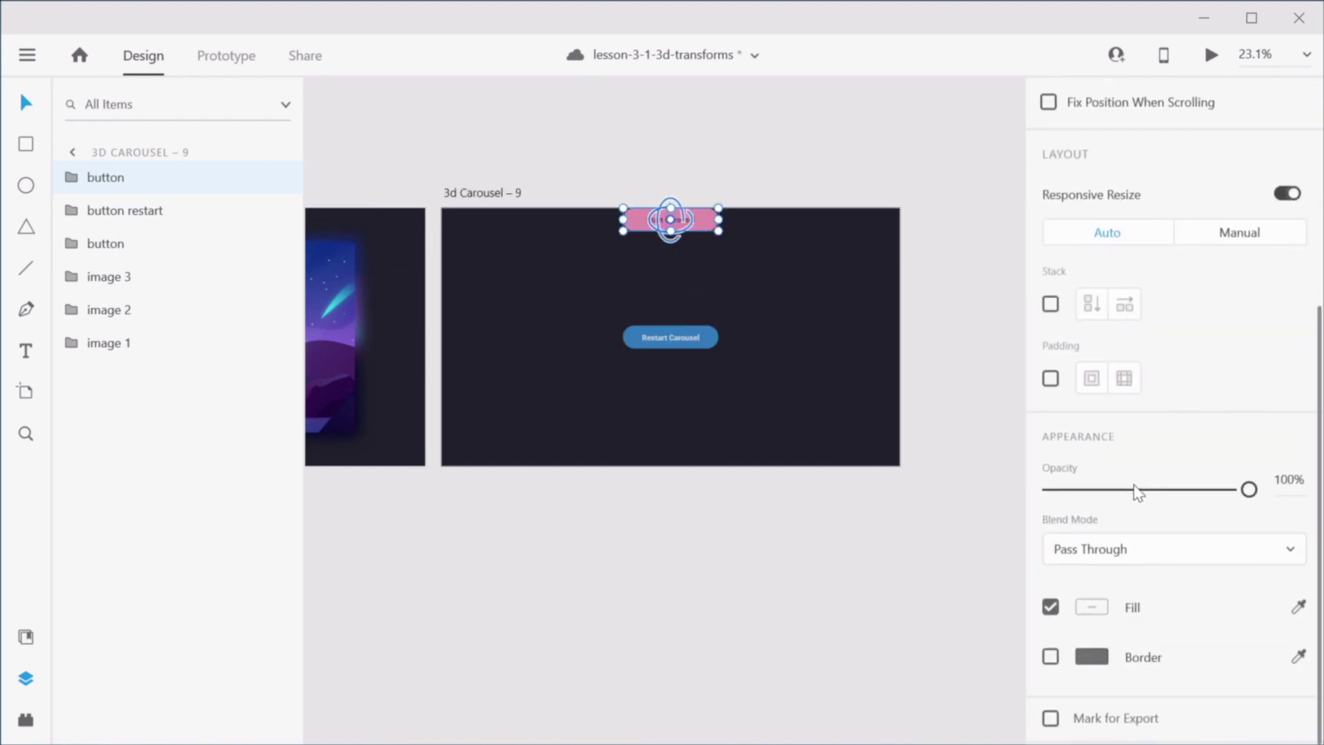
drag(1138, 491, 979, 536)
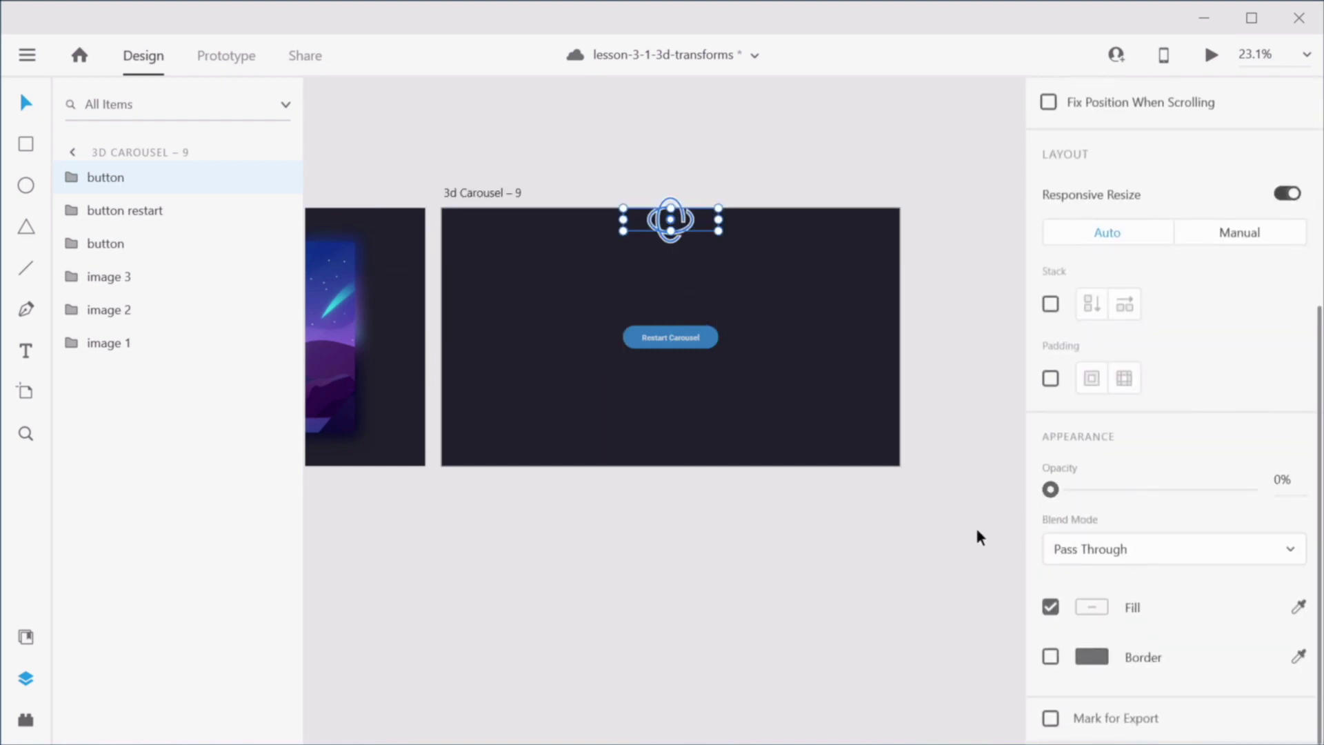
Step: Copy the Restart Carousel button from 3d Carousel – 9 and paste it onto the first 3d Carousel artboard
click(679, 342)
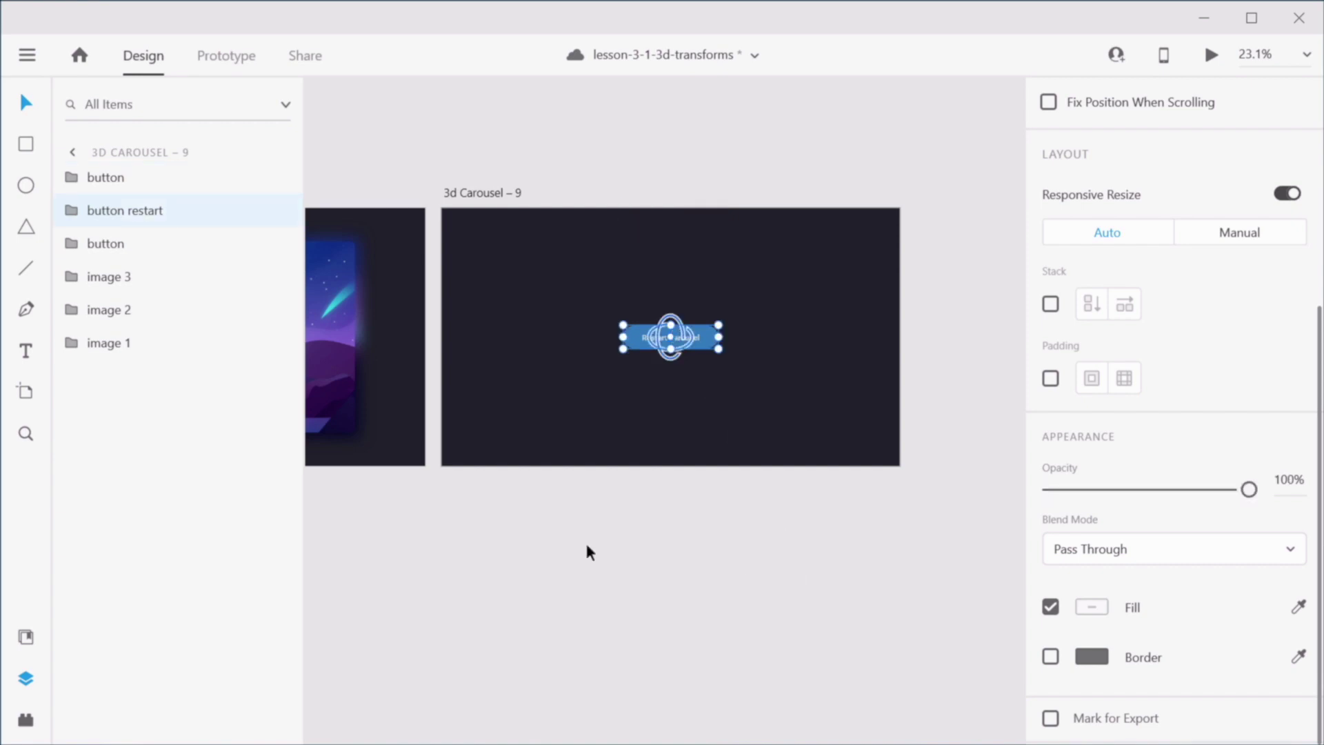
drag(514, 533, 1007, 538)
drag(428, 536, 923, 529)
drag(484, 530, 712, 526)
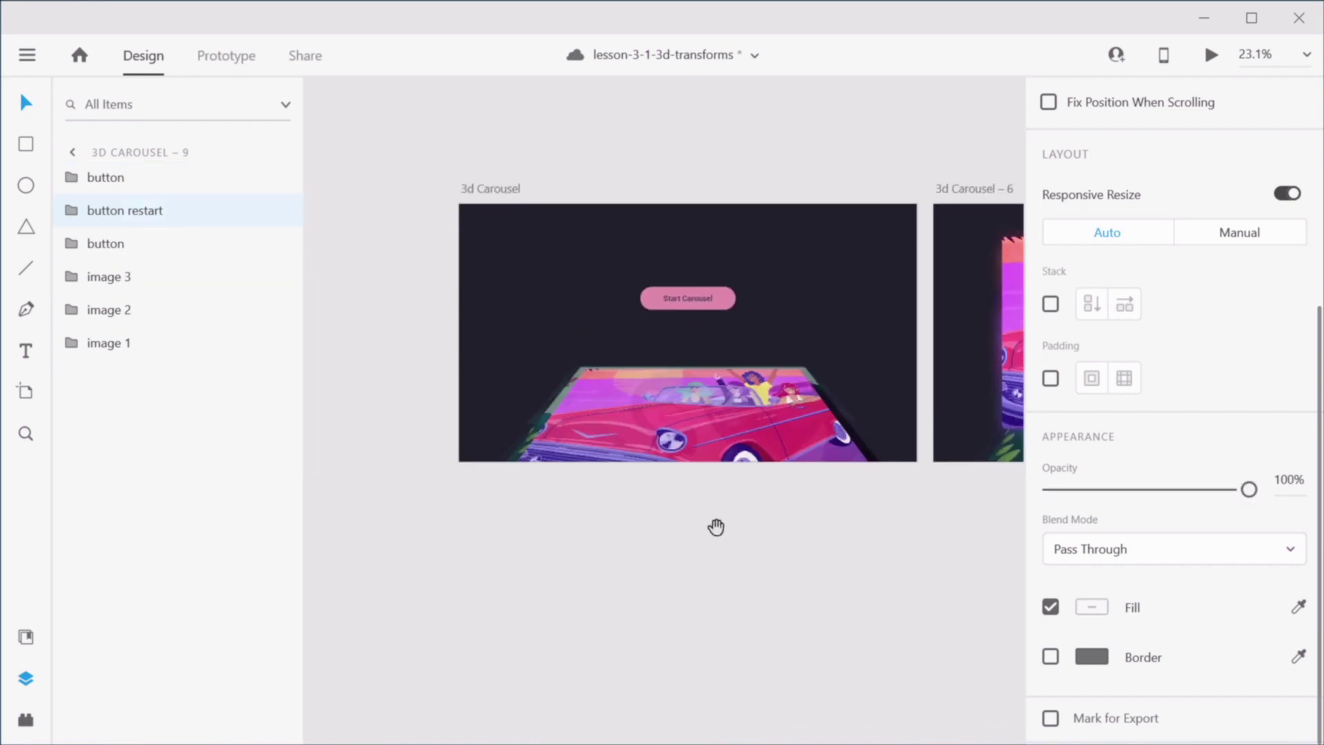
click(495, 193)
click(710, 286)
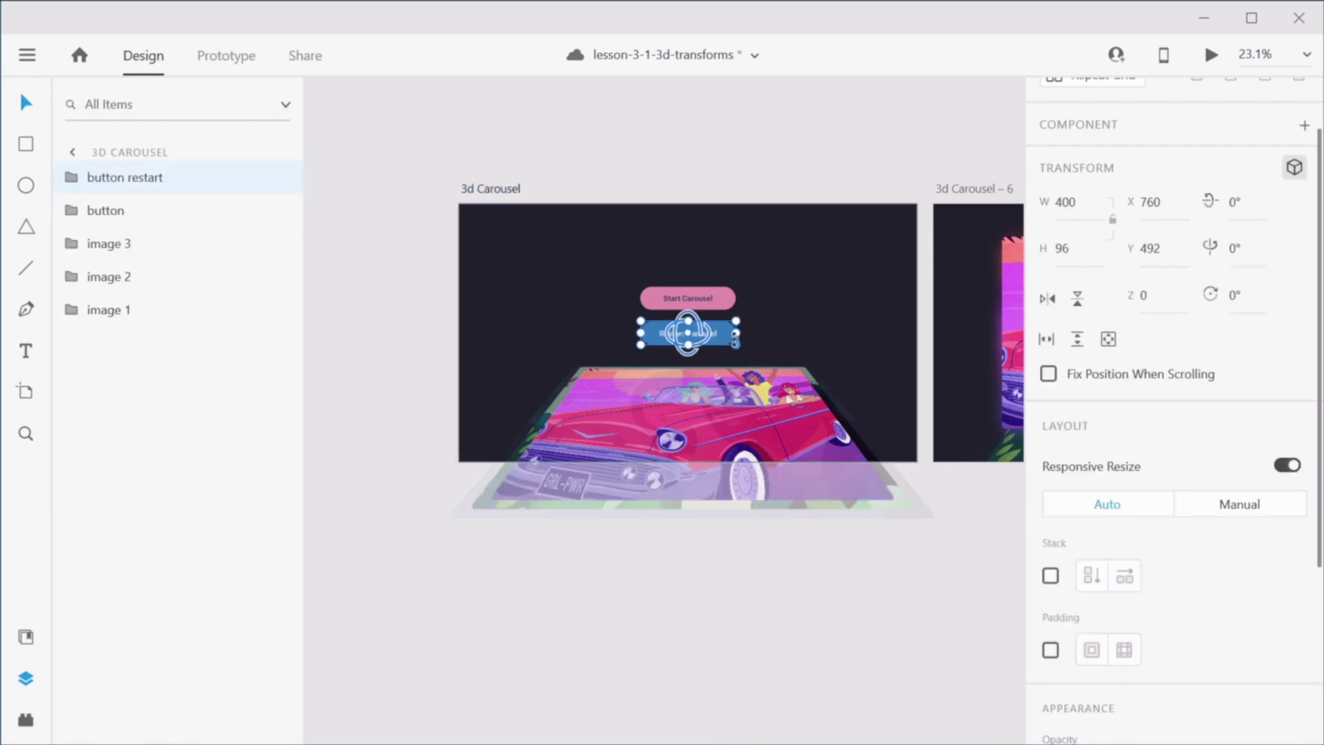
Step: Move the pasted restart button down to the bottom edge of the 3d Carousel artboard and set its opacity to 0%
drag(724, 336, 733, 455)
scroll(1151, 531, down, 5)
drag(1146, 490, 1048, 491)
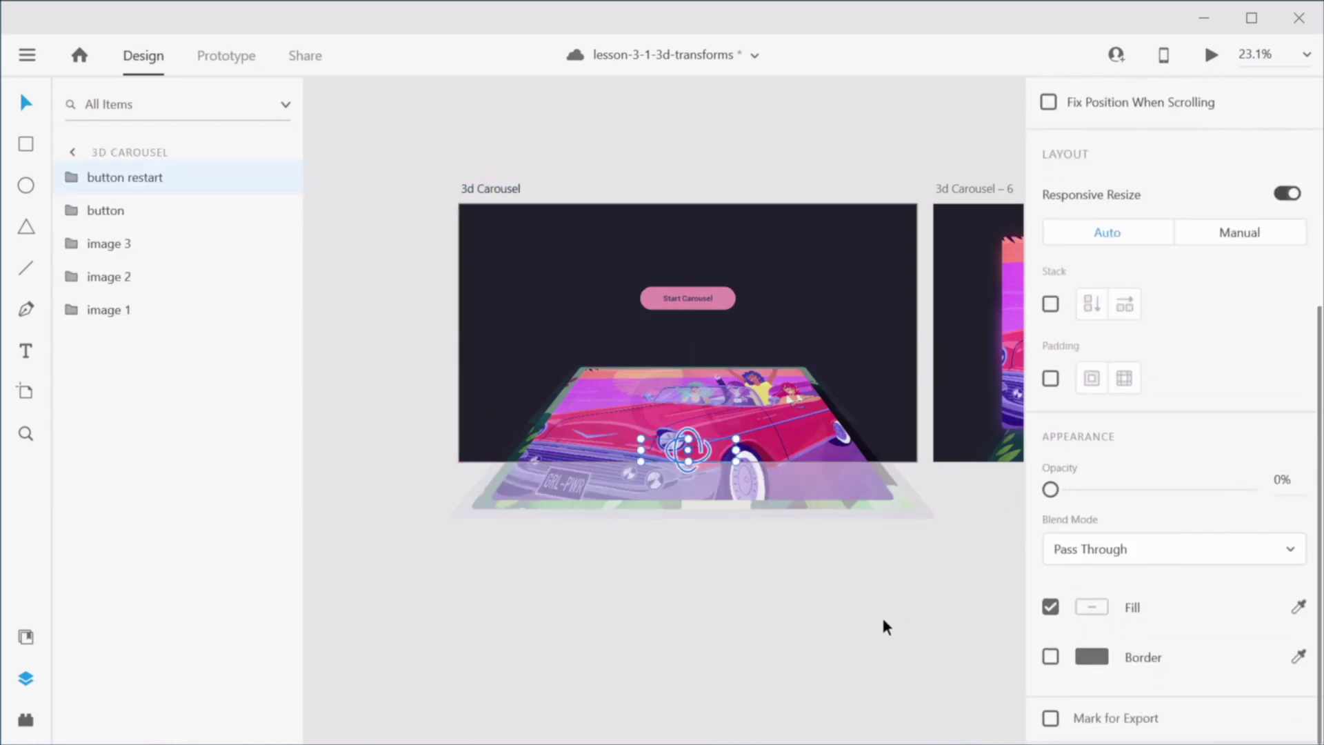
click(883, 626)
Step: Preview the prototype from the 3d Carousel artboard and check how the start and restart buttons animate through the full loop
click(493, 196)
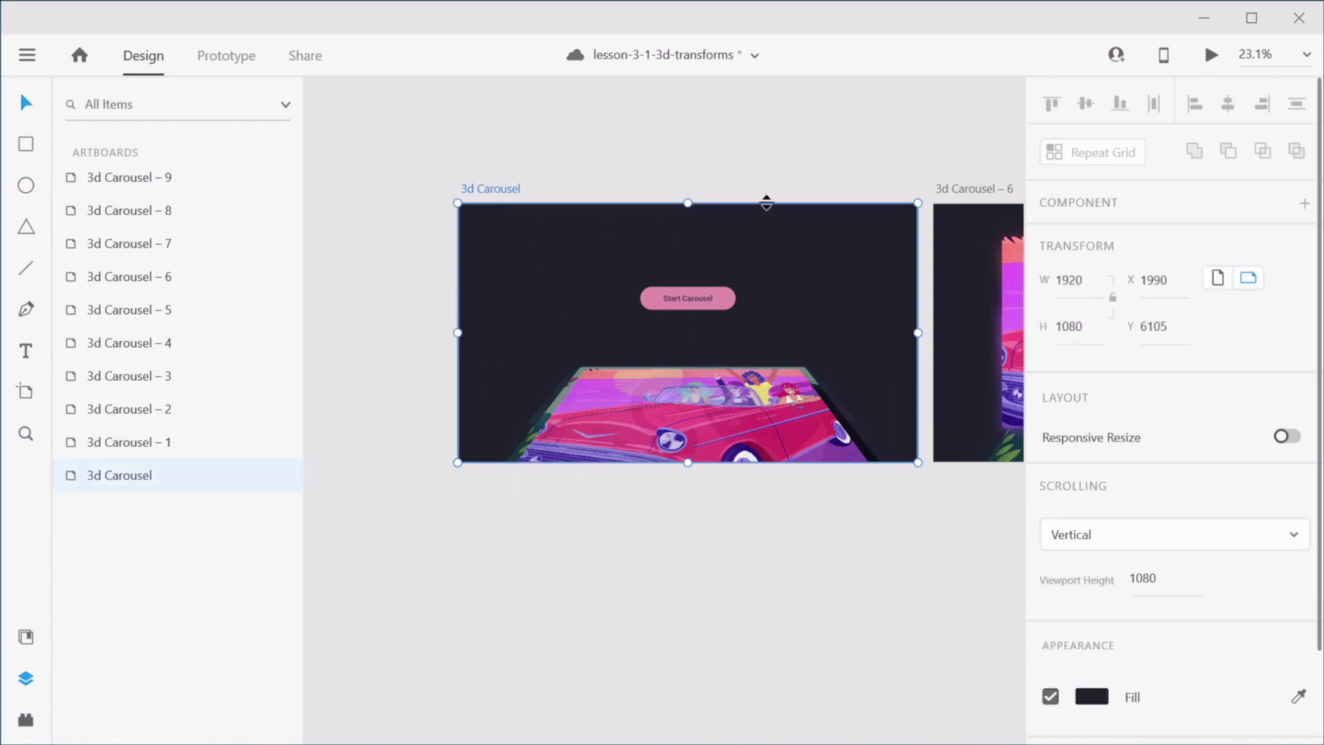
click(1208, 55)
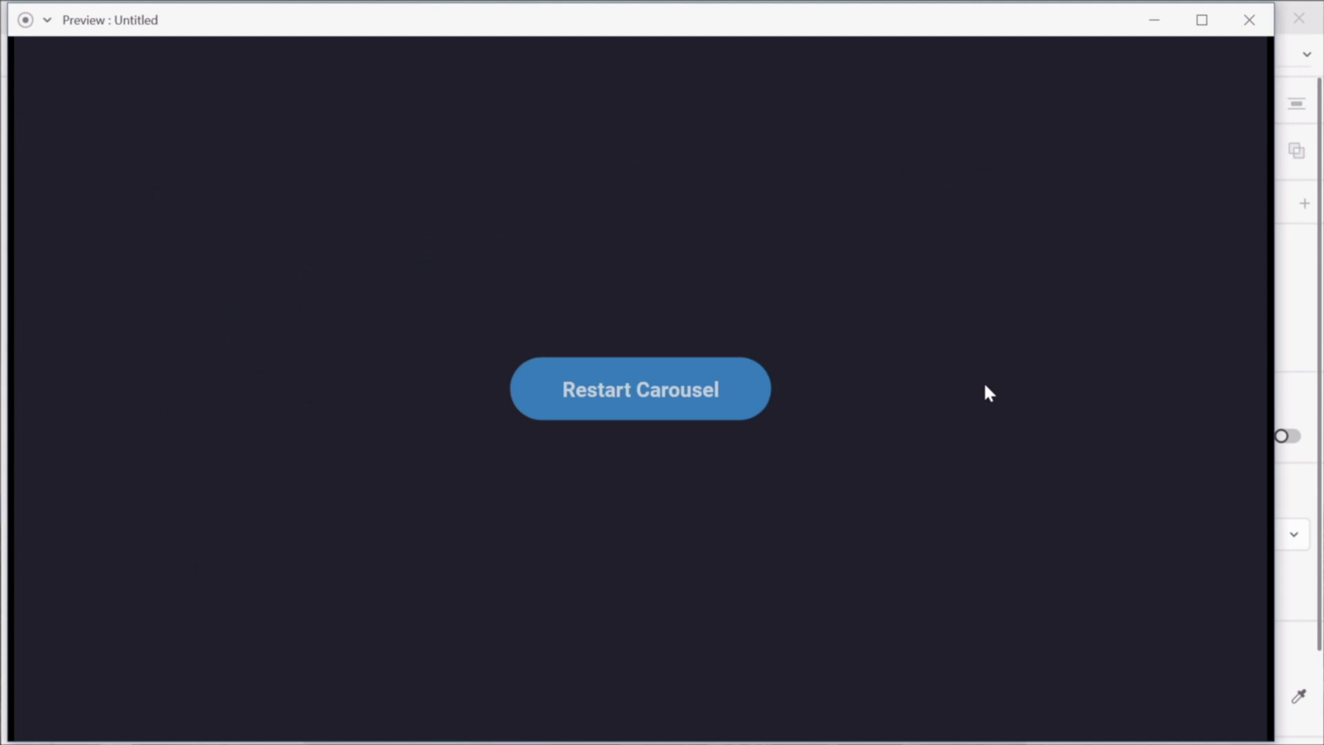
click(717, 404)
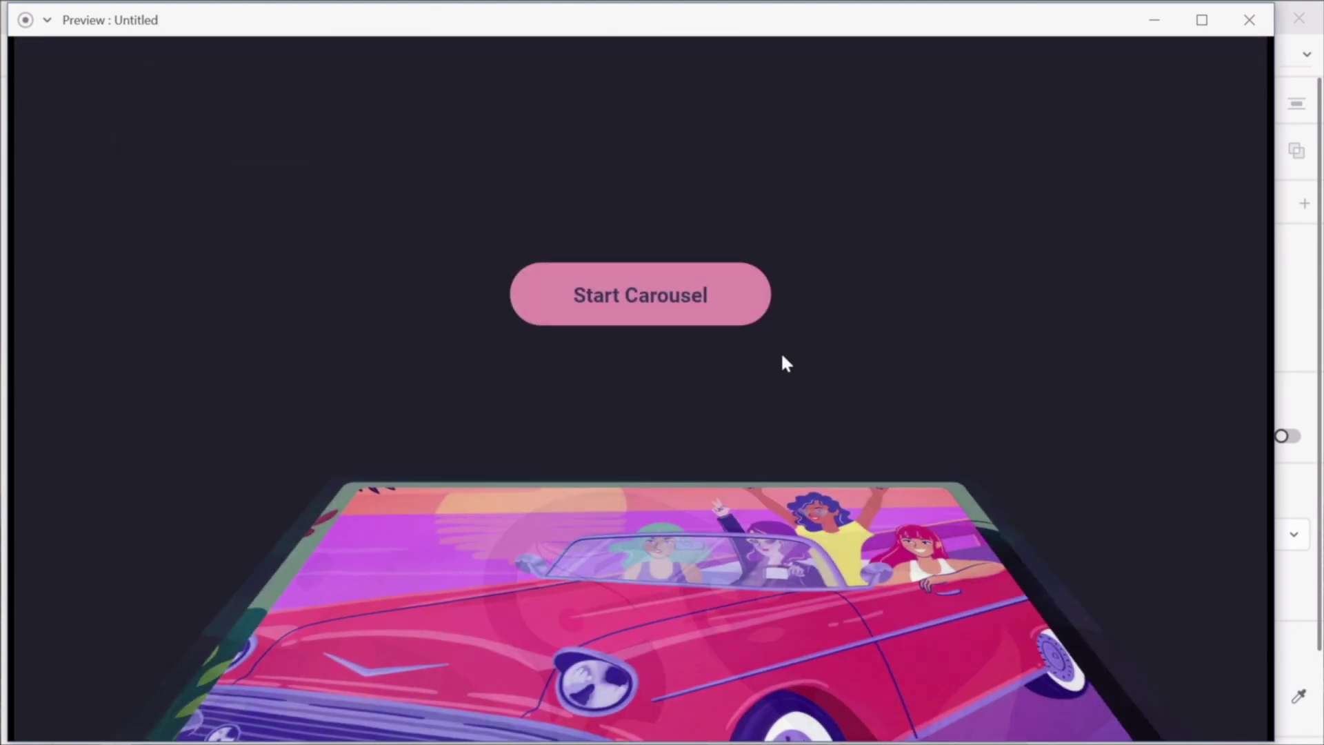
click(695, 298)
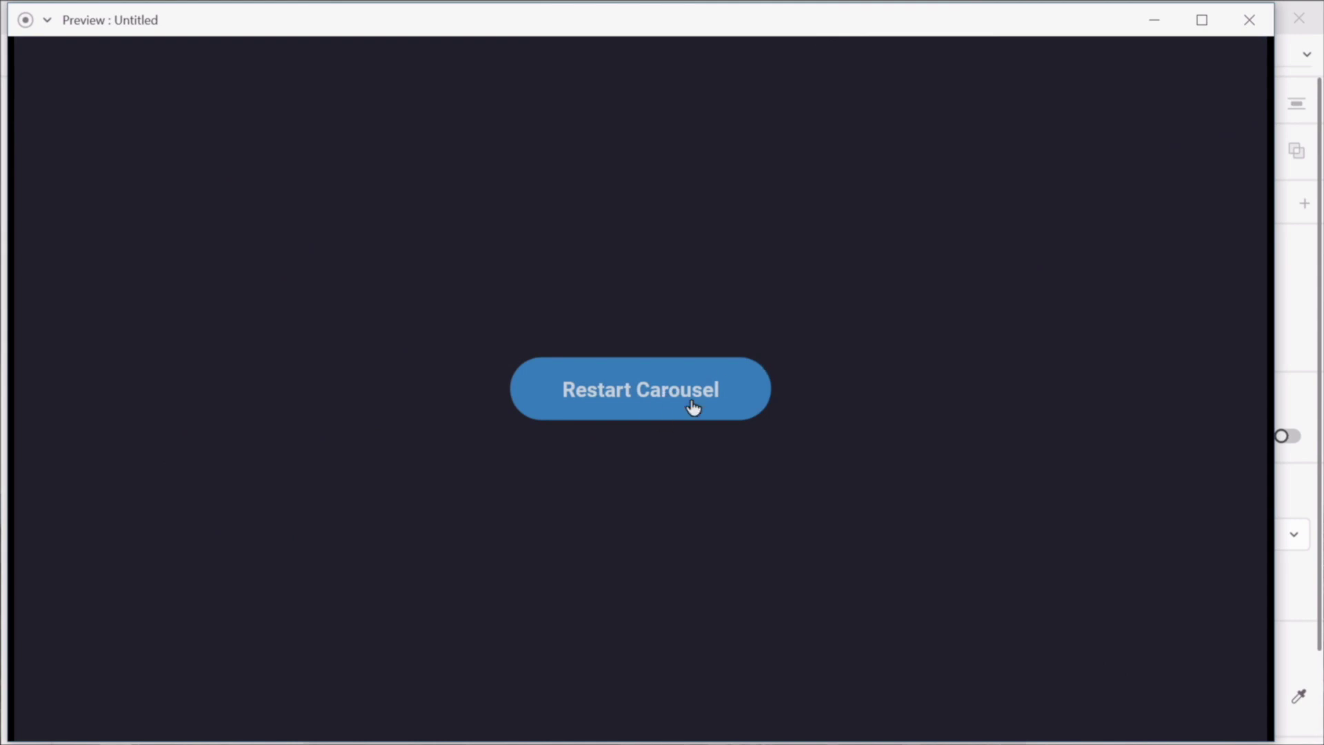
click(1297, 333)
Step: Copy the Restart Carousel button from 3d Carousel – 9 and paste it onto the 3d Carousel – 8 artboard
click(864, 548)
drag(939, 517, 359, 475)
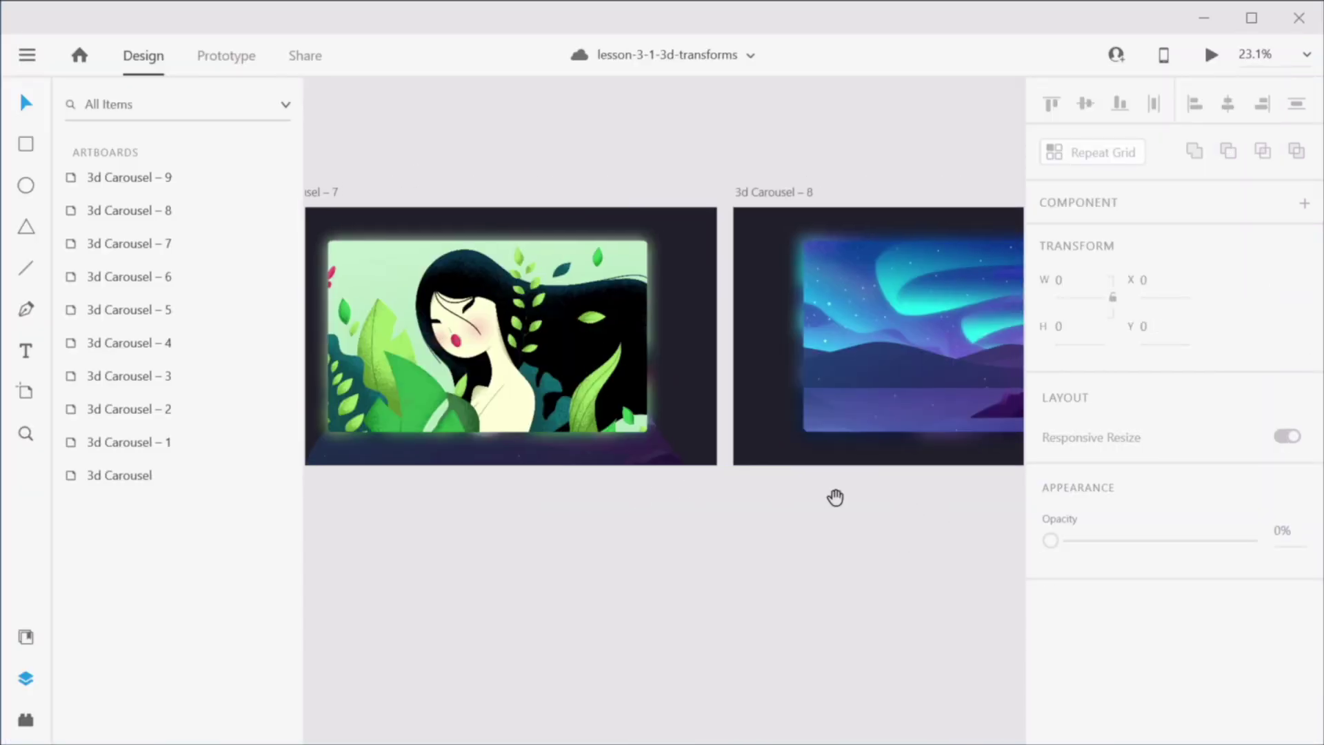
drag(835, 497, 618, 481)
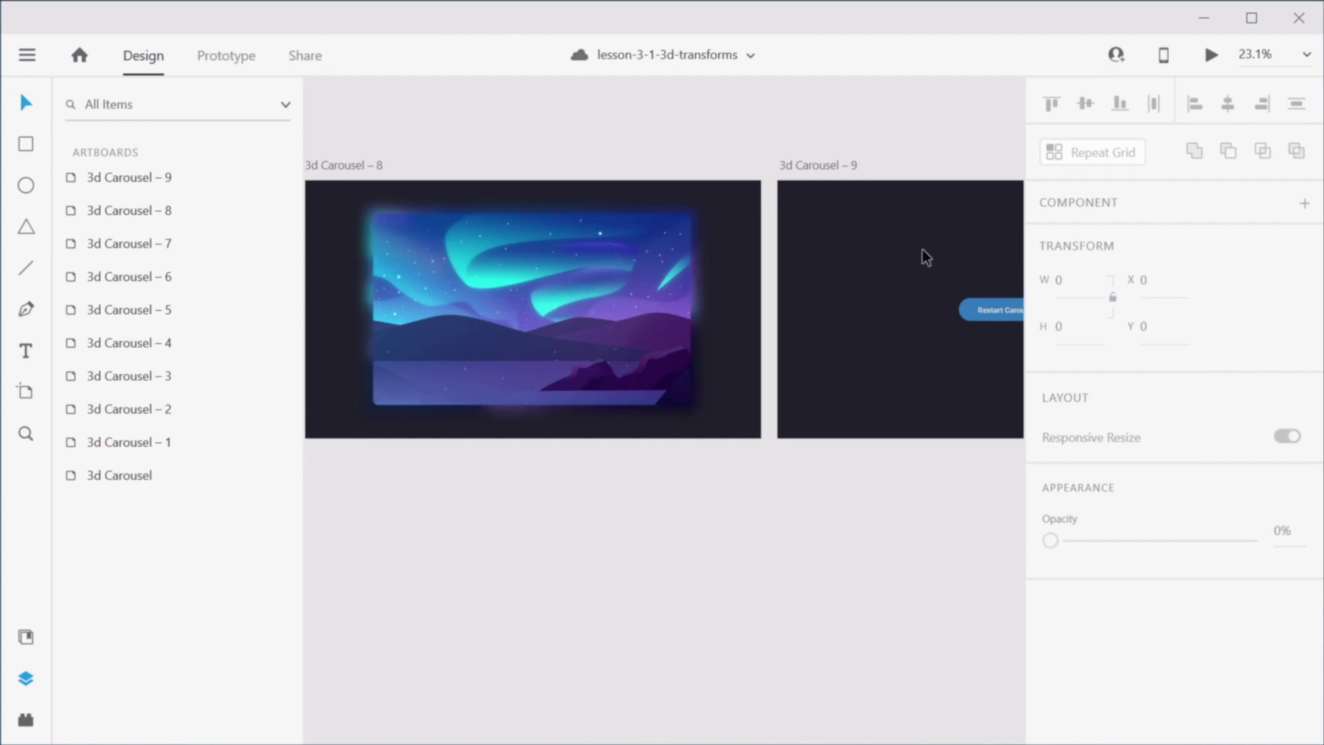
click(986, 309)
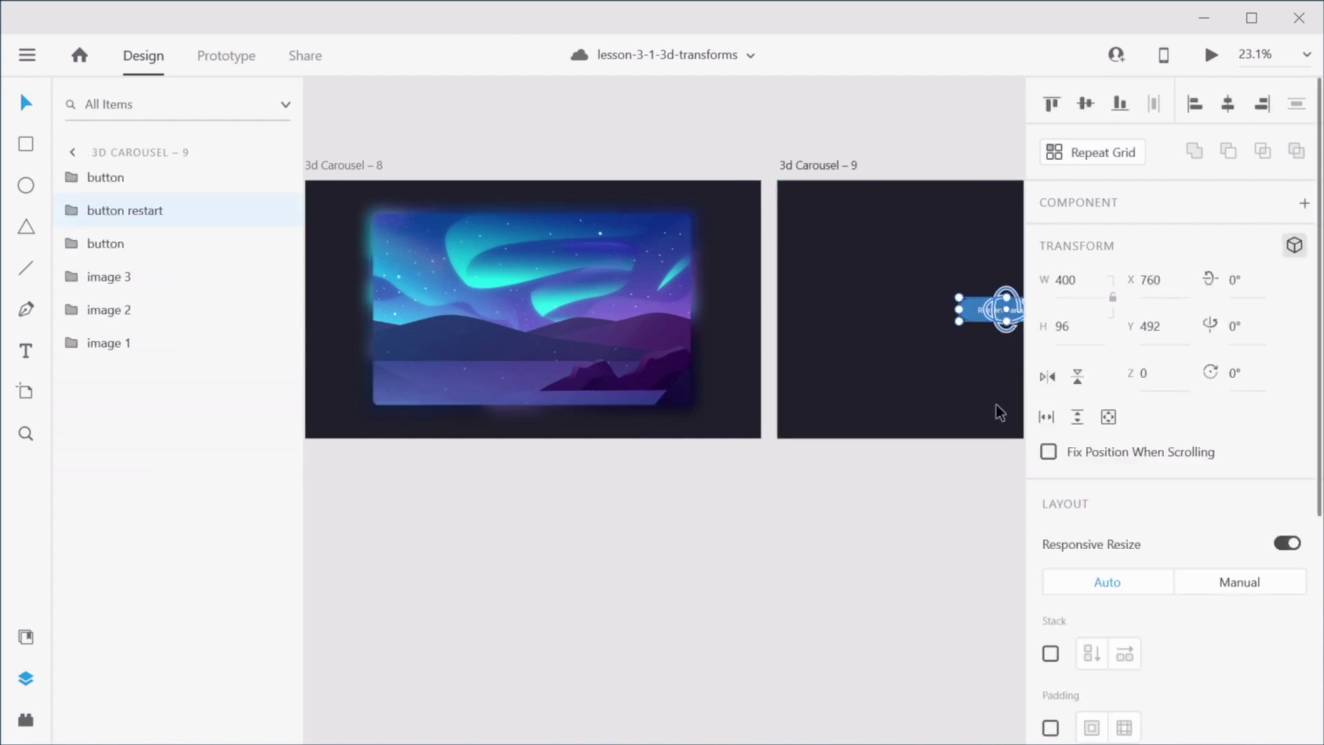
click(655, 534)
click(346, 166)
key(ctrl+v)
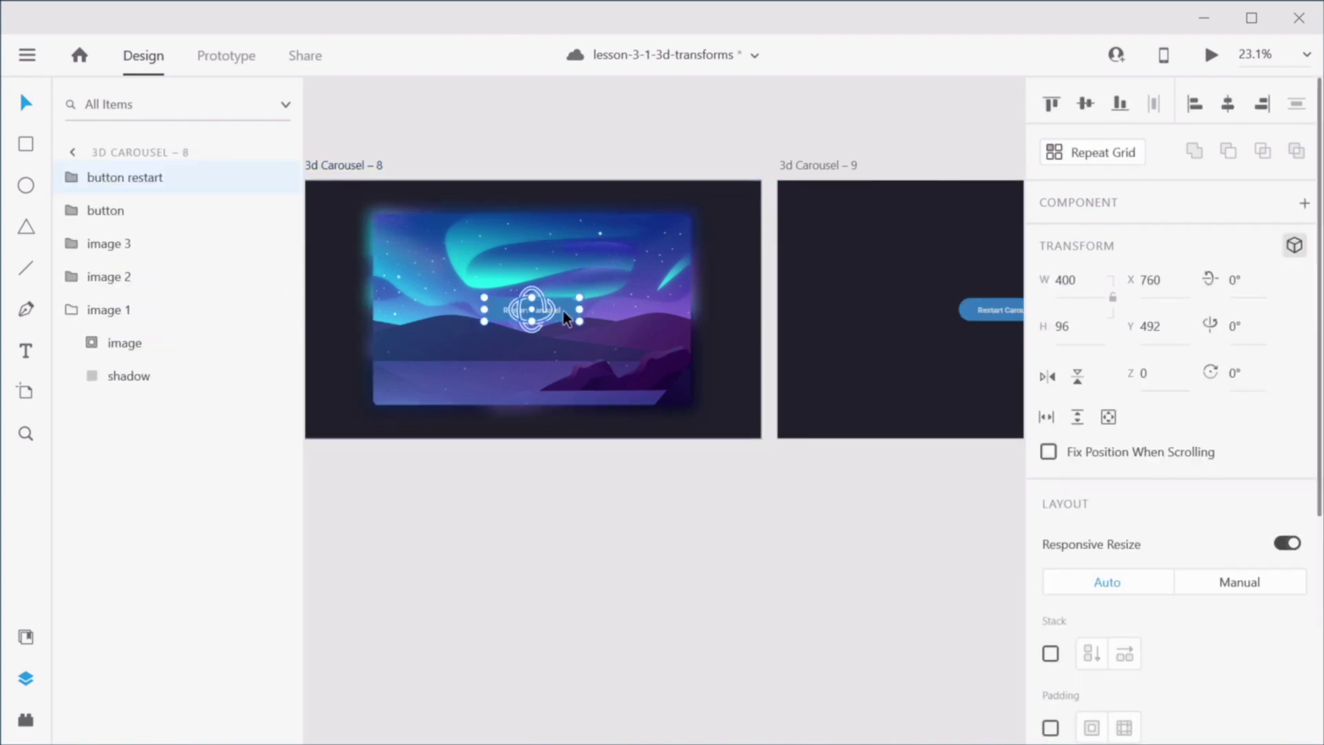
Step: Move the pasted restart button to the bottom edge of the 3d Carousel – 8 artboard and set its opacity to 0%
drag(562, 309, 563, 429)
scroll(1219, 560, down, 5)
drag(1246, 488, 925, 493)
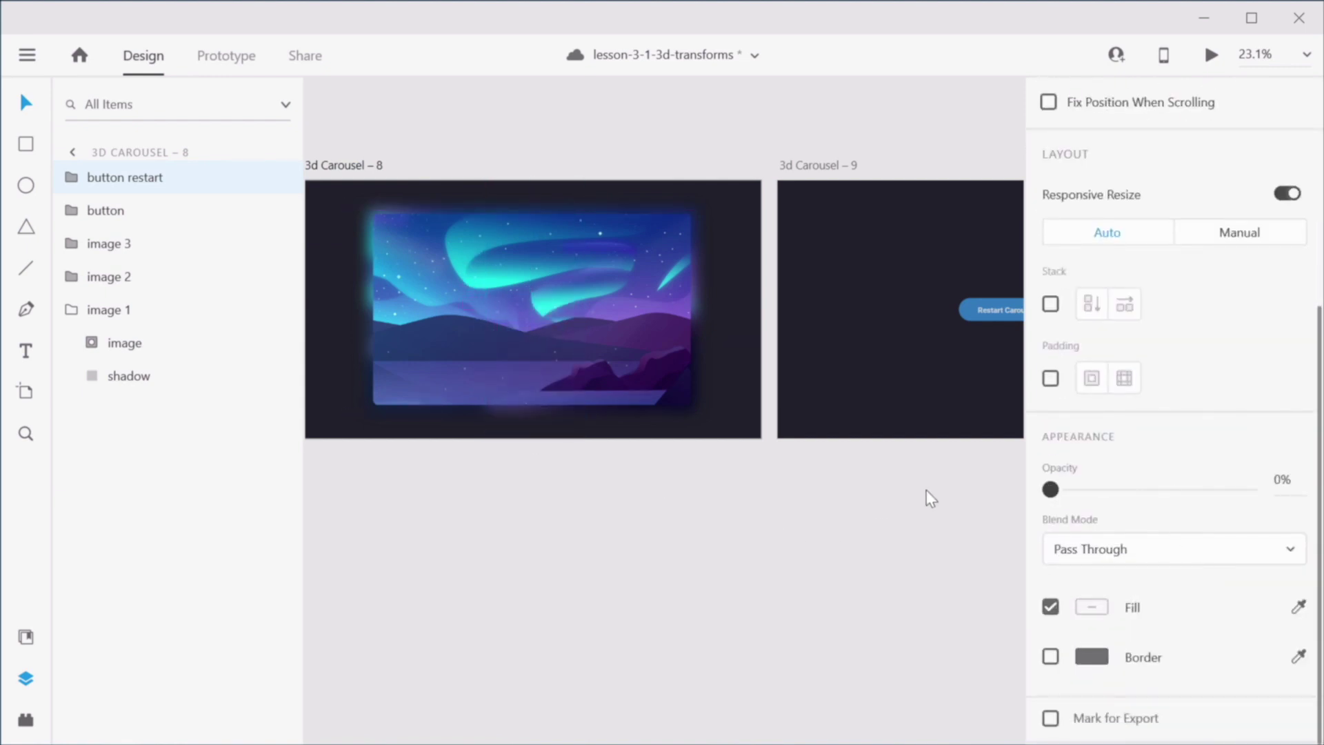
click(827, 598)
Step: Preview the prototype from the 3d Carousel artboard and play the transitions to the second image
scroll(812, 556, left, 15)
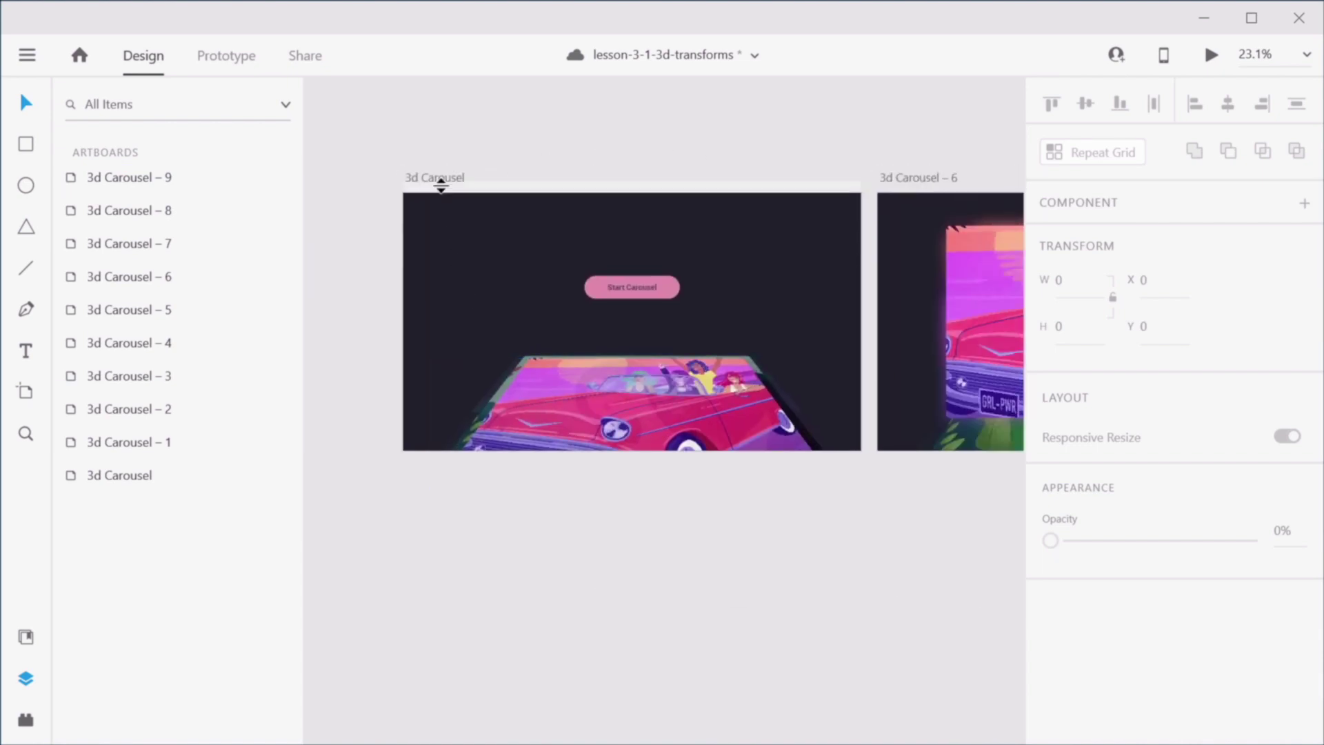
click(439, 178)
click(1211, 55)
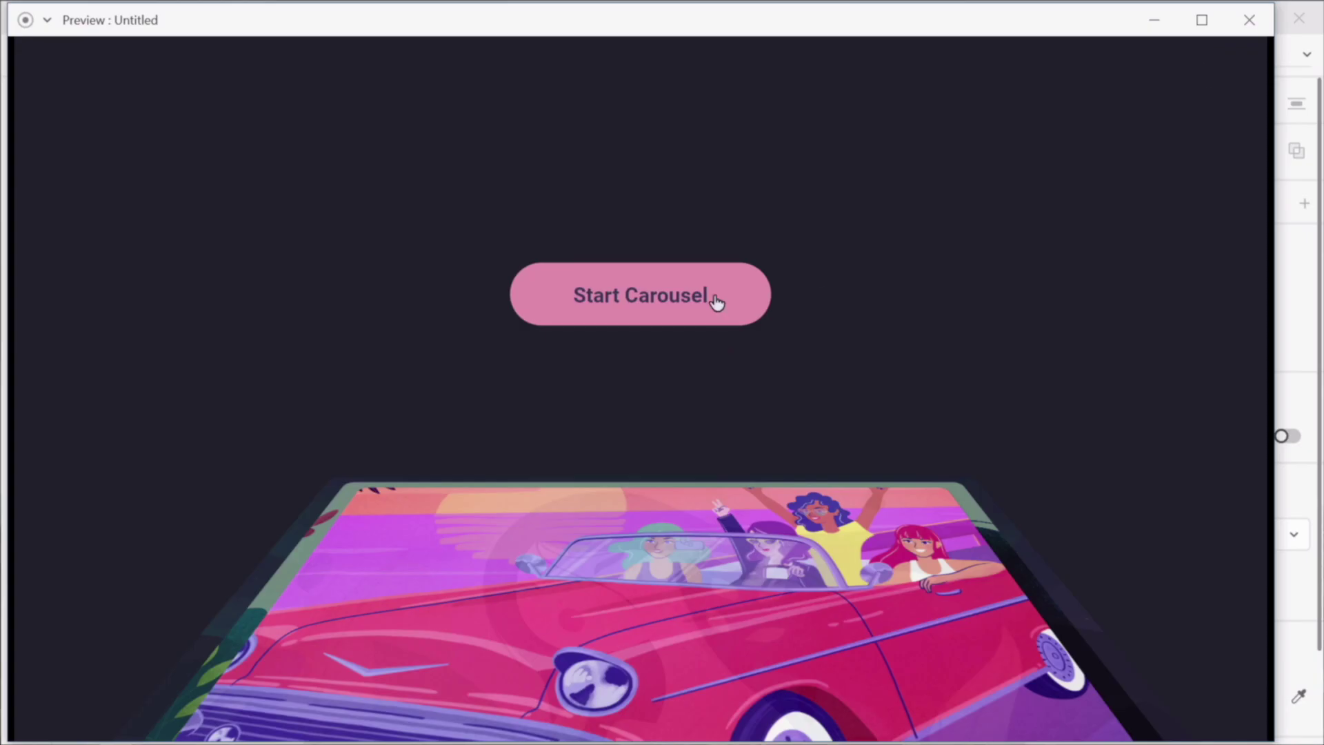
click(680, 296)
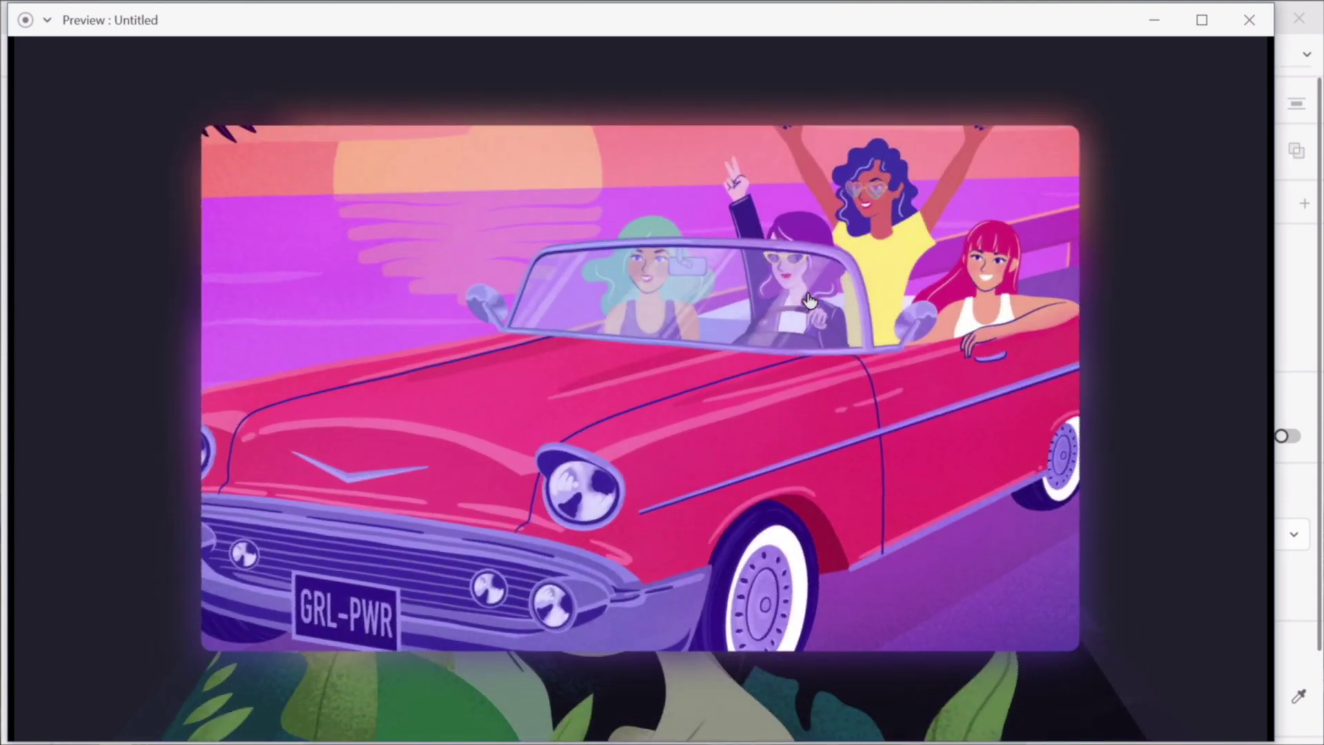
click(807, 295)
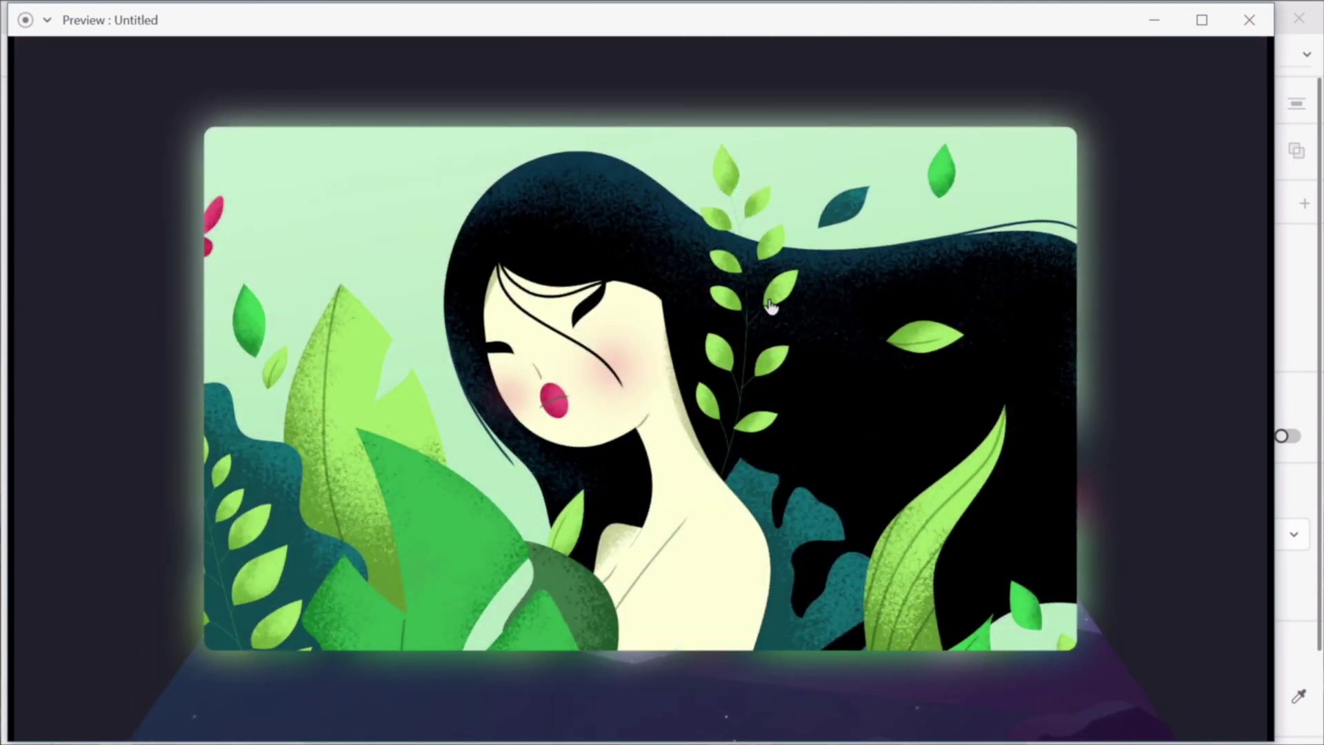
Step: Run the carousel preview through its slides to the restart button, restart it, and return to the design canvas
click(770, 306)
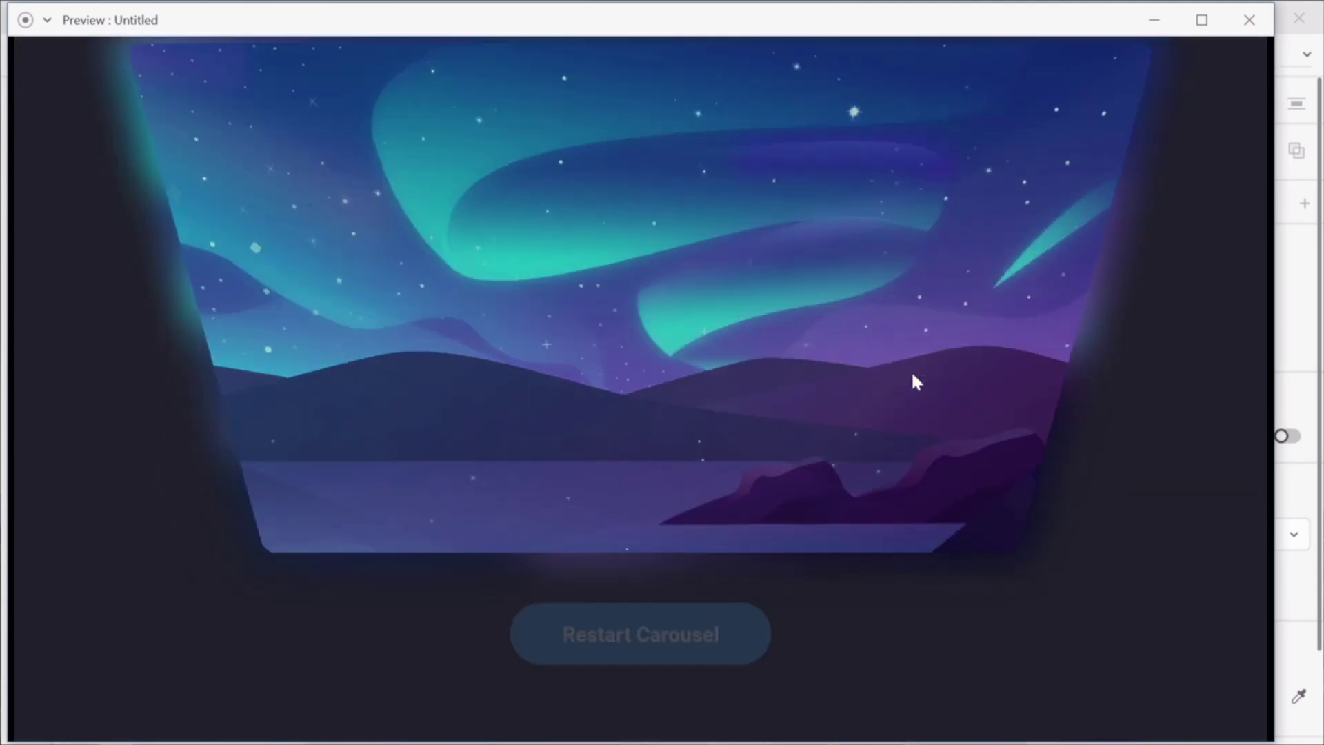
click(709, 387)
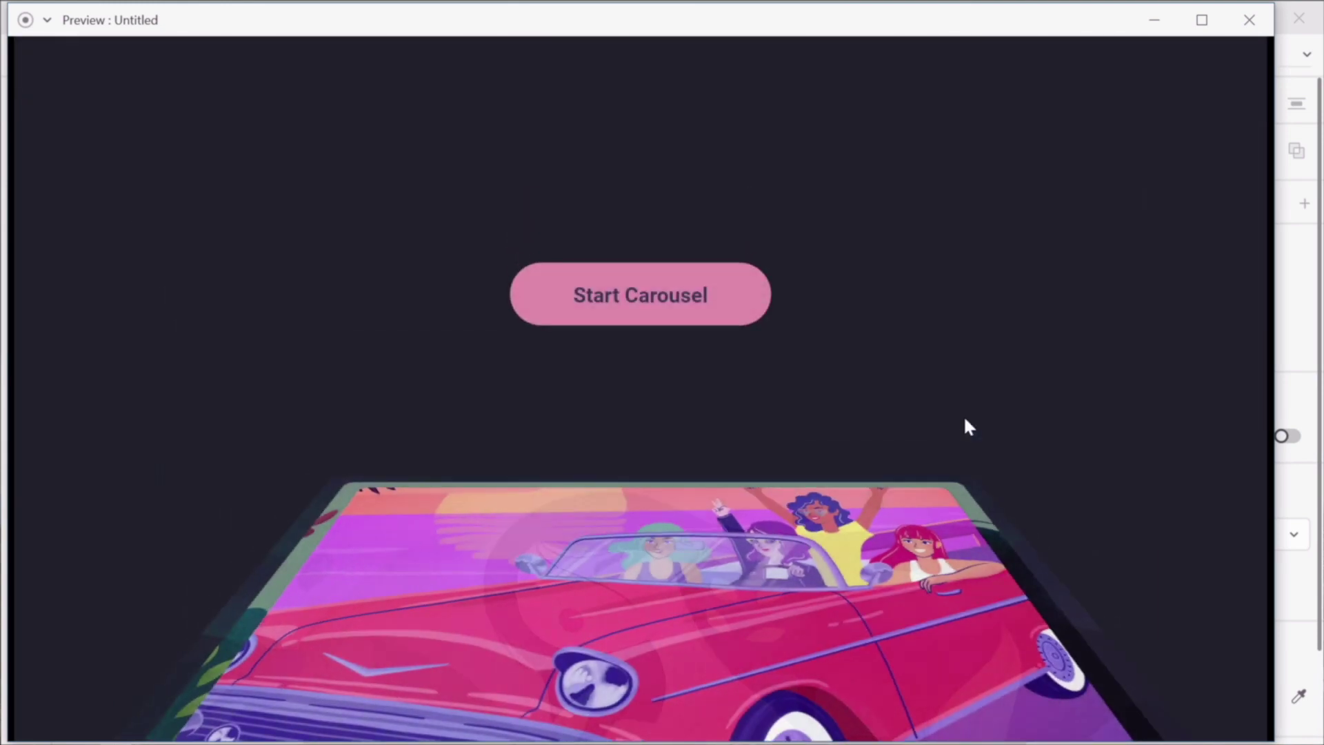
click(672, 305)
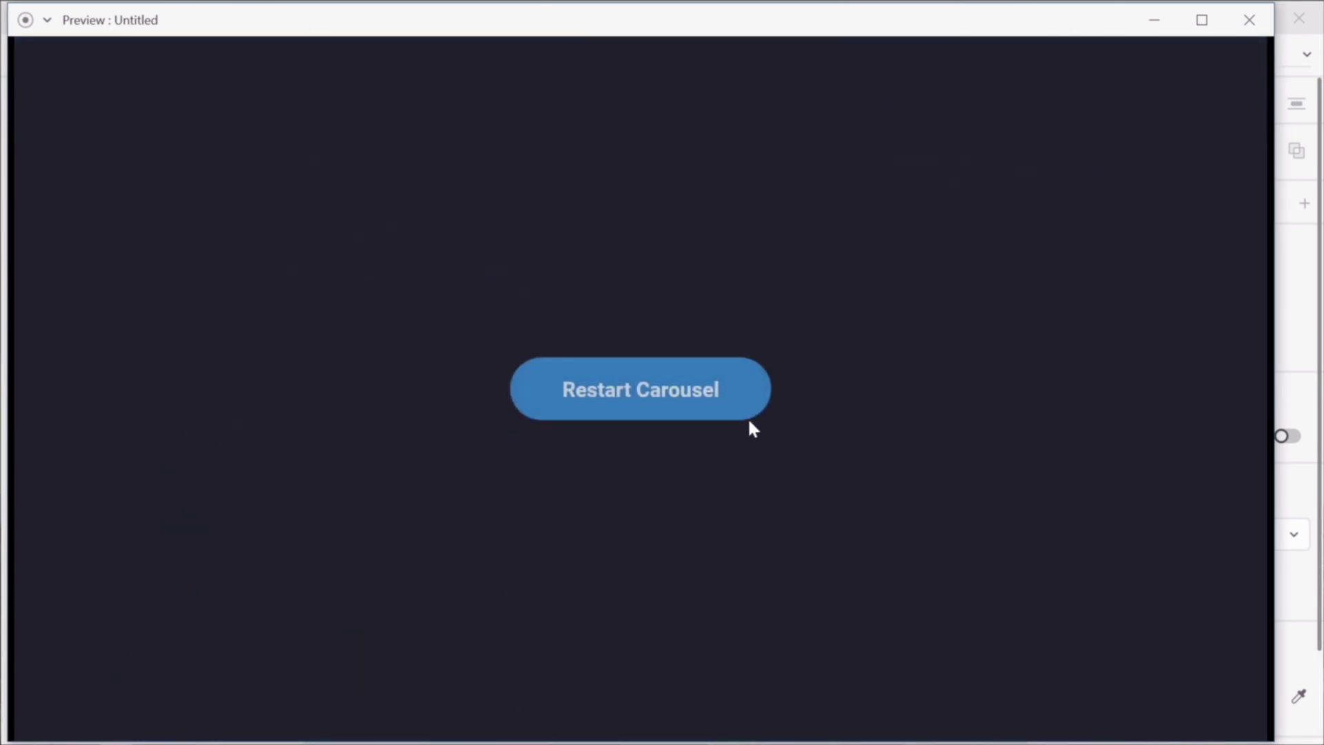
click(746, 406)
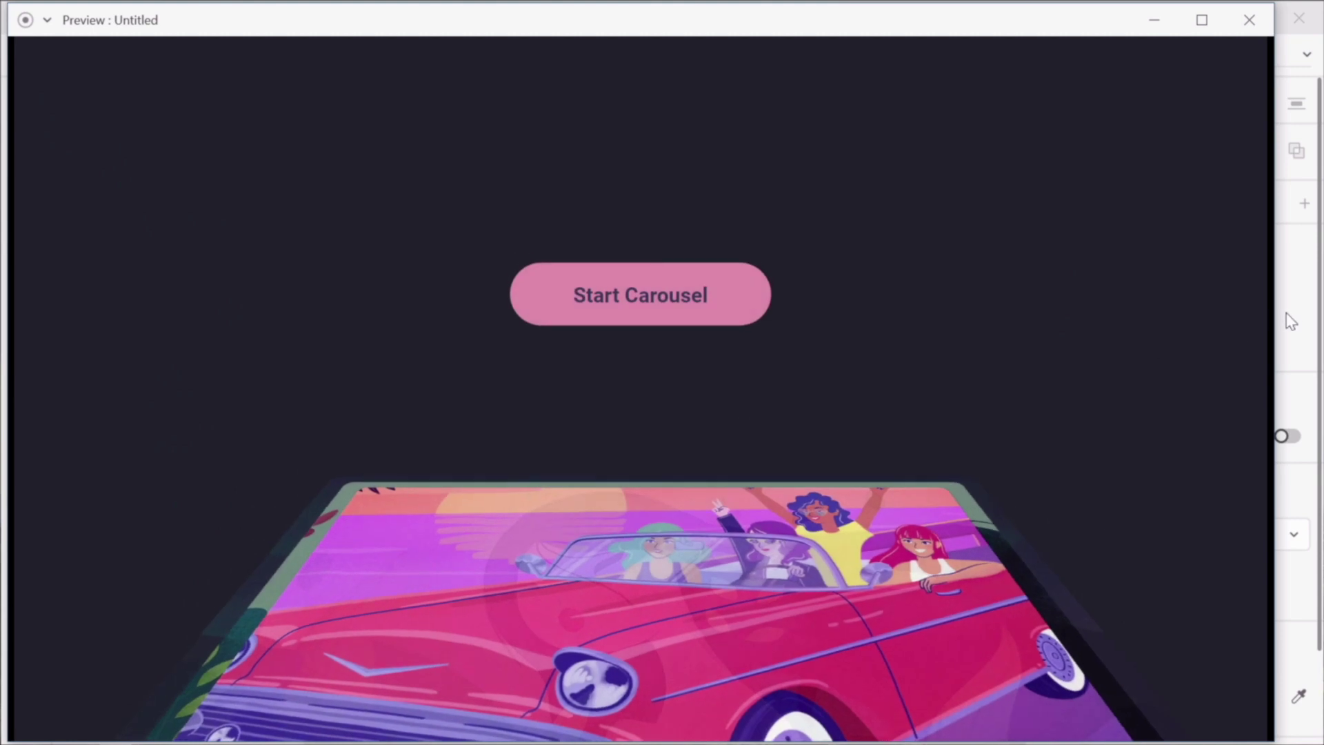
click(1300, 308)
click(739, 514)
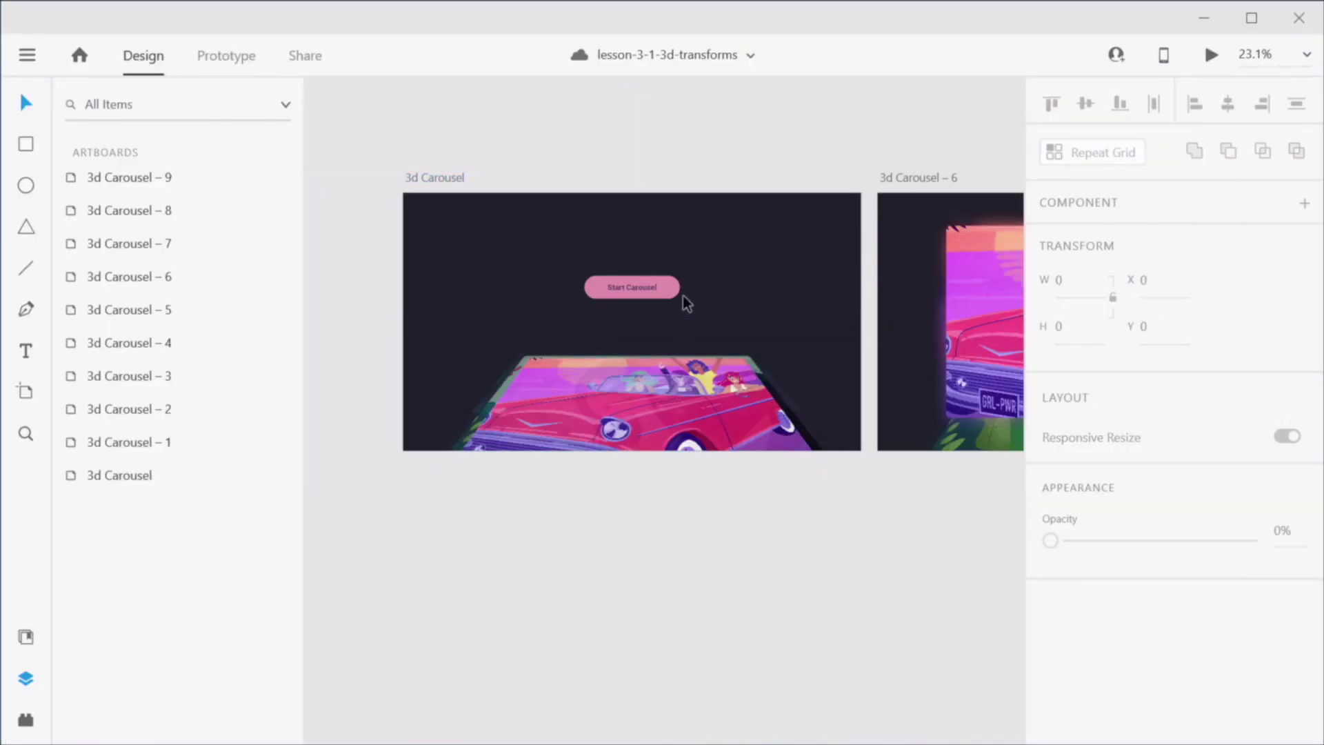
Step: Examine the masked car image and its mask rectangle on the first 3d Carousel artboard
scroll(691, 314, up, 3)
ctrl+click(638, 449)
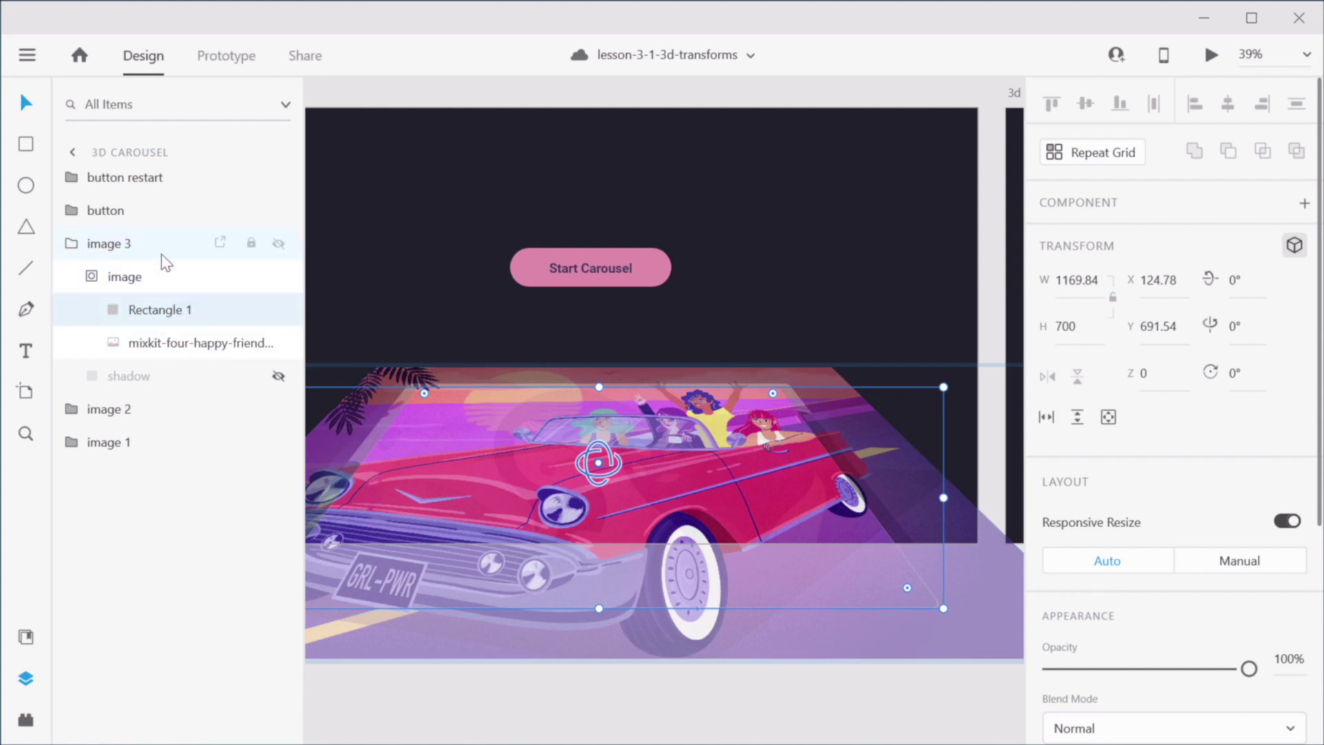
click(821, 662)
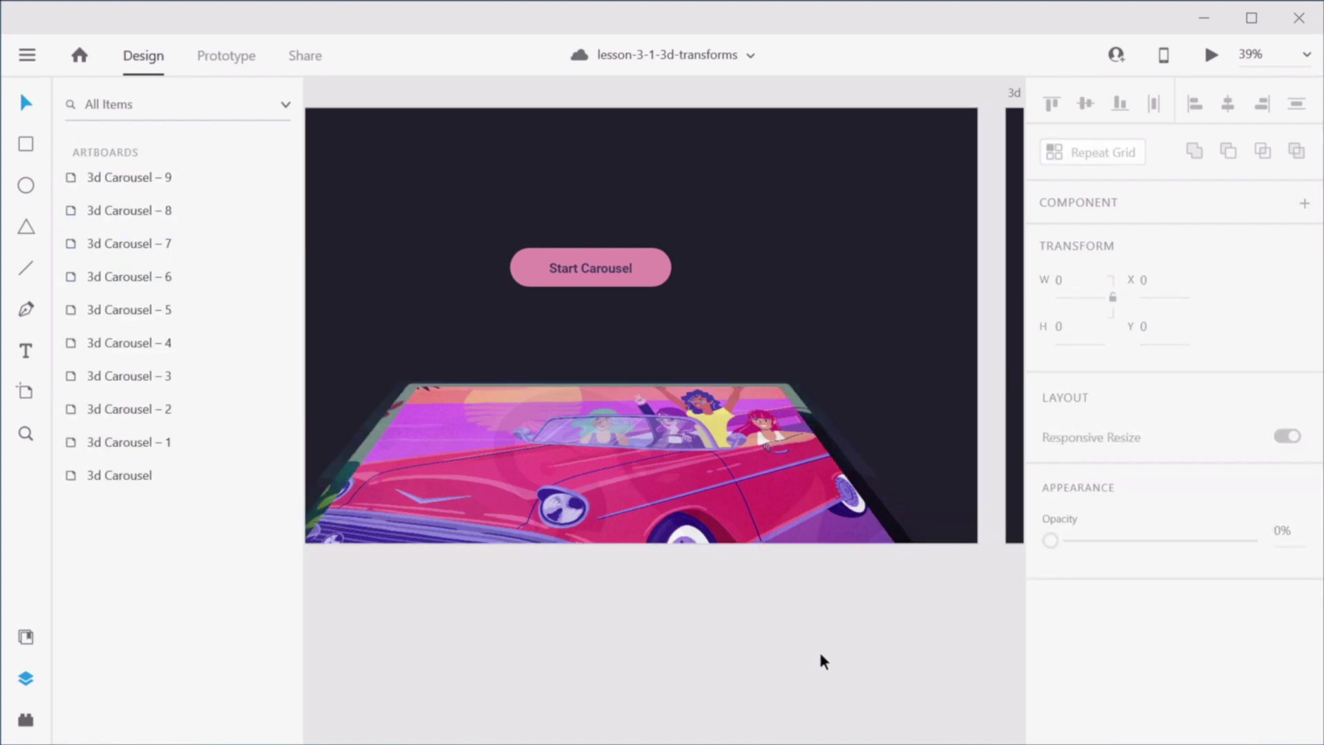
Step: On 3d Carousel – 6, enlarge the car picture inside its mask to about 2415 × 1358 and reposition it at about X -510, Y -96
drag(774, 435, 331, 449)
drag(811, 451, 586, 447)
click(785, 292)
double_click(785, 292)
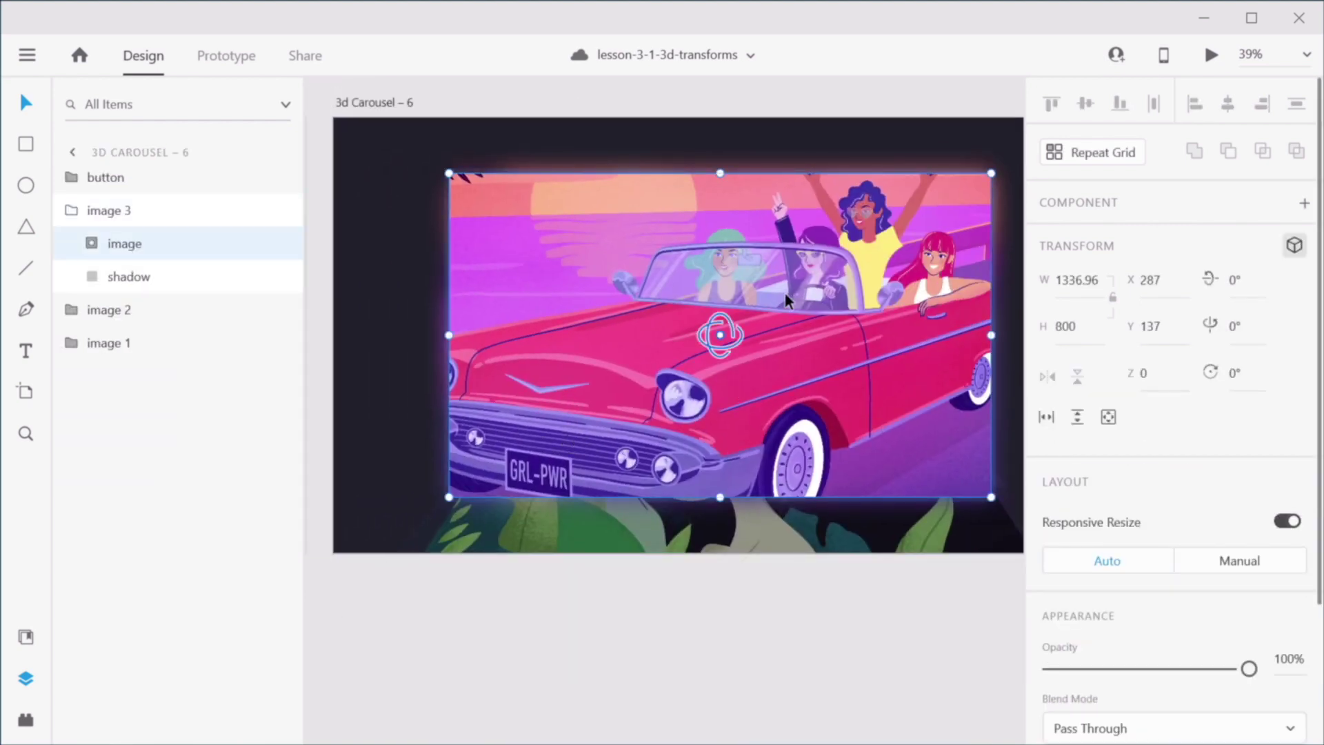
double_click(784, 292)
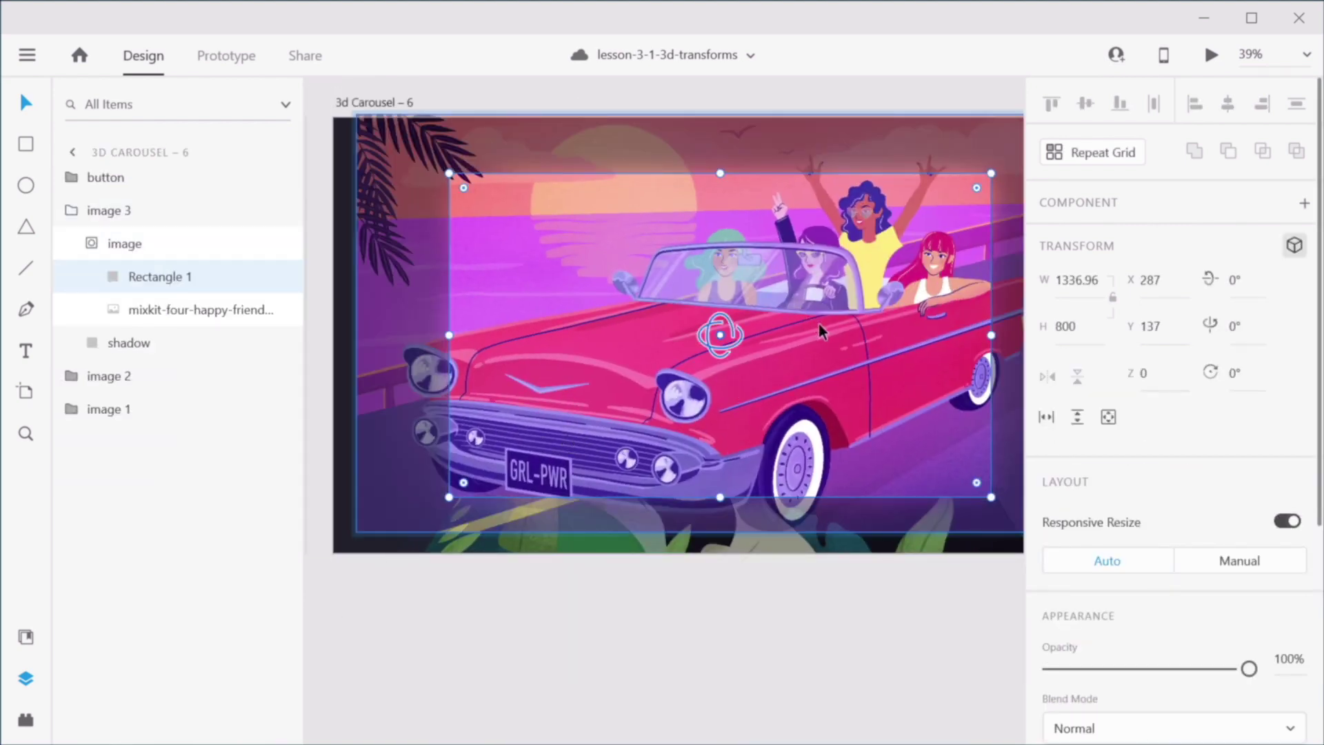
click(184, 314)
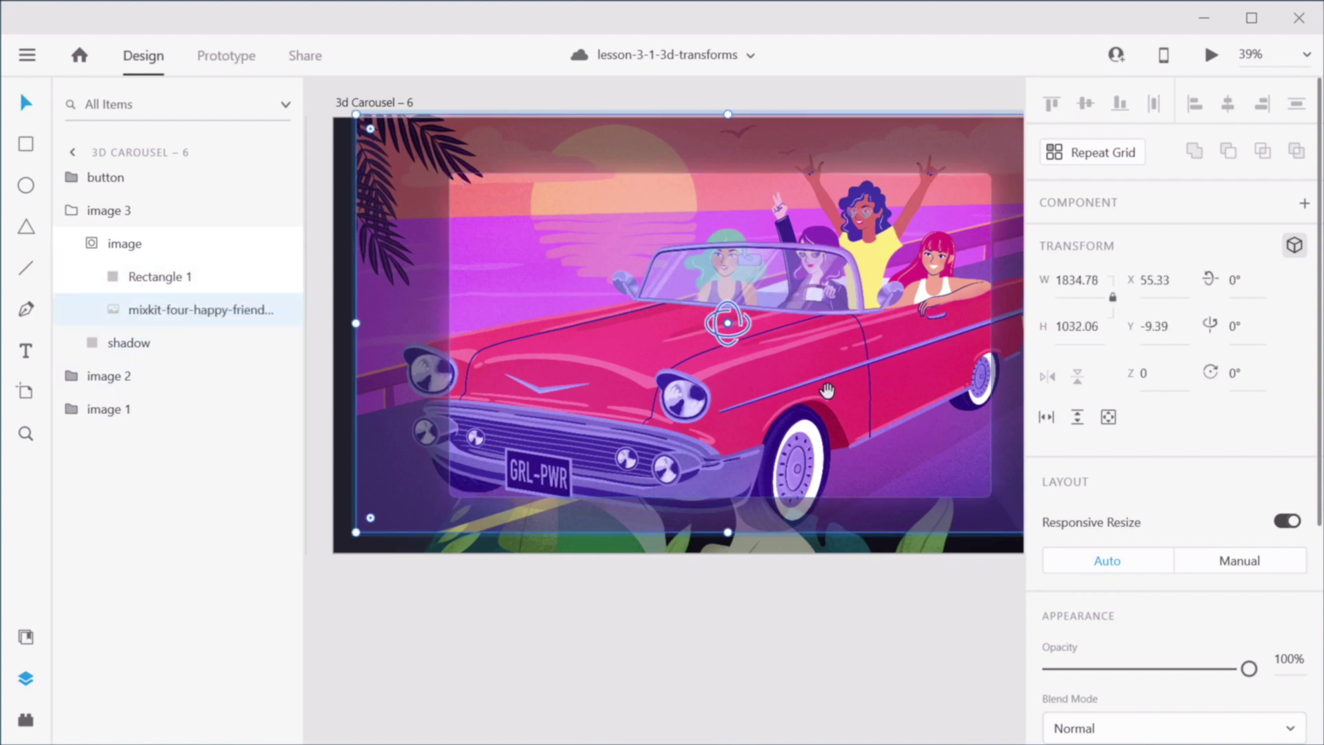
scroll(788, 422, right, 2)
scroll(789, 422, down, 3)
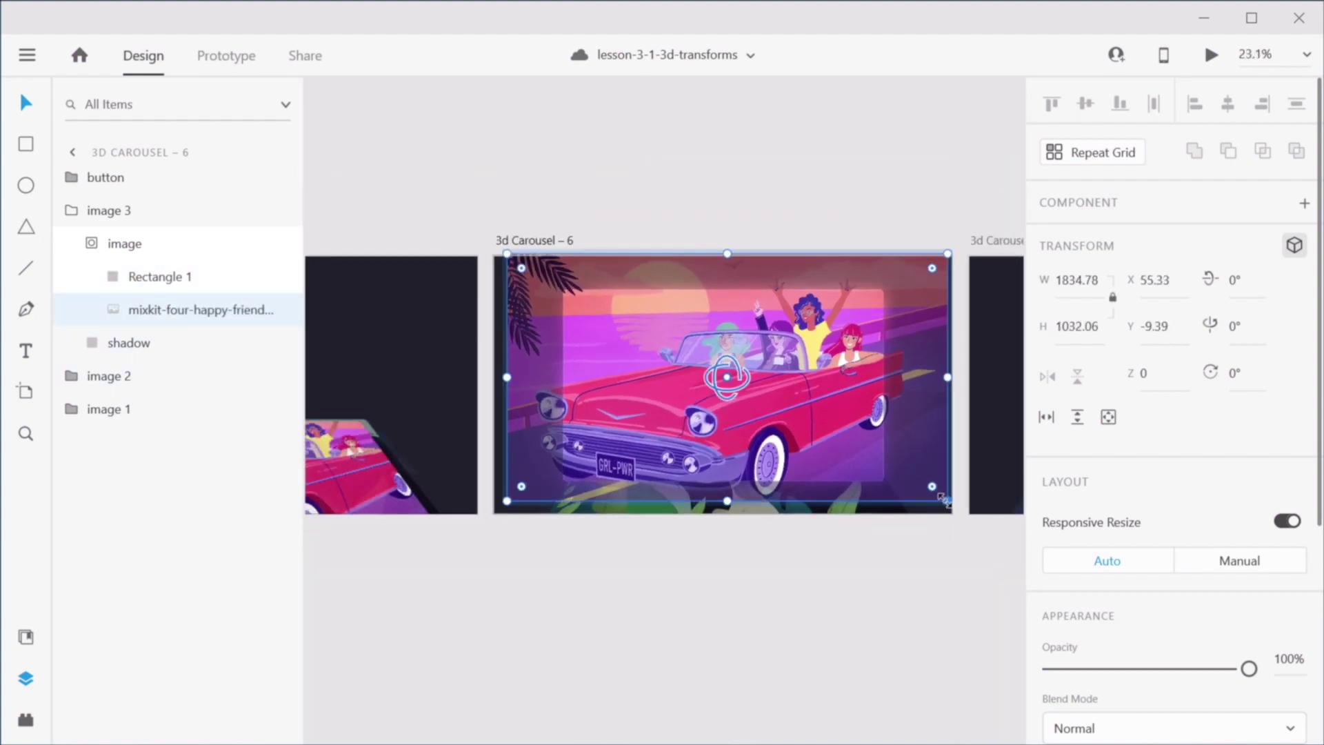
drag(943, 500, 978, 603)
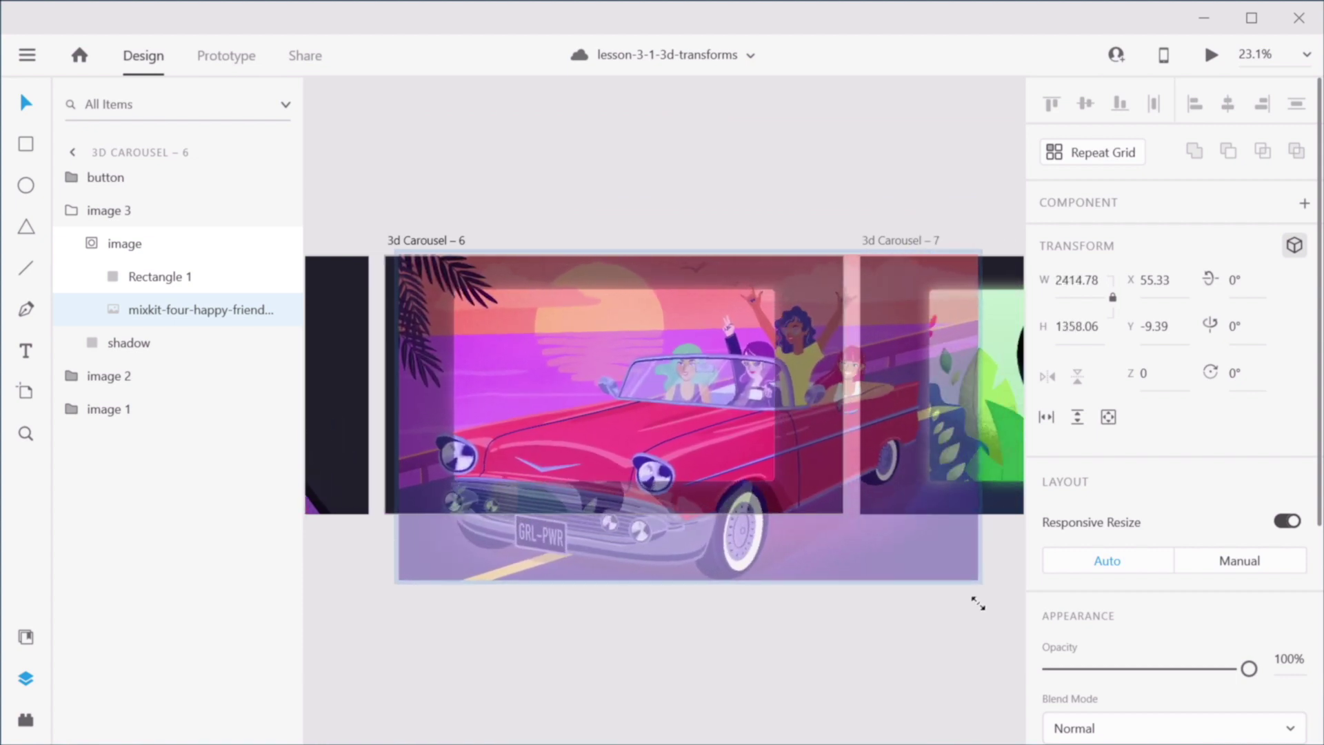
drag(730, 451, 593, 419)
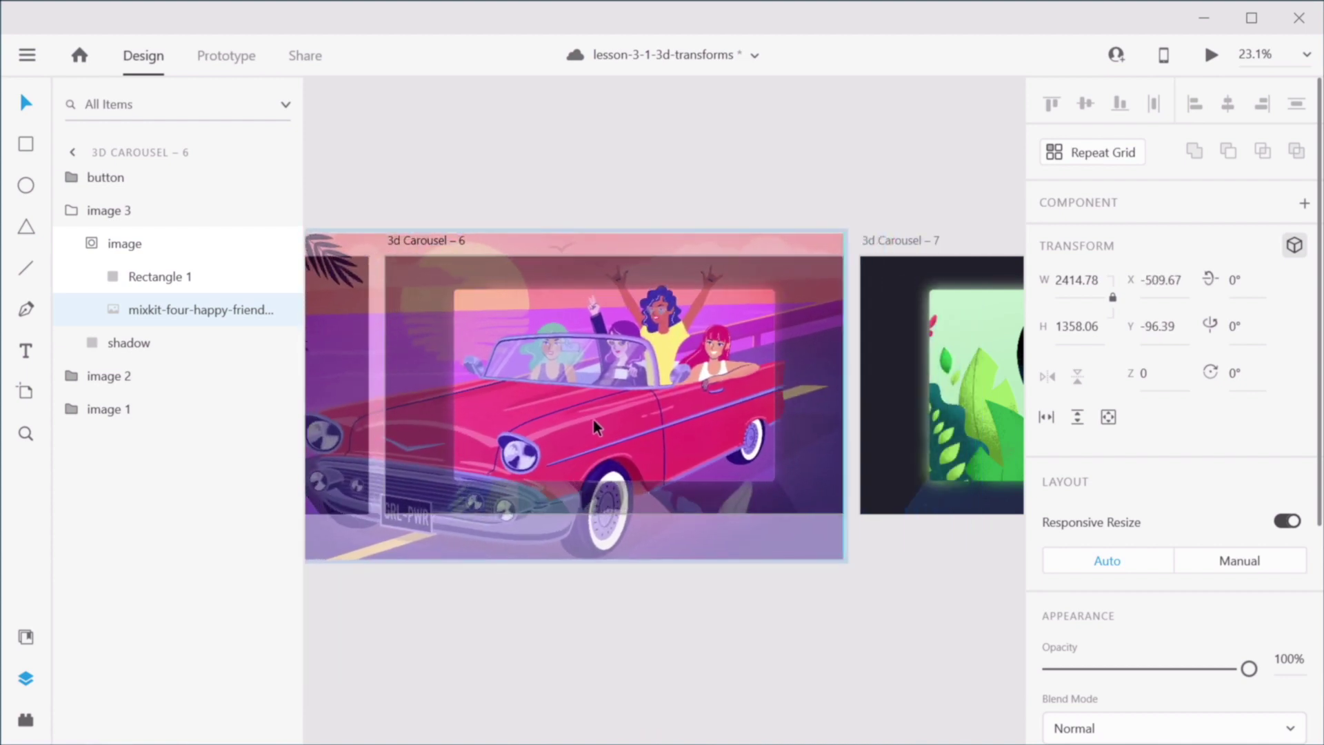
click(924, 618)
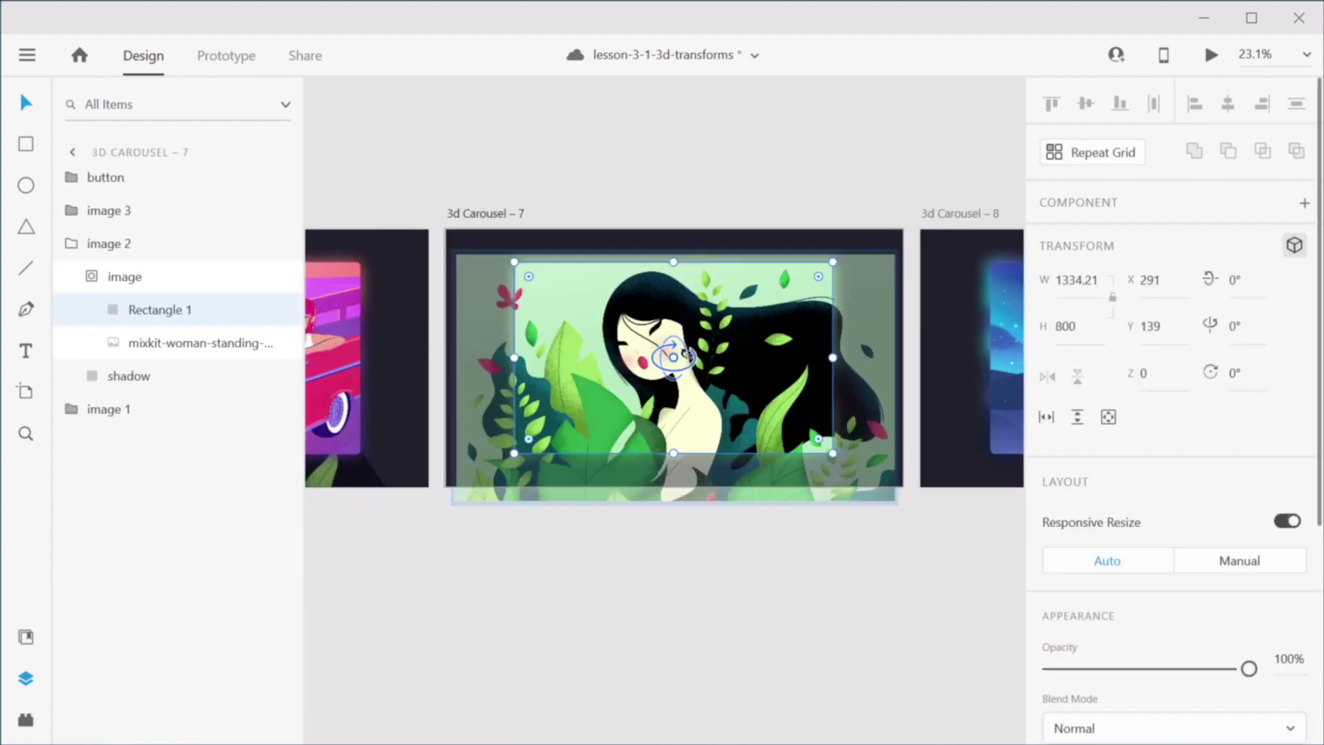
Step: Enlarge the masked woman picture on 3d Carousel – 7 and the starry night picture on 3d Carousel – 8
drag(889, 488, 996, 579)
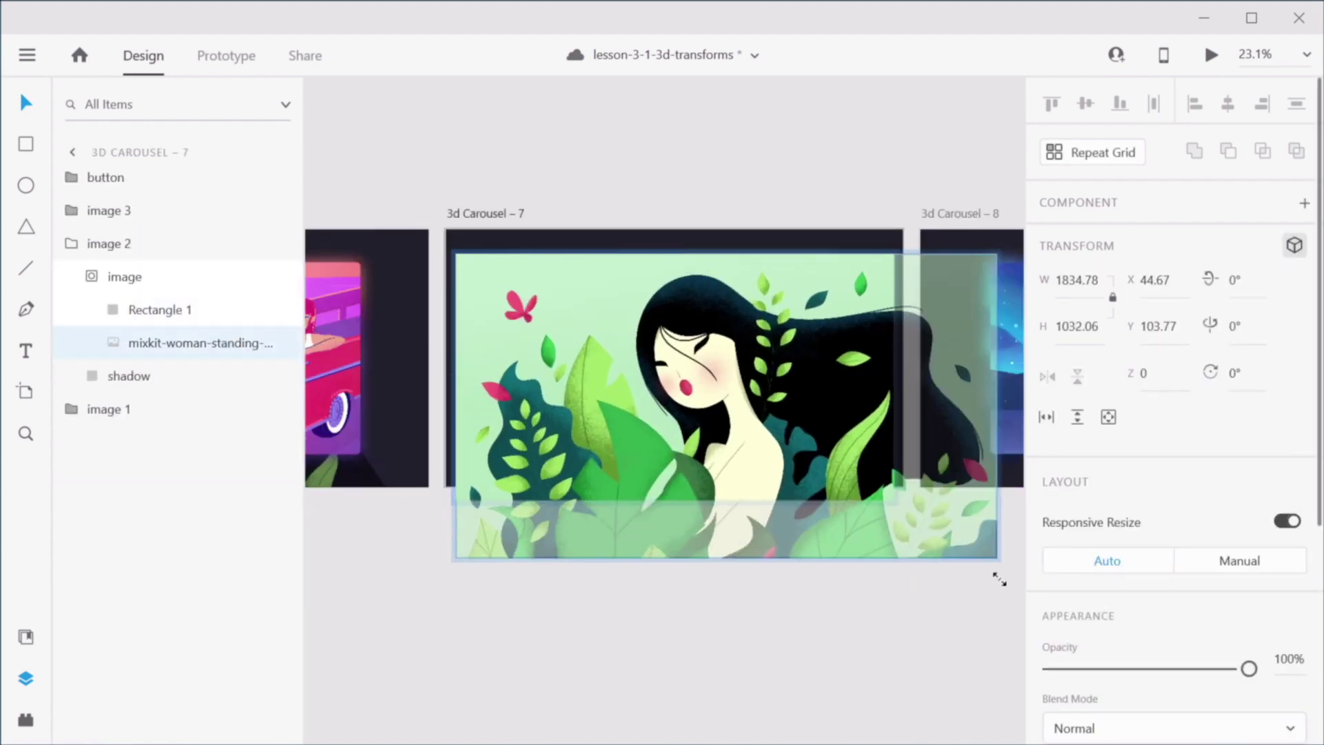
scroll(764, 513, right, 3)
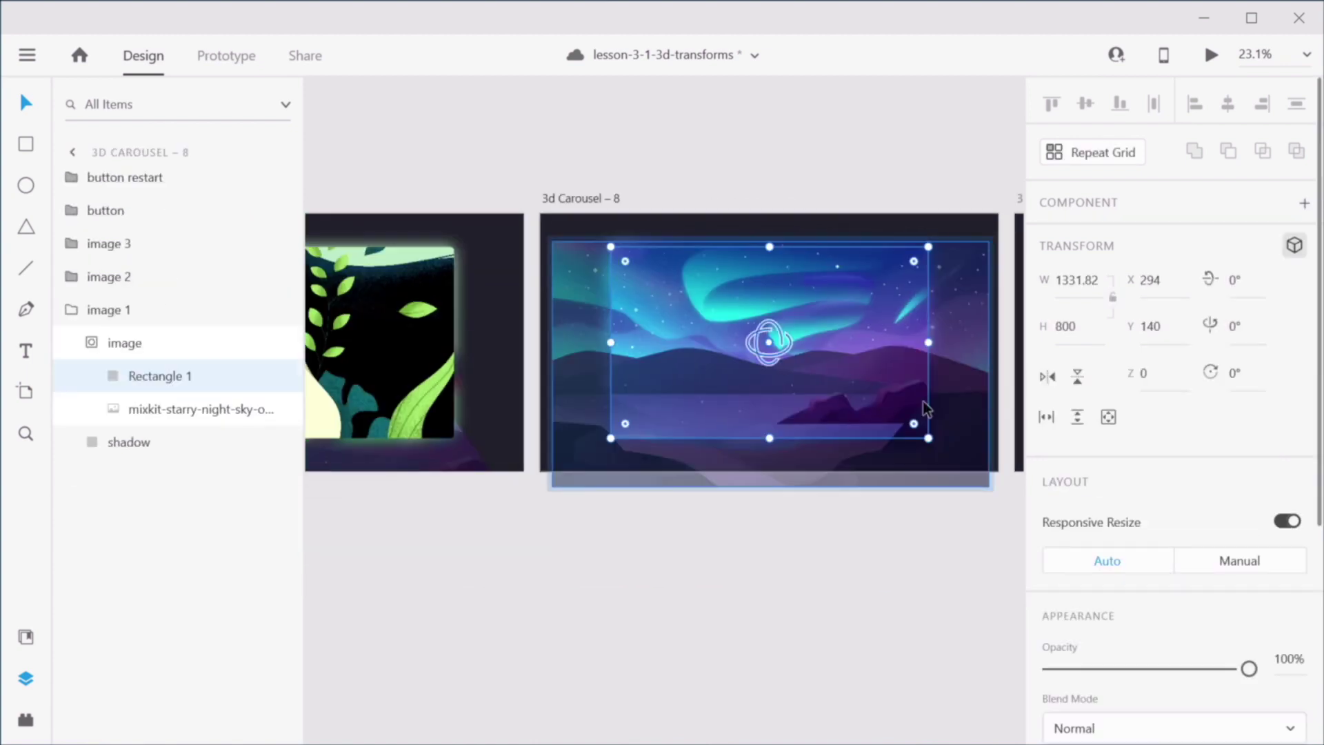
drag(923, 399, 1035, 622)
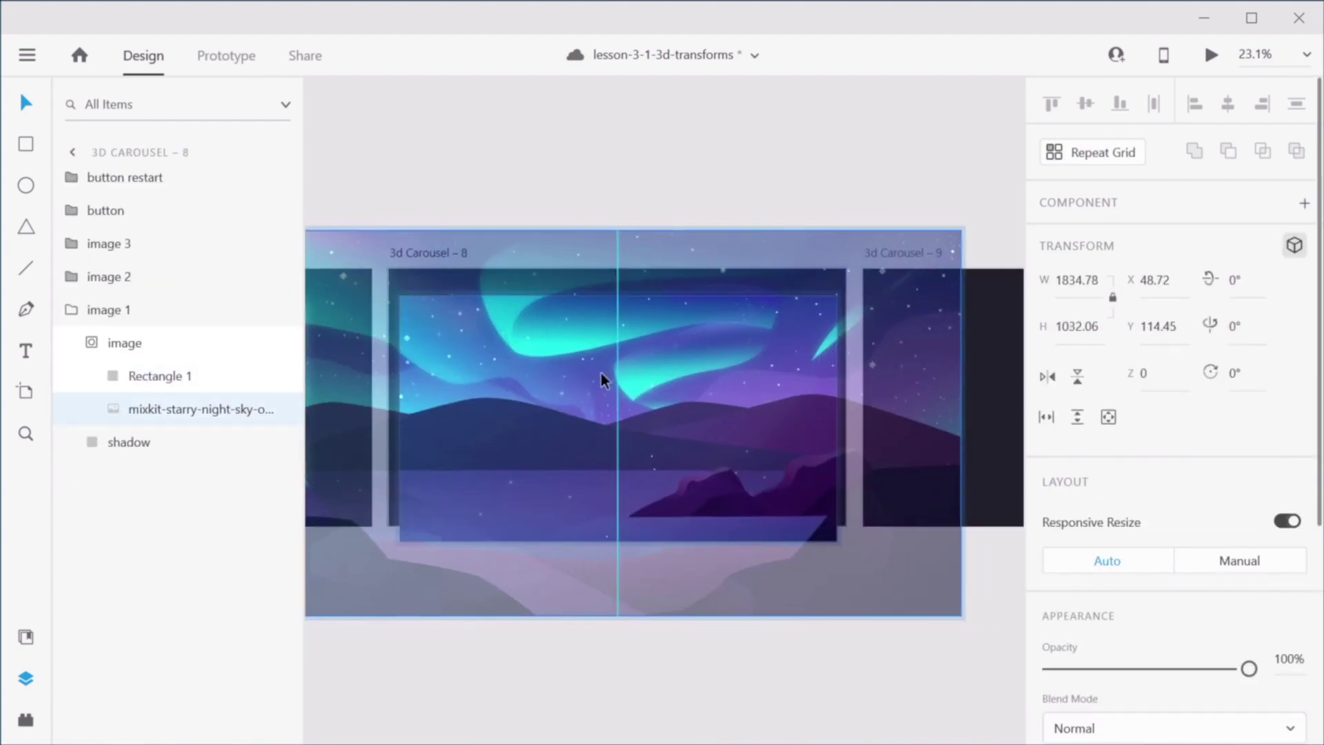
click(821, 652)
Step: Preview the prototype from the first 3d Carousel artboard, playing the carousel through once and restarting it
drag(590, 587, 904, 586)
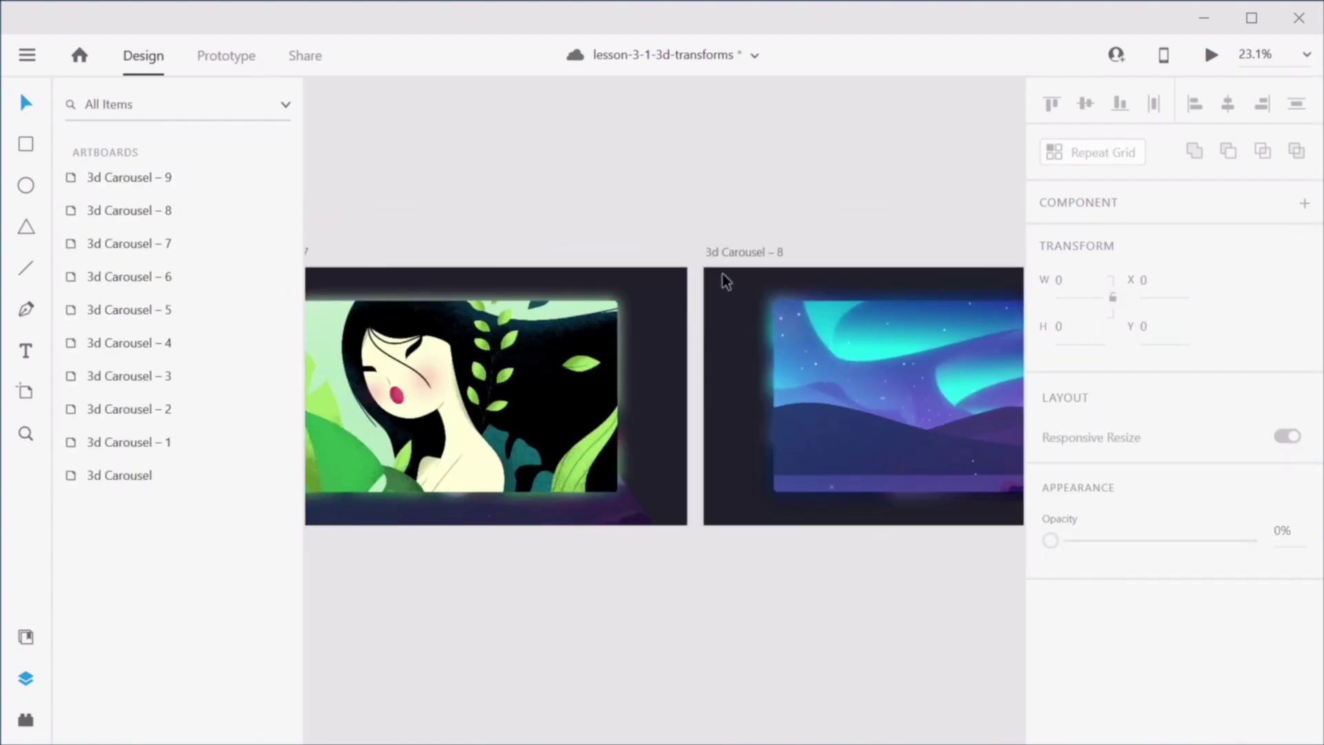
drag(512, 211, 629, 194)
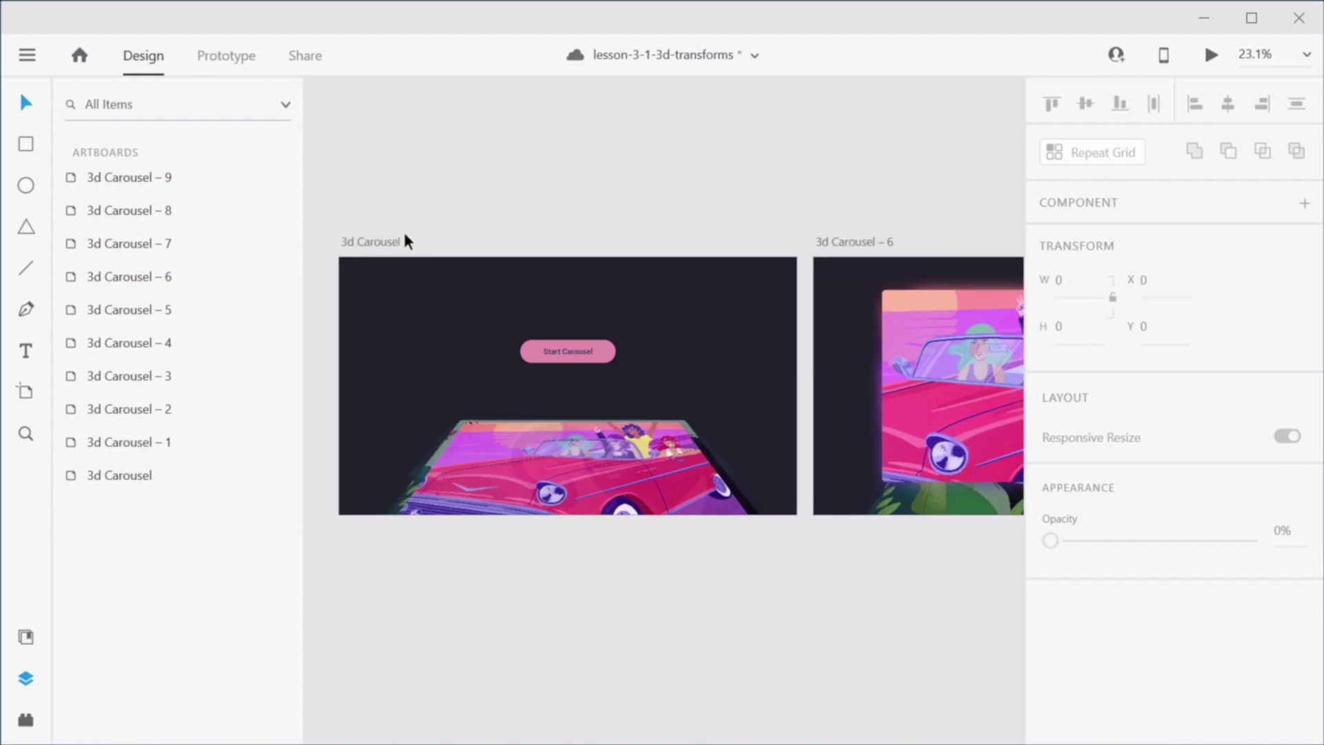
click(387, 242)
click(1207, 58)
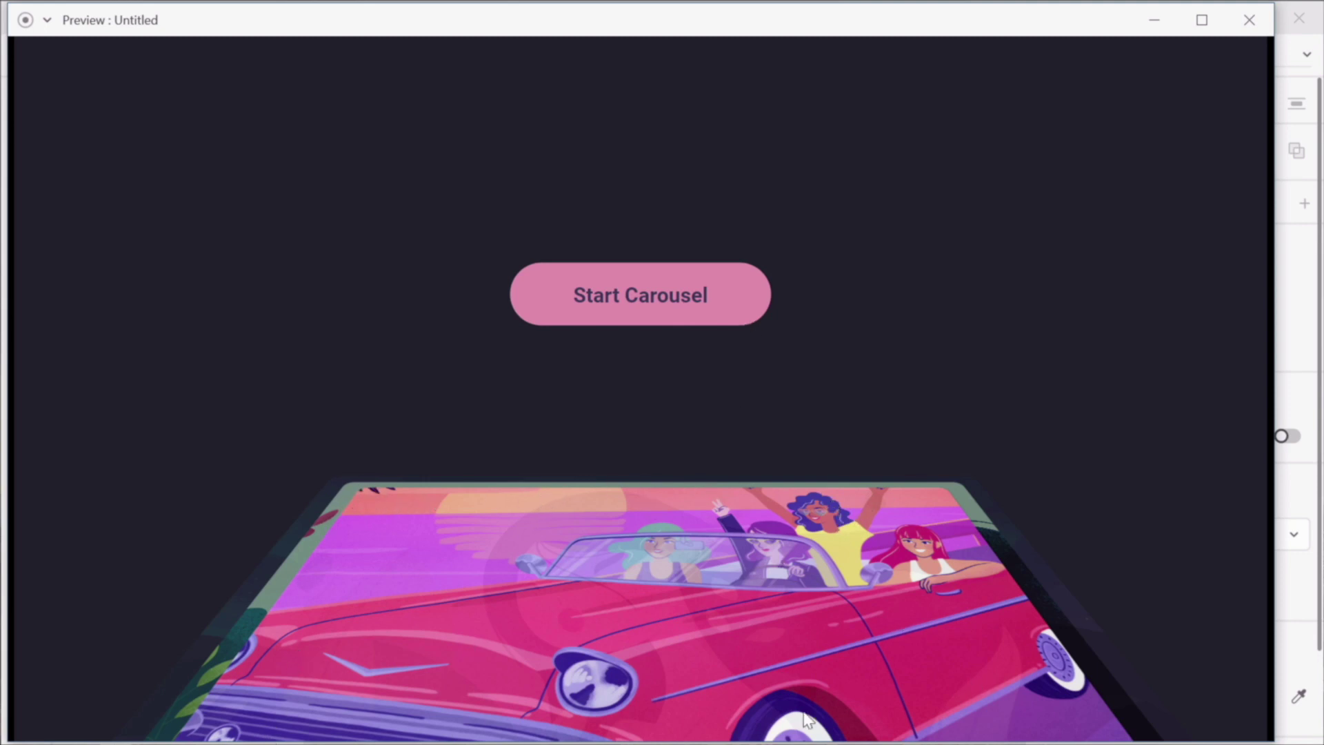
click(688, 304)
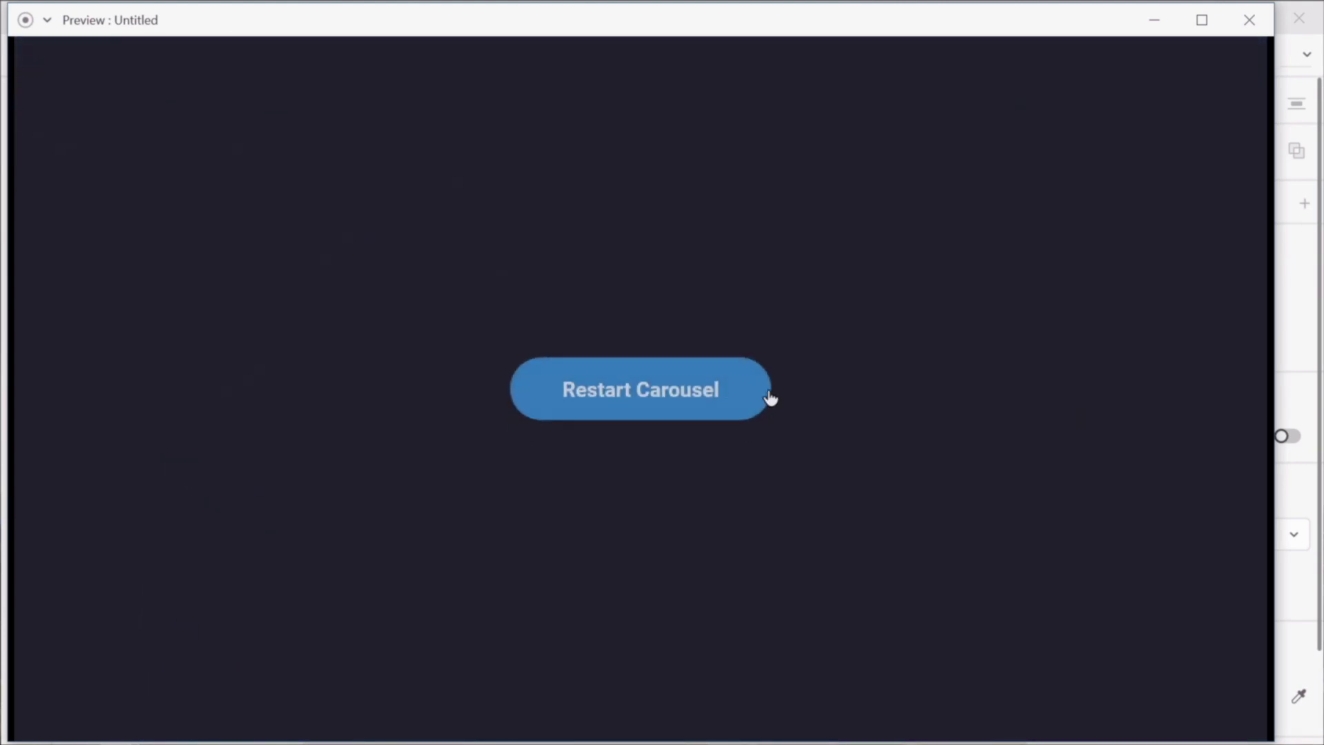
click(769, 397)
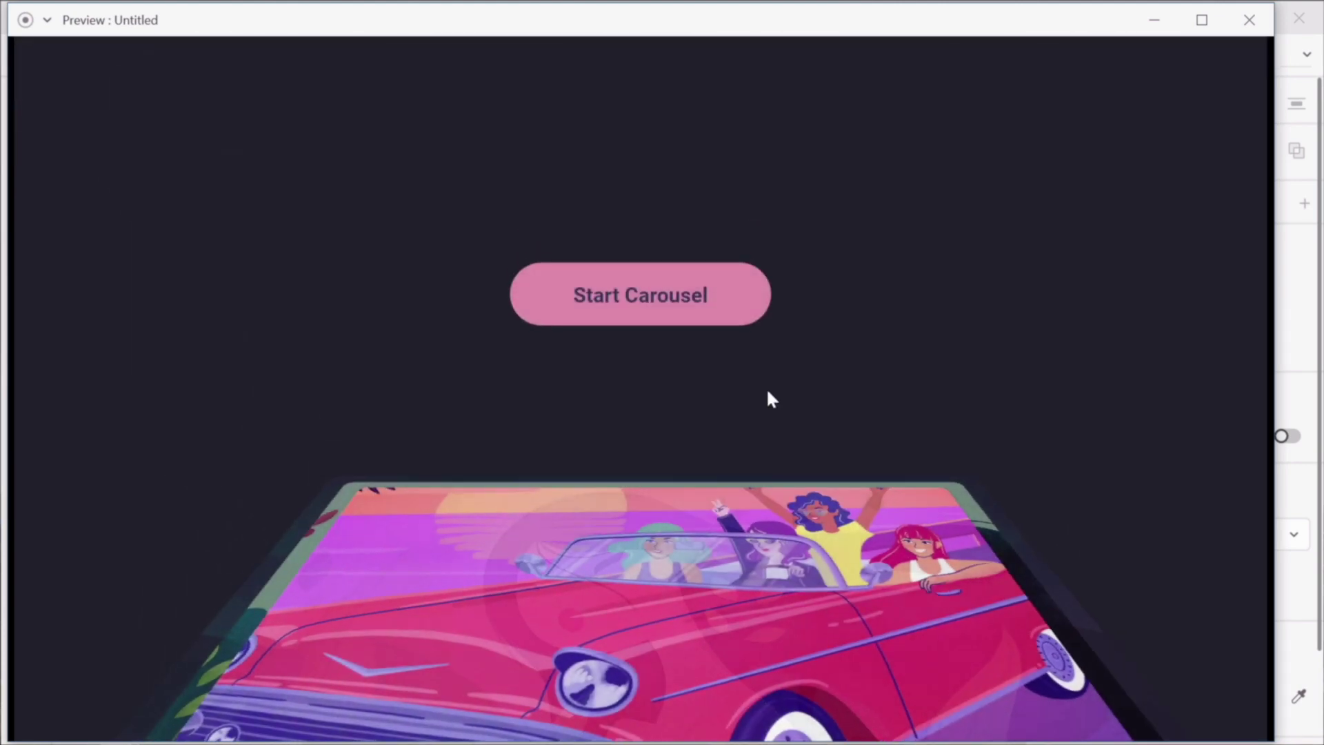
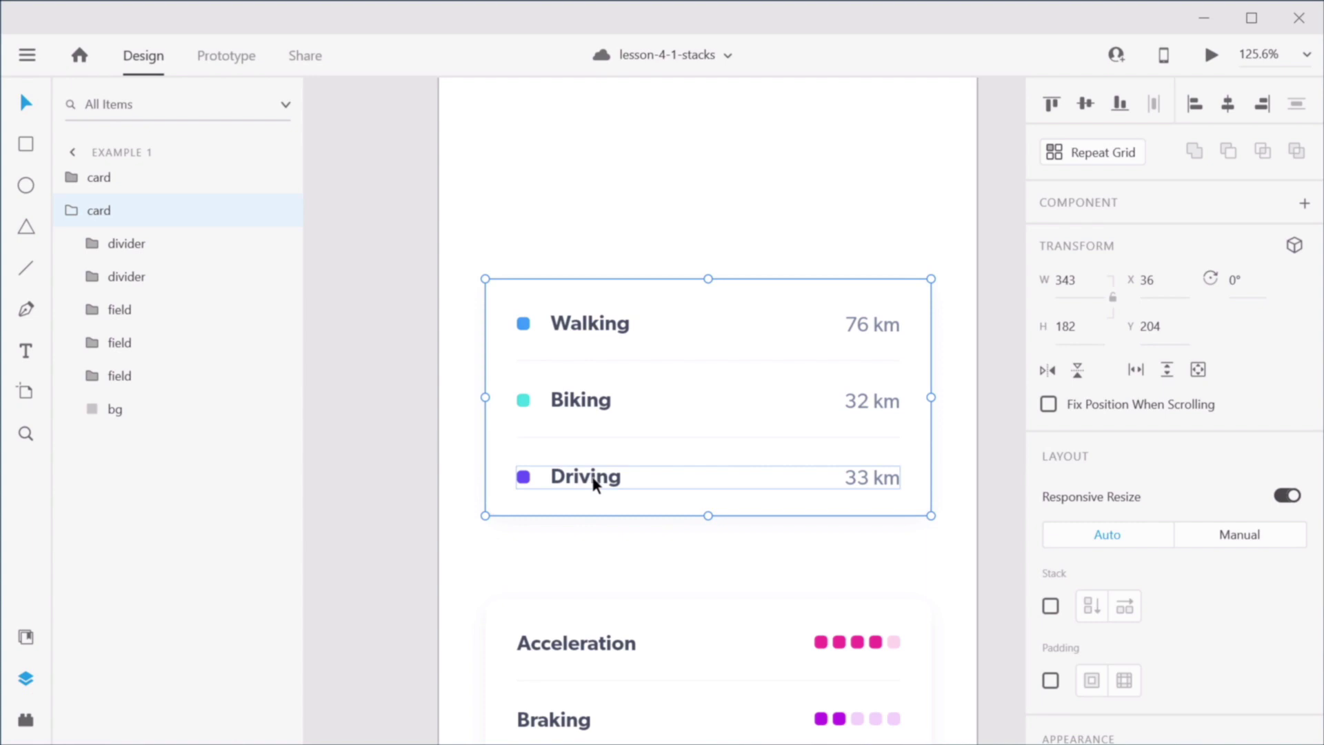
Step: Swap the Walking and Biking rows in the upper card by hand, placing Walking second at Y 289
click(588, 403)
click(597, 325)
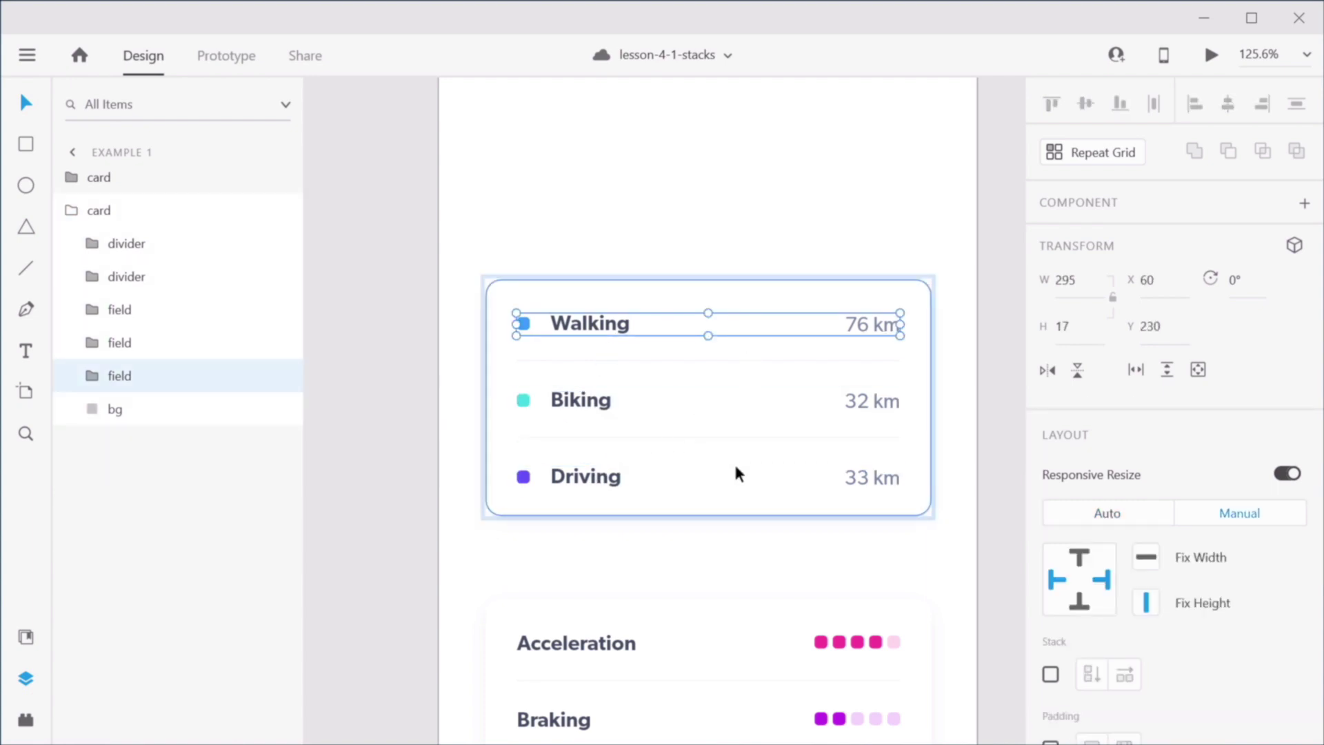
mouse_move(612, 321)
mouse_down()
mouse_move(617, 429)
mouse_move(600, 323)
mouse_up()
drag(586, 421, 590, 404)
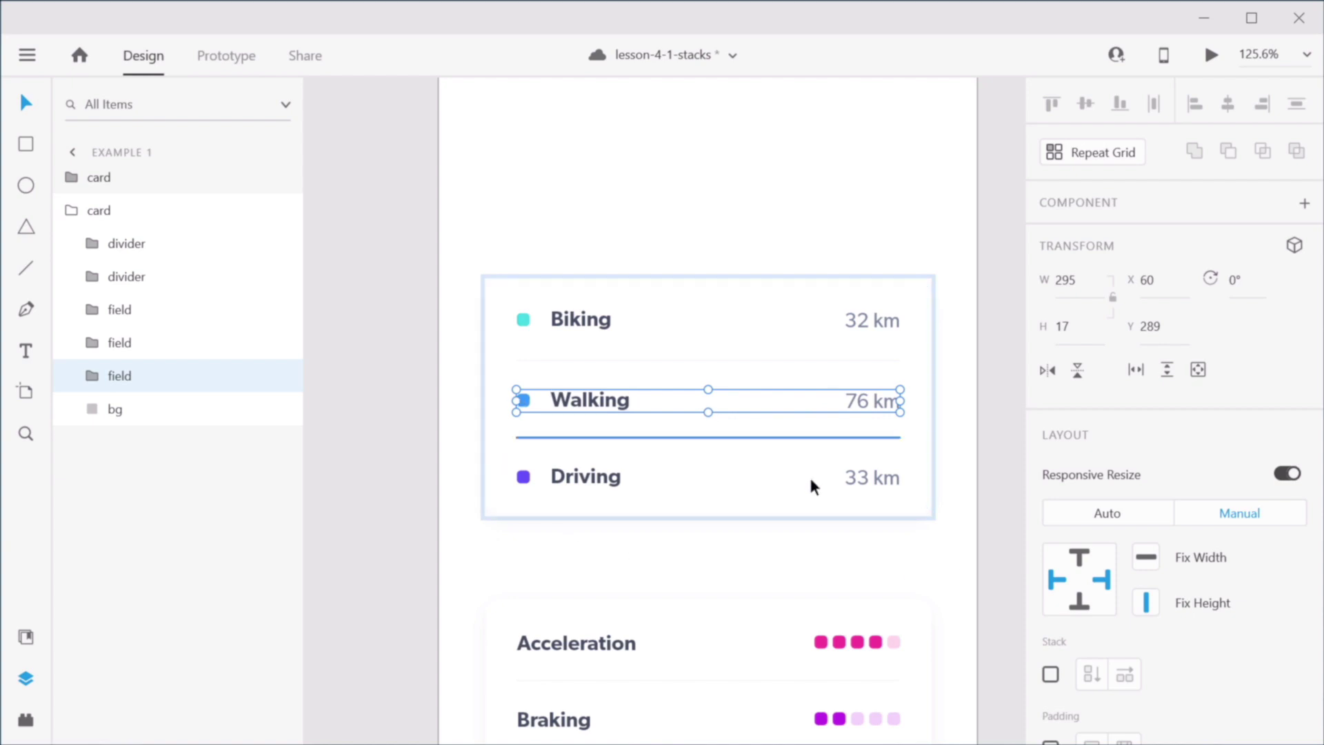
Step: Duplicate the Driving row together with its divider and place the copies below it, at Y 384
click(588, 485)
shift+click(590, 435)
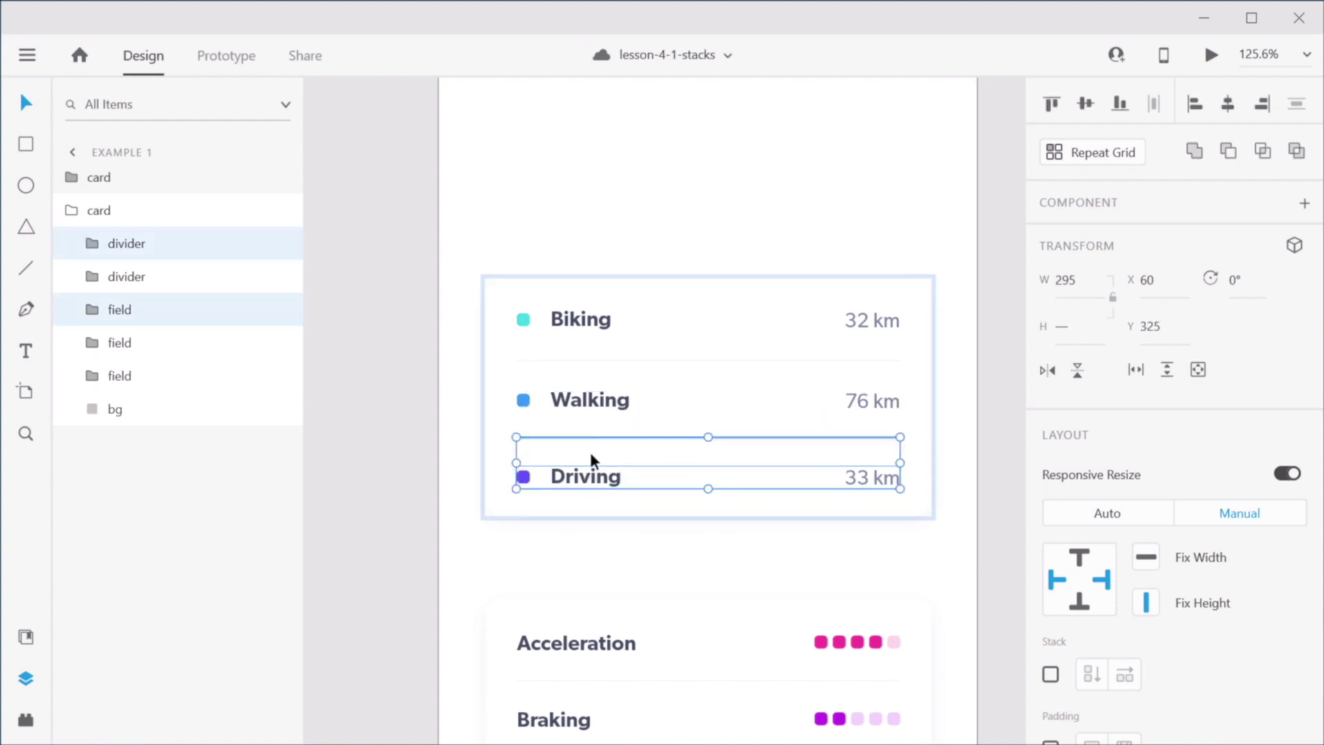
key(ctrl+d)
drag(591, 476, 600, 555)
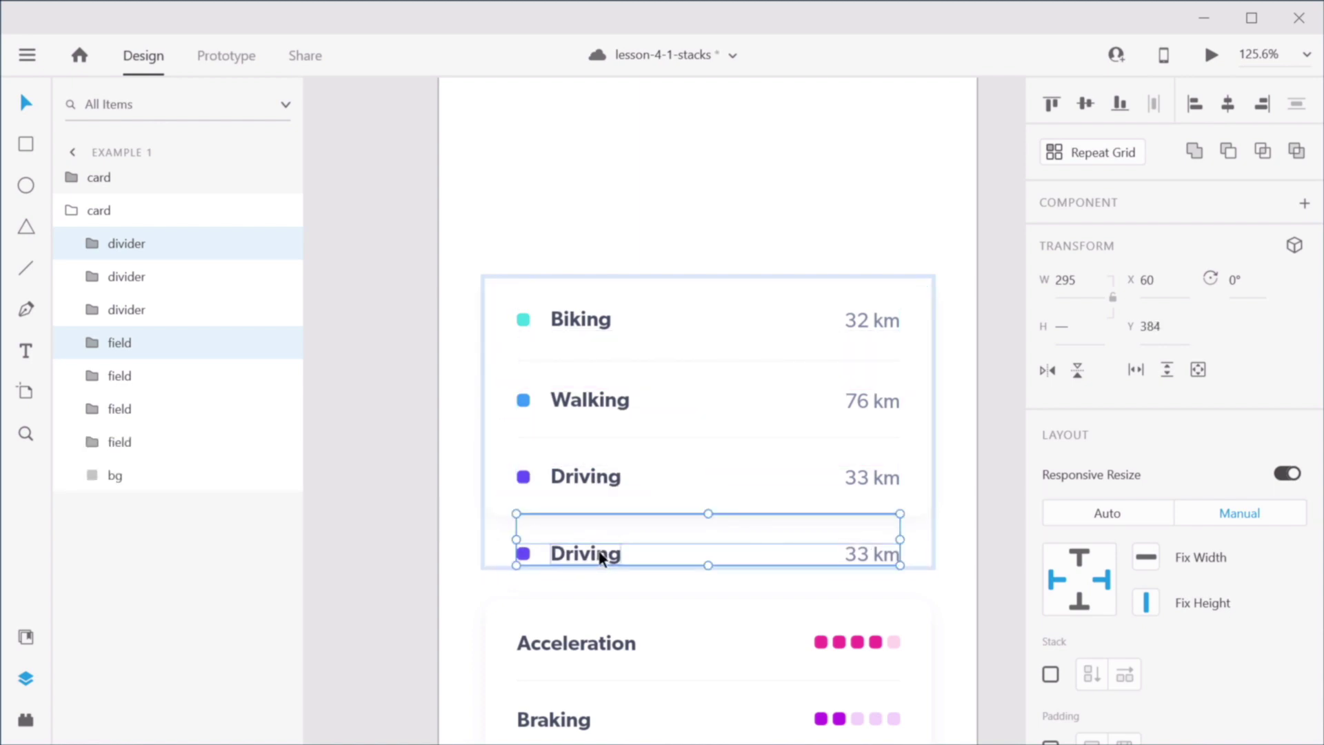
Step: Extend the upper card's background downward to a height of 238 to enclose the duplicated row
click(495, 505)
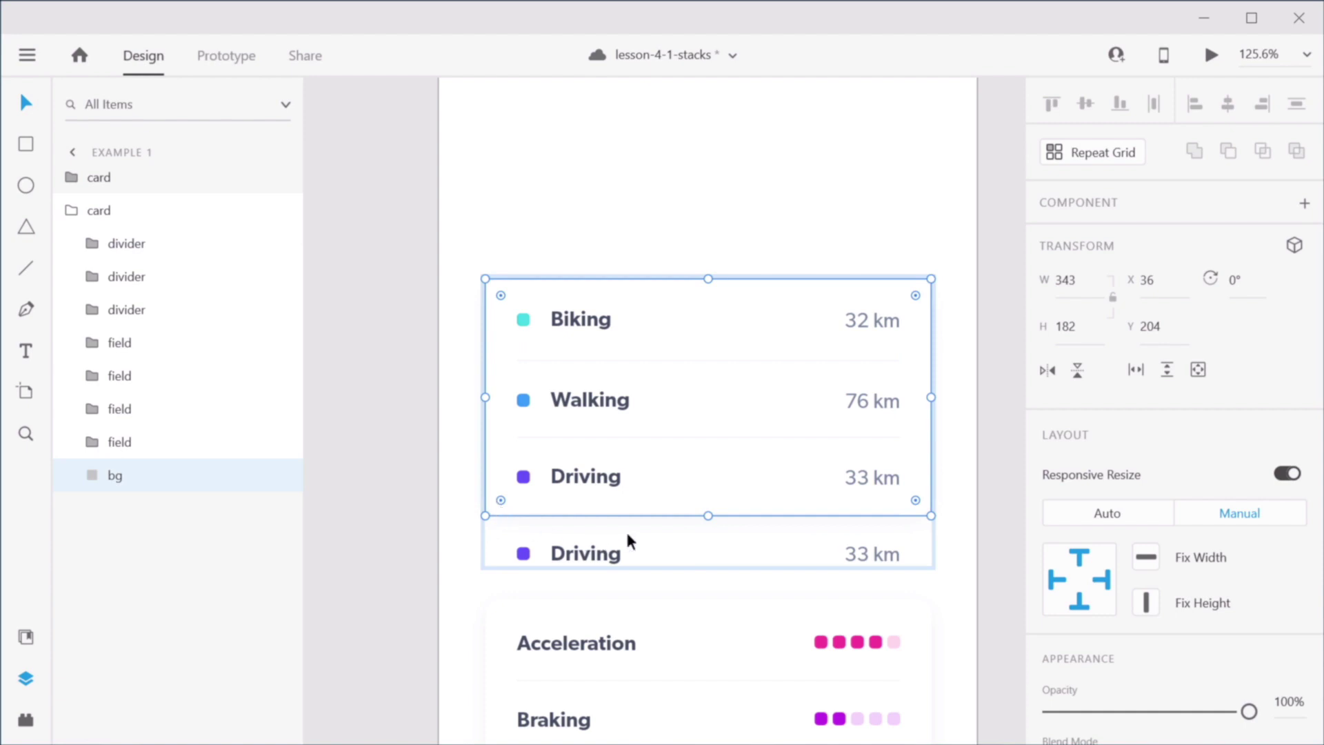
drag(708, 516, 709, 589)
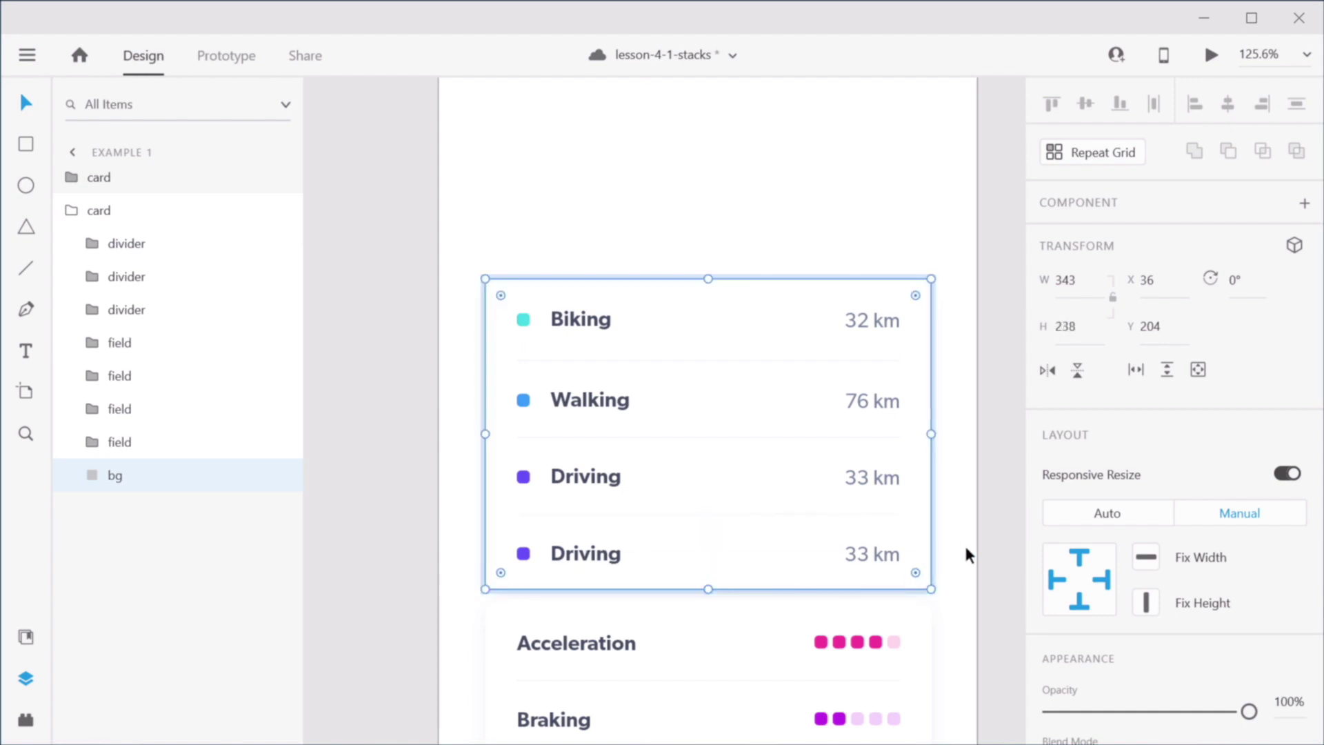
click(989, 550)
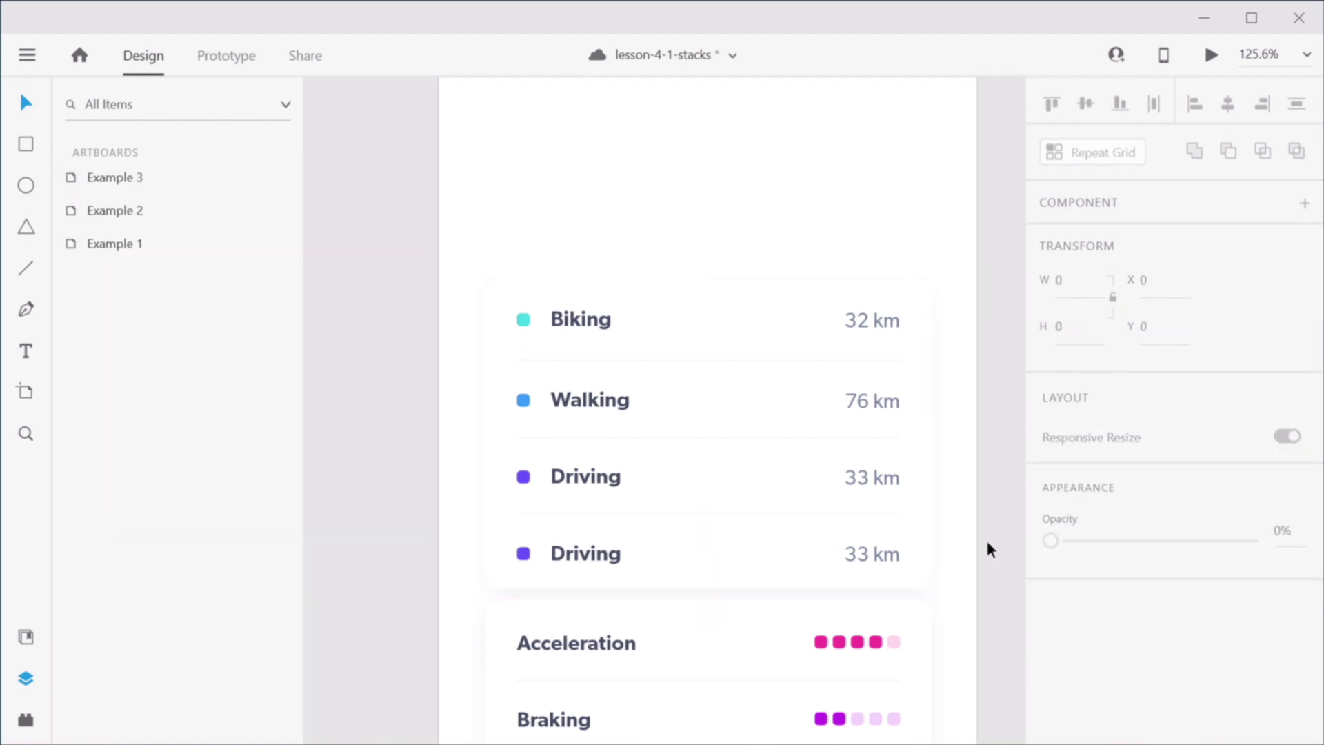
Step: Undo the background extension and the added Driving row, leaving nothing selected
key(ctrl+z)
key(ctrl+z)
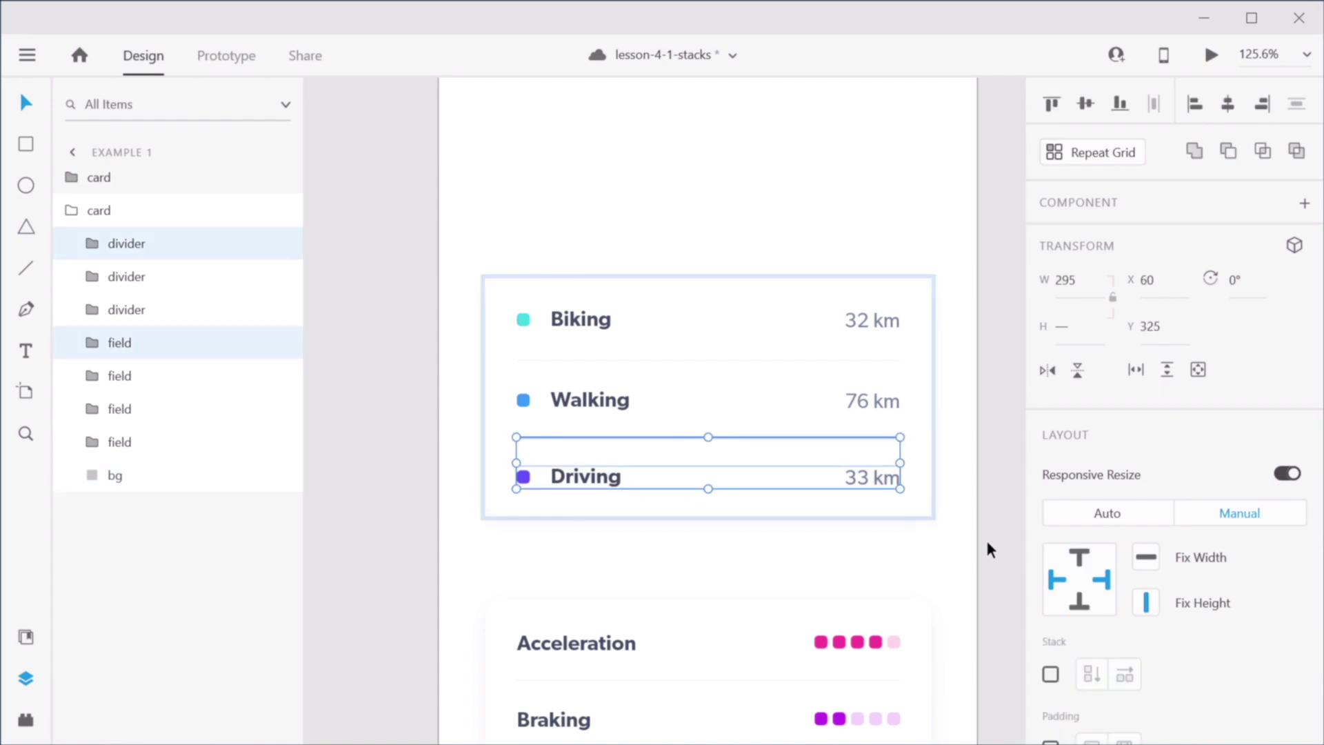
click(988, 545)
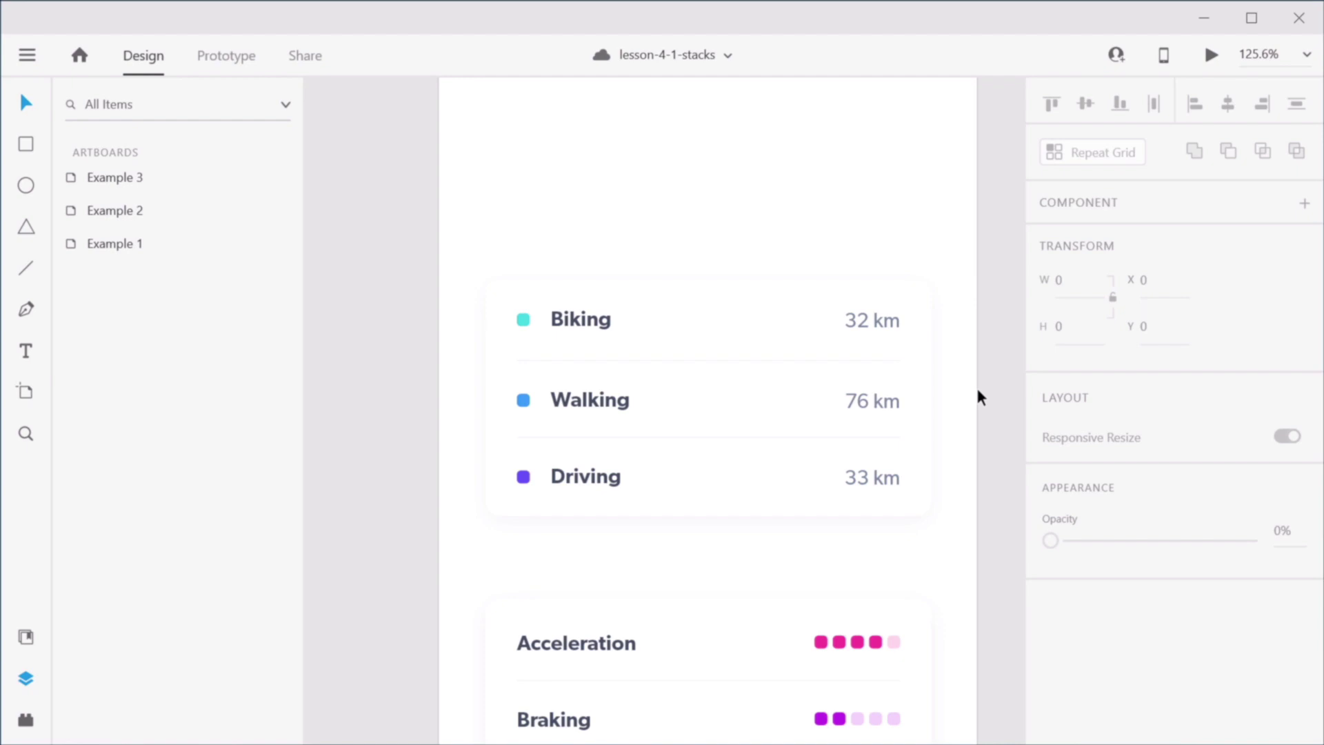
Step: Turn the upper card group with the Biking, Walking and Driving rows into a vertical stack
click(751, 312)
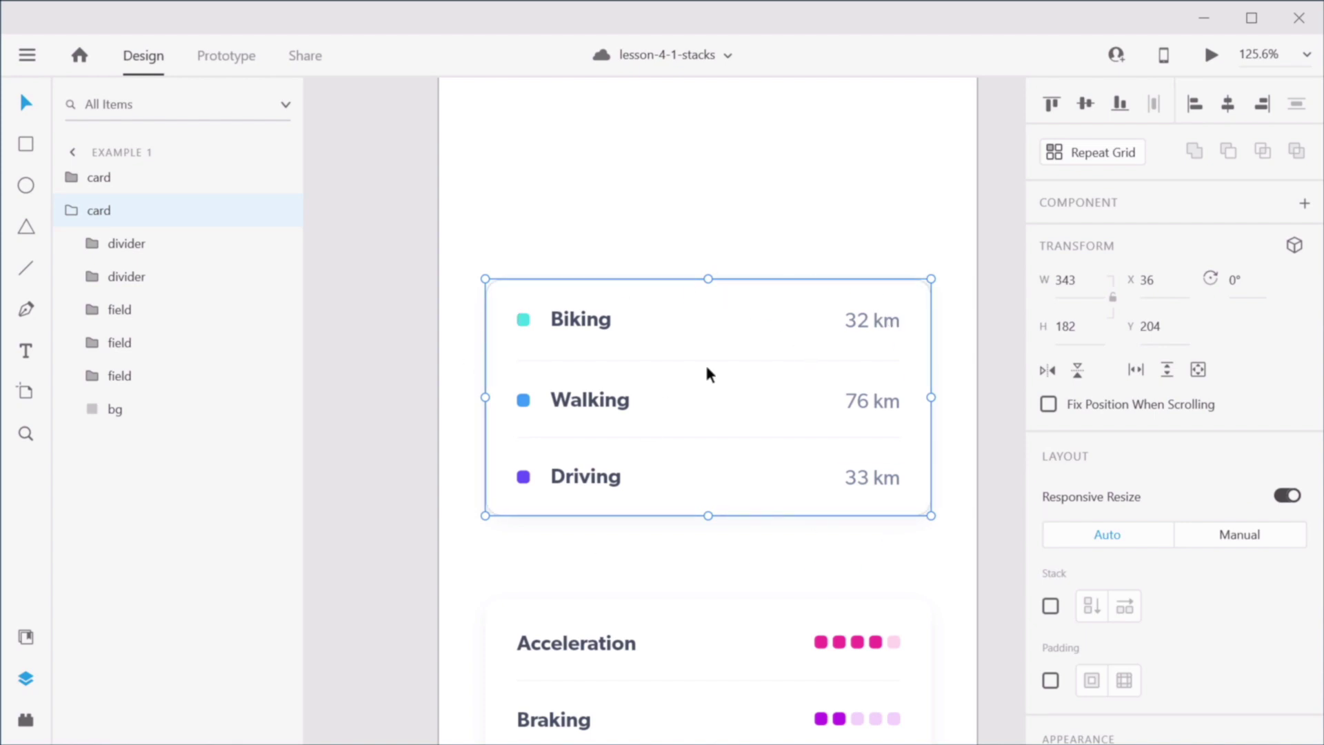
scroll(1047, 442, down, 5)
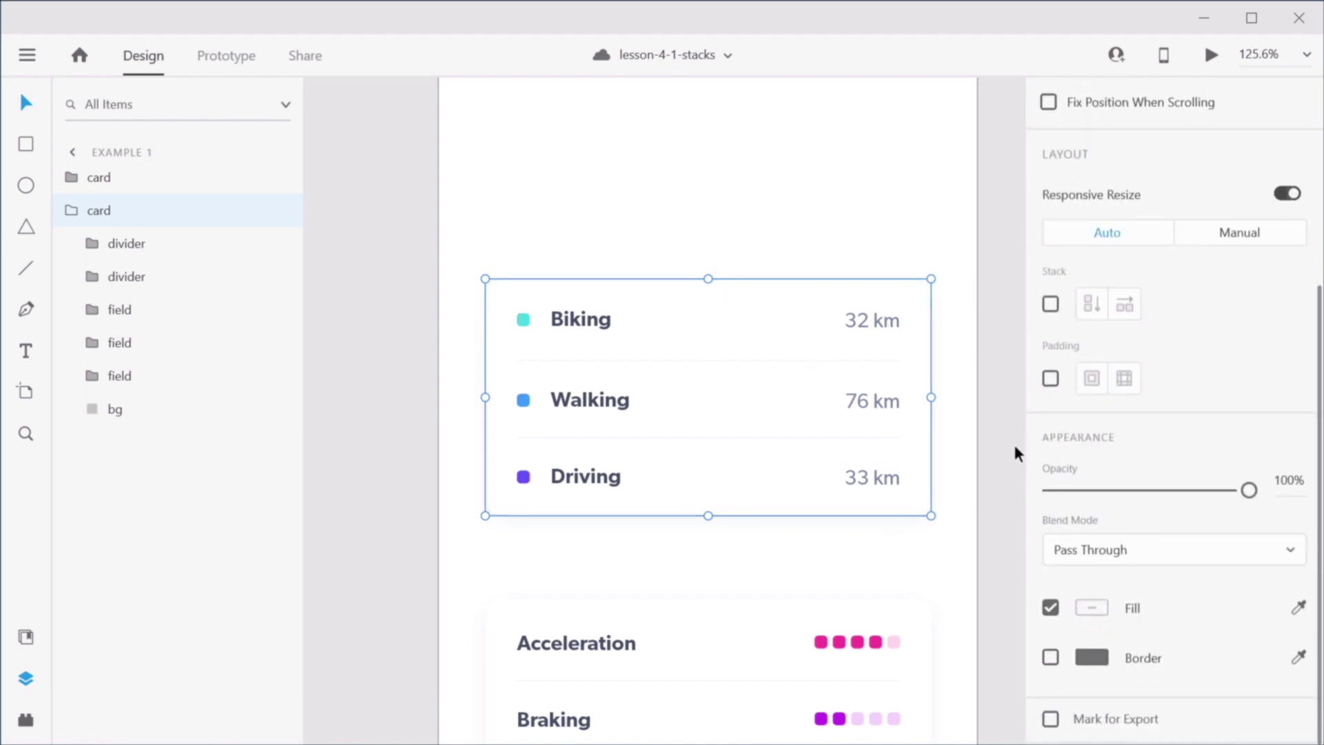
click(1050, 304)
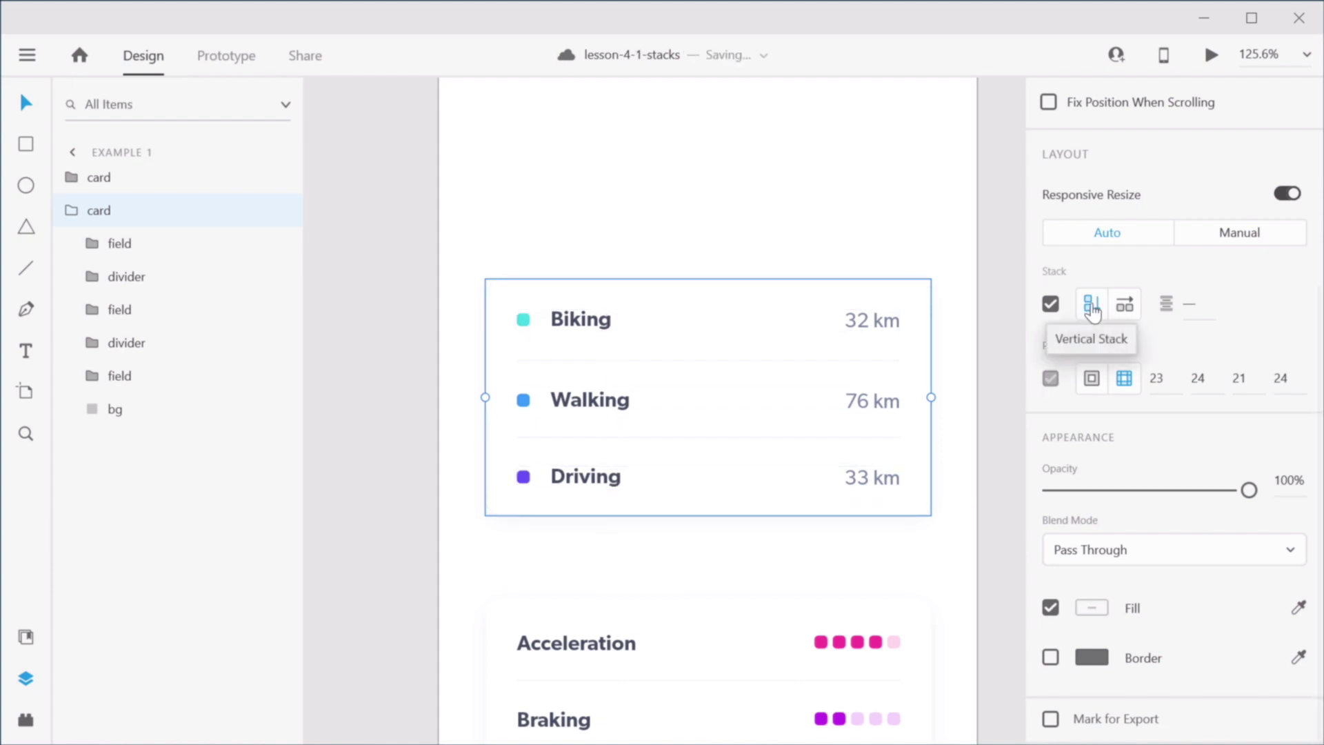
Step: Try the horizontal direction on the upper card's stack and return it to vertical
click(1126, 310)
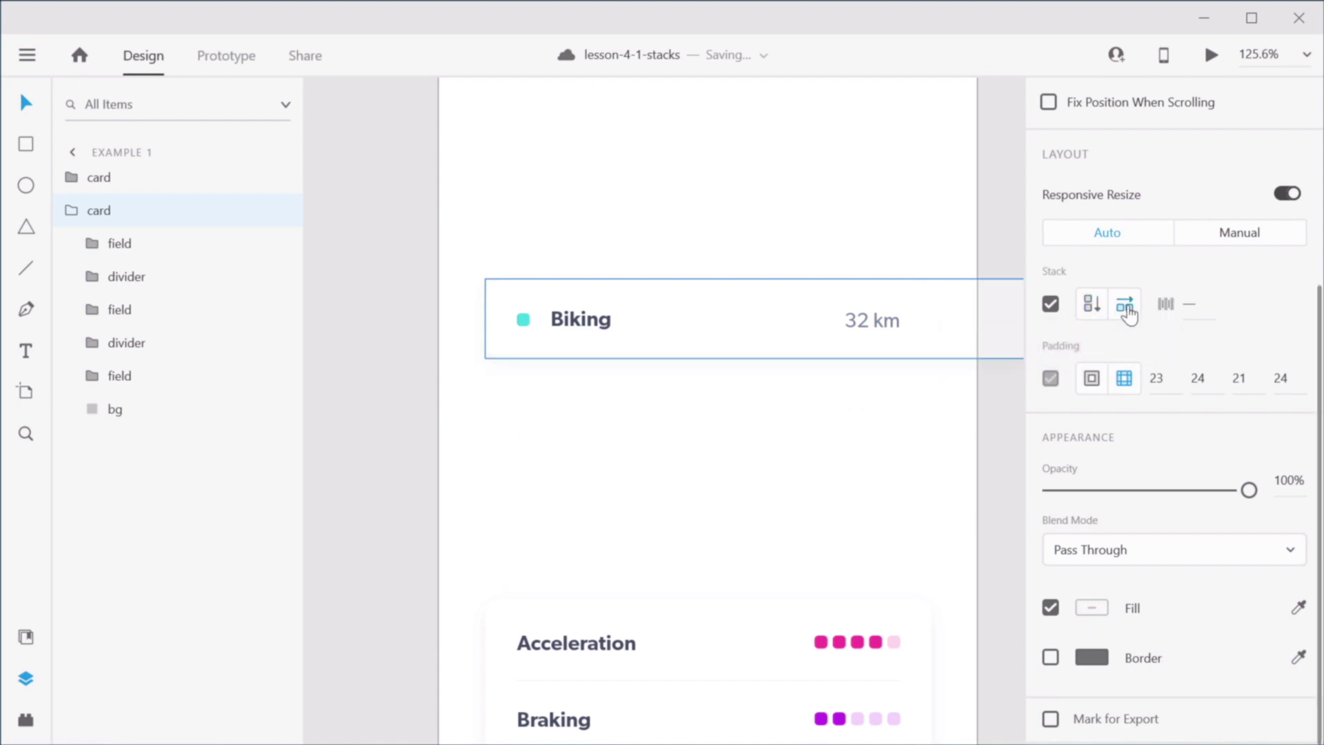
click(1089, 308)
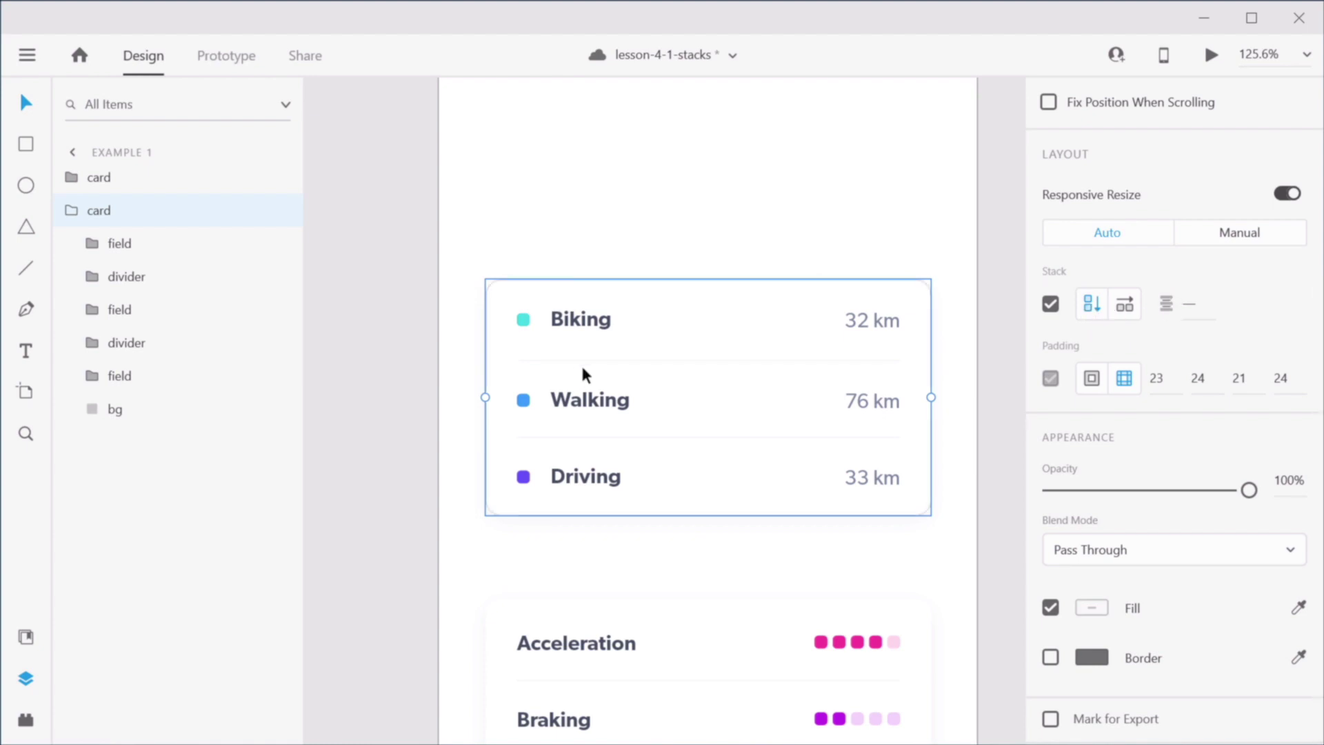
Step: Tighten the gaps between the upper card's rows and dividers to an even stack spacing of 16
mouse_move(582, 369)
mouse_move(621, 372)
mouse_down()
mouse_move(632, 432)
mouse_move(634, 365)
mouse_up()
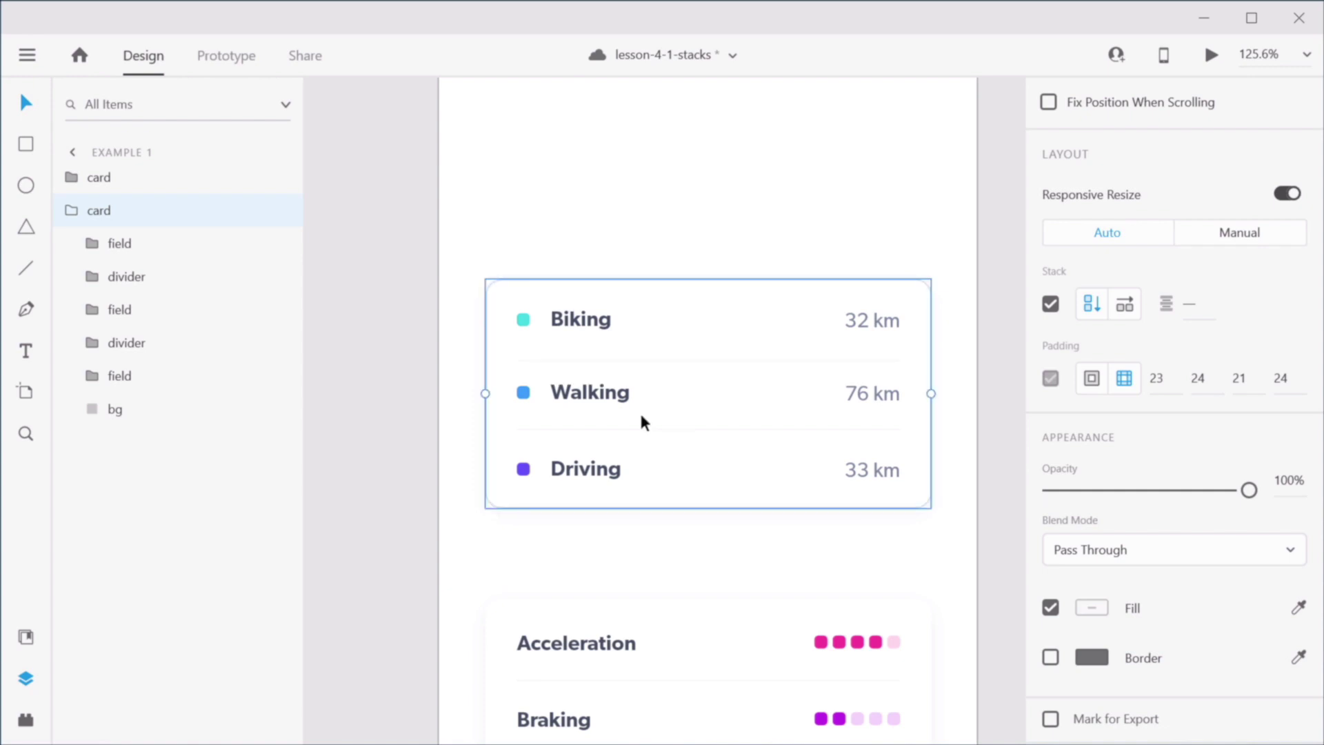
drag(608, 343, 612, 333)
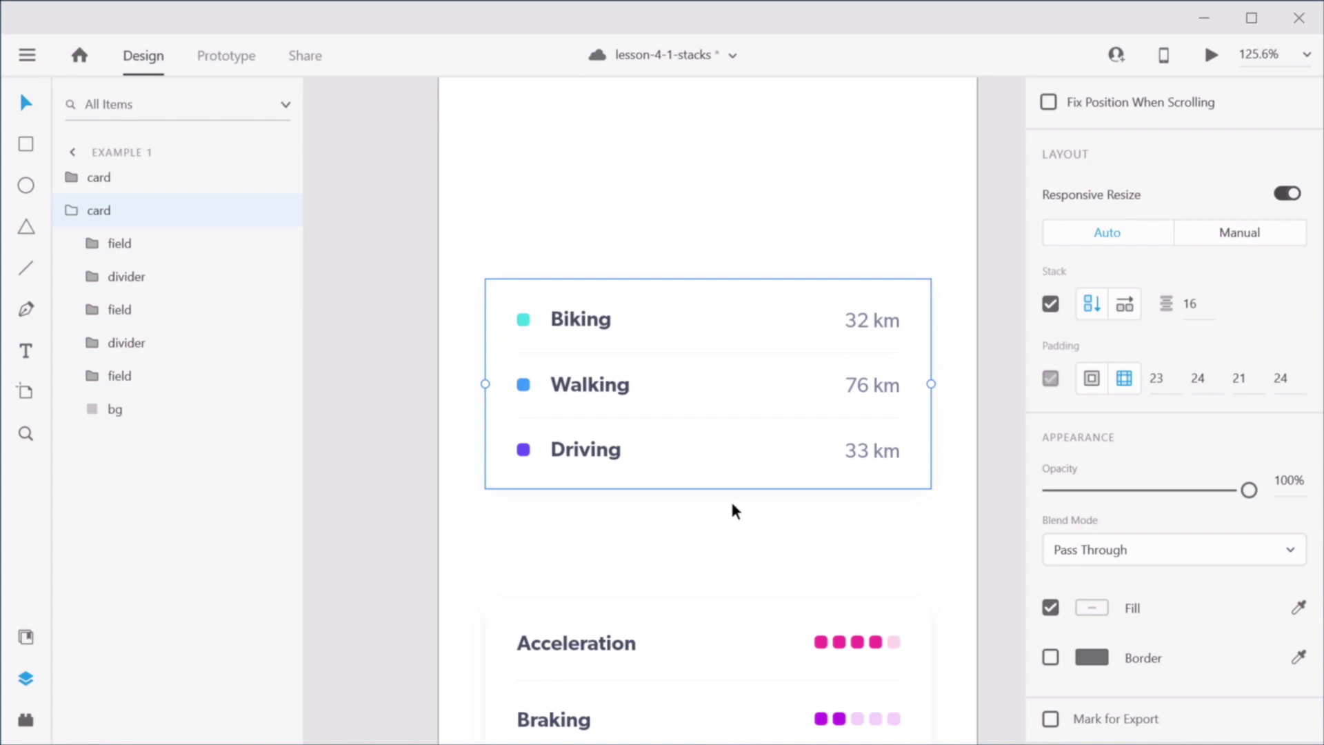
mouse_move(600, 343)
mouse_down()
mouse_move(606, 369)
mouse_move(598, 336)
mouse_up()
Step: Check the upper card's bg layer, reselect the whole card and save the document
click(115, 409)
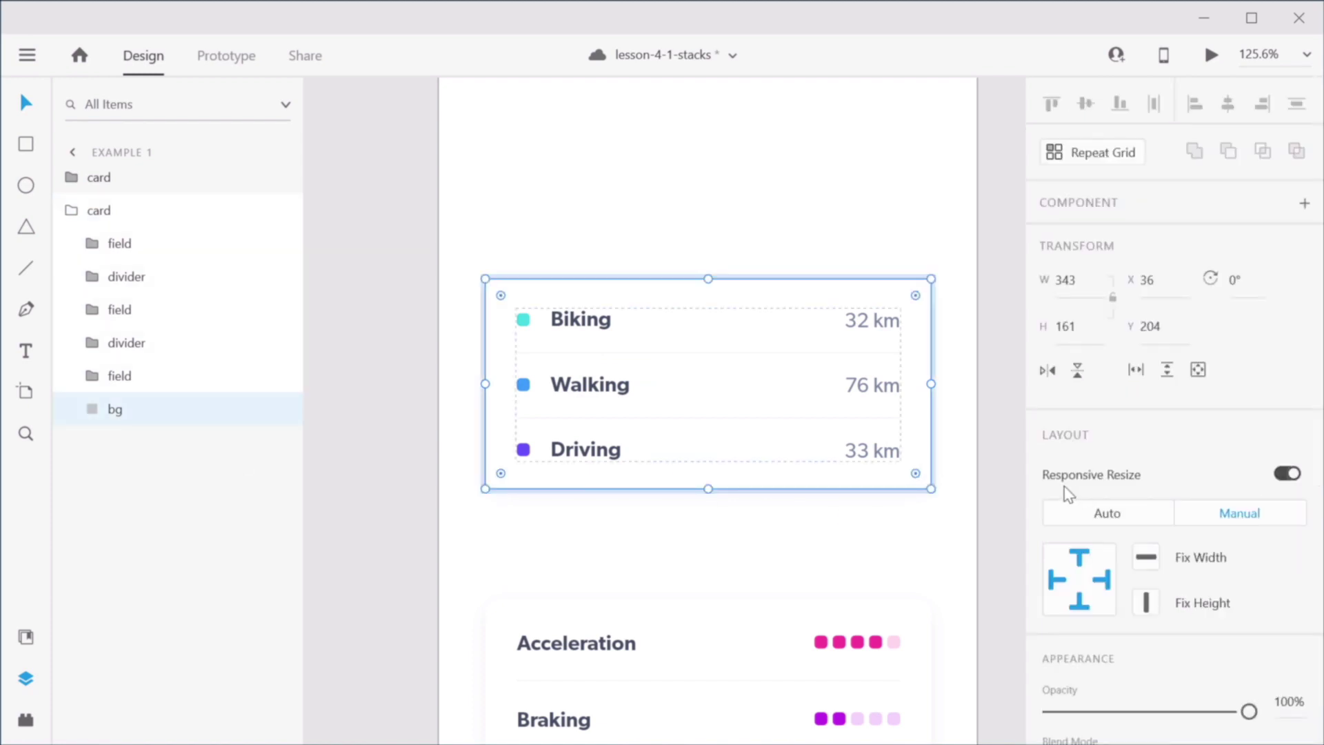
click(961, 383)
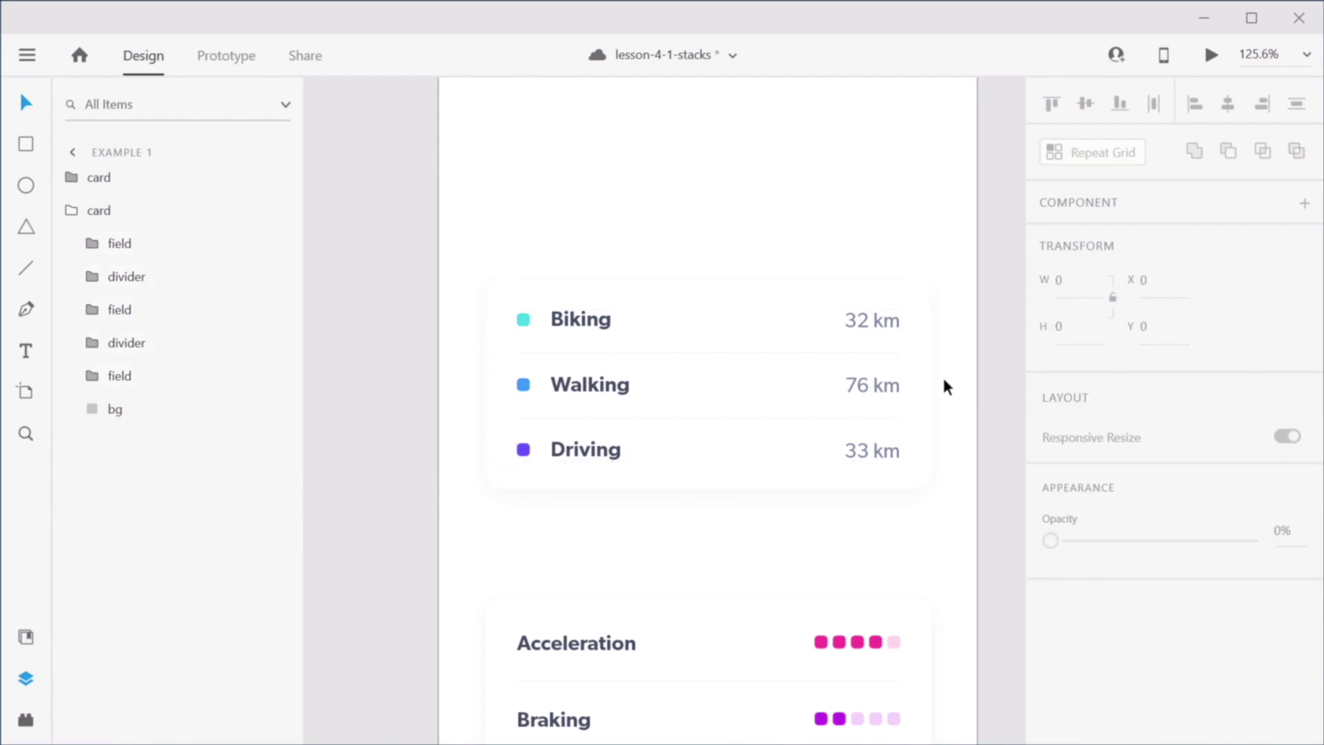
click(686, 344)
scroll(1189, 448, down, 4)
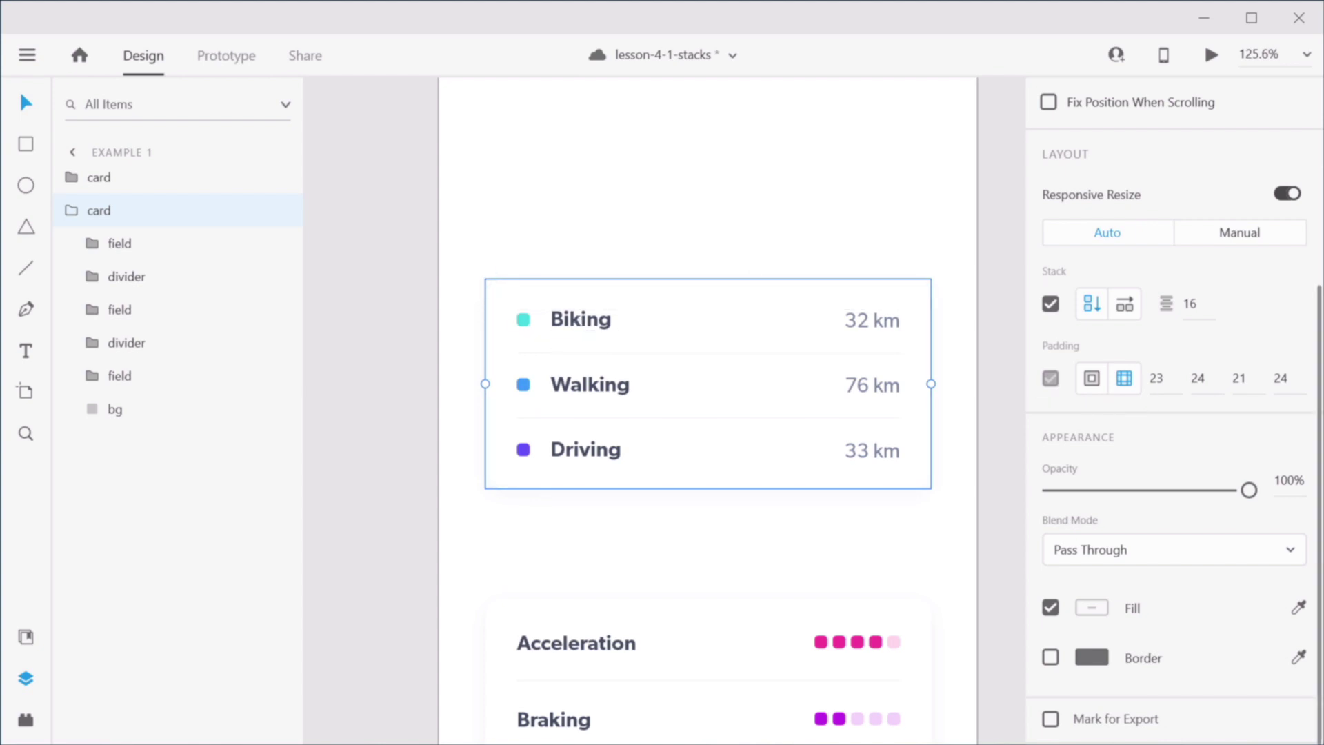
key(ctrl+s)
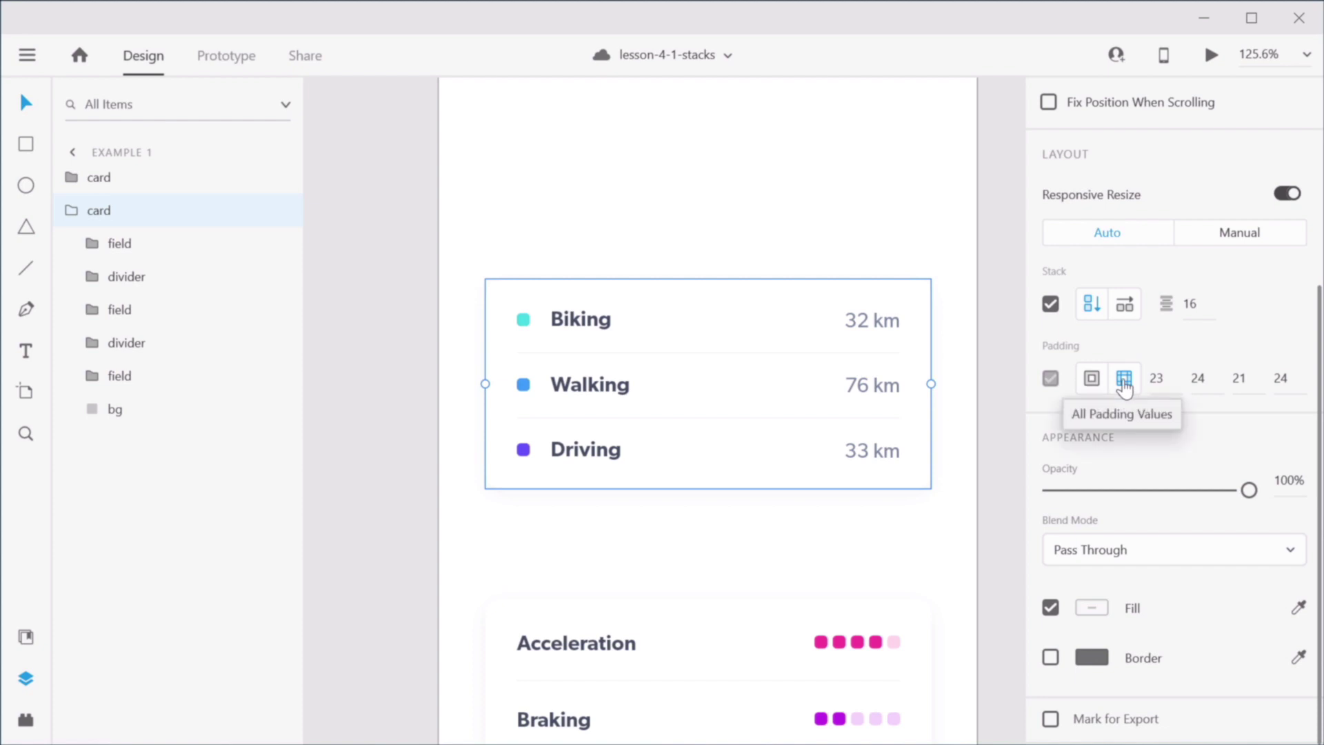
Step: Switch the upper card to the same padding on all sides and set it to 24
click(1093, 384)
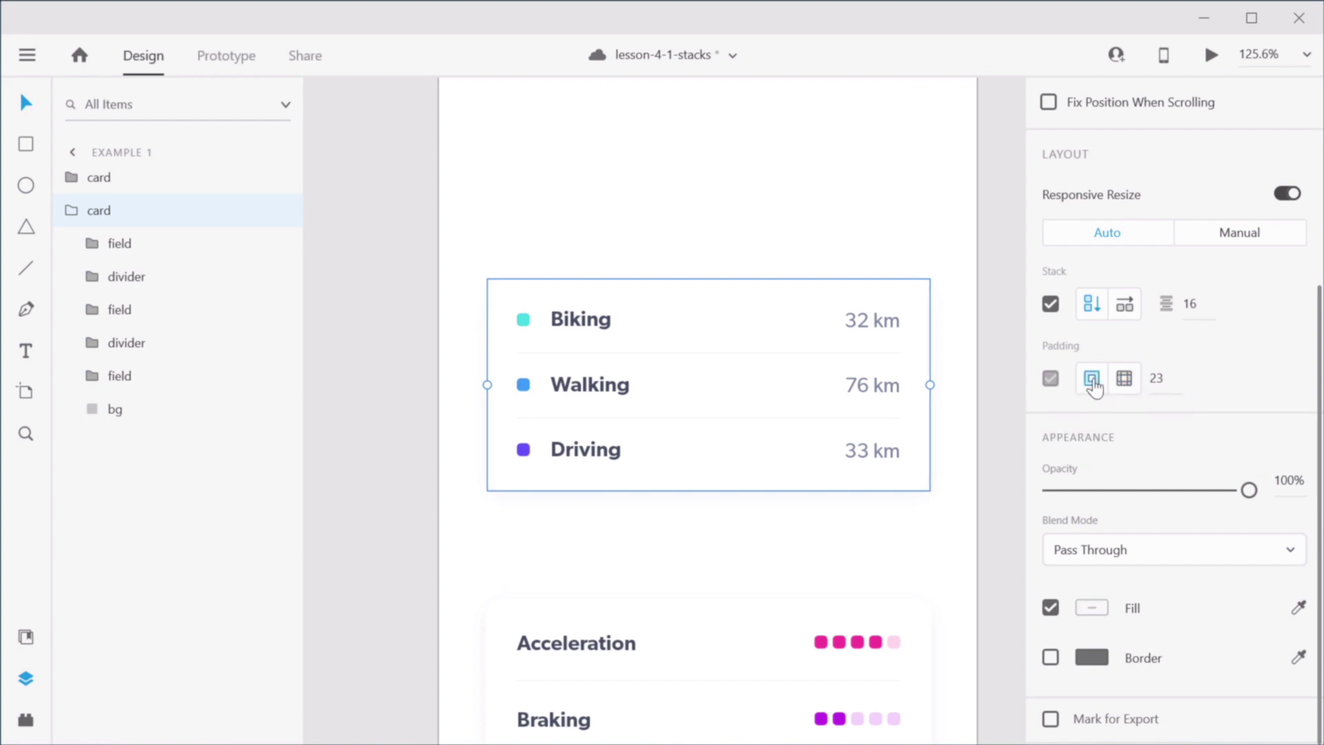
click(1156, 378)
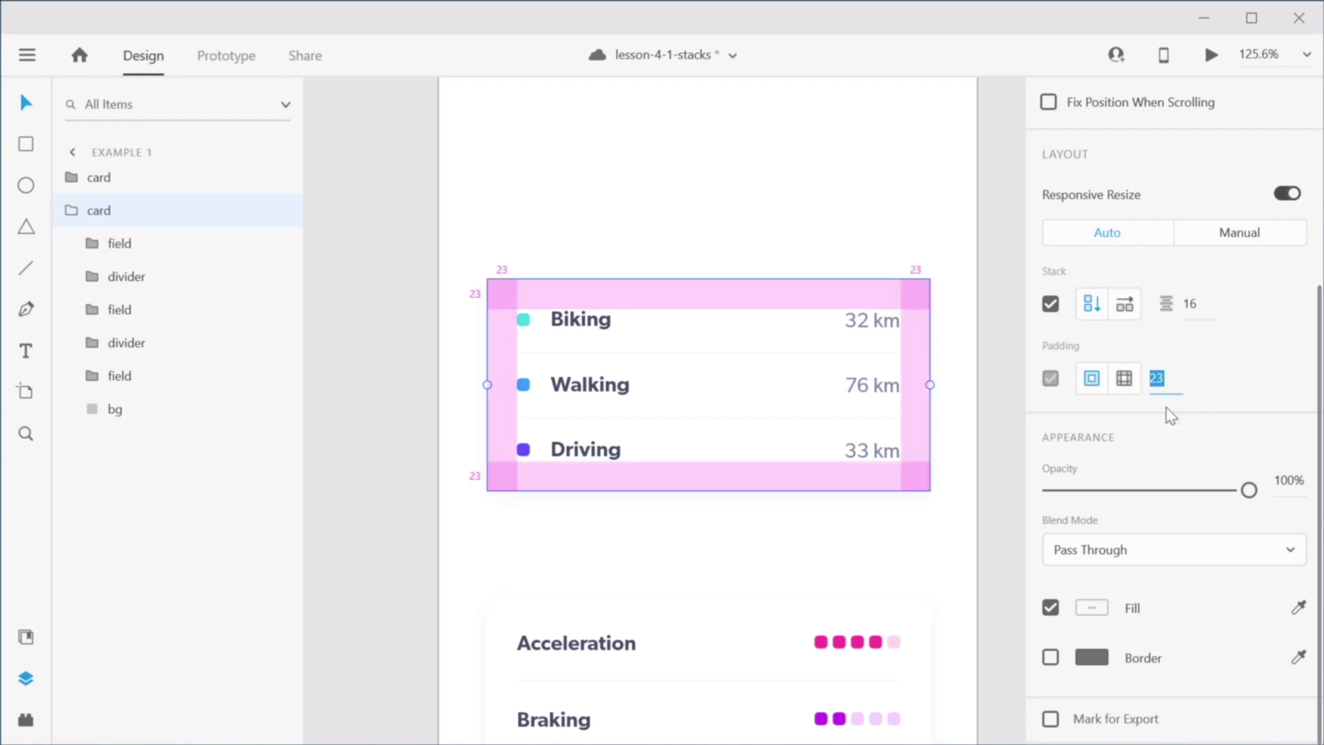
text(24)
key(Return)
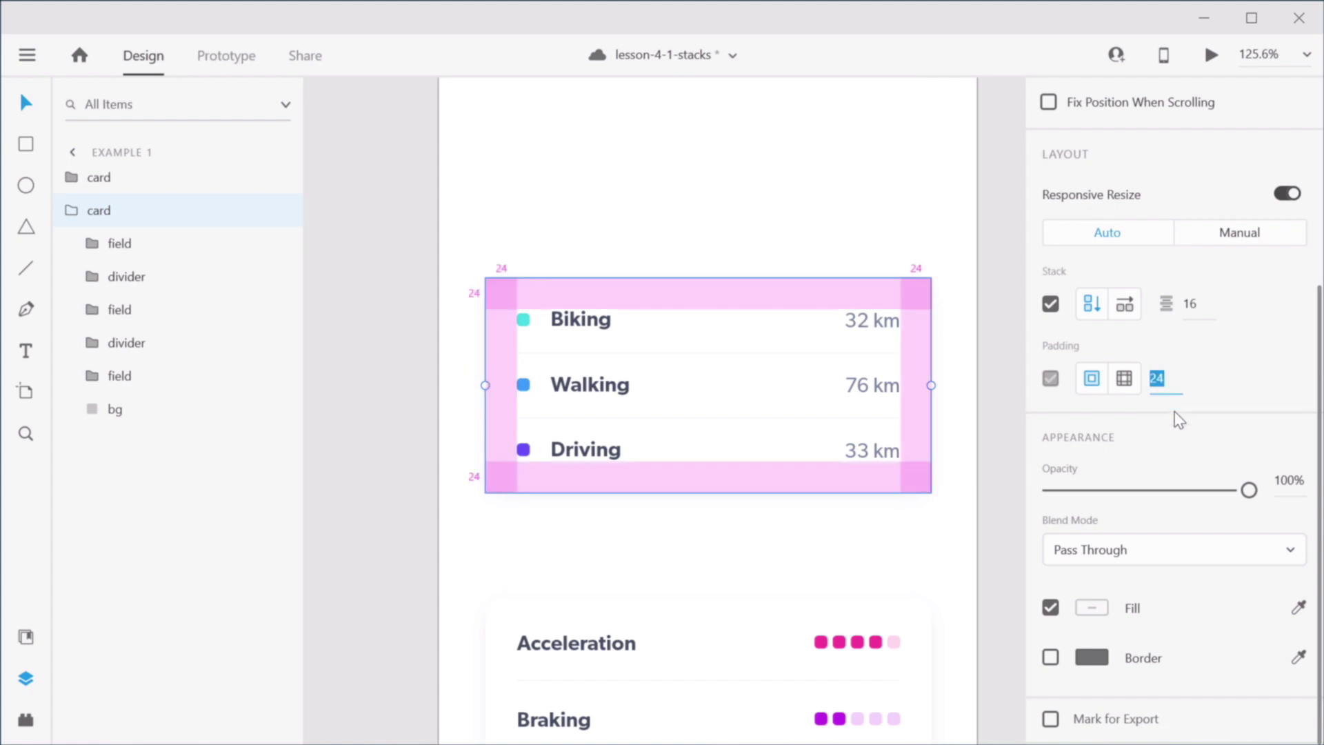
Step: Try a uniform padding of 48 on the upper card and bring all four sides back to 24 directly on the canvas
text(48)
key(Return)
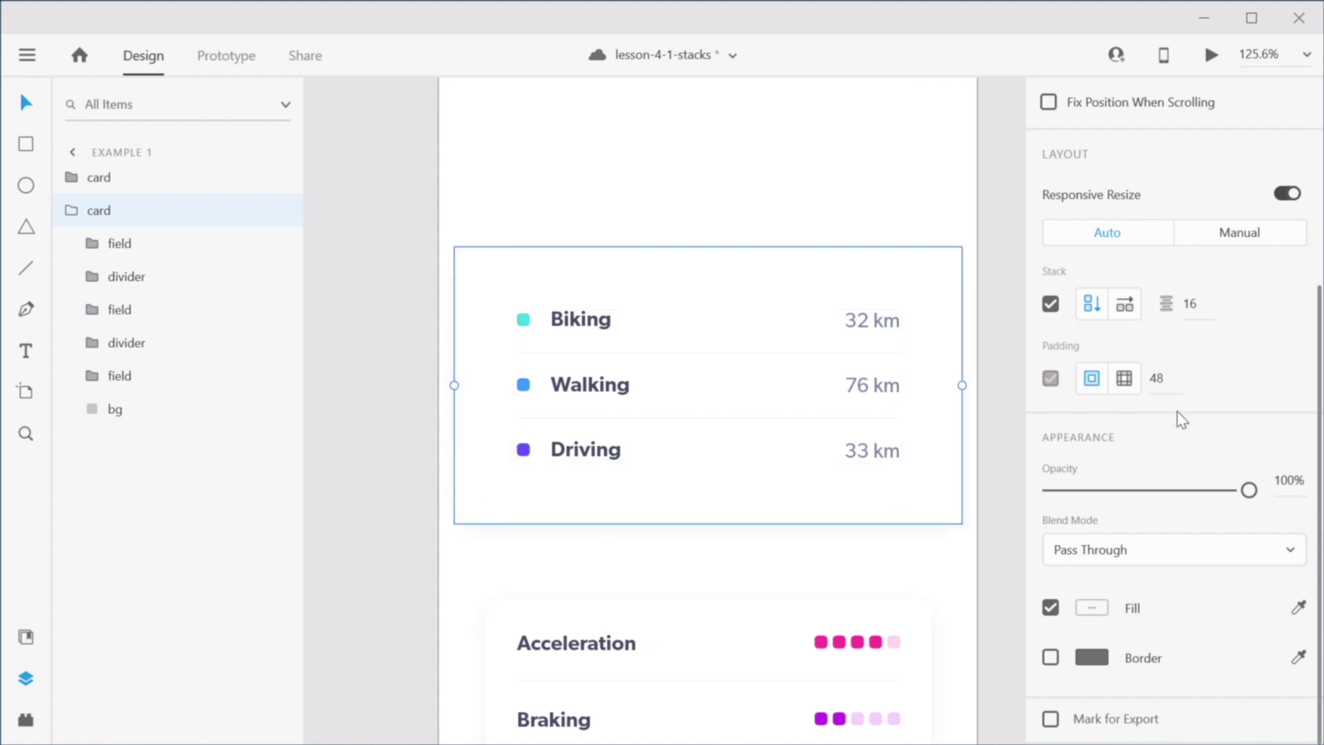
click(983, 374)
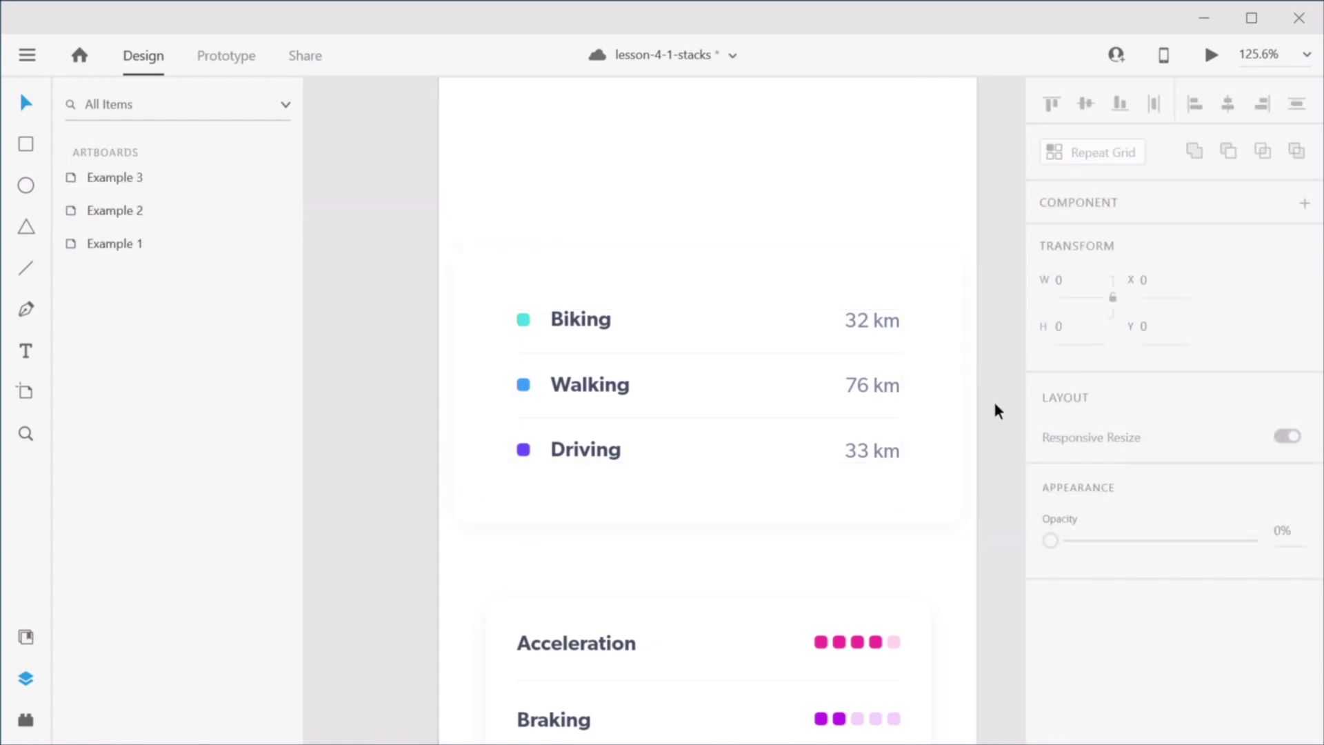
click(655, 411)
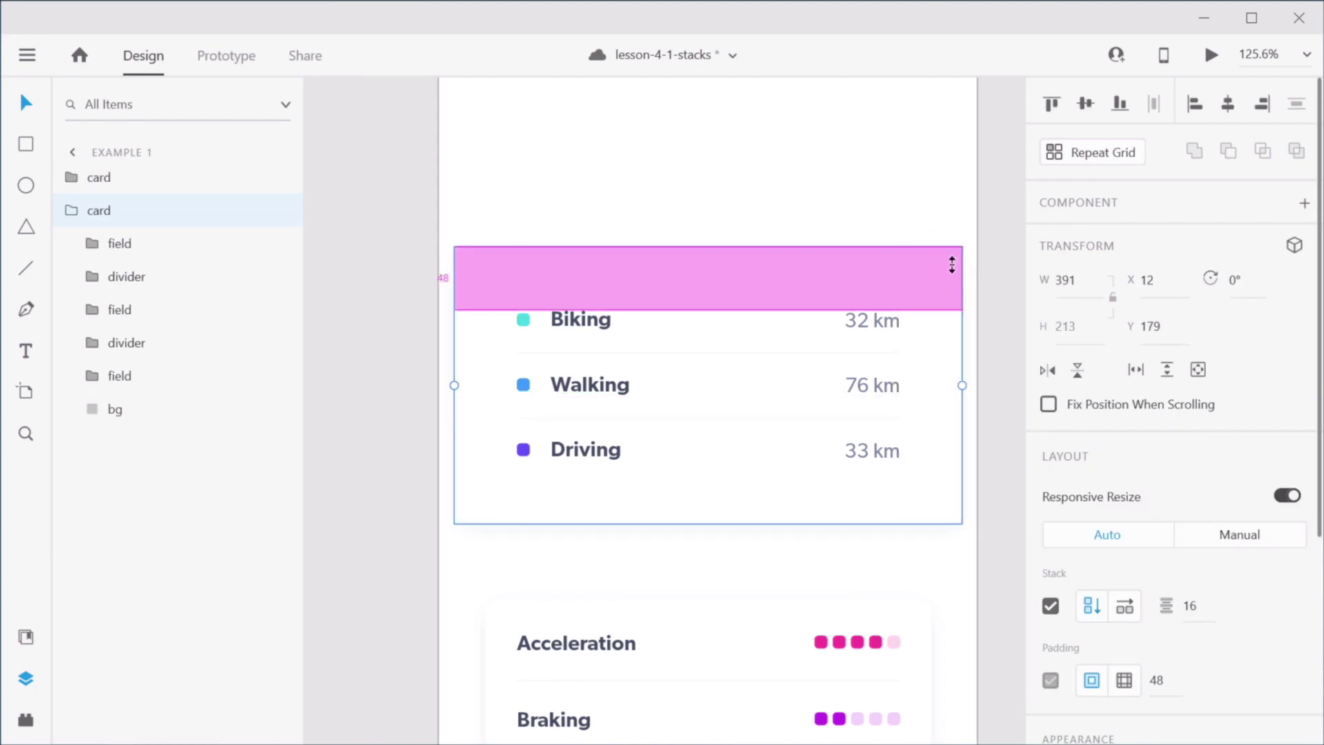
key(alt+shift)
drag(943, 266, 936, 297)
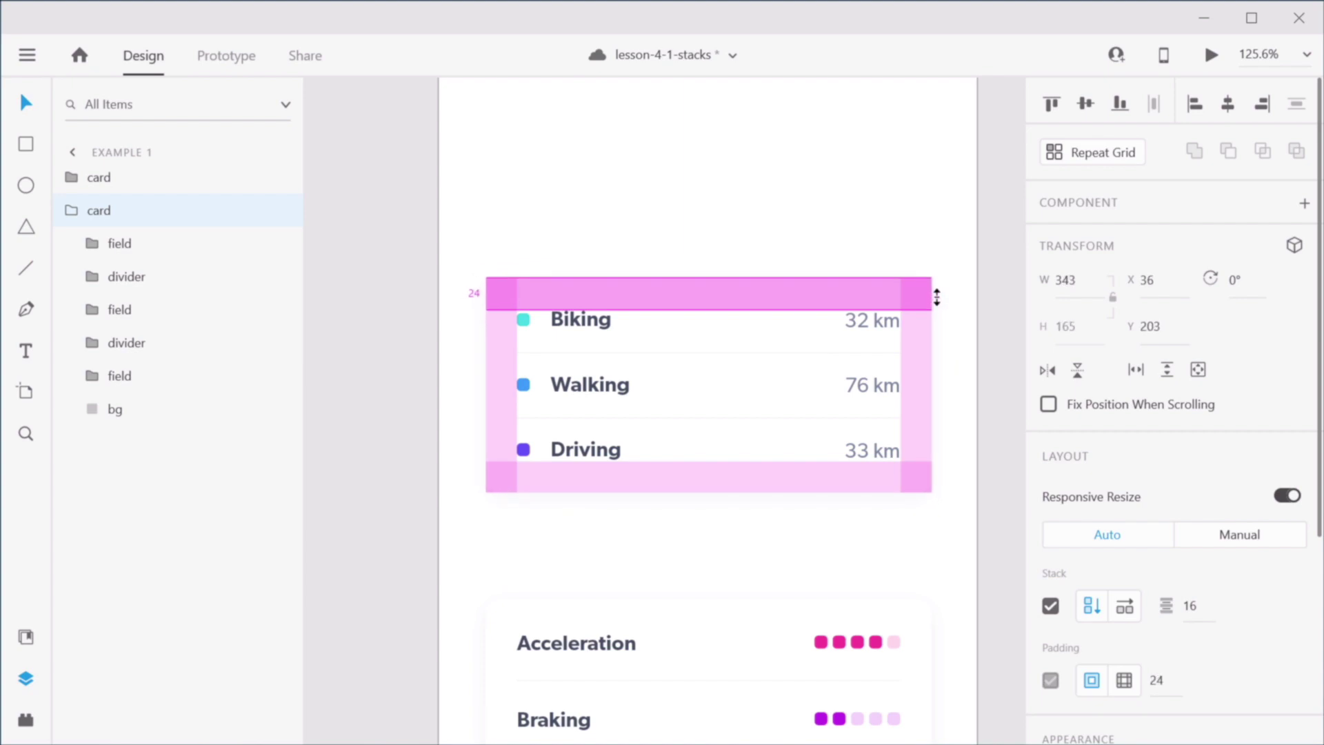
drag(936, 297, 934, 292)
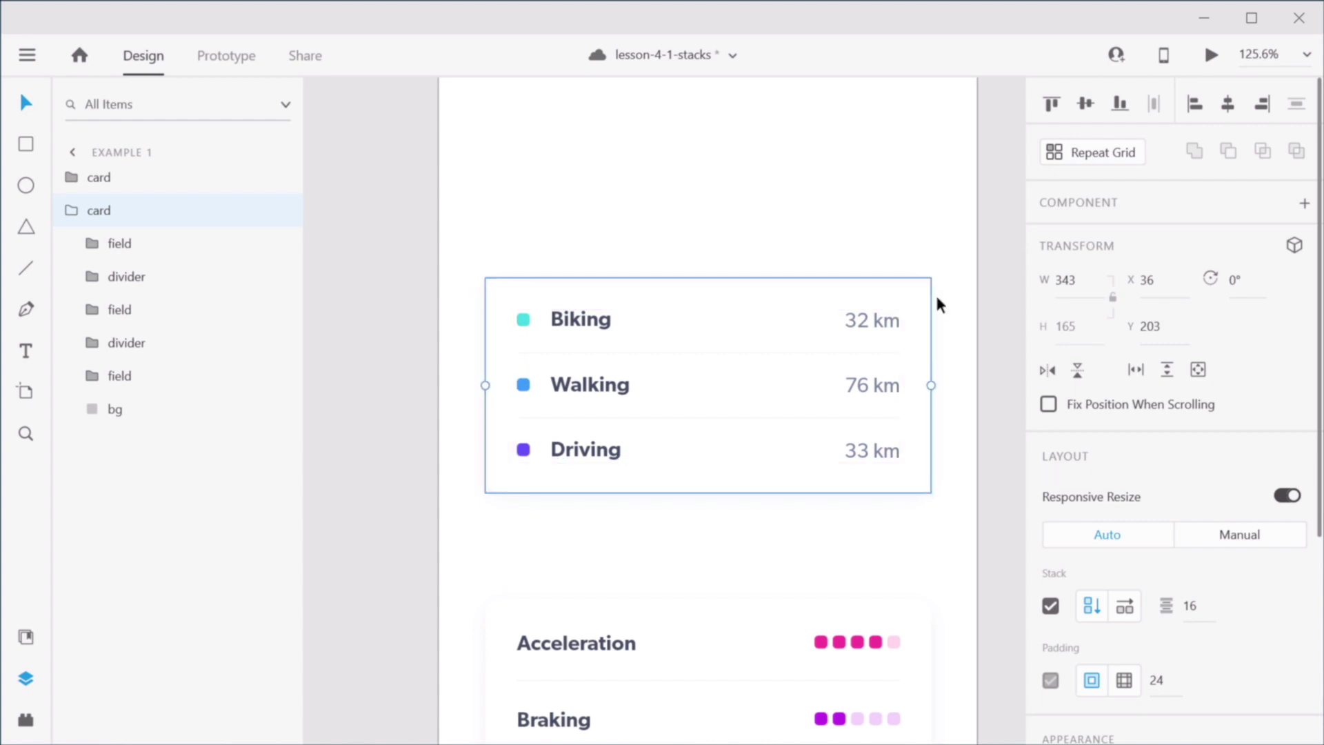
click(958, 383)
Step: Turn the lower card group with the Acceleration, Braking, Top speed and Handling rows into a vertical stack
scroll(963, 415, down, 5)
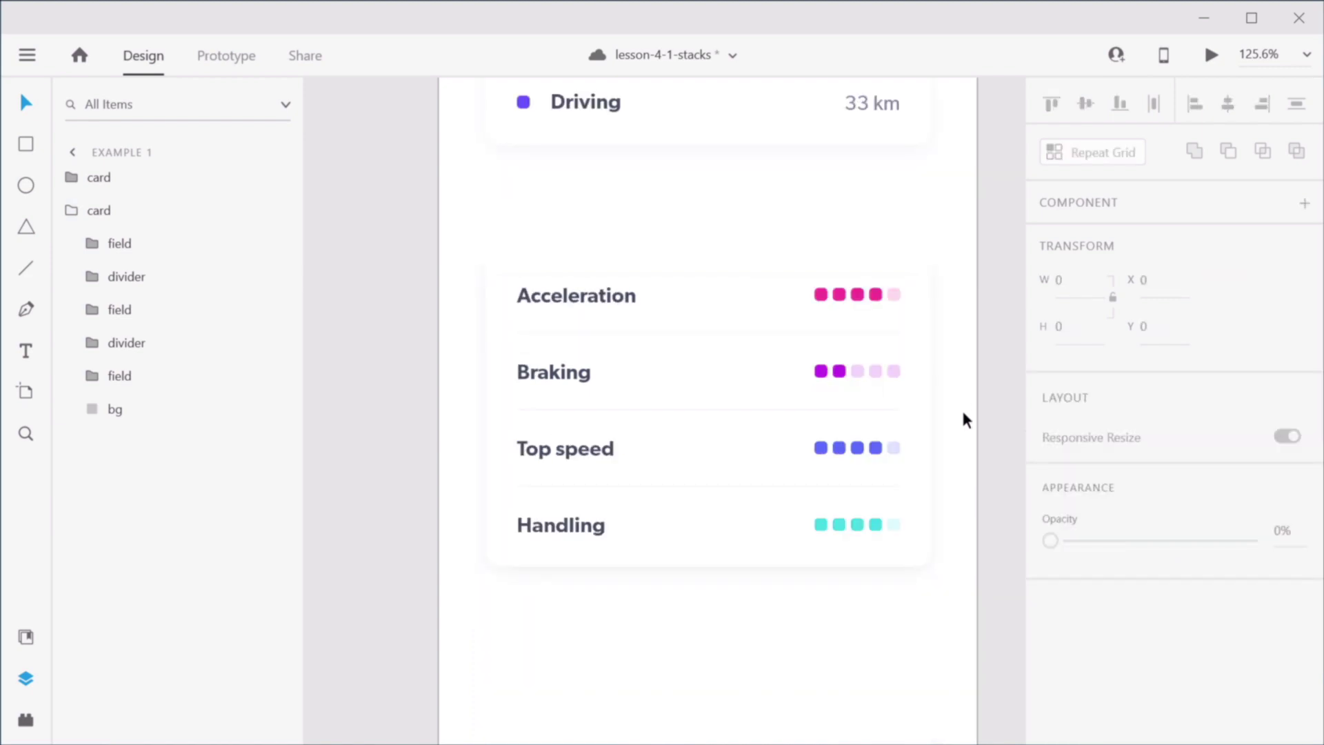
click(597, 321)
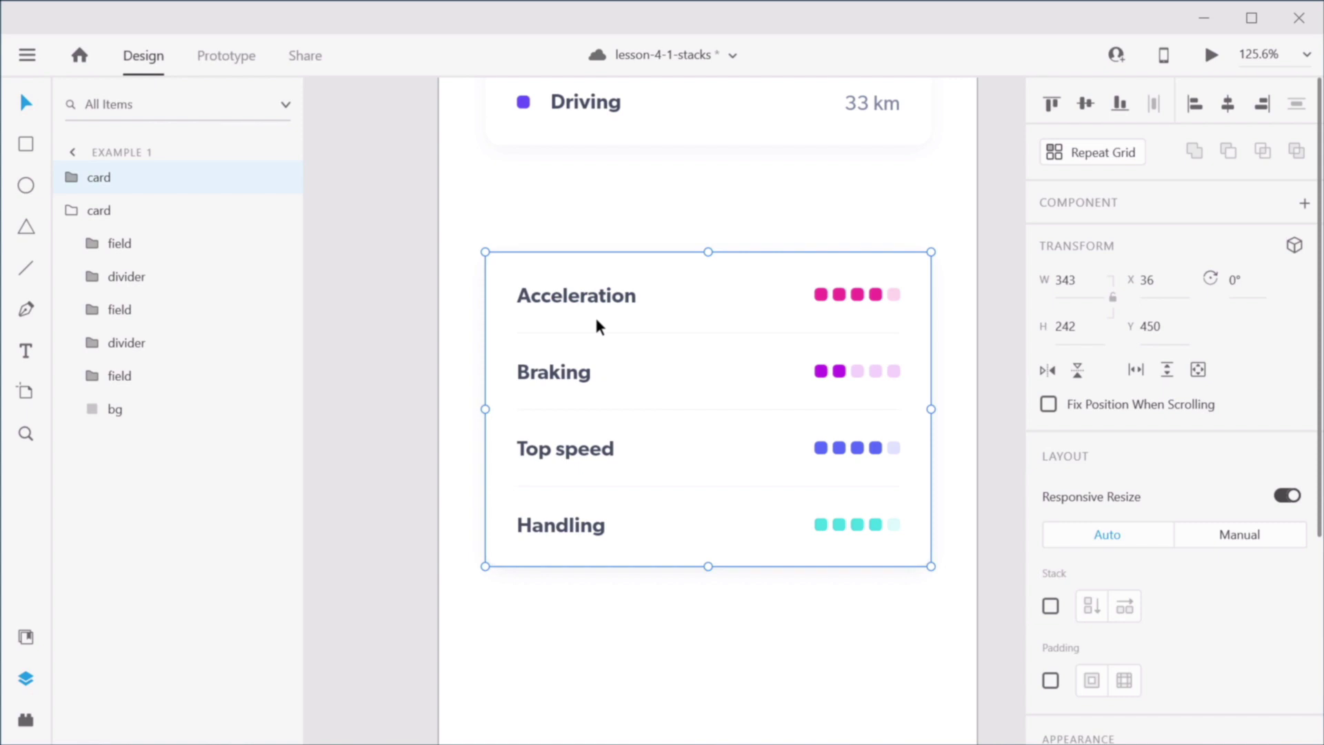
scroll(1141, 547, down, 5)
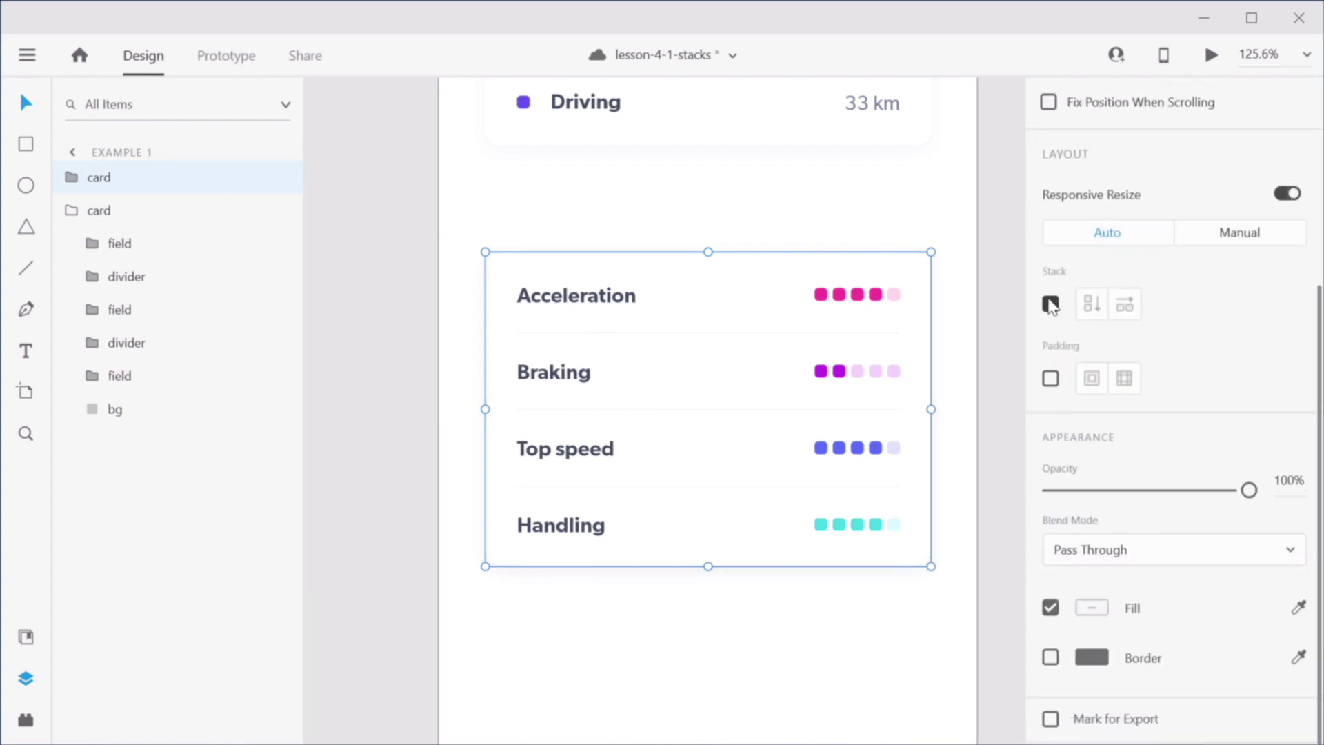
click(1050, 304)
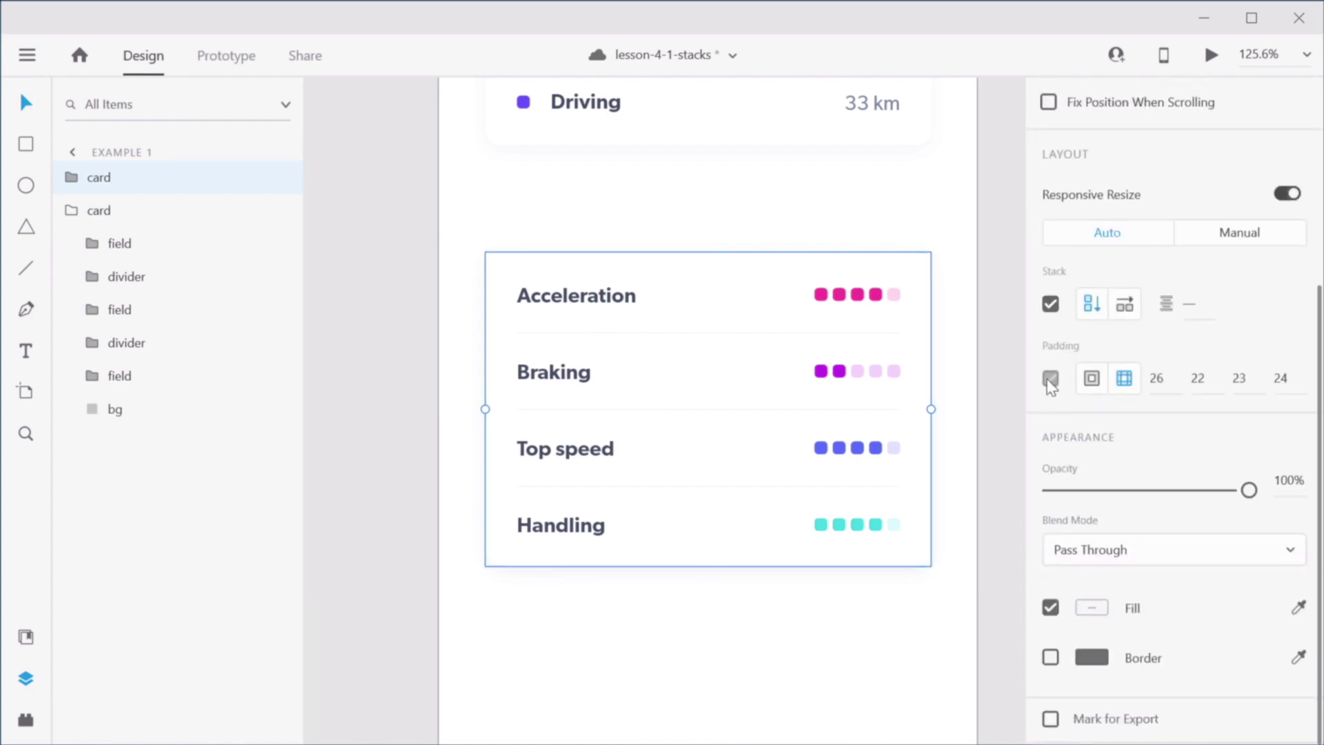
Step: Give the lower card the same padding of 24 on all sides
click(1092, 378)
double_click(1166, 381)
click(1165, 381)
double_click(1165, 380)
key(Return)
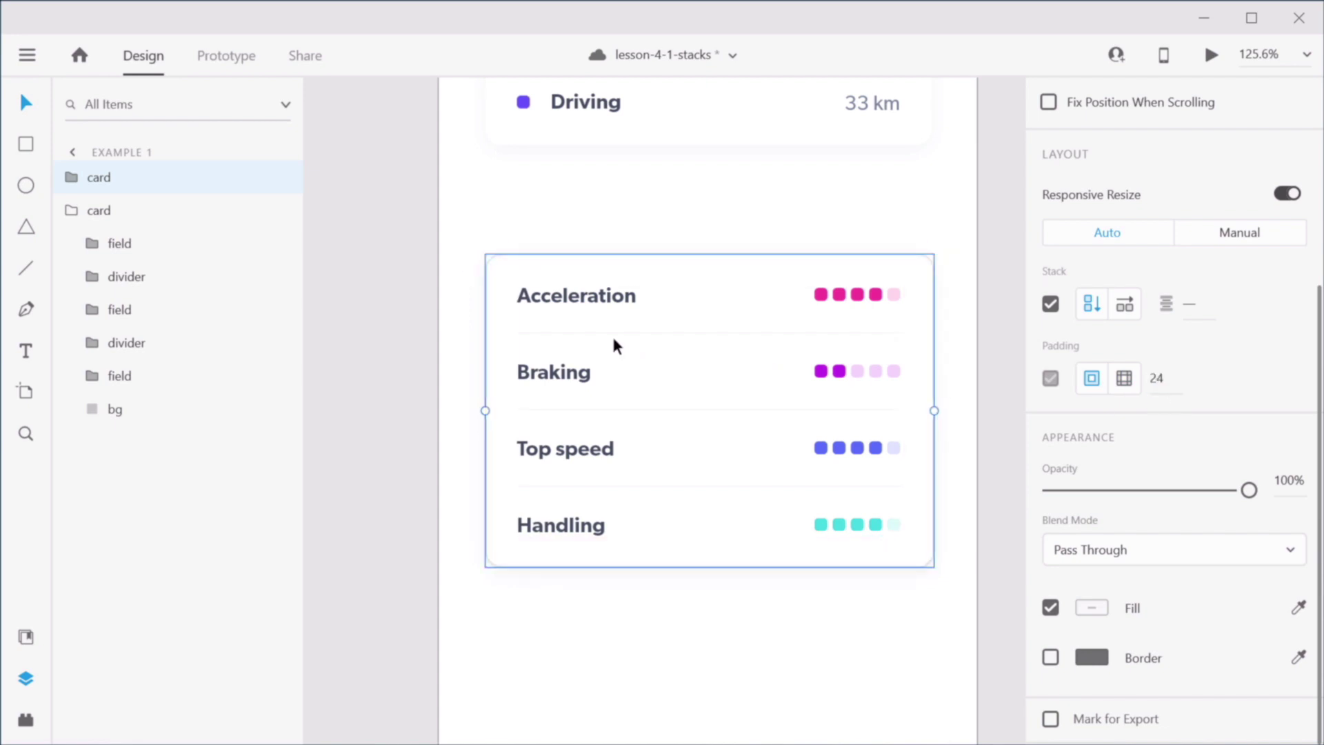
Step: Tighten all gaps between the lower card's rows and dividers evenly to 16 and clear the selection
mouse_move(611, 336)
drag(574, 322, 580, 315)
click(830, 605)
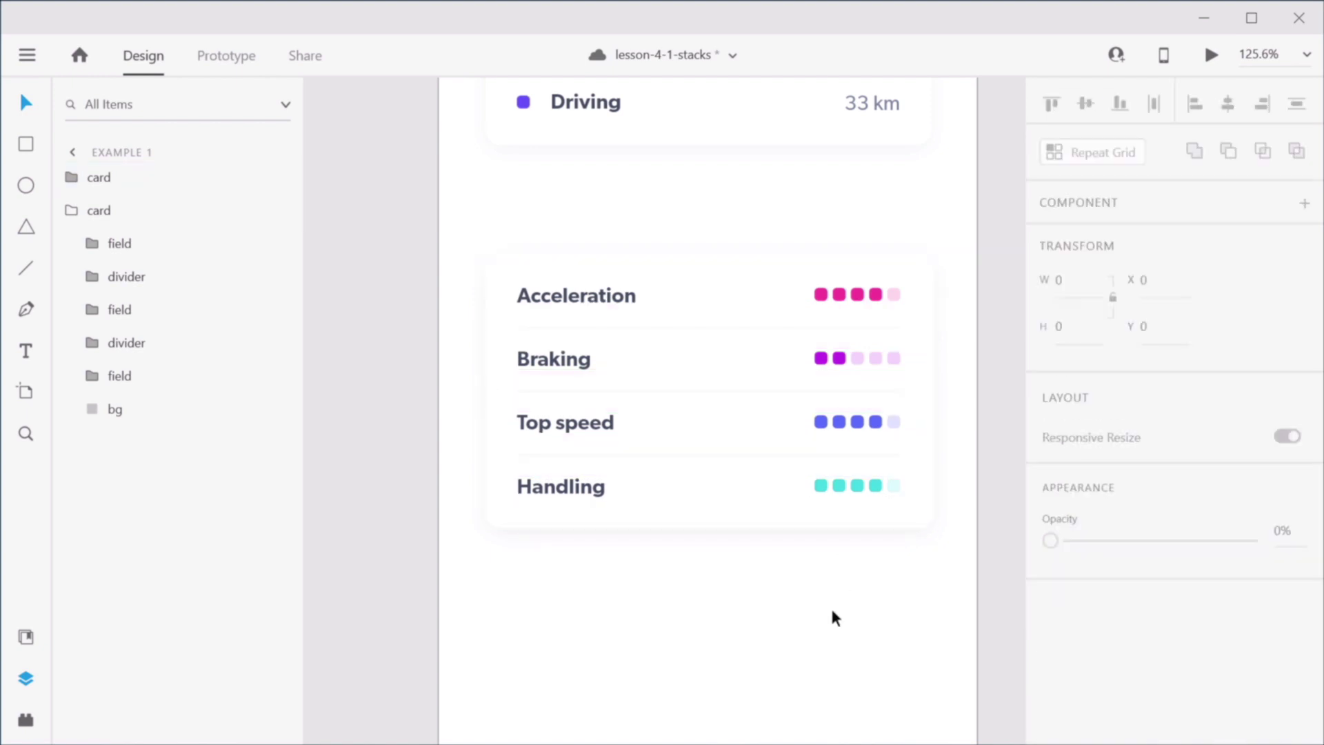
Step: Turn the Rating dots group in the Acceleration row into a horizontal stack and save the document
double_click(839, 296)
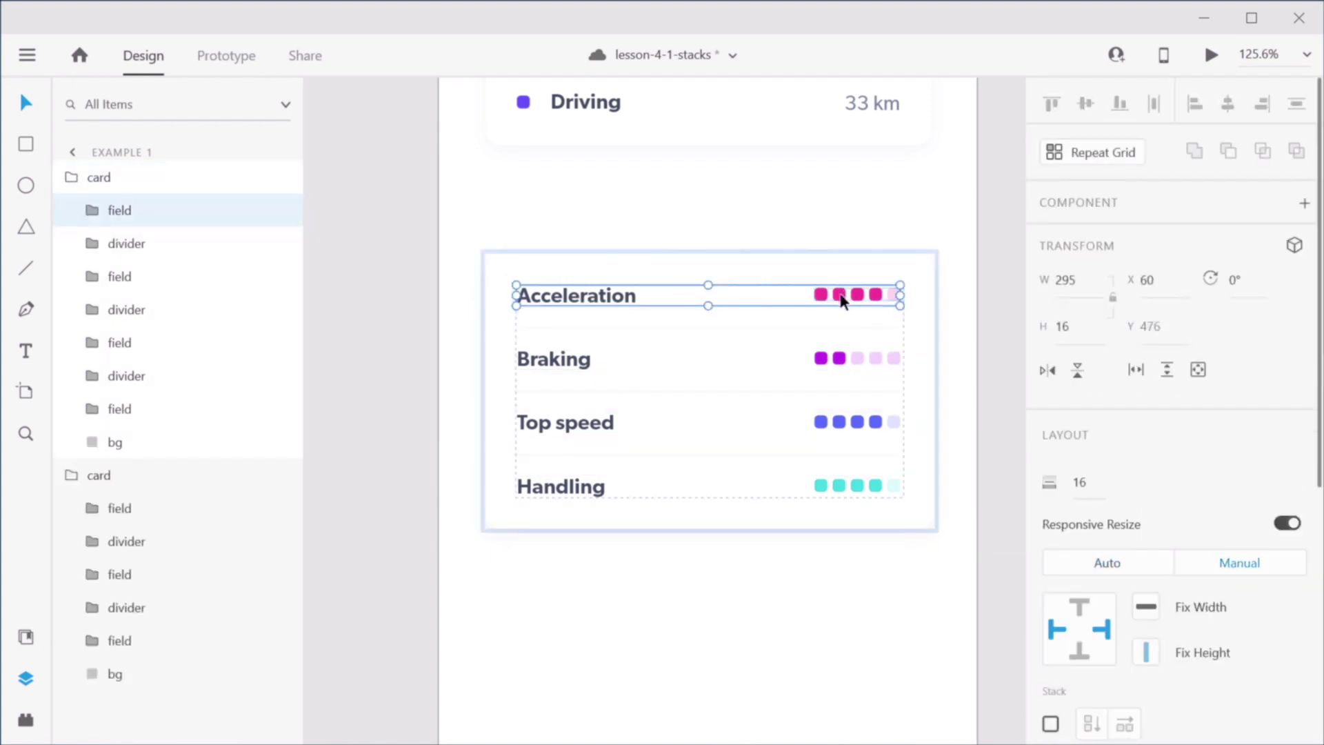
double_click(839, 297)
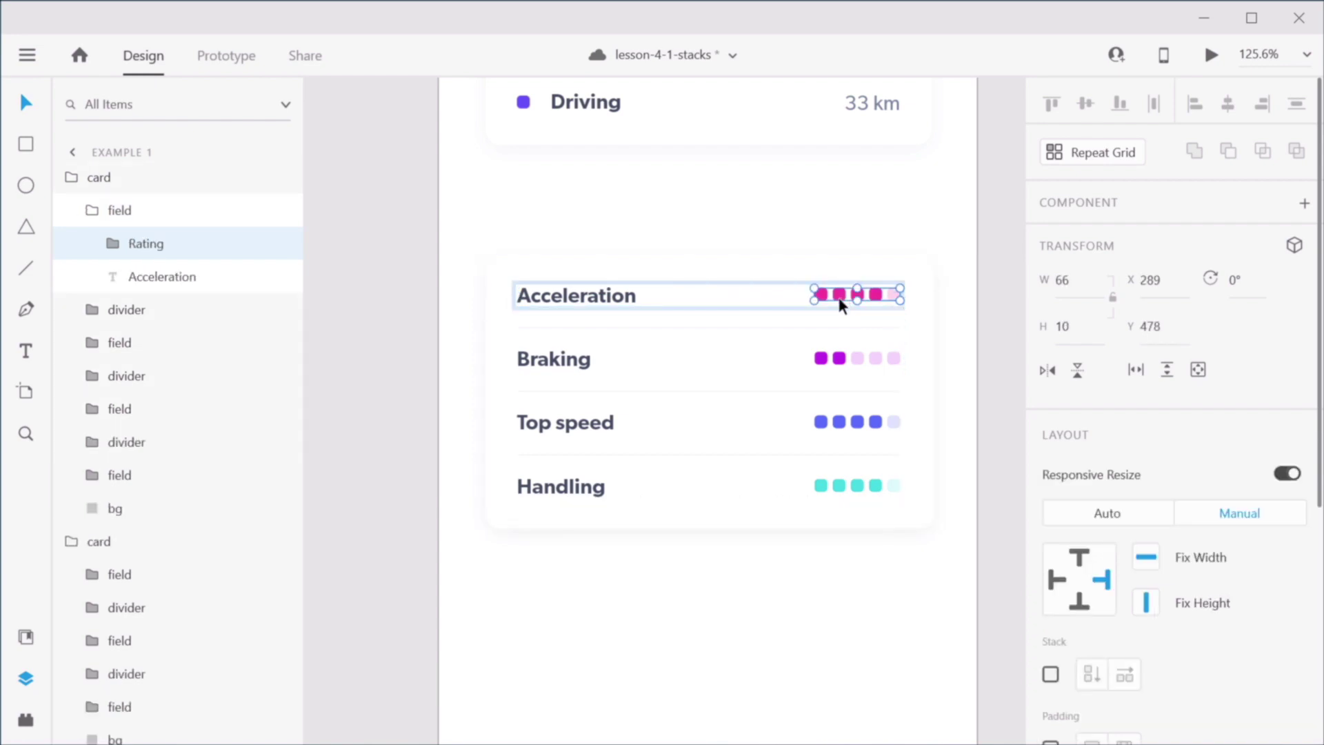
click(114, 245)
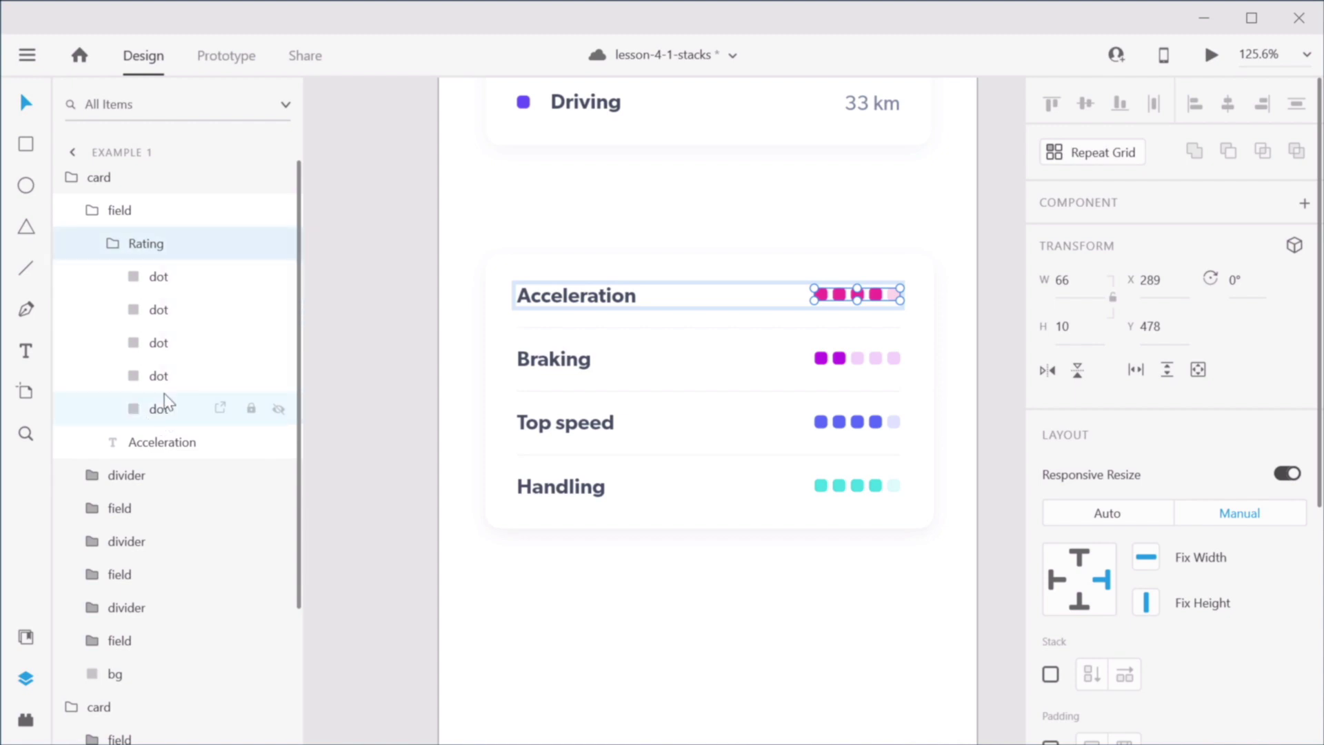
click(114, 246)
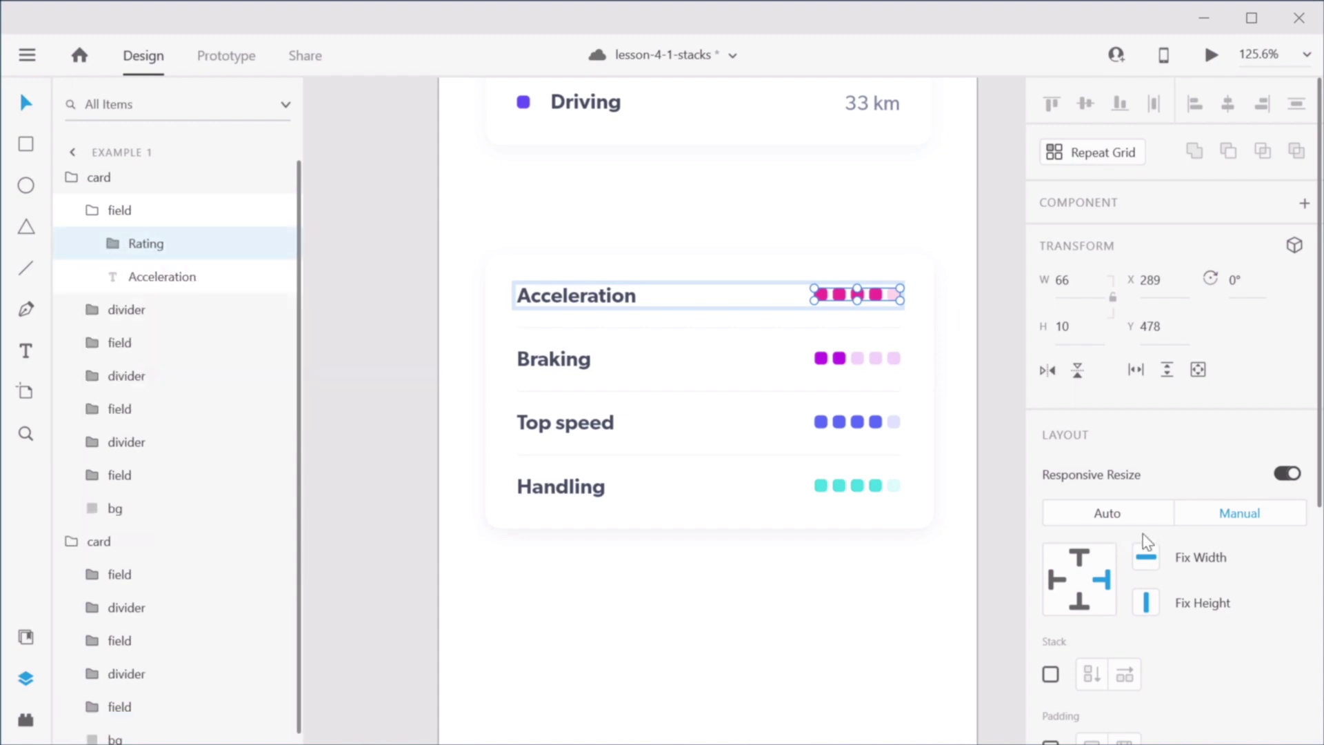
scroll(1126, 545, down, 5)
click(1050, 303)
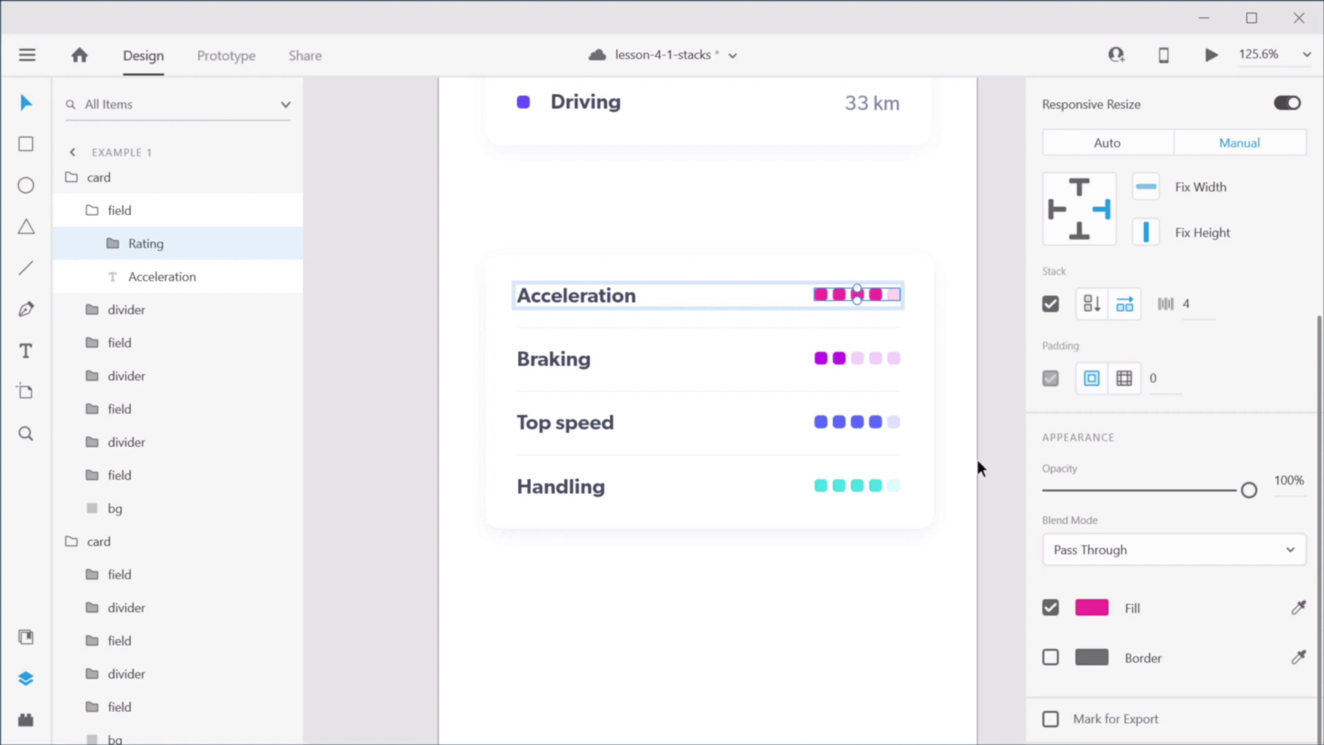
key(ctrl+s)
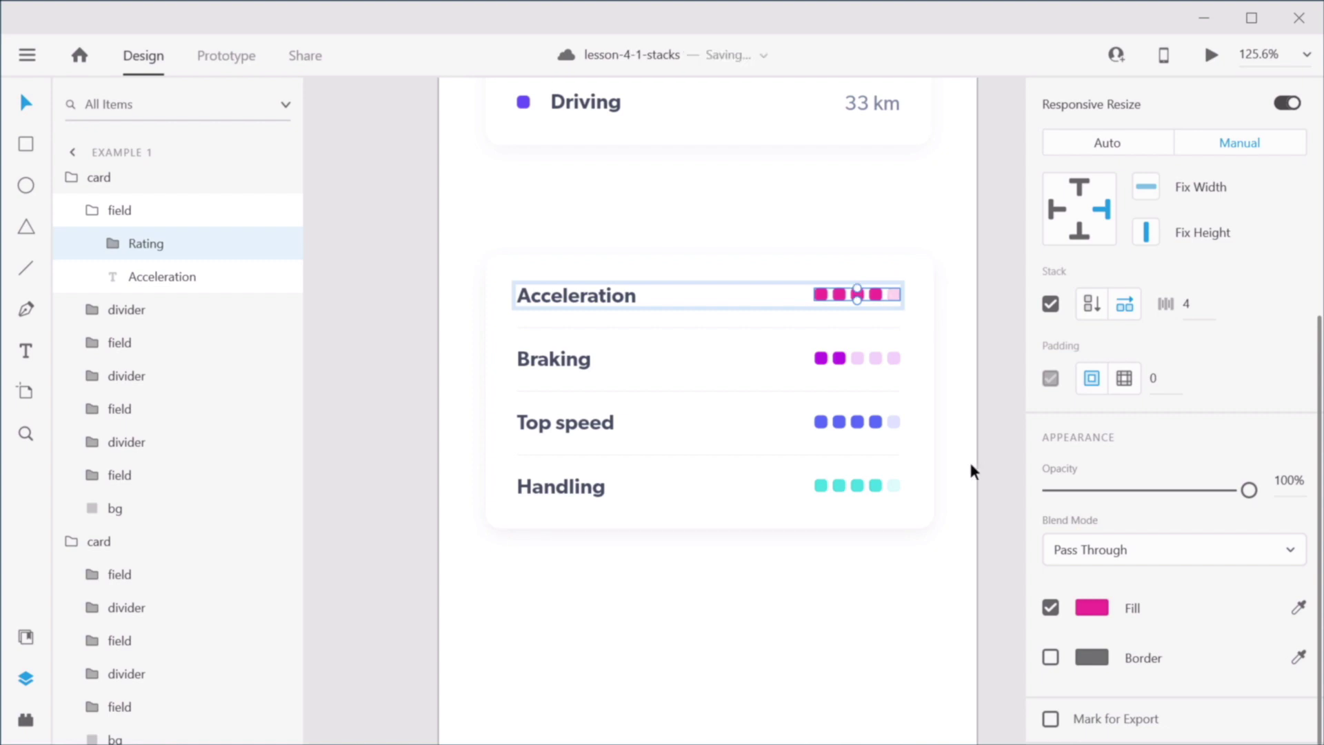
Step: Move the Walking row below Driving in the upper card's stack and place a divider between the two rows
scroll(716, 469, up, 3)
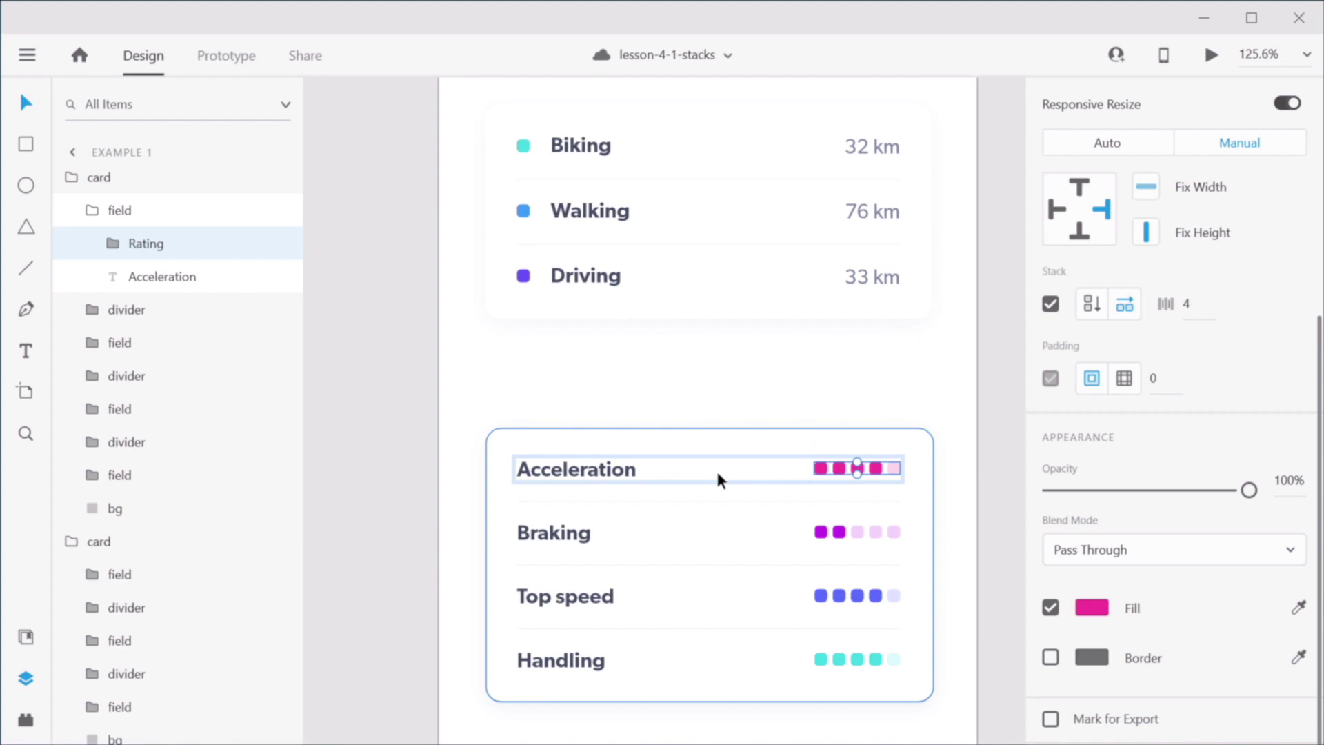
click(648, 353)
scroll(648, 353, up, 2)
scroll(569, 273, up, 1)
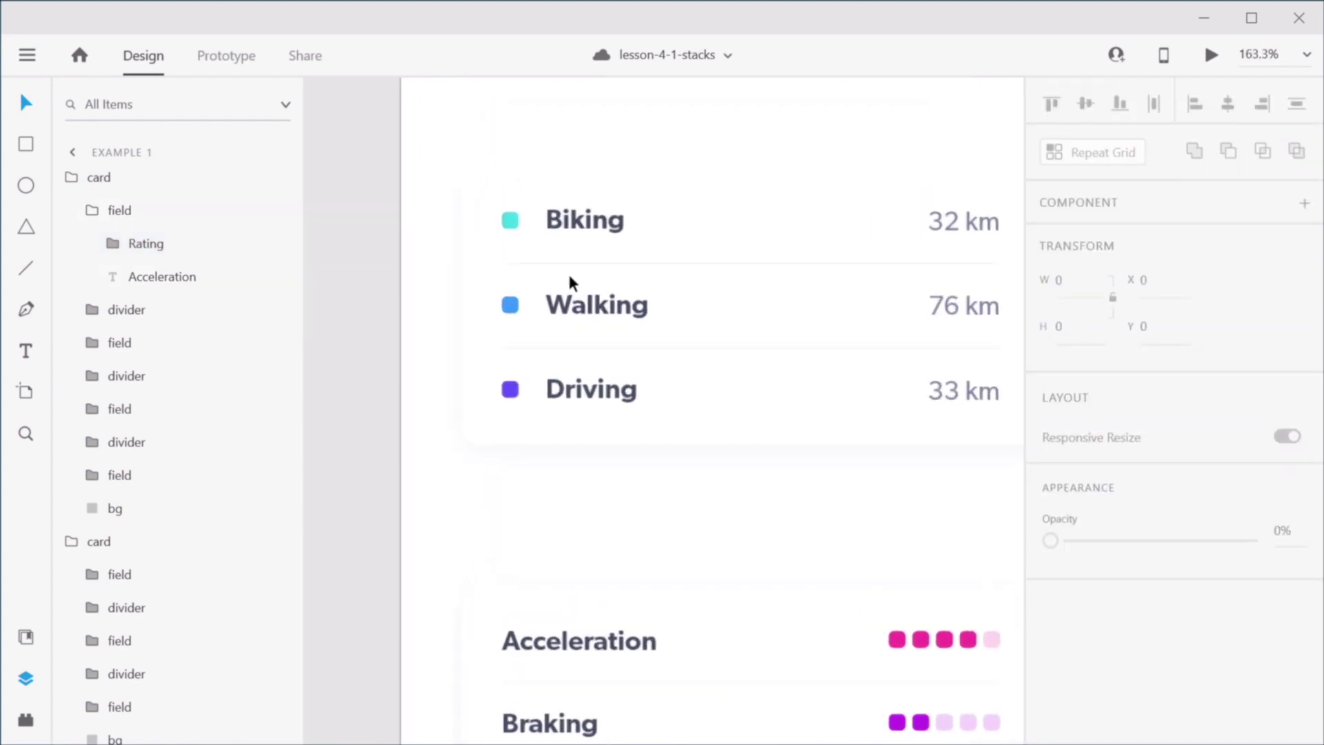
drag(684, 304, 549, 522)
click(546, 437)
double_click(541, 441)
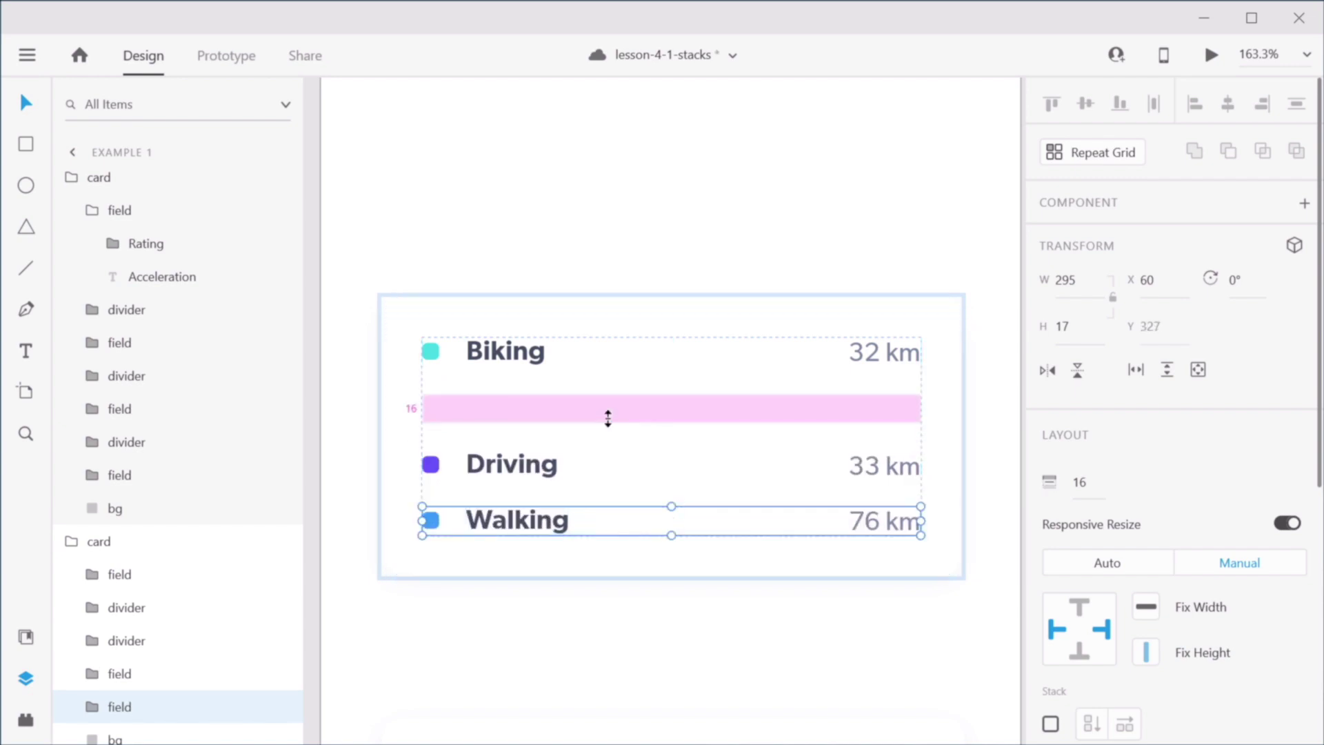
drag(606, 420, 611, 486)
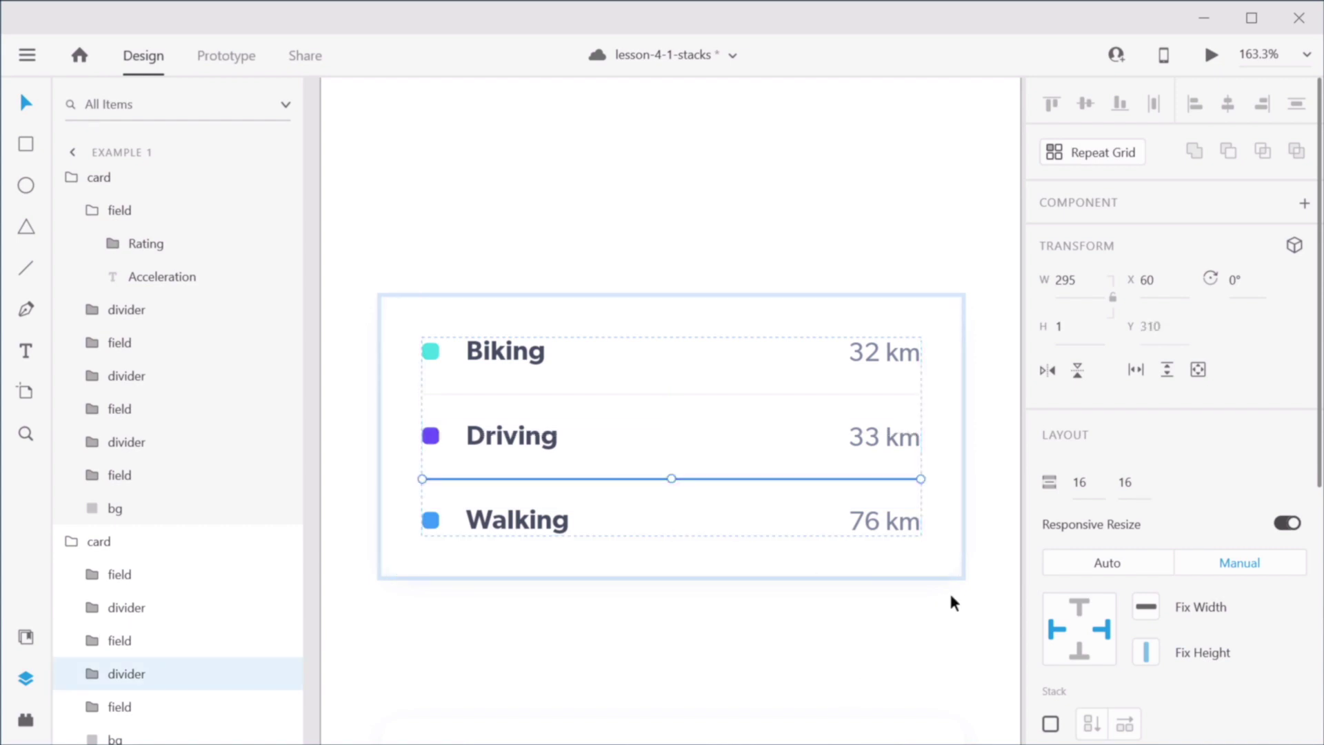
Step: Move the Driving row above Biking in the upper card's stack and place a divider between them
drag(550, 445, 552, 357)
drag(554, 455, 550, 393)
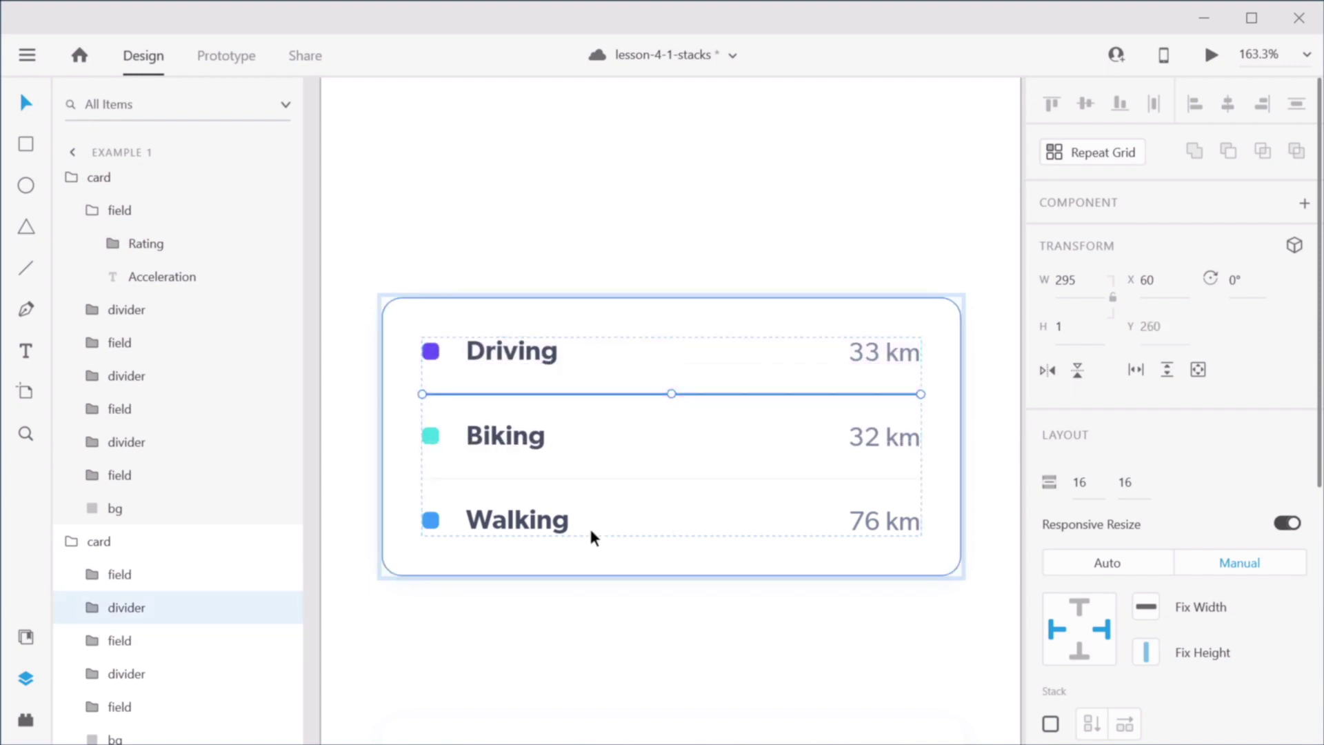
Step: Try shifting the Driving row sideways within the upper card's stack and undo the shift
drag(508, 349, 622, 351)
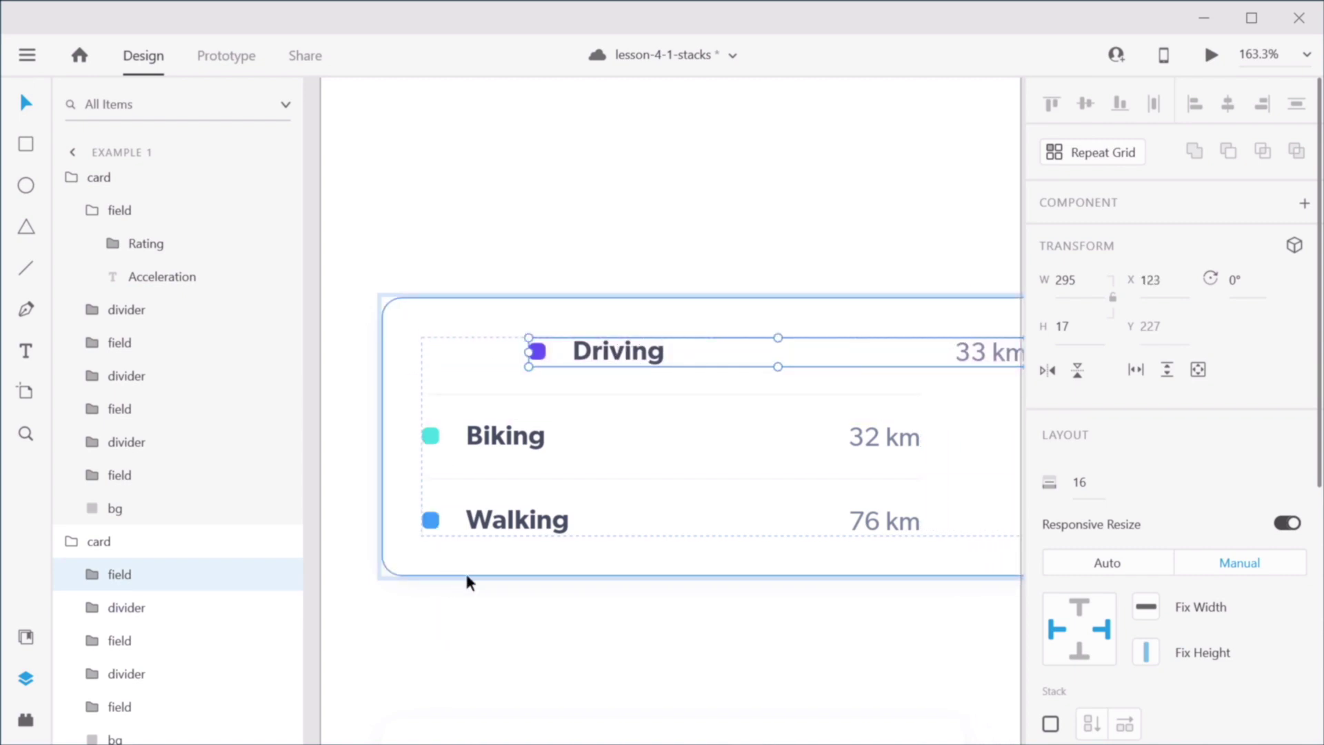
mouse_move(610, 360)
mouse_down()
mouse_move(679, 360)
mouse_move(587, 357)
mouse_up()
key(ctrl+z)
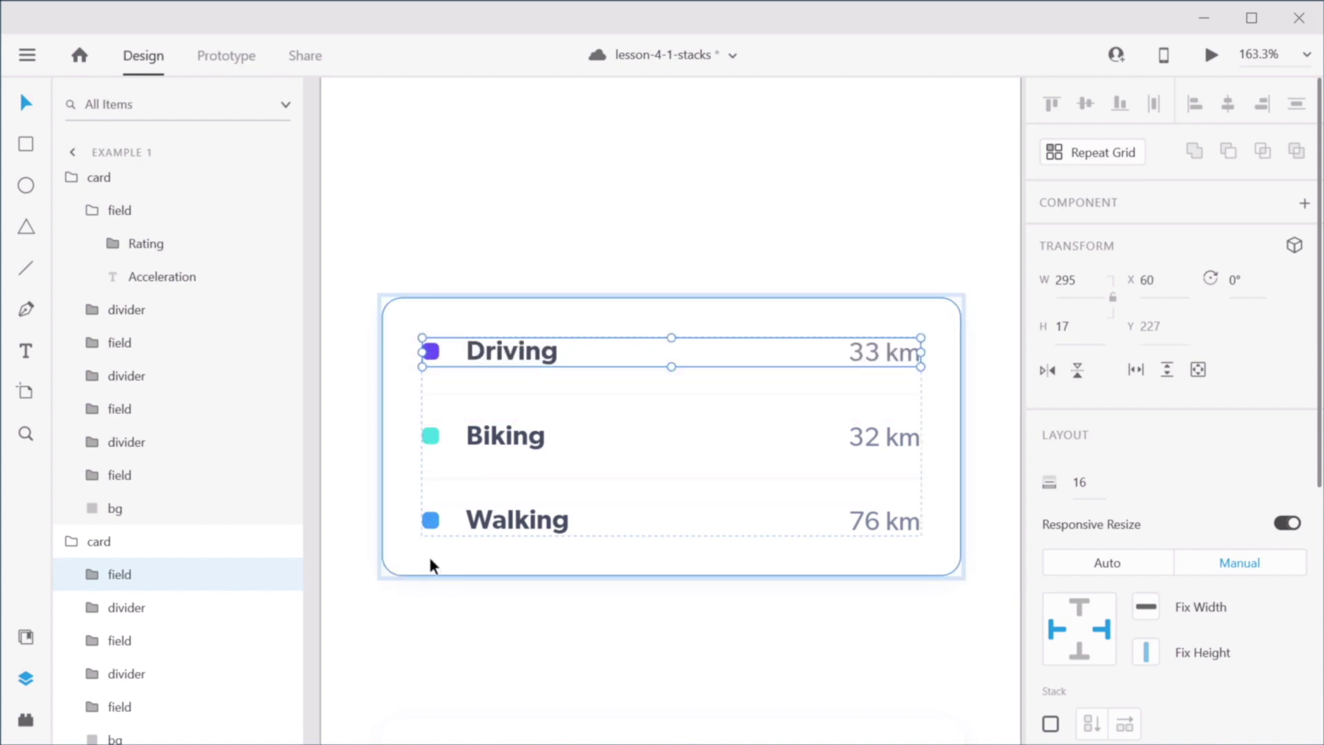
mouse_move(428, 414)
mouse_move(644, 493)
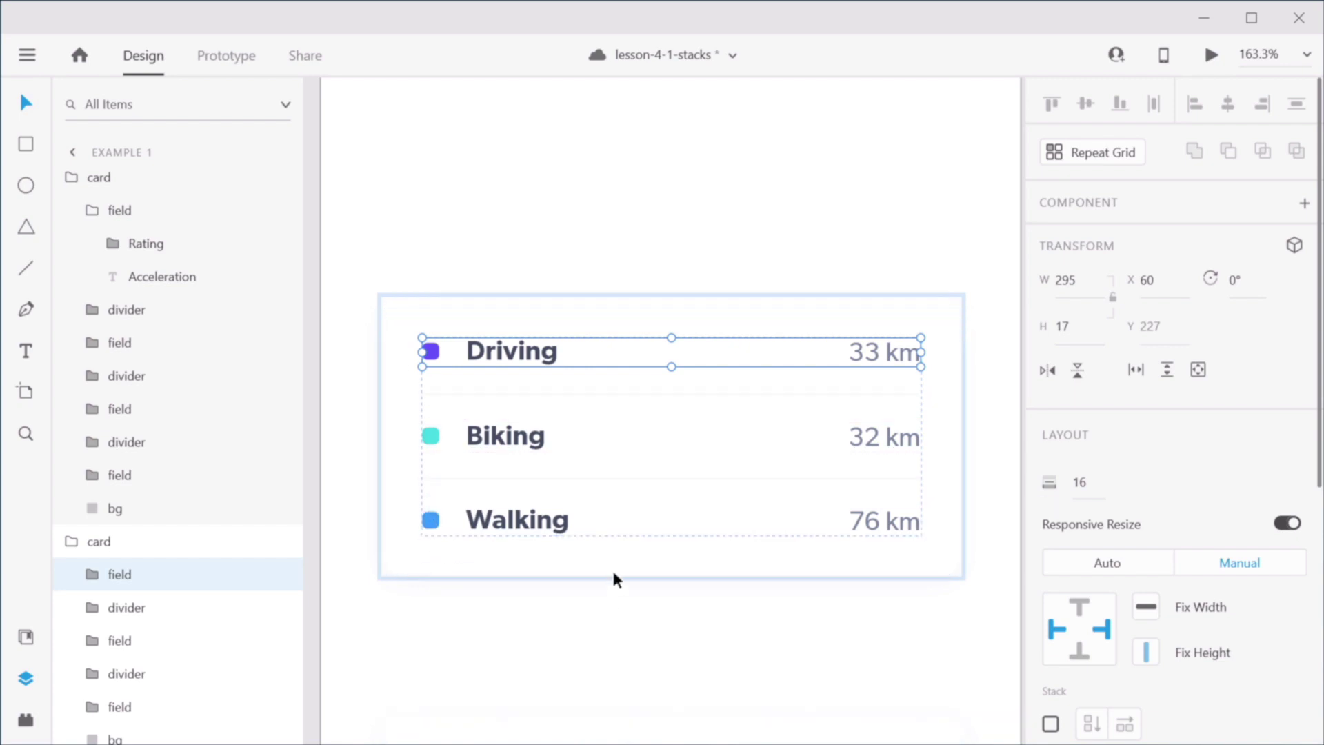
click(735, 647)
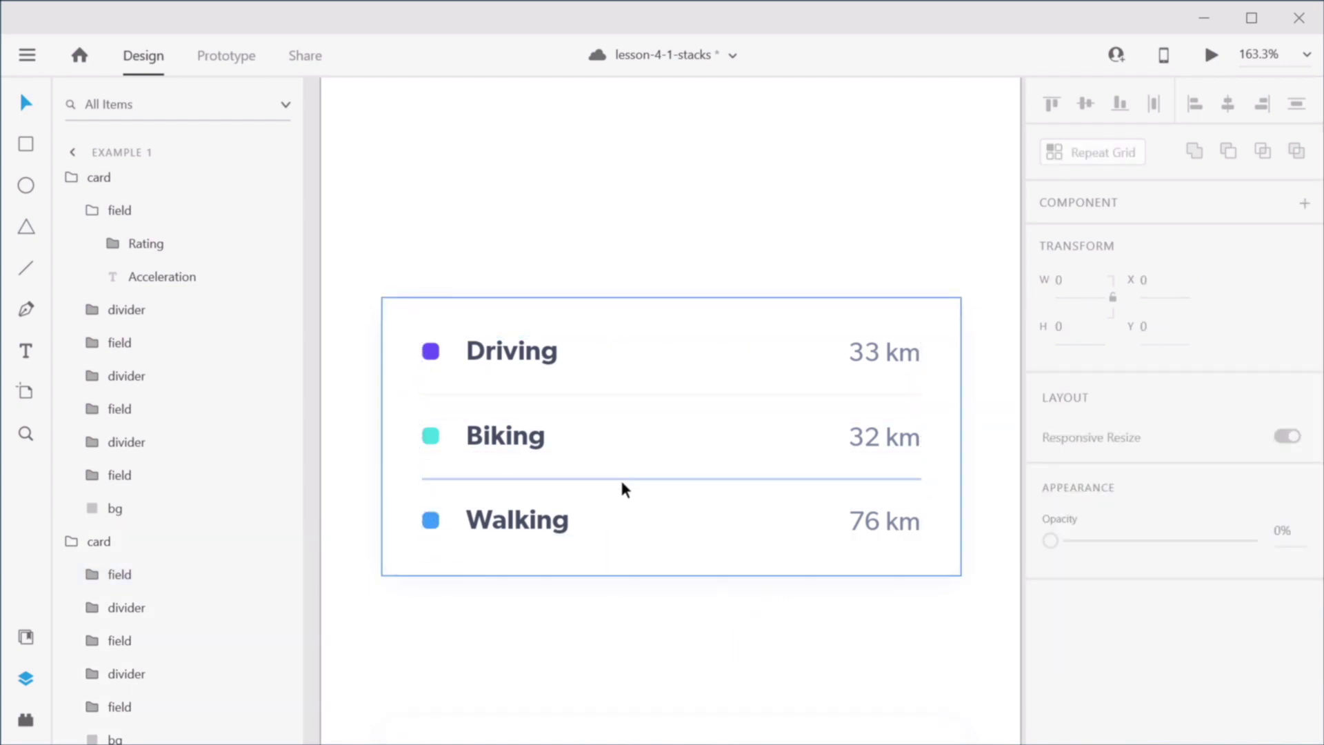
click(539, 443)
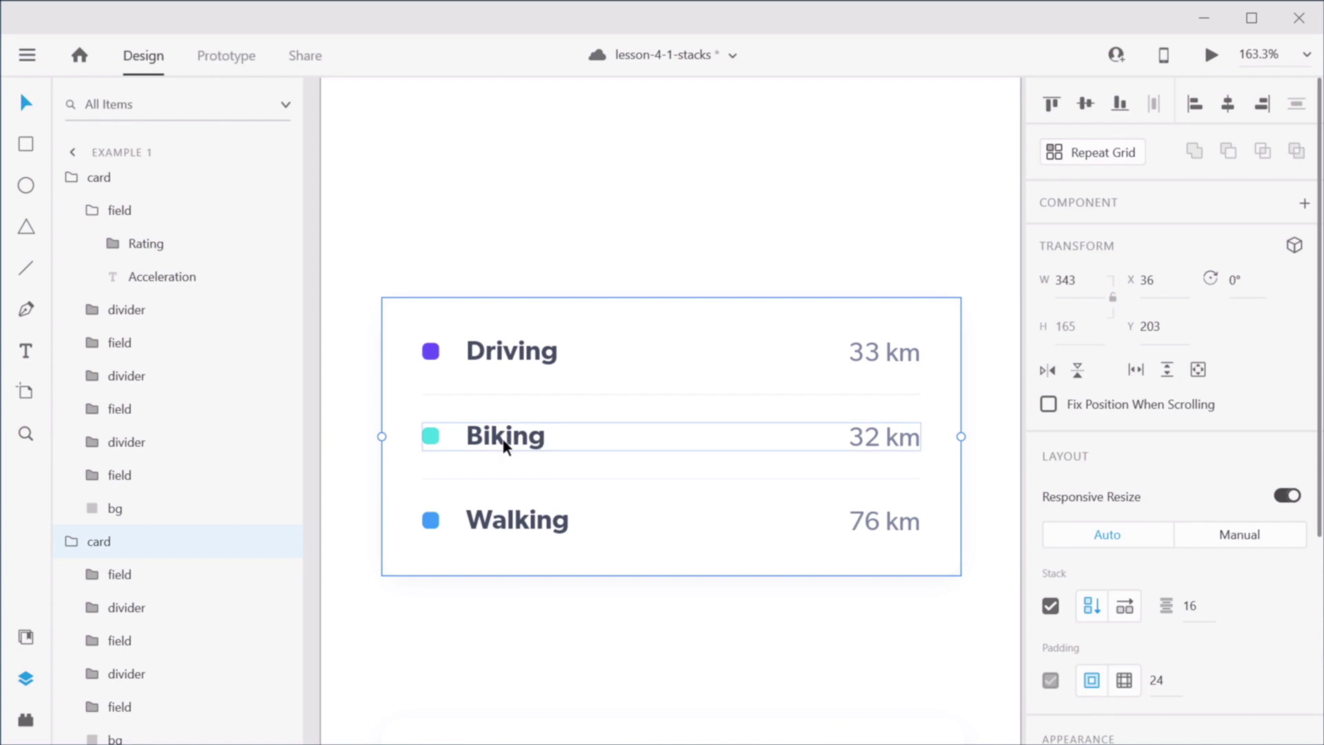
click(679, 652)
Step: Move the pale dot to the front of the Rating stack in the Acceleration row
scroll(675, 646, down, 6)
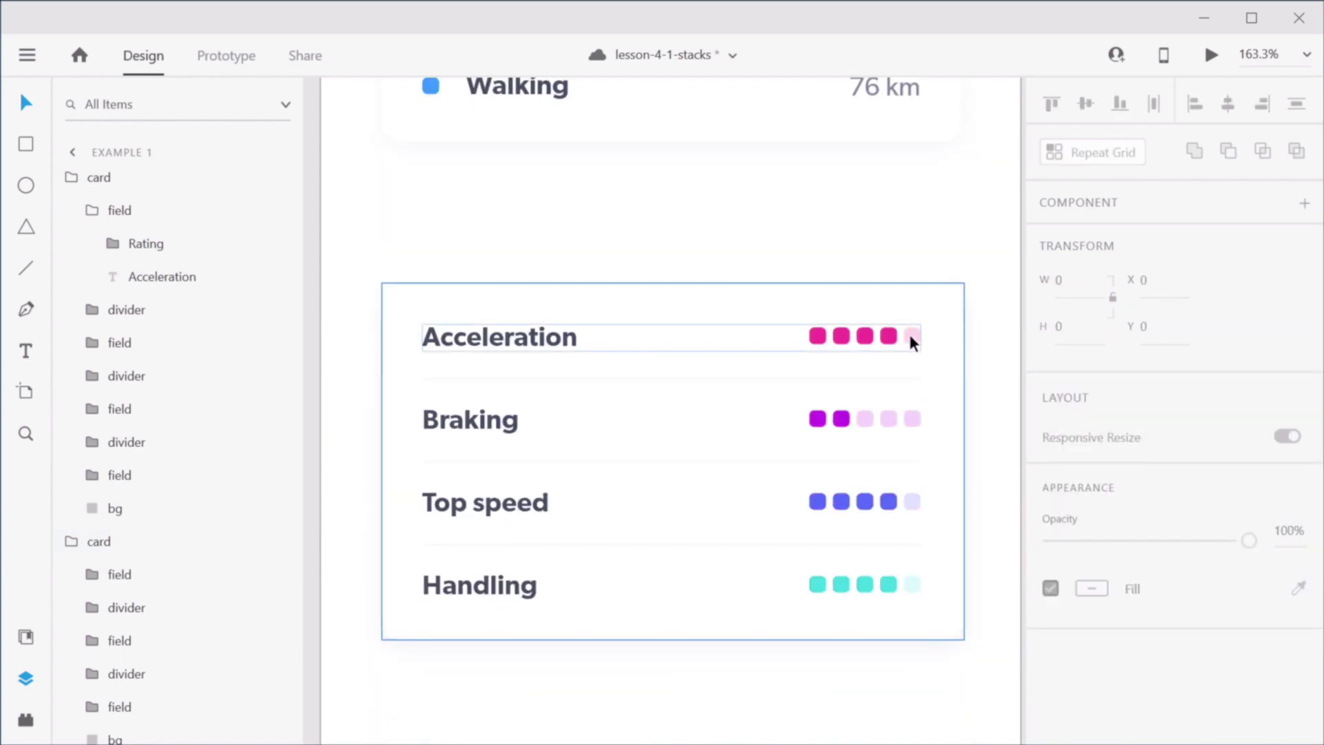
double_click(910, 338)
double_click(910, 336)
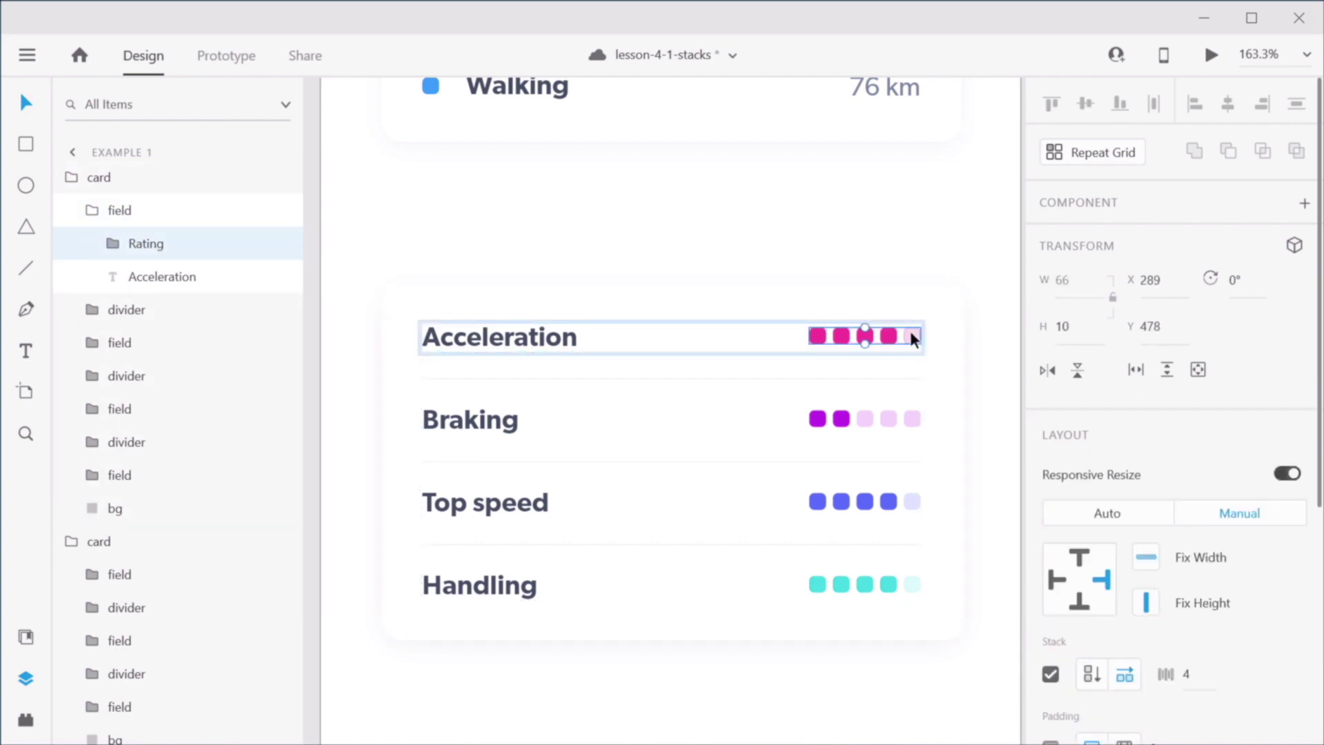
double_click(910, 335)
drag(912, 336, 823, 333)
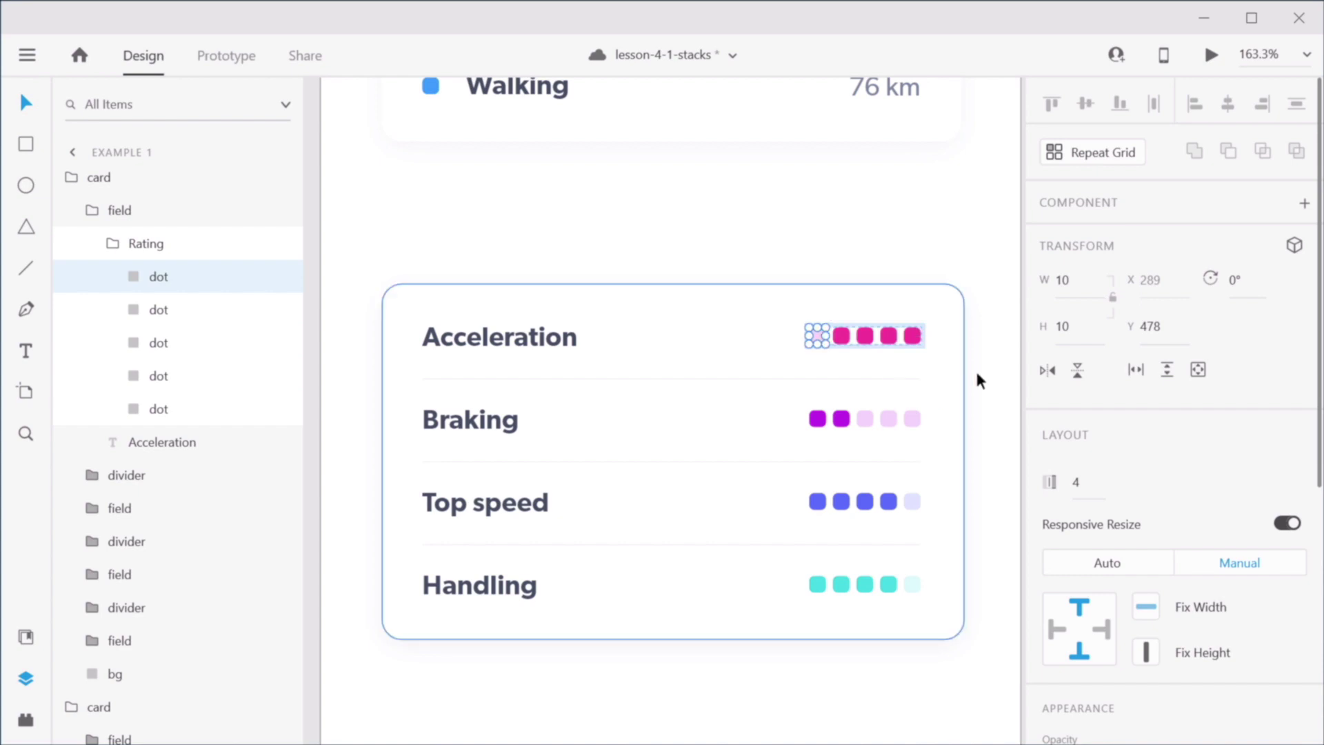
click(1004, 408)
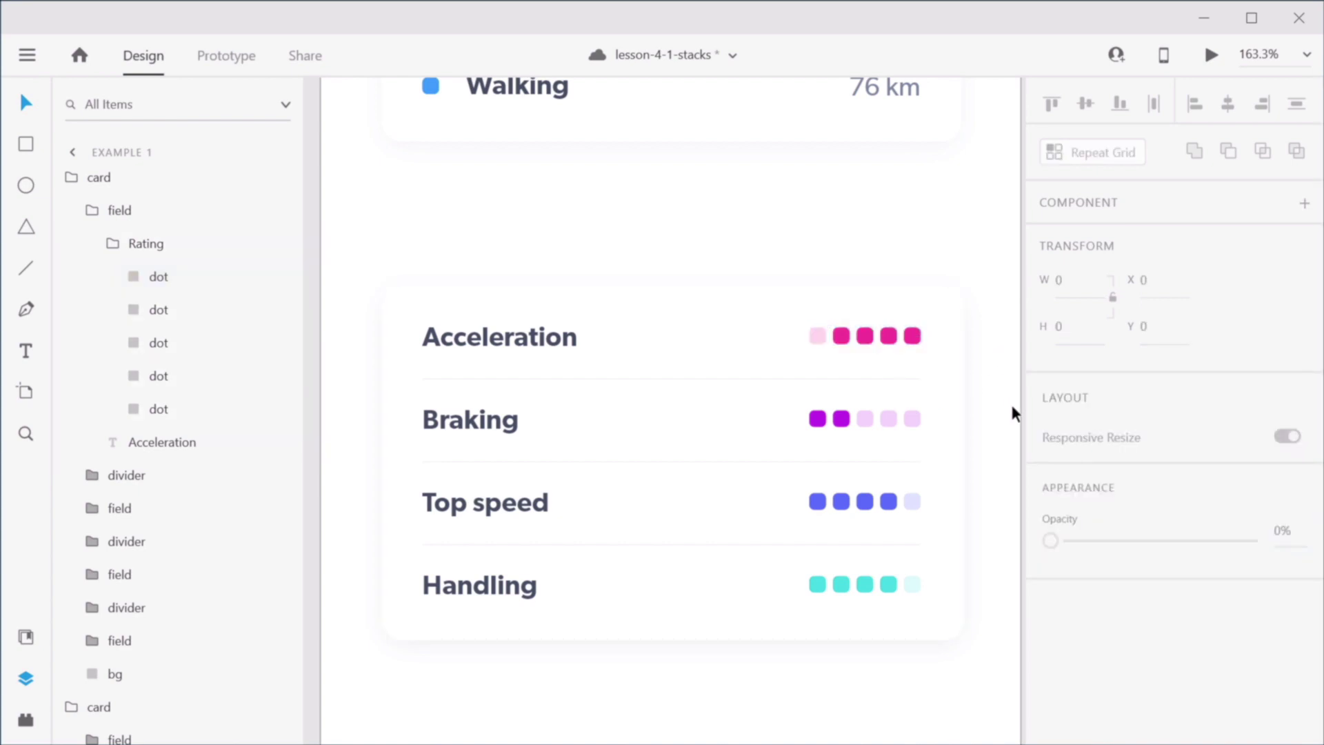
Step: Ungroup the content group on the Example 2 artboard and its nested data group into four separate cards
scroll(1004, 404, down, 5)
drag(851, 458, 472, 478)
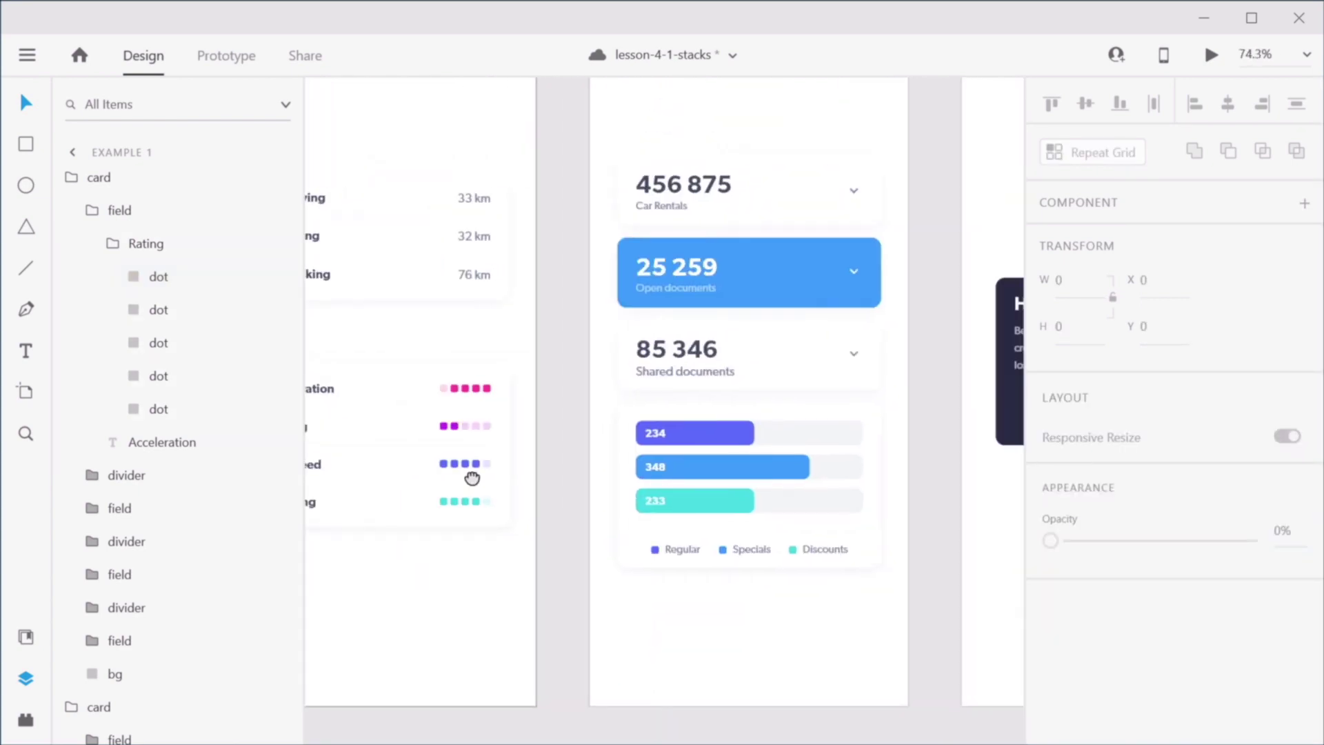
click(770, 311)
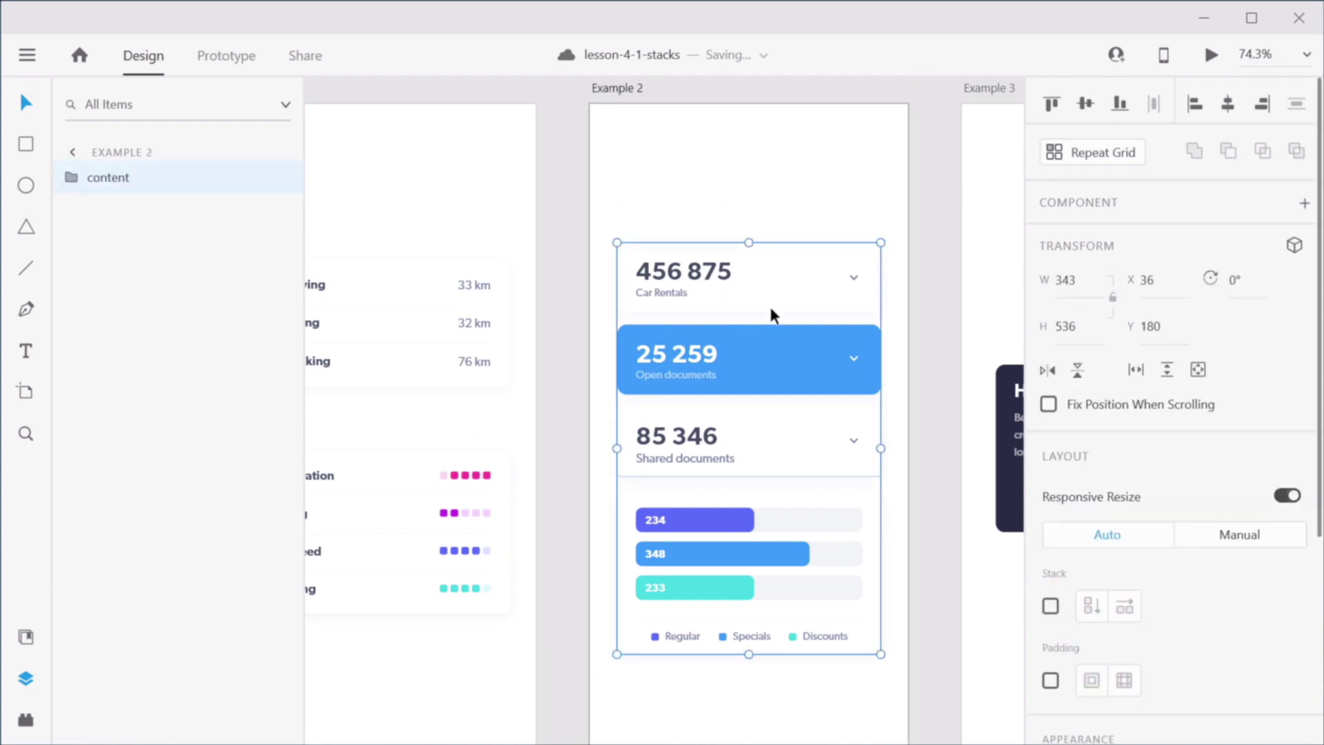
right_click(762, 271)
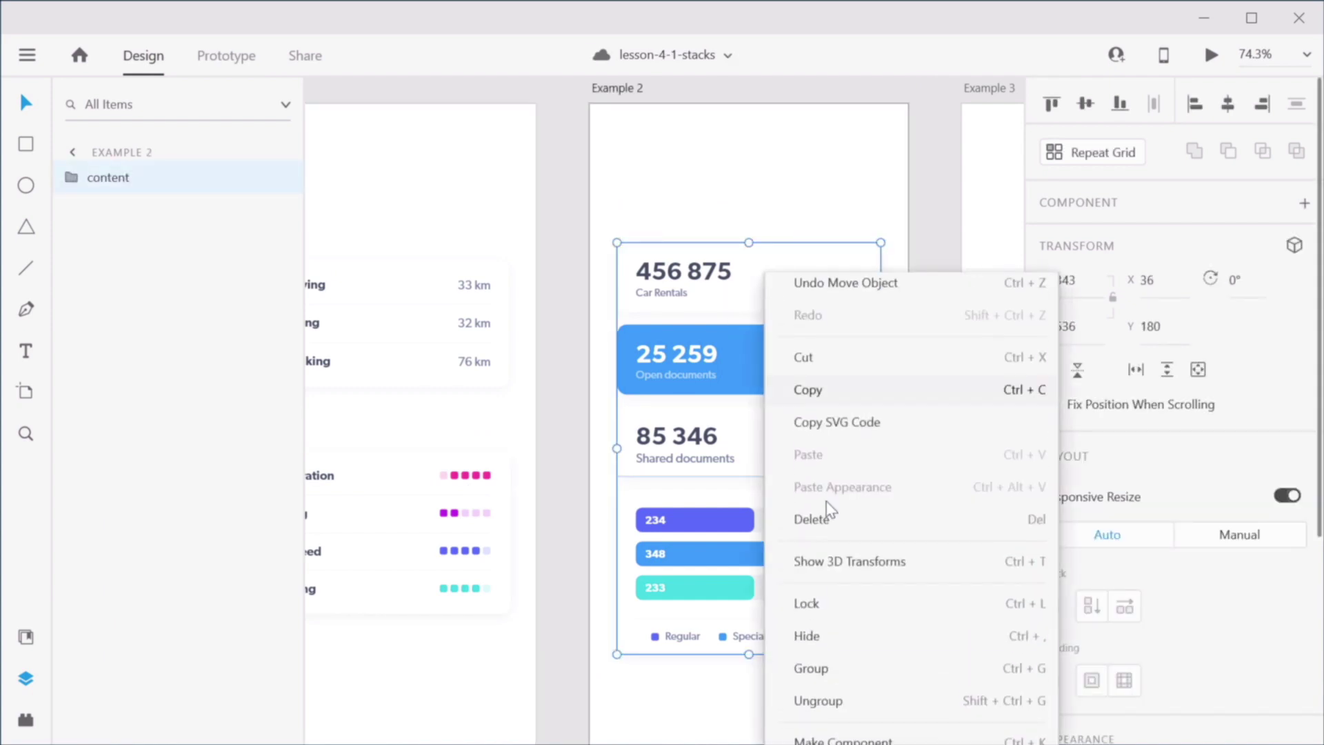
click(834, 710)
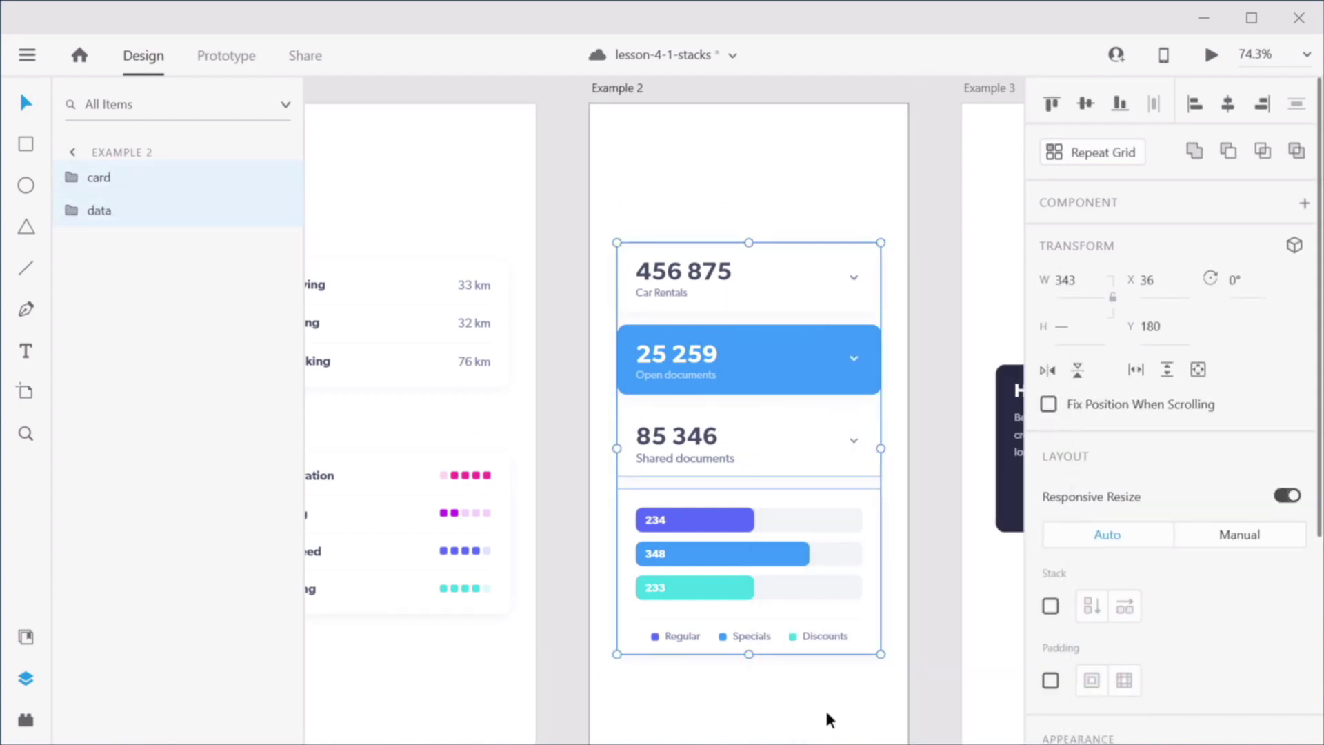
click(857, 230)
click(792, 254)
click(801, 563)
click(738, 419)
key(ctrl+shift+g)
Step: Group all four cards on the Example 2 artboard into a single group
drag(711, 139, 808, 663)
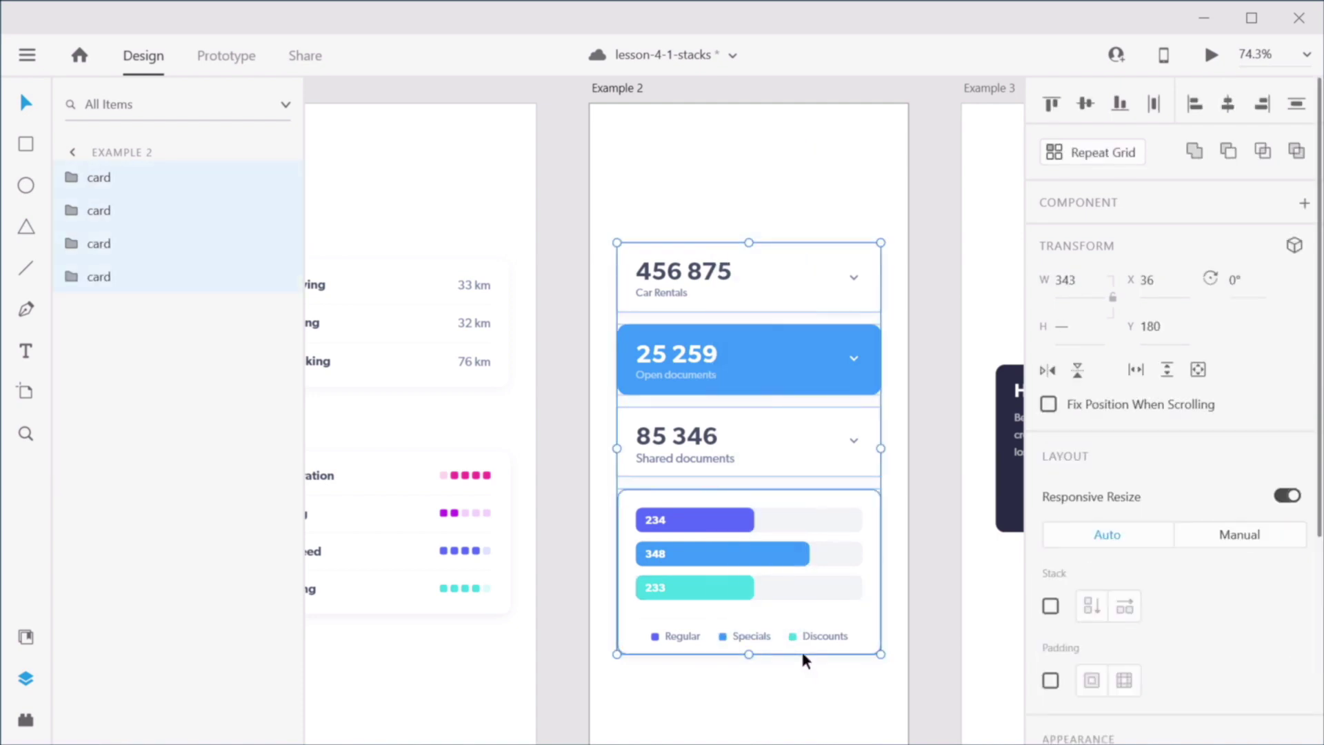
key(ctrl+g)
double_click(121, 181)
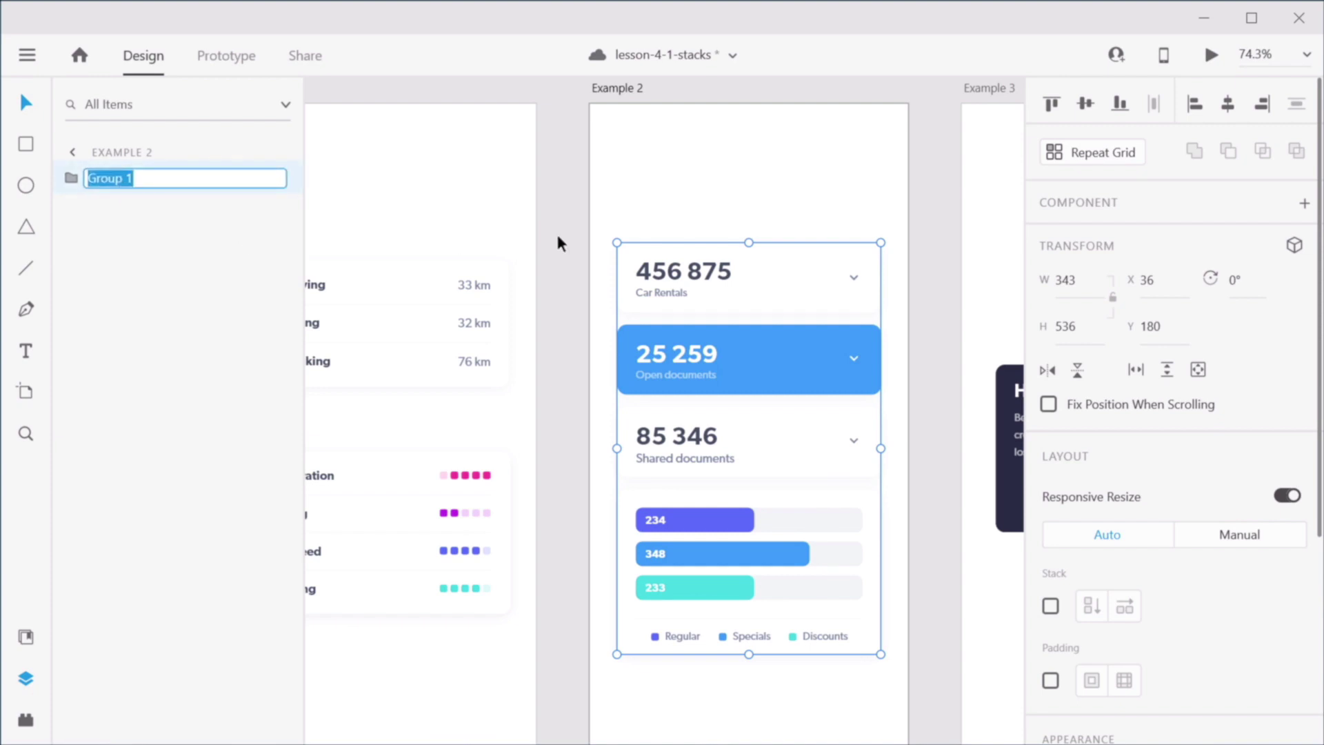
click(694, 177)
click(731, 280)
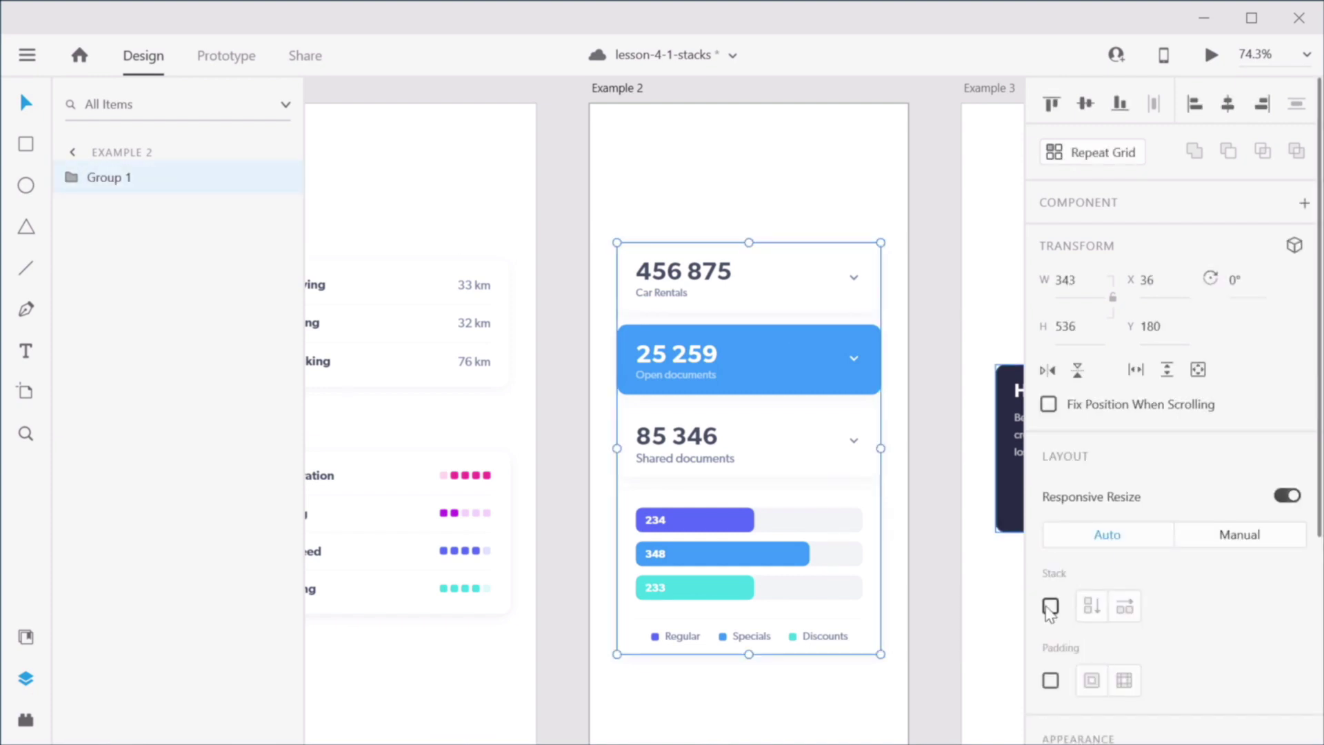
Step: Turn the group of four cards into a vertical stack and widen the spacing between the cards
click(1045, 608)
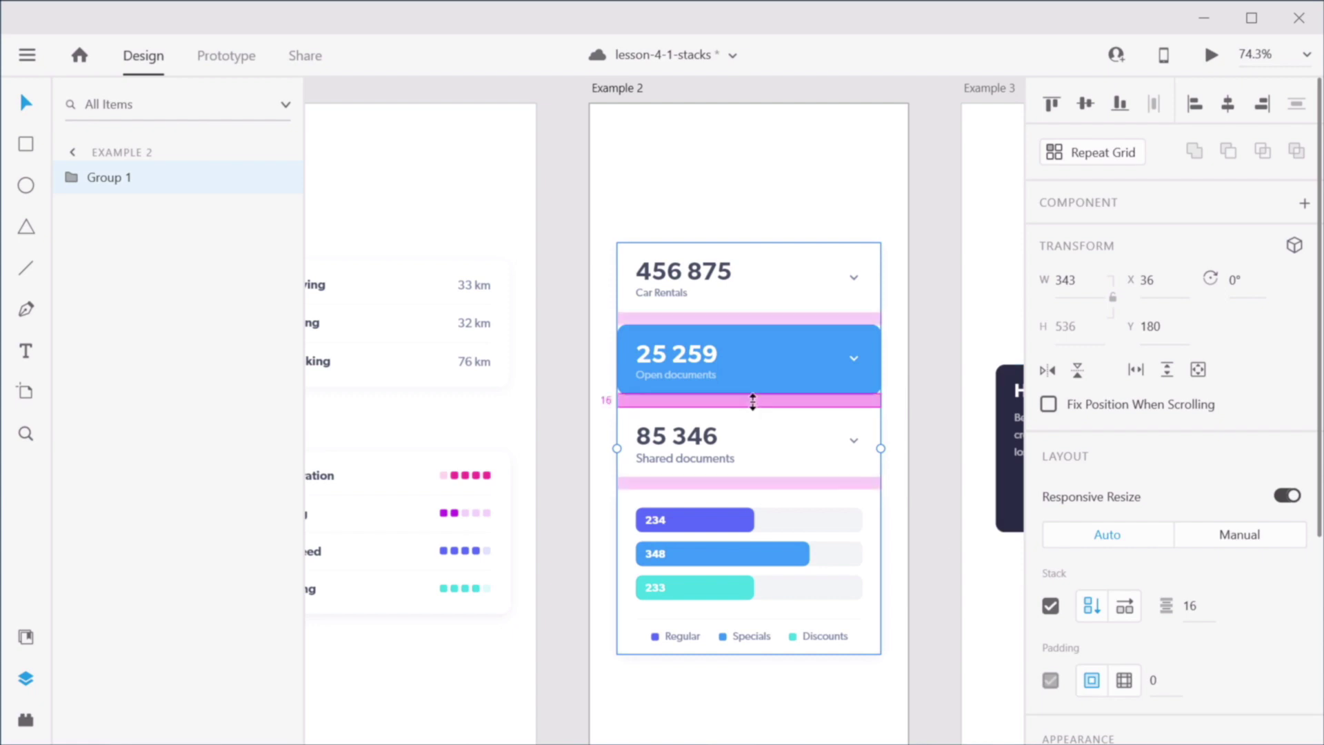
mouse_move(752, 402)
mouse_down()
mouse_move(763, 461)
mouse_move(761, 417)
mouse_up()
scroll(793, 482, down, 2)
click(792, 662)
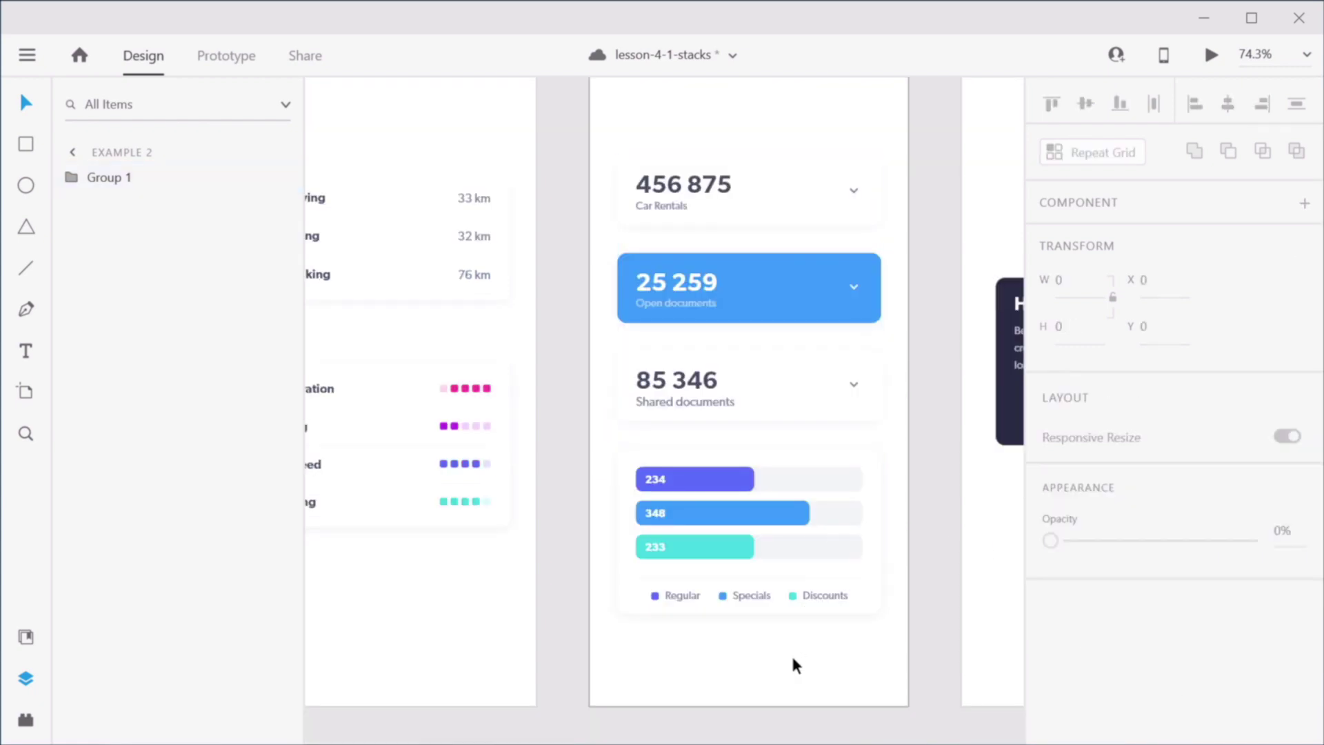
Step: Give the purple SKIP button in the Example 3 pop-up the same padding of 16 on all edges
key(space)
drag(856, 351, 557, 333)
drag(938, 369, 887, 350)
key(z)
drag(620, 234, 904, 442)
drag(654, 458, 745, 320)
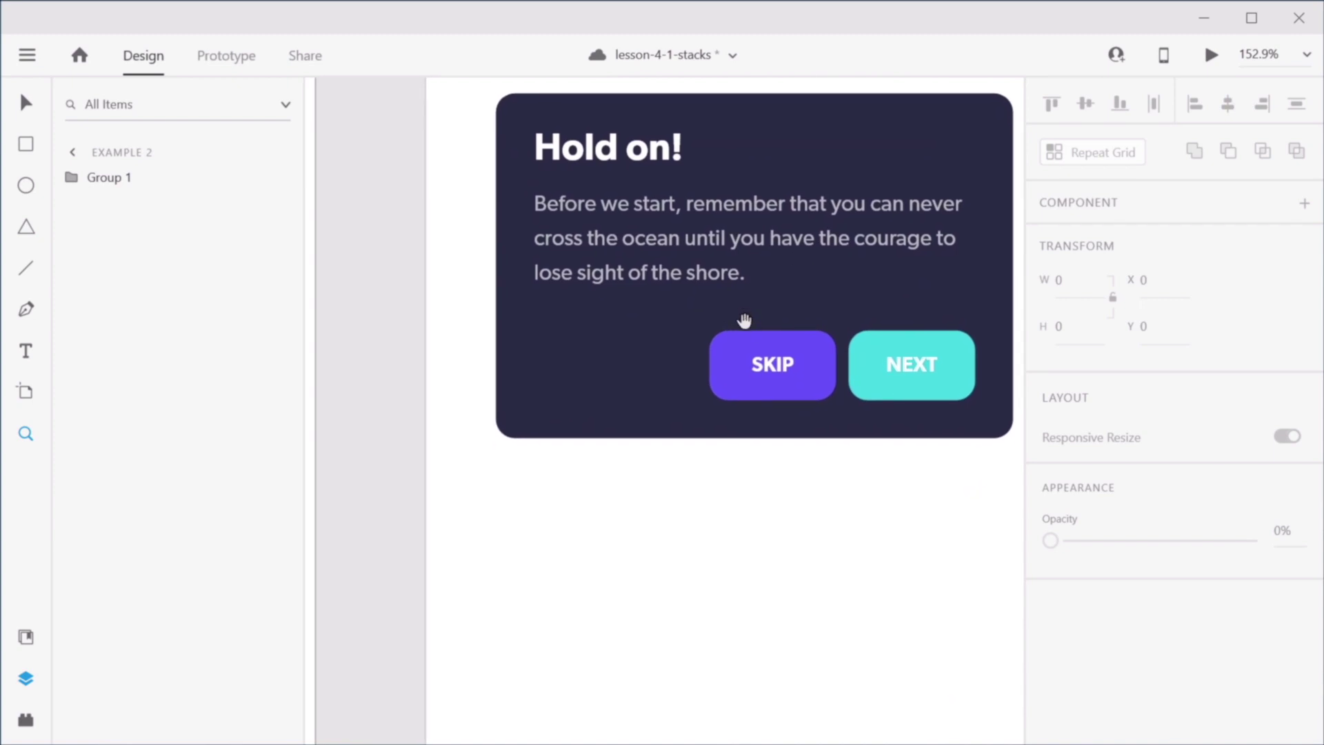
ctrl+click(777, 373)
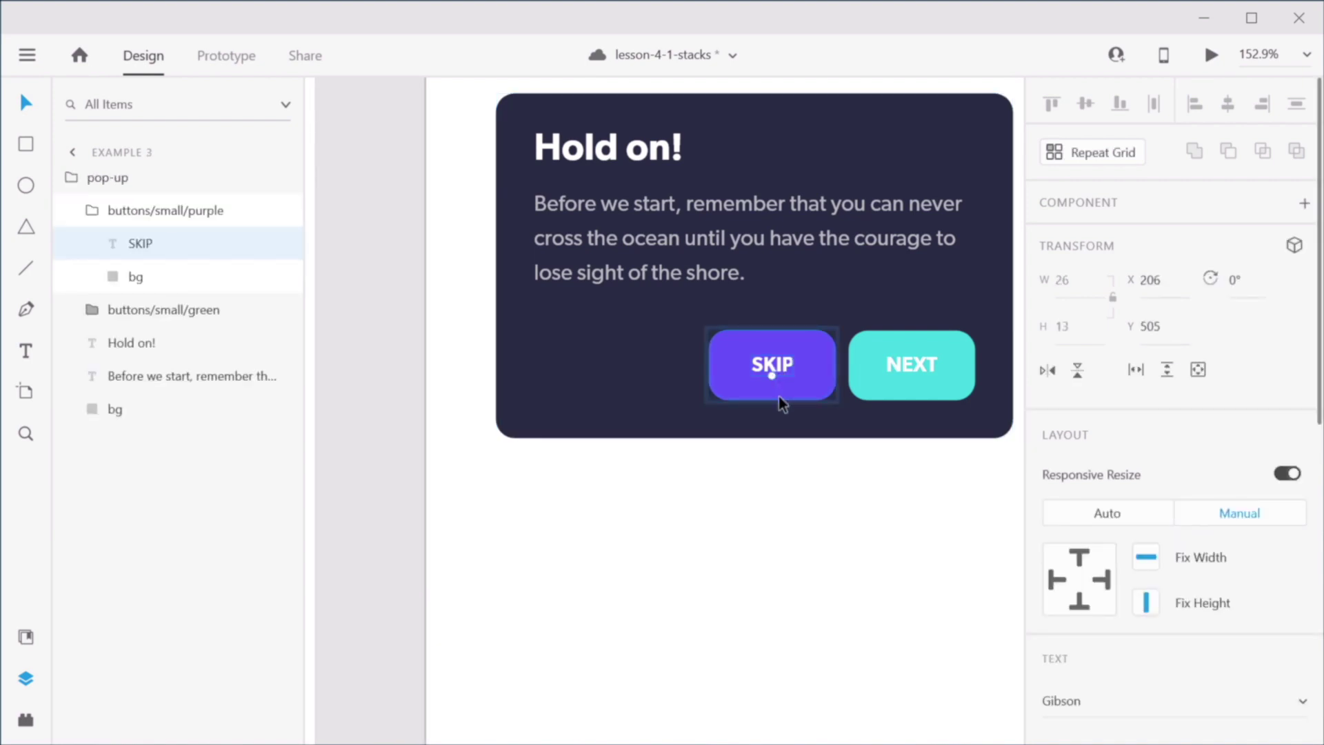
scroll(779, 448, up, 2)
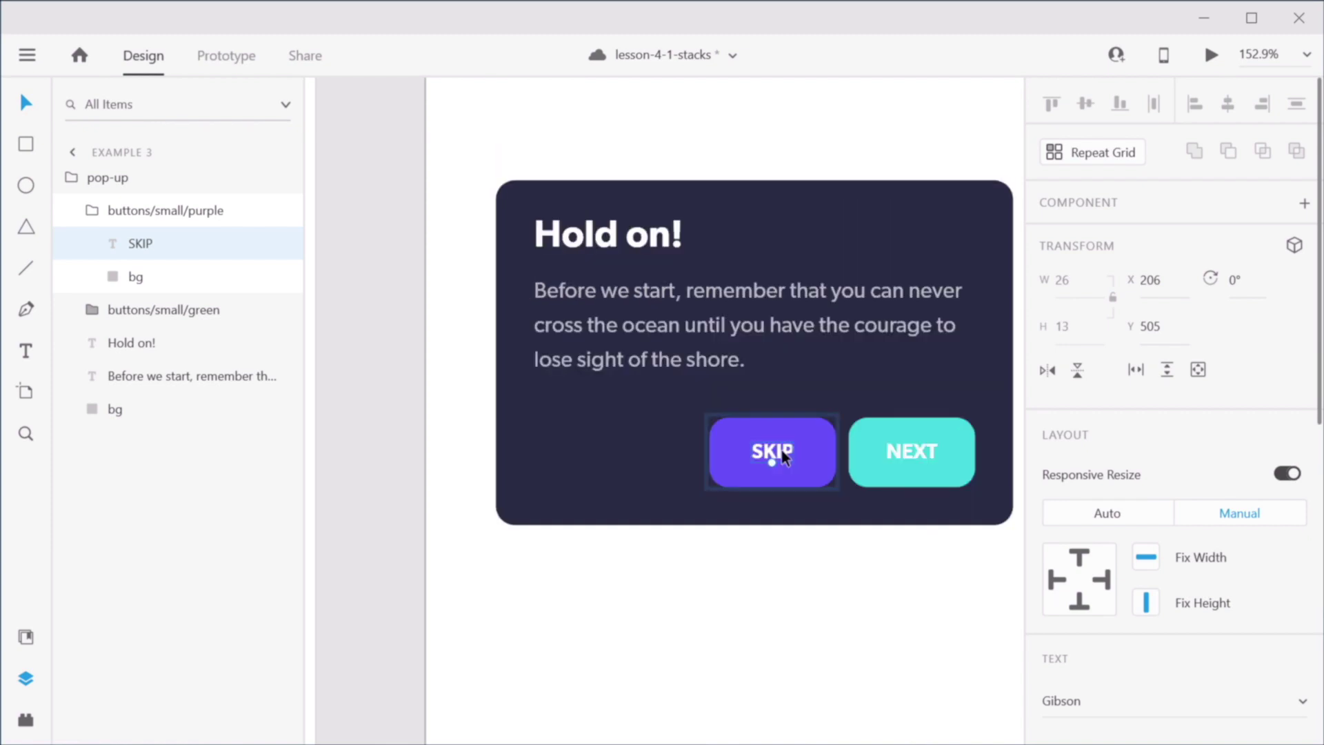
click(166, 210)
scroll(1198, 427, down, 5)
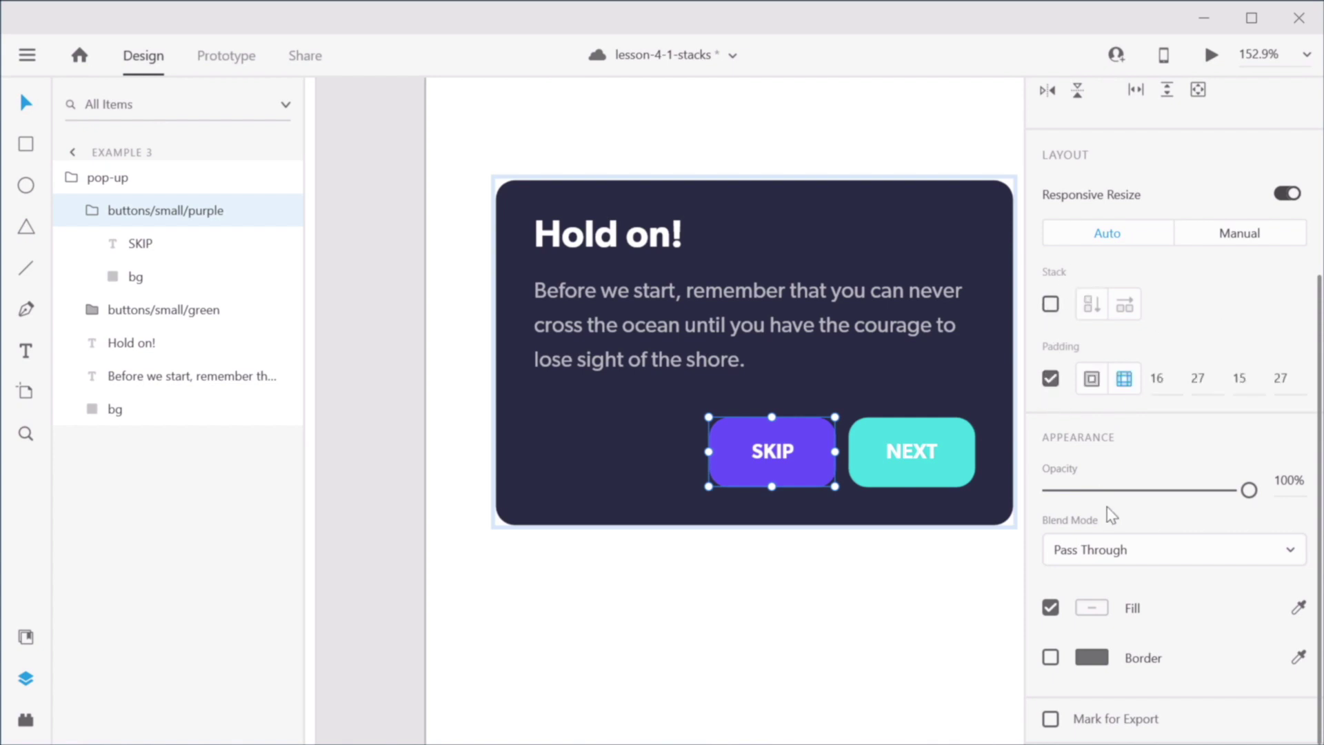
click(1091, 379)
click(1163, 379)
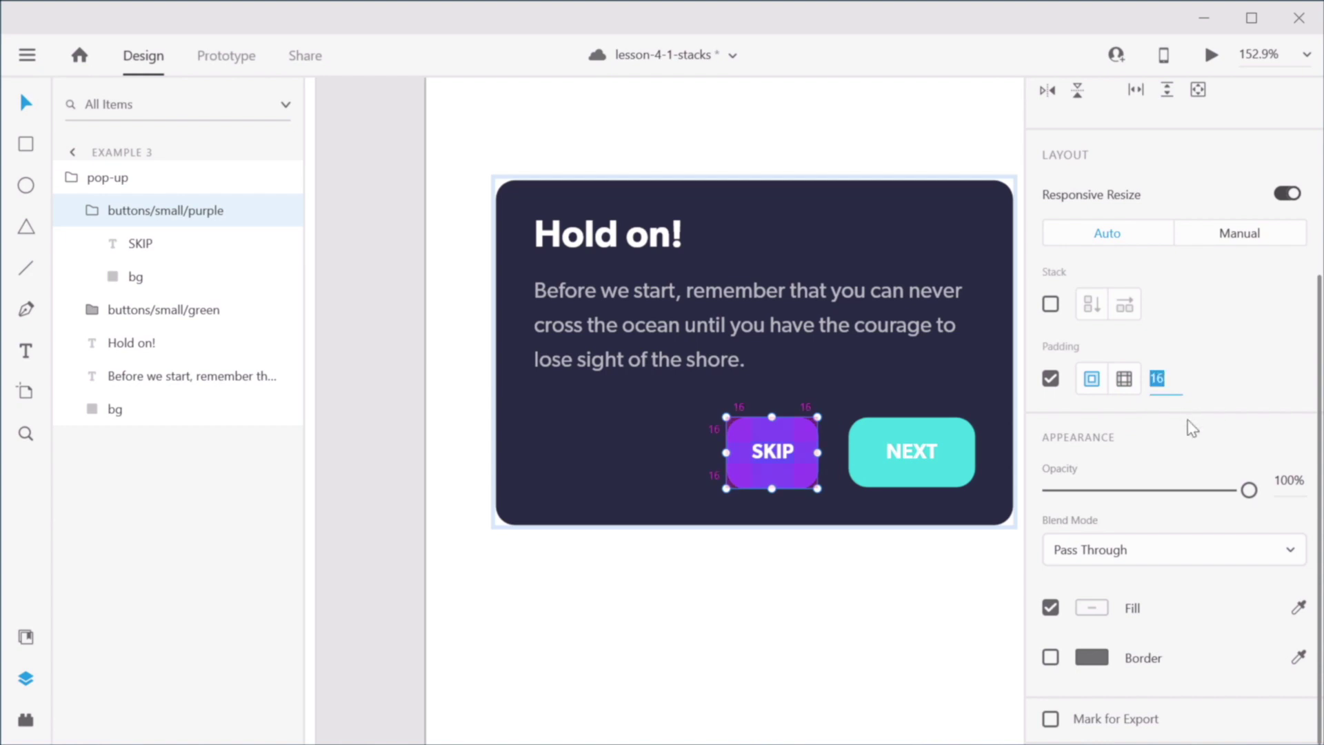
click(731, 581)
Step: Replace the SKIP button's label with SEND MESSAGE
ctrl+double_click(774, 453)
key(ctrl+a)
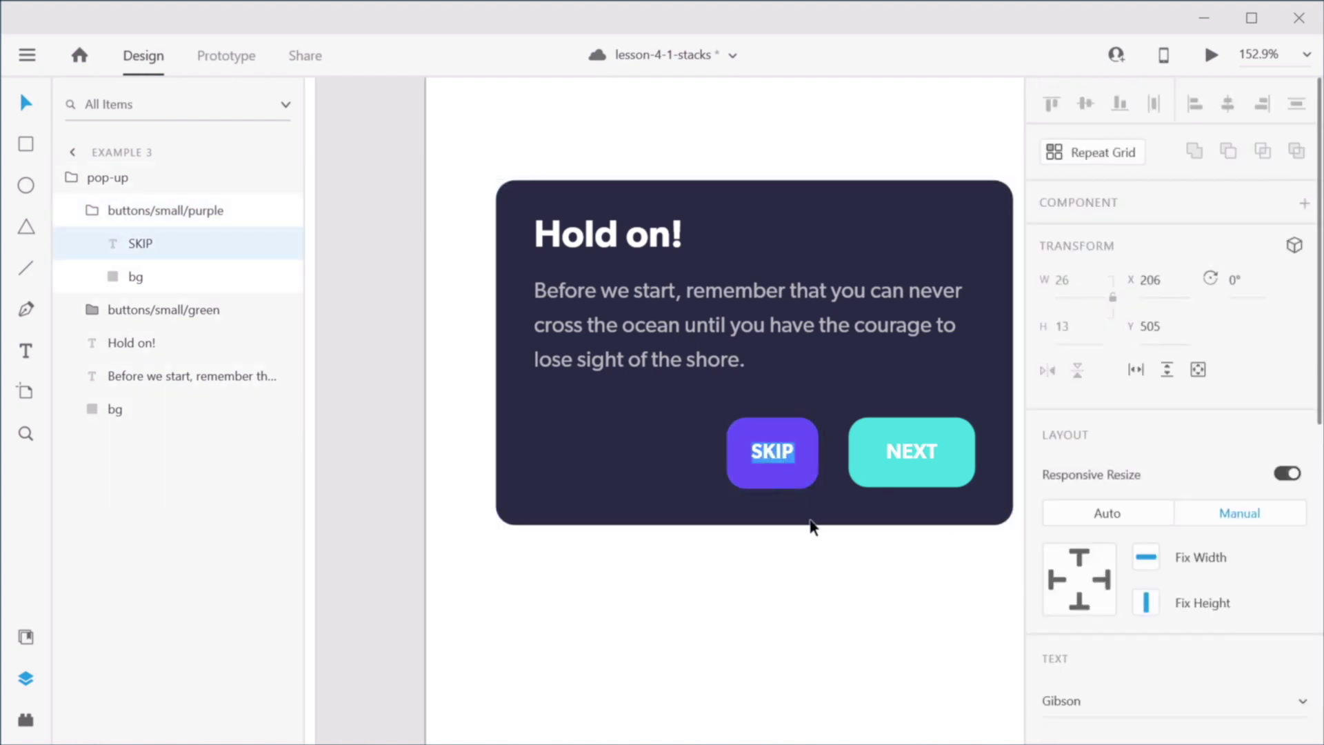
text(SEND MESSAGE)
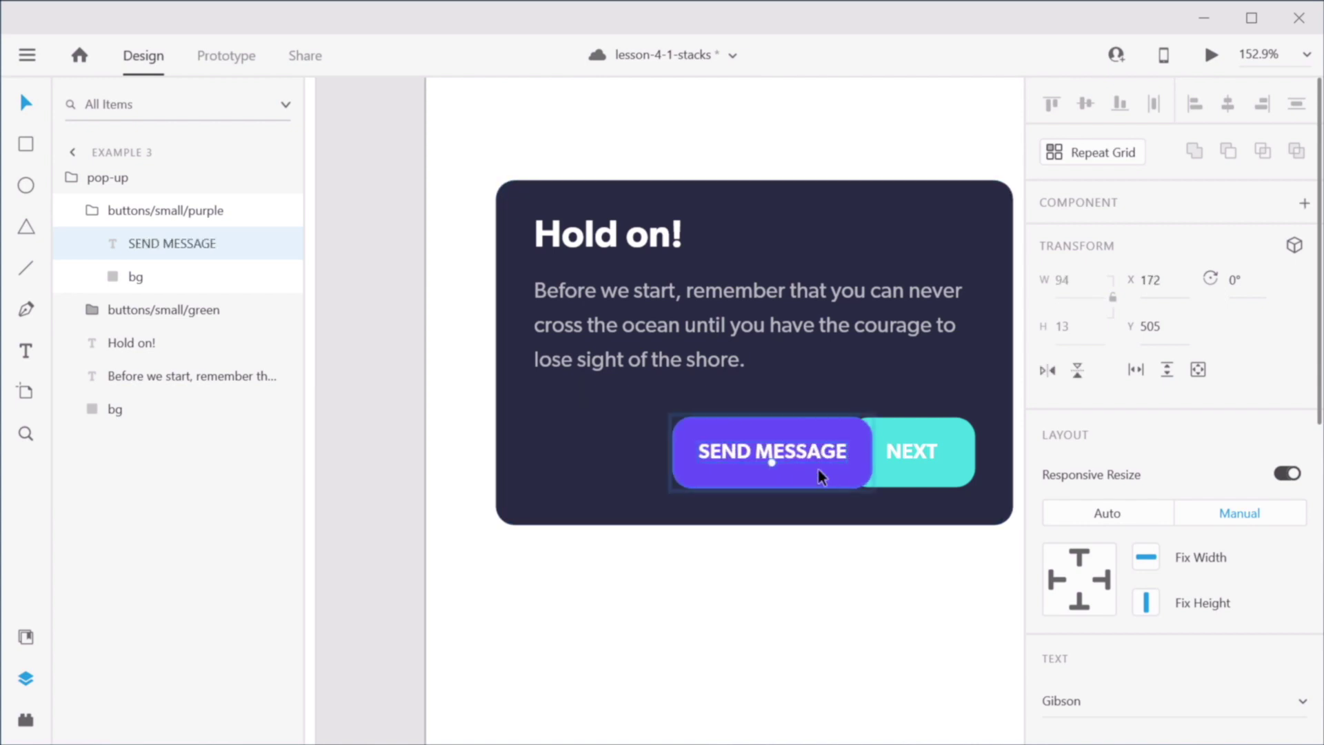
click(845, 597)
Step: Shift the purple SEND MESSAGE button left so it clears the NEXT button
click(802, 466)
double_click(801, 469)
drag(827, 482, 776, 476)
click(793, 607)
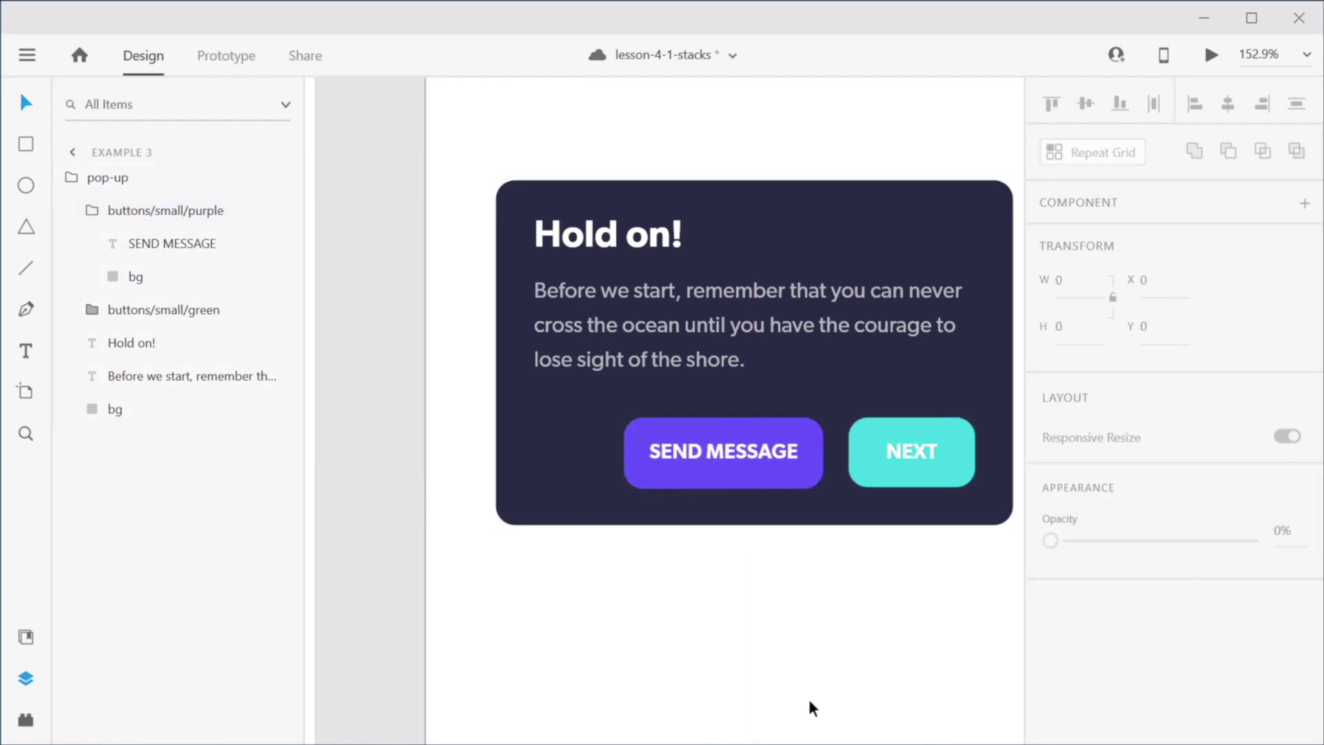
scroll(784, 615, down, 5)
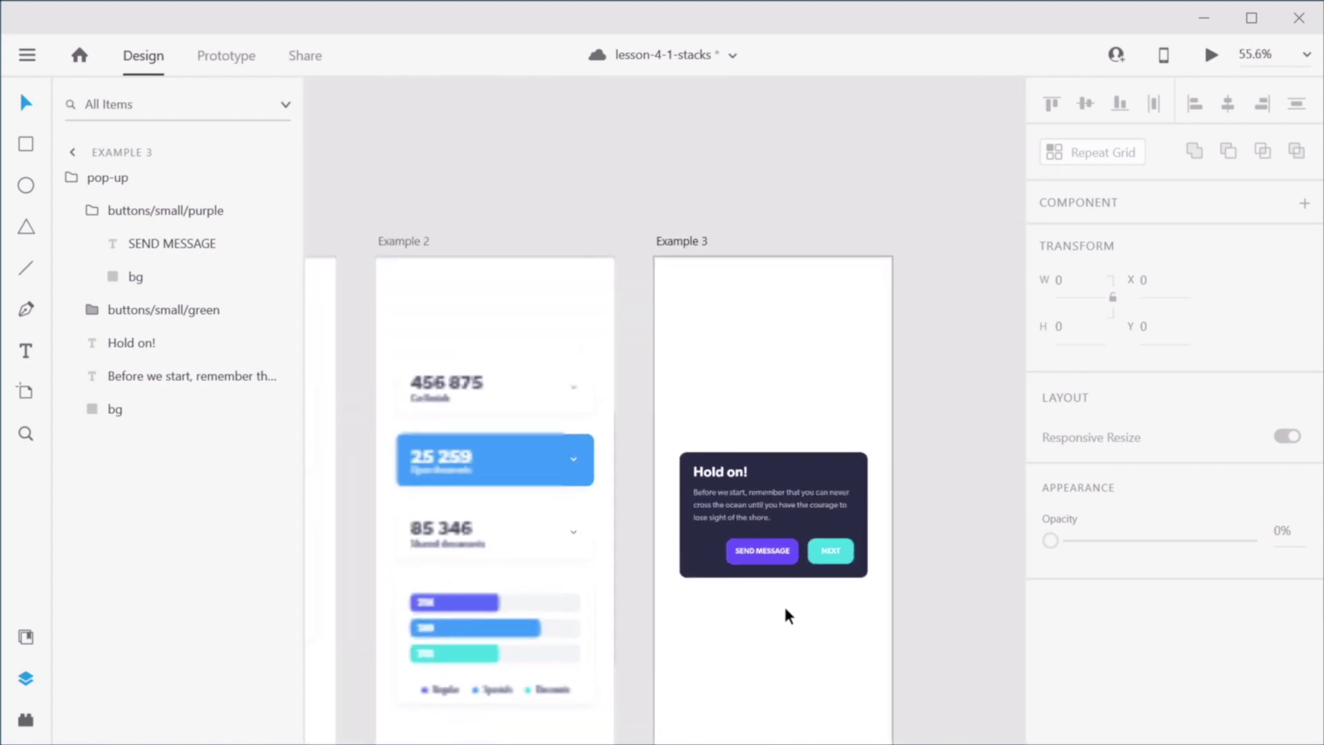
drag(663, 636, 832, 518)
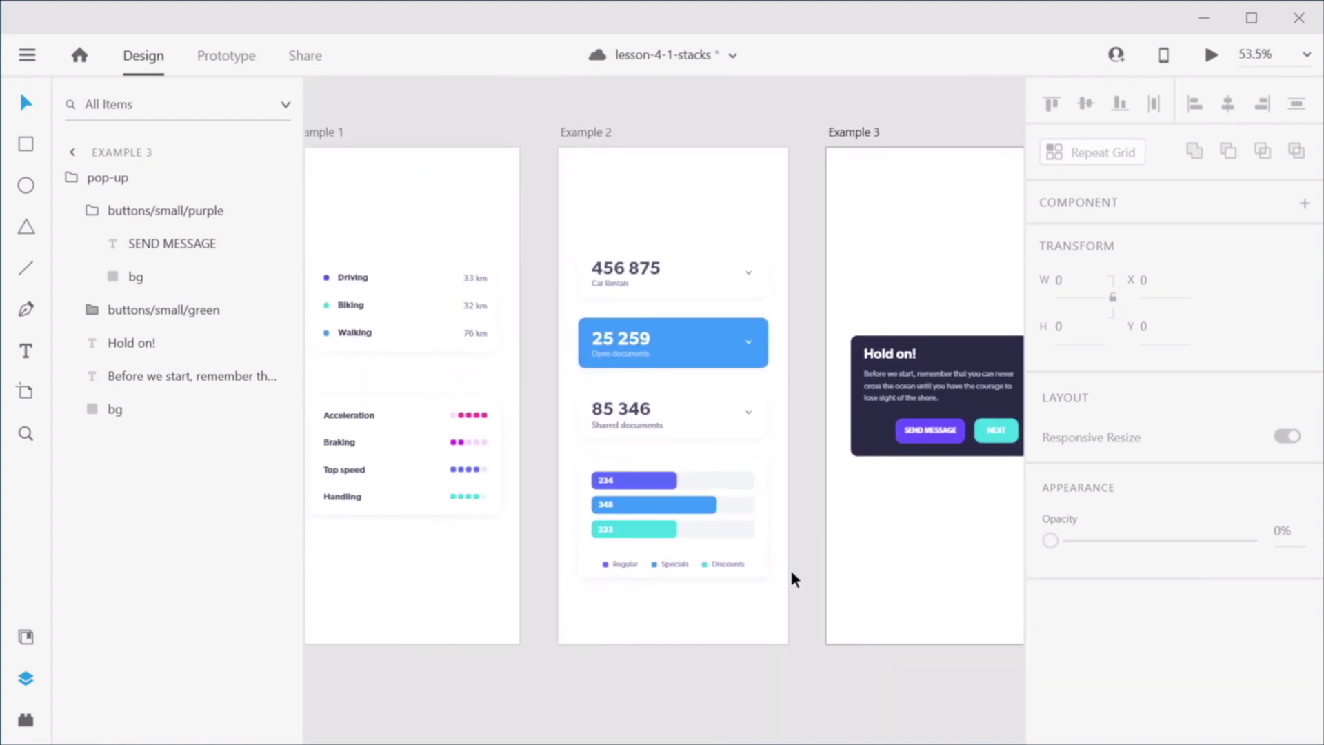
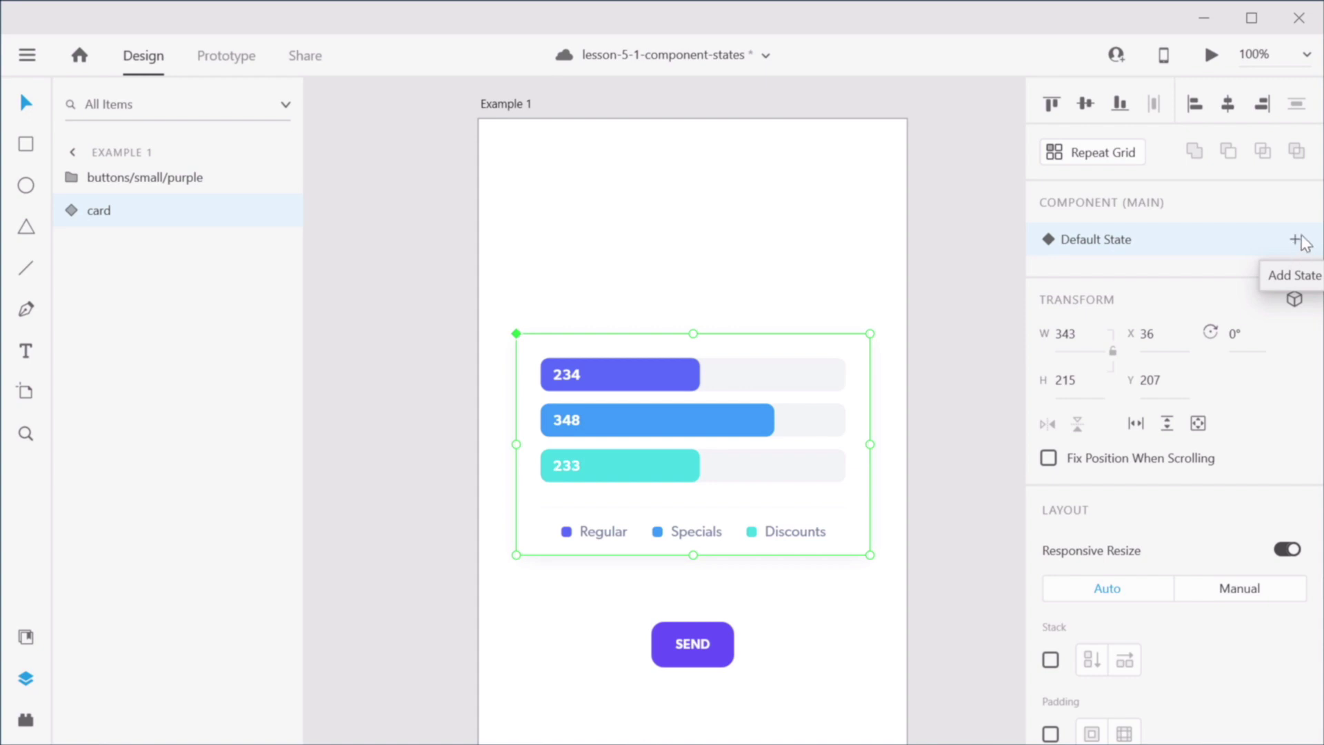
Step: Add a new state to the main card component, keeping the default name State 2
click(1294, 243)
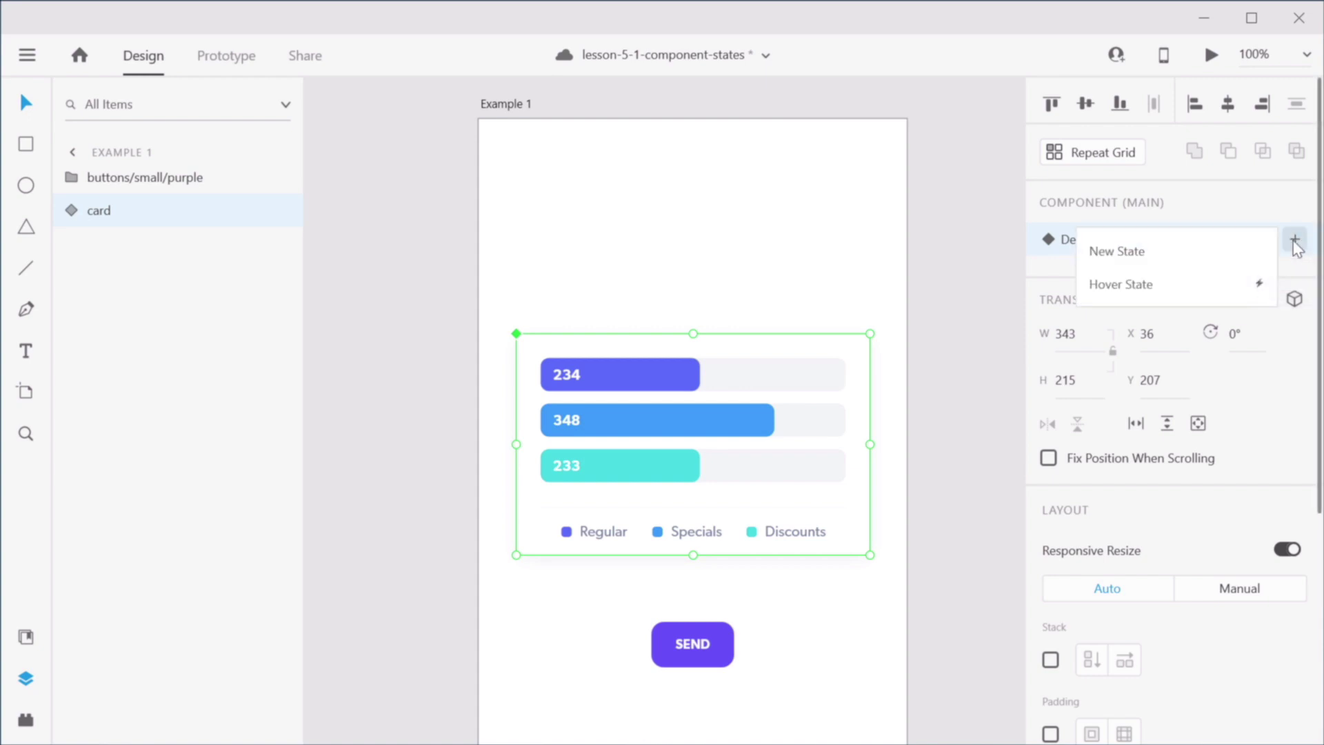
click(1149, 258)
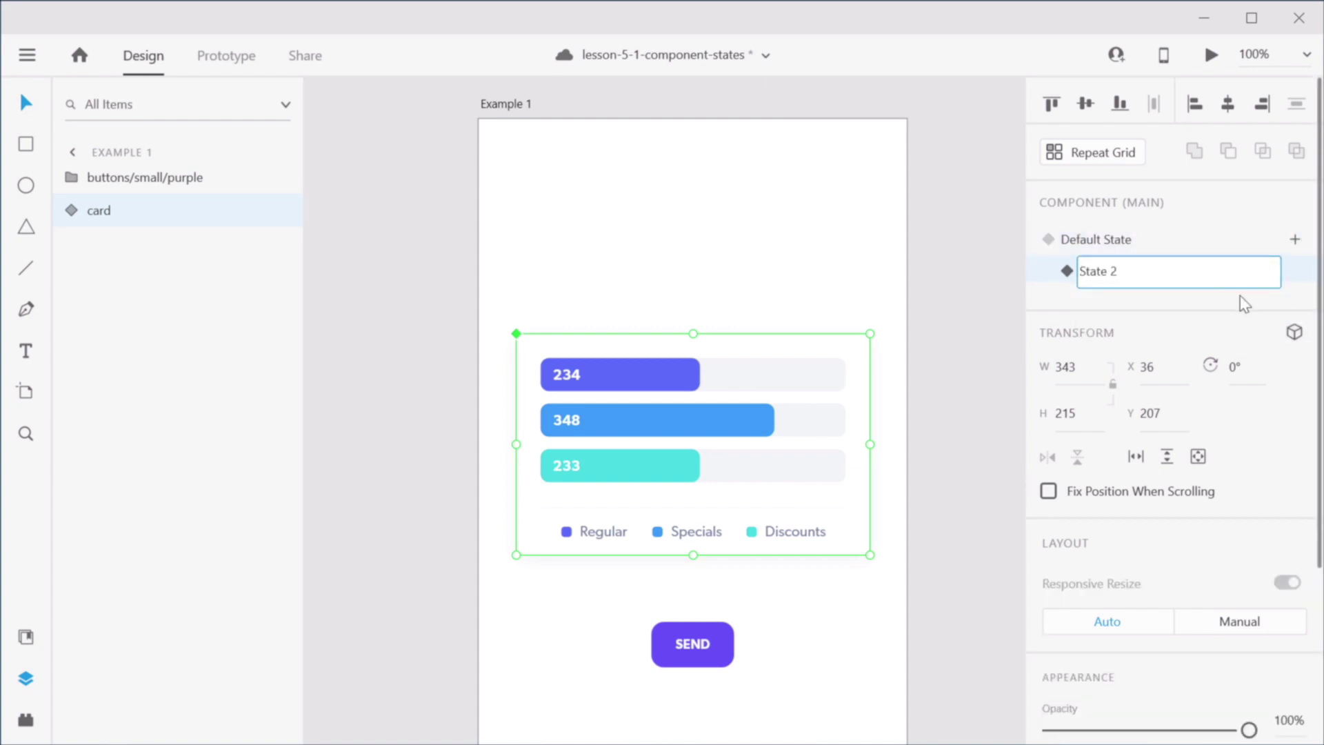
key(Return)
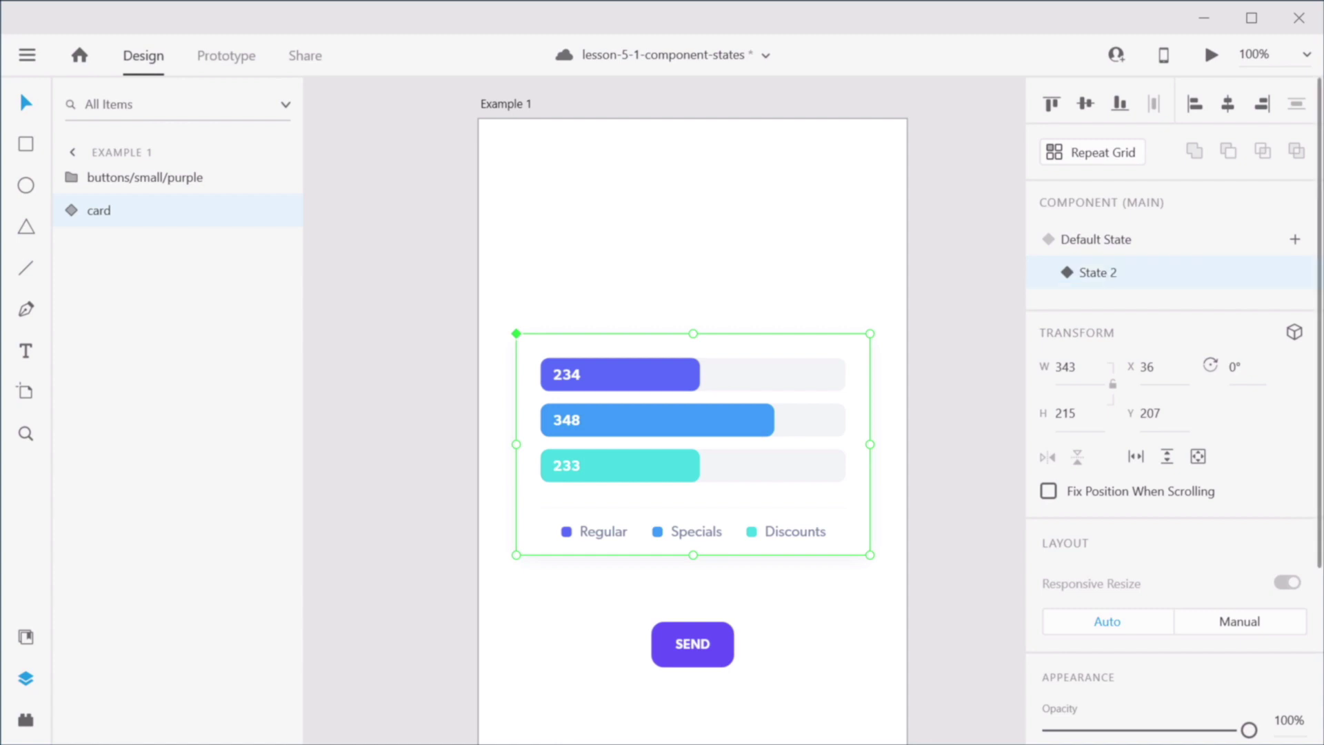
click(957, 436)
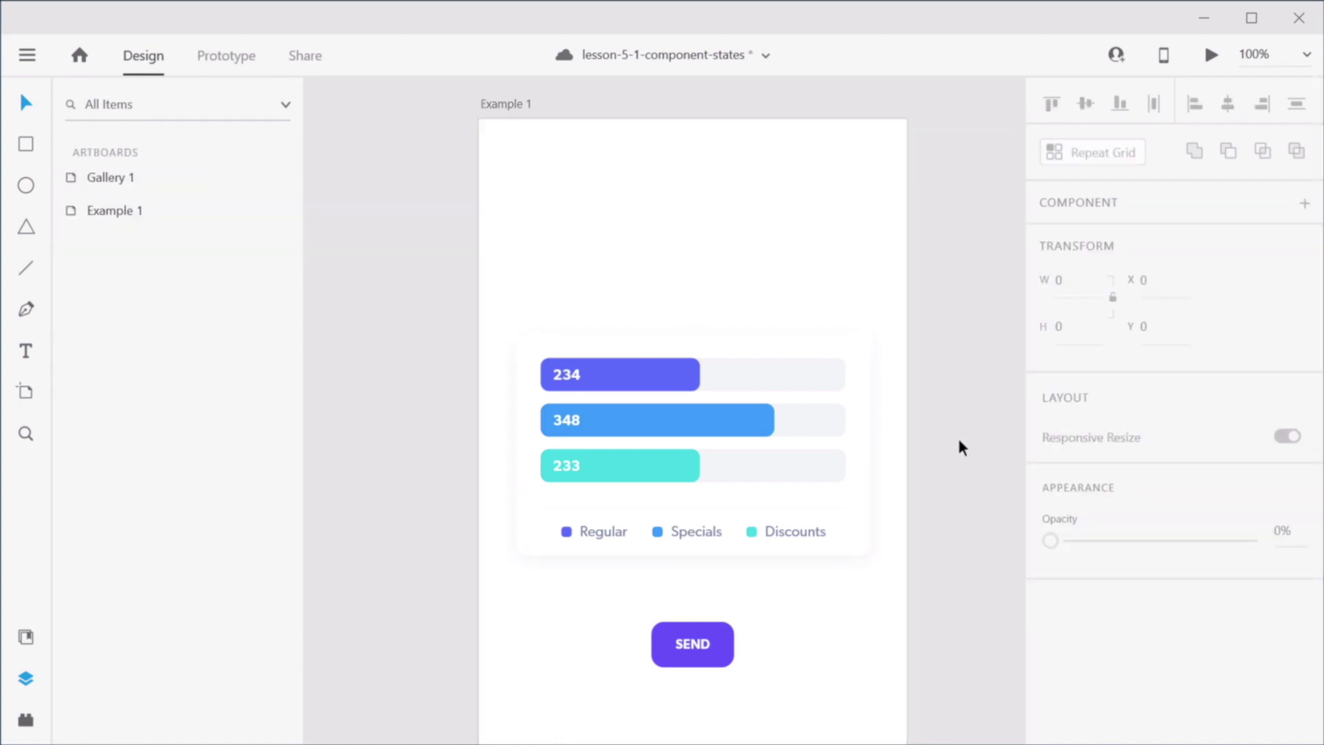
Step: Lengthen the purple 234 bar to about four-fifths of its track and the blue 348 bar to about seven-eighths in the card's State 2
scroll(623, 424, up, 5)
scroll(622, 424, up, 1)
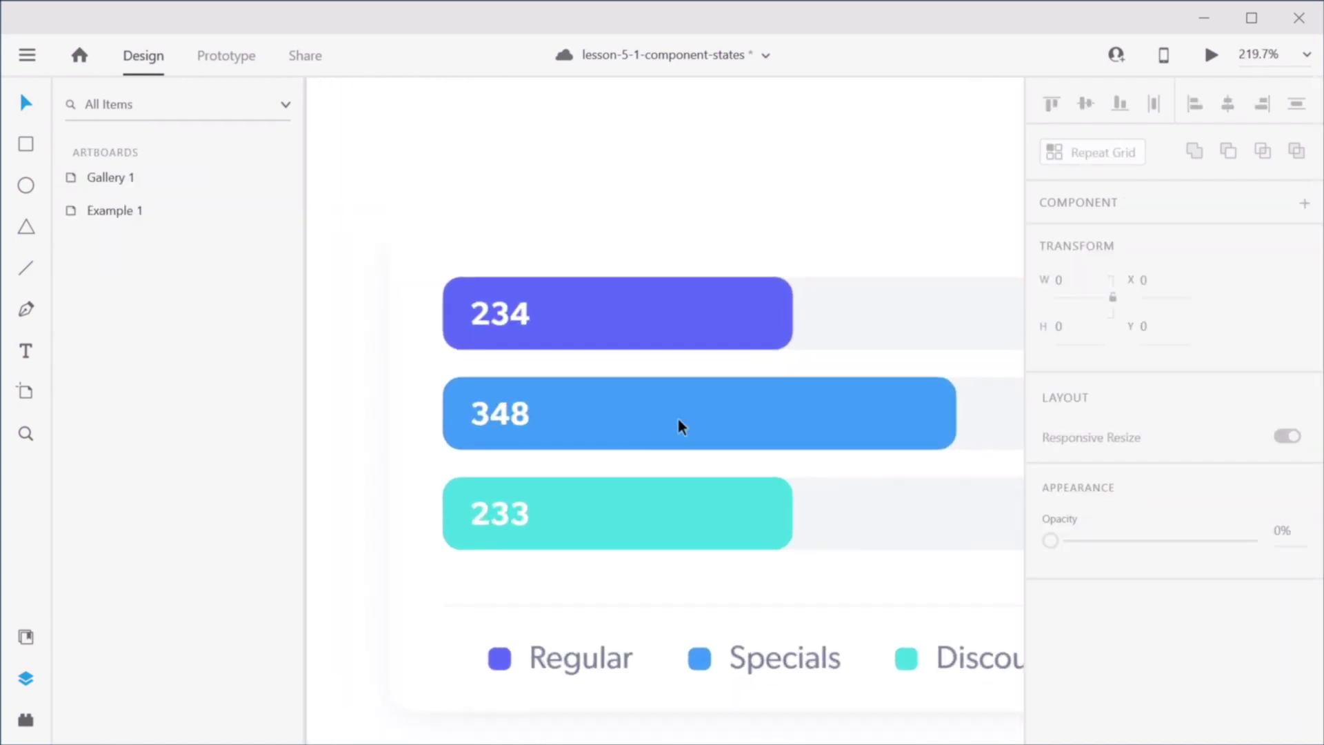
drag(785, 391, 681, 385)
double_click(673, 321)
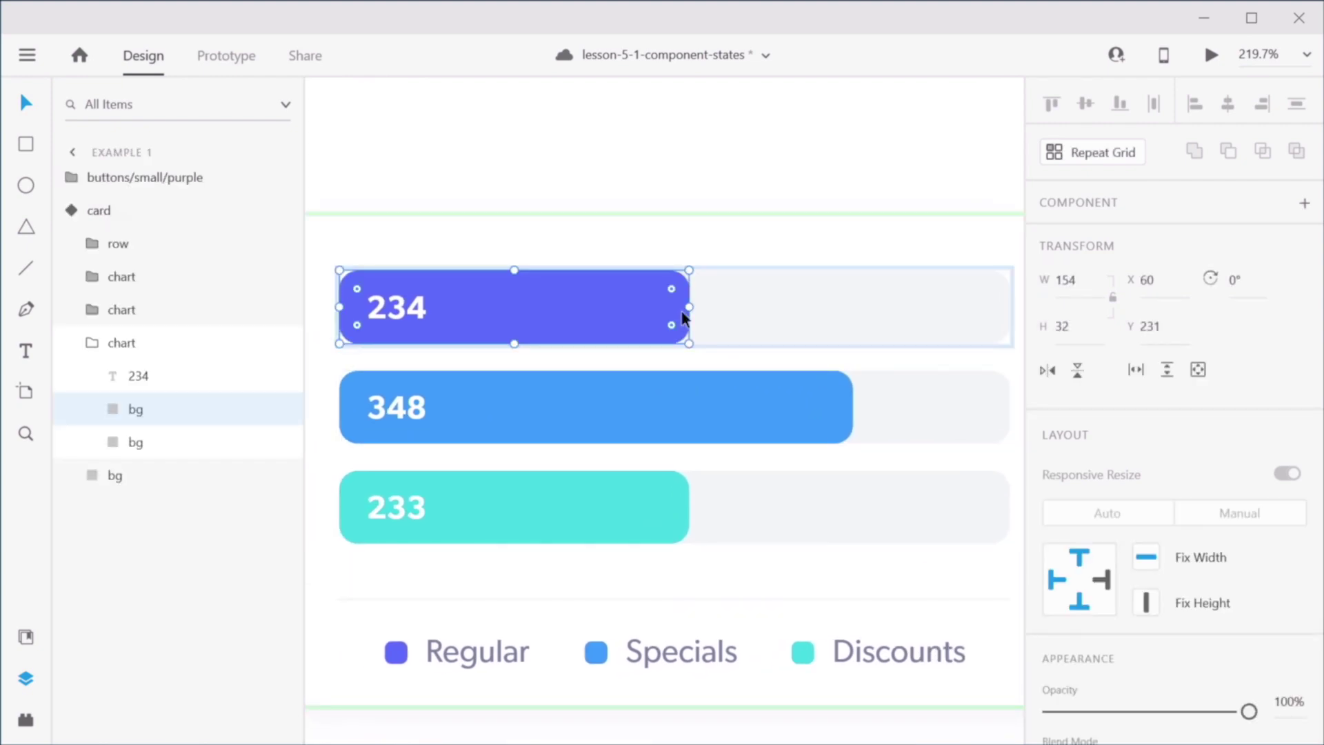
drag(688, 307, 891, 307)
double_click(842, 426)
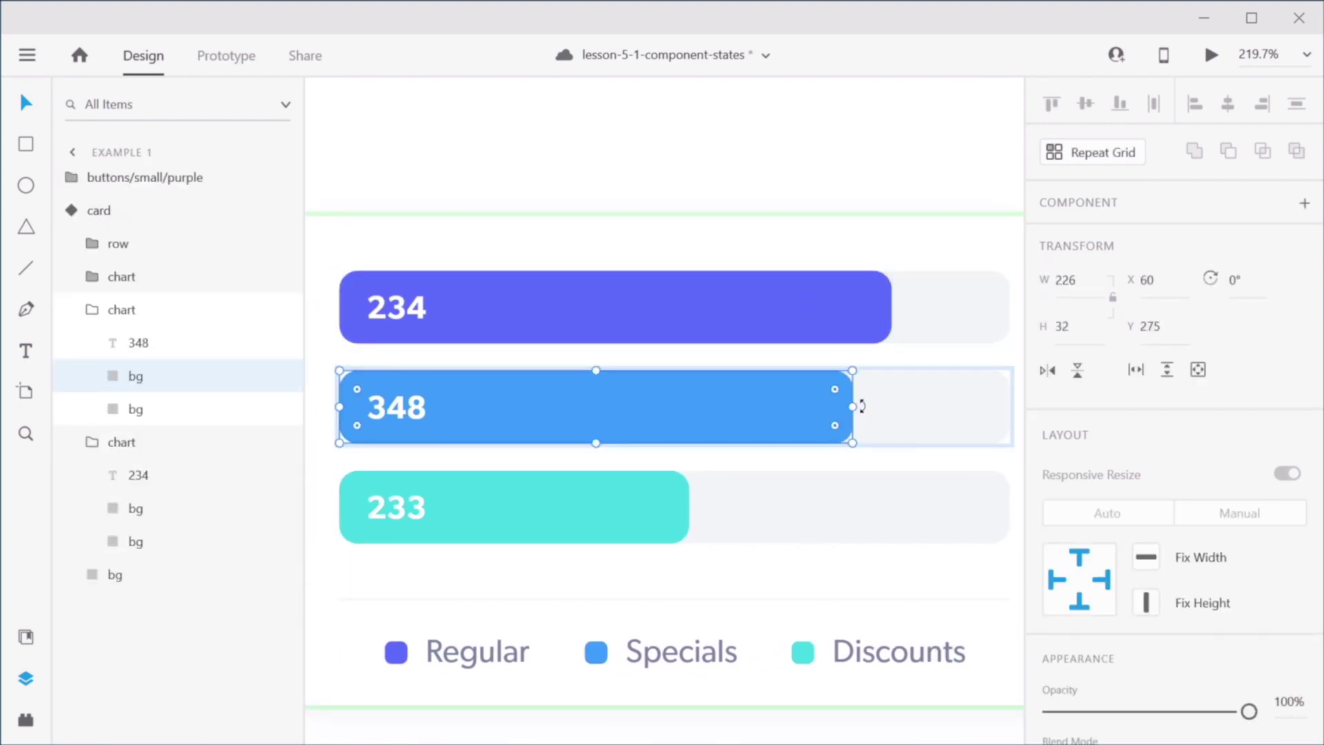
drag(853, 406, 927, 407)
Step: Shorten the teal bar in the card's State 2 to about 85 wide and change its label to 125
double_click(666, 509)
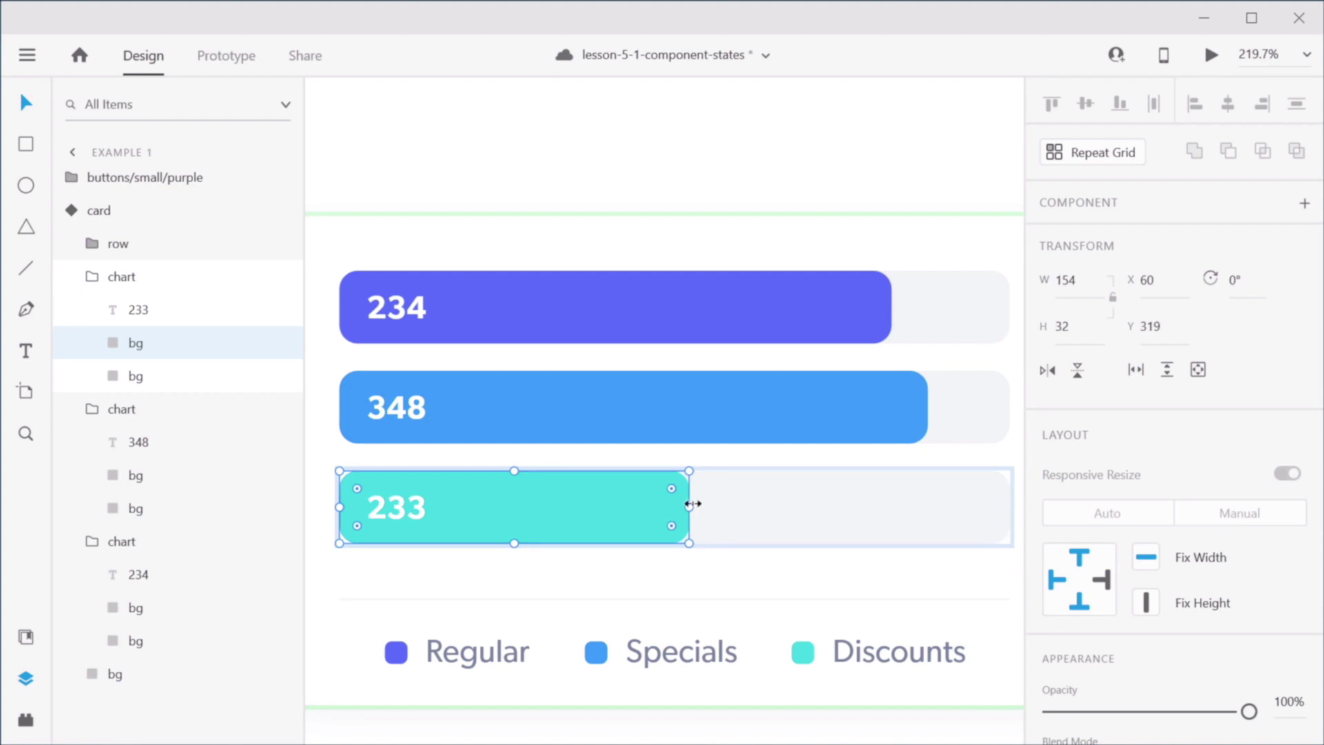
drag(692, 504, 533, 520)
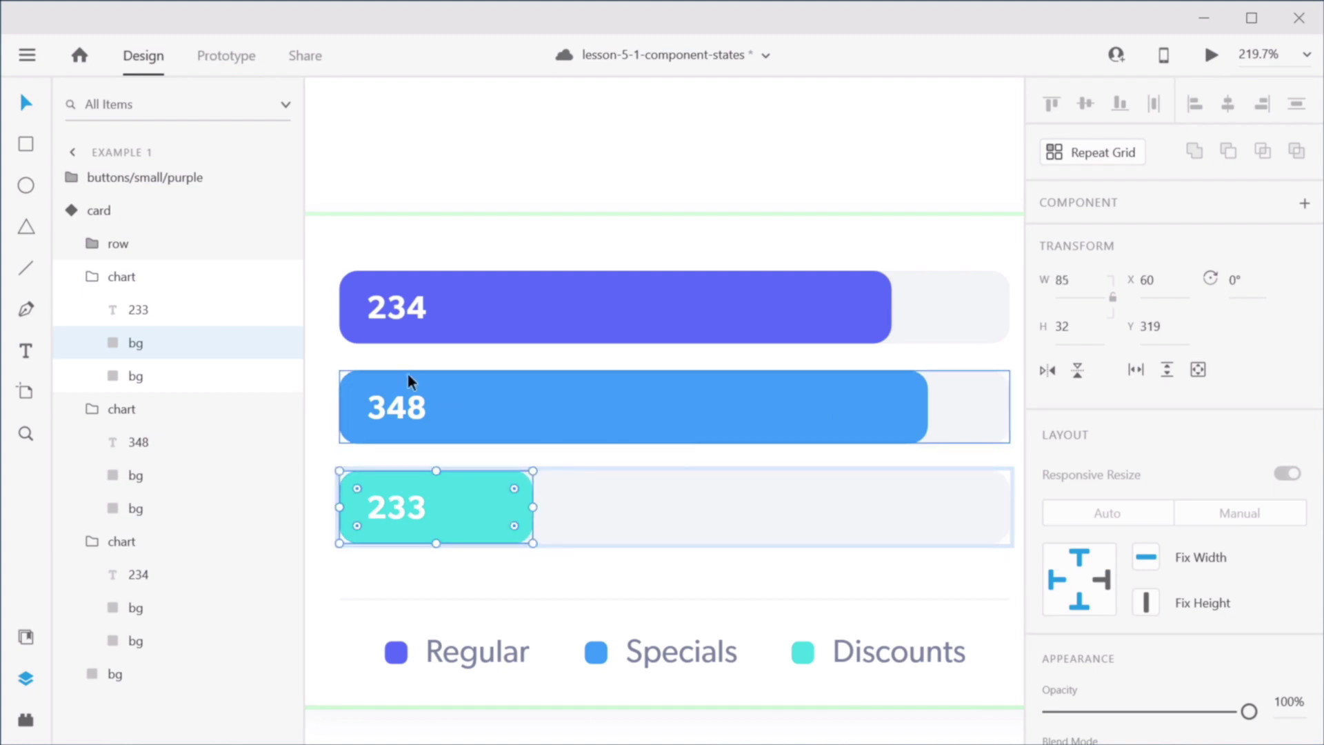
click(397, 514)
double_click(396, 510)
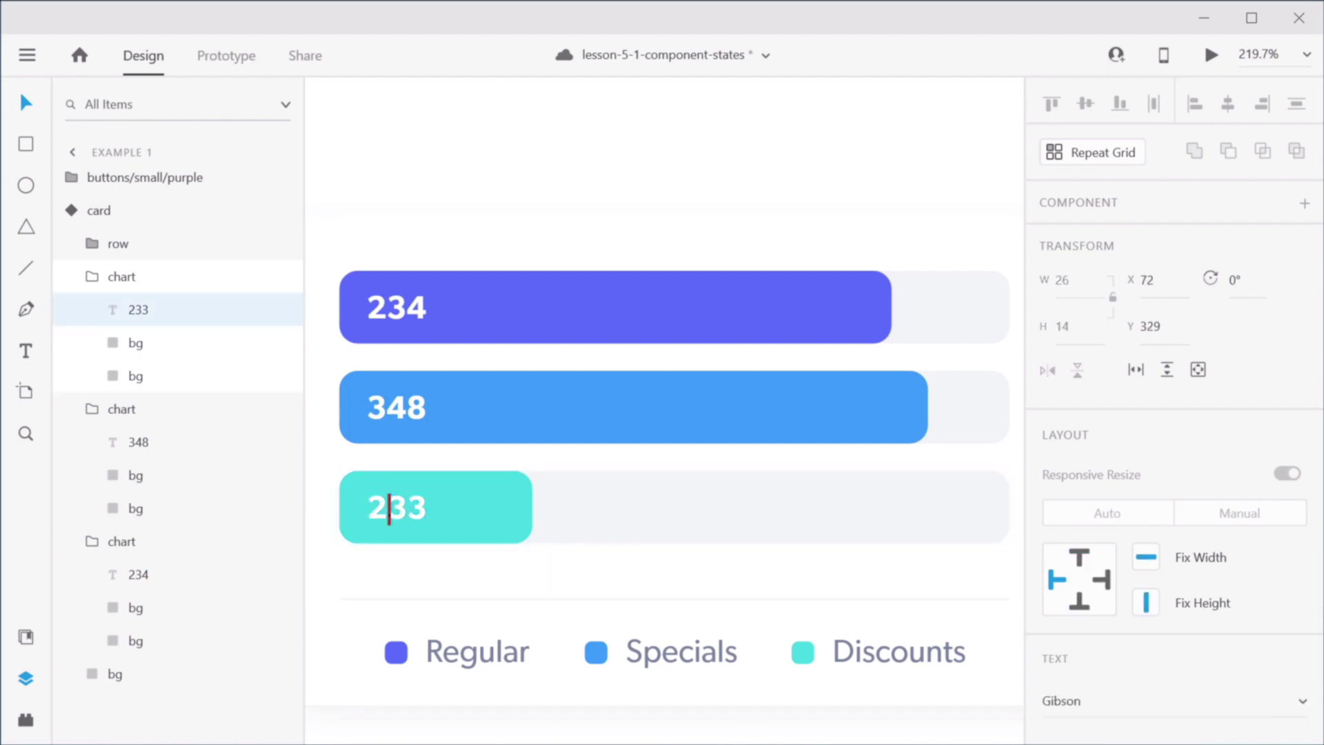
key(ctrl+a)
text(125)
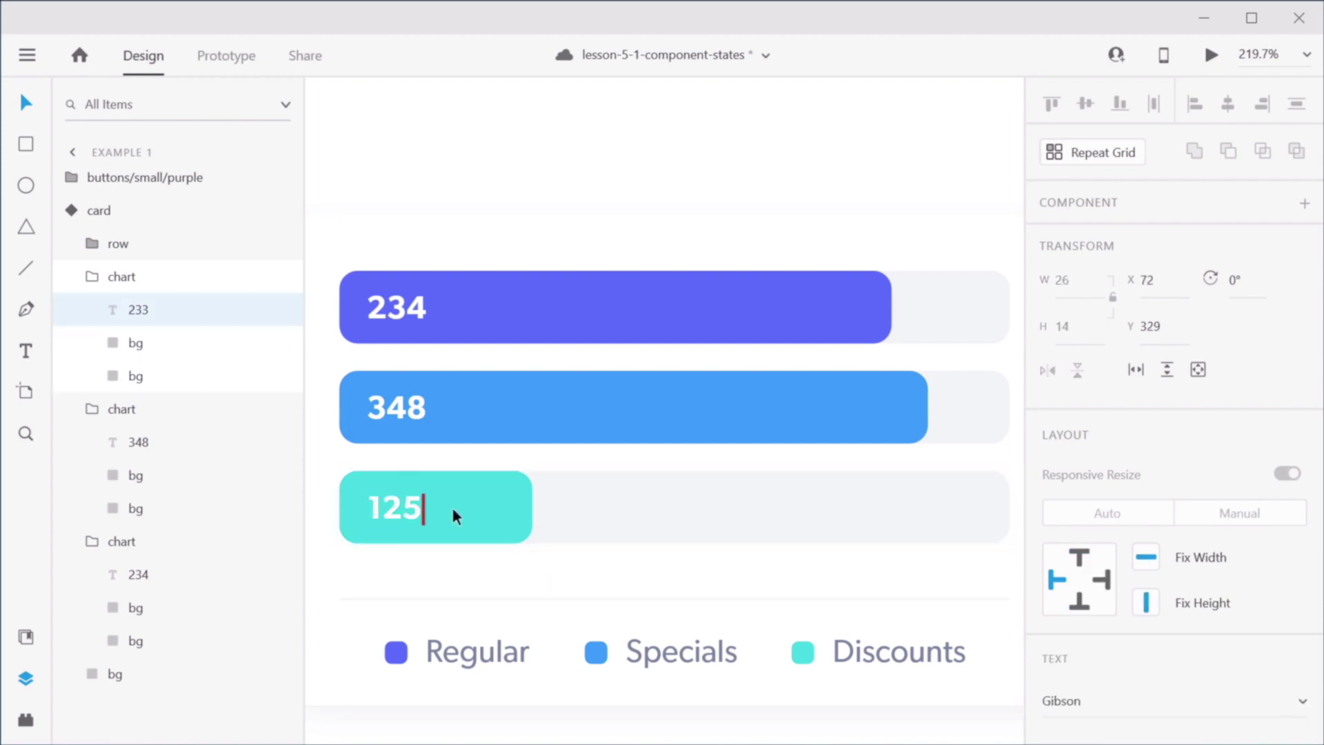
Step: Replace the blue bar's label with 452 in the card's State 2
click(401, 420)
double_click(396, 415)
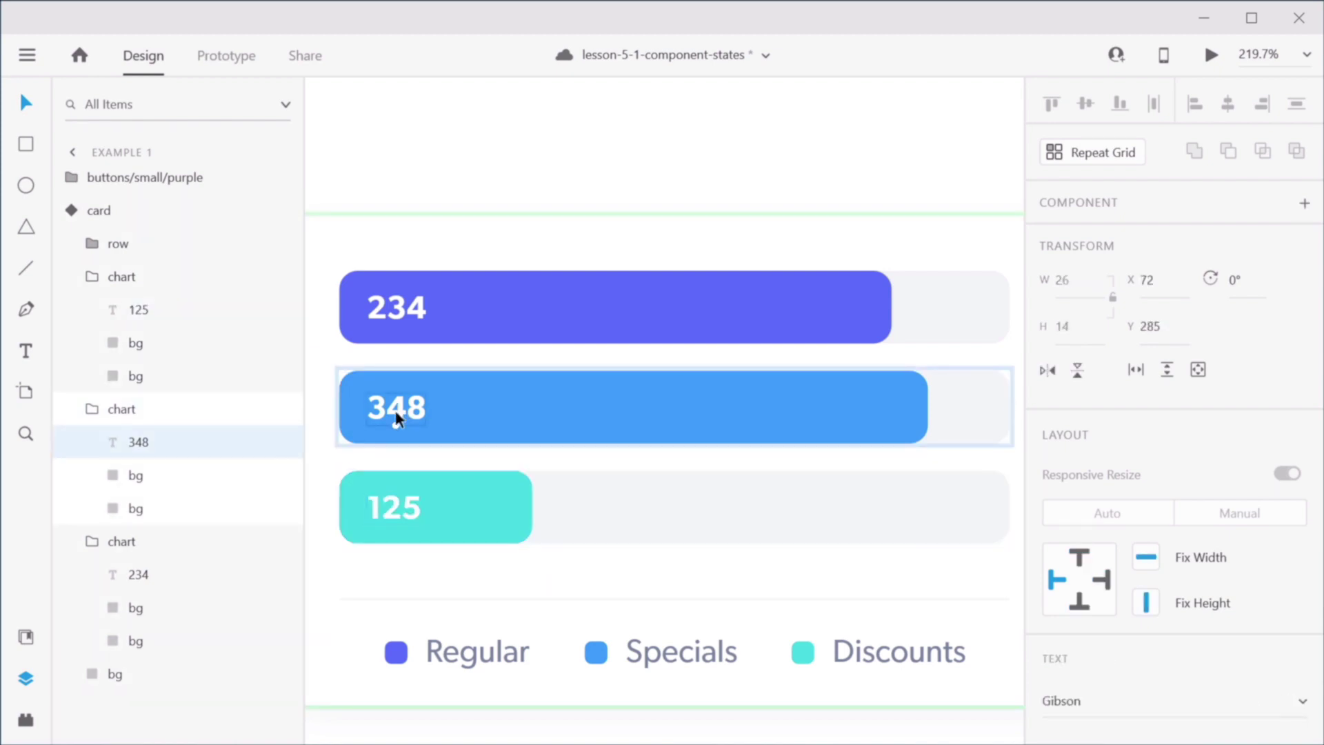
double_click(389, 409)
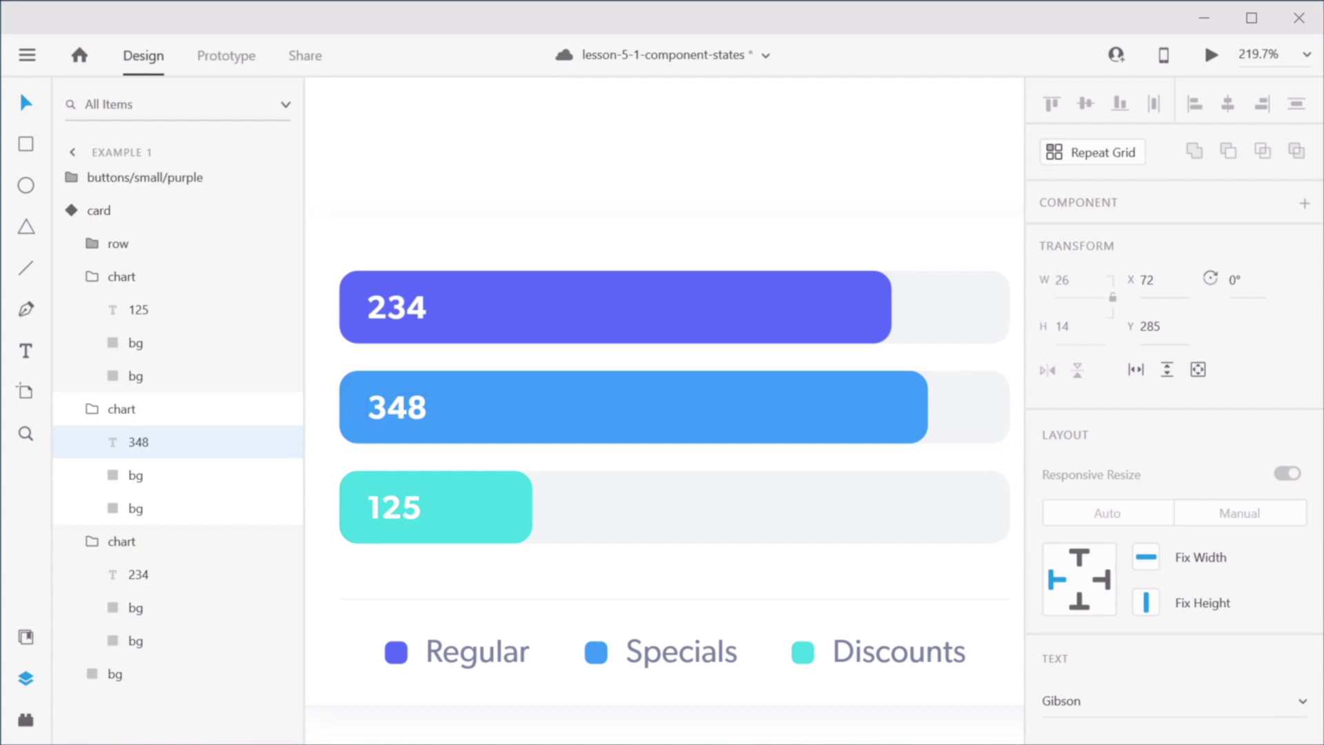
key(ctrl+a)
text(452)
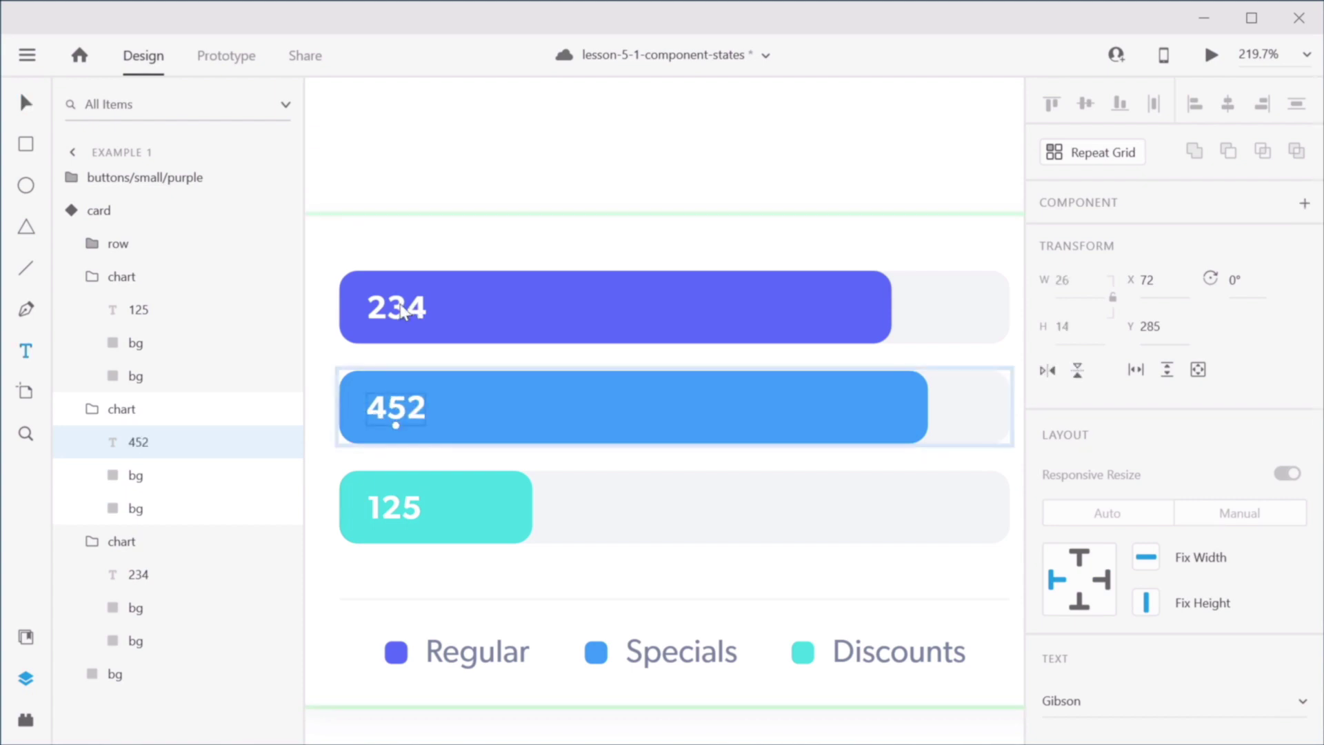
Step: Replace the purple bar's label with 310 in the card's State 2
click(401, 311)
key(ctrl+a)
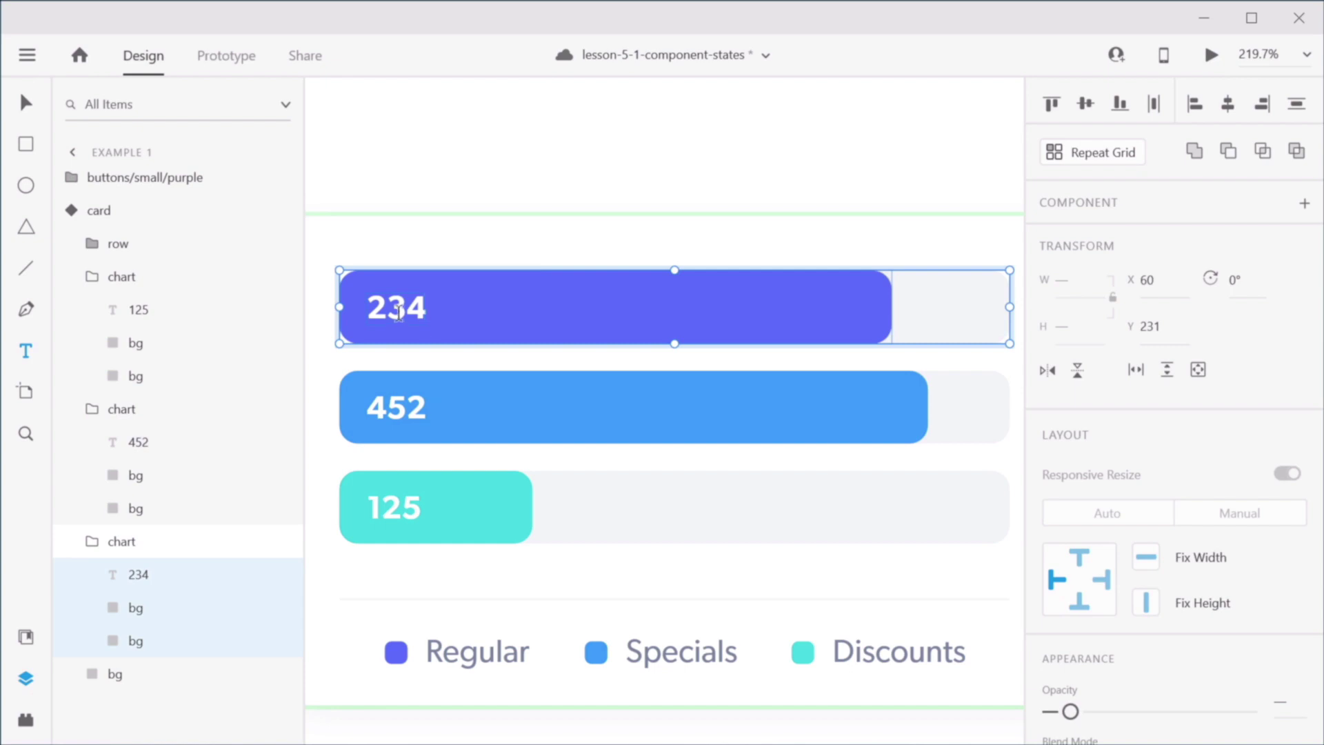
double_click(401, 312)
key(ctrl+a)
text(310)
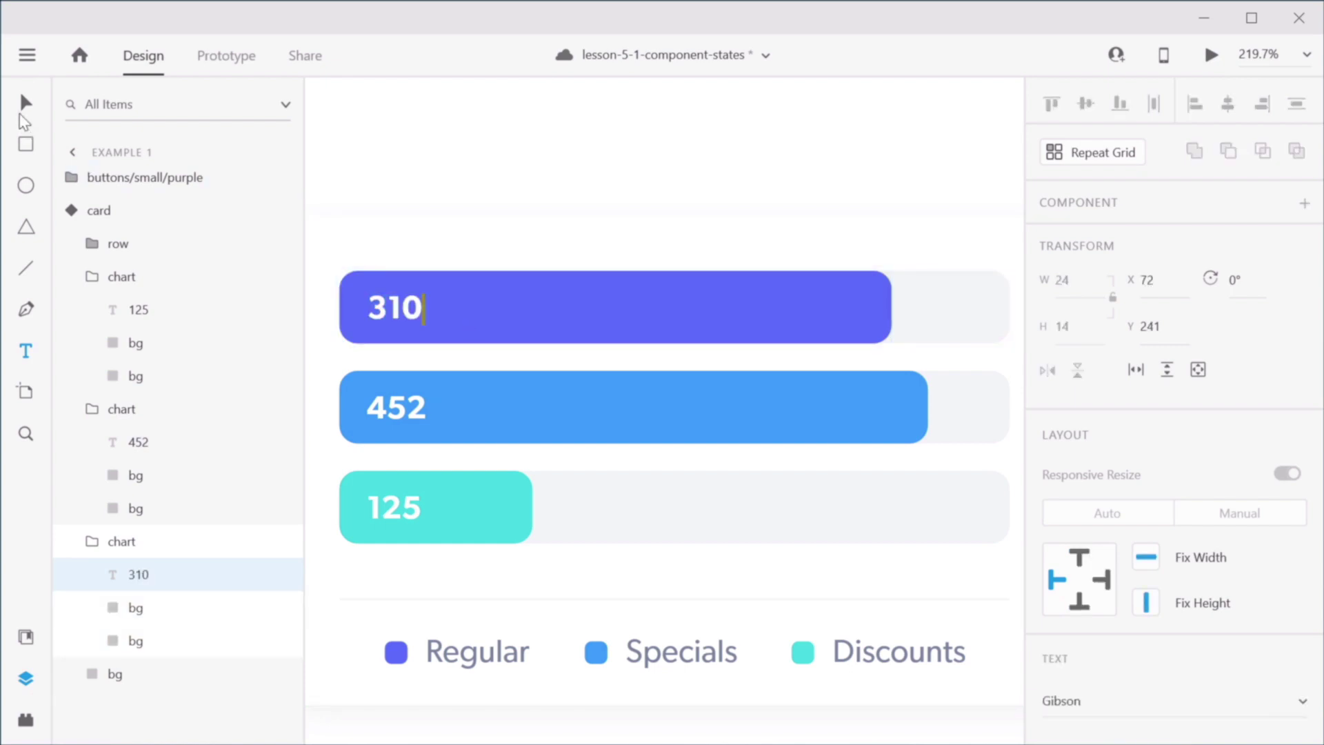
click(22, 107)
click(705, 192)
Step: Switch the main card repeatedly between Default State and State 2 to compare them, leave it on Default State and save the document
key(ctrl+1)
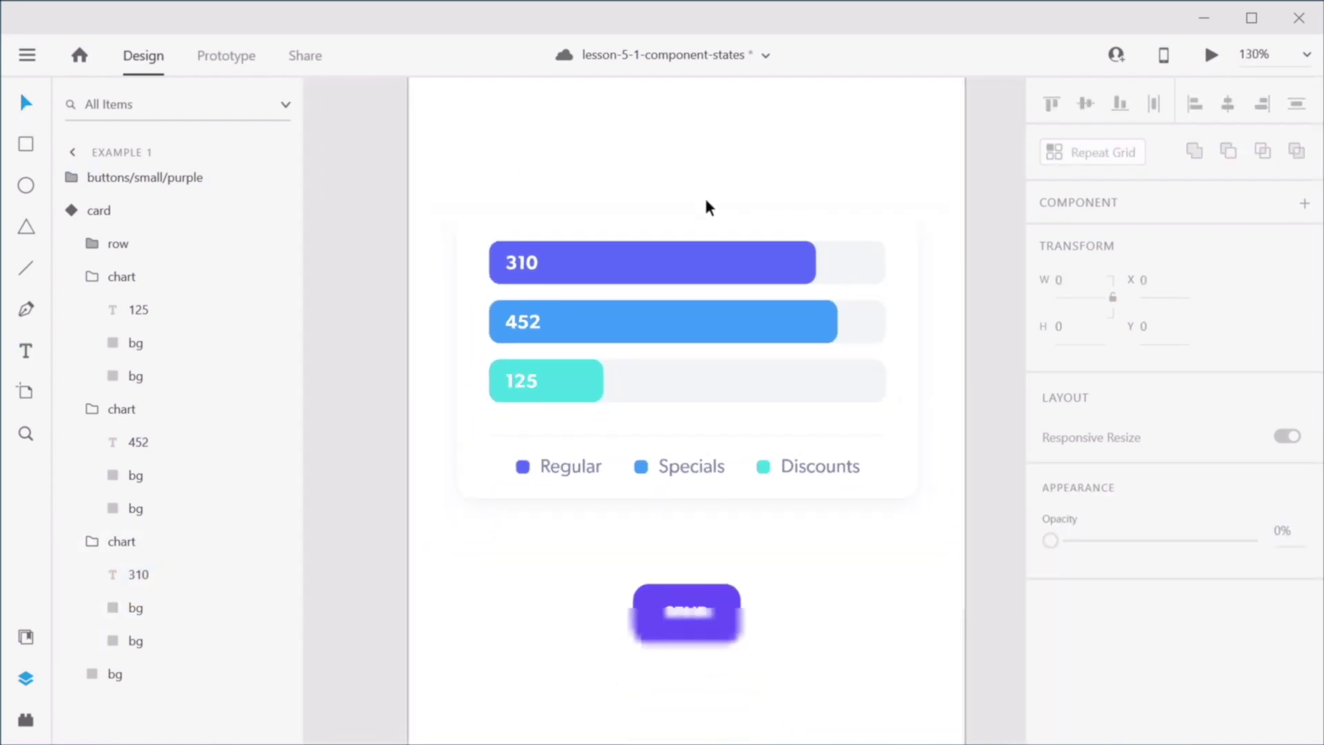
scroll(731, 211, up, 3)
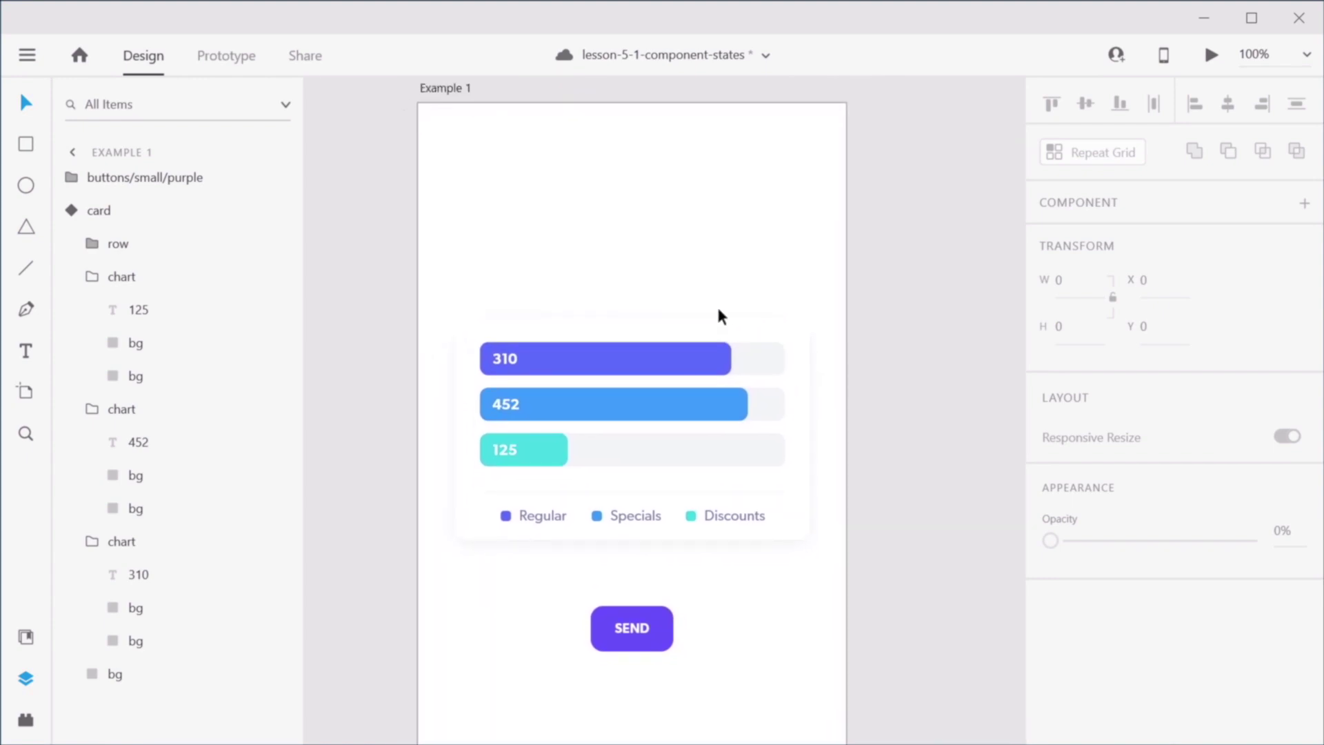
click(677, 360)
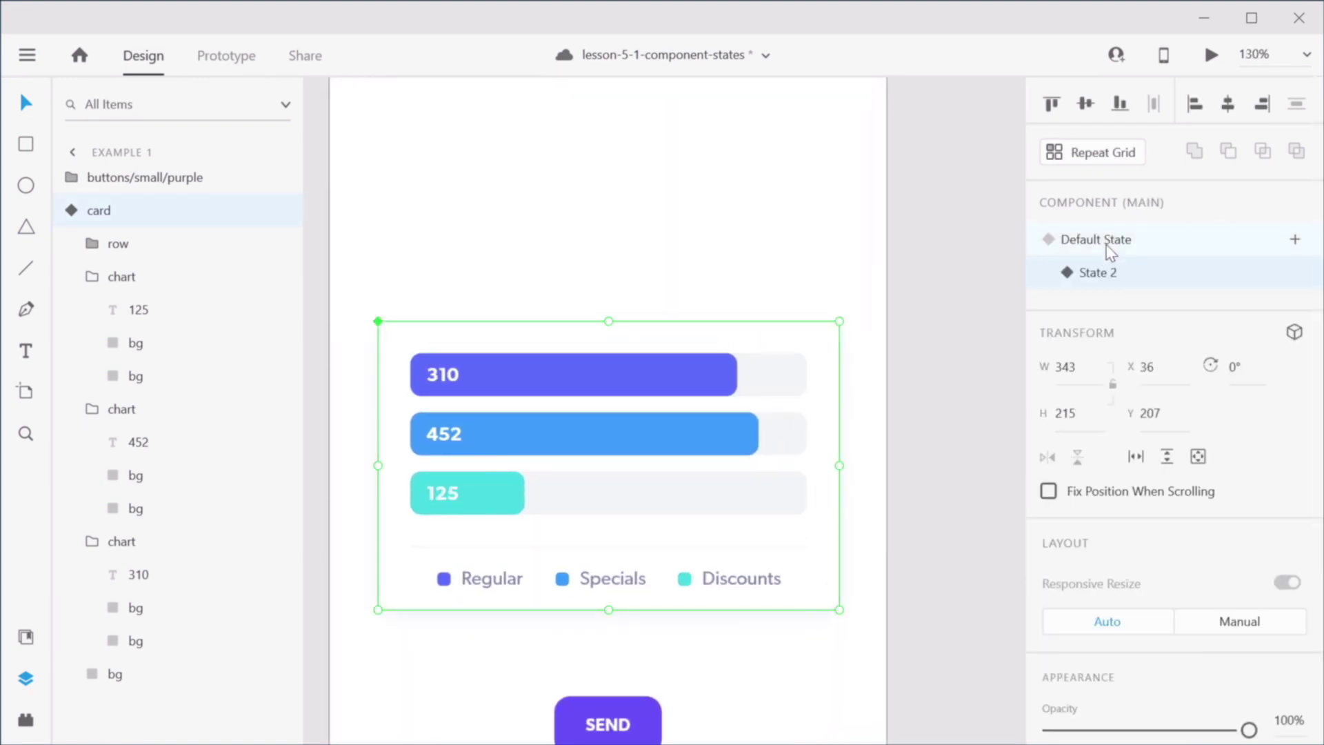
drag(1106, 245, 1107, 241)
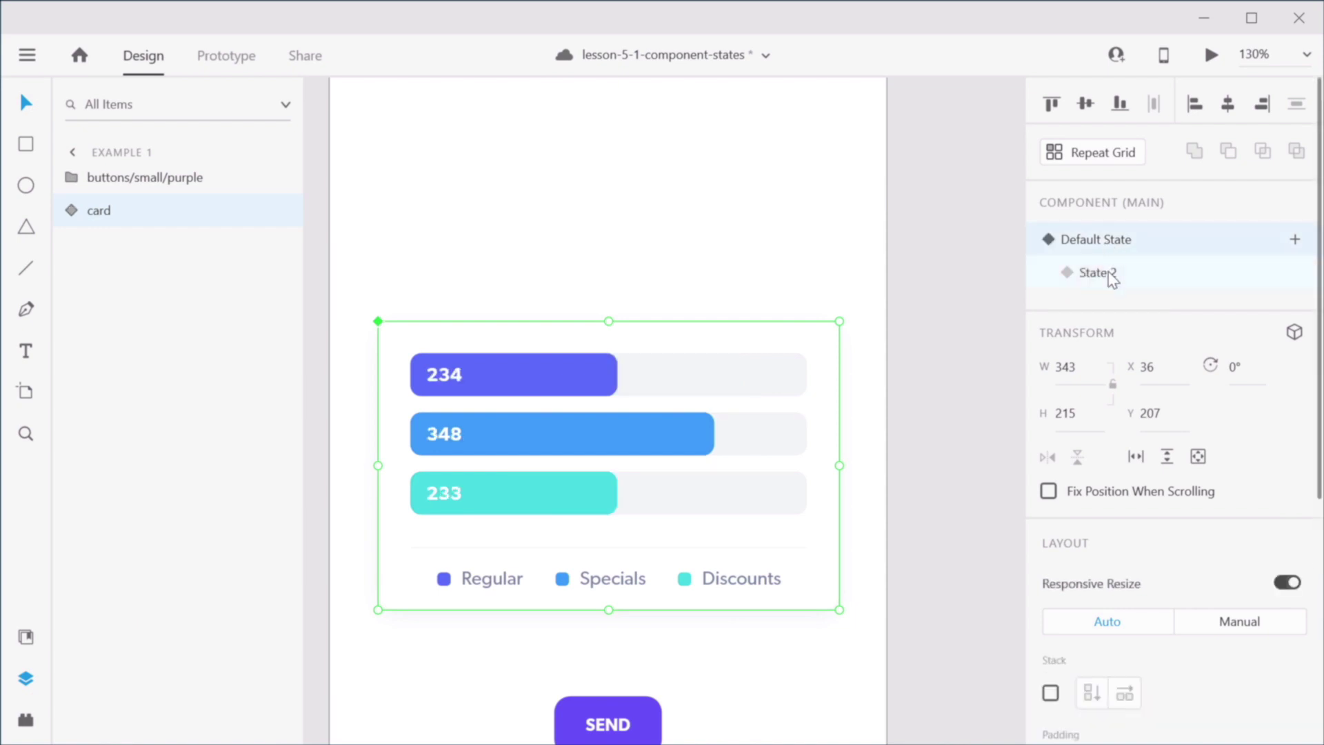
click(1107, 274)
click(1109, 248)
click(1108, 283)
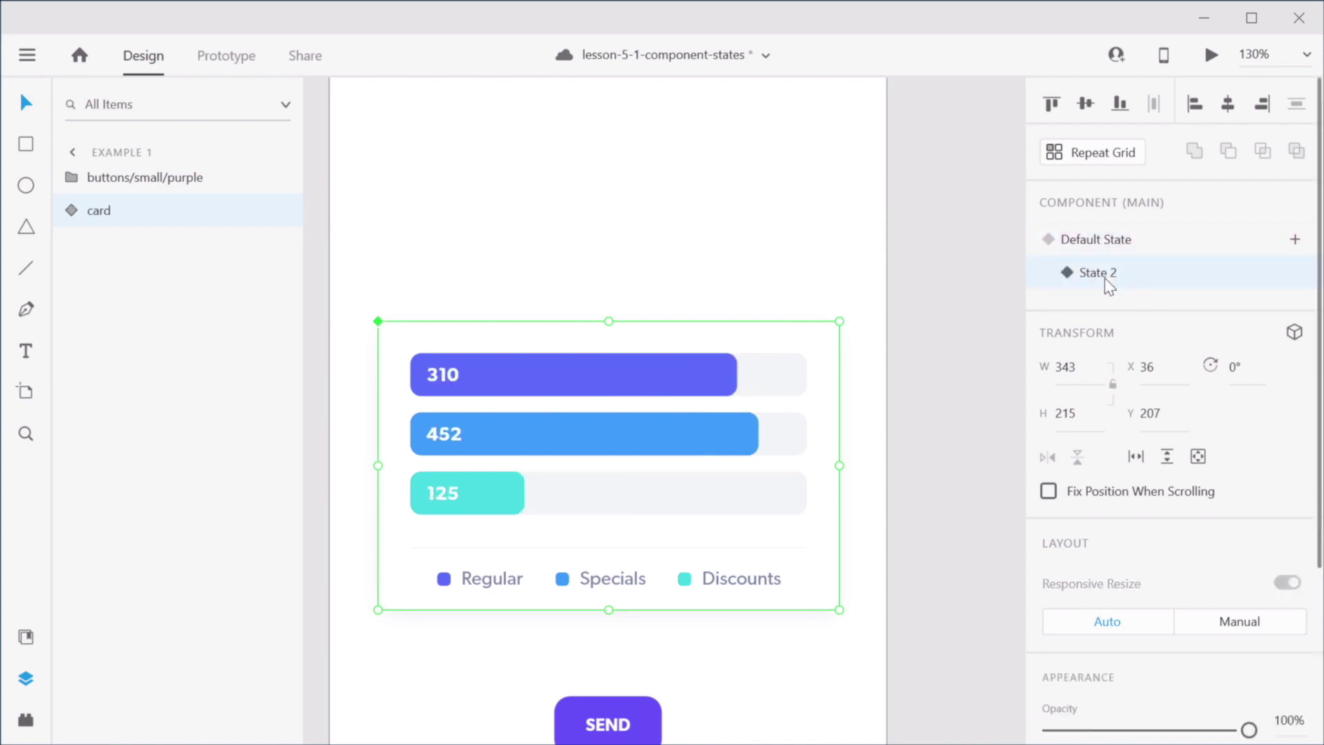
click(1108, 243)
click(1104, 281)
click(1101, 244)
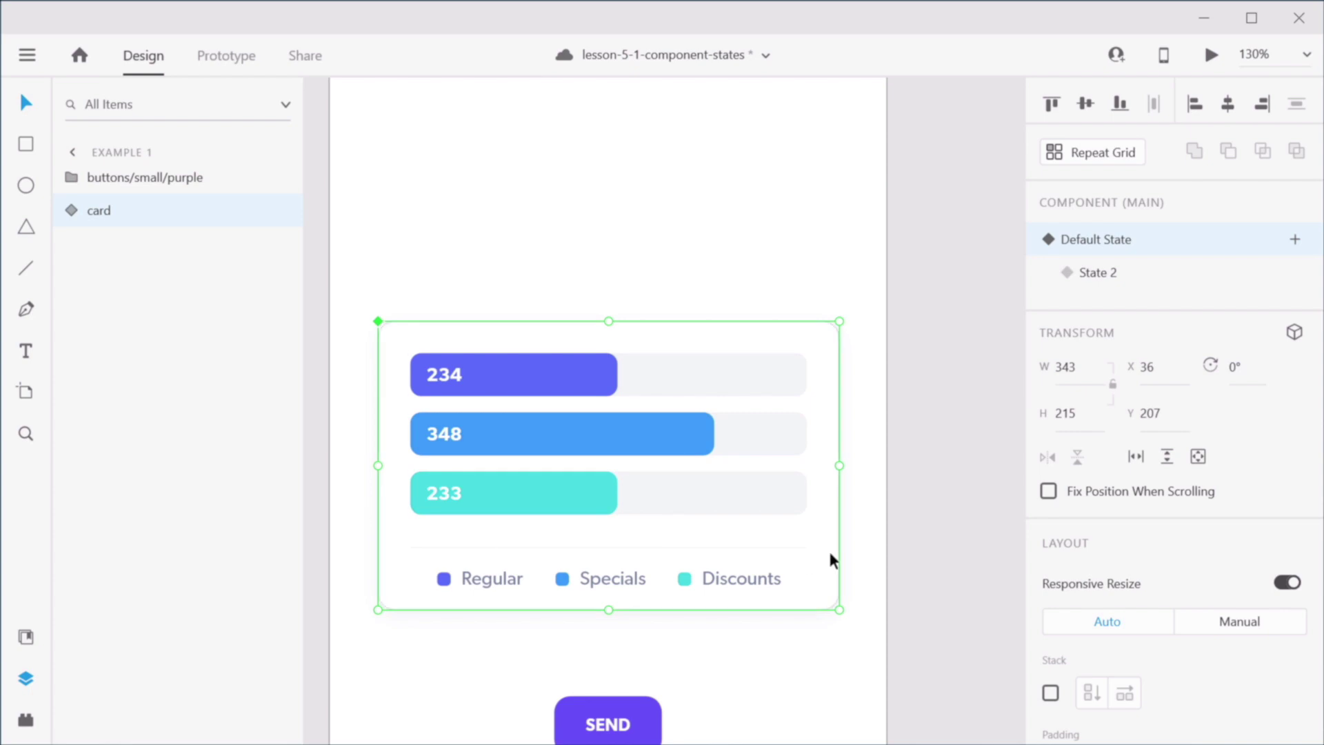
key(ctrl+s)
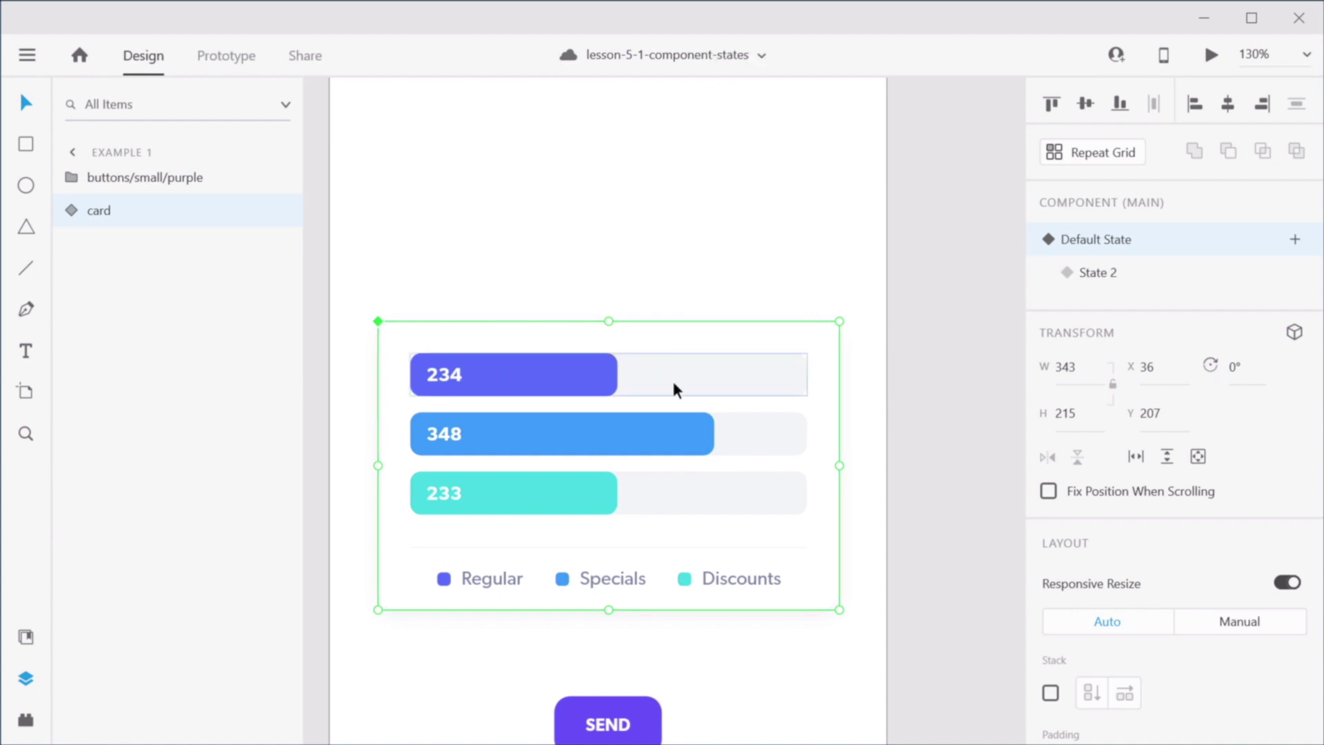
Step: Duplicate the card component and place the copy directly above the original on the Example 1 artboard
scroll(677, 404, up, 3)
key(ctrl+d)
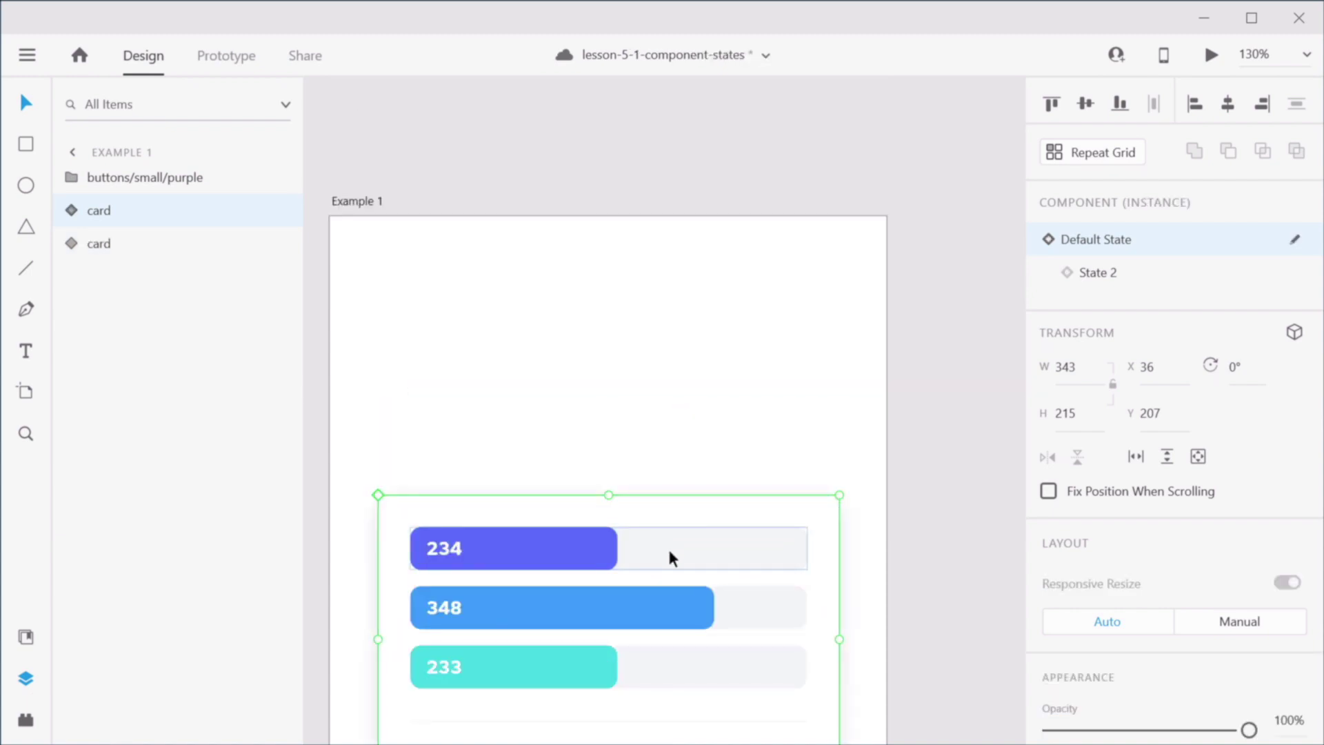
drag(668, 546, 694, 257)
scroll(747, 384, down, 5)
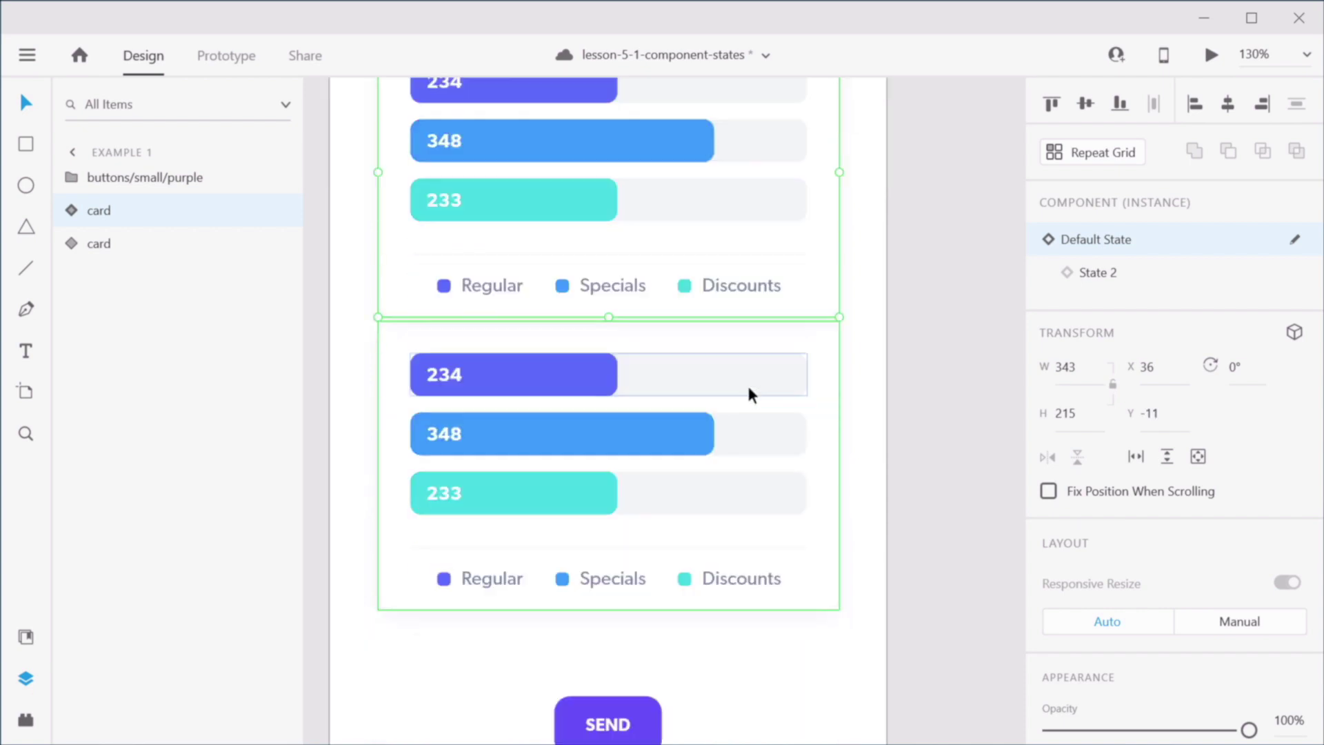
Step: Space out the layout vertically, with the upper card at Y 86, the lower card at Y 316 and the SEND button at Y 597
drag(639, 582, 638, 731)
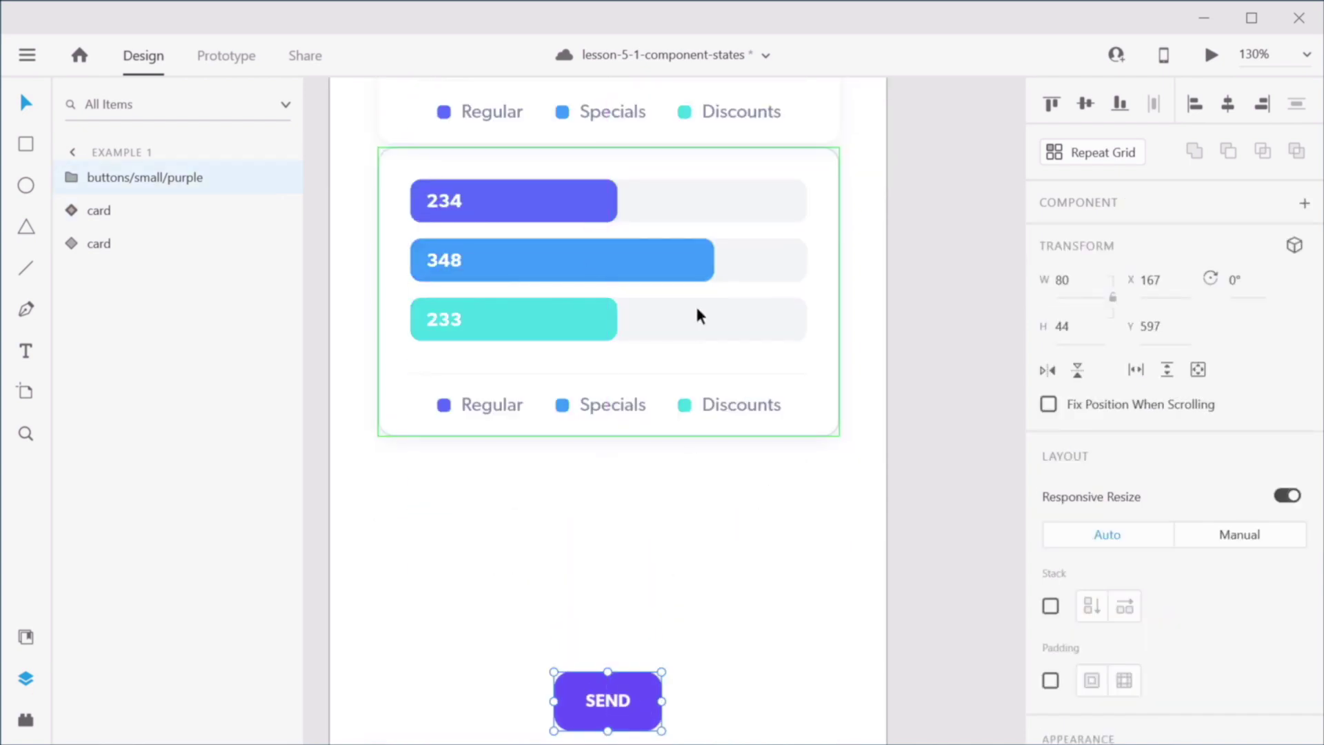
click(700, 303)
drag(708, 271, 726, 361)
drag(717, 118, 730, 244)
scroll(772, 317, up, 3)
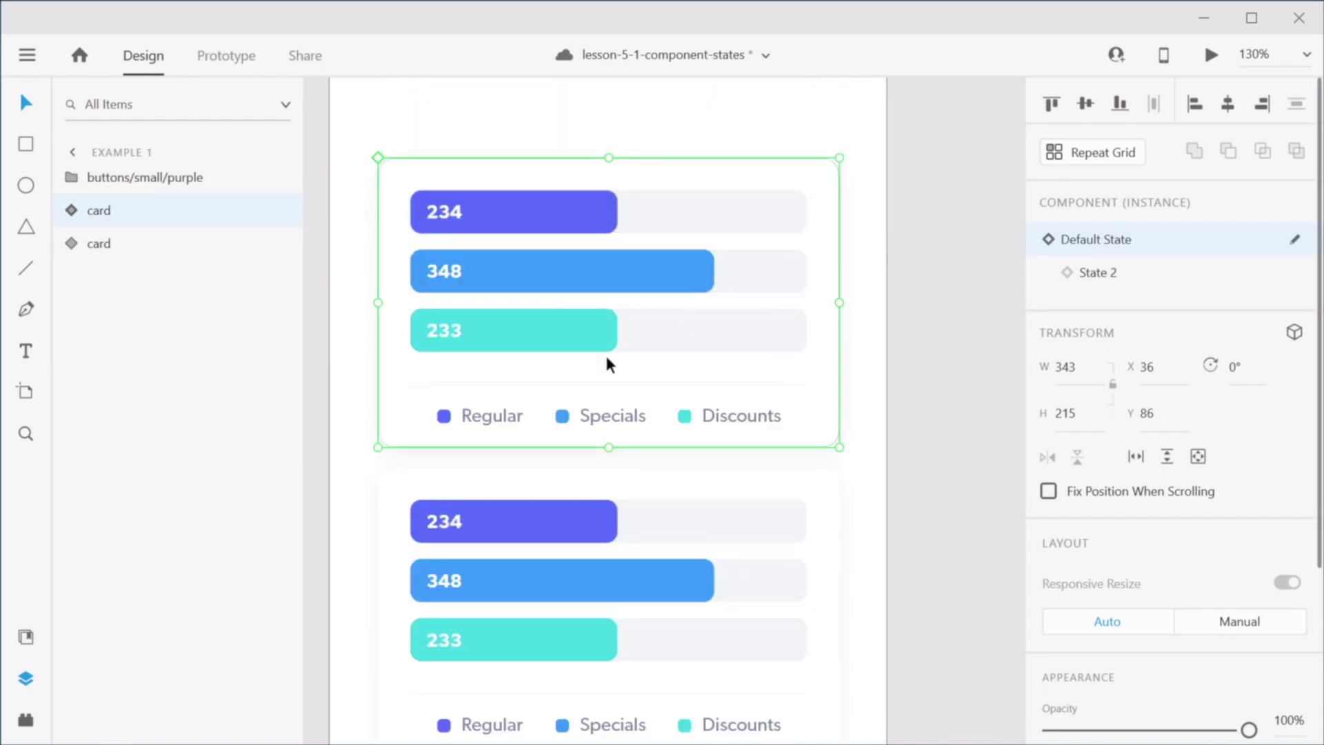
Step: Switch the lower, main card to State 2 while the upper card keeps its Default State
click(584, 541)
click(1098, 273)
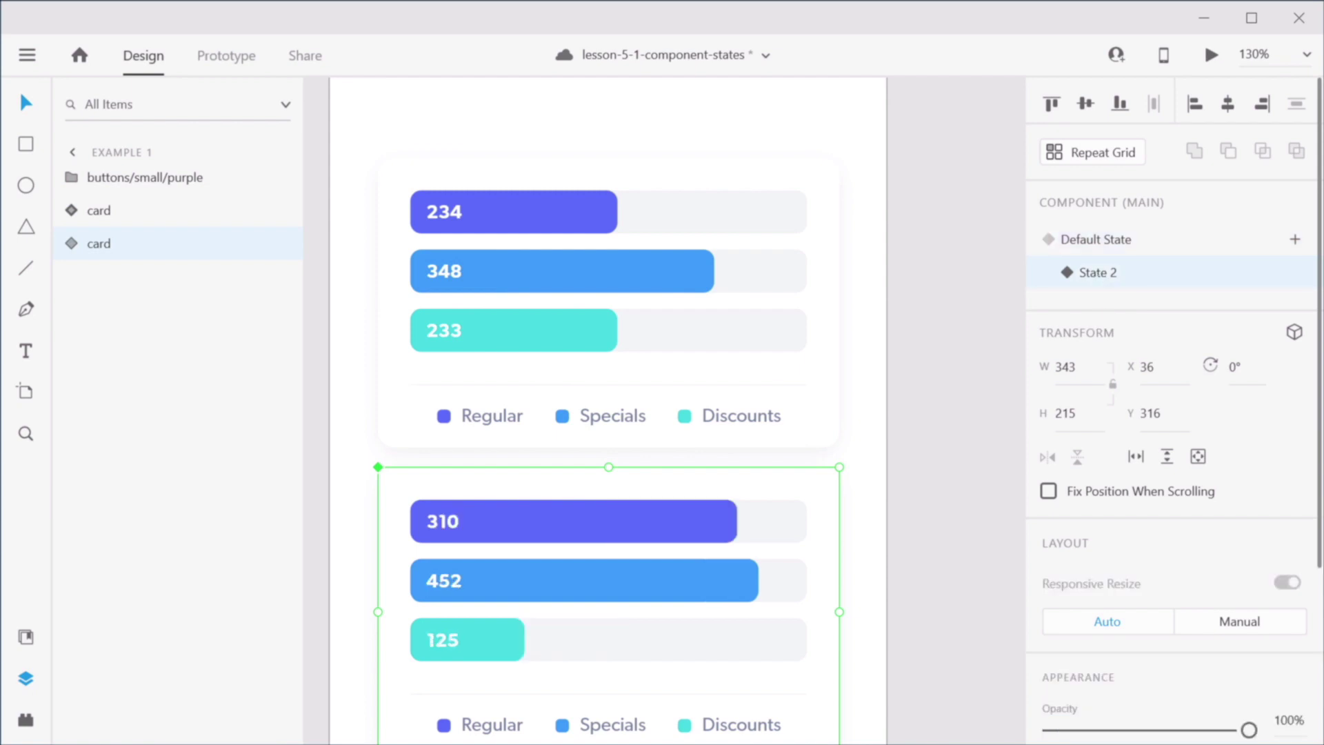
click(961, 448)
scroll(886, 437, down, 2)
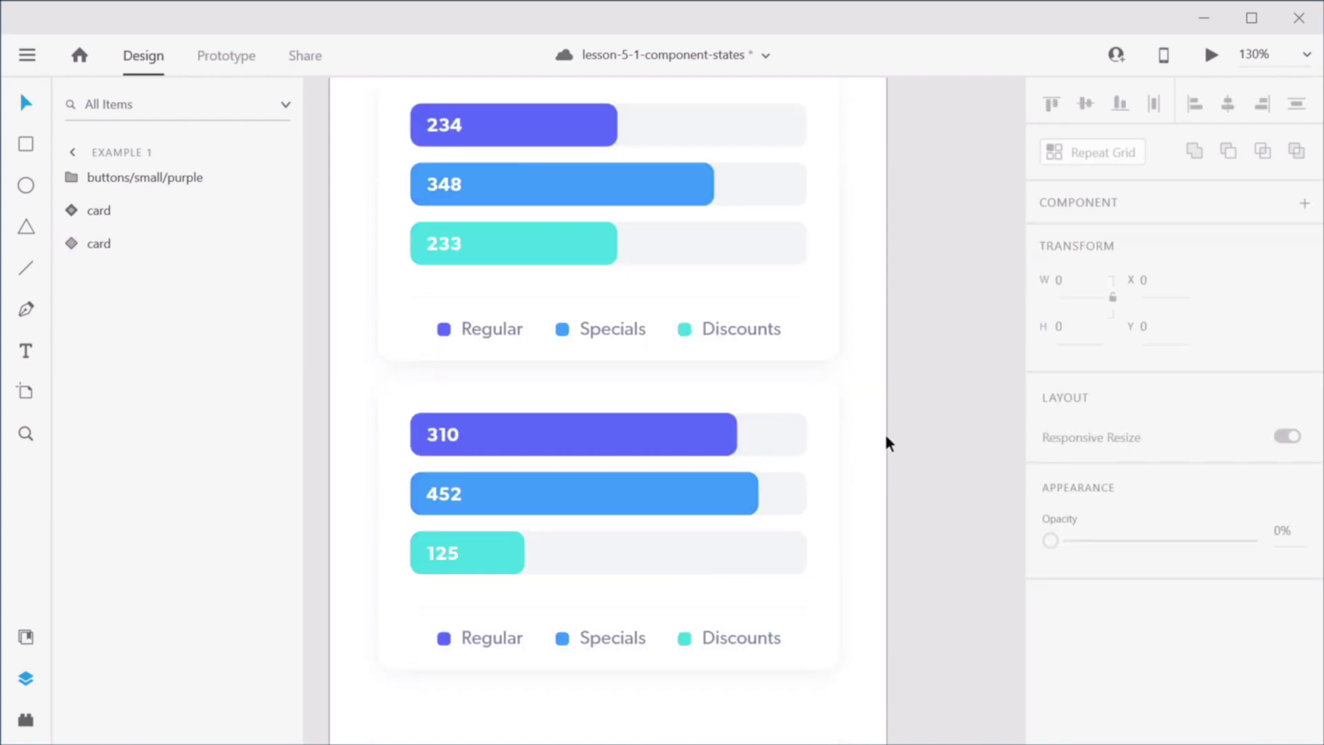
scroll(884, 431, down, 2)
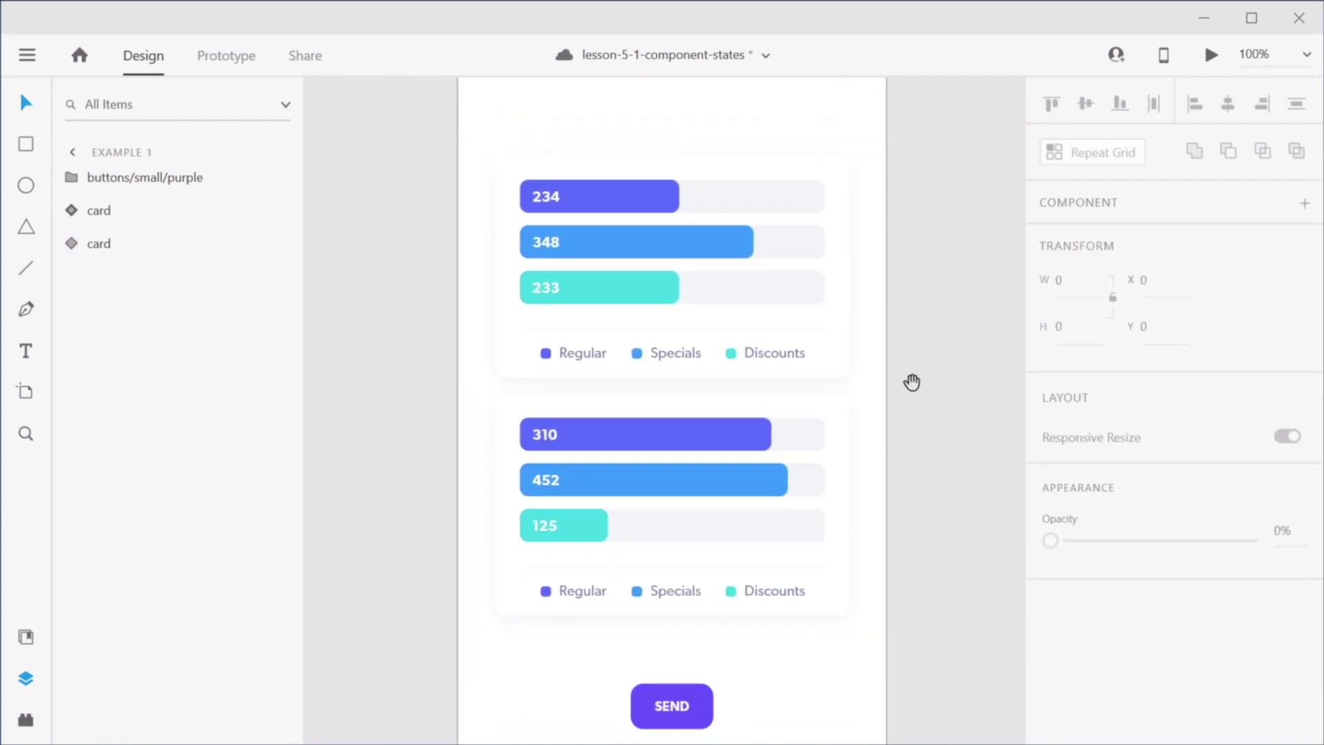
drag(913, 381, 845, 383)
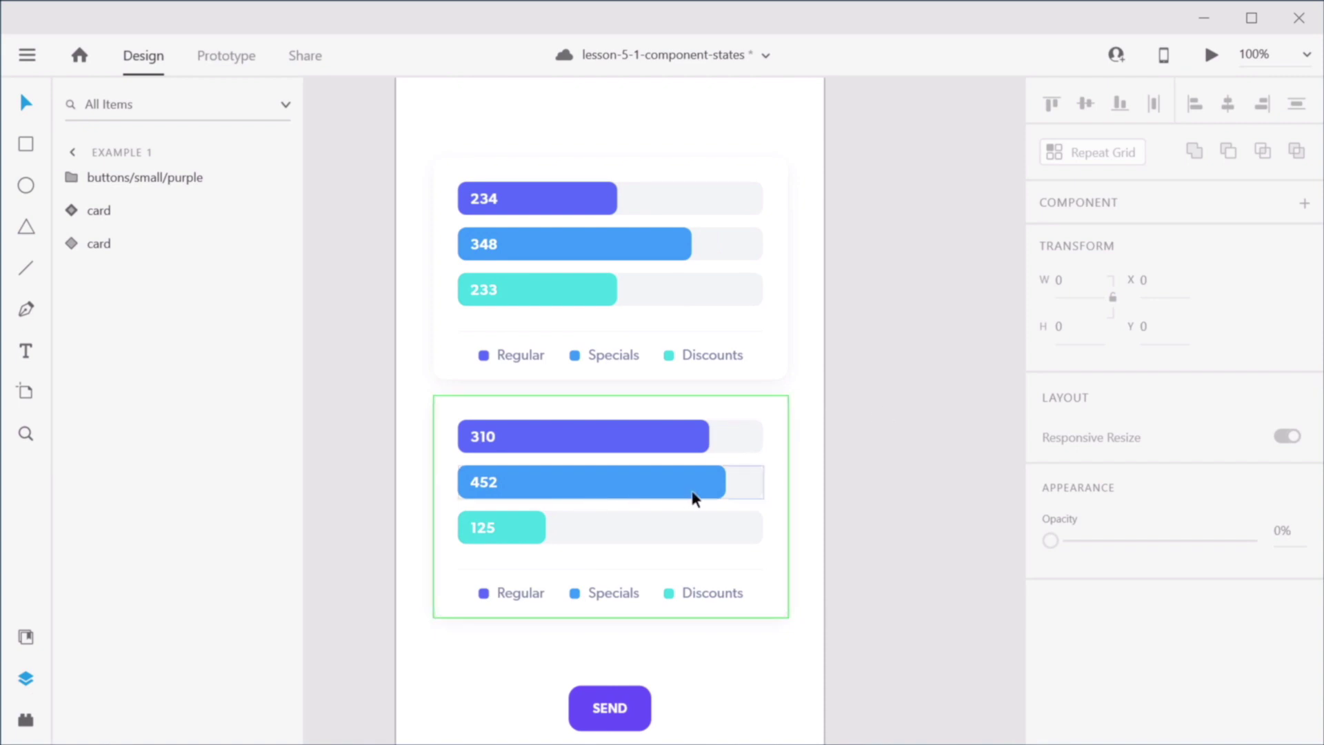
Step: Convert the purple SEND button below the cards into a component
scroll(697, 500, down, 4)
key(z)
drag(504, 483, 760, 601)
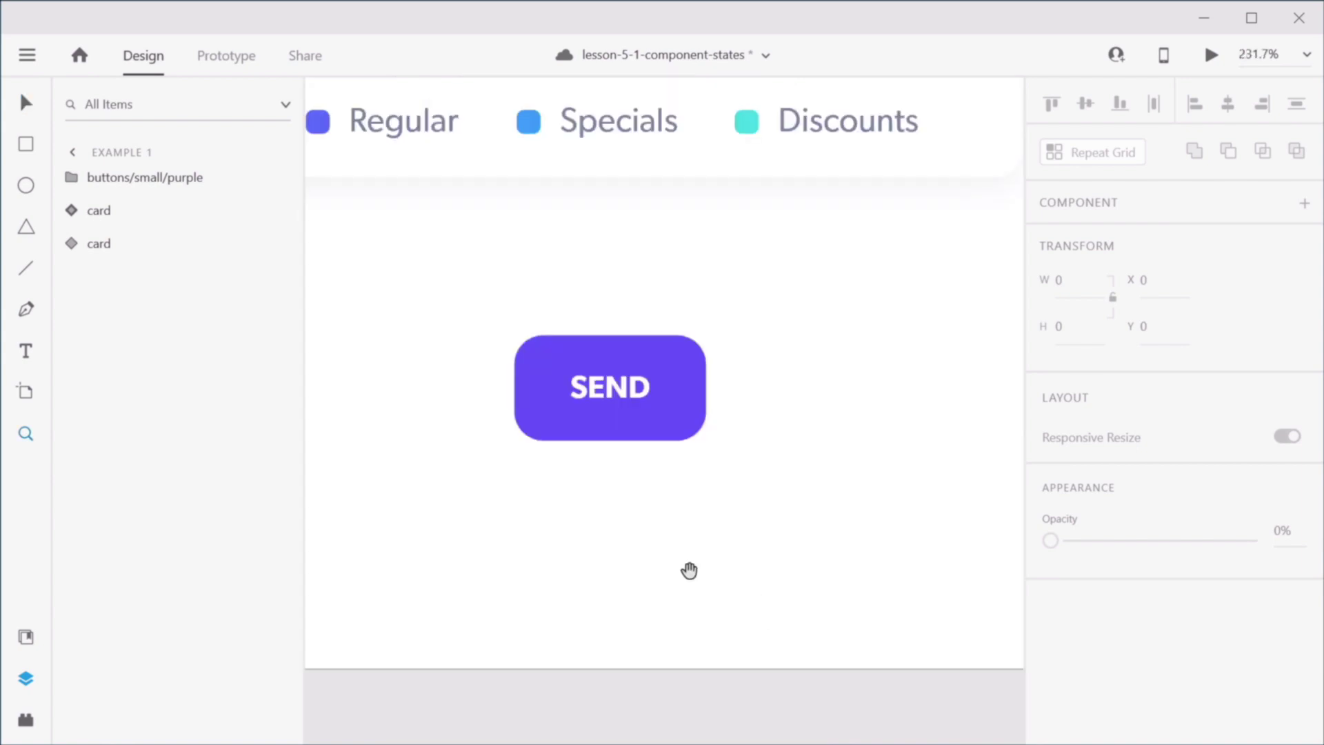
drag(688, 571, 786, 534)
key(v)
click(693, 428)
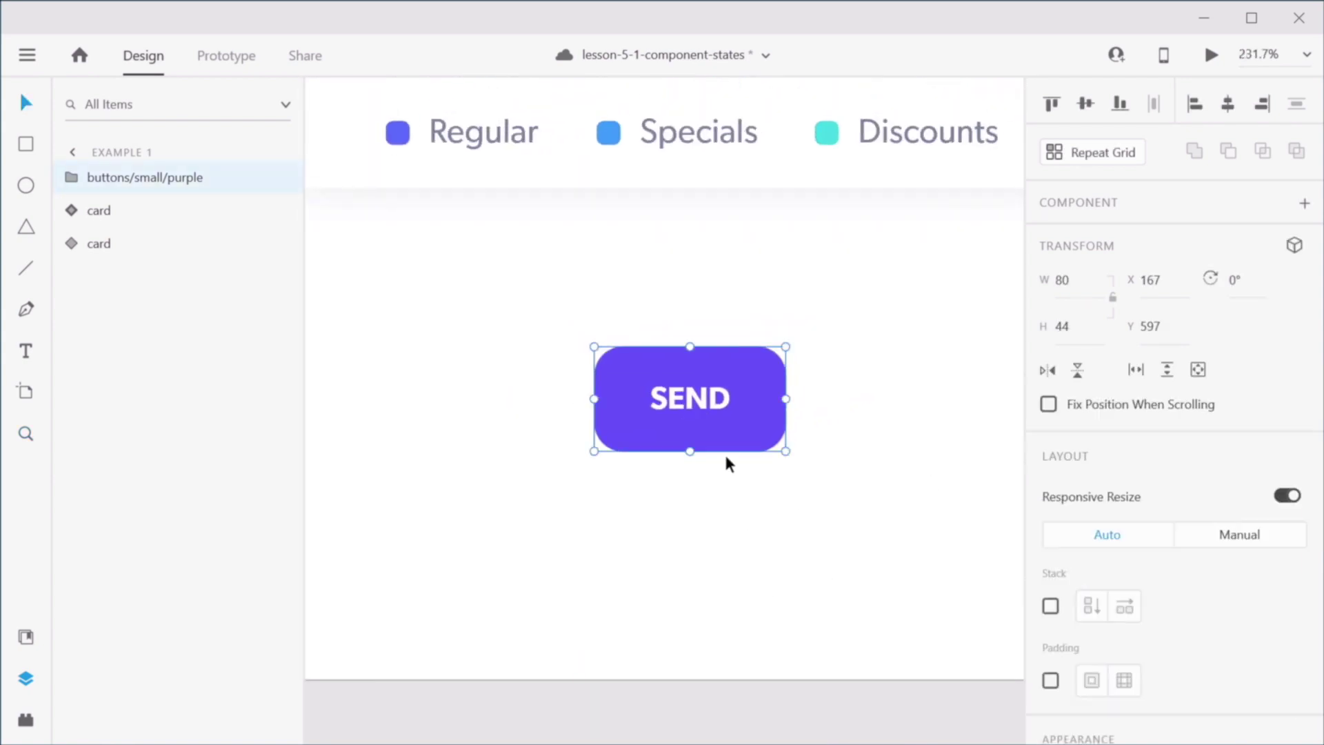
click(1304, 202)
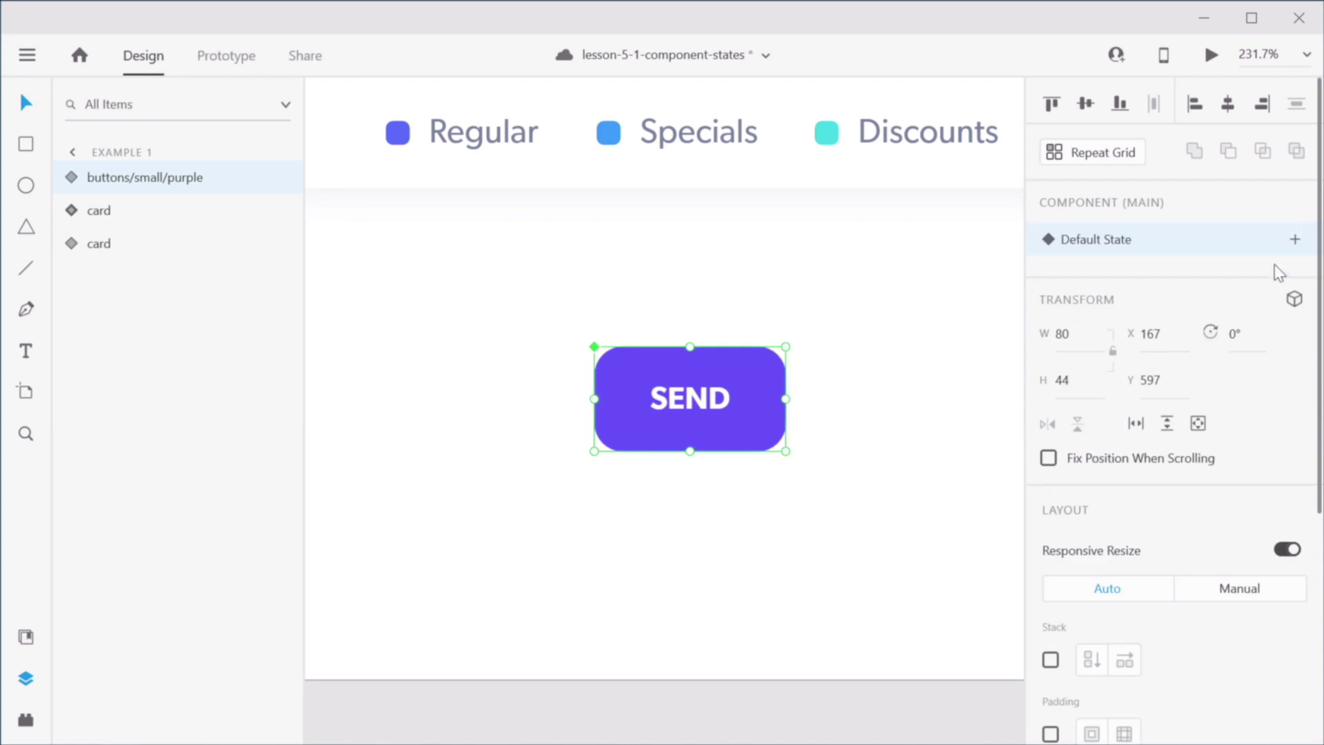
Step: Add a new state named Active to the SEND button component
click(1294, 239)
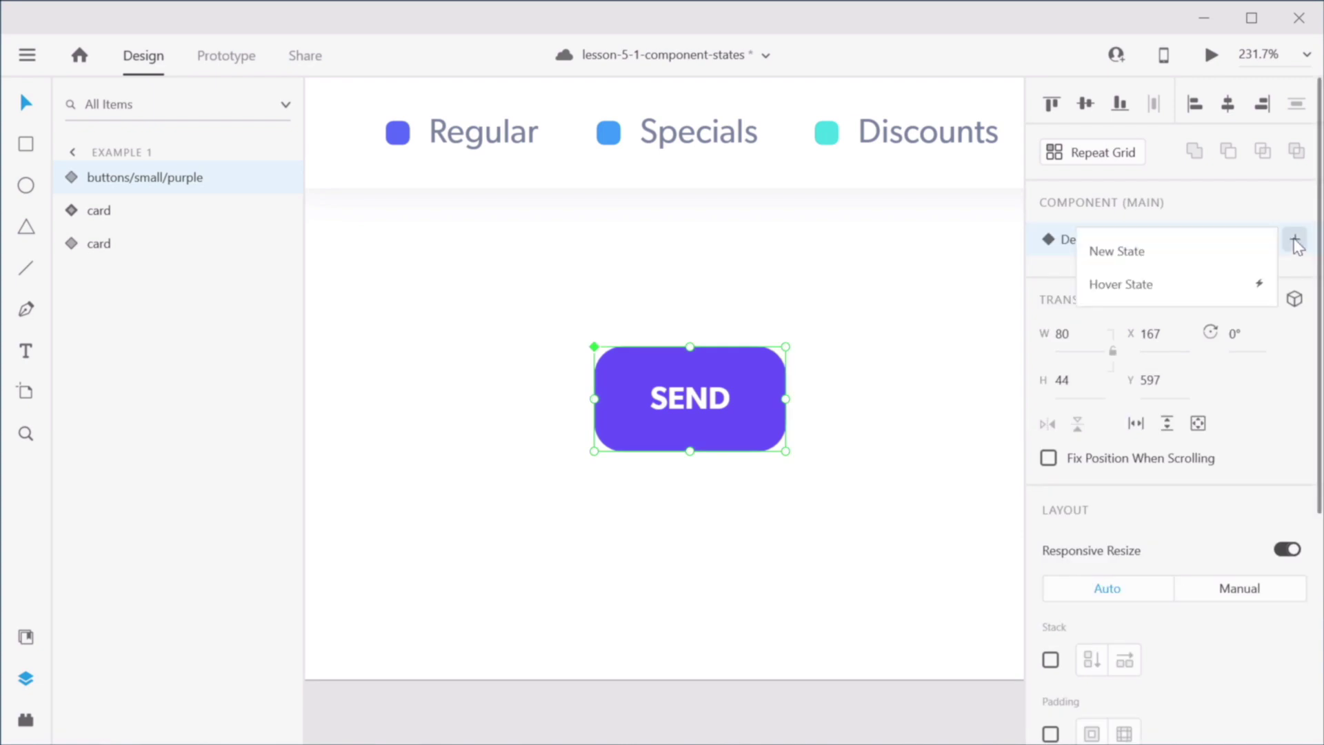
click(1149, 259)
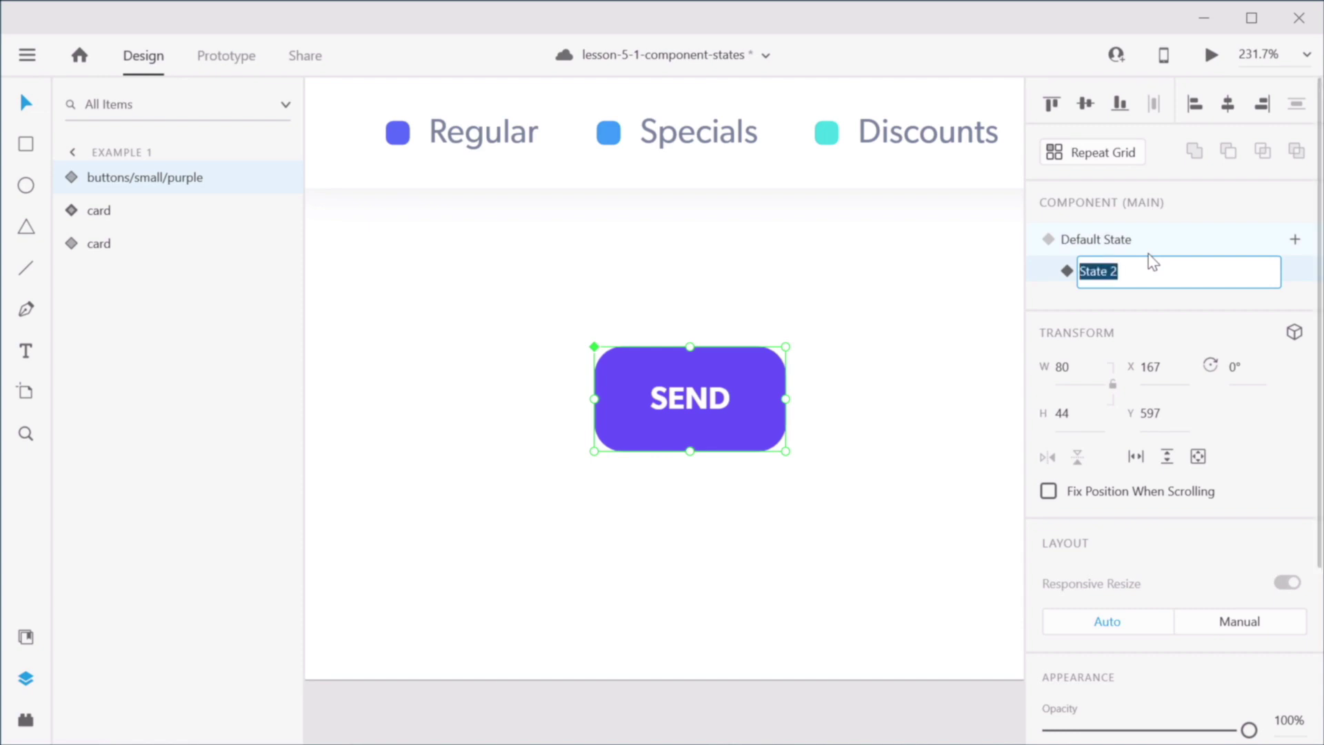
text(Hover)
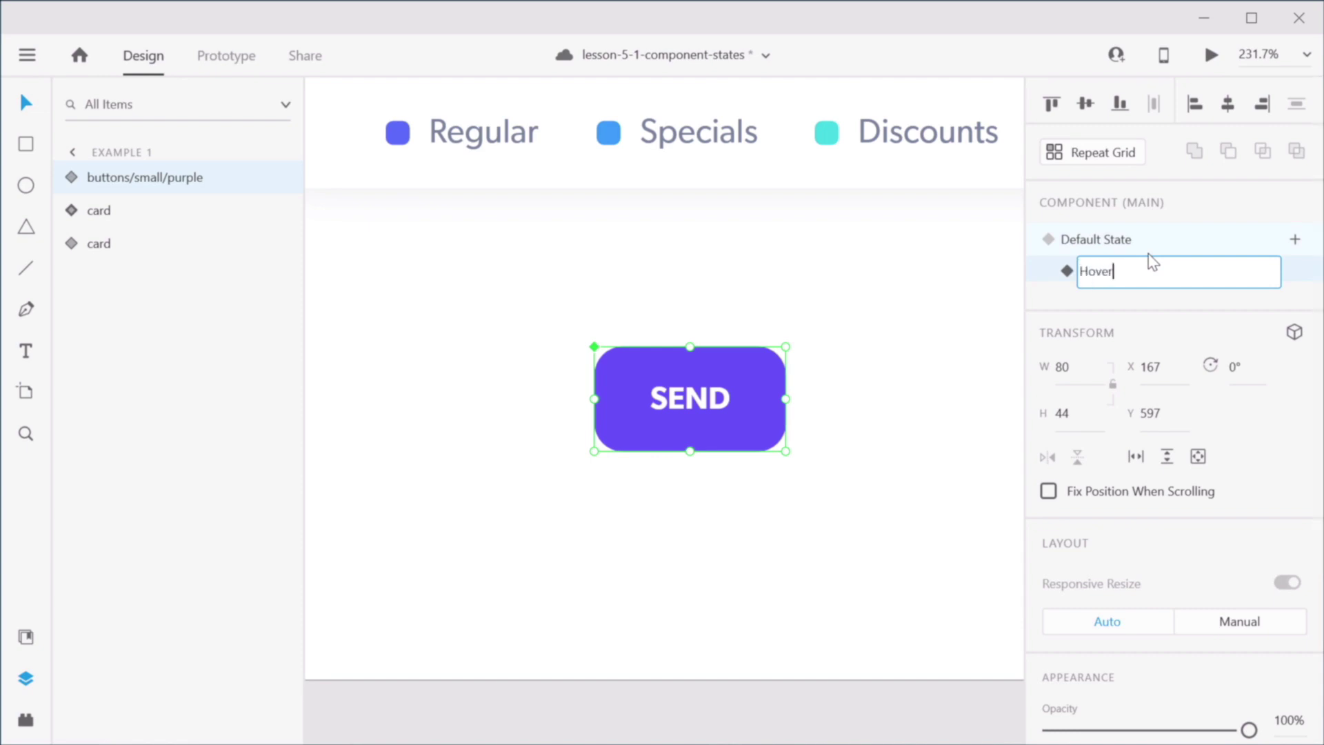
key(BackSpace)
key(BackSpace)
key(BackSpace)
key(BackSpace)
key(BackSpace)
text(Active)
key(Return)
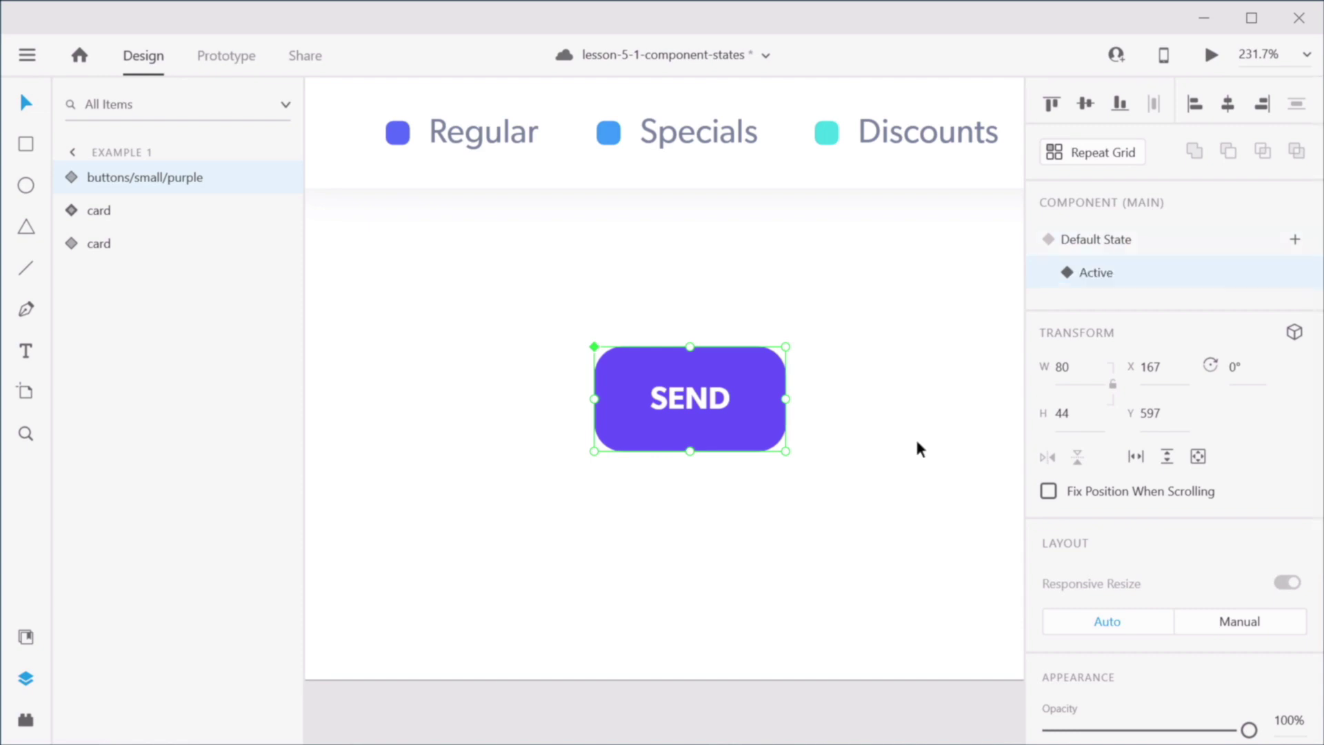
Step: Change the fill of the SEND button's background to a dark navy blue in its Active state
click(854, 466)
double_click(754, 378)
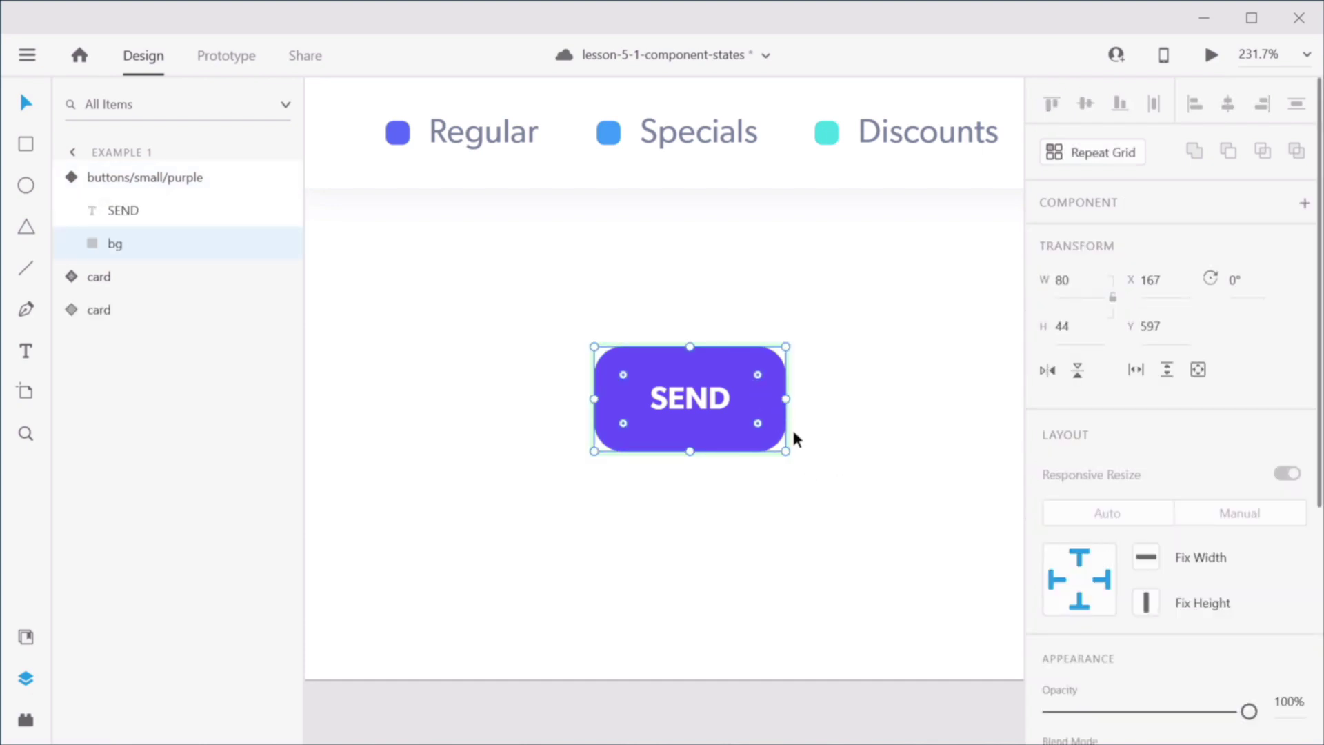
click(909, 316)
click(731, 396)
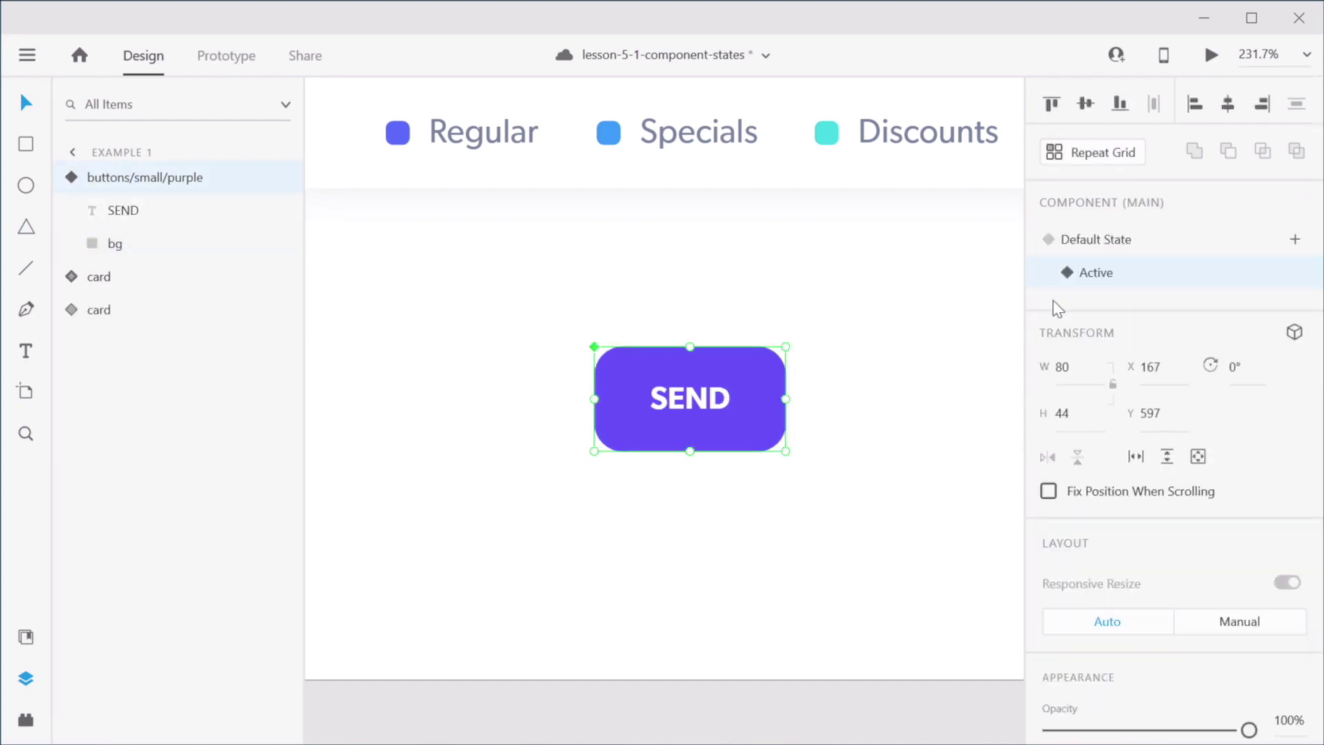
double_click(738, 374)
scroll(1102, 552, down, 5)
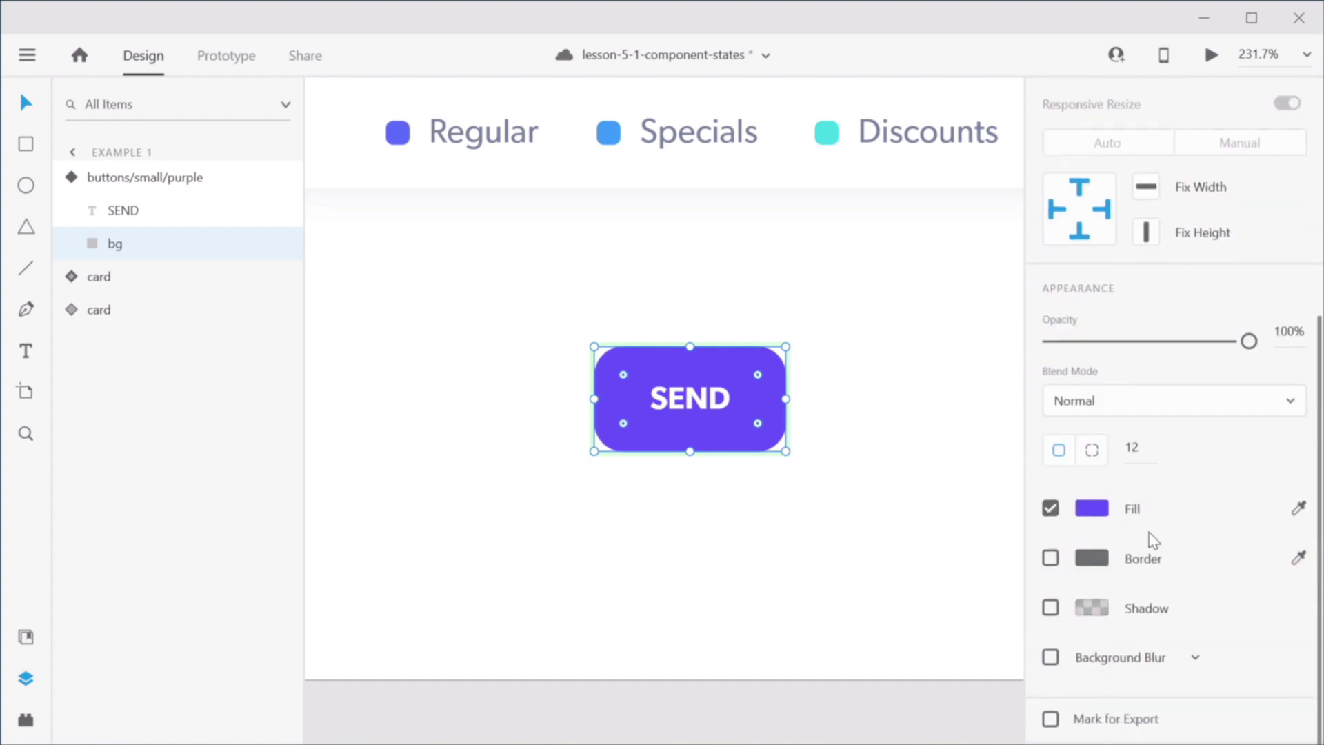
click(1091, 510)
drag(941, 447, 937, 470)
click(831, 283)
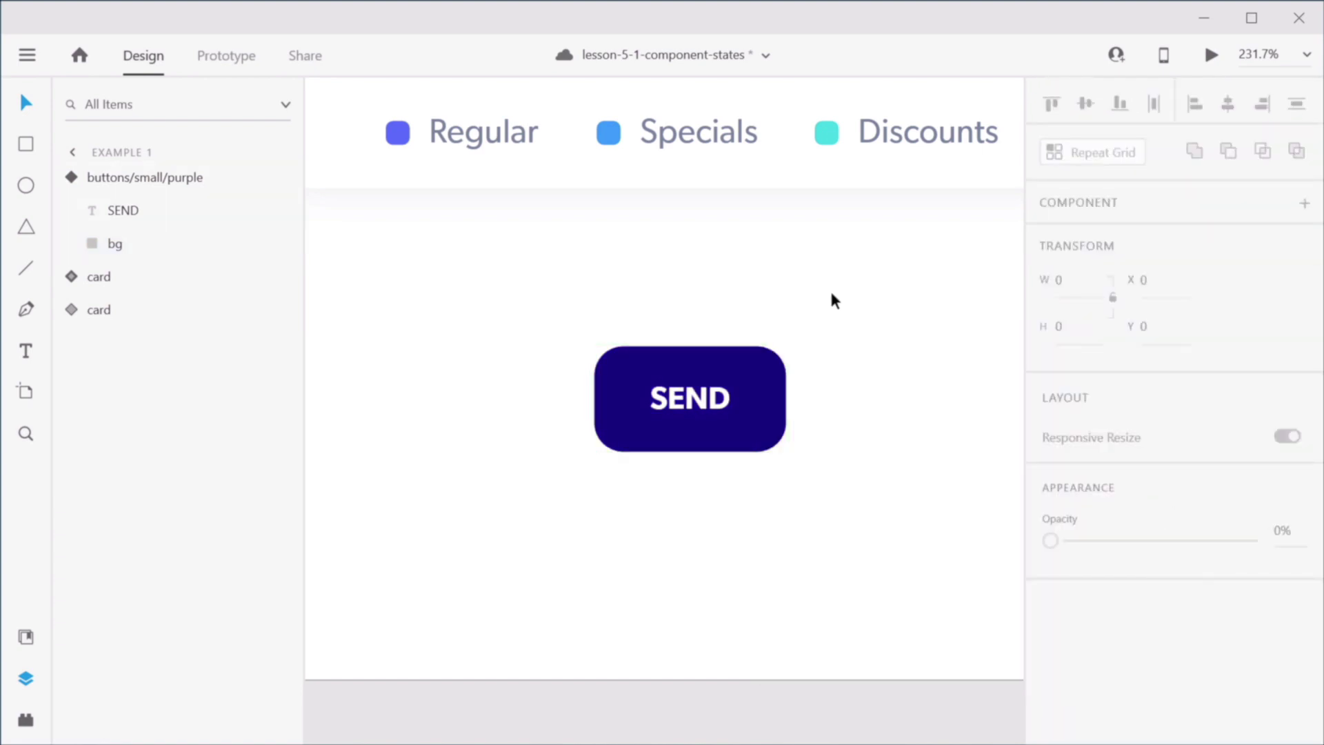
Step: Compare the SEND button's Active and Default states, leaving the button on its Default State
click(761, 389)
click(1101, 246)
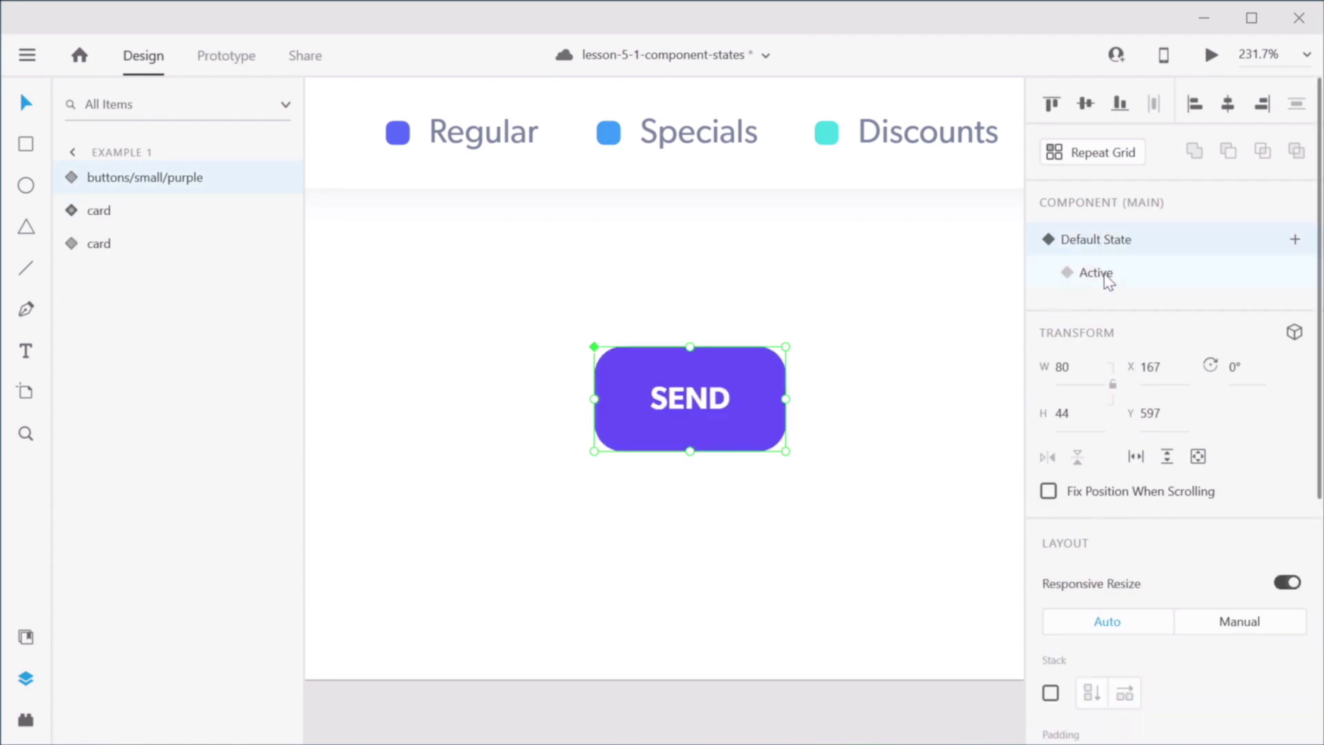
click(1105, 278)
click(1103, 252)
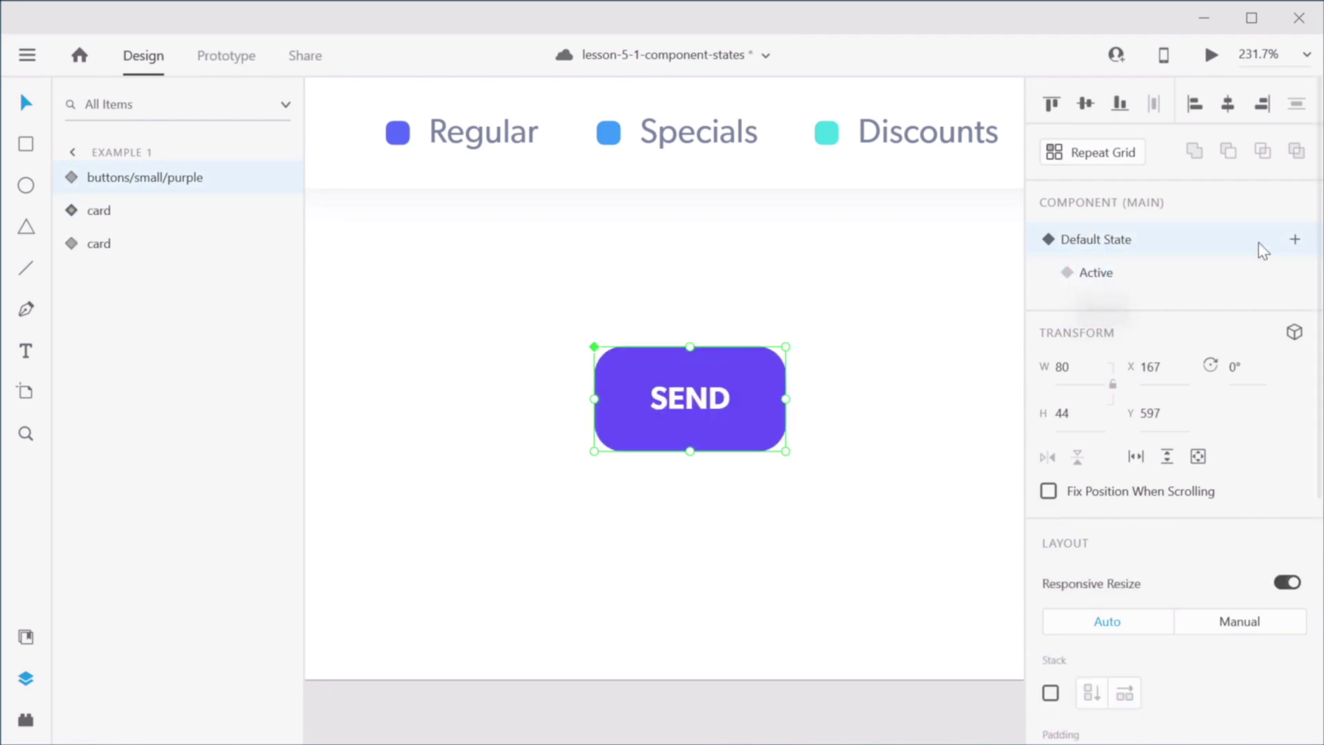
Step: Add a Hover State to the SEND button component
click(1294, 240)
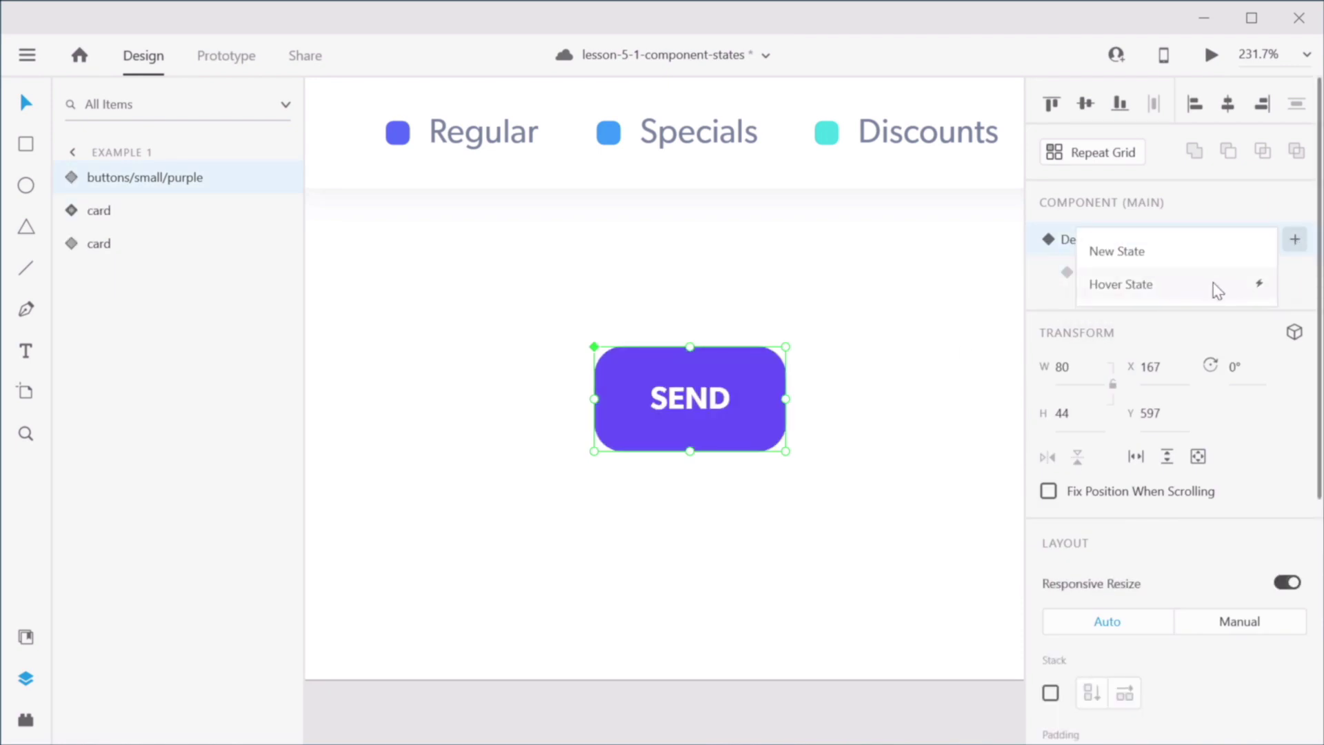
click(1217, 285)
click(812, 382)
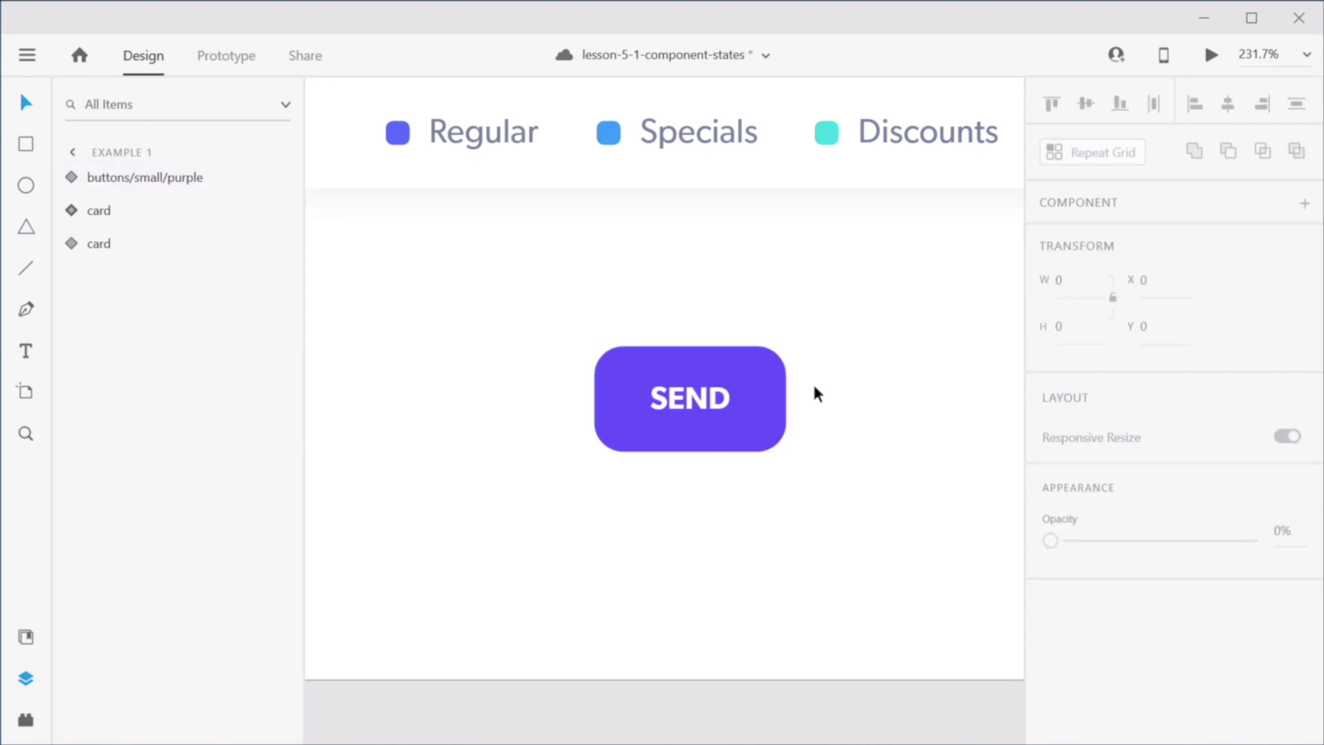
Step: Change the fill of the SEND button's bg rectangle to a light purple, #9692E3, in its Hover State
click(758, 372)
double_click(761, 382)
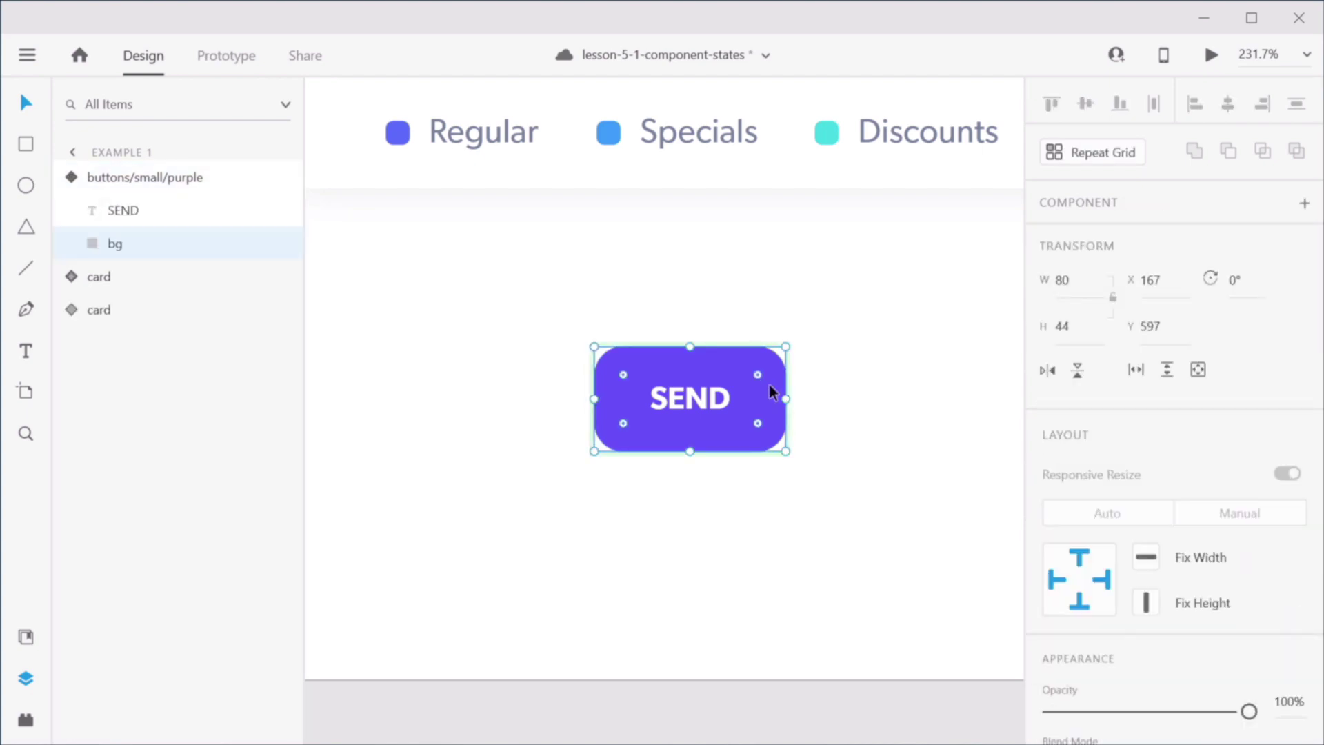
scroll(1131, 514, down, 5)
click(1096, 513)
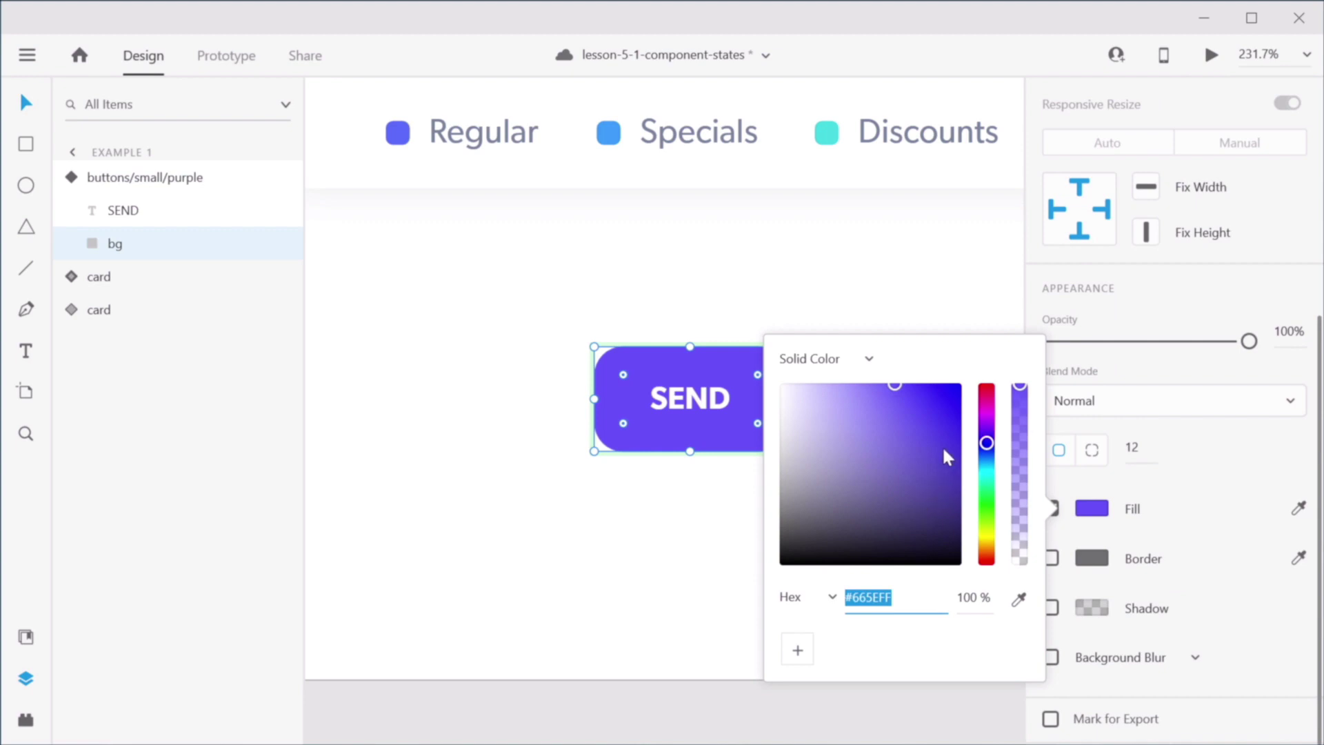
drag(858, 402, 844, 404)
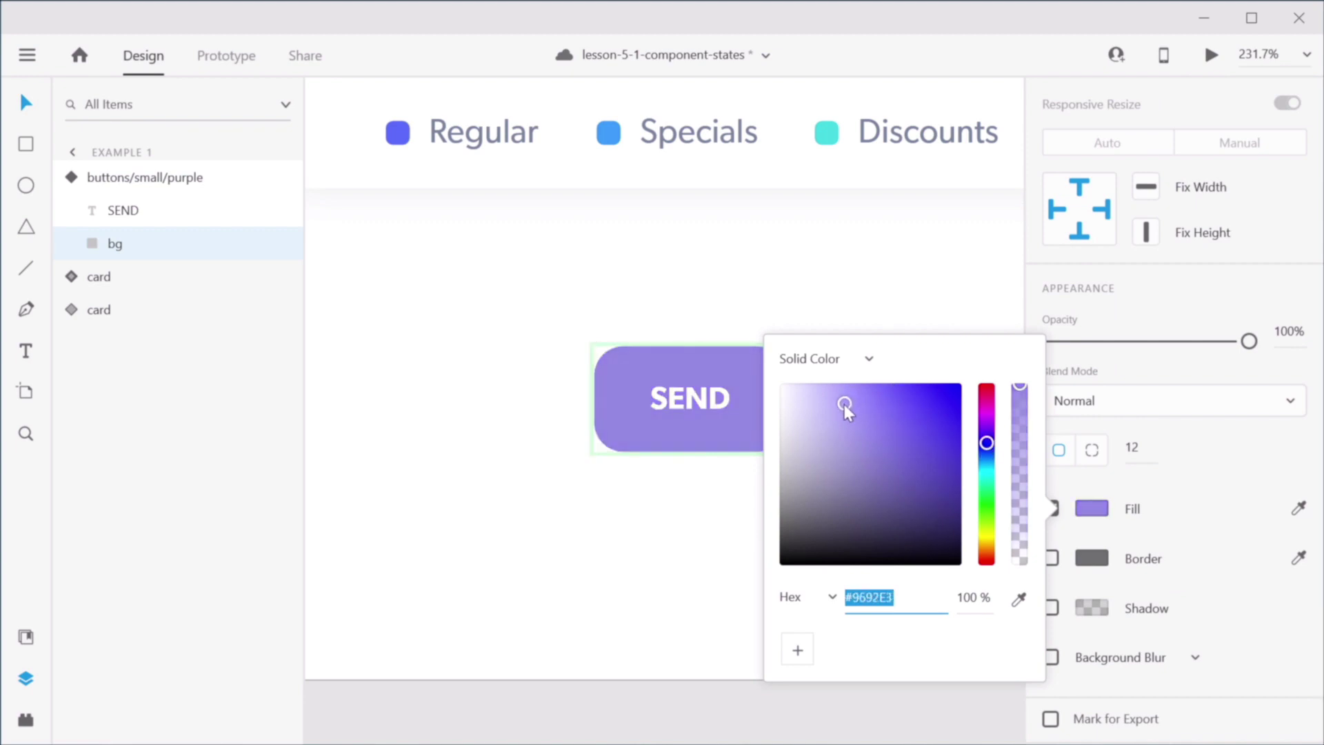
click(866, 276)
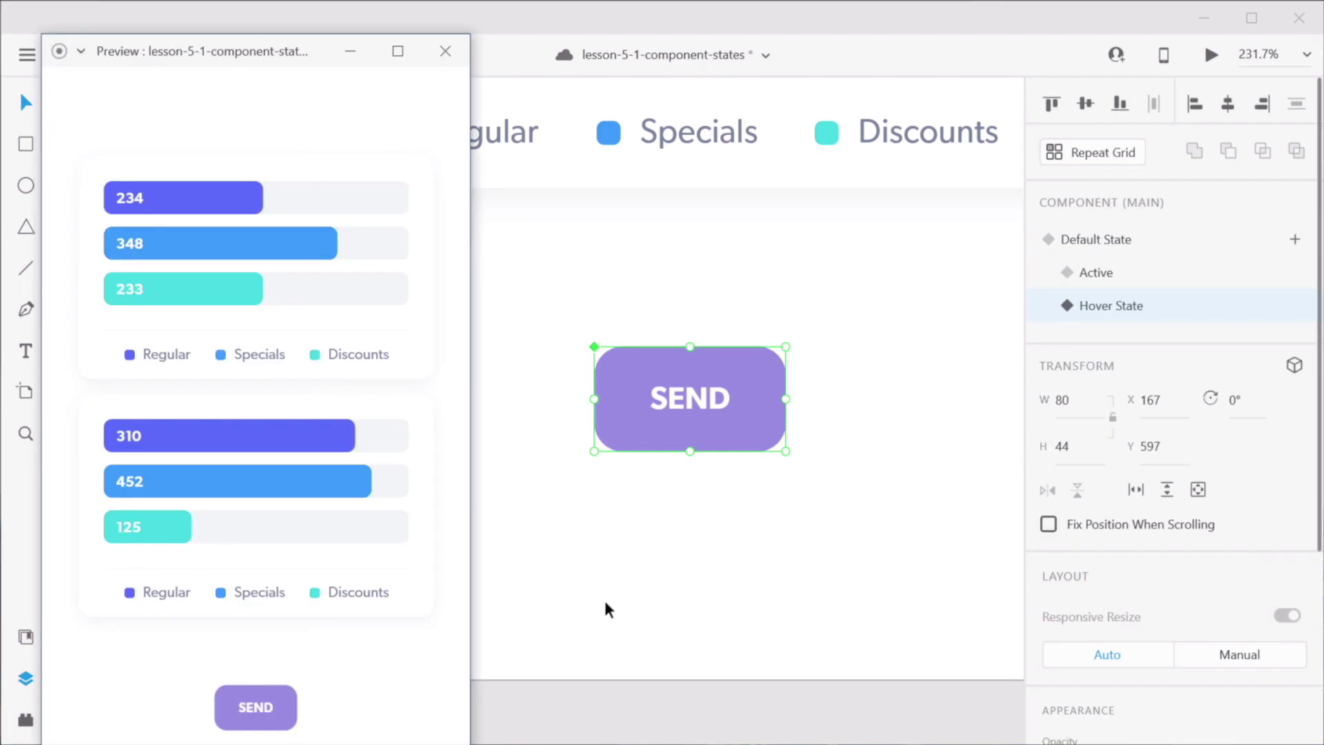
Step: Close the prototype preview and switch the SEND button back to its Default State
click(770, 304)
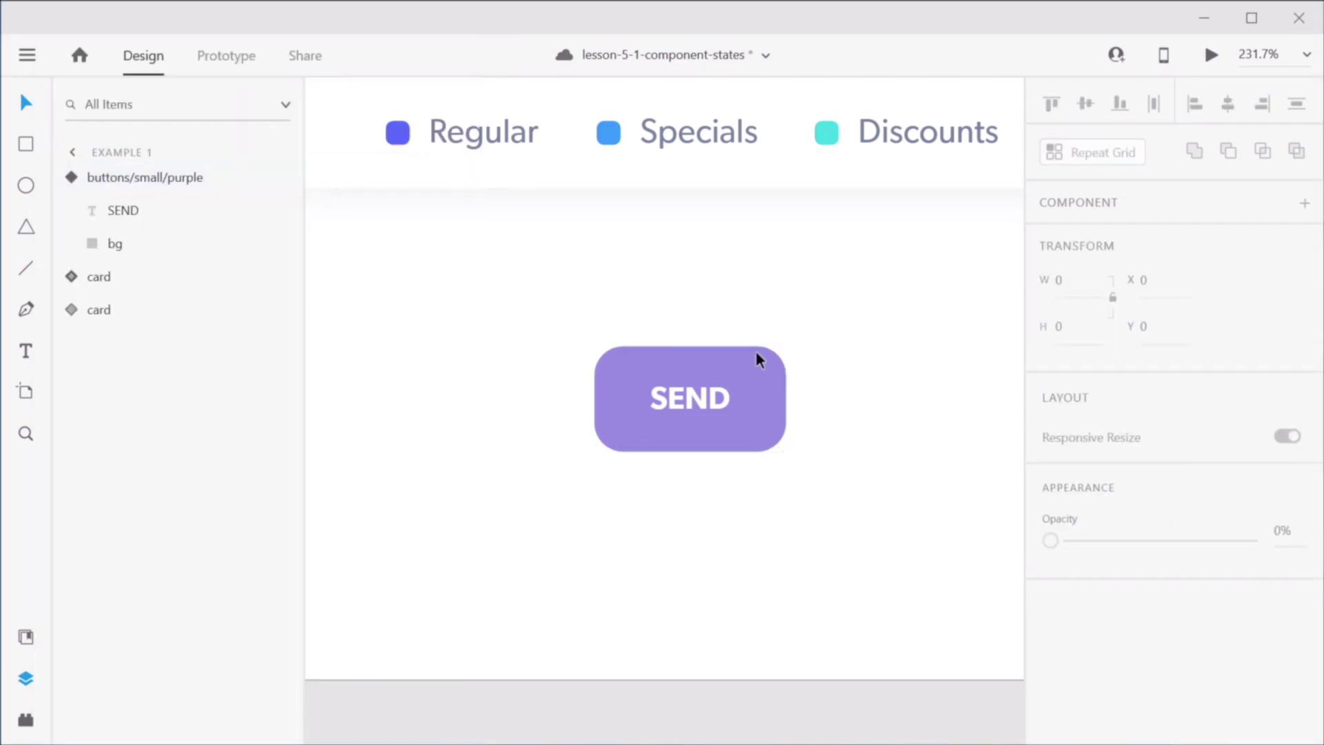
click(756, 351)
click(1096, 239)
click(838, 317)
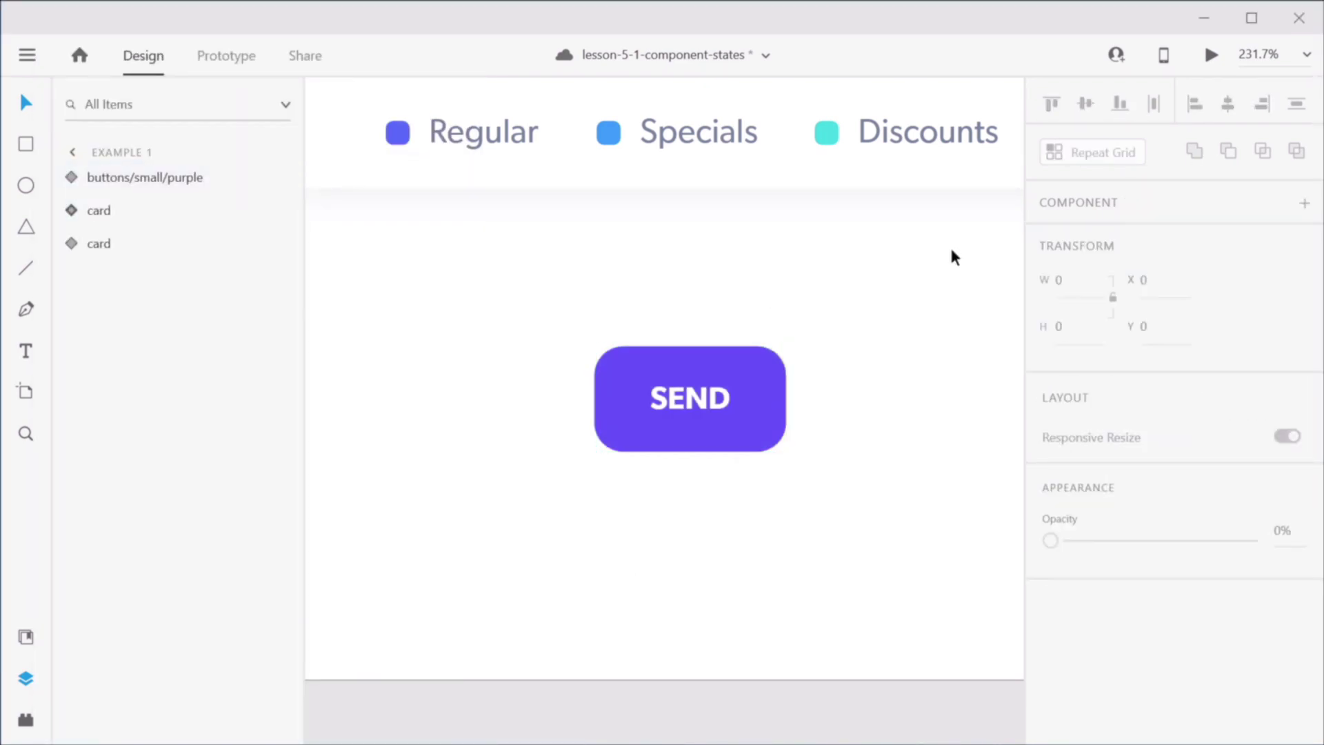
Step: Preview the Example 1 artboard to test the SEND button's hover effect, and close the preview
click(1211, 54)
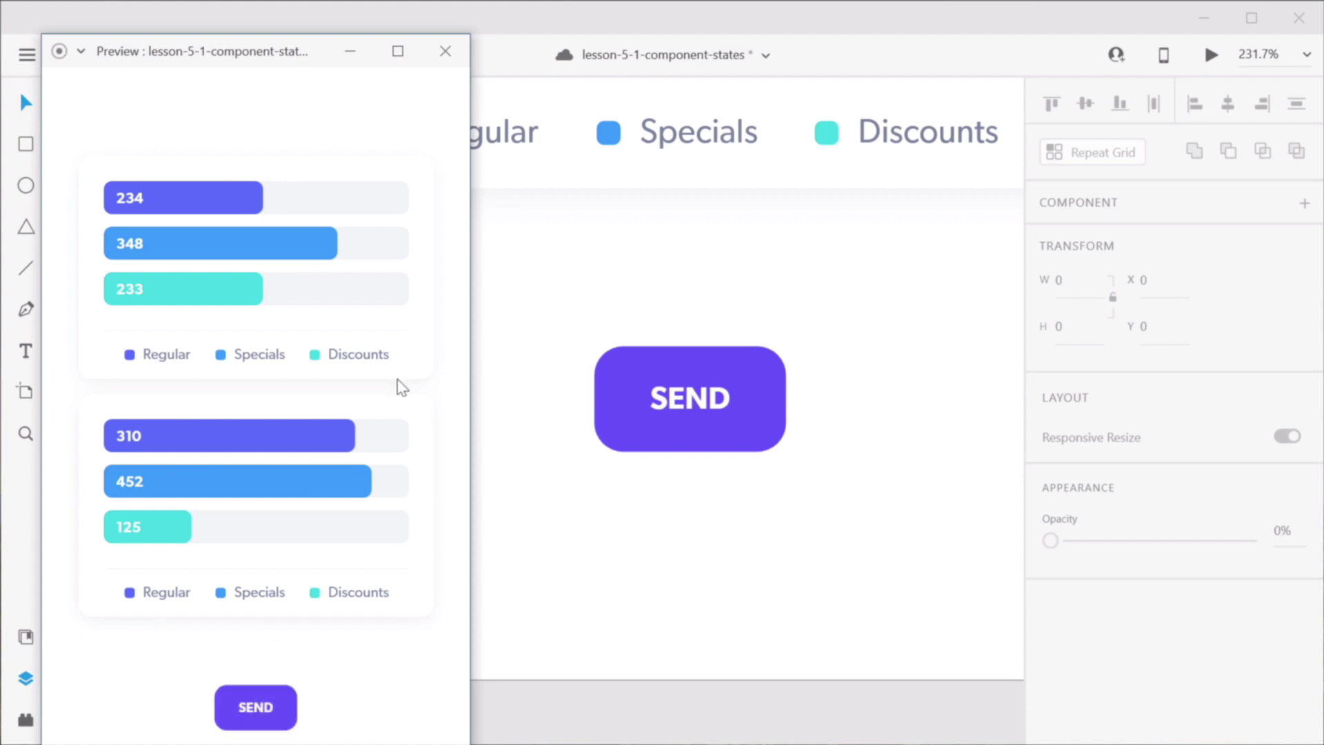
drag(295, 51, 338, 22)
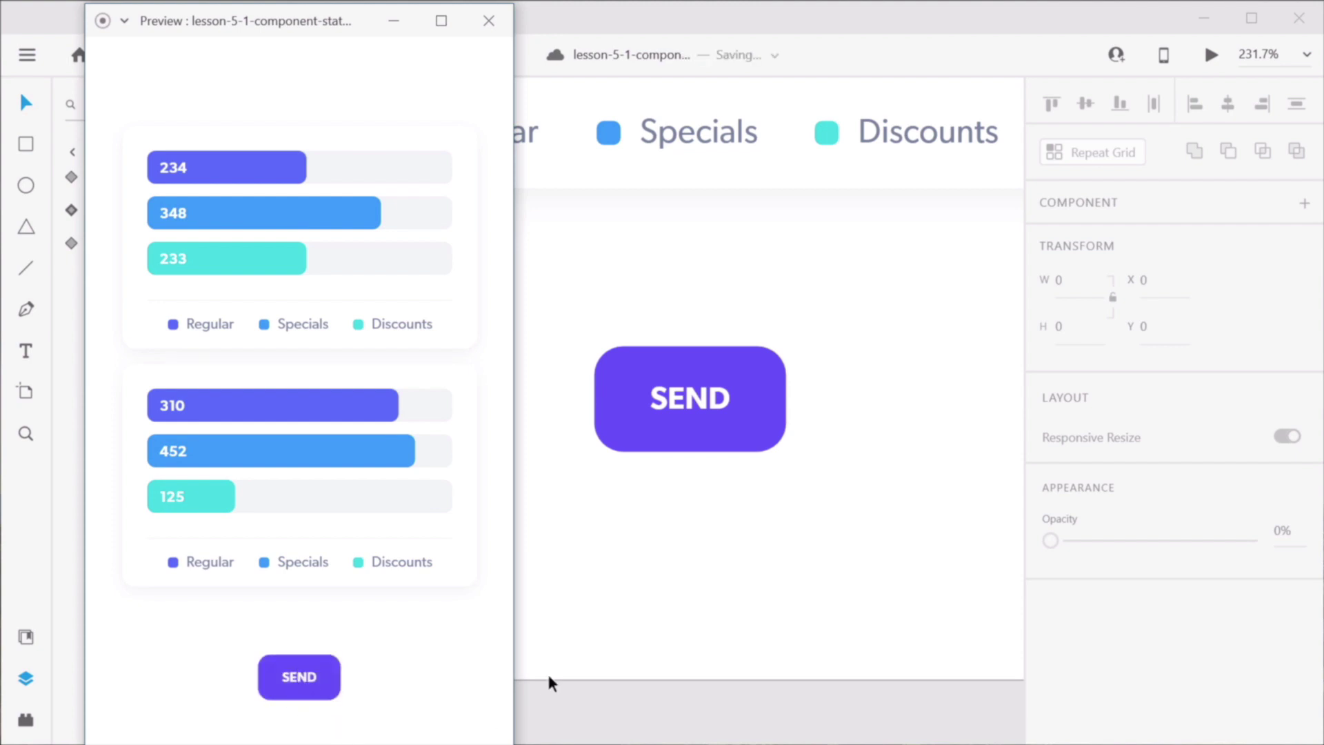
click(489, 21)
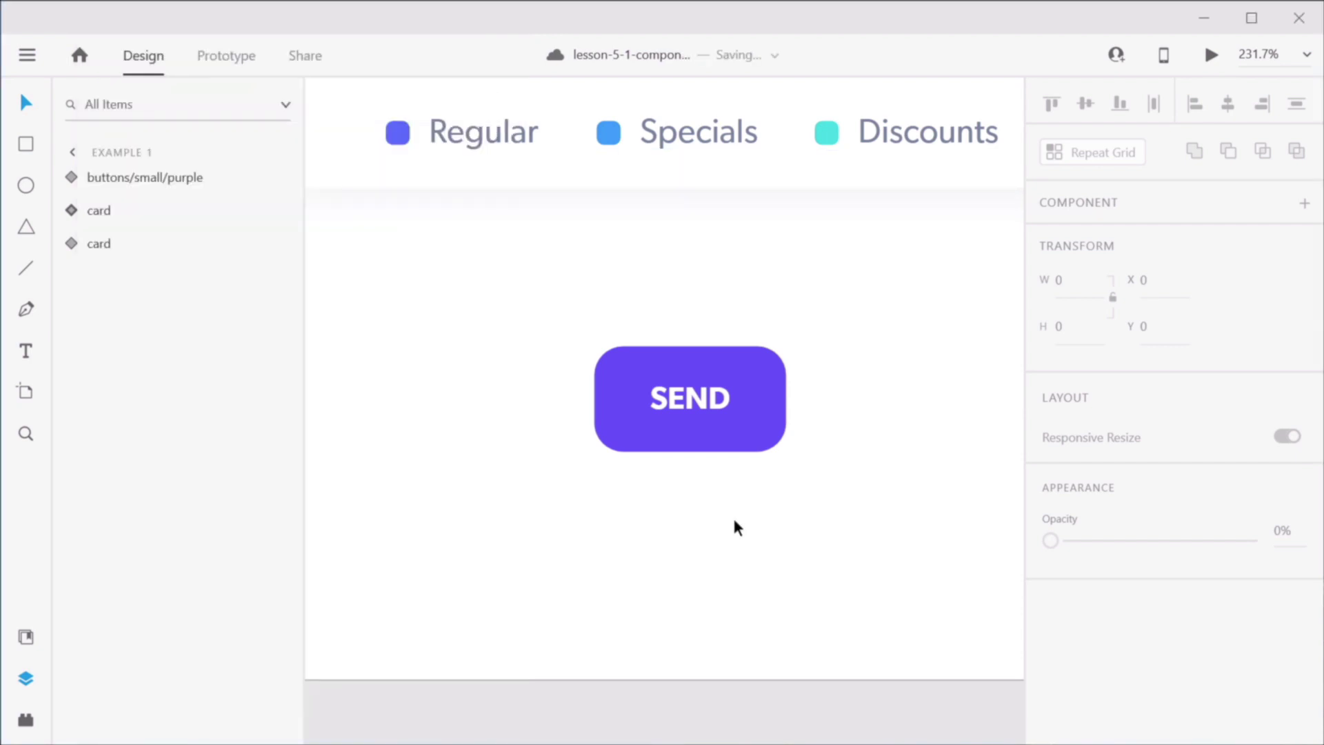
Step: Examine the Gallery 1 artboard with its large photo and the three pill indicators underneath
scroll(778, 574, down, 5)
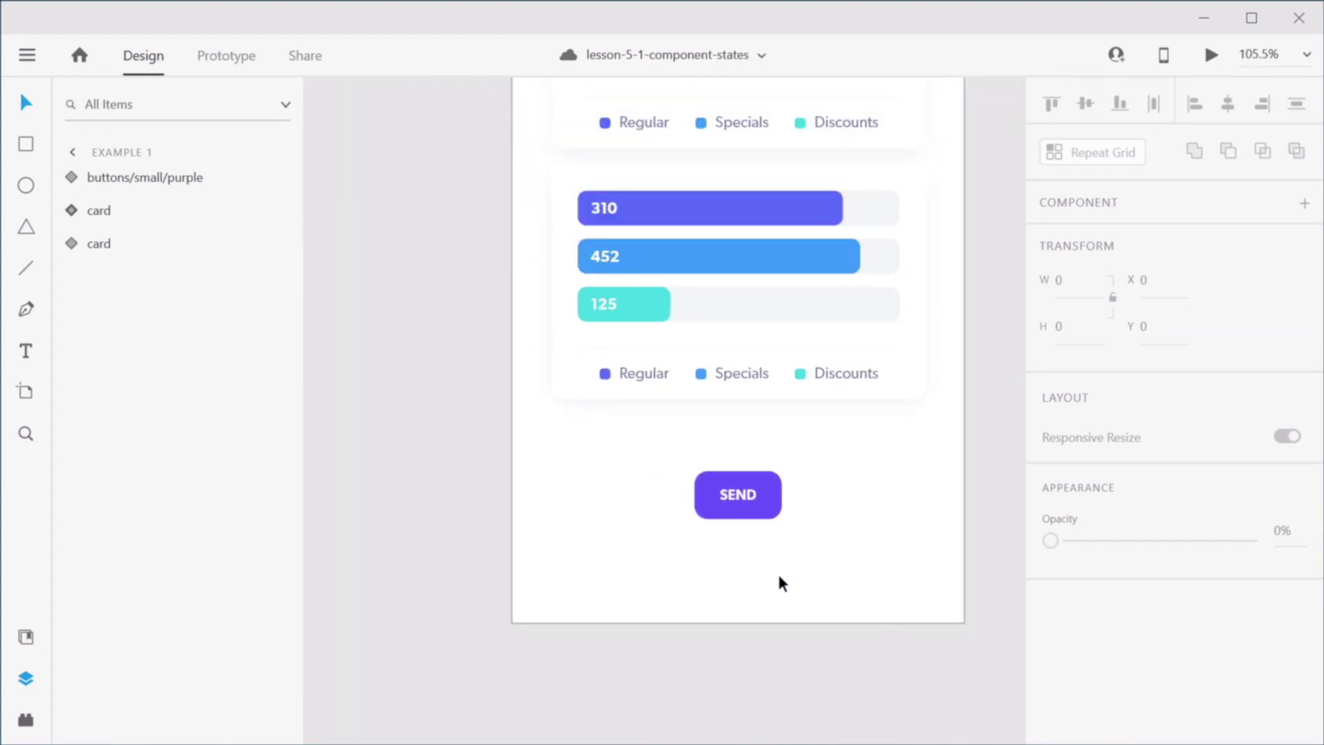
drag(840, 510, 451, 623)
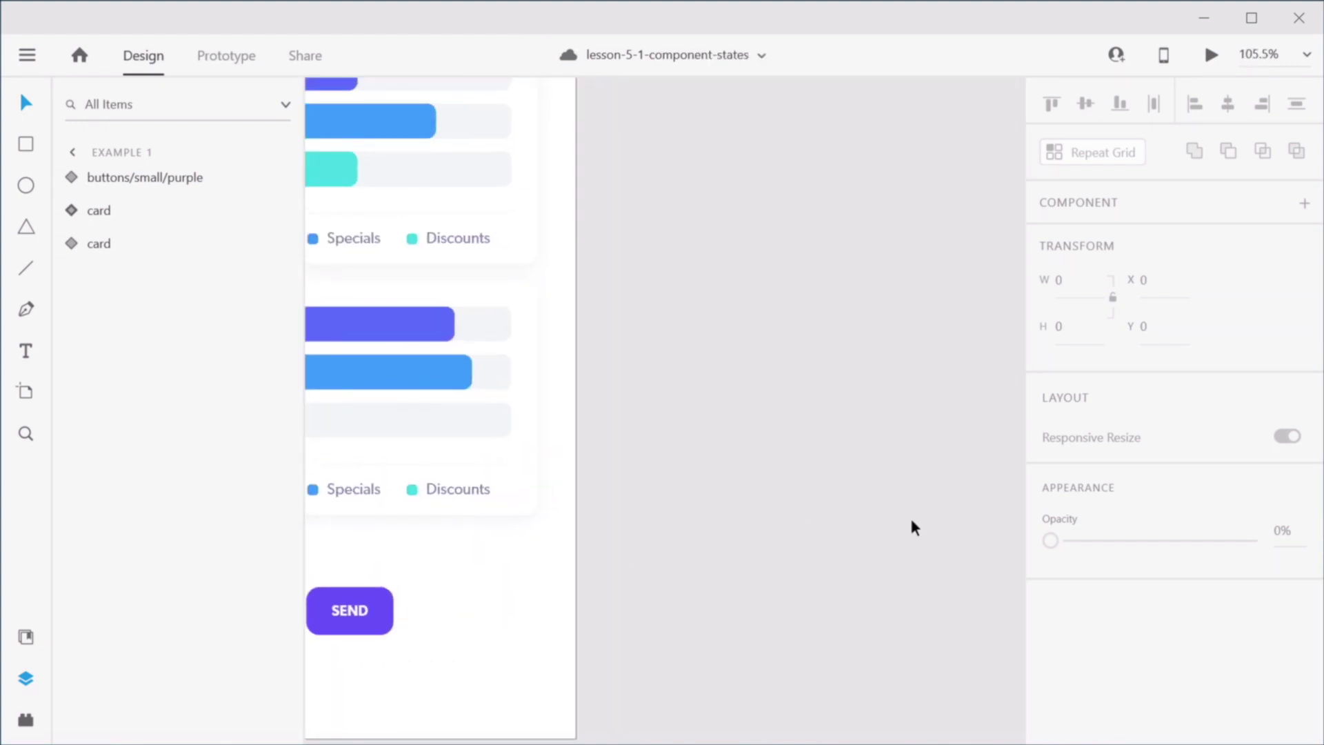
scroll(898, 523, down, 1)
scroll(897, 534, down, 4)
drag(858, 551, 496, 544)
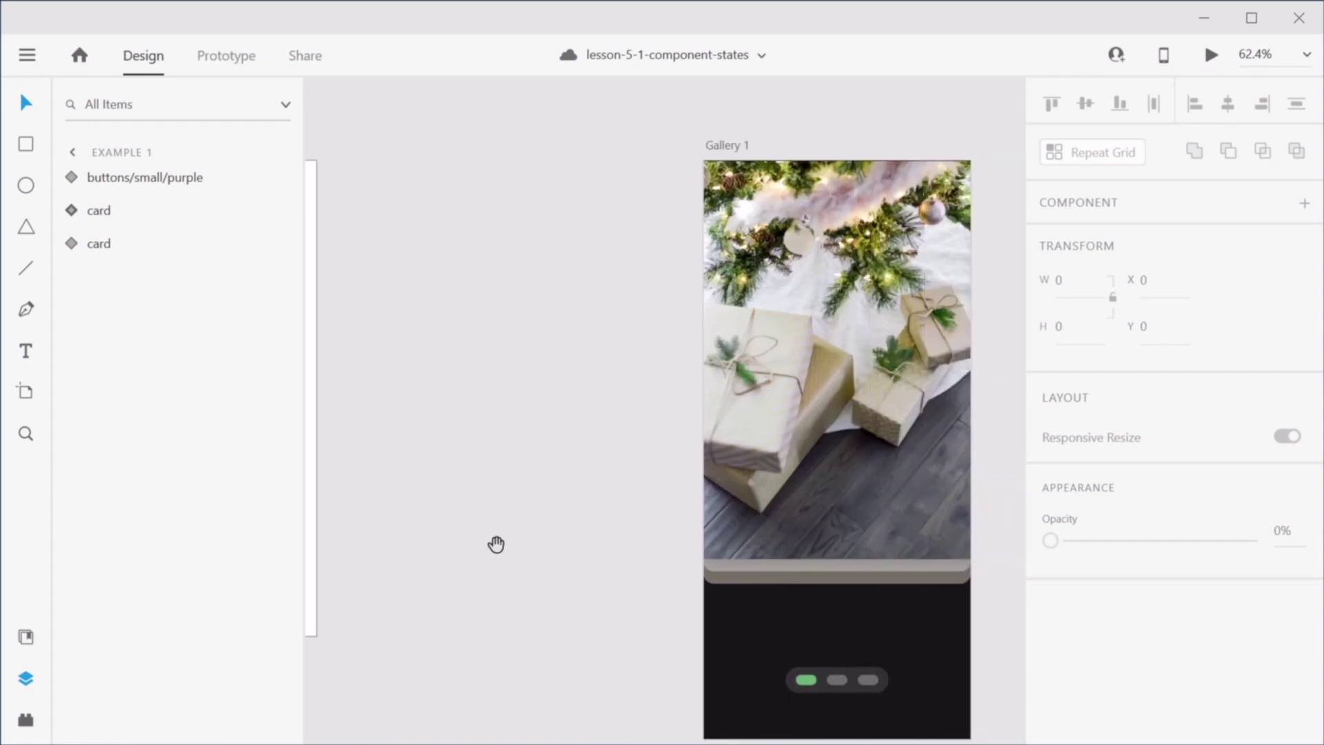
drag(756, 571, 633, 544)
scroll(961, 586, up, 2)
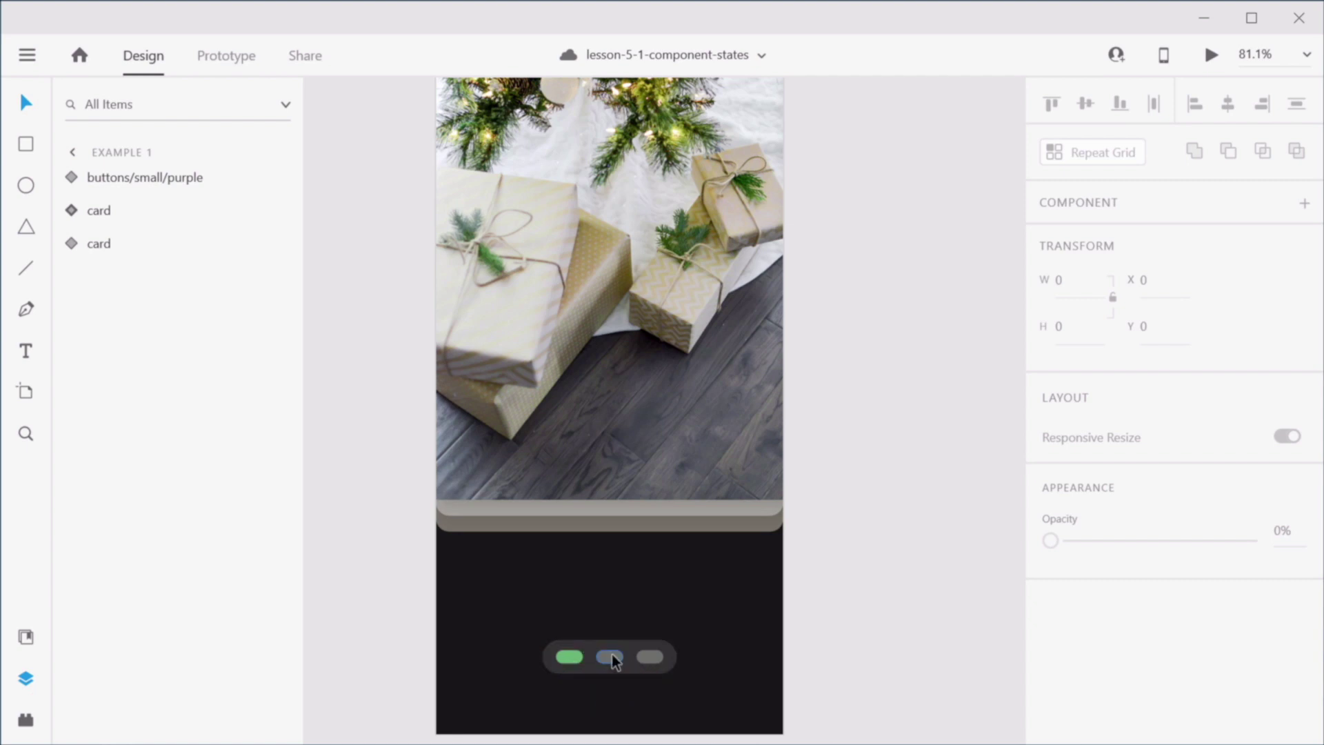
scroll(639, 661, up, 1)
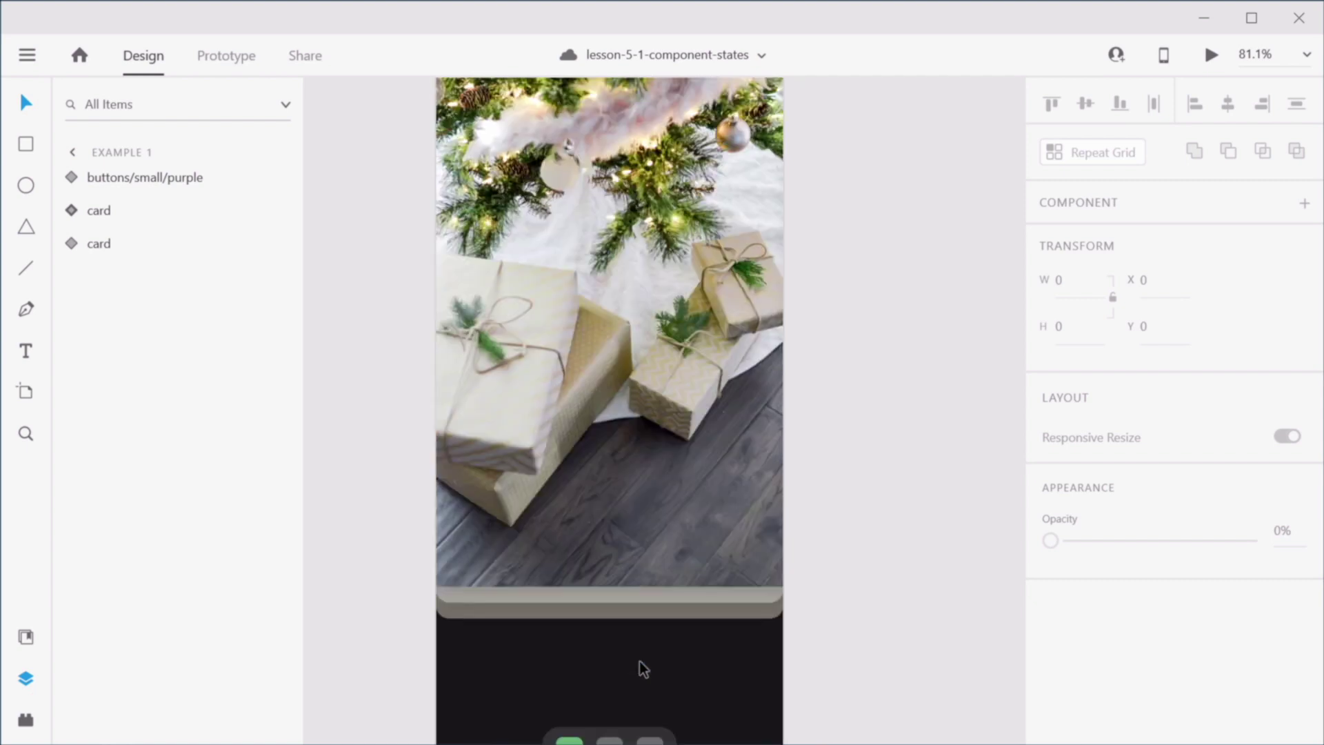
scroll(670, 497, down, 1)
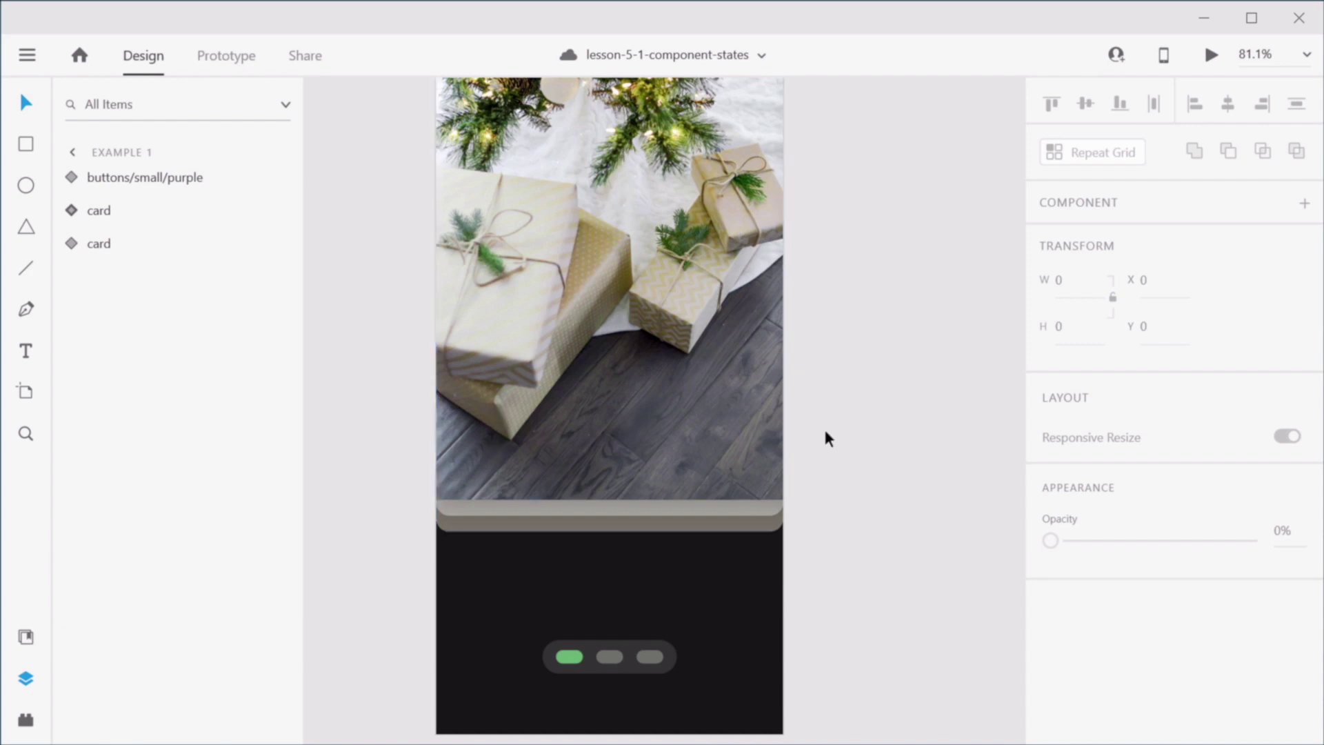
Step: Inspect the picture layers and pill shapes that make up the Gallery 1 artboard
double_click(661, 313)
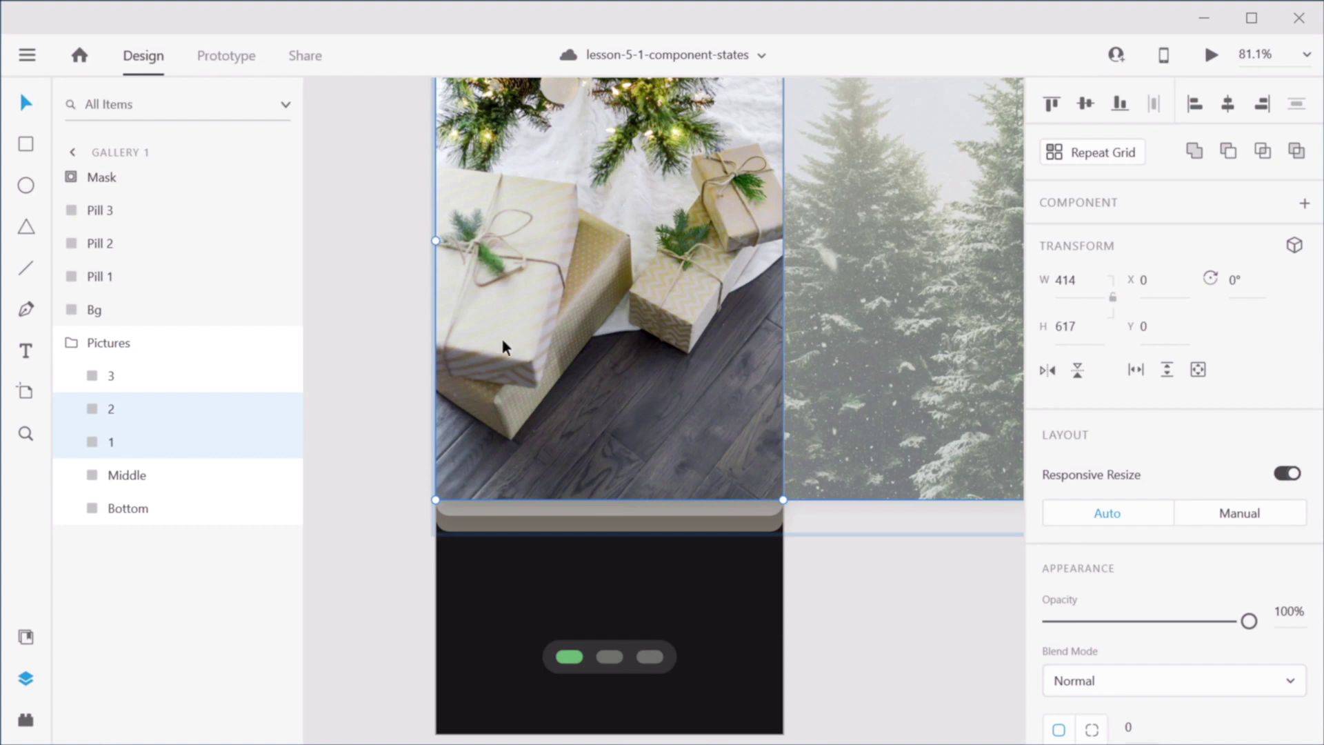
click(611, 656)
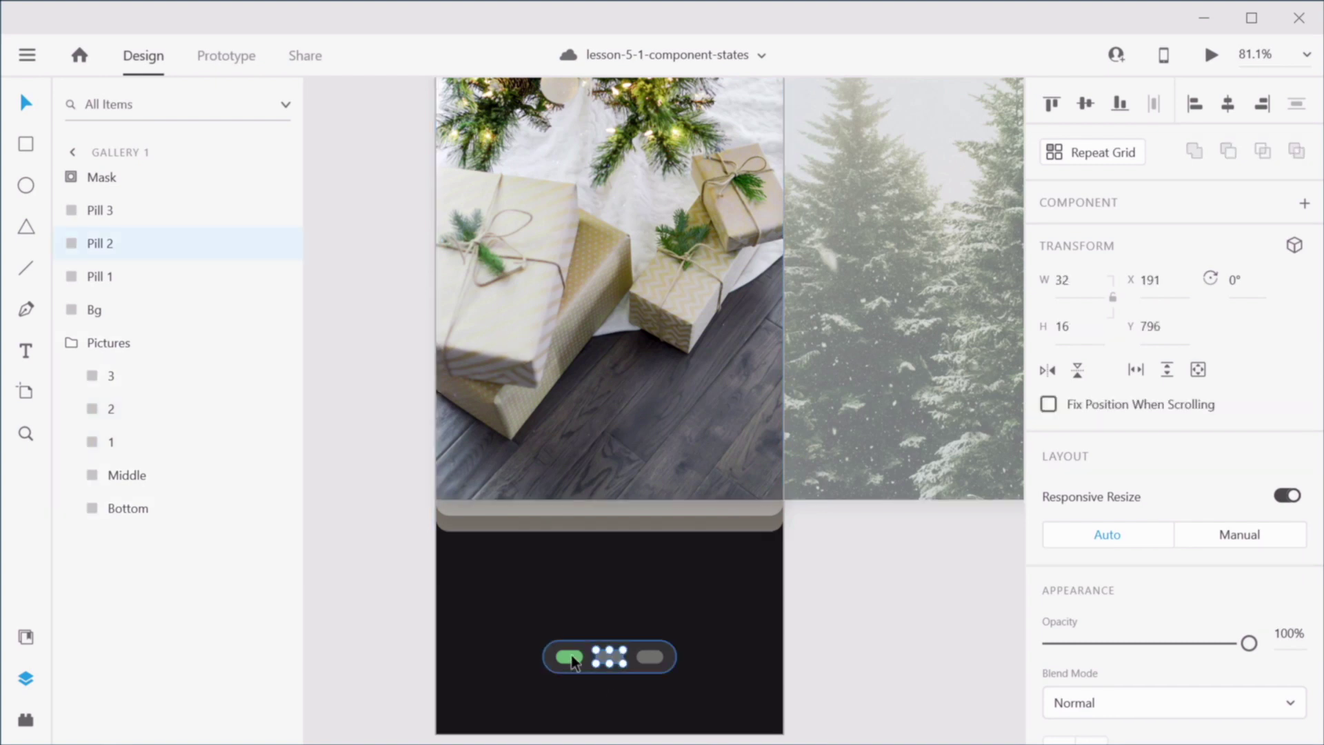
click(786, 644)
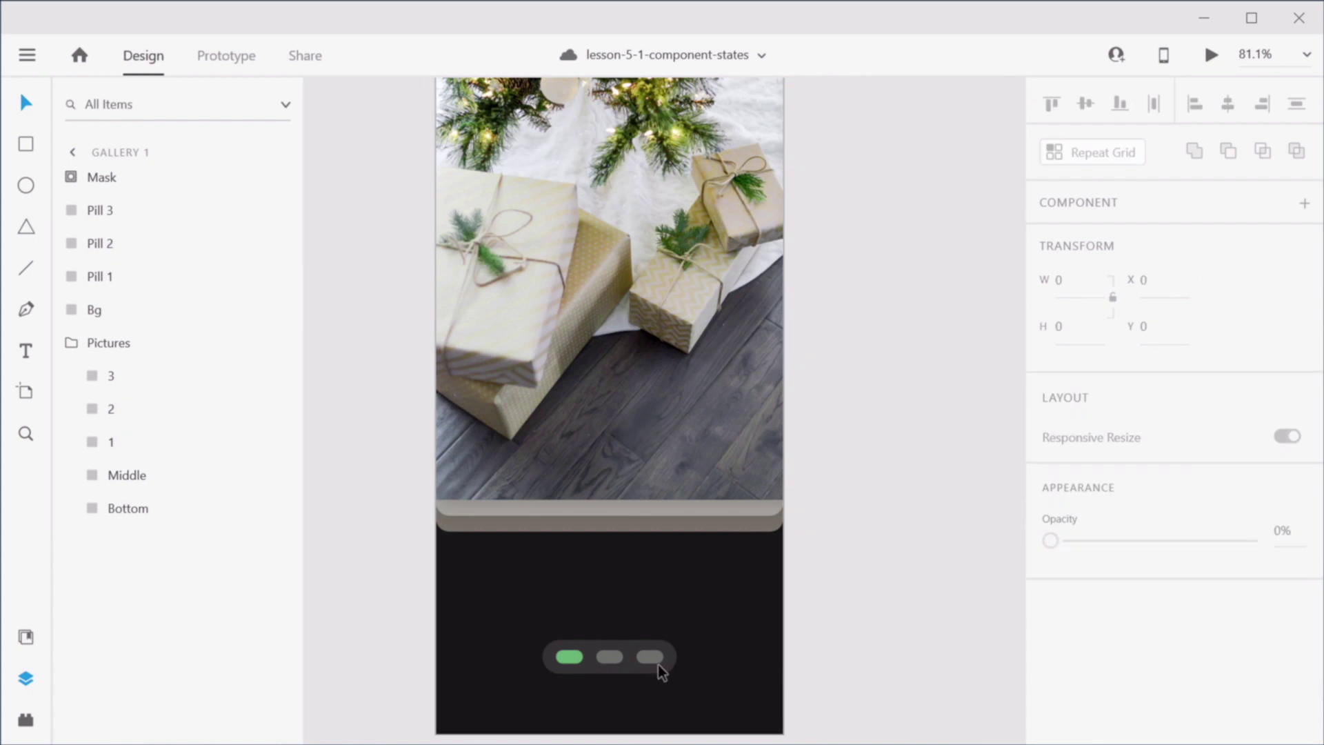
scroll(746, 658, up, 3)
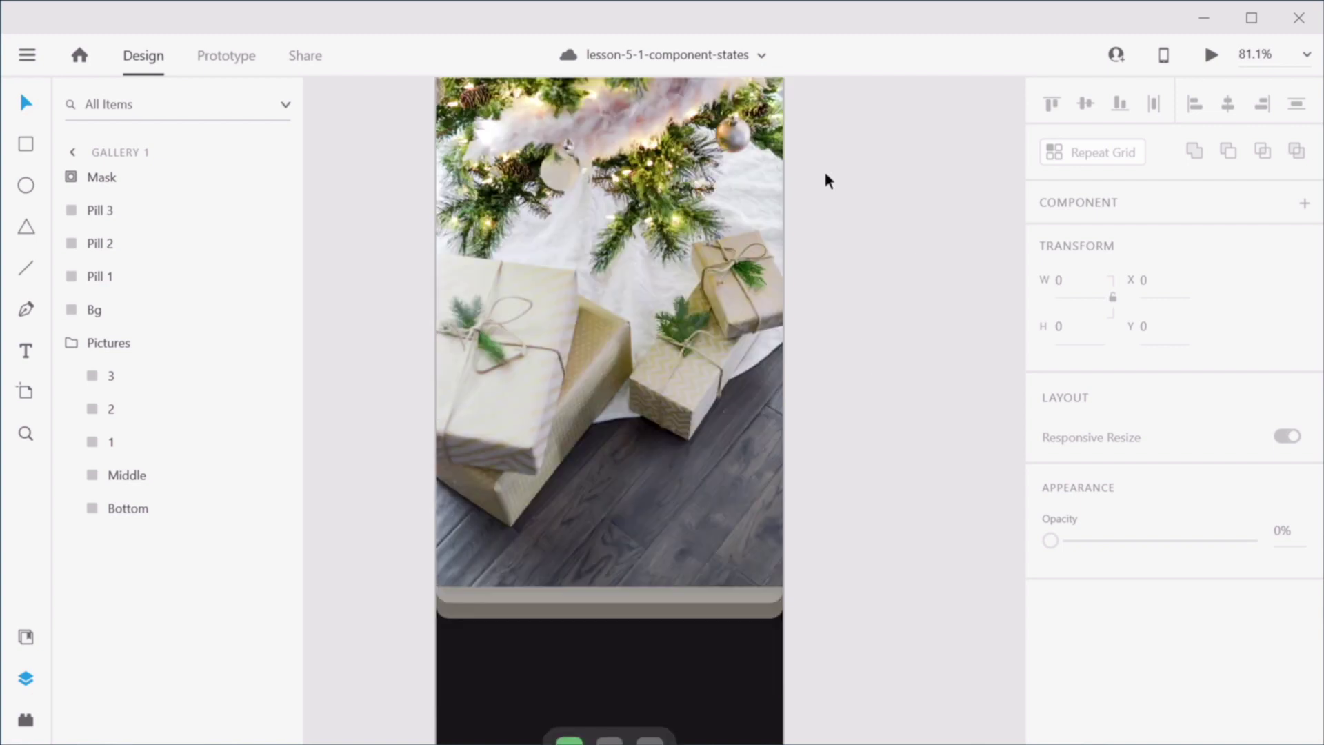
scroll(688, 375, down, 2)
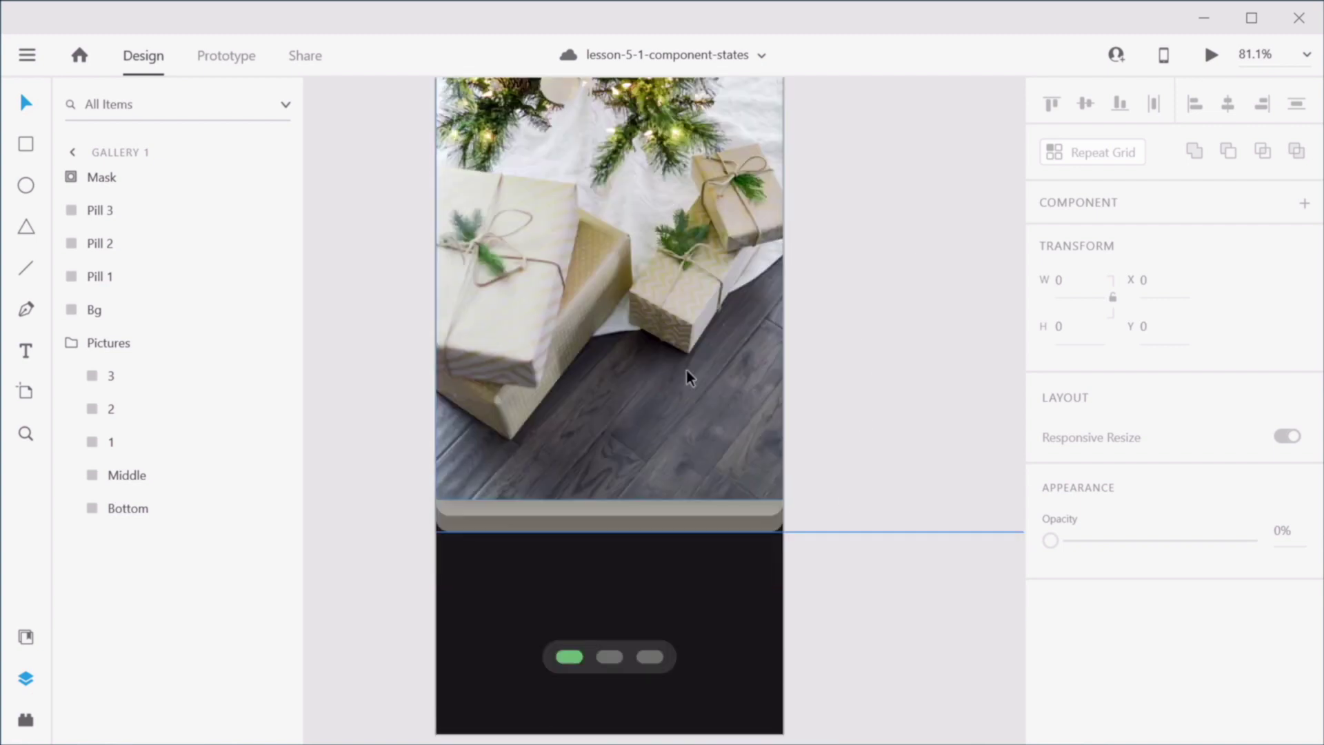
scroll(668, 561, up, 5)
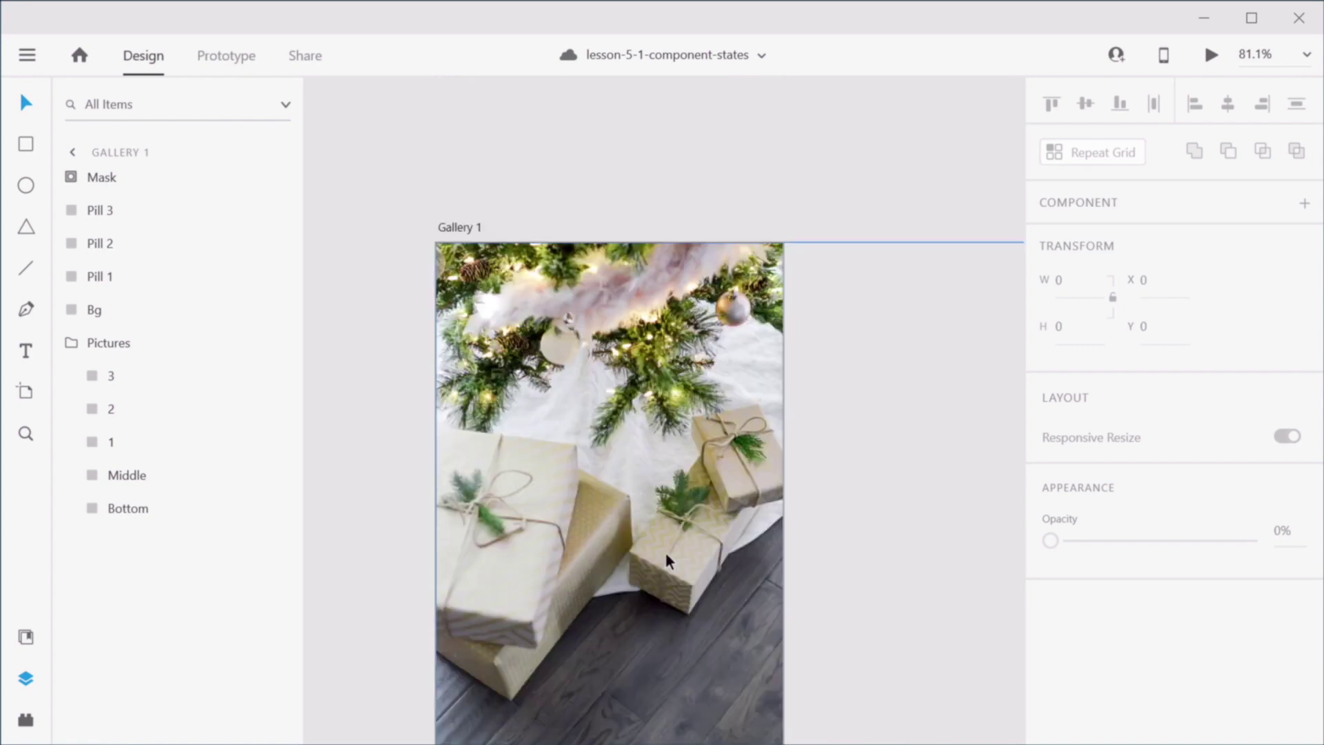
click(458, 226)
click(516, 216)
scroll(689, 455, down, 8)
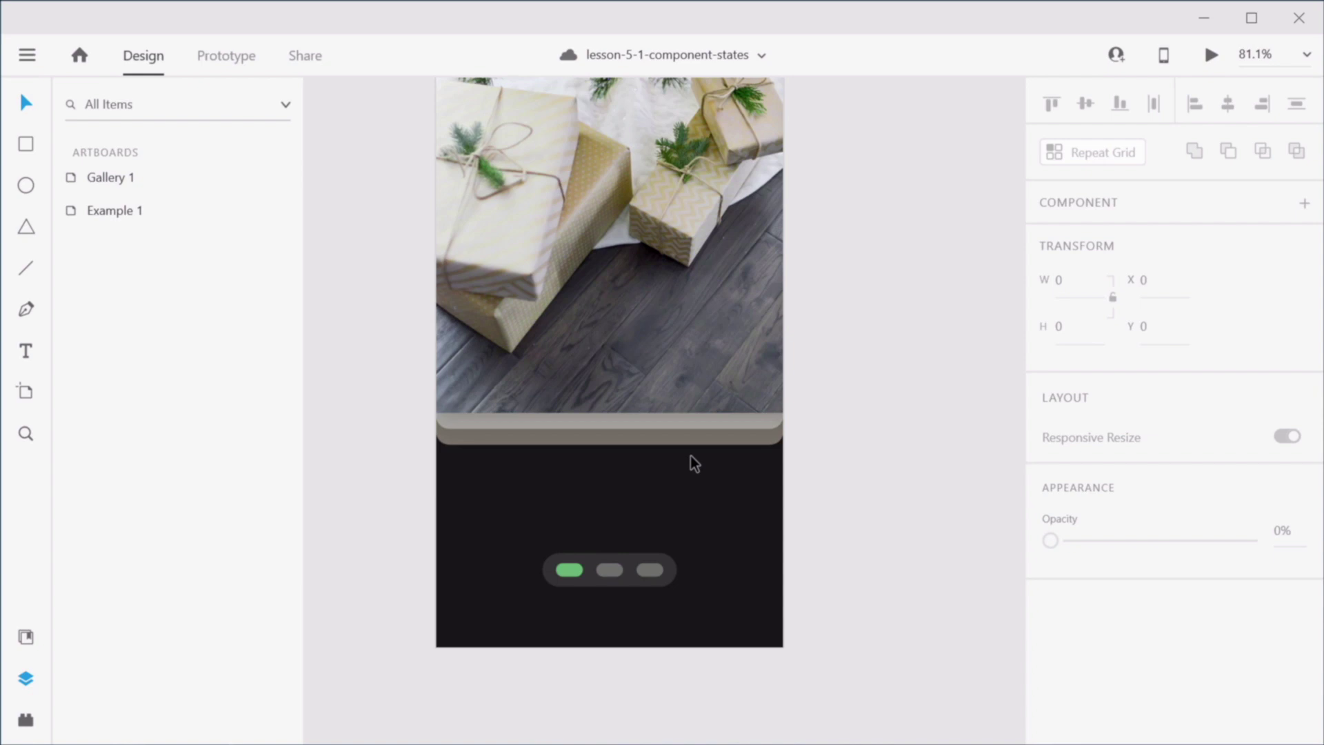
Step: Group the pictures, pills, pill background and mask on the Gallery 1 artboard and name the group Gallery
click(606, 321)
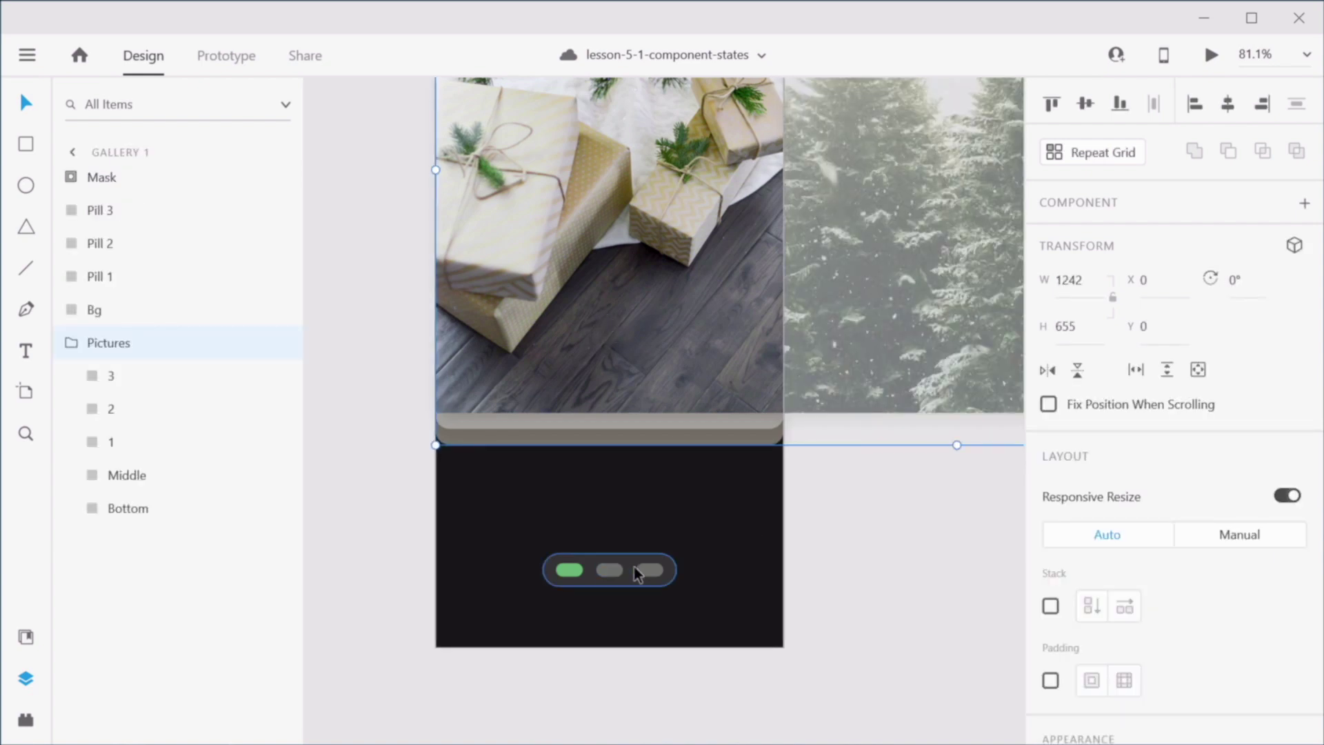
drag(733, 523, 511, 641)
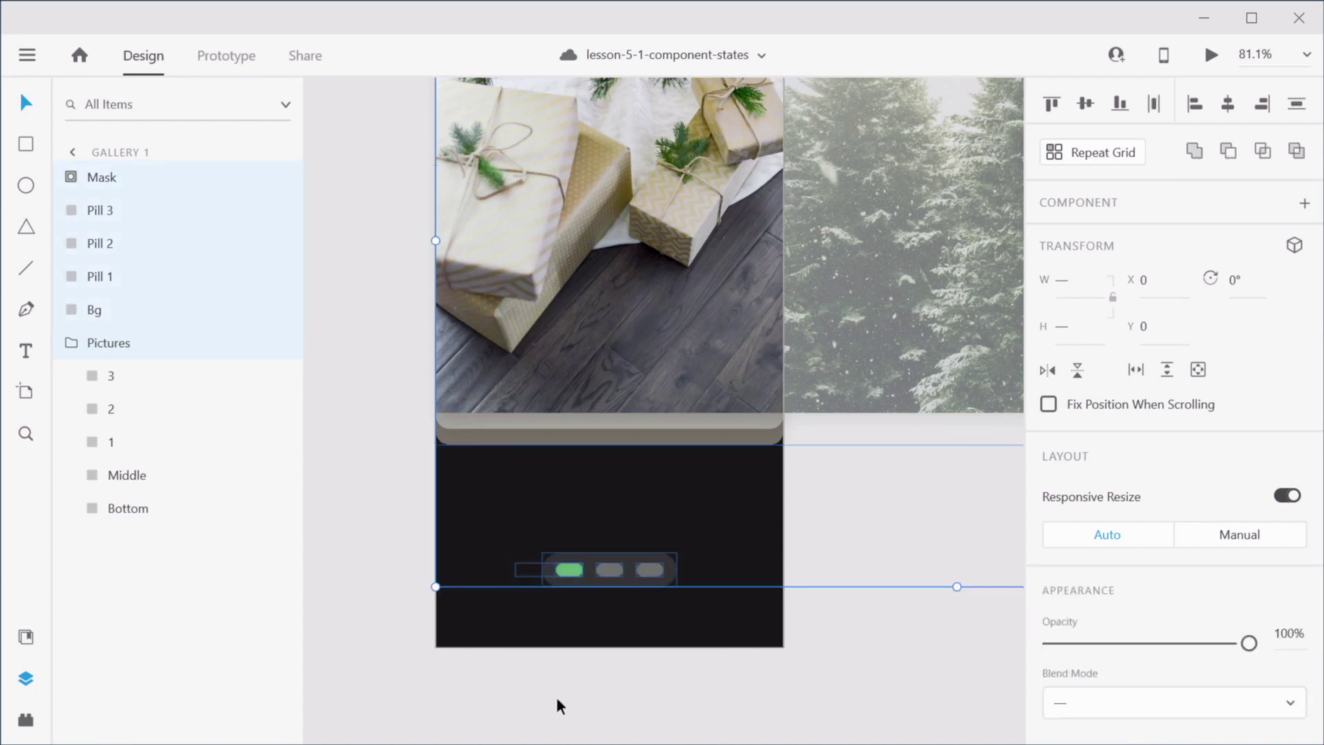
key(ctrl+g)
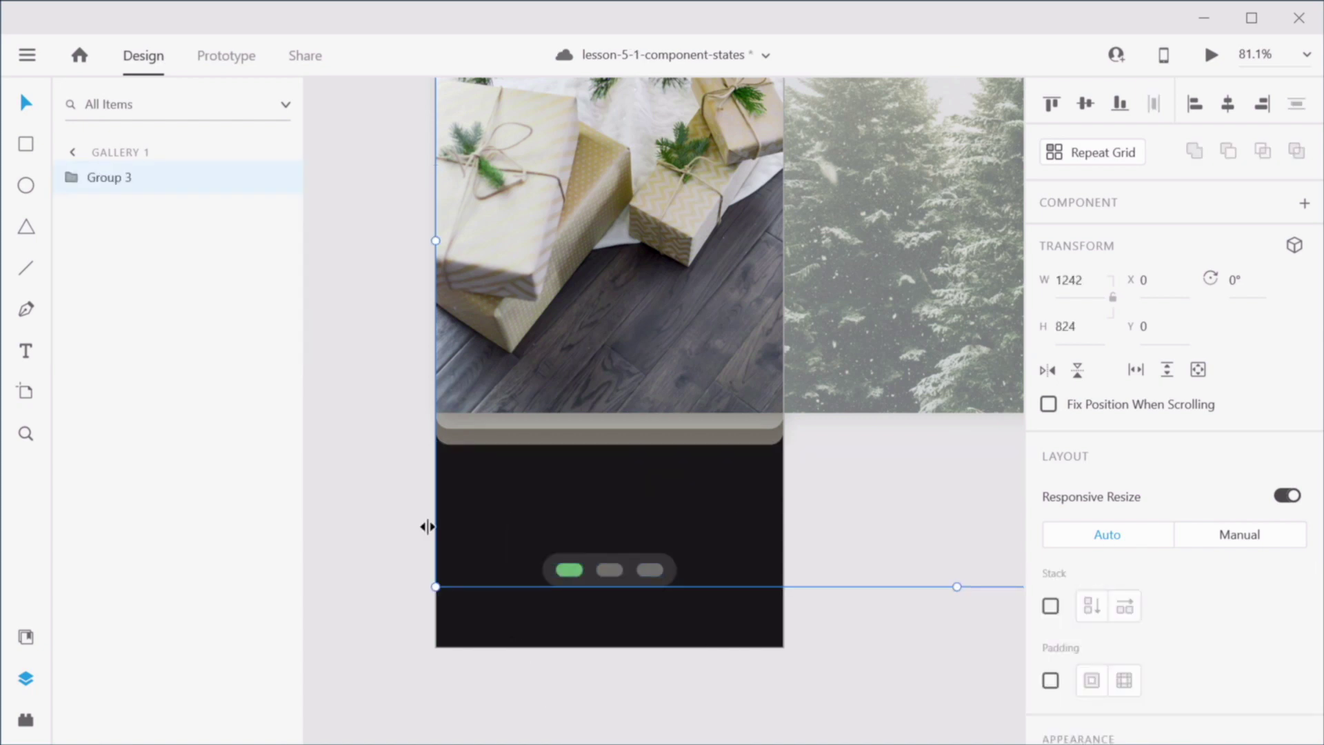
double_click(105, 181)
text(Gallery)
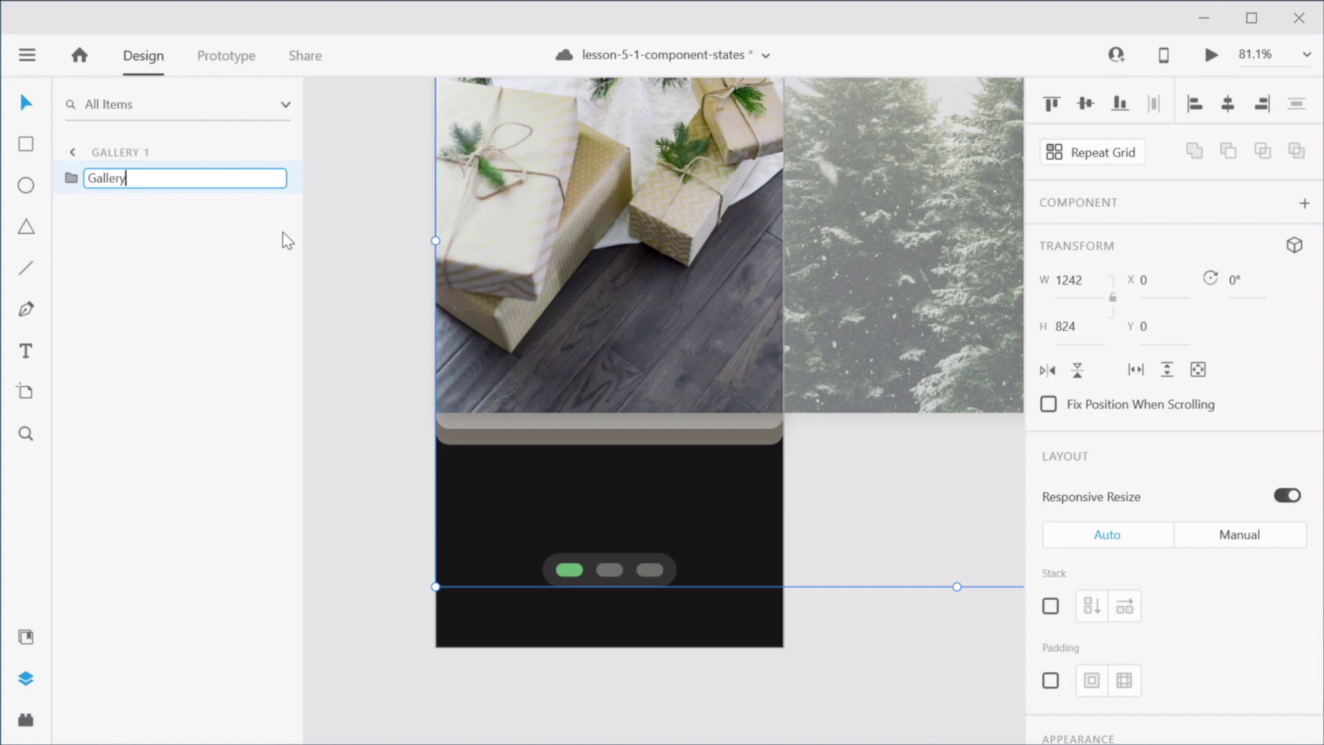
key(Return)
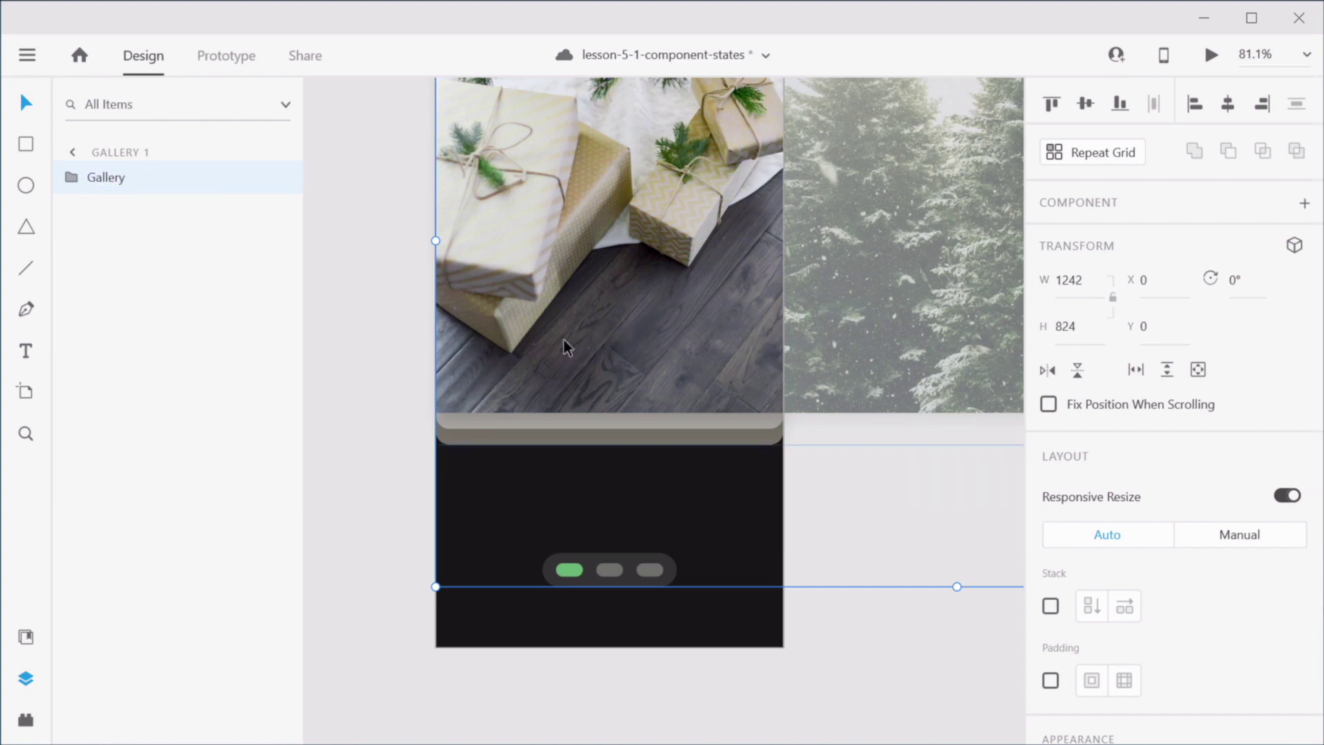
Step: Convert the Gallery group into a component and add a new state named State 2
click(1304, 205)
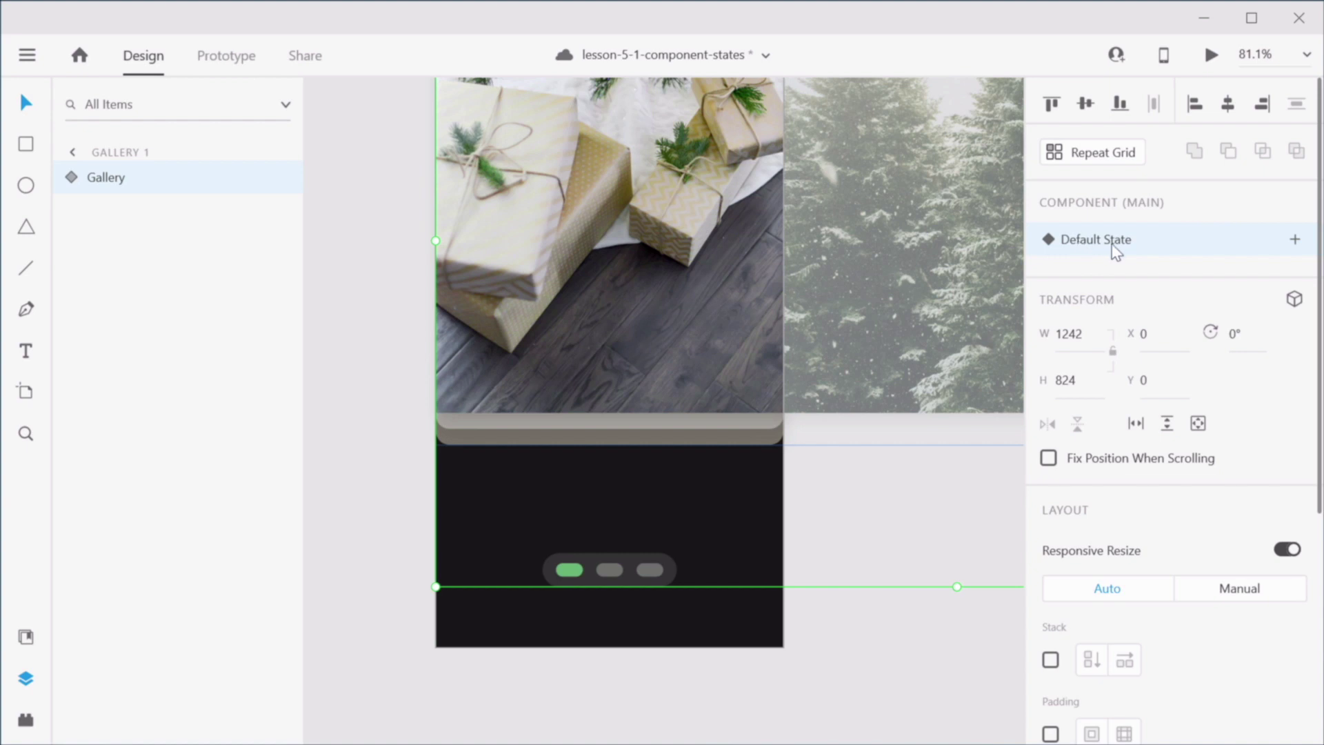
click(1295, 240)
click(1182, 255)
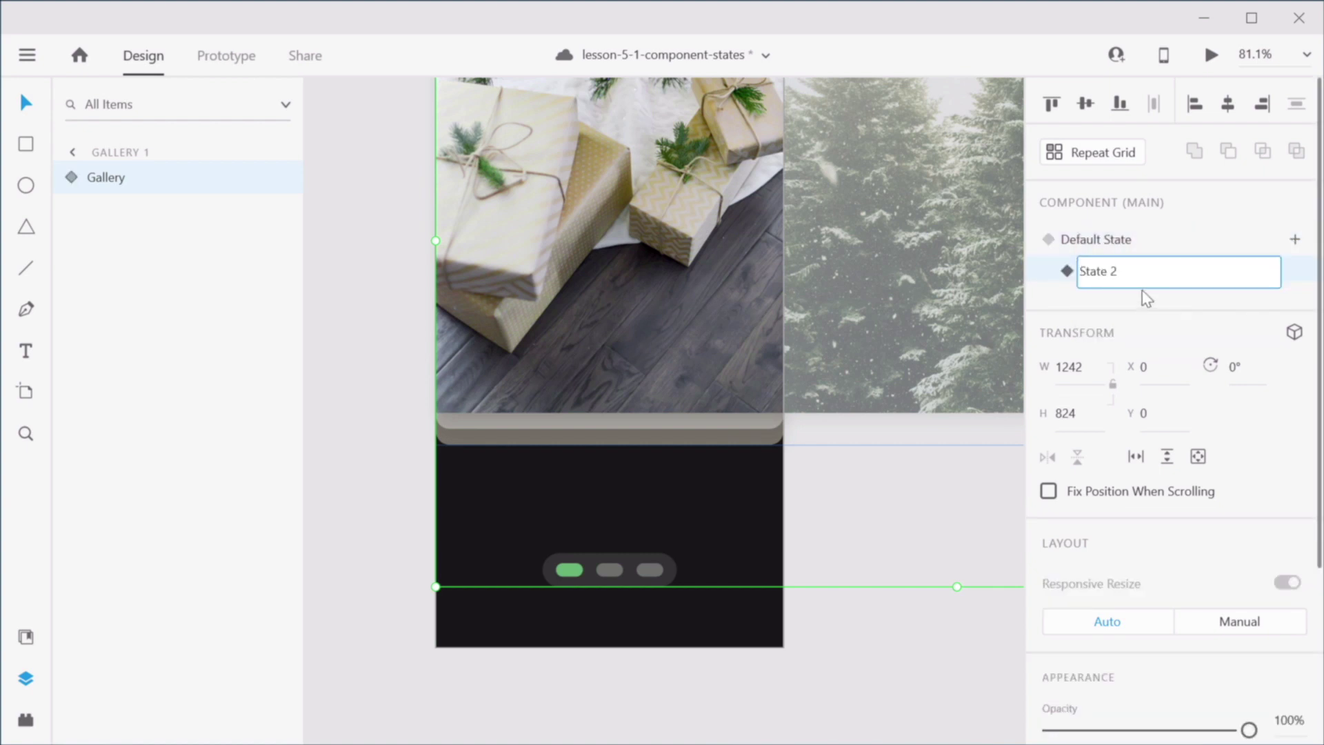
key(Return)
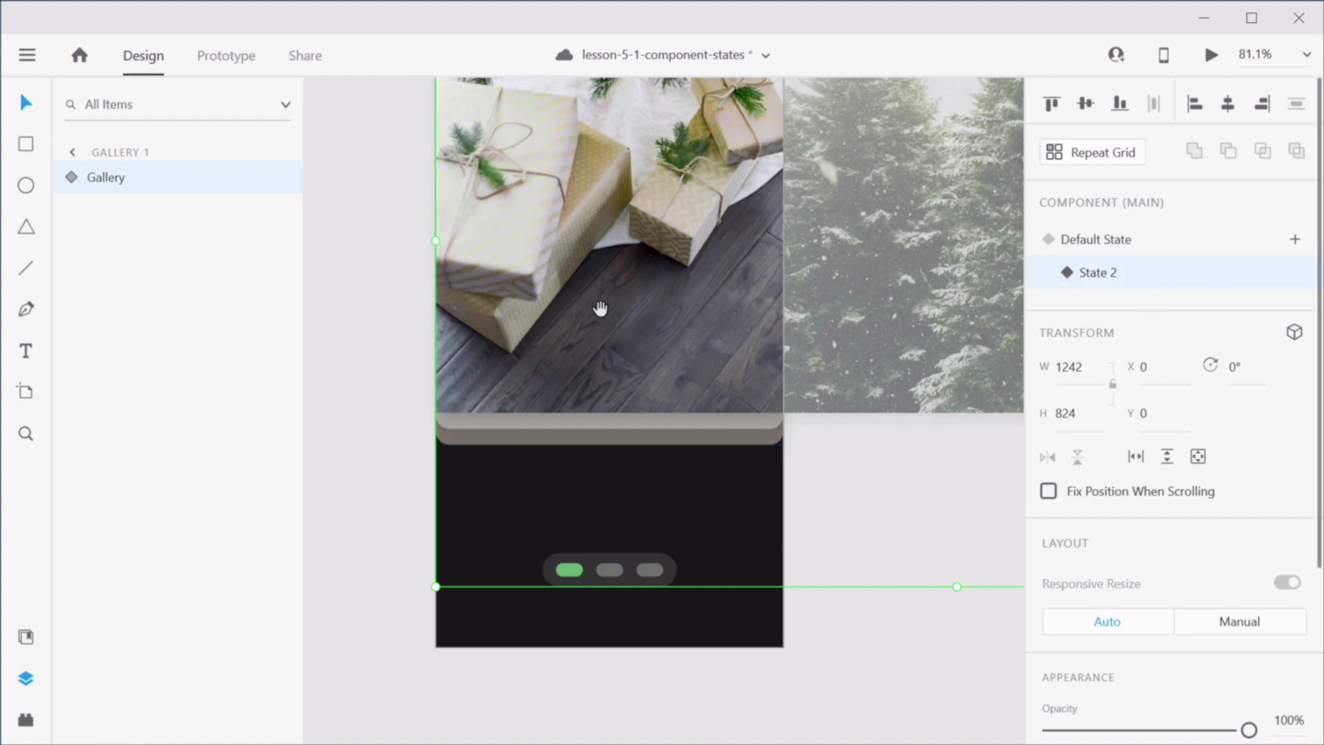
drag(599, 304, 657, 404)
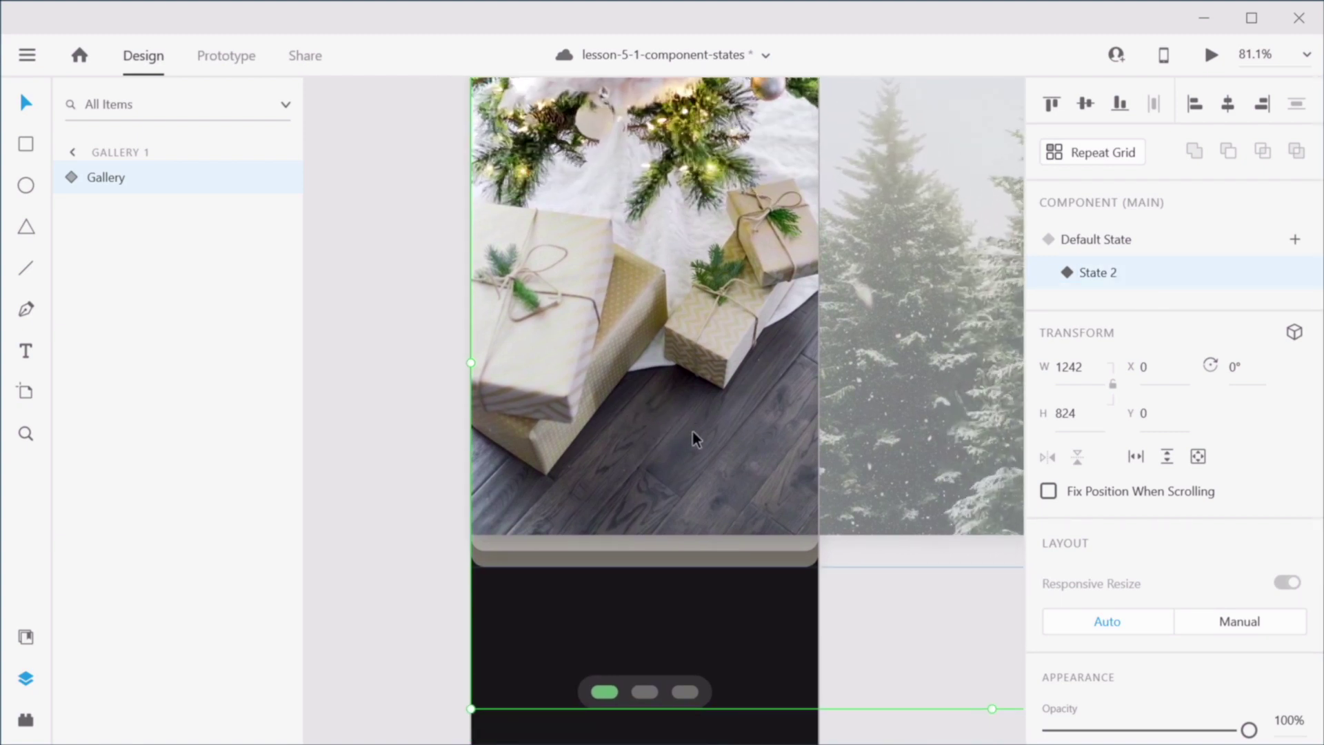
Step: In State 2, move pictures 1, 2 and 3 left by one artboard width so the tree picture fills the artboard
double_click(719, 341)
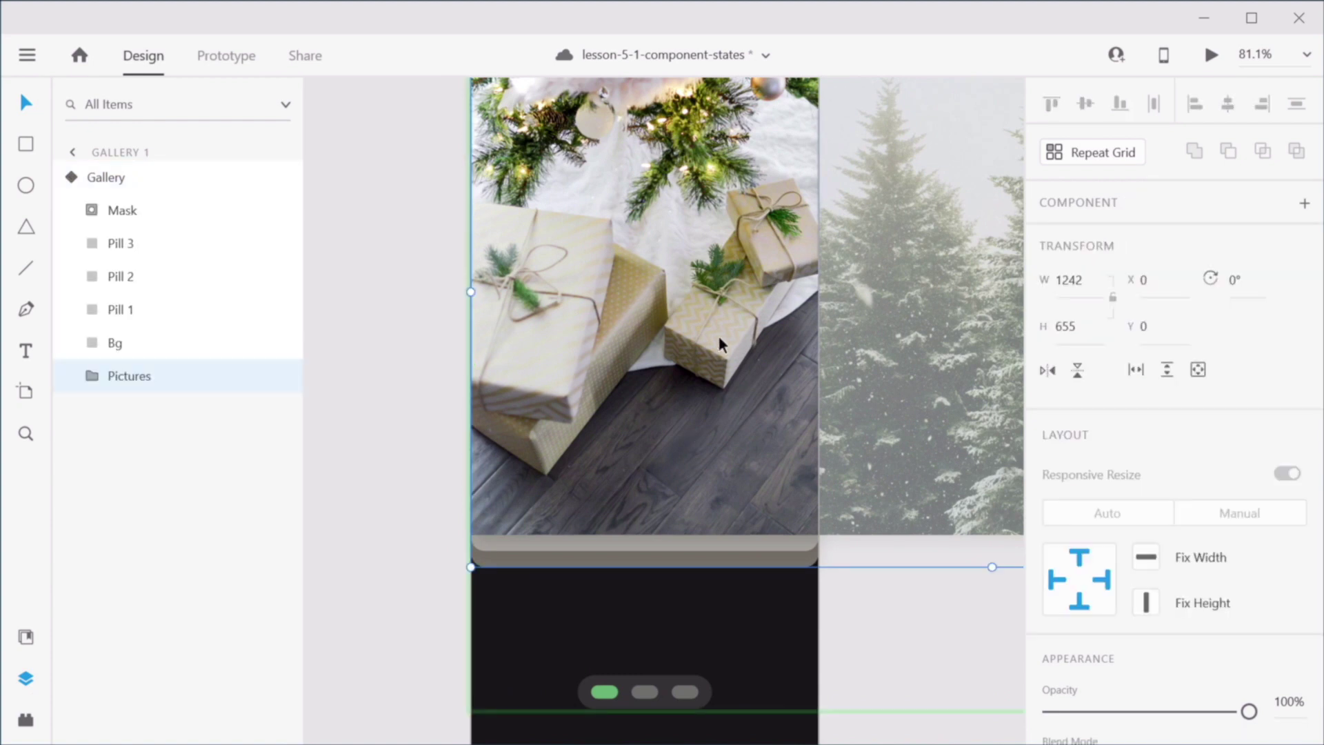
double_click(722, 357)
click(931, 338)
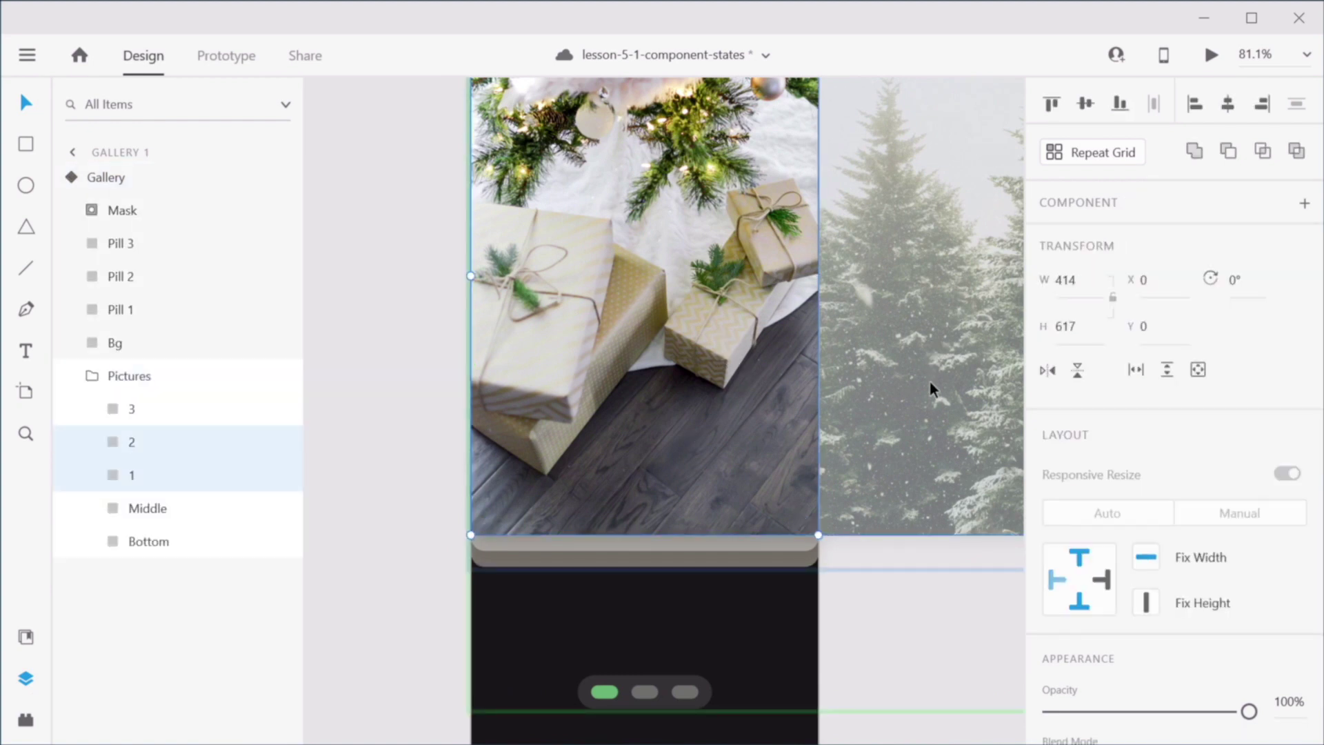
drag(929, 382, 631, 373)
shift+click(949, 325)
drag(950, 403, 612, 375)
click(952, 538)
drag(524, 628, 911, 374)
Step: Shift the Pill mask inside the Mask group right to X 143 so it starts at the first pill's left edge
key(z)
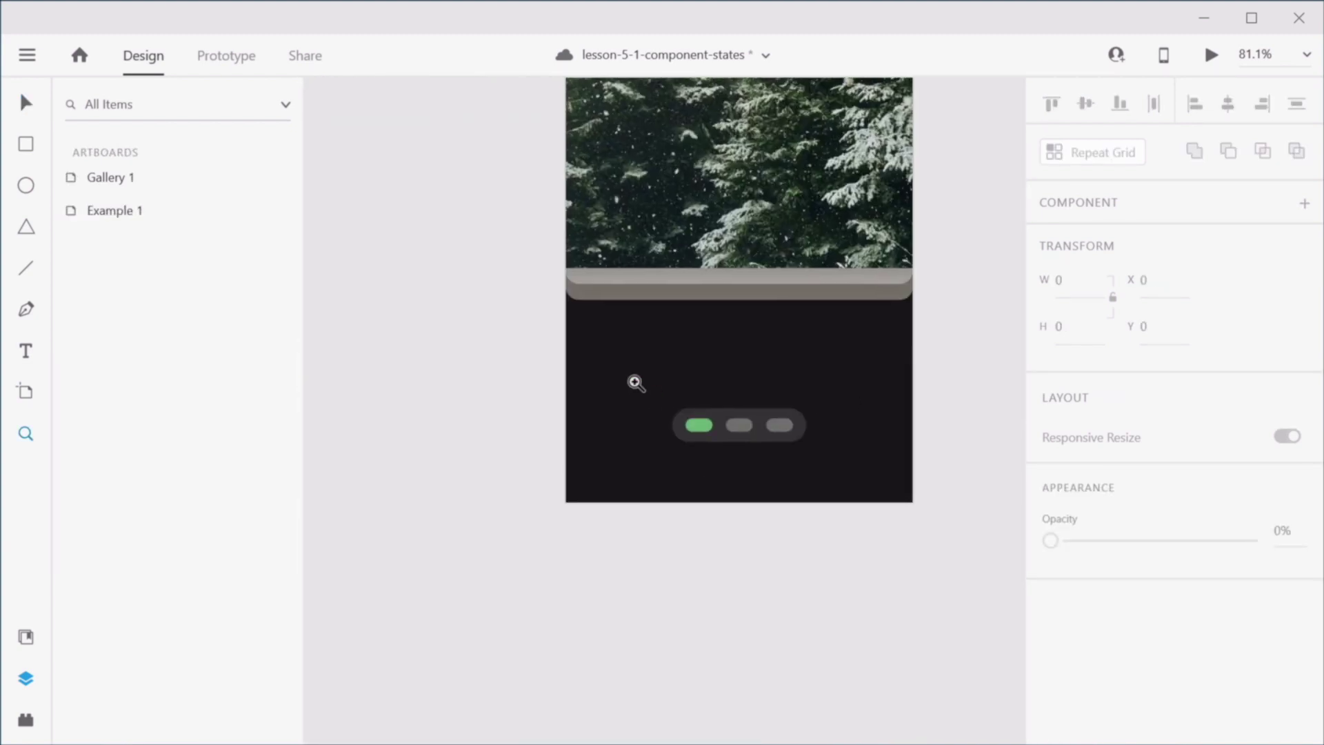
drag(623, 368, 854, 482)
click(586, 415)
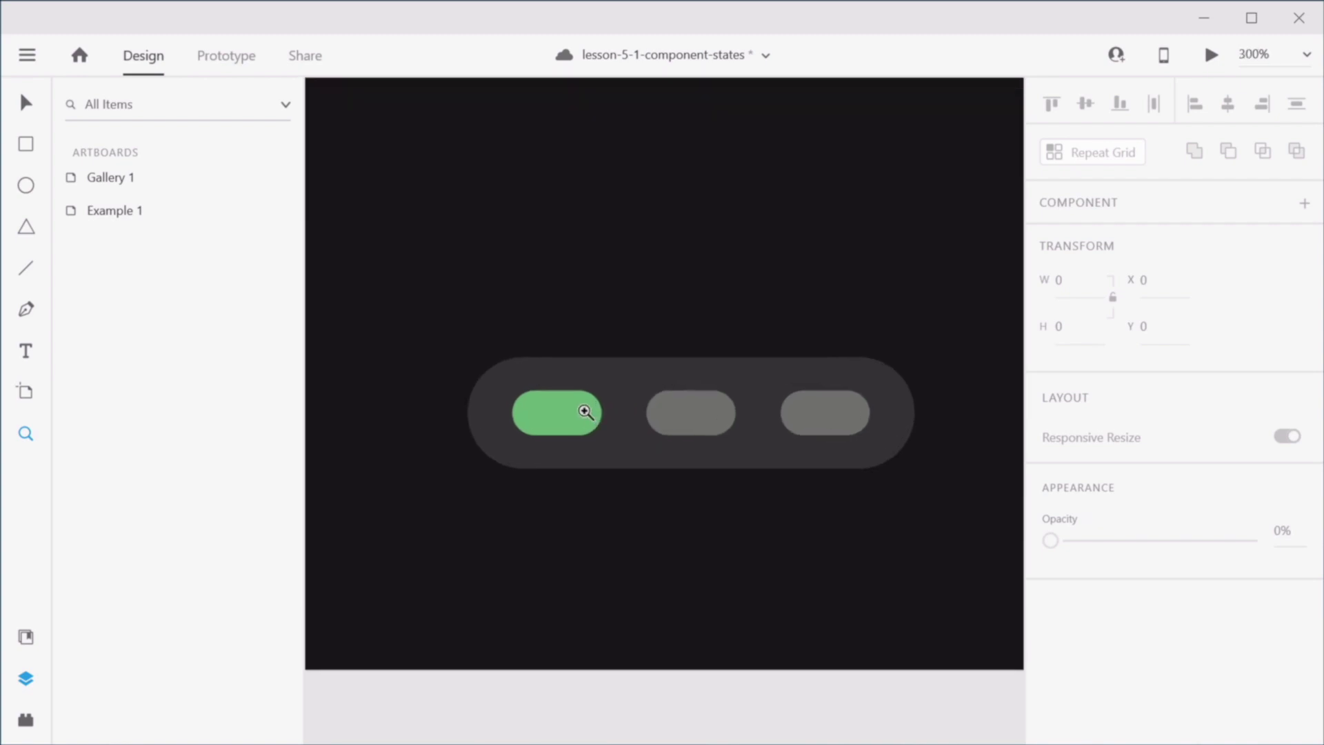
key(v)
click(572, 419)
double_click(572, 417)
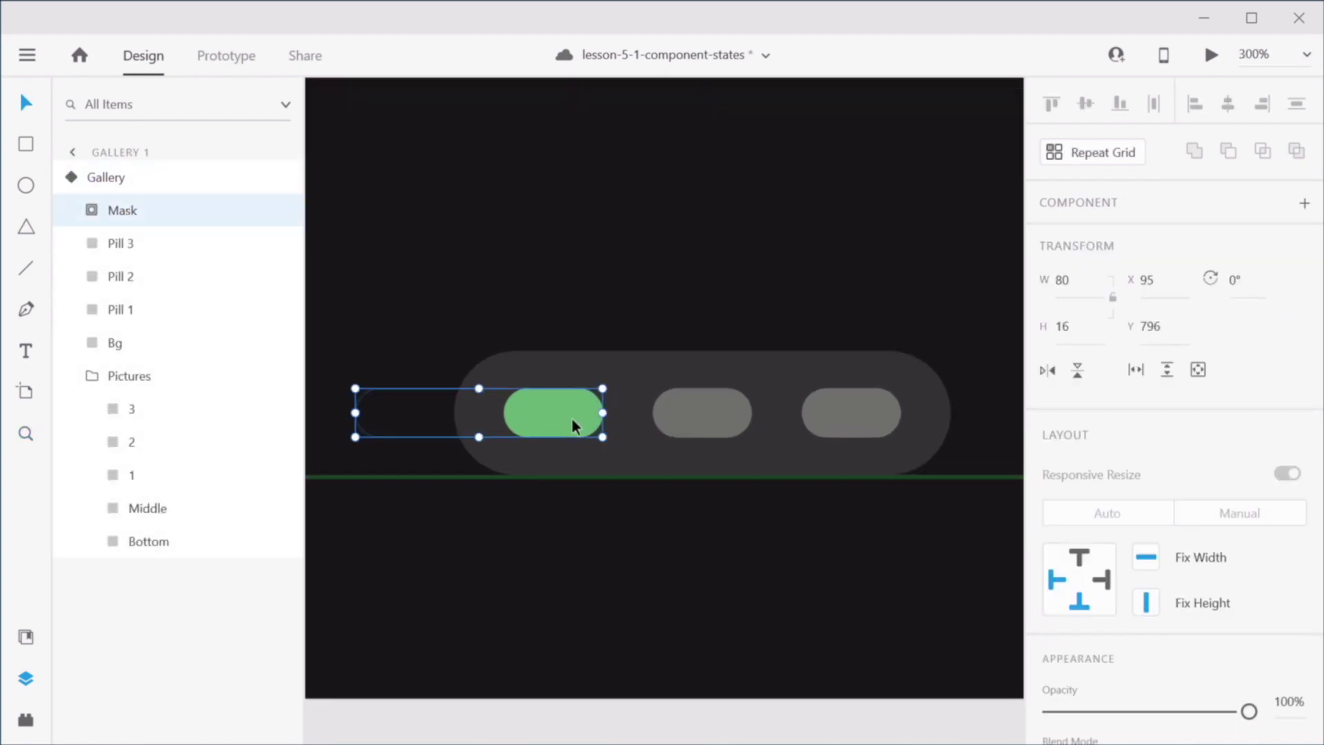
click(91, 210)
click(141, 245)
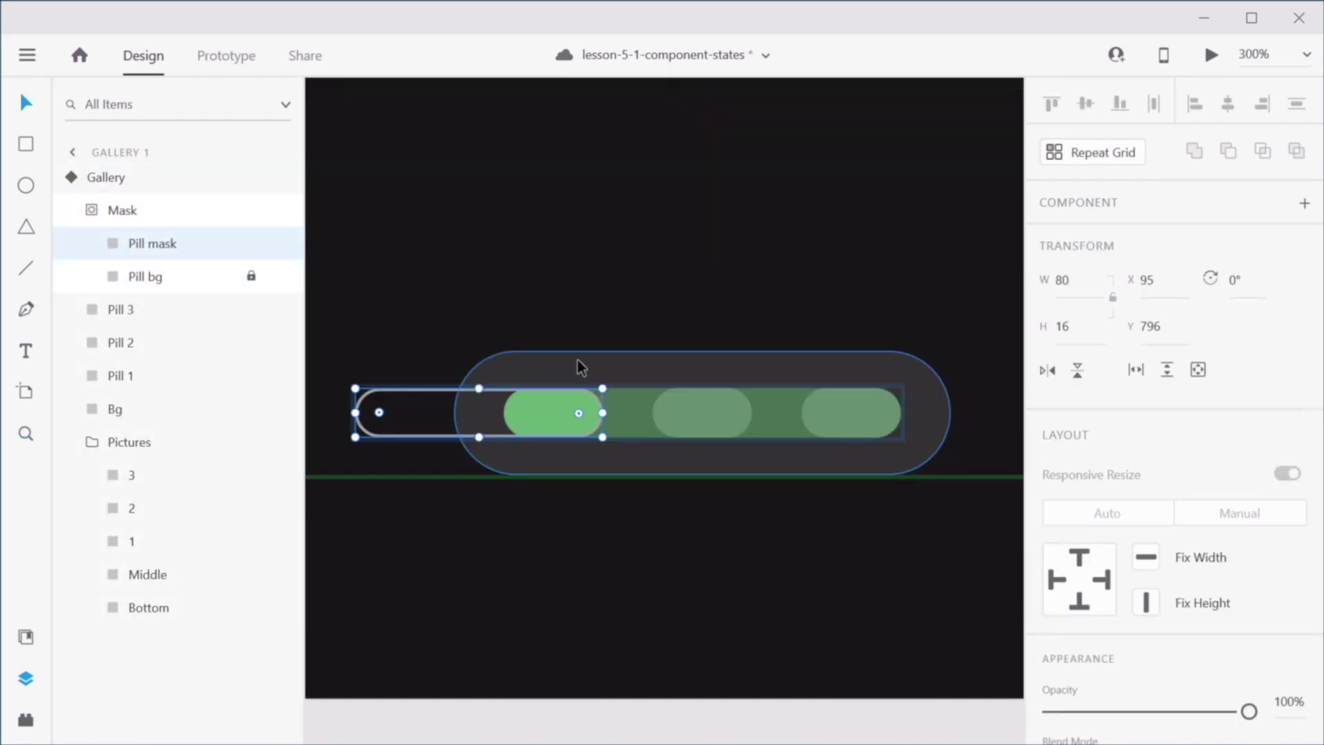
key(Right)
key(Right)
key(Right)
key(Right)
key(Right)
key(Right)
key(Right)
key(Right)
key(Right)
key(Right)
key(Right)
key(Right)
key(Right)
key(Right)
key(Right)
key(Right)
key(Right)
key(Right)
key(Right)
key(Right)
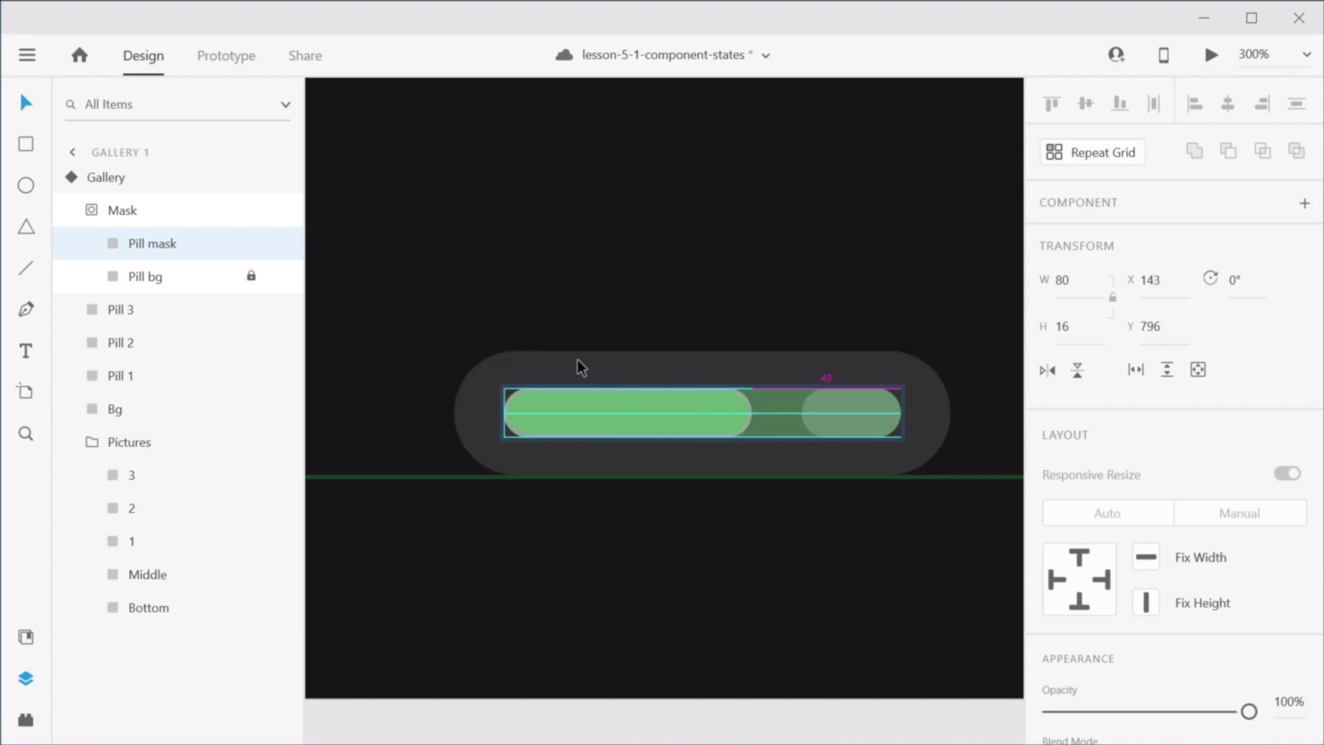
key(Left)
key(Left)
key(Left)
key(Right)
key(Right)
key(Right)
Step: Narrow the Pill mask to 30 px wide
key(z)
drag(503, 371, 761, 494)
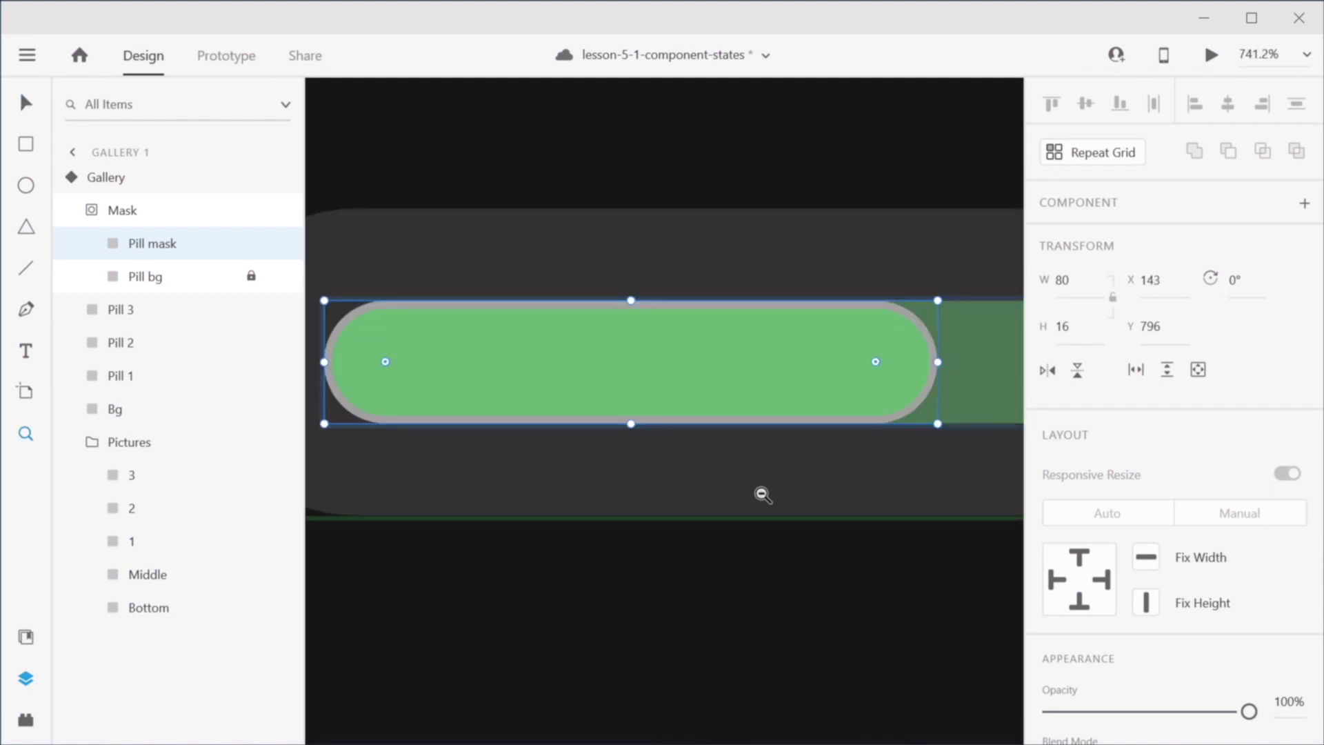
key(alt+Right)
key(alt+Right)
key(alt+Left)
key(alt+Left)
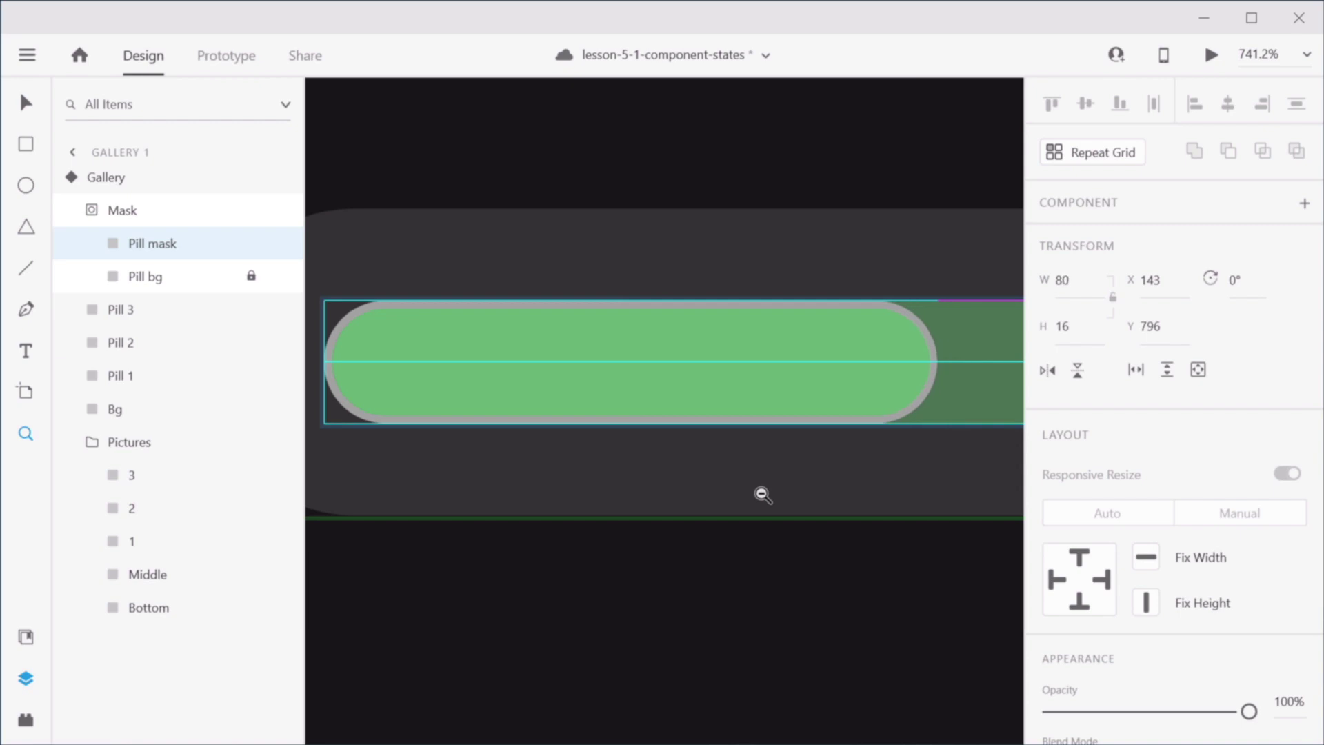
key(alt+shift+Left)
key(alt+shift+Left)
key(alt+shift+Left)
key(alt+shift+Left)
key(alt+shift+Left)
Step: Move the Pill mask onto the second pill at X 191 and widen it to 32 px
key(Right)
key(Right)
key(Right)
key(Right)
key(Right)
key(Right)
key(Right)
key(Right)
key(Right)
key(Right)
key(Right)
key(Right)
key(Right)
key(Right)
key(Right)
key(Right)
key(Right)
key(Right)
key(Right)
key(Right)
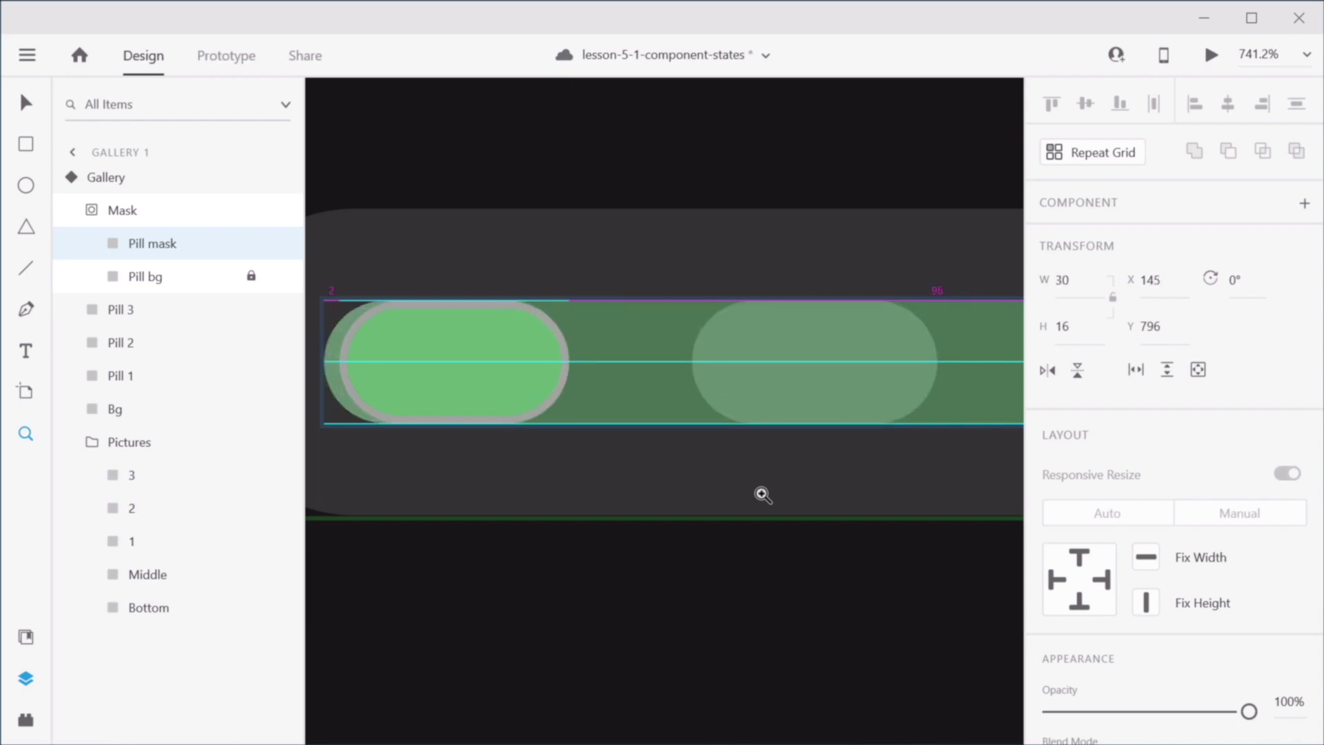
key(Right)
key(Right)
key(Right)
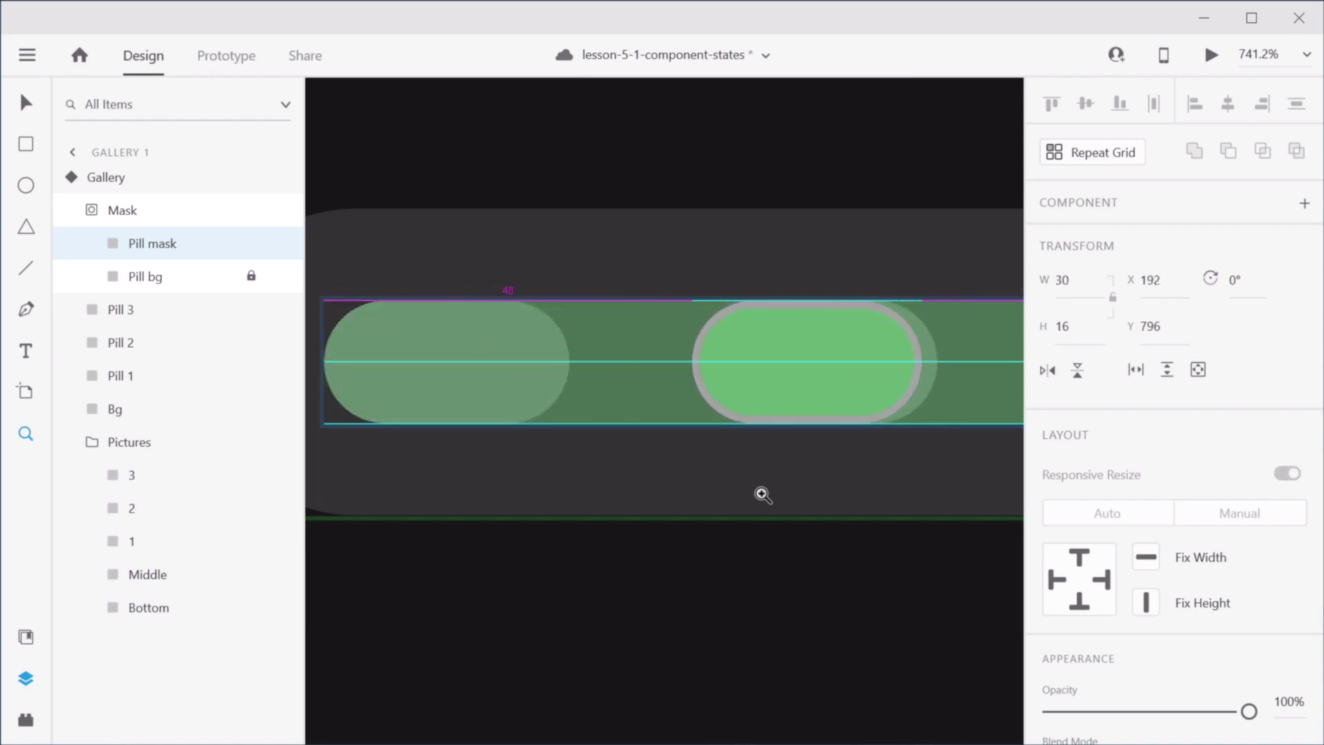
key(Left)
key(Left)
key(alt+Right)
key(alt+Right)
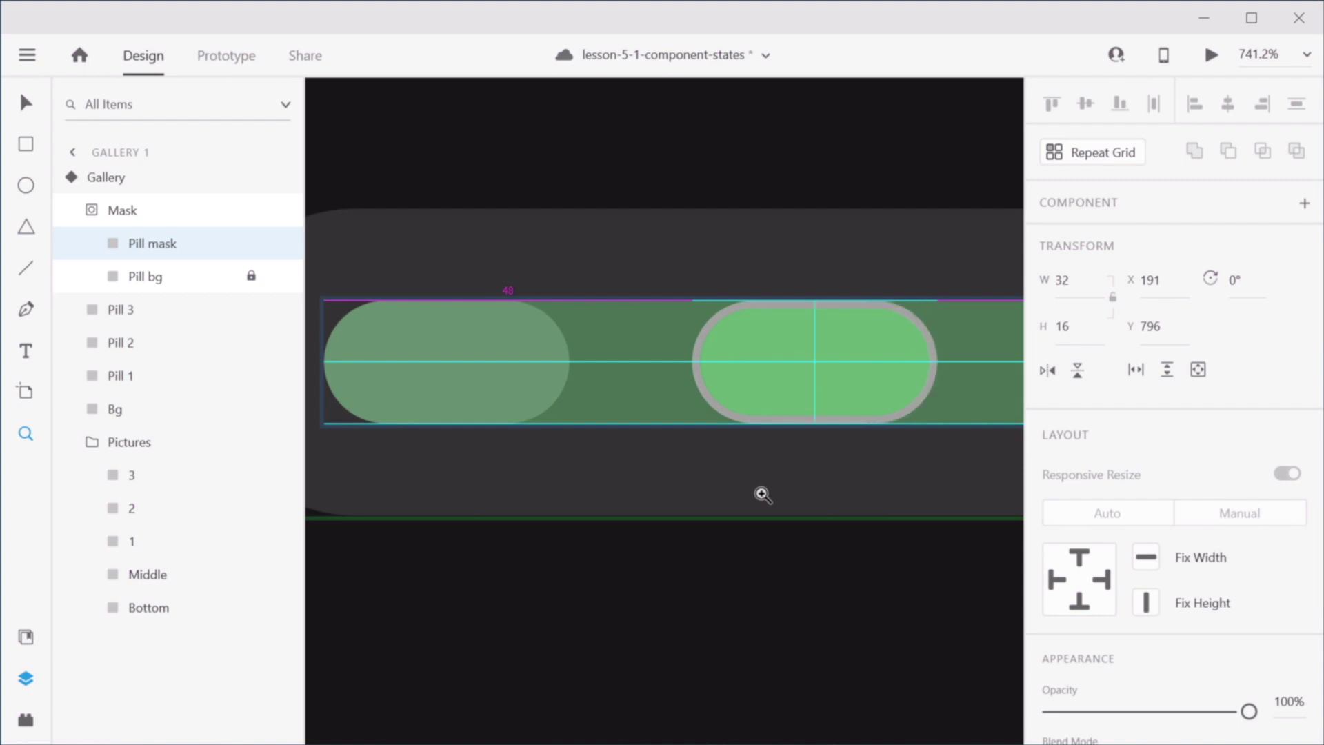
Step: Add a new state named State 3 to the Gallery component
key(v)
scroll(767, 501, down, 2)
scroll(769, 500, down, 1)
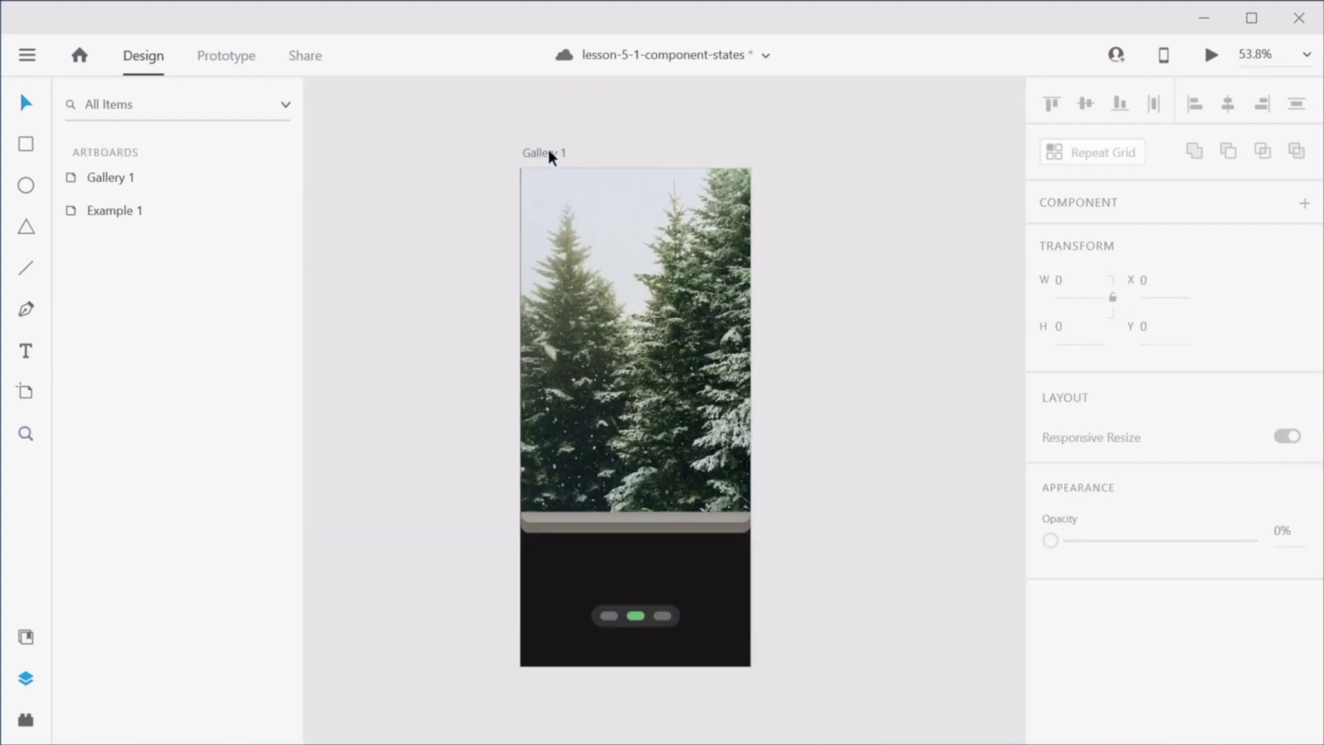
click(597, 266)
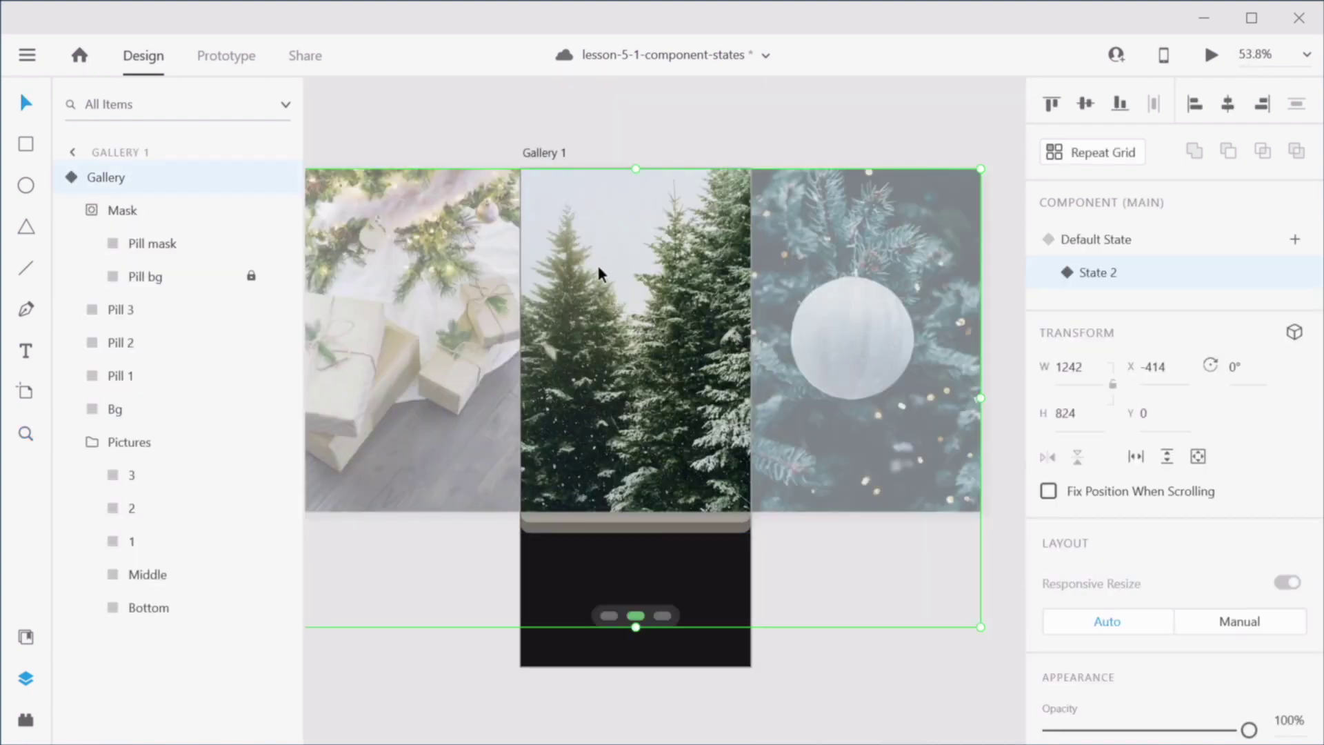
click(1296, 240)
click(1153, 255)
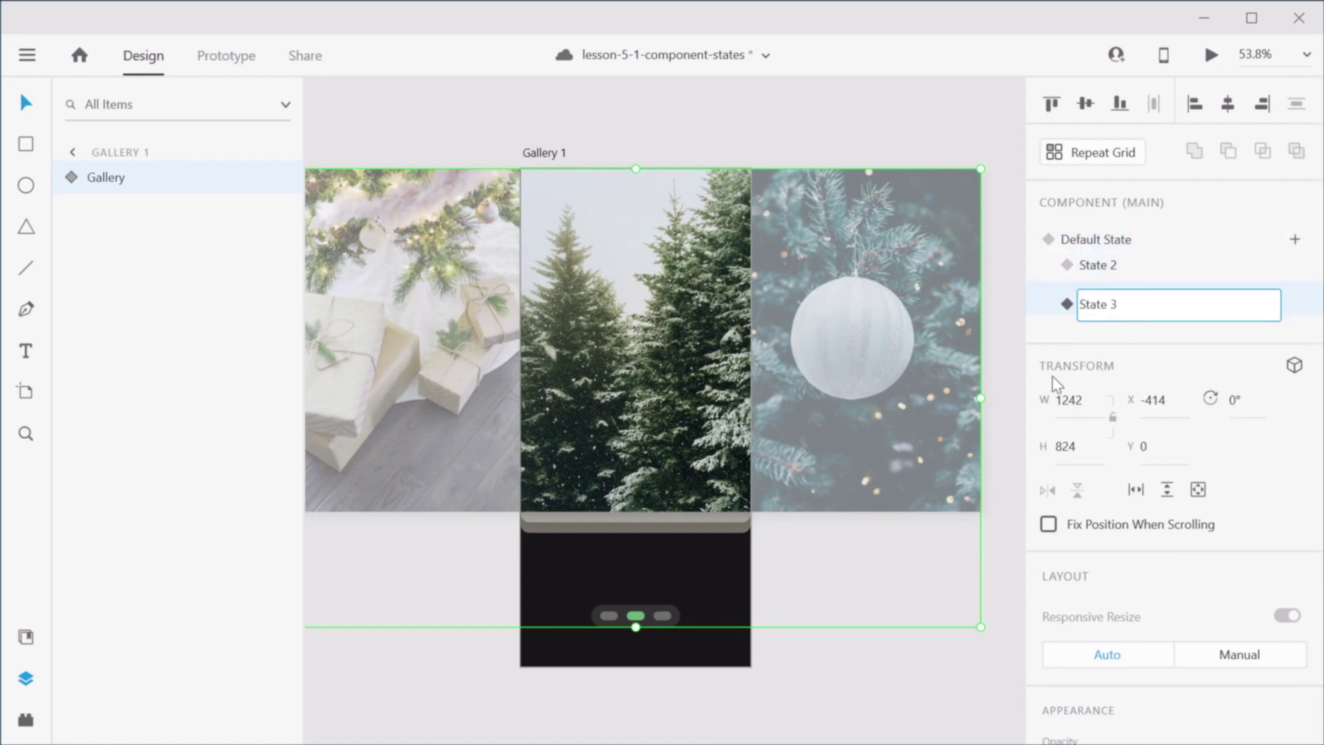
key(Return)
Step: In State 3, shift pictures 1, 2 and 3 left to X -828 so the ornament picture fills the artboard
double_click(829, 347)
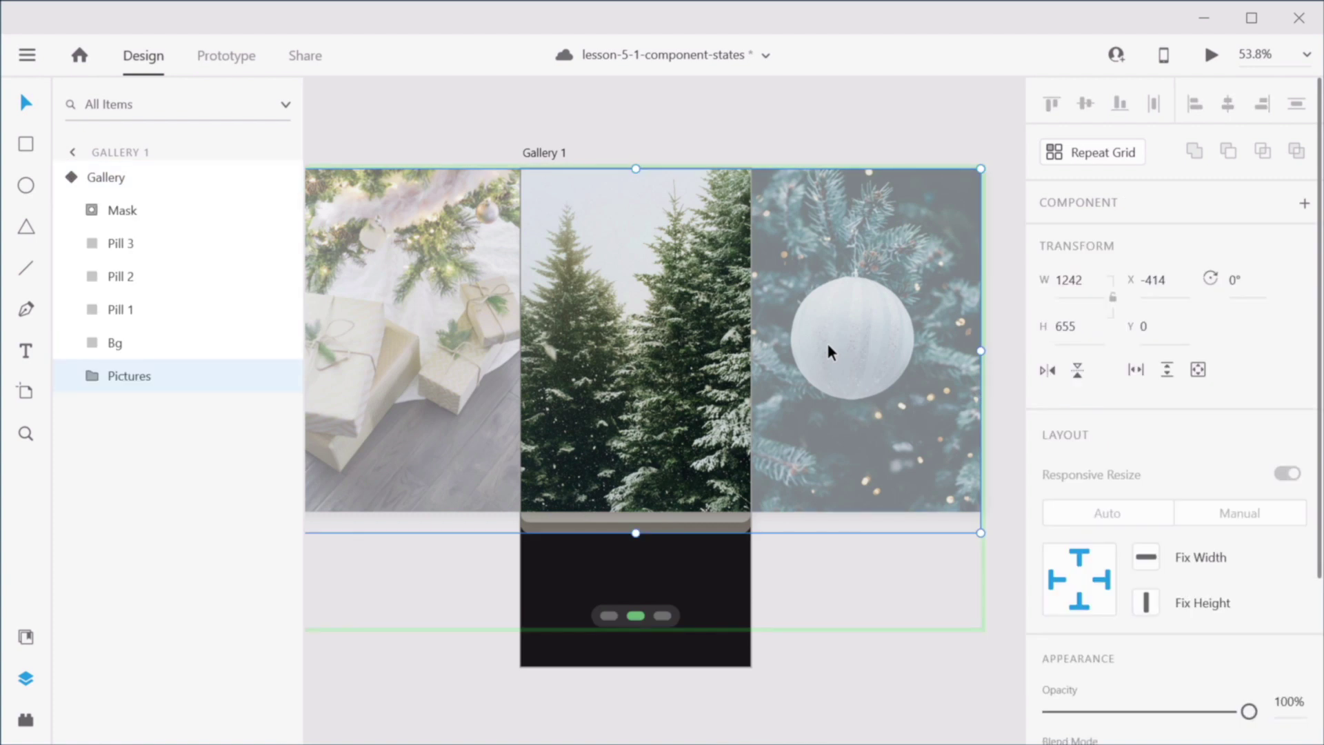
shift+click(910, 339)
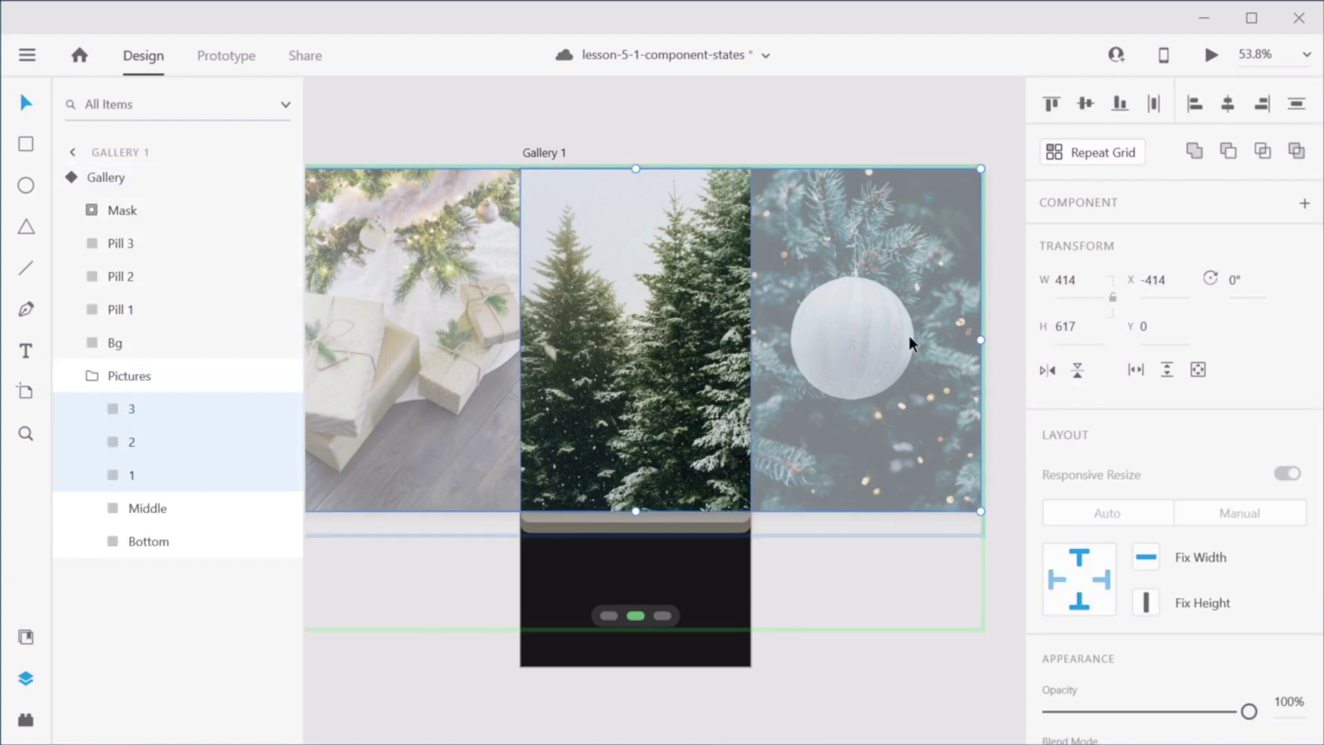
drag(910, 342, 689, 341)
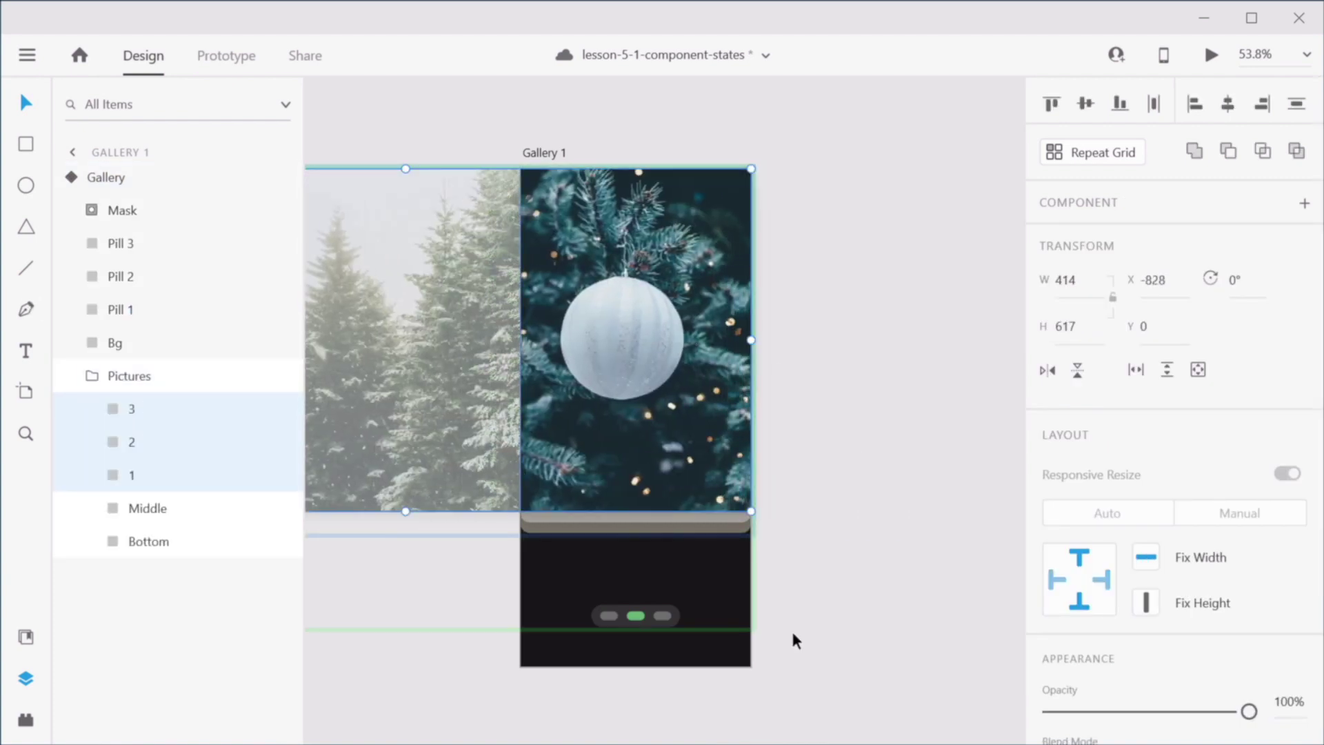
Step: Move the Pill mask onto the third pill at X 239
key(z)
drag(541, 572, 751, 638)
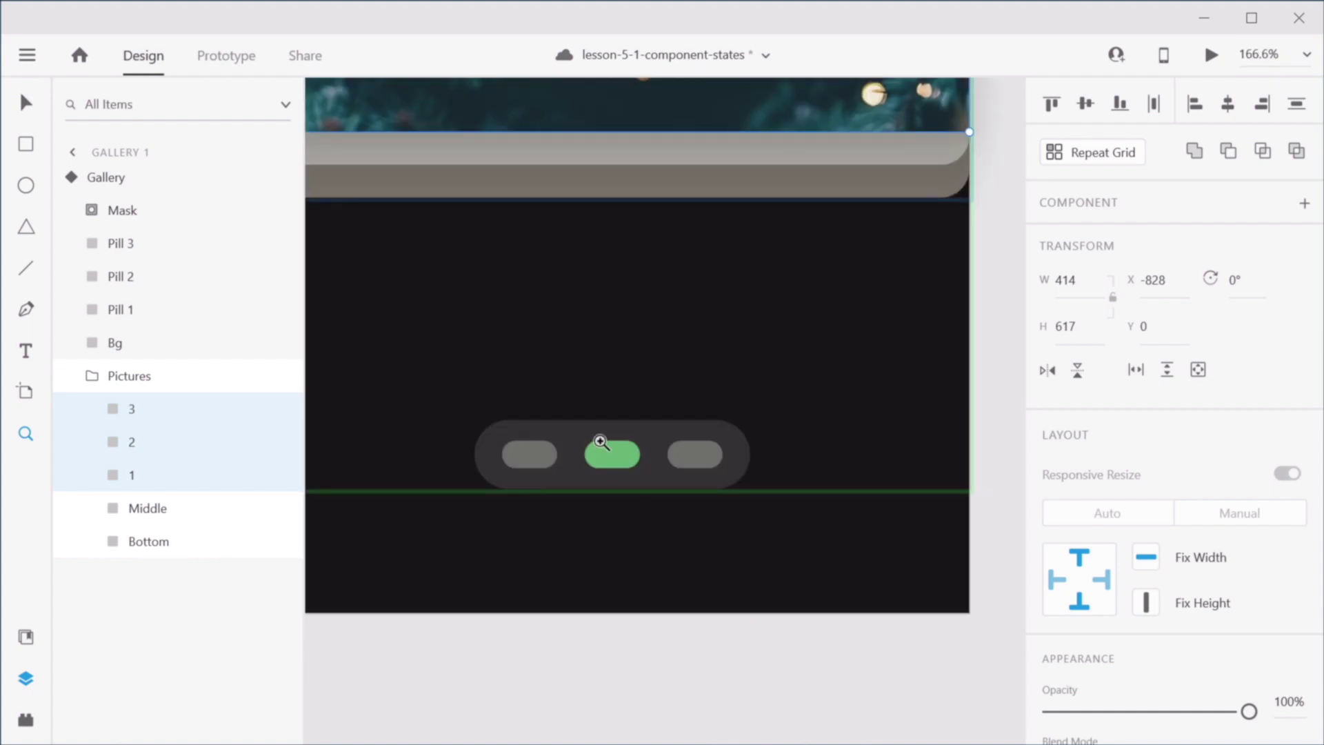
key(v)
double_click(616, 458)
drag(616, 459, 737, 469)
key(z)
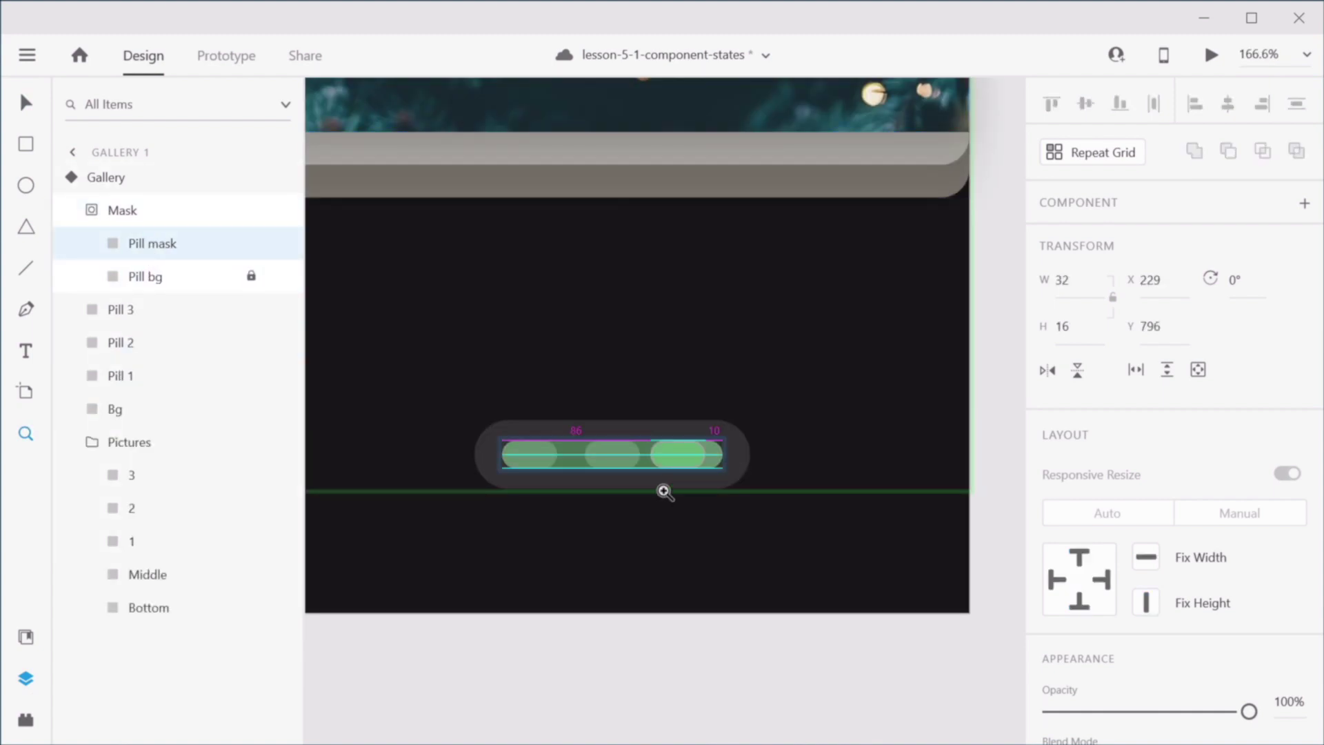
drag(664, 491, 768, 487)
key(Right)
key(Right)
key(Right)
key(Right)
key(Right)
key(Right)
key(Right)
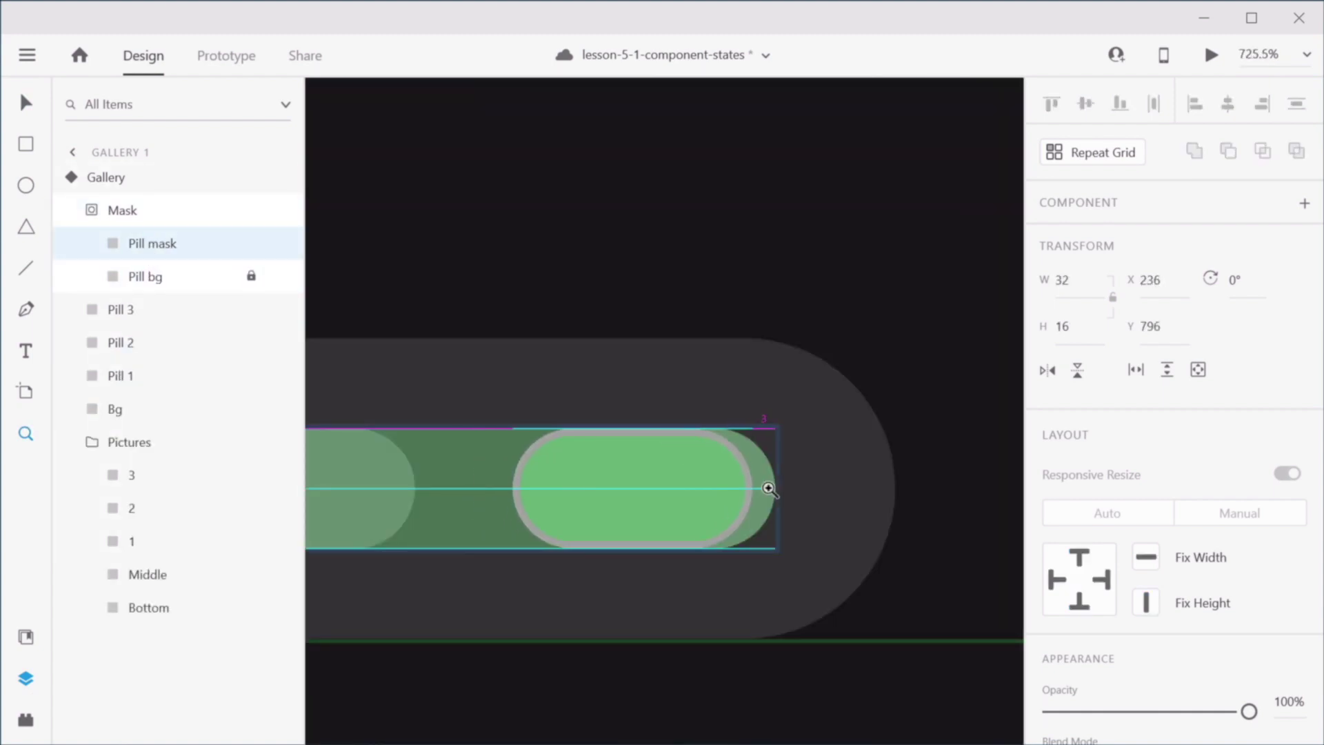
key(Right)
key(Right)
key(Right)
key(Right)
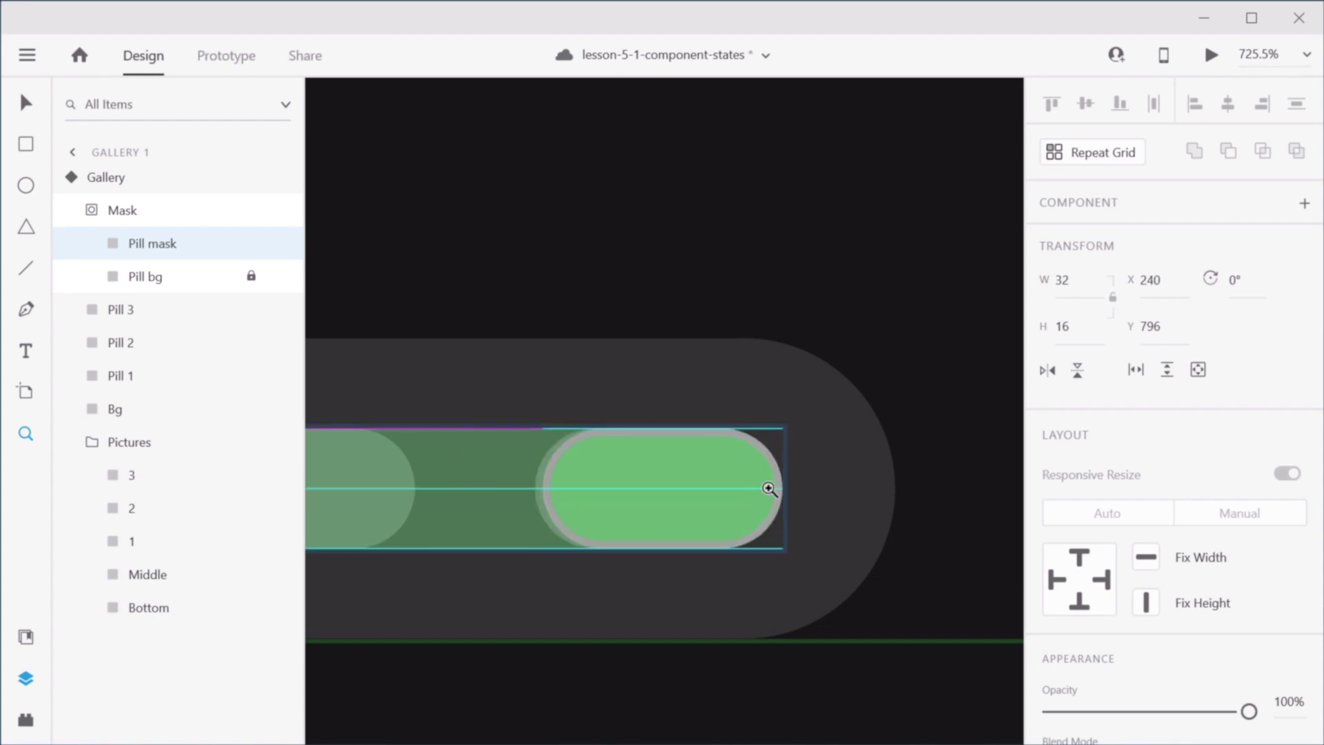
key(Left)
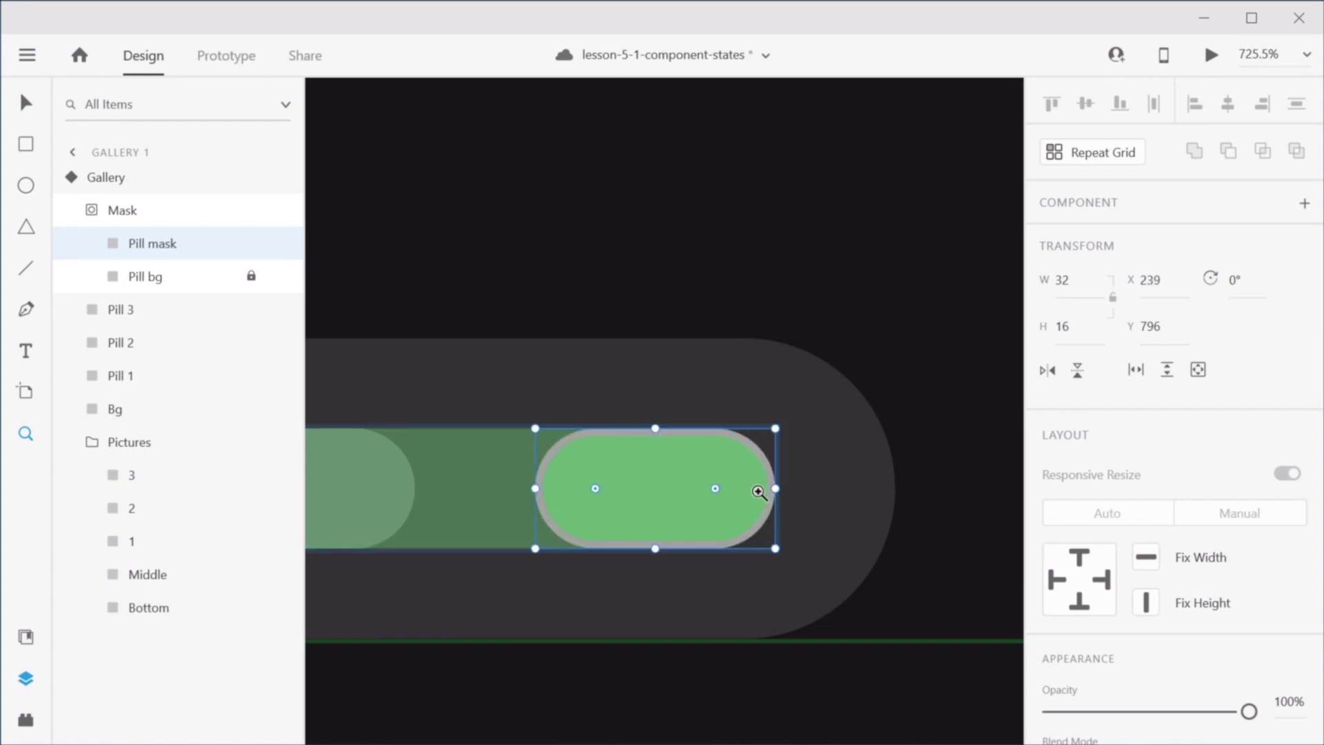
Step: Stretch the Pill mask to 80 px wide and shift it right until it starts at the third pill's left edge
scroll(747, 490, down, 2)
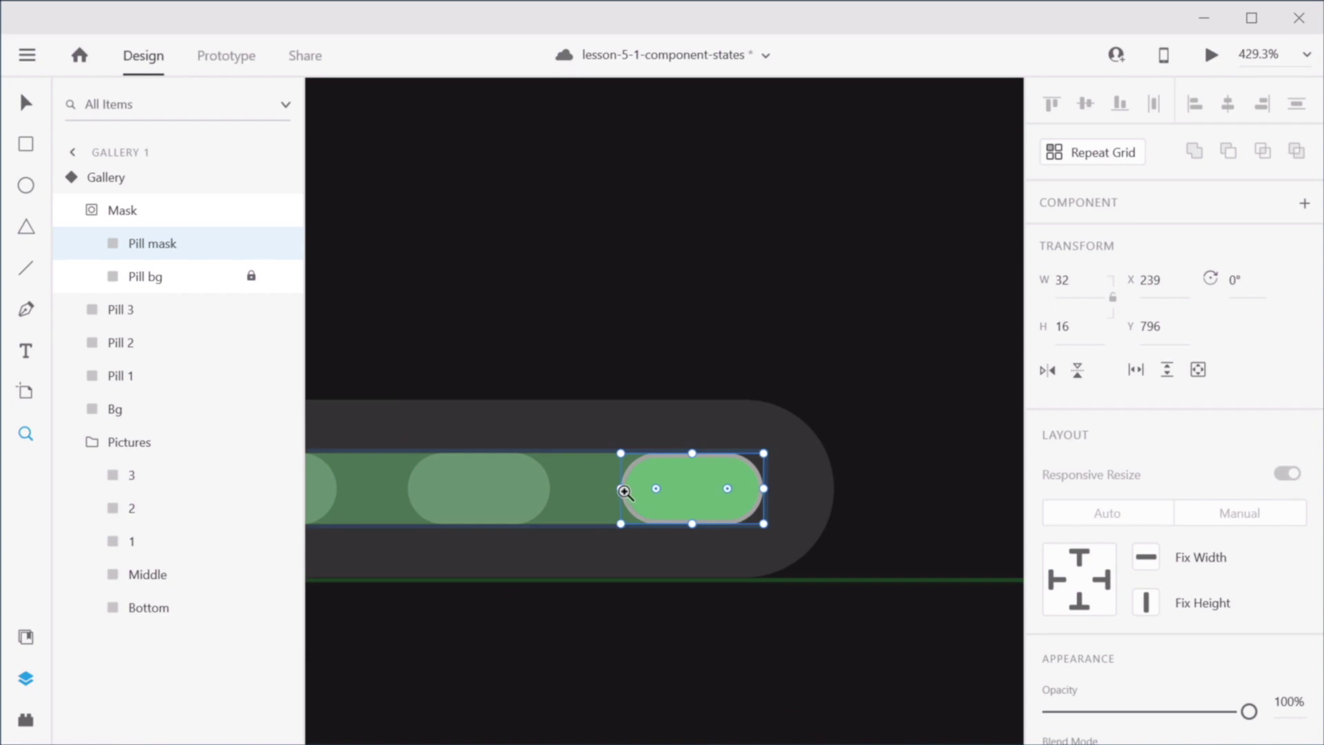
drag(620, 487, 409, 493)
key(shift+Right)
key(shift+Right)
key(shift+Right)
key(shift+Right)
key(shift+Right)
key(shift+Right)
key(shift+Right)
key(shift+Right)
key(shift+Right)
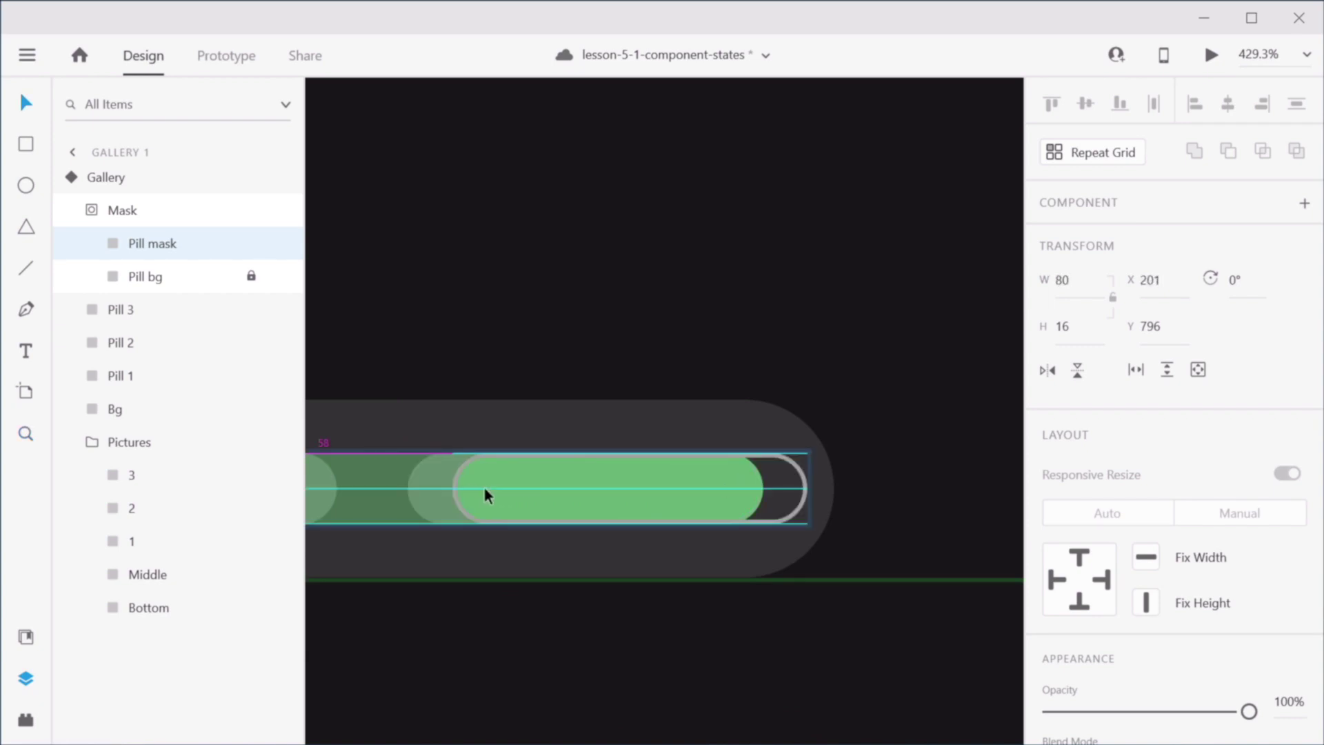
key(shift+Left)
key(shift+Left)
key(Left)
key(Left)
key(Left)
key(Left)
key(Left)
key(Left)
key(Left)
key(Left)
key(Left)
key(Left)
key(Left)
key(Left)
key(Left)
key(Left)
key(Left)
key(Left)
key(Left)
key(Left)
key(Left)
key(Left)
key(Left)
key(Left)
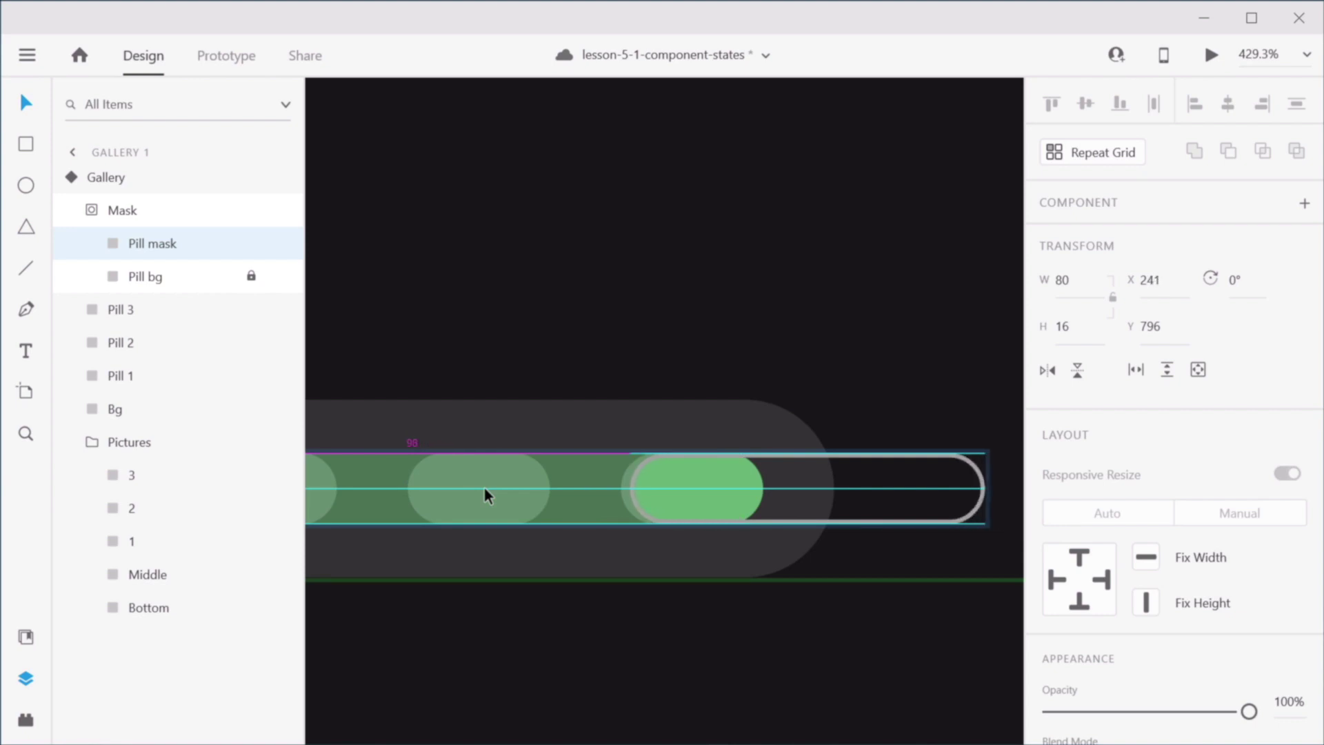
click(758, 682)
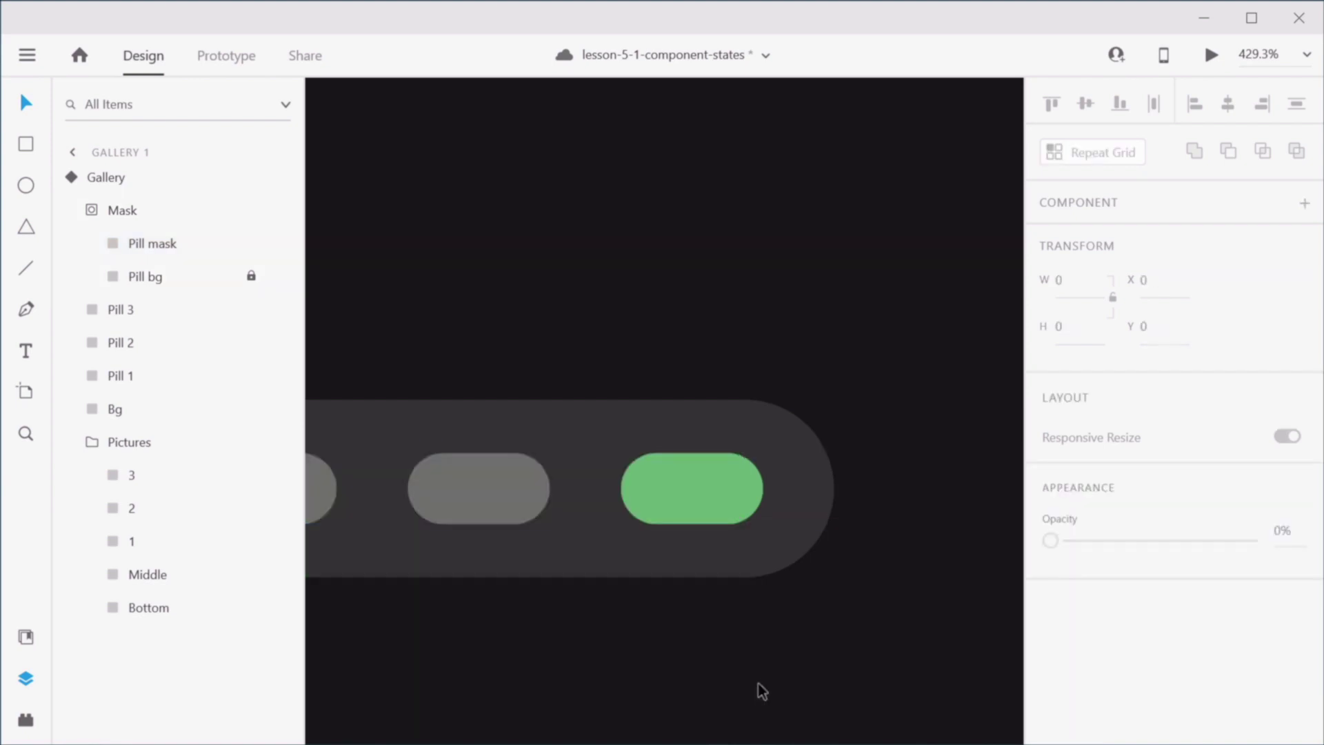
scroll(768, 642, down, 10)
scroll(768, 642, down, 2)
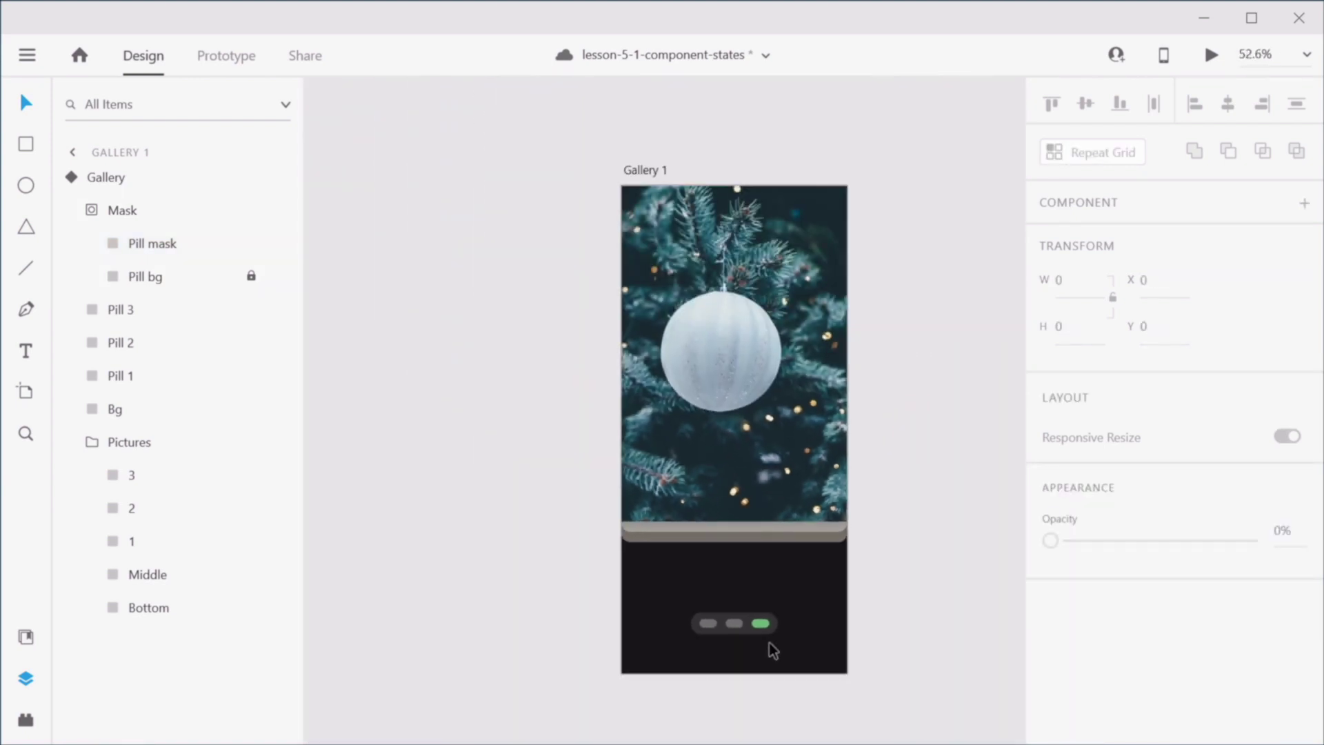
Step: Check each state of the Gallery component and return it to the Default State
click(904, 206)
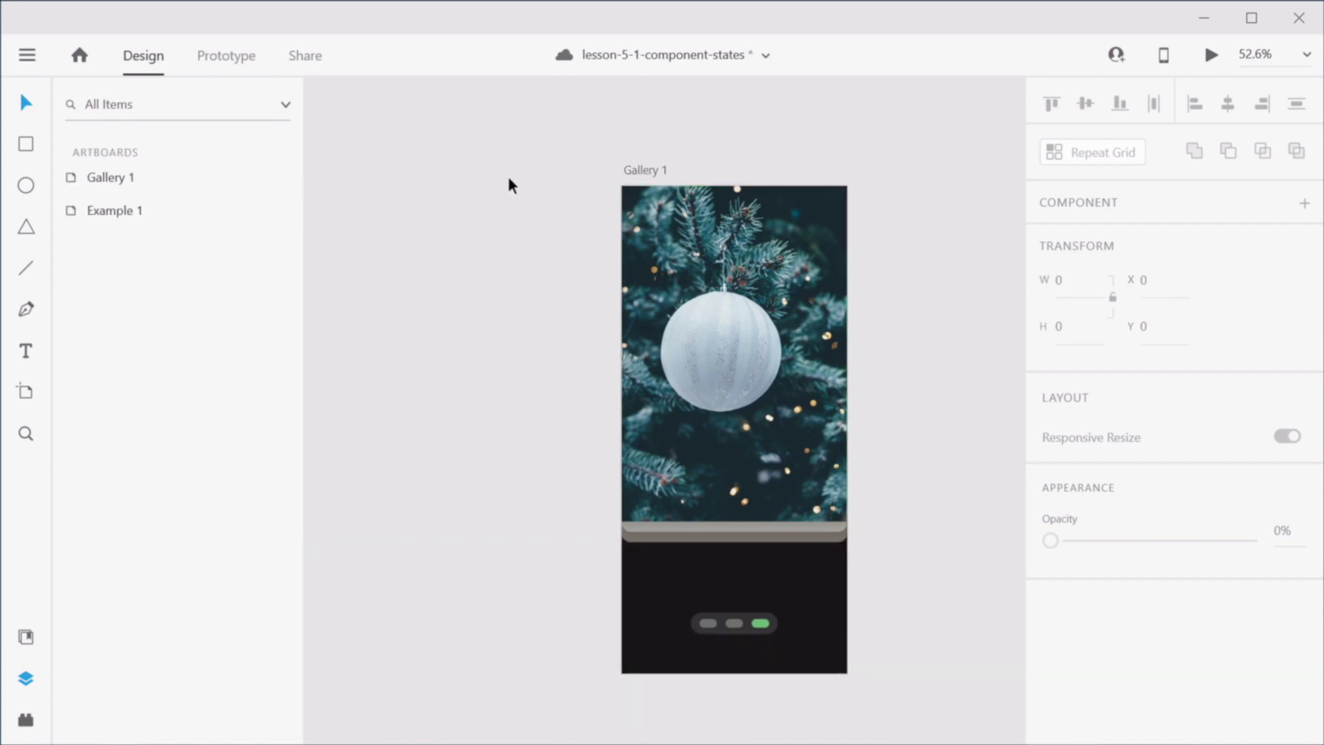
click(688, 250)
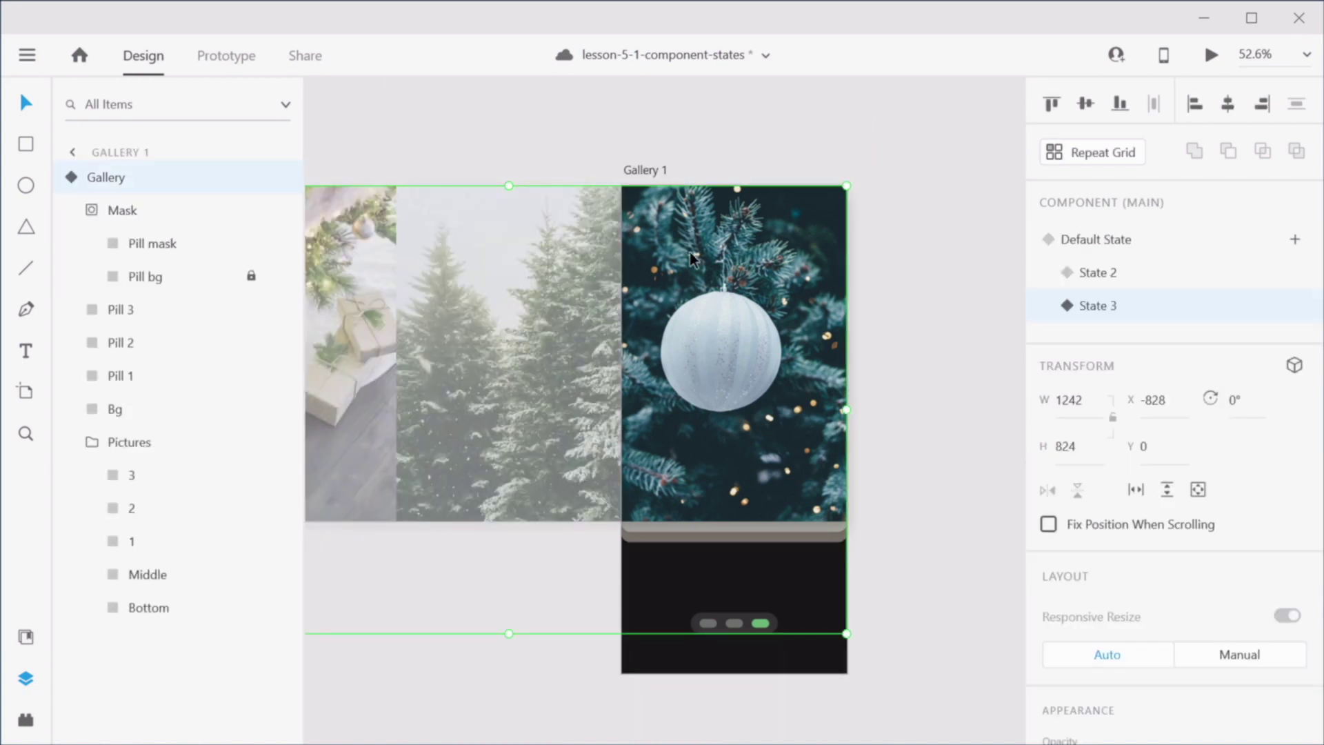
click(1108, 243)
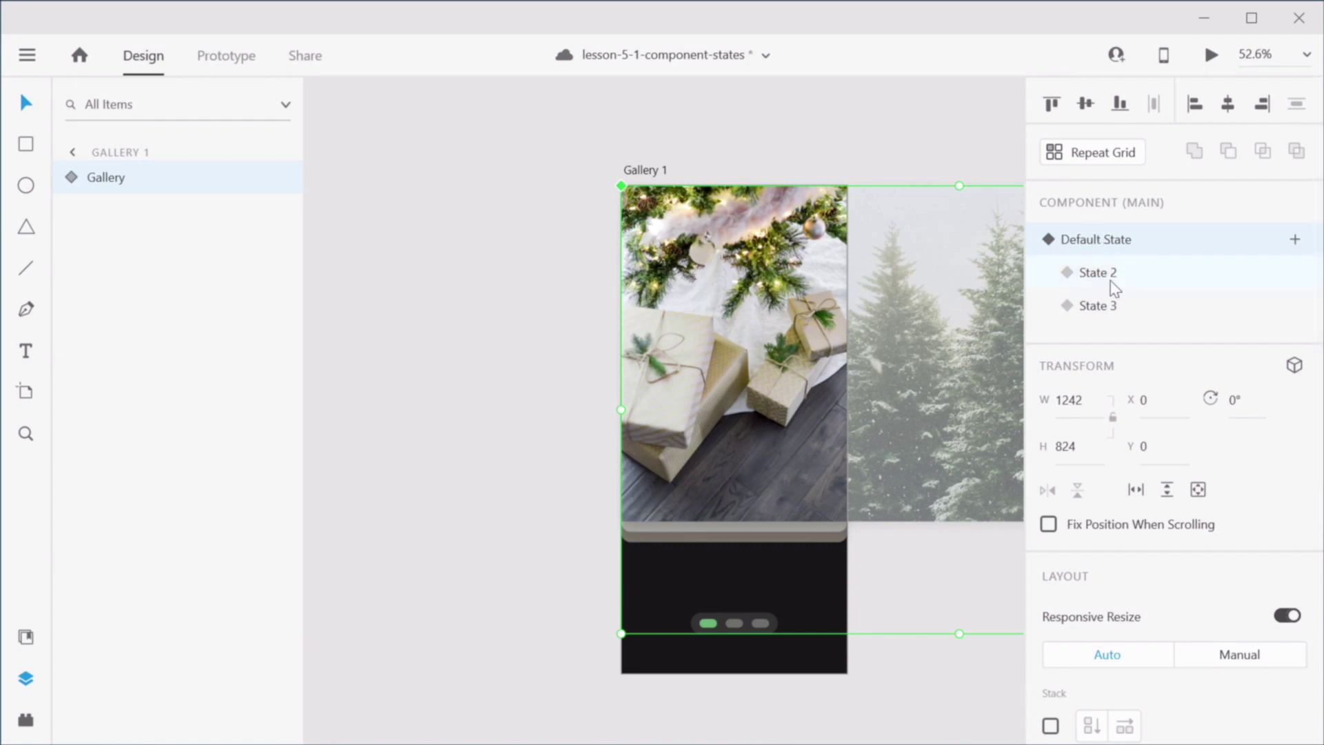
click(1112, 275)
click(1111, 309)
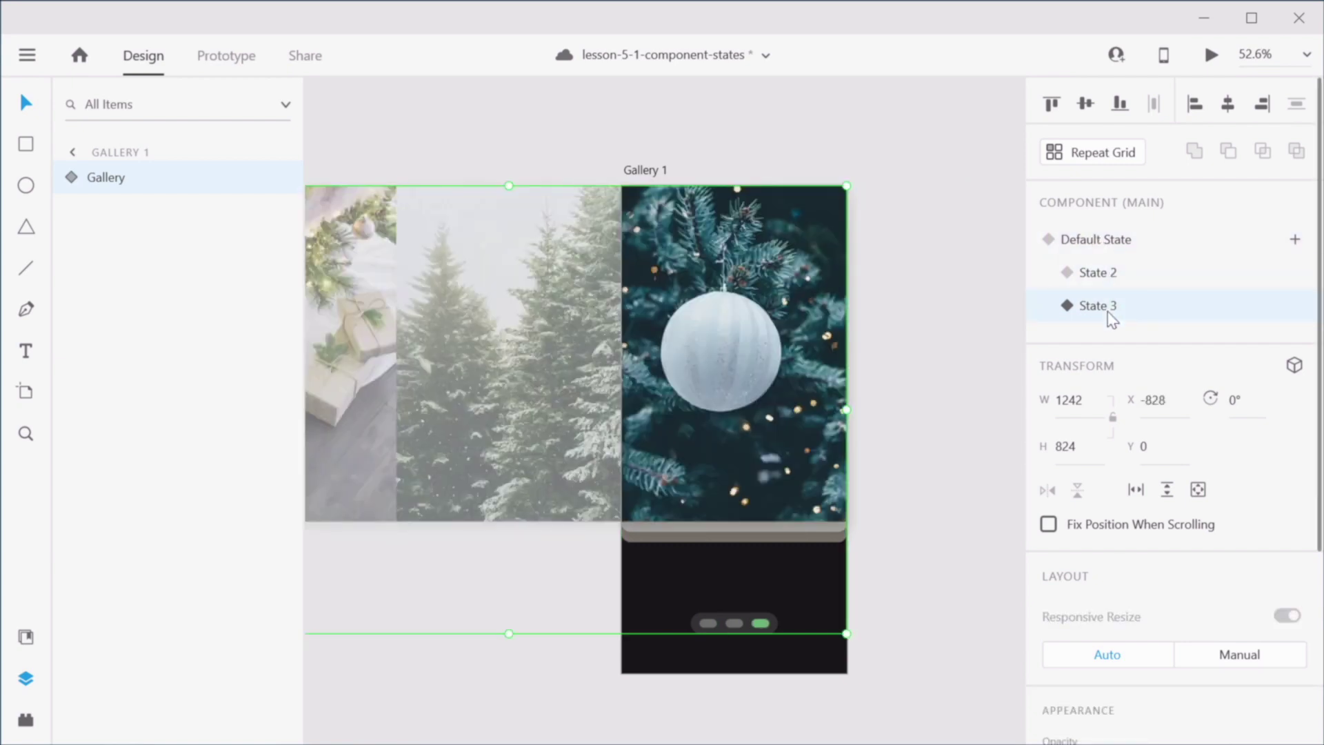
click(1103, 240)
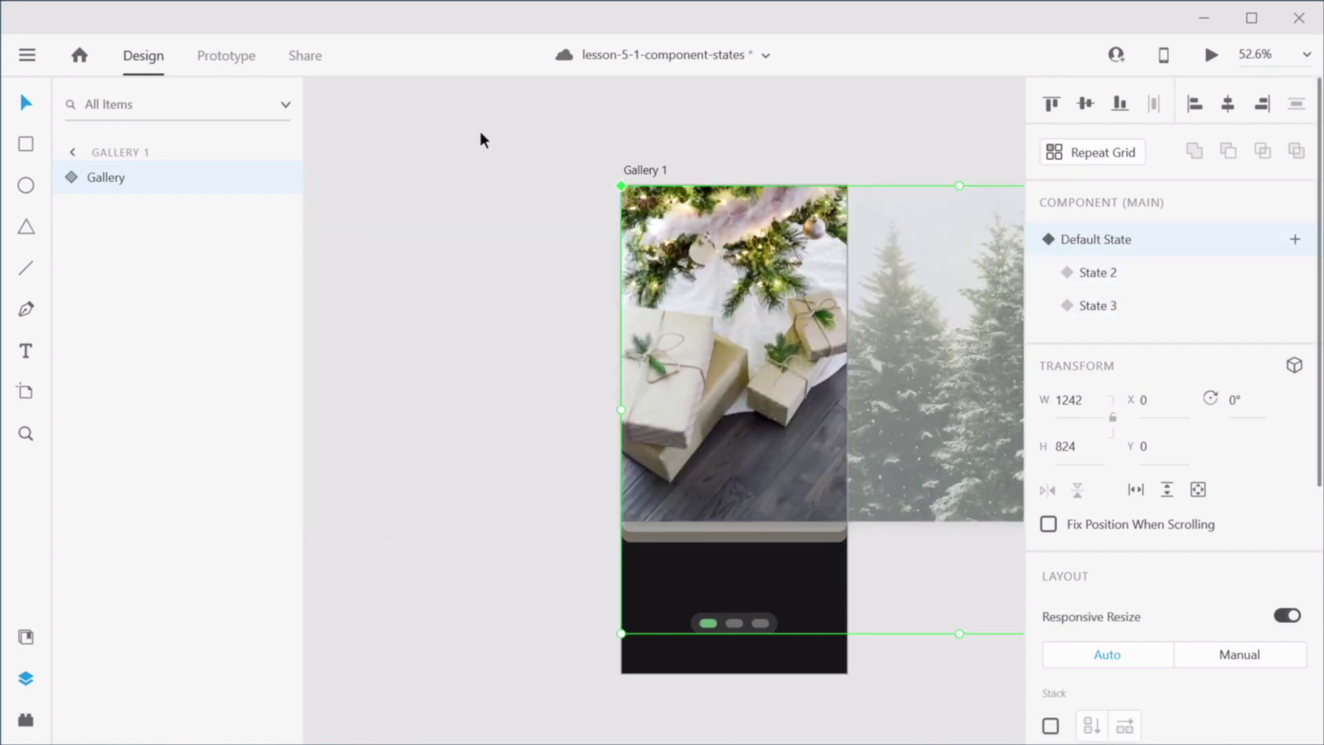
Step: Select the Gallery 1 artboard and switch to Prototype mode
click(736, 141)
click(649, 168)
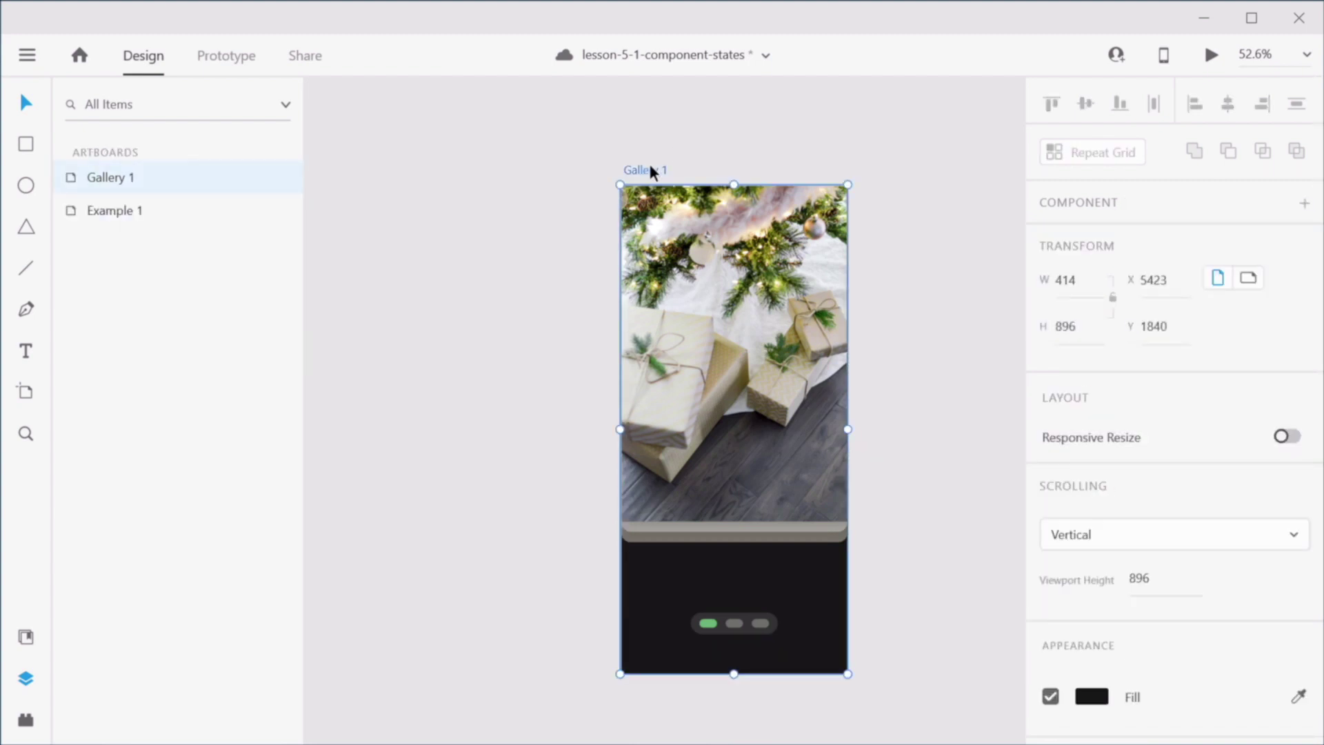
click(710, 153)
click(651, 170)
click(226, 55)
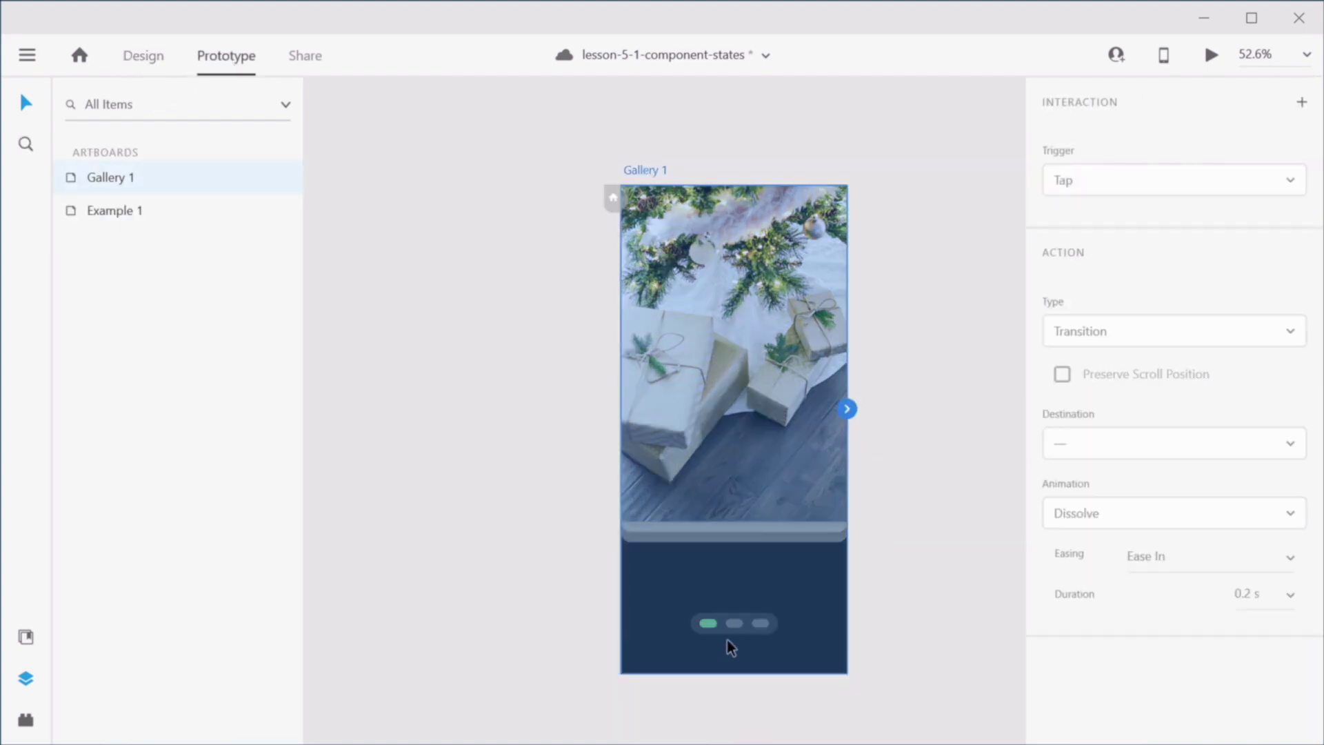
Step: In the Gallery component's Default State, give Pill 2 a Tap interaction that Auto-Animates to State 2
scroll(729, 620, up, 6)
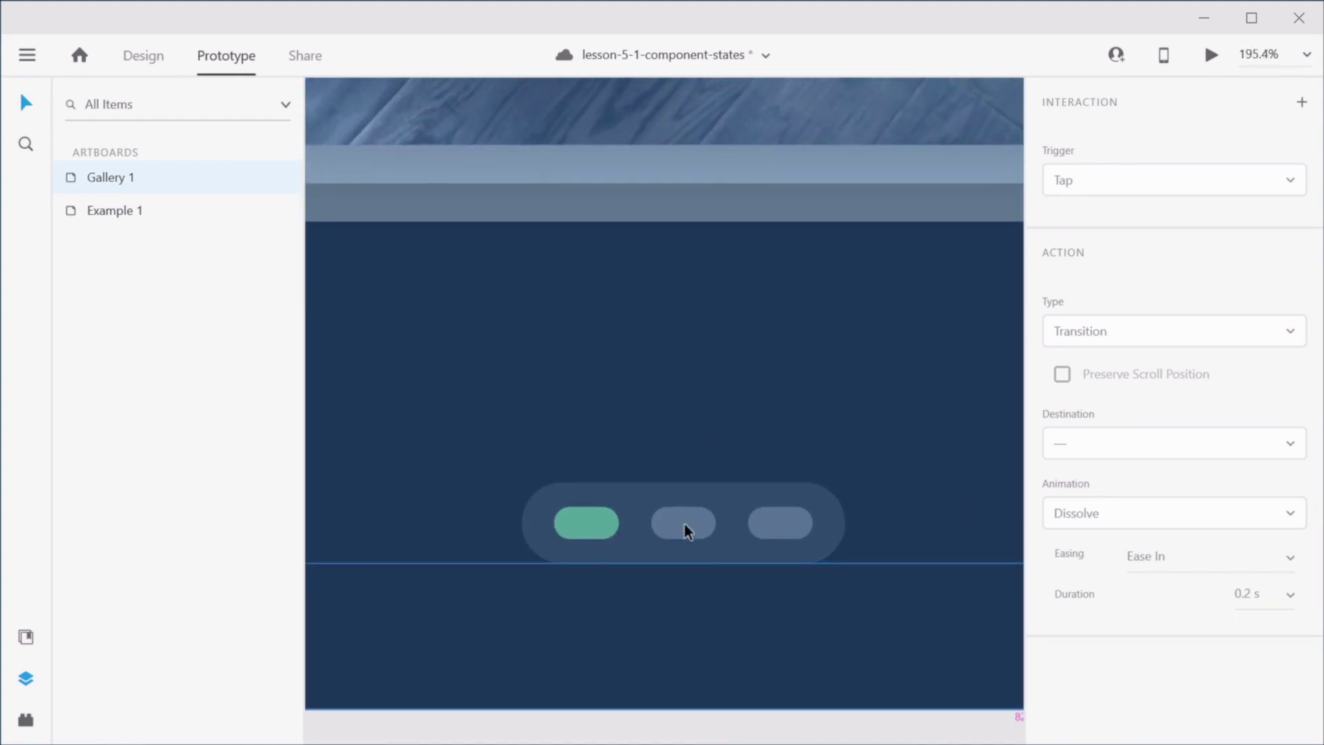
click(638, 119)
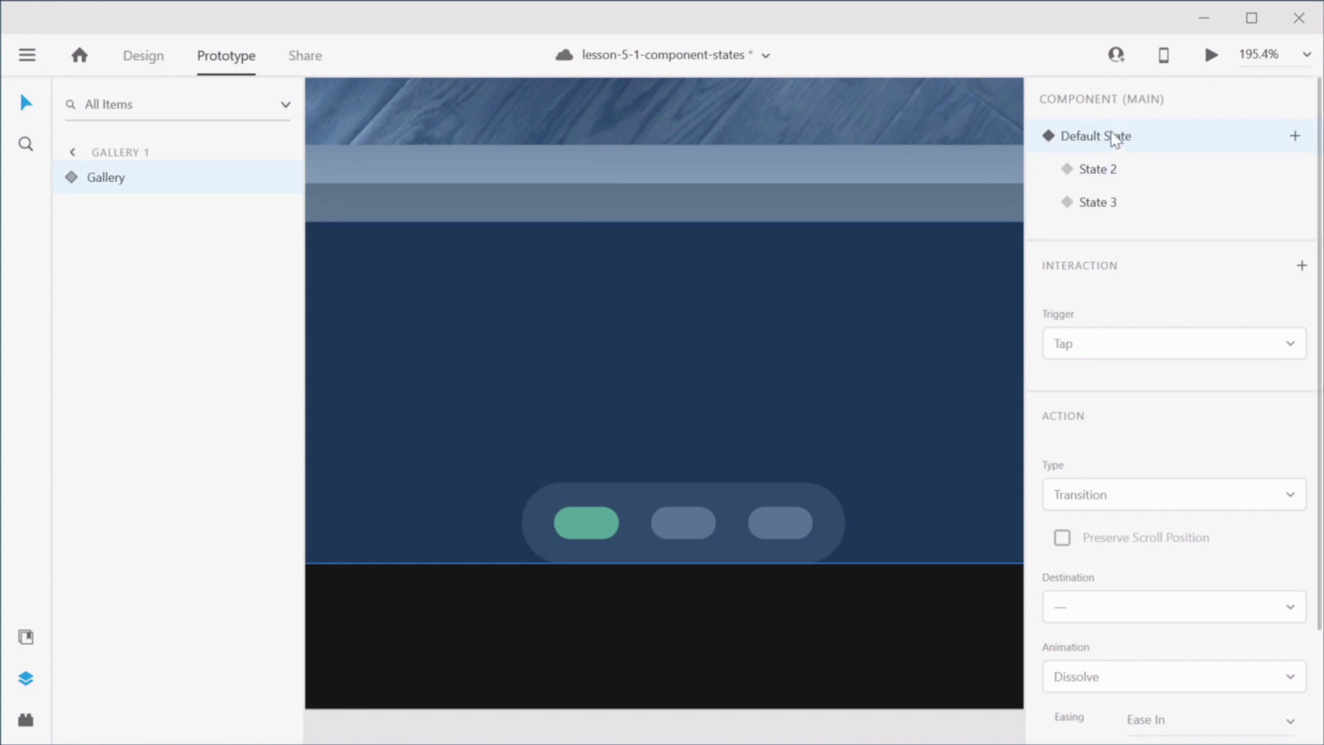
double_click(681, 518)
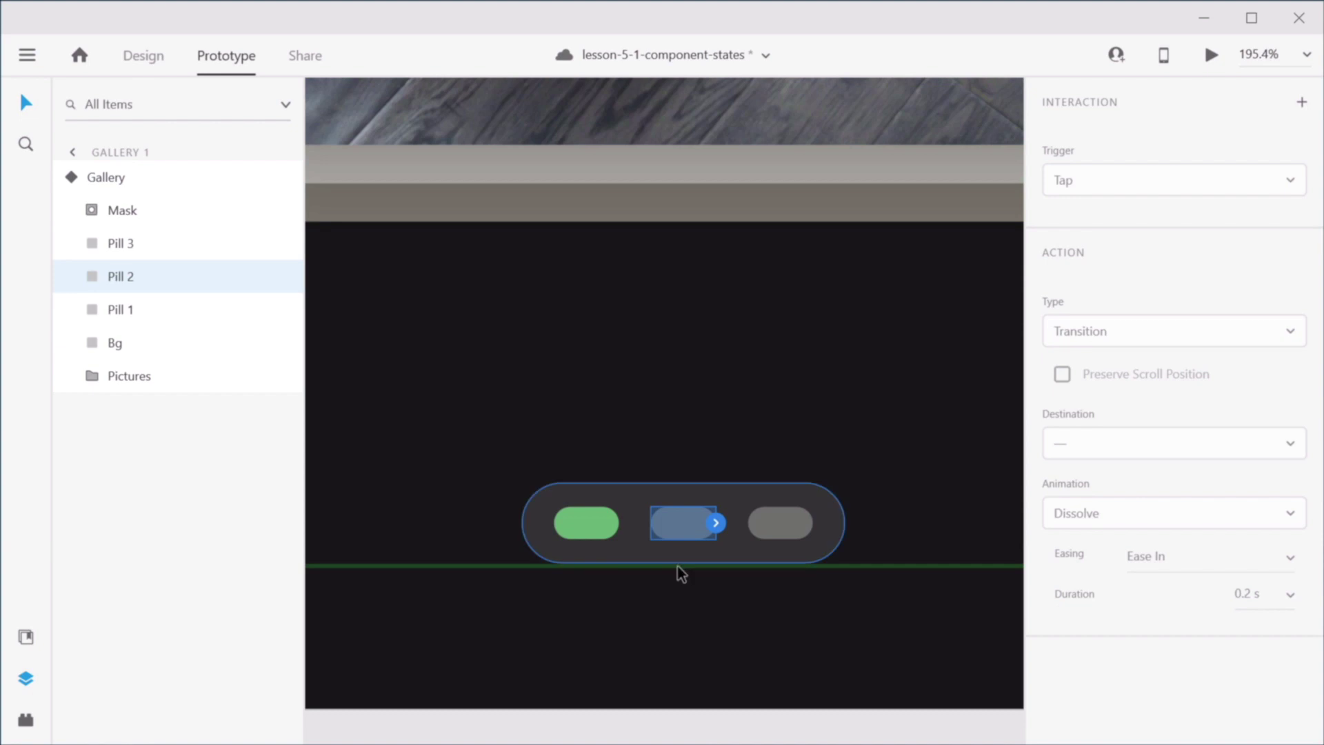
drag(716, 523, 787, 386)
click(717, 523)
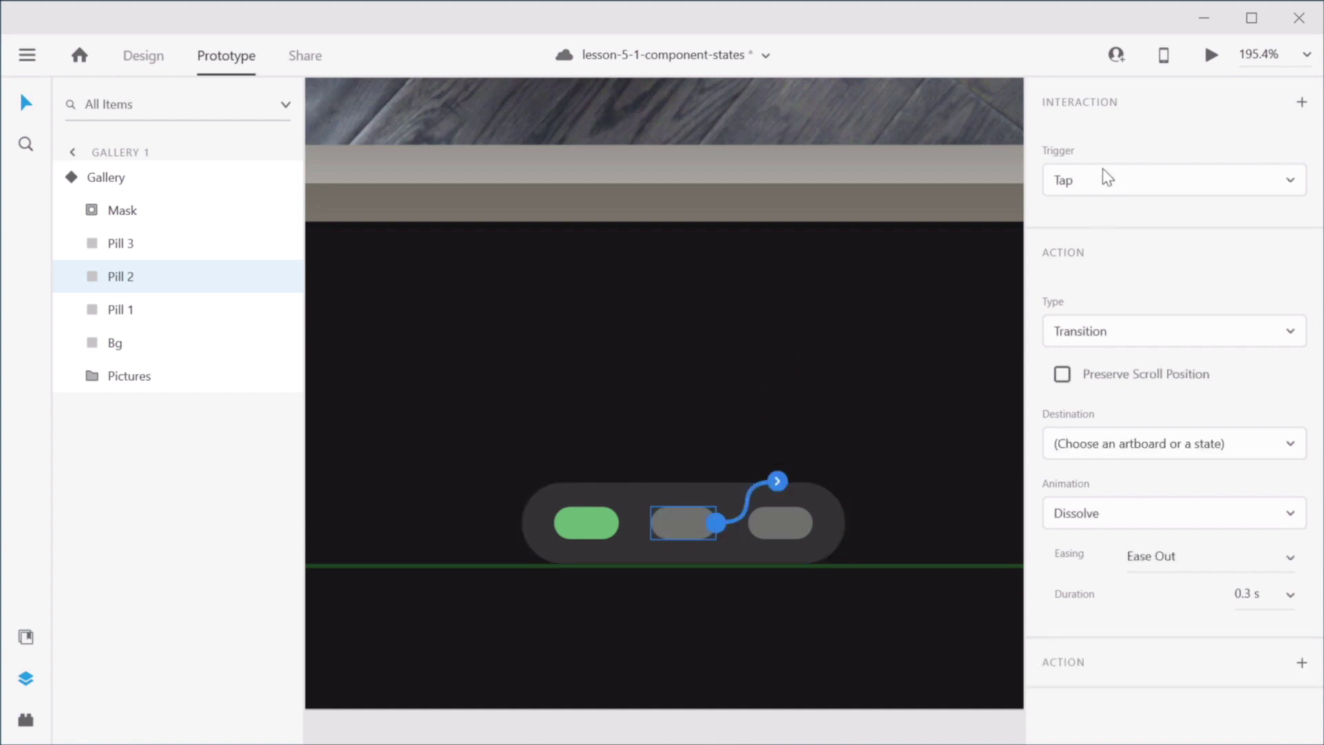
click(1110, 332)
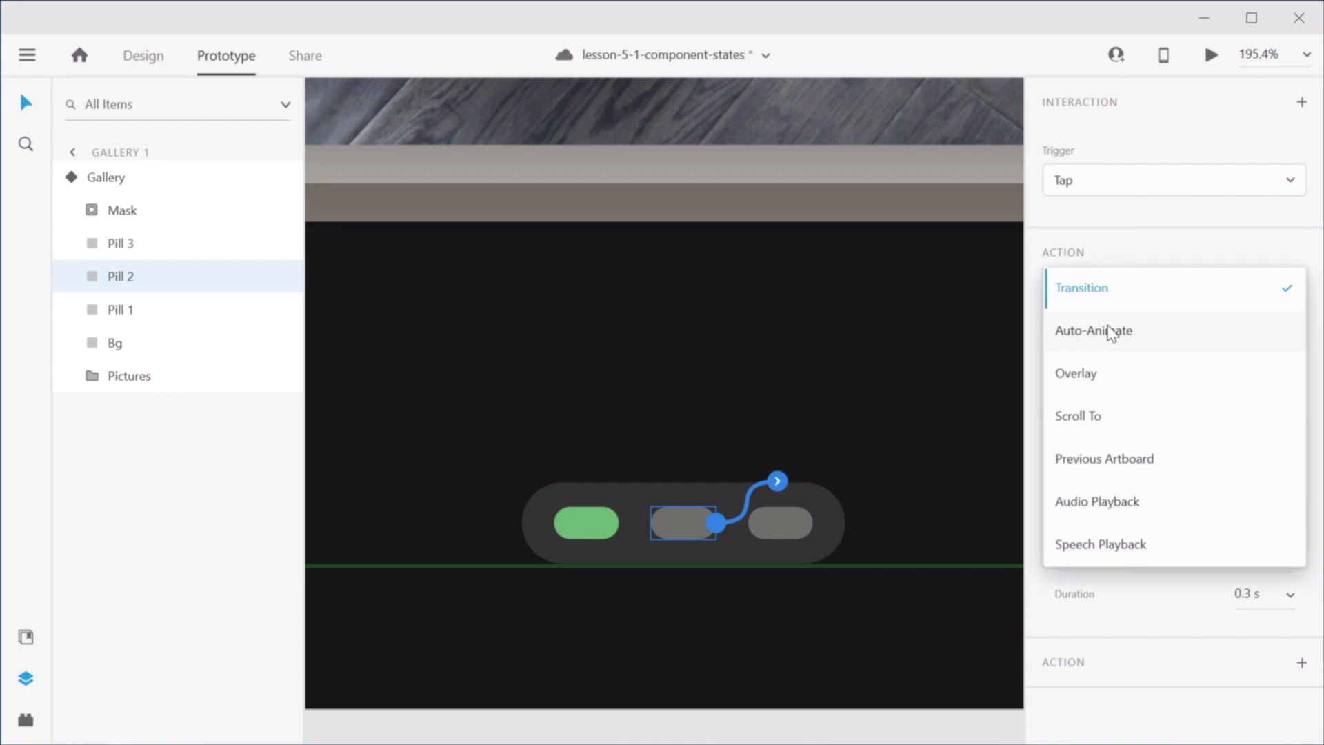
click(1112, 332)
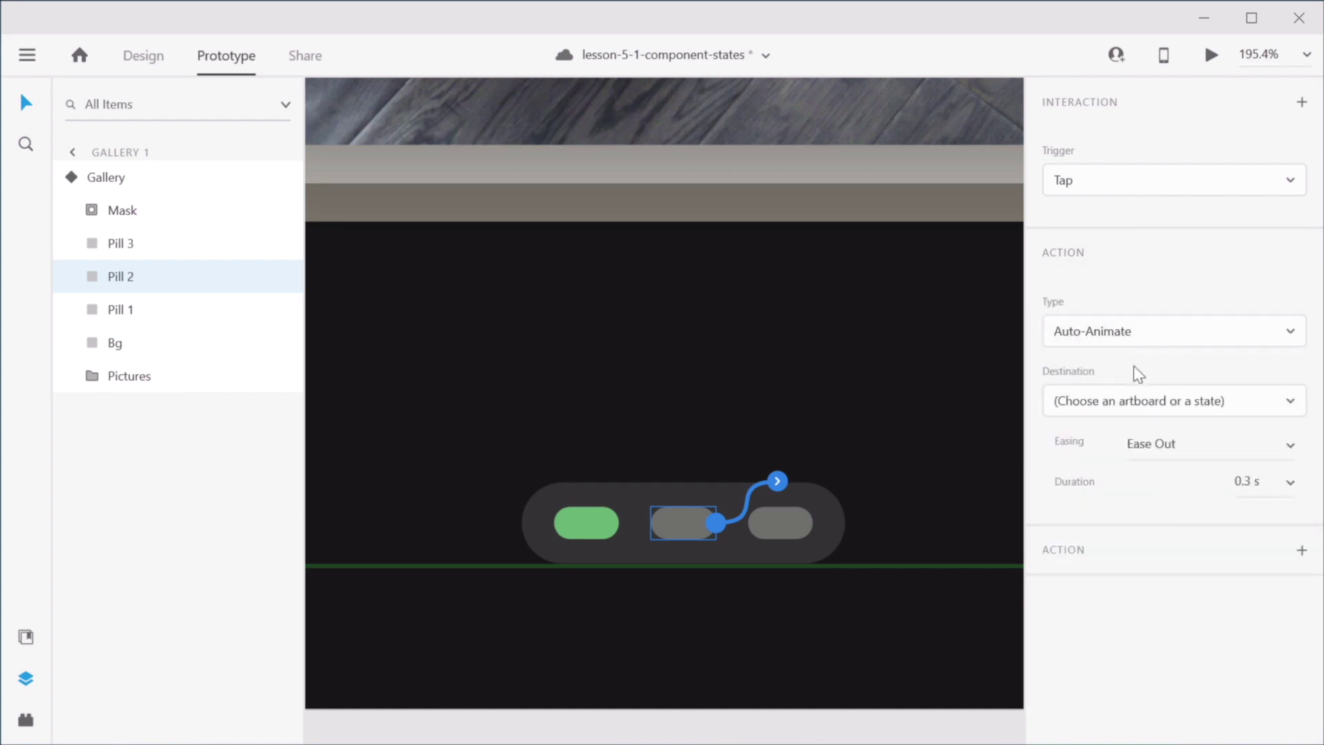
click(1115, 413)
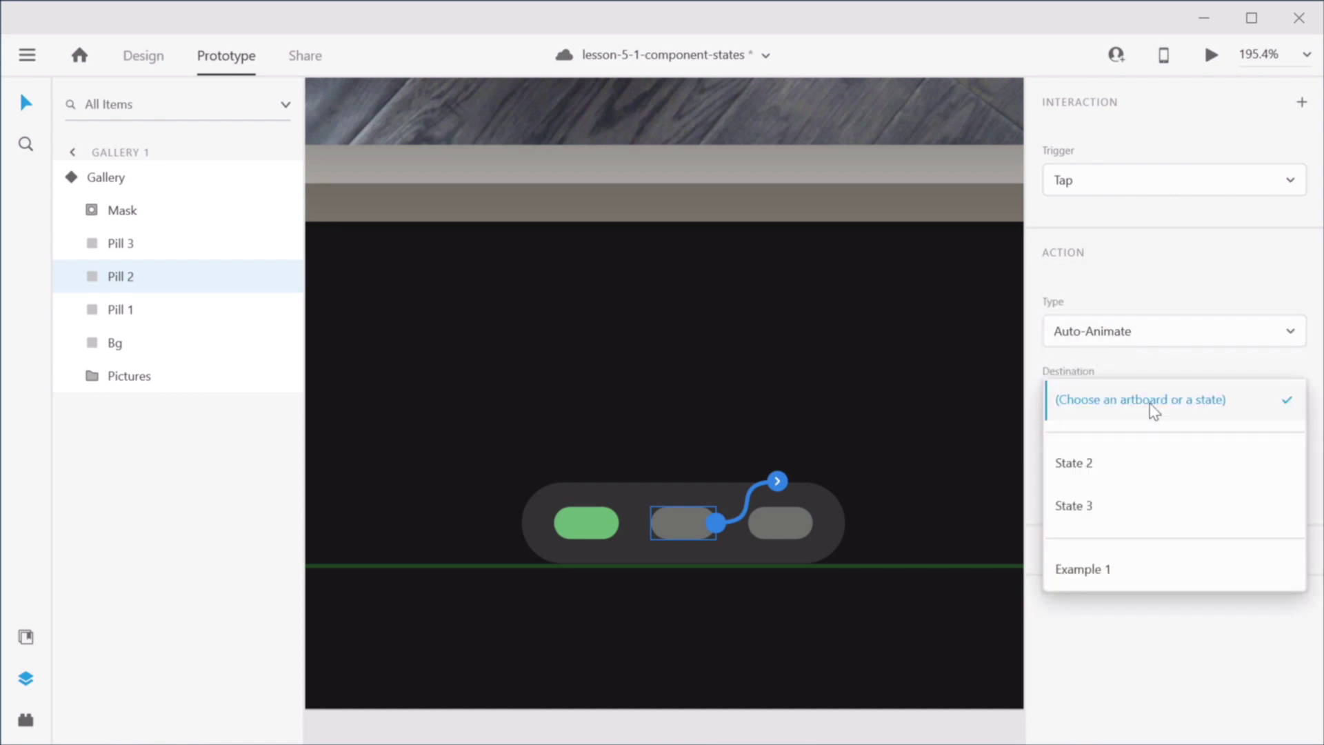
click(1118, 472)
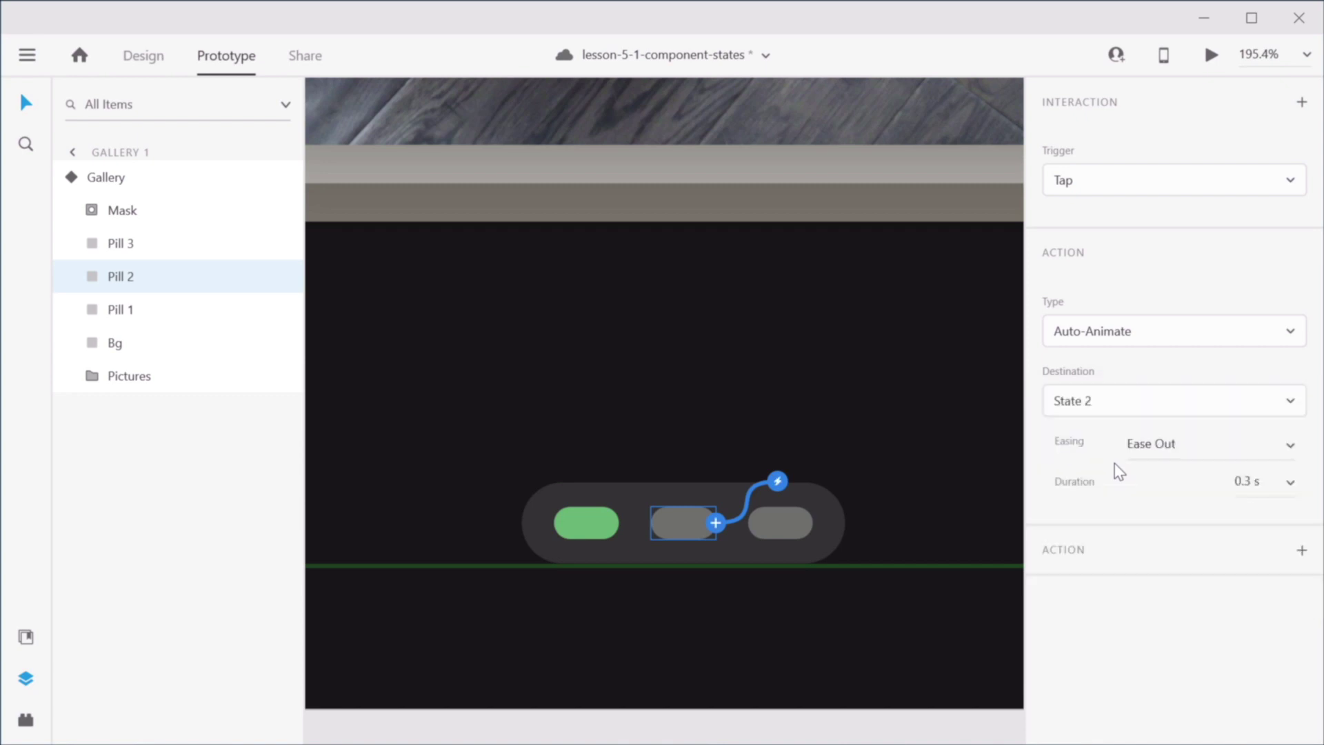
Step: In the Default State, give Pill 3 a Tap interaction that Auto-Animates to State 3
click(788, 528)
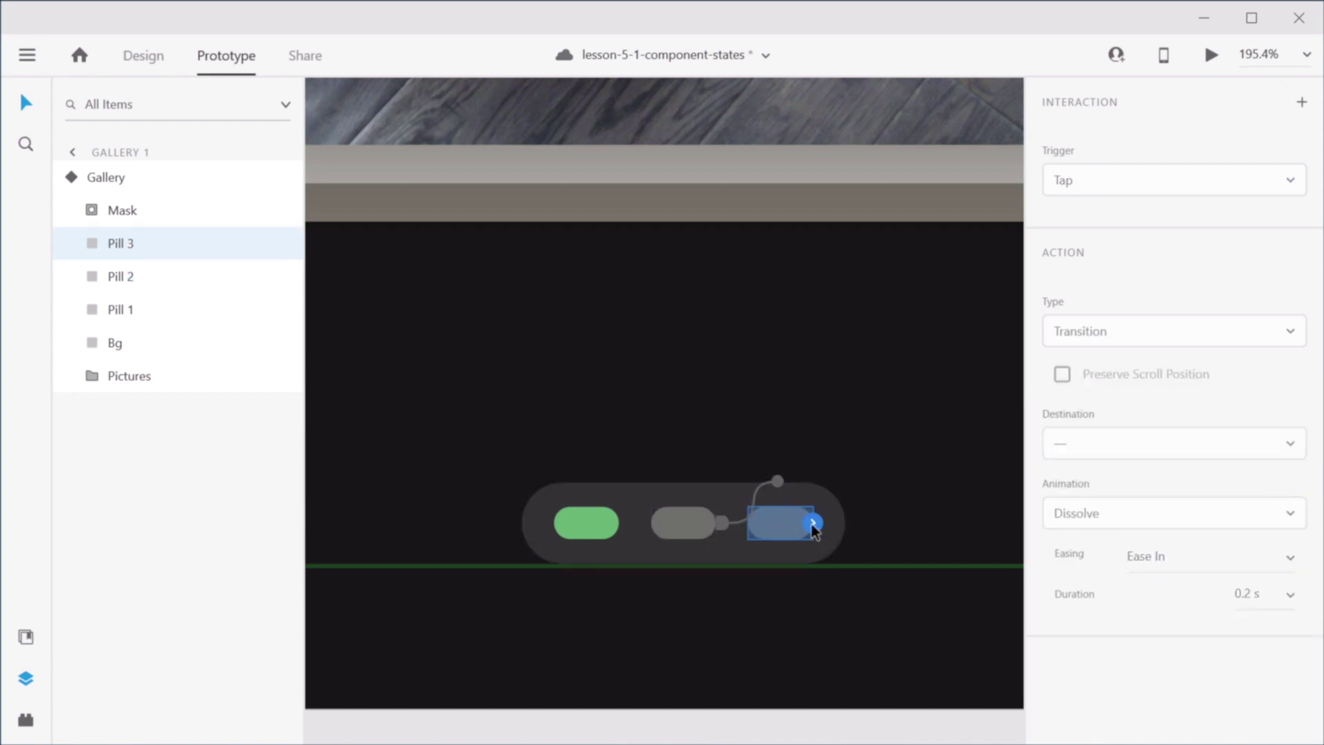
click(813, 526)
click(1162, 402)
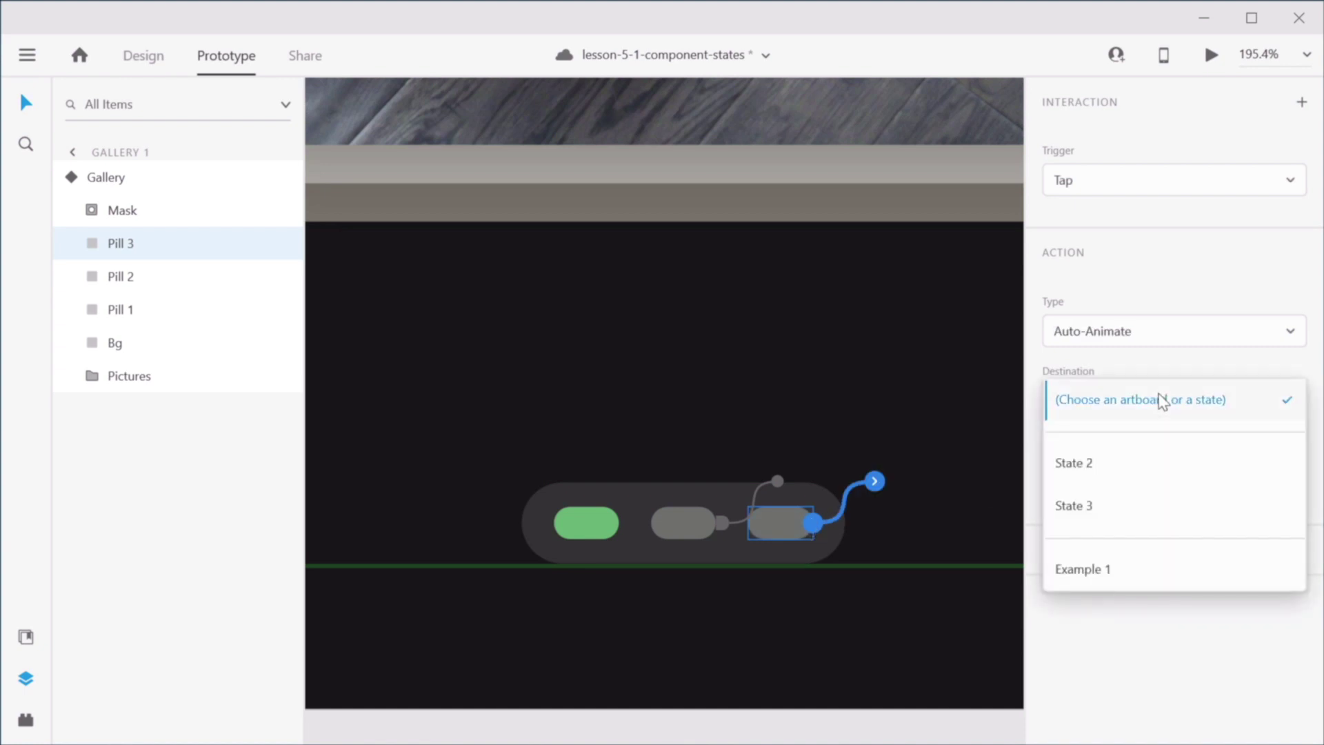
click(1122, 505)
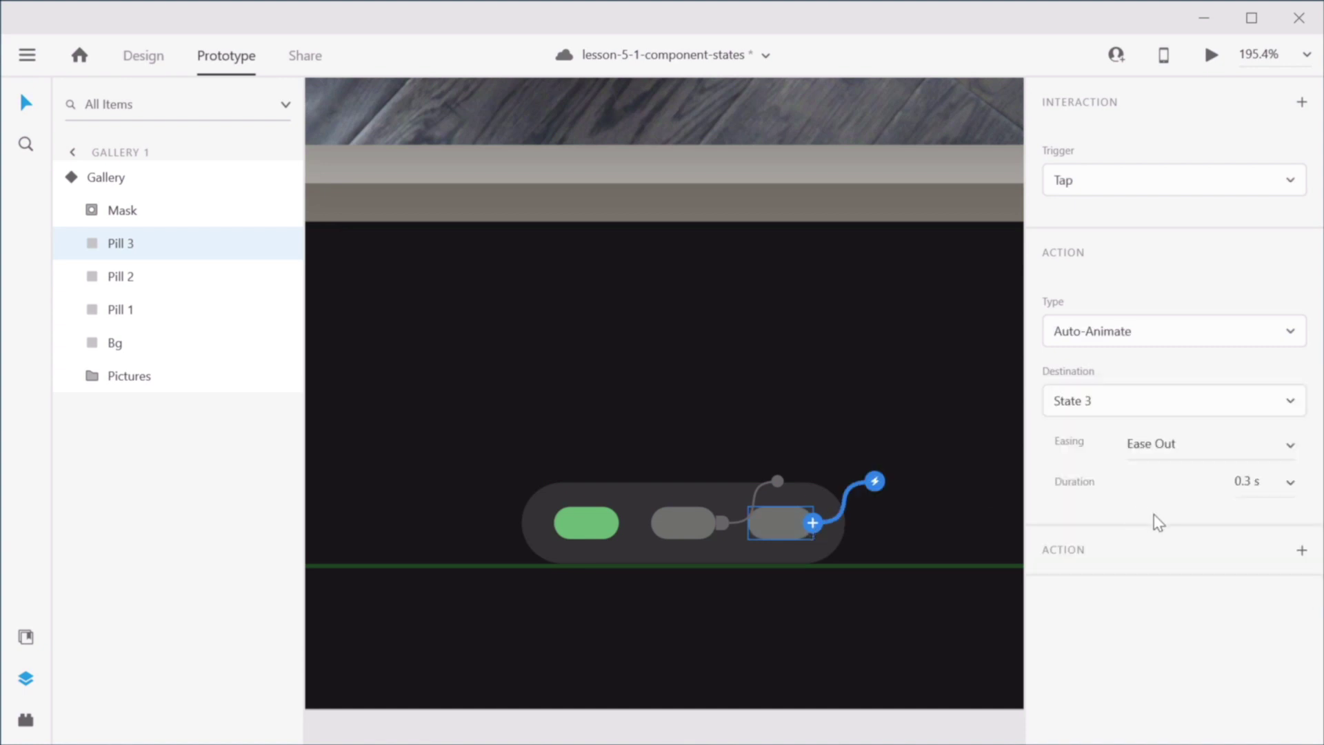
Step: Set both Default State pill interactions to Ease In-Out easing with a duration of 0.6 s
click(722, 524)
click(1284, 460)
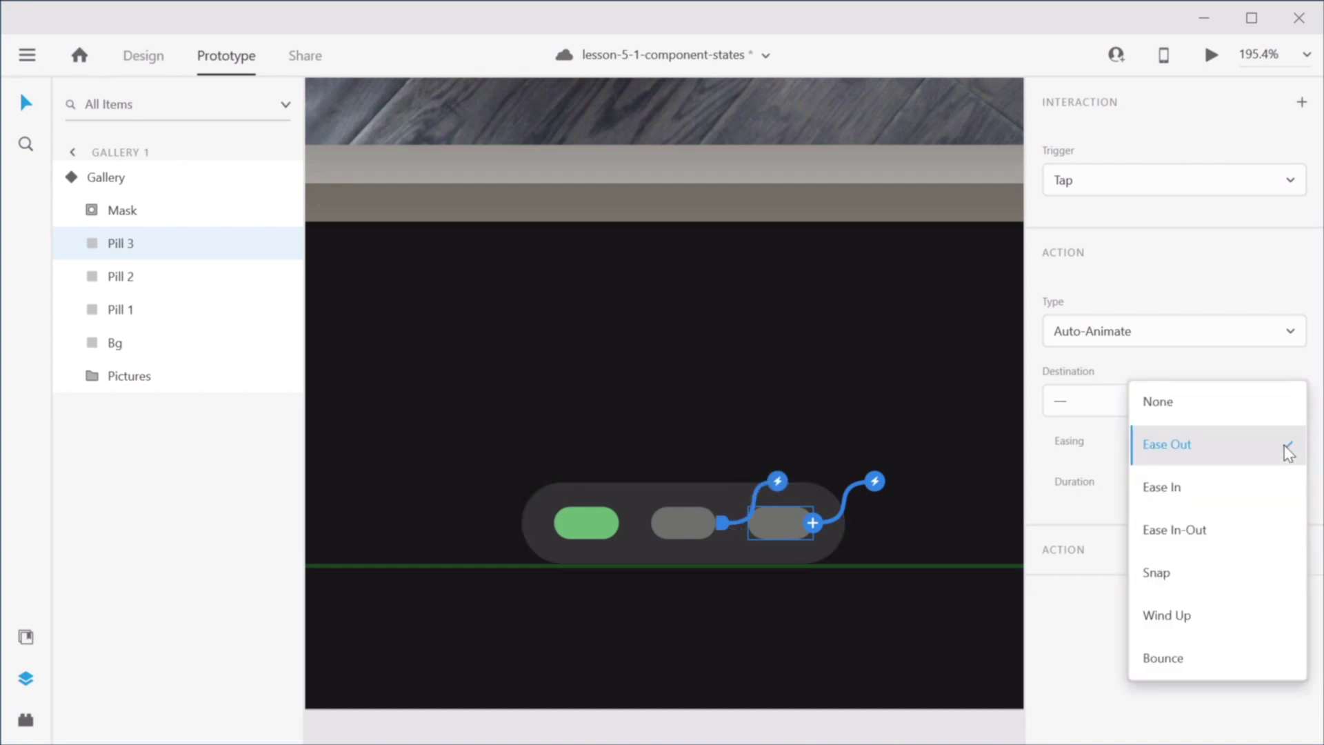
click(1210, 541)
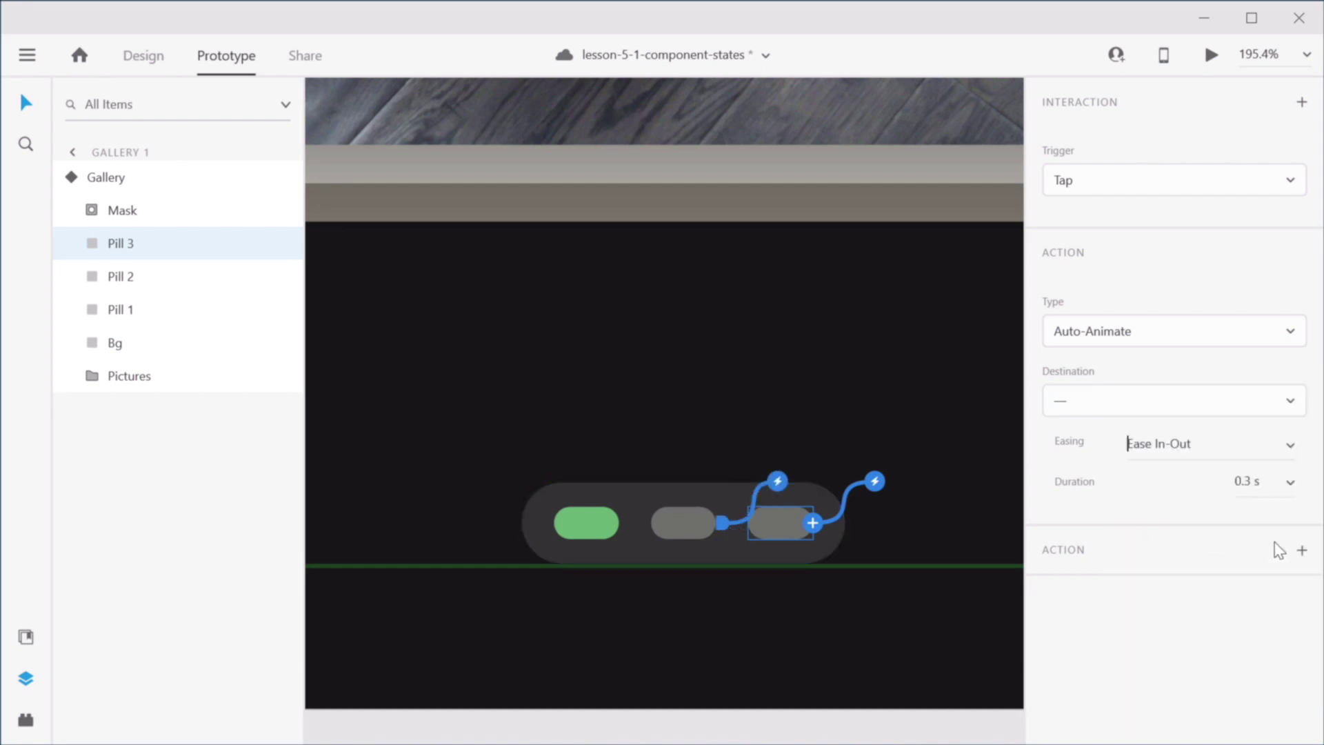
click(1291, 485)
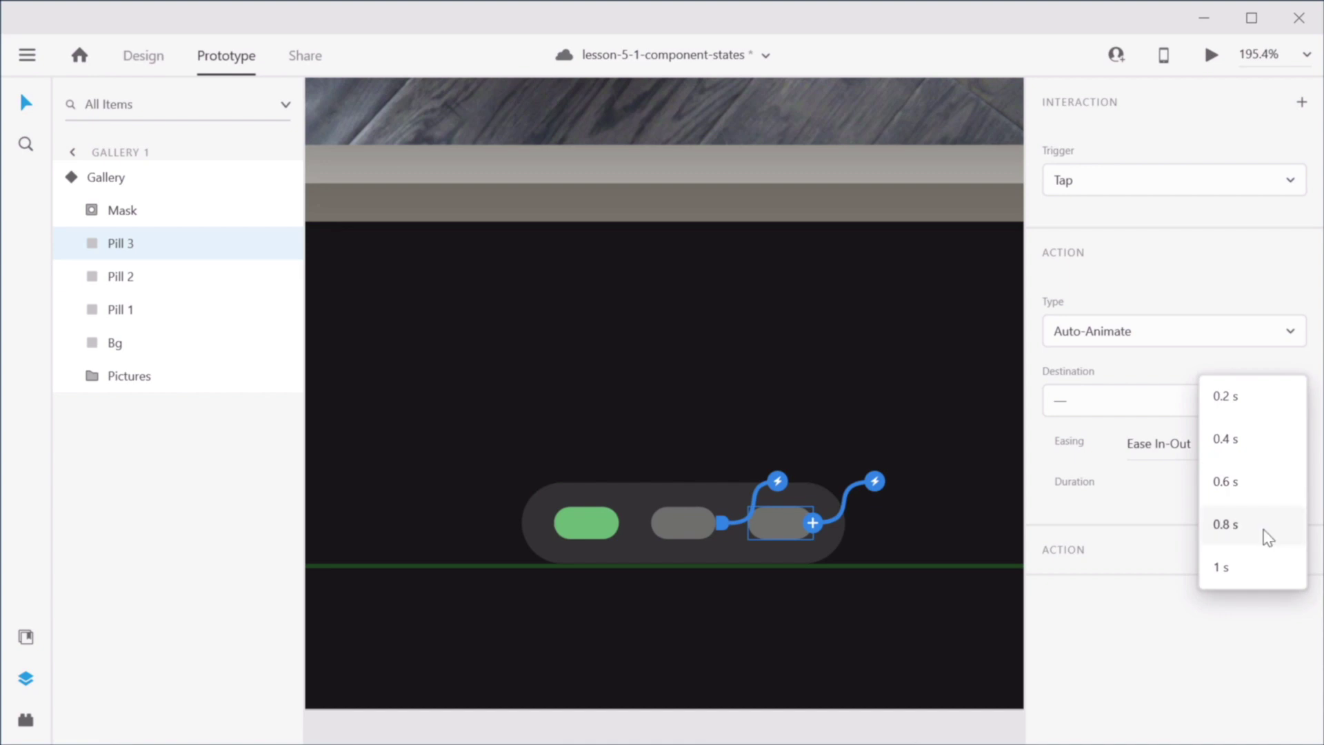
click(1256, 484)
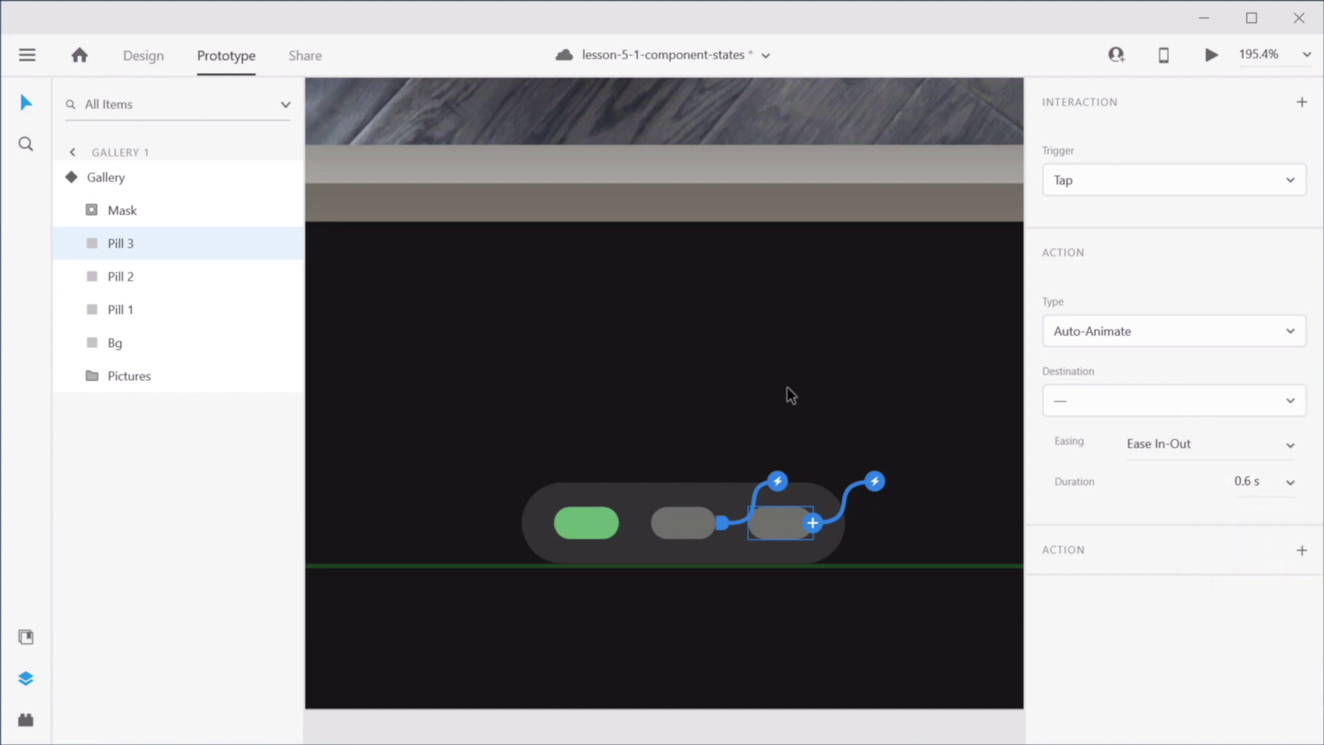
click(787, 389)
Step: Switch the Gallery component to State 2 and make Pill 1 Auto-Animate to the Default State on tap
click(732, 132)
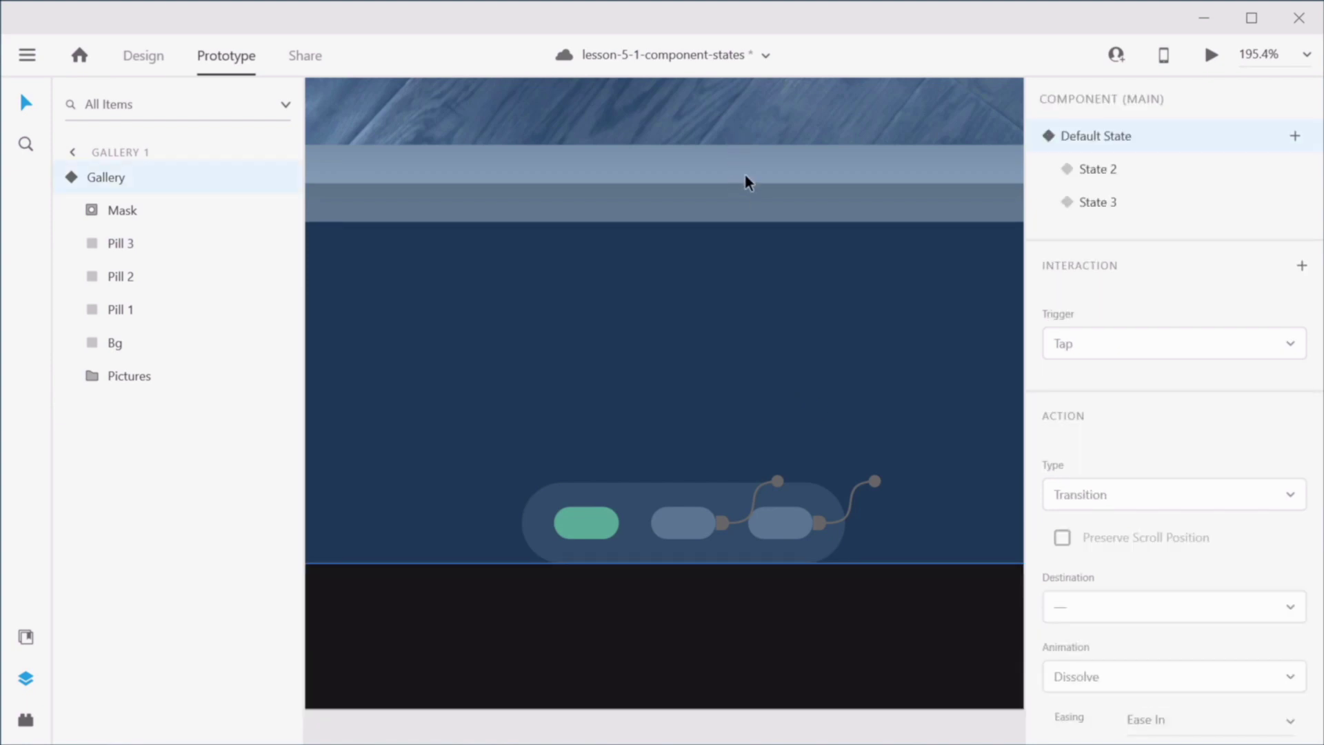
click(1139, 172)
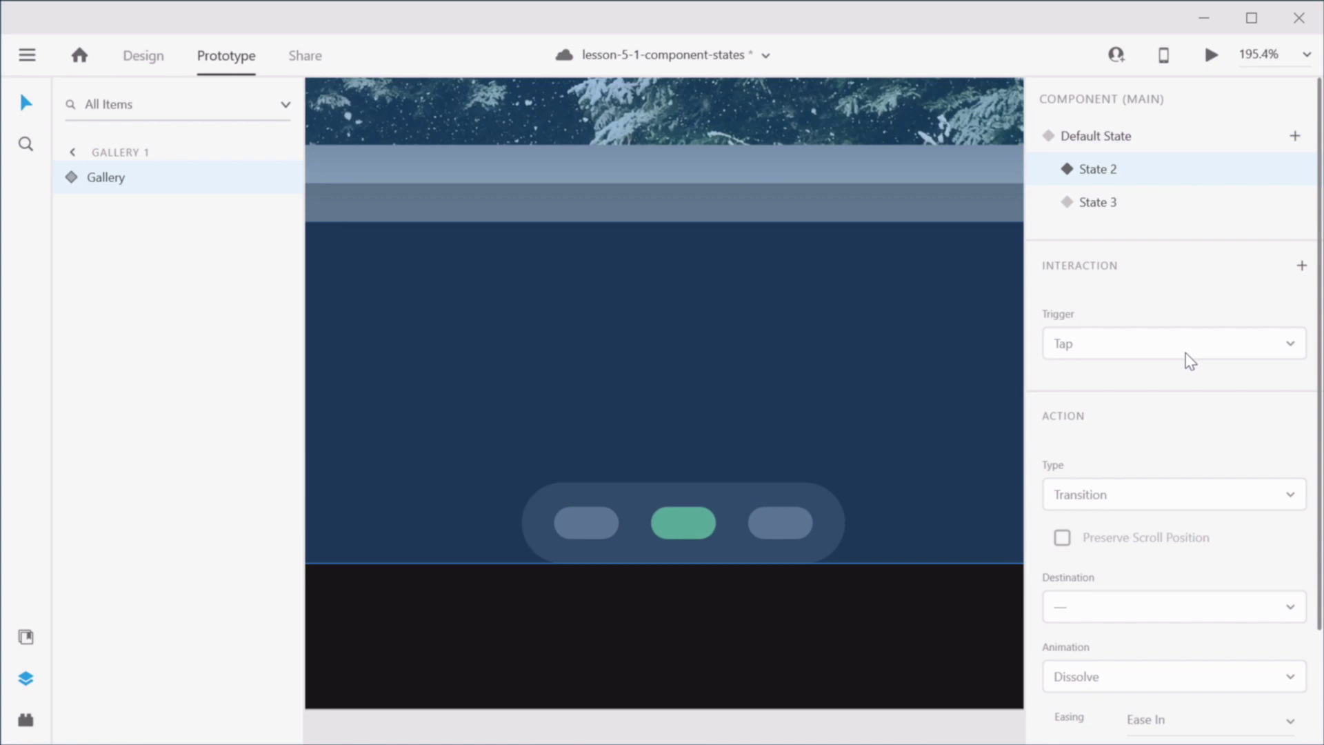
double_click(585, 523)
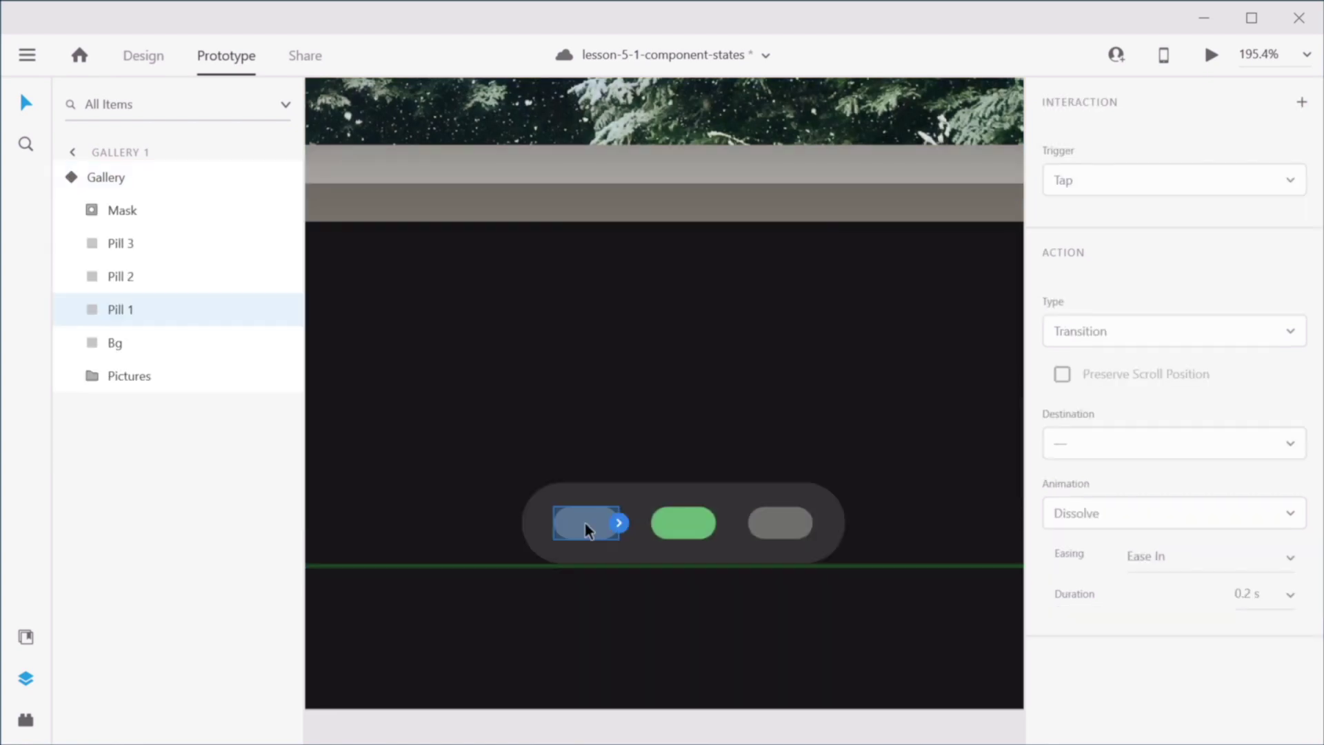
click(619, 522)
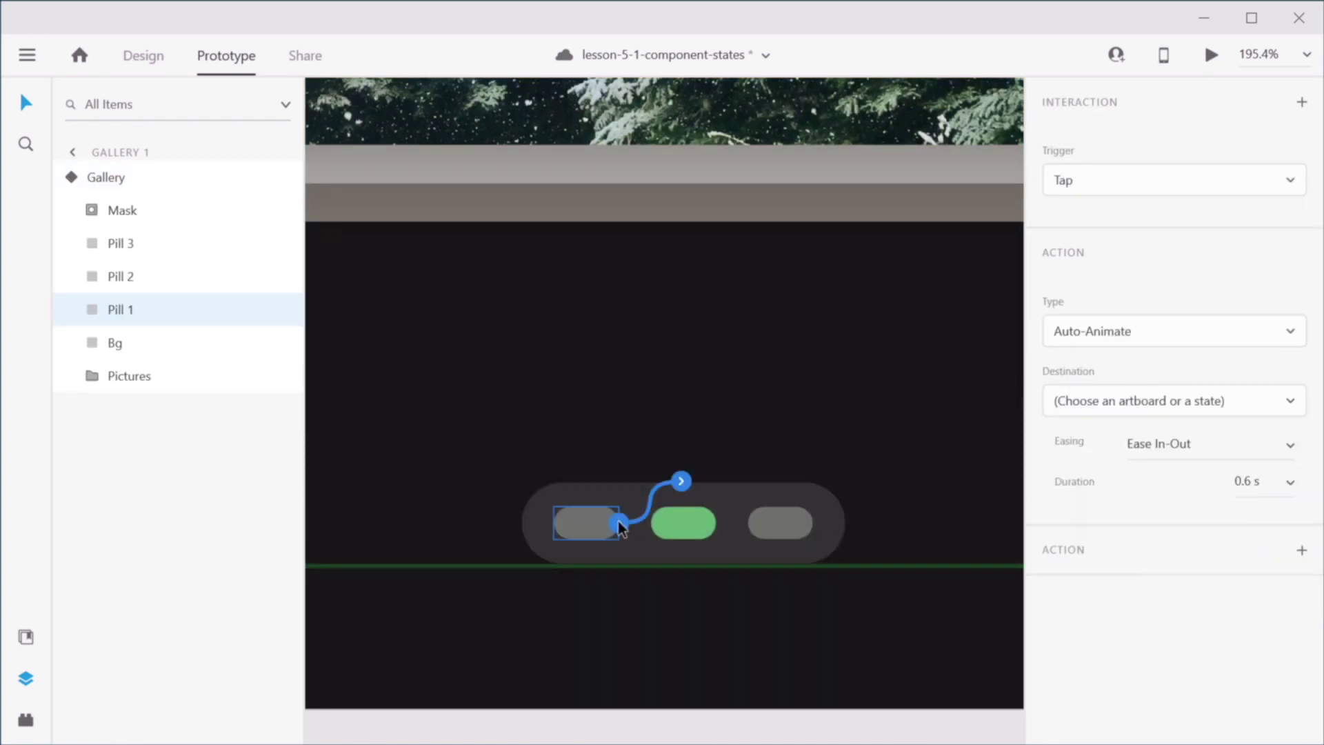
click(1124, 408)
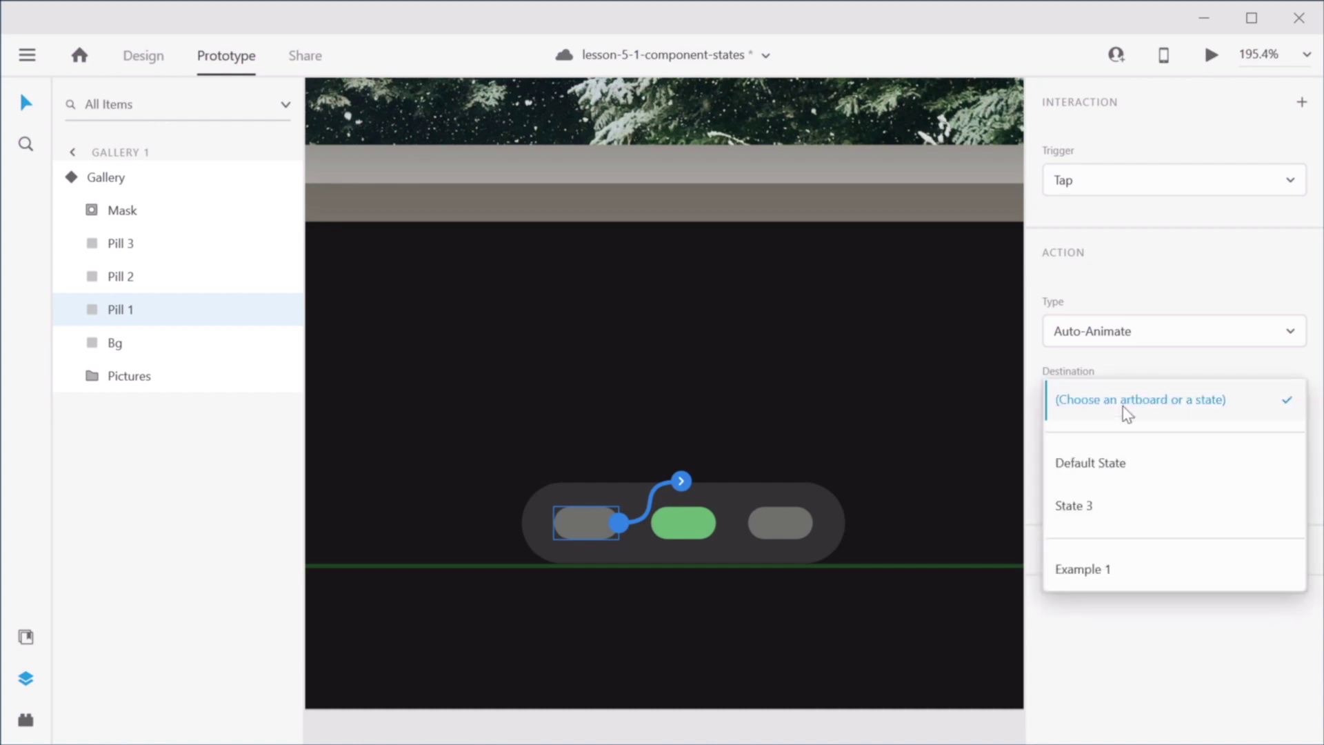
click(1111, 469)
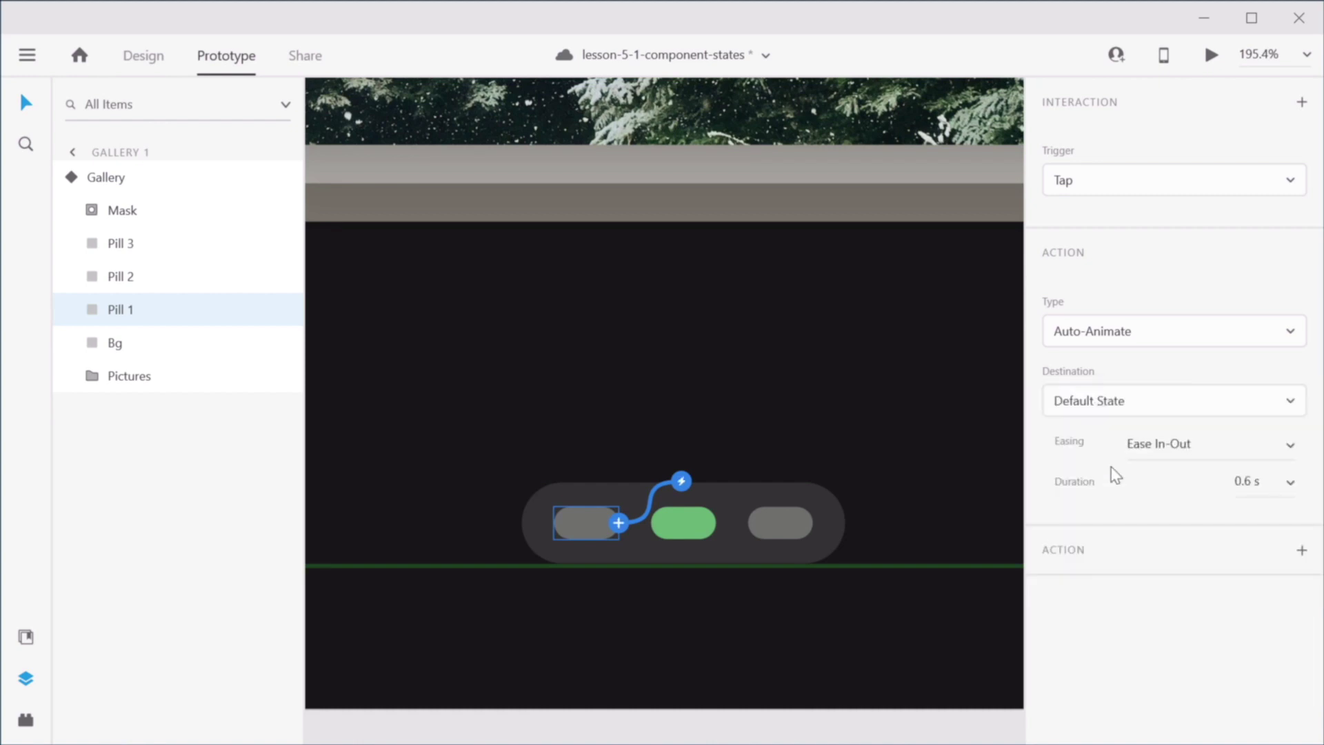
Step: In State 2, give Pill 3 a Tap interaction that Auto-Animates to State 3
click(788, 527)
click(814, 524)
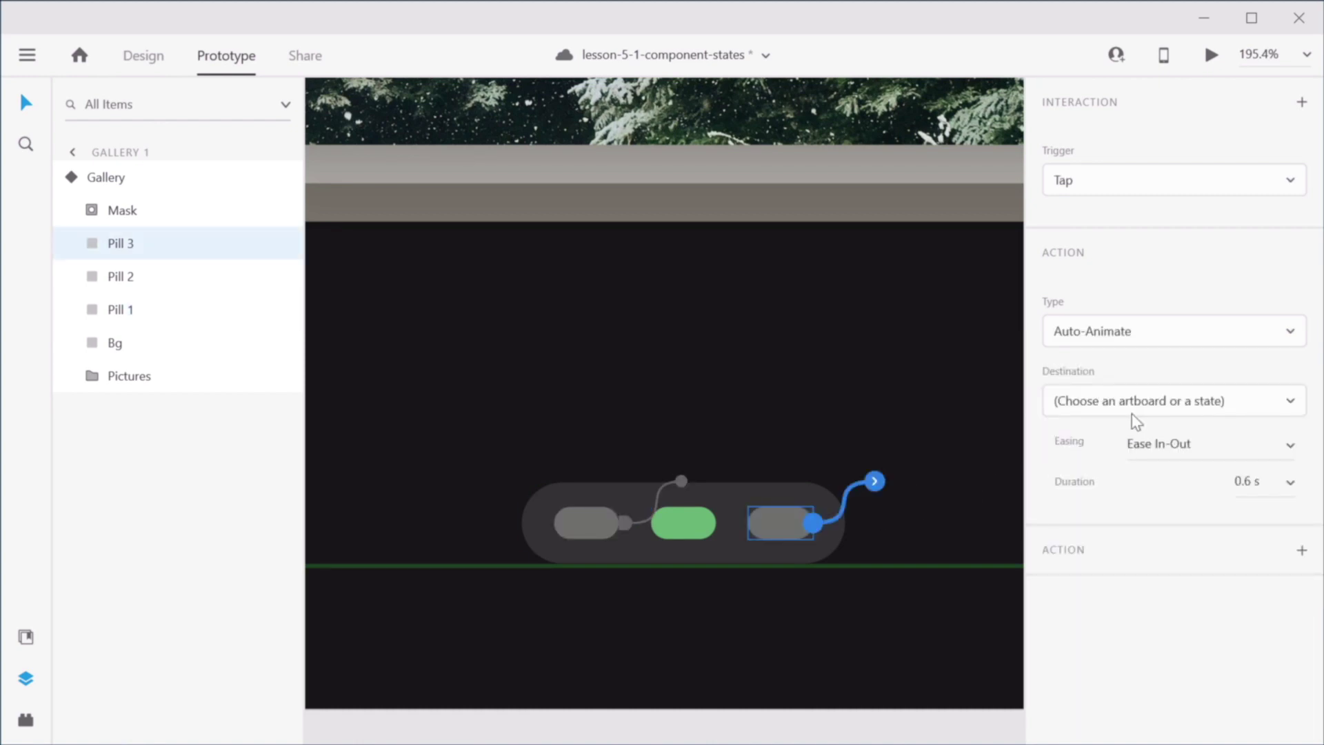
click(1131, 403)
click(1108, 507)
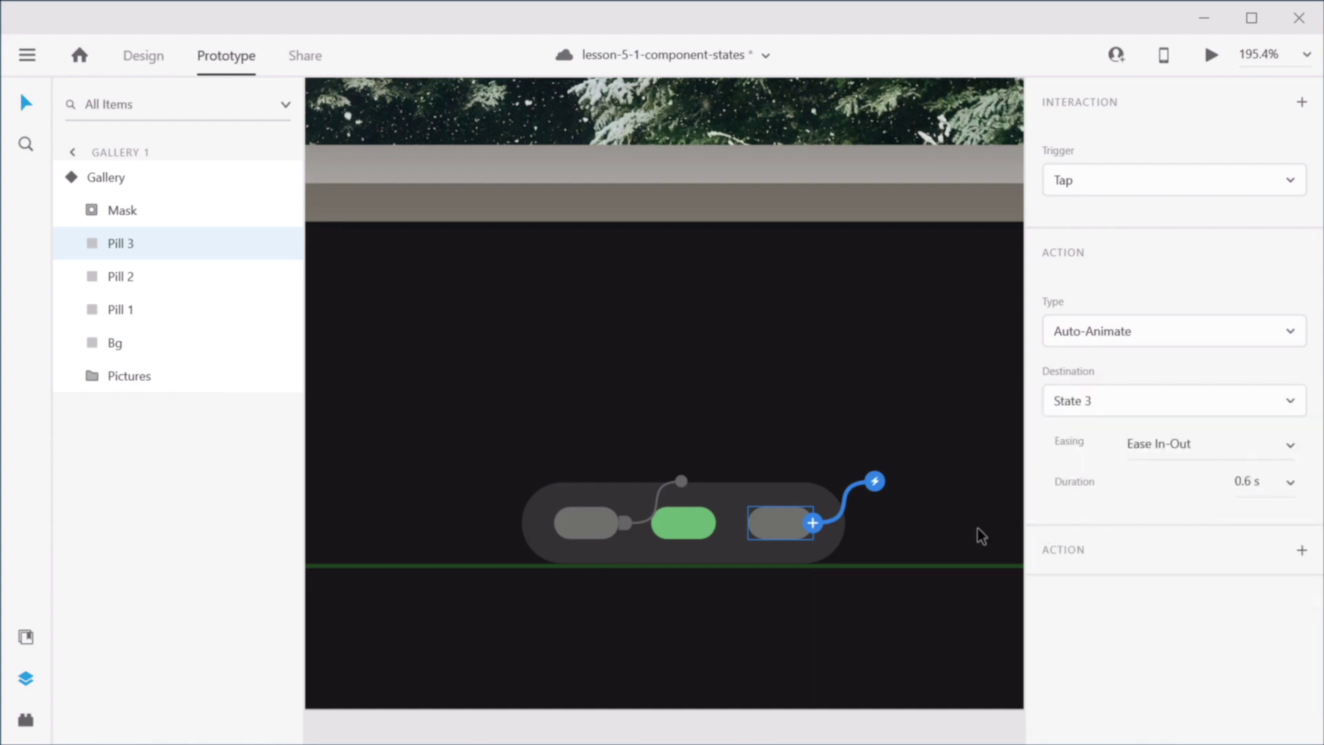
click(874, 648)
Step: Switch the Gallery component to State 3 and make Pill 1 Auto-Animate to the Default State on tap
click(800, 123)
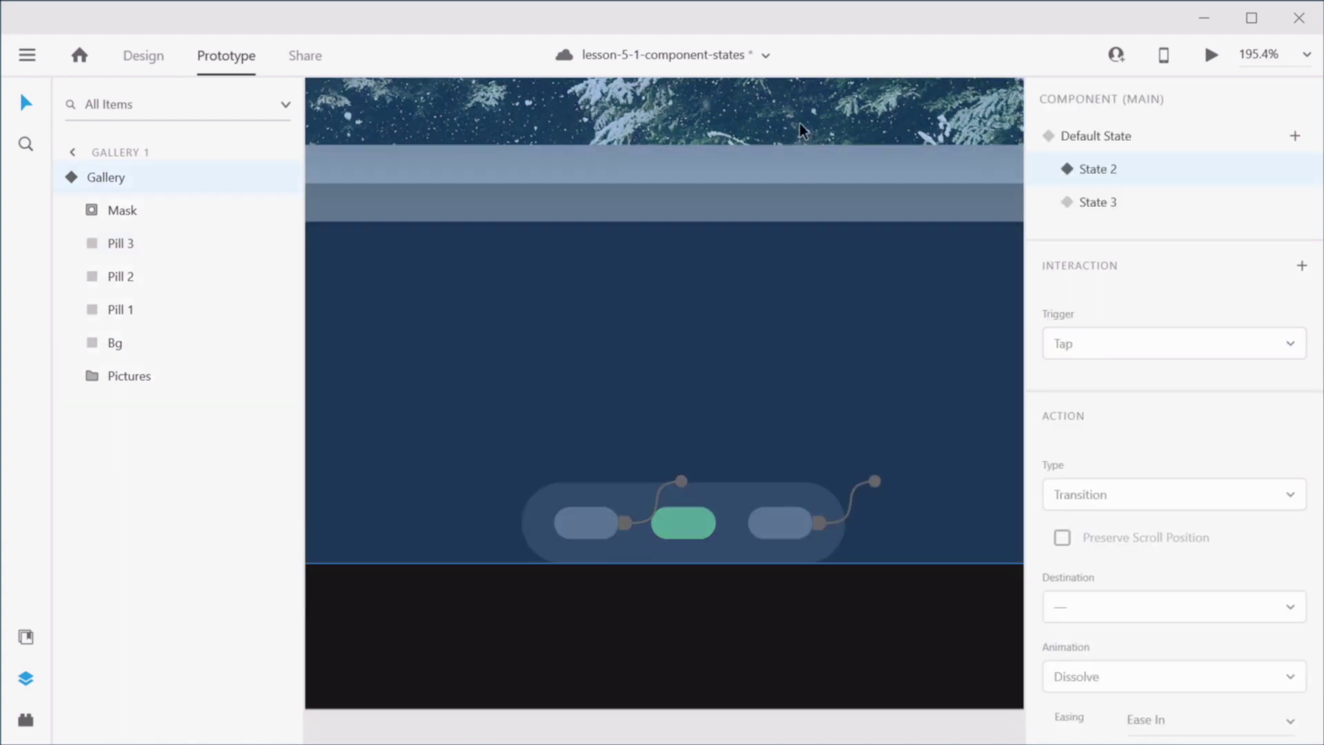
click(1107, 204)
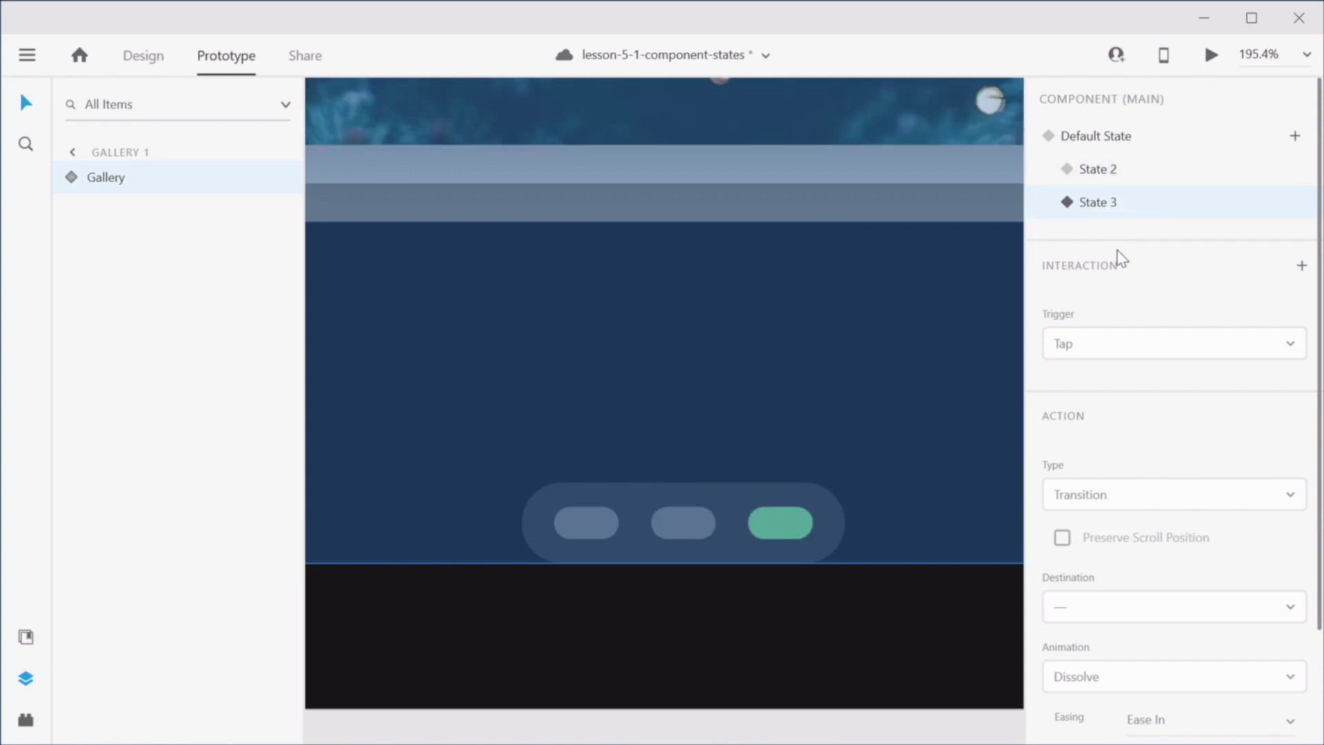
double_click(590, 520)
click(610, 525)
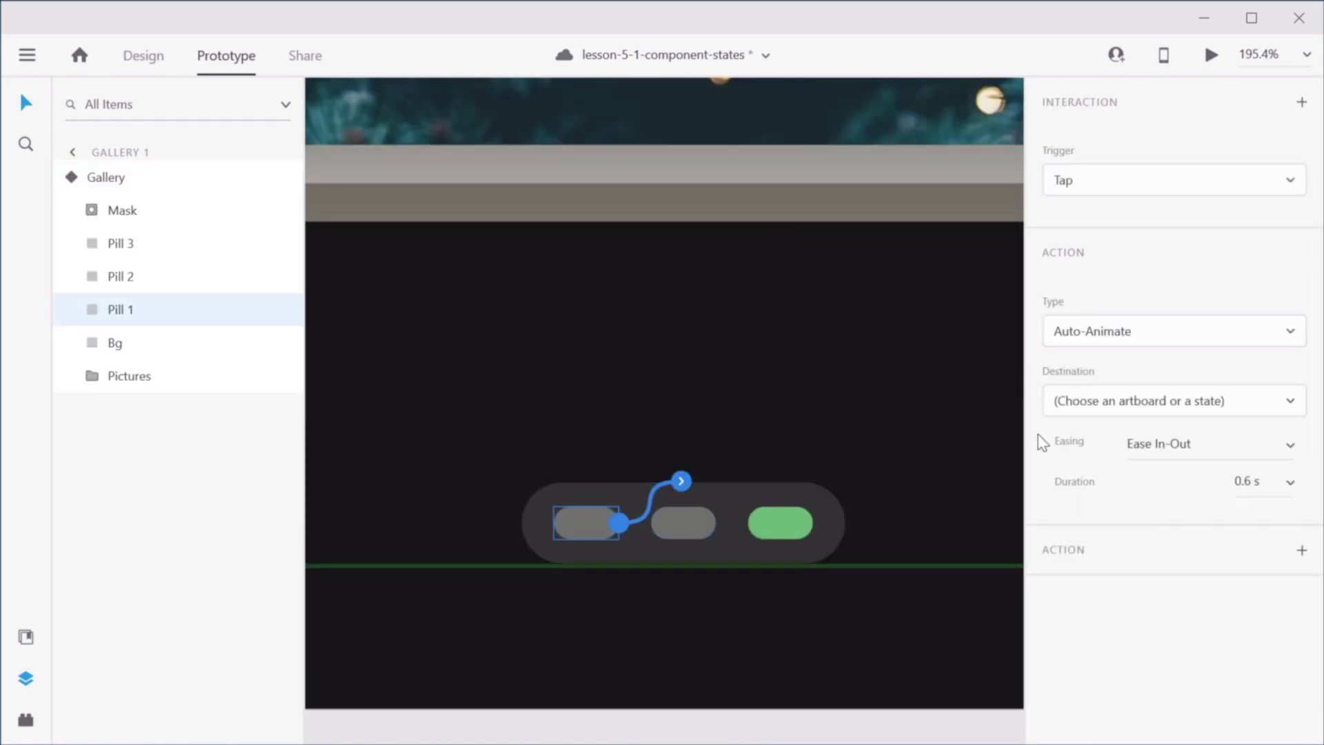
click(1121, 408)
click(1117, 456)
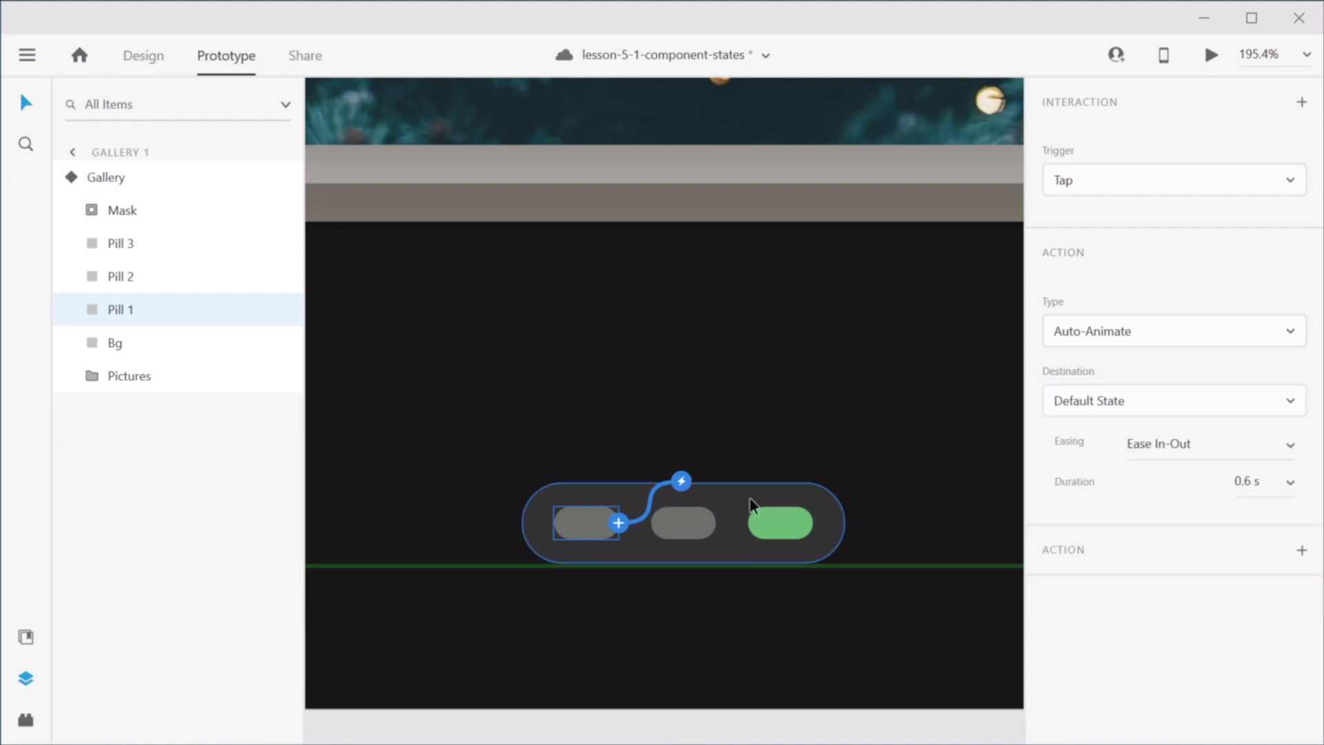
Step: In State 3, give Pill 2 a Tap interaction that Auto-Animates to State 2
click(680, 522)
click(717, 524)
click(1120, 413)
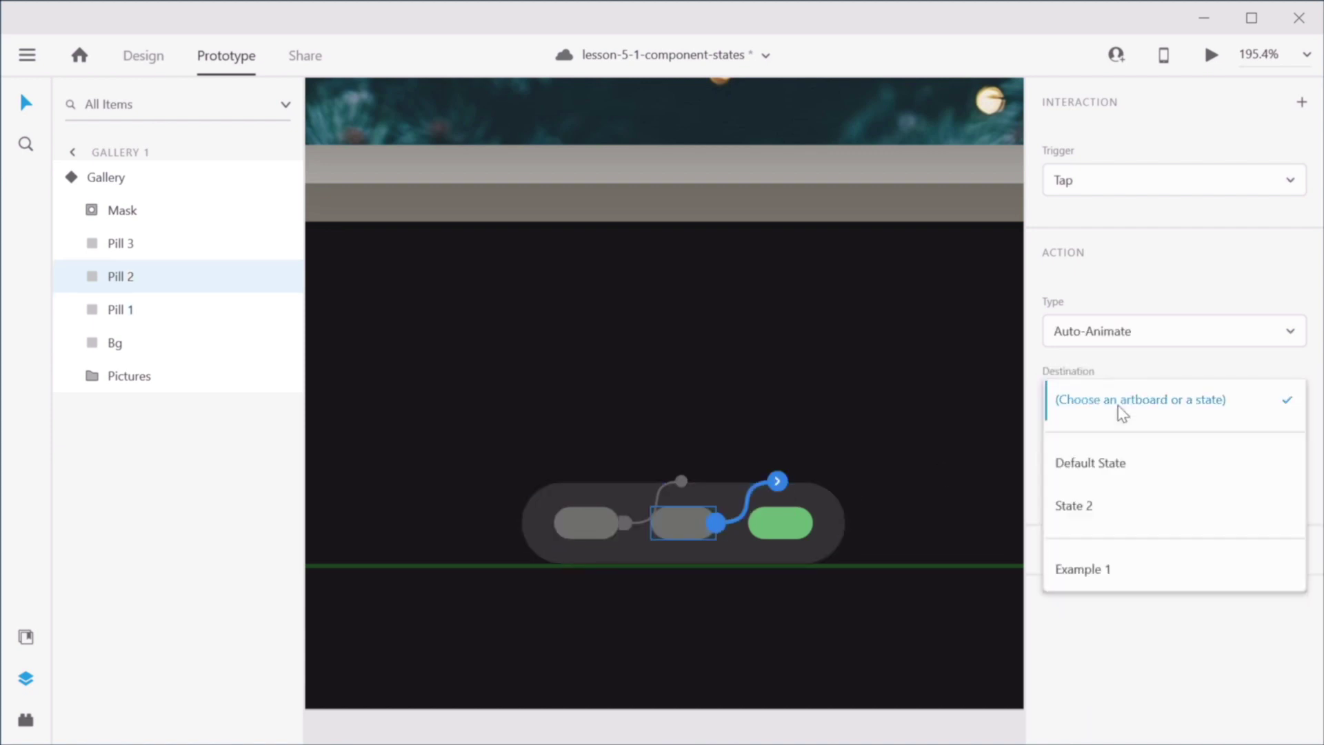
click(1101, 508)
click(898, 634)
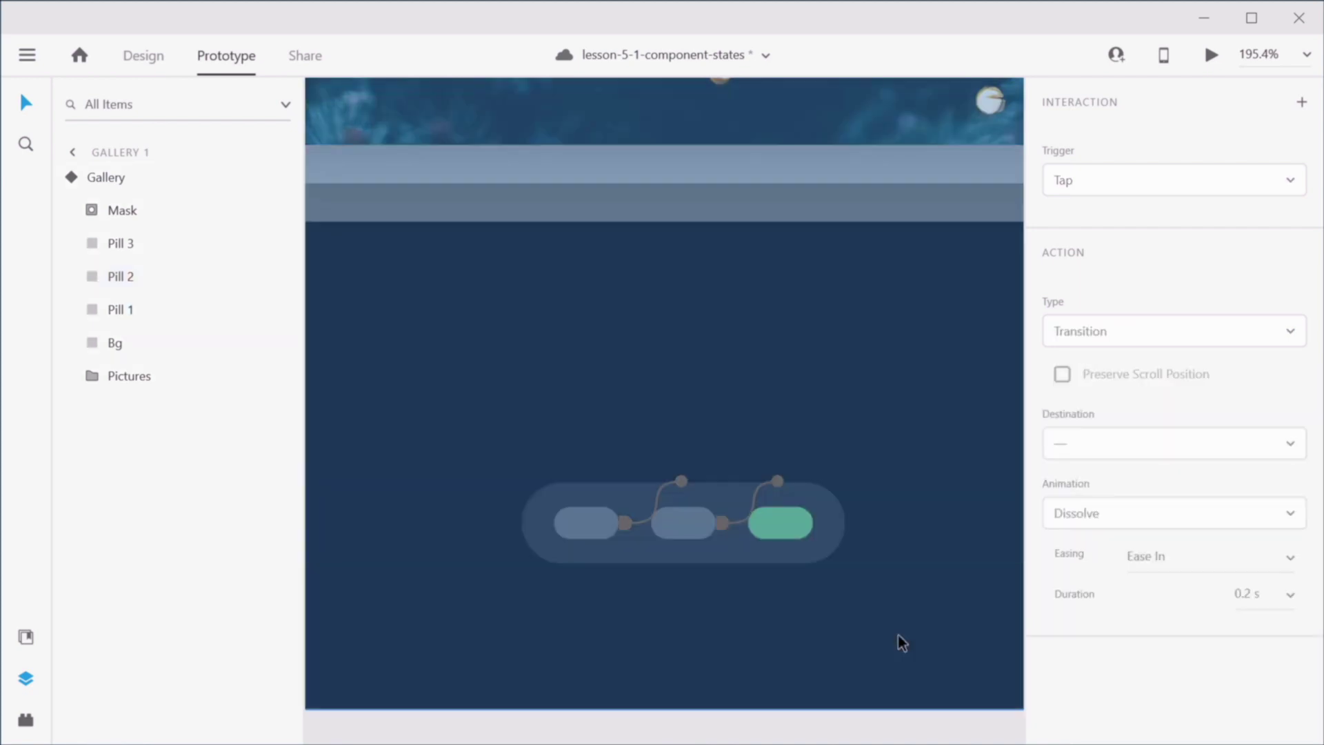
Step: Open a preview of the Gallery 1 artboard and widen its window until the whole artboard fits
scroll(907, 400, down, 5)
drag(856, 269, 707, 468)
click(601, 182)
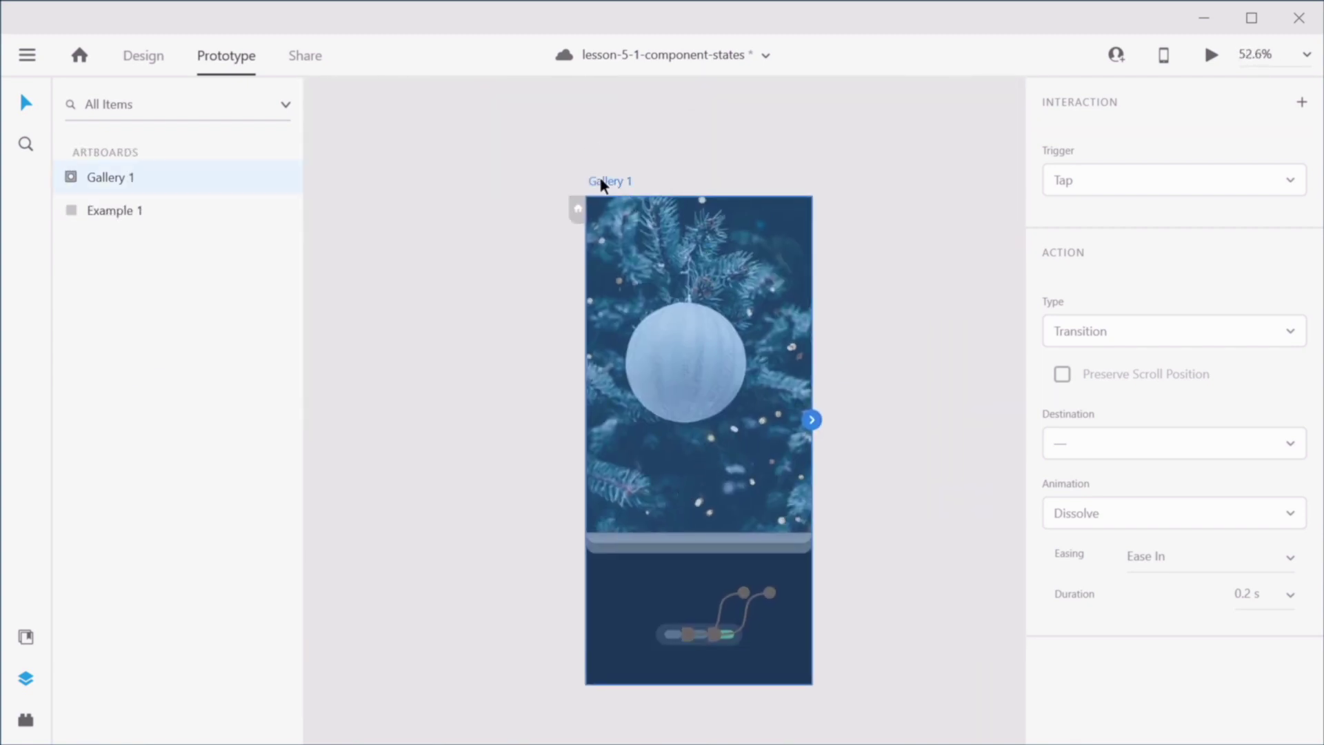
click(1211, 55)
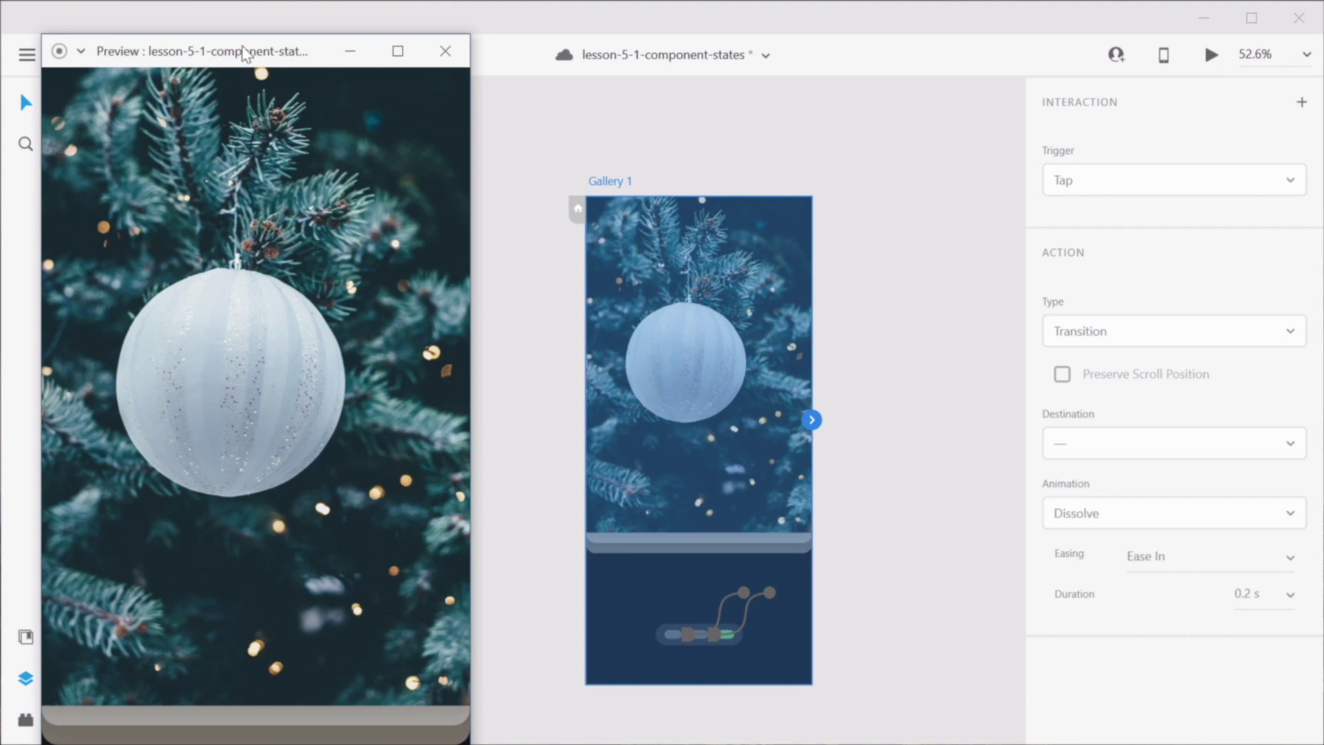
drag(245, 50, 270, 20)
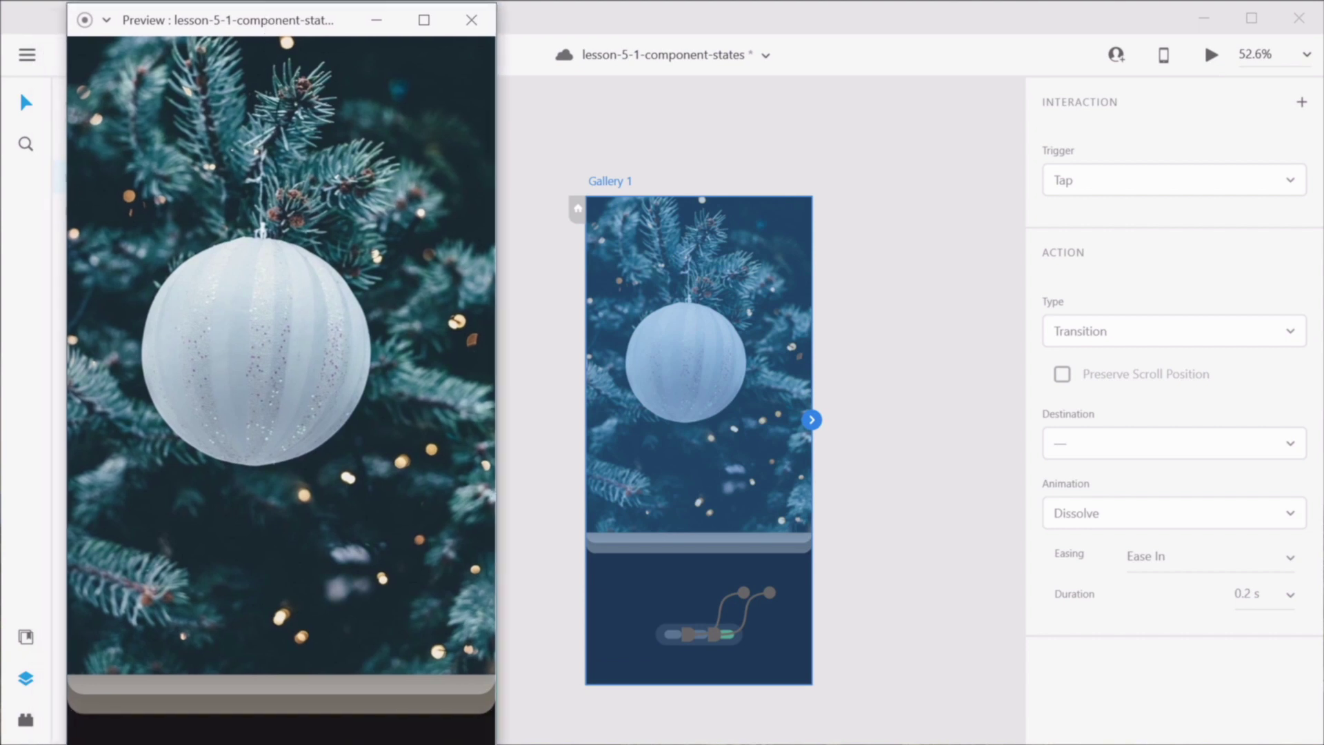
drag(495, 742, 891, 740)
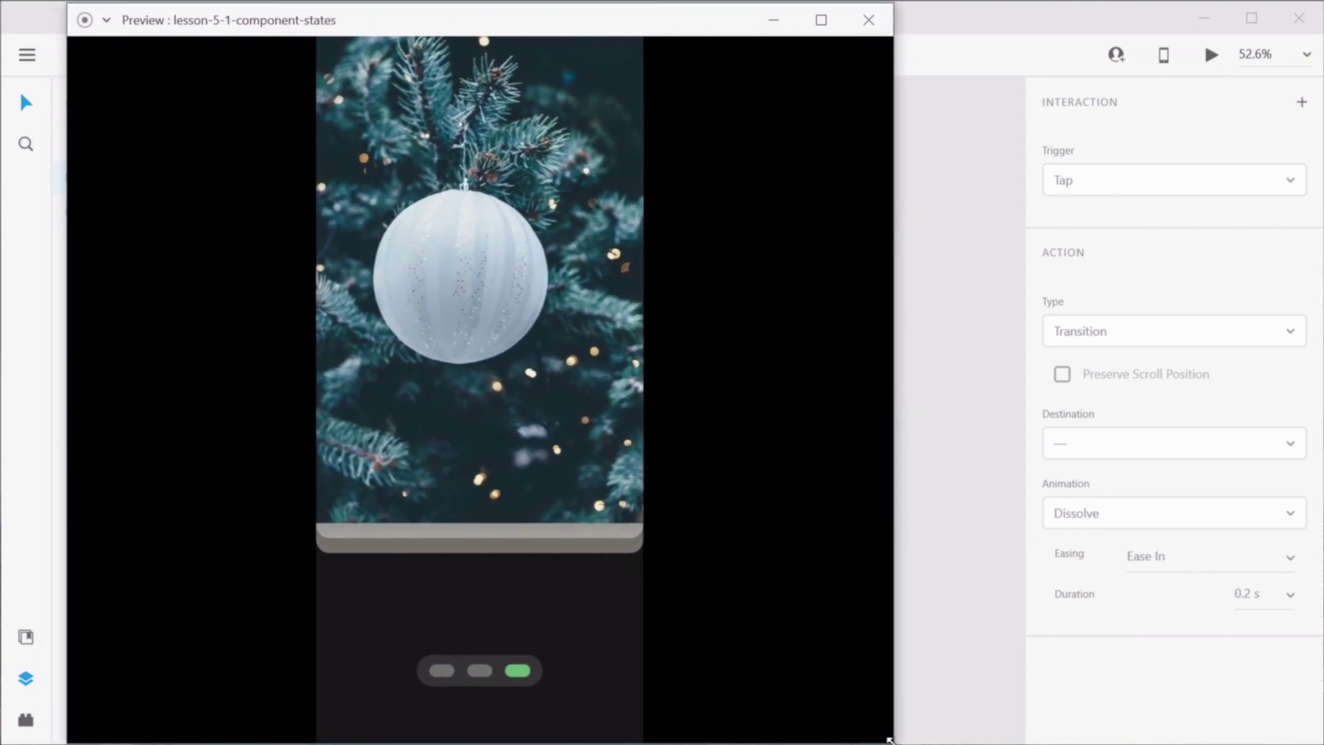
Step: Test the gallery in the preview by tapping the first, second and third pills in varying order
click(442, 672)
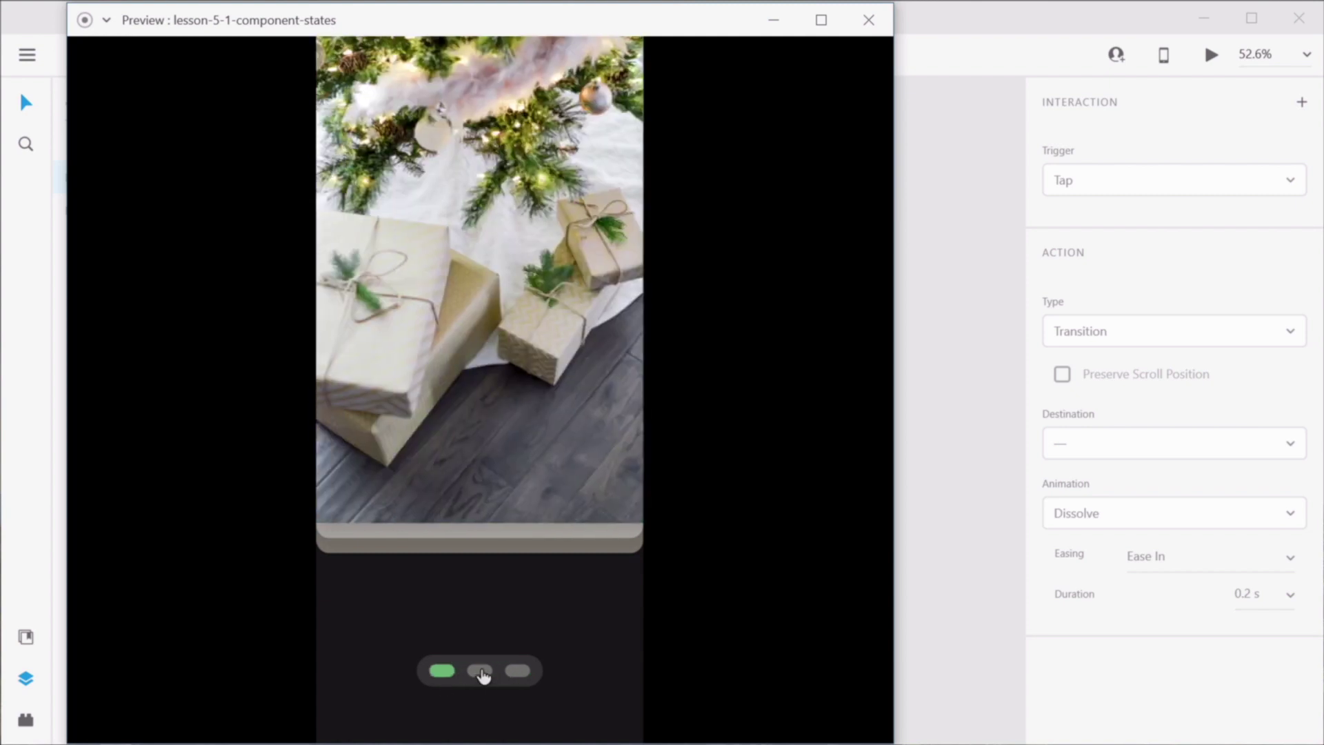
click(480, 671)
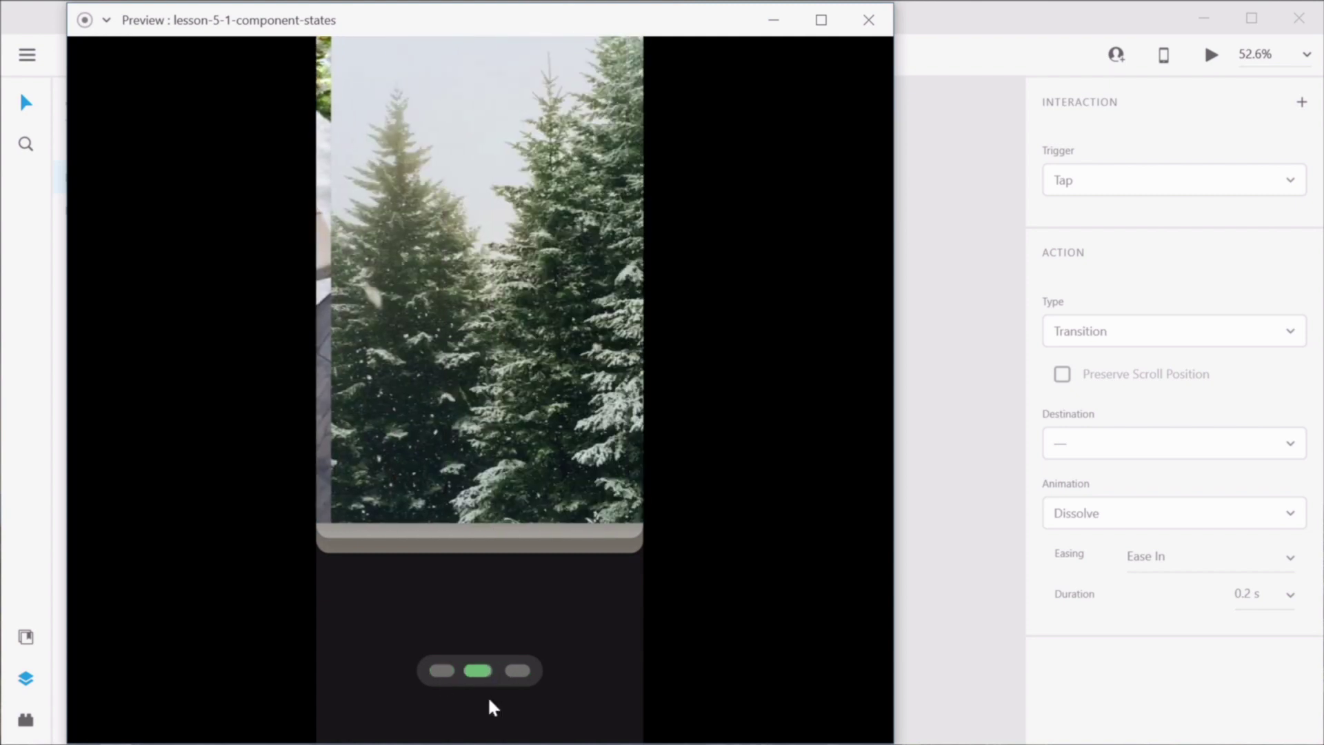
click(515, 672)
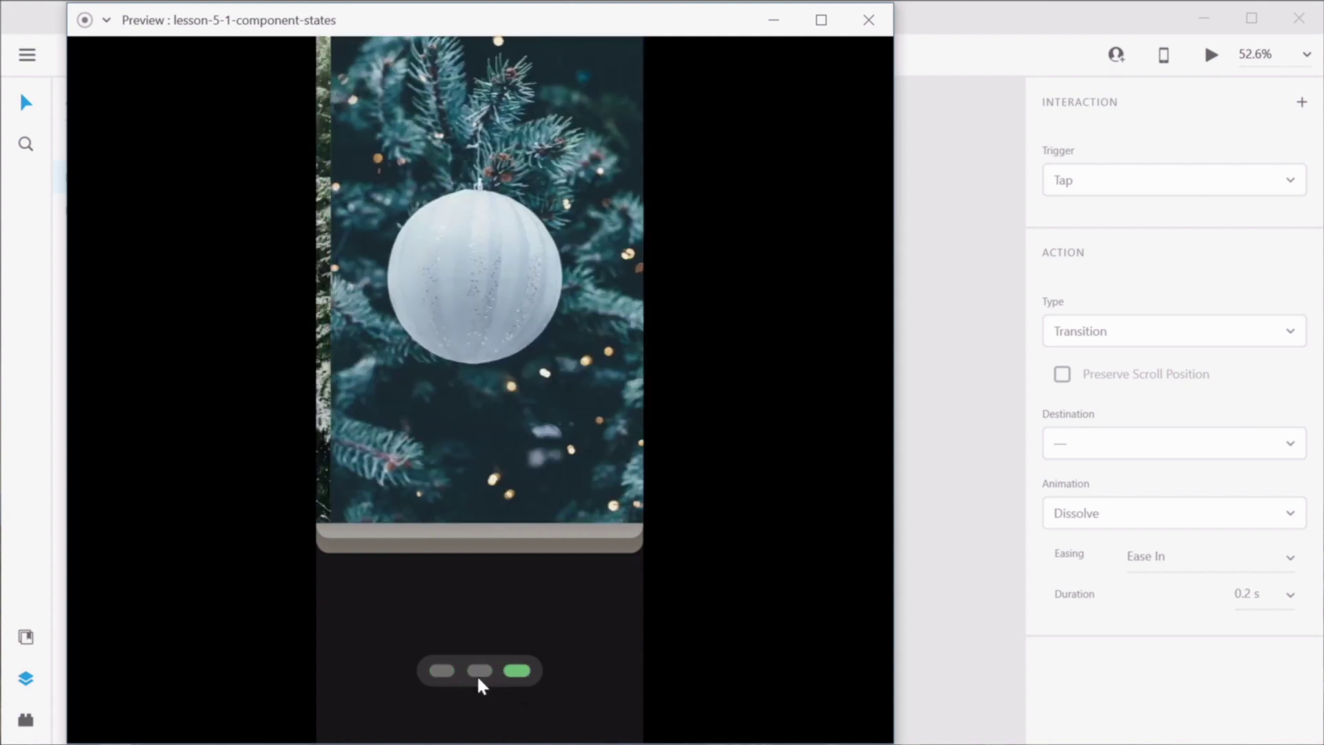
click(480, 671)
click(445, 672)
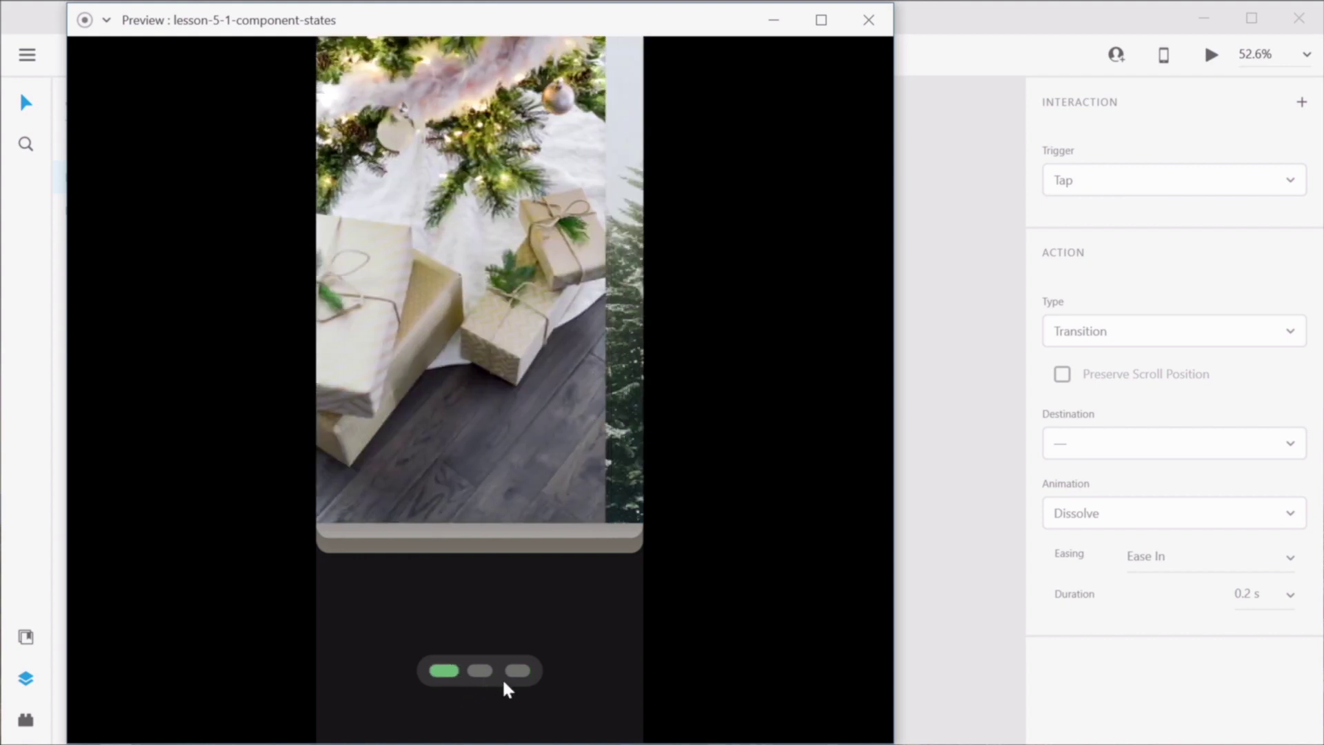
click(483, 672)
click(517, 673)
click(445, 672)
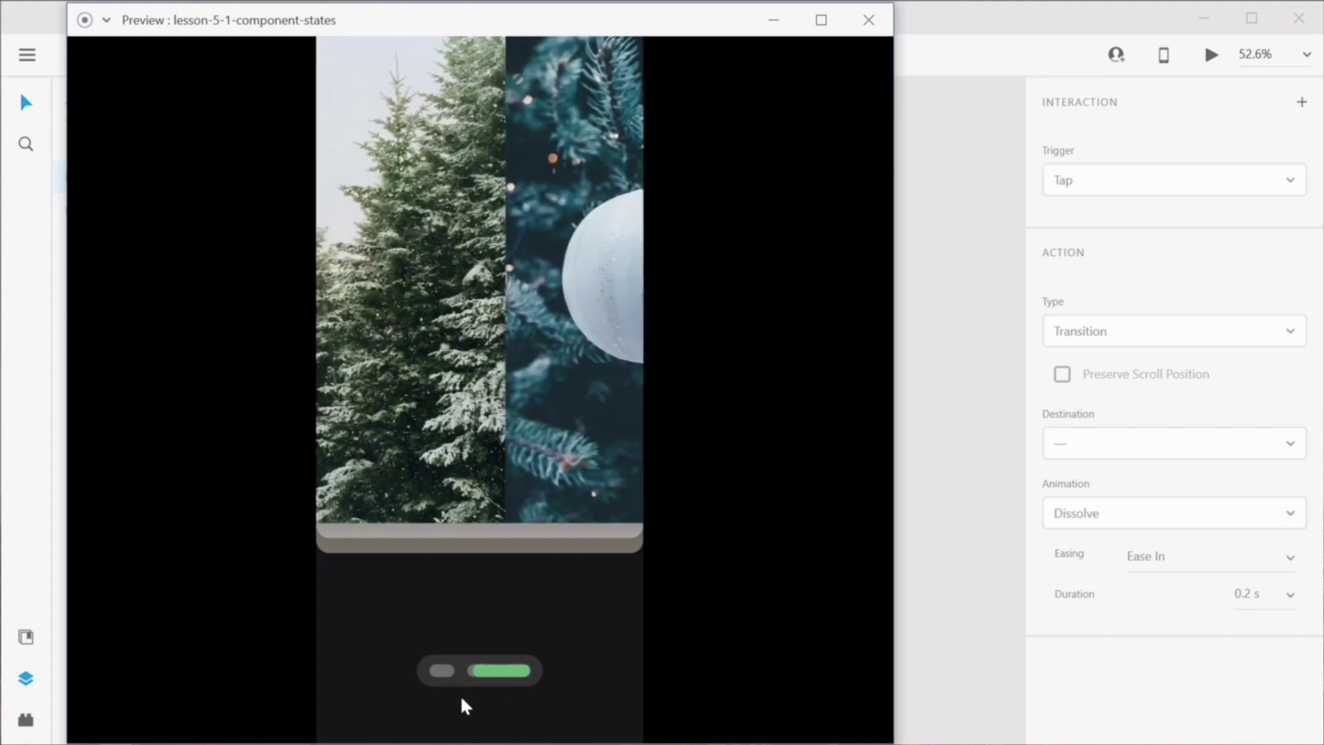
Step: Leave the preview for Design mode and examine the Gallery component's states and its pills
click(936, 240)
click(610, 183)
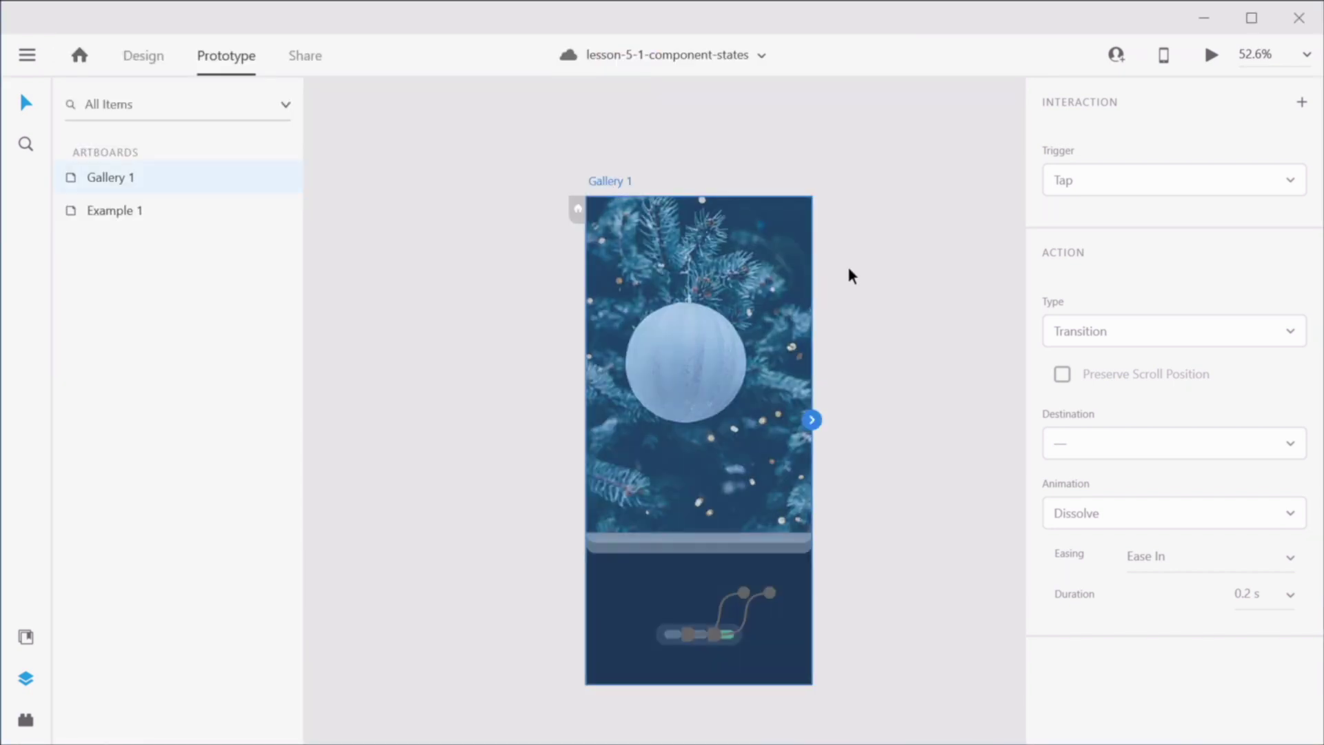
click(149, 56)
click(723, 338)
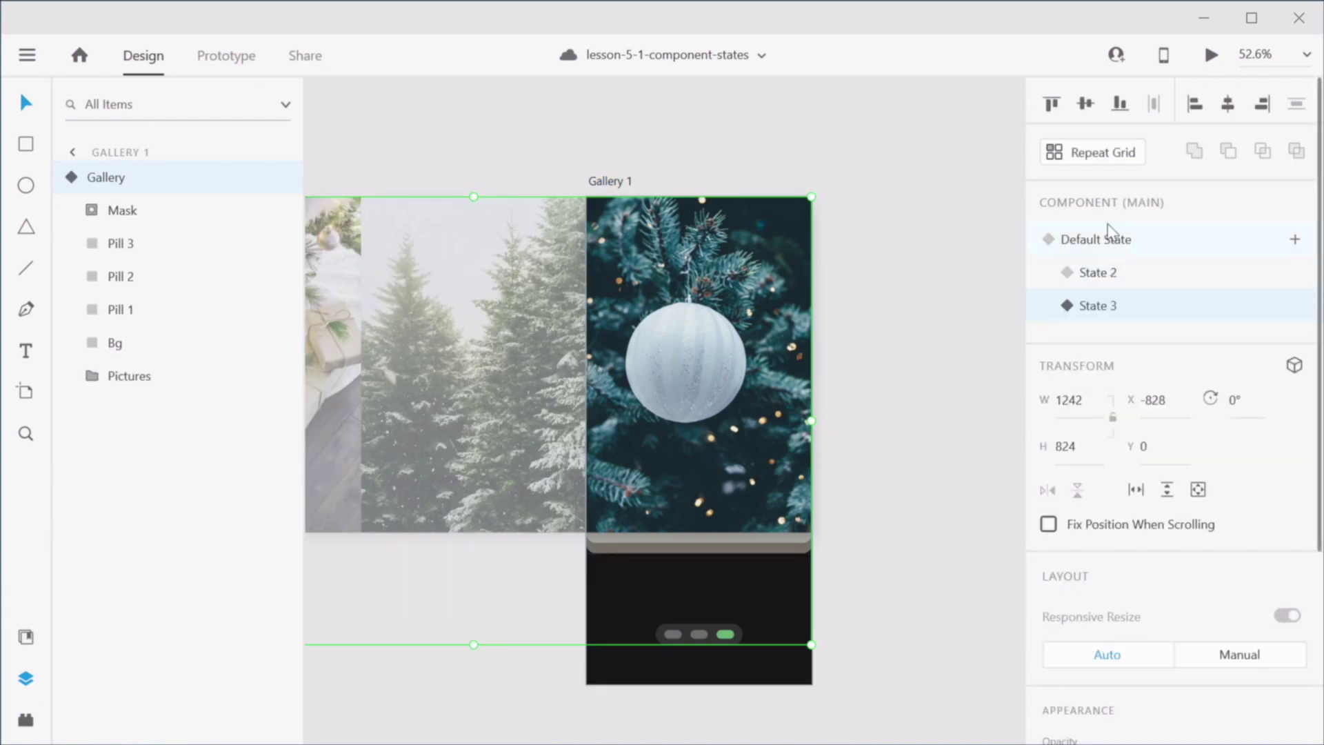
click(914, 377)
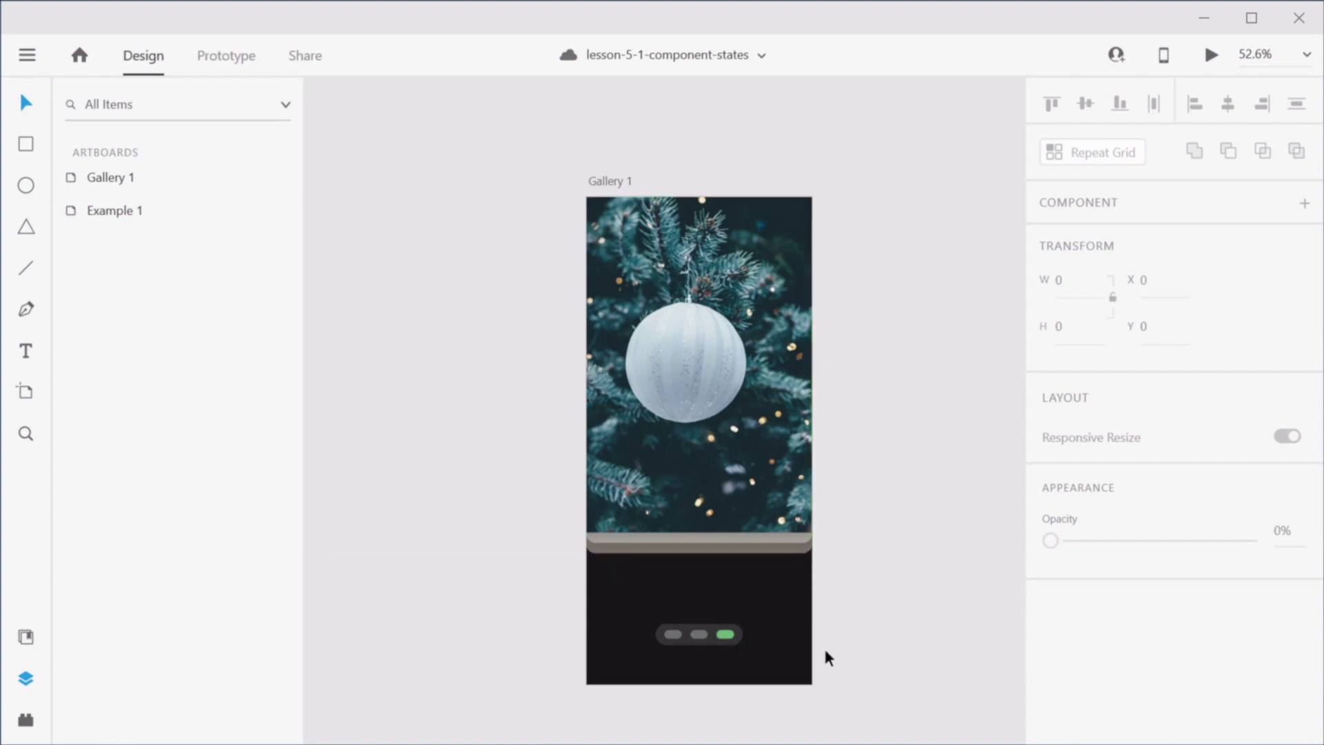
scroll(825, 651, up, 5)
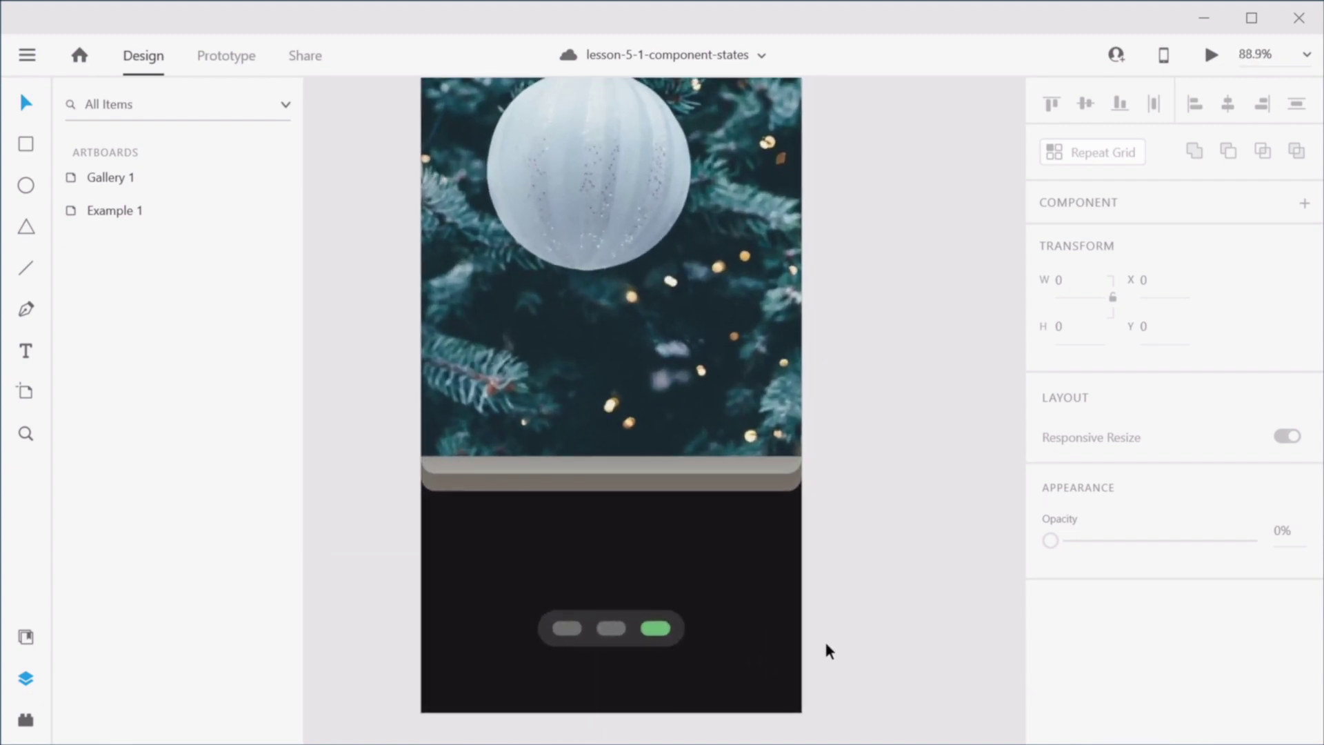
drag(839, 581, 916, 555)
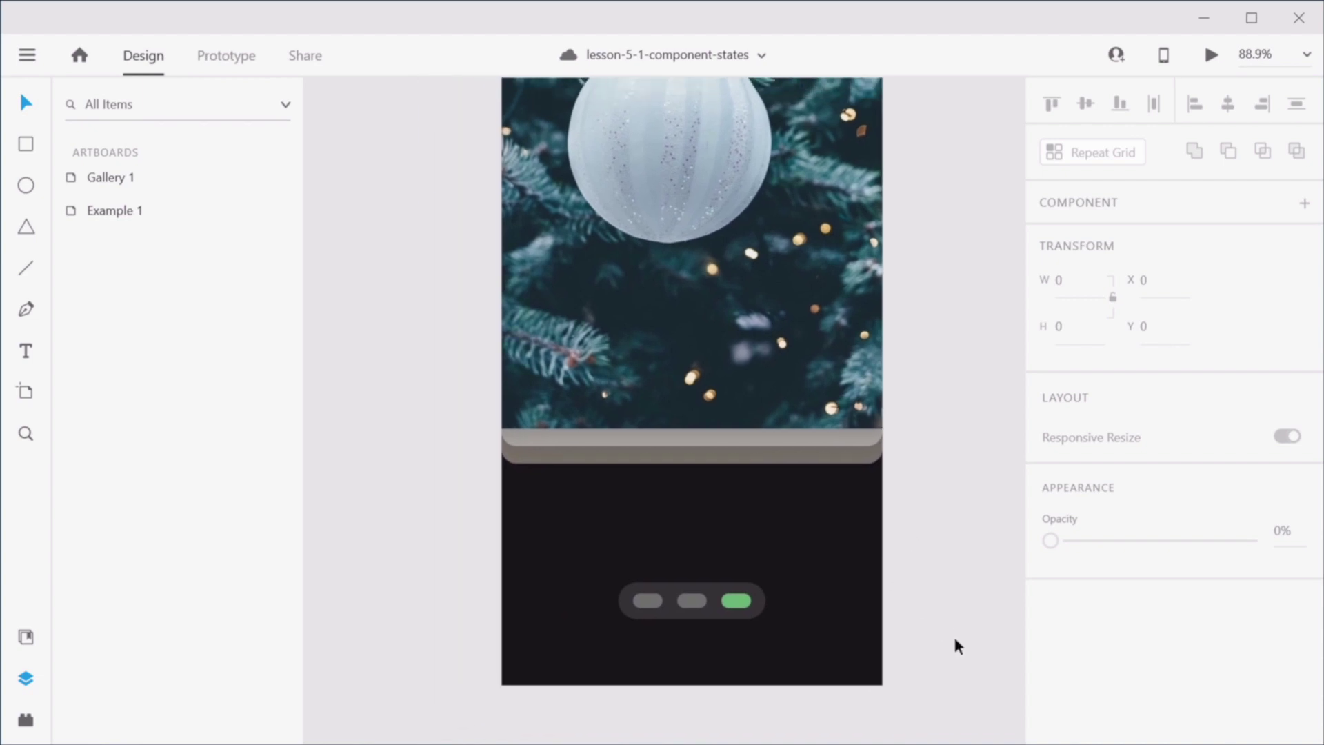
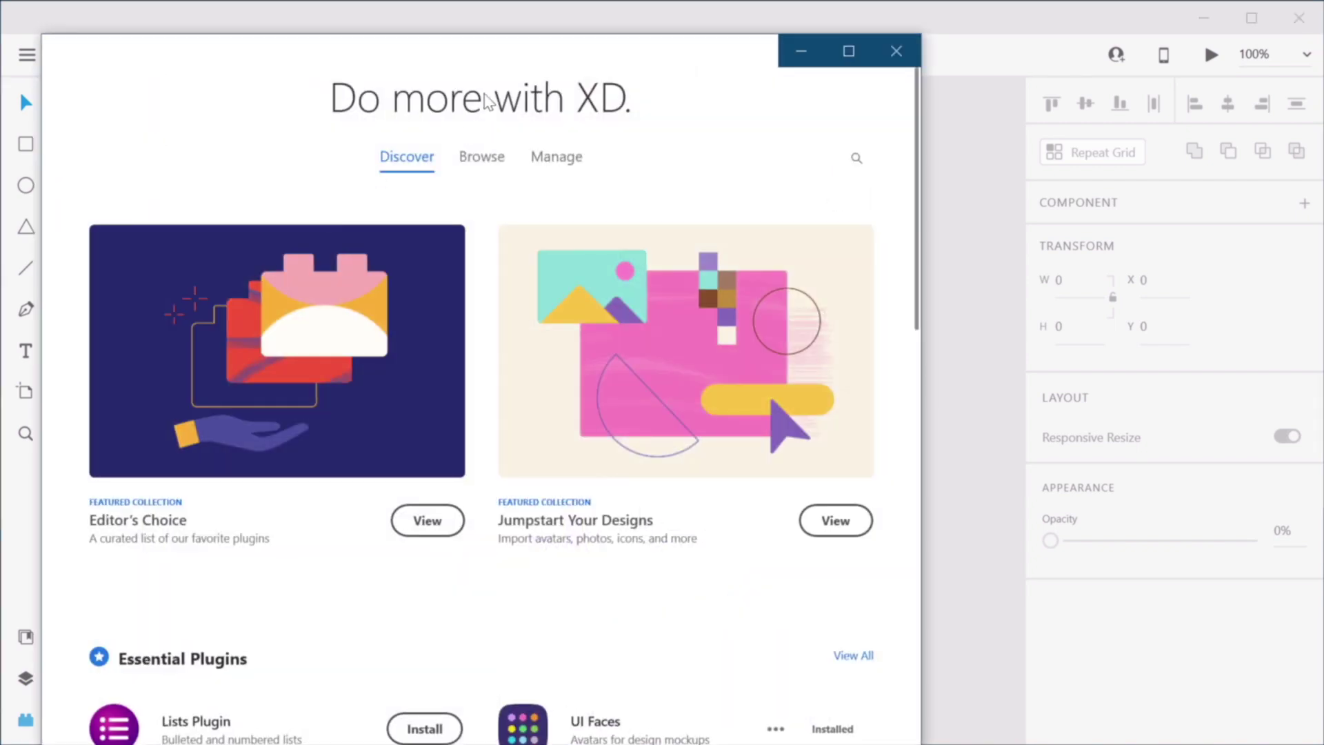
Step: Search the plugin catalogue for "rename", check the Rename it entry, and close the plugin manager
drag(507, 62, 666, 45)
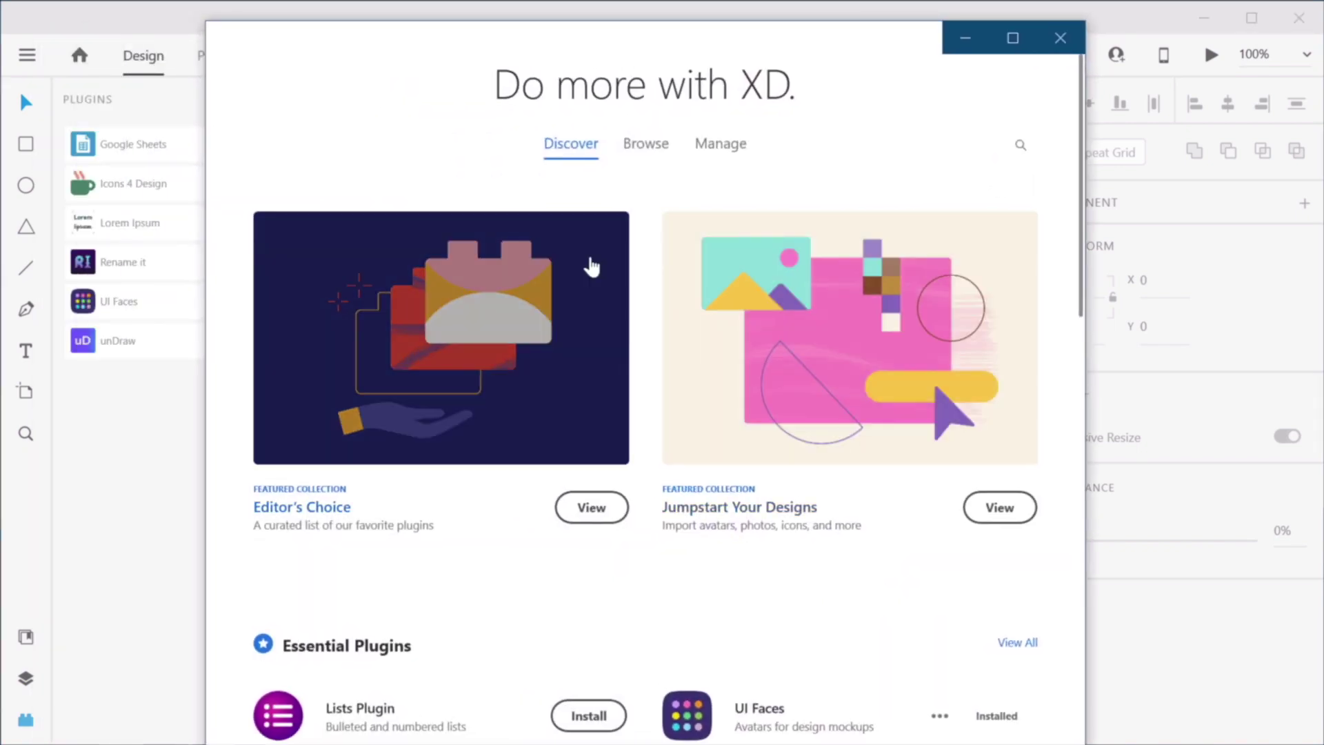
click(653, 149)
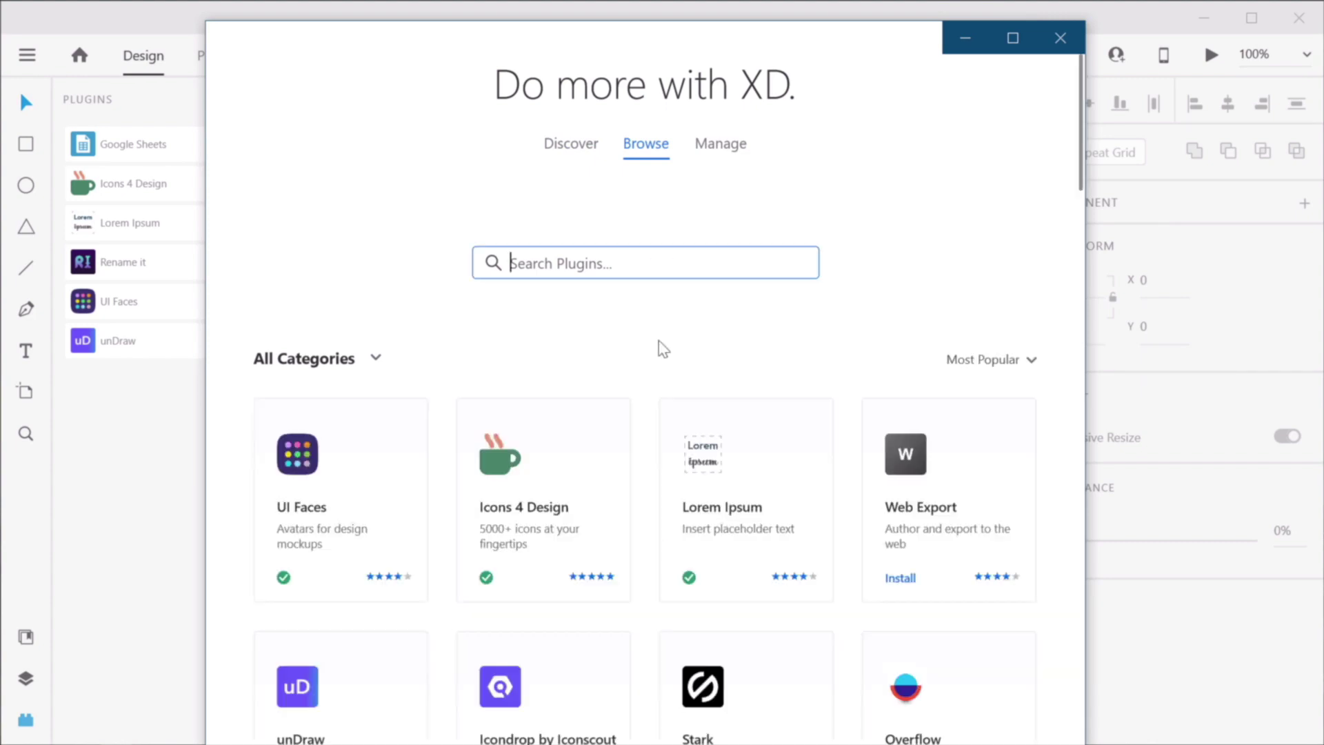
text(renameit)
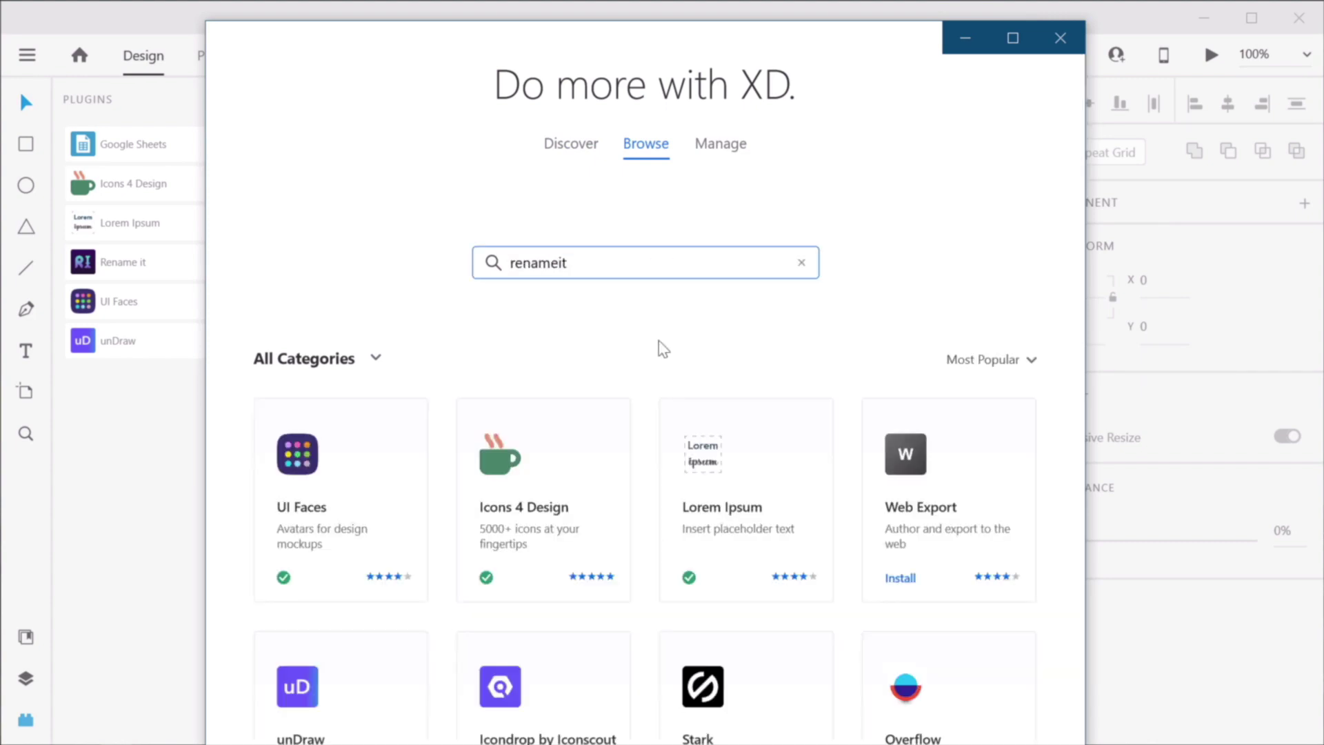
key(BackSpace)
key(BackSpace)
mouse_move(526, 535)
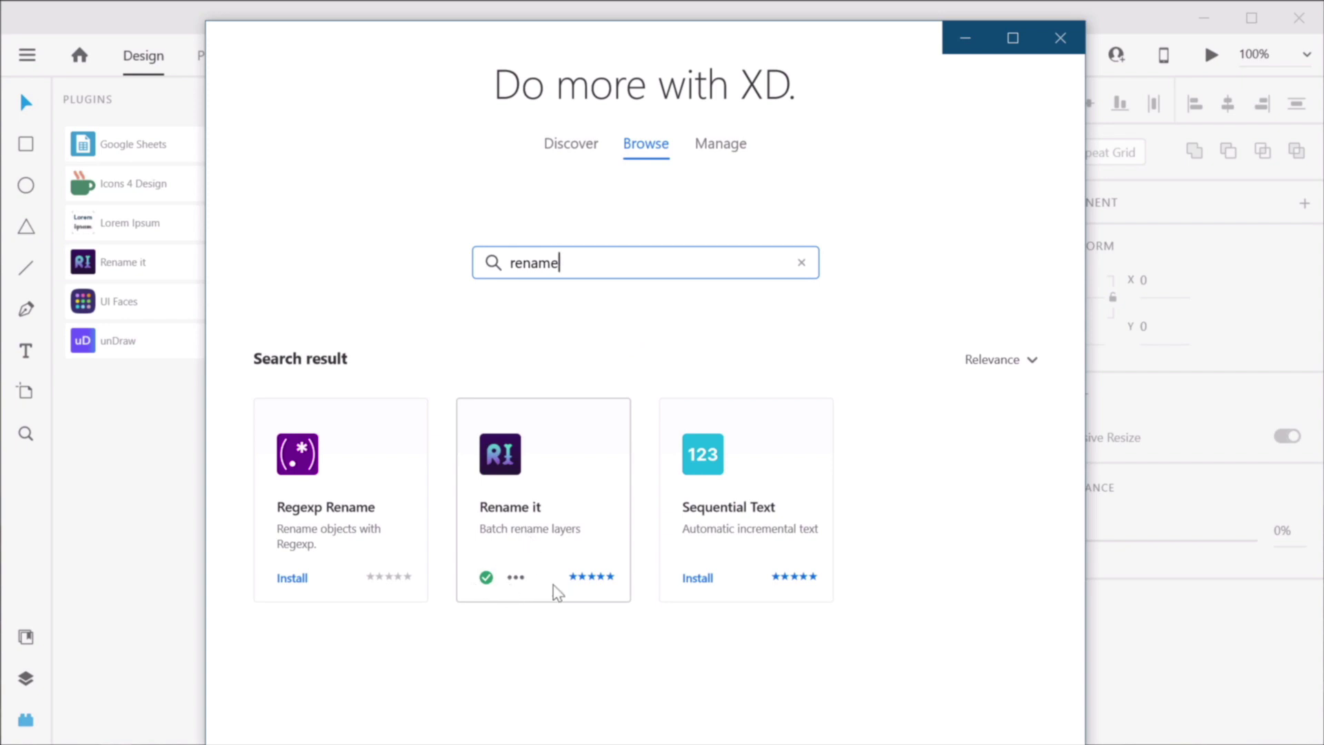
click(1060, 45)
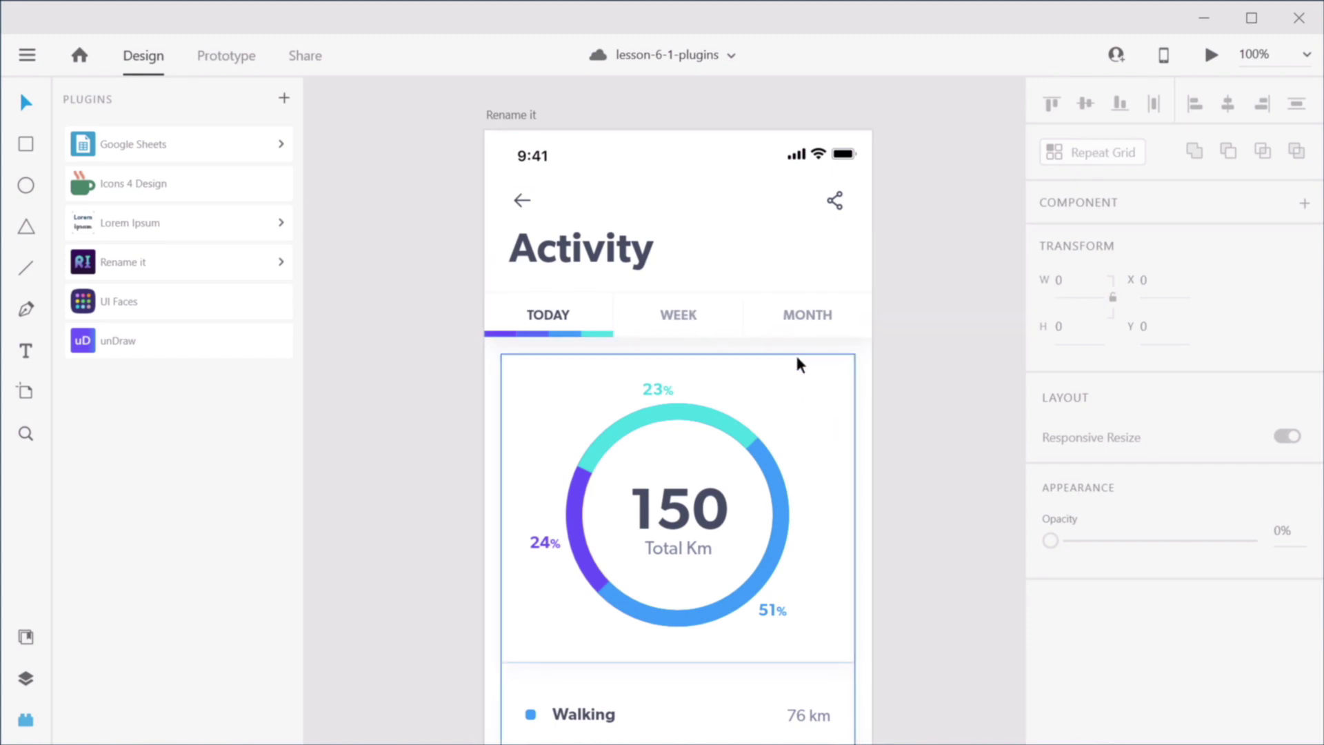
Step: On the Rename it artboard, select the Walking, Biking and Driving field groups together and show them in the layer list
scroll(799, 353, down, 5)
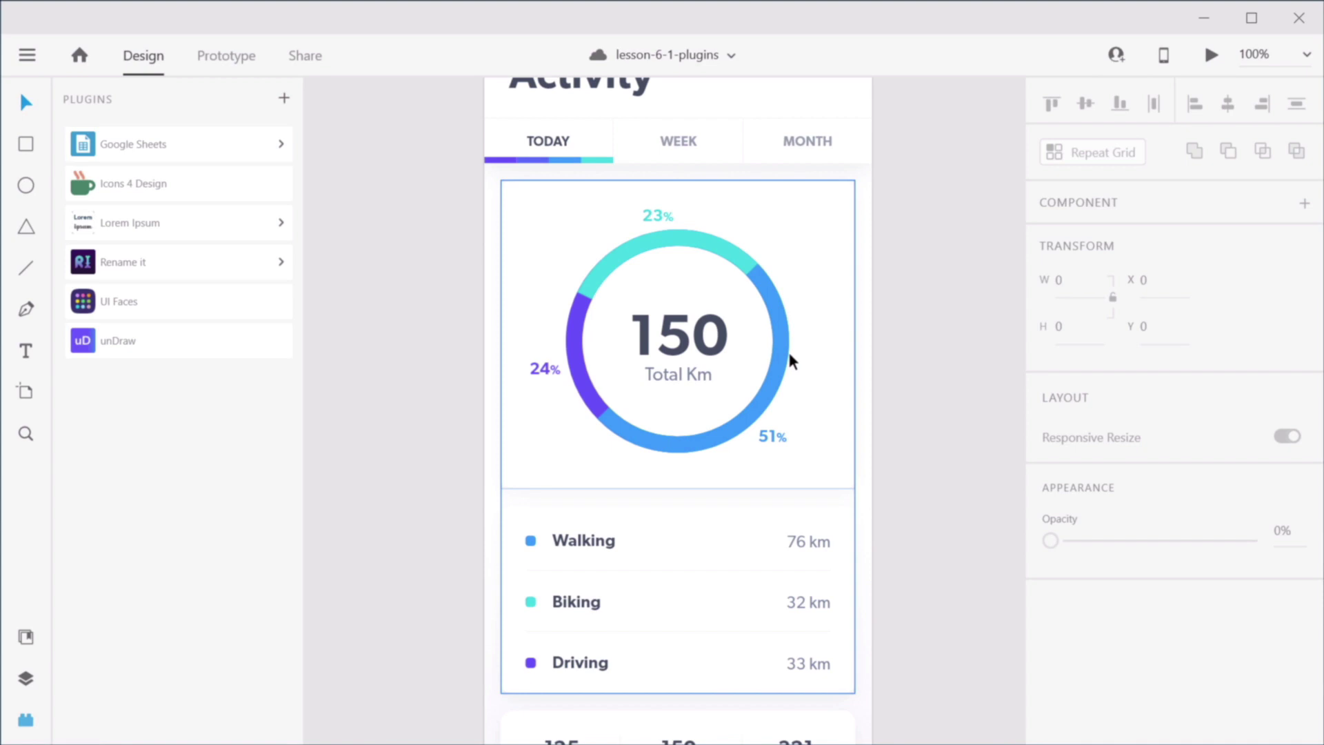
scroll(789, 351, up, 3)
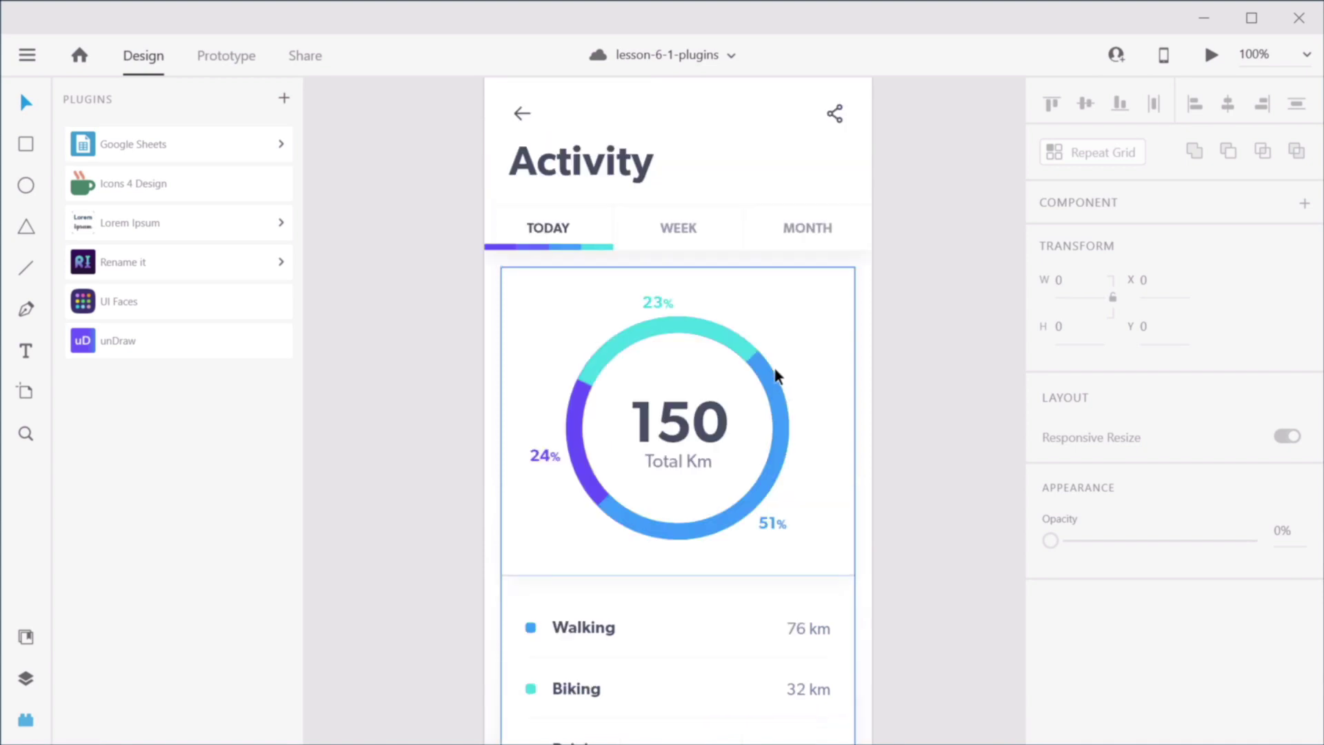
scroll(776, 374, down, 5)
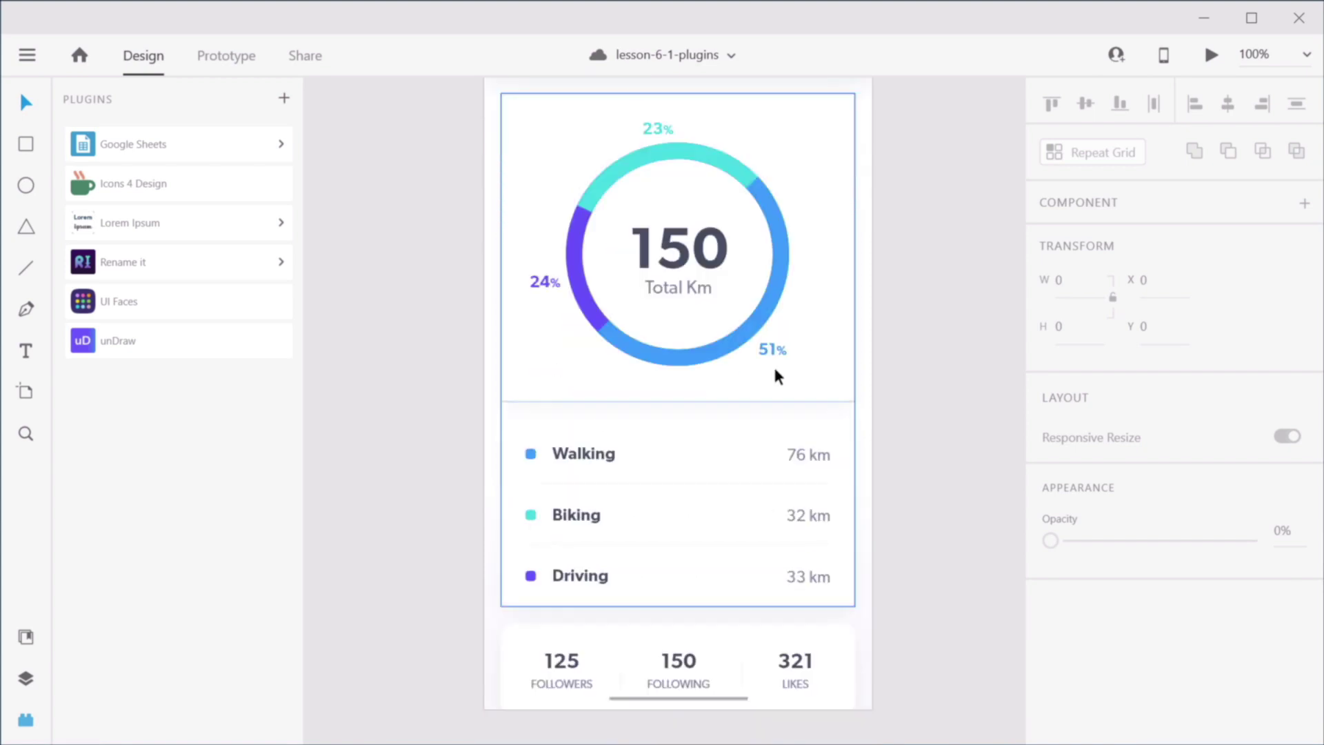
click(594, 452)
double_click(589, 452)
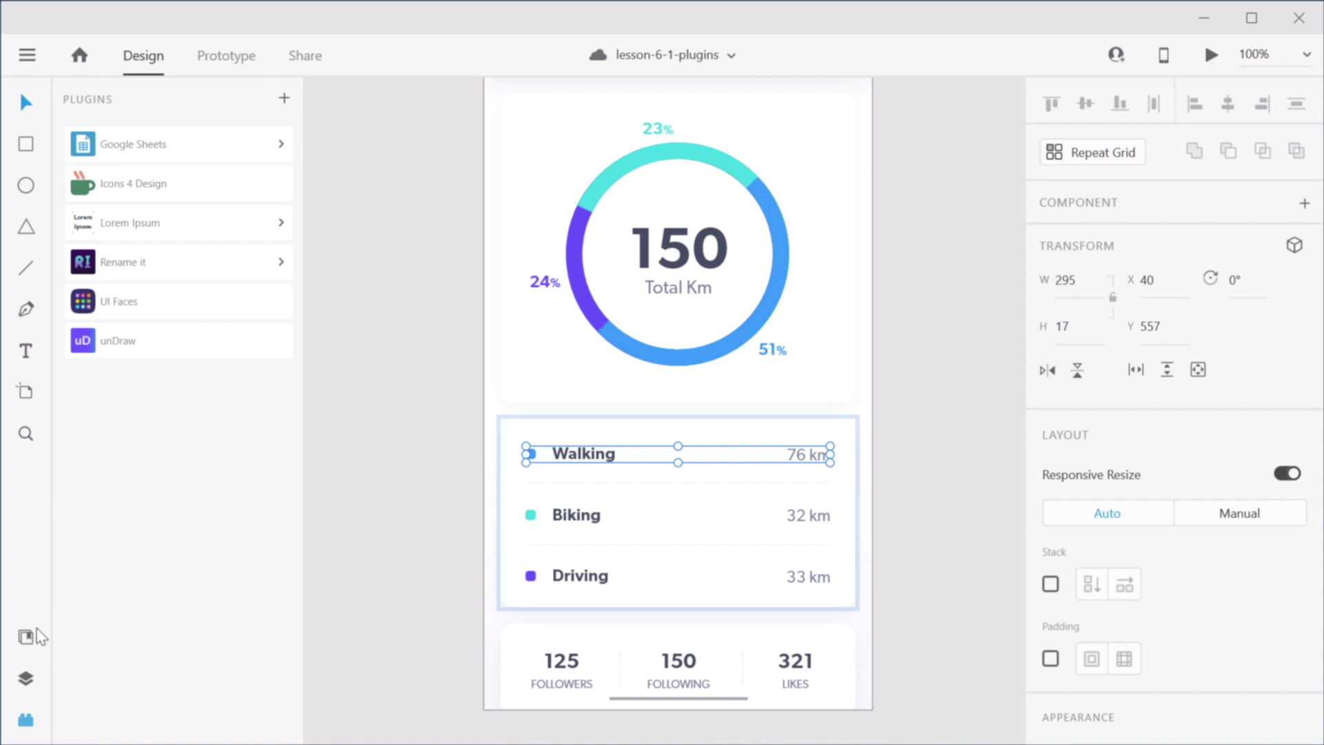
click(25, 677)
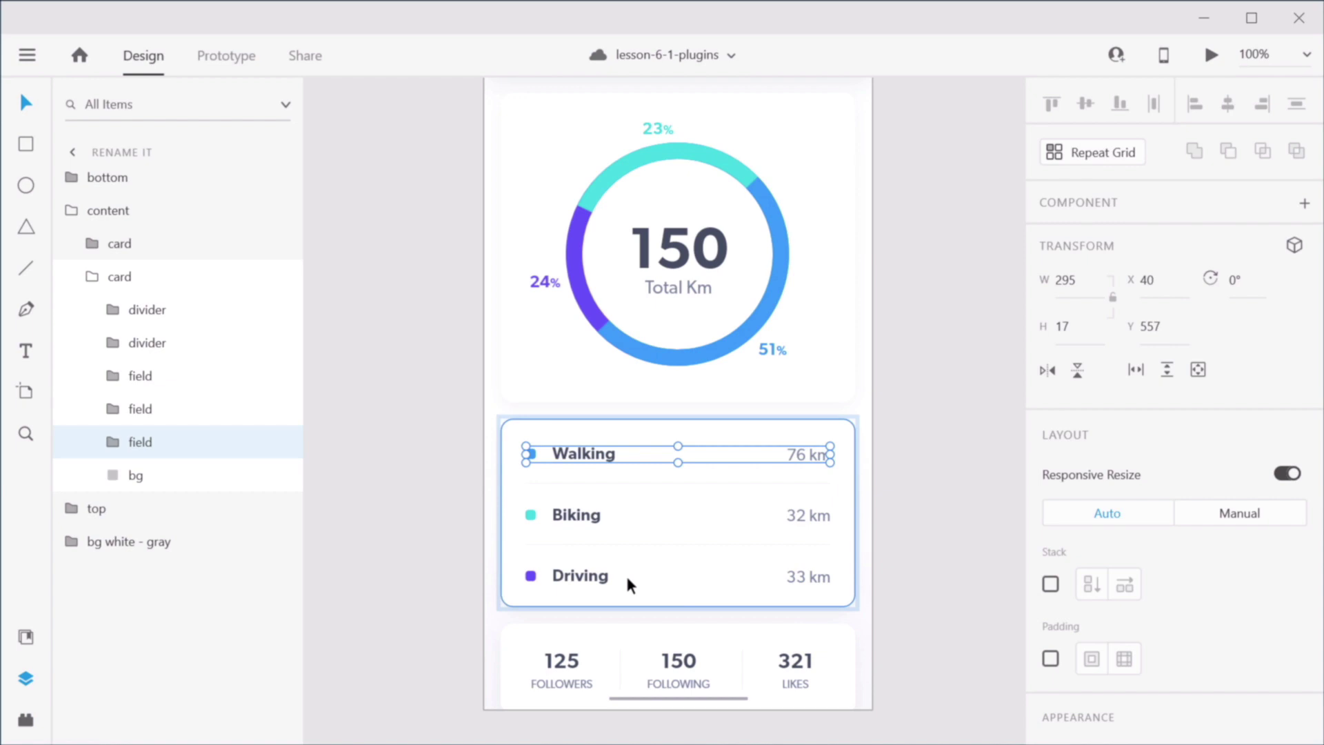
shift+click(576, 517)
shift+click(590, 578)
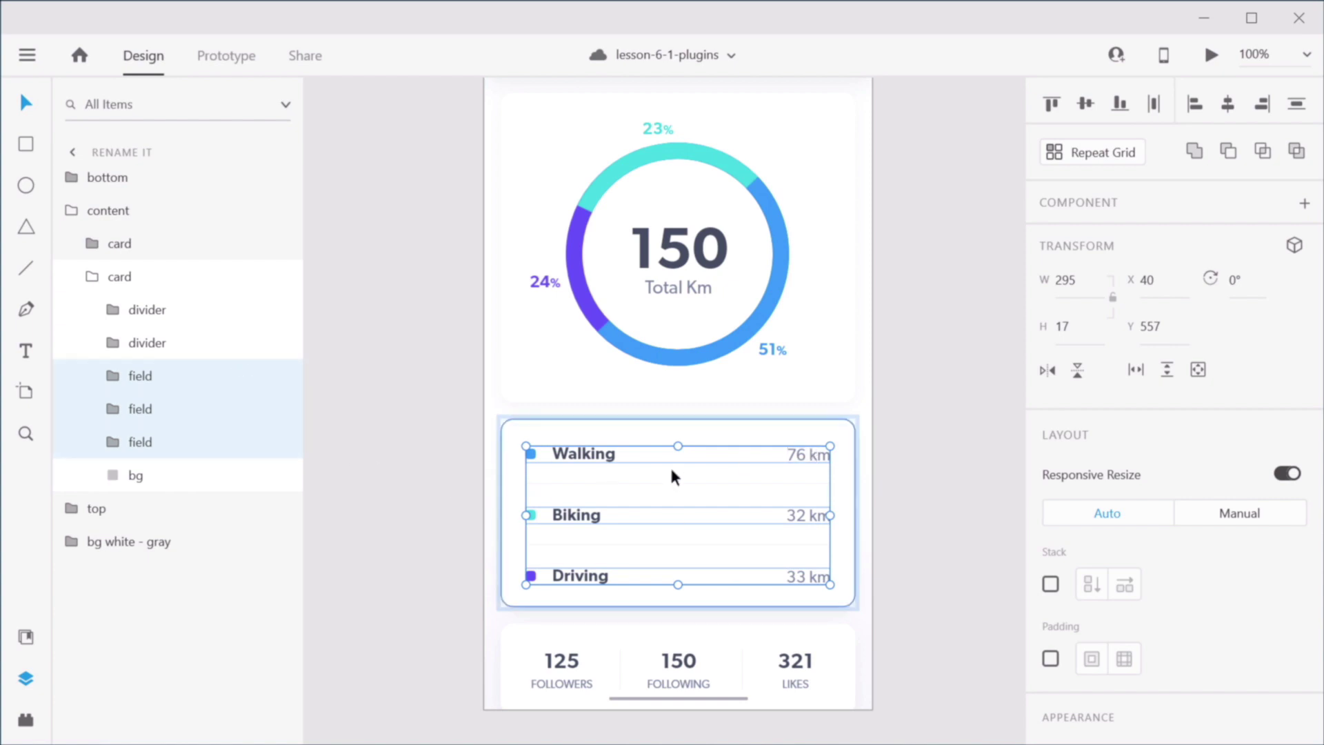
Step: Start Rename Selected Layers from the Rename it plugin and set the name to "row" followed by an ascending number sequence
click(26, 637)
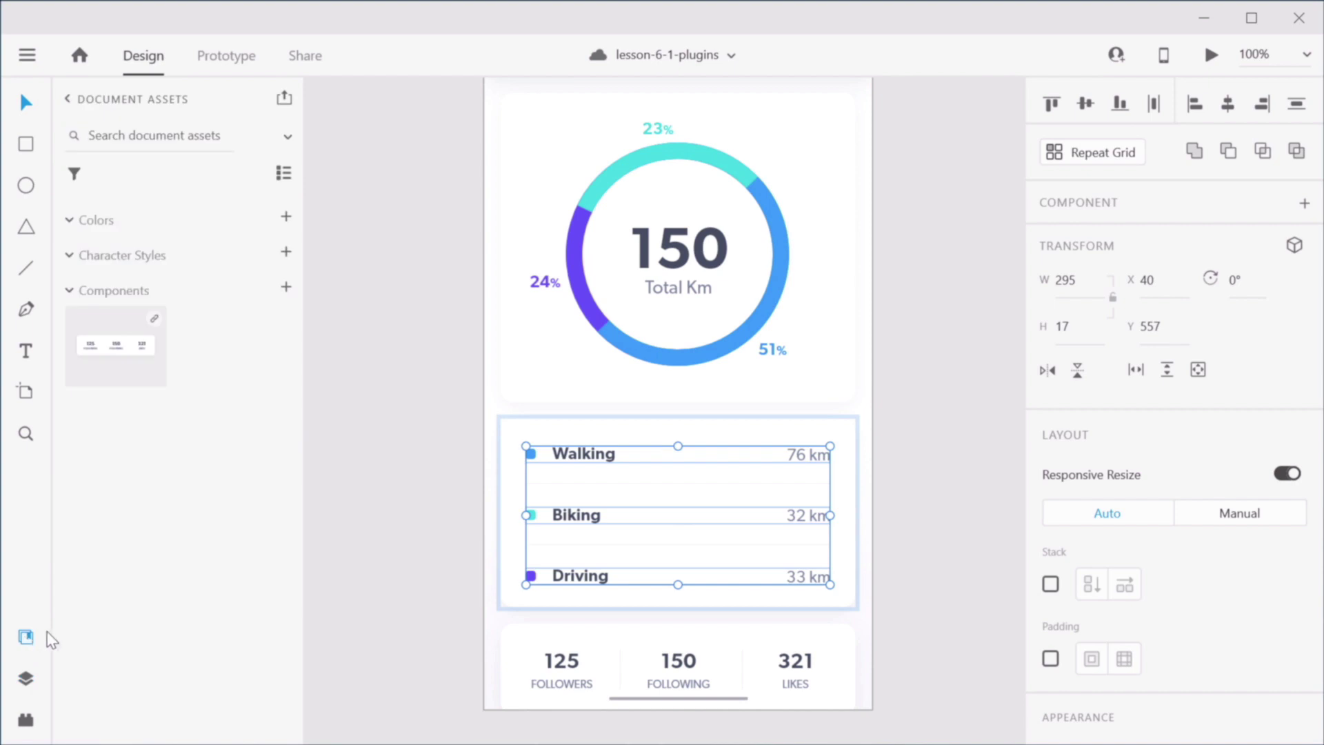
click(26, 719)
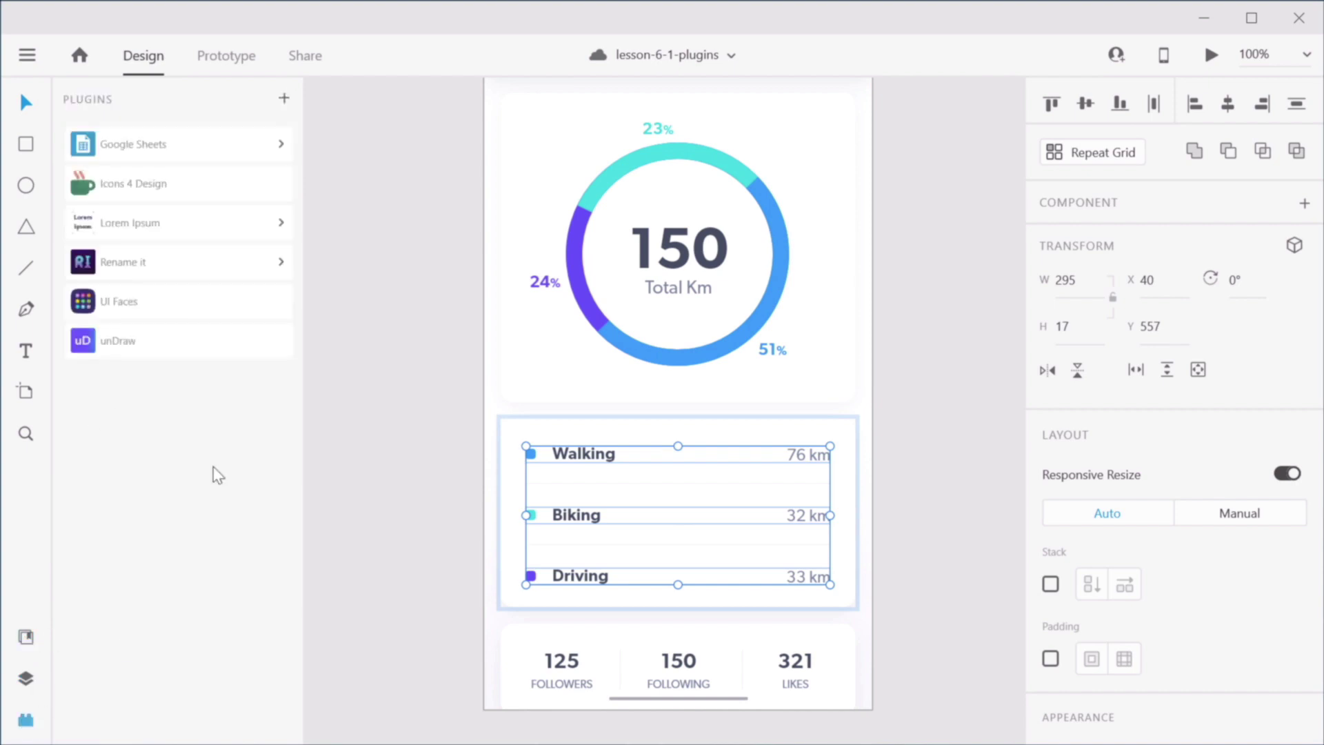
click(183, 263)
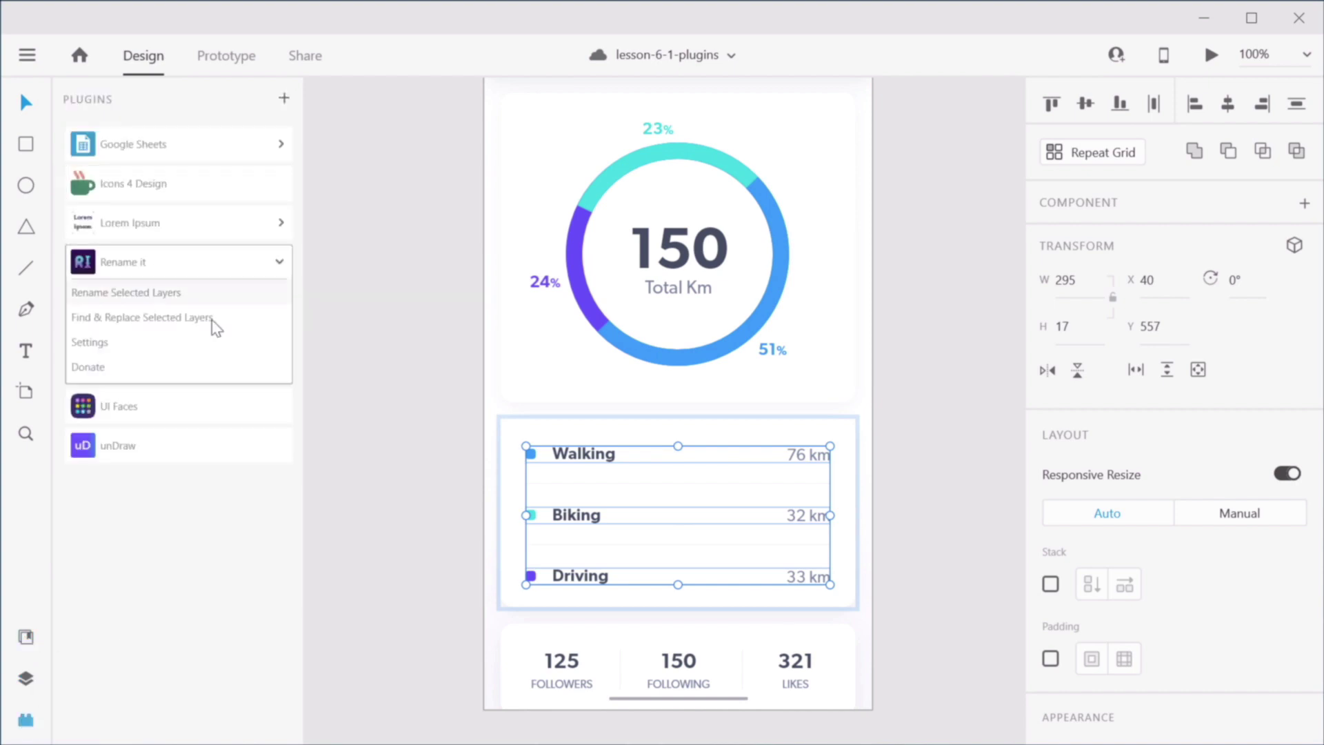
click(167, 295)
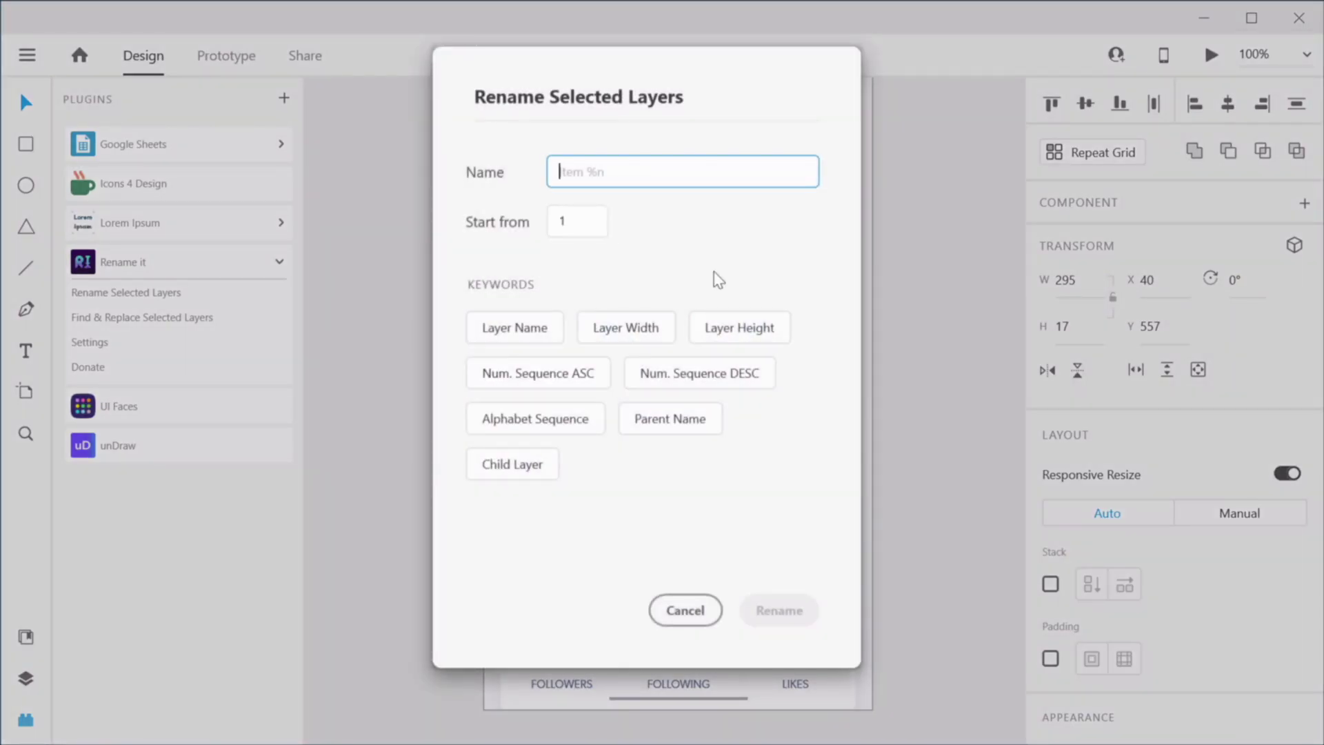
text(row)
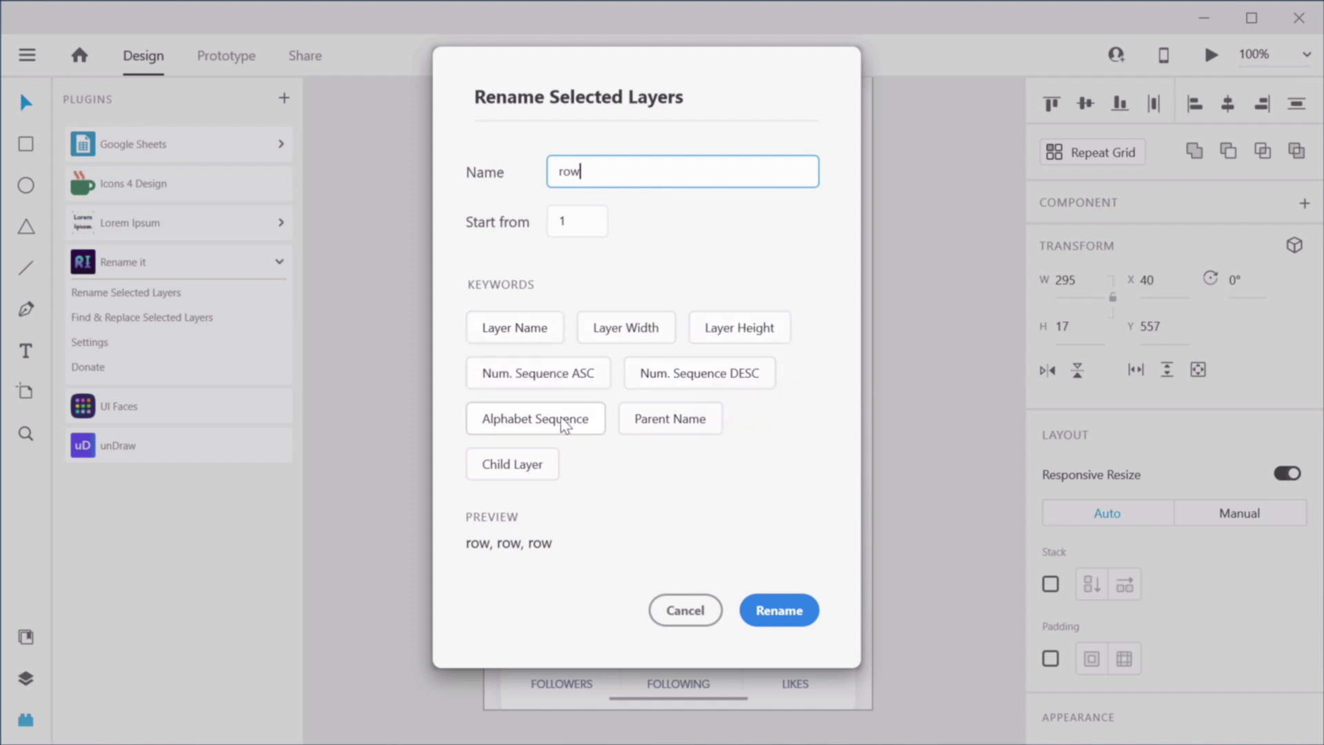
click(579, 384)
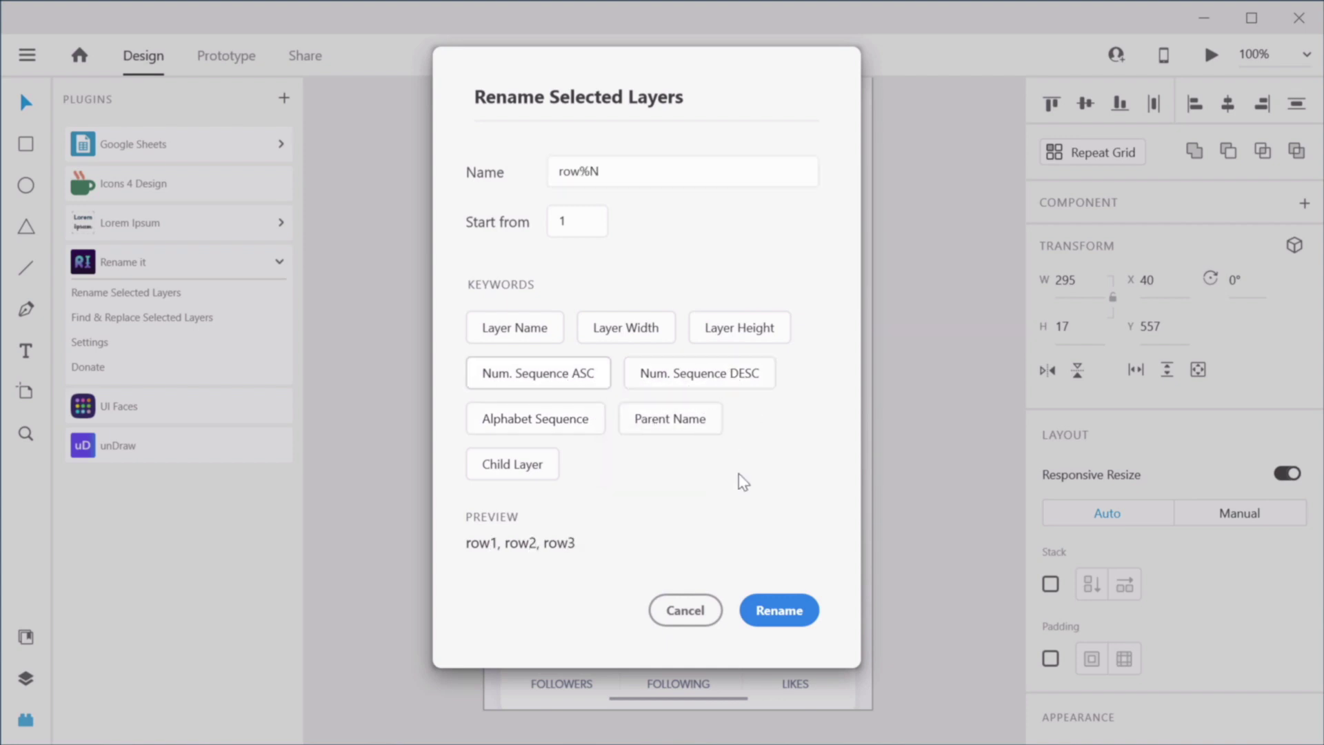
click(673, 424)
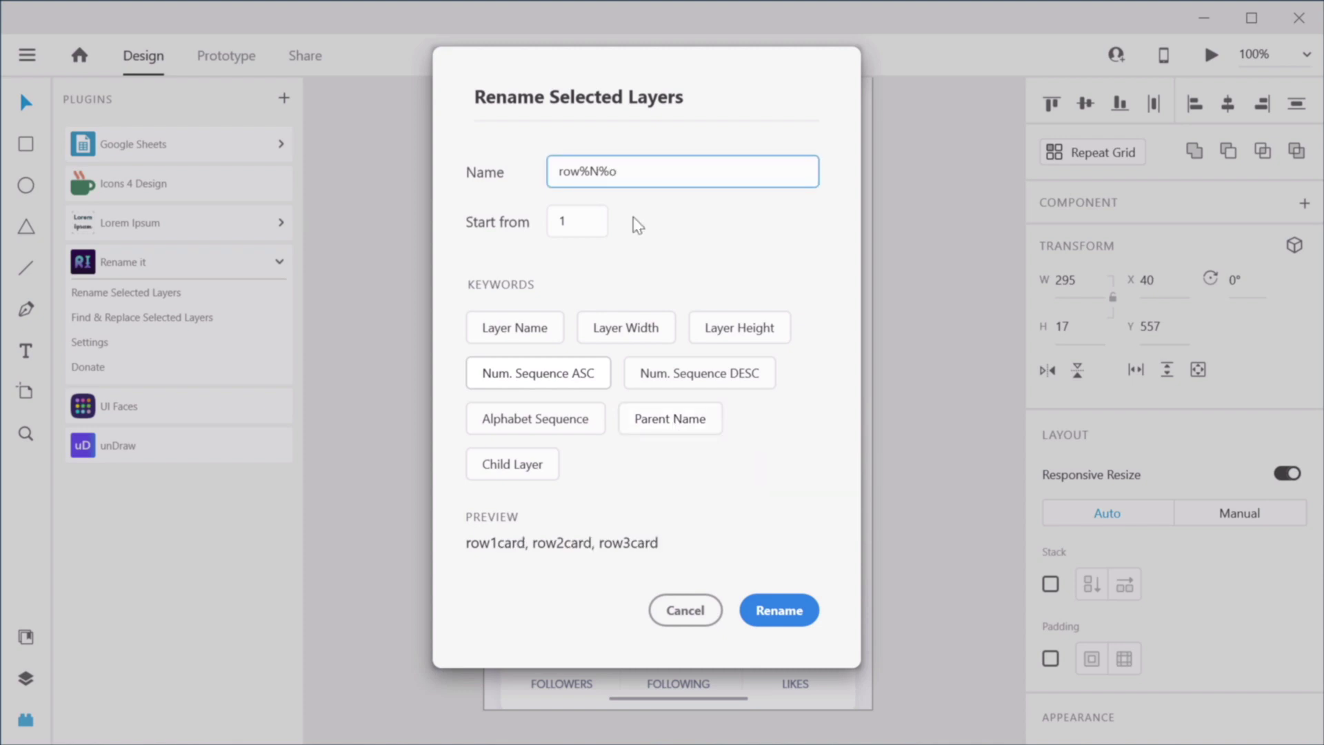
key(shift+Left)
key(shift+Left)
key(BackSpace)
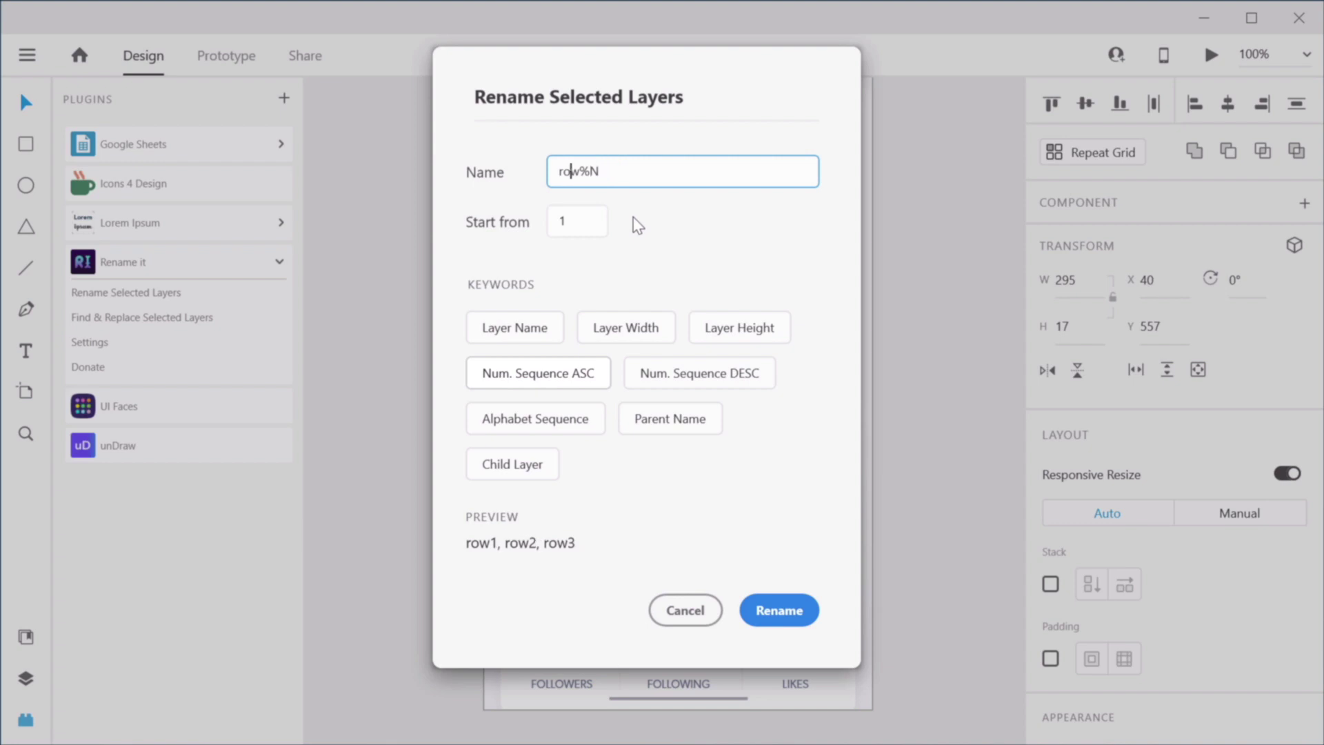
Step: Change the name pattern to %o-row-%N, with the parent name as prefix, and rename the three selected layers
text(%)
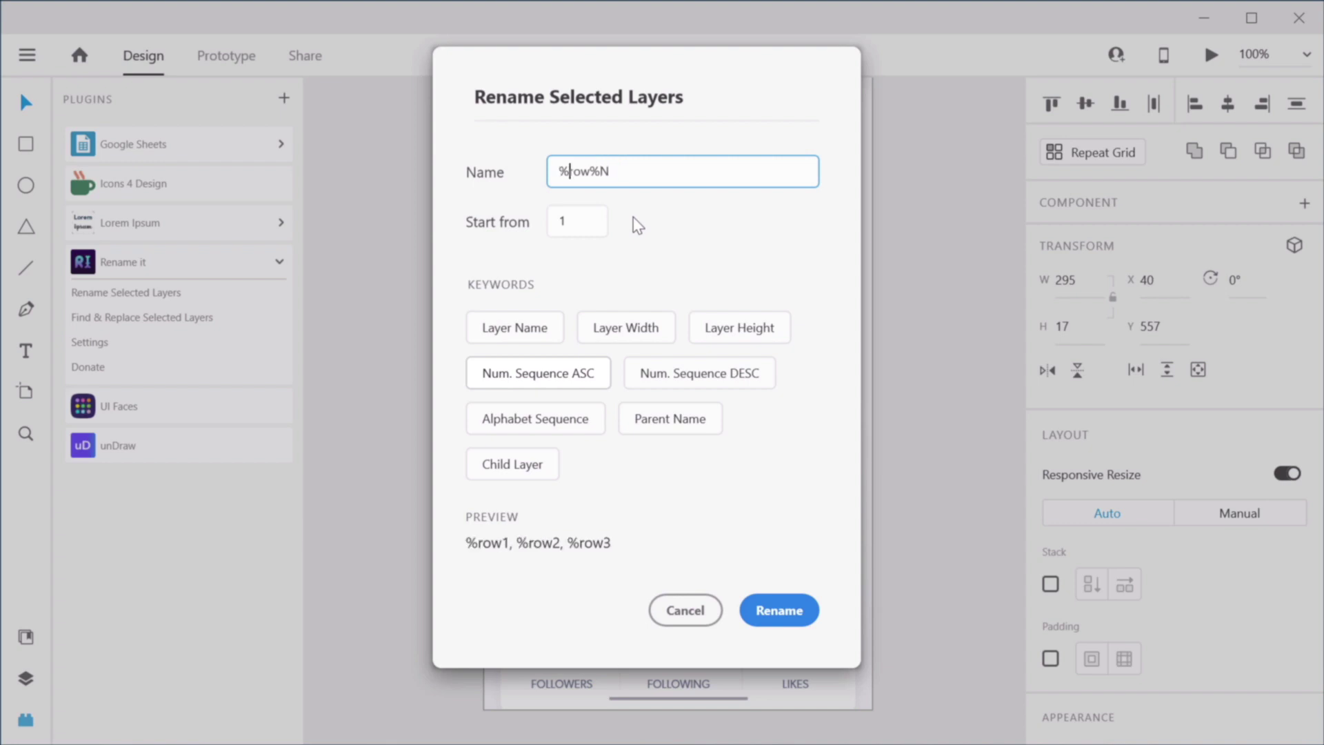
text(o)
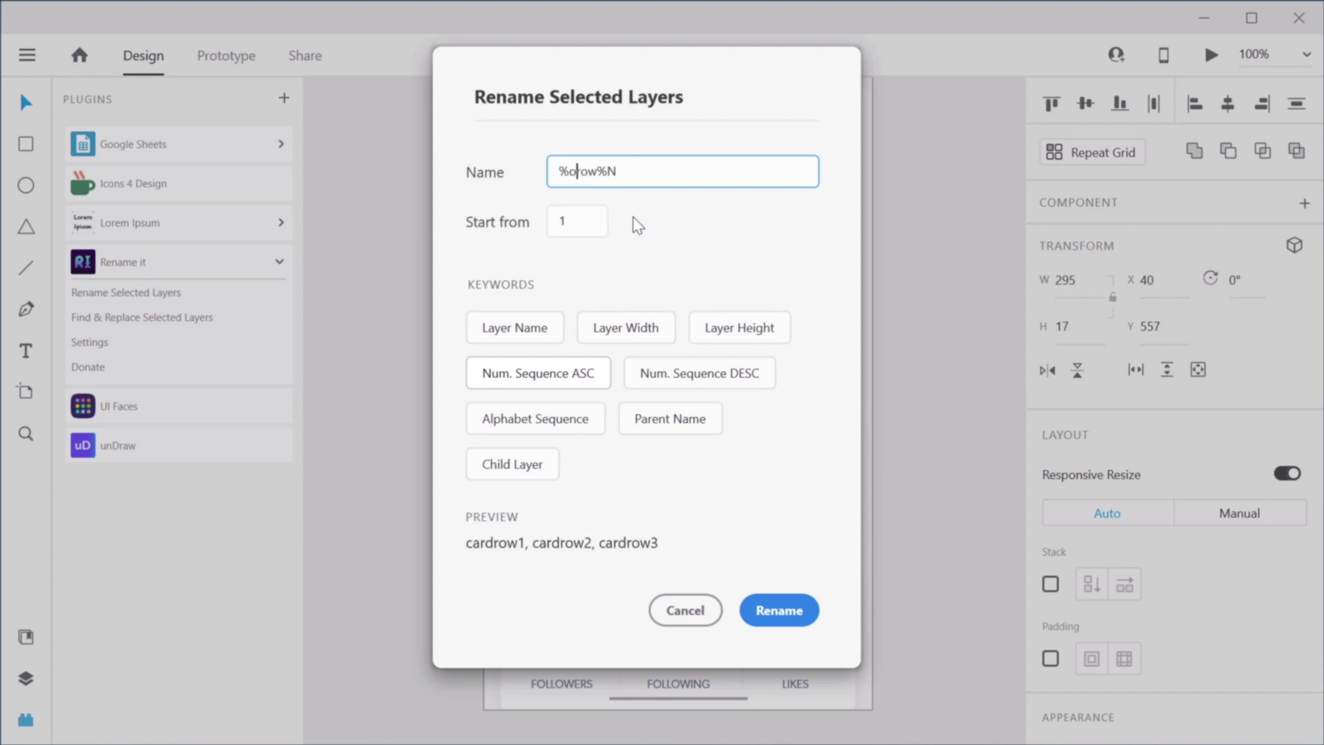
text(-row)
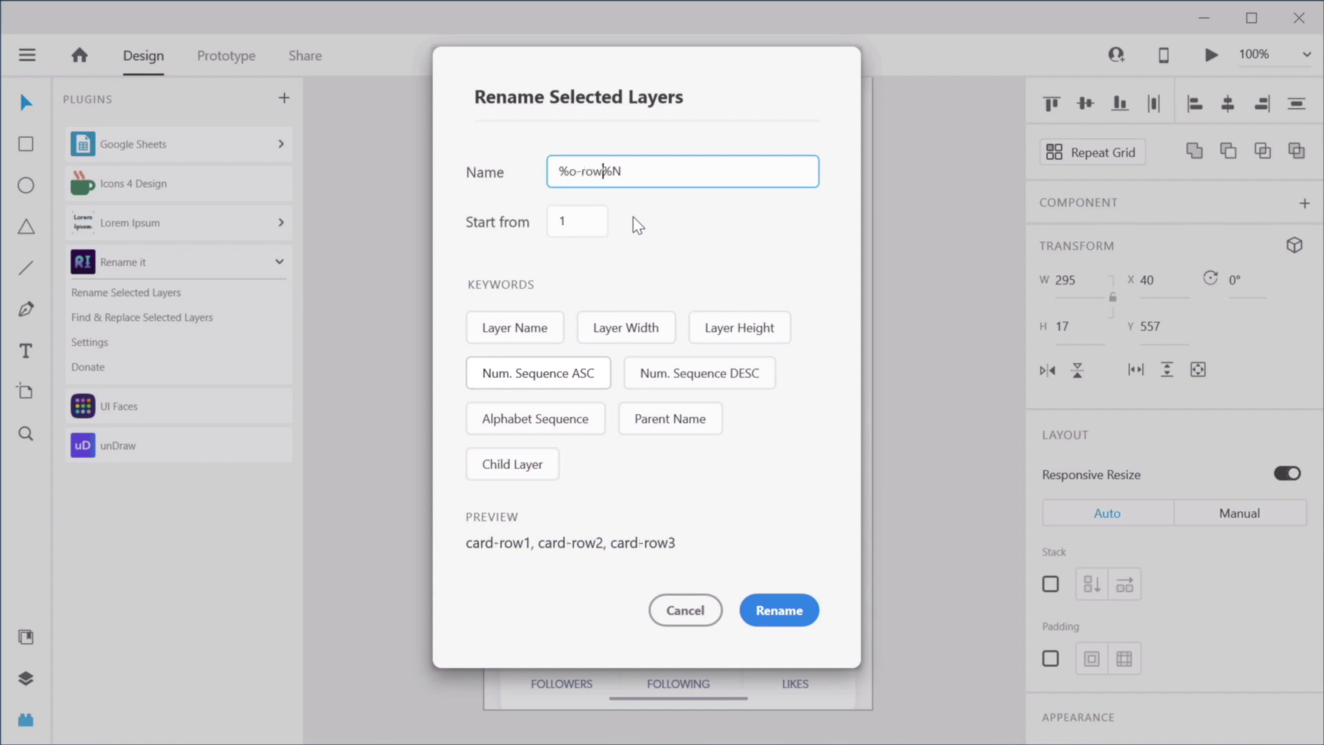
text(-)
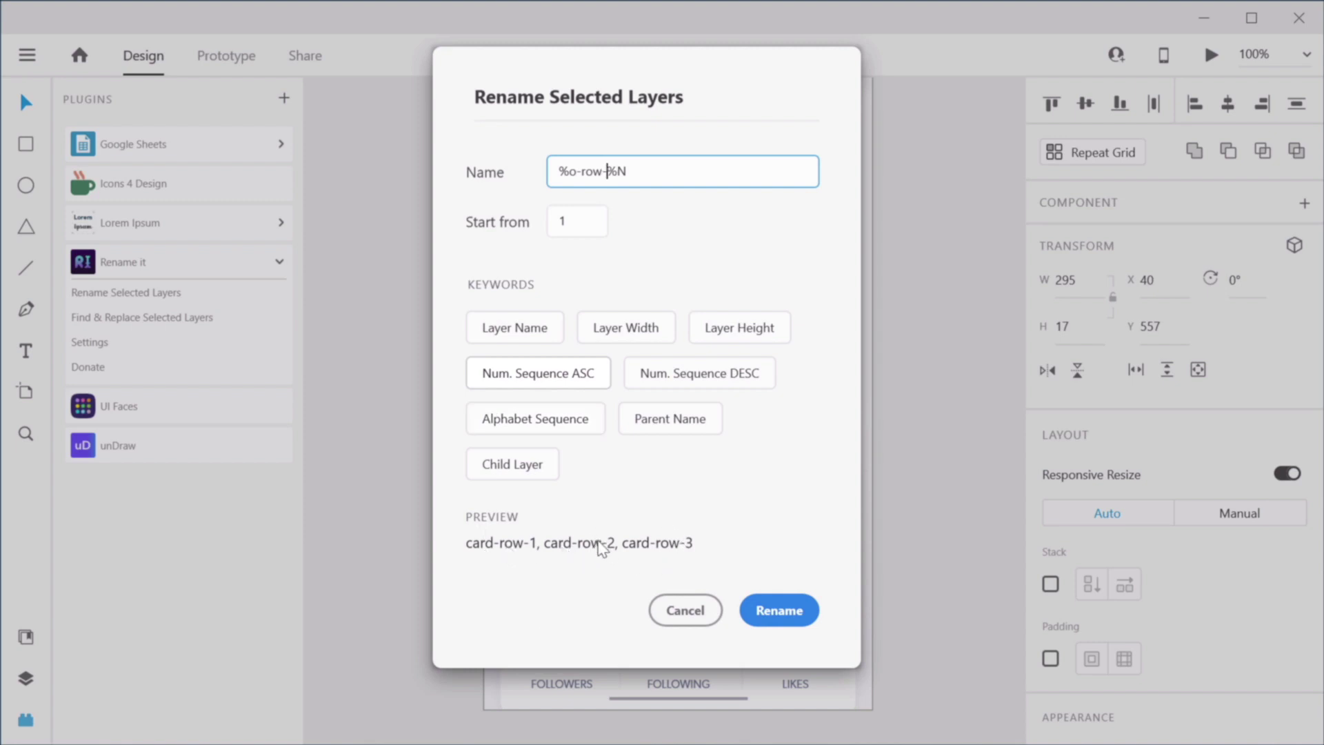
click(779, 610)
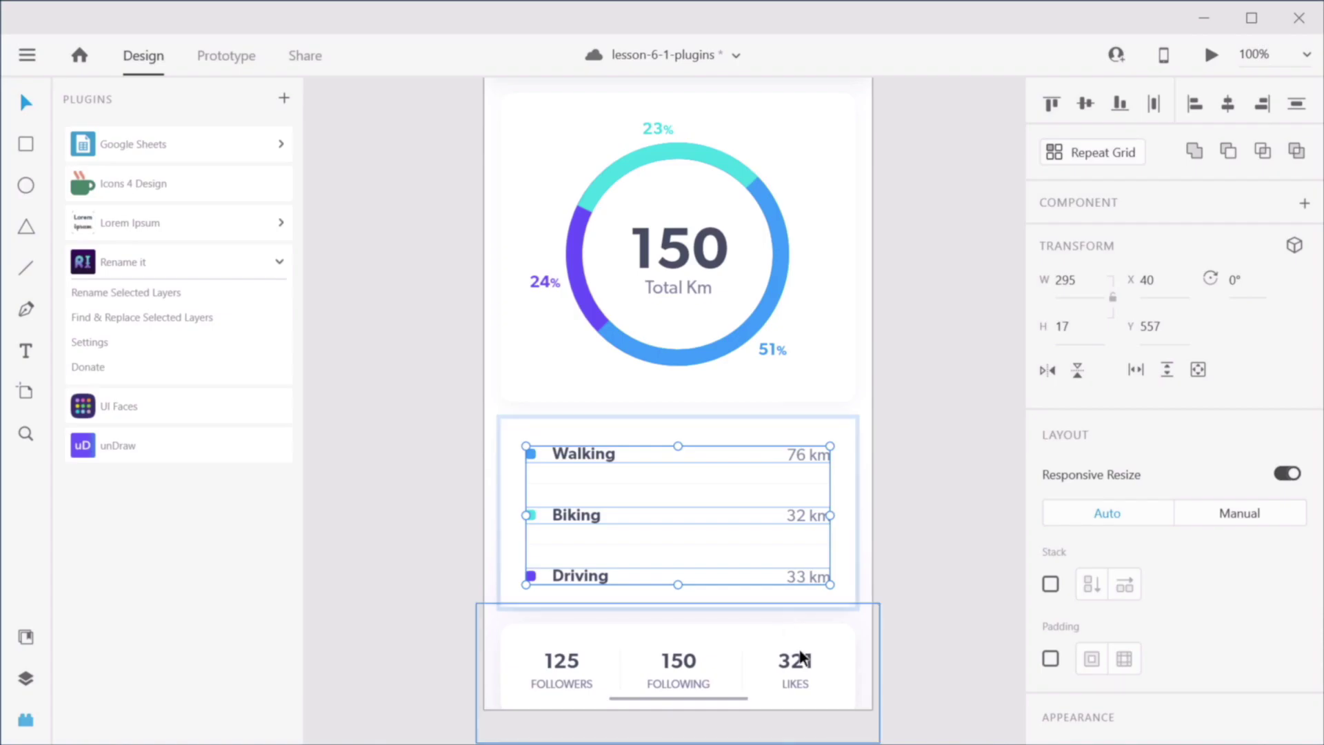
Step: Show the renamed row layers in the layer list, save the document, and clear the selection
click(26, 678)
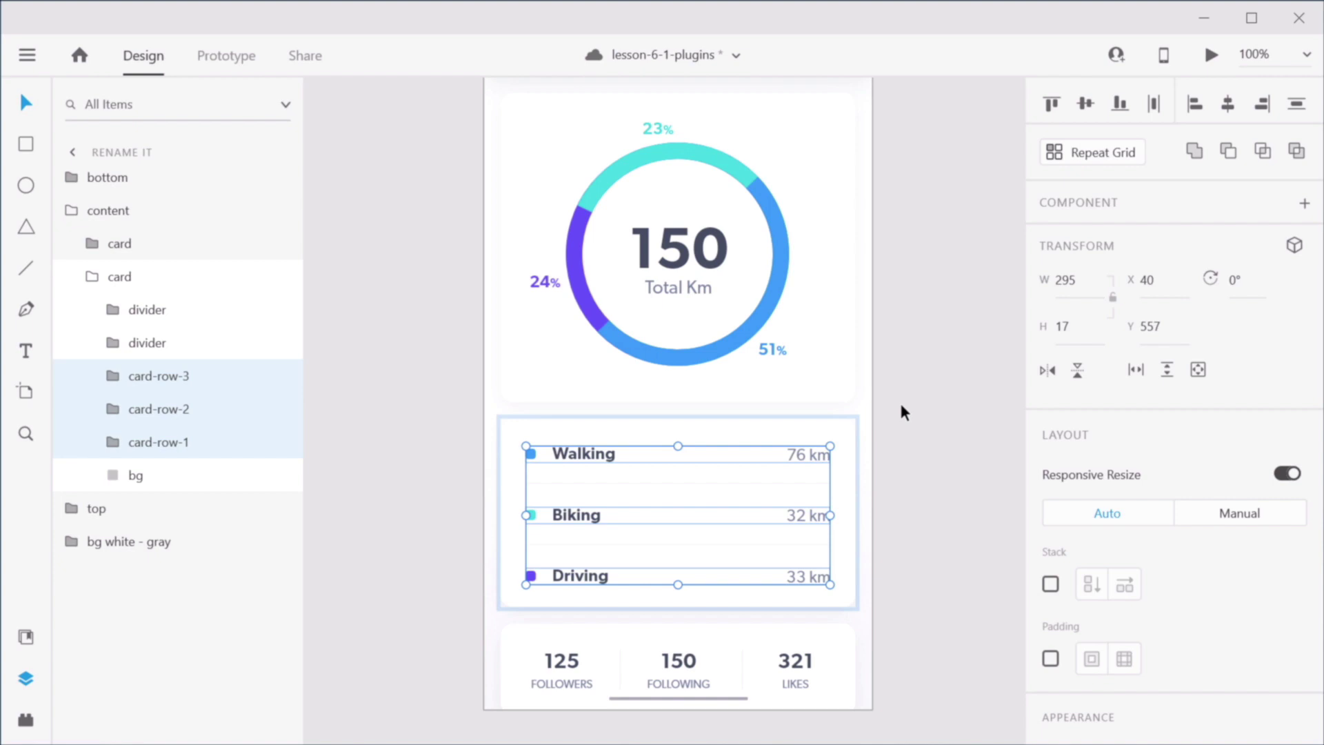
key(ctrl+s)
click(918, 375)
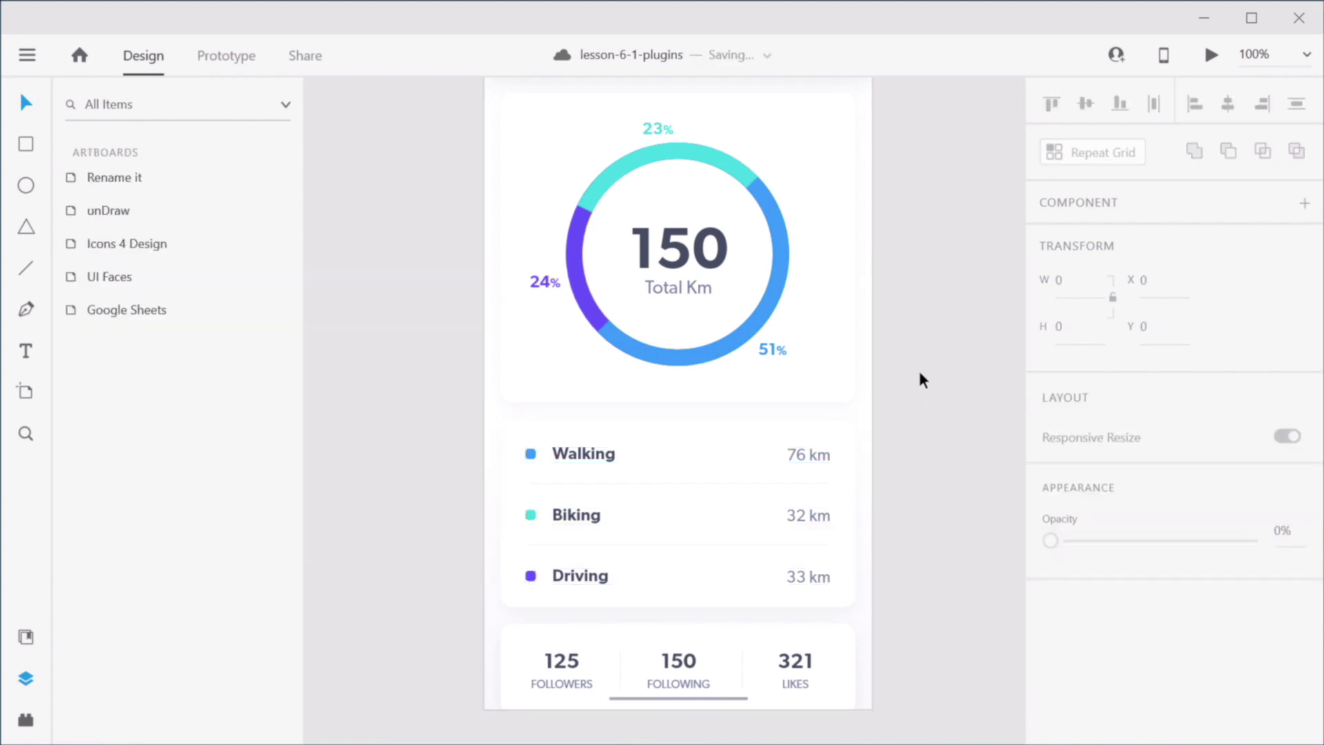
scroll(918, 367, up, 4)
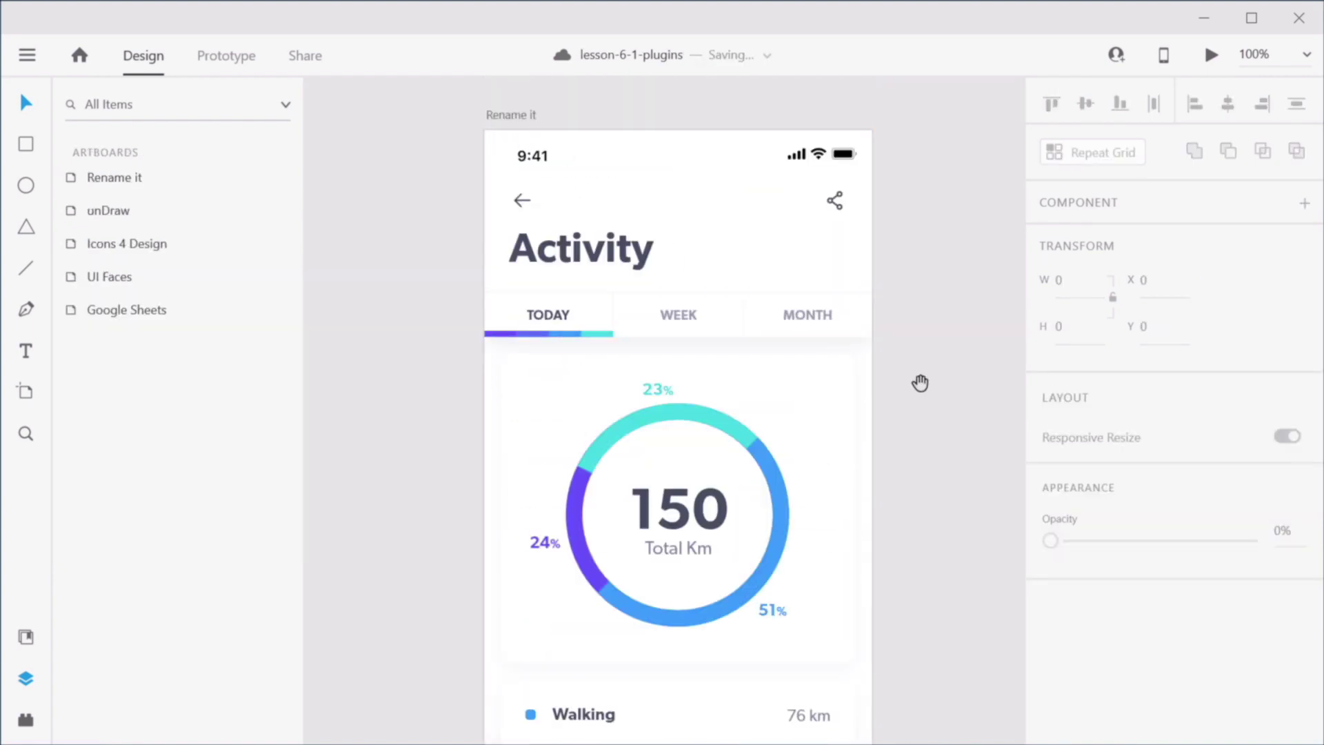
drag(925, 382, 754, 366)
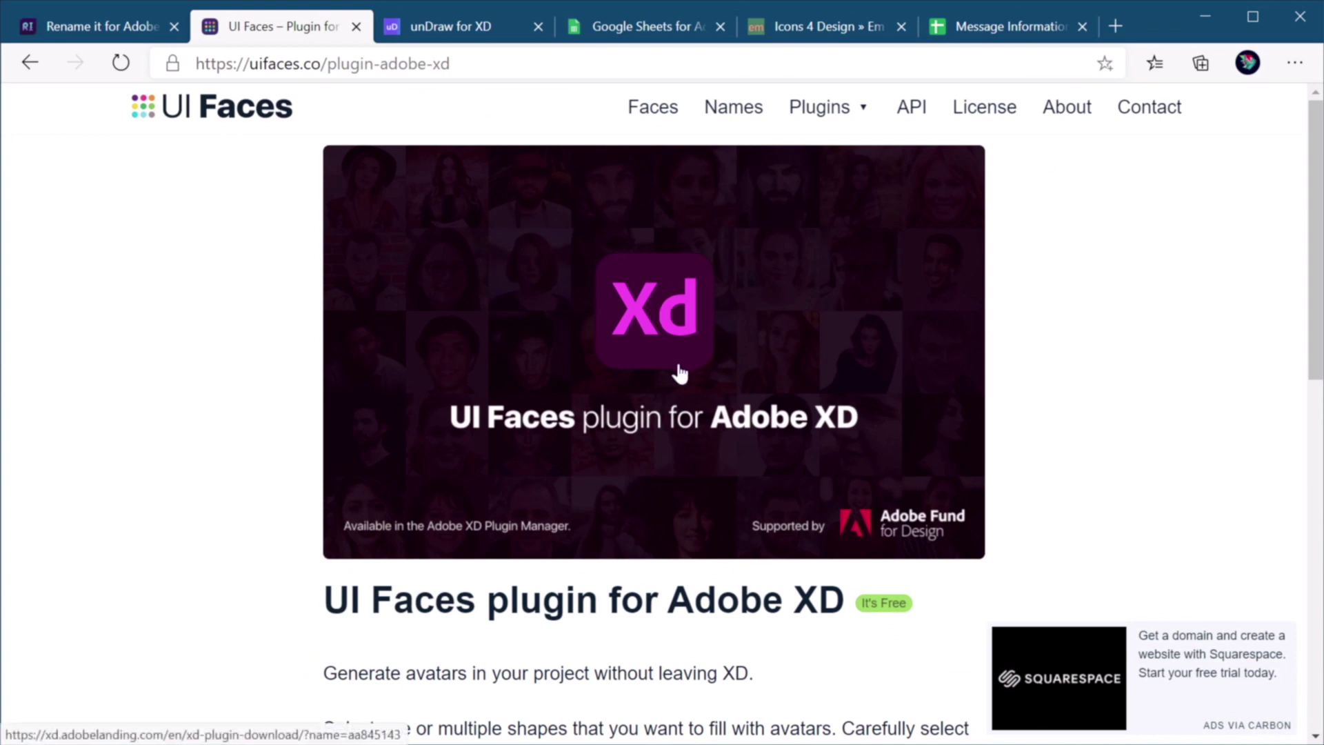
Step: Open the uifaces.co home page in the browser and look over its avatar gallery and filter options
drag(452, 64, 326, 64)
key(BackSpace)
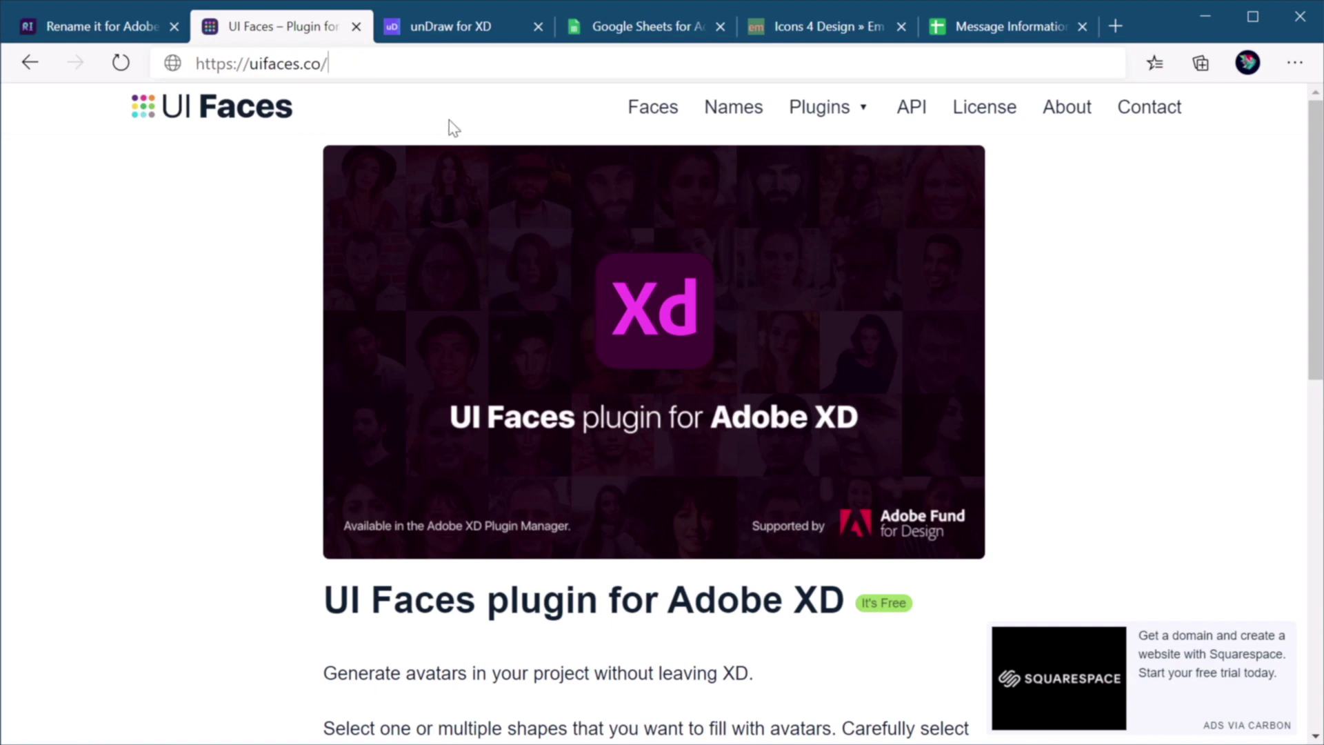
key(Return)
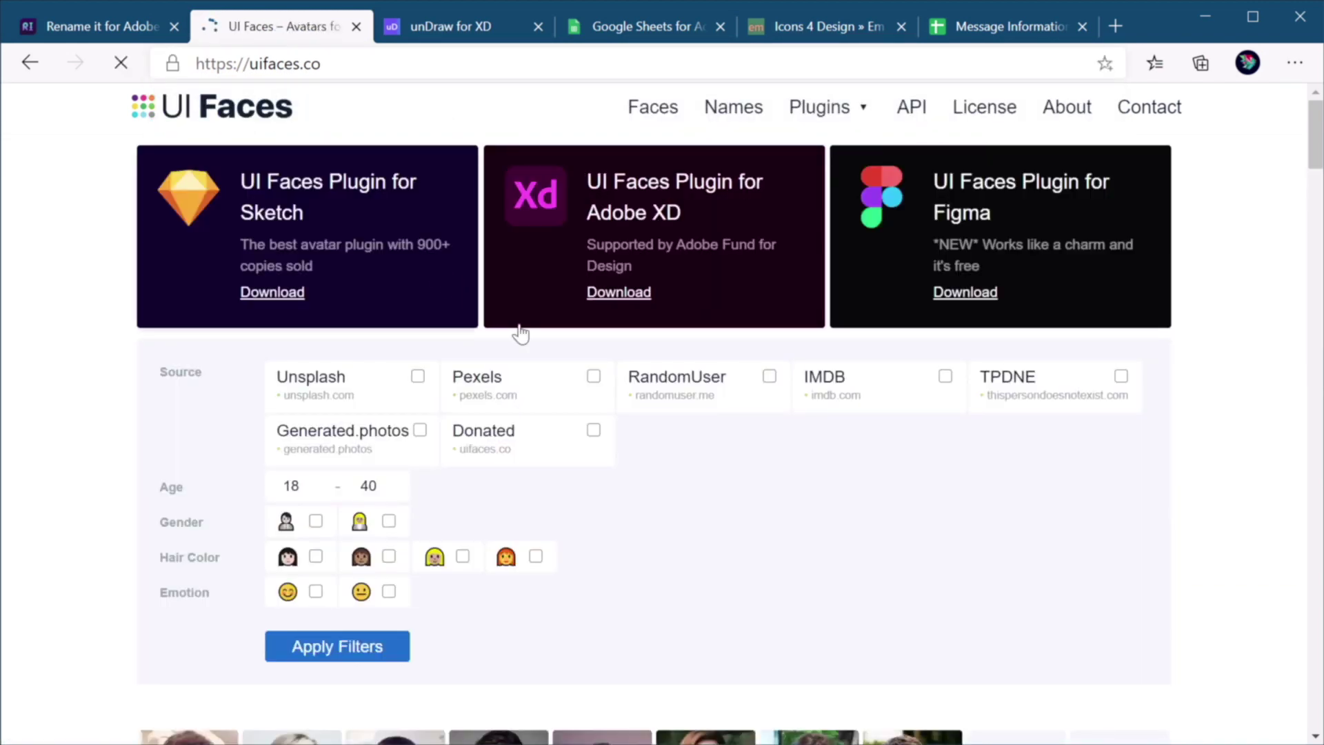
scroll(825, 488, down, 10)
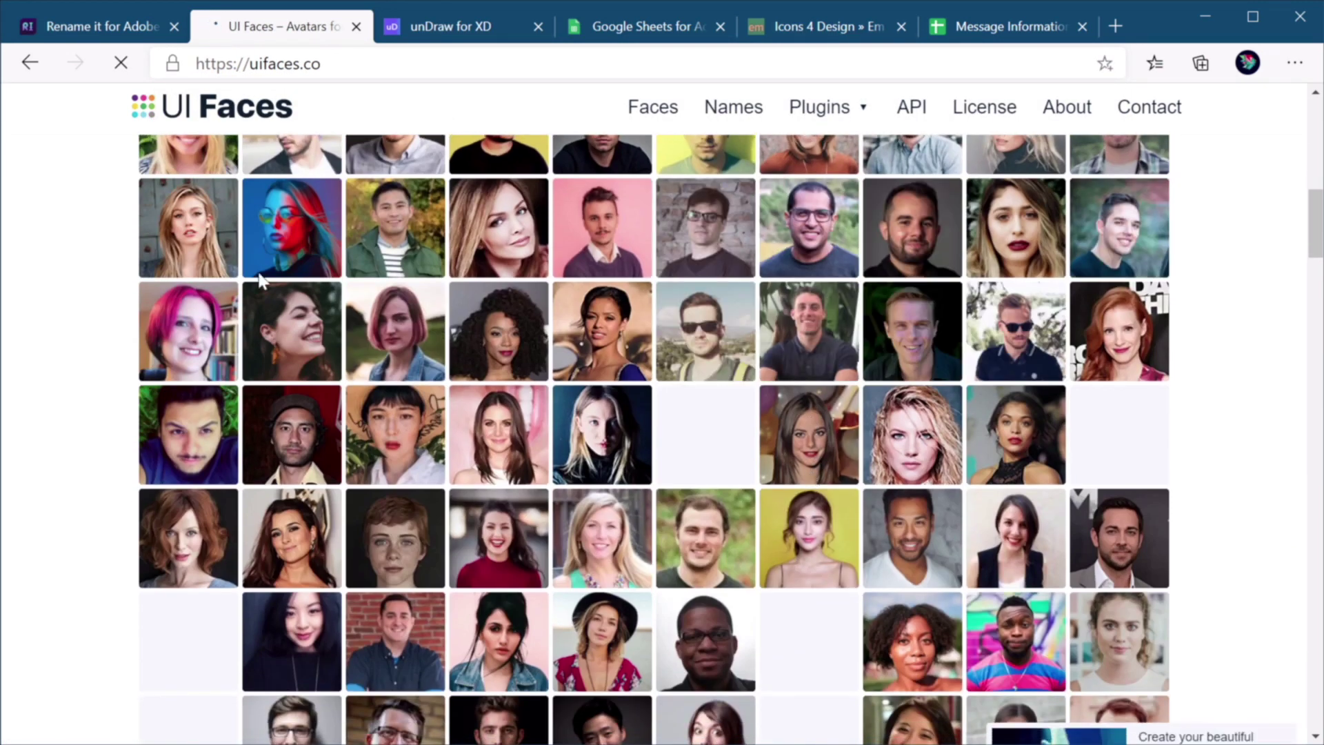
scroll(784, 449, up, 10)
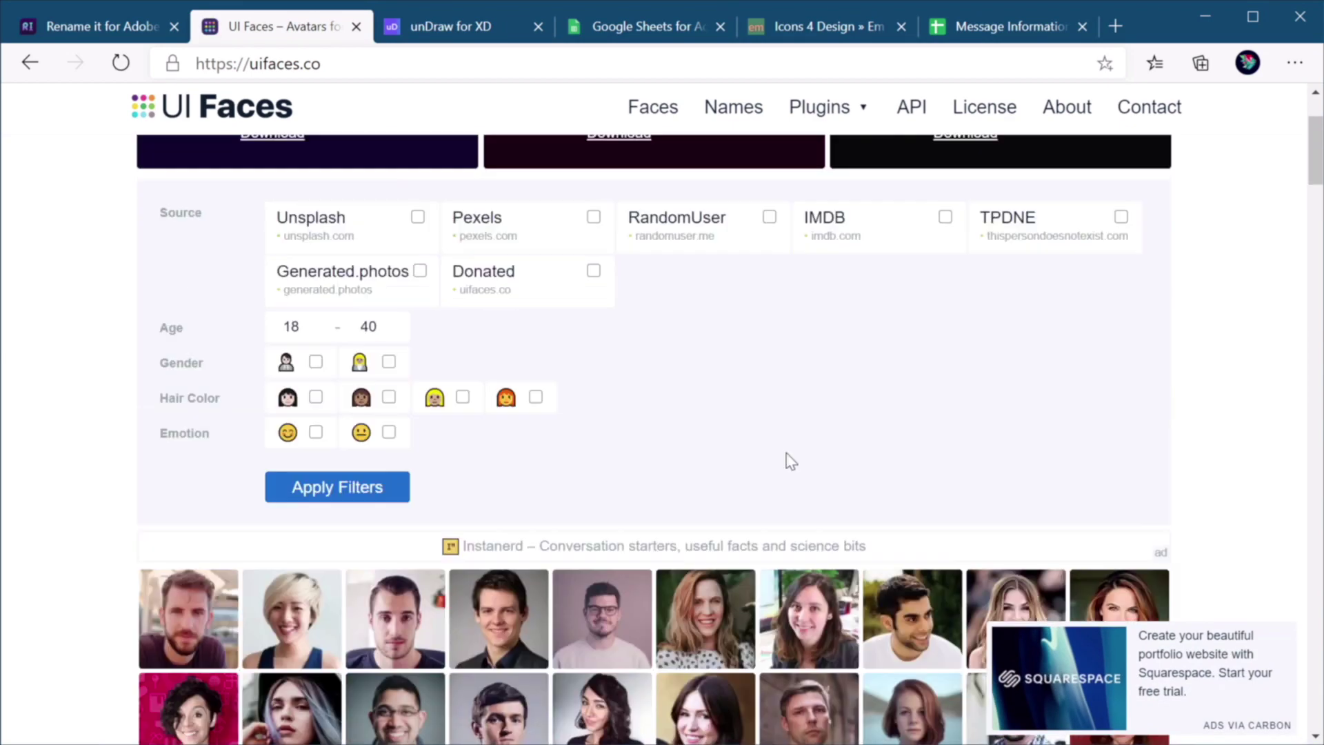
scroll(789, 486, down, 4)
scroll(784, 479, up, 4)
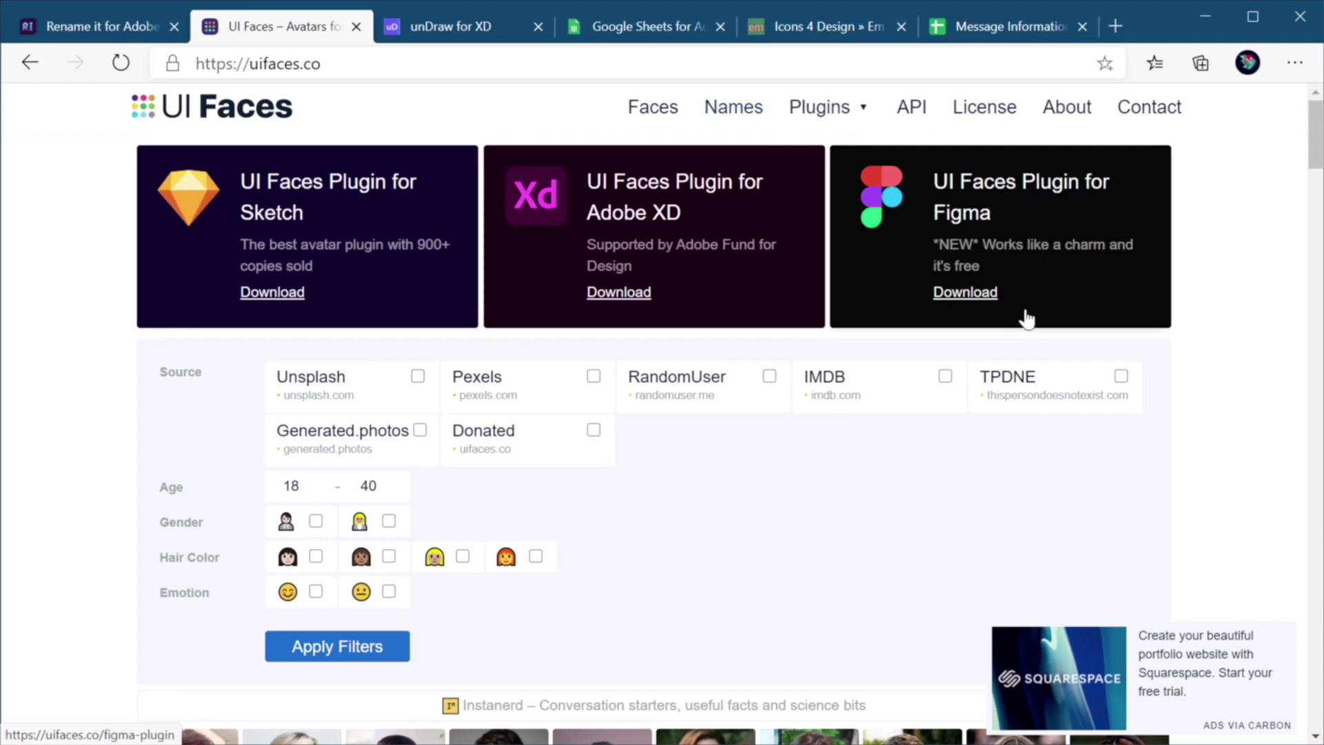
Step: Switch back to Adobe XD and select all six avatar images in the Notifications list on the UI Faces artboard
key(alt+Tab)
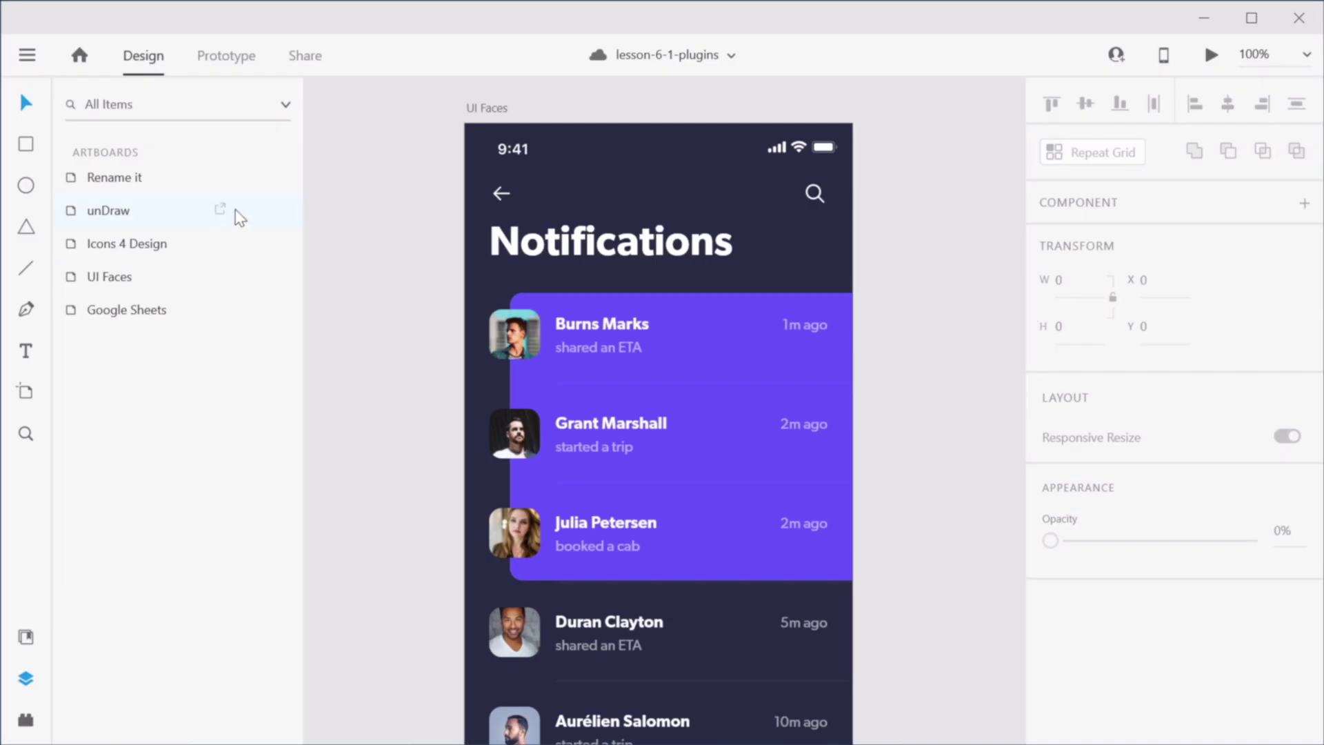
scroll(668, 390, down, 3)
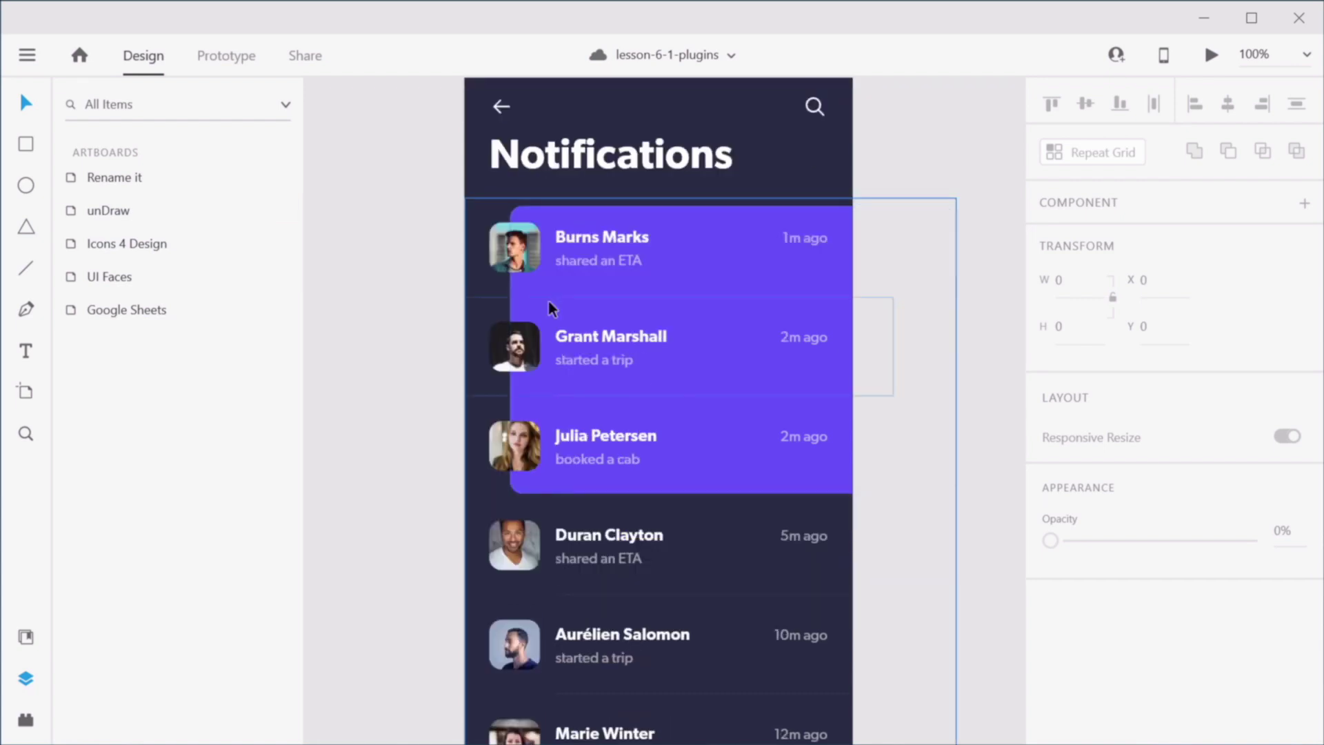
ctrl+click(510, 249)
ctrl+shift+click(517, 343)
ctrl+shift+click(514, 464)
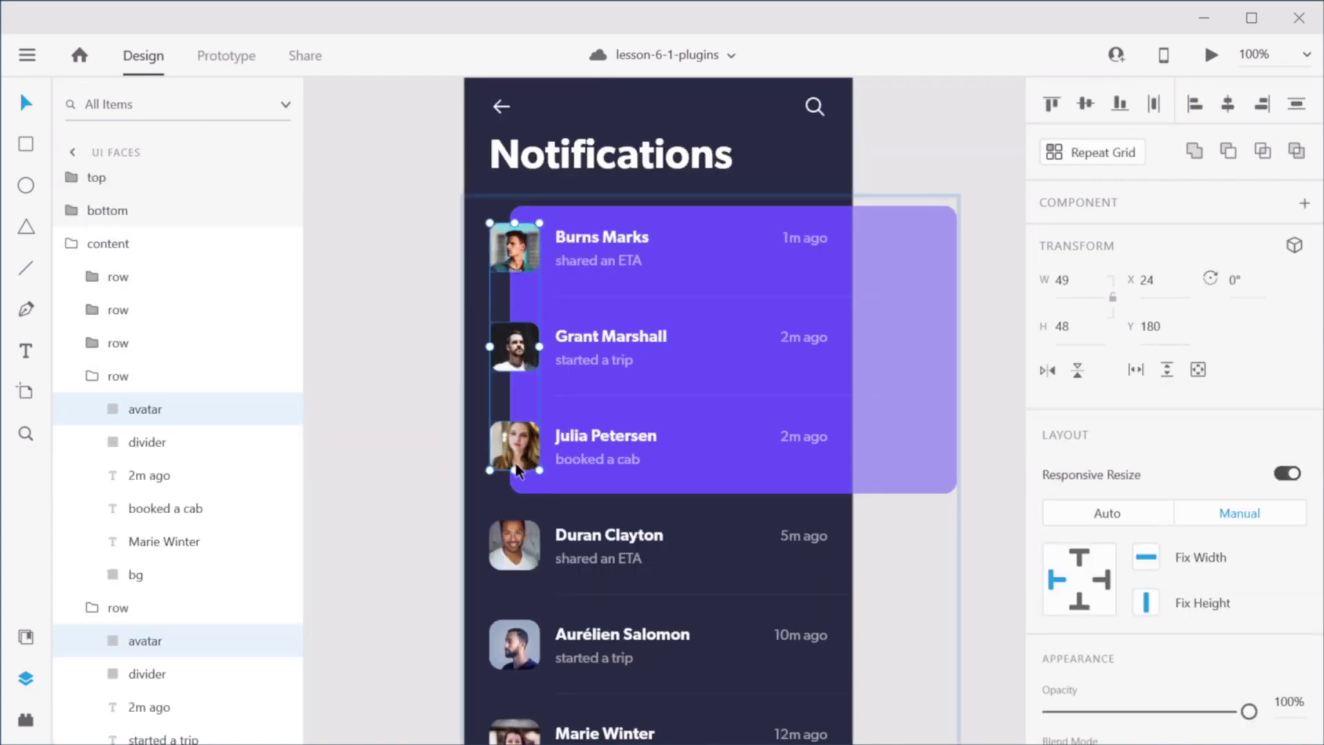
scroll(620, 435, down, 3)
ctrl+shift+click(524, 448)
ctrl+shift+click(514, 560)
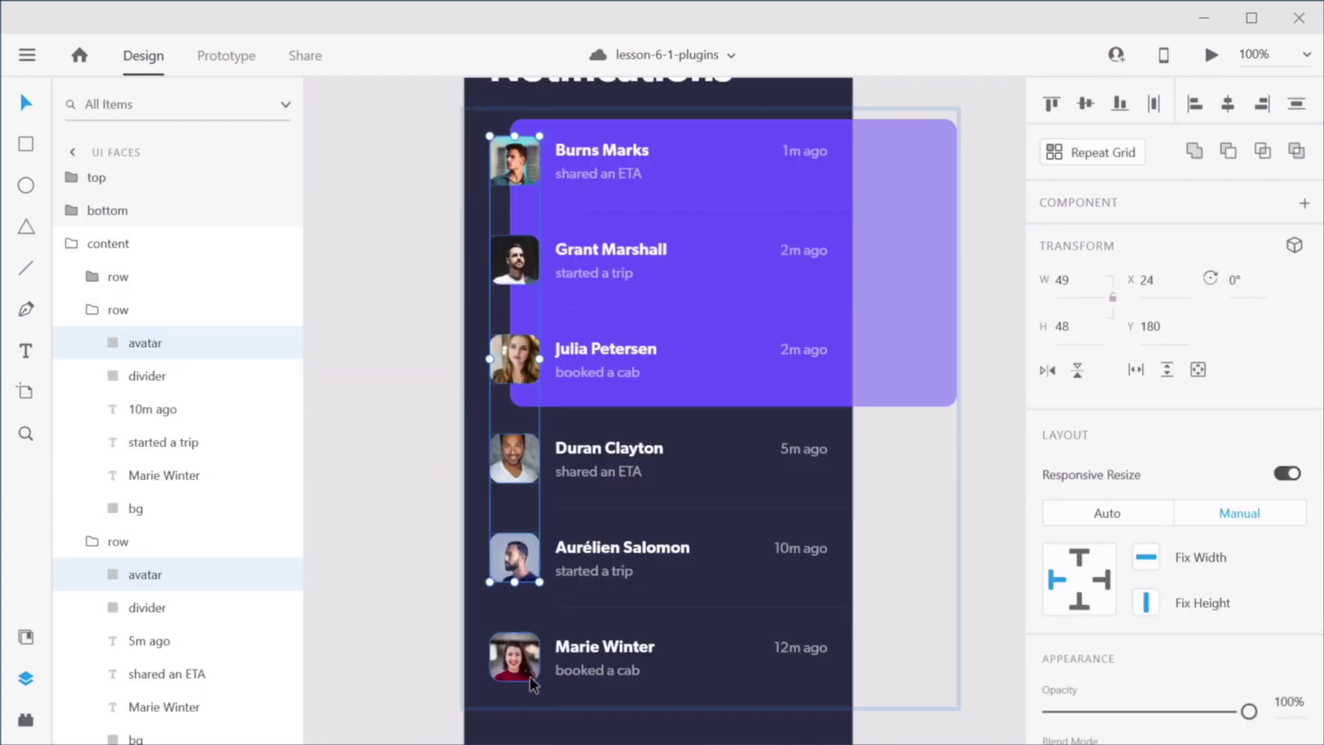
ctrl+shift+click(529, 665)
scroll(715, 552, up, 3)
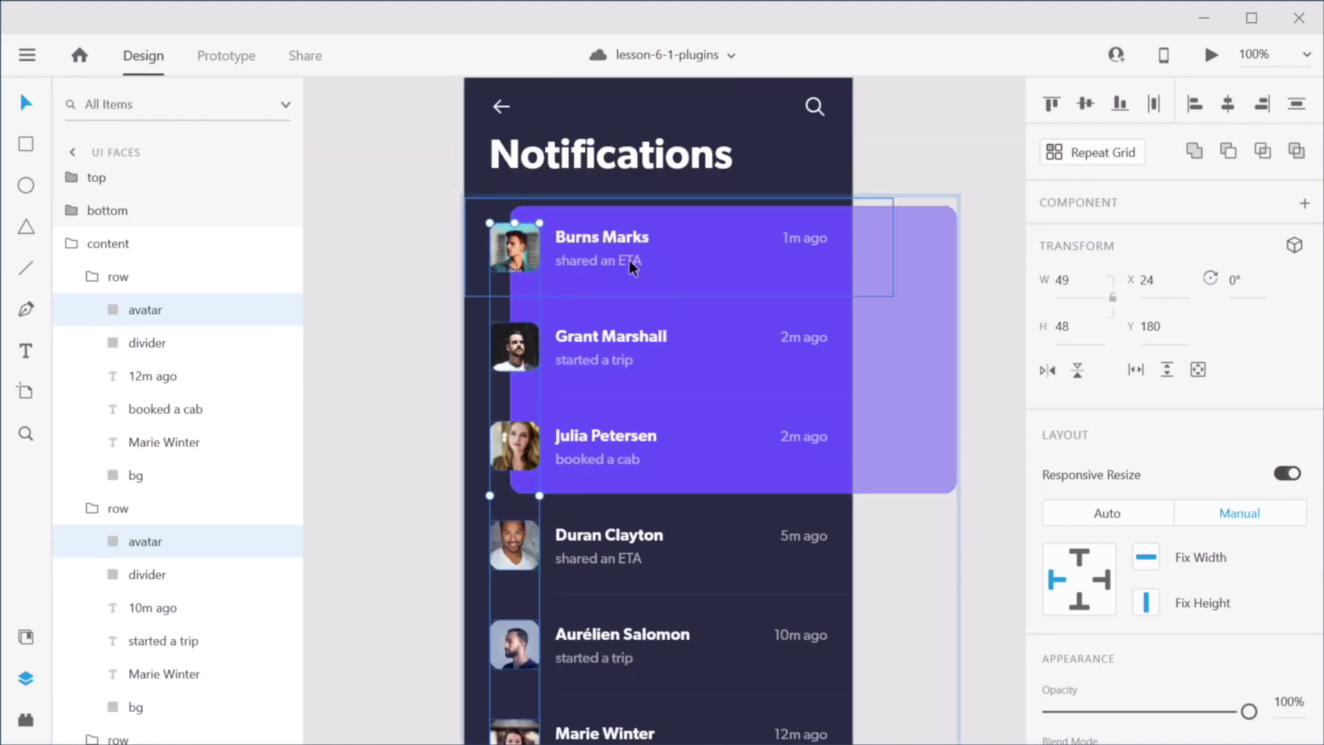
scroll(630, 262, down, 3)
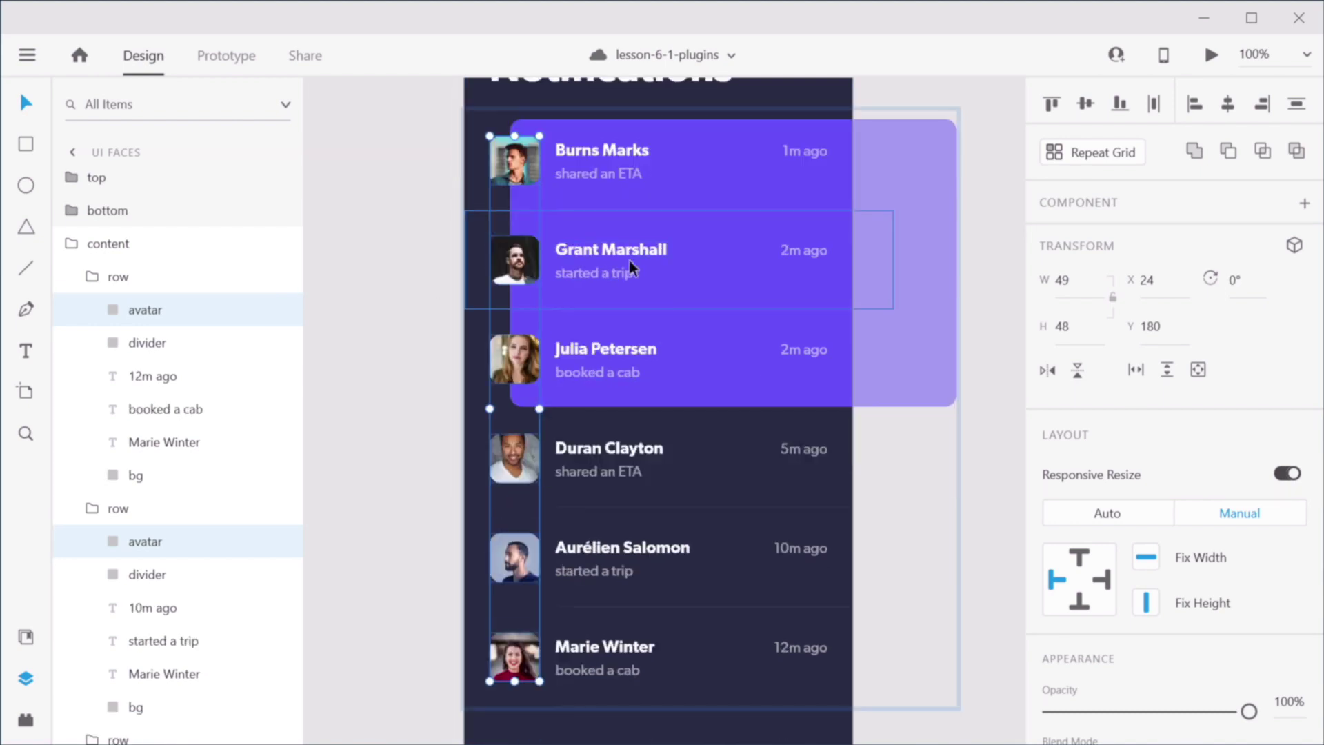
Step: Open the UI Faces plugin, choose Unsplash.com as the source, and fill the selected avatars with random photos
click(26, 637)
click(26, 719)
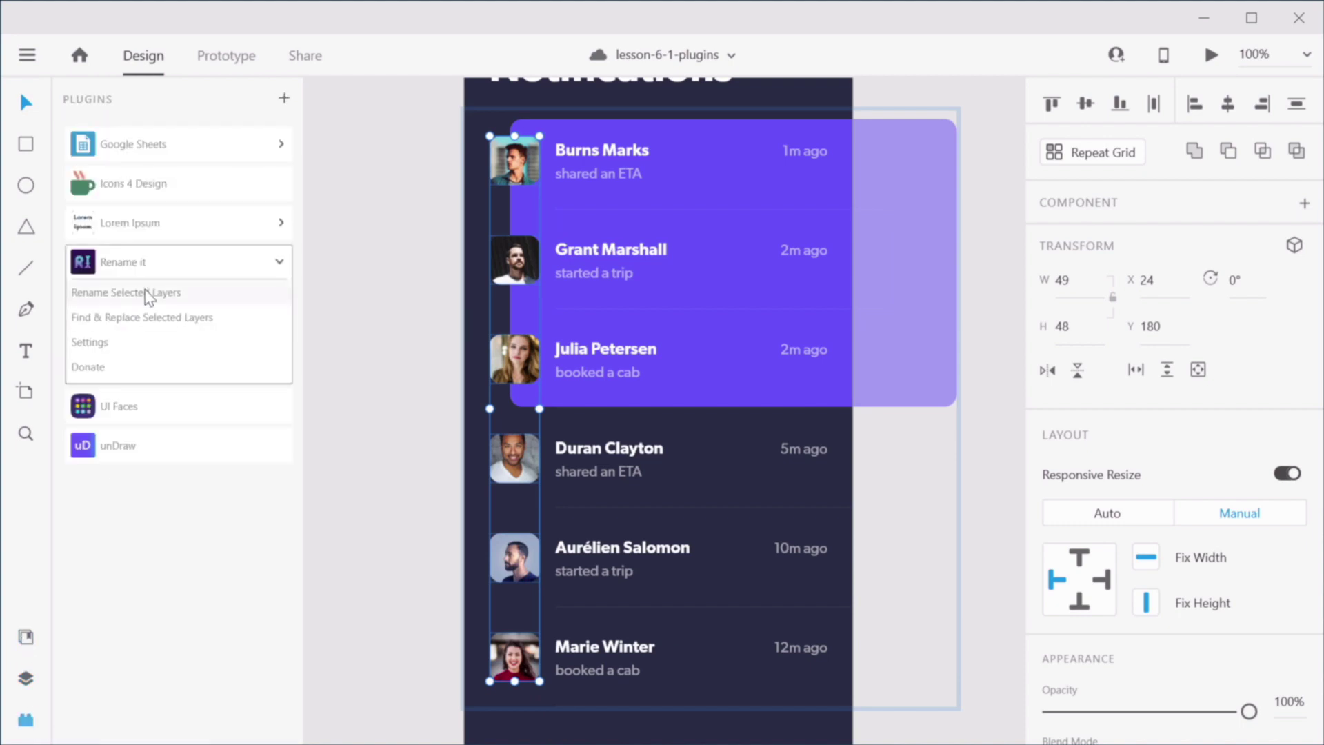
click(159, 413)
click(73, 230)
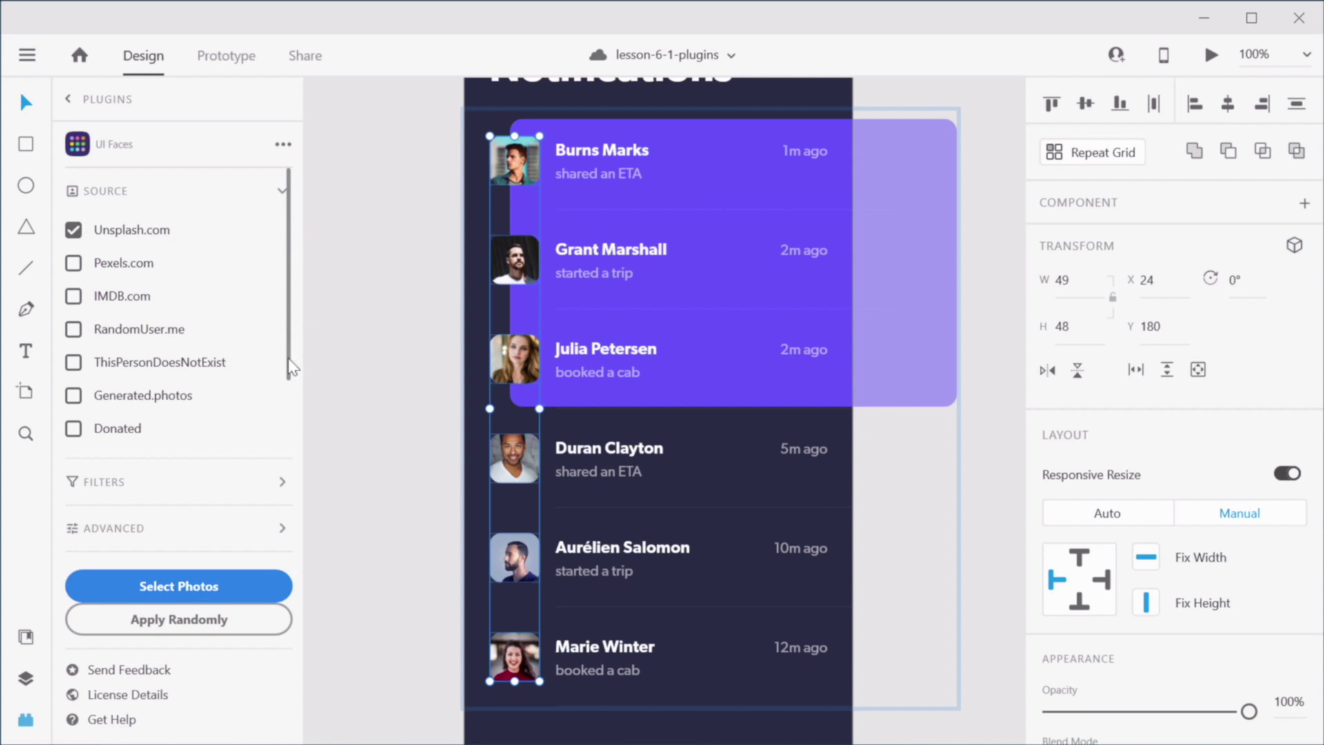
scroll(238, 372, down, 4)
scroll(236, 375, up, 4)
click(223, 535)
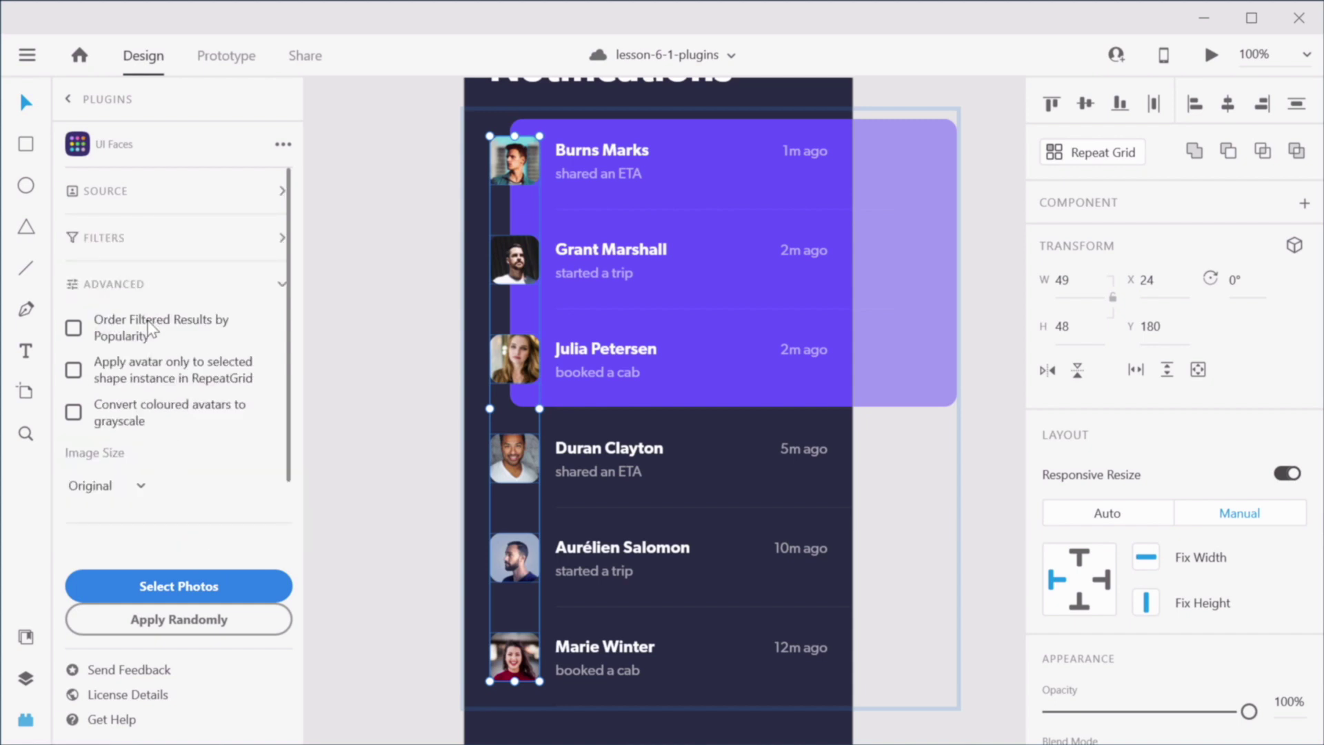
click(221, 585)
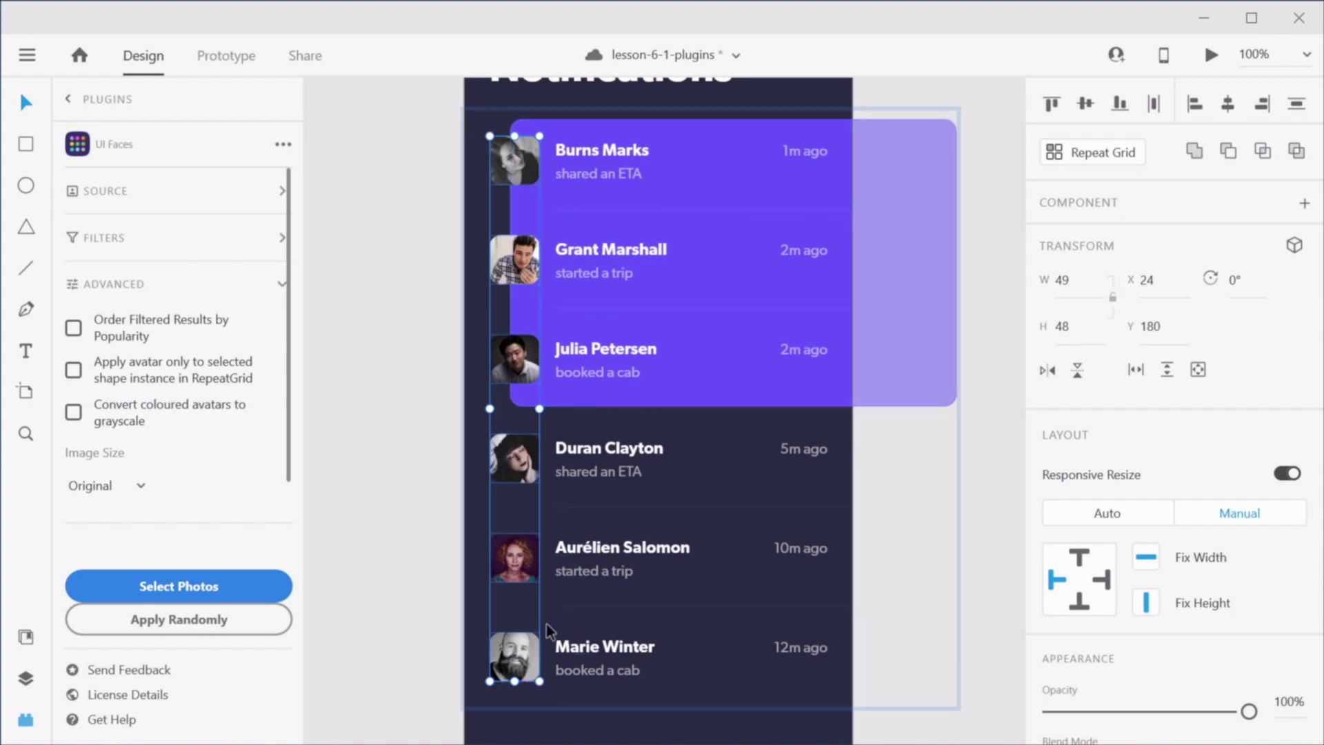
Step: Hand-pick six photos in UI Faces, apply them to the selected avatars, and clear the selection
click(286, 586)
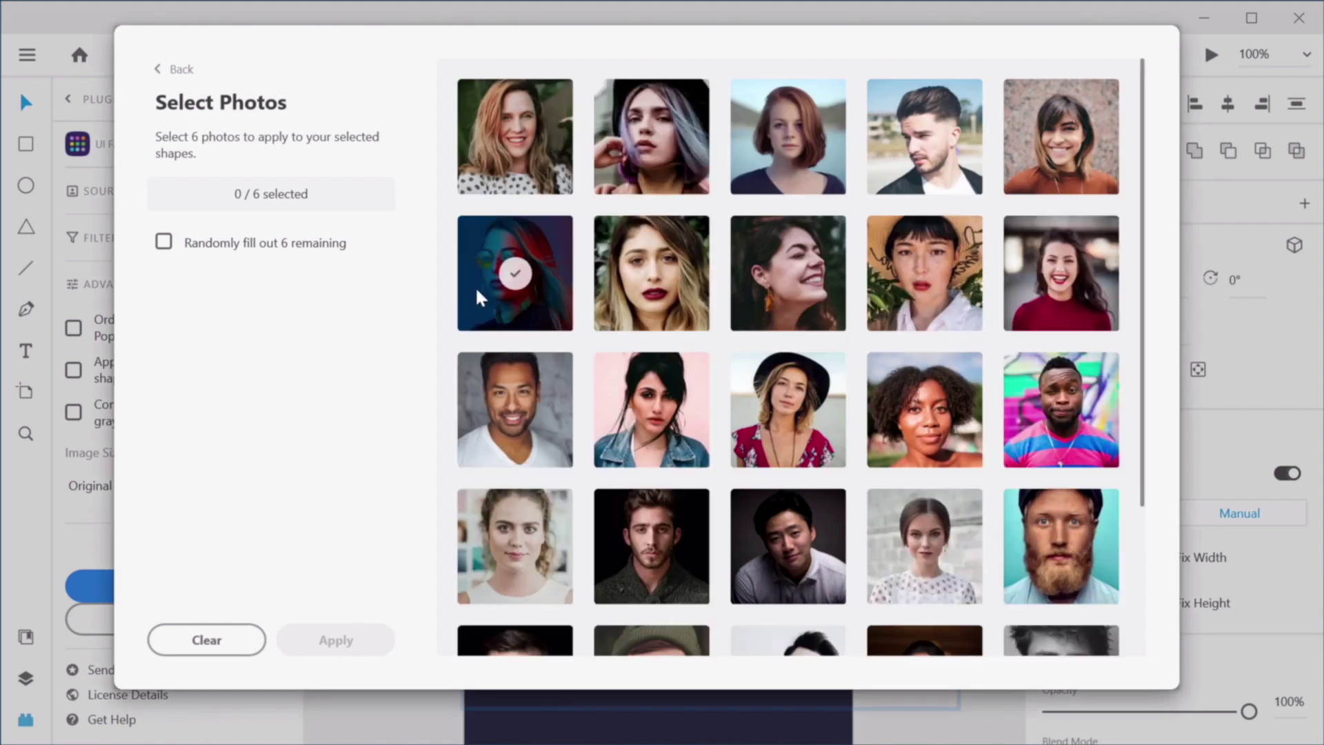
scroll(555, 259, down, 3)
scroll(556, 260, up, 3)
click(1061, 409)
click(620, 527)
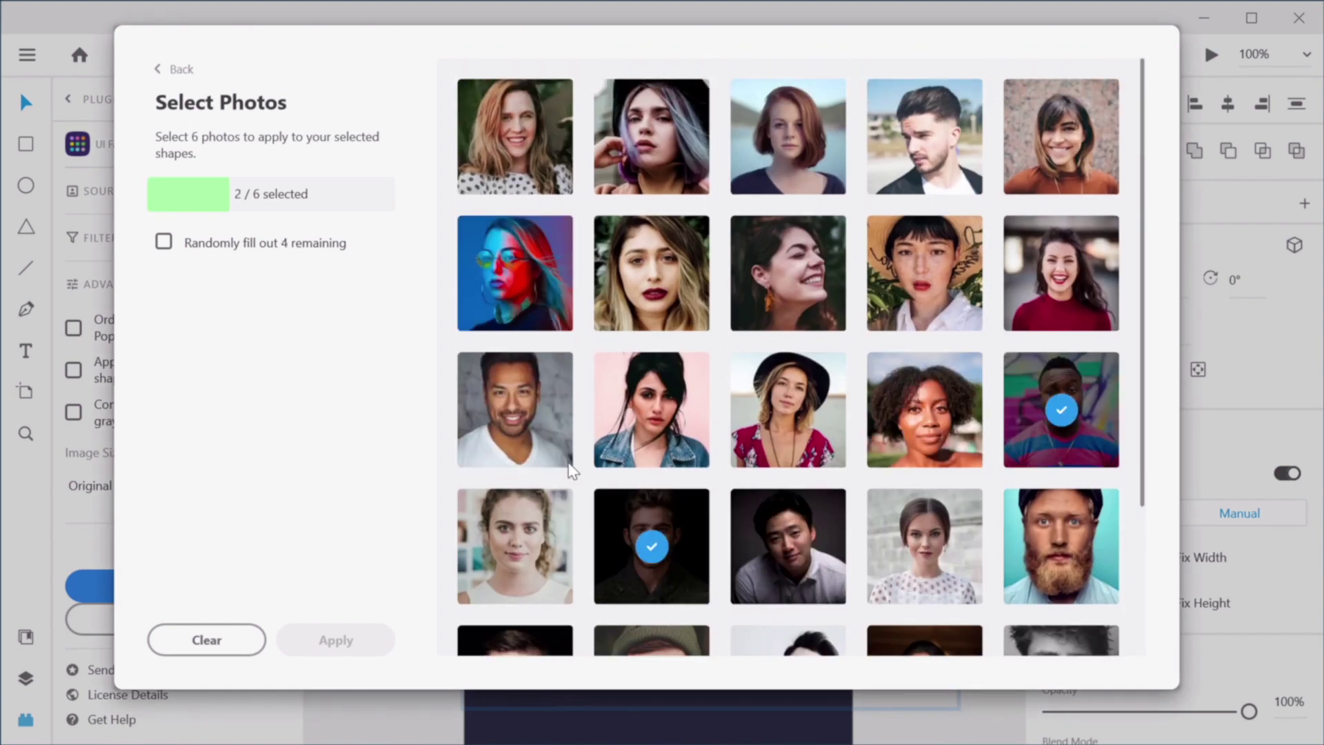
click(524, 275)
click(765, 139)
click(696, 411)
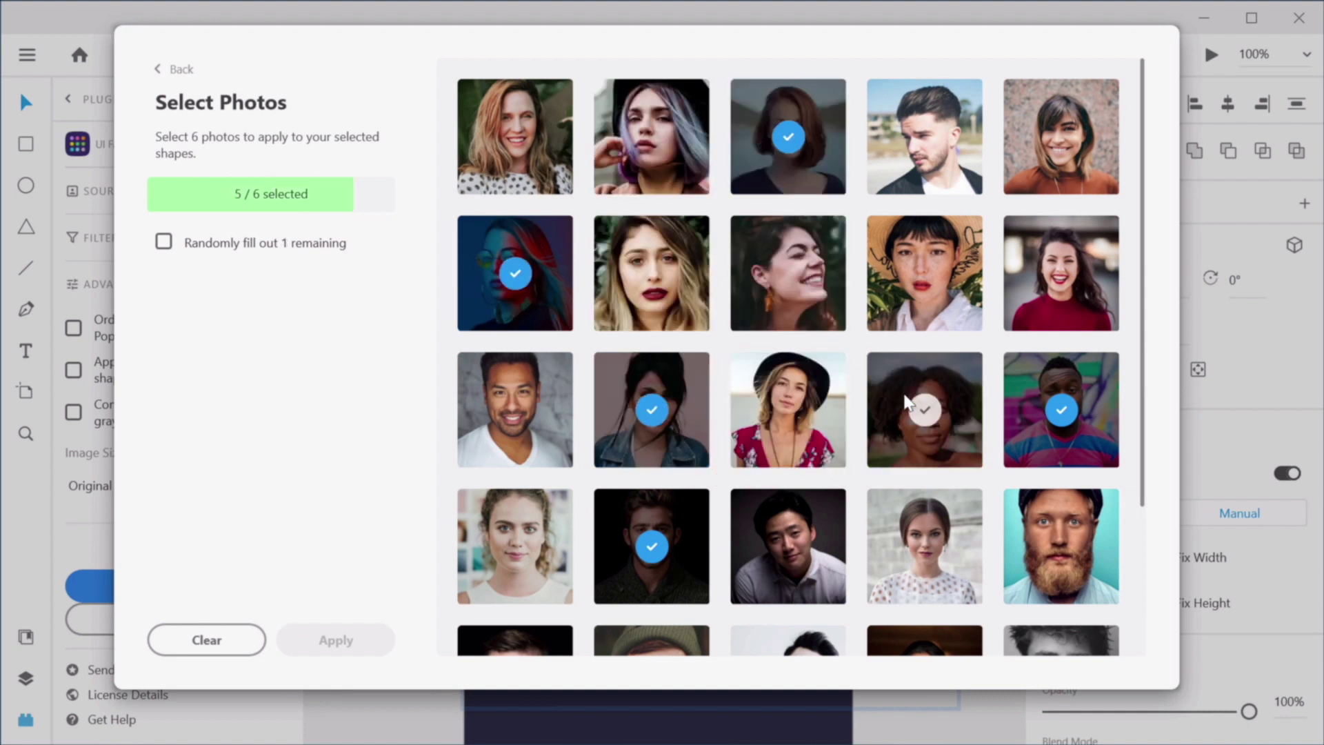
click(910, 403)
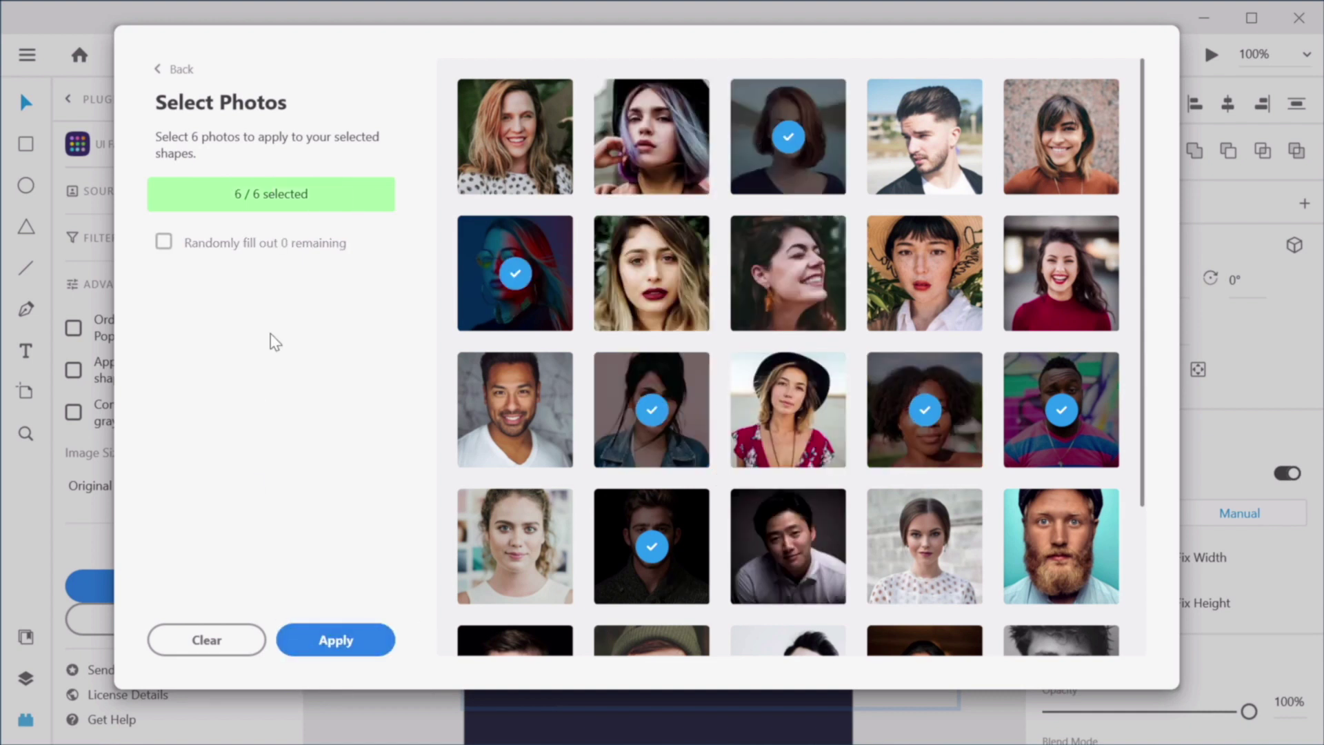
click(338, 639)
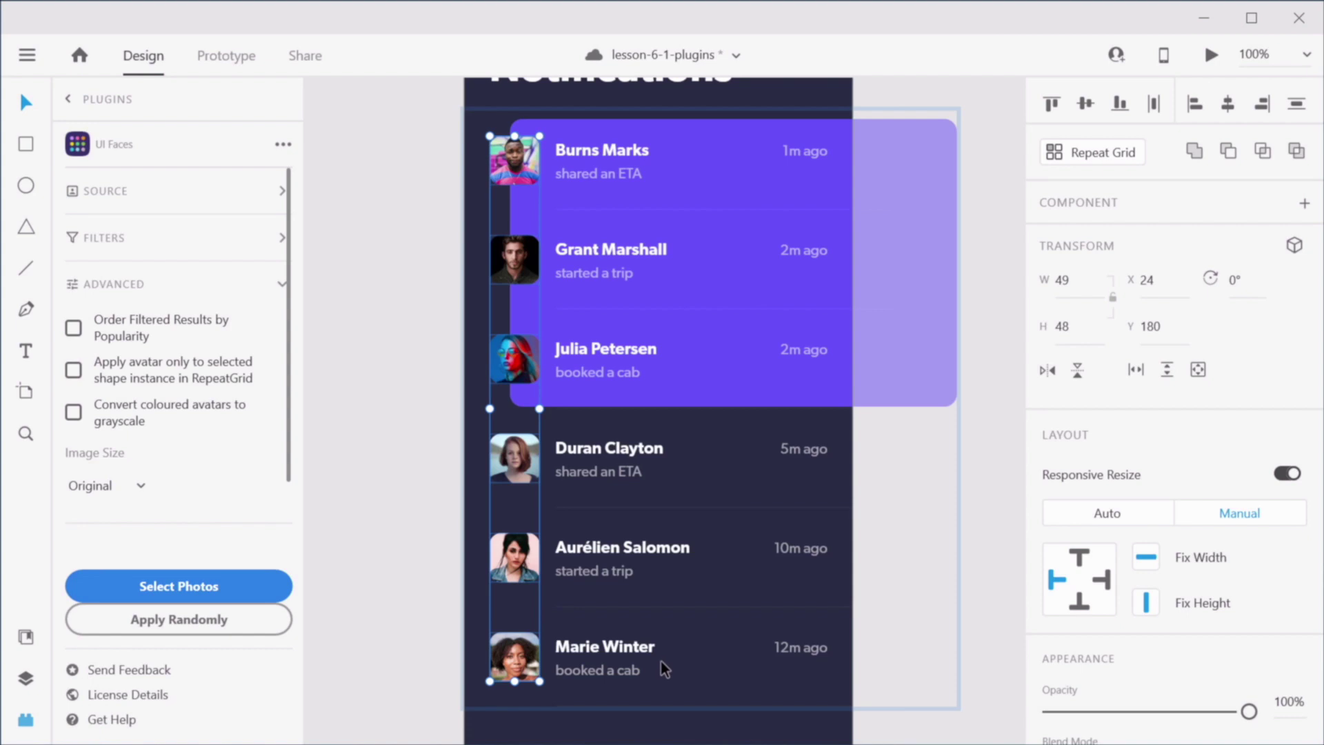
click(986, 422)
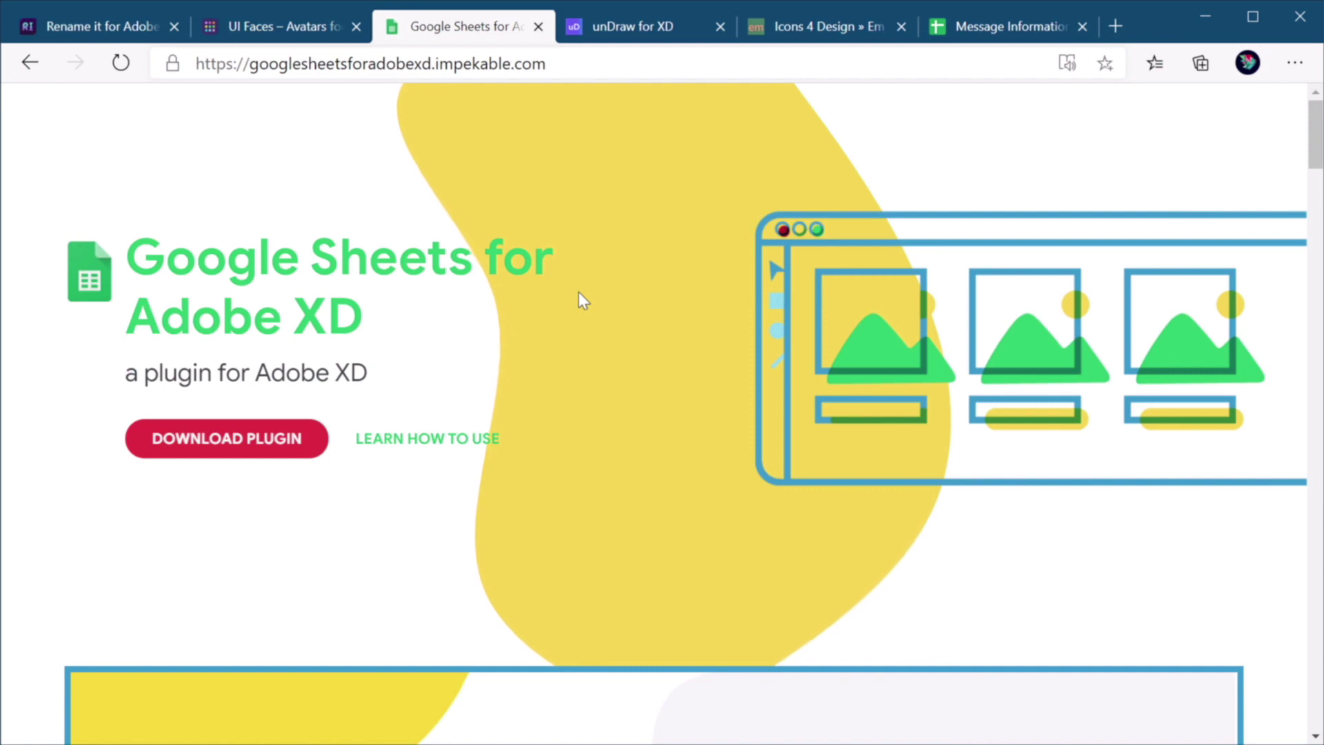
Step: Switch to Adobe XD and look over the placeholder rows in the Messages list on the Google Sheets artboard
key(alt+Tab)
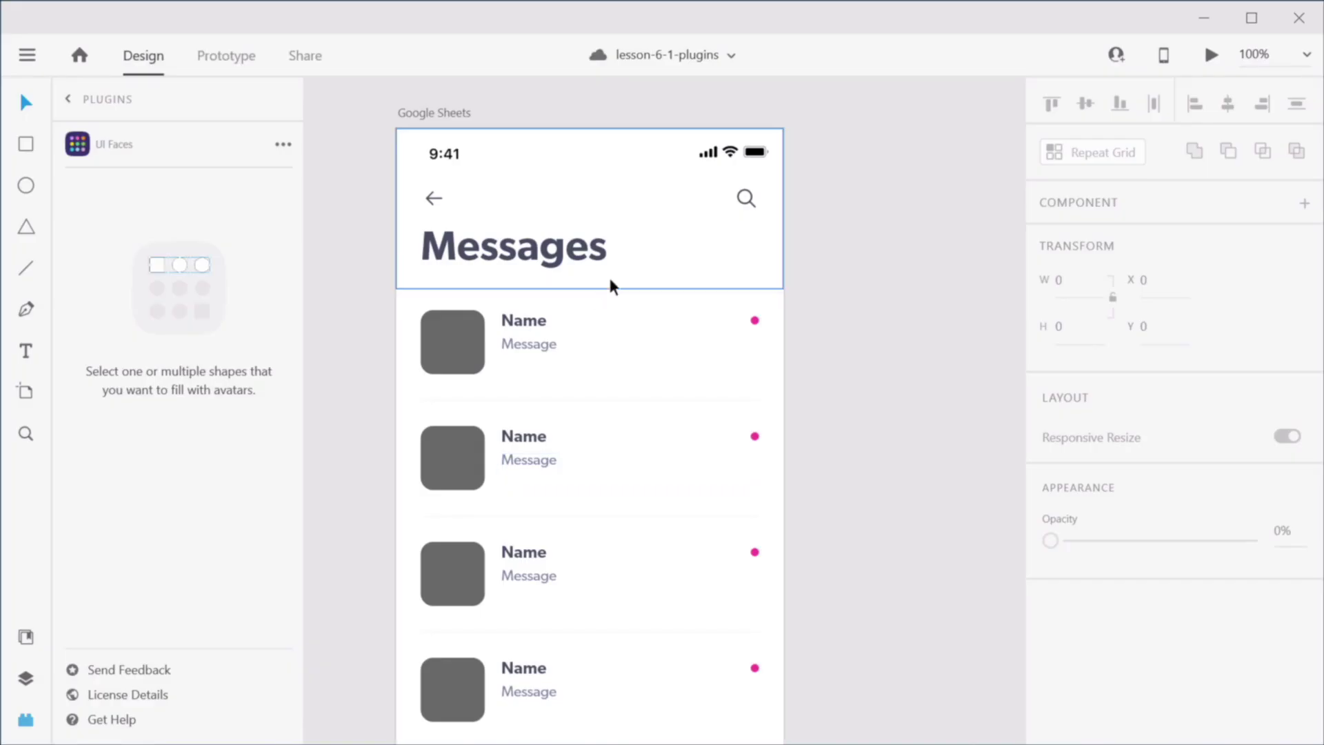
scroll(491, 301, down, 3)
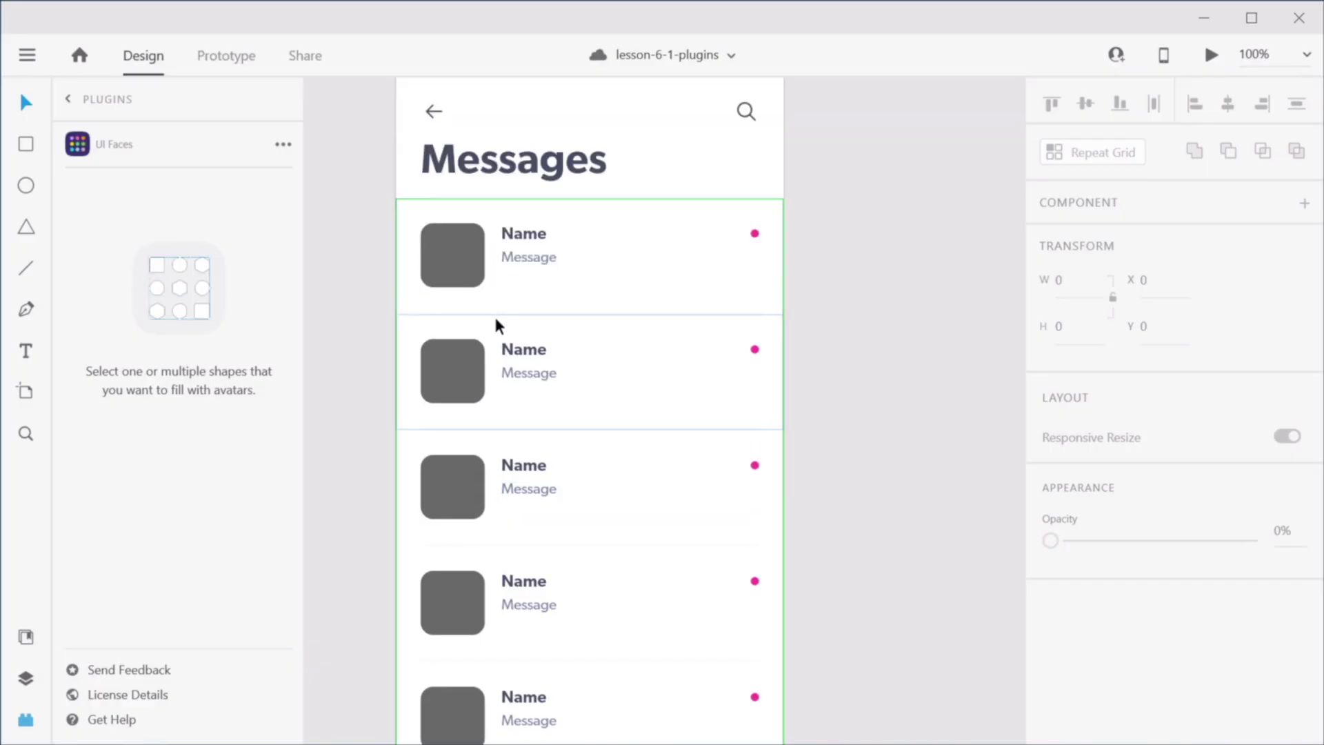
scroll(494, 313, down, 5)
scroll(495, 318, up, 3)
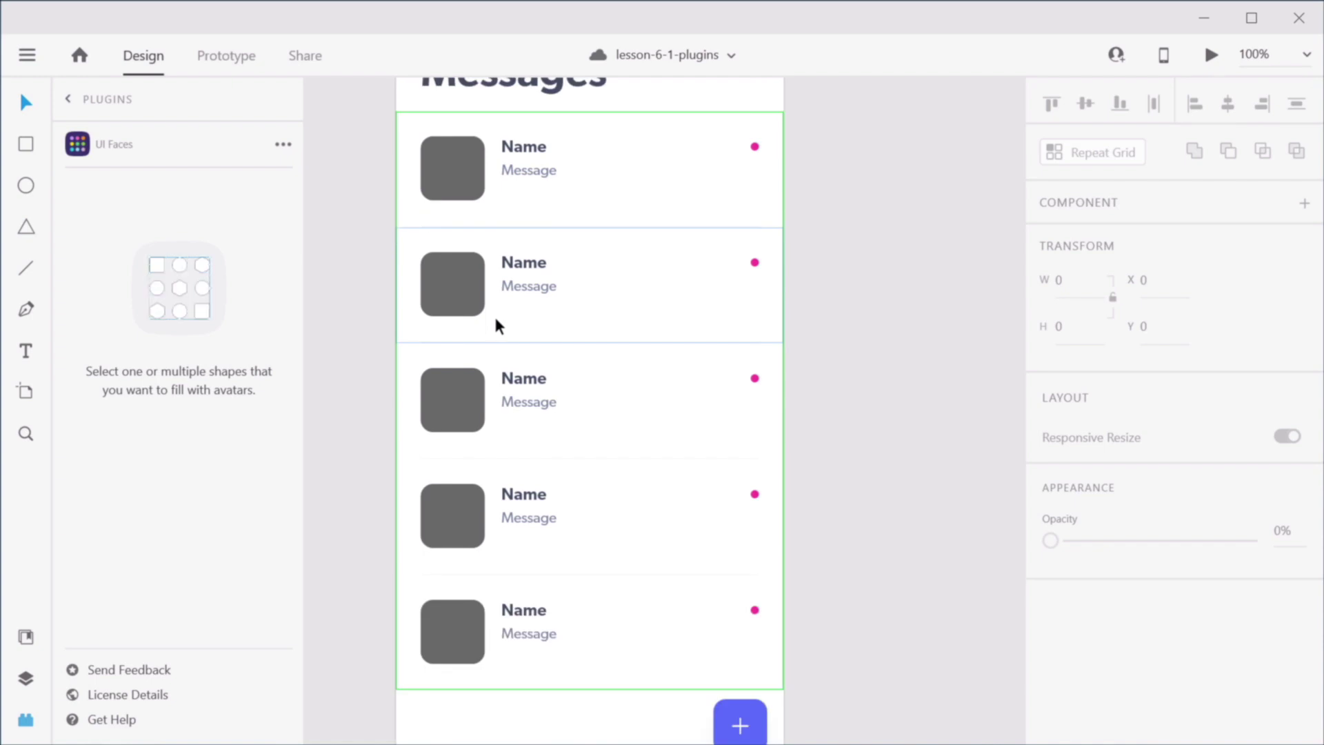
Step: Switch to the browser and examine the Name, Message and Picture columns in the Message Information spreadsheet
key(alt+Tab)
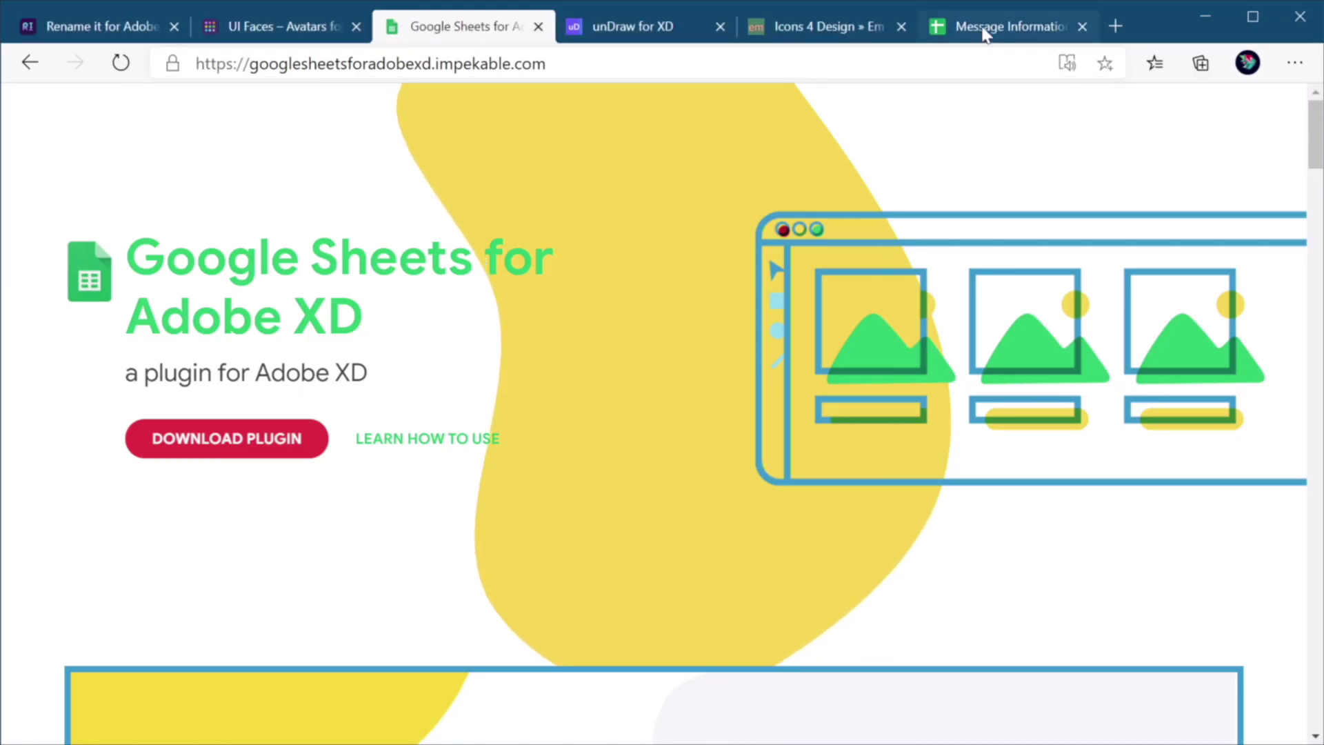
click(984, 31)
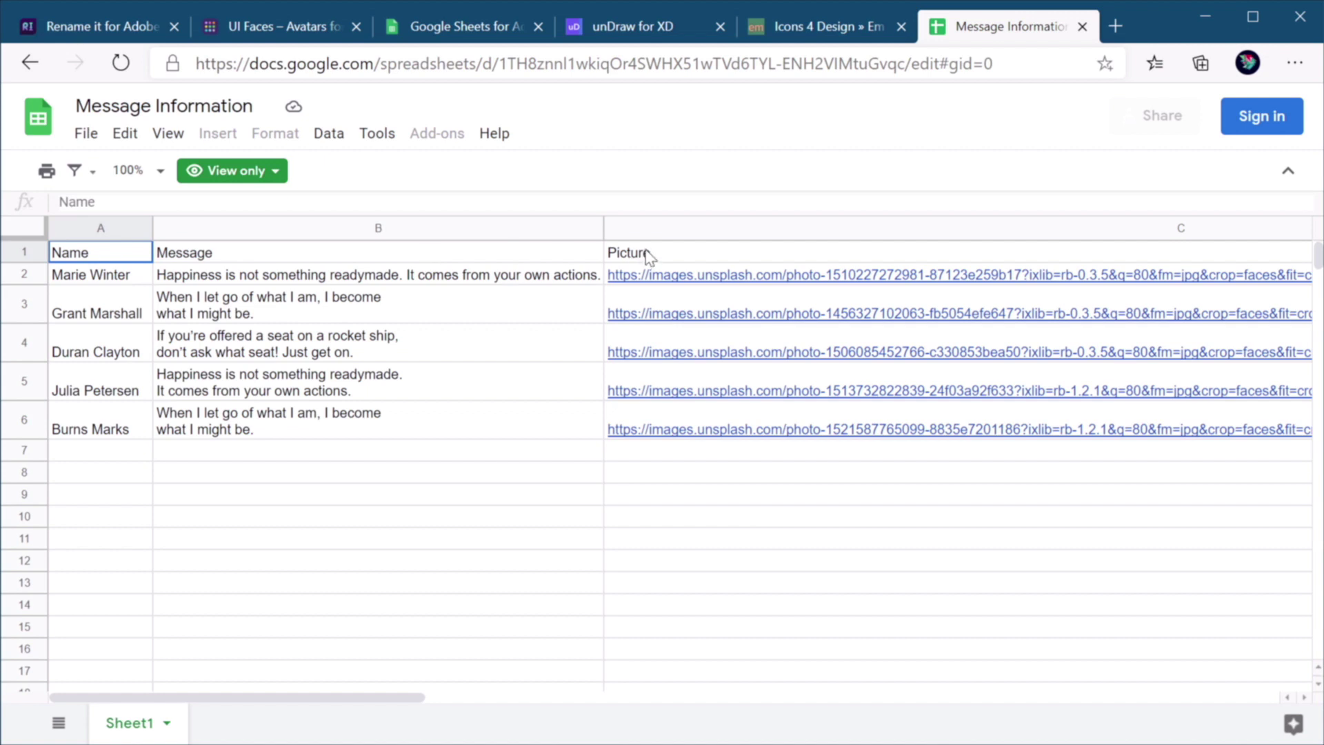
click(131, 310)
click(193, 280)
click(217, 307)
click(220, 345)
click(222, 383)
click(222, 414)
click(96, 381)
click(96, 345)
click(96, 307)
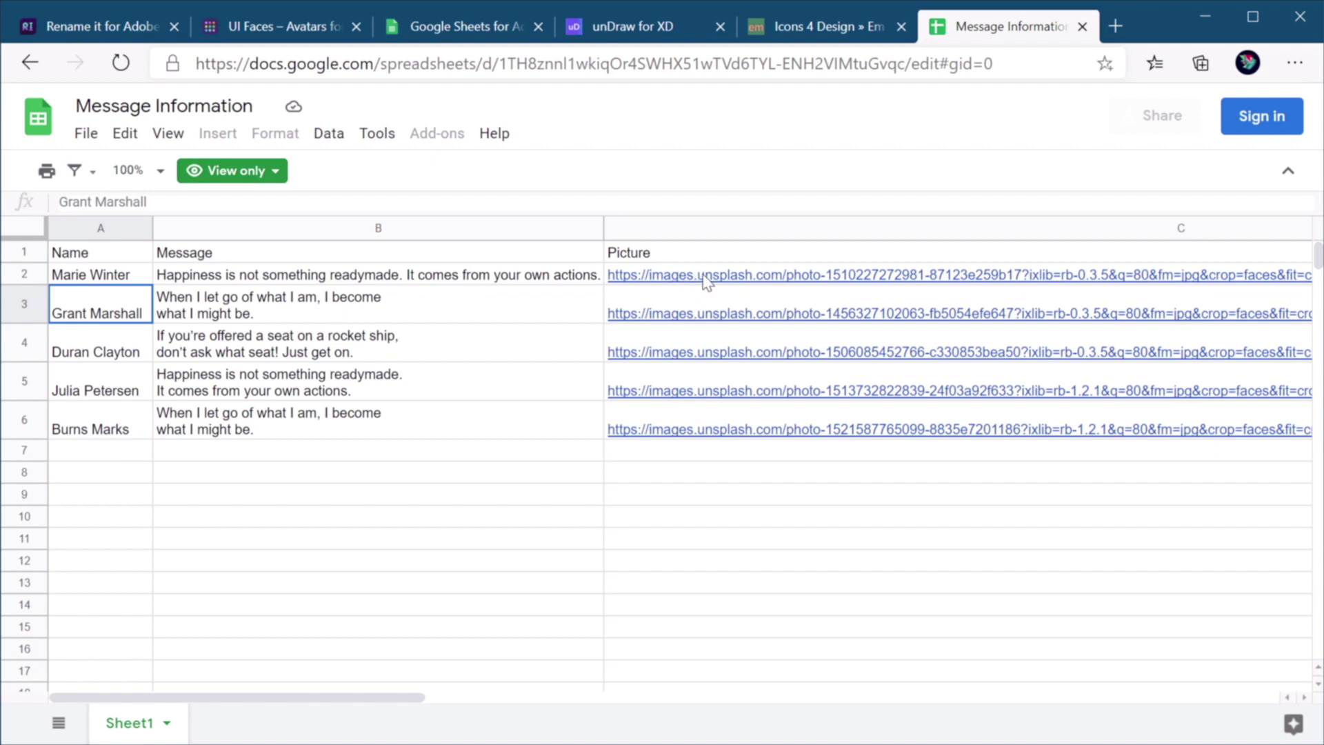
mouse_move(785, 355)
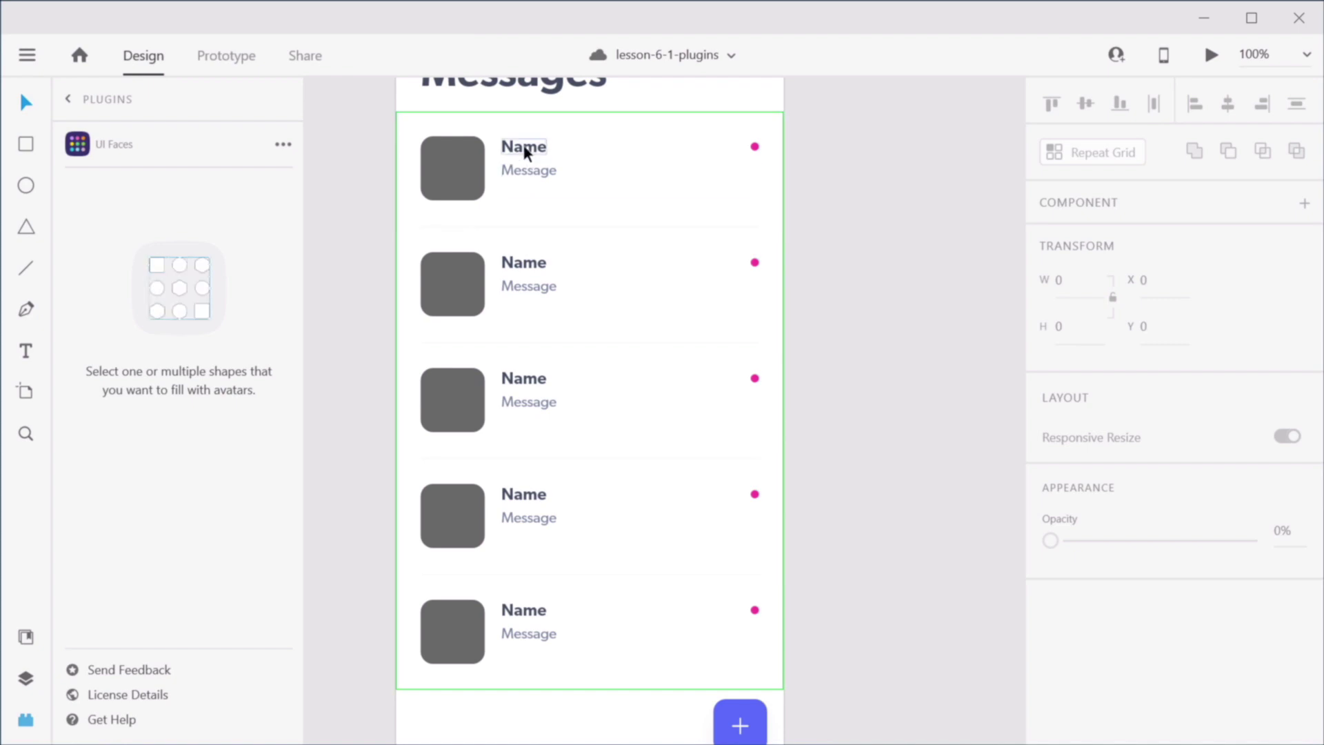
Step: Return to Adobe XD and inspect the name, message and picture placeholders in the first Messages row
double_click(535, 149)
click(535, 170)
click(471, 181)
click(830, 246)
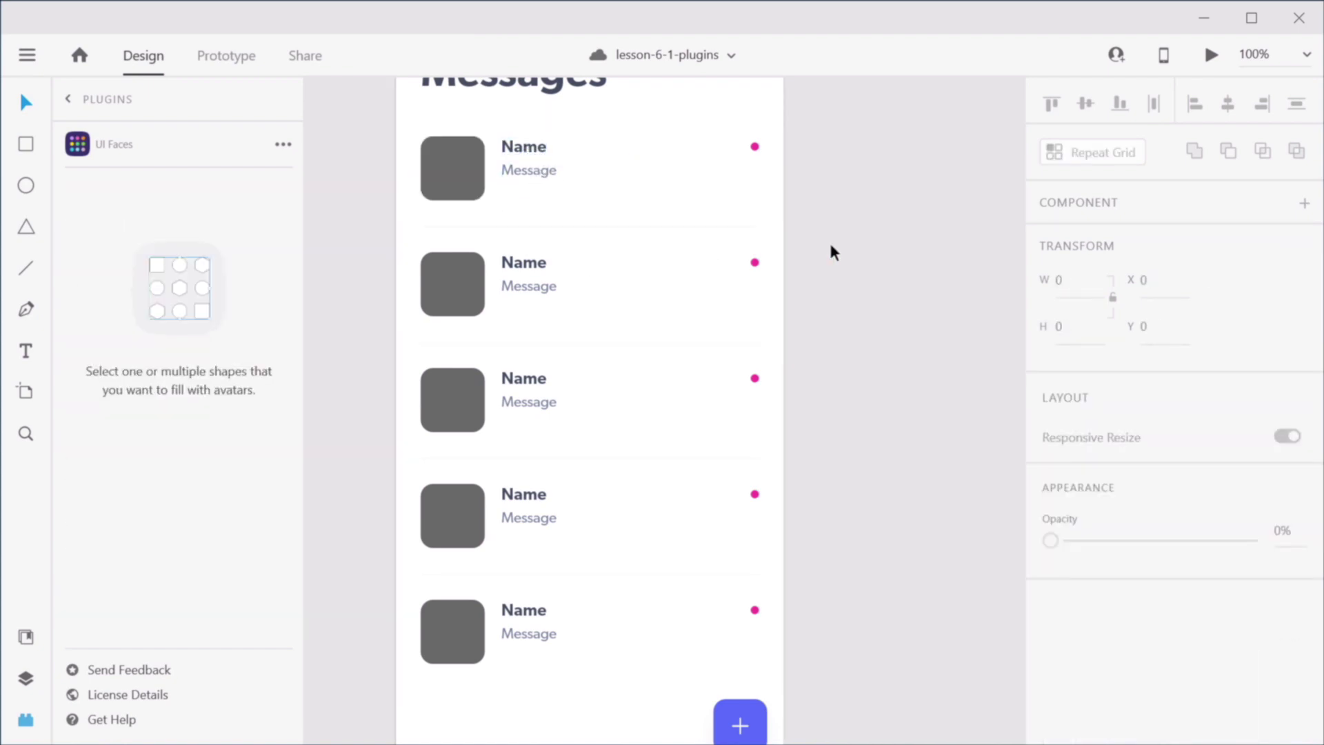
Step: Go back to the list of installed plugins and select the repeat grid holding the message rows
scroll(830, 246, up, 3)
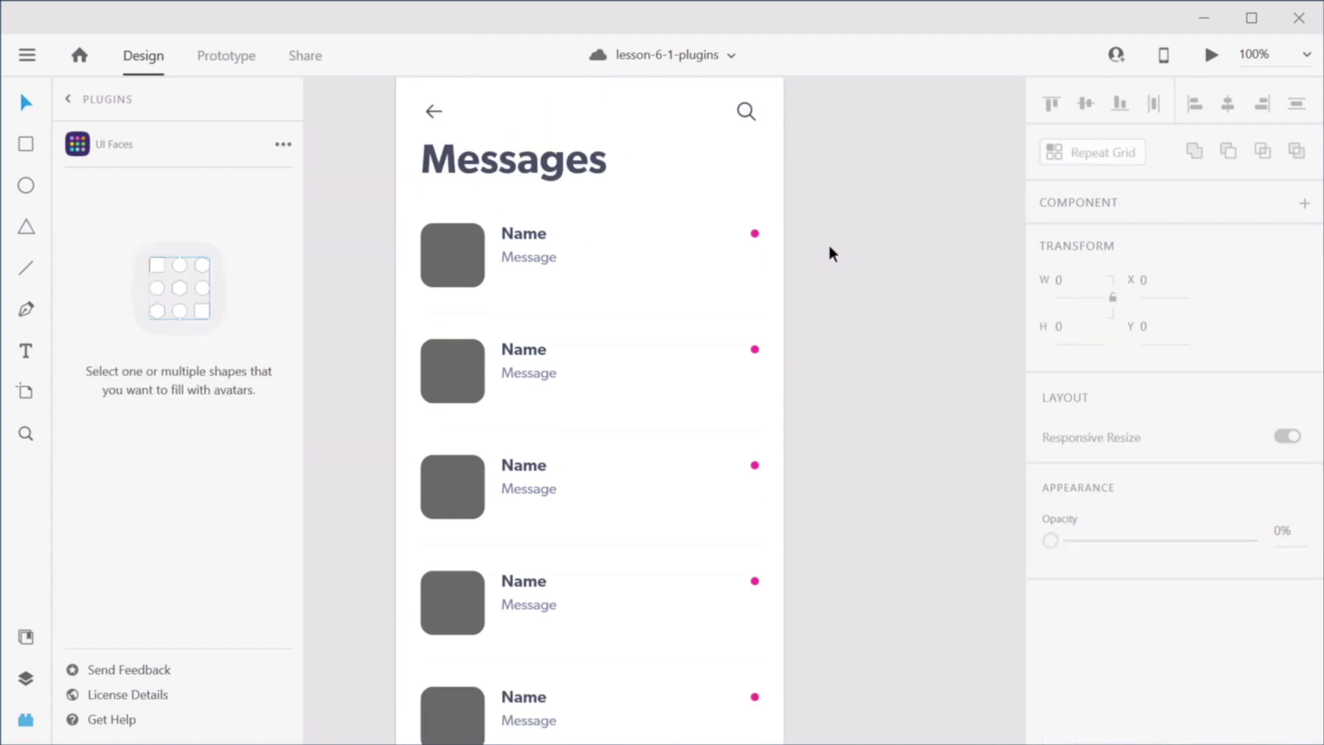
click(68, 99)
click(544, 293)
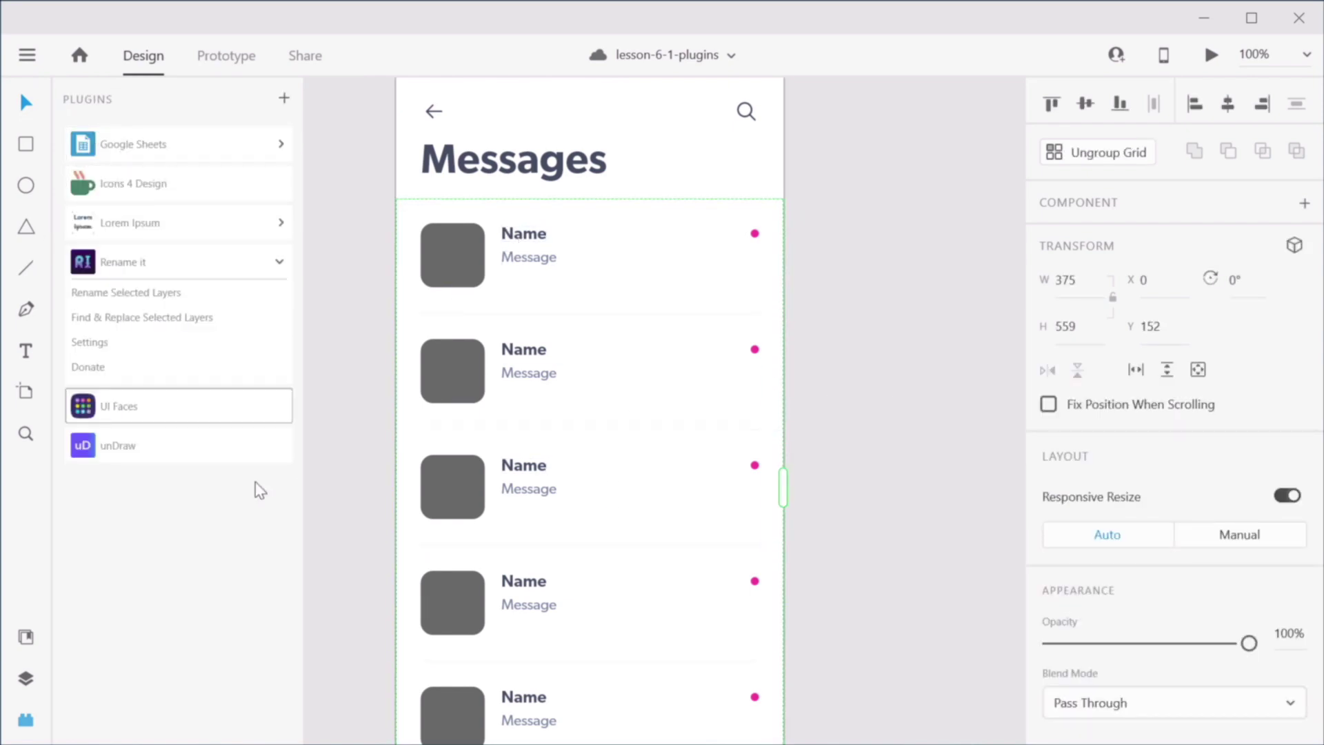
Step: Open the Google Sheets plugin panel and import the Message Information spreadsheet using its sharing URL as the file source
click(163, 146)
click(161, 178)
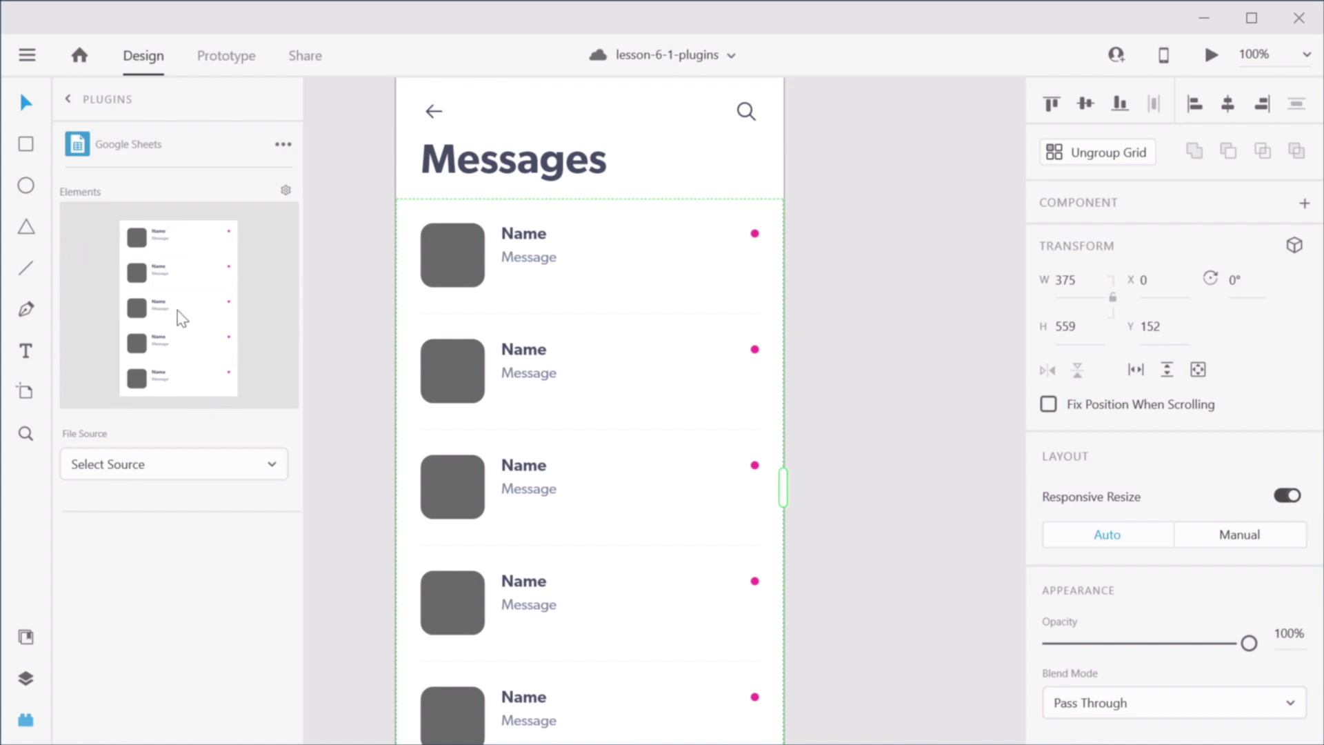
click(136, 465)
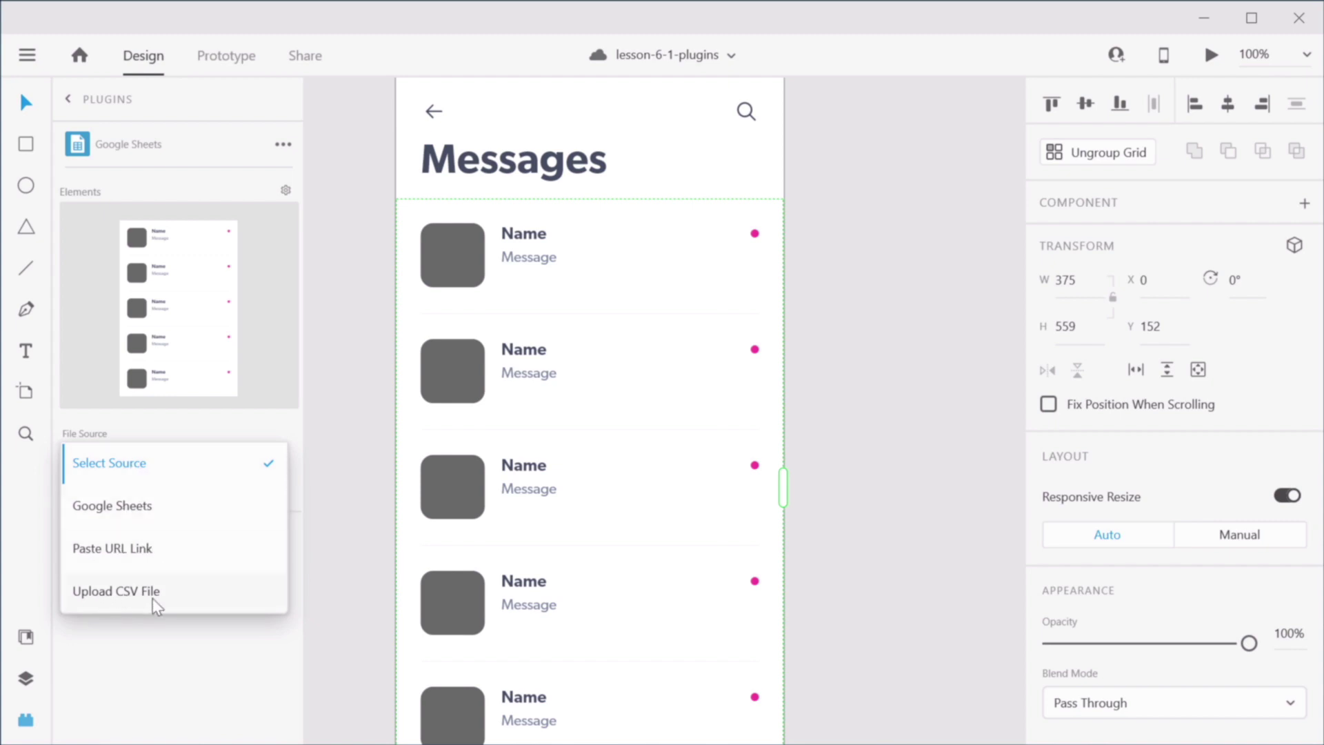
click(143, 551)
click(211, 564)
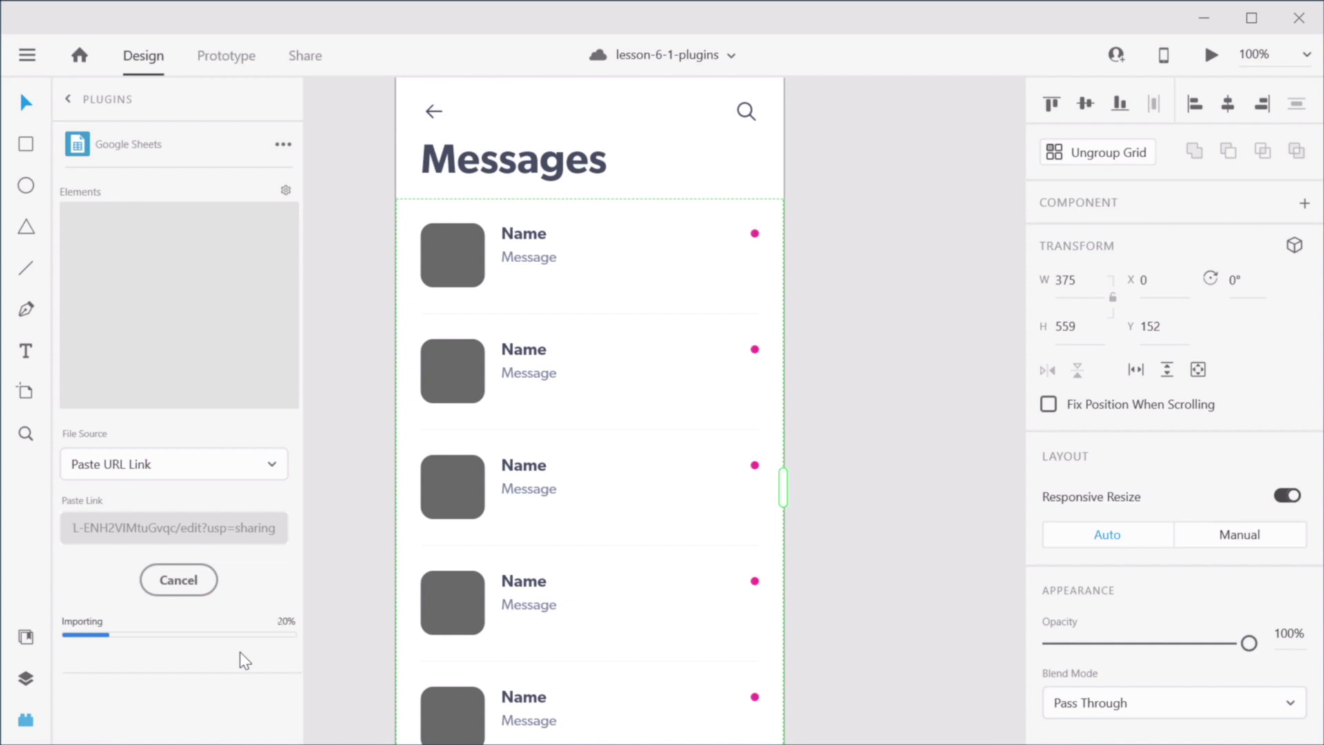
Step: Check the column headers in the browser's spreadsheet, return to Adobe XD, and review the layer mappings in the plugin
key(alt+Tab)
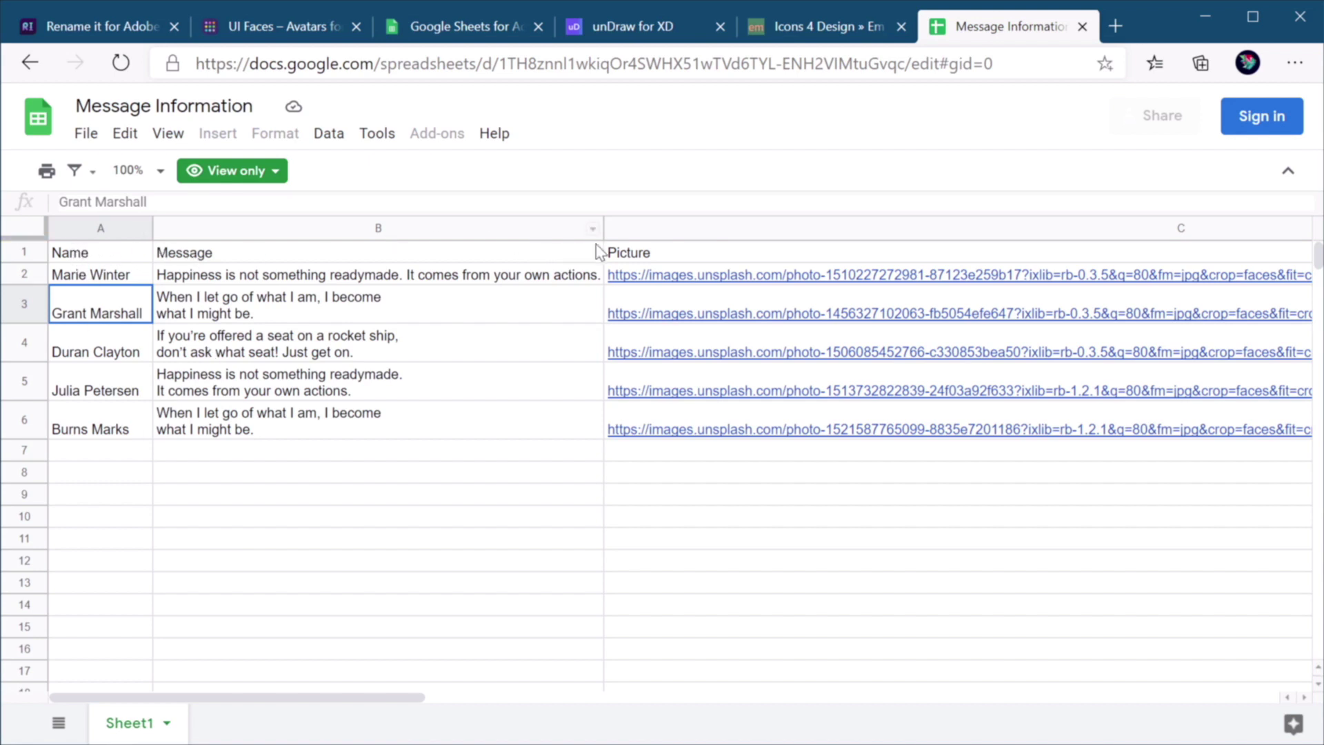
key(alt+Tab)
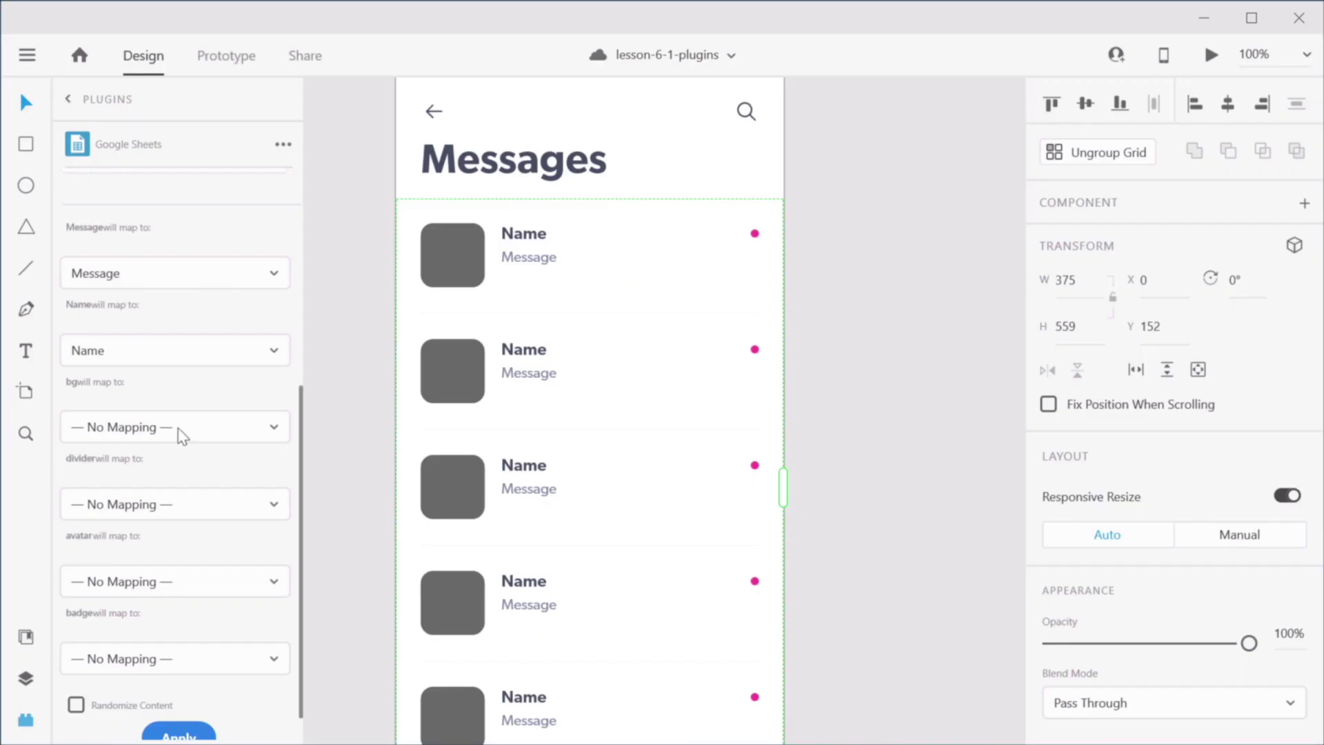
scroll(128, 428, up, 5)
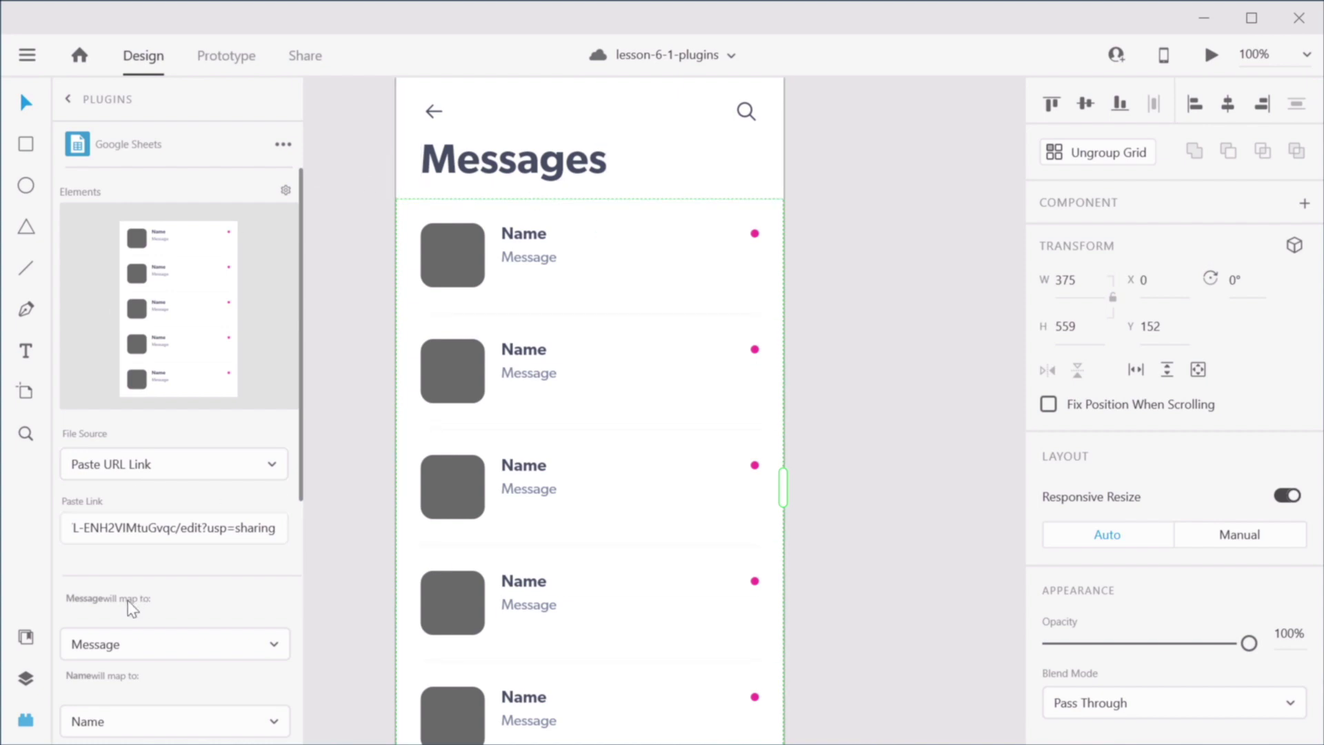
scroll(179, 577, down, 5)
Step: Map the Message layer to Message and the avatar layer to Picture, and apply the spreadsheet content to the repeat grid
click(134, 274)
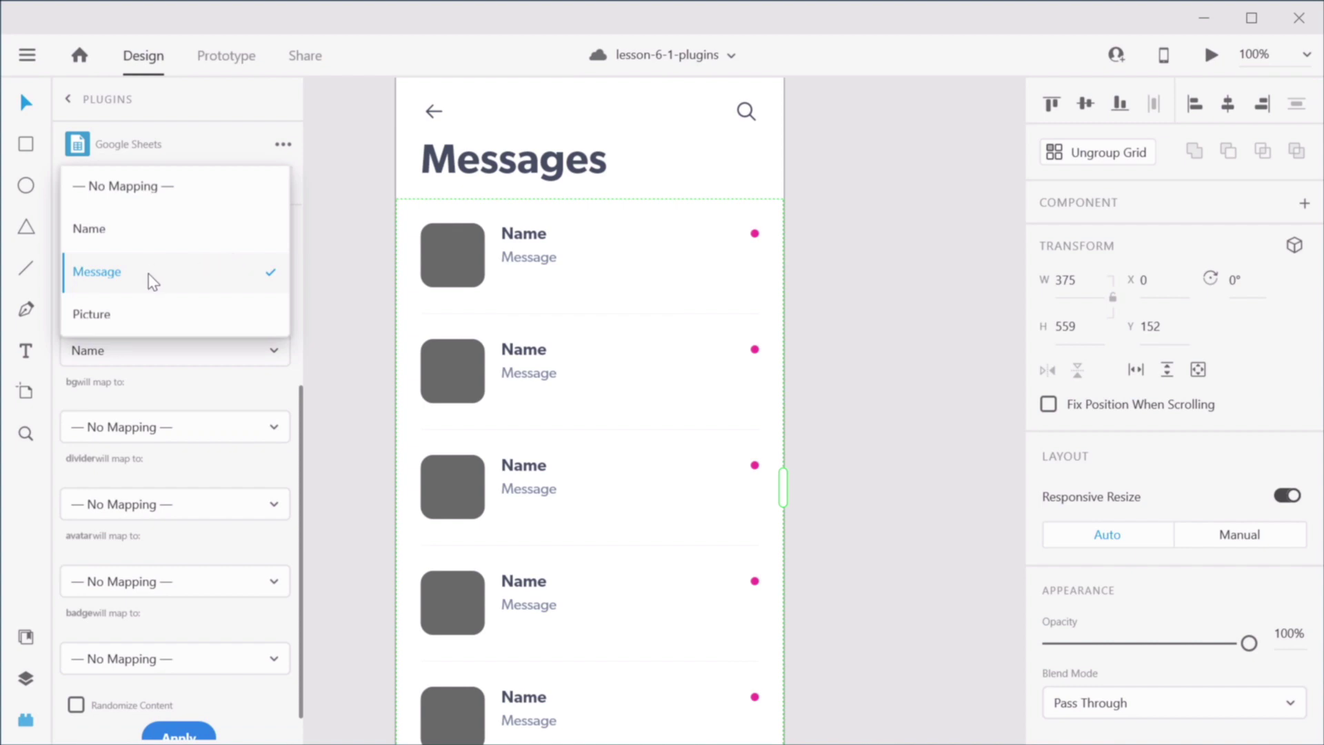
click(156, 274)
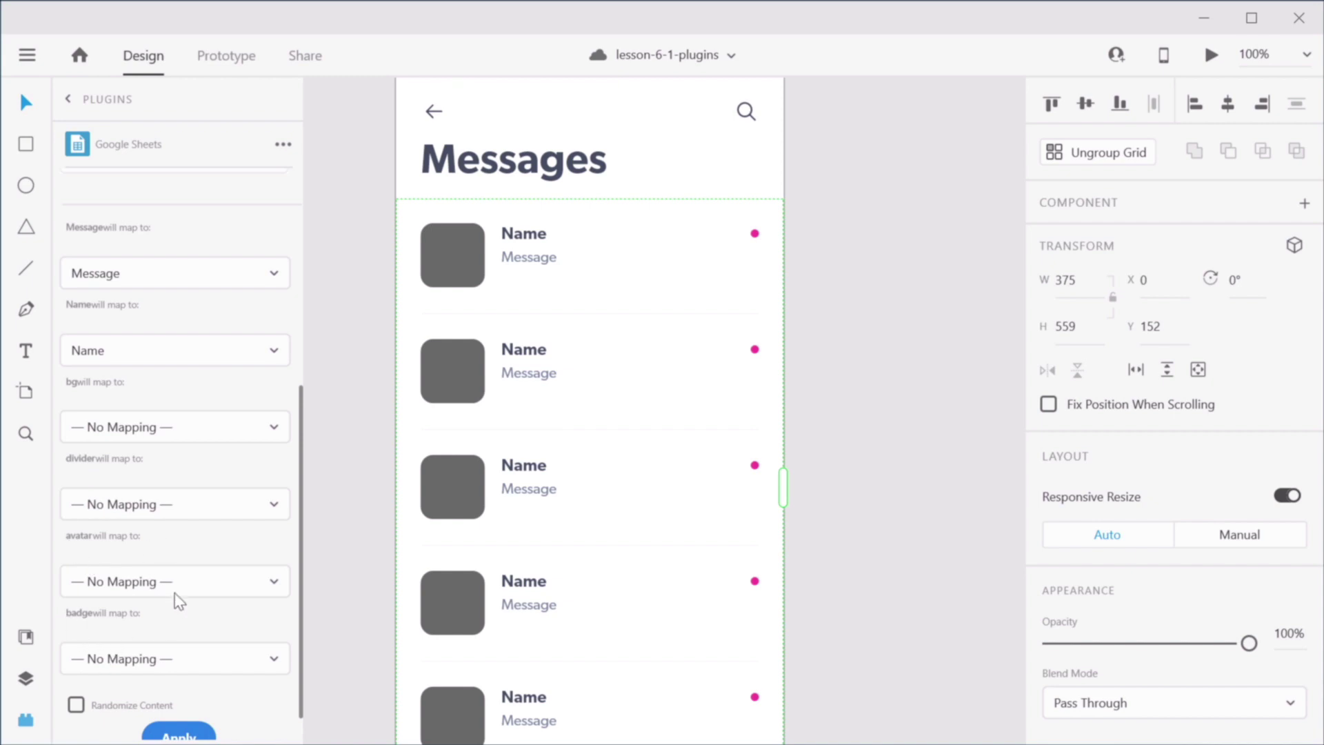
scroll(235, 514, down, 1)
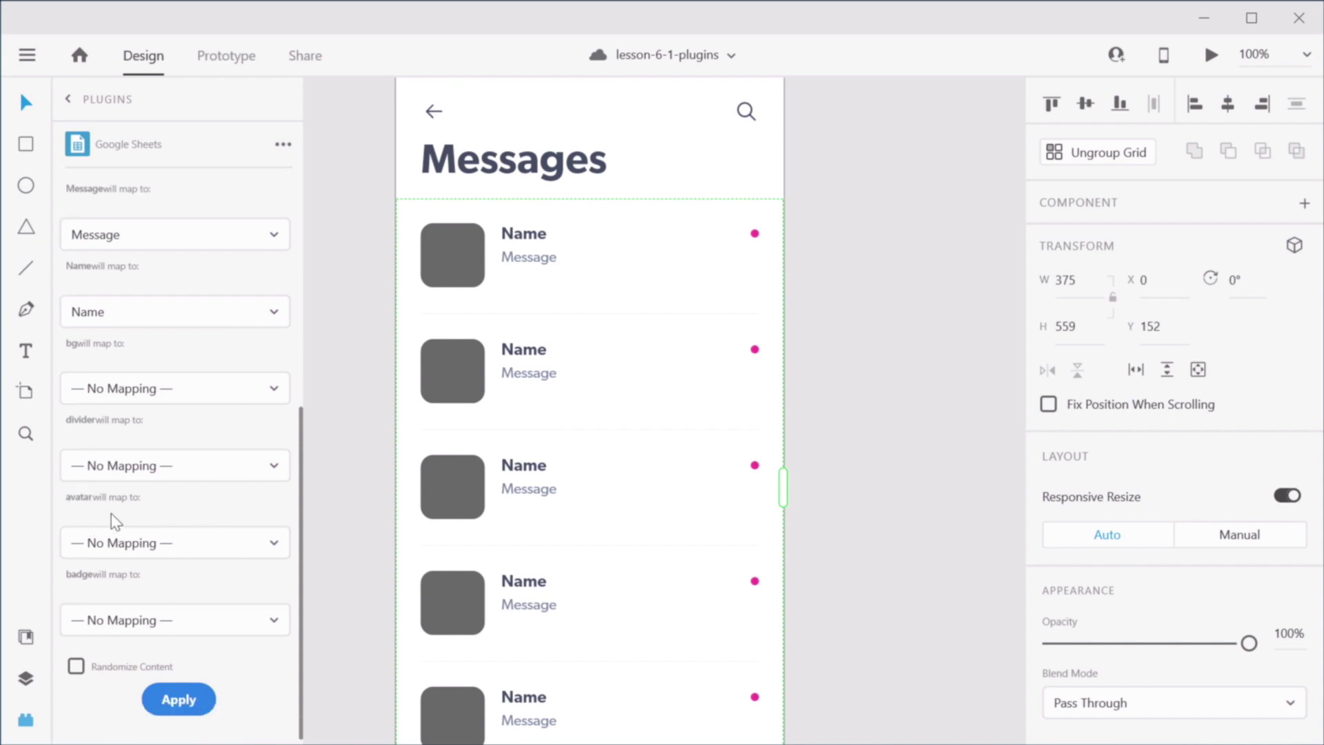
click(125, 554)
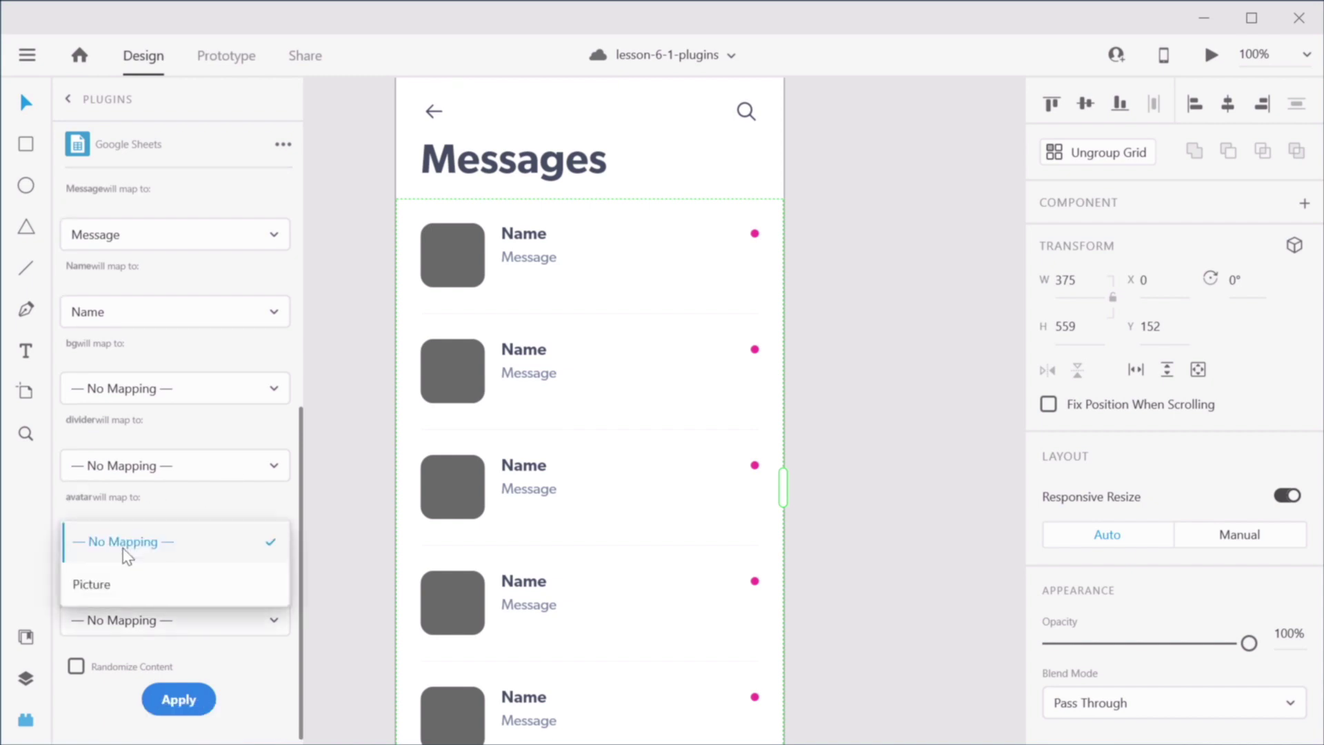
click(125, 584)
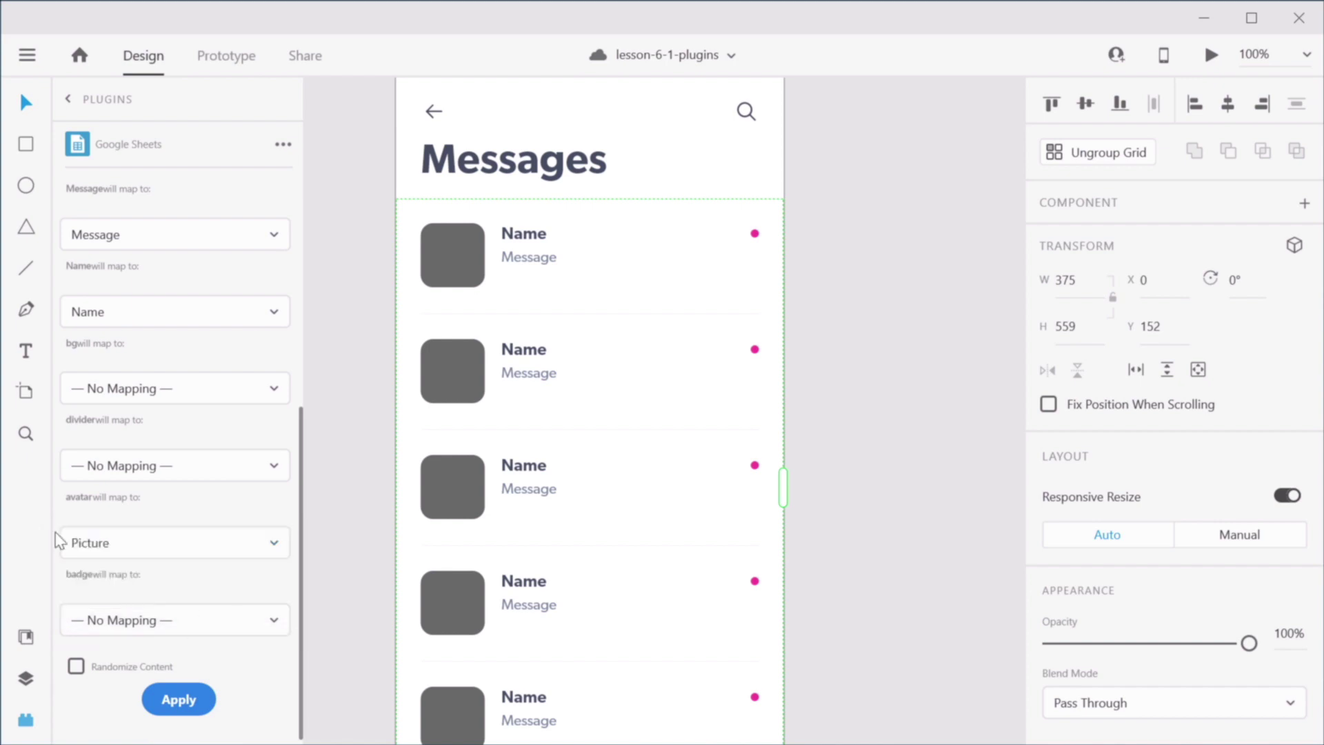
click(183, 699)
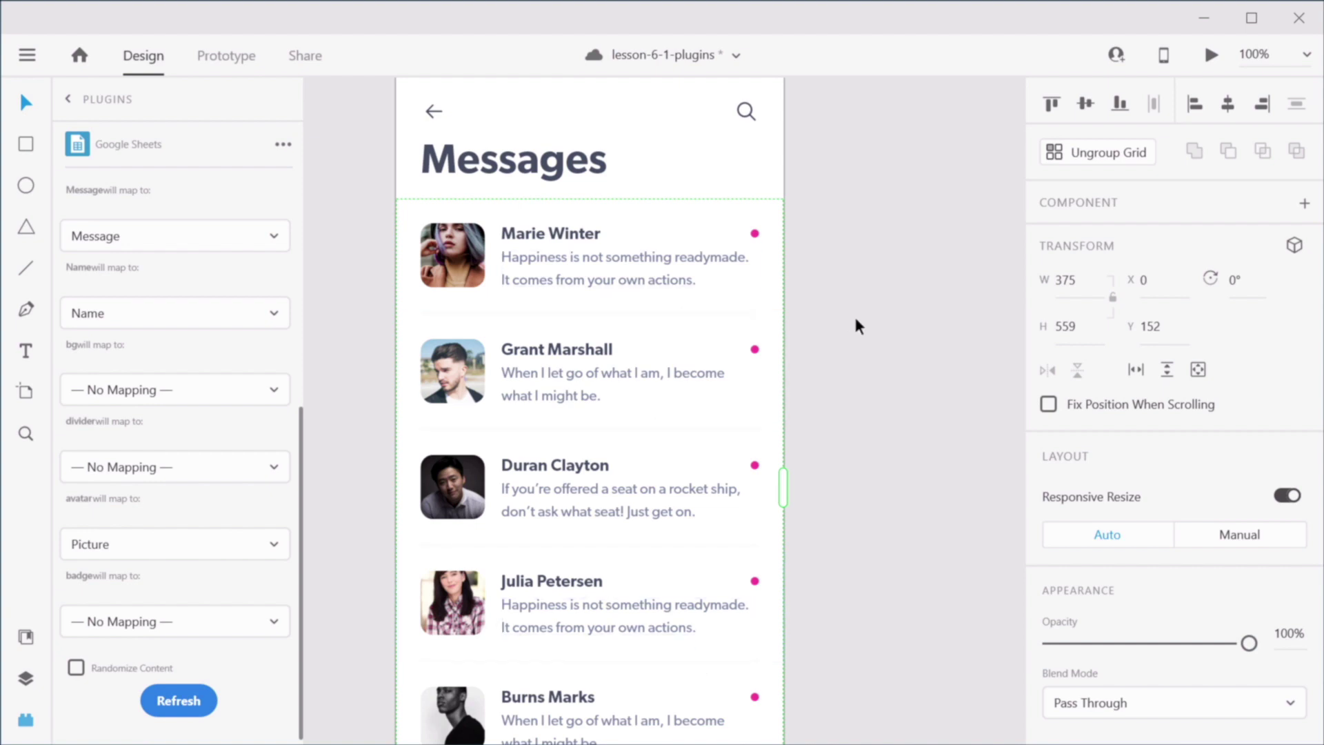
Step: Look over the filled rows in the Messages list and save the document
scroll(825, 417, down, 3)
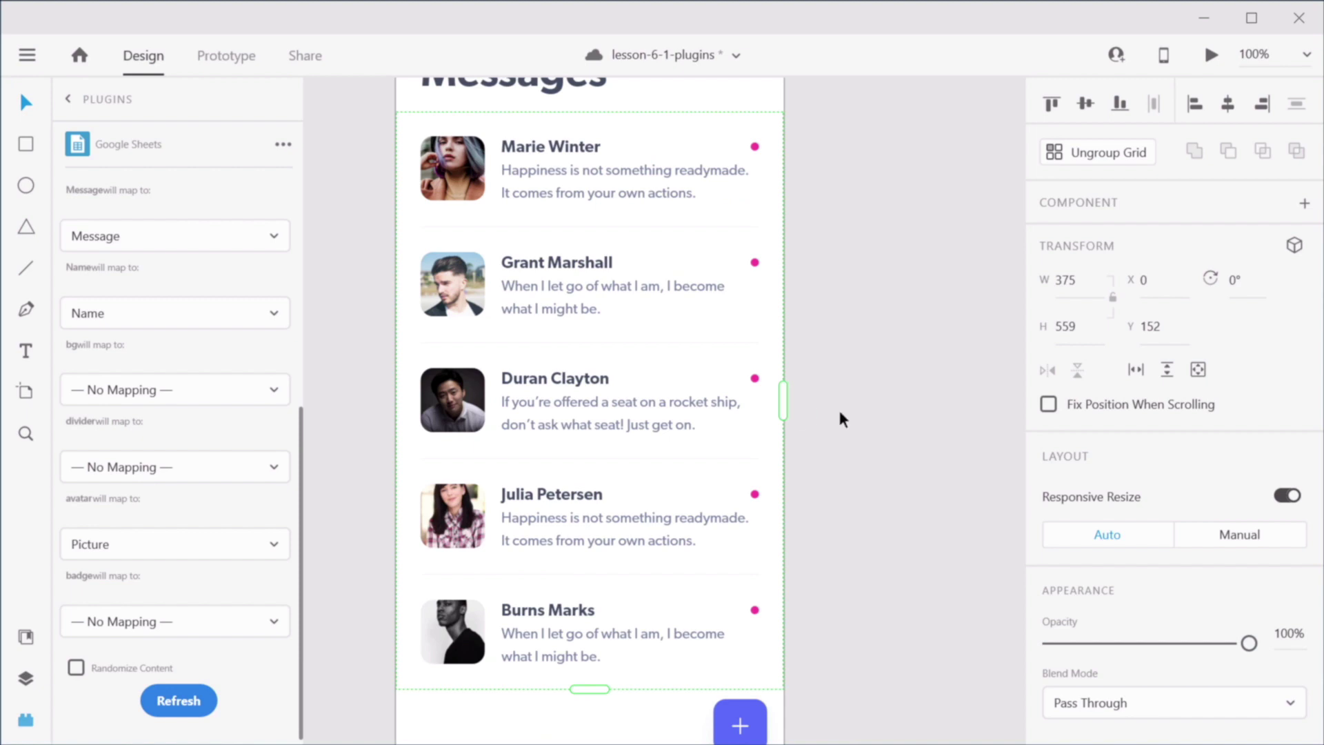
key(ctrl+s)
scroll(635, 416, up, 3)
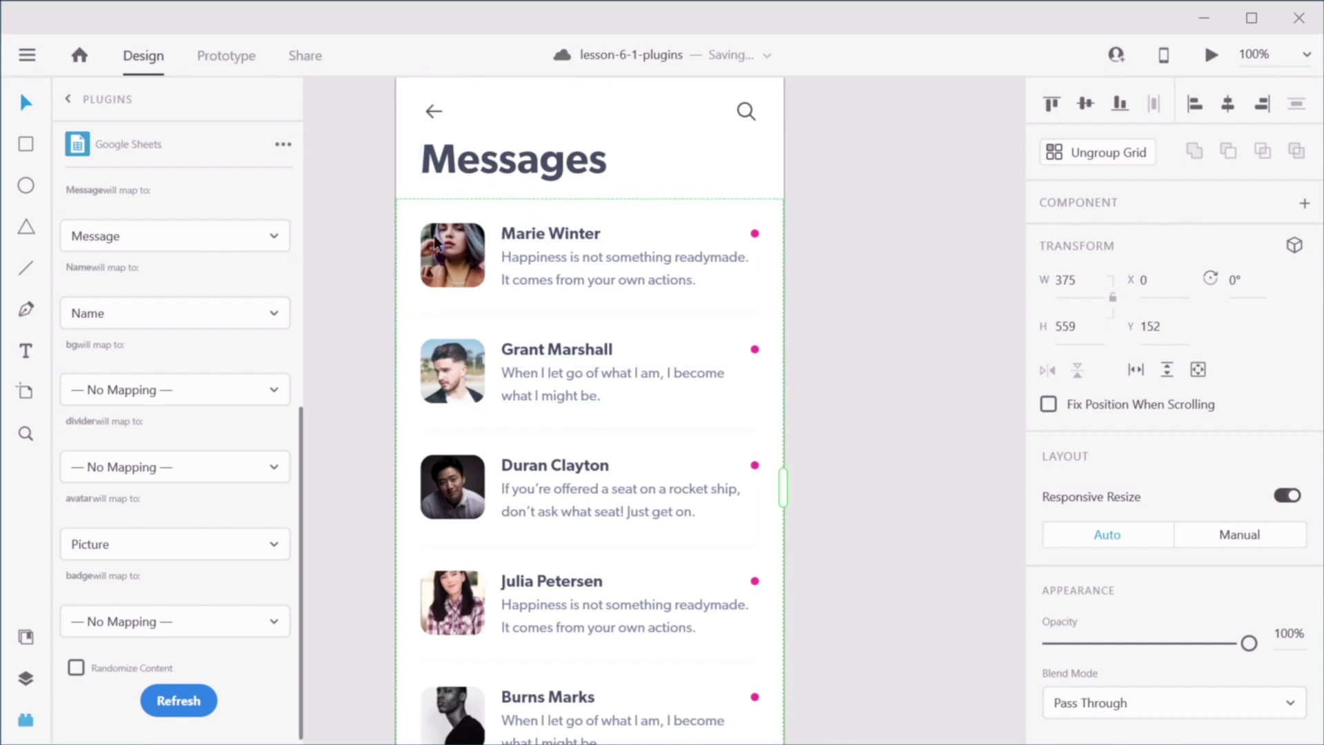
scroll(457, 280, down, 3)
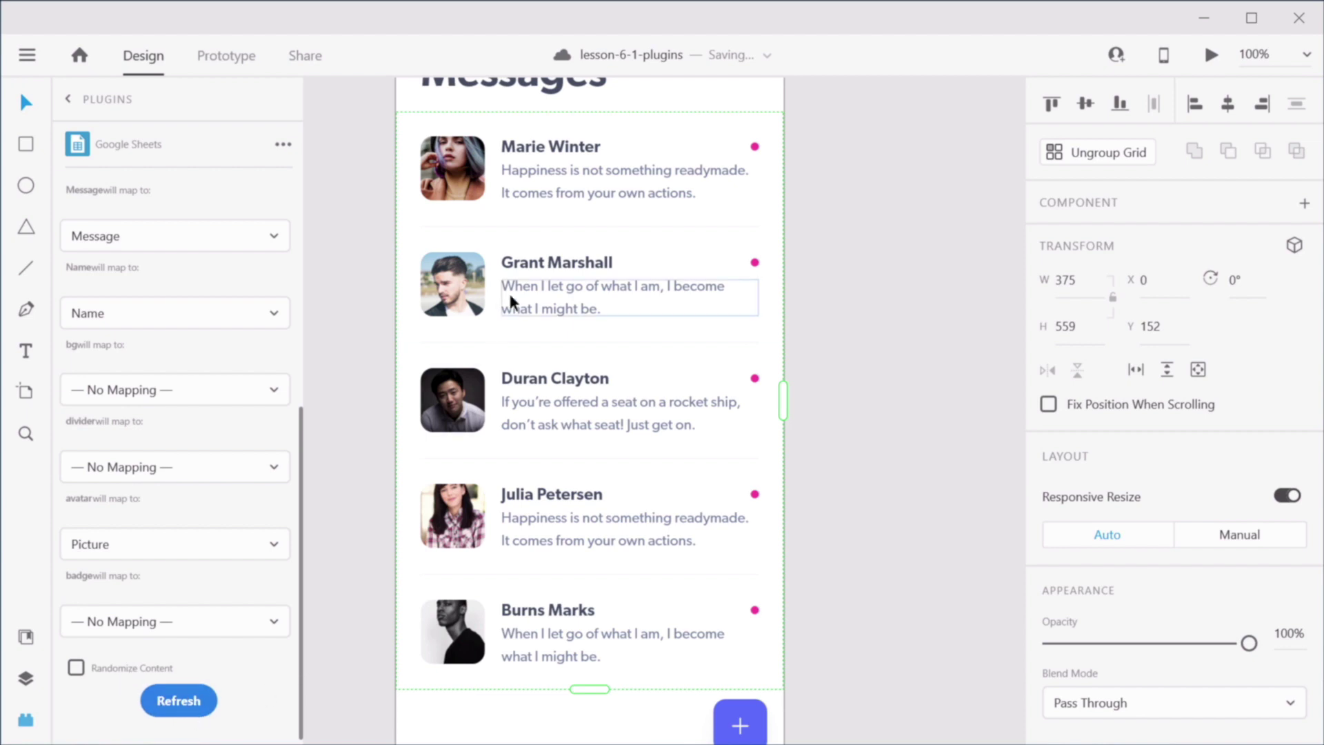
Step: Check the file source options offered by the Google Sheets plugin
scroll(176, 473, up, 5)
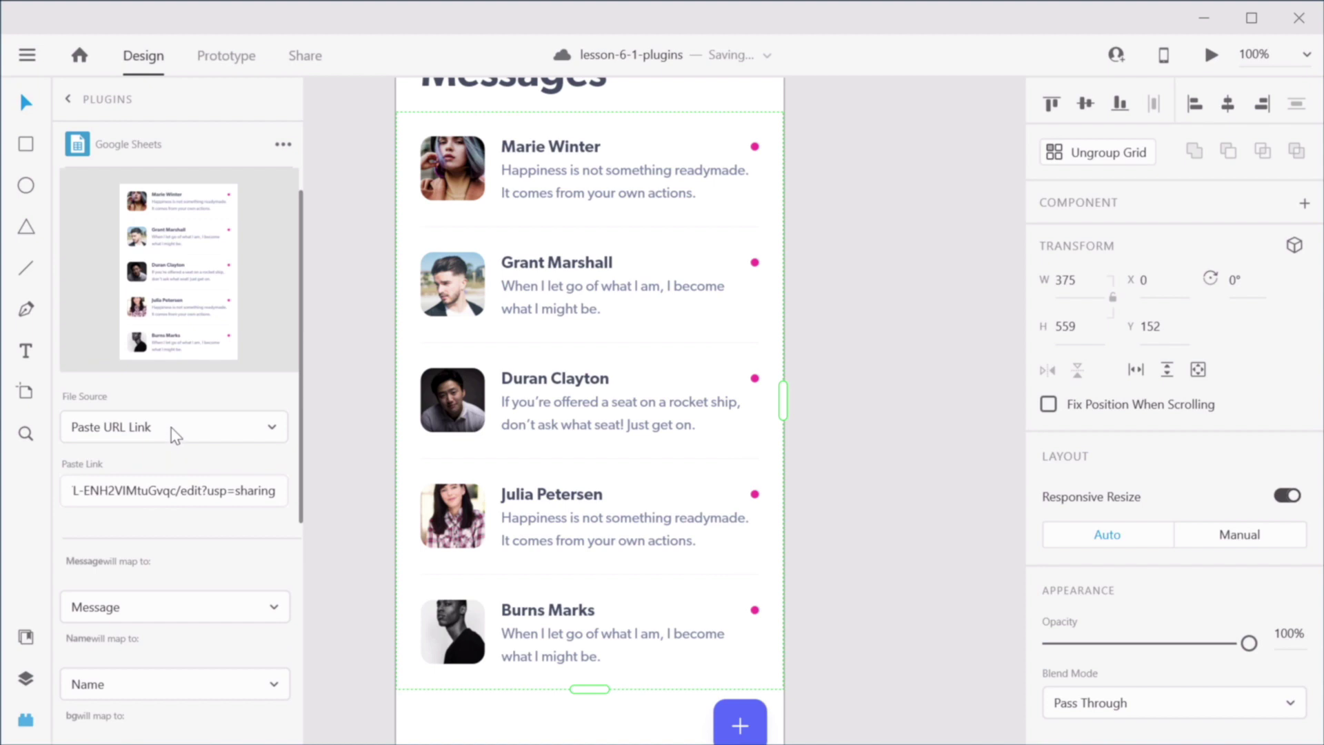
click(173, 432)
click(292, 445)
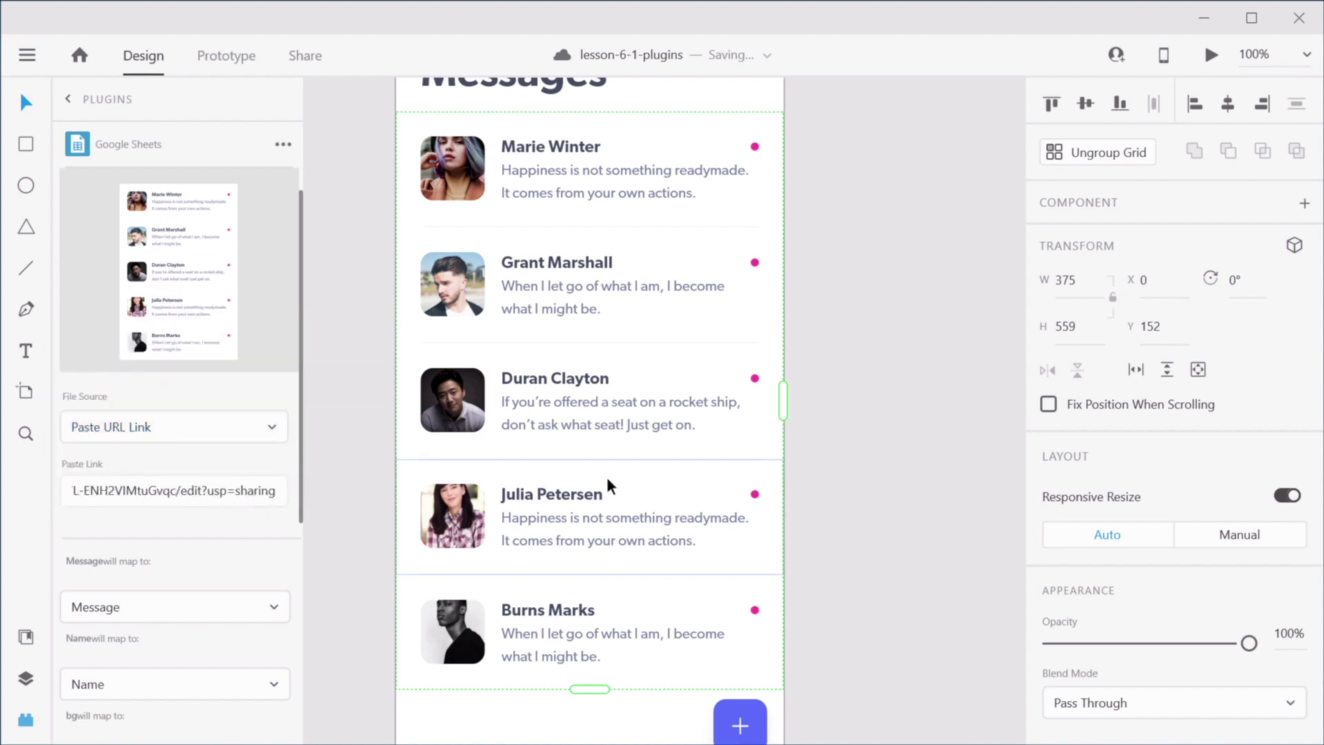
Step: Go to the profile artboard with the missing icons and search the Icons 4 Design plugin for "users"
scroll(606, 474, up, 3)
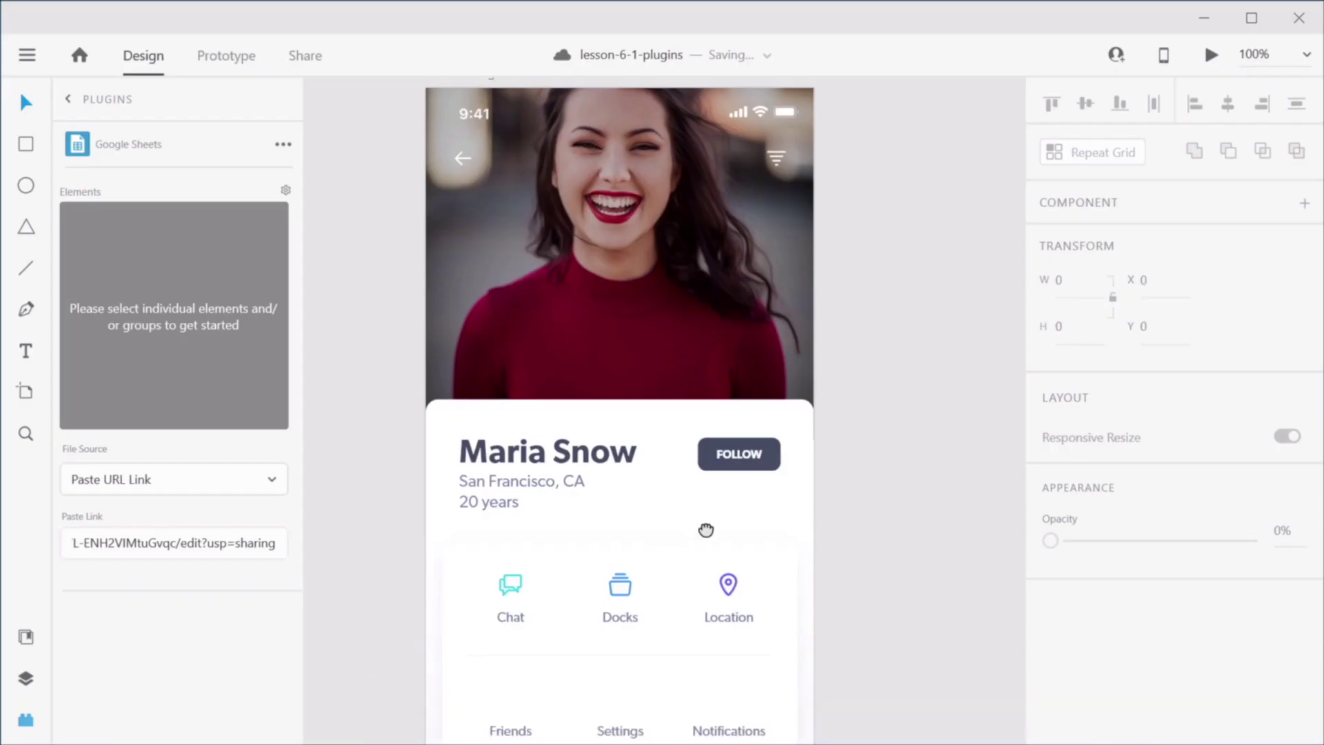
drag(700, 526, 697, 325)
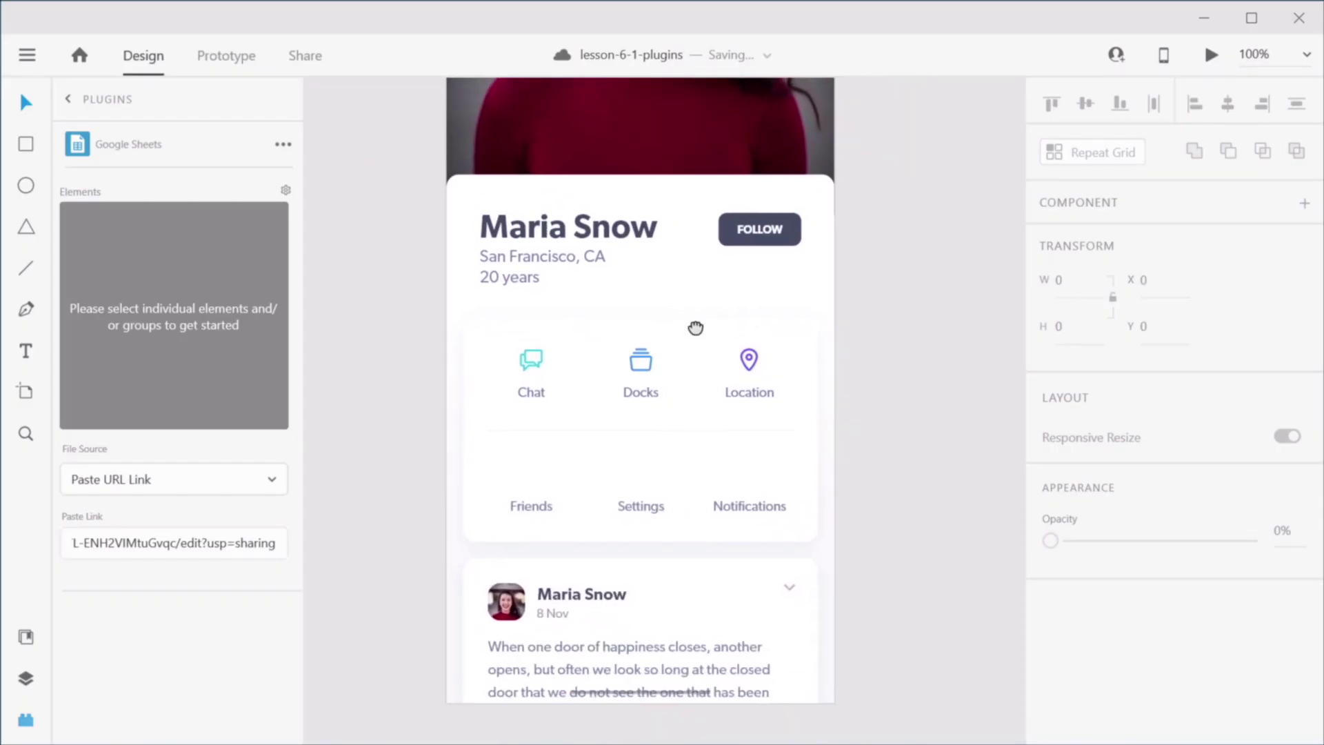
click(71, 99)
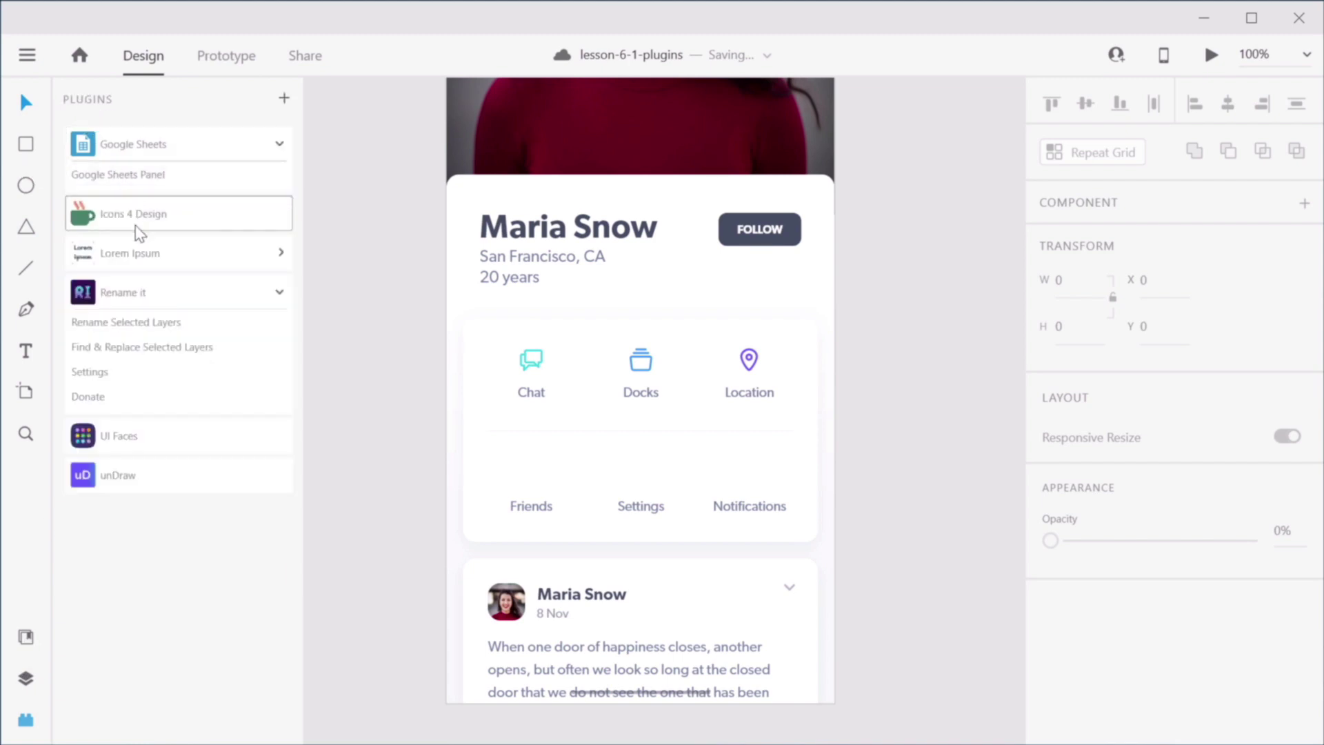
click(120, 213)
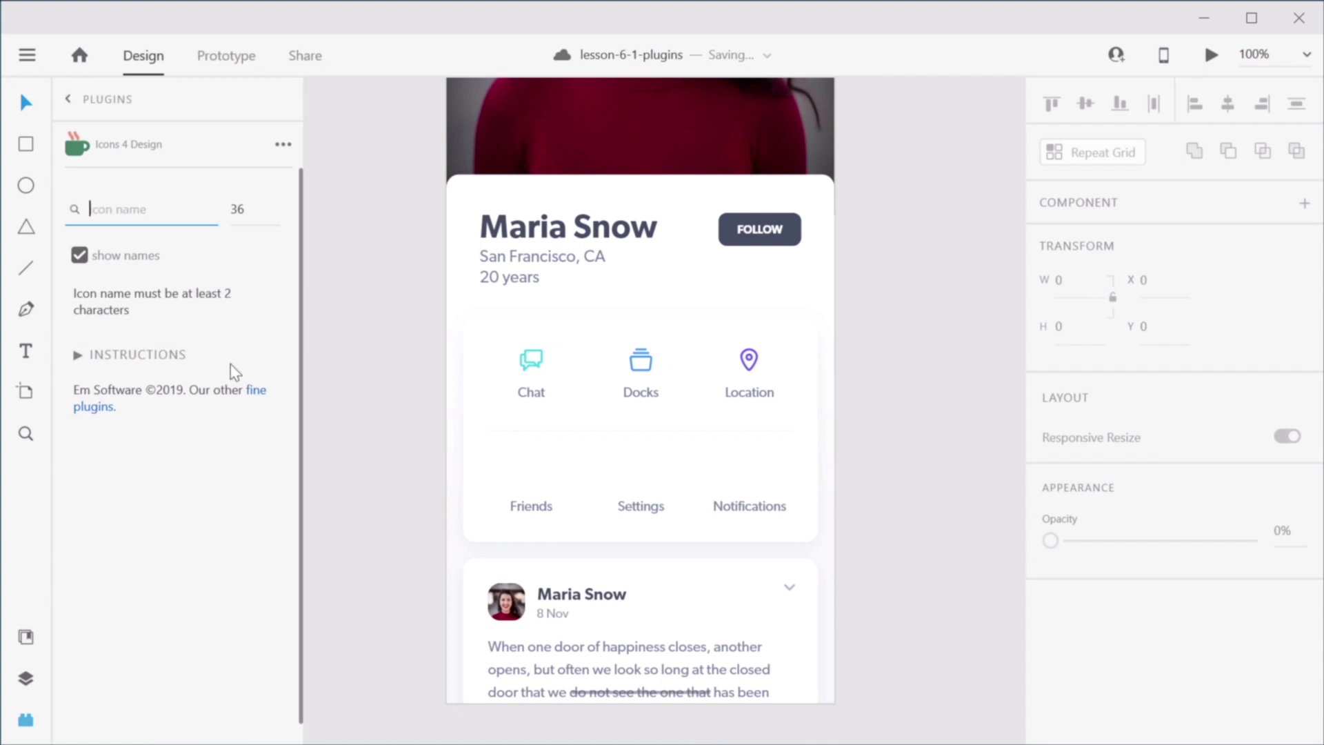
text(users)
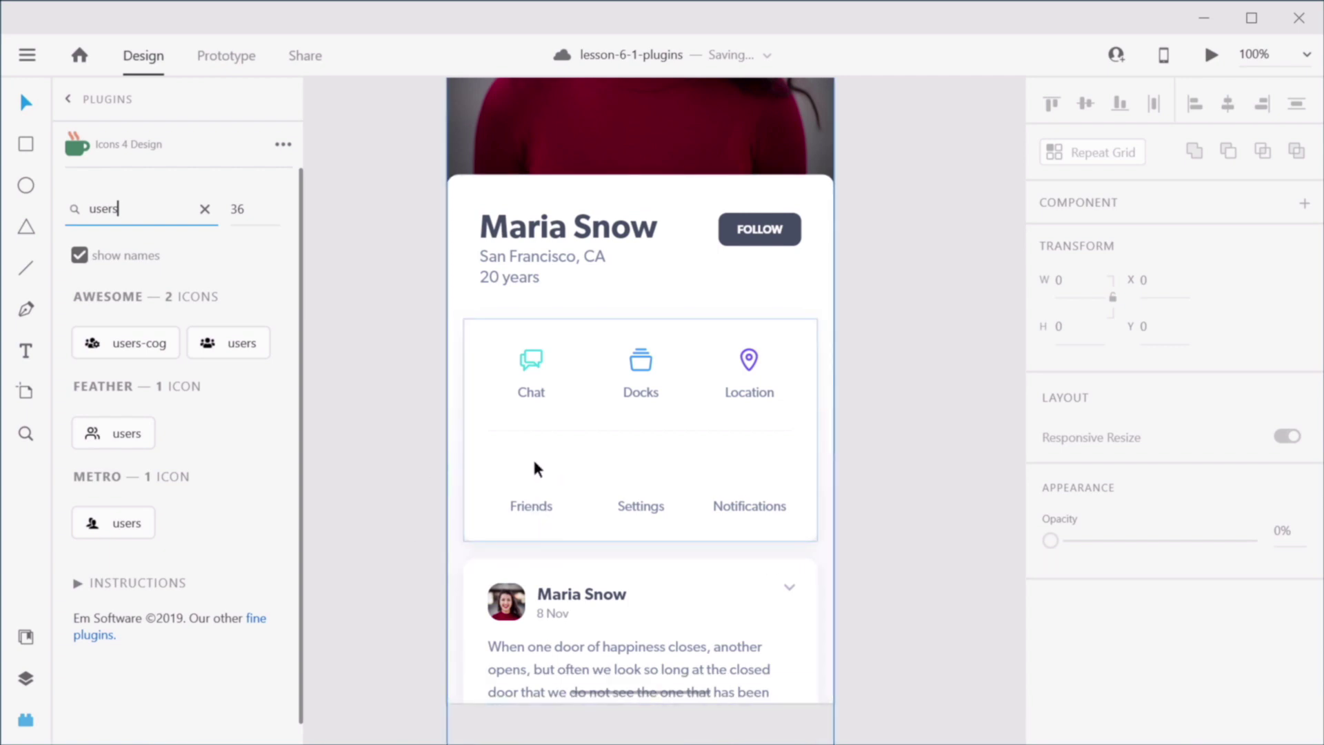
Step: Insert the Feather users icon and move it from the Rename it artboard to the empty spot above the Friends label
click(120, 436)
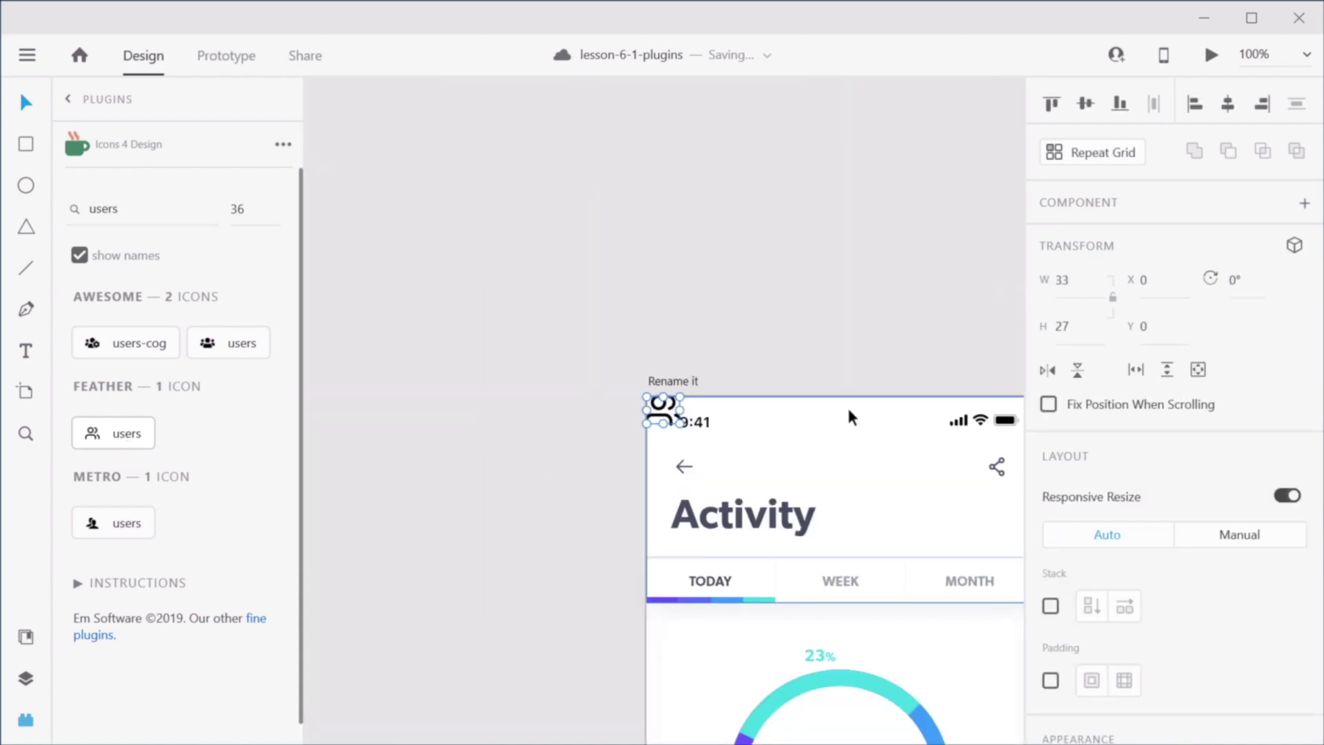
key(ctrl+x)
drag(854, 565, 248, 280)
drag(827, 531, 350, 297)
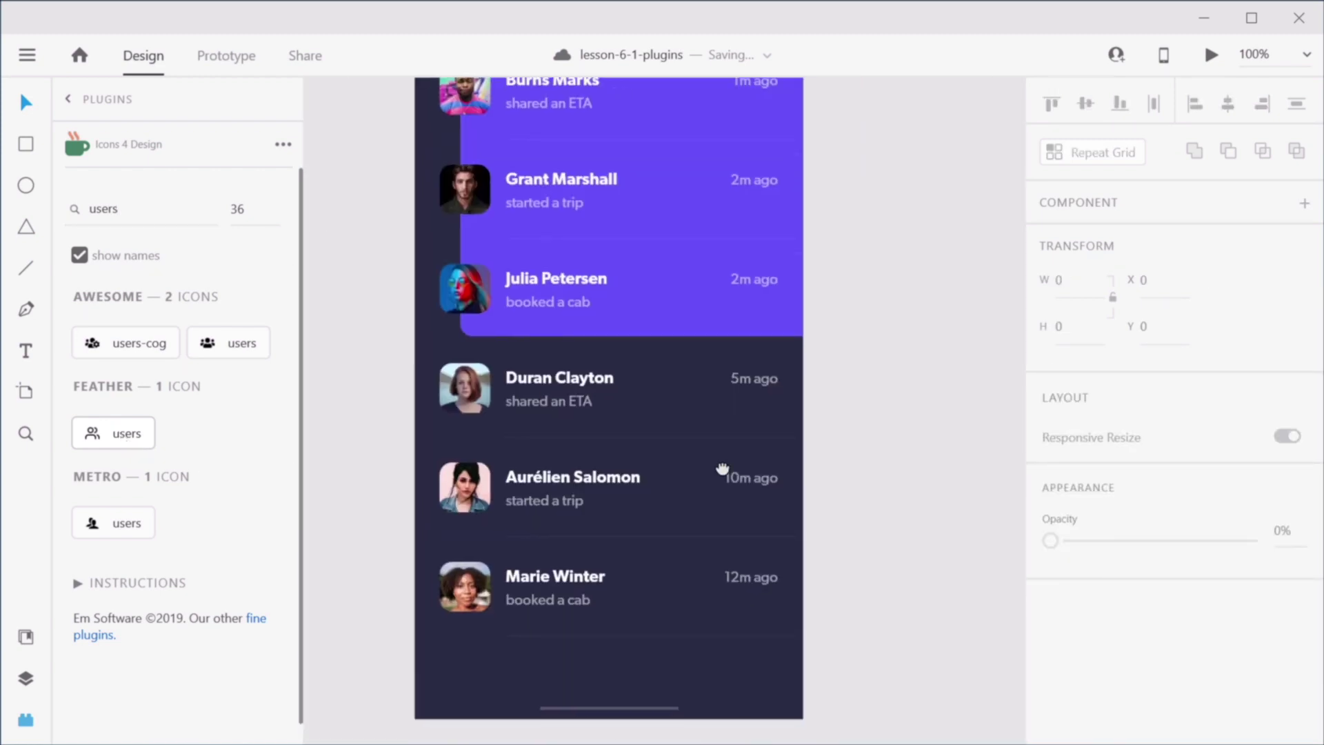
drag(740, 490, 304, 286)
drag(685, 532, 387, 408)
drag(875, 345, 334, 445)
drag(739, 425, 404, 503)
drag(697, 390, 640, 564)
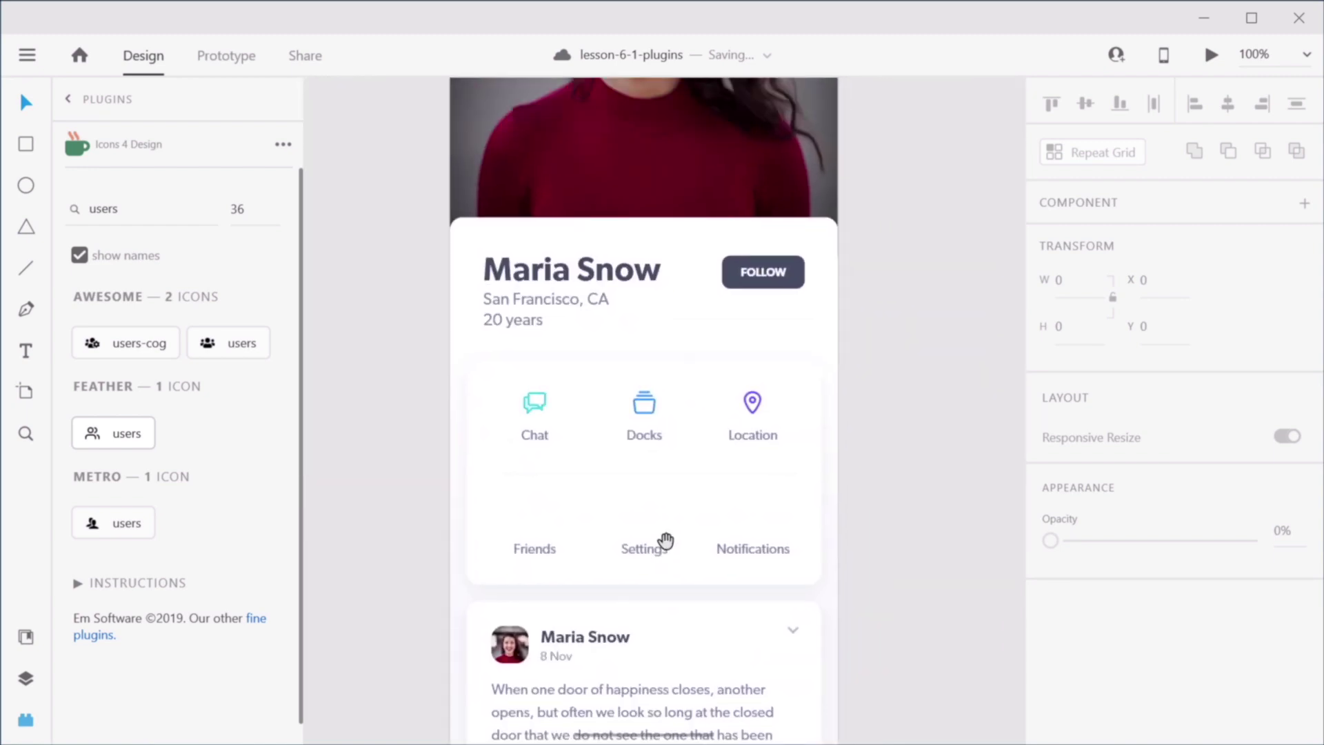
click(531, 546)
key(ctrl+v)
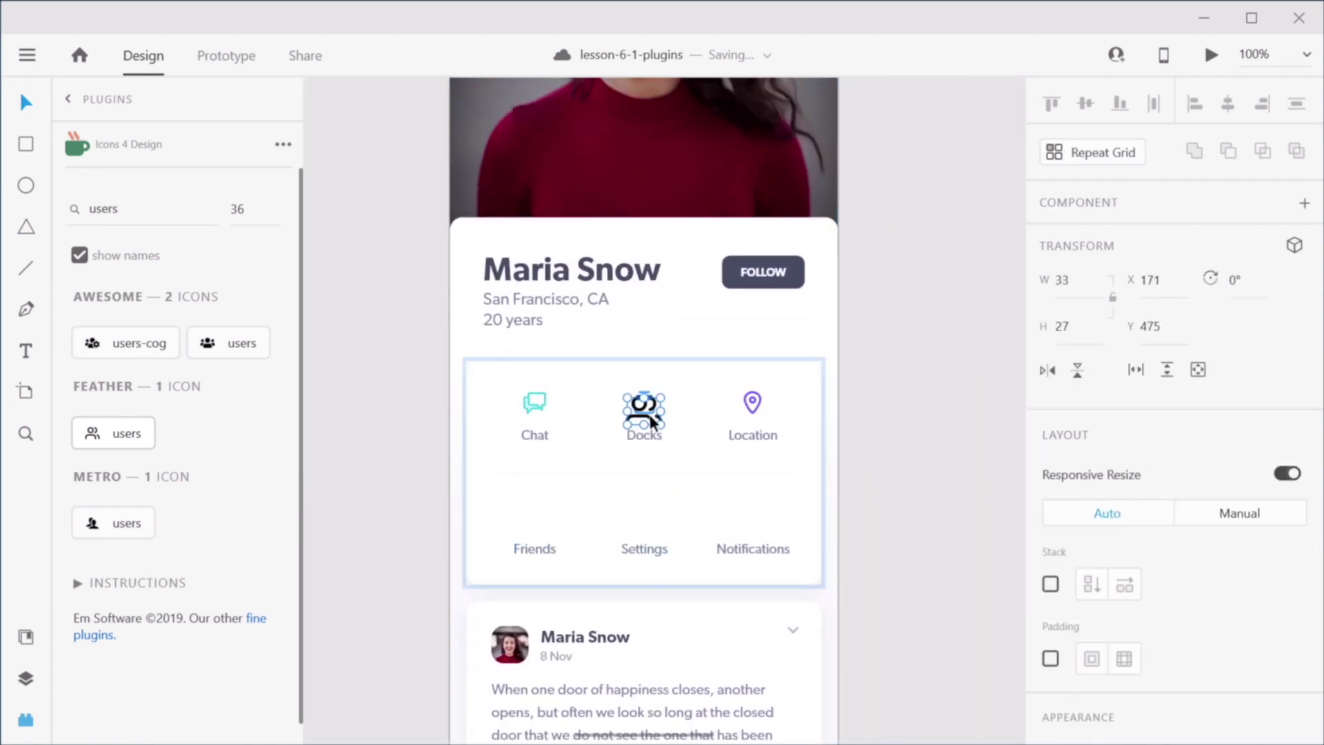
drag(655, 422, 546, 522)
Step: Change the border colour of the Friends icon to bright cyan
scroll(1144, 579, down, 6)
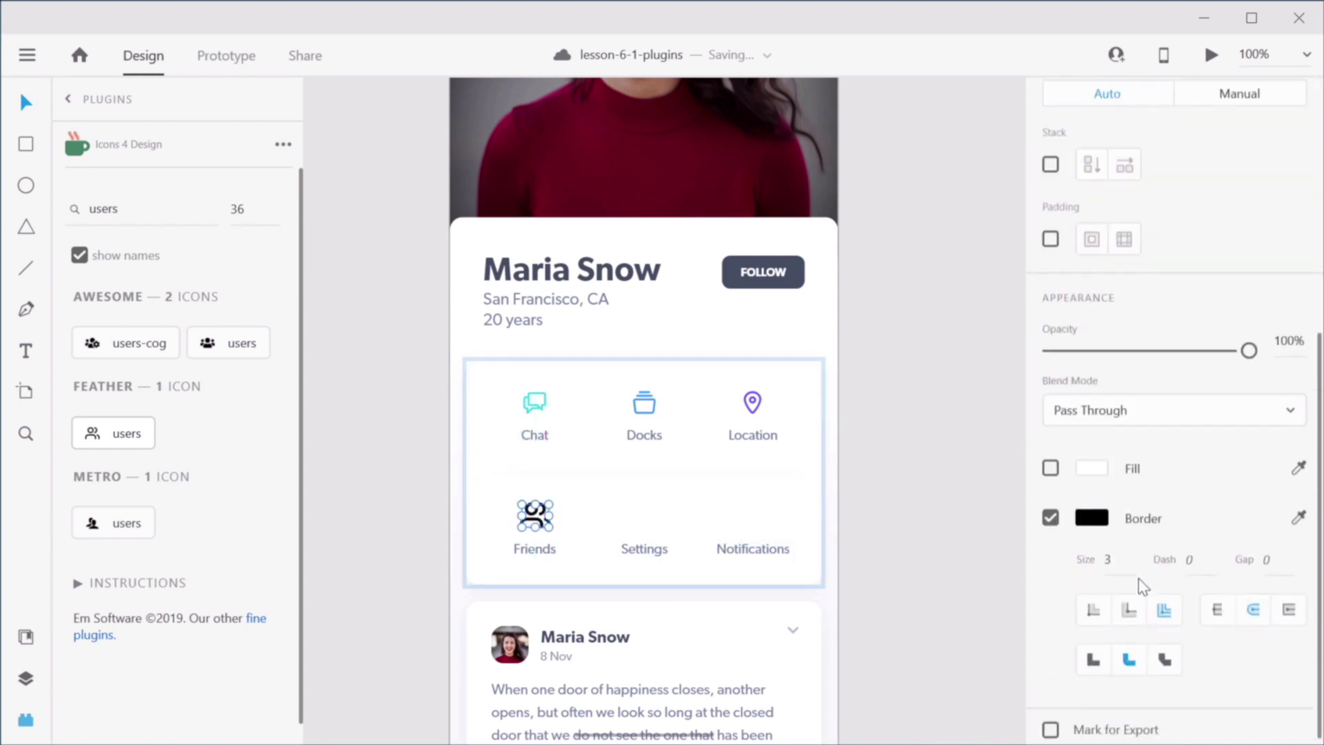
click(1093, 508)
click(986, 420)
drag(950, 417, 963, 376)
mouse_move(988, 455)
mouse_down()
mouse_move(988, 469)
mouse_move(990, 442)
mouse_move(993, 458)
mouse_up()
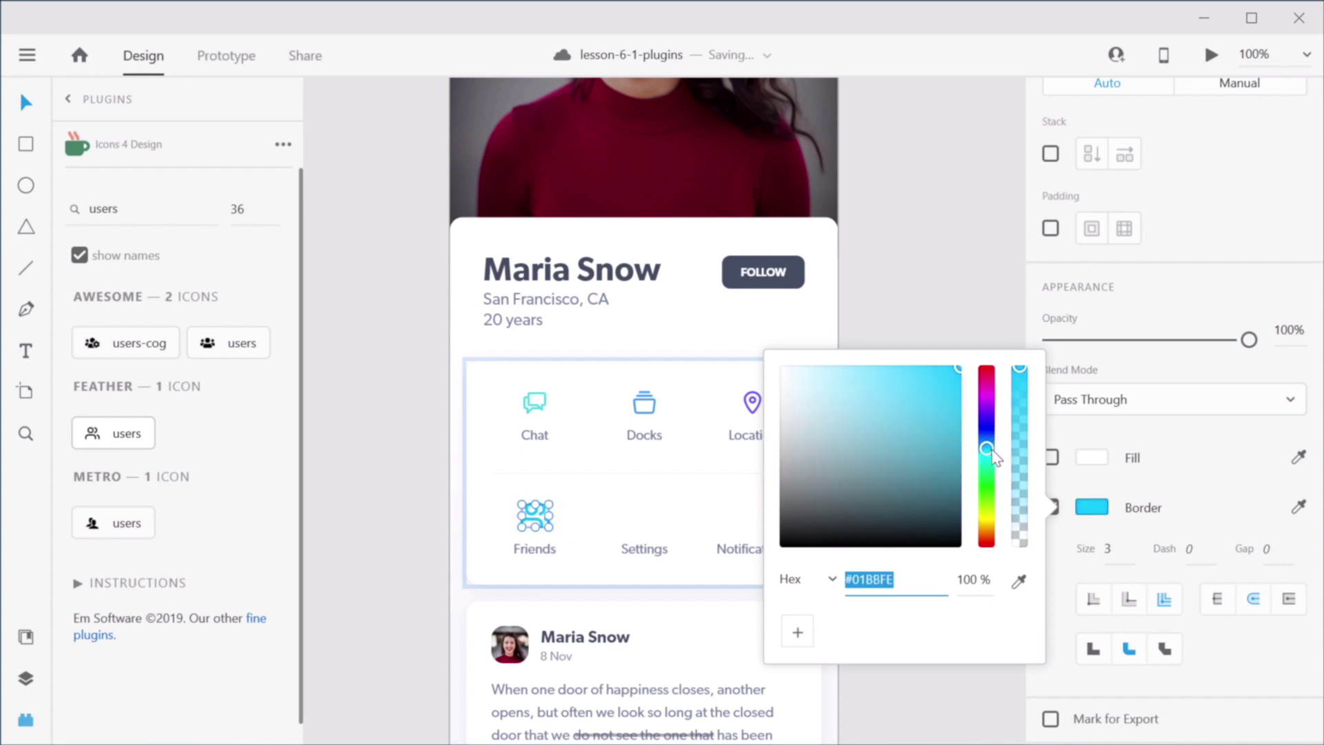
click(650, 657)
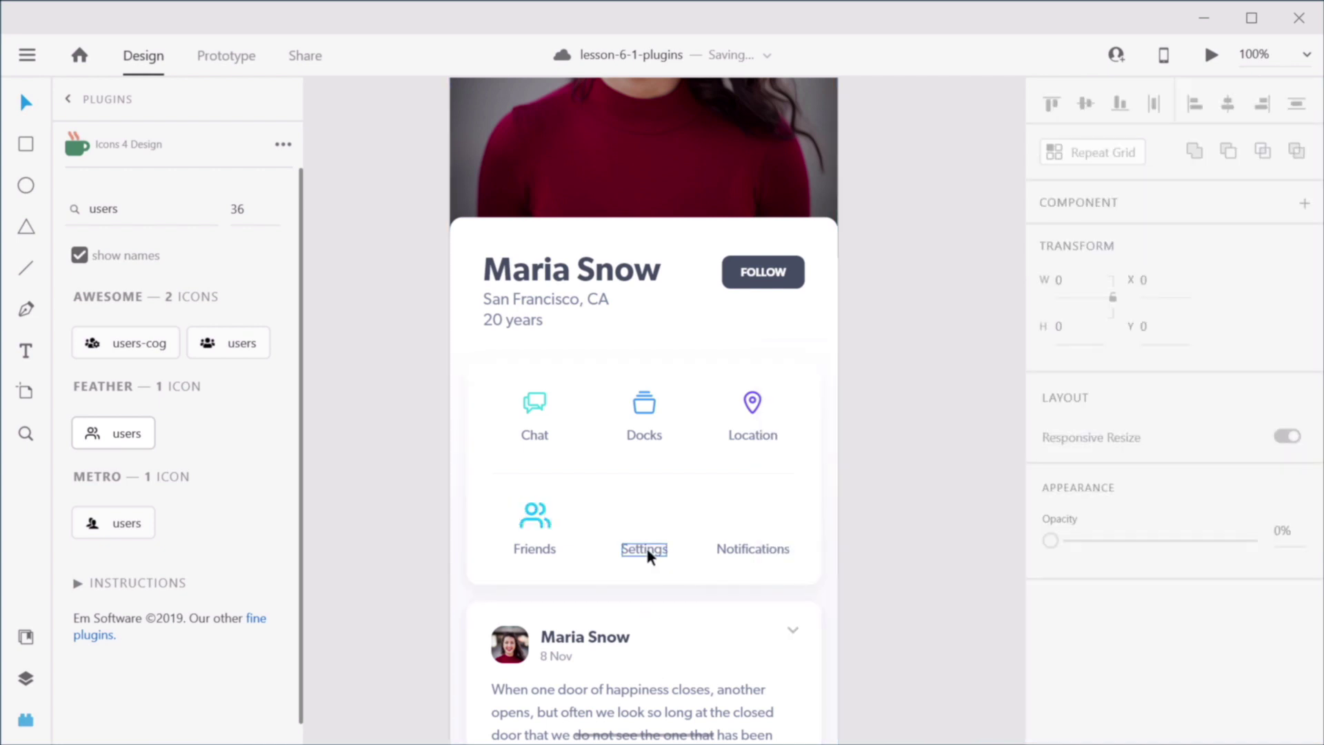
Step: Search the plugin for "settings" and place the Feather settings icon above the Settings label in the icon card
double_click(103, 208)
text(se)
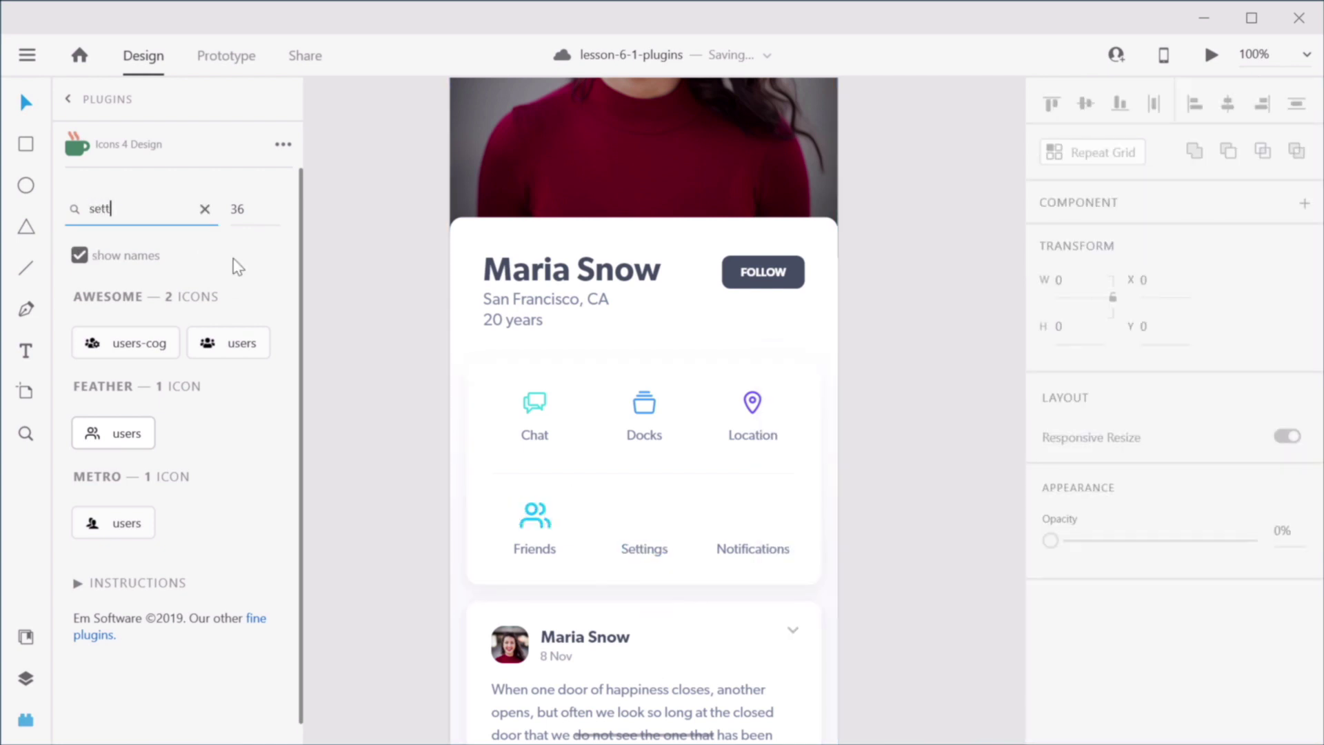
text(ttings)
key(Return)
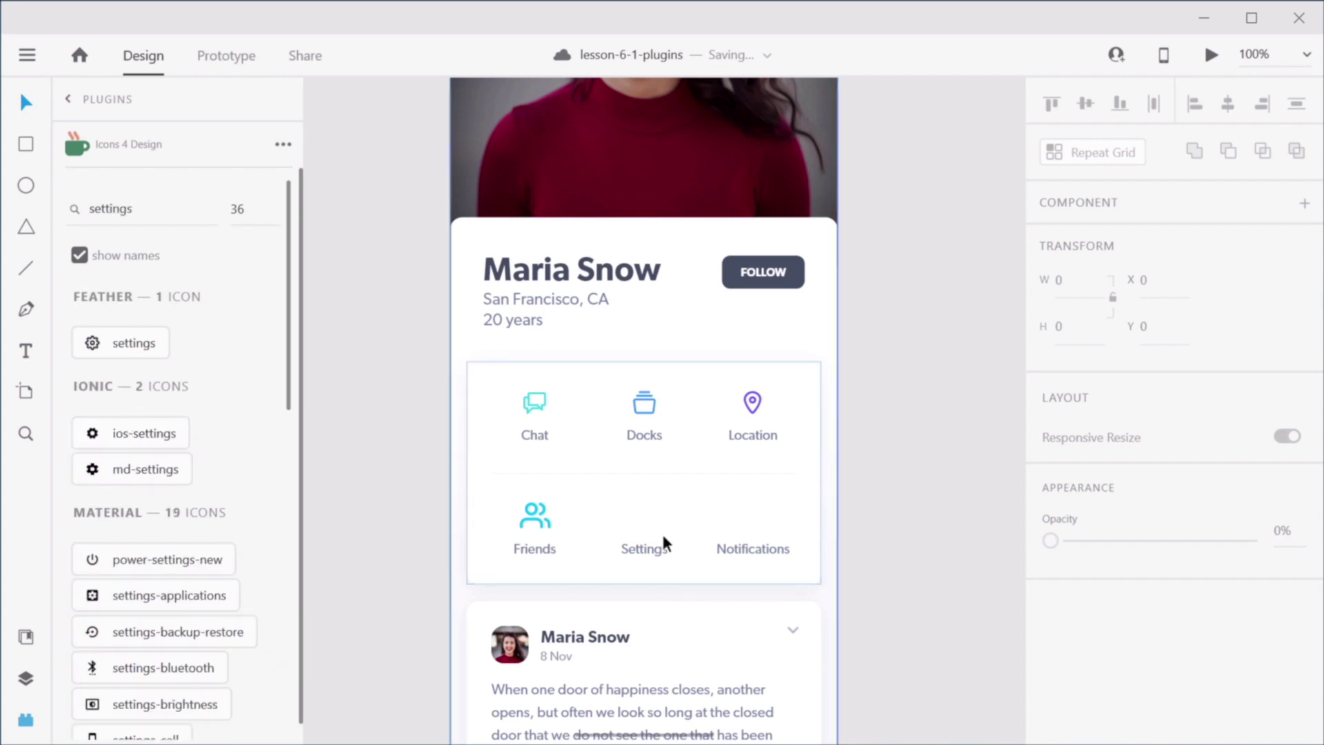
double_click(643, 548)
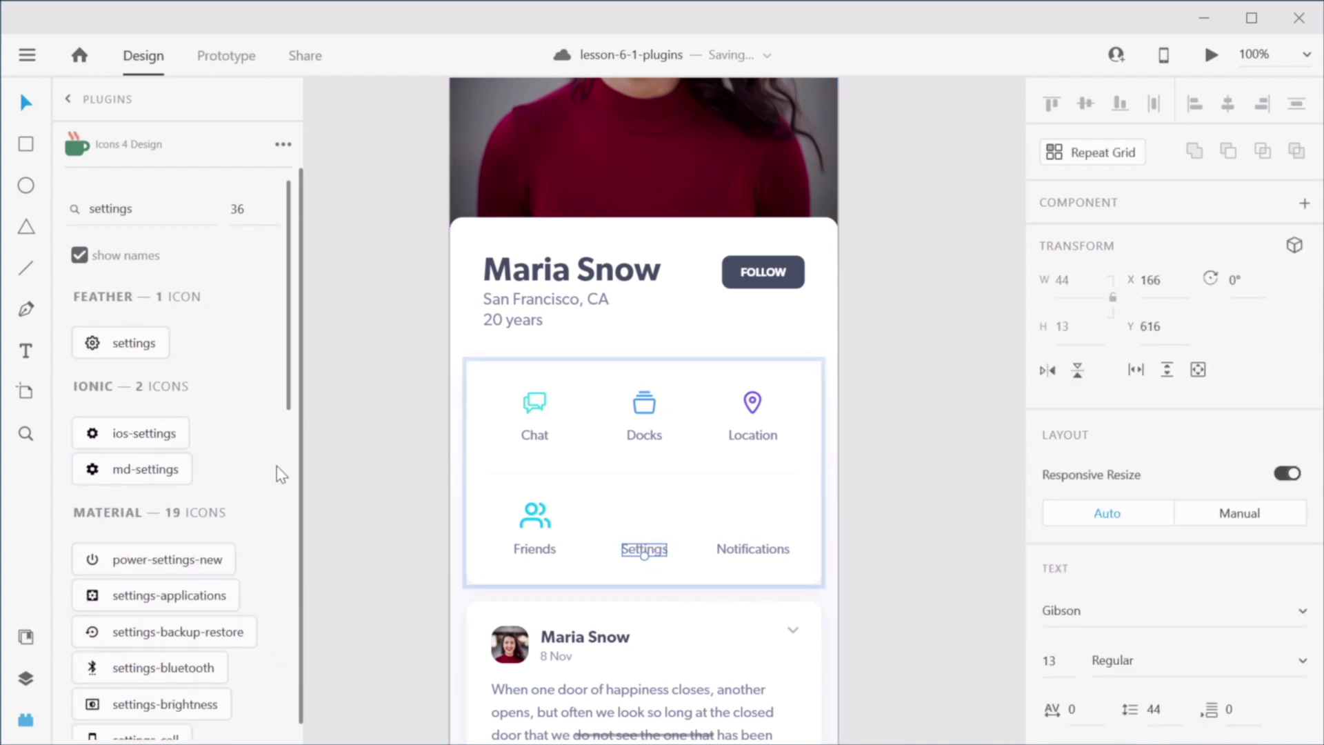
click(132, 354)
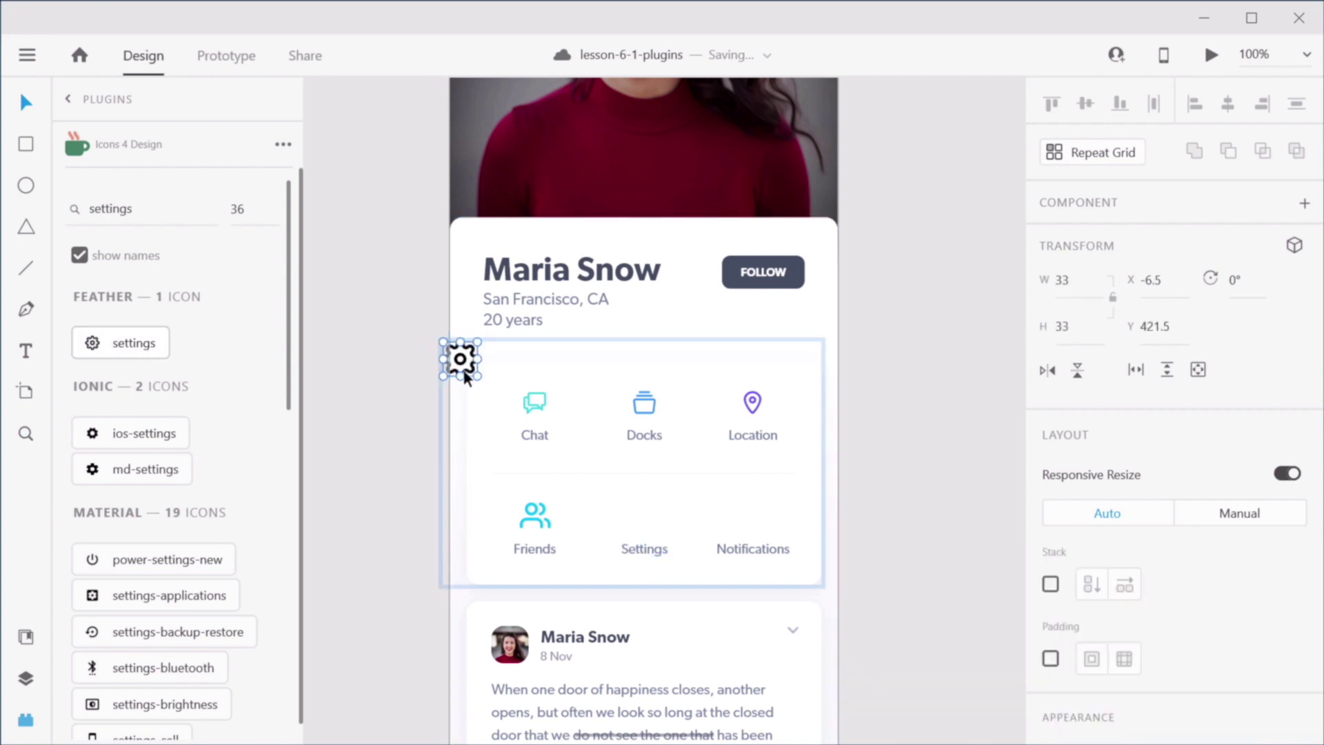
drag(467, 374, 651, 527)
key(Escape)
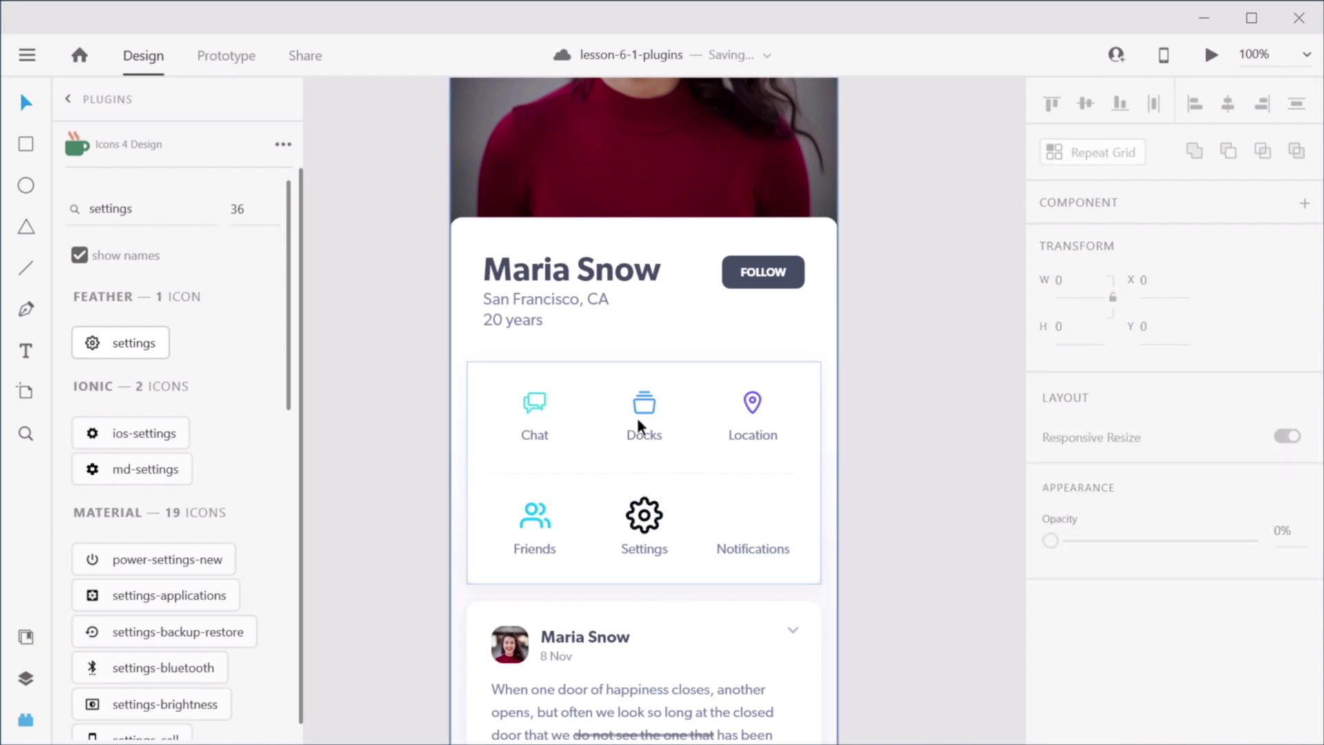
Step: Check the Docks icon's size, then set the Settings icon's height to 22 with locked proportions and recentre it above its label
click(648, 408)
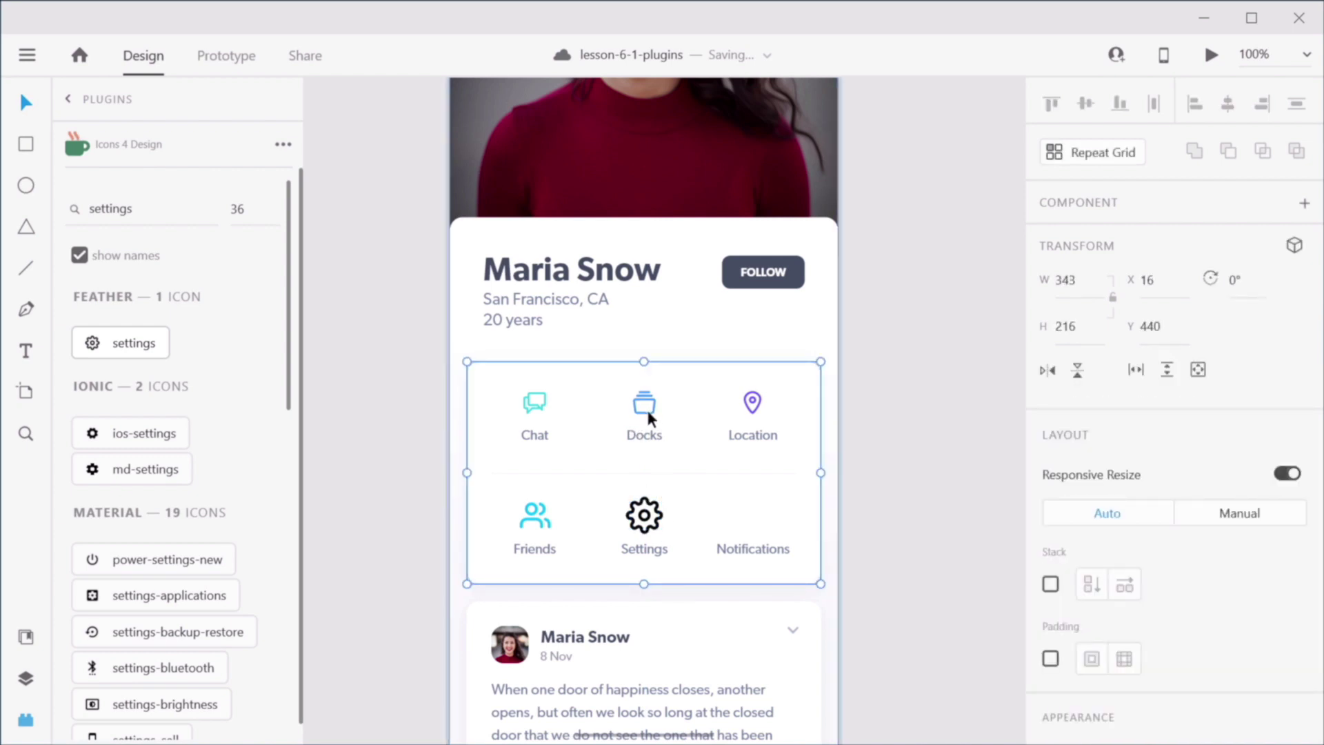
double_click(647, 407)
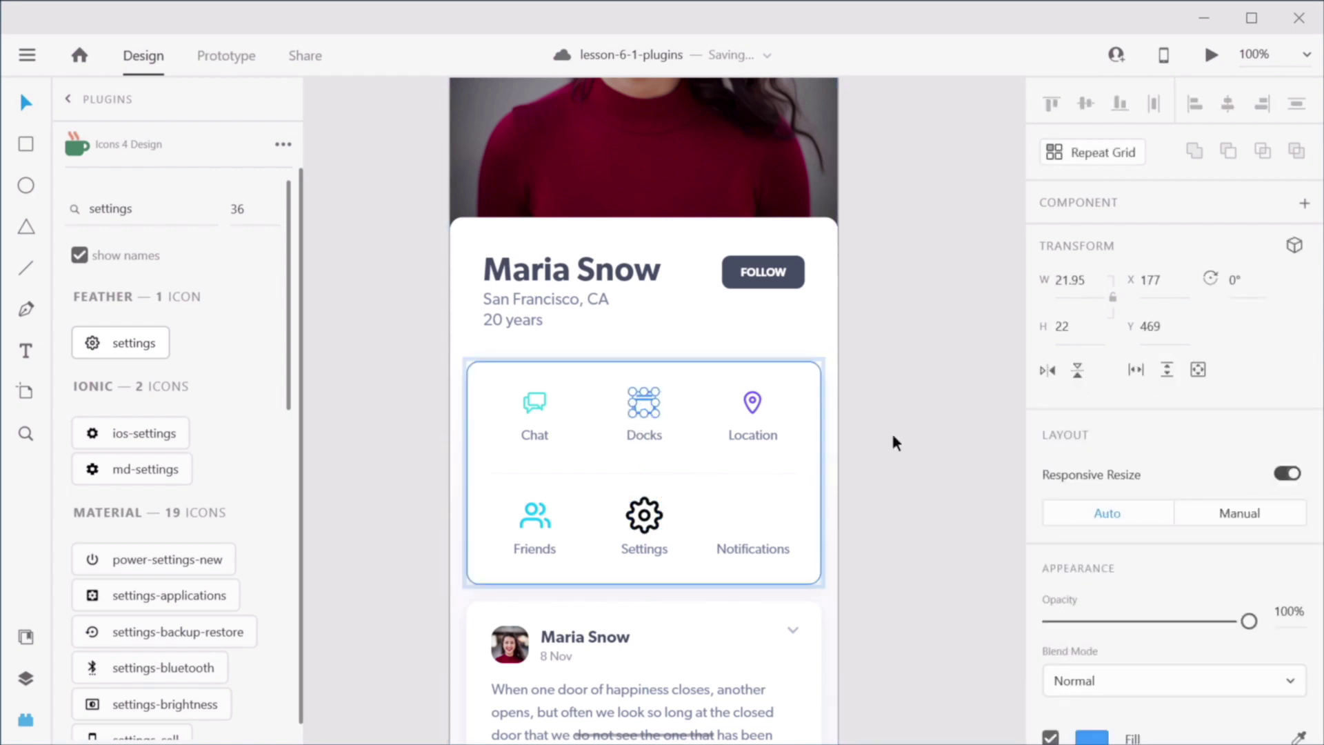
click(658, 527)
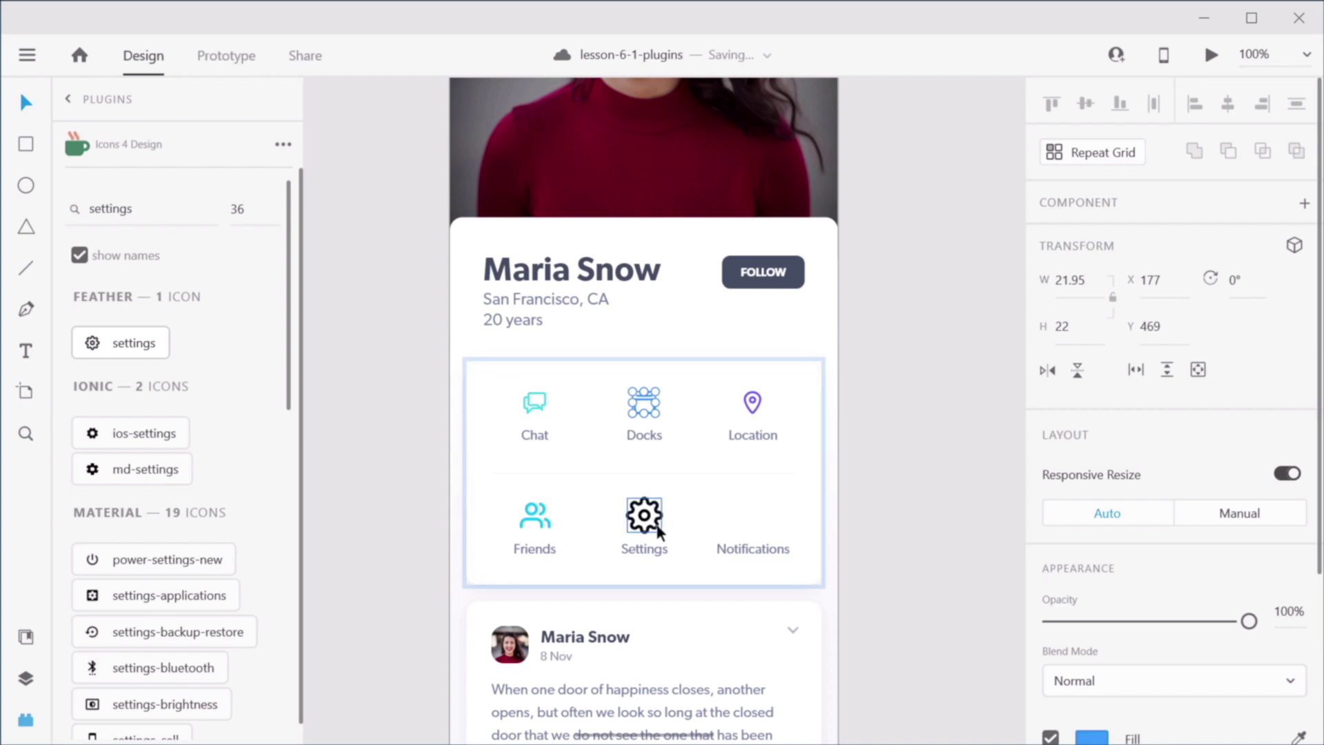
drag(662, 533, 659, 530)
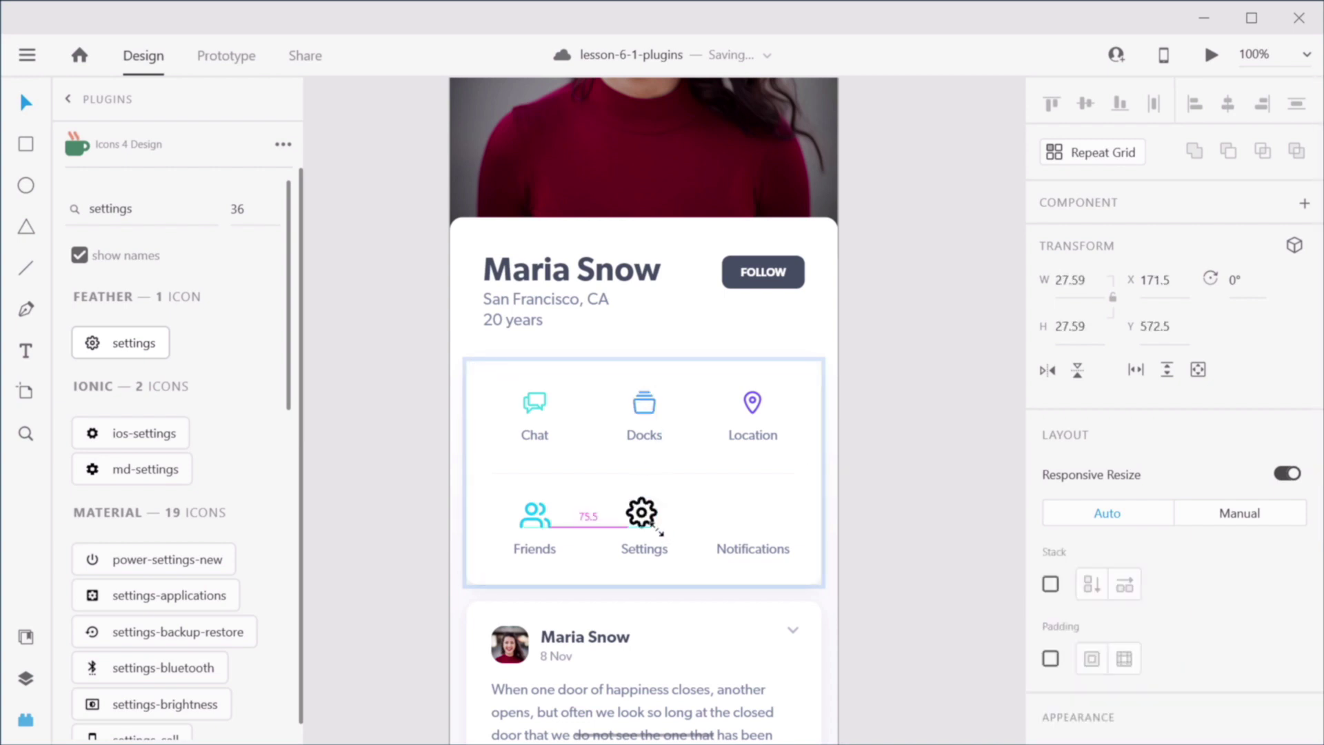
click(1112, 297)
click(1070, 326)
text(22)
key(Return)
drag(641, 520, 647, 522)
Step: Change the border colour of the Settings icon to bright lime green
scroll(1138, 614, down, 5)
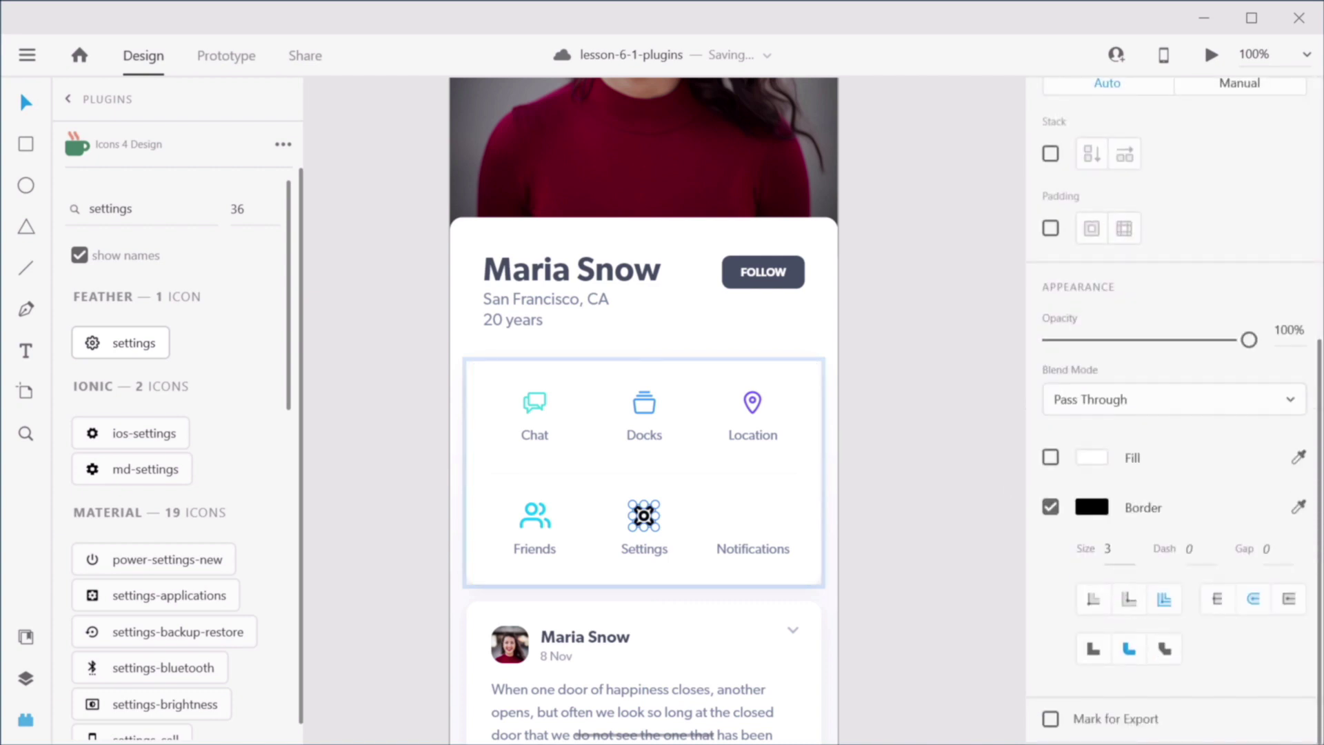
click(1091, 507)
click(987, 506)
mouse_move(959, 520)
mouse_down()
mouse_move(923, 470)
mouse_move(918, 404)
mouse_up()
click(891, 304)
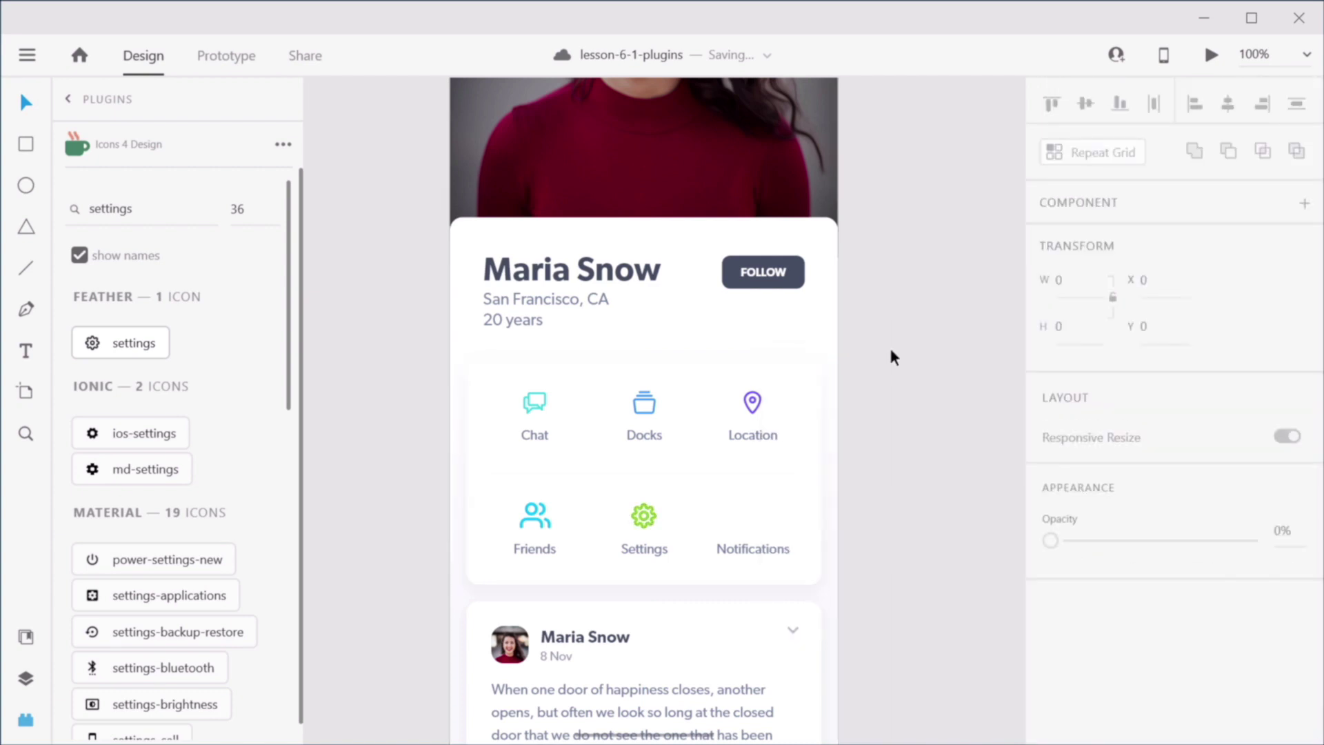
double_click(751, 548)
click(867, 614)
Step: Look over the unDraw for XD web page and open the illustration gallery on undraw.co
scroll(207, 479, down, 10)
scroll(207, 478, up, 10)
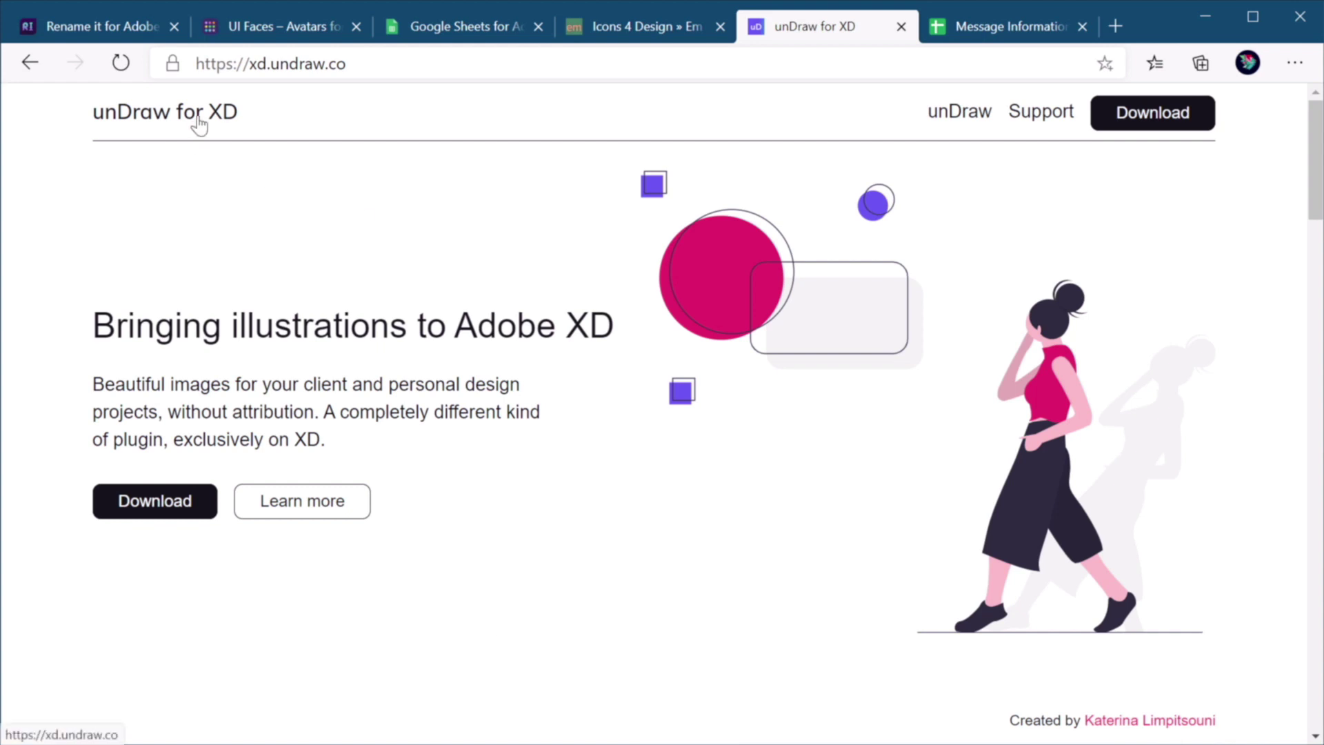
click(947, 112)
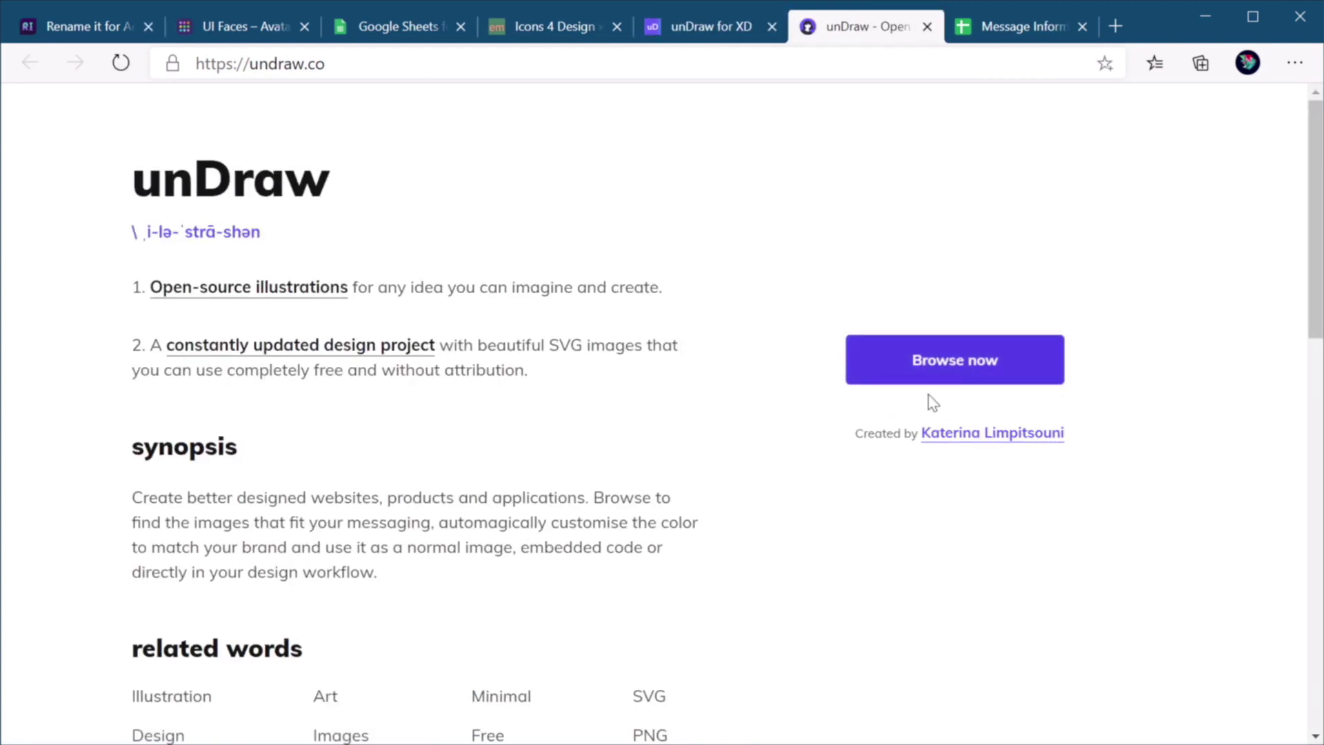
click(931, 377)
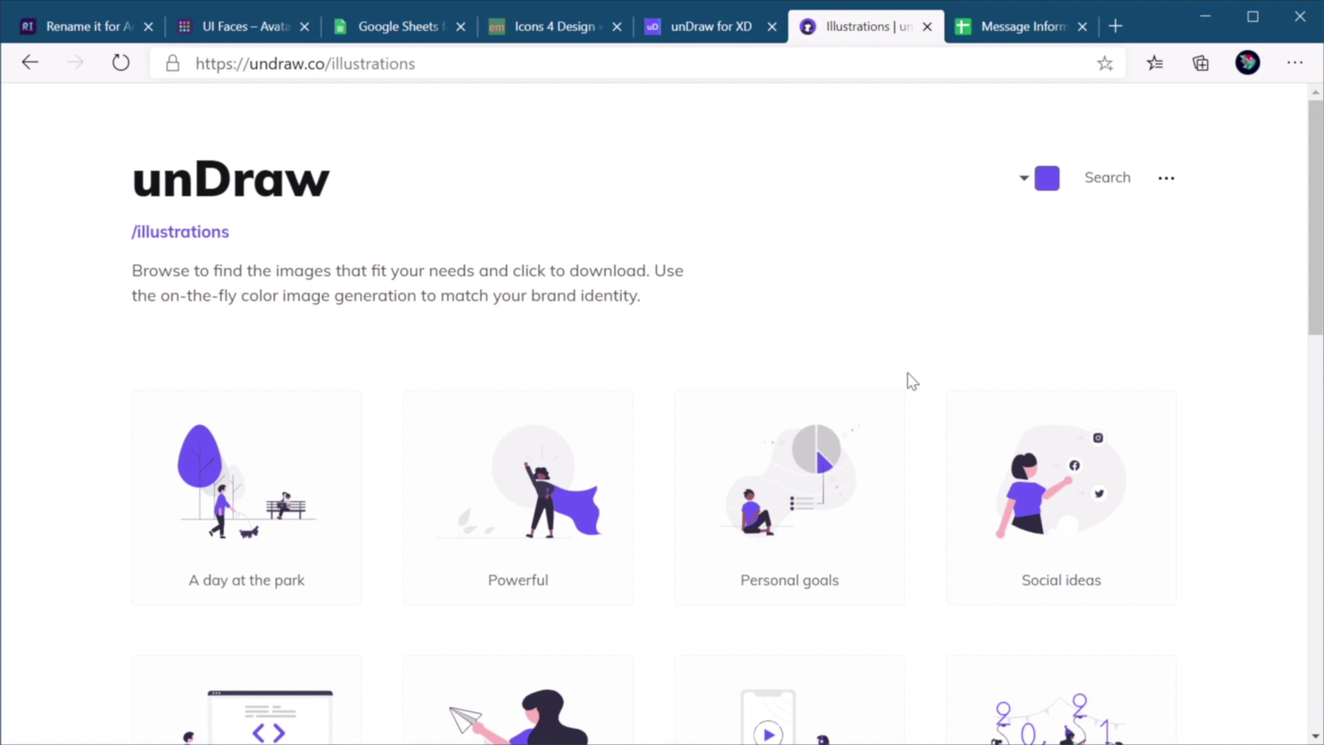
Step: Try a more violet accent colour for the unDraw gallery and browse the recoloured illustrations
click(1023, 179)
click(910, 350)
drag(910, 349, 989, 350)
click(716, 349)
scroll(716, 348, down, 10)
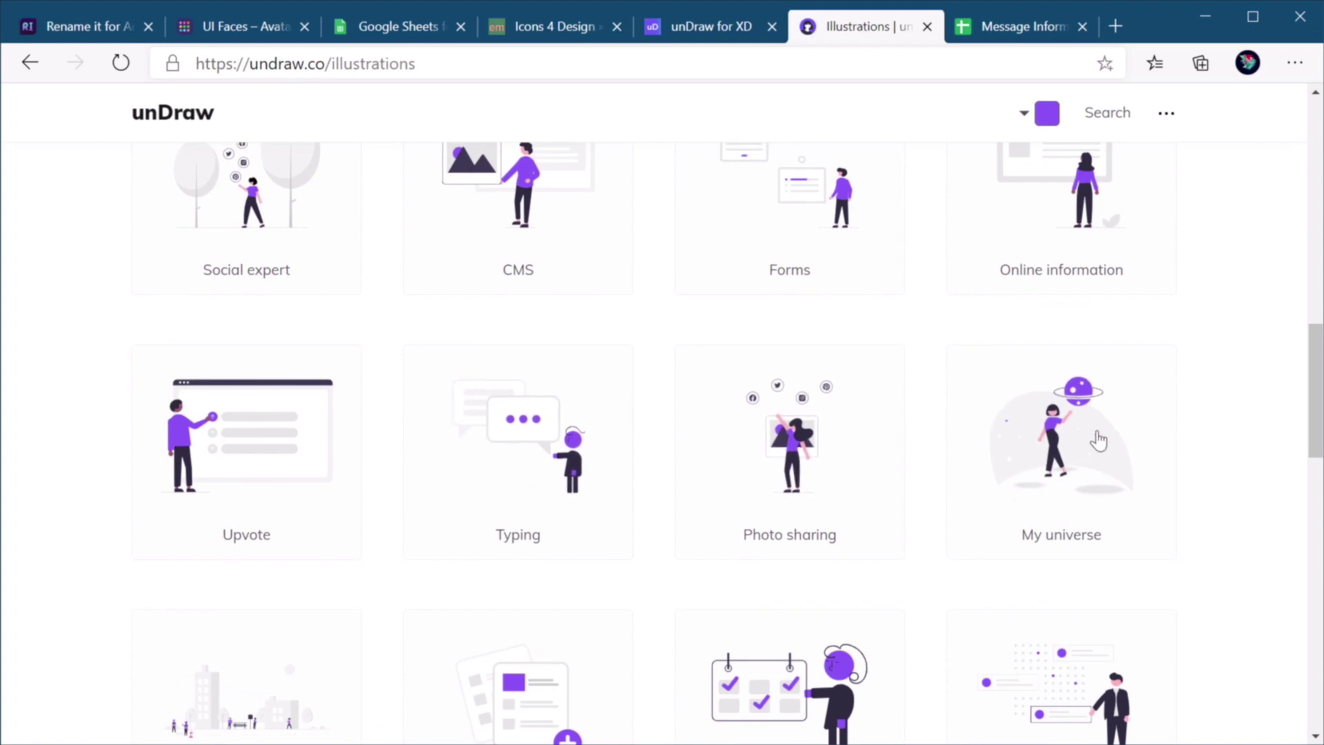
click(710, 27)
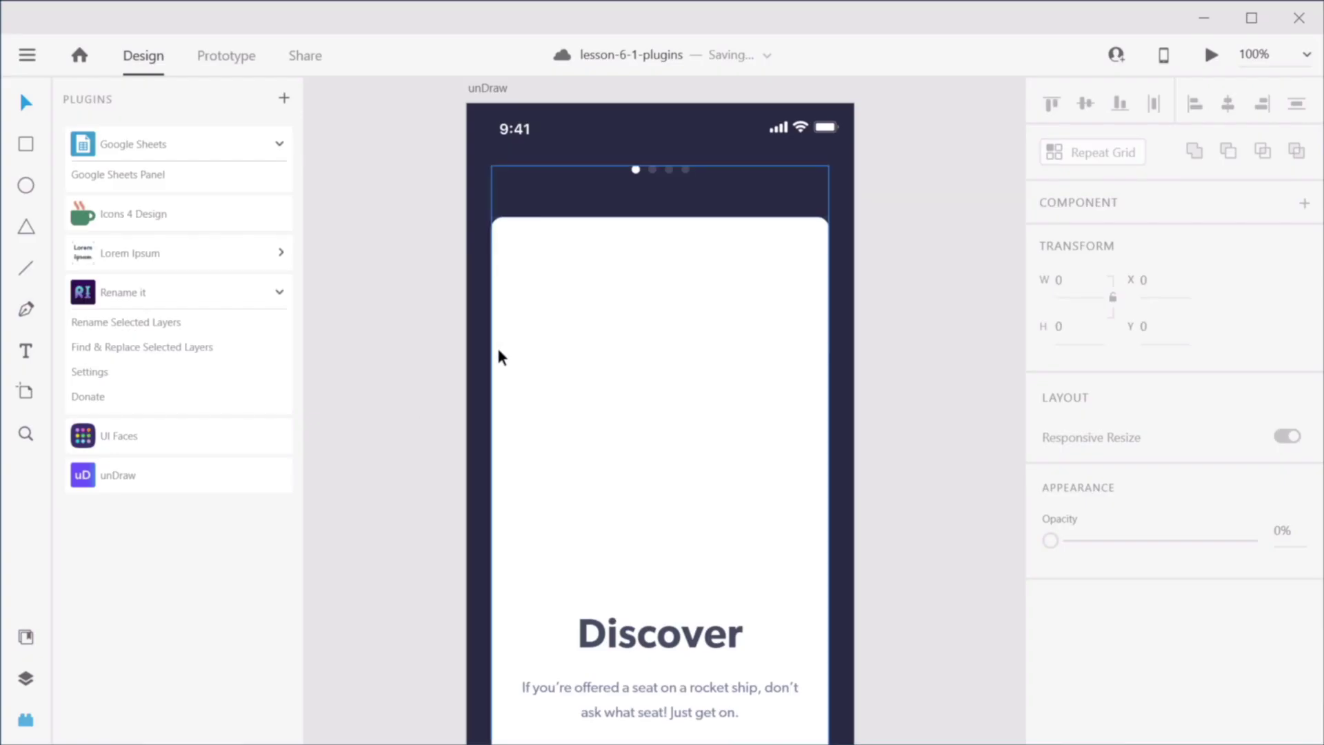
Step: Copy the CMS illustration from the unDraw plugin and paste it into the Discover card on the unDraw artboard
click(141, 491)
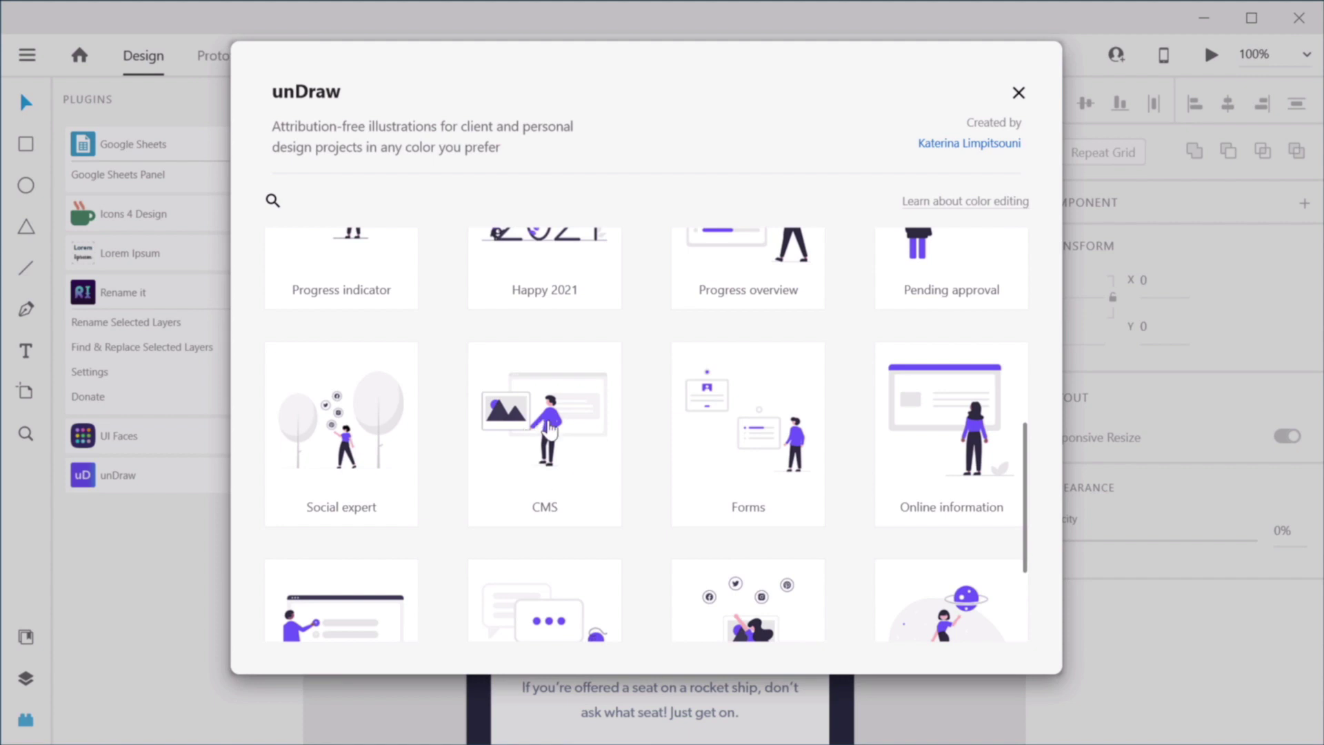
click(550, 429)
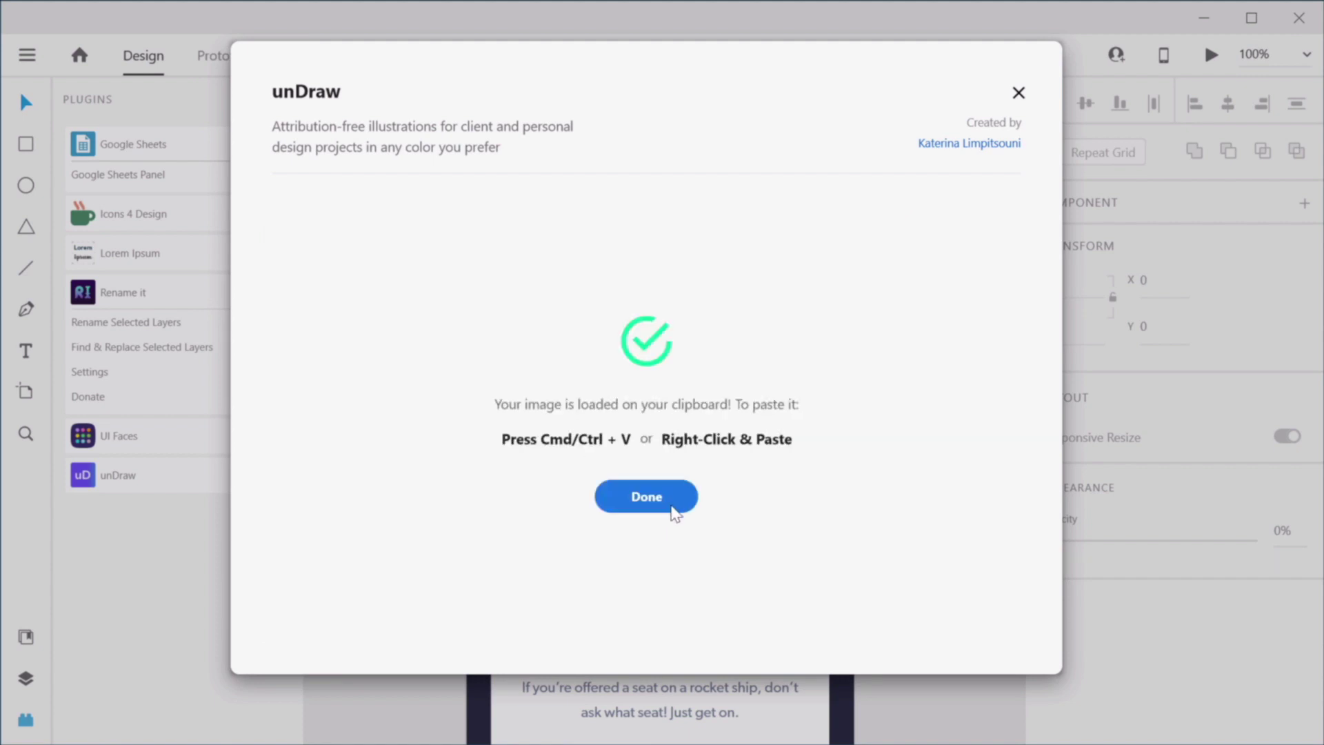
click(674, 516)
click(674, 631)
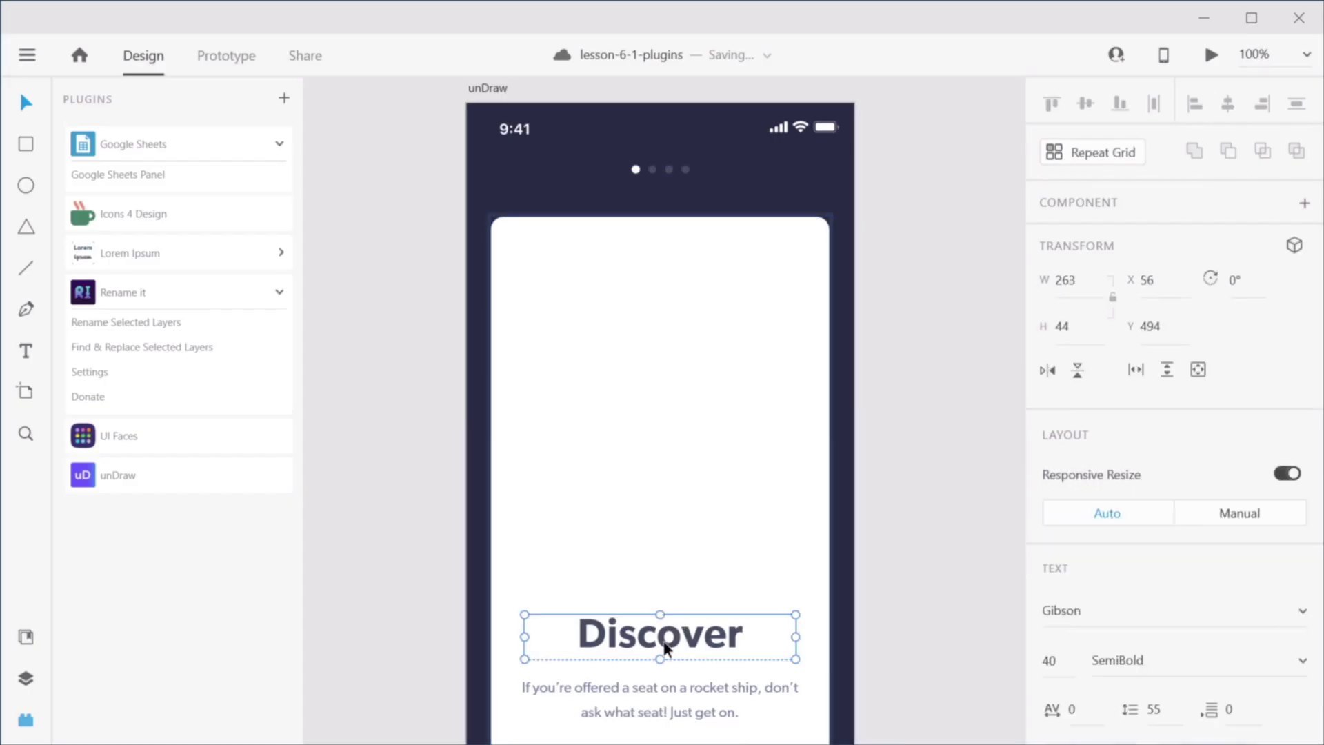
key(ctrl+v)
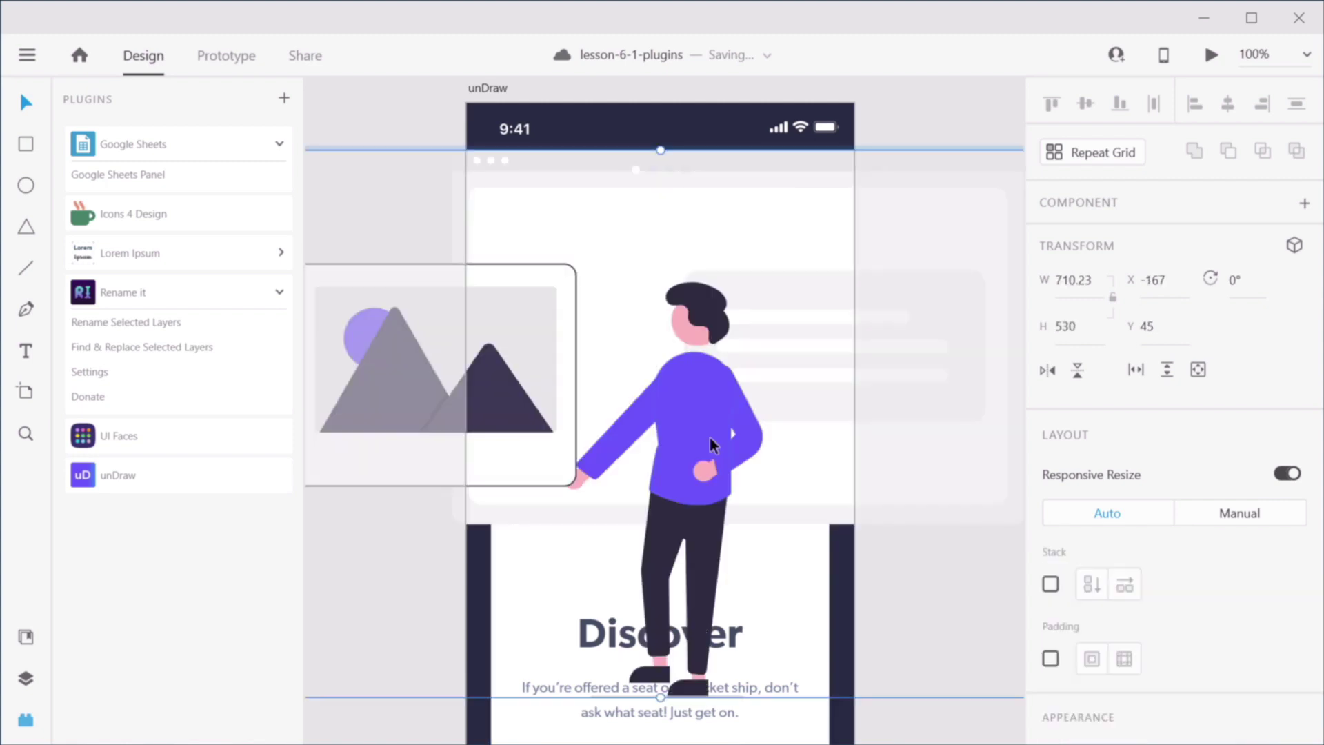
Step: Scale the CMS illustration down to about 224 × 168 and centre it in the white card above the Discover heading
scroll(719, 451, down, 1)
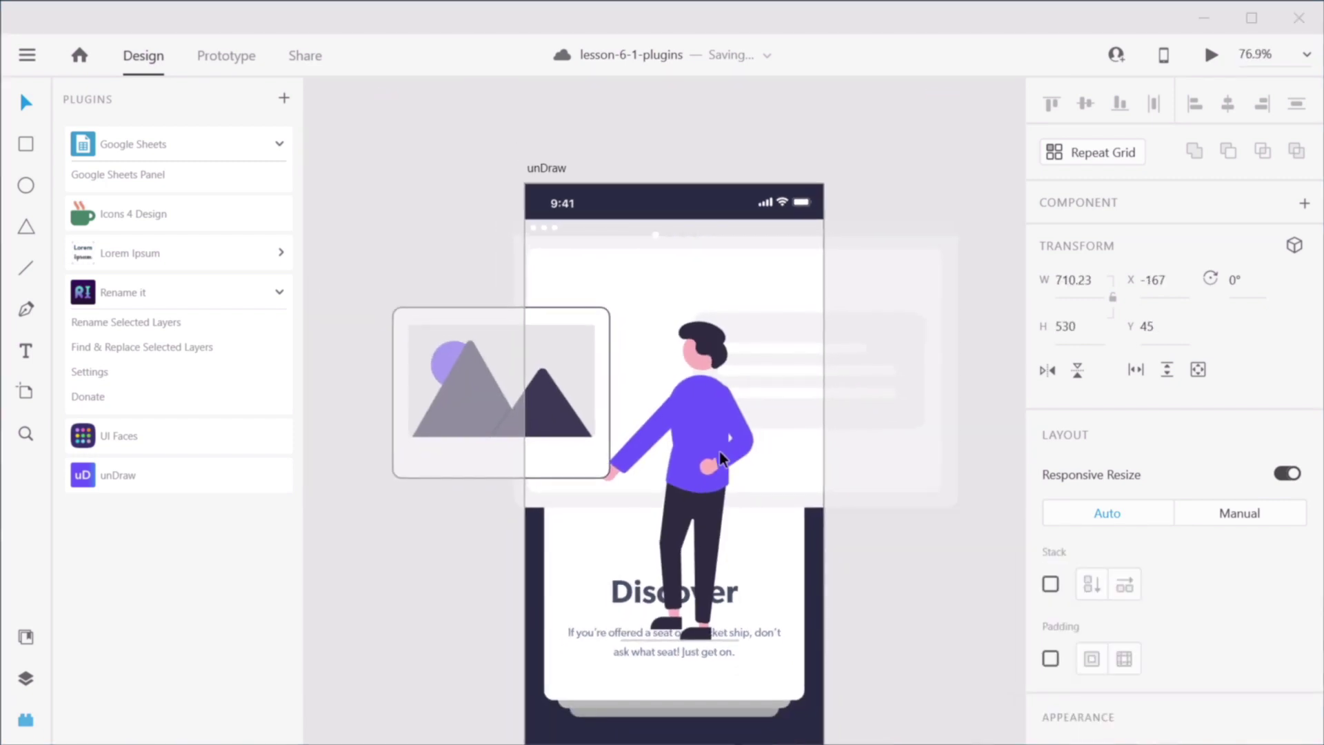
scroll(974, 633, down, 3)
drag(957, 467, 695, 237)
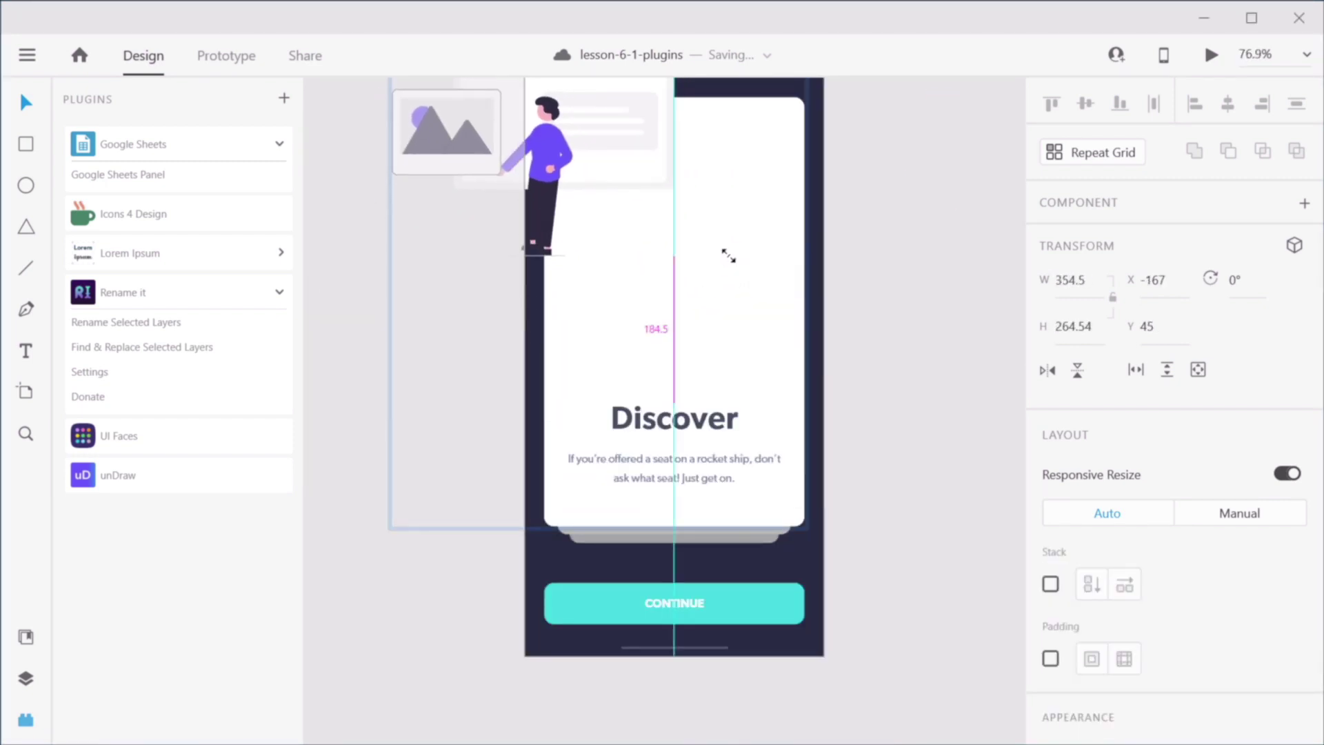
drag(619, 182, 729, 276)
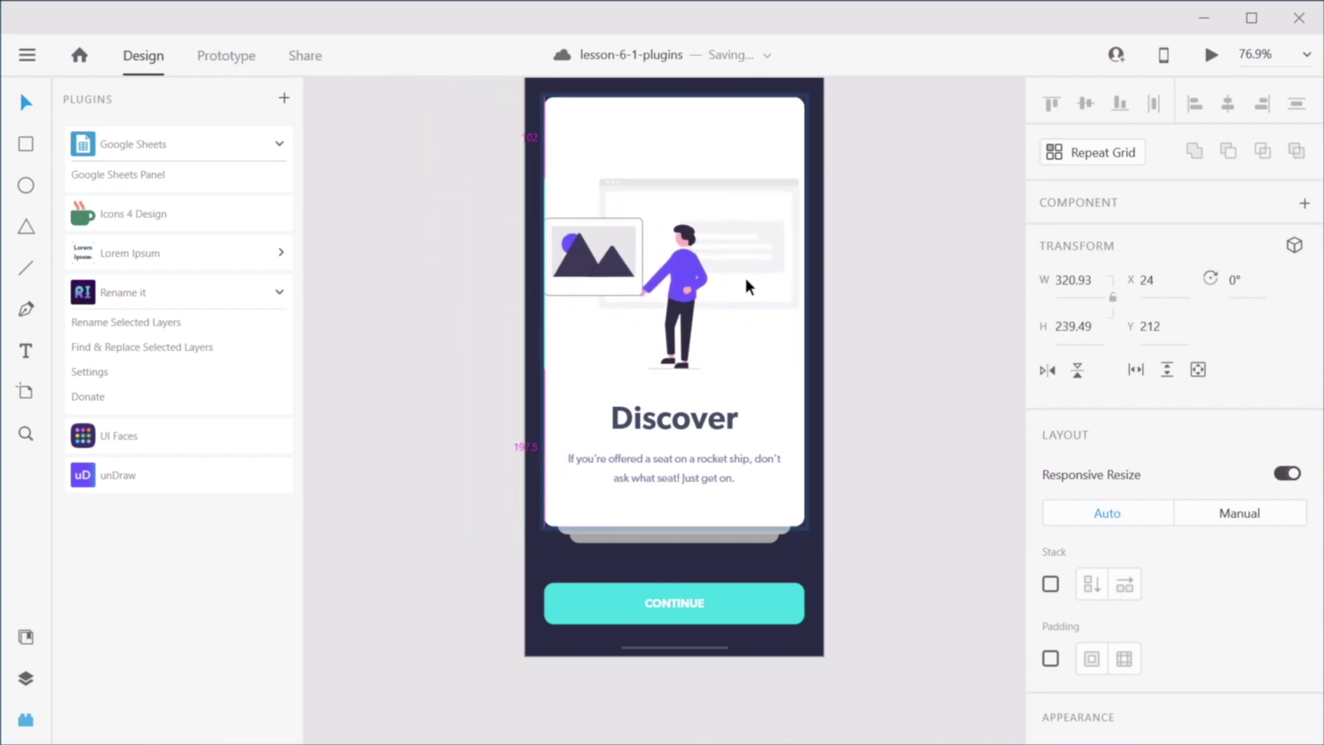
drag(545, 367, 621, 311)
drag(739, 218, 704, 245)
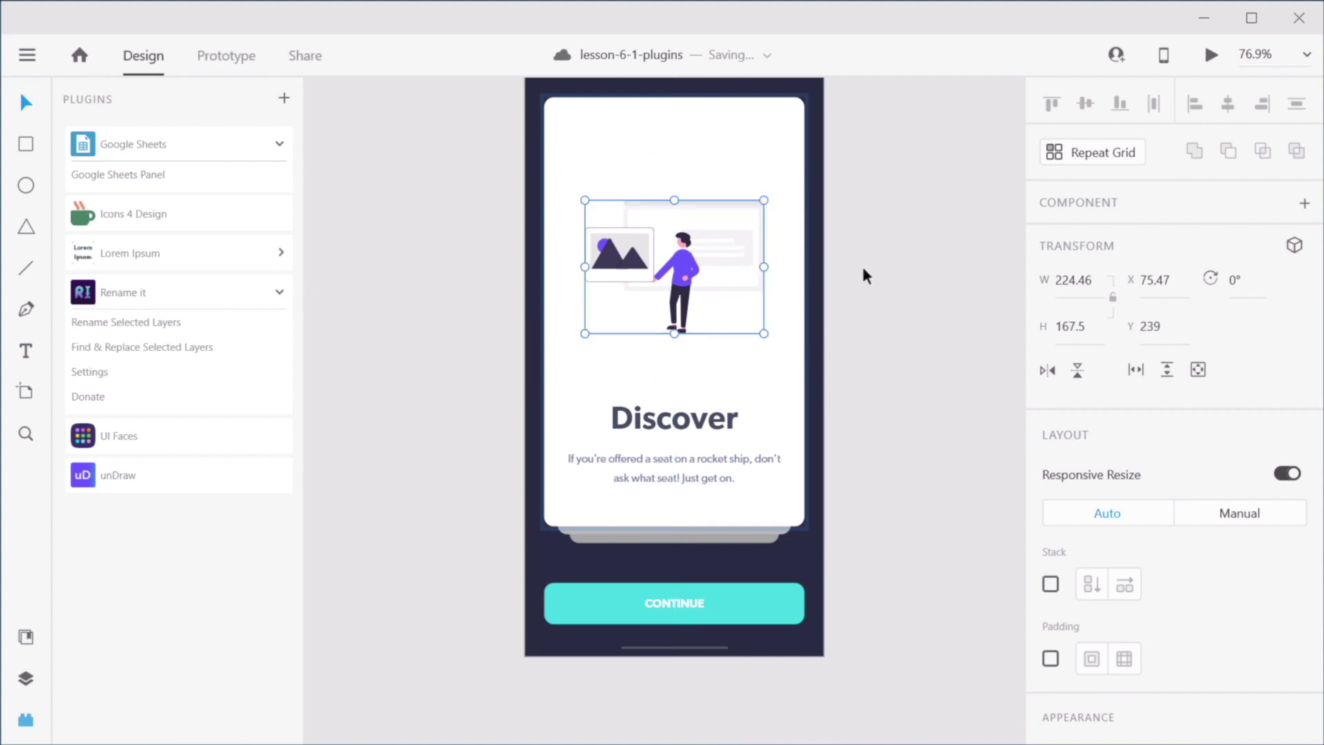
click(864, 333)
key(ctrl+1)
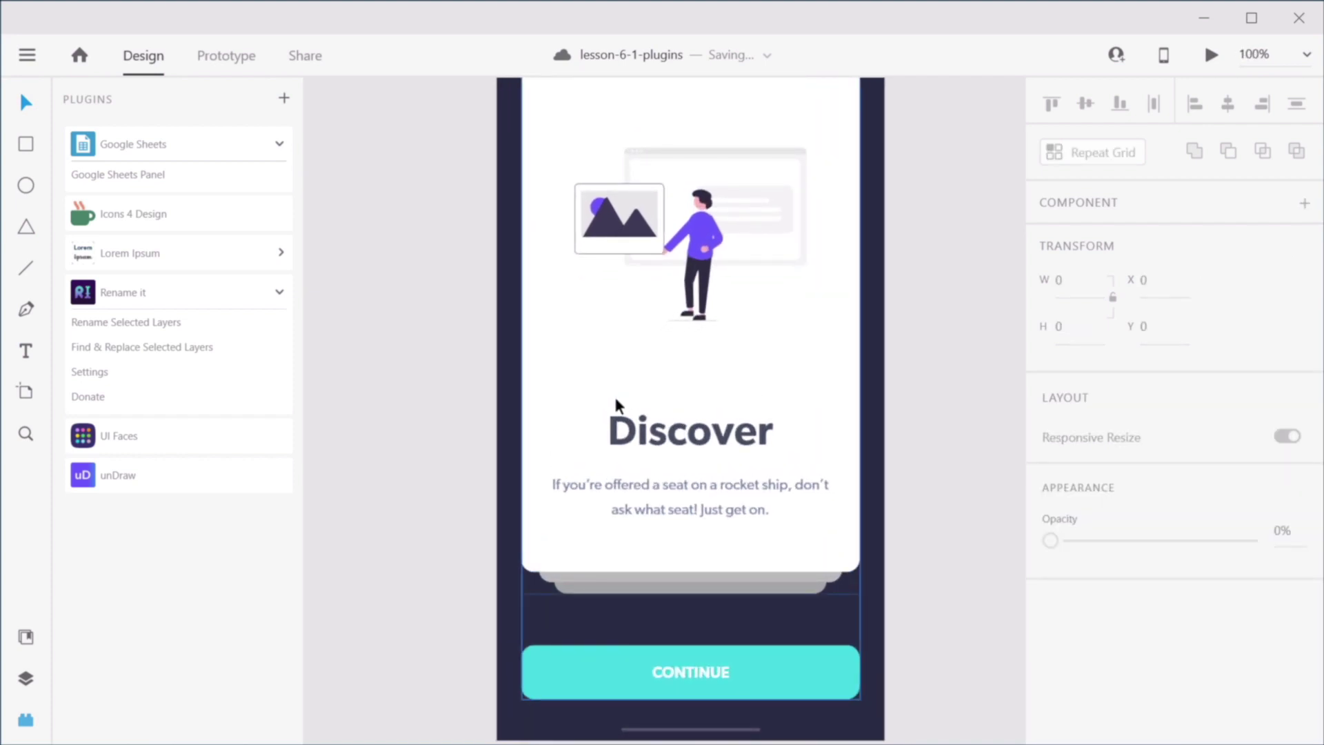
drag(620, 295, 700, 387)
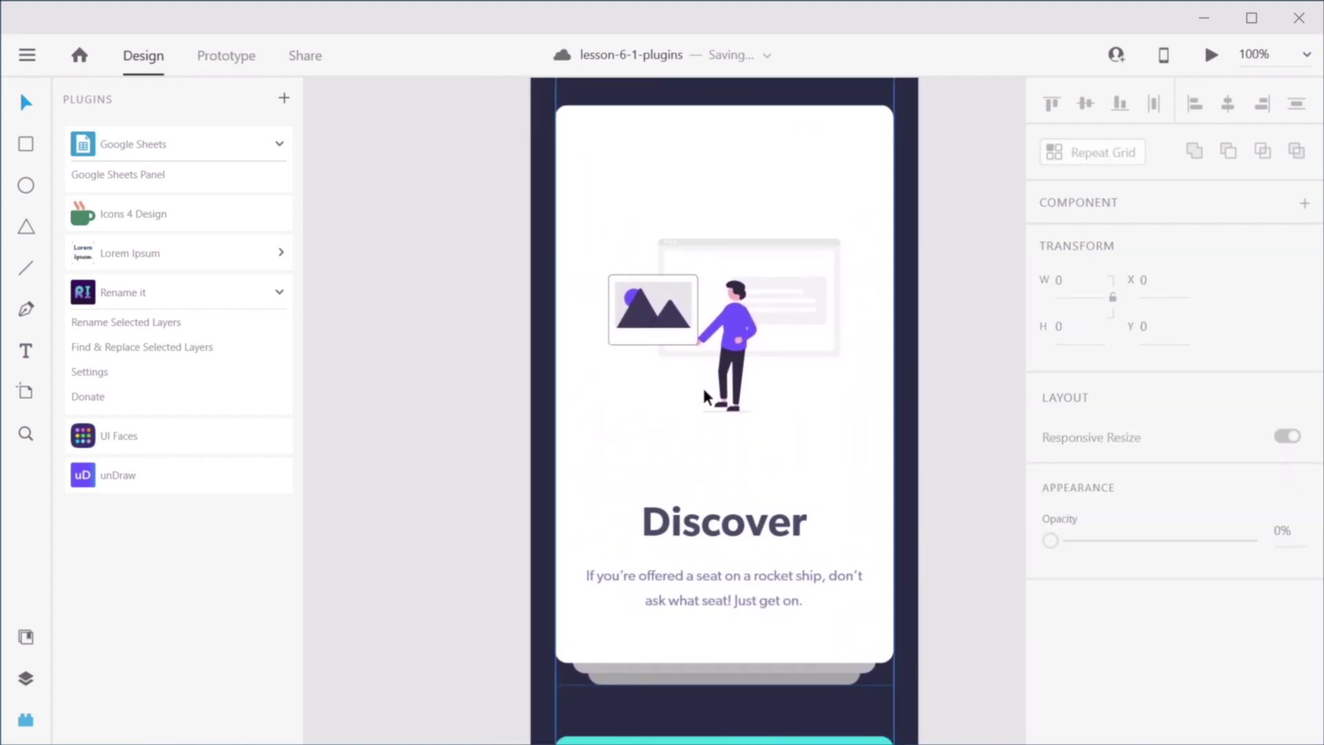
Step: Search the unDraw plugin for "office", look over the illustrations, and close the plugin without inserting any
click(171, 475)
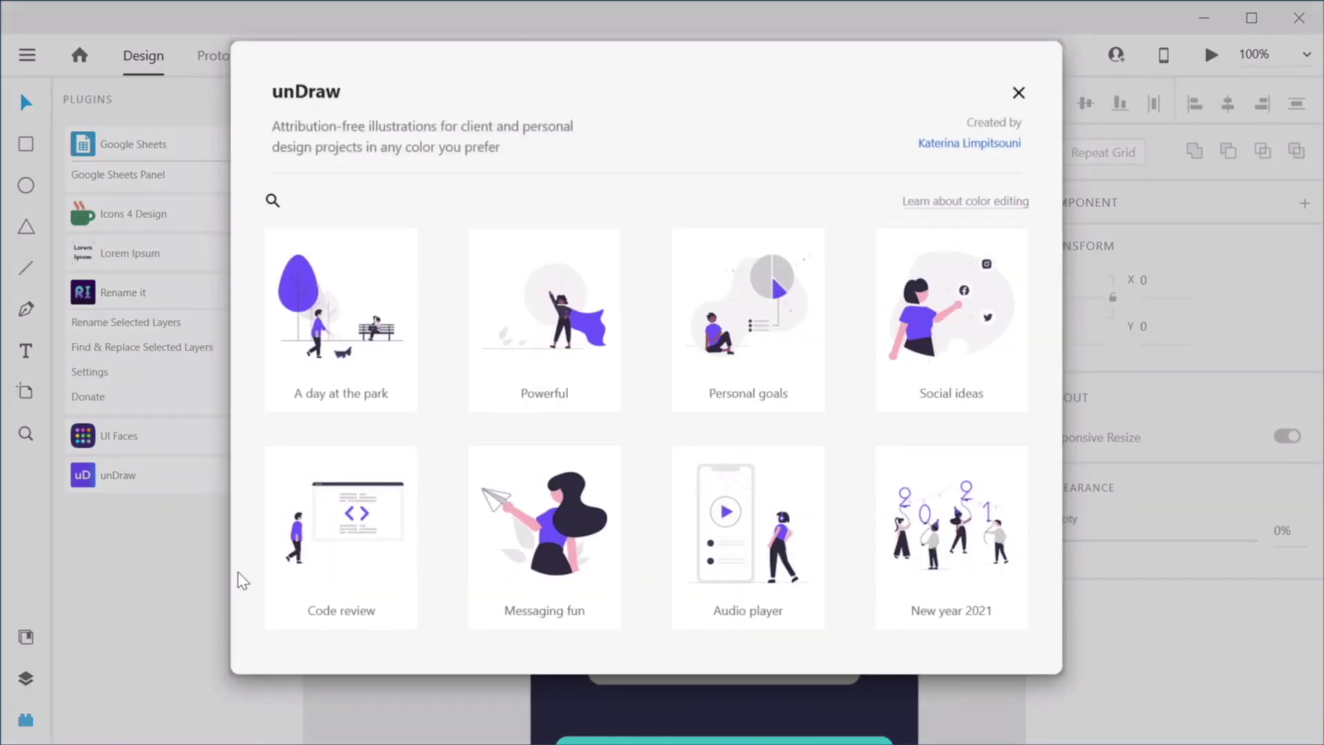
click(273, 200)
text(office)
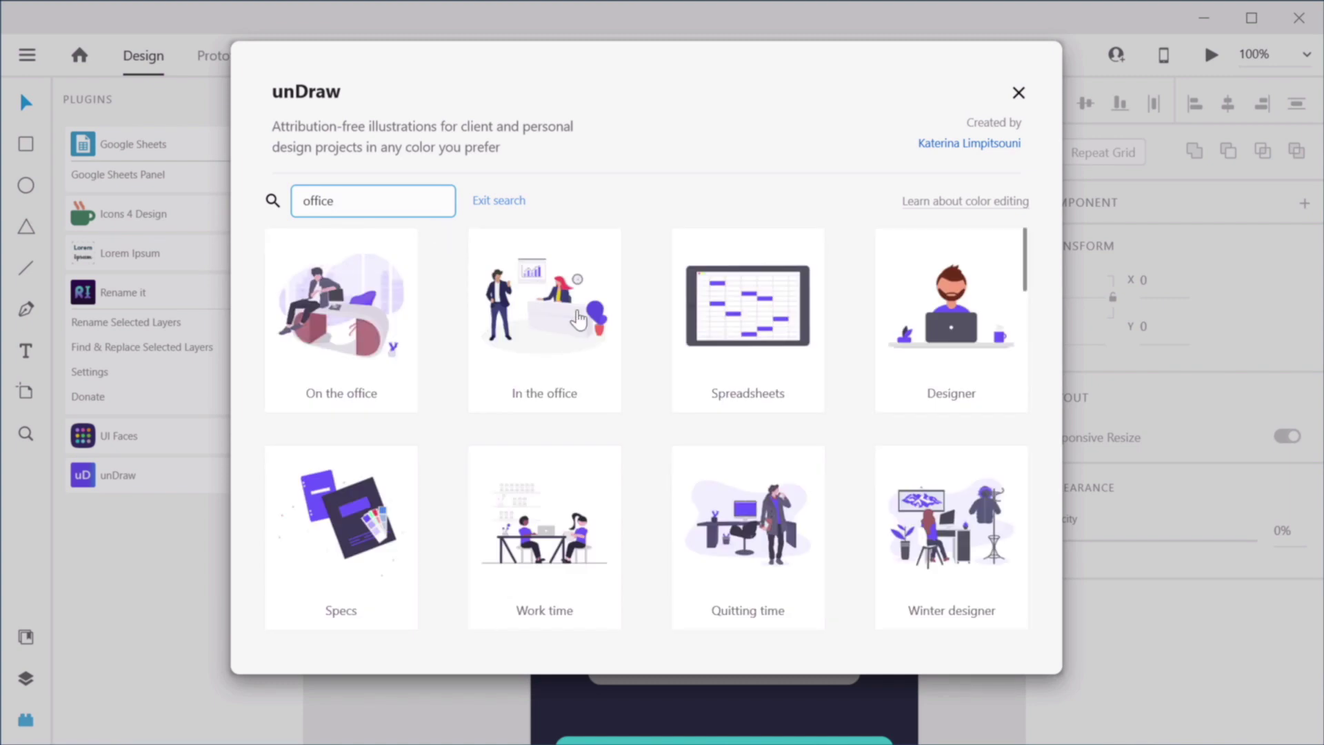
scroll(580, 317, down, 15)
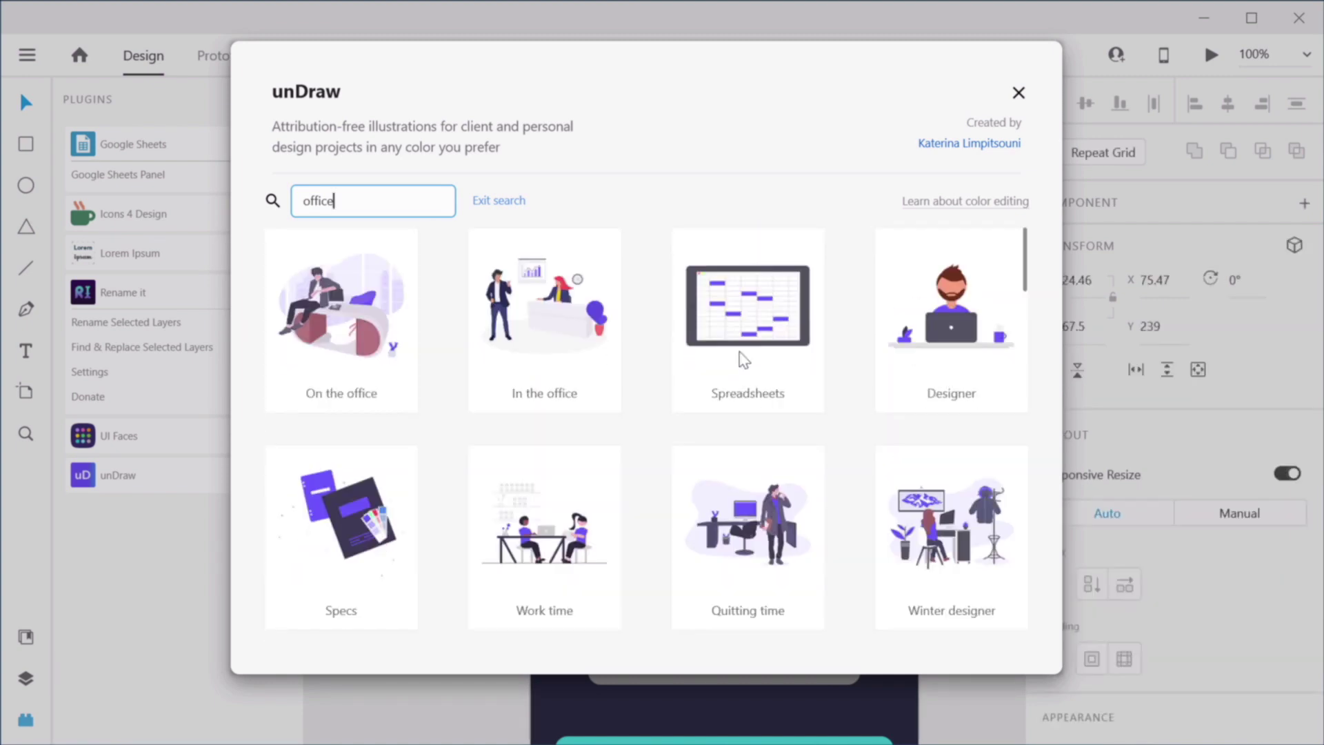
click(1019, 94)
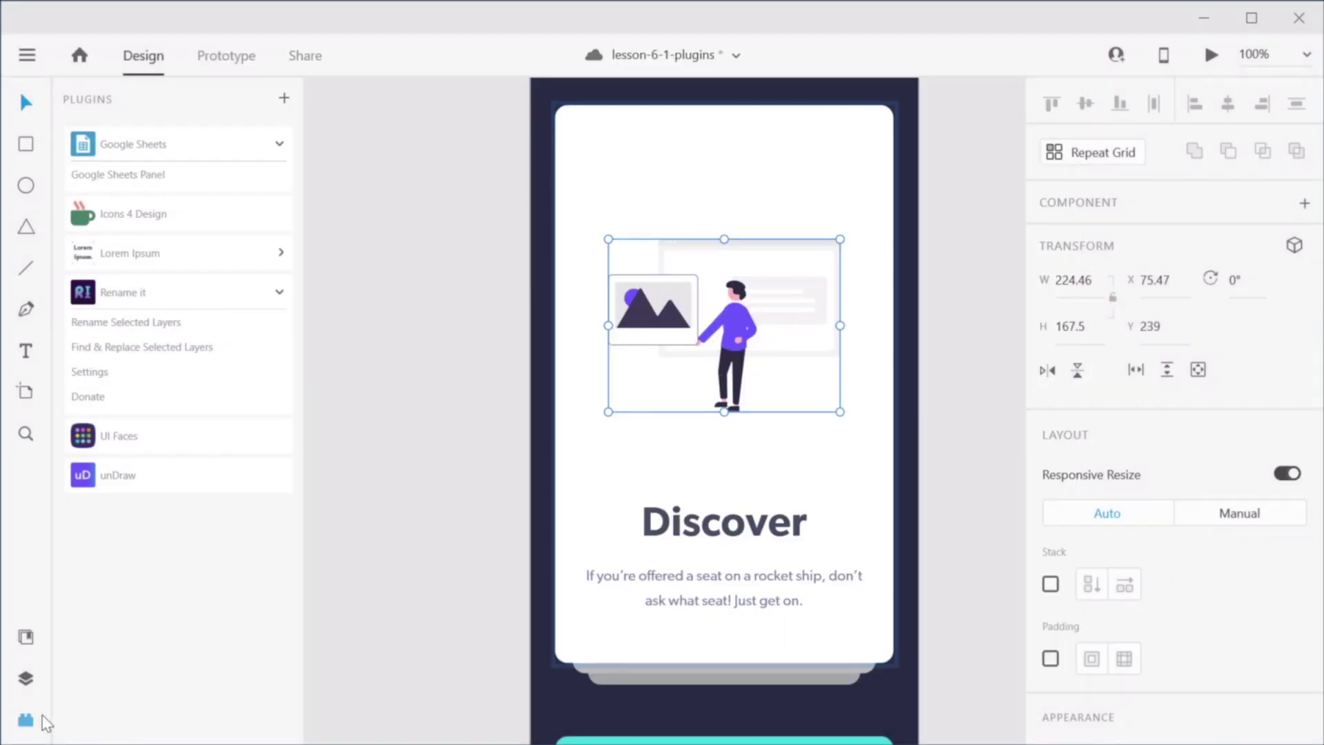
Step: Edit the purple colour in the document assets to red #FF6363 to recolour the illustration's accents
click(26, 638)
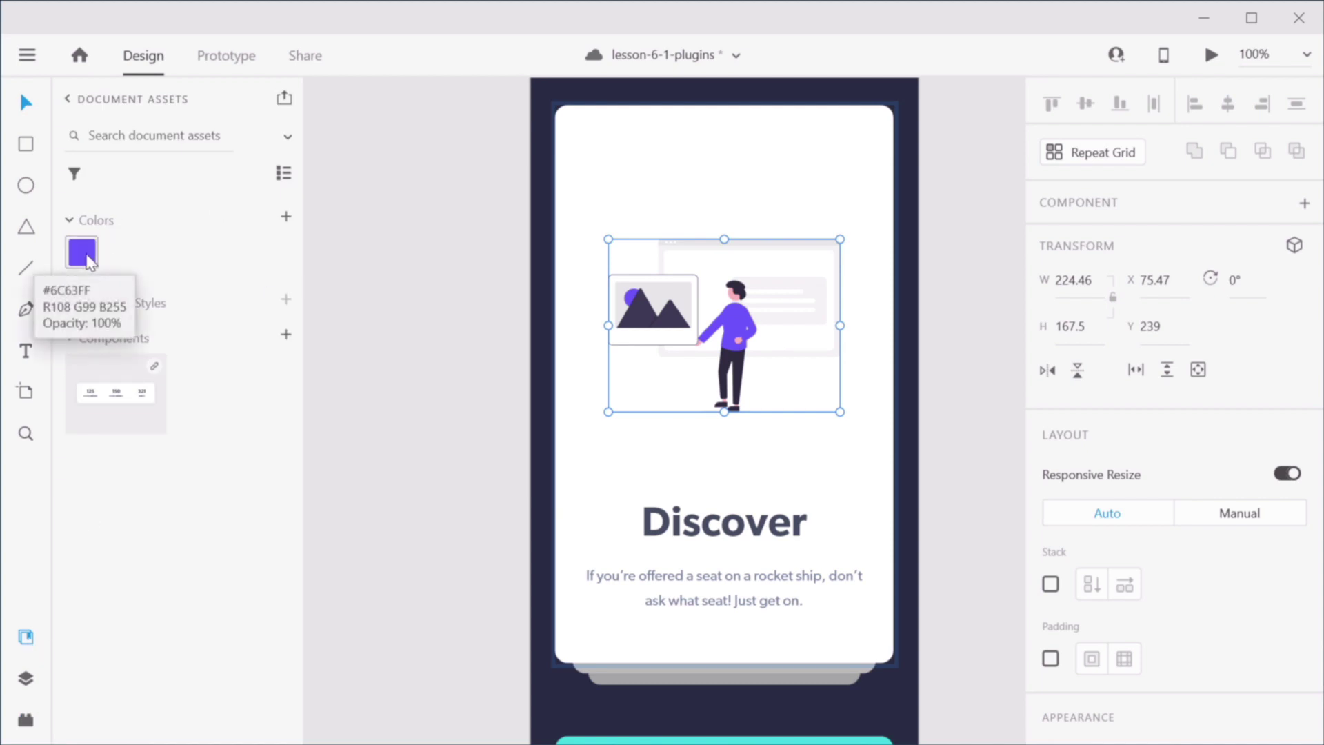
click(86, 261)
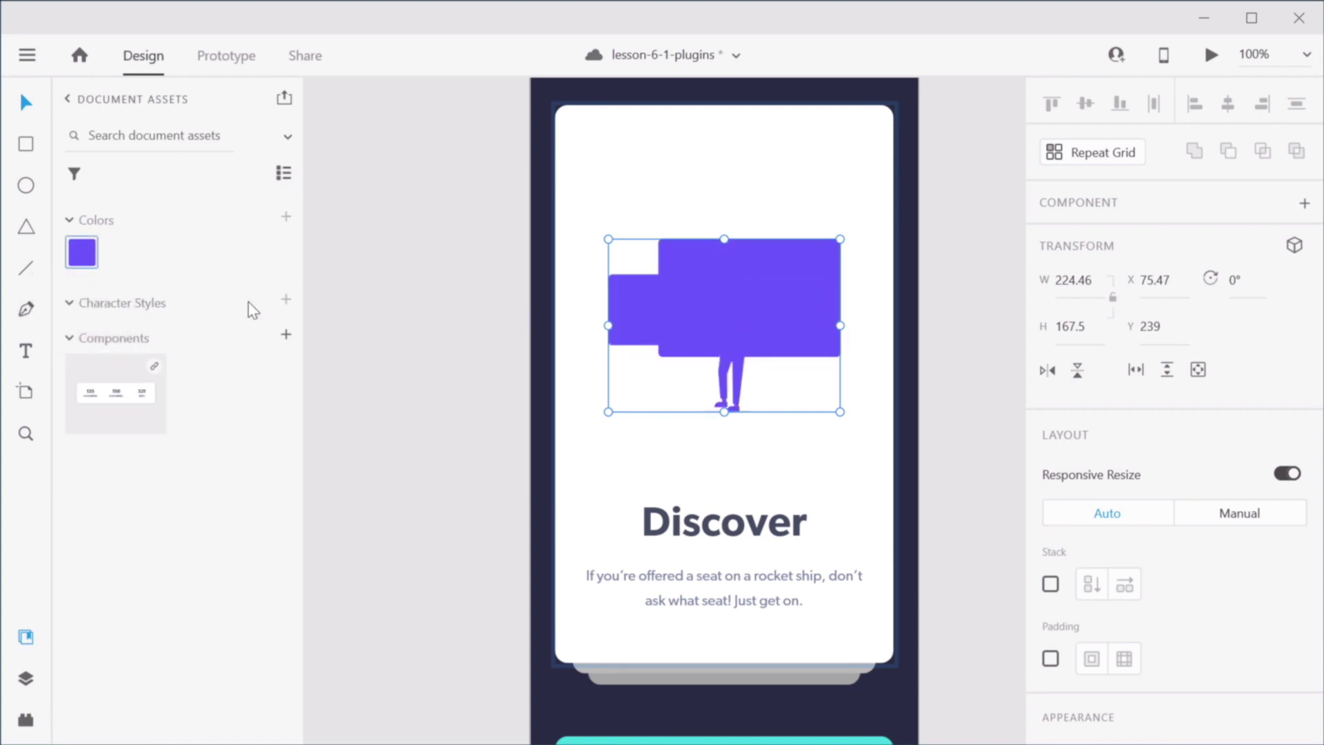
key(ctrl+z)
right_click(84, 255)
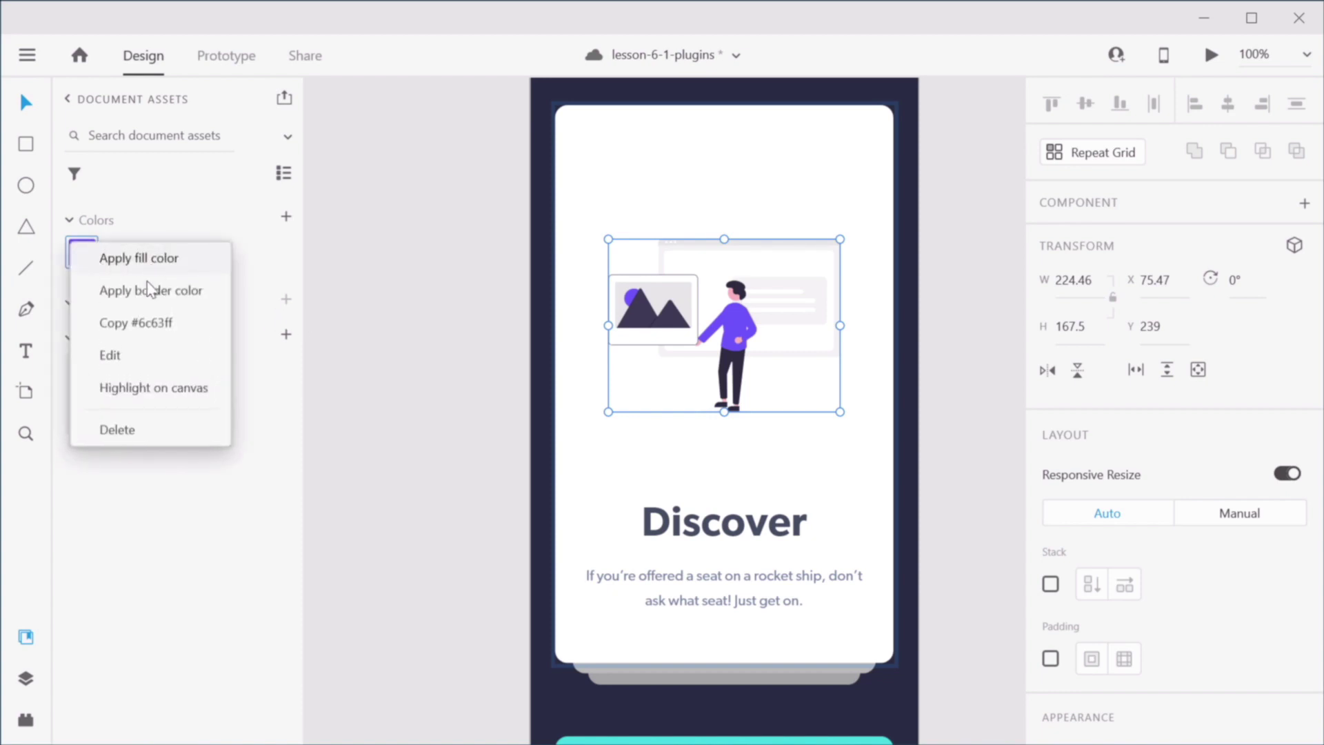
click(136, 355)
drag(331, 224, 352, 338)
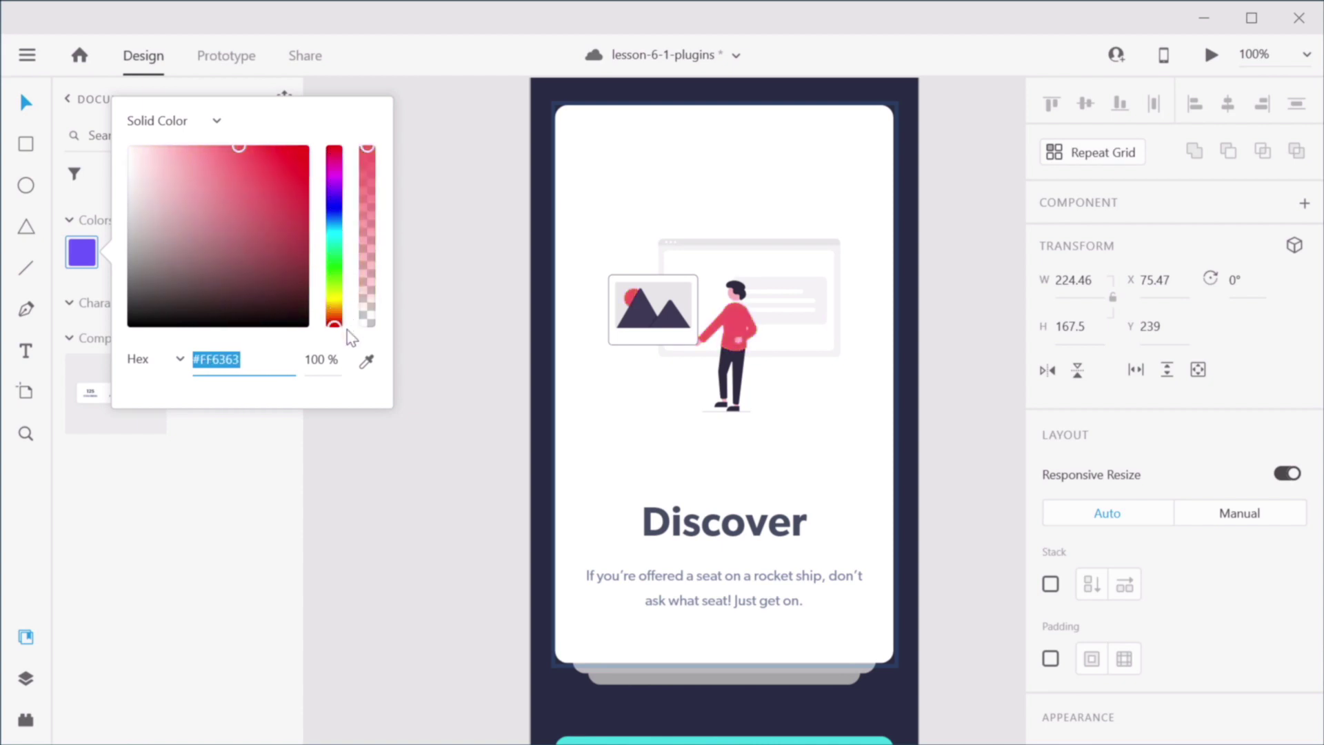
click(449, 181)
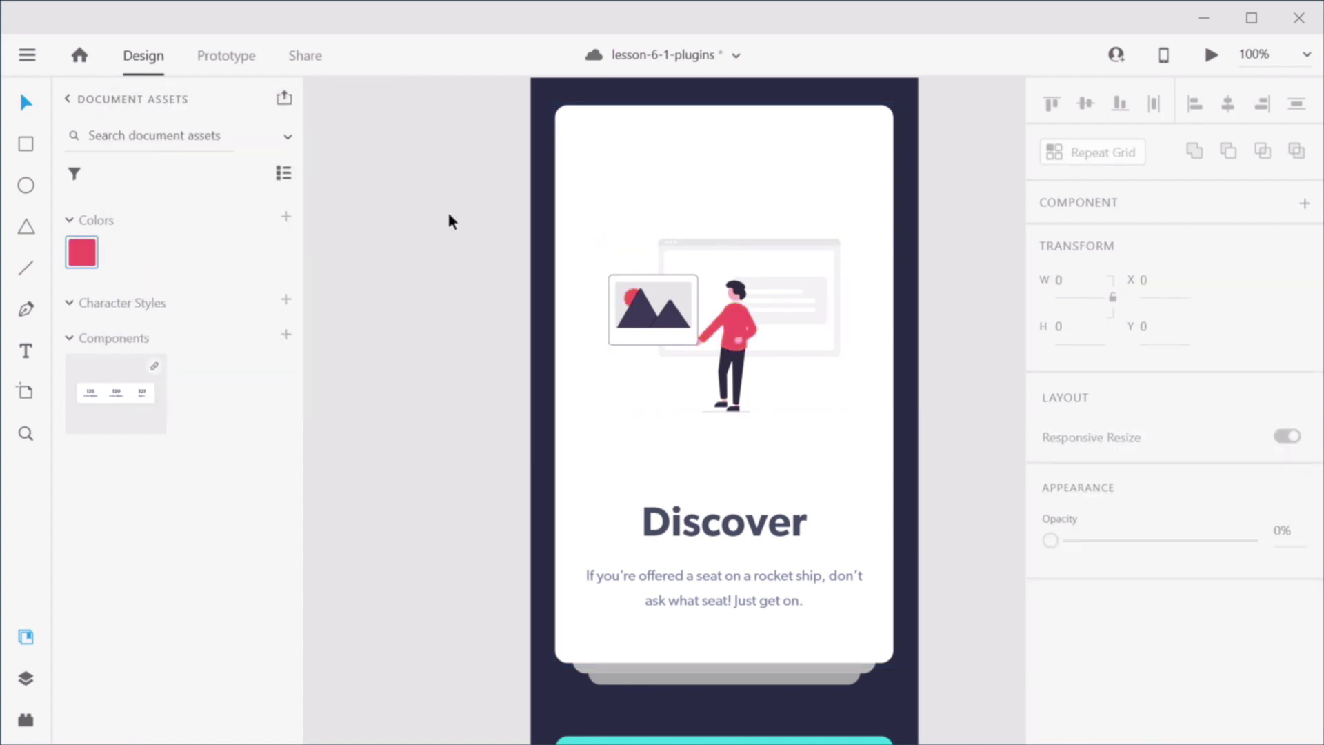